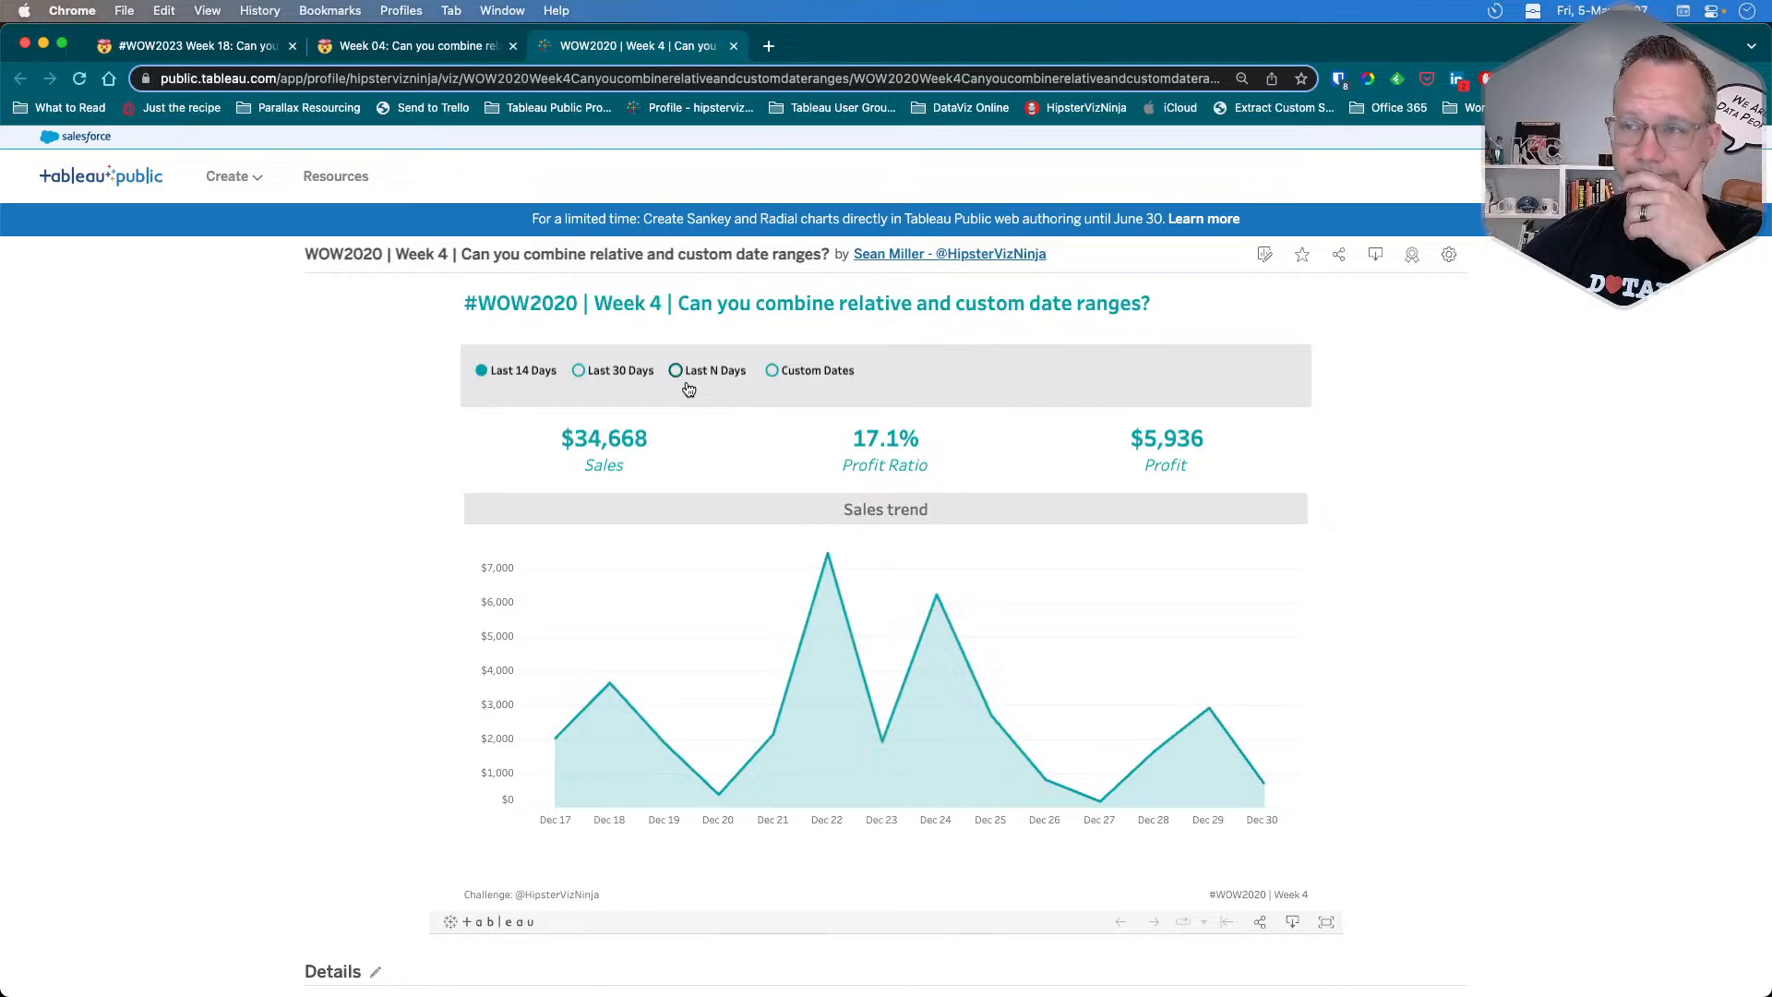
Test the 2020 dashboard's date options: Last 30 Days, Last N Days with 90 days, Custom Dates, and Last 30 Days again.
left_click(580, 370)
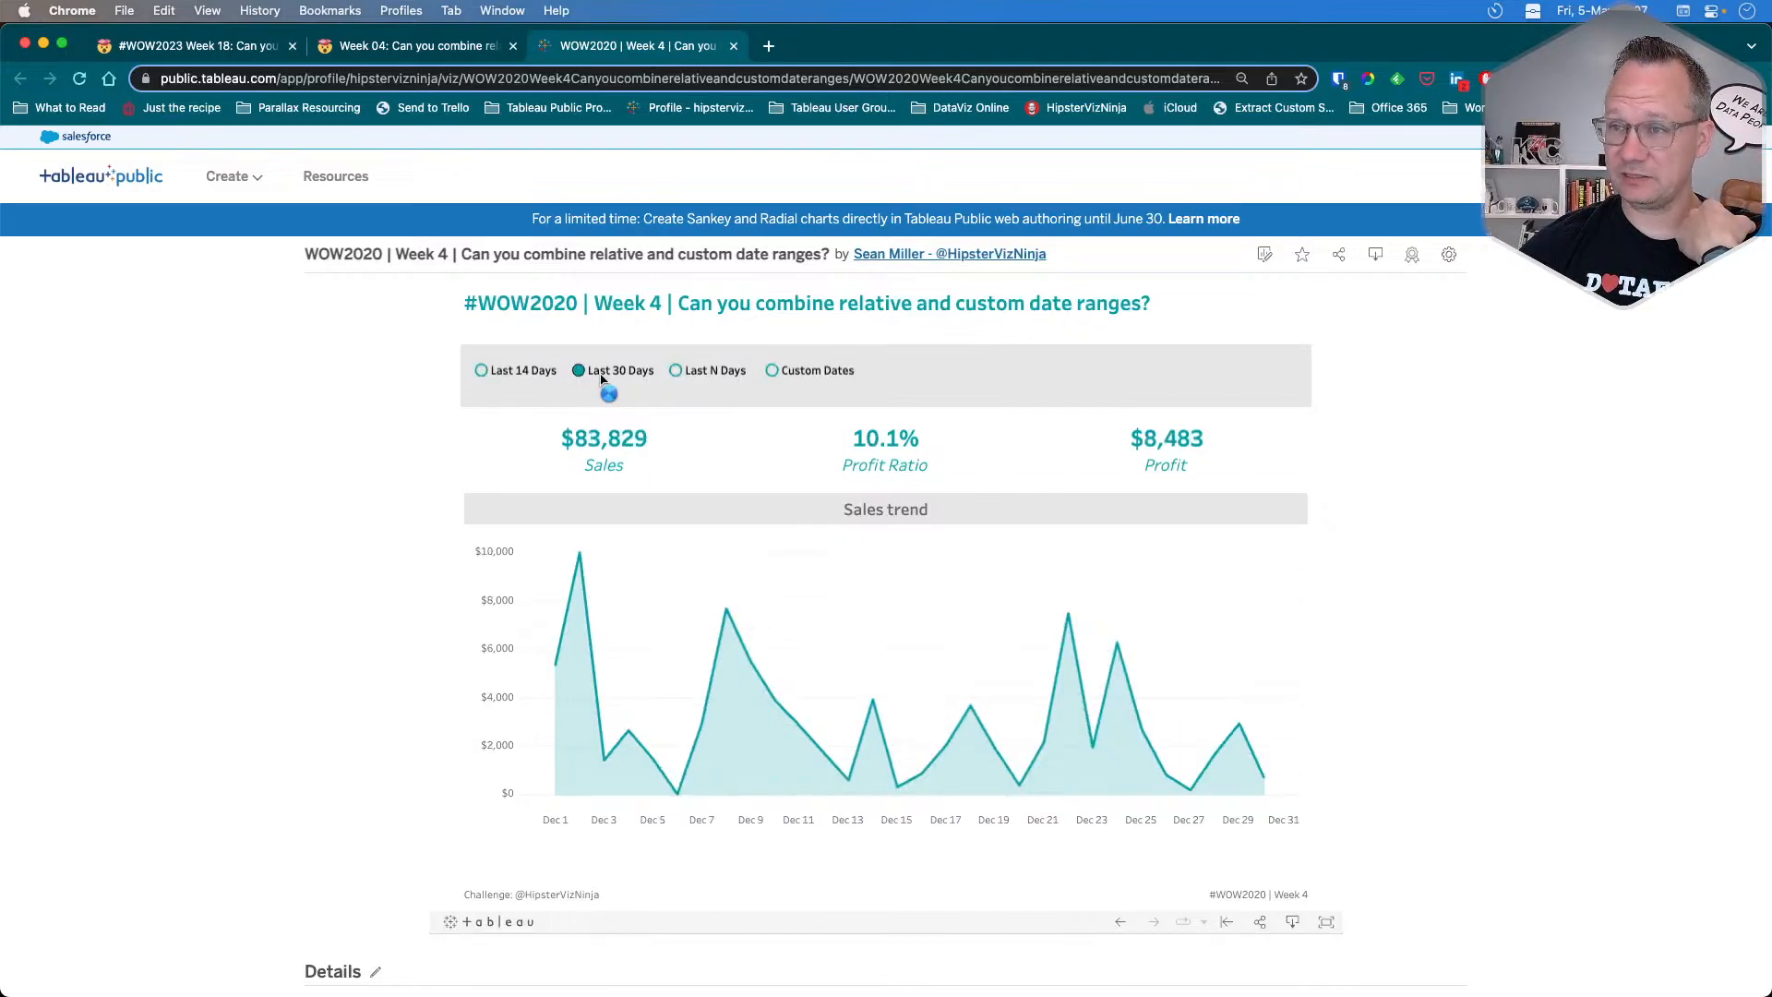
left_click(698, 373)
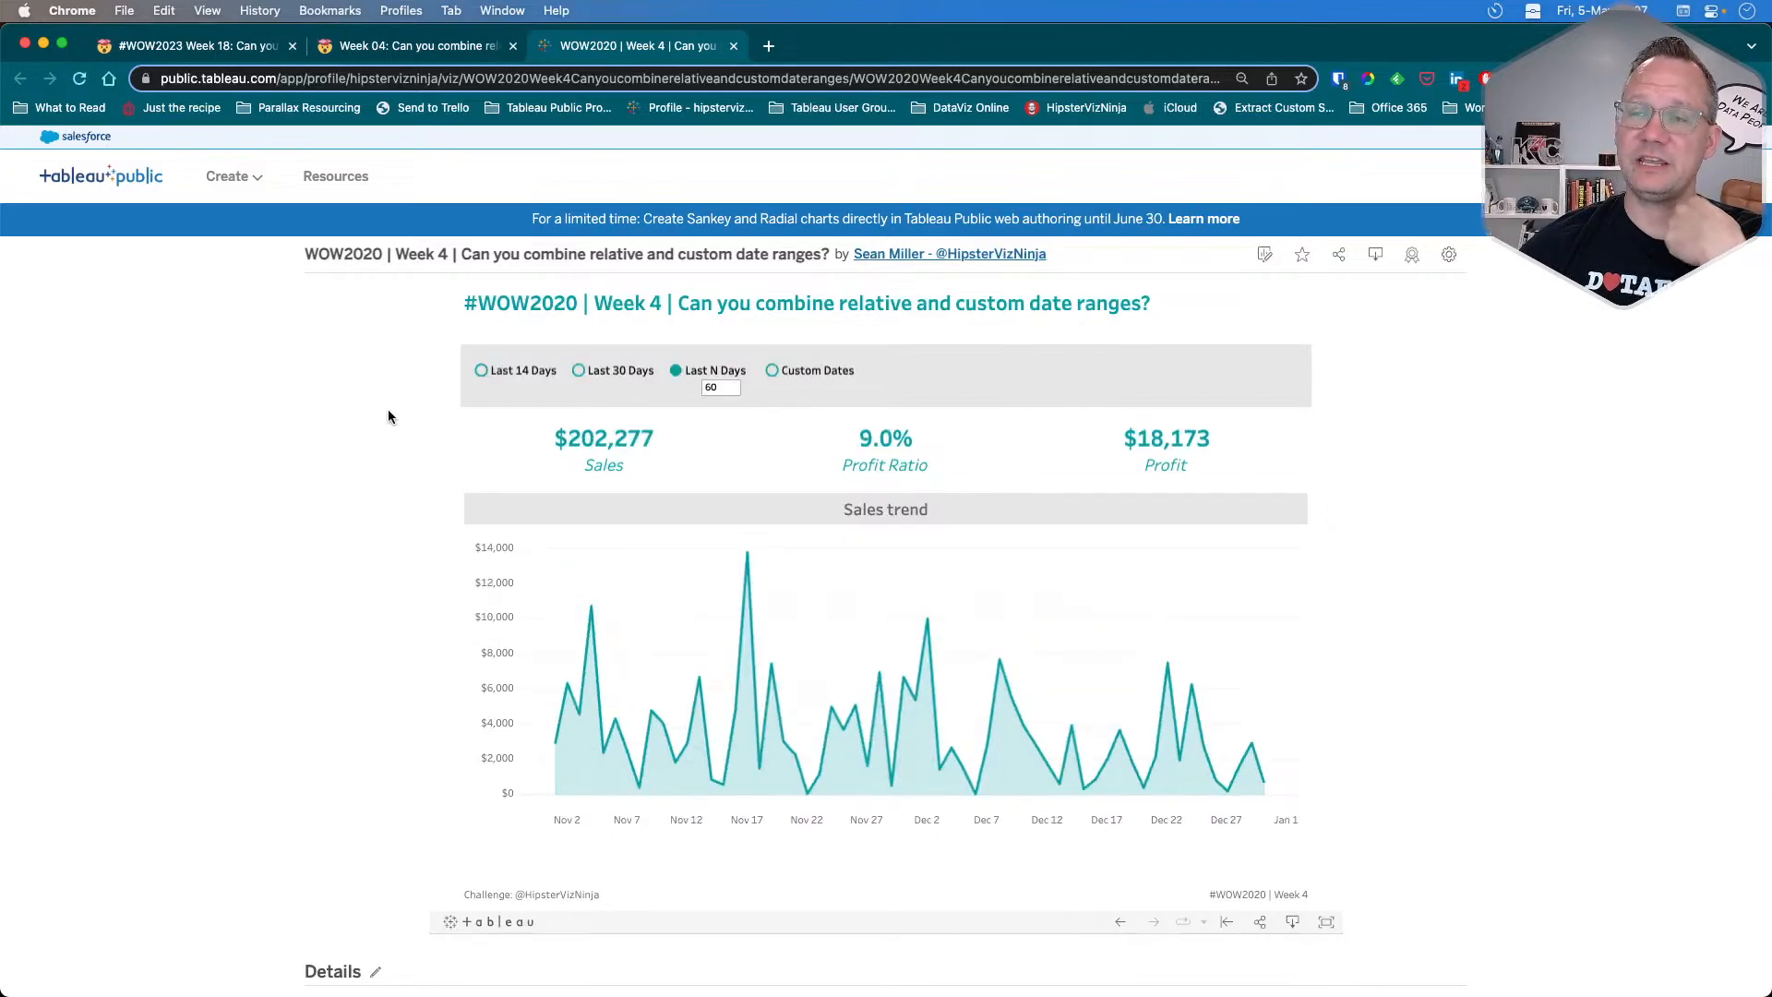
double_click(718, 388)
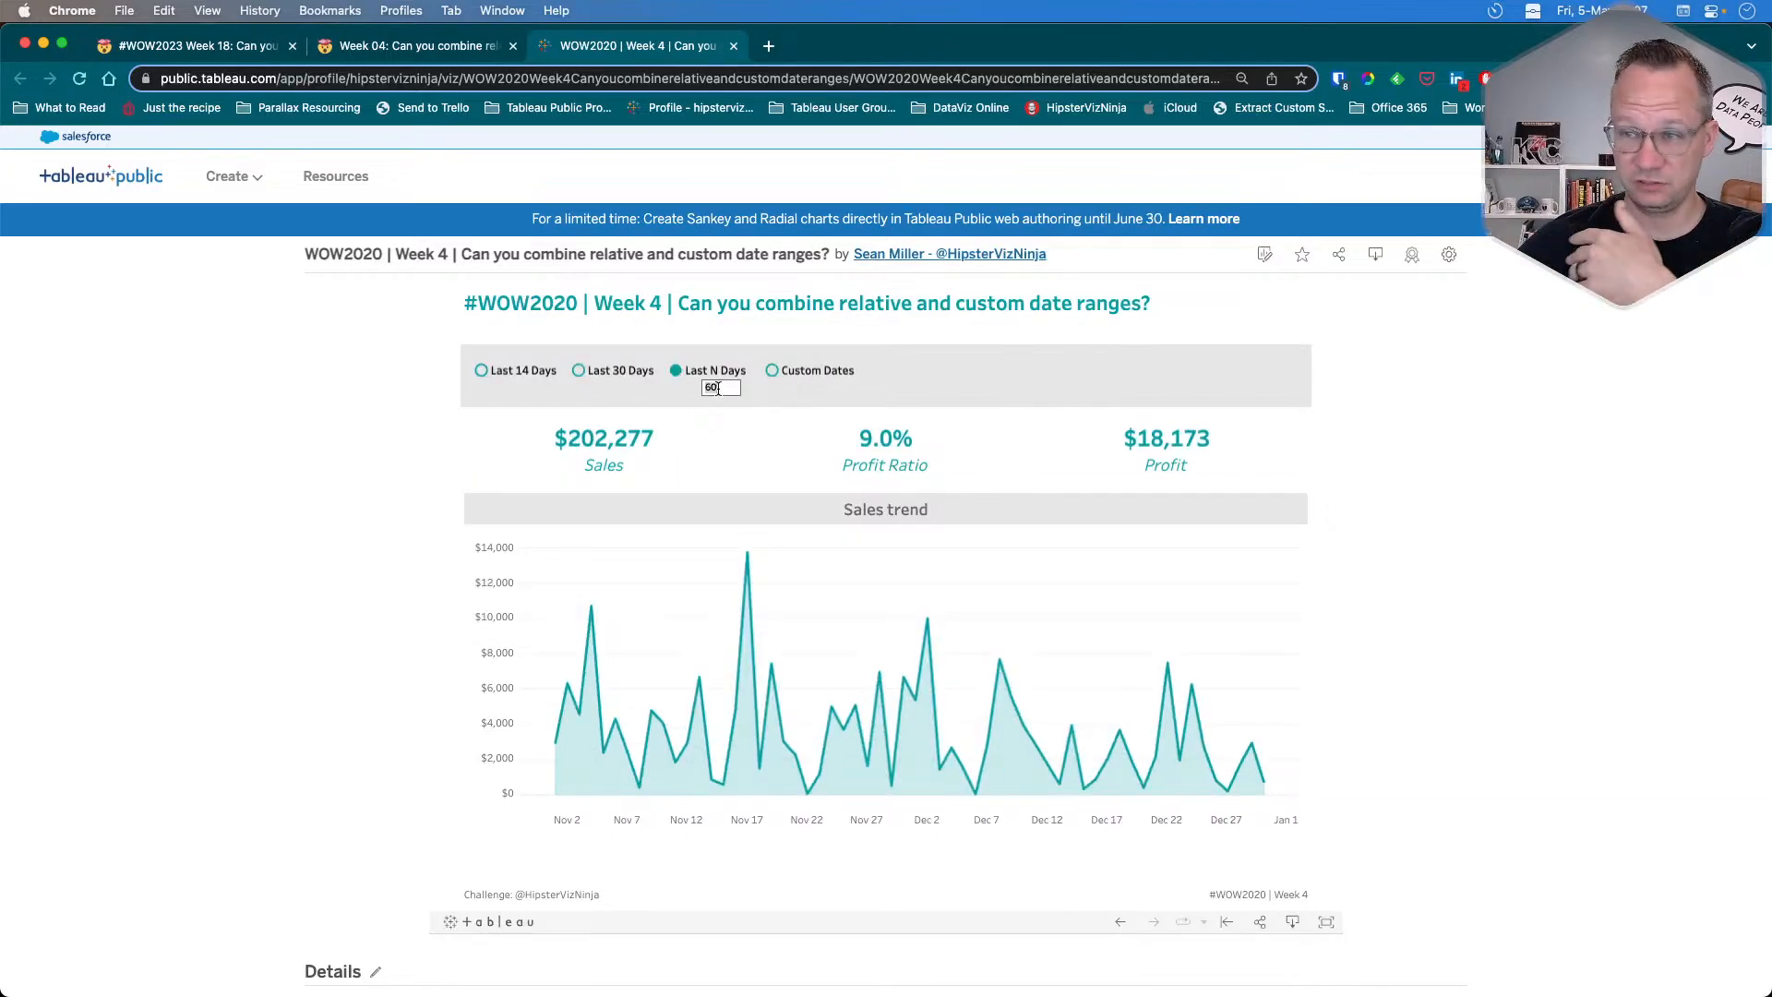
type("90")
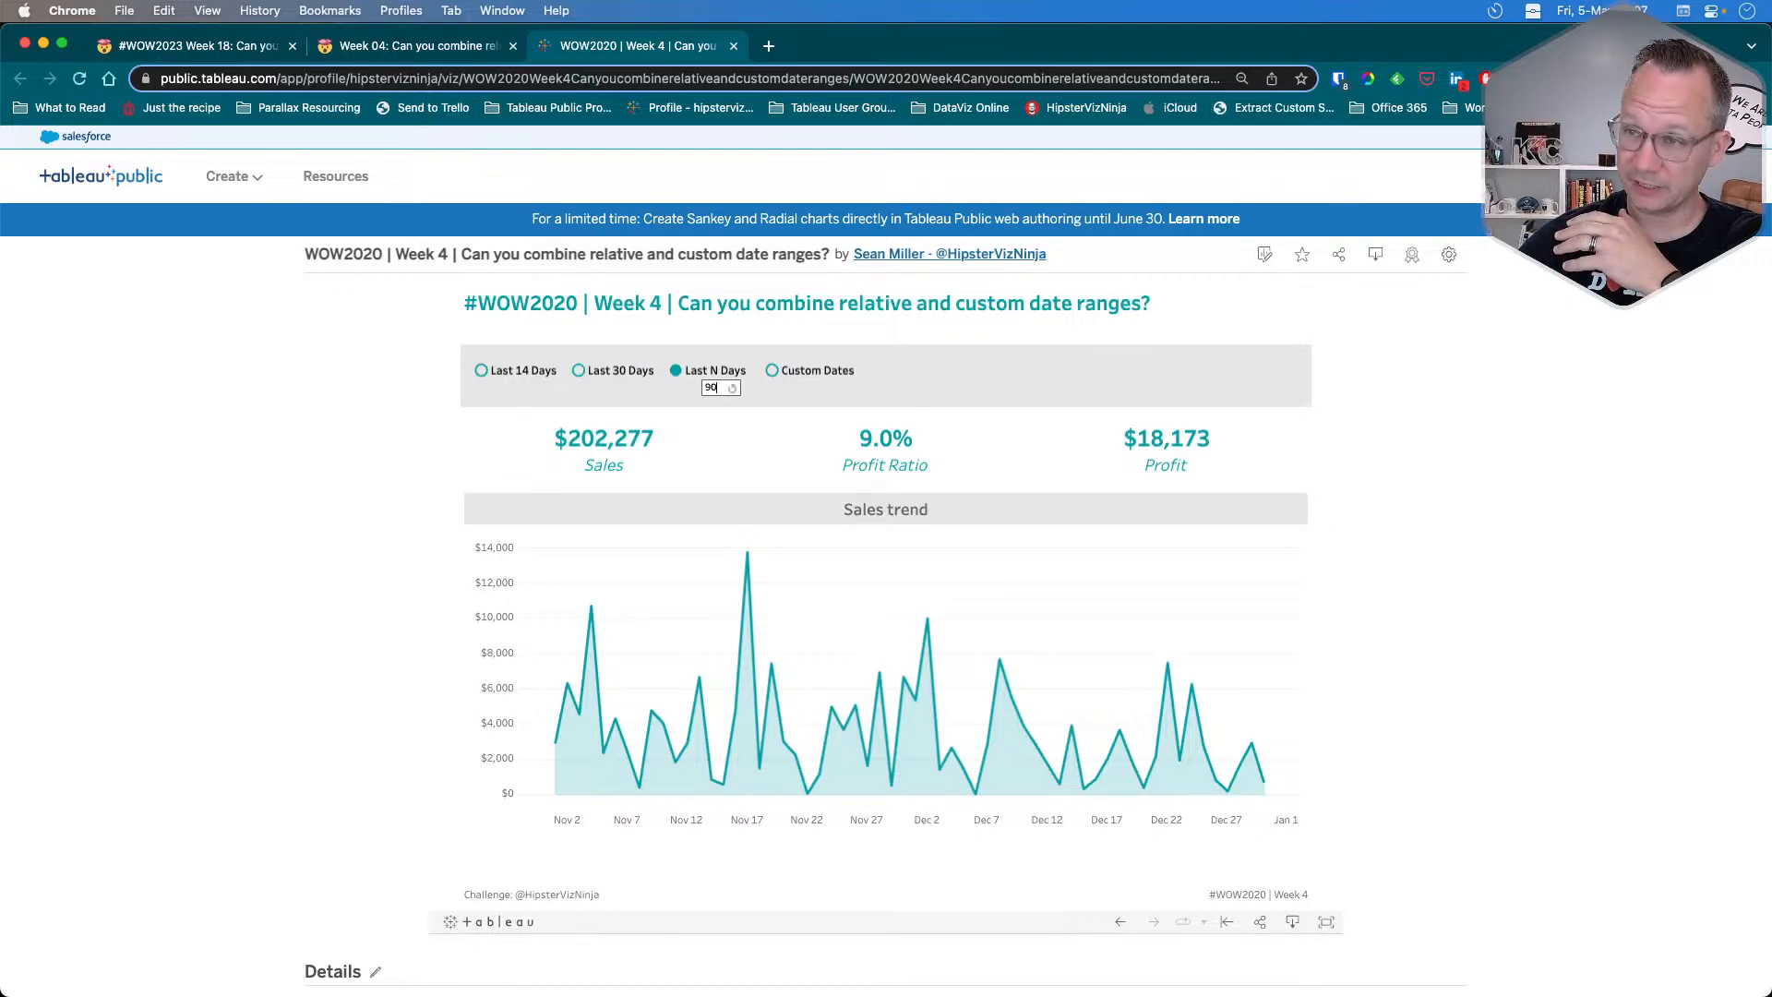
key("Return")
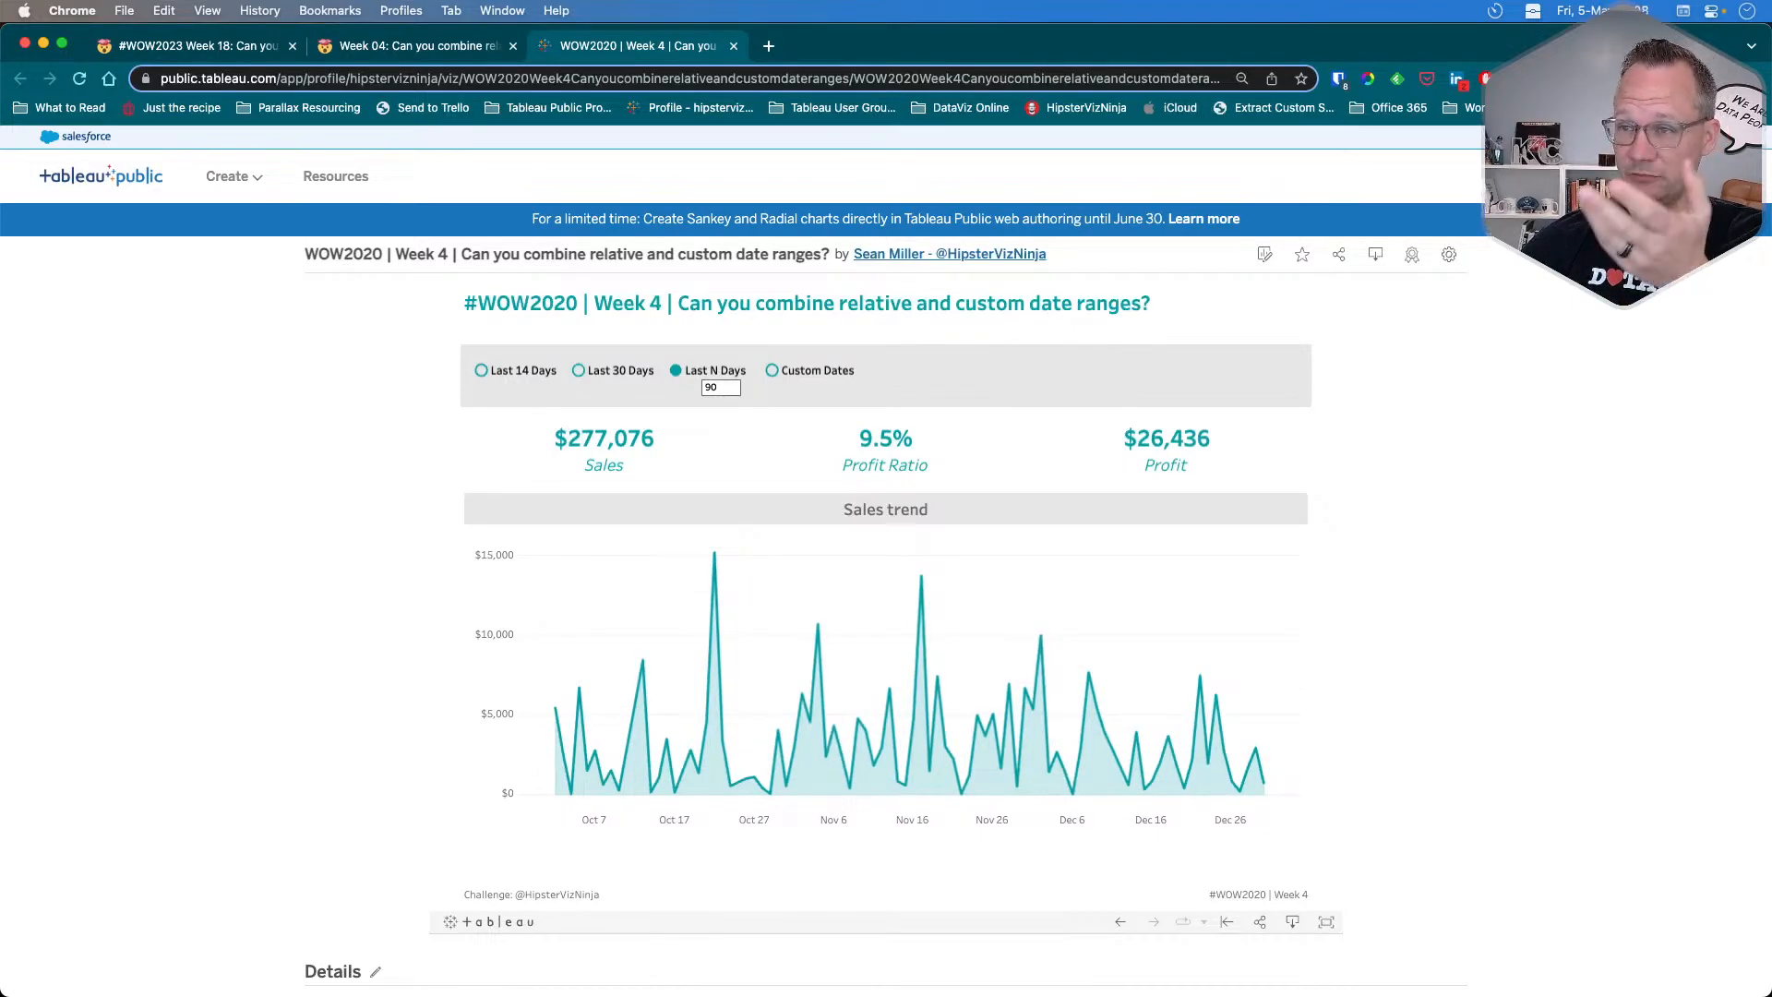
left_click(774, 371)
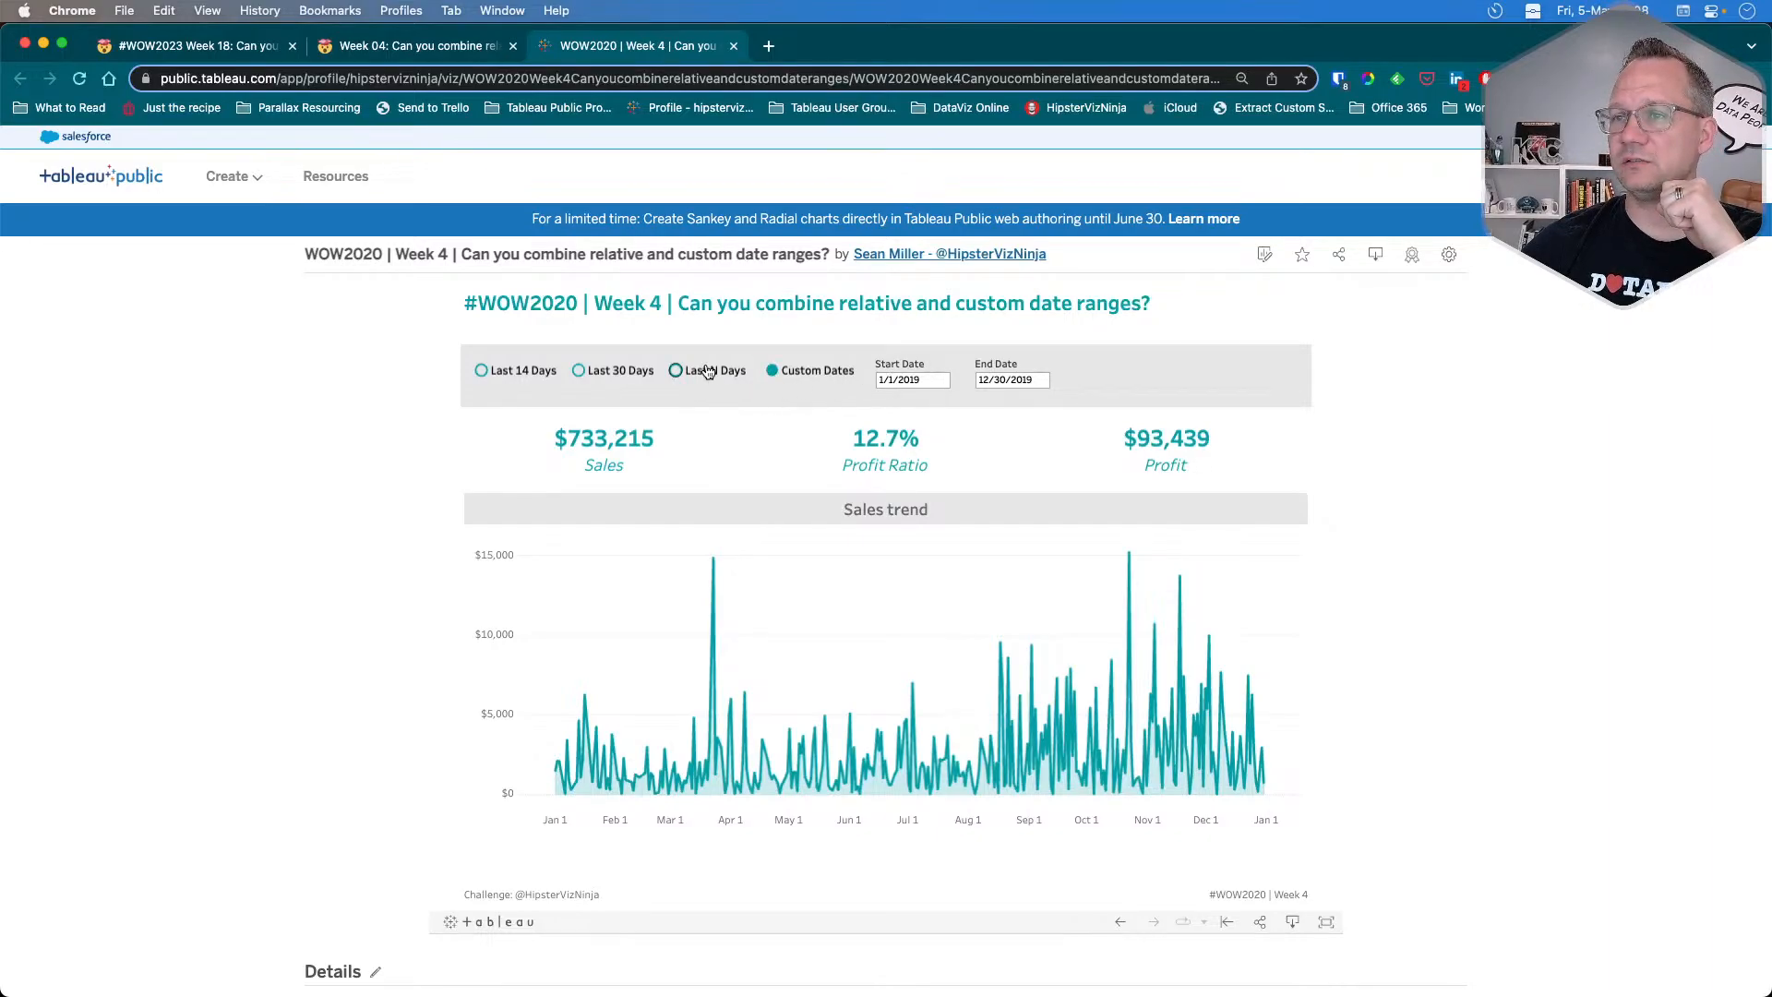
left_click(616, 372)
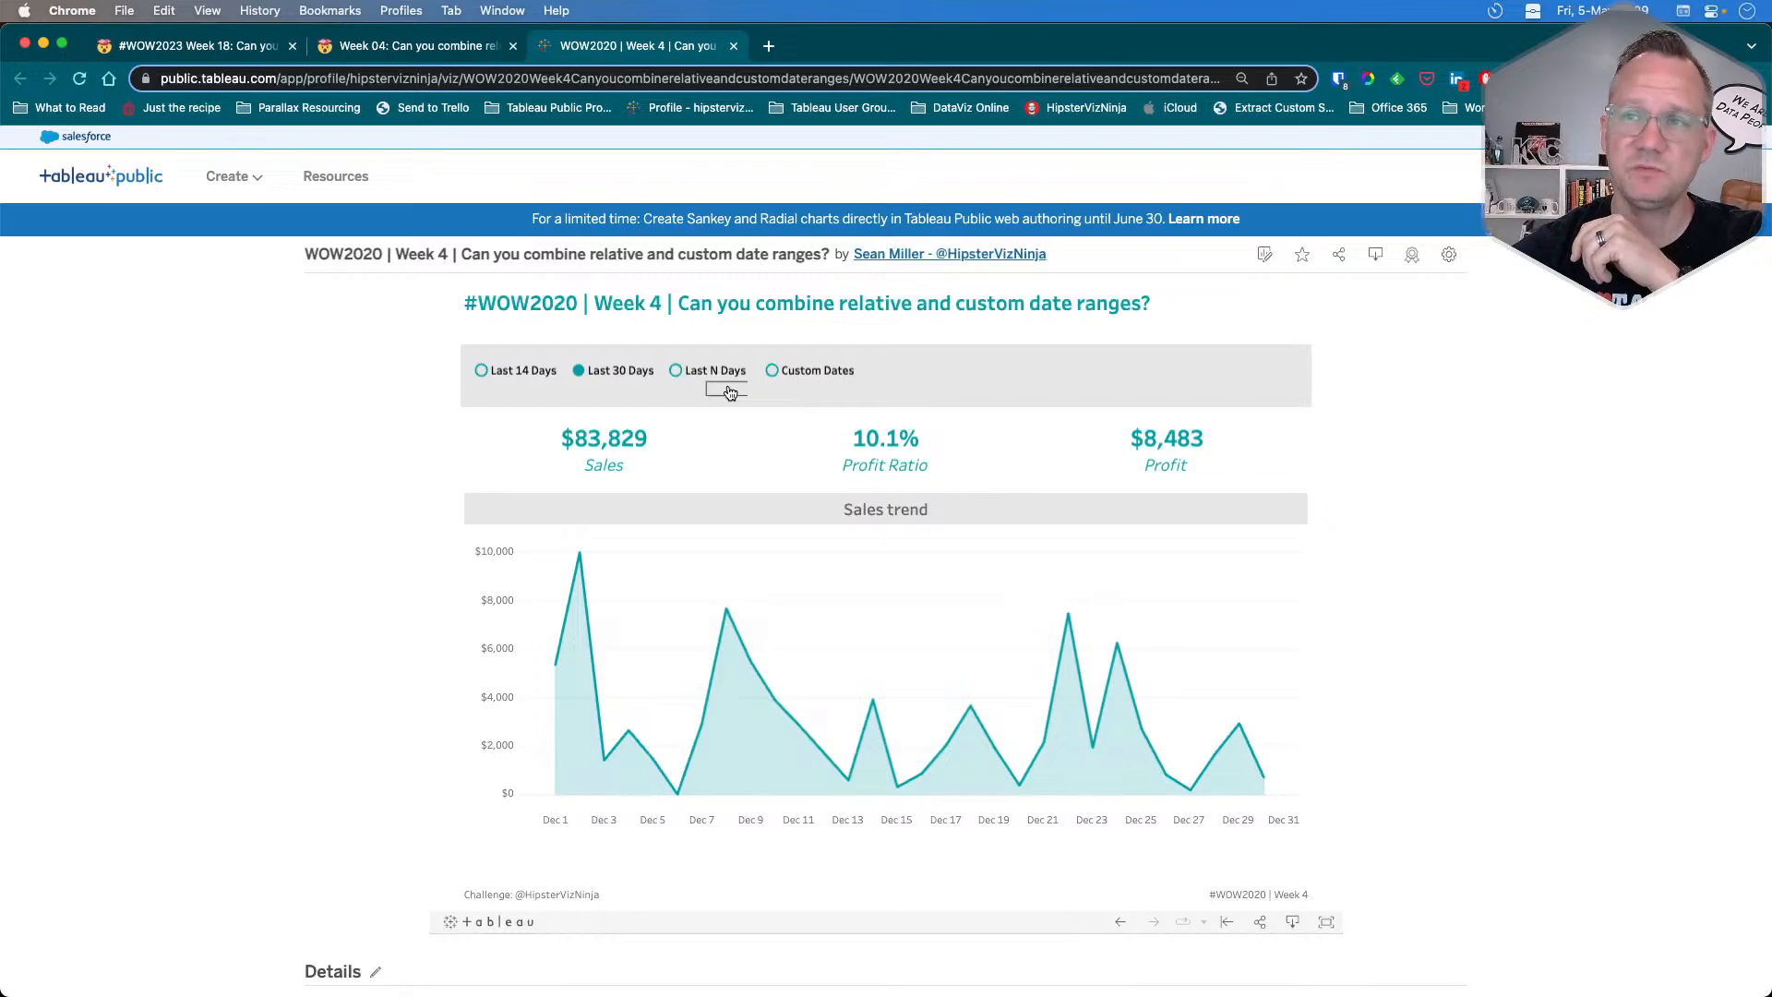
Close the two 2020 Week 4 pages and open the 2023 Week 18 dashboard from its challenge page in a new browser tab.
left_click(440, 53)
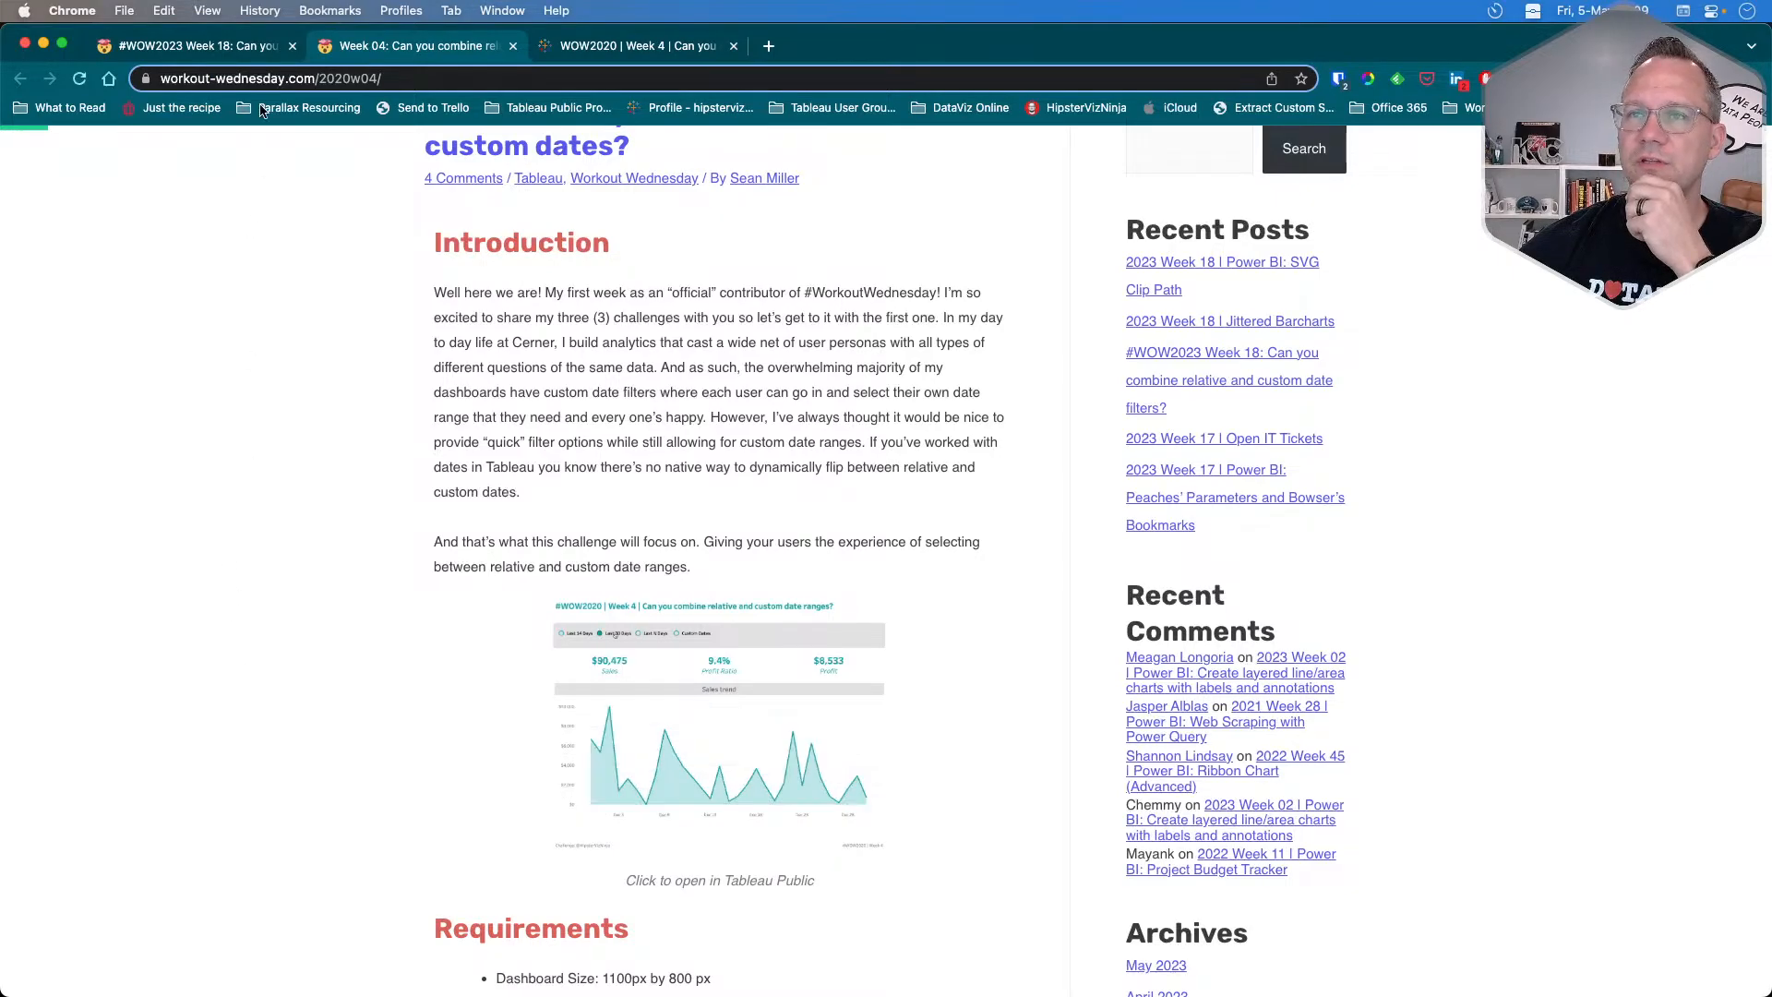
left_click(514, 47)
left_click(514, 47)
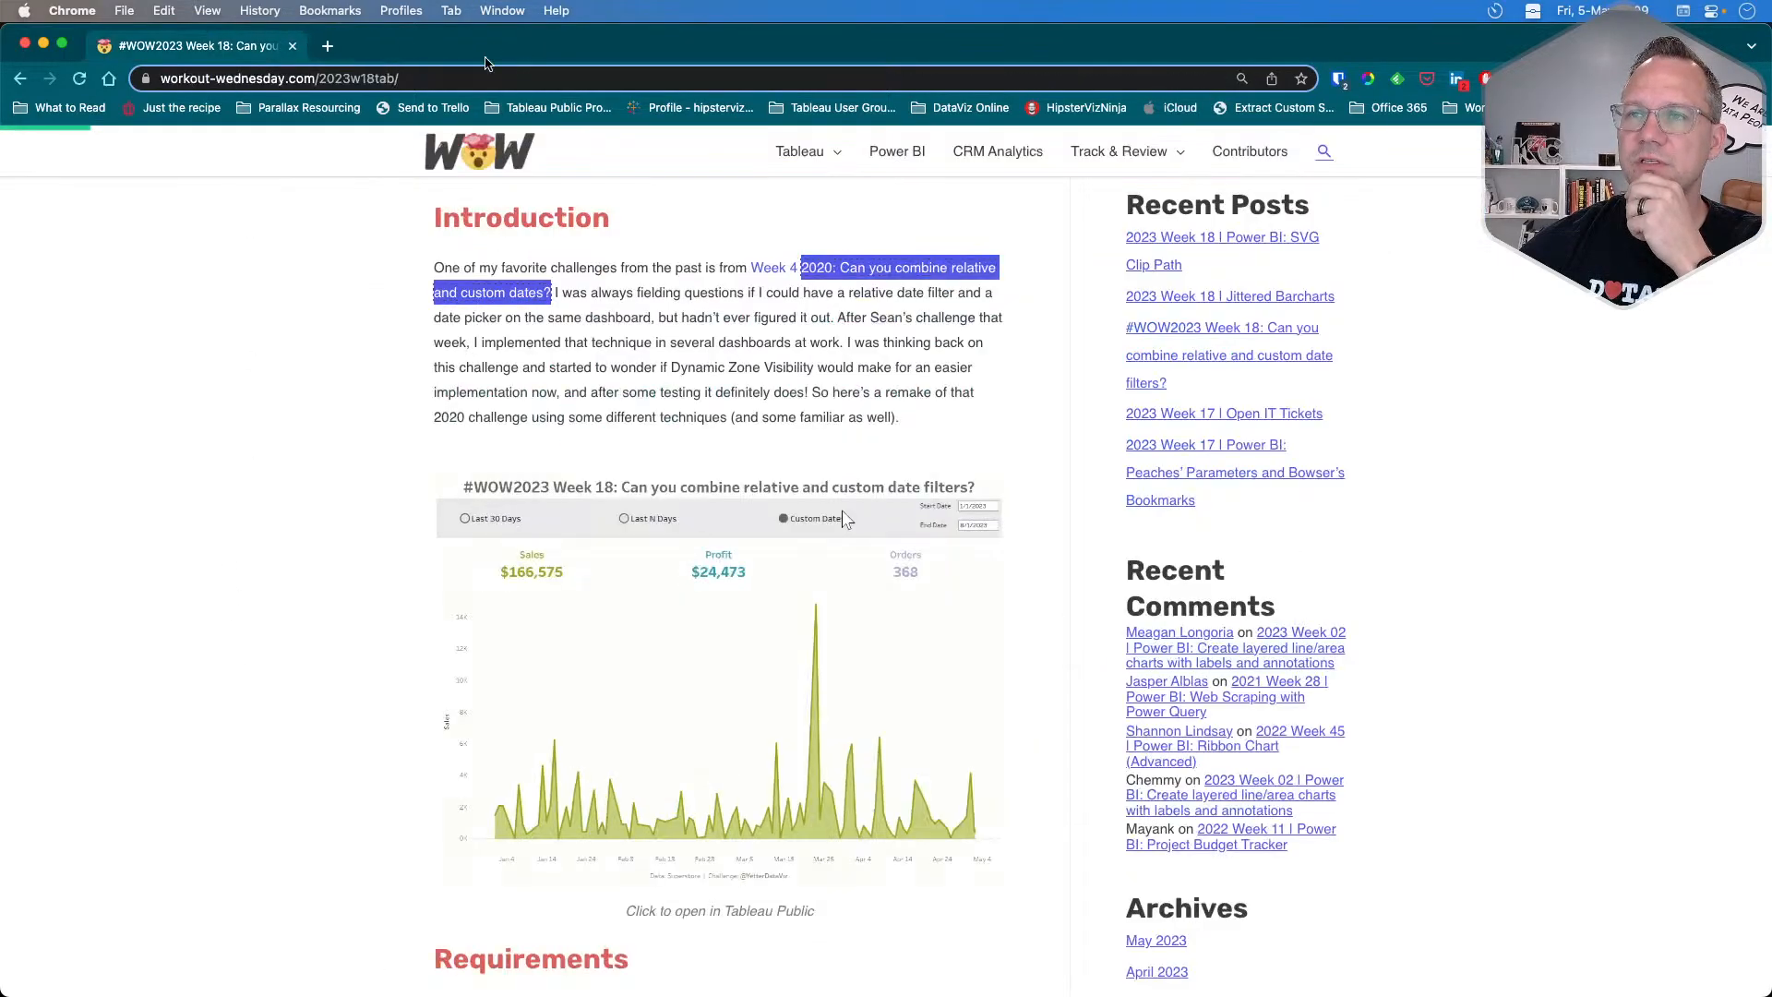
right_click(764, 812)
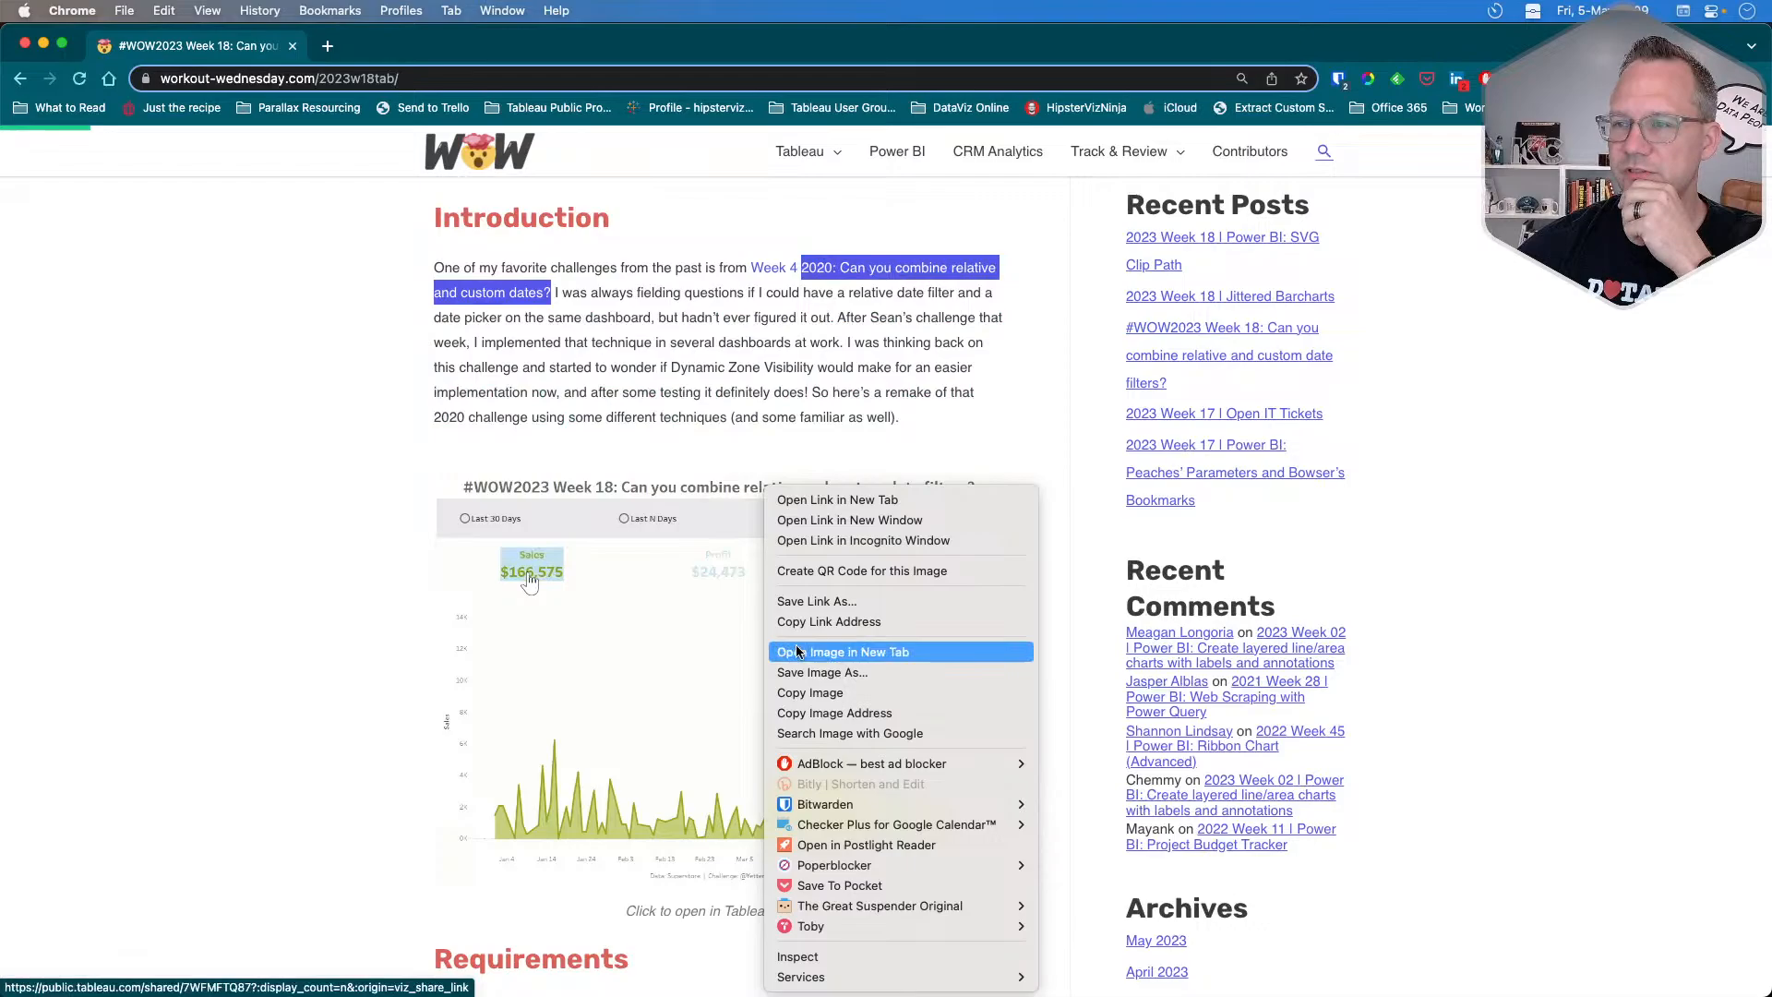
left_click(845, 499)
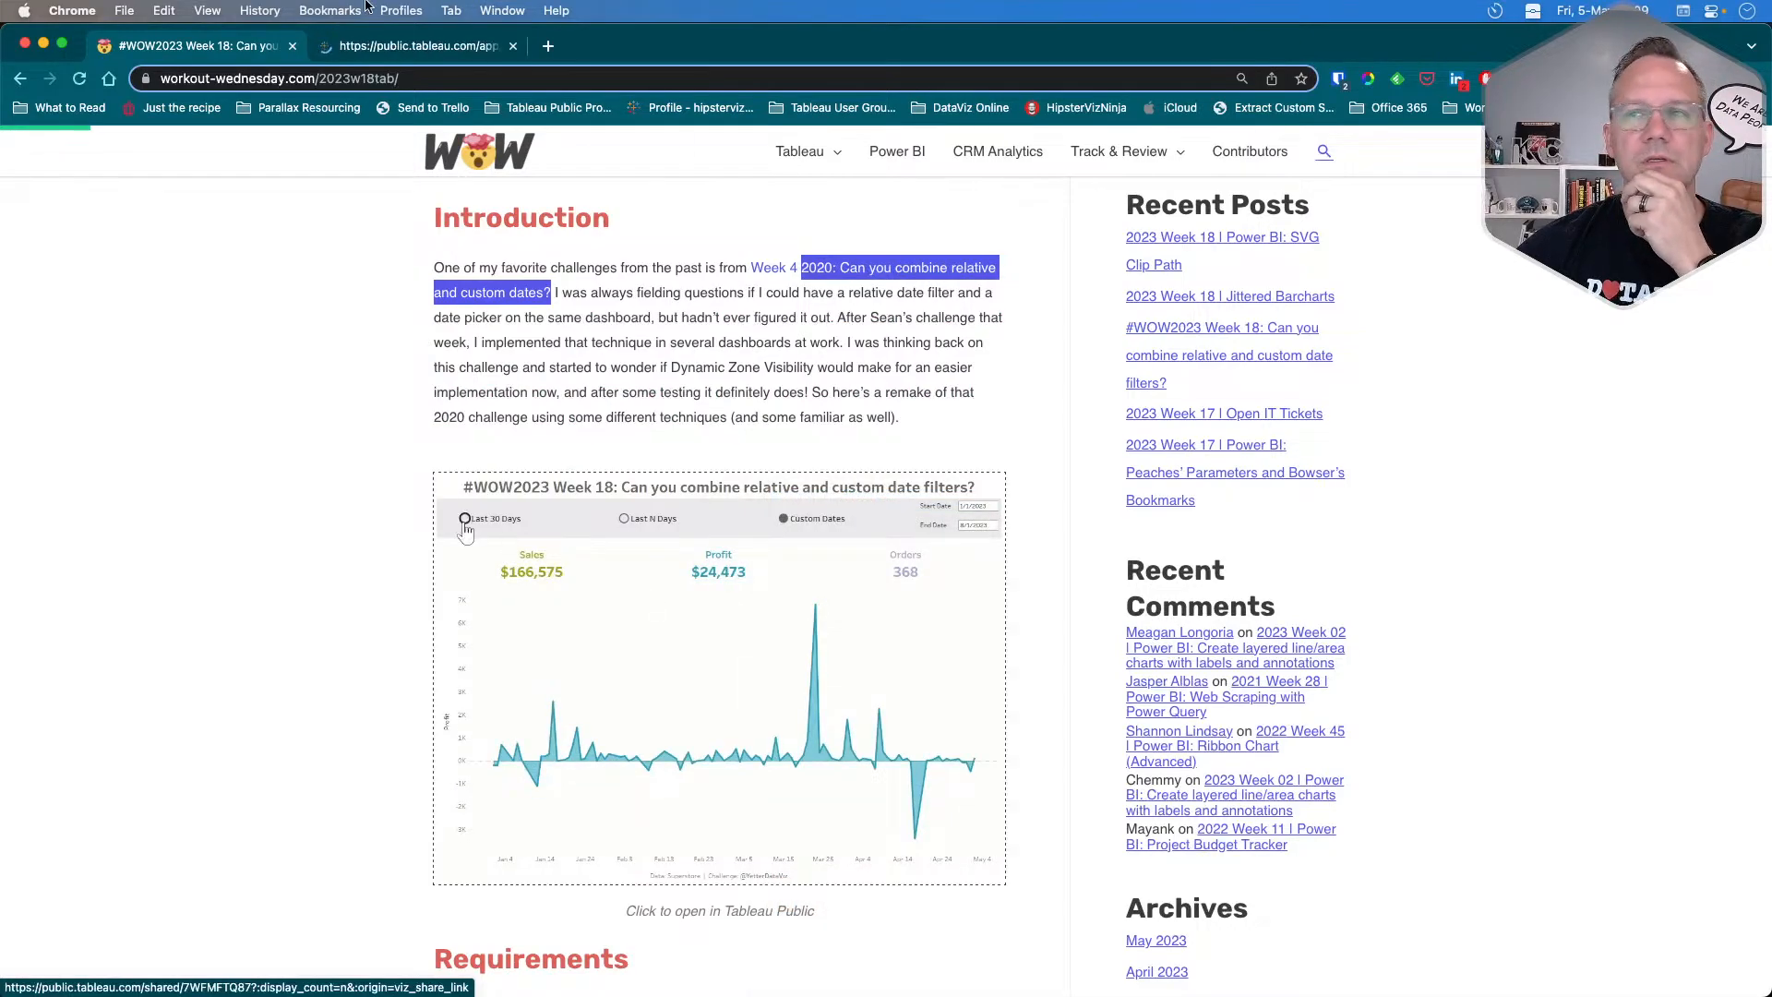
left_click(413, 51)
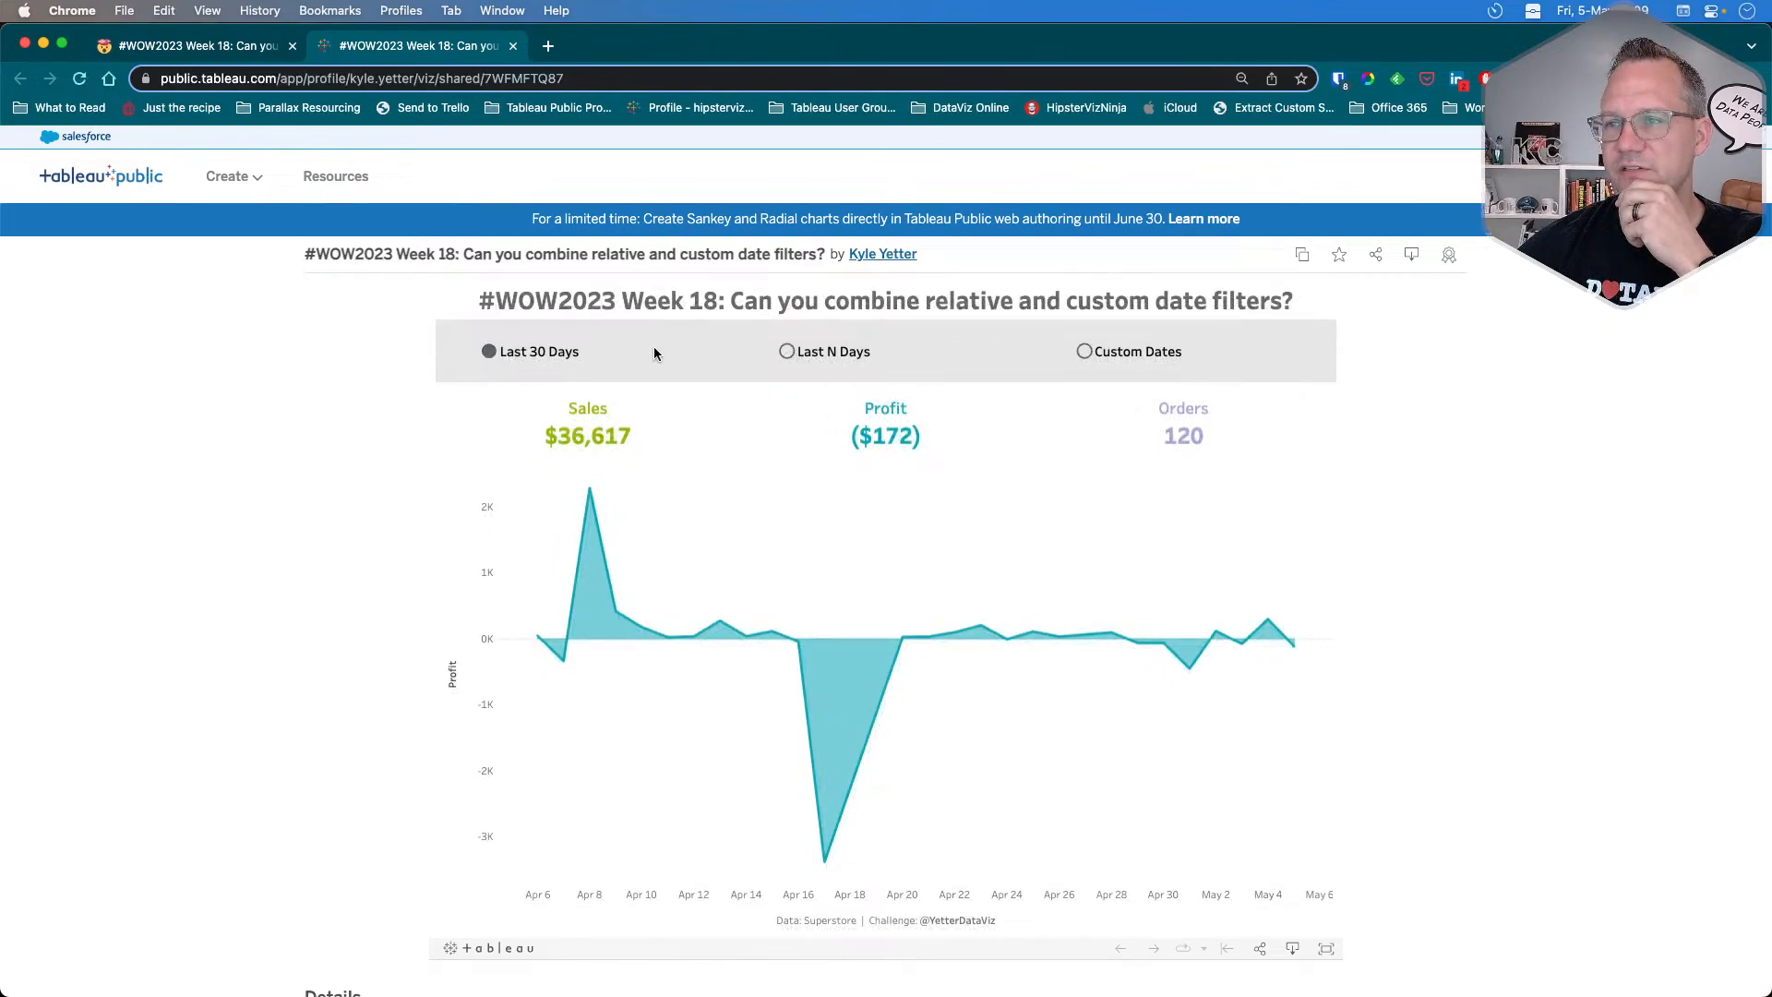
Compare the Last N Days and Custom Dates options on the Week 18 dashboard, ending on Last N Days.
left_click(785, 352)
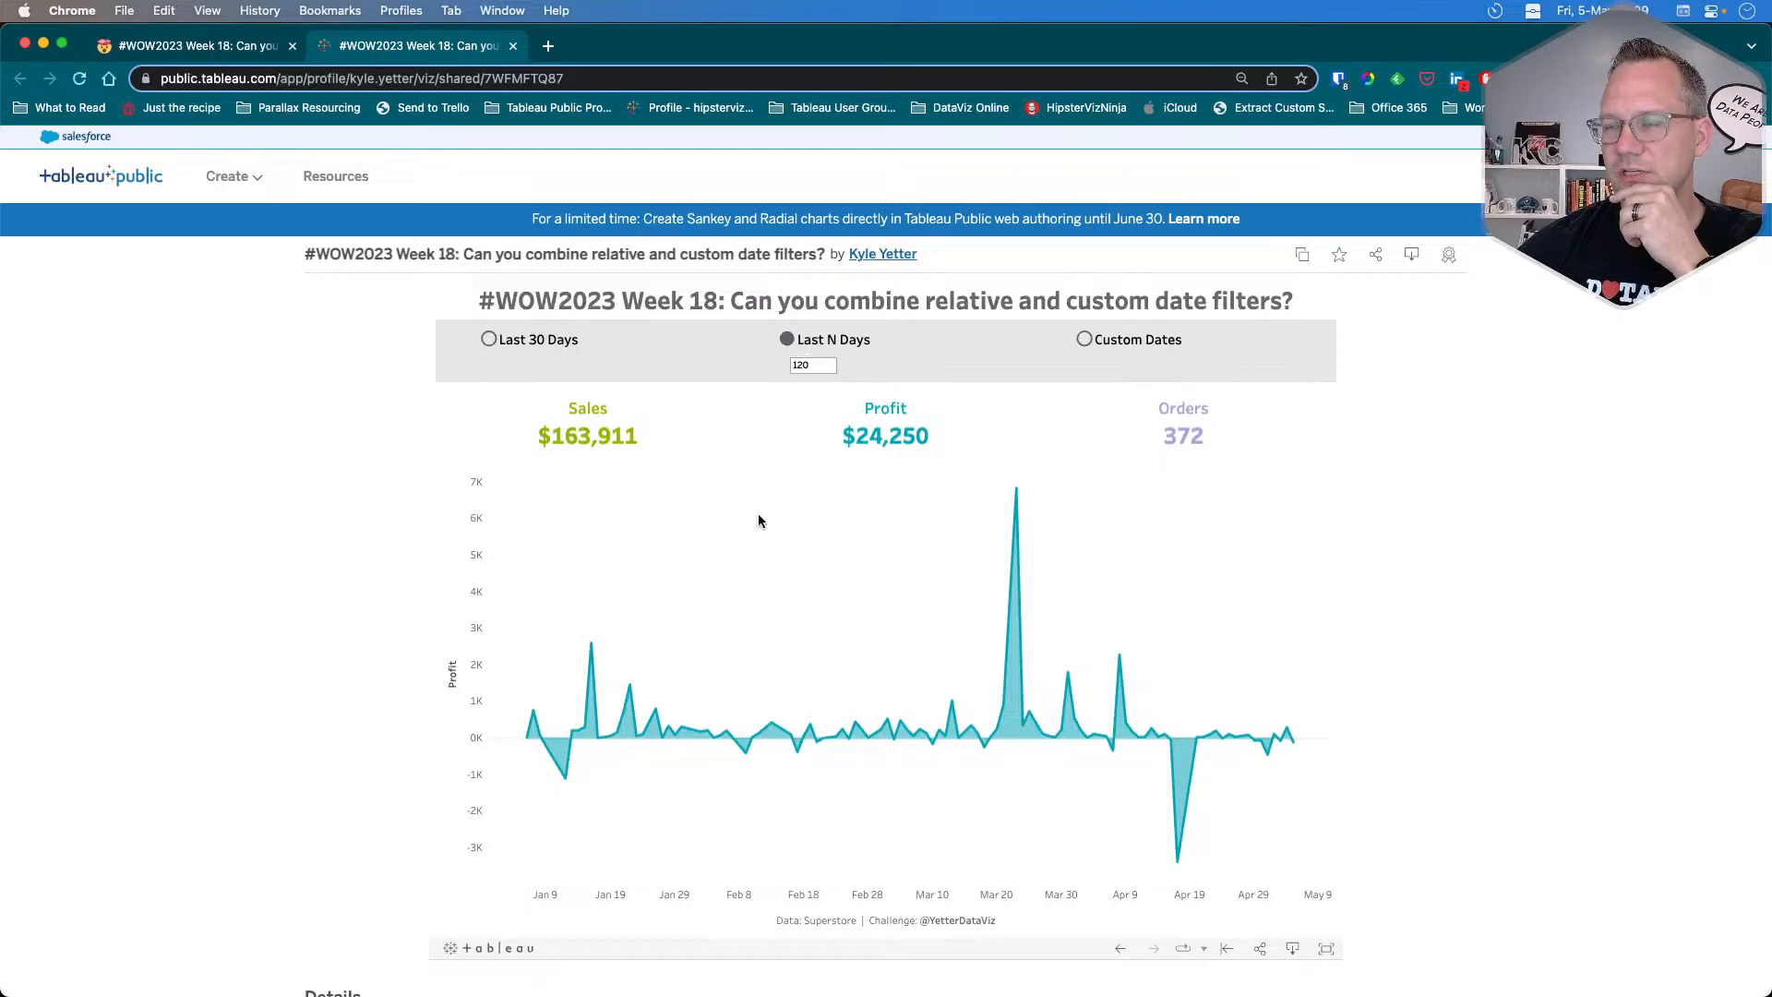
left_click(1085, 339)
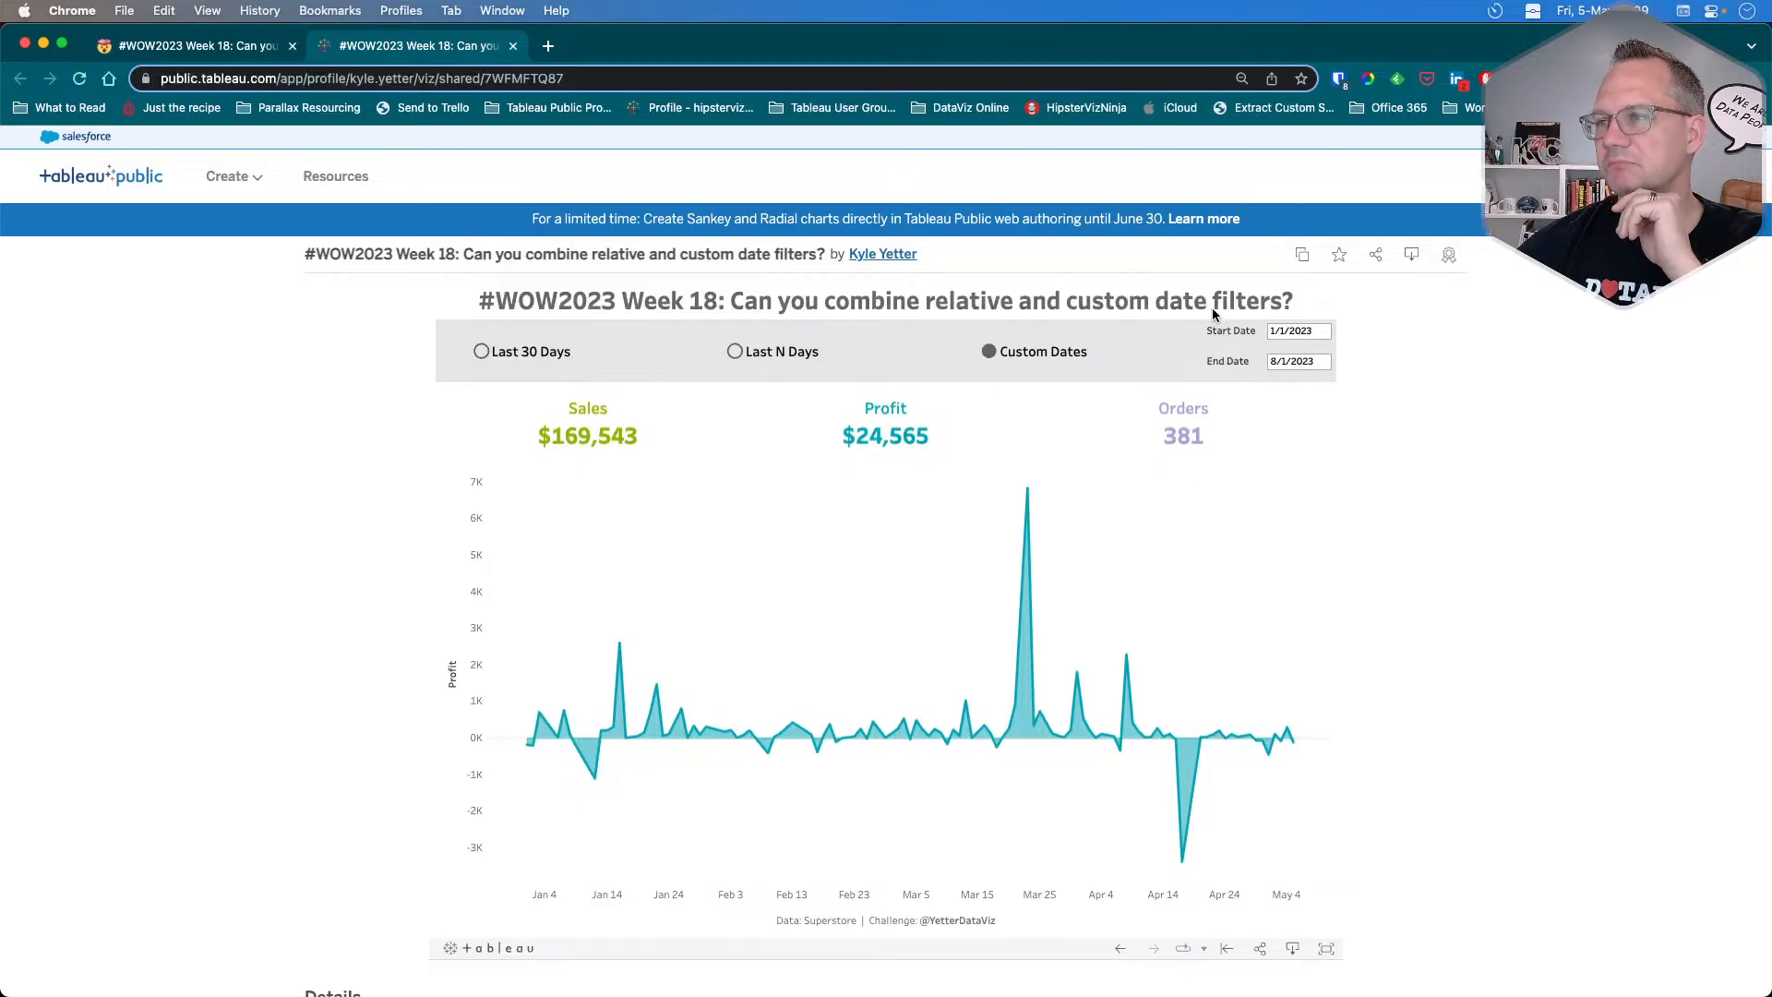
left_click(799, 354)
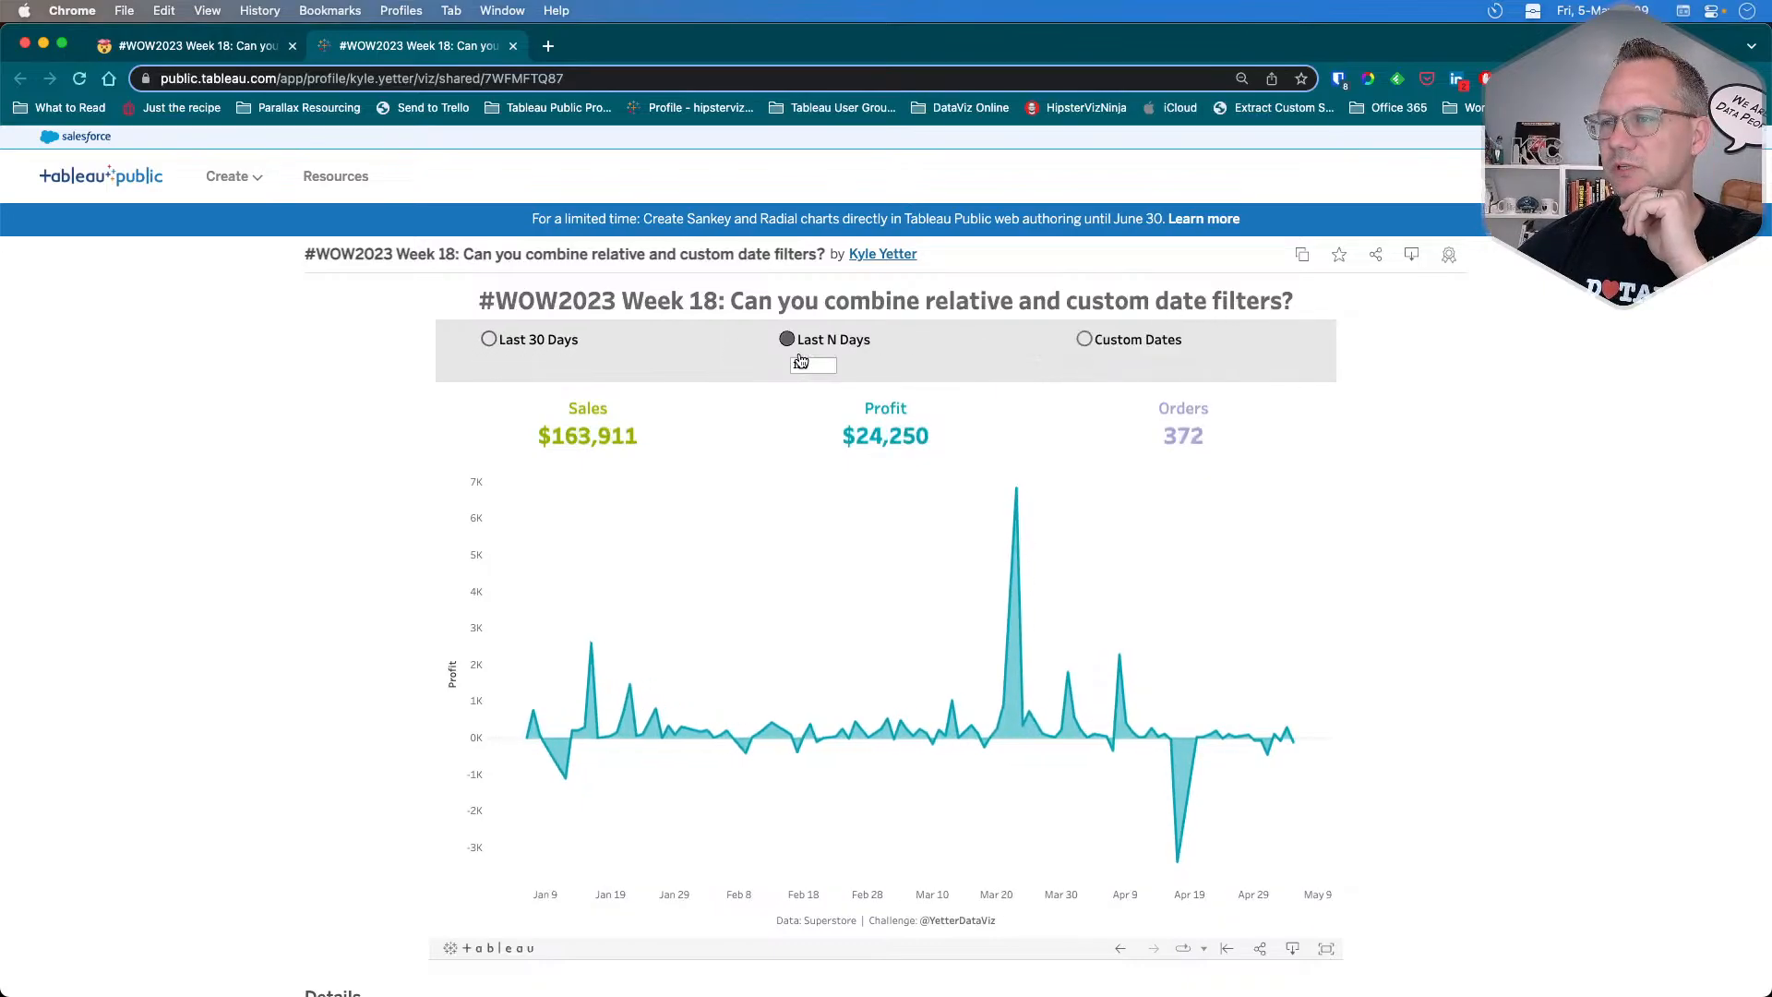
left_click(1084, 340)
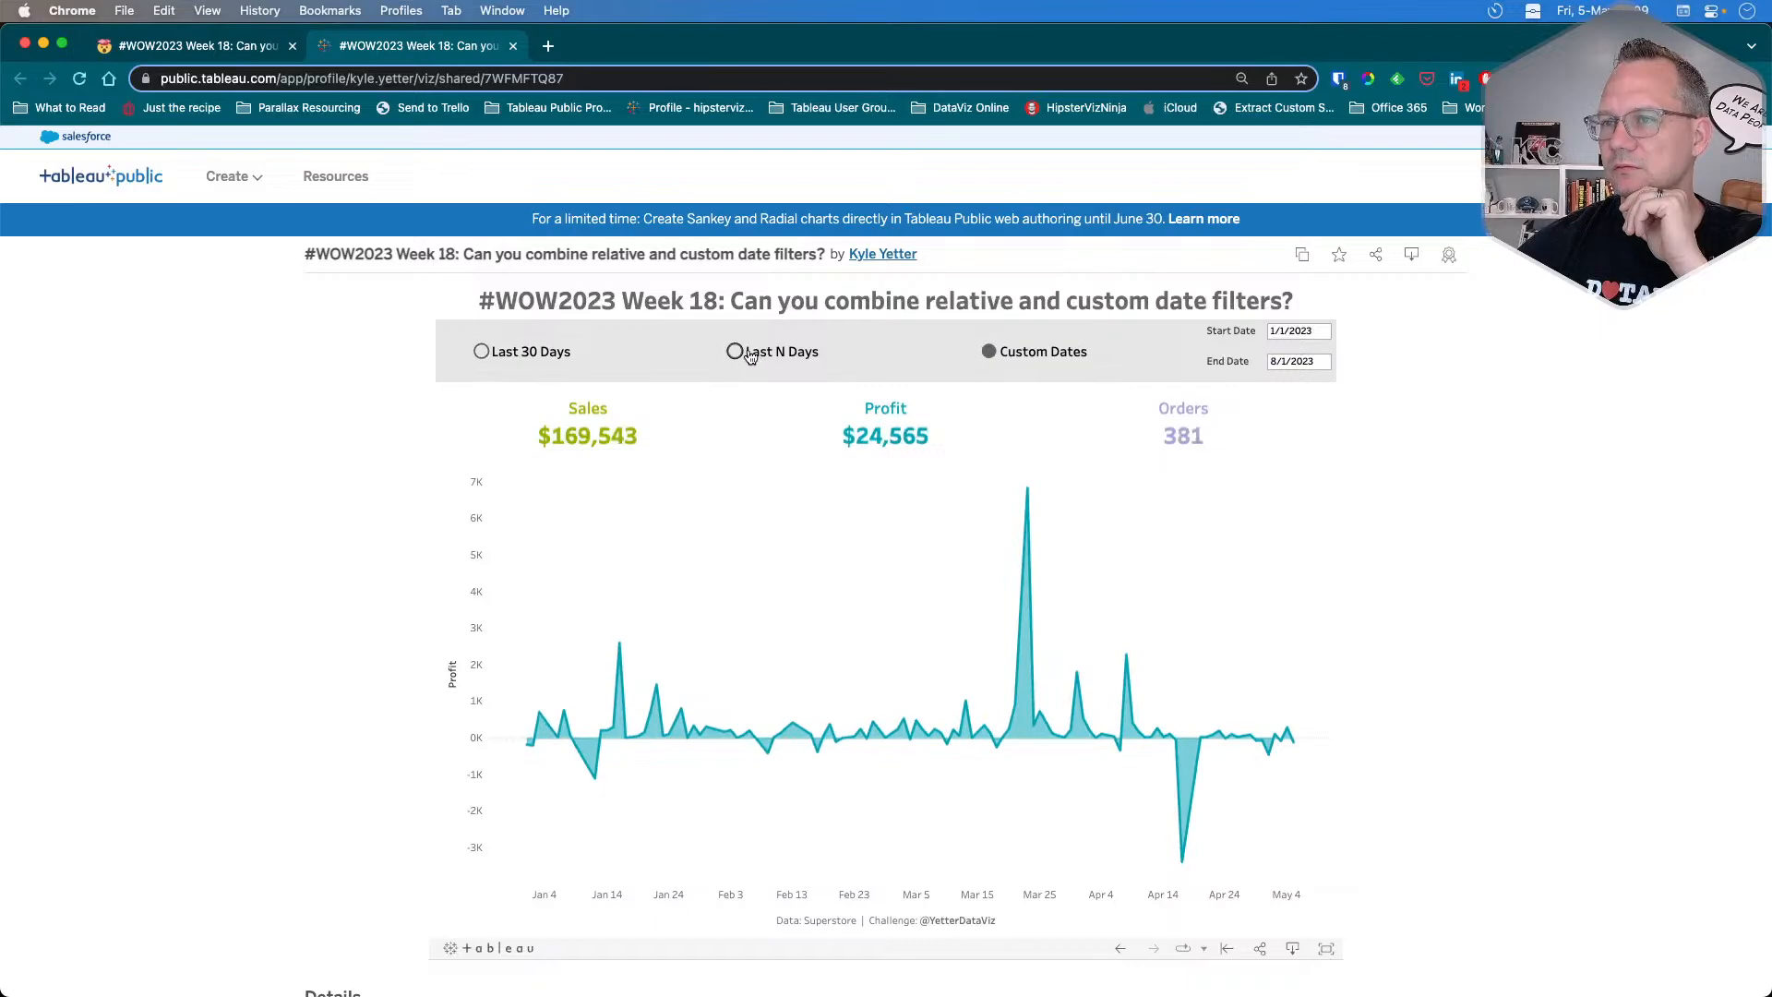
left_click(735, 352)
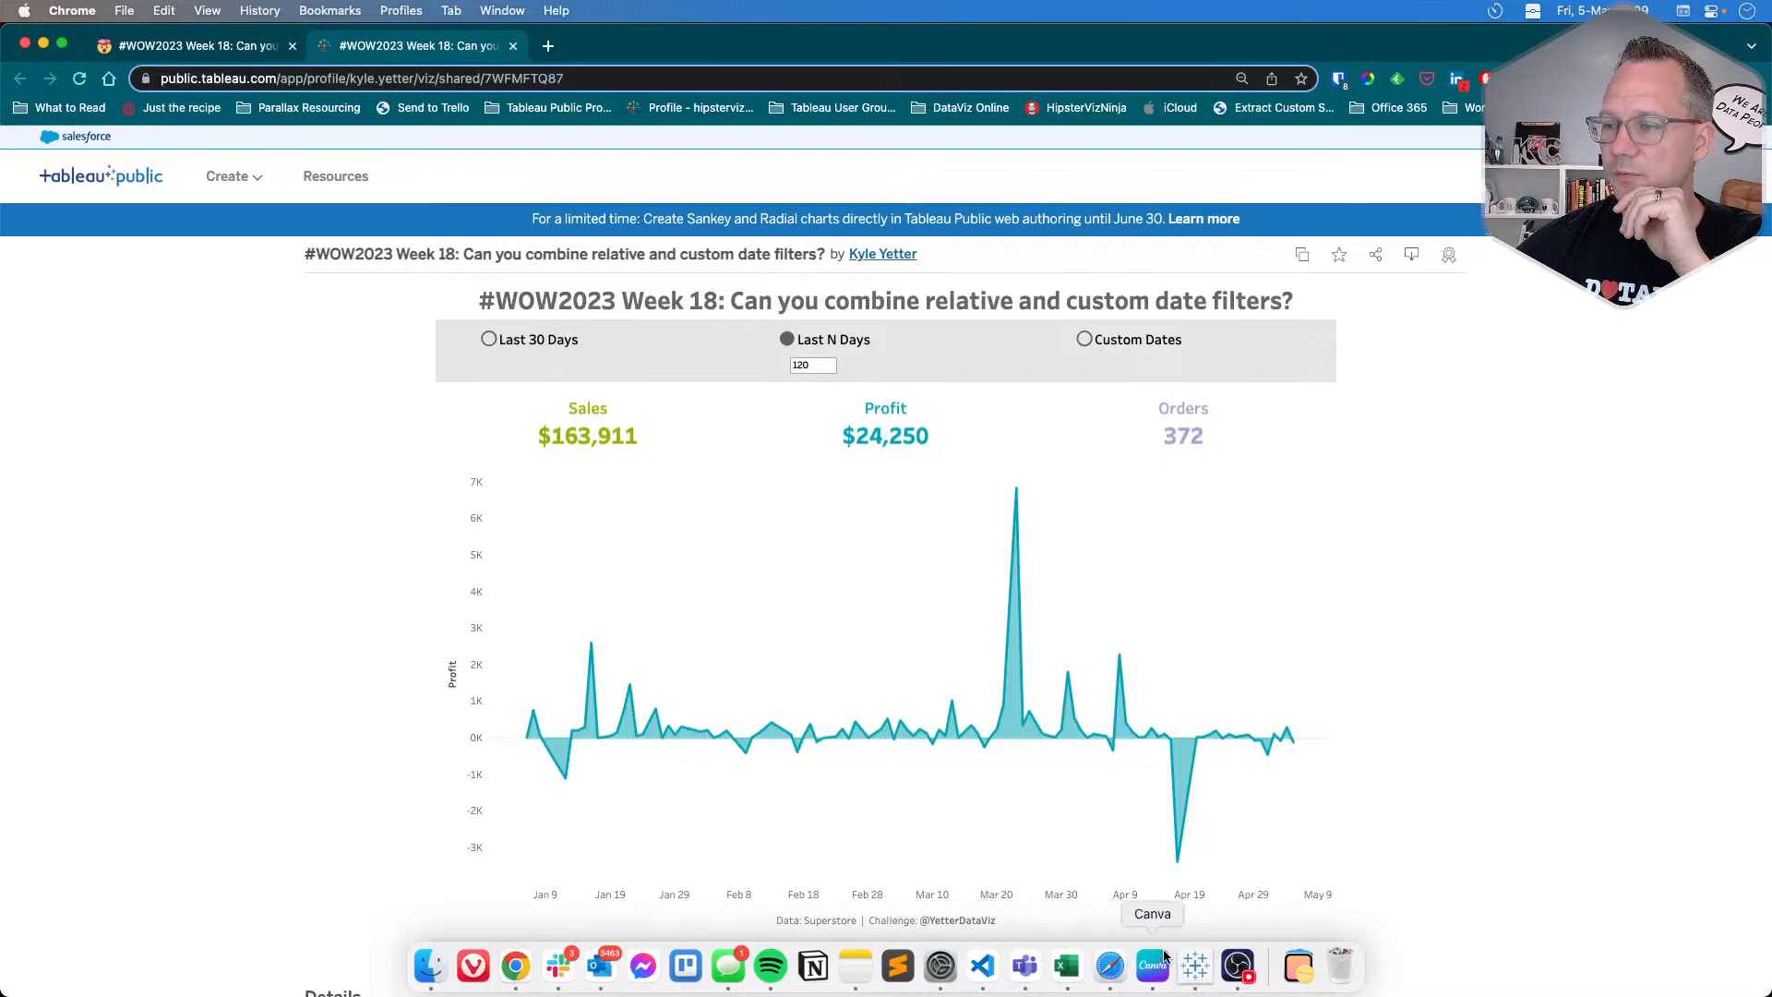
Switch to the Book1 workbook in Tableau Public.
left_click(1195, 966)
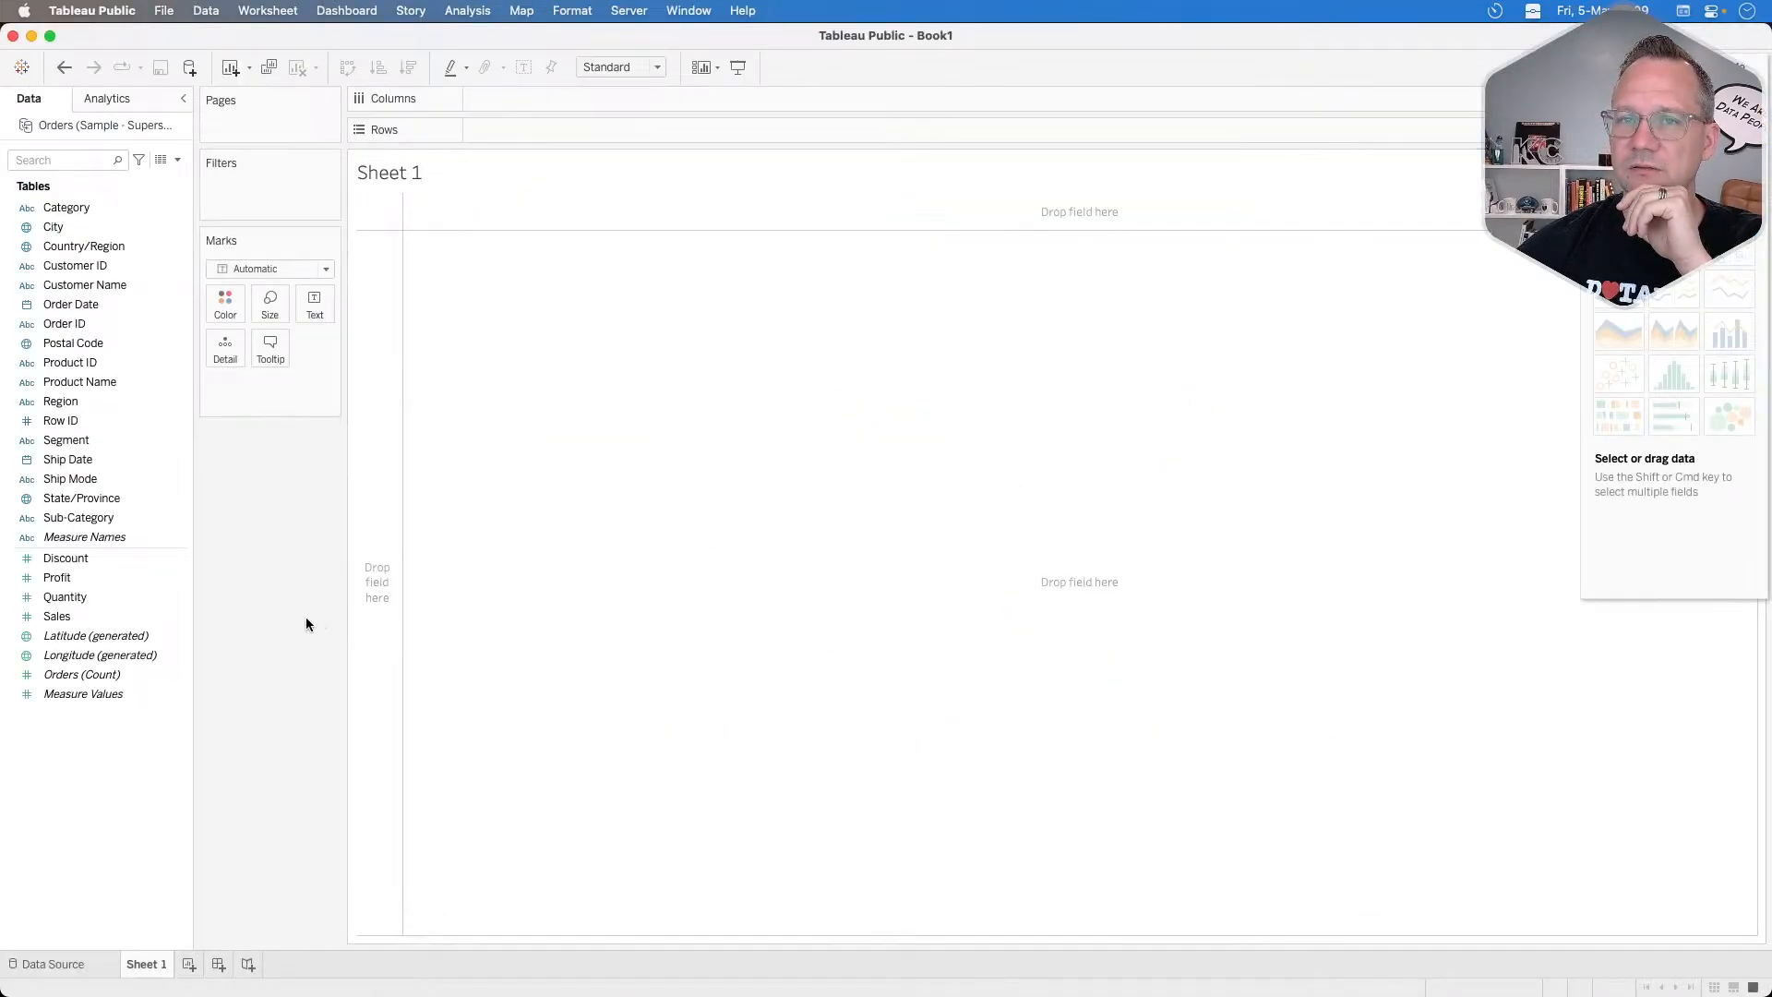
left_click(178, 161)
left_click(168, 170)
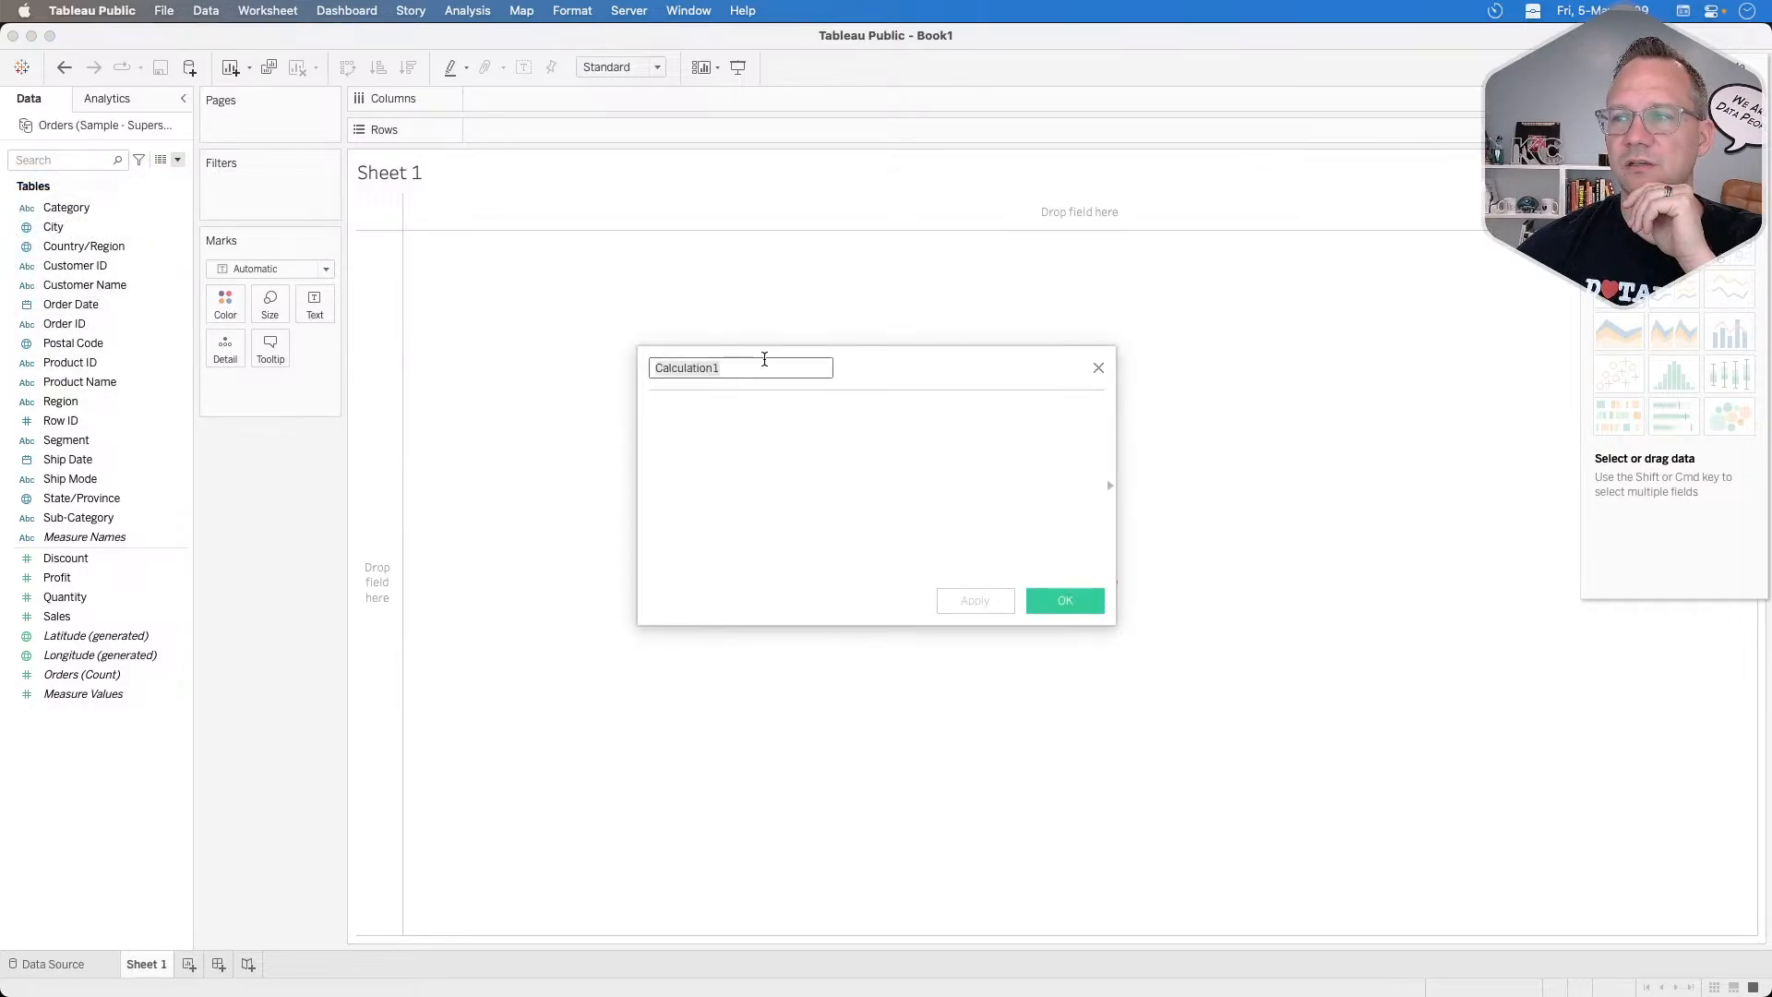
left_click(929, 425)
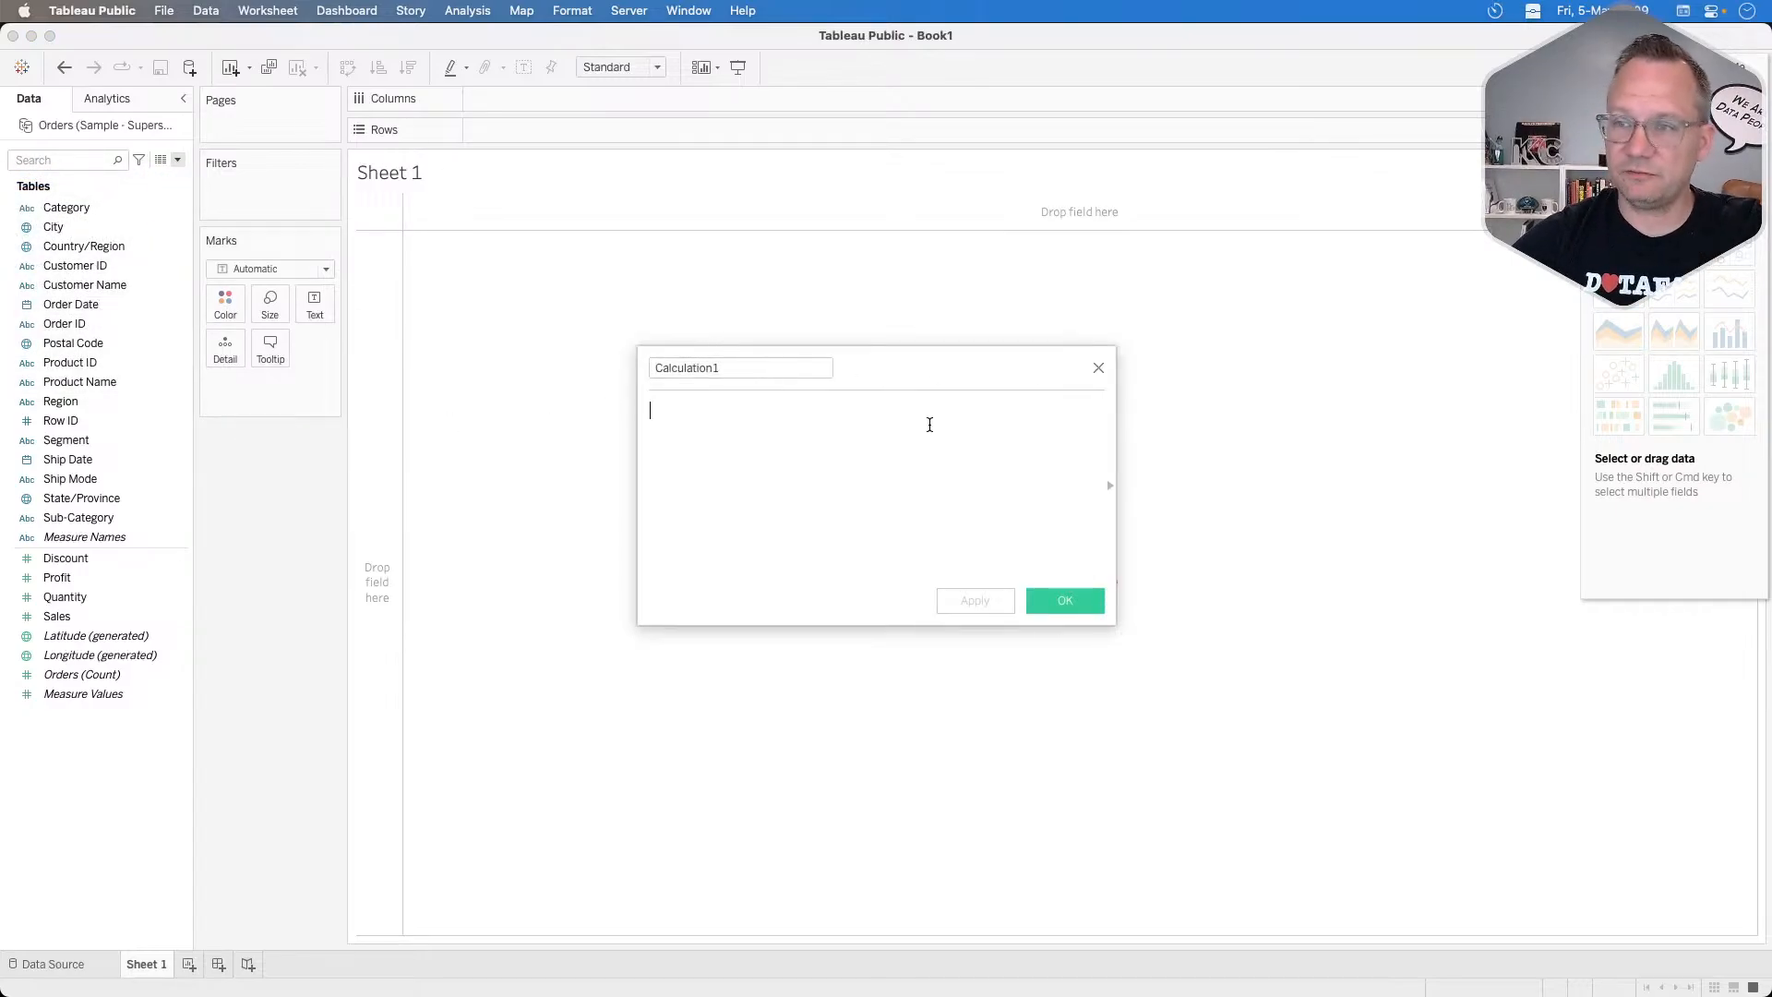
left_click(1097, 366)
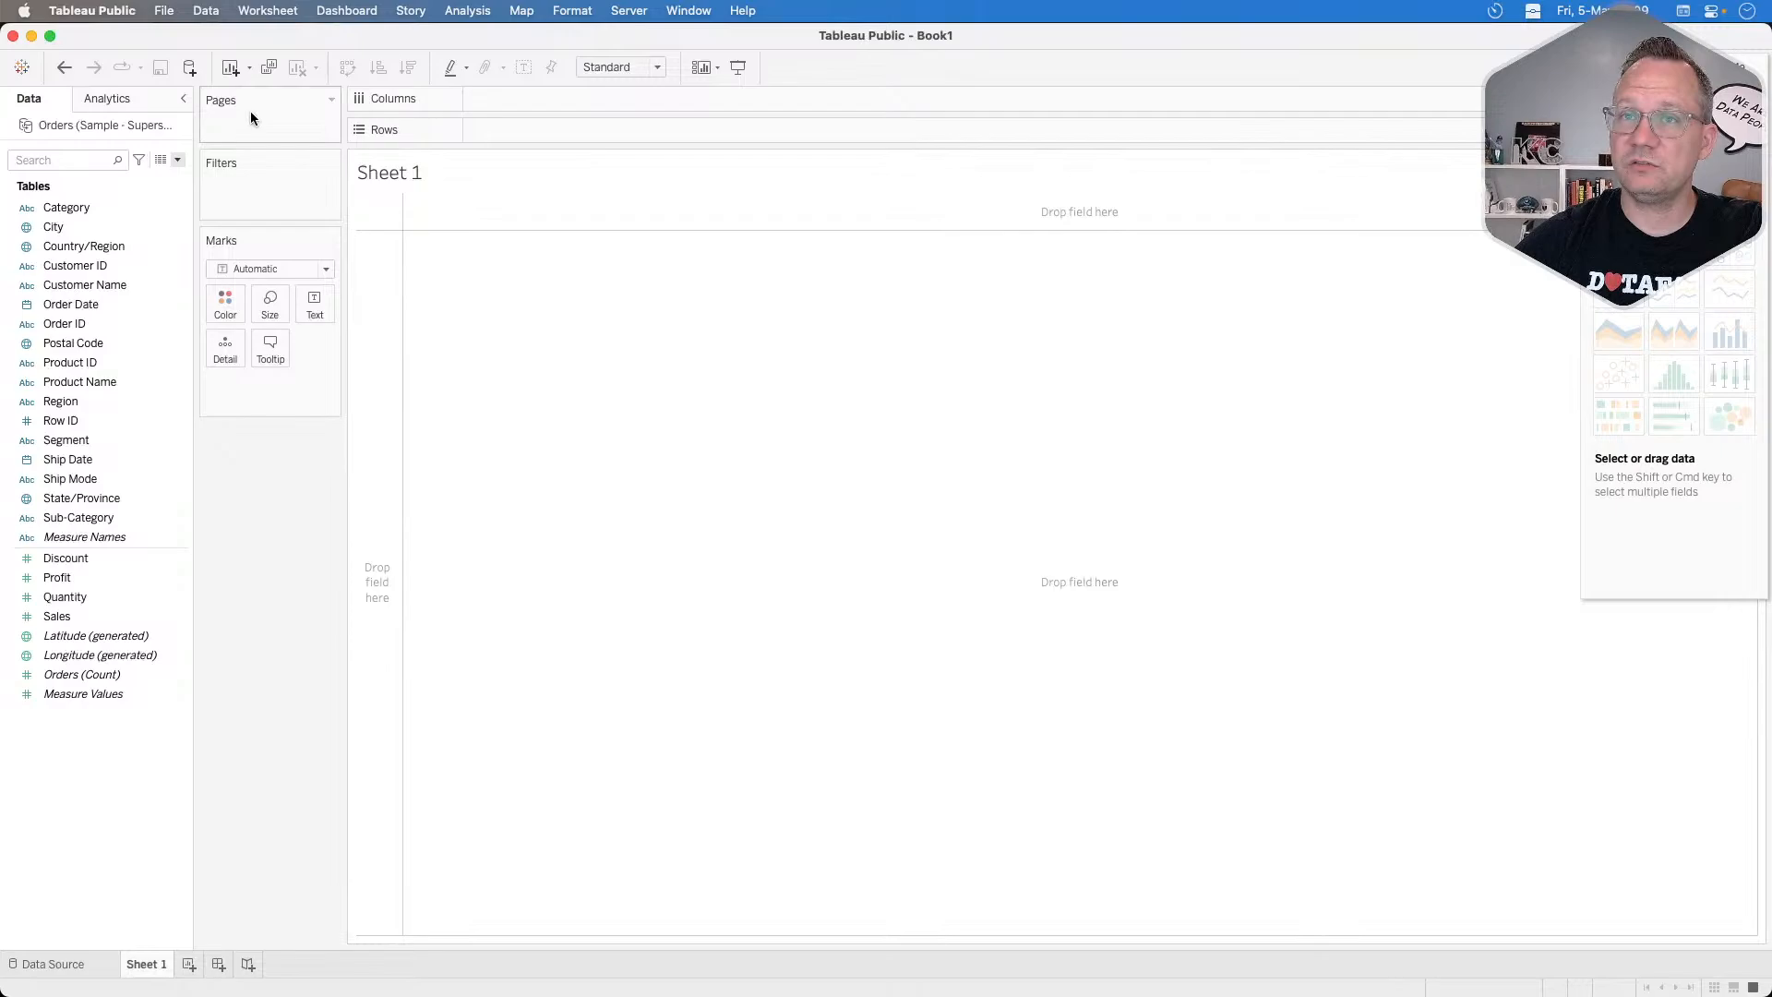
Add a data source filter on Order Date for the Orders (Sample - Superstore) source, filtering by Range of Dates.
left_click(207, 11)
mouse_move(235, 151)
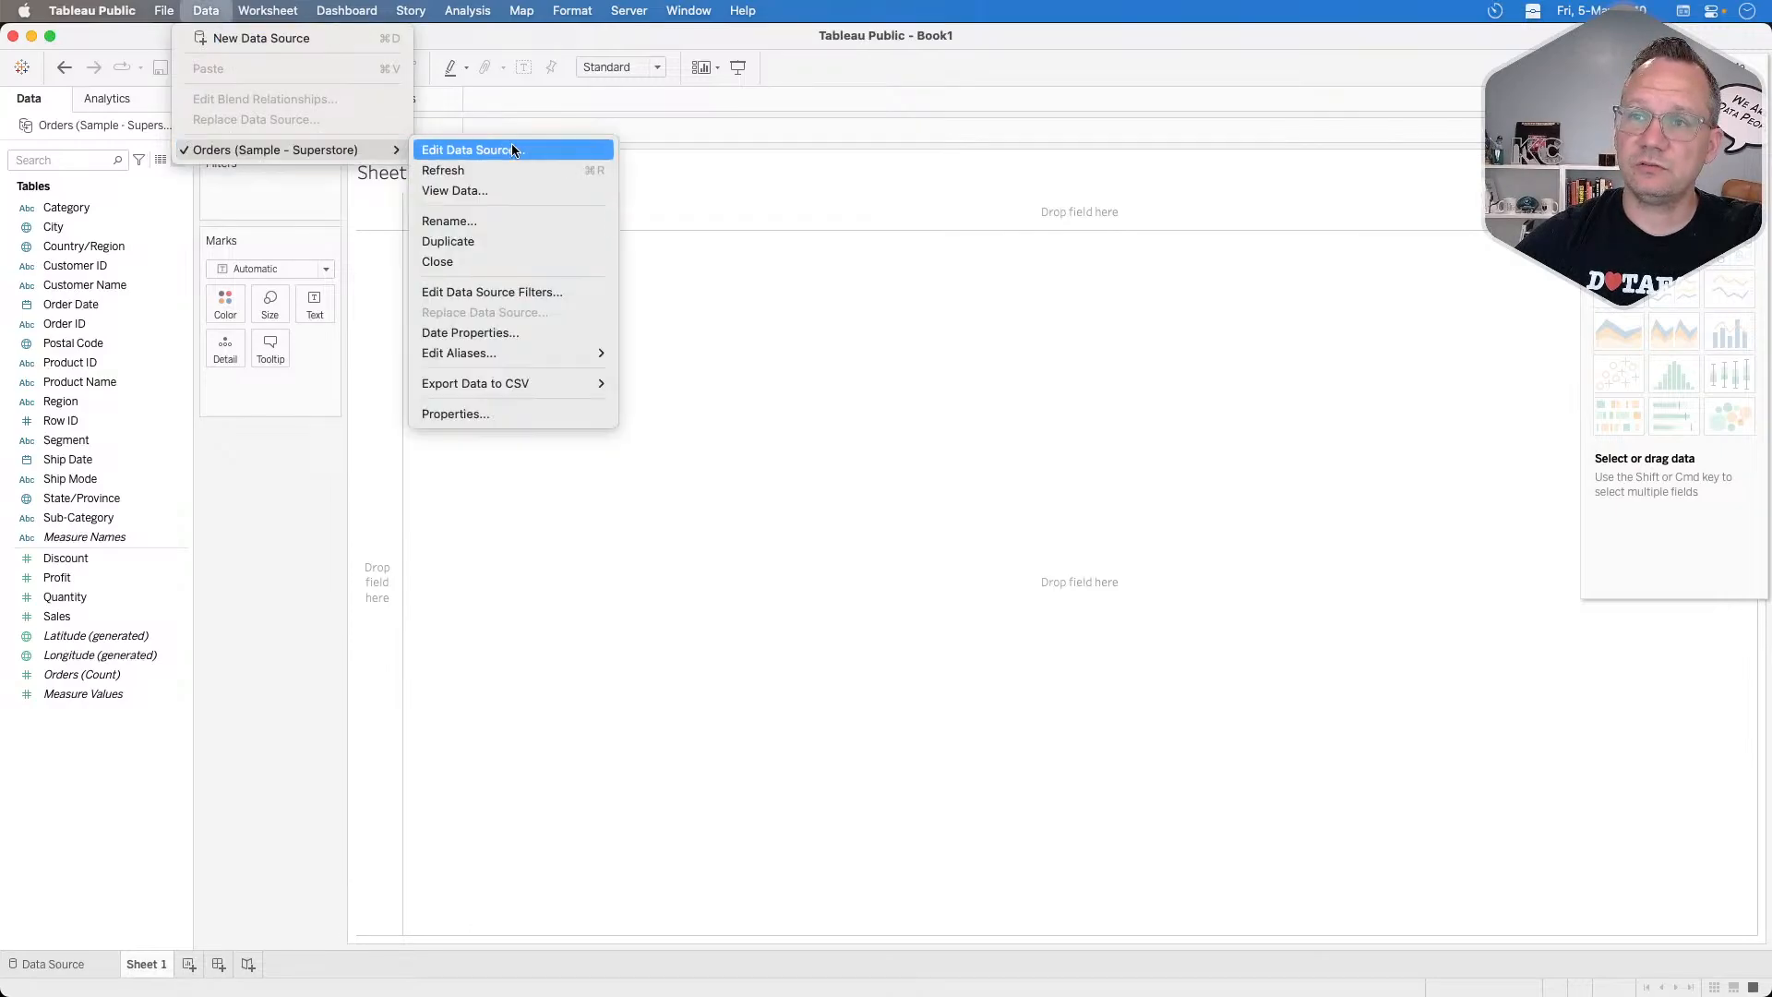
left_click(492, 289)
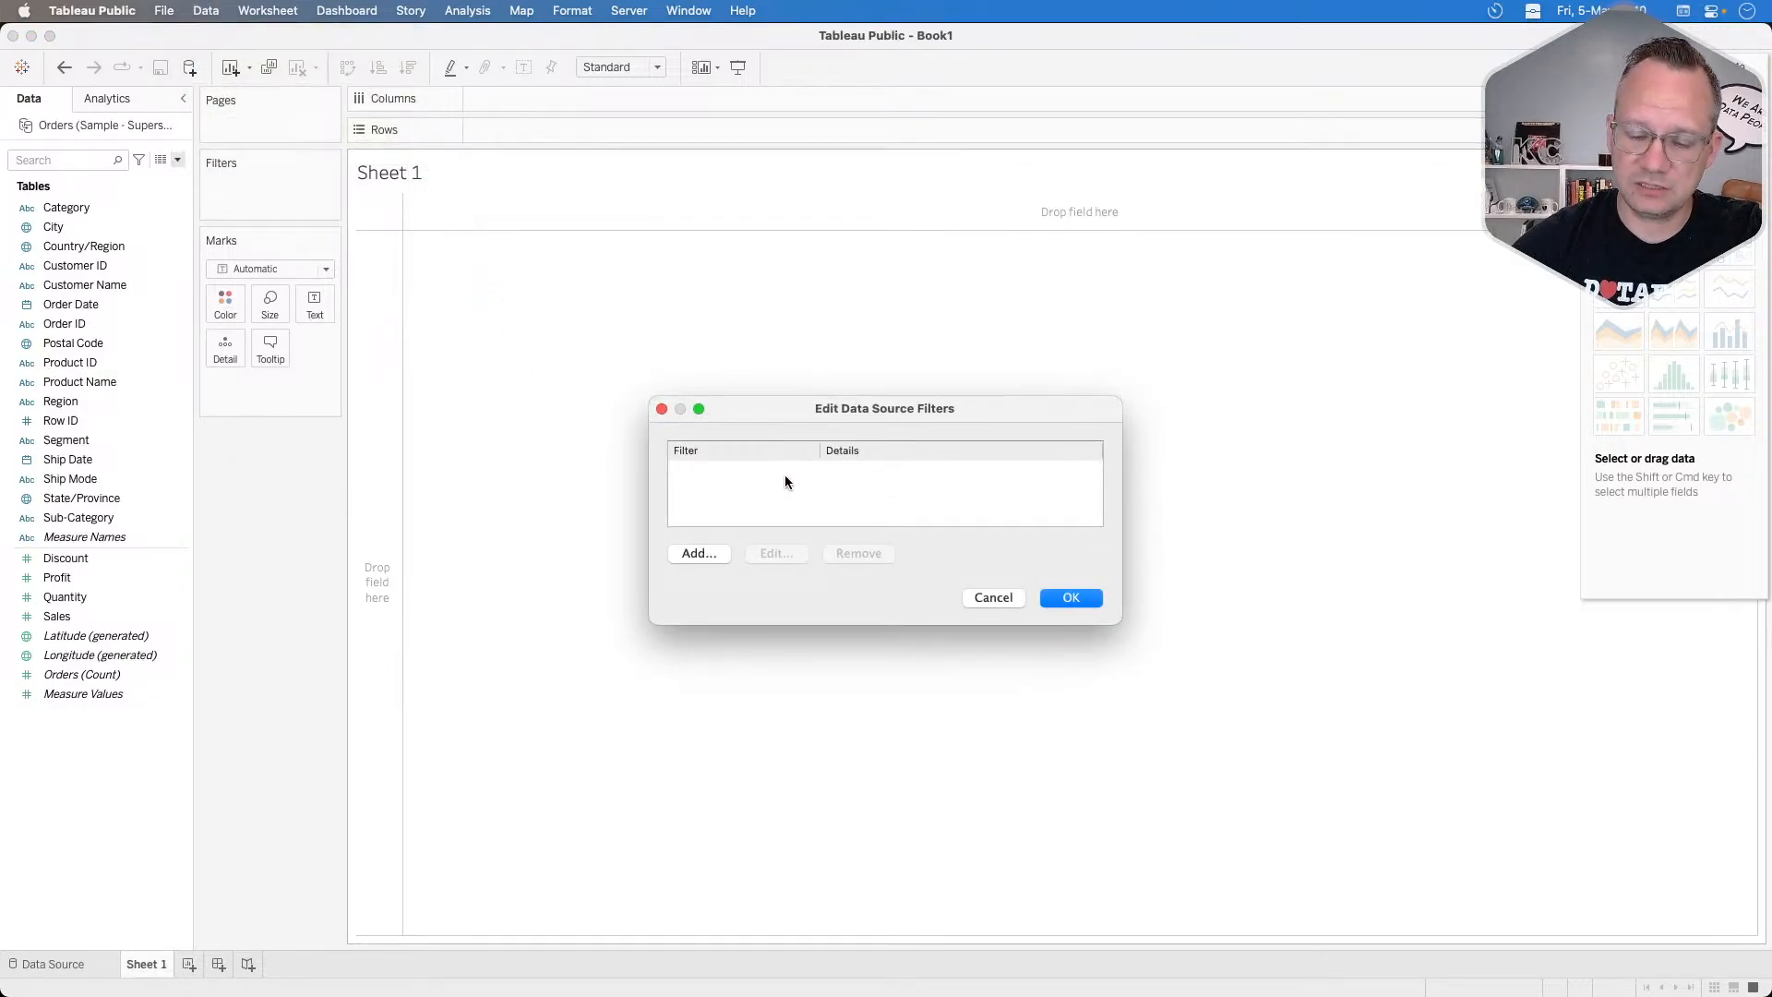
left_click(702, 551)
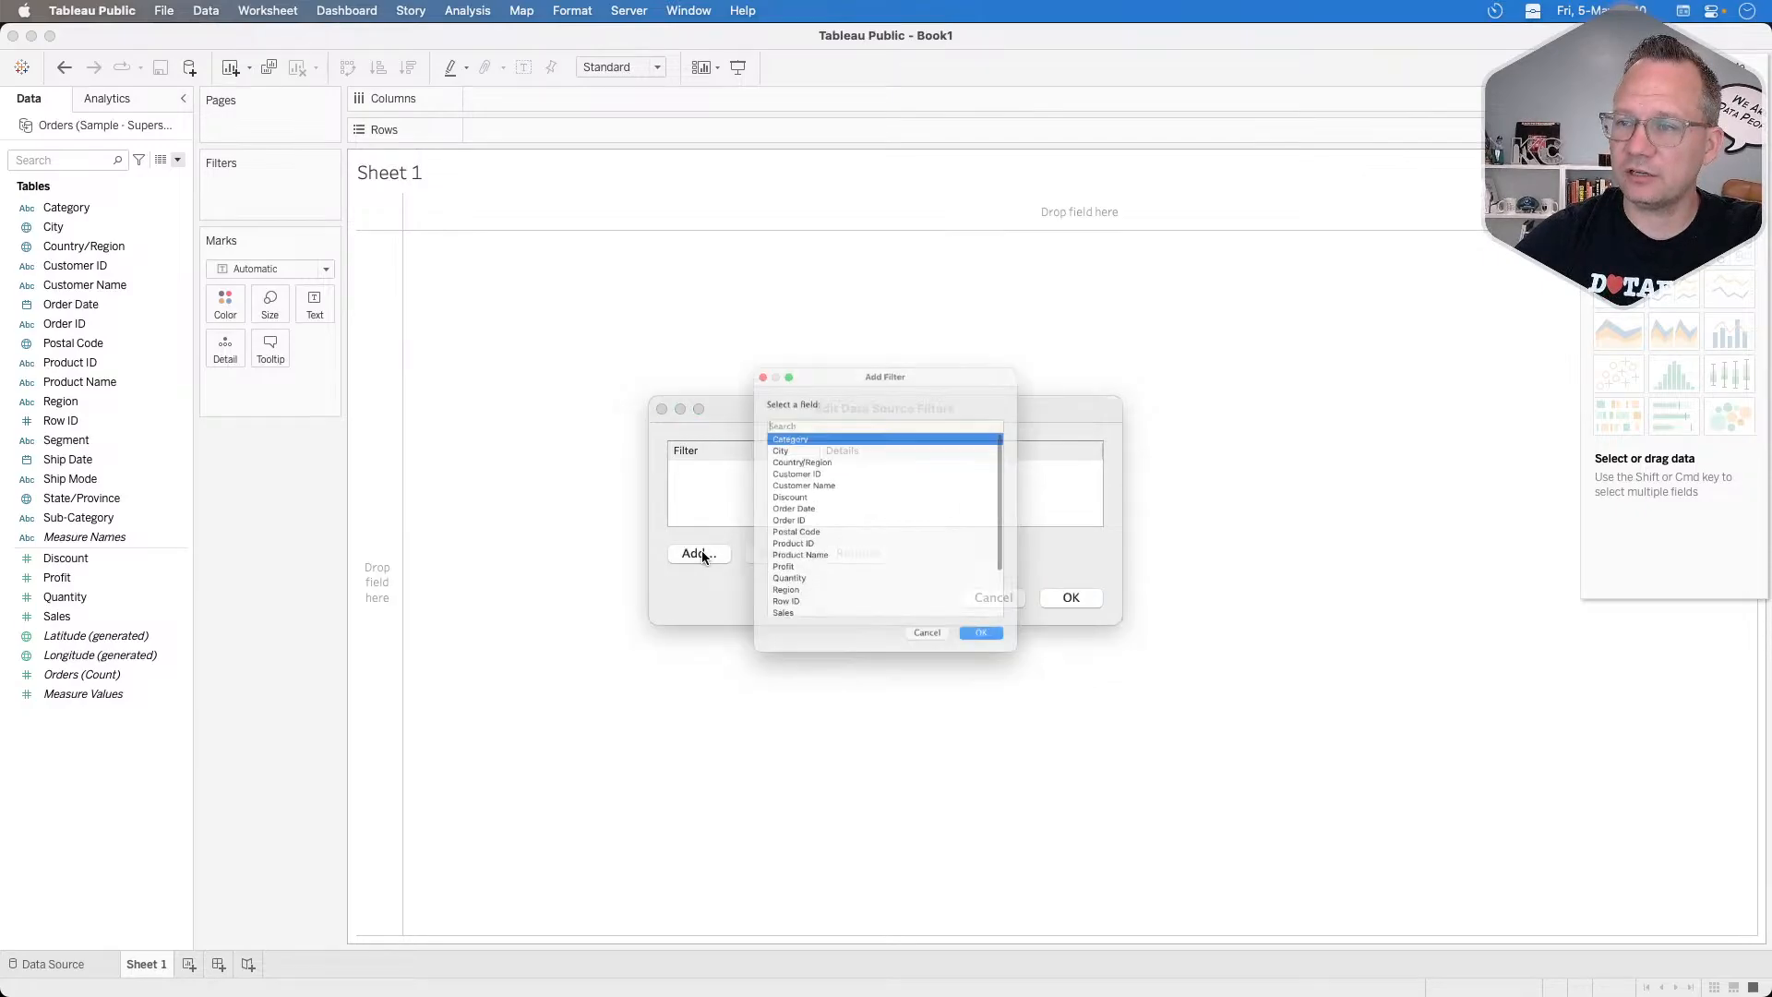
left_click(790, 509)
left_click(1020, 684)
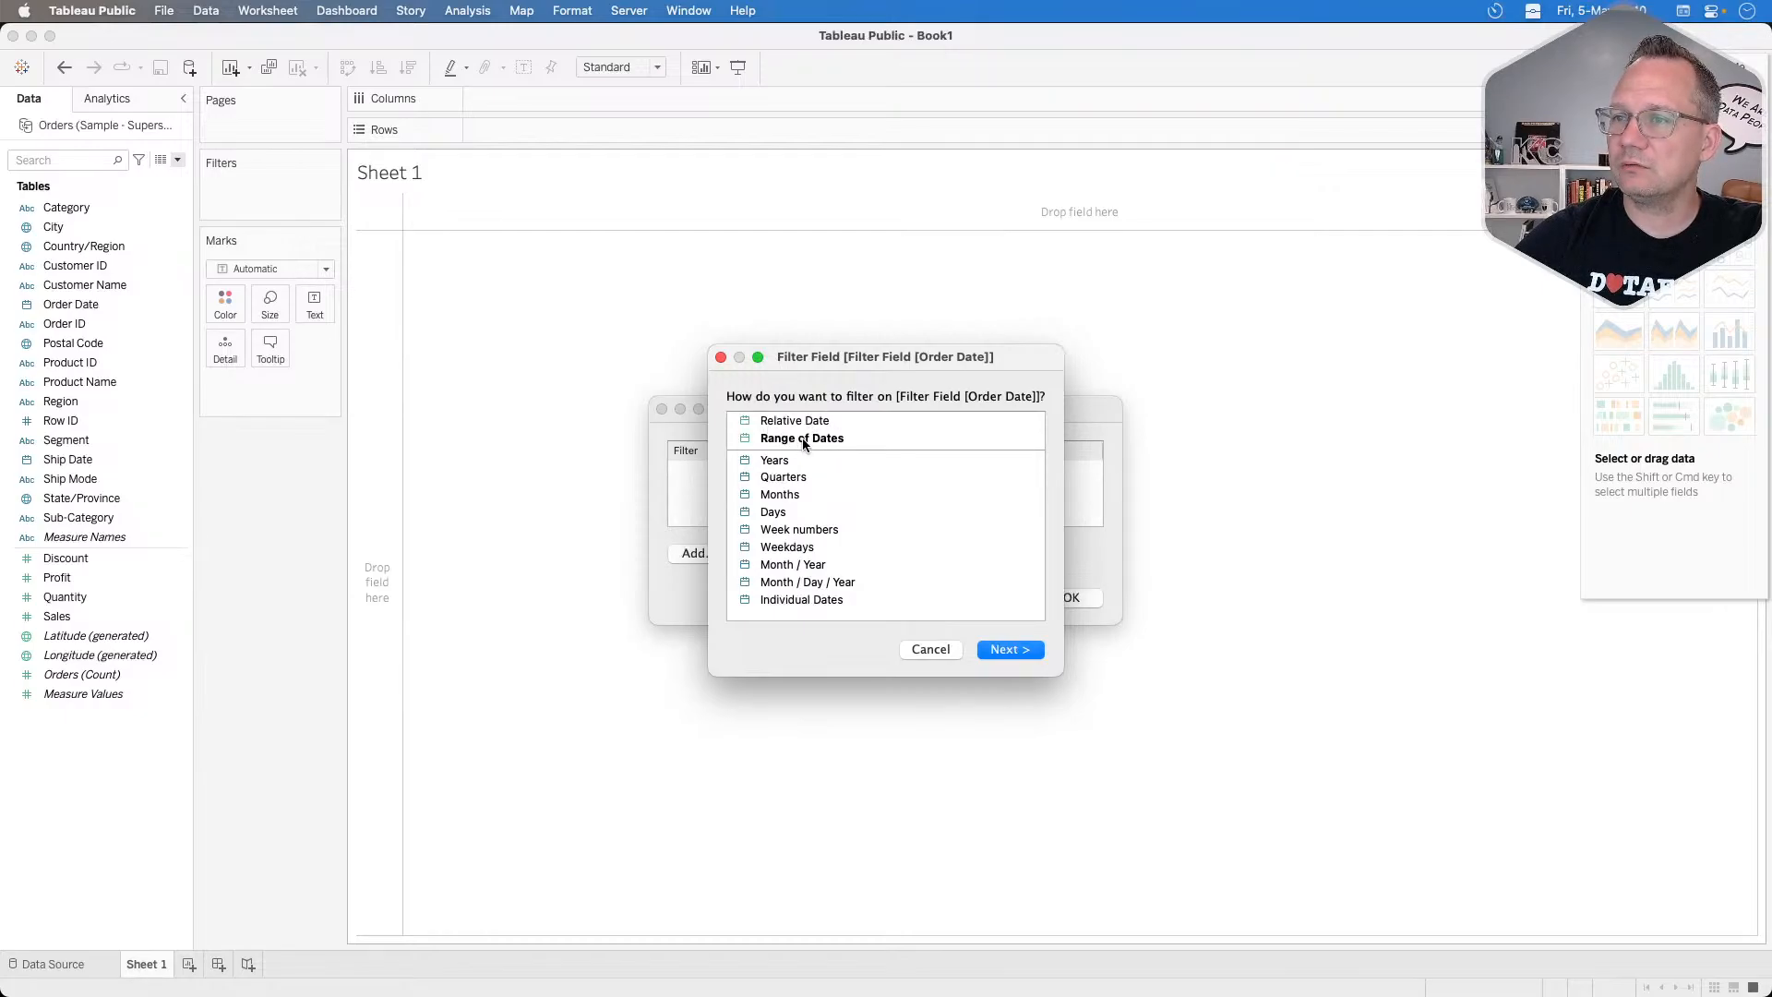
left_click(1022, 649)
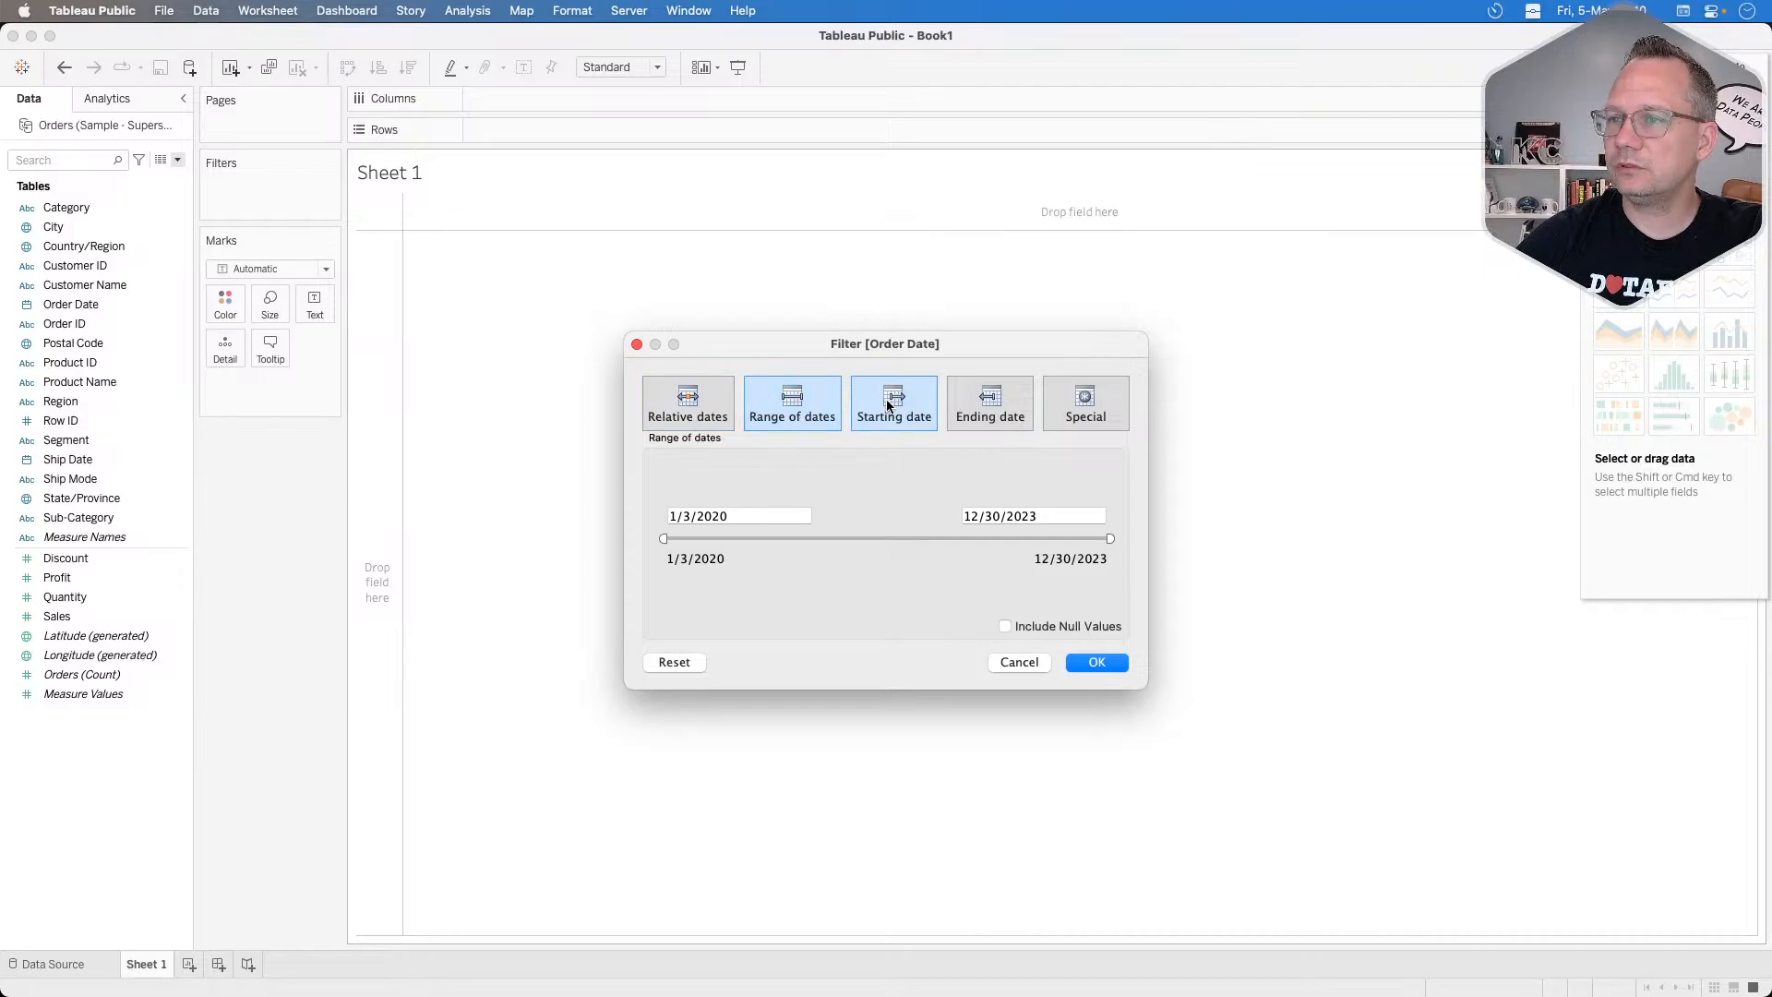
Limit the Order Date filter to an ending date of 5/5/2023 and apply the data source filter.
left_click(1023, 517)
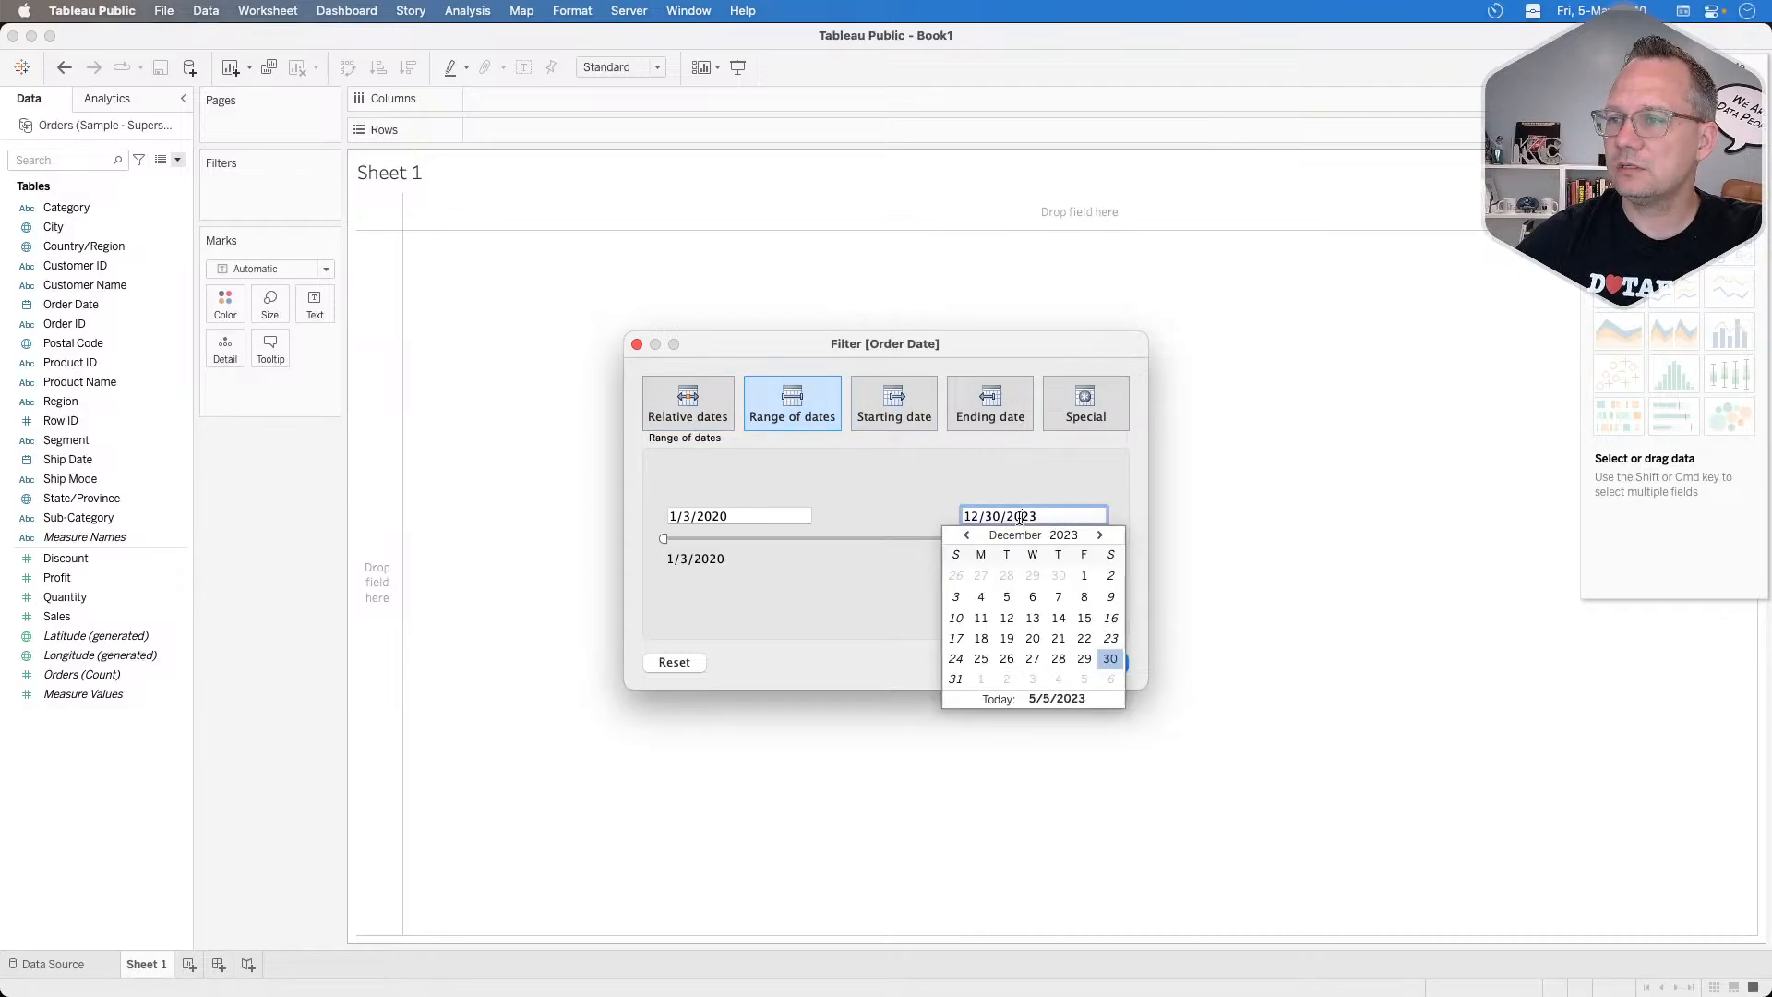
left_click(1036, 696)
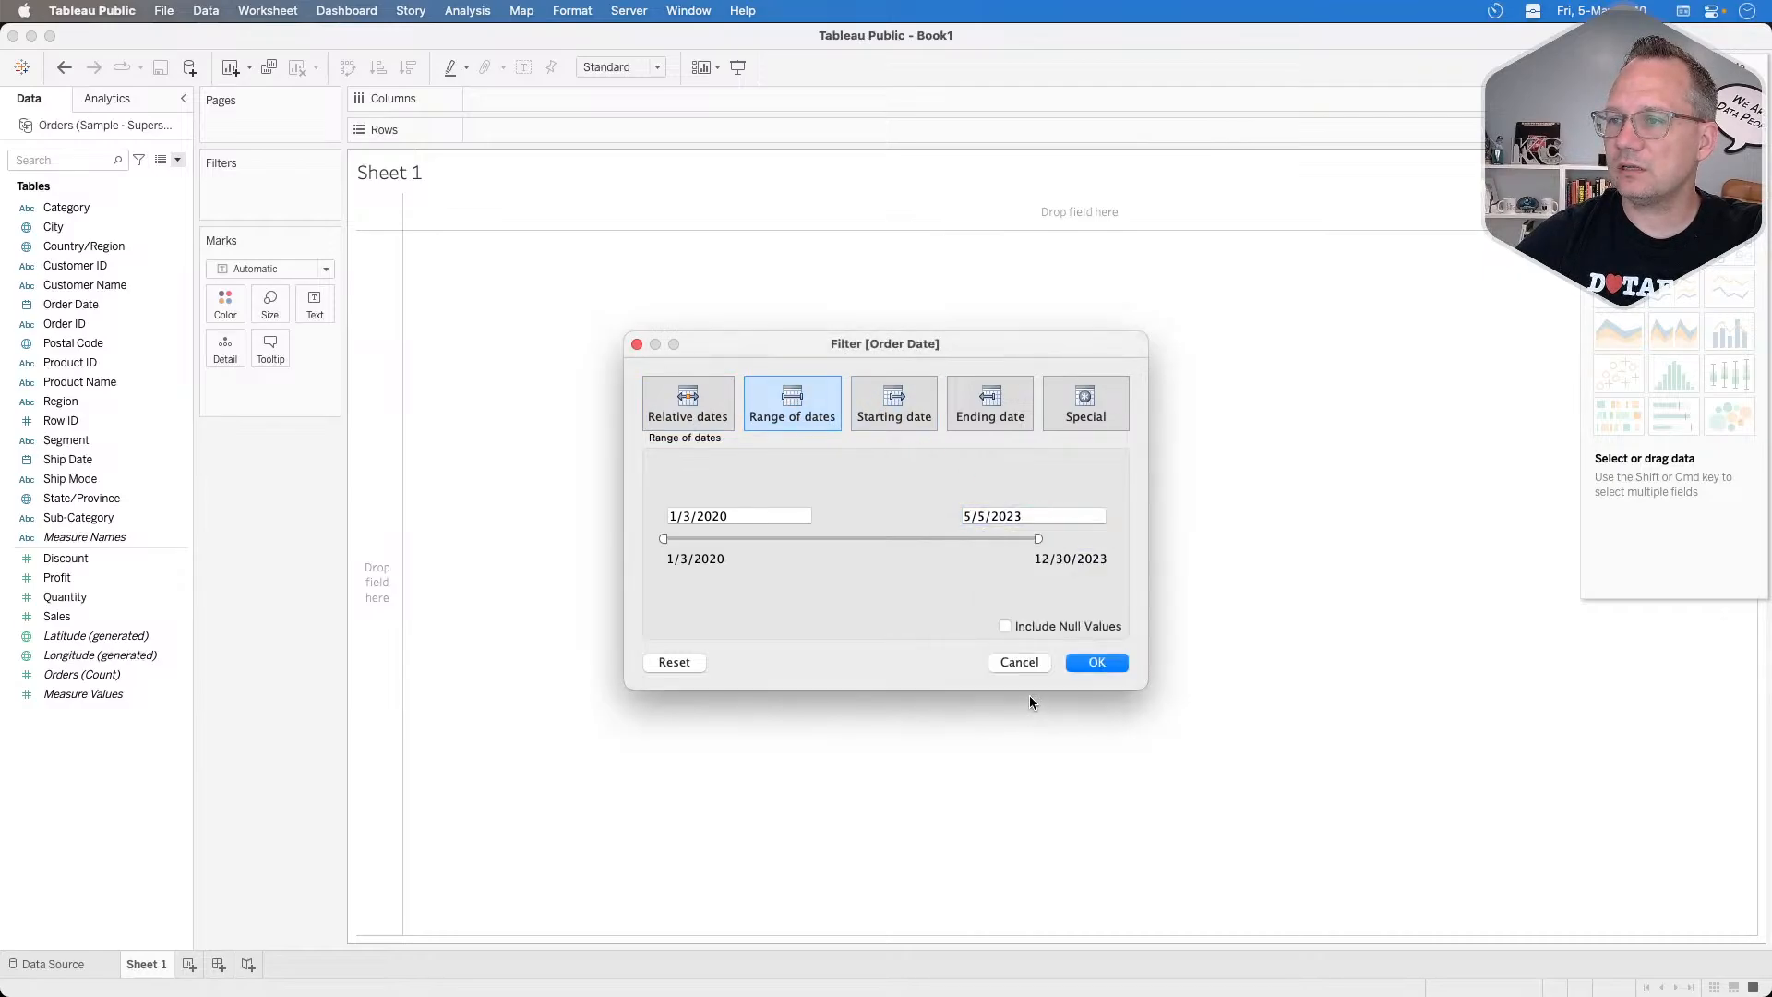
left_click(971, 405)
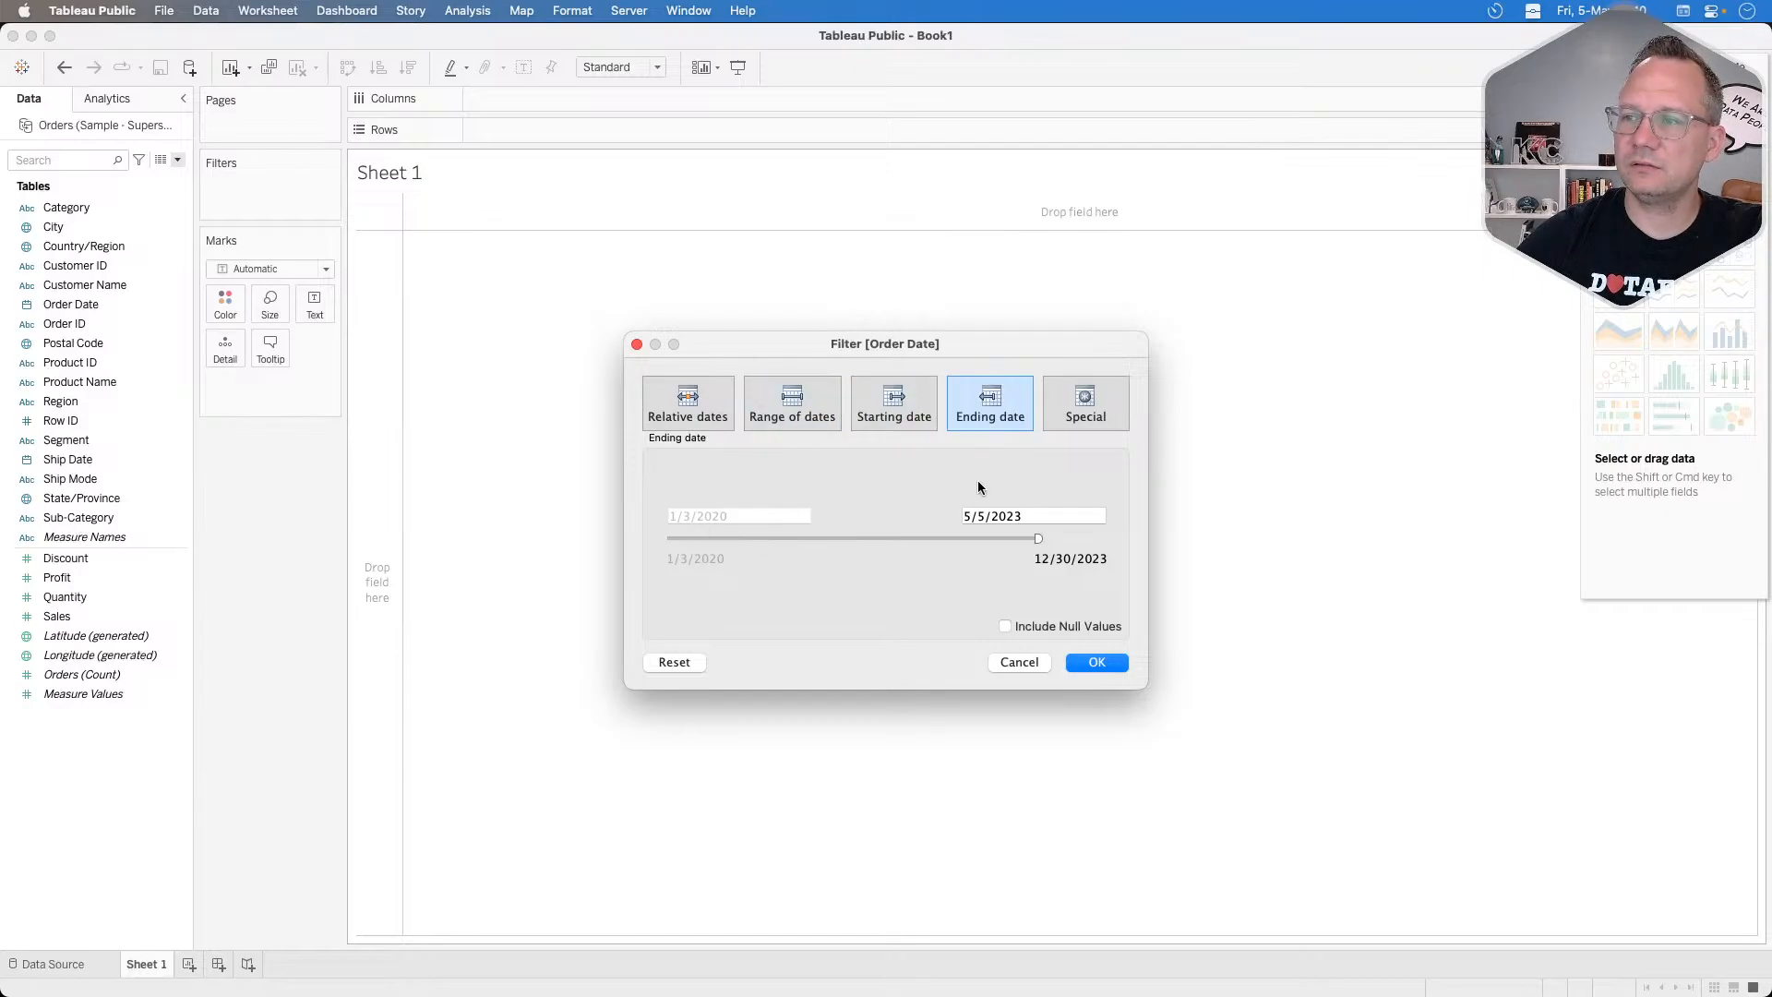
left_click(1094, 661)
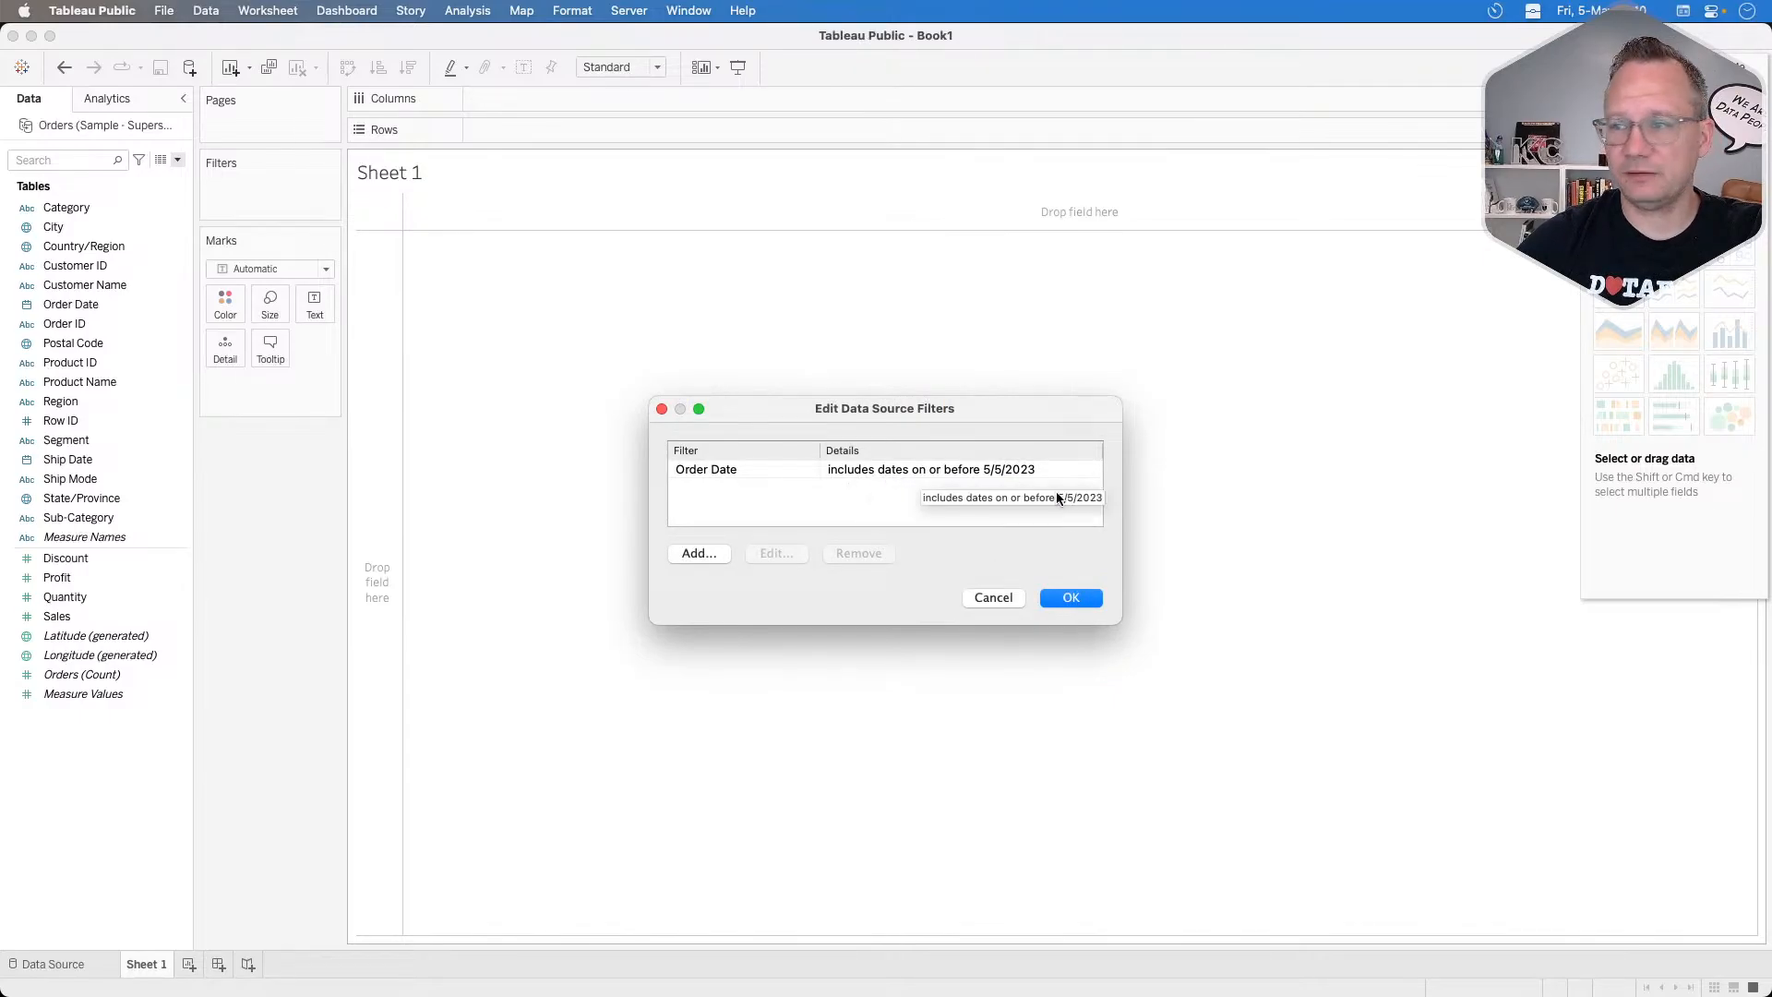
left_click(1095, 598)
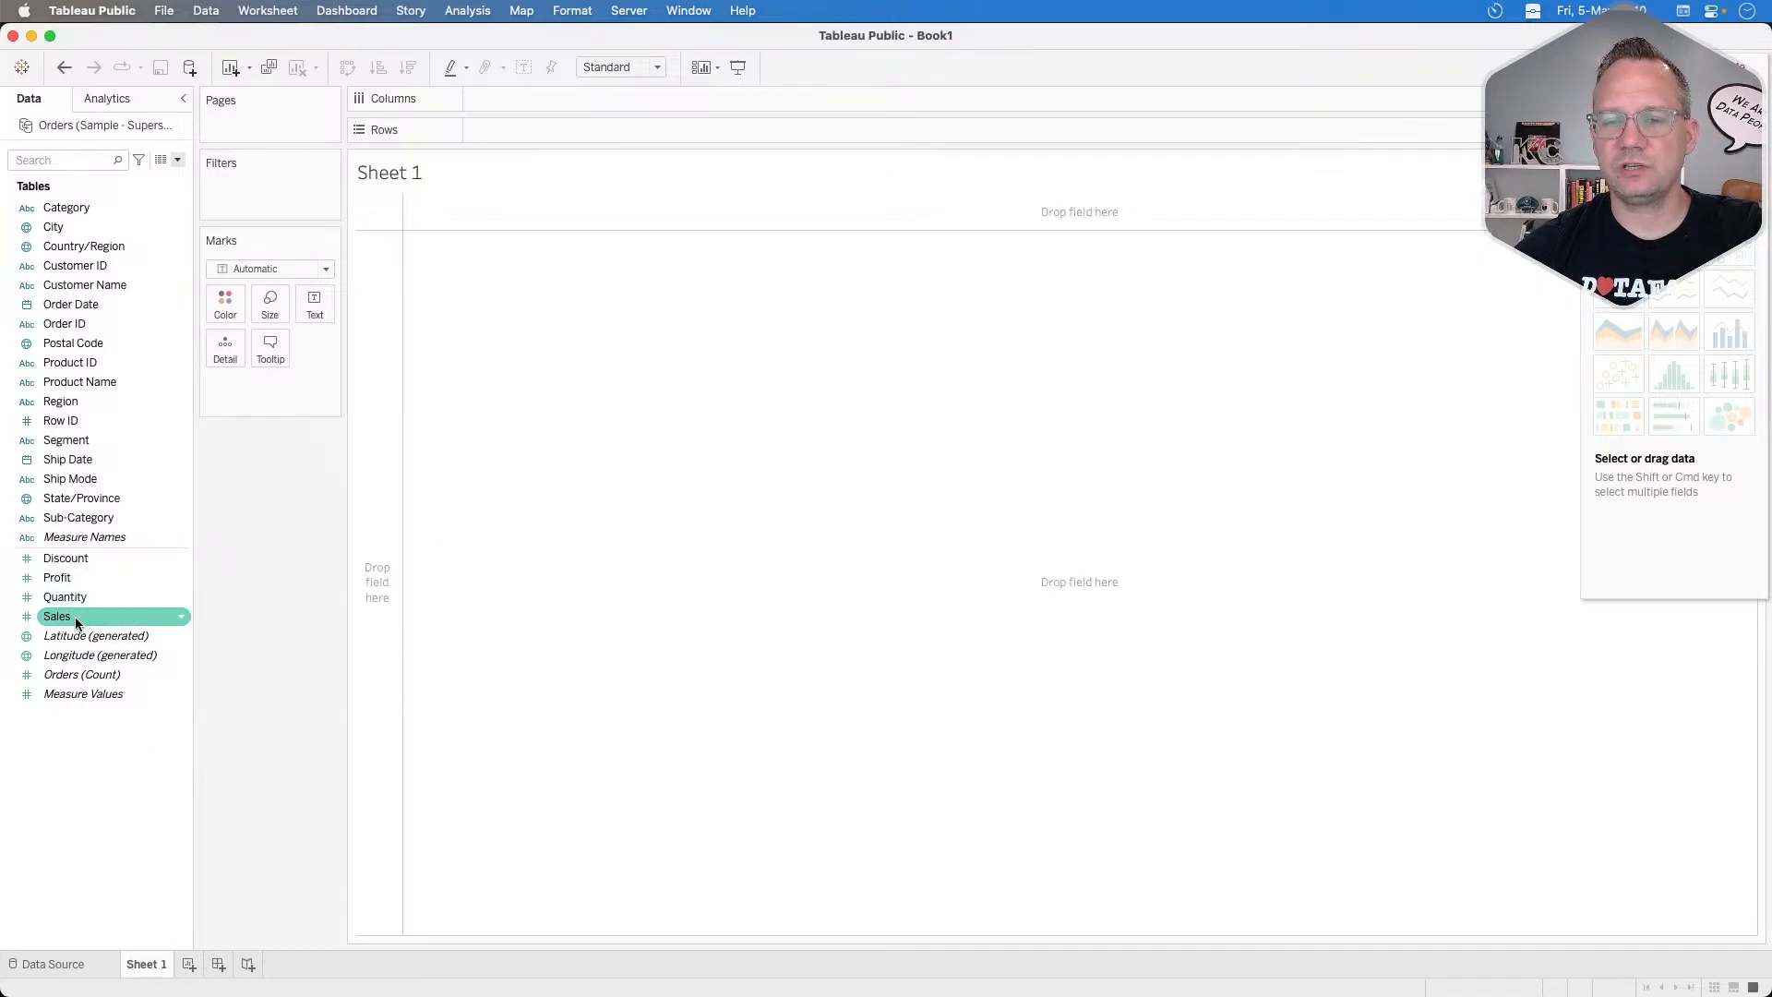
Plot Sales on rows against Order Date on columns, using the continuous Week Number date level.
left_click_drag(75, 617, 535, 139)
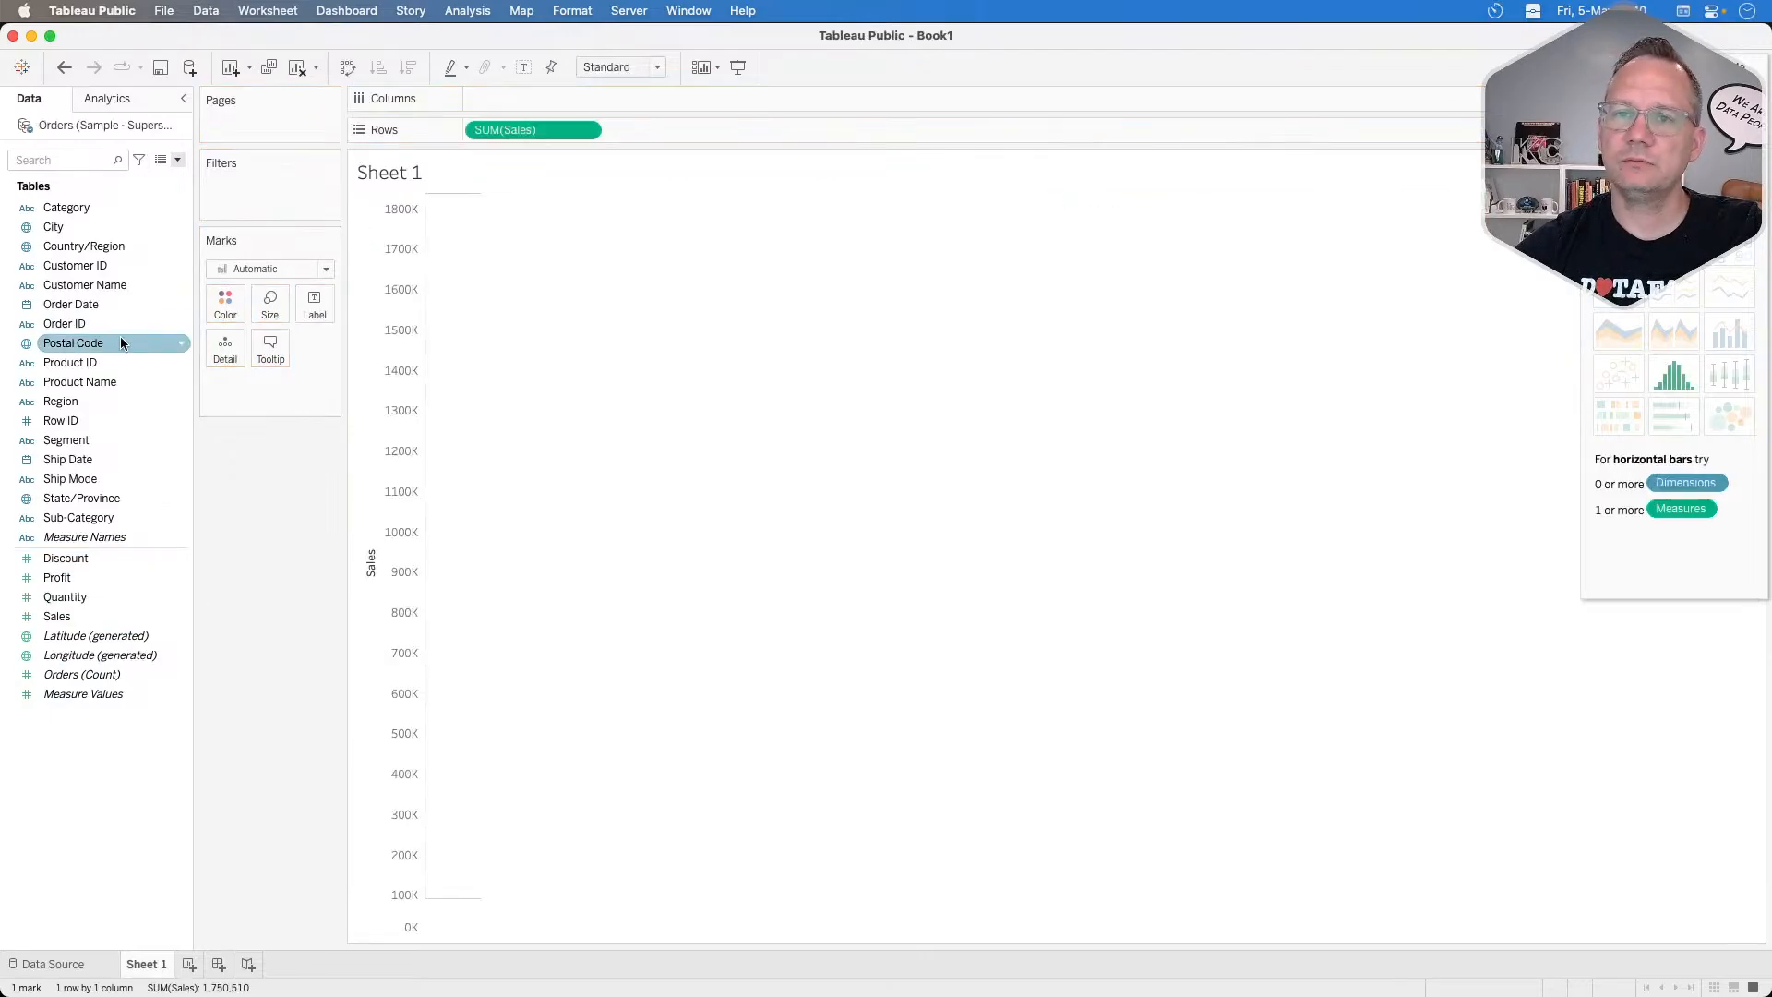
left_click_drag(96, 303, 582, 107)
left_click(586, 101)
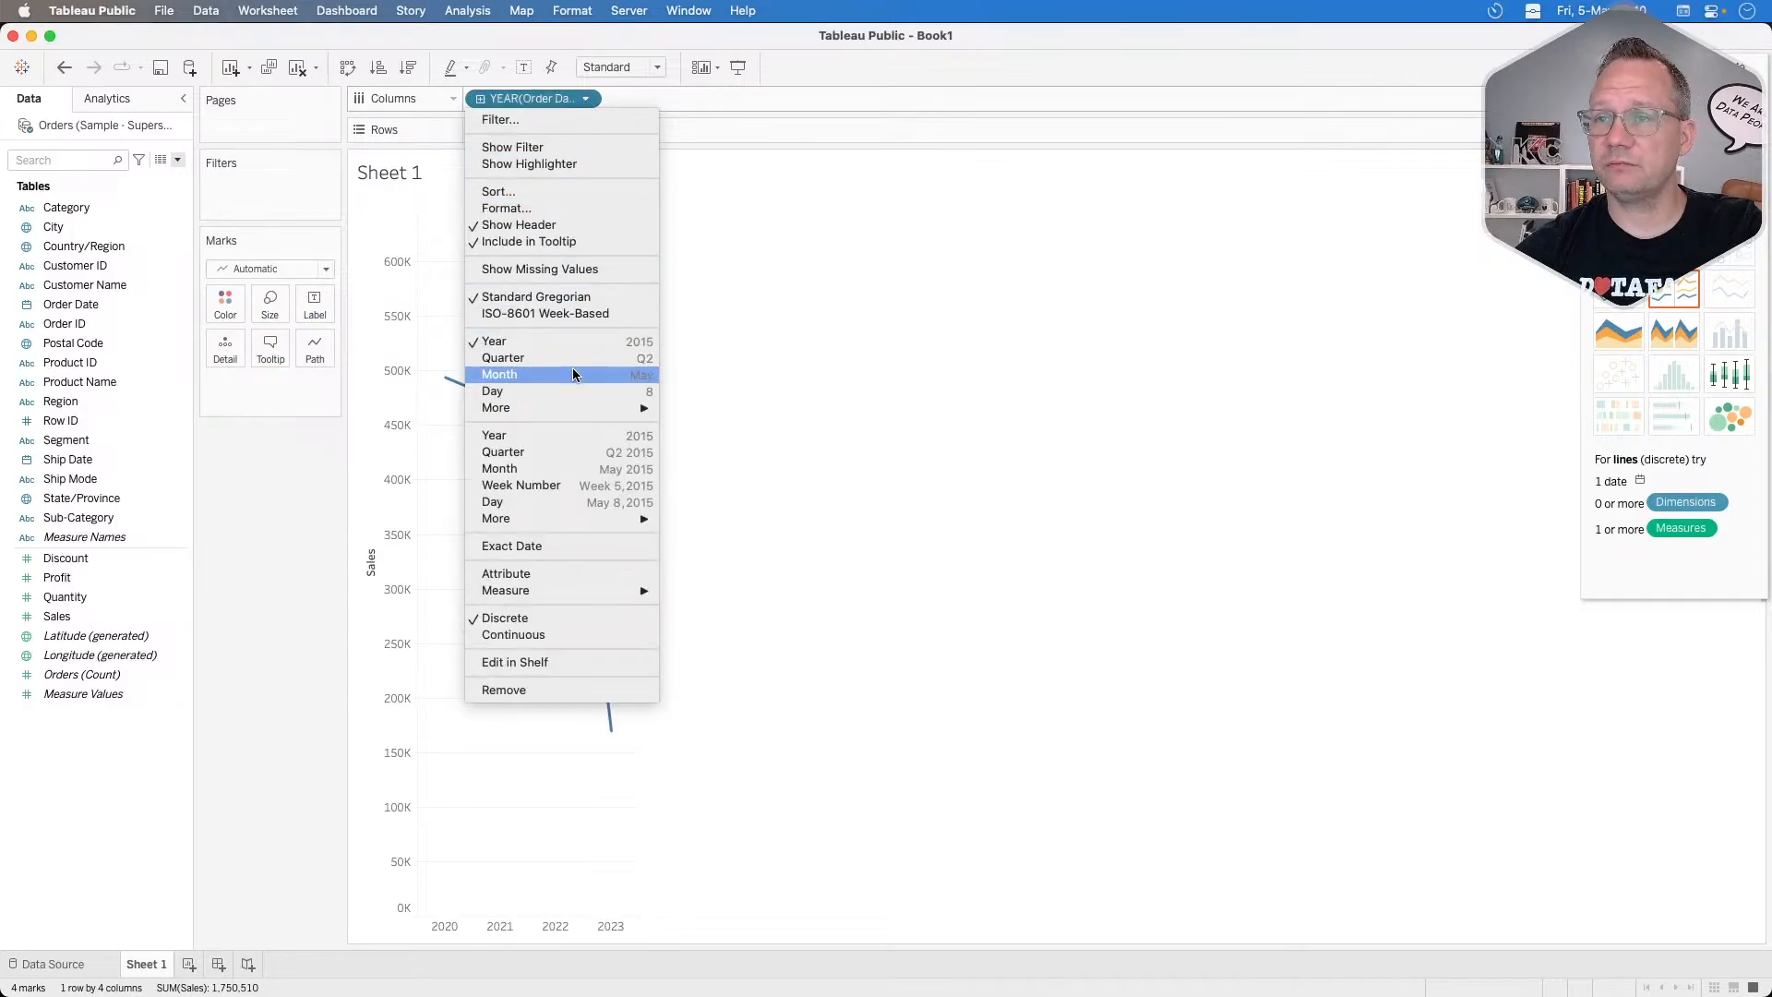
left_click(556, 486)
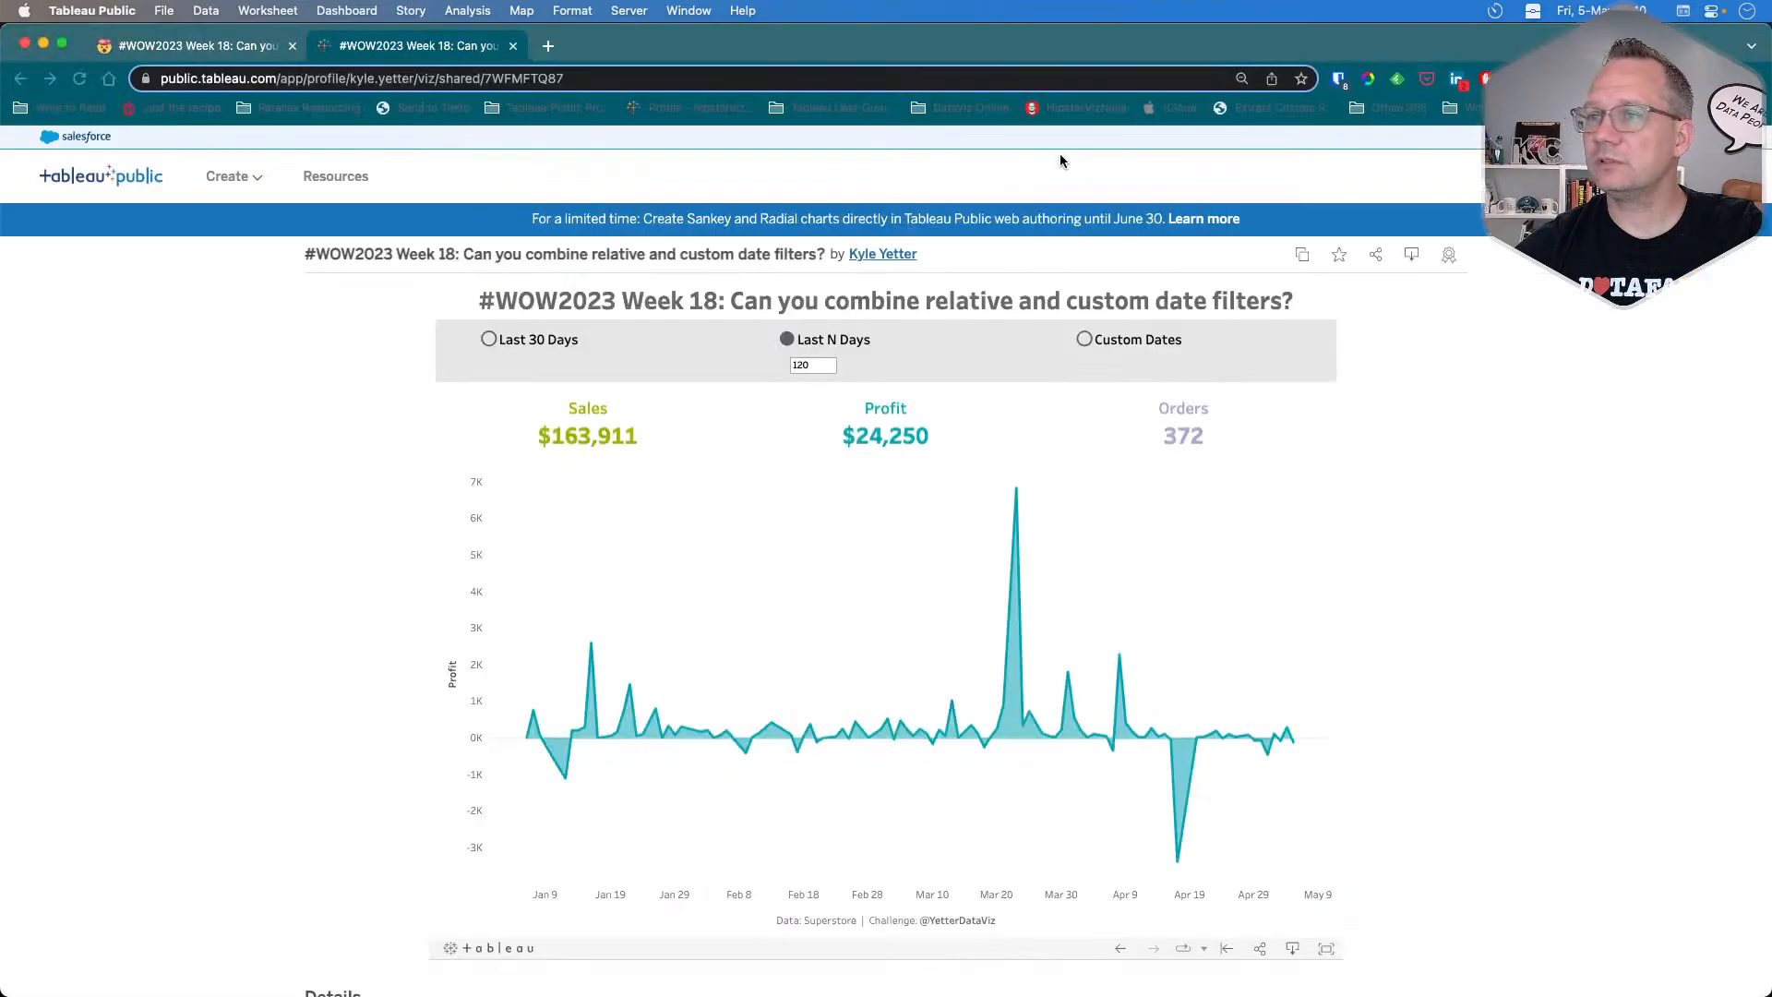
Switch to the browser and return to the #WOW2023 Week 18 challenge page.
left_click(1060, 153)
left_click(207, 42)
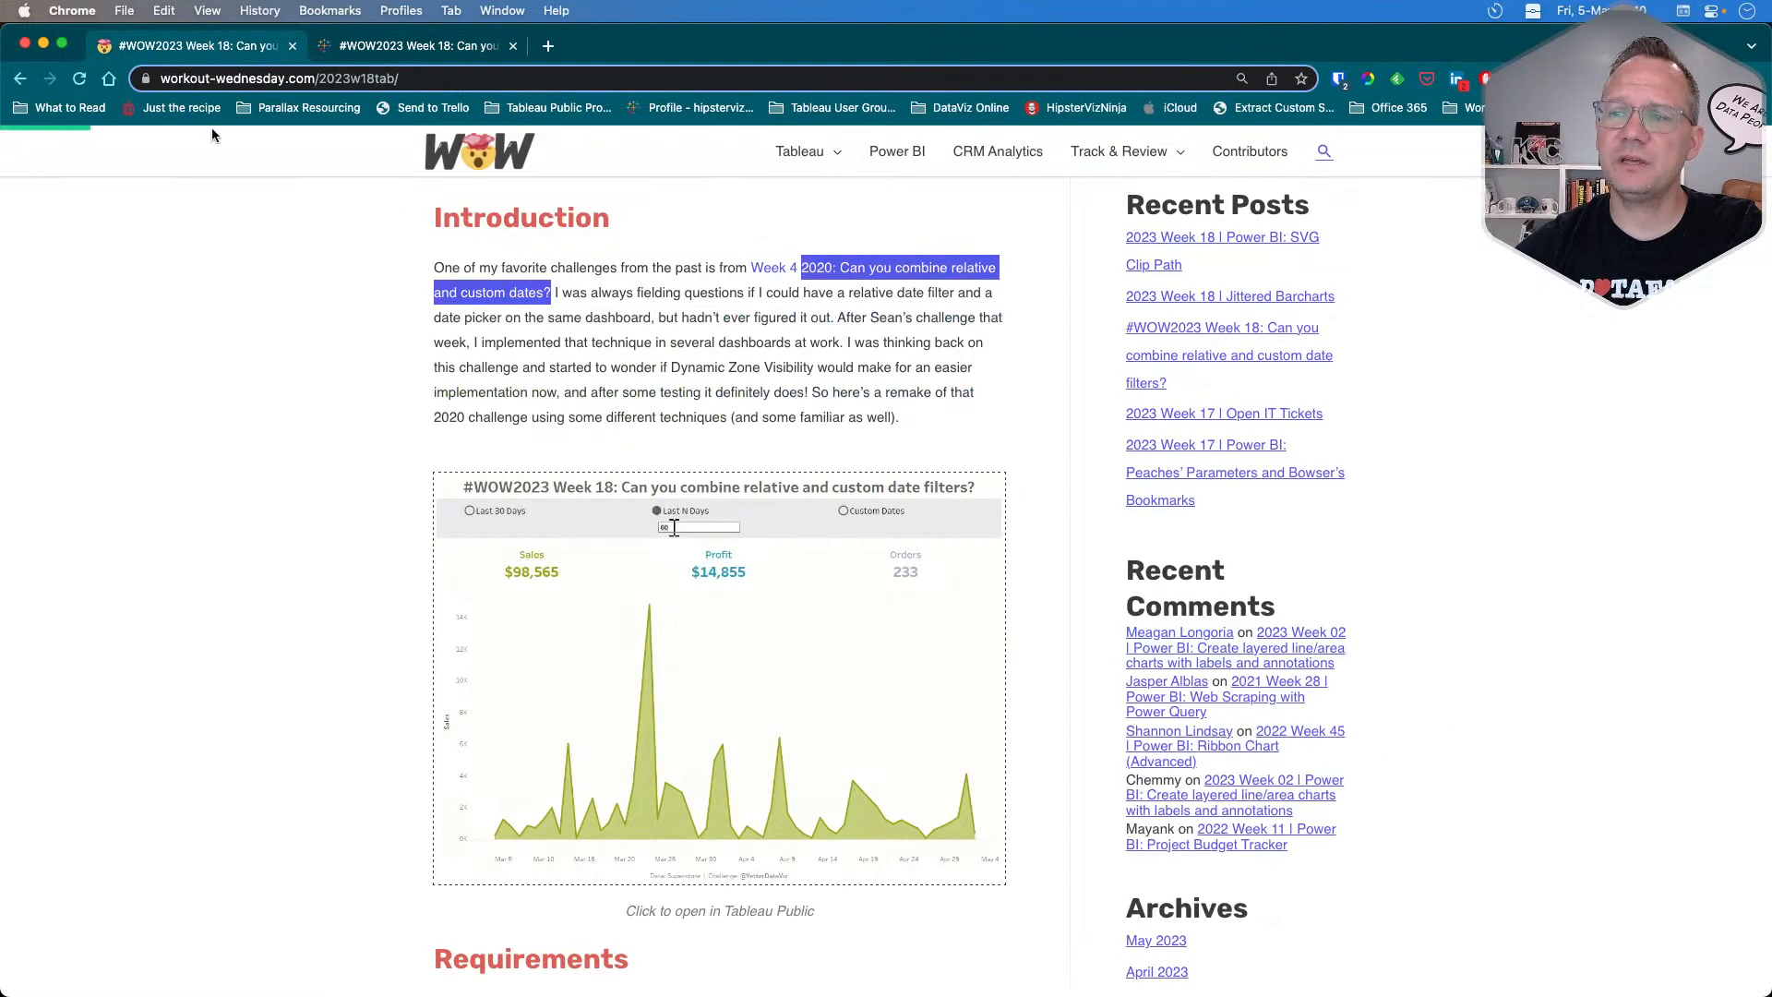
Review the challenge page's requirements list and dashboard preview, and return to the Tableau Public workbook.
scroll(256, 550, "down", 7)
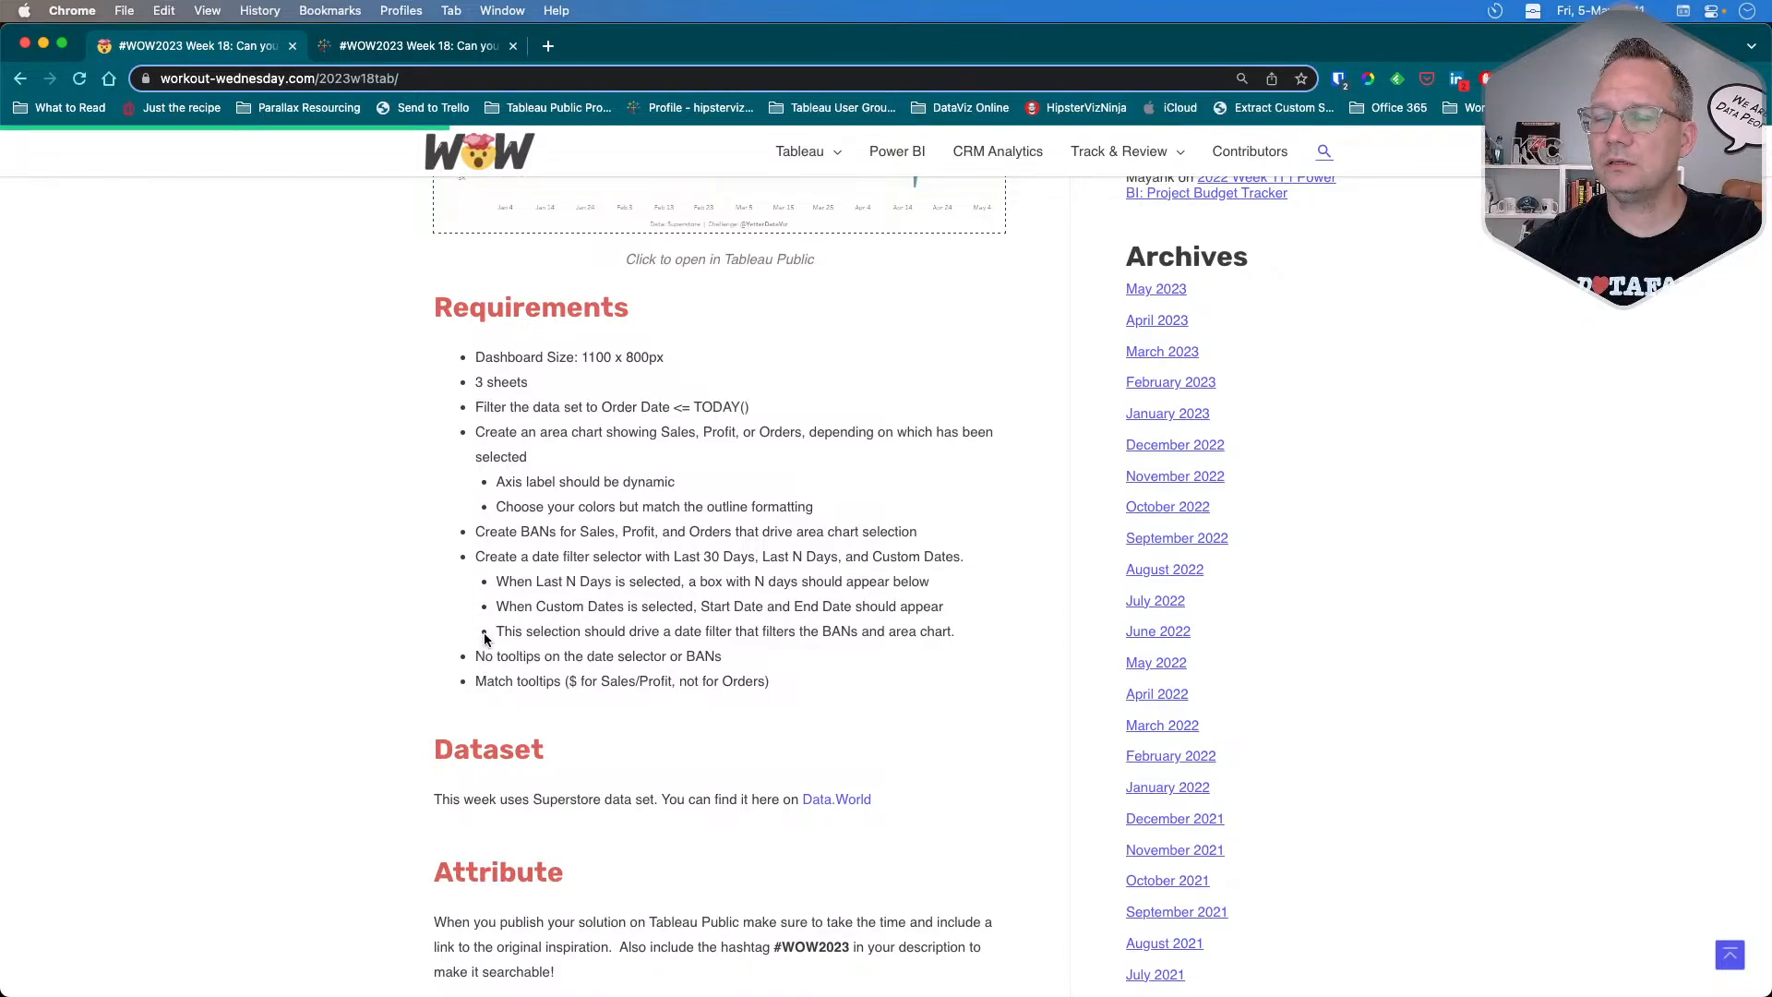
scroll(487, 576, "up", 5)
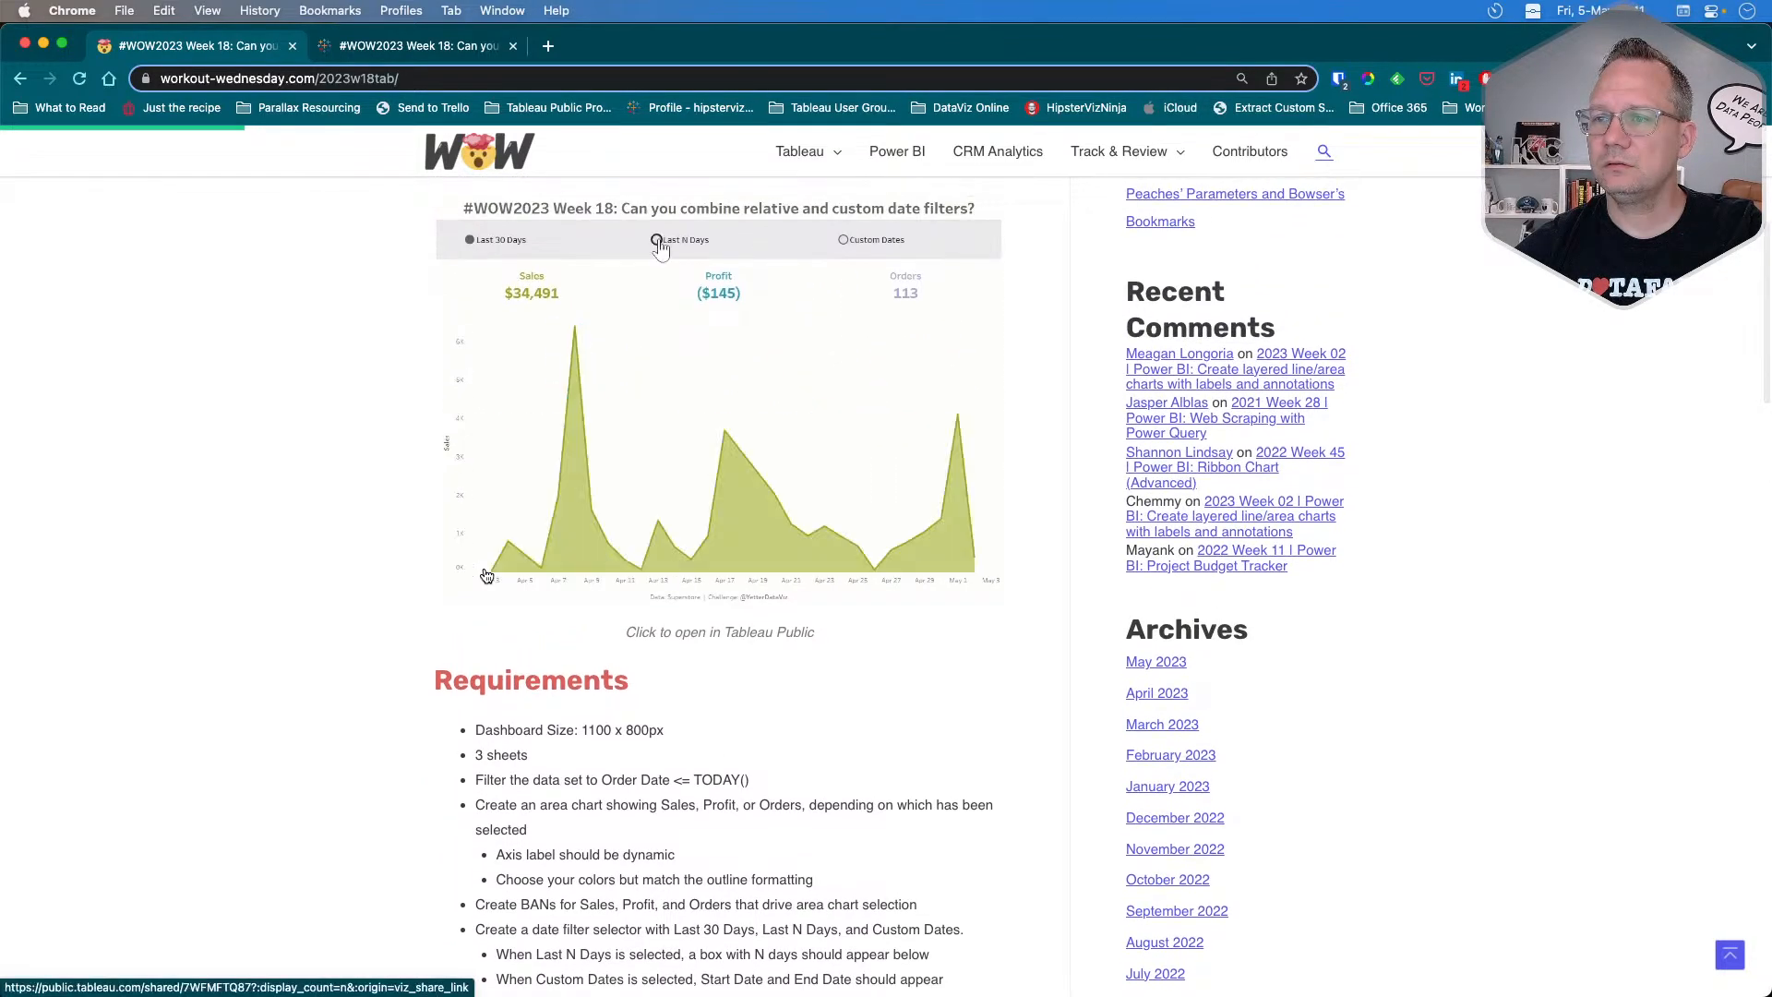
key("super+Tab")
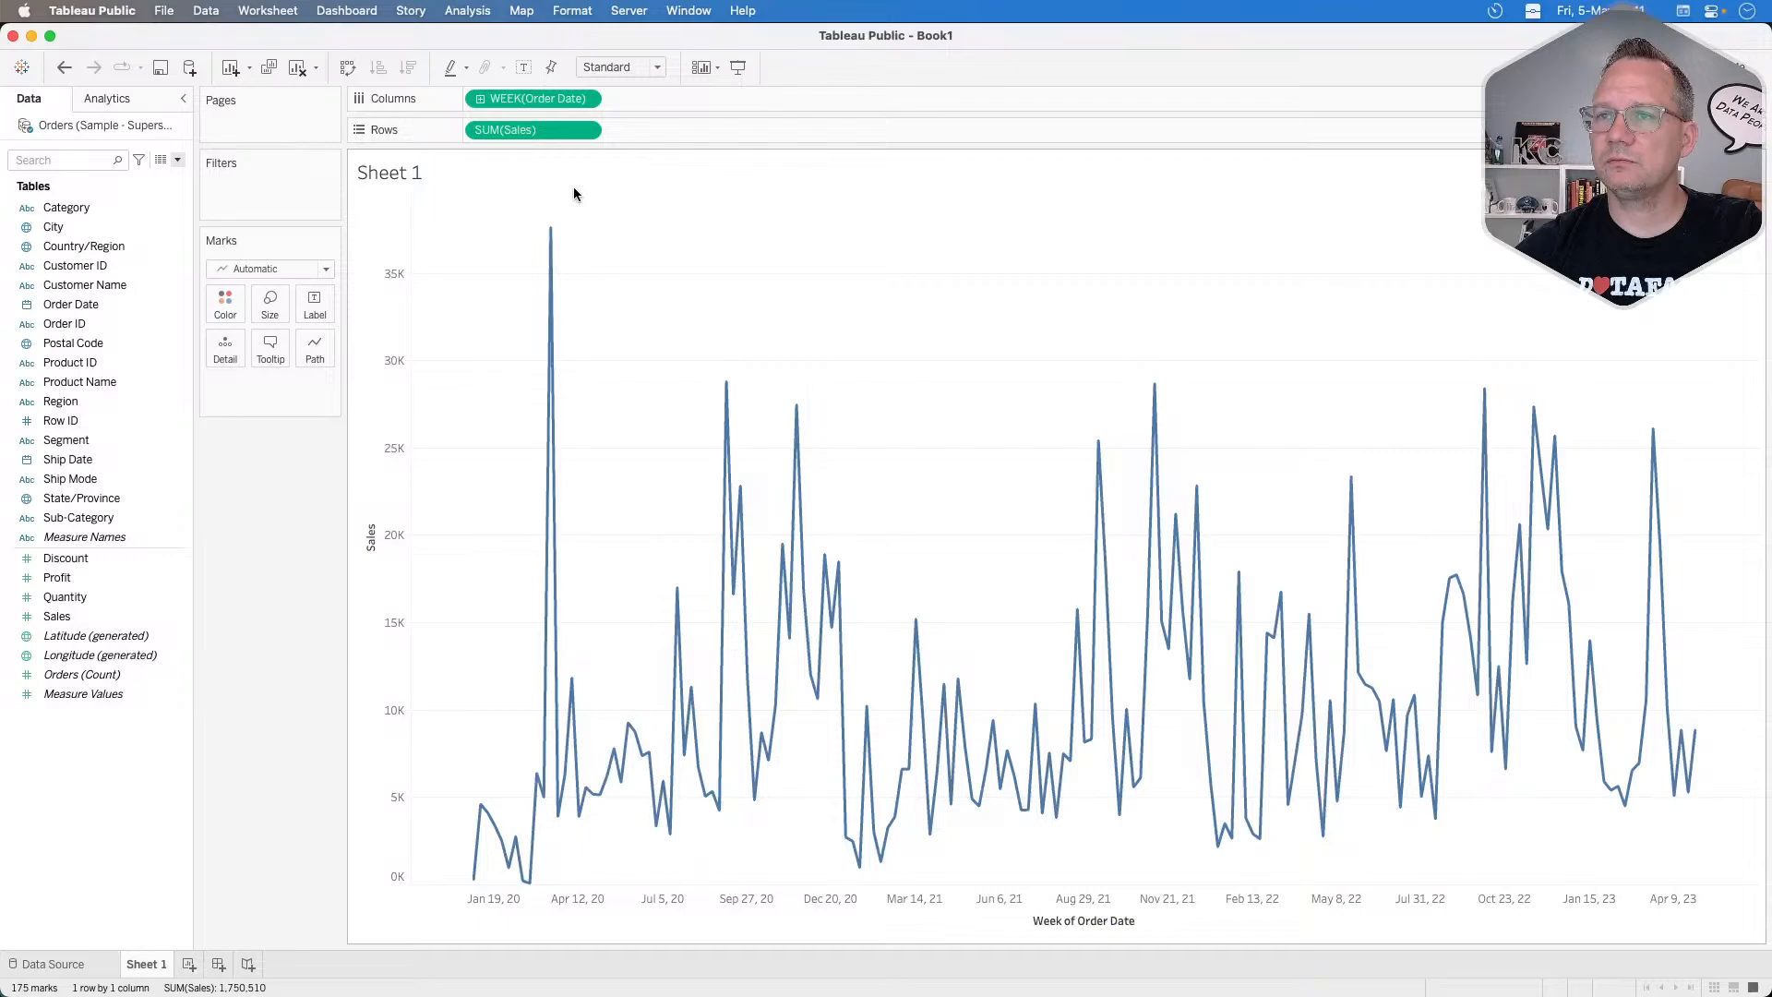
Change the Order Date field on columns to the continuous Day date level.
left_click(586, 99)
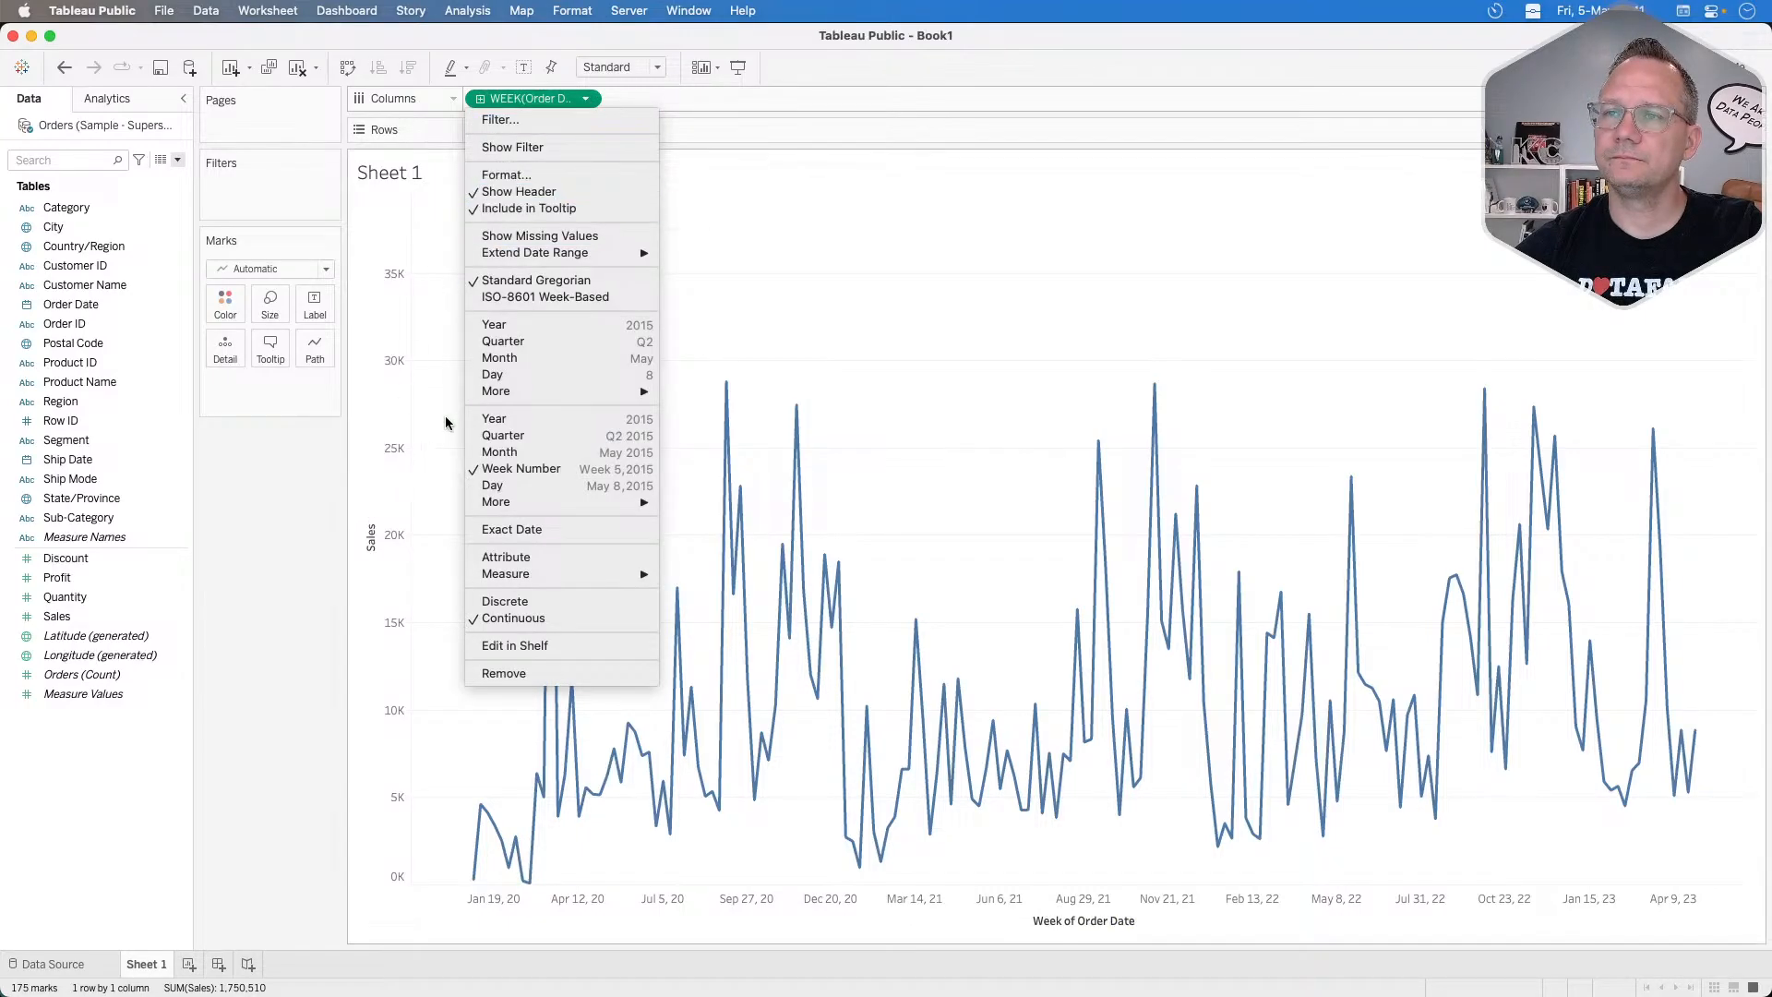
left_click(563, 378)
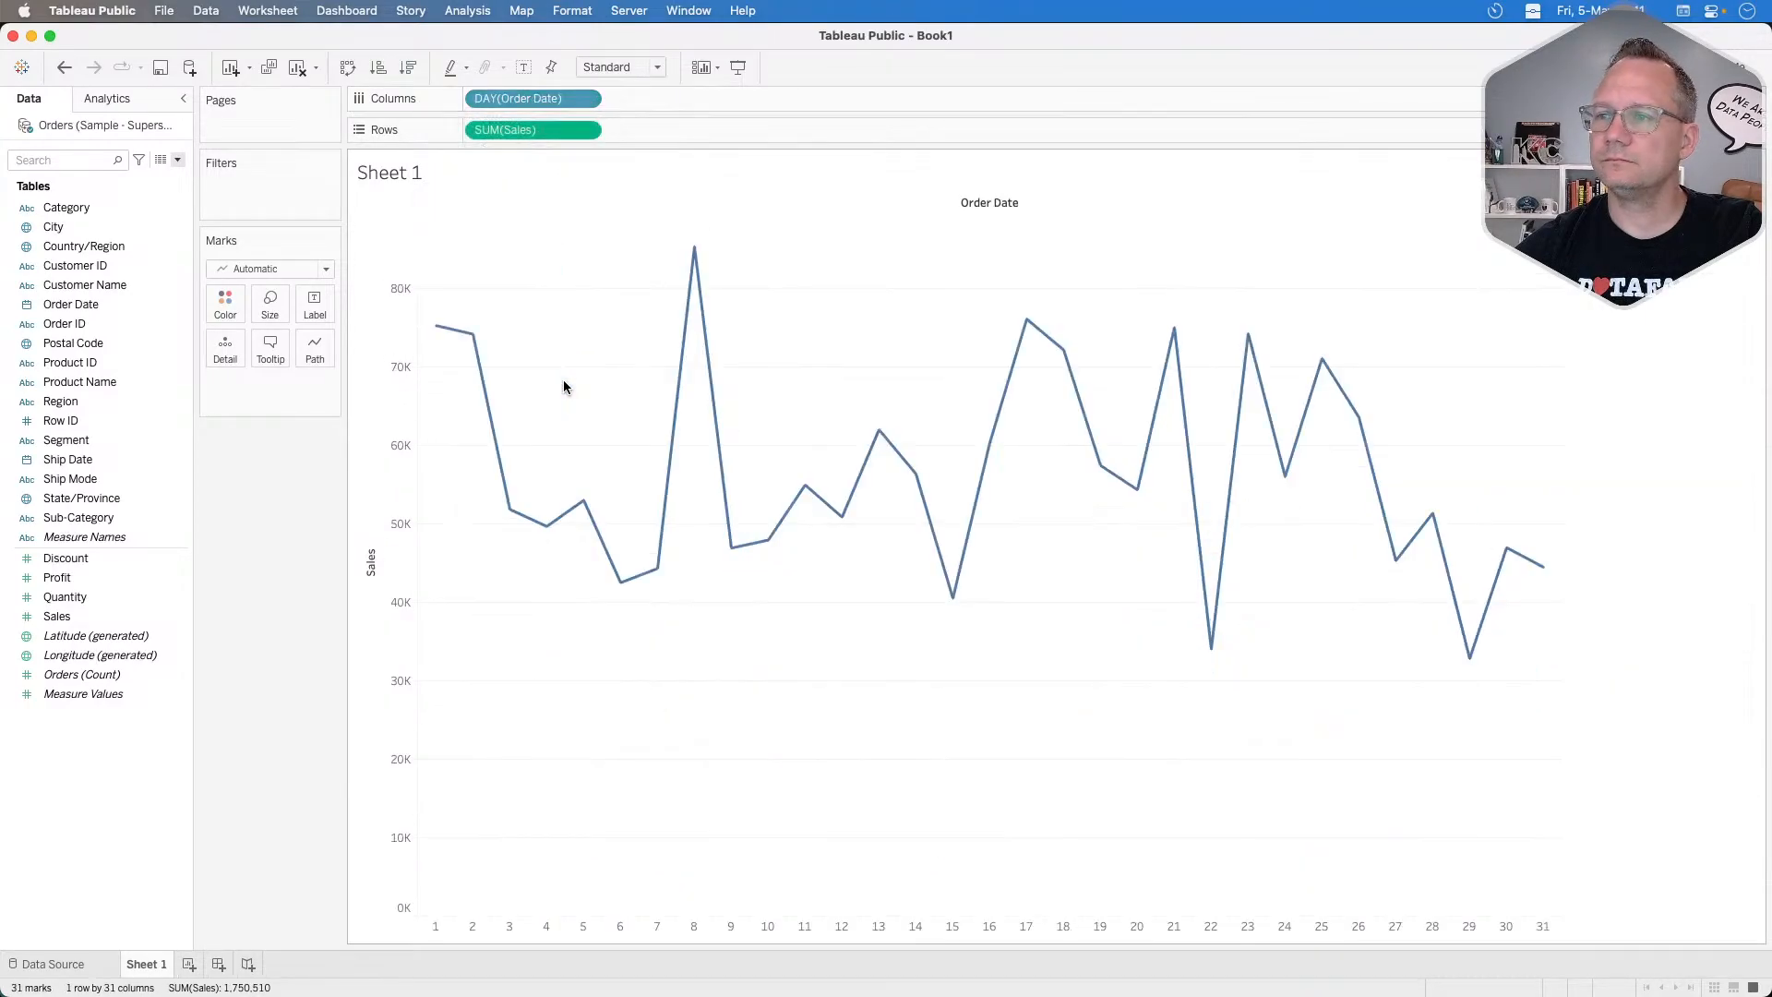
left_click(585, 99)
left_click(544, 502)
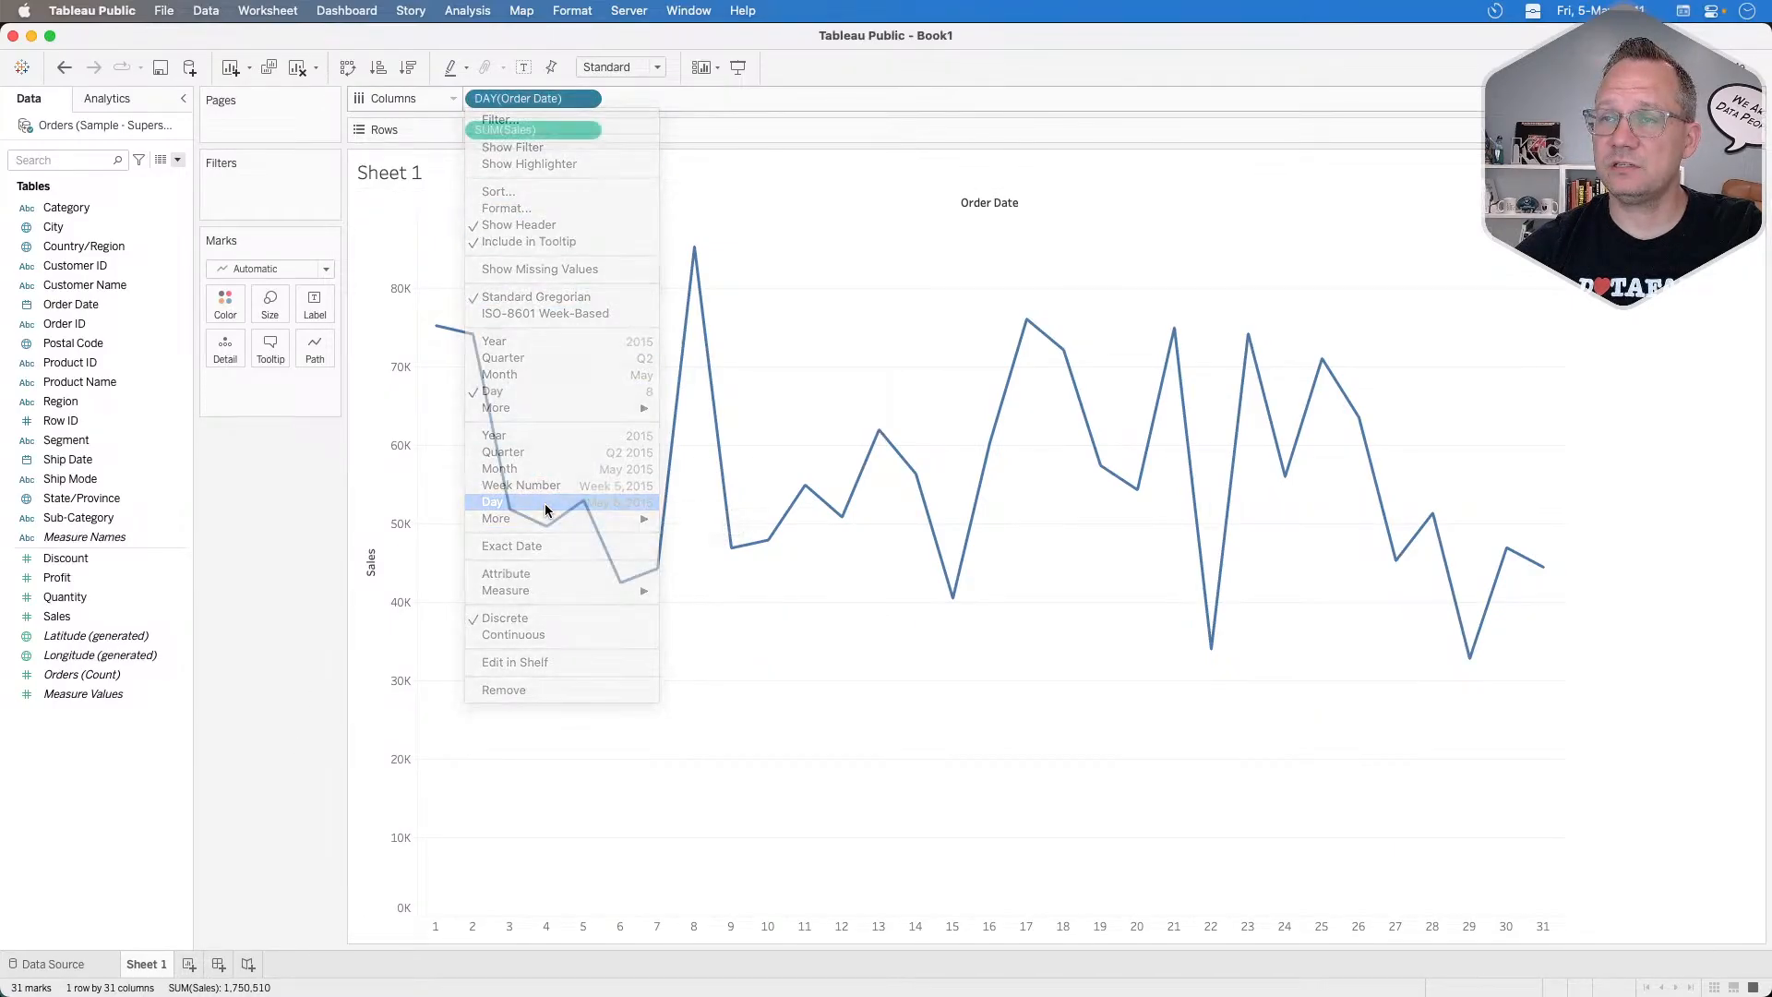
right_click(131, 753)
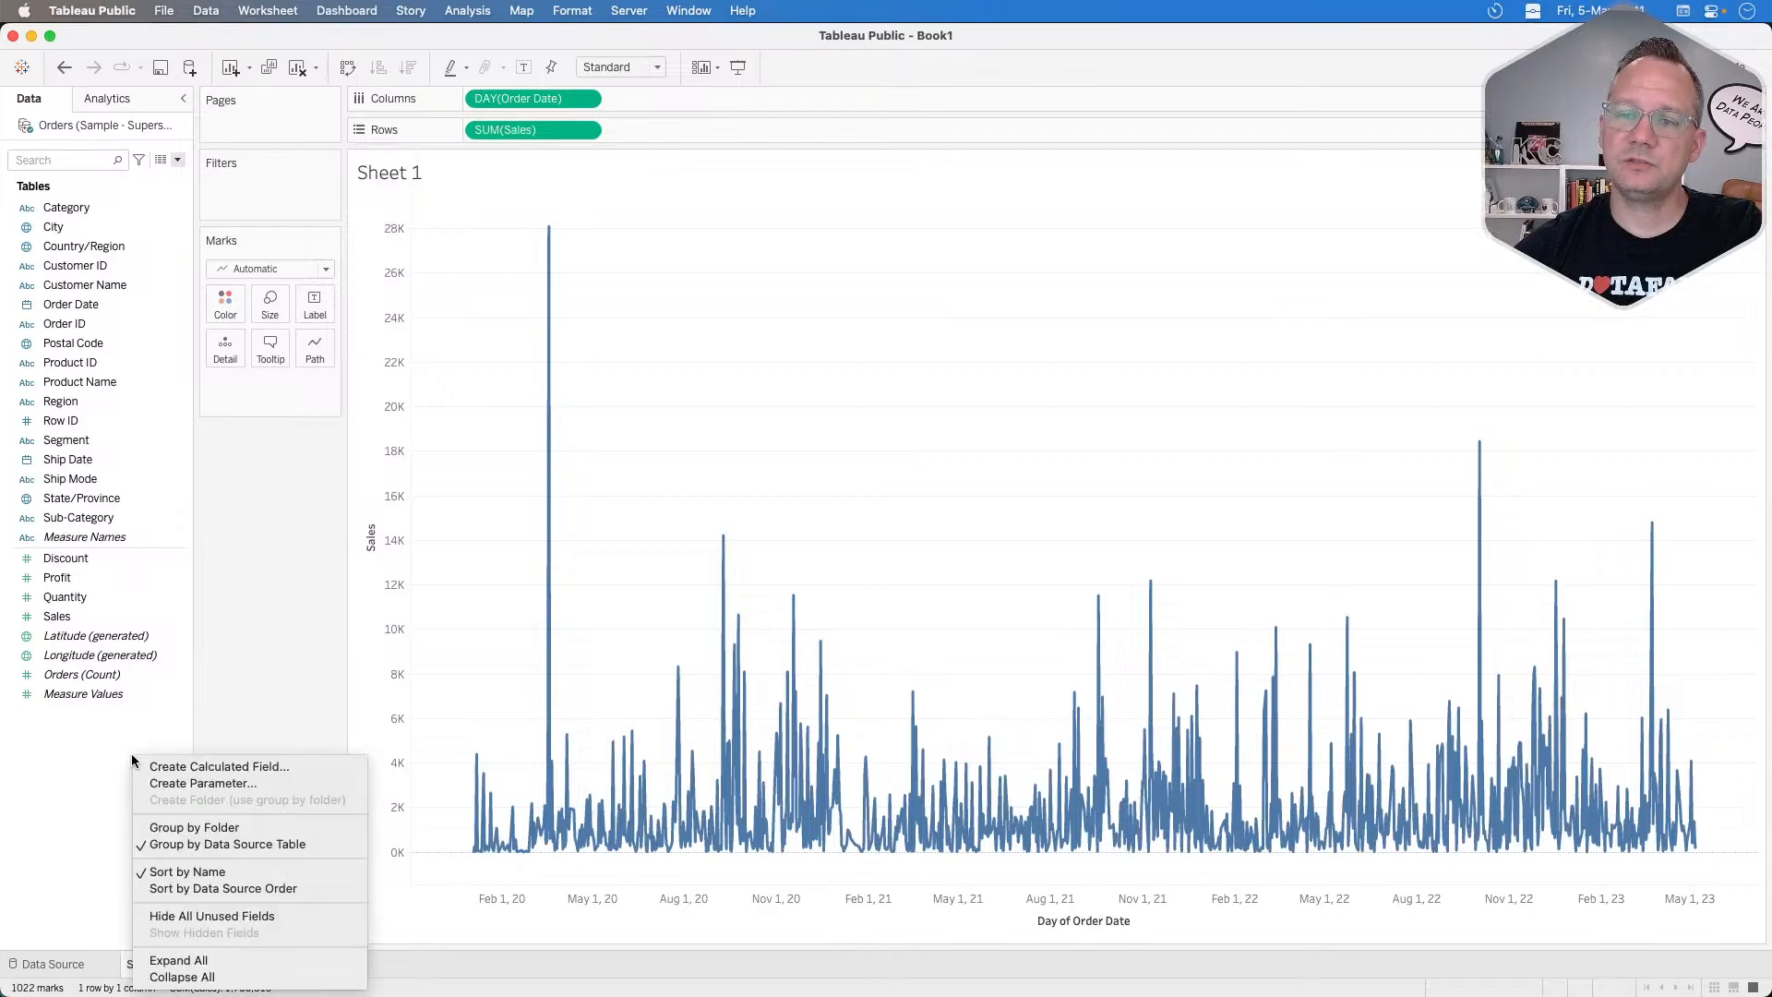
left_click(157, 766)
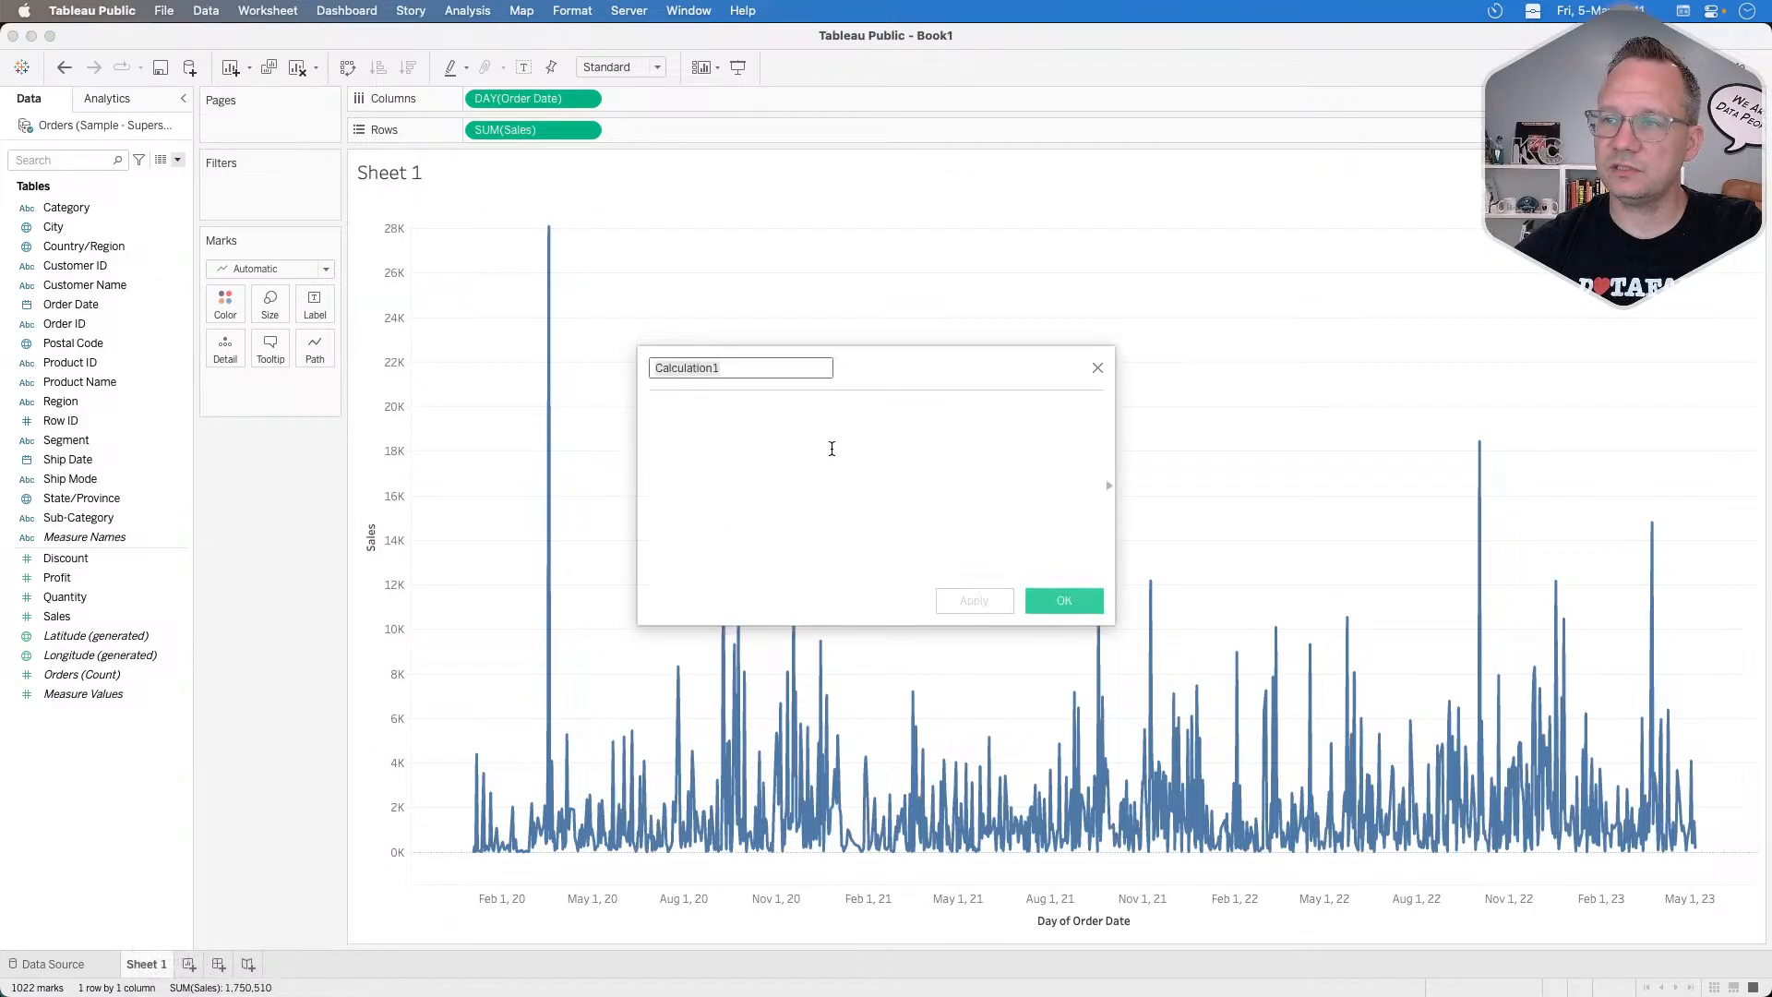
left_click(1098, 368)
left_click(63, 309)
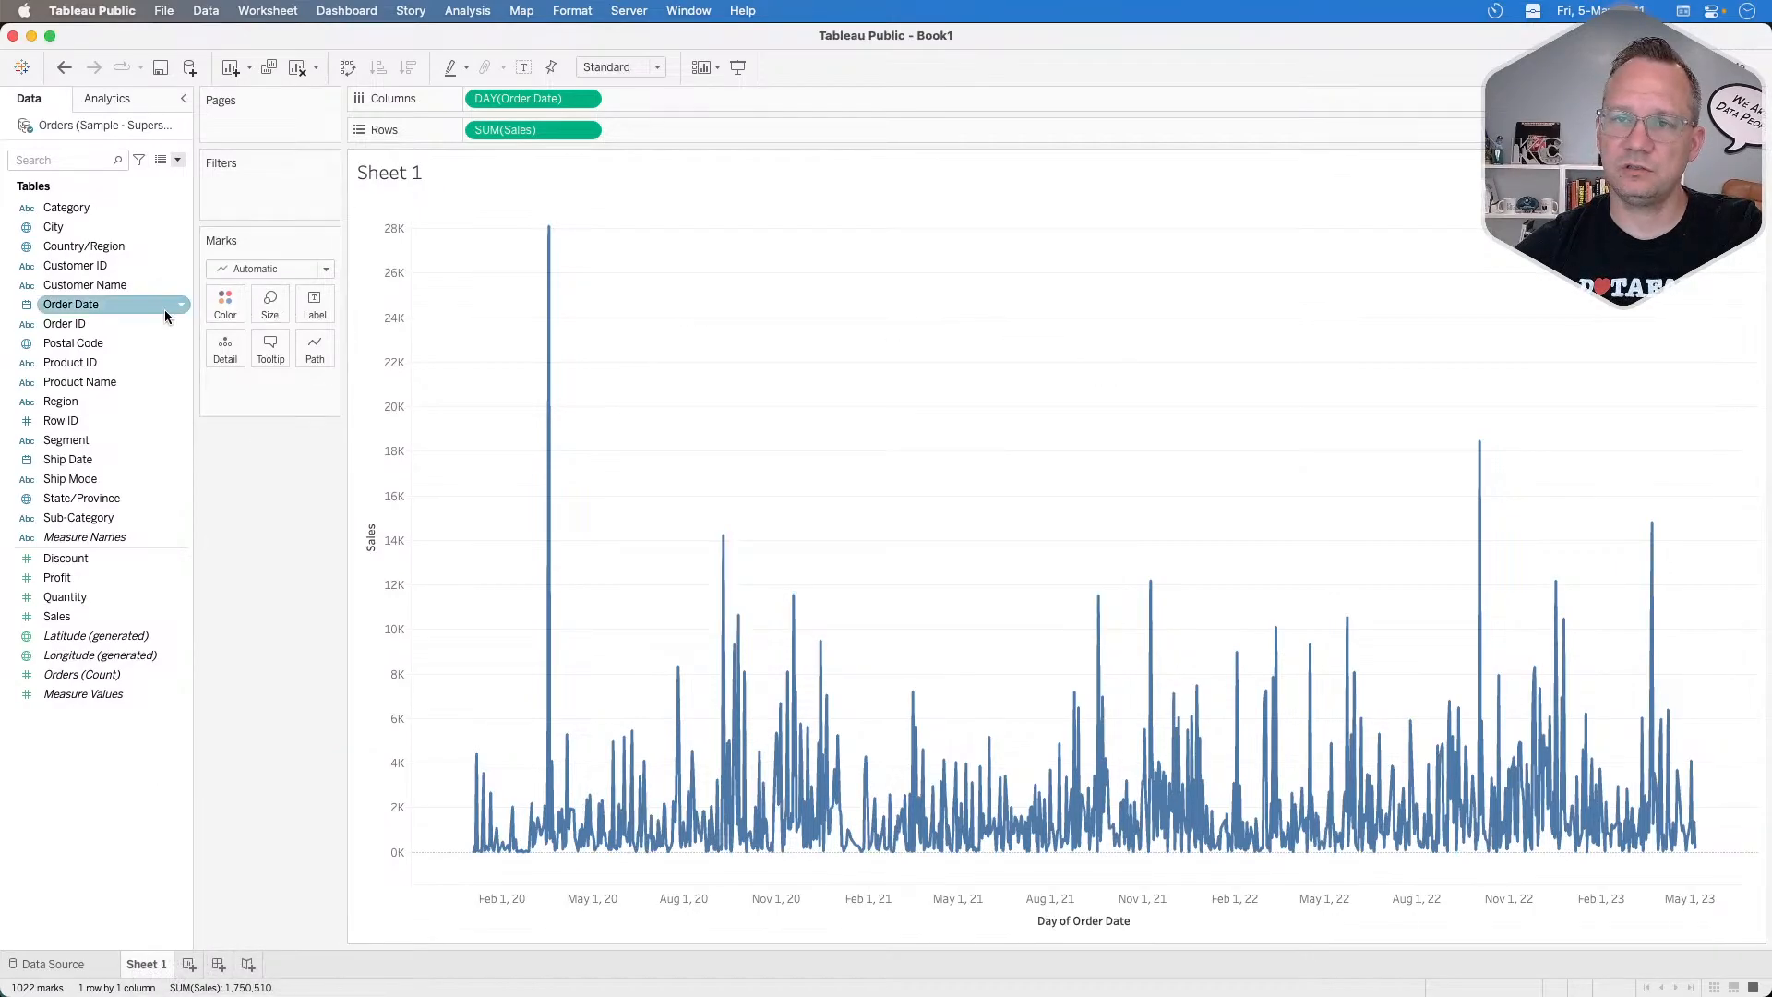
left_click(107, 861)
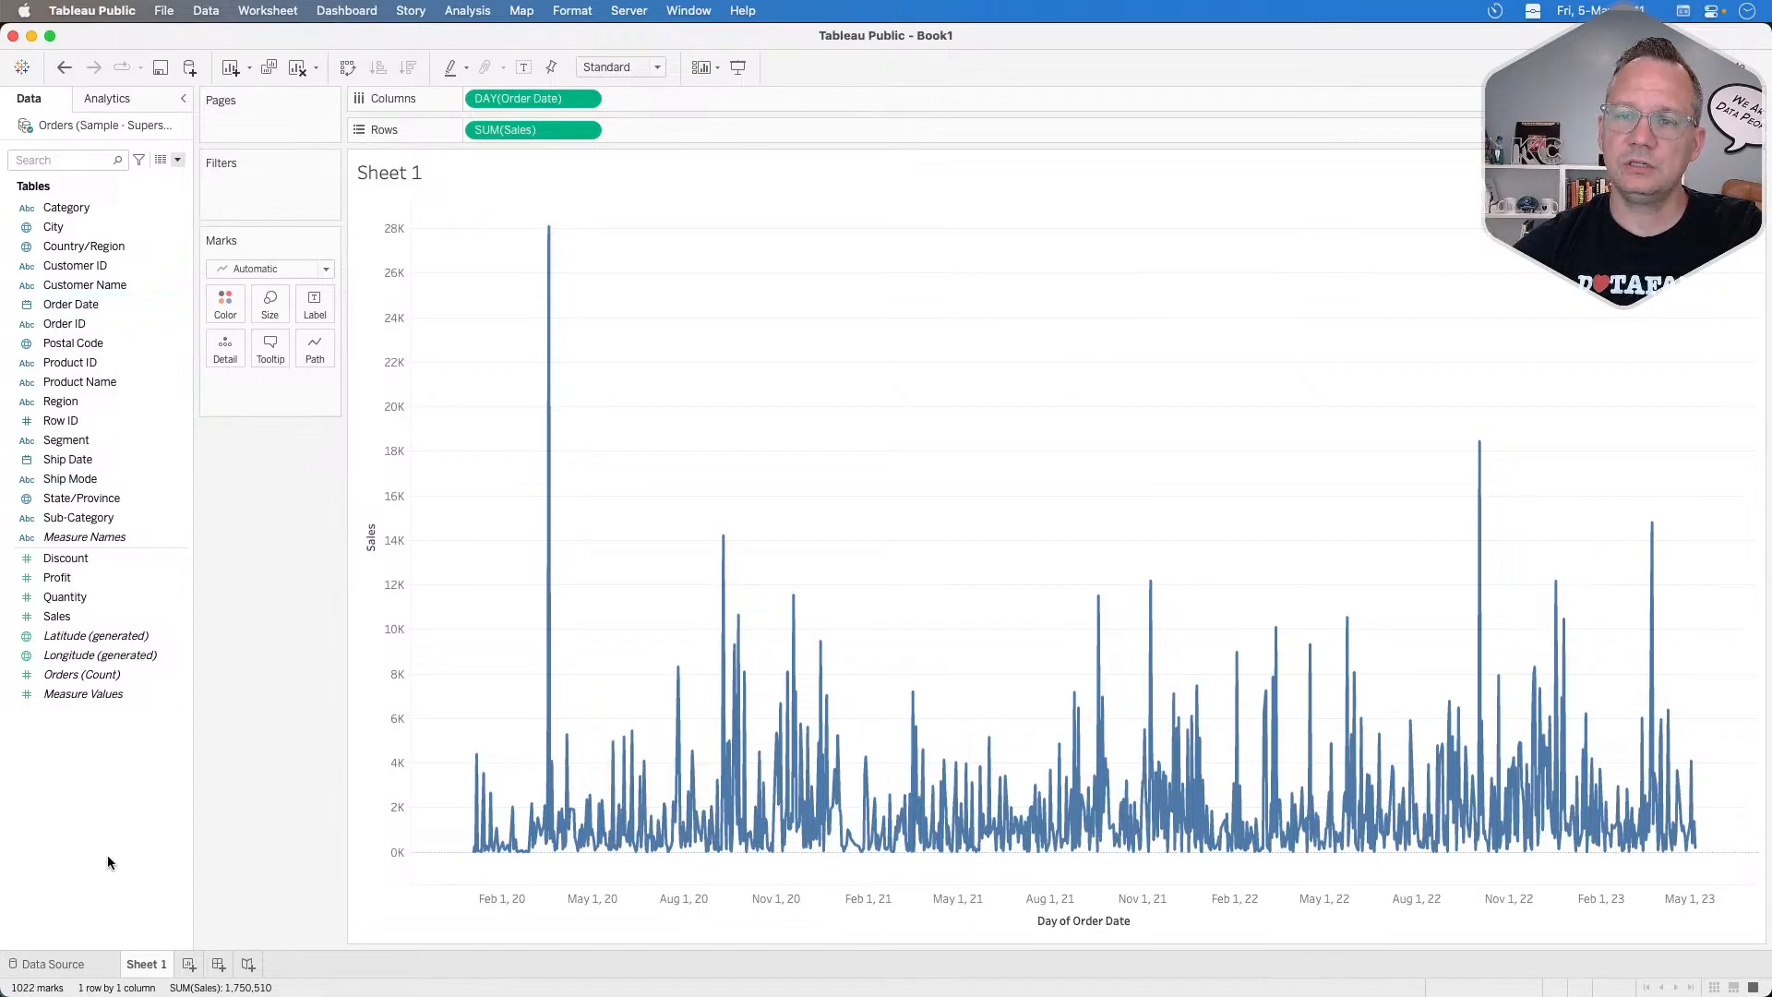
Create a calculated field named Last 30 and begin its formula with [Order Date]>=.
right_click(102, 778)
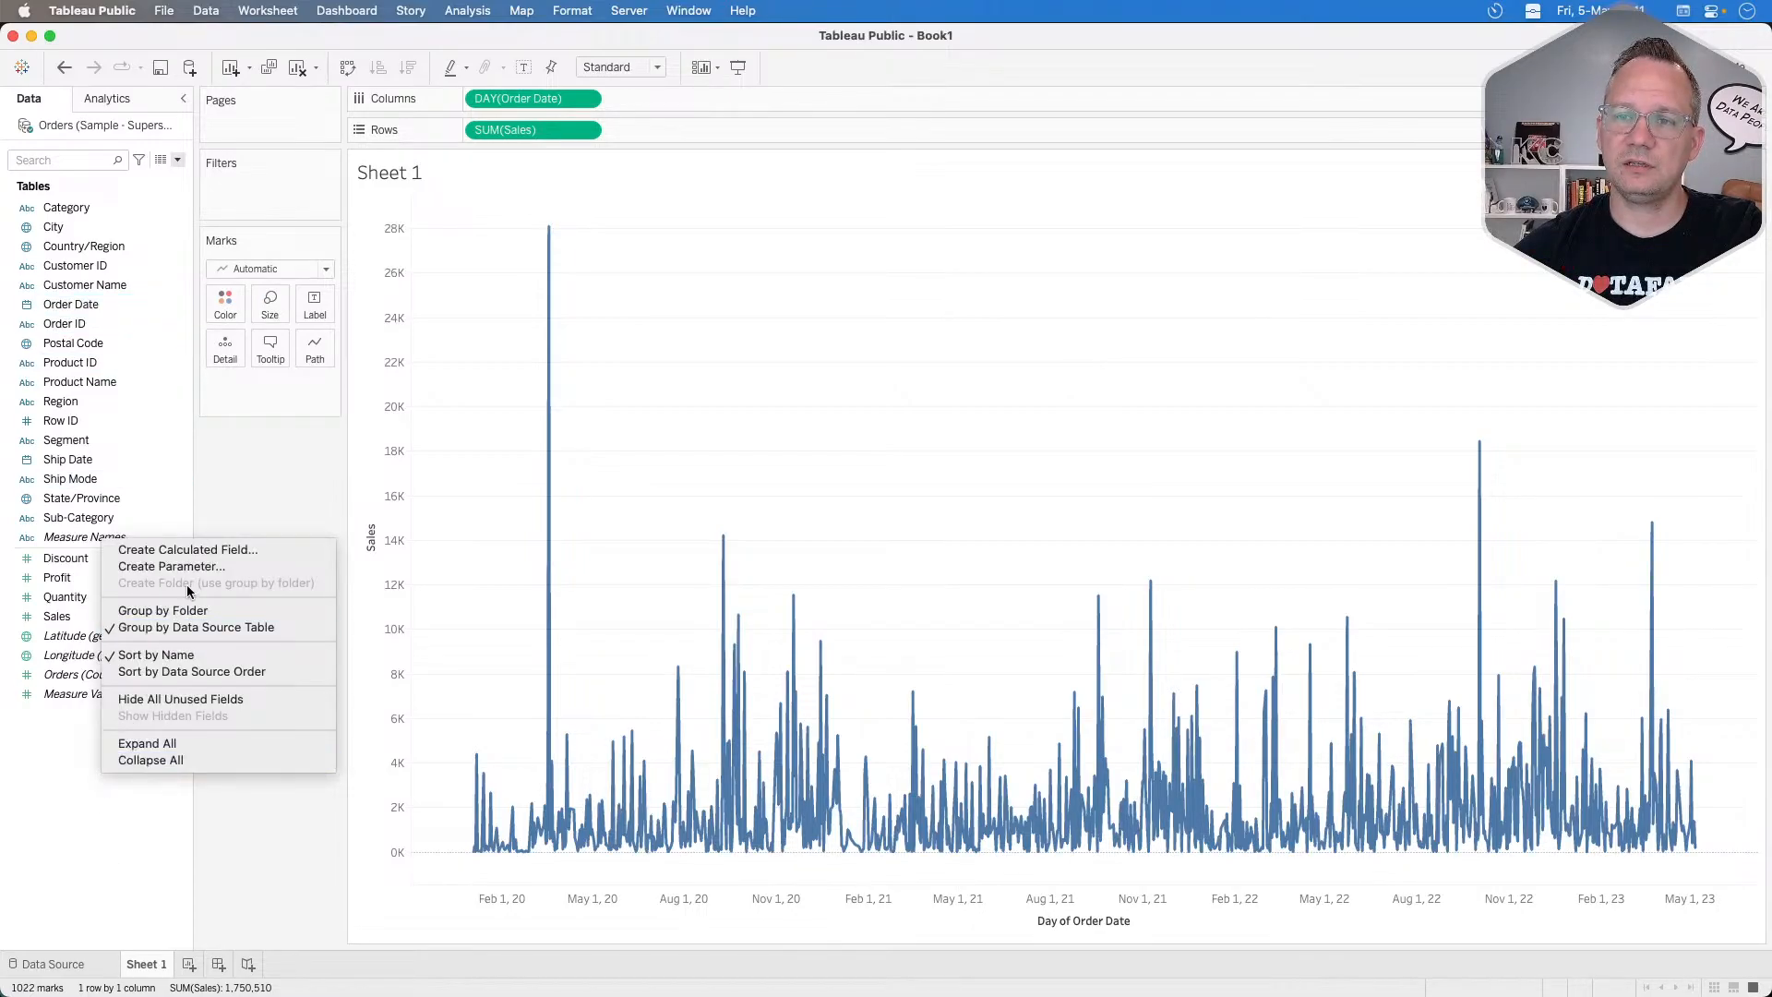
left_click(199, 554)
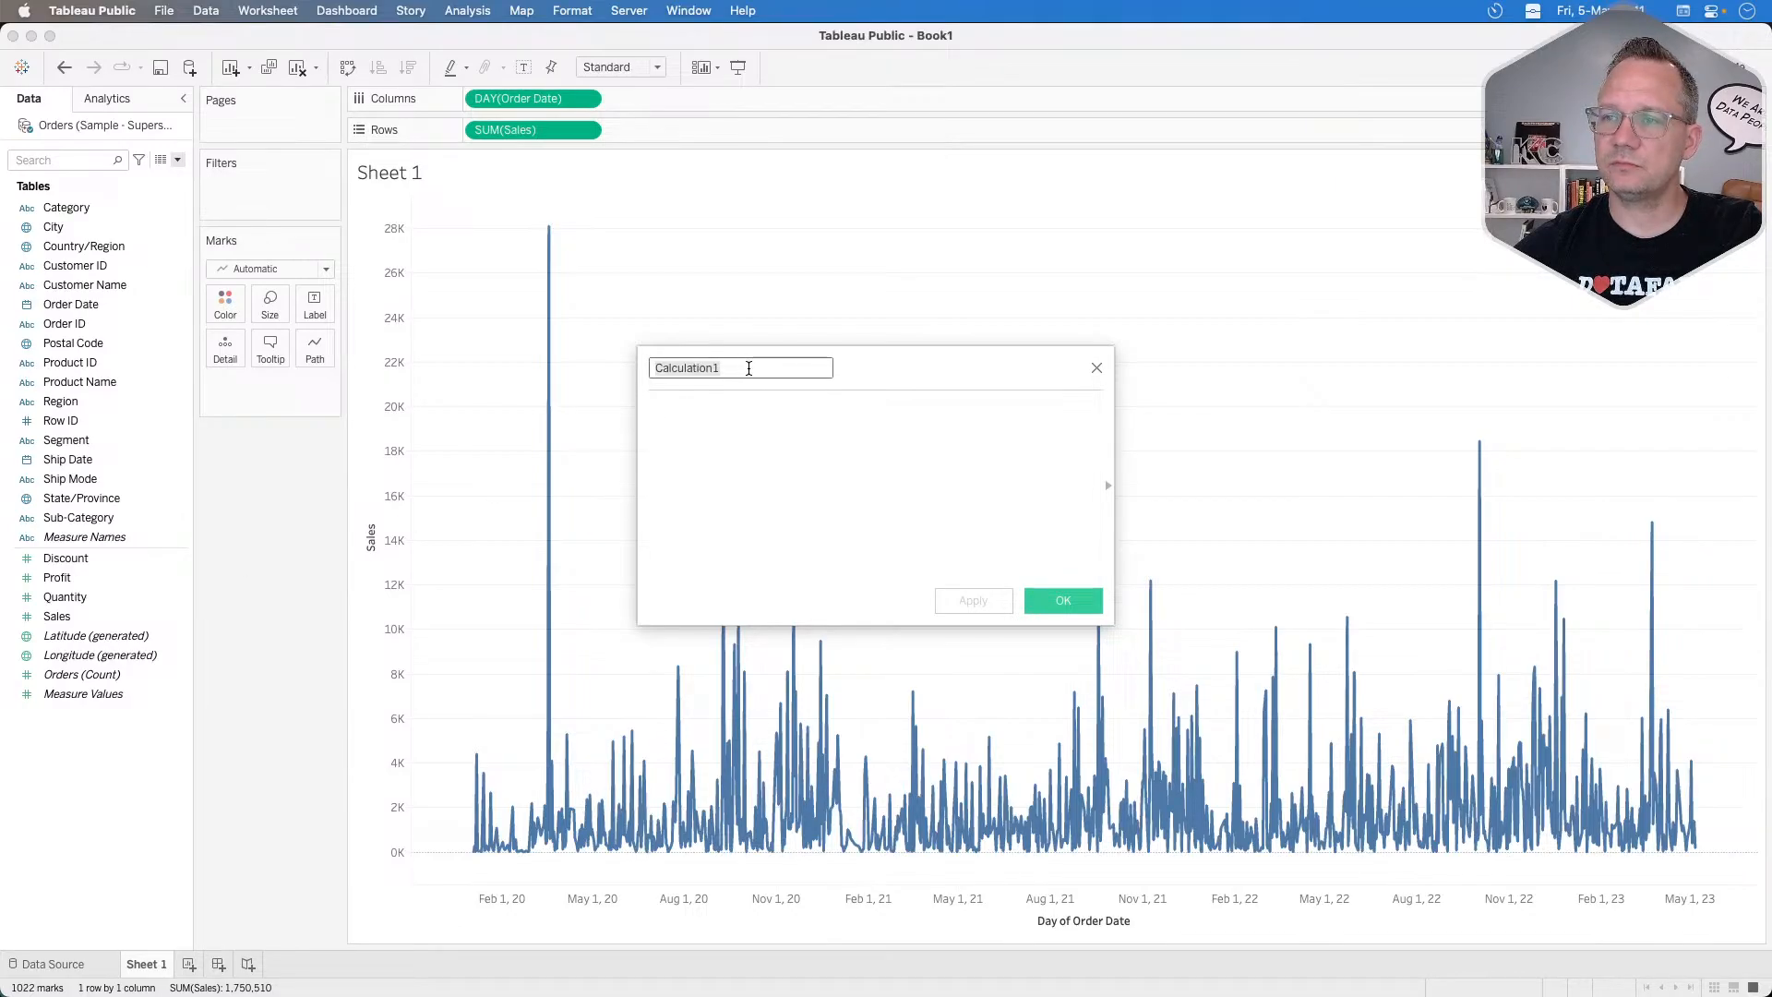
type("Last 30")
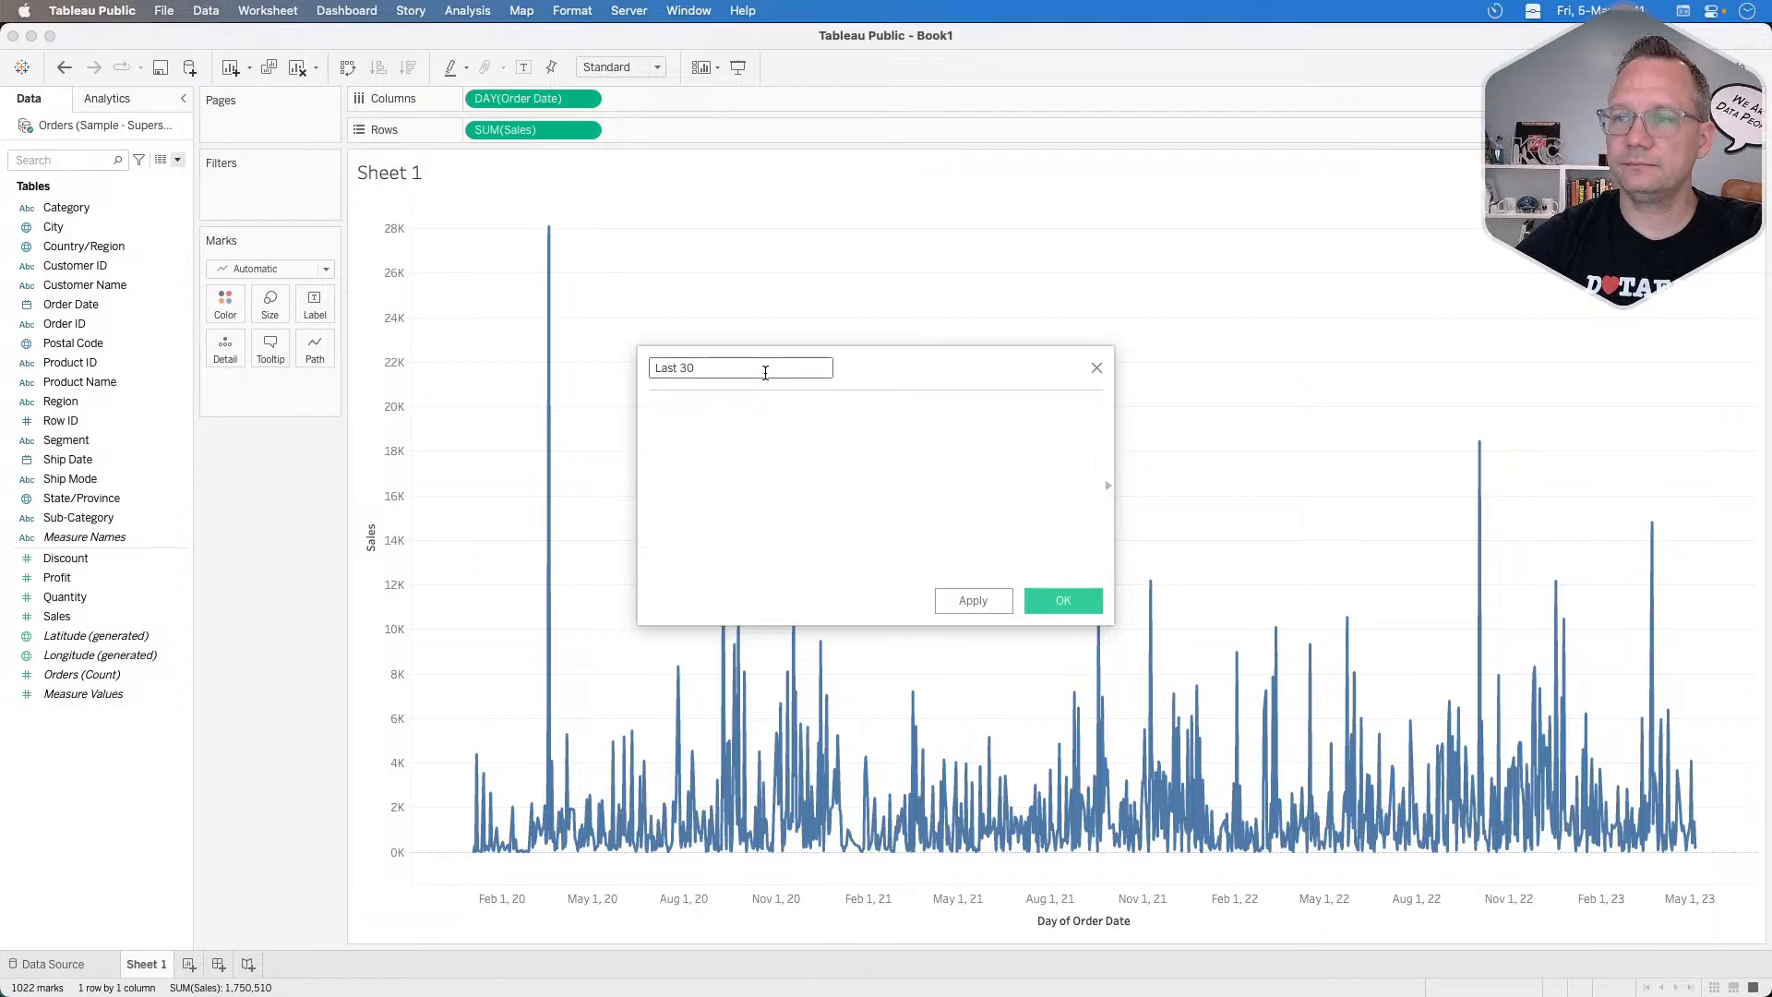
left_click(749, 414)
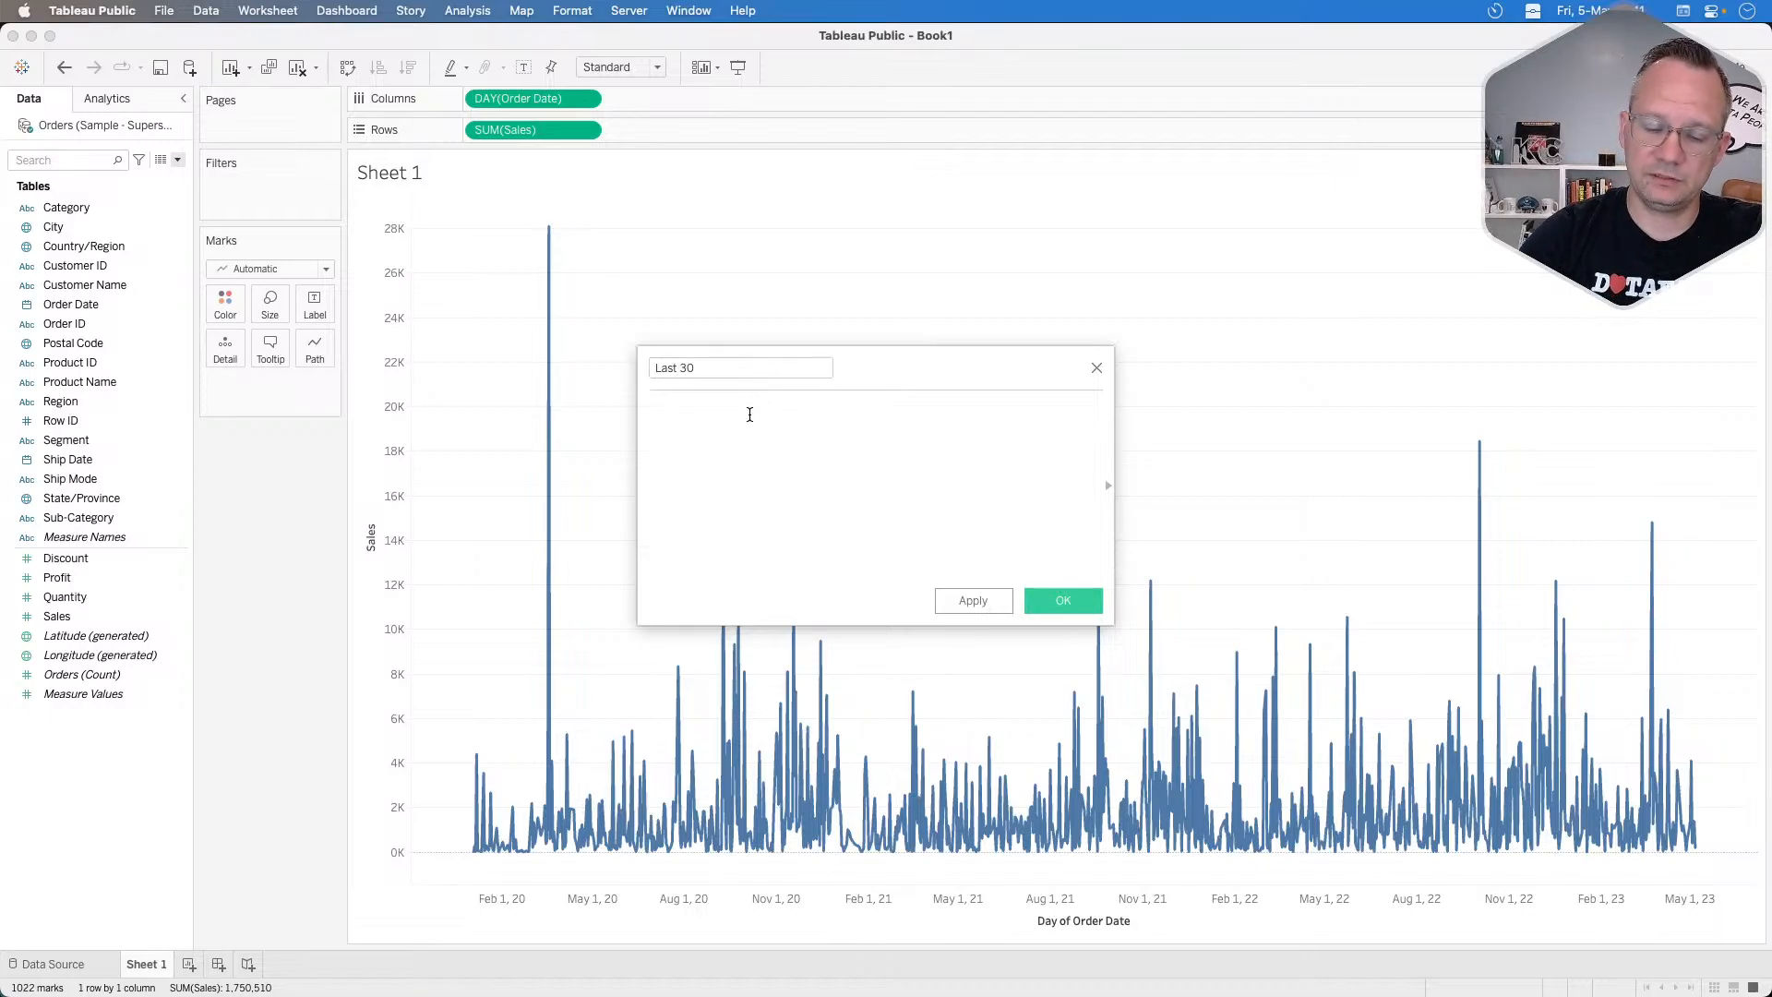
type("order")
key("Return")
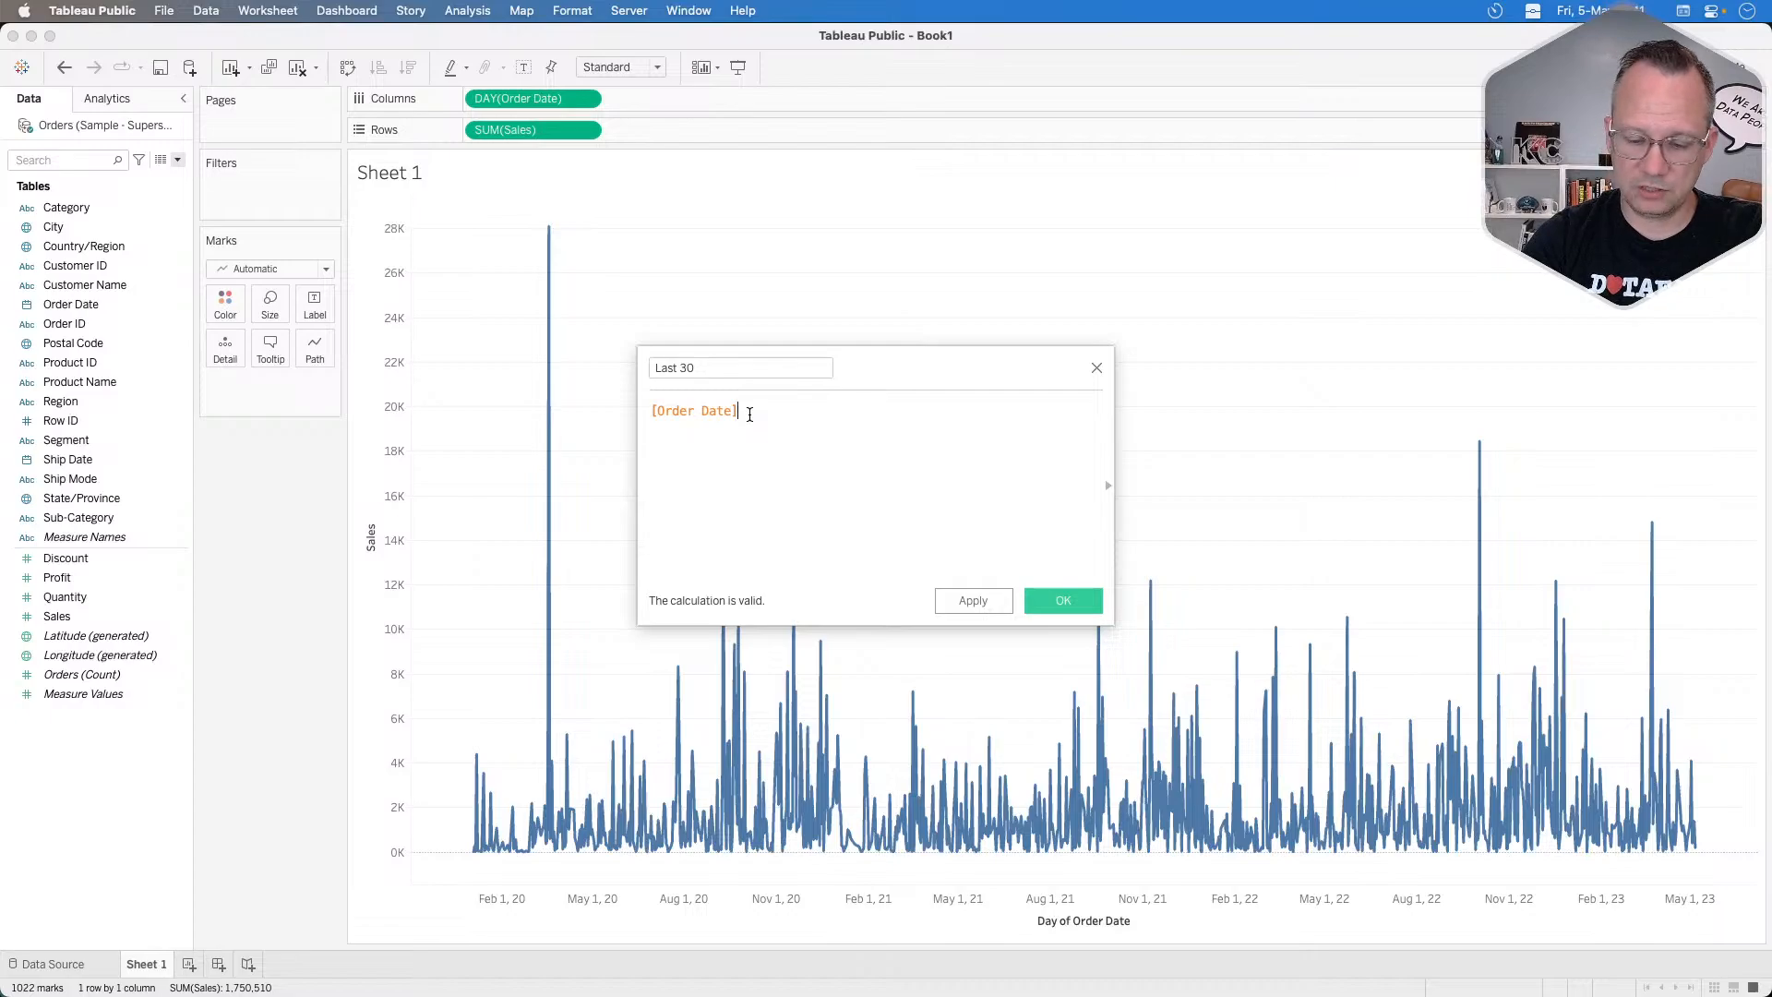
type(">=")
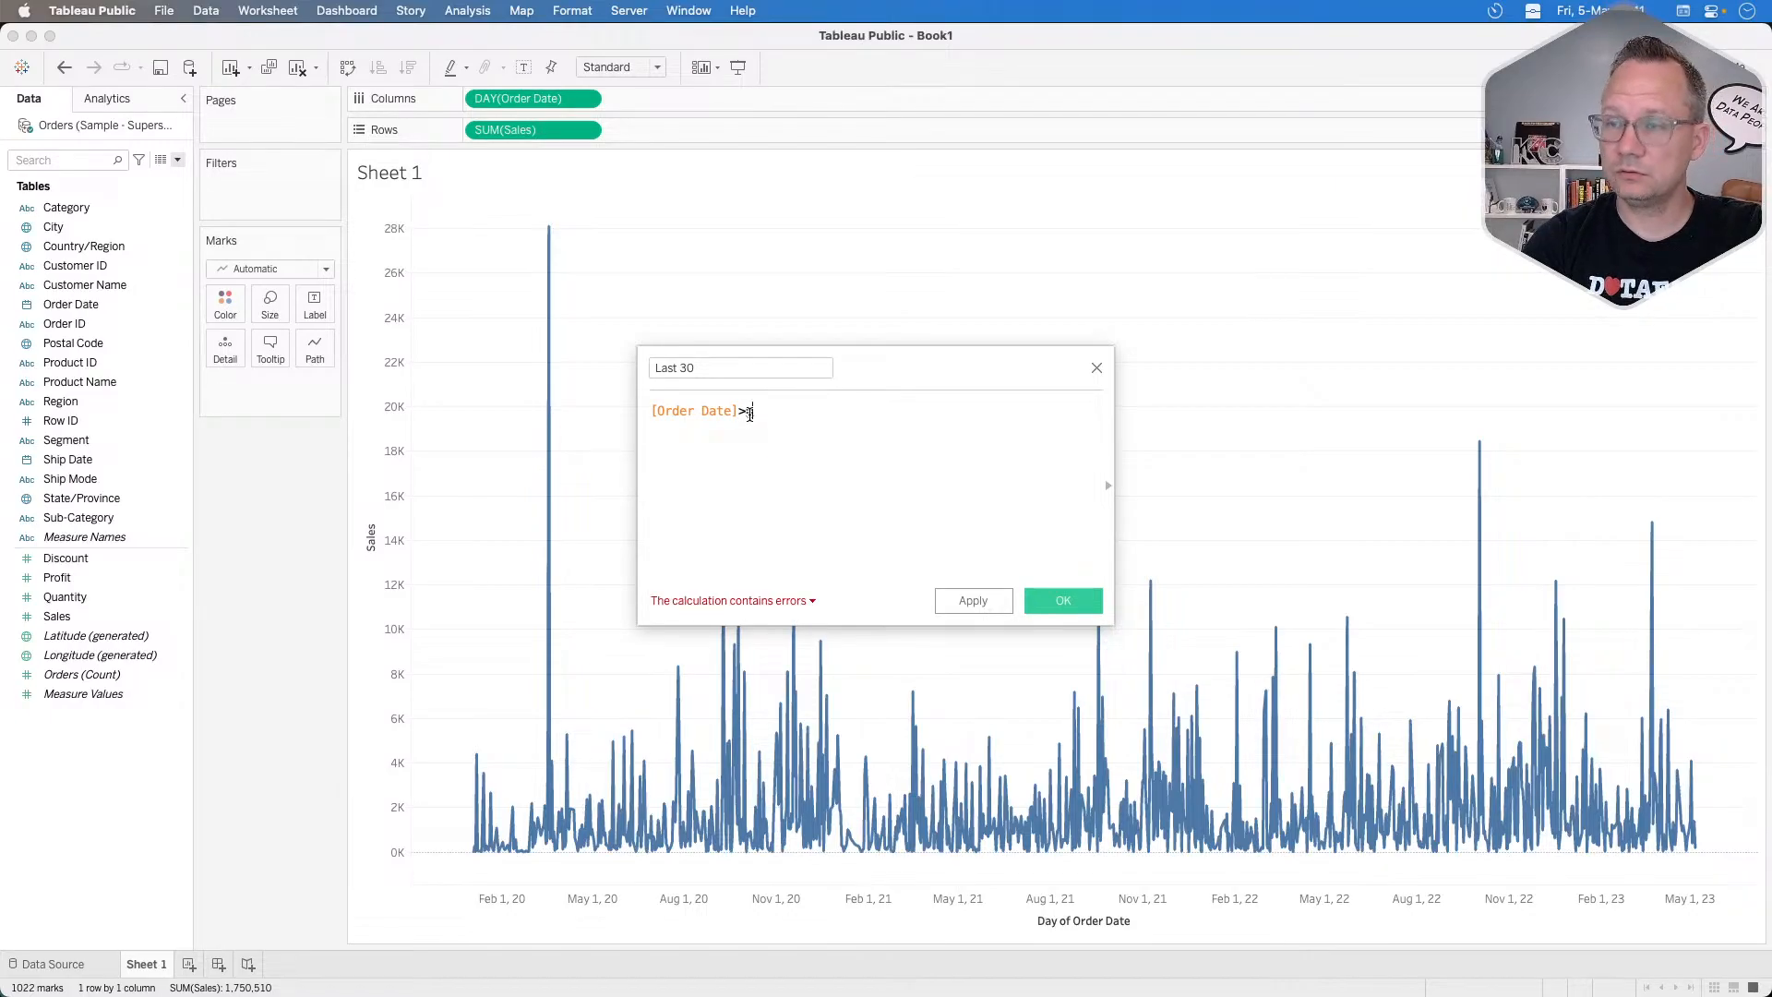
Complete the Last 30 formula with DATEADD('day',-30,[Order Date]) after the comparison operator and save the calculated field.
type("datea")
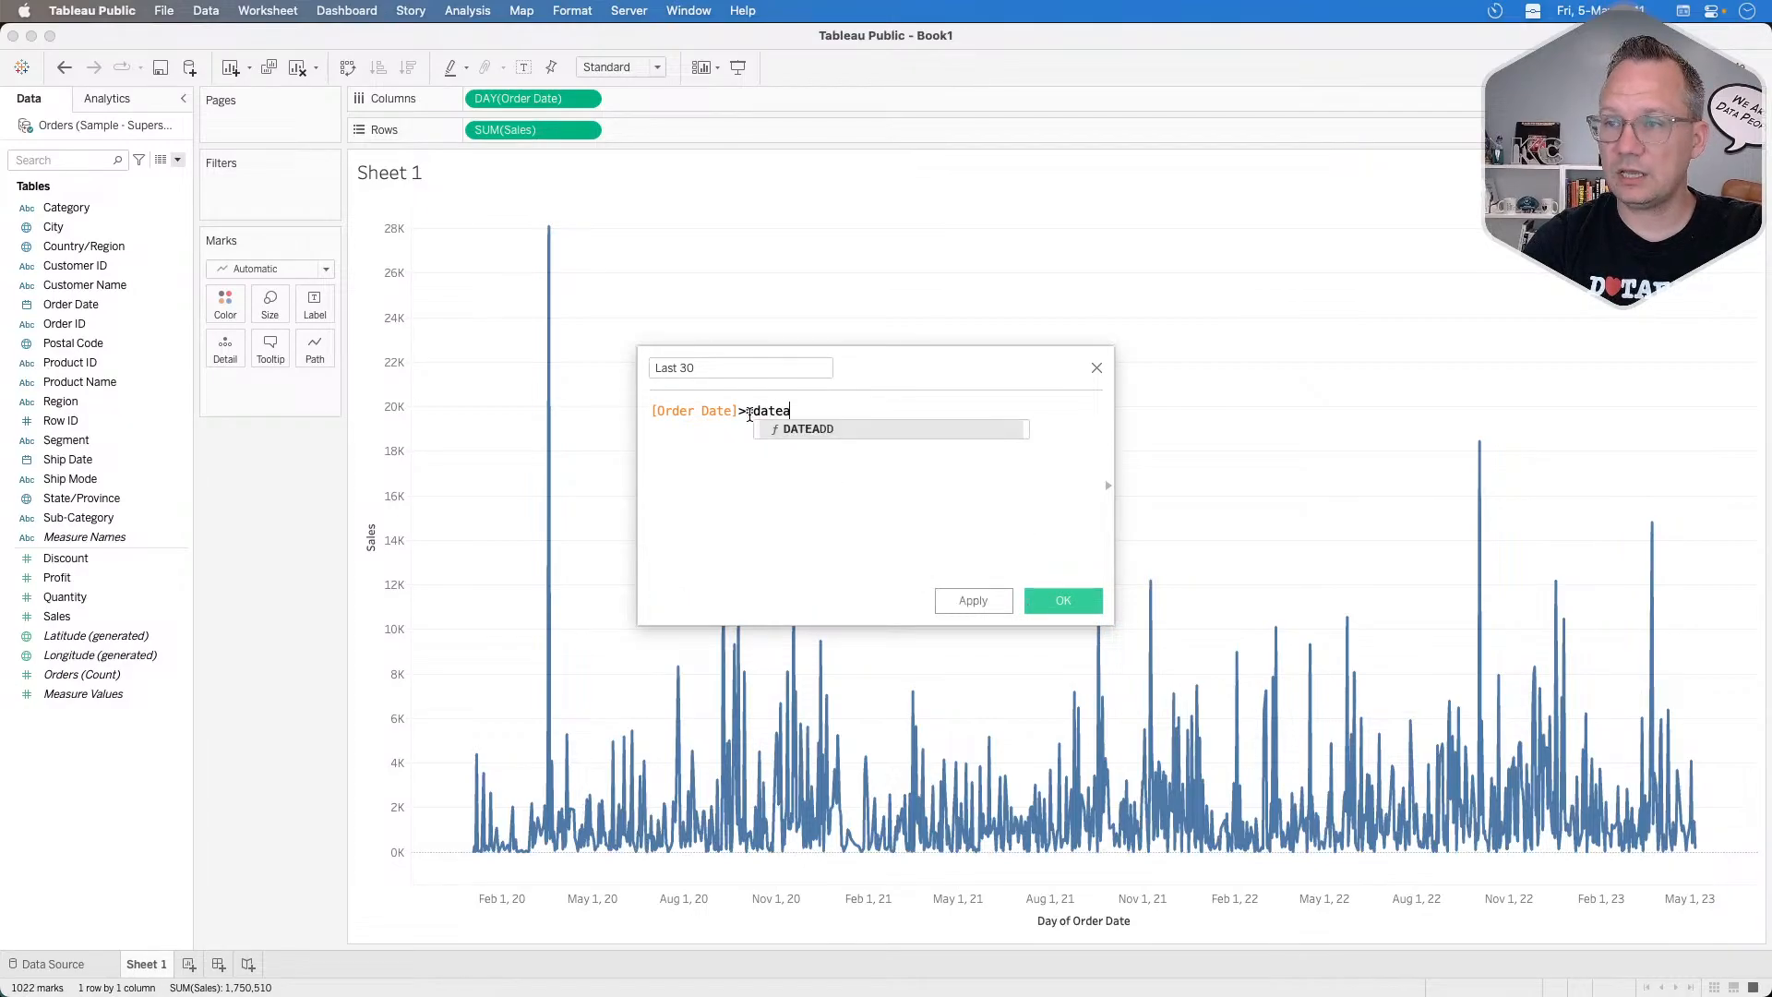
type("d")
key("Return")
type("'")
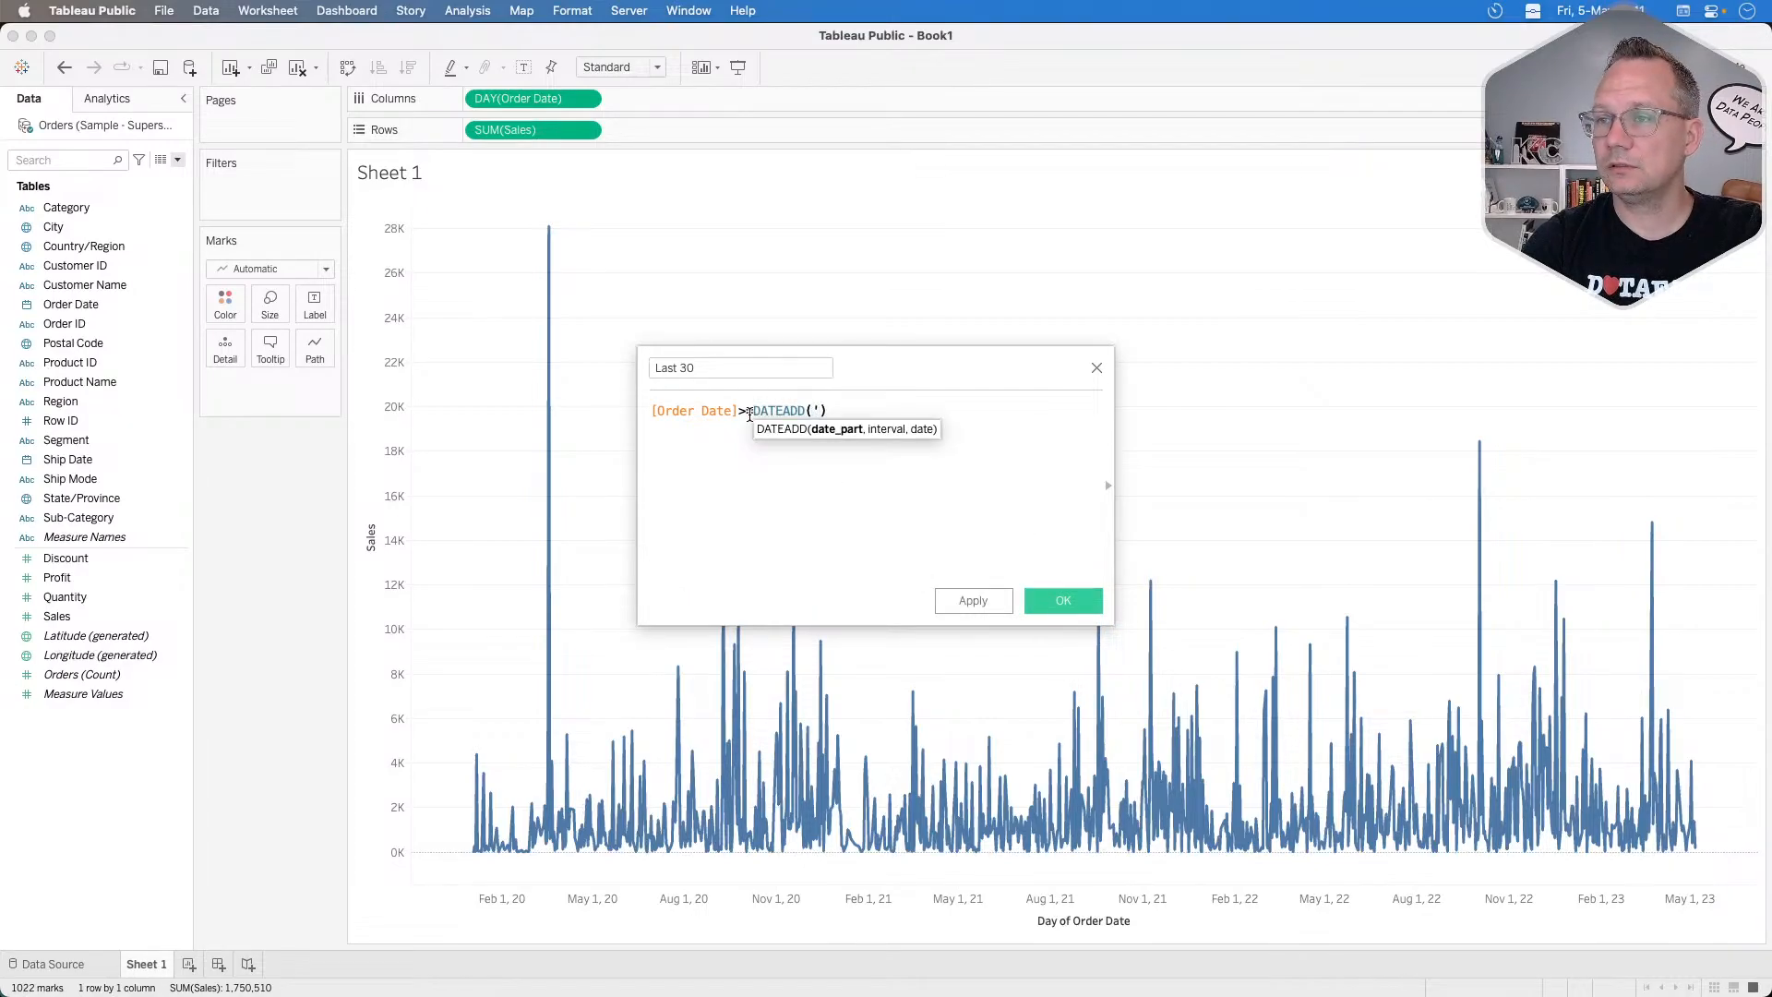
type("day',")
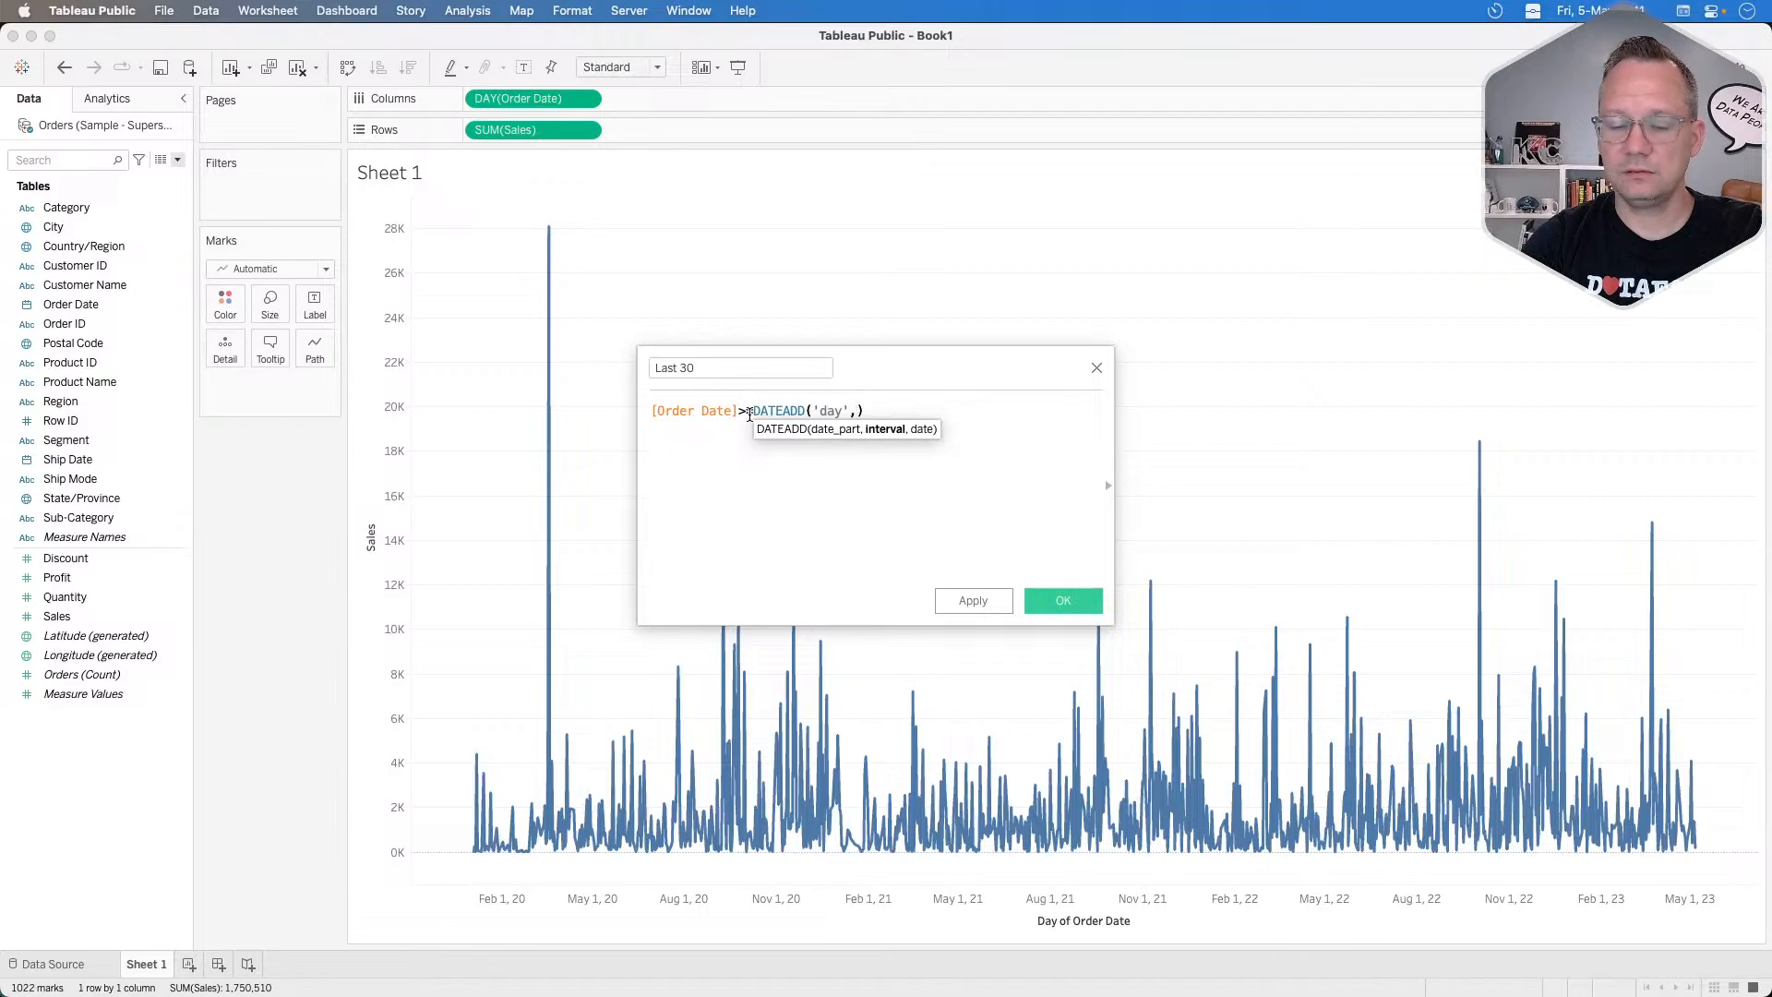
type("-3")
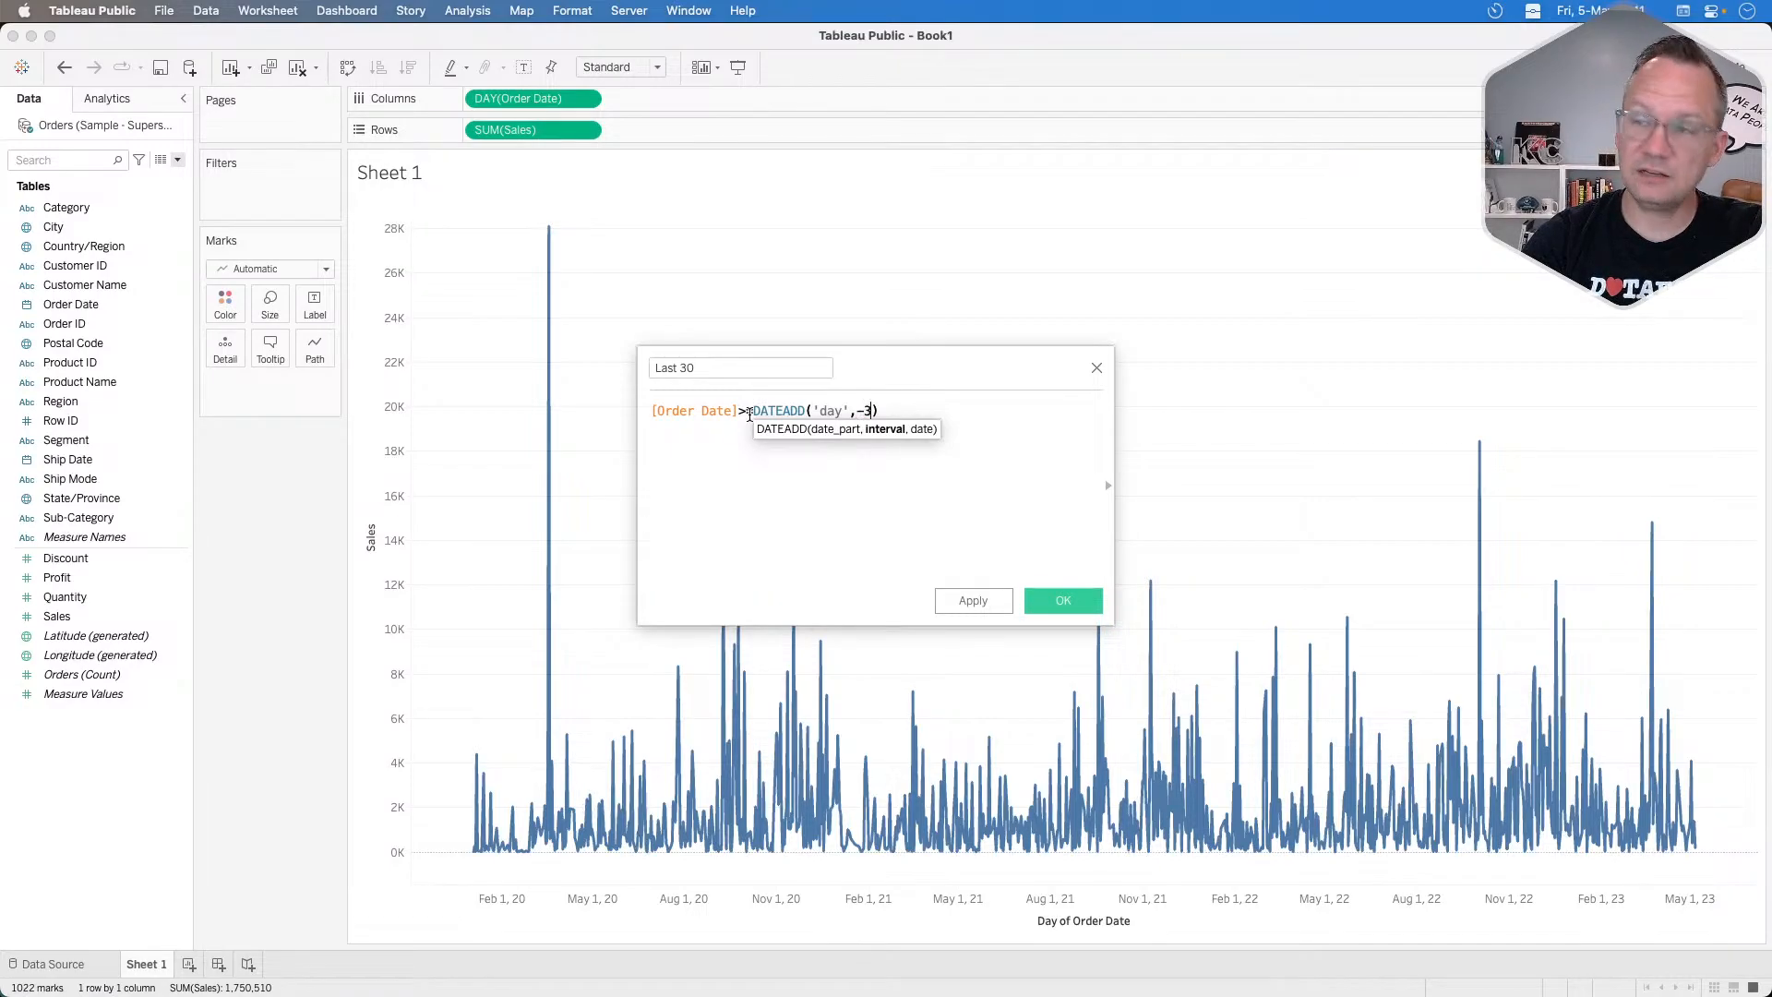
type("0")
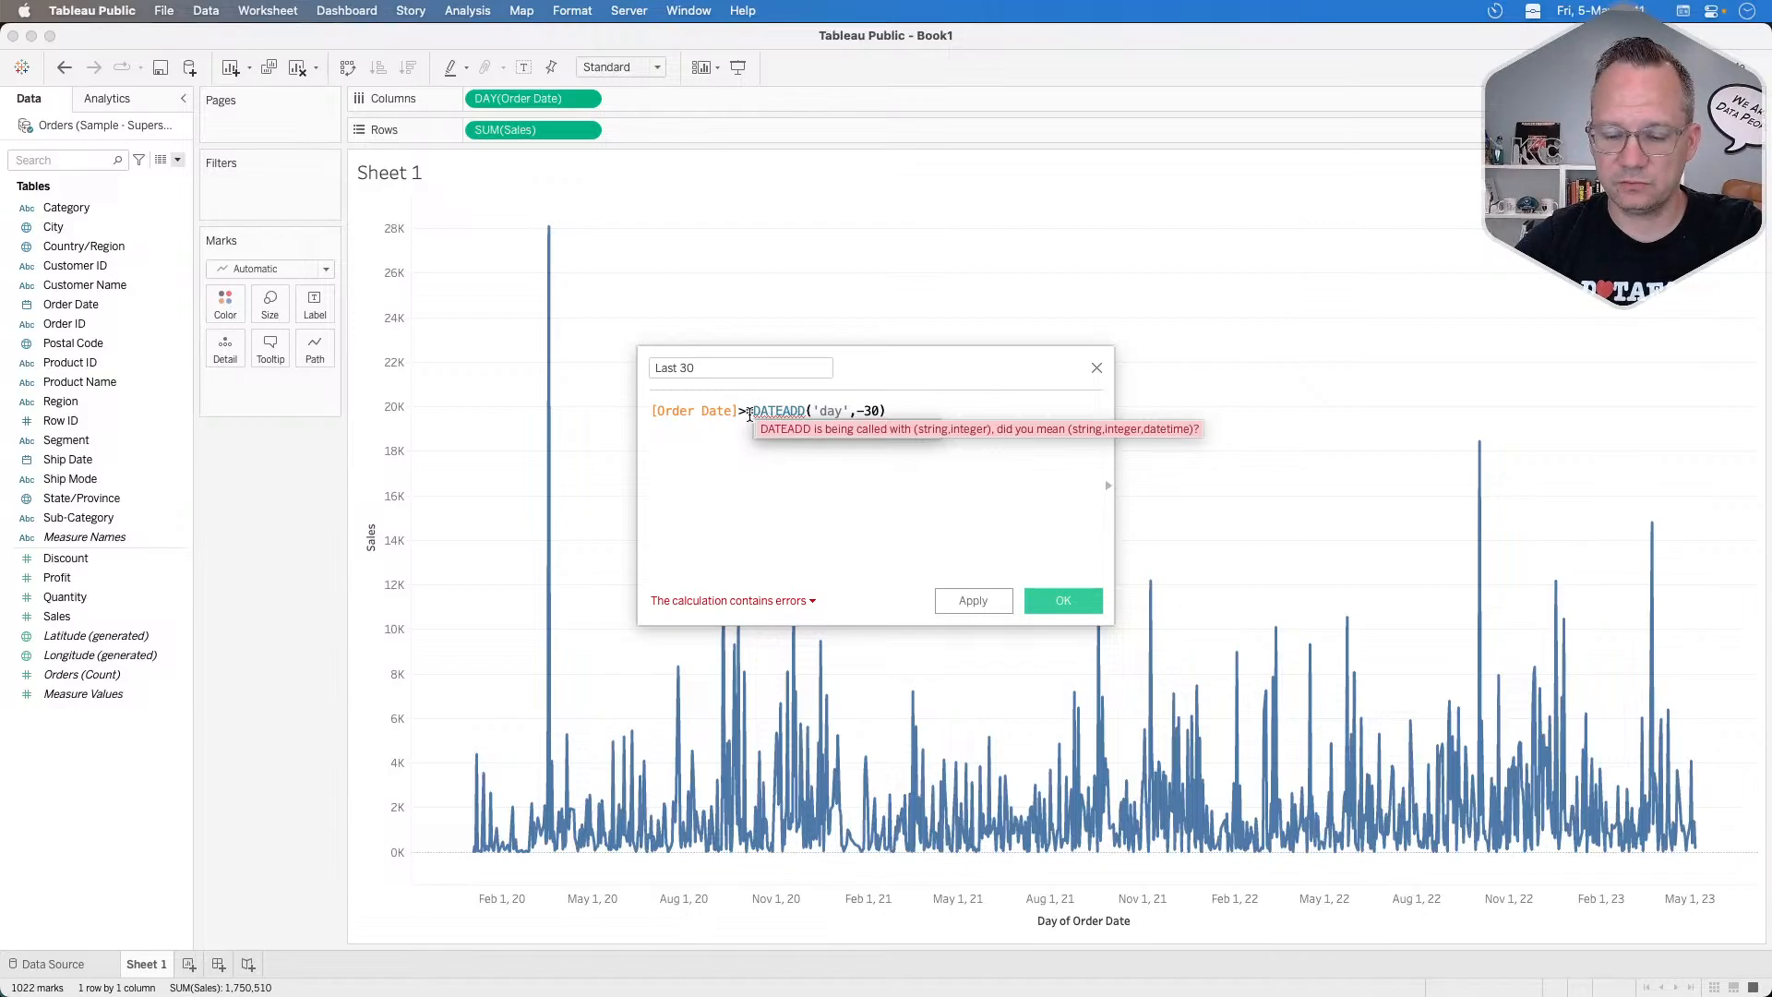
type(",[Order Date]")
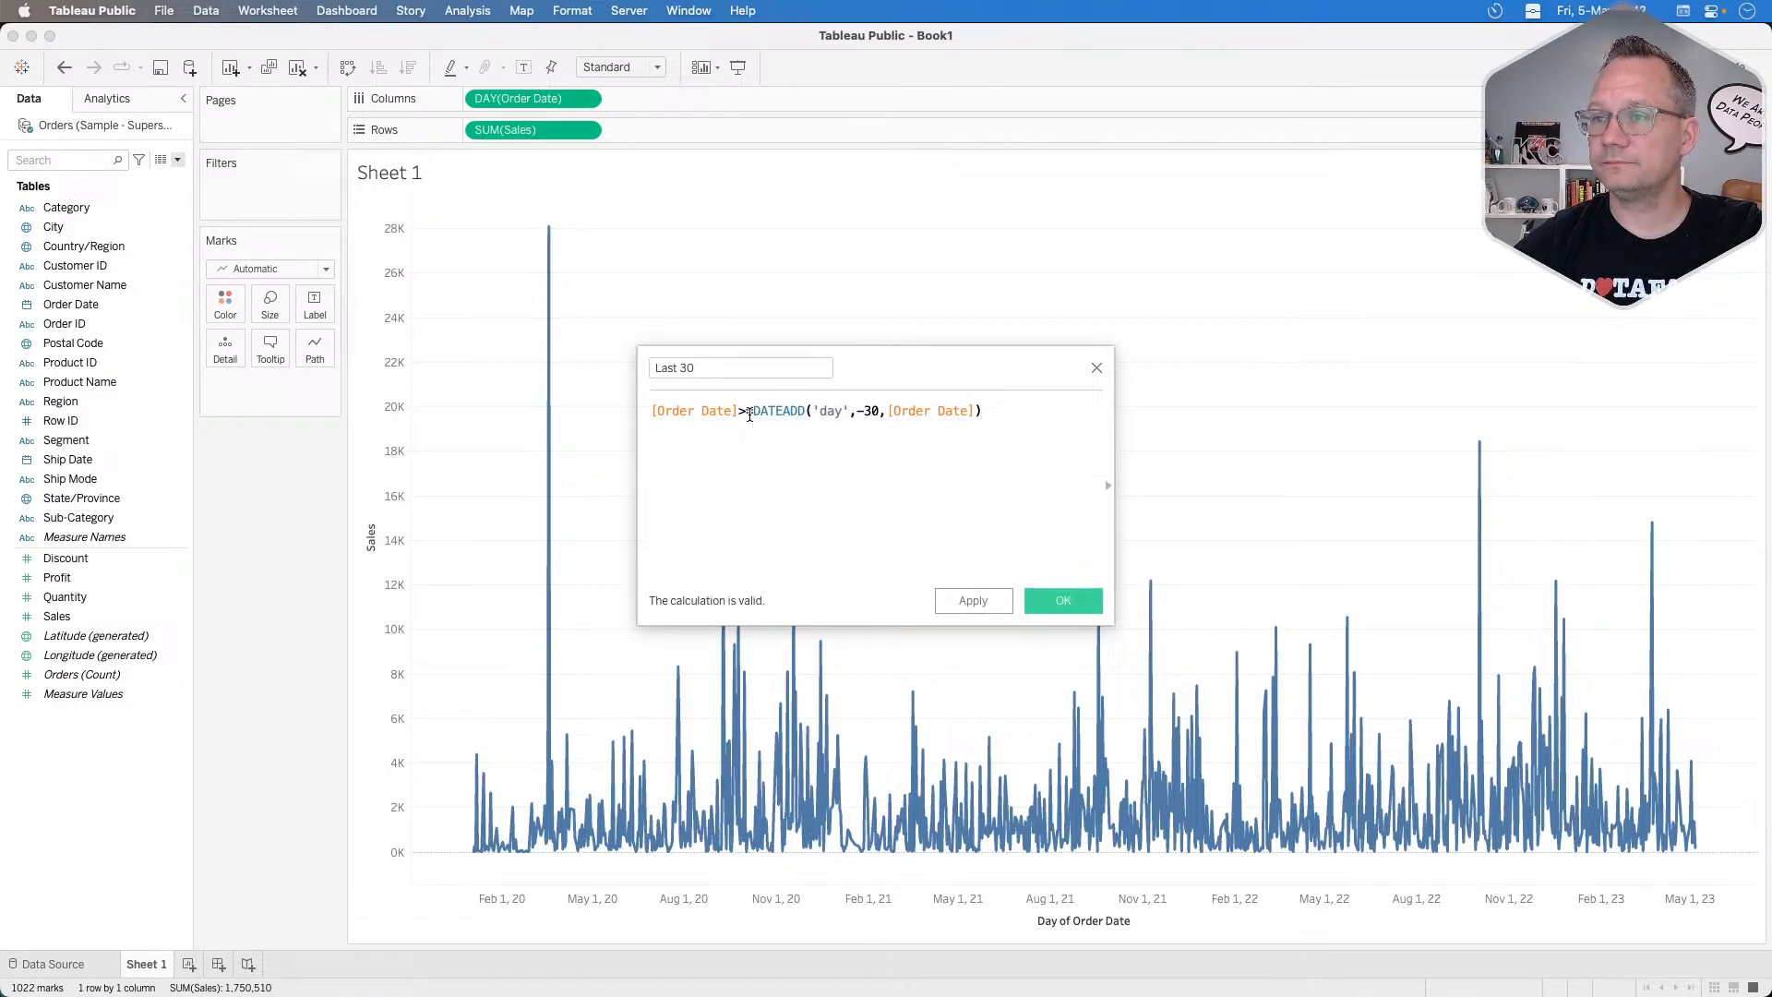
left_click(748, 412)
type("=")
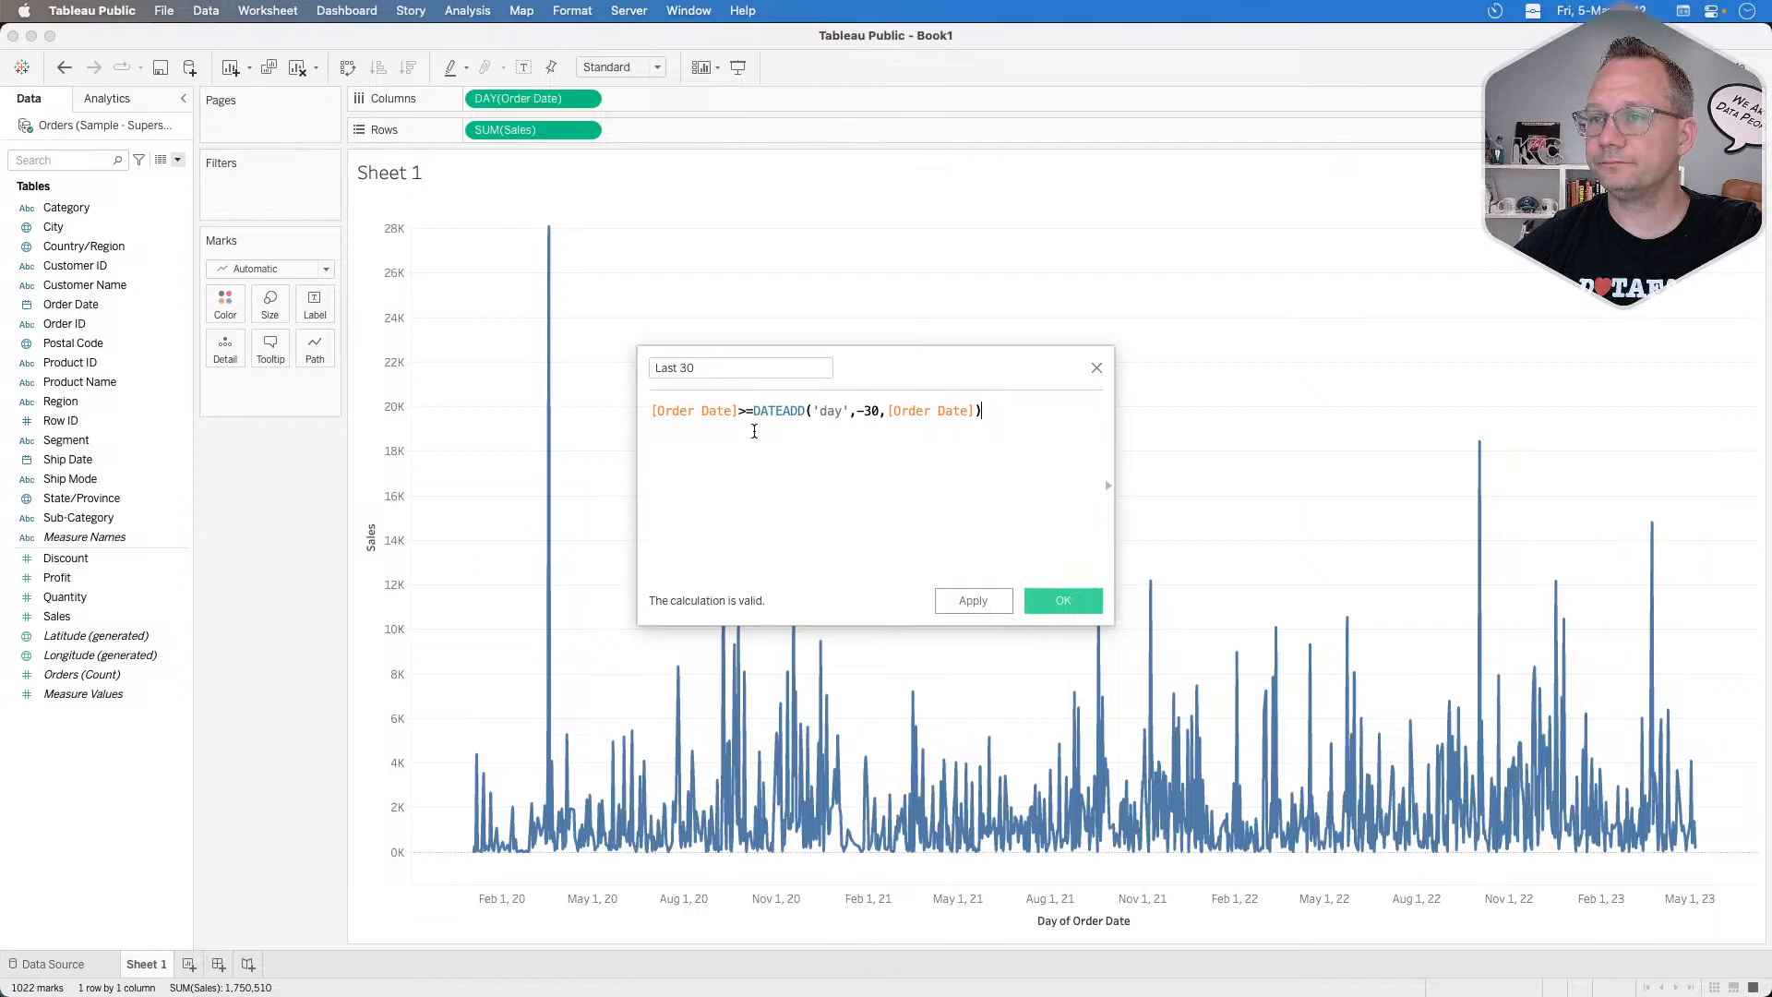
left_click(1063, 601)
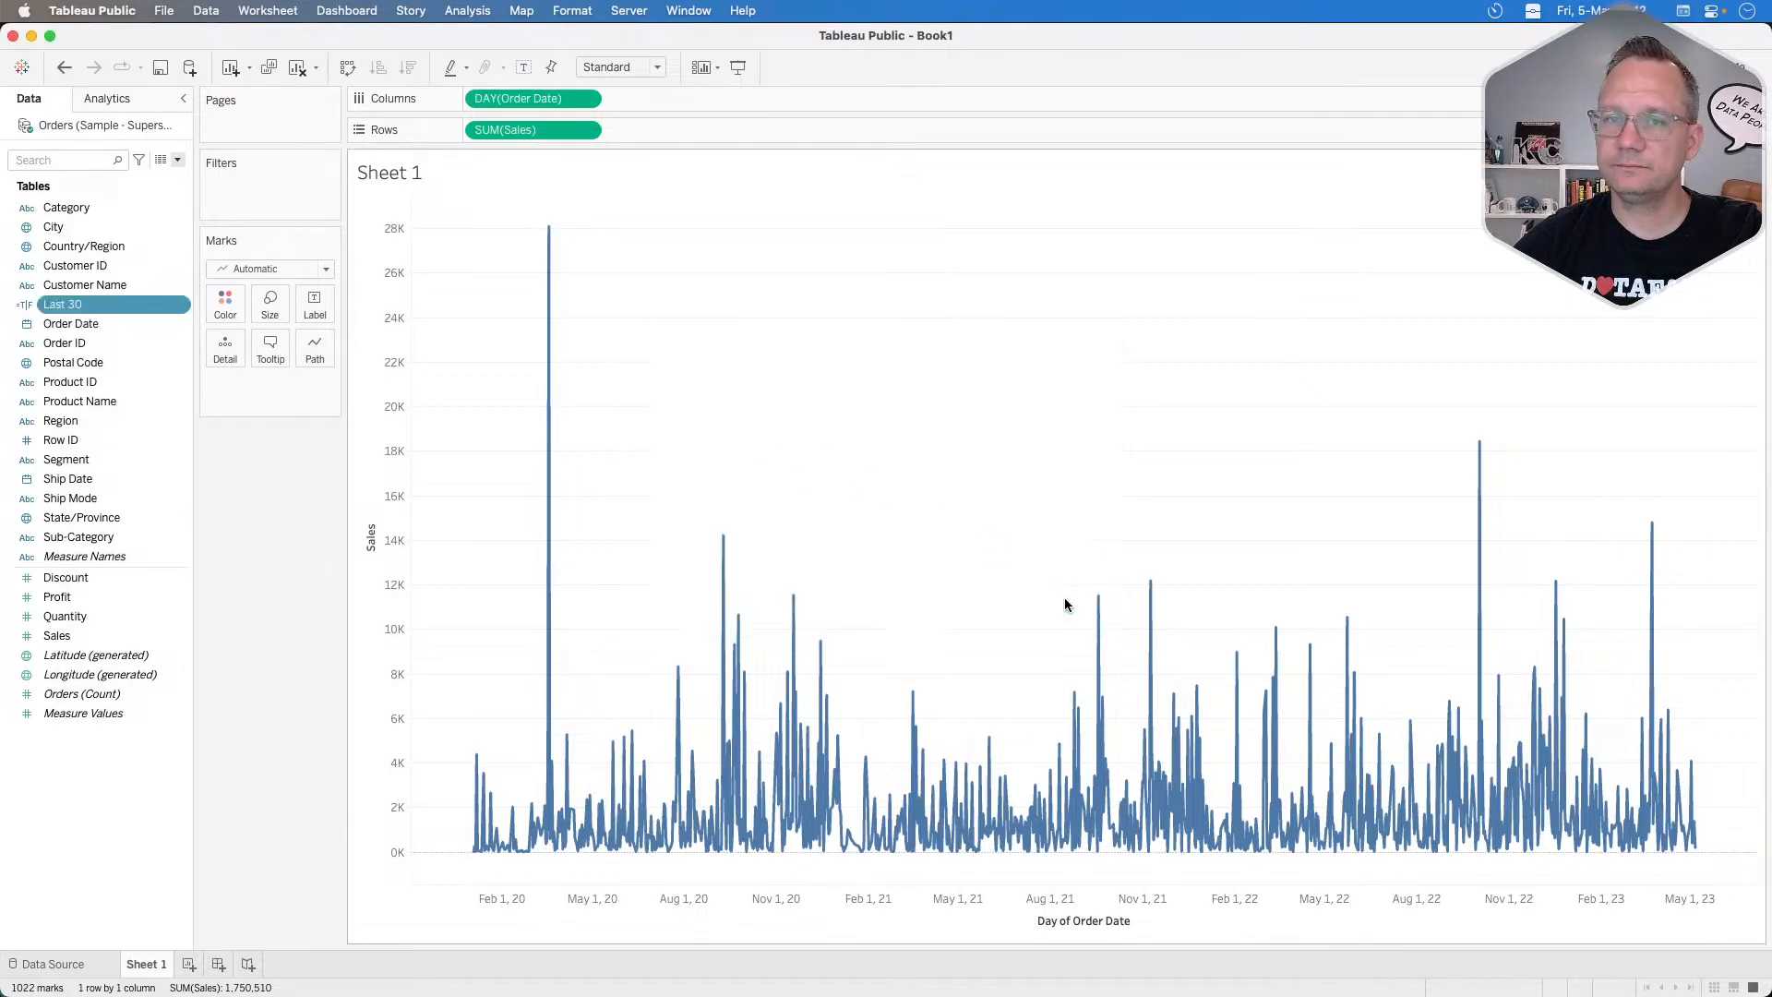
Filter the sheet by the Last 30 field, keeping only the True value.
left_click_drag(83, 304, 265, 205)
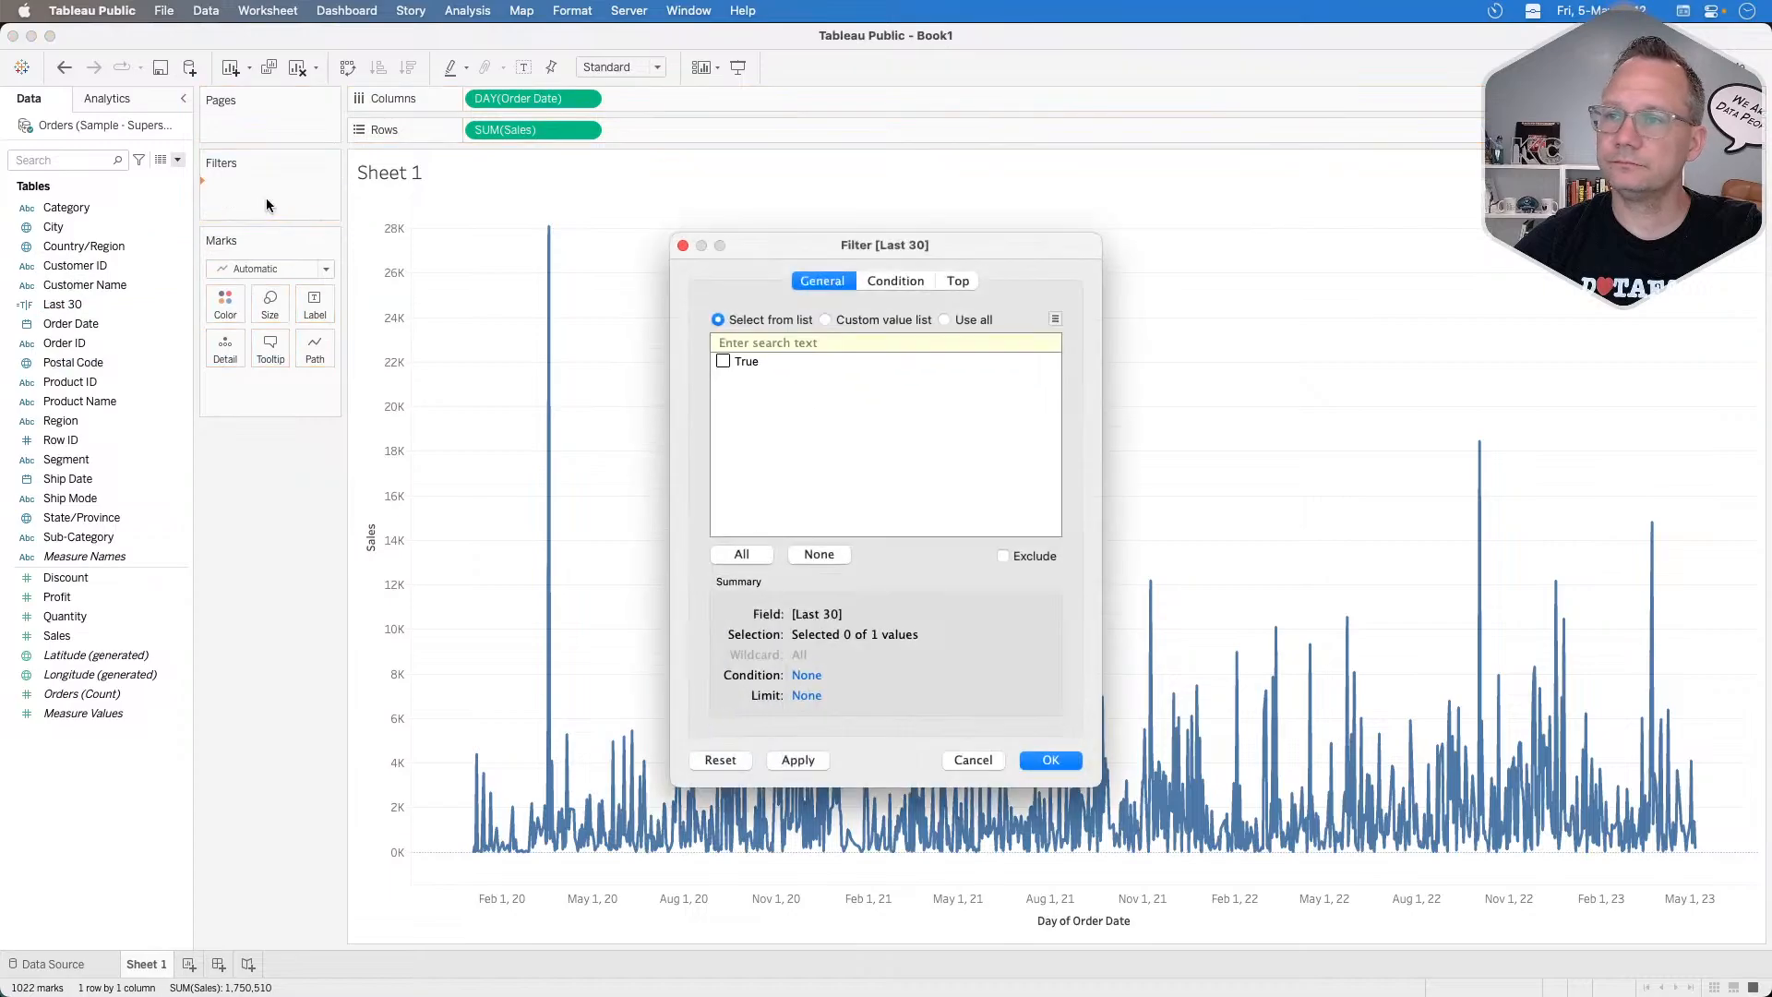
left_click(723, 362)
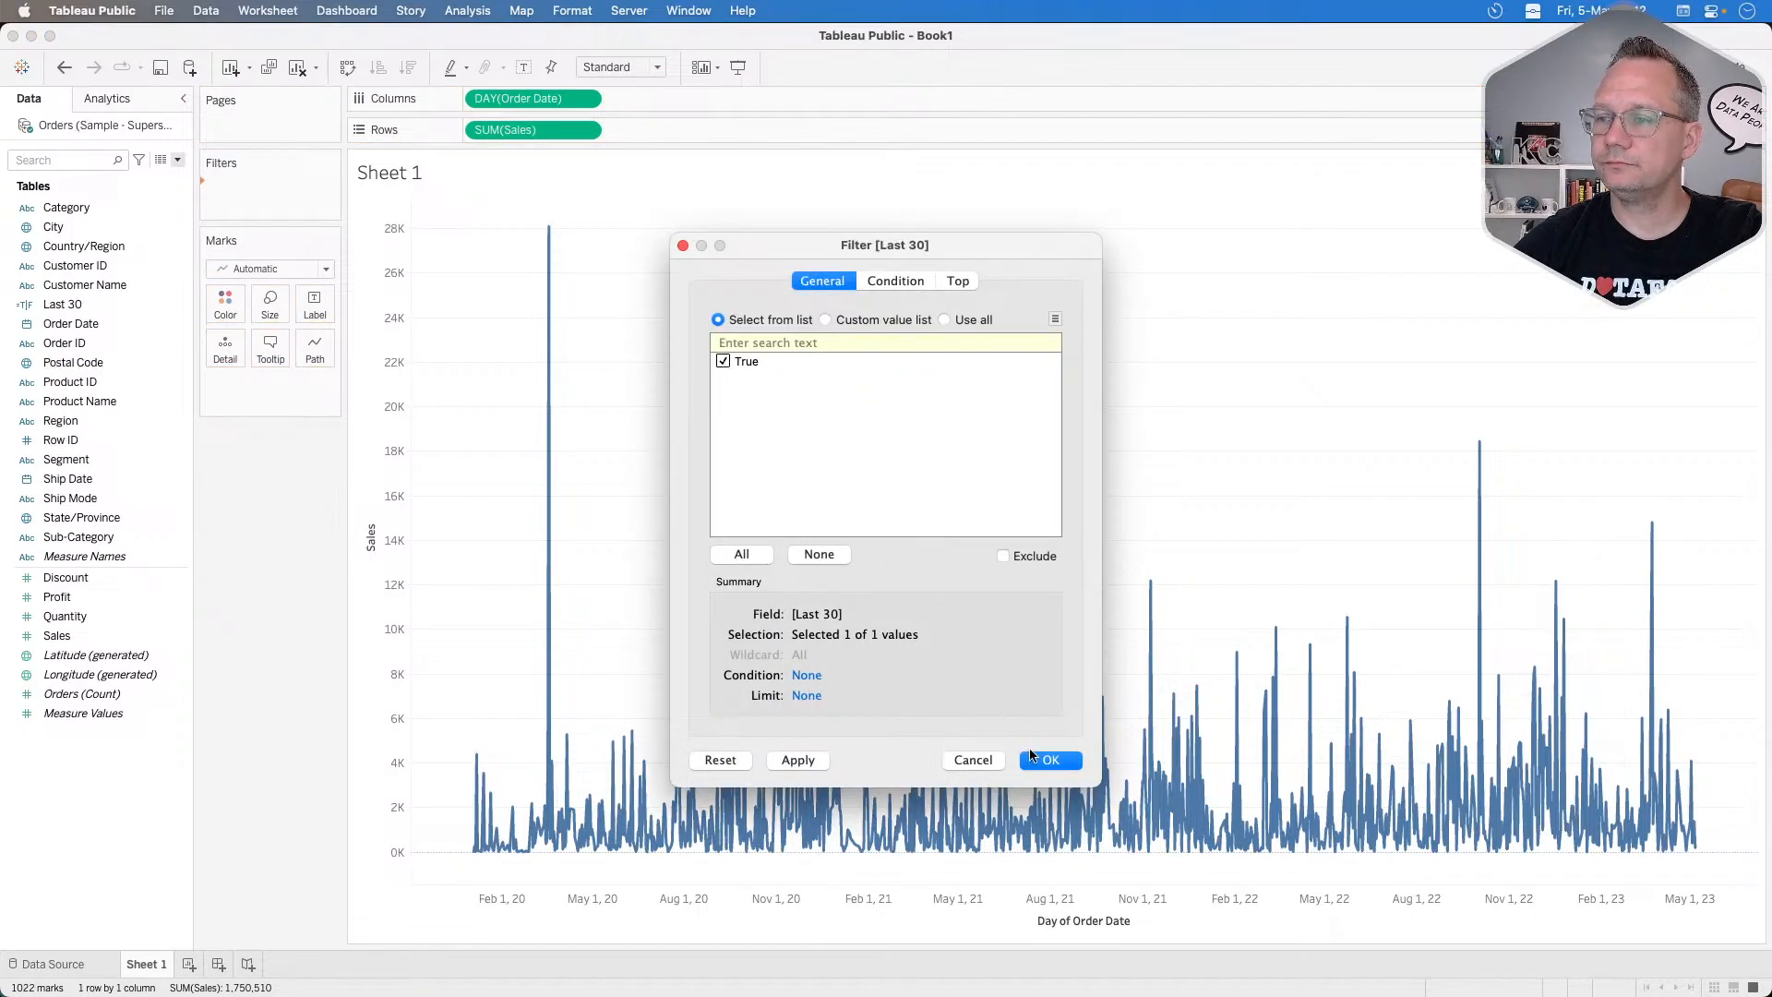
left_click(1050, 760)
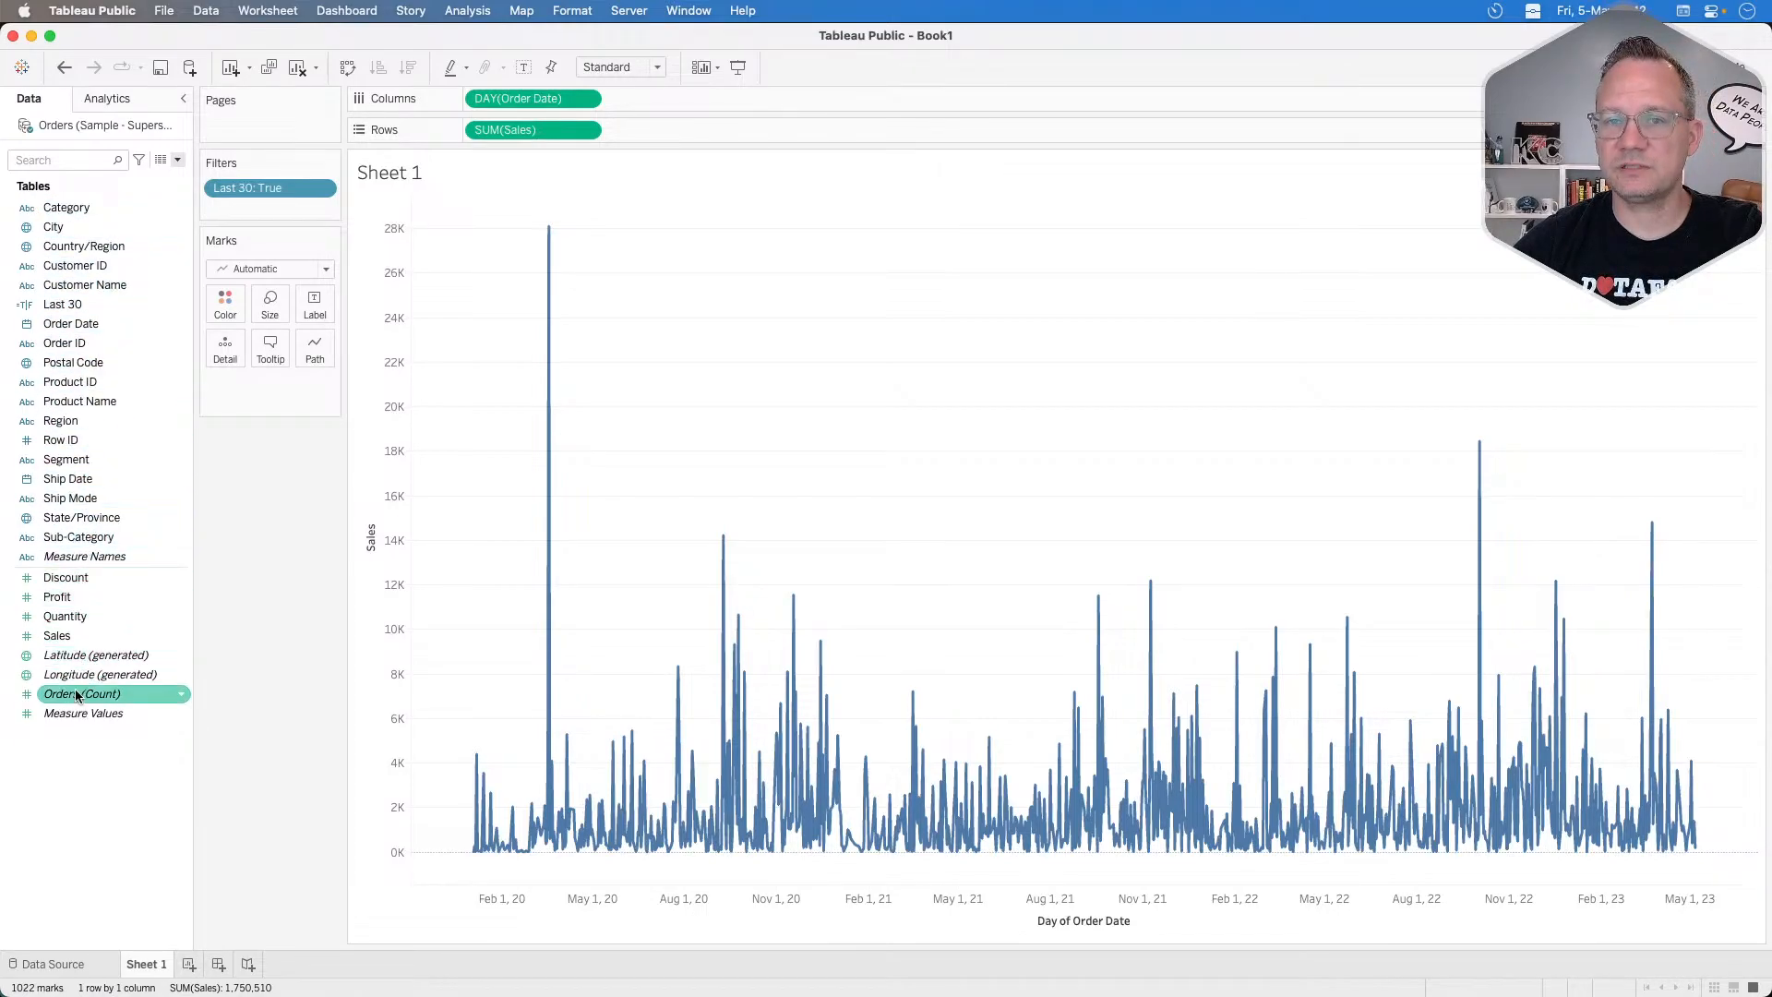
Edit the Last 30 calculation so DATEADD counts back from {max([Order Date])} instead of [Order Date], and save it.
right_click(108, 302)
left_click(138, 403)
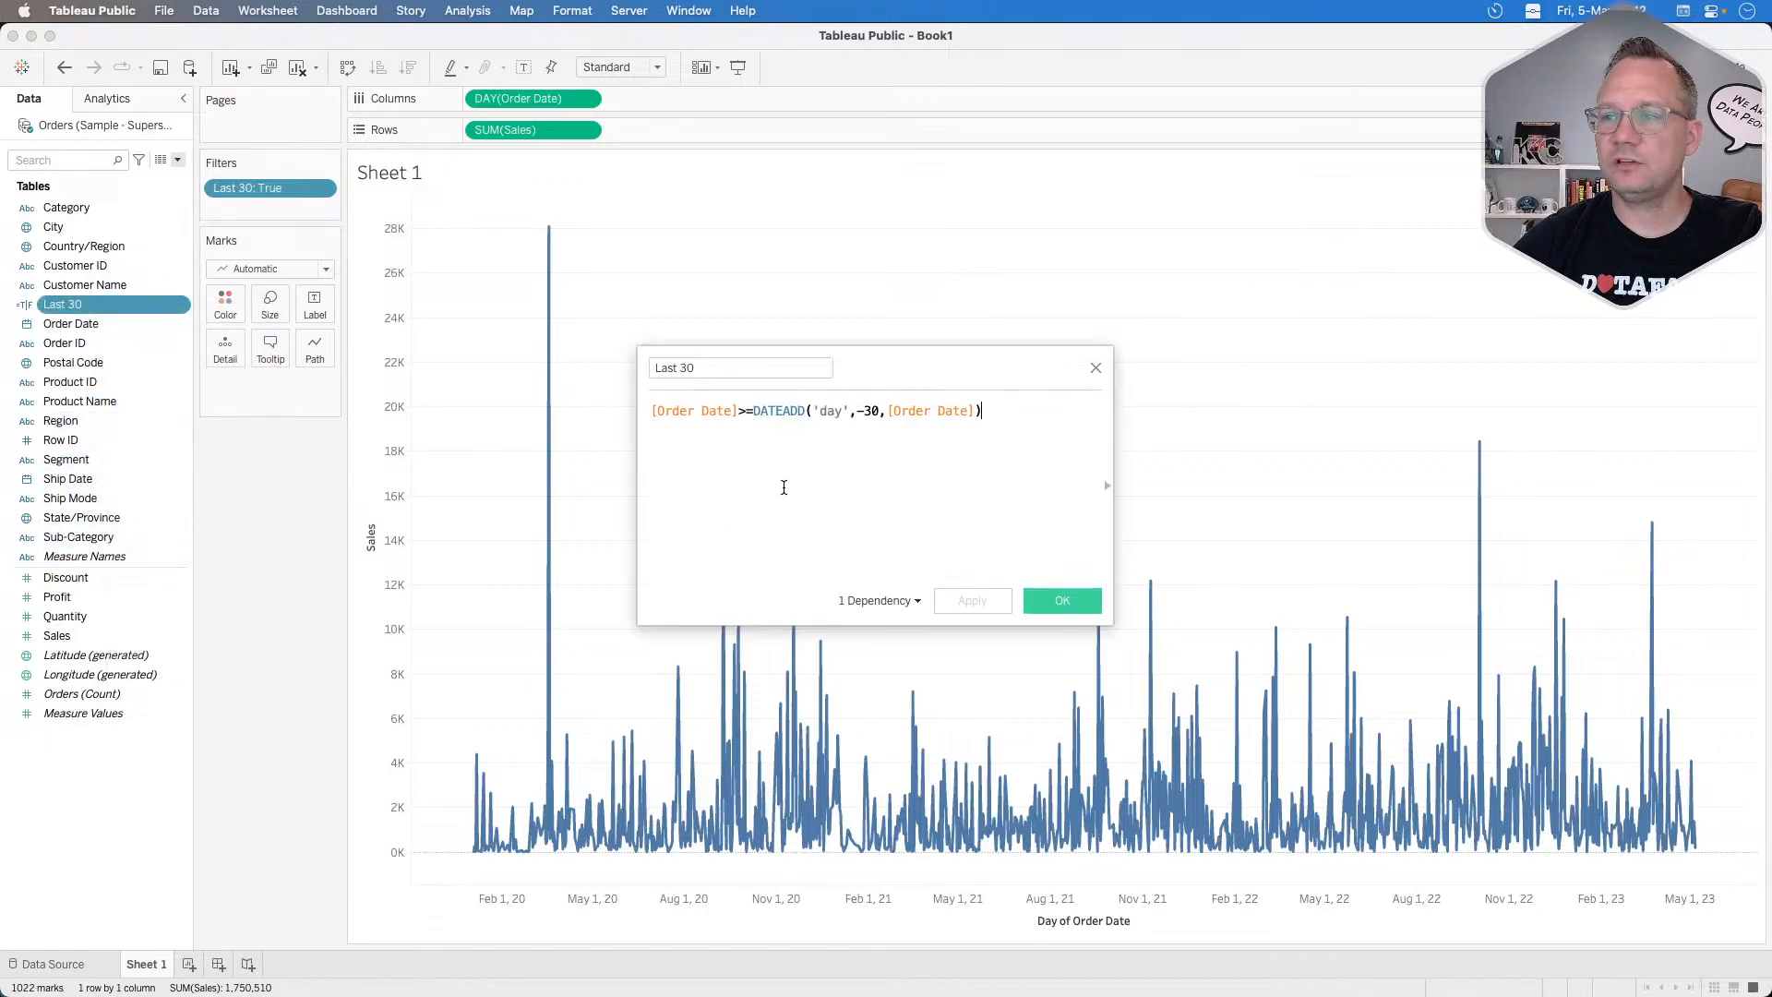
left_click(890, 412)
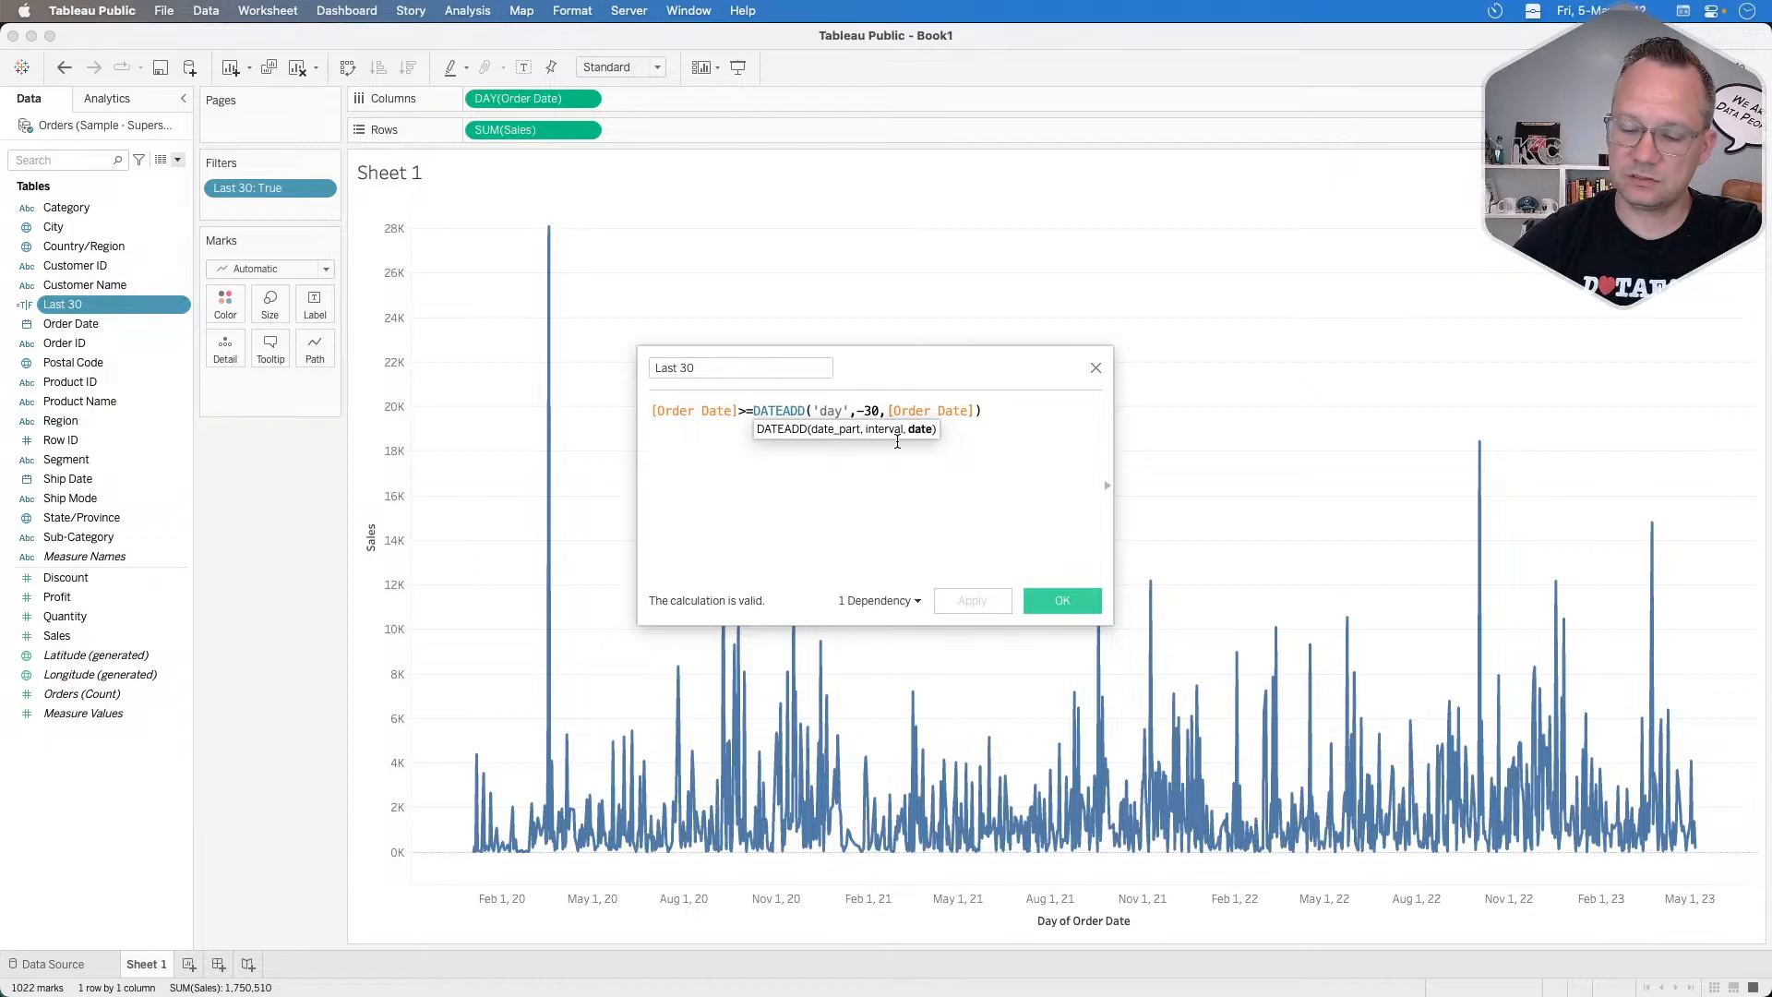
type("{")
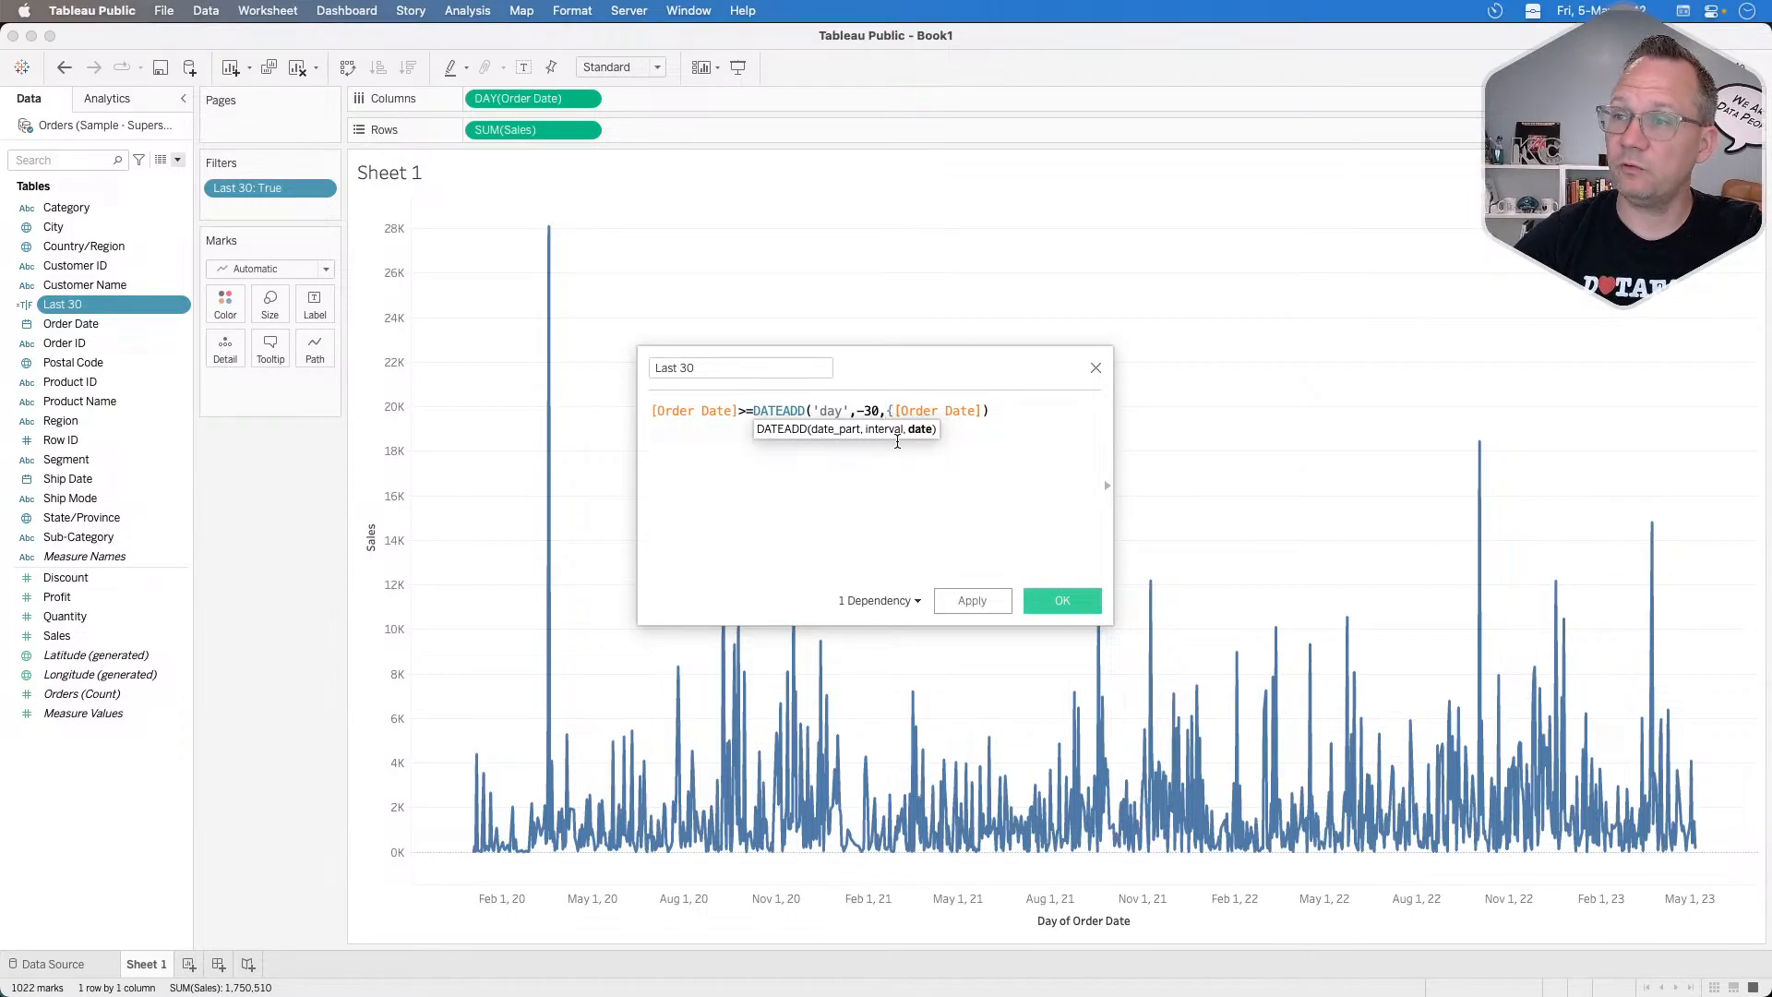
type("max(")
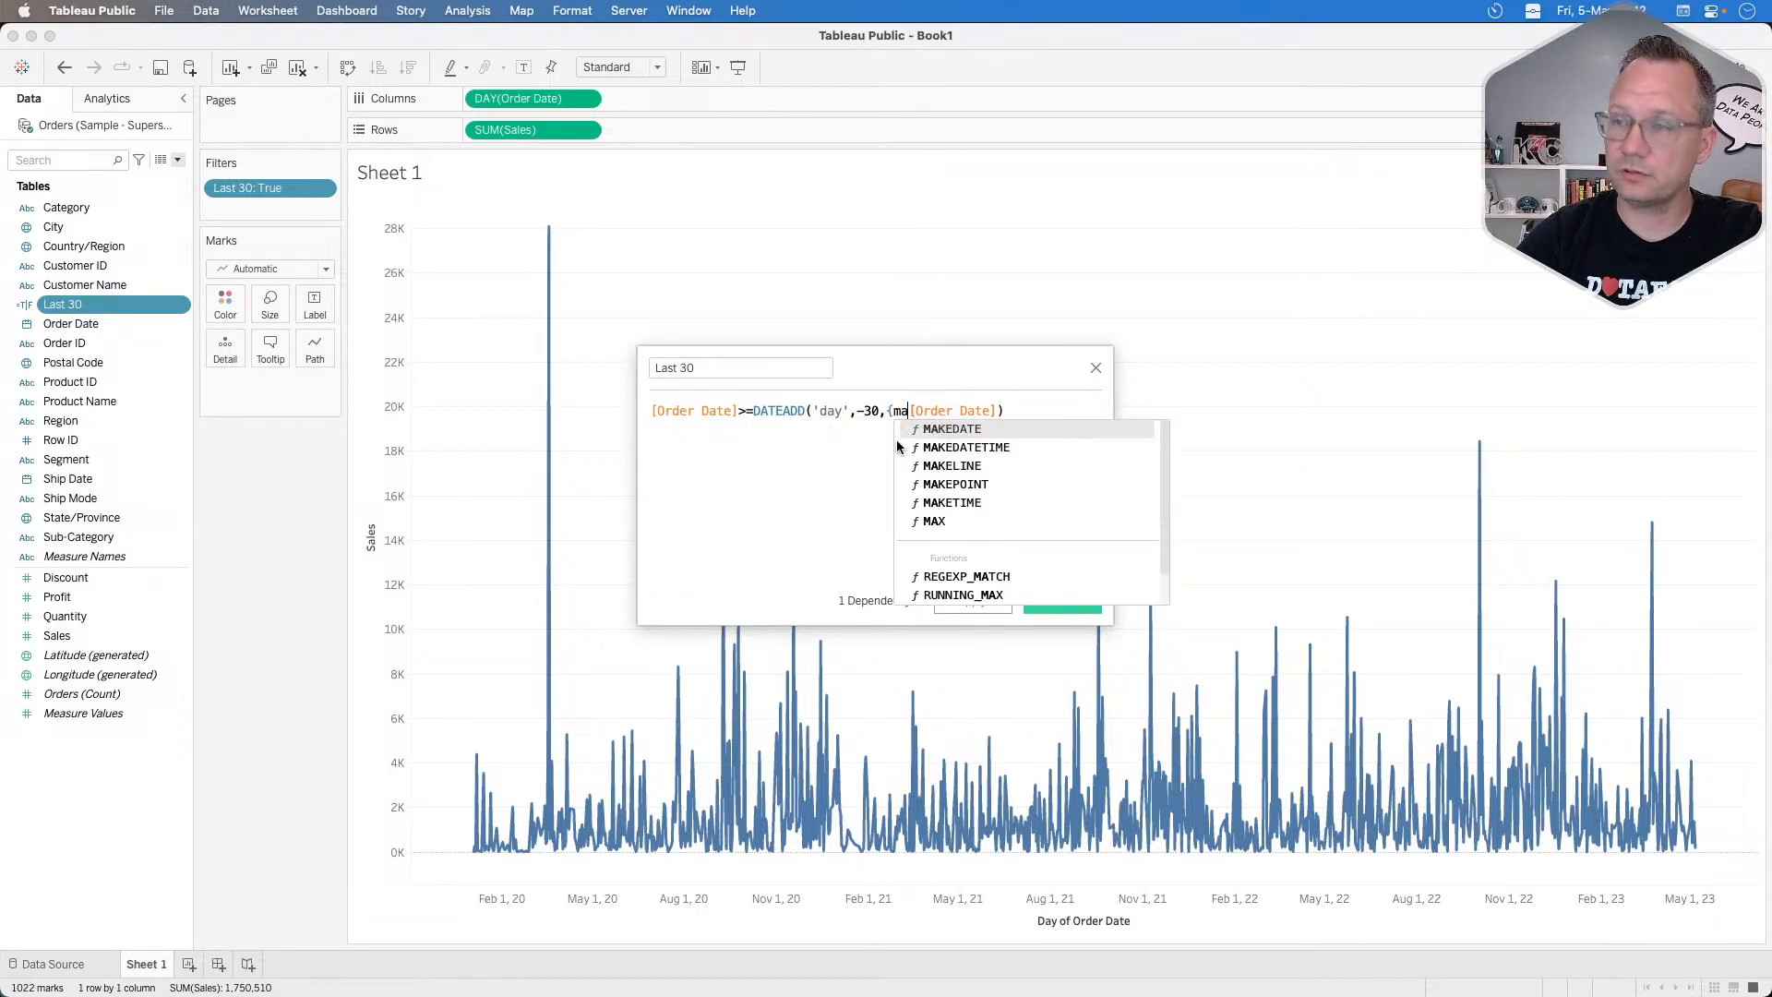
left_click(1029, 407)
type("}")
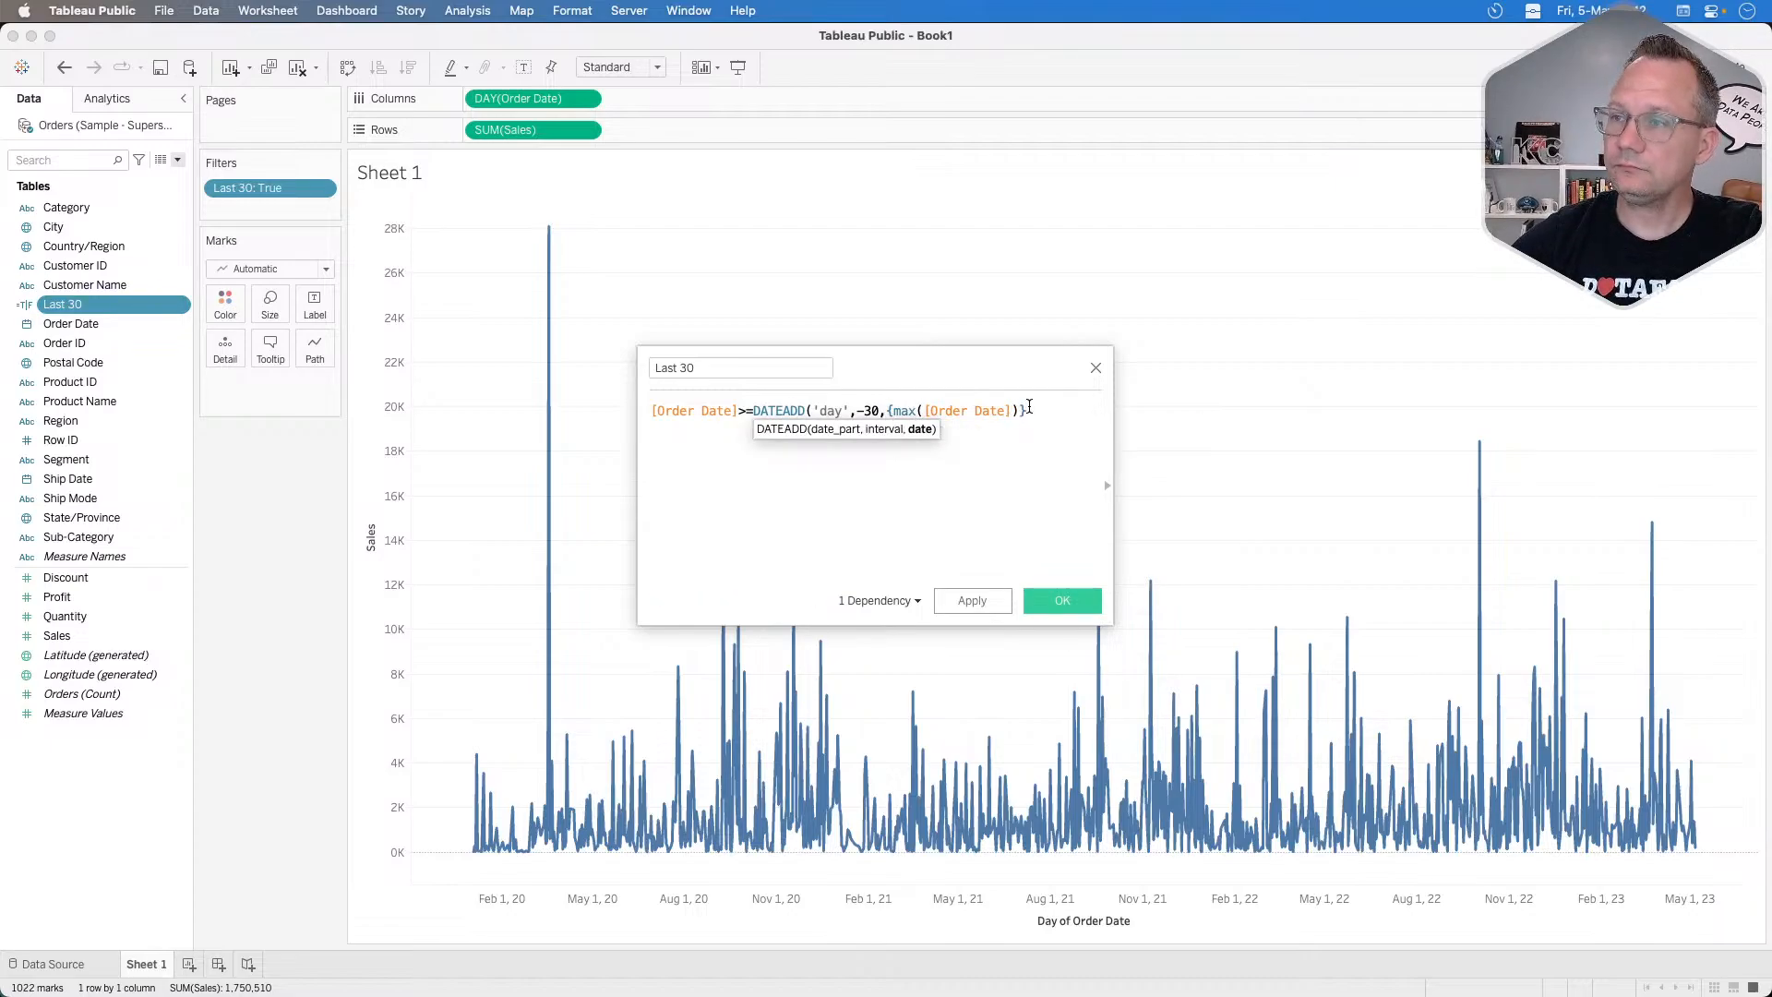
type(")")
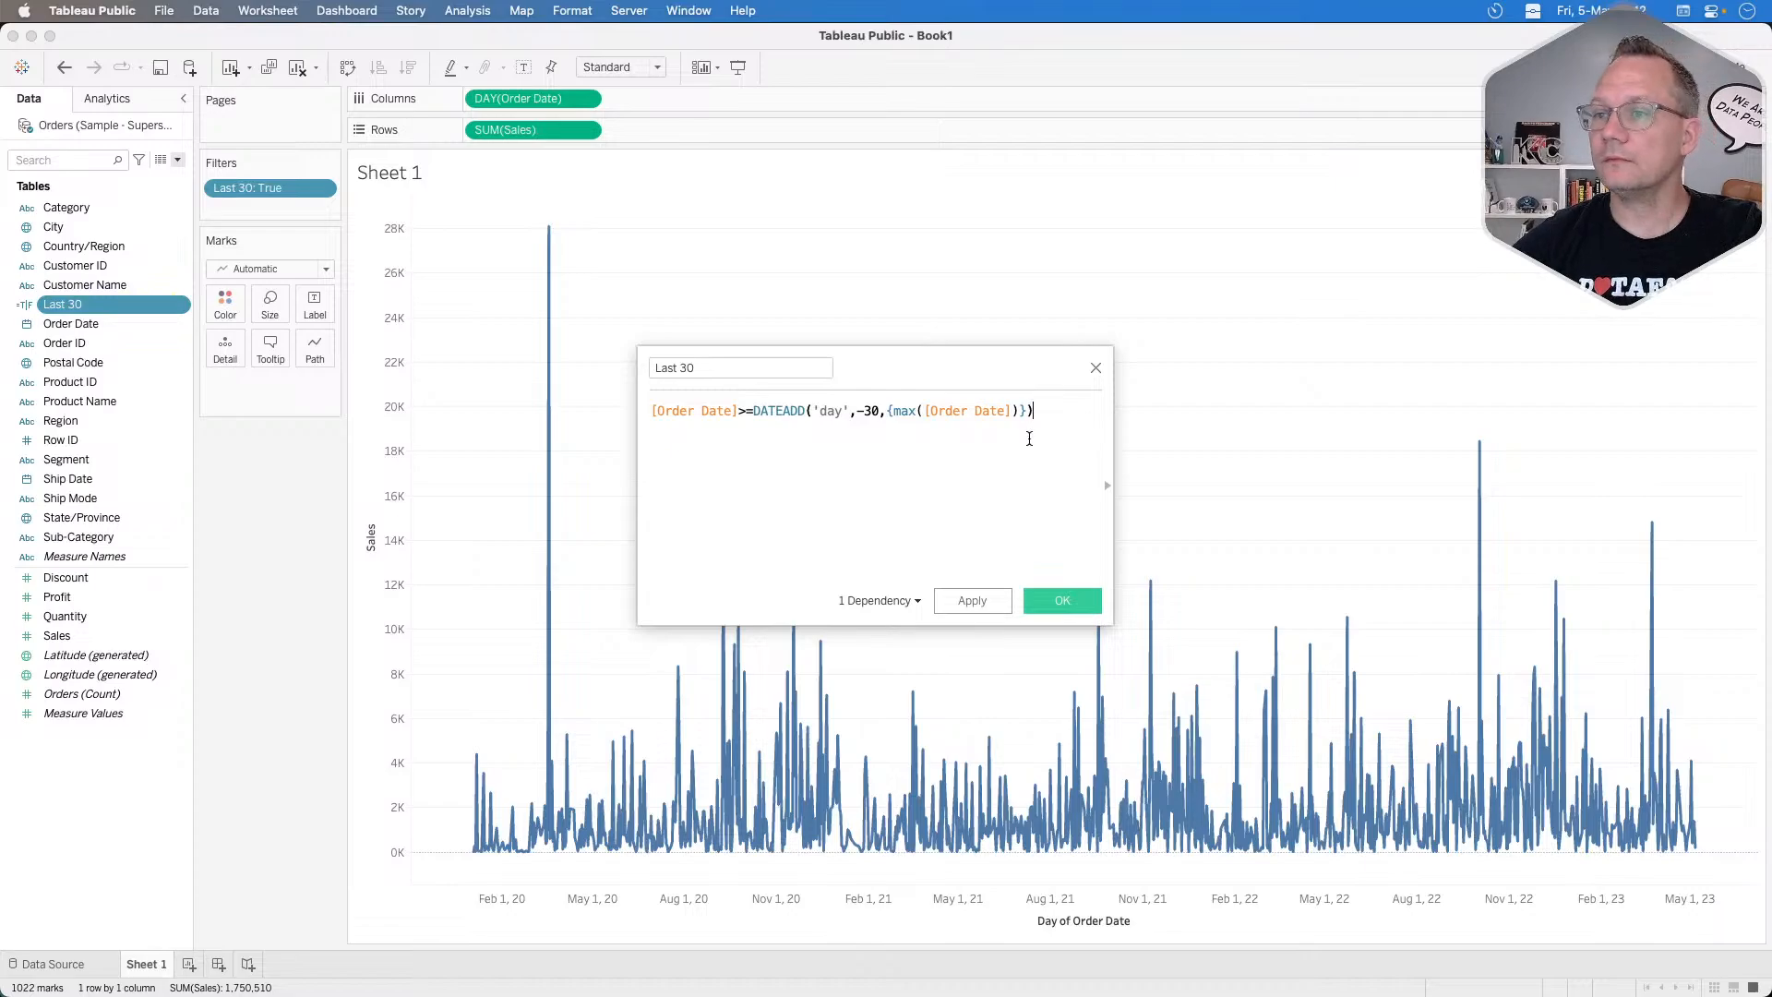
left_click(973, 600)
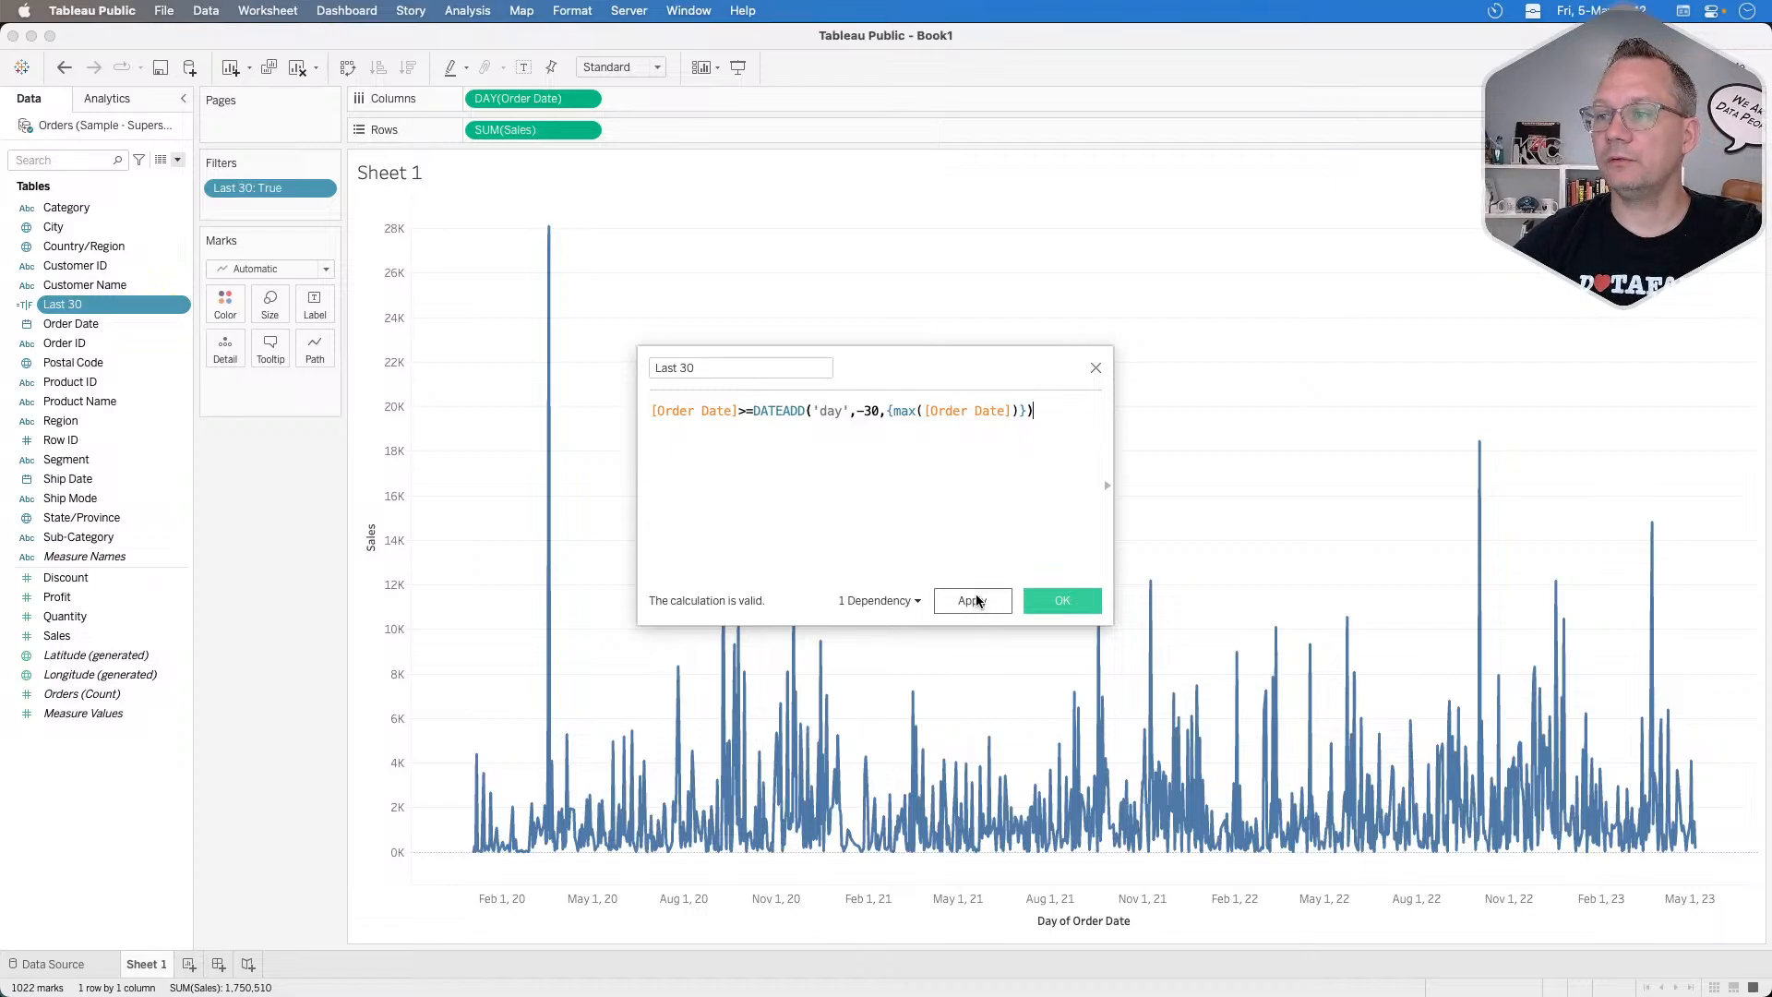
left_click(1056, 601)
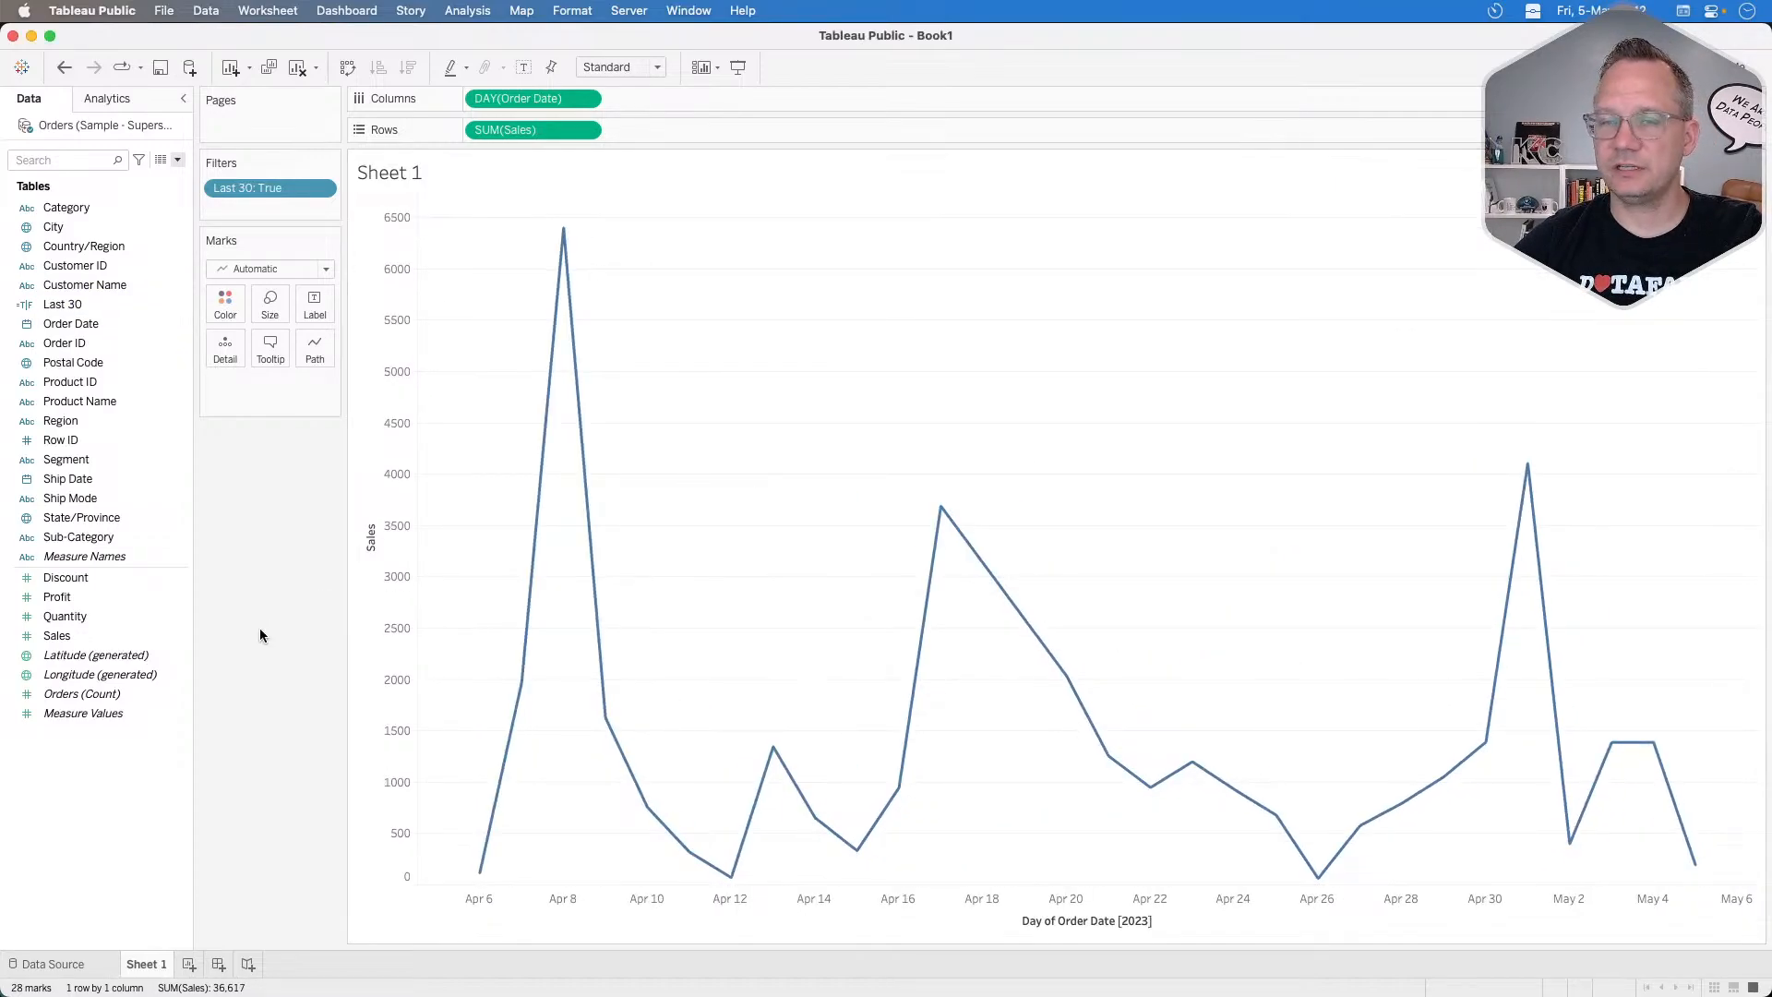
Change the sheet's mark type from Automatic to Area so sales by day displays as an area chart.
left_click(263, 268)
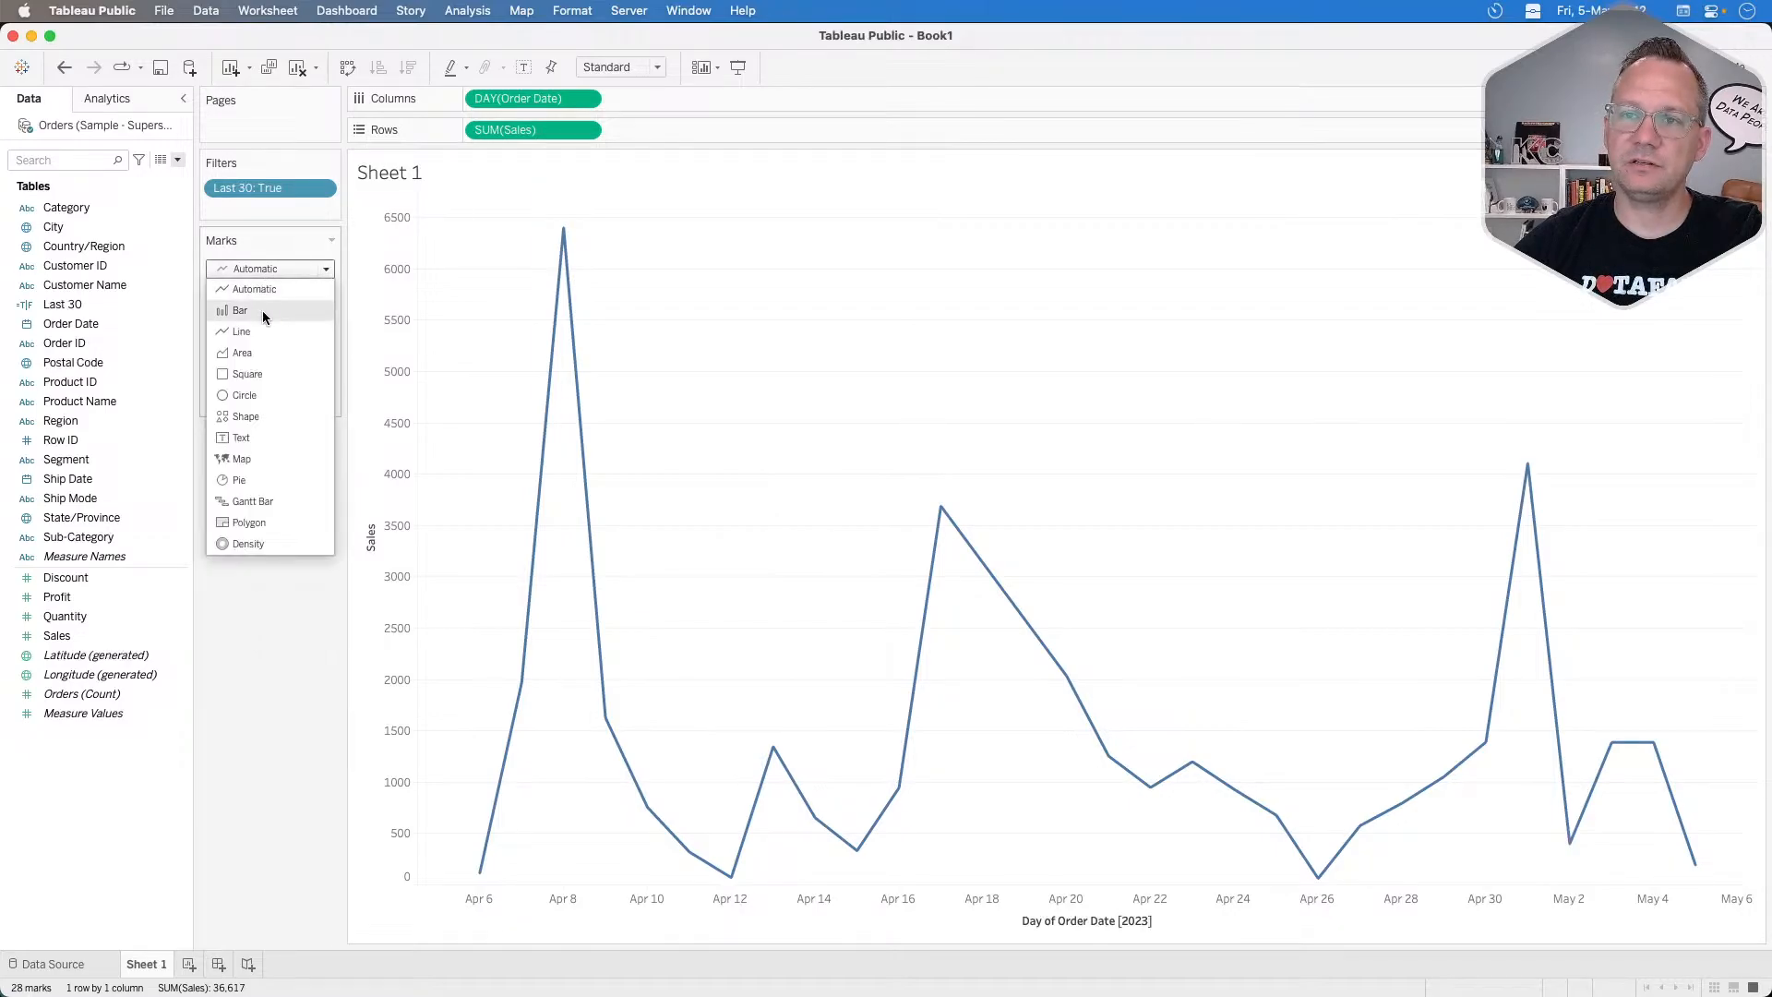
left_click(257, 351)
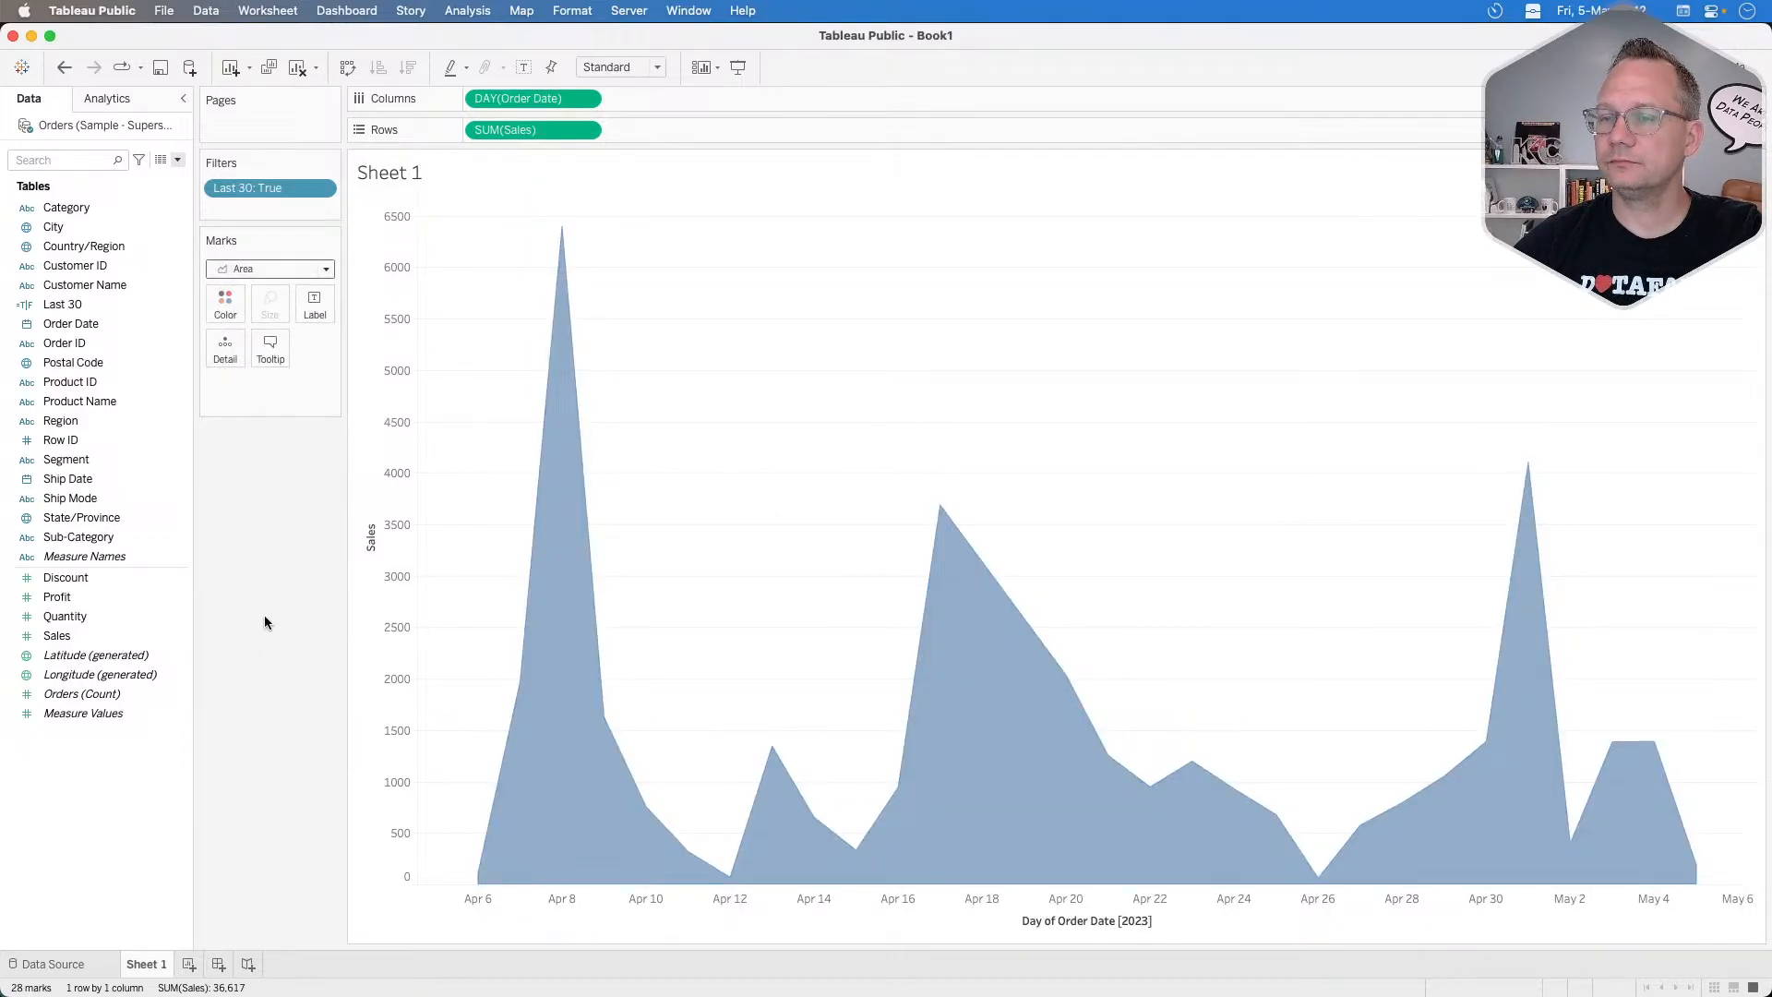
left_click(565, 969)
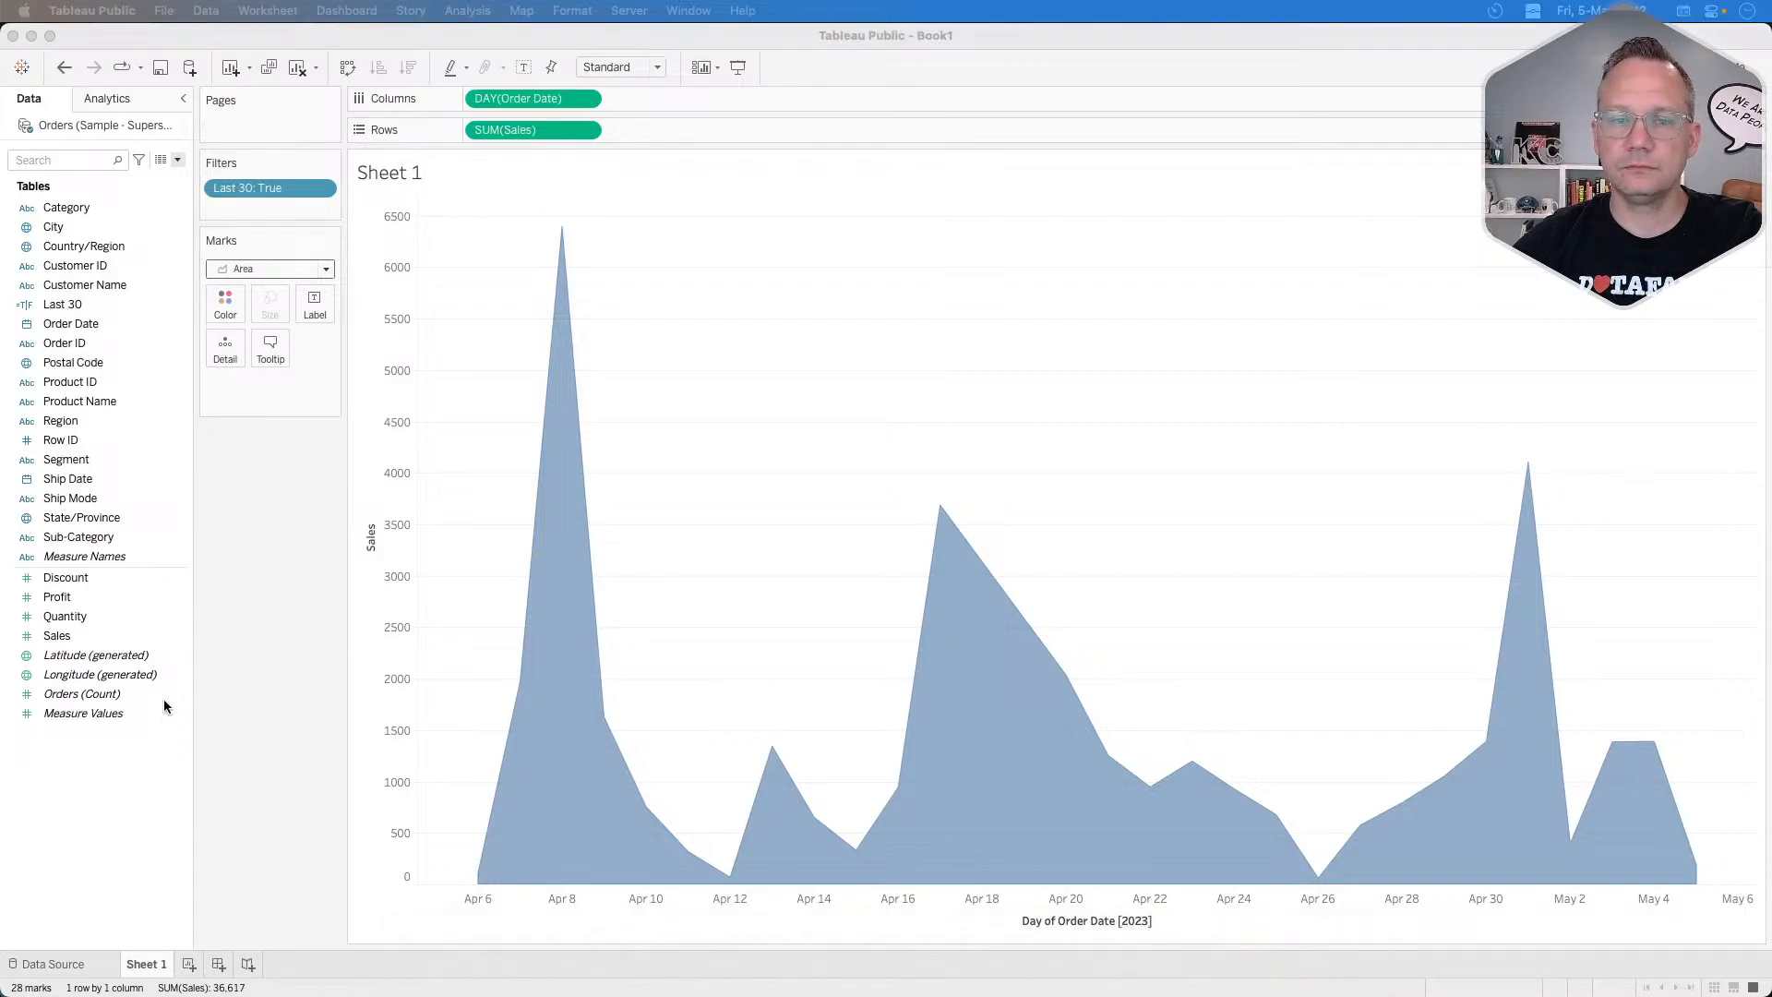
left_click(256, 676)
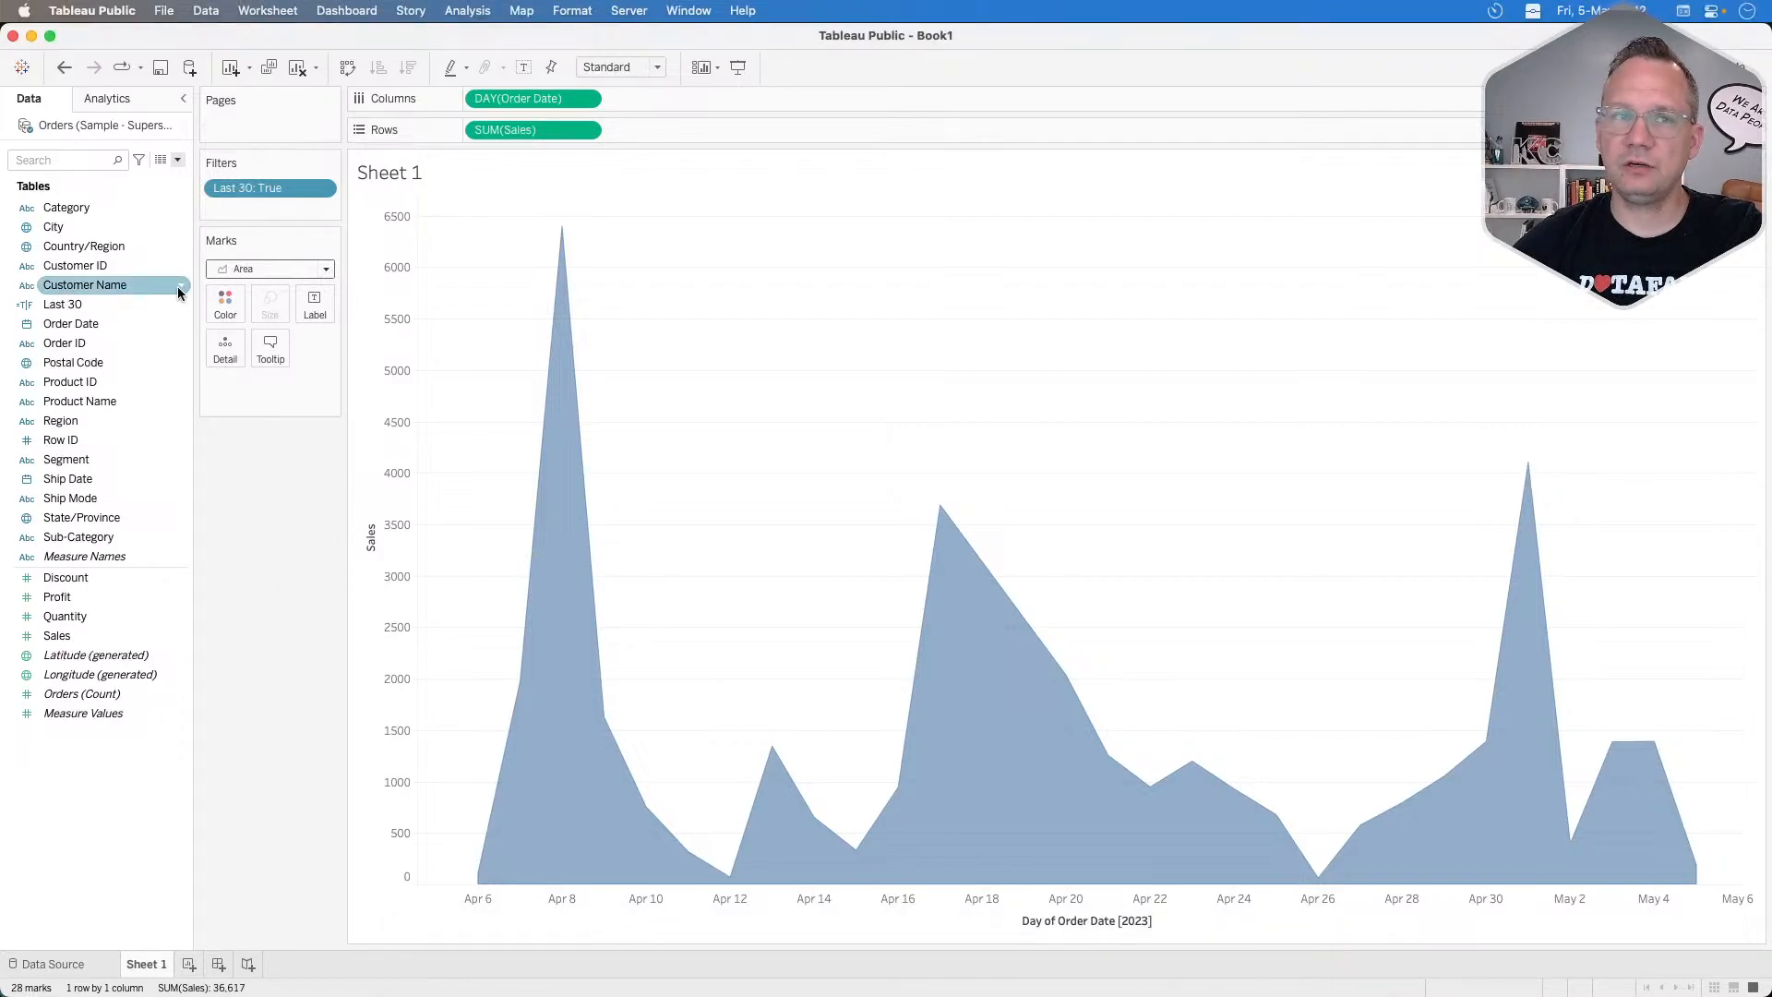
Switch to Chrome to review the Week 18 challenge preview and requirements for the date filter selector, and return to Tableau Public.
key("super+Tab")
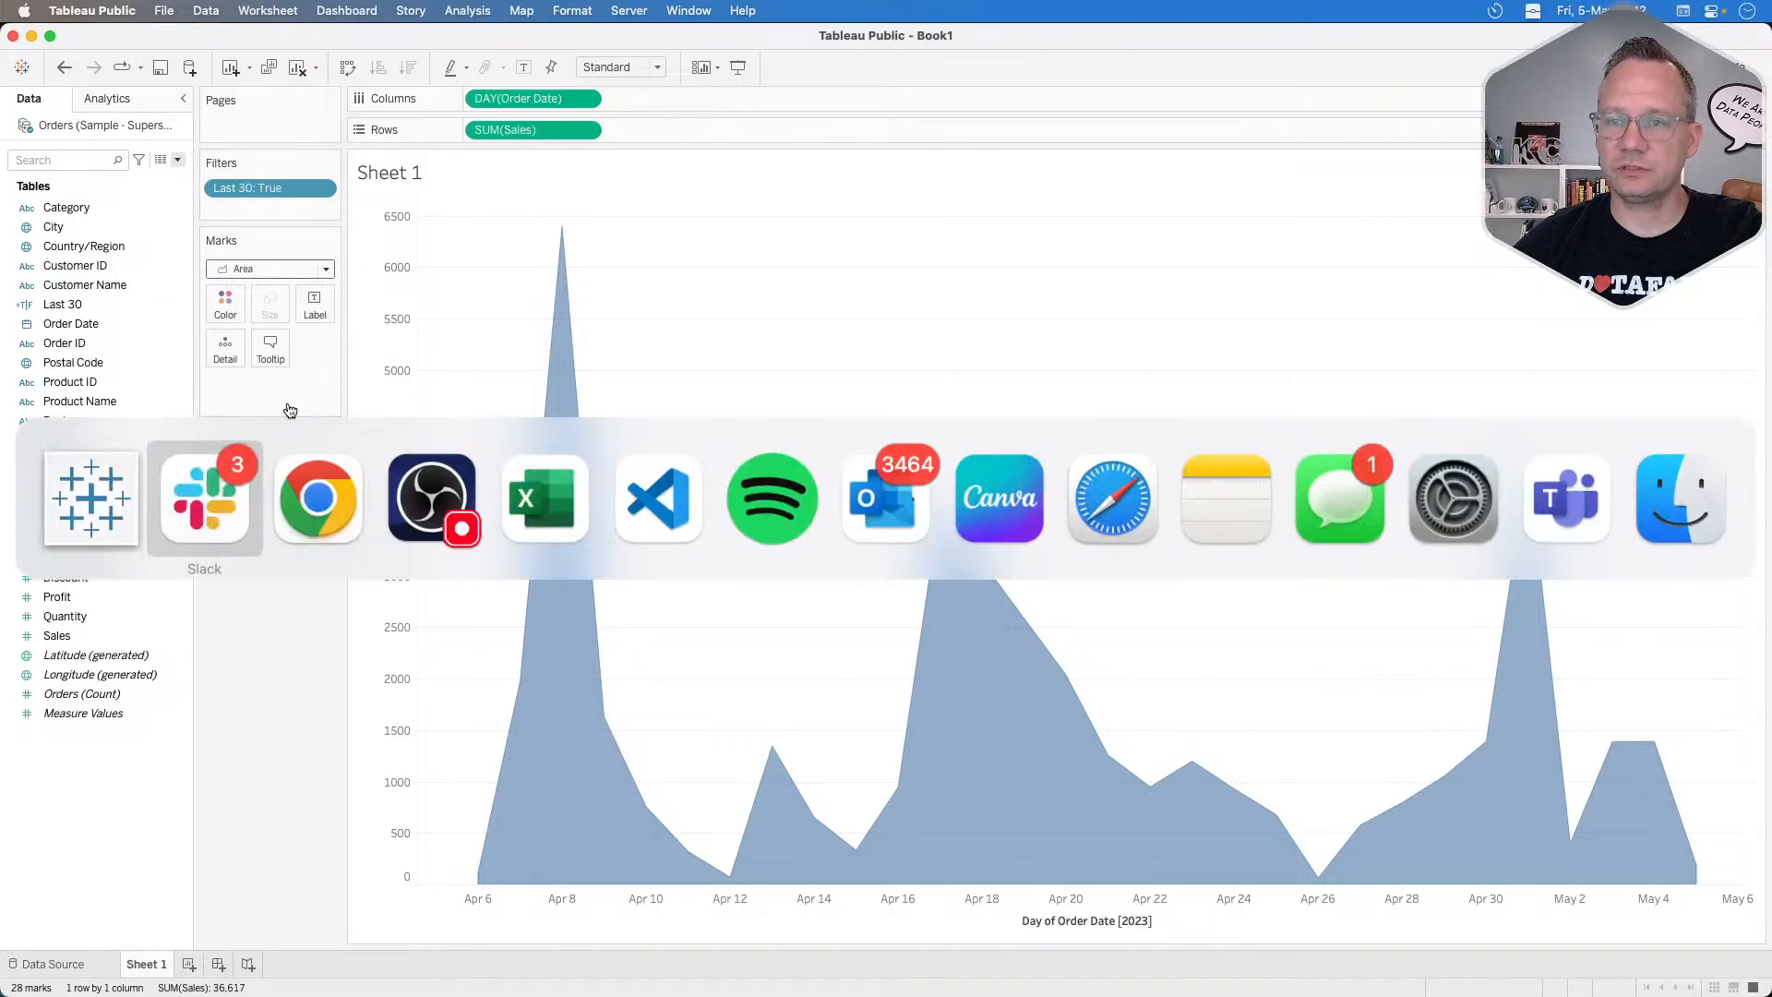
key("super+Tab")
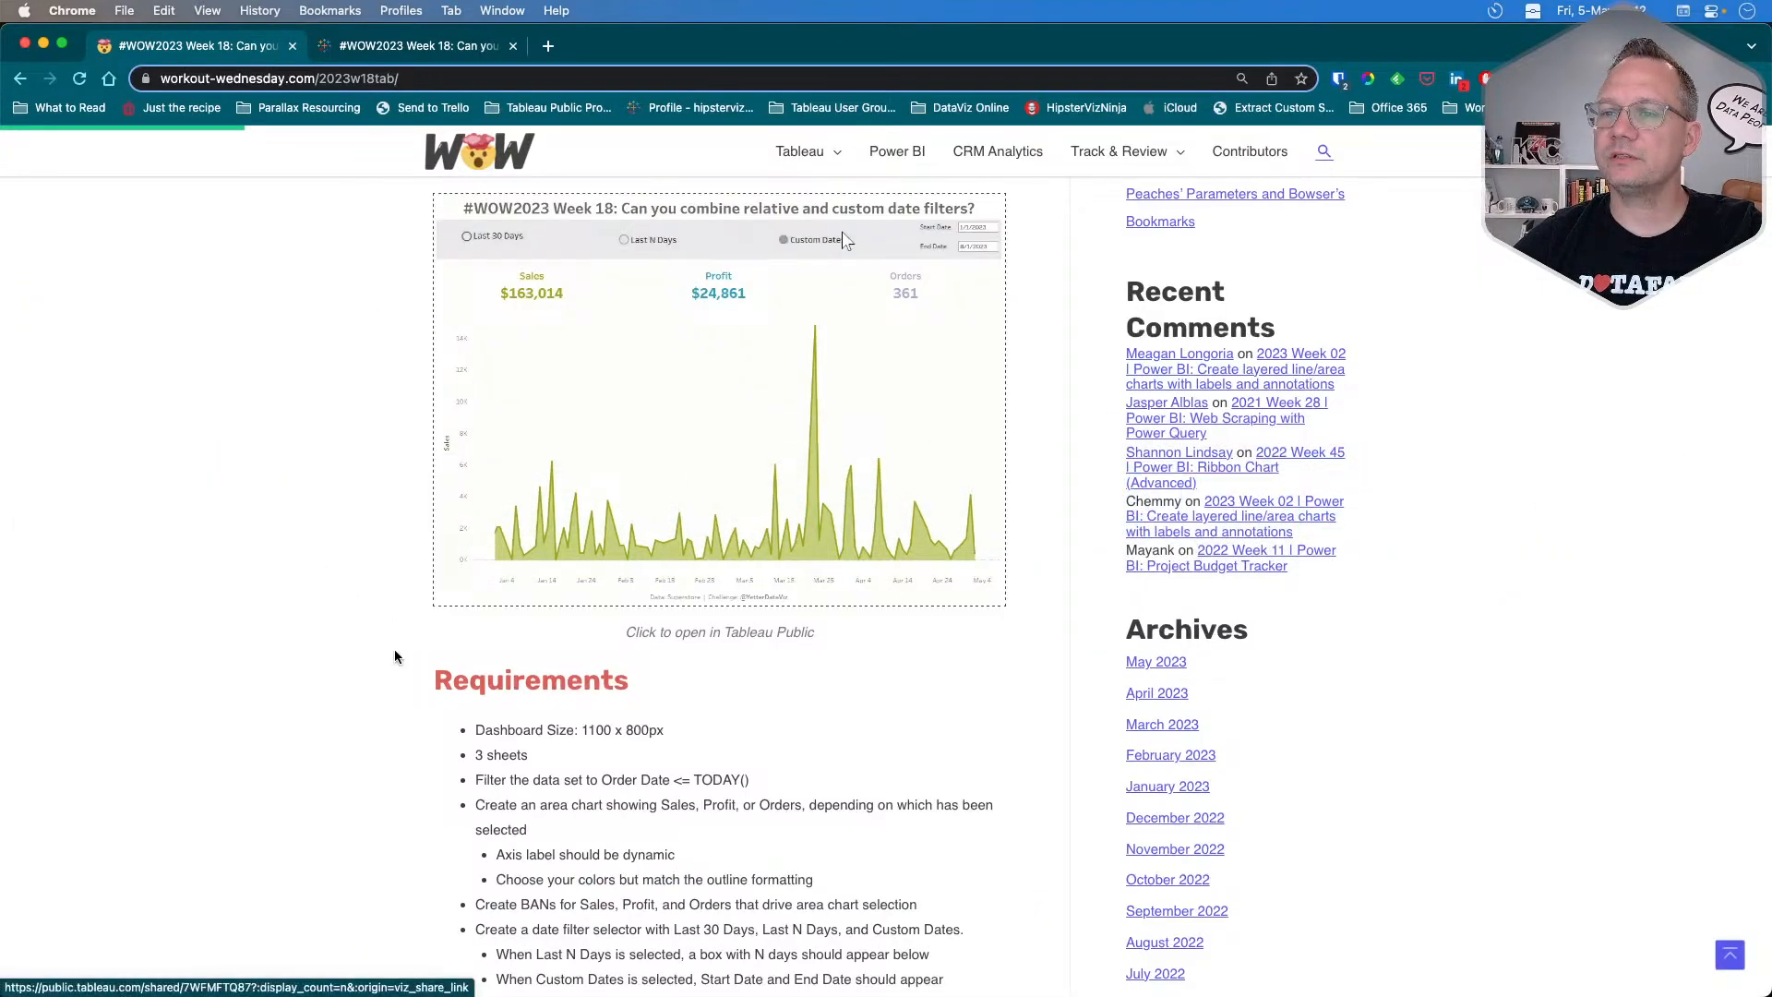
scroll(428, 507, "down", 1)
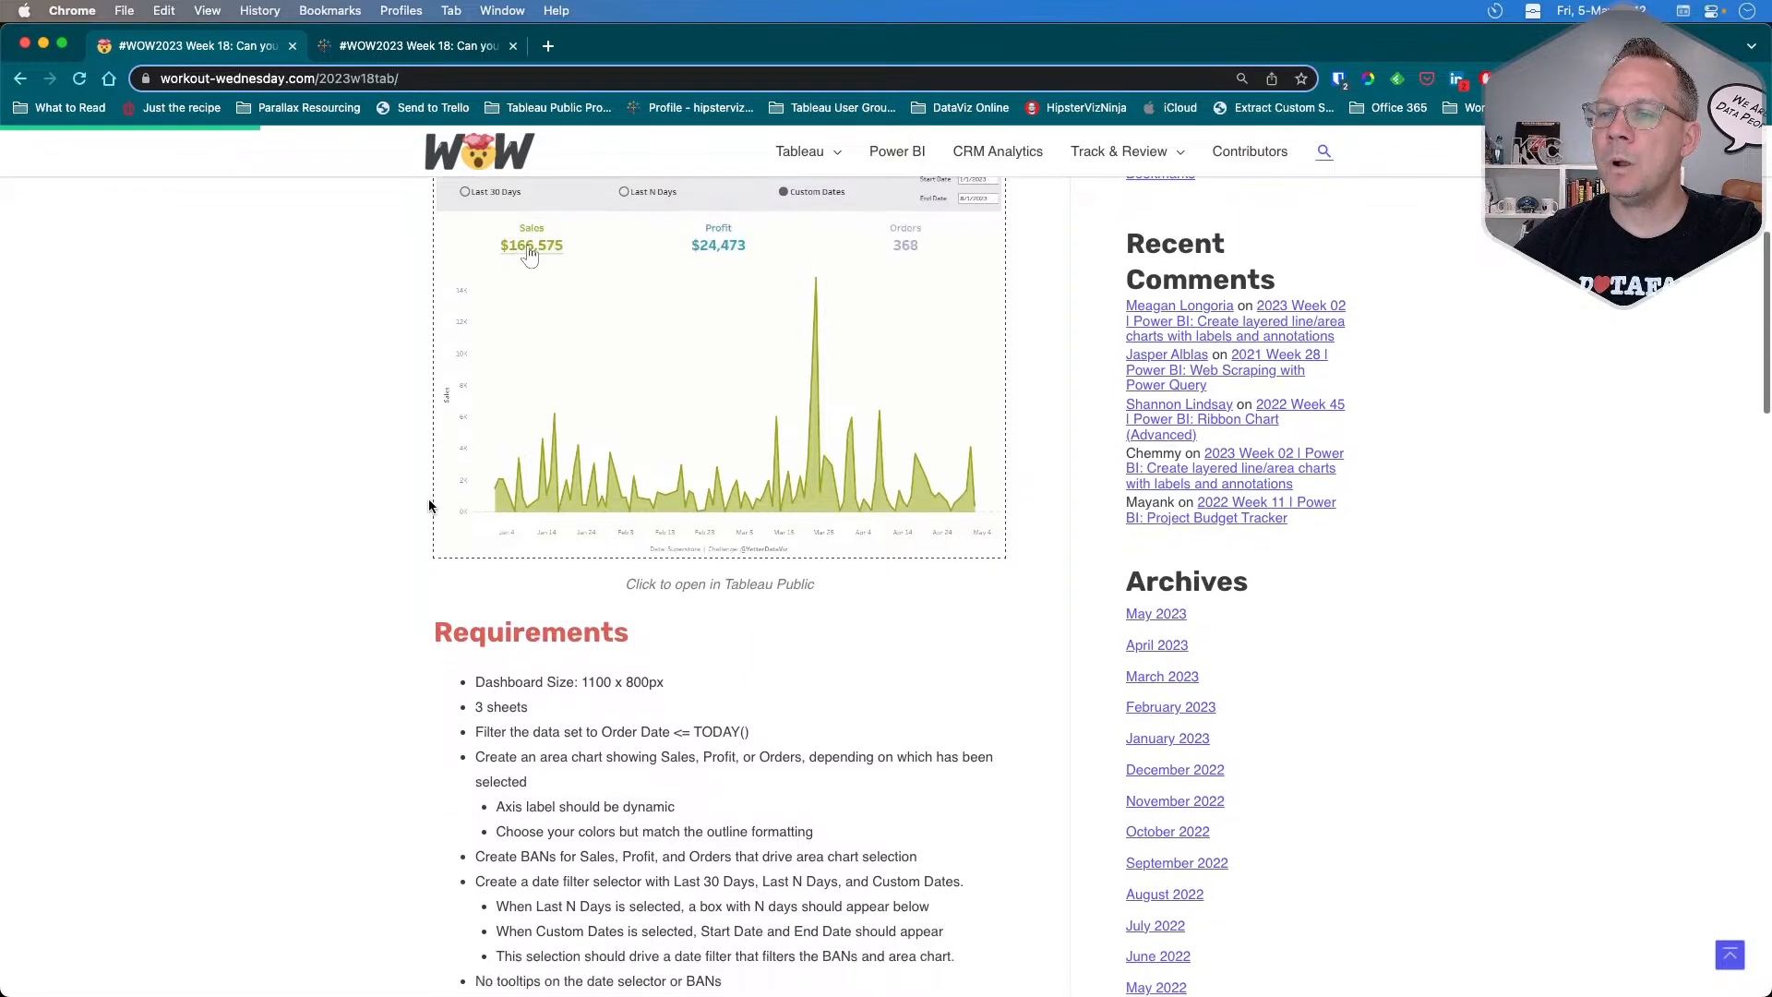
scroll(428, 506, "down", 1)
scroll(428, 506, "up", 3)
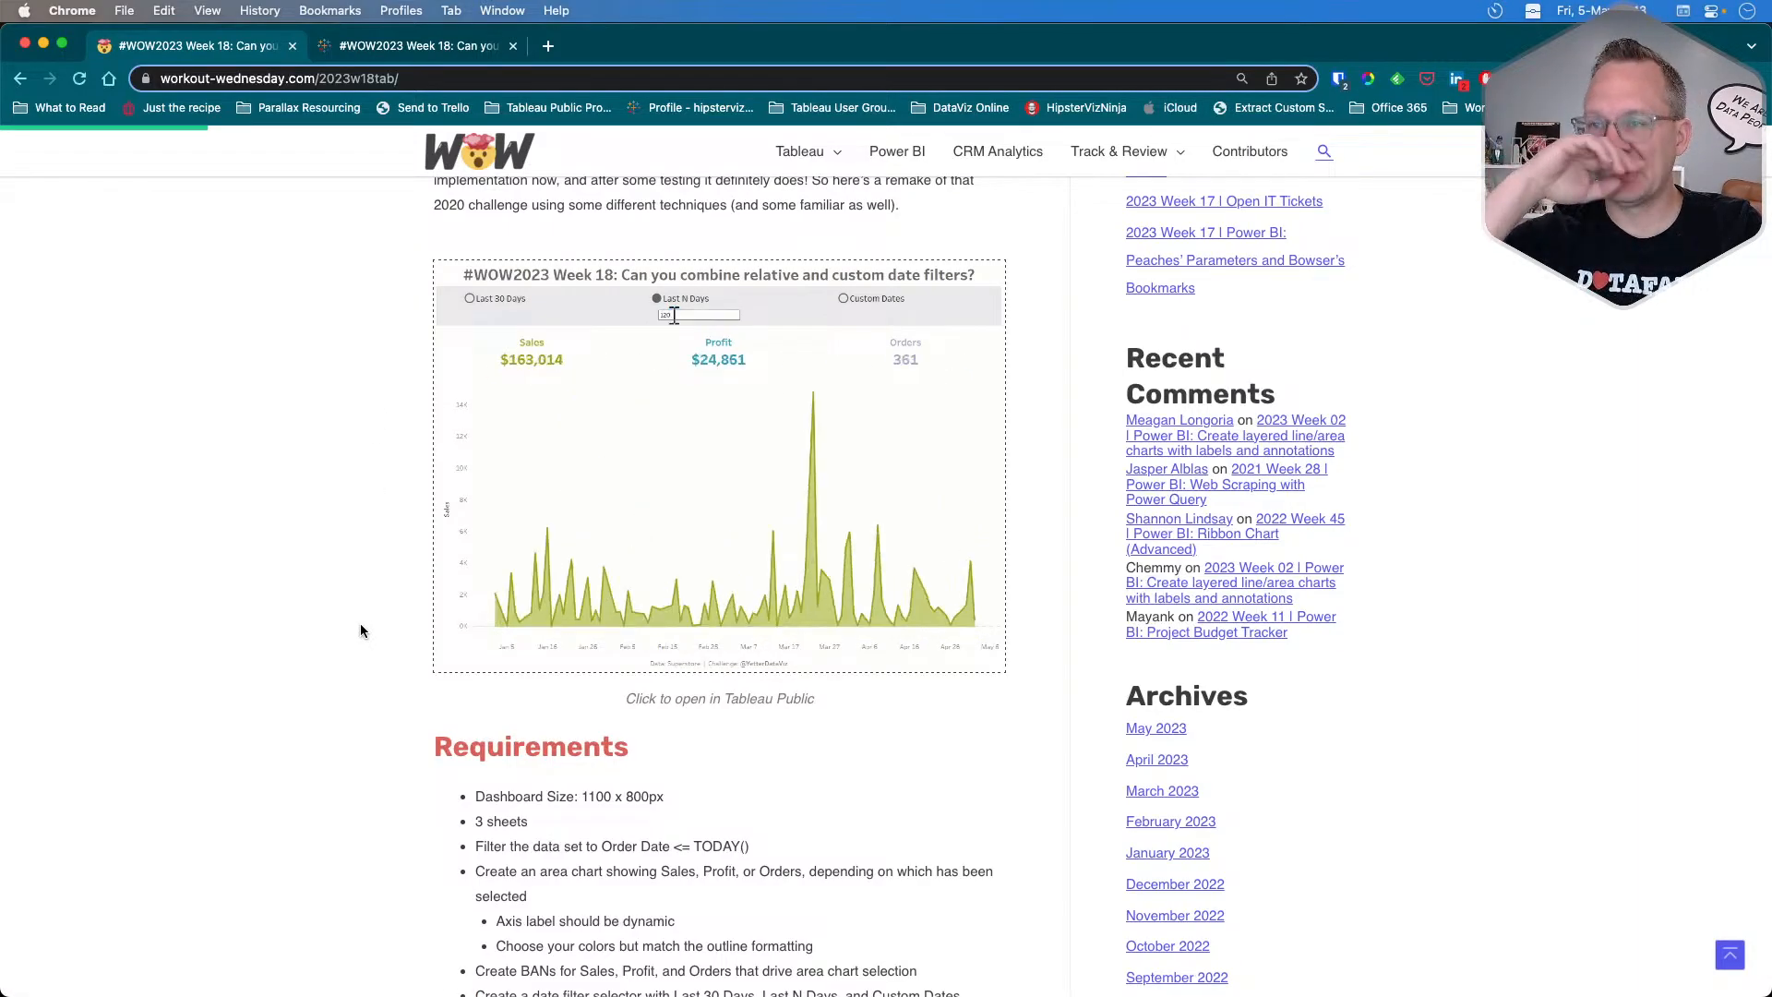
key("super+Tab")
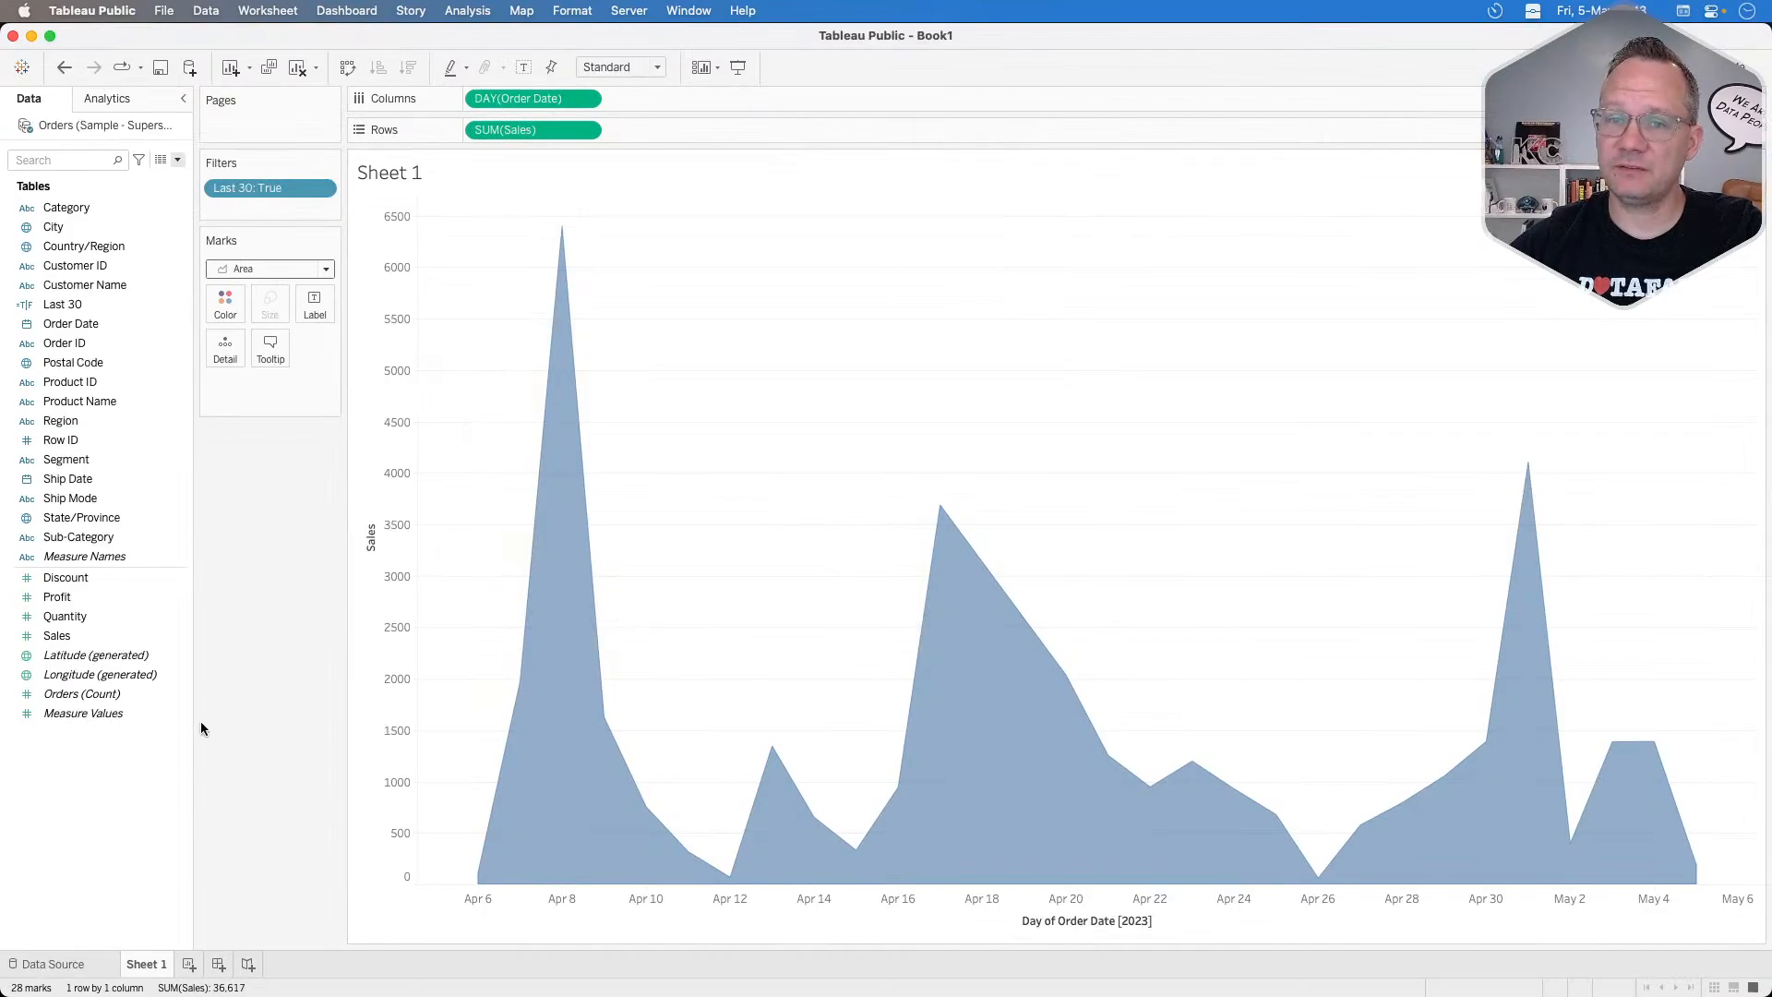
Create an integer parameter named Last N Days with a current value of 60, allowing all values.
right_click(85, 818)
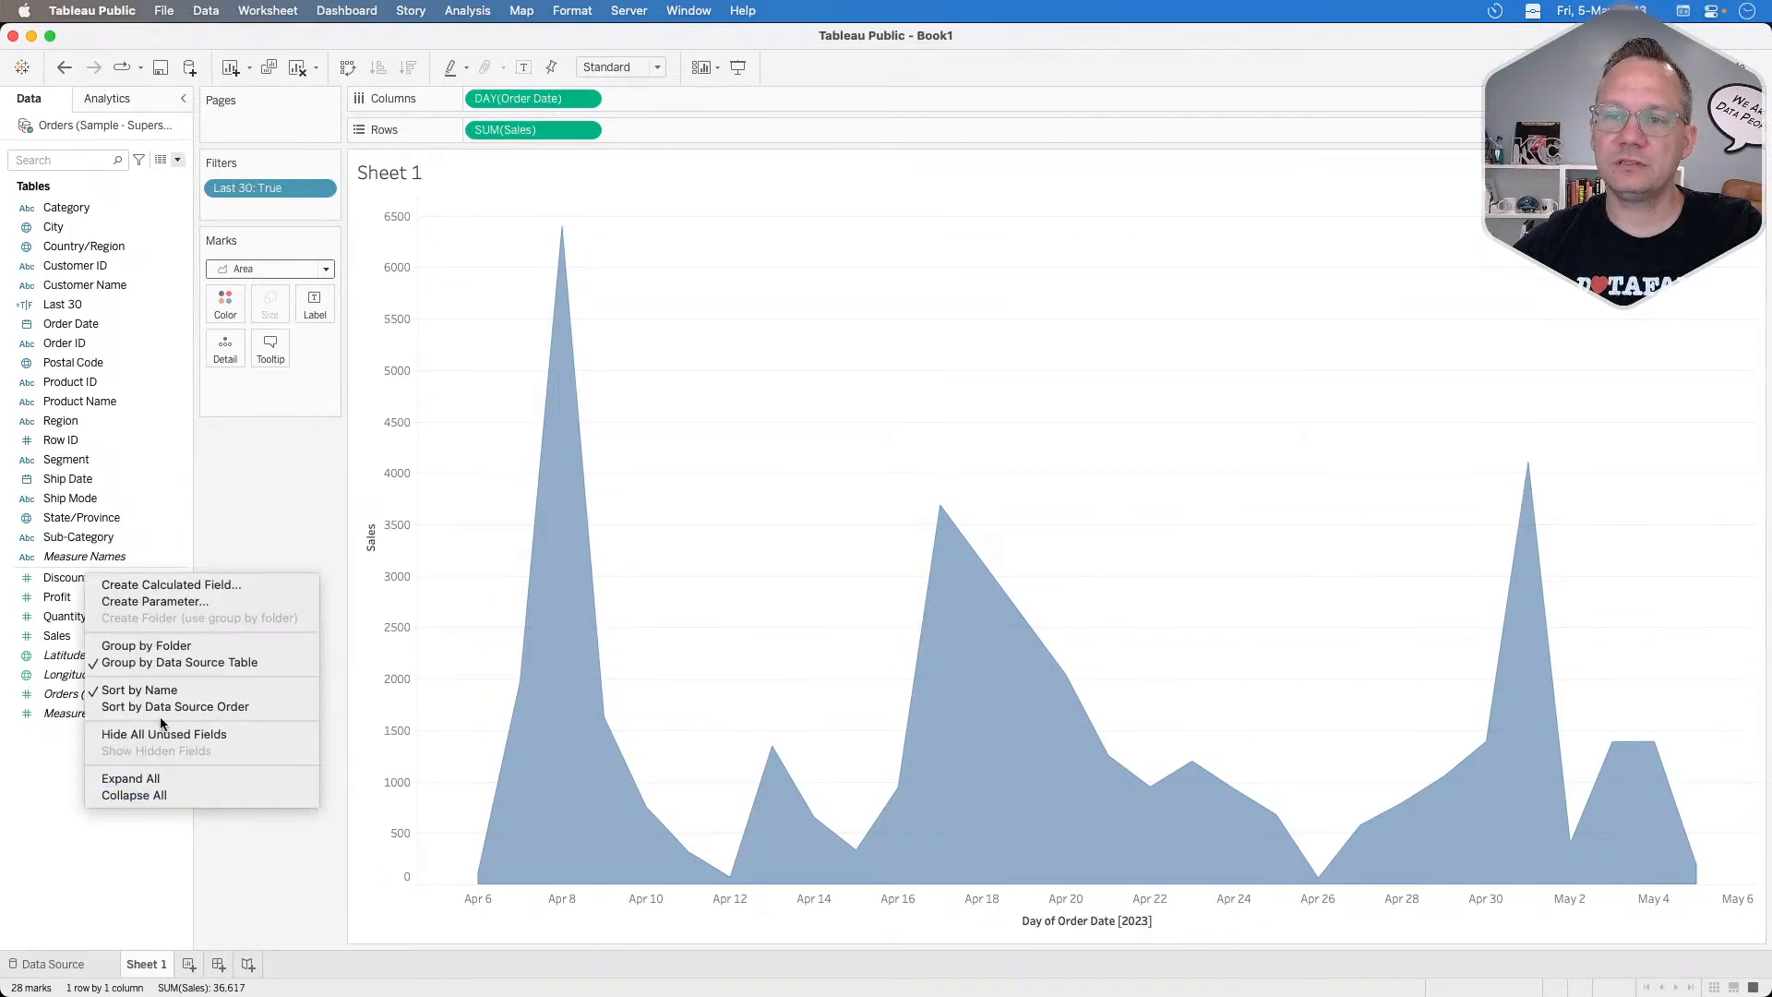
left_click(180, 602)
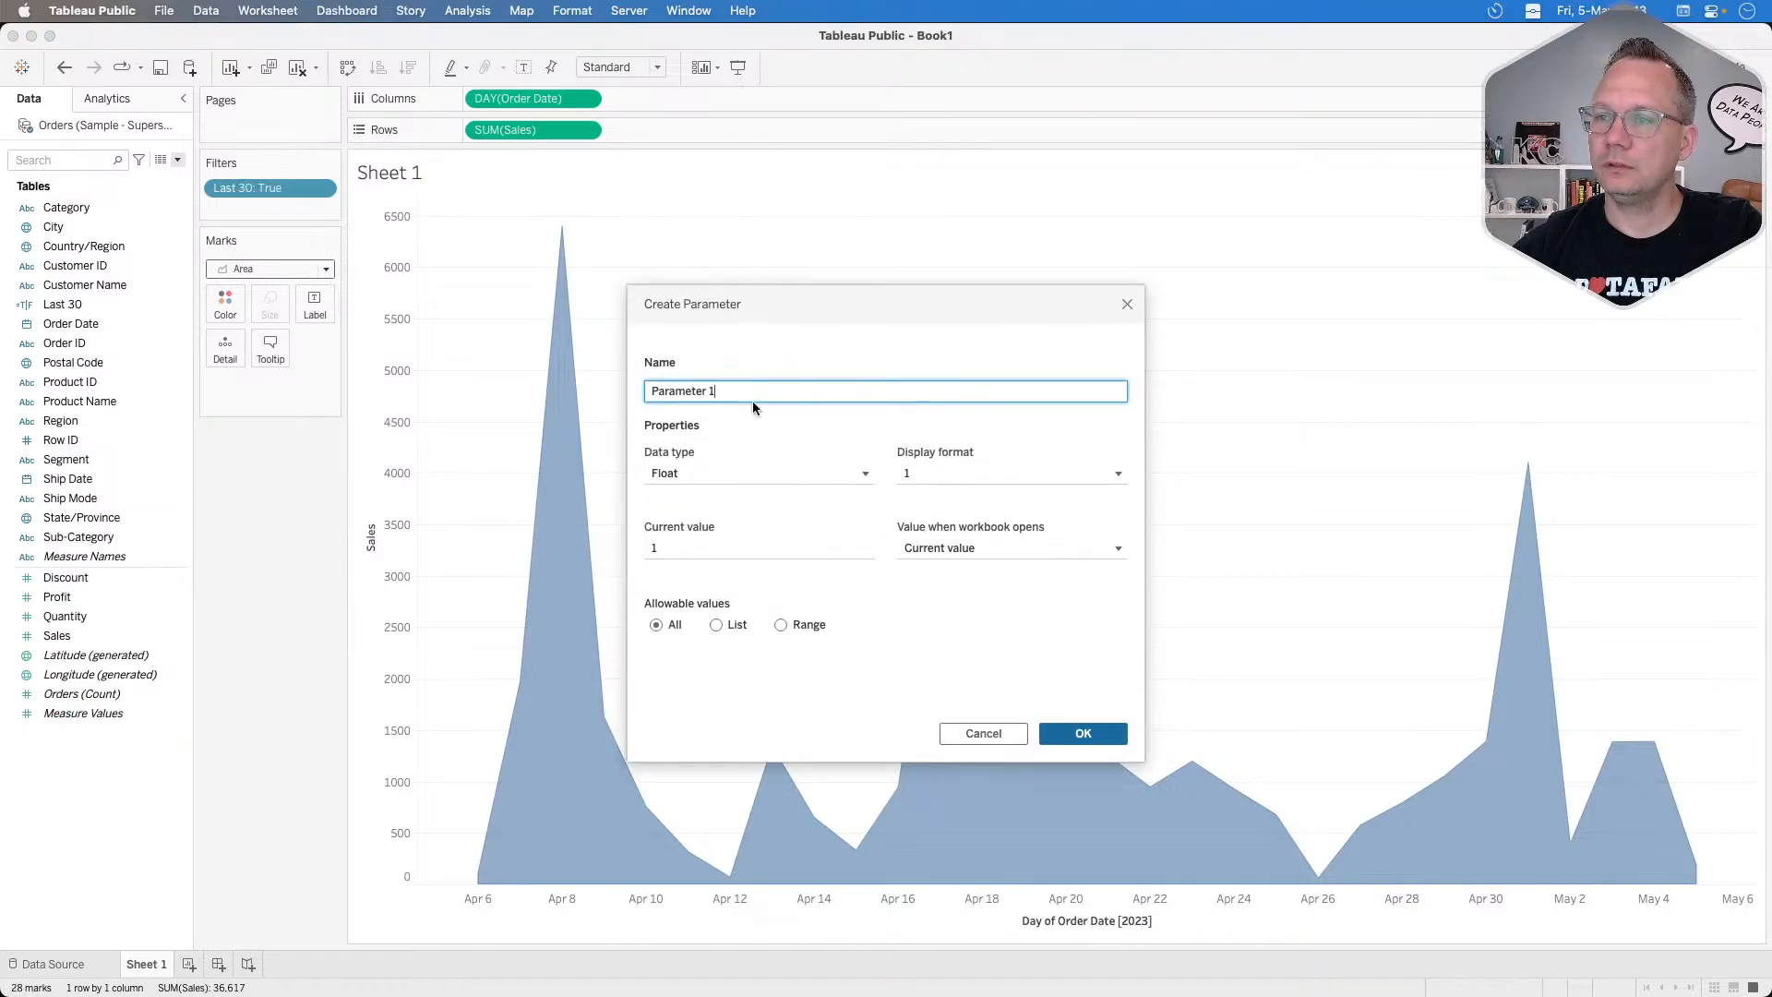
left_click(690, 479)
left_click(685, 518)
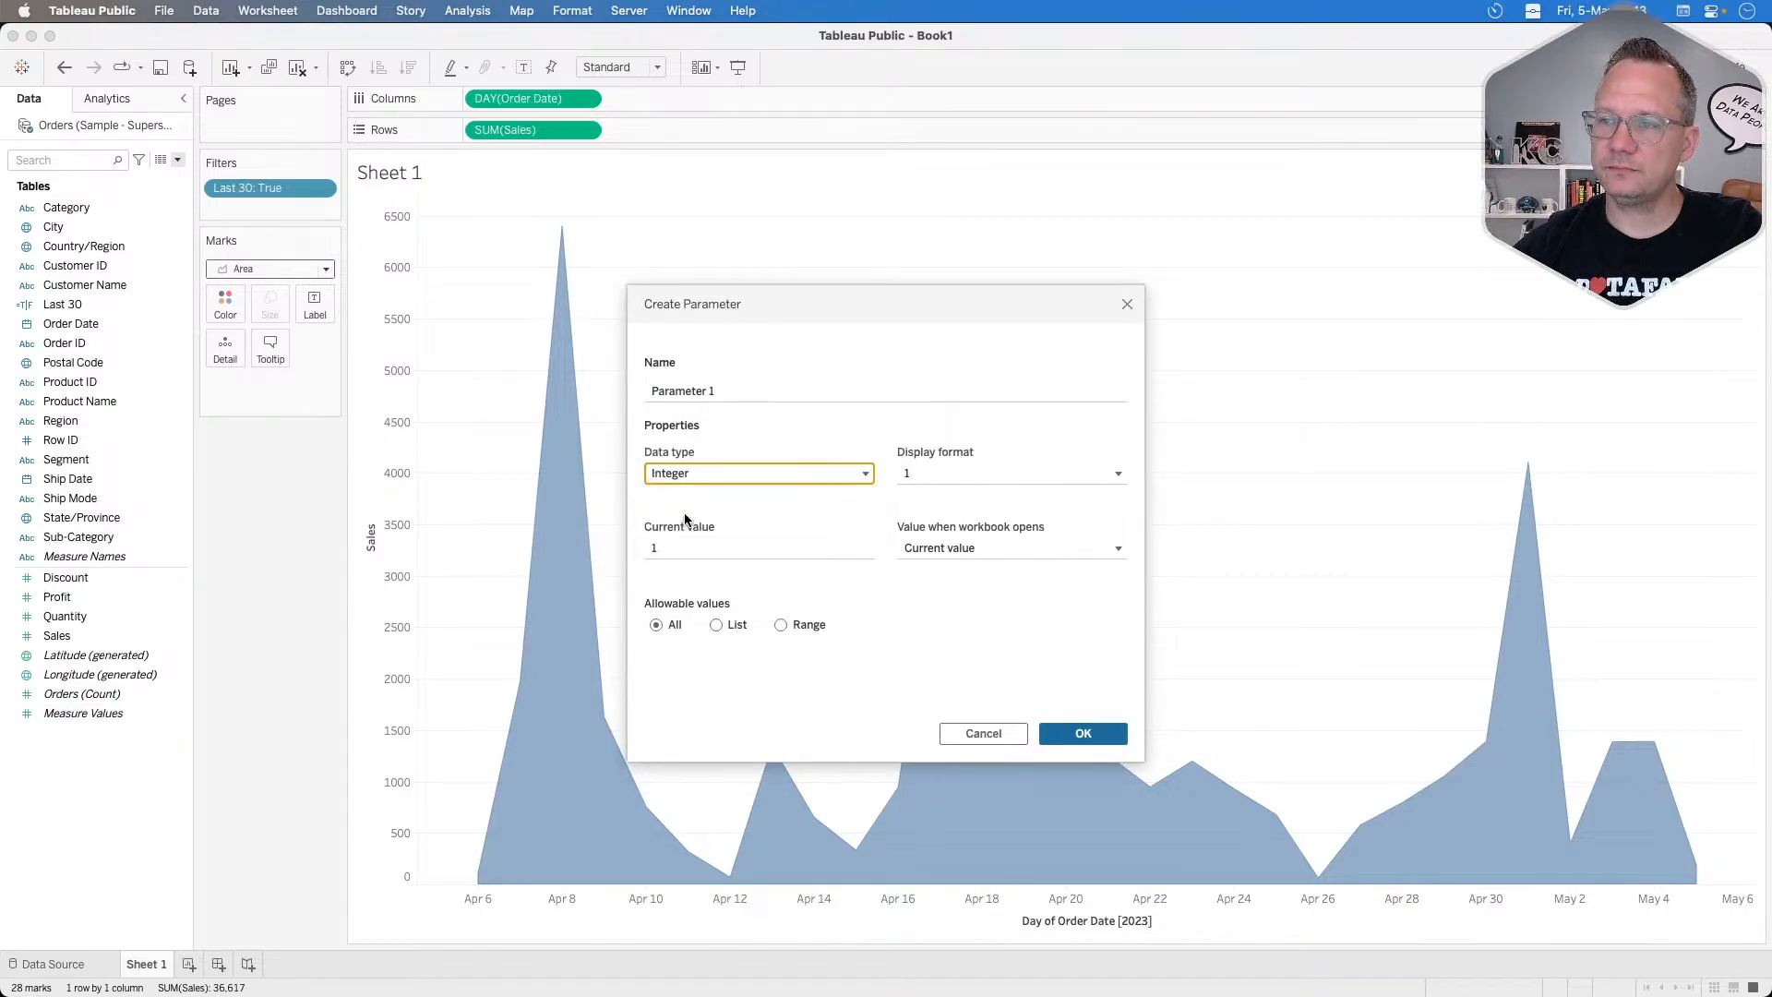
double_click(693, 392)
type("La")
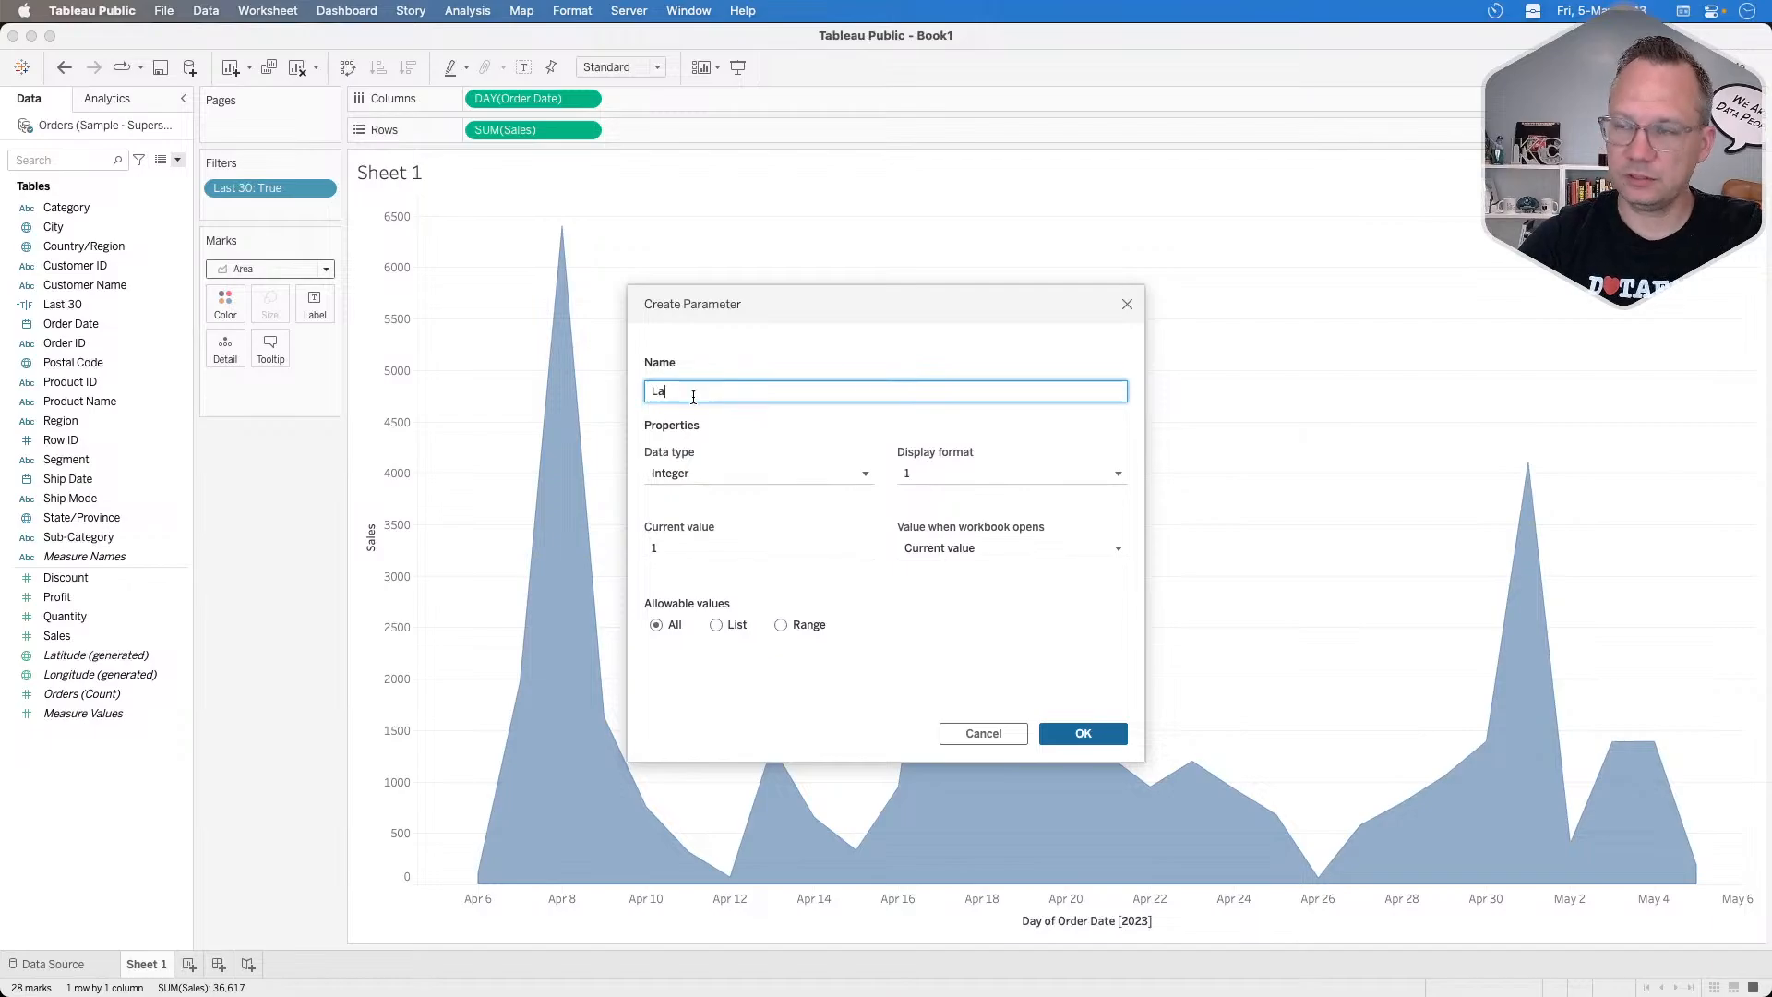
type("st N Days")
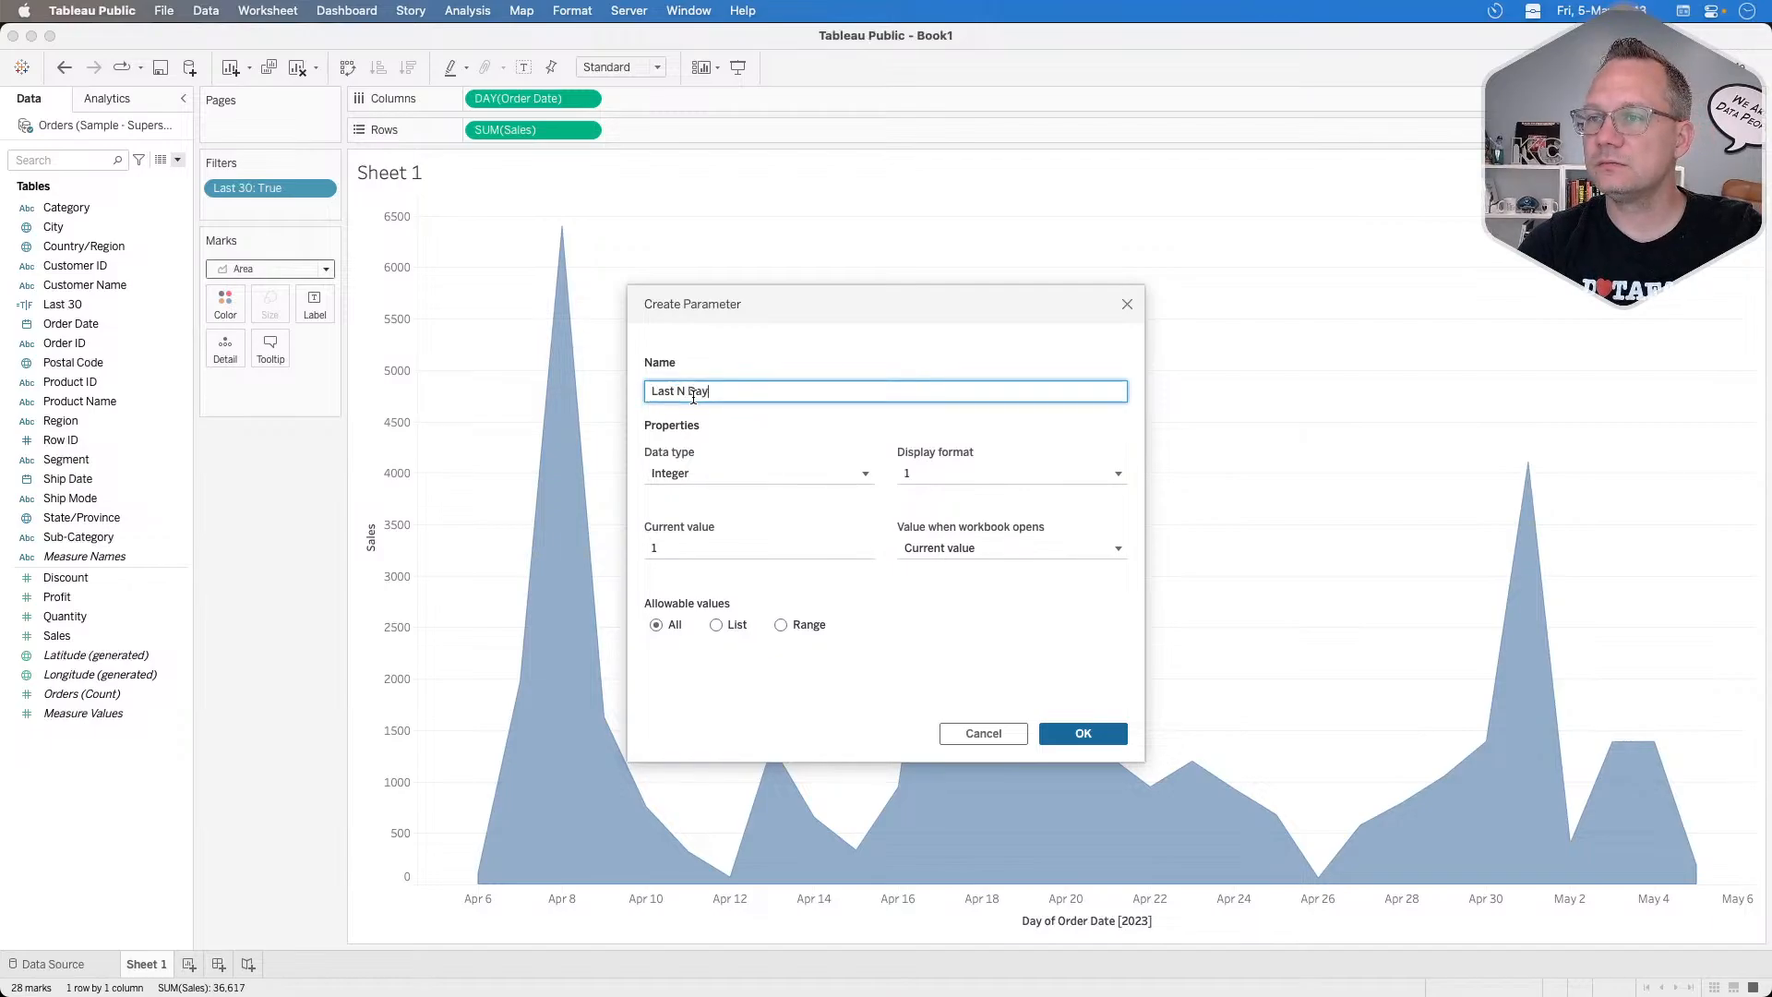
key("Tab")
left_click(683, 548)
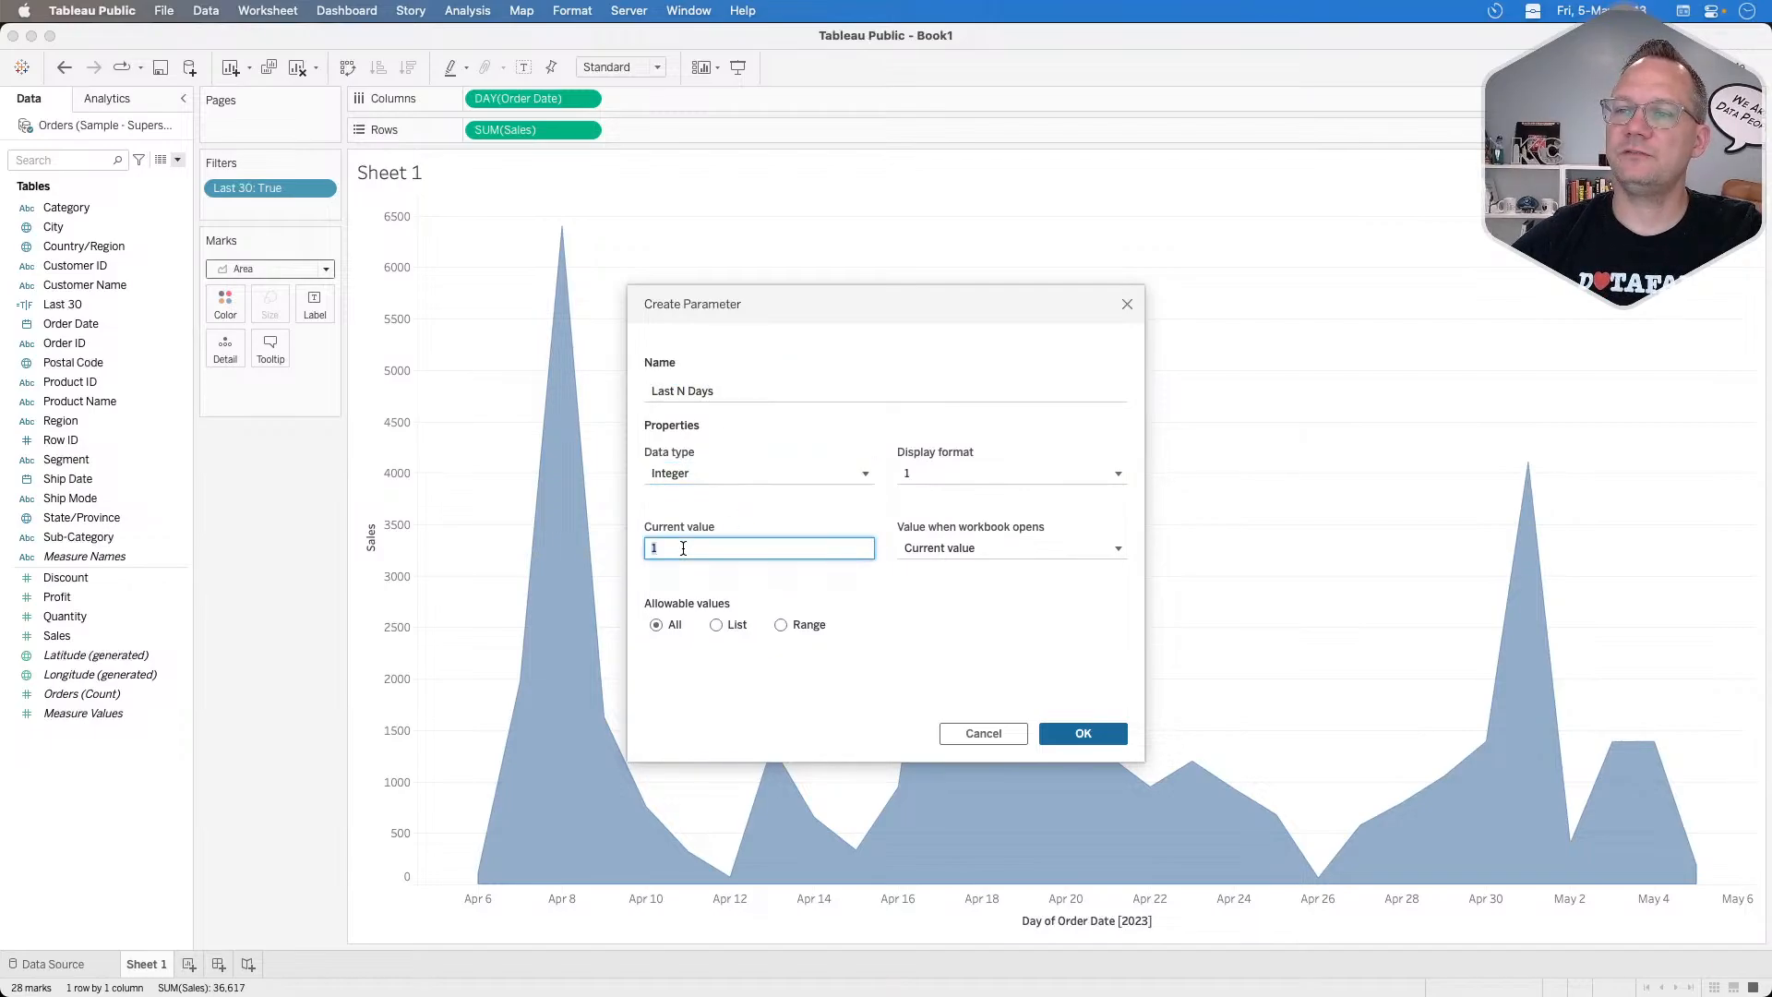
type("60")
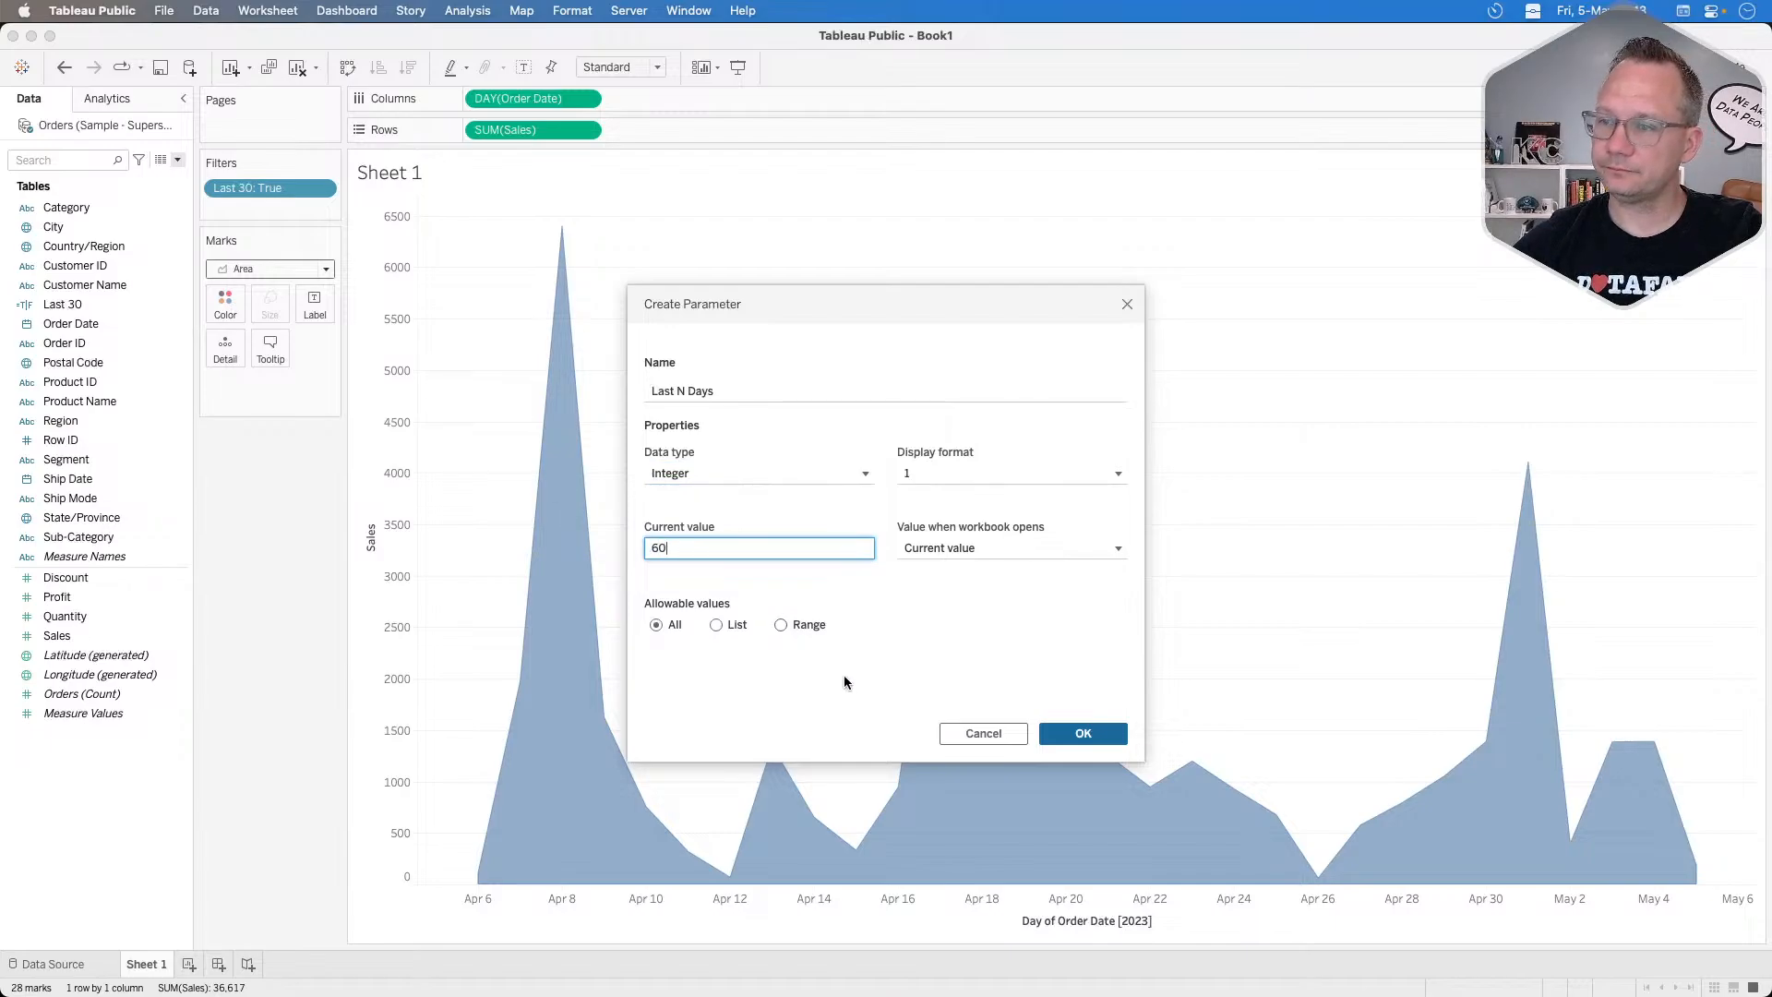
left_click(1073, 734)
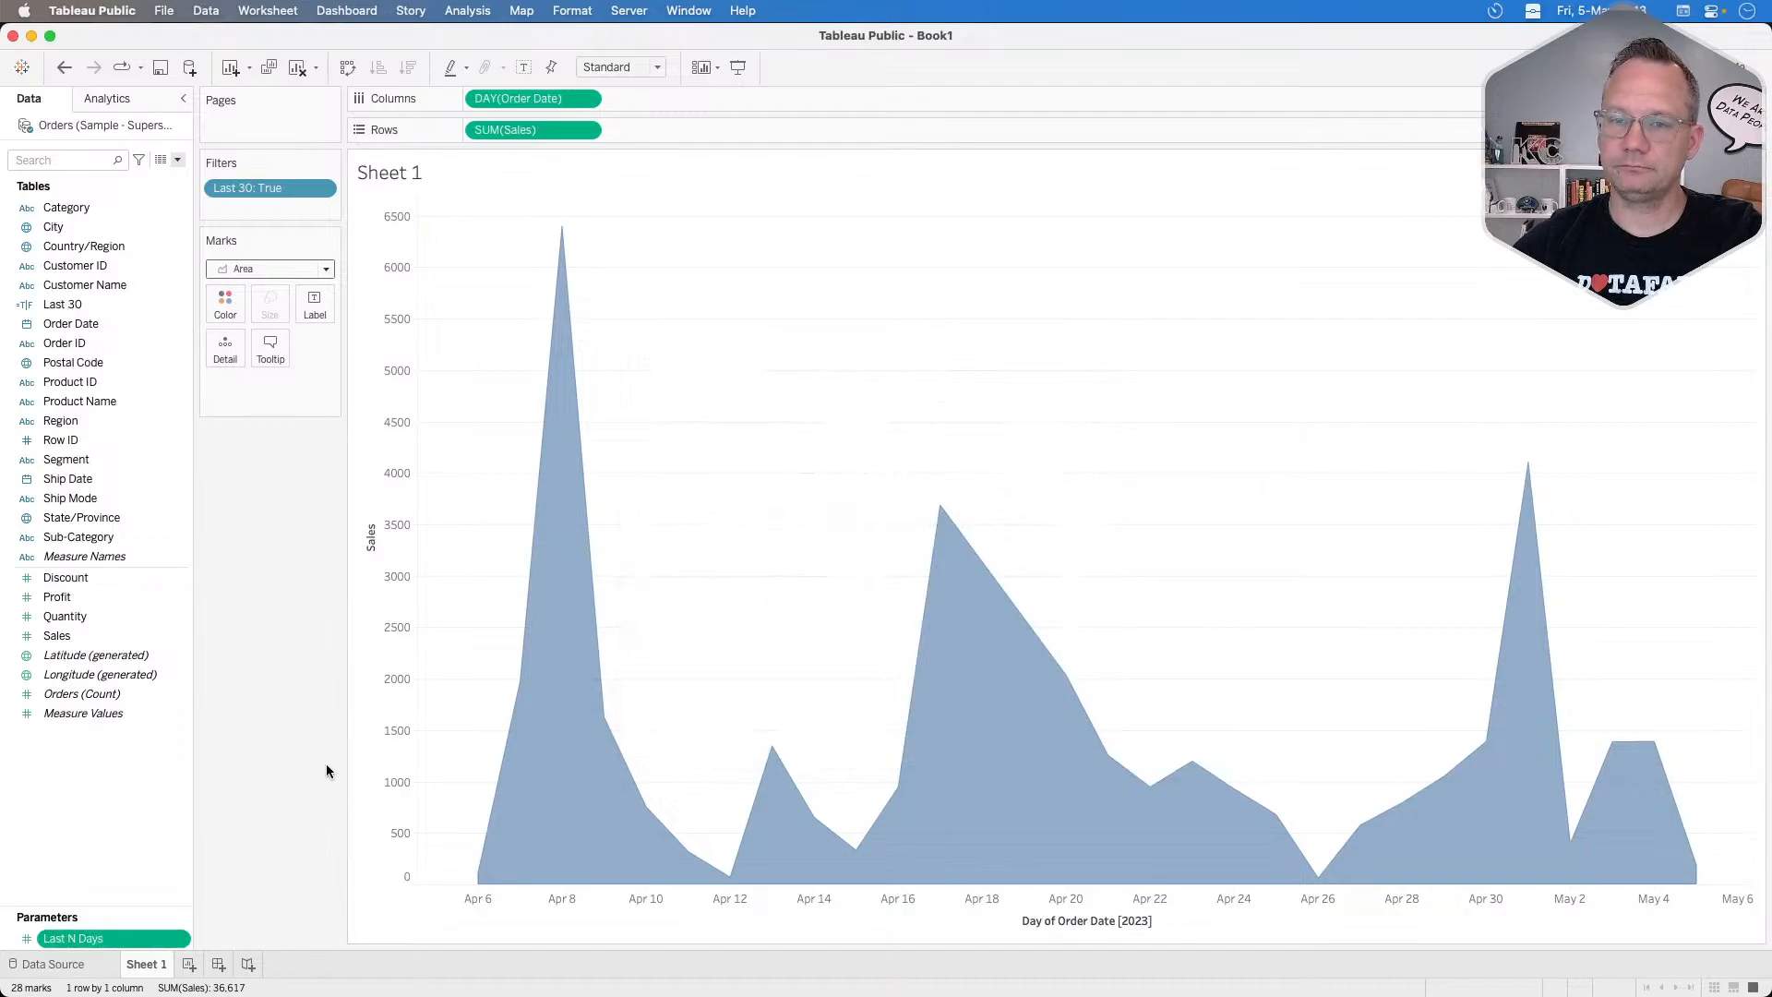
Create a calculated field named Custom N and begin its formula with [Order Date]>=.
right_click(115, 776)
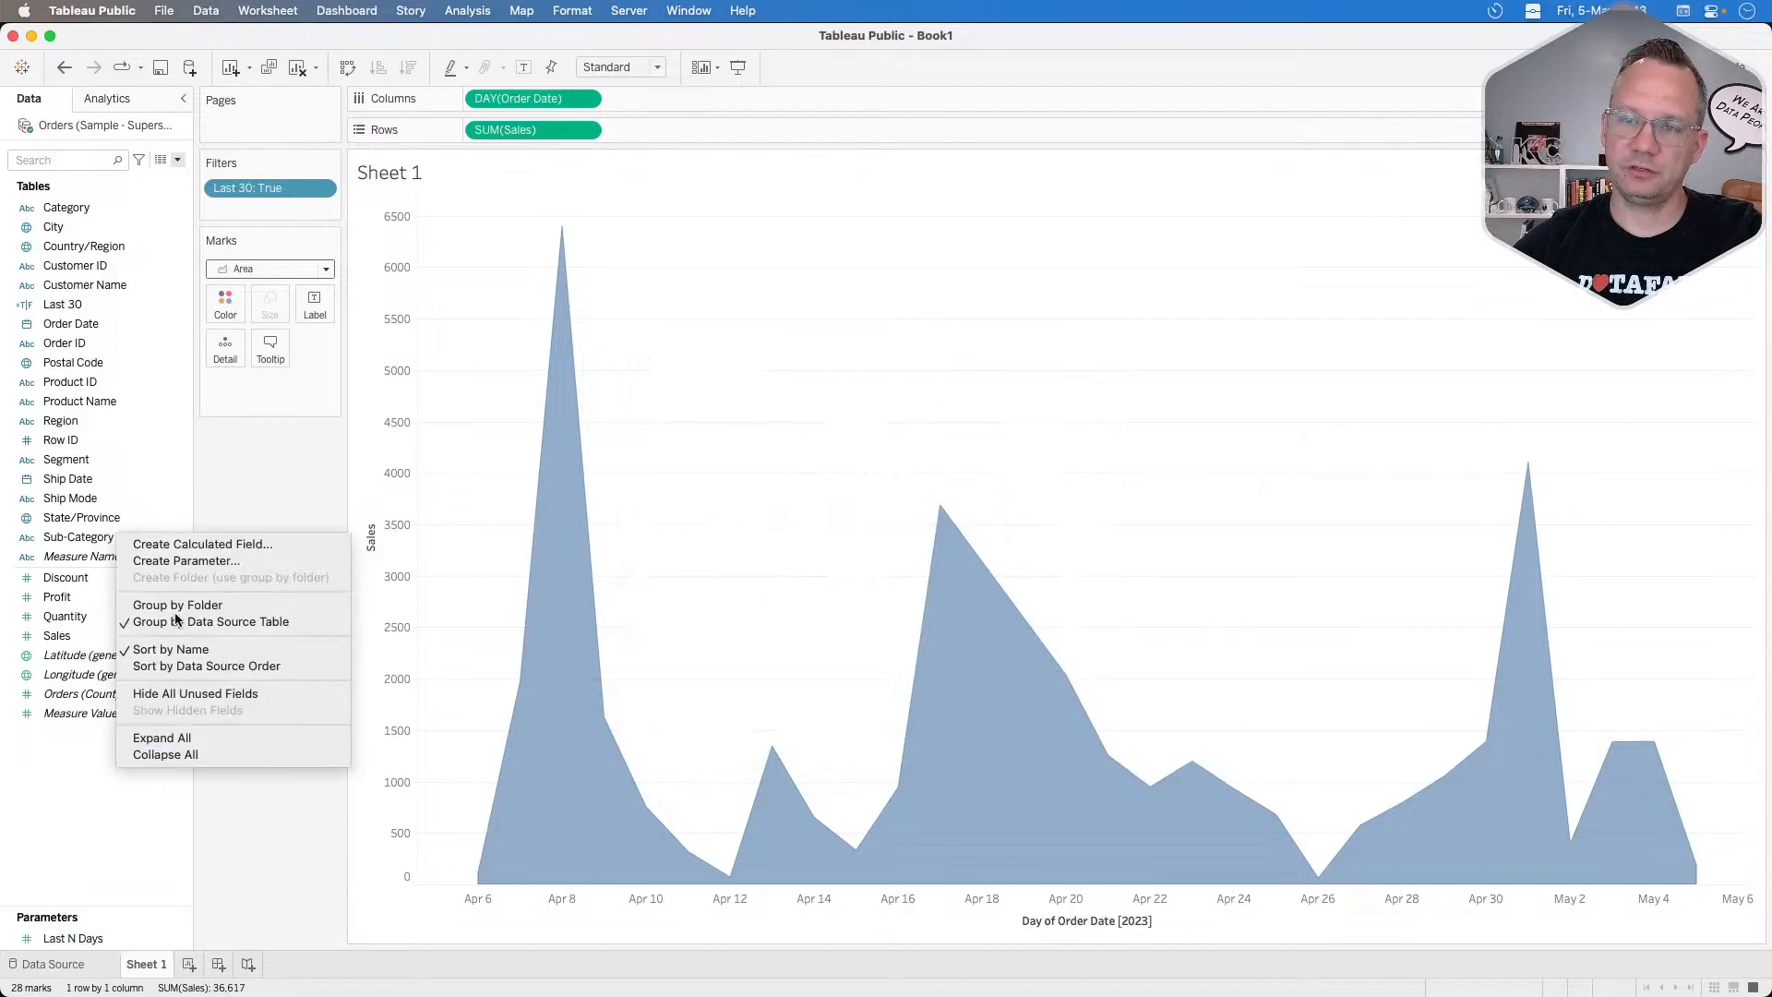
left_click(175, 541)
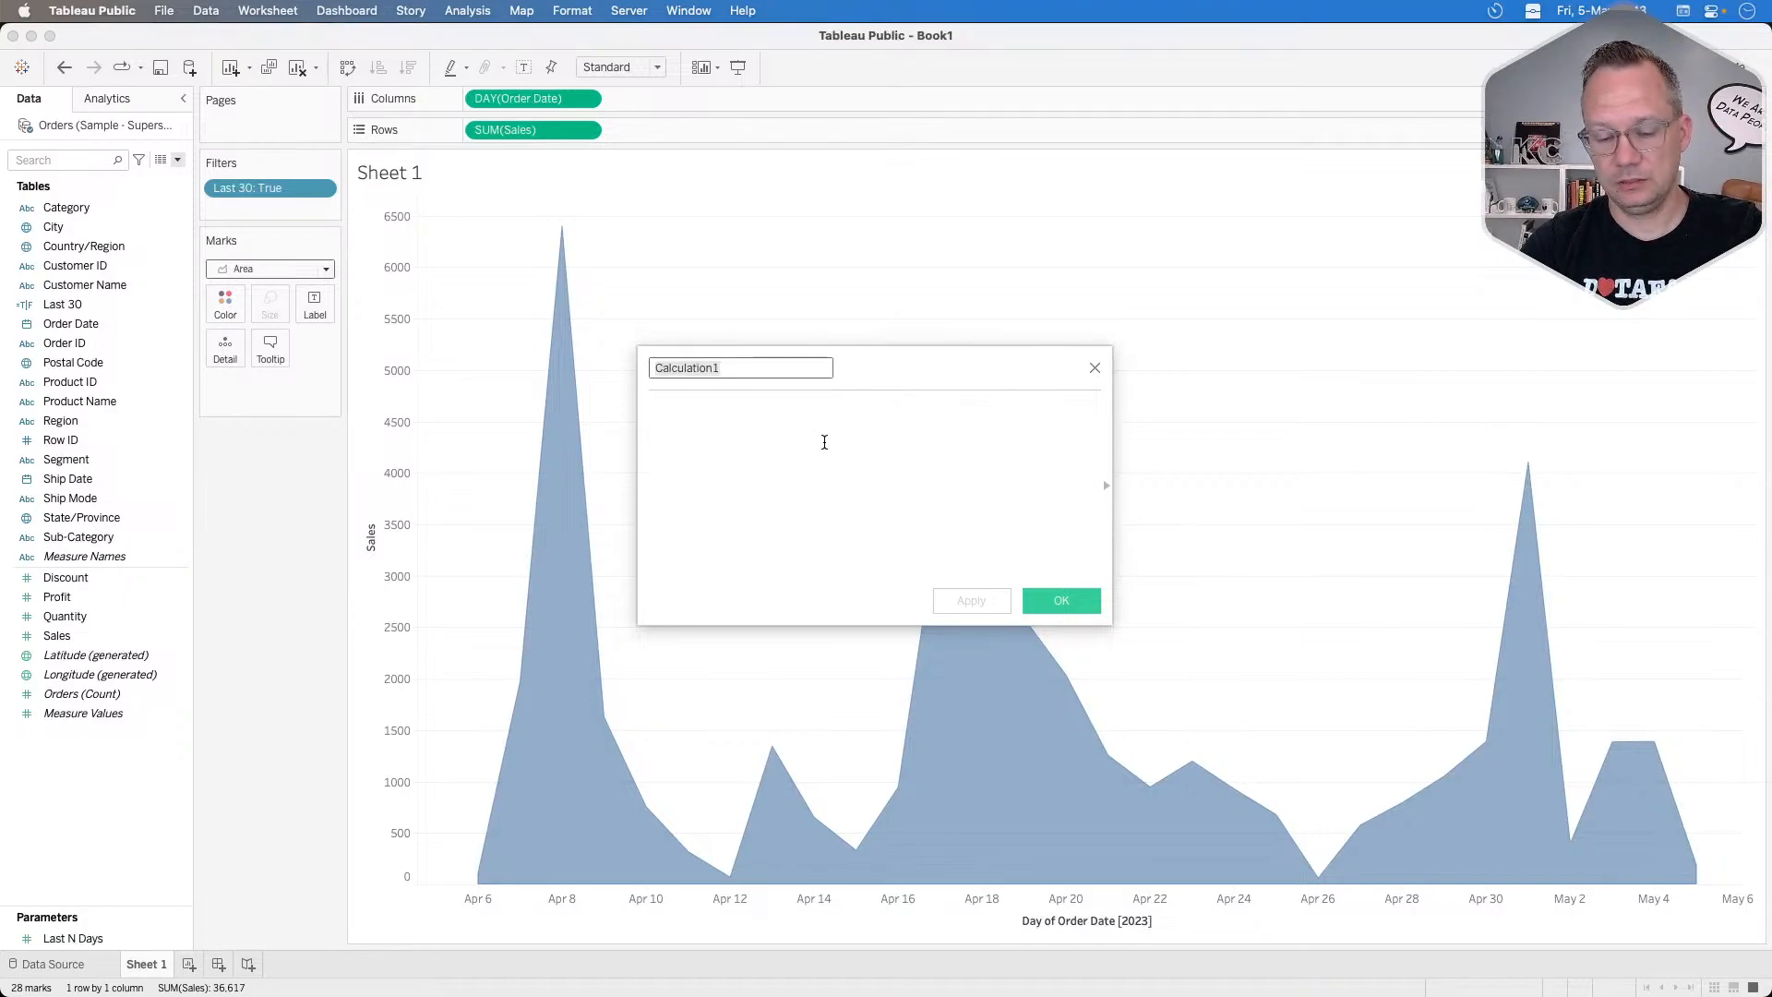
type("Custom N")
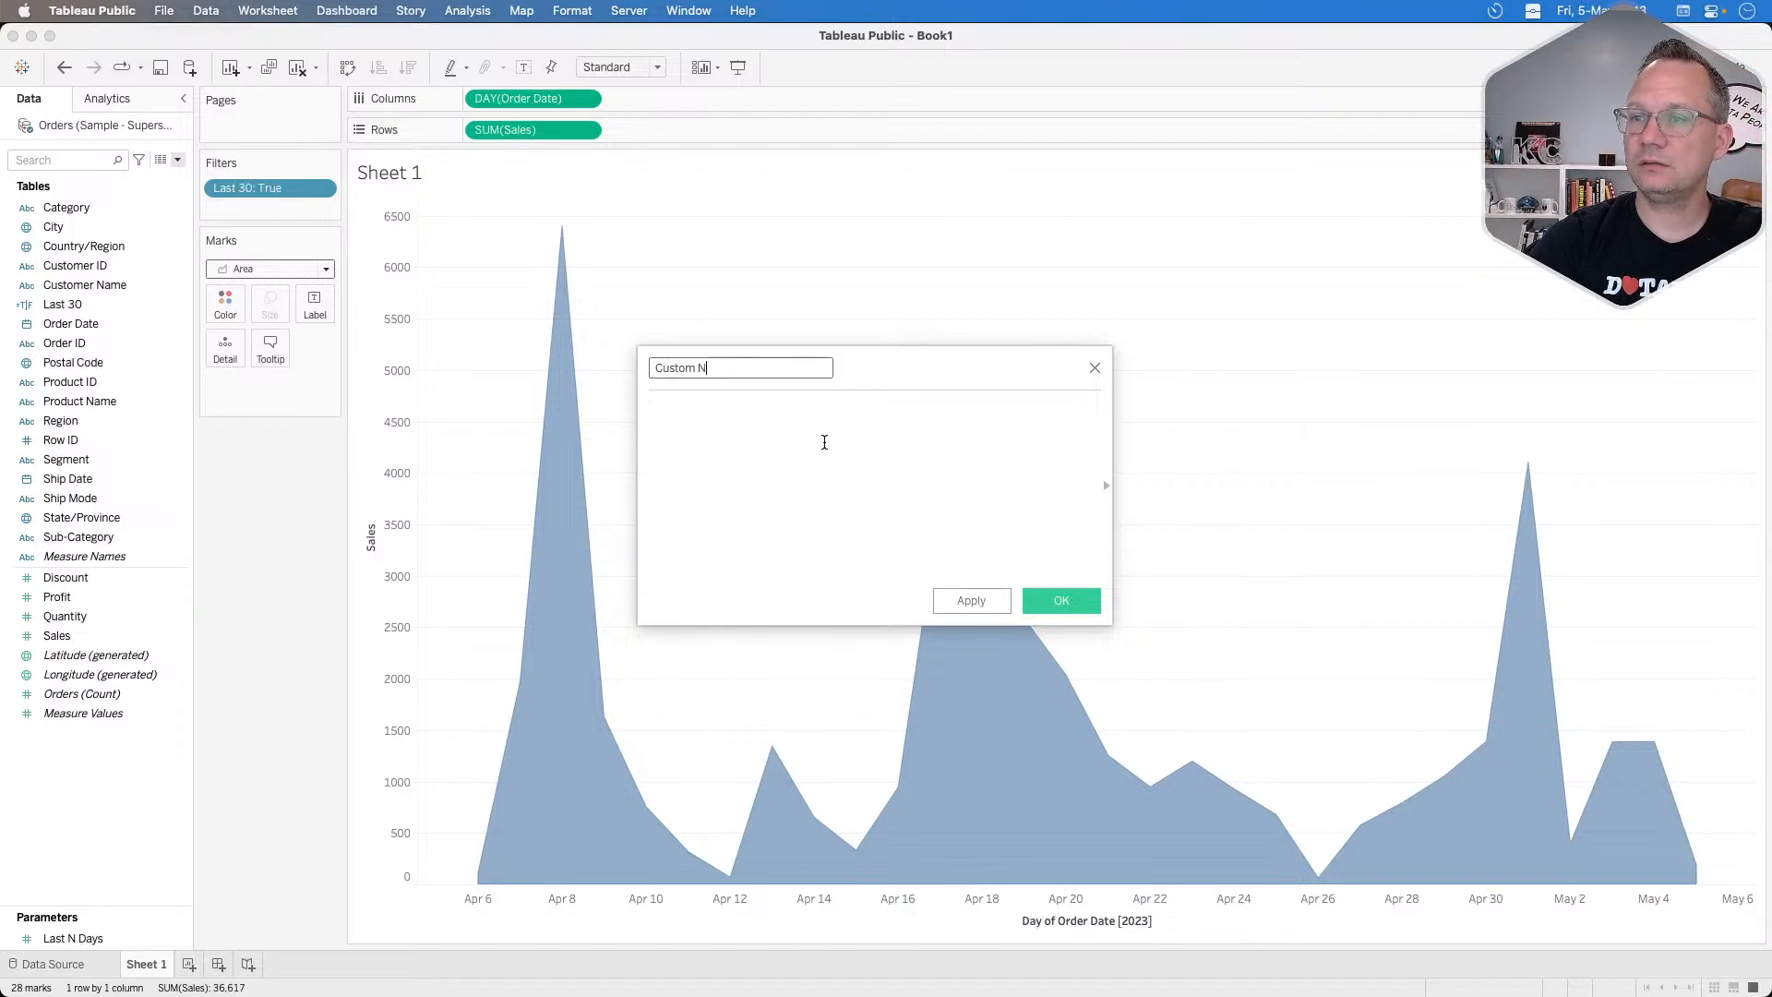
left_click(824, 442)
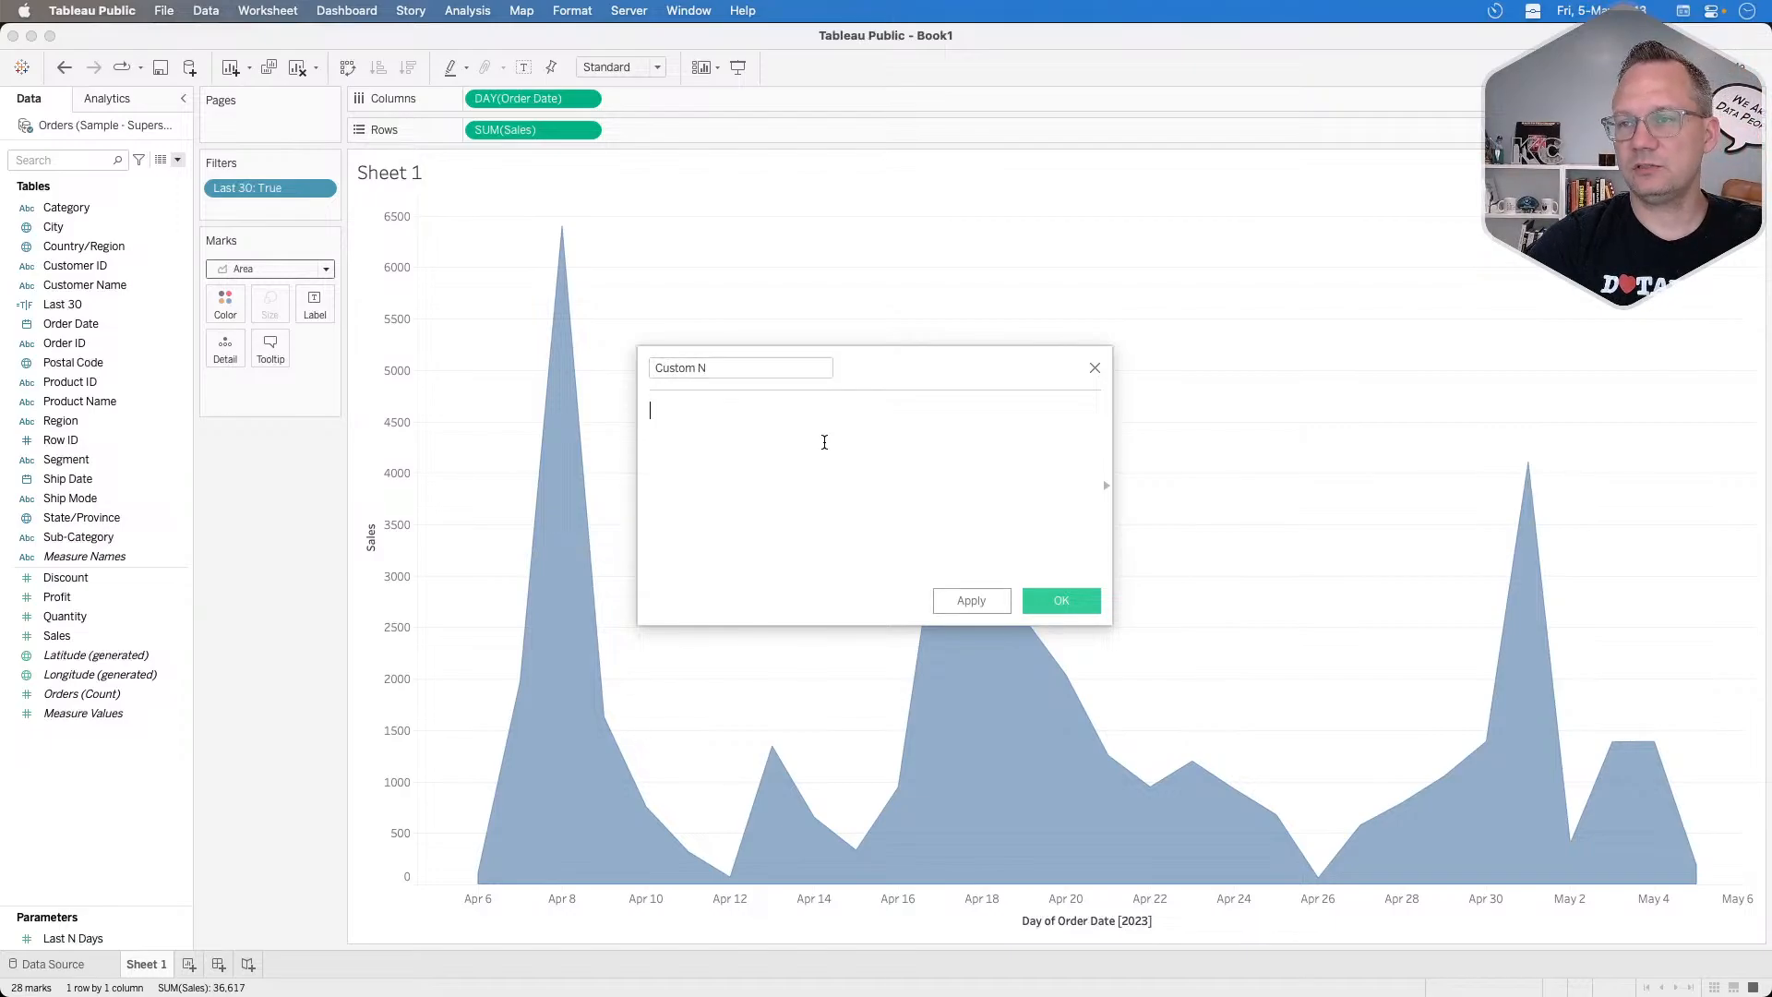
type("order")
key("Return")
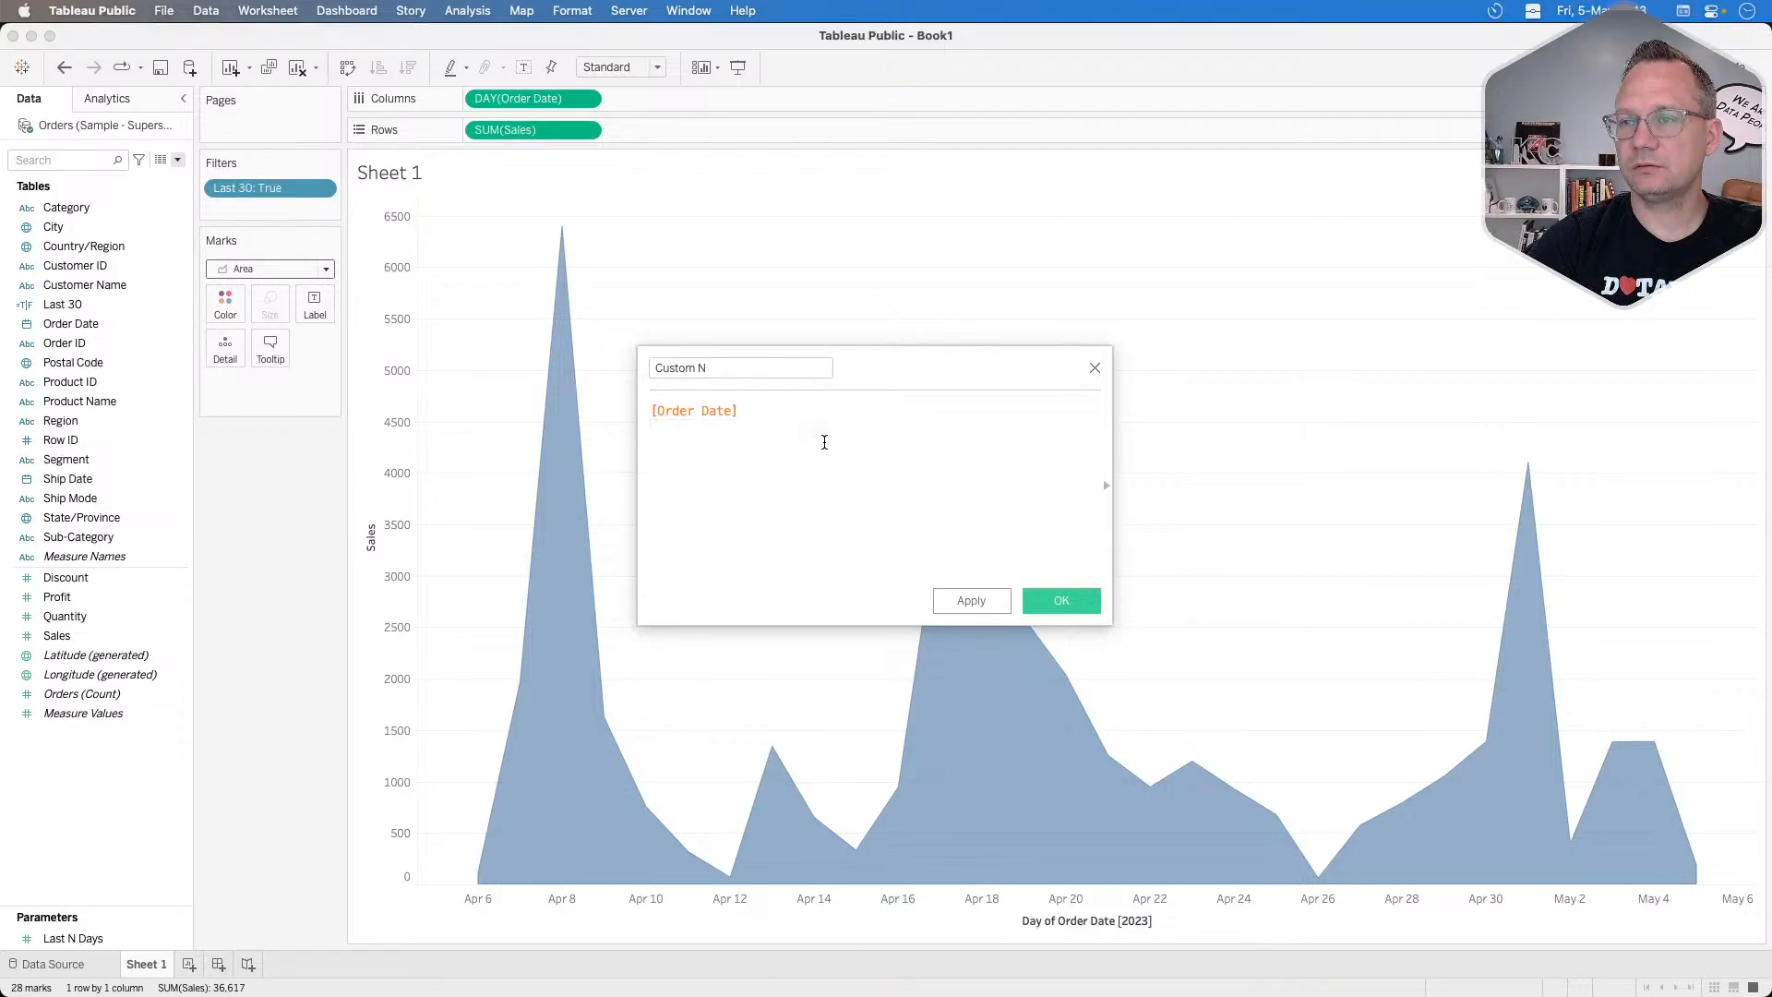
type(">")
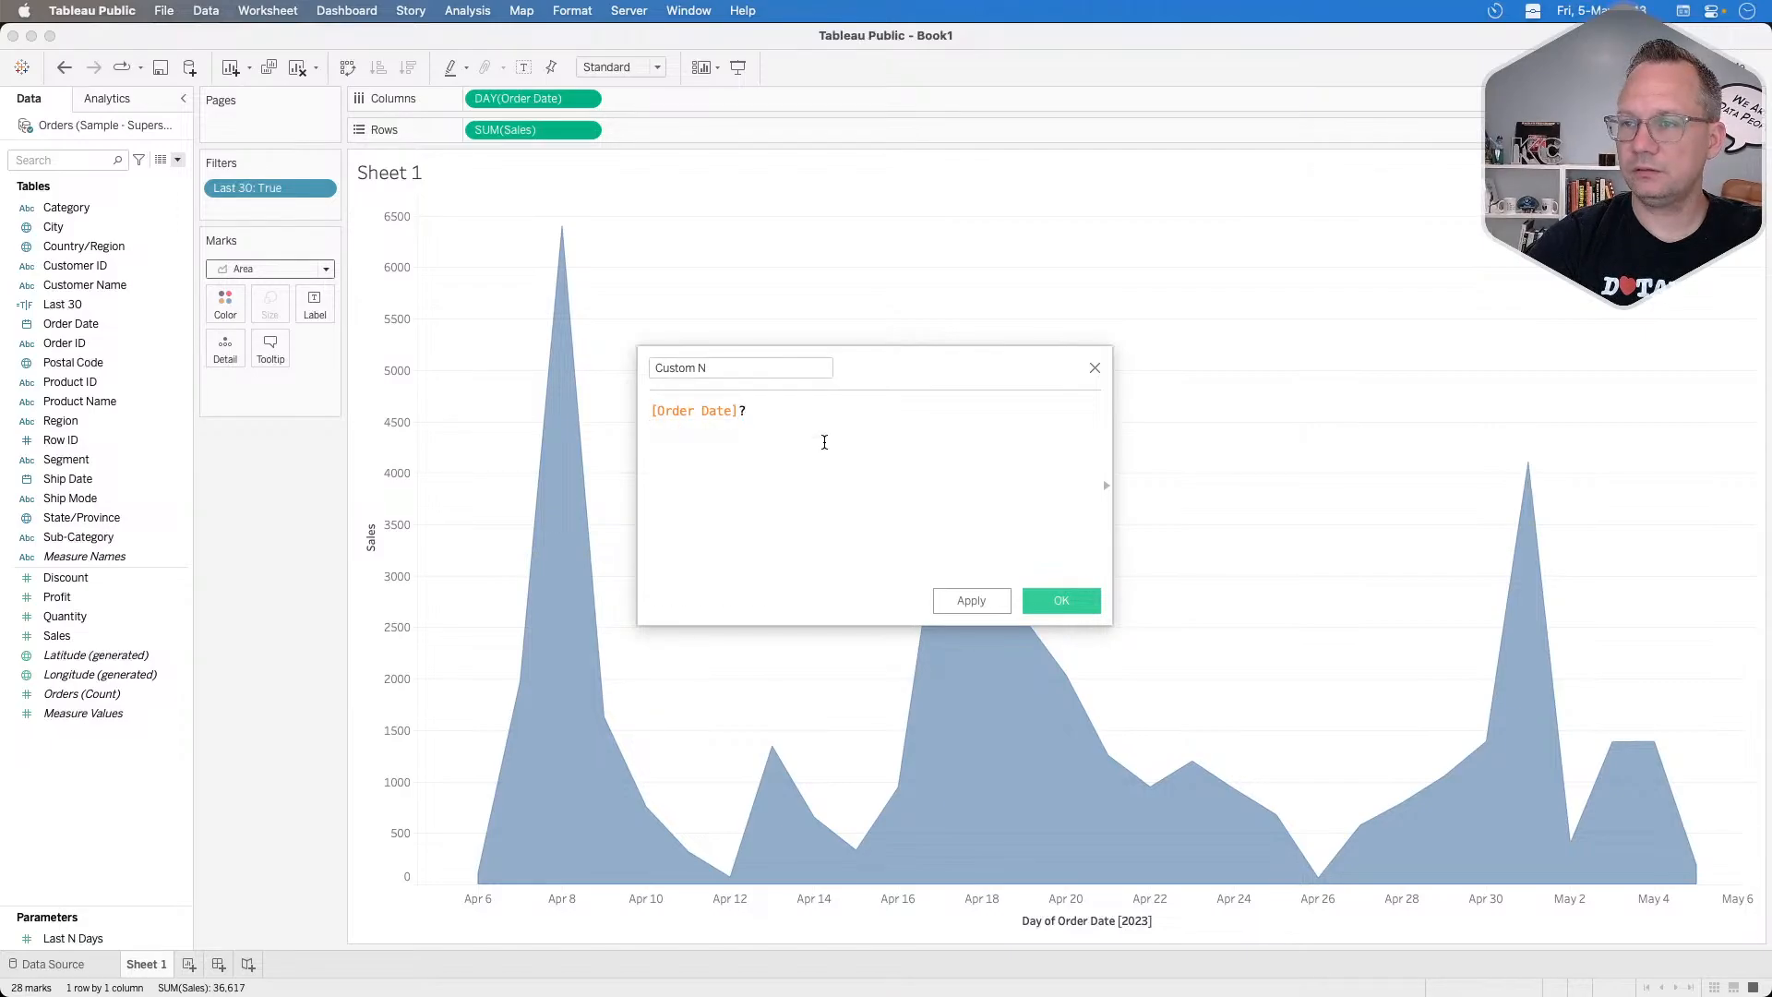
type("=")
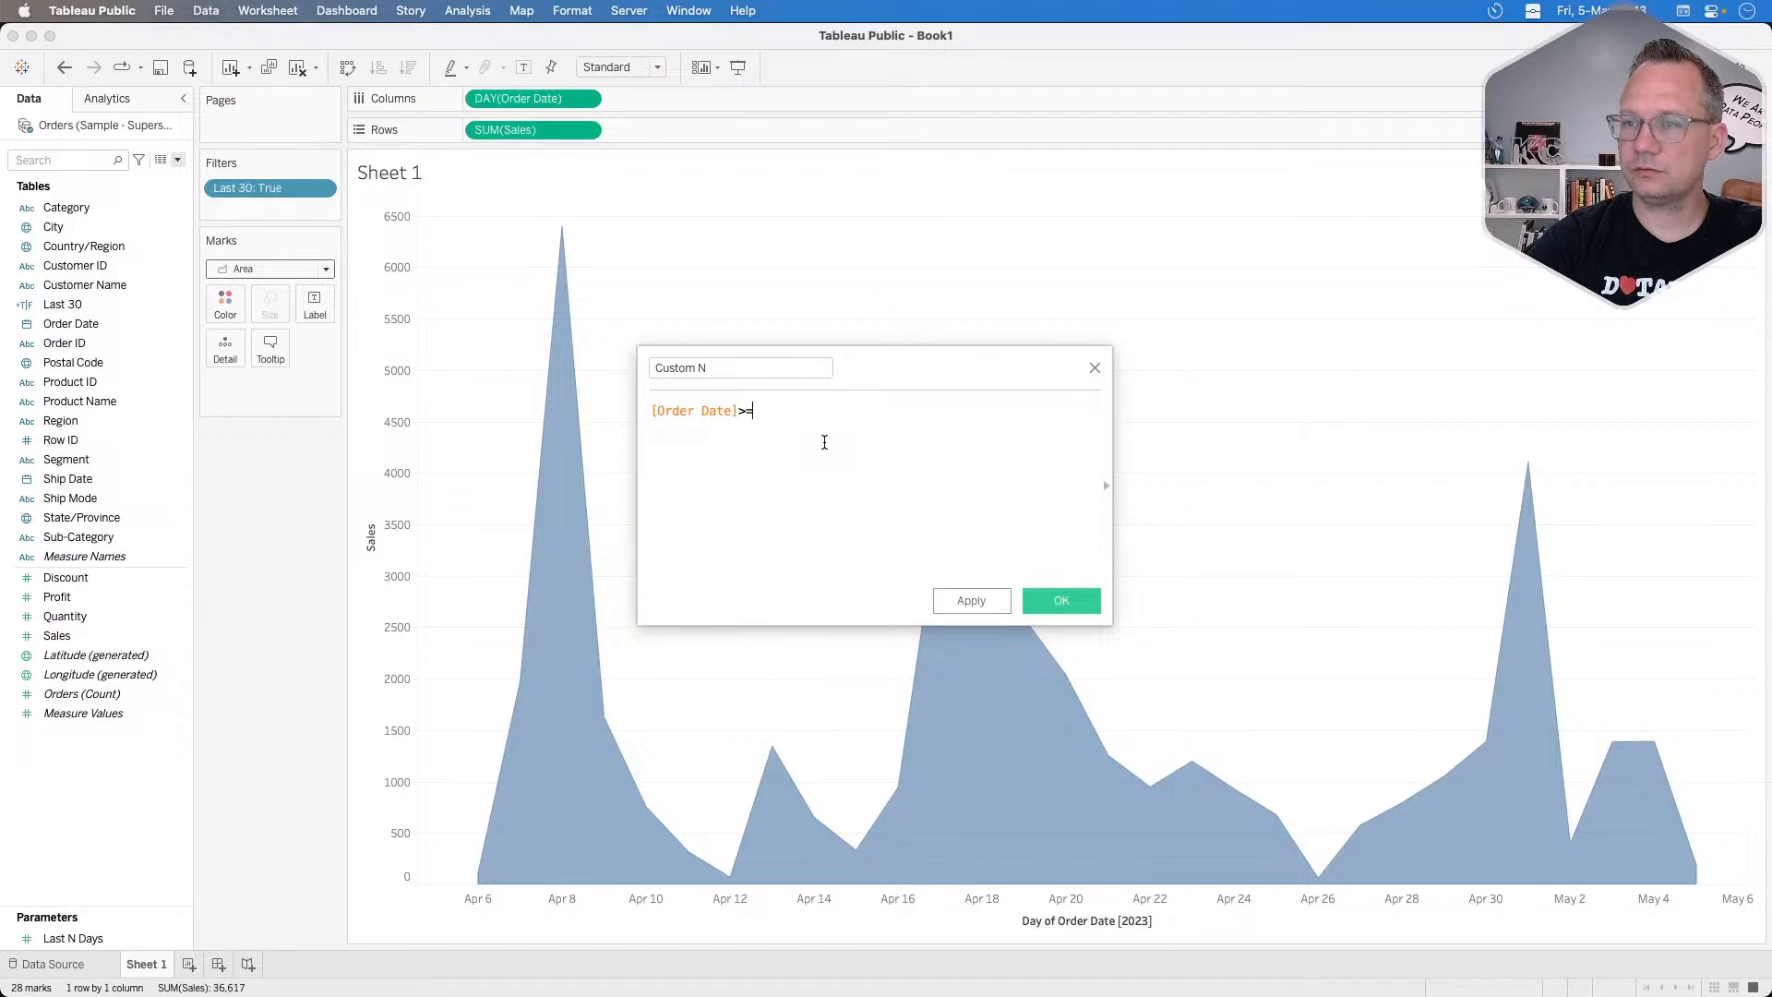
type("last")
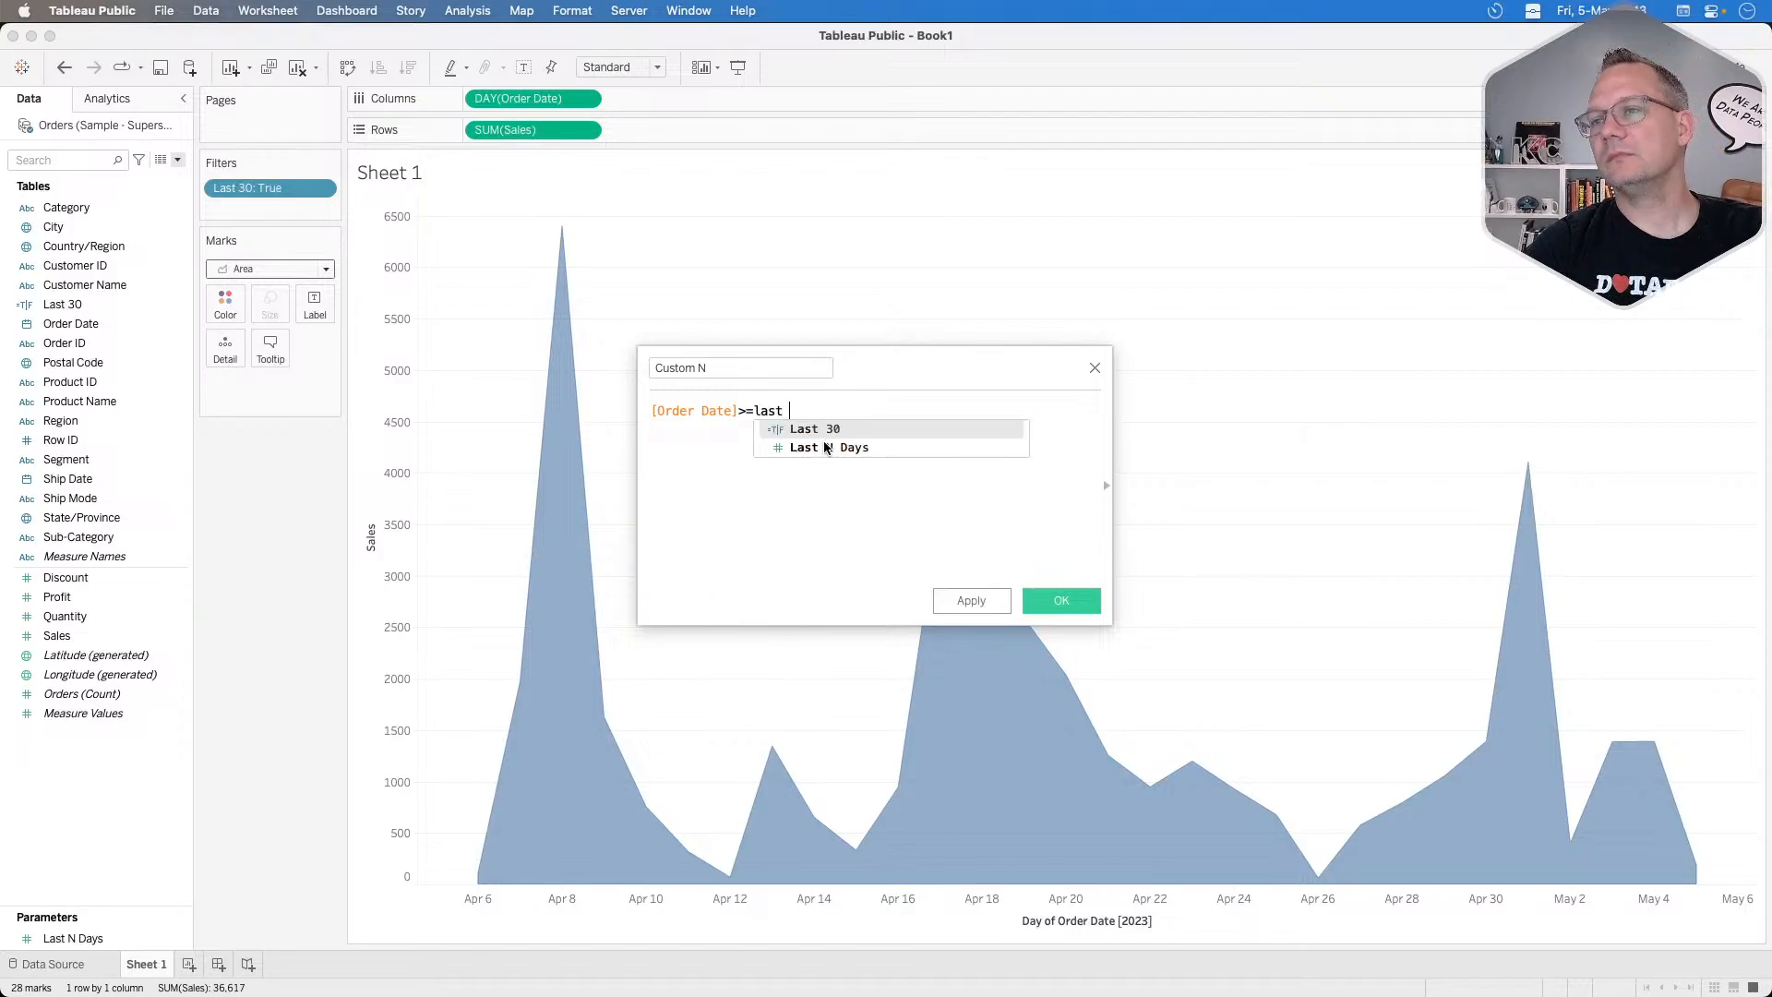
key("BackSpace")
key("BackSpace")
key("BackSpace")
key("BackSpace")
key("BackSpace")
type("'da")
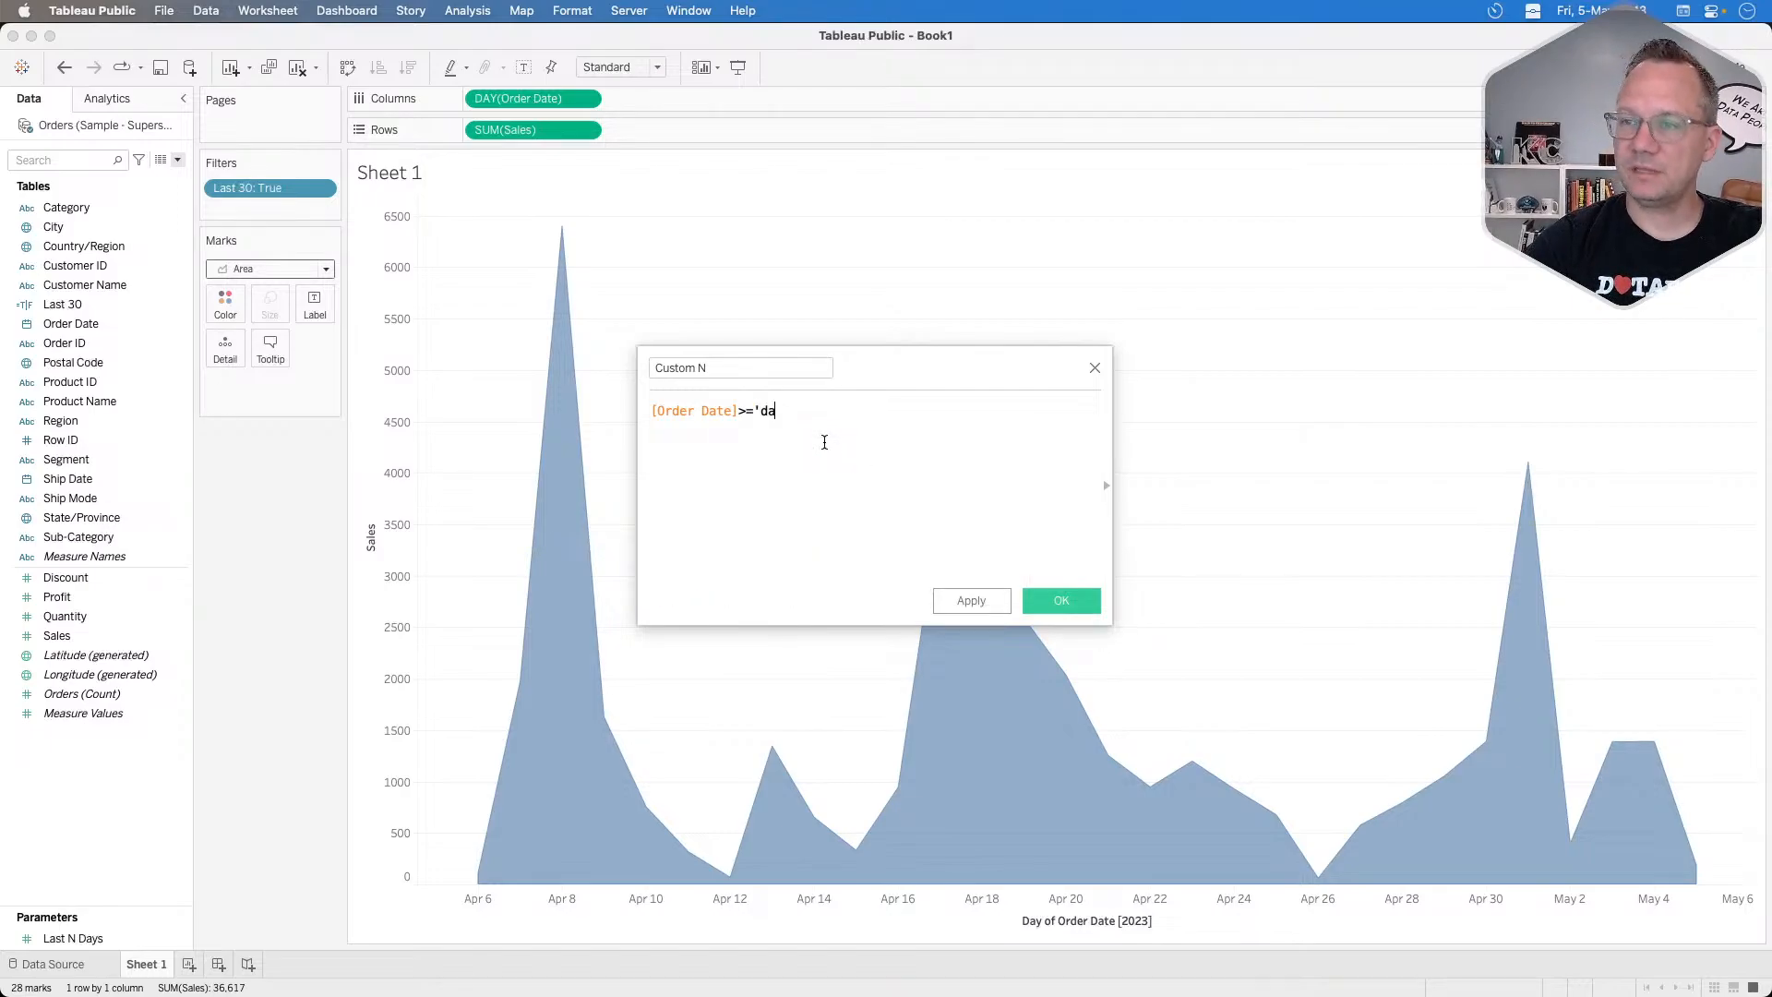
key("BackSpace")
key("BackSpace")
key("BackSpace")
type("(date")
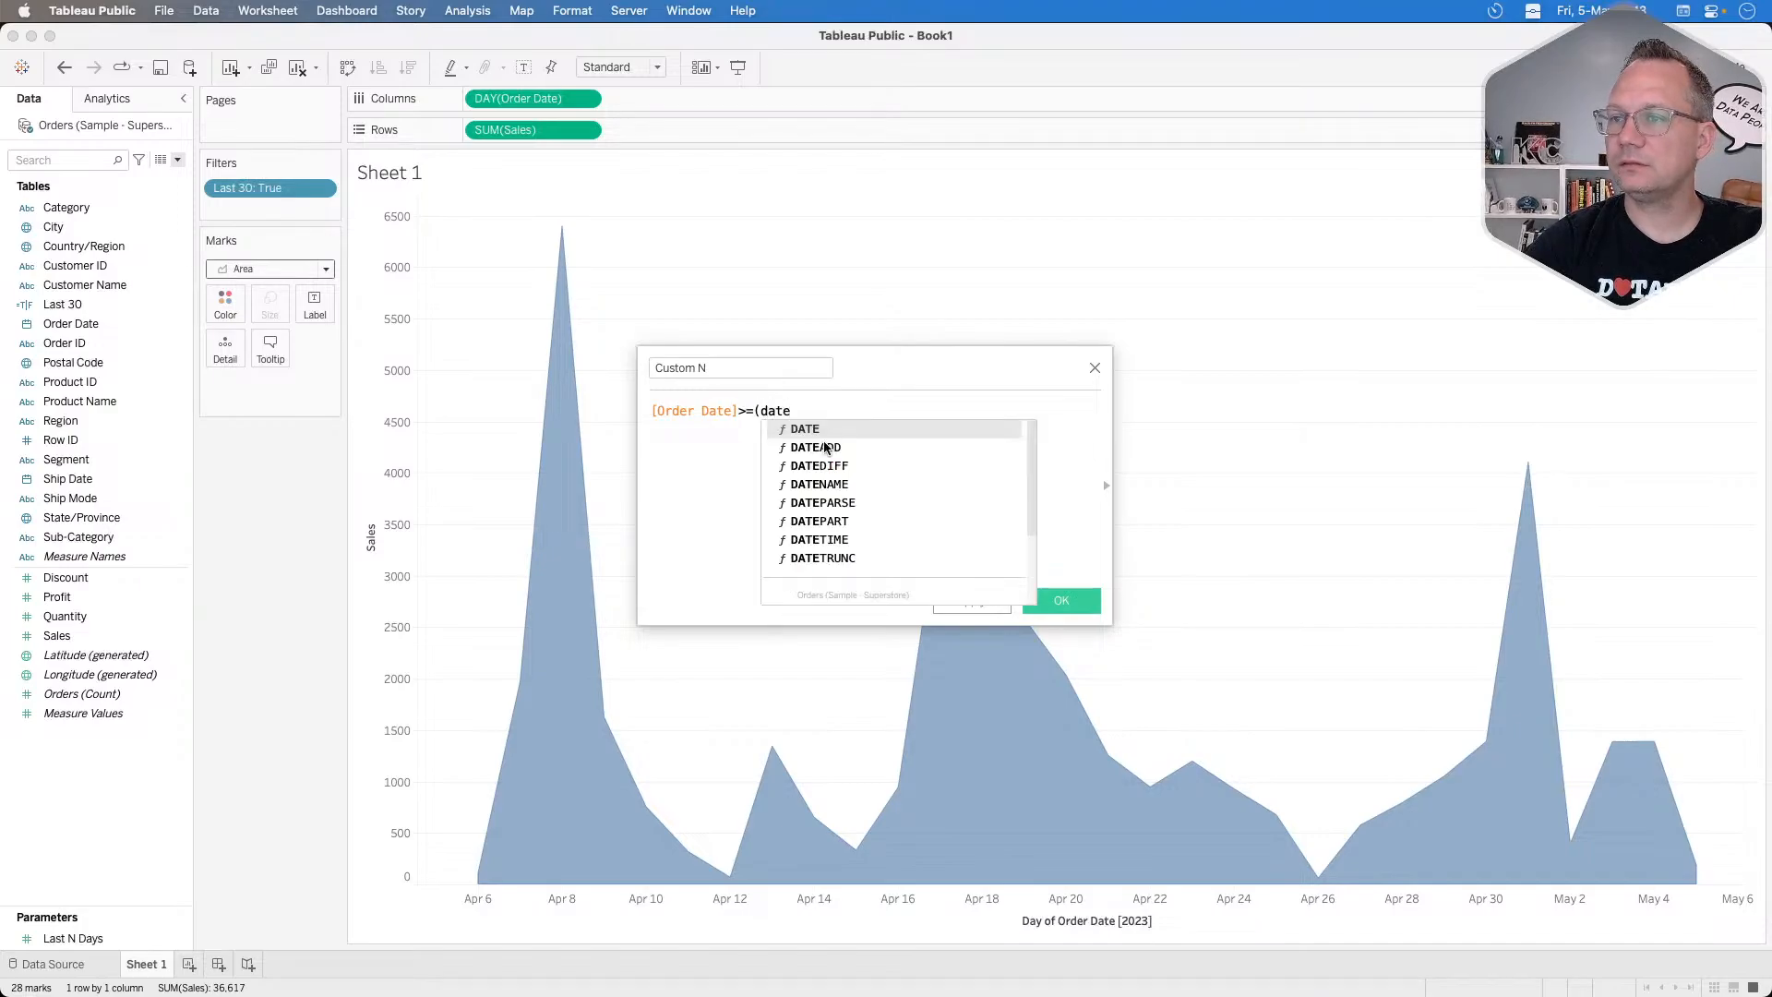
type("add")
key("BackSpace")
key("BackSpace")
key("BackSpace")
key("BackSpace")
key("BackSpace")
key("BackSpace")
key("BackSpace")
key("BackSpace")
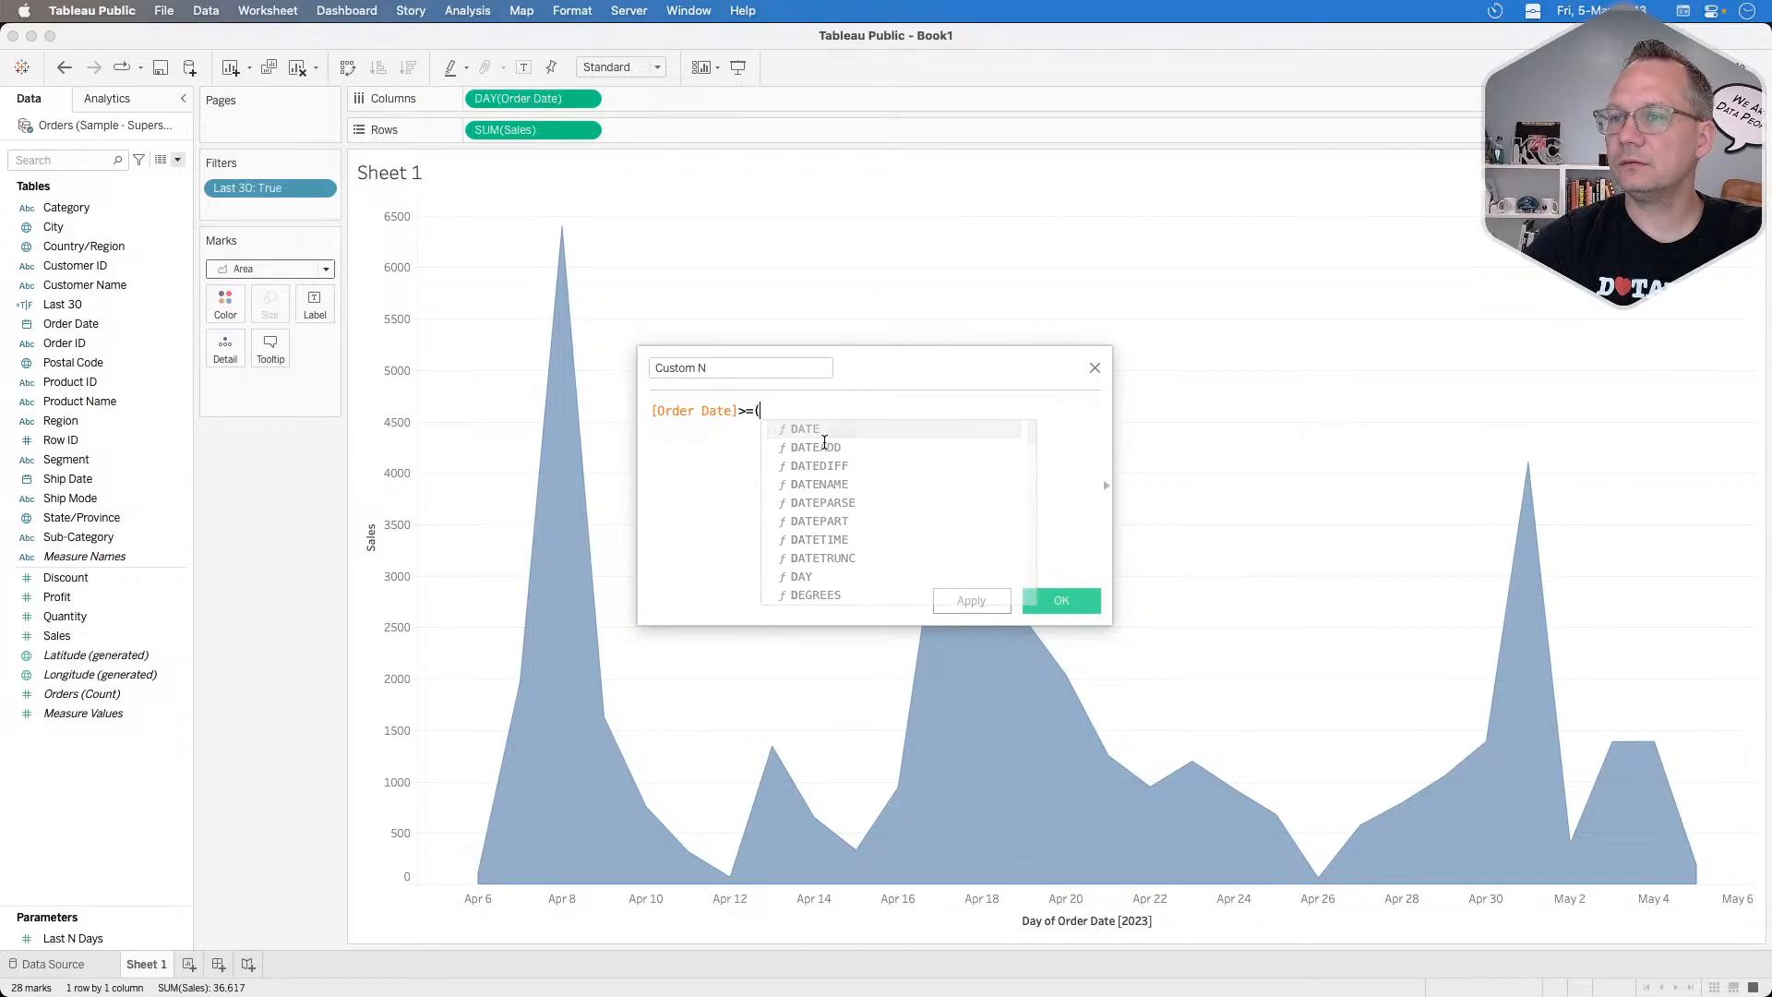
Continue the Custom N formula with a DATEADD function using 'day' as date part and the [Last N Days] parameter as interval.
type("dateadd('")
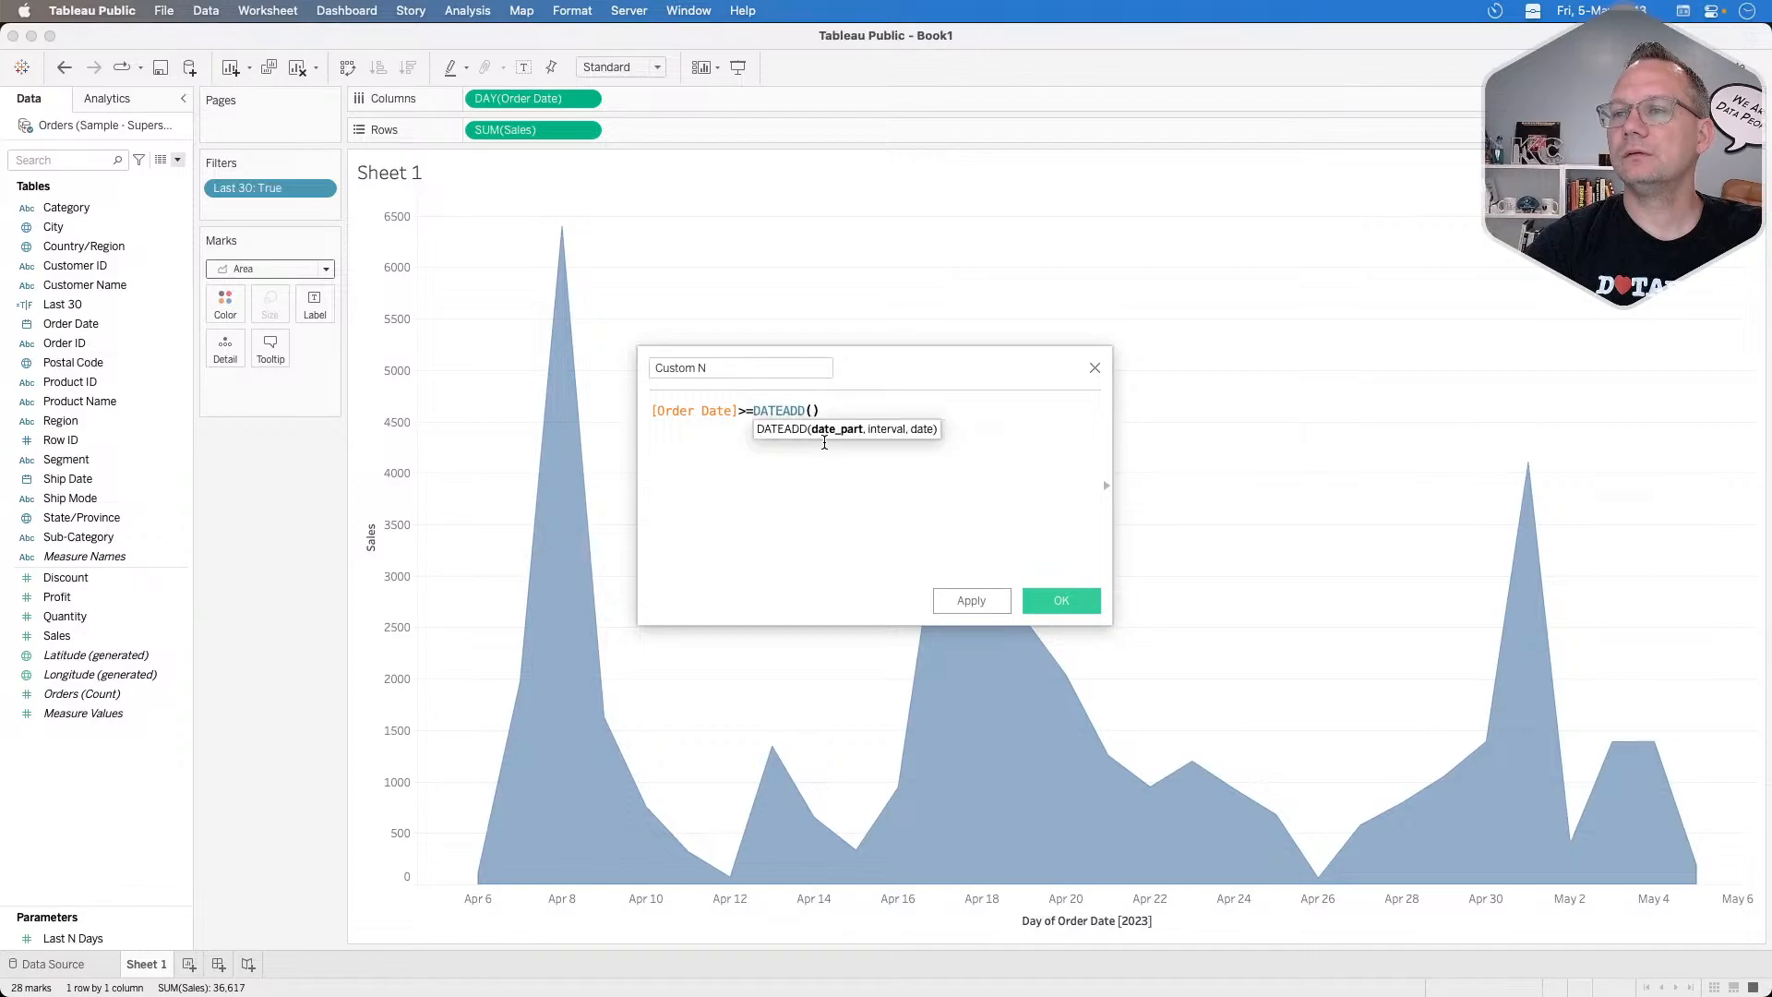
key("BackSpace")
type("'")
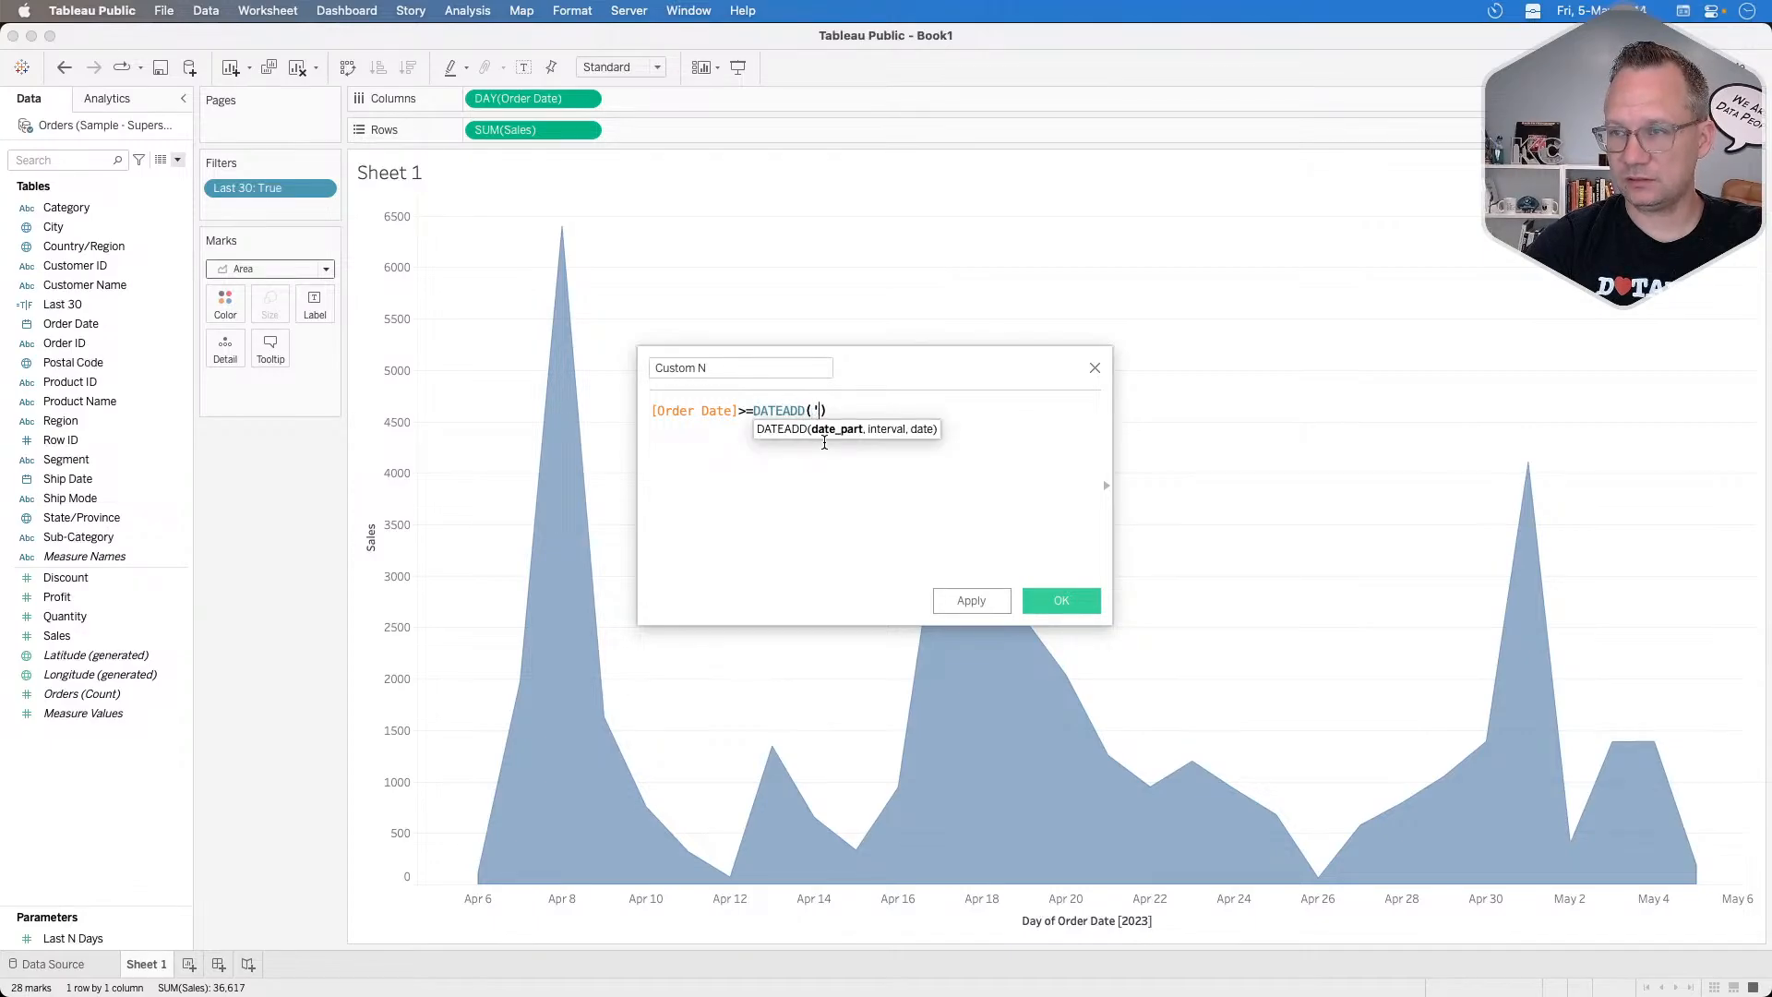
type("day',")
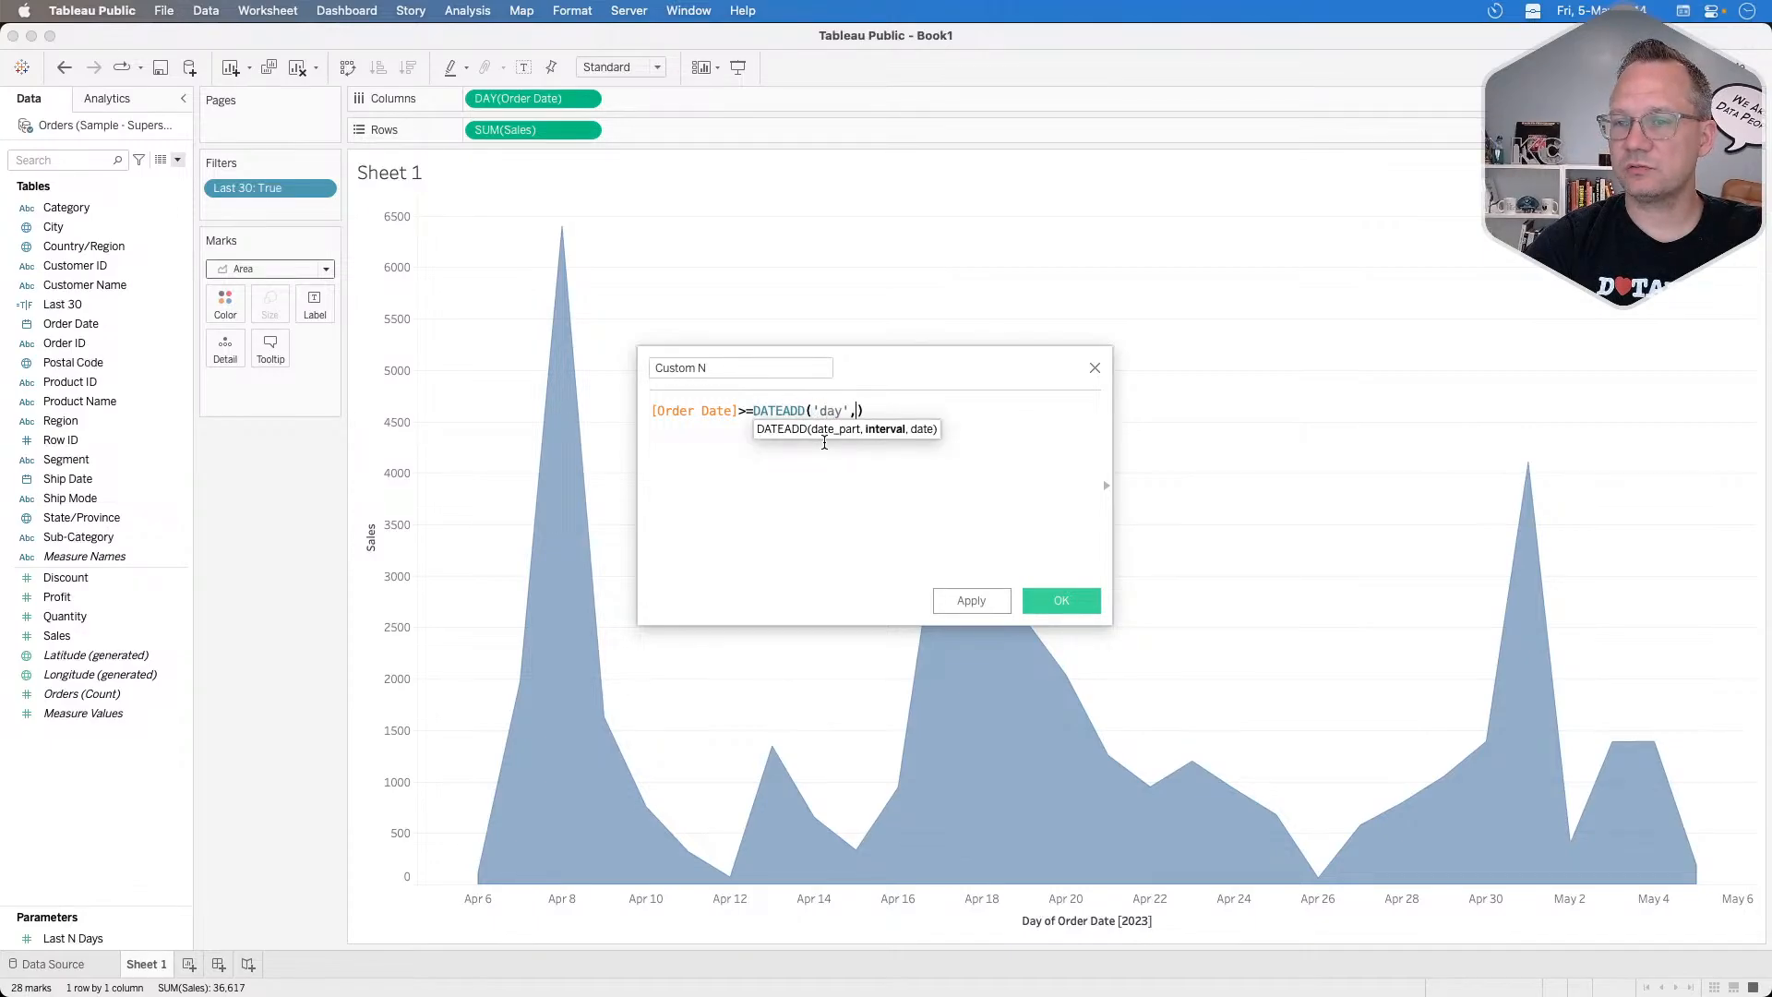
type("last")
key("Down")
key("Down")
key("Return")
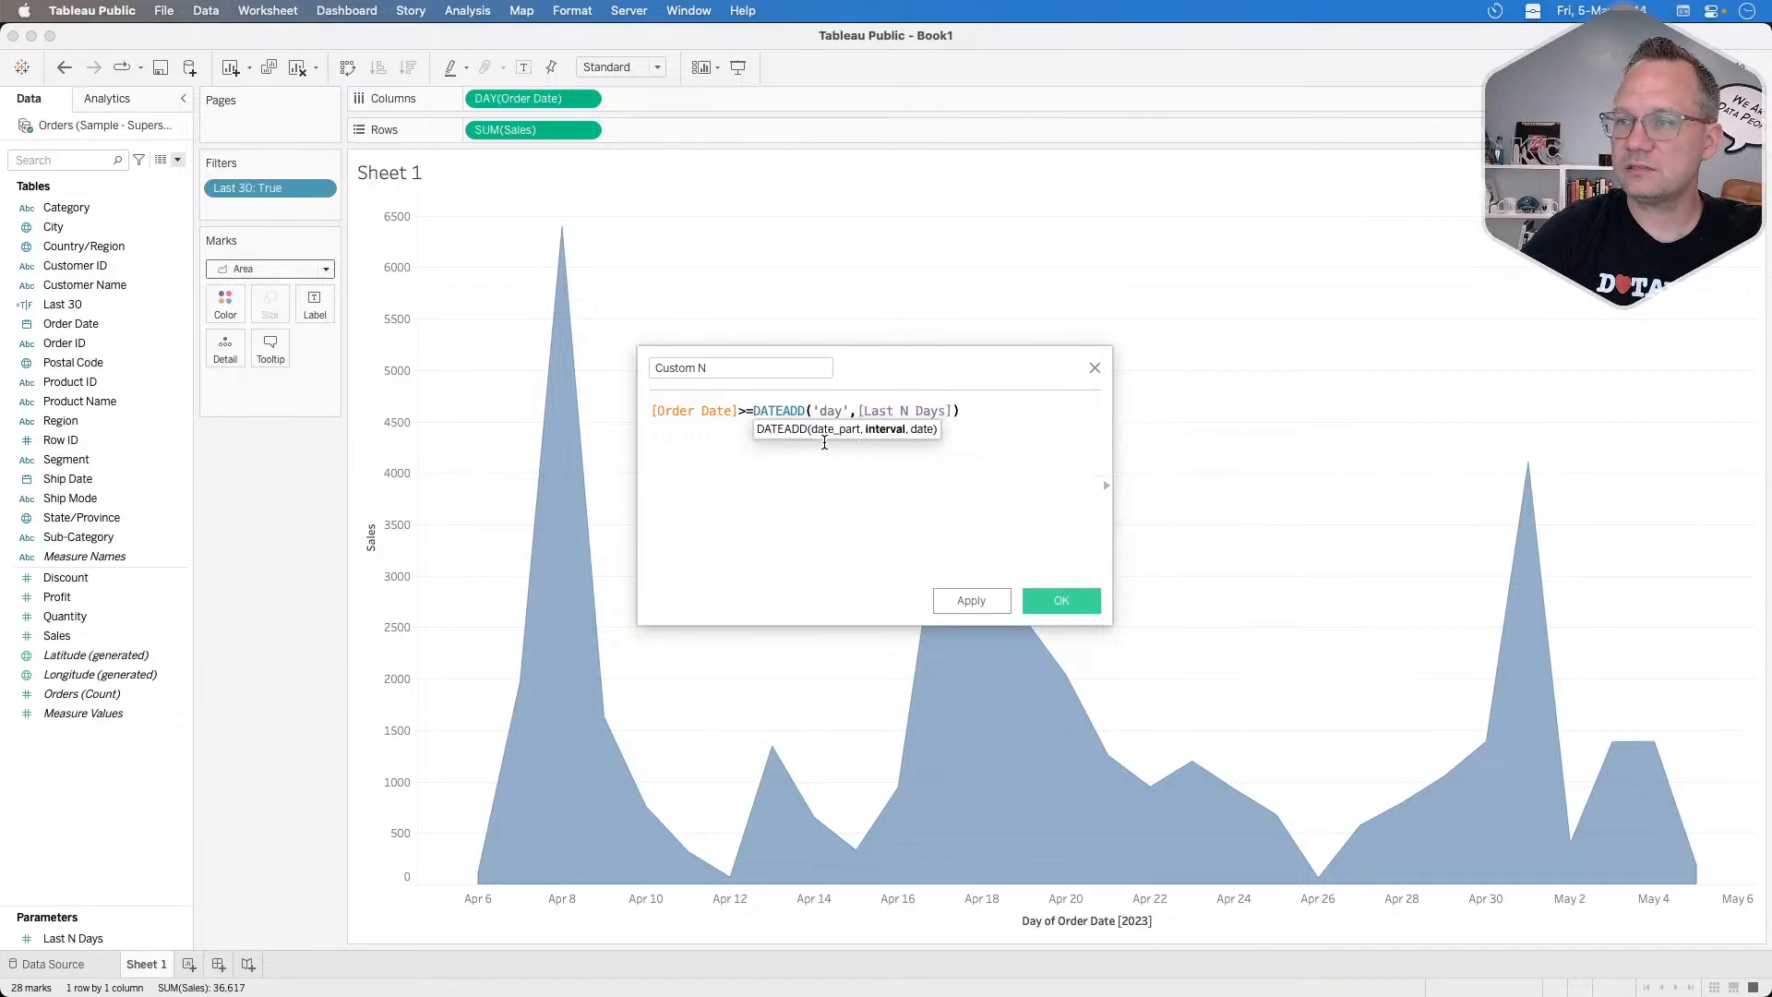
Complete the Custom N formula by adding {max([Order Date])} as the DATEADD date argument, close the function and save the field.
type(",{")
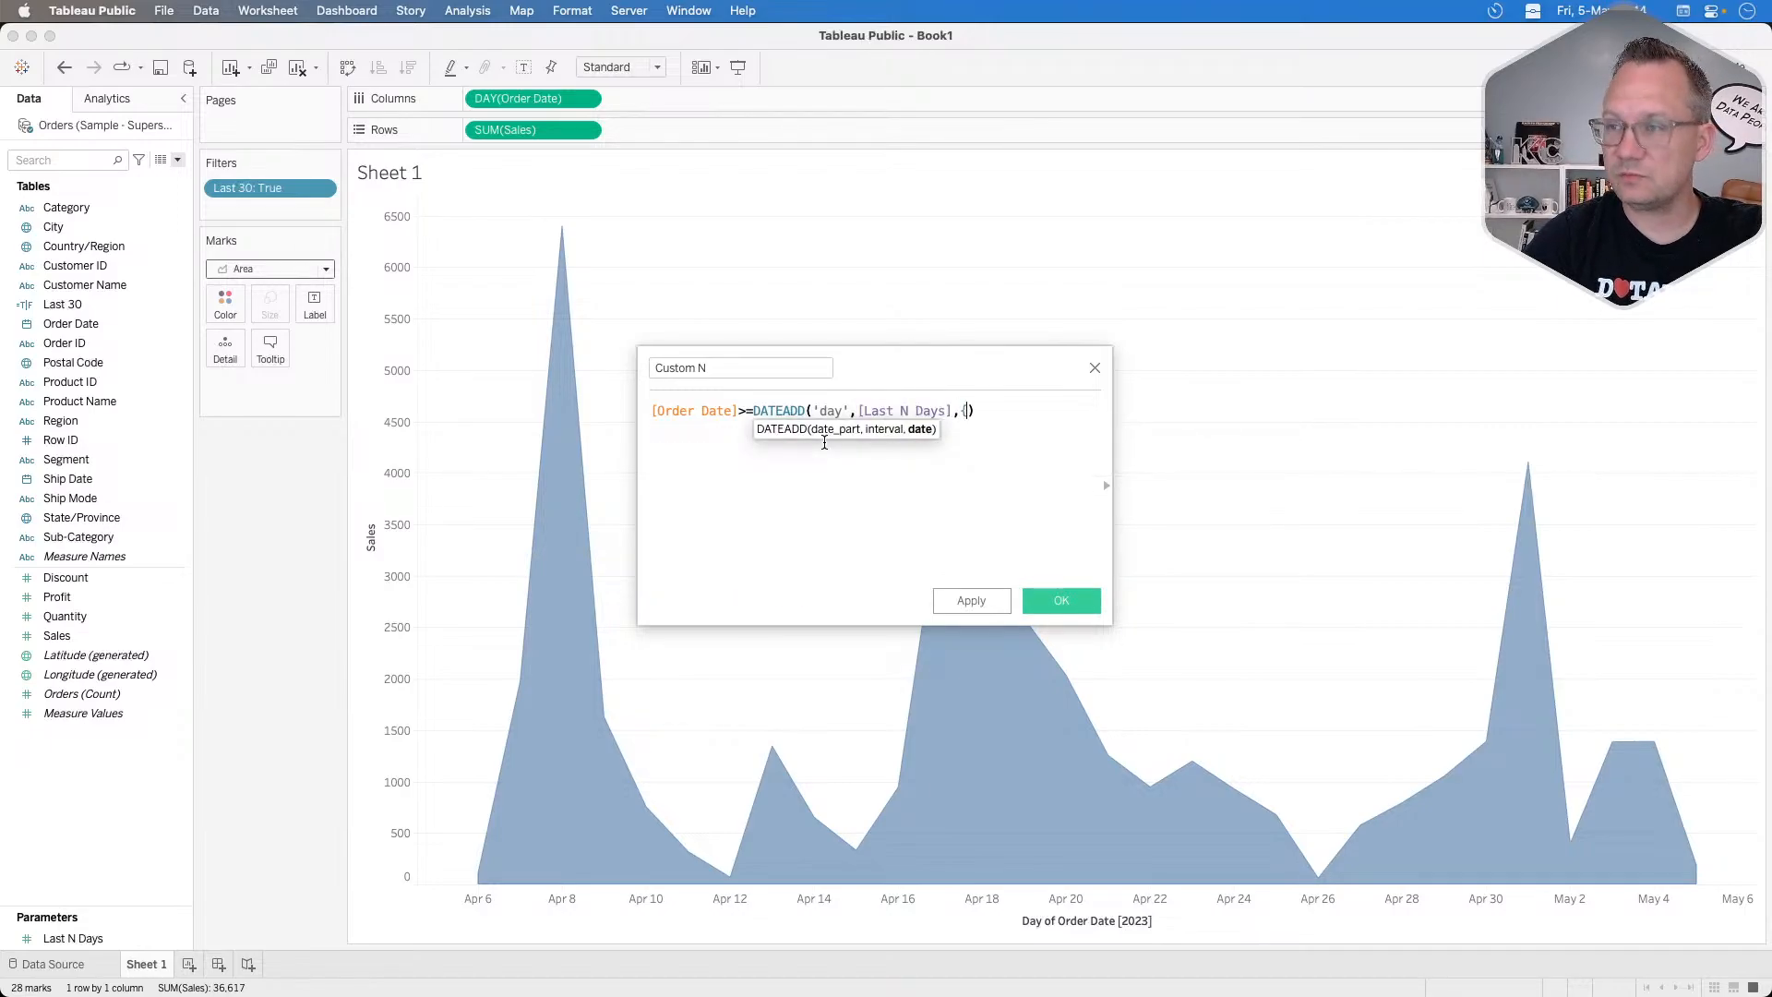
type("max(")
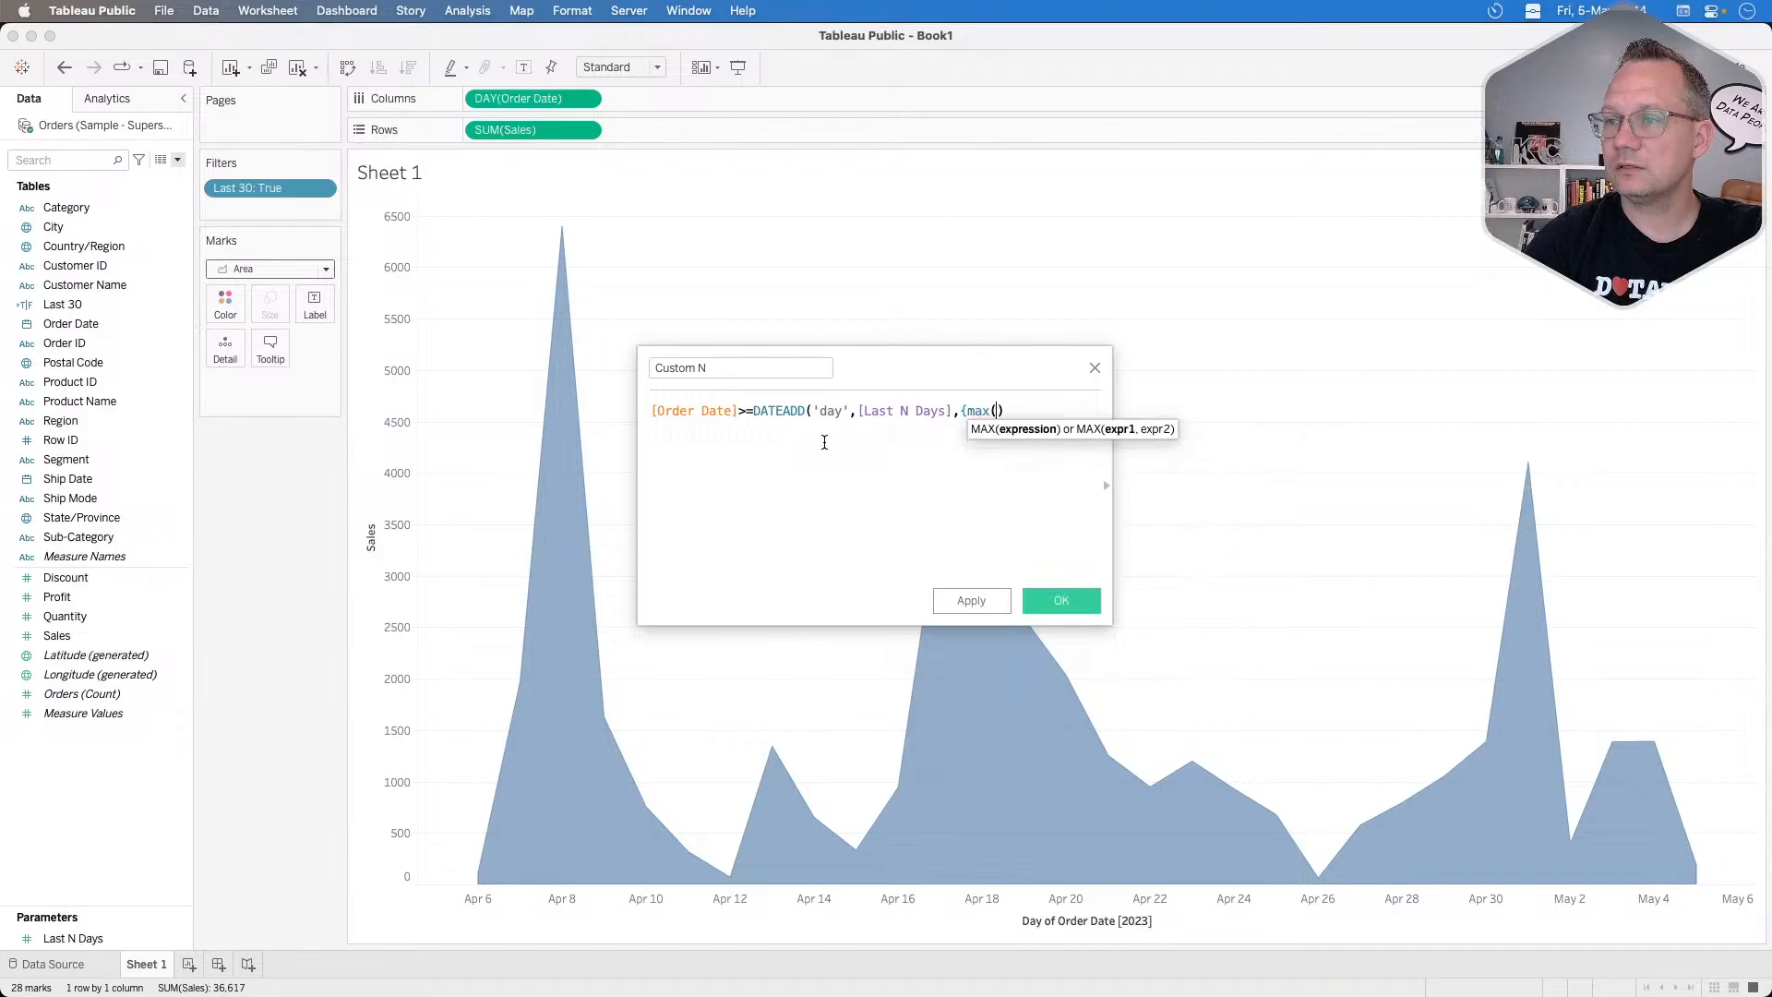
type("orde")
key("Return")
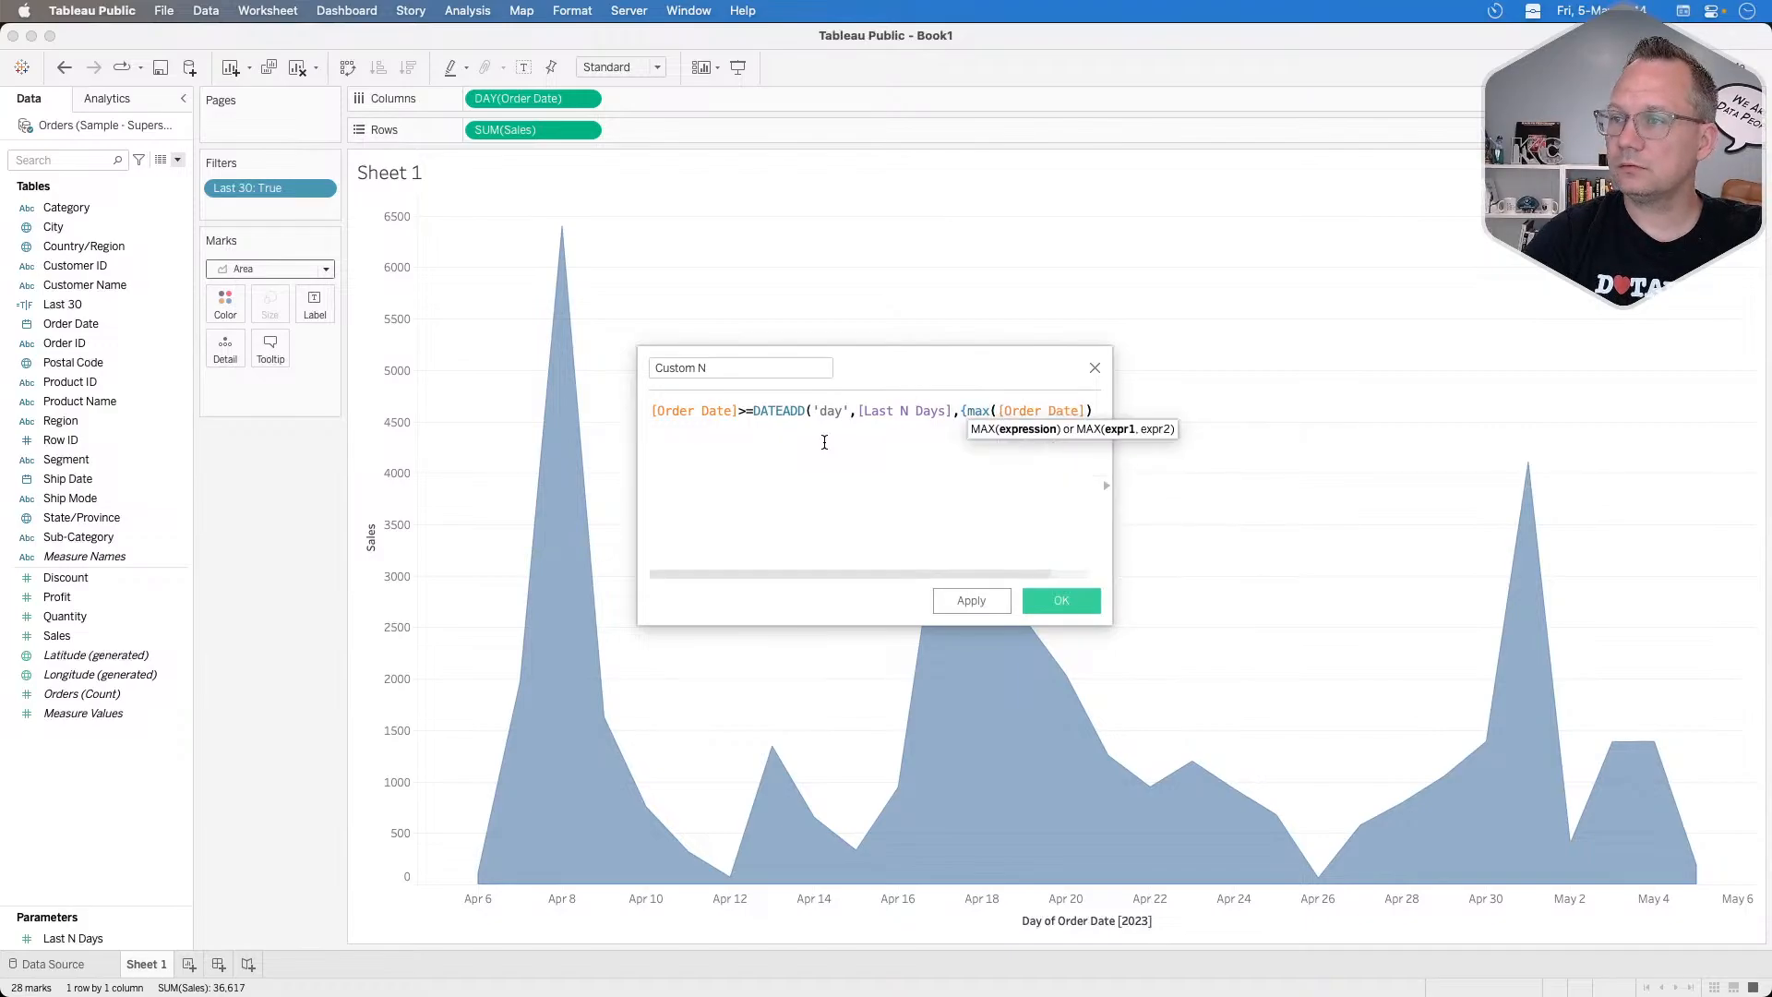
type(")}")
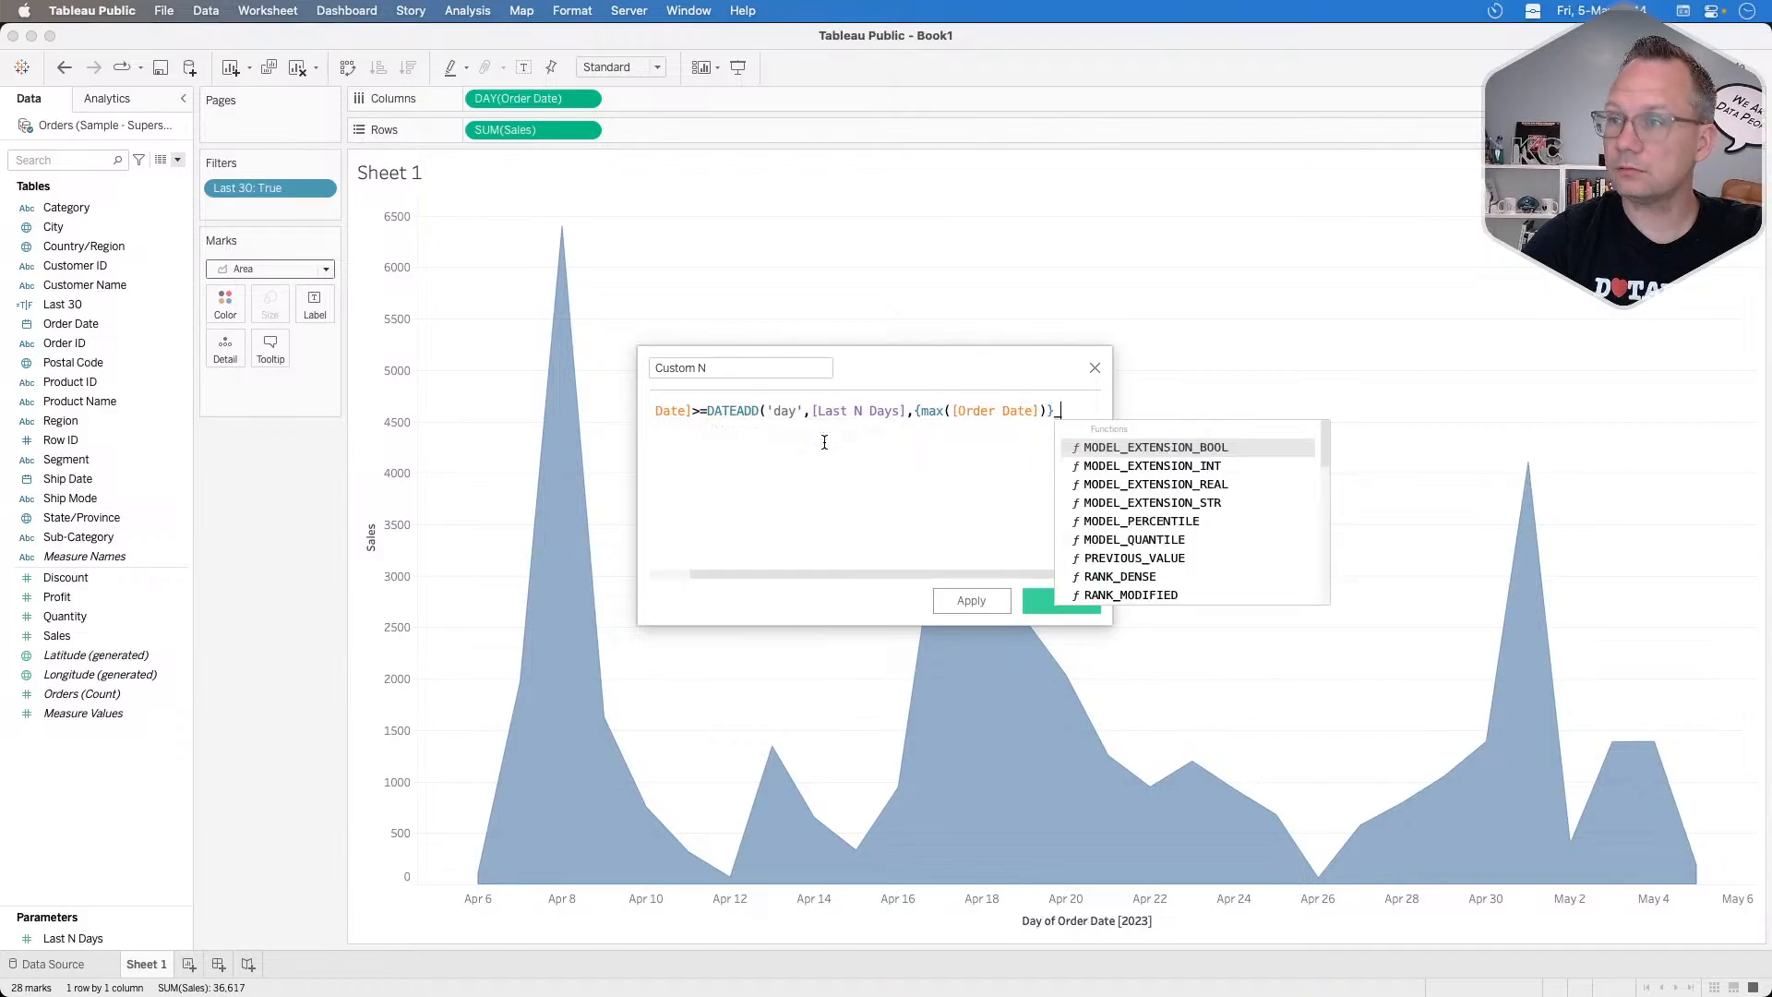
type(")")
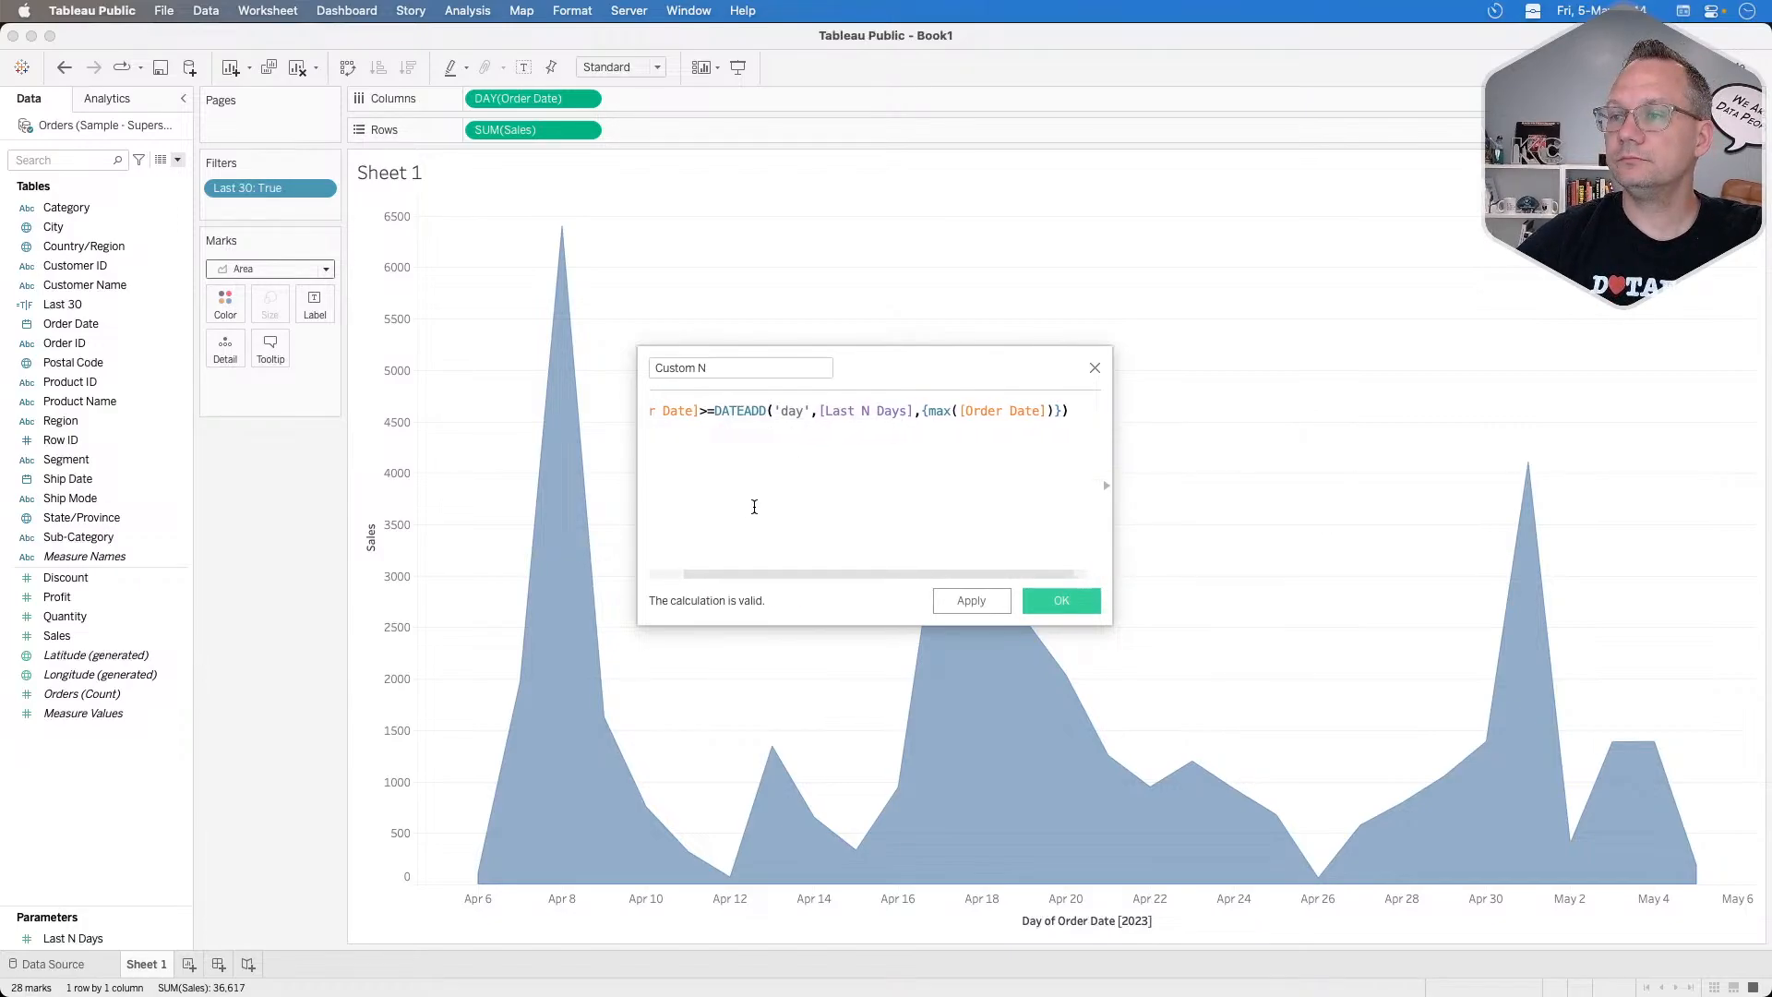
left_click(1061, 600)
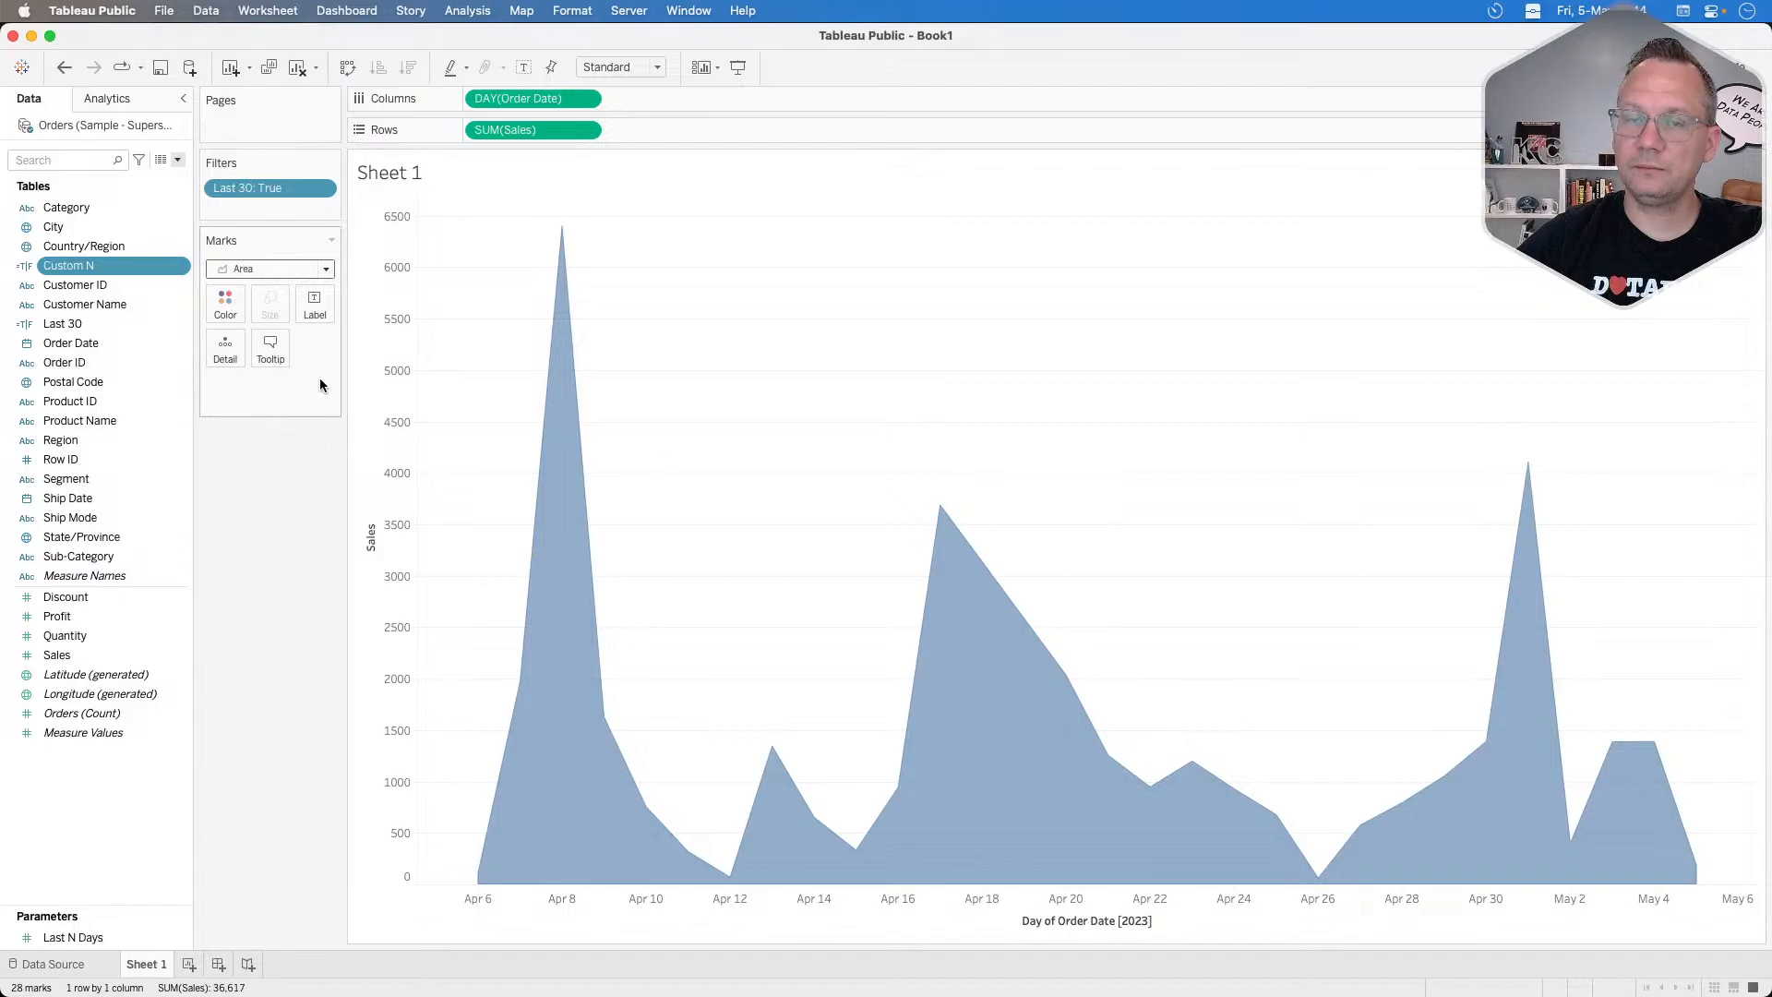
right_click(102, 775)
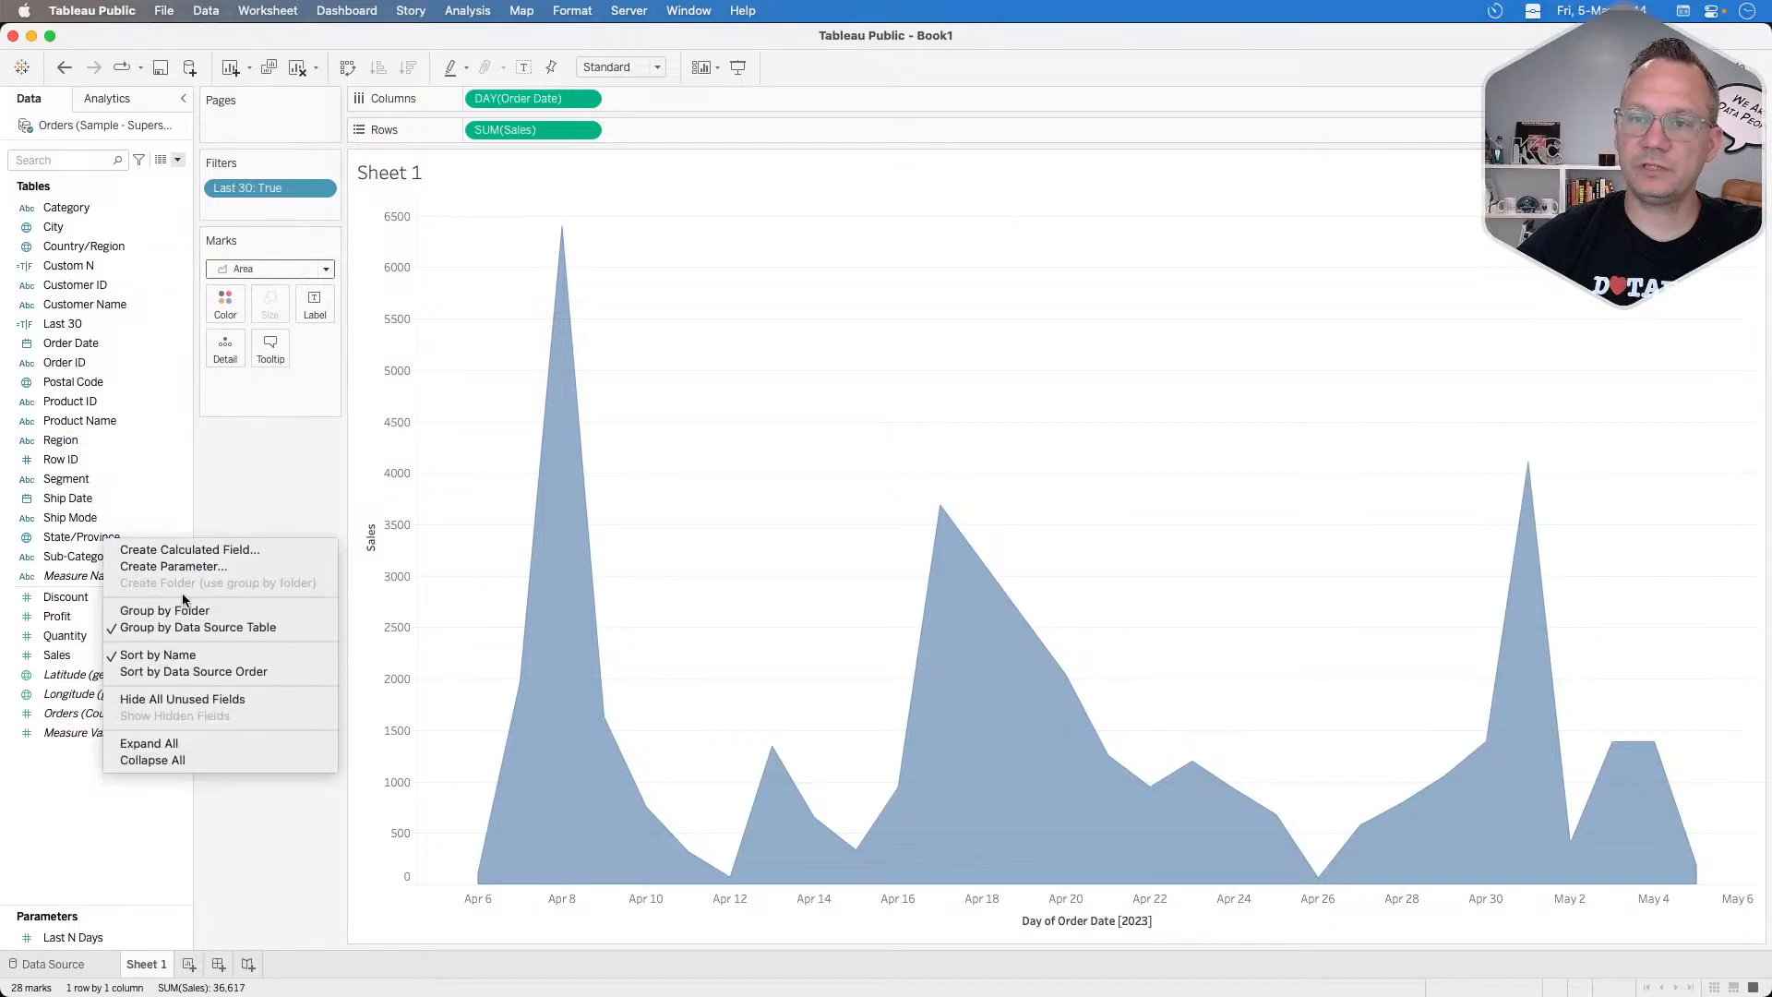
left_click(200, 552)
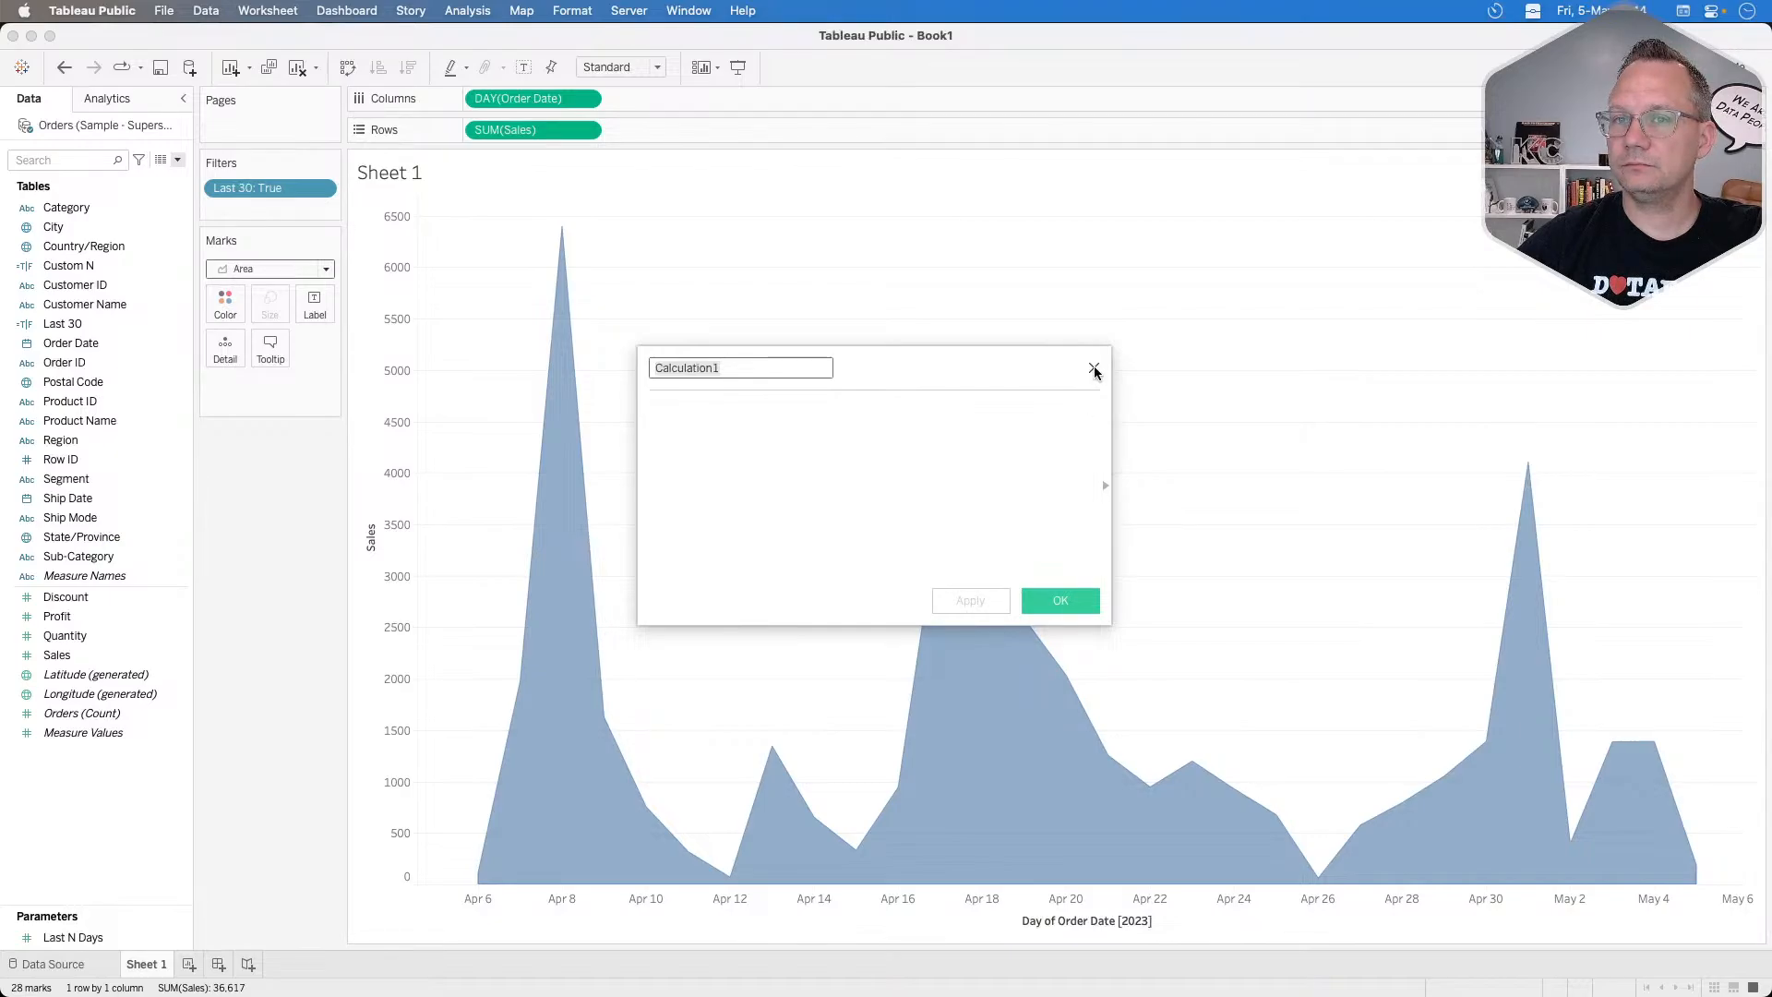
left_click(739, 402)
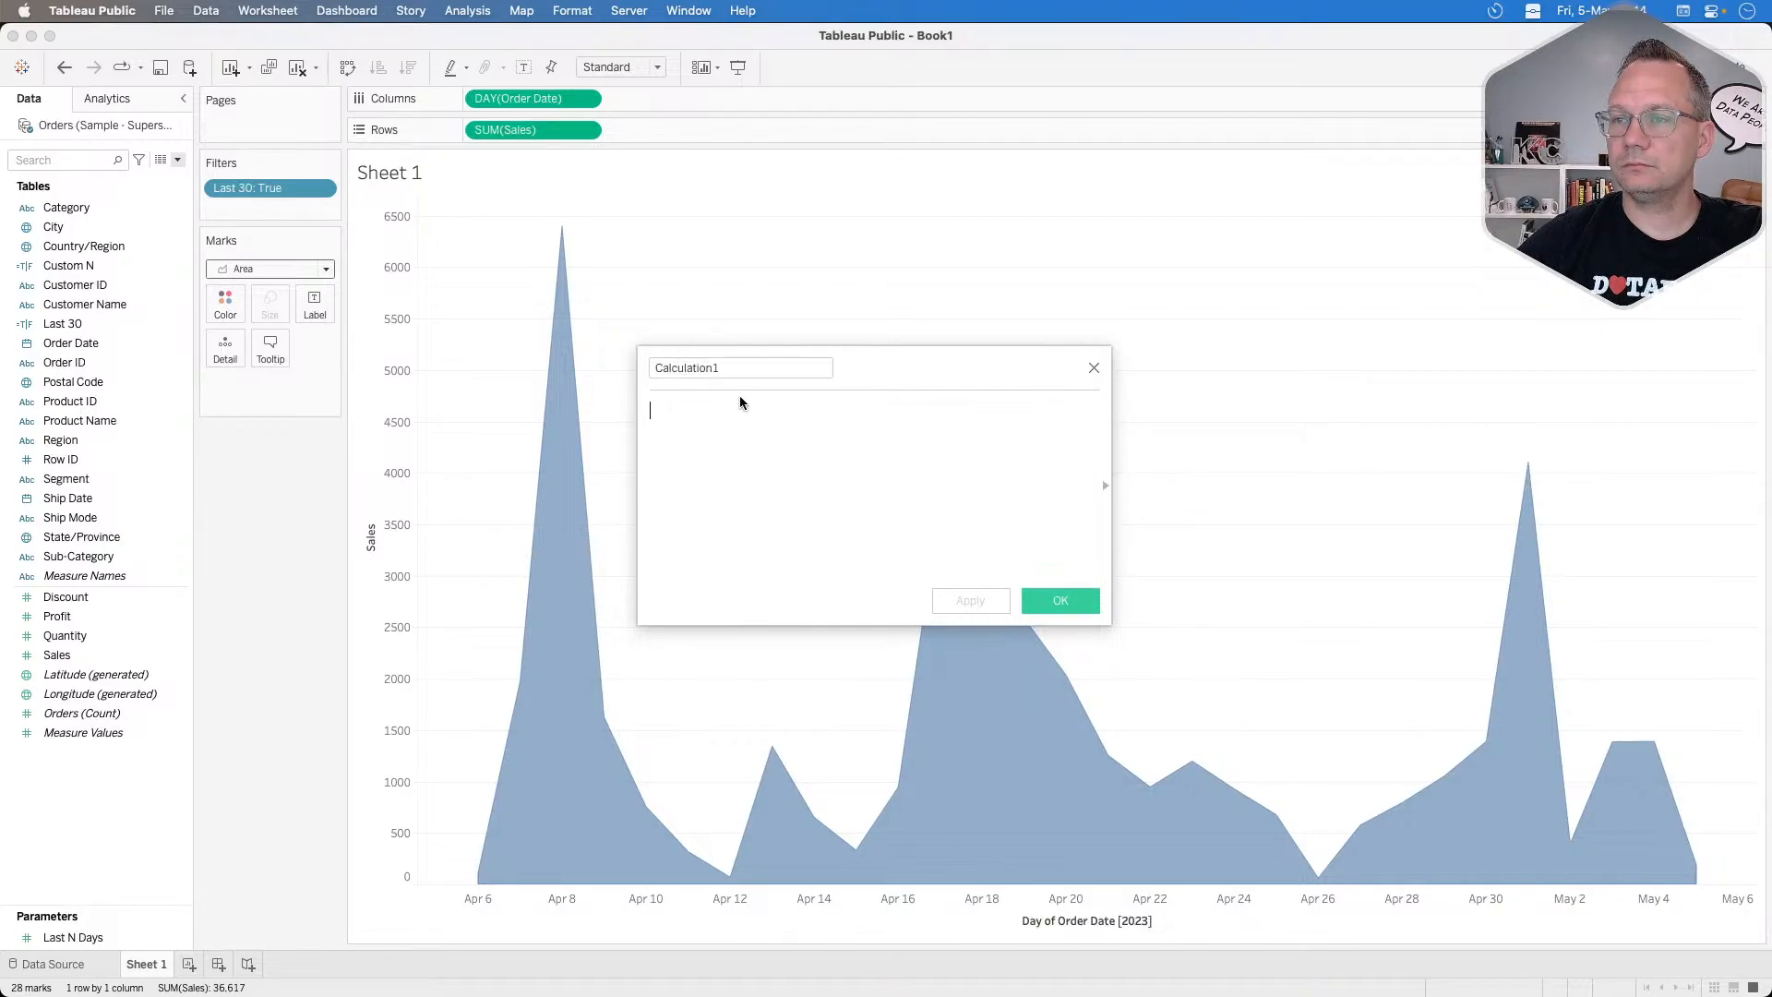
double_click(738, 369)
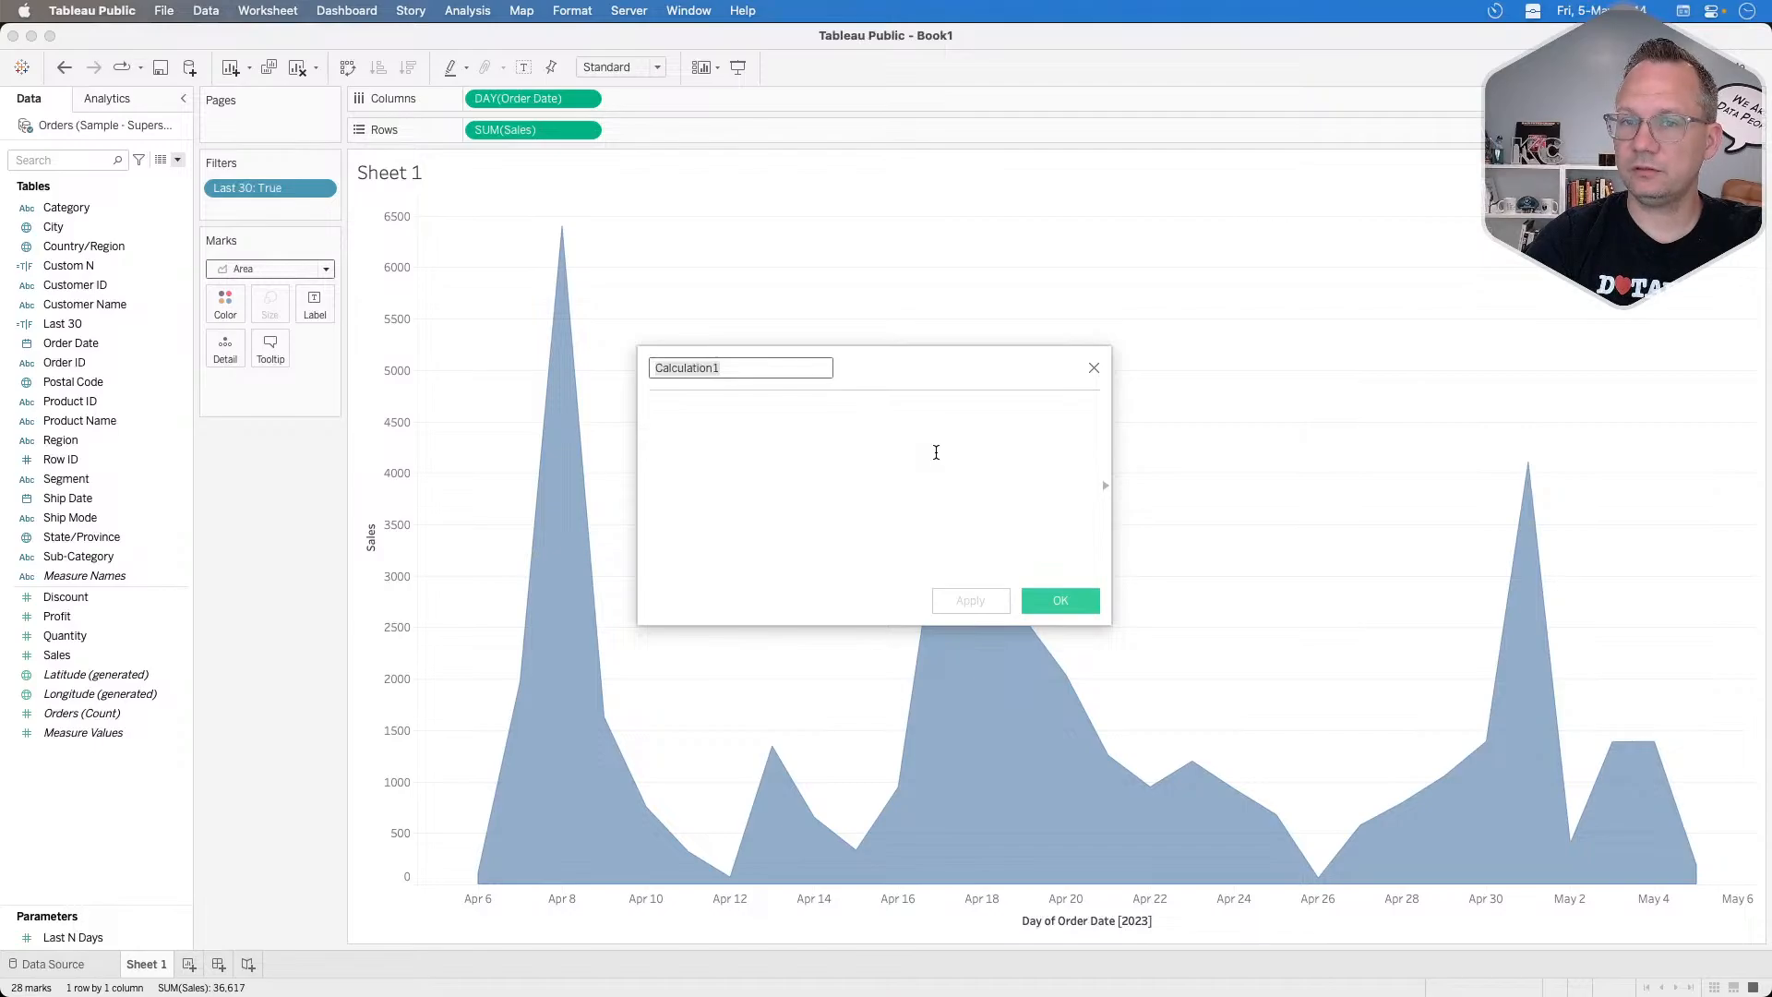
left_click(1093, 367)
Remove the Last 30 filter from the sheet.
left_click_drag(269, 187, 270, 524)
left_click_drag(118, 373, 116, 378)
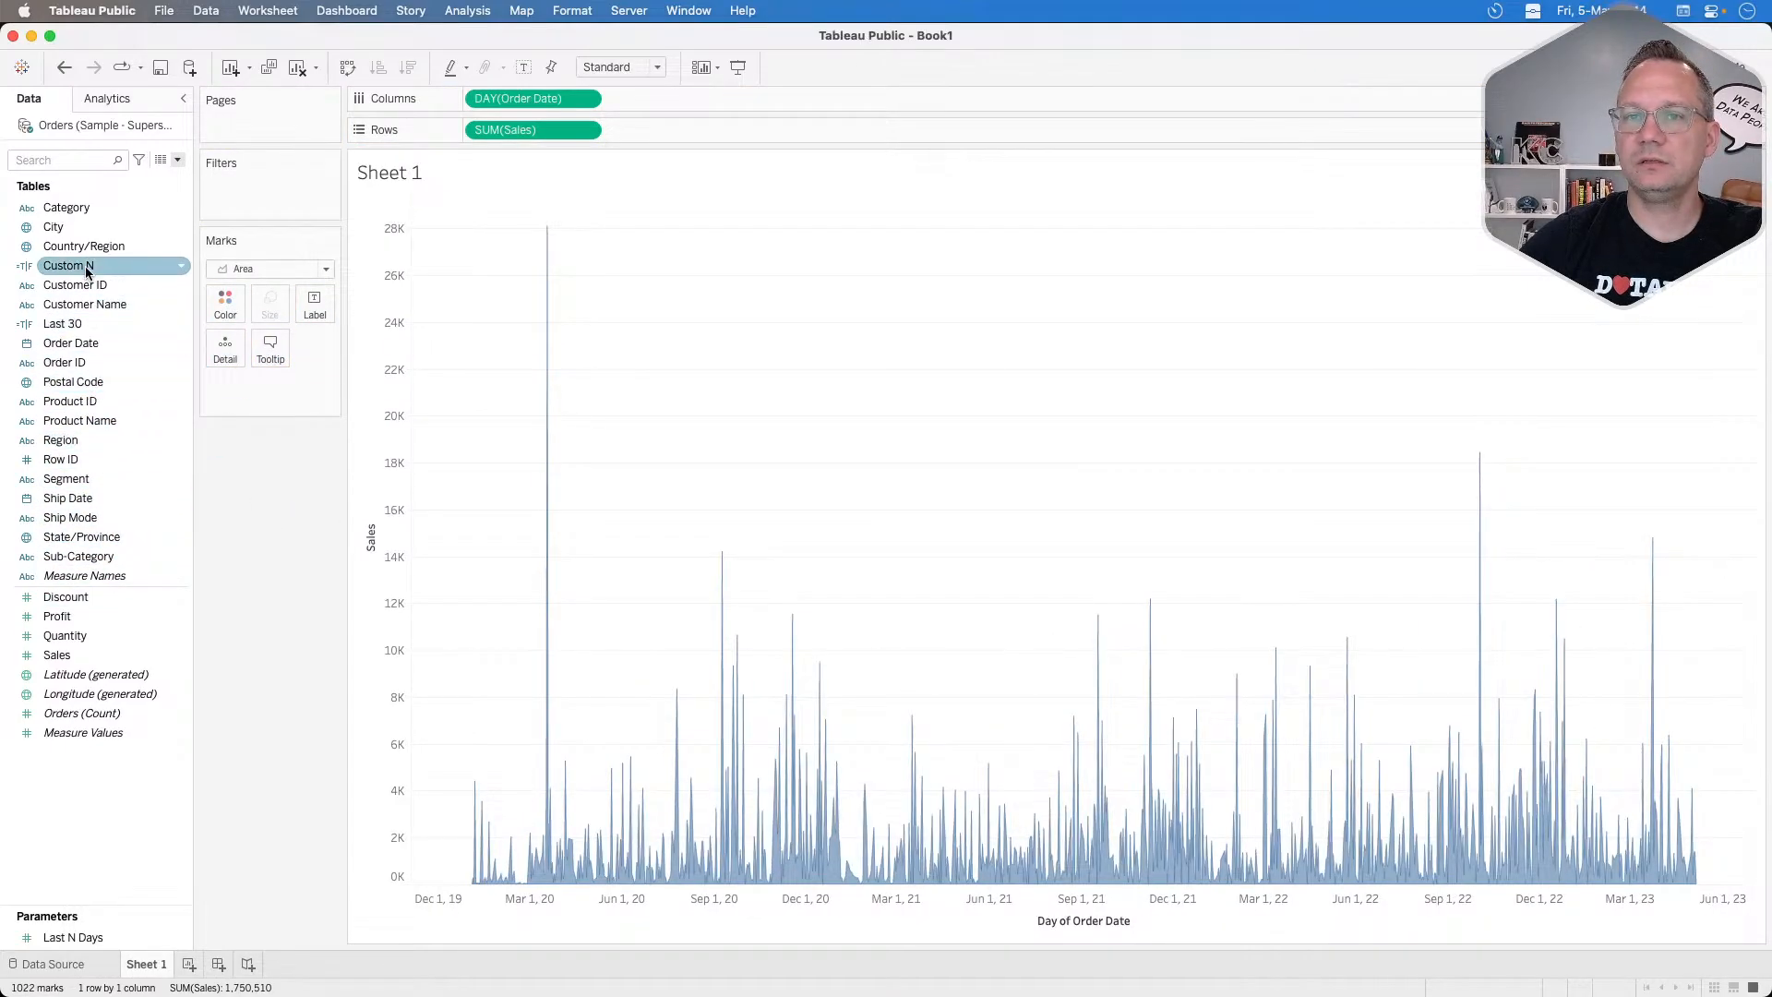
left_click_drag(97, 247, 251, 203)
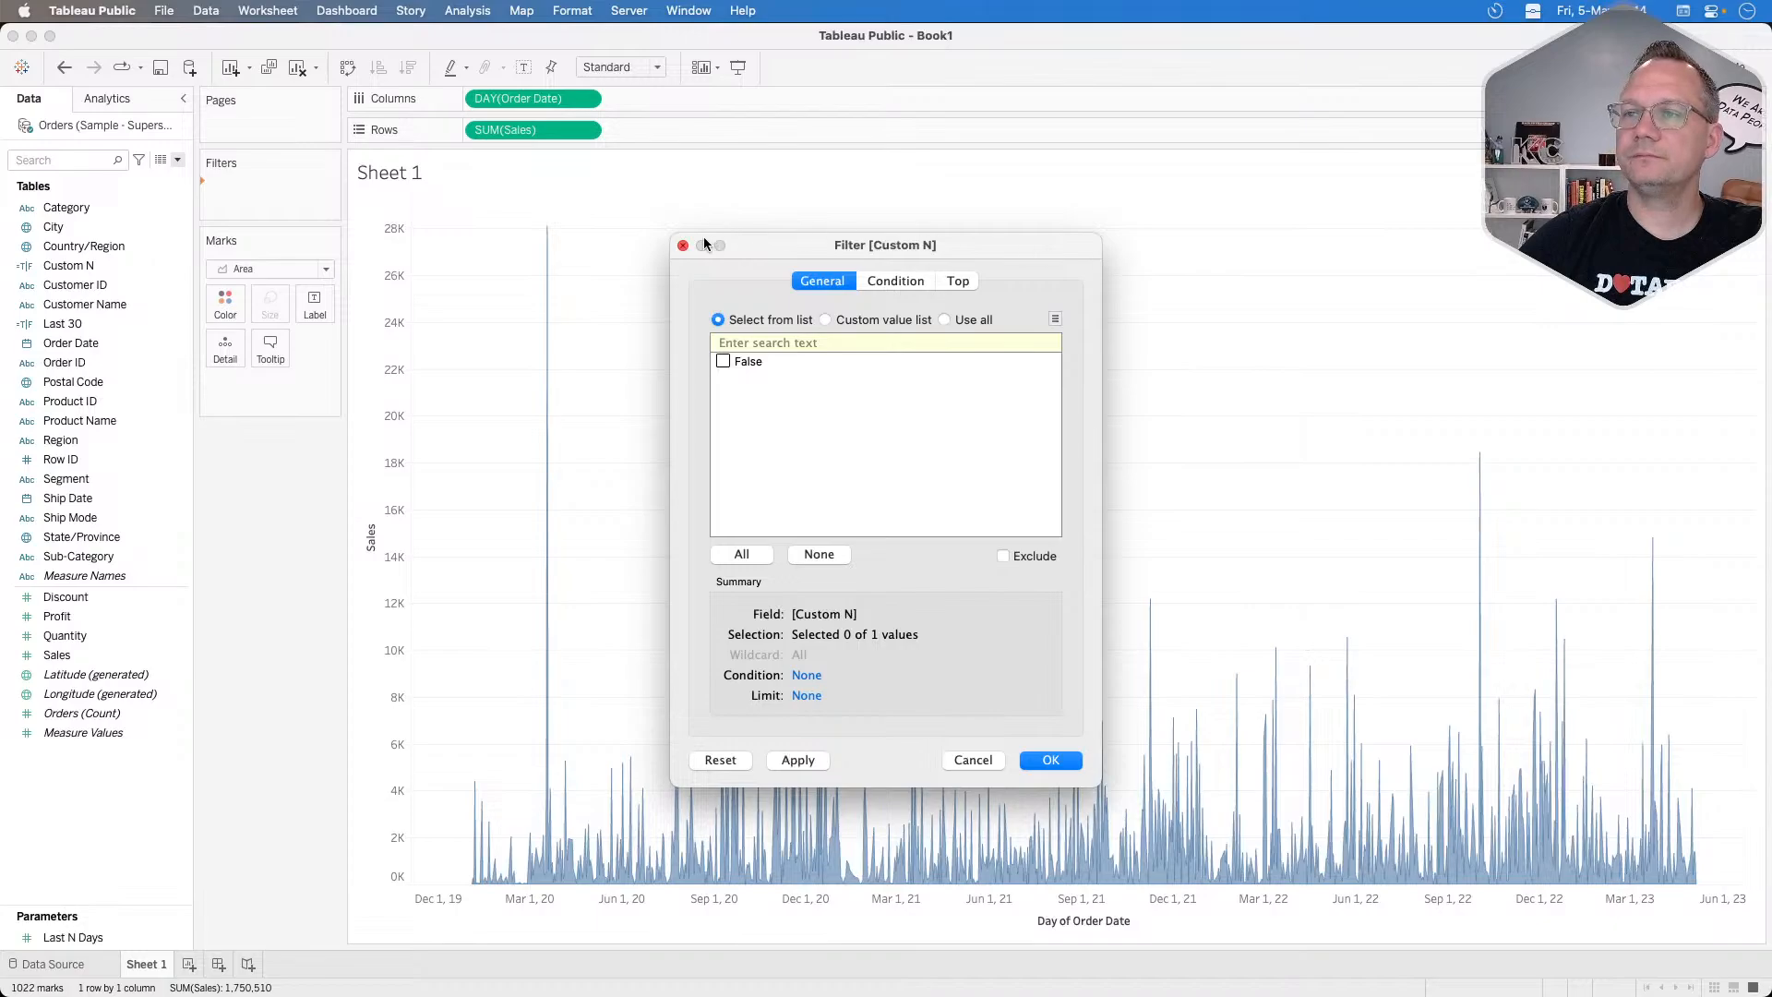
left_click(681, 245)
left_click(108, 343)
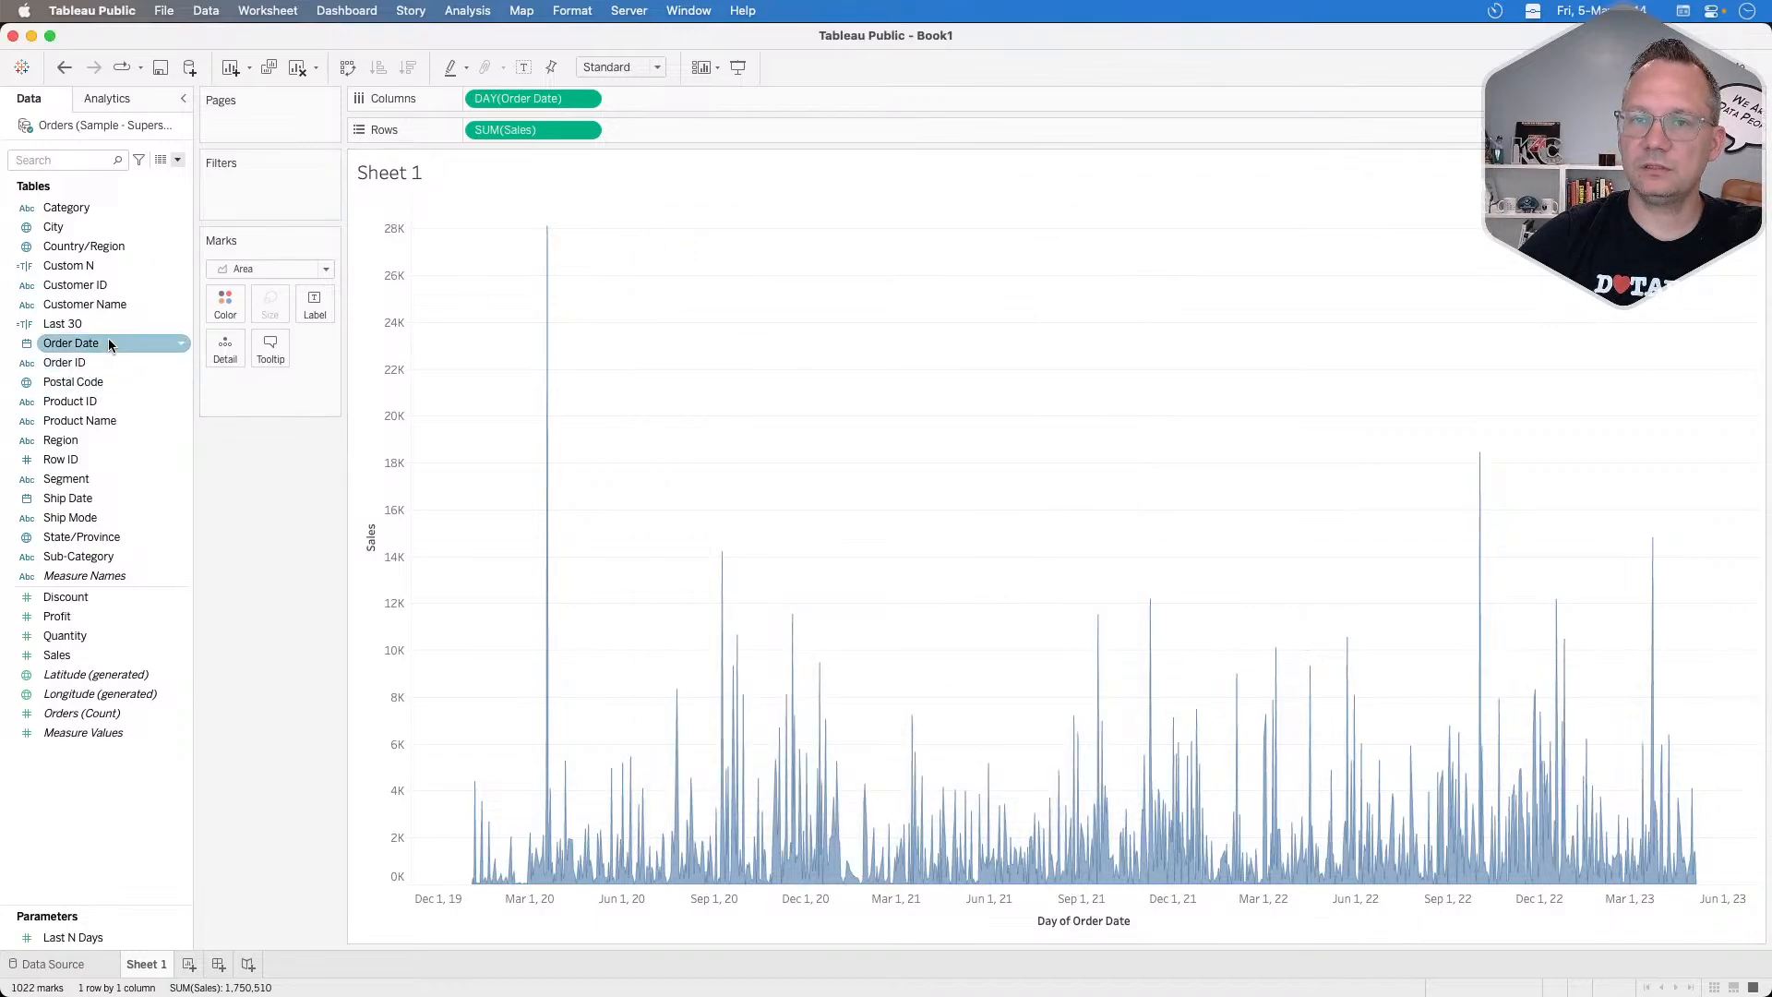
Edit the Custom N formula so its DATEADD interval is the negative value -[Last N Days], and save it.
right_click(94, 267)
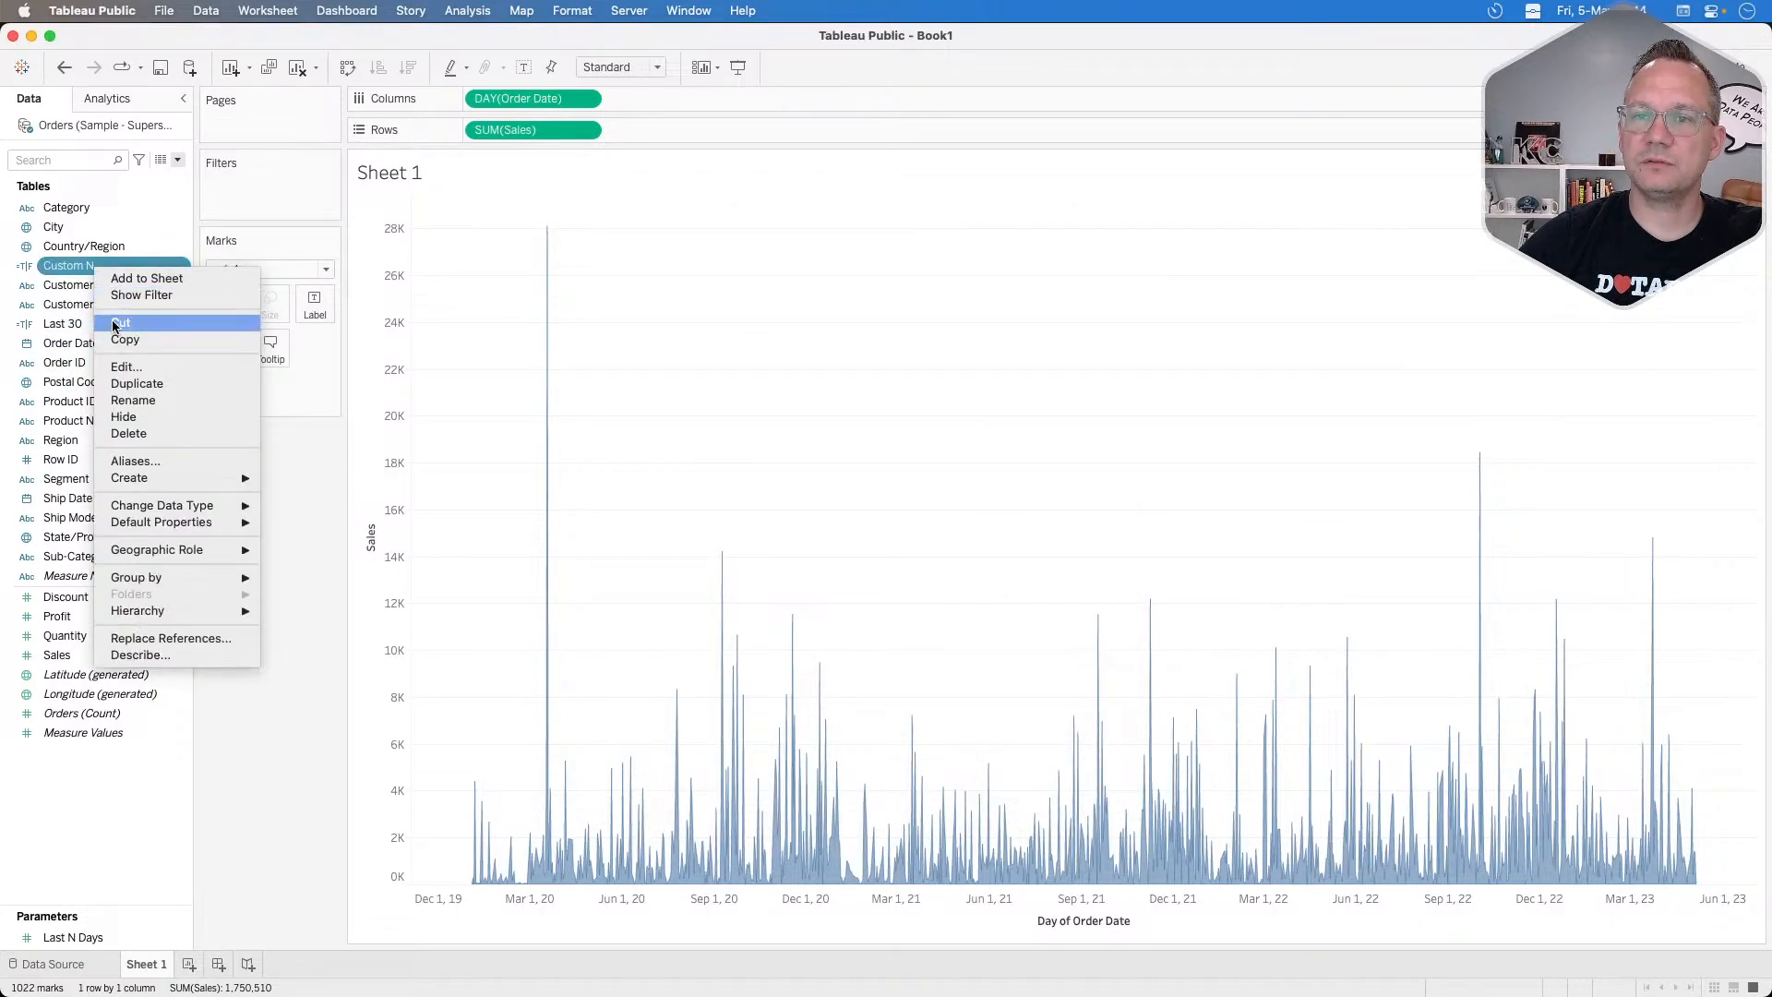
left_click(121, 368)
left_click(800, 409)
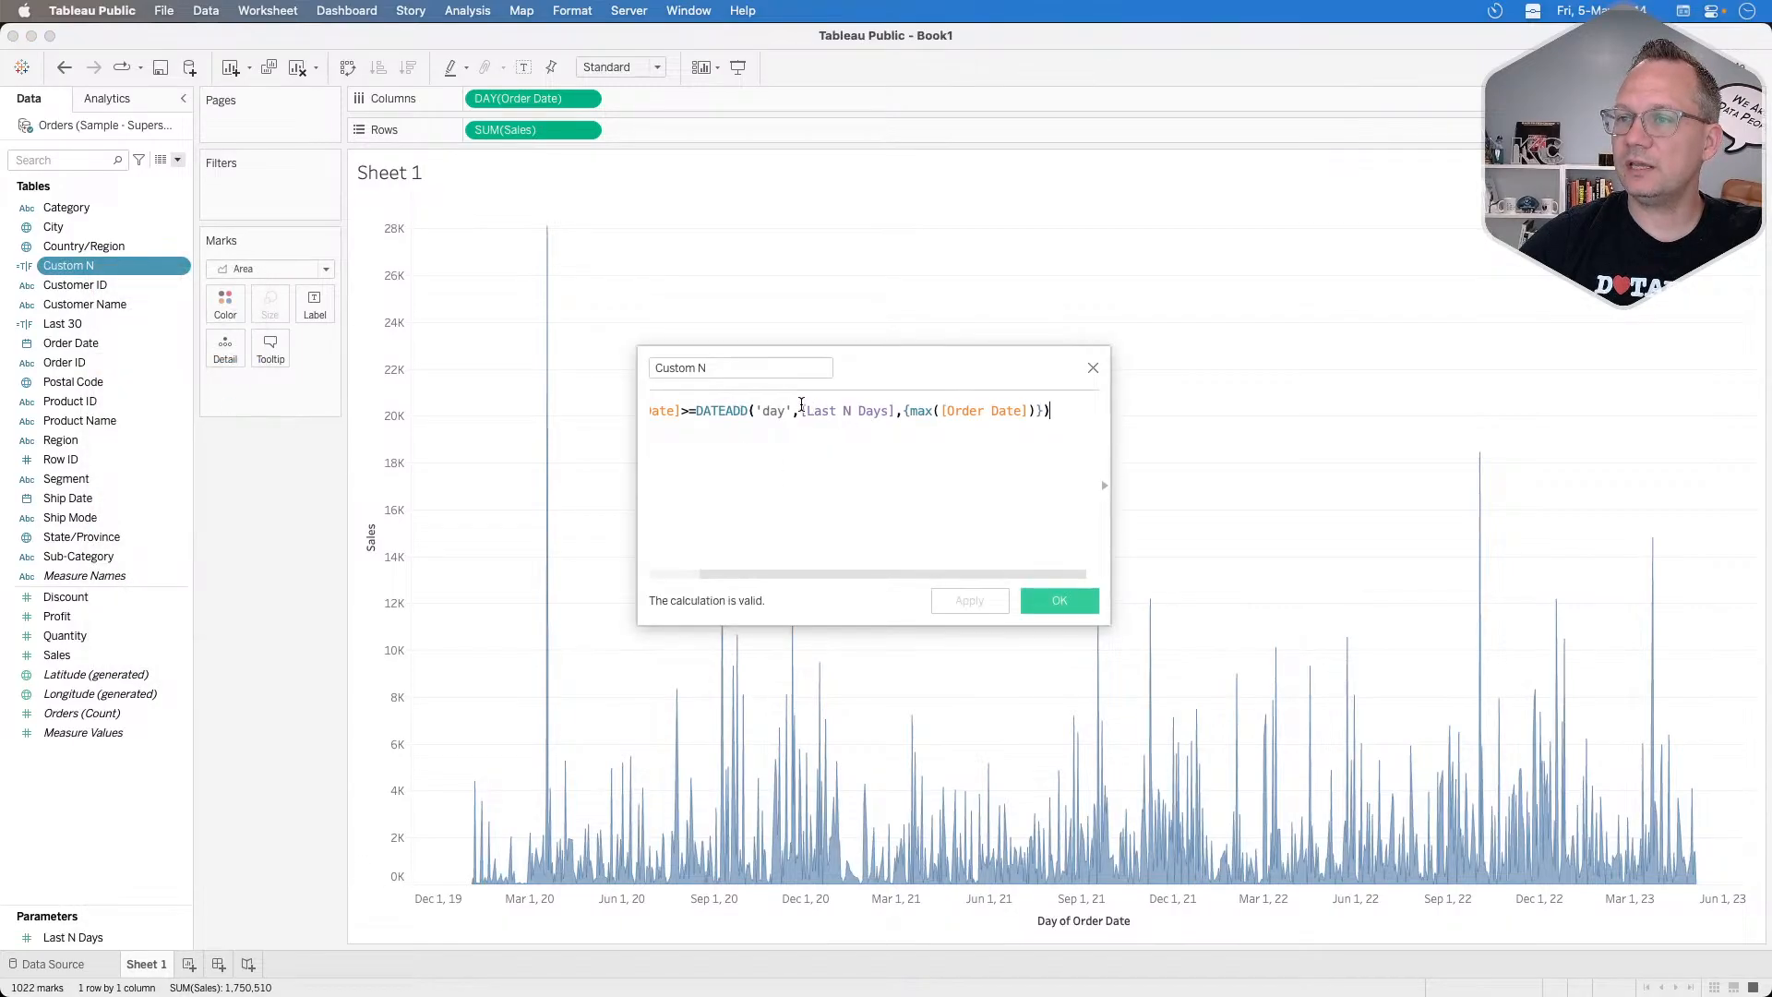
type("-")
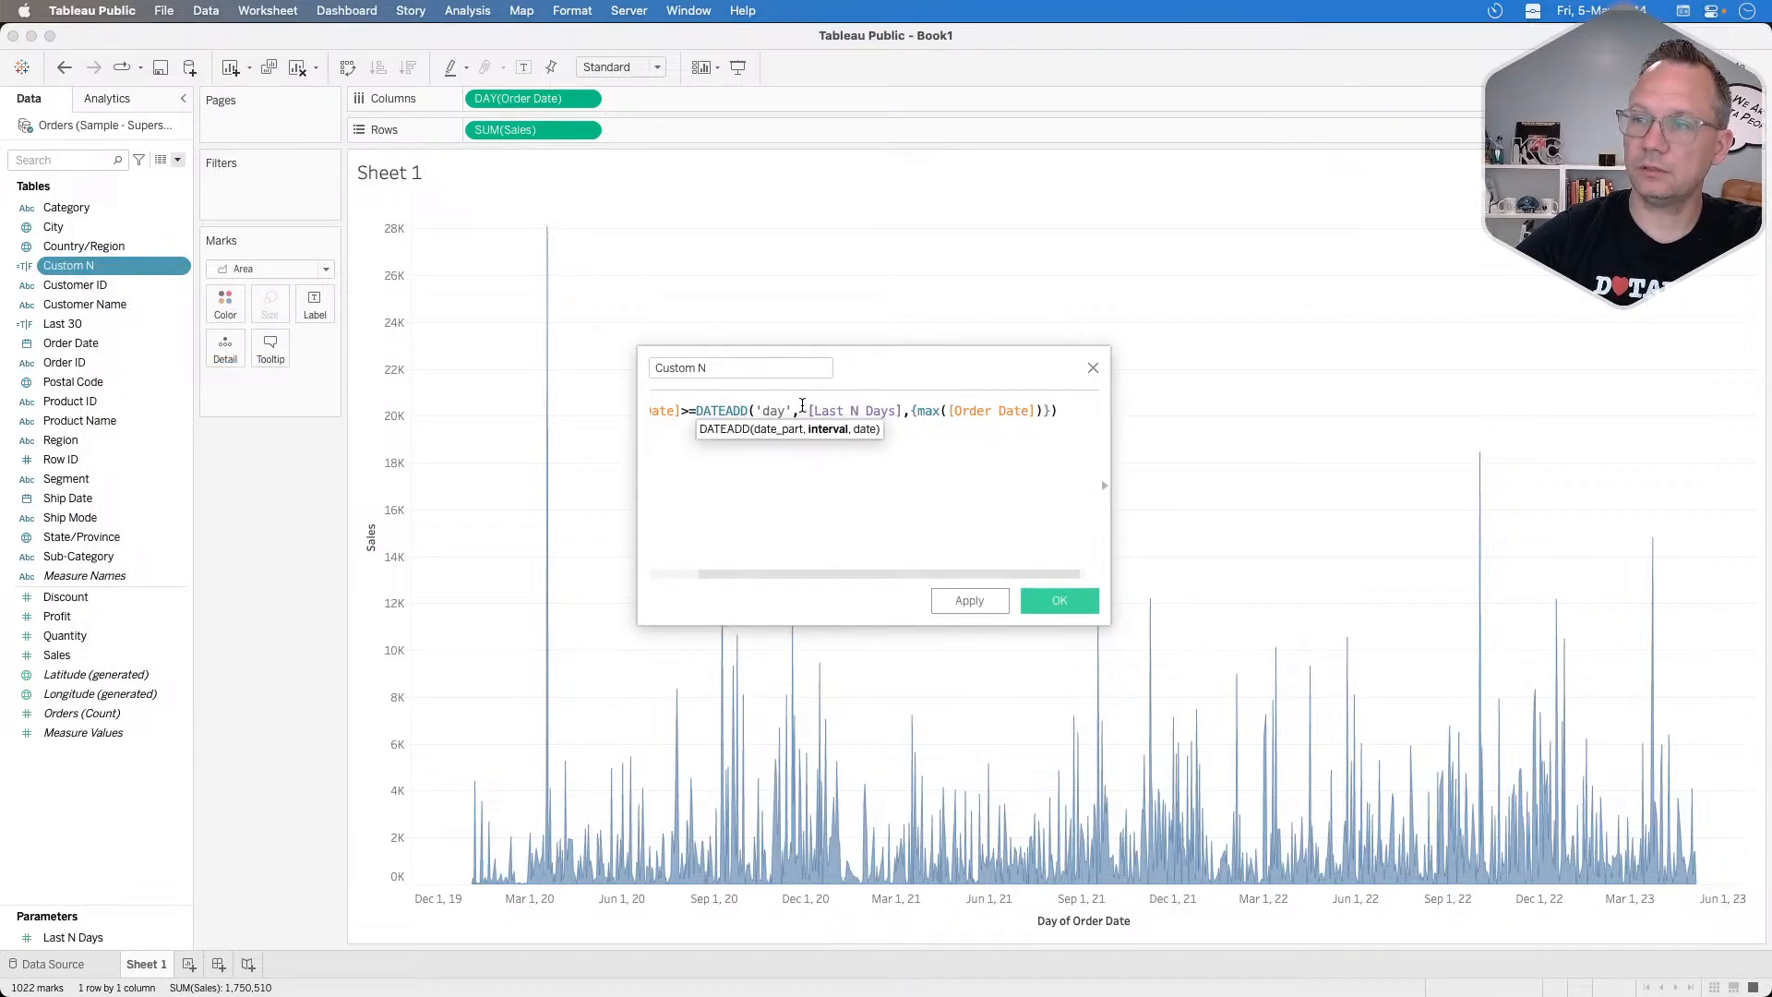
left_click(1059, 595)
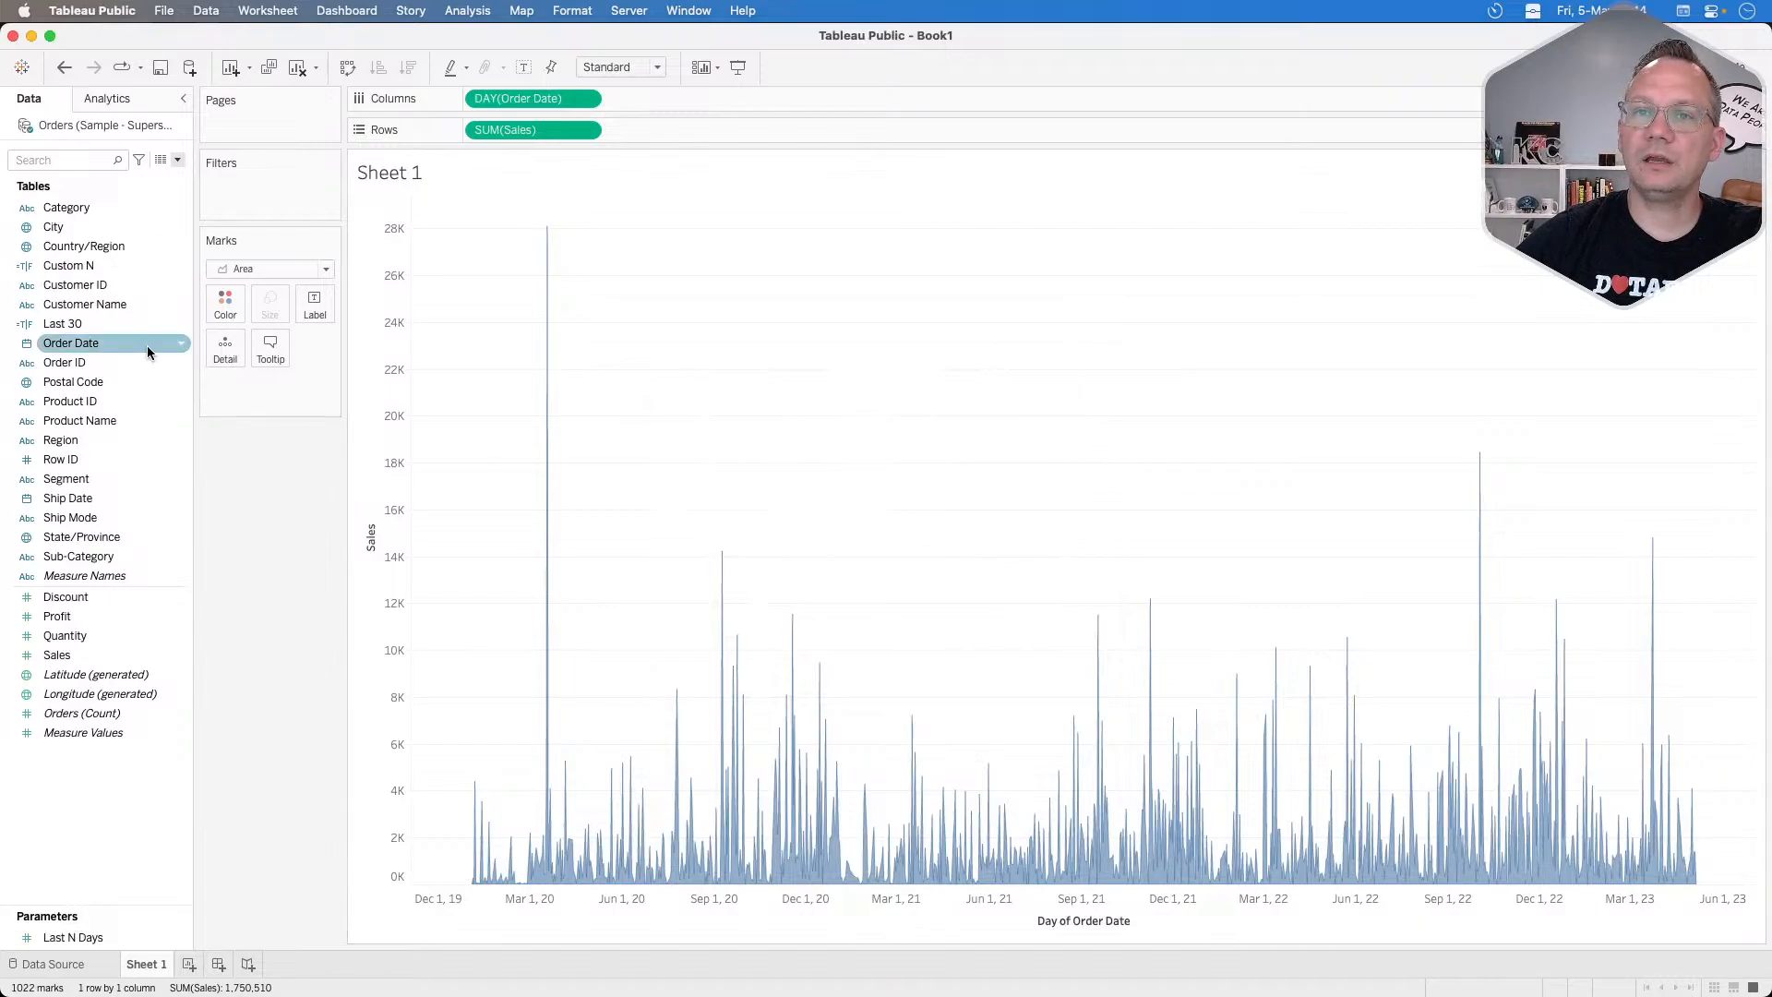
Filter the sheet to Custom N values of True and show the Last N Days parameter control beneath the Marks card.
left_click_drag(96, 266, 272, 199)
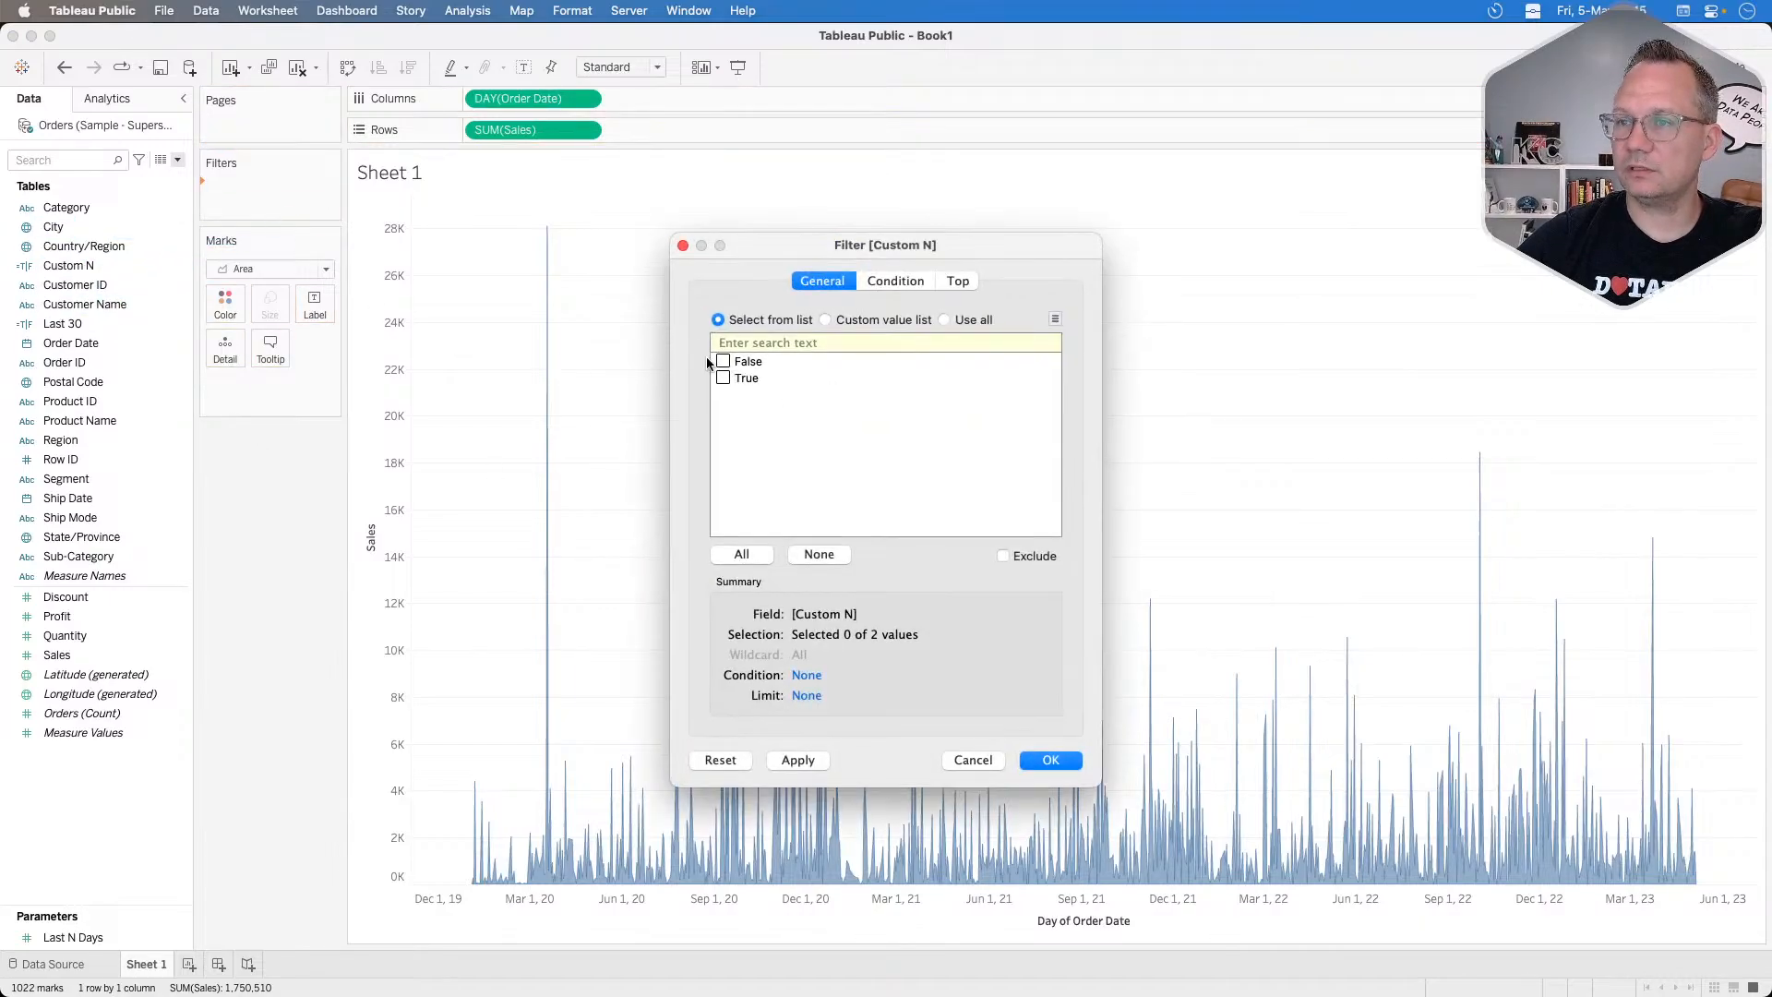
left_click(1040, 757)
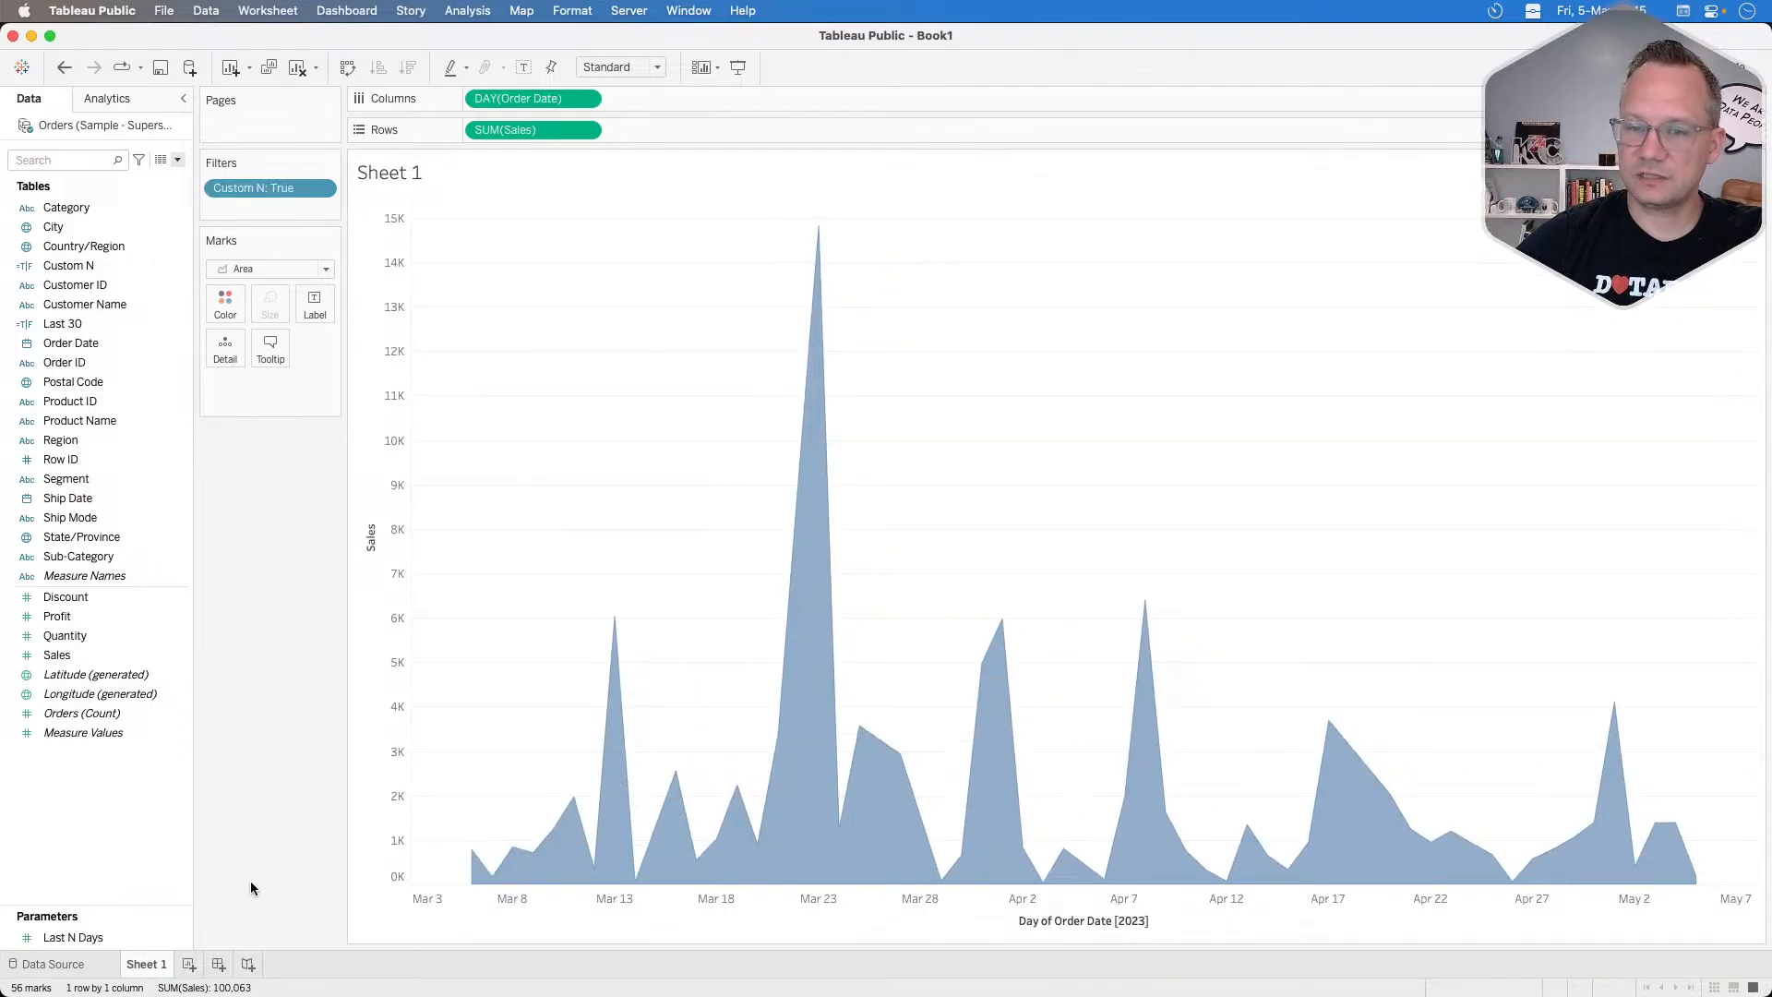
right_click(91, 936)
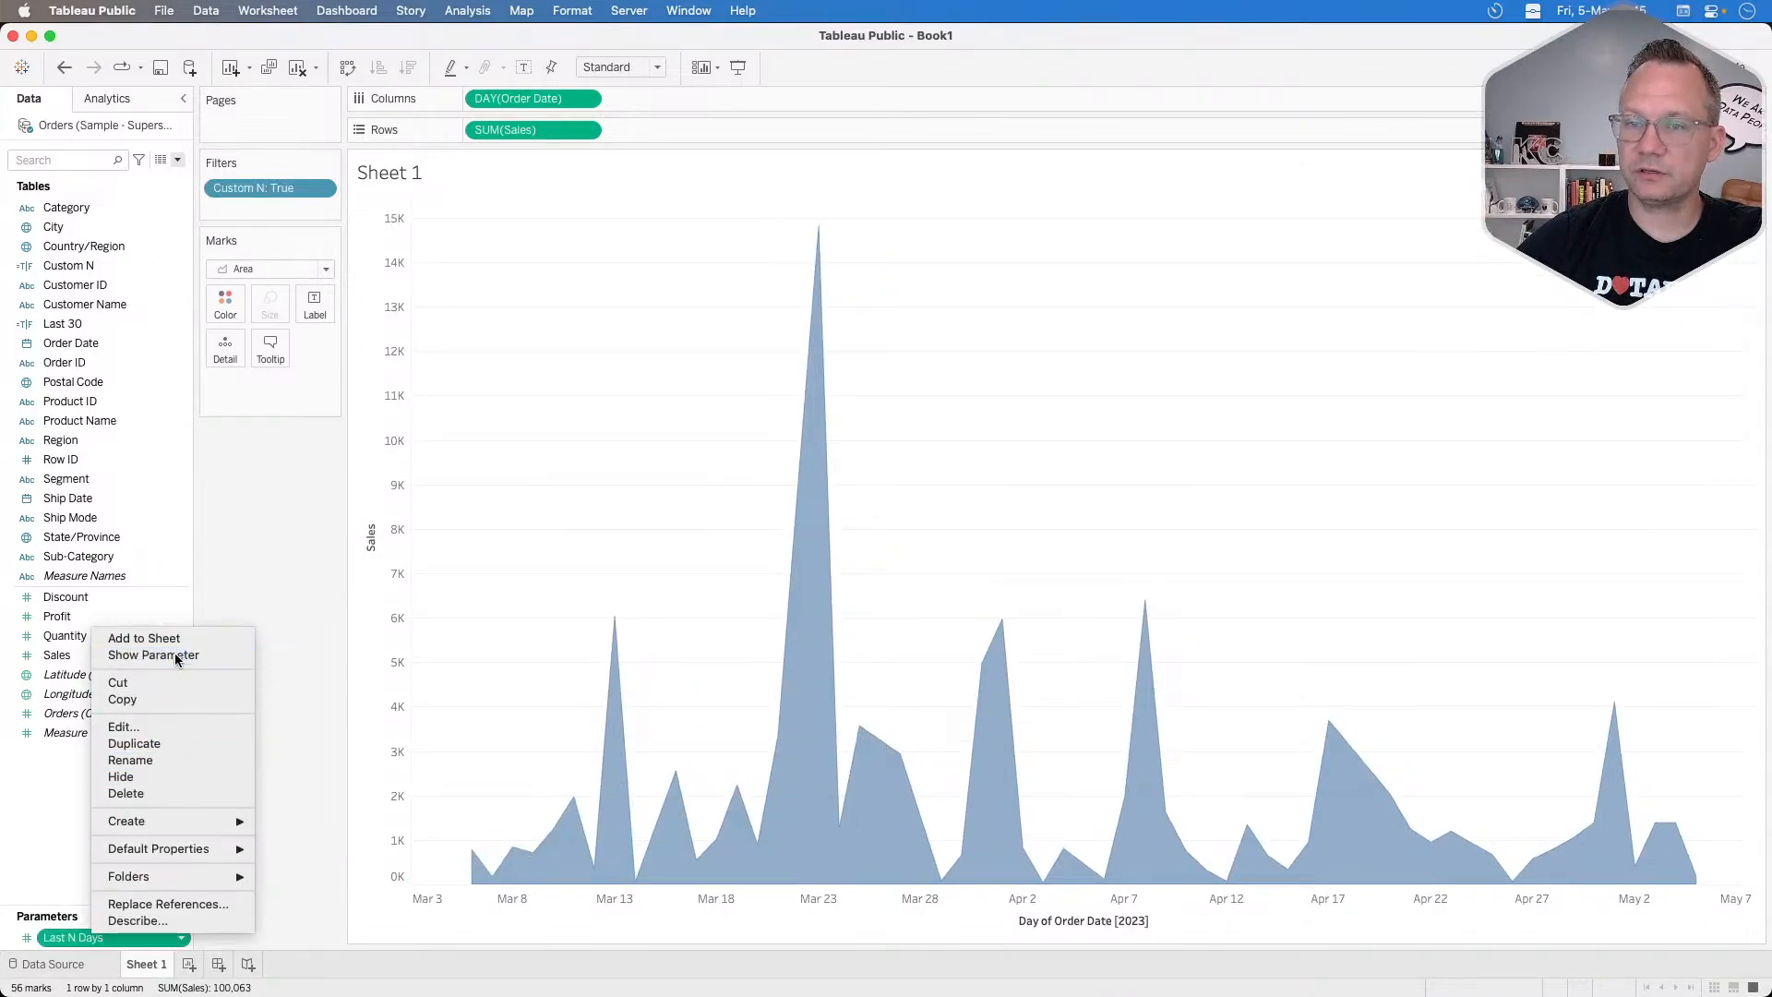
left_click(175, 655)
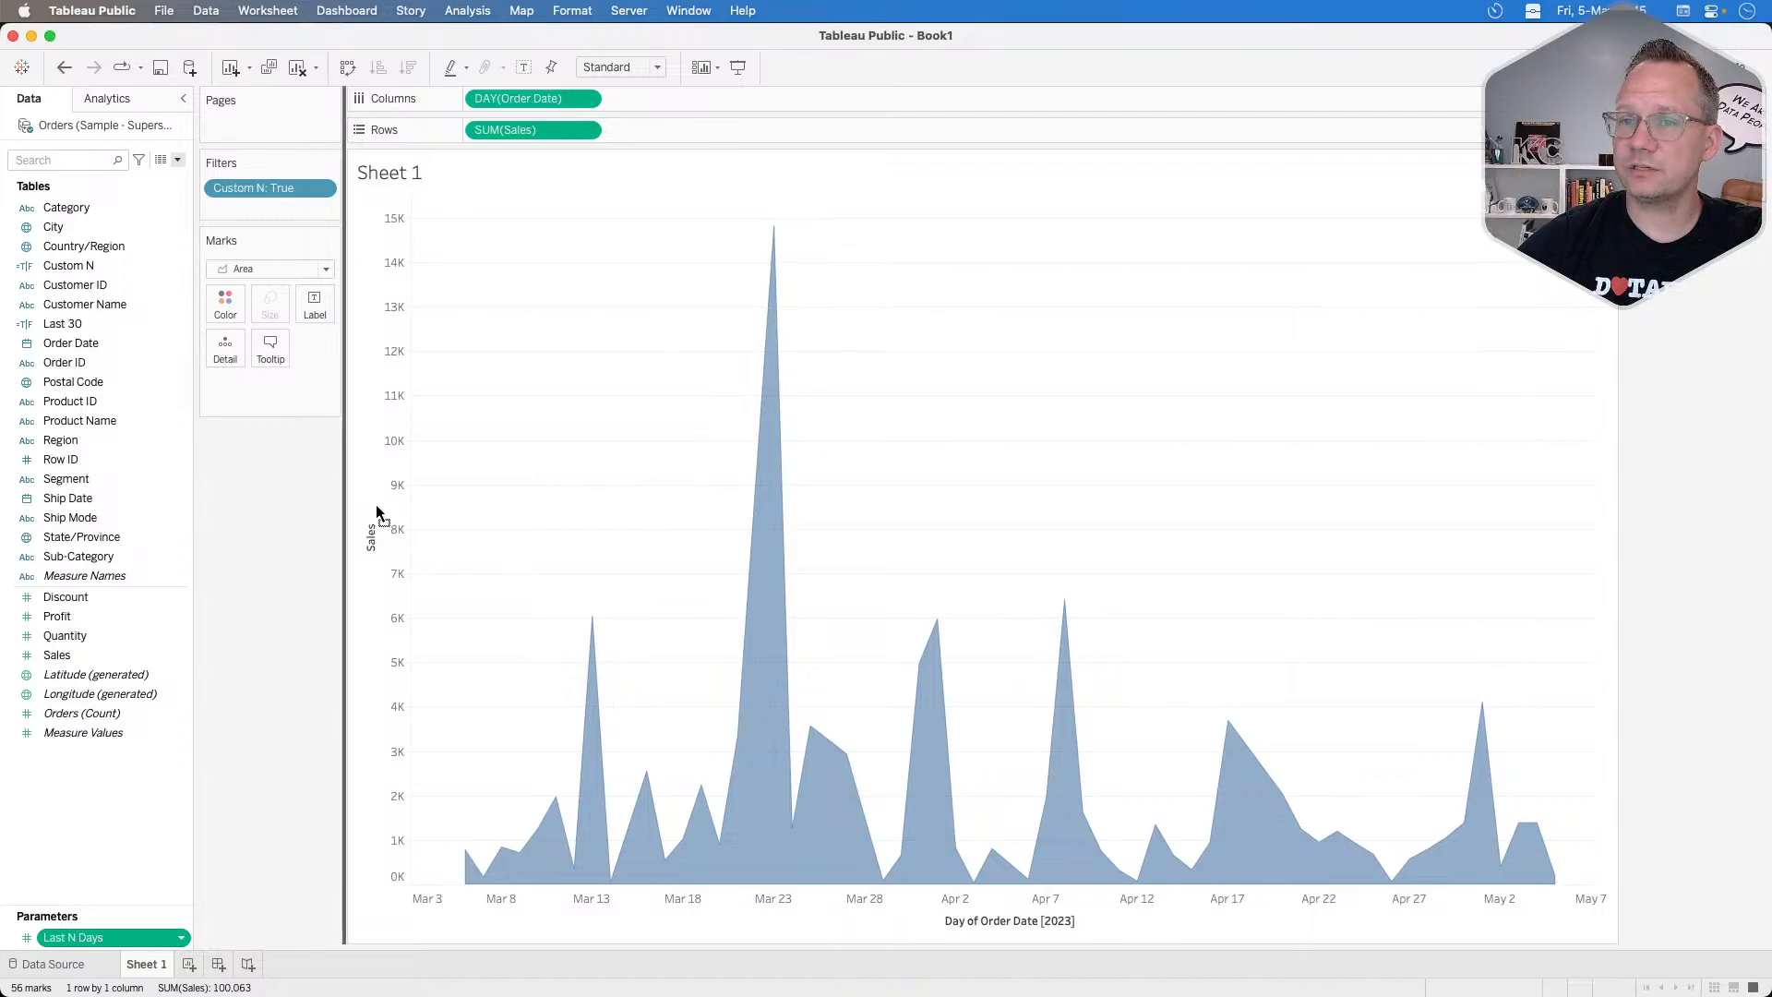
left_click_drag(374, 504, 313, 485)
Test the Last N Days parameter with 120 and 45 days, and set it back to 60.
left_click(265, 464)
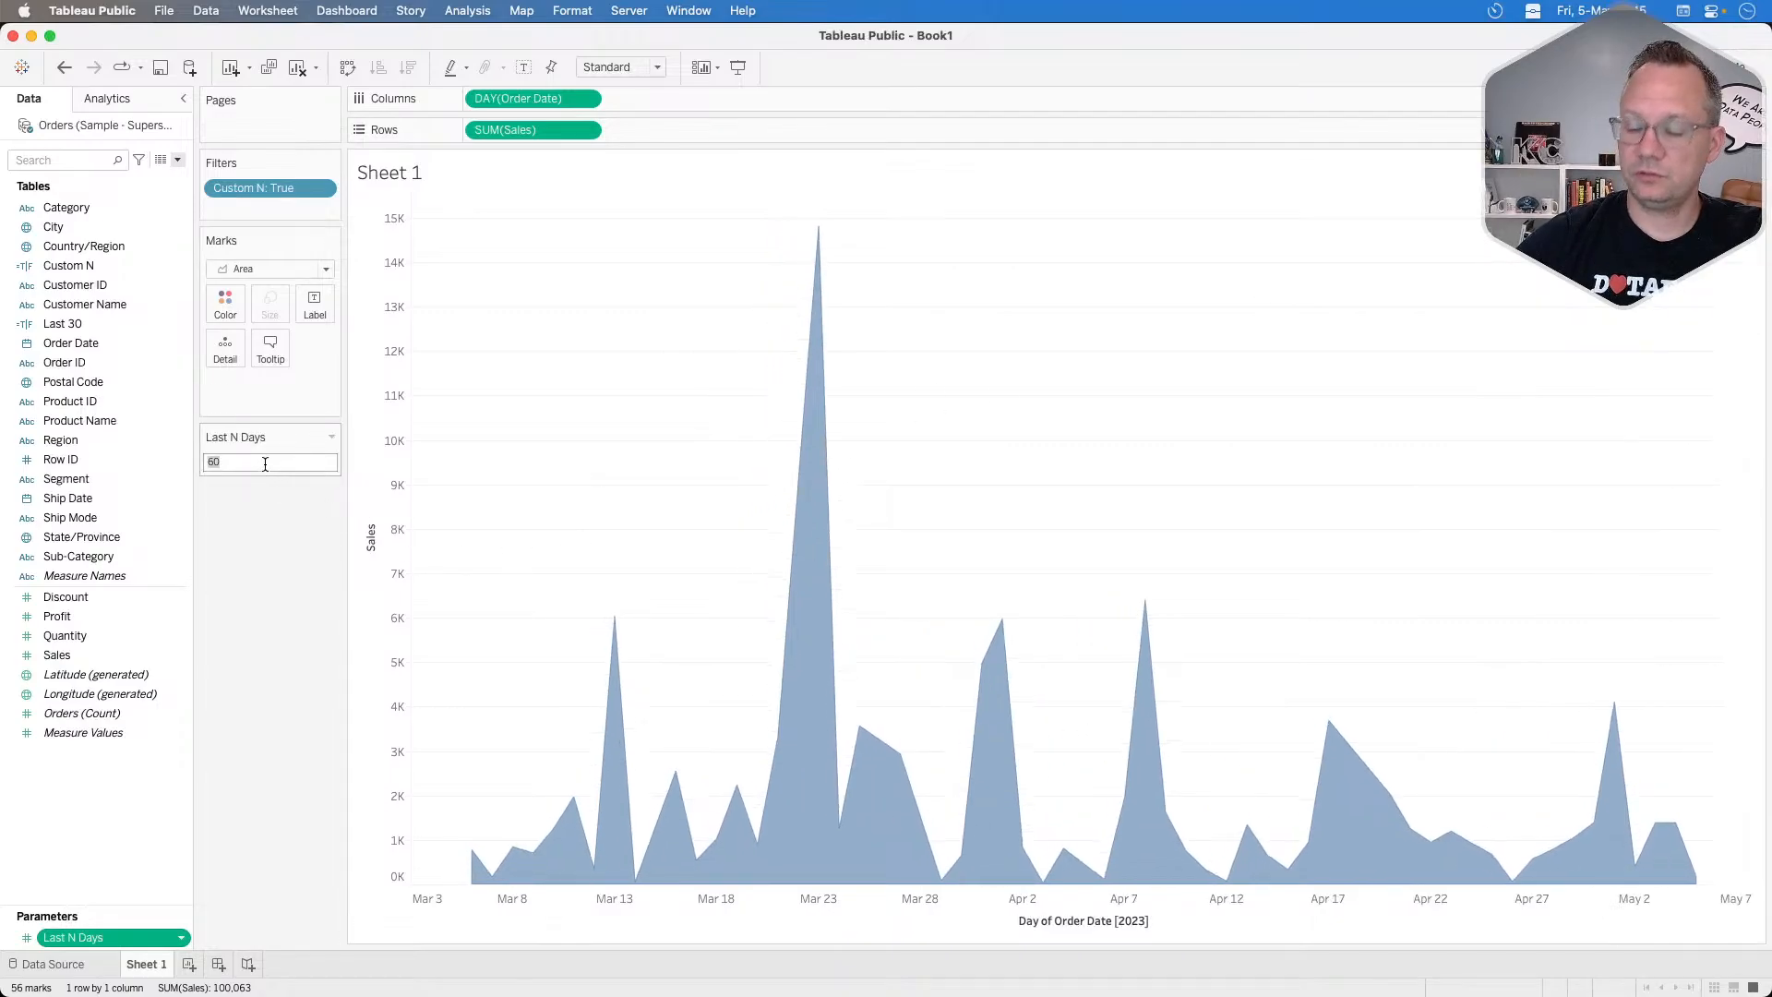
type("120")
key("Return")
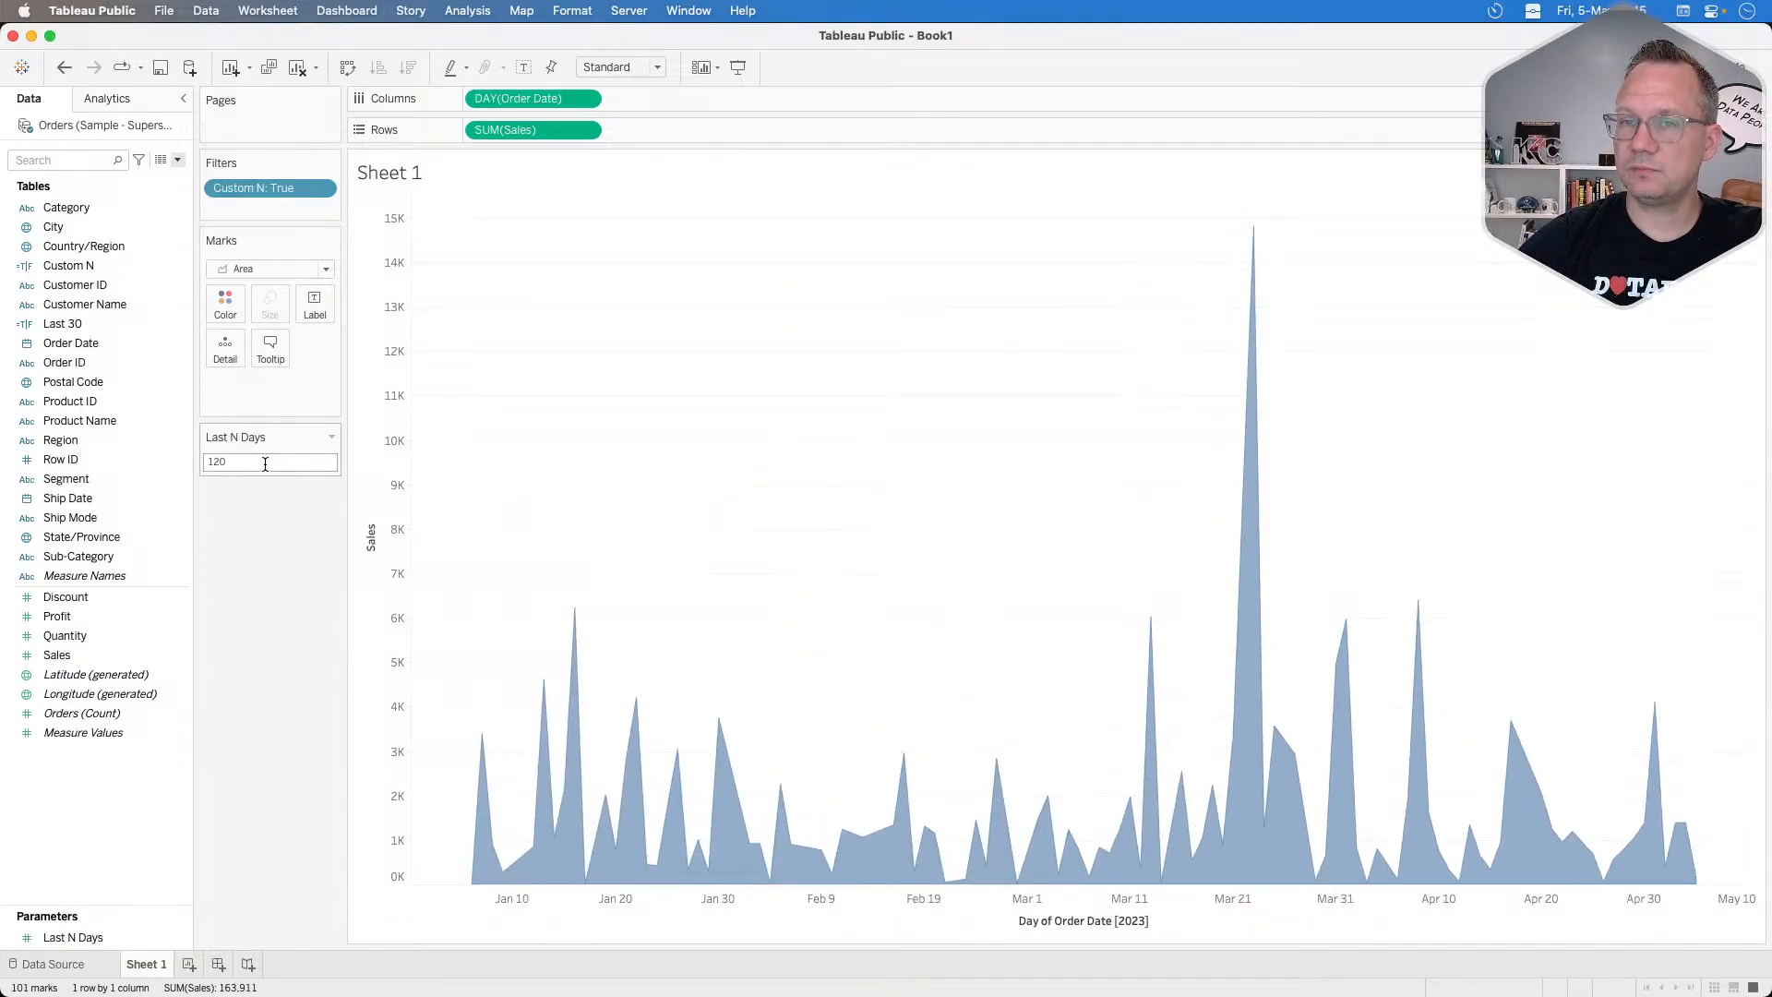
type("45")
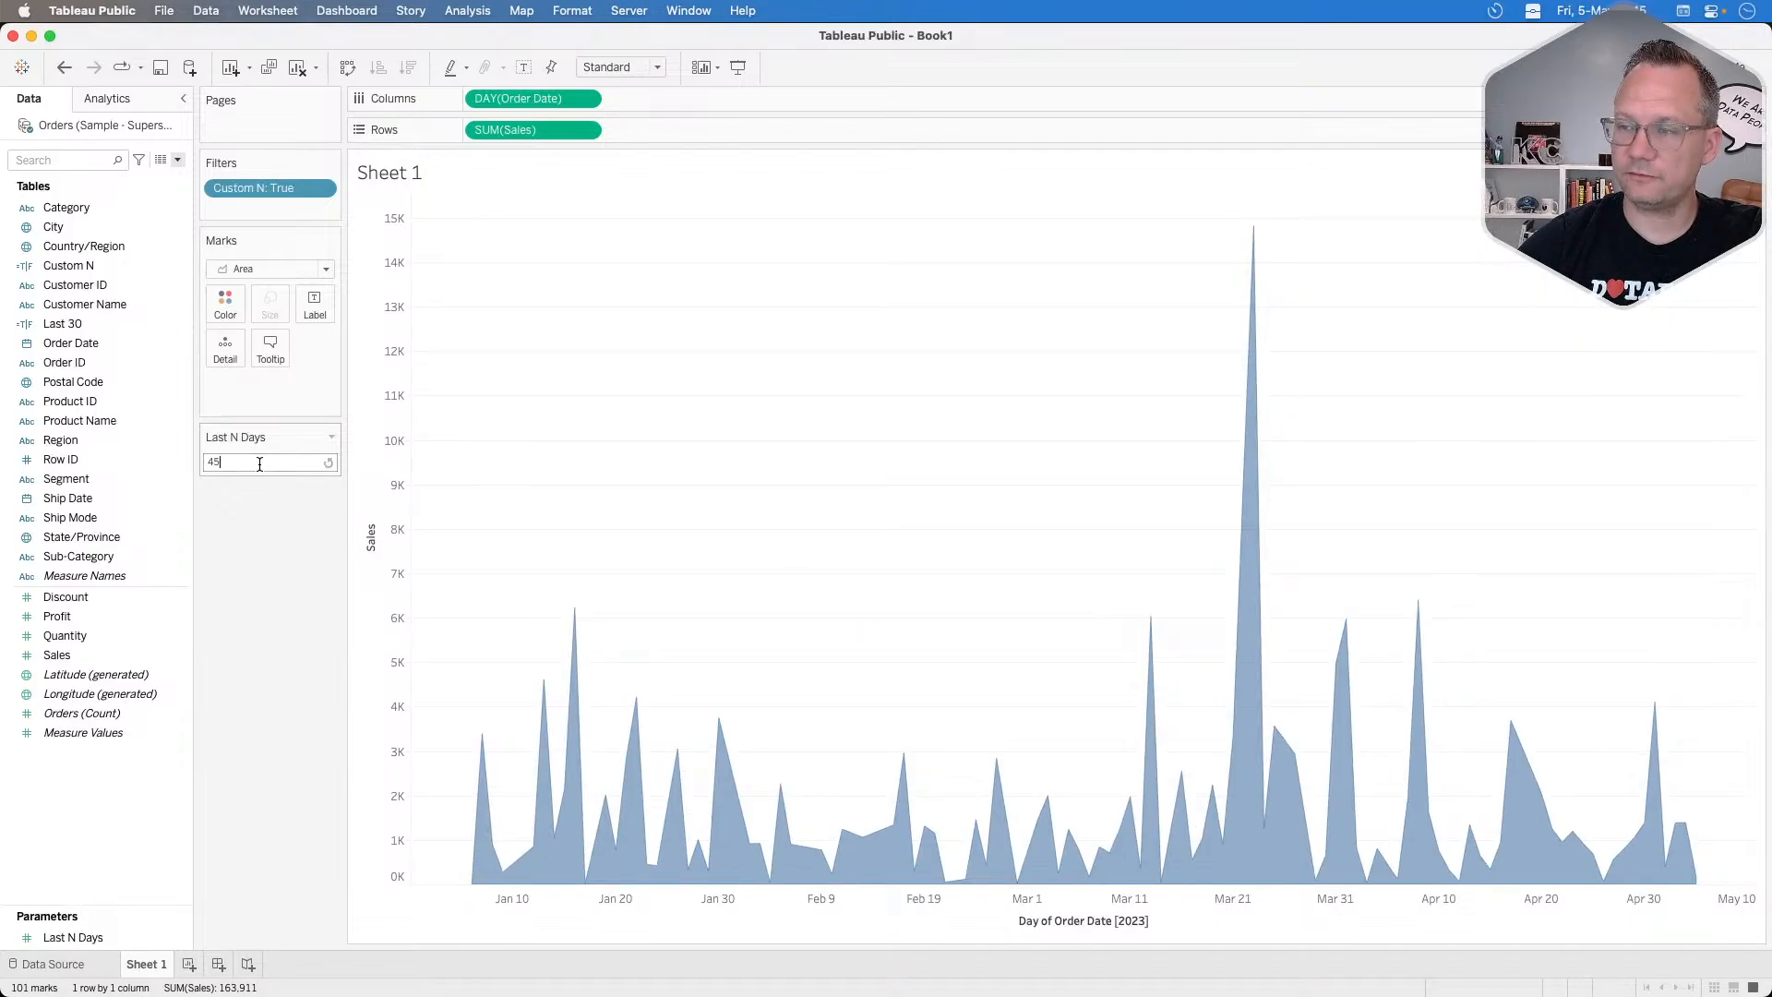
key("Return")
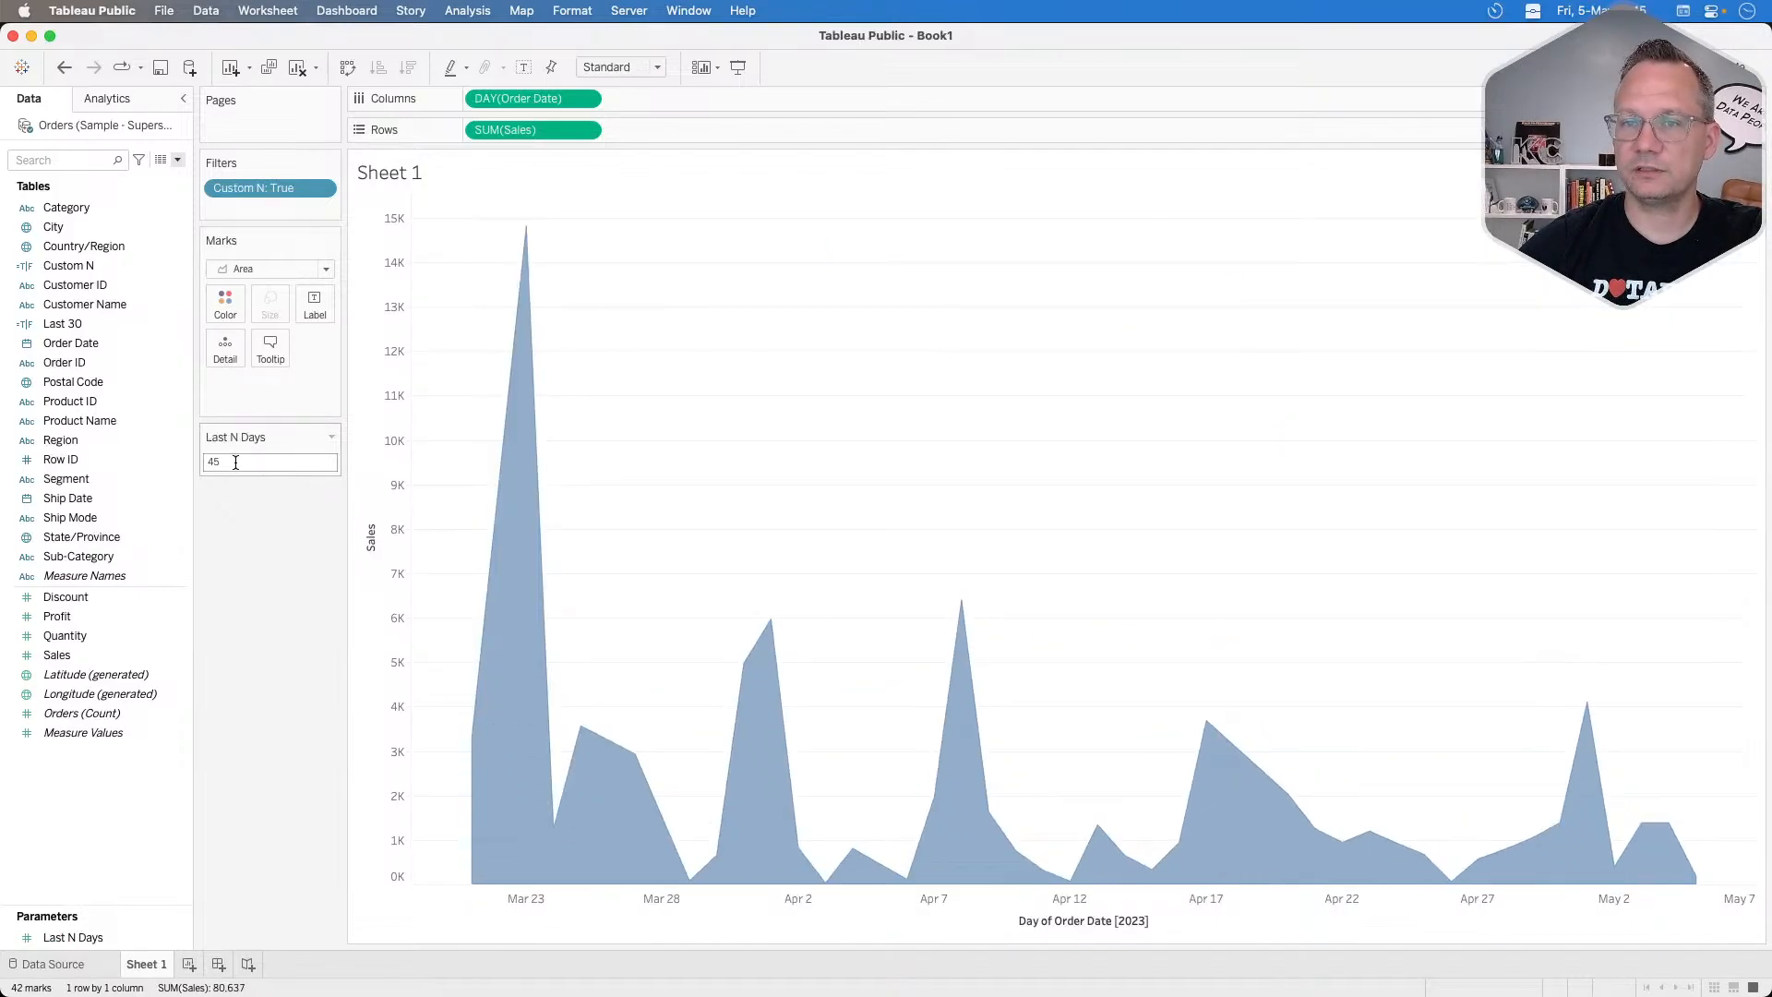
double_click(237, 462)
type("60")
key("Return")
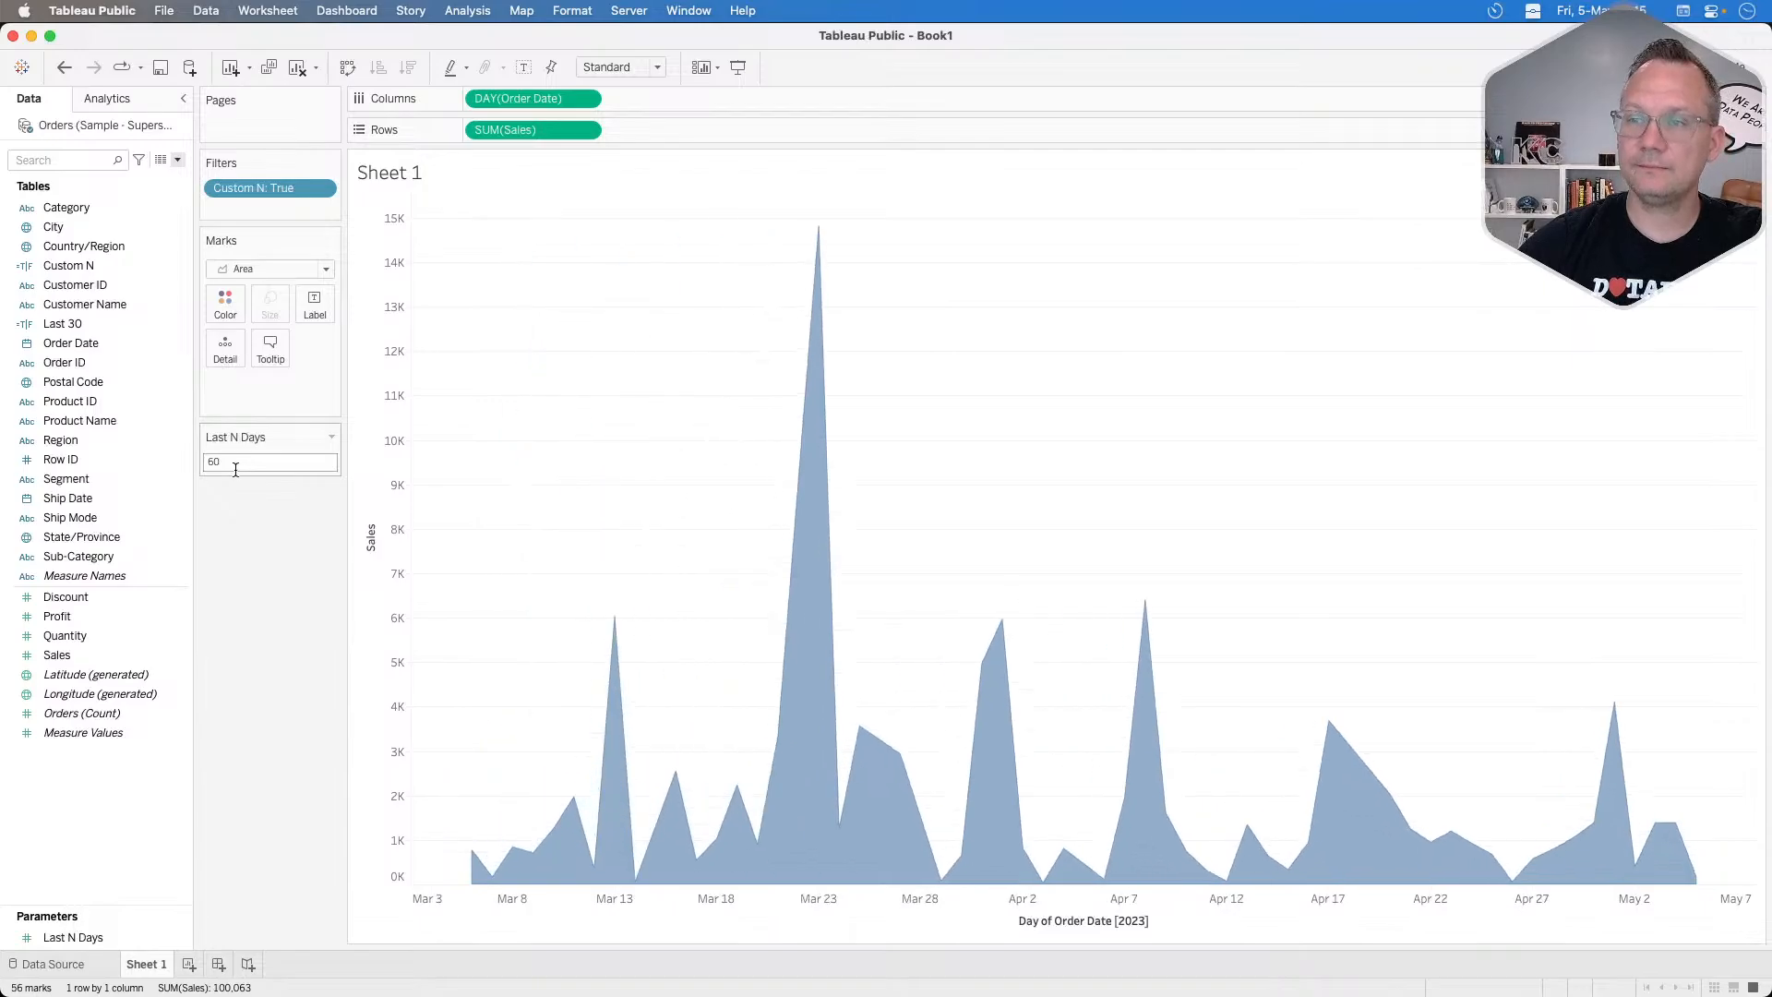
right_click(114, 805)
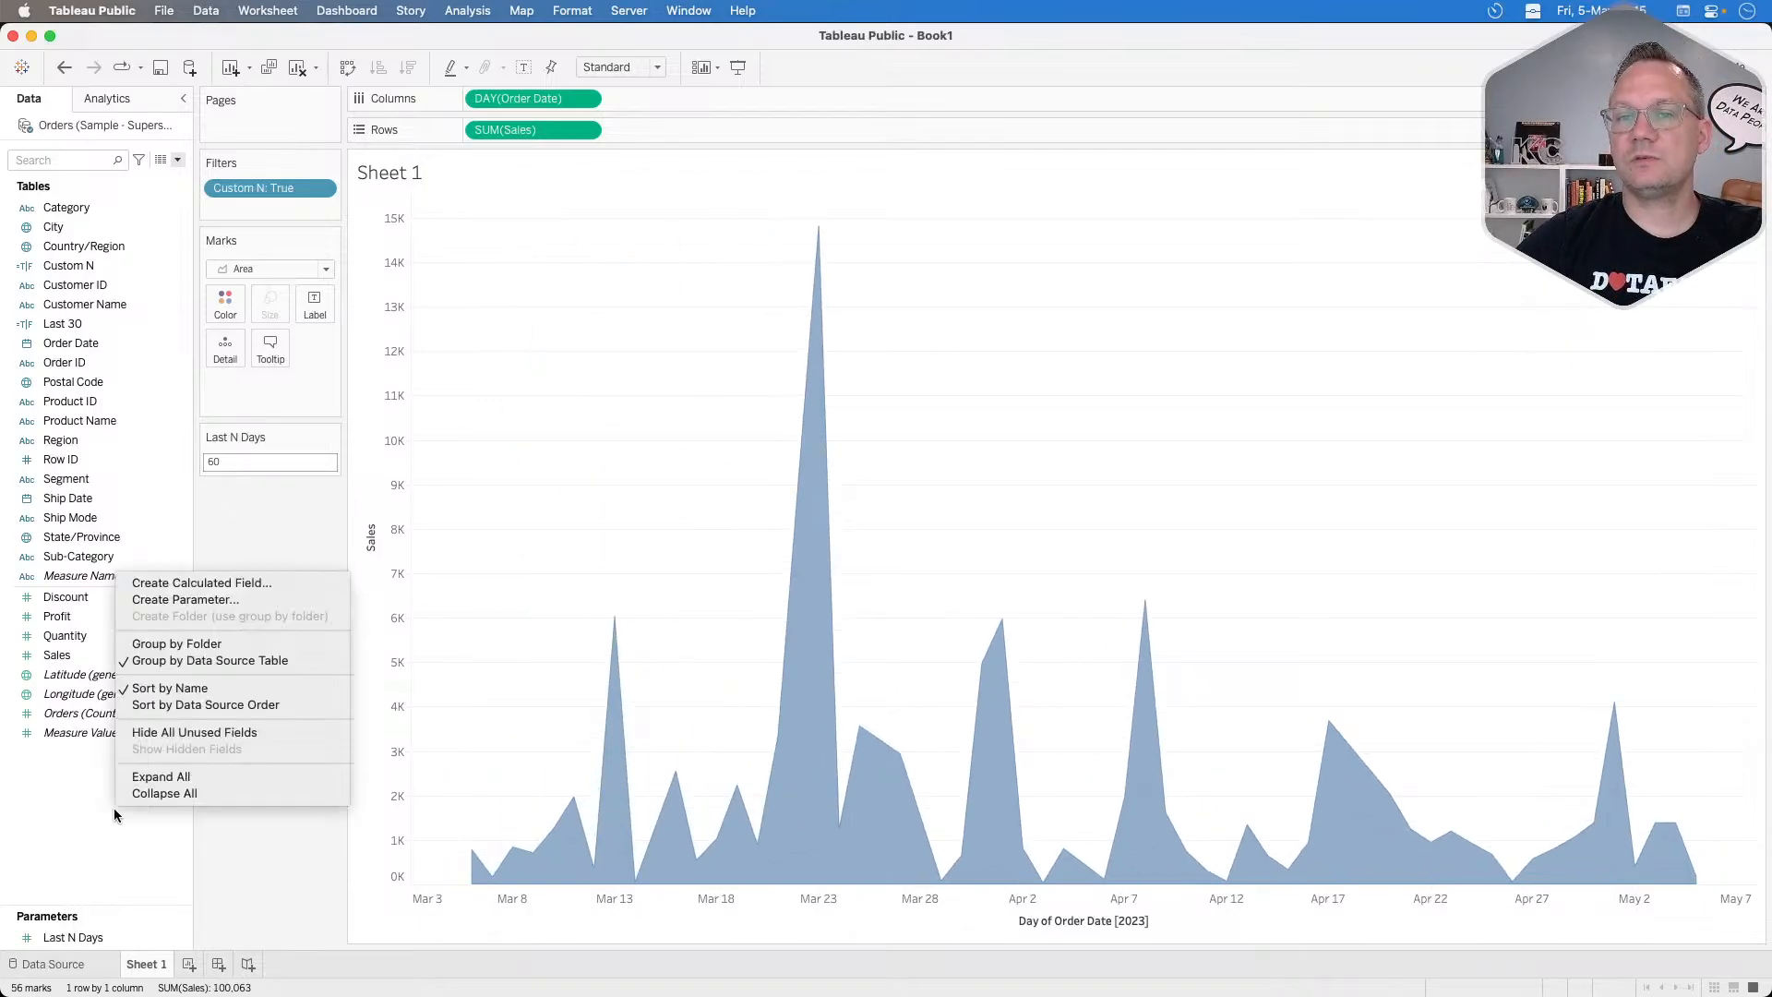
left_click(202, 585)
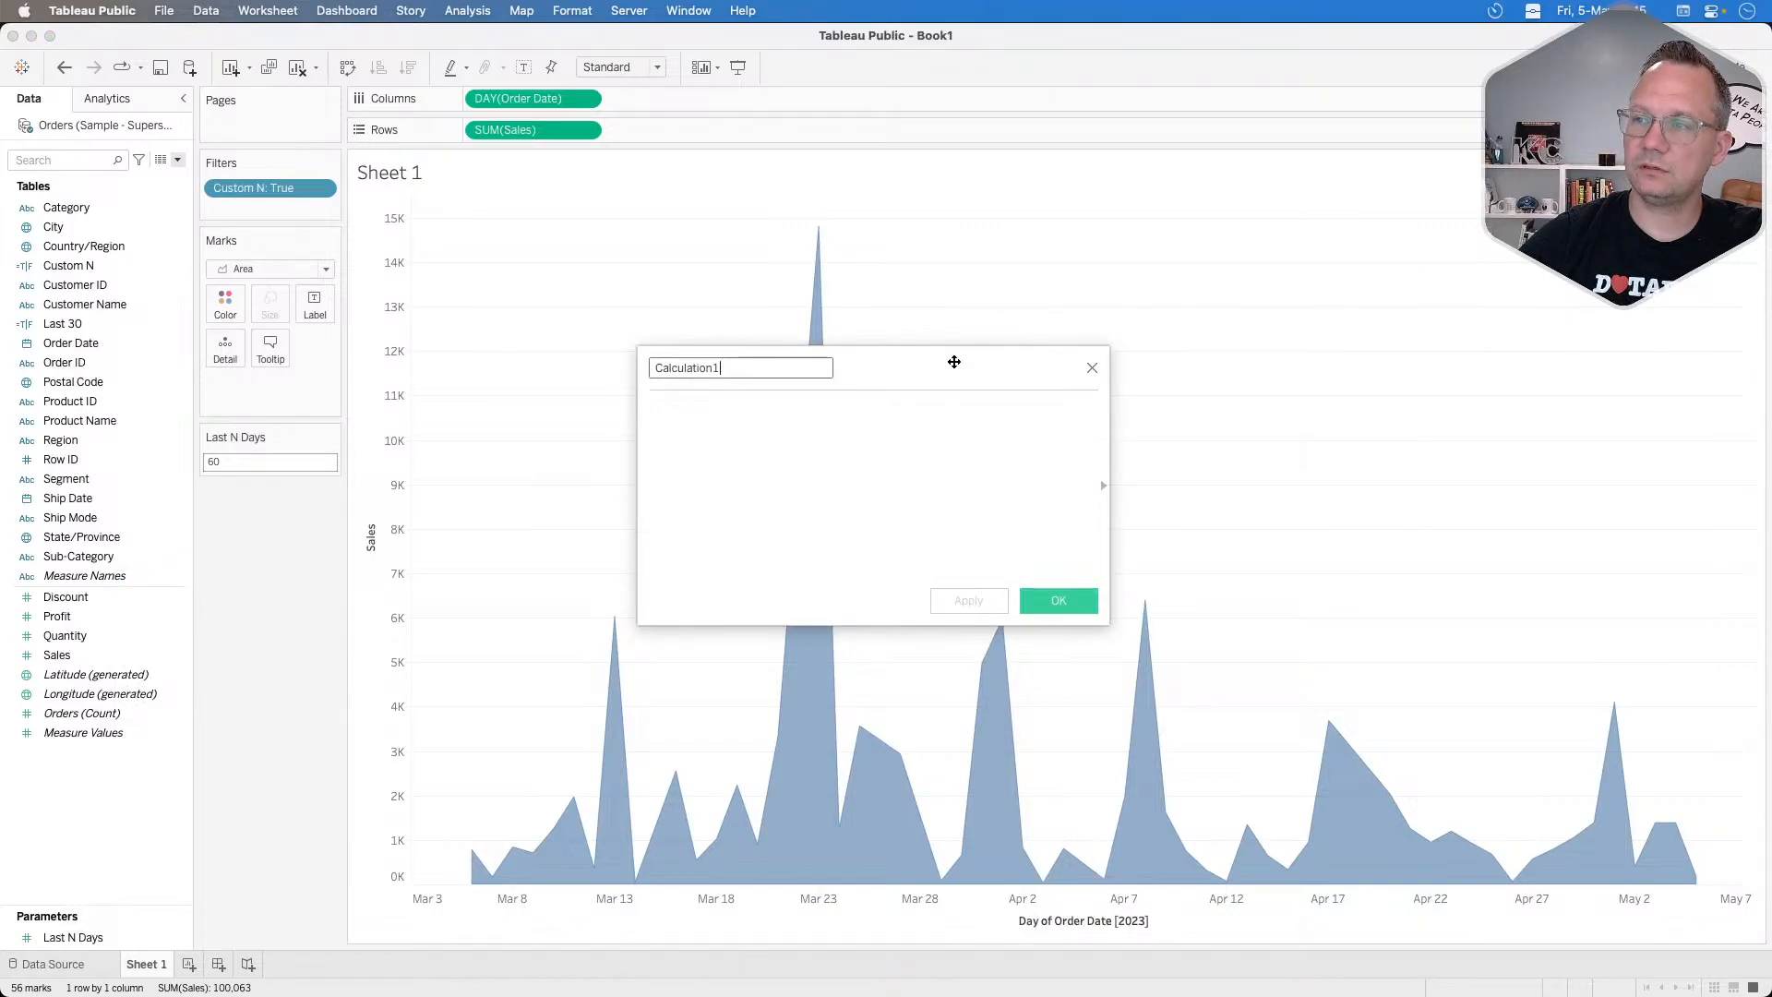
left_click(1092, 370)
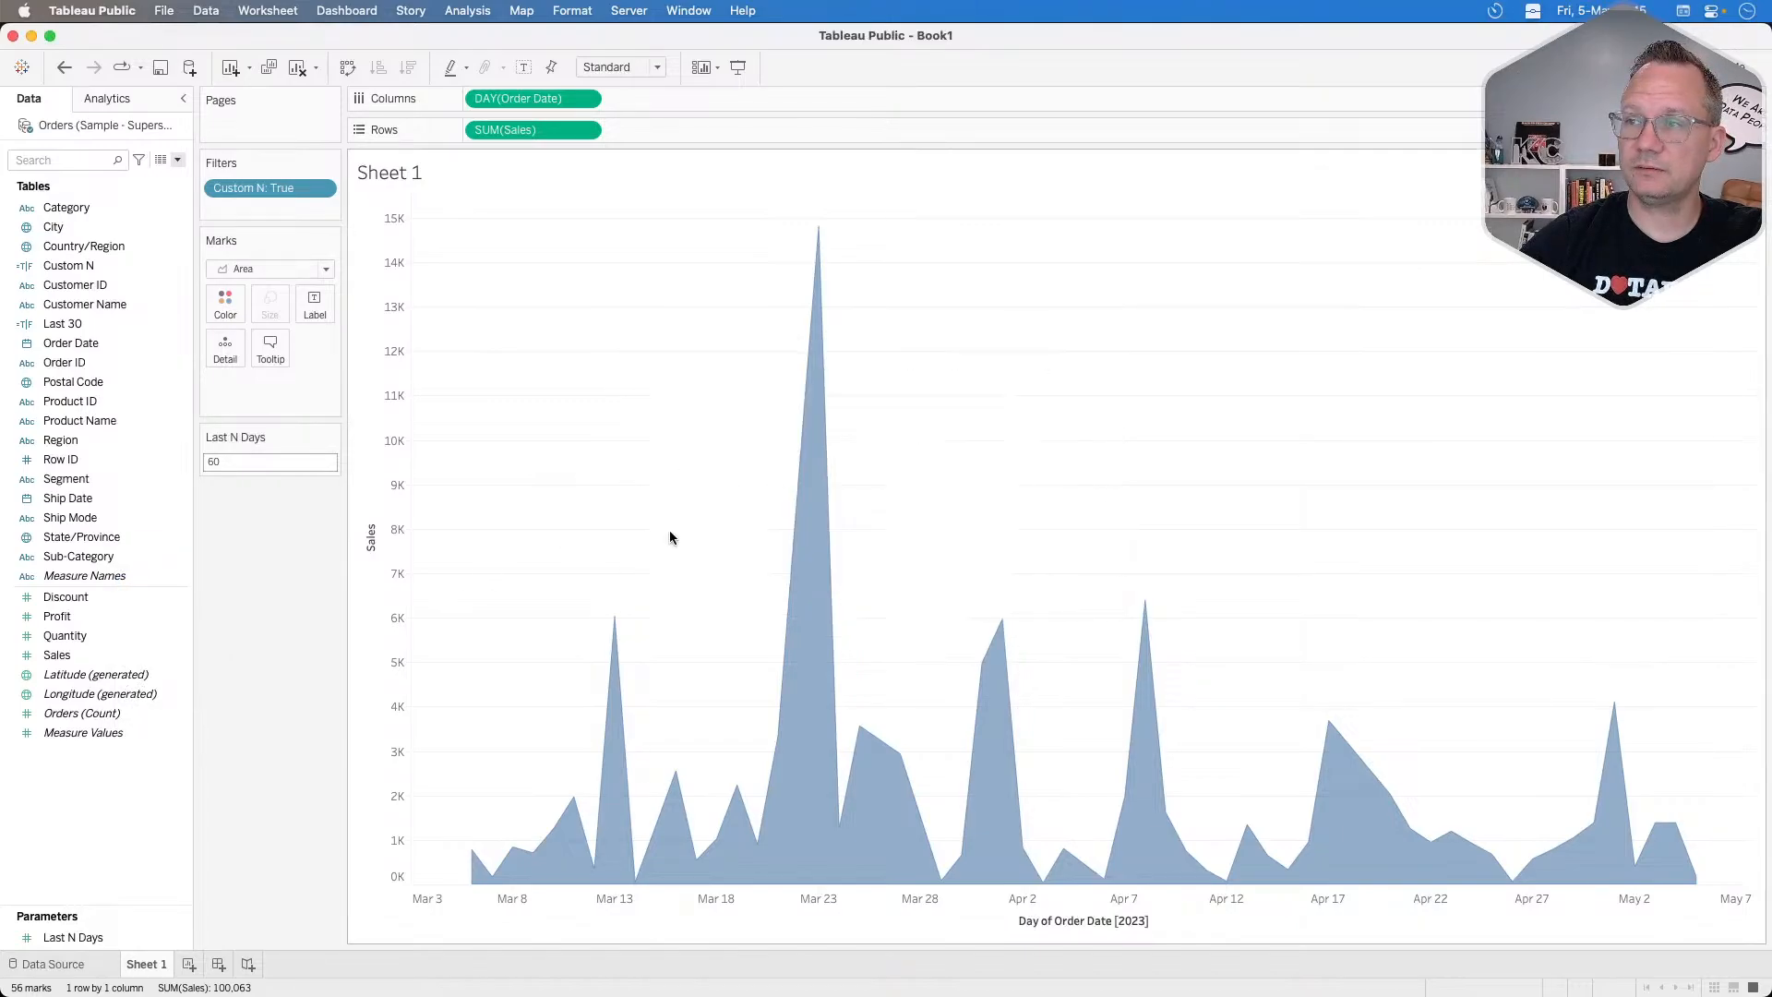
Create a parameter named End Date with the Date data type and a current value of 5/5/2023, allowing all values.
right_click(68, 805)
left_click(195, 602)
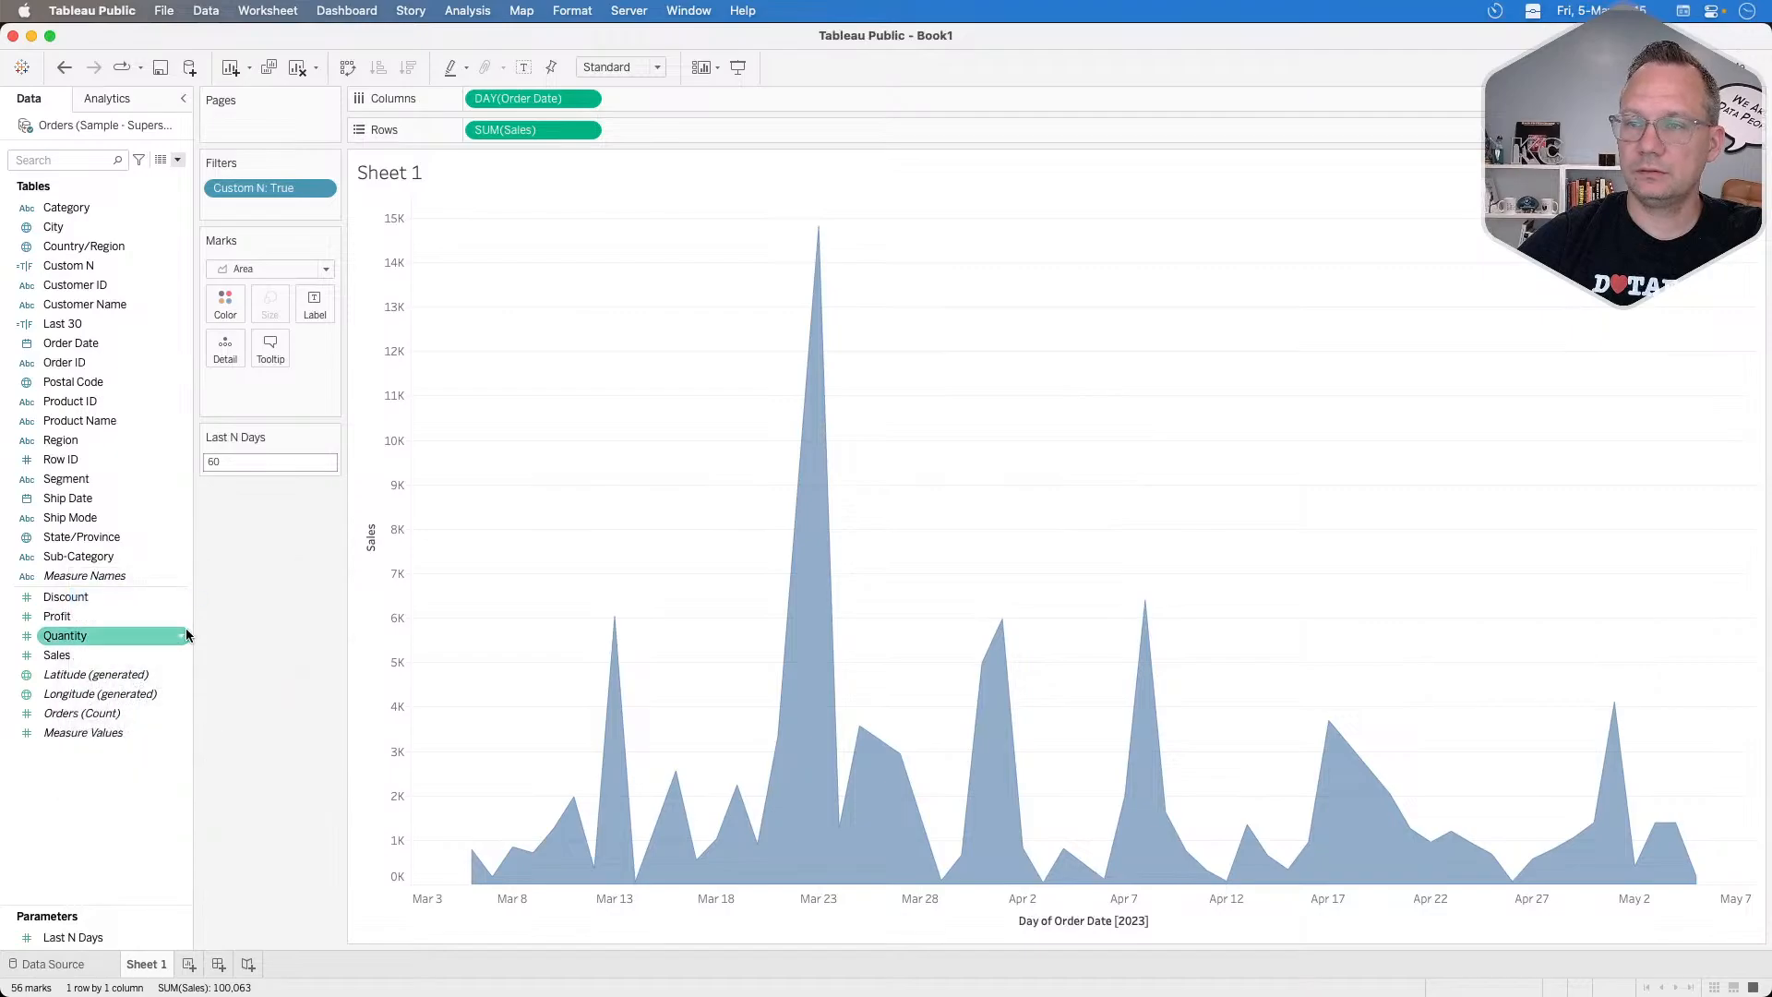
double_click(753, 388)
key("super+a")
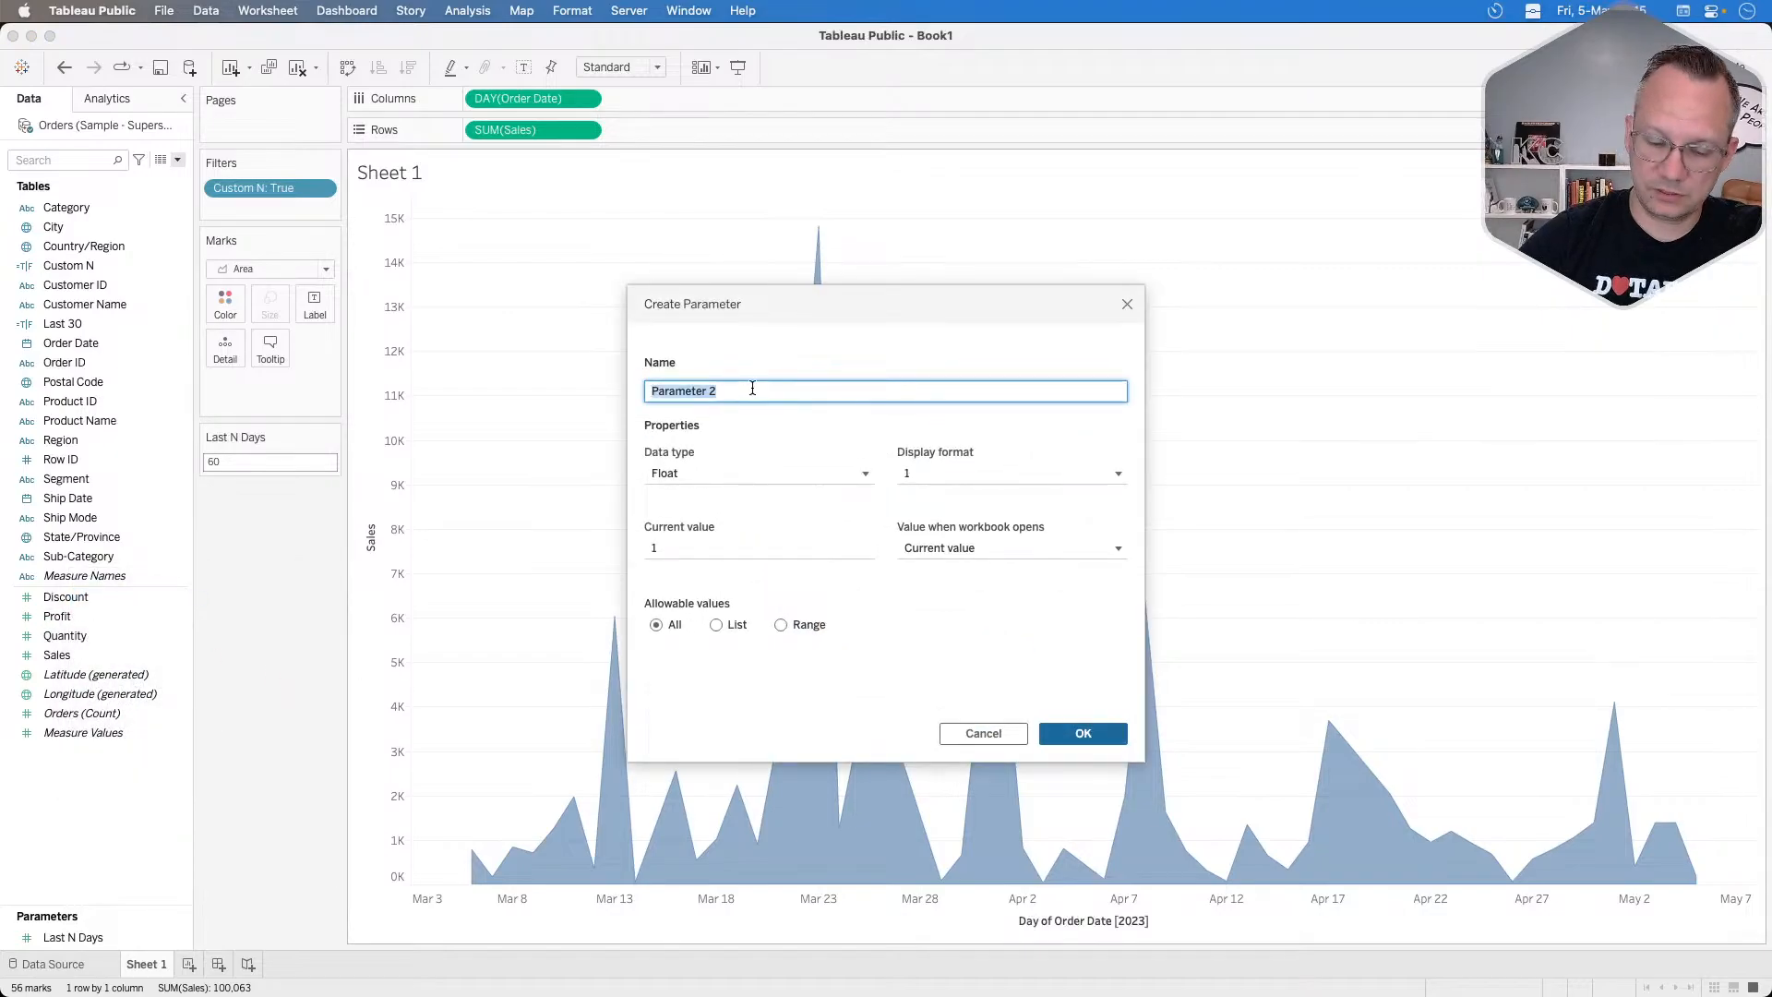
type("End D")
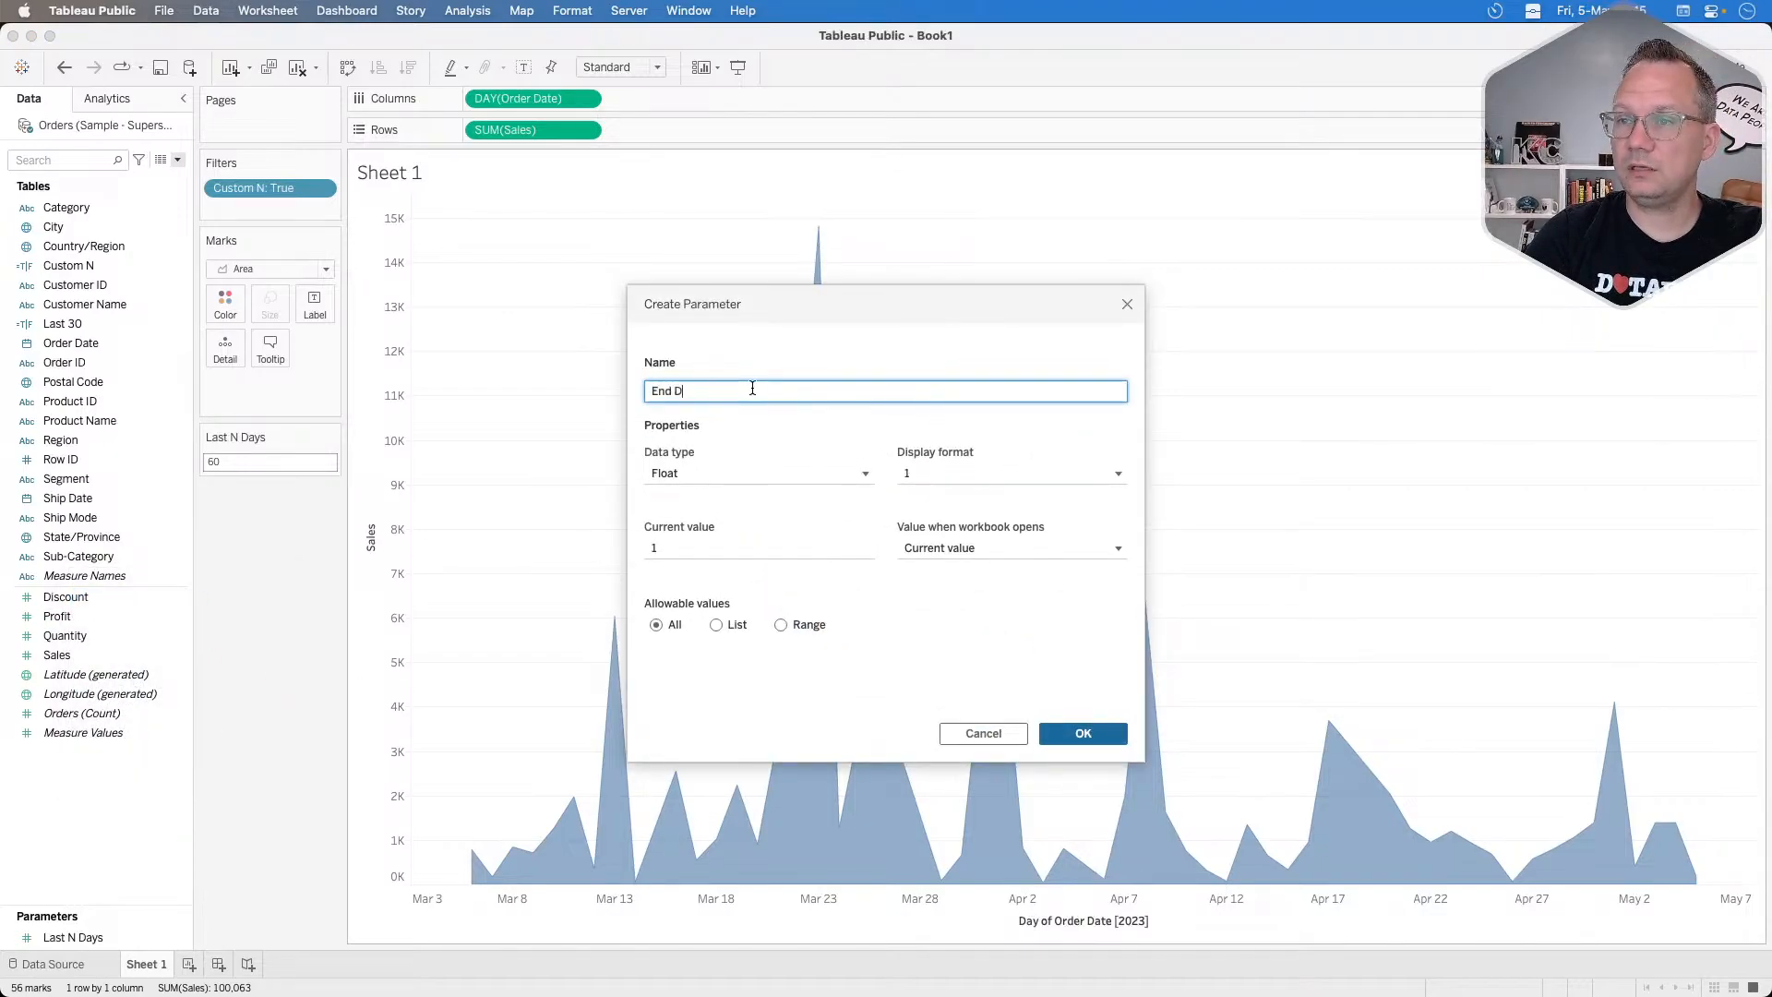
type("ate")
left_click(752, 472)
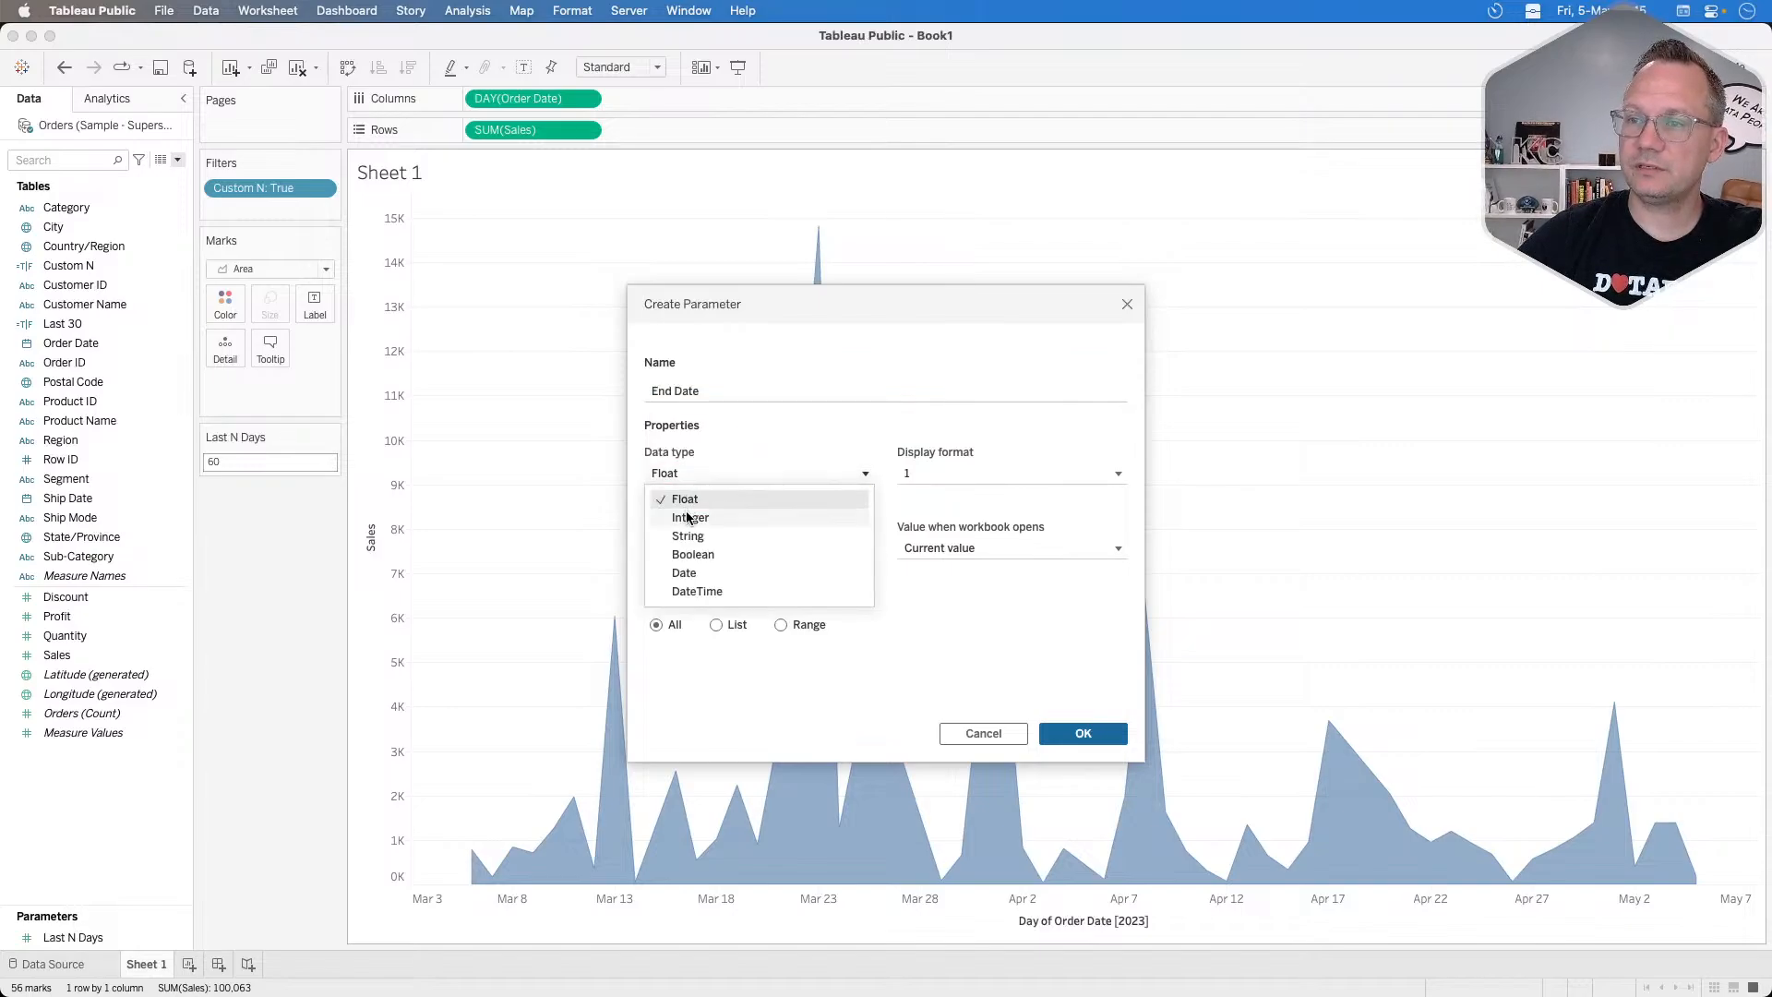
left_click(699, 572)
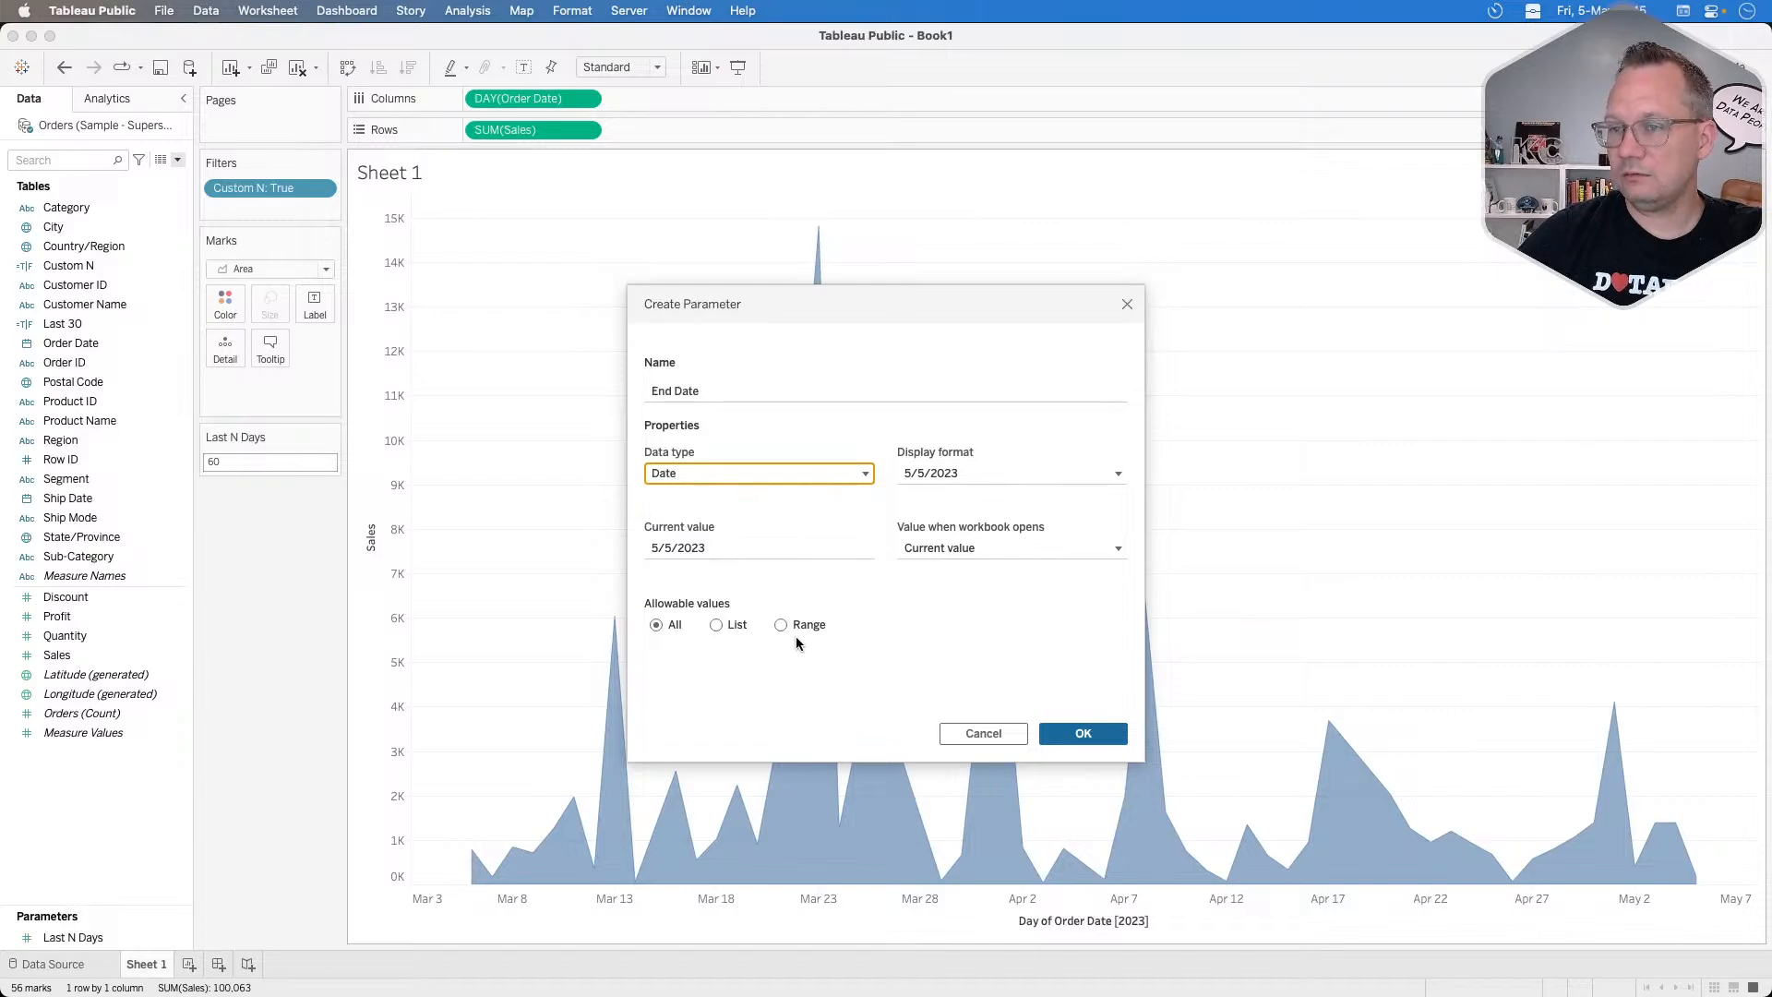
left_click(1080, 733)
Begin a new parameter named Start Date with the Date data type.
right_click(79, 828)
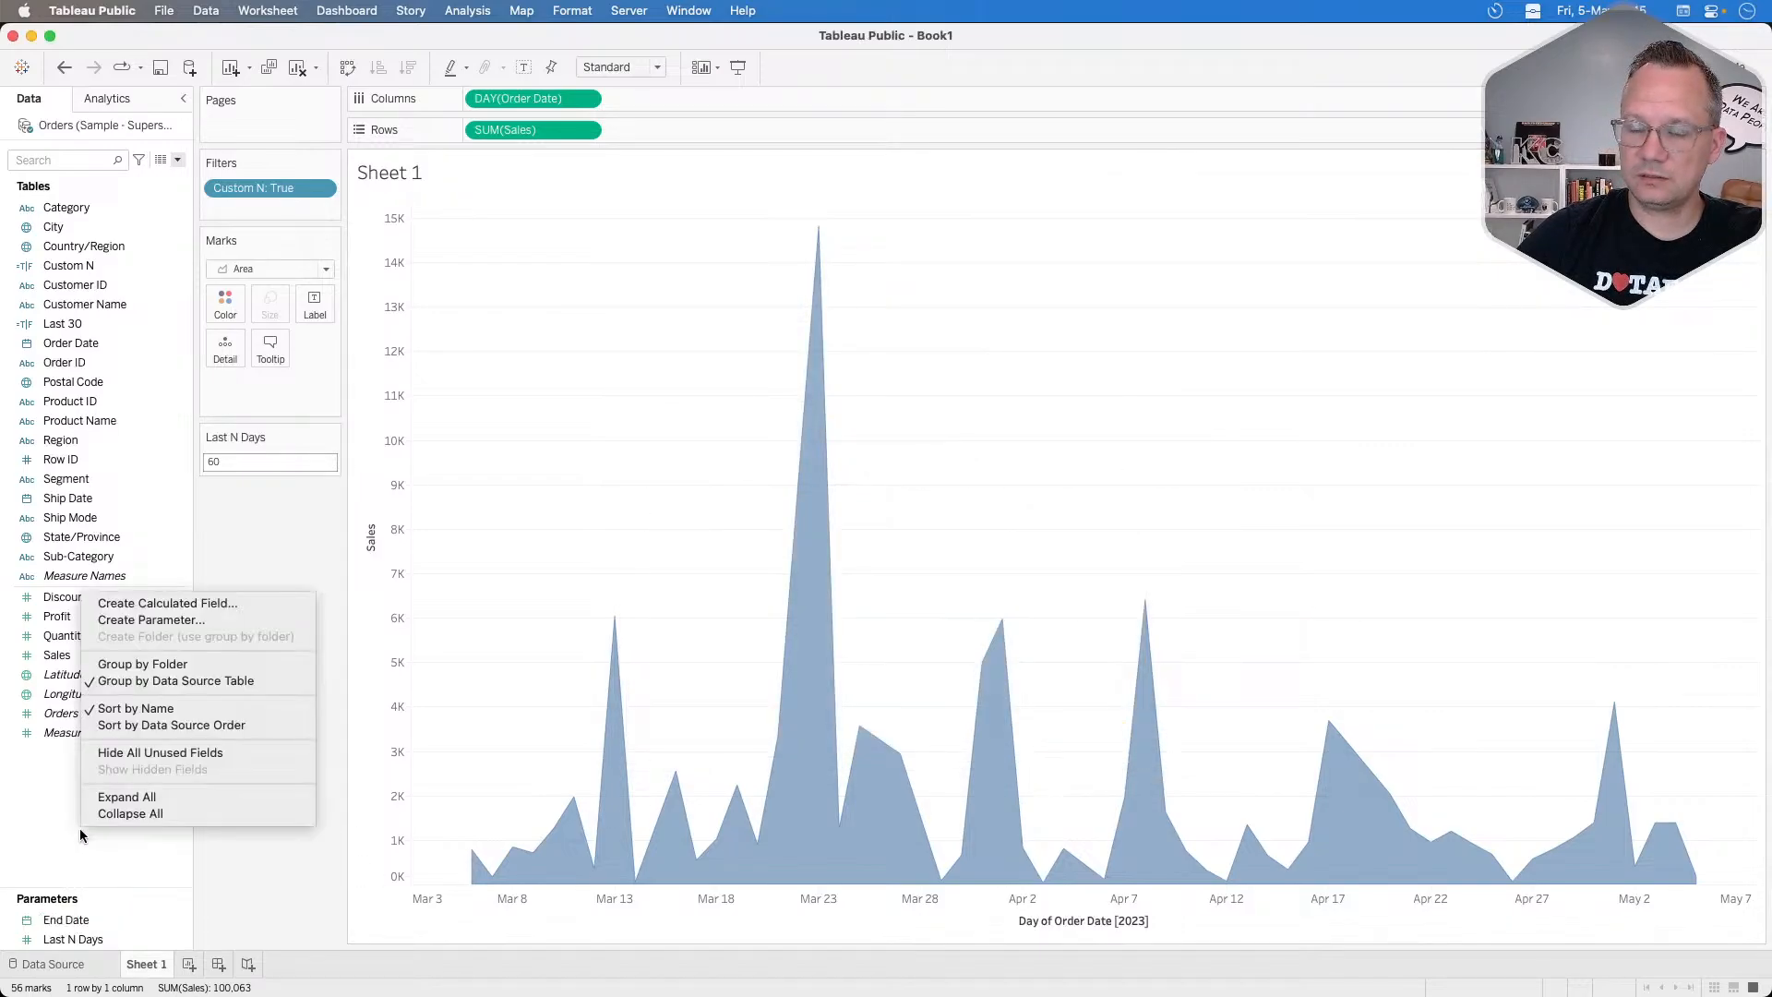
left_click(162, 621)
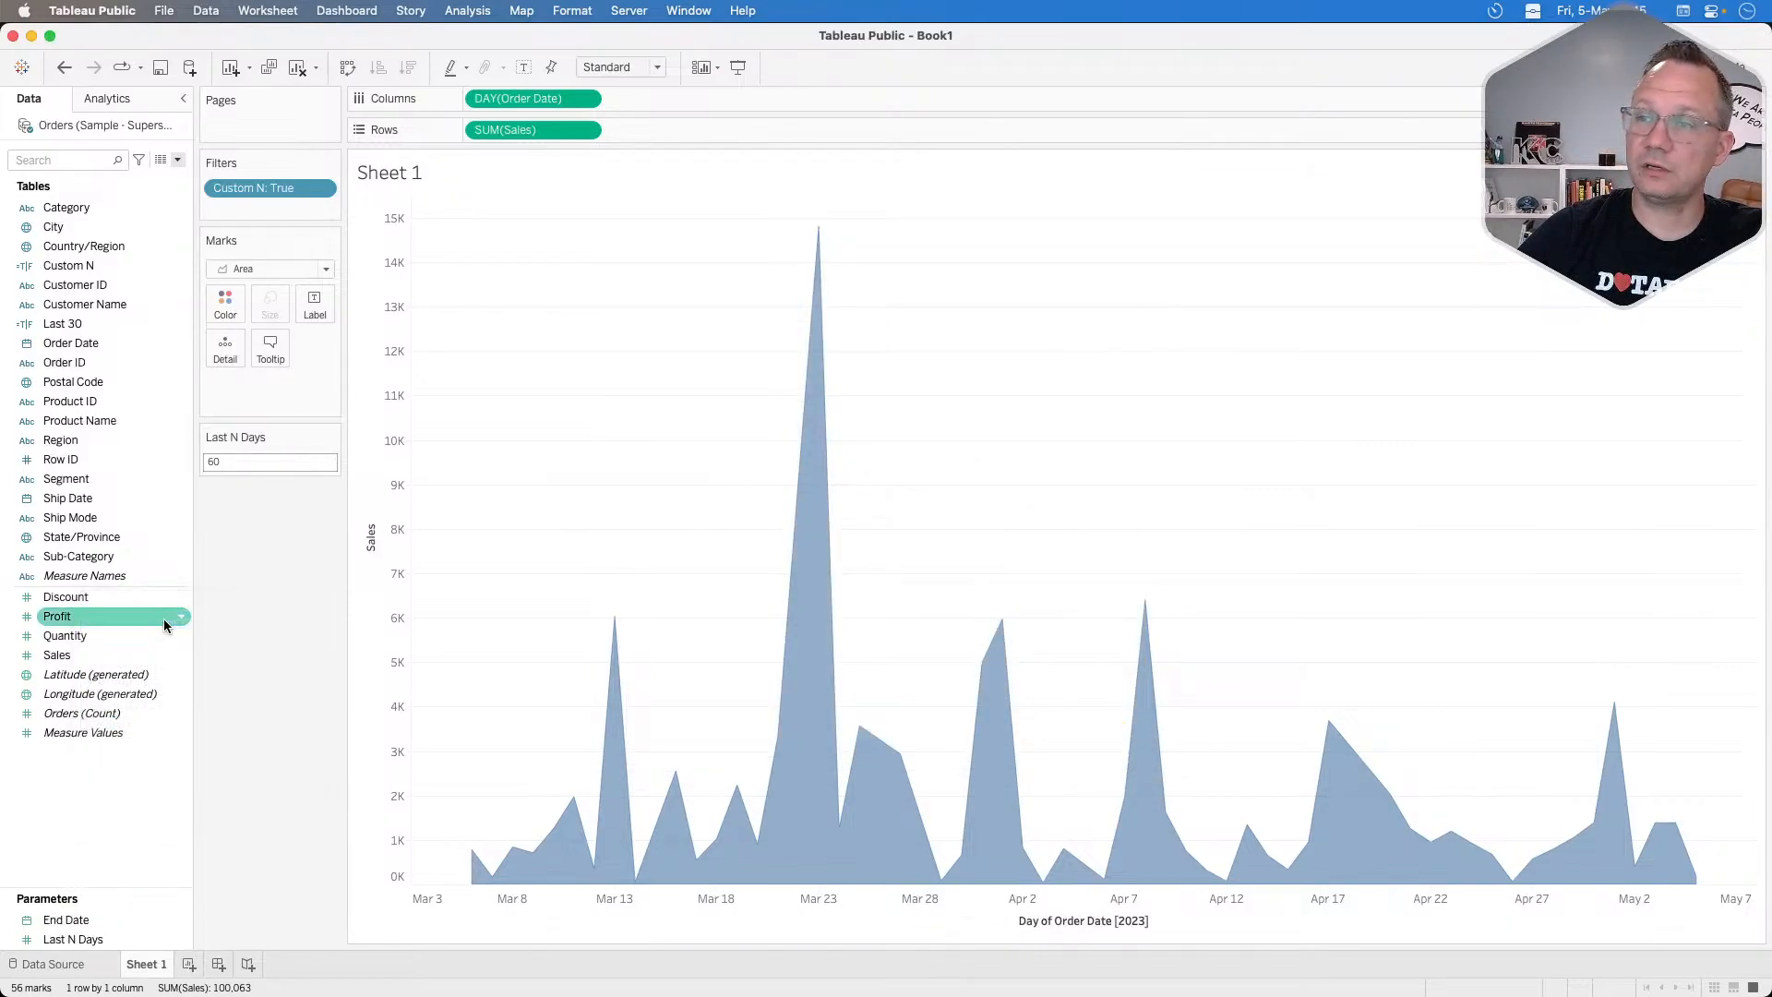
triple_click(725, 391)
type("S")
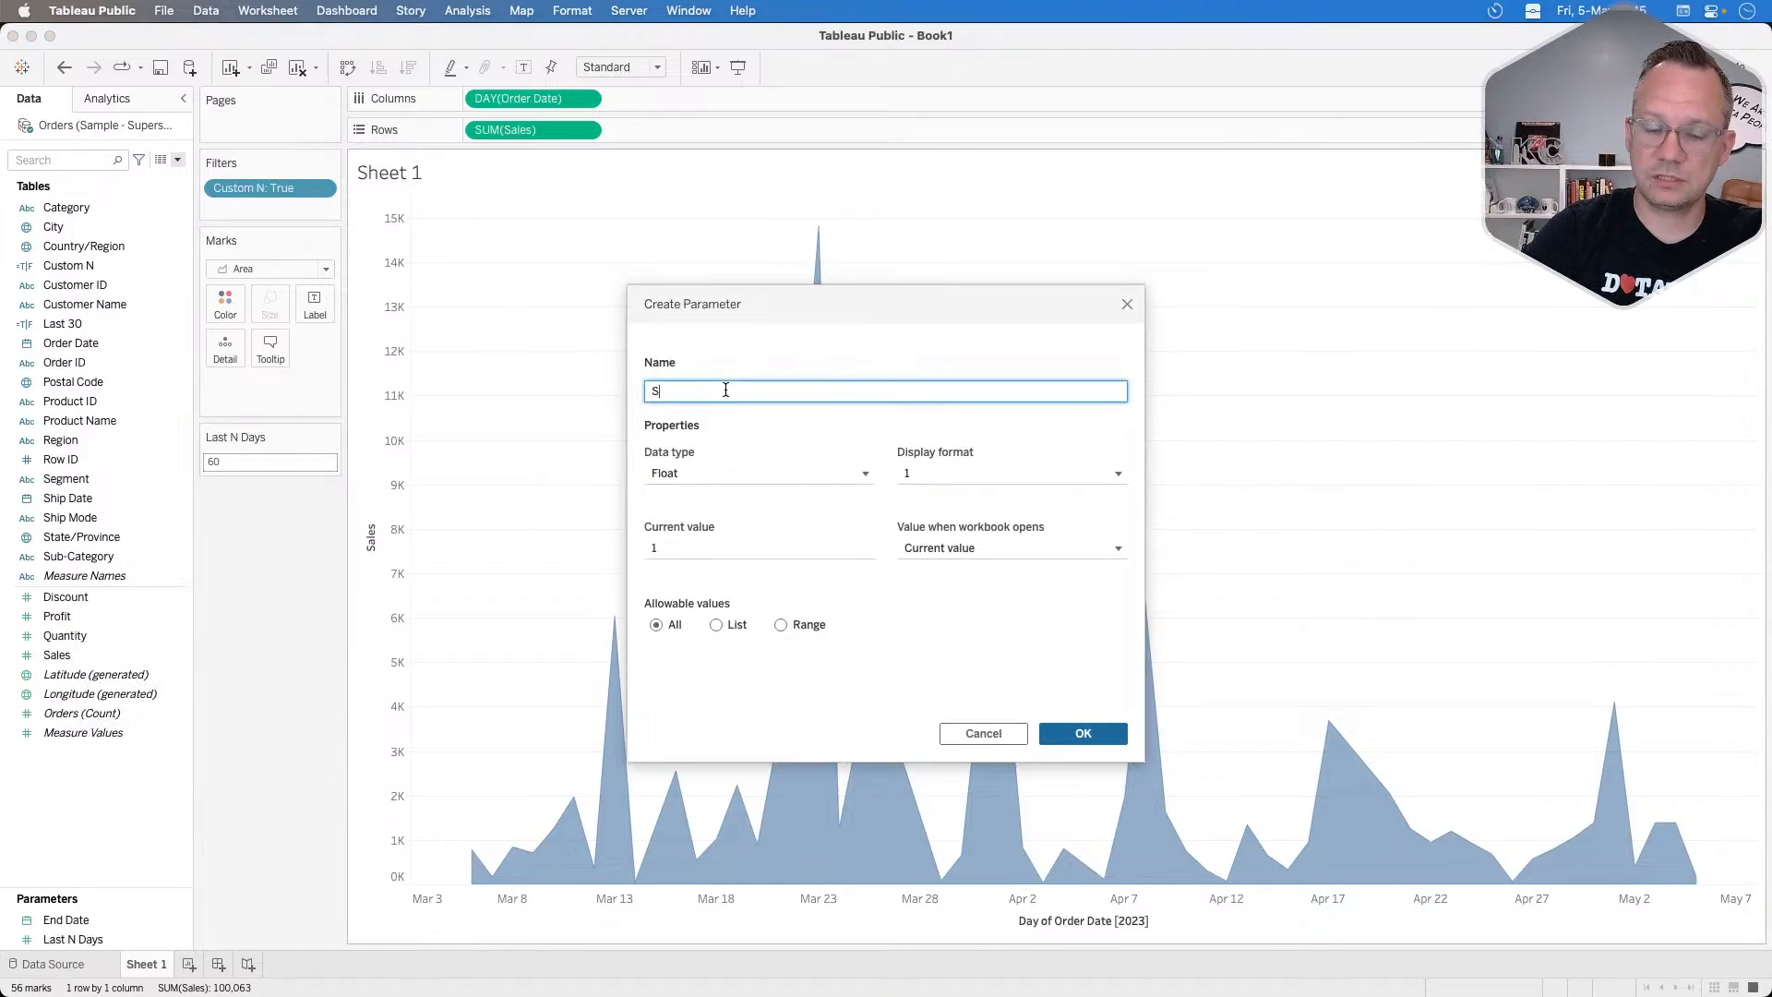
type("tart Date")
left_click(738, 472)
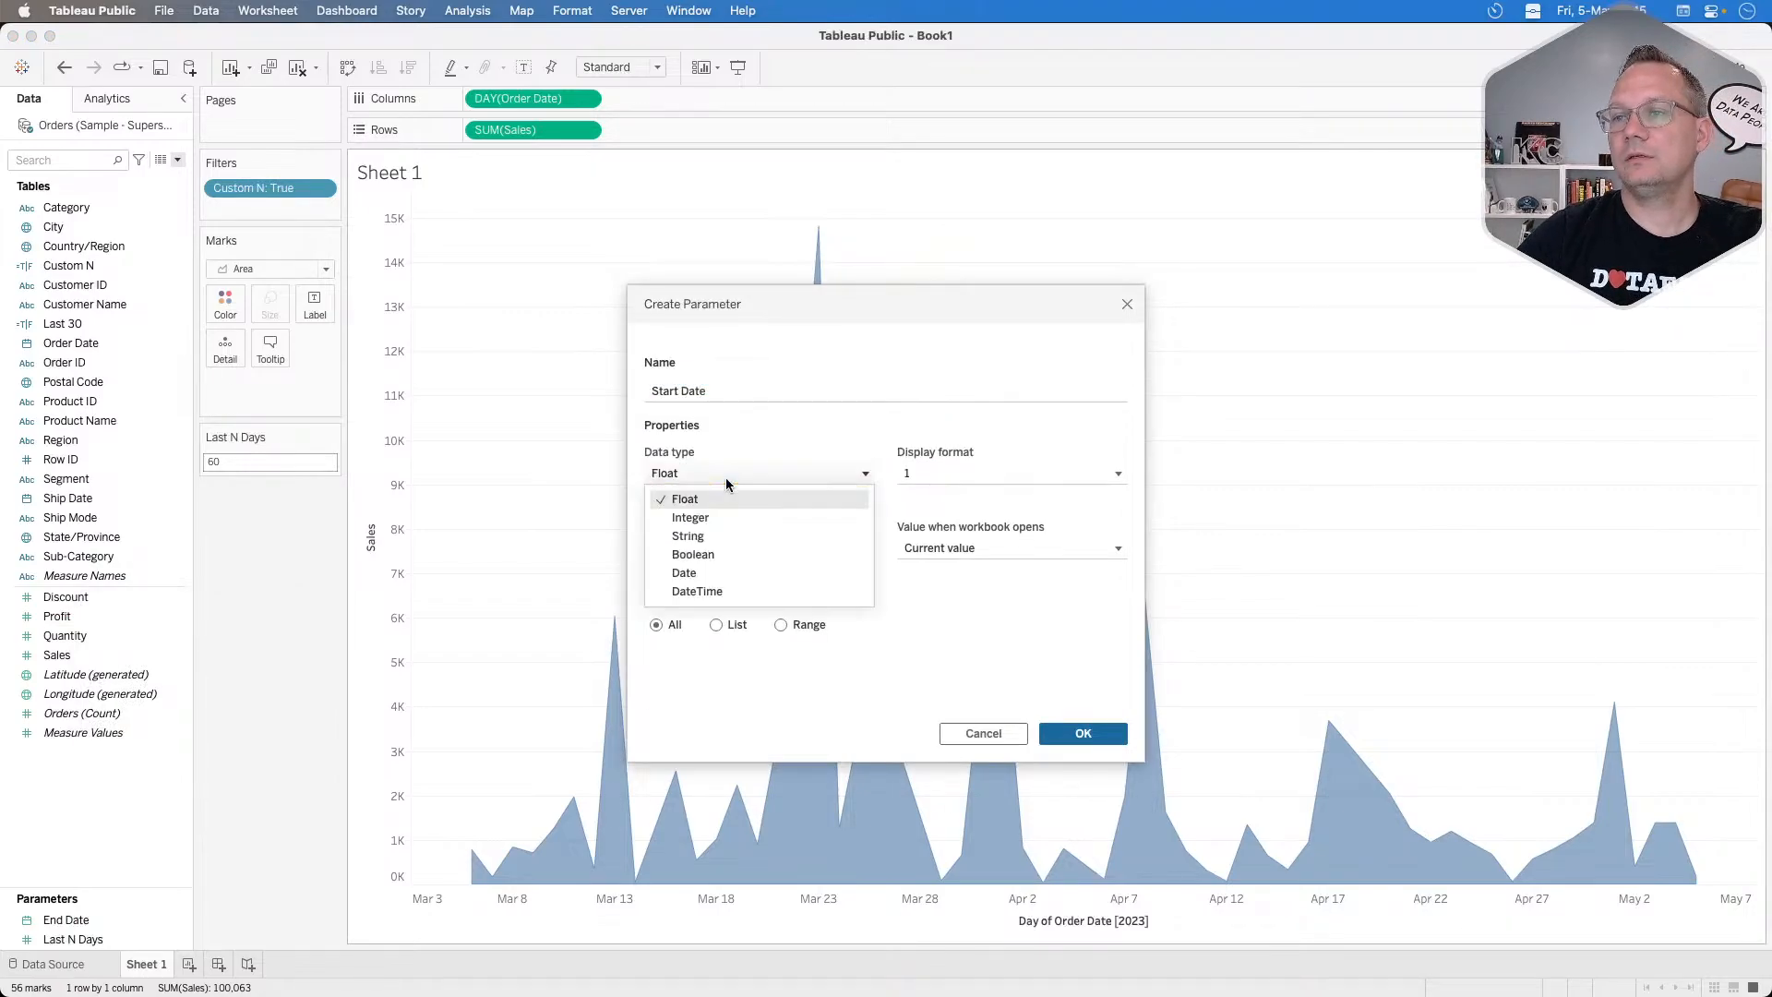
left_click(700, 573)
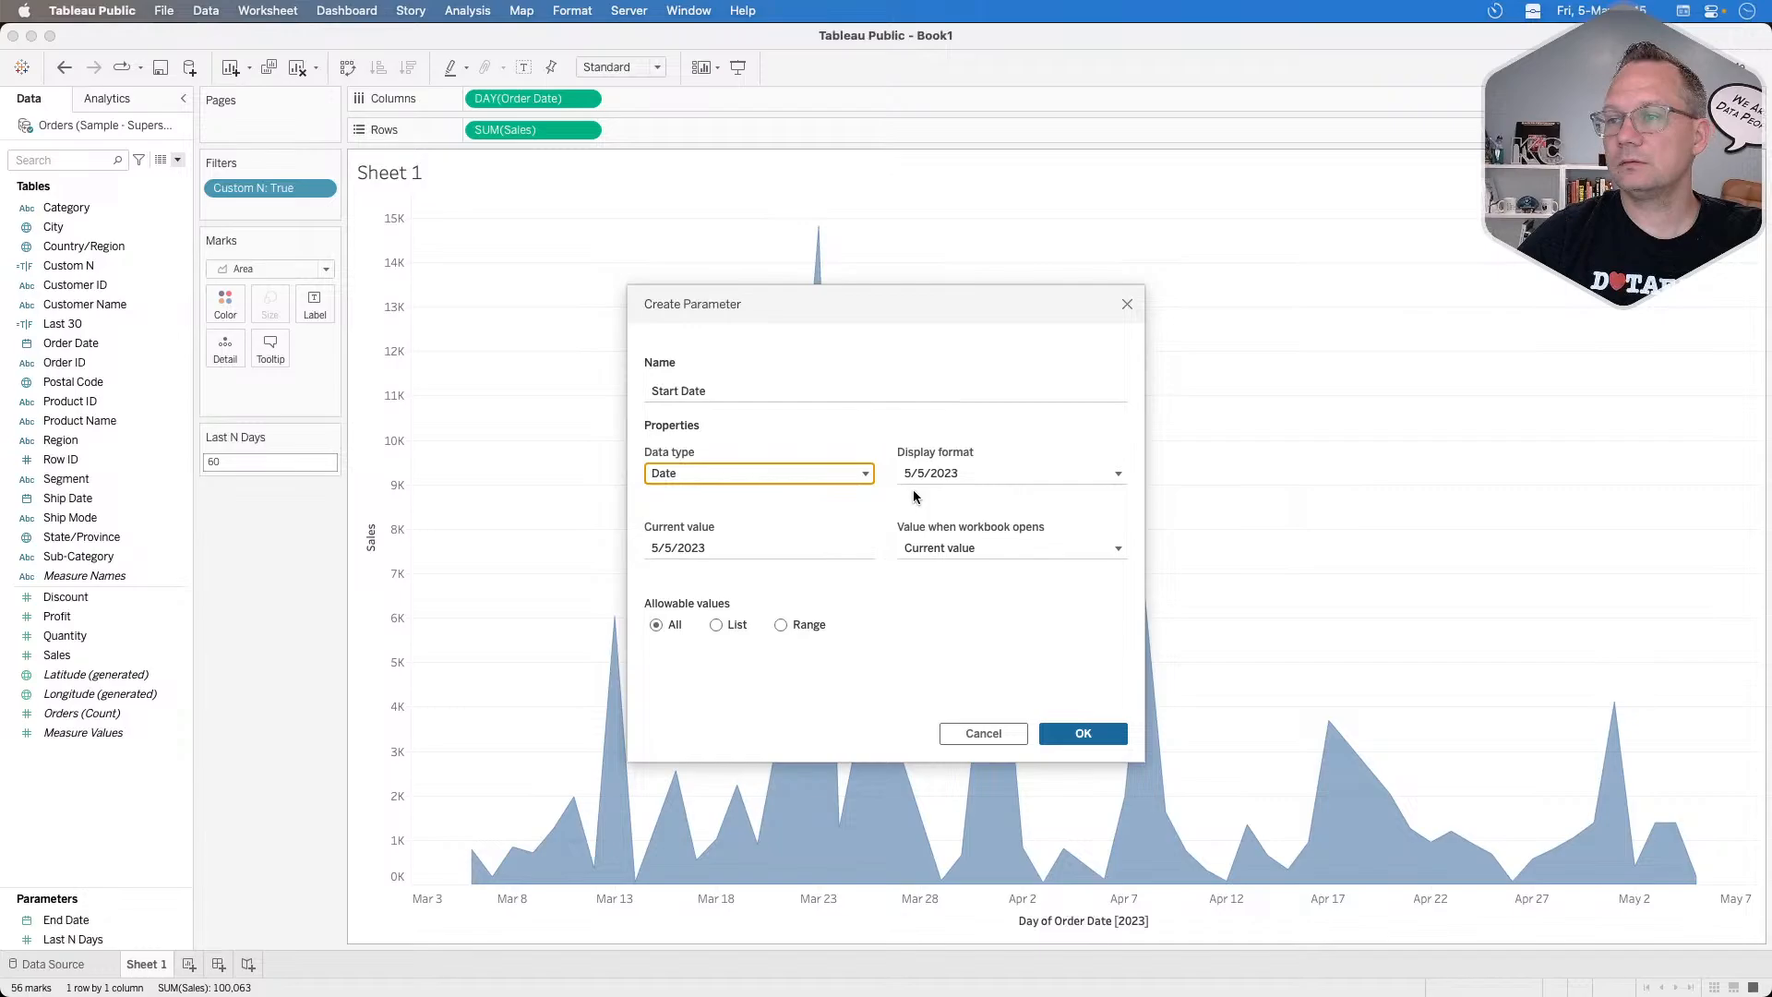
Set the Start Date parameter's current value to 1/1/2023 and save the parameter.
left_click(982, 471)
left_click(984, 475)
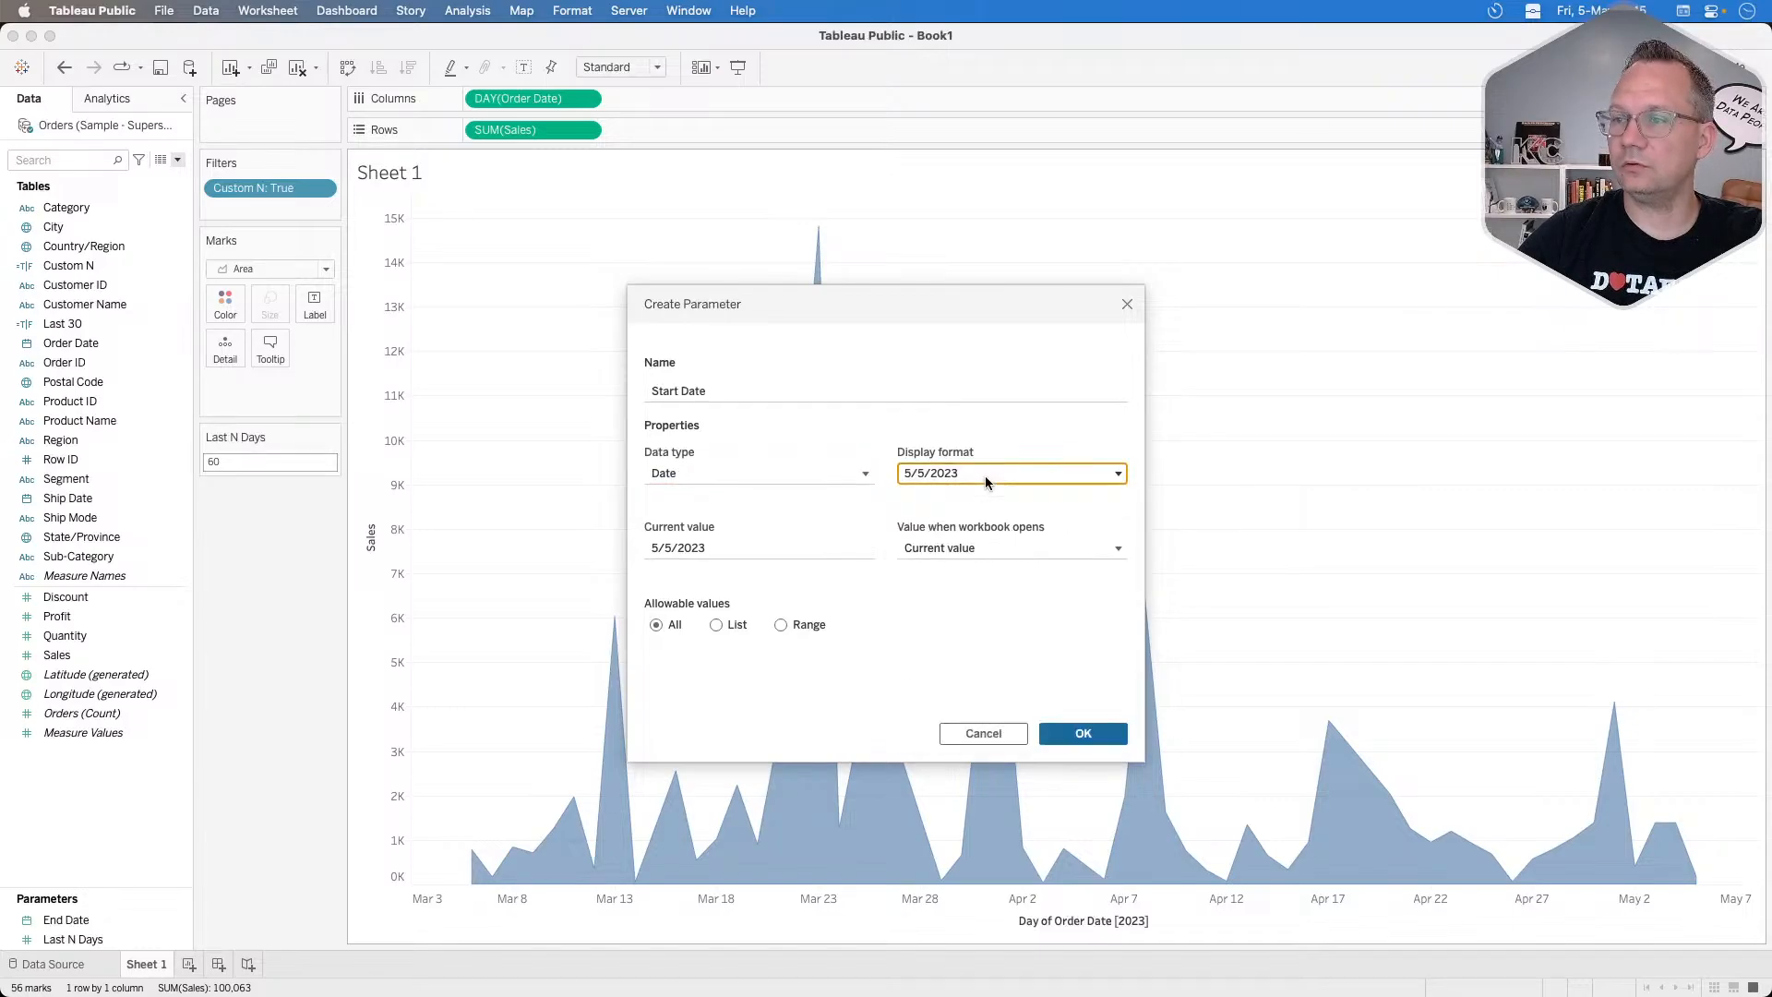
left_click(758, 545)
double_click(758, 543)
left_click(758, 543)
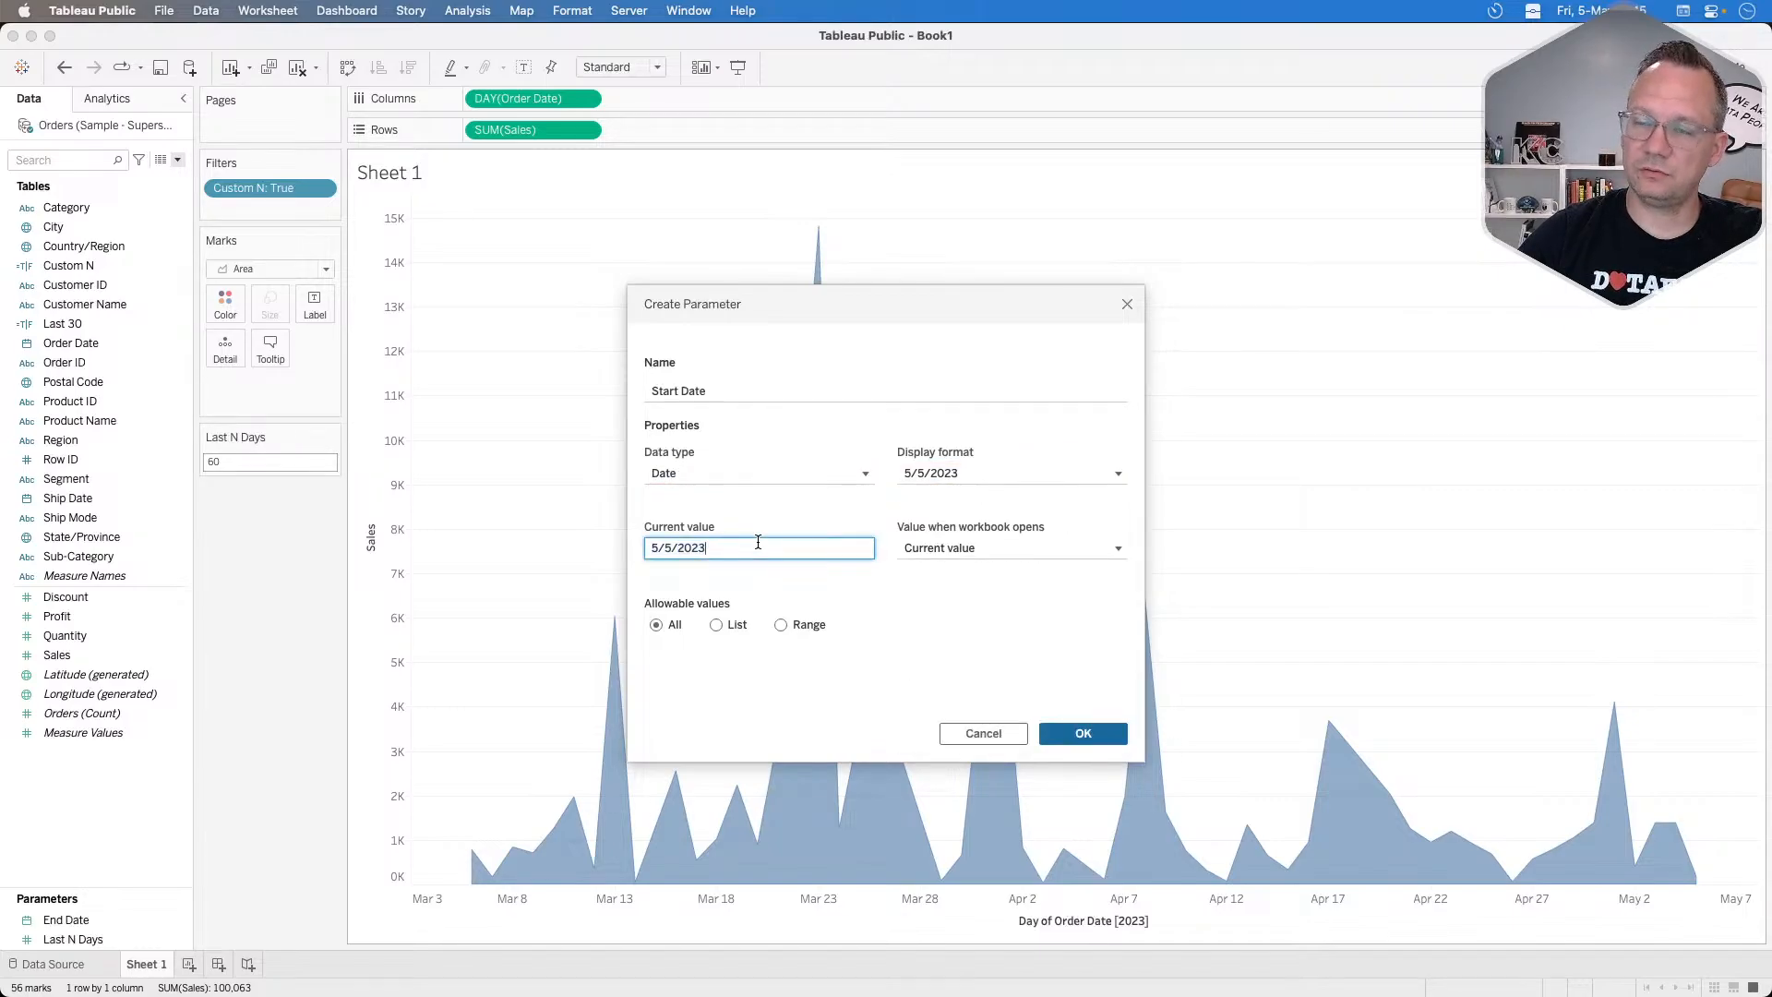
triple_click(758, 543)
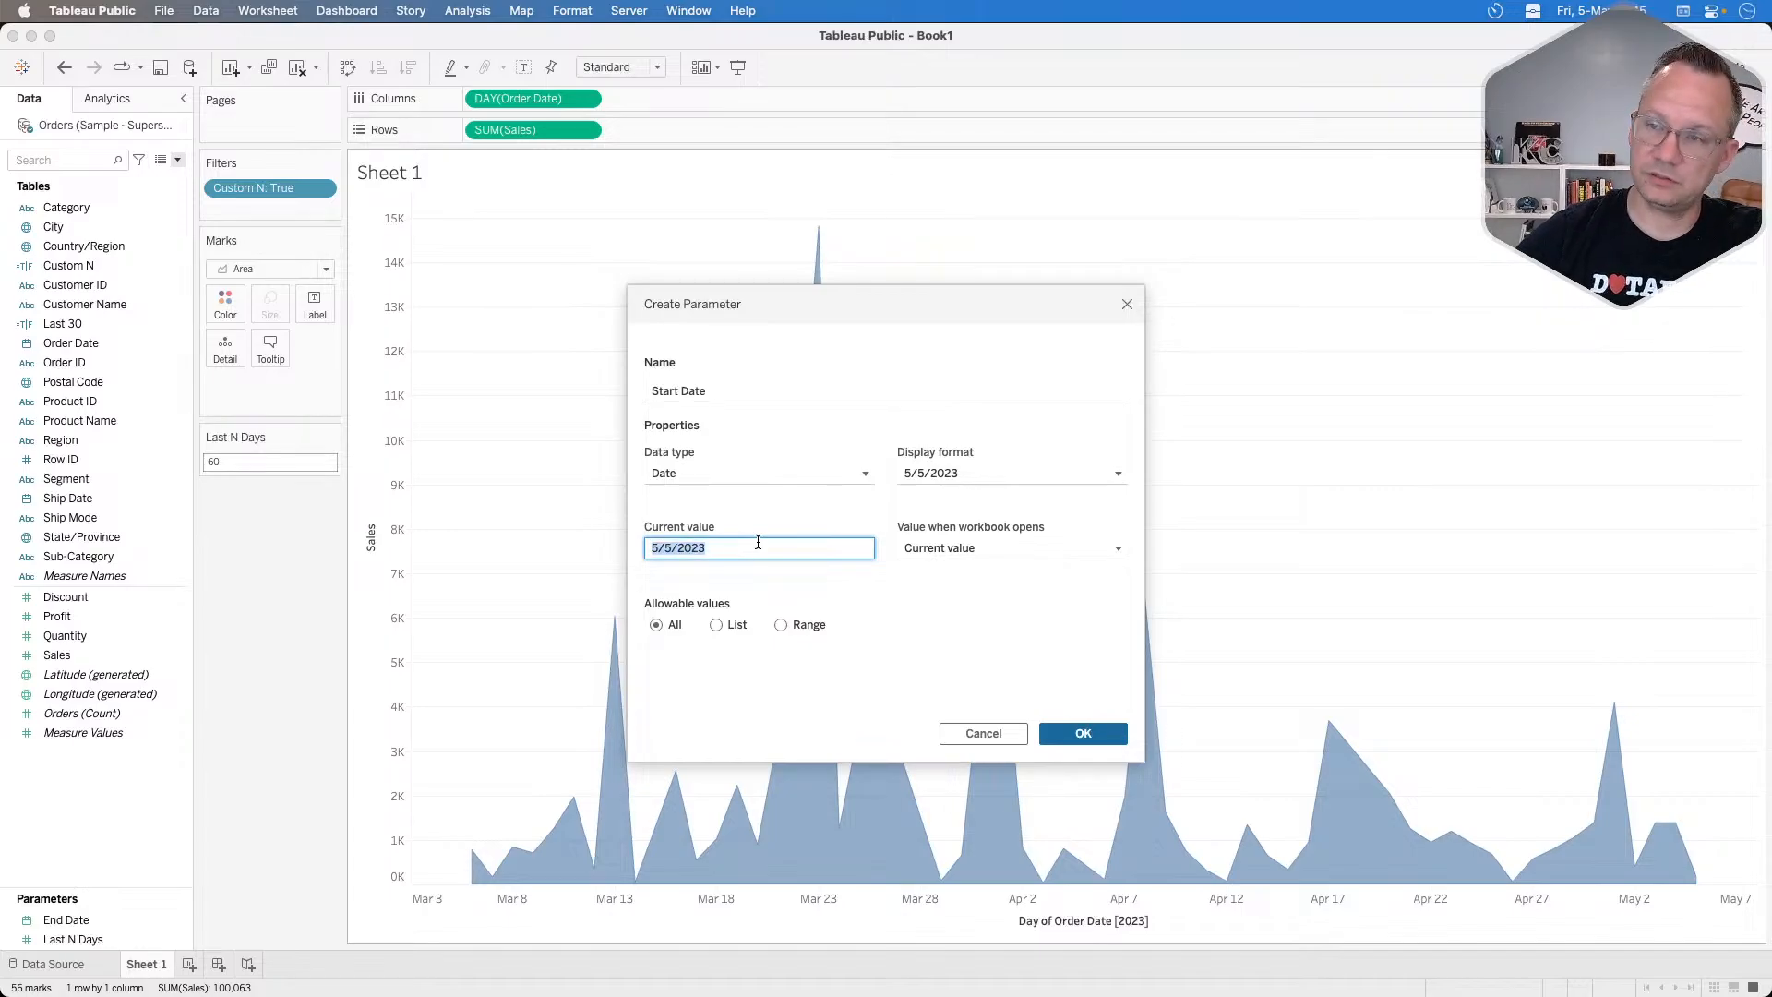
left_click(680, 548)
triple_click(680, 547)
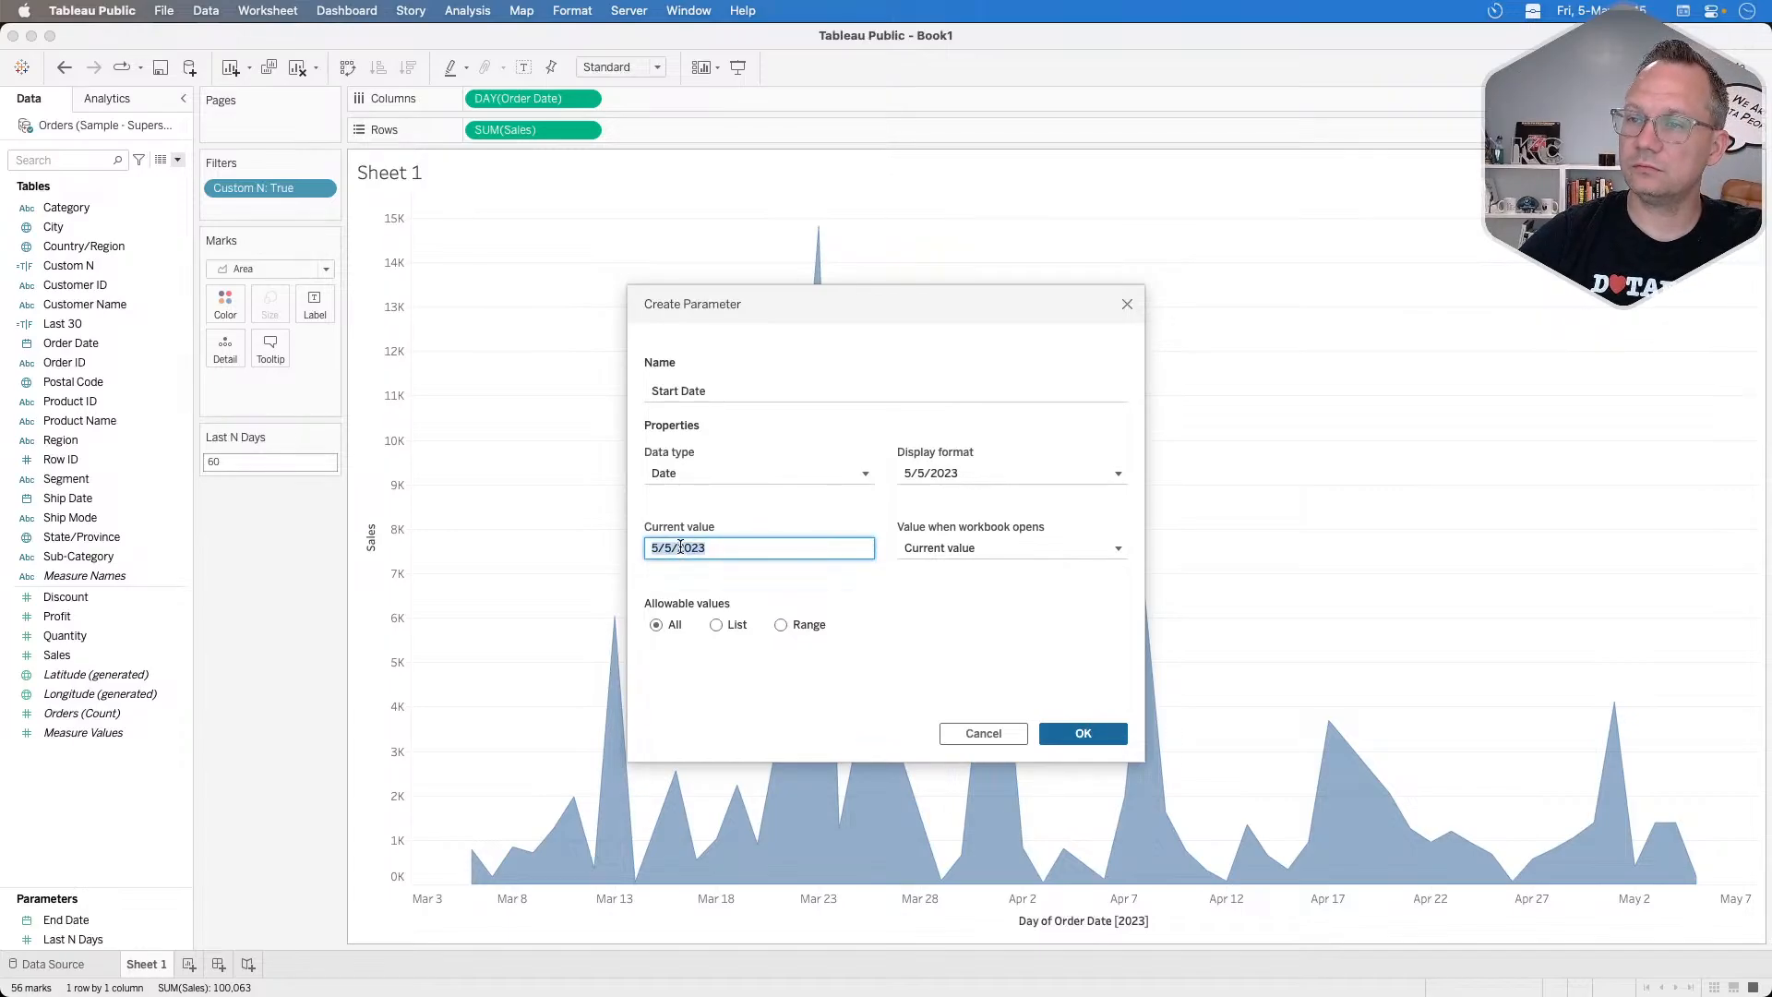
left_click(680, 547)
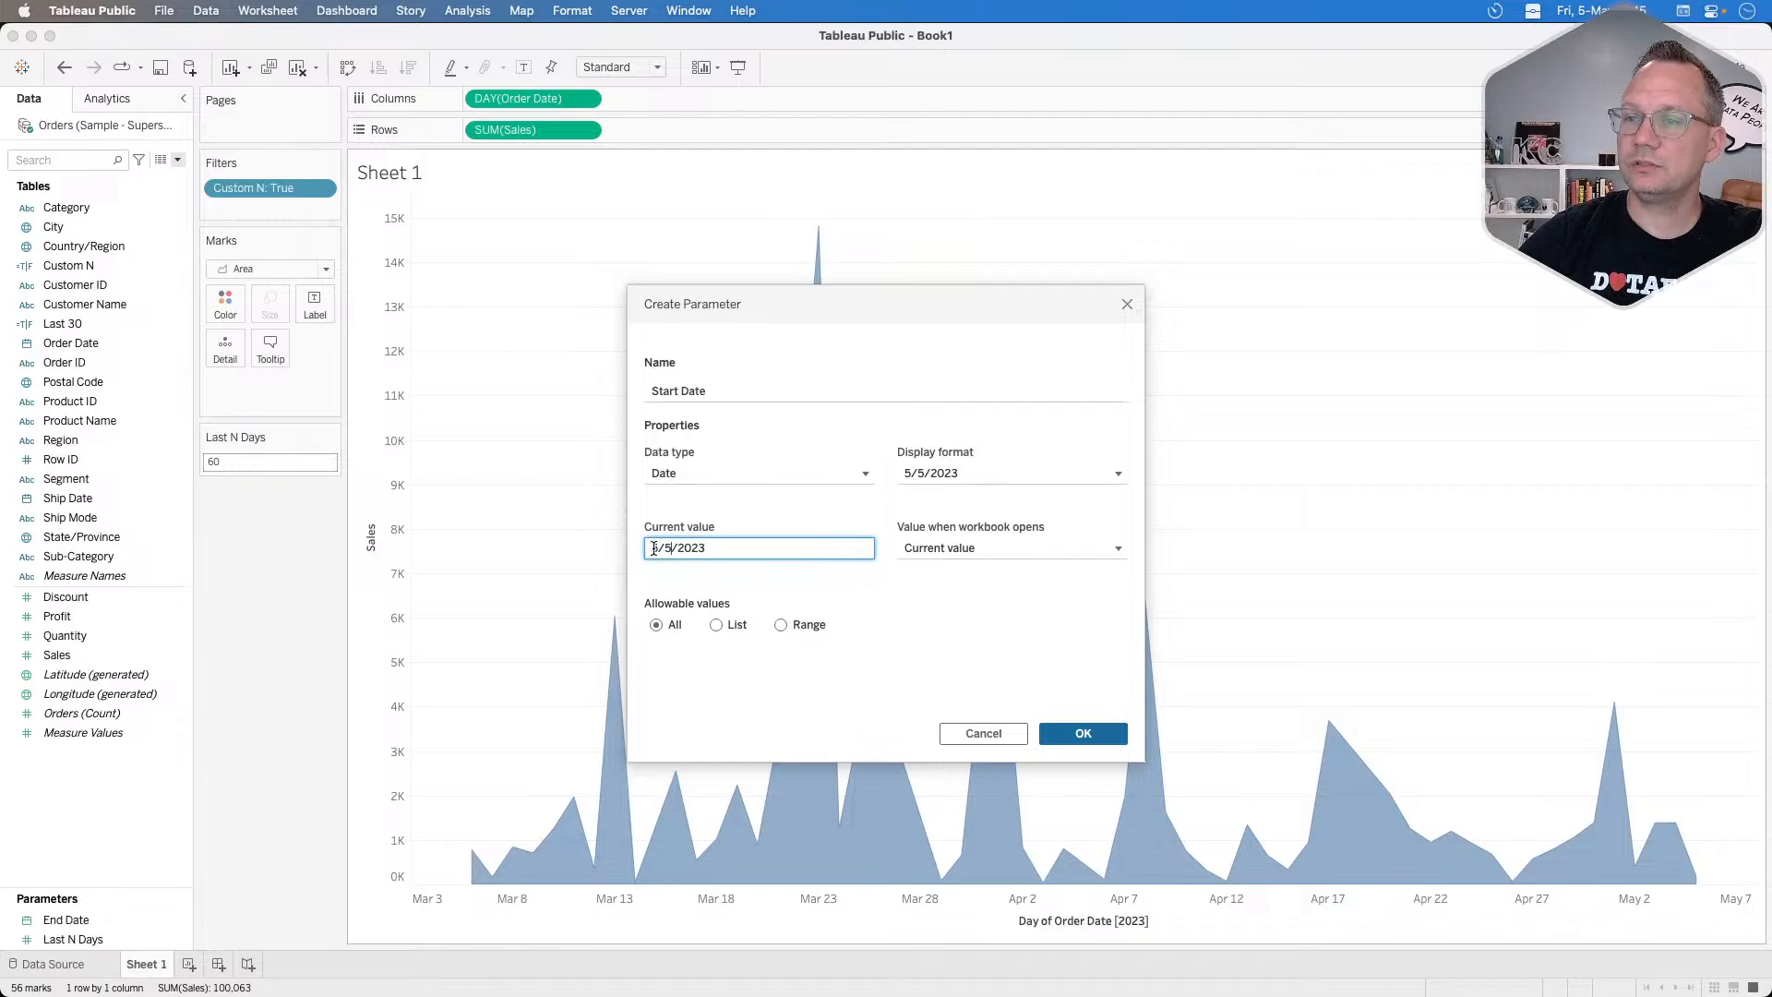
left_click_drag(666, 548, 558, 547)
type("1")
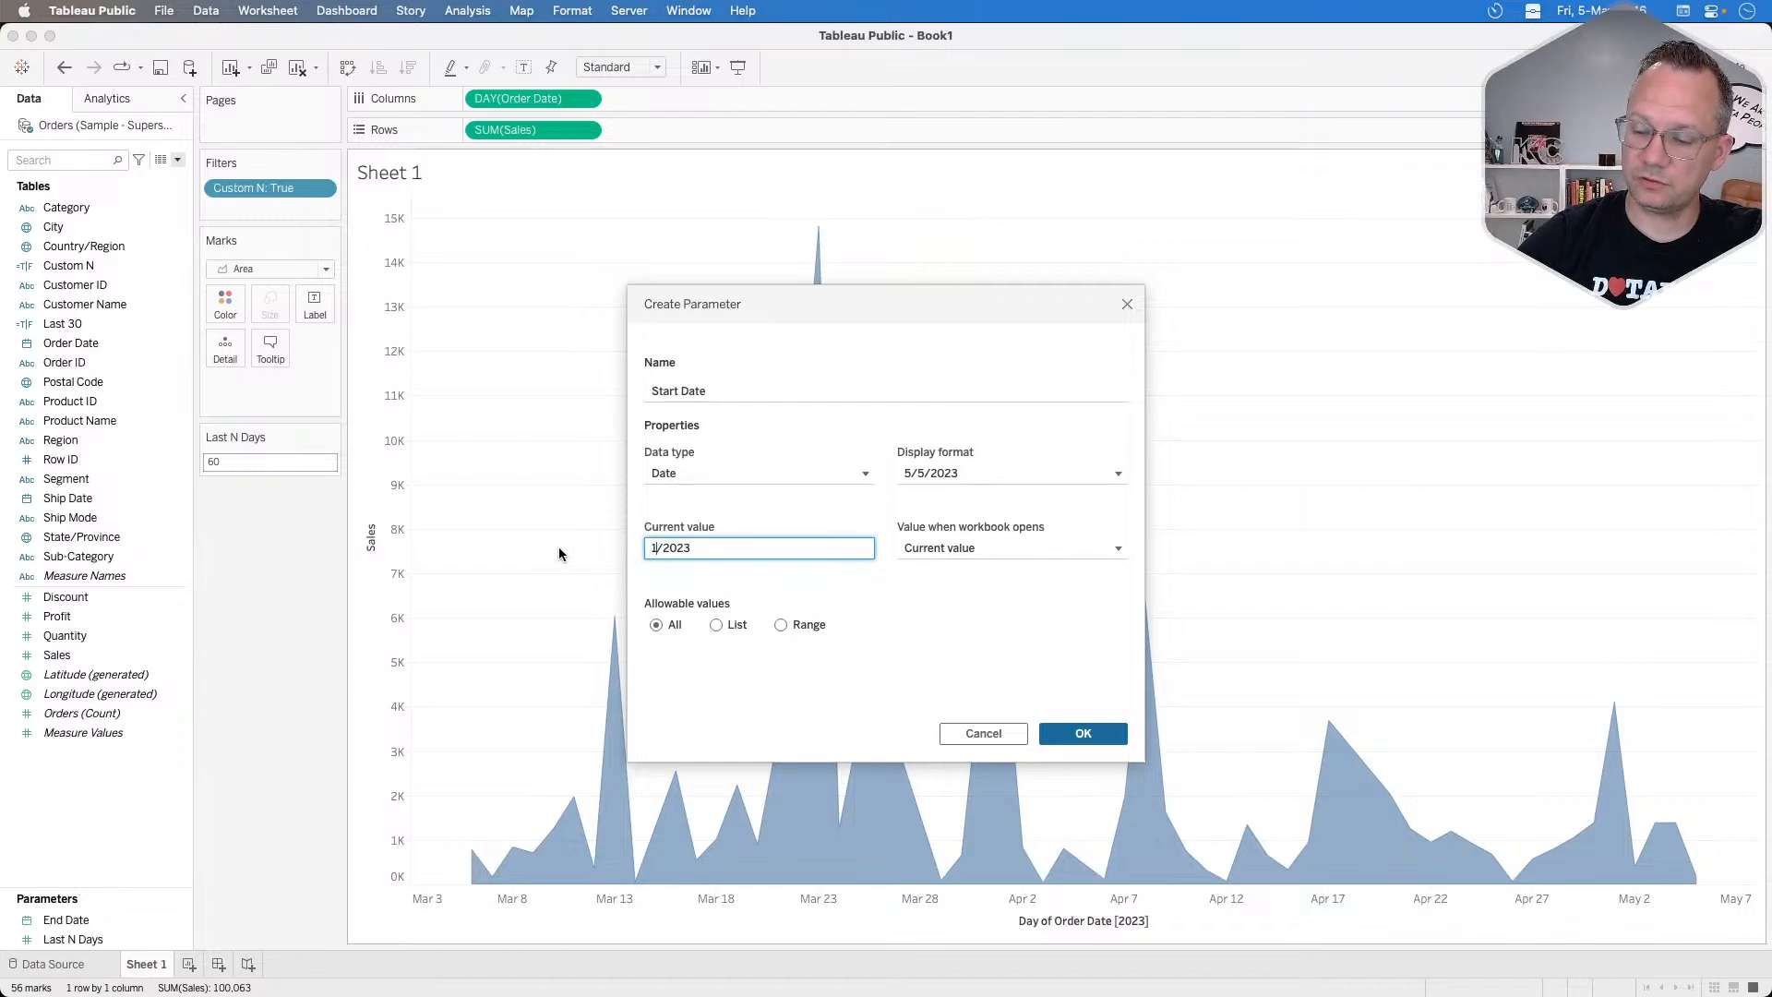
type("/1")
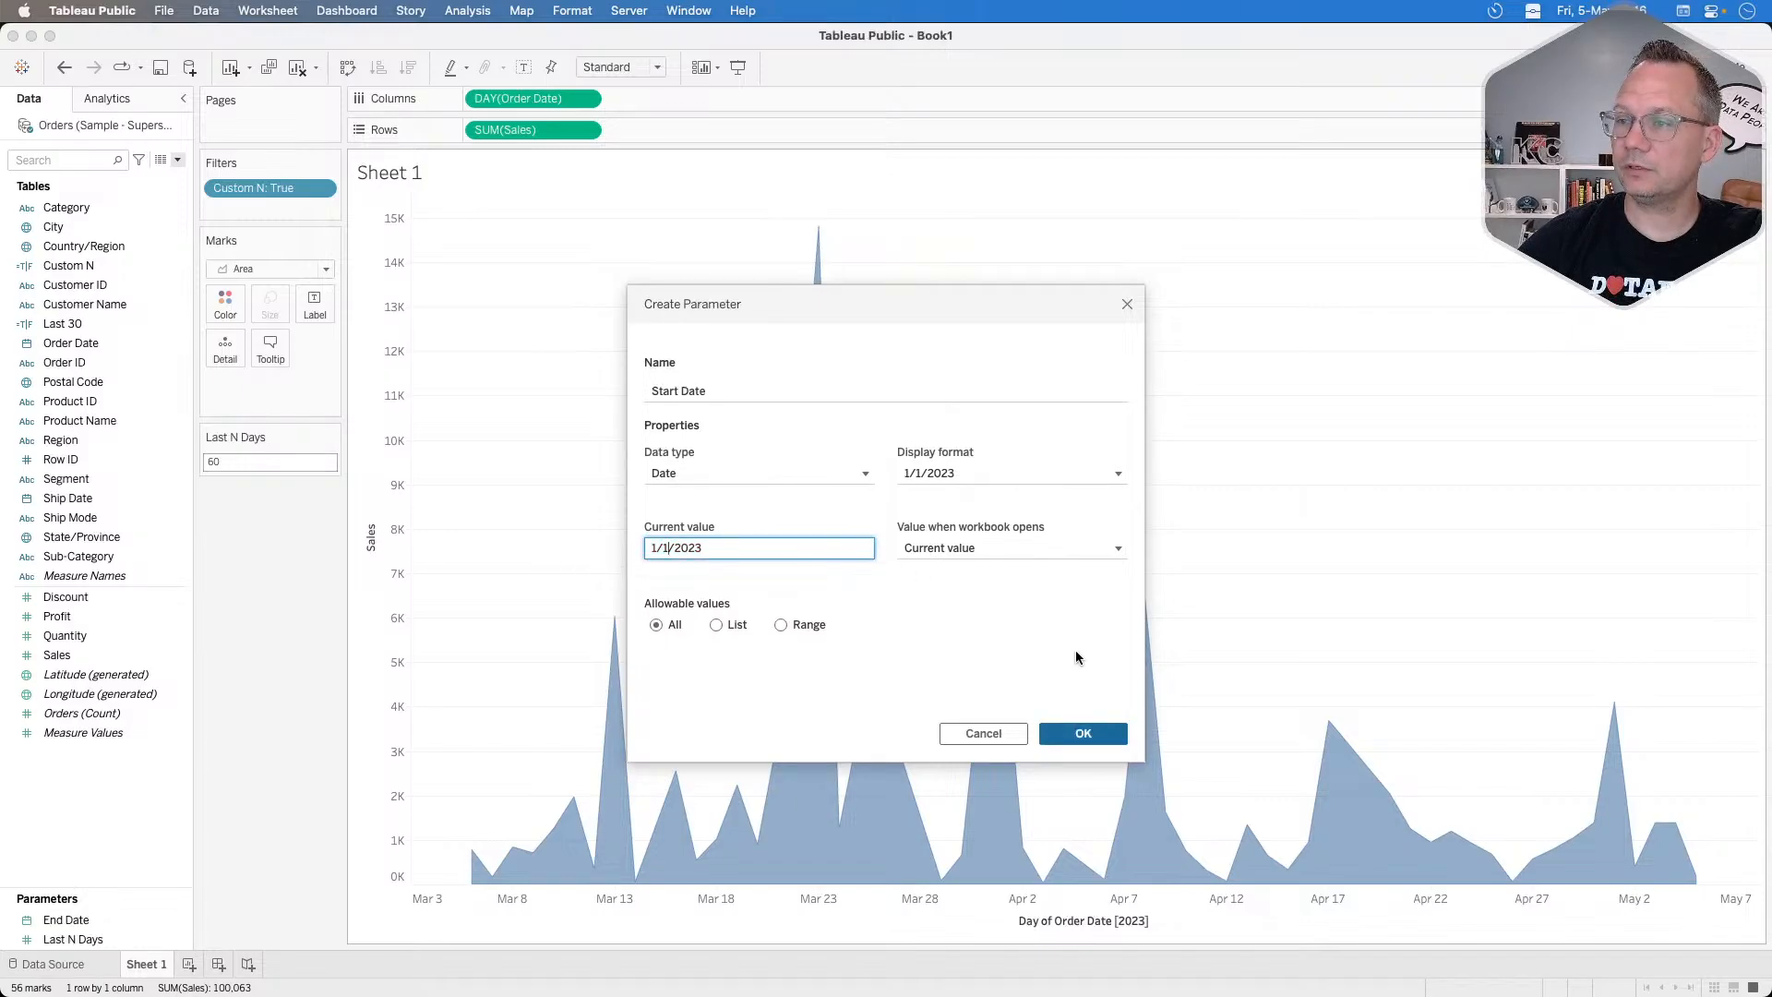
left_click(1071, 737)
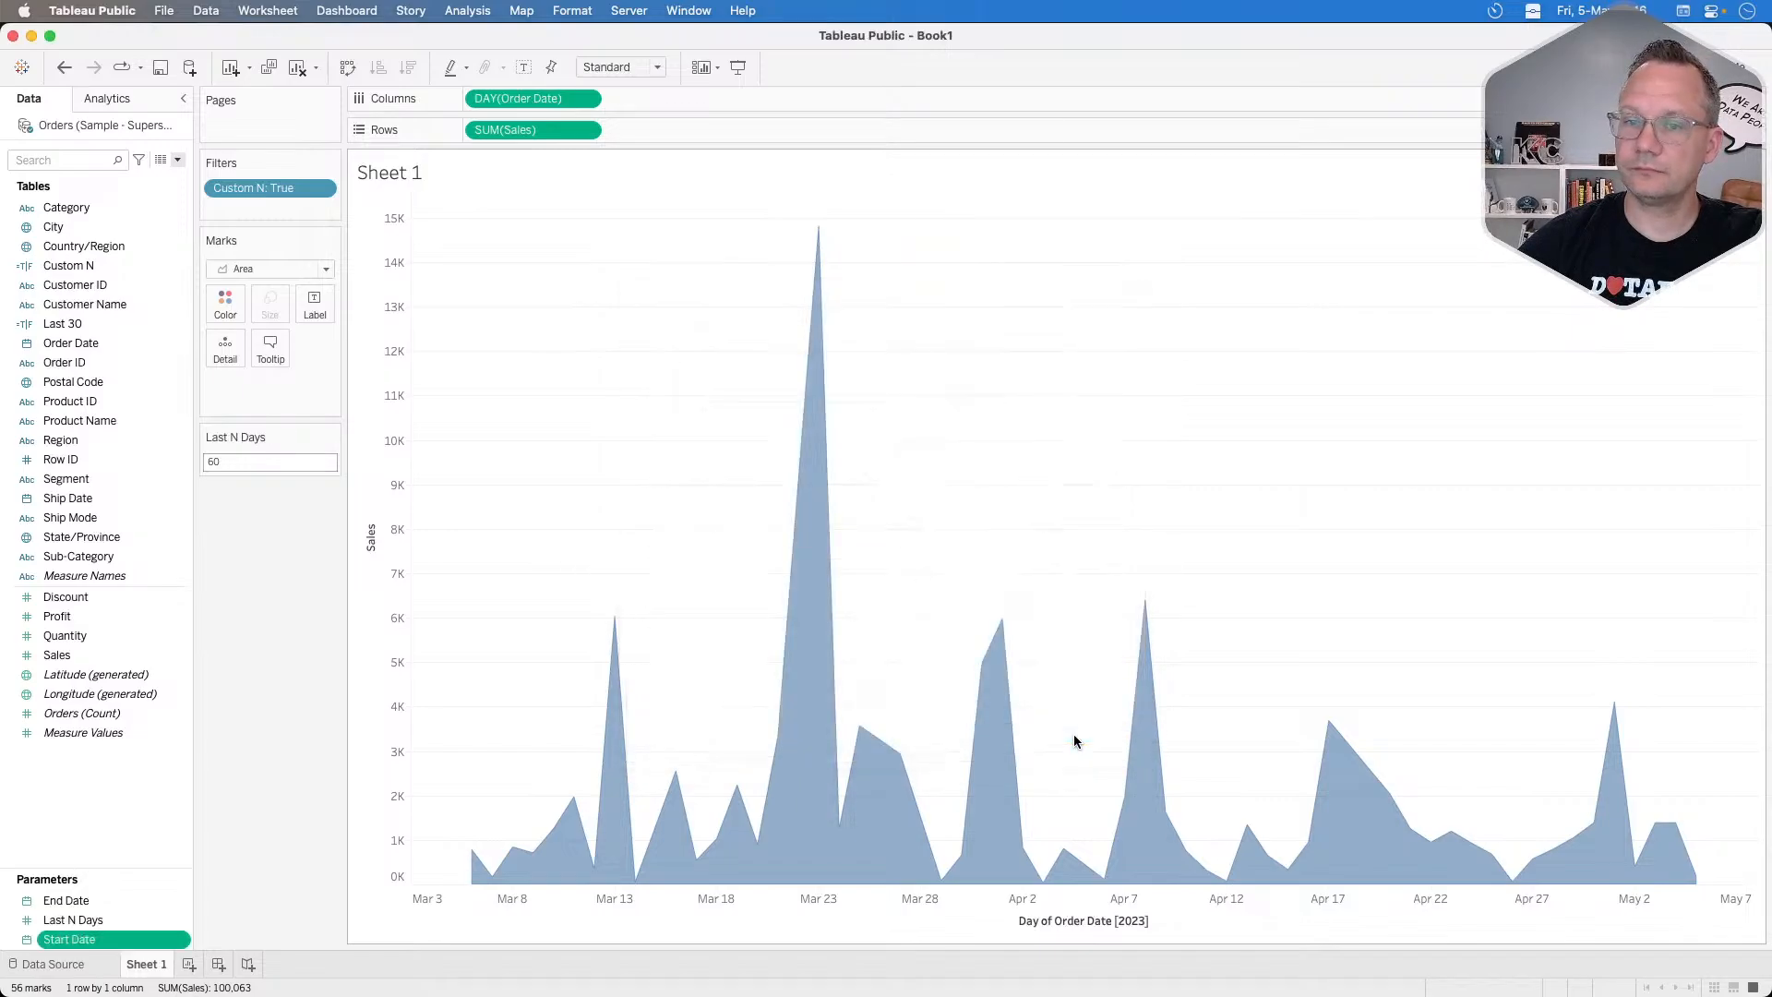
Begin a new calculated field named Custom Date Range.
right_click(102, 807)
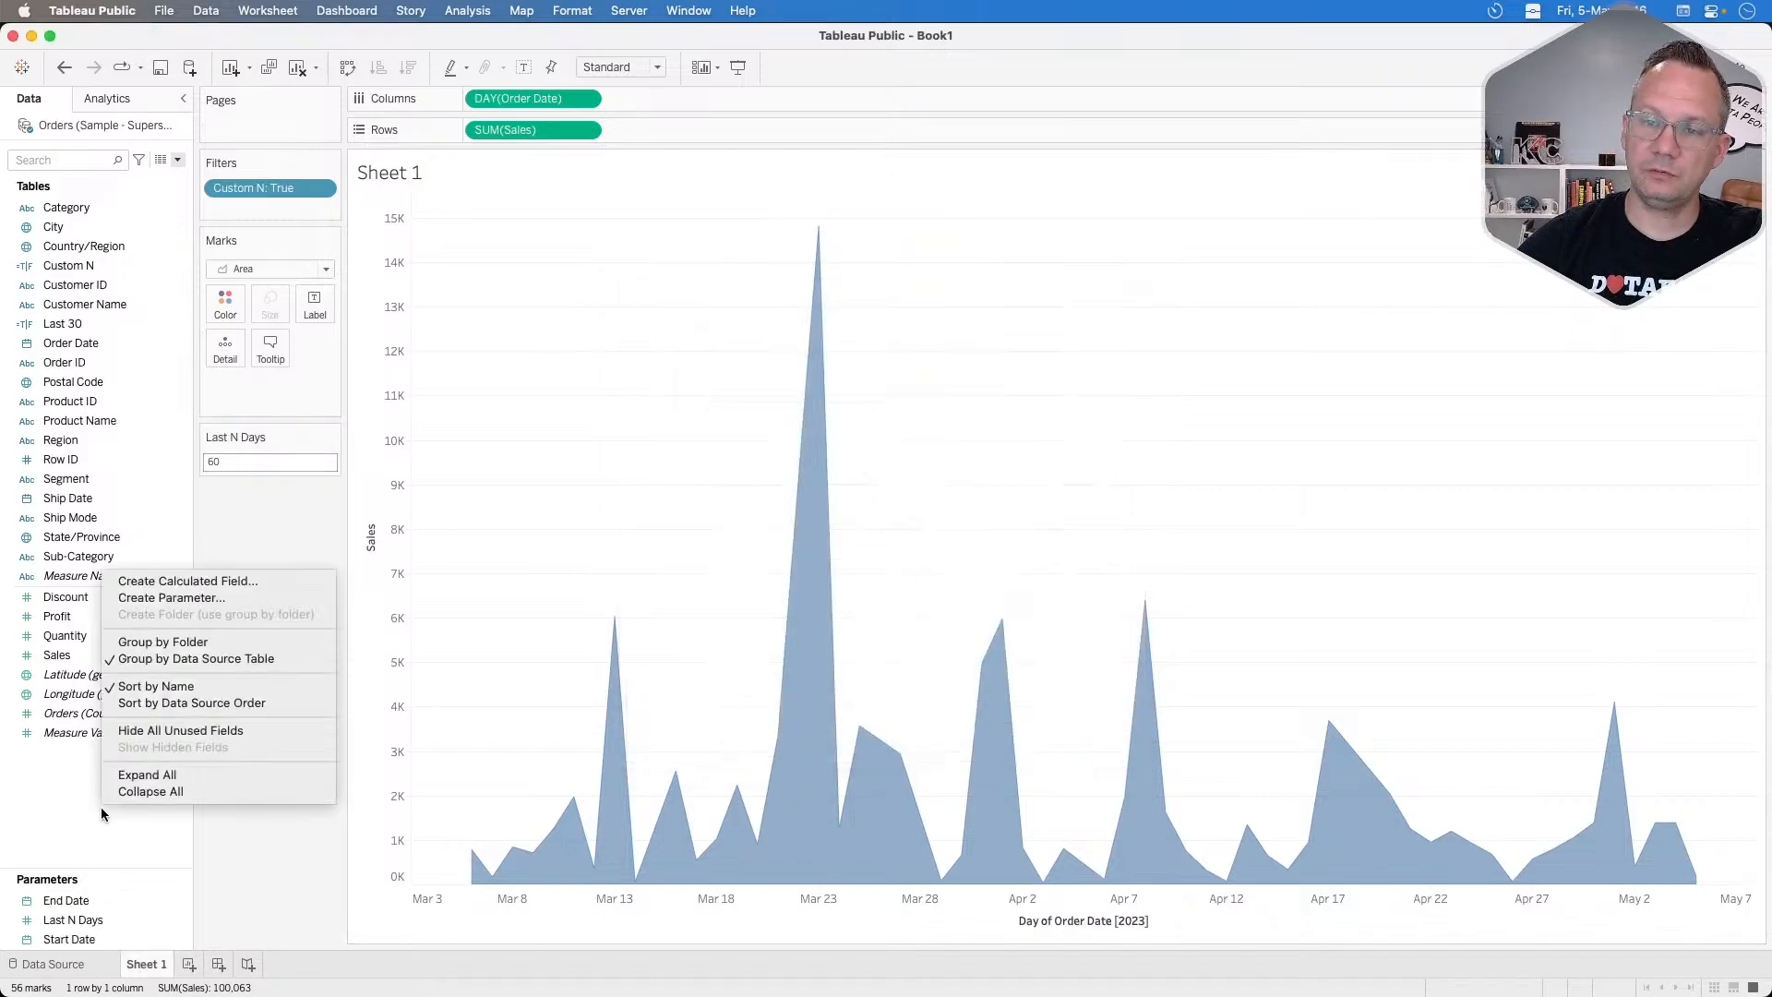
left_click(189, 582)
type("Cust")
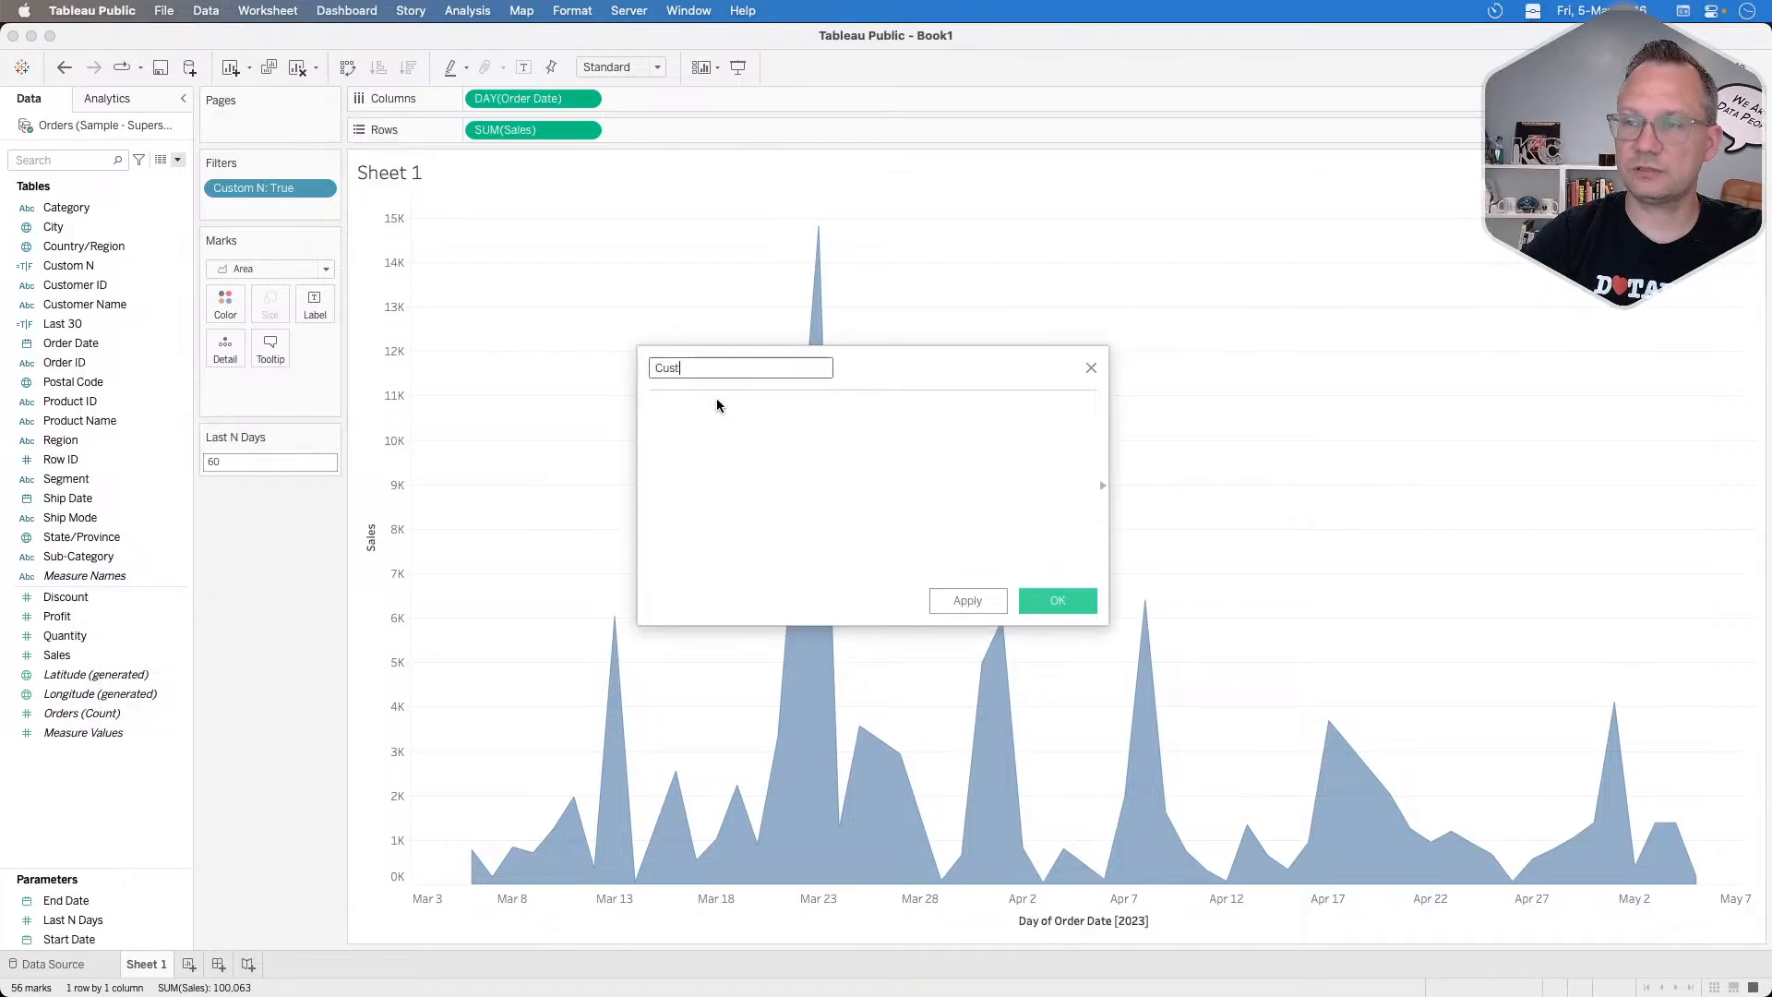
type("om Date")
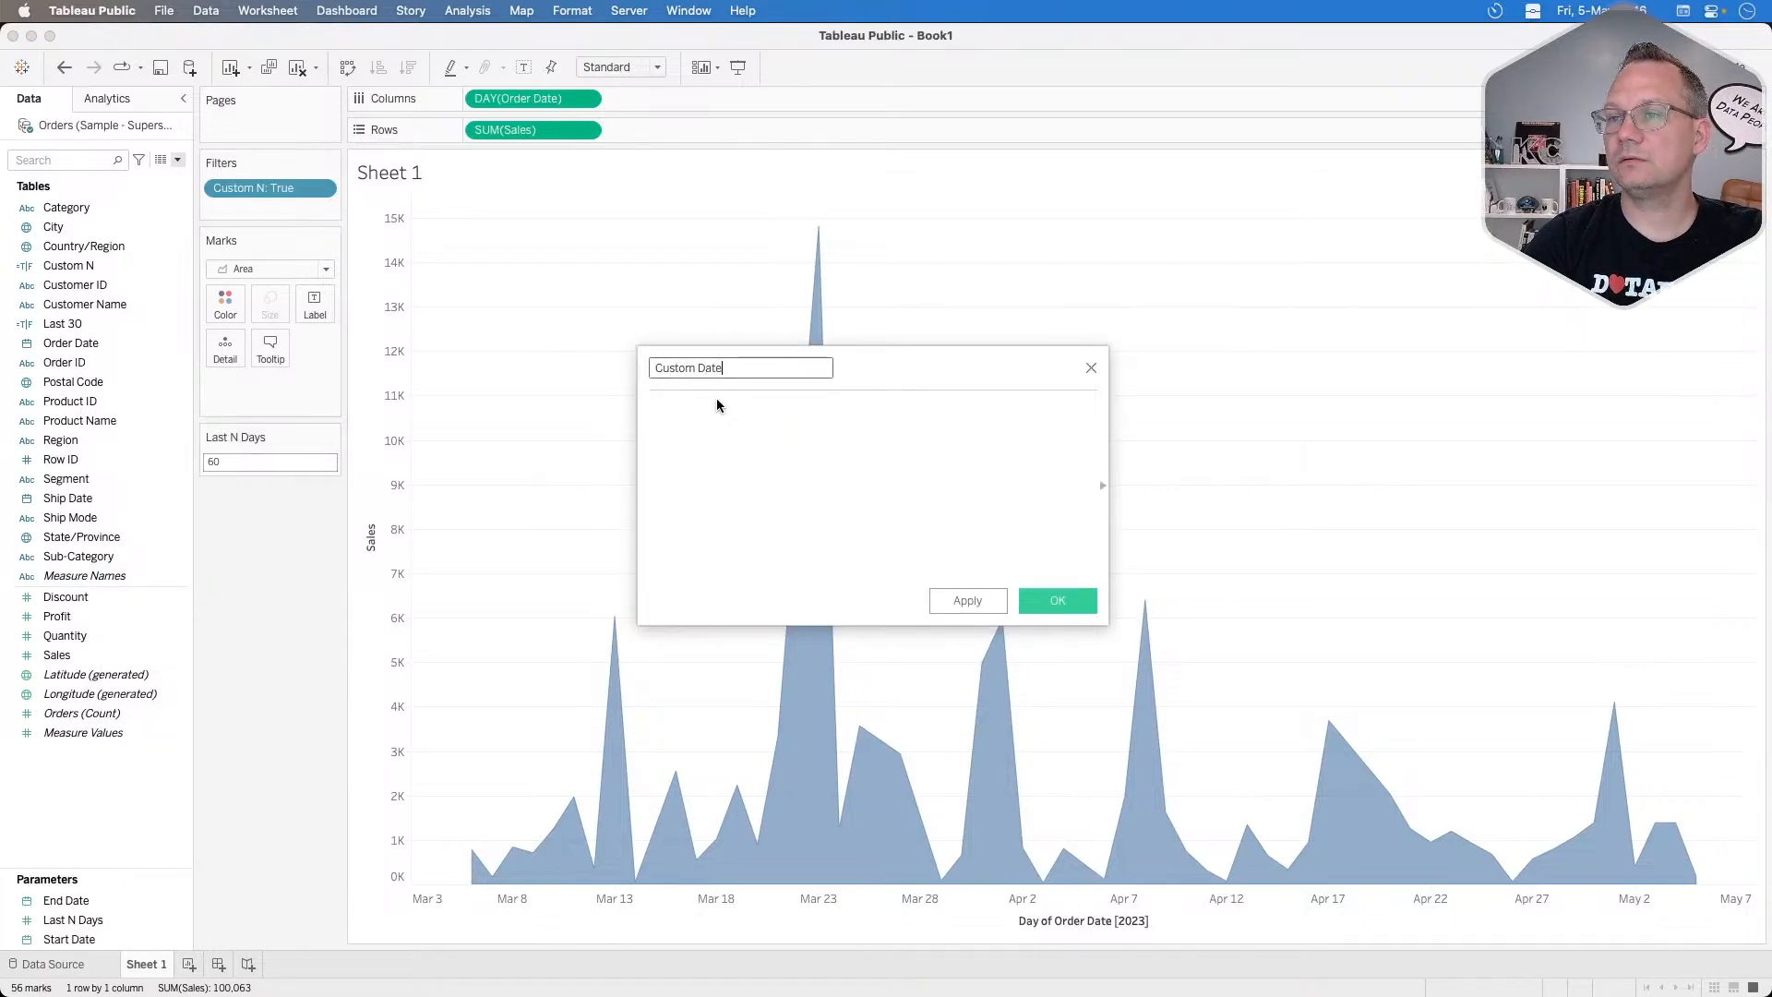
type(" Range")
key("Tab")
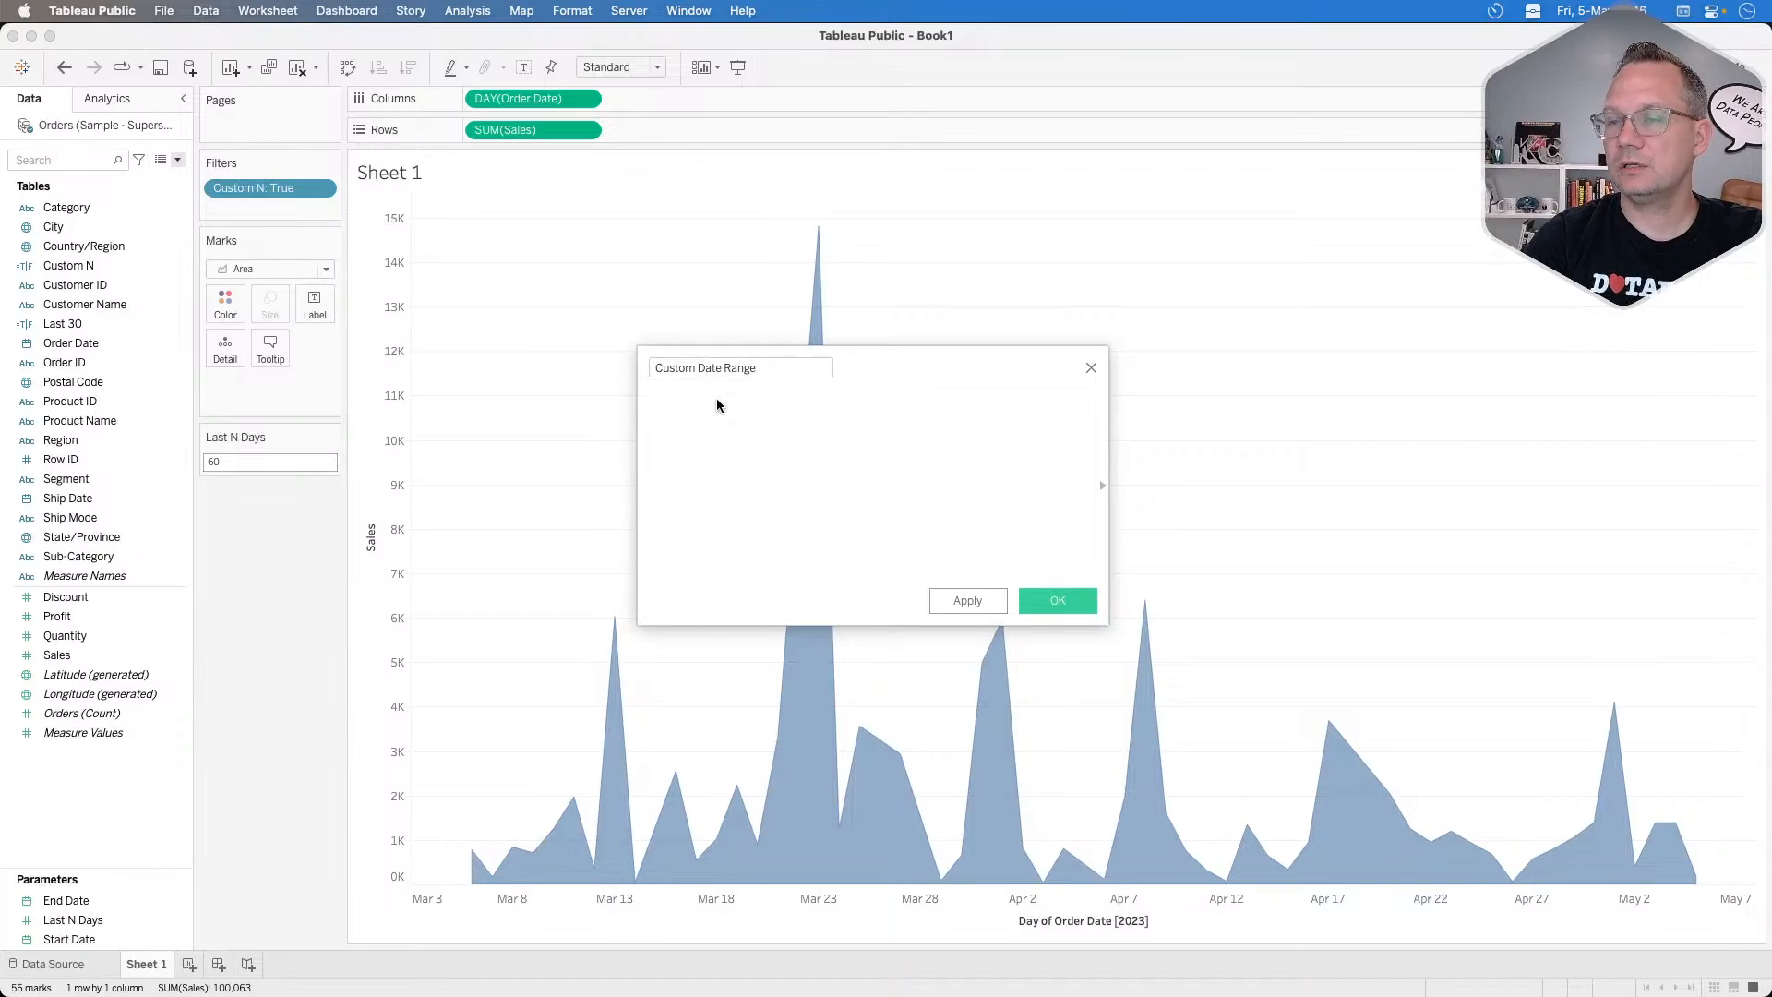
Enter [Order Date]>= [End Date] as the first condition of the Custom Date Range formula.
type("order")
key("Return")
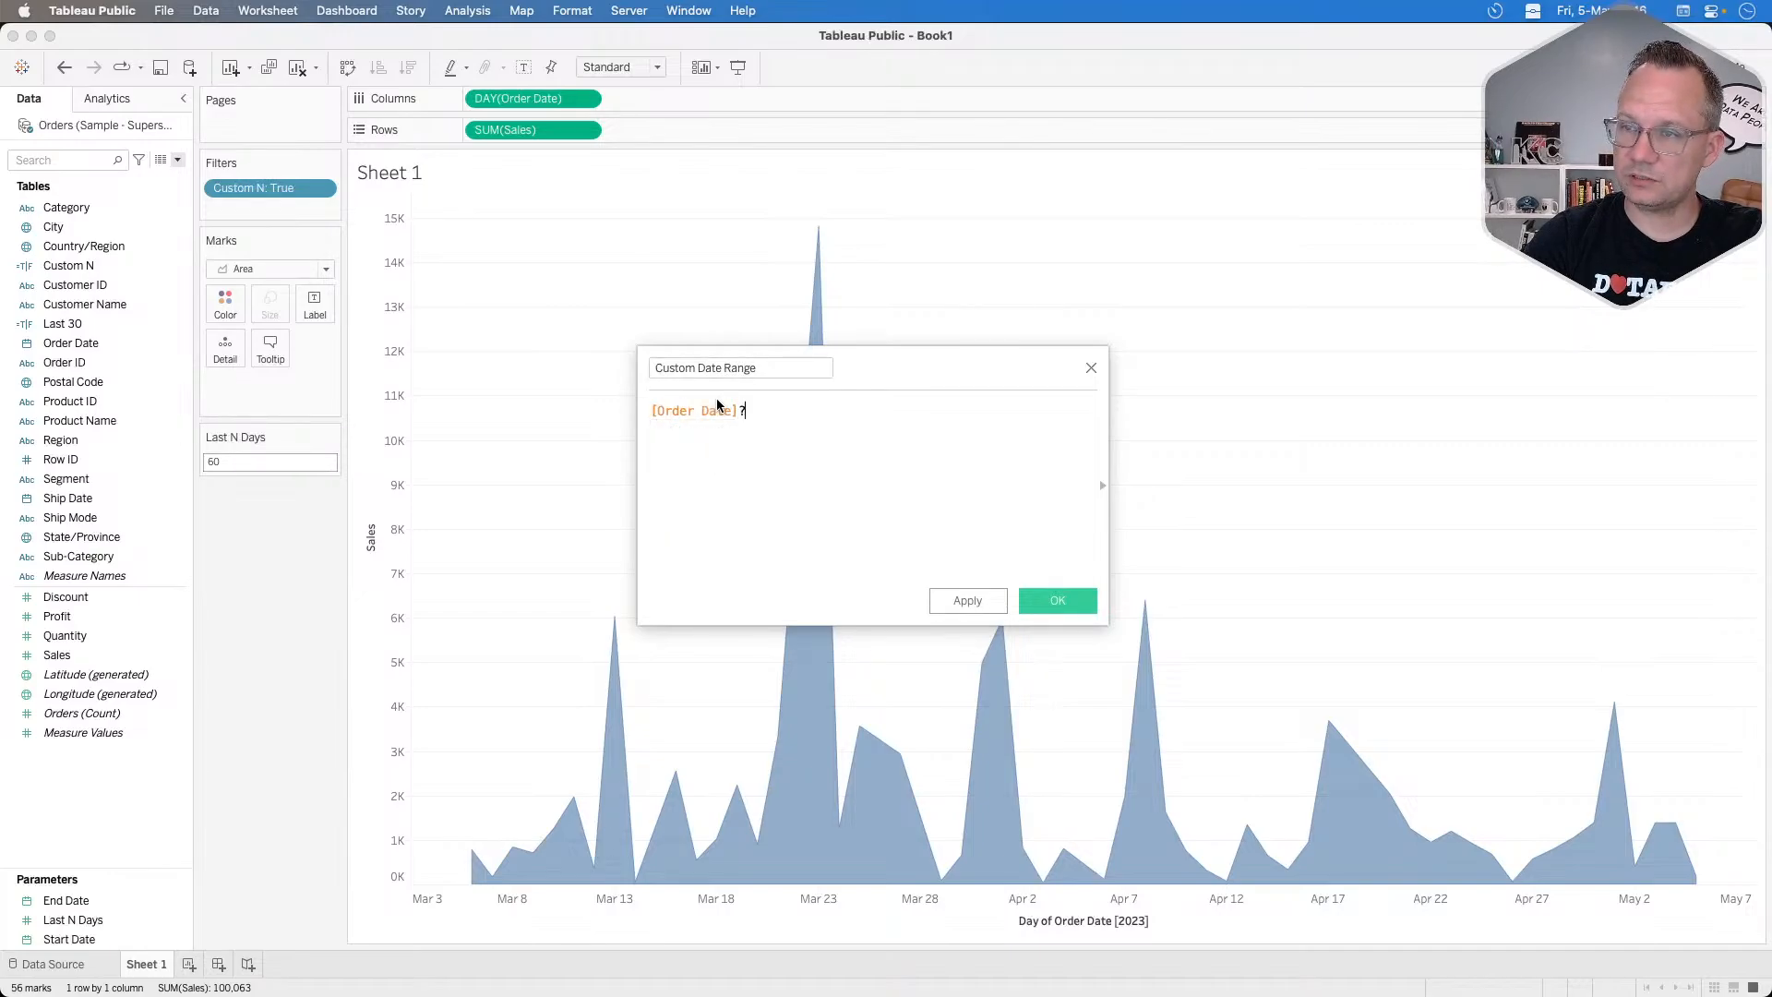
type("<")
key("BackSpace")
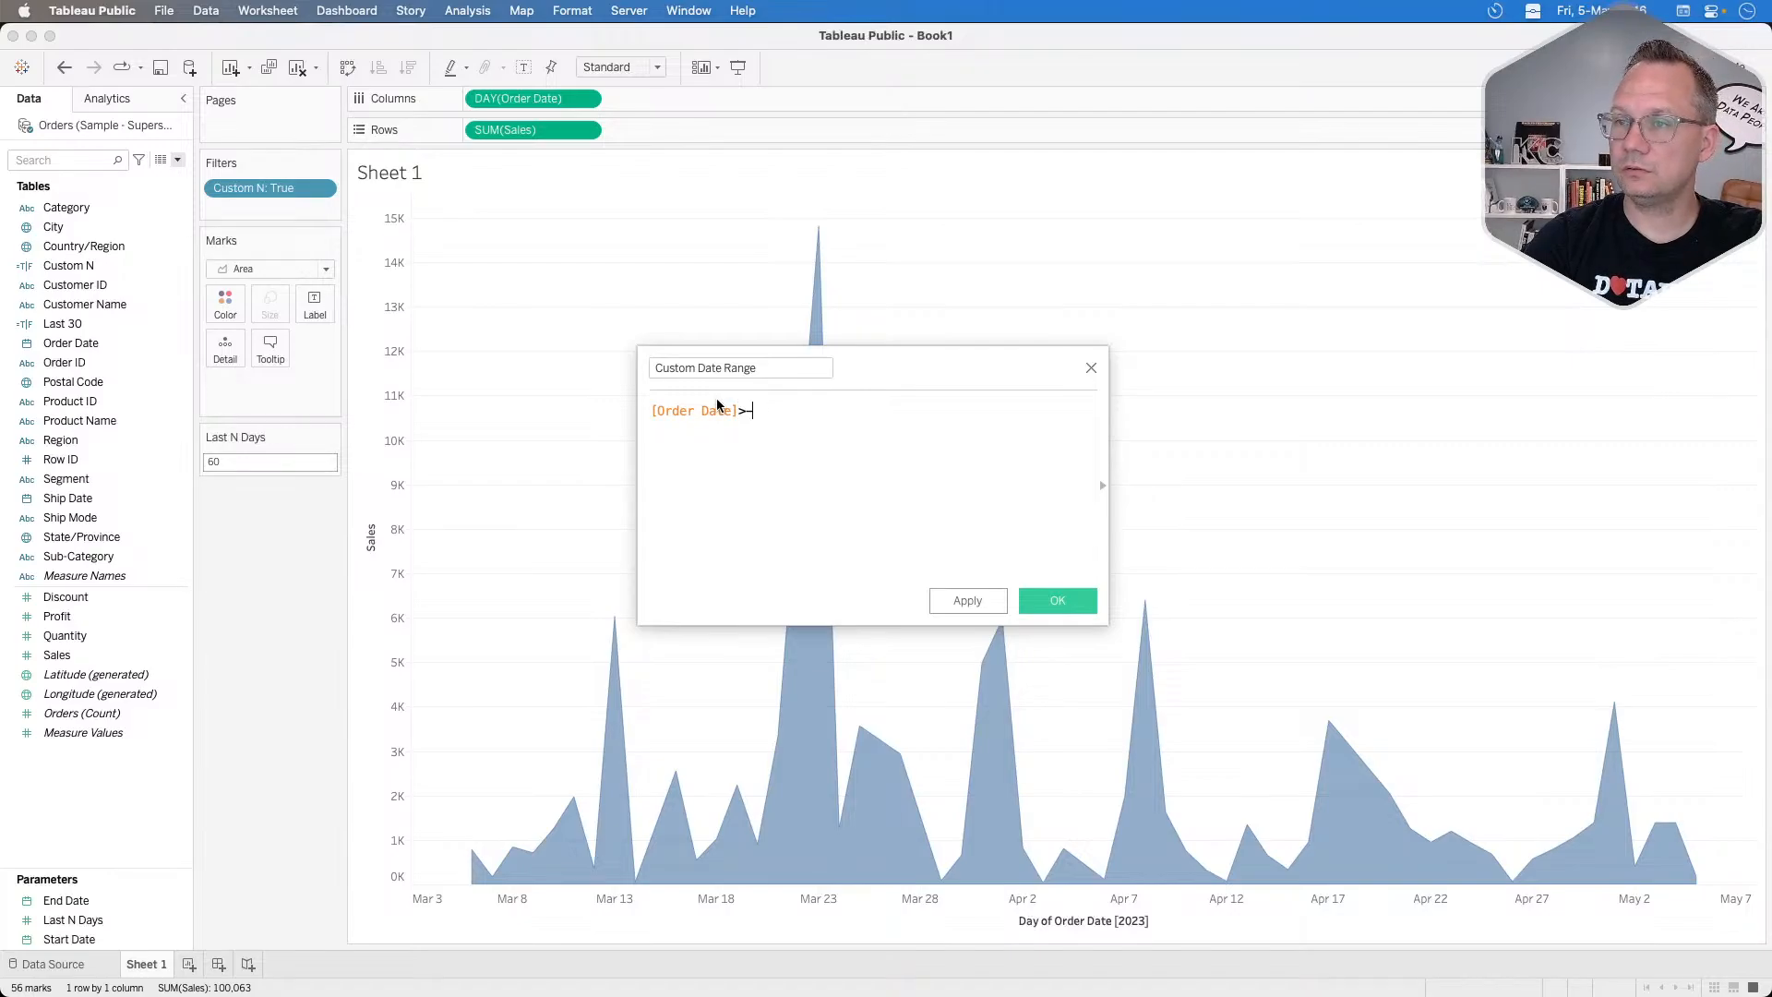
type(">= end")
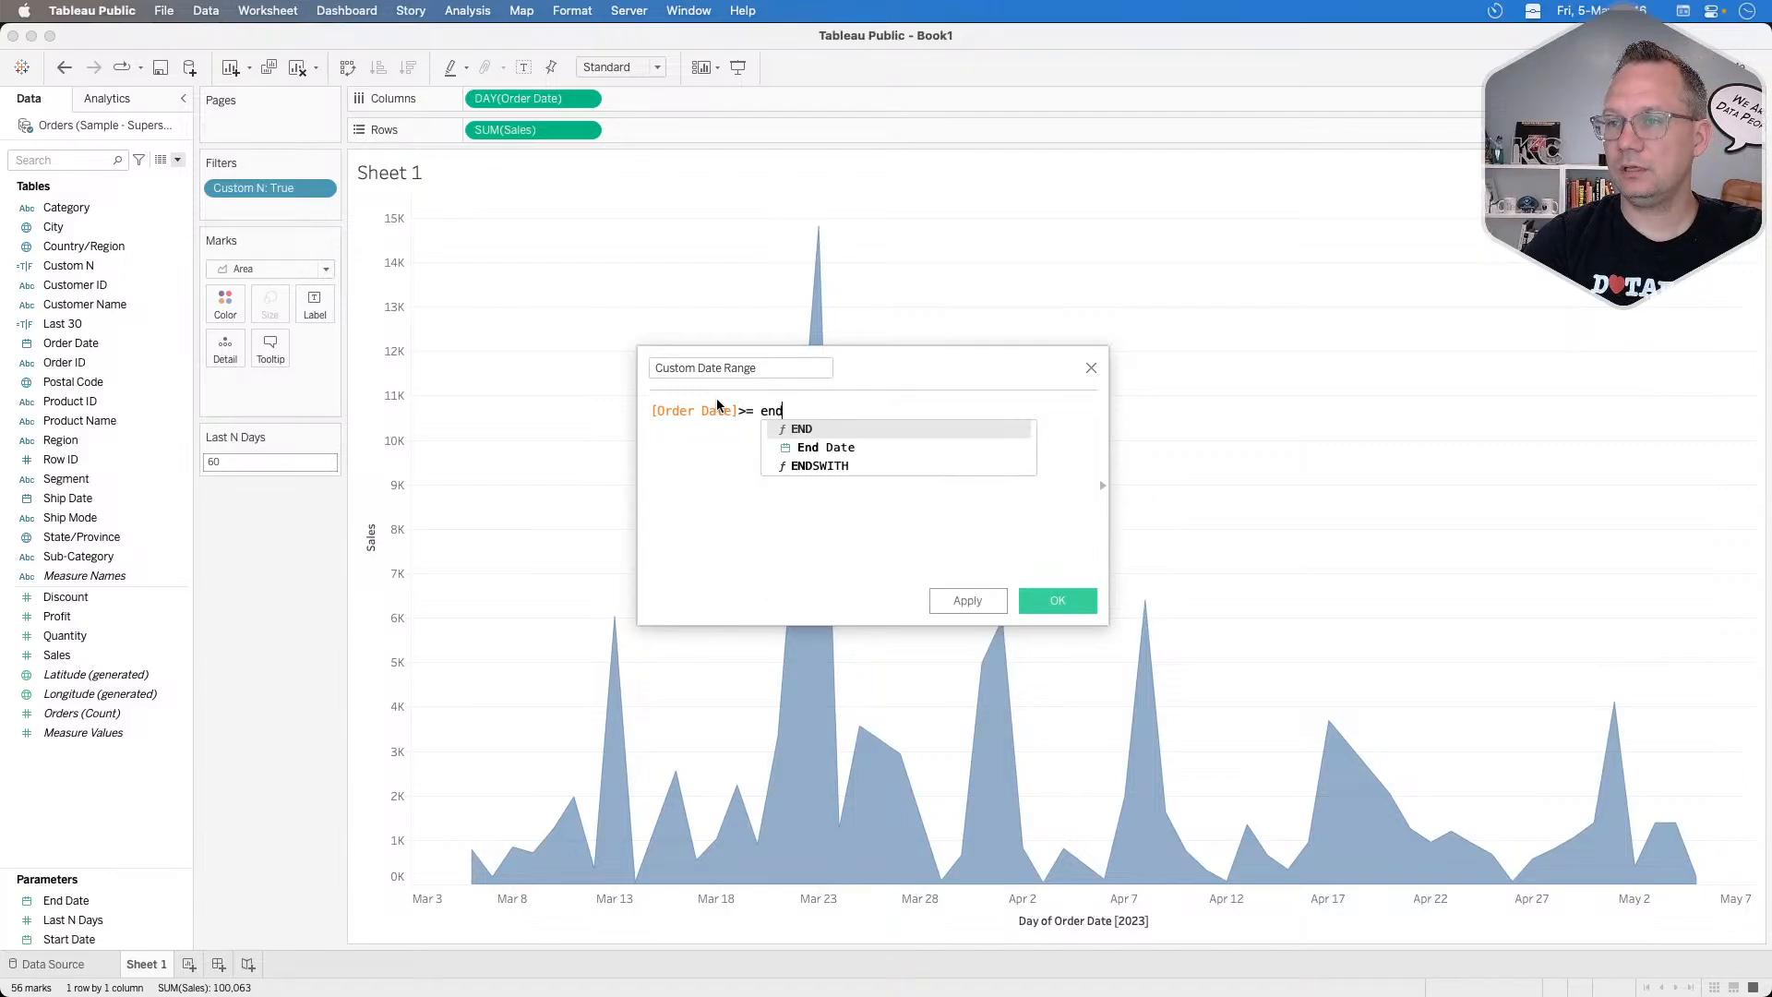
key("Down")
key("Return")
key("Return")
Add the condition and [Order Date]<= [Start Date] to the Custom Date Range formula and save the field.
type("and")
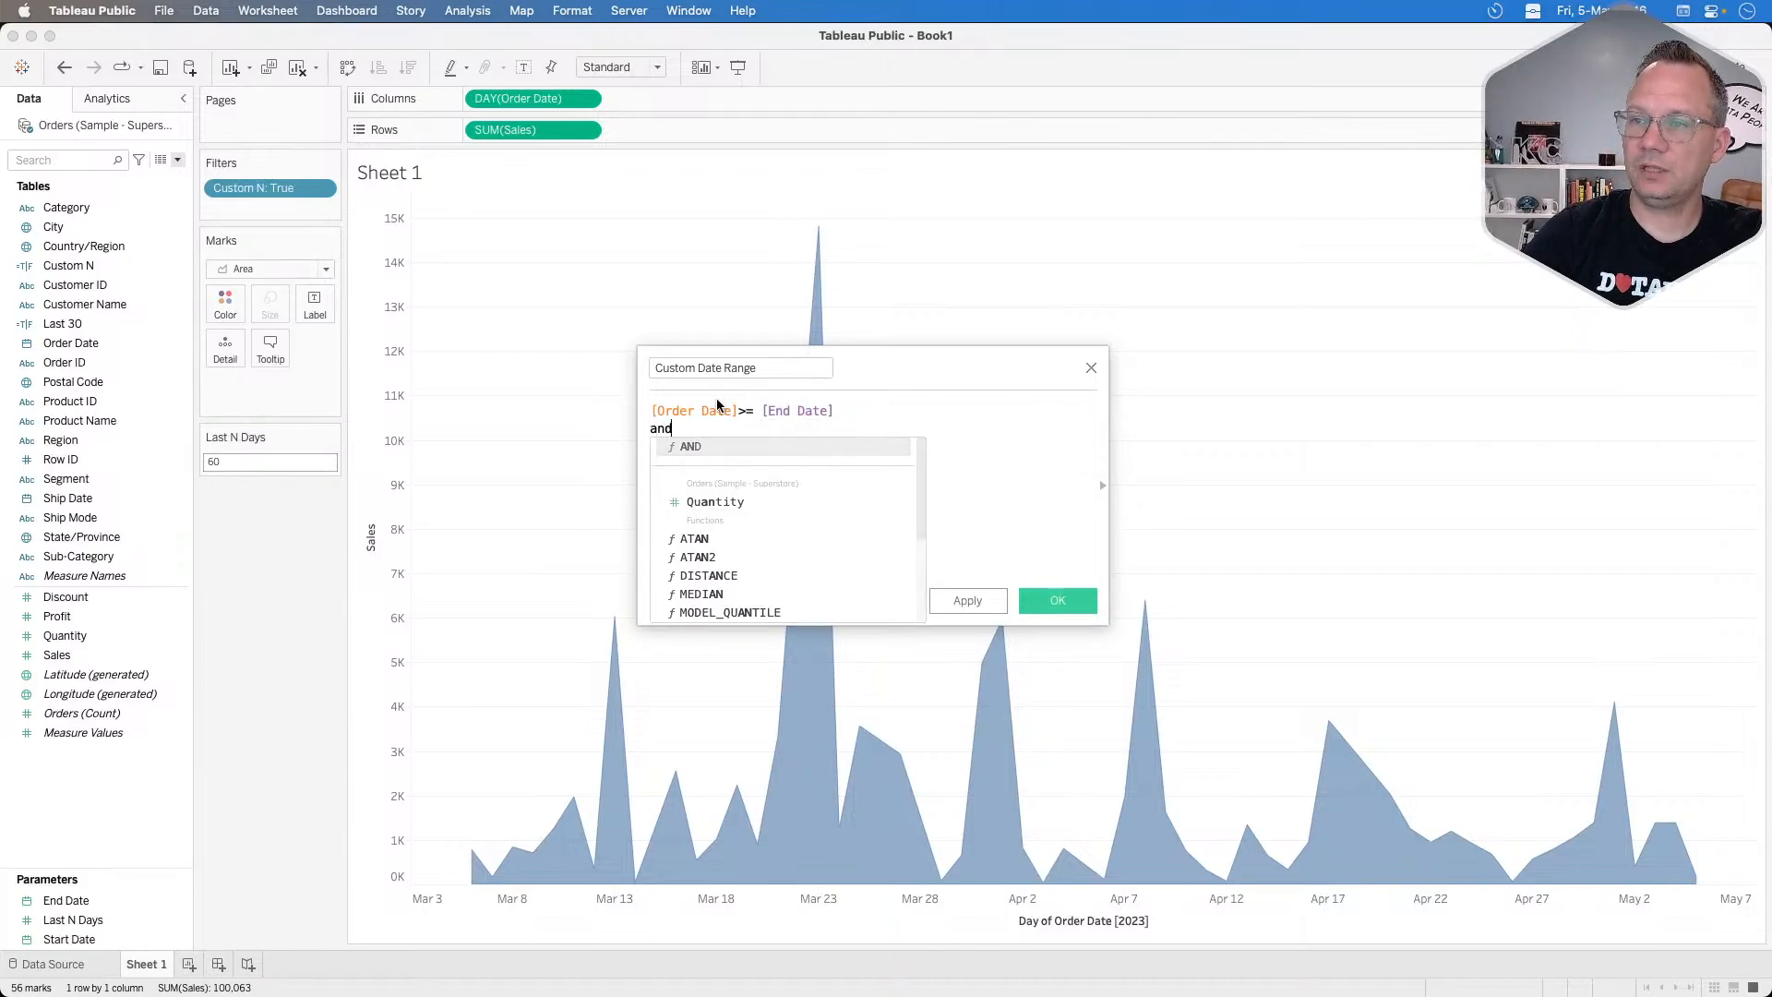
key("Return")
type("or")
key("Down")
key("Return")
type("M")
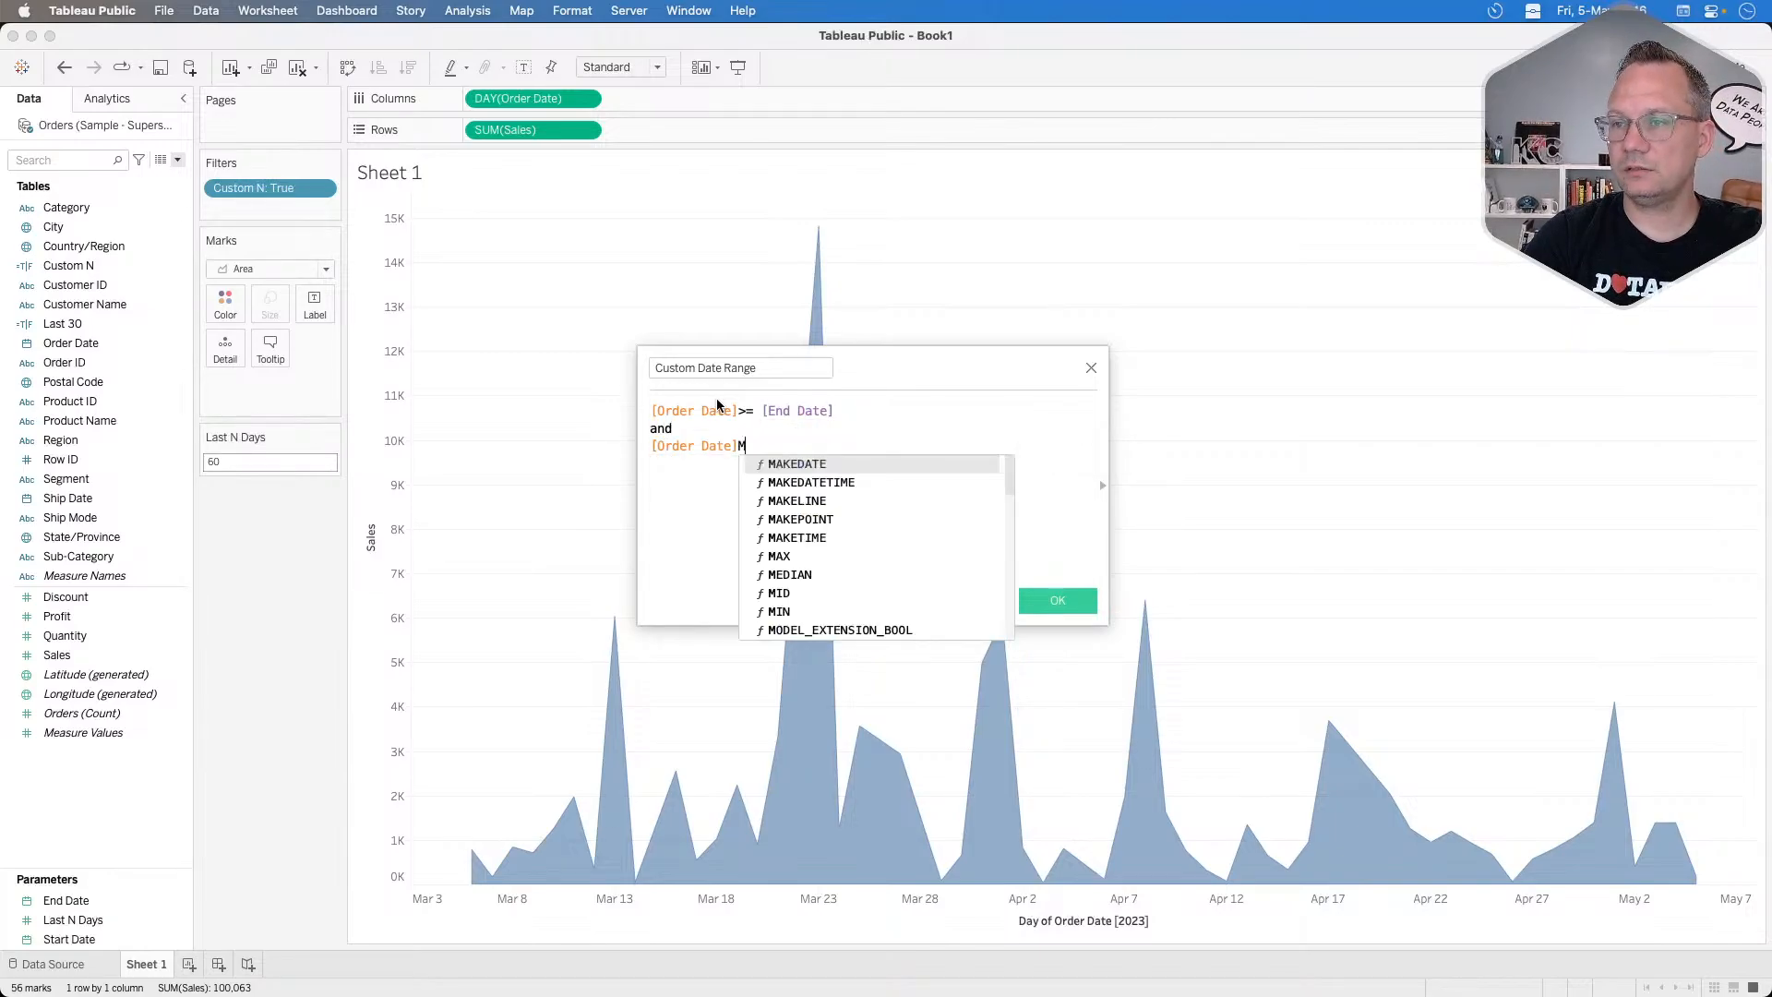
key("BackSpace")
type("<")
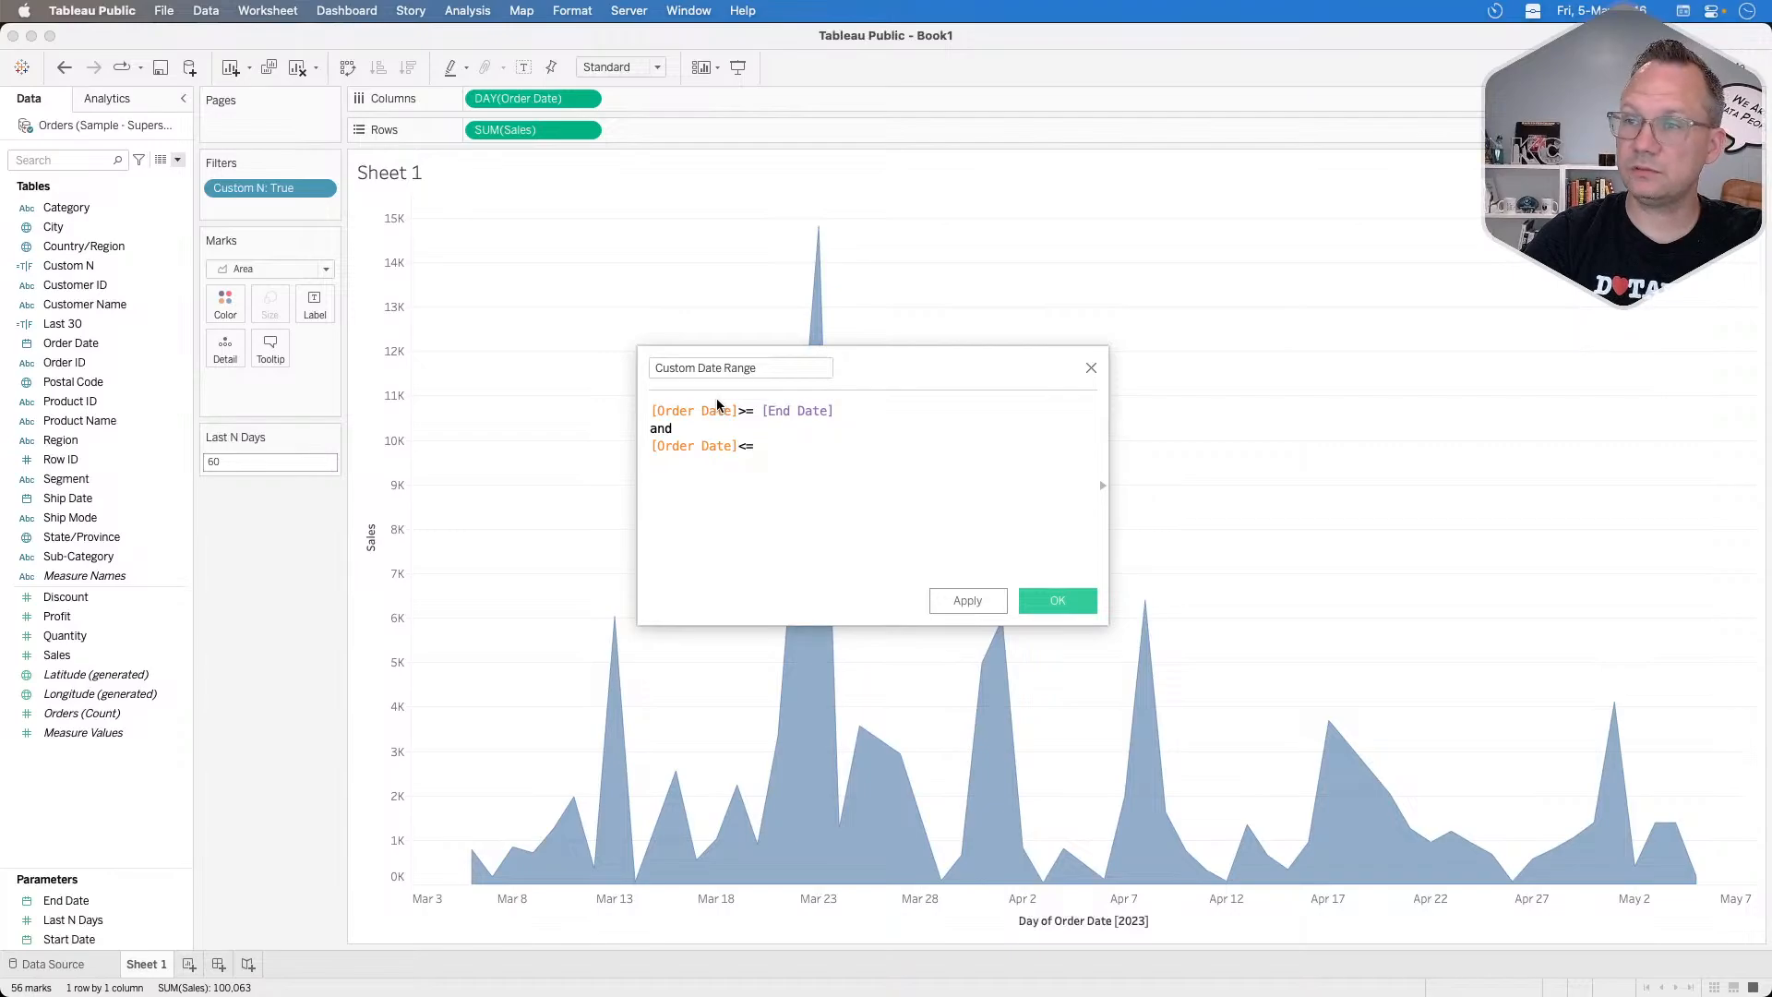
type("= start")
key("Return")
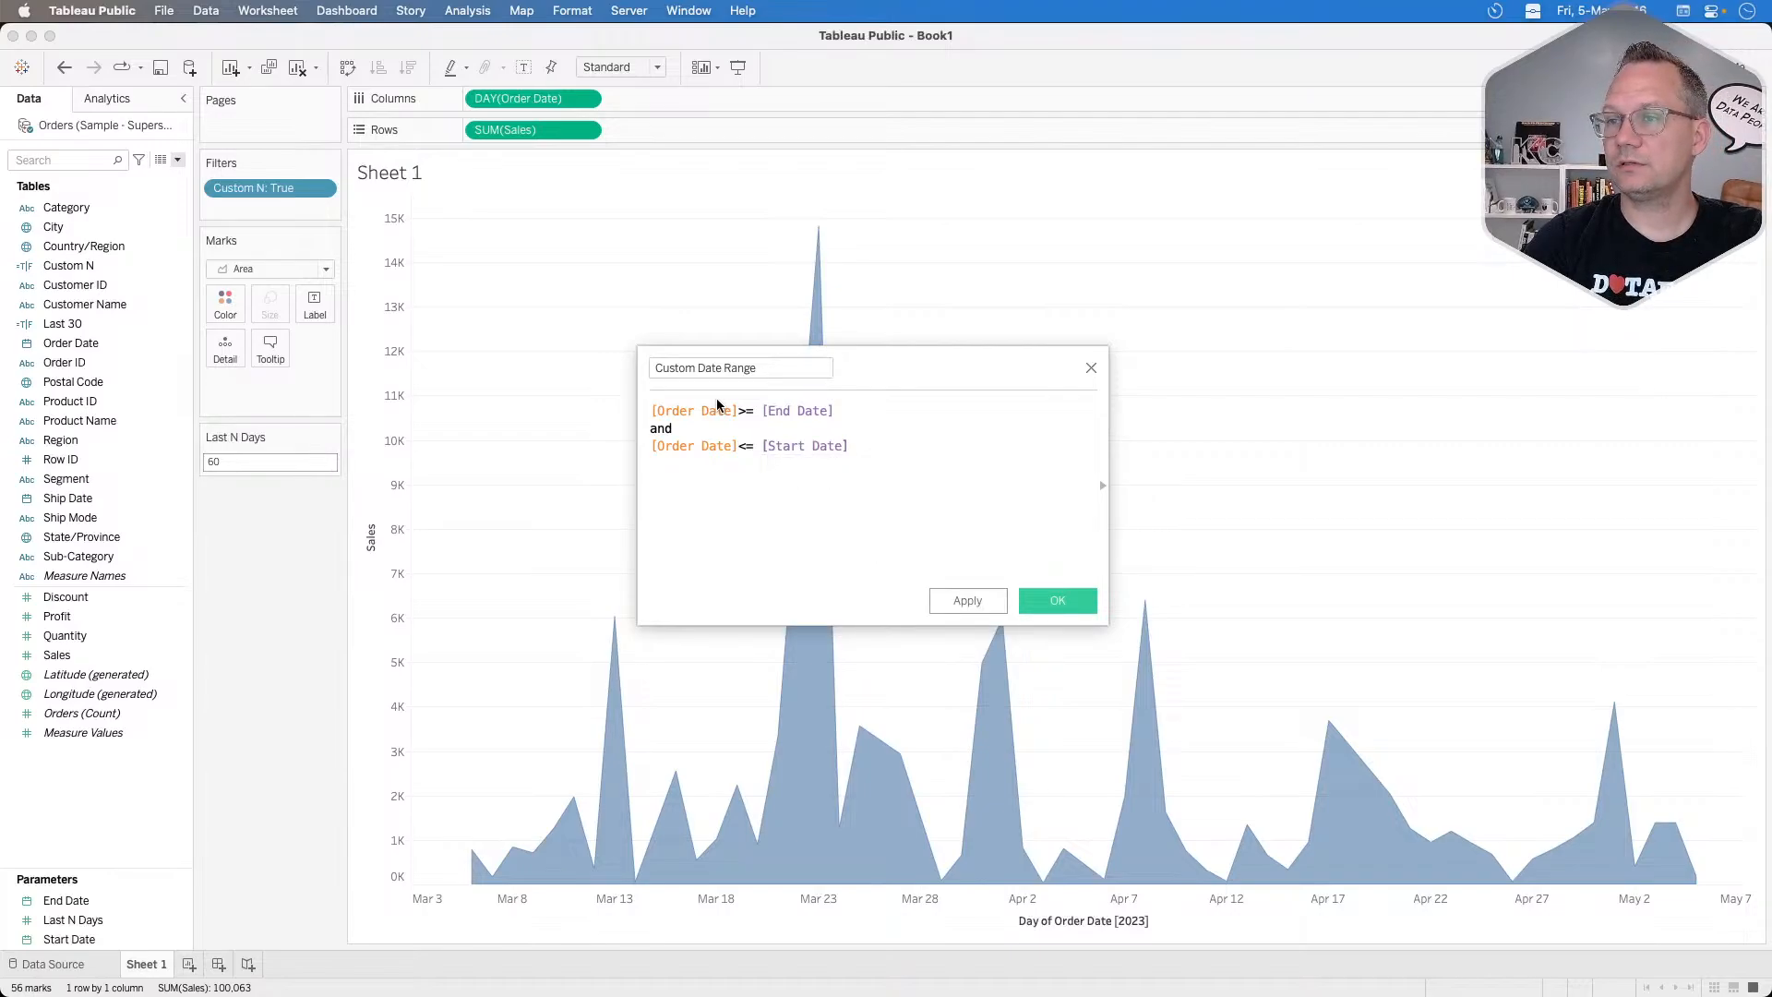
left_click(1050, 596)
Remove the Custom N filter, try Custom Date Range as a filter with no values selected, and take it off again.
mouse_move(307, 192)
left_mouse_down()
mouse_move(283, 206)
mouse_move(264, 644)
mouse_move(148, 303)
mouse_move(295, 189)
left_mouse_up()
left_click(117, 267)
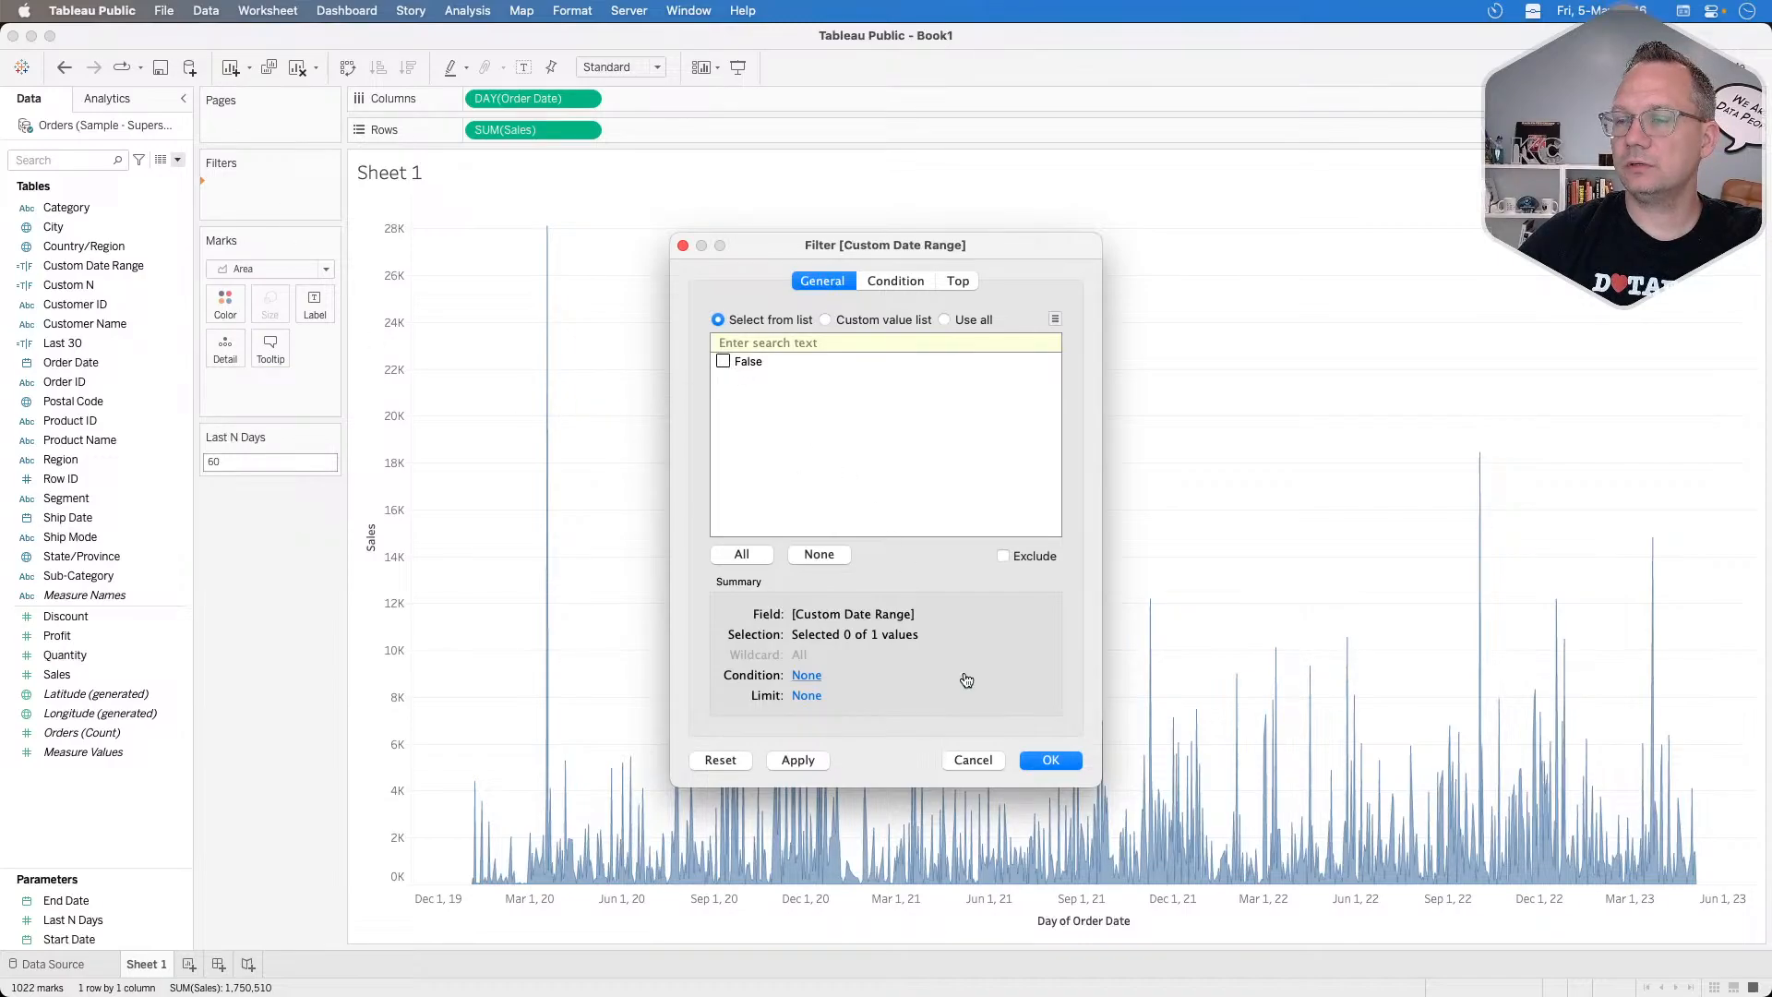
left_click(1052, 760)
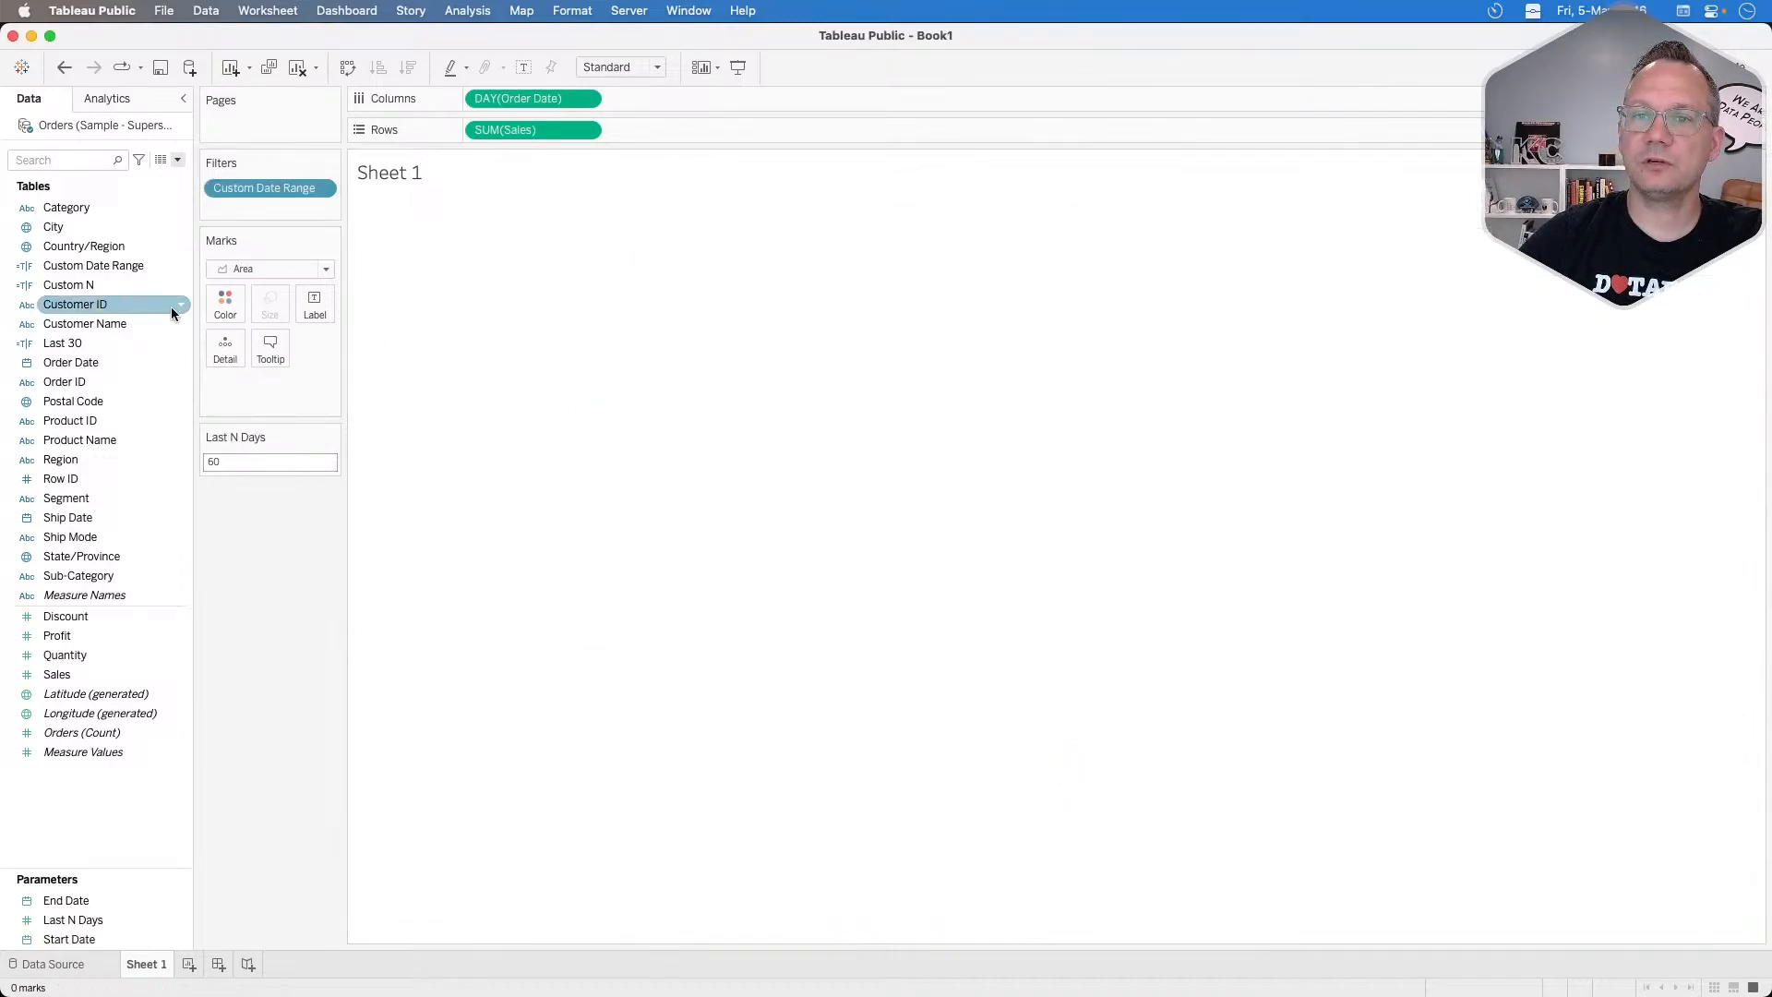
left_click_drag(242, 190, 249, 480)
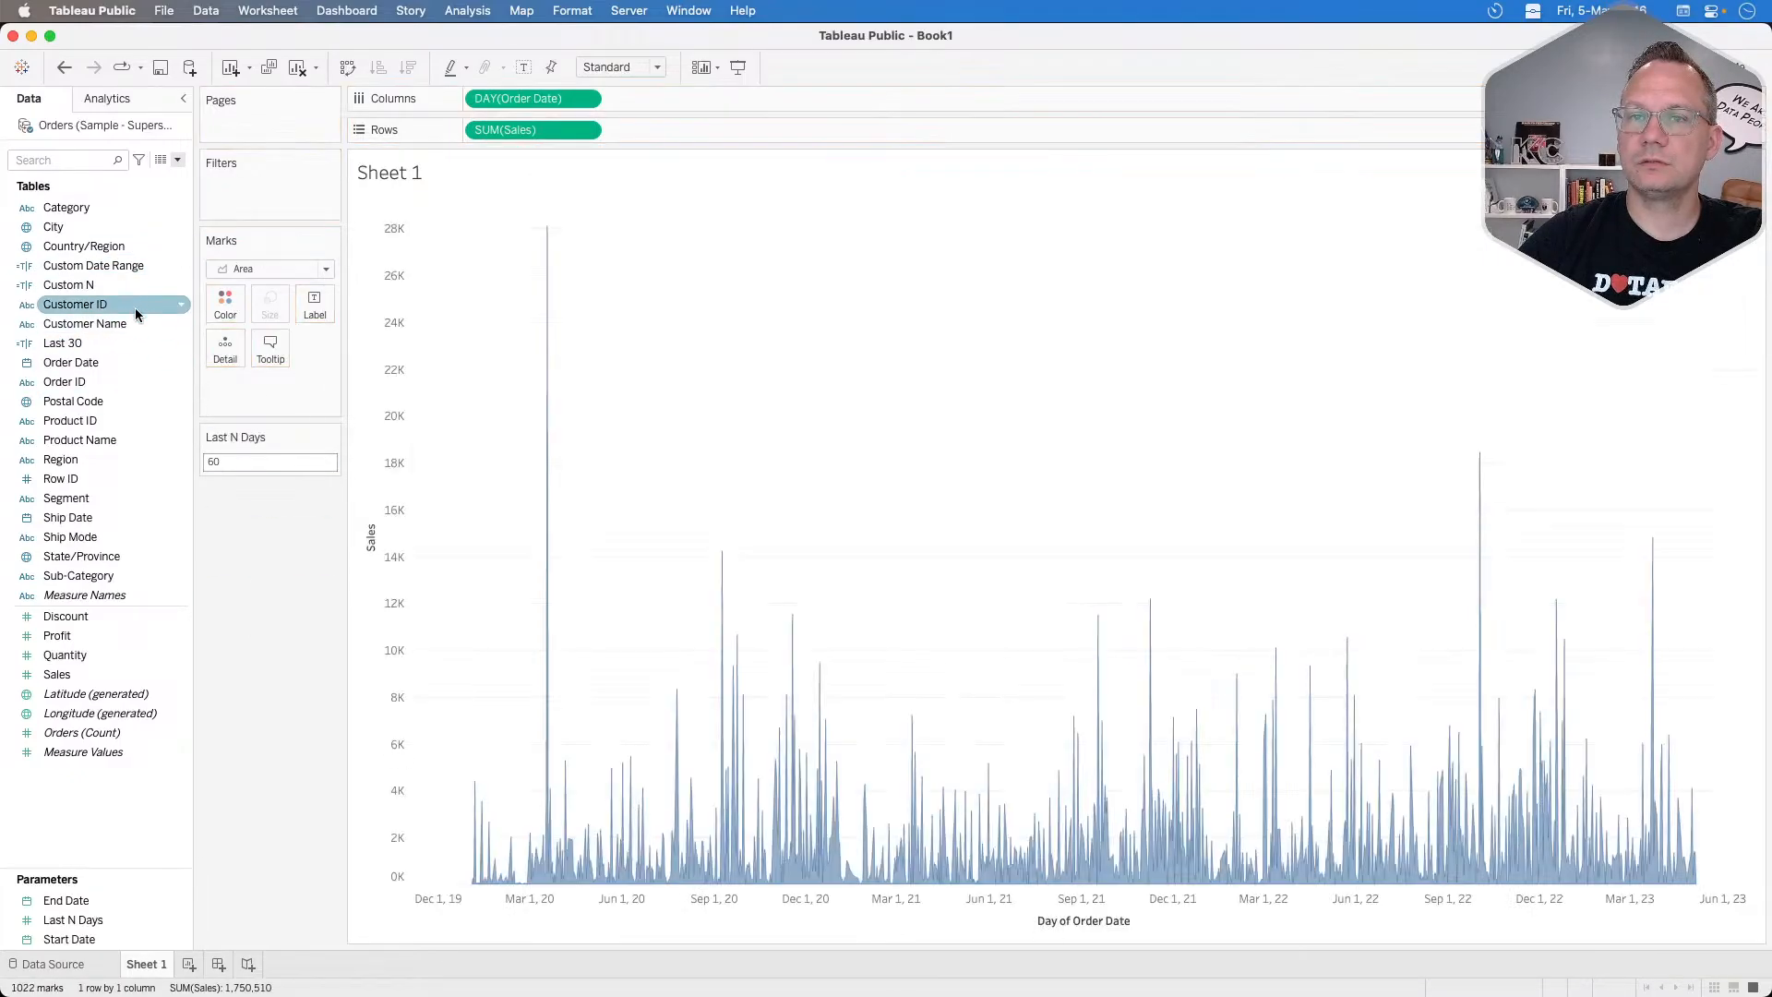
Edit the Custom Date Range formula so its first condition reads [Order Date]>= [Start Date].
right_click(118, 270)
left_click(155, 362)
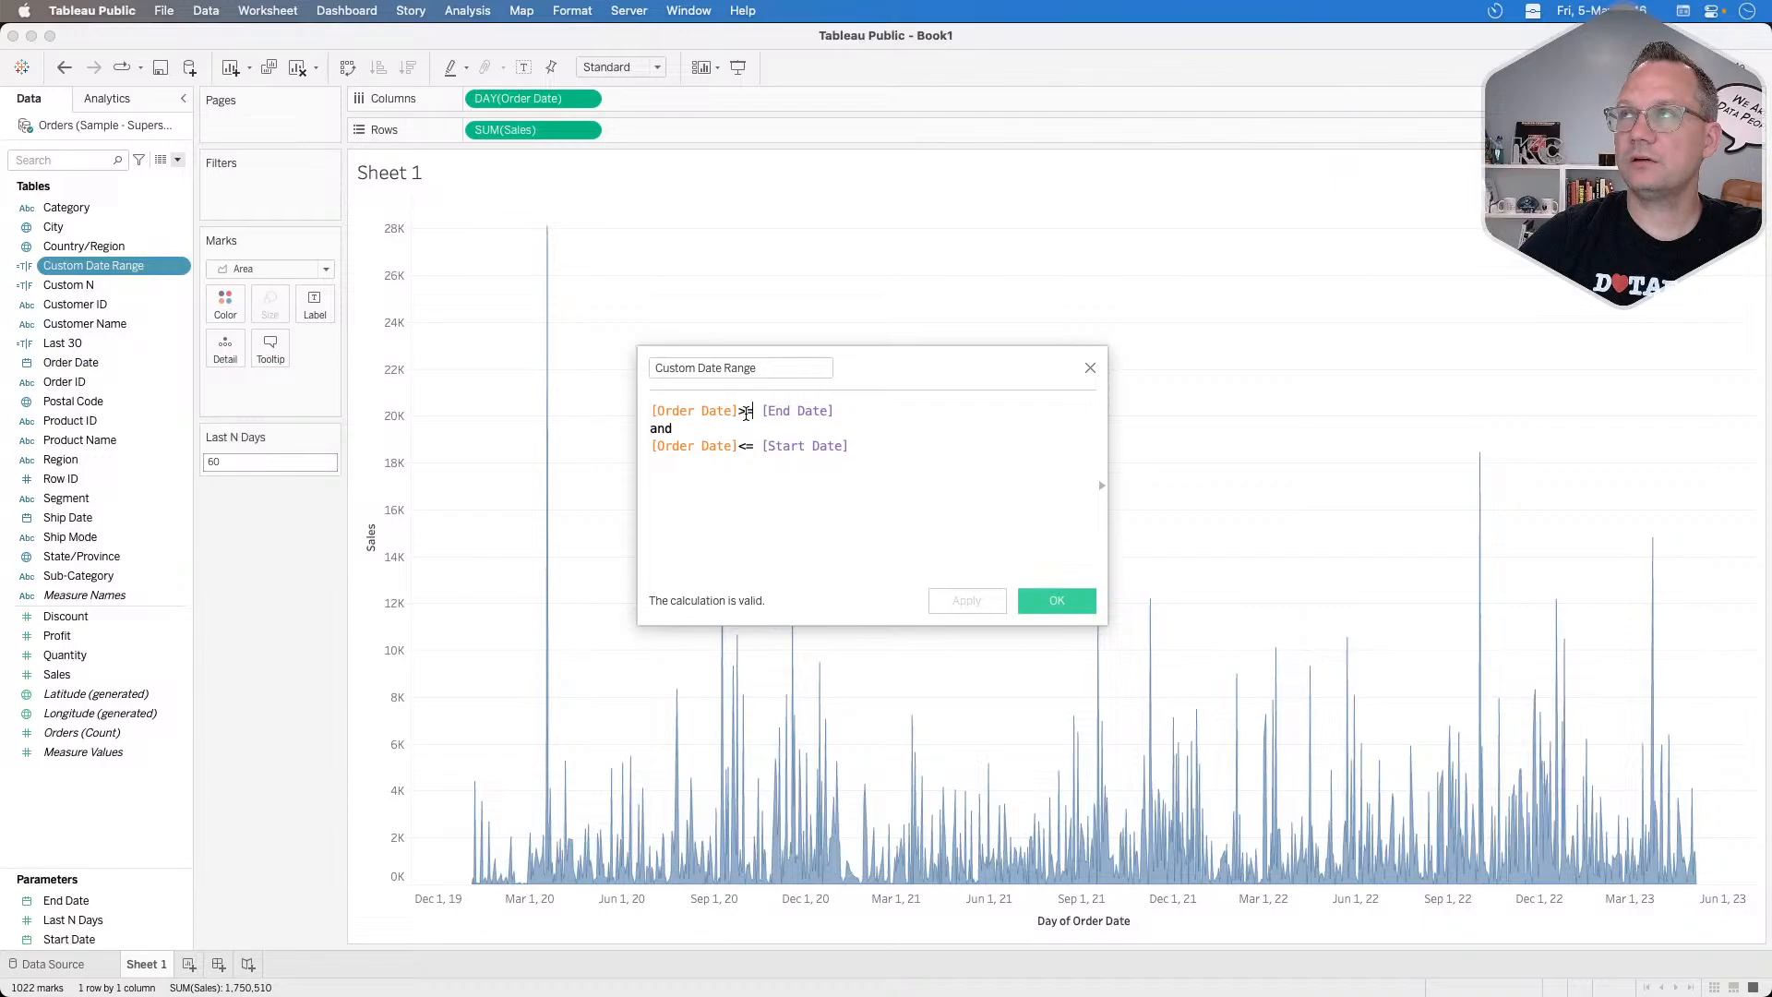
double_click(791, 410)
type("star")
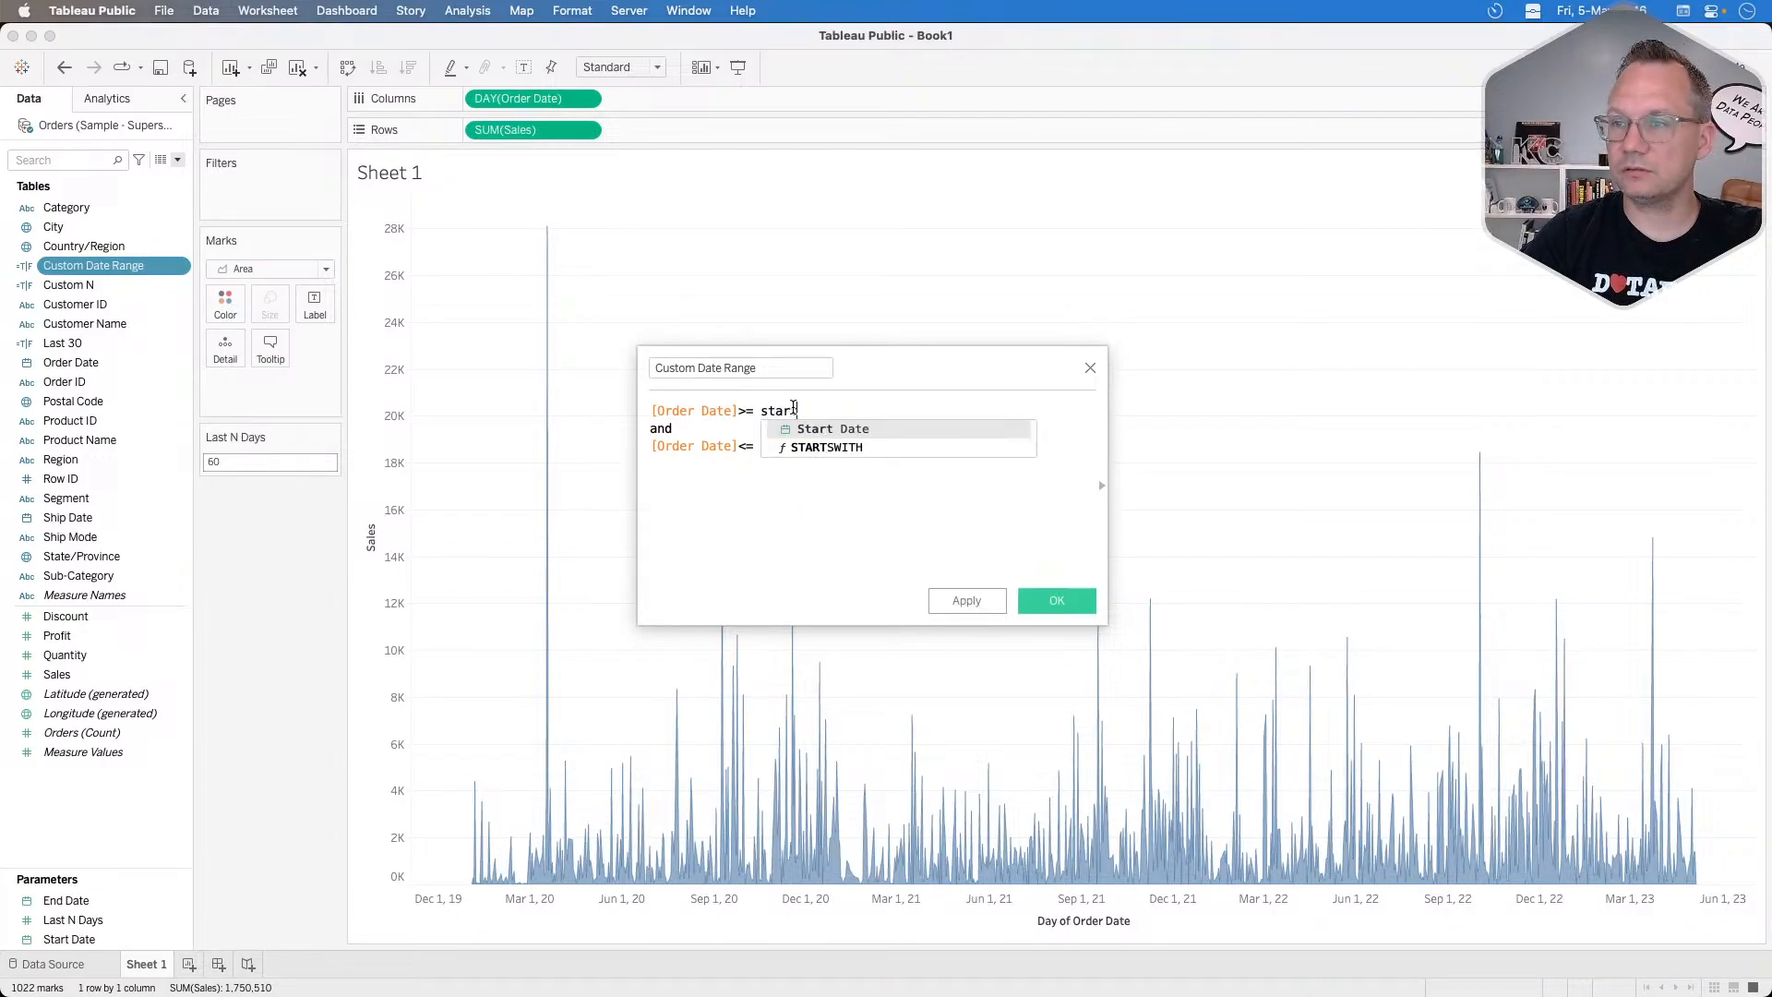
key("Return")
Change the second condition of the Custom Date Range formula to [Order Date]<= [End Date] and save the field.
left_click_drag(849, 447, 799, 459)
double_click(798, 447)
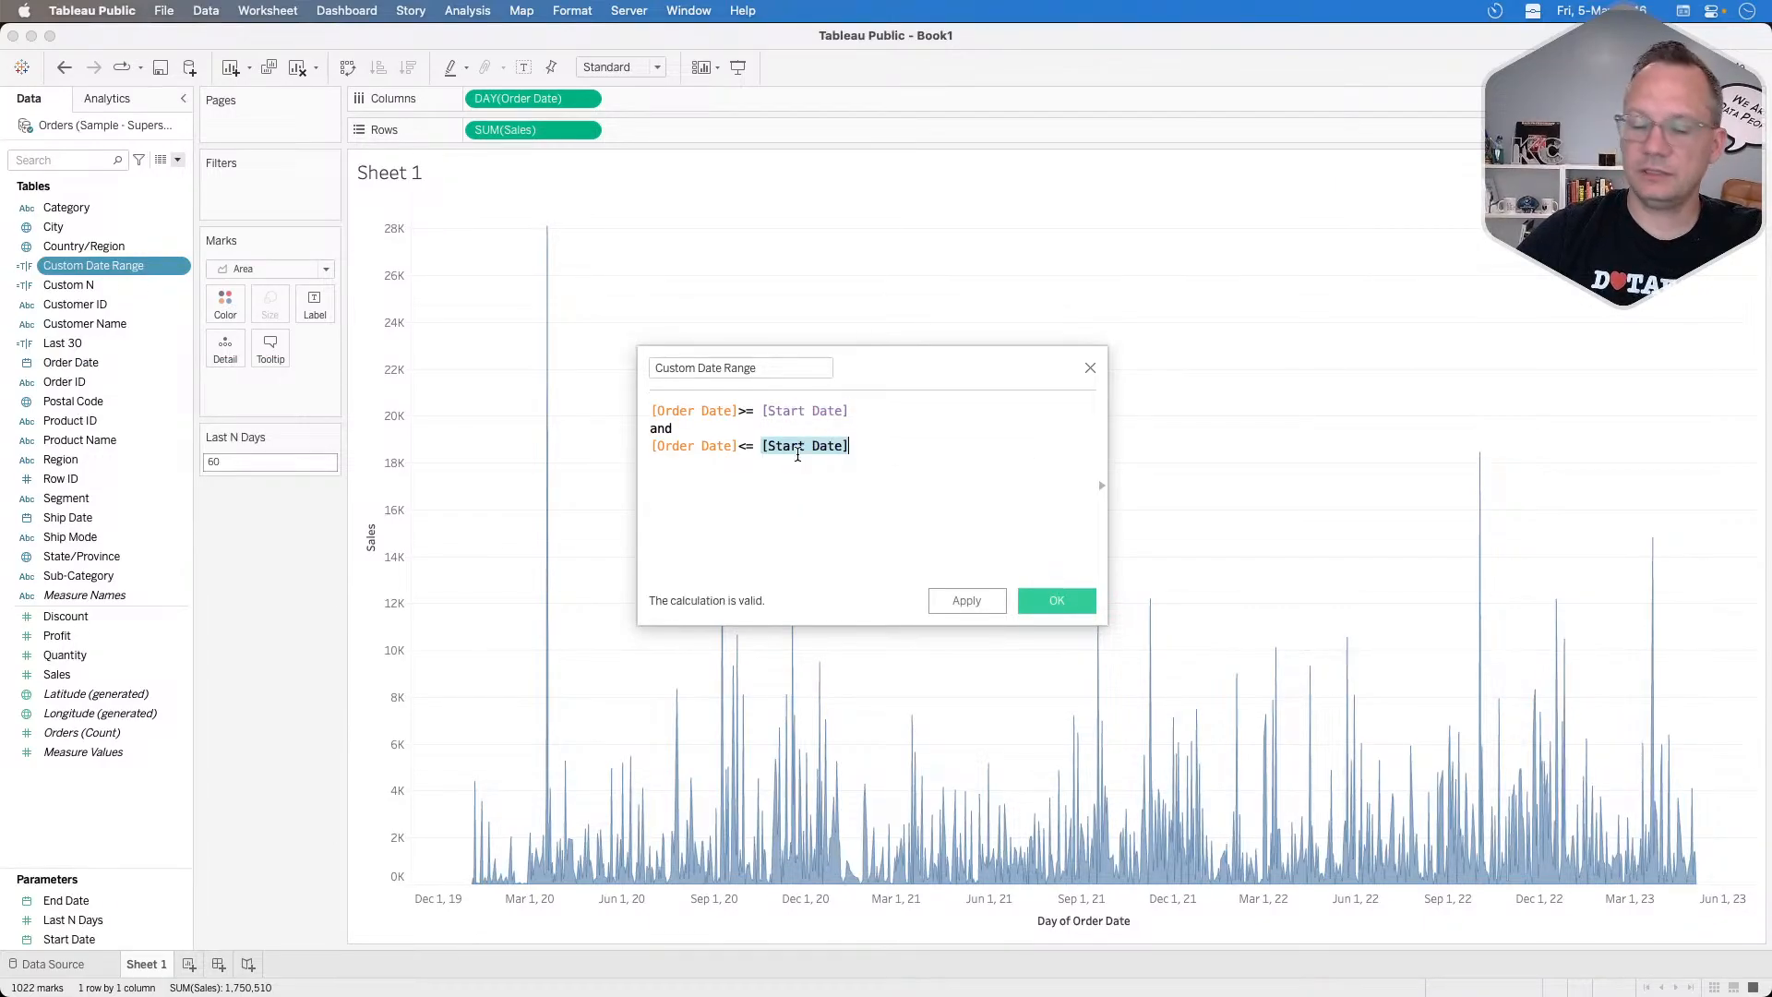
type("end")
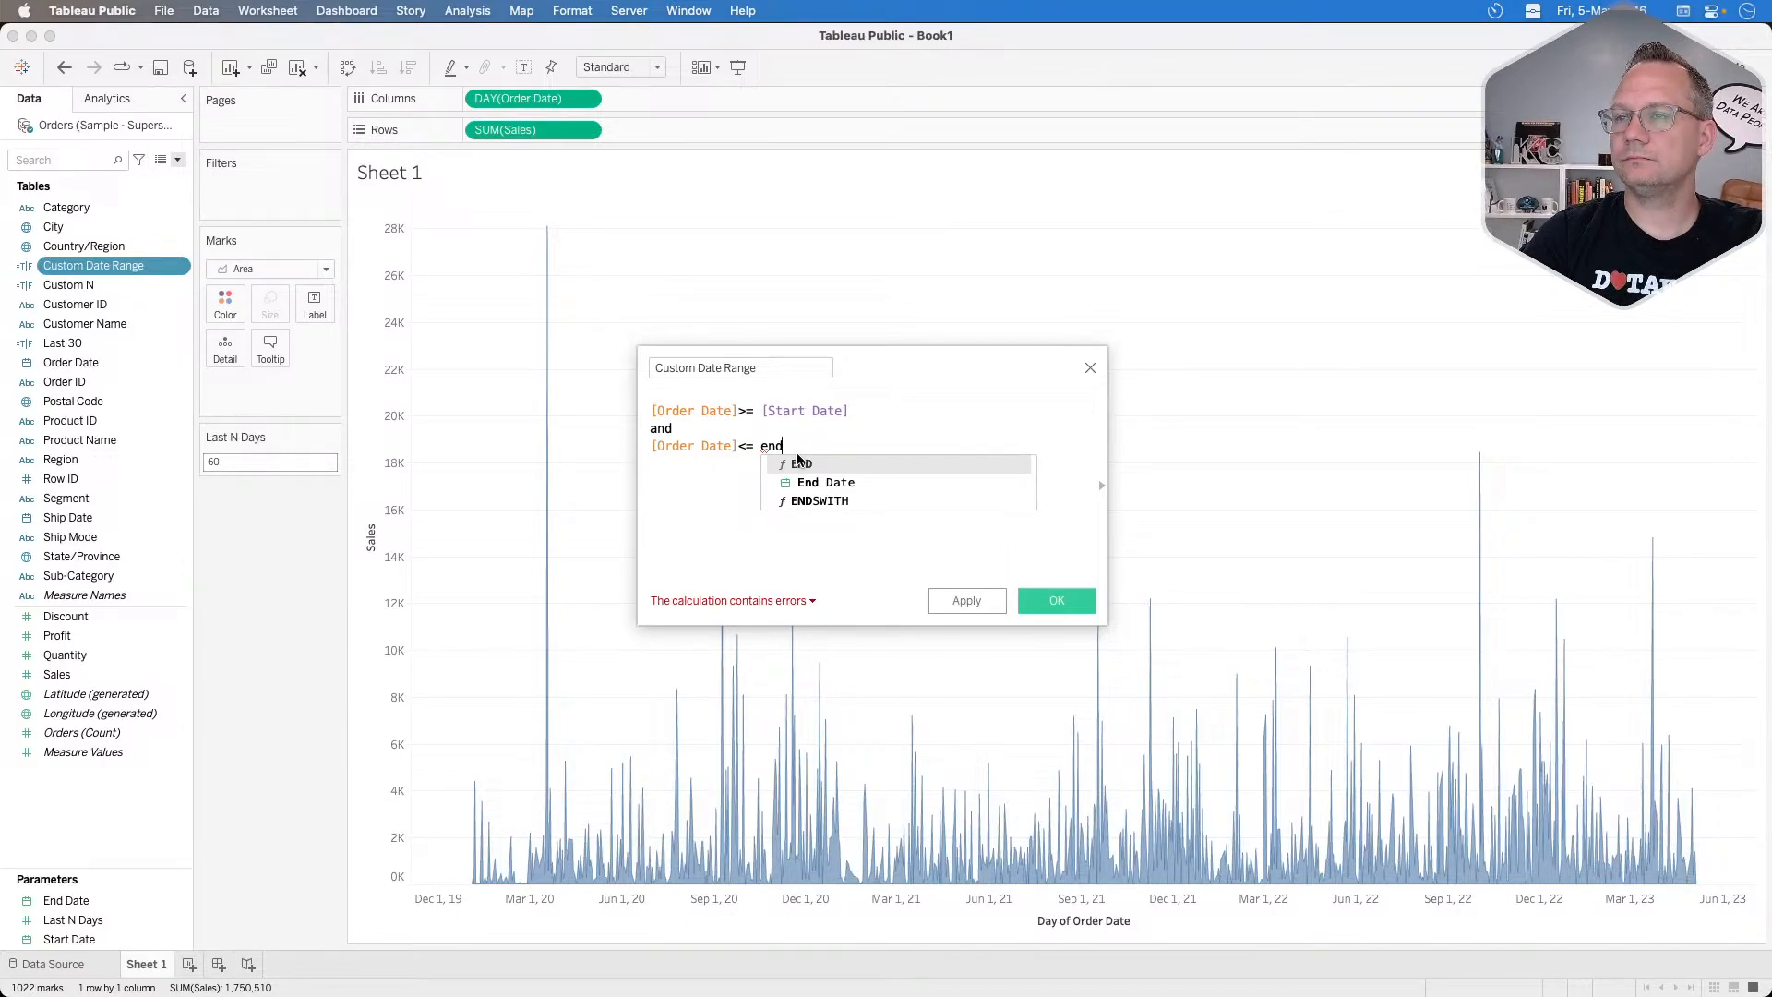
key("Return")
key("BackSpace")
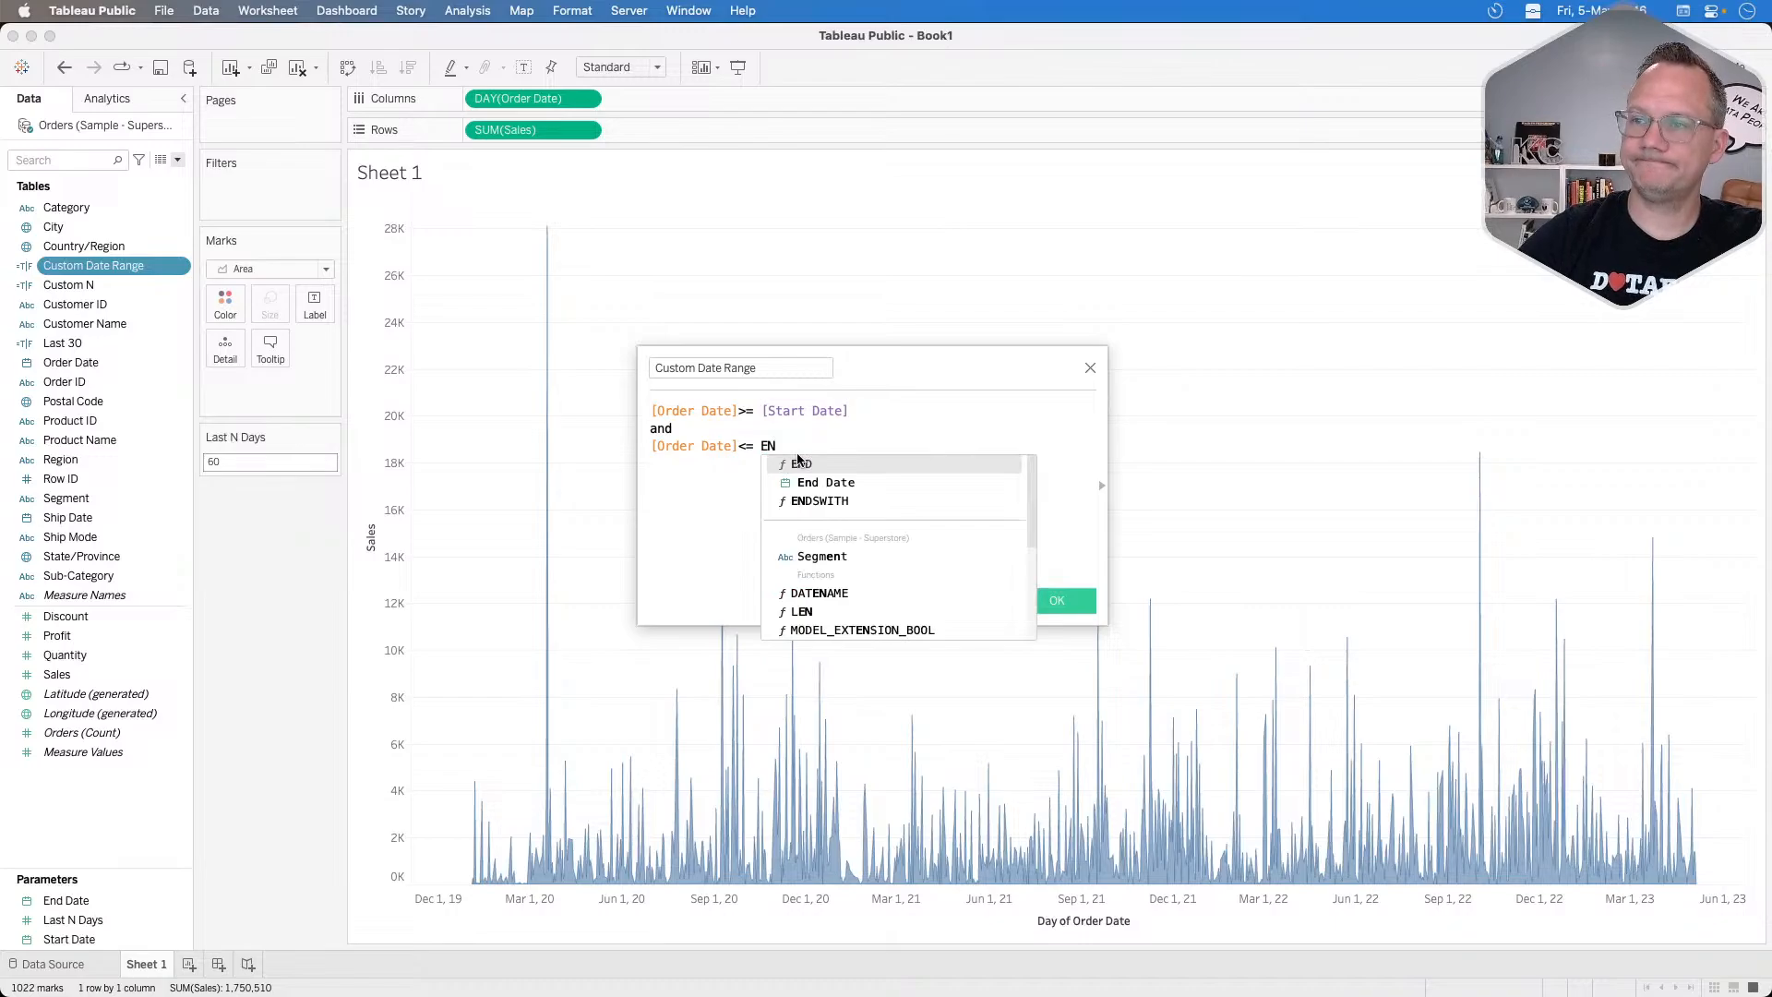
key("Down")
key("Return")
left_click(1055, 601)
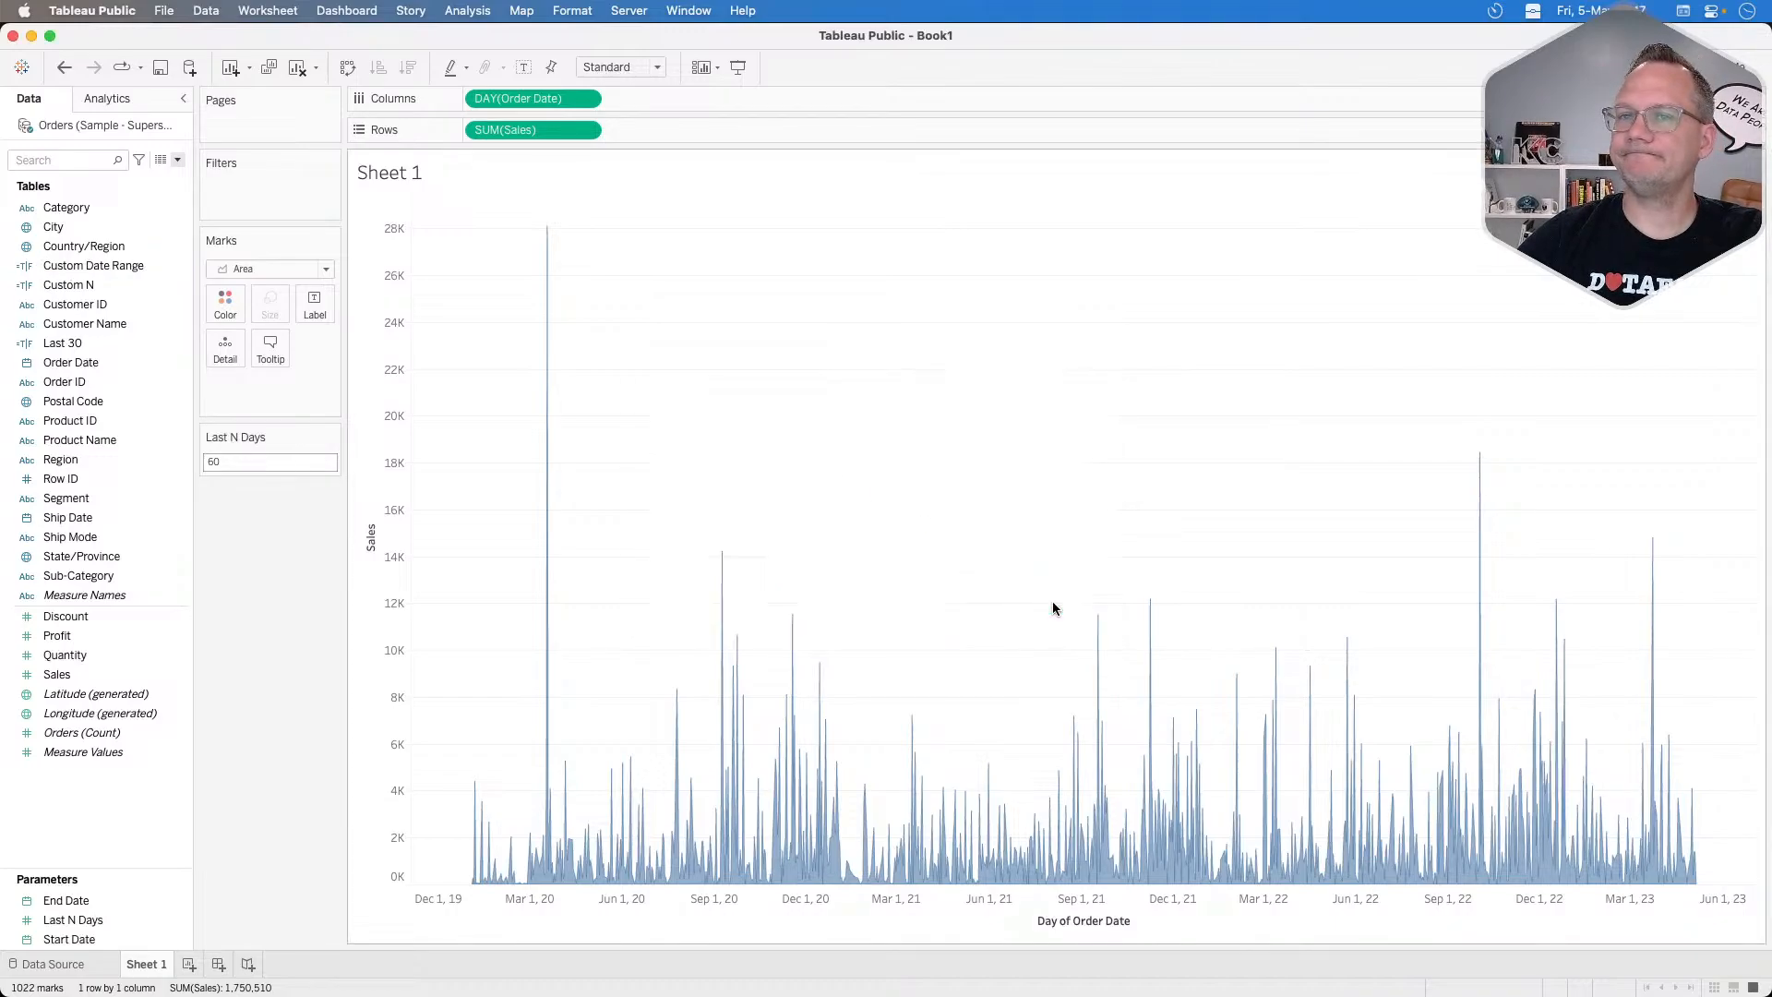
Filter the sheet to Custom Date Range values of True.
left_click(103, 283)
left_click_drag(93, 266, 261, 195)
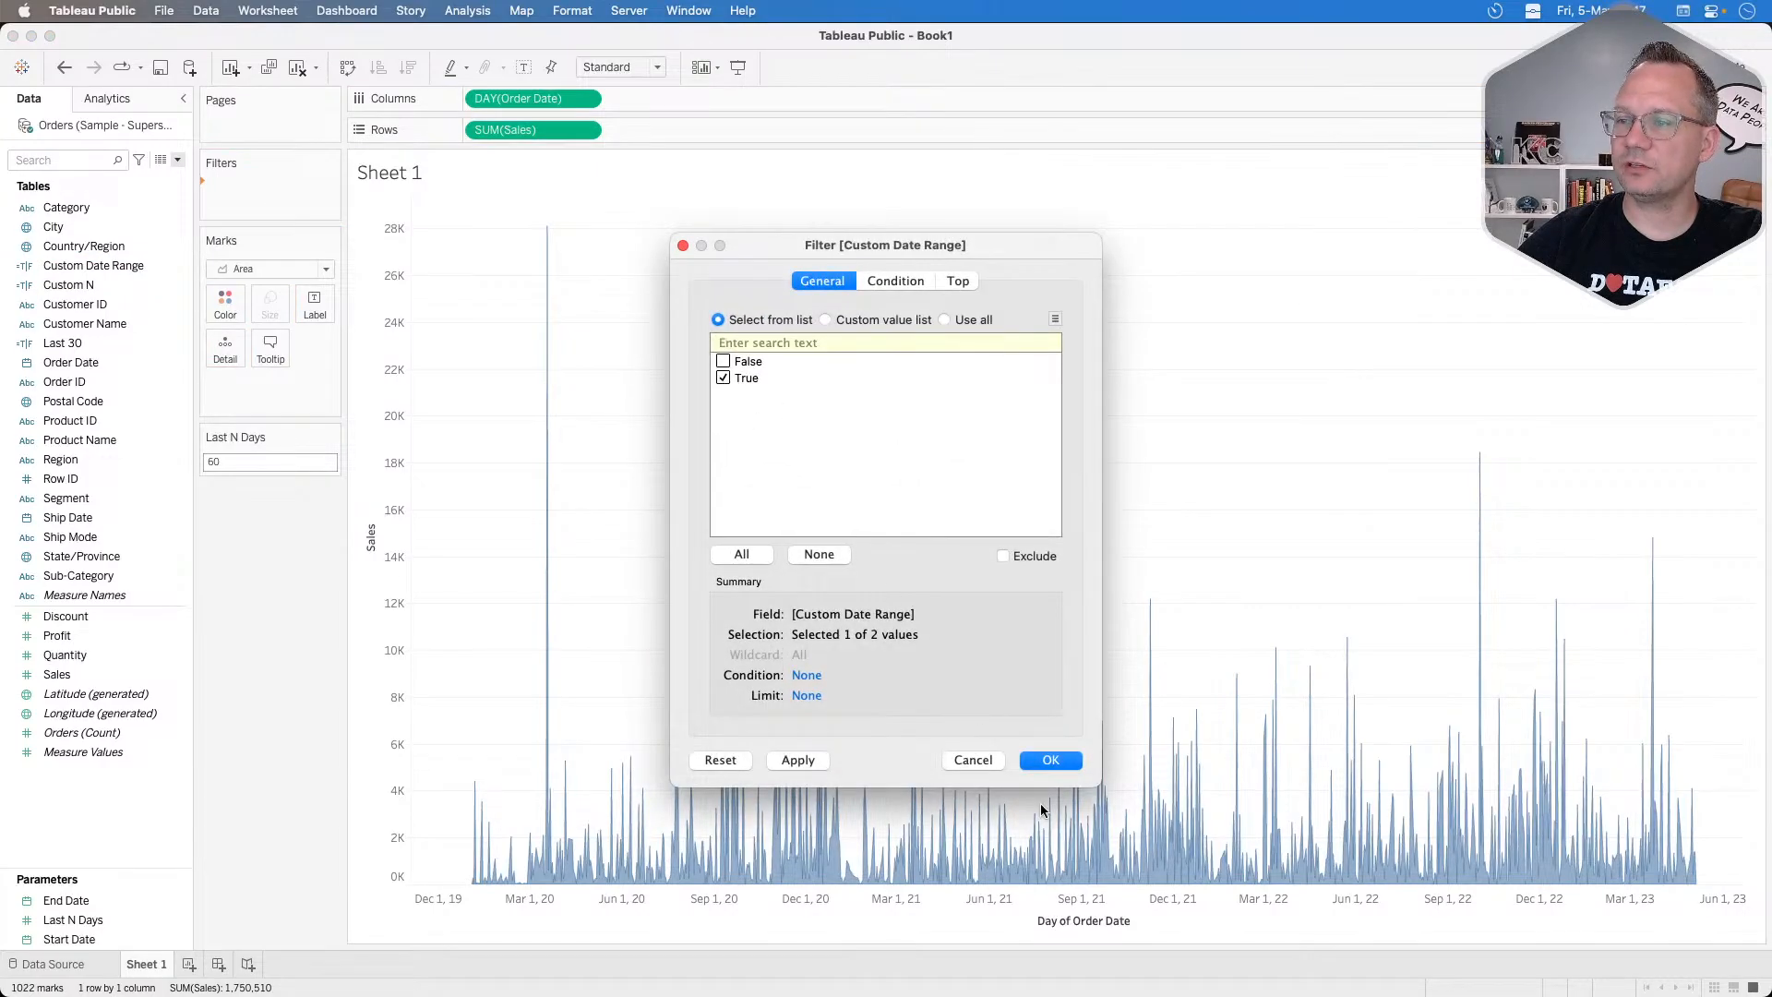
left_click(1050, 759)
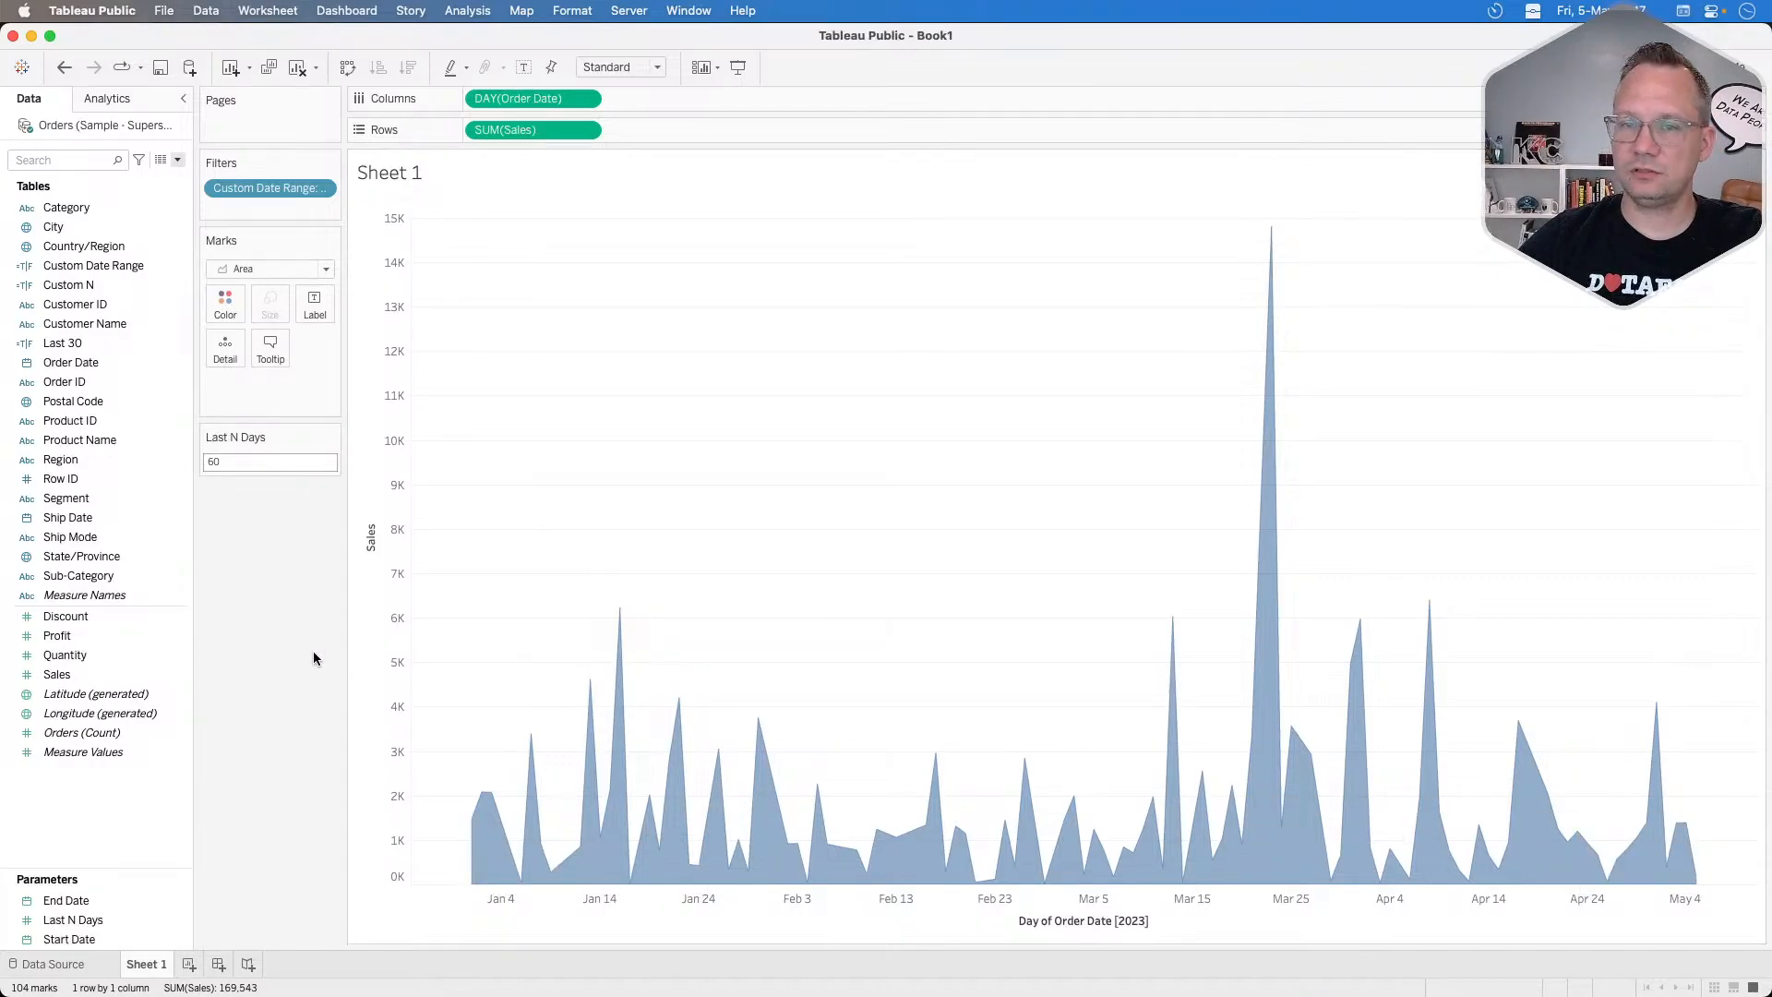
Edit the End Date parameter and switch its allowable values to Range.
right_click(80, 939)
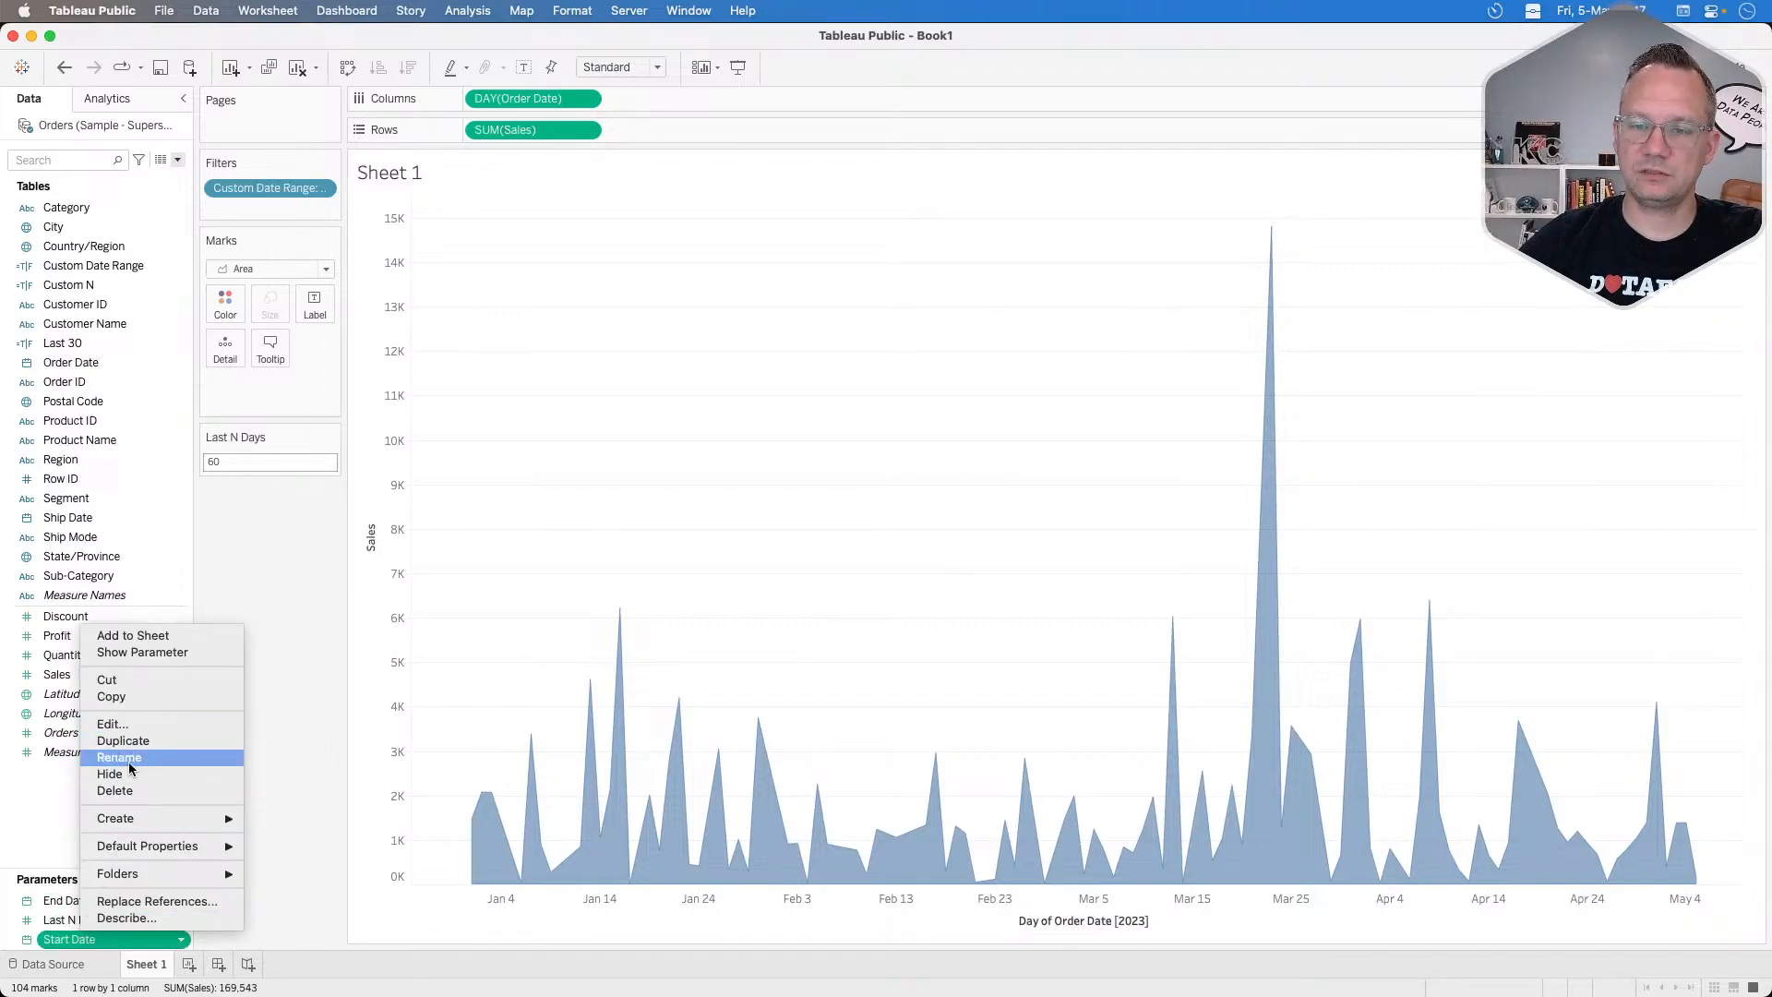
right_click(54, 902)
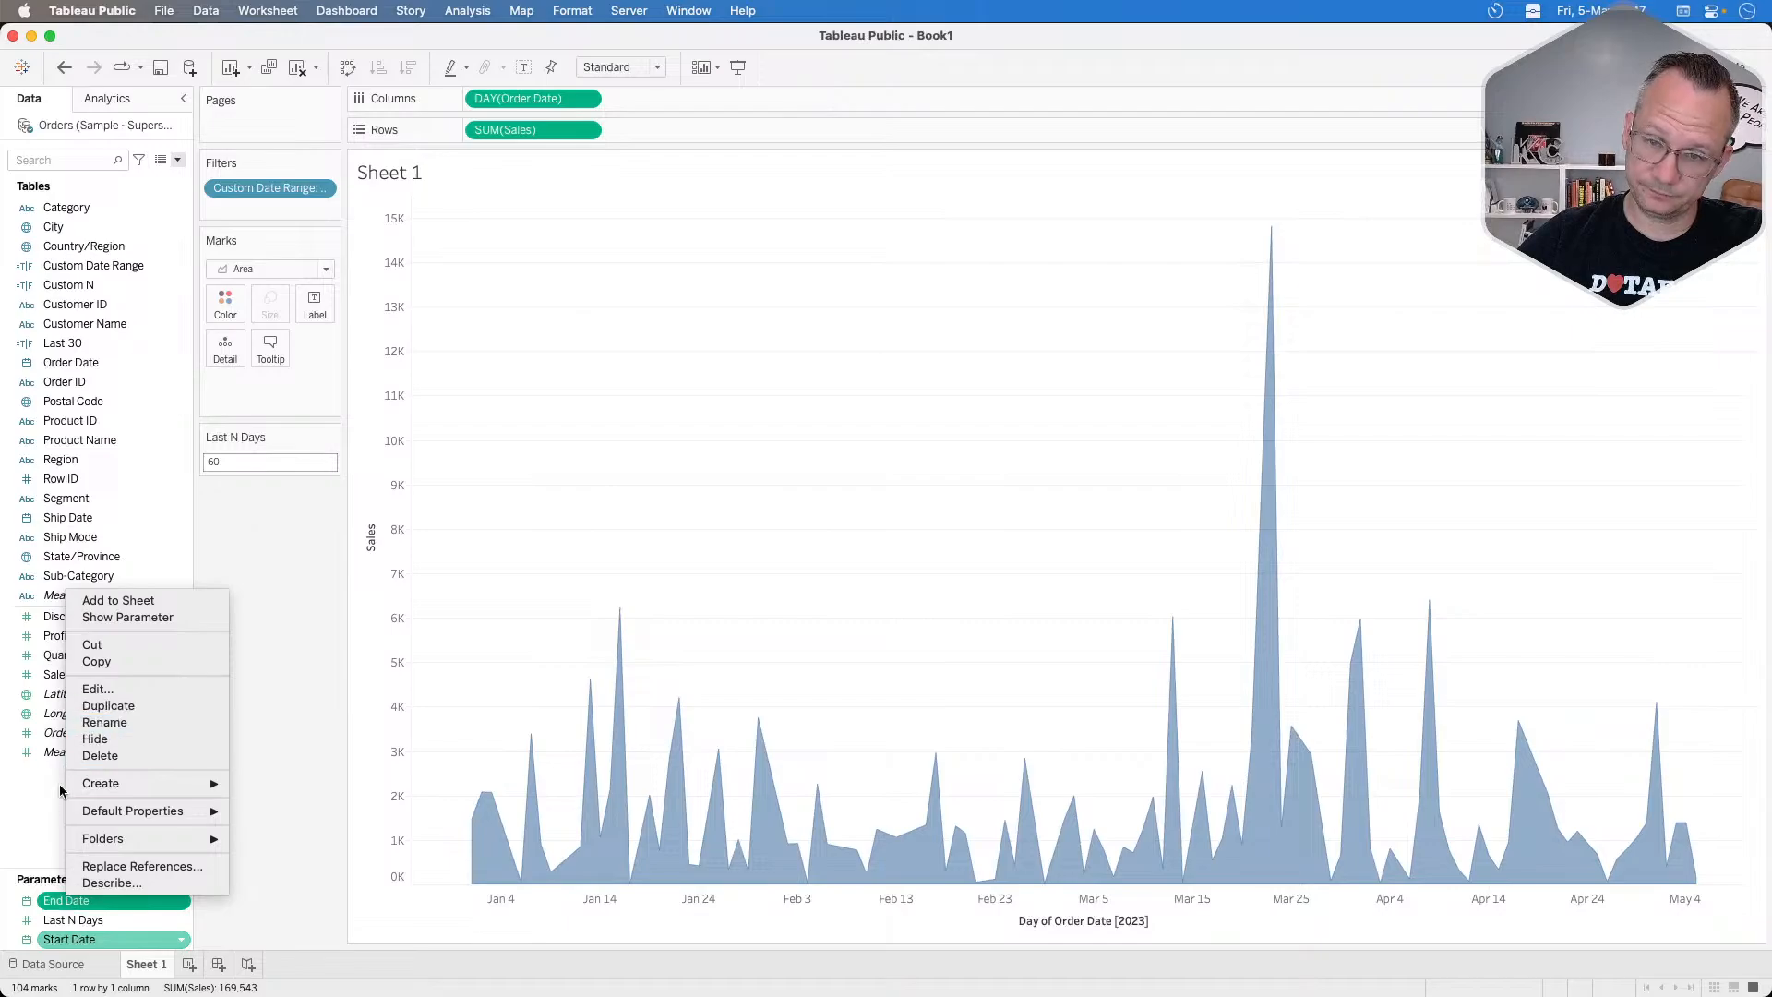
left_click(25, 821)
right_click(78, 897)
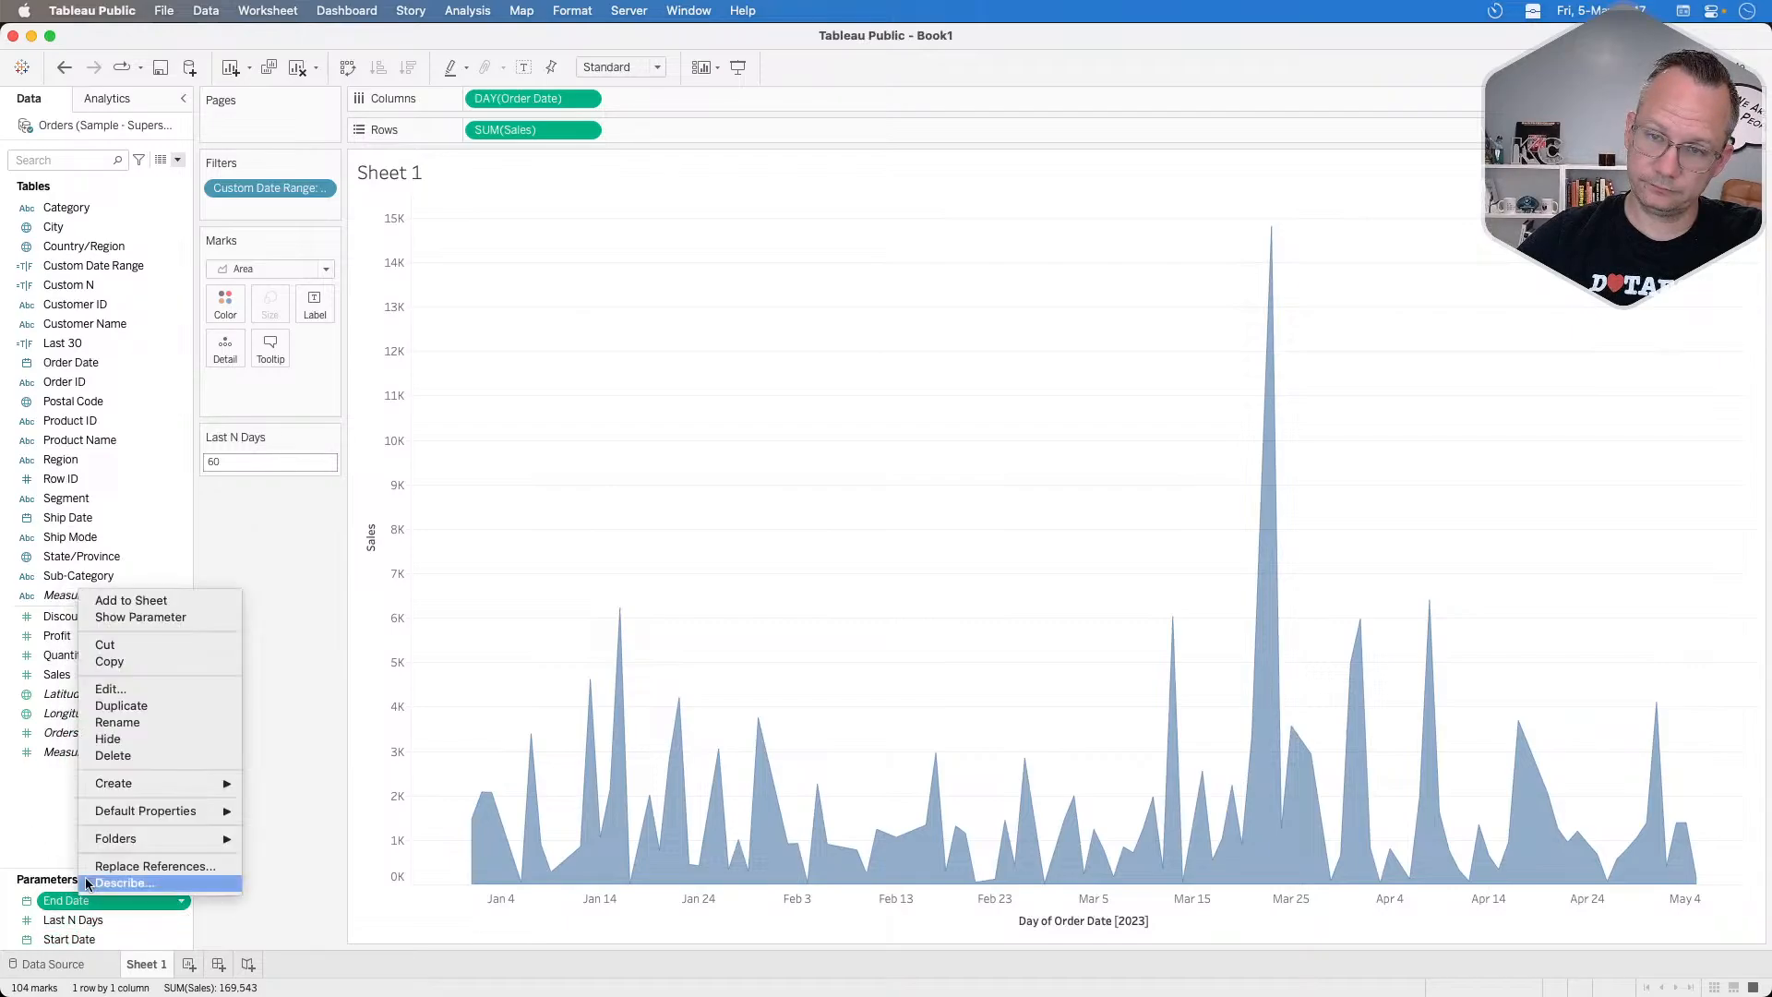
left_click(123, 688)
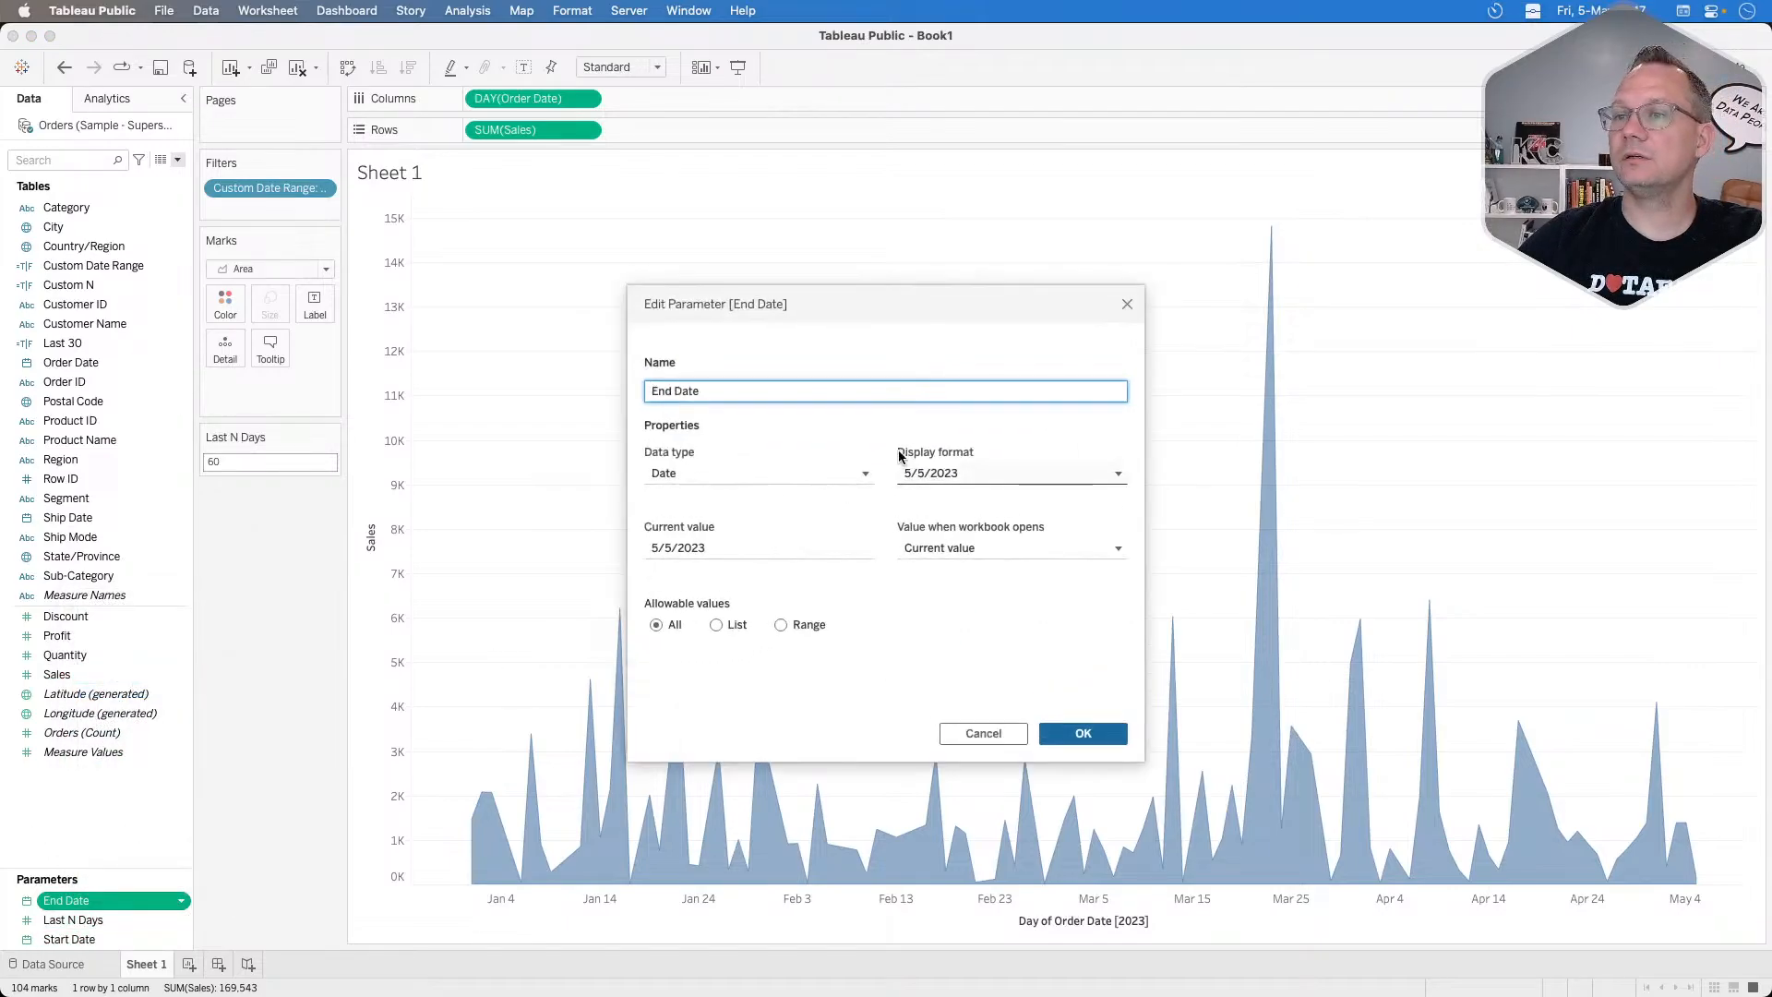
left_click(781, 624)
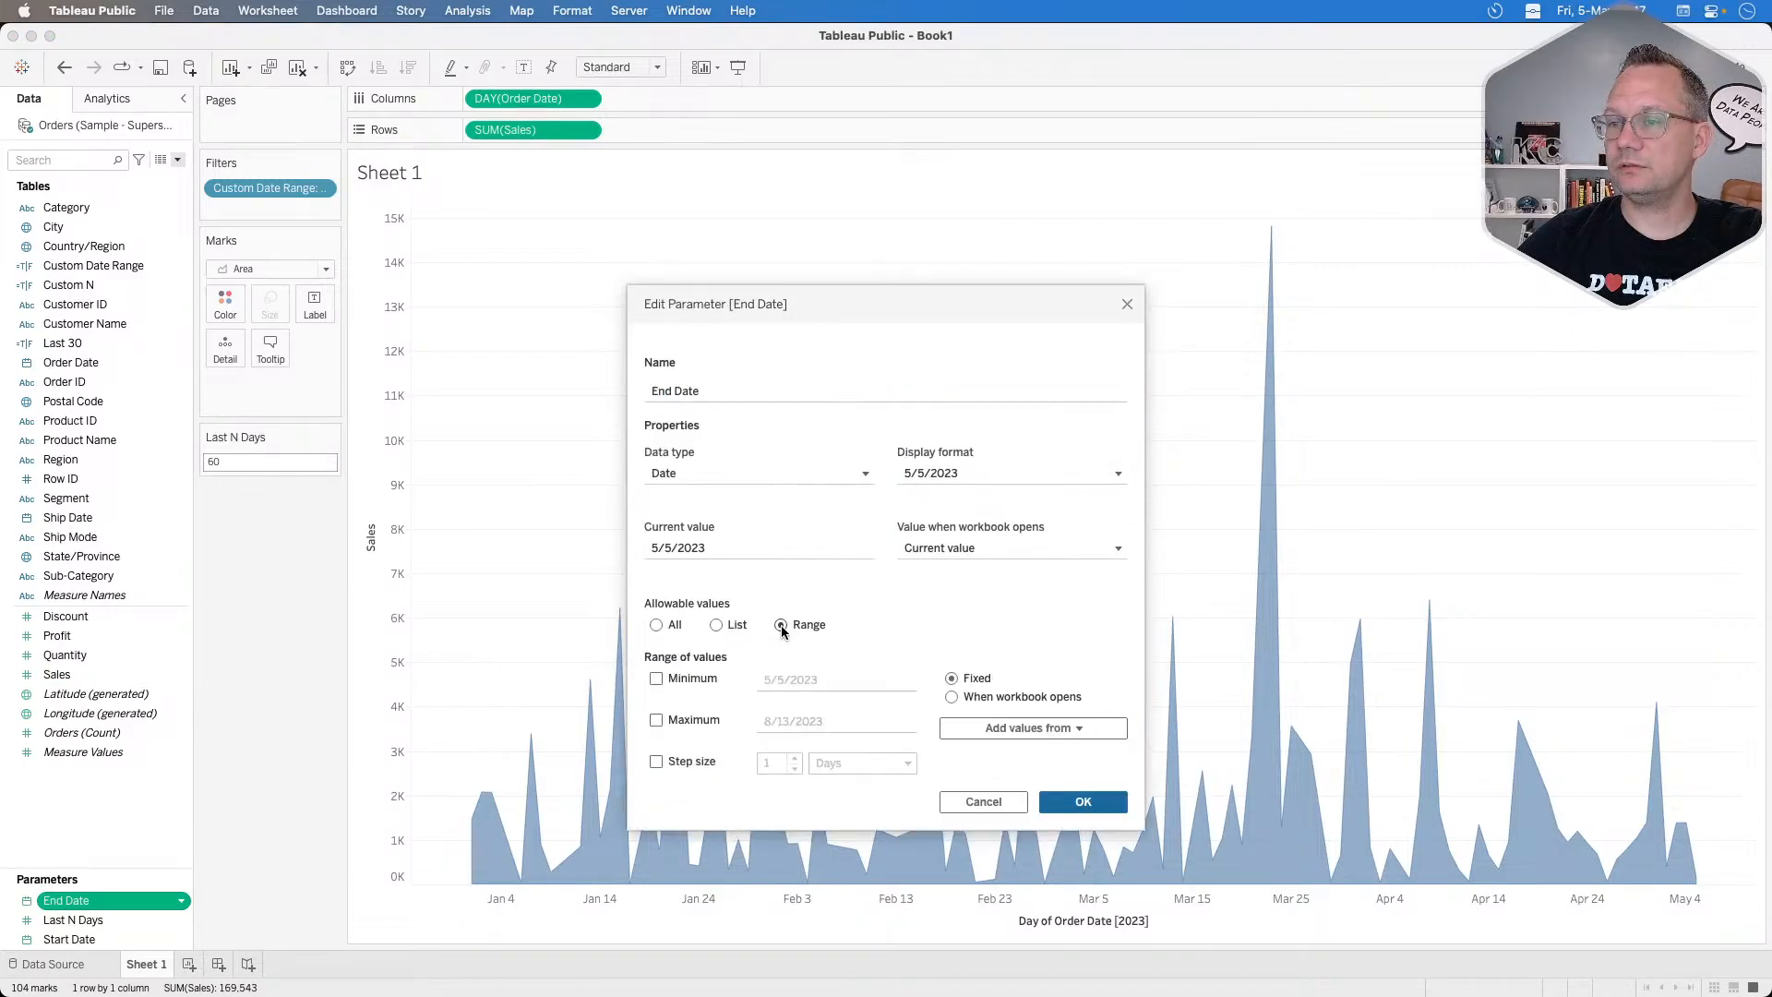
Fill the End Date range's minimum and maximum with the values from Order Date and save the parameter.
left_click(685, 720)
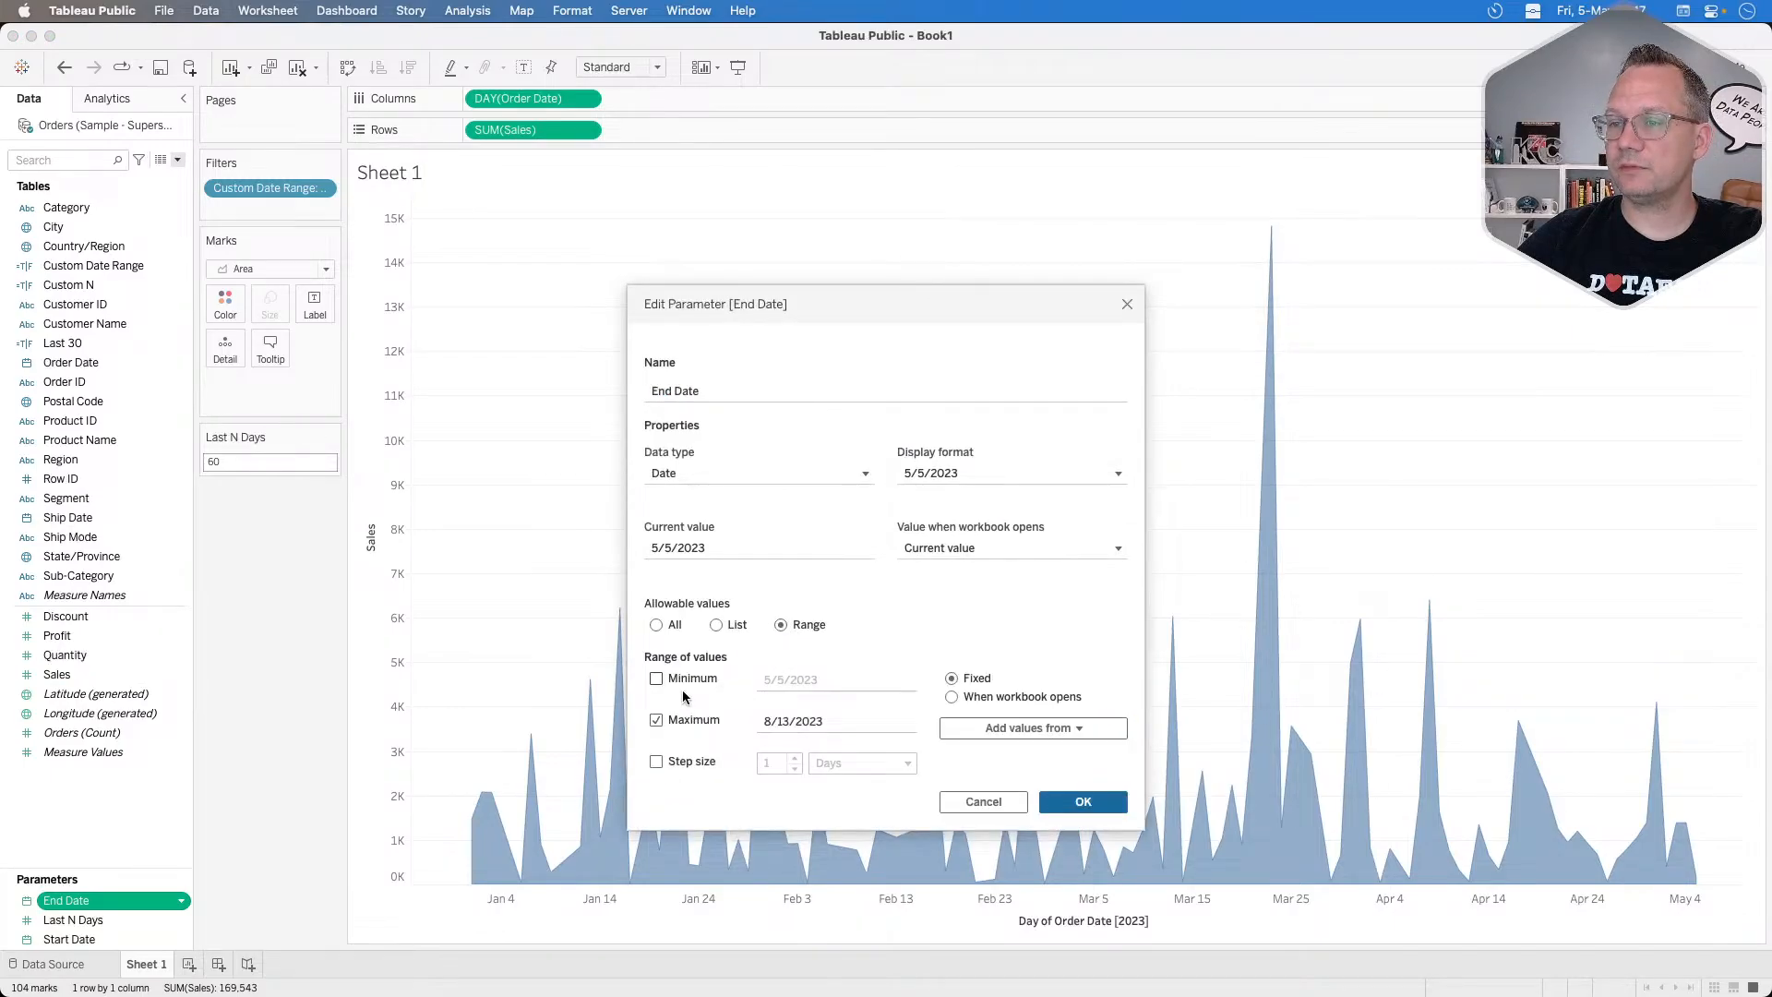
left_click(684, 720)
left_click(684, 720)
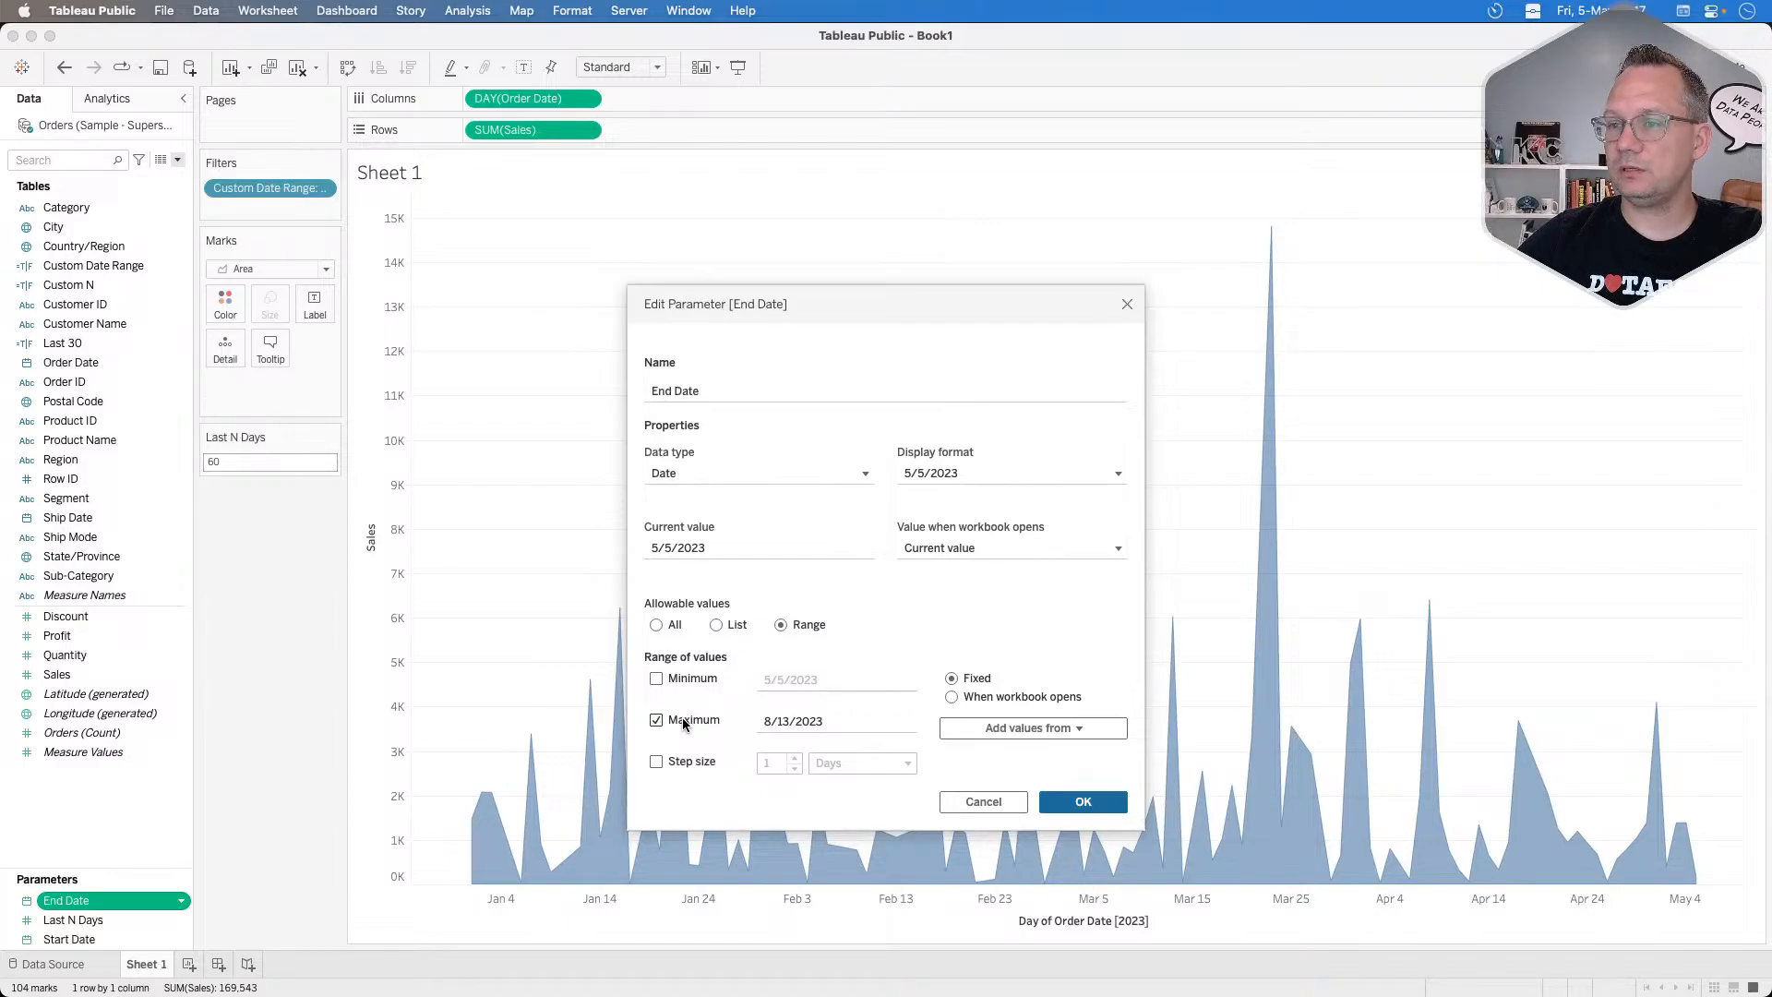
left_click(775, 720)
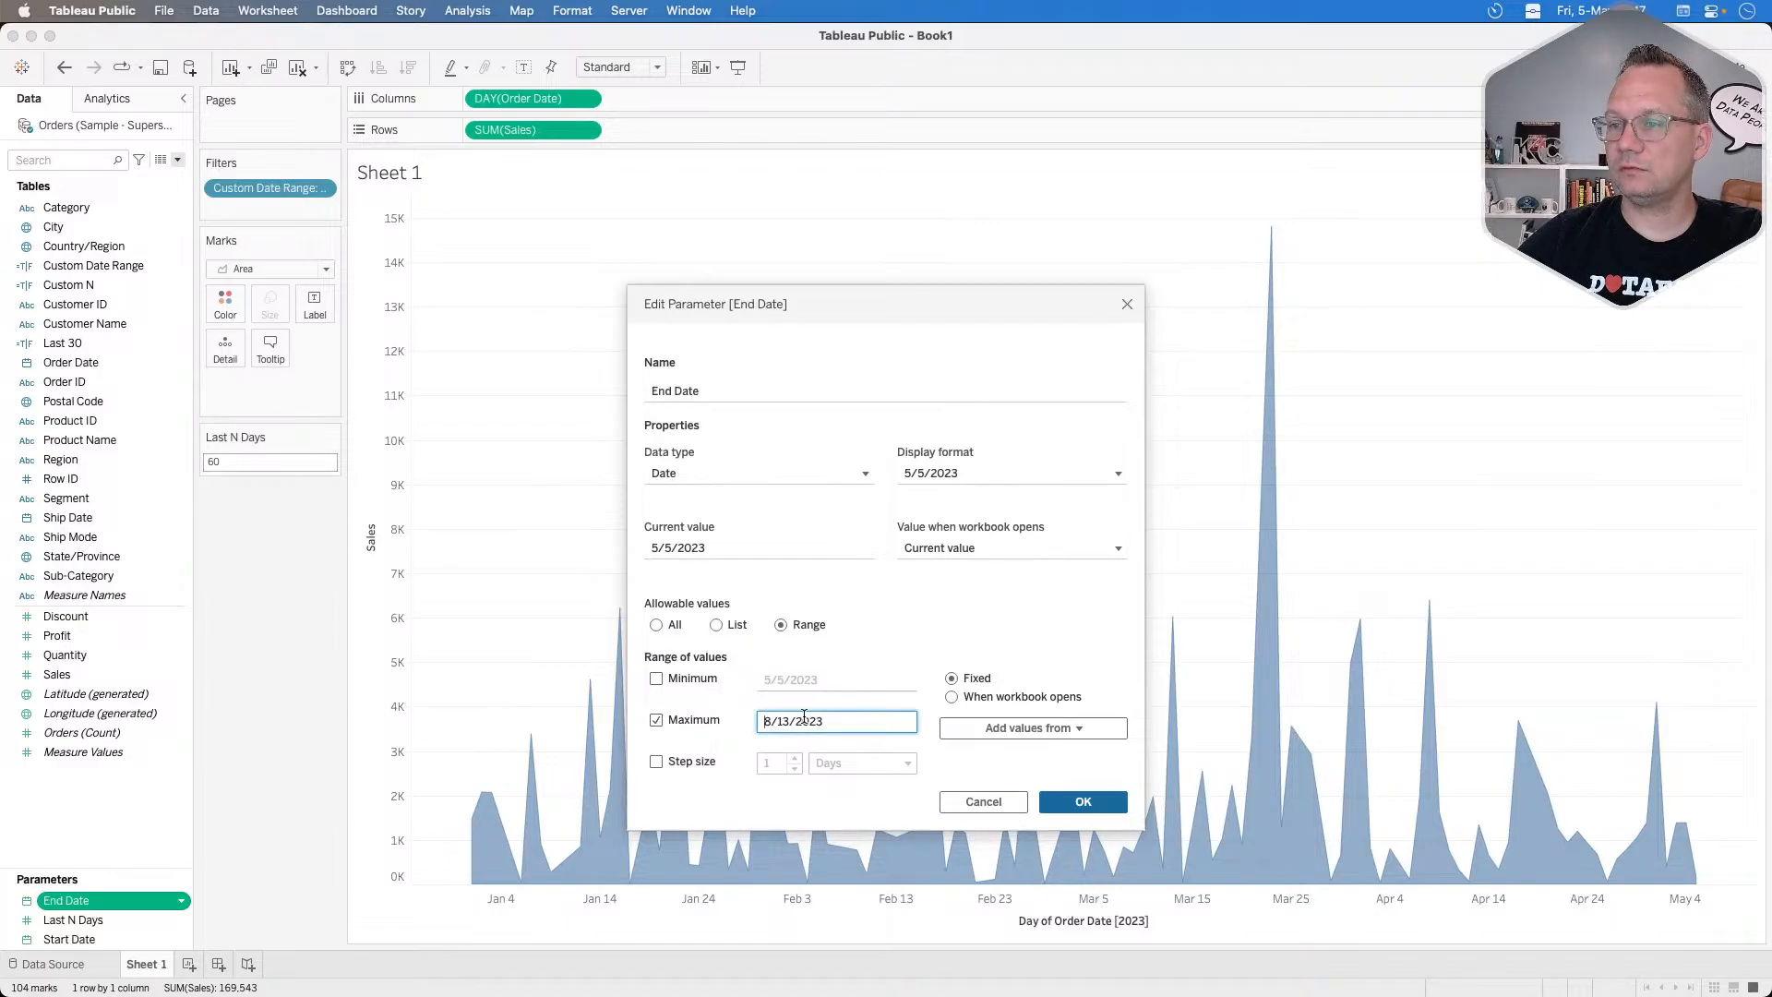
left_click_drag(792, 720, 739, 725)
left_click(1004, 728)
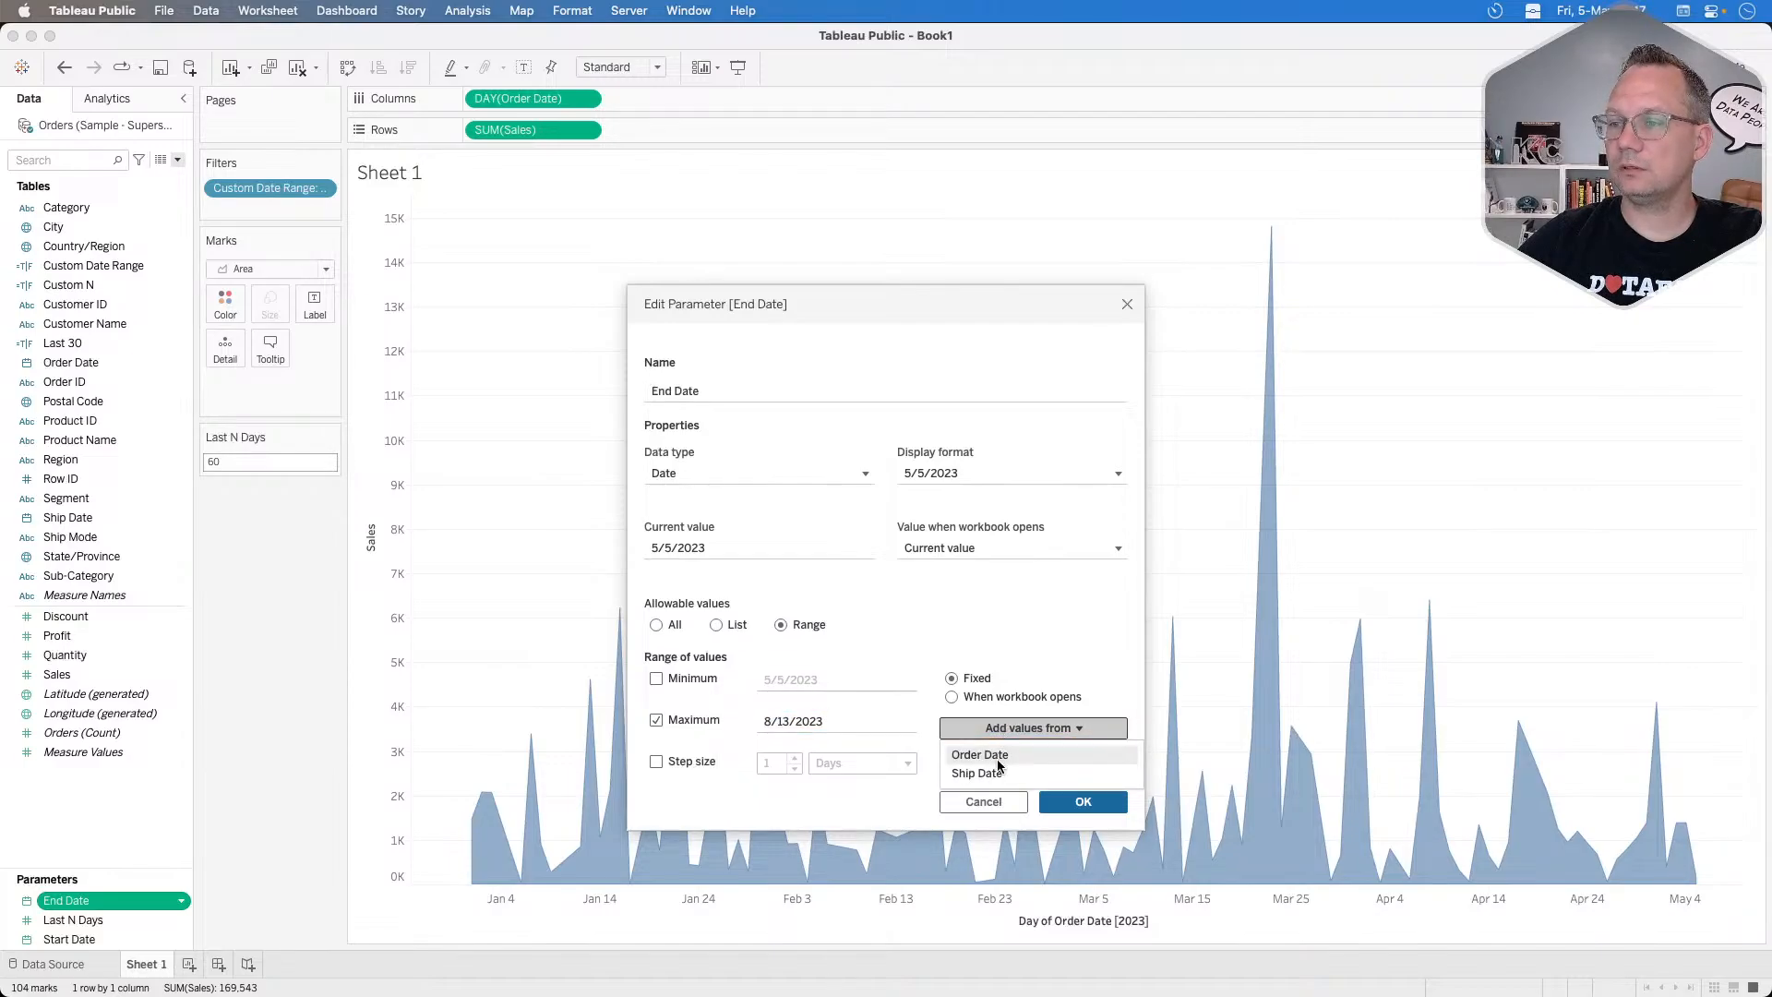
left_click(997, 755)
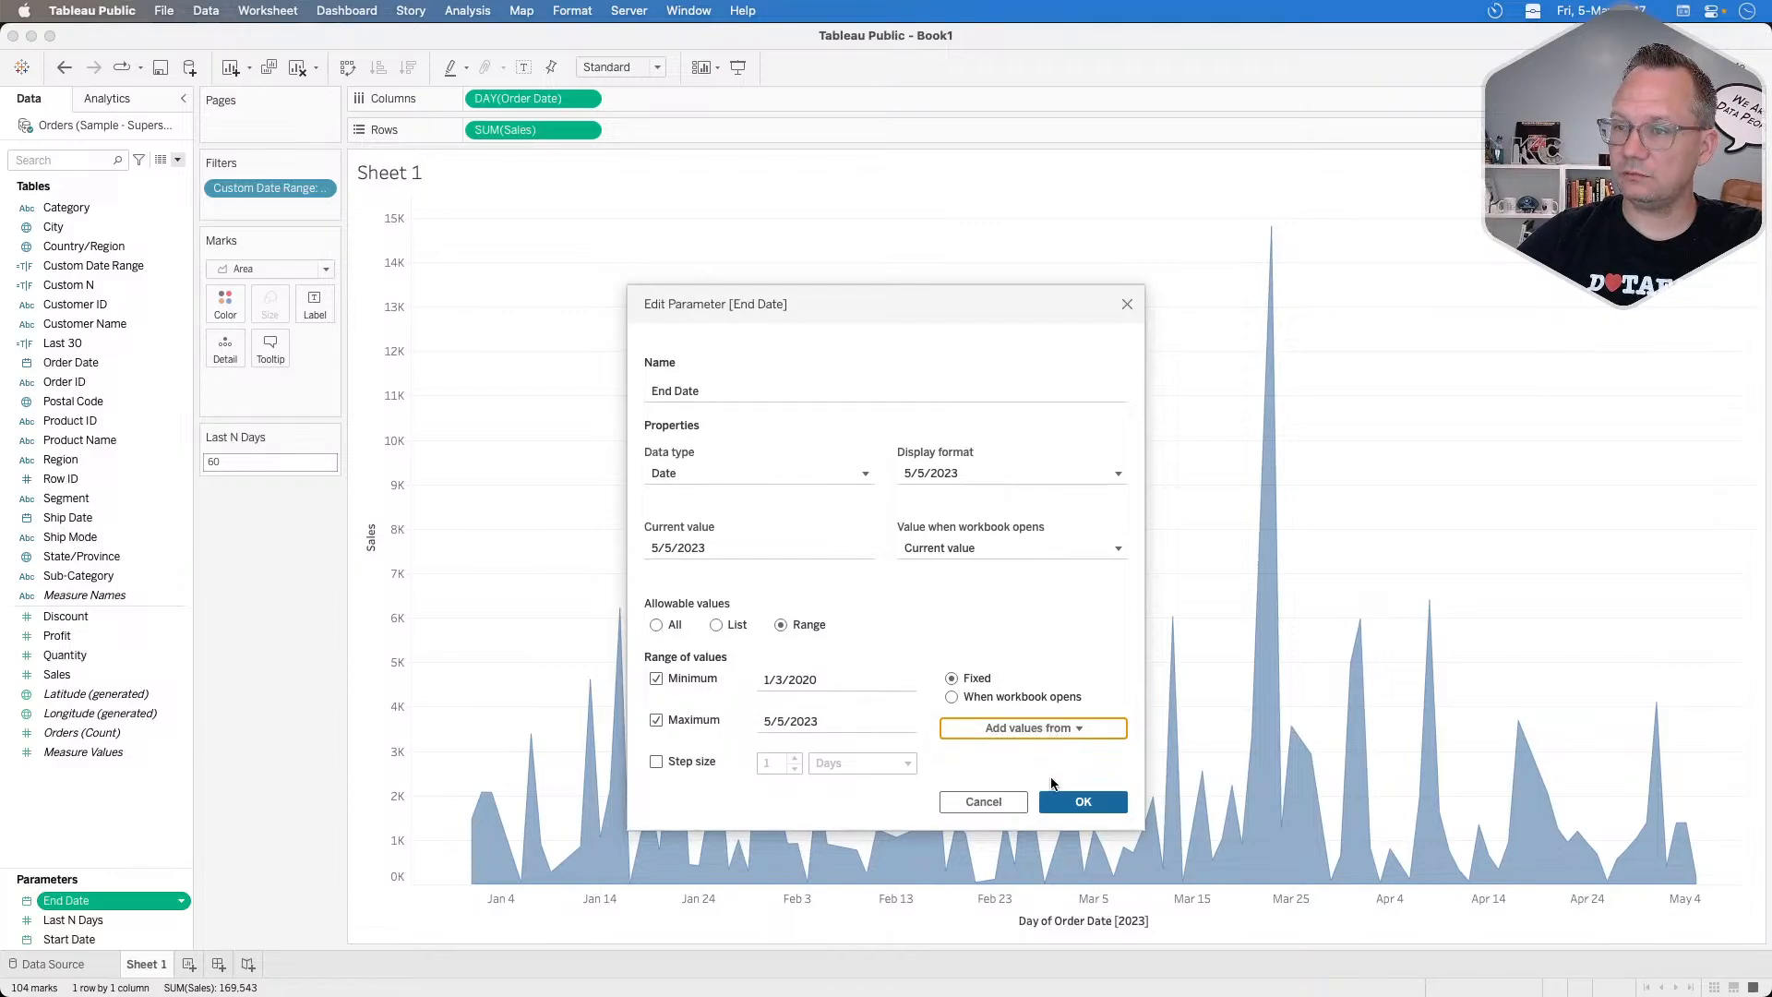
left_click(1083, 802)
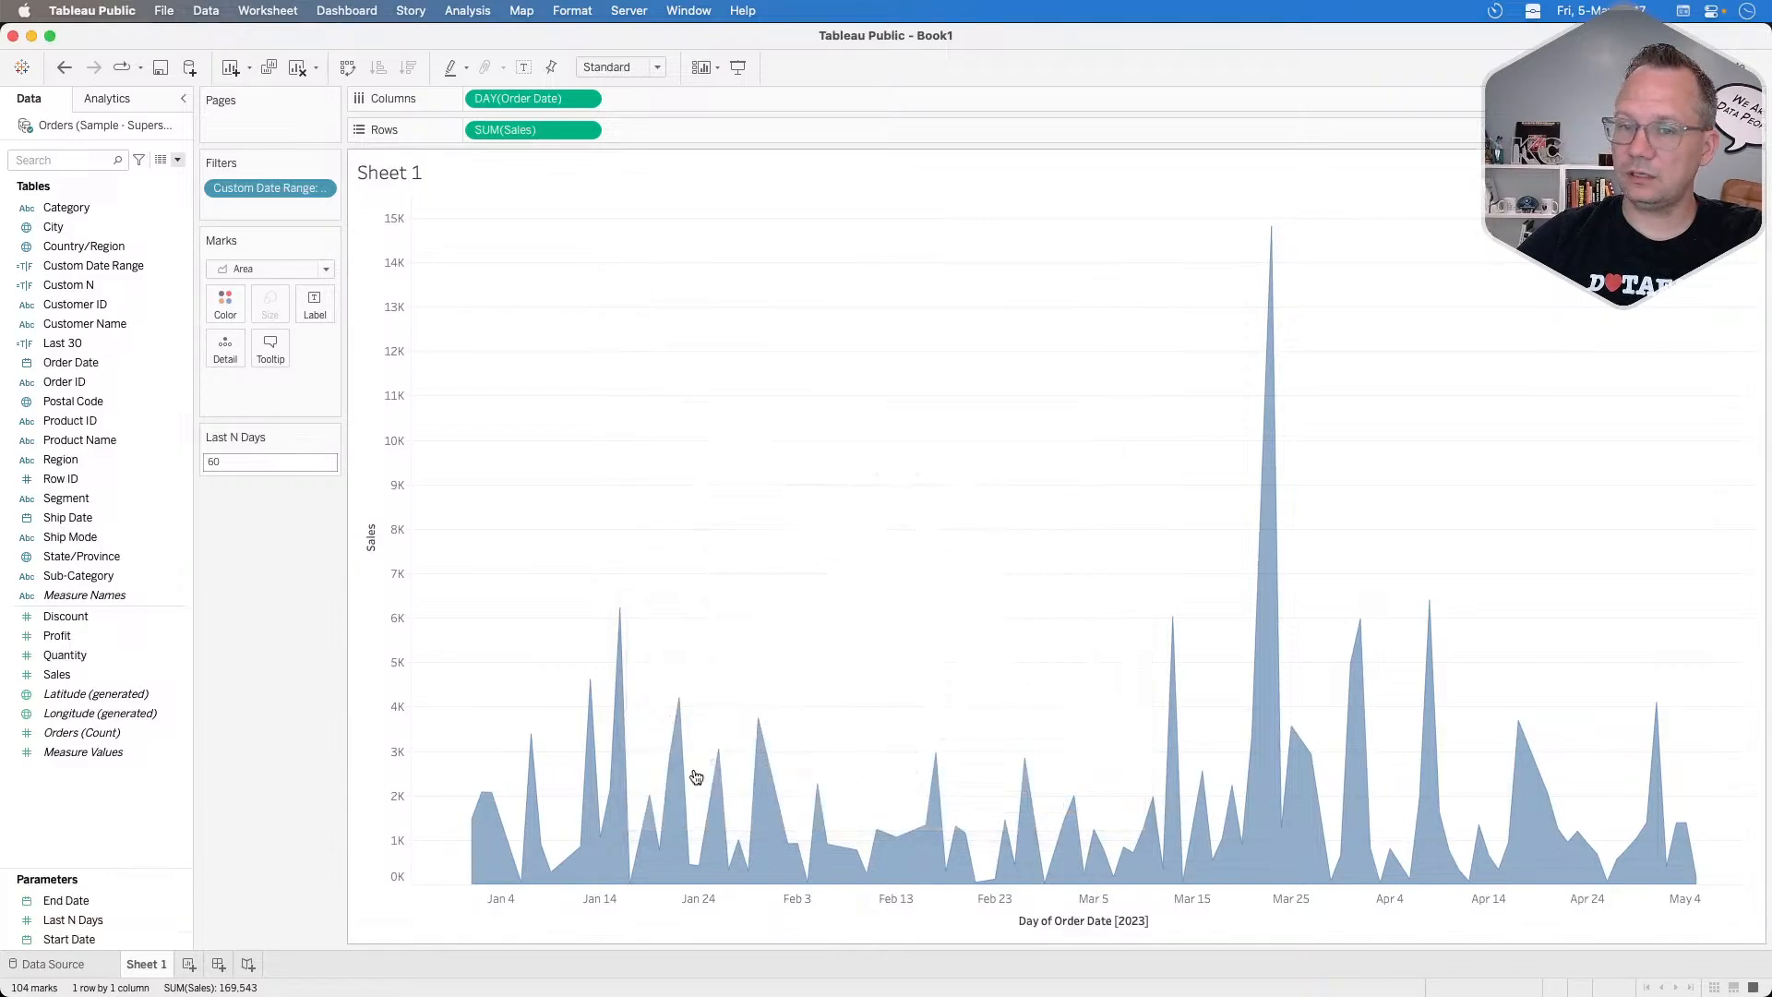
Show the End Date parameter control as a type-in field and place it beneath the Last N Days control.
right_click(102, 901)
left_click(175, 614)
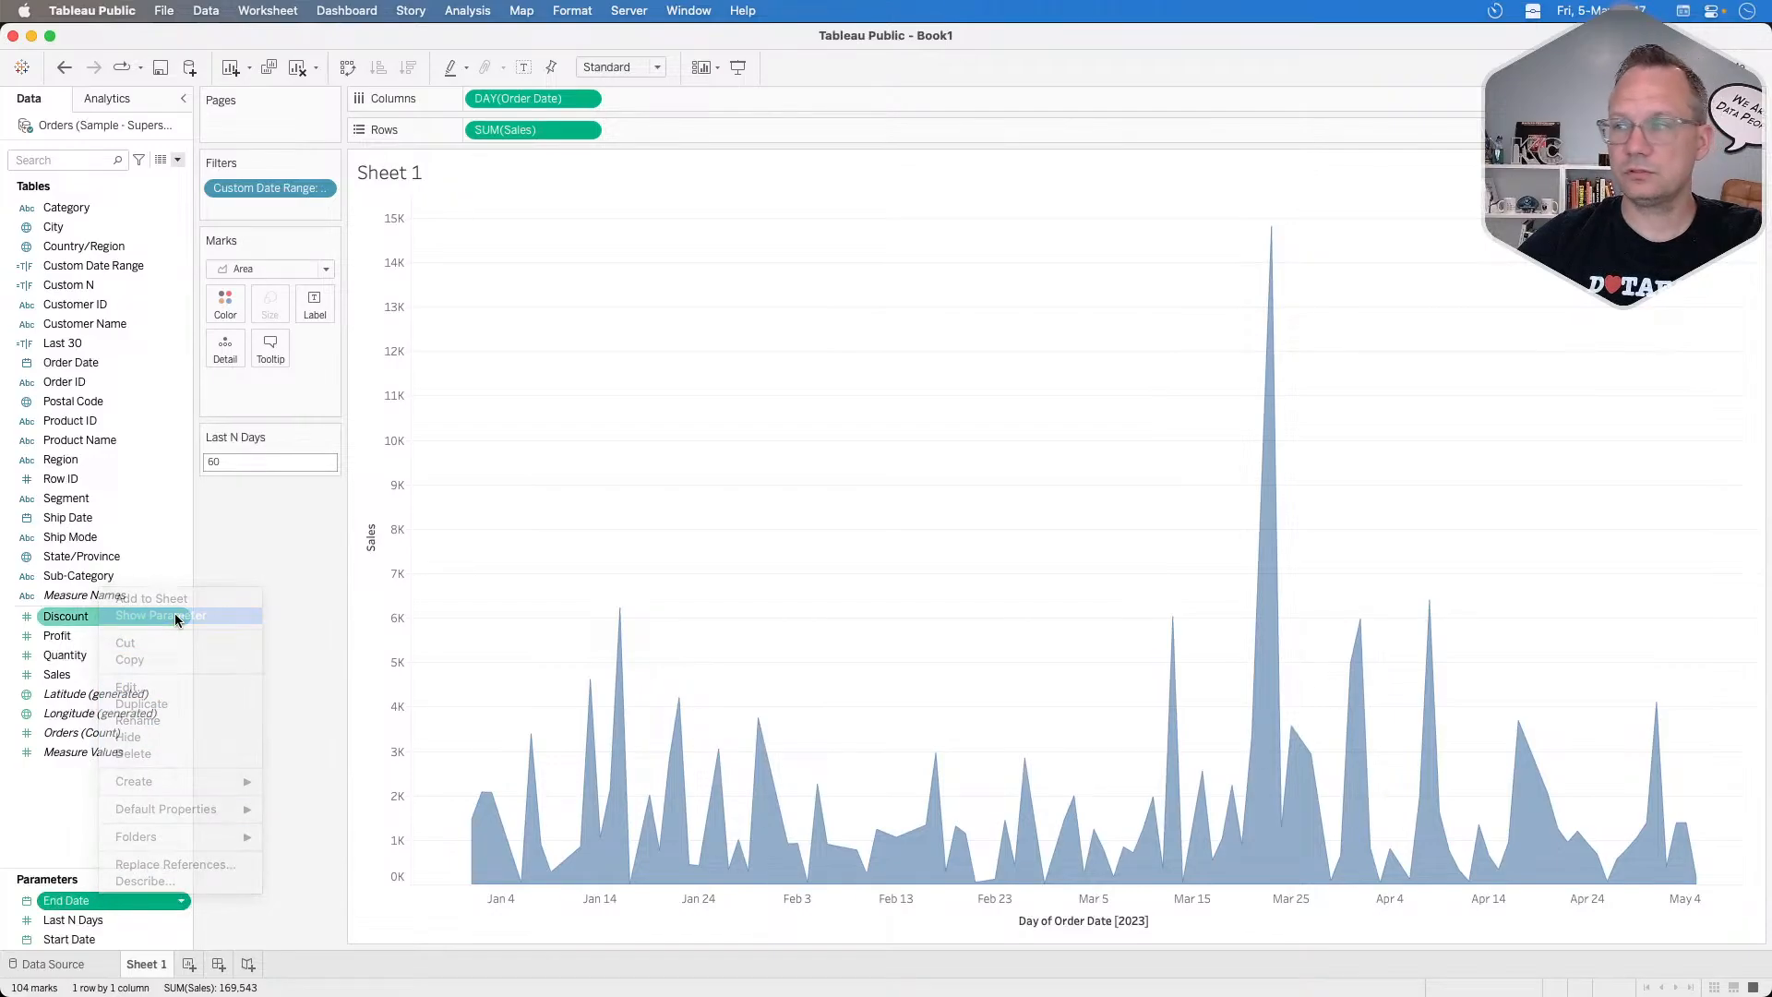
left_click(1764, 164)
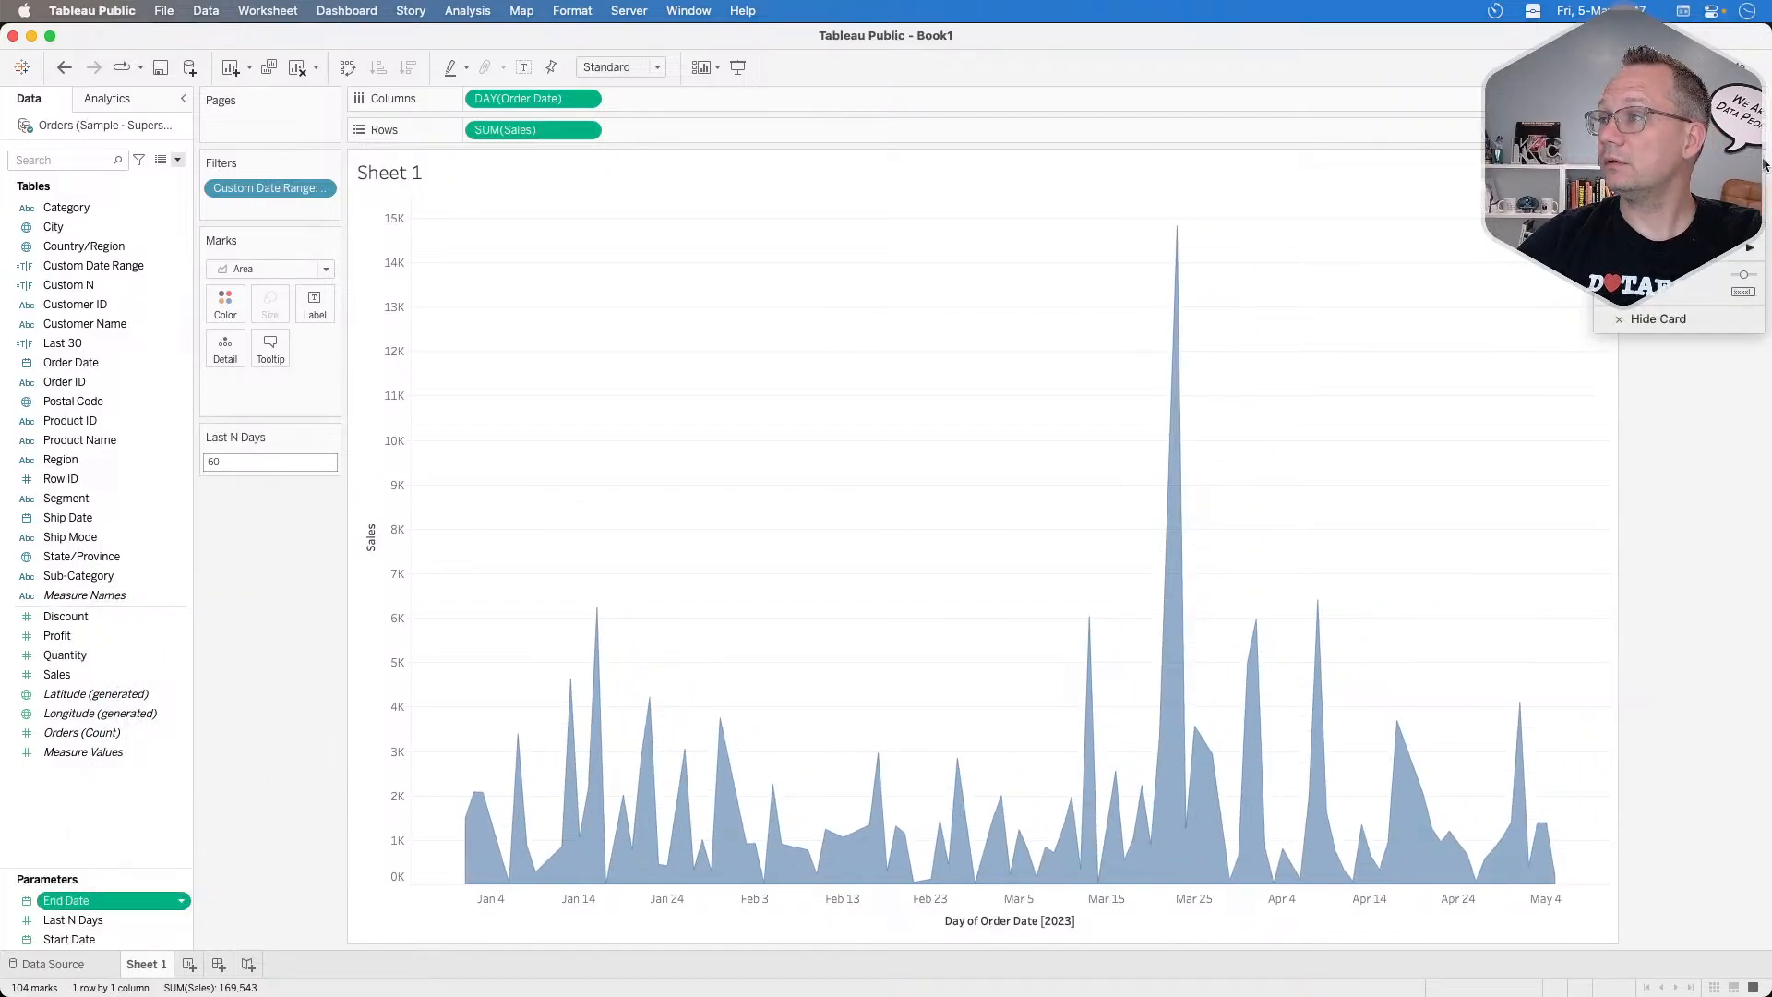
left_click(1704, 290)
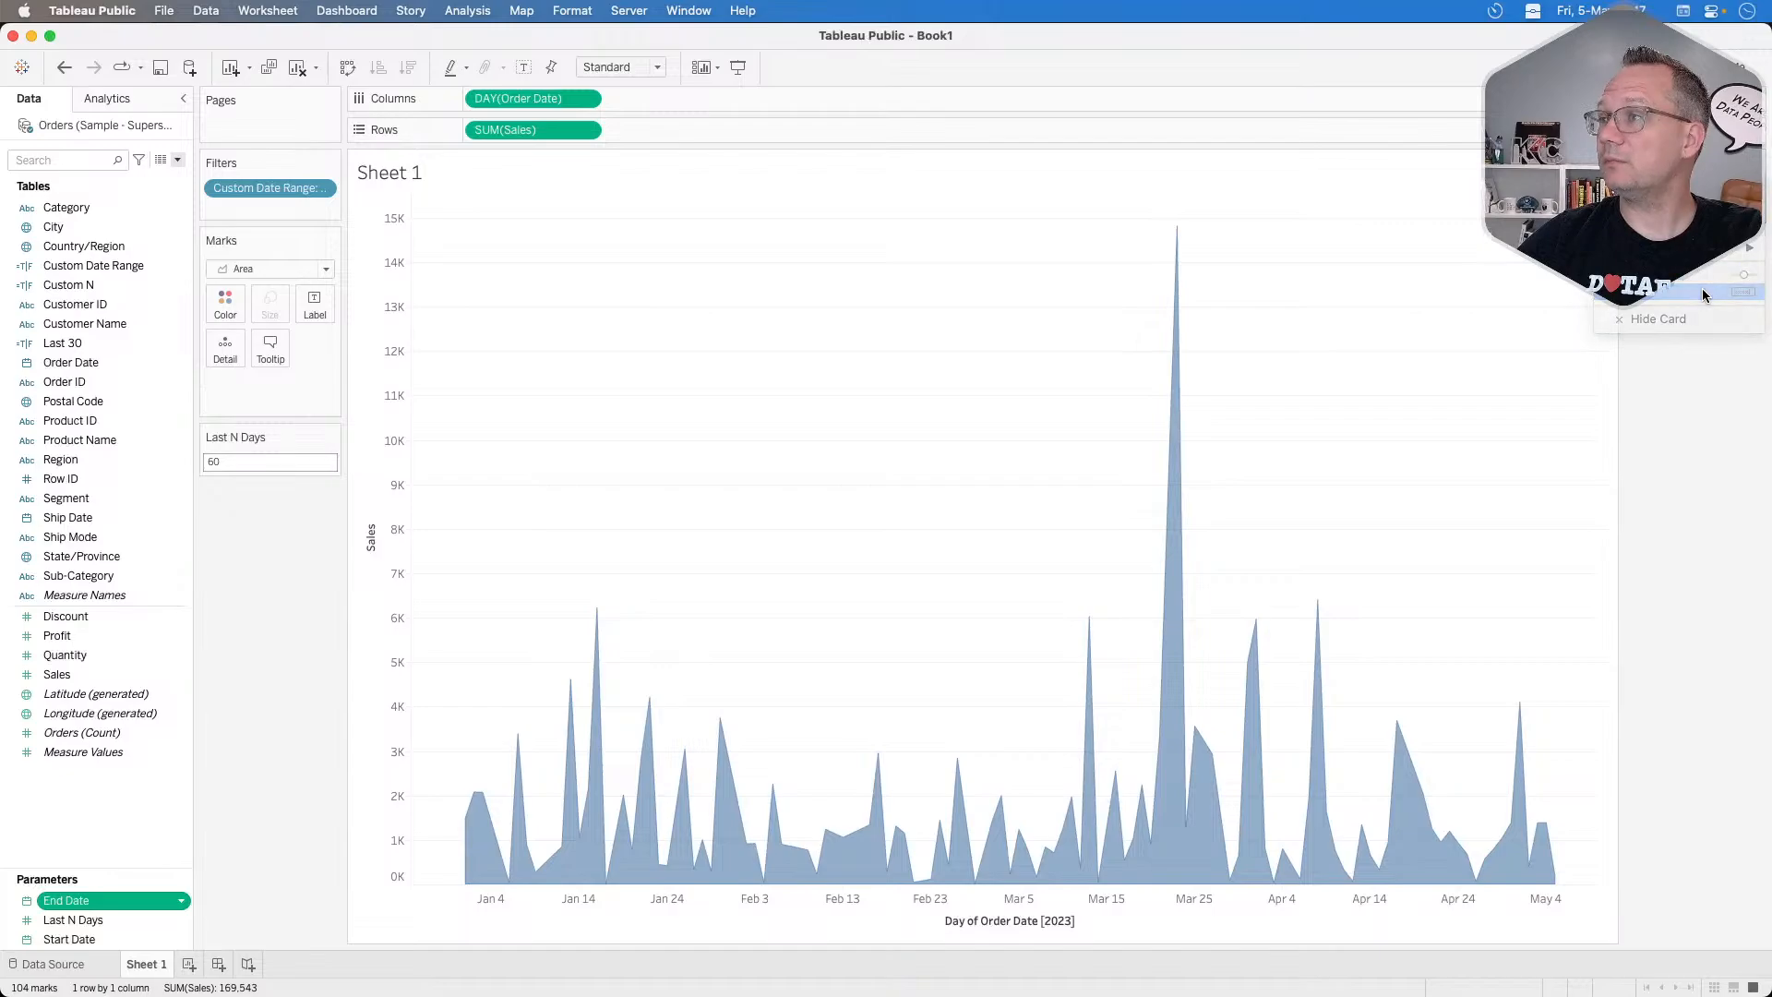
left_click(1695, 186)
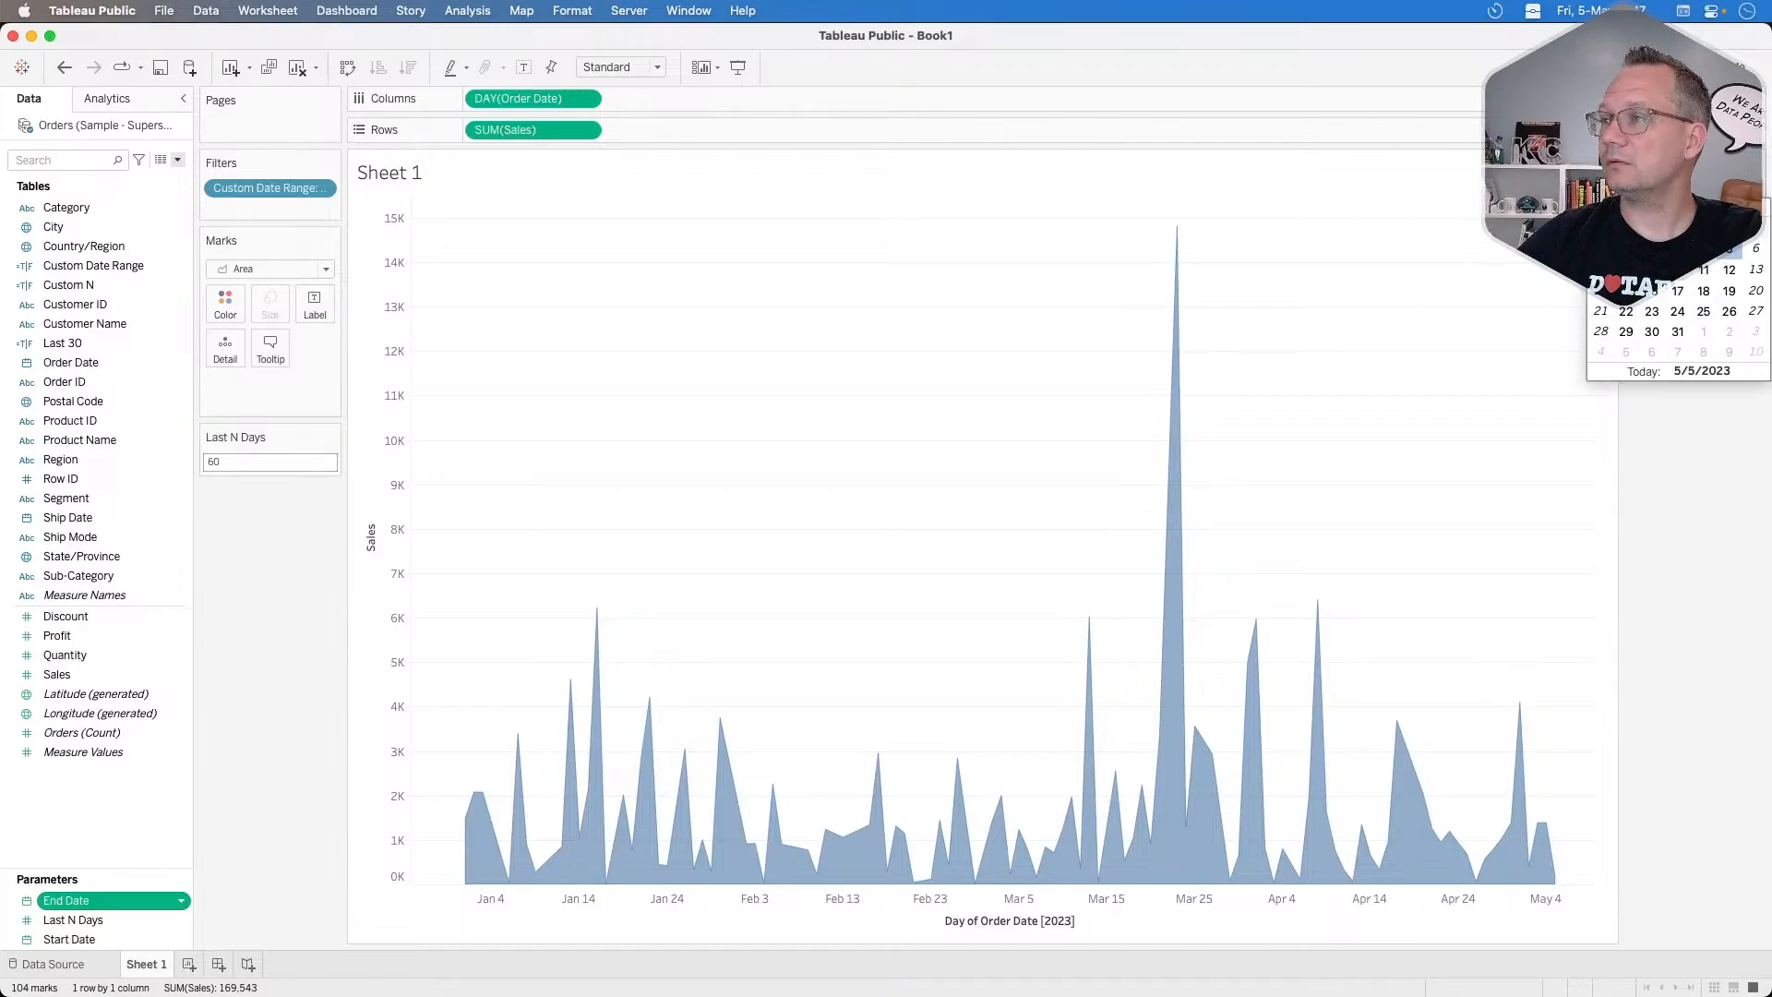
left_click(1695, 186)
left_click_drag(1666, 164, 288, 539)
Test the End Date control by picking 5/4/2023 and then set it back to 5/5/2023.
right_click(80, 923)
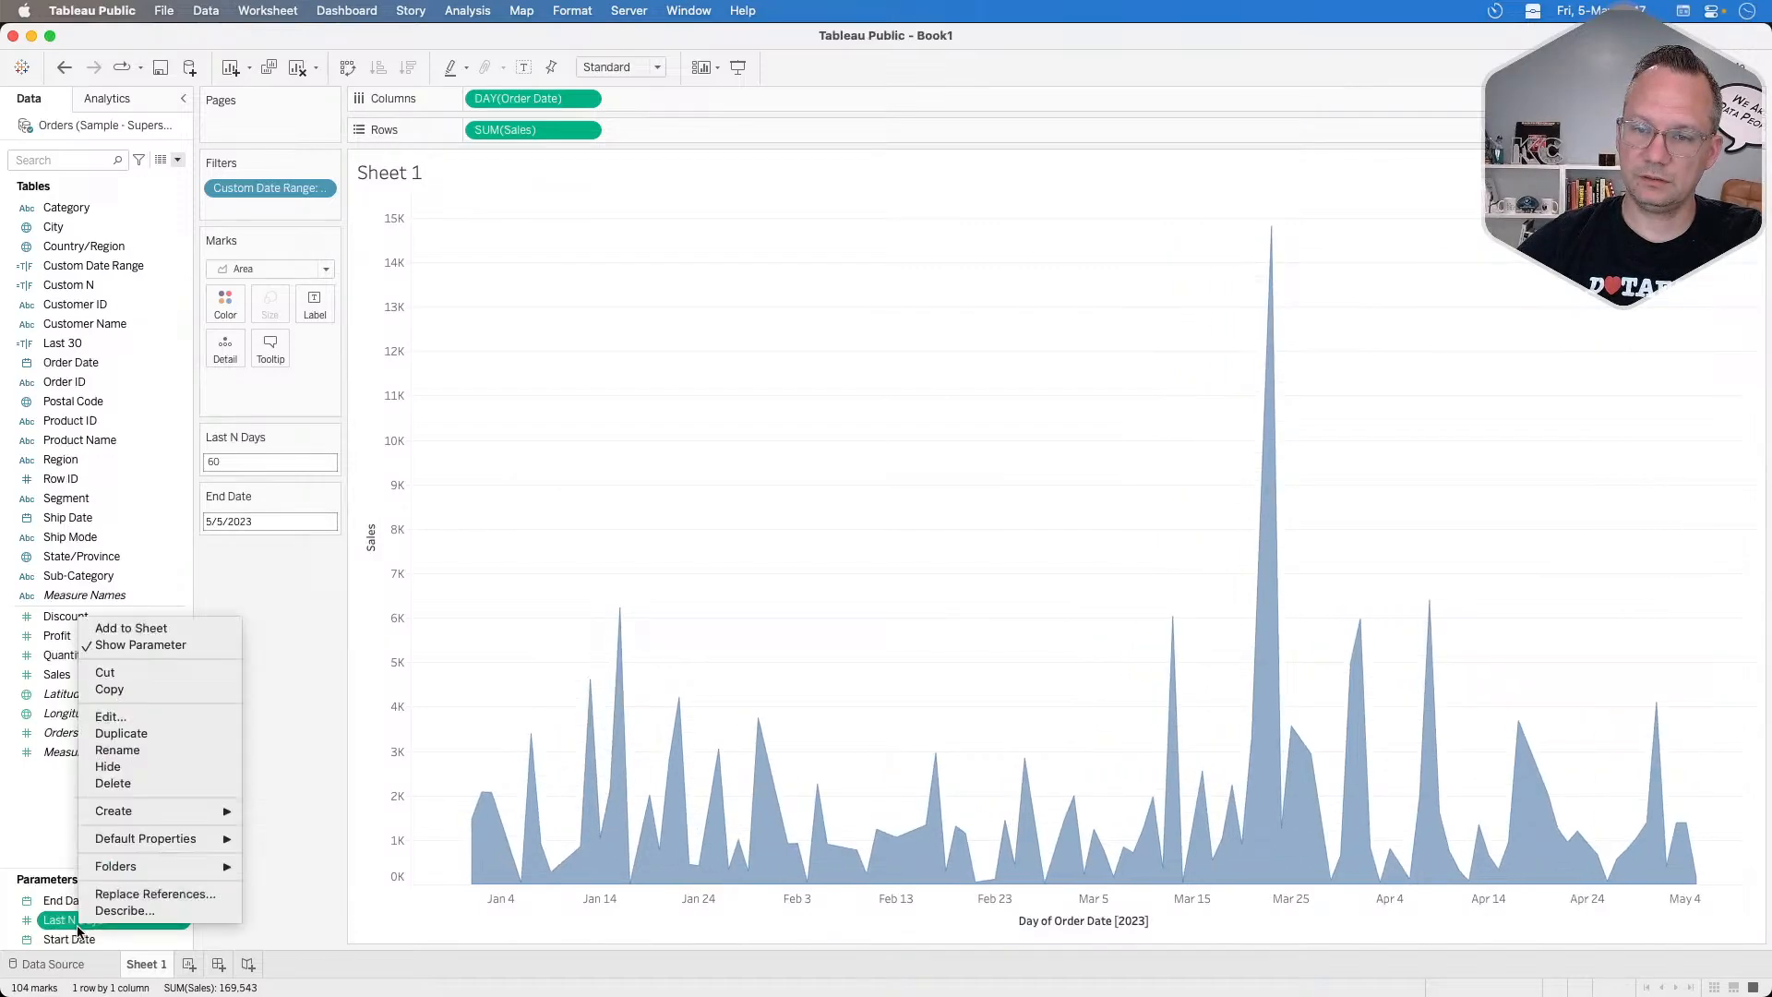
left_click(283, 541)
left_click(277, 521)
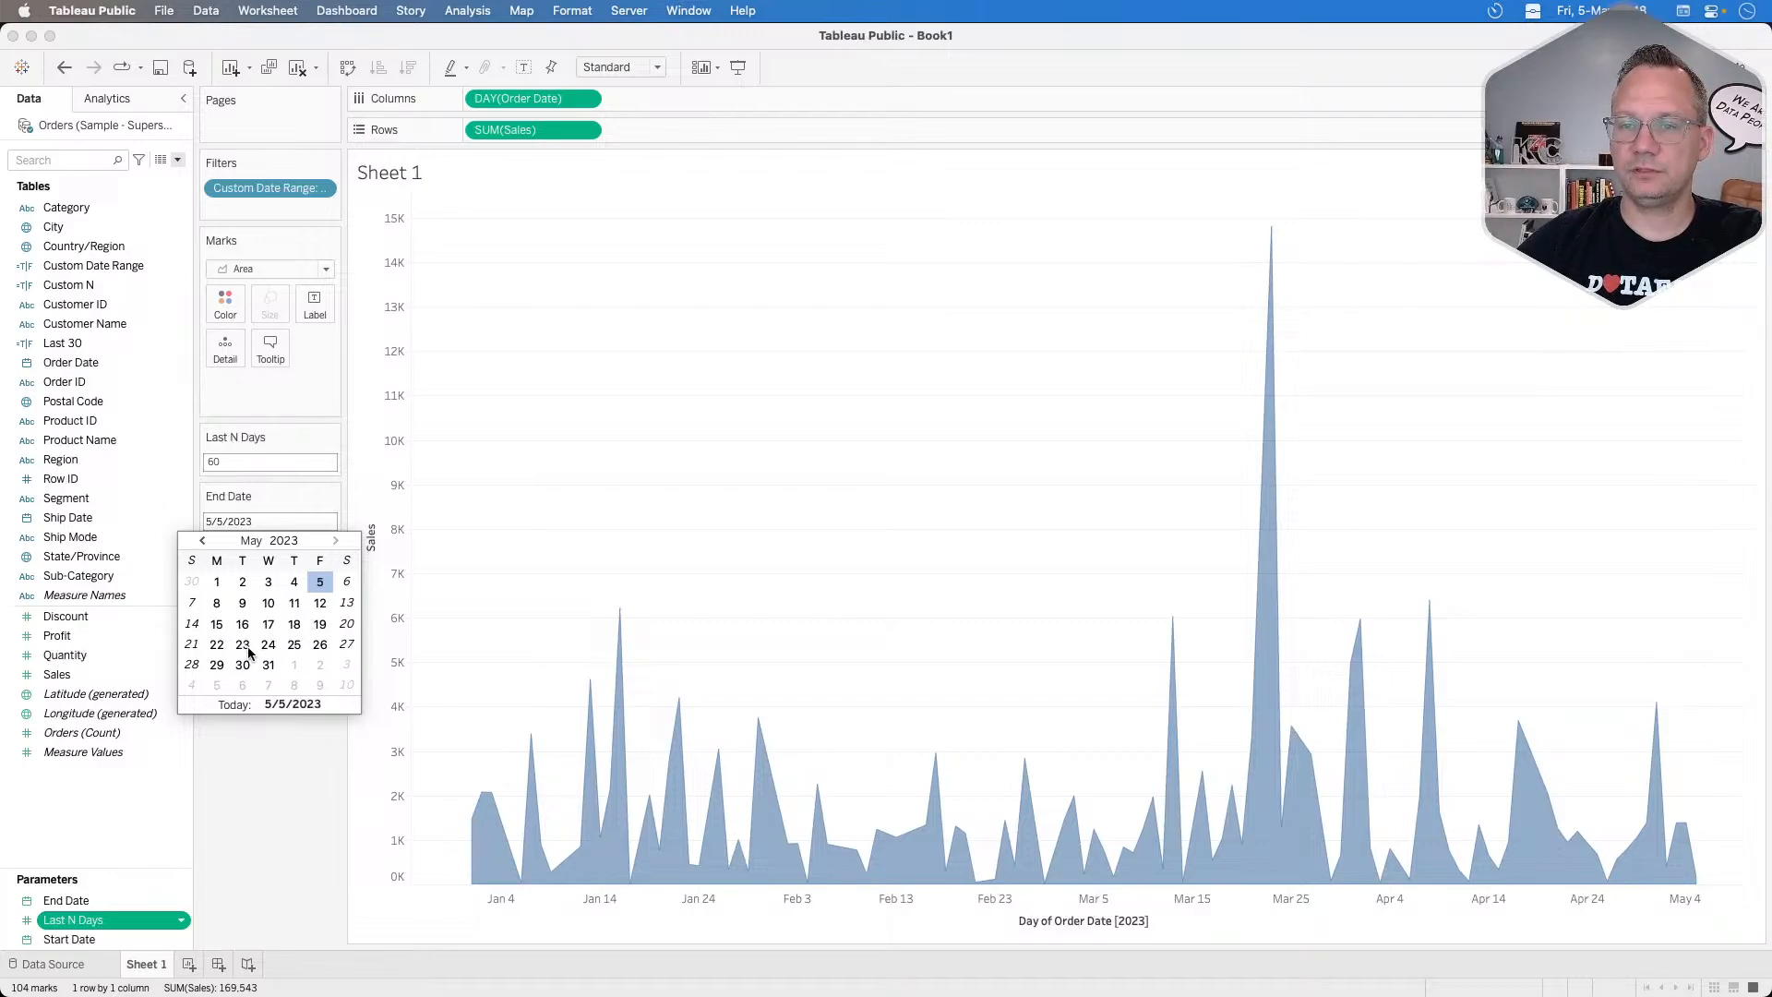
left_click(295, 583)
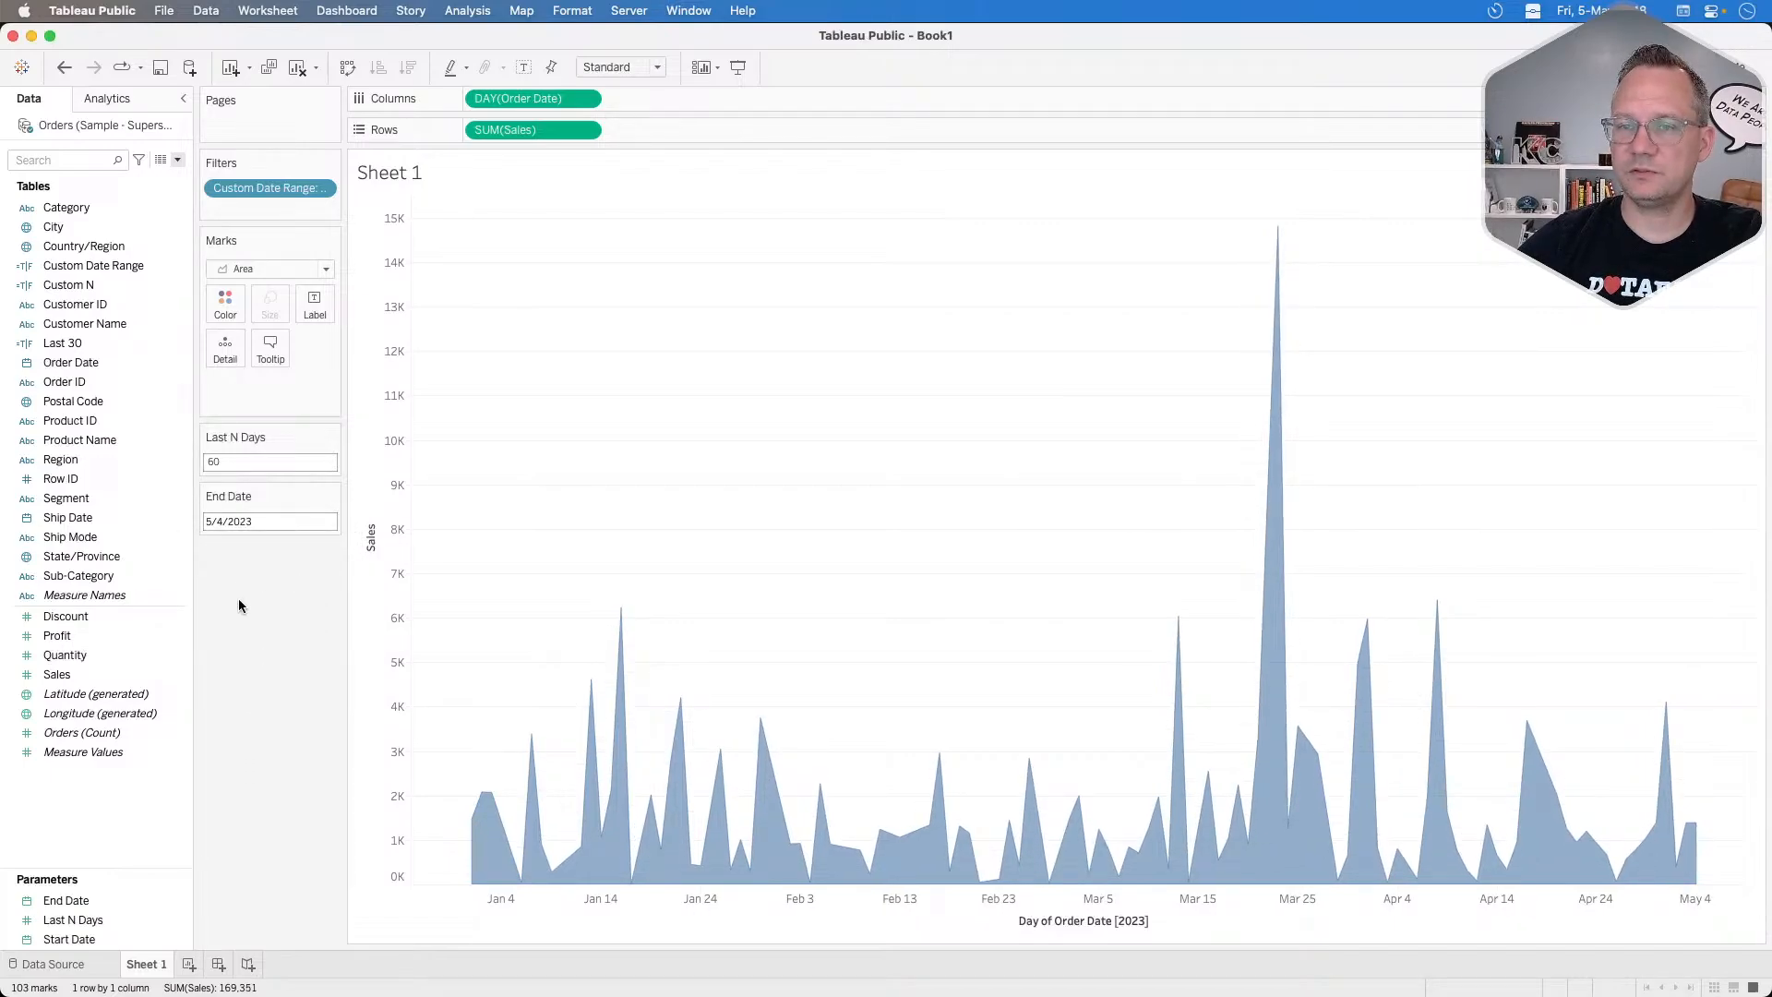
left_click(242, 521)
left_click(308, 579)
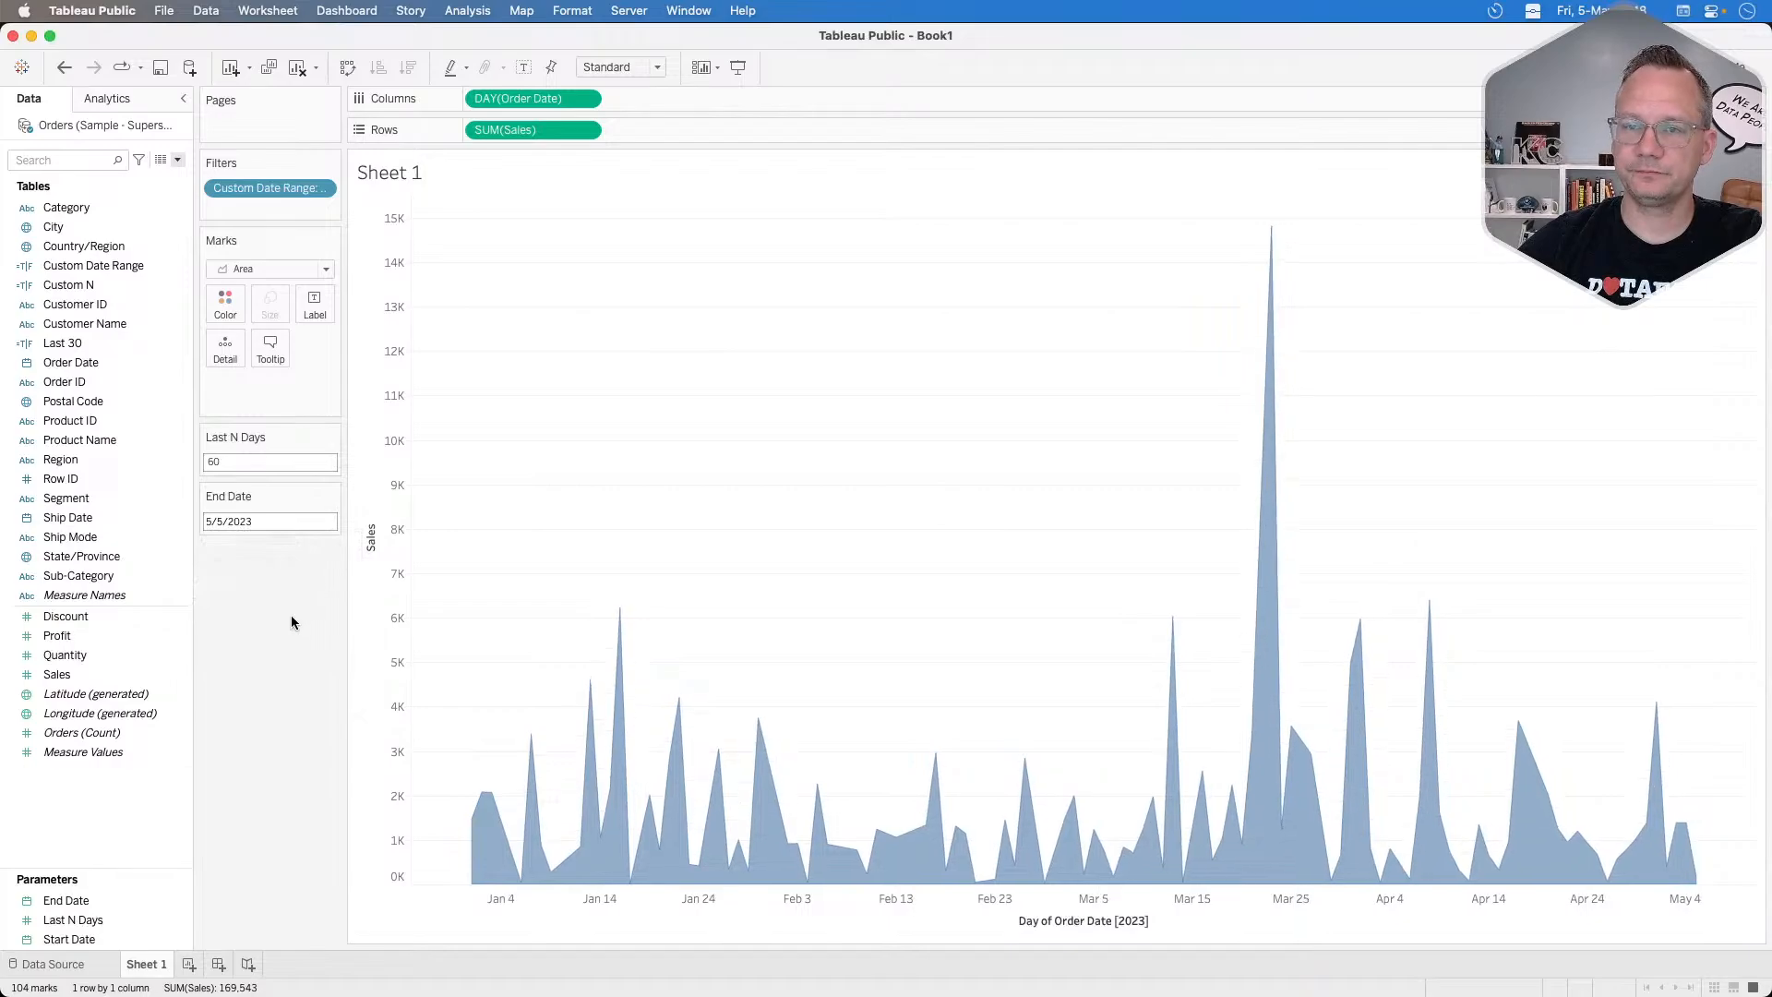
Make the End Date parameter's range update from Order Date when the workbook opens, and save it.
left_click(41, 922)
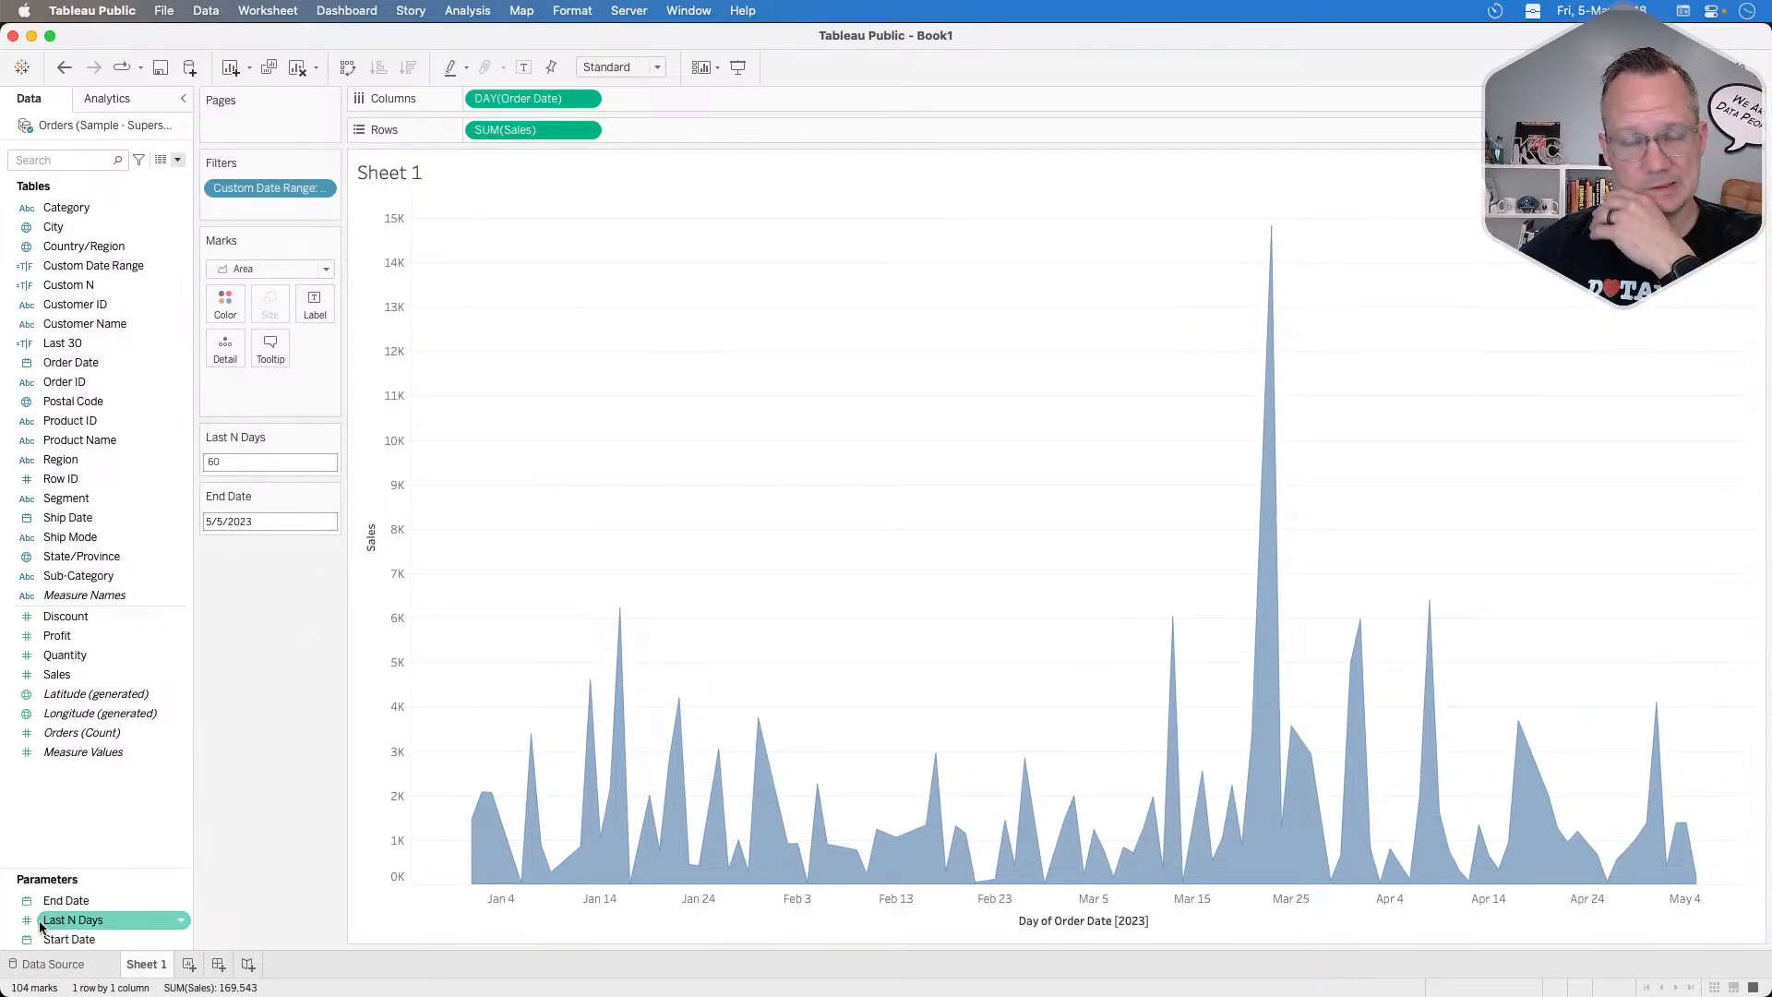
left_click(88, 806)
left_click(96, 900)
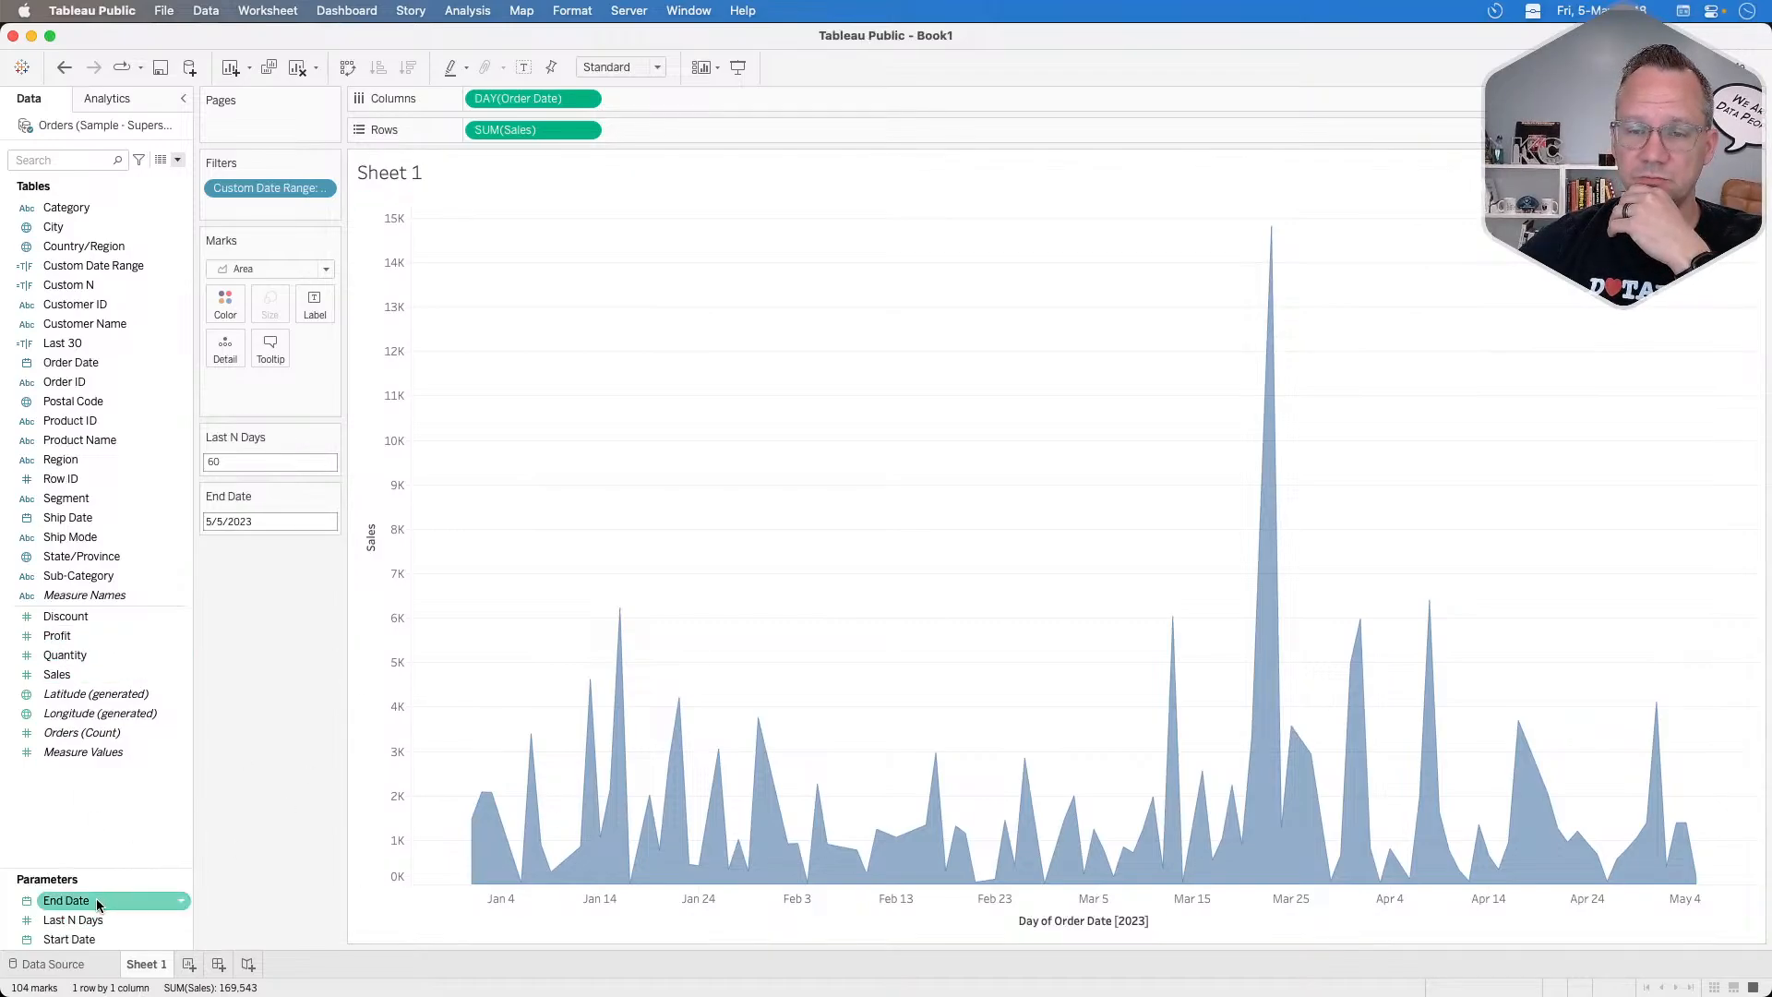
right_click(96, 899)
left_click(168, 683)
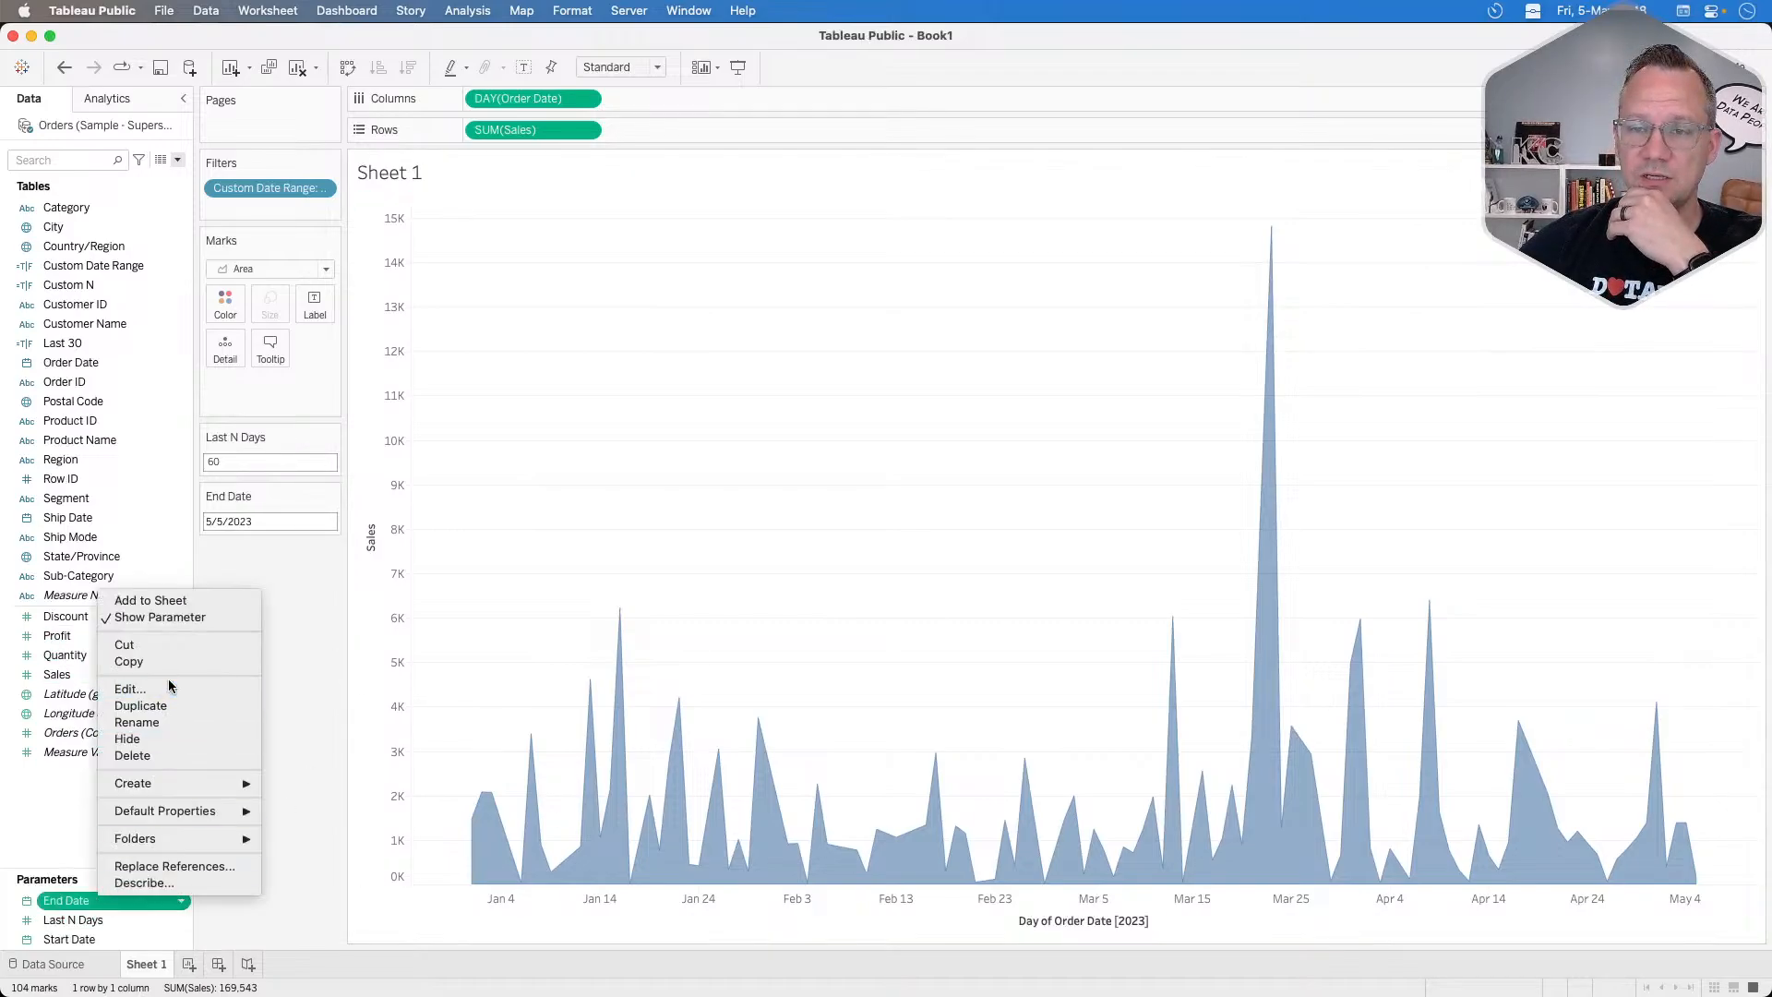
right_click(68, 902)
left_click(118, 685)
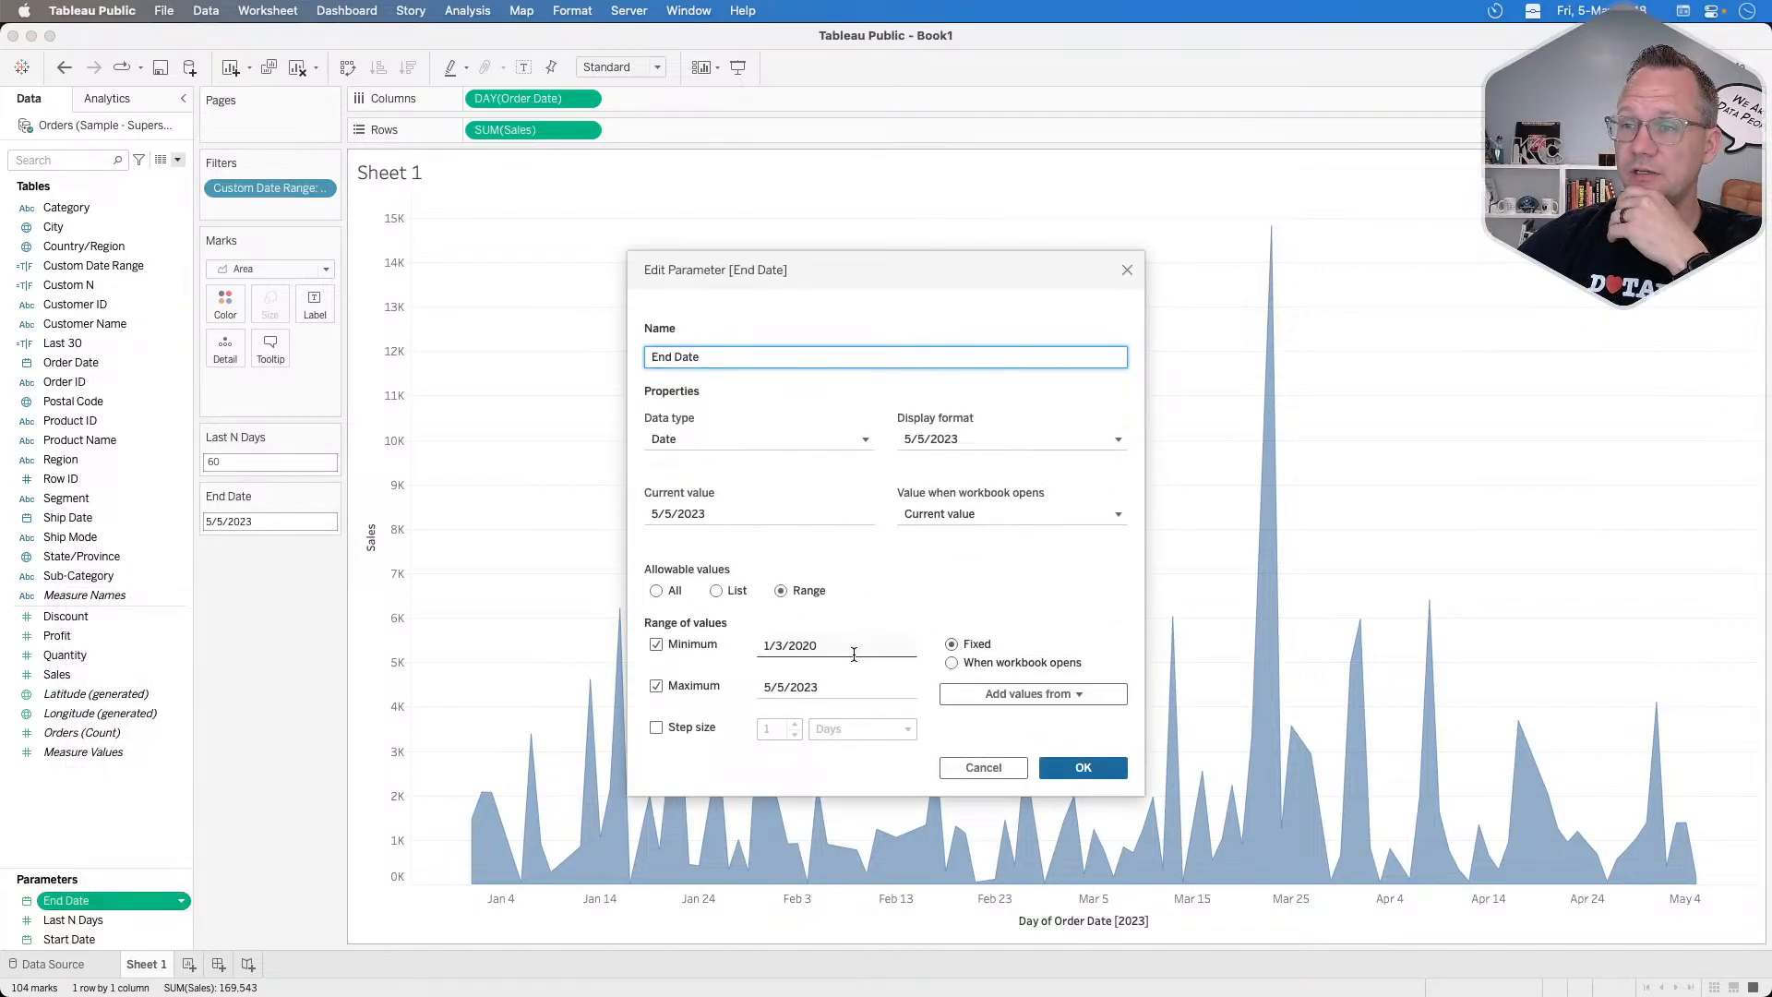
left_click(953, 663)
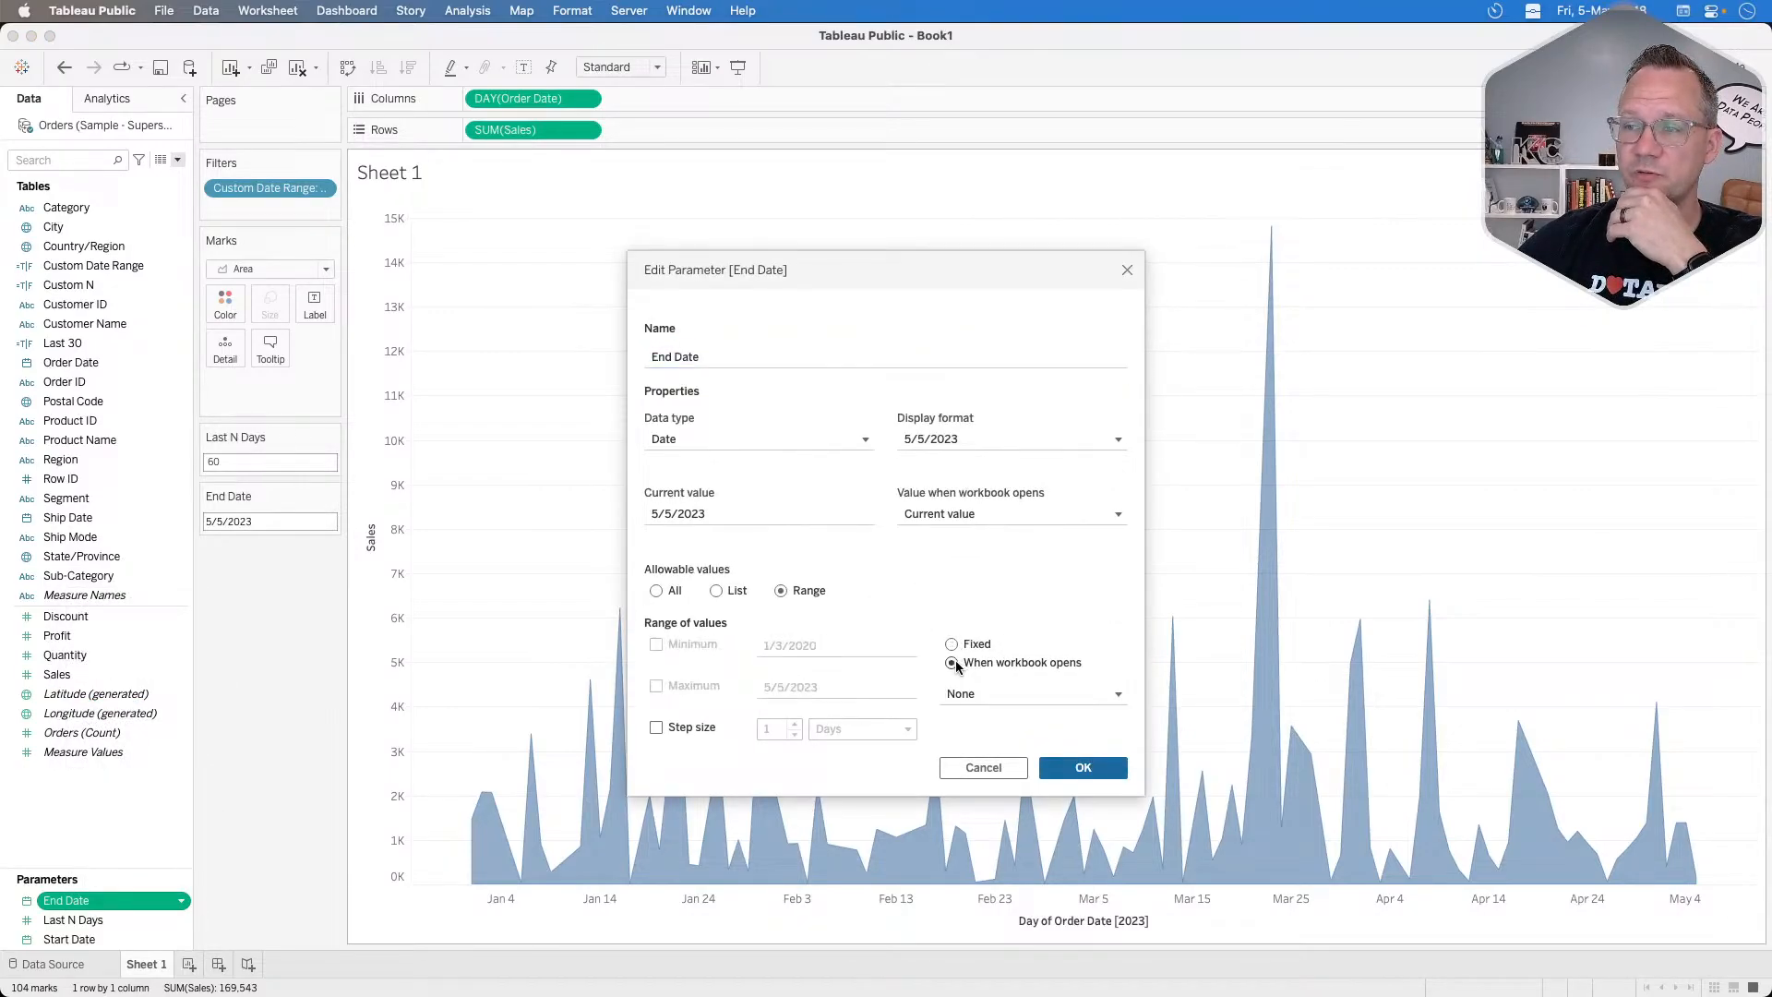
left_click(978, 692)
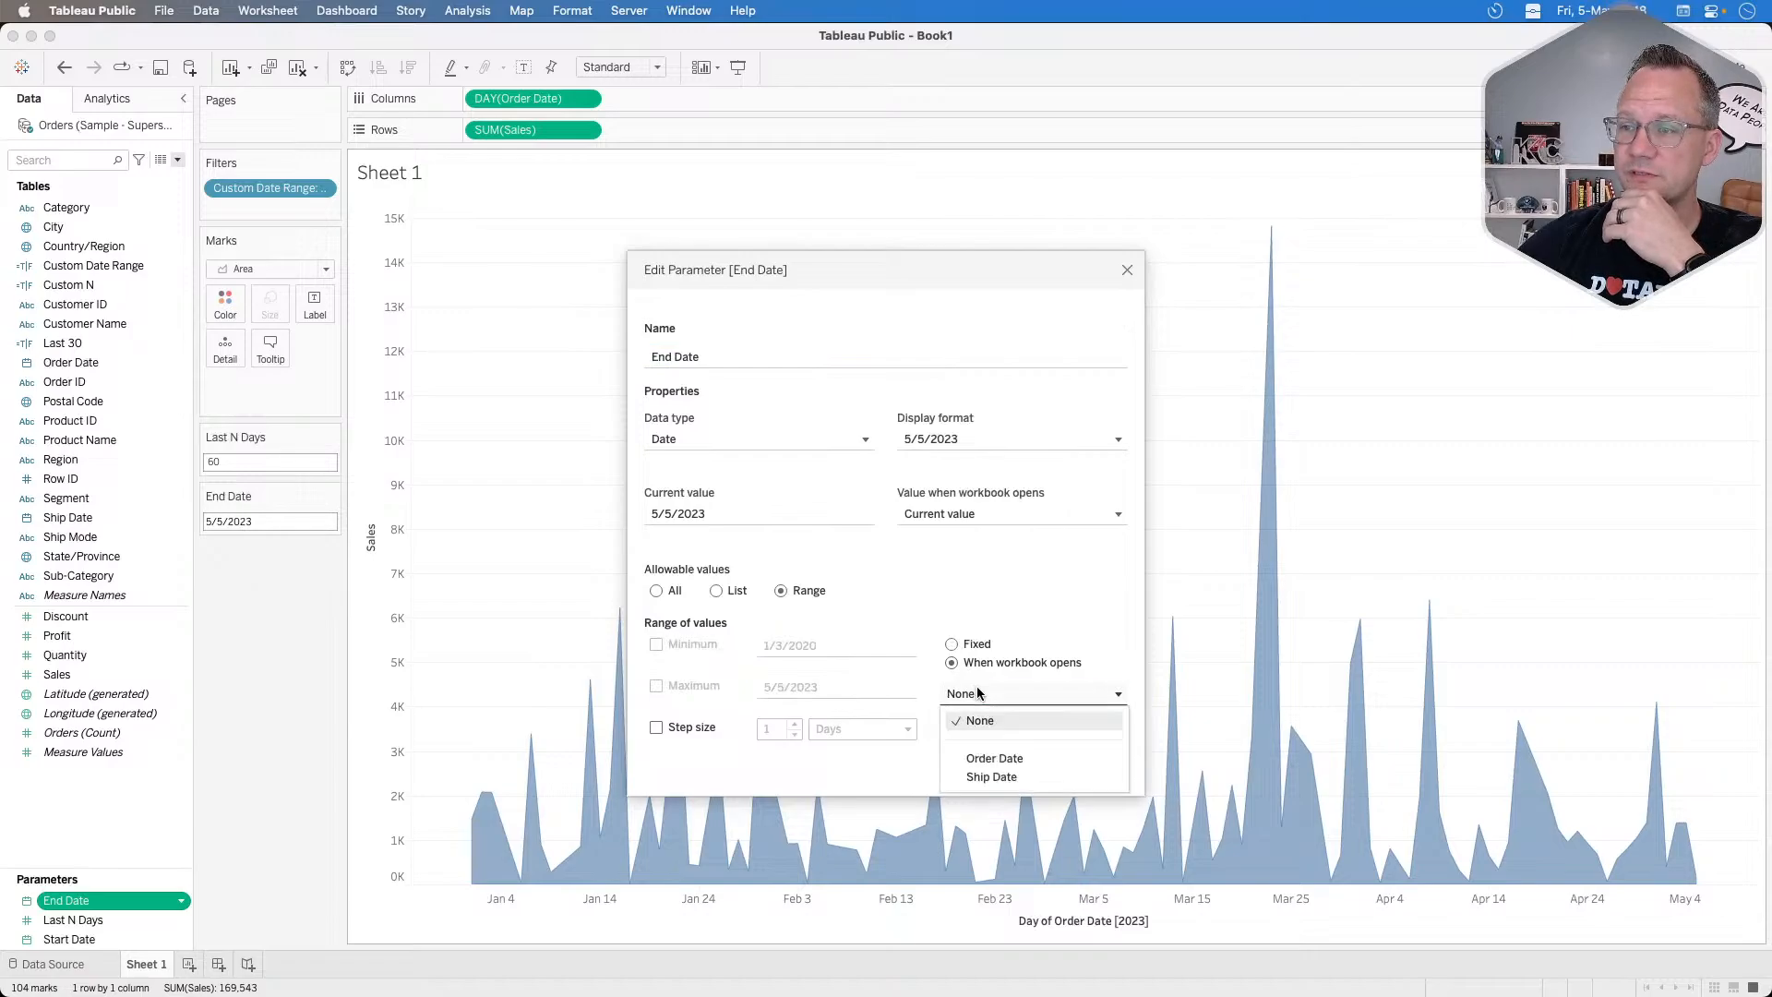
left_click(1011, 759)
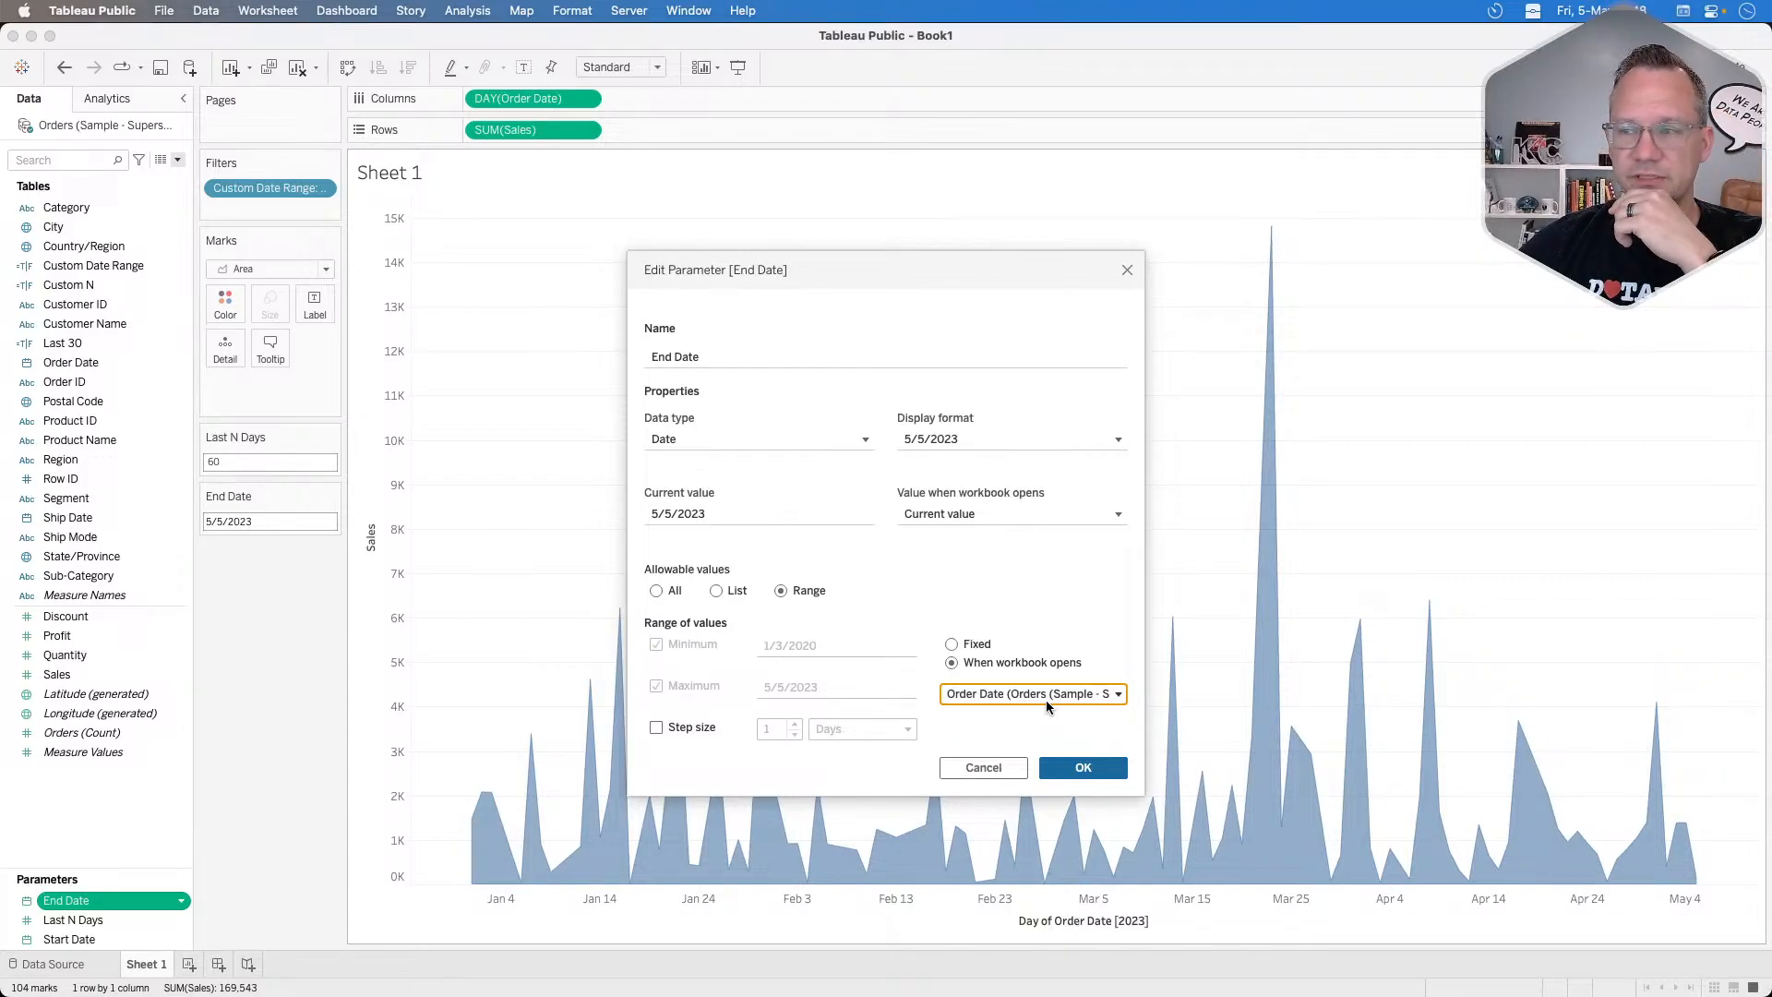
left_click(1072, 770)
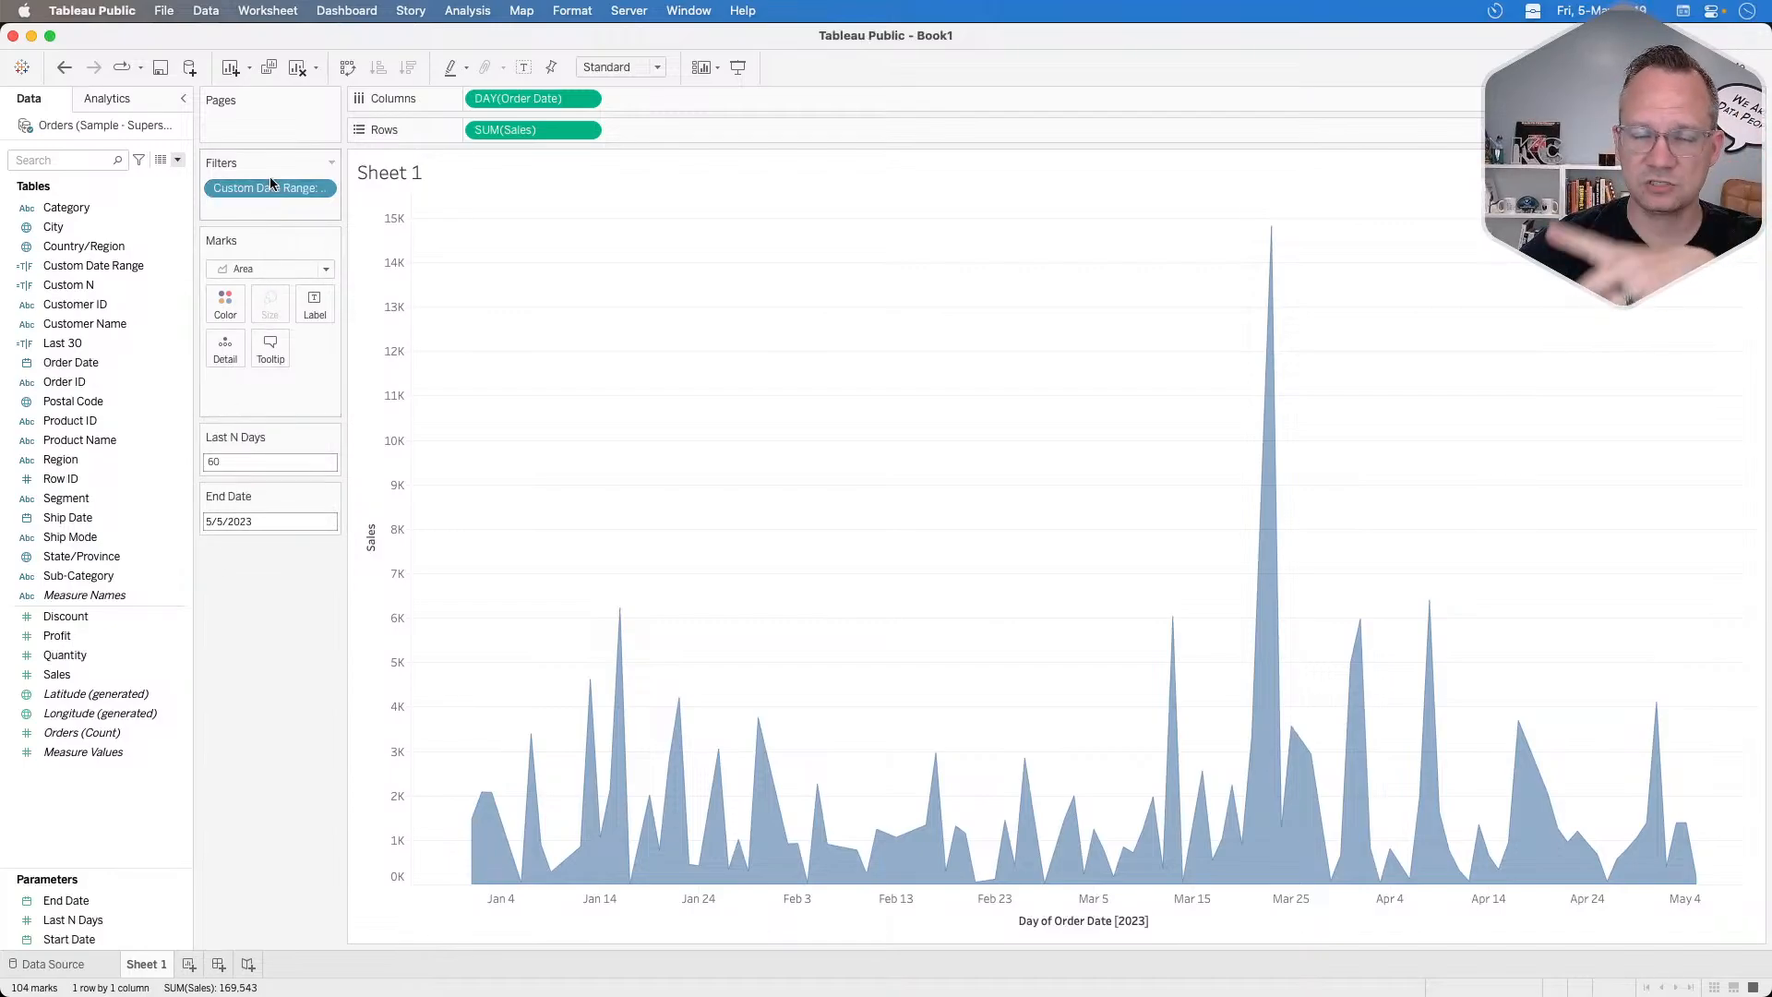
Remove the Custom Date Range filter from the sheet and start a new parameter named "which filter".
left_click_drag(269, 187, 264, 651)
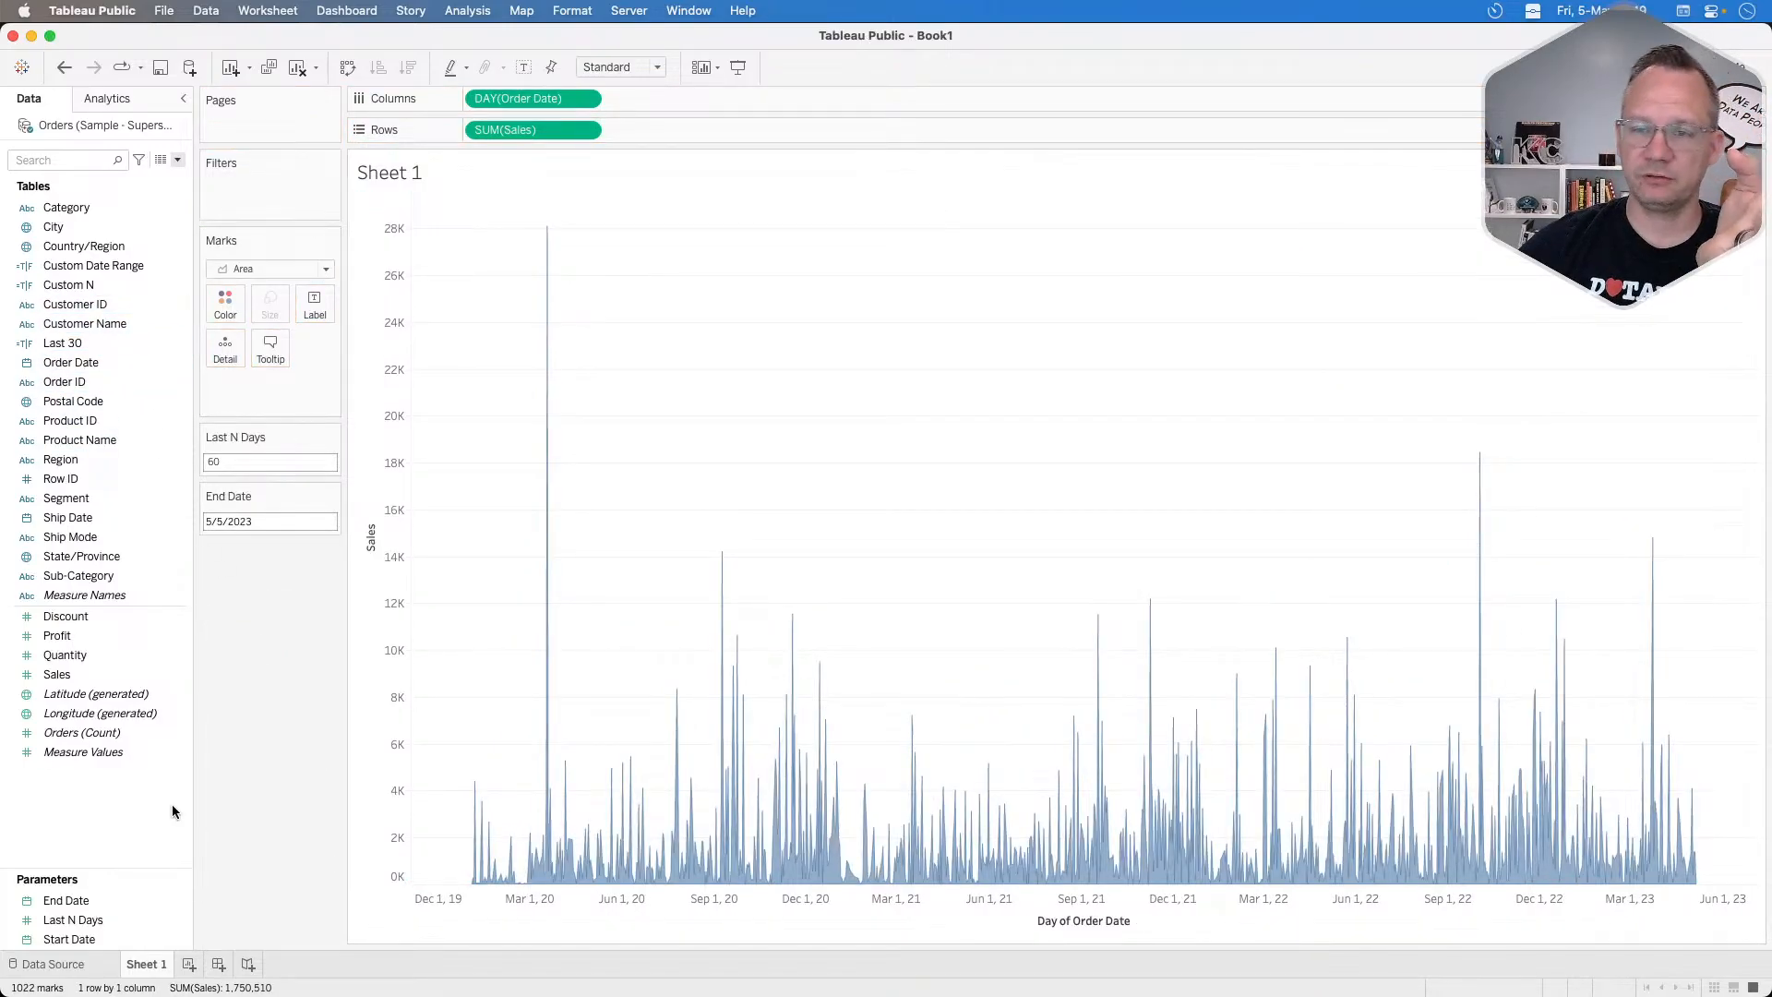
right_click(107, 816)
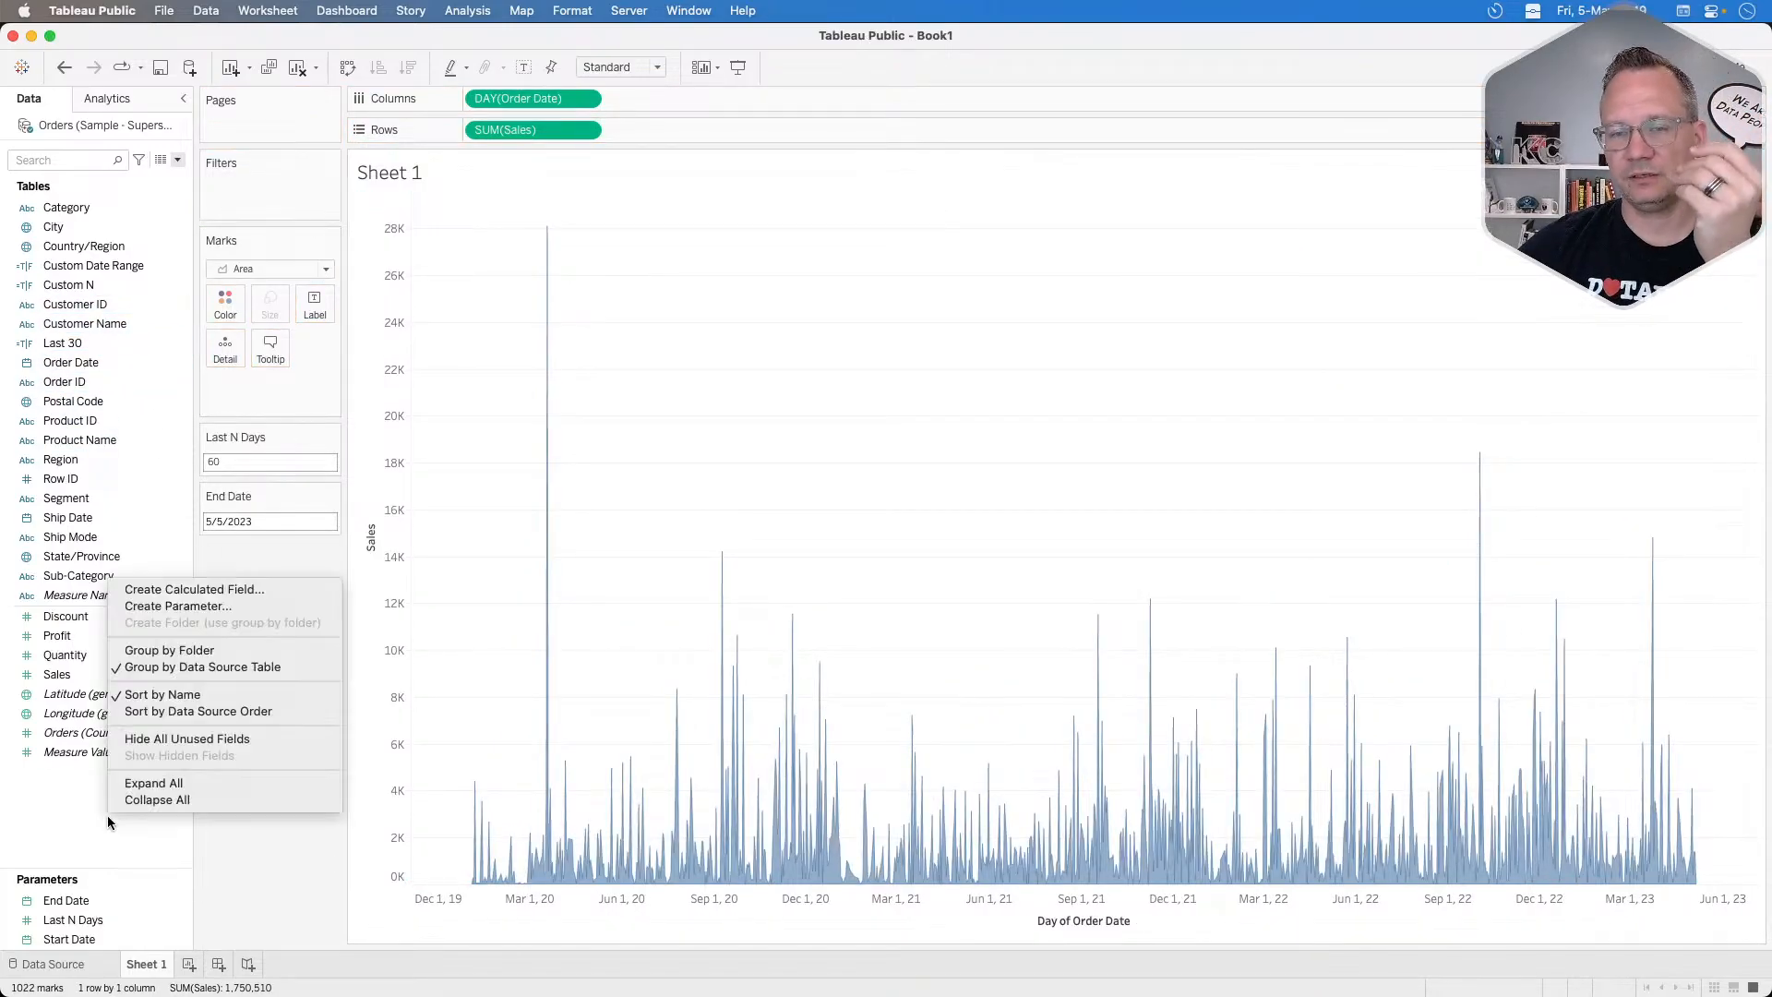
left_click(210, 607)
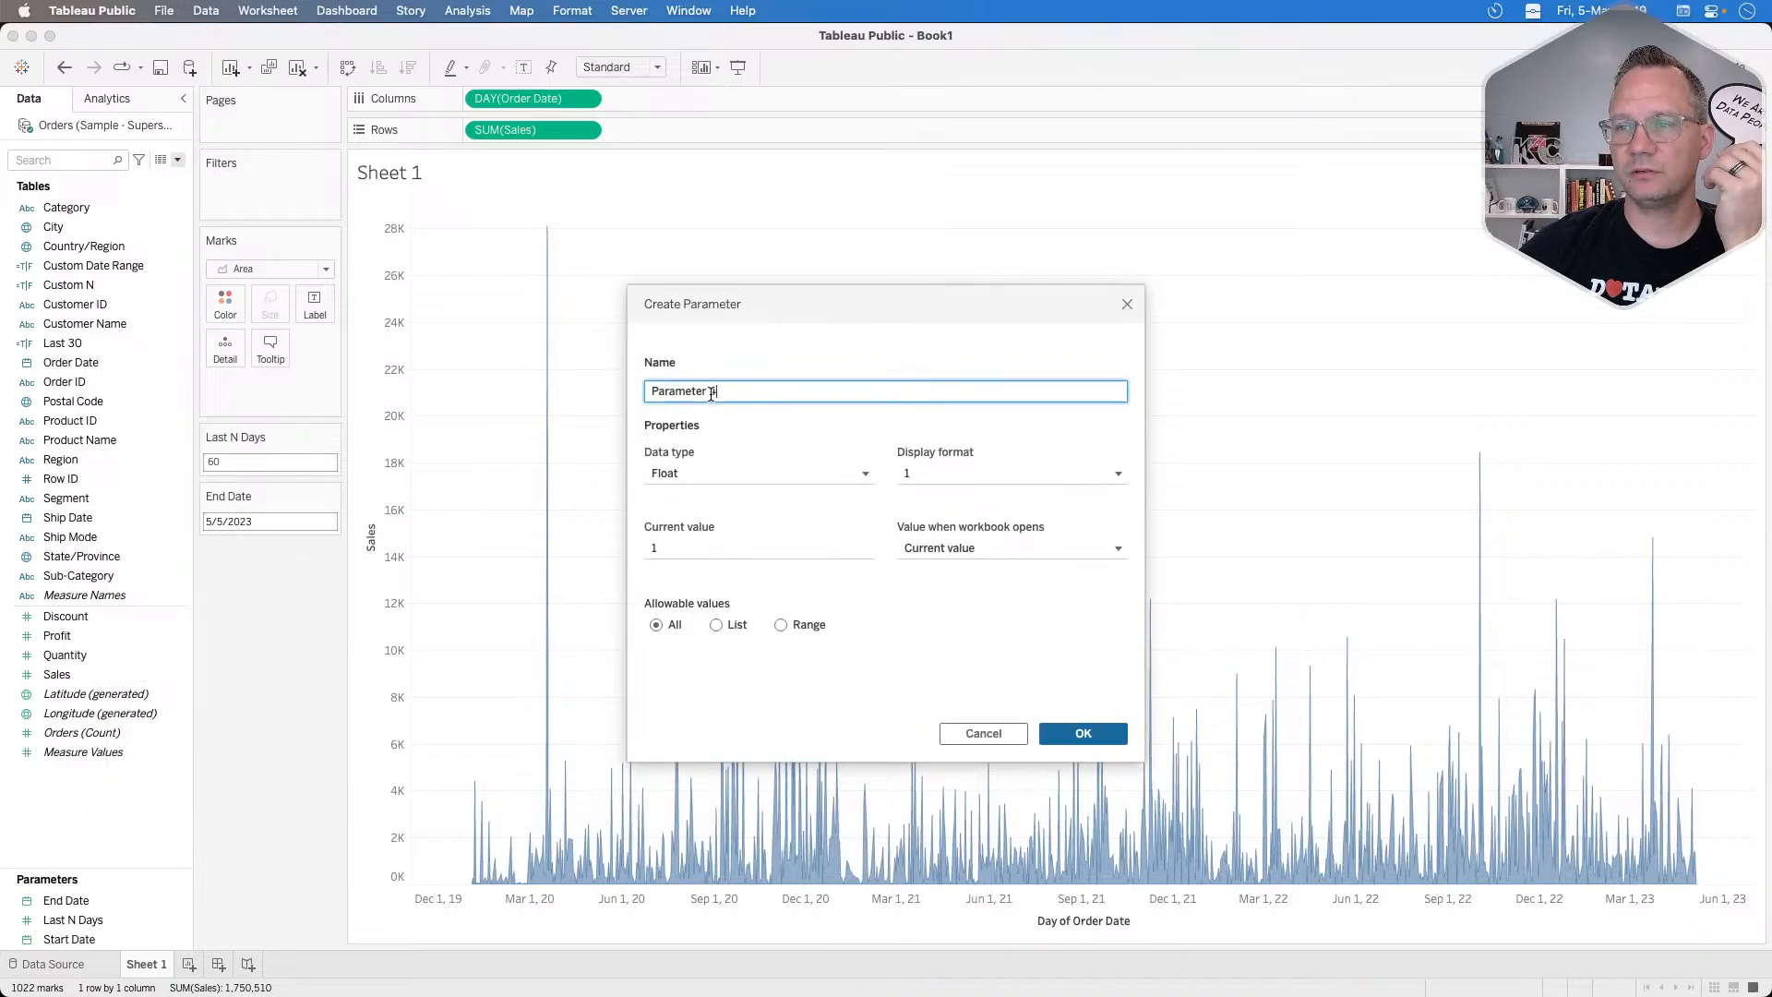
triple_click(714, 391)
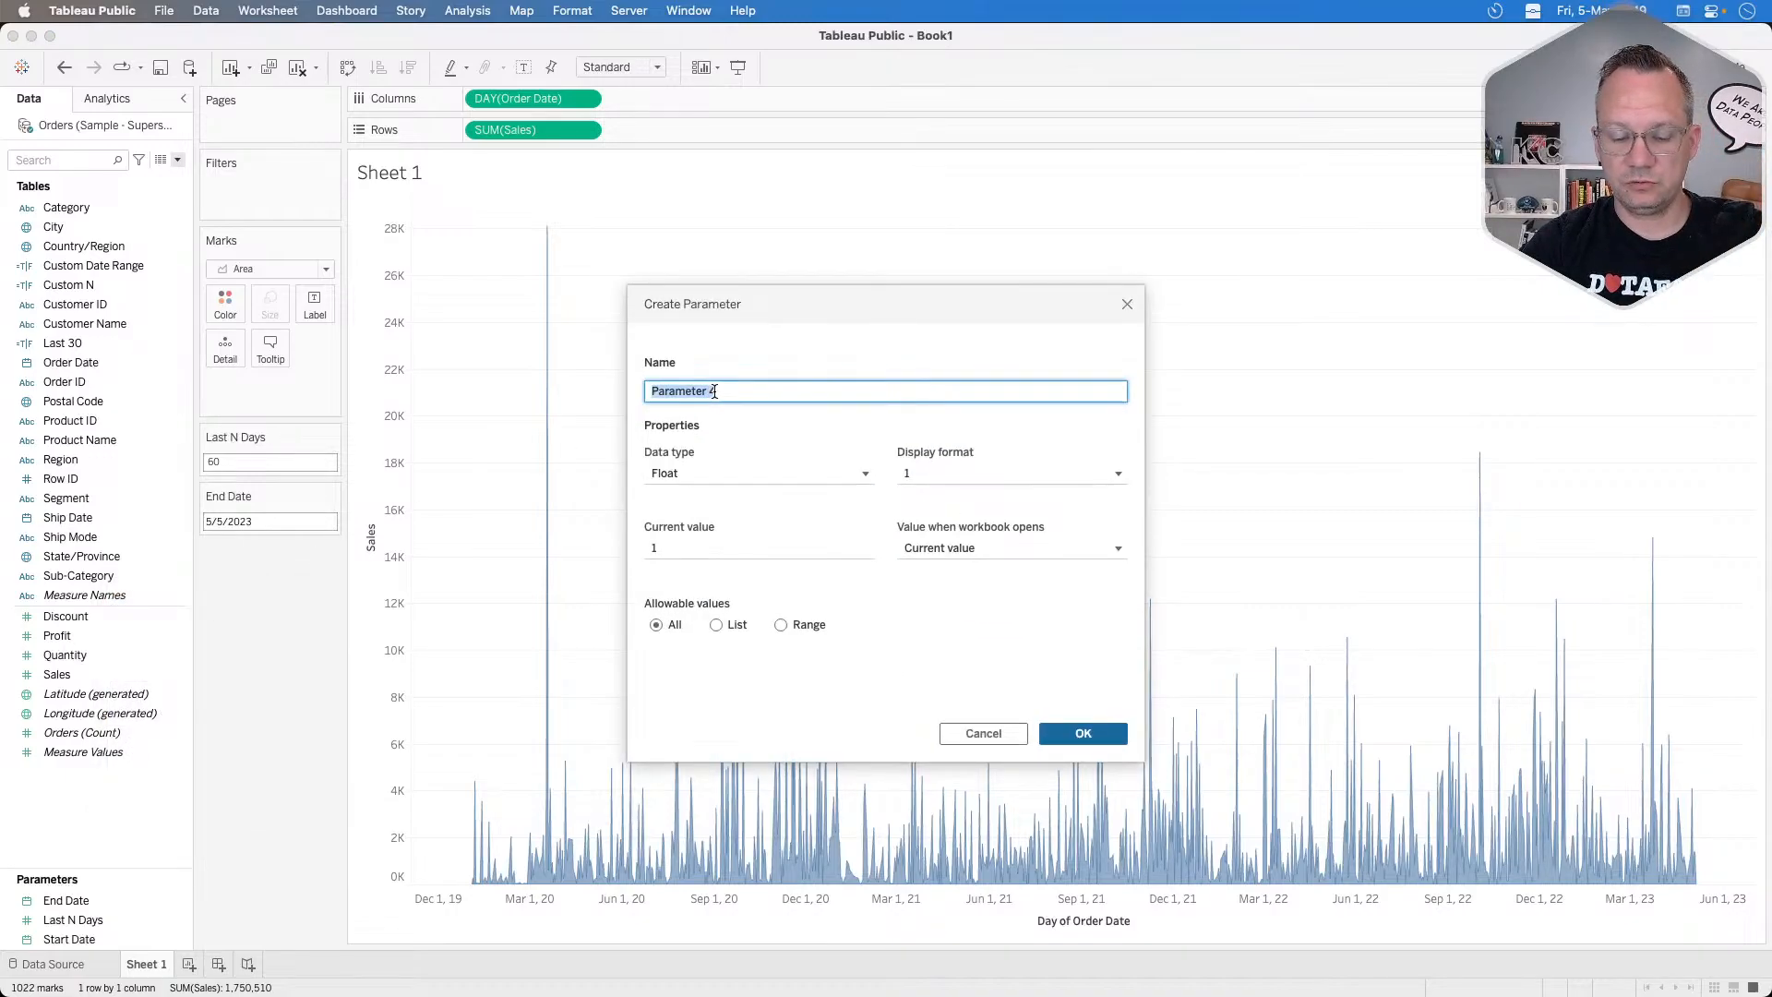
type("which filter")
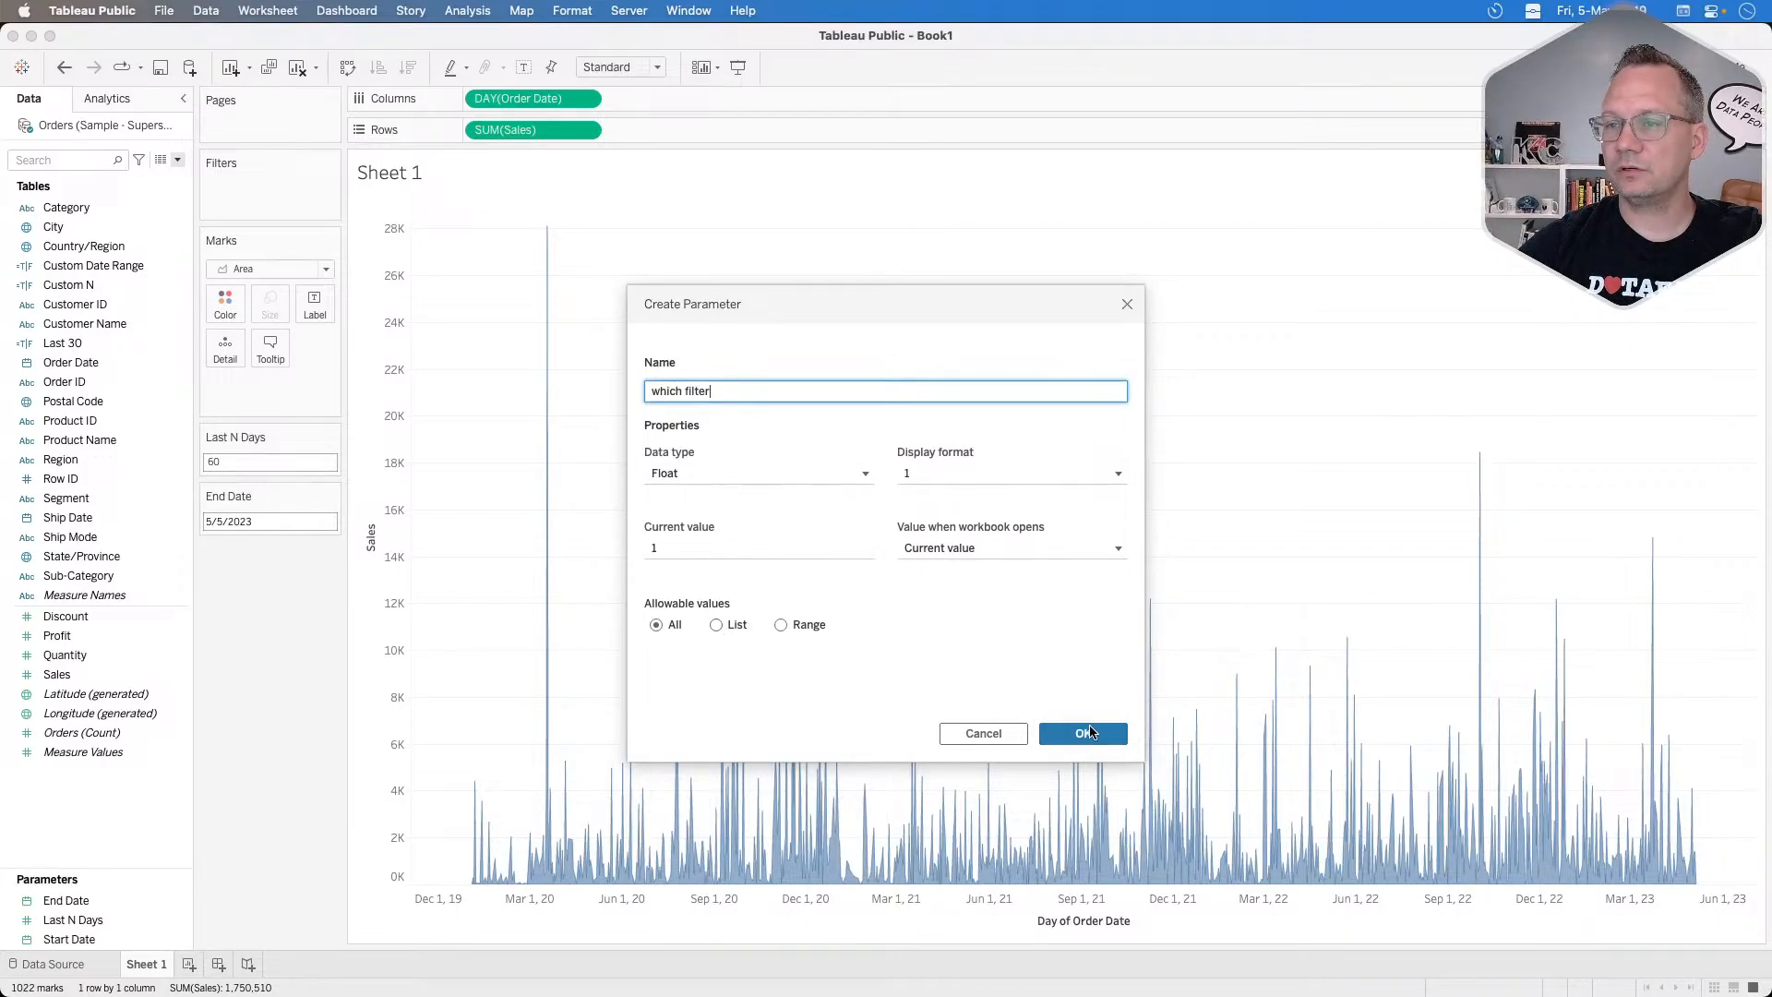
Restrict the "which filter" parameter to a list of allowable values containing 1, 2 and 3.
left_click(725, 624)
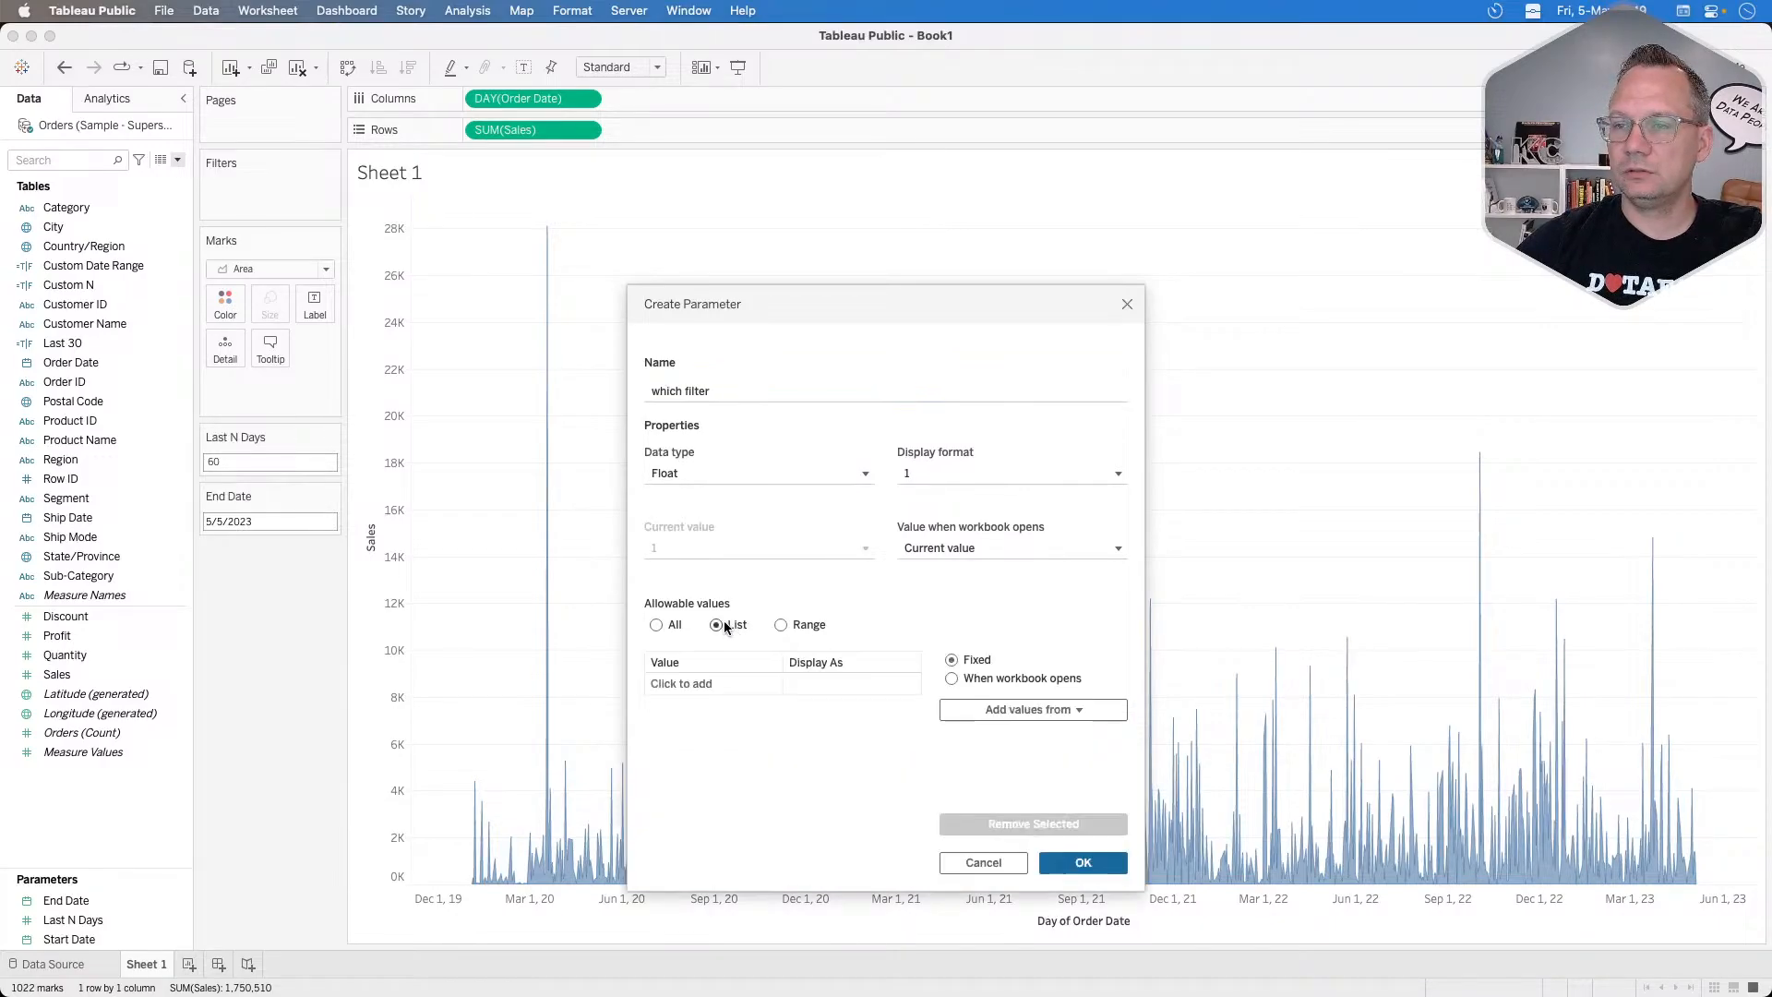
left_click(711, 684)
type("1")
key("Return")
type("2")
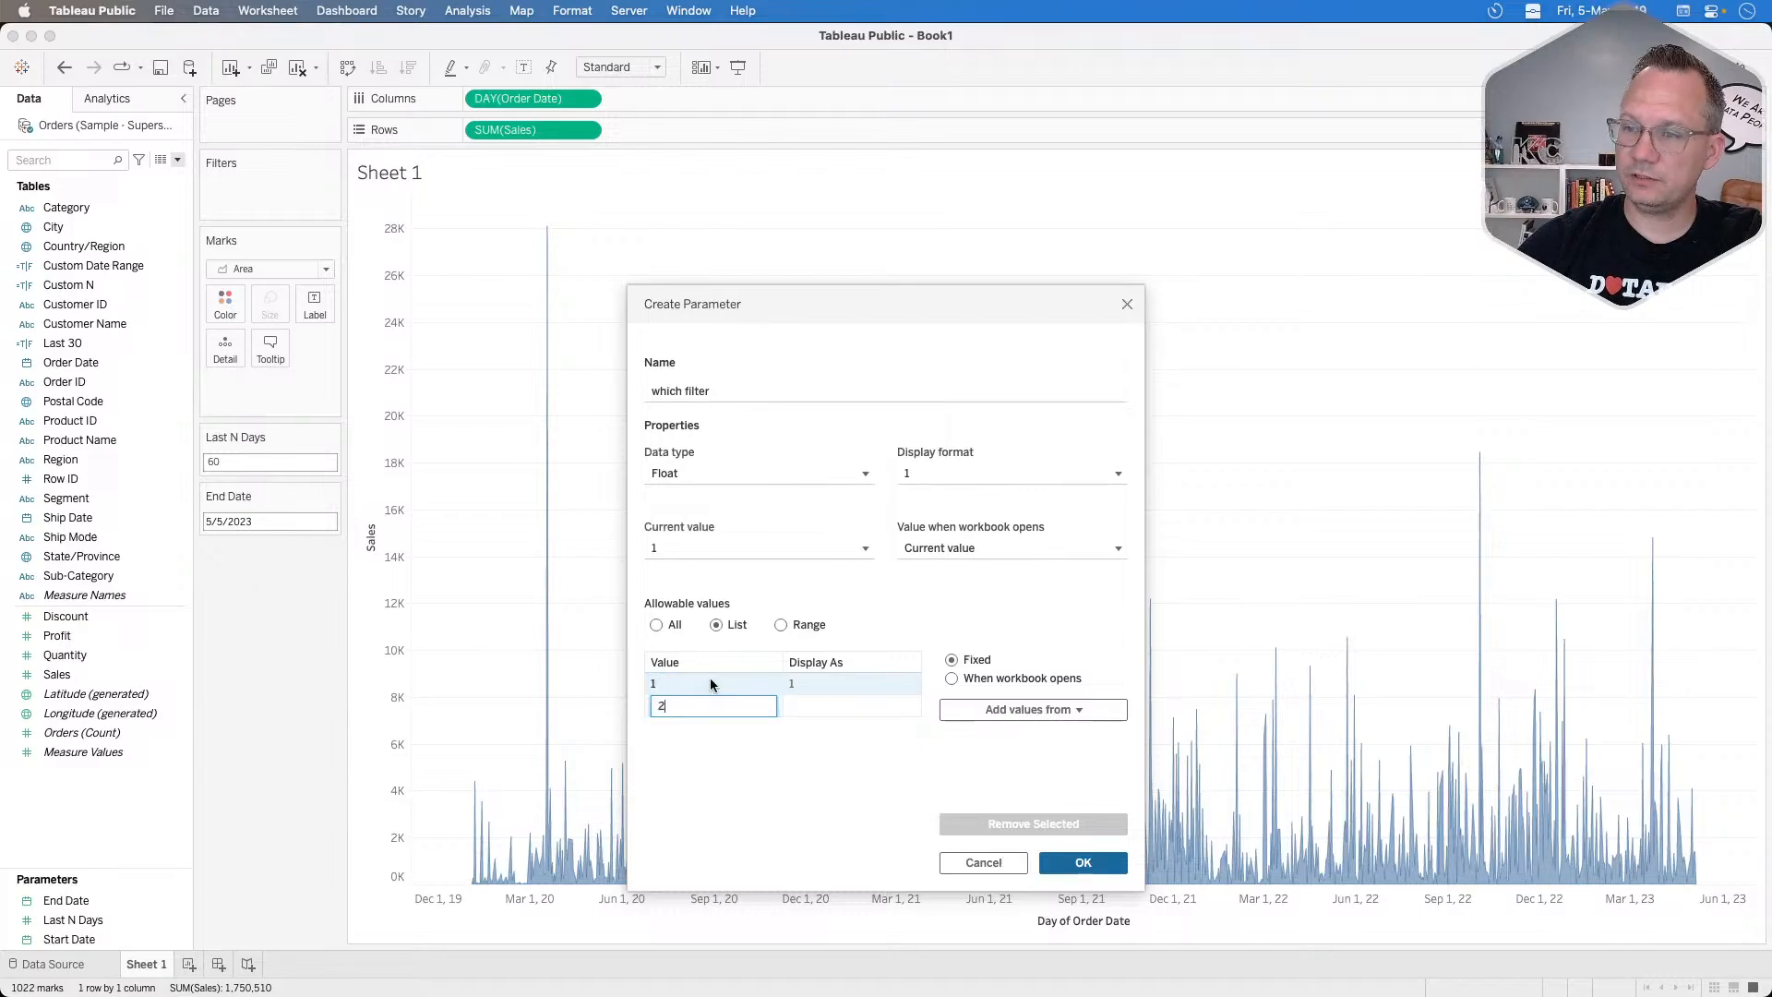
key("Return")
type("3")
key("Return")
Set the display name of list value 1 to "Last 30".
left_click(794, 683)
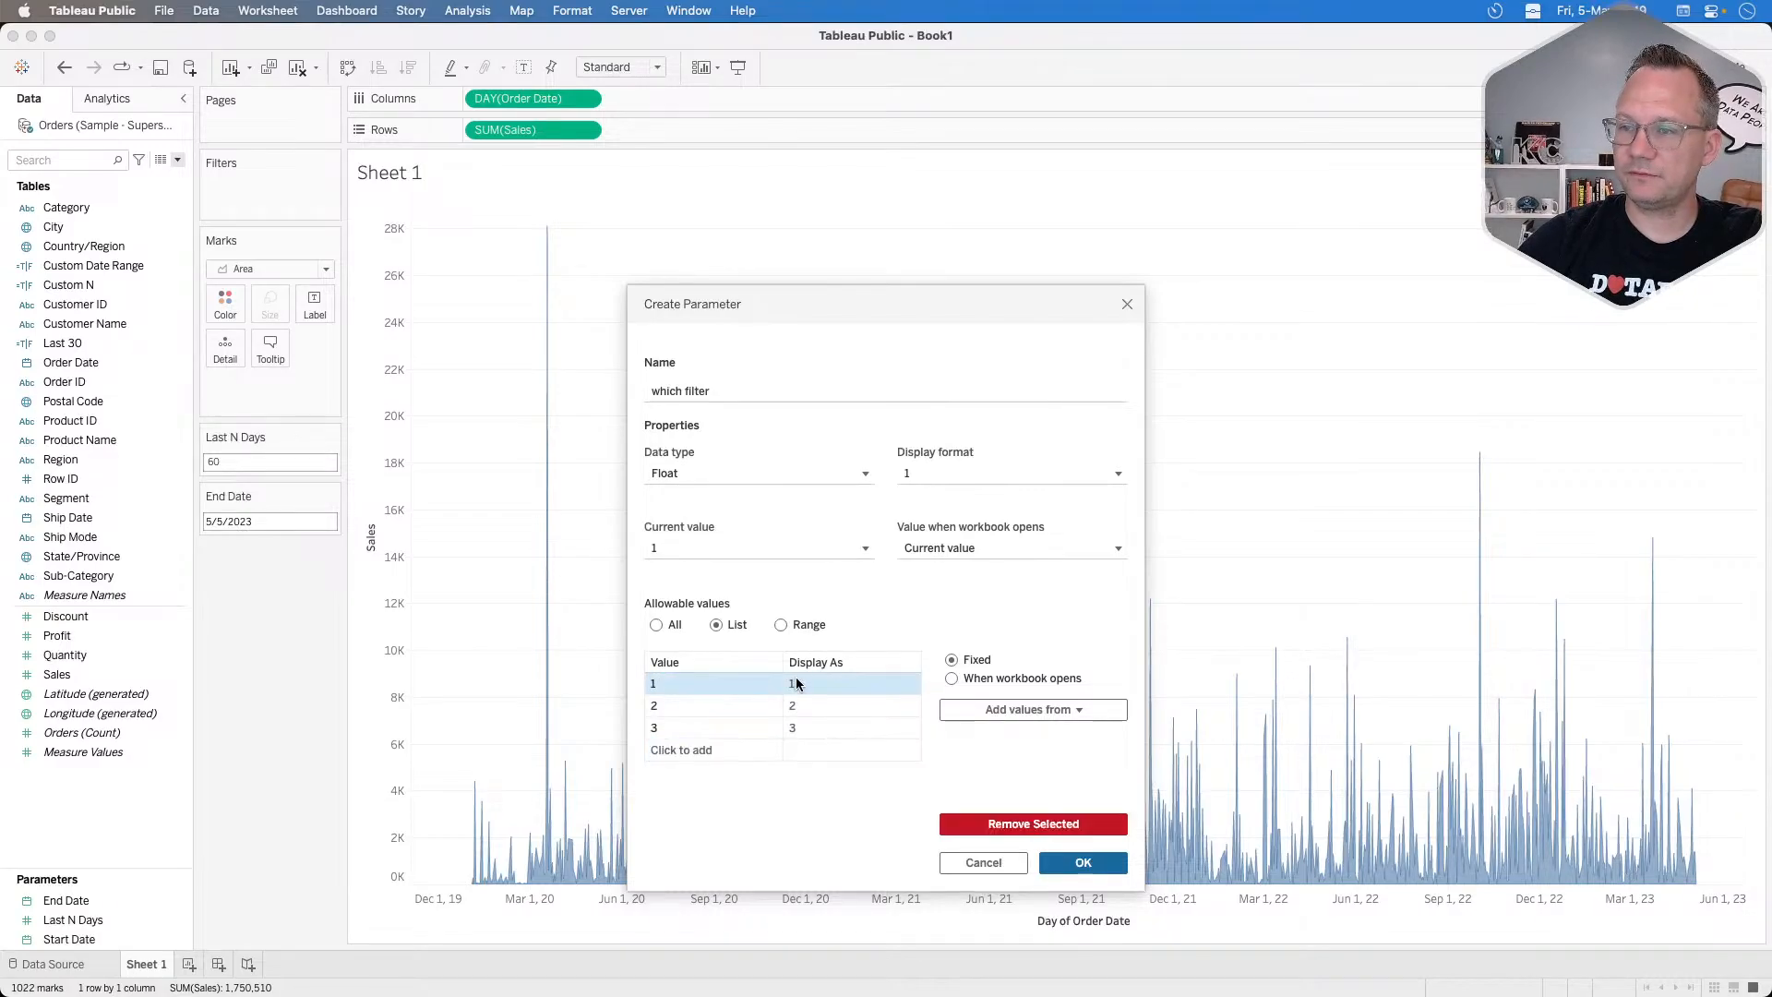
left_click(797, 680)
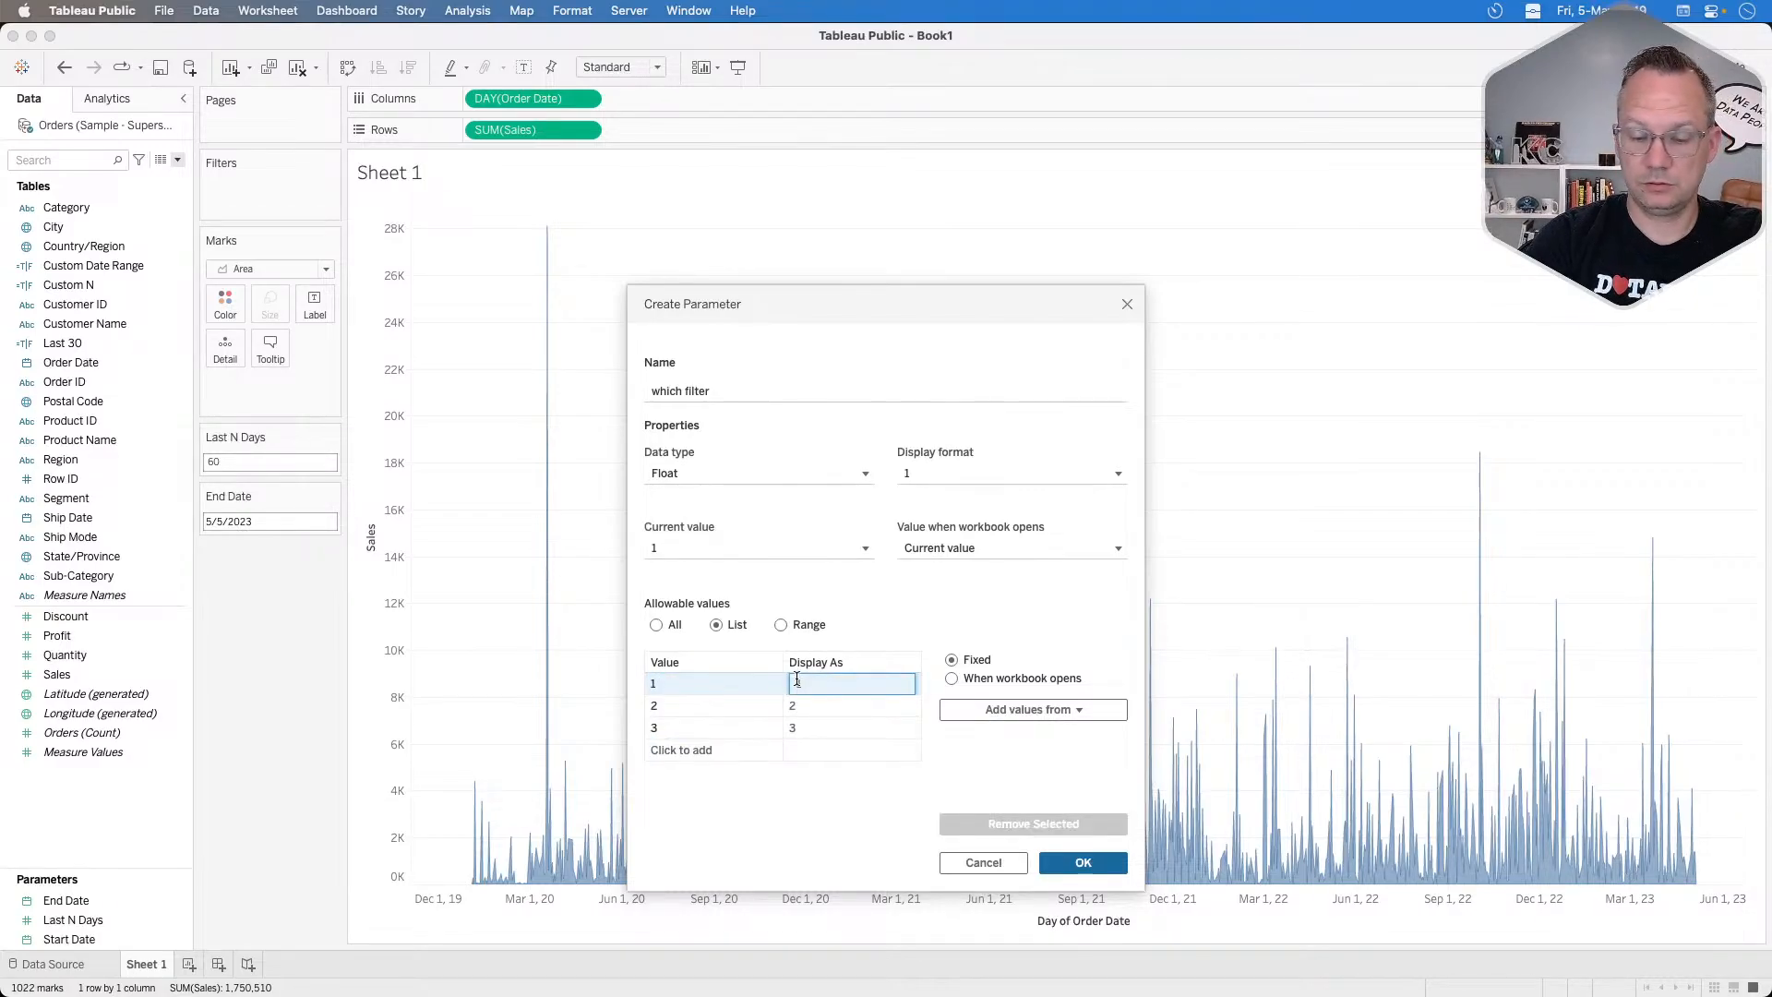
type("Last 3100")
key("BackSpace")
key("BackSpace")
key("BackSpace")
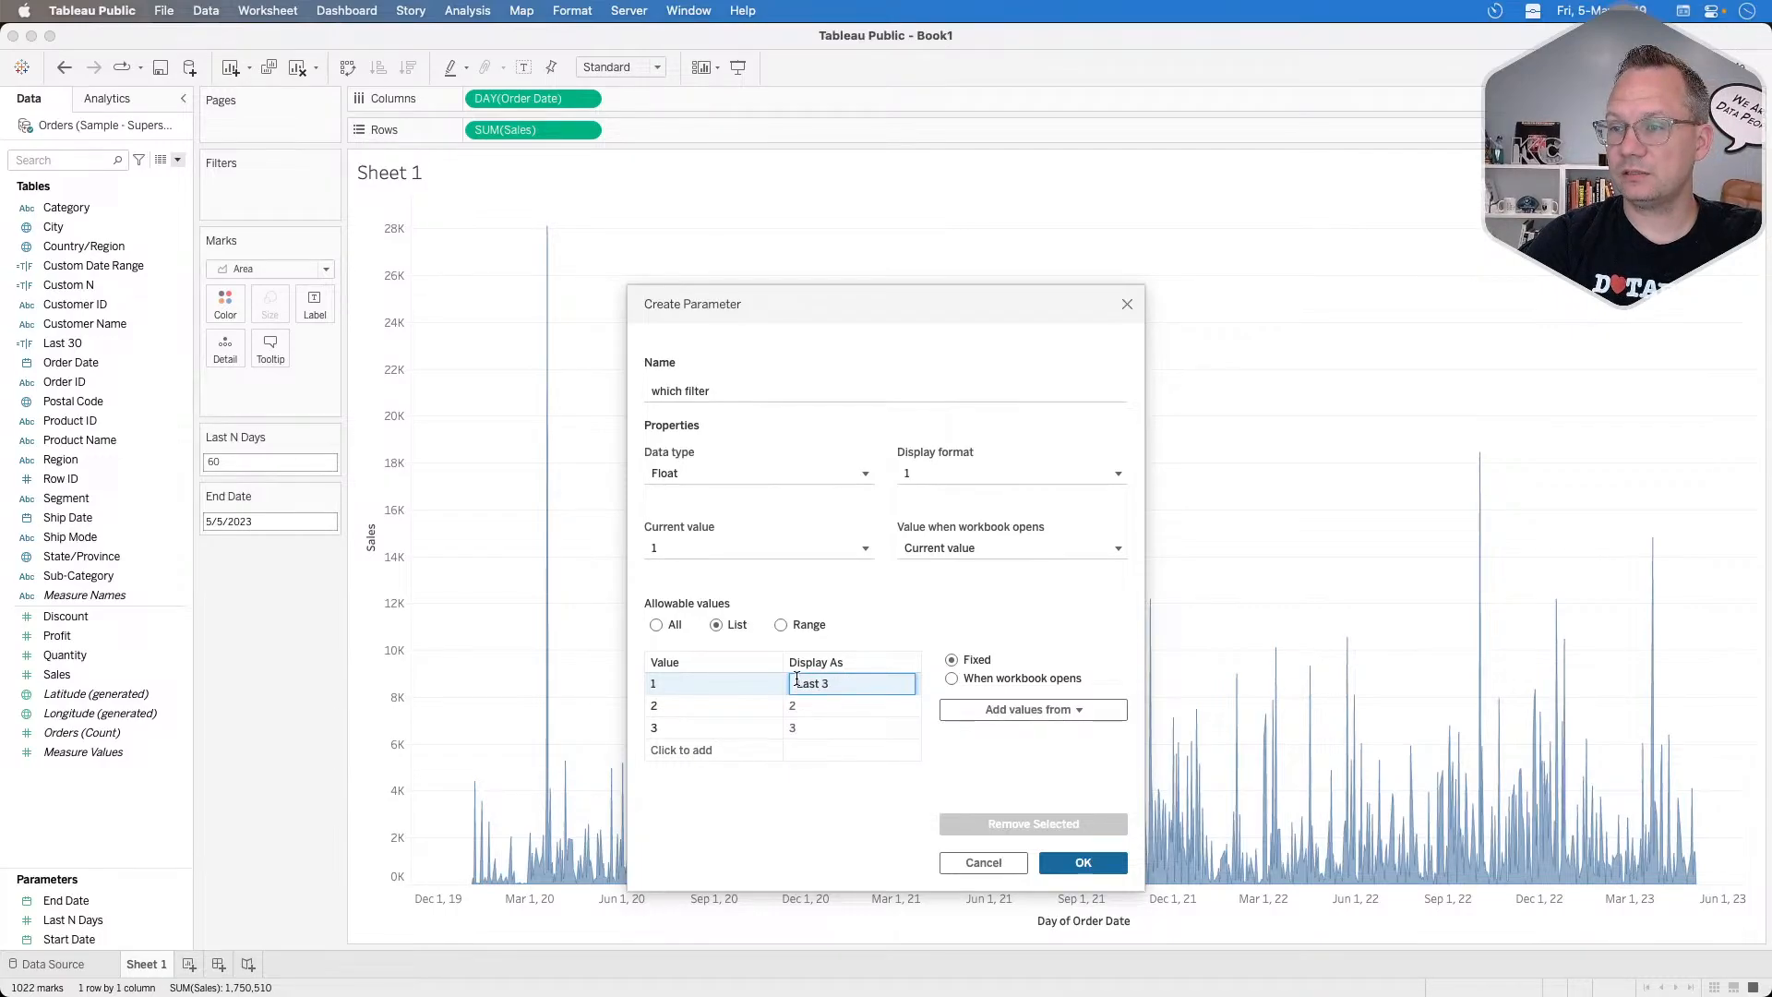
type("9")
type("0")
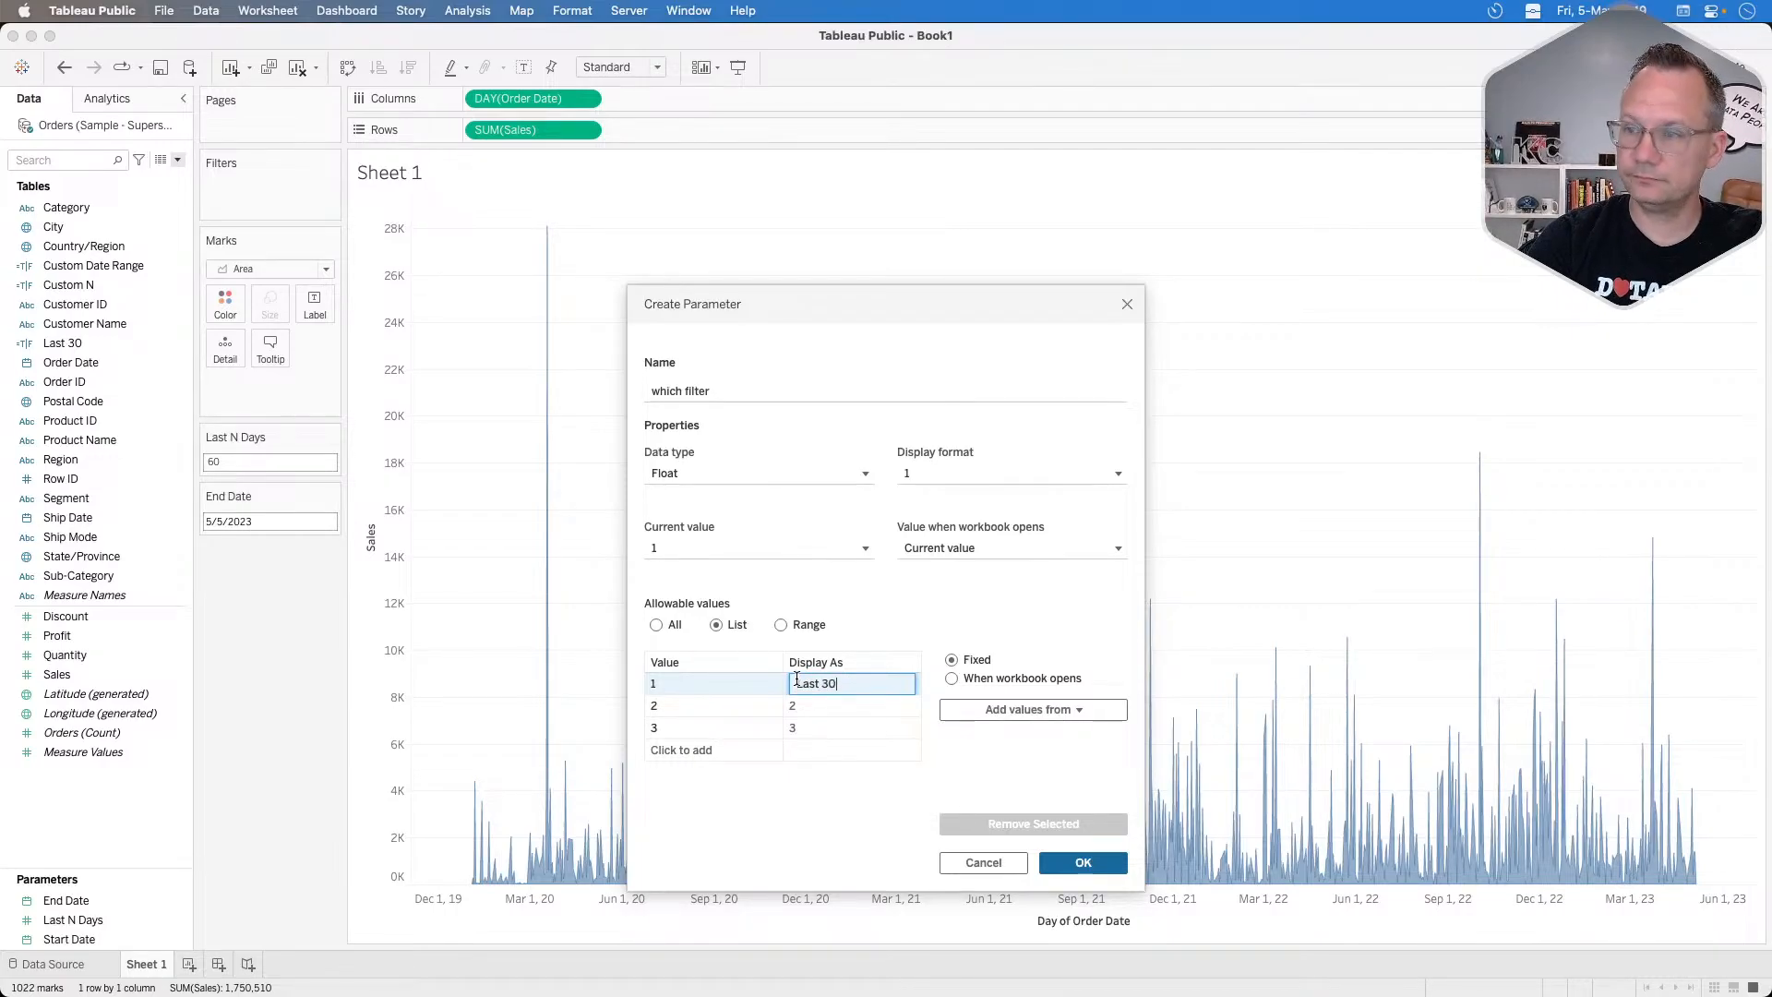
key("Return")
Display value 2 as "Last N Days" and value 3 as "Custom Range", and save the parameter.
left_click(804, 708)
left_click(804, 708)
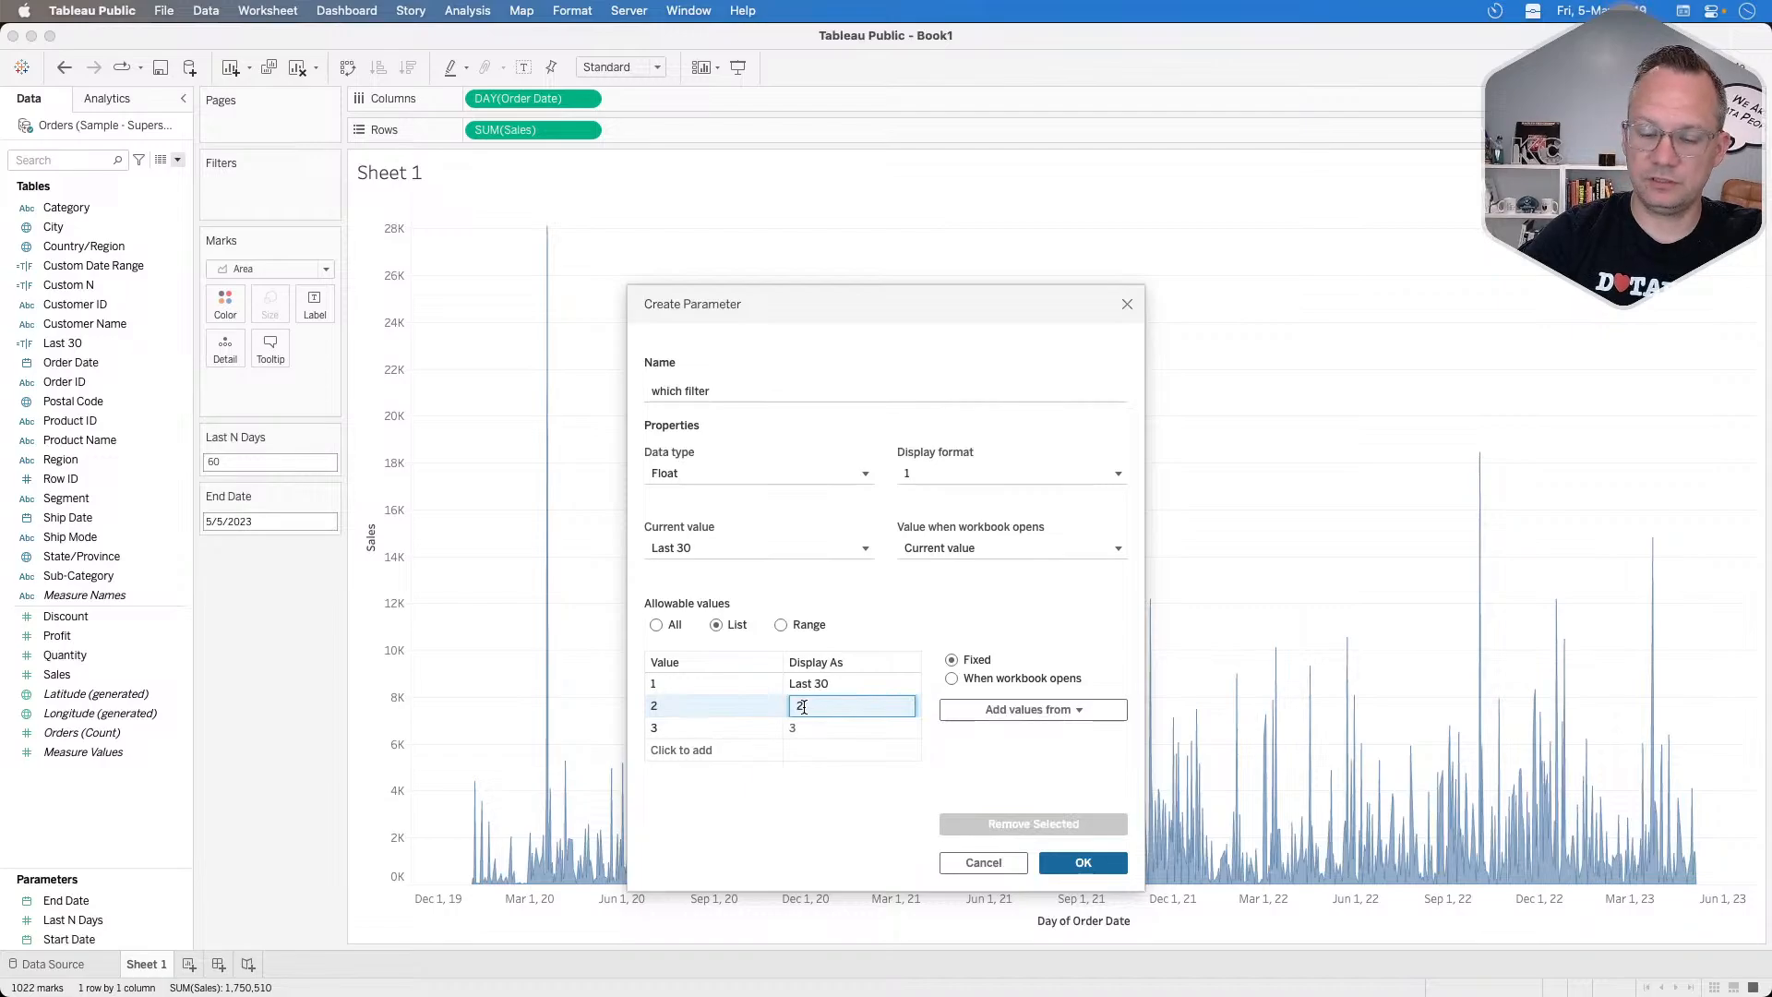
type("Last ")
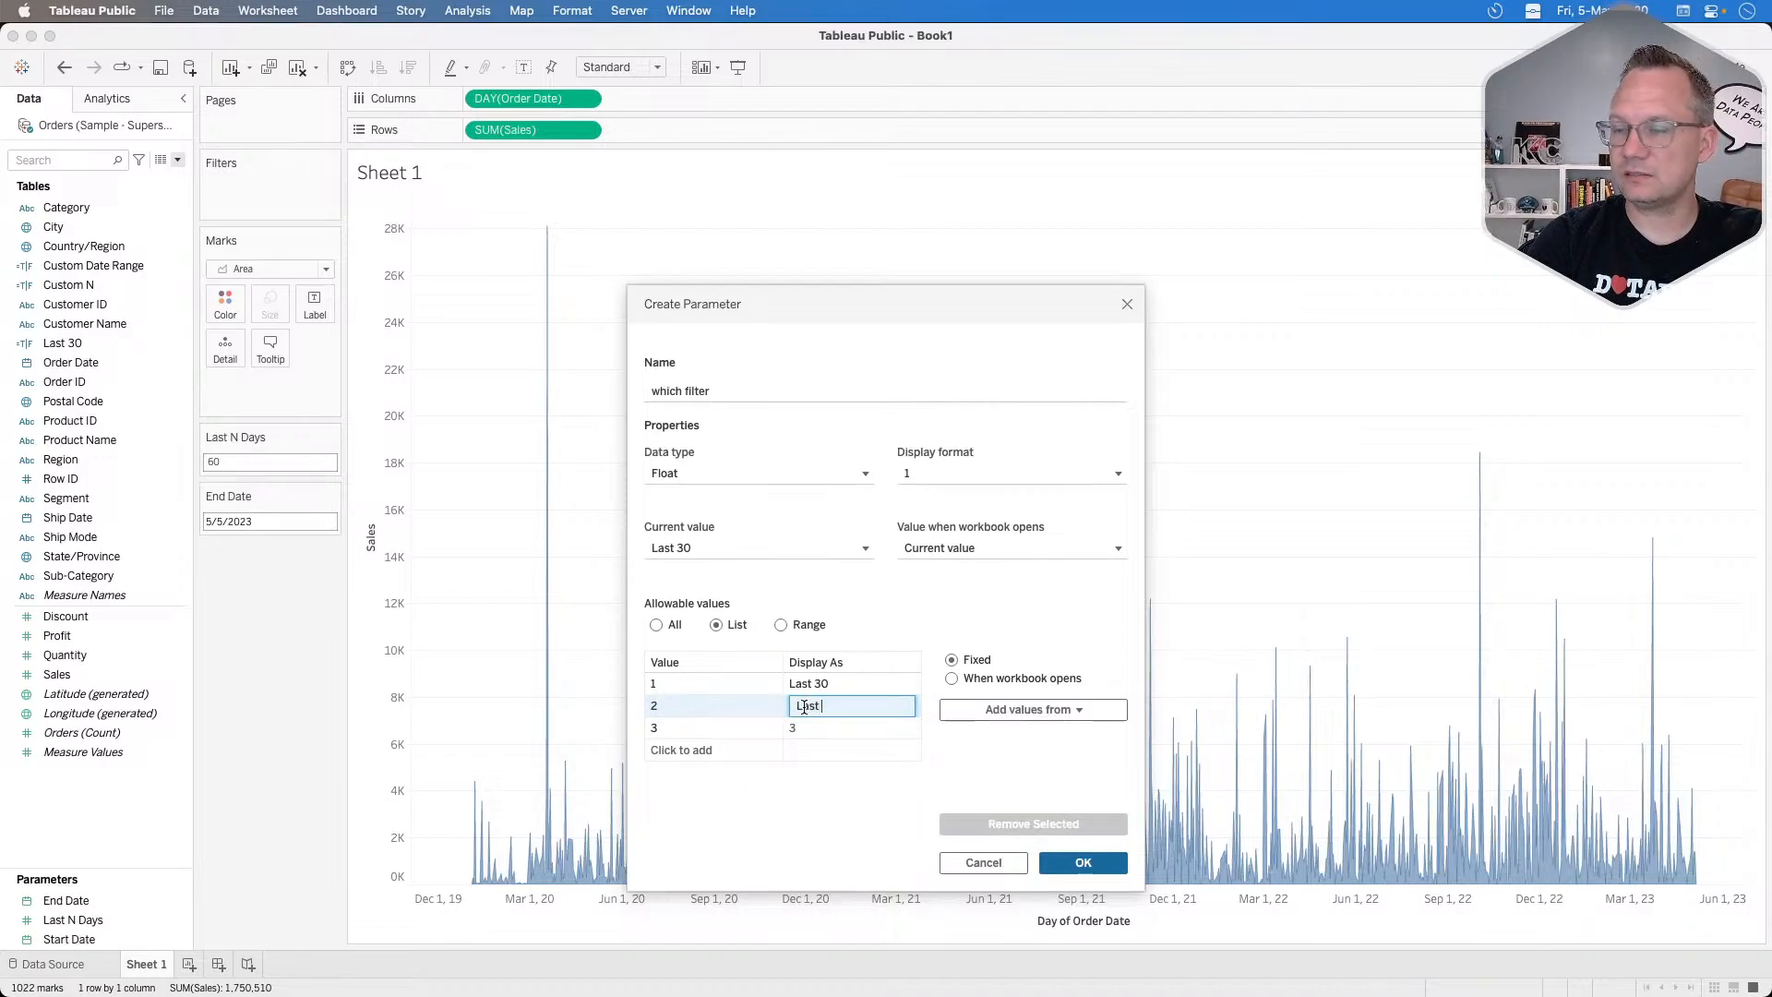
type("N Days")
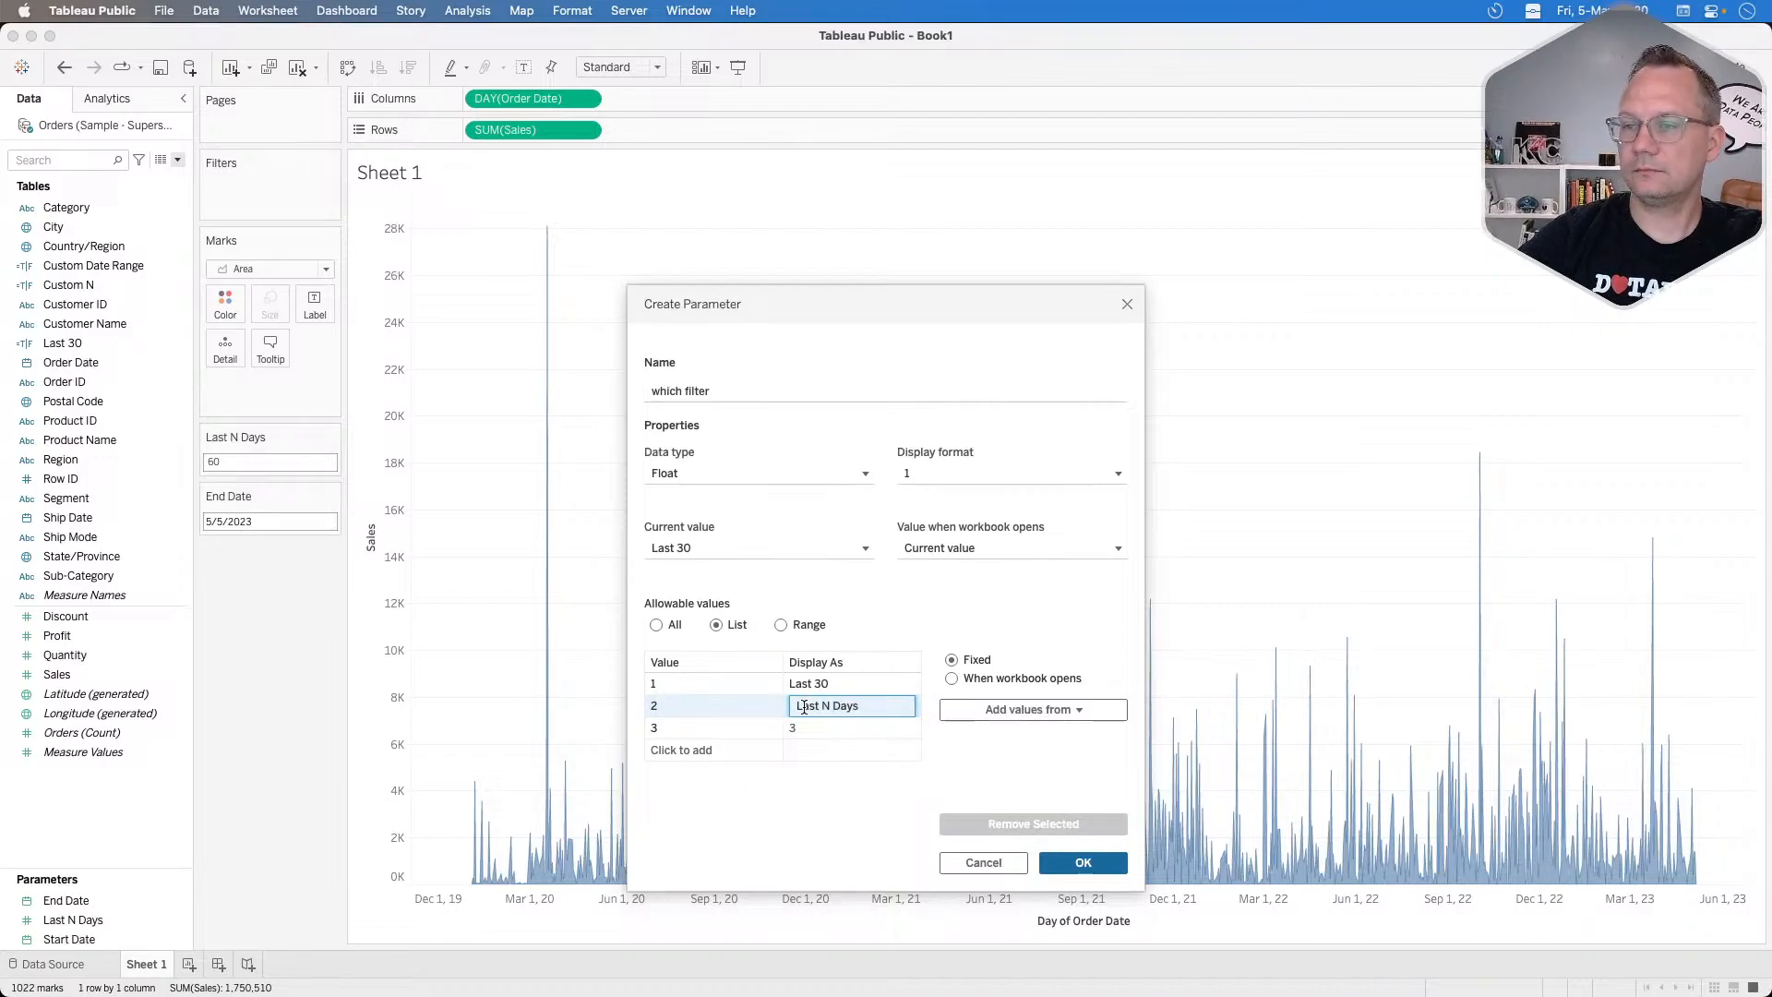
left_click(804, 729)
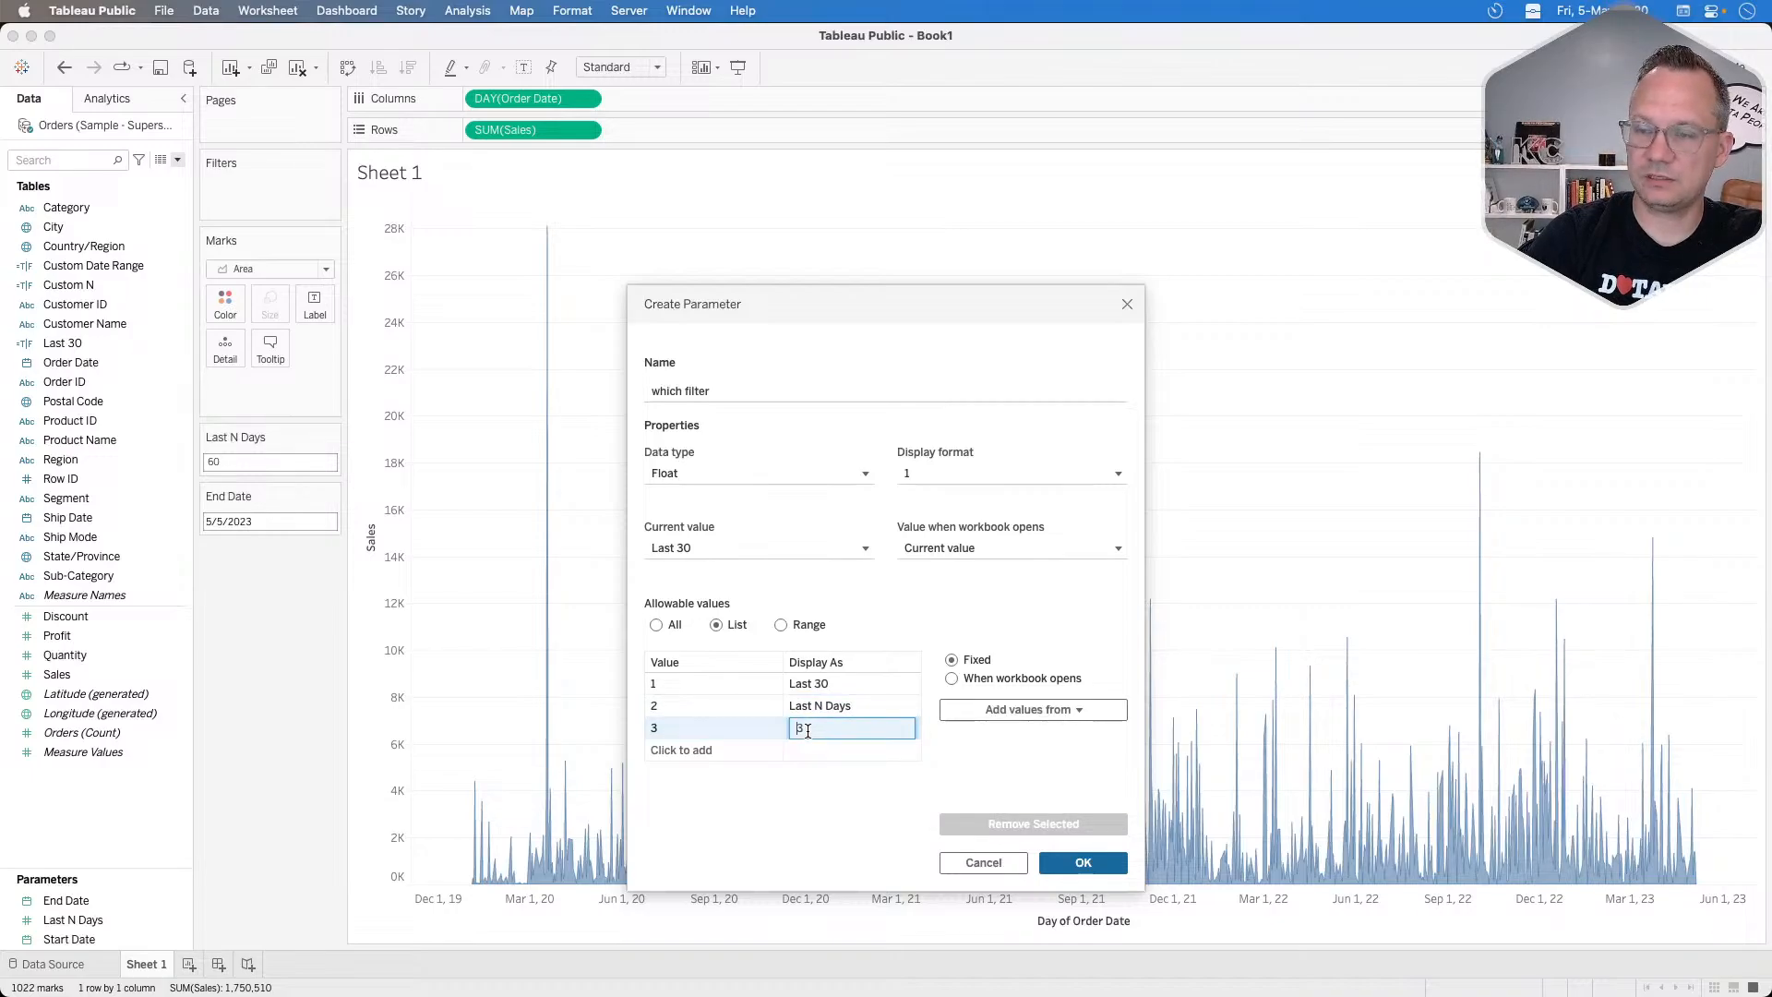
type("Custo")
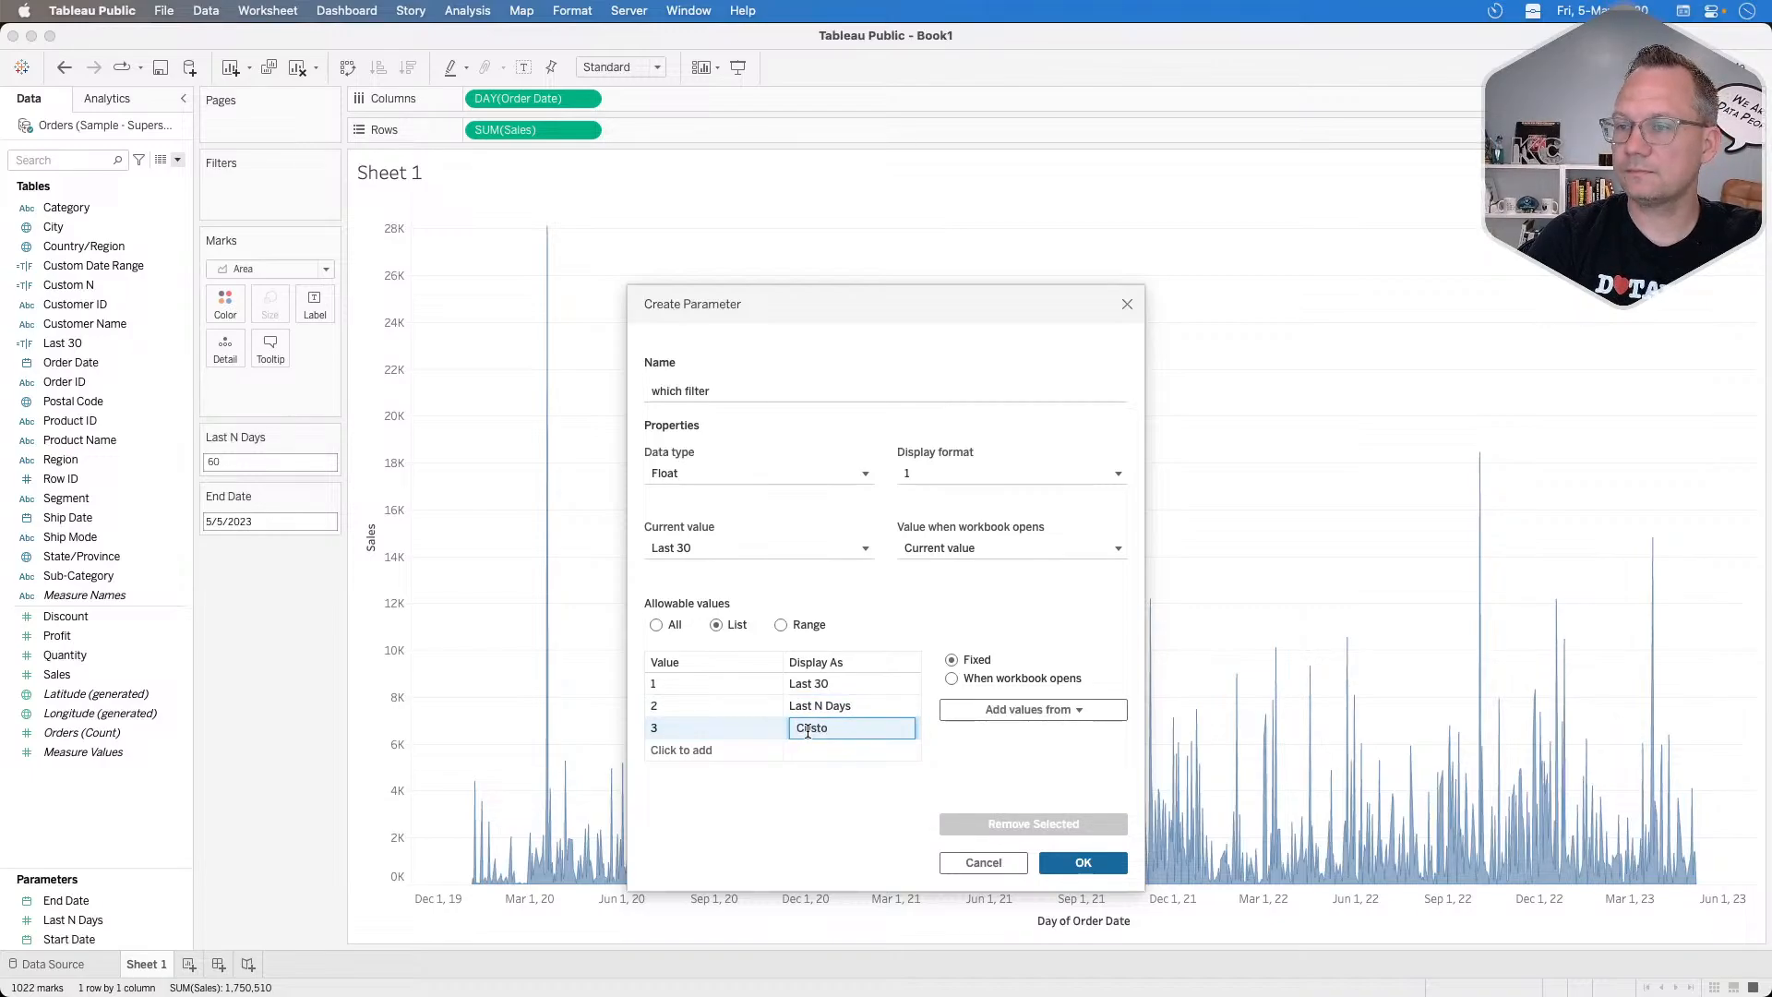
type("m Range")
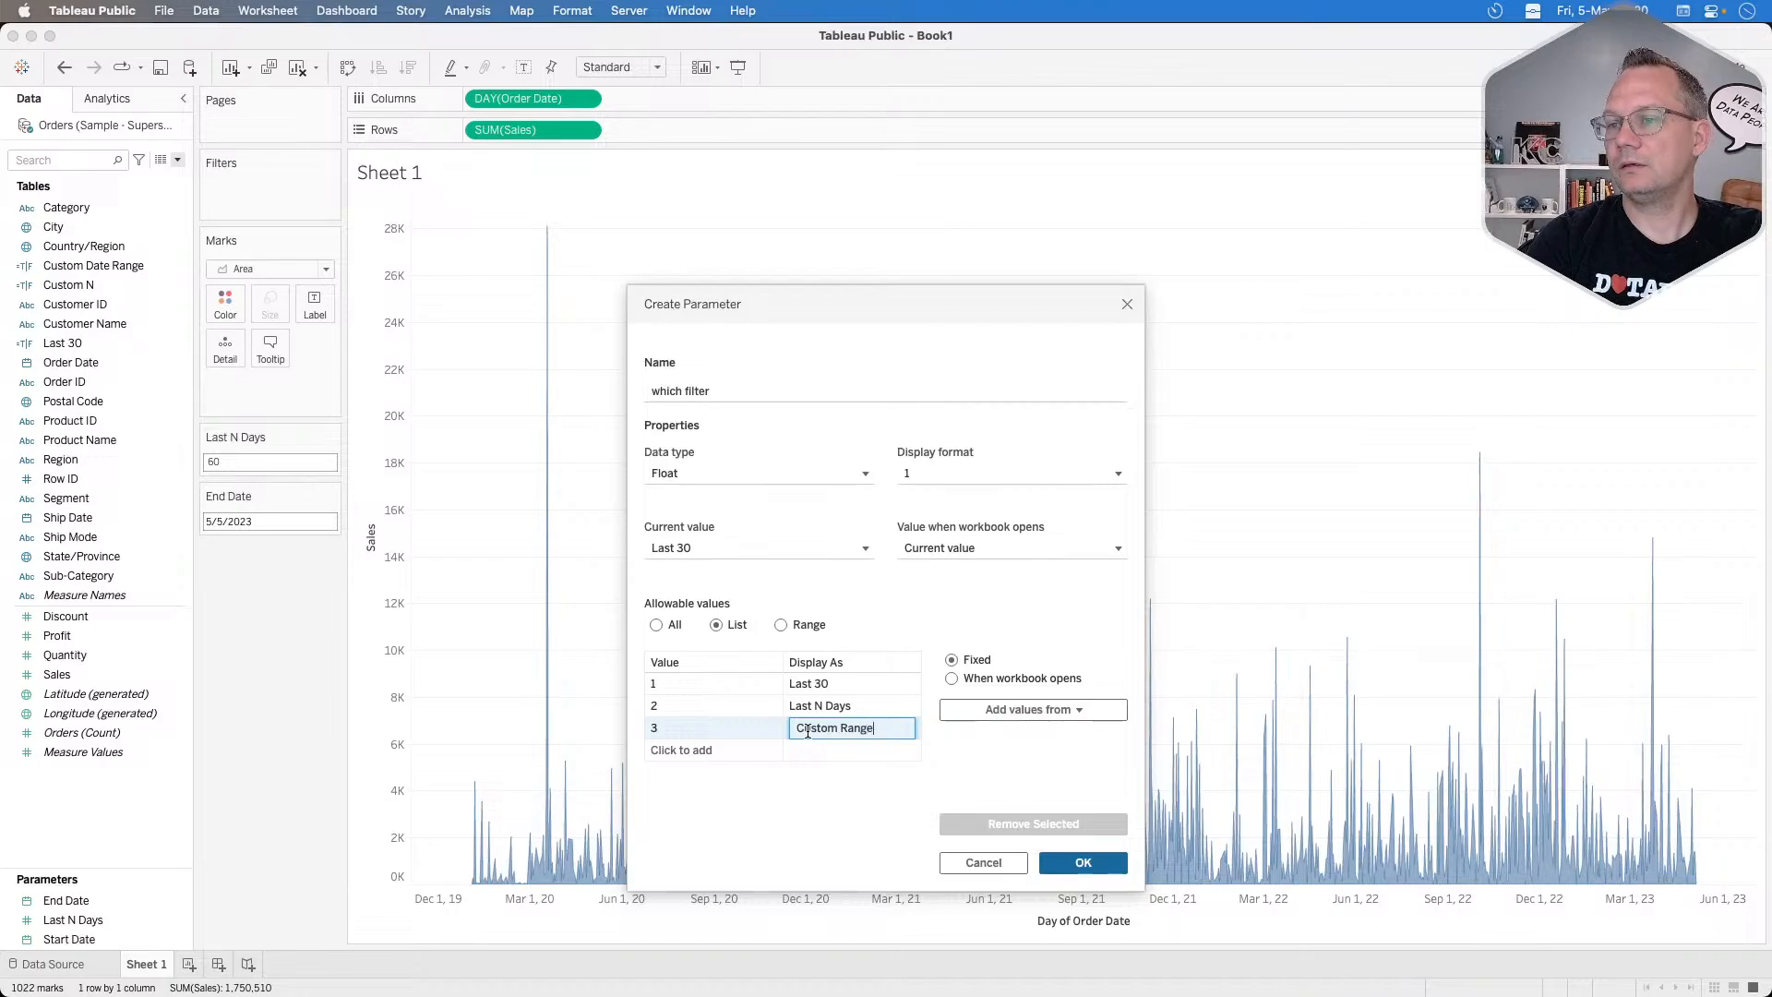
key("Return")
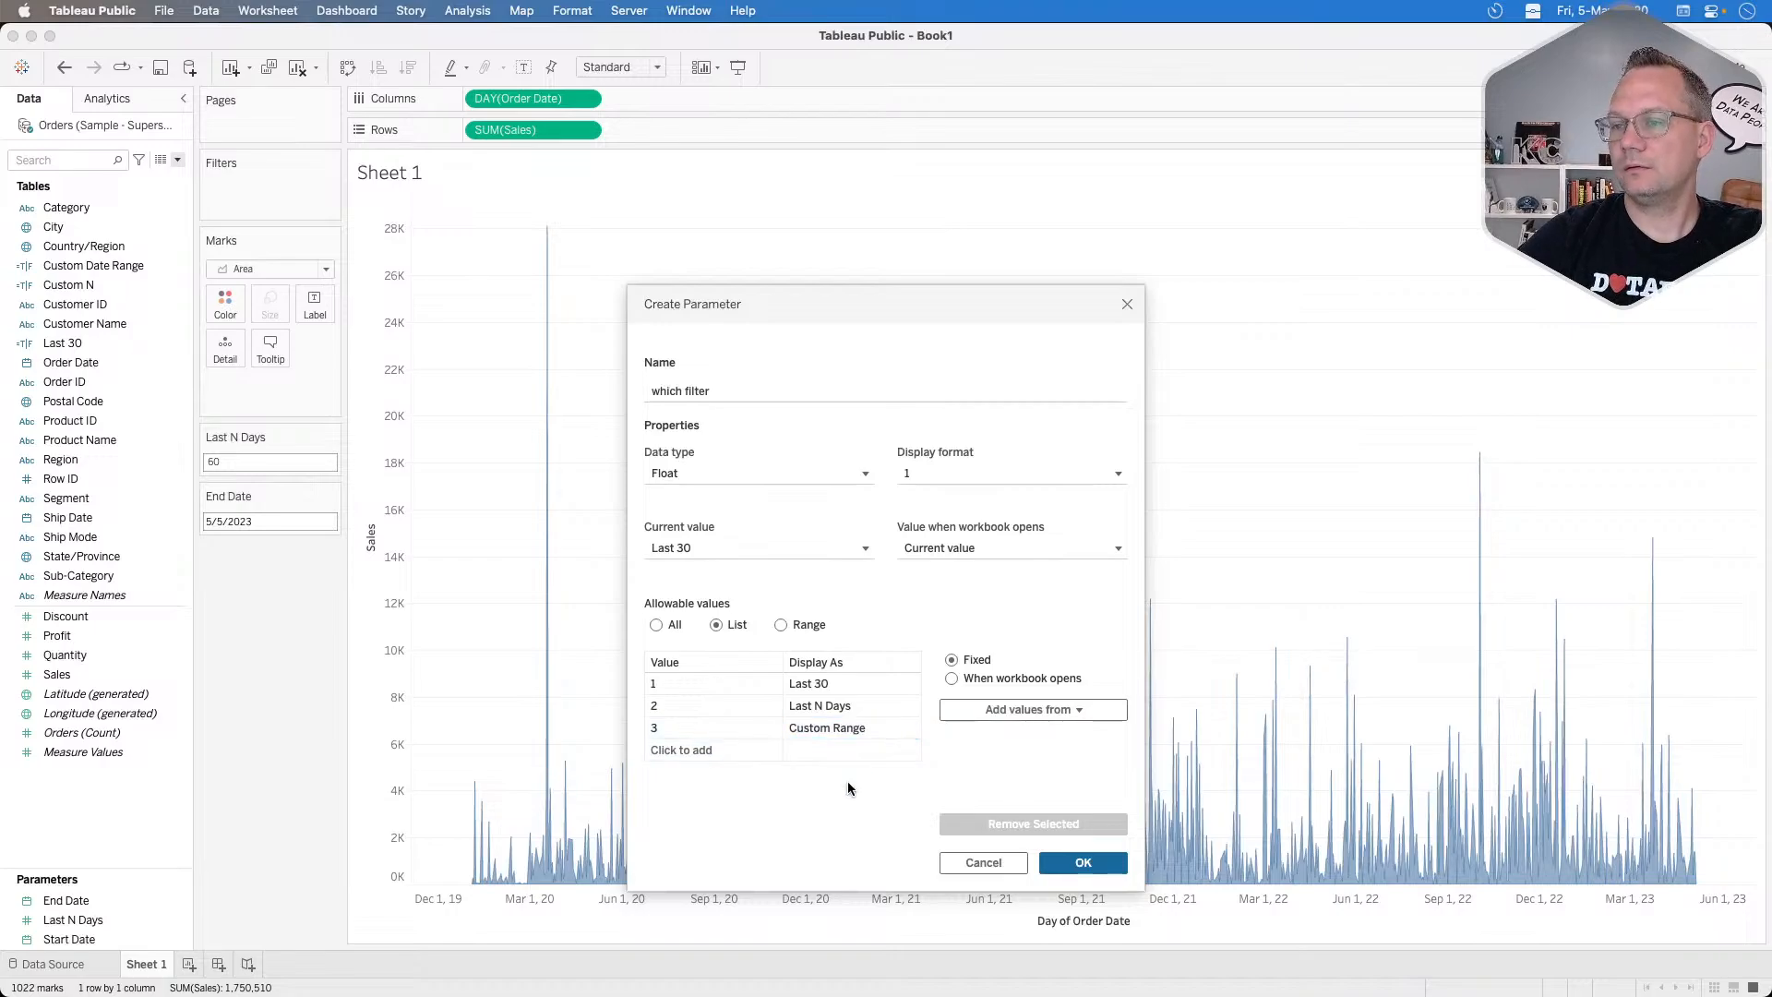
left_click(1085, 862)
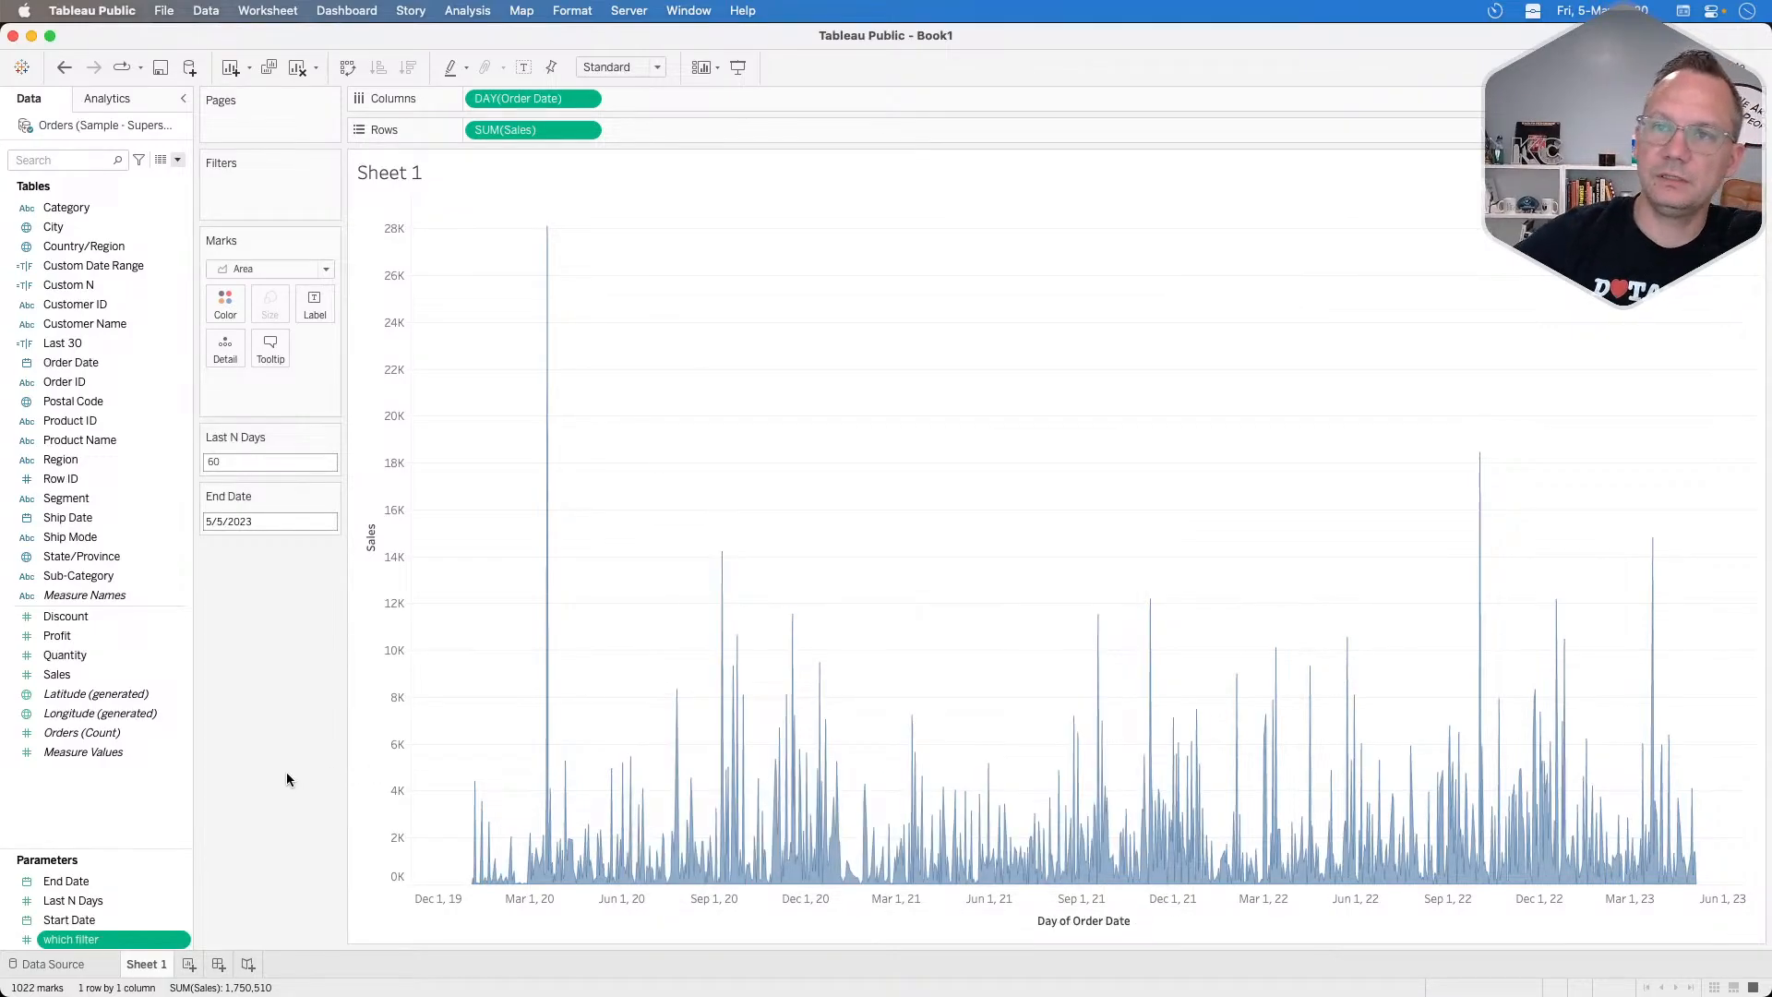
Switch to a blank Excel workbook and enter the headers "Value" in A1 and "Label" in B1.
mouse_move(480, 994)
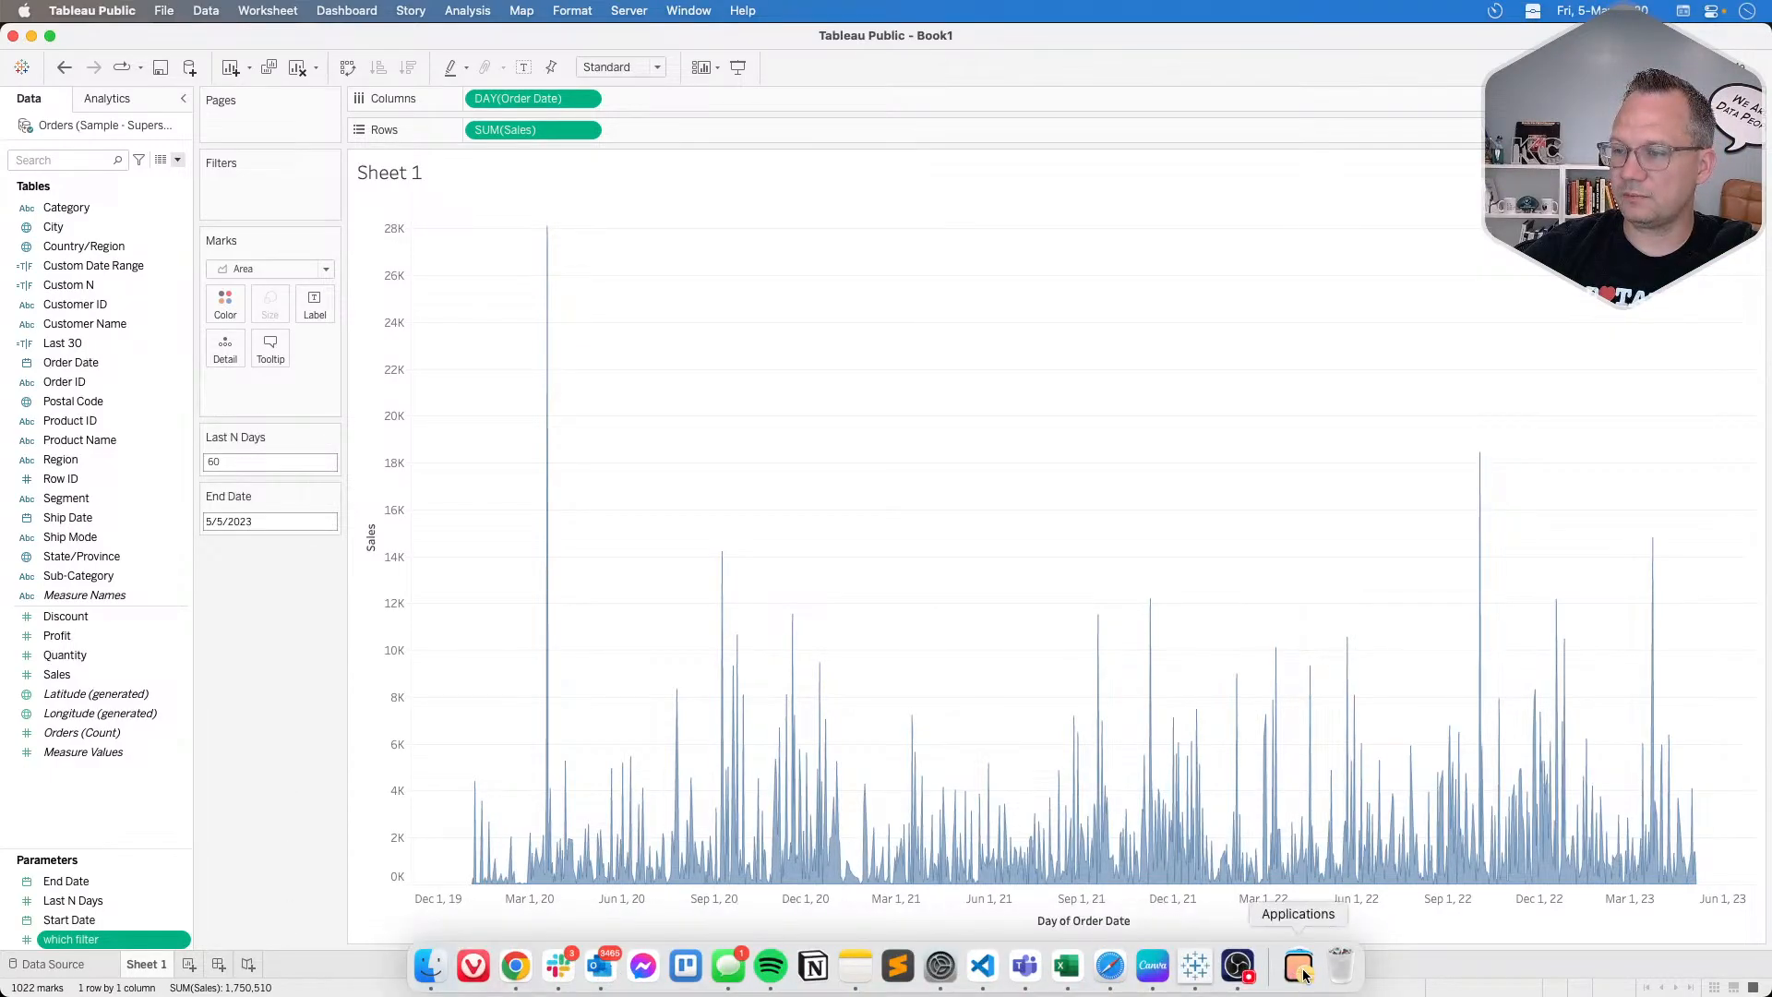
left_click(1067, 965)
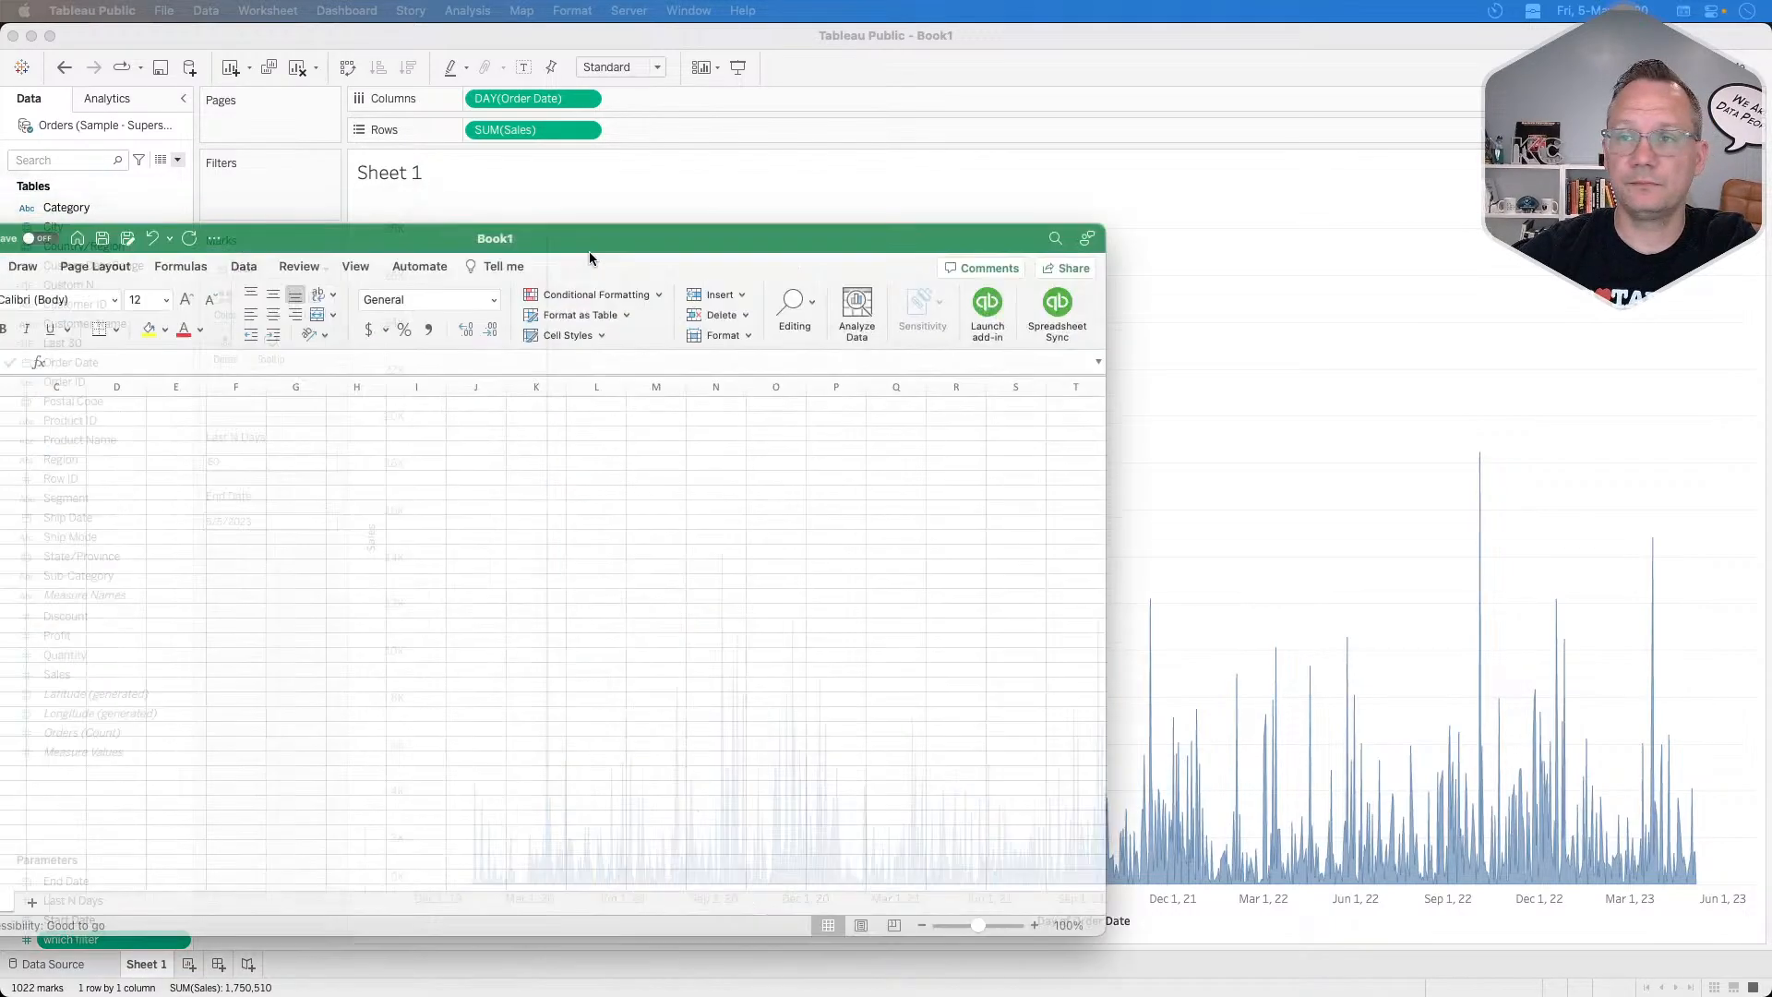
left_click_drag(851, 246, 1067, 142)
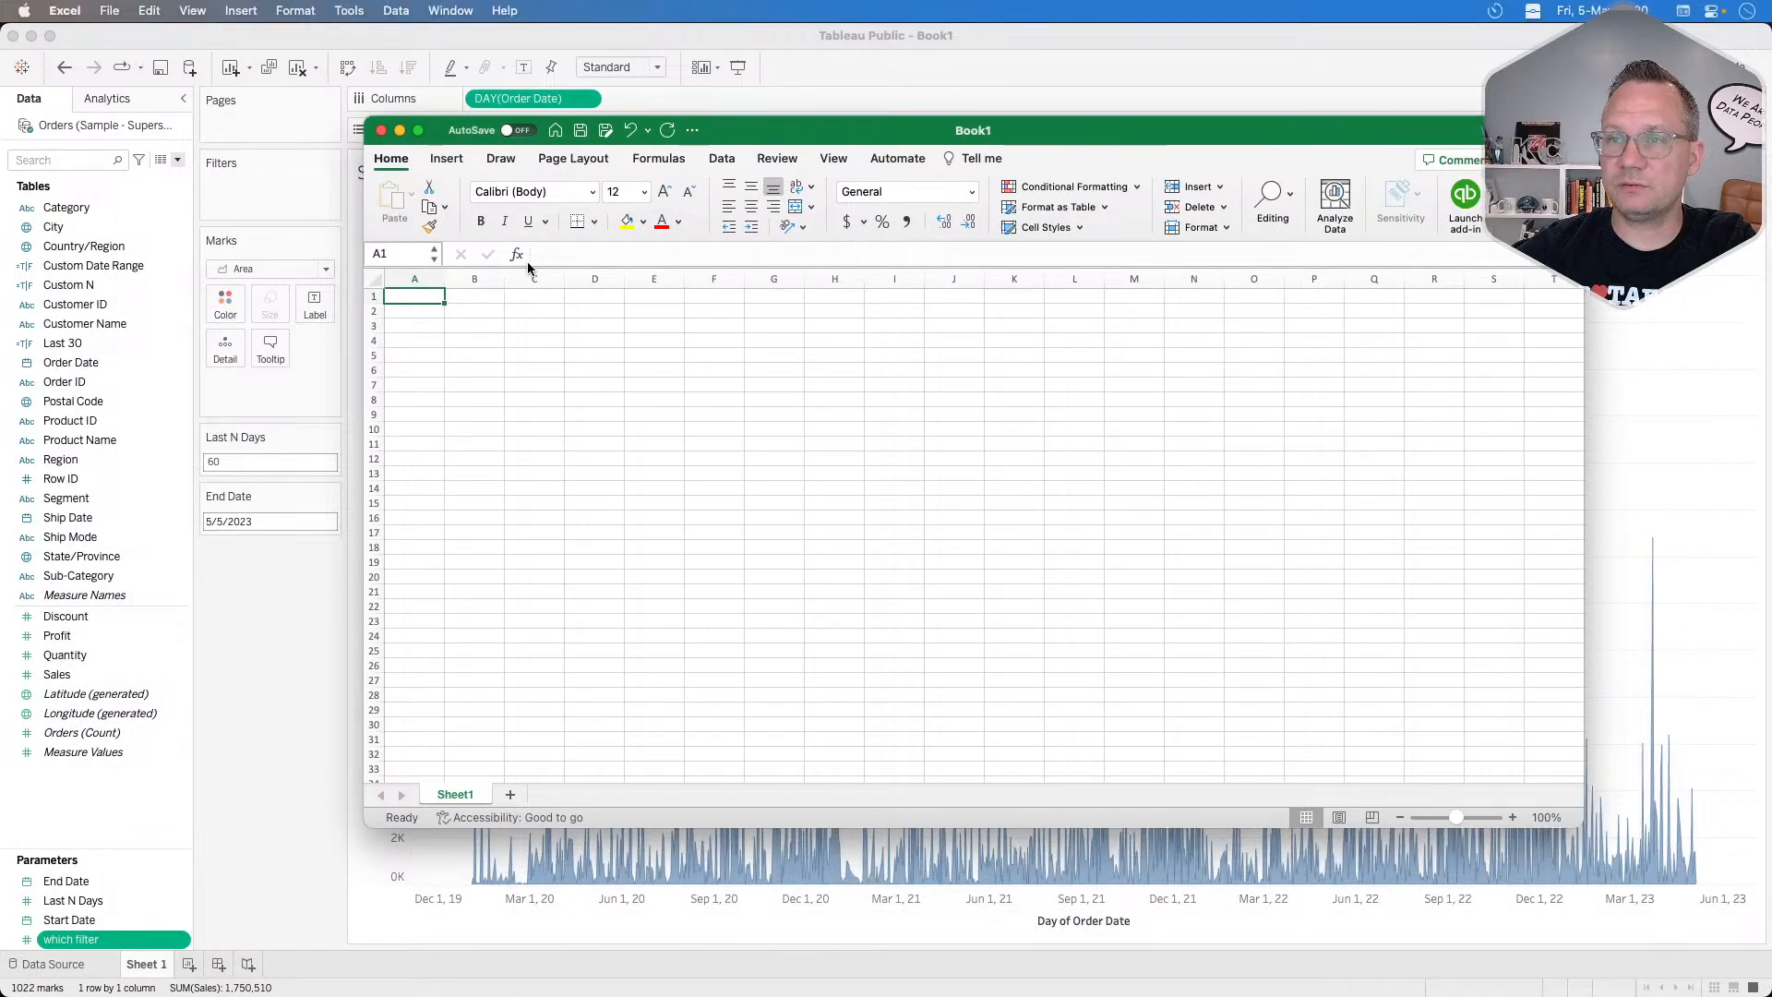
type("Value")
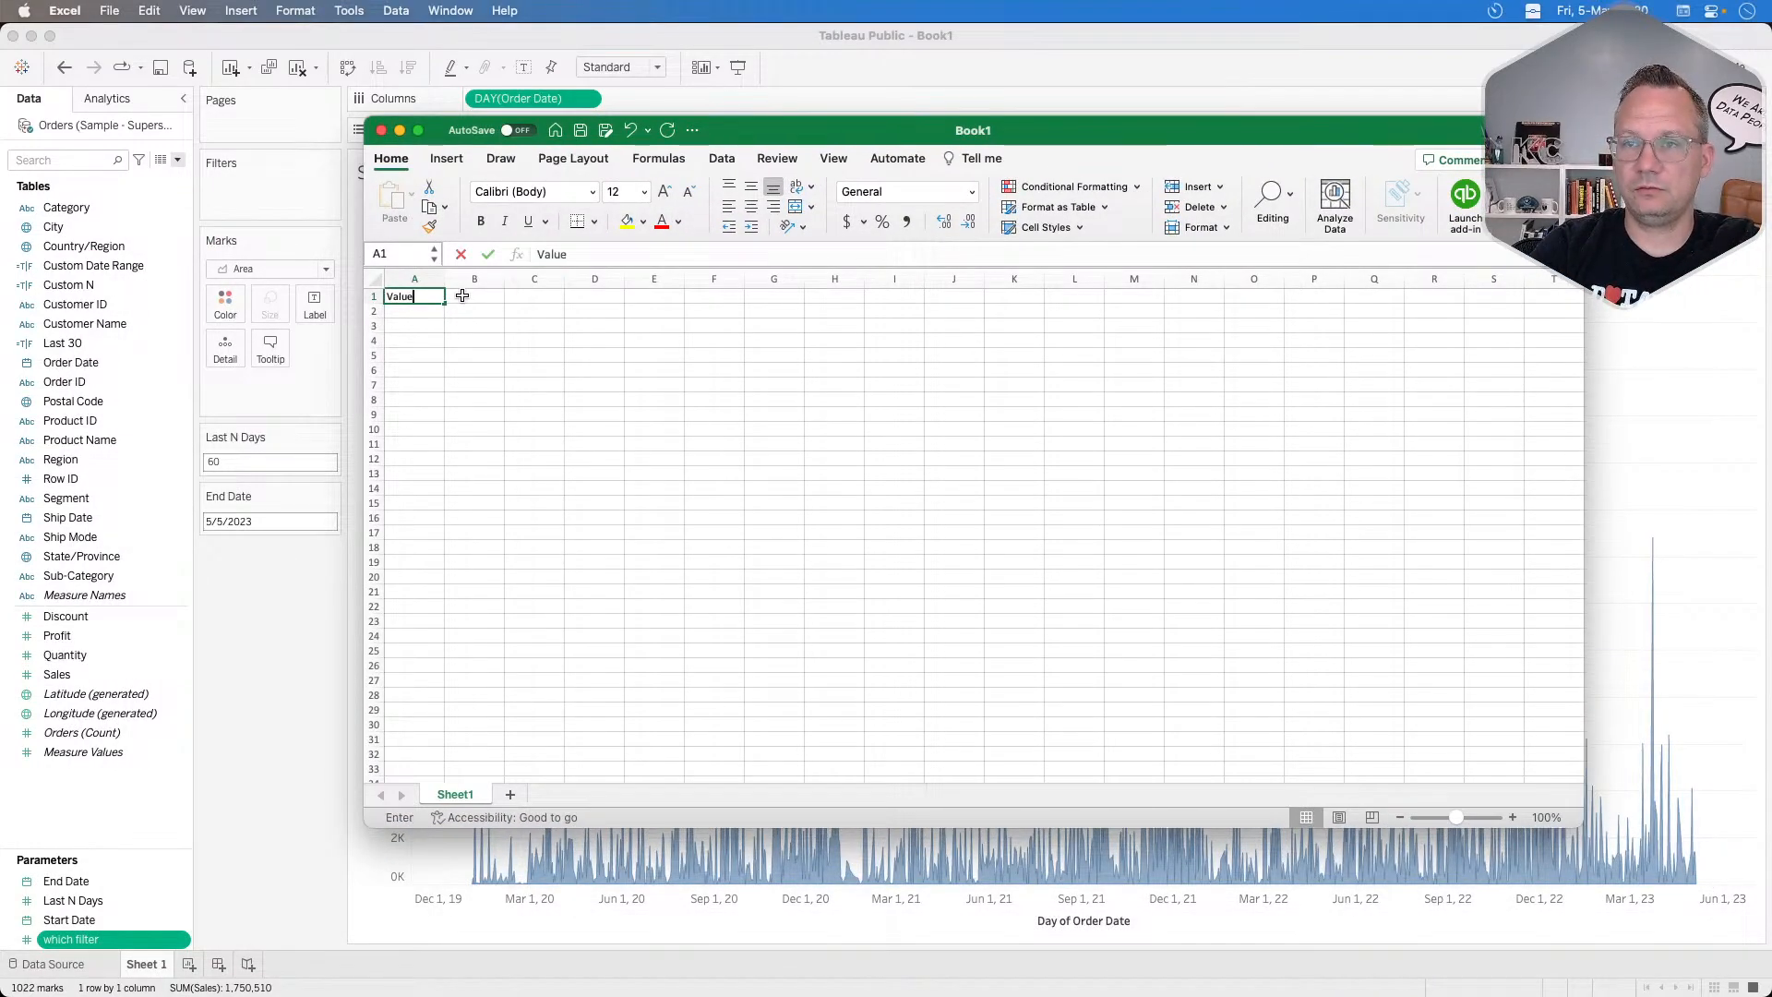
key("Tab")
type("Label")
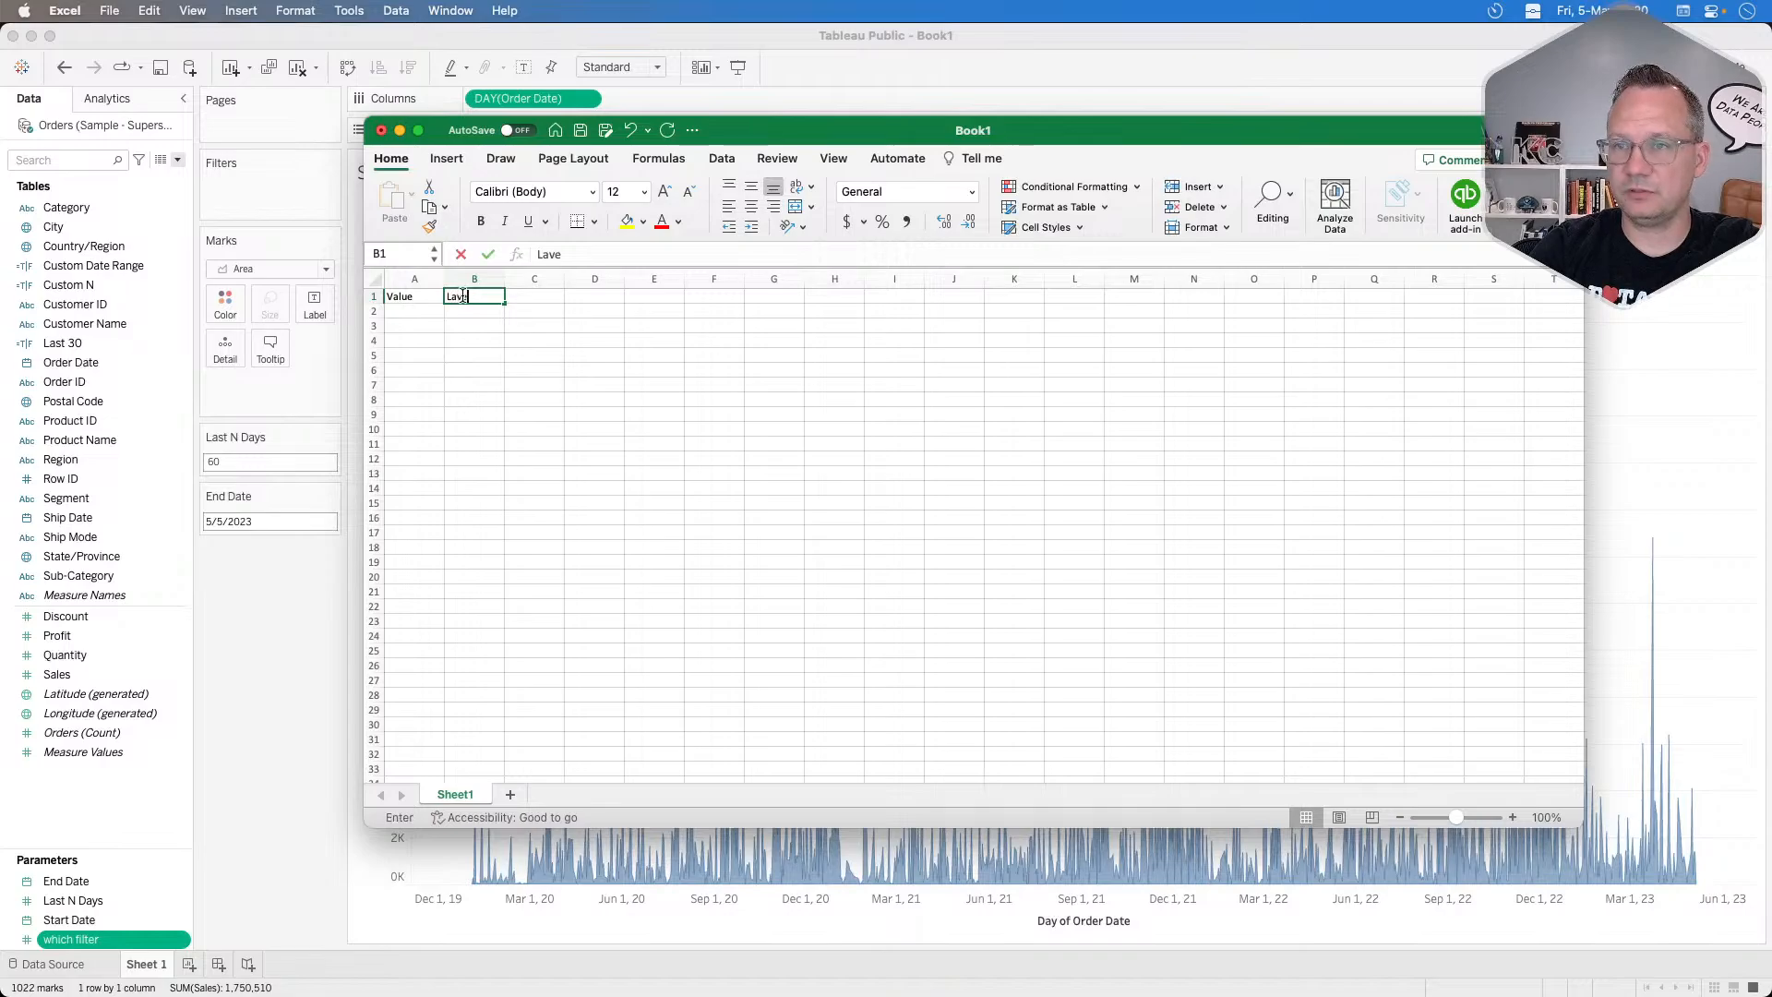
key("Return")
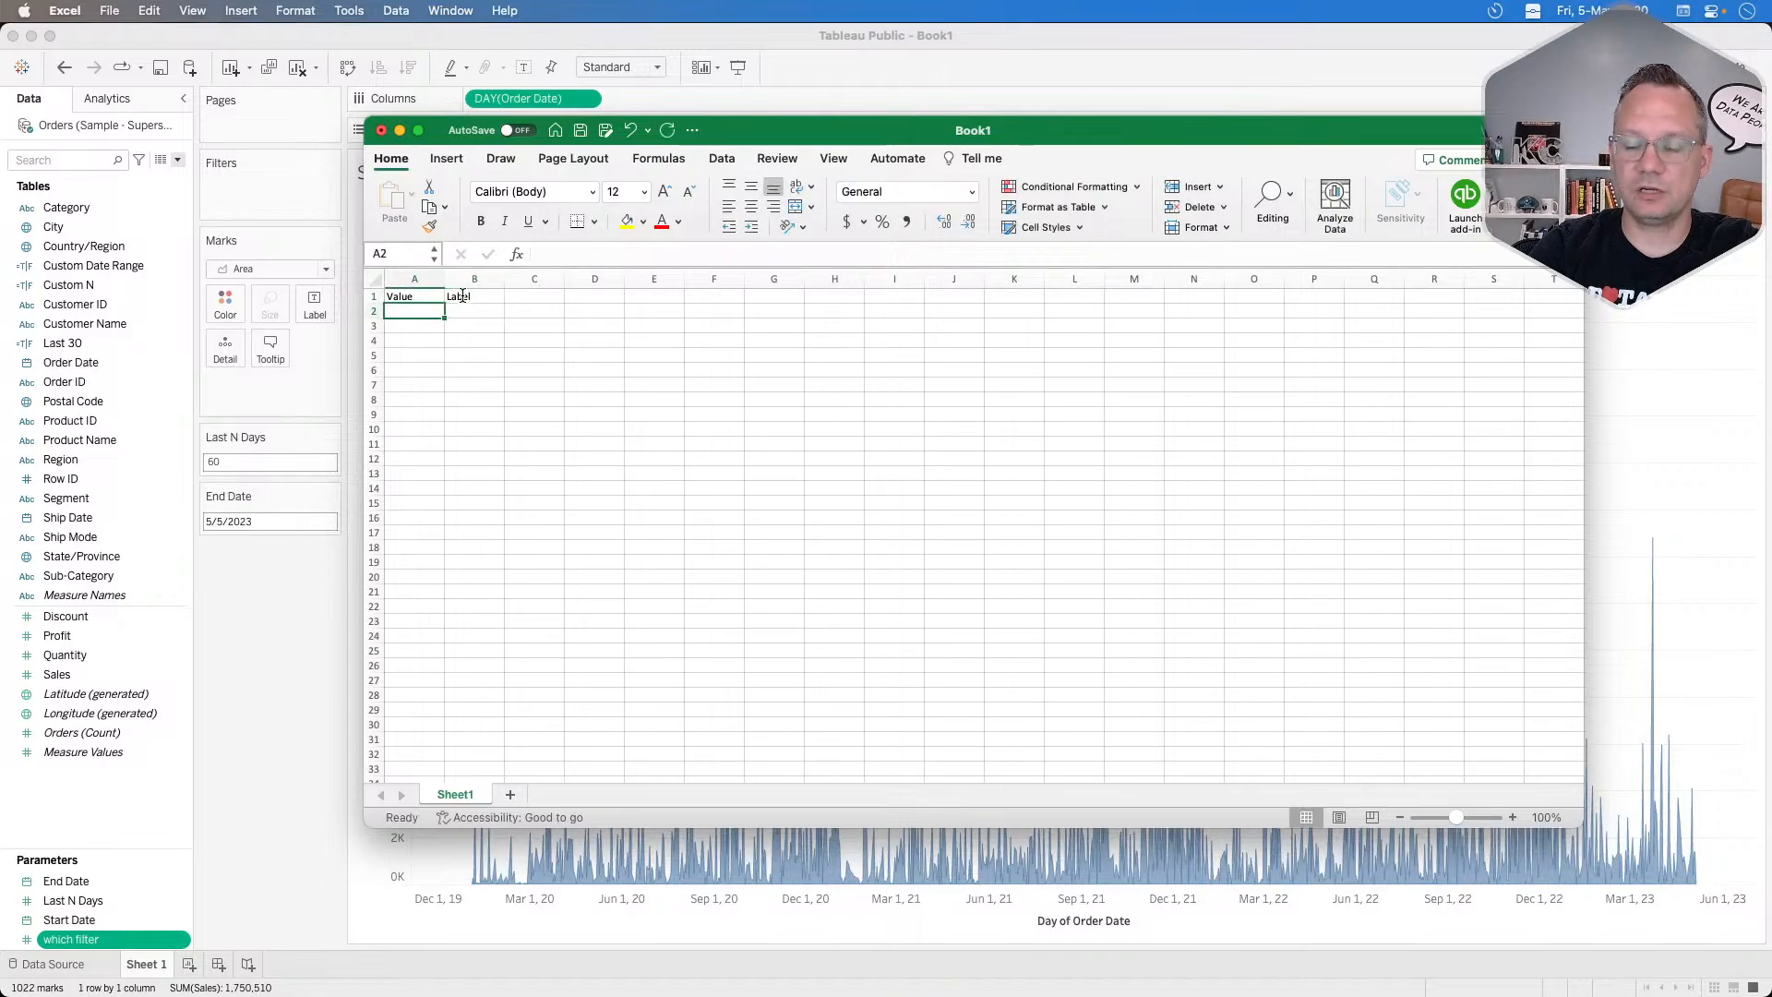
Enter 1, 2 and 3 in cells A2 to A4 beneath the Value header.
type("1")
key("Return")
type("2")
key("Return")
type("3")
key("Return")
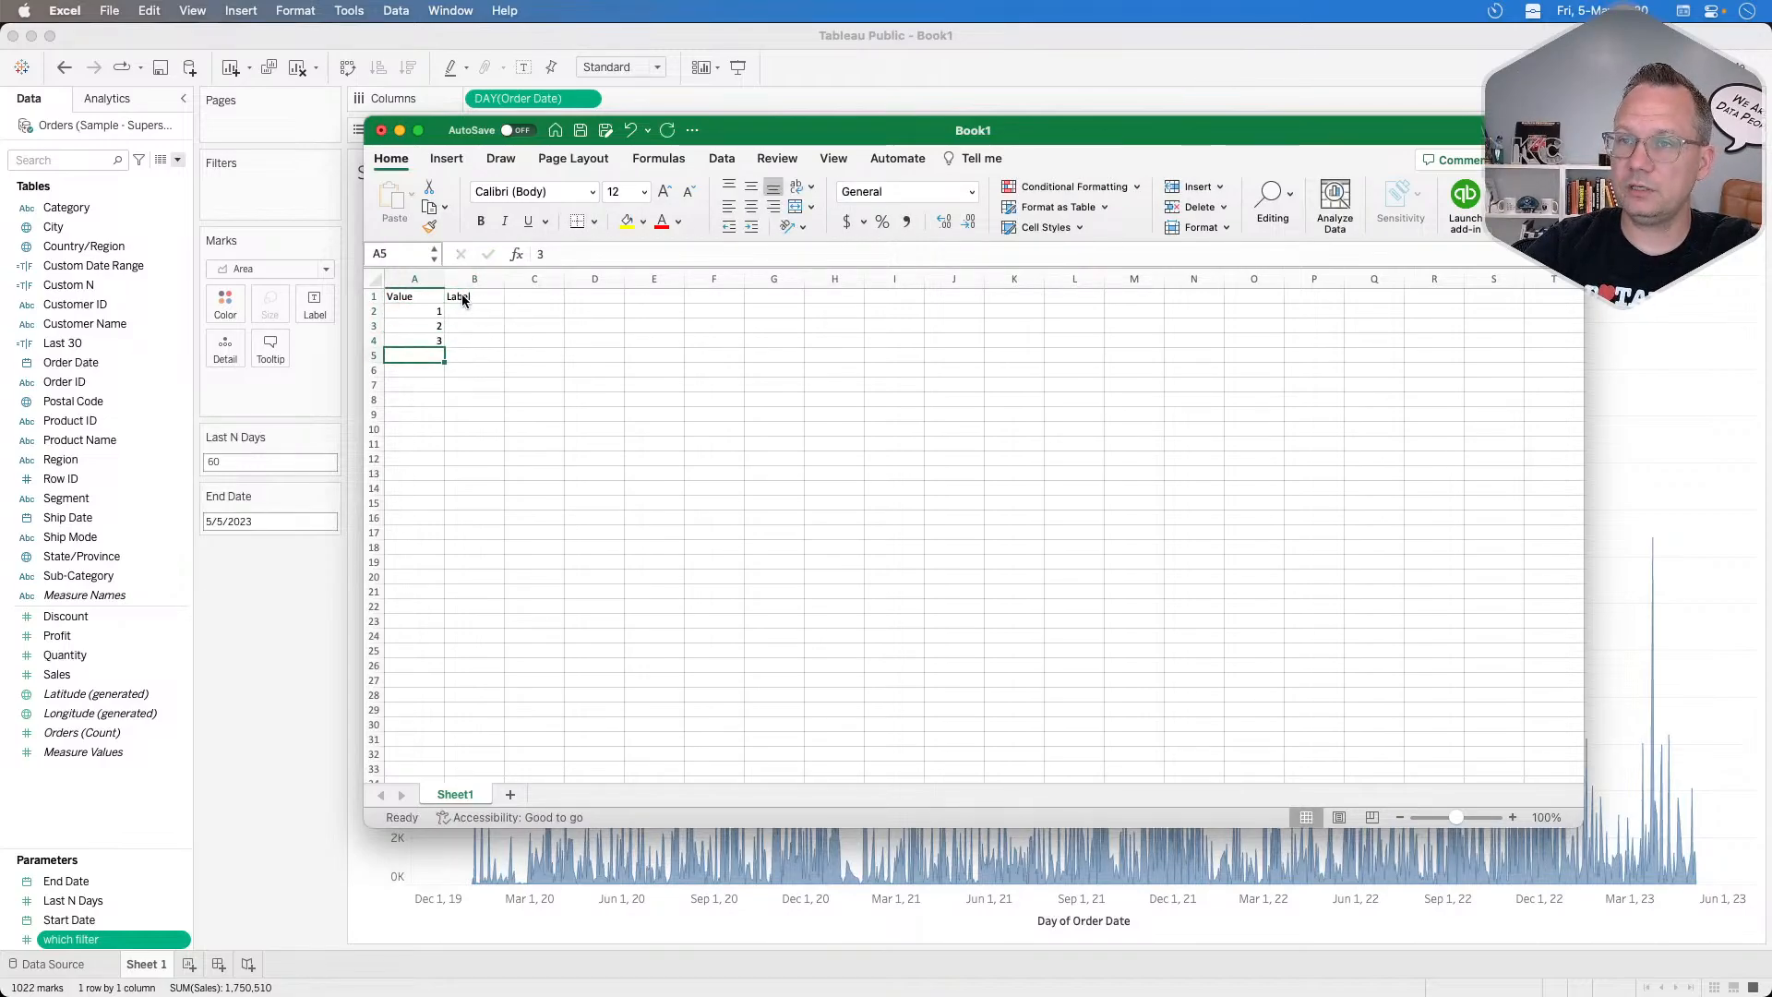
Enter "Last 30 days" in cell B2 as the label for value 1.
key("Tab")
key("Up")
key("Up")
key("Up")
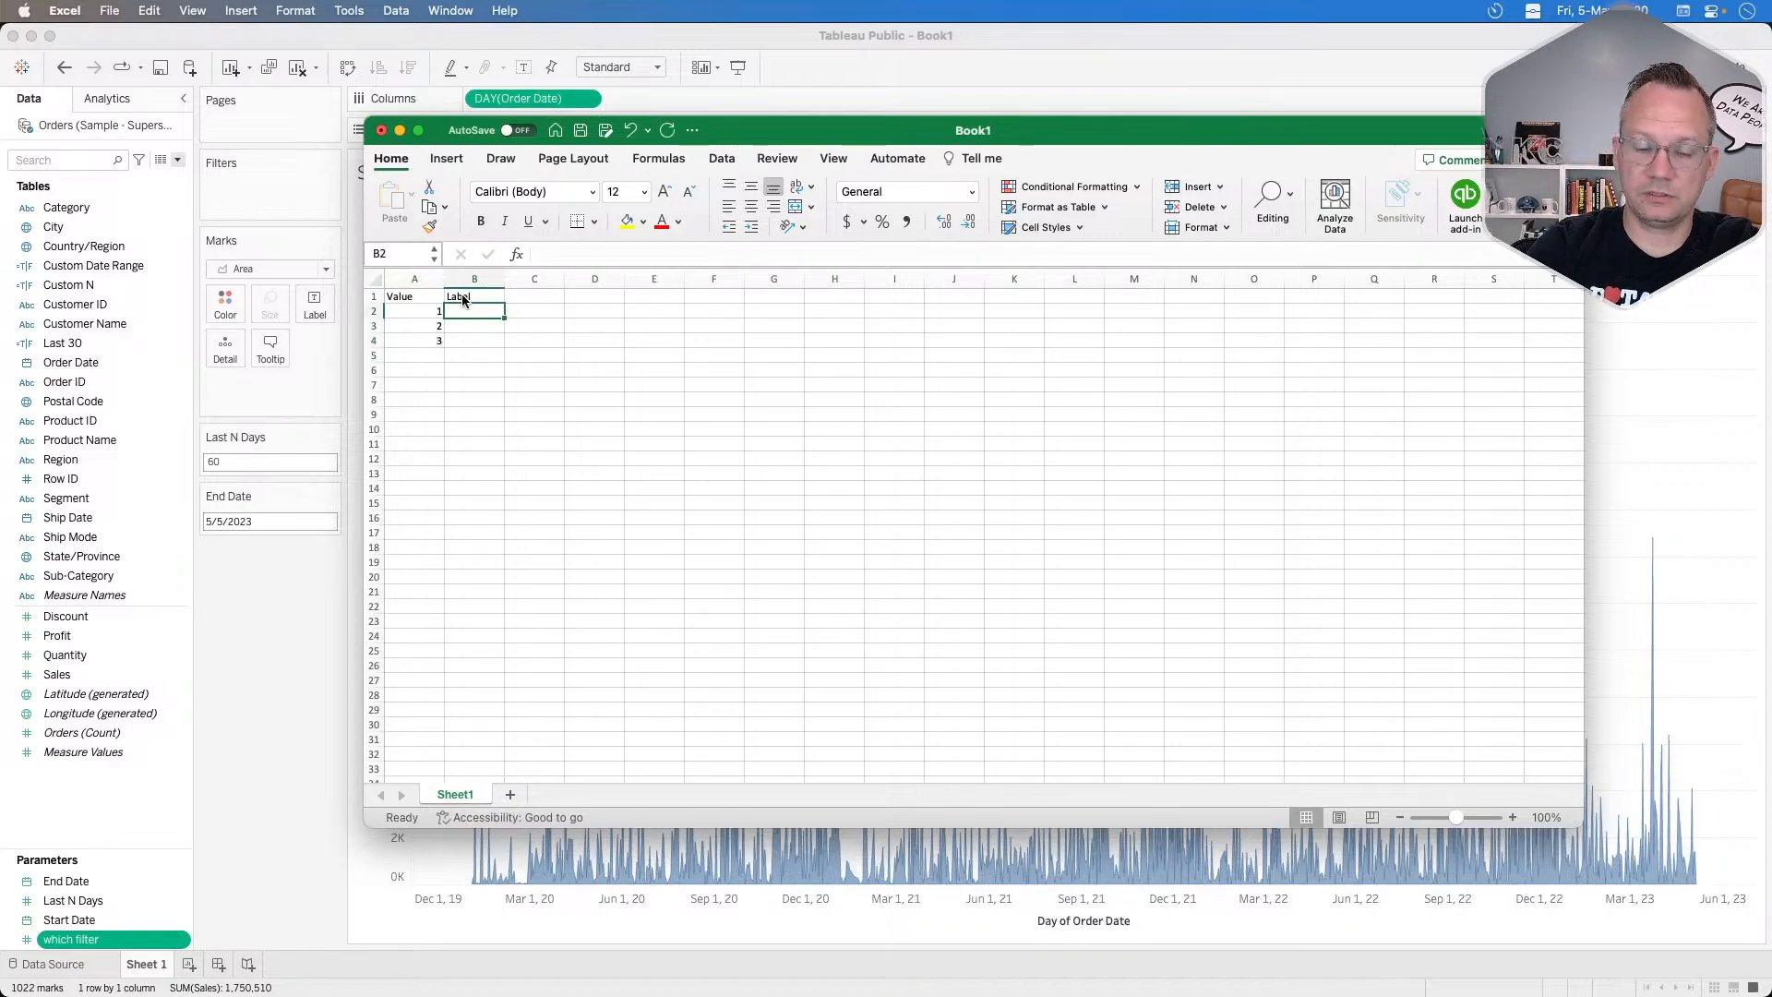
type("Last")
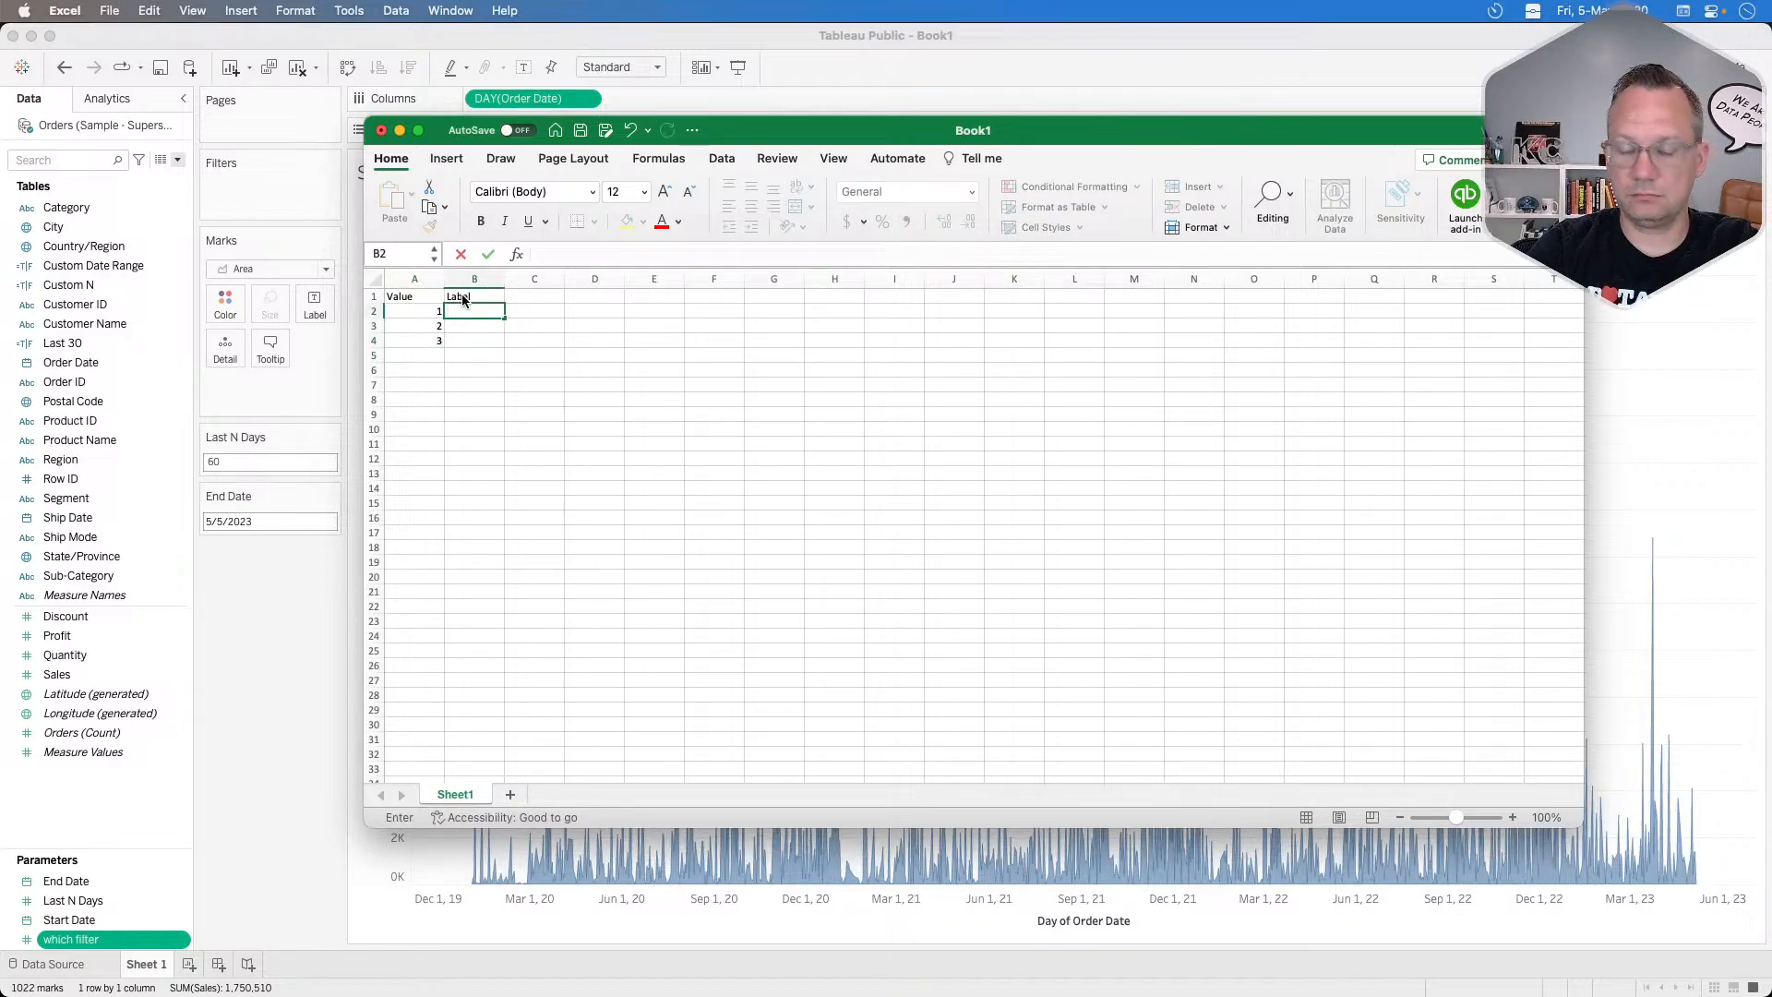
type(" 3")
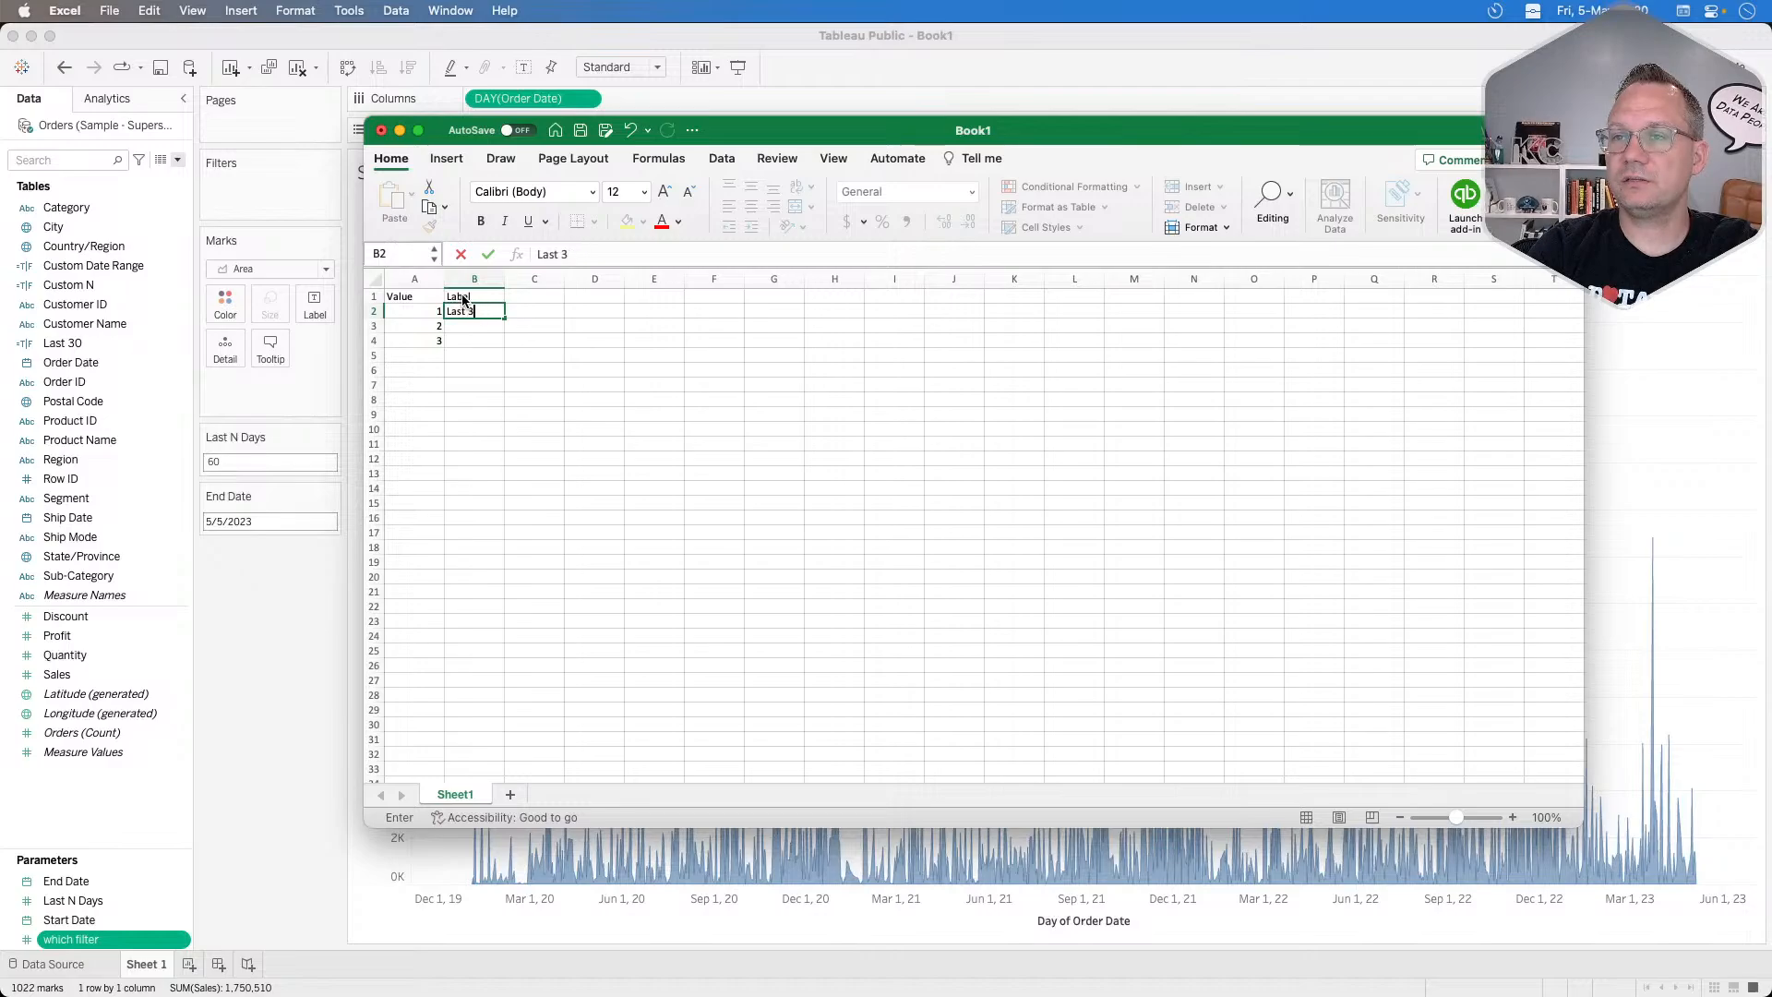
type("0 days")
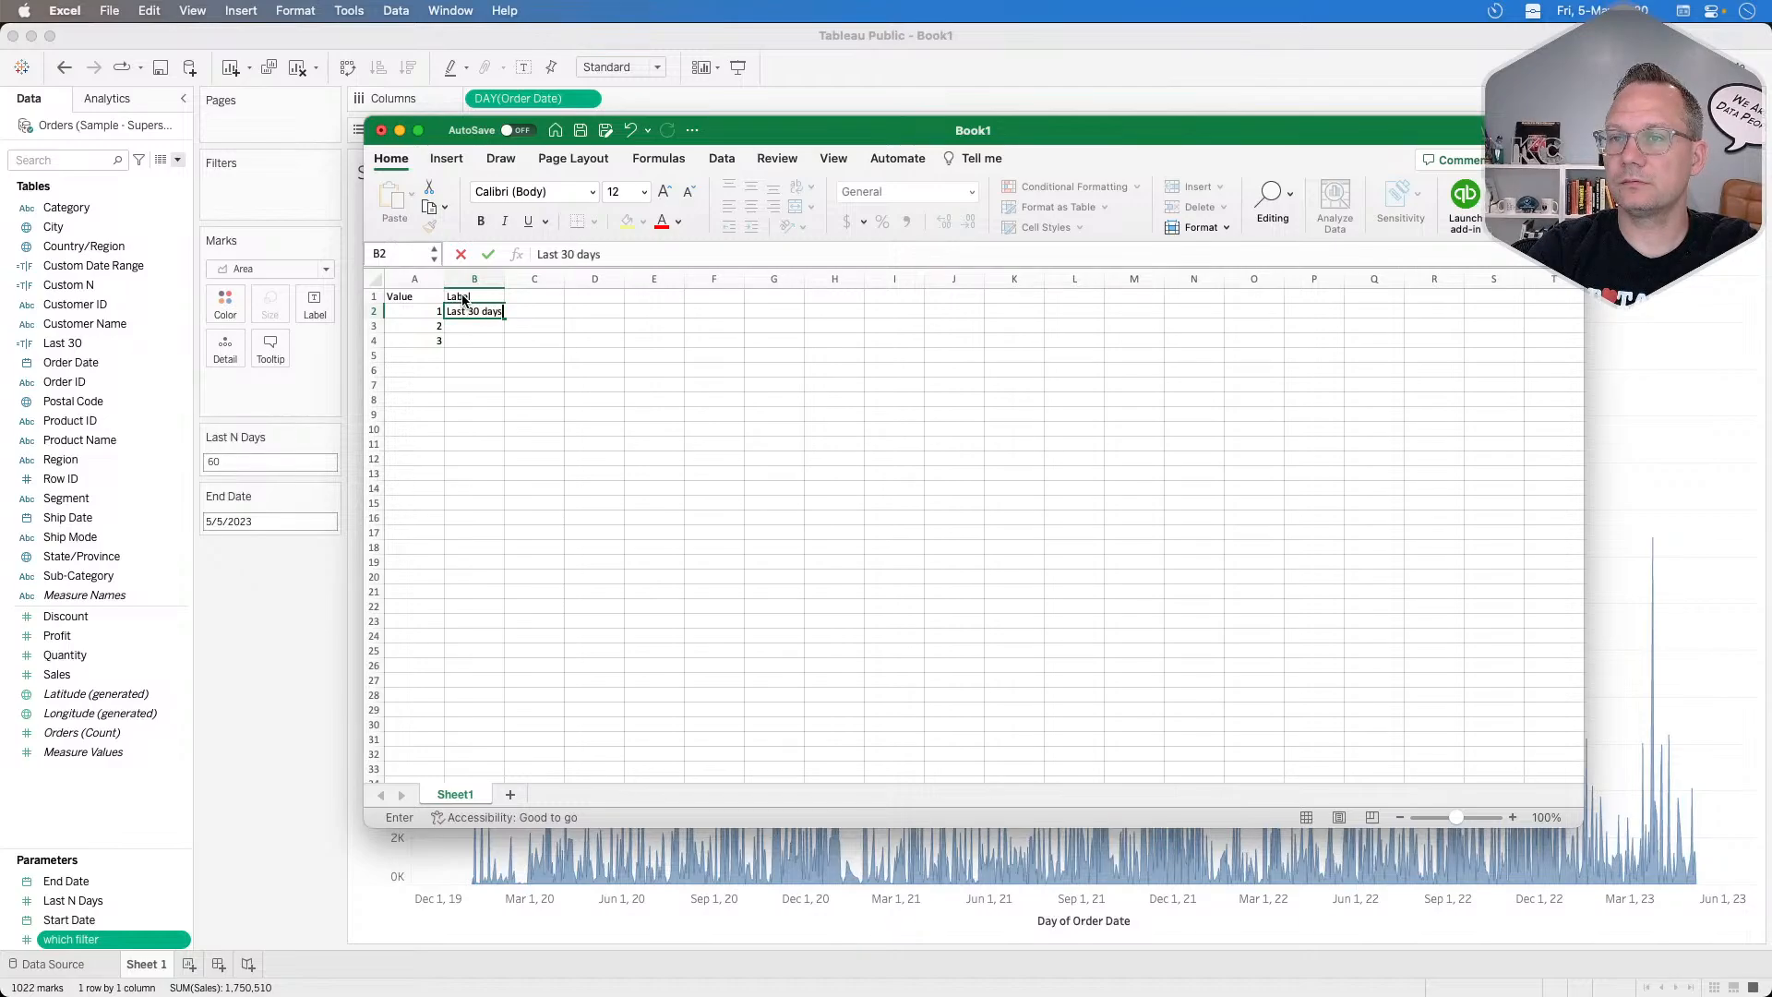
key("Return")
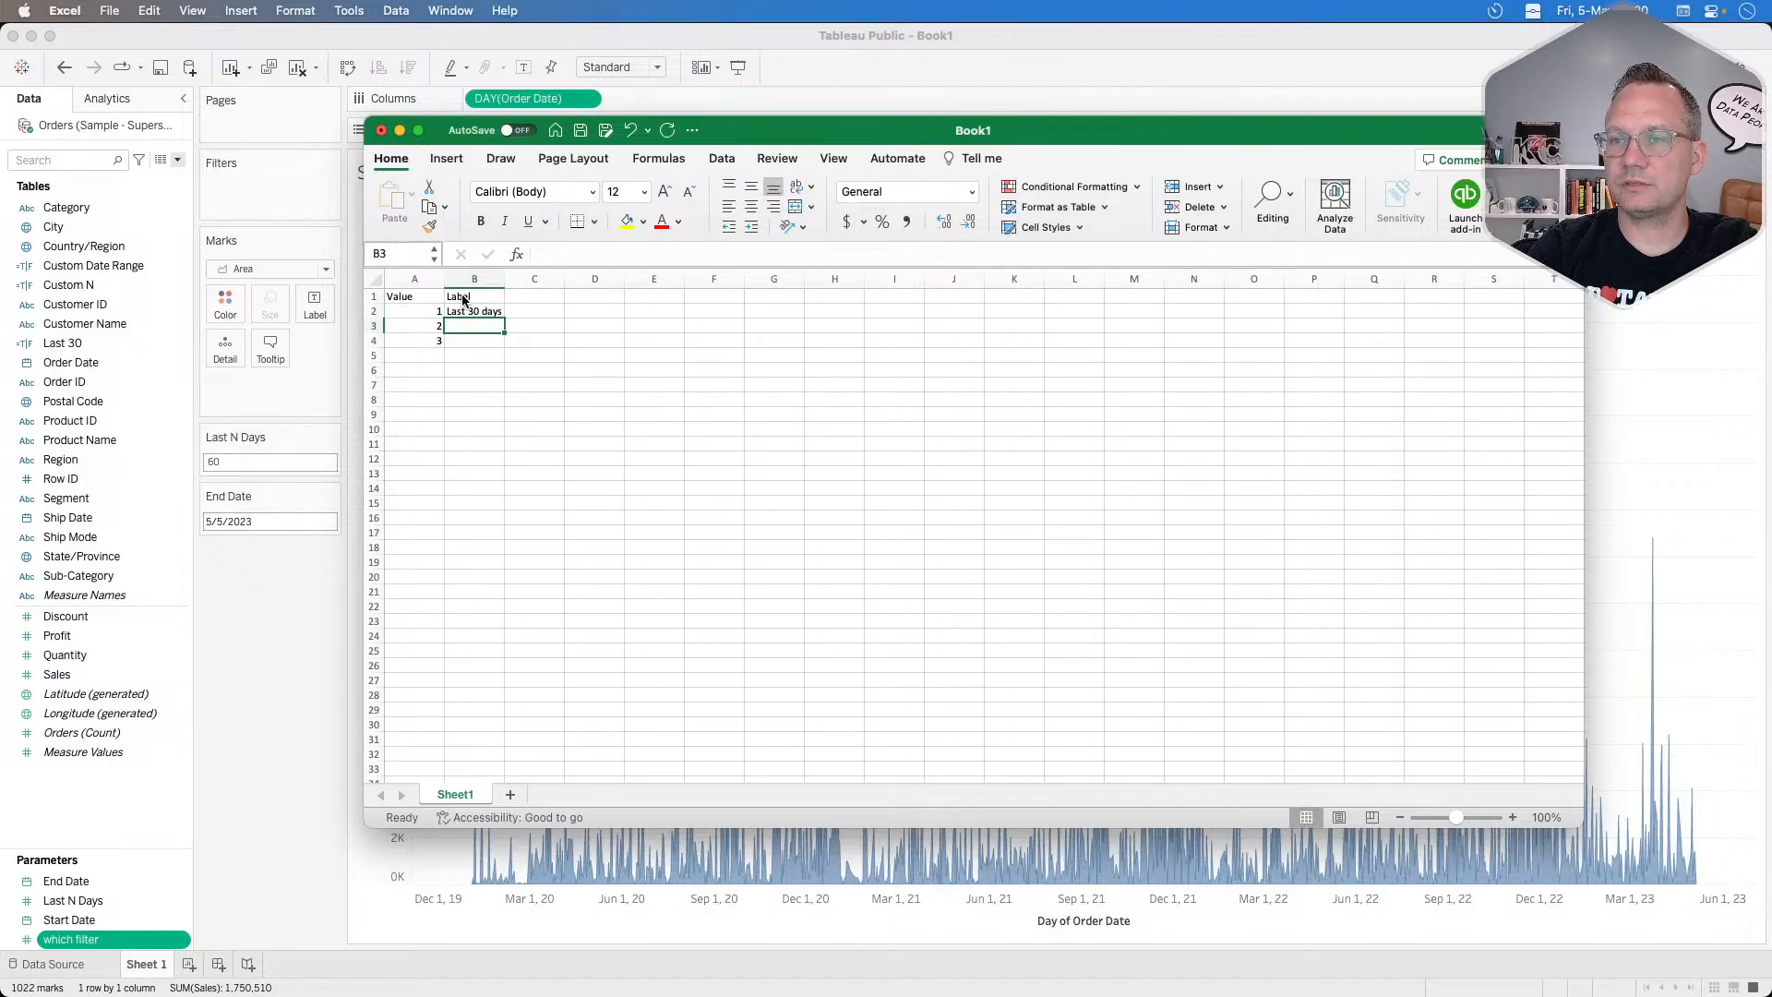
Enter "Last N days" in cell B3 as the label for value 2.
type("Cu")
key("BackSpace")
key("BackSpace")
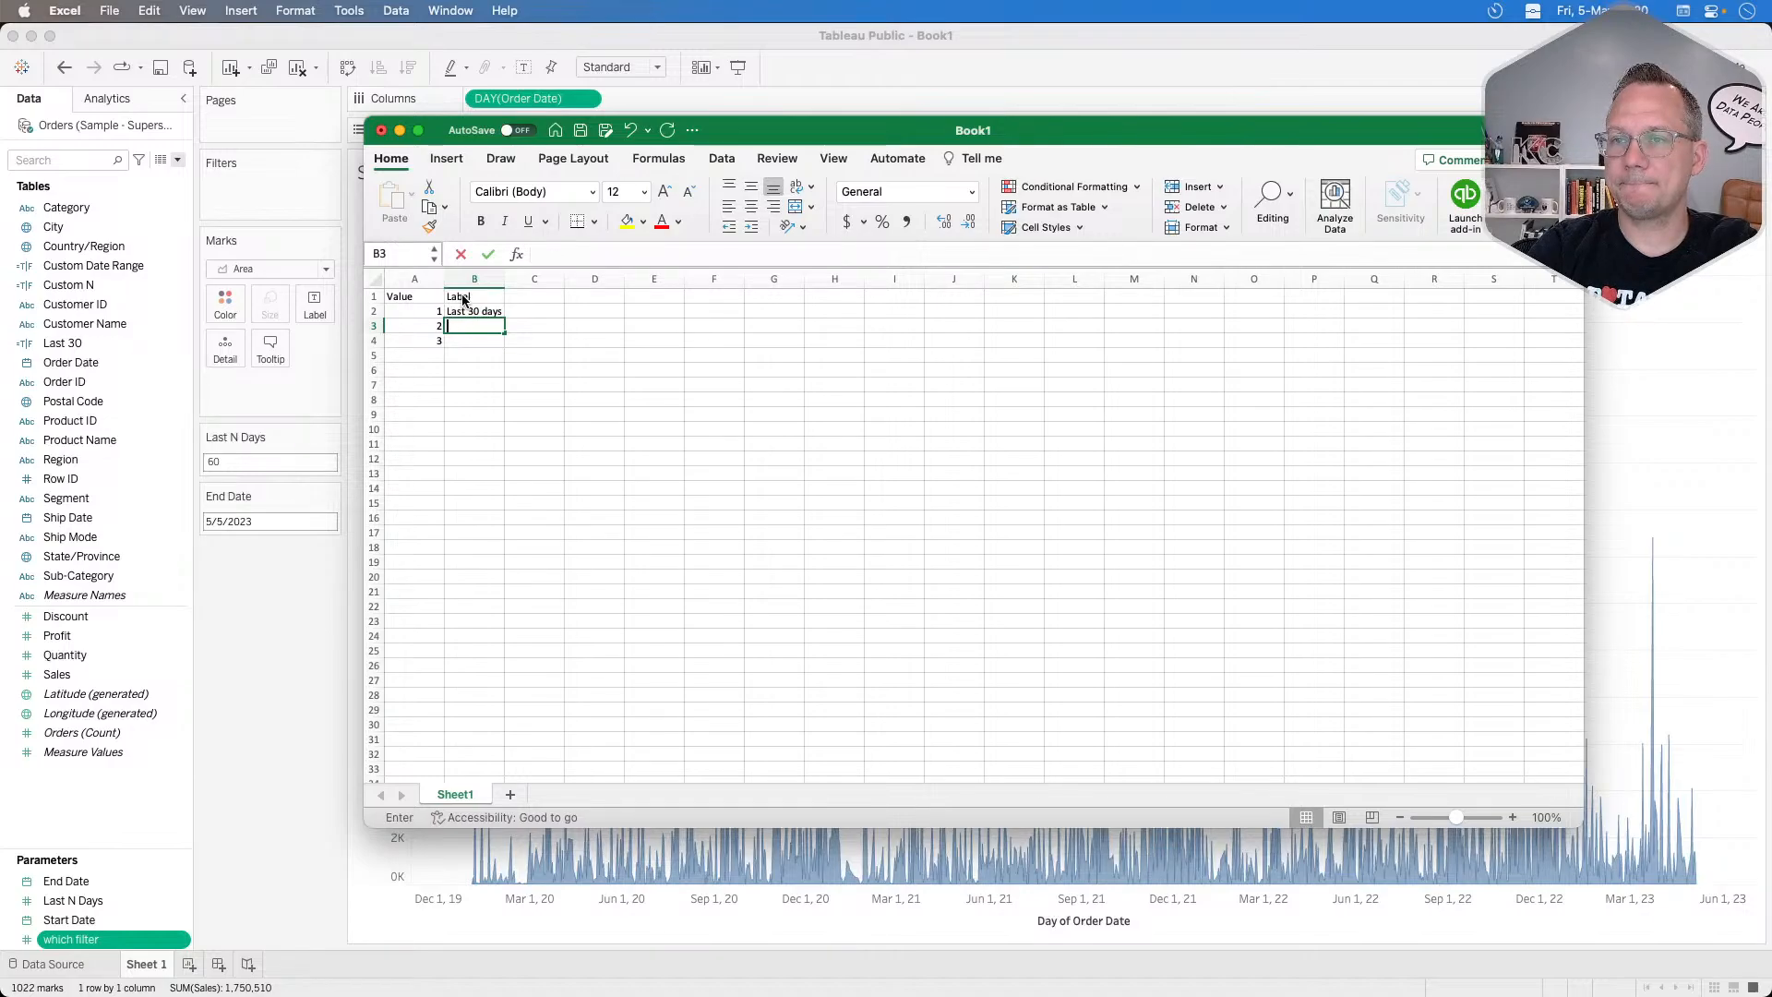
type("Last N days")
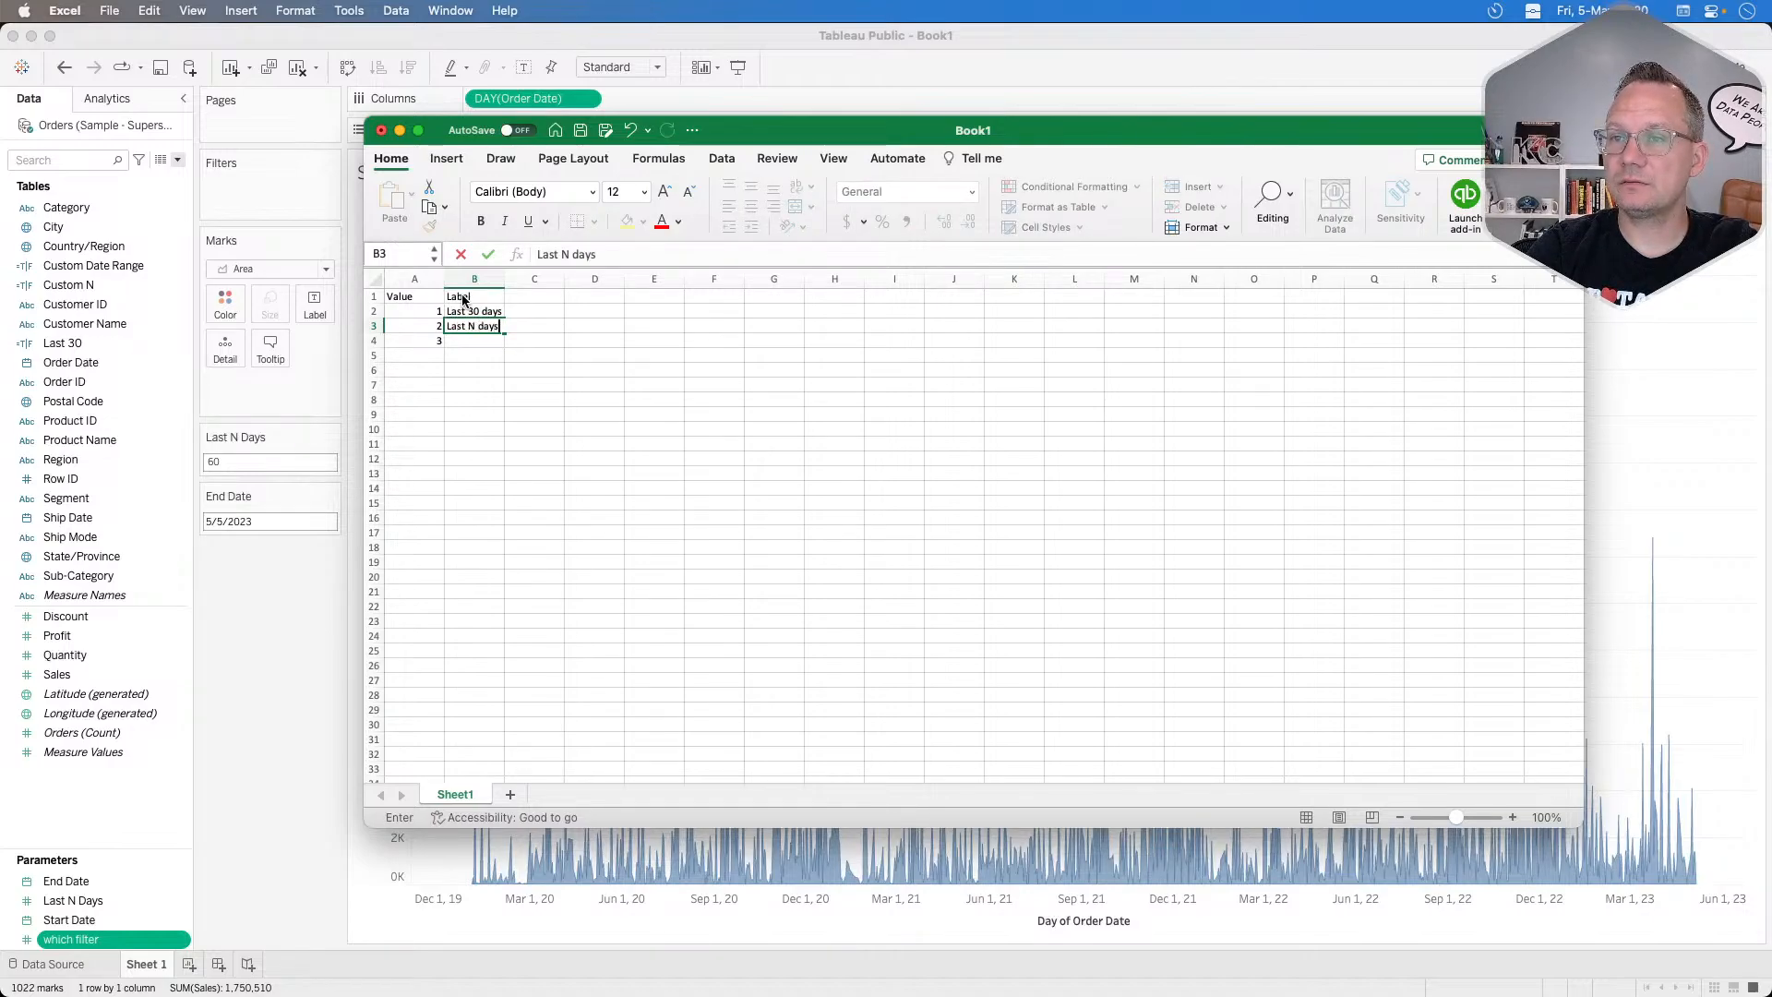
key("Return")
Enter "Custom Range" in cell B4 as the label for value 3.
type("Cust")
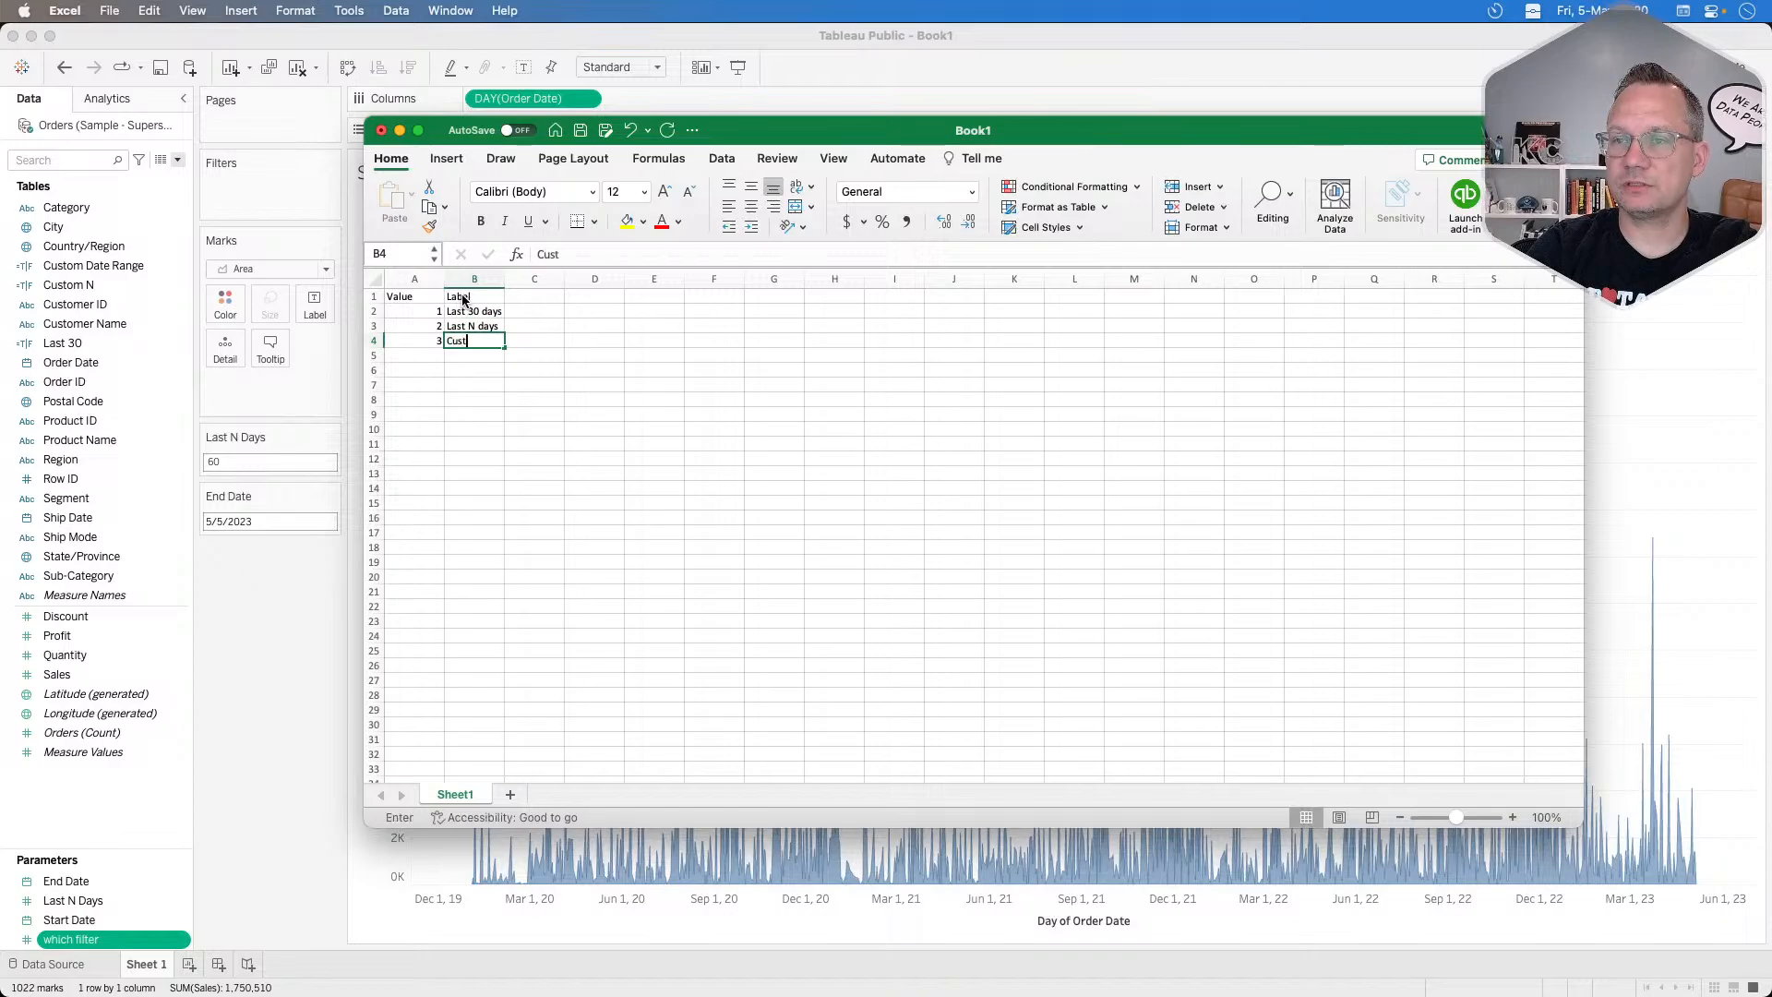
type("om Range")
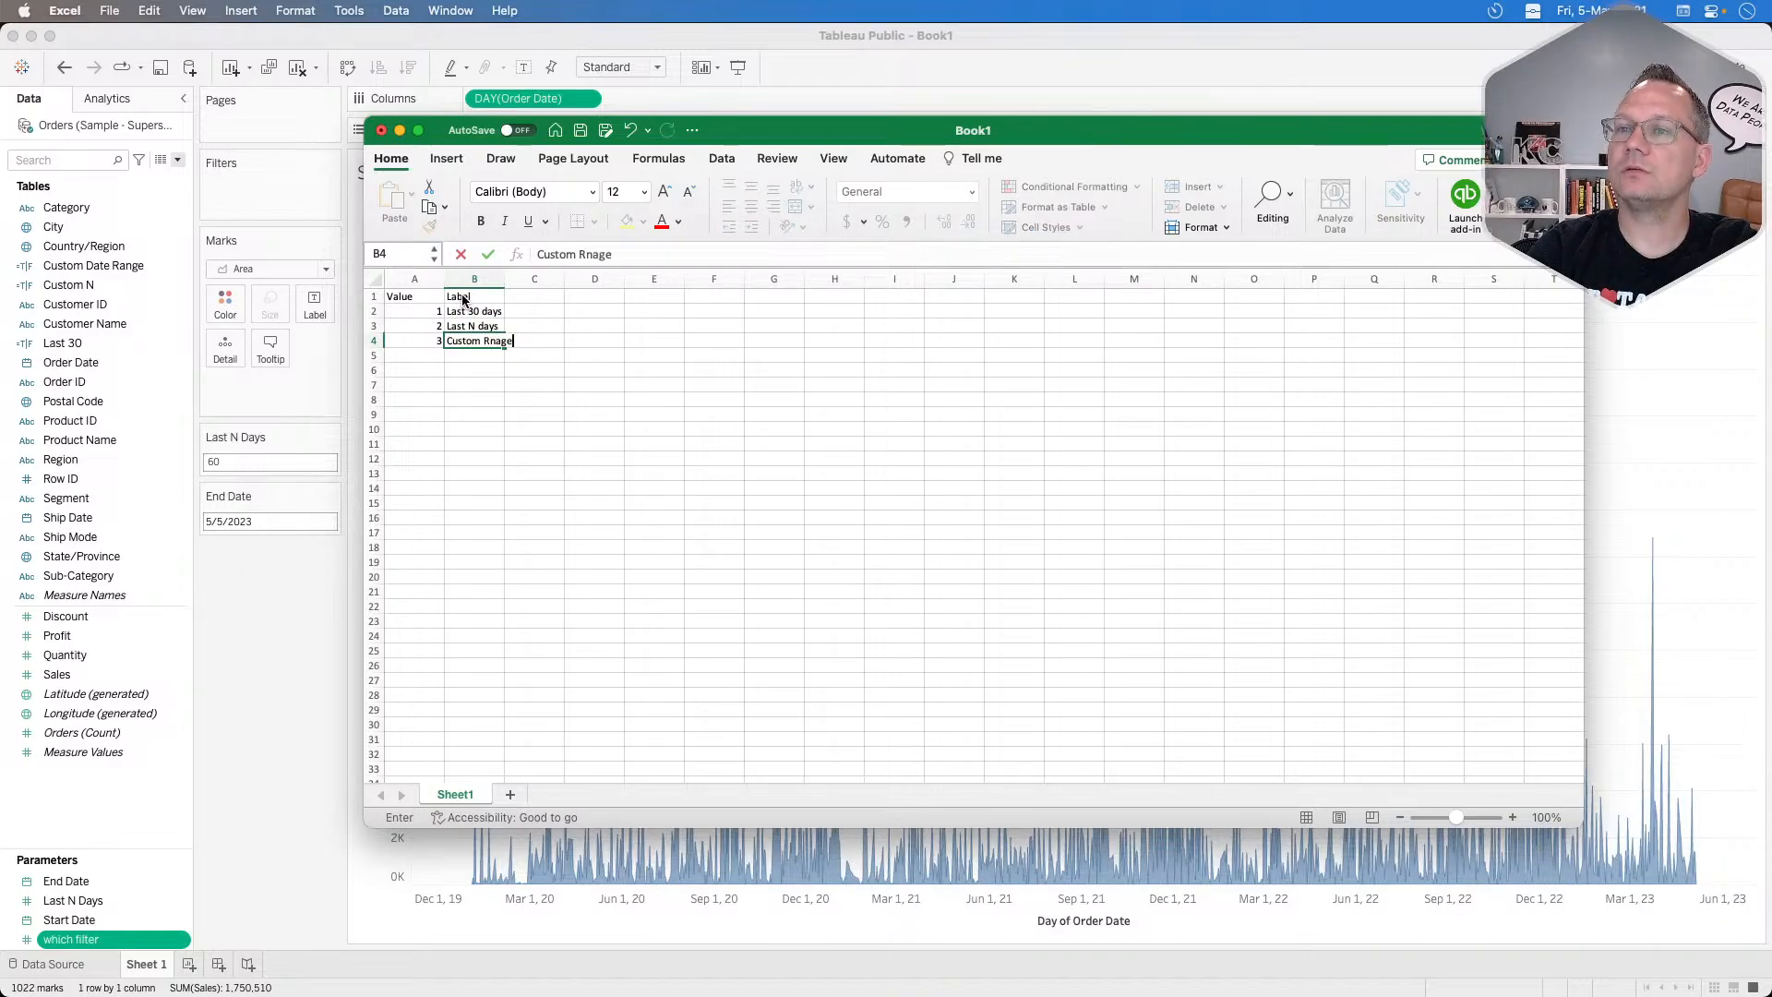
key("BackSpace")
key("BackSpace")
key("BackSpace")
key("BackSpace")
type("ange")
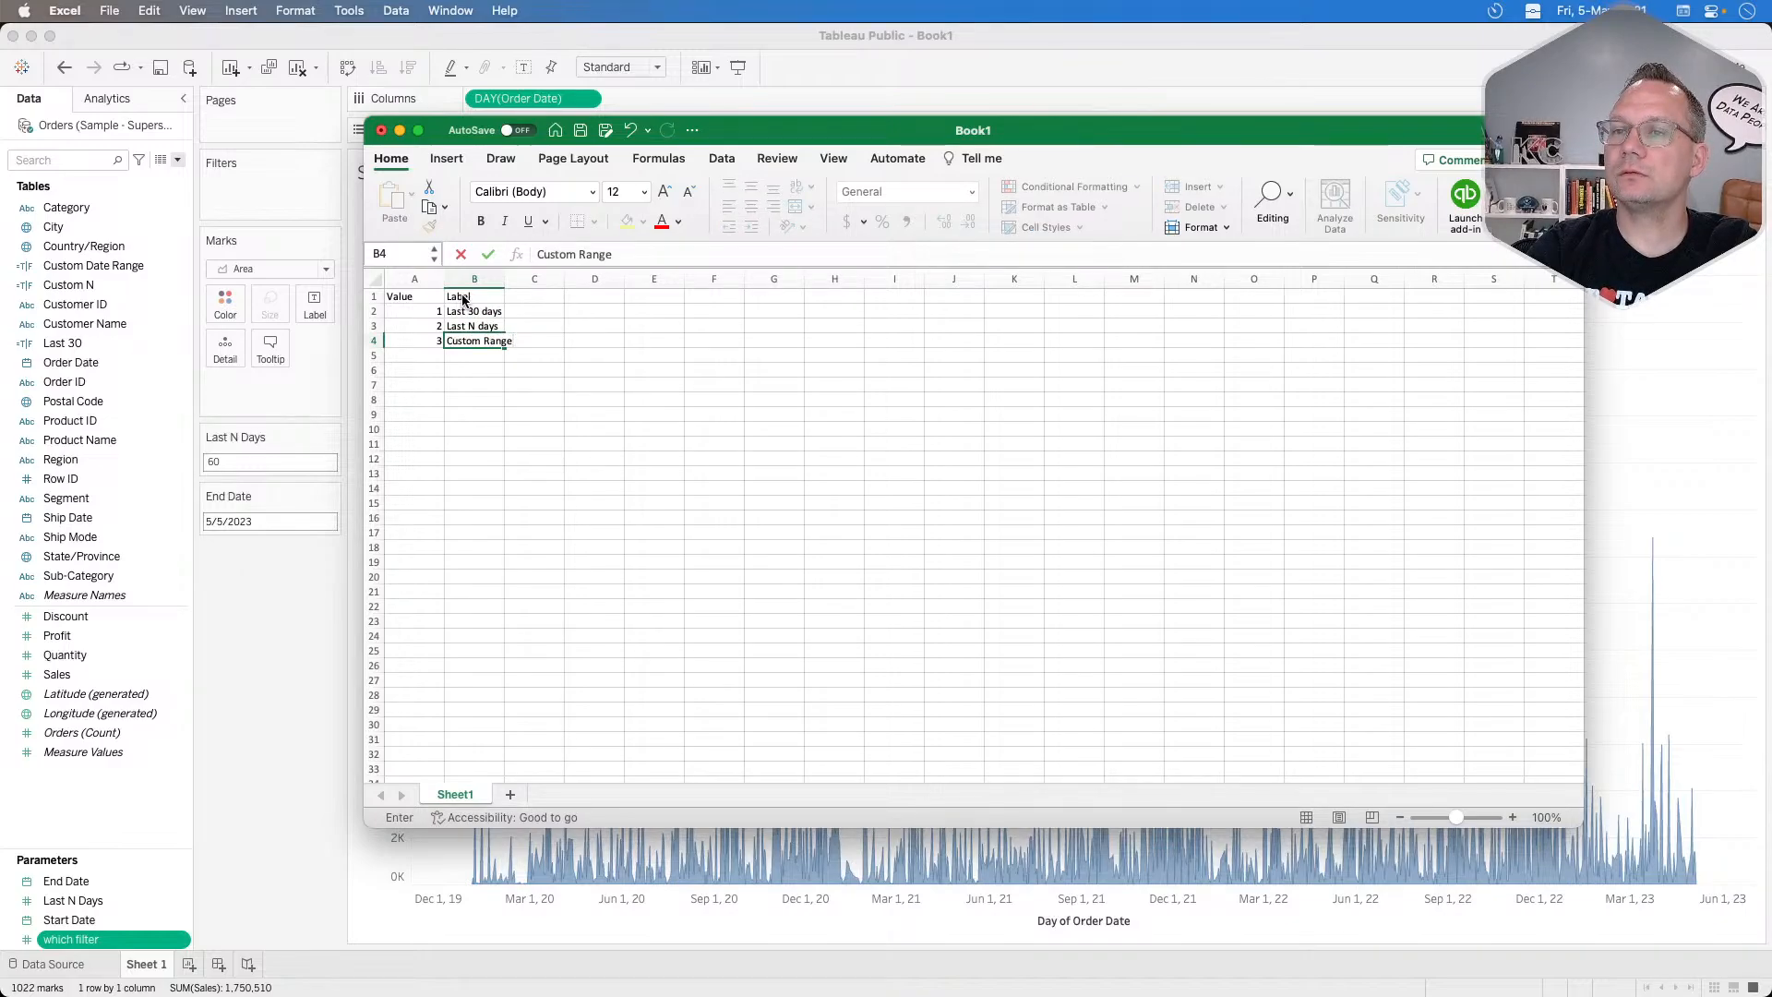
key("Return")
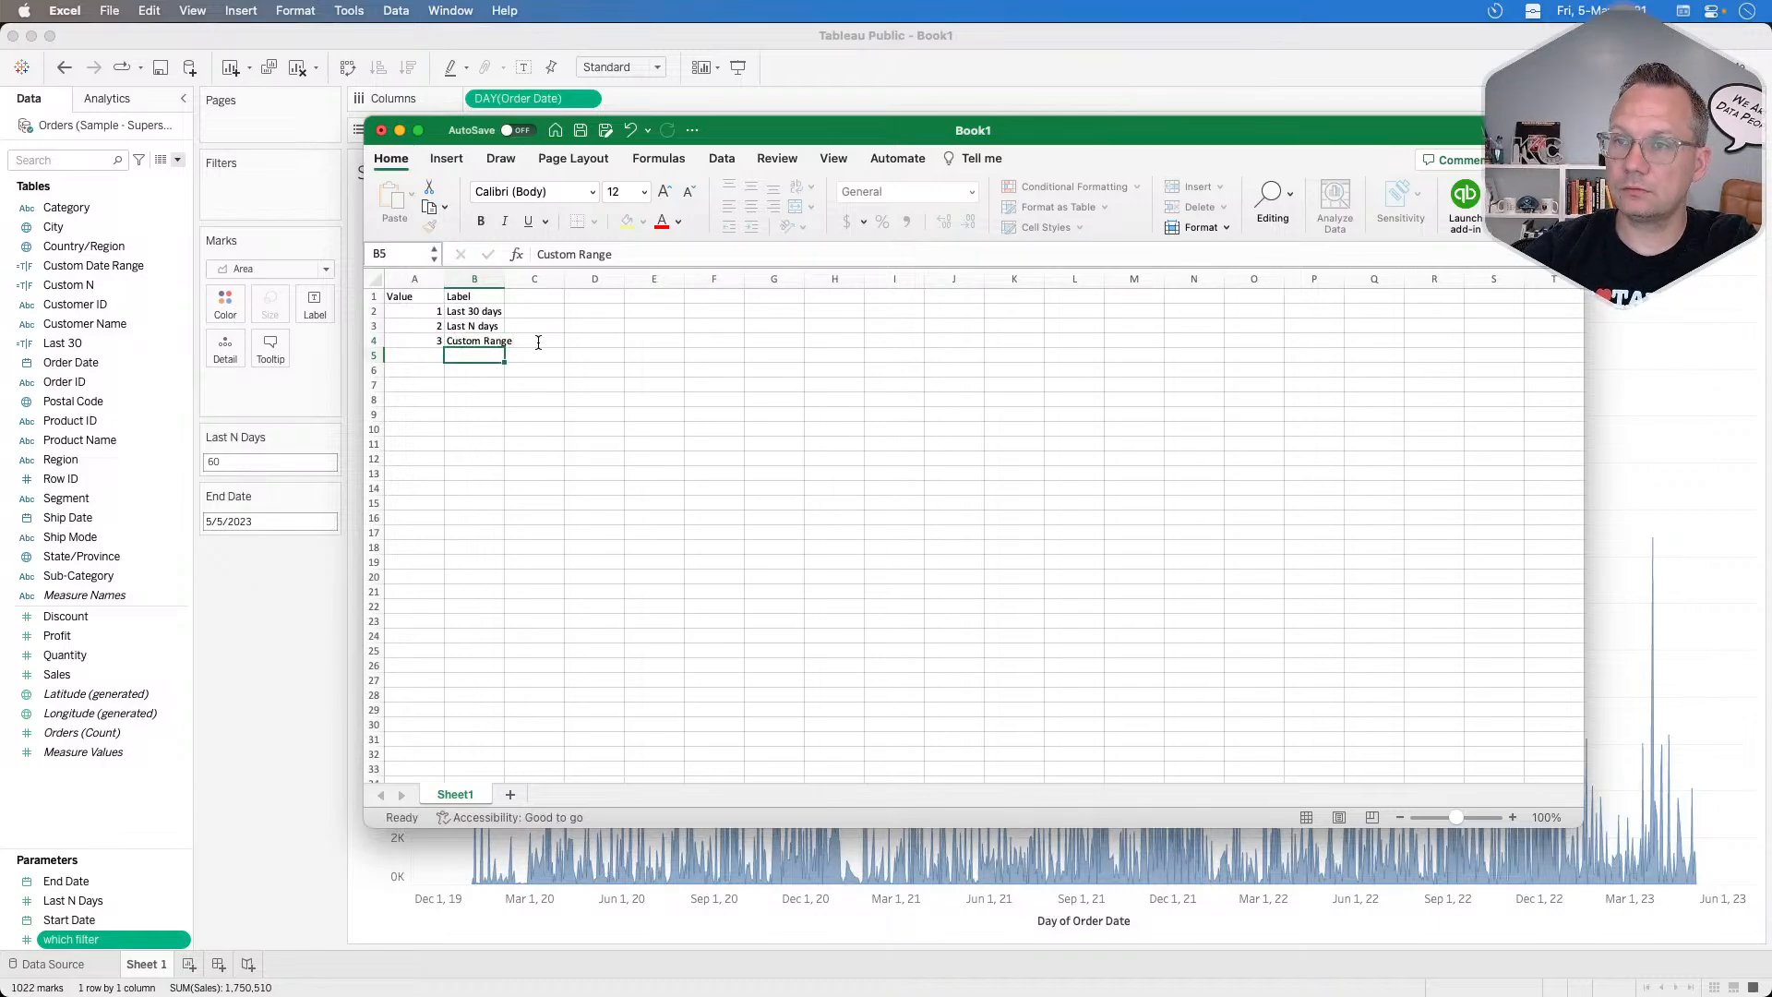
Save the workbook as "custom range" in Excel Workbook (.xlsx) format in the Downloads folder.
key("super+s")
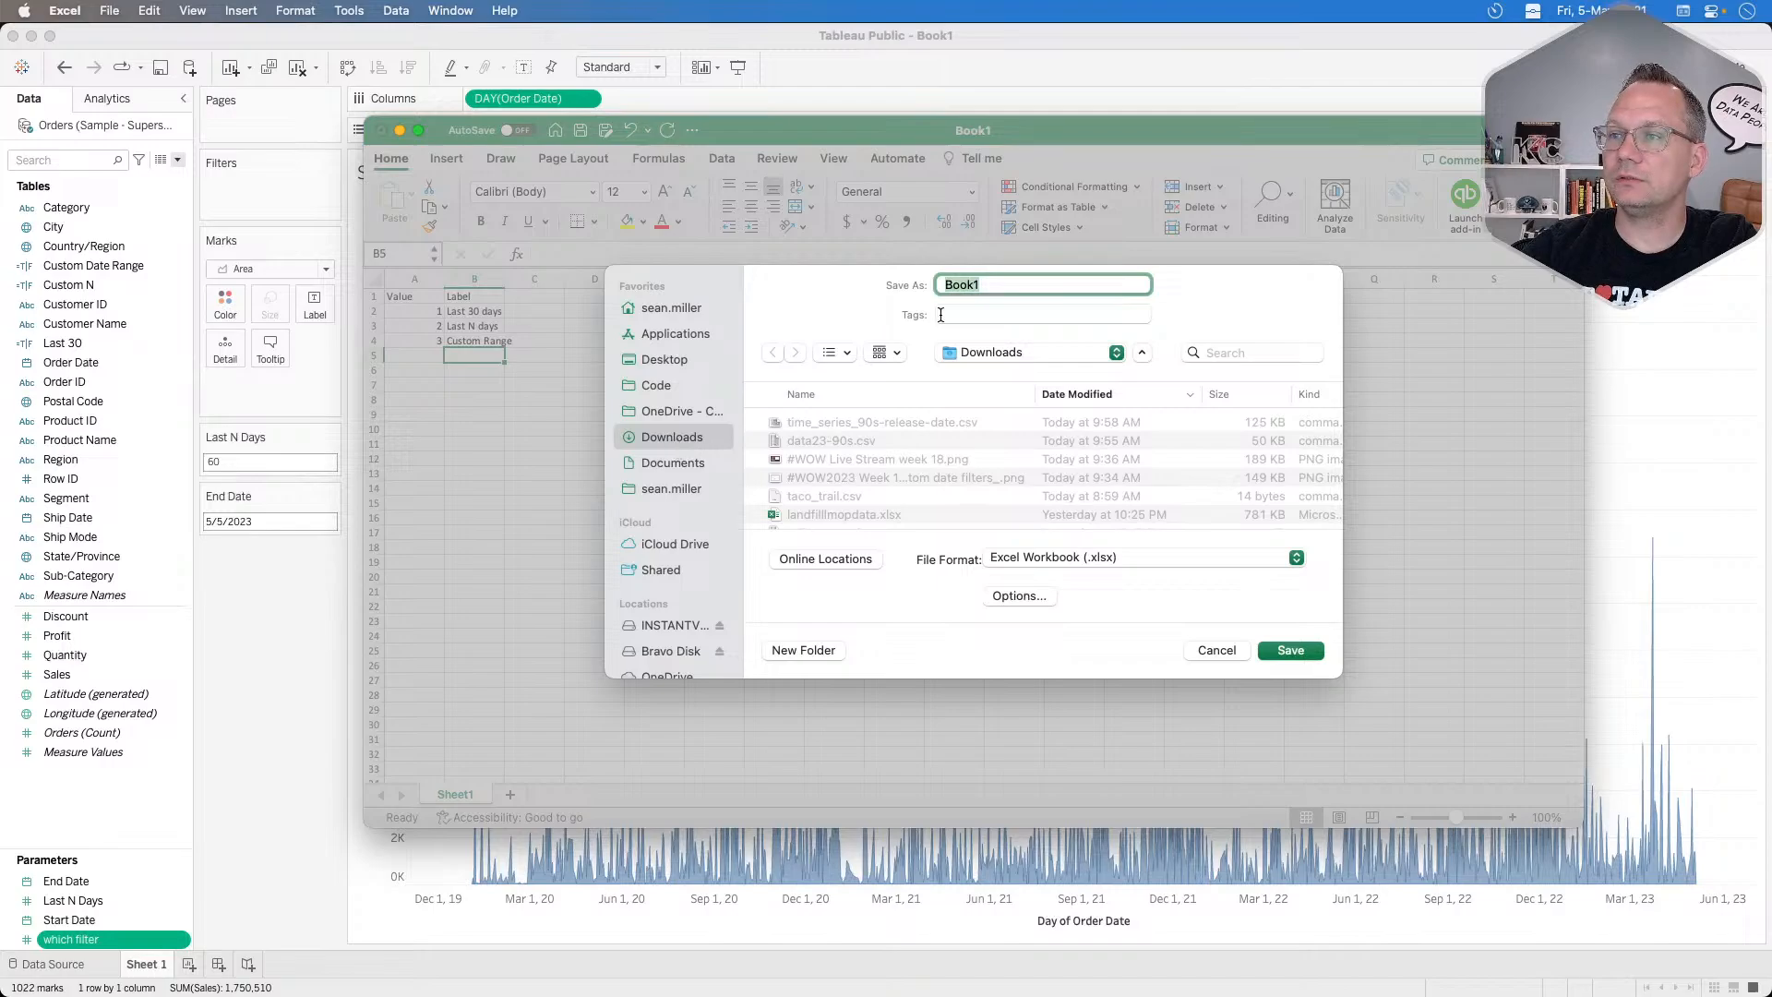
type("custom range")
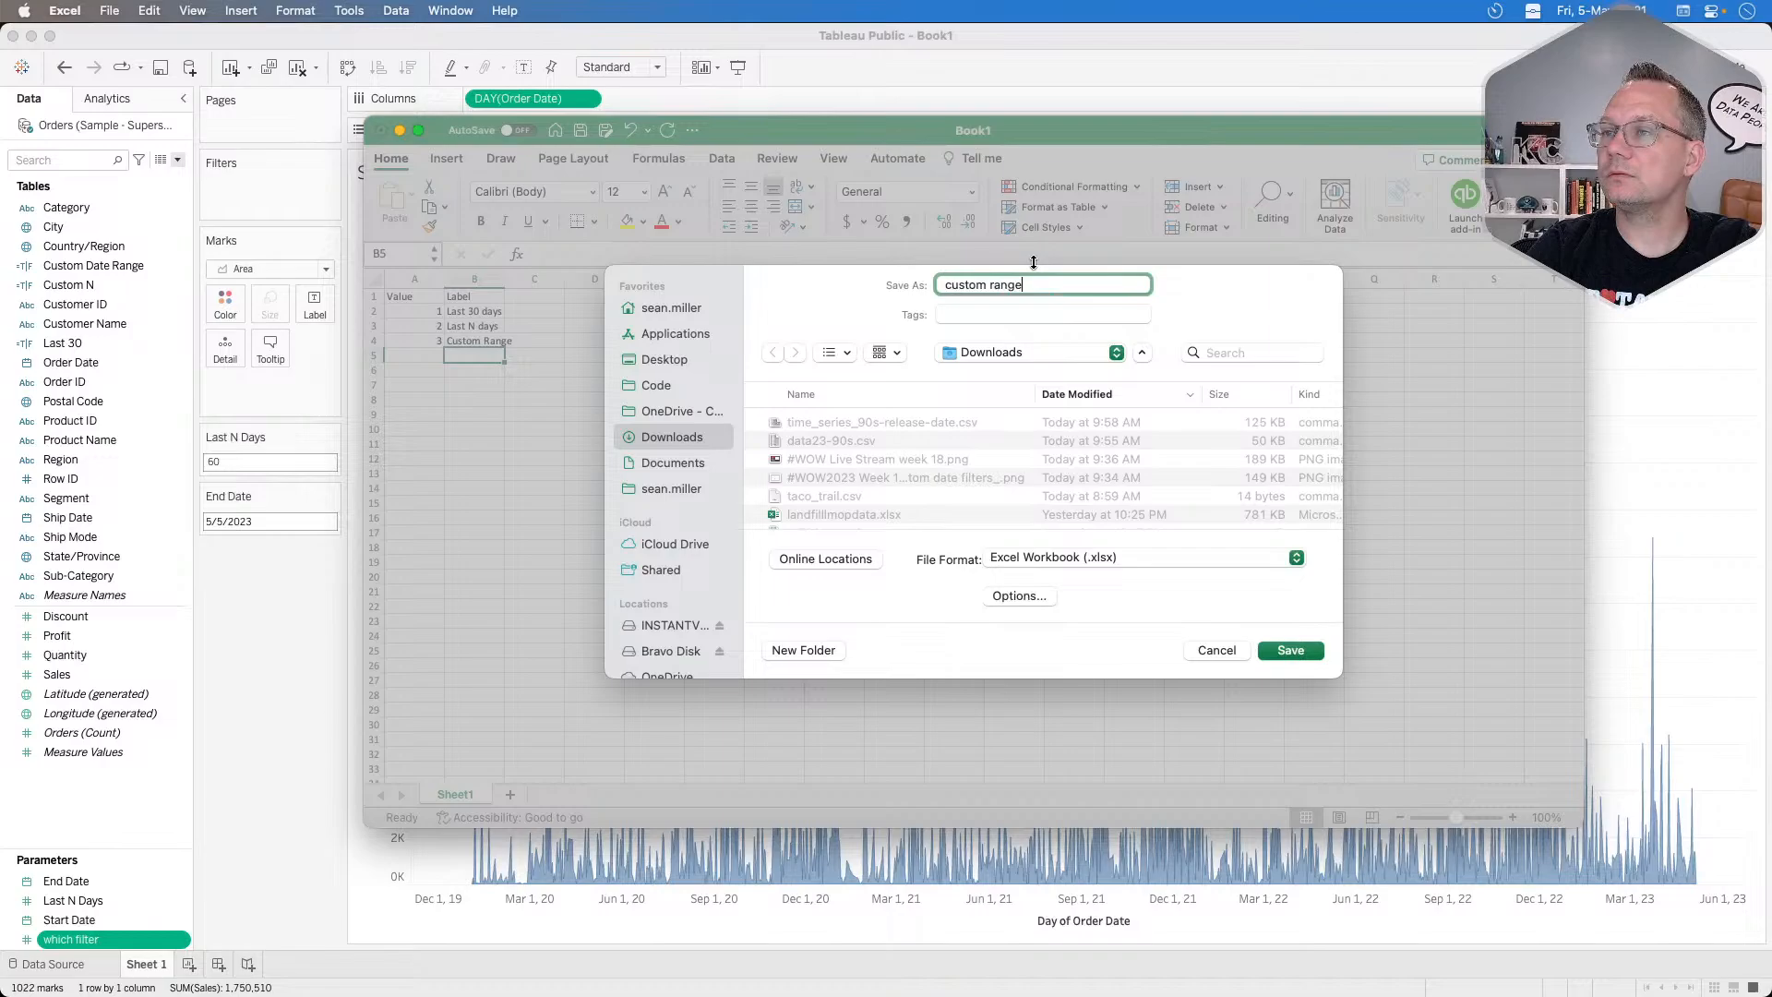
key("Return")
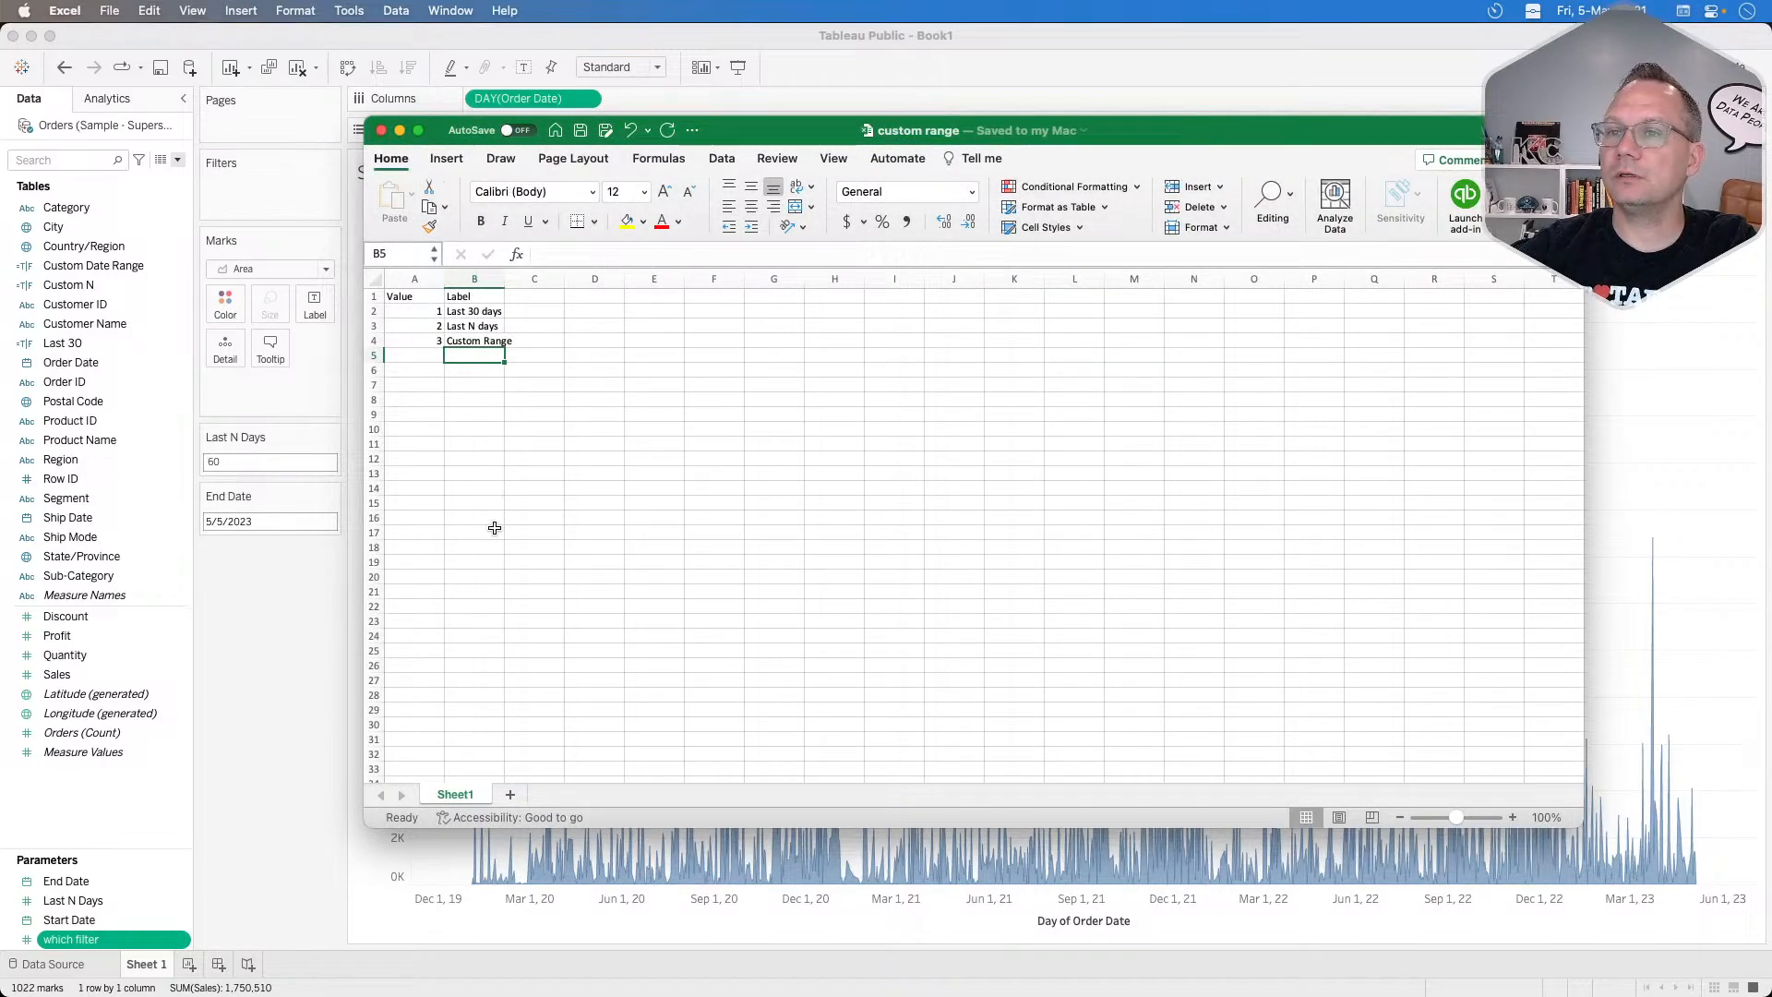
Close the custom range workbook window, return to Tableau Public and connect to custom range.xlsx in the Downloads folder as an Excel data source.
left_click(381, 131)
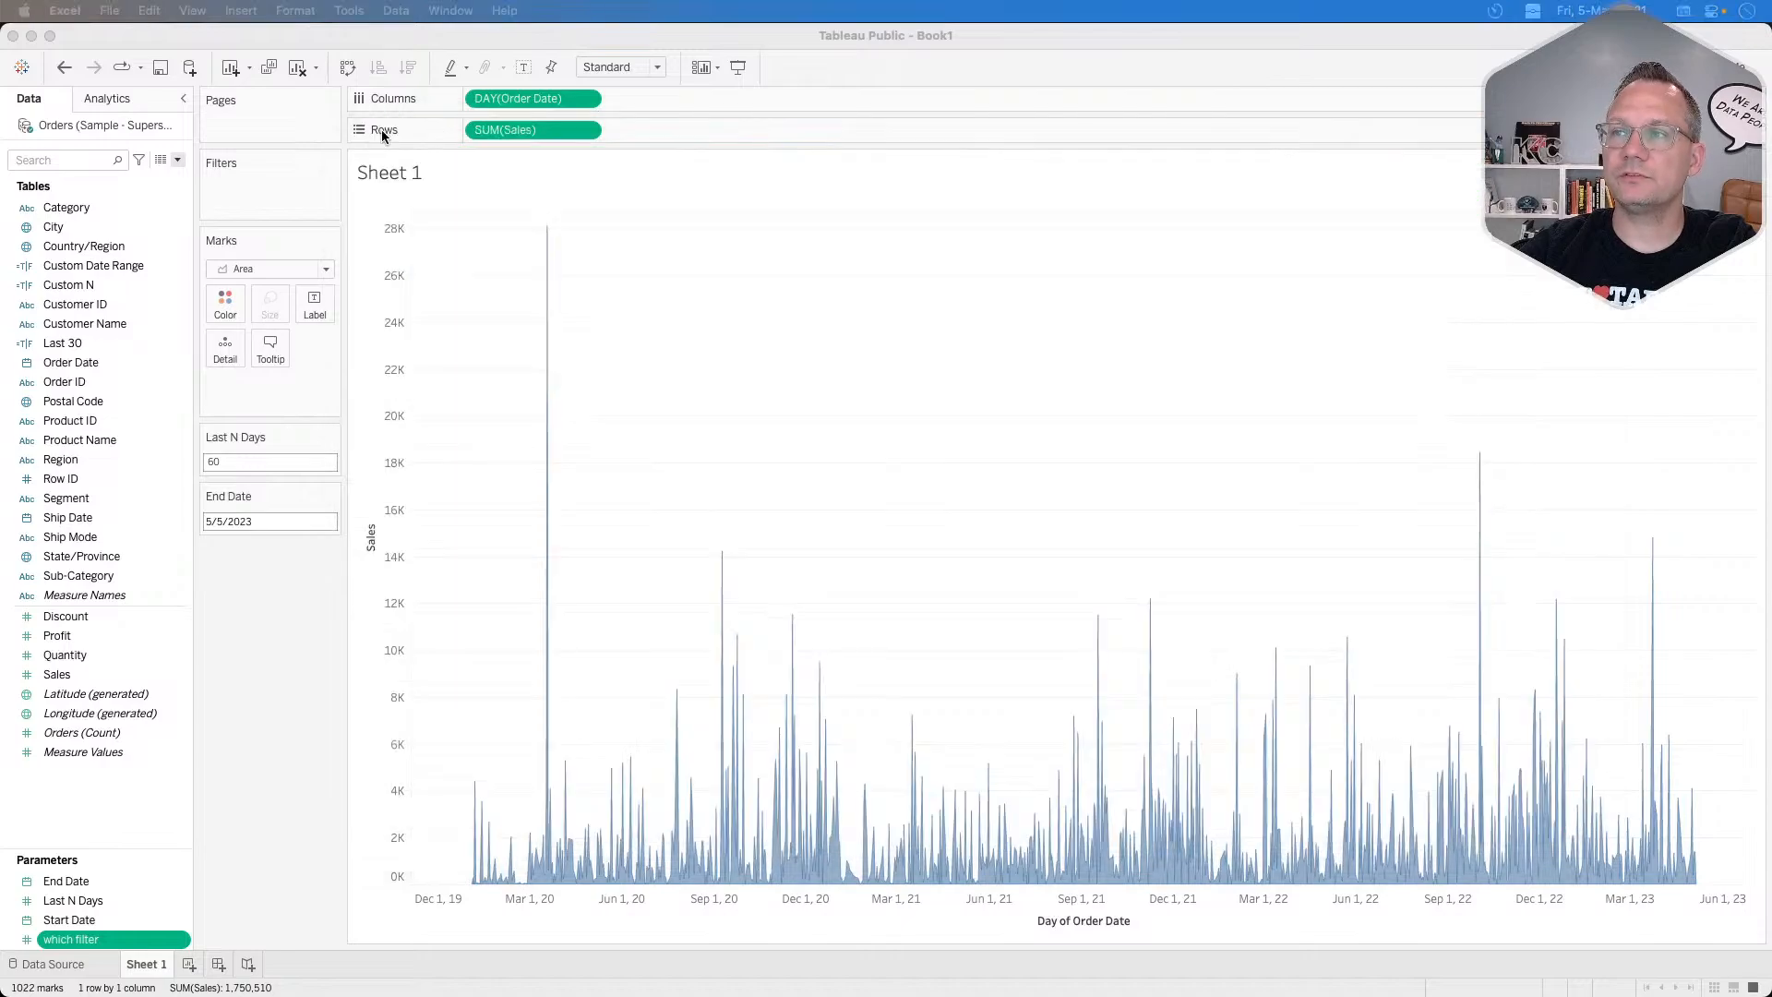
left_click(188, 68)
left_click(240, 200)
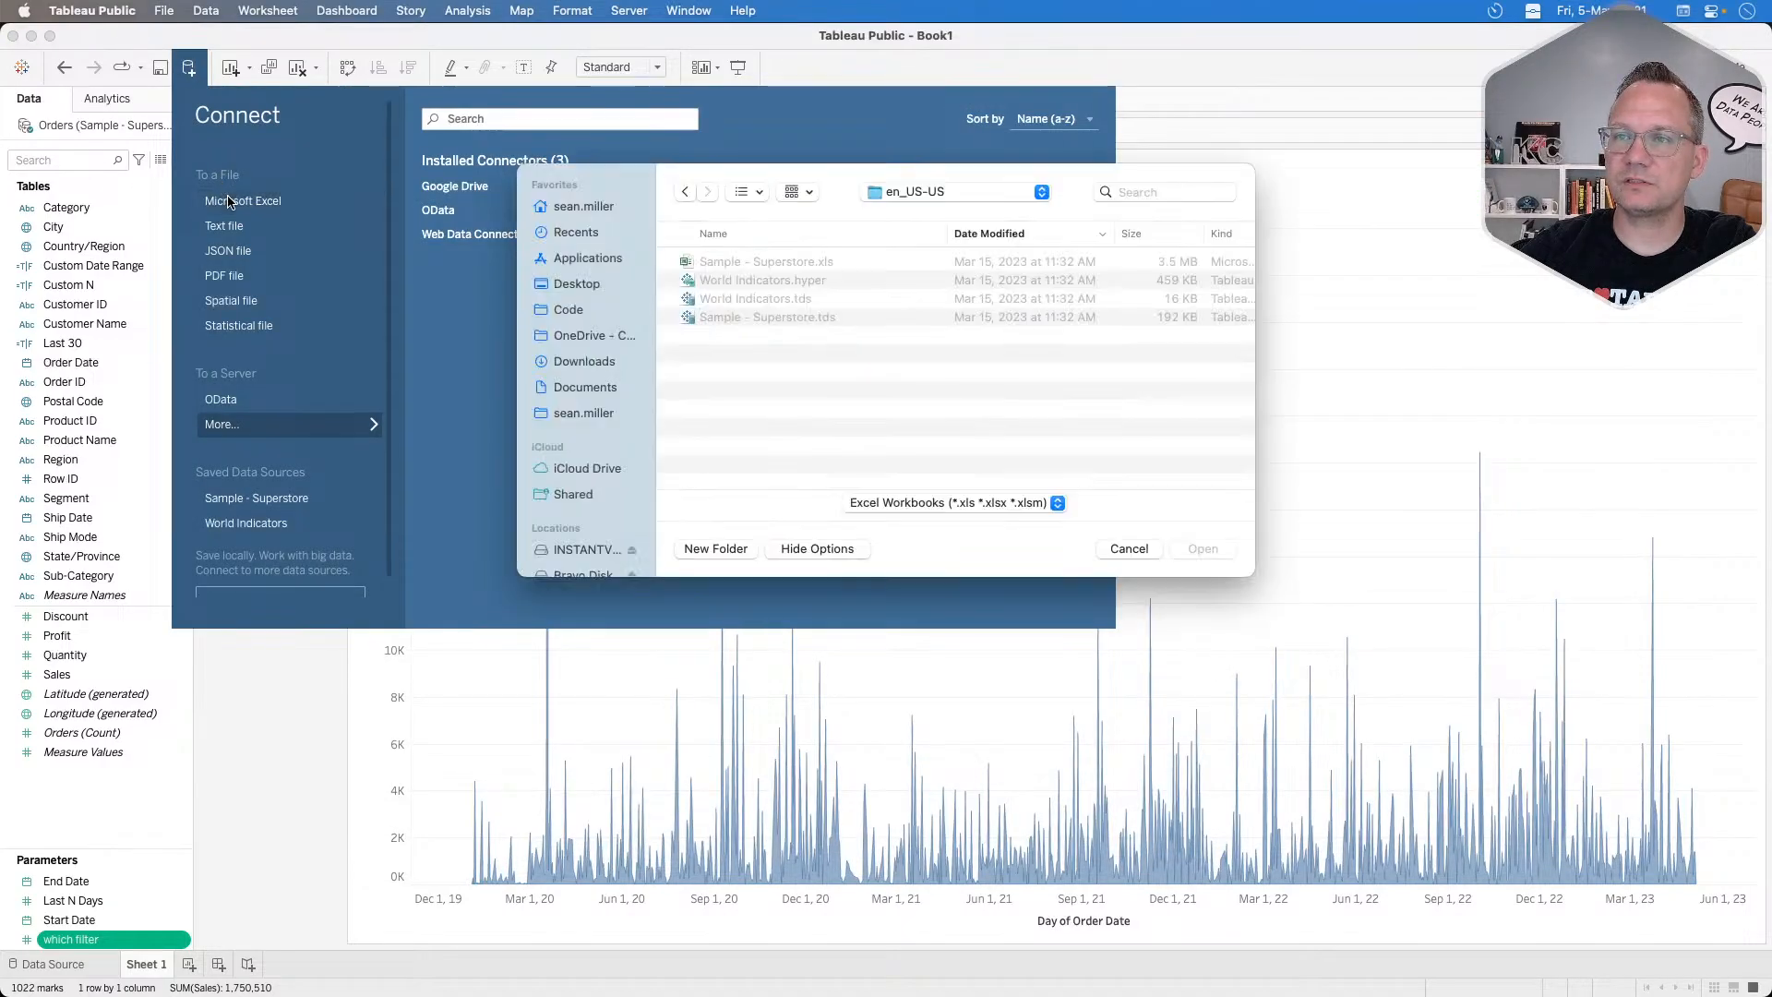
left_click(584, 361)
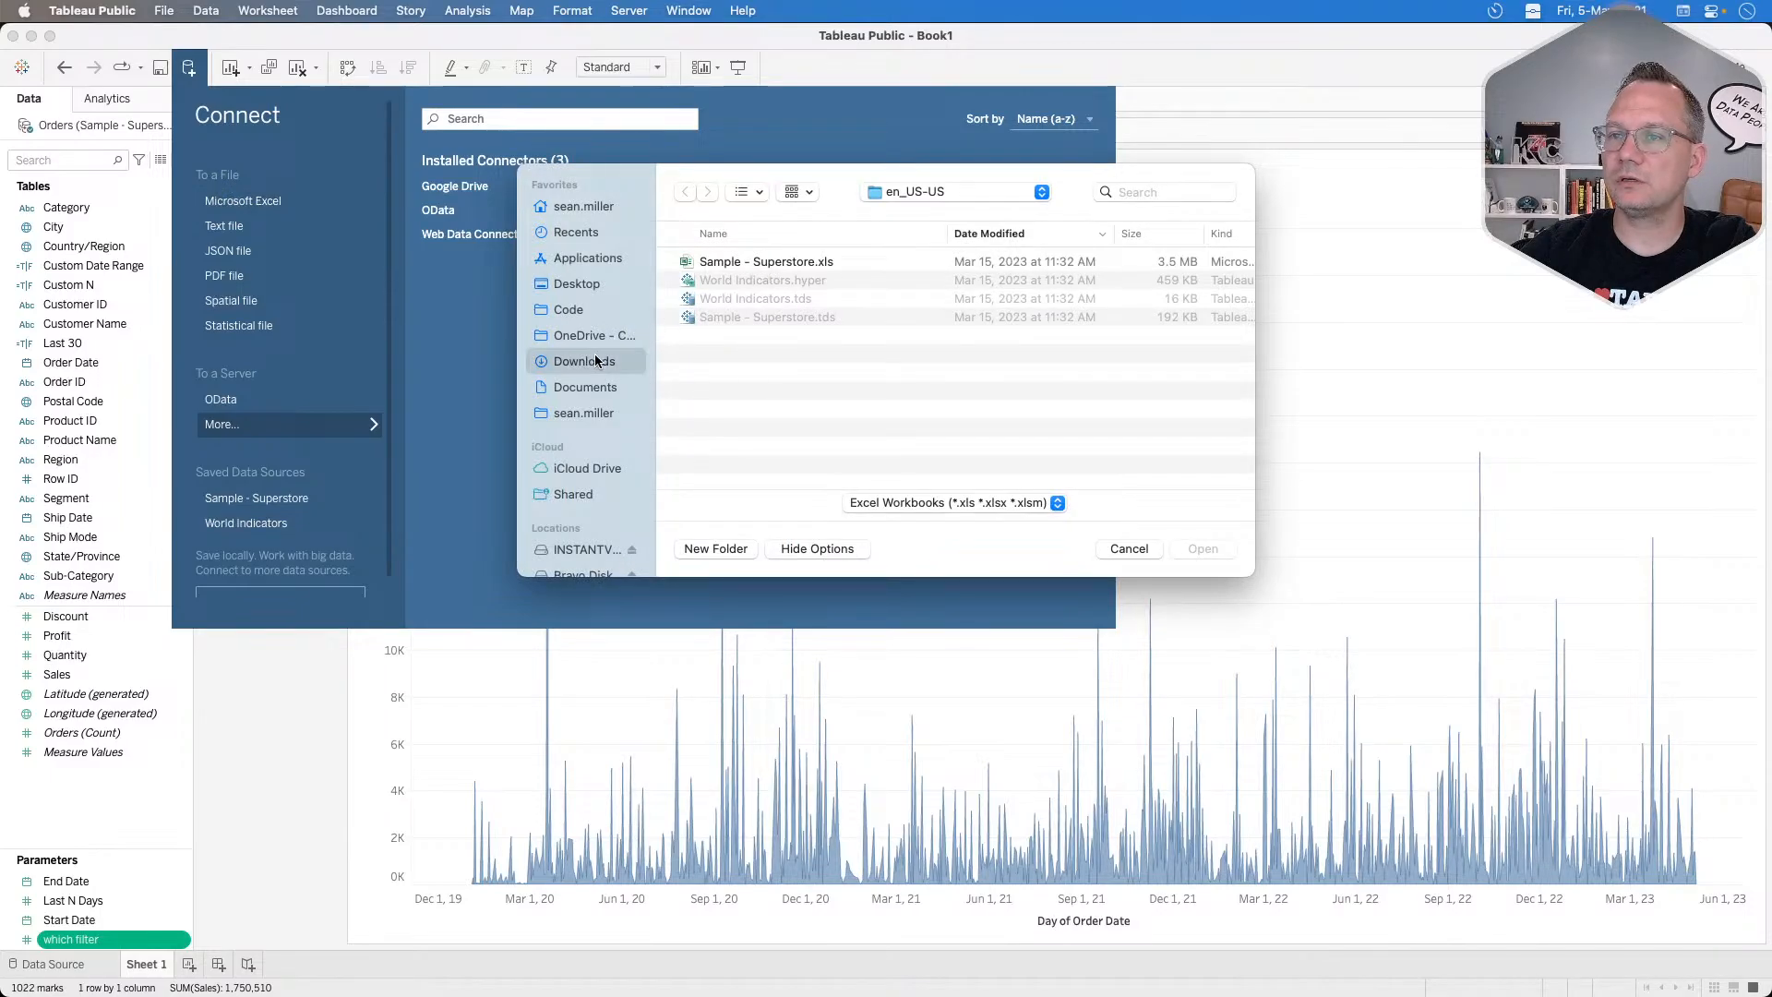
left_click(945, 362)
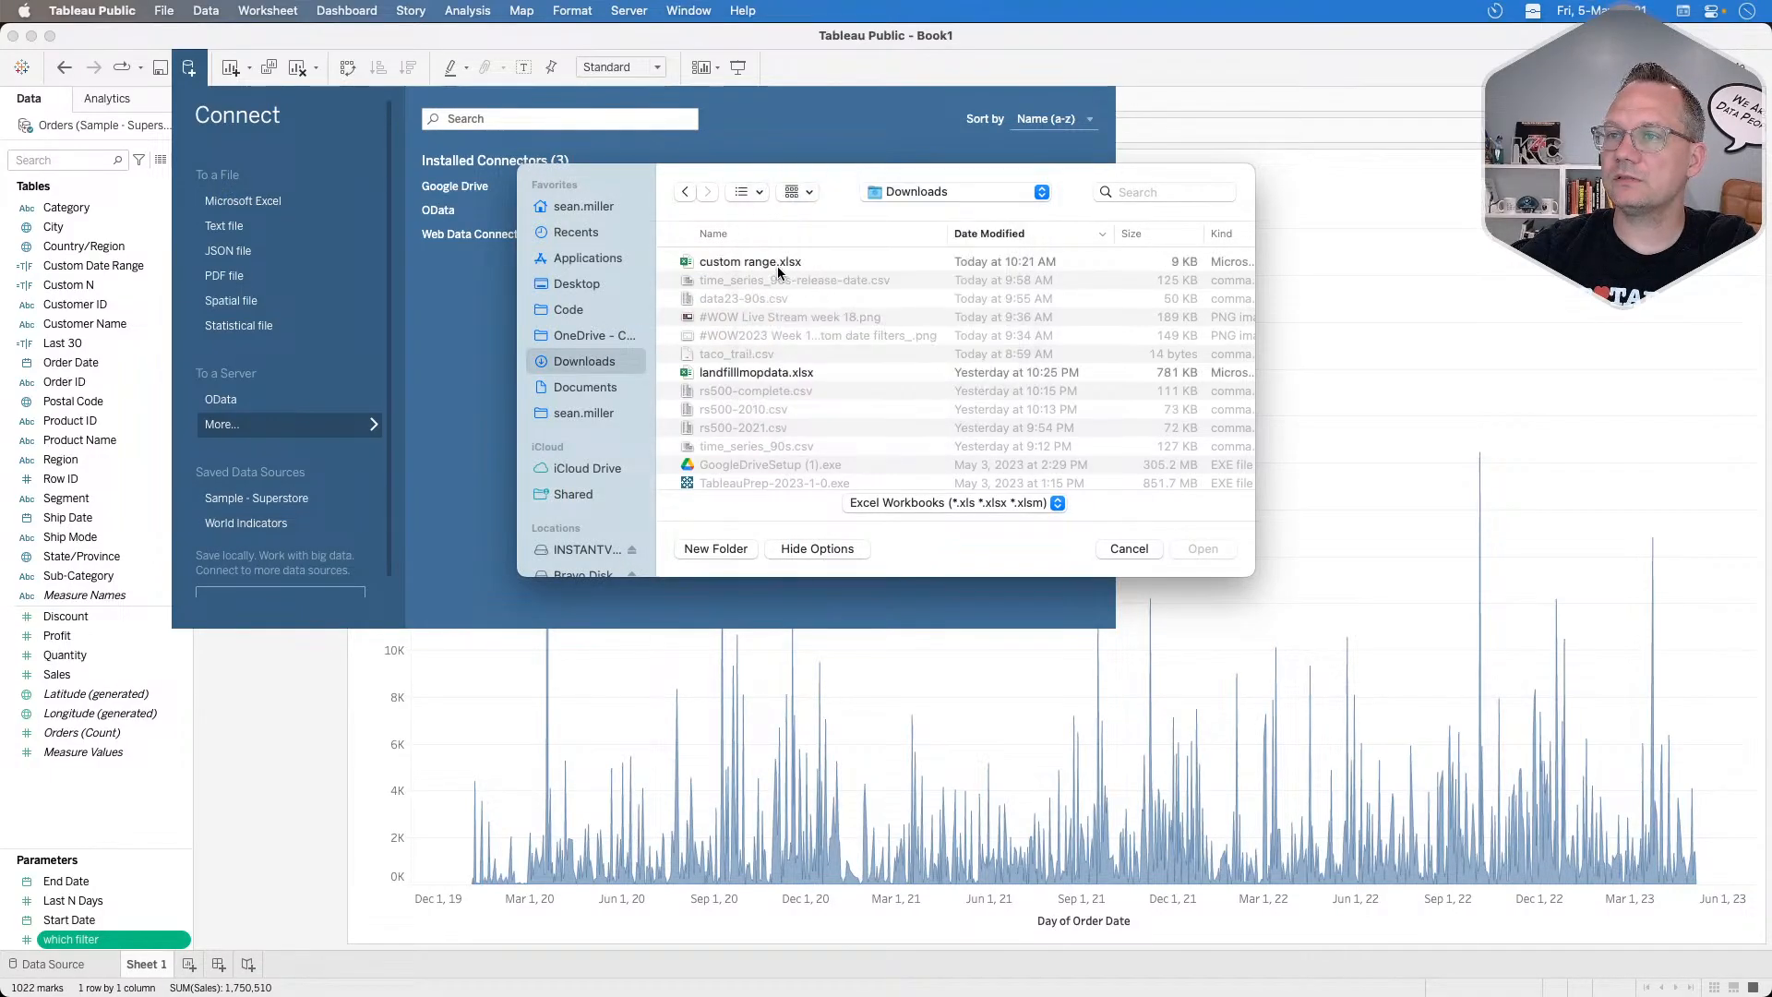
key("Escape")
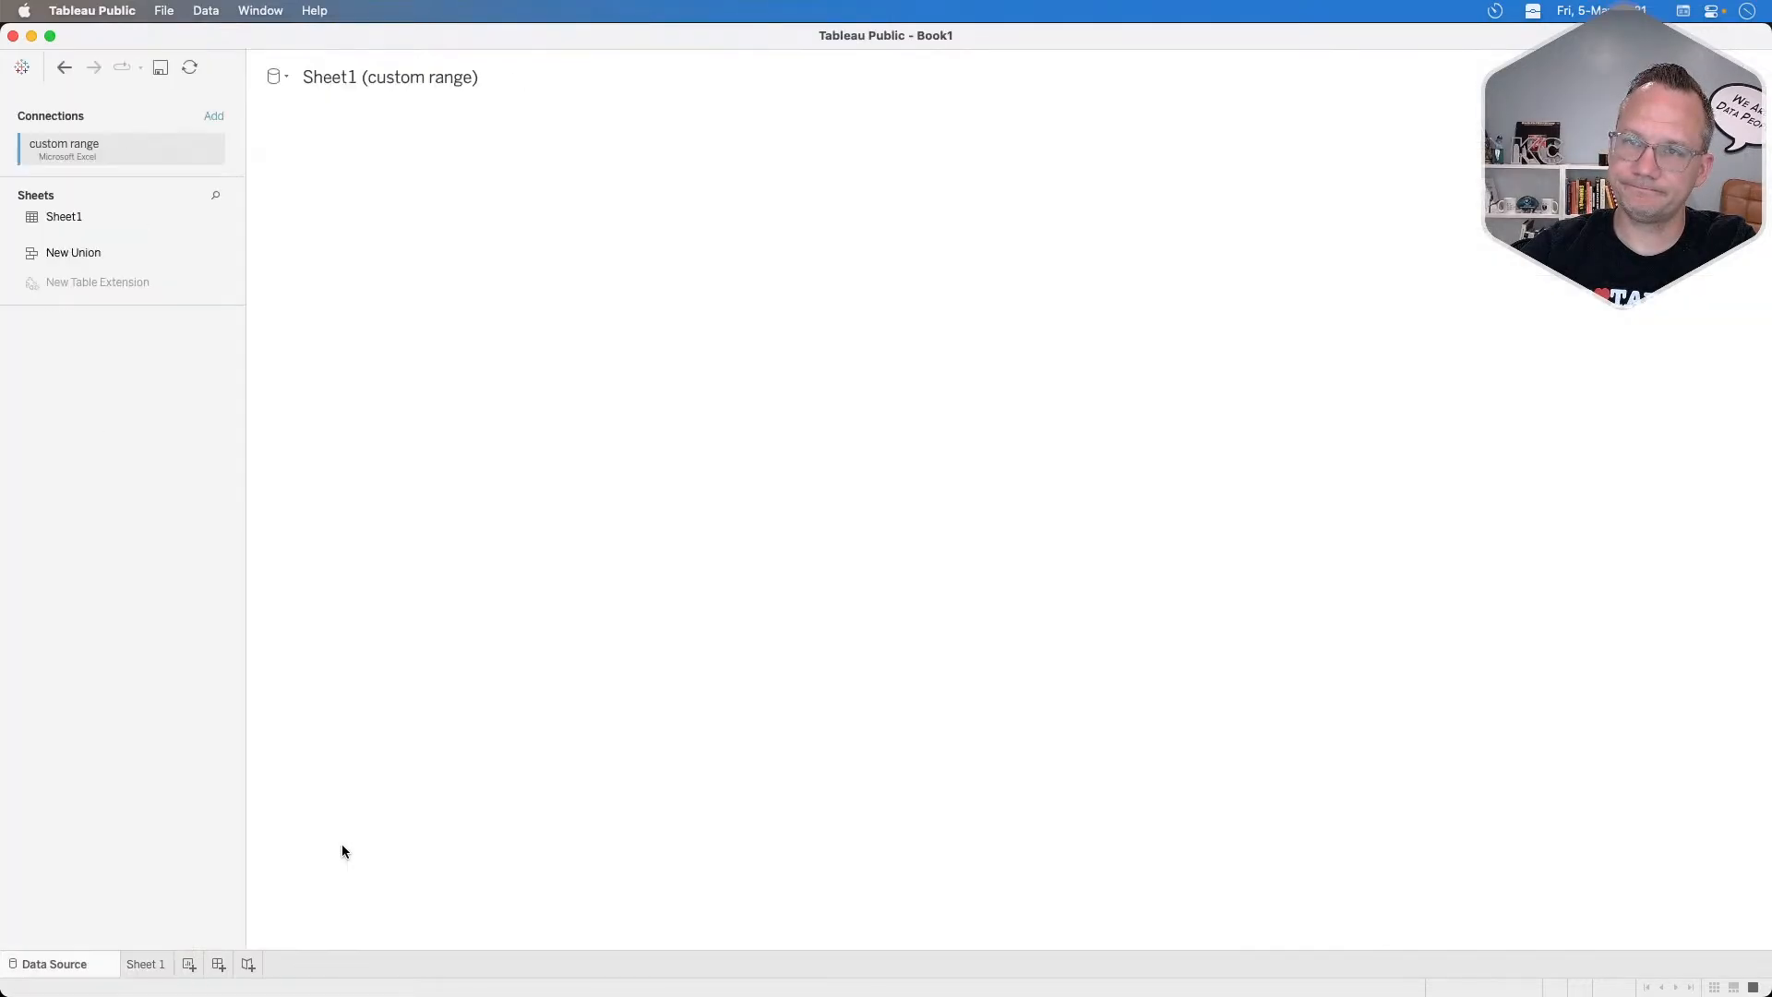
On a new worksheet, add Value as a dimension on Detail and place Label on Columns.
left_click(188, 963)
left_click(125, 267)
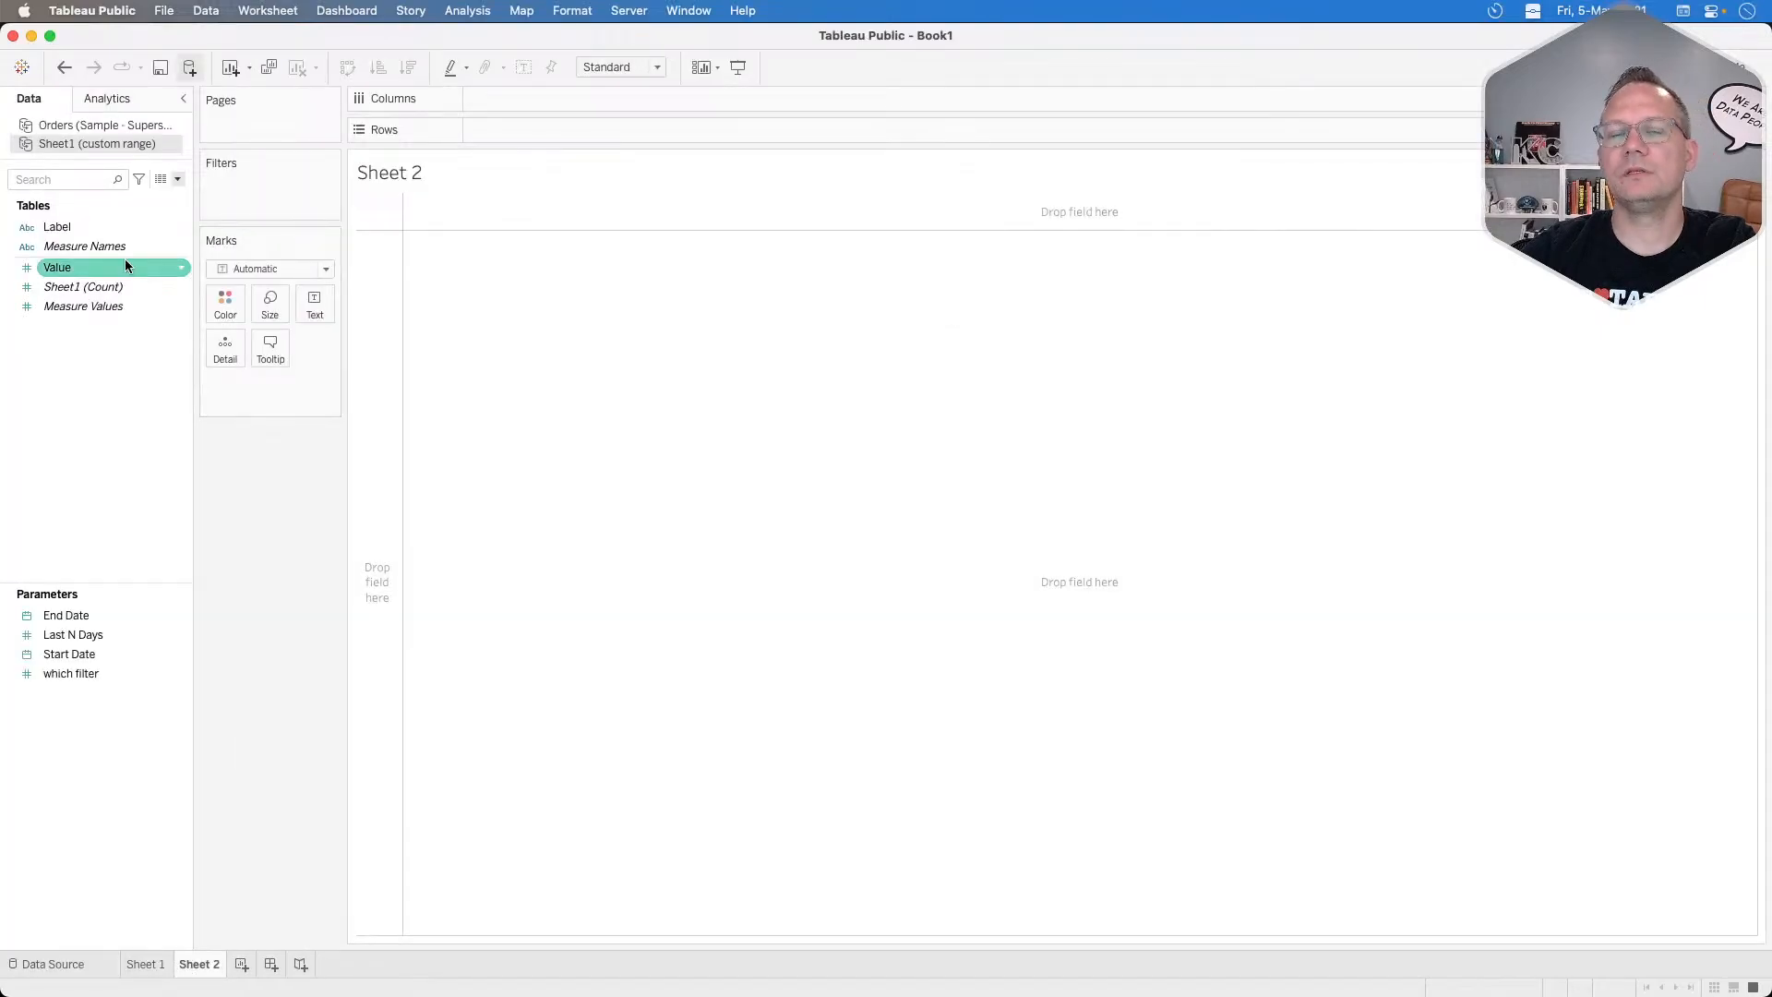
left_click_drag(74, 273, 225, 352)
left_click_drag(94, 230, 555, 97)
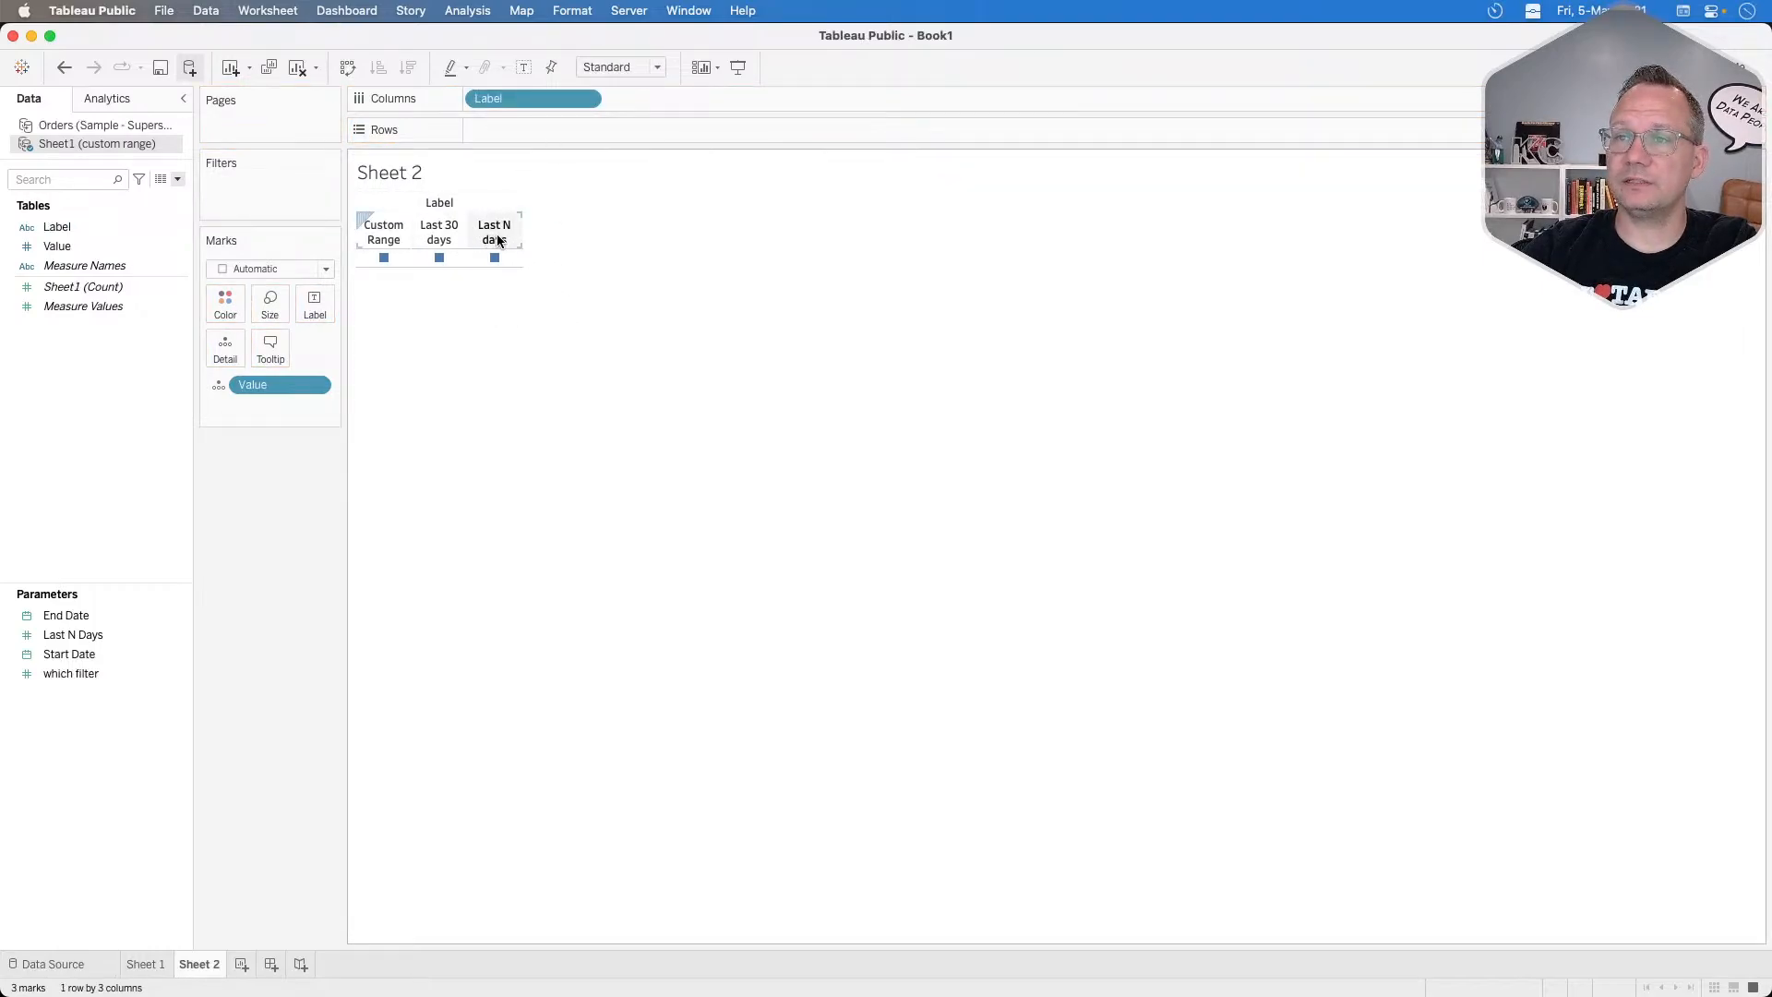
Reorder the Label column headers to Last 30 days, Last N days, Custom Range.
left_click(465, 238)
left_click_drag(469, 234, 420, 231)
left_click(546, 346)
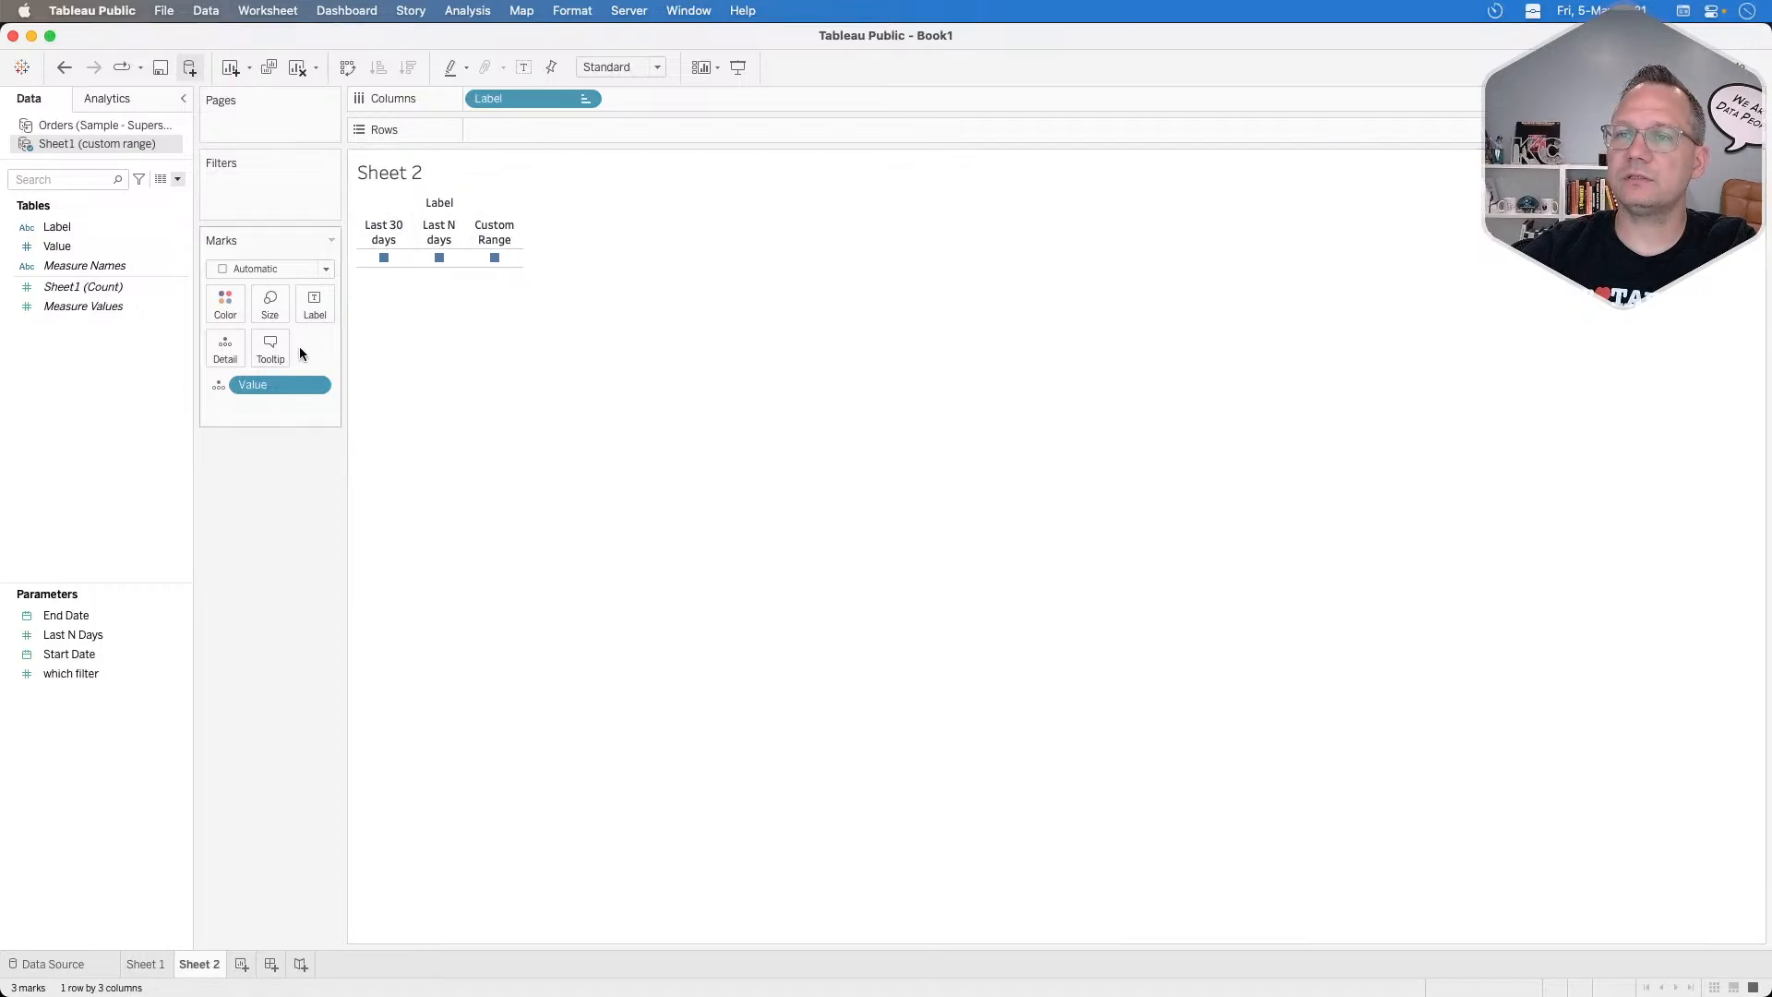
Copy the sorted Label field from Columns onto the marks' Label and change the mark type to Shape.
left_click_drag(522, 97, 314, 296)
left_click(262, 268)
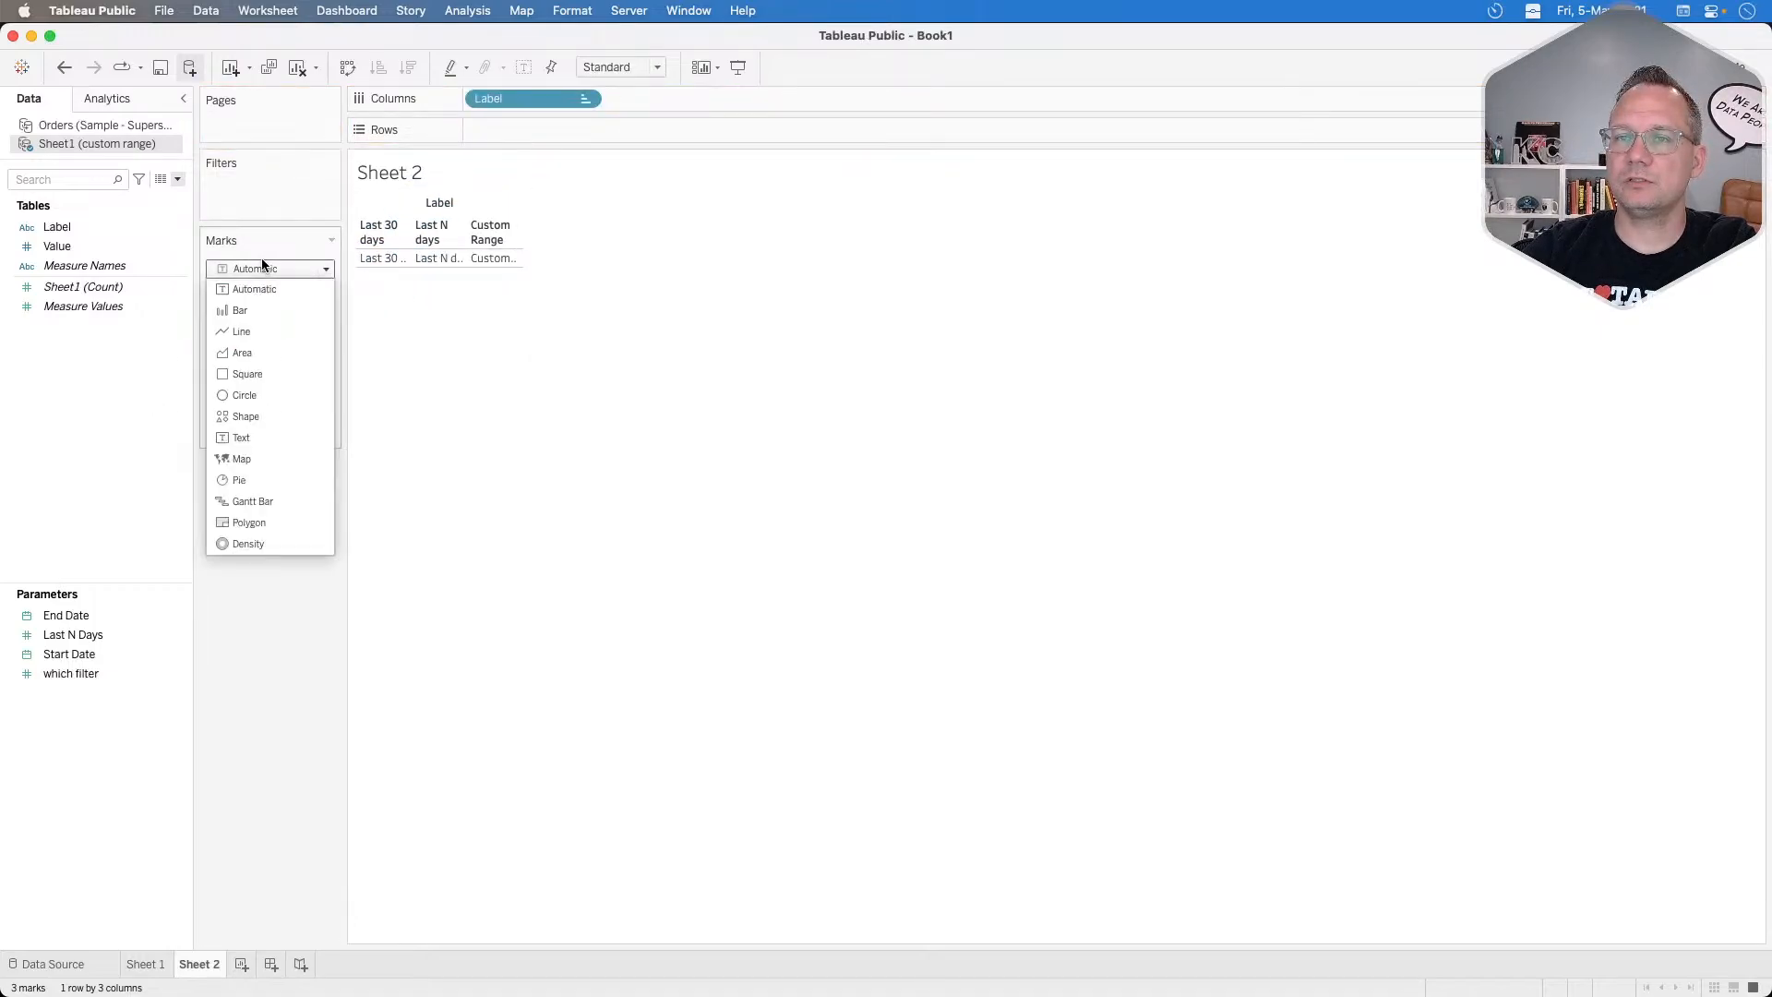
left_click(251, 417)
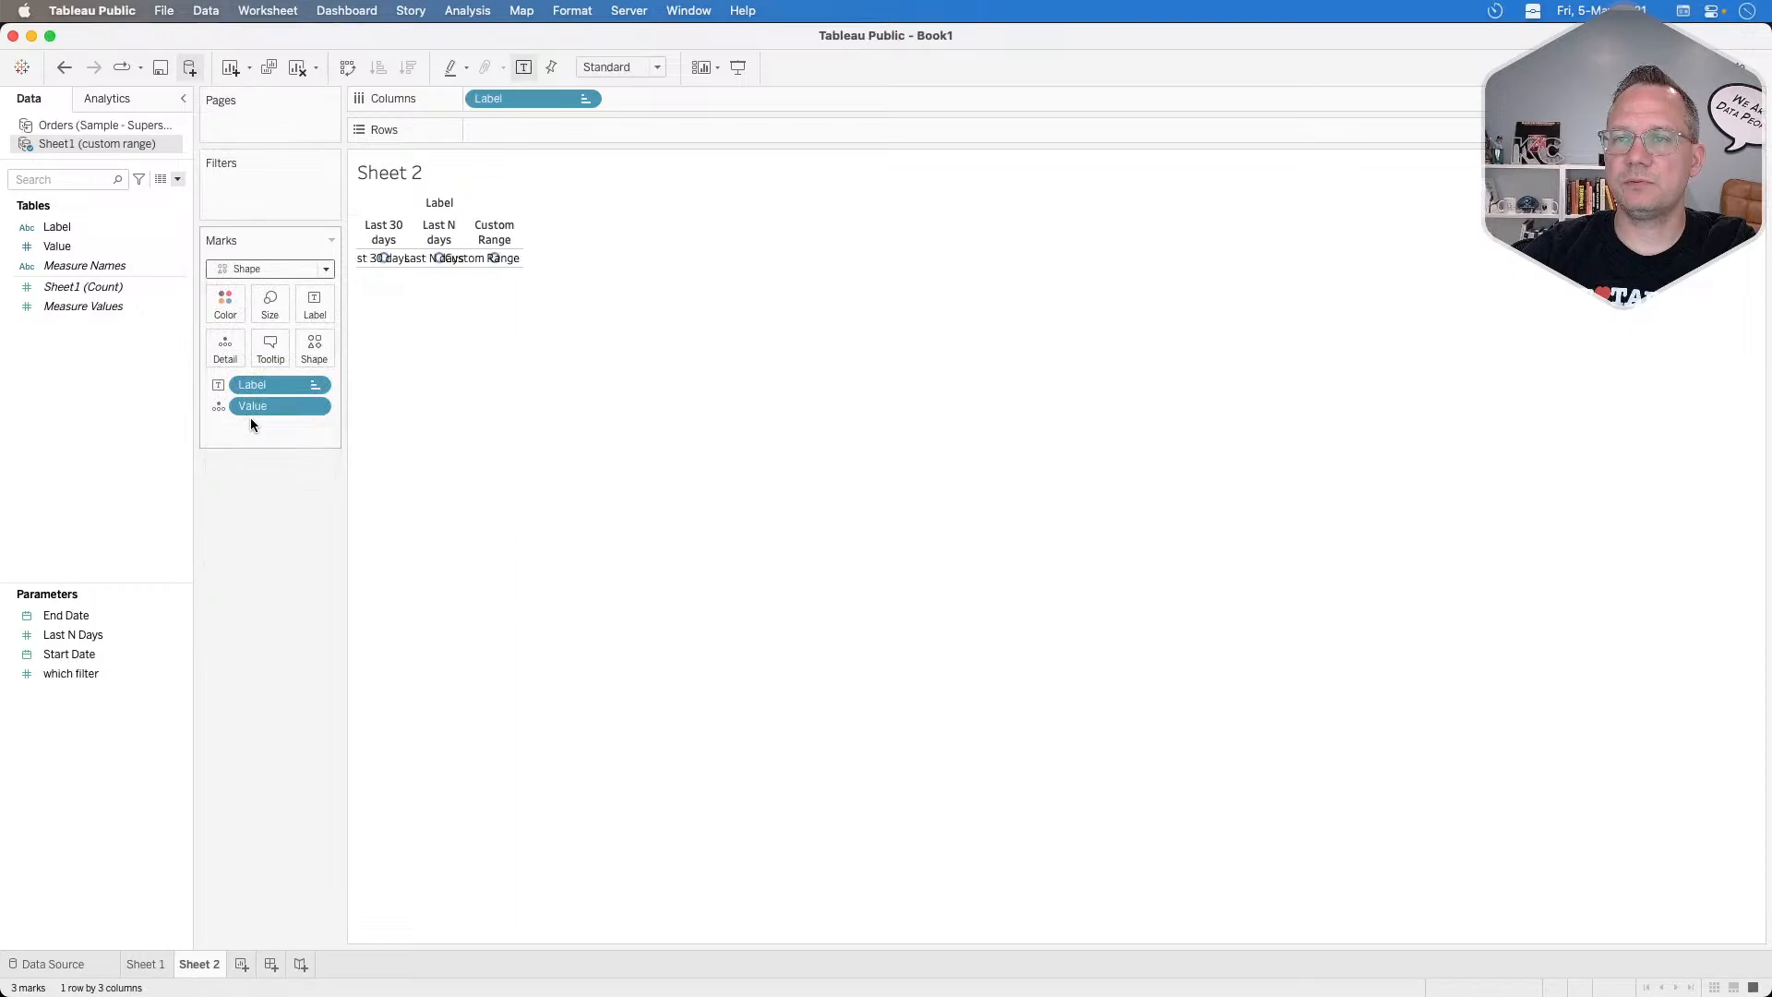
Start a calculated field named "selected range" on the custom range data and enter the formula [which filter]=[Value].
right_click(72, 414)
left_click(94, 427)
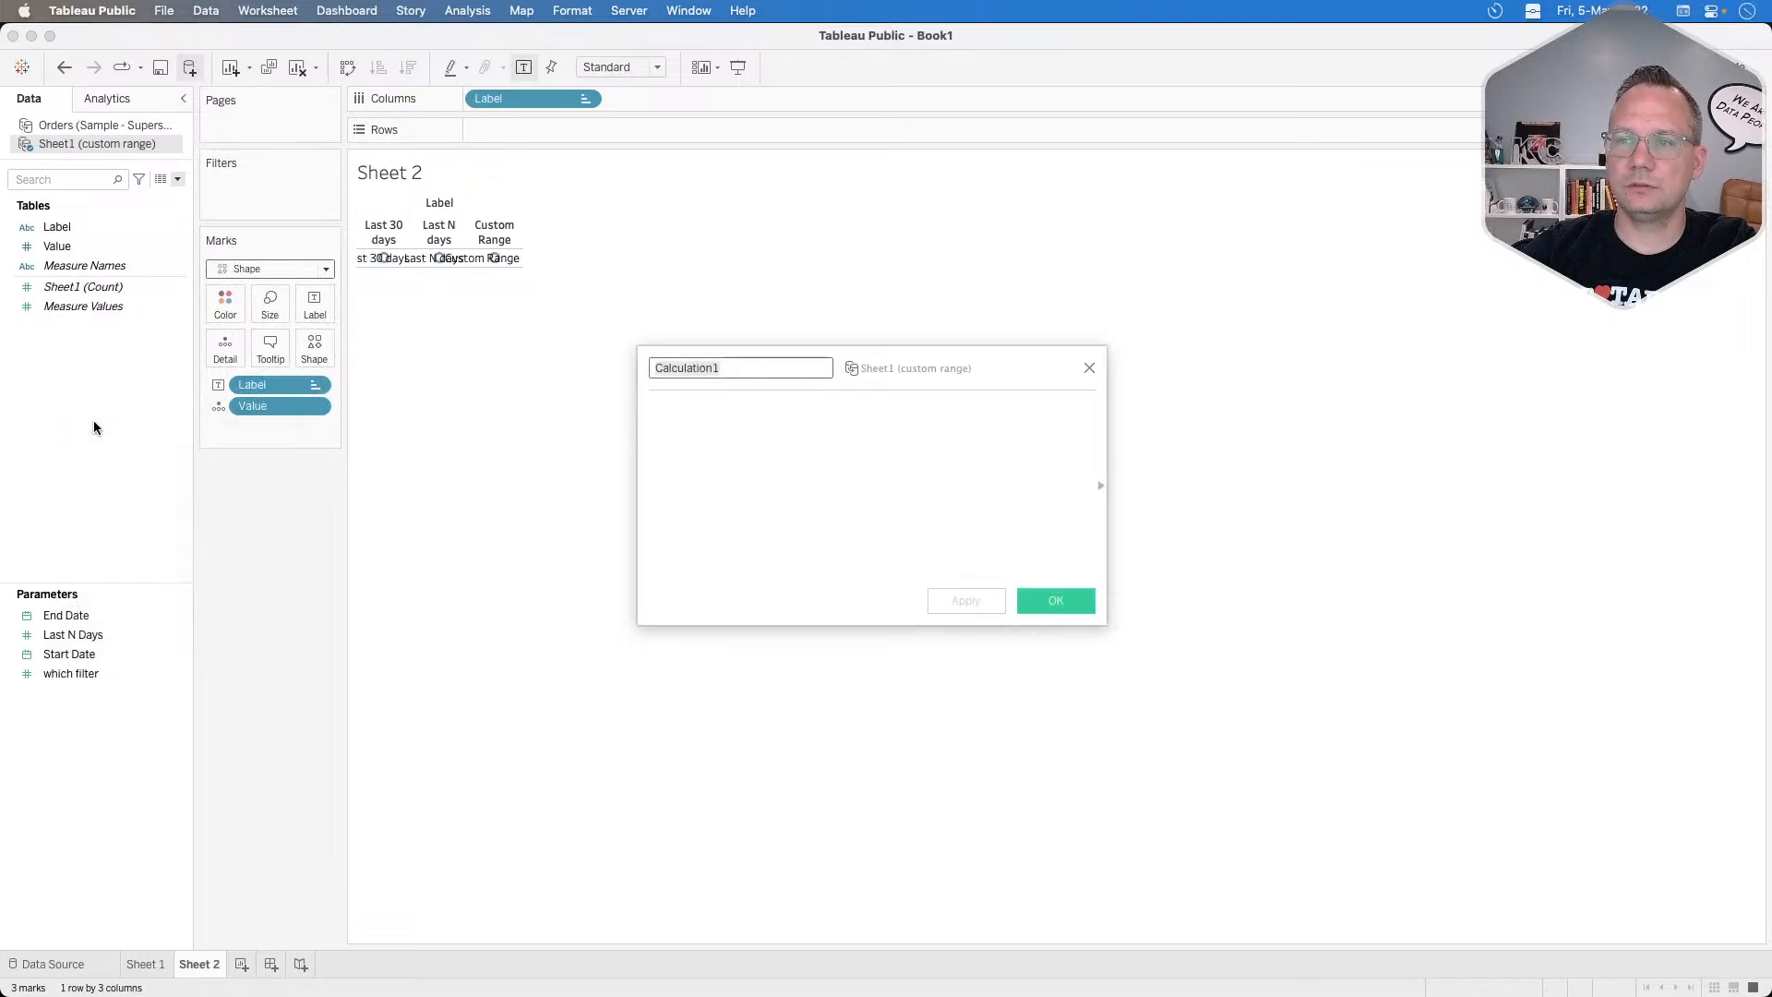
left_click(812, 420)
double_click(736, 369)
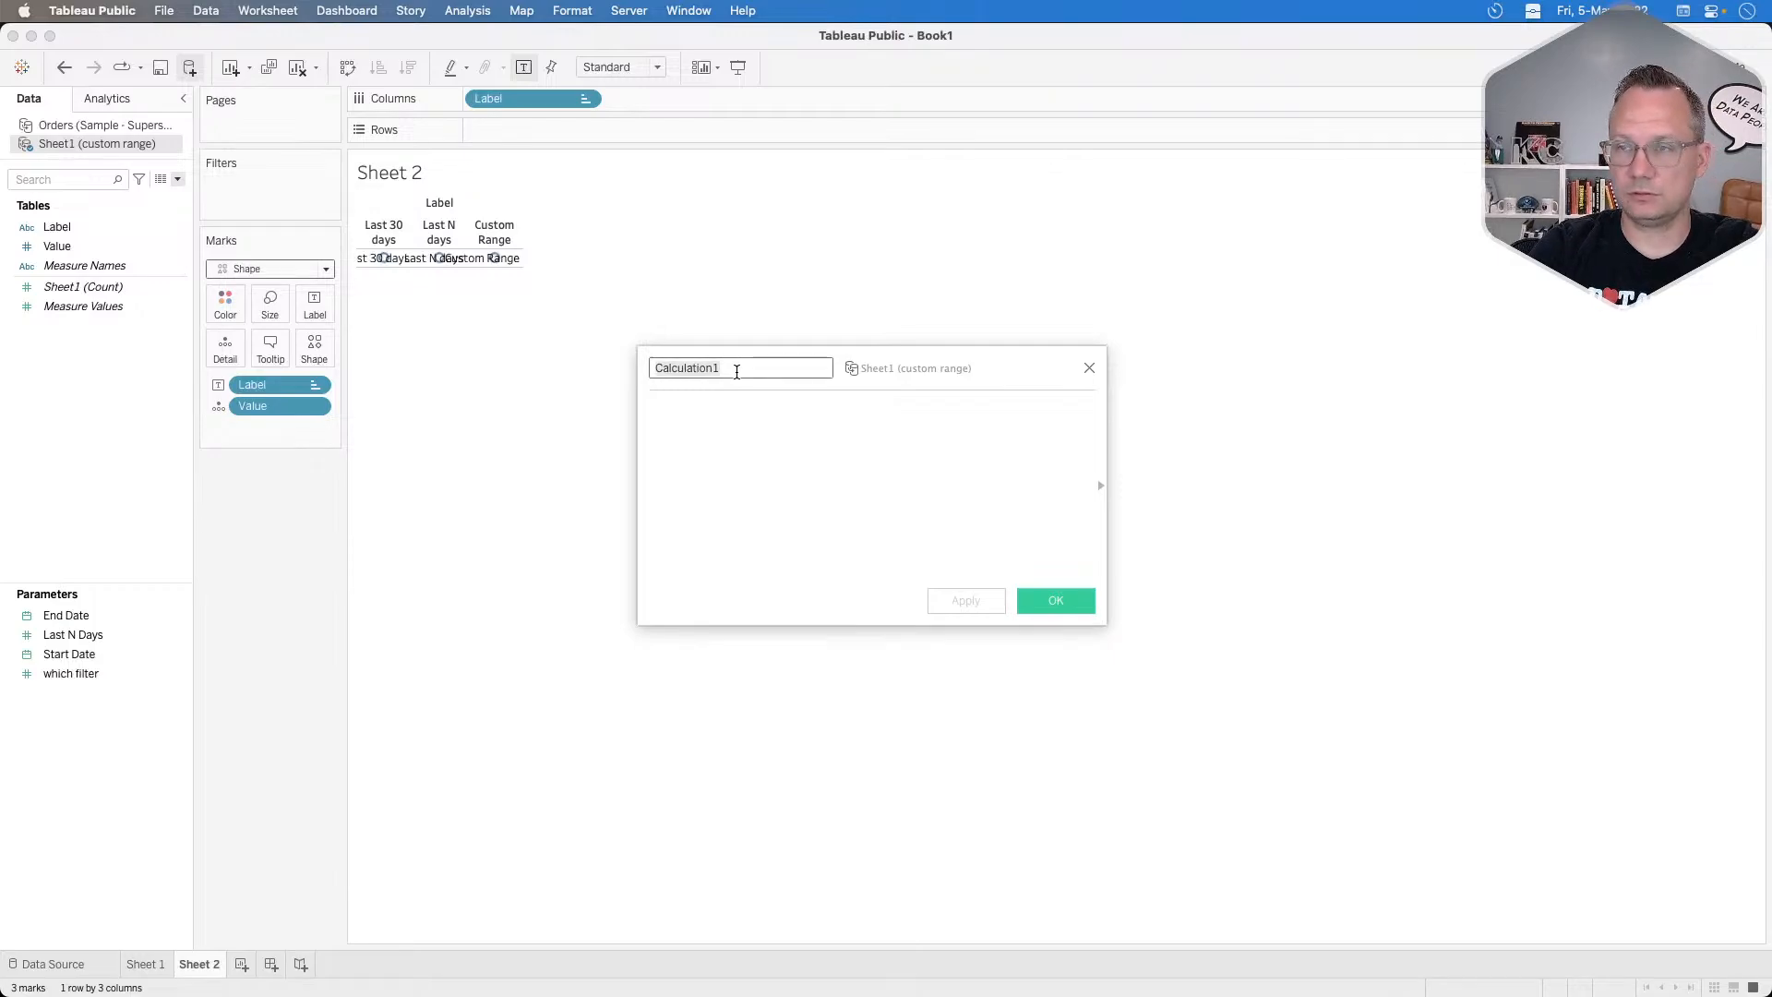
type("selected range")
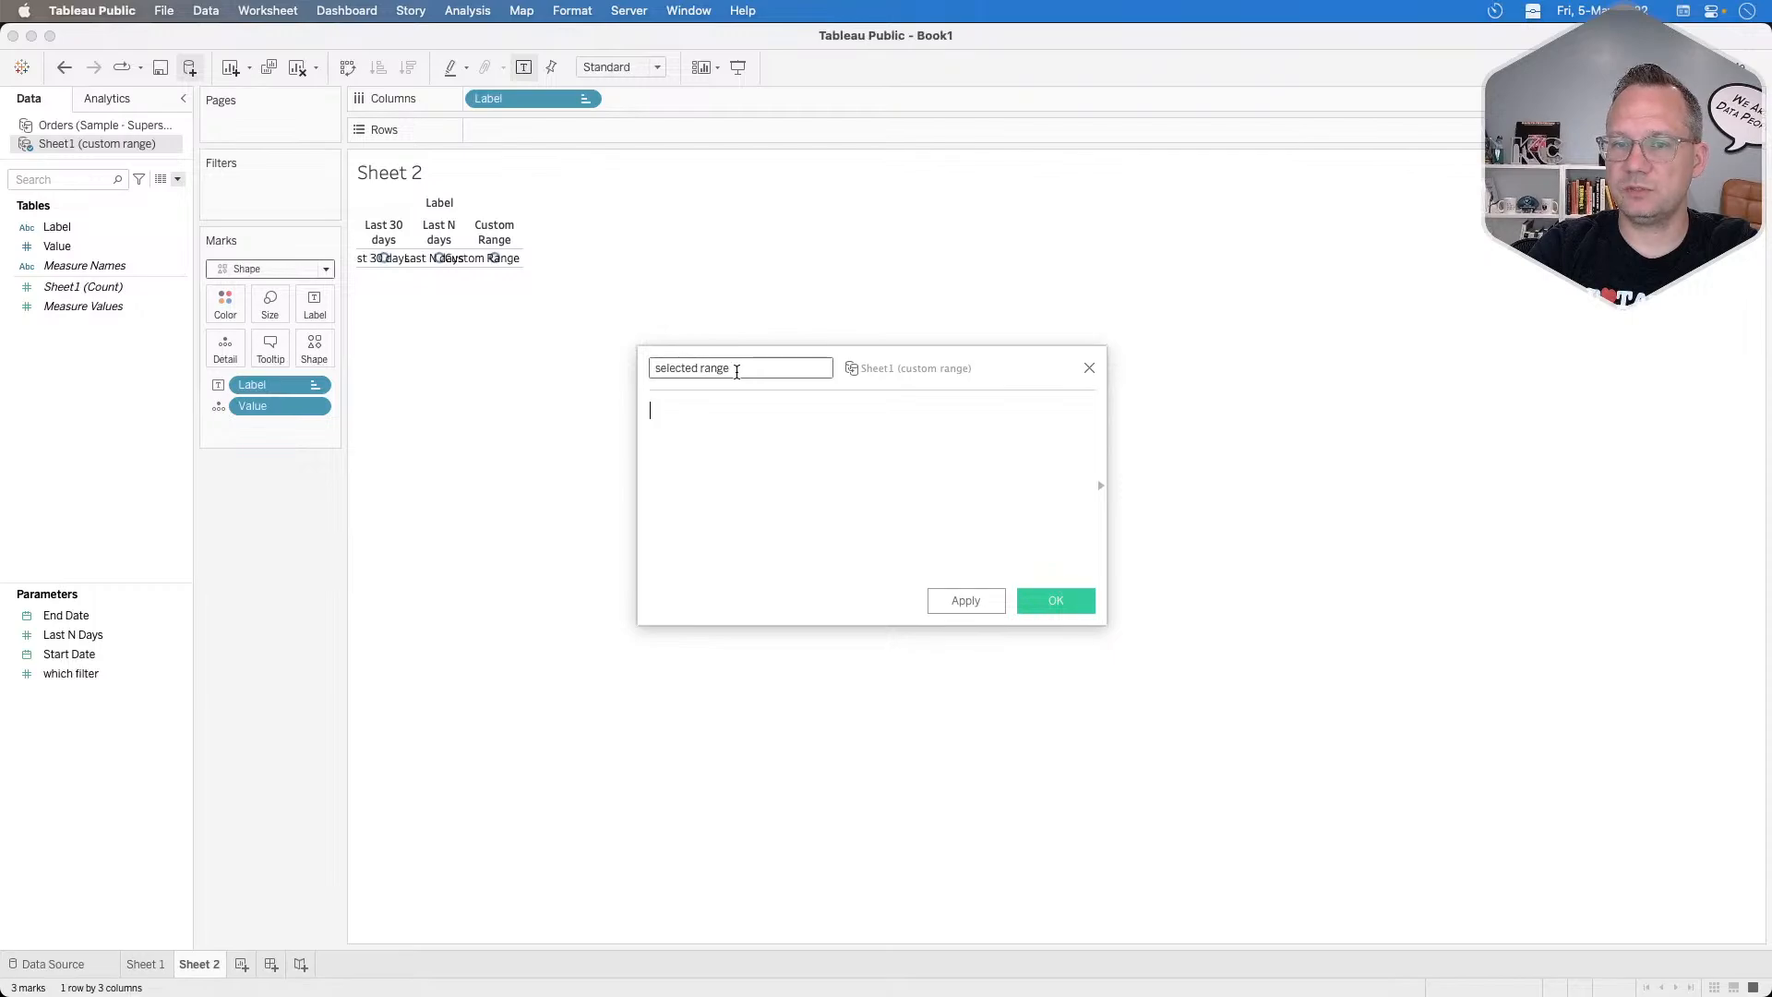
type("whic")
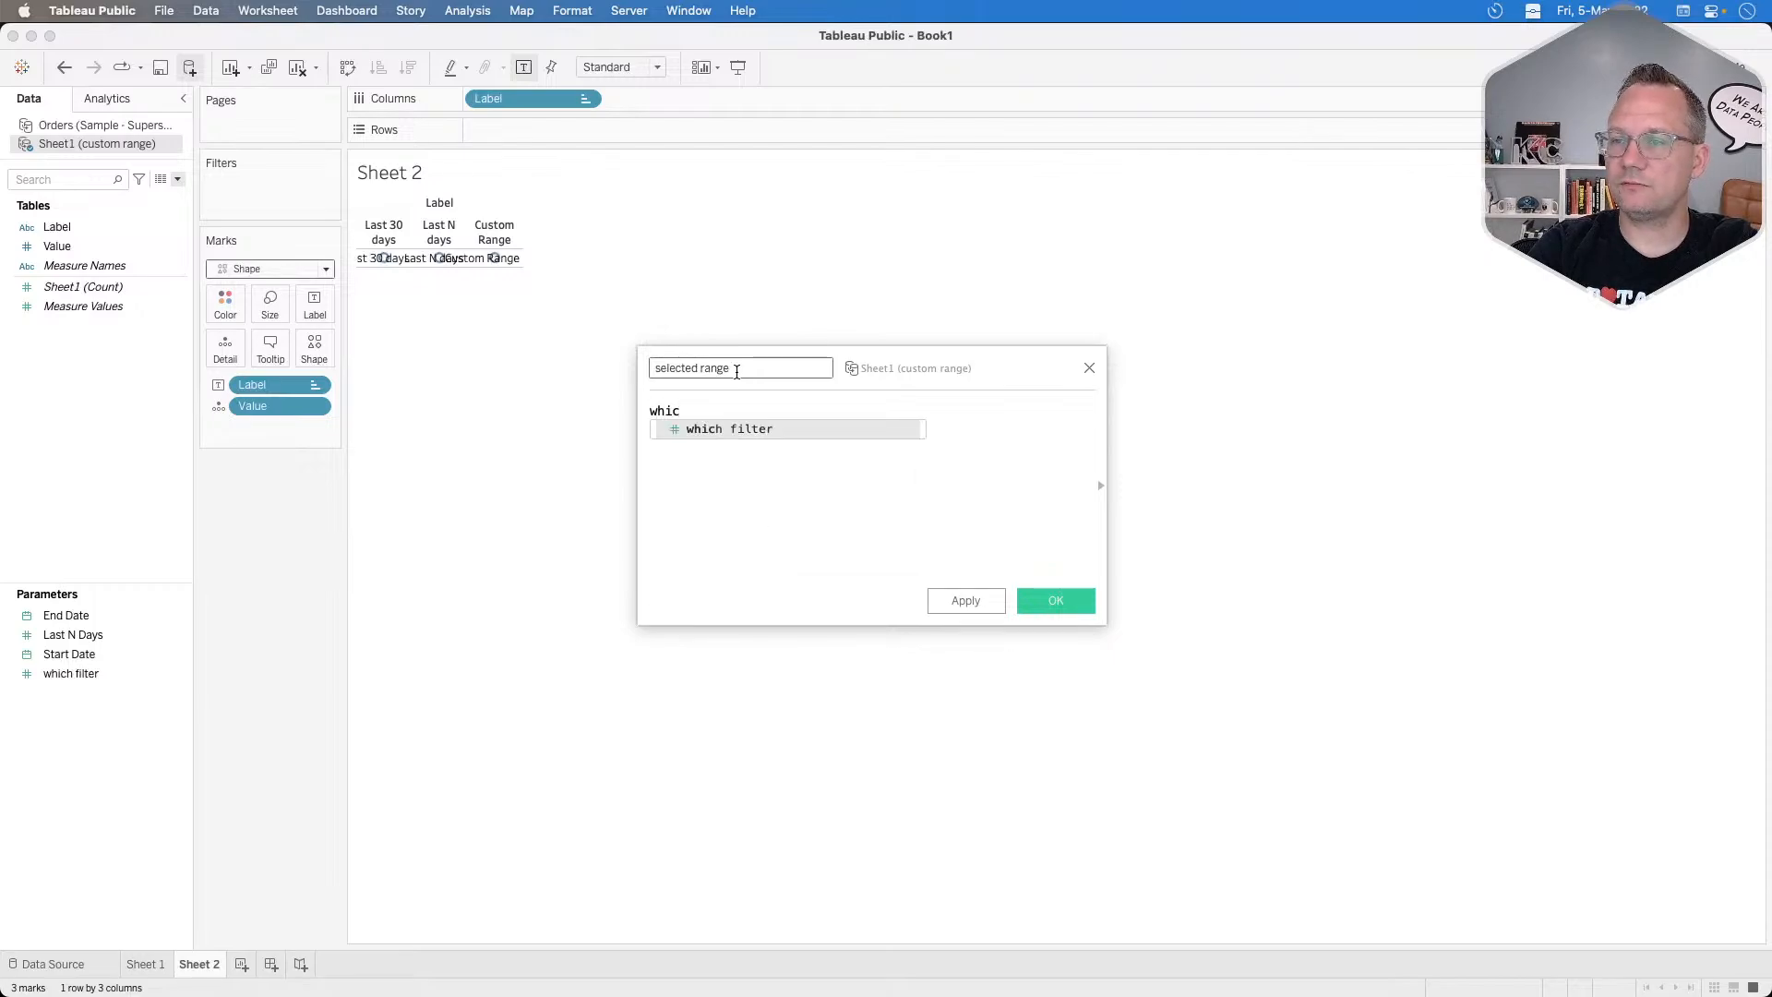
key("Return")
type("=[val")
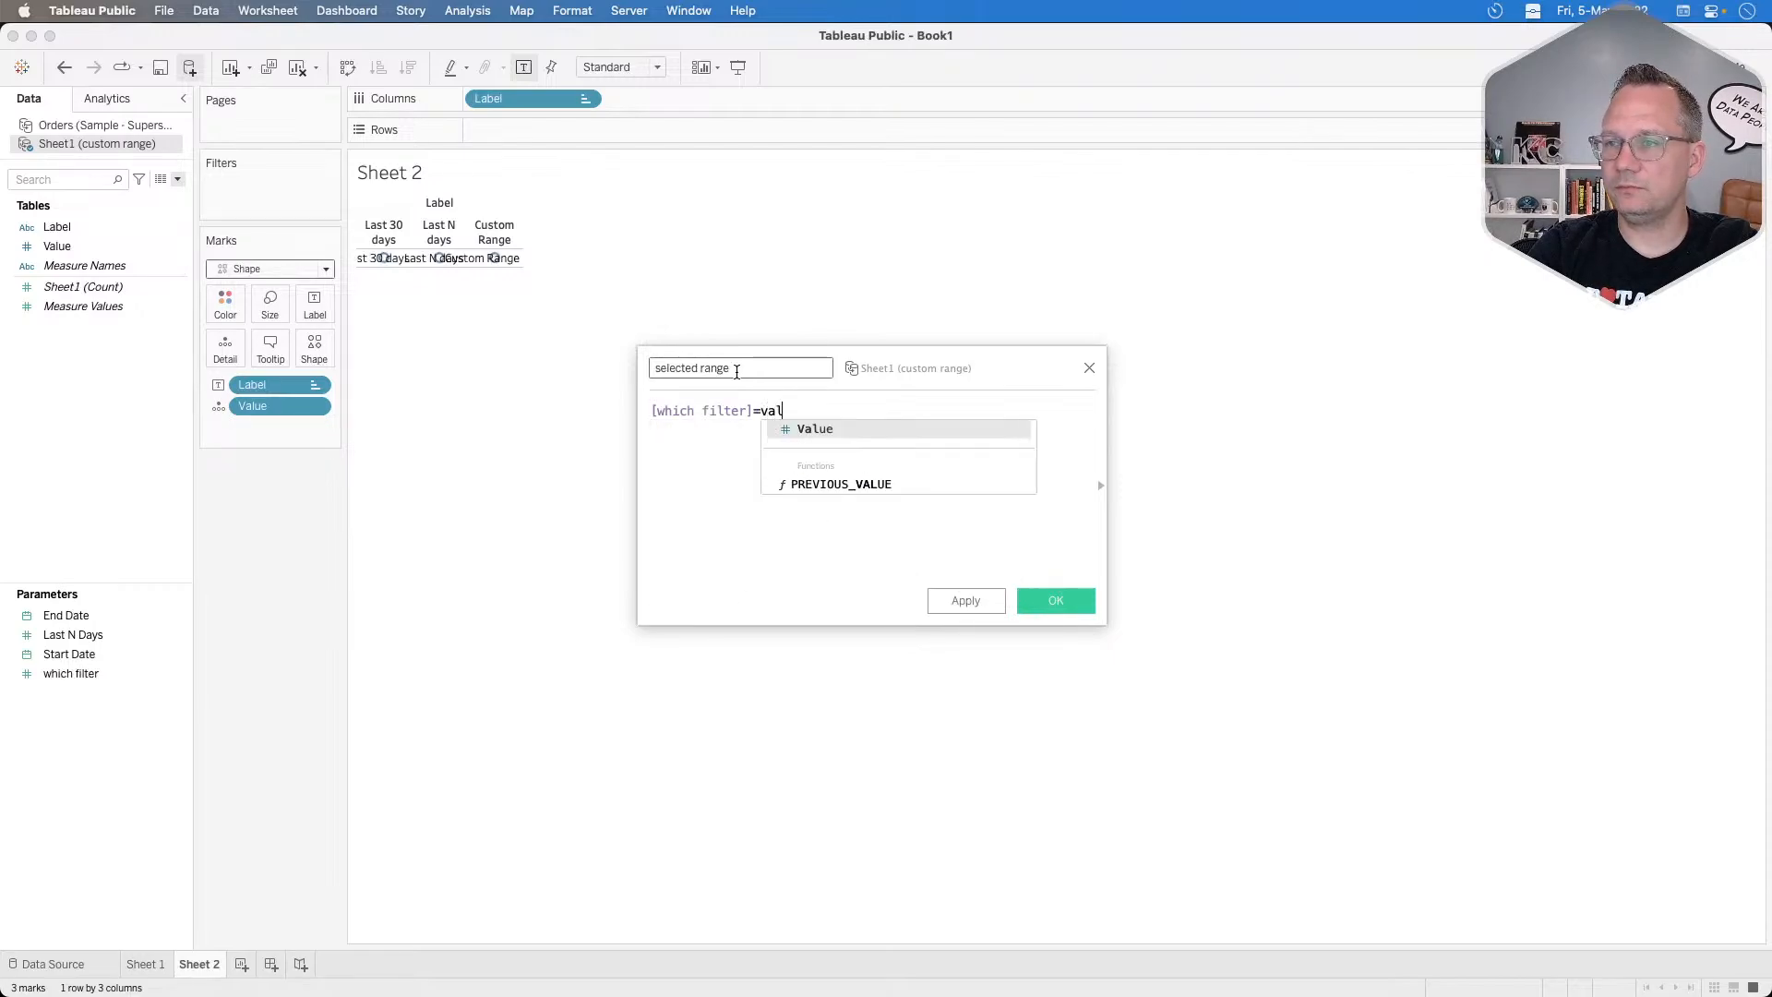
key("Return")
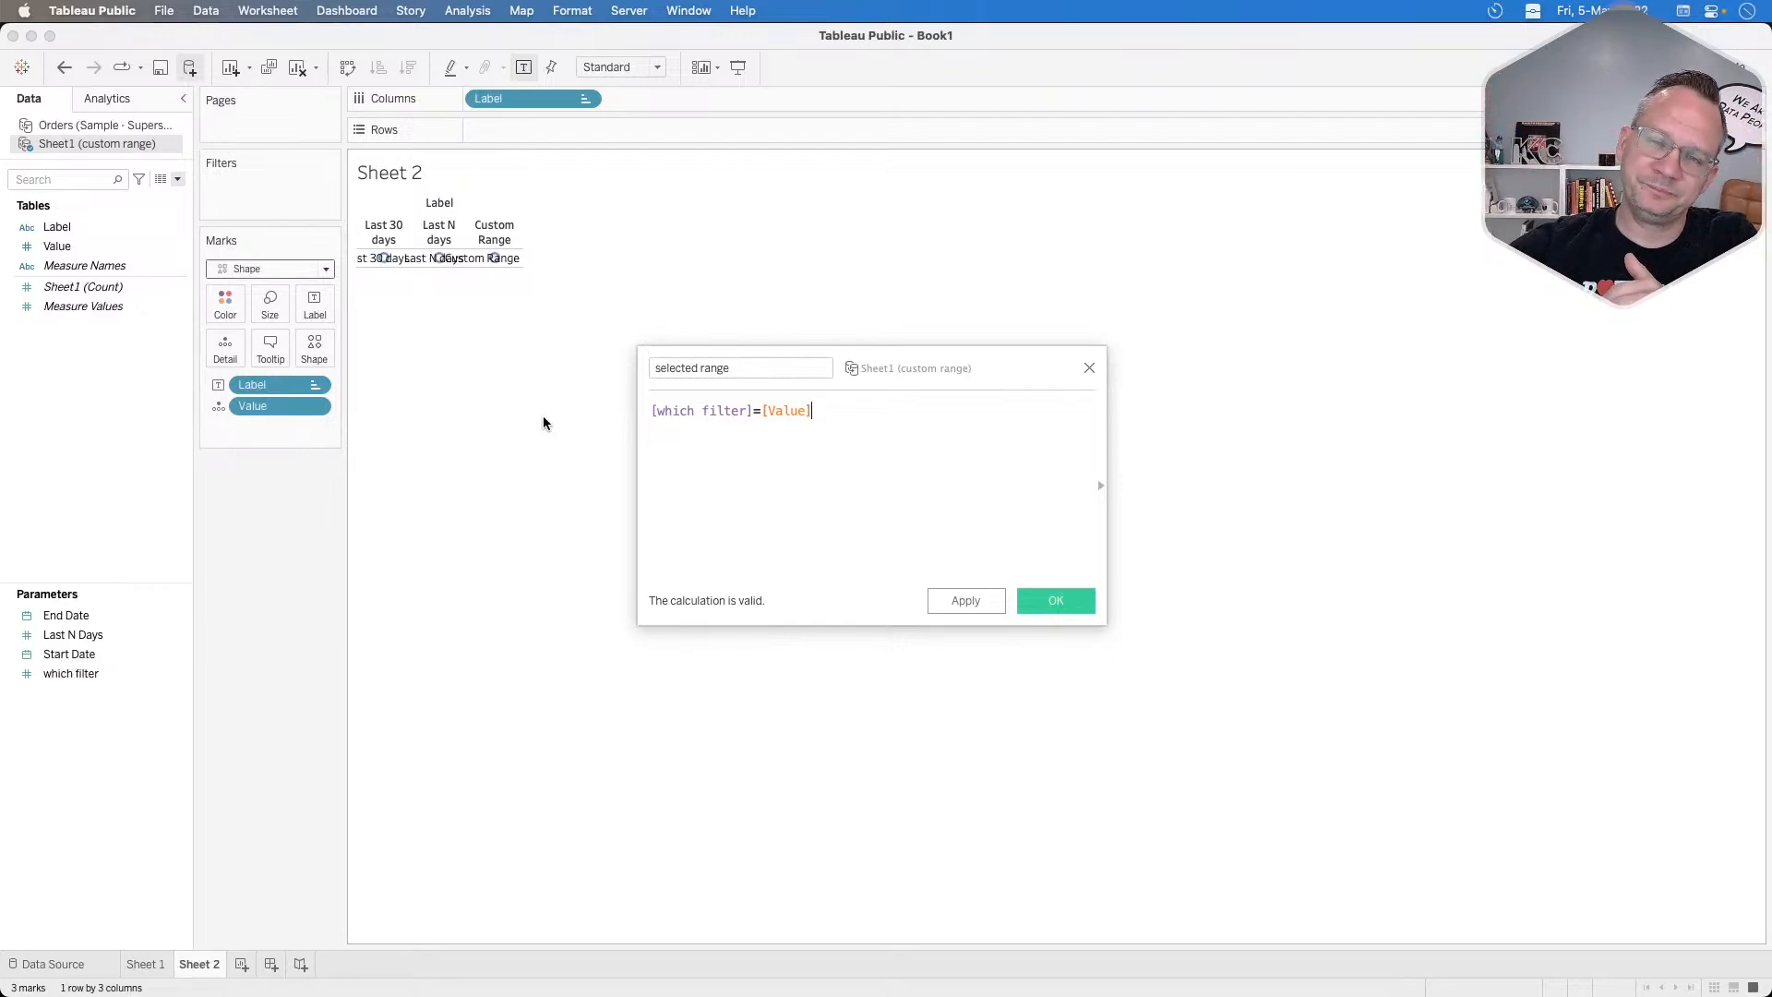
Review the allowable values of the which filter parameter and save the selected range calculation.
right_click(92, 670)
left_click(137, 767)
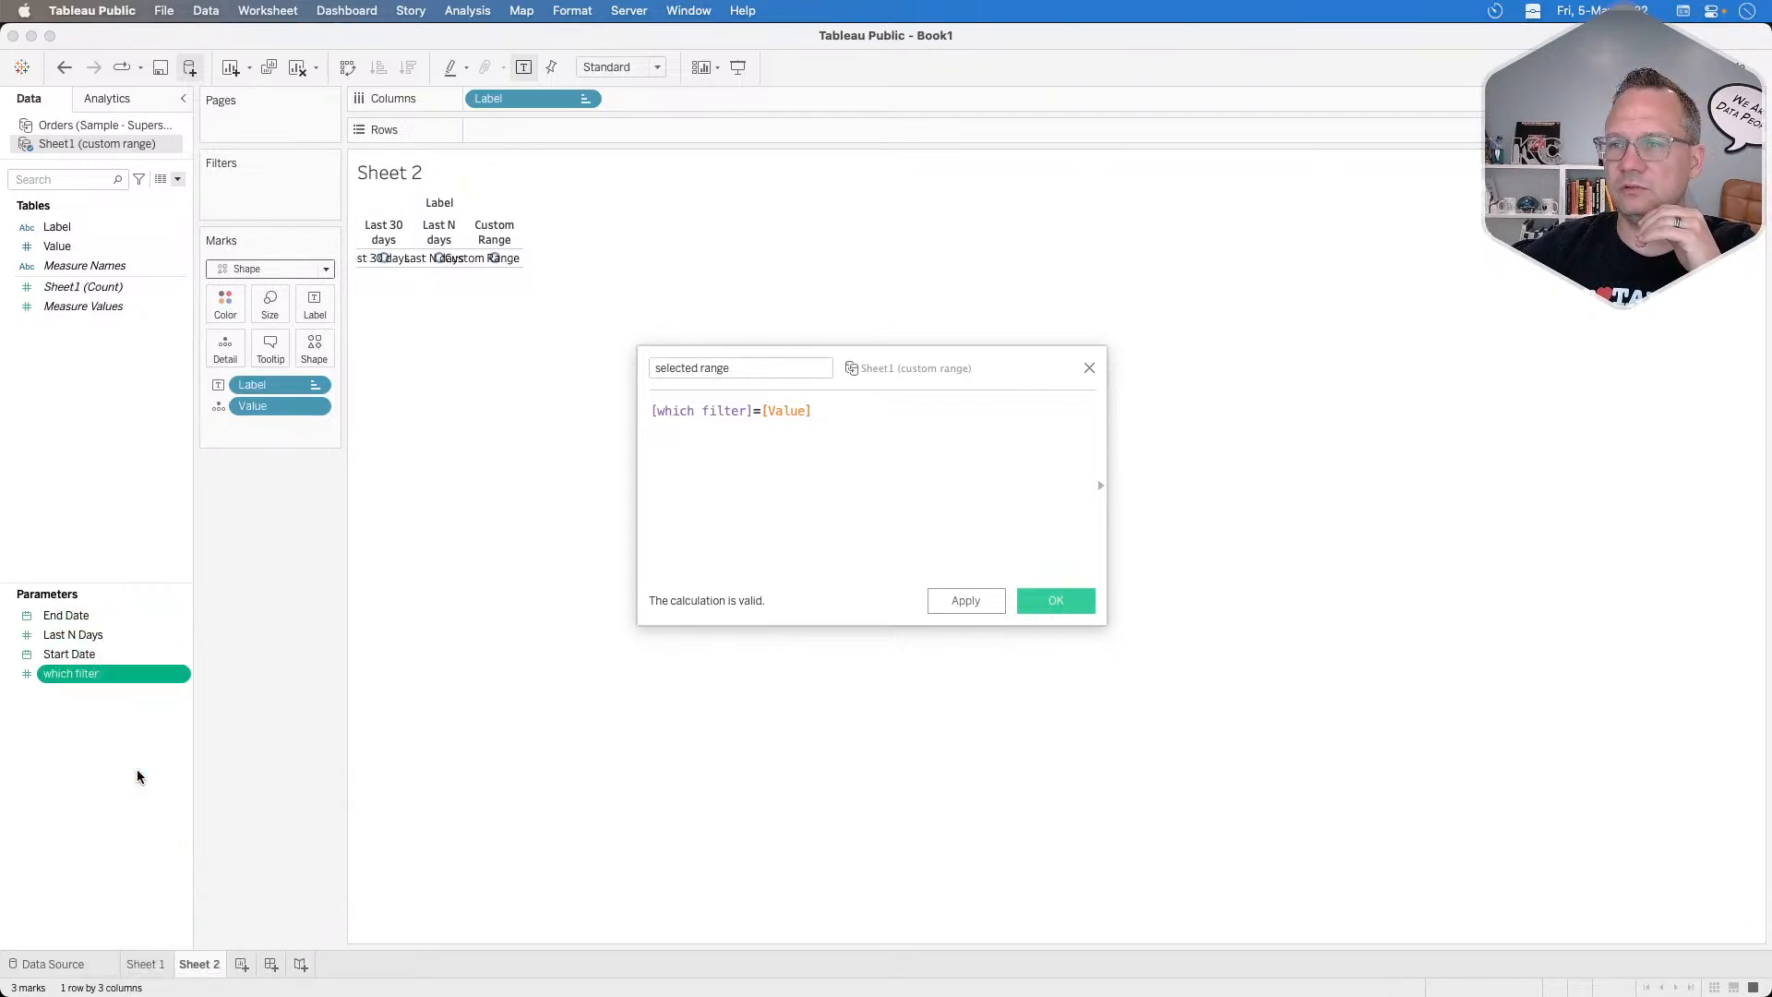
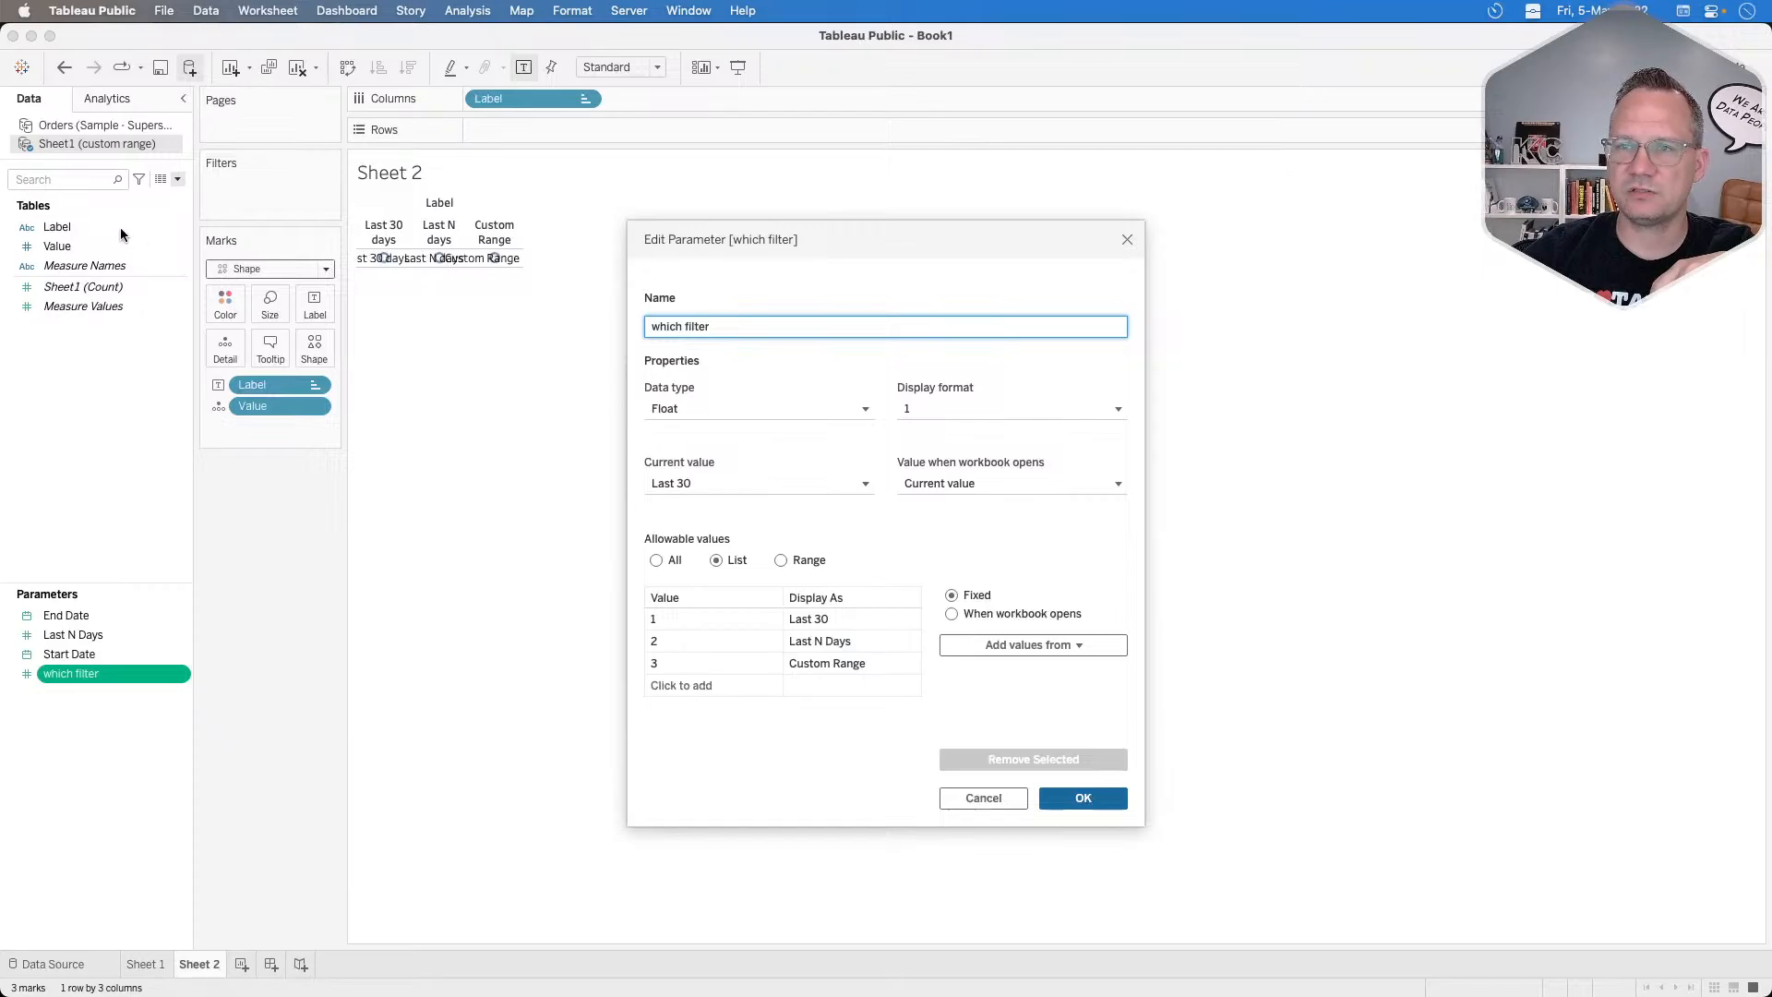
left_click(1083, 799)
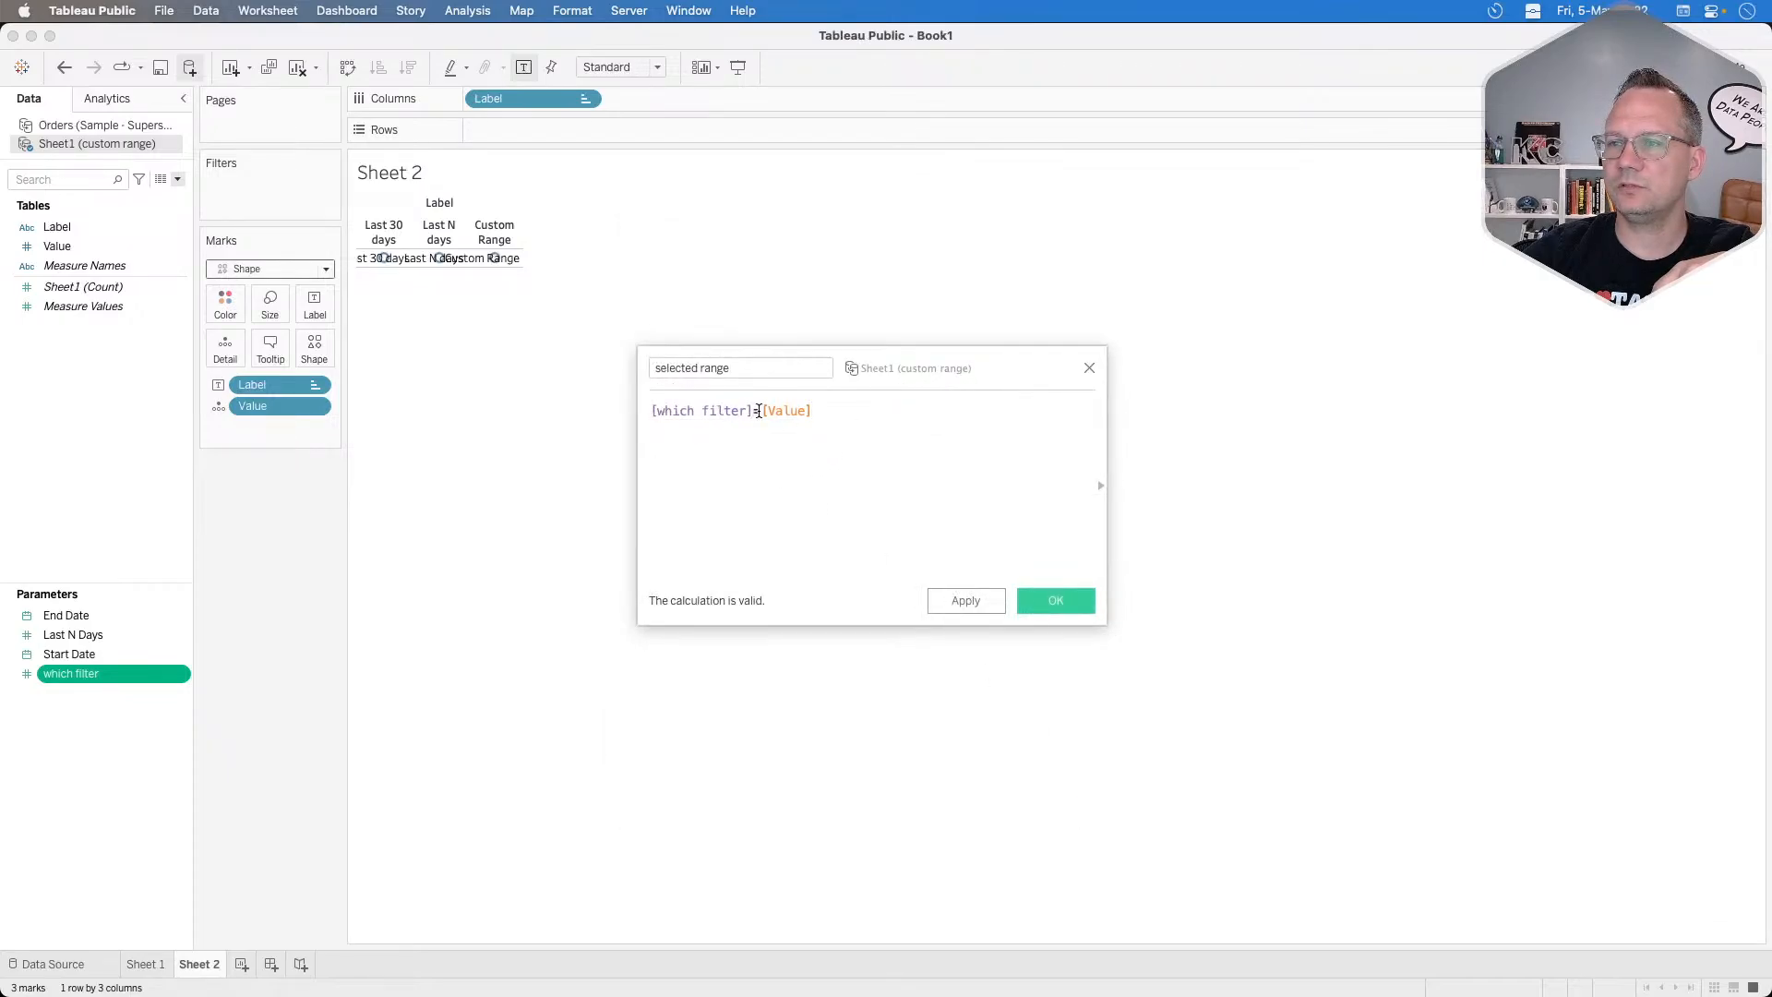
left_click(1054, 601)
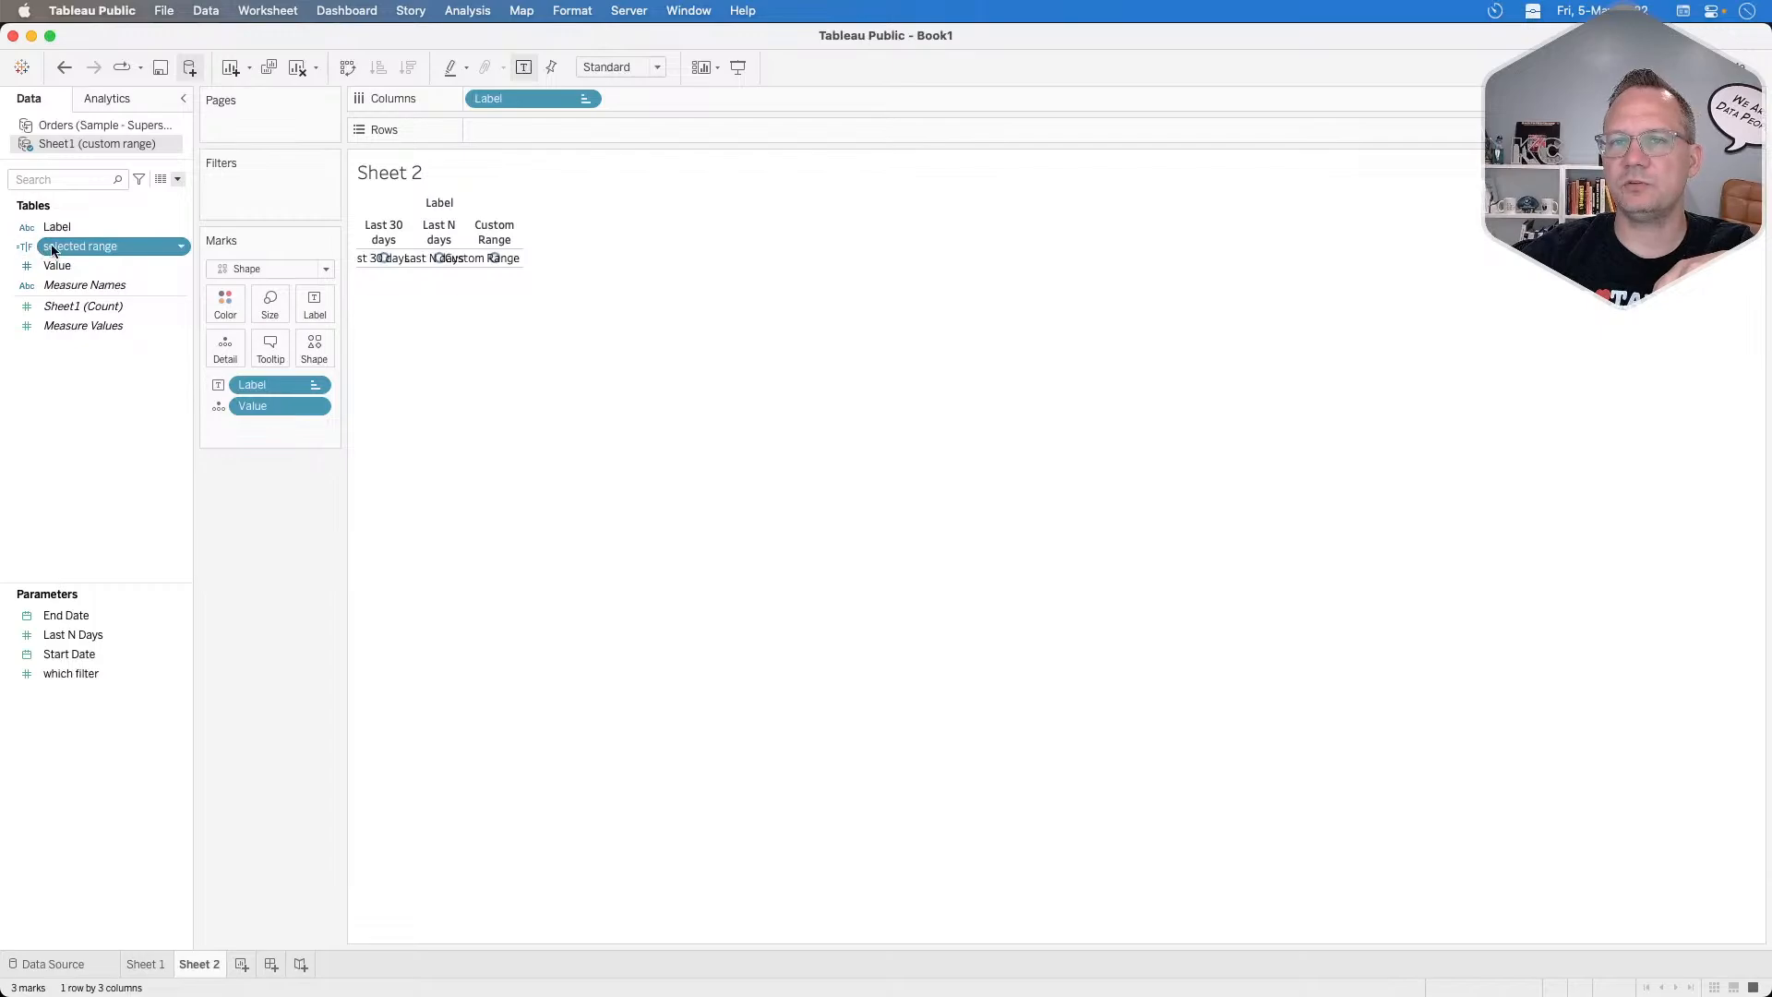
Assign selected range to Shape and set the worksheet view to Fit Width.
left_click_drag(70, 249, 314, 347)
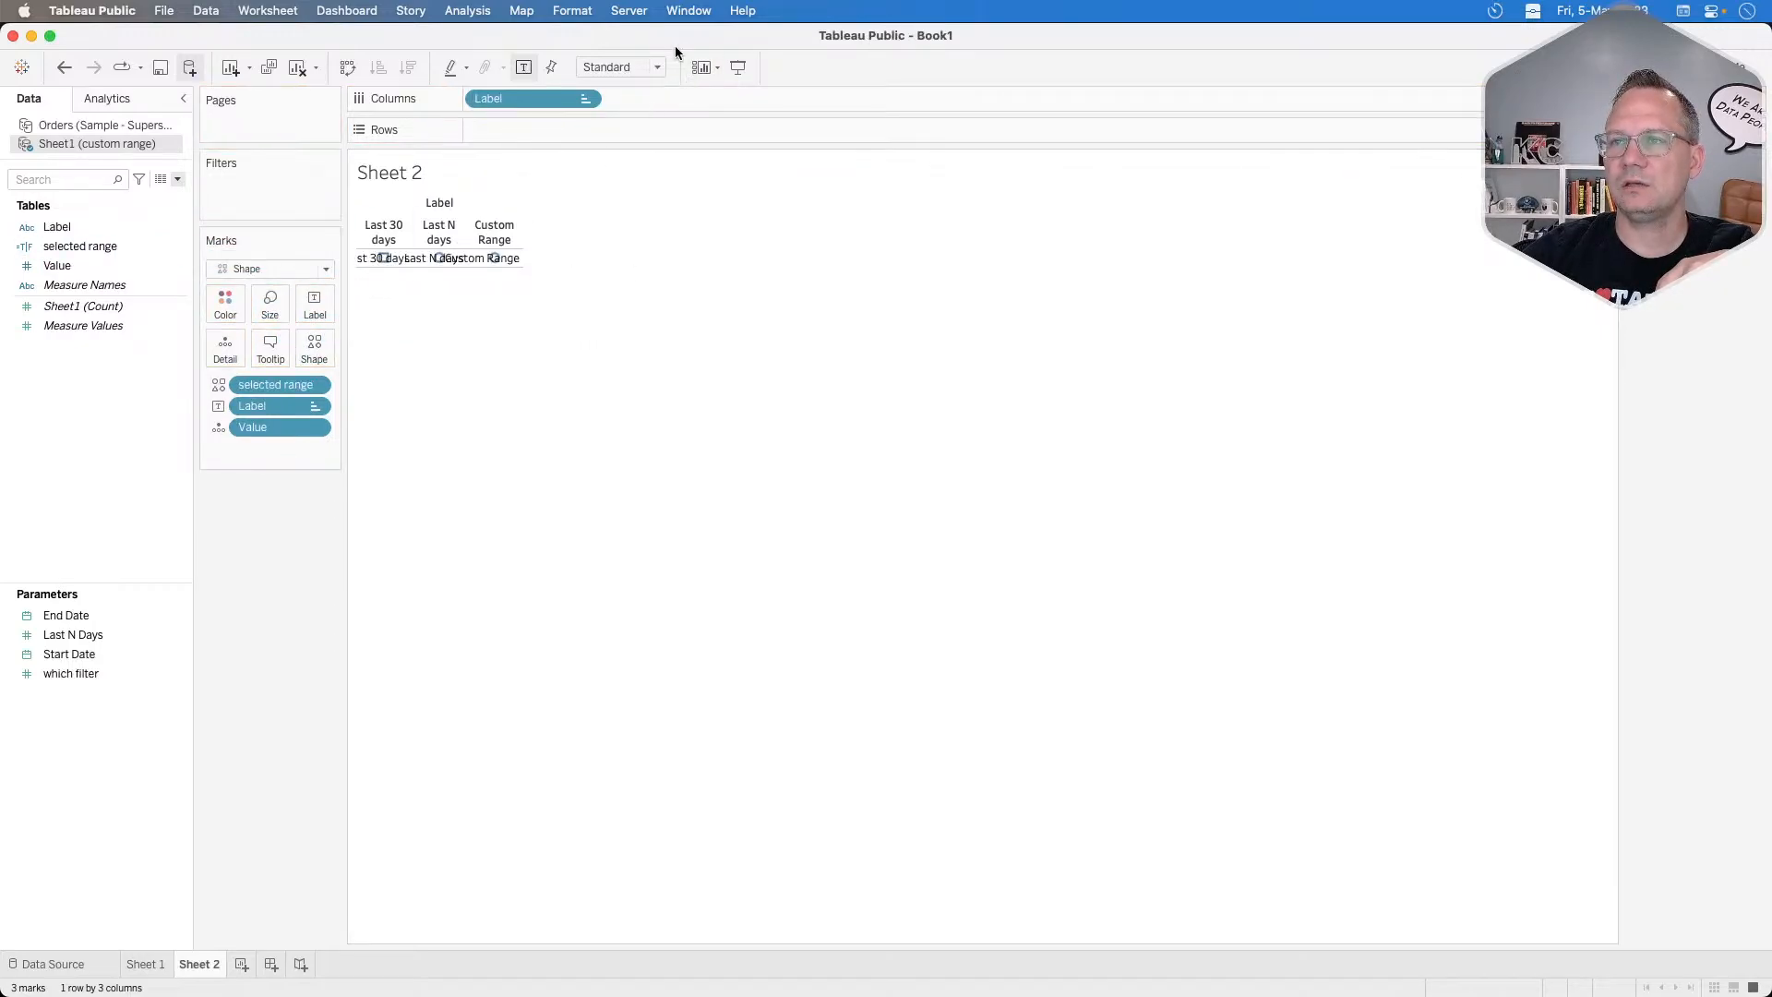
left_click(650, 70)
left_click(644, 99)
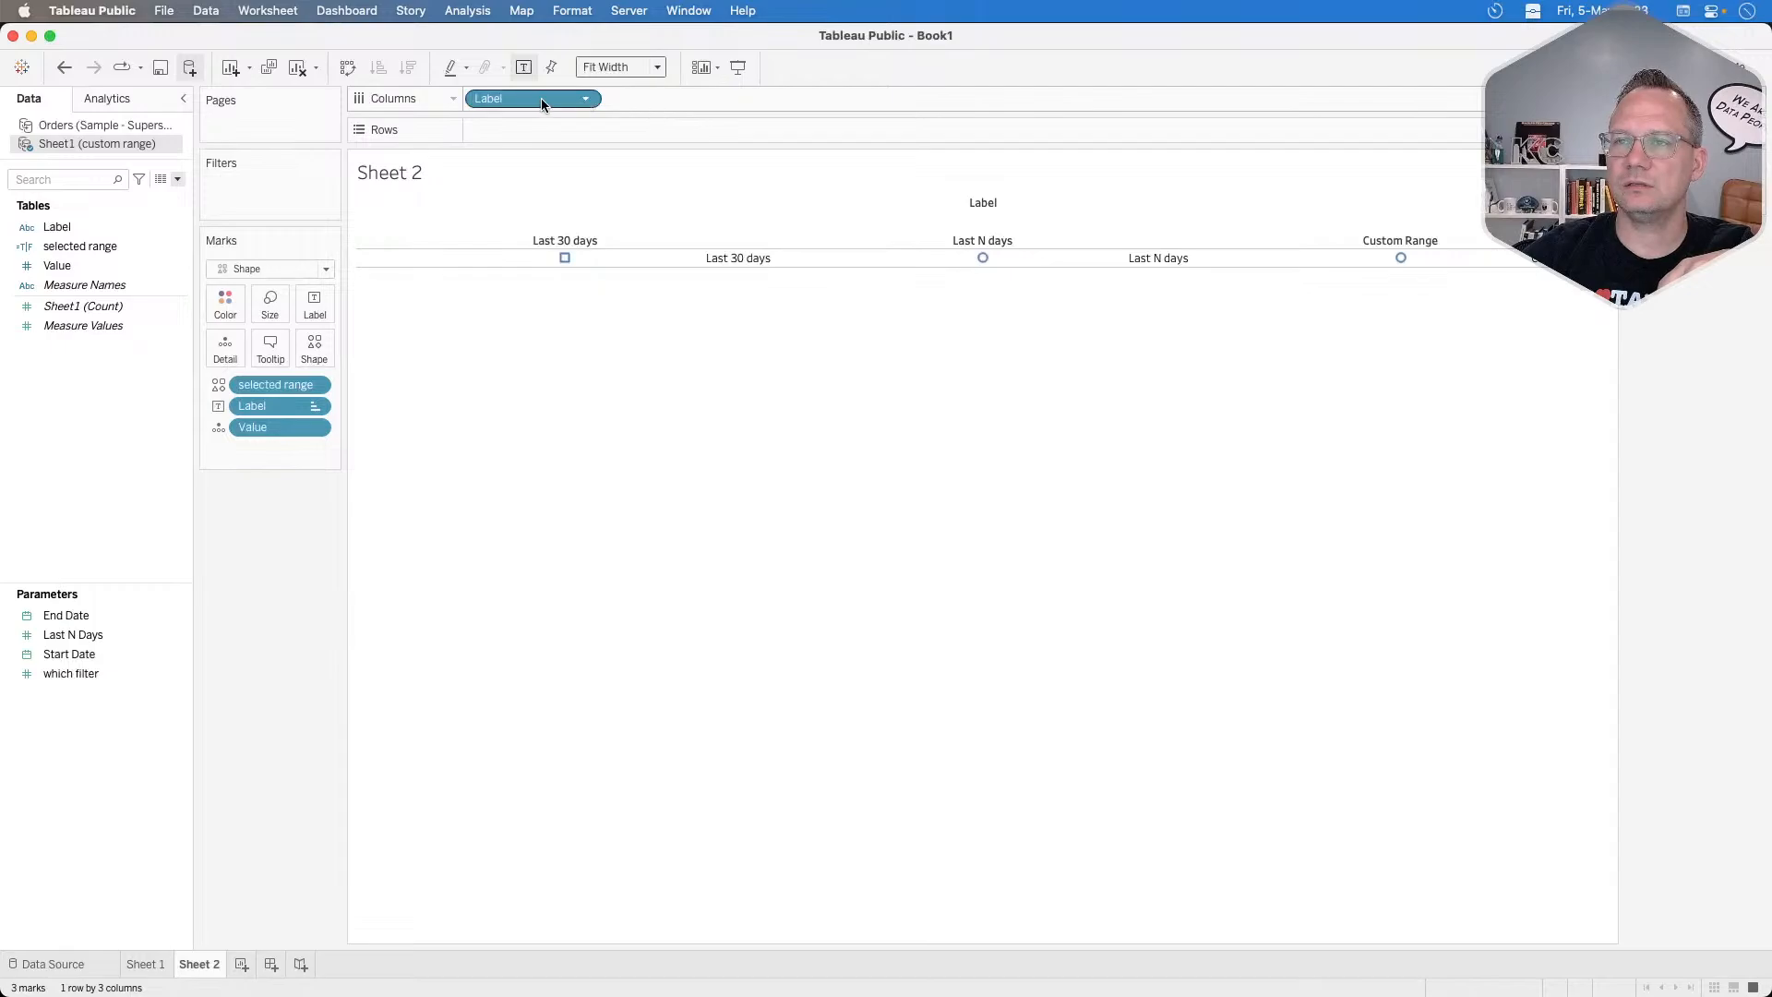
Add an ad hoc MIN(0.0) calculation to Columns after the Label field.
double_click(663, 98)
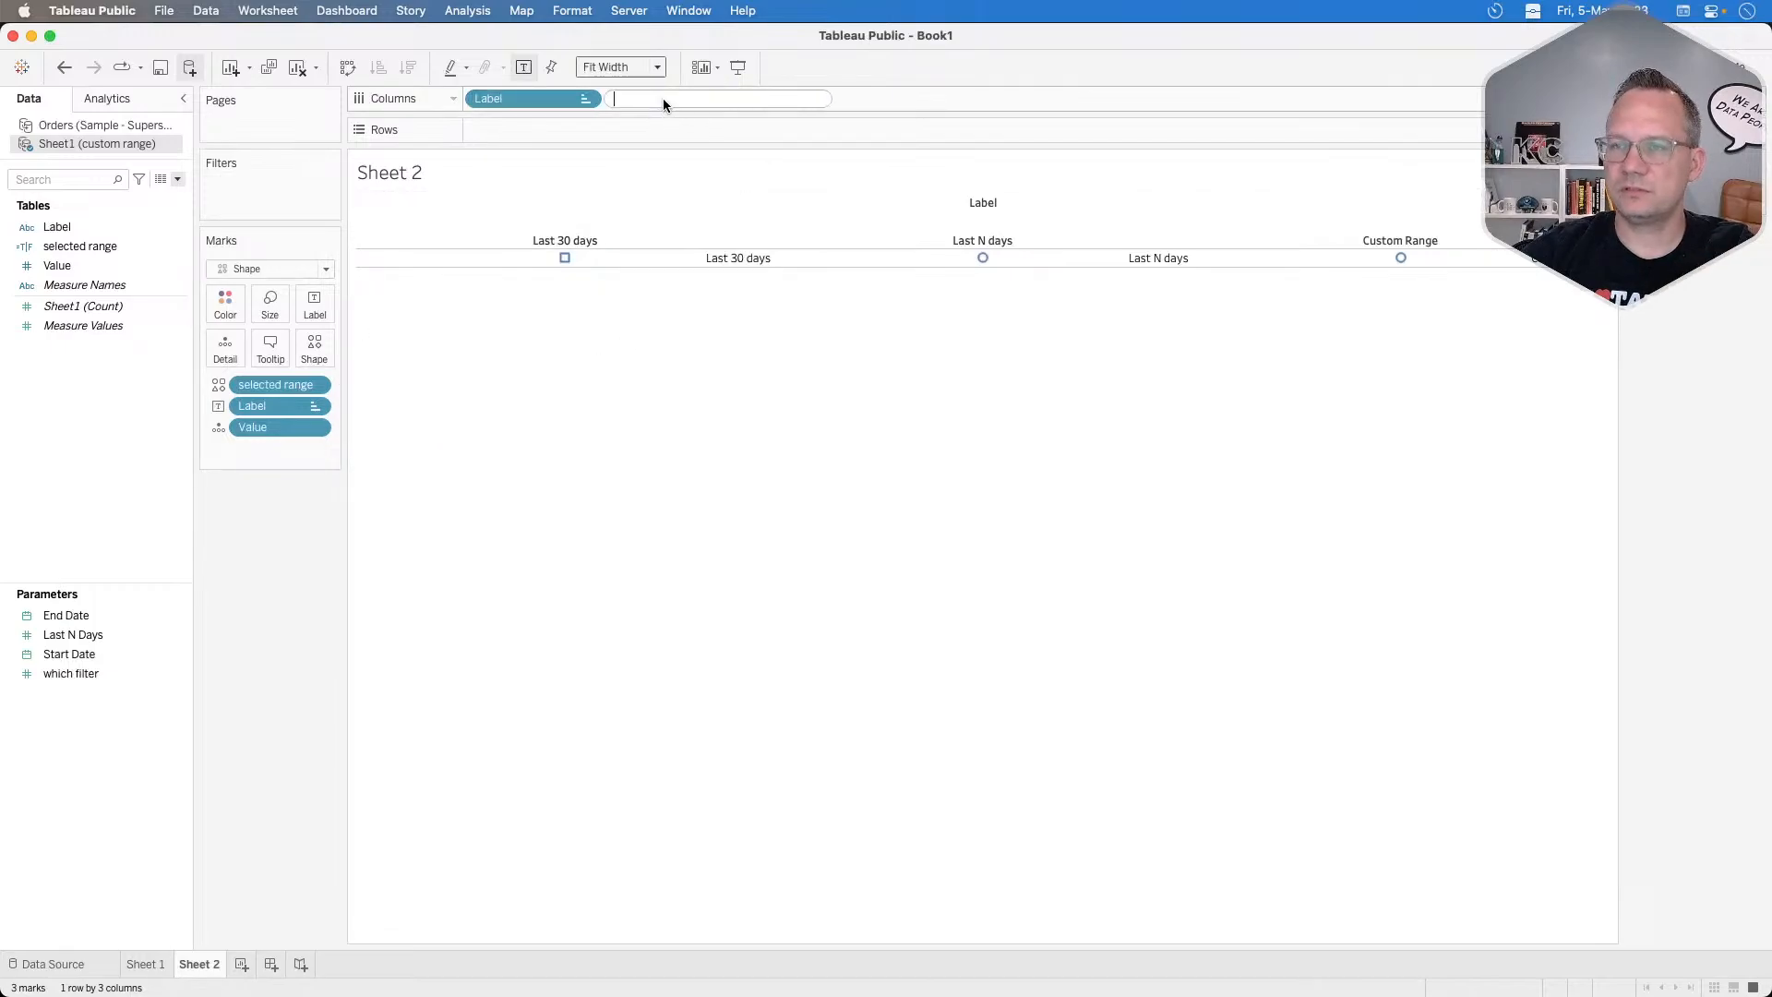
type("min")
key("Return")
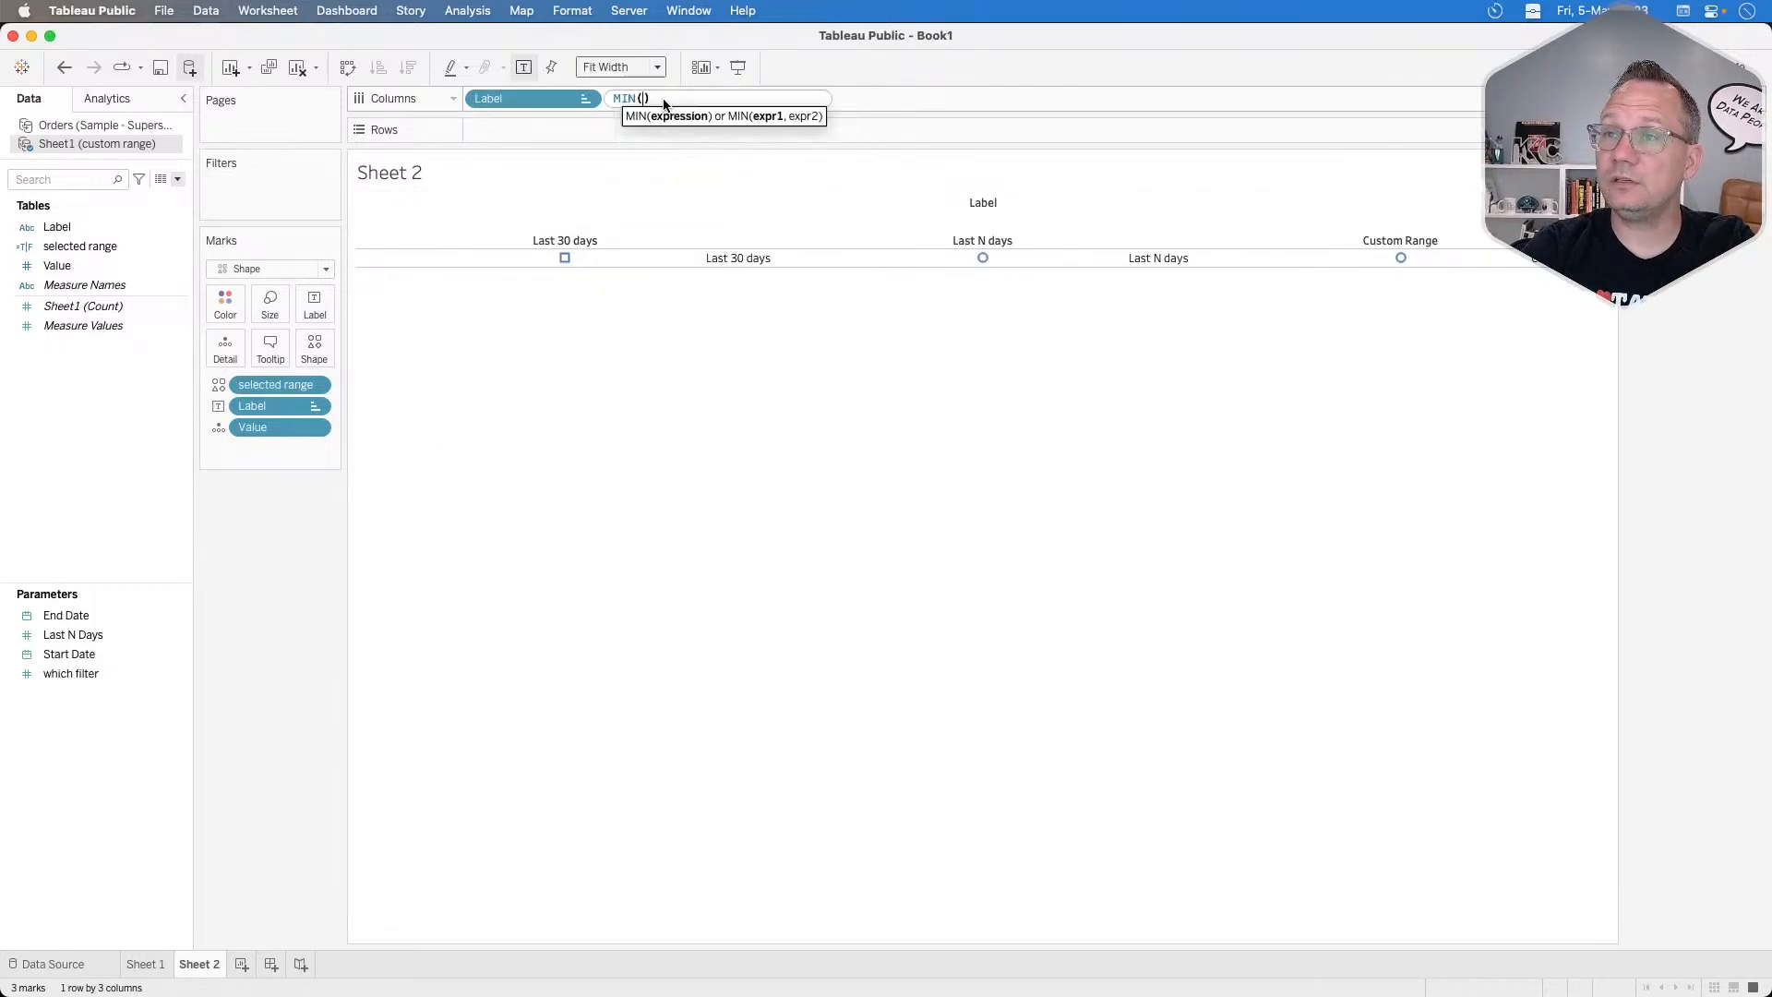
key("Return")
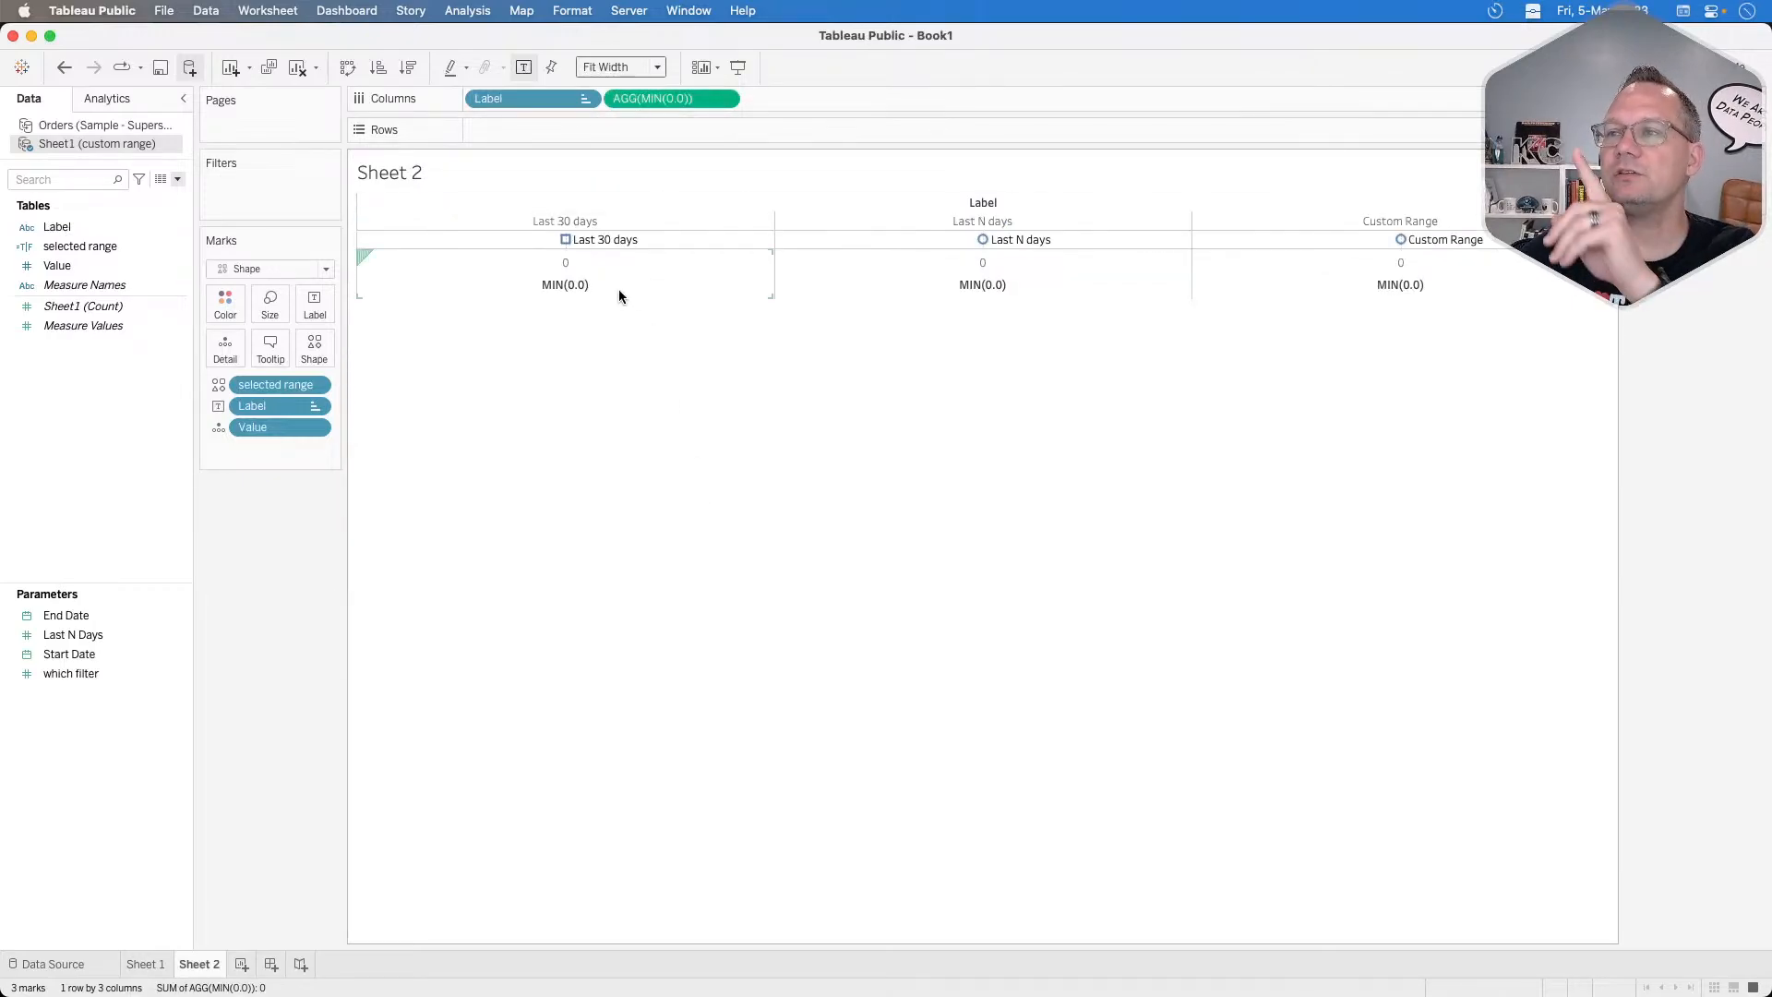
Edit the selected range shapes, using an open circle for False and a solid circle from the Filled palette for True.
mouse_move(566, 243)
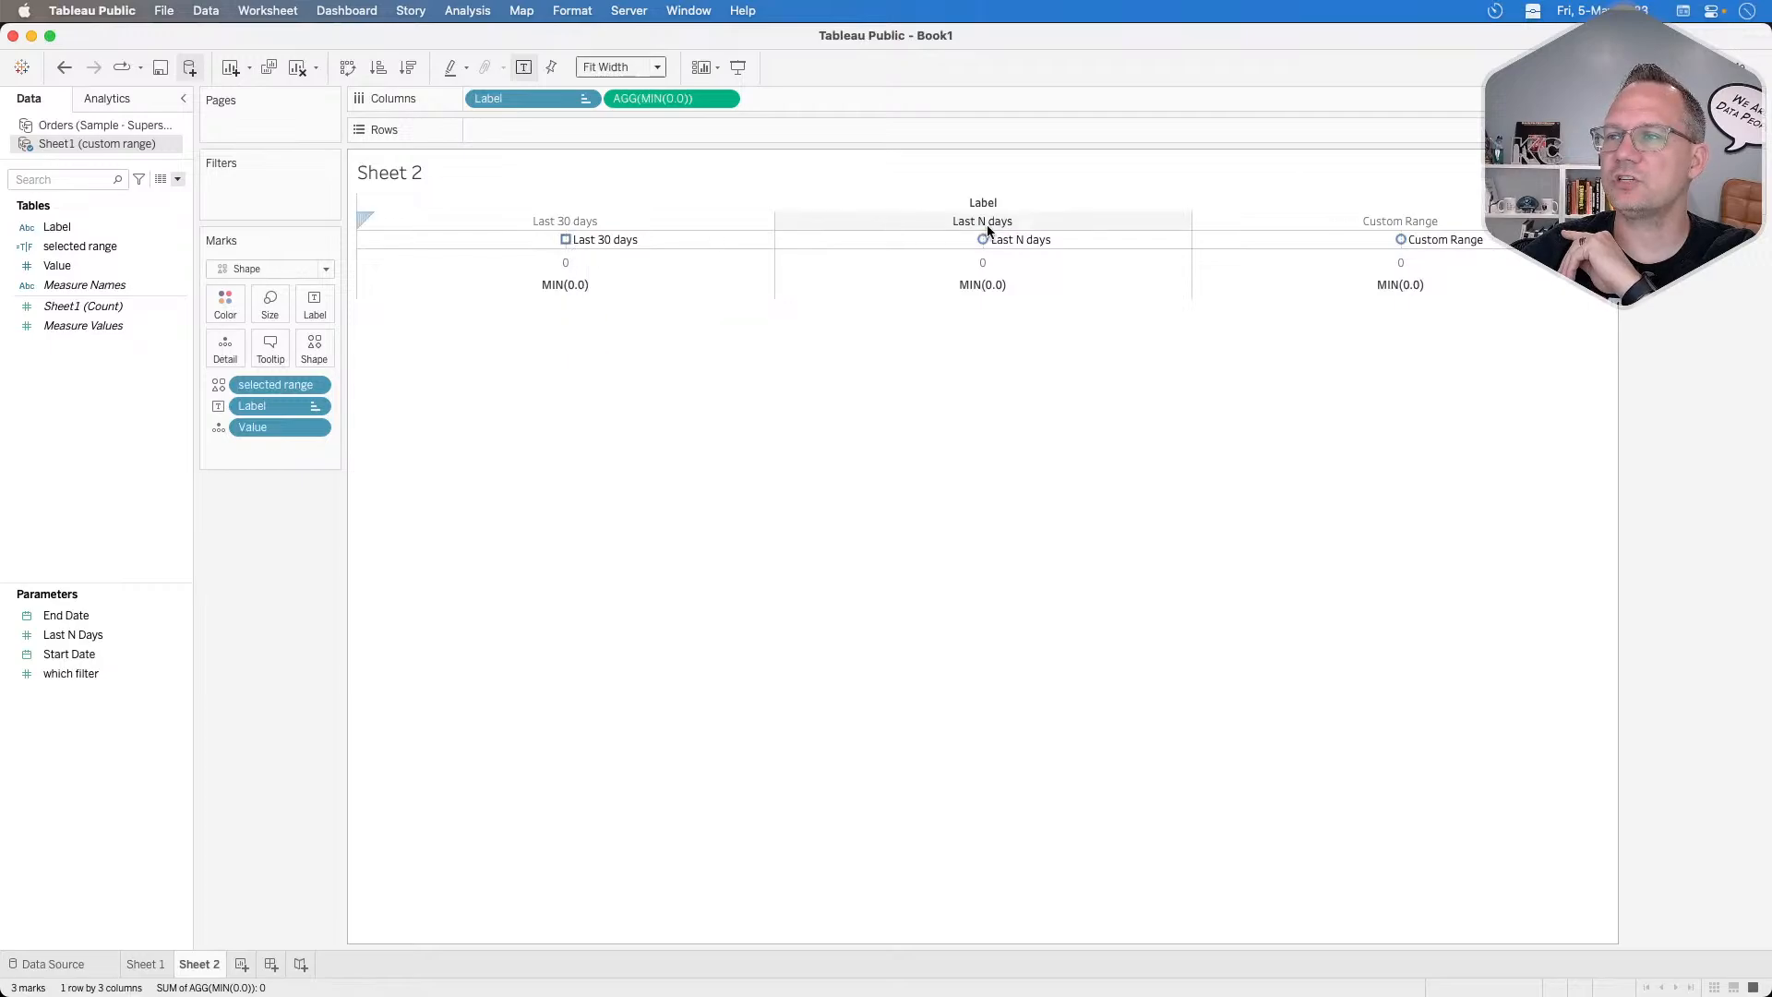
left_click(323, 348)
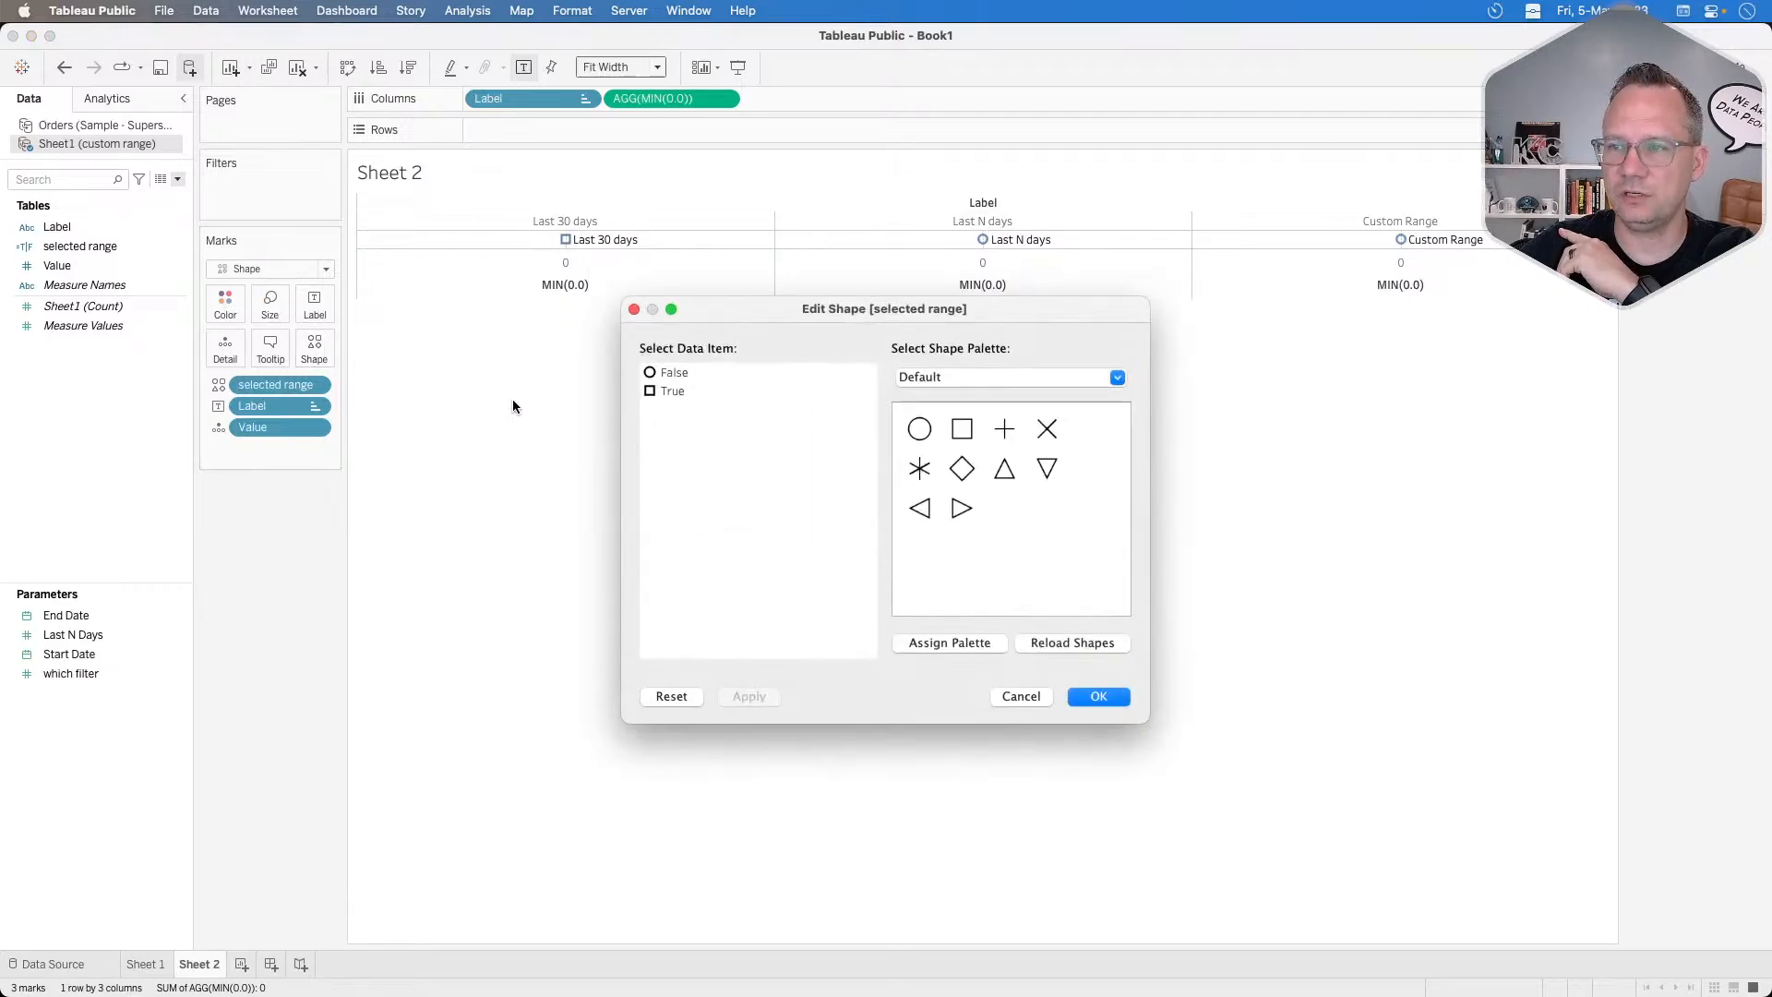
left_click(683, 375)
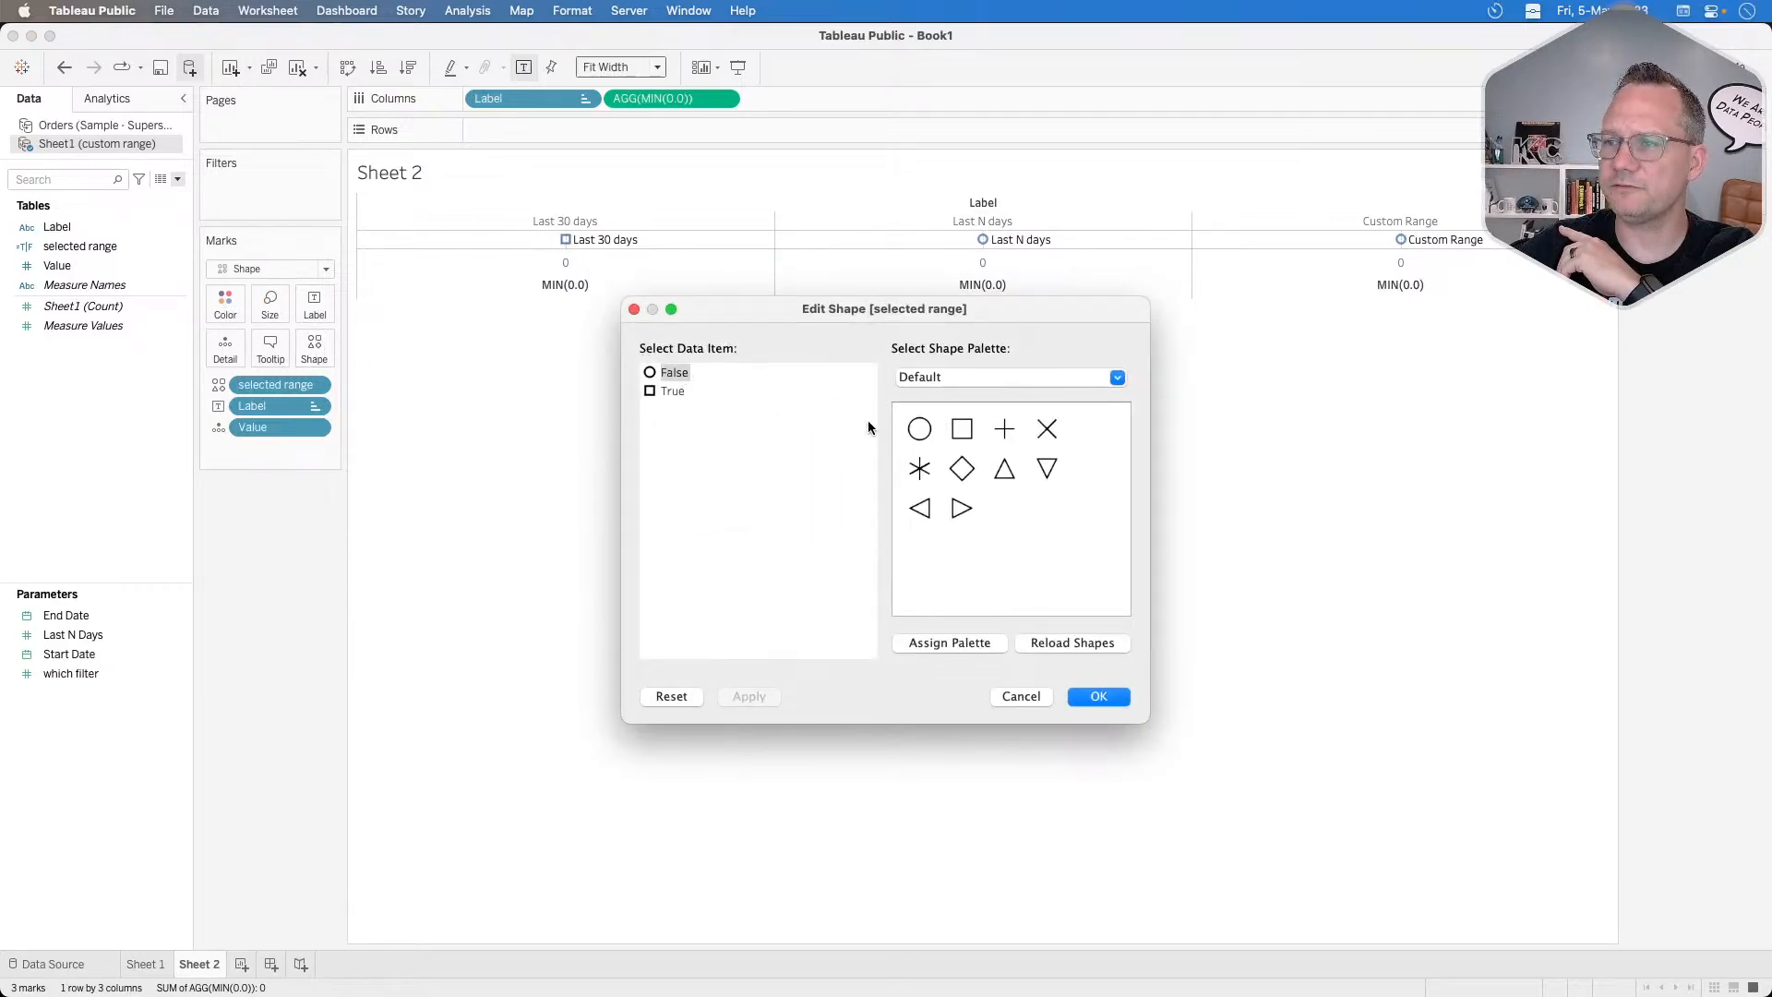
left_click(919, 428)
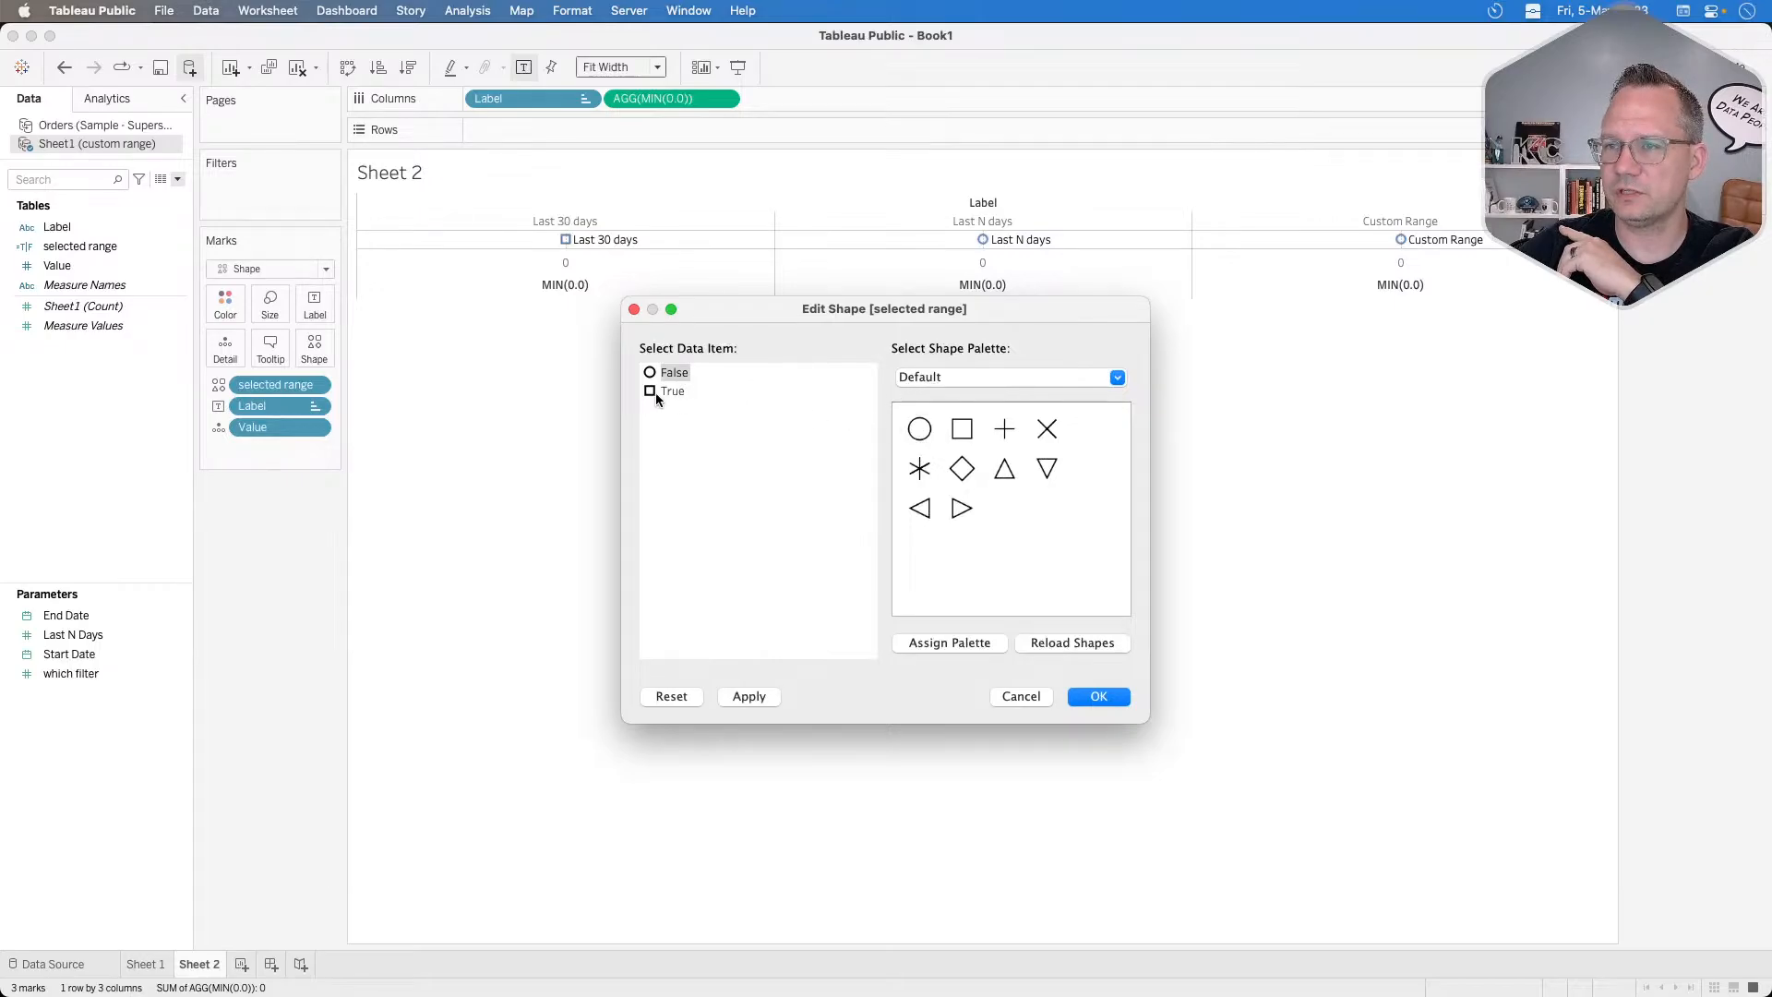
left_click(1117, 377)
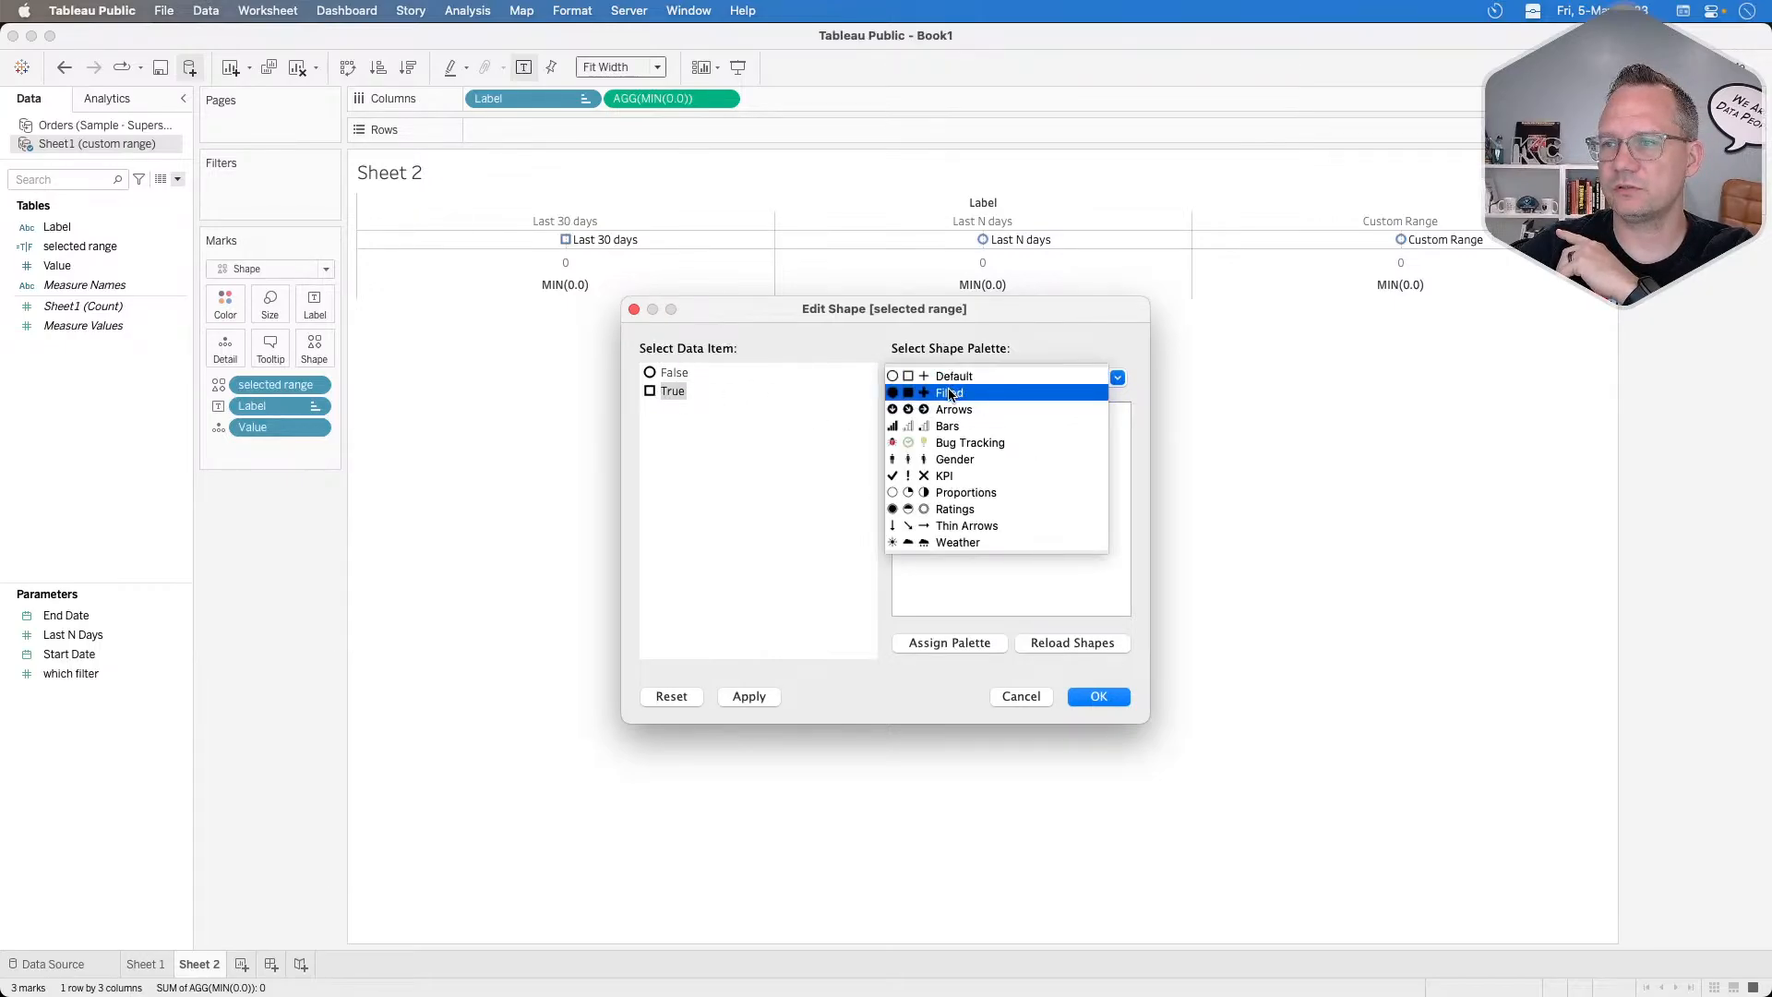
left_click(951, 395)
left_click(921, 429)
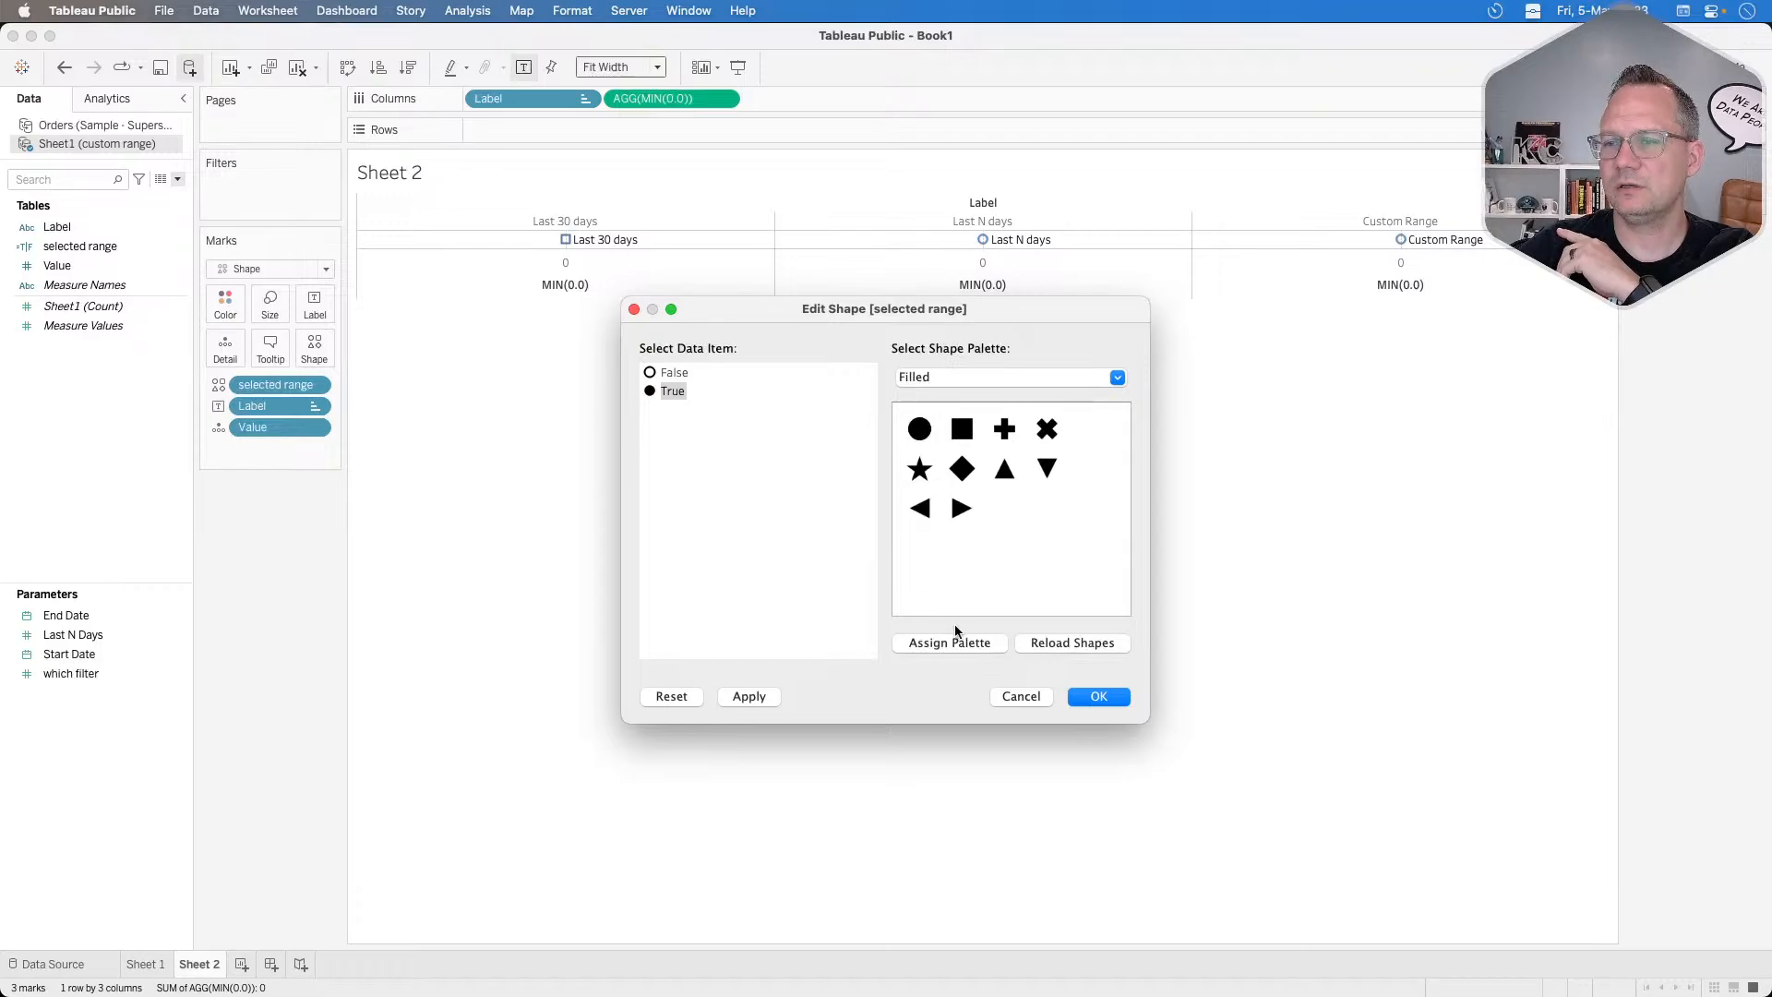
left_click(762, 694)
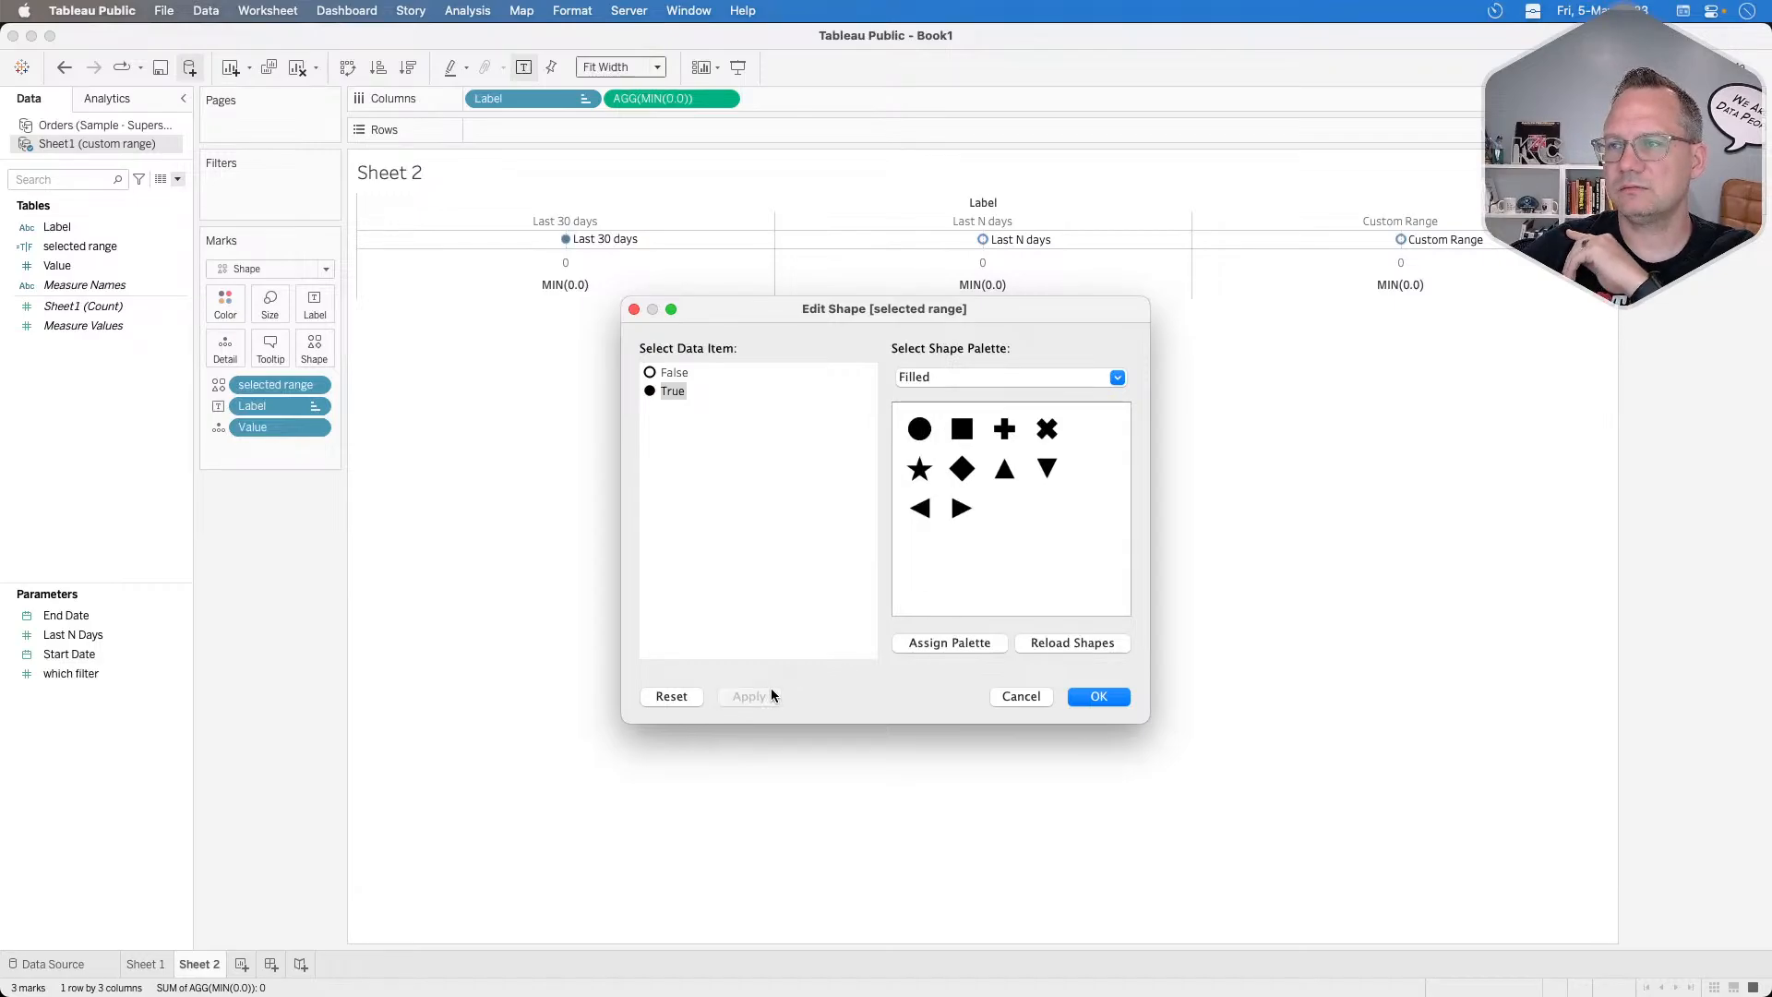
left_click(1098, 694)
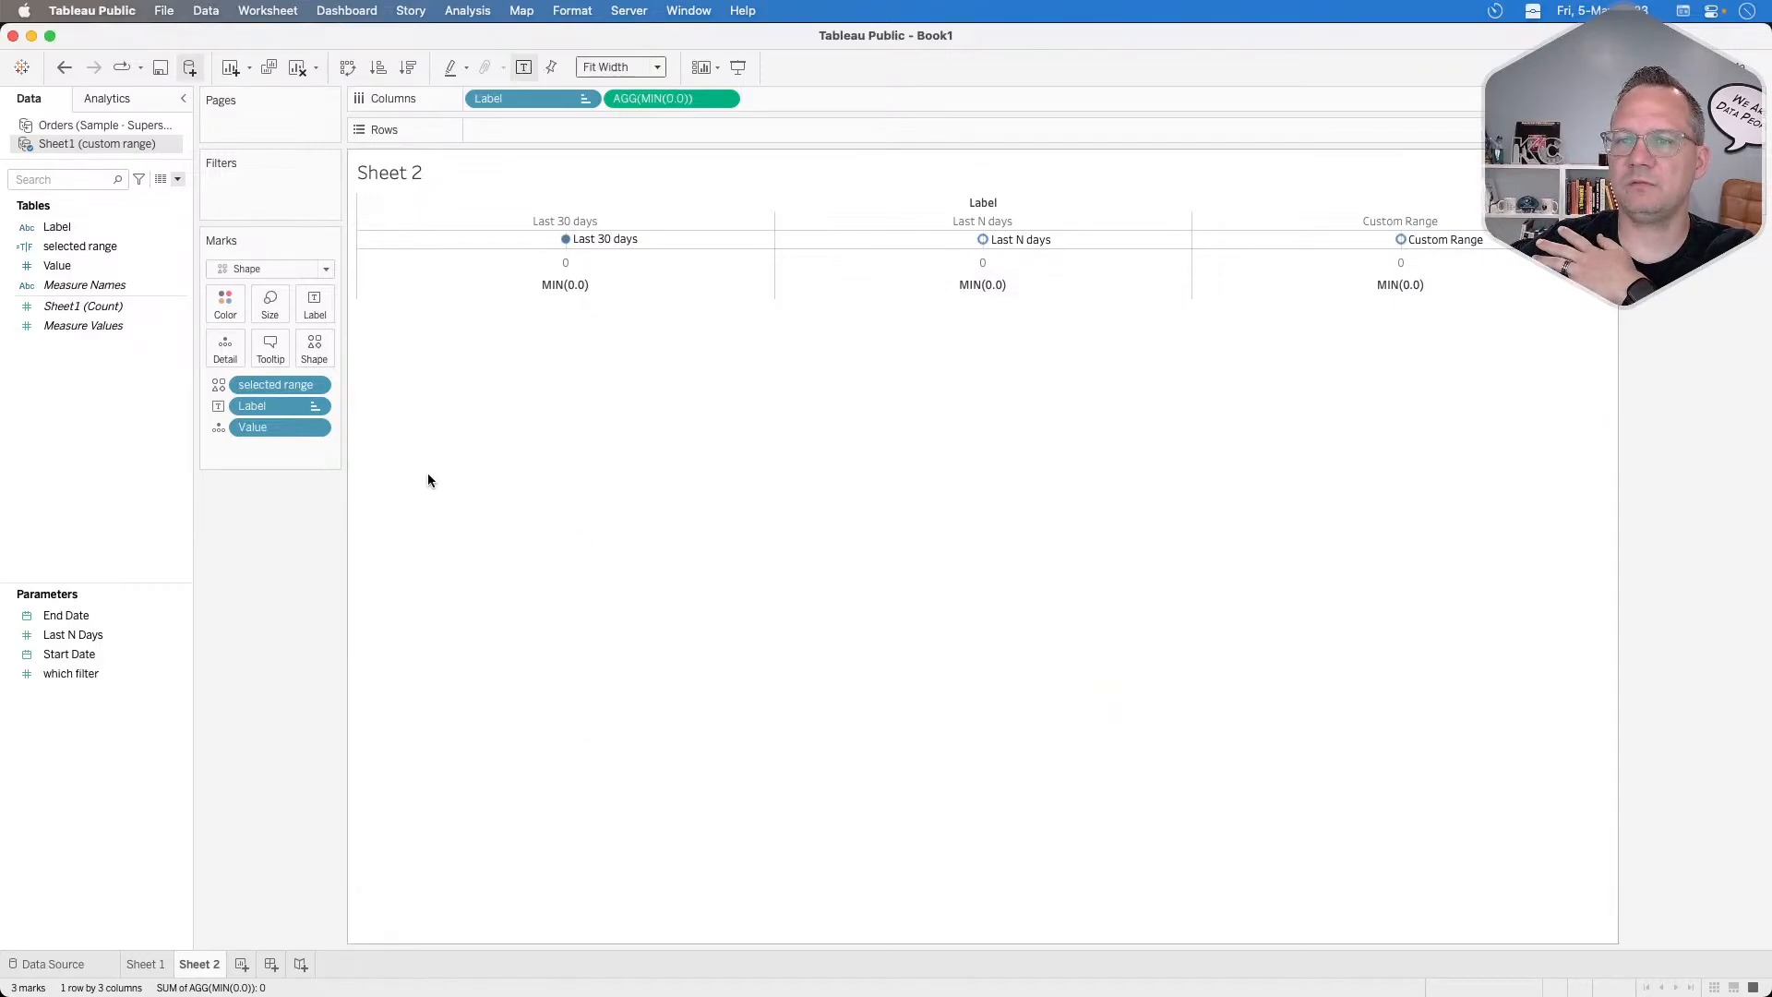
Change the color of the circle marks to teal.
left_click(222, 304)
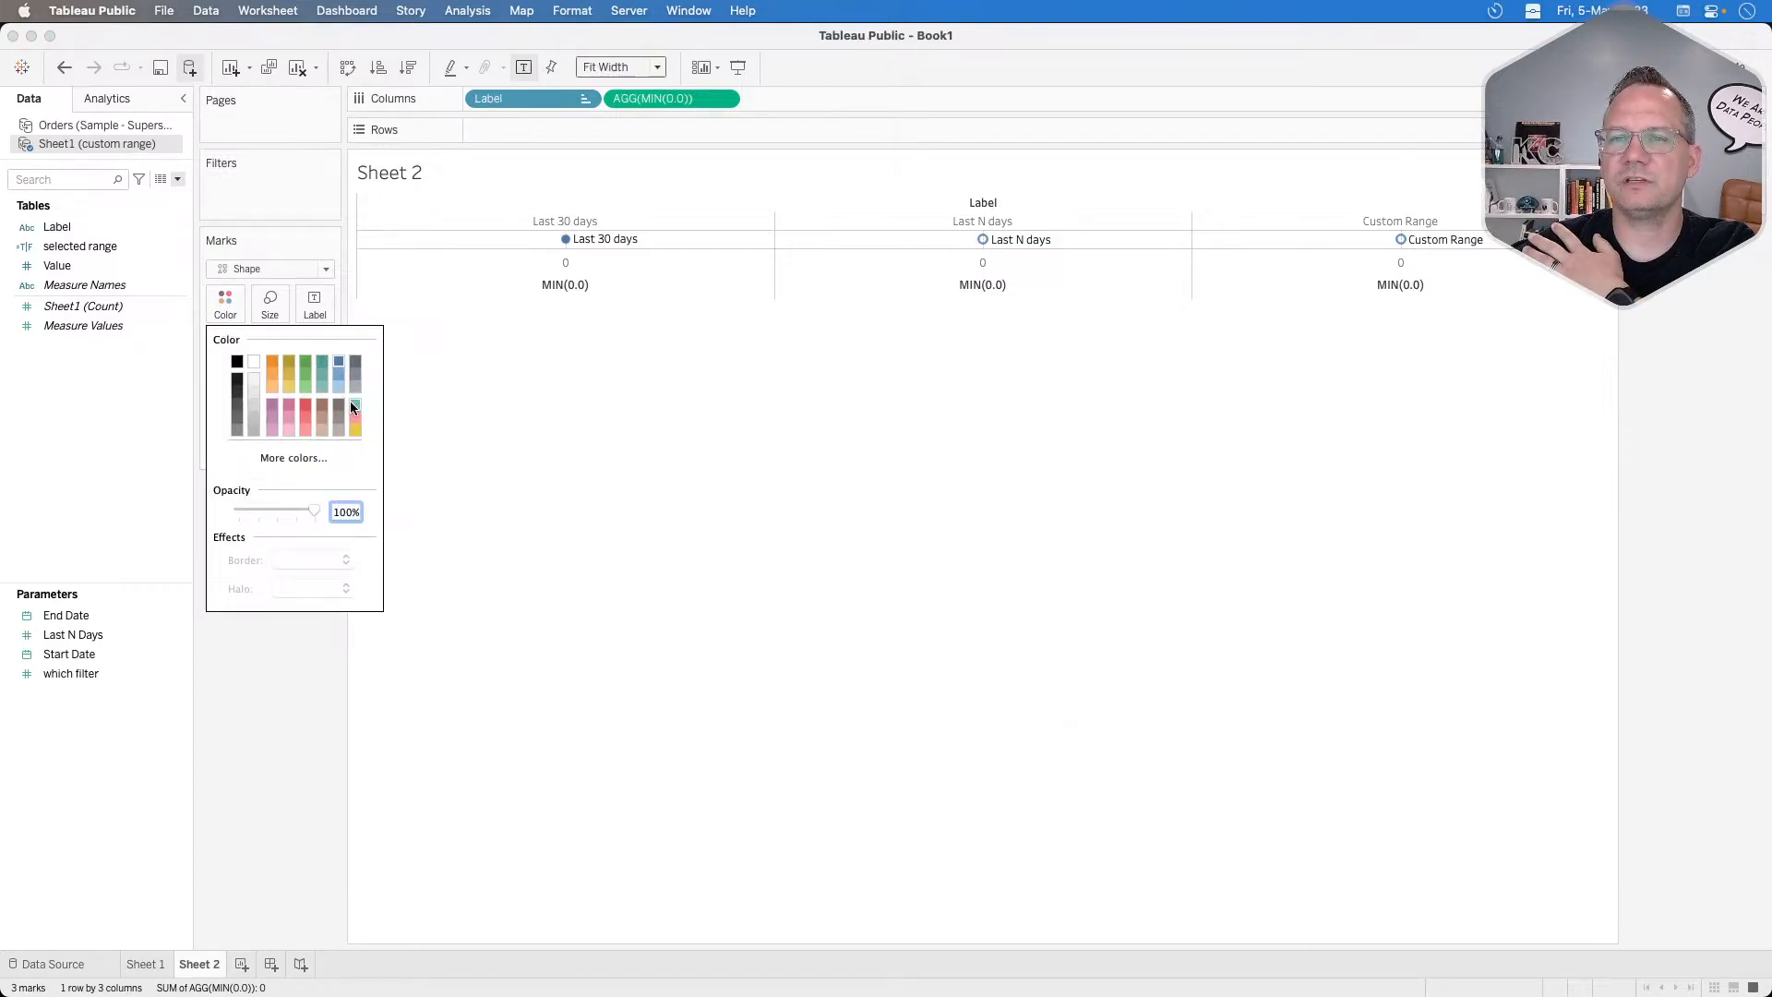
left_click(320, 367)
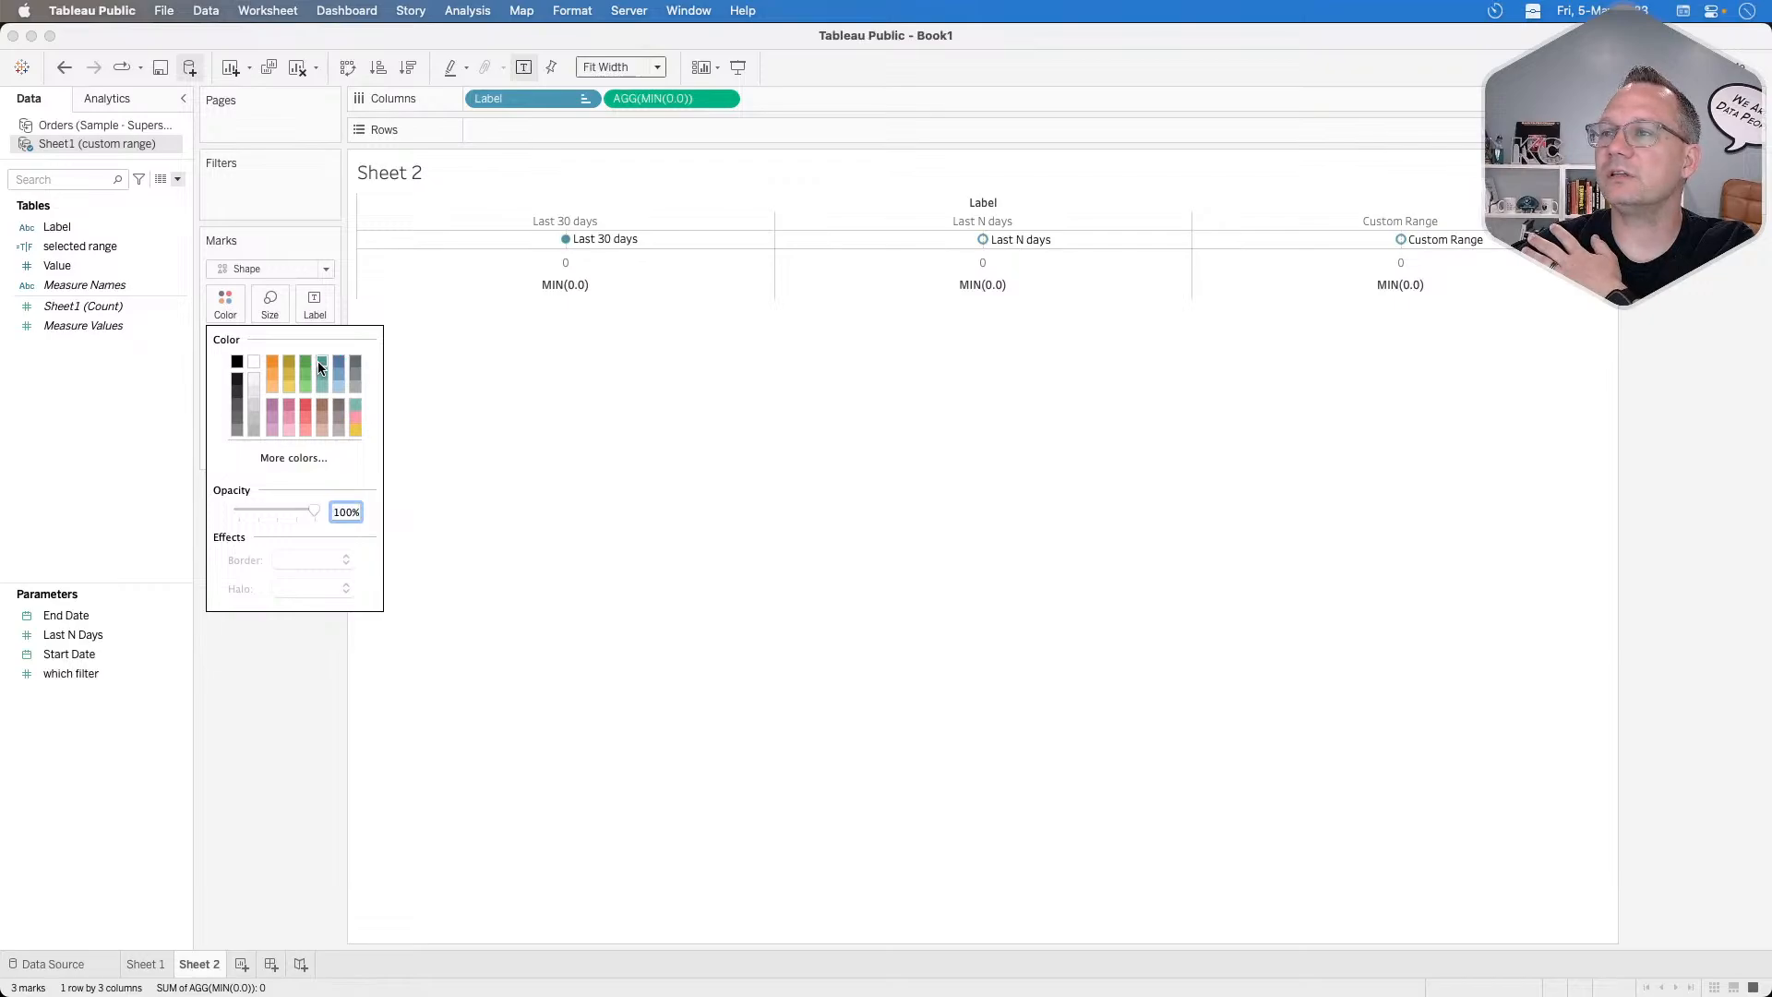
Set the mark label font color to Match Mark Color.
left_click(486, 354)
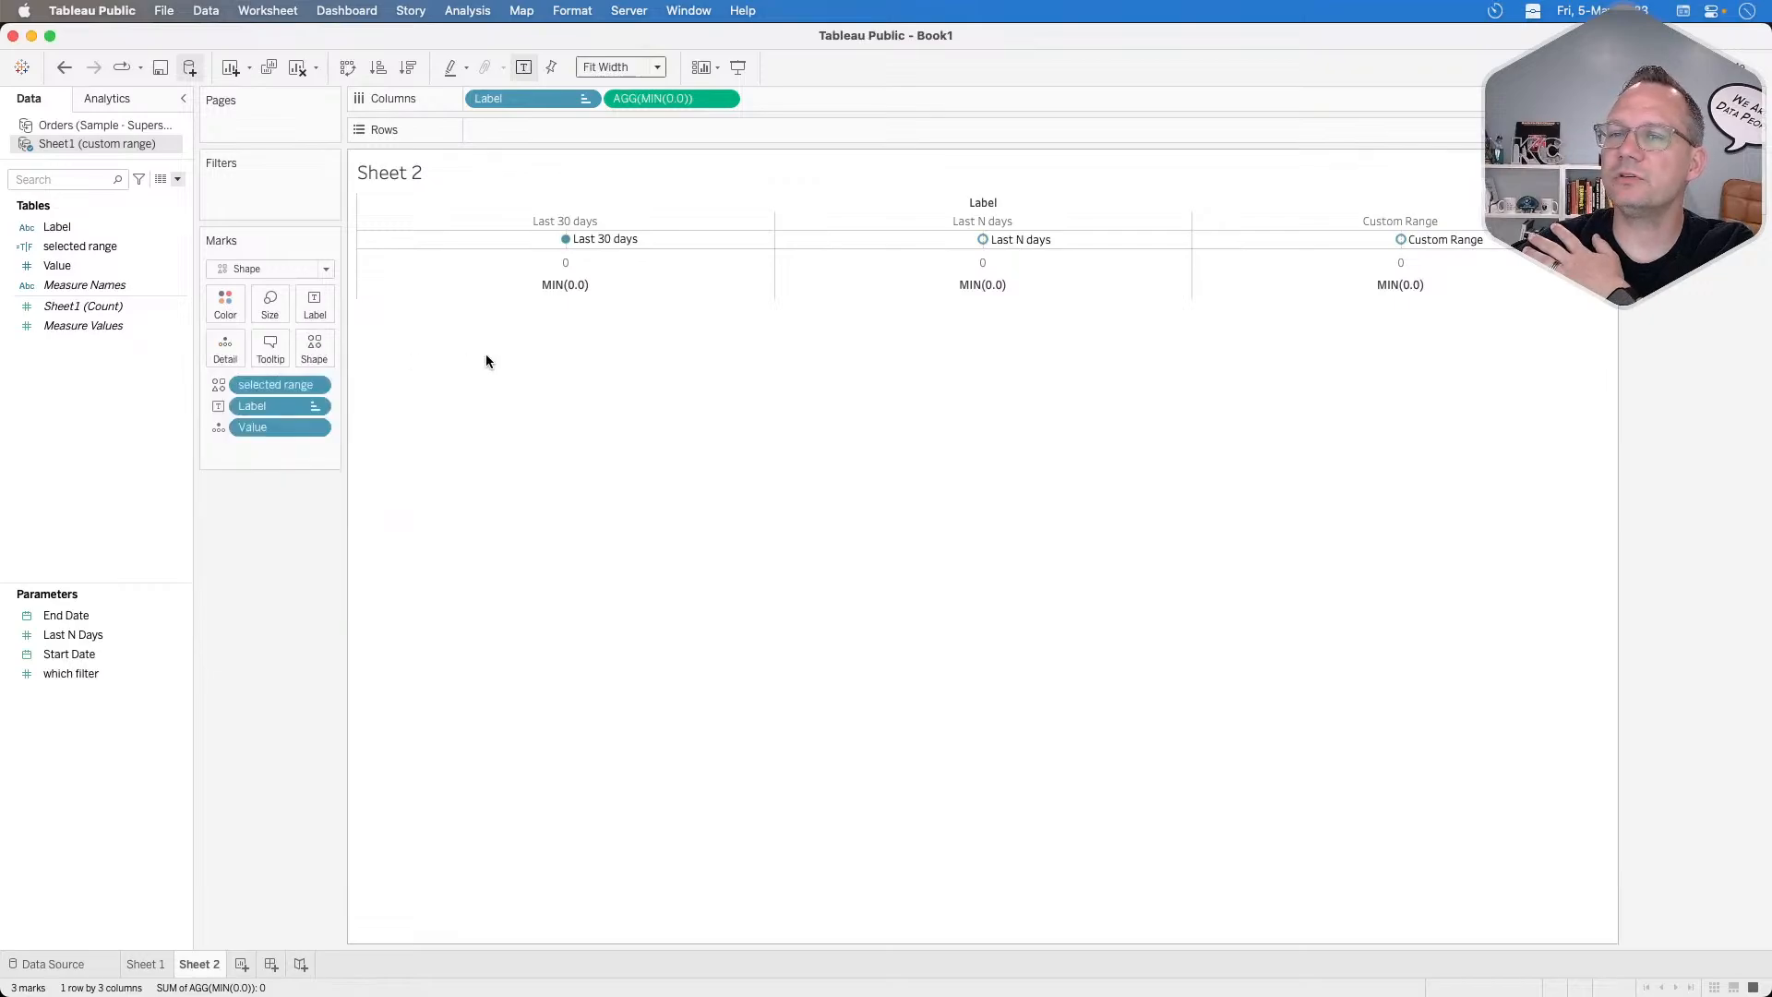
left_click(328, 303)
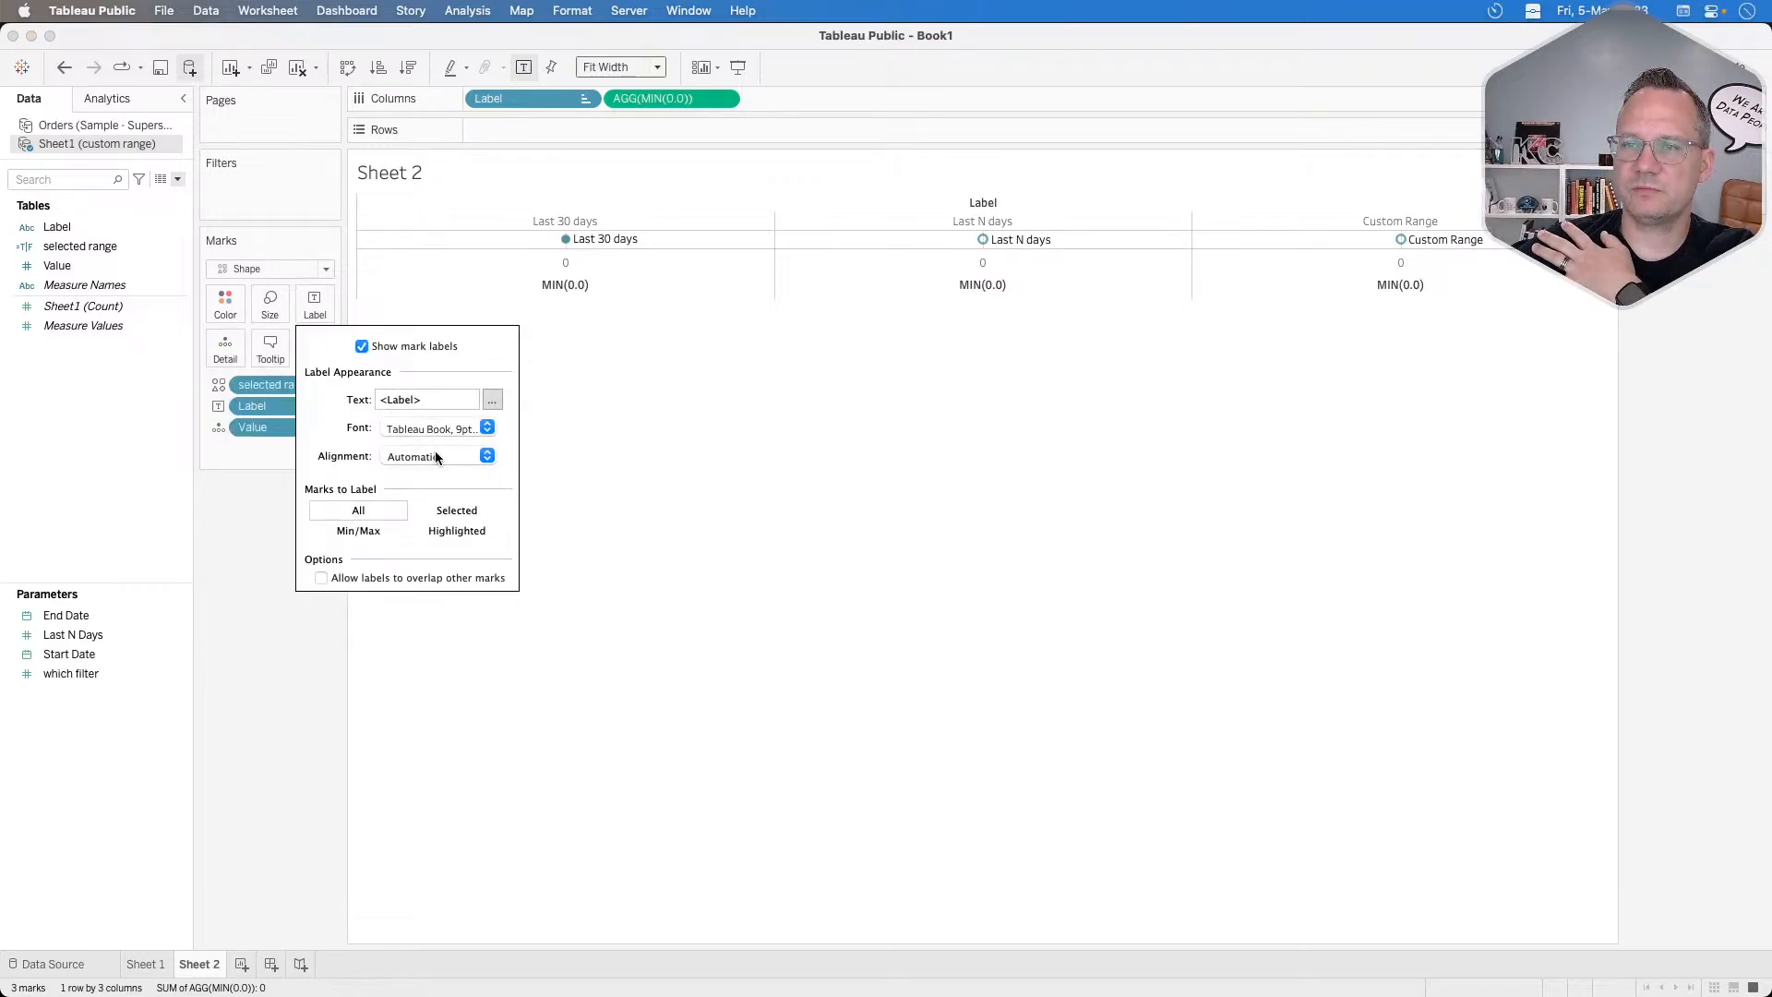
left_click(436, 457)
left_click(432, 431)
left_click(430, 431)
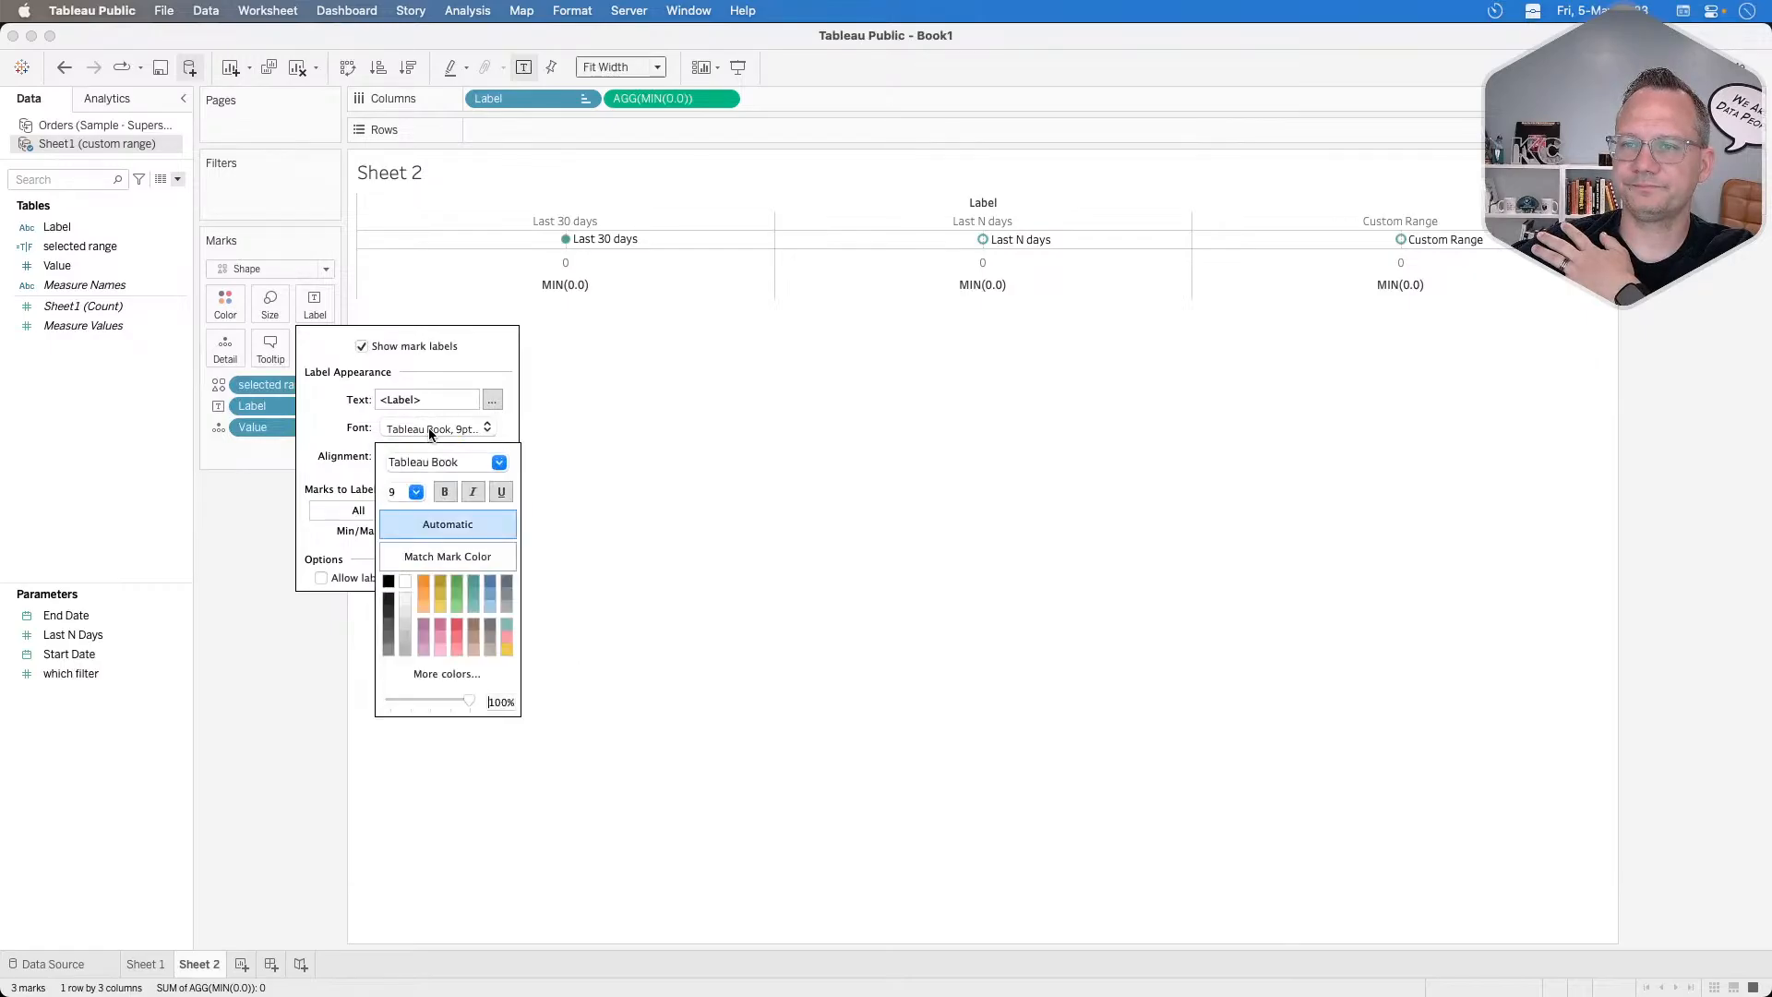
left_click(429, 557)
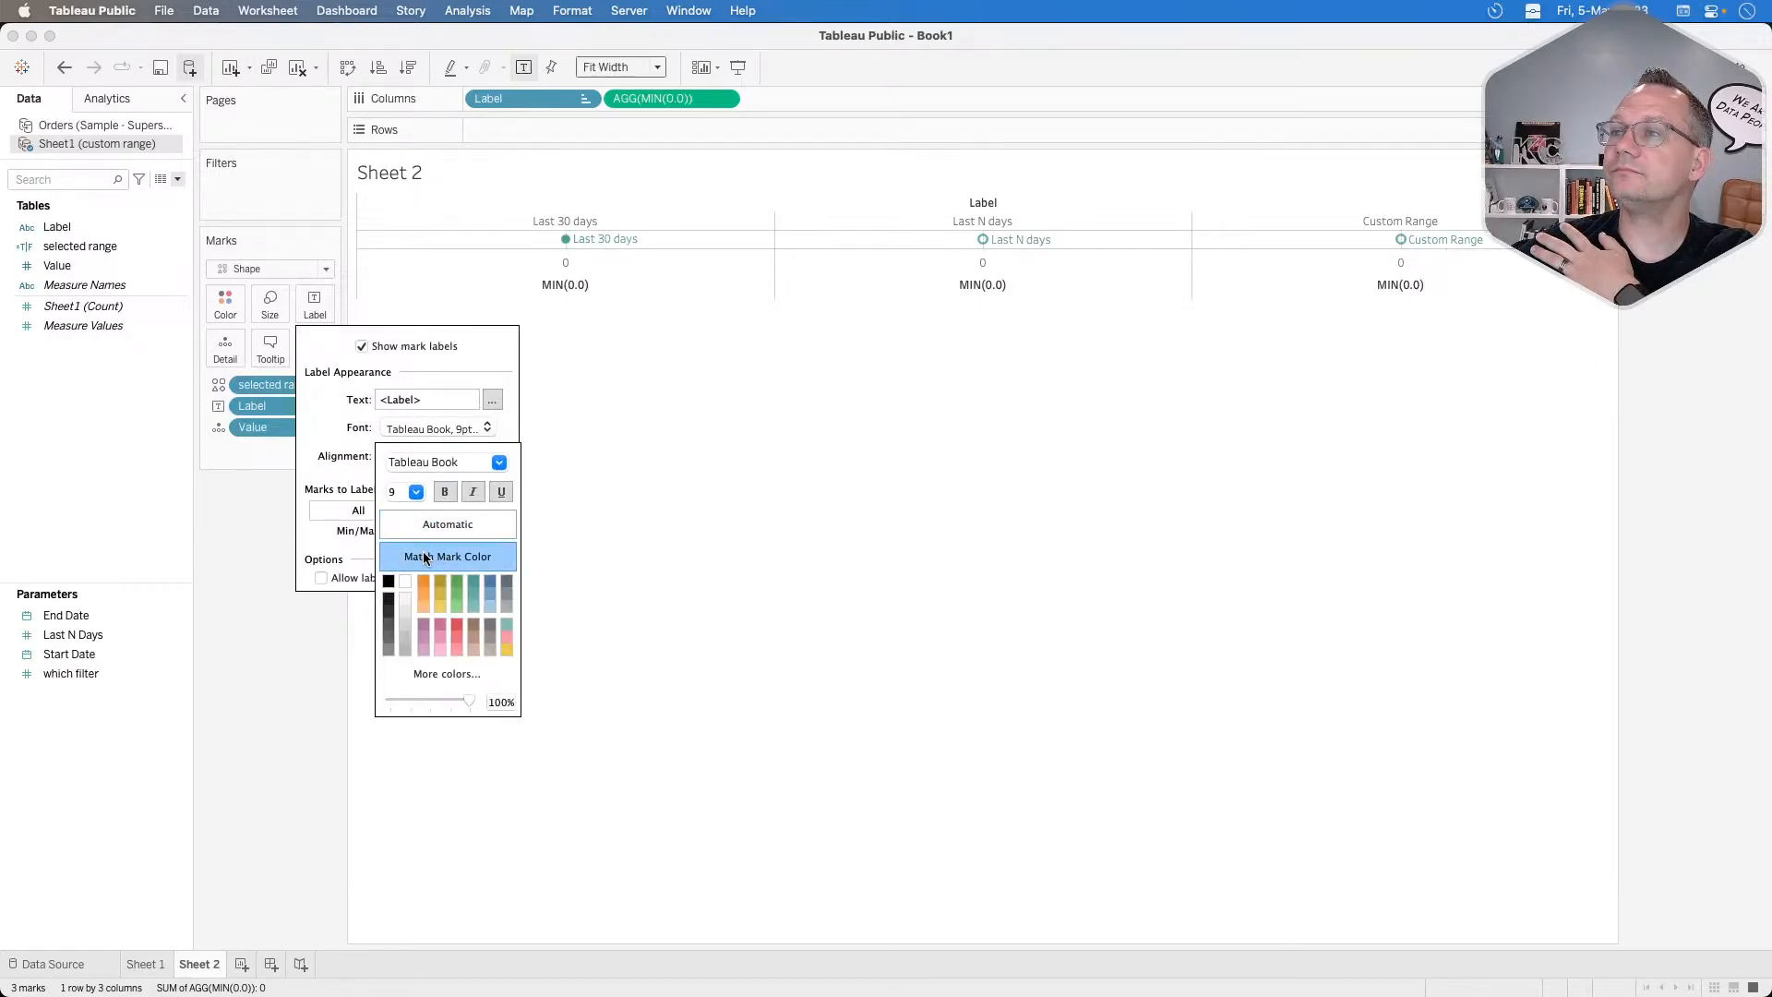
left_click(598, 491)
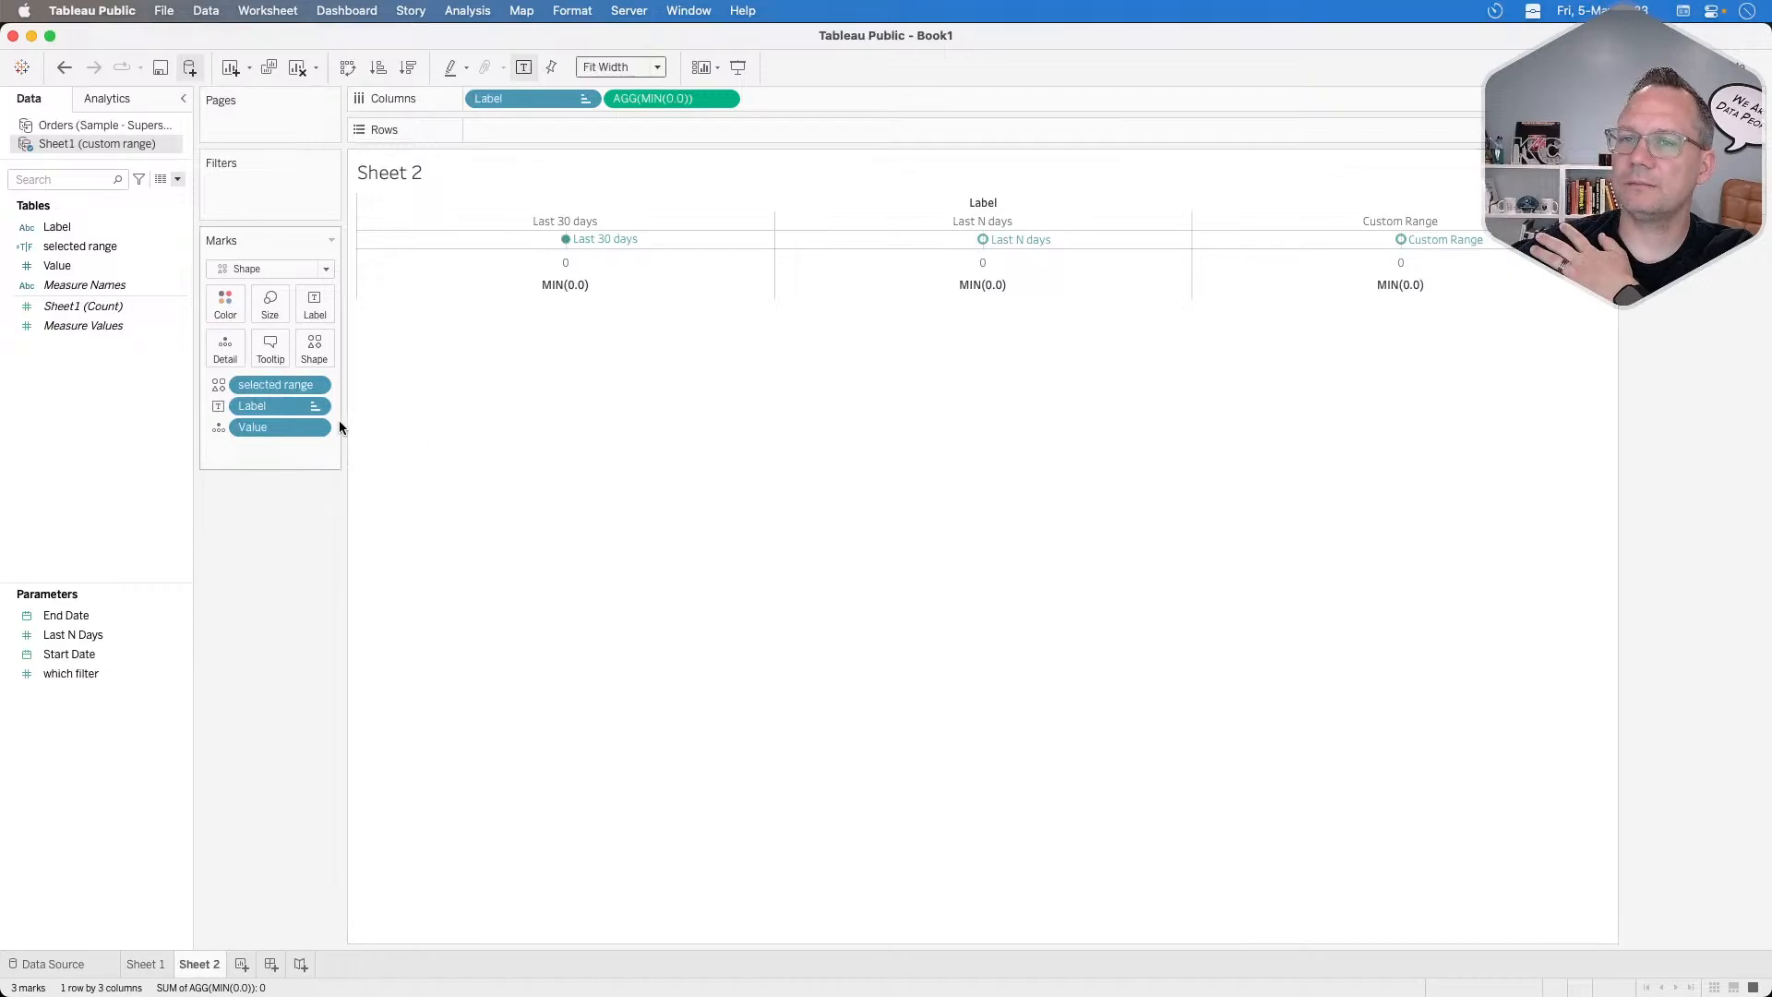
Try coloring the marks by the selected range field, and remove the field from Color.
left_click(100, 246)
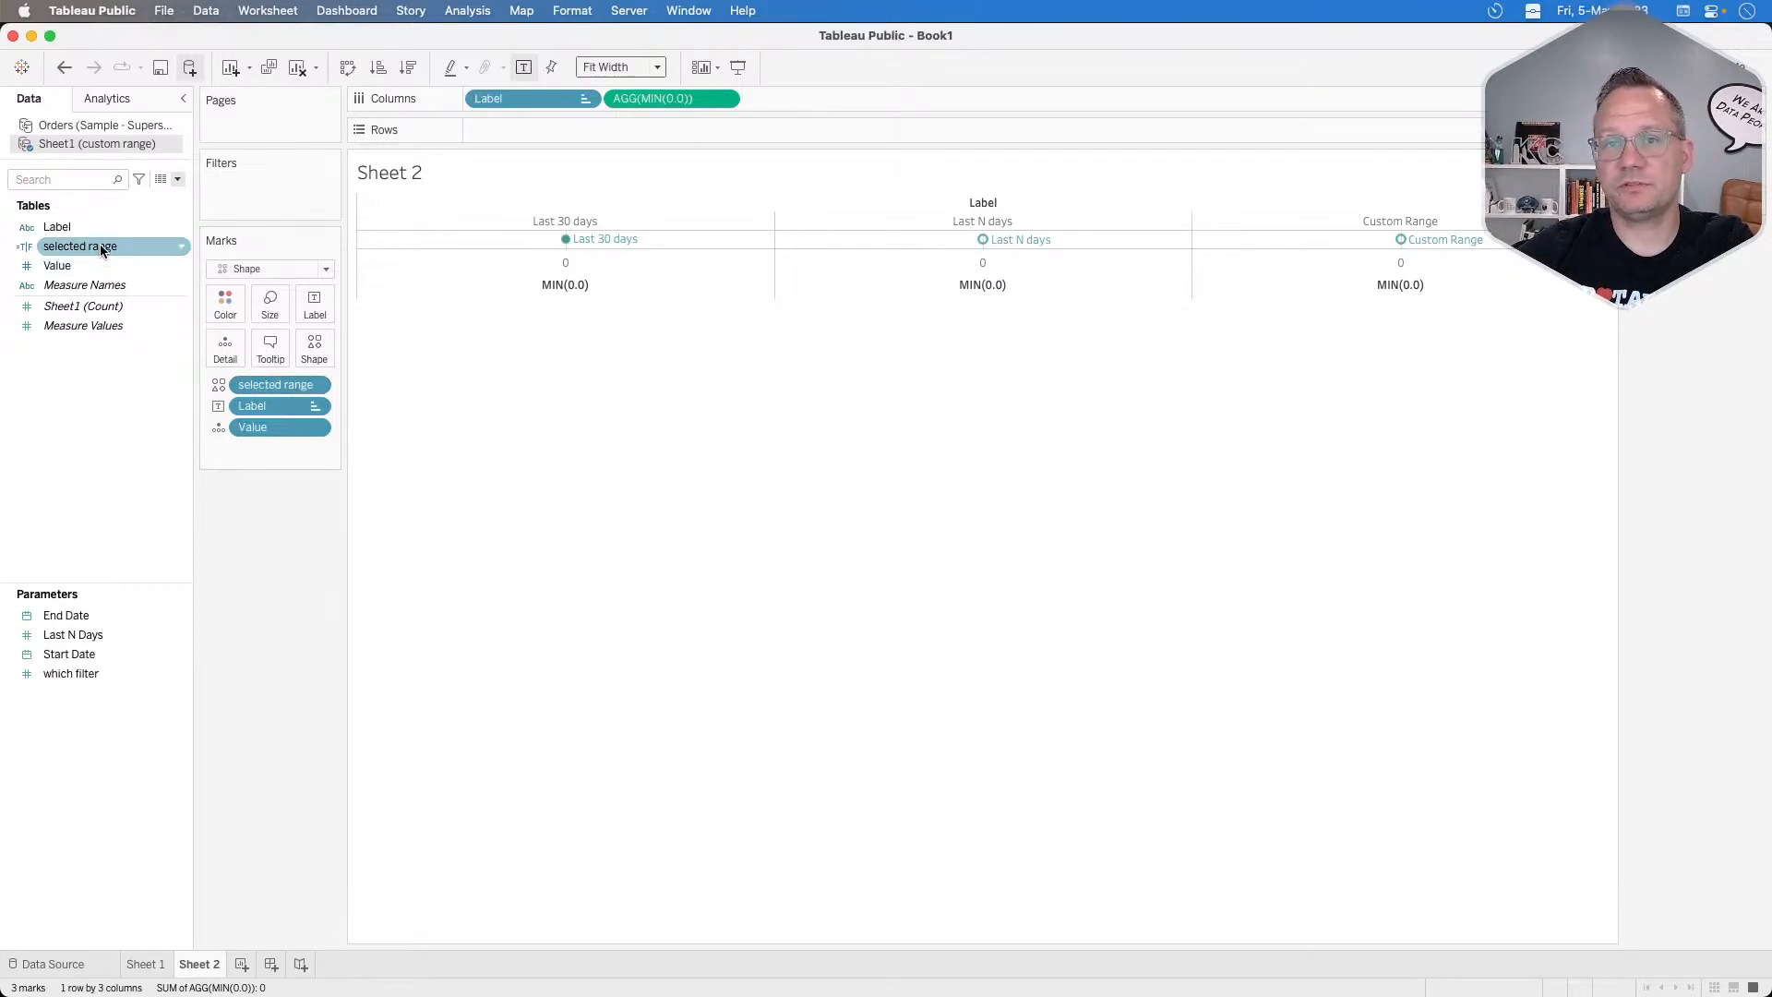
left_click_drag(100, 245, 213, 301)
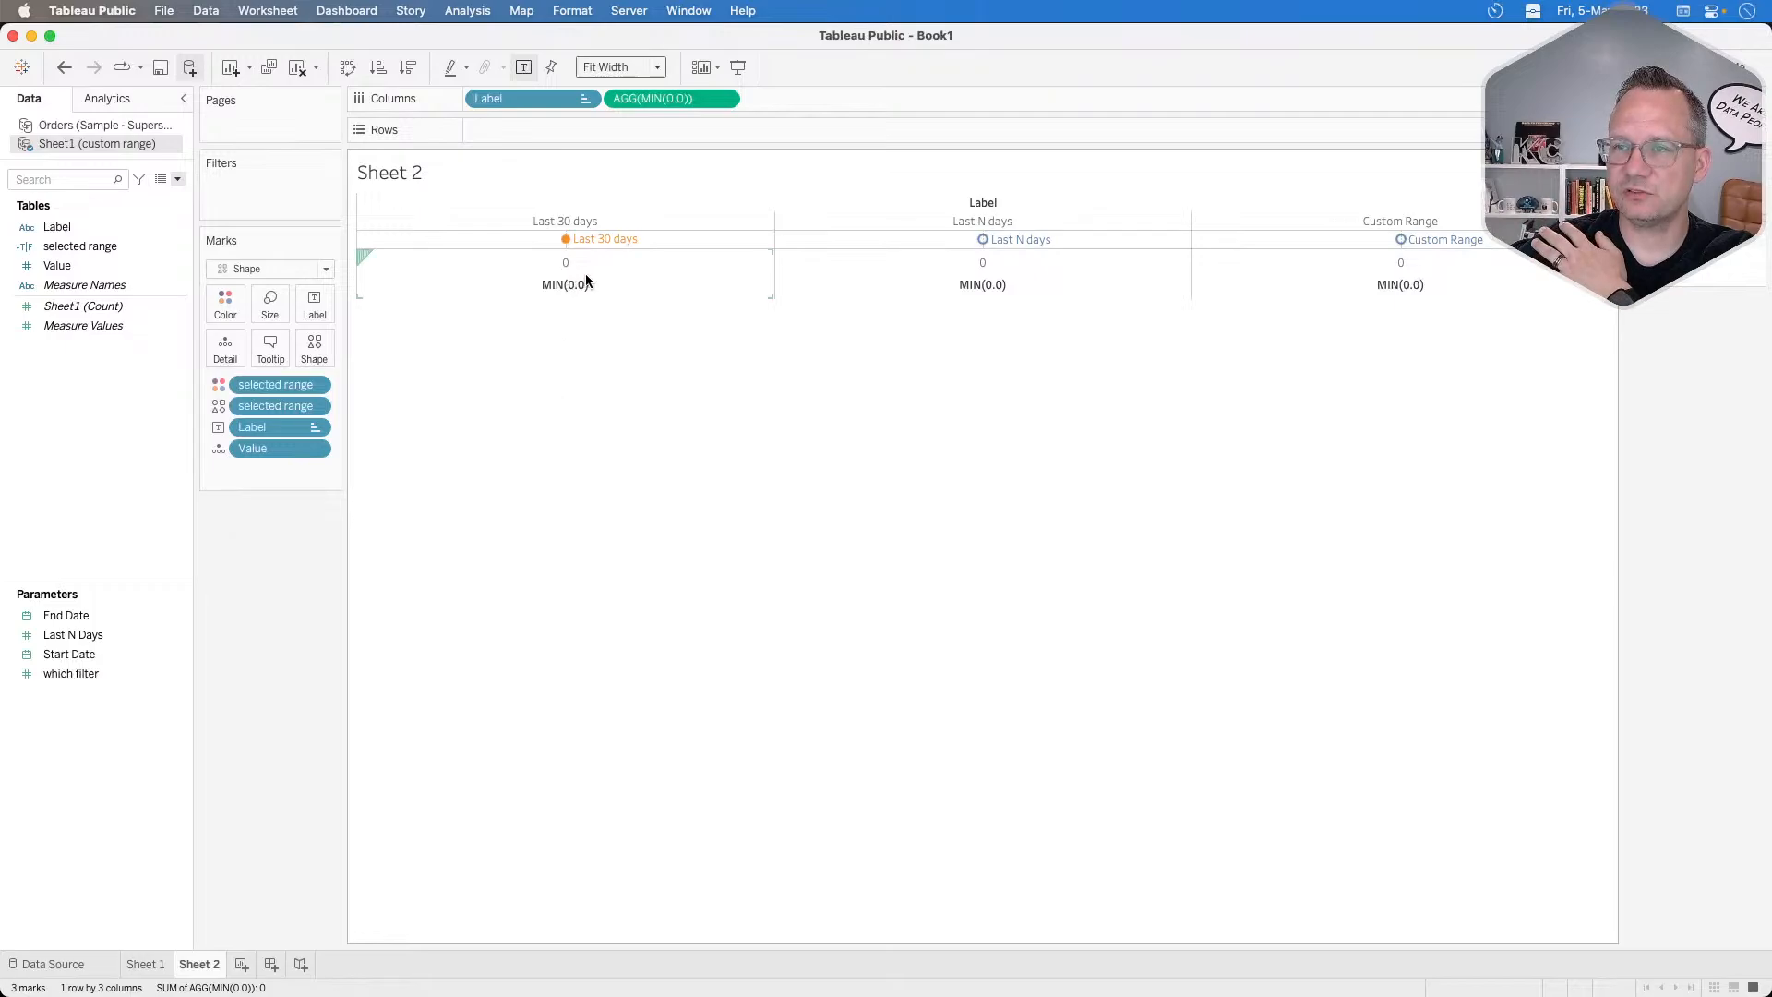
left_click_drag(275, 384, 275, 590)
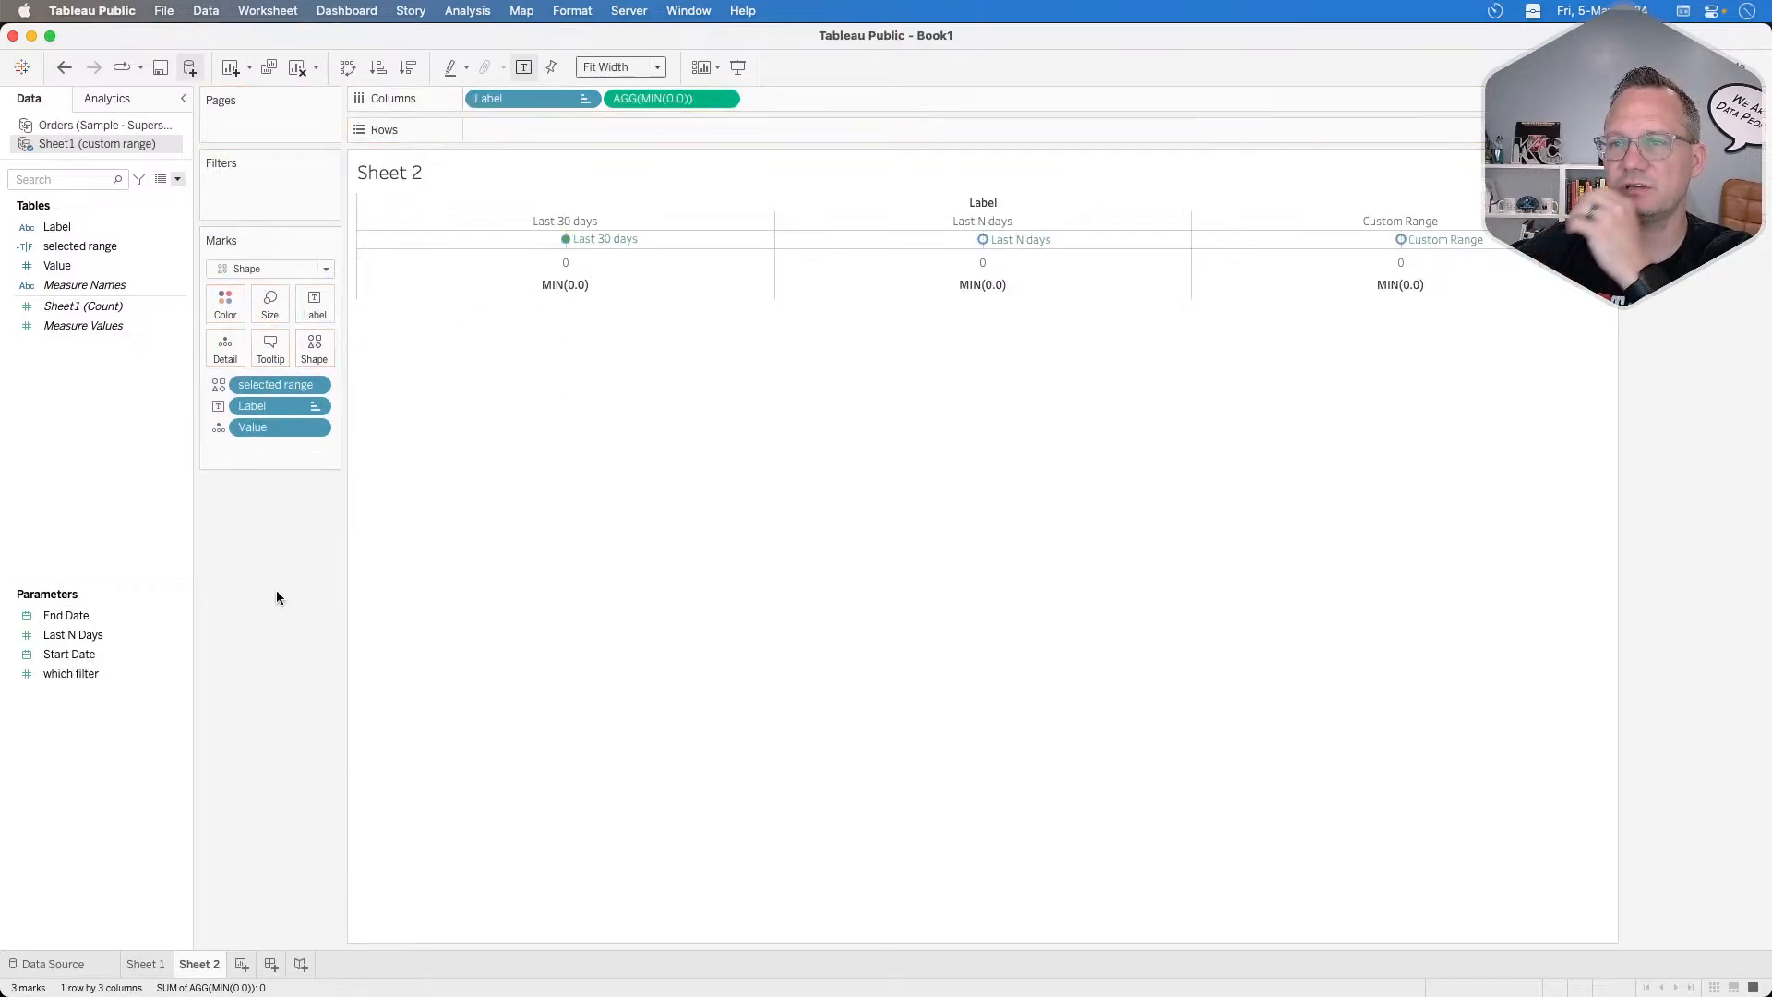
Format the sheet borders, setting the row dividers and column dividers to None.
right_click(467, 236)
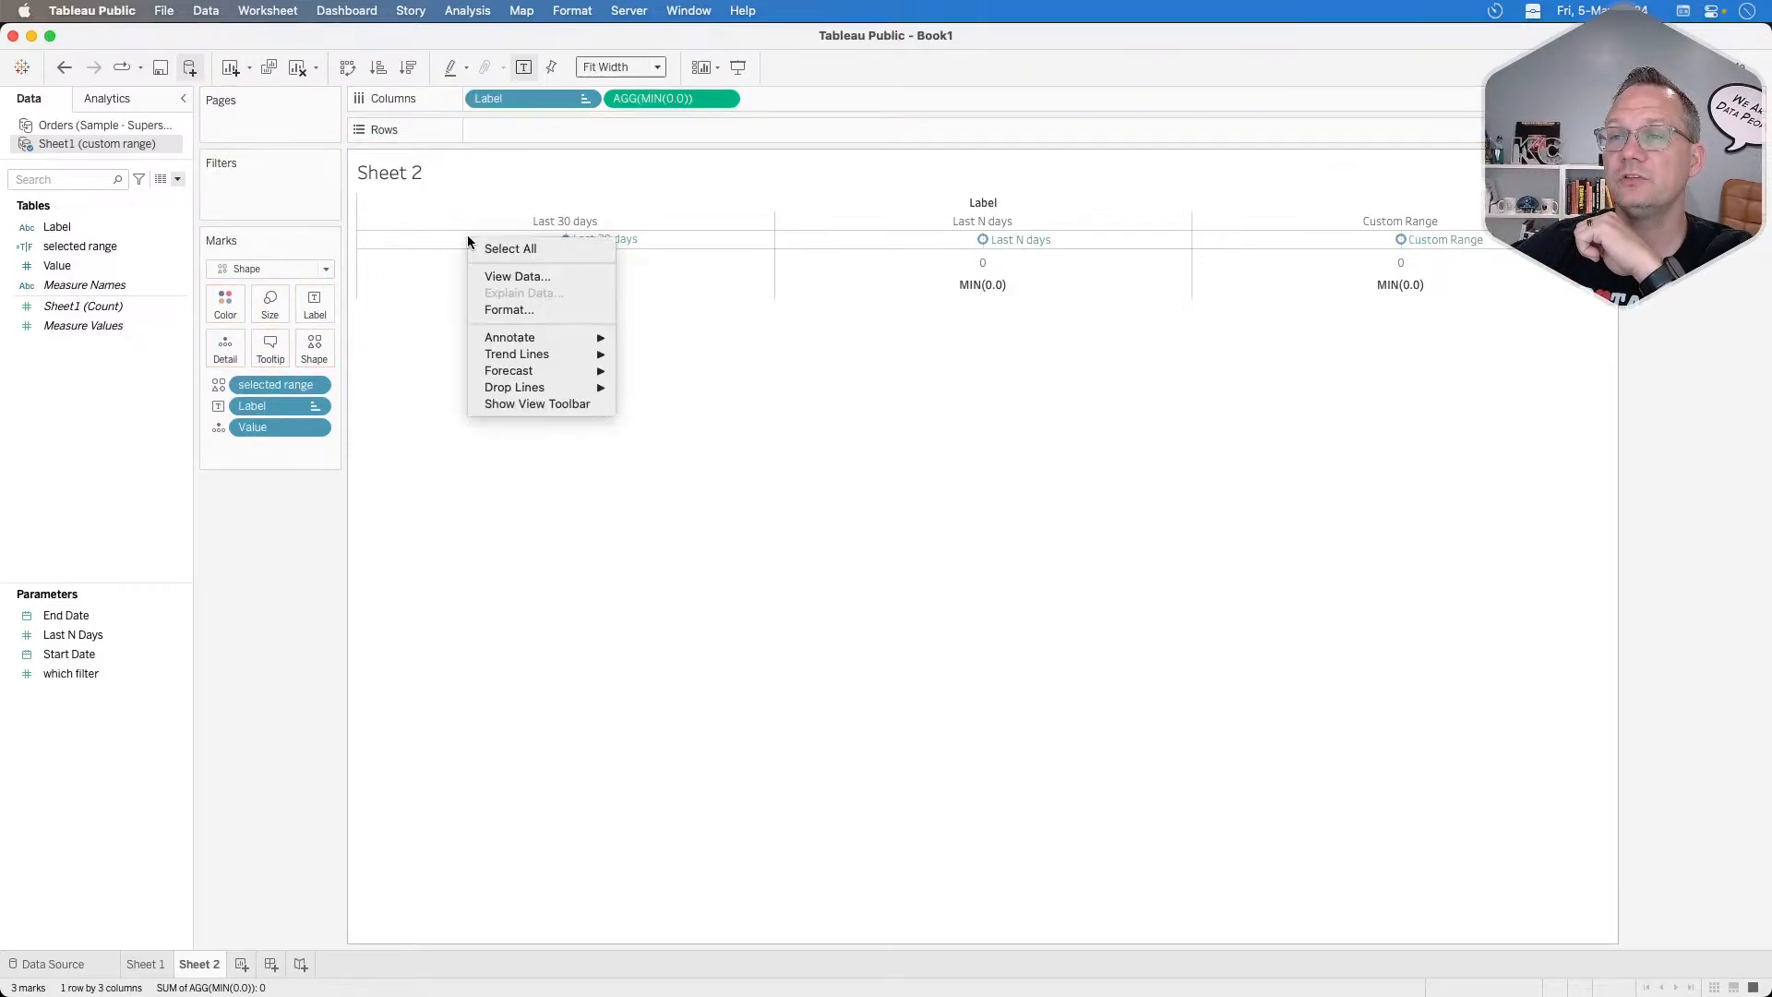
left_click(496, 305)
left_click(90, 130)
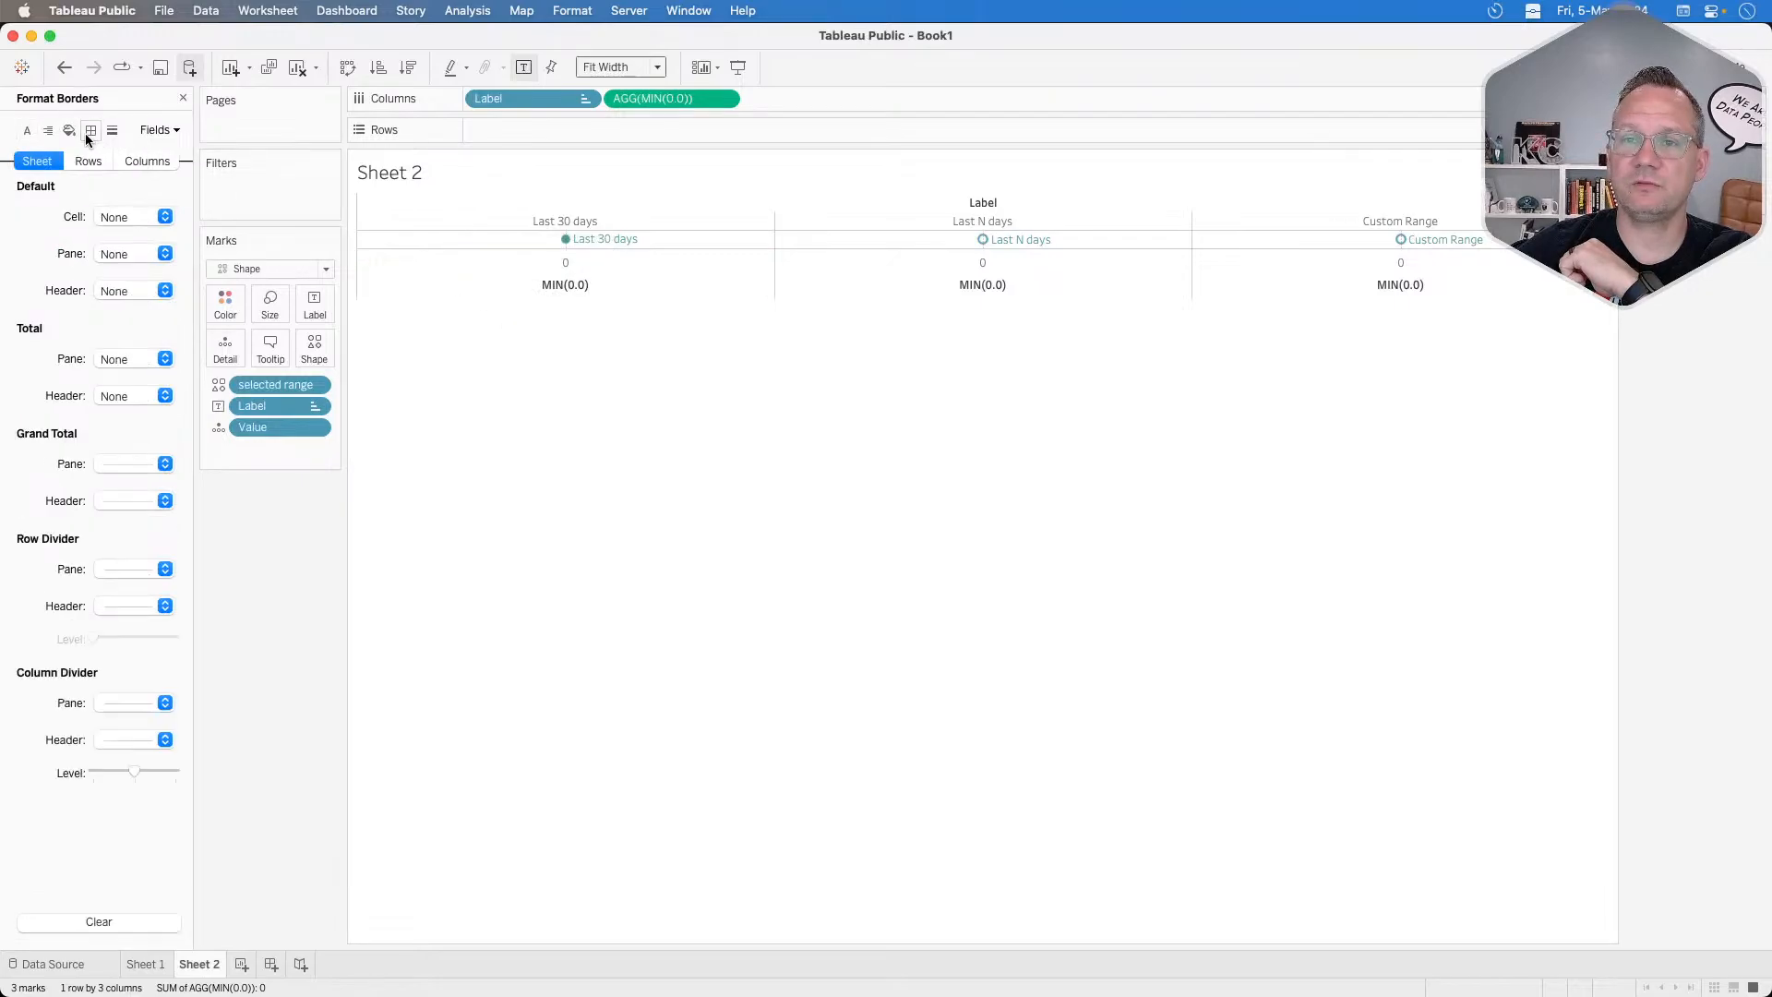
left_click(103, 561)
left_click(109, 600)
left_click(138, 704)
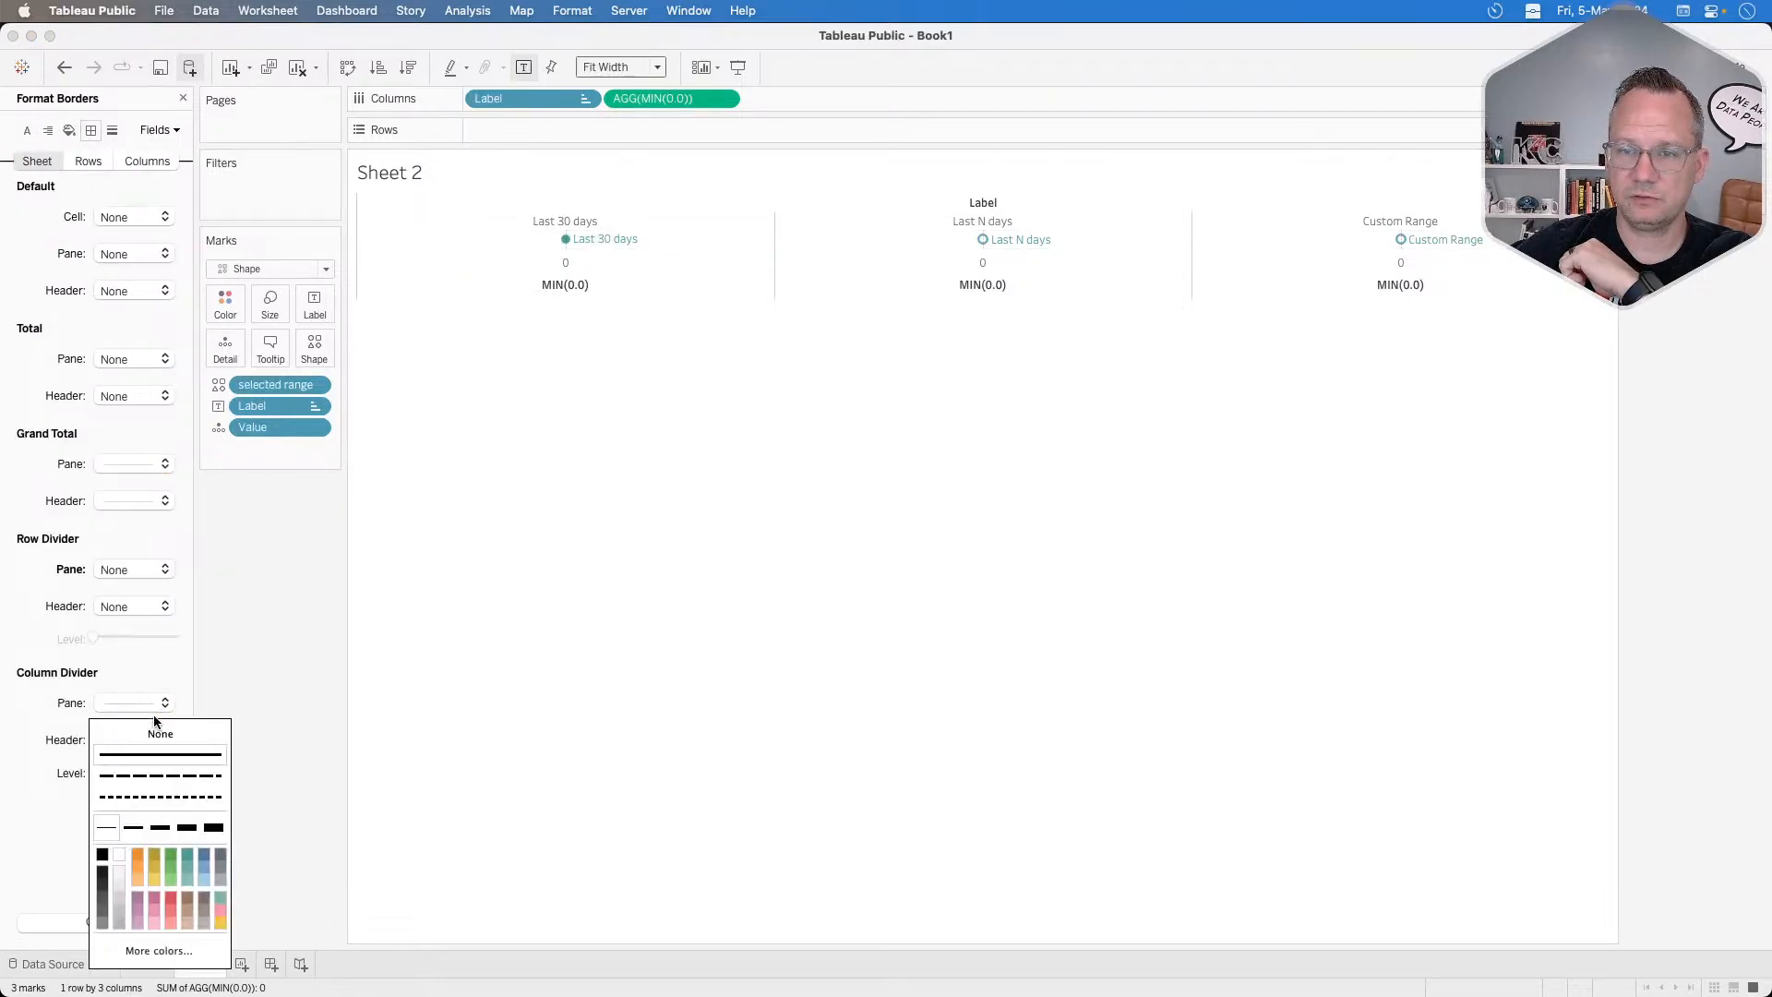
Format the sheet lines, setting the grid lines, zero lines and axis rulers to None.
left_click(112, 130)
left_click(109, 218)
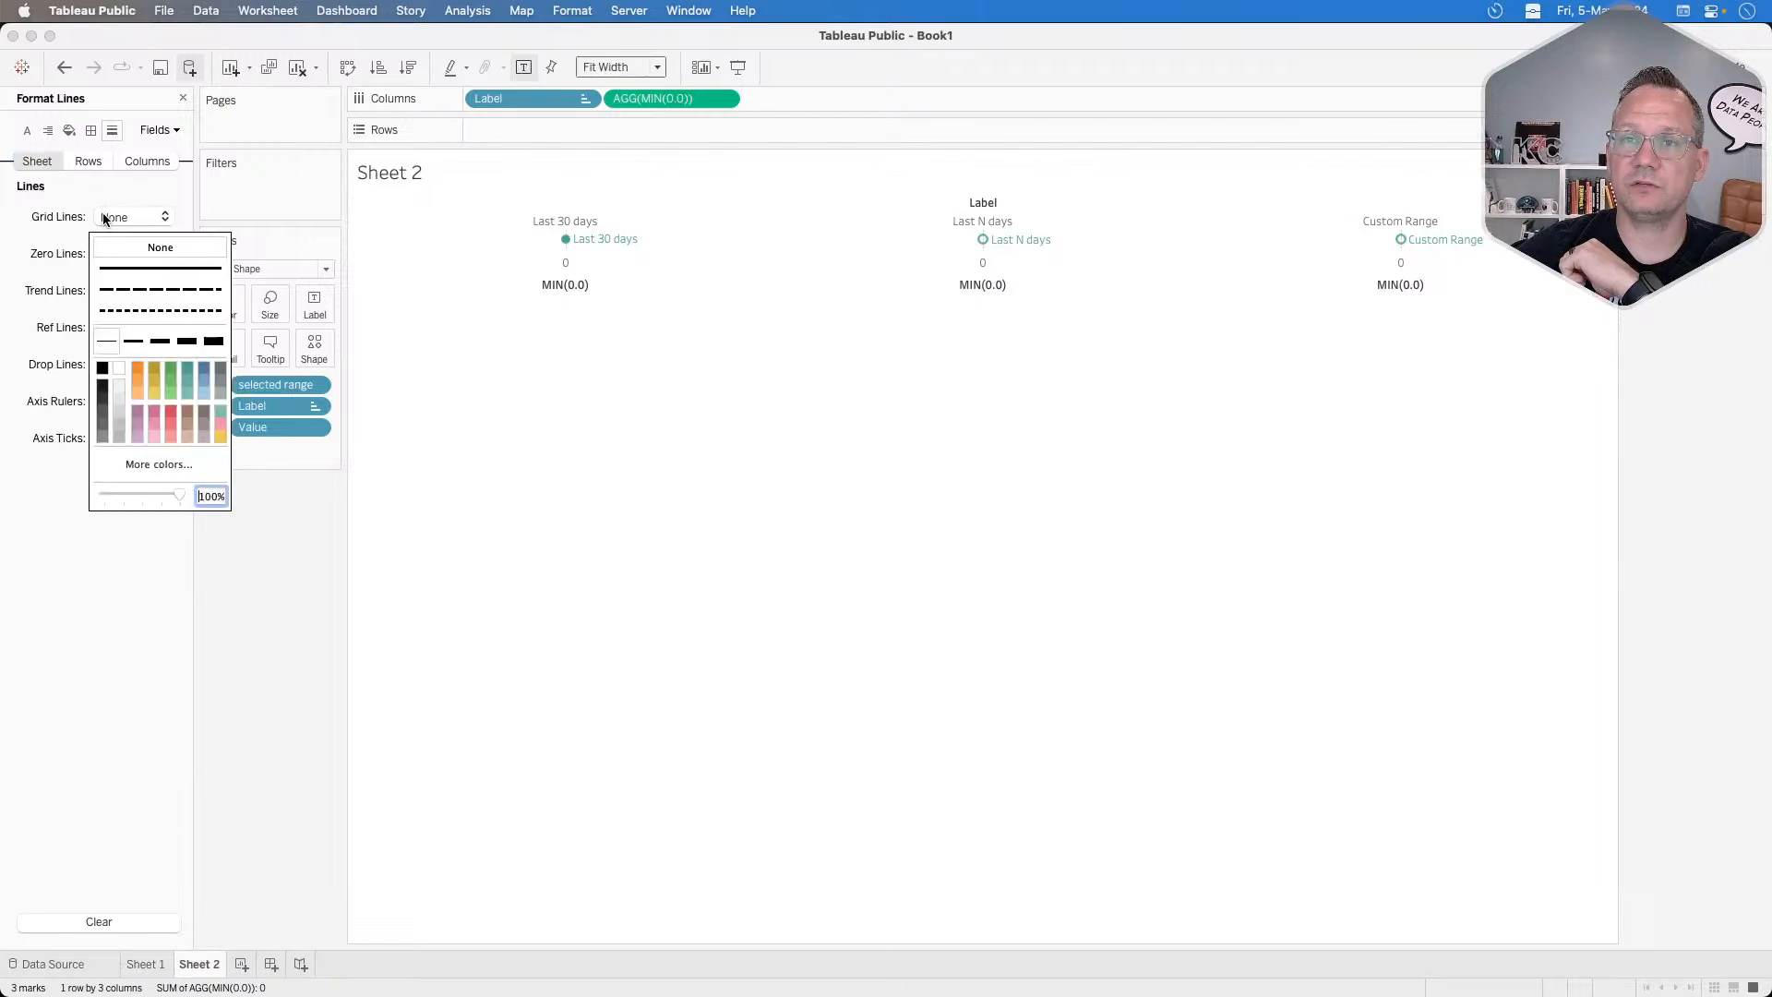
left_click(107, 249)
left_click(130, 254)
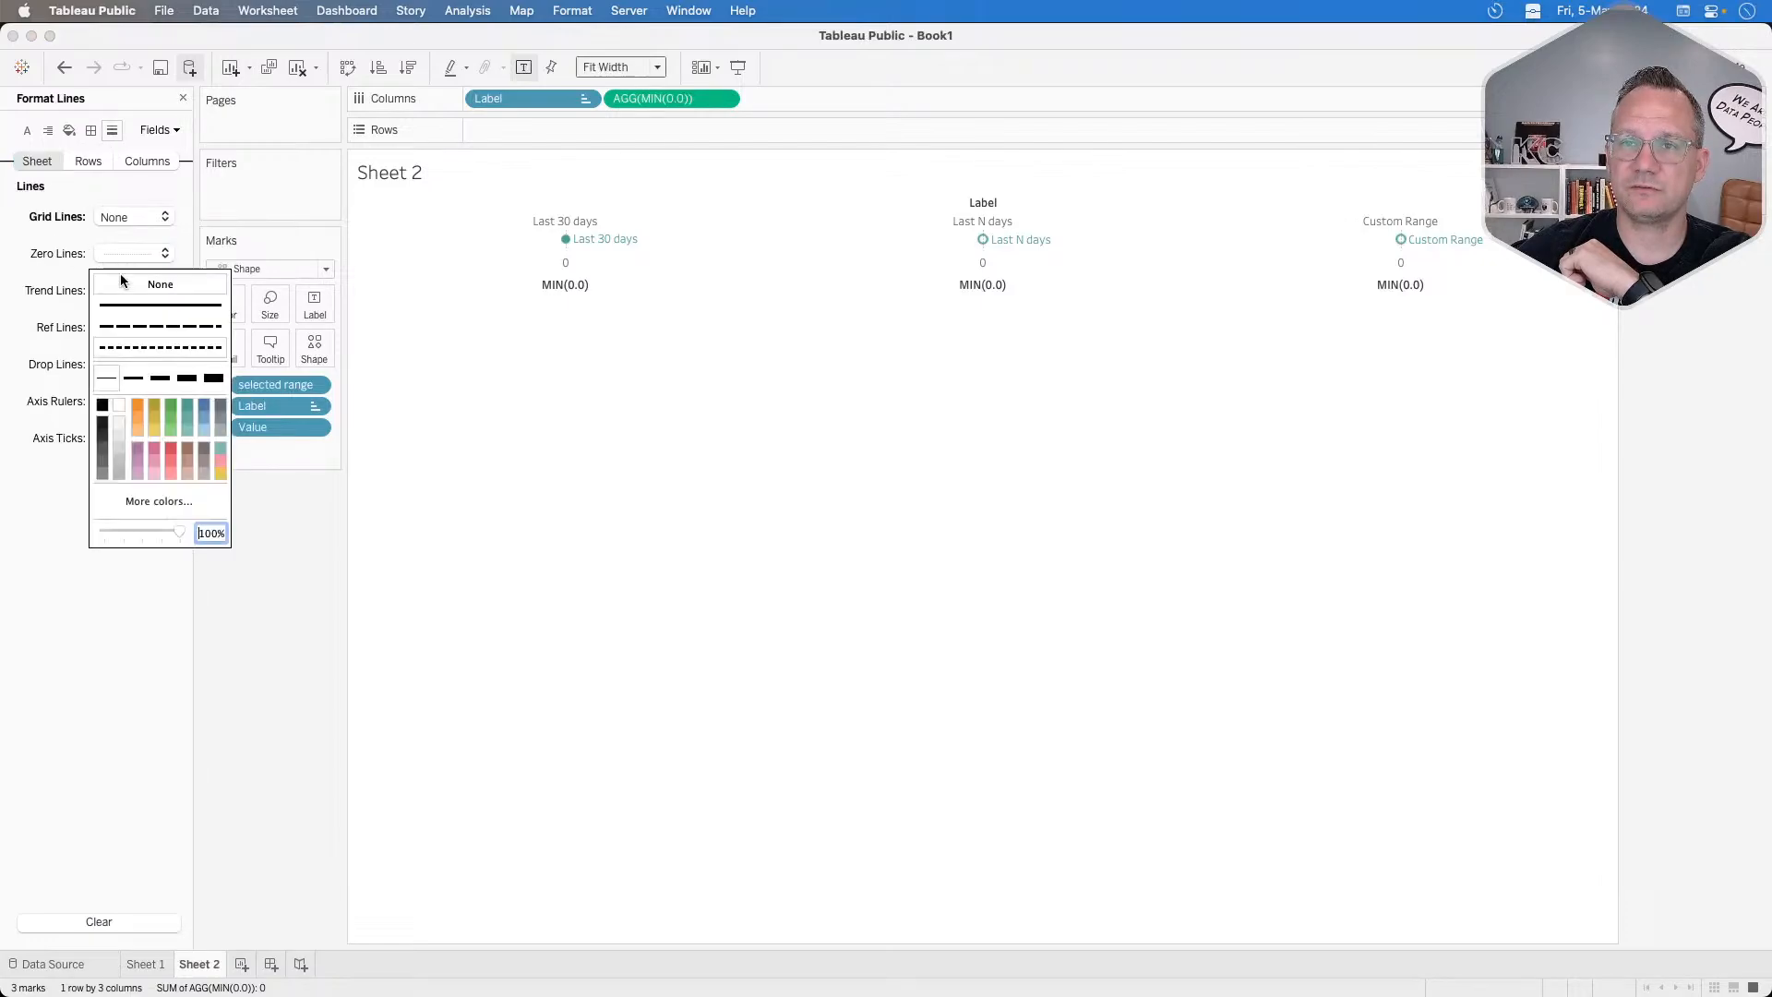
left_click(120, 275)
left_click(128, 393)
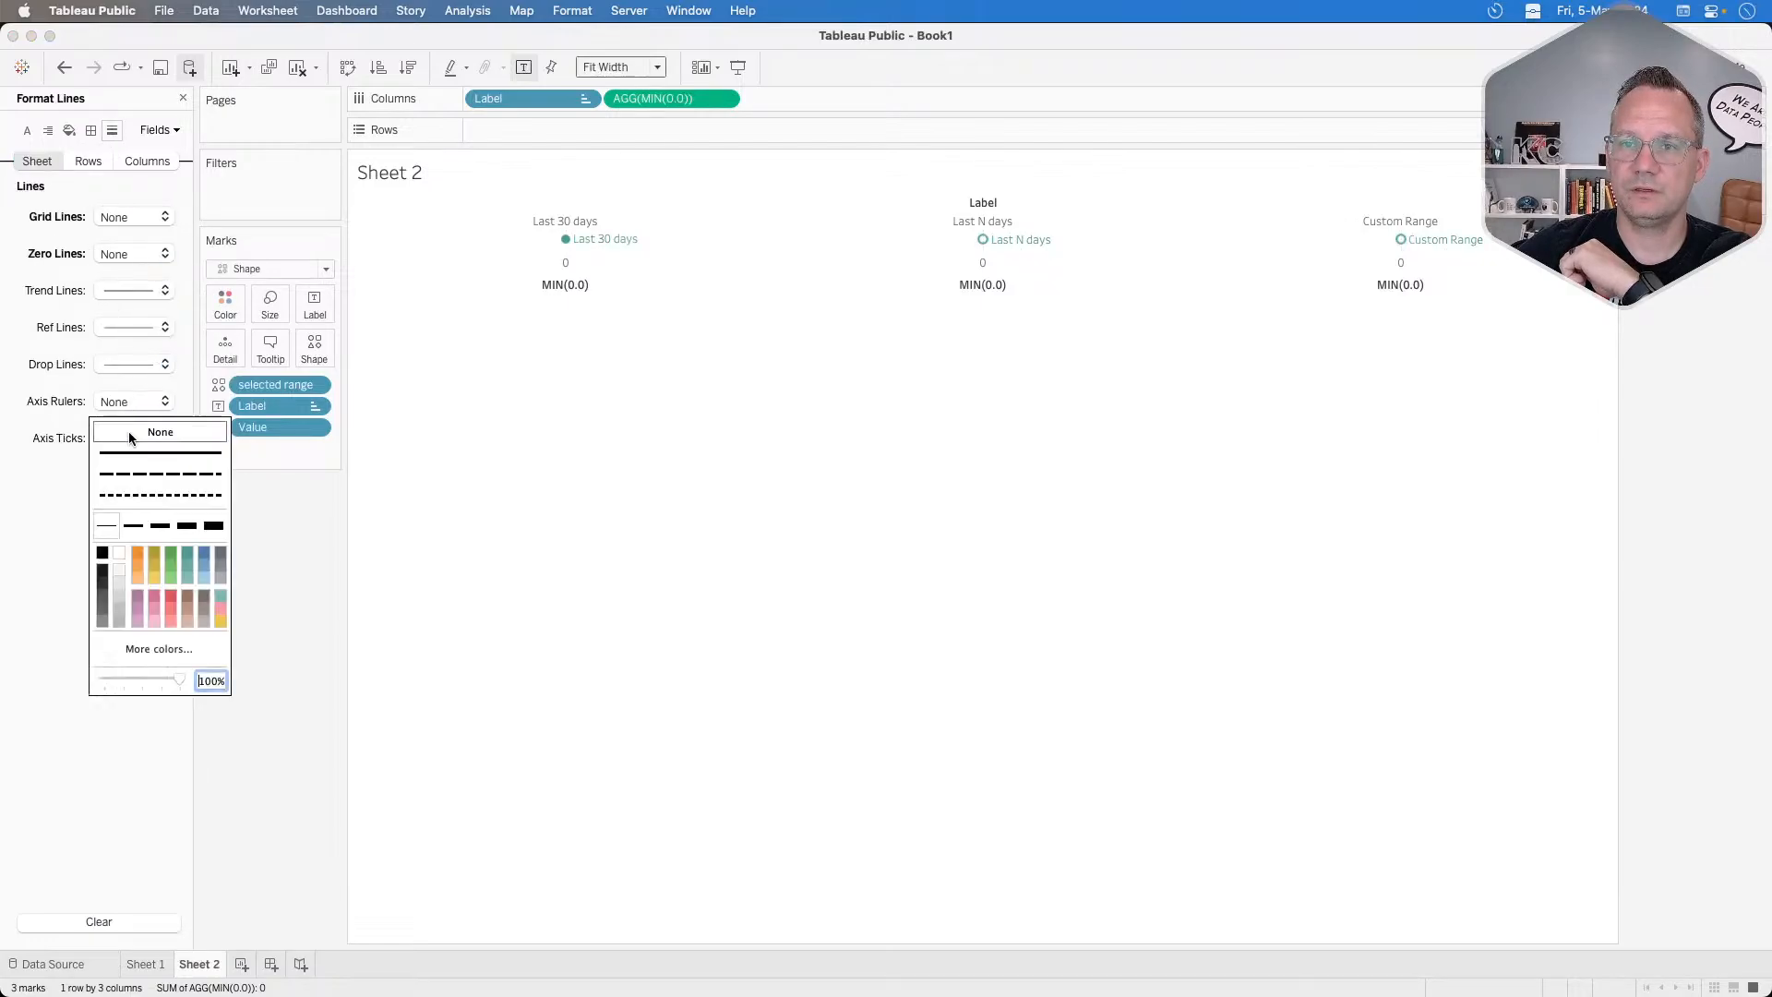
Set the sheet's axis rulers and axis ticks to None, and hide the MIN(0.0) axis header.
left_click(118, 434)
left_click(118, 437)
left_click(126, 475)
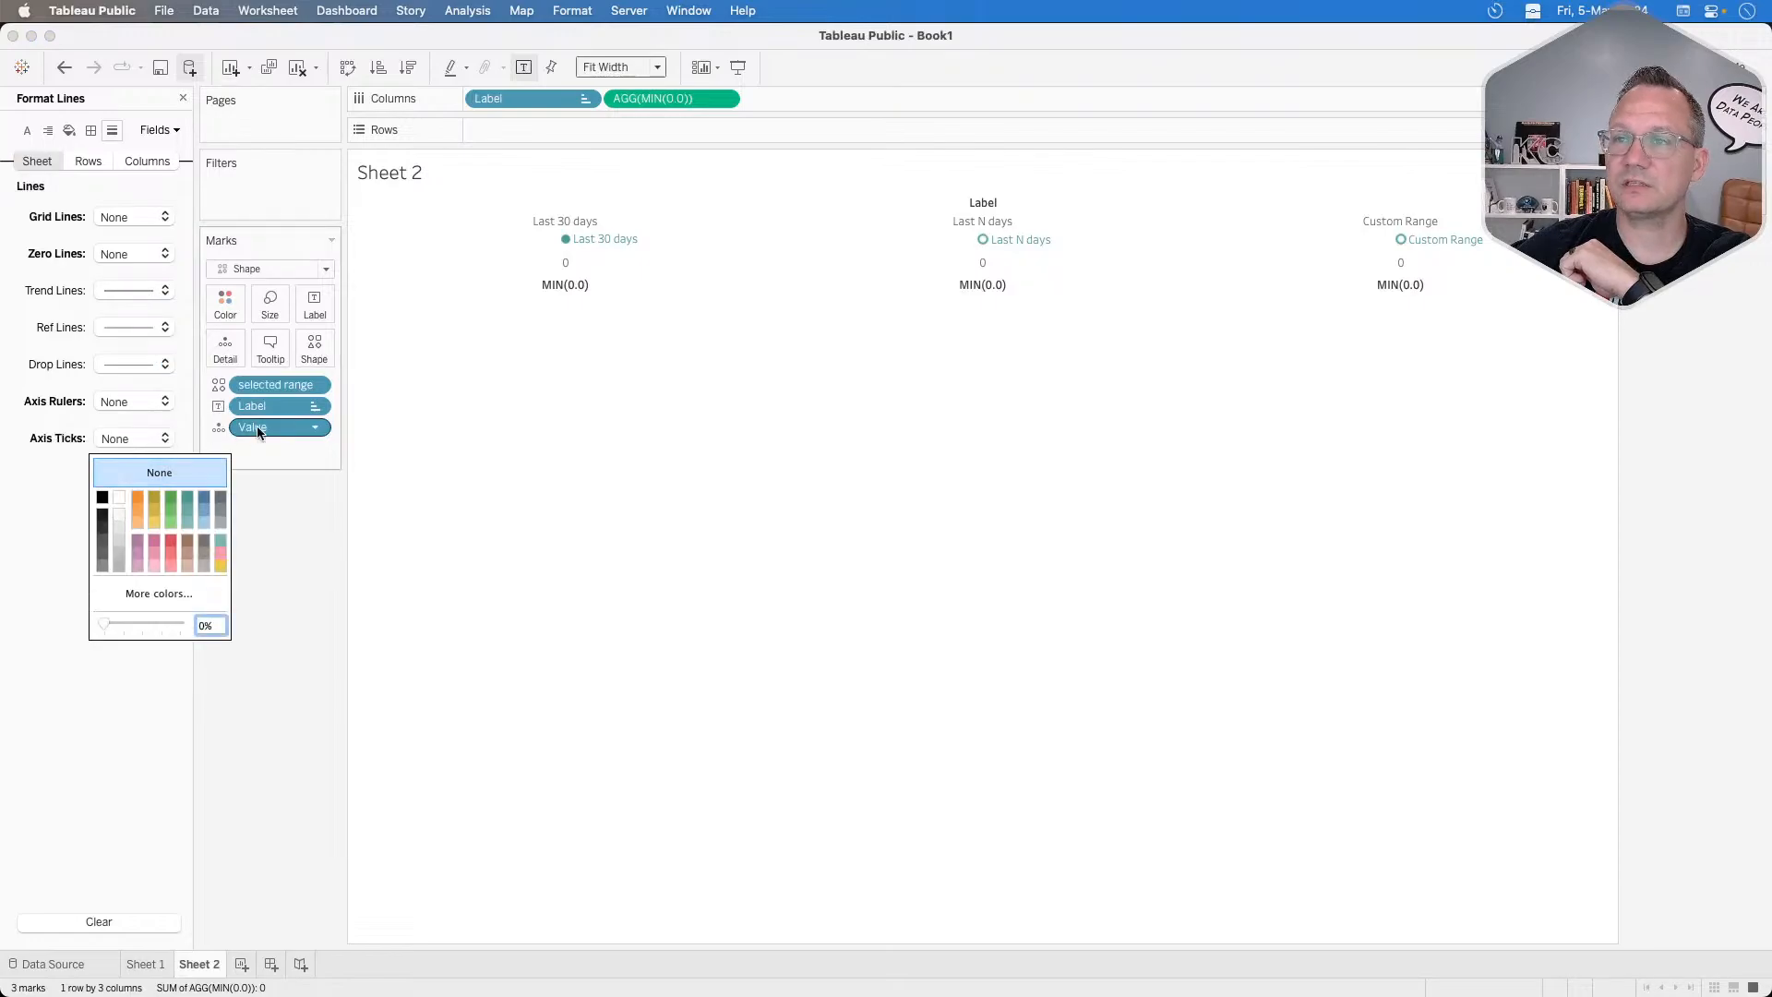
left_click(456, 386)
right_click(487, 279)
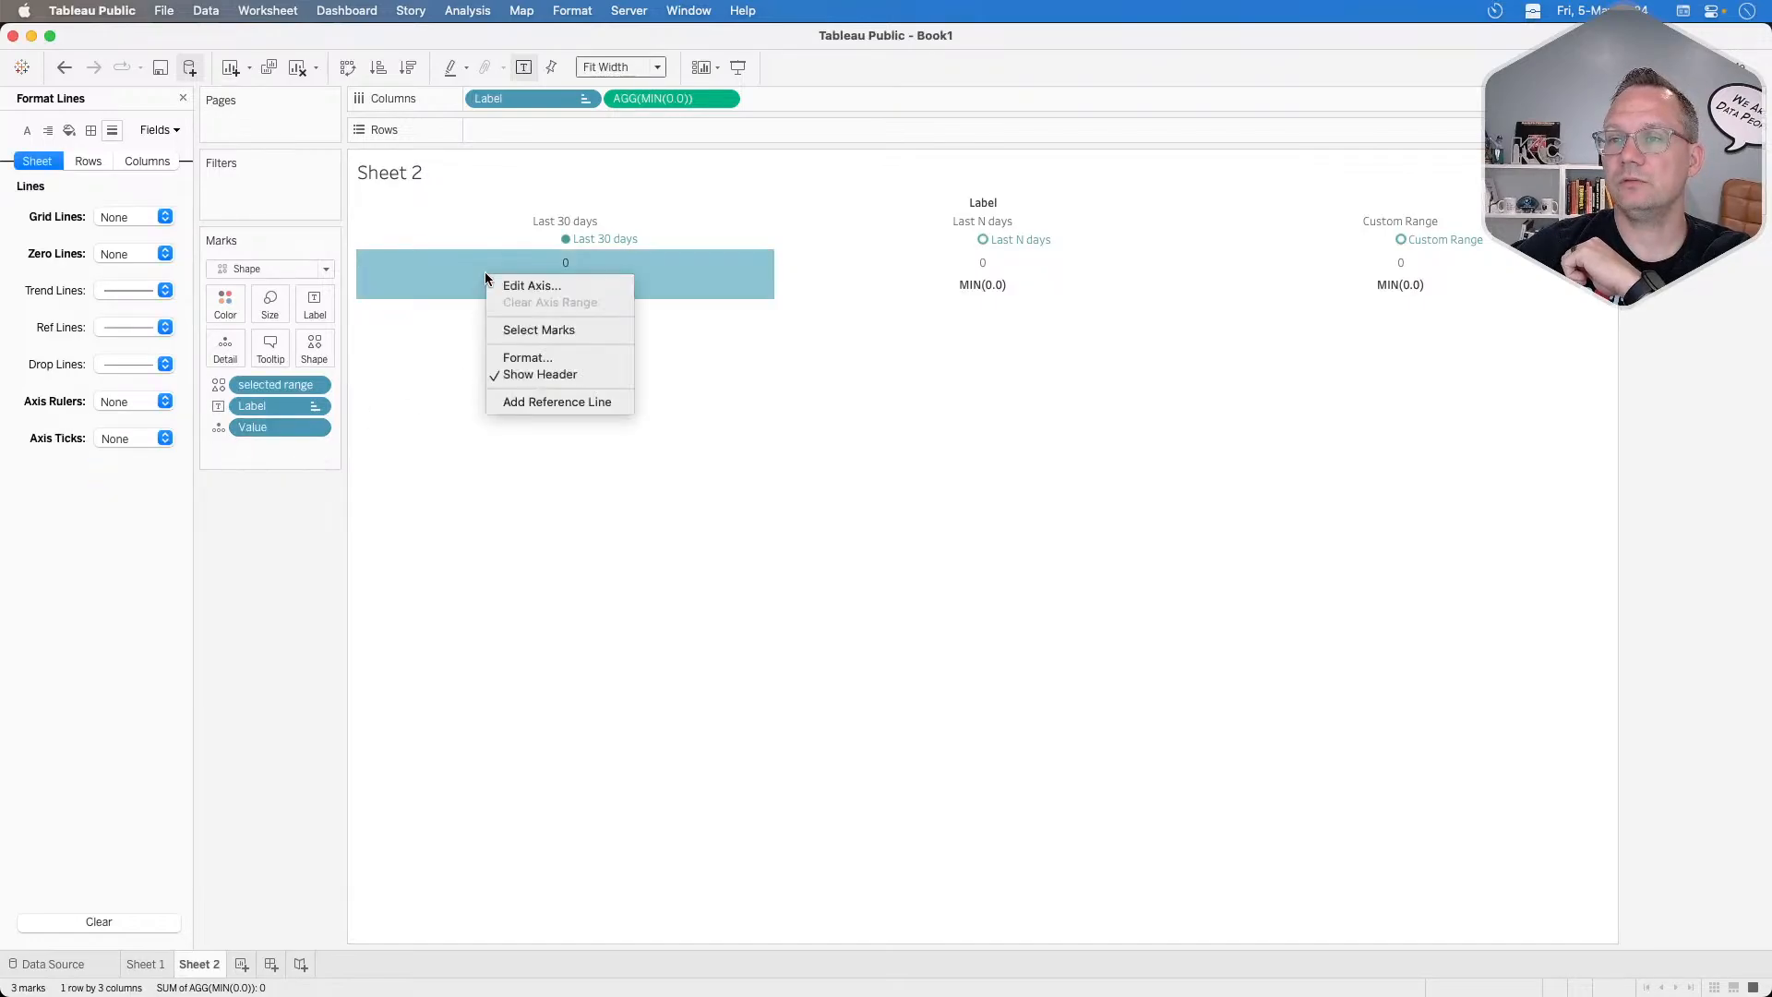
left_click(520, 373)
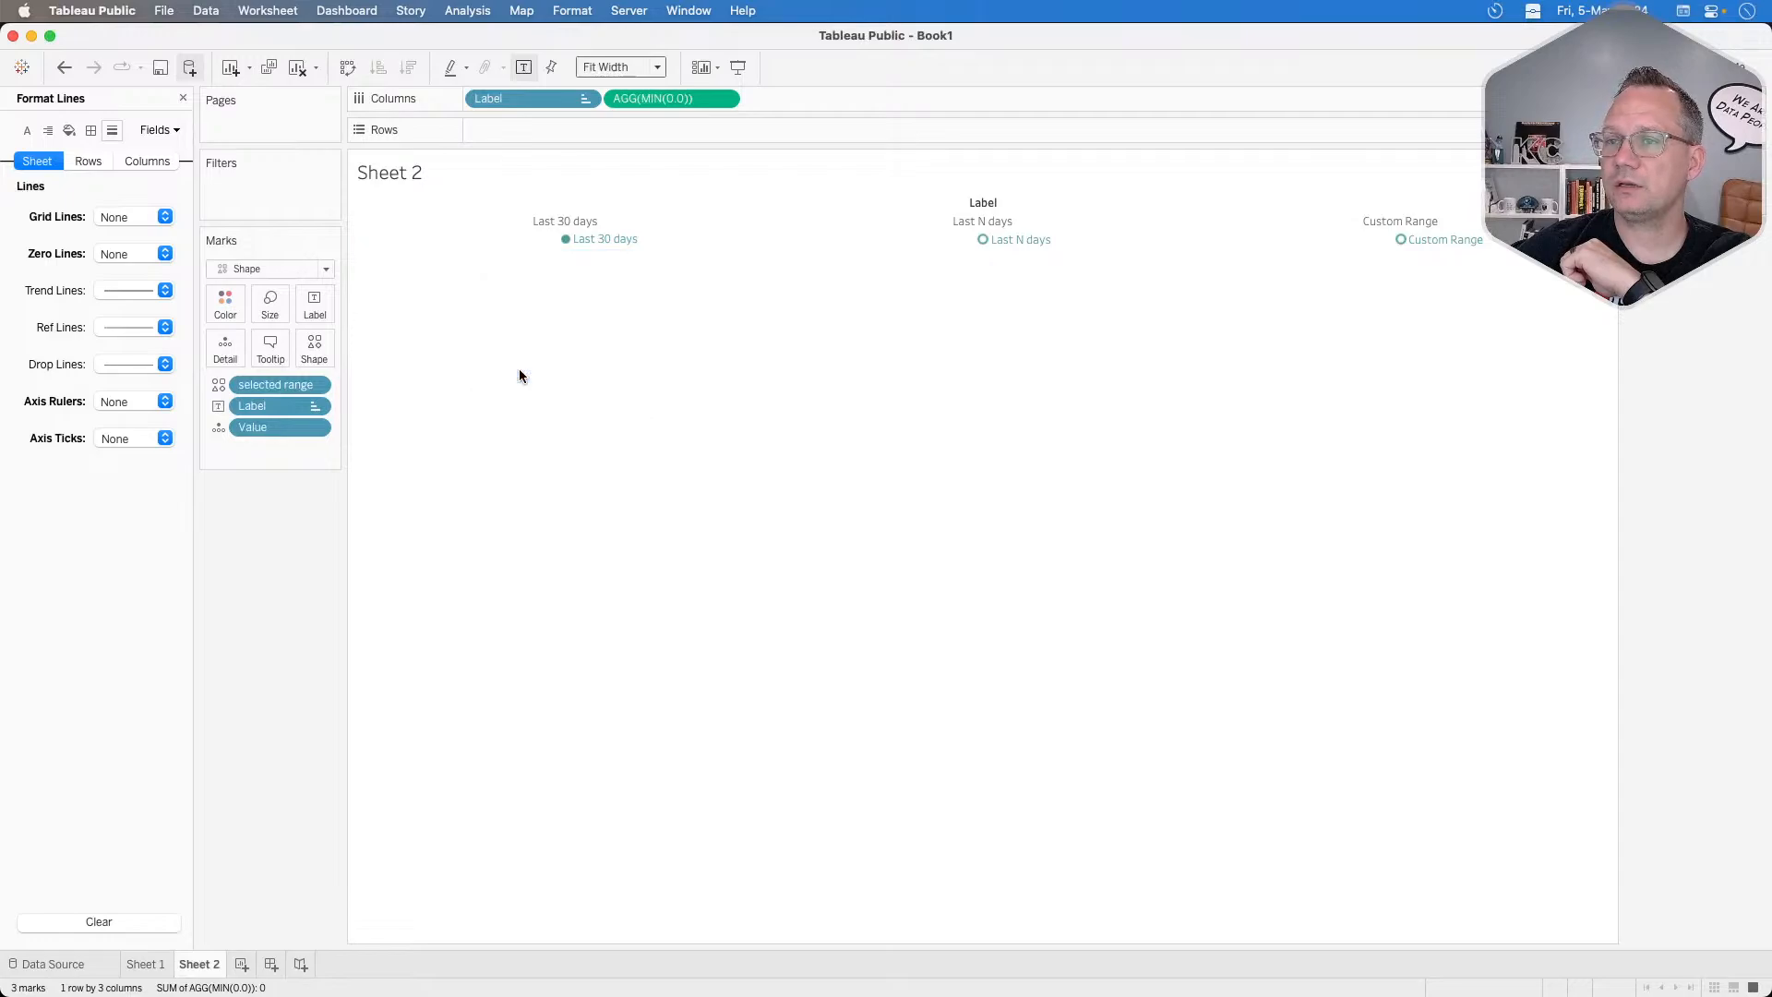
Hide the field labels for columns and the Label headers above the marks.
right_click(566, 219)
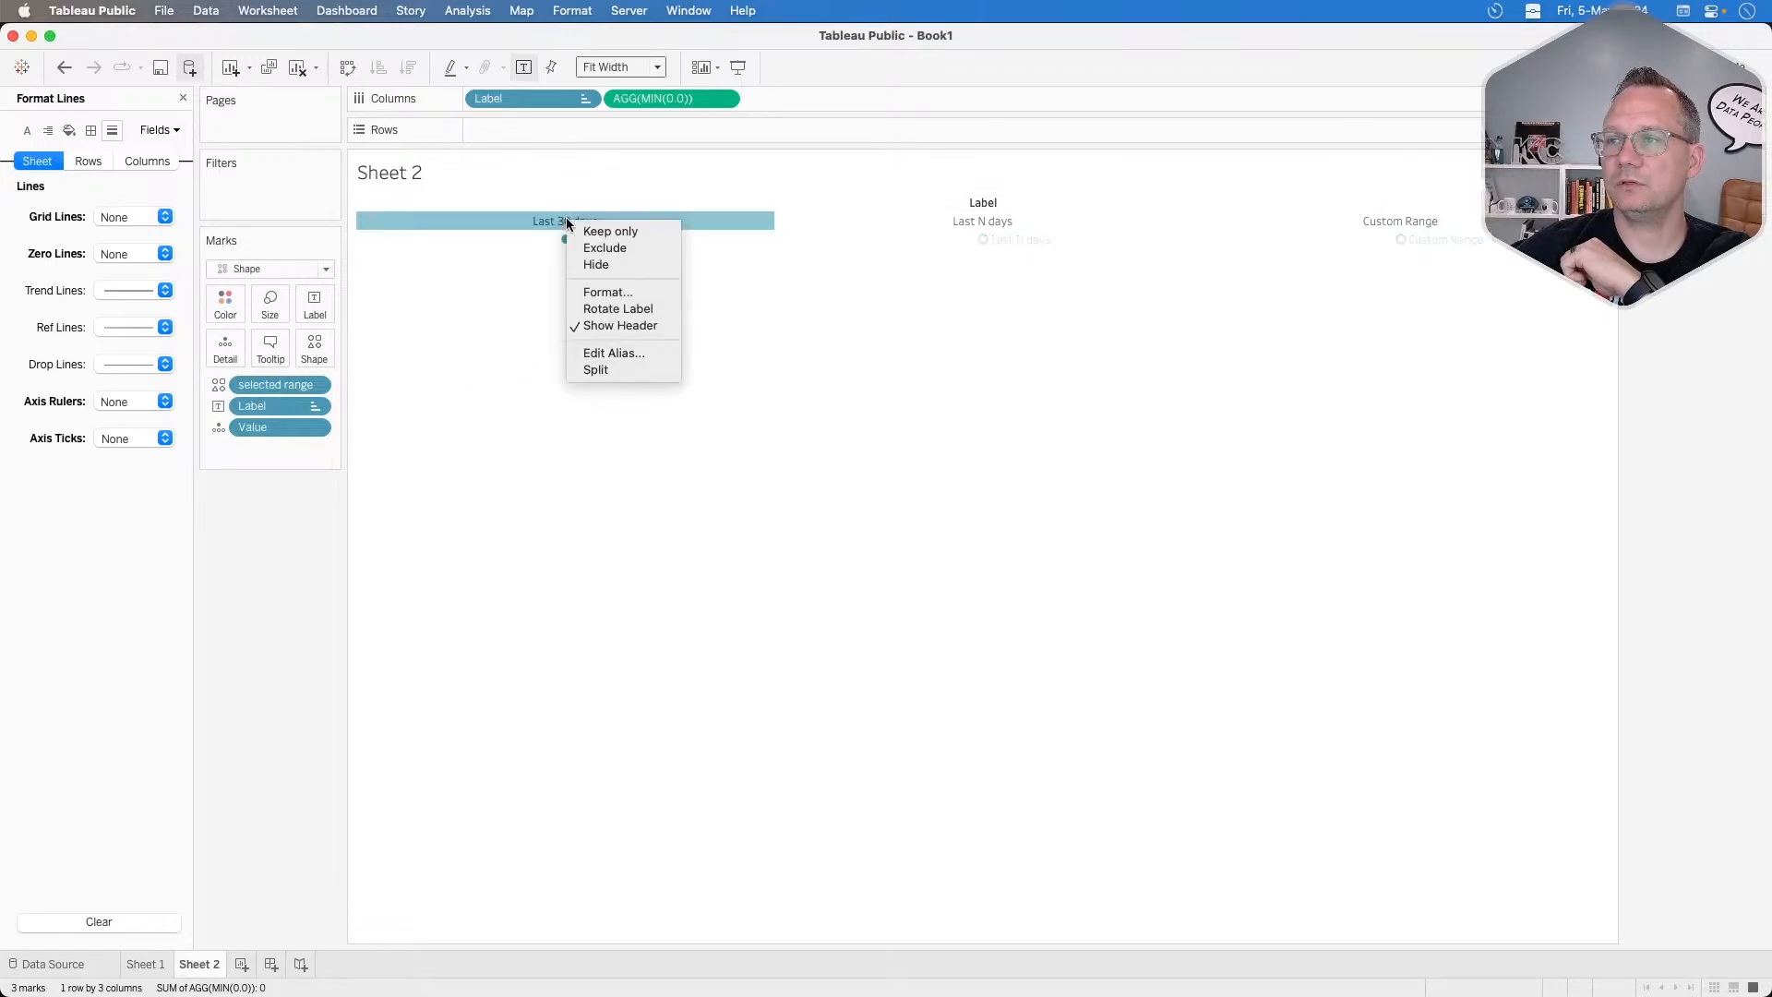
left_click(563, 204)
left_click(562, 206)
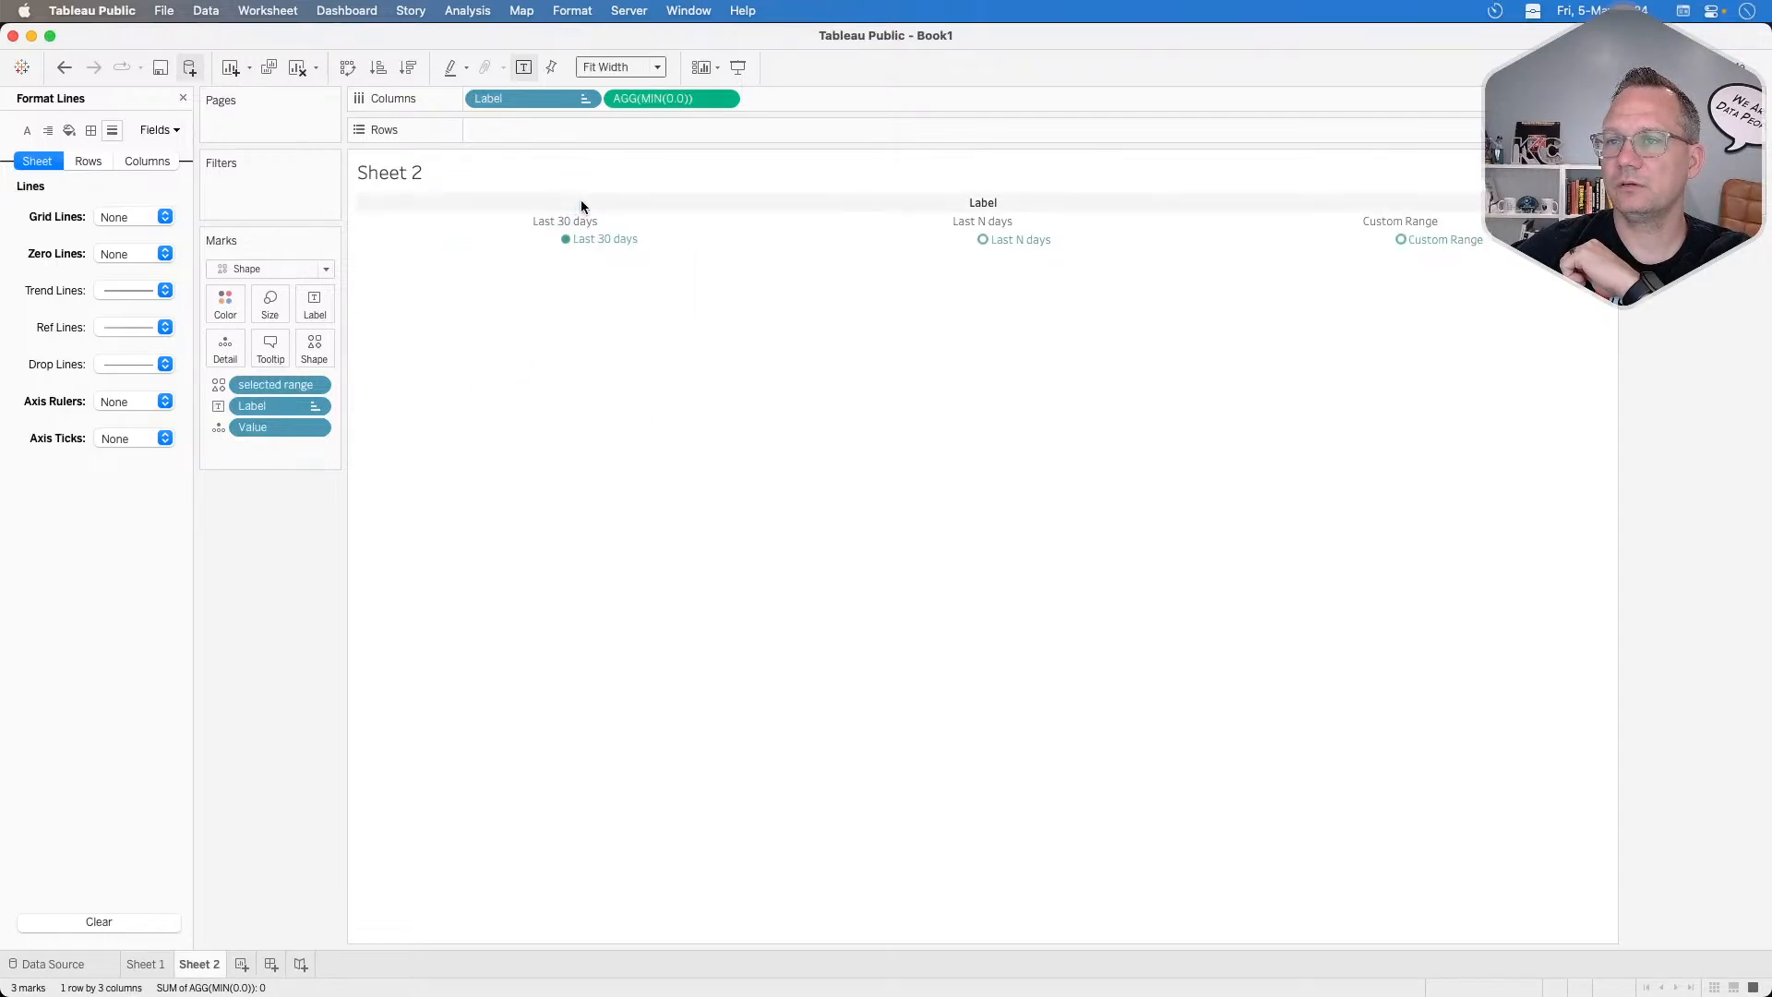
right_click(581, 203)
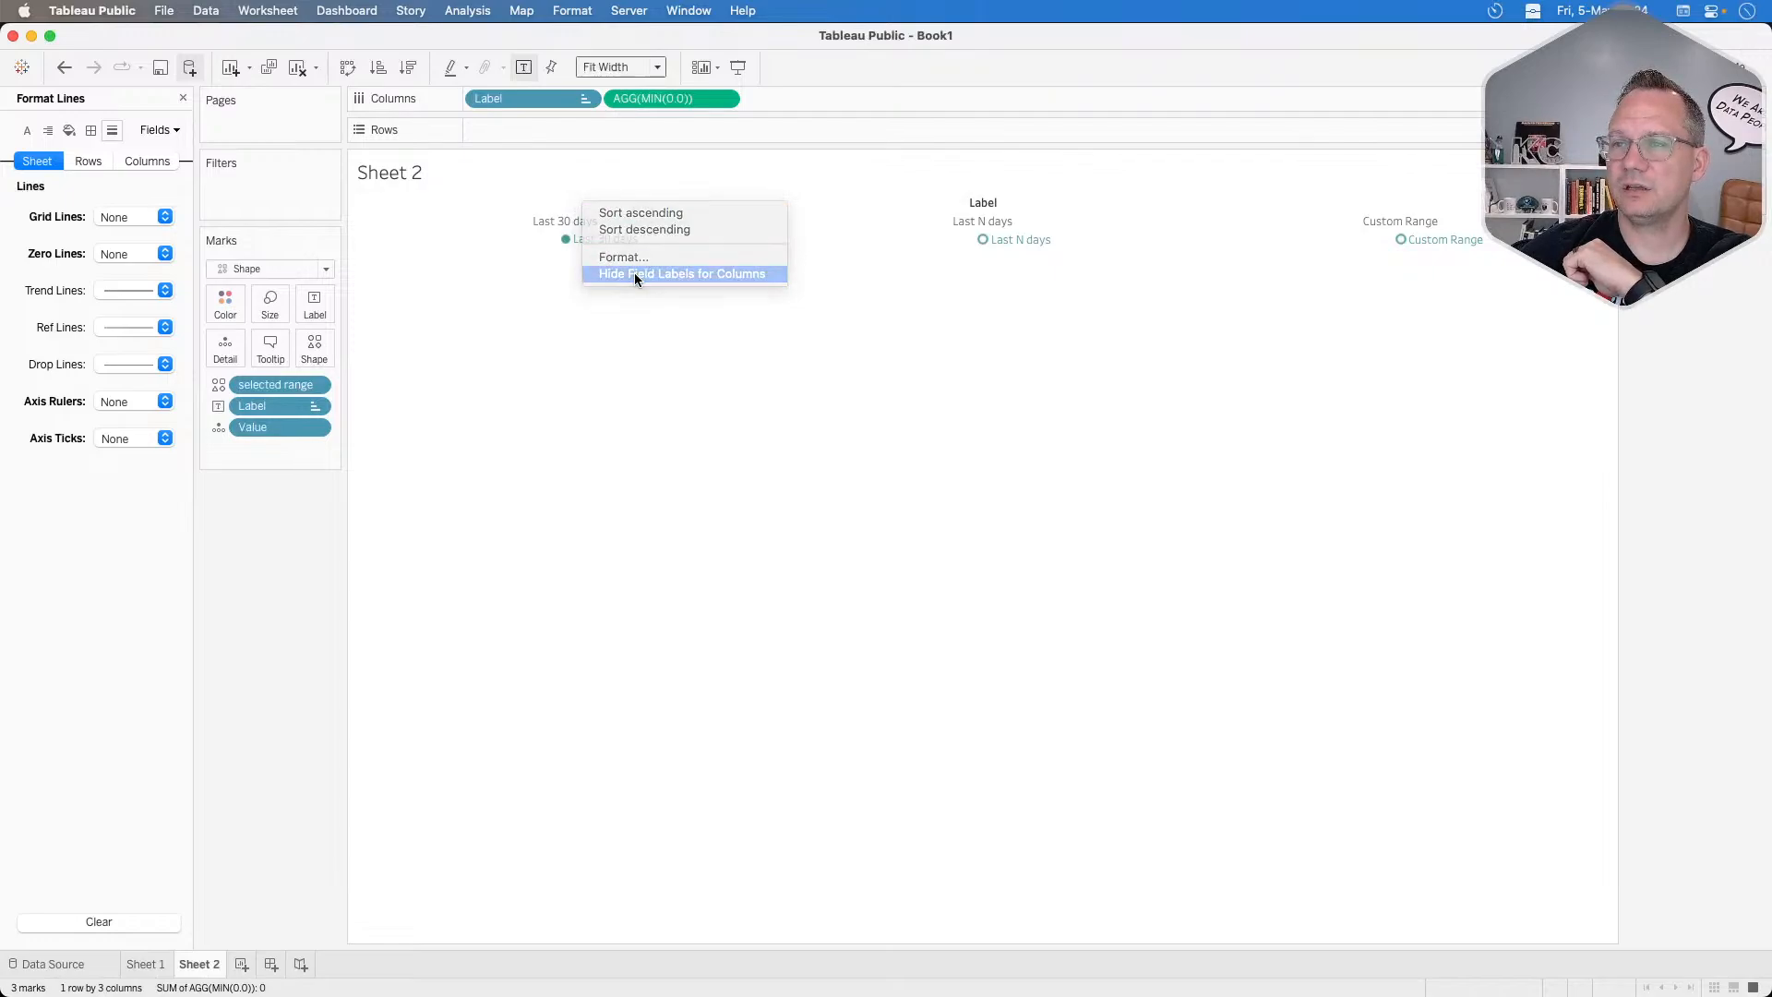
left_click(634, 273)
right_click(581, 204)
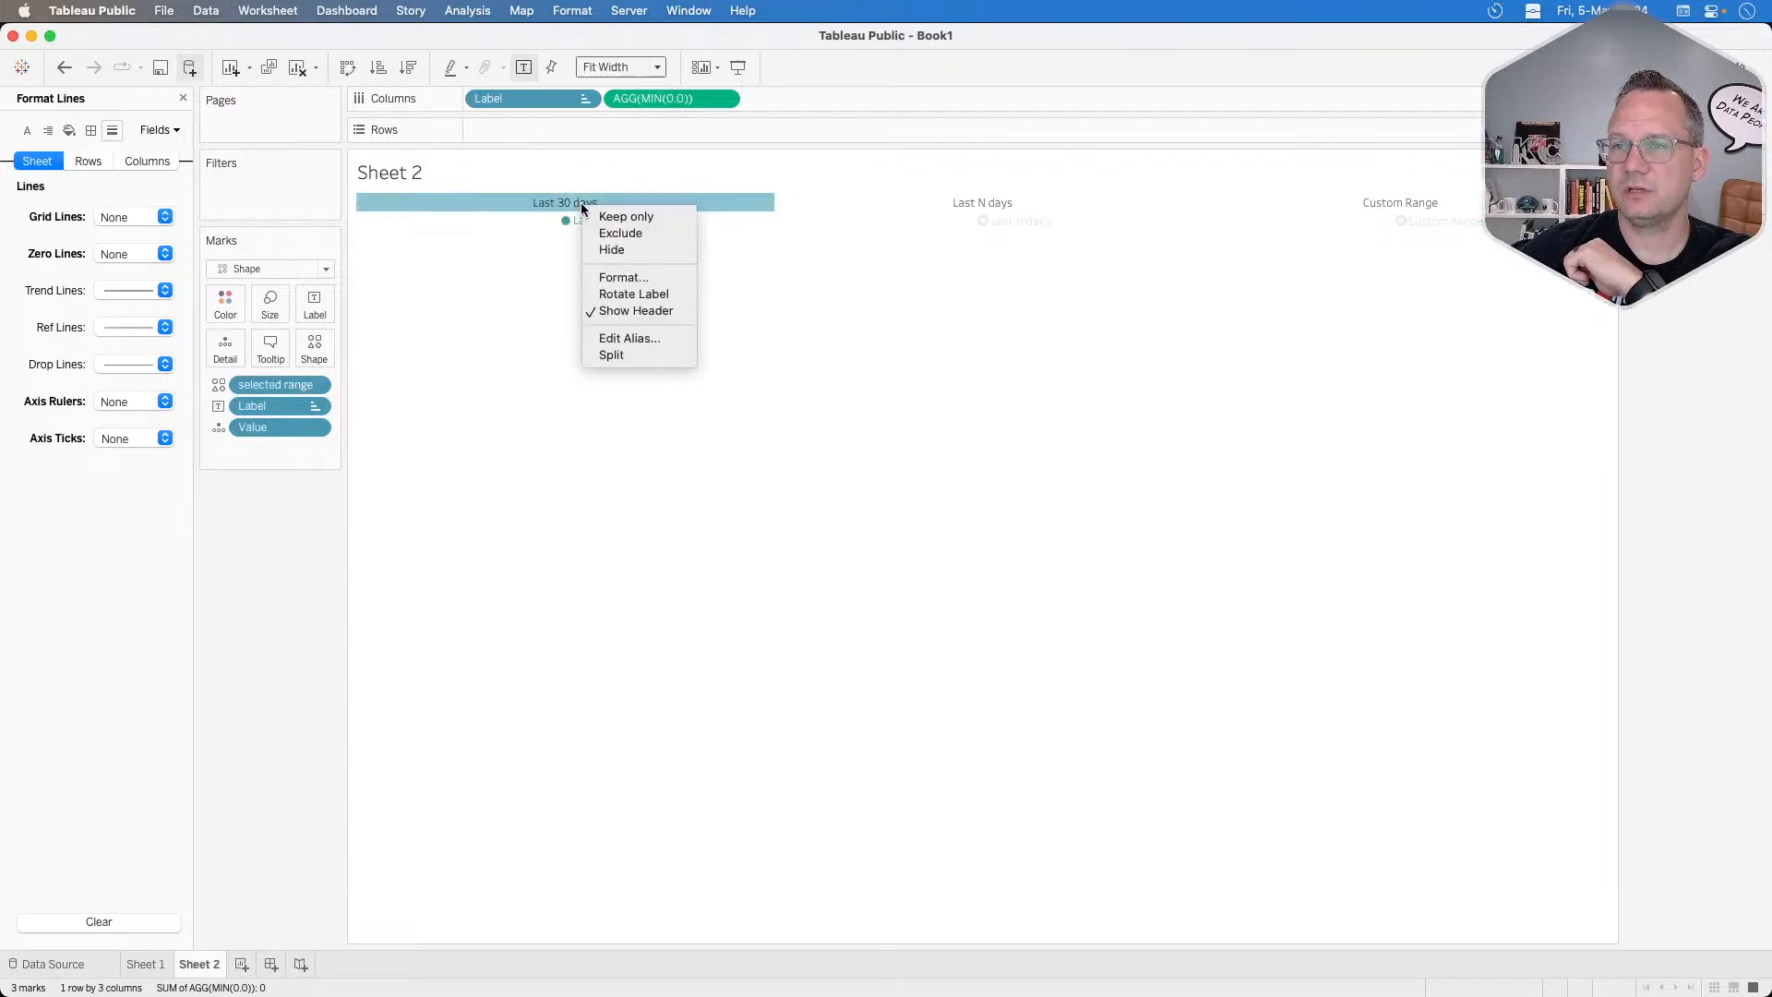
left_click(621, 309)
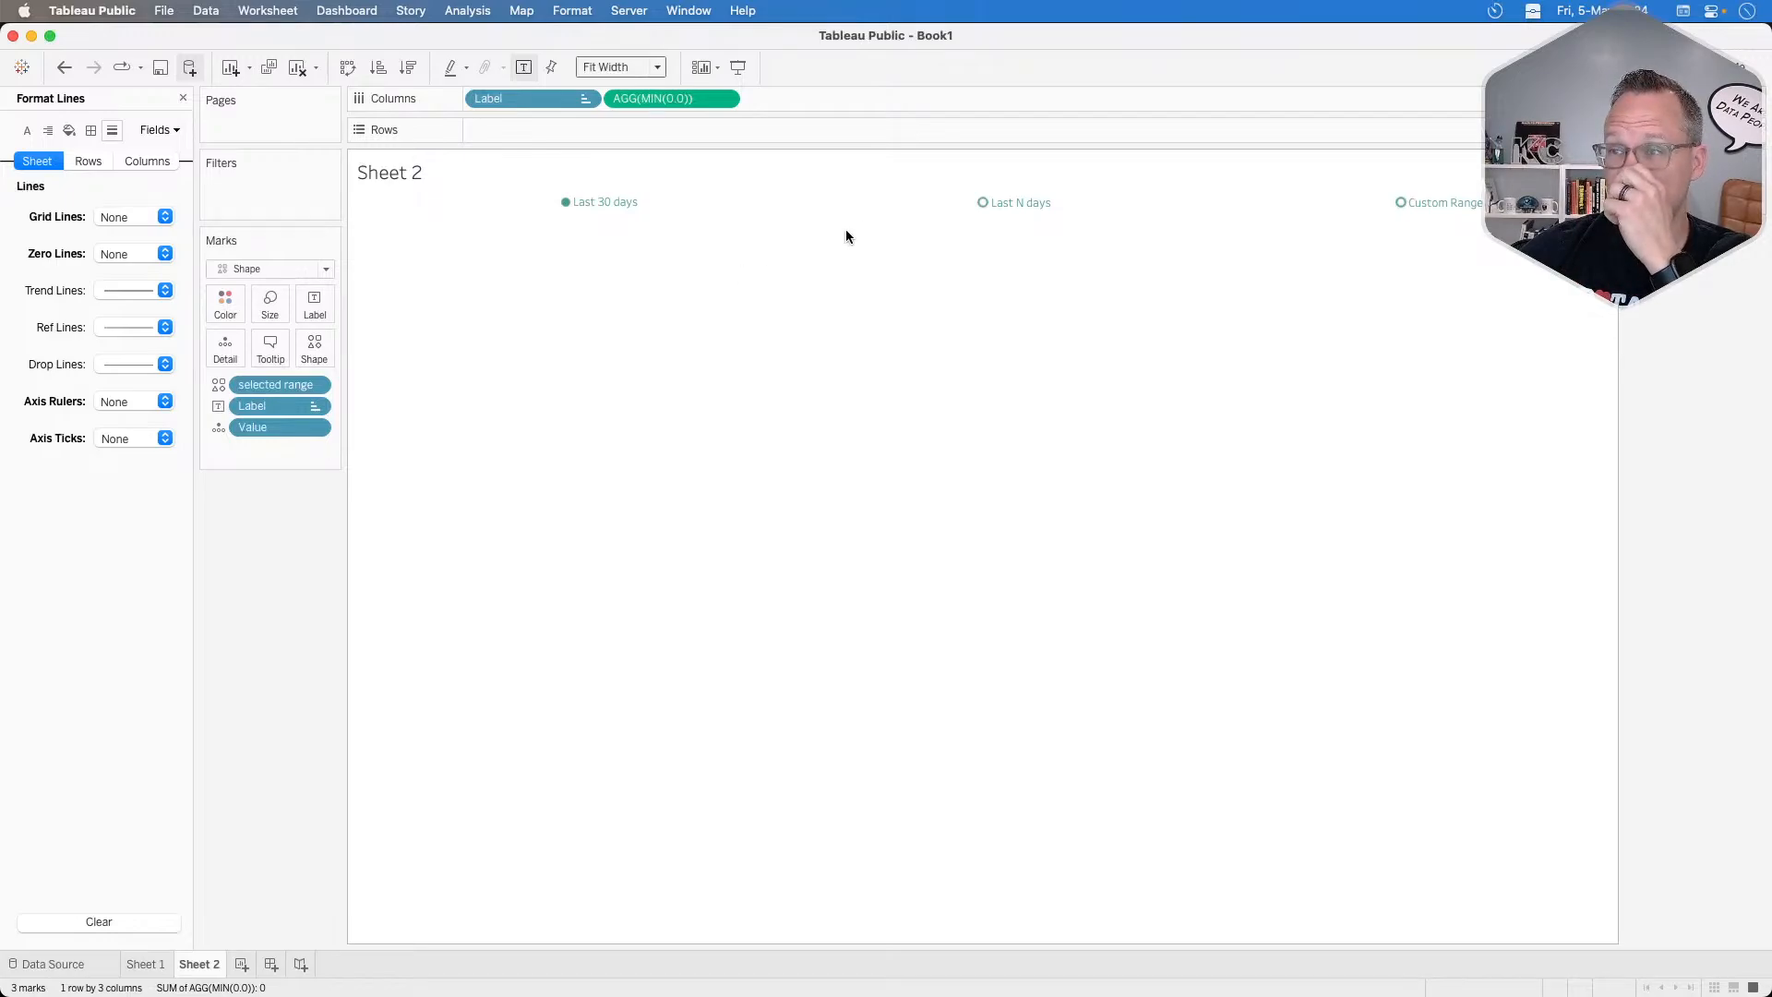
Create a calculated field named highlight with the formula TRUE in the Sheet1 (custom range) data source.
left_click(183, 99)
left_click(177, 179)
left_click(157, 194)
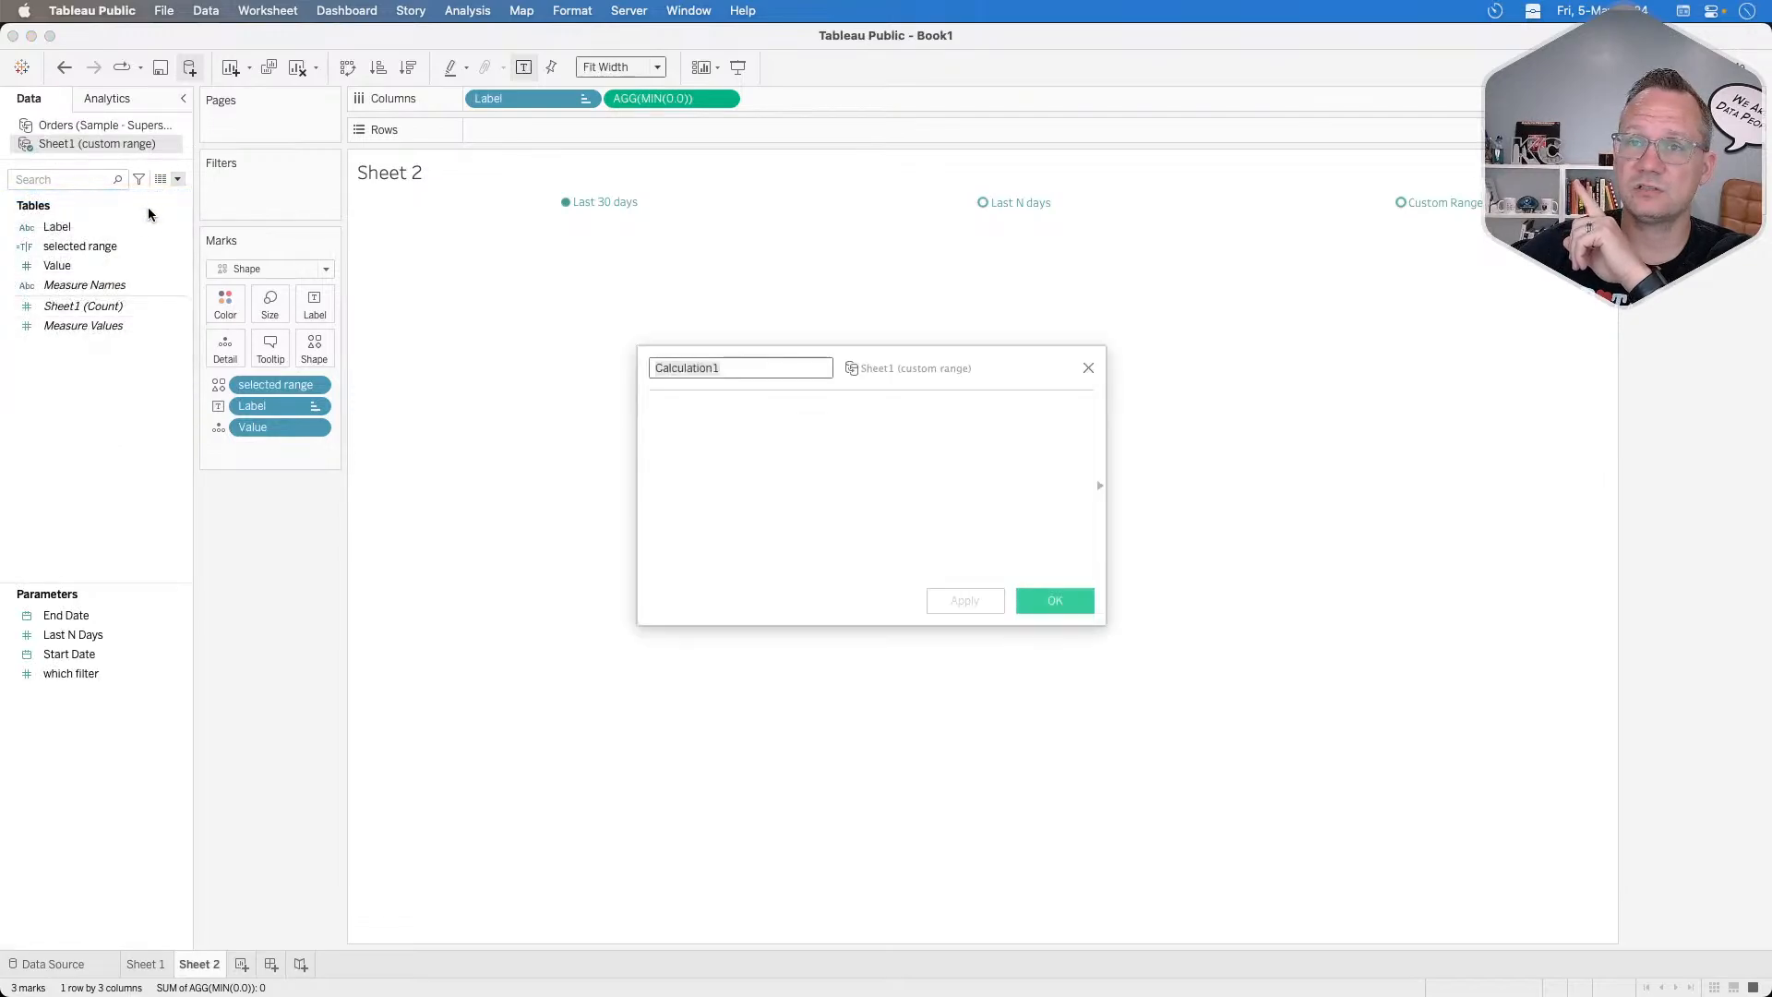
type("highlight")
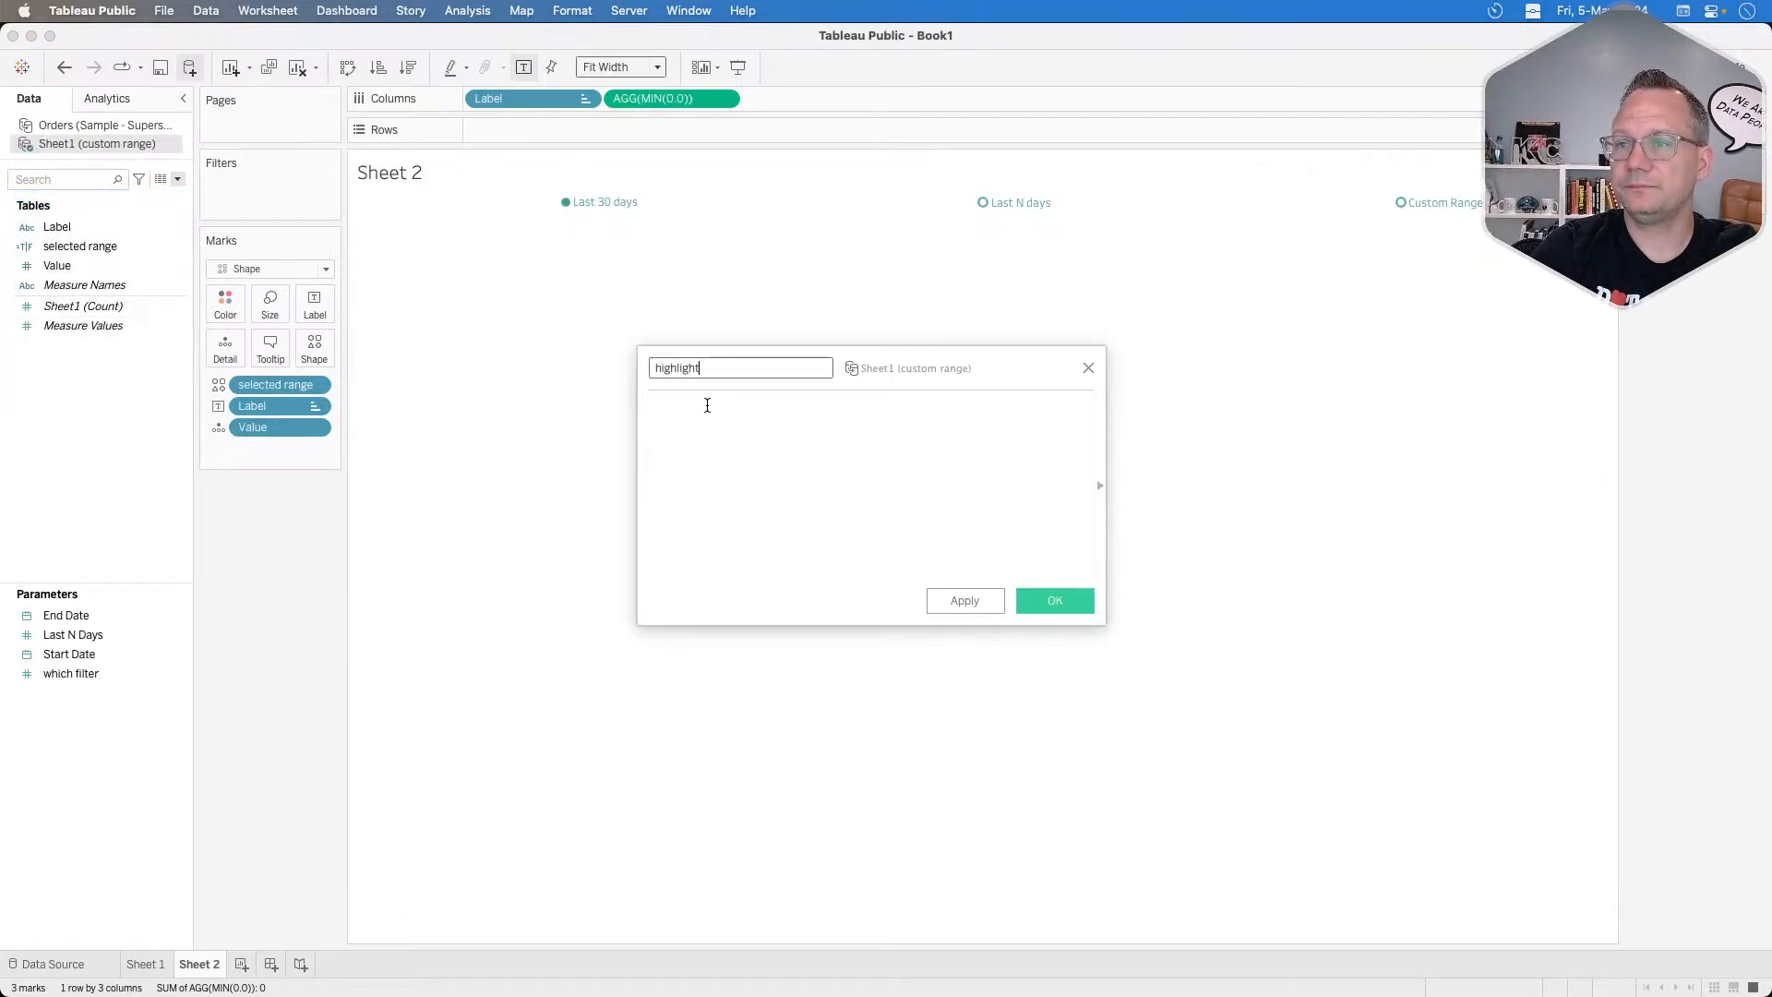
key("Tab")
type("TRUE")
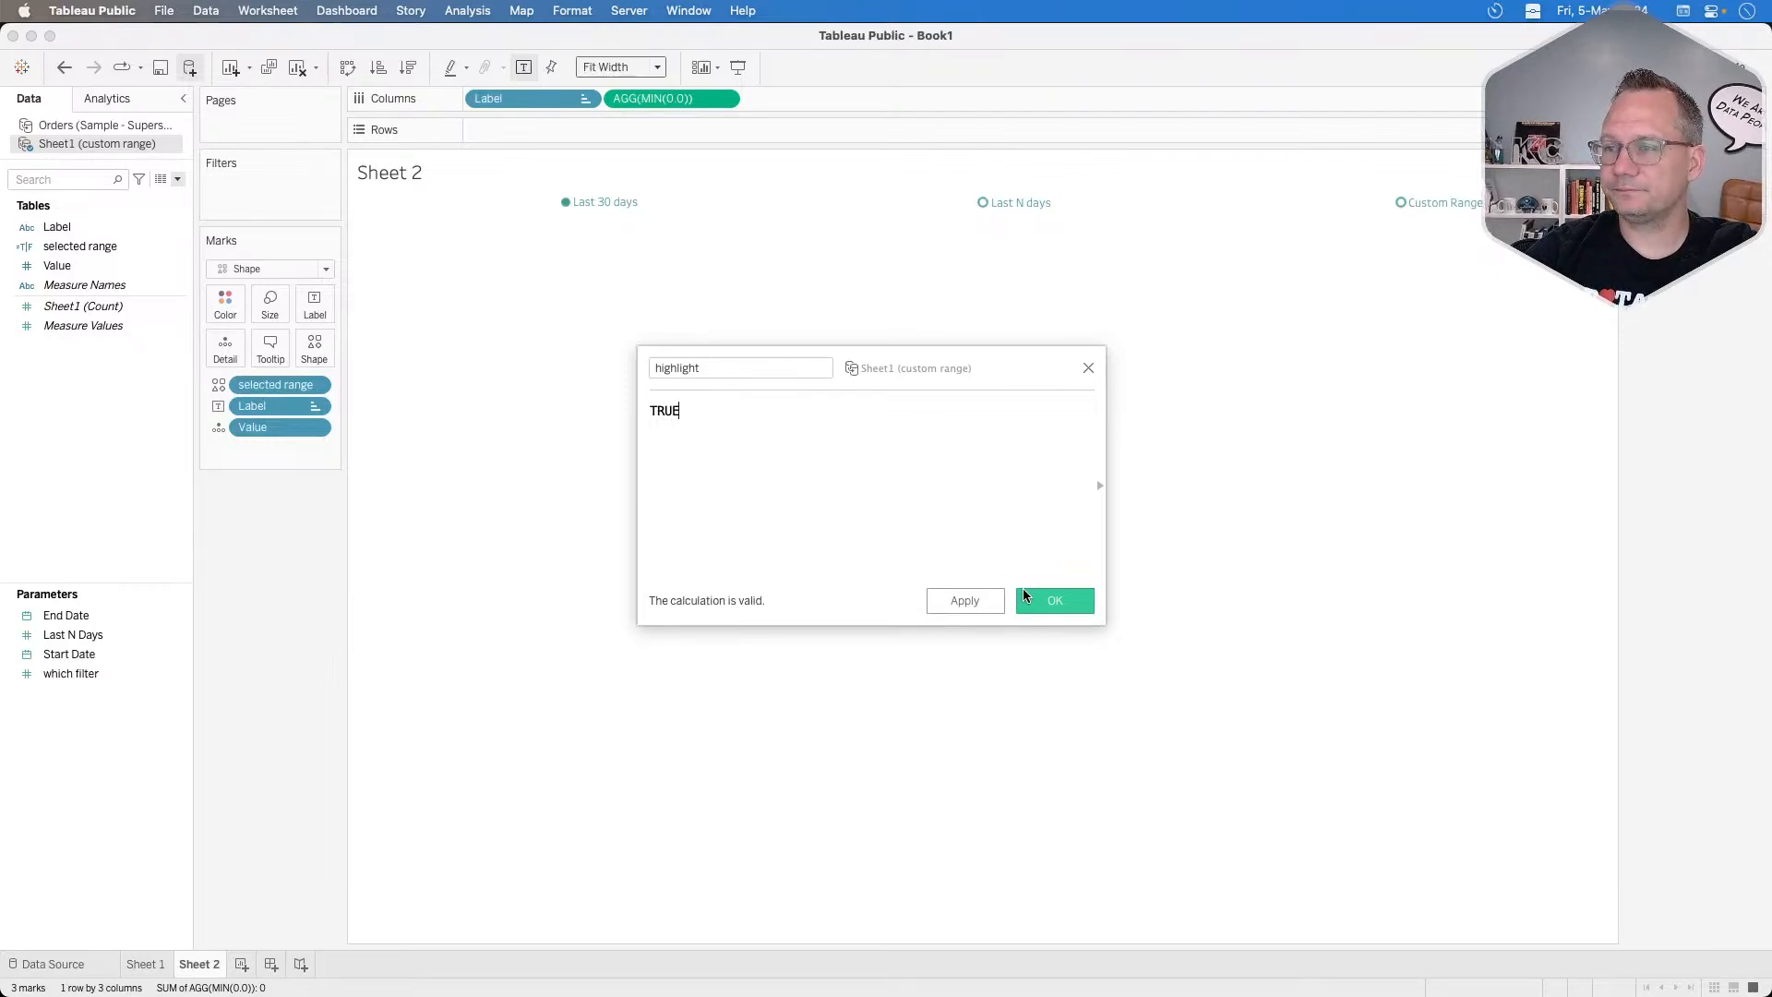
left_click(1025, 598)
Try the highlight field on Detail, undo it, and test selecting the Last N days mark without it.
left_click_drag(92, 226, 225, 349)
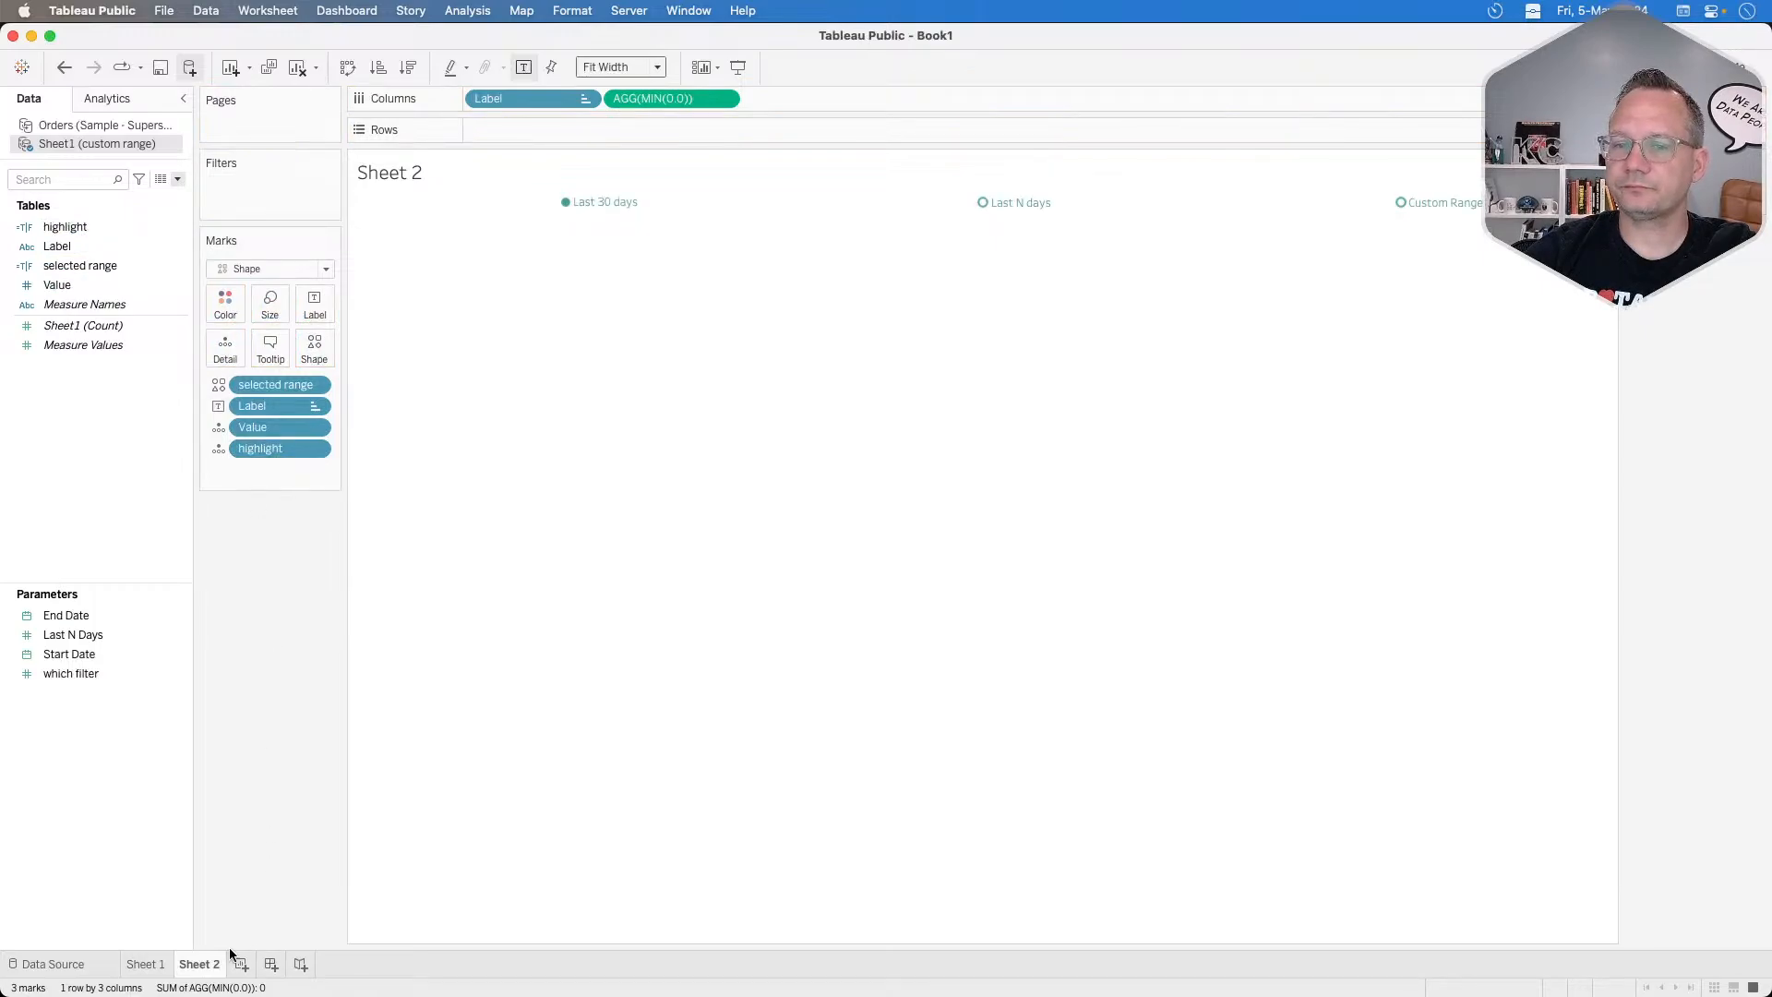
mouse_move(161, 968)
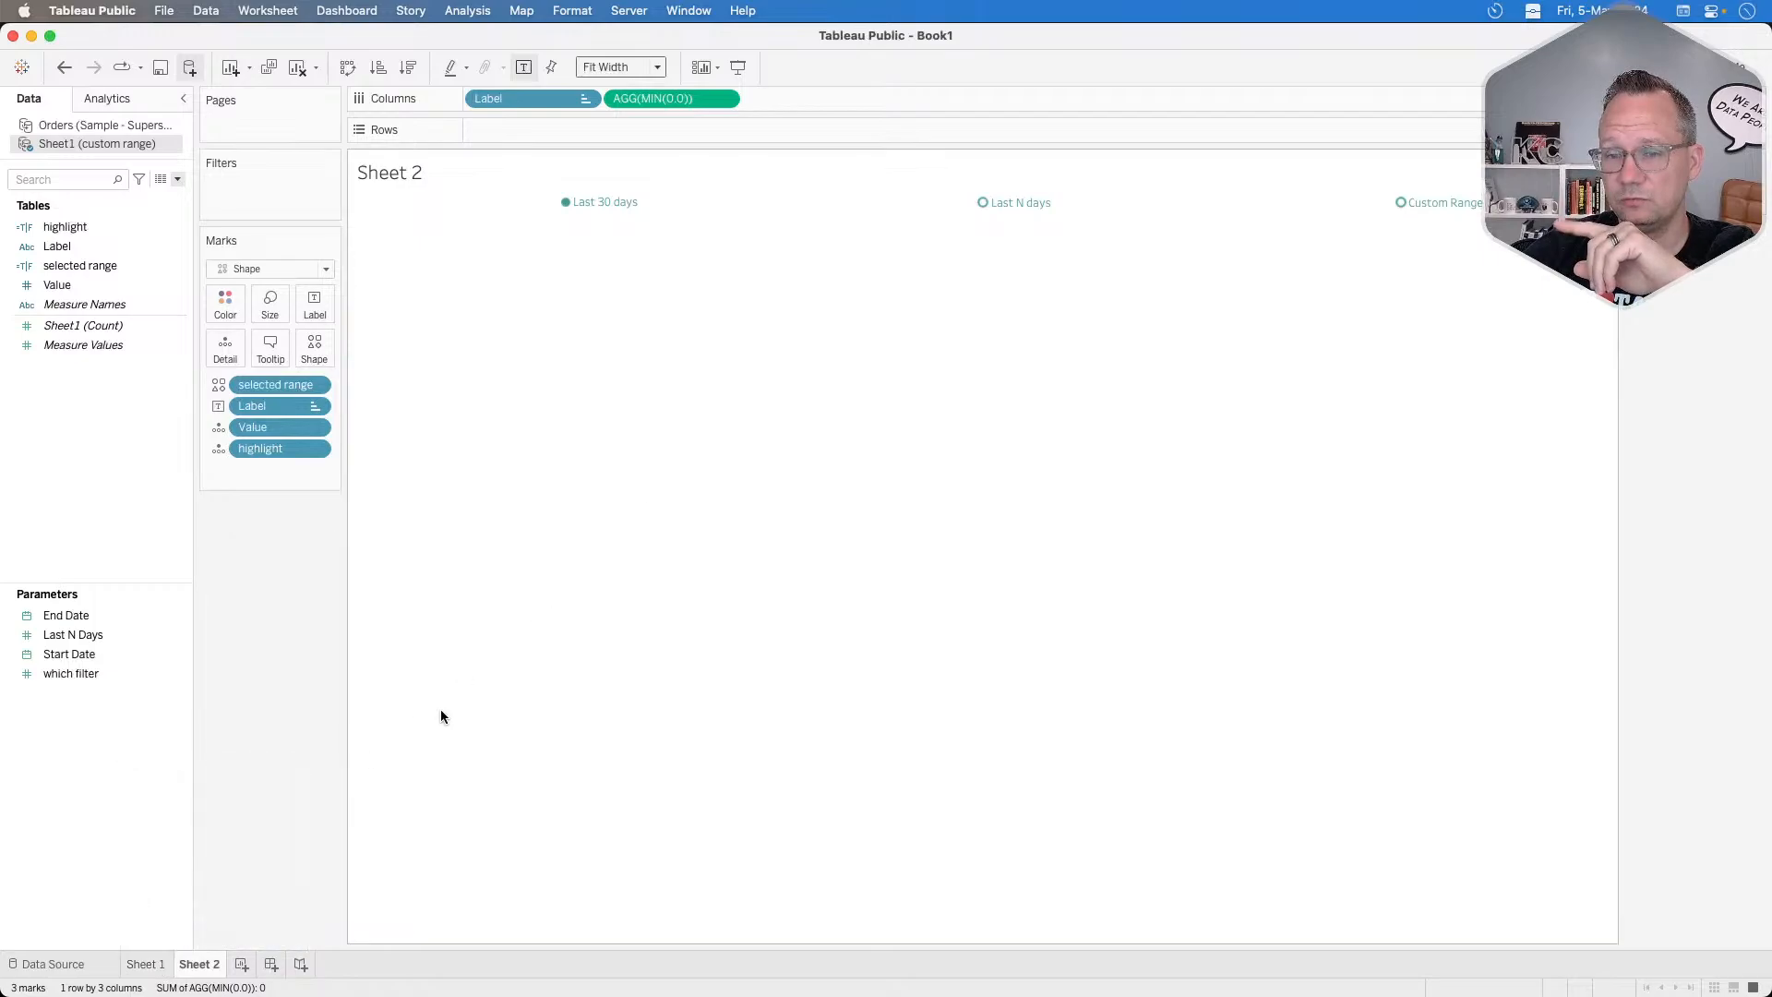
key("super+z")
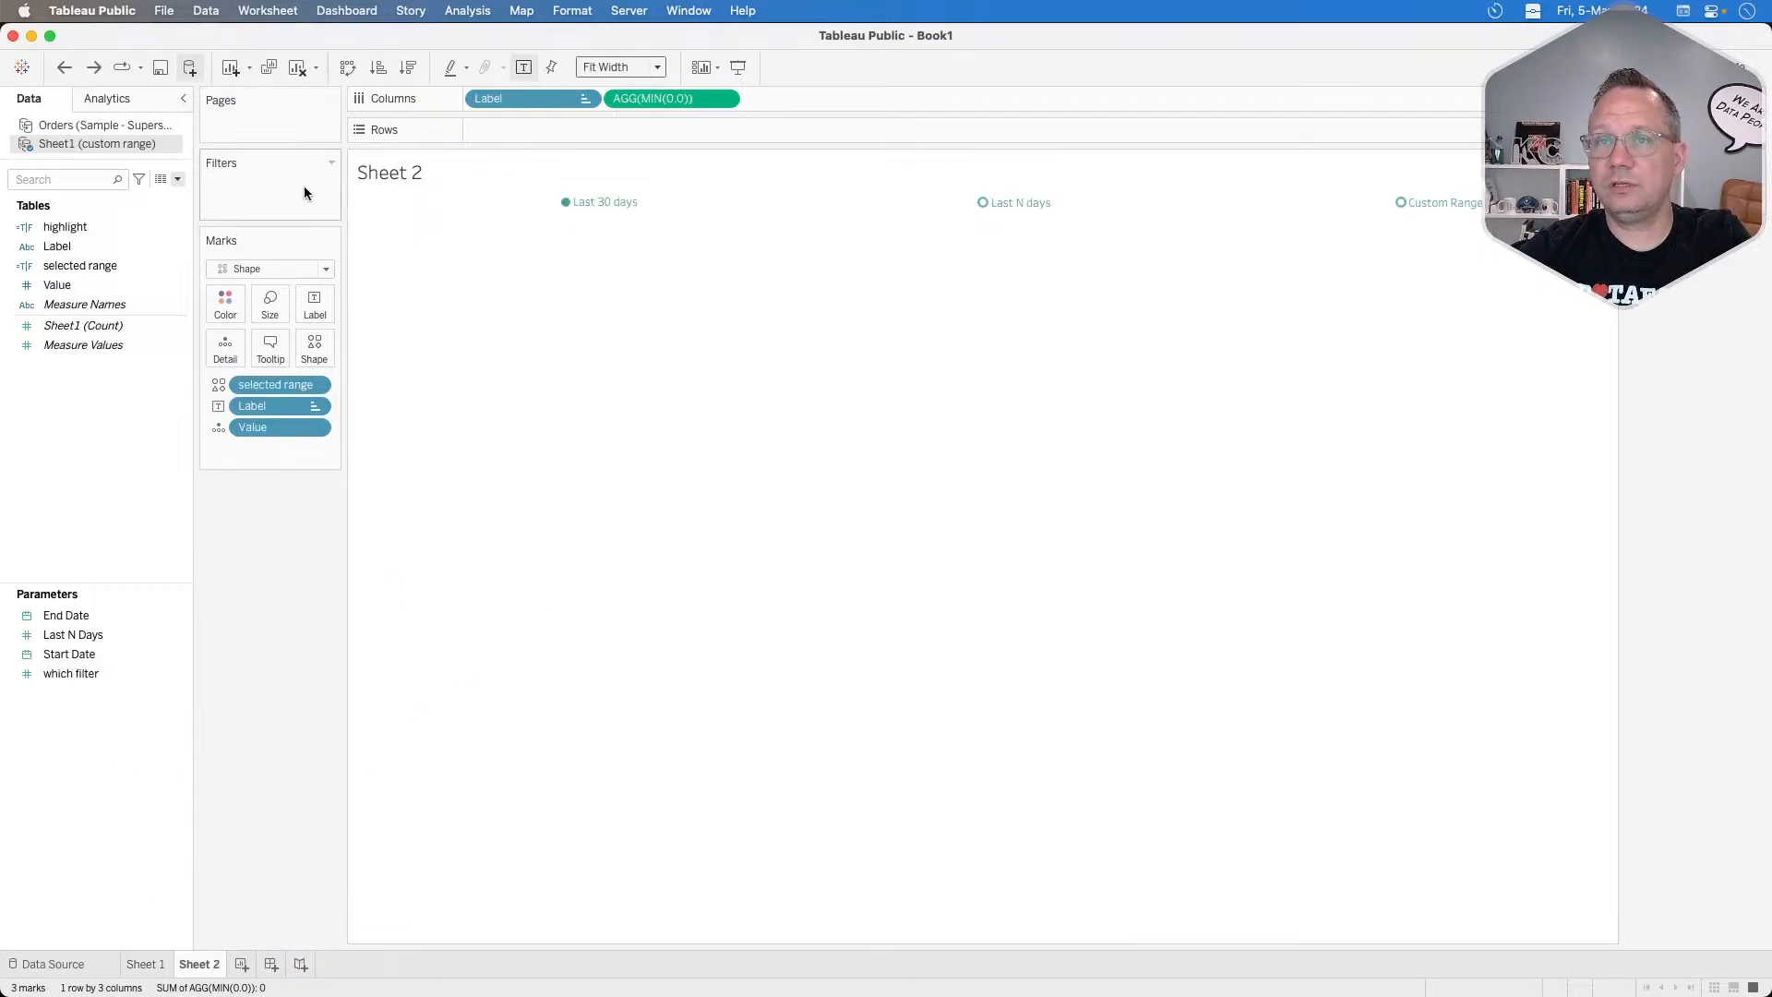
left_click(1026, 202)
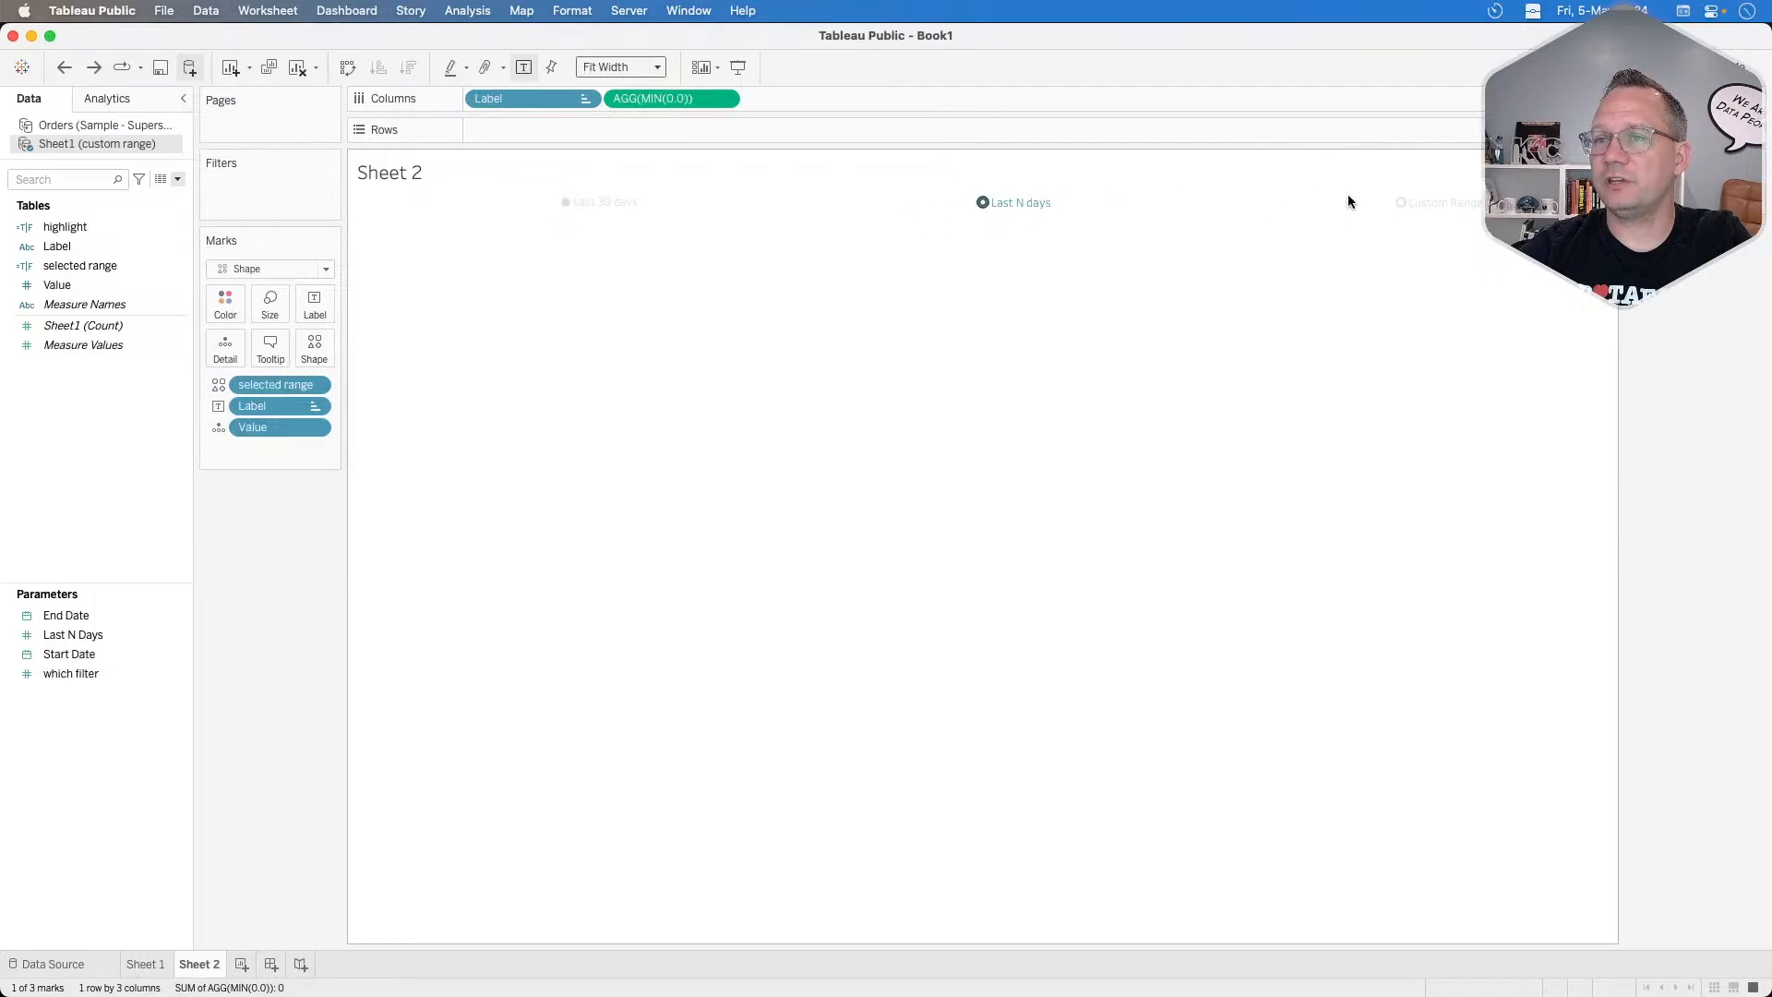
left_click(694, 308)
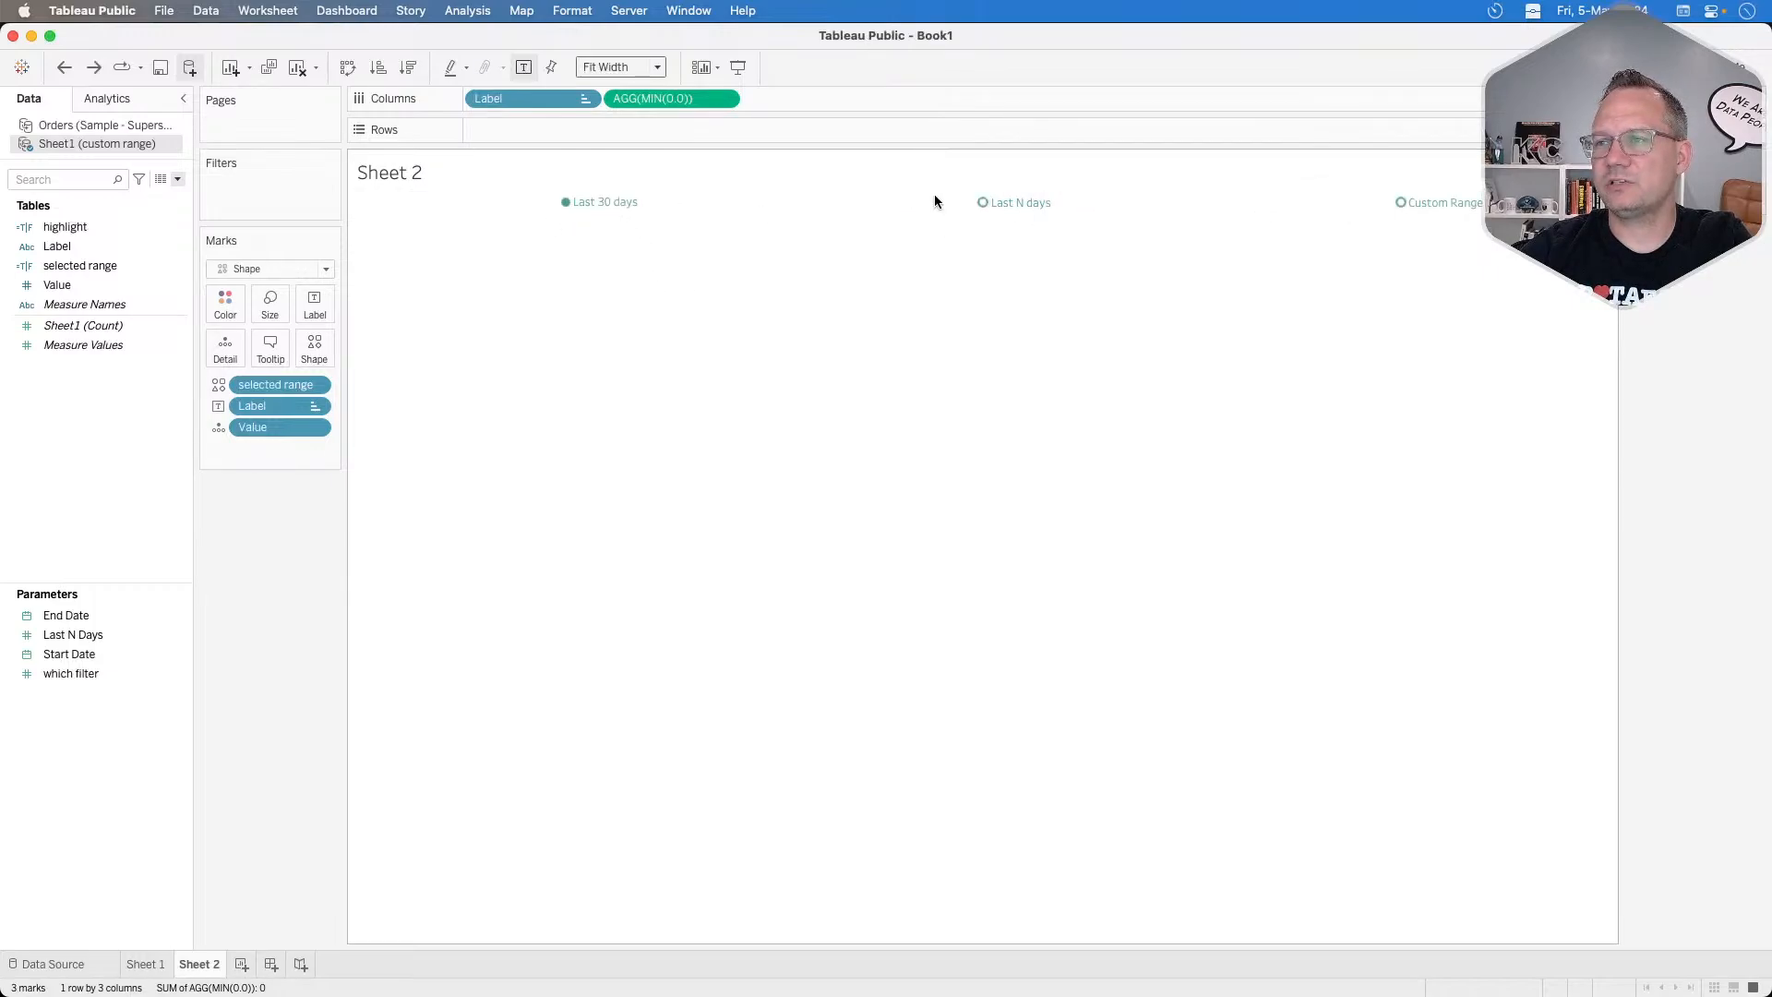
mouse_move(1041, 205)
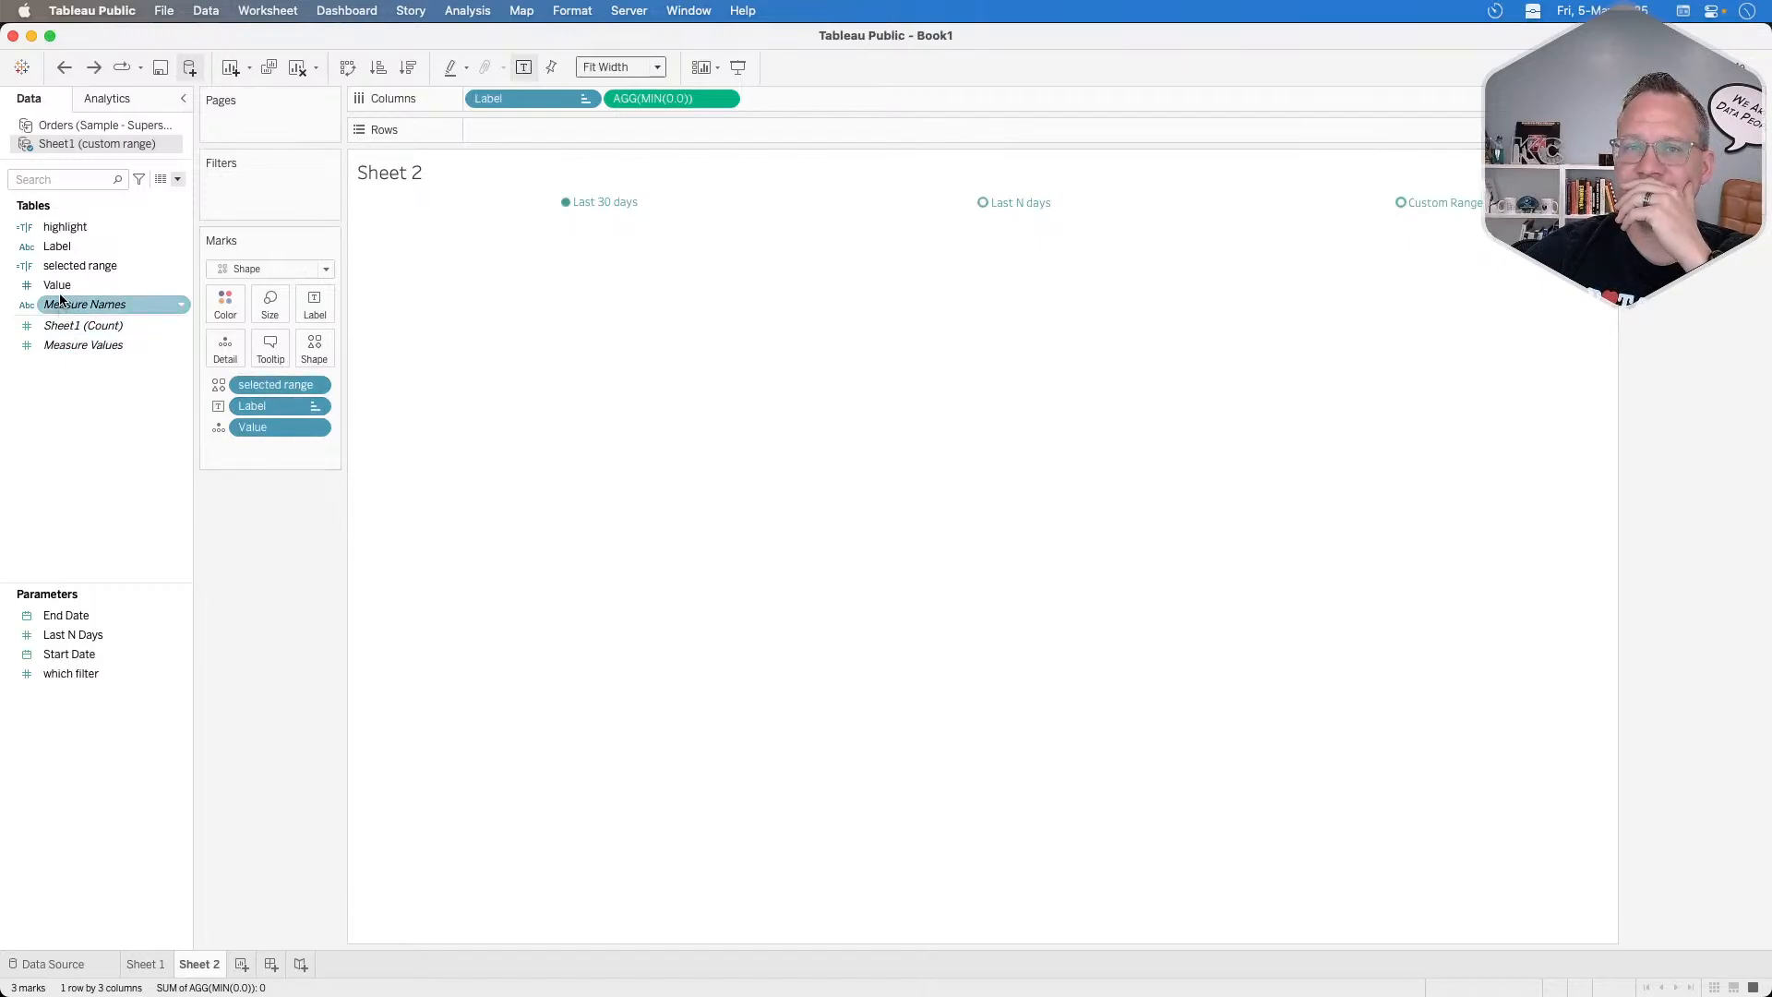
Add the highlight field to Detail on the marks of Sheet 2.
left_click_drag(69, 227, 222, 356)
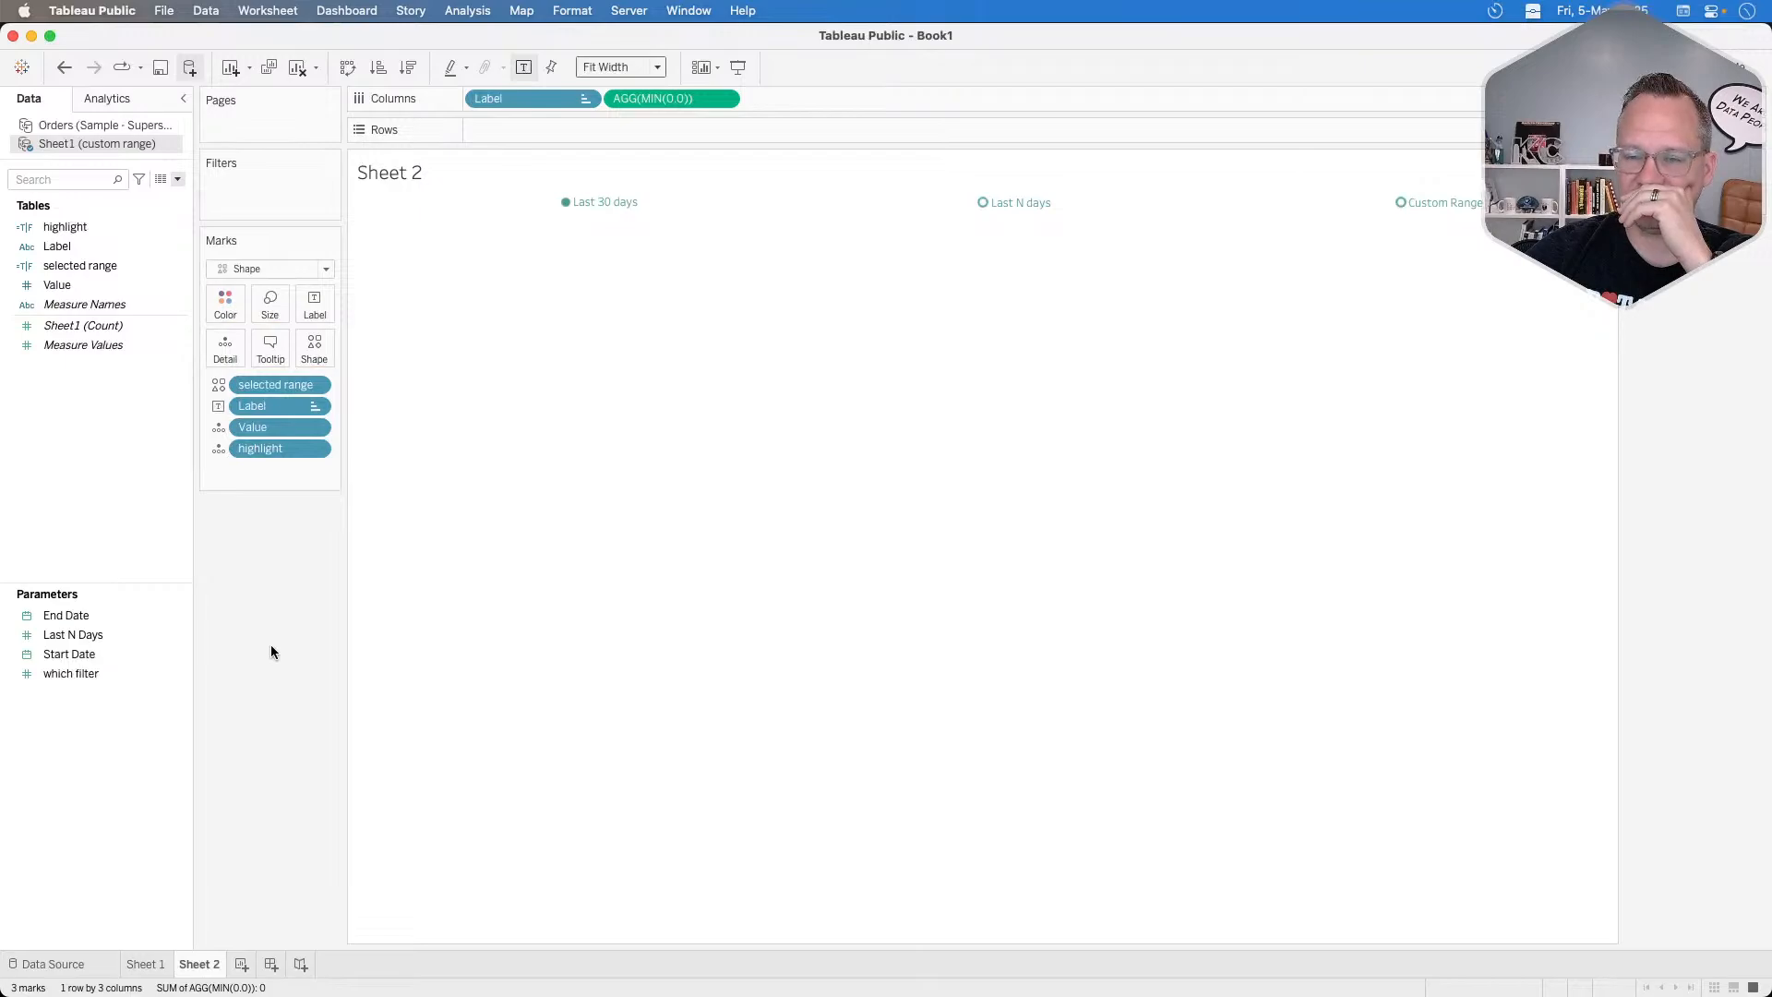
right_click(258, 691)
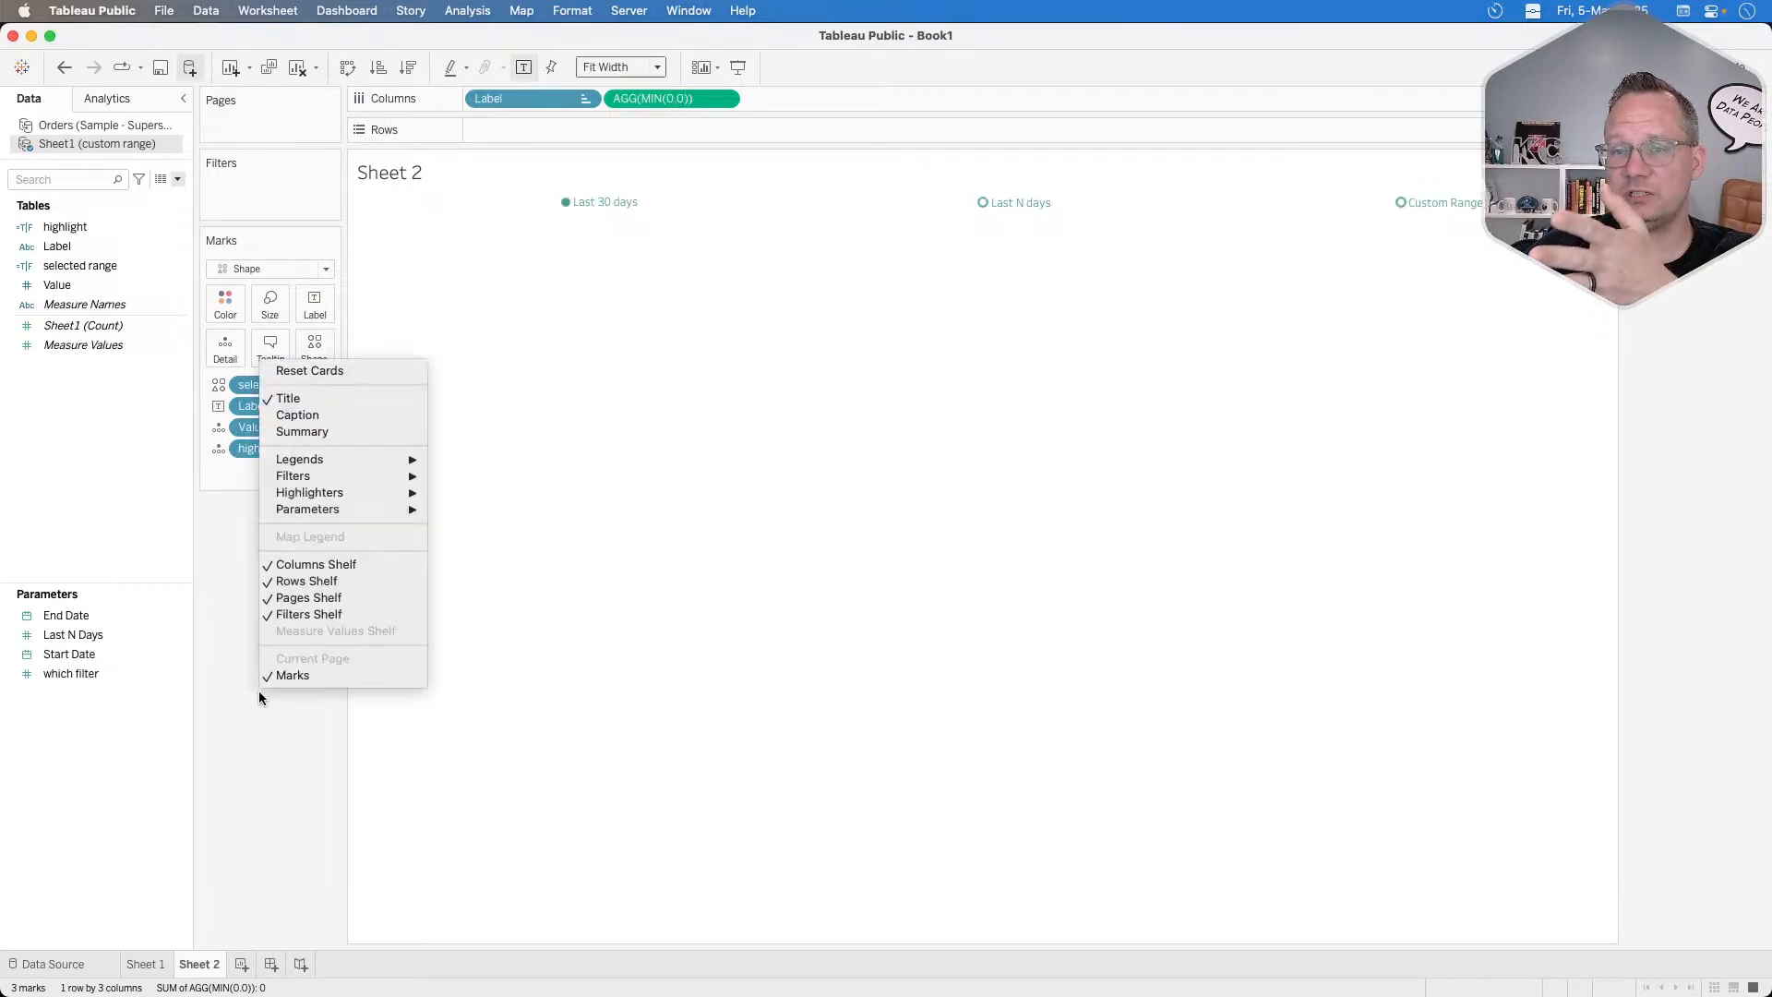
left_click(235, 767)
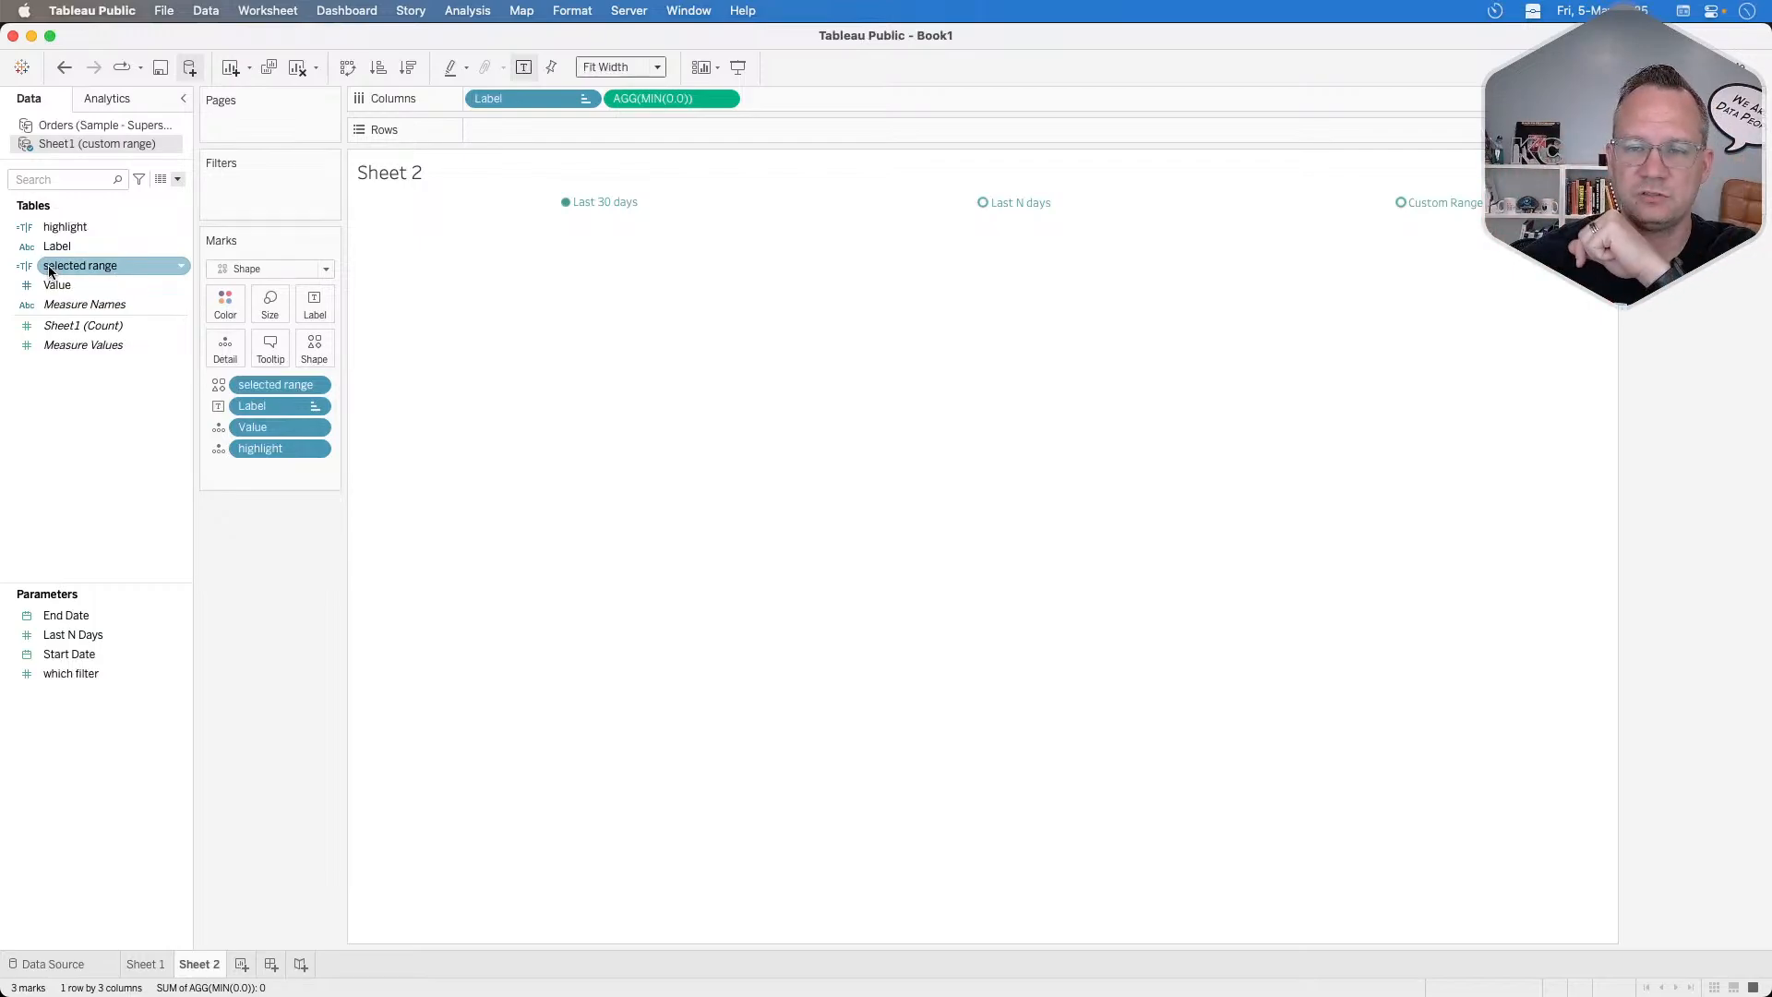
On Sheet 1, start a calculated field named Date Filter with CASE [which filter] as its first line.
left_click(157, 966)
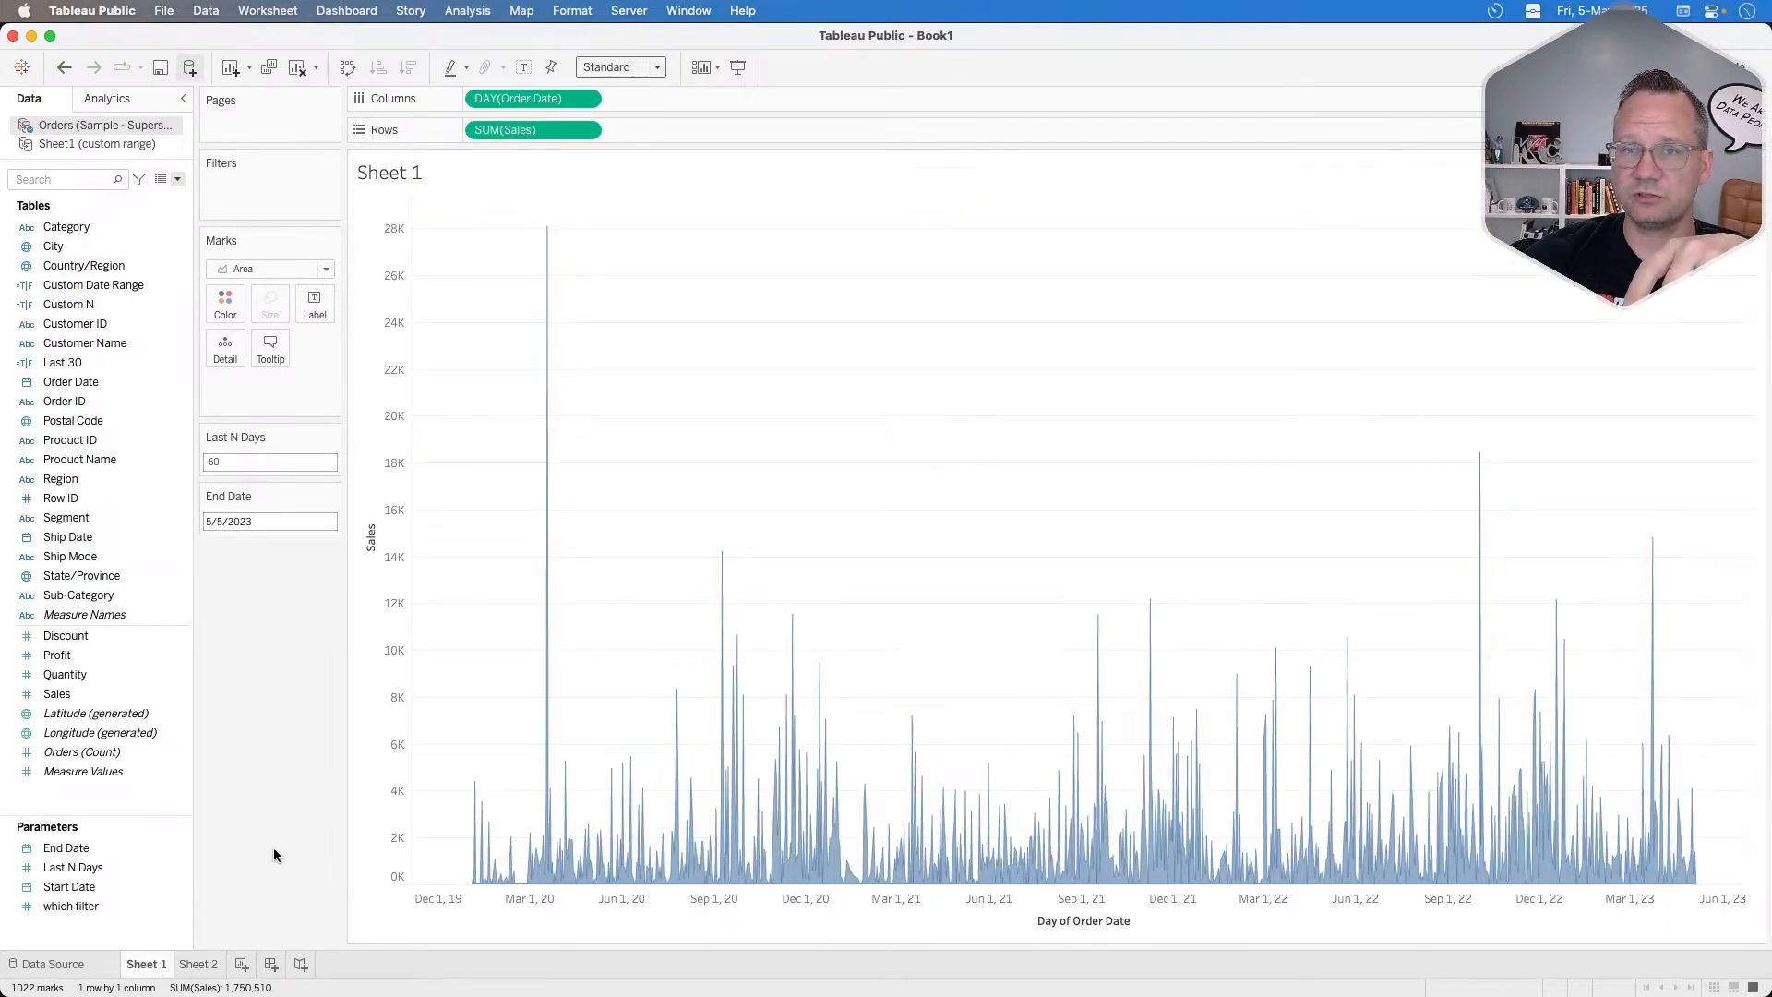
left_click(177, 180)
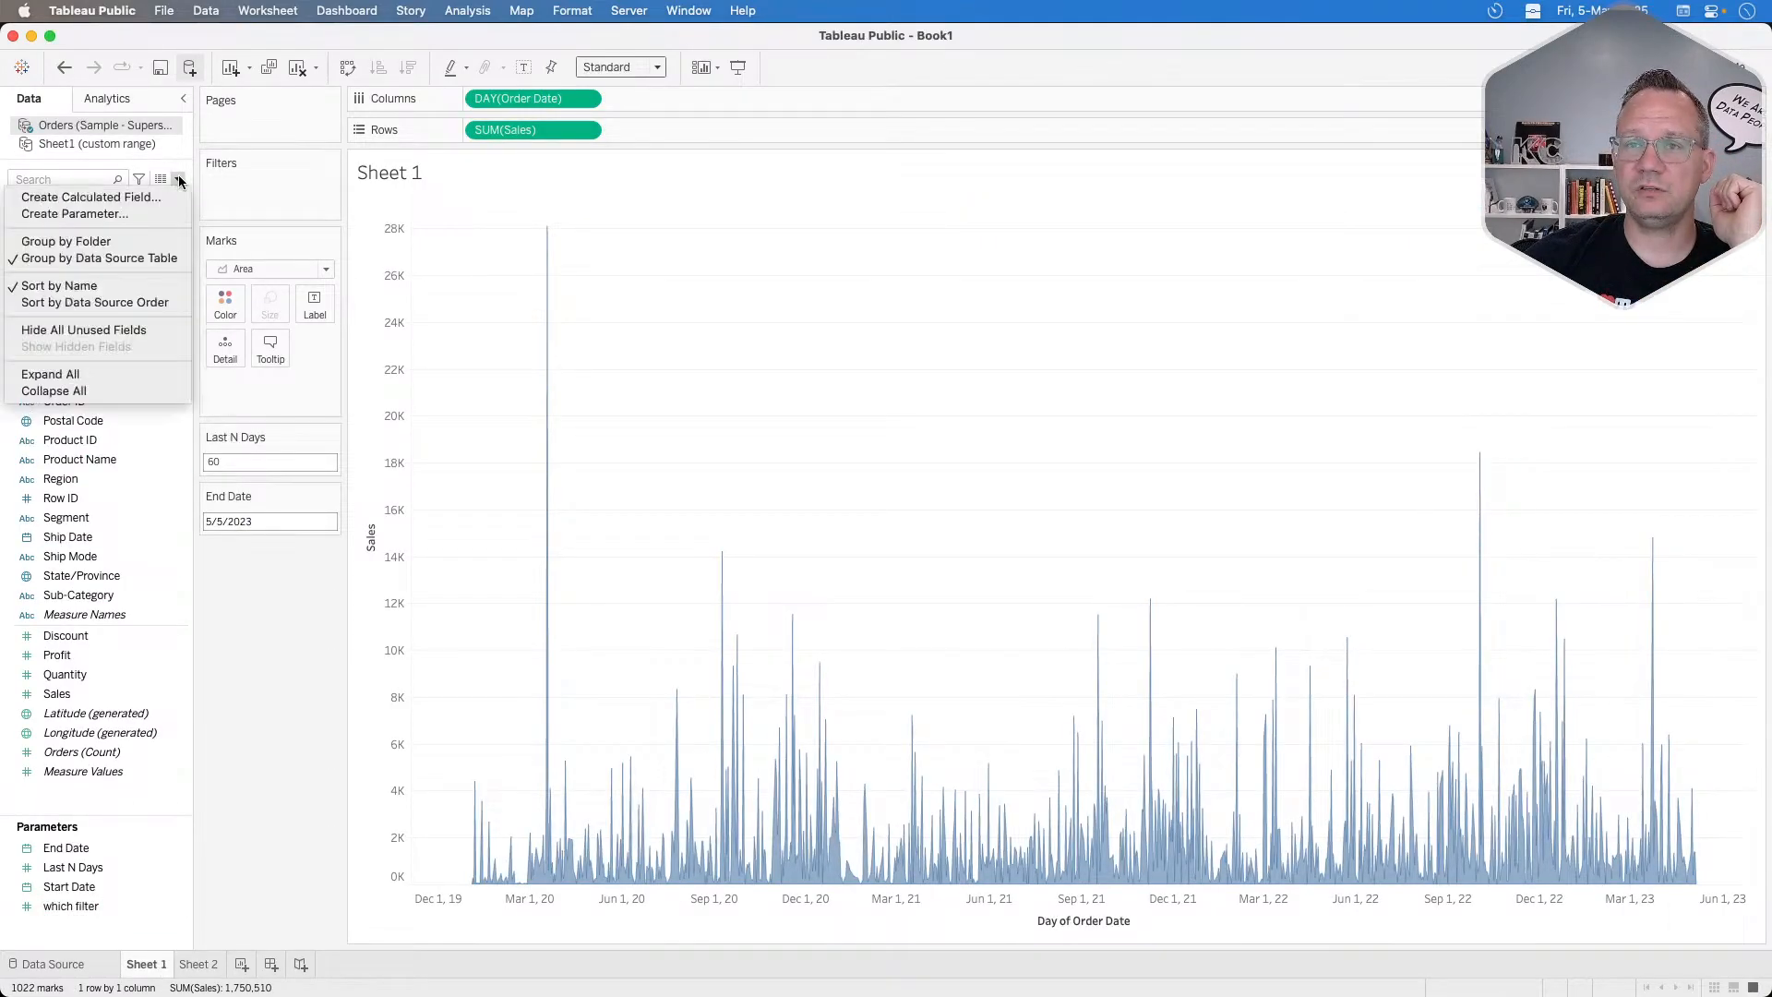
left_click(106, 186)
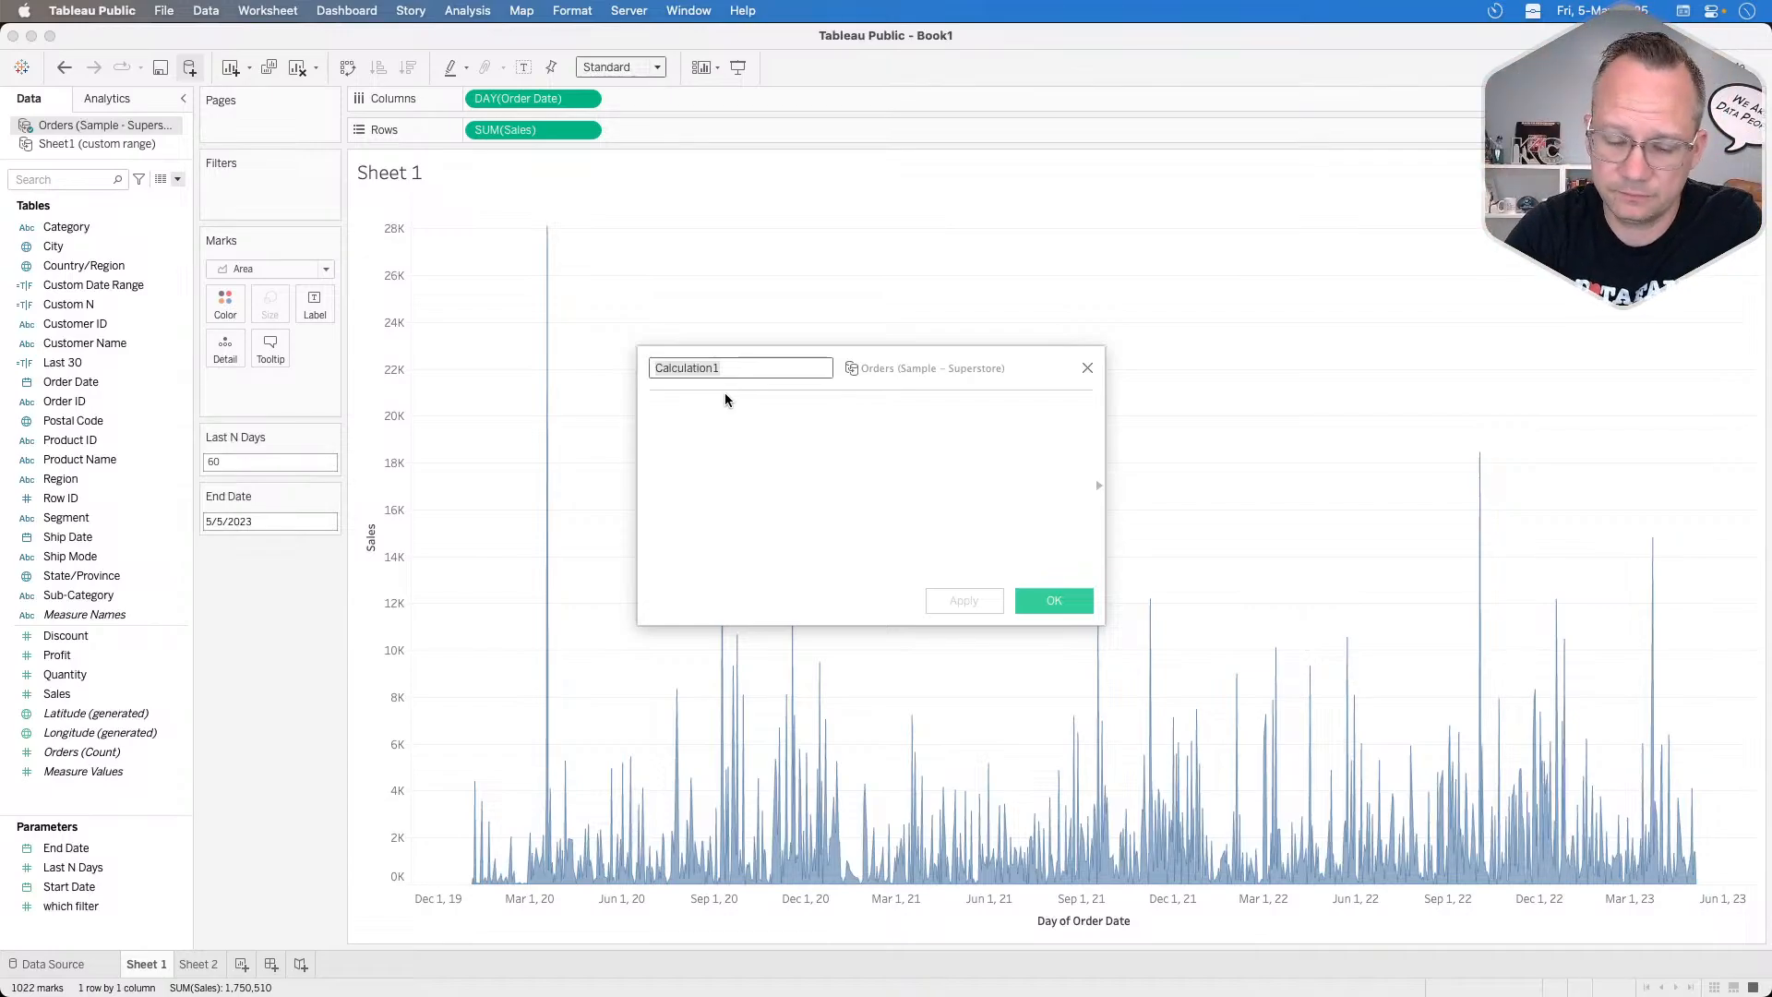
key("BackSpace")
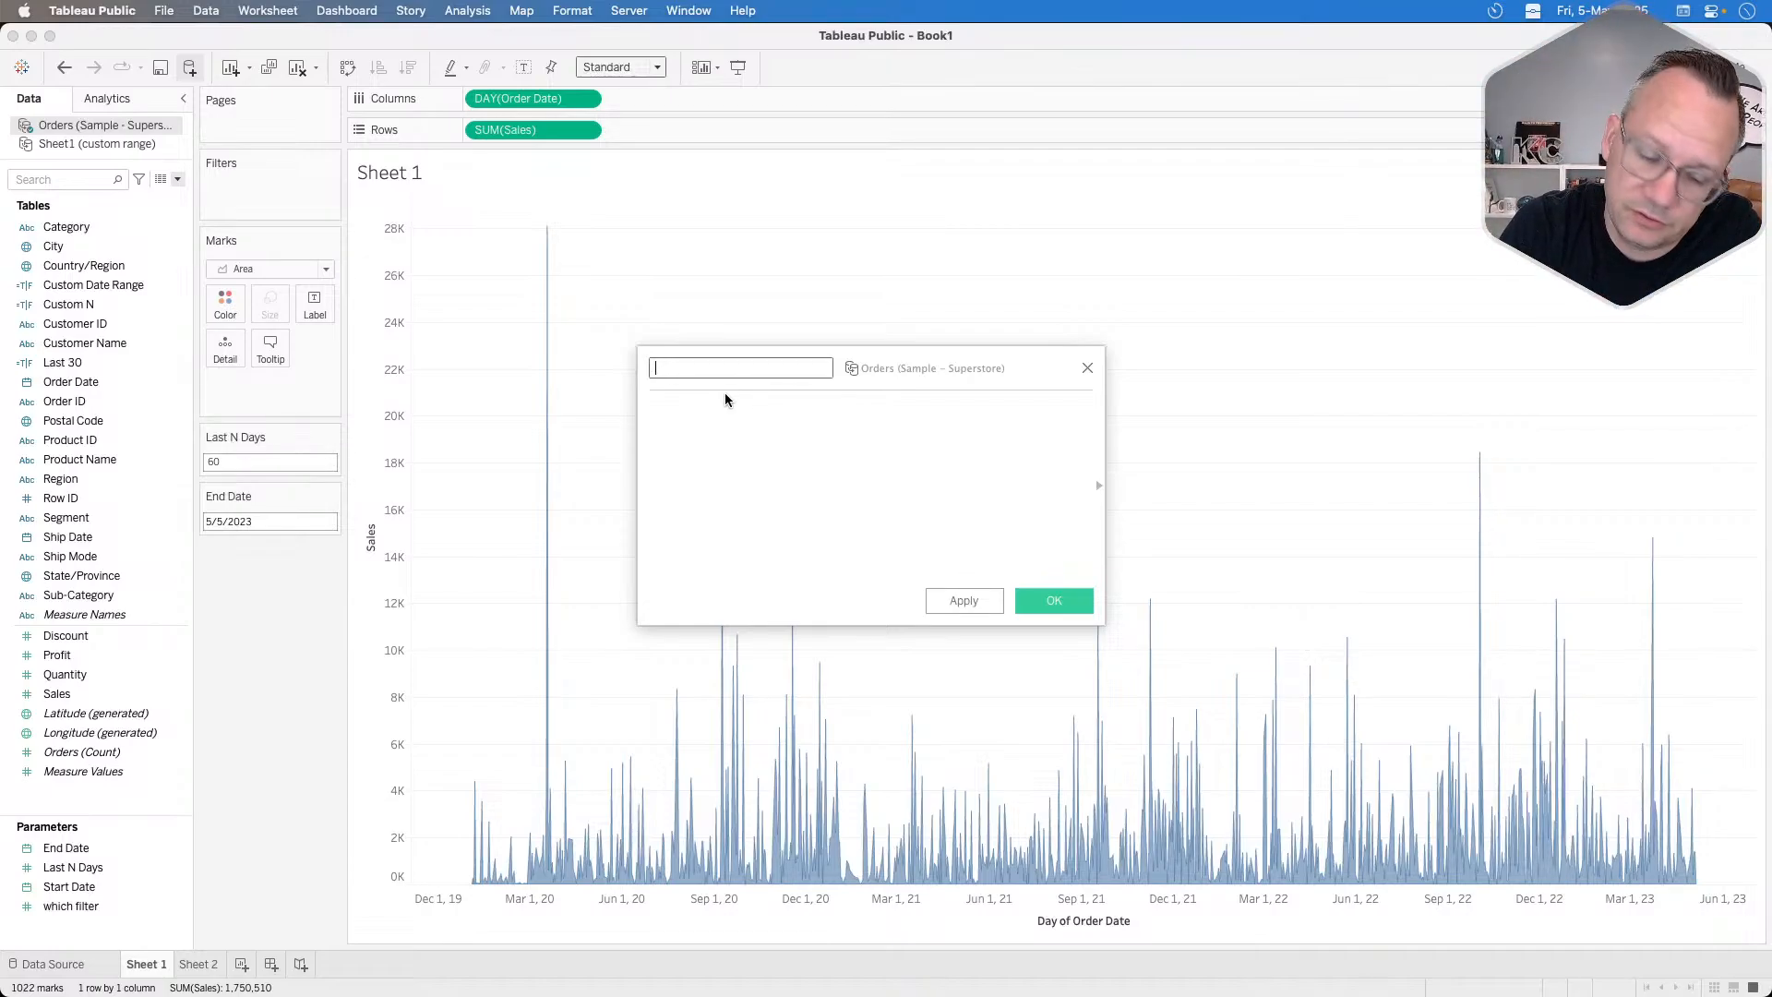
type("Date Fi")
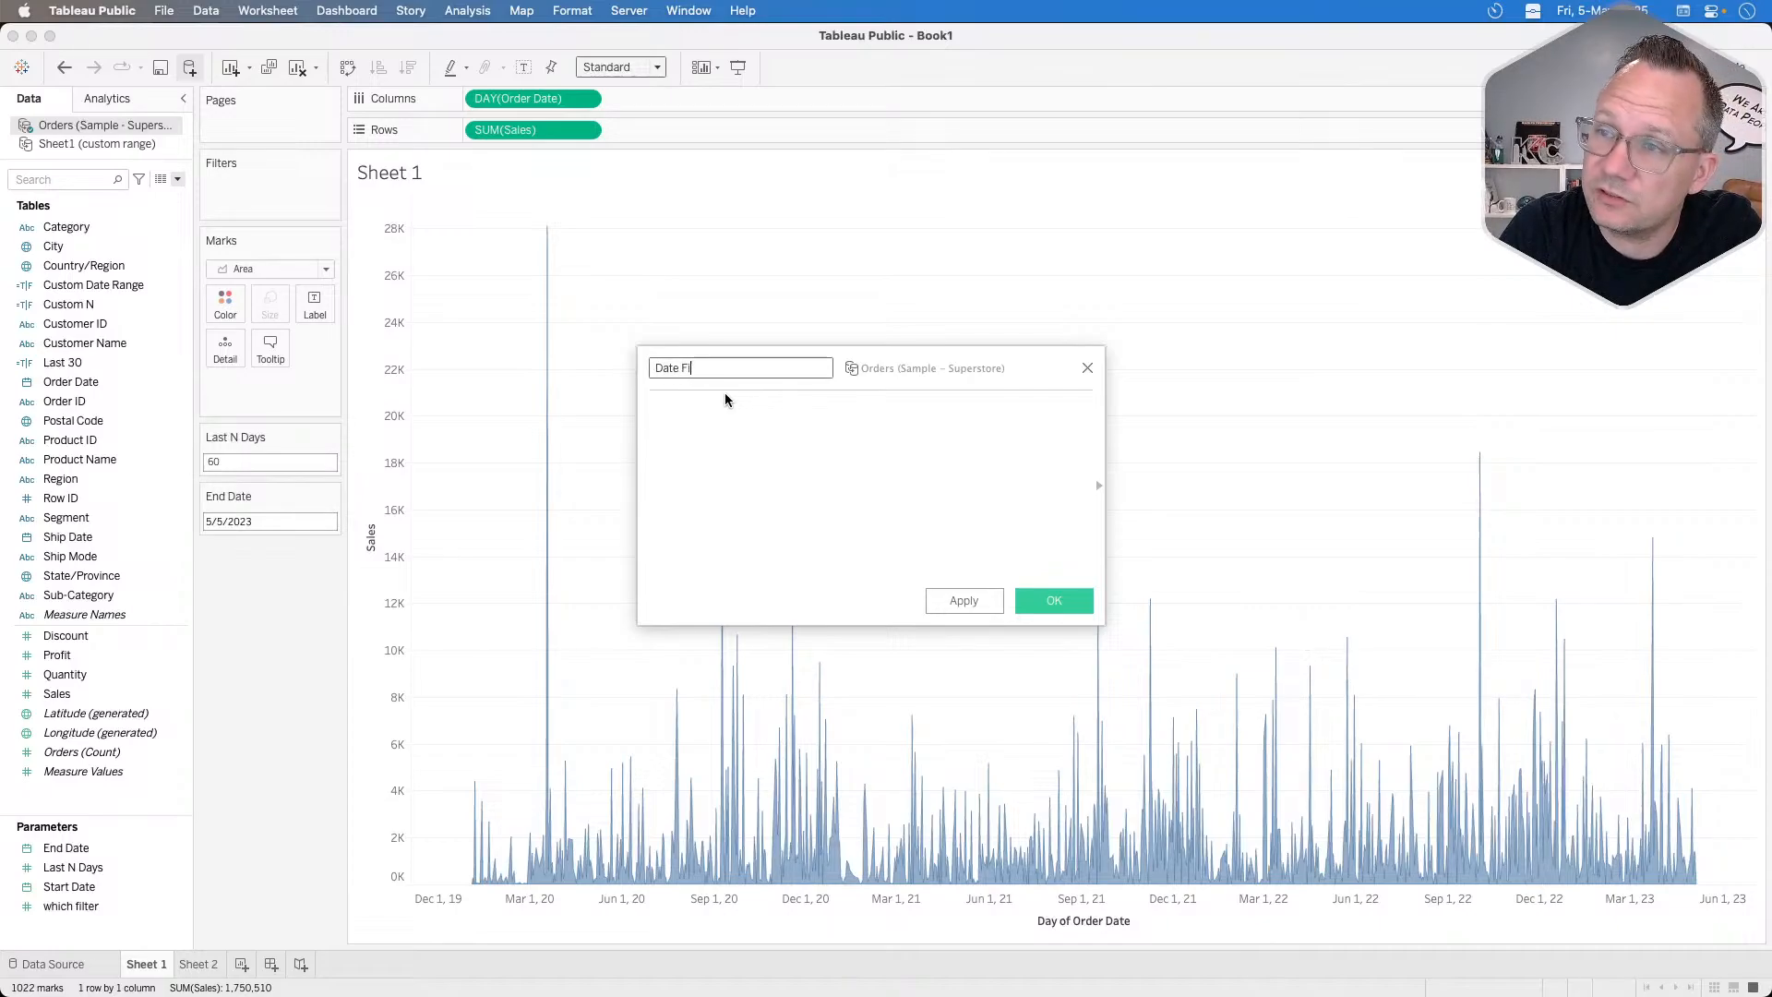
type("lter")
key("Tab")
type("CASE")
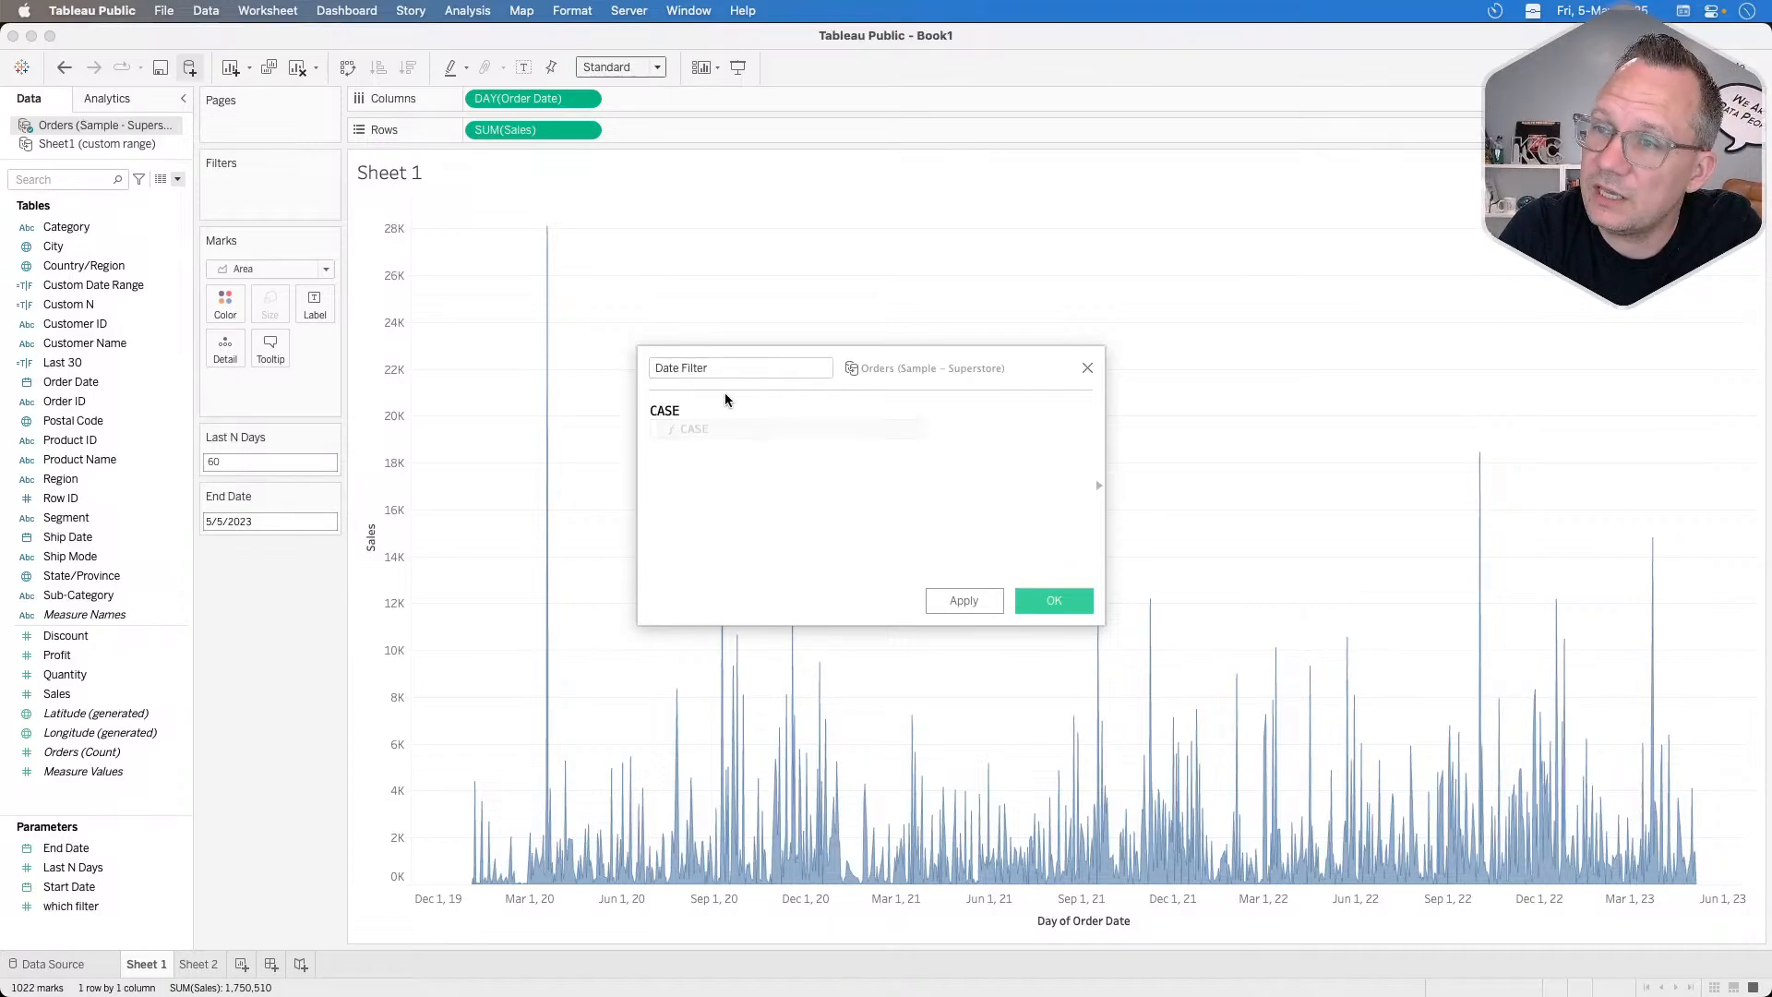
type(" [wh")
key("Return")
key("Return")
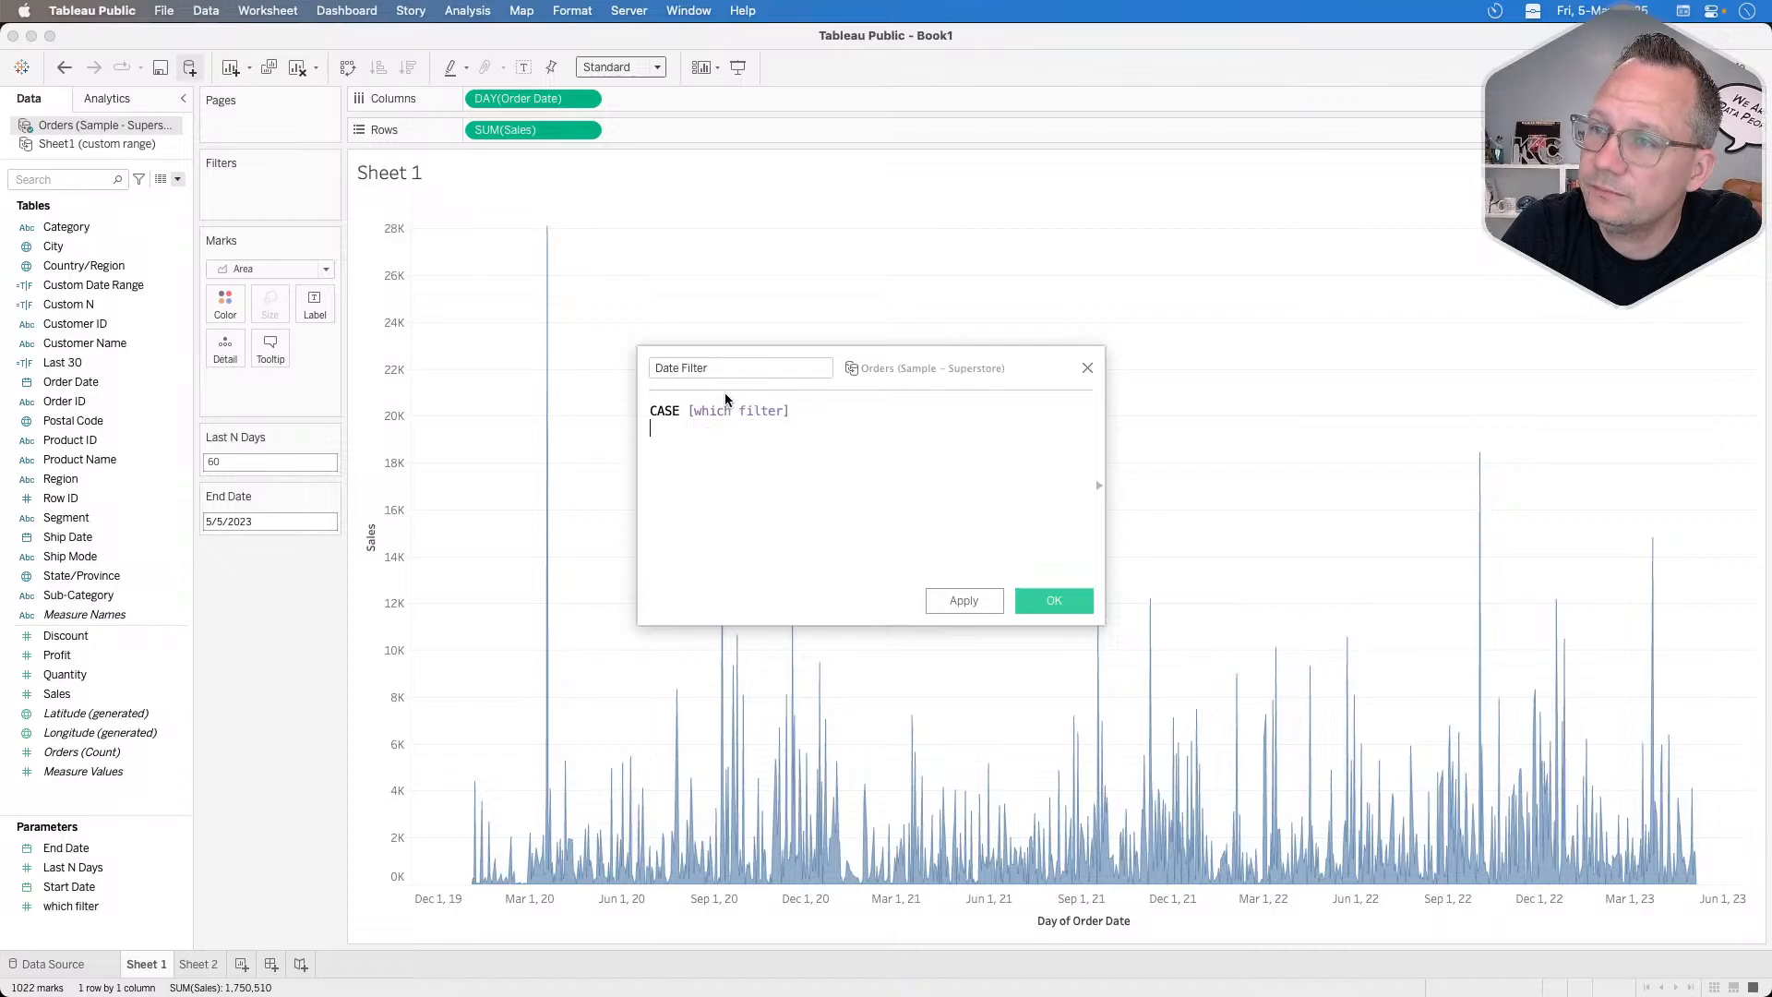
Add the branch "when 1 then [Last 30]" to the Date Filter formula.
type("when 1 then ")
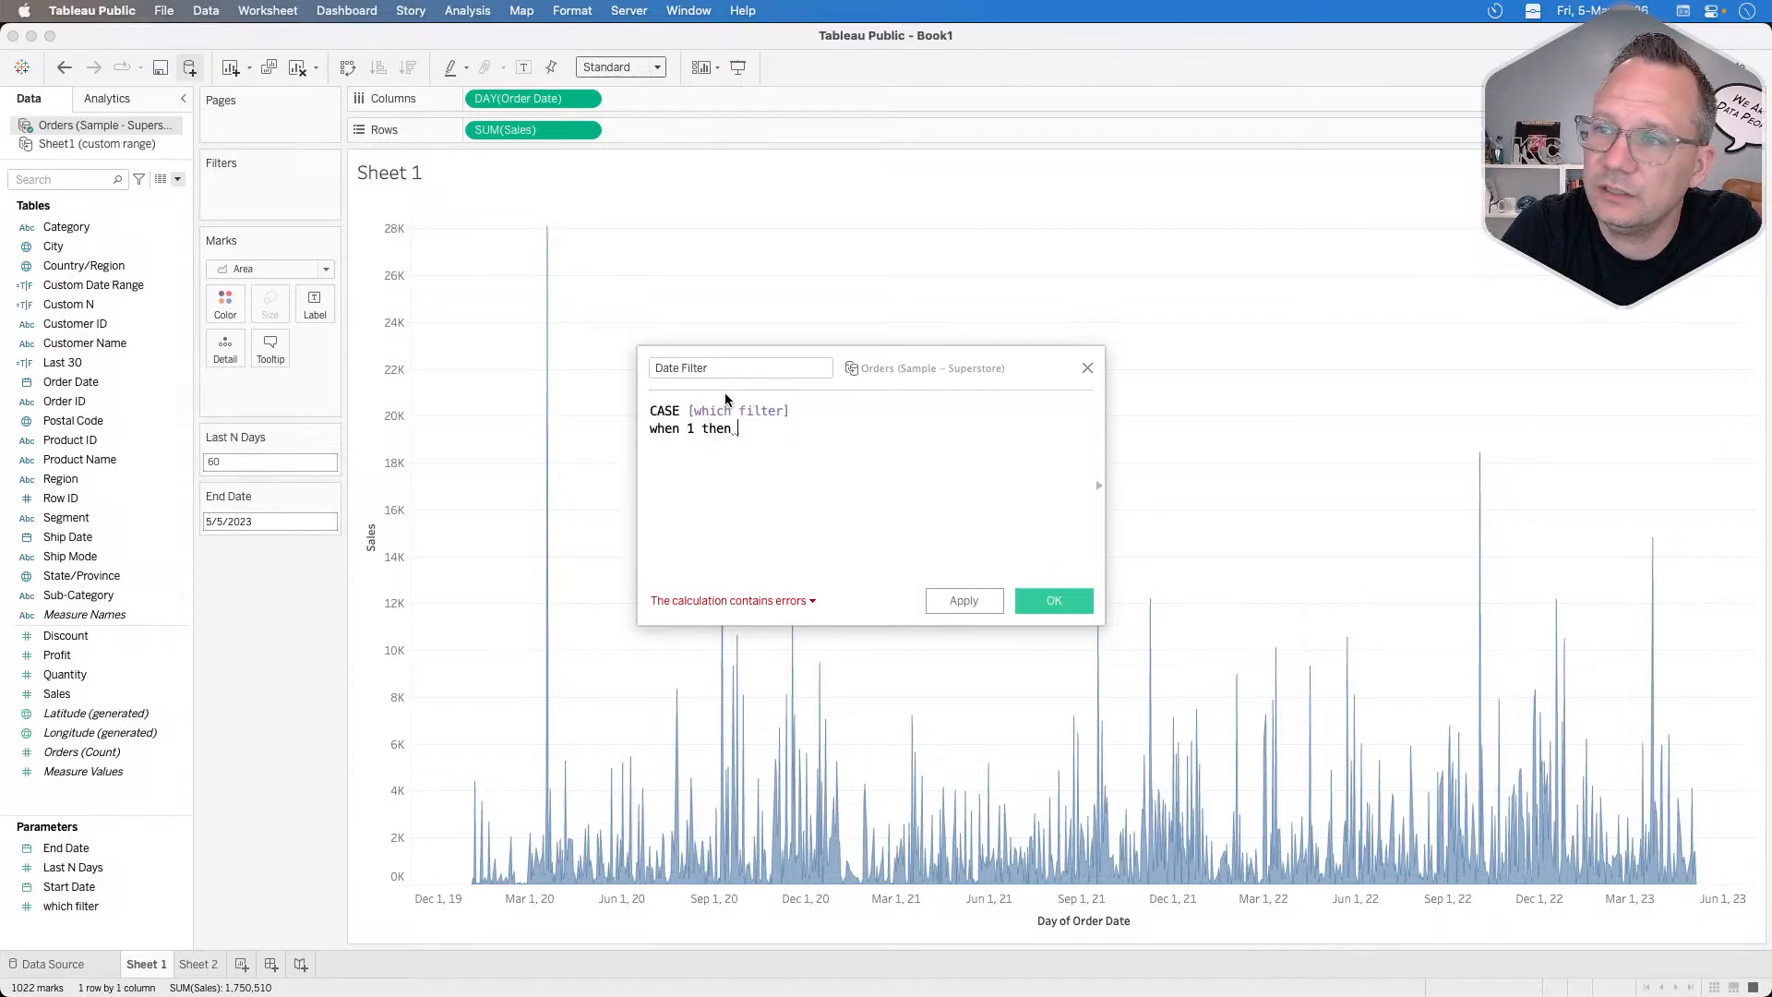
type("last")
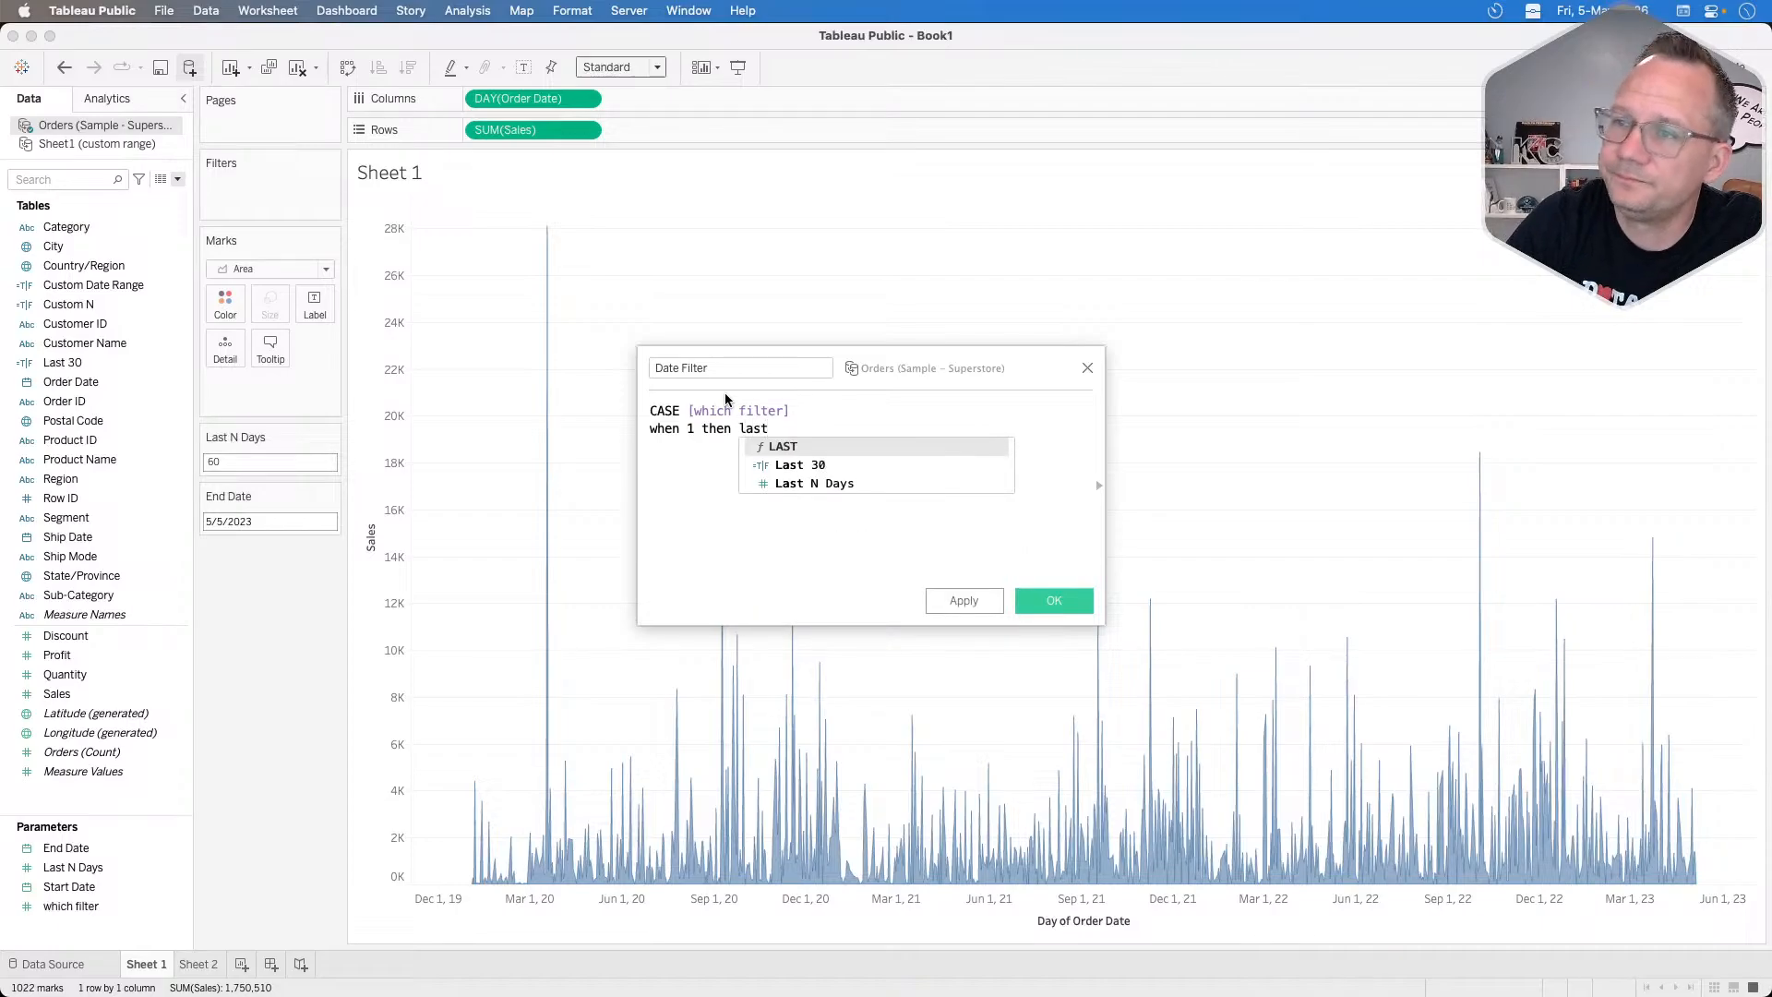
key("Down")
key("Return")
Begin a second branch of the Date Filter formula with "when 2 then", correcting the mistyped text.
type("when 2")
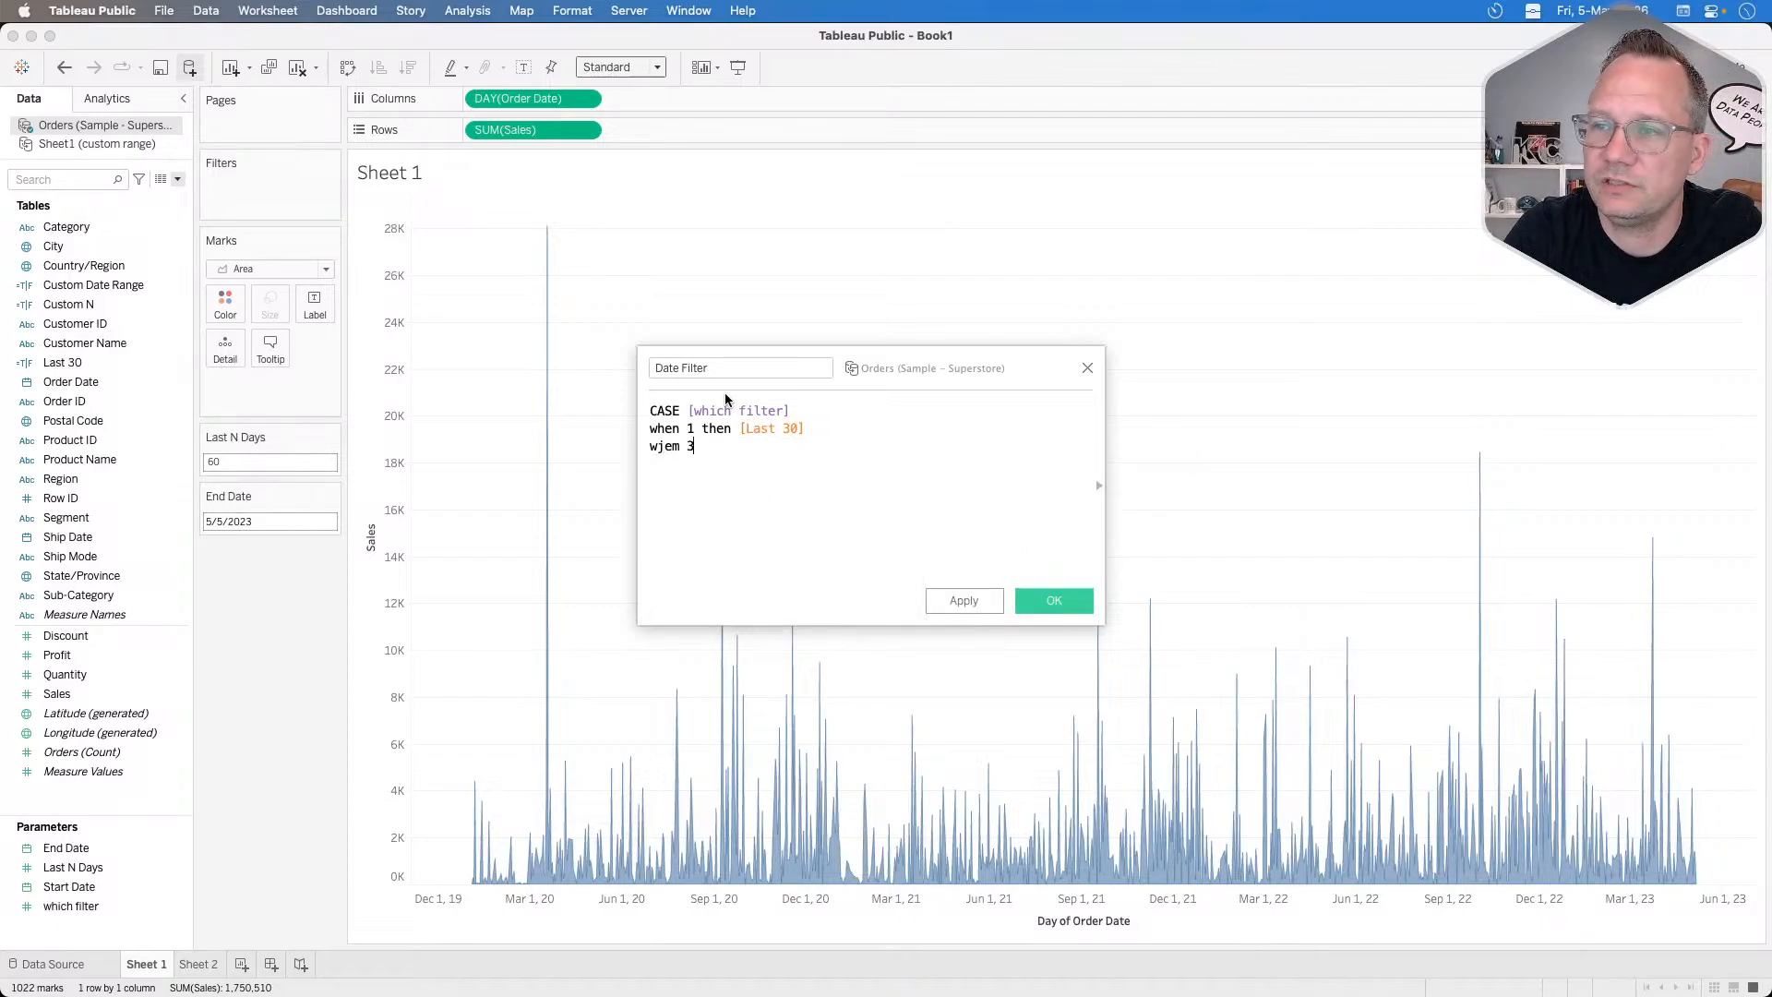
key("BackSpace")
key("BackSpace")
key("BackSpace")
key("BackSpace")
key("BackSpace")
type("hen")
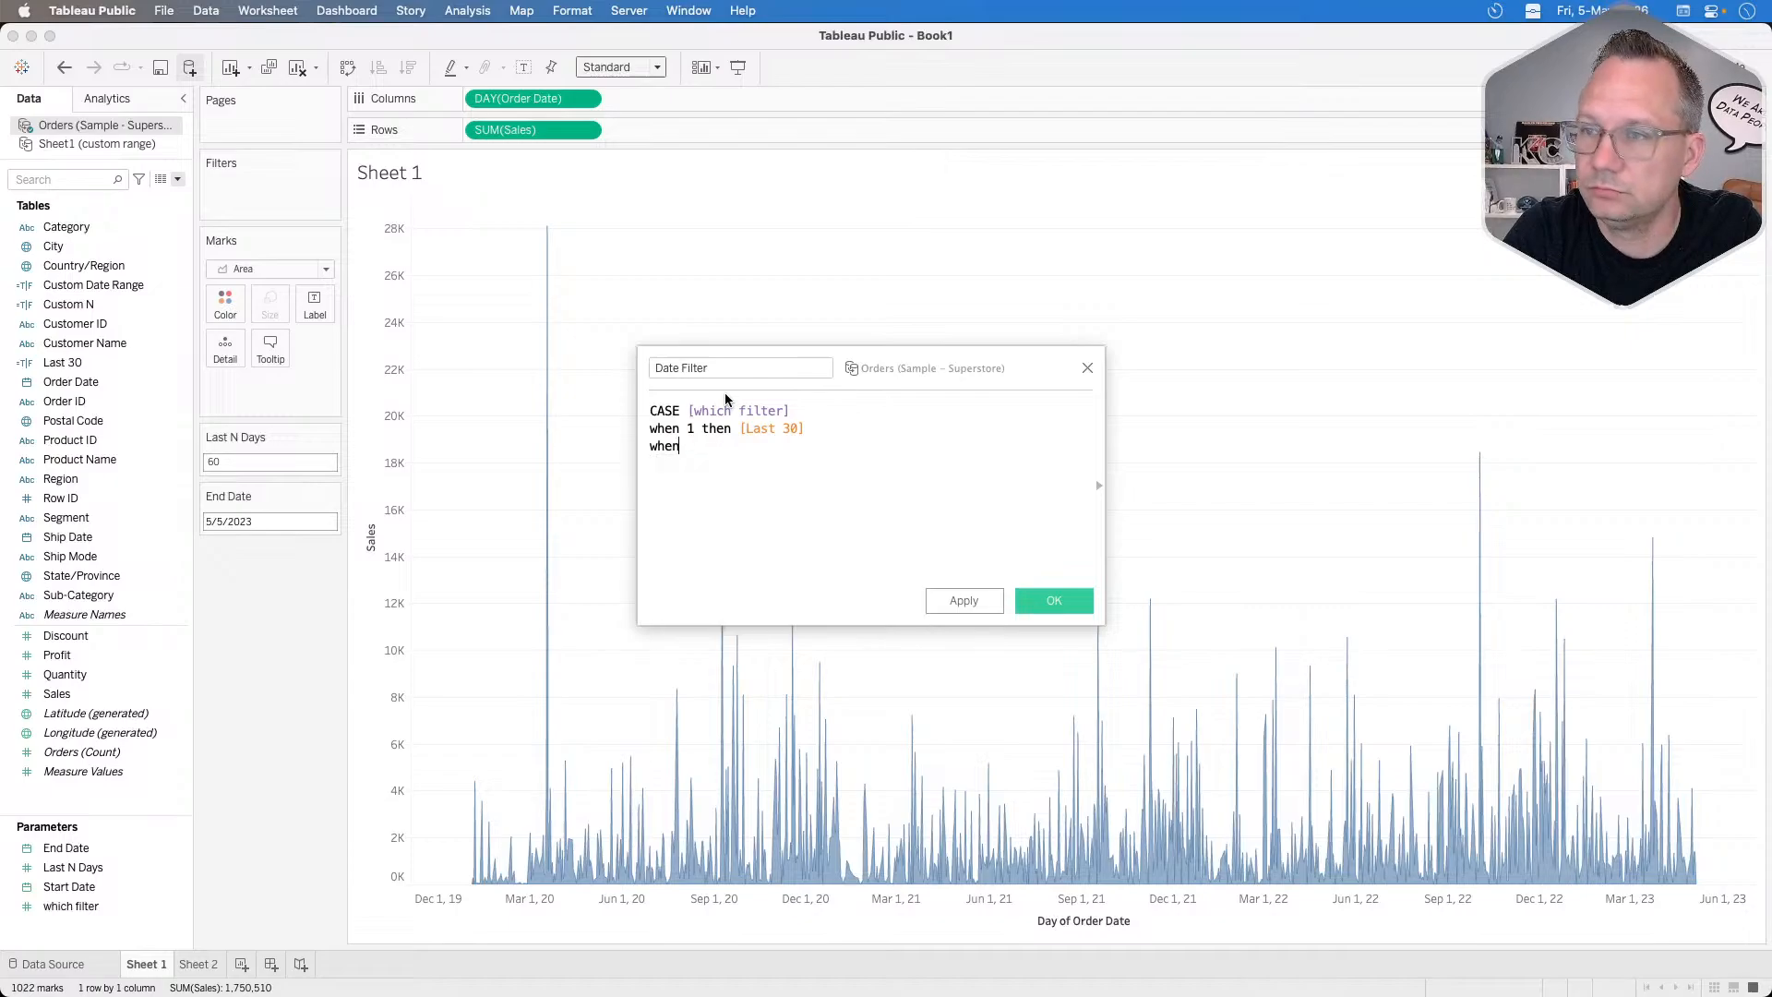
type(" 2 then ")
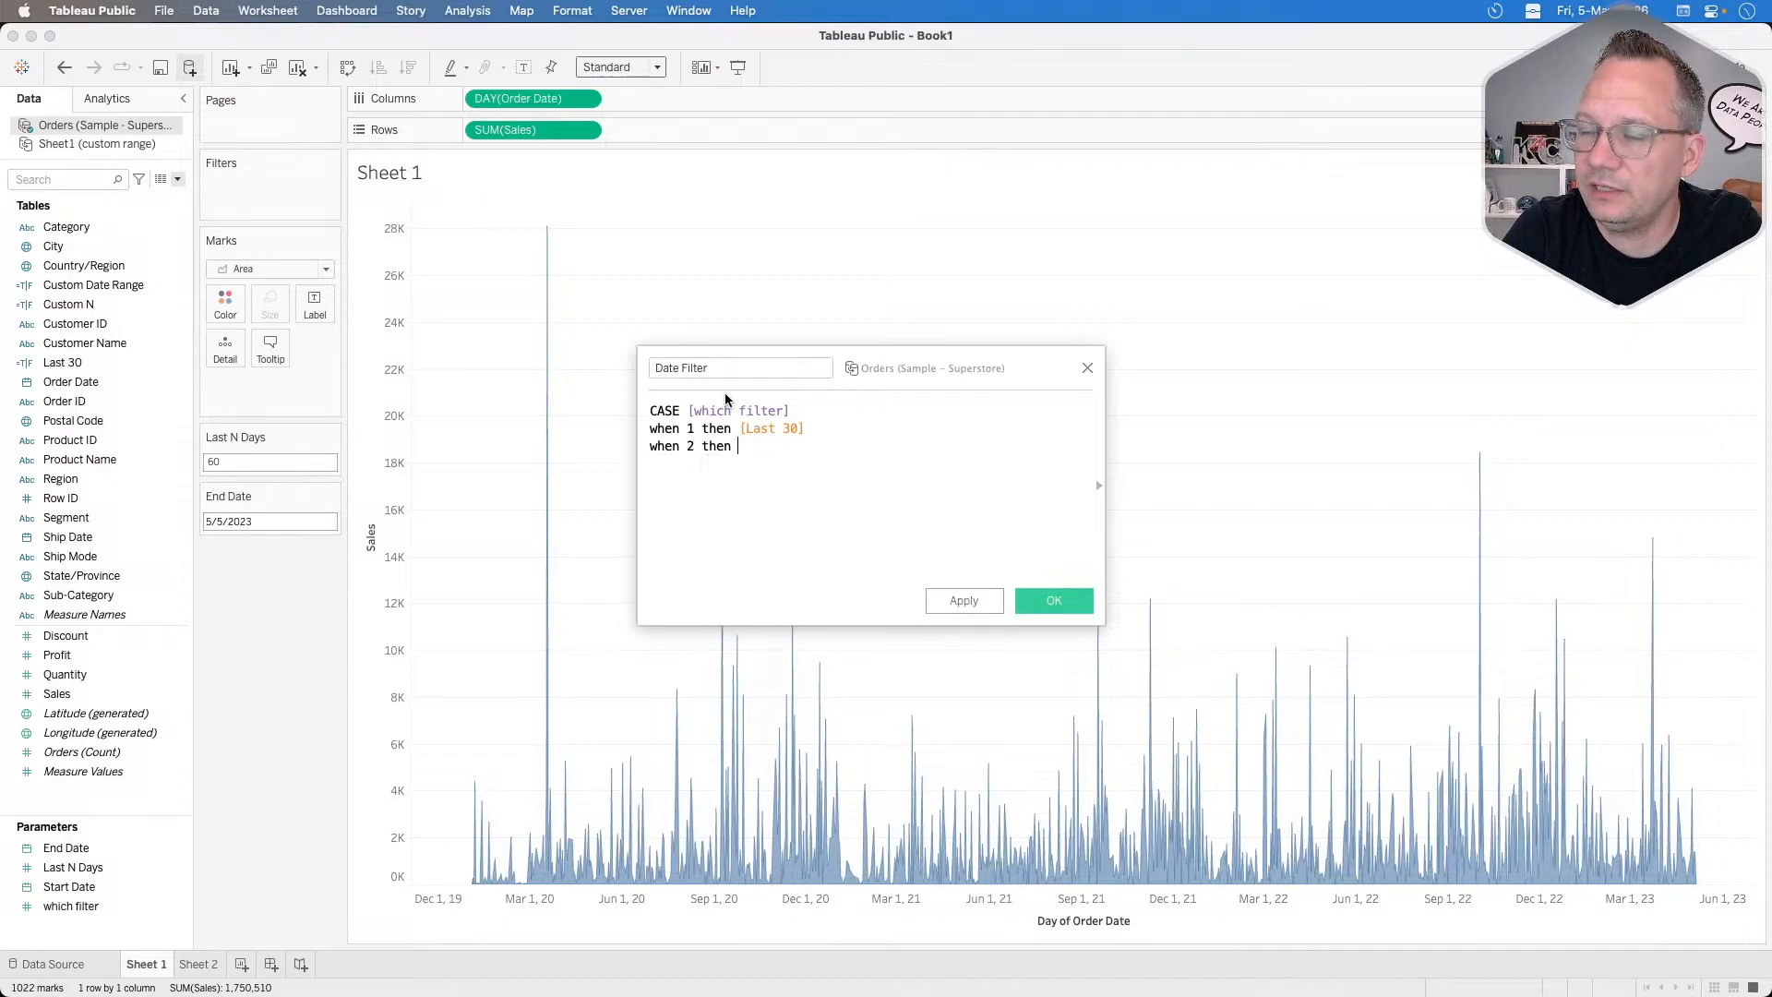
type("last")
key("Down")
key("Down")
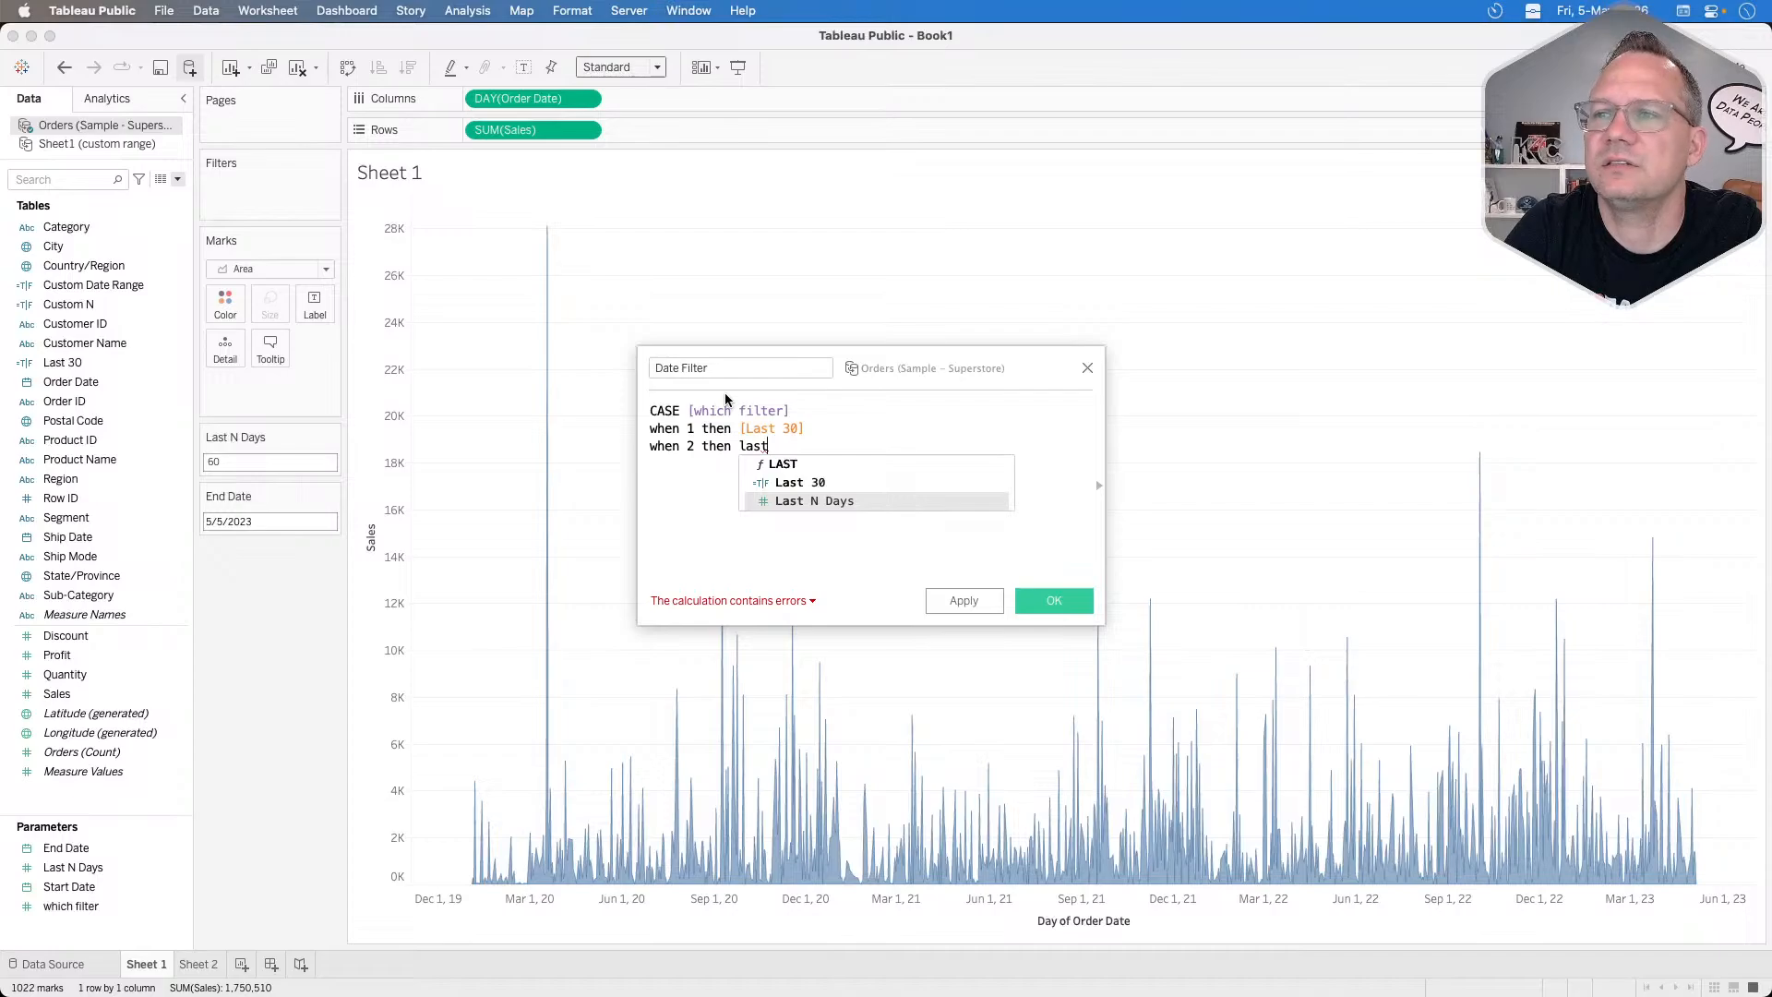
key("BackSpace")
key("BackSpace")
key("BackSpace")
key("BackSpace")
Complete the second branch with the [Custom N] field and start a new formula line.
type("cu")
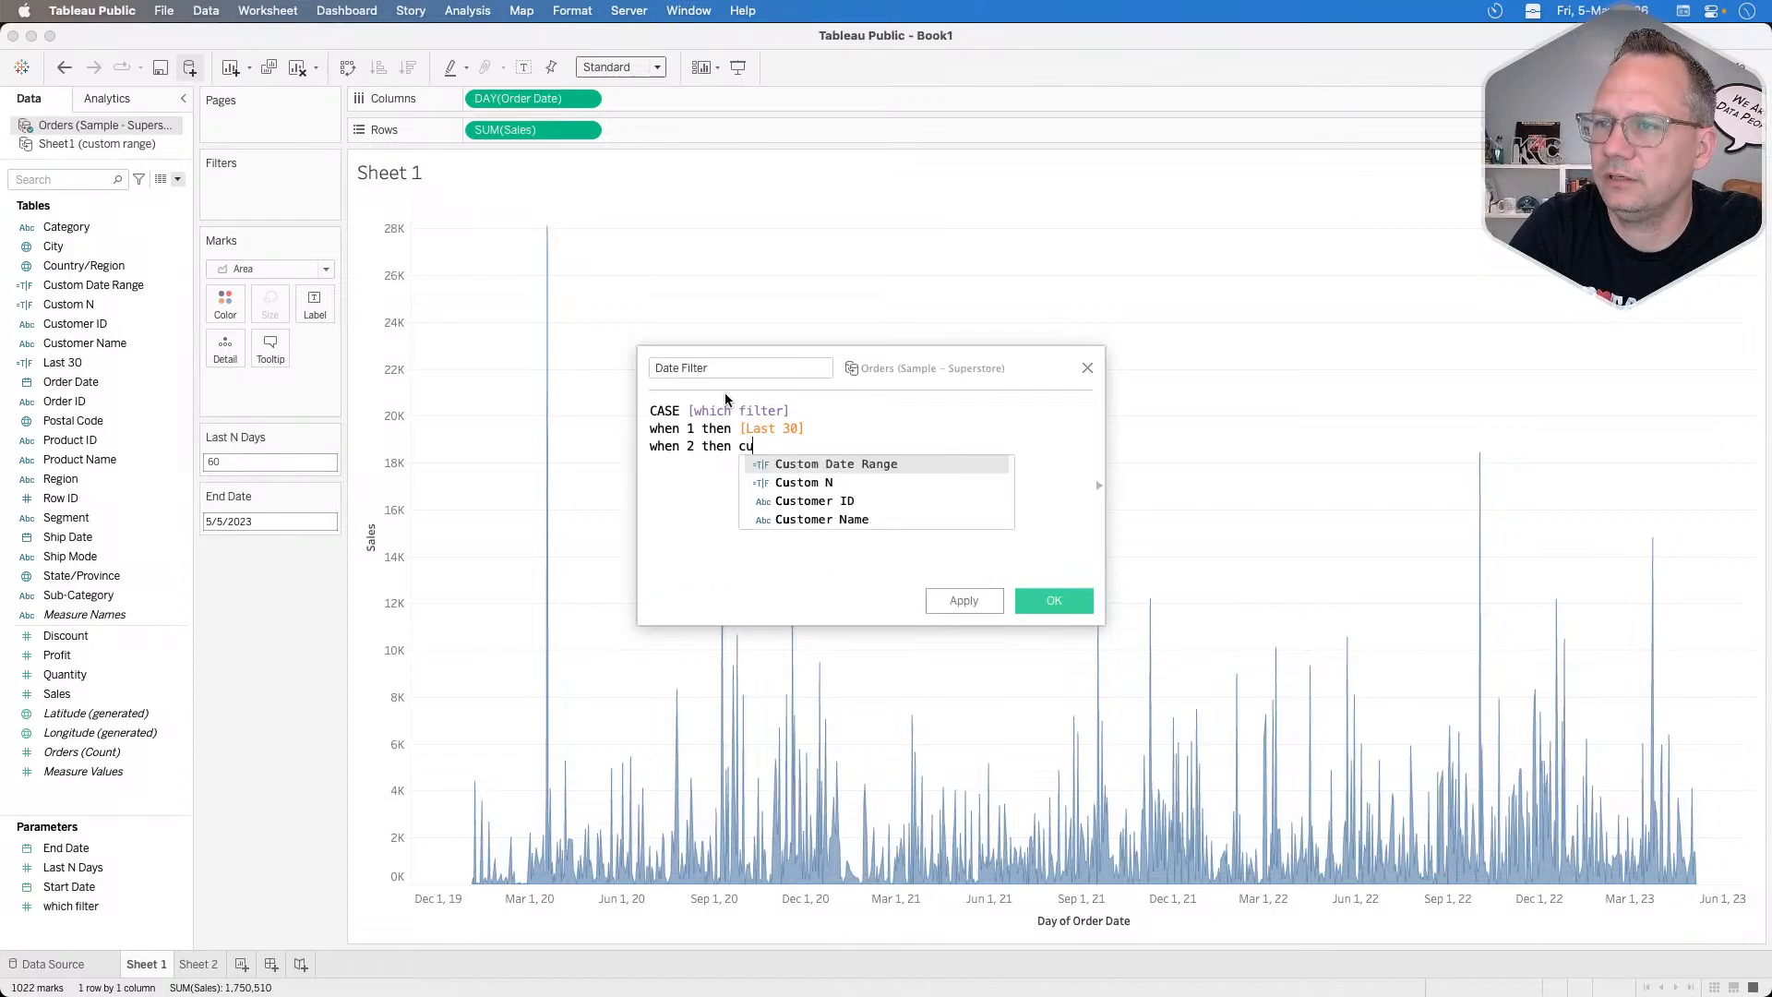
key("Down")
key("Return")
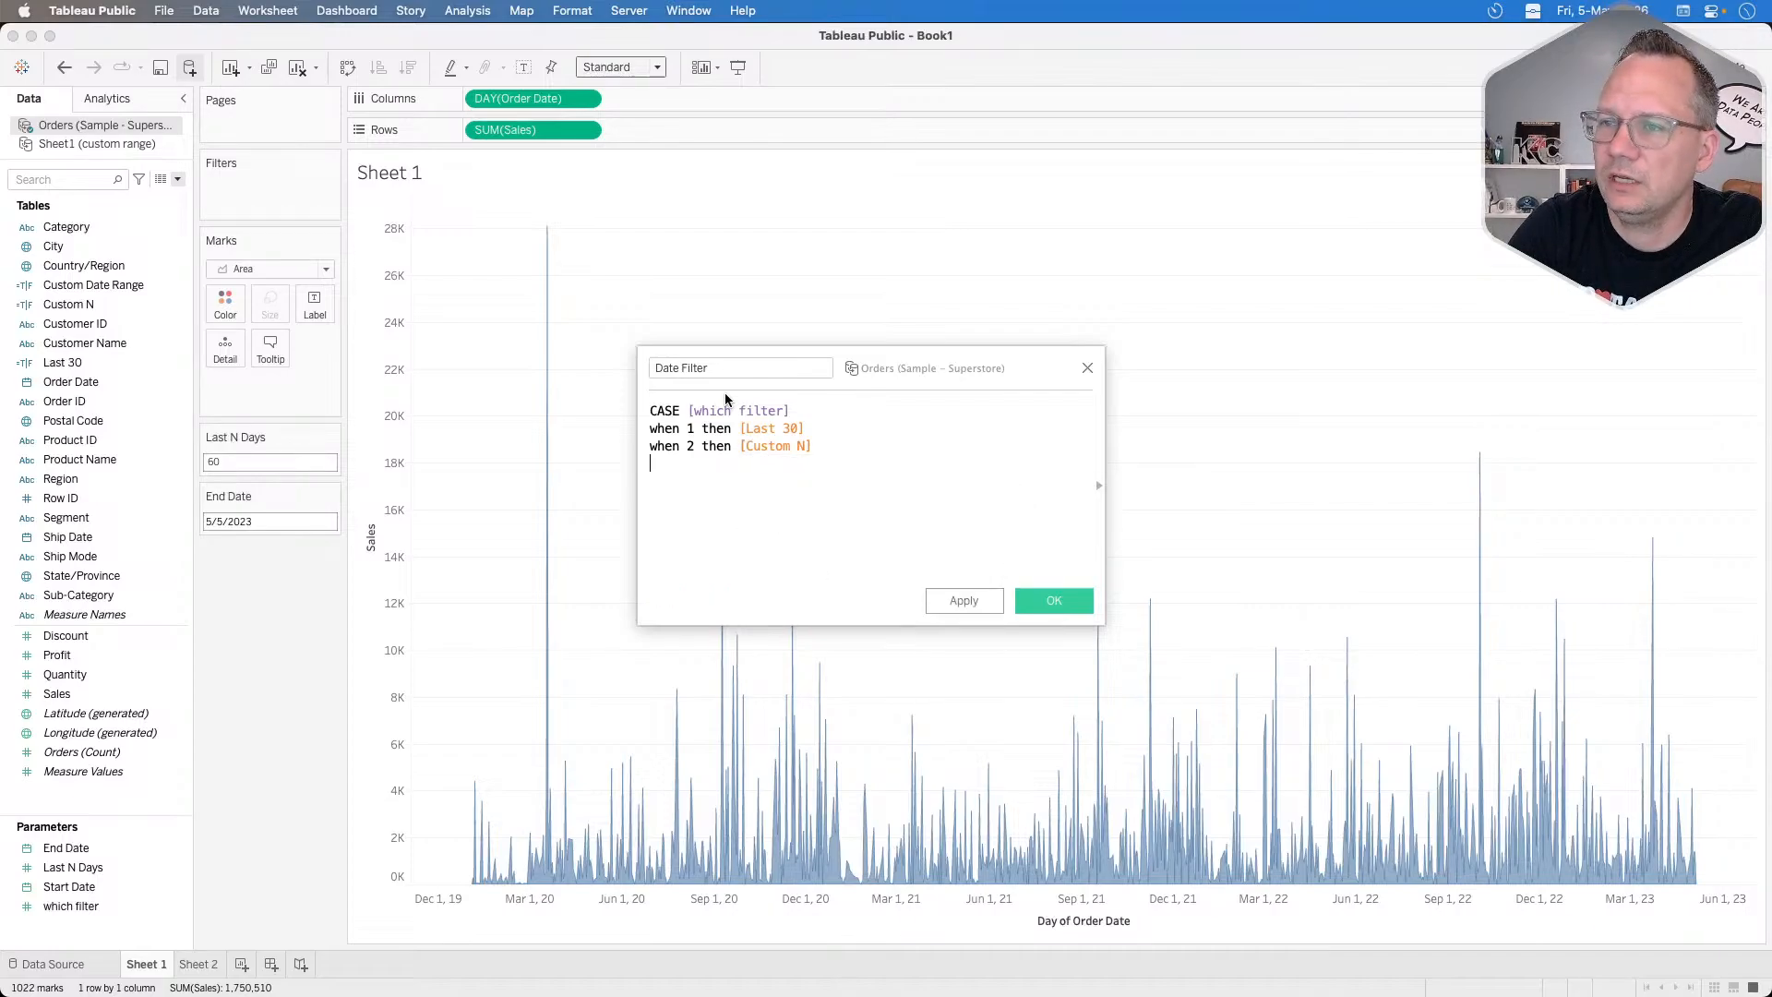
Add the branch "when 3 then [Custom Date Range]" to the Date Filter formula.
key("Return")
type("when ")
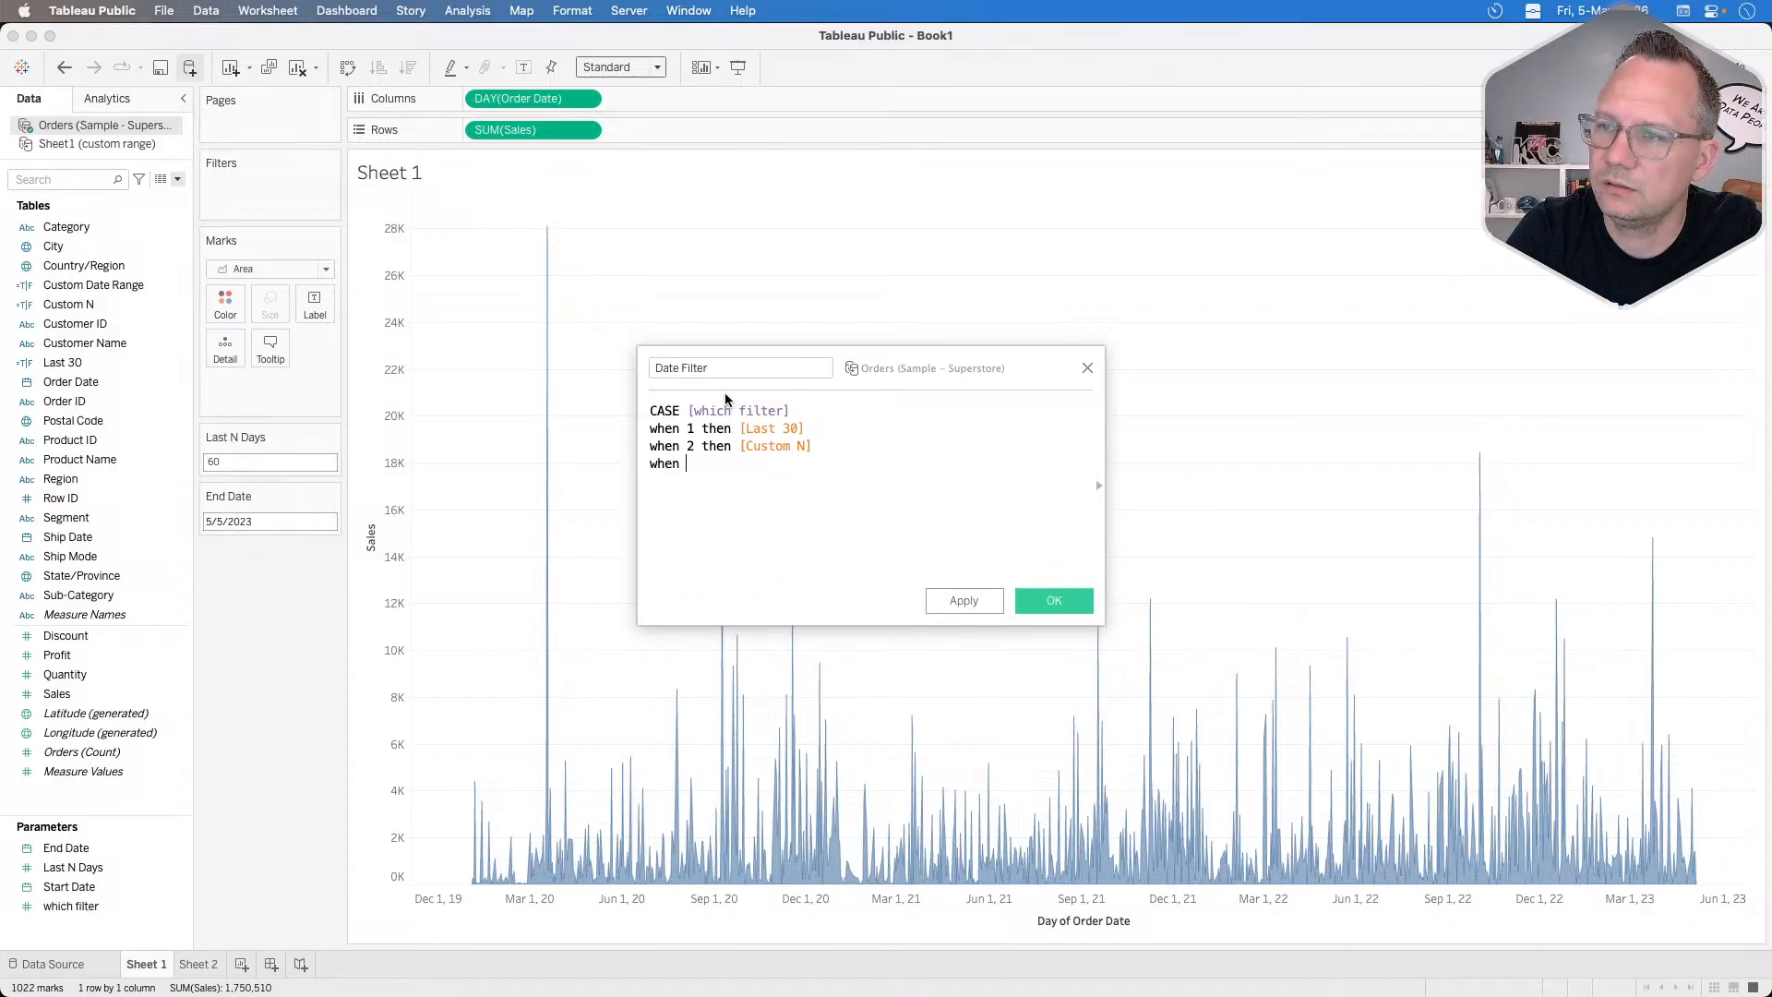
type("3 then ")
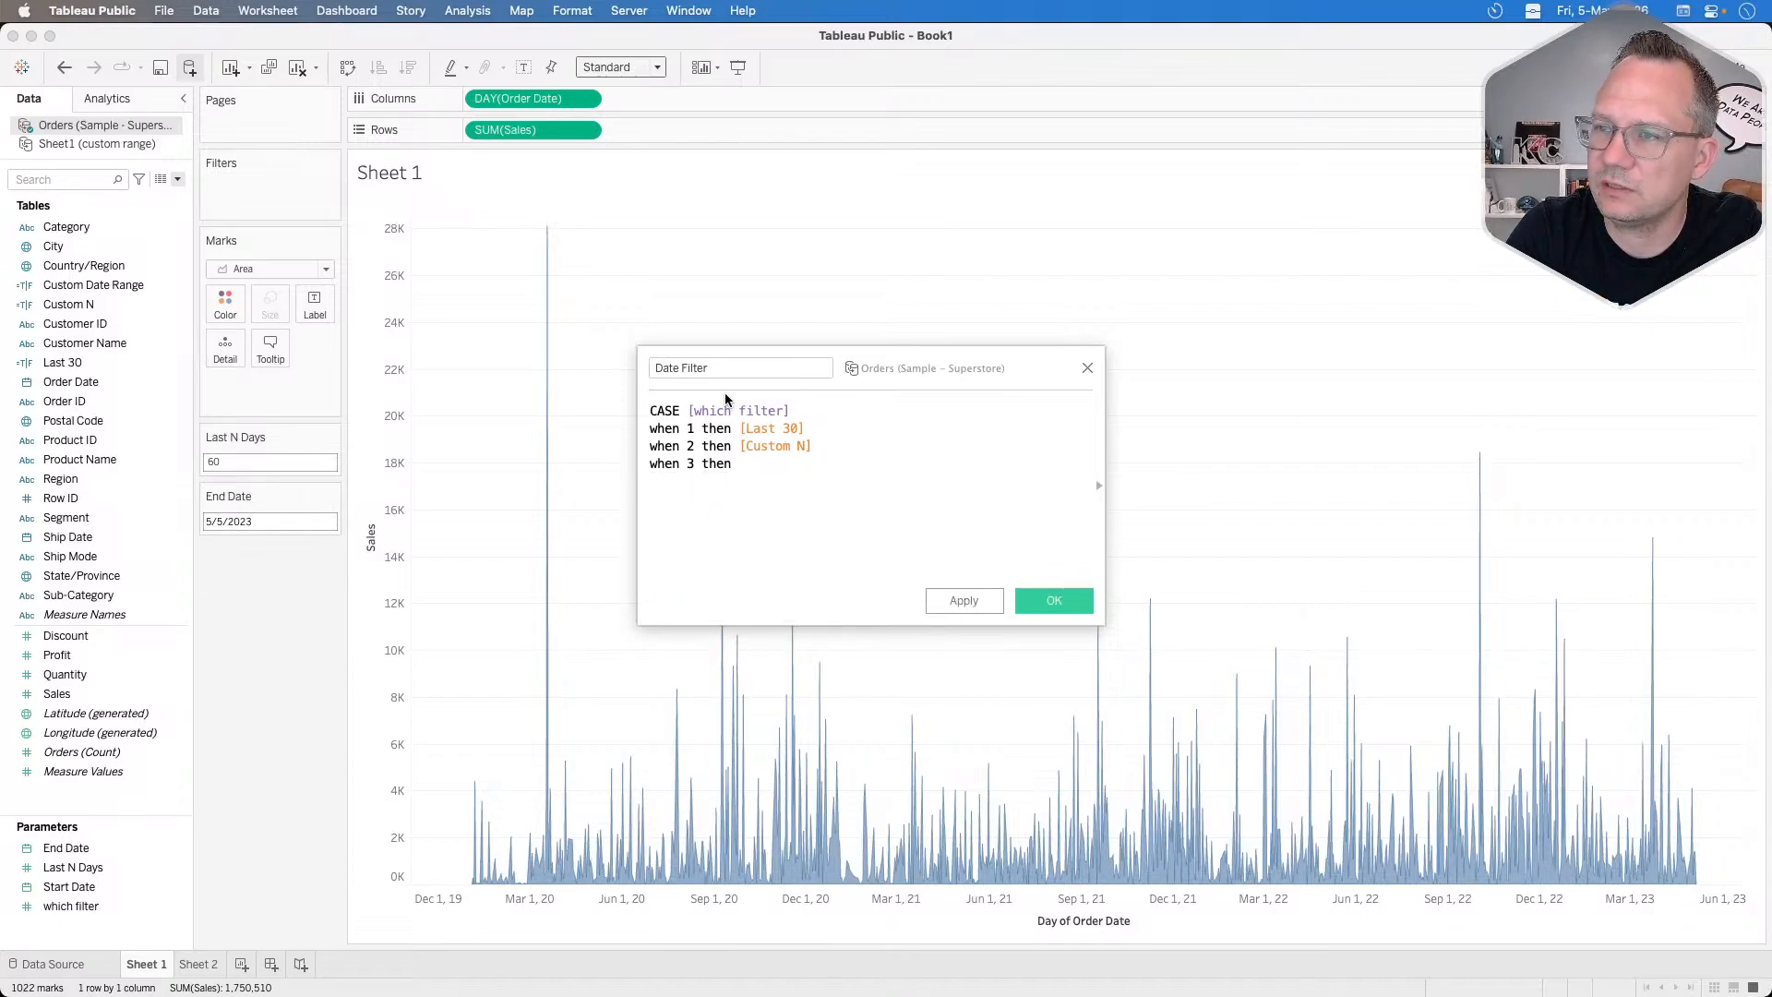
type("cust")
key("Return")
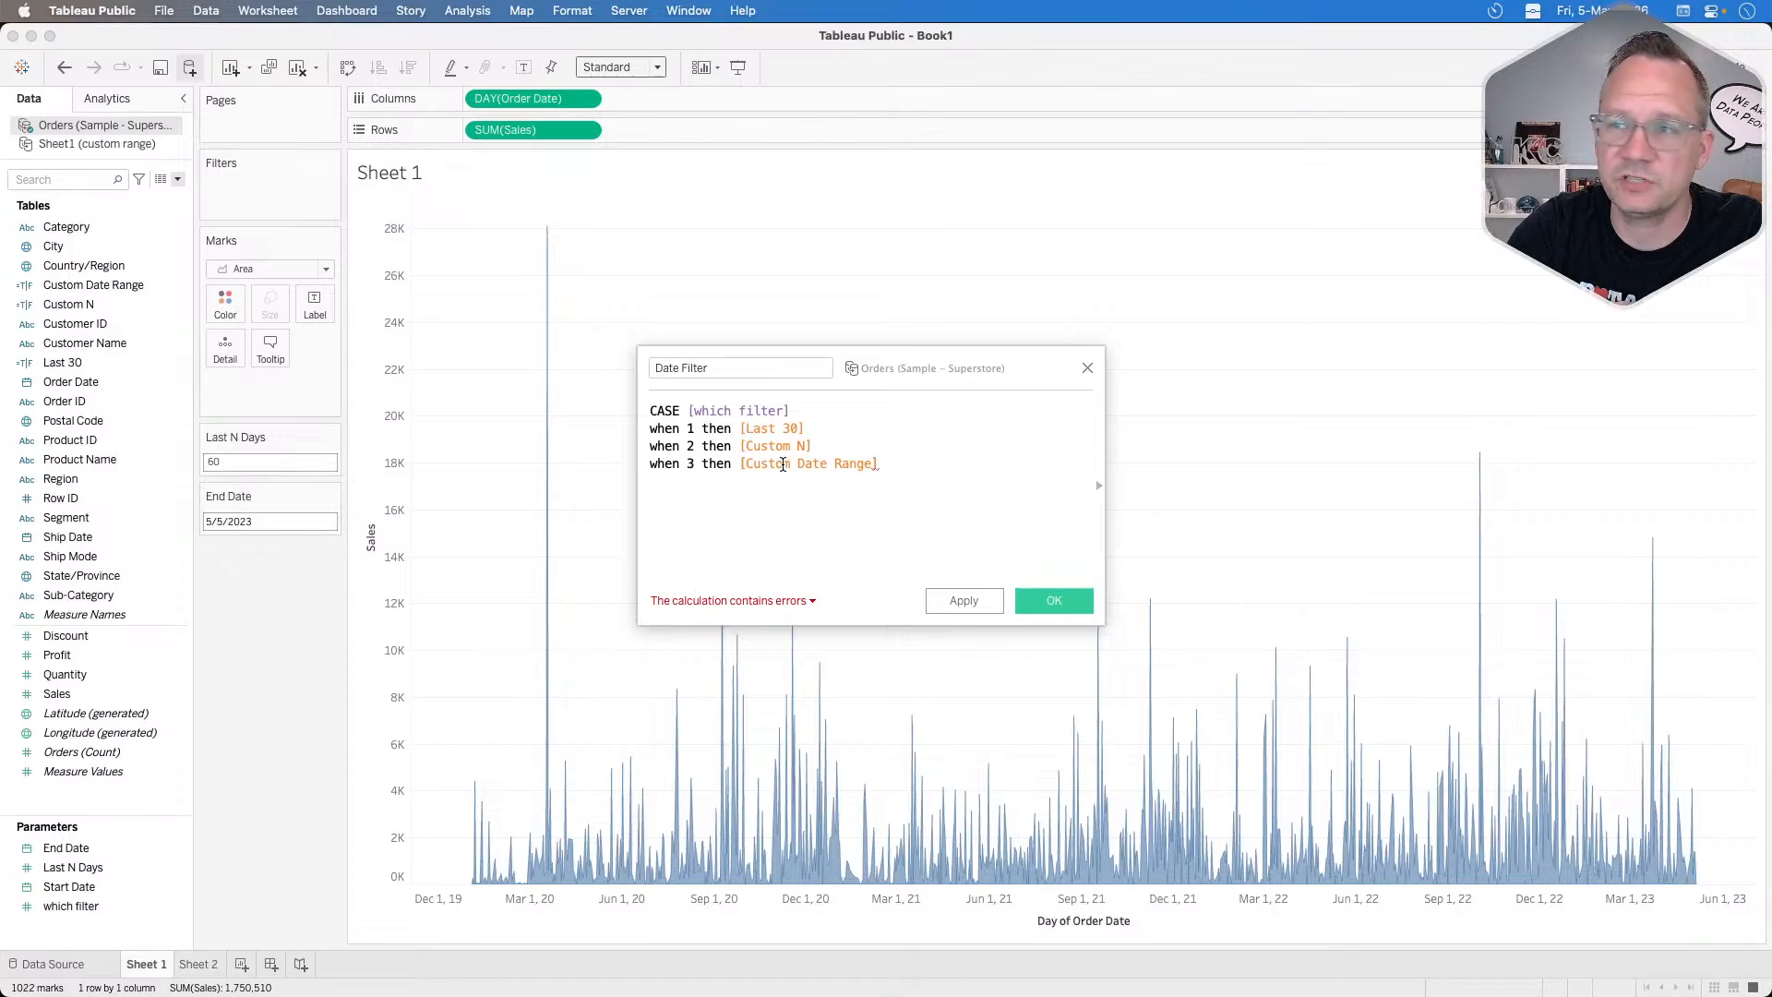
Close the Date Filter CASE statement with END and save the calculated field.
key("Return")
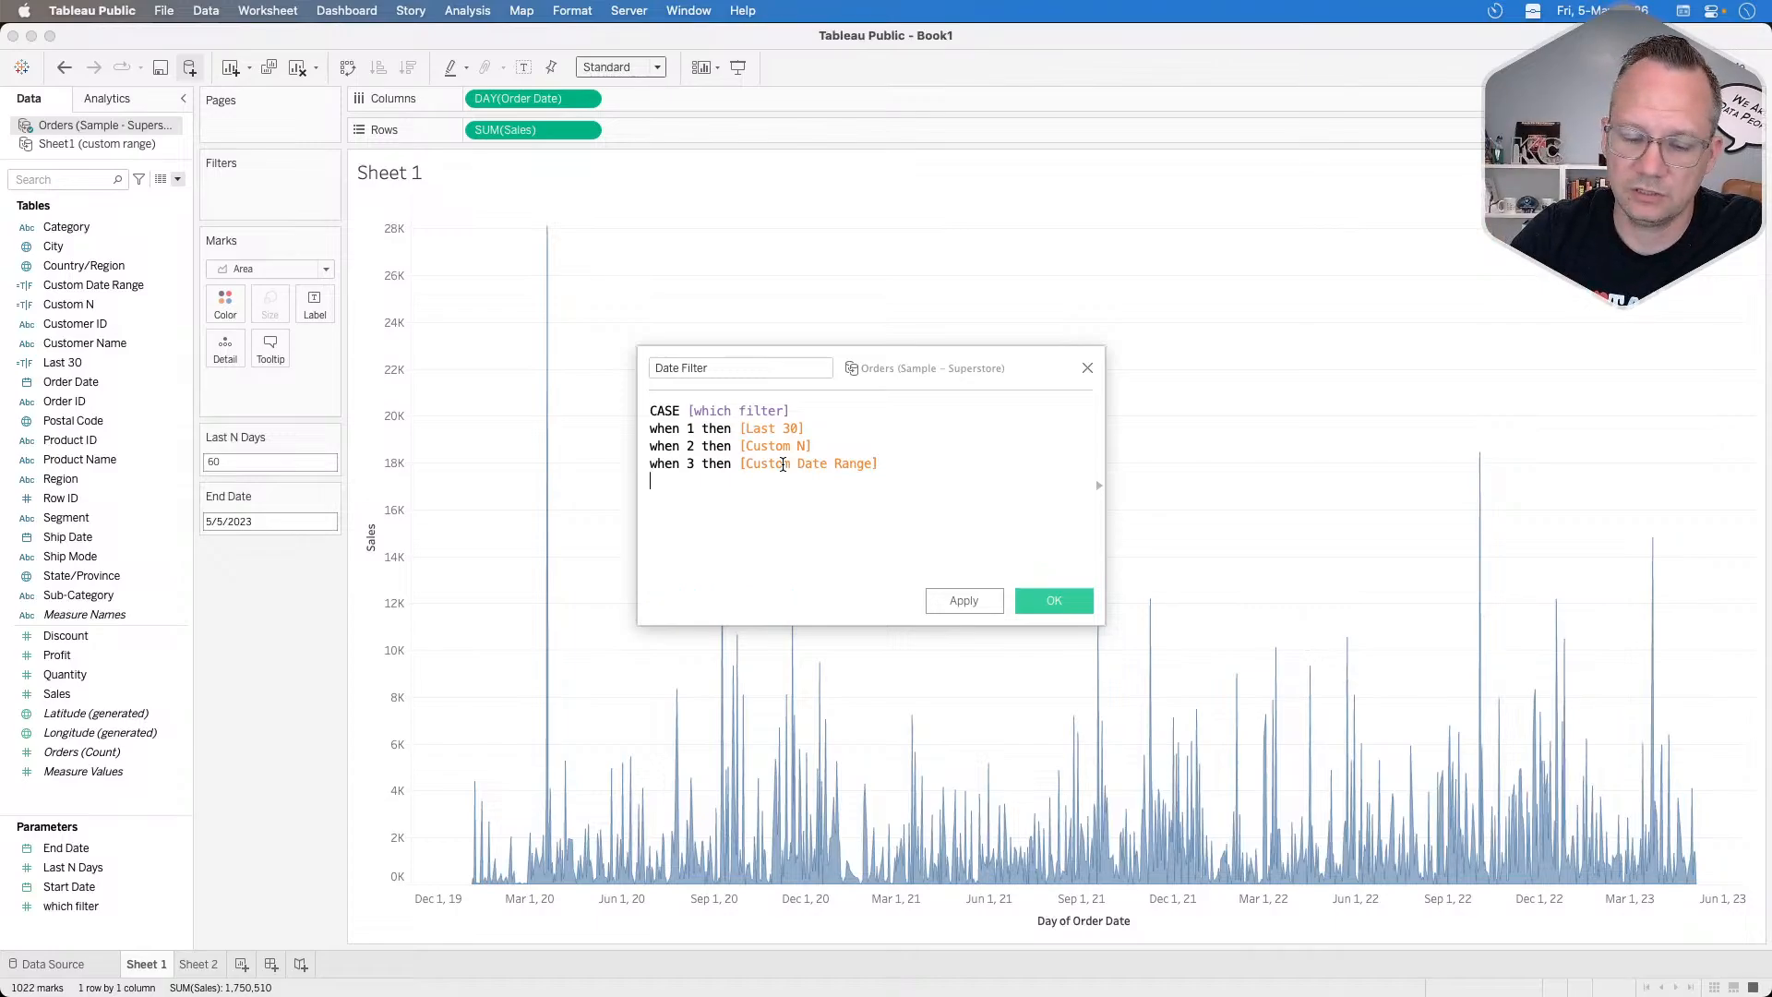
type("END")
key("Return")
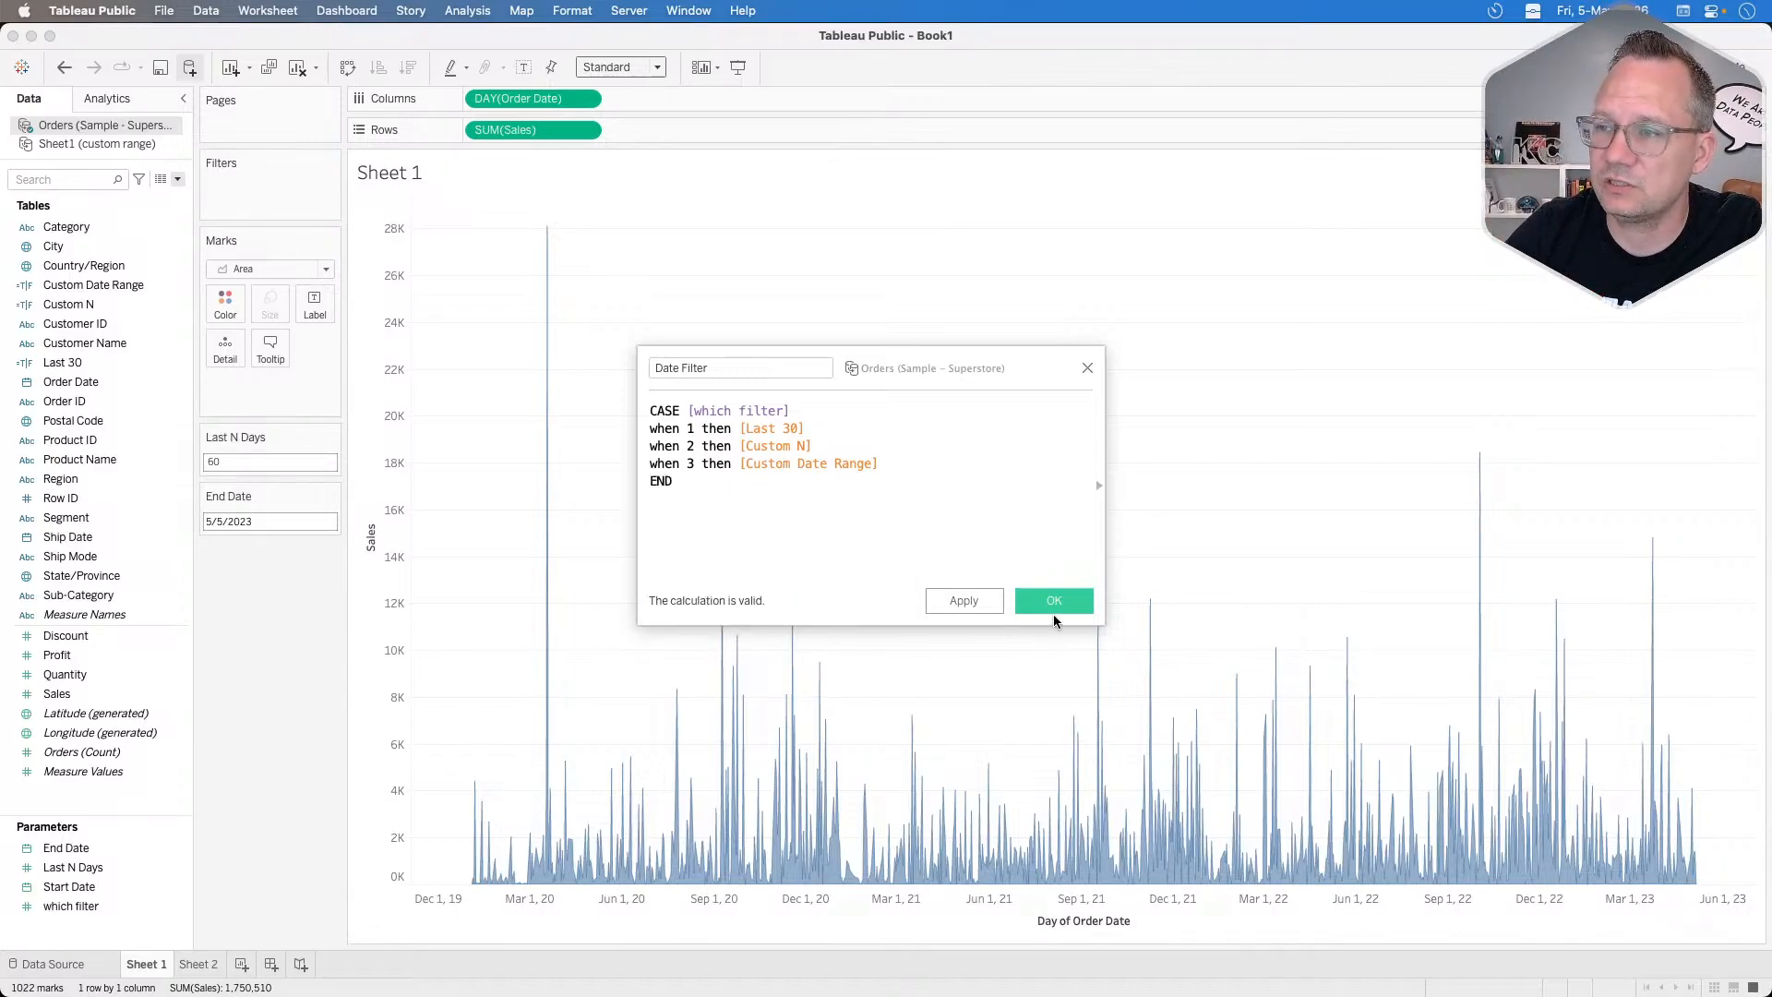
left_click(1052, 607)
Filter Sheet 1 to the True value of Date Filter and show the control for the which filter parameter.
left_click_drag(80, 364, 257, 185)
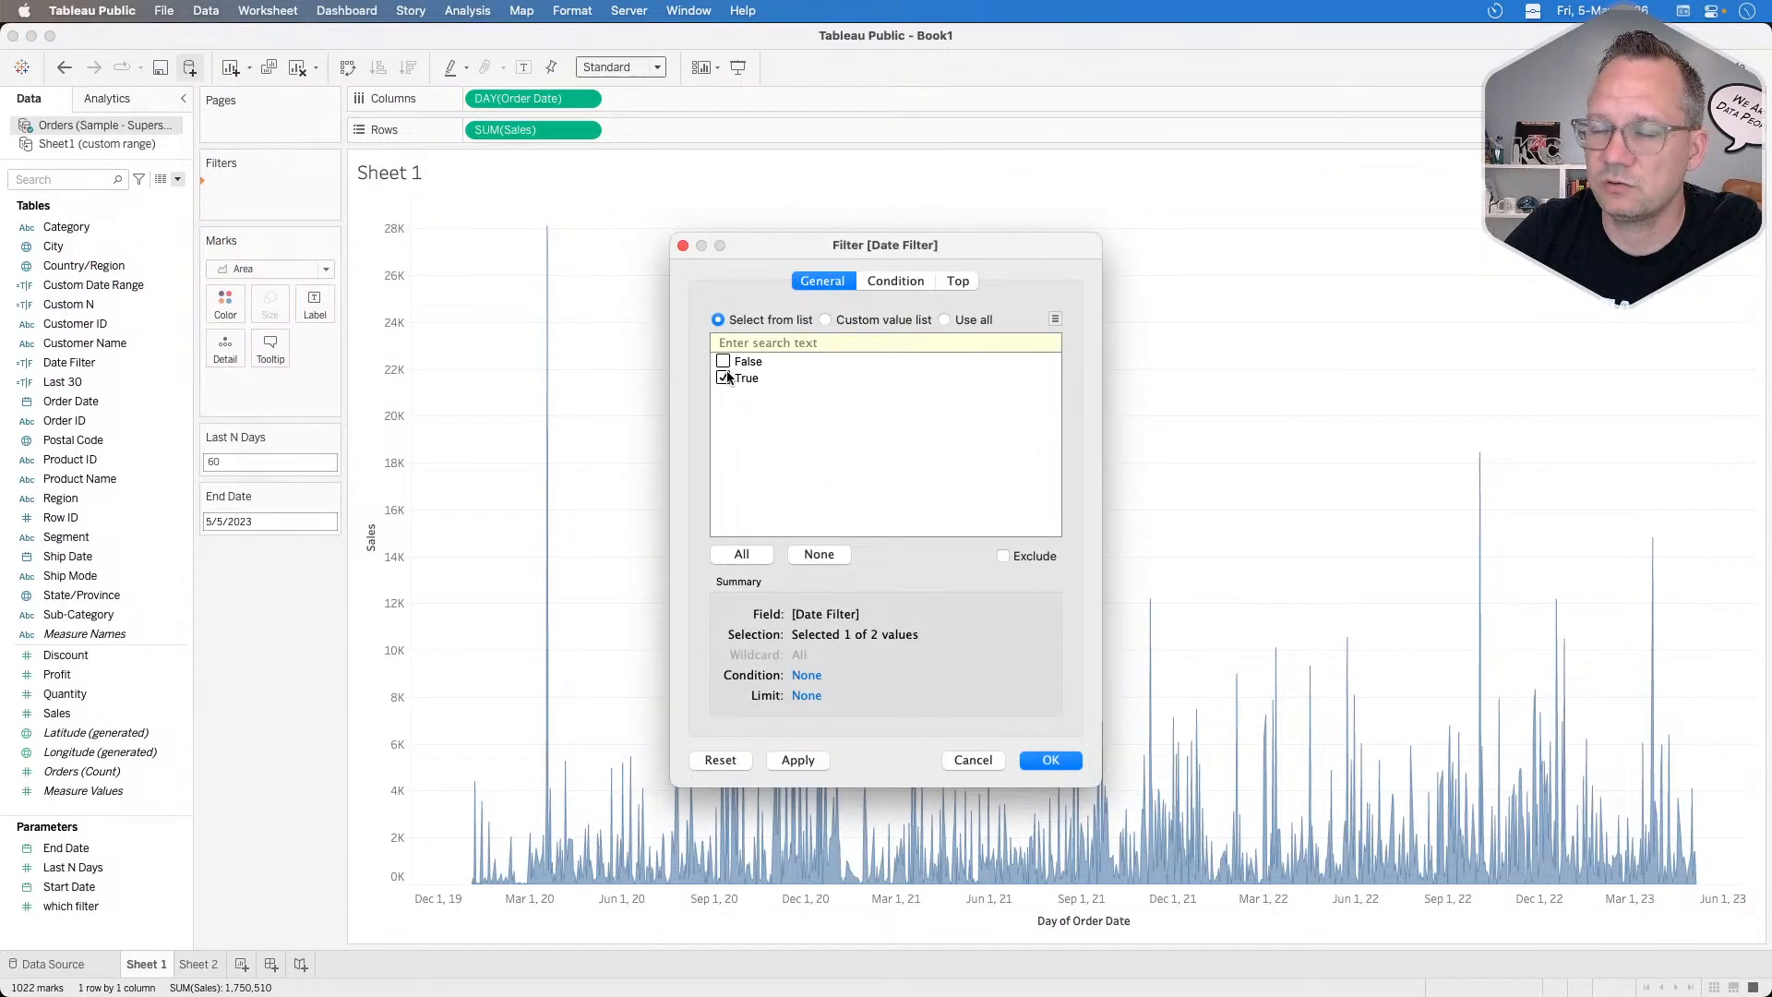
left_click(1051, 761)
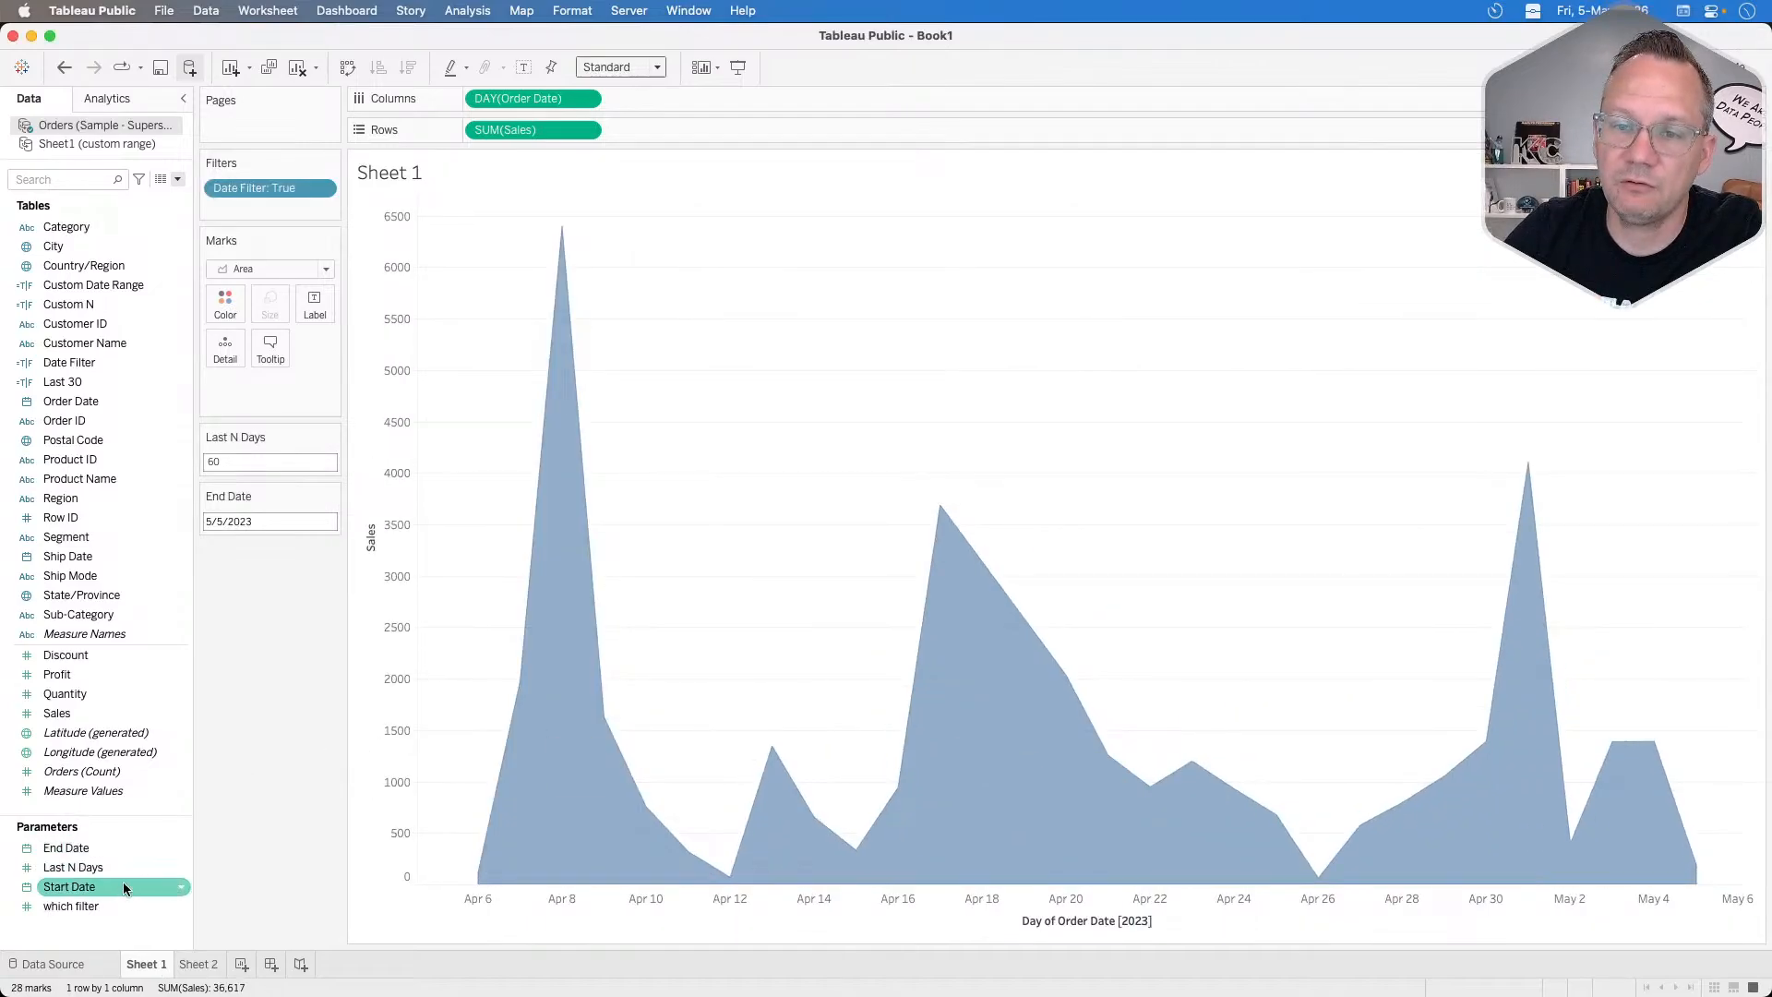
right_click(112, 903)
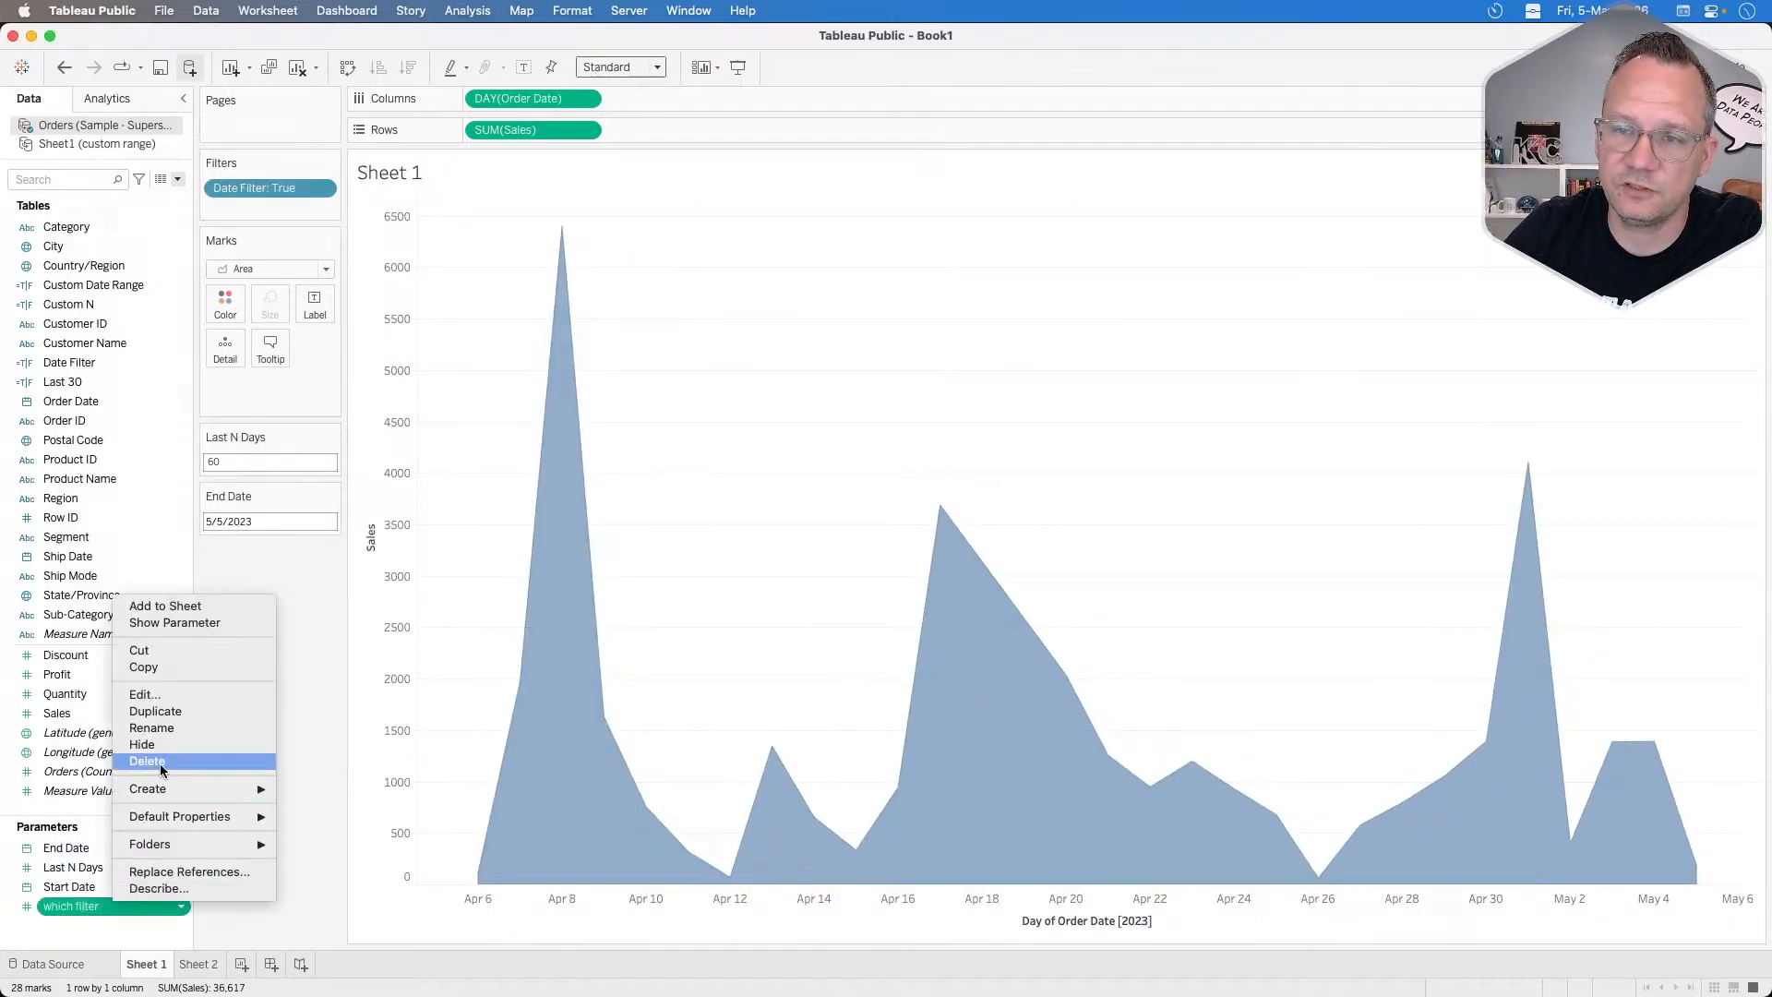
left_click(190, 624)
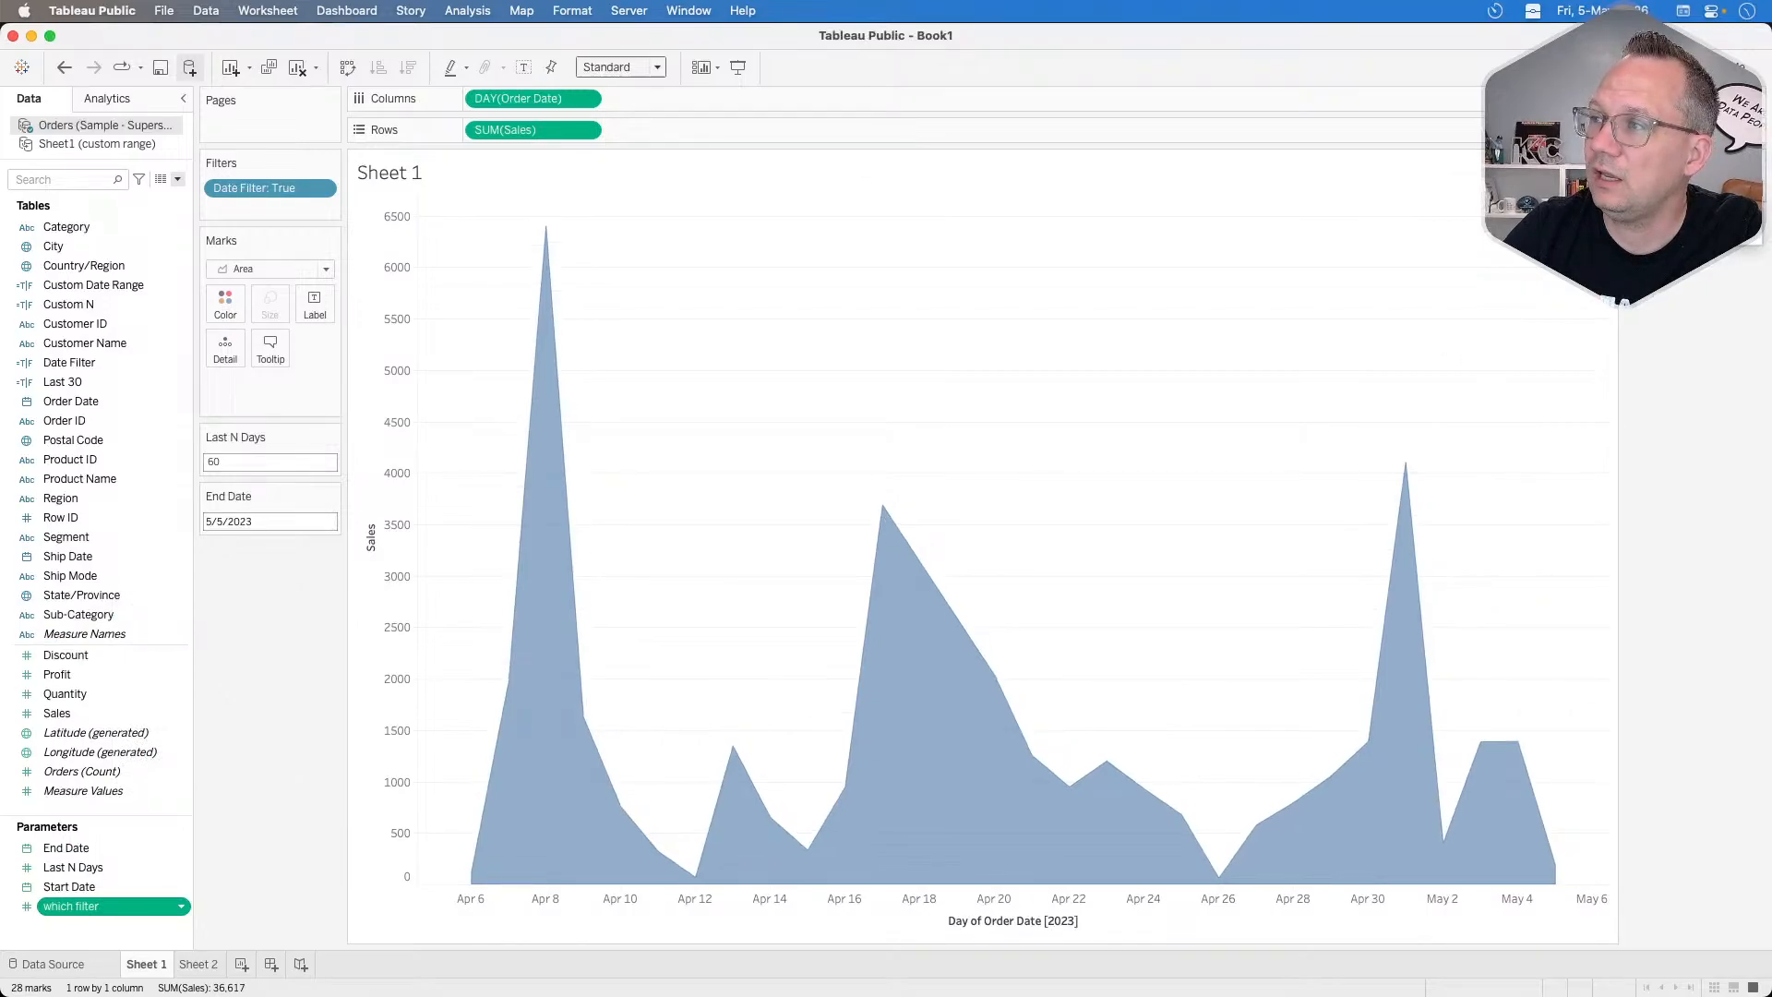
Test the which filter parameter by choosing its second and third options, finishing on the first.
left_click(1687, 214)
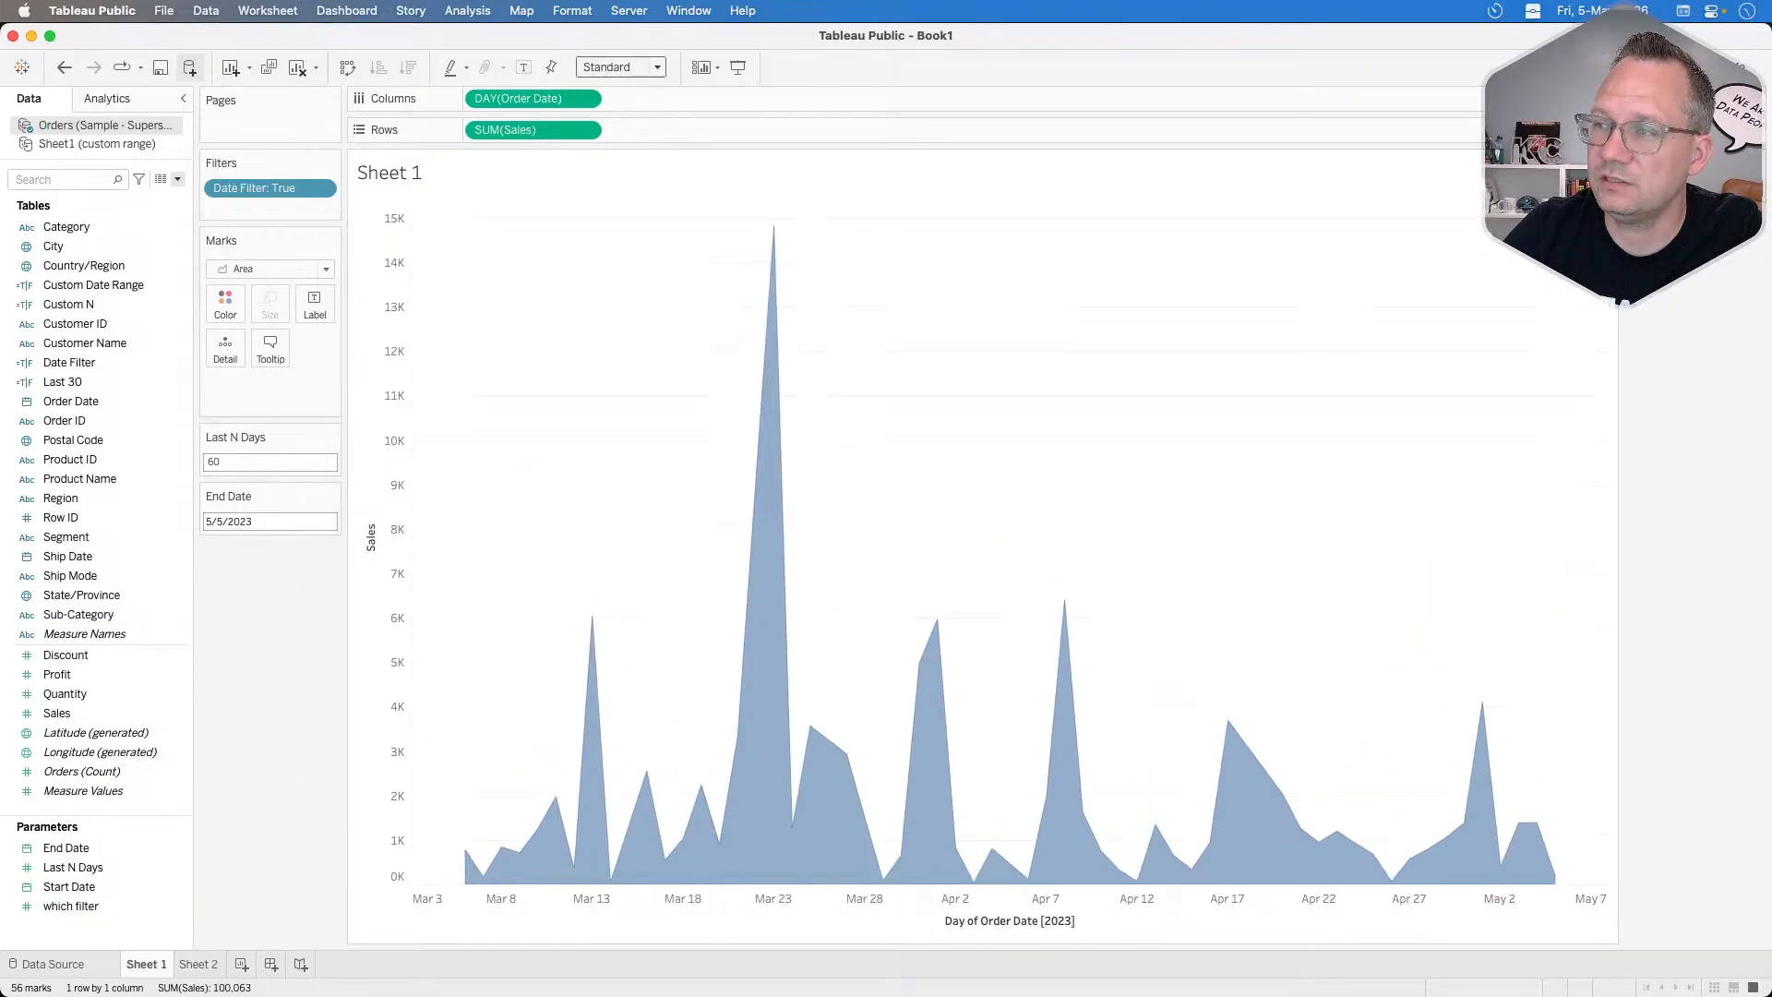
left_click(1687, 232)
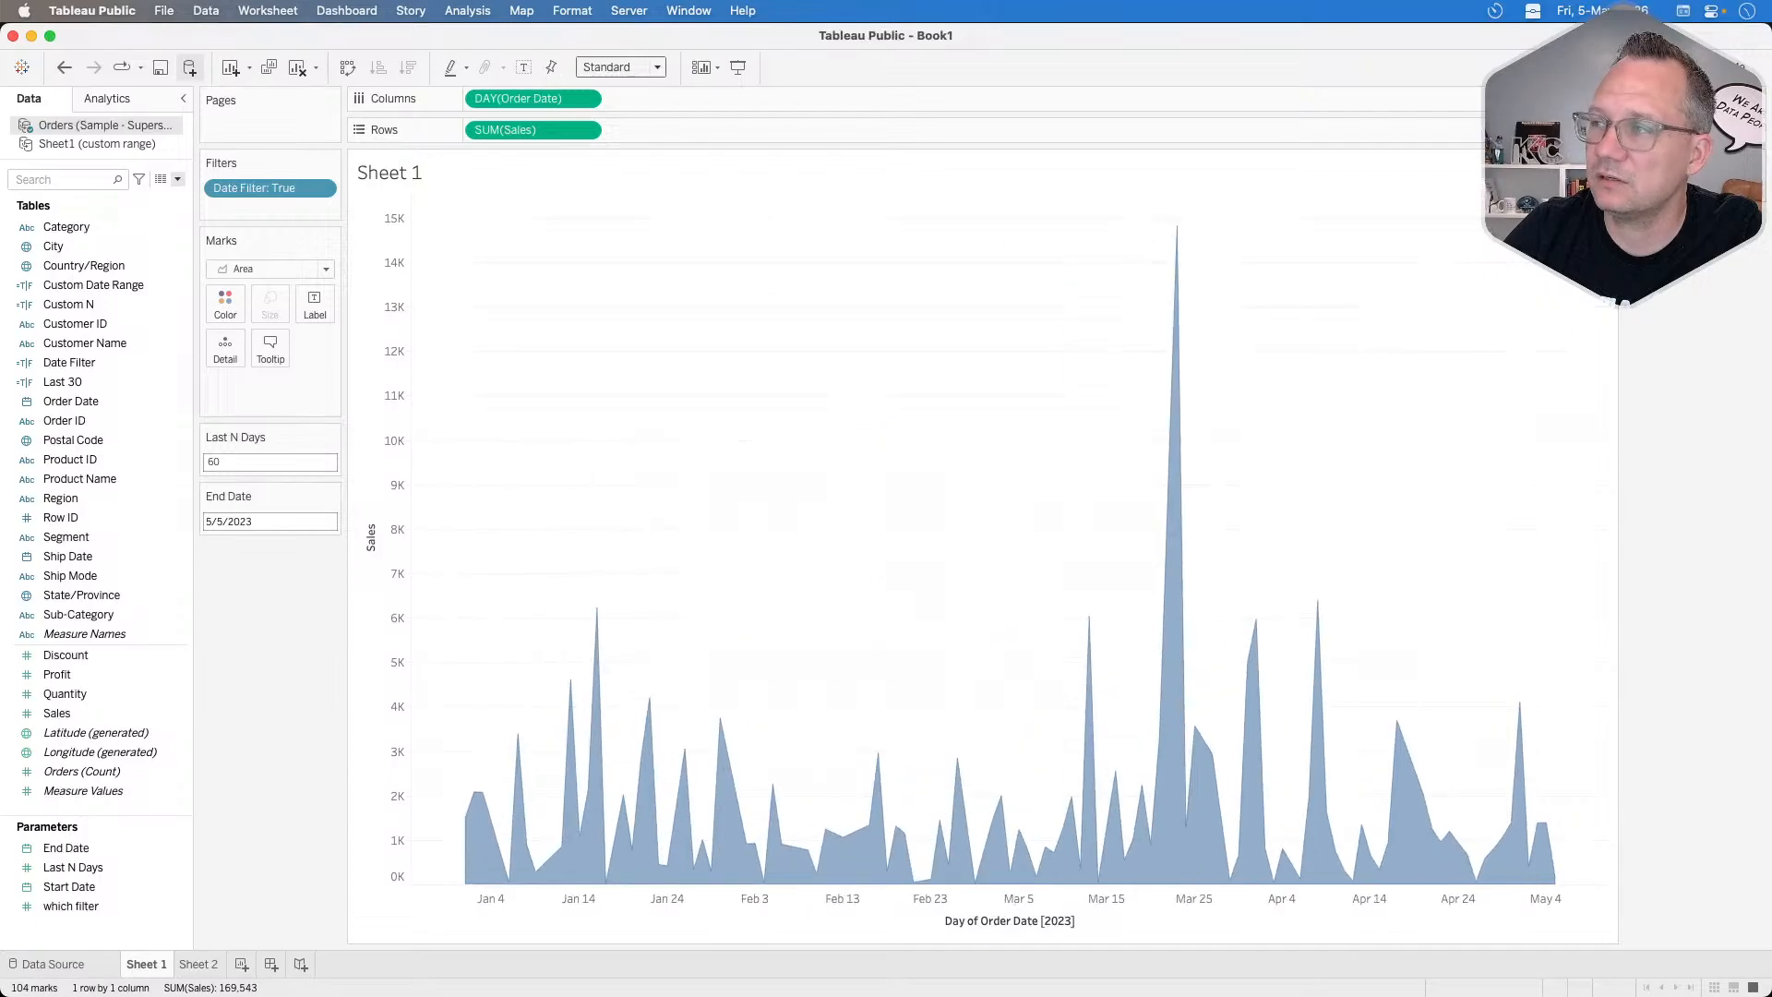
left_click(1687, 196)
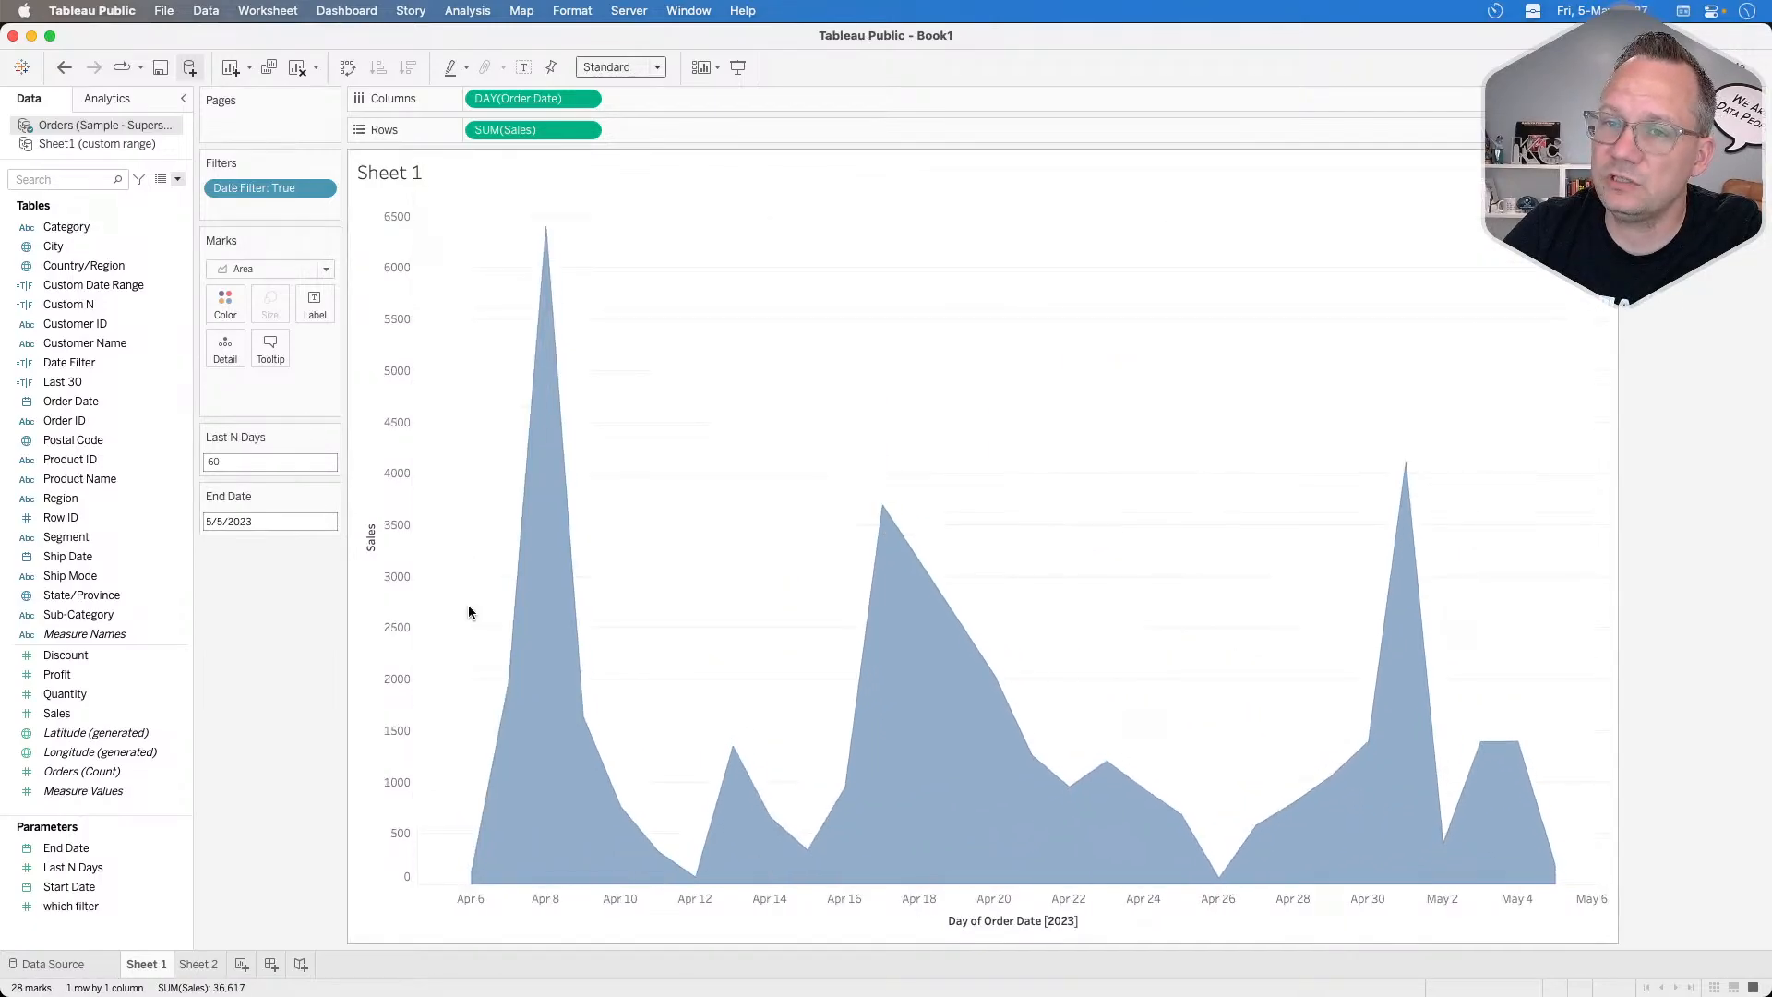
Start a calculated field on the Orders data source and name it "fitler 1", correcting the mistyped text.
left_click(177, 180)
left_click(158, 200)
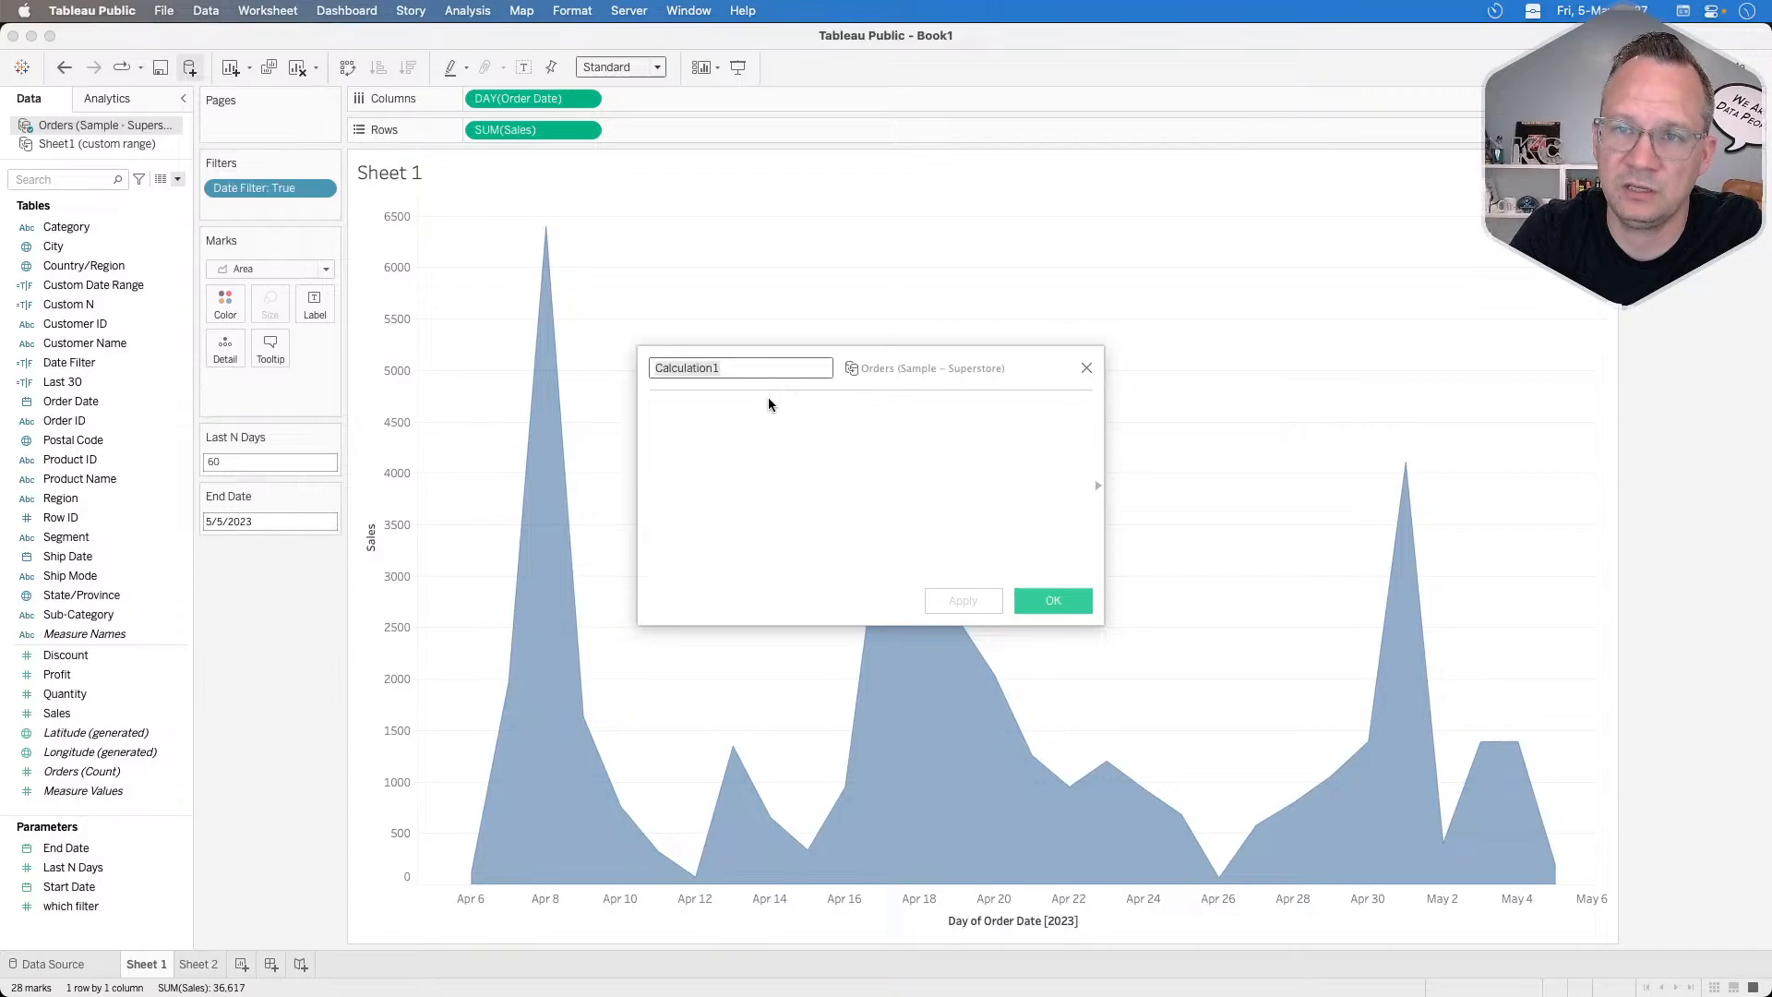
type("date")
key("BackSpace")
key("BackSpace")
key("BackSpace")
key("BackSpace")
type("fi")
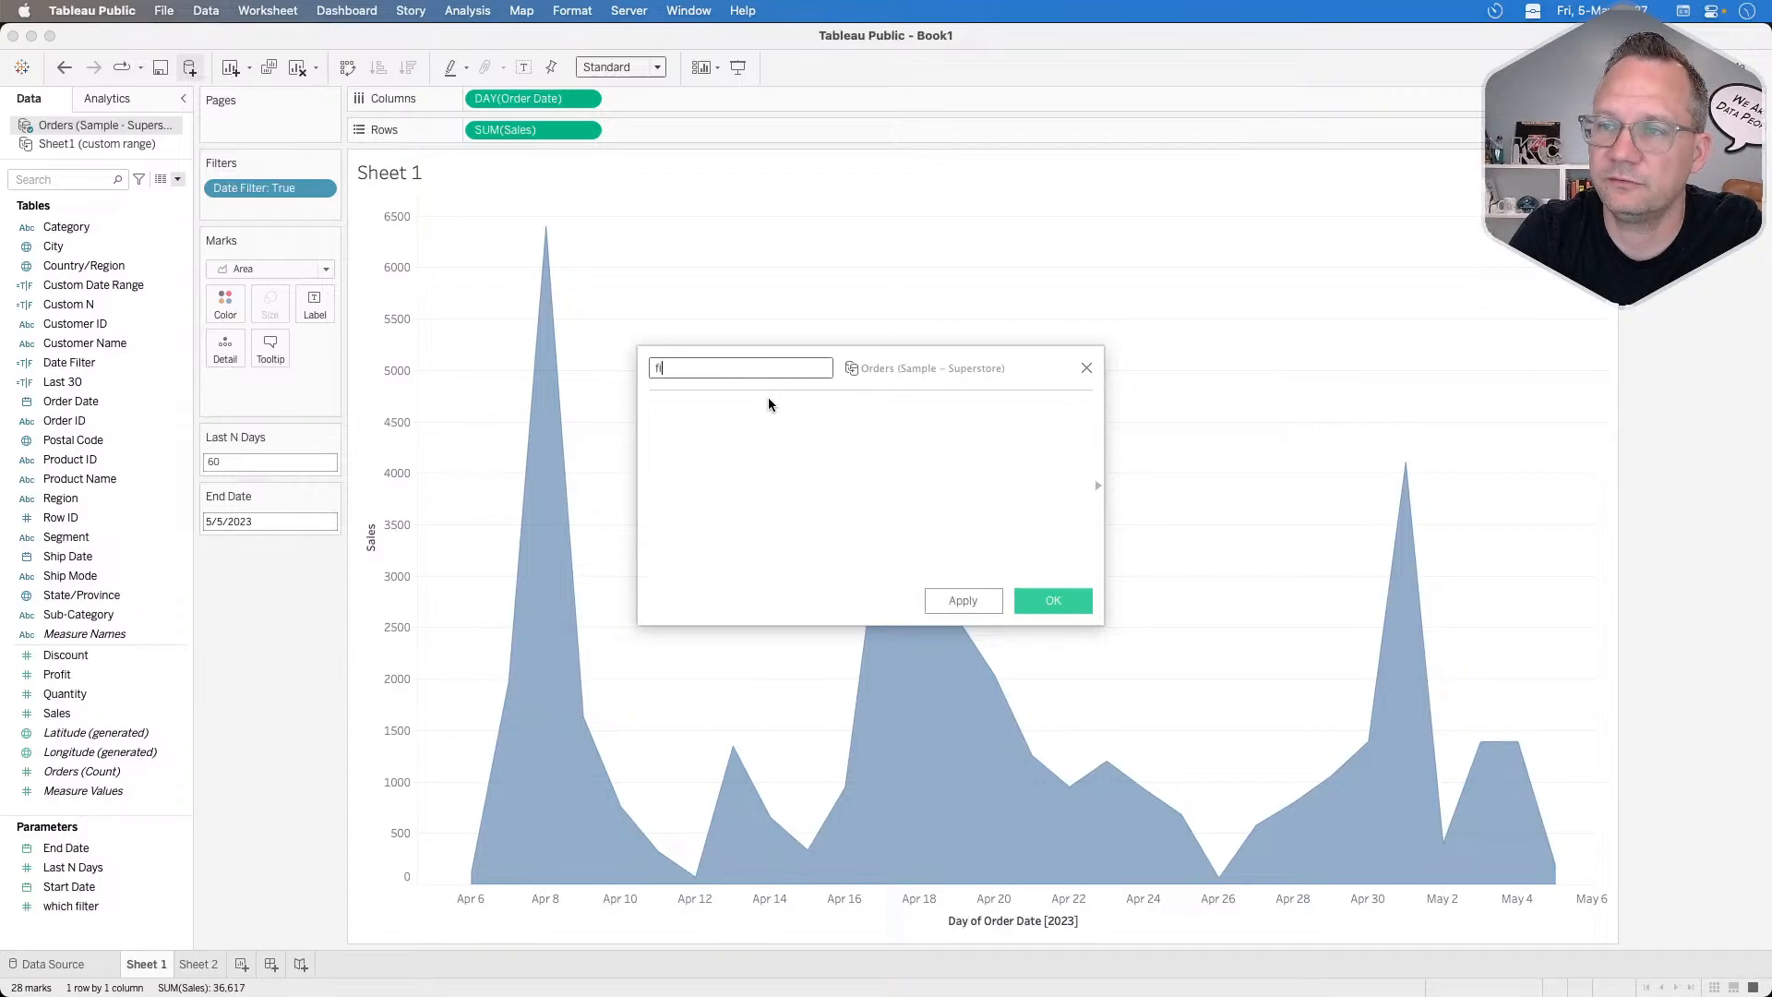
type("tler -=")
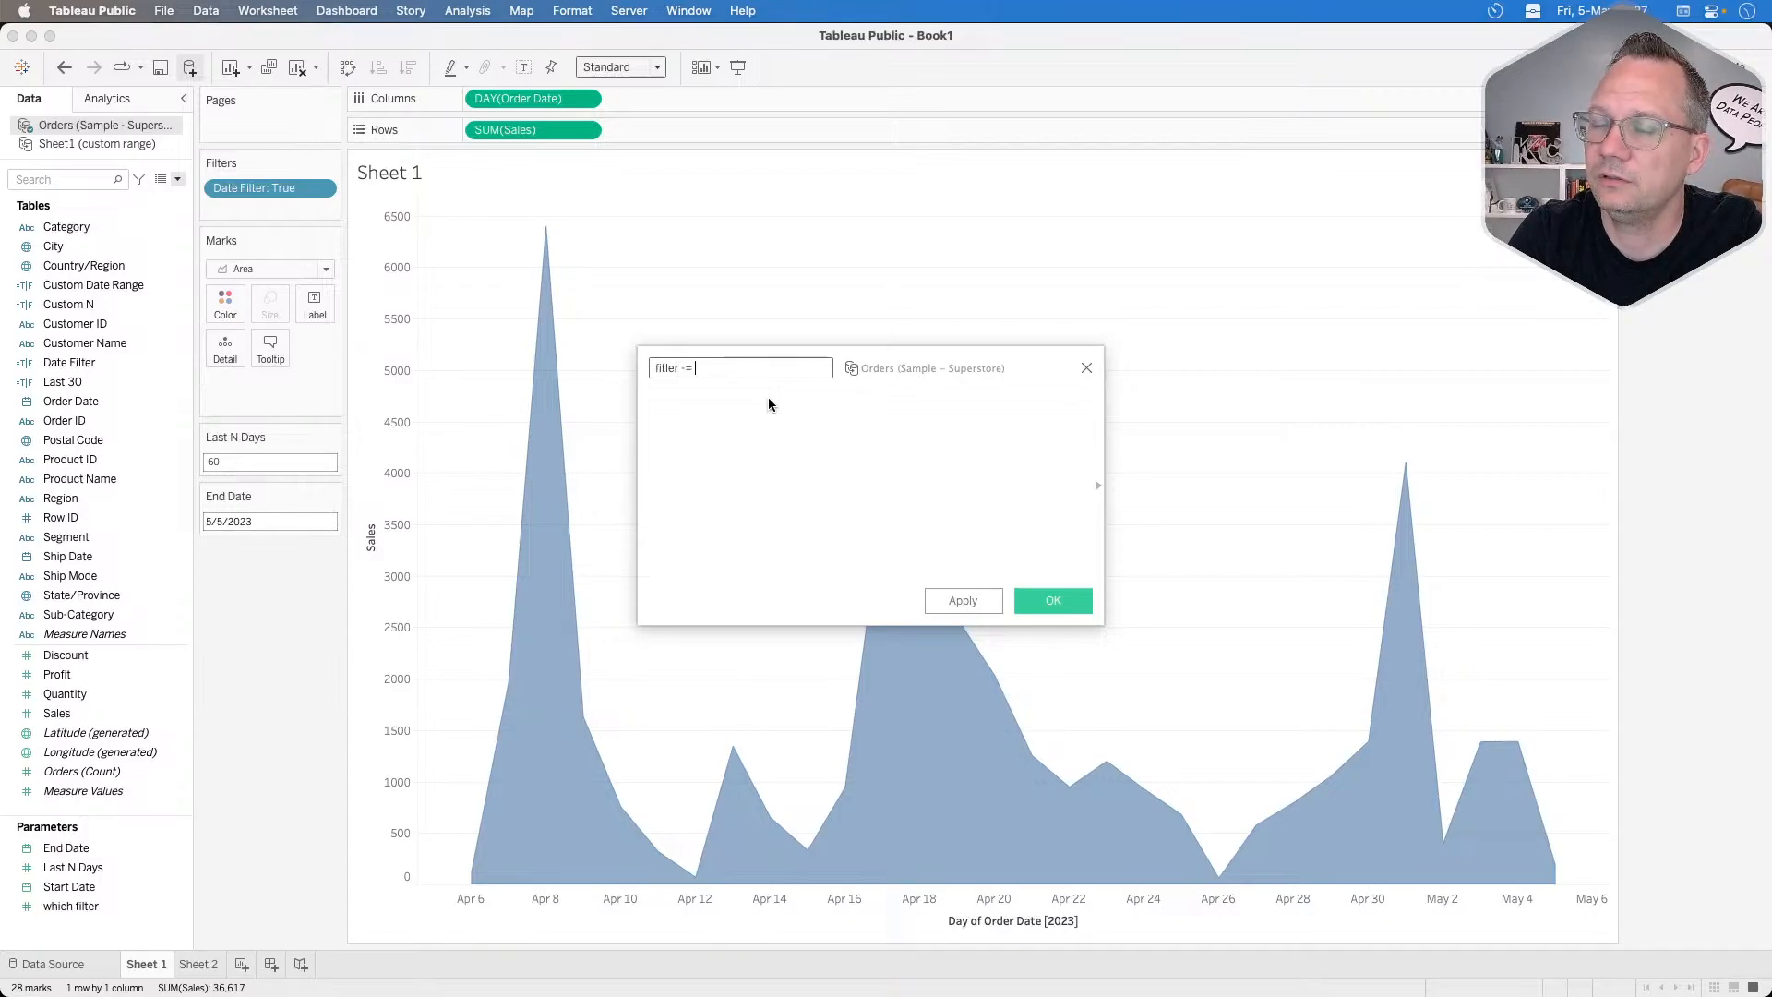
key("BackSpace")
key("BackSpace")
type("1")
key("Tab")
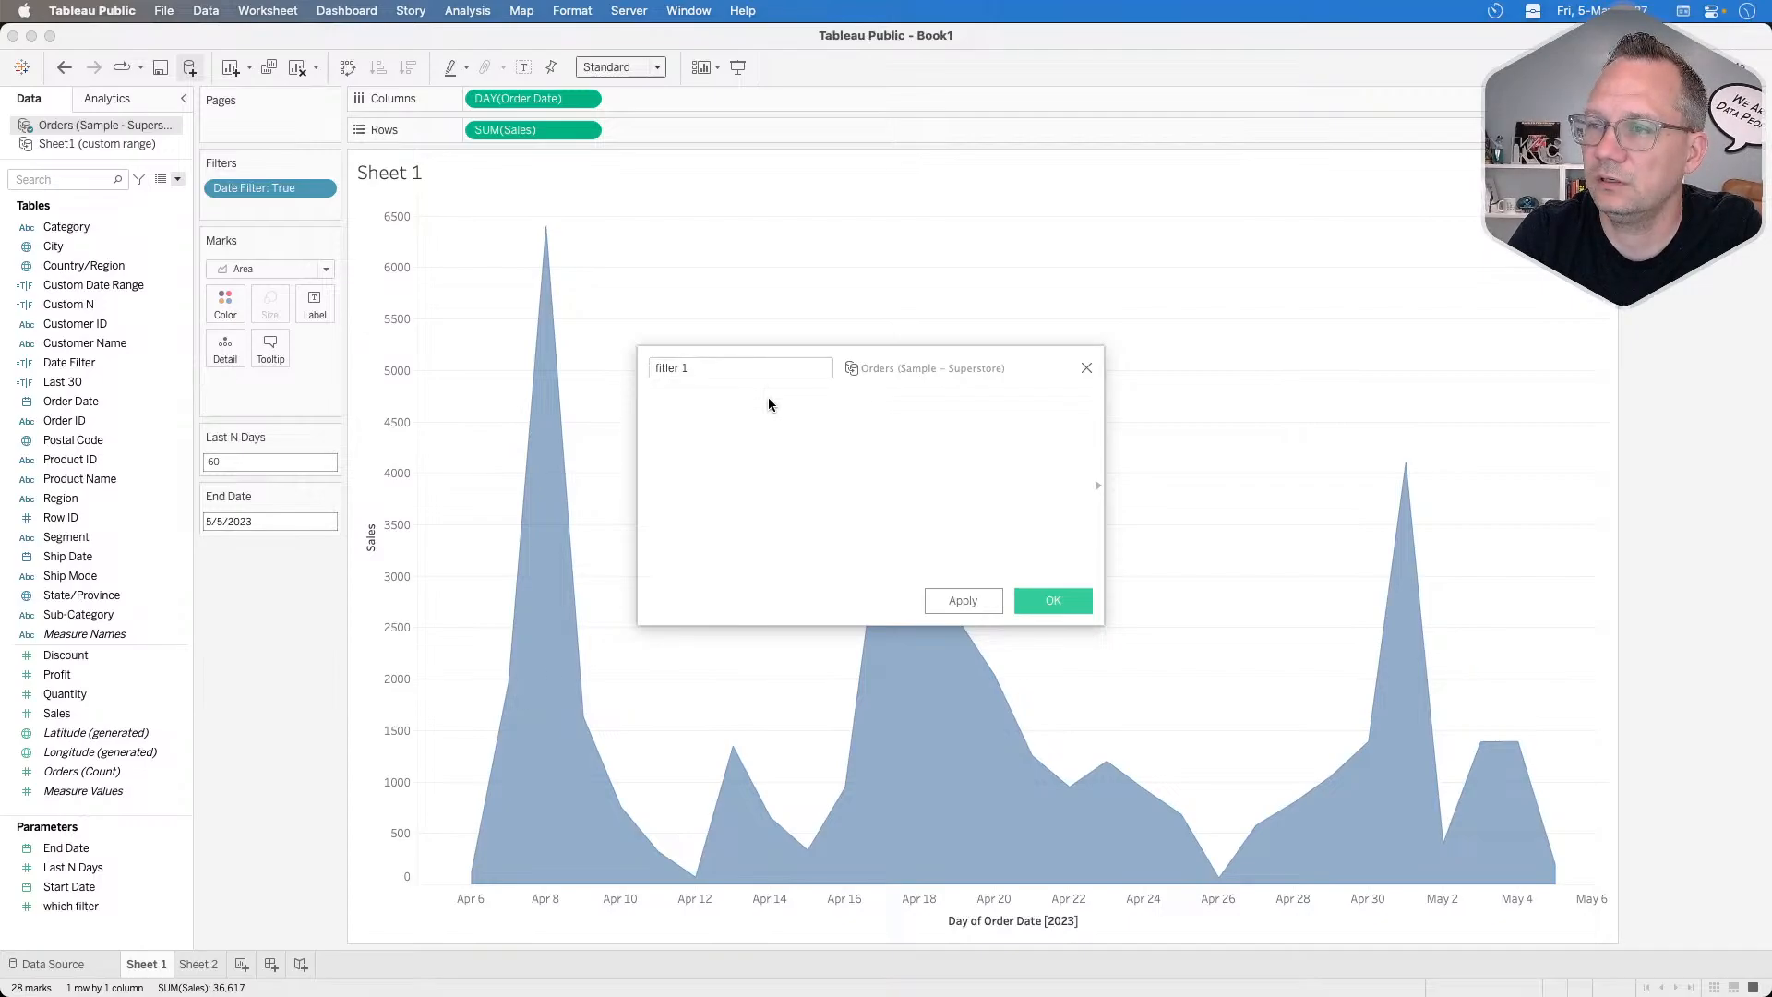
Enter the formula [which filter]=1 for the fitler 1 calculated field and save it.
type("whi")
key("Return")
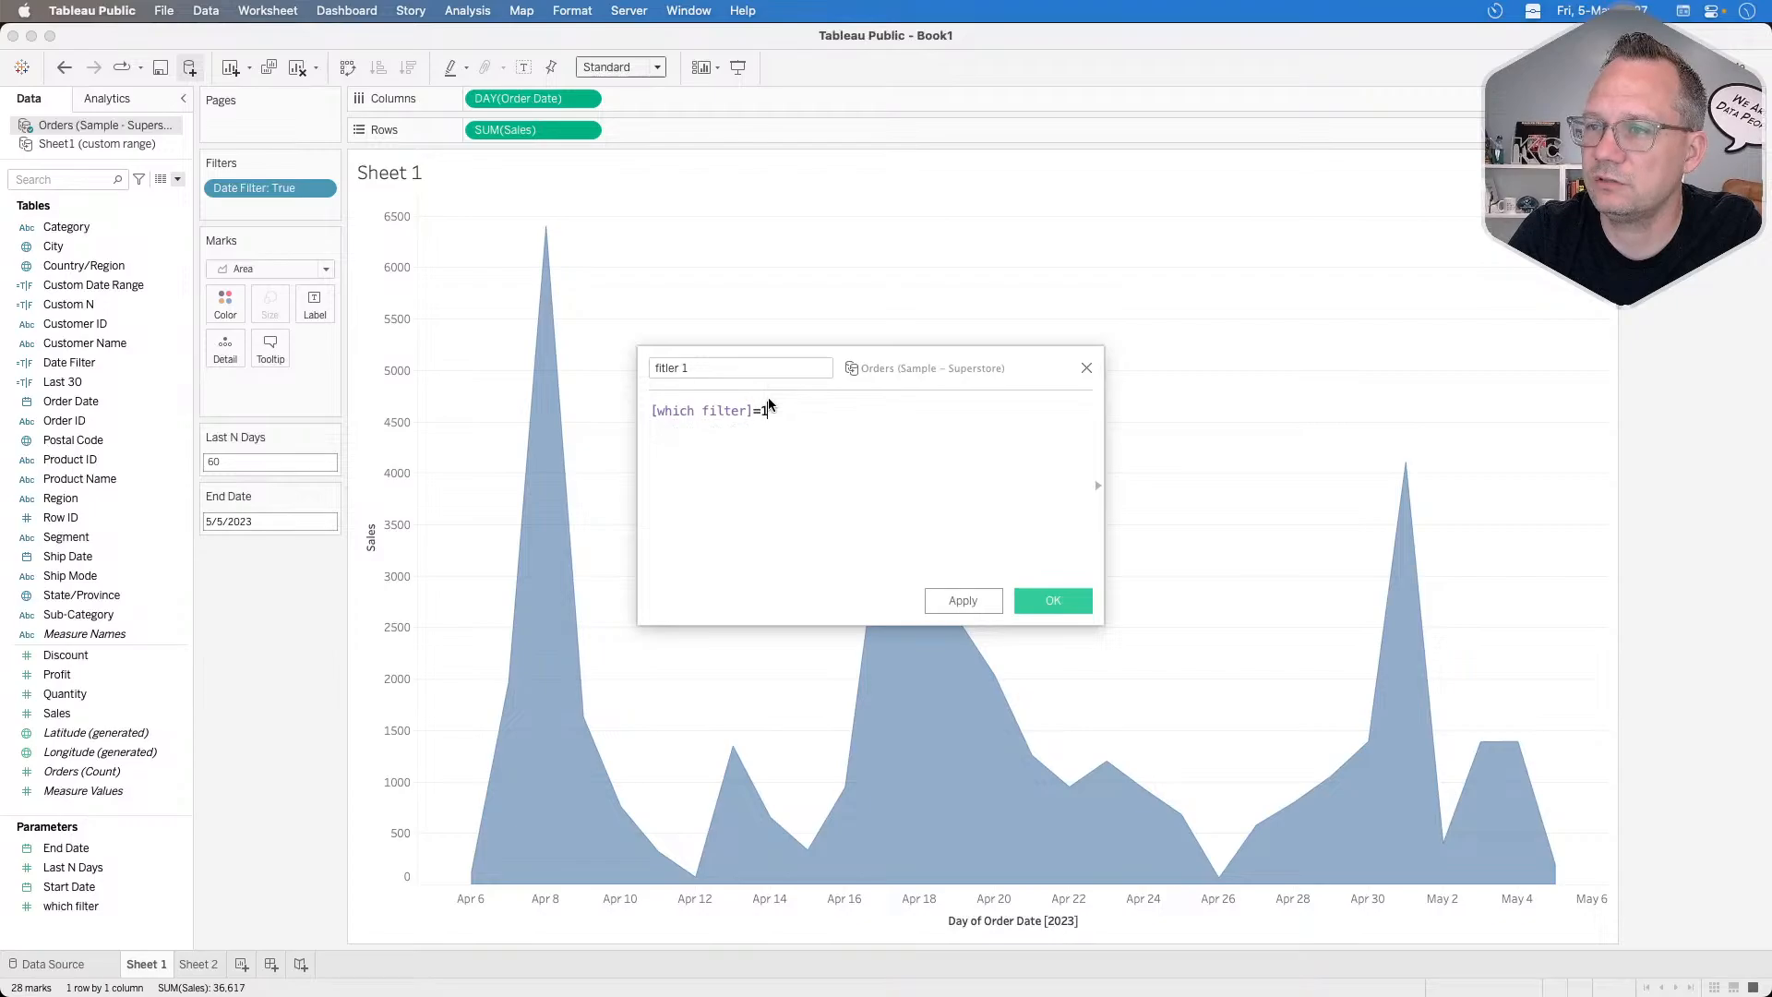
left_click(1052, 600)
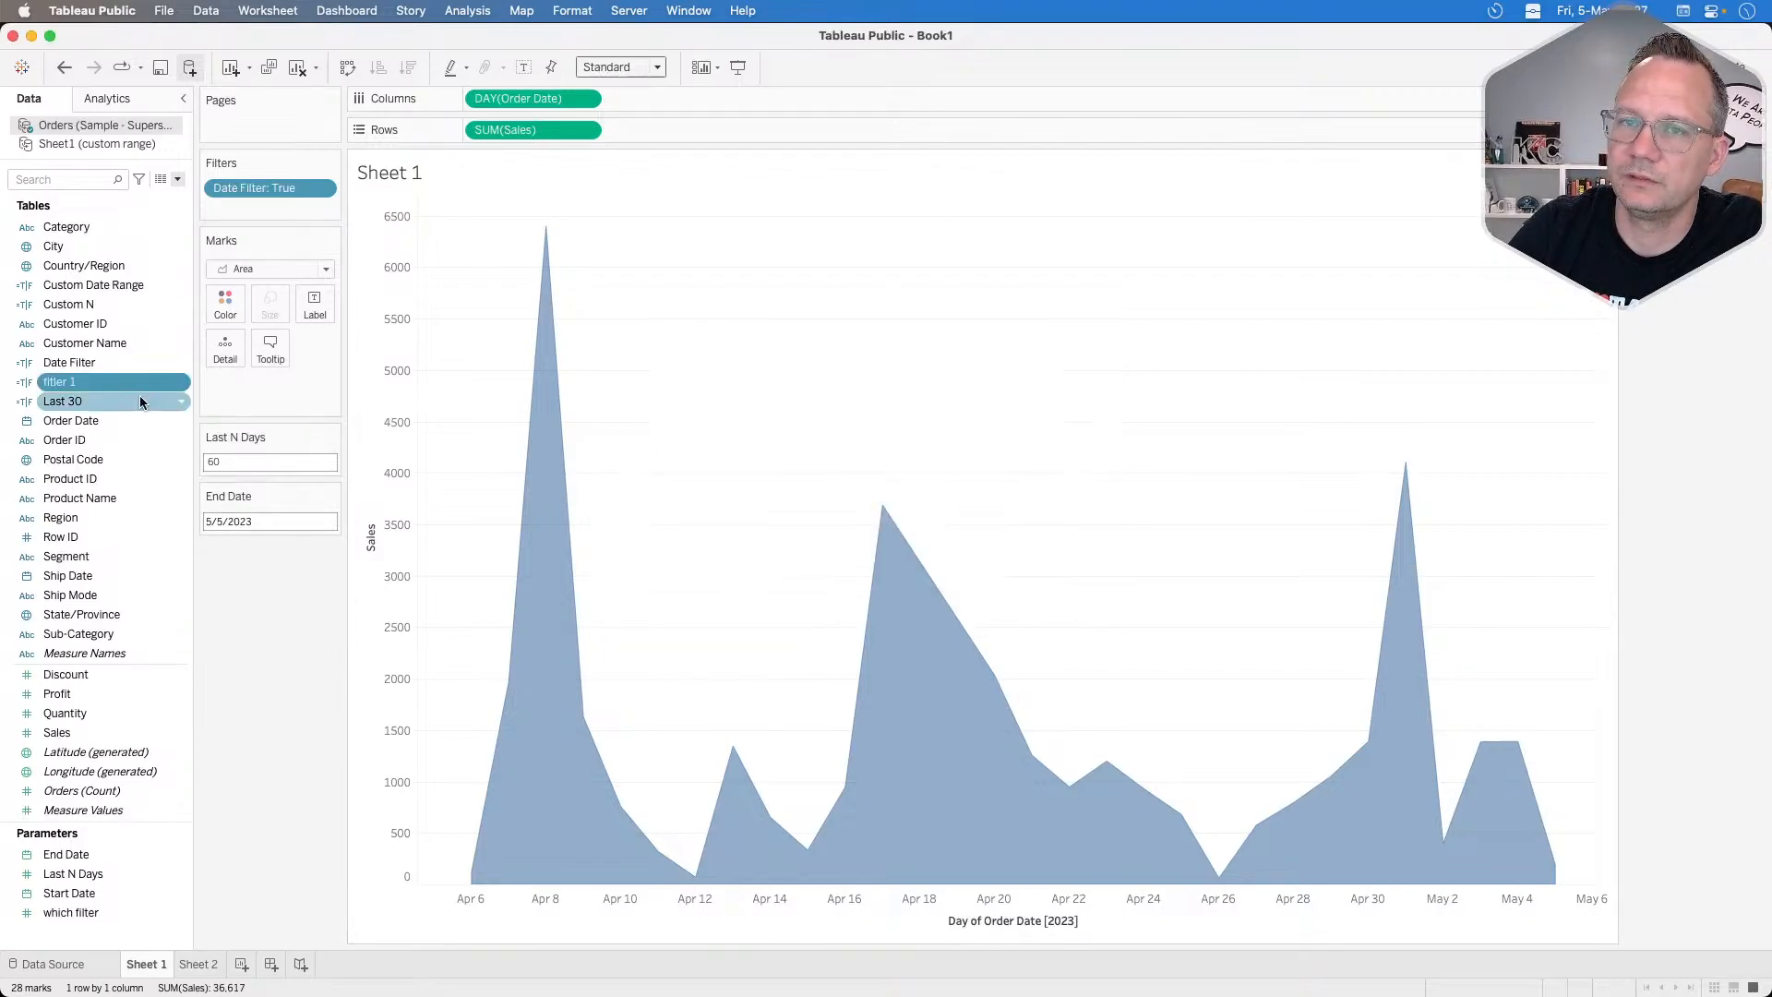
Duplicate the fitler 1 calculated field in the data source.
right_click(108, 382)
left_click(158, 496)
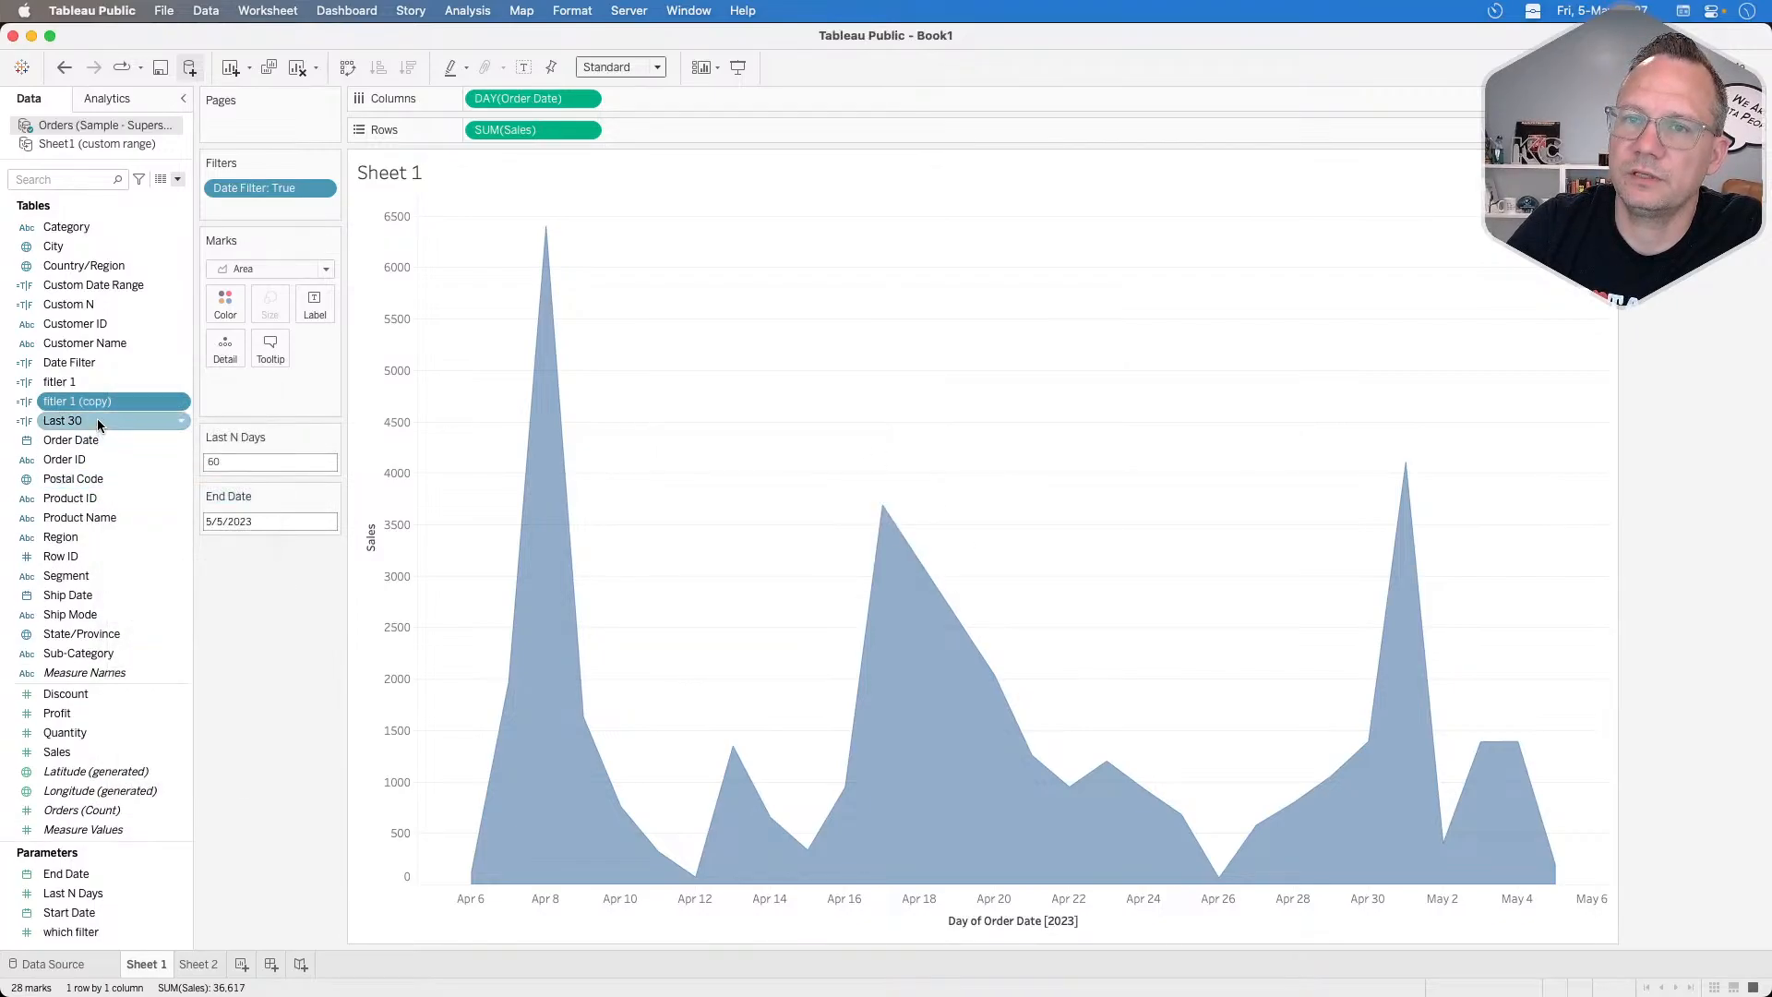
right_click(90, 403)
left_click(71, 385)
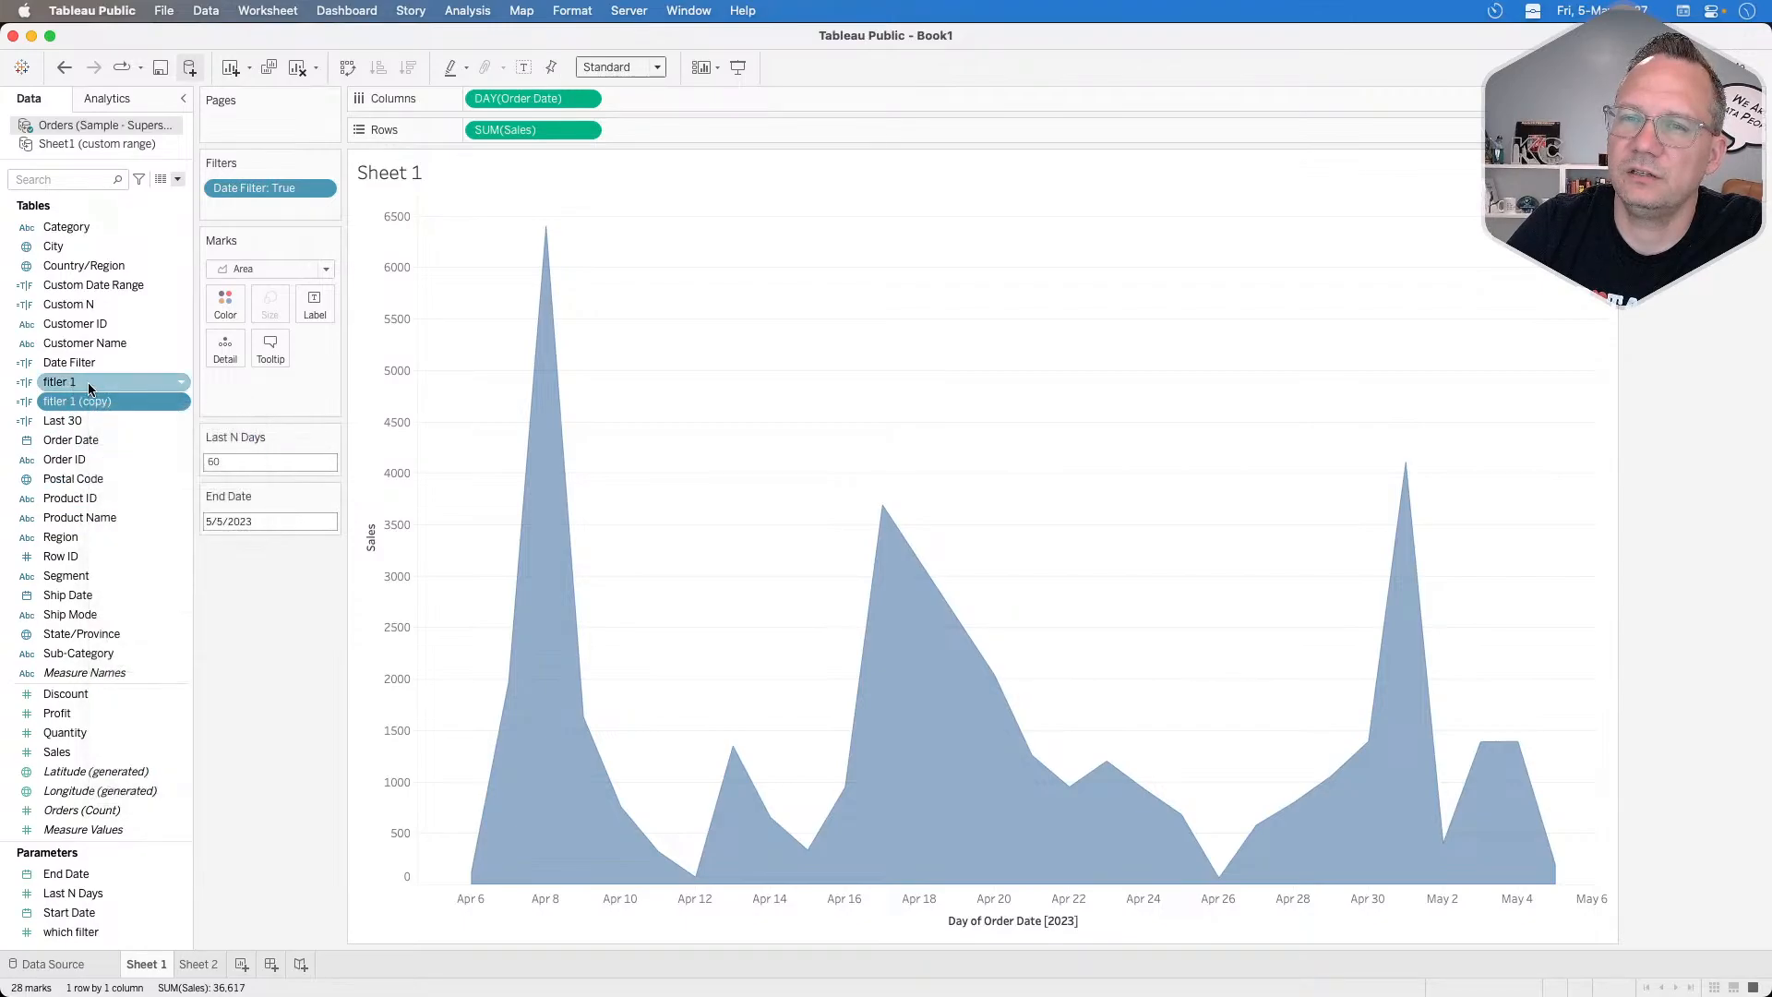
Edit the original fitler 1 field, renaming it "fitler 2" and changing its formula to [which filter]=2.
right_click(90, 385)
left_click(116, 482)
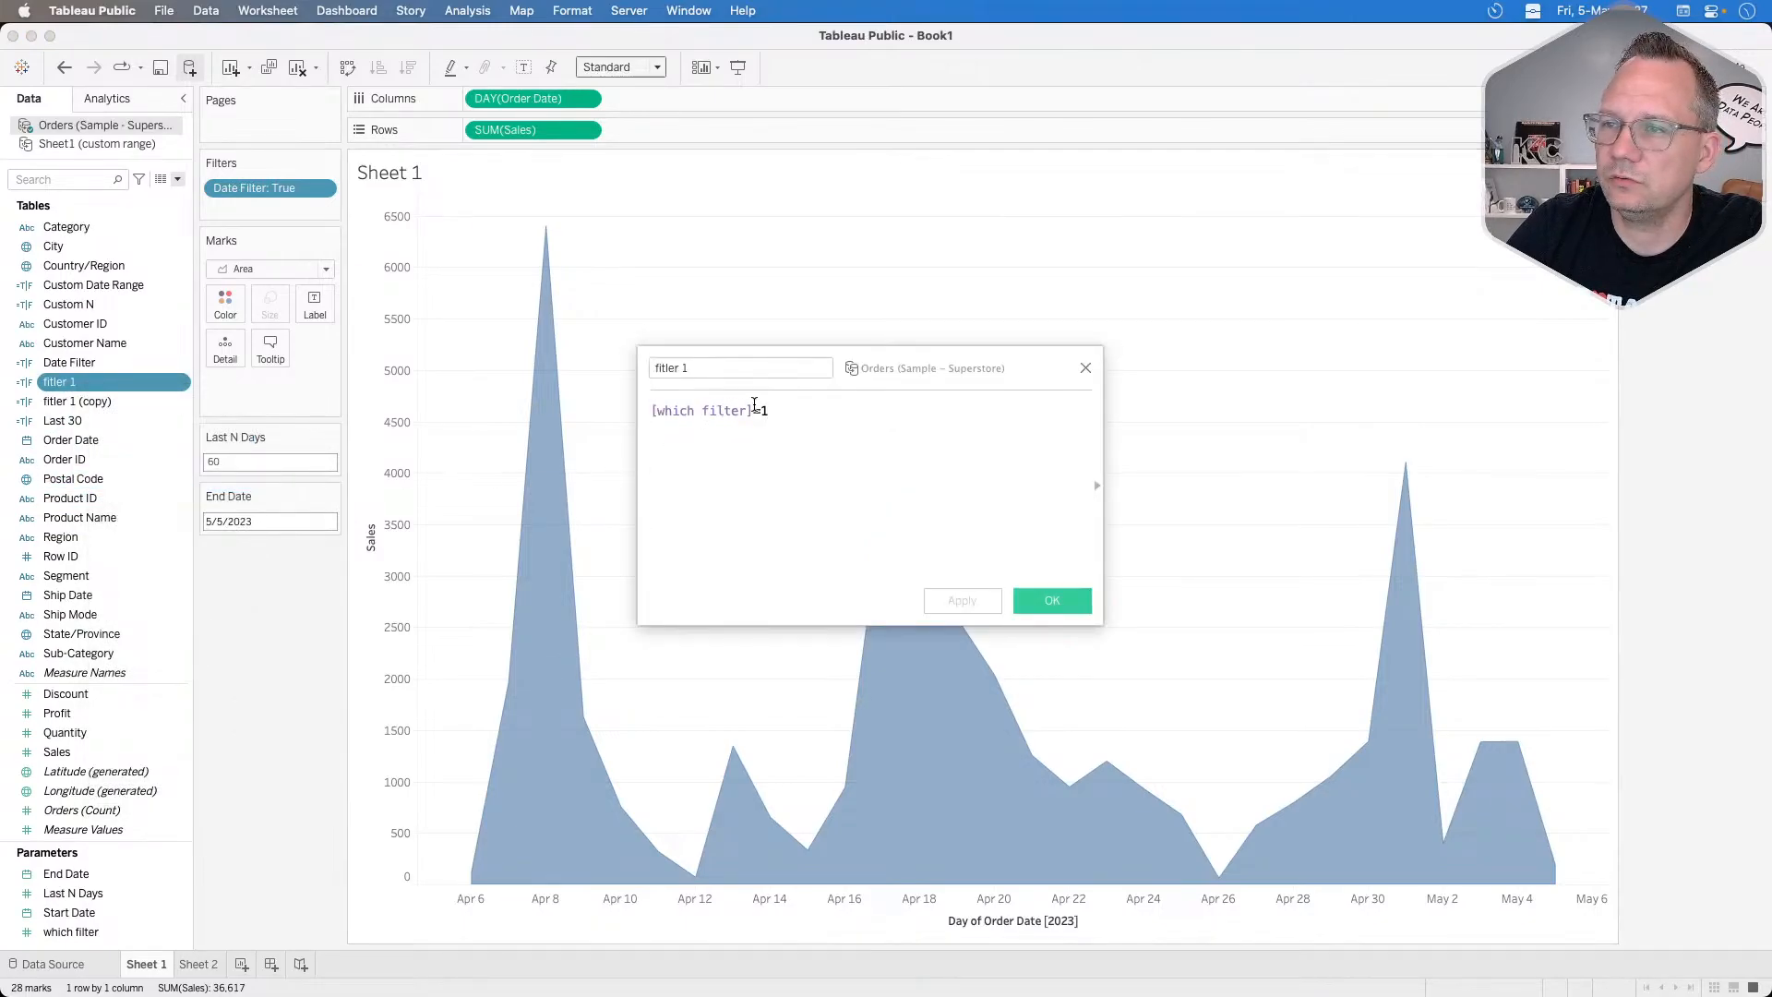
type("2")
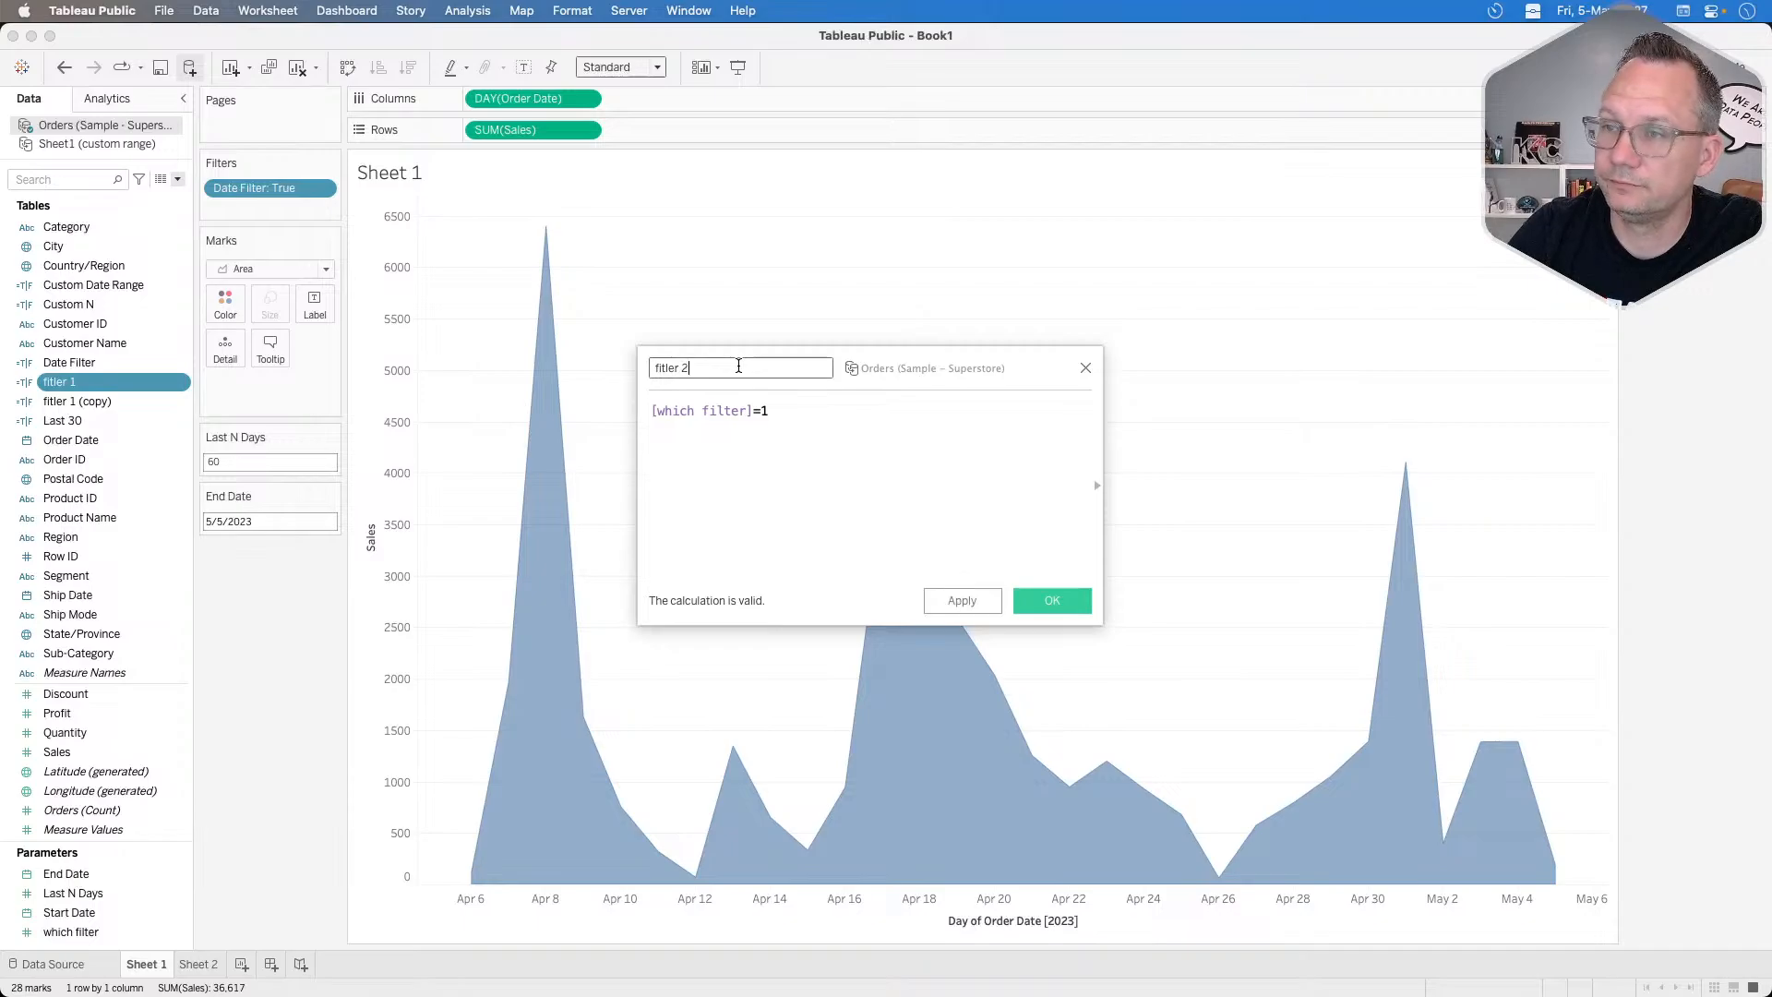
double_click(762, 410)
type("2")
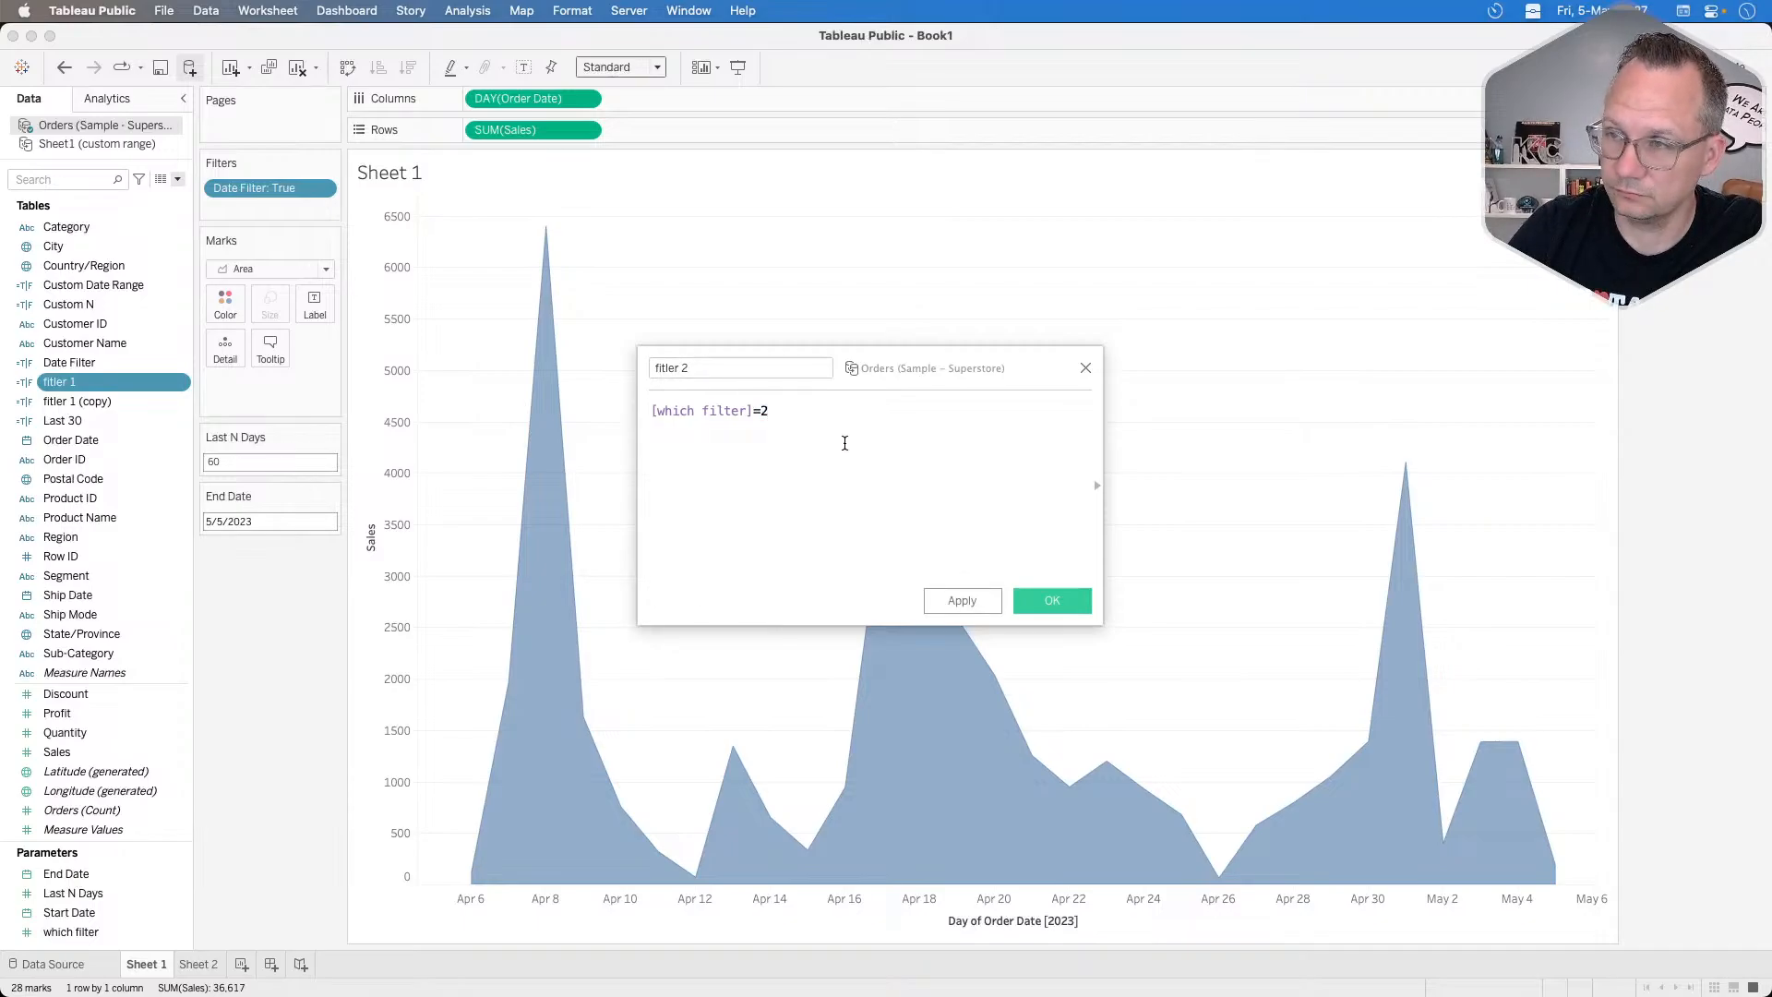
left_click(961, 601)
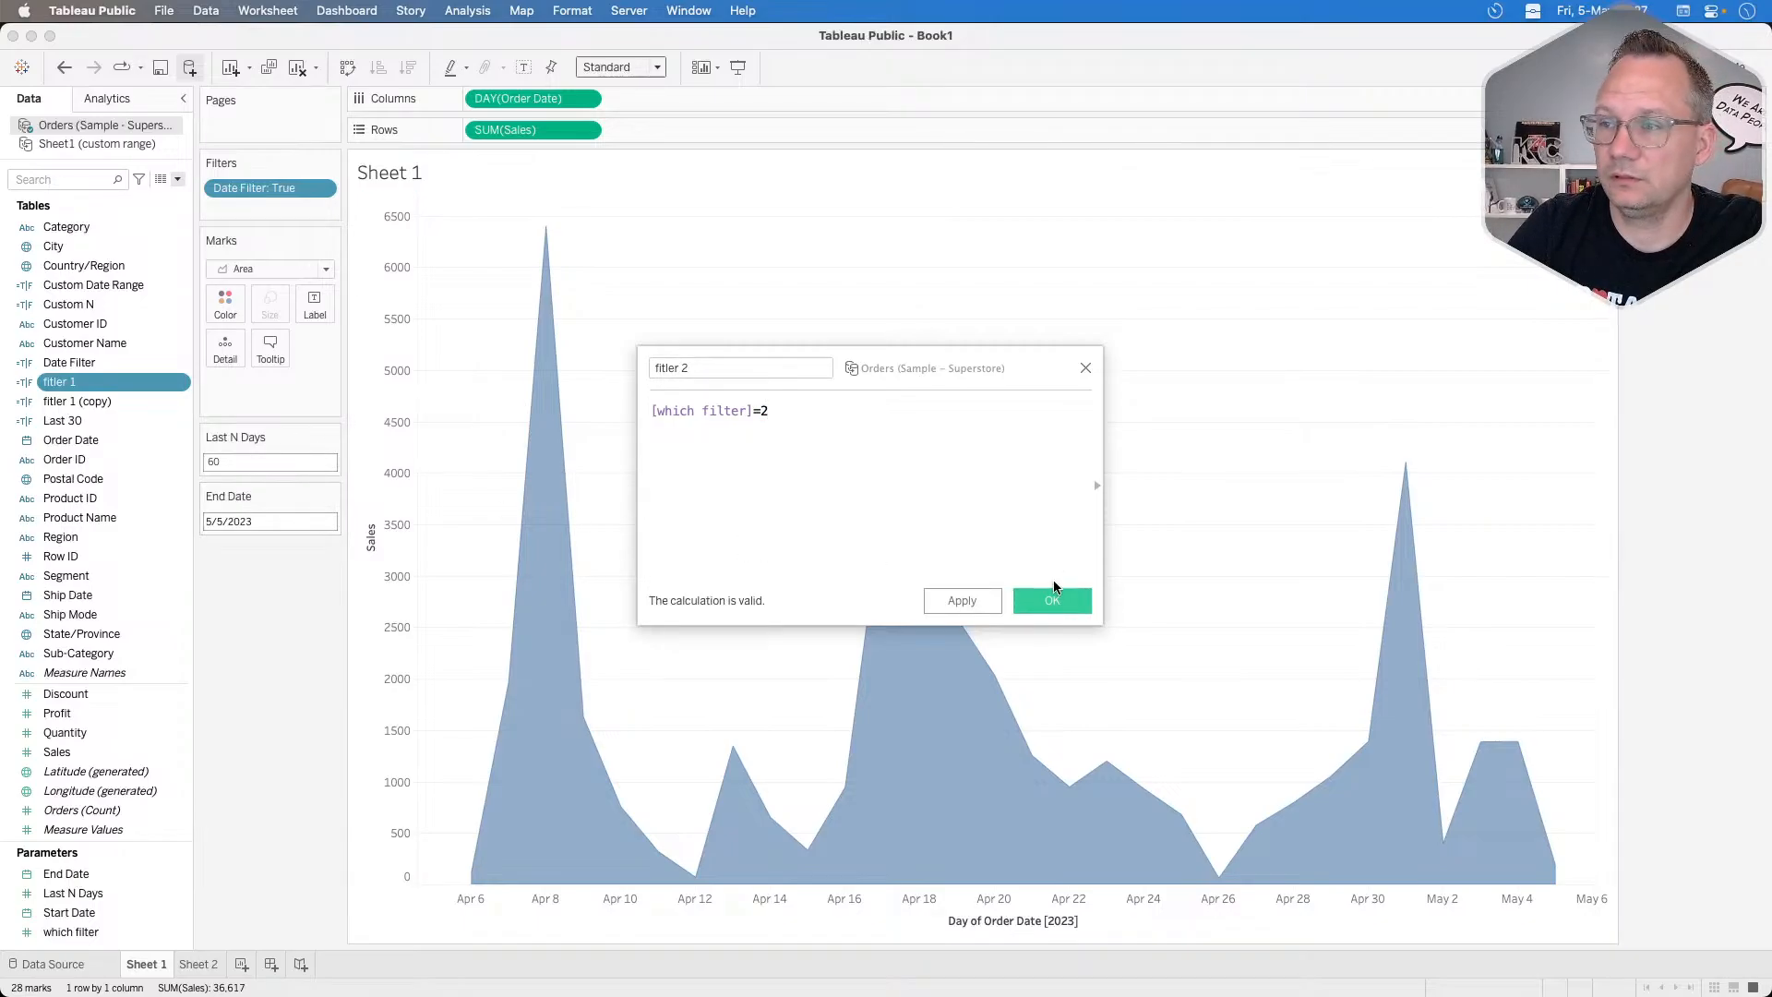
left_click(1048, 600)
Edit the duplicated fitler 1 (copy) field, renaming it "fitler 3" and changing its formula to [which filter]=3.
right_click(118, 386)
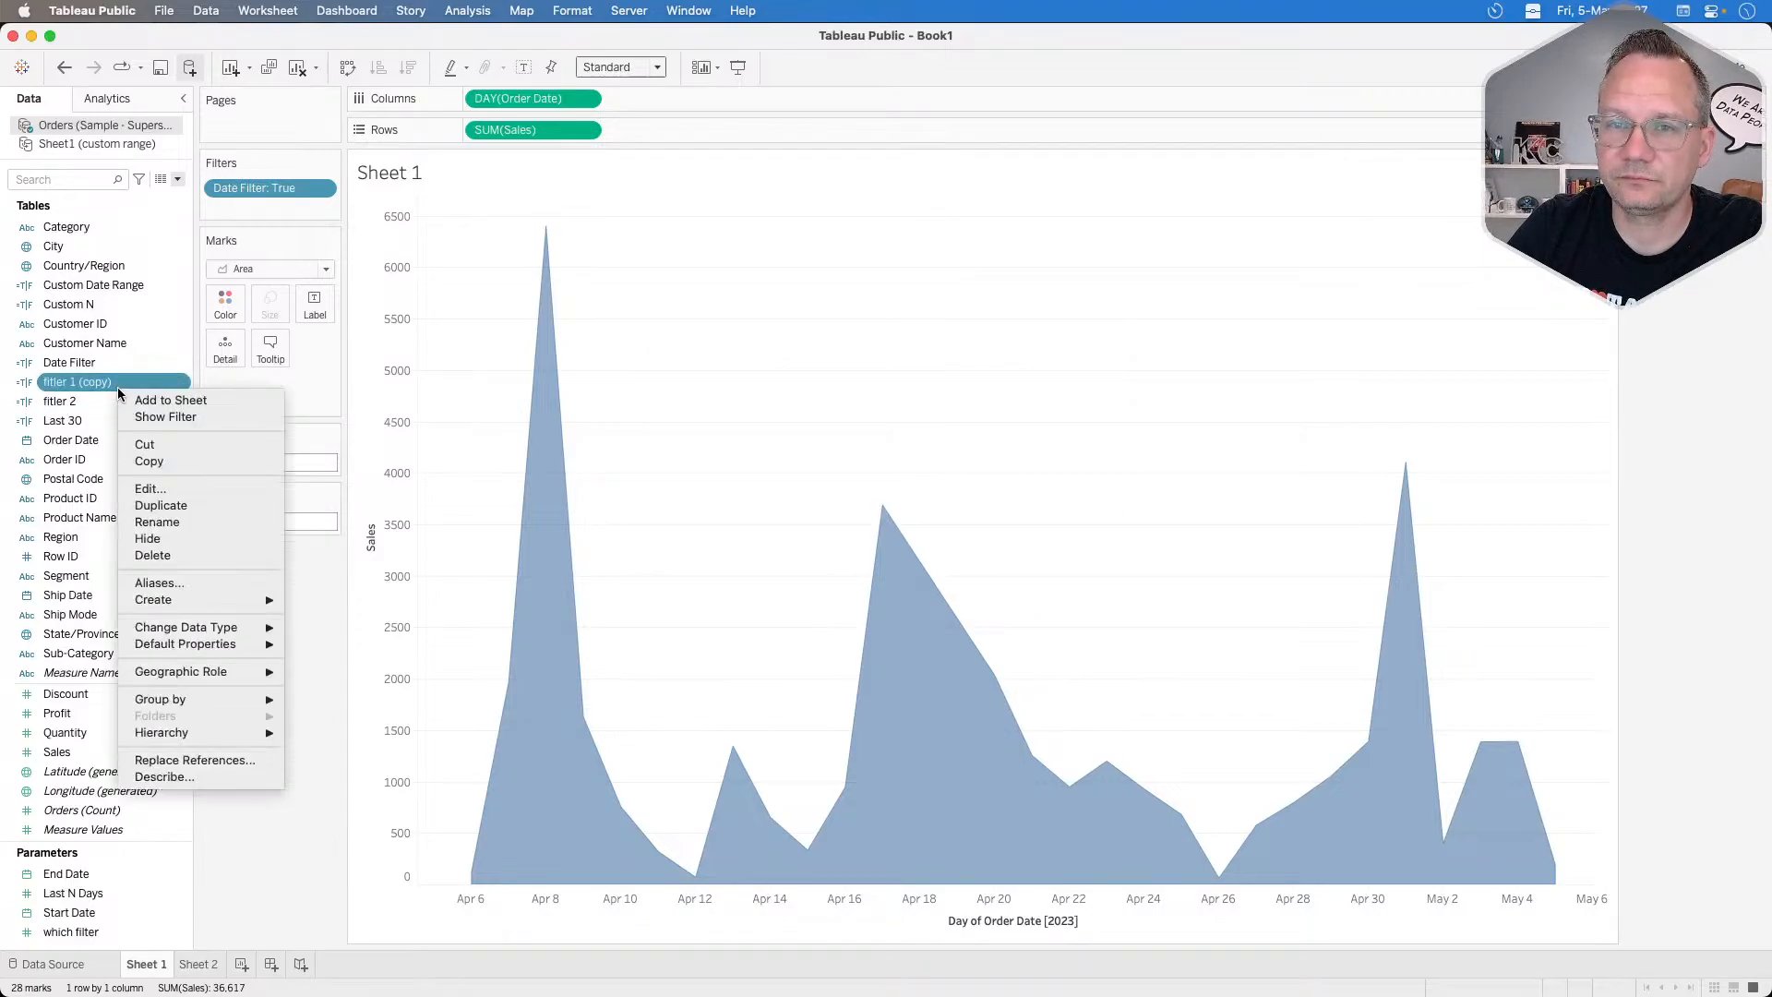
left_click(147, 488)
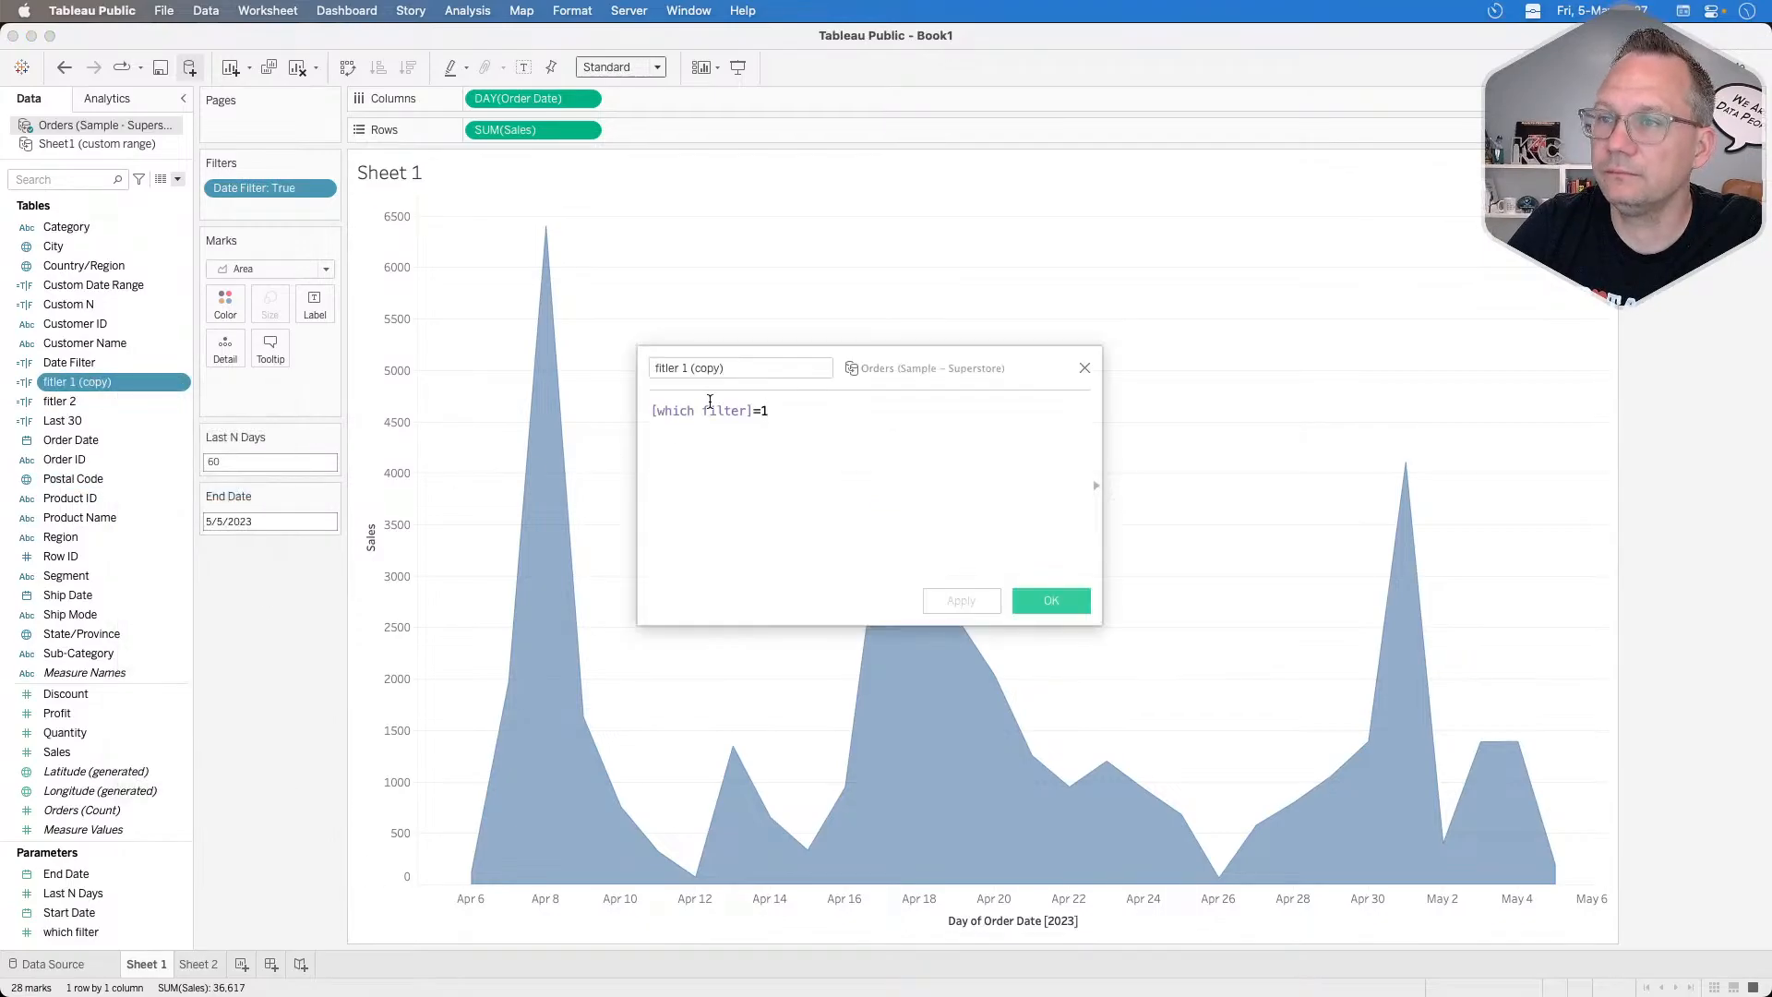
left_click_drag(681, 368, 726, 368)
type("3")
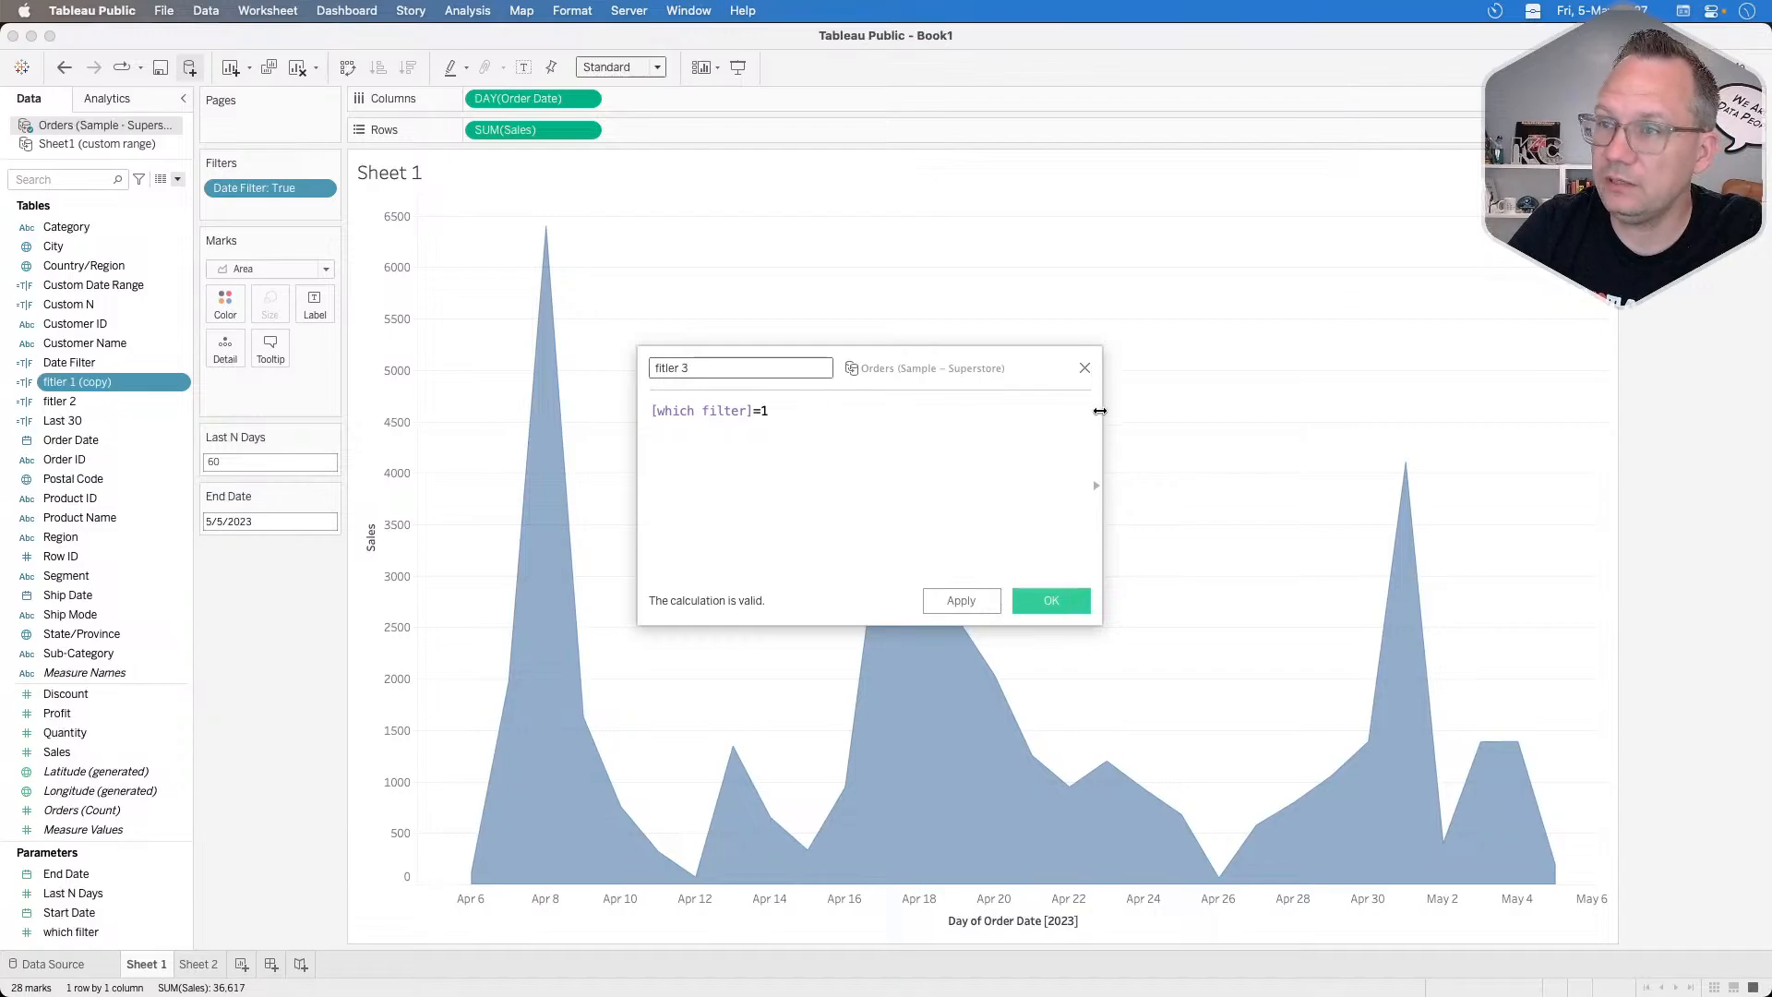
left_click(756, 412)
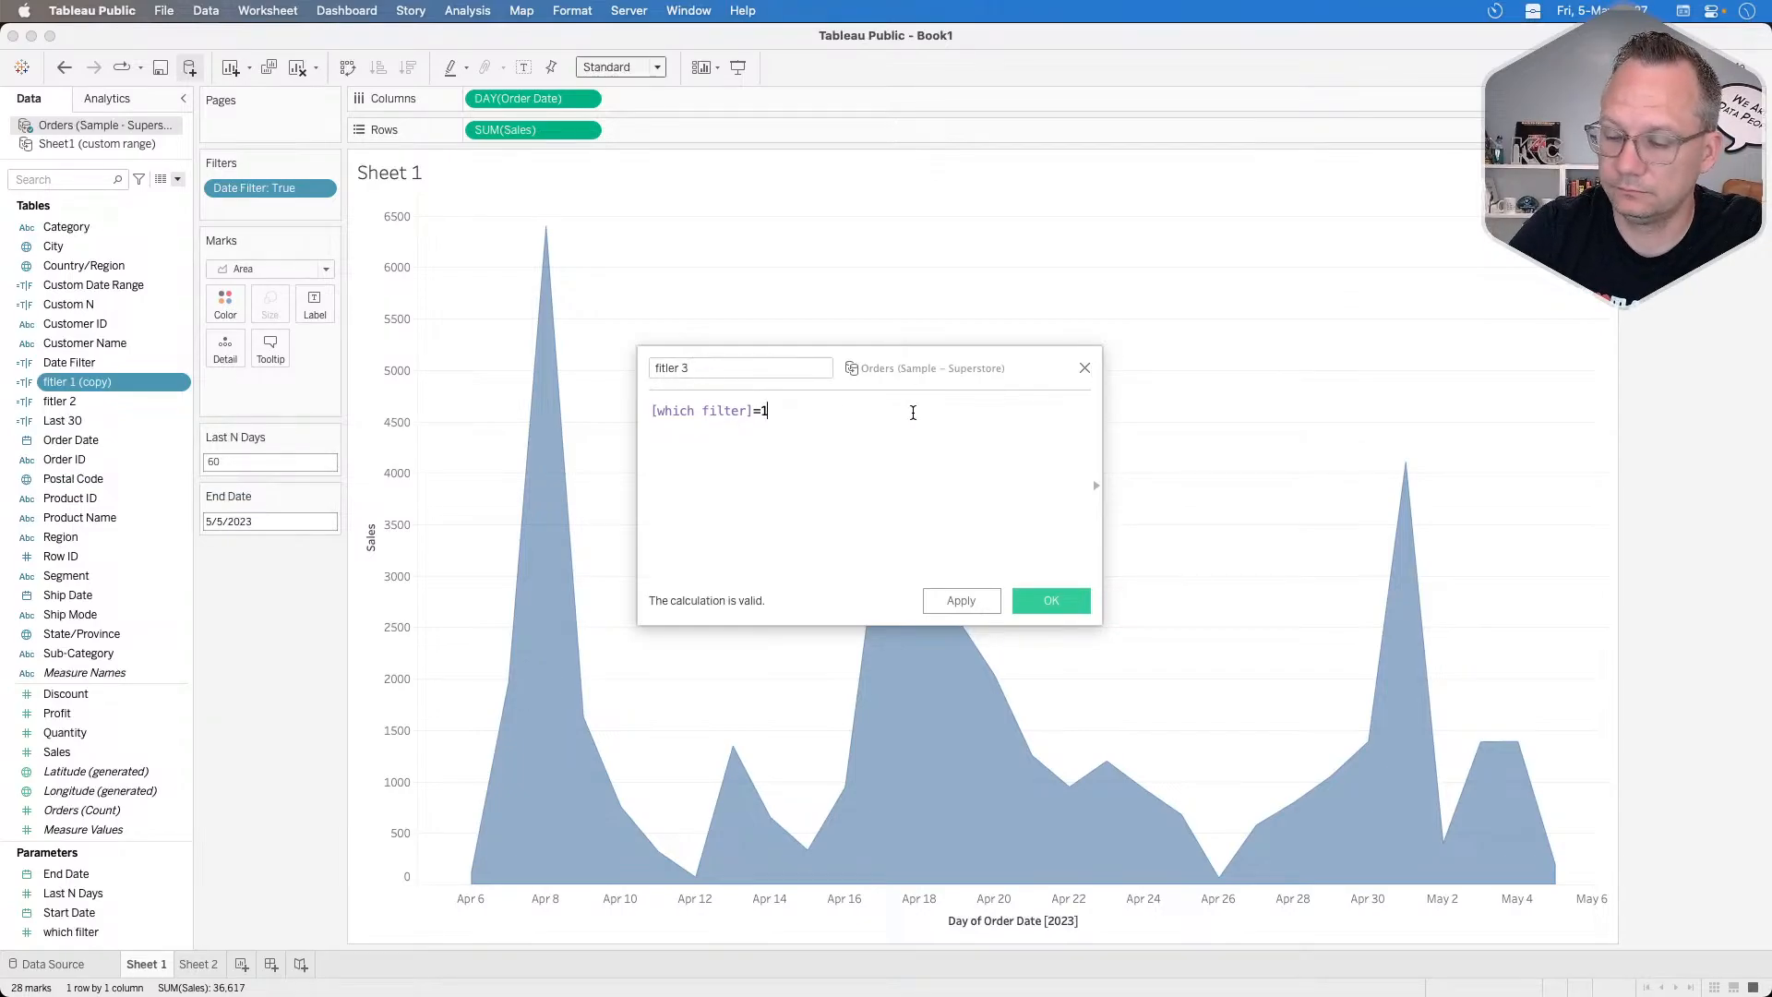
key("BackSpace")
type("3")
left_click(1043, 595)
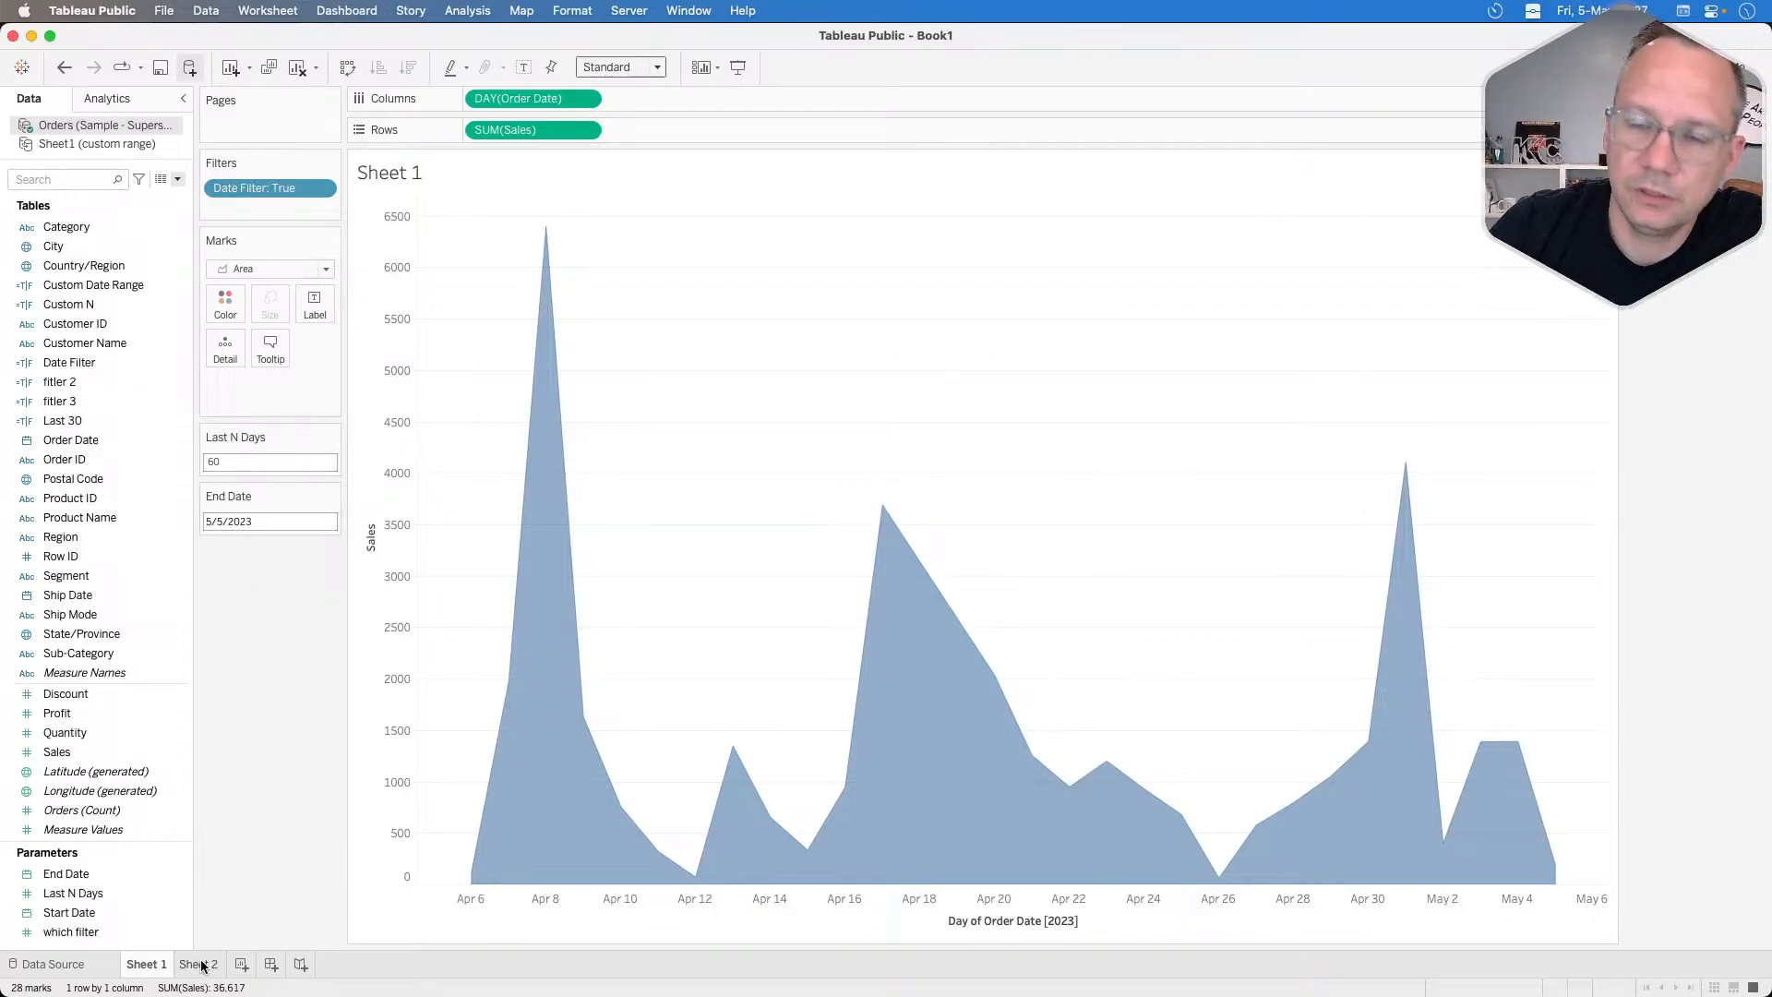
Switch to the published WOW2023 Week 18 dashboard in Chrome, try its Sales, Profit and Orders figures as selectors, and return to Tableau.
mouse_move(203, 966)
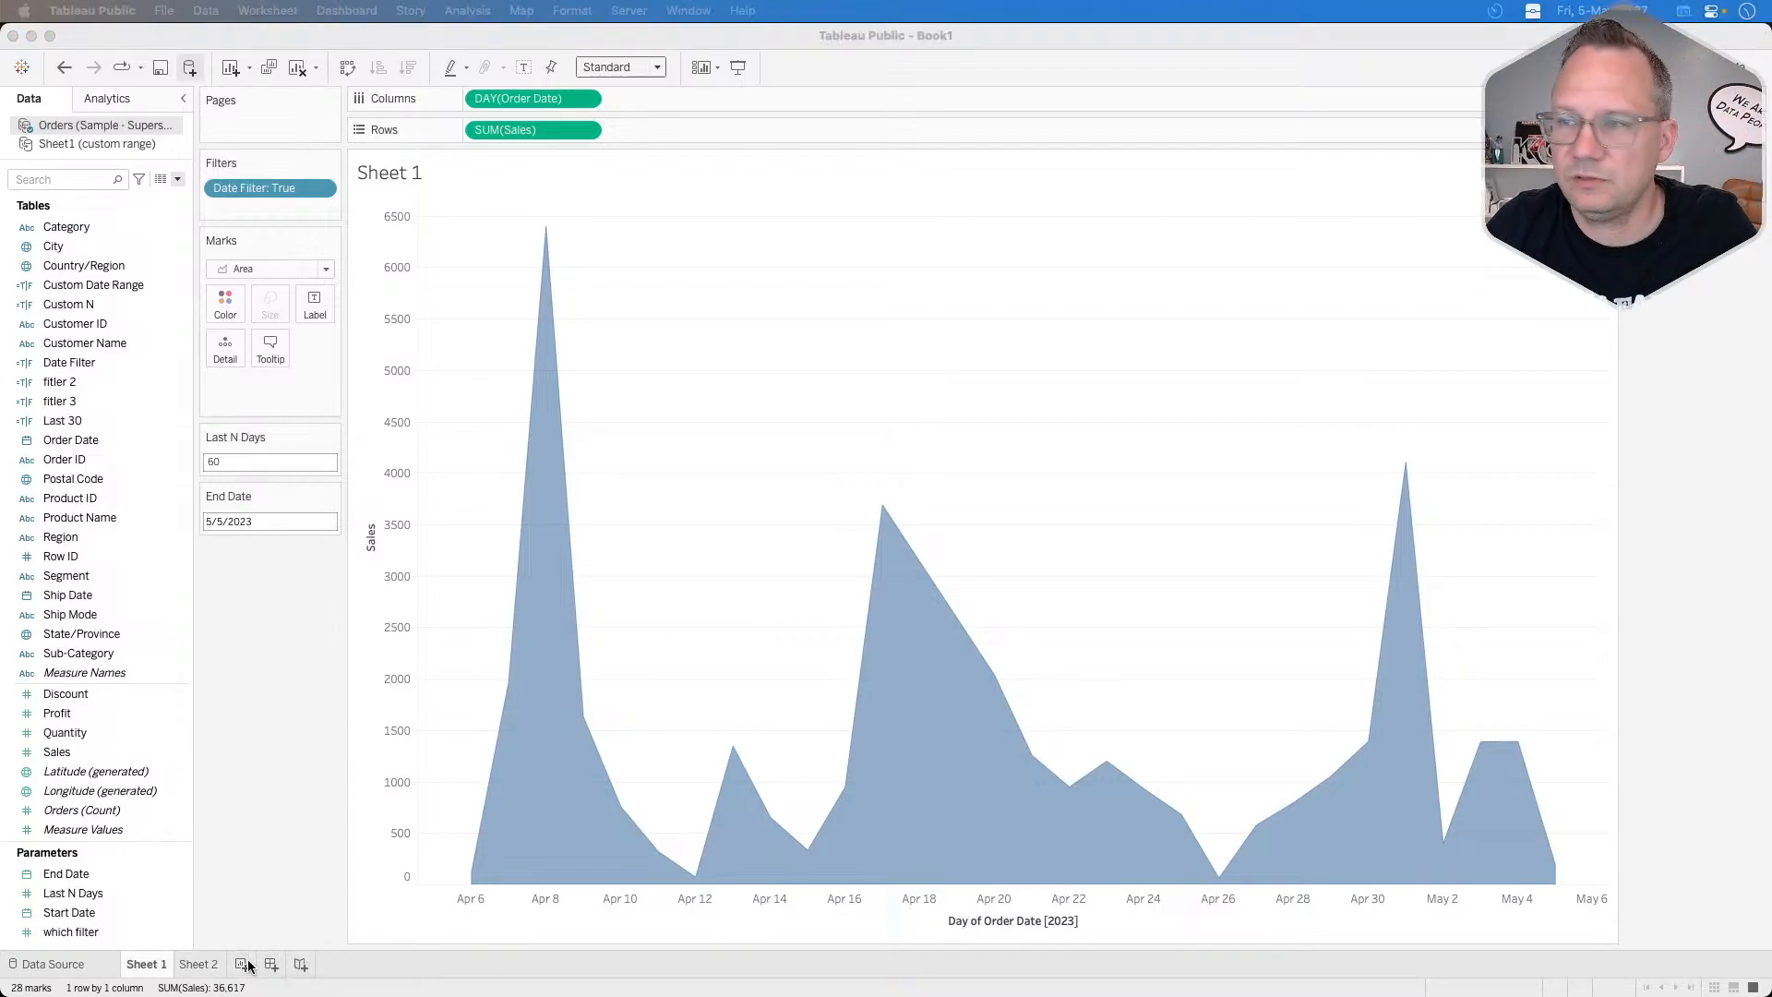
key("super+Tab")
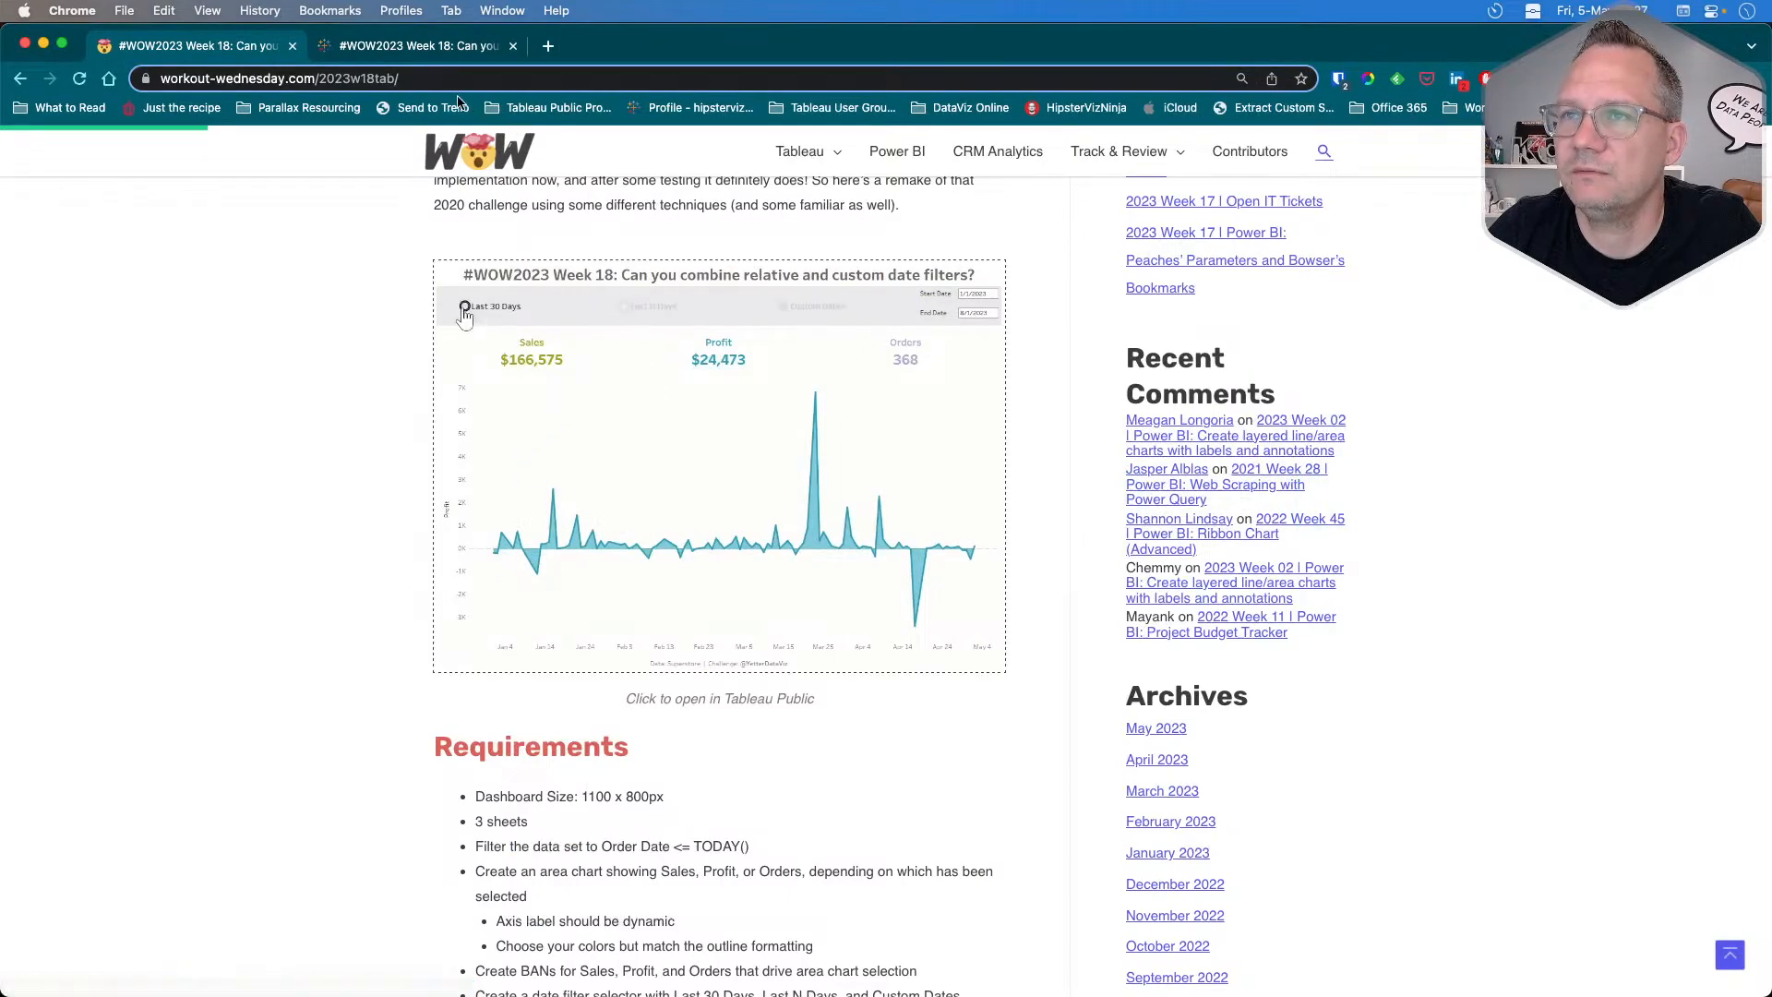
left_click(431, 46)
left_click(611, 406)
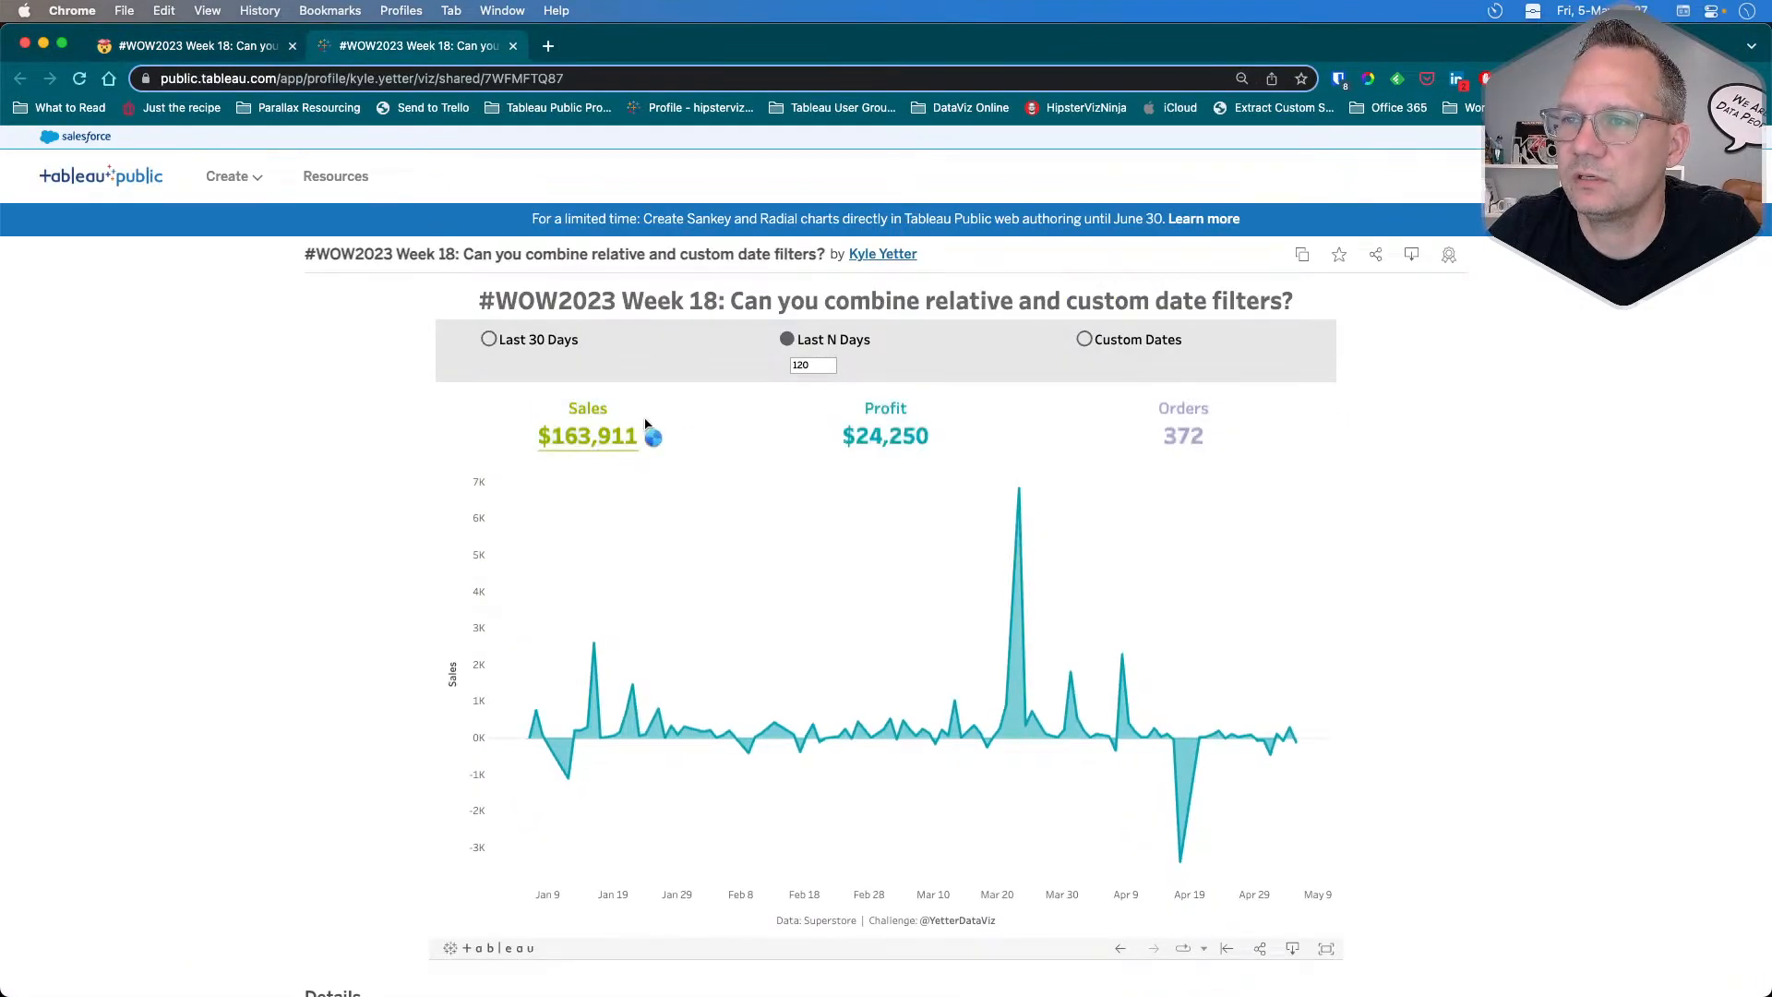
left_click(856, 428)
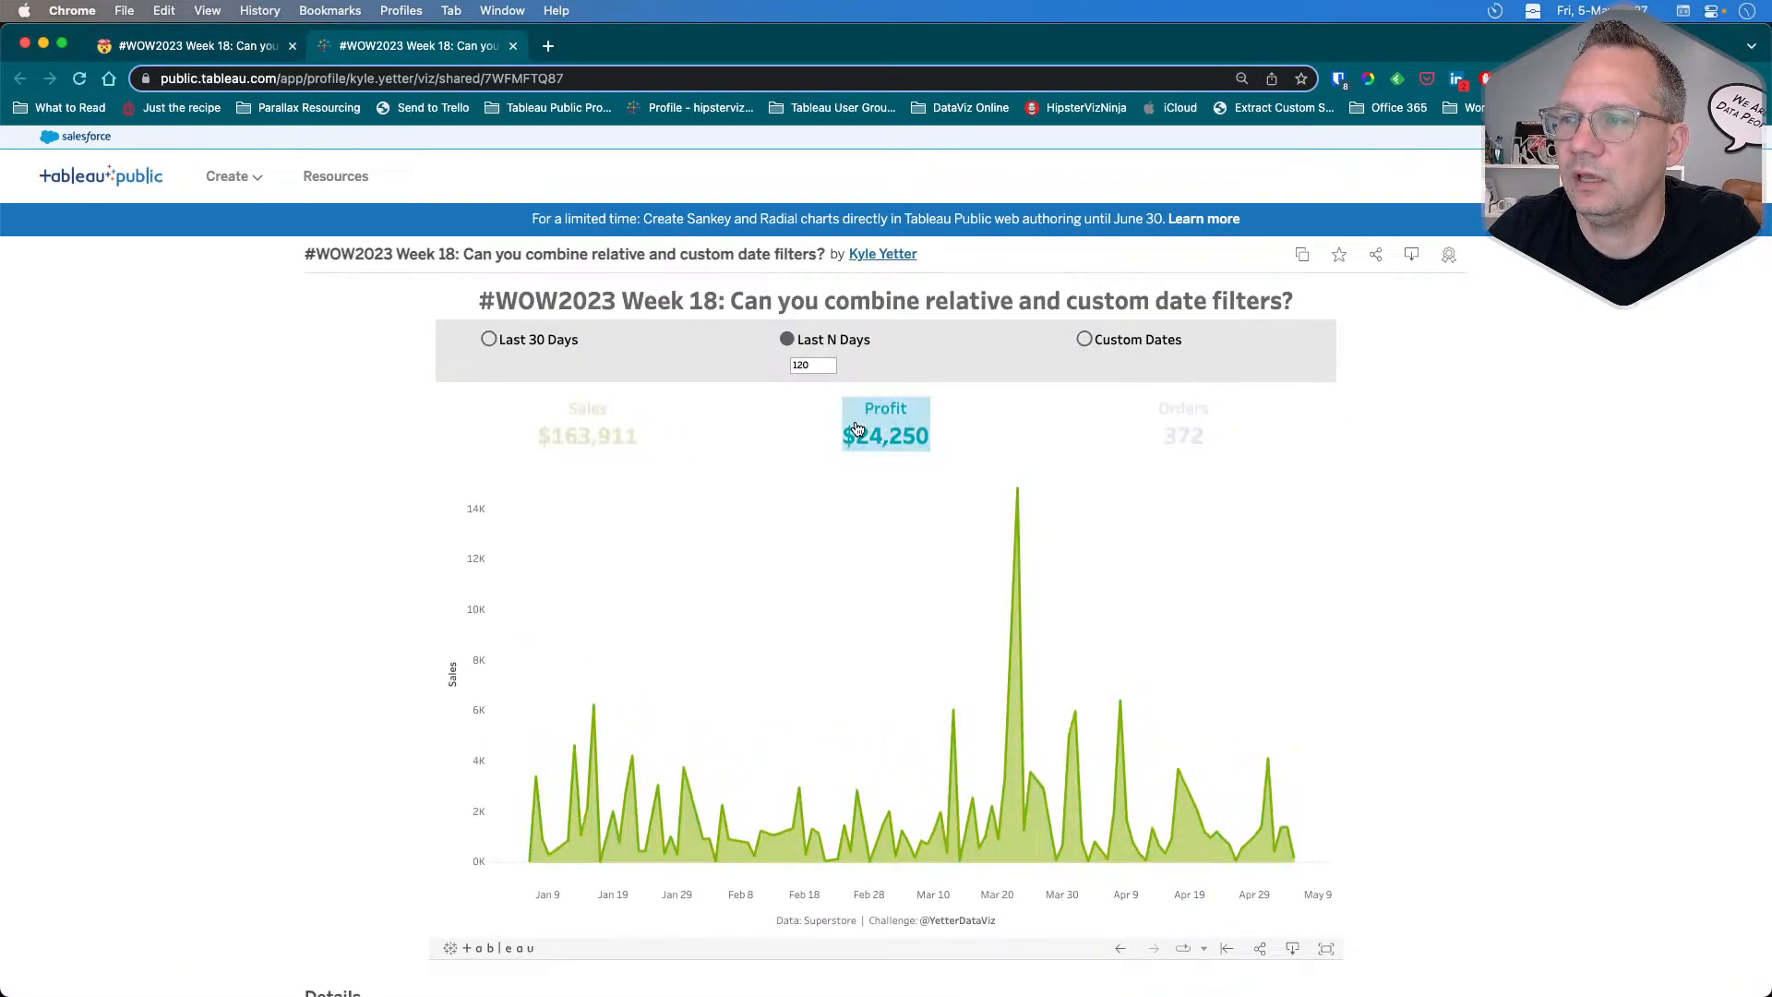
left_click(1185, 437)
left_click(611, 434)
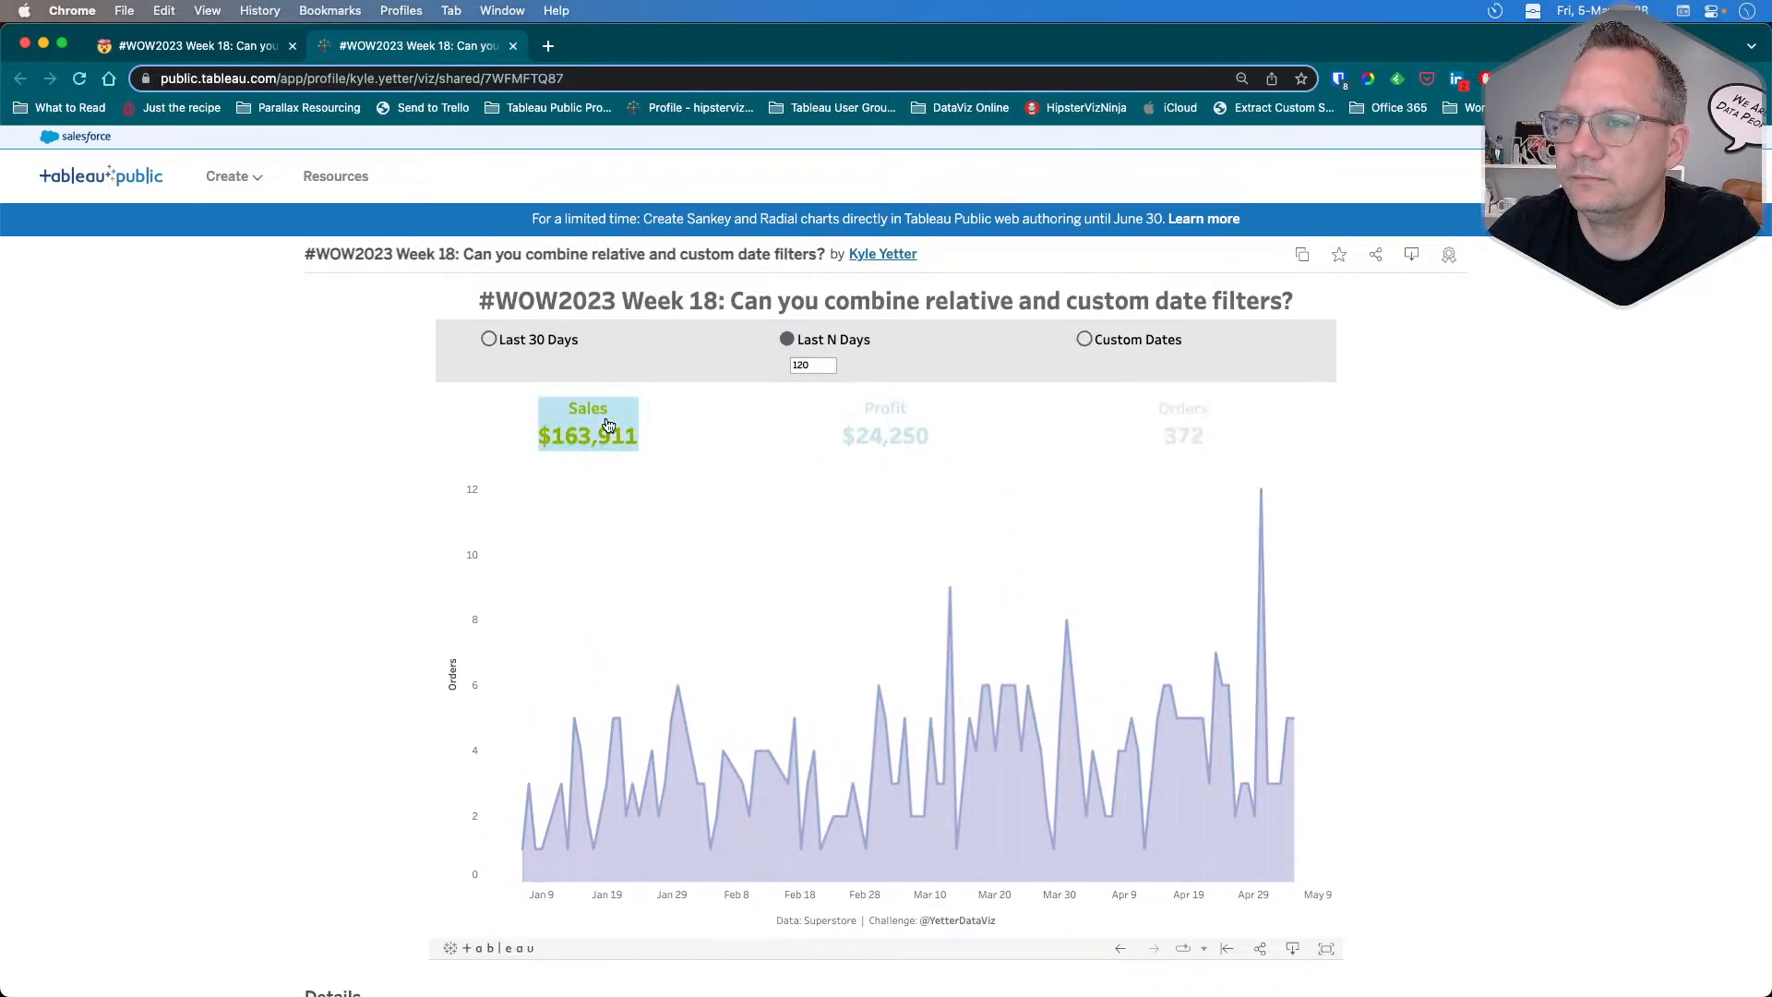
key("super+Tab")
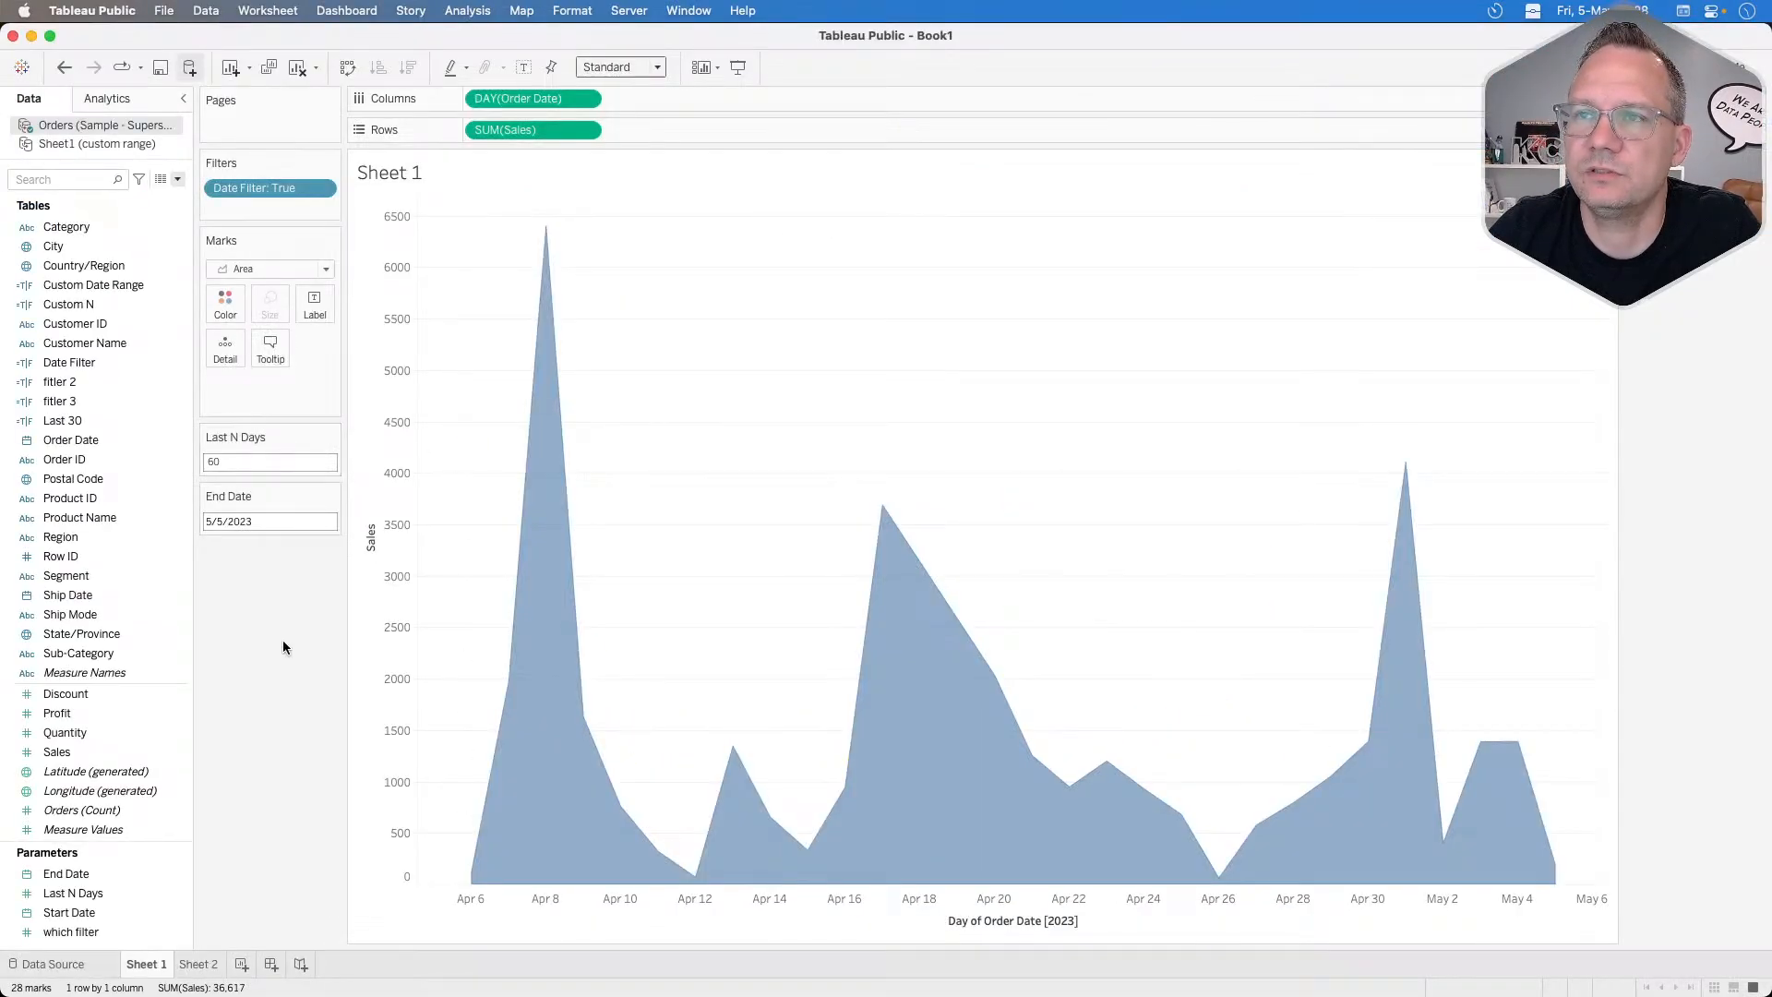
Add a new worksheet and place Measure Values on Rows.
left_click(177, 179)
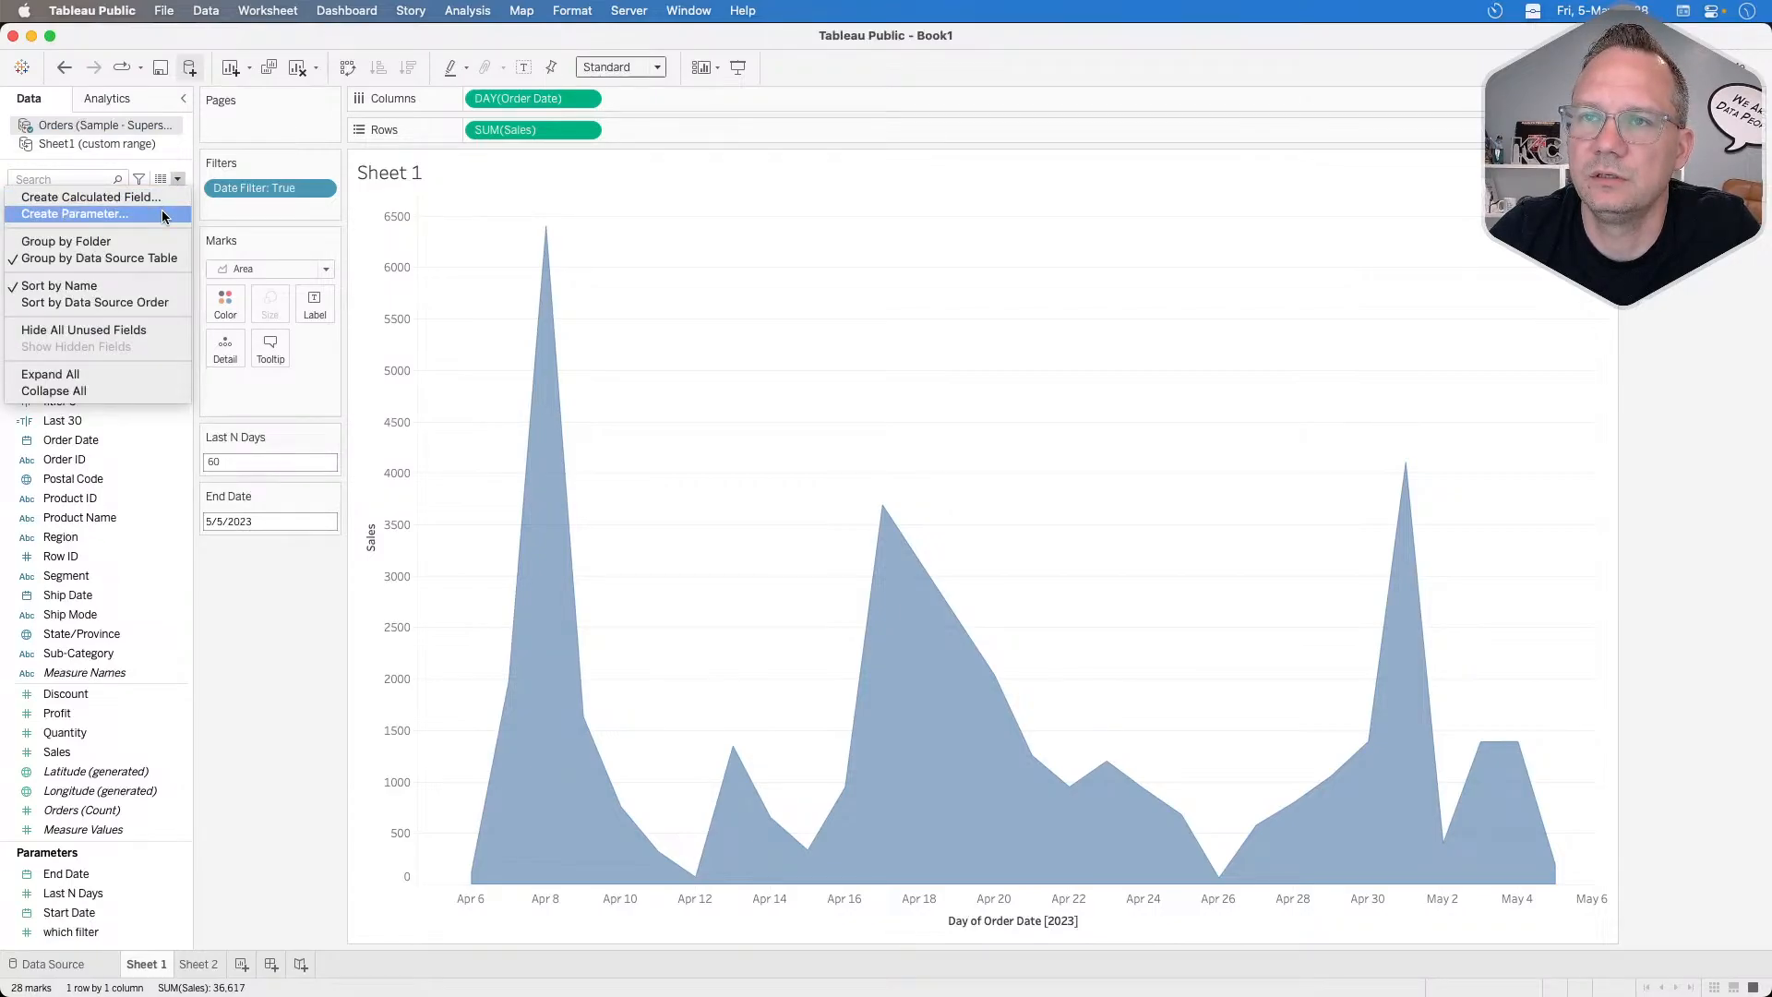
left_click(245, 666)
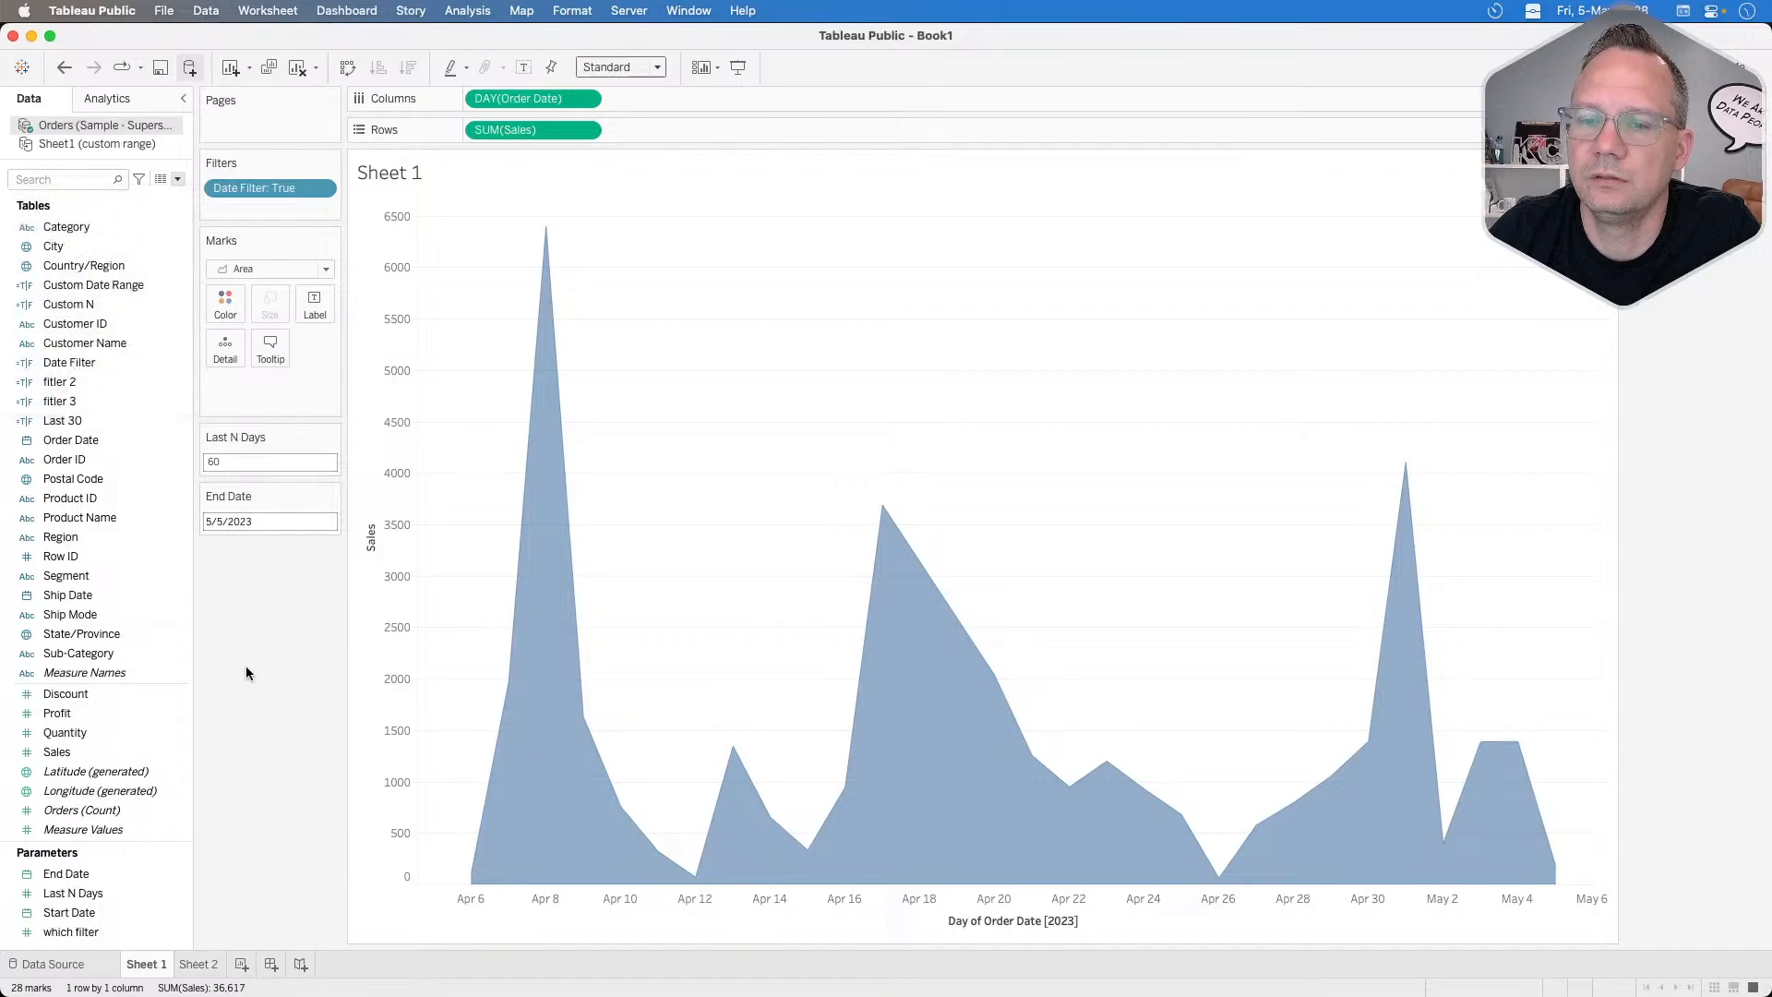
left_click(243, 964)
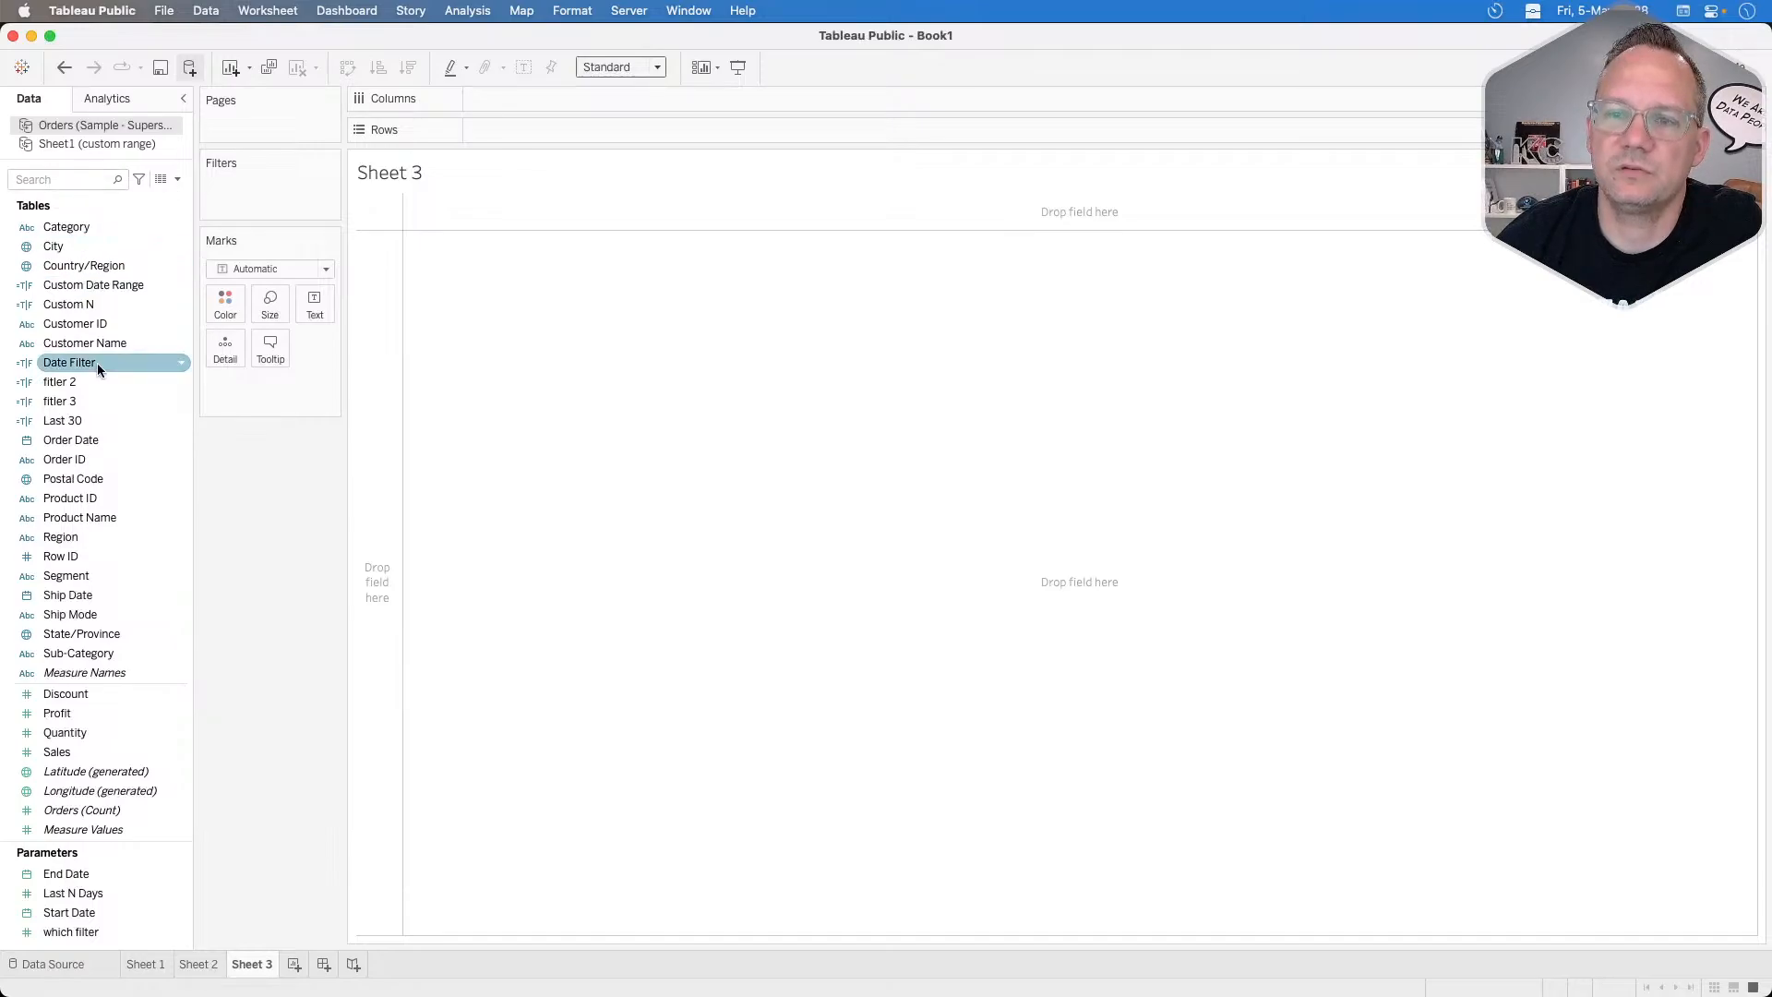
left_click(130, 789)
left_click_drag(111, 828, 561, 129)
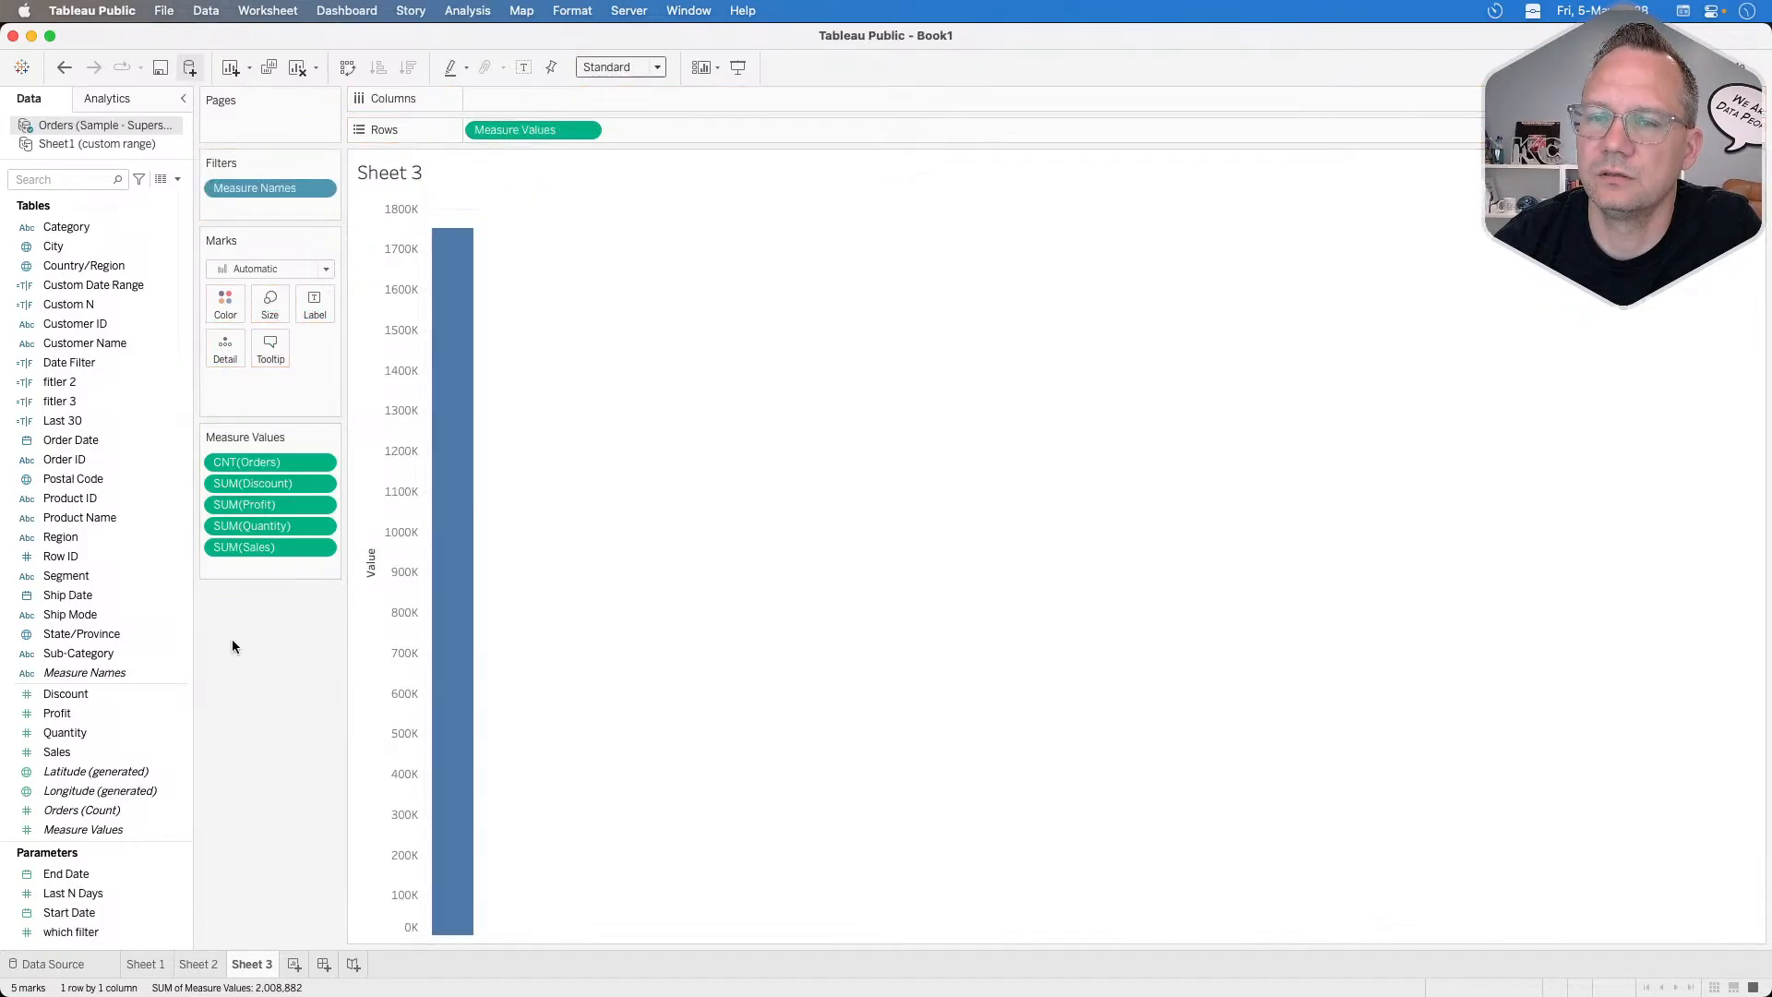
Filter Measure Names to keep only Count of Orders, Profit and Sales, excluding Discount and Quantity.
left_click_drag(111, 673, 257, 207)
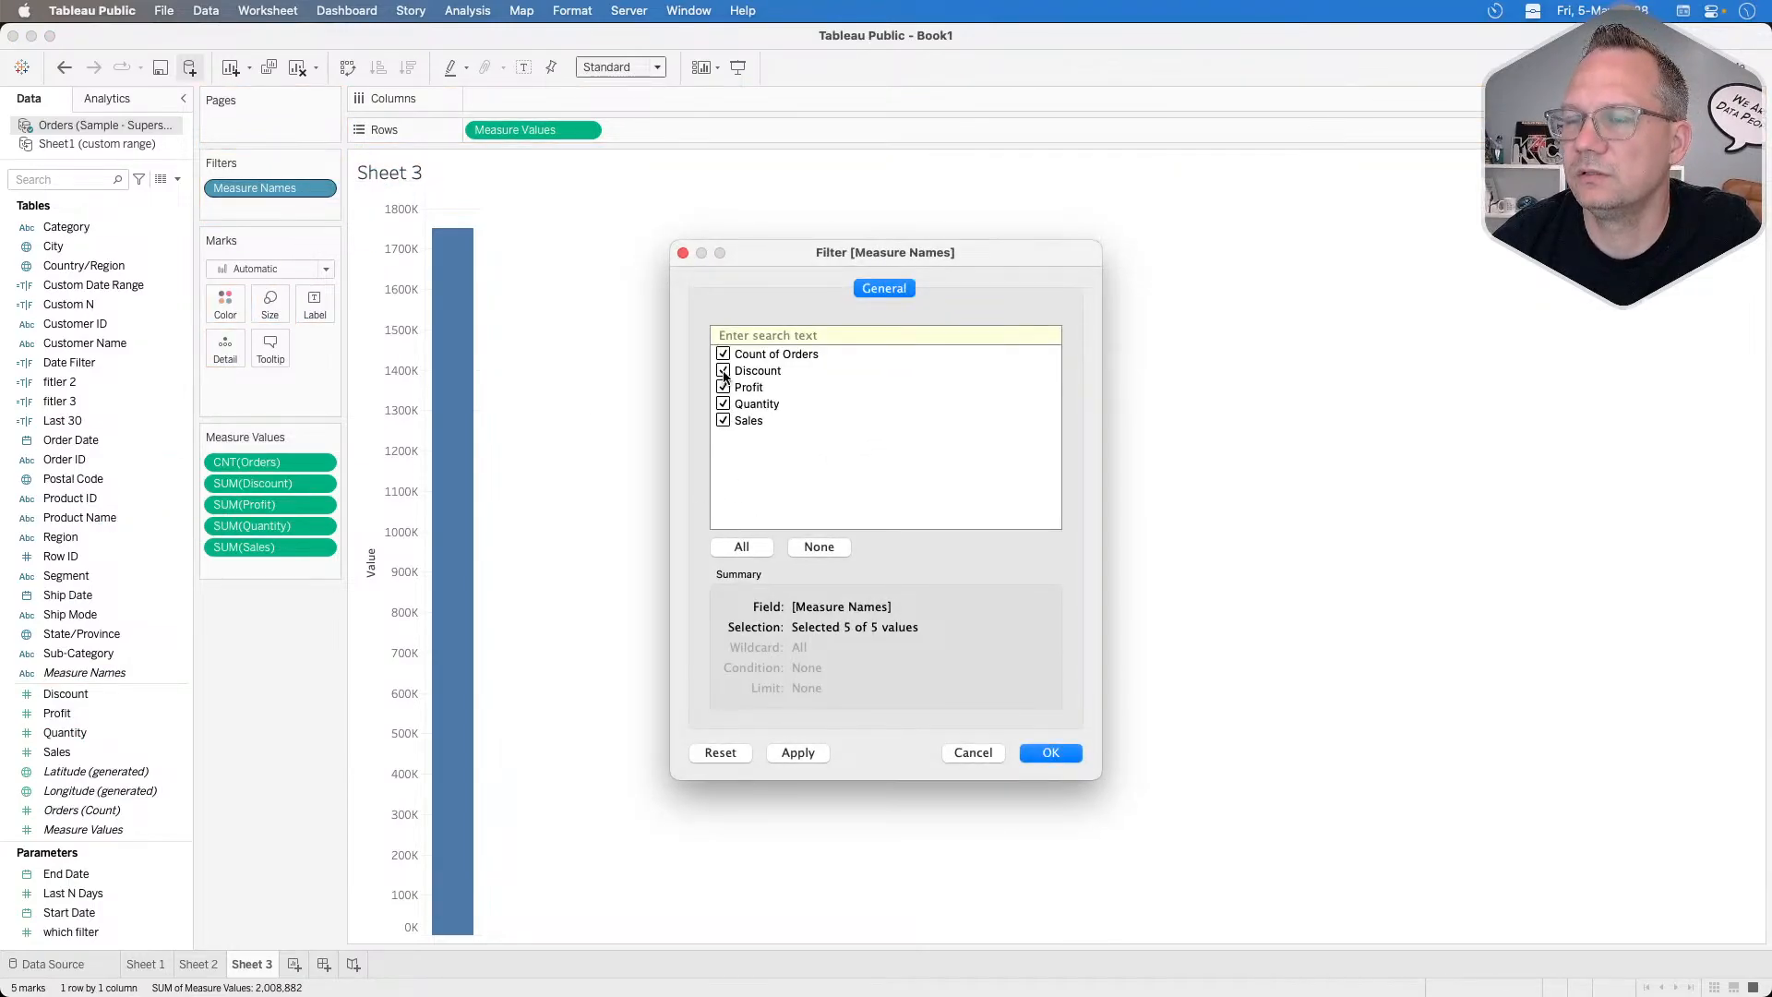
key("super+Tab")
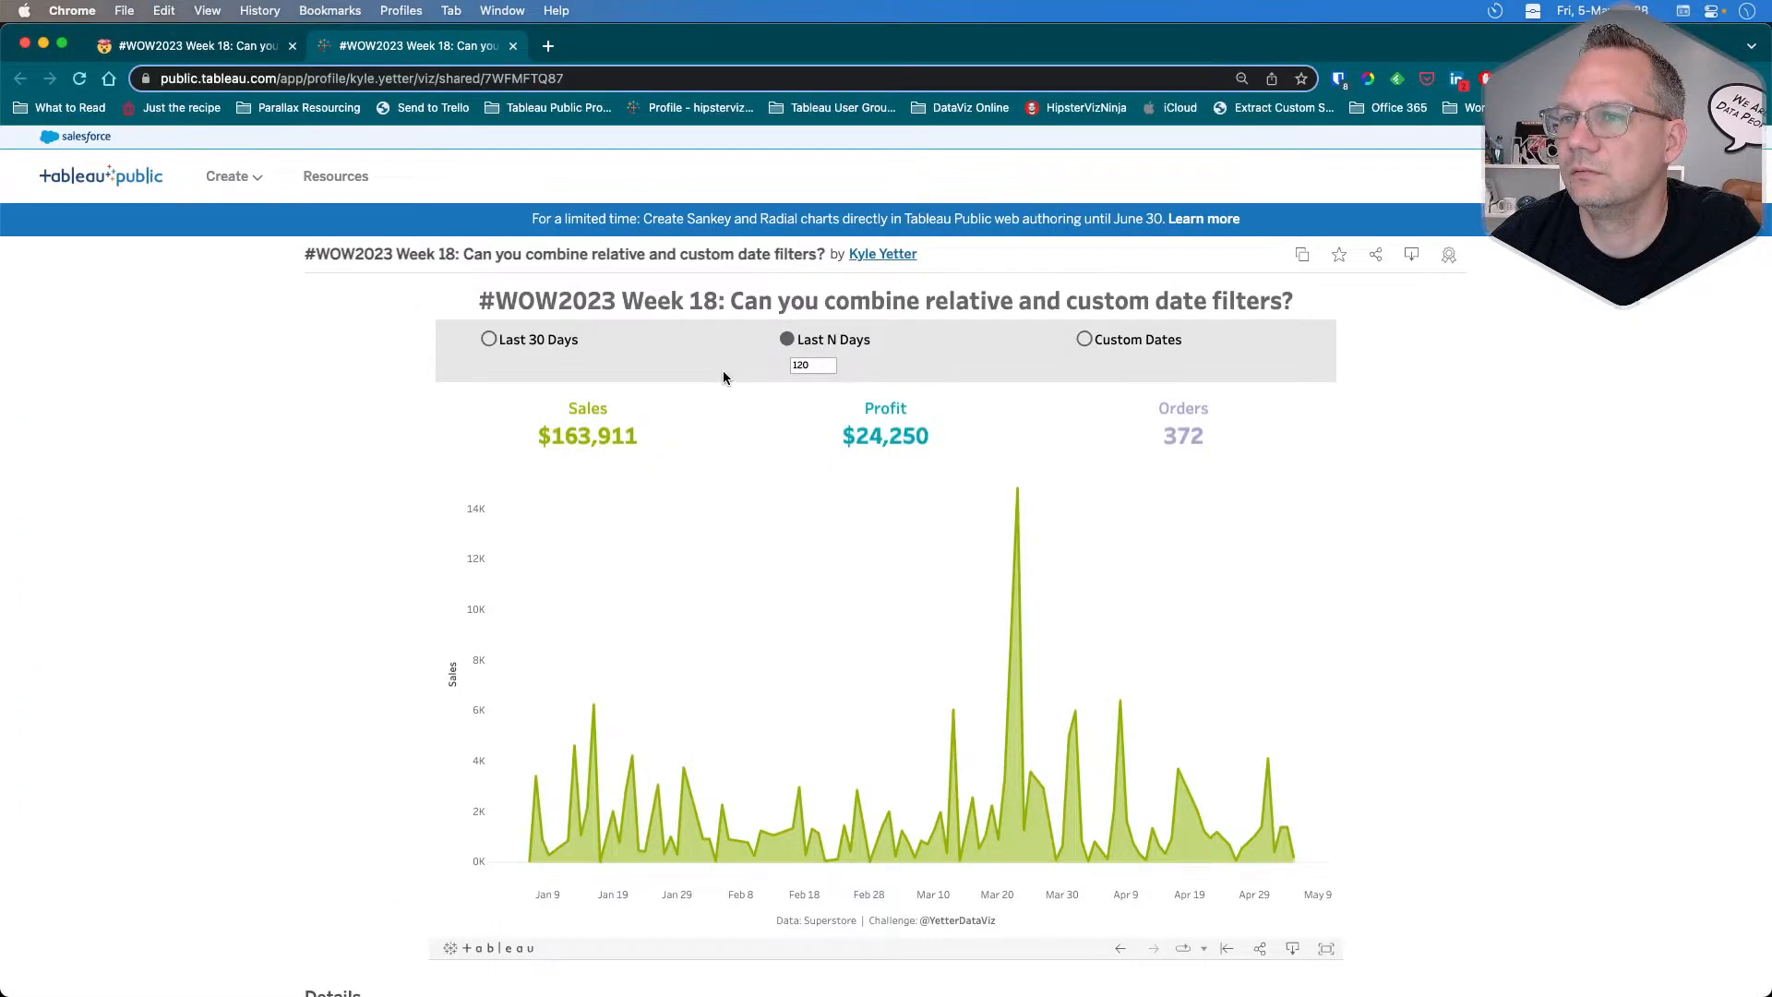
key("super+Tab")
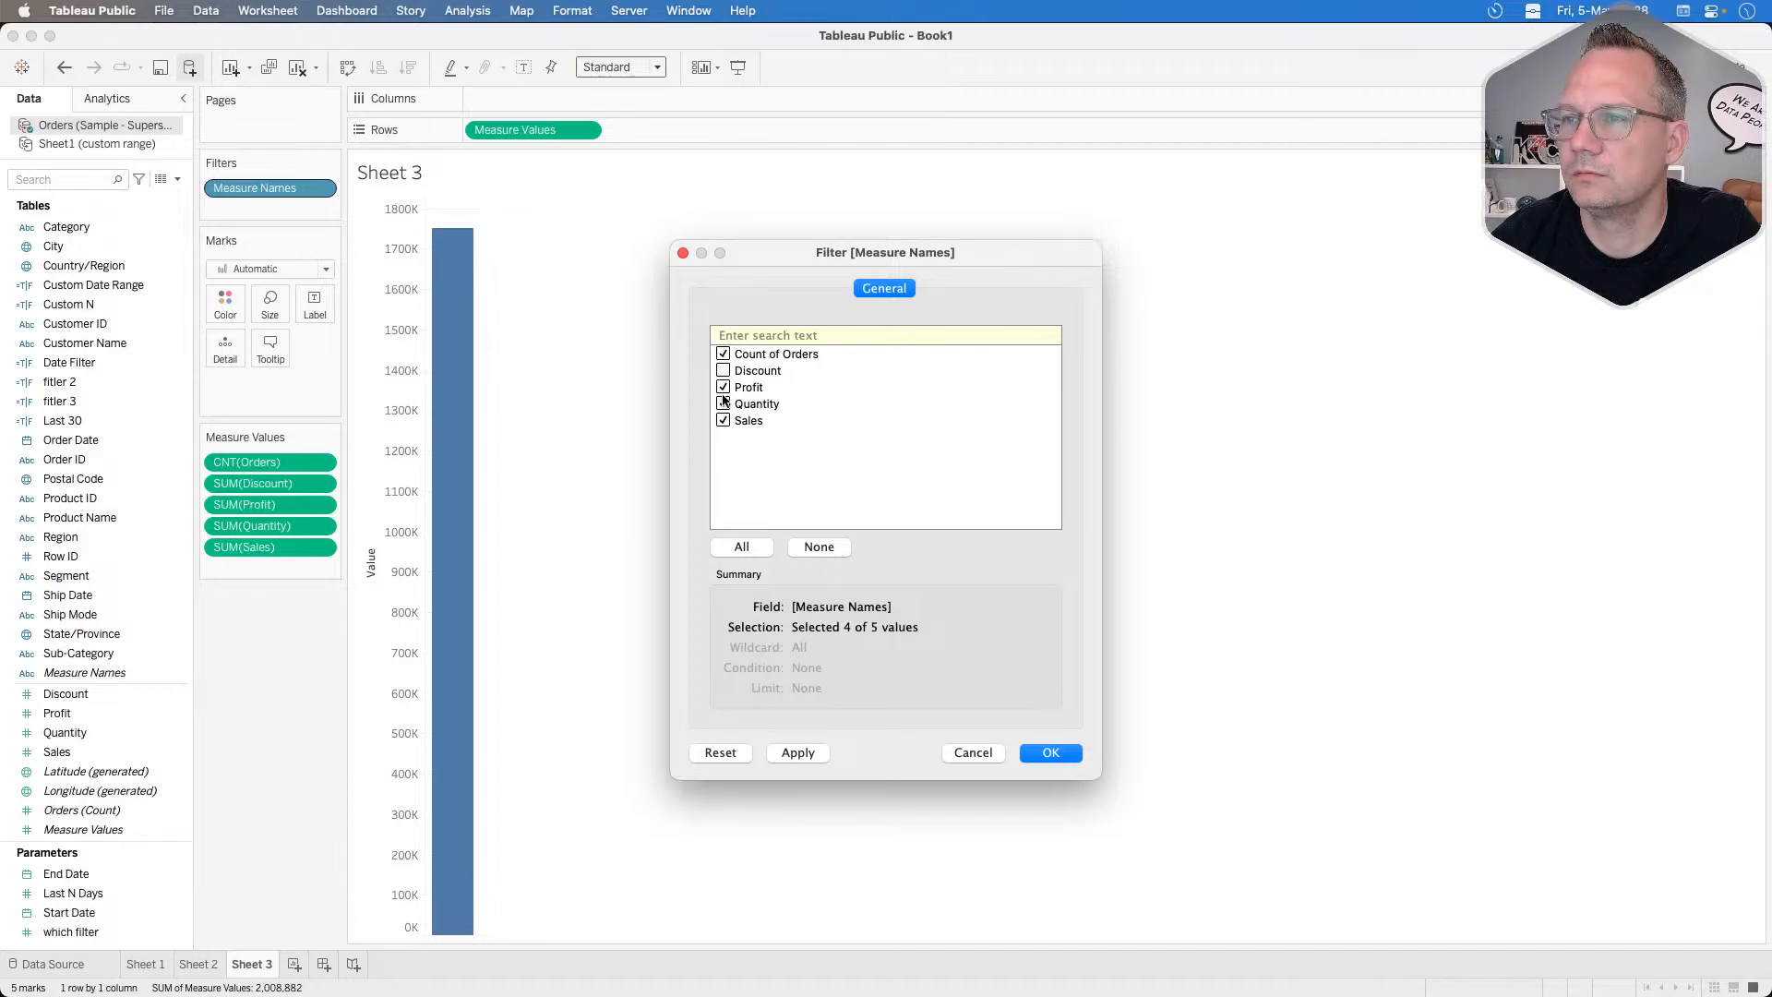
left_click(1050, 752)
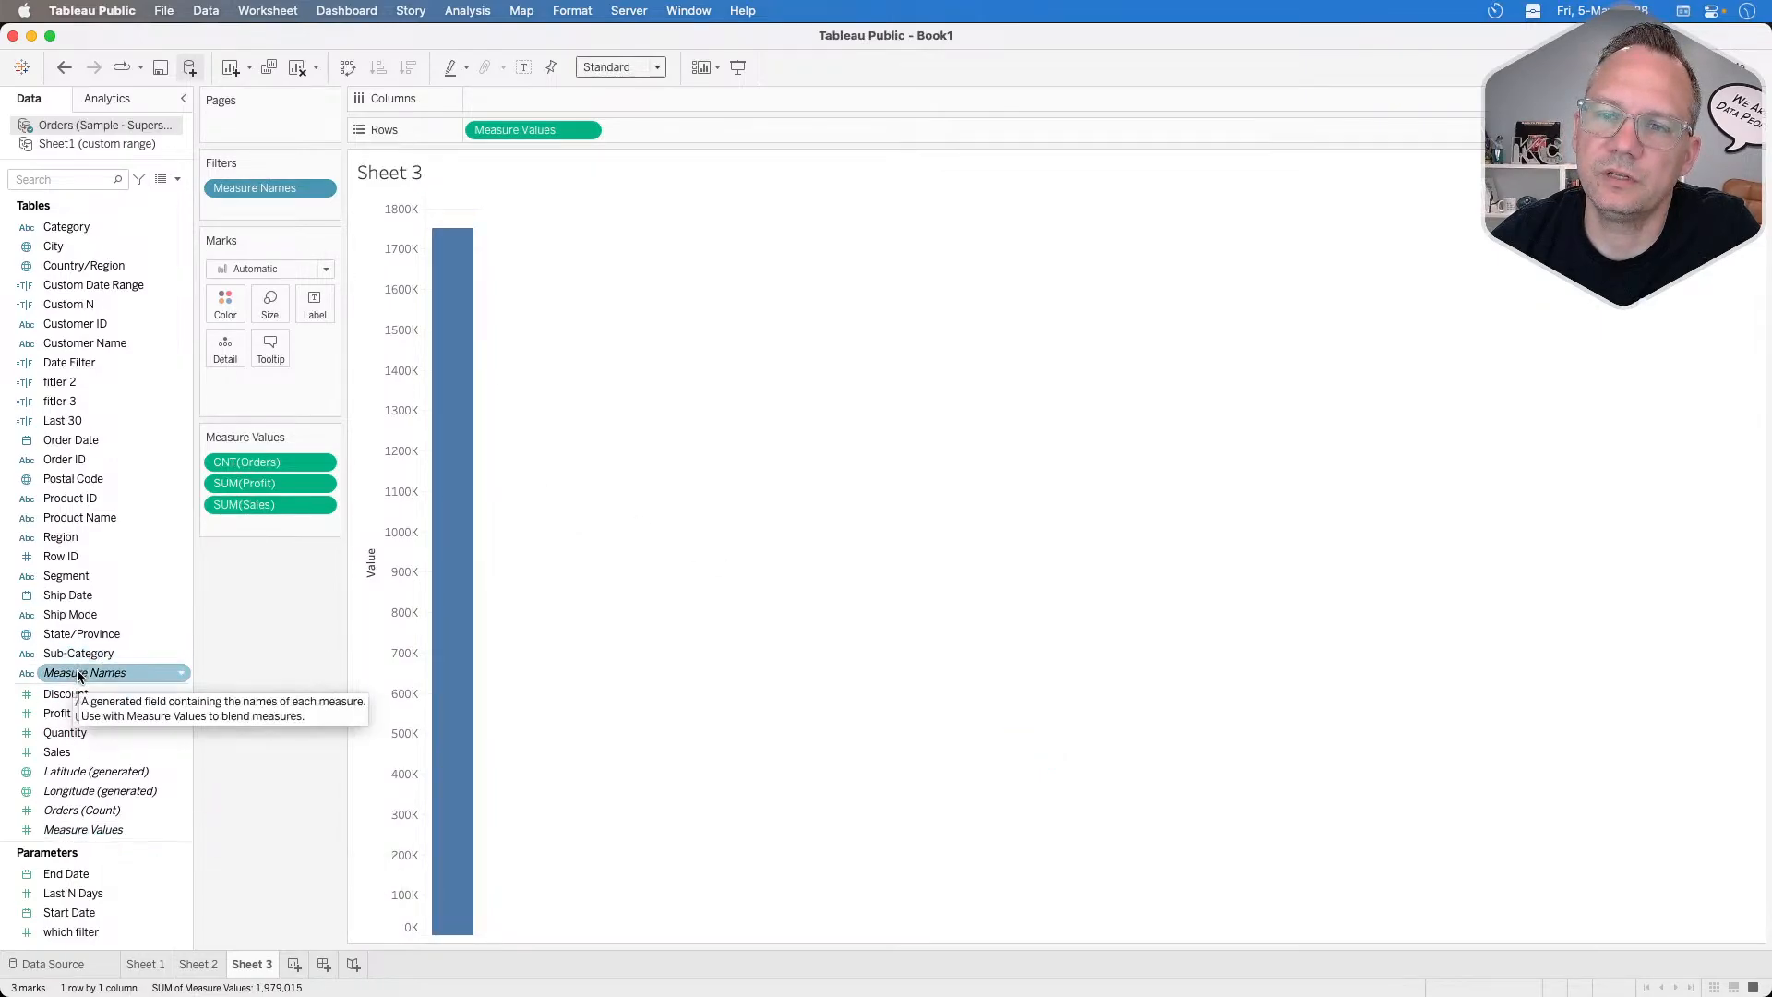
Turn the bars into a text table with Measure Names on Columns and Measure Values as text, comparing it with the published dashboard in Chrome.
left_click_drag(118, 674, 312, 307)
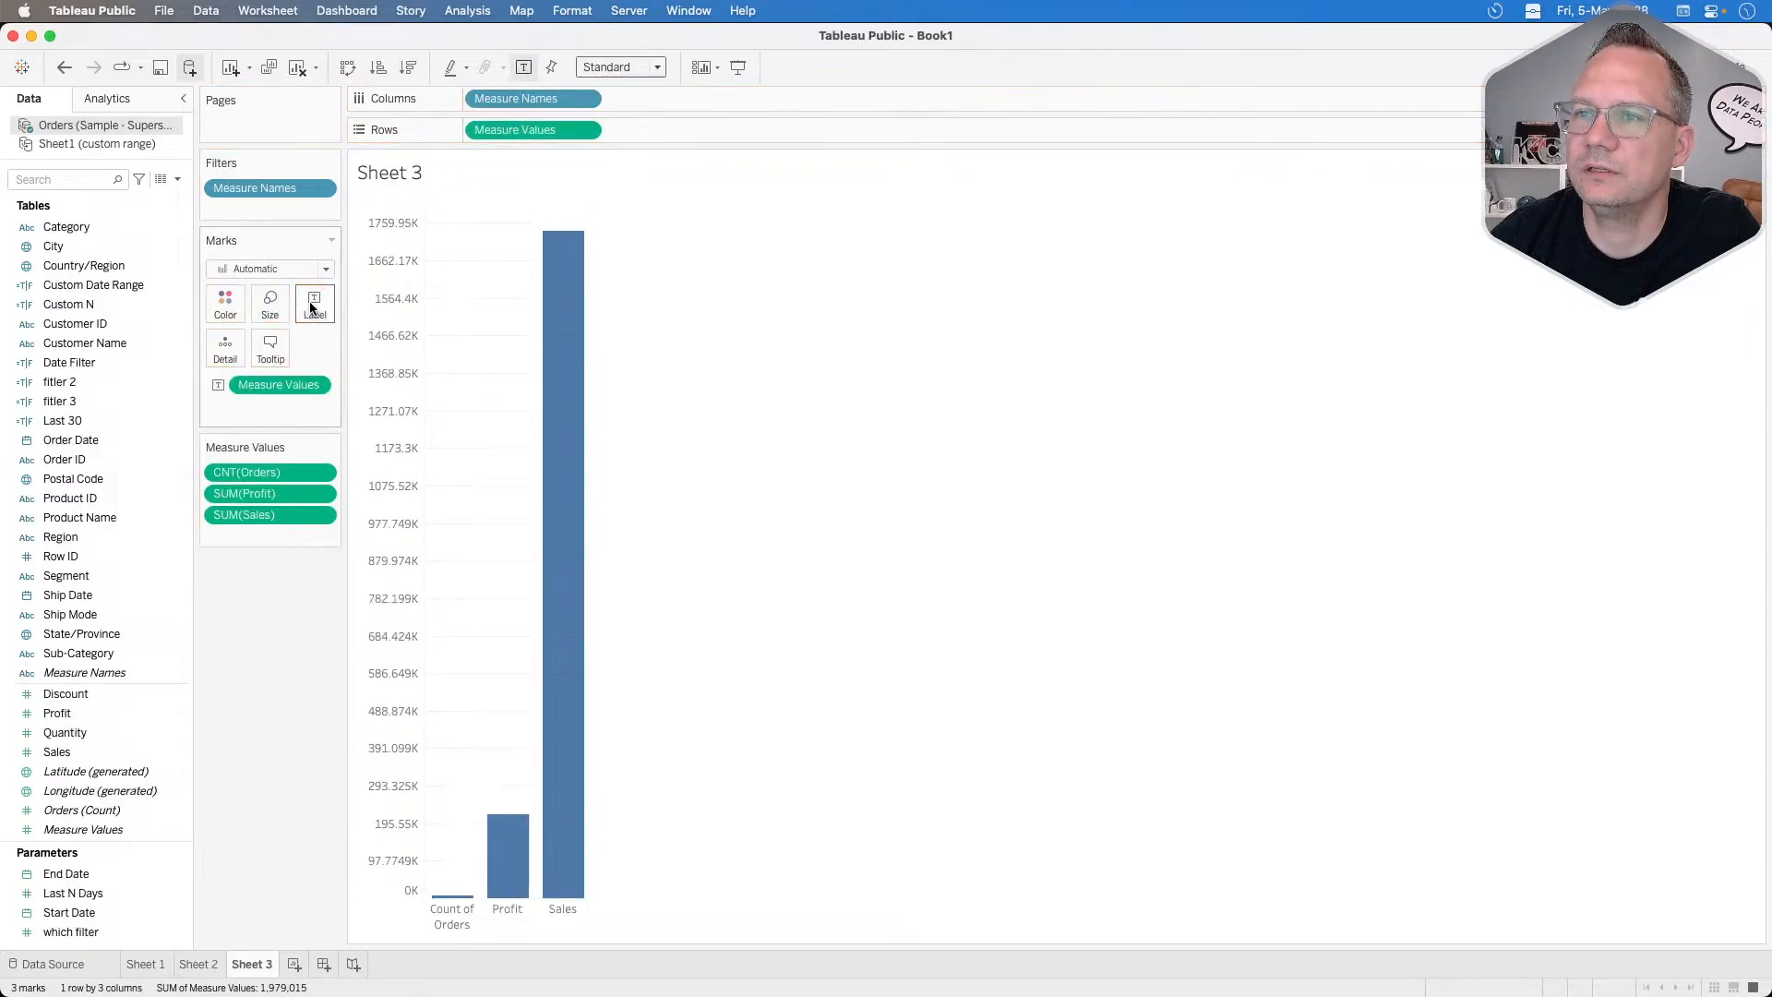
left_click_drag(517, 130, 288, 638)
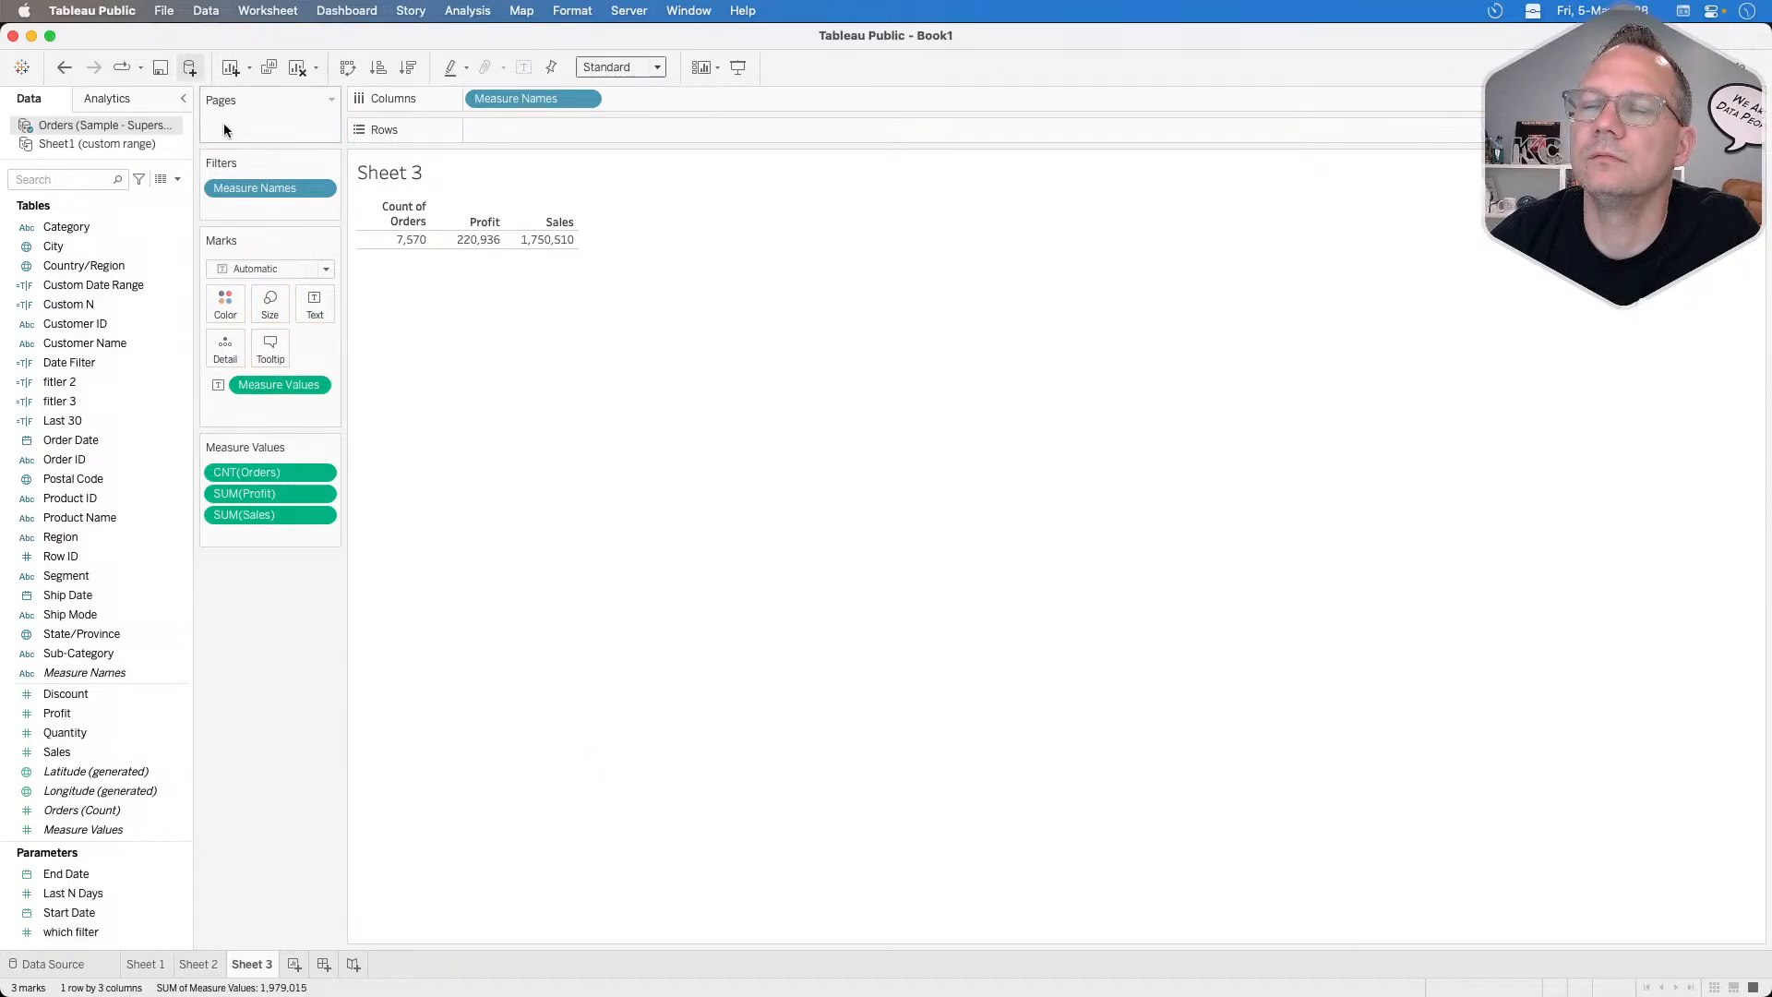
key("super+Tab")
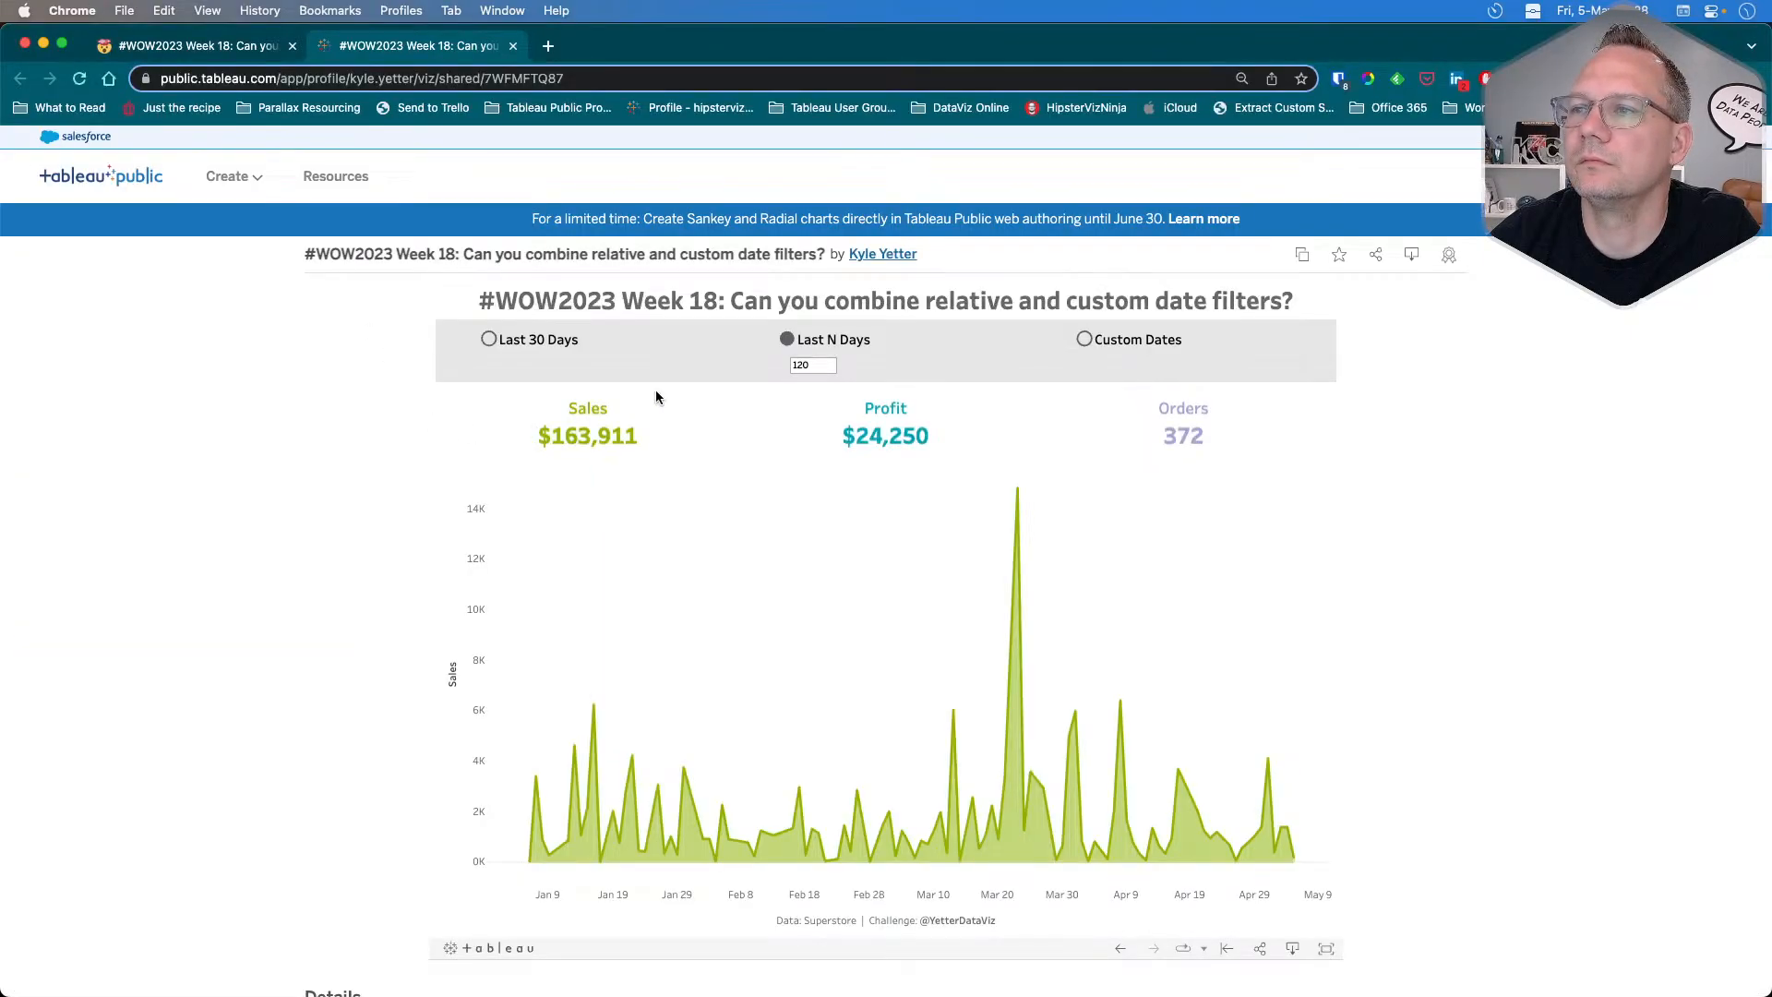
key("super+Tab")
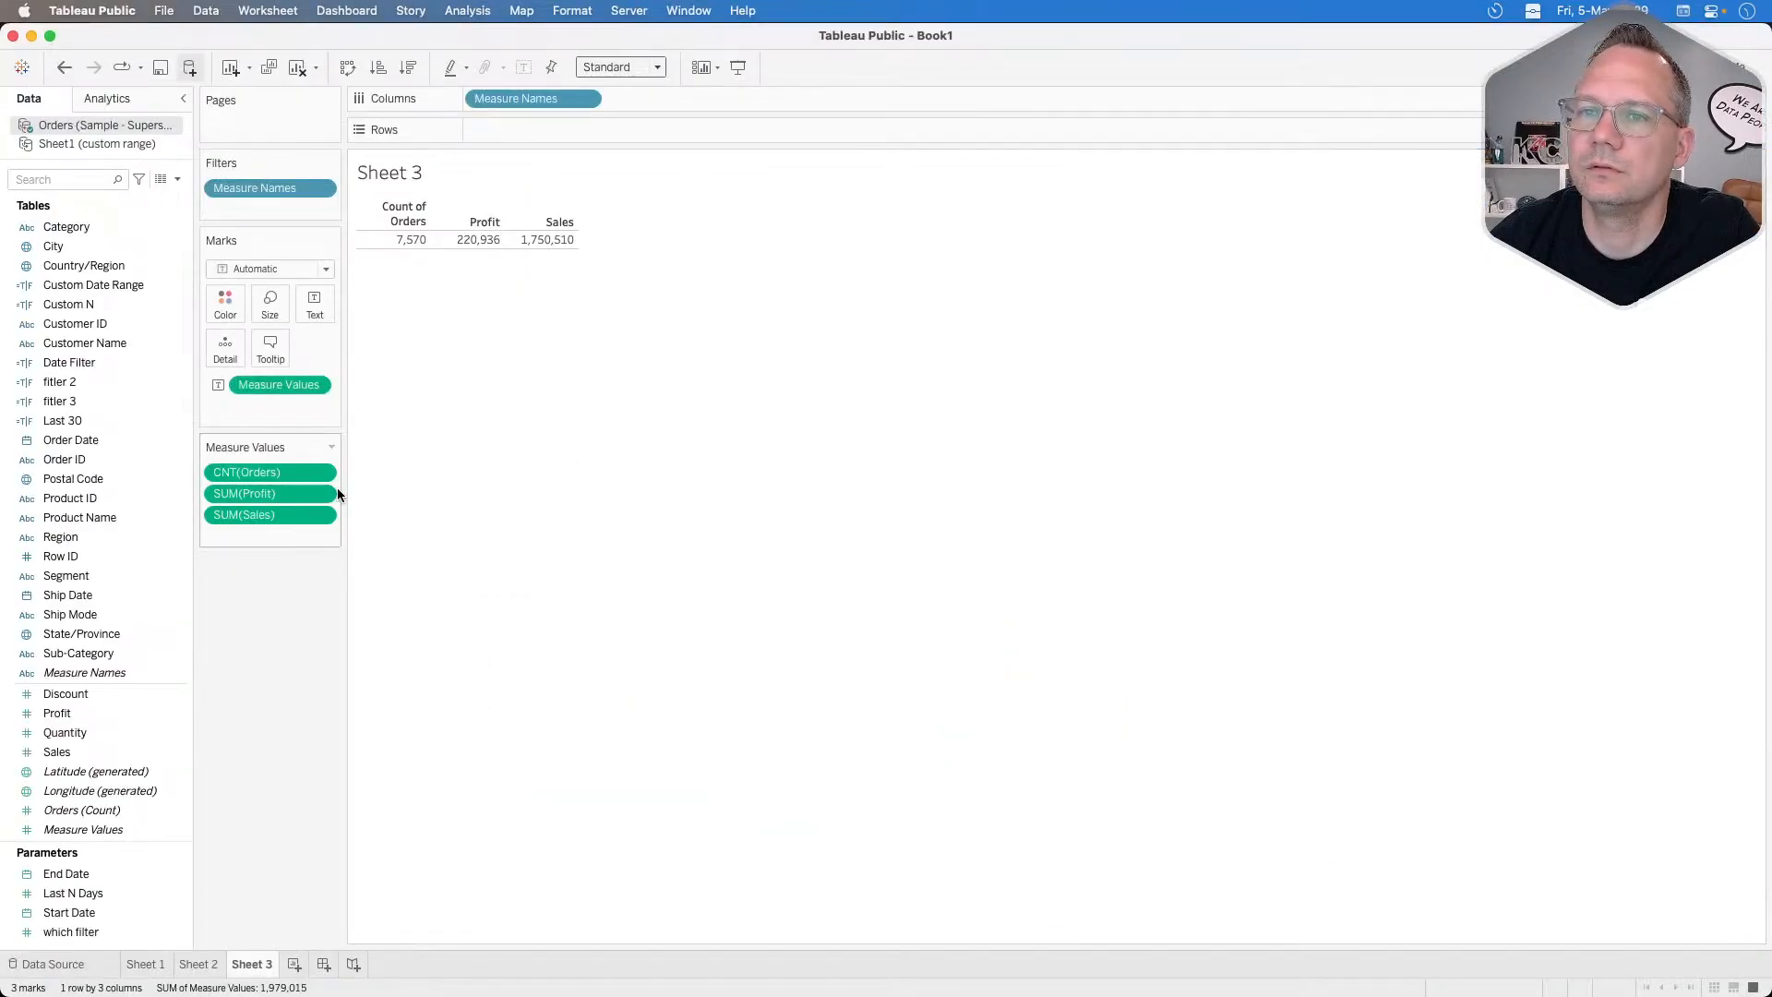
key("super+Tab")
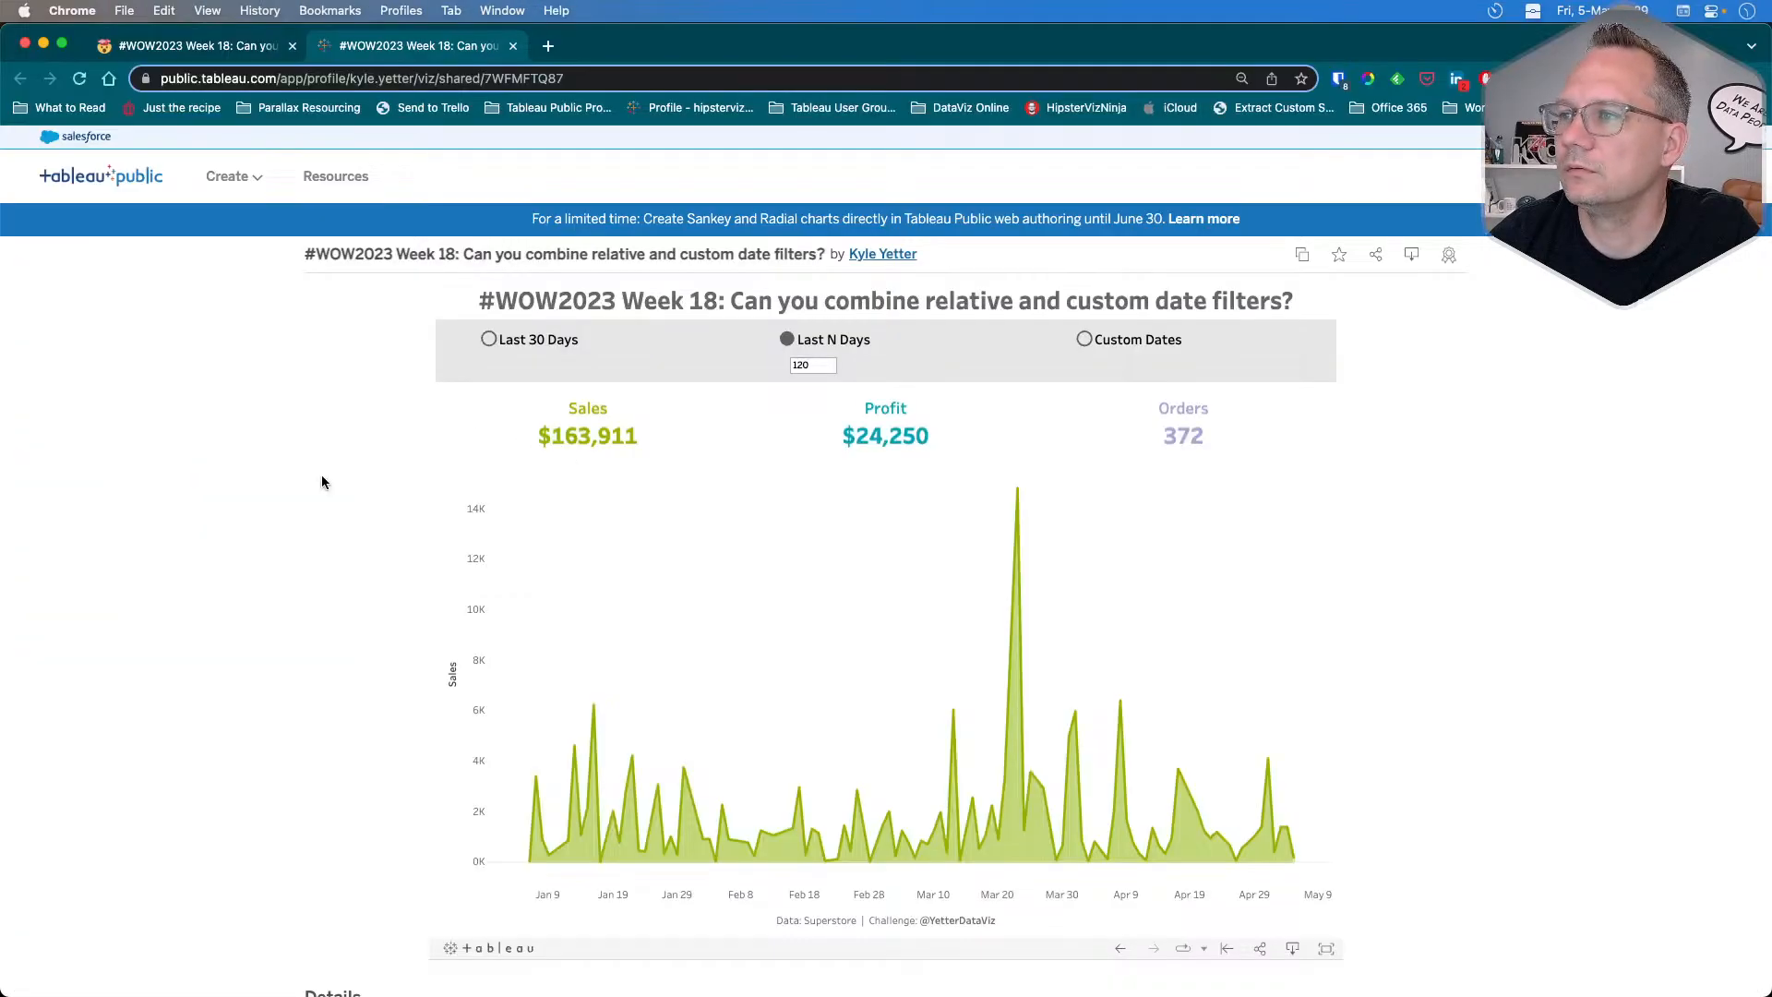
key("super+Tab")
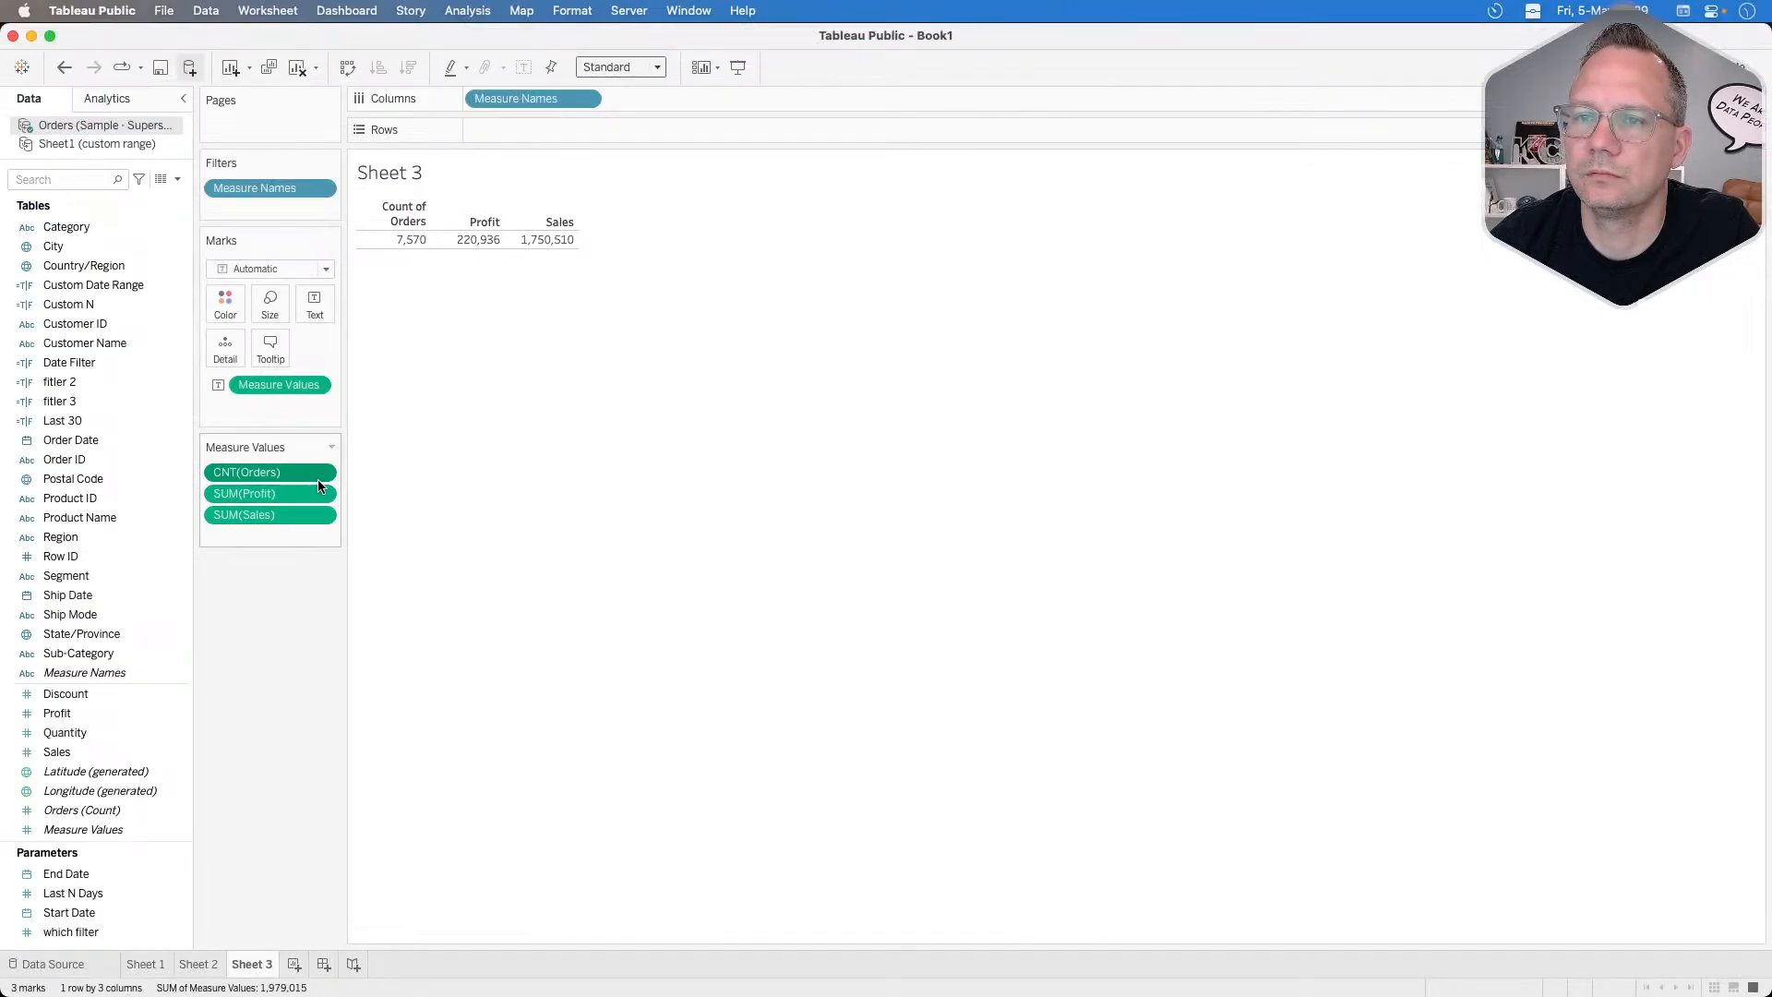
left_click(321, 472)
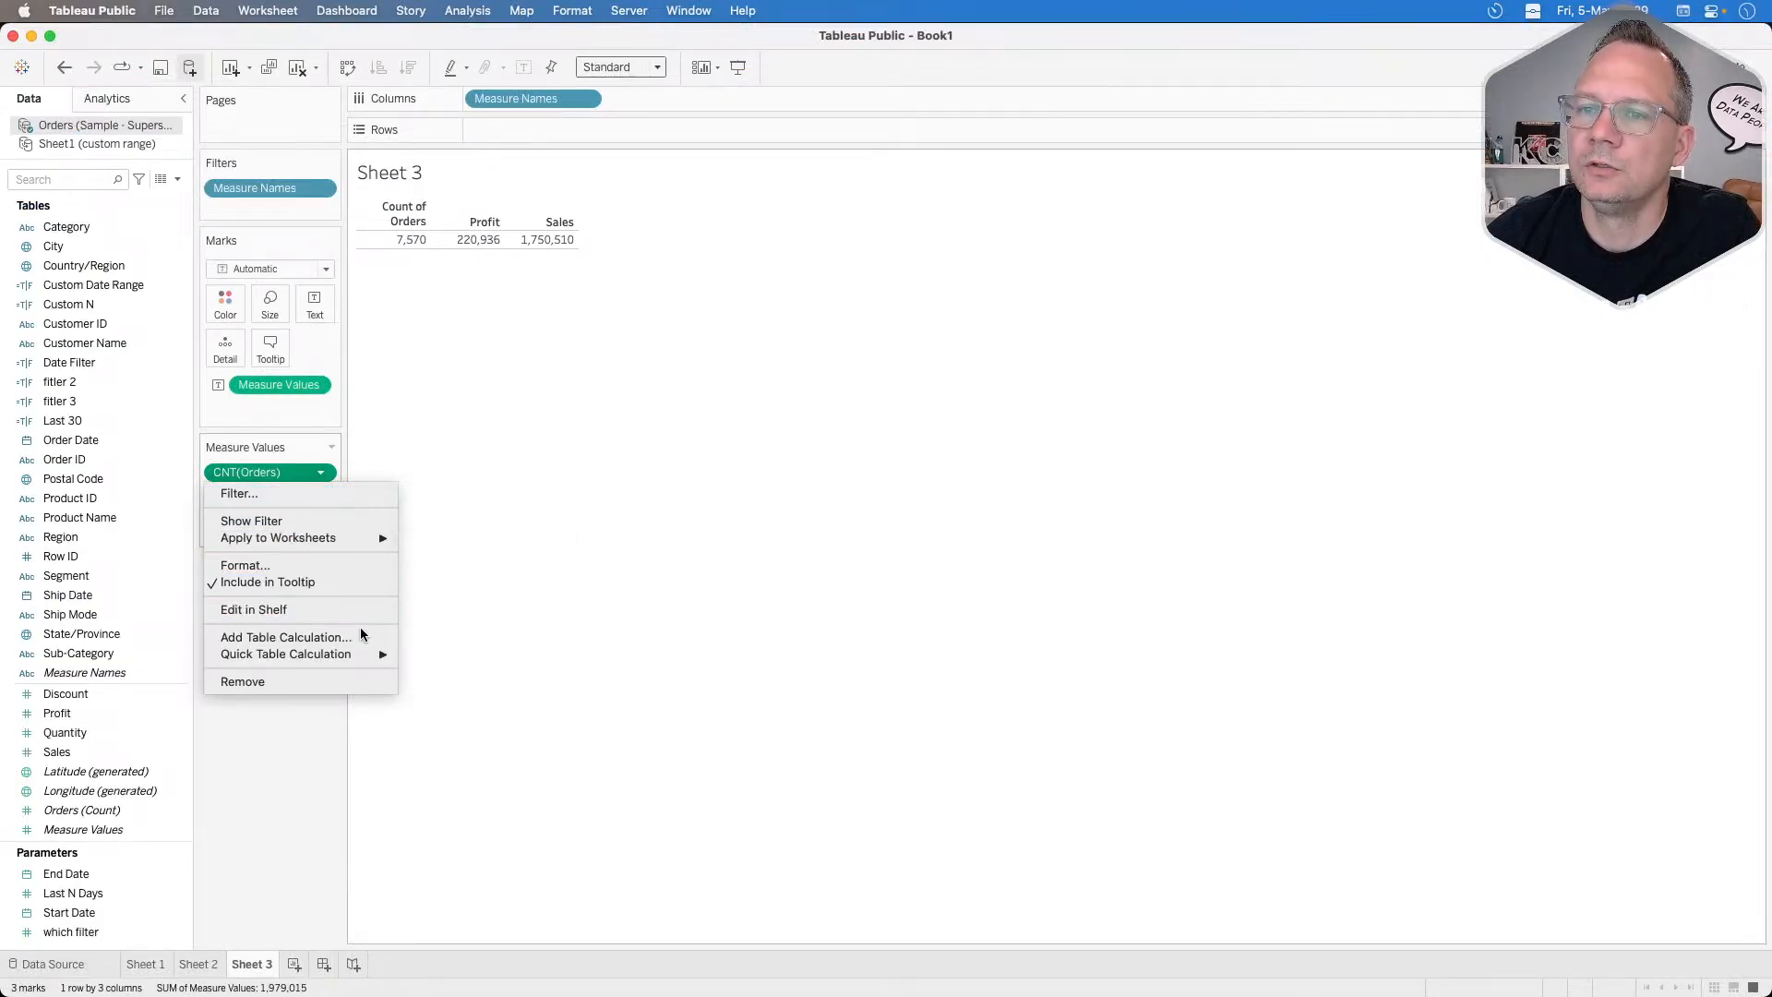
left_click(290, 773)
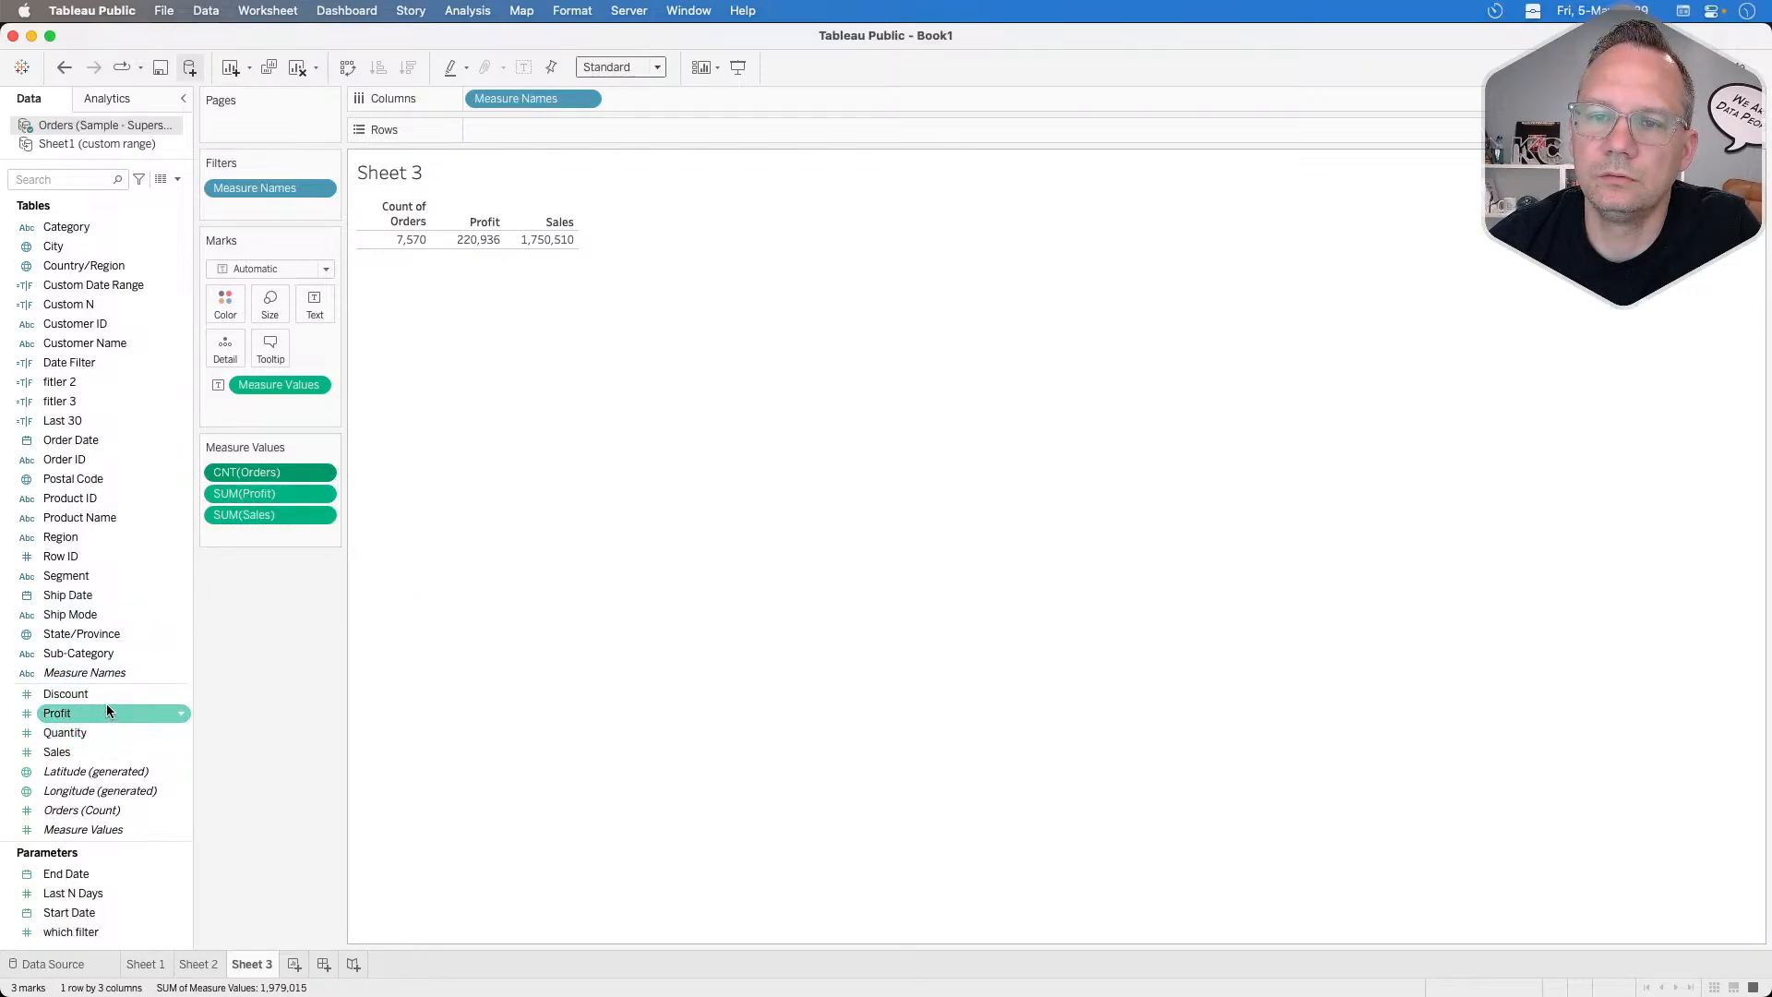
mouse_move(254, 481)
left_mouse_down()
mouse_move(255, 604)
mouse_move(246, 463)
mouse_move(266, 481)
left_mouse_up()
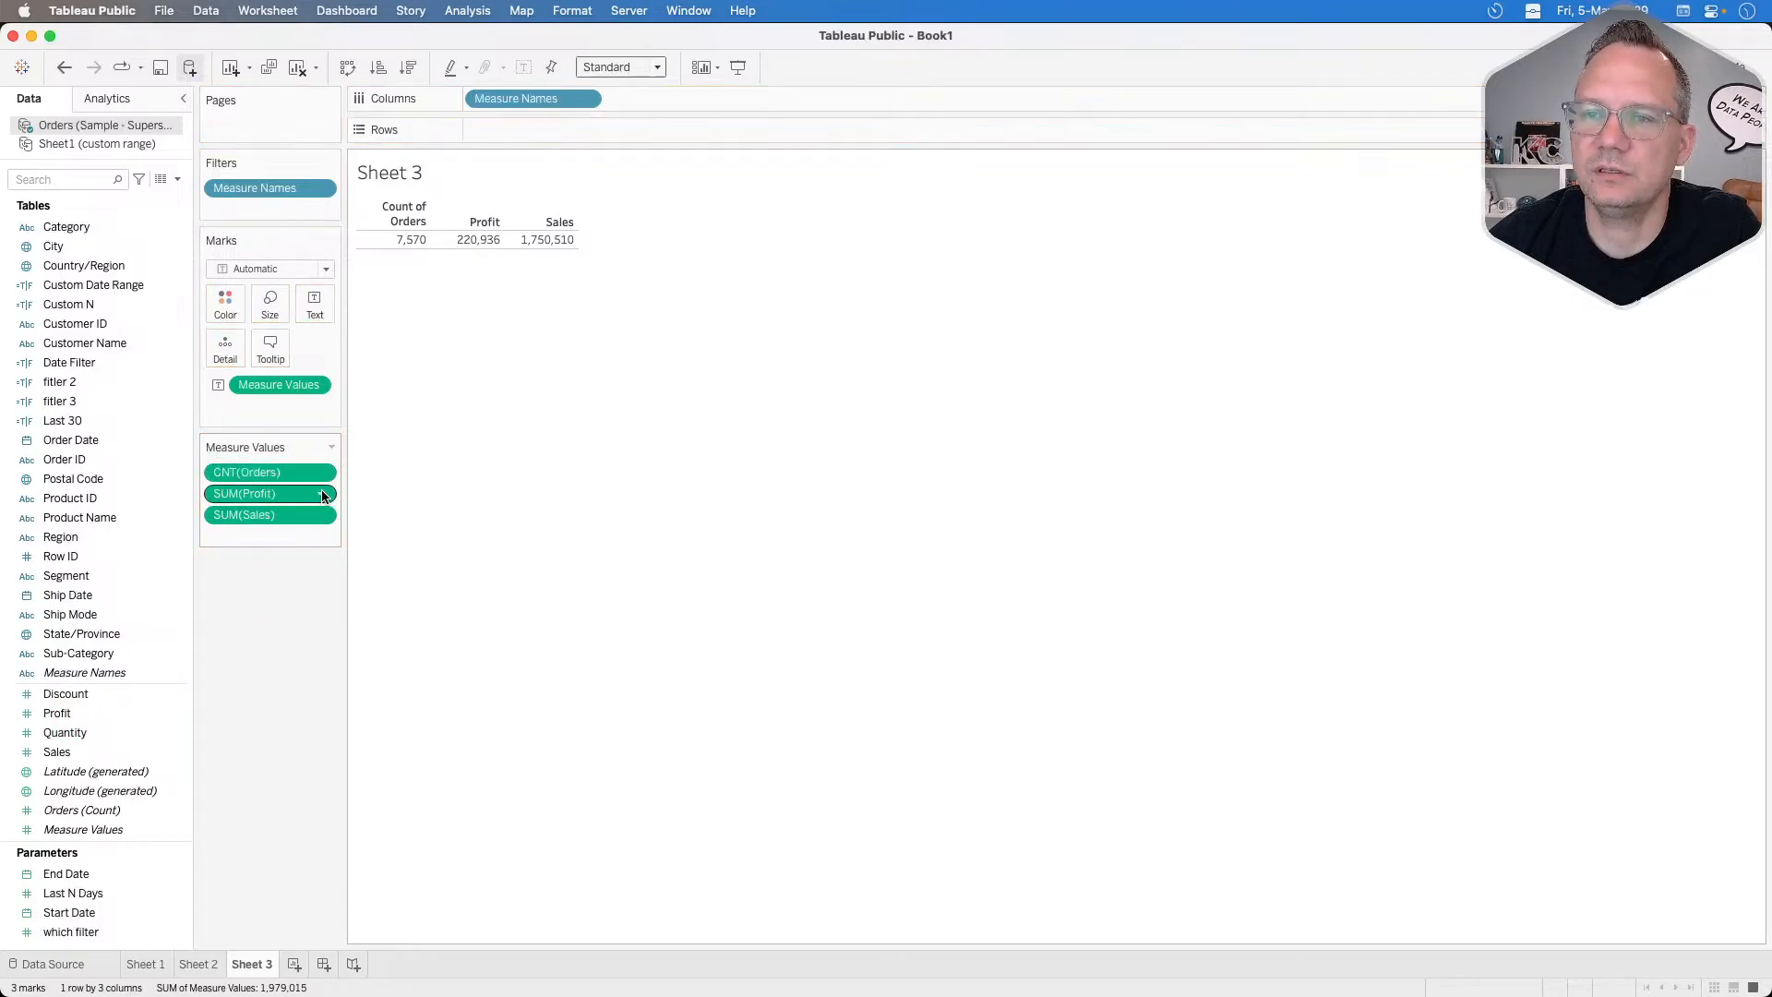
left_click(321, 494)
left_click(257, 819)
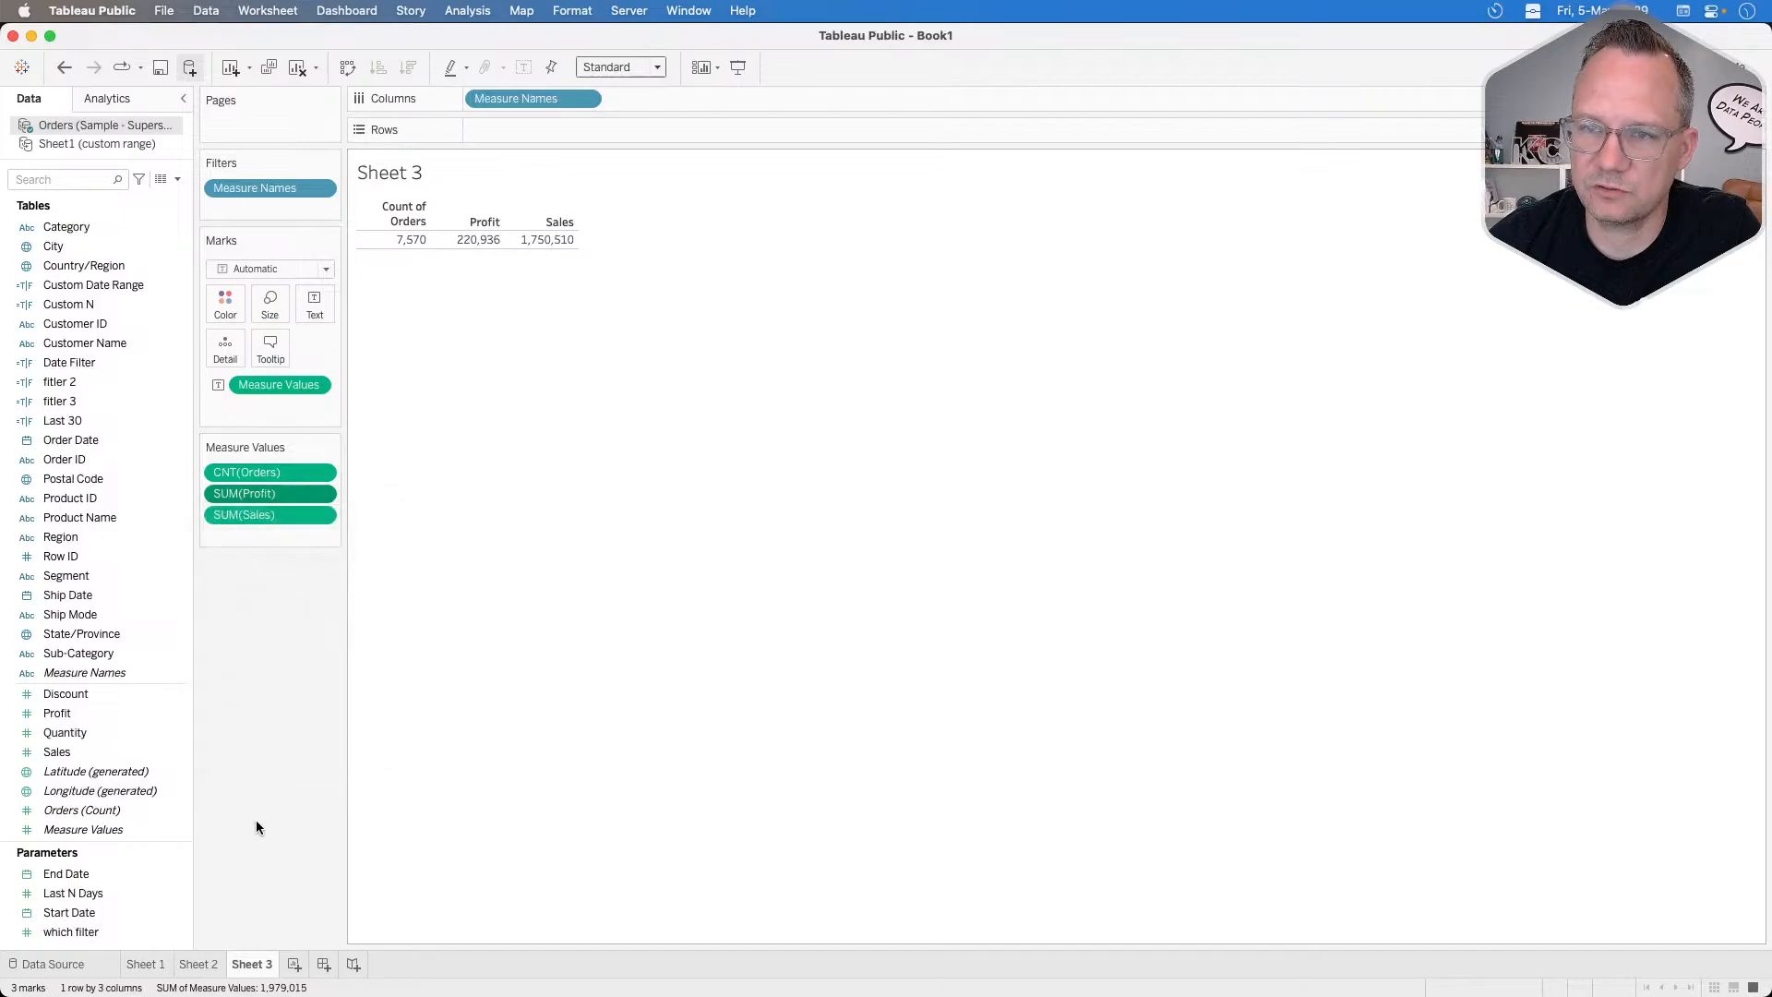
left_click(179, 184)
left_click(110, 192)
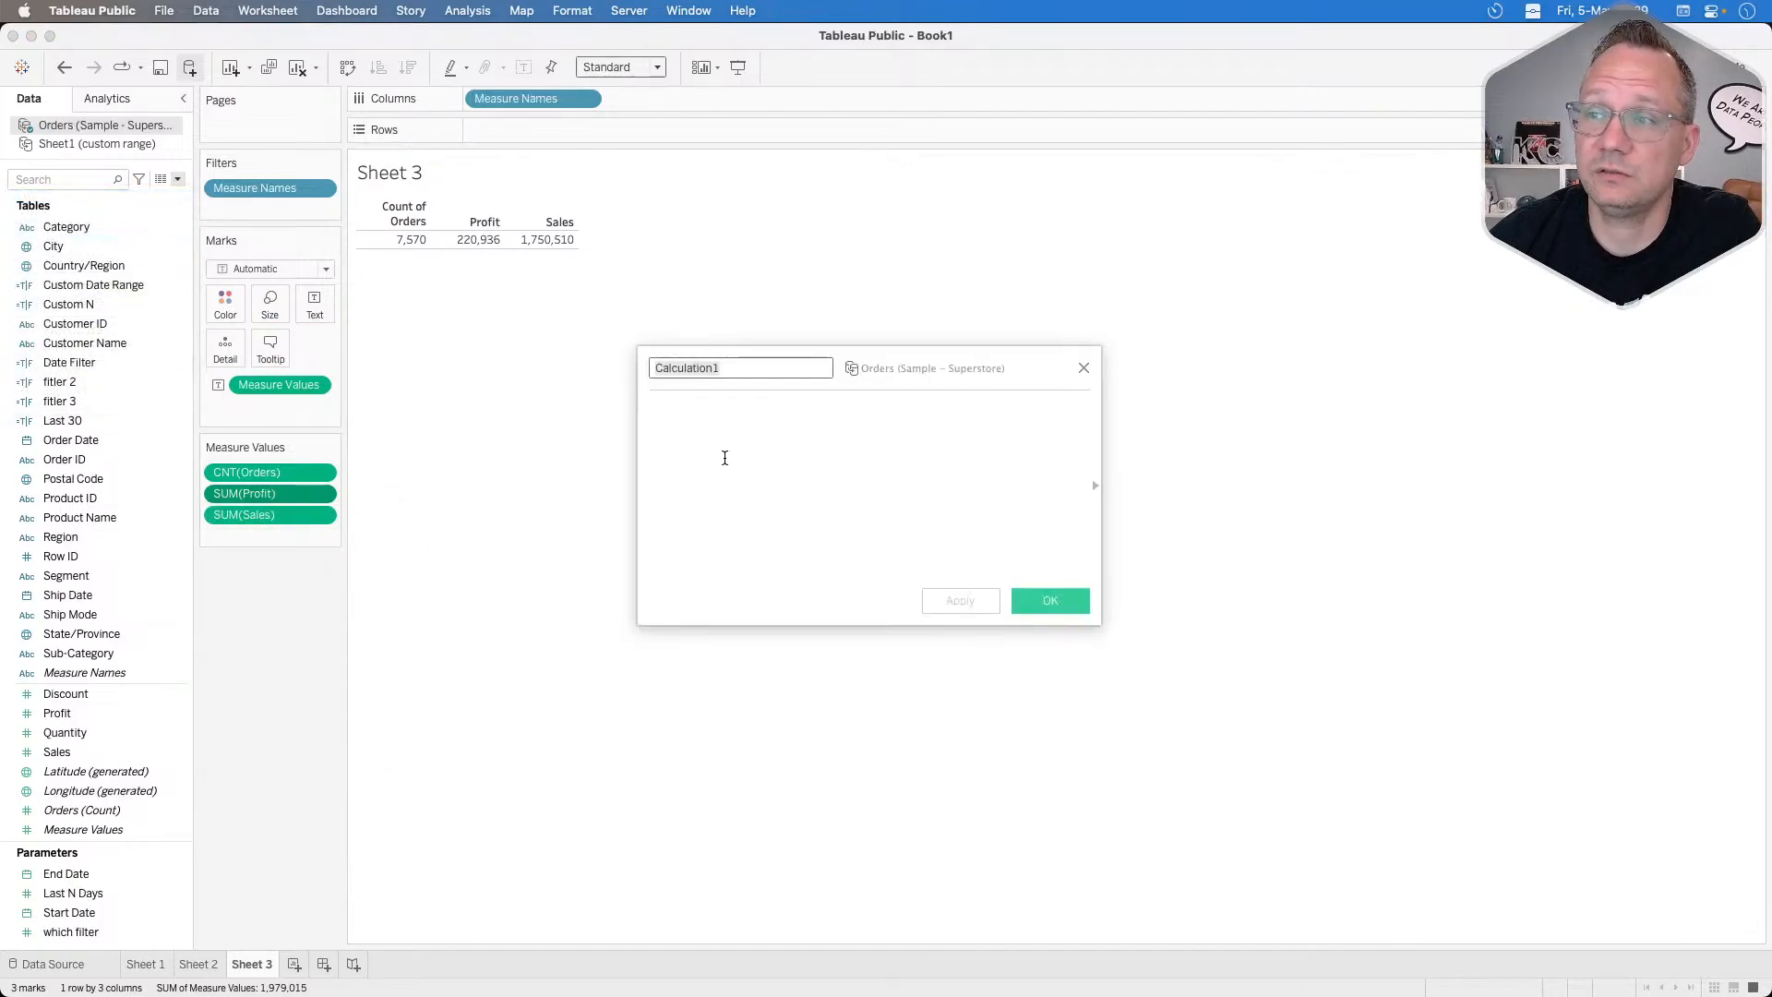
type("Avg Sales")
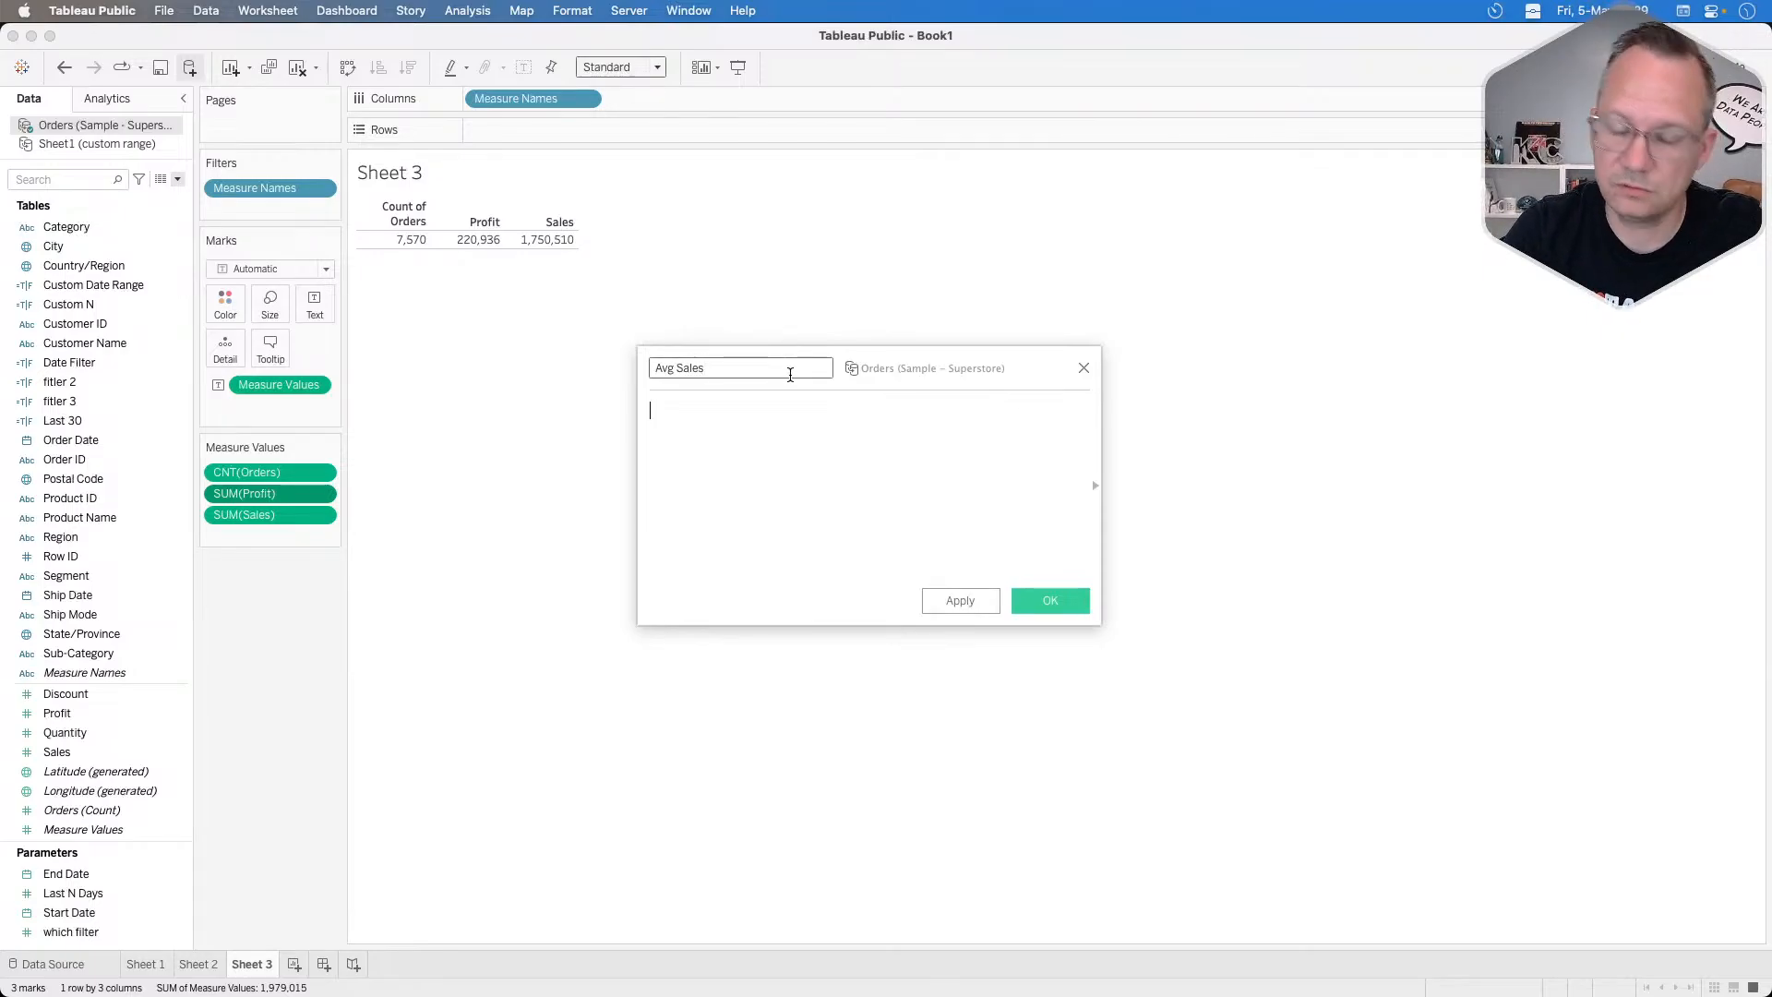
Review the Week 18 requirements on the Workout Wednesday page in Chrome, return to Tableau and discard the open Avg Sales calculation.
key("super+Tab")
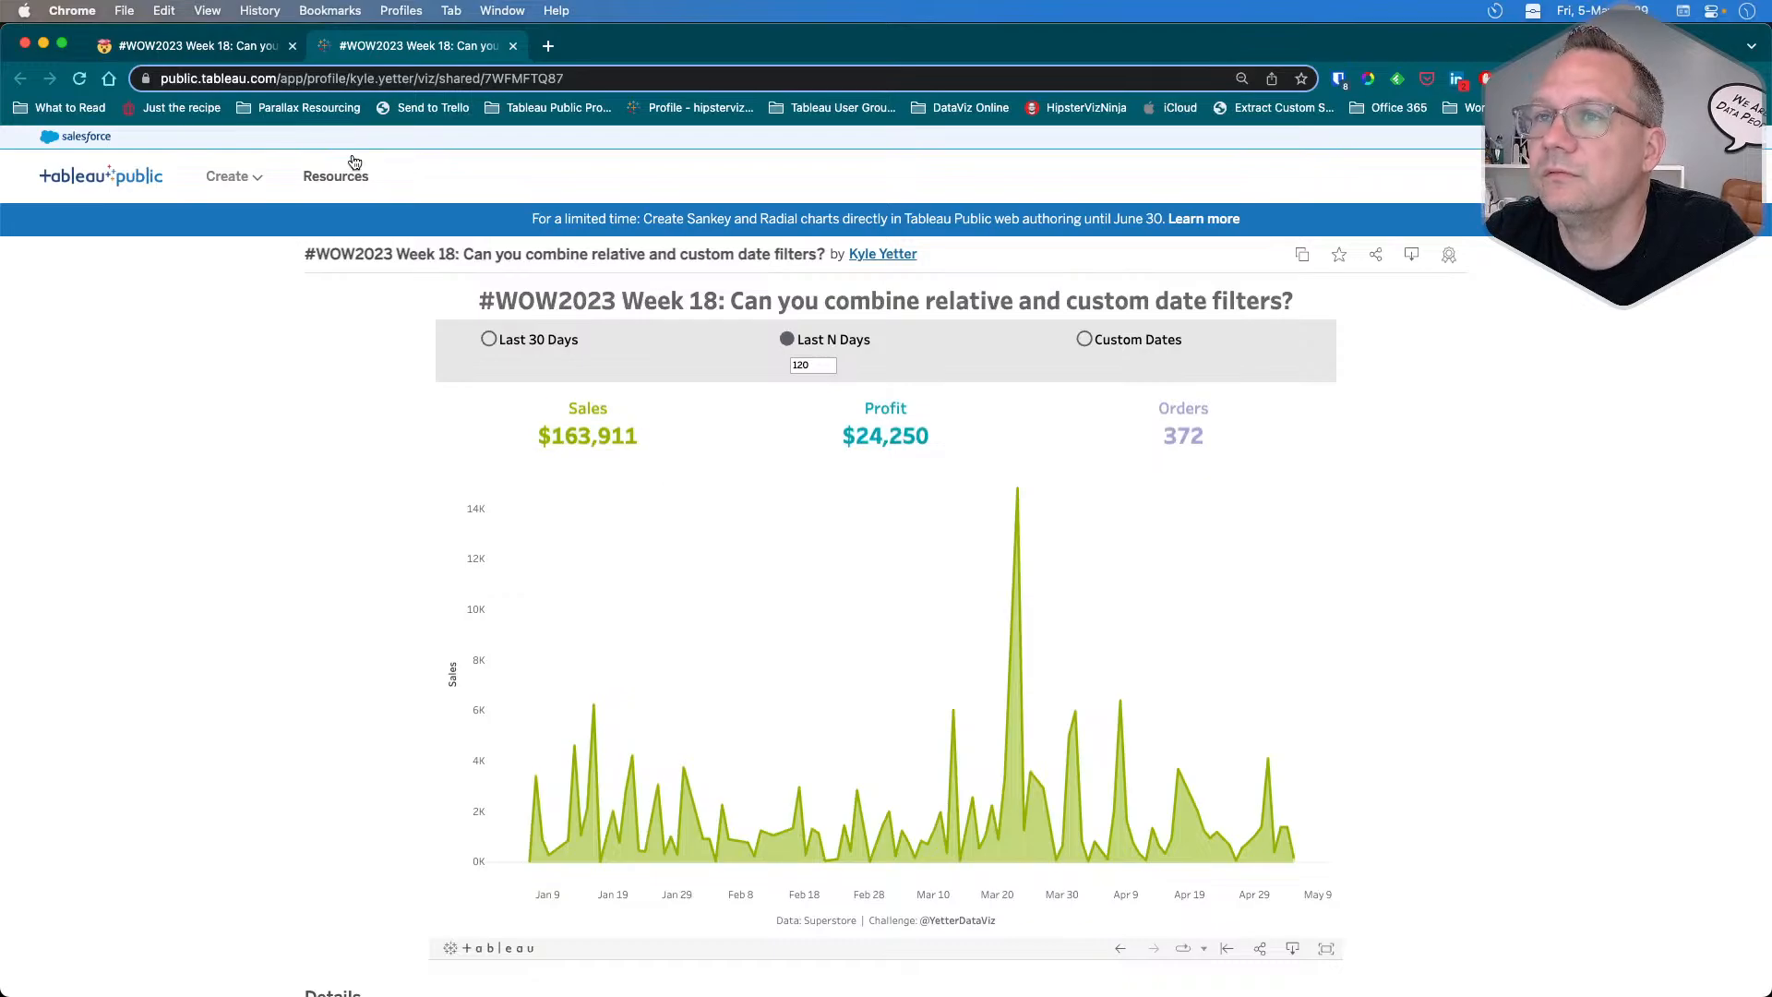
left_click(199, 45)
scroll(439, 683, "down", 3)
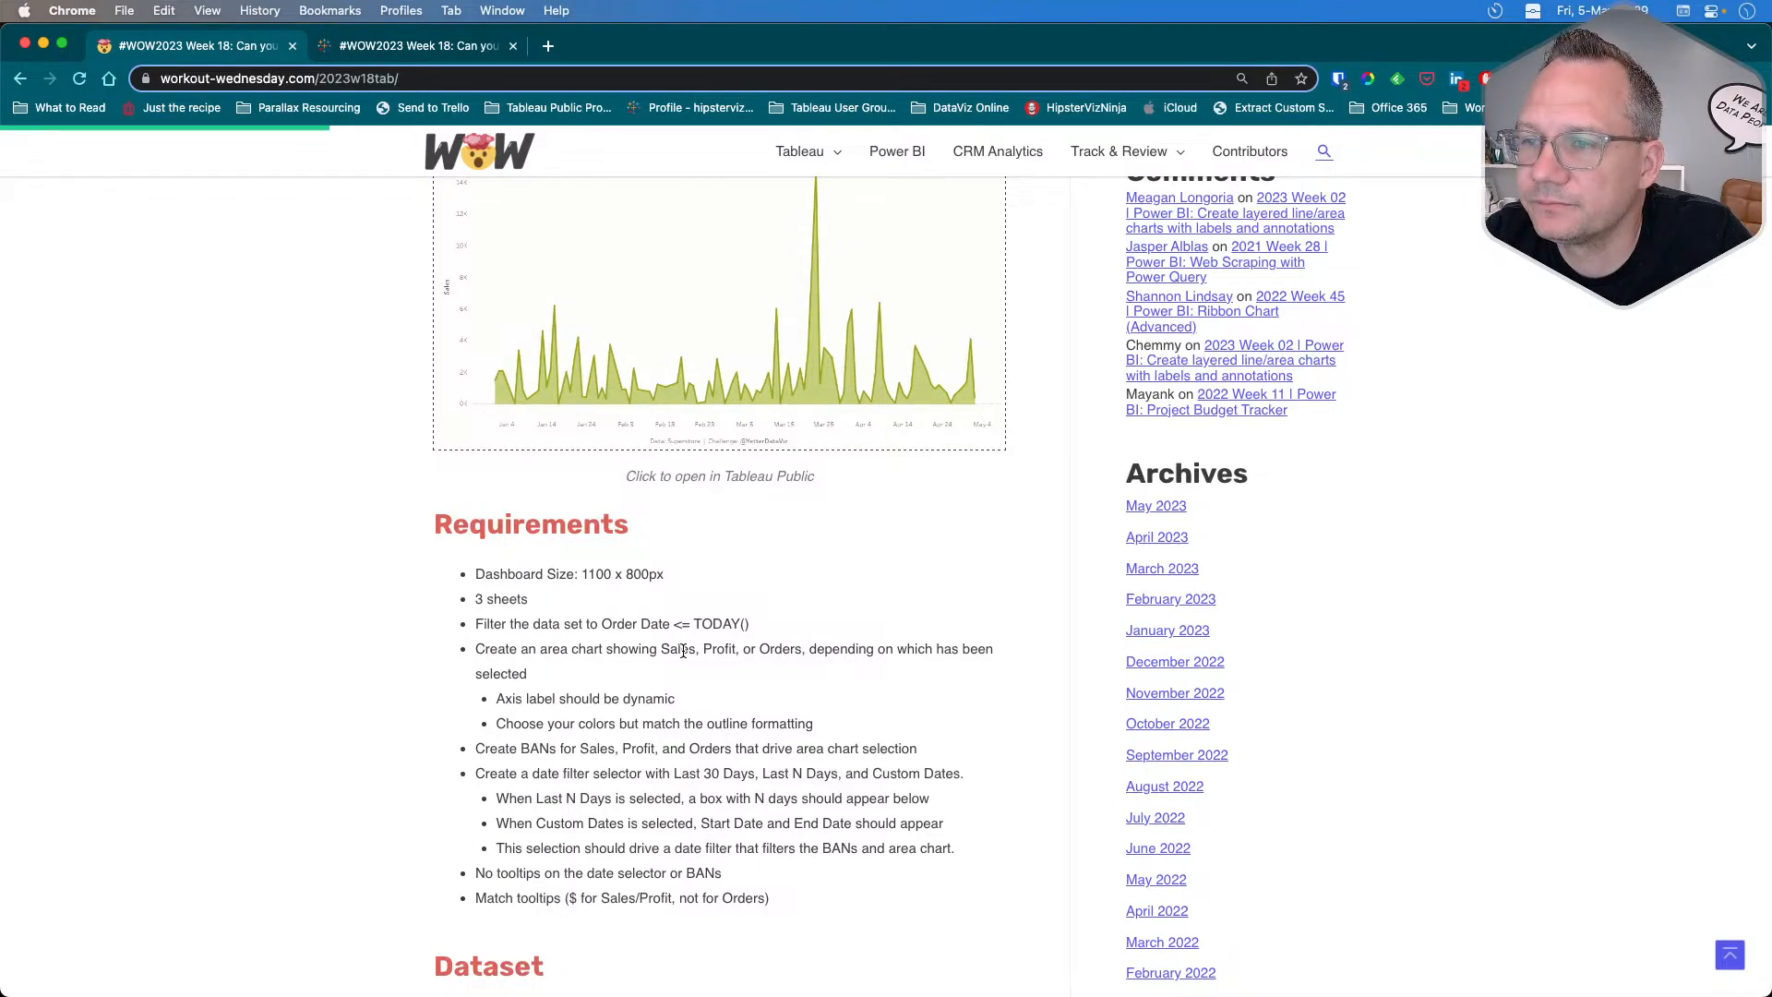
scroll(363, 432, "up", 3)
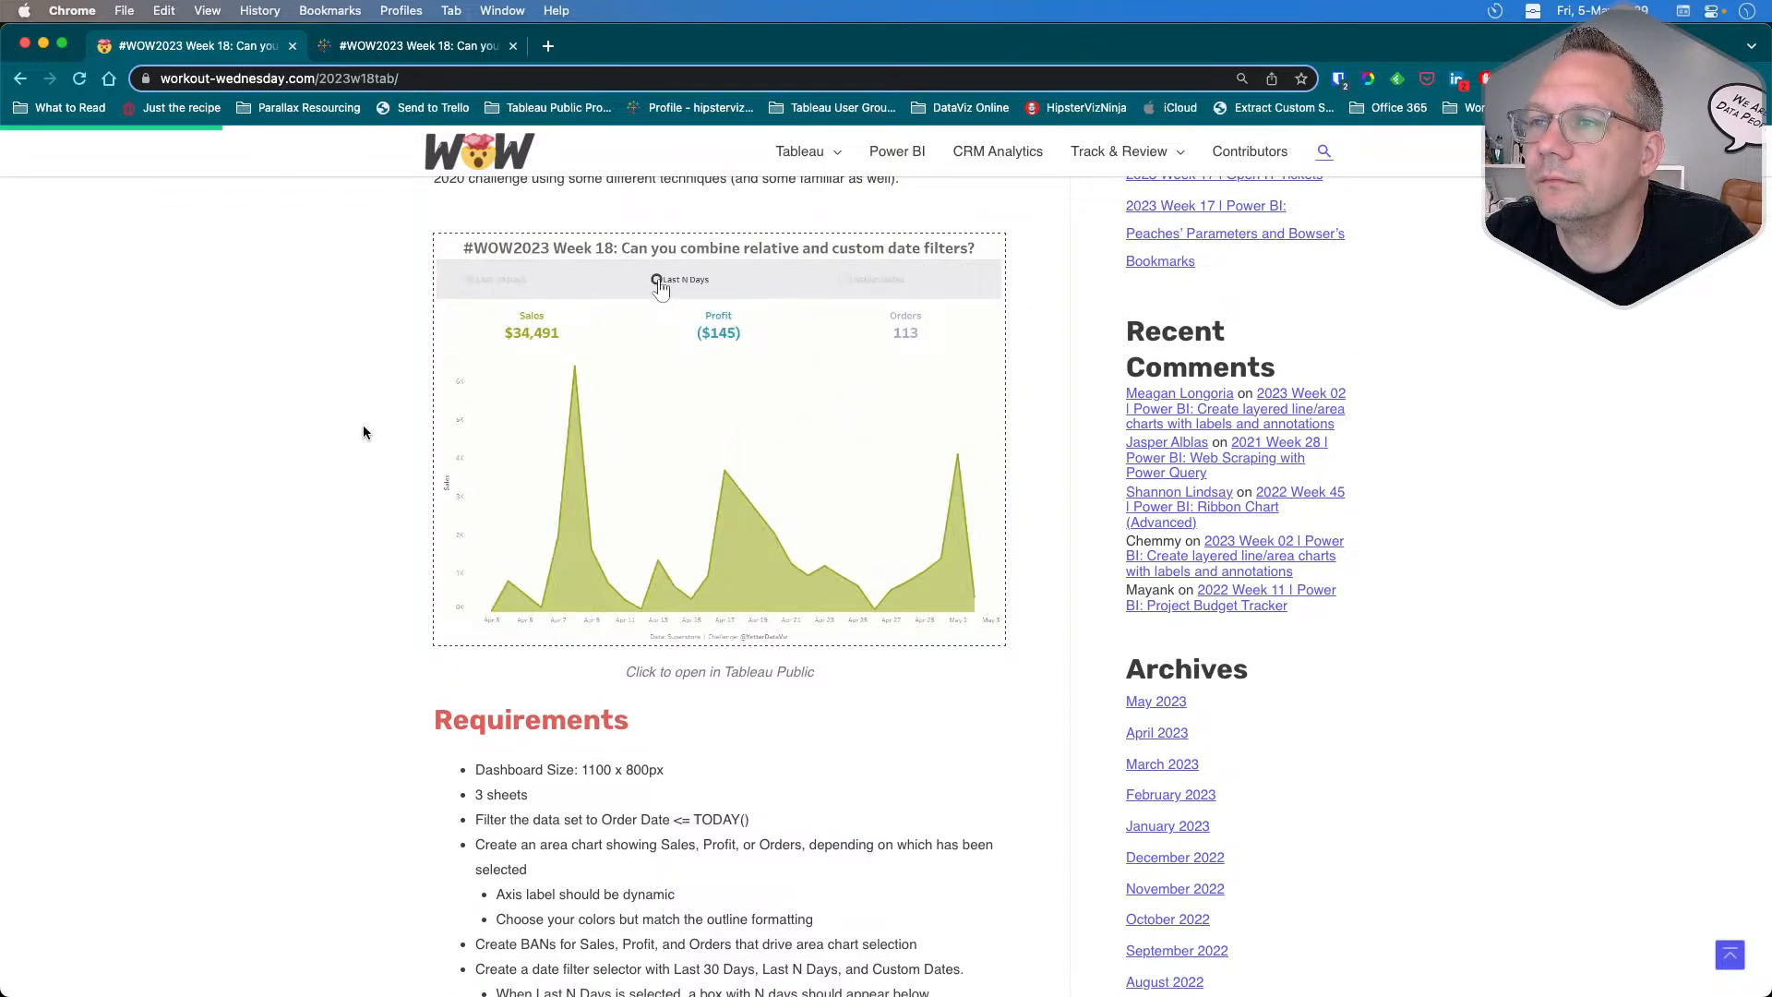
key("super+Tab")
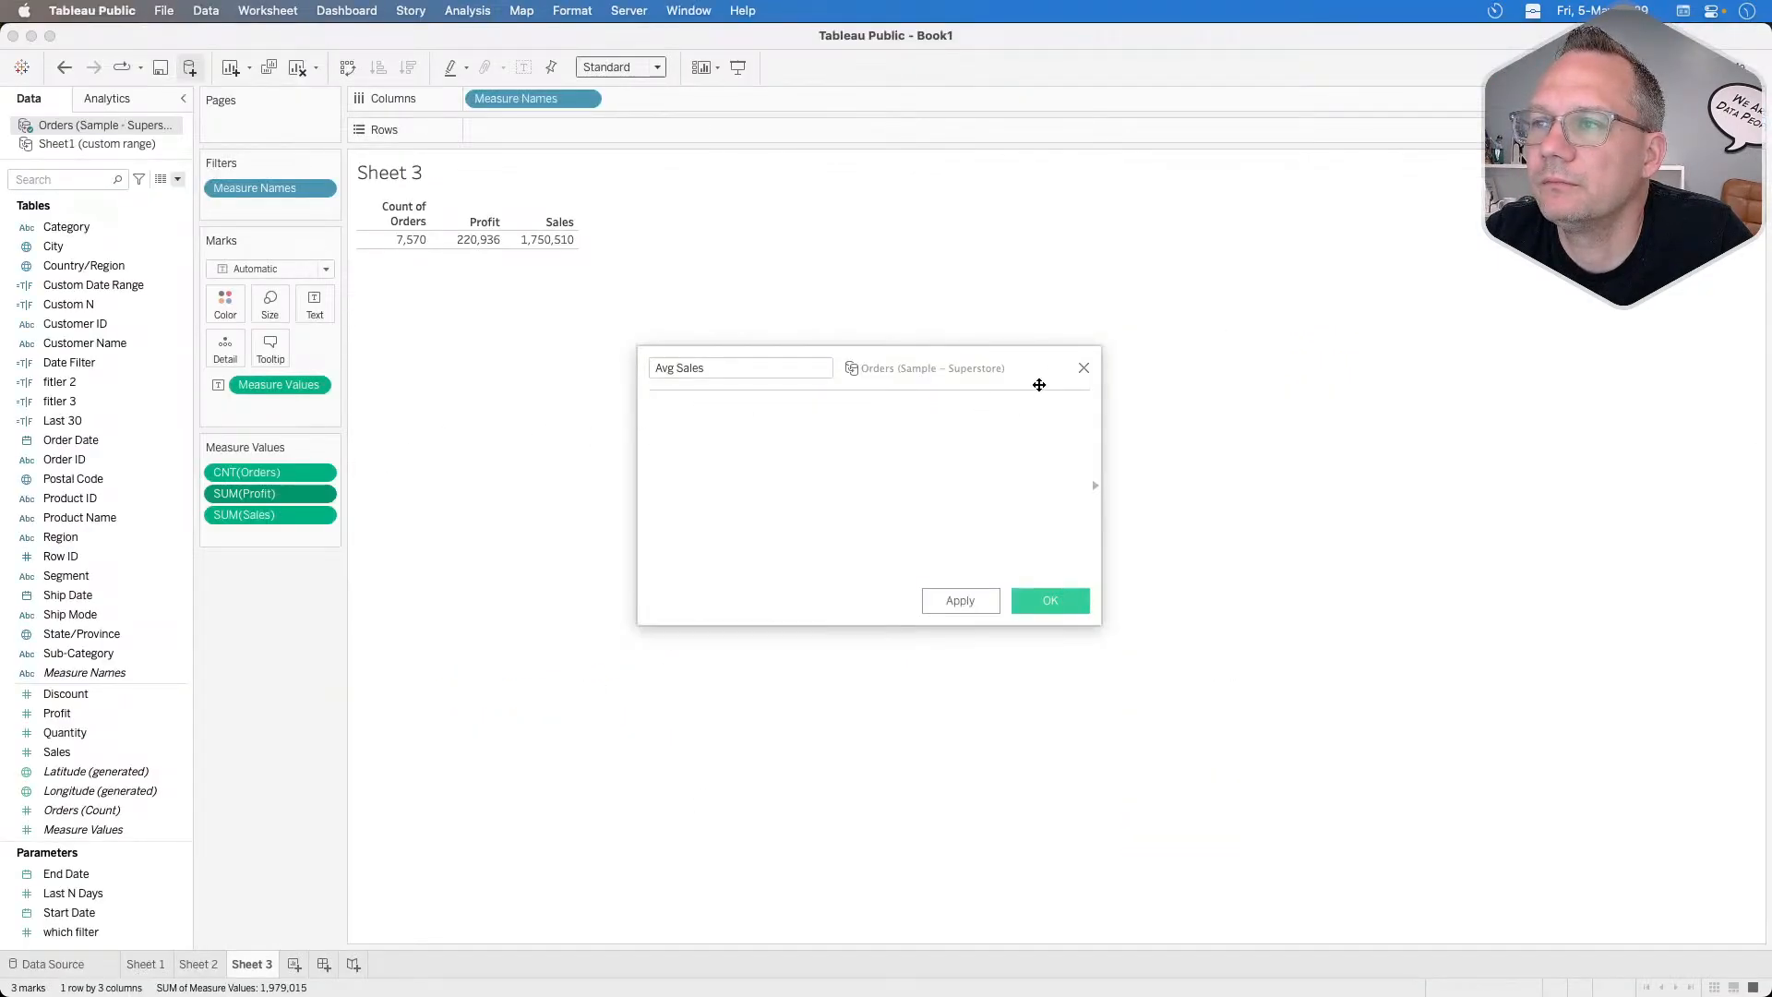
left_click(1084, 369)
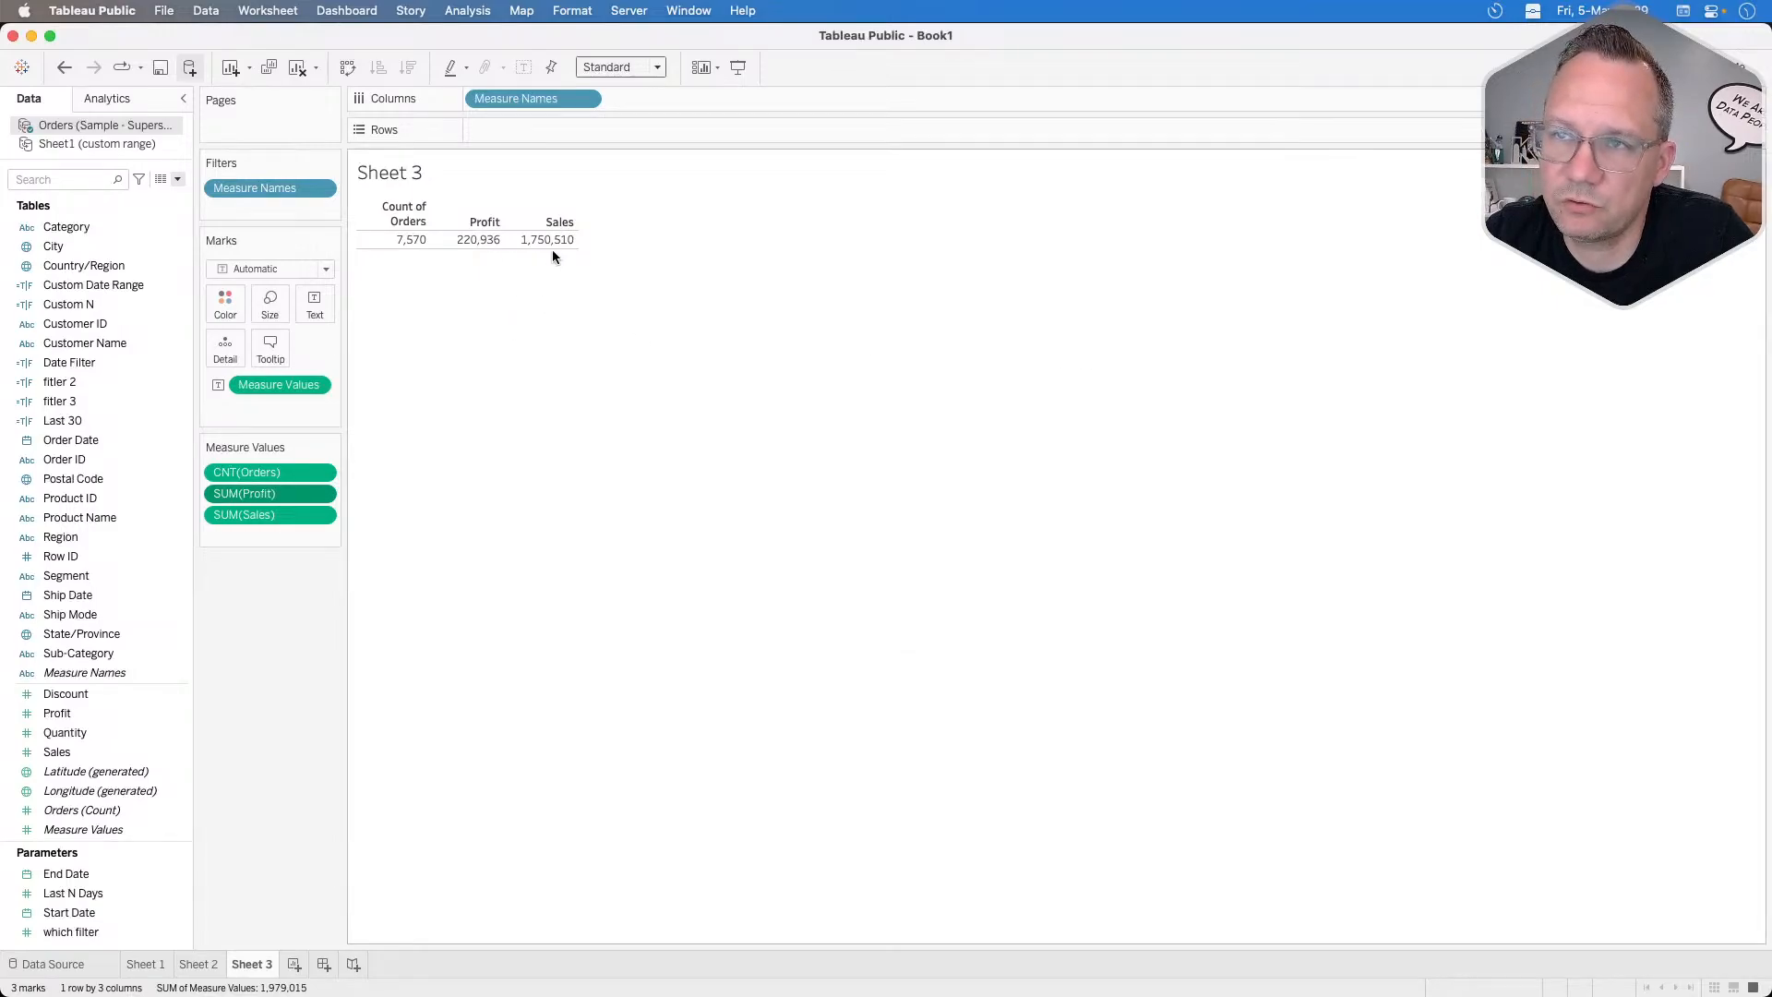
Colour the figures by Measure Names while keeping it on Columns, and compare the colouring with the challenge dashboard in Chrome.
mouse_move(442, 243)
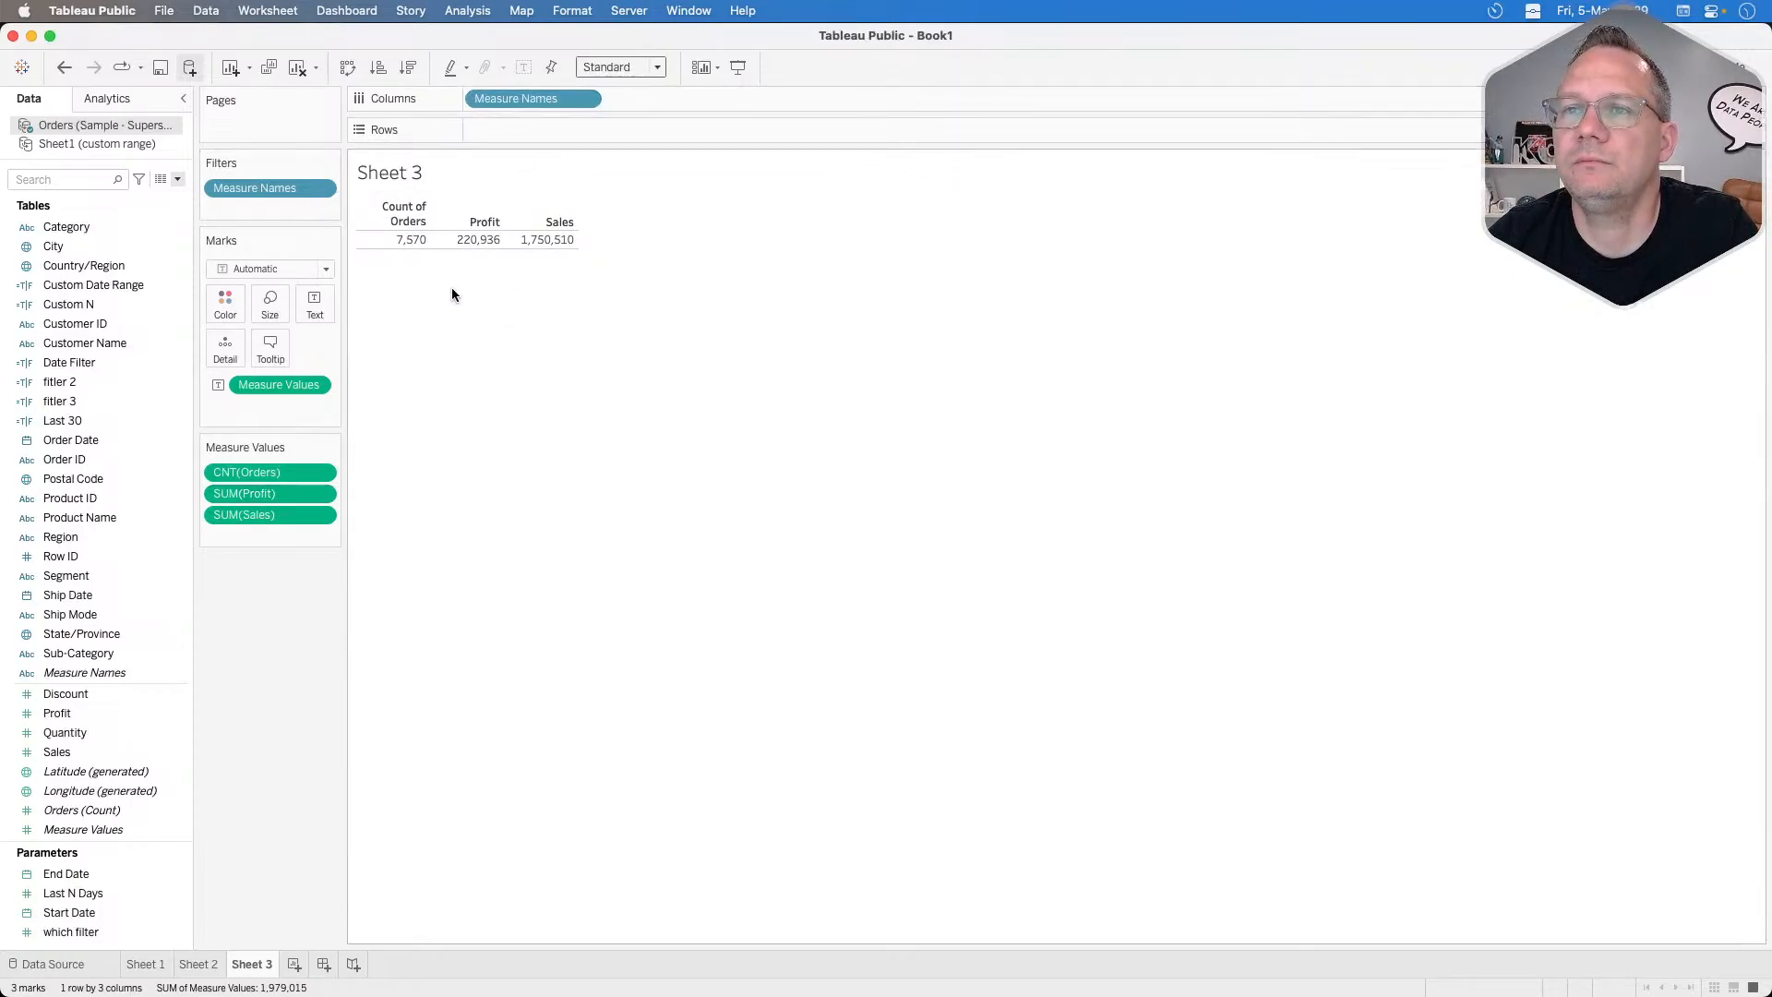
left_click_drag(531, 104, 226, 306)
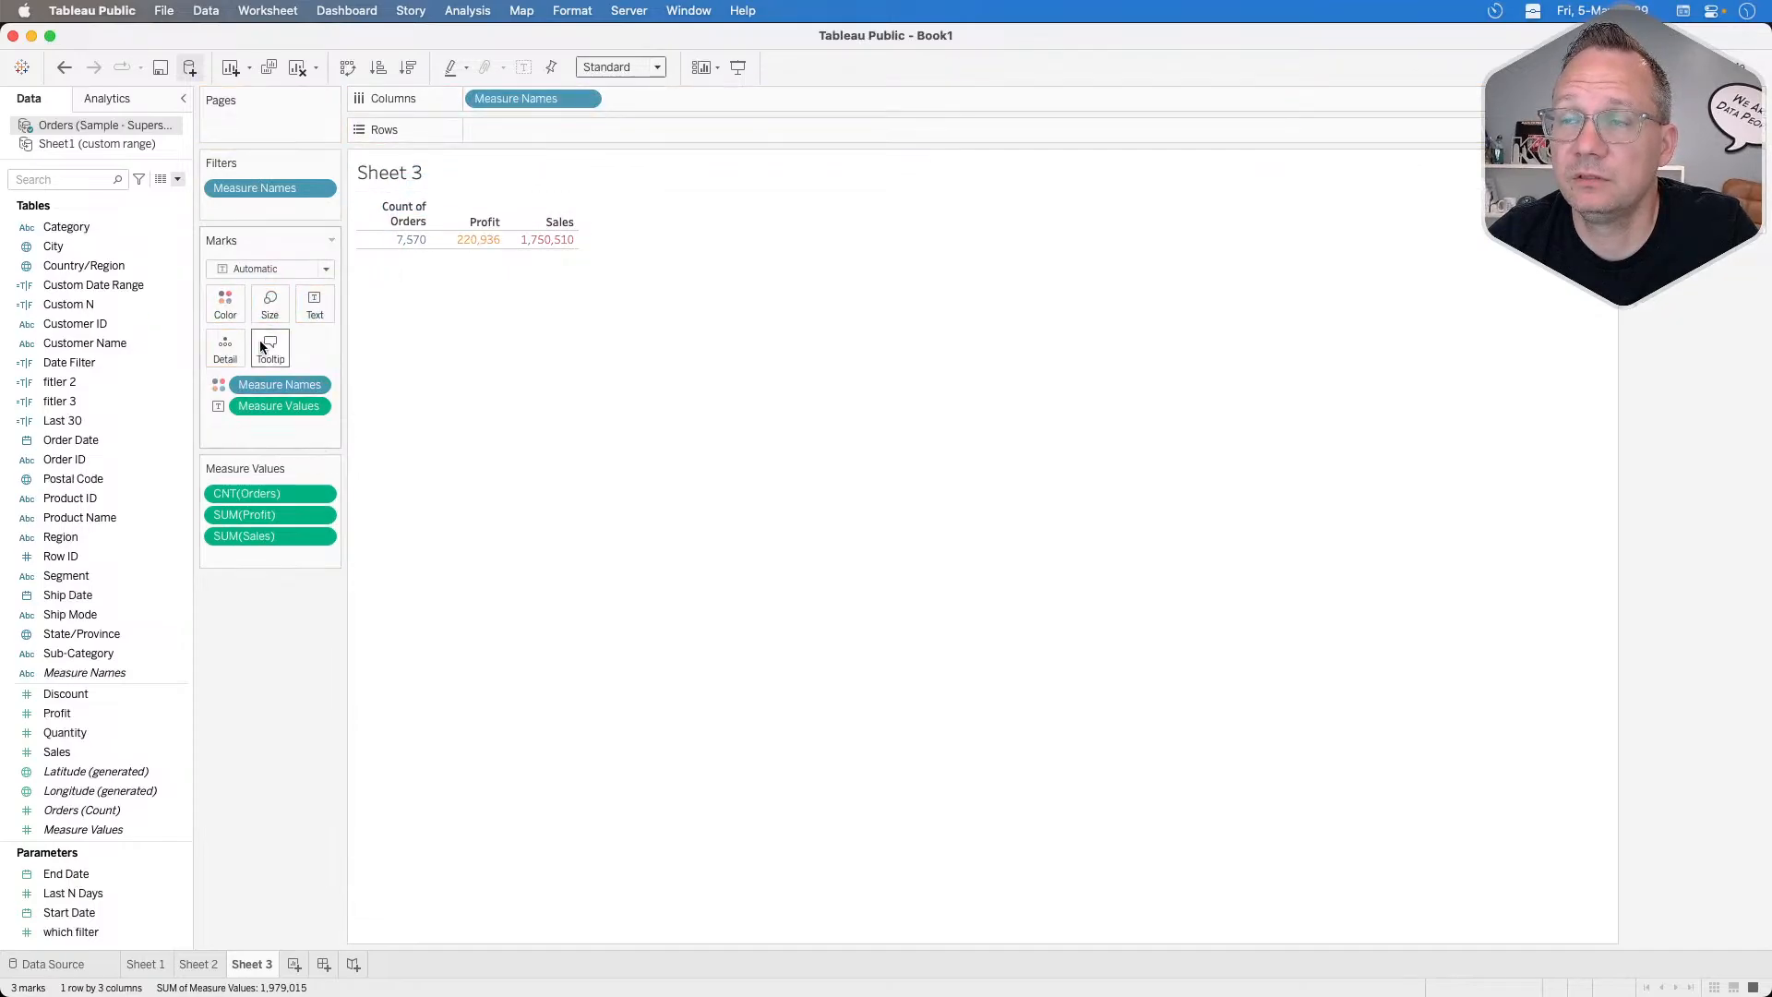
key("super+Tab")
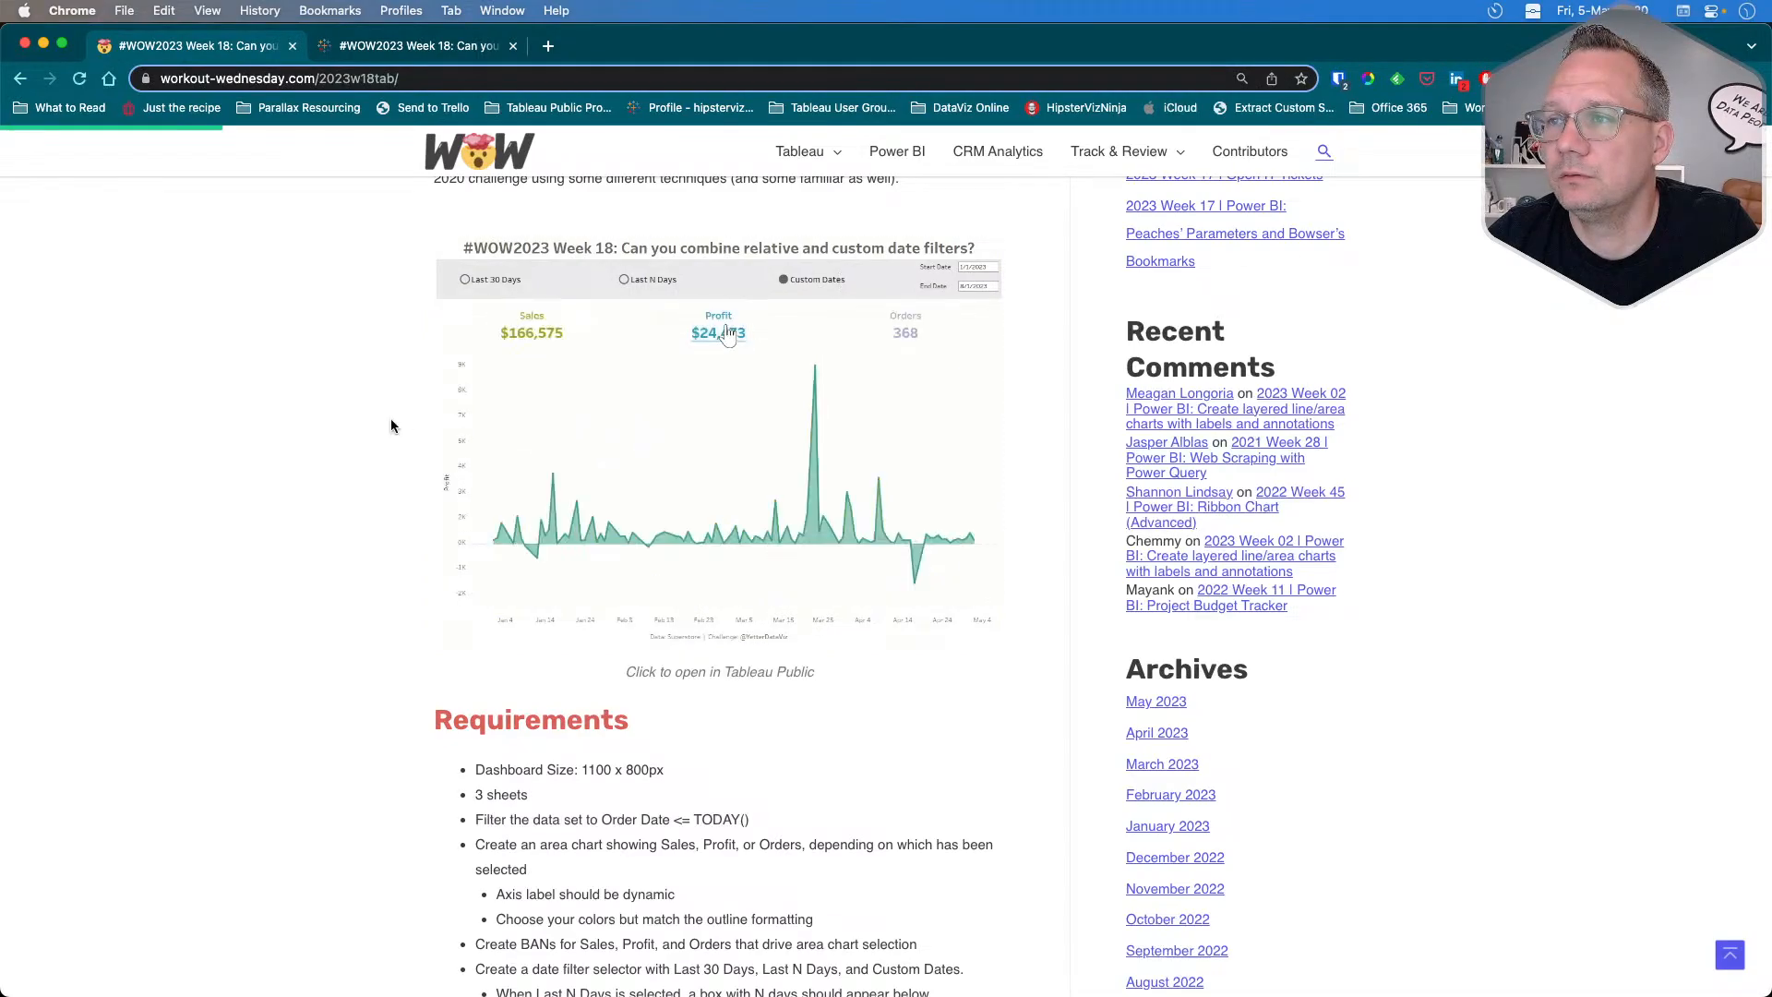
key("super+Tab")
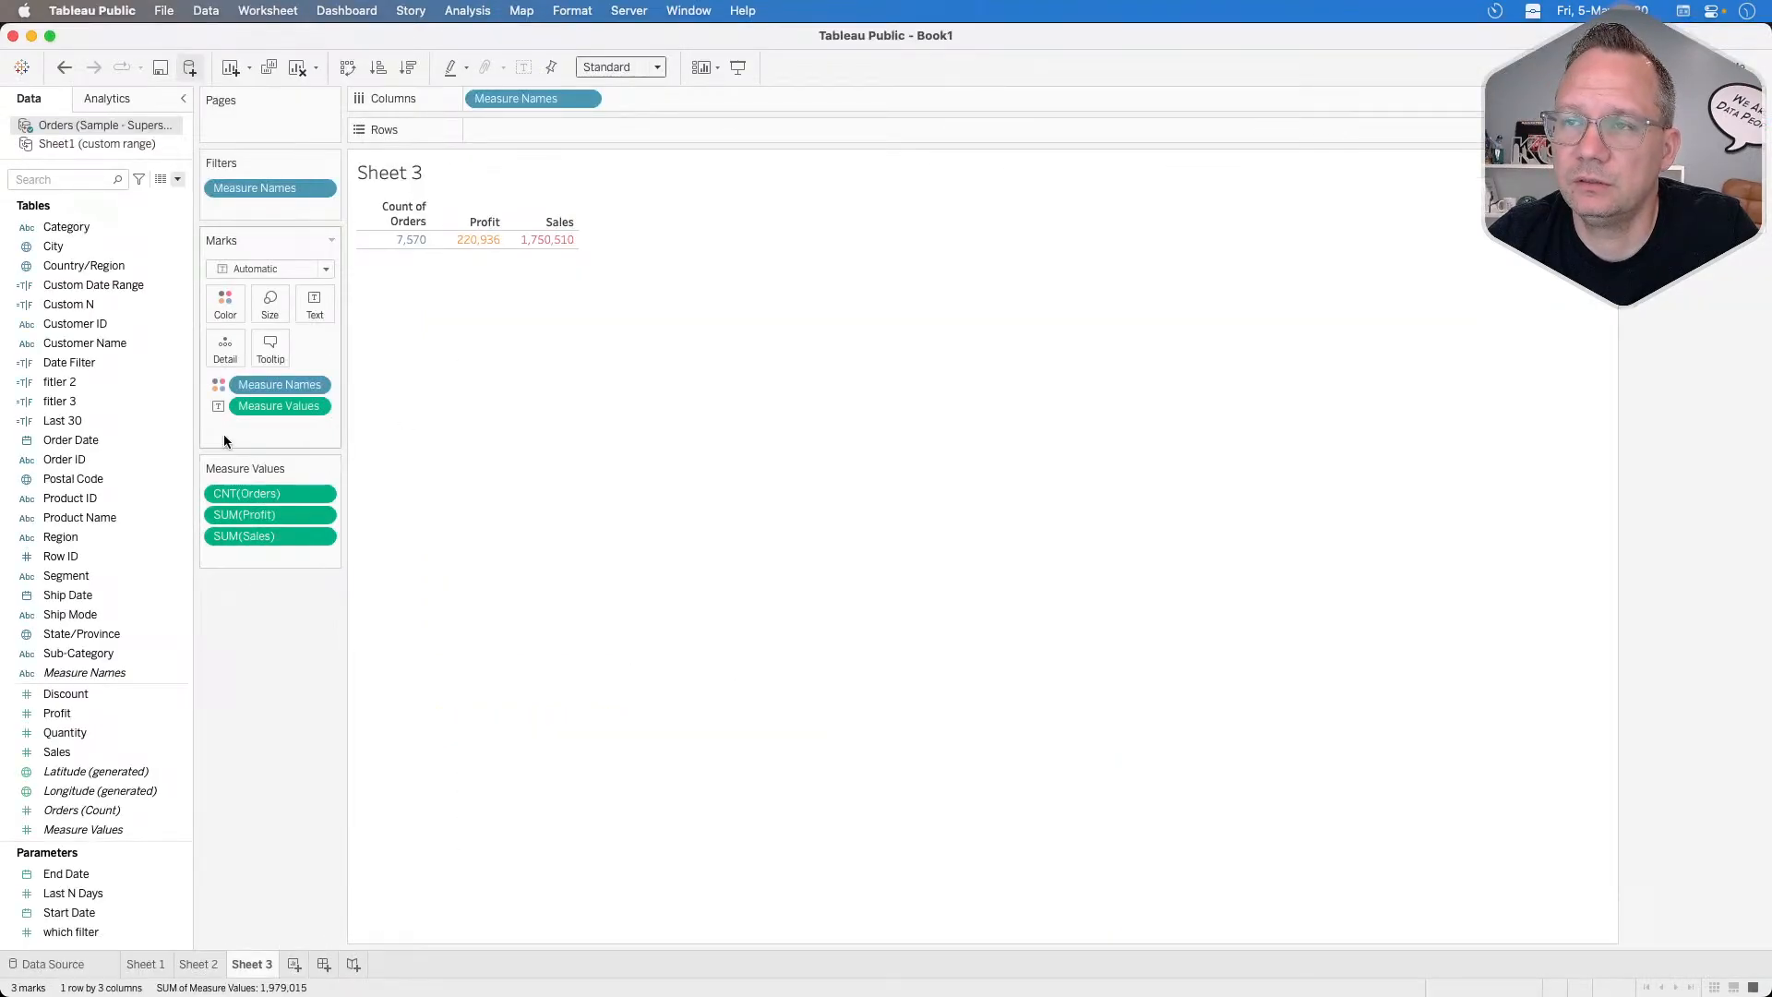
Reorder the measure columns to Sales, Profit, Count of Orders.
left_click(548, 222)
left_click(545, 219)
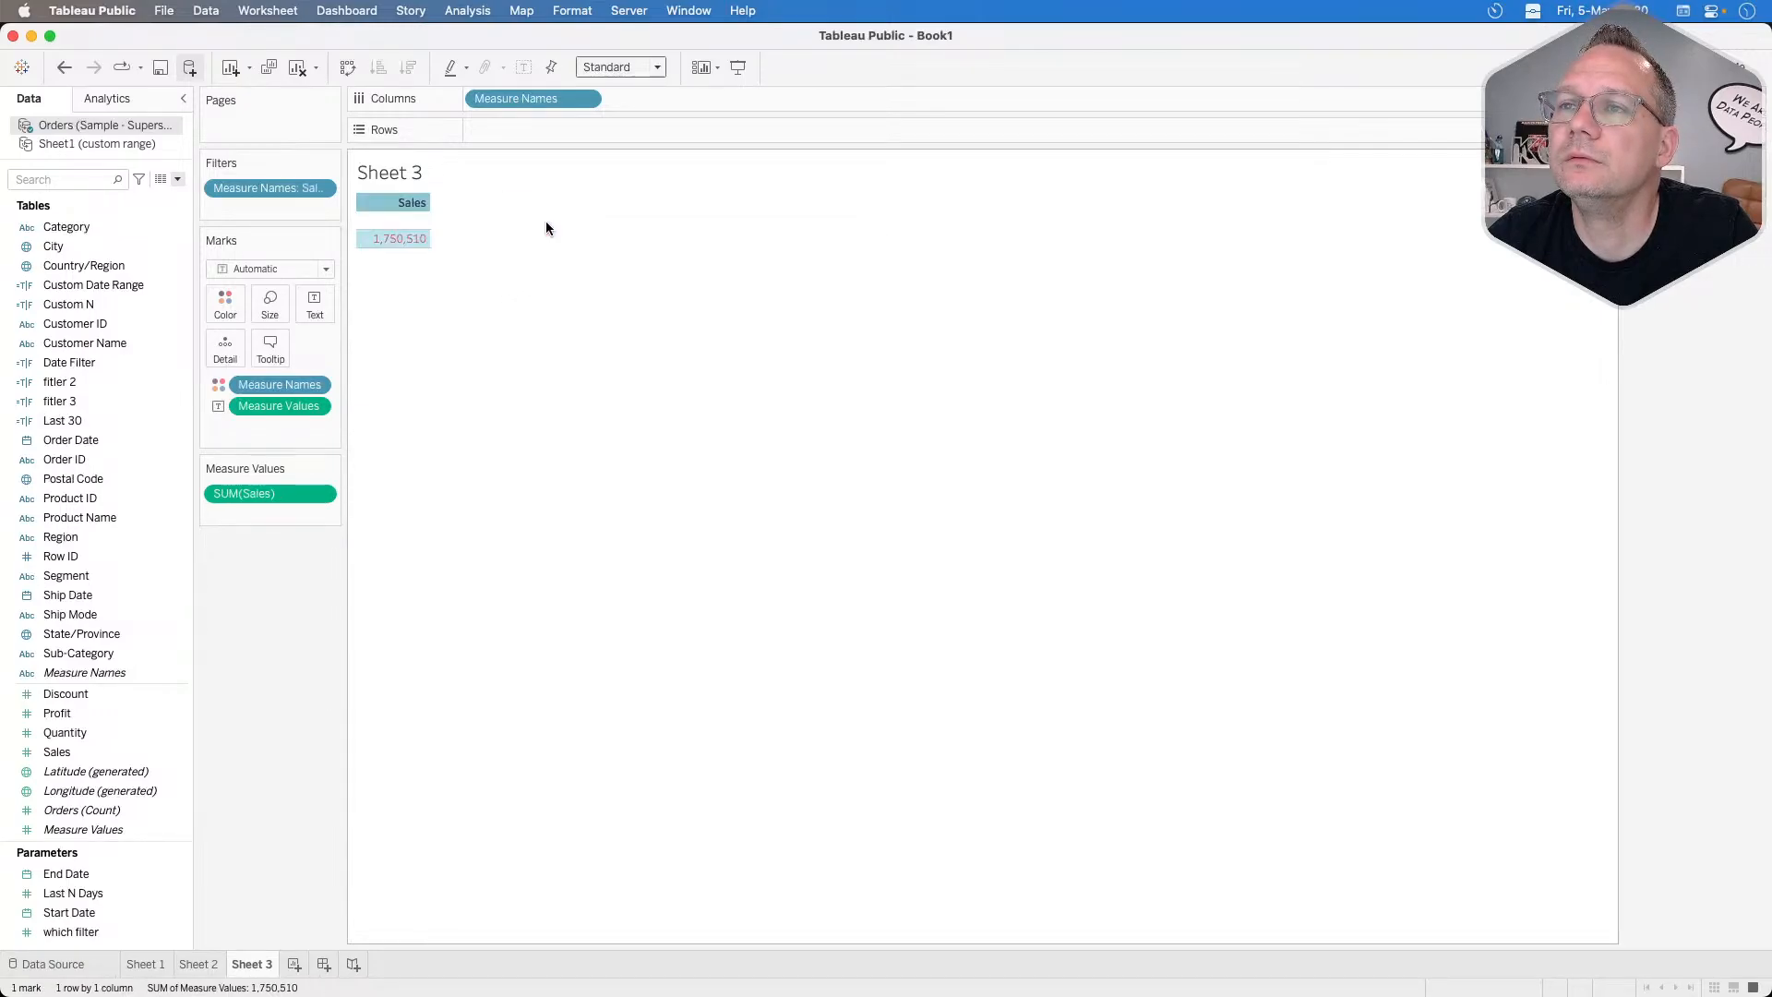
key("super+z")
left_click_drag(548, 220, 383, 218)
left_click_drag(551, 219, 557, 214)
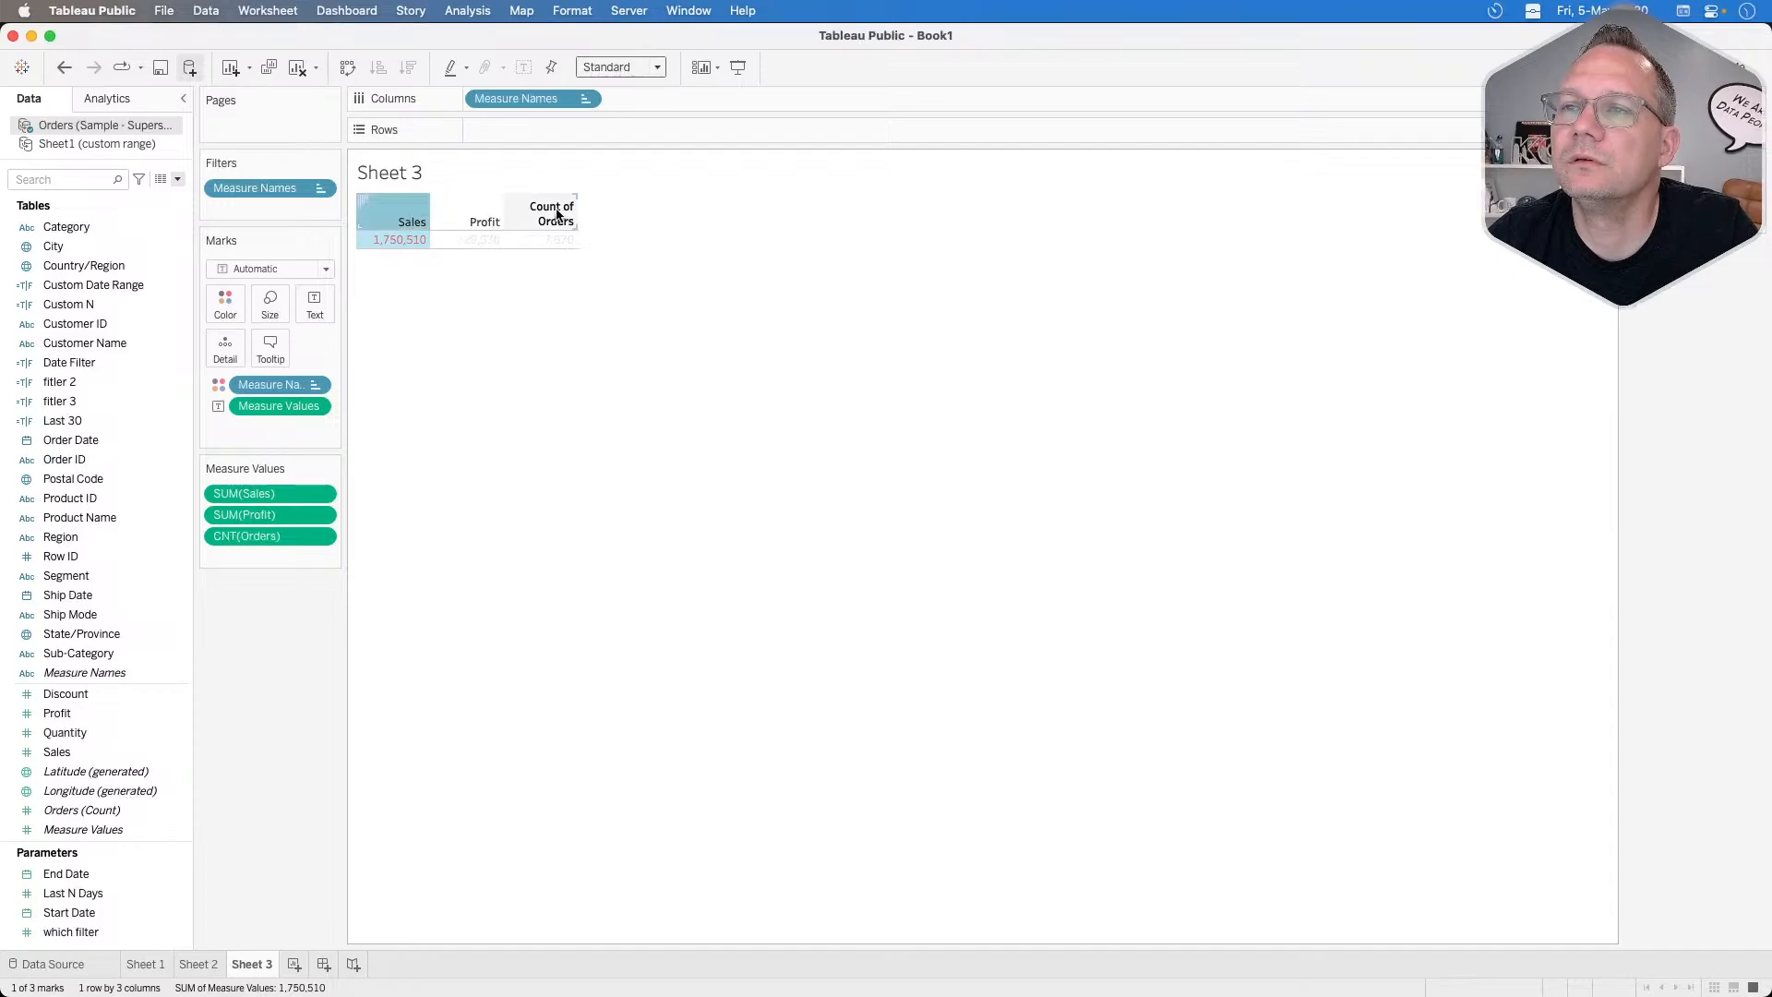
left_click(545, 215)
left_click(526, 241)
key("super+z")
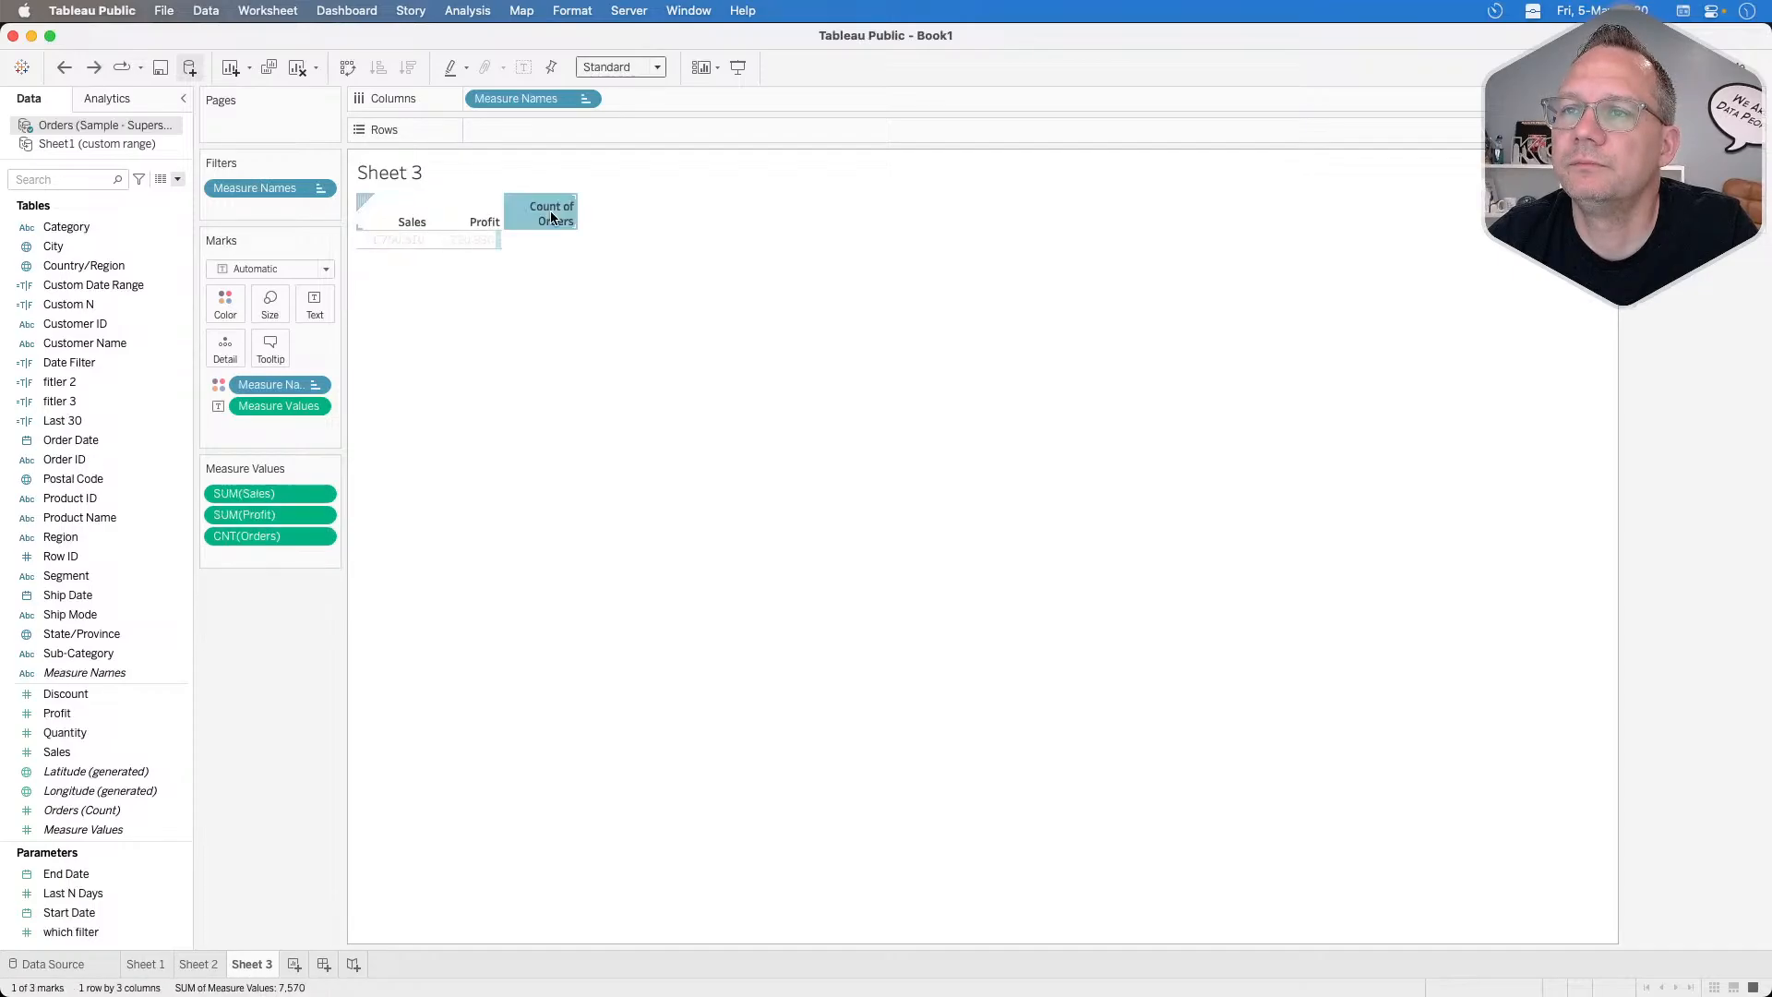
Change the alias of the Count of Orders column header to Order.
right_click(551, 210)
left_click(586, 338)
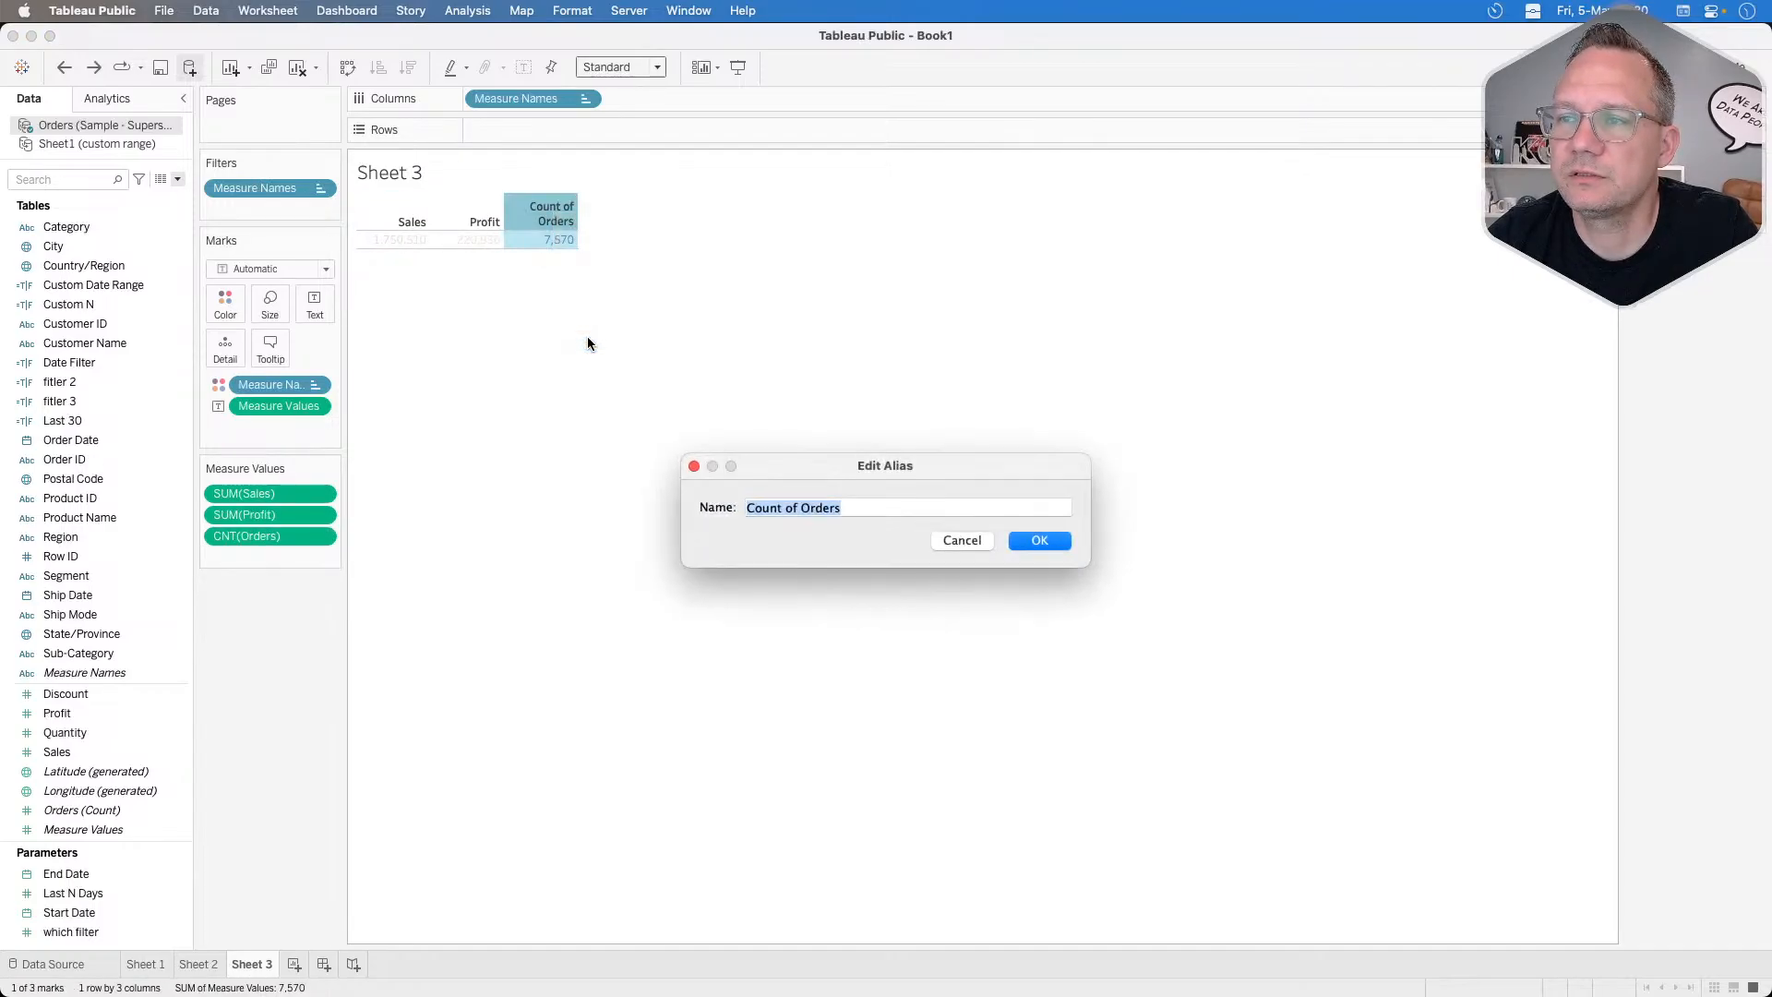
type("ORd")
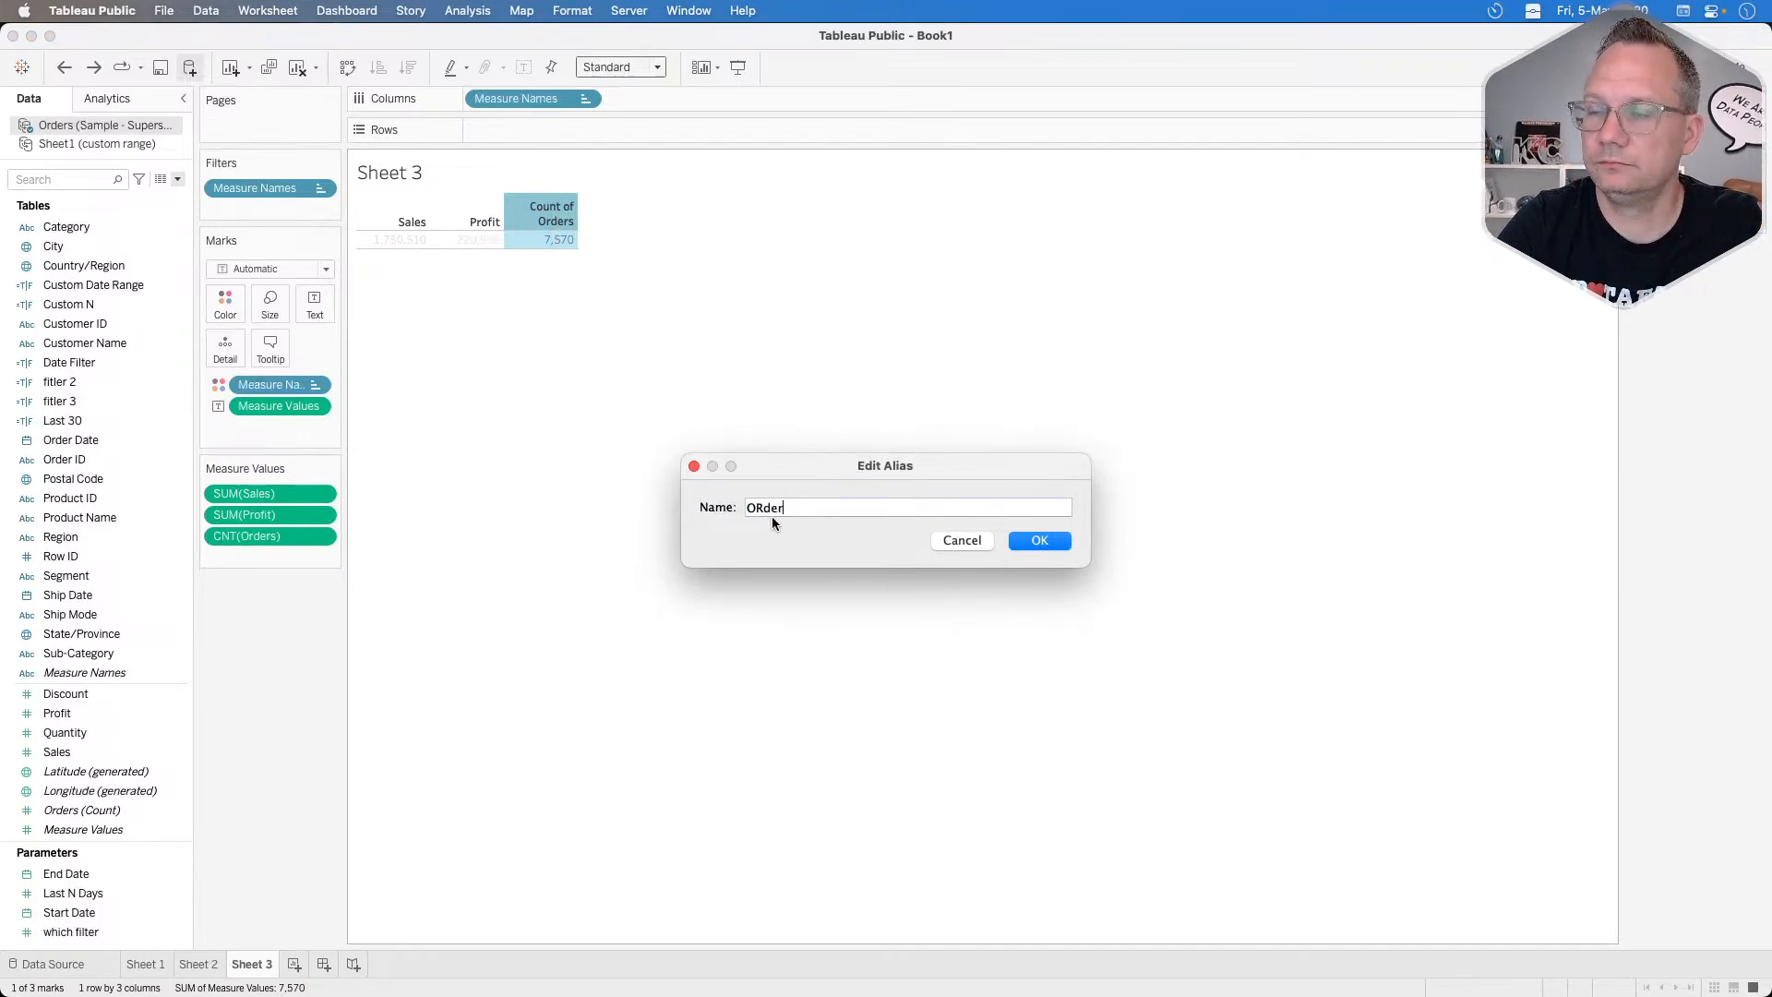
type("er")
key("Return")
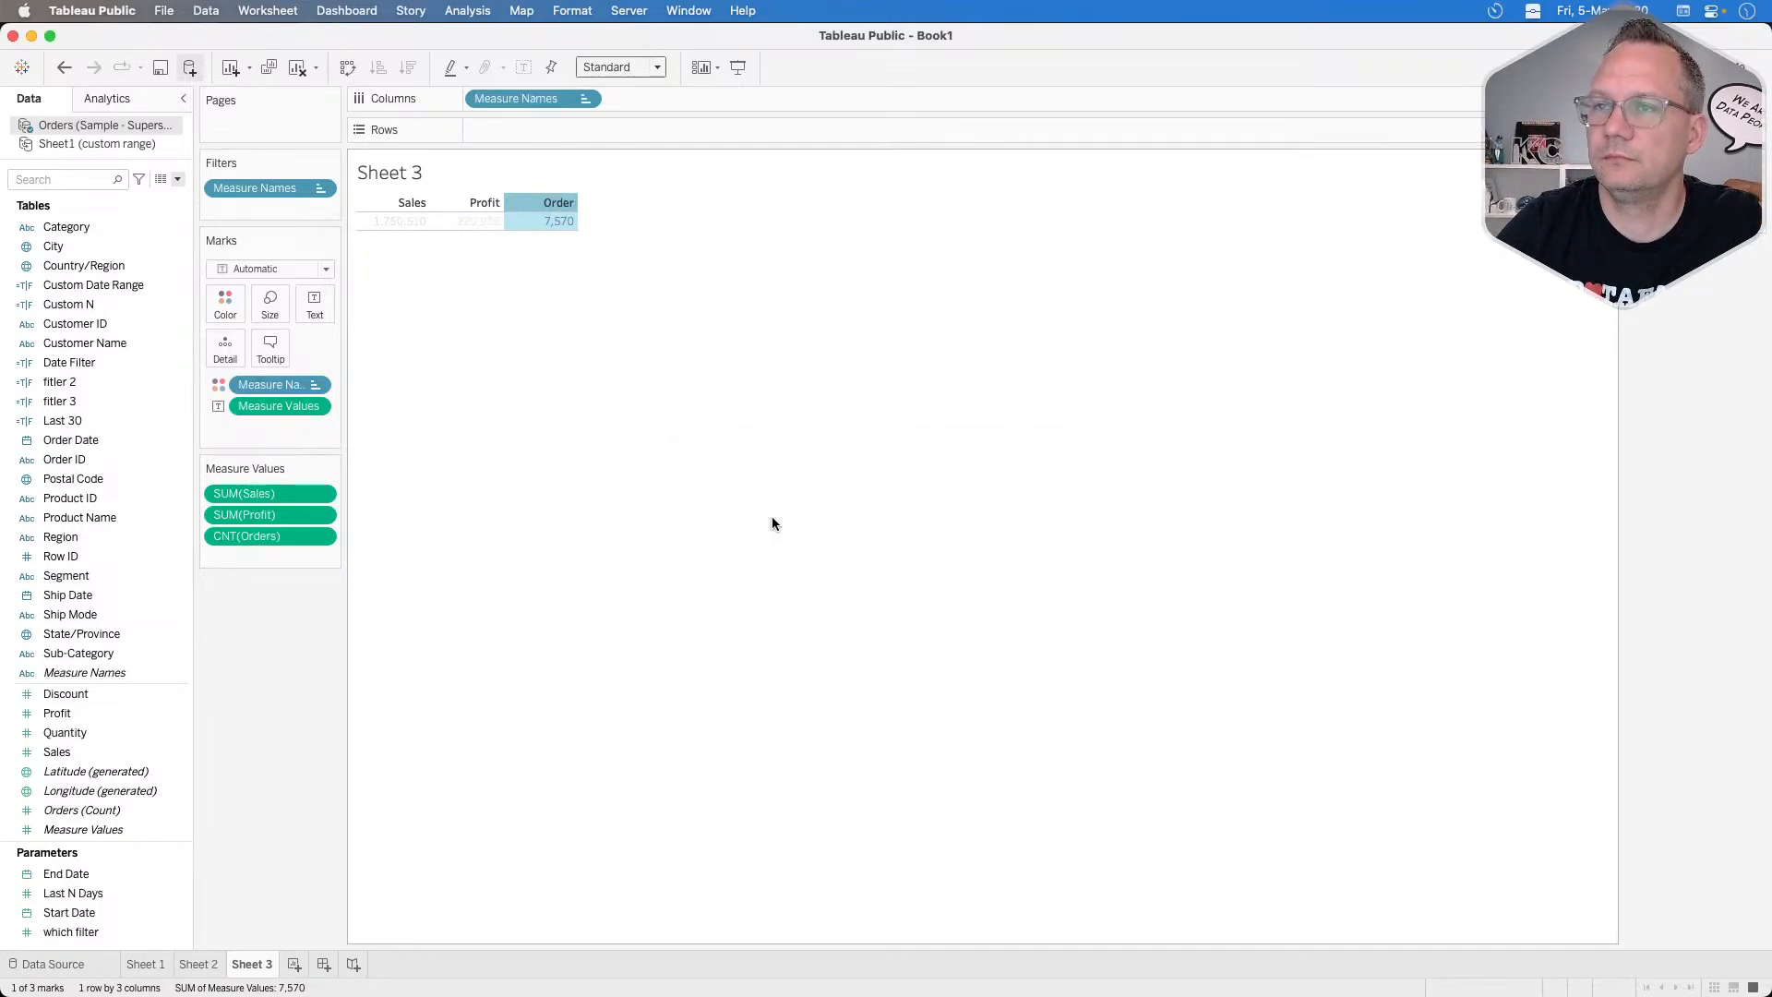
Recolour the figures after checking the challenge dashboard in Chrome: Sales yellow, Profit teal and Order purple from the Automatic palette.
left_click(228, 302)
left_click(292, 366)
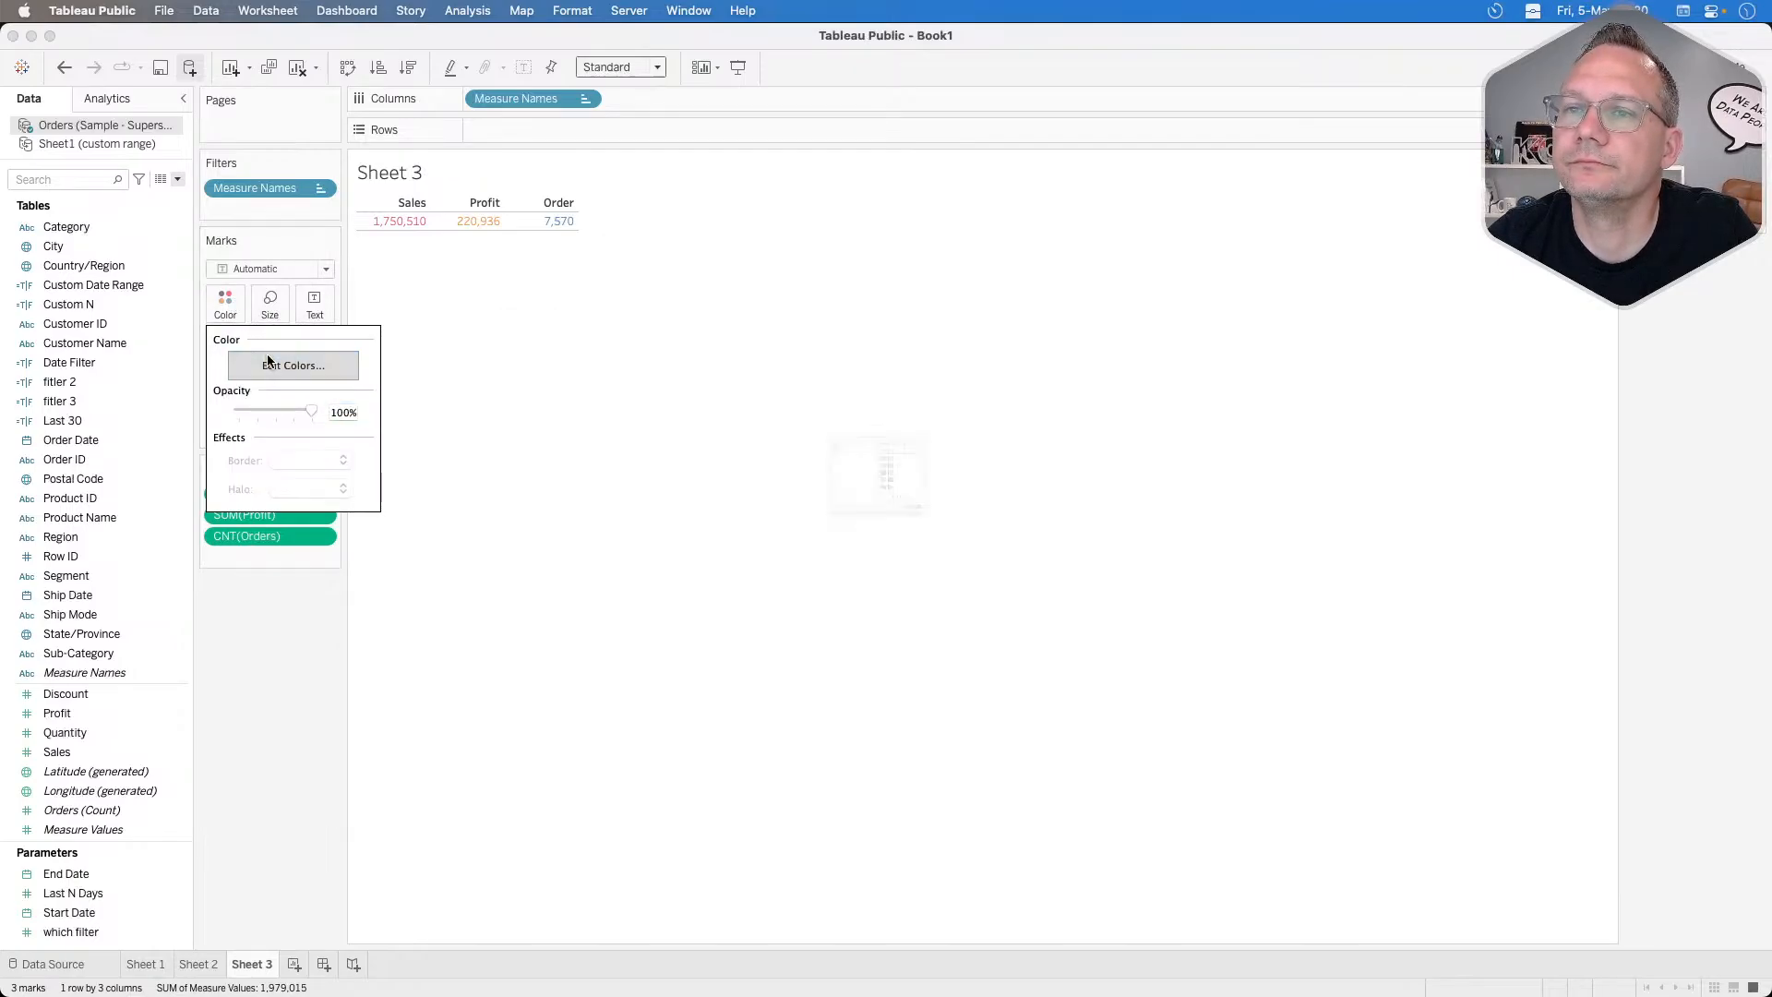
key("super+Tab")
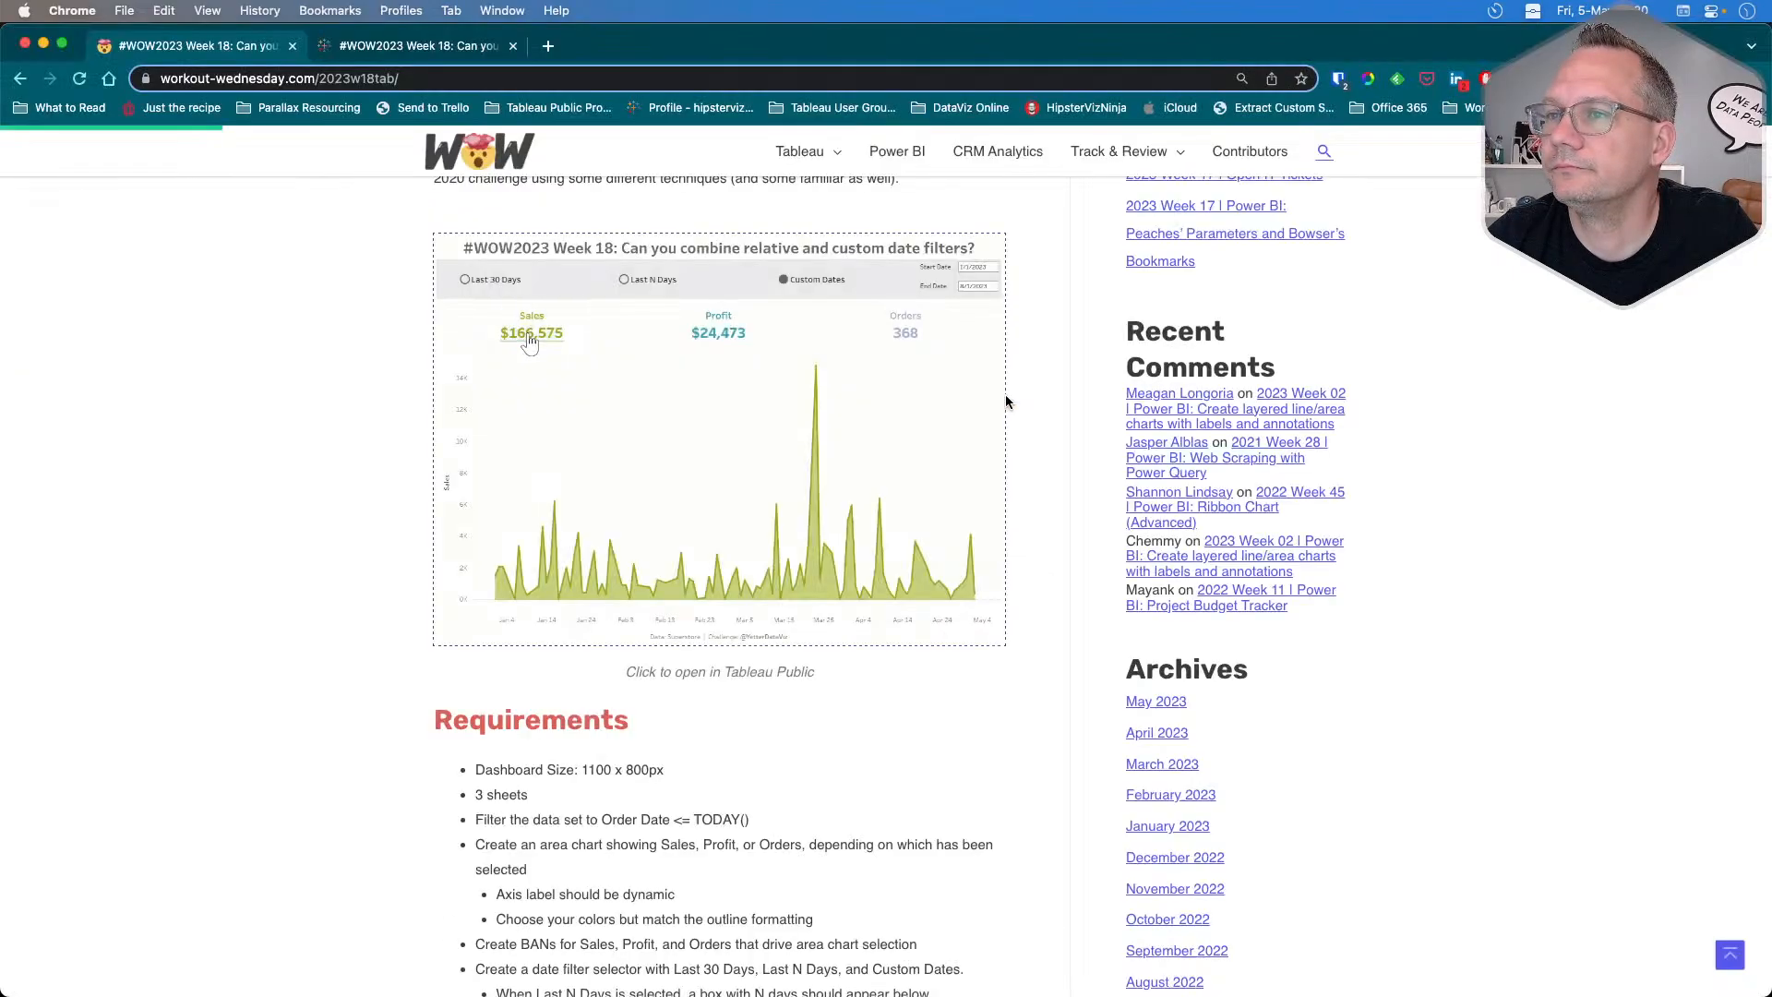
key("super+Tab")
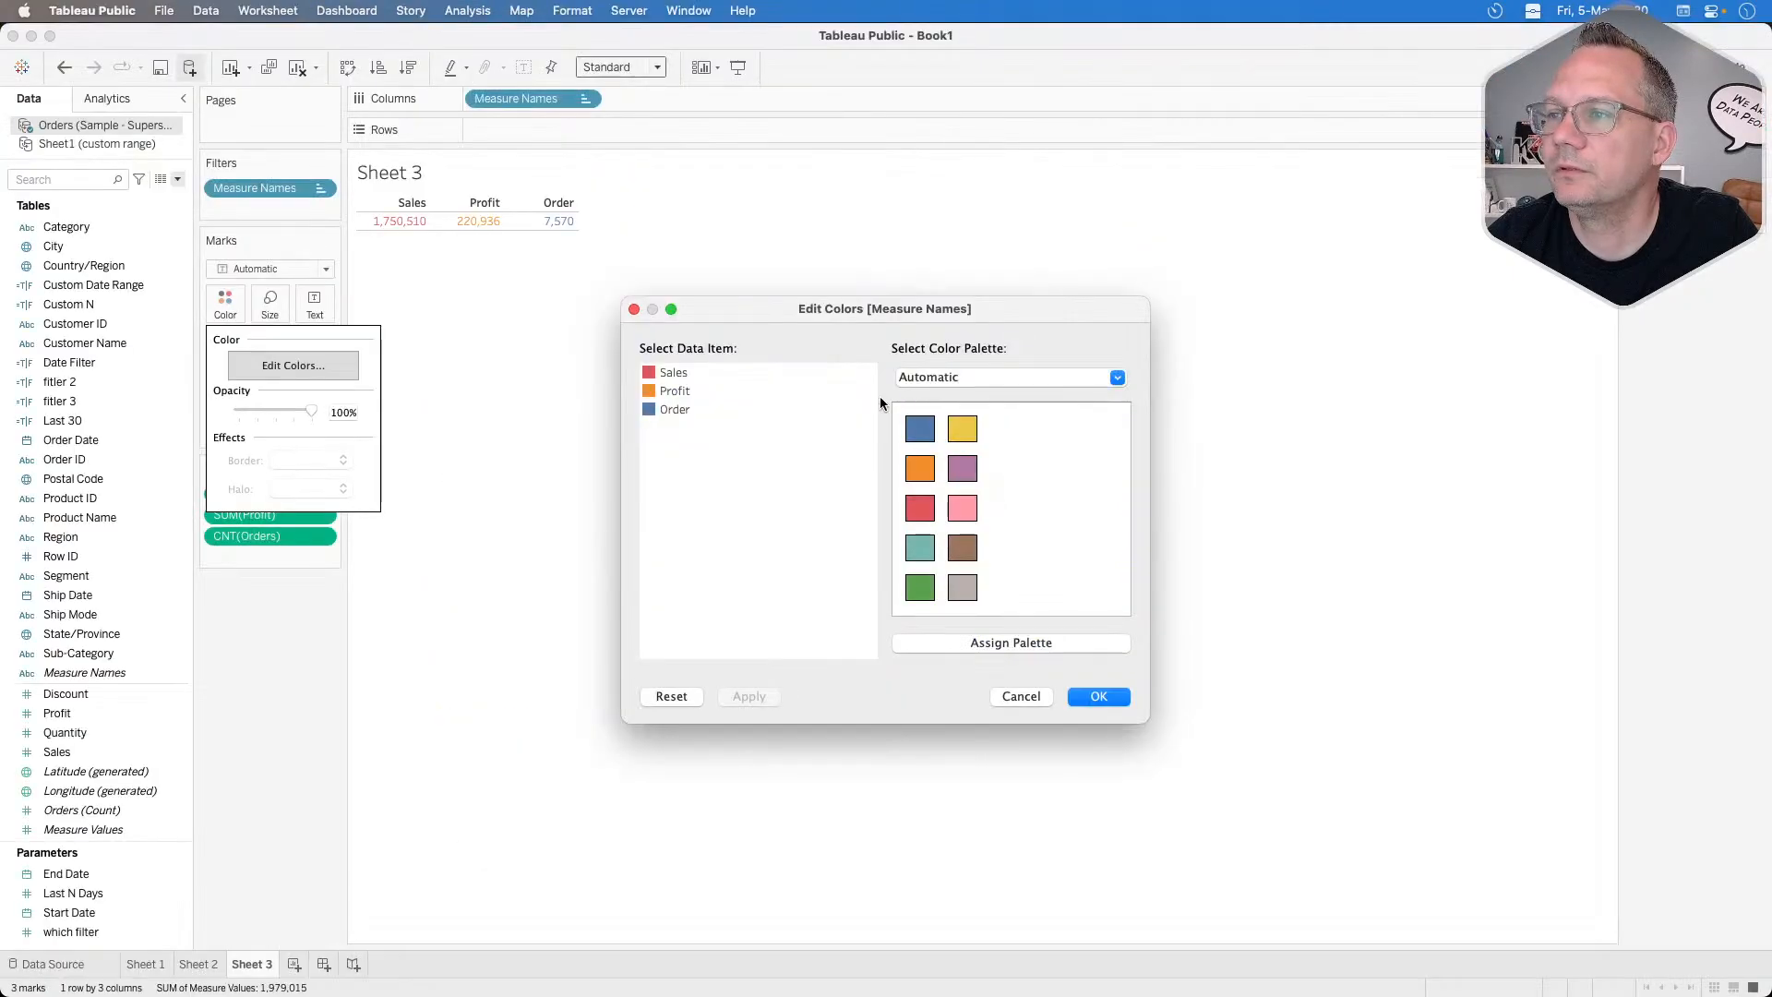
left_click(961, 428)
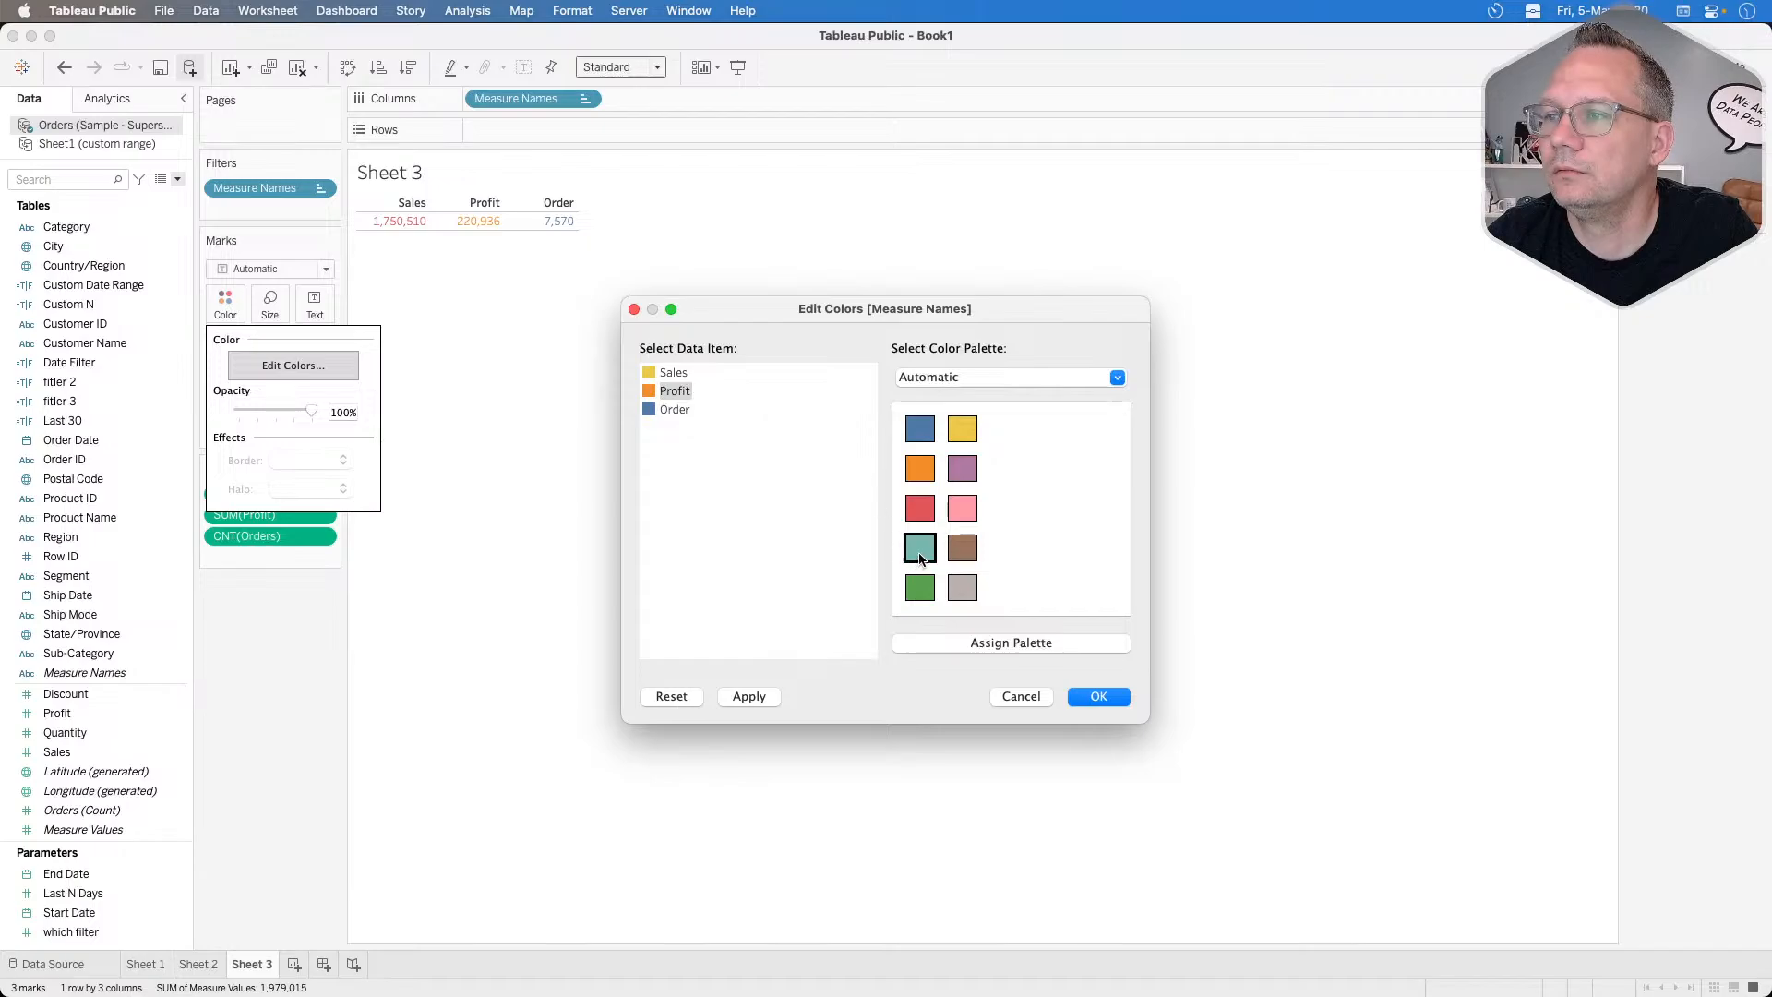
left_click(682, 410)
left_click(962, 468)
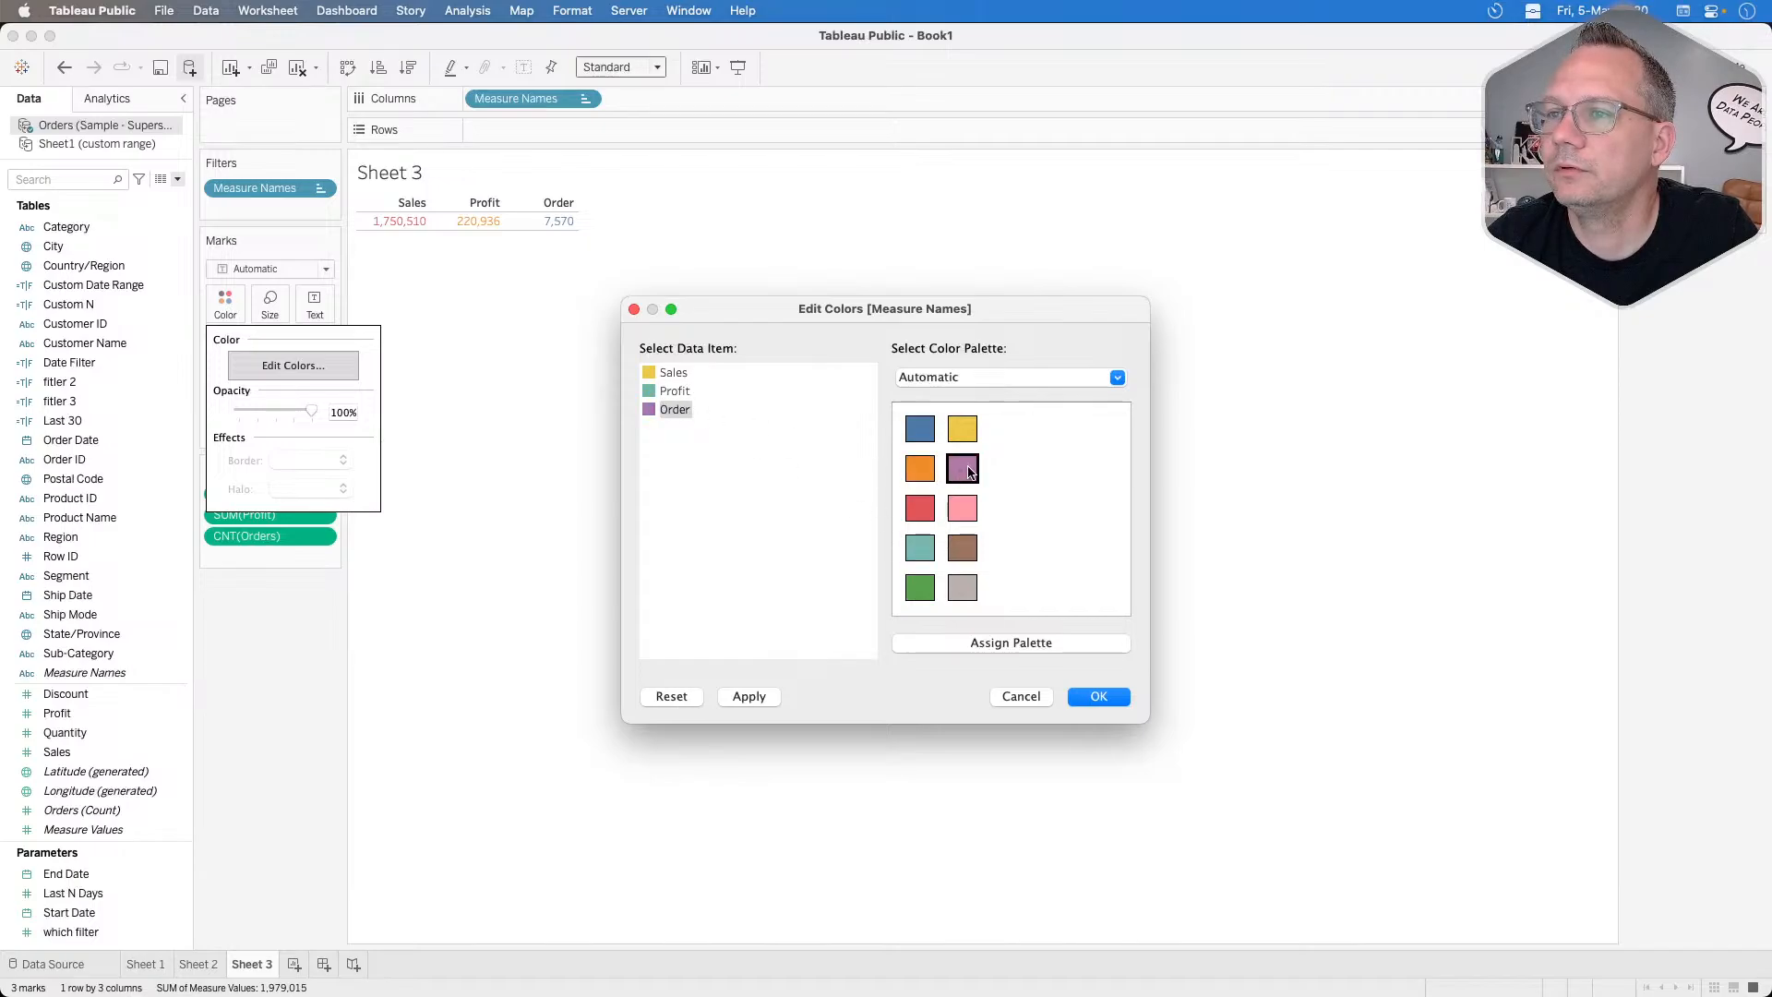
left_click(774, 698)
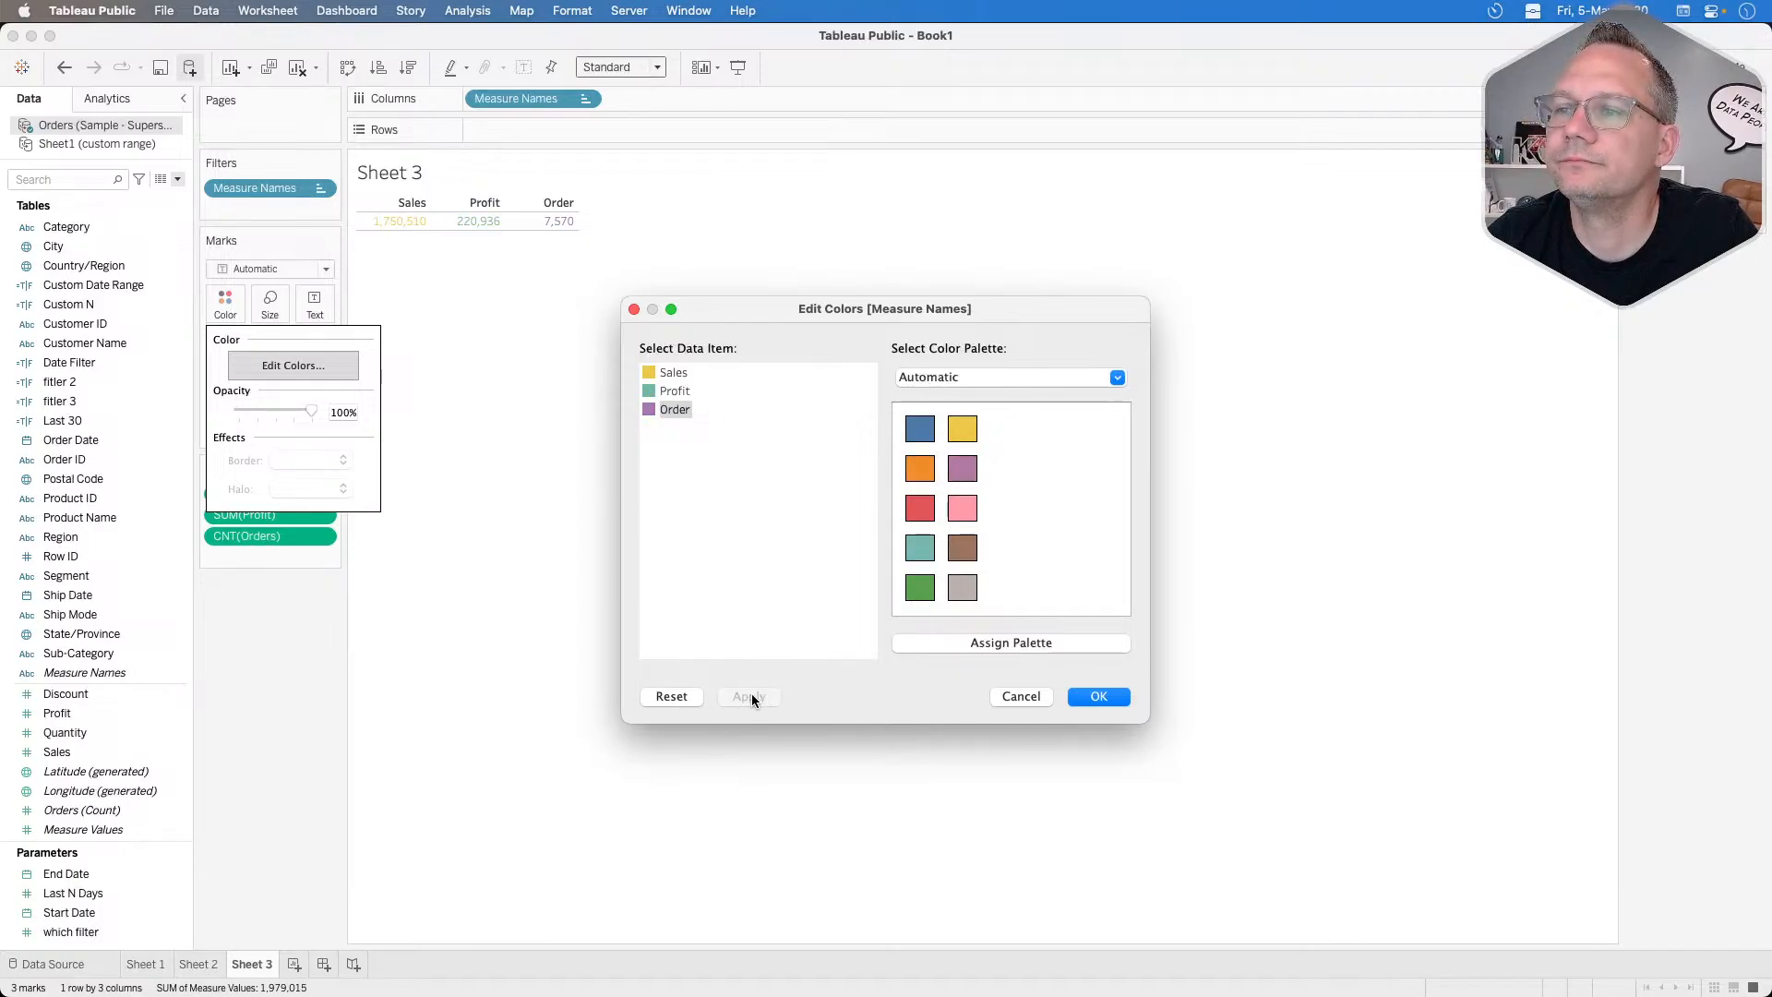
left_click(1098, 696)
Format the Measure Values label text in Tableau Semibold at size 15.
left_click(313, 303)
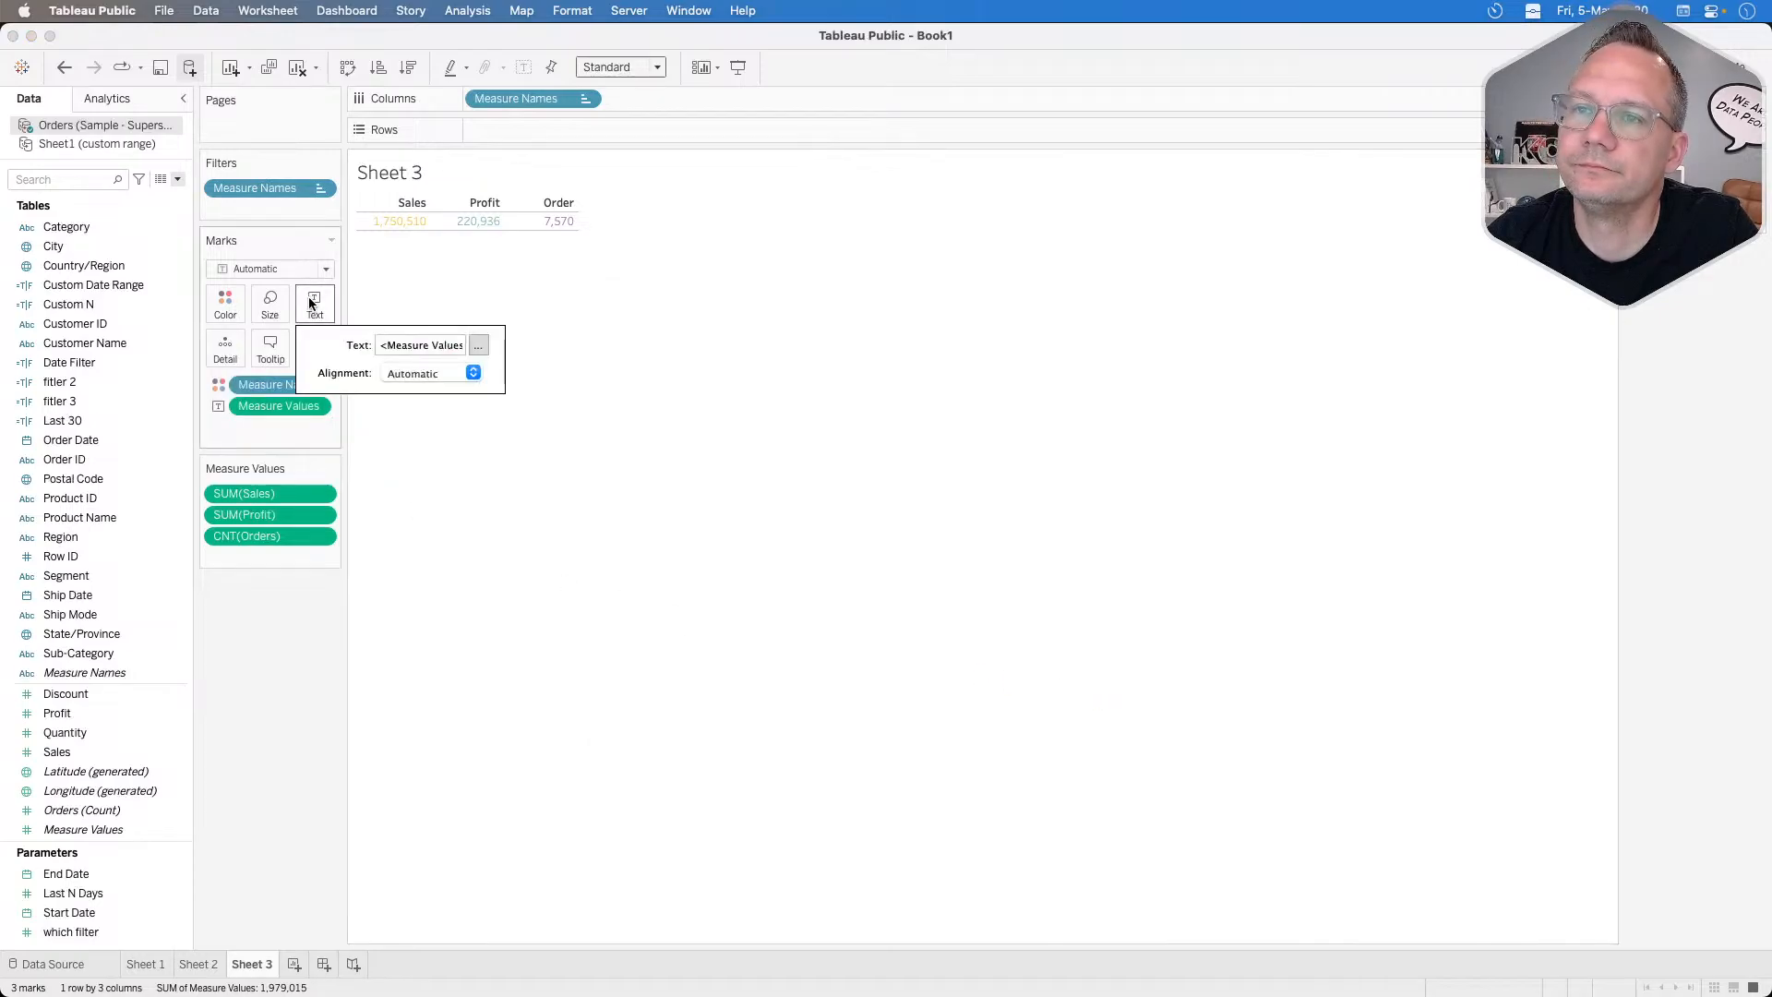
left_click(478, 345)
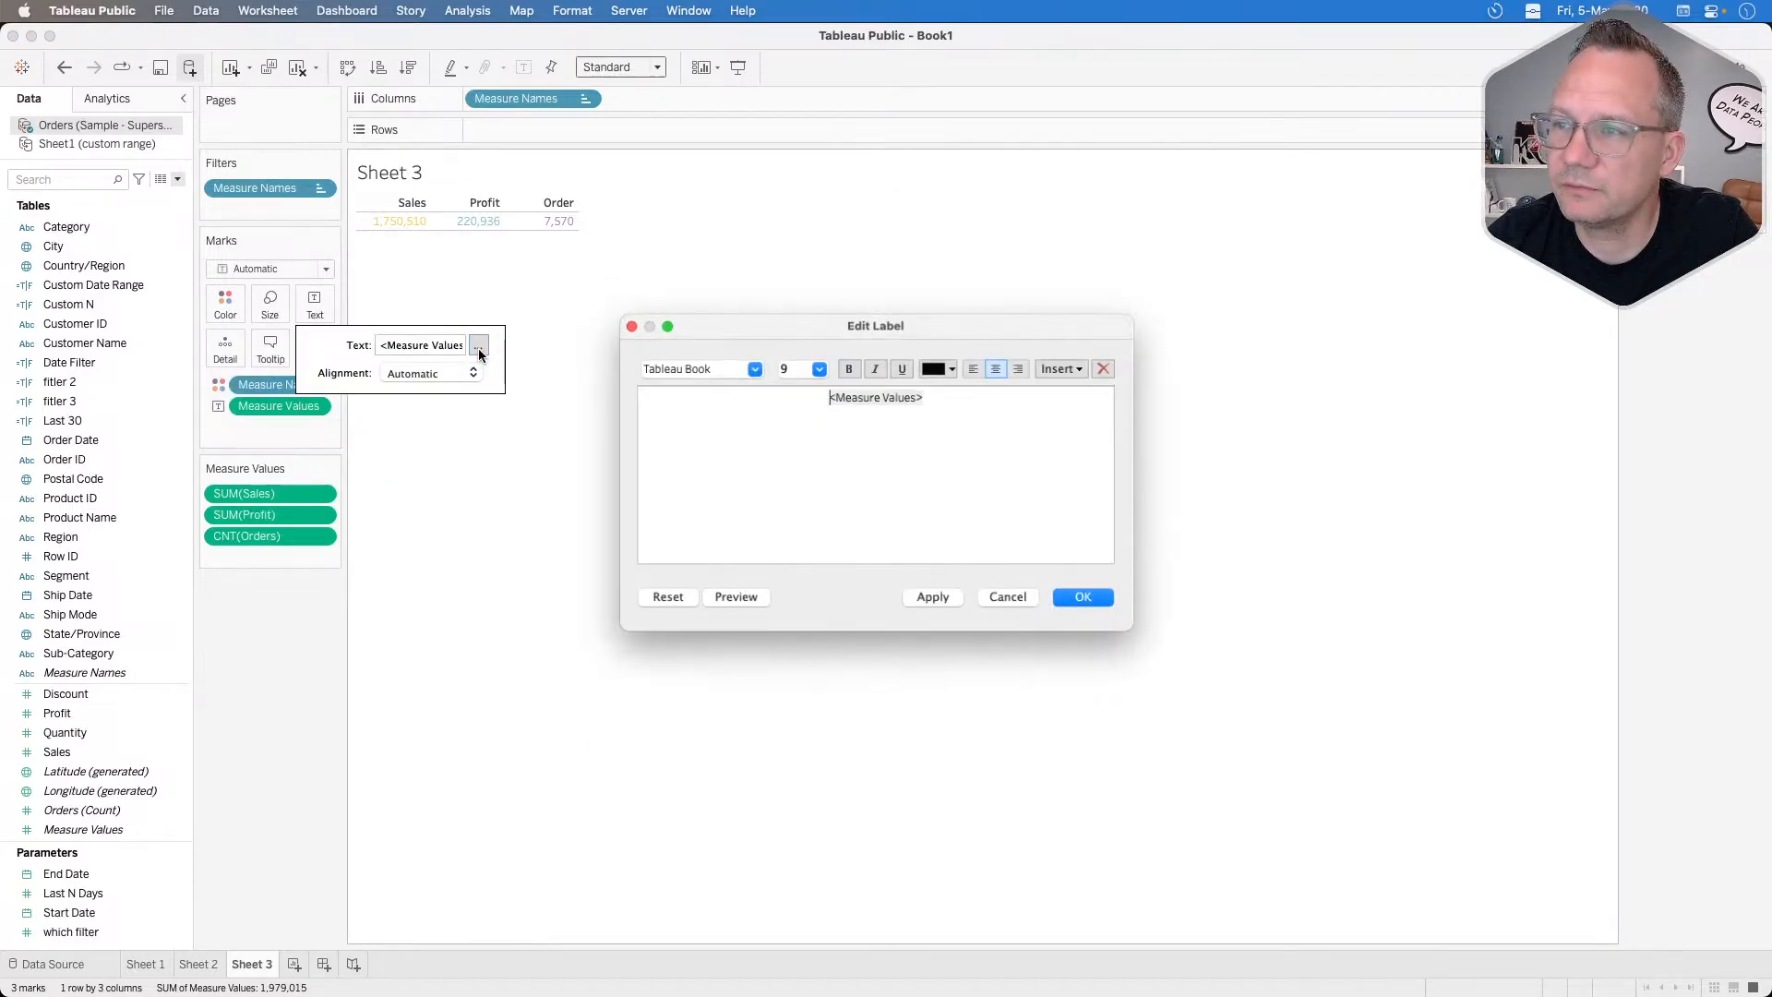
triple_click(865, 403)
left_click(817, 367)
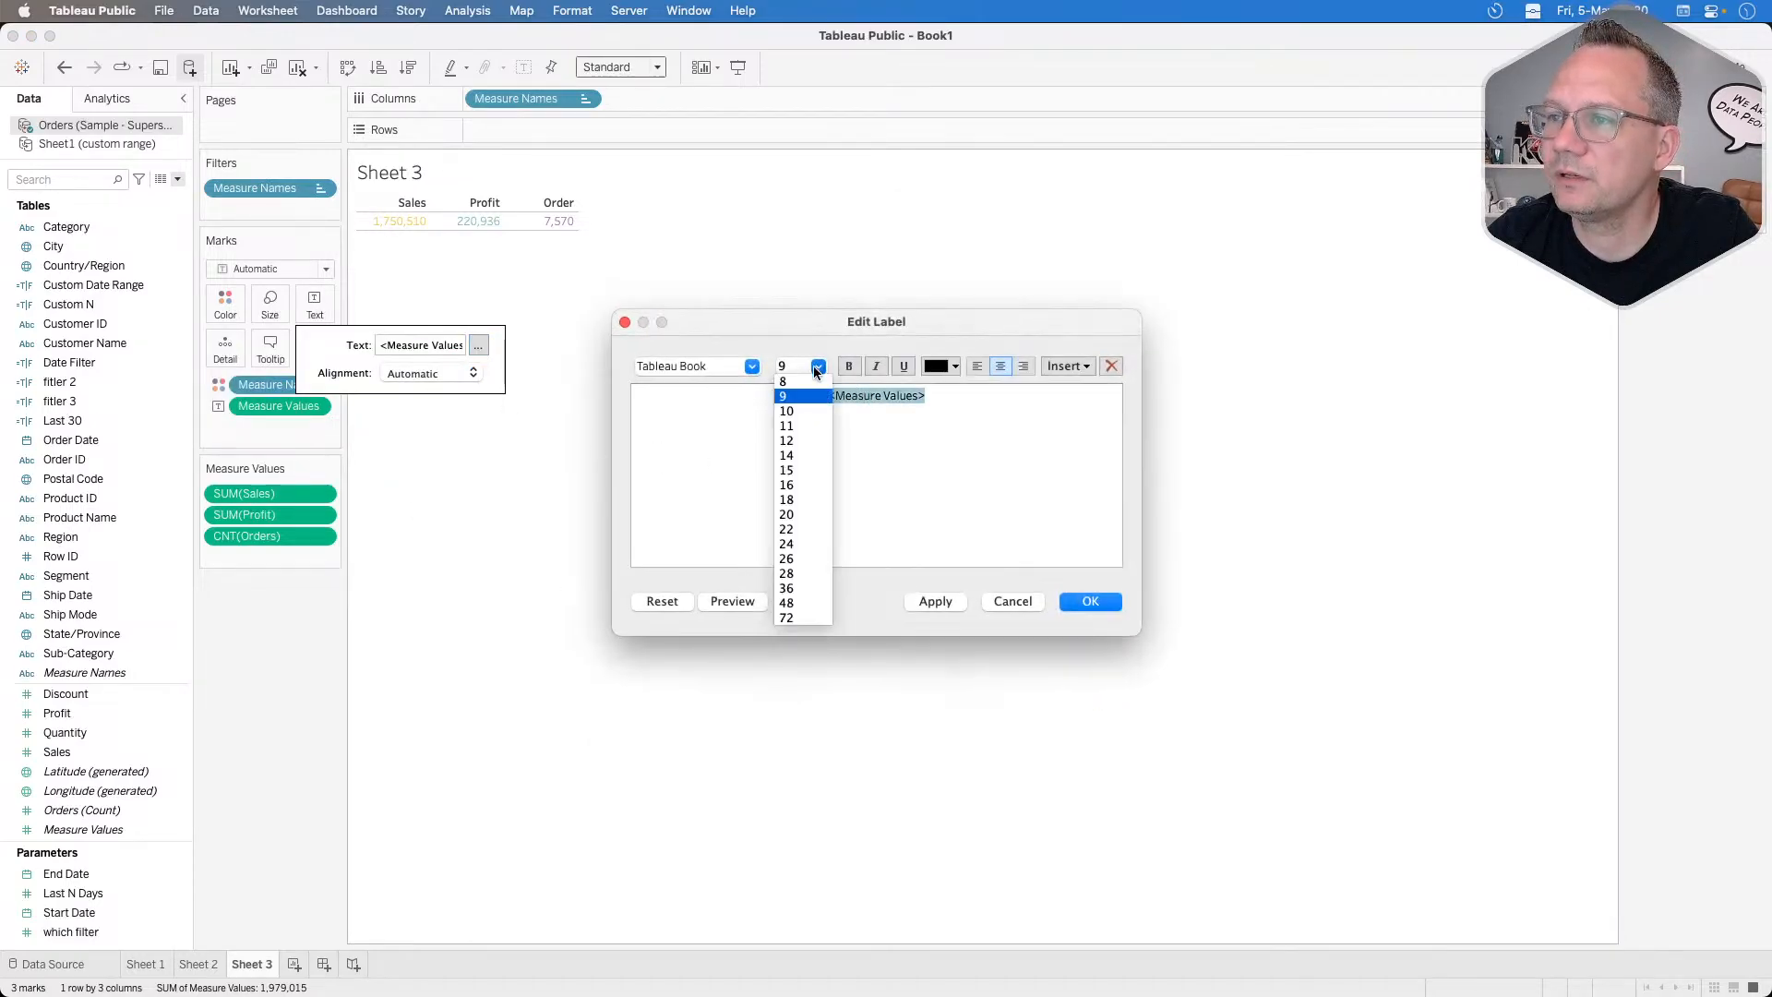
left_click(802, 472)
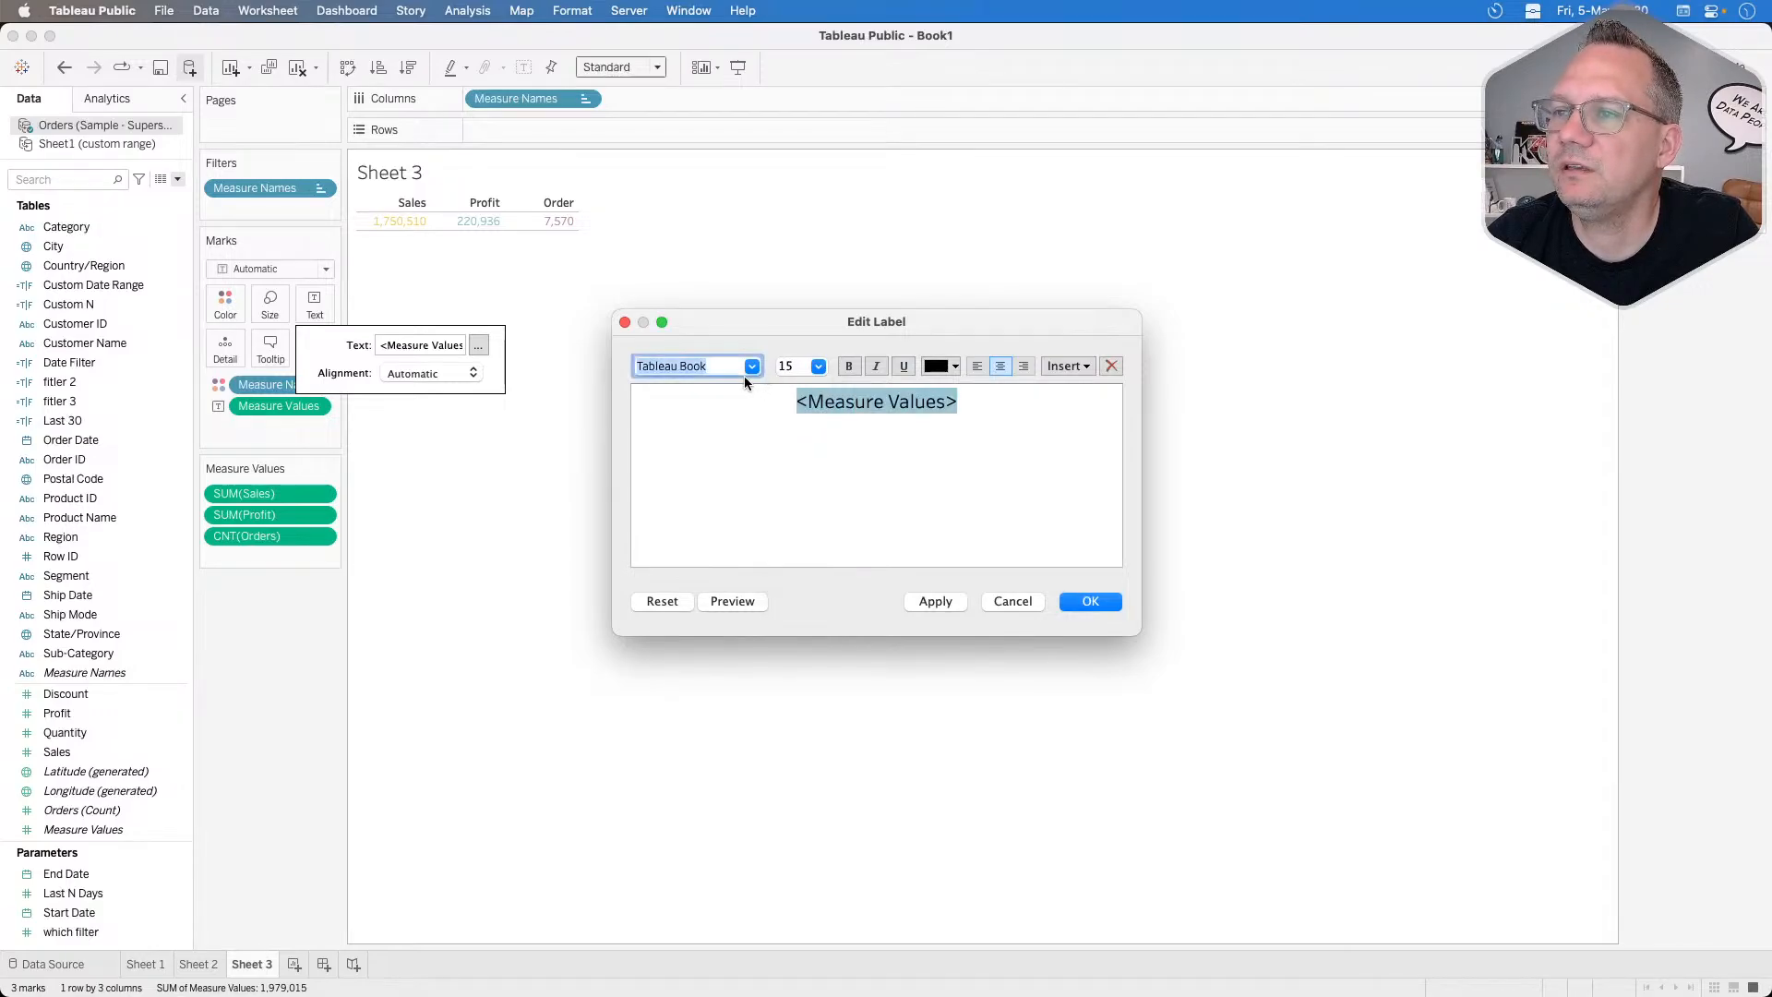
left_click(744, 373)
left_click(753, 367)
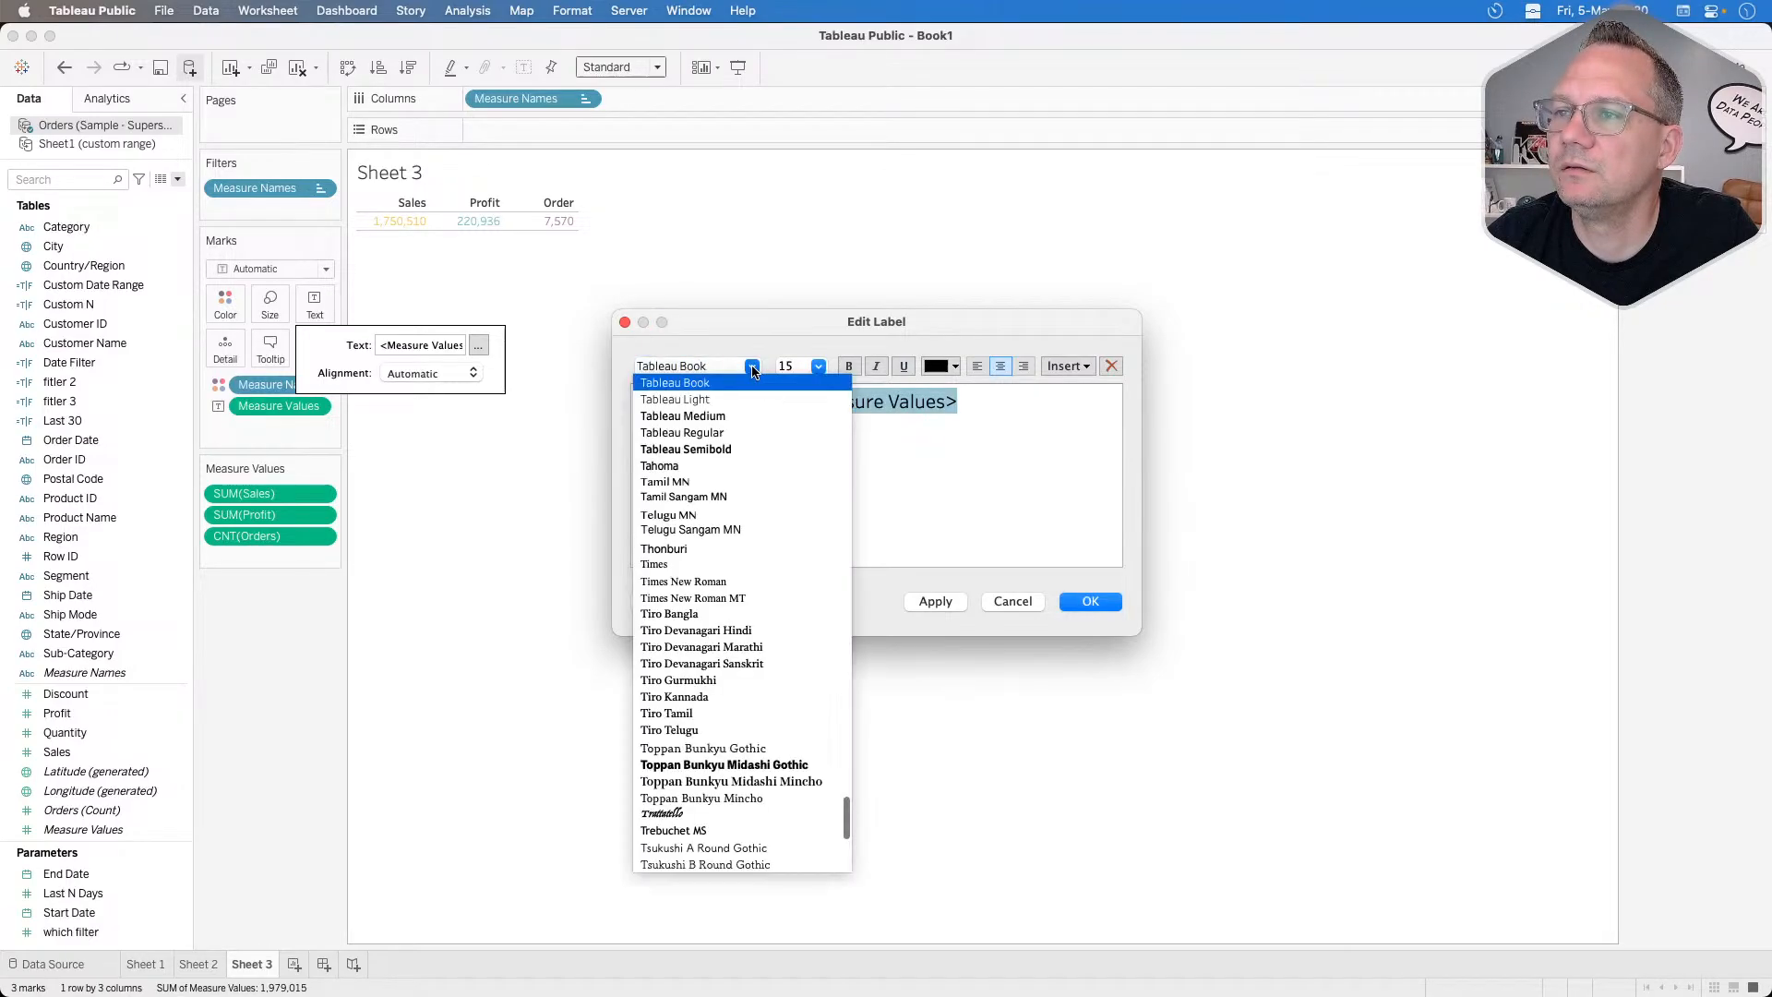
left_click(738, 449)
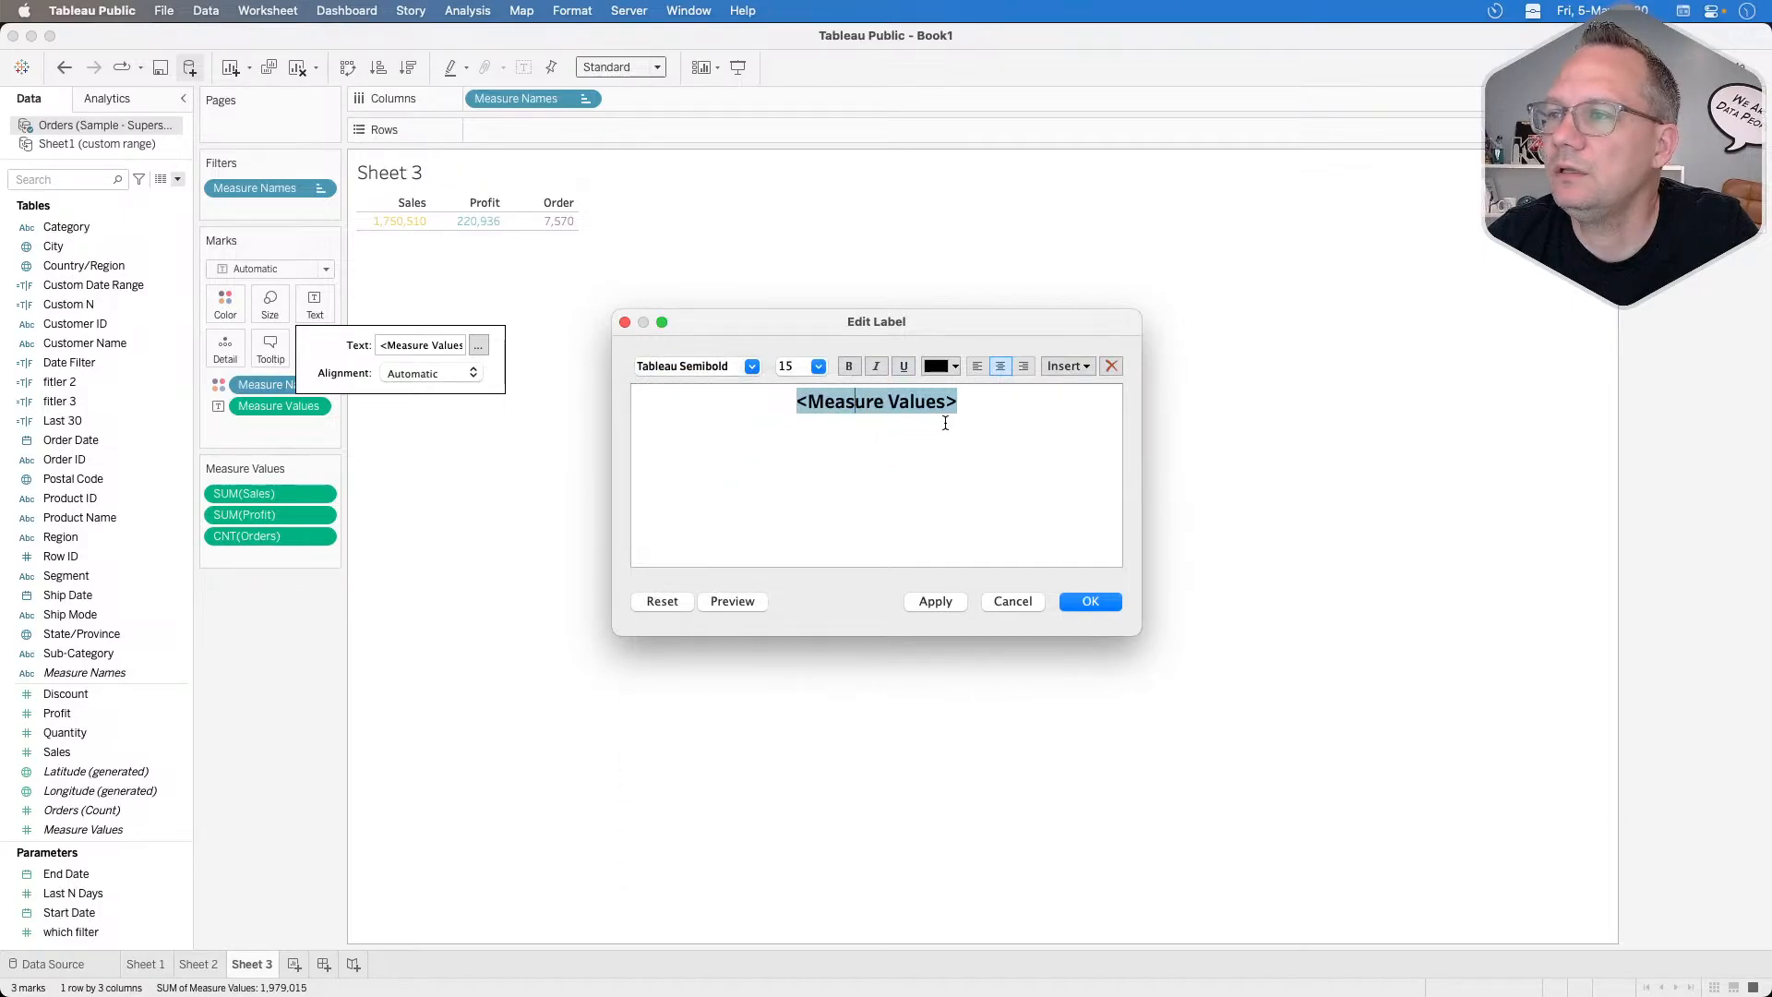
left_click(926, 601)
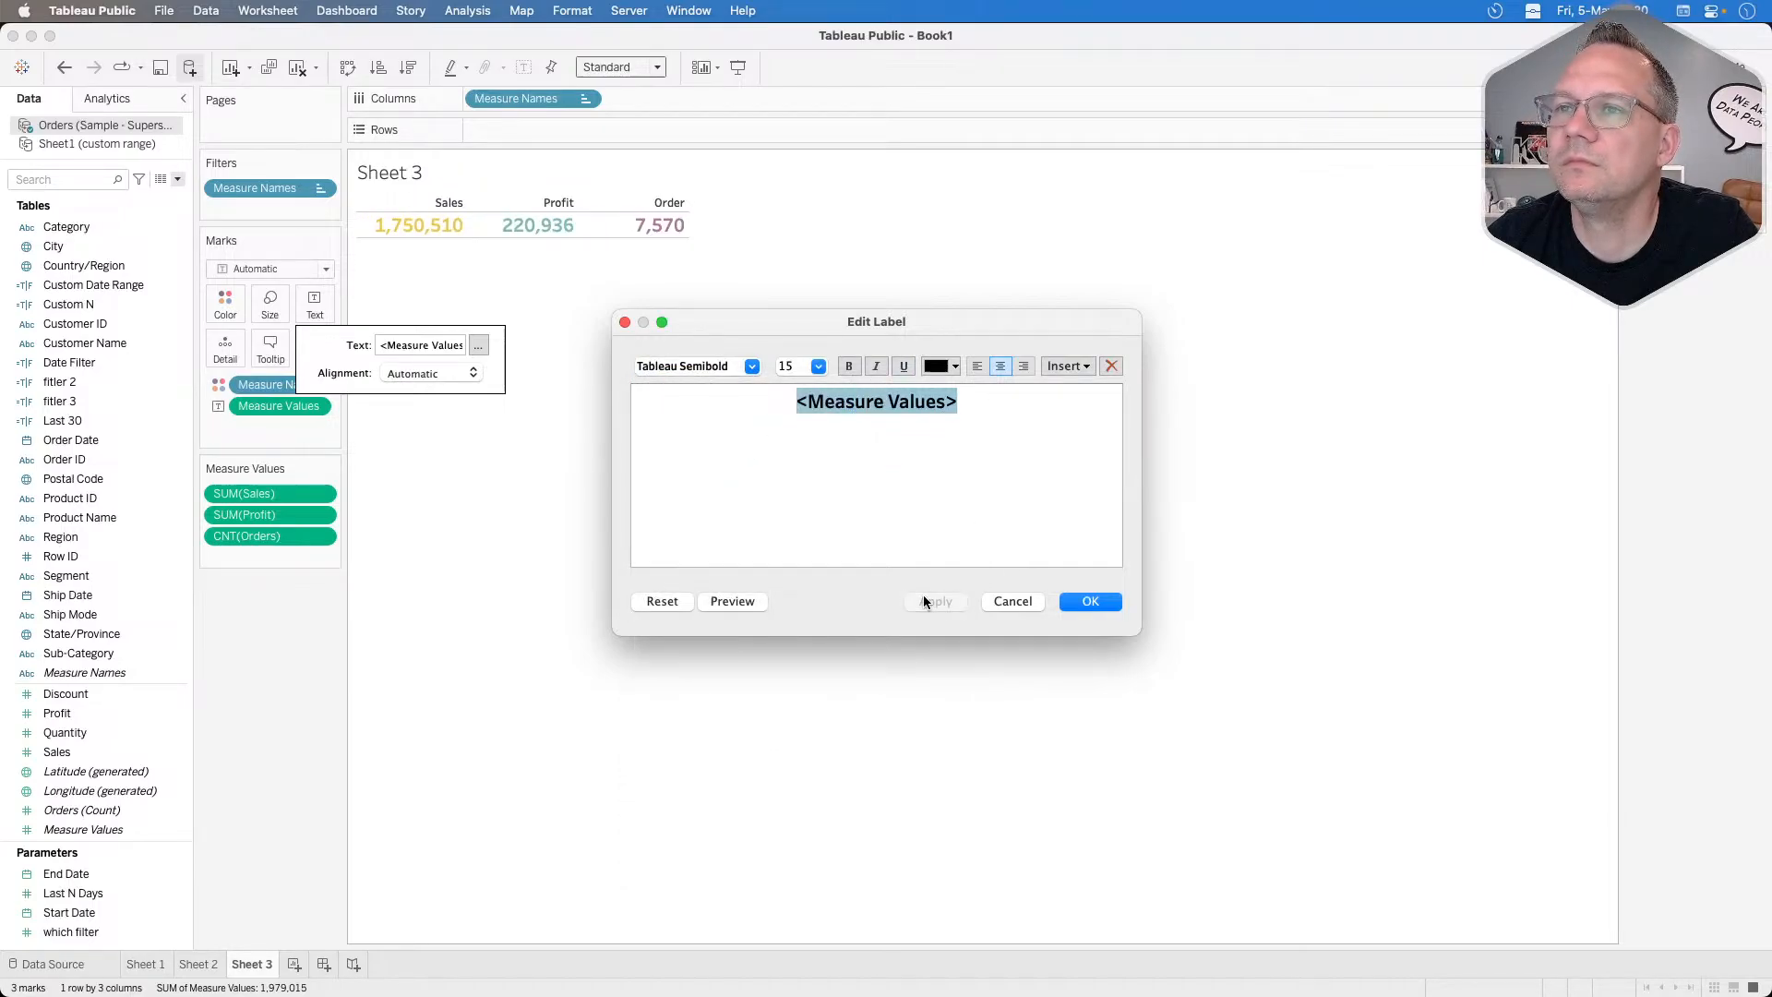
left_click(1095, 602)
left_click(710, 579)
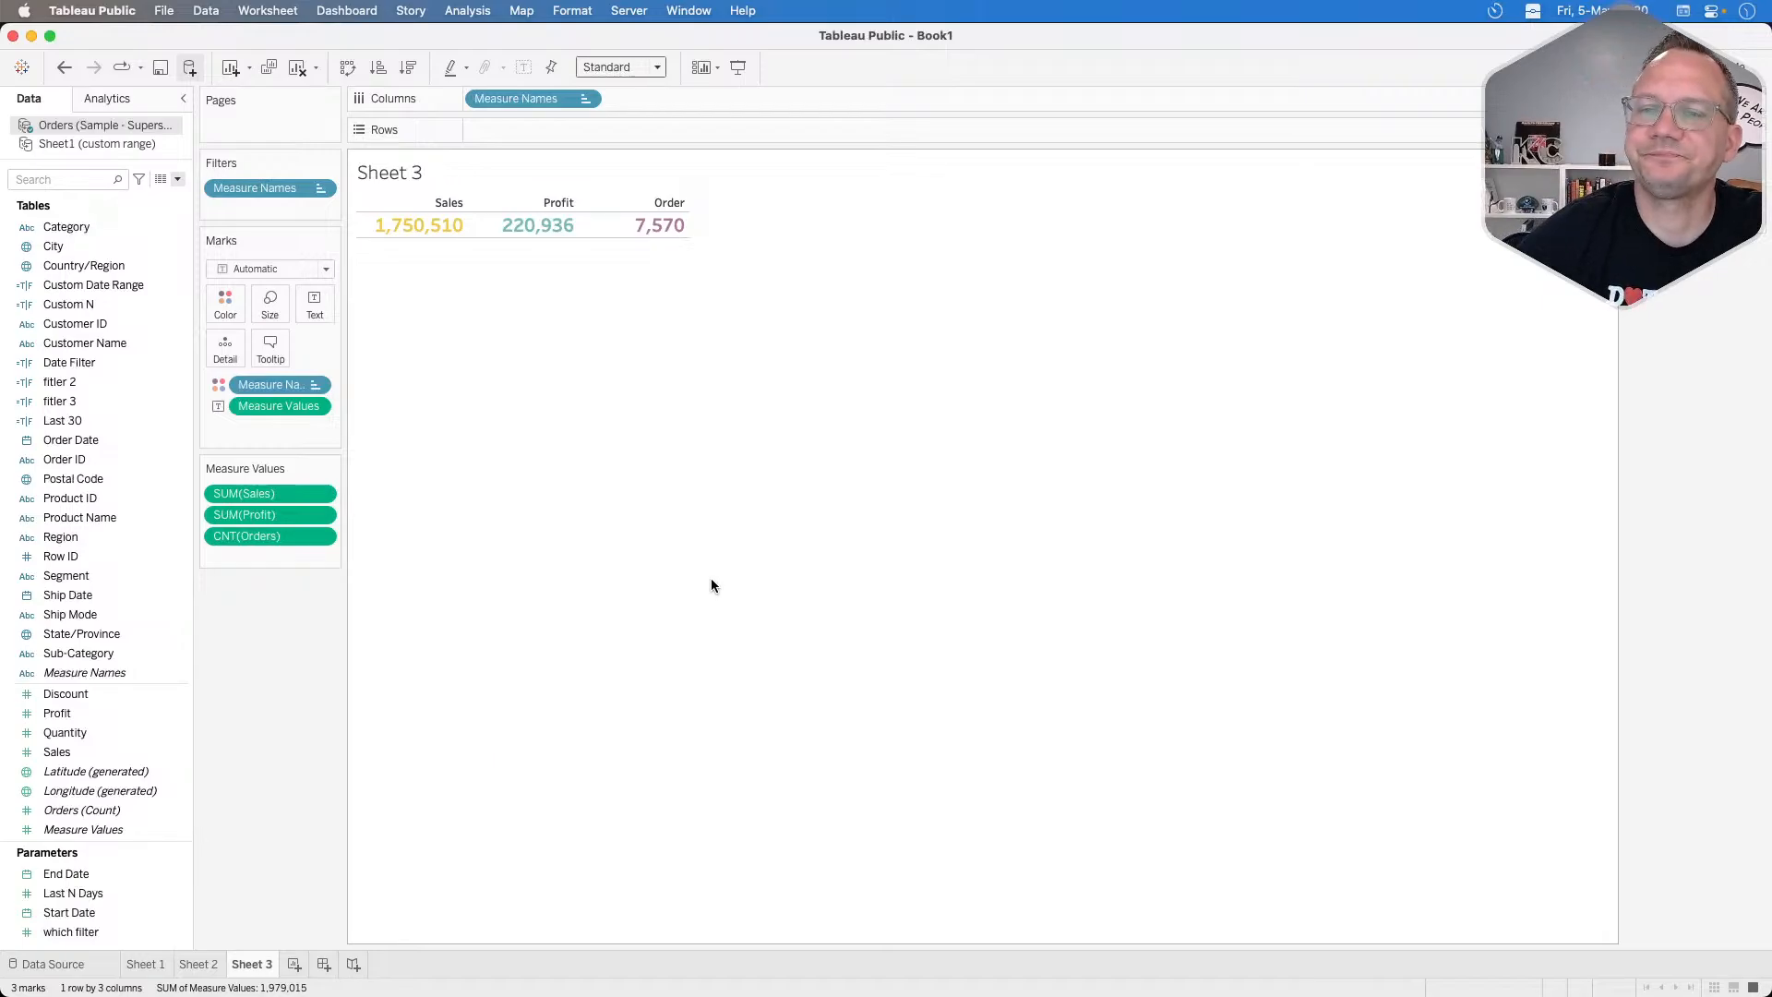
Set the default number format of the Profit and Sales fields to Currency (Custom) with 0 decimal places.
left_click(91, 693)
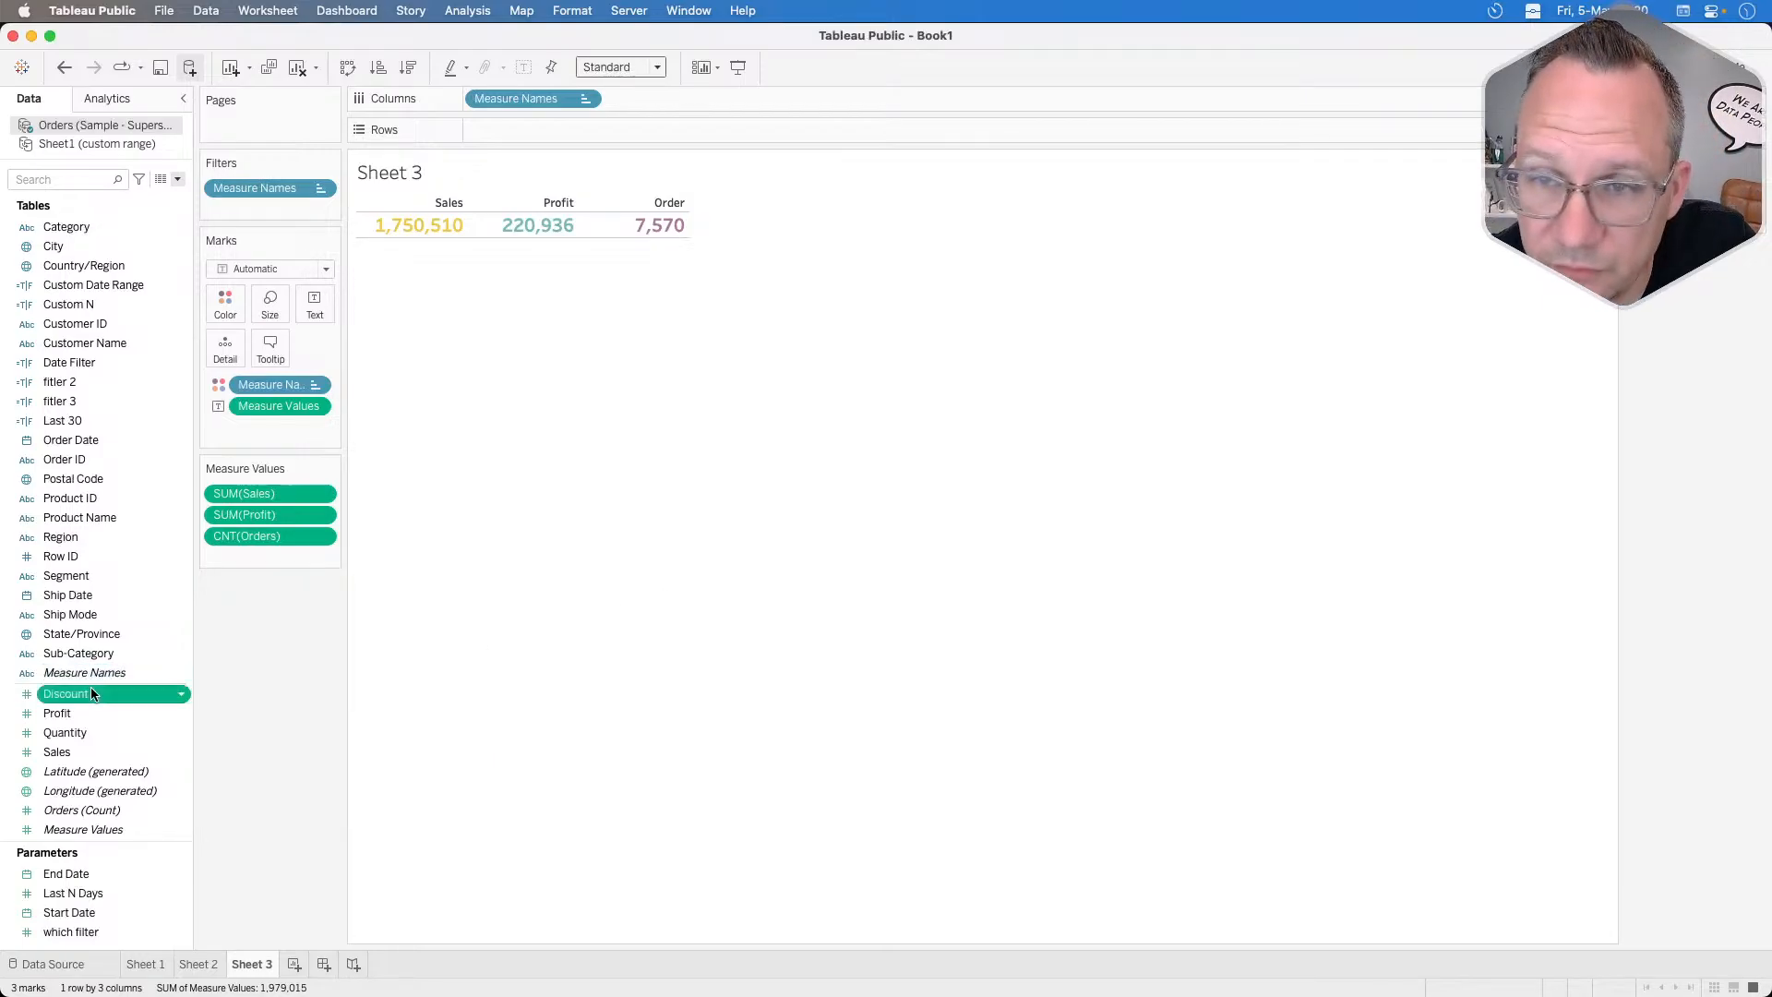
left_click(88, 714, "shift")
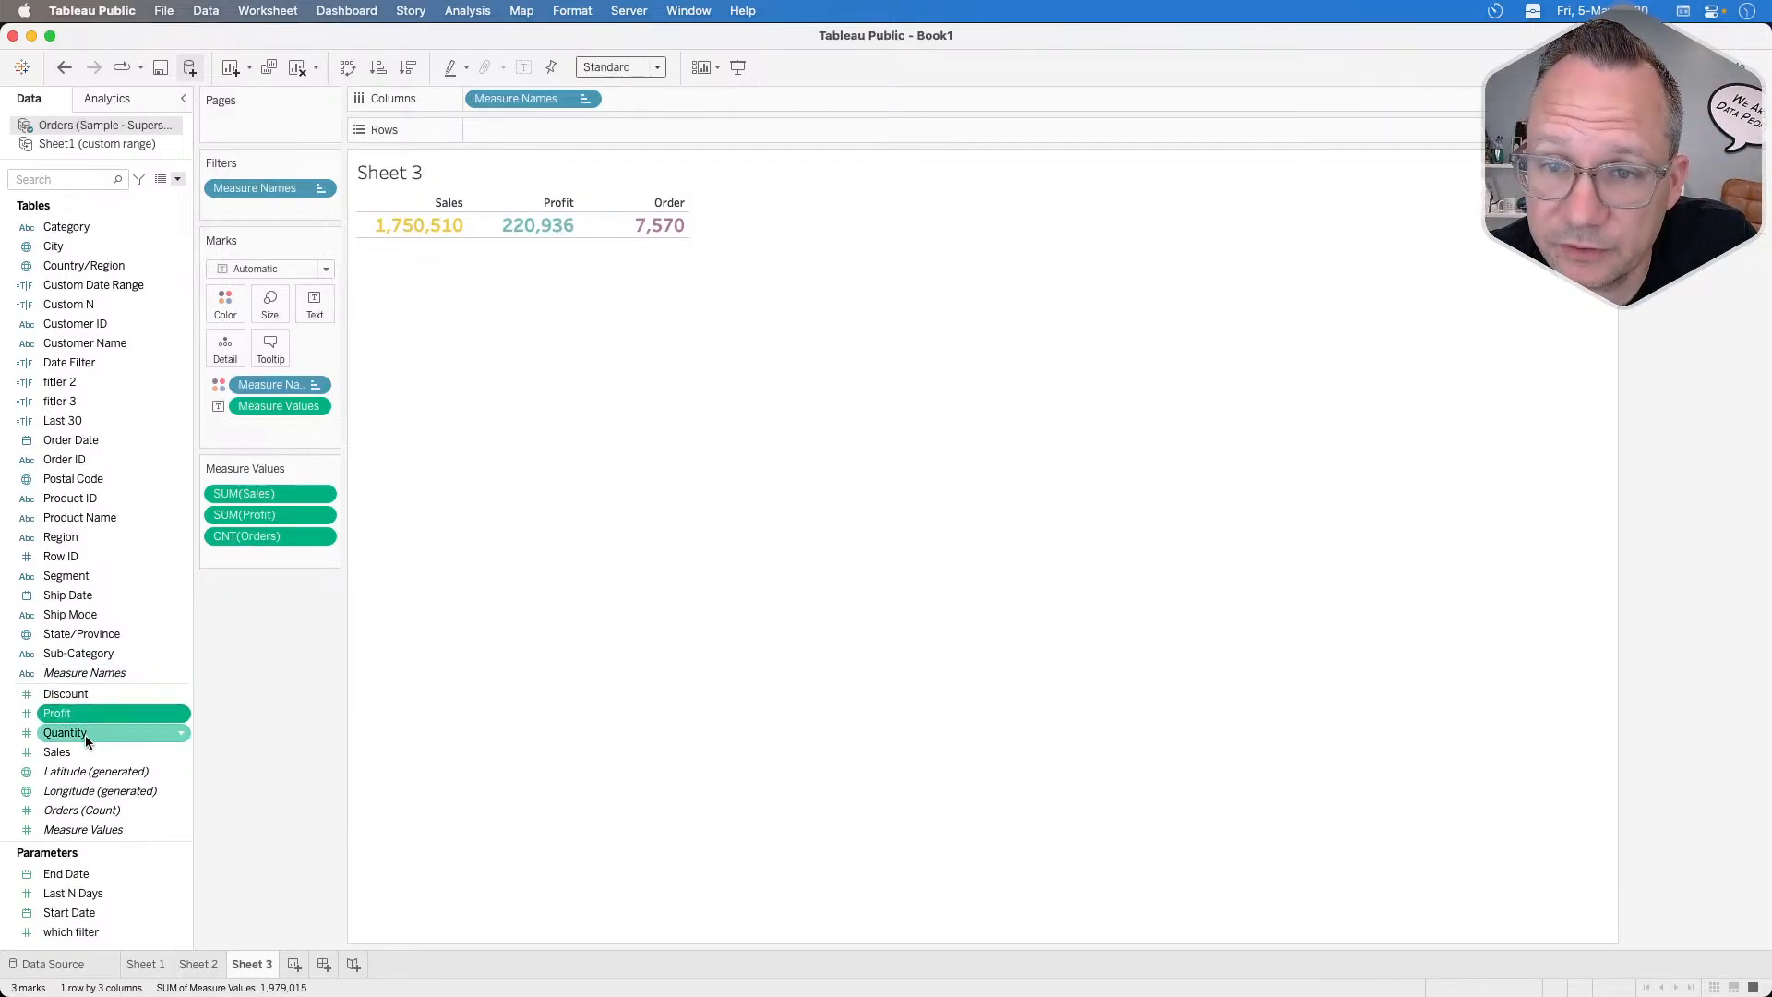
left_click(83, 752, "super")
right_click(83, 752)
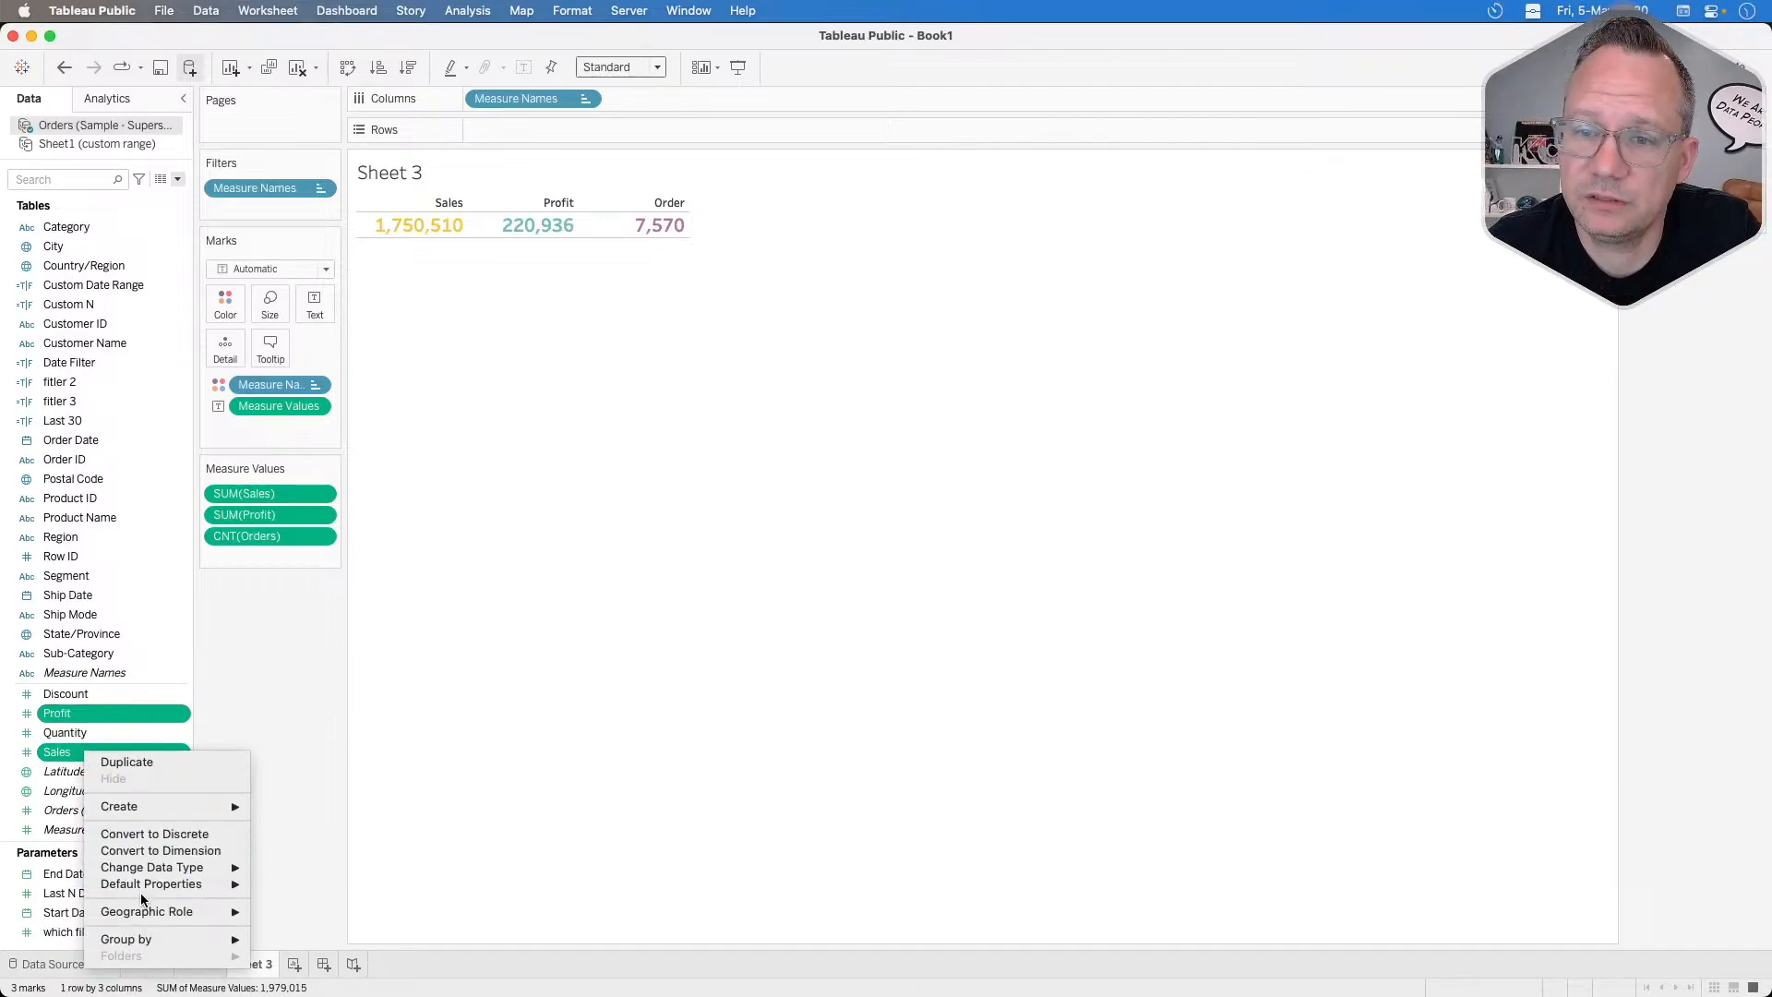
mouse_move(175, 884)
left_click(312, 888)
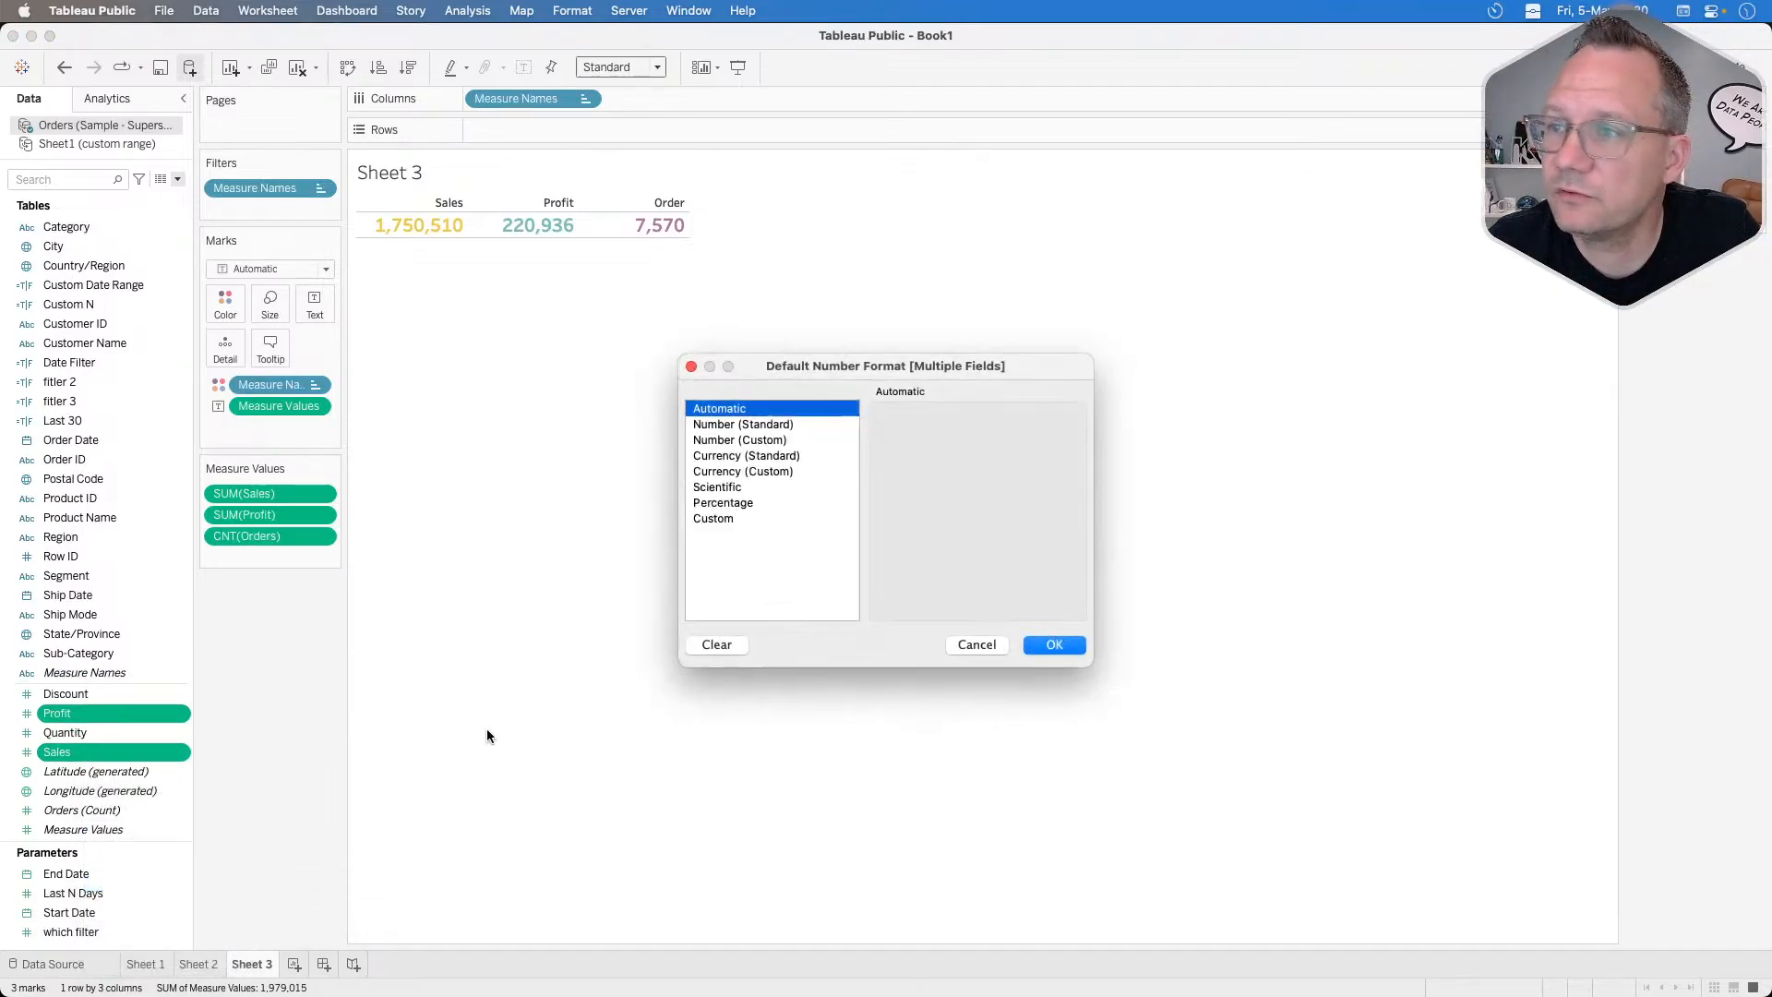
left_click(762, 472)
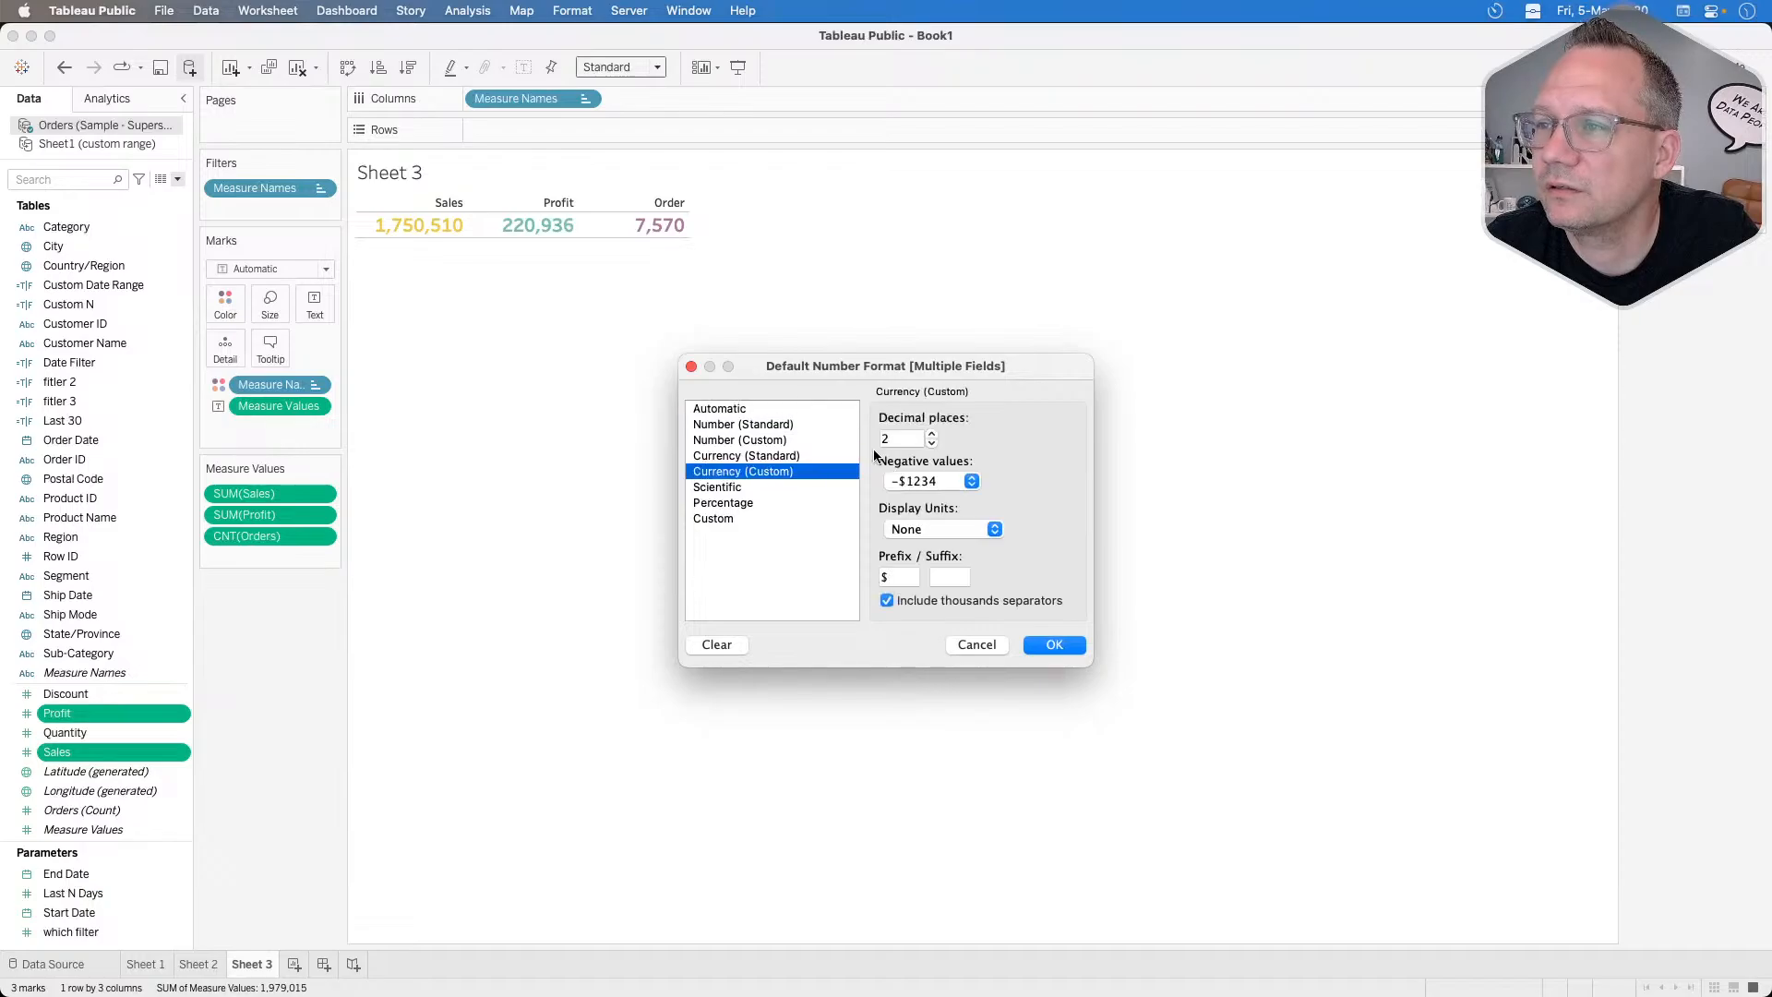
double_click(933, 444)
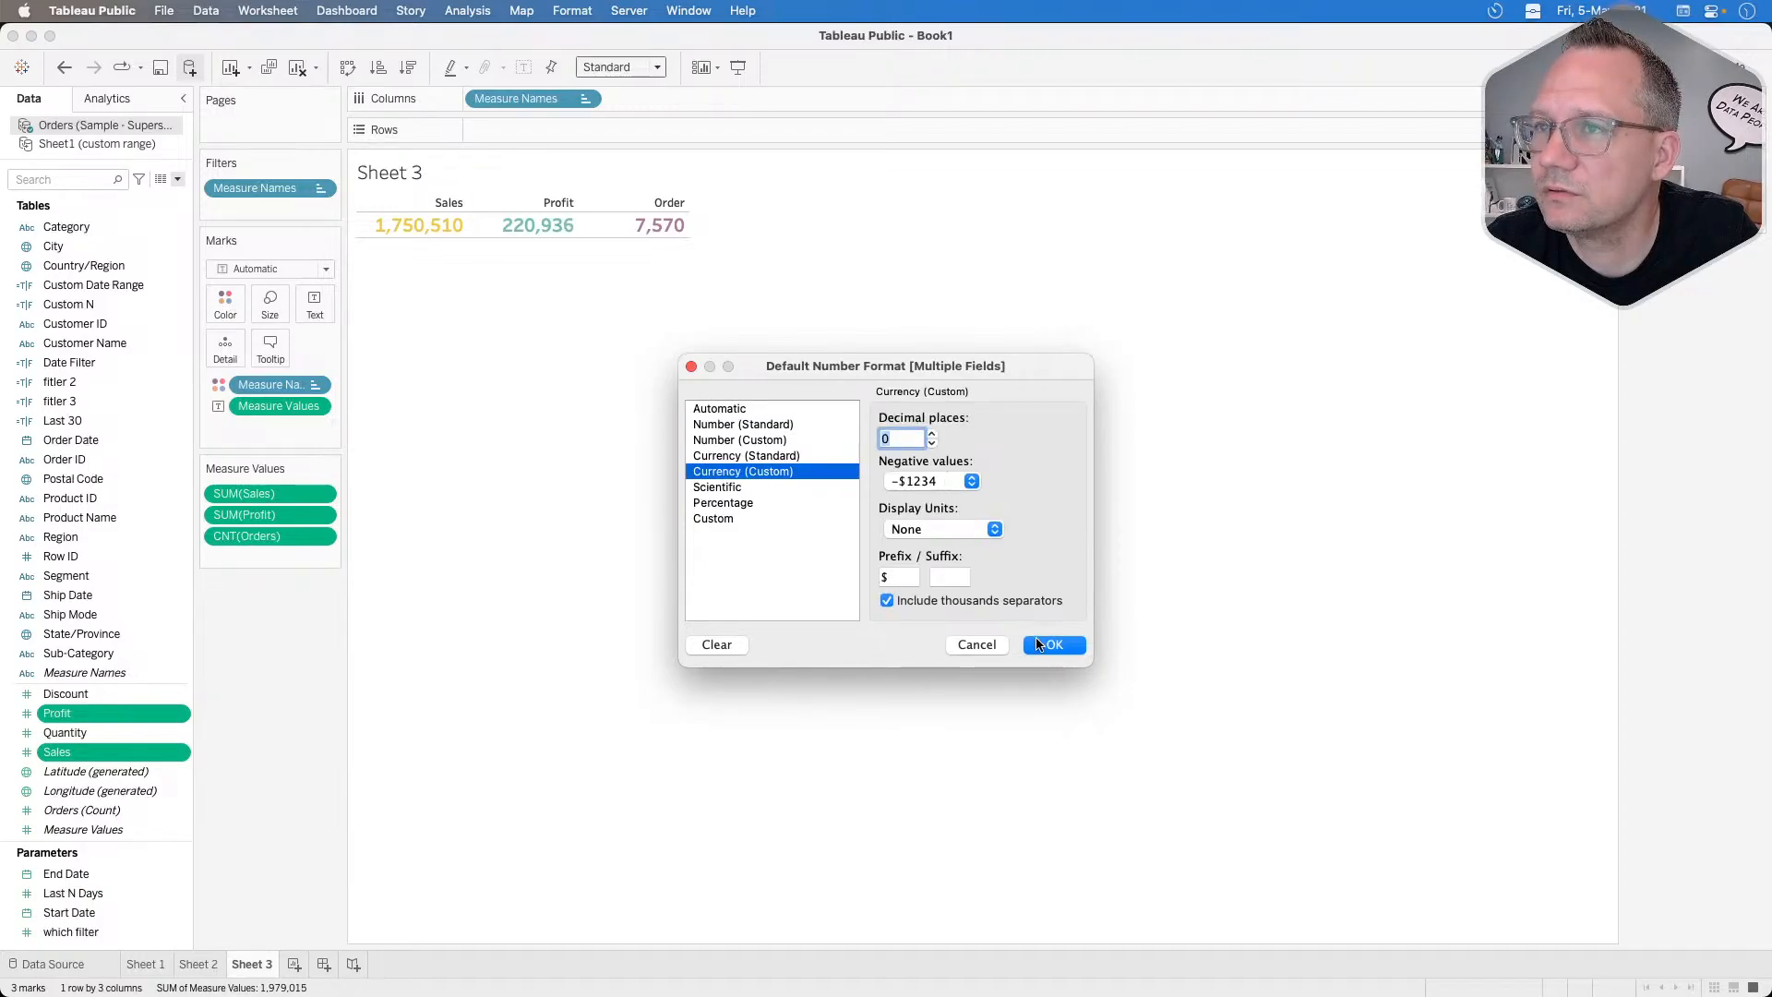
left_click(1056, 646)
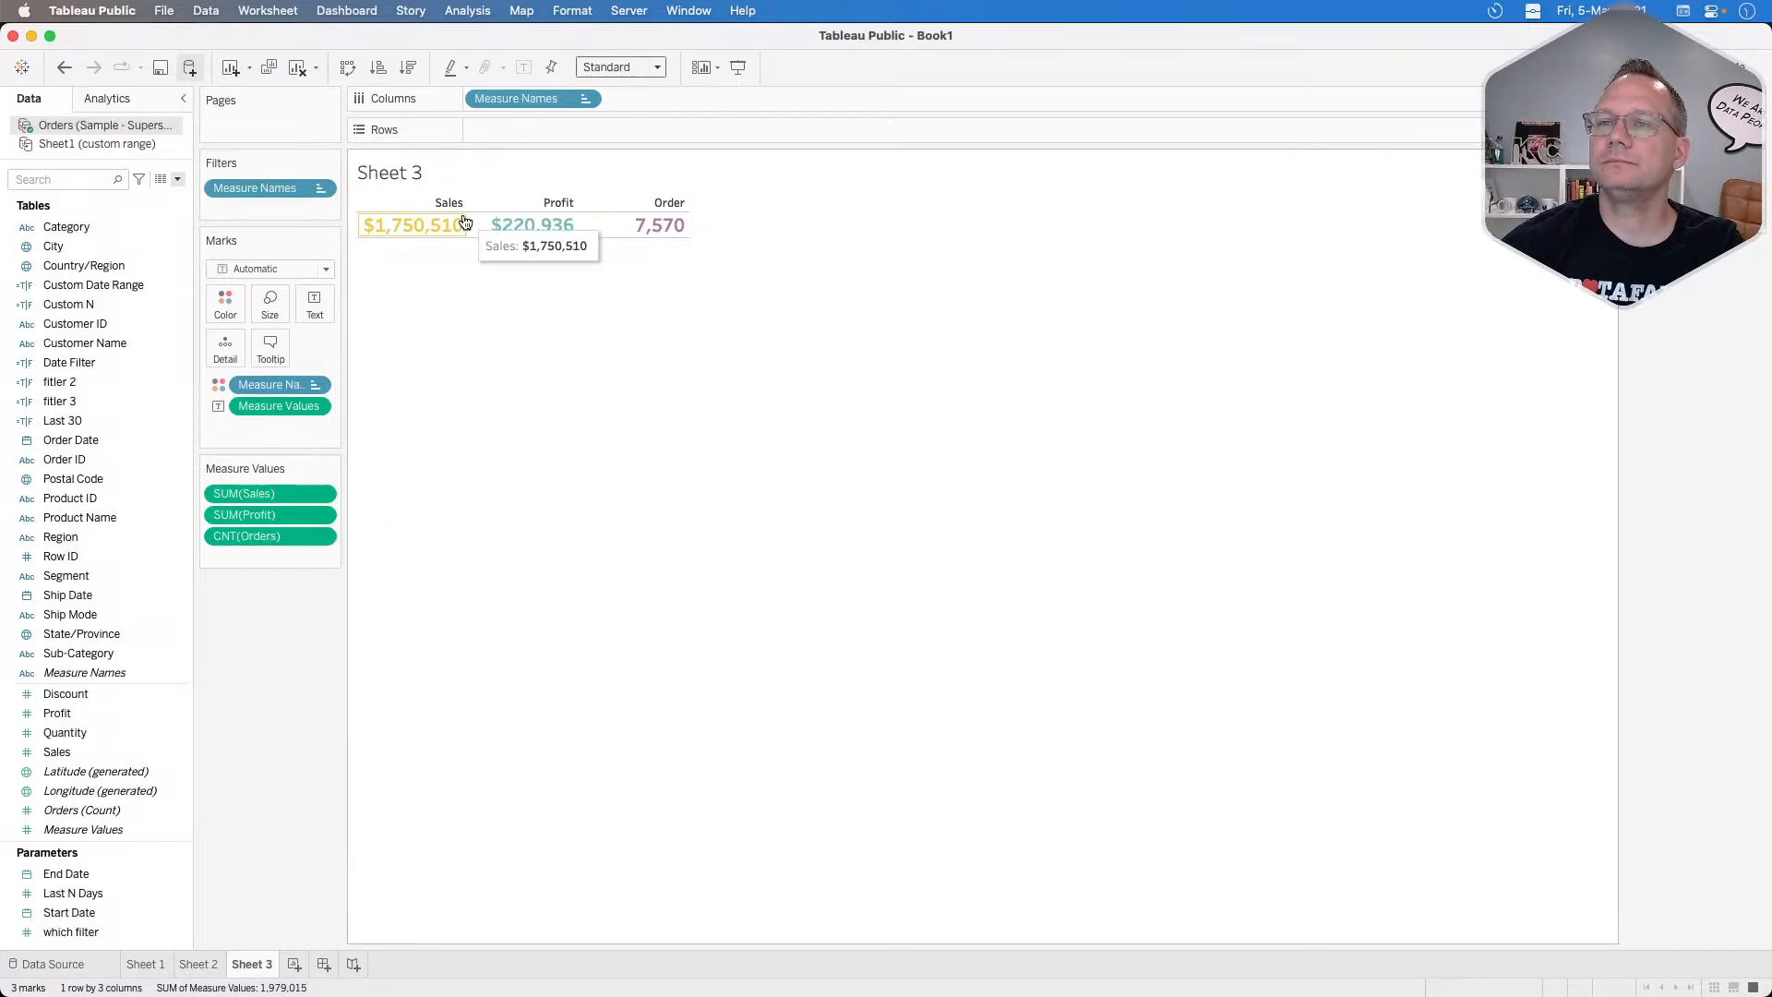
Check the challenge dashboard in Chrome, return to Tableau and add Measure Names to the label on its own line above Measure Values.
key("super+Tab")
key("super+Tab")
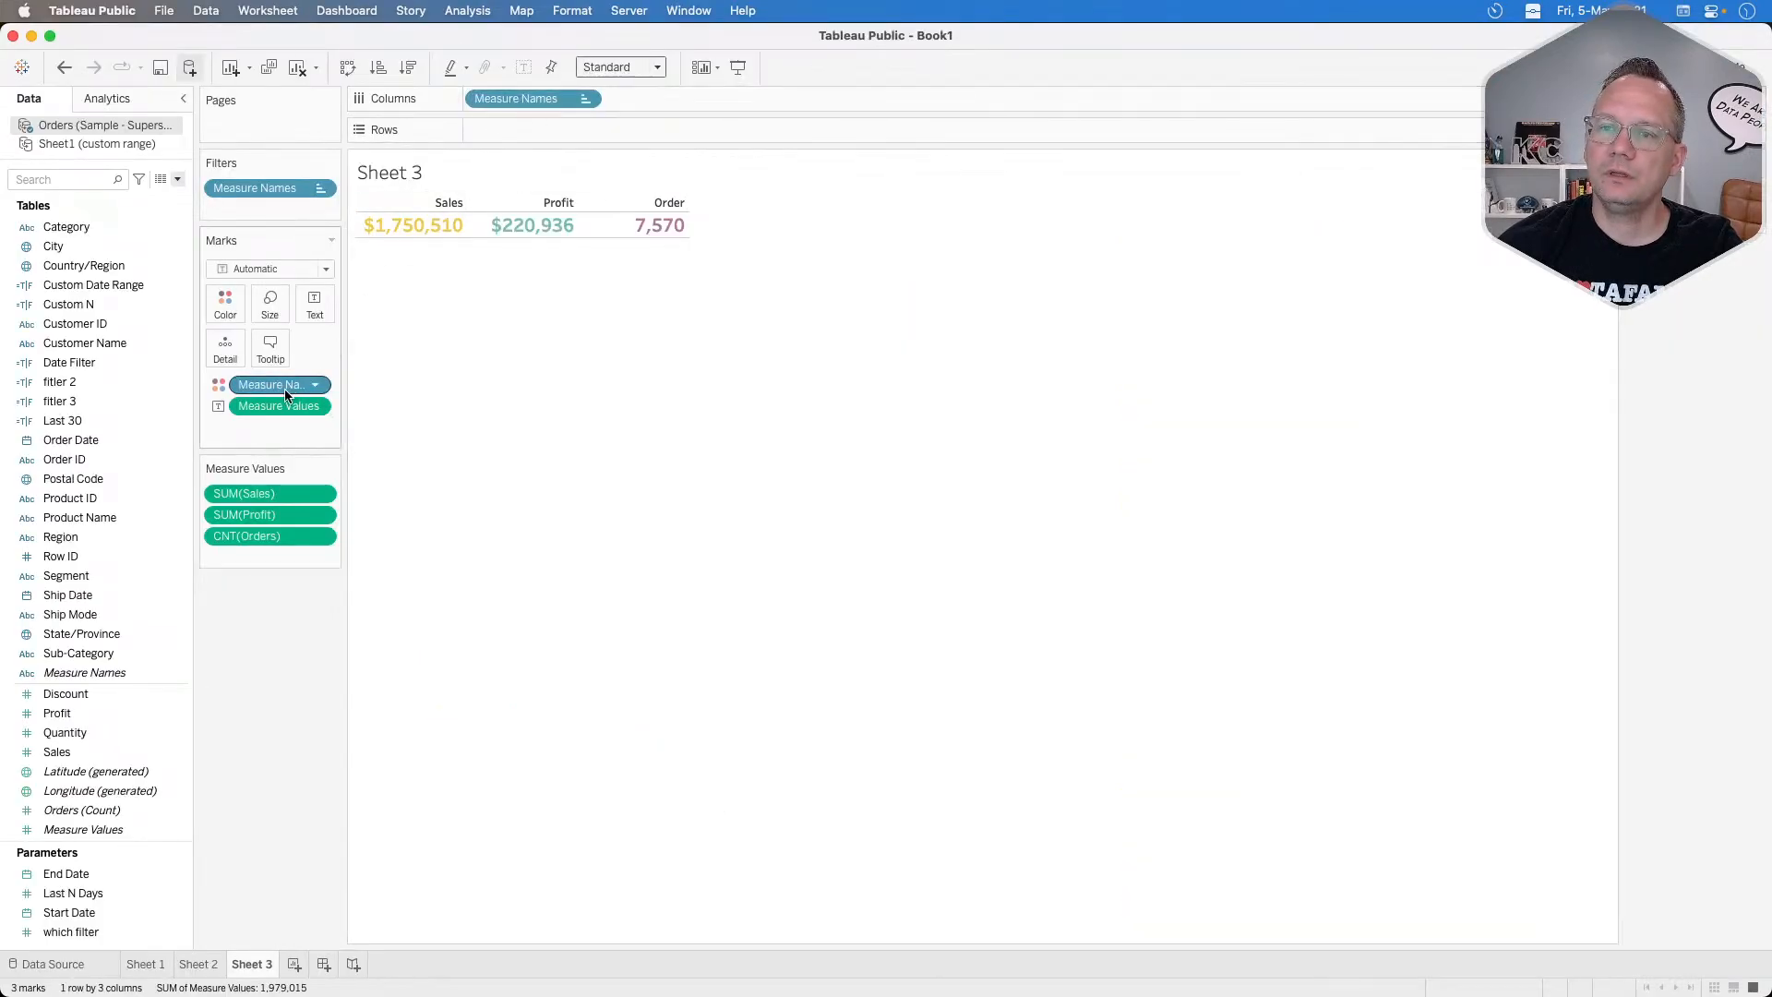
left_click_drag(276, 388, 315, 303)
left_click(315, 303)
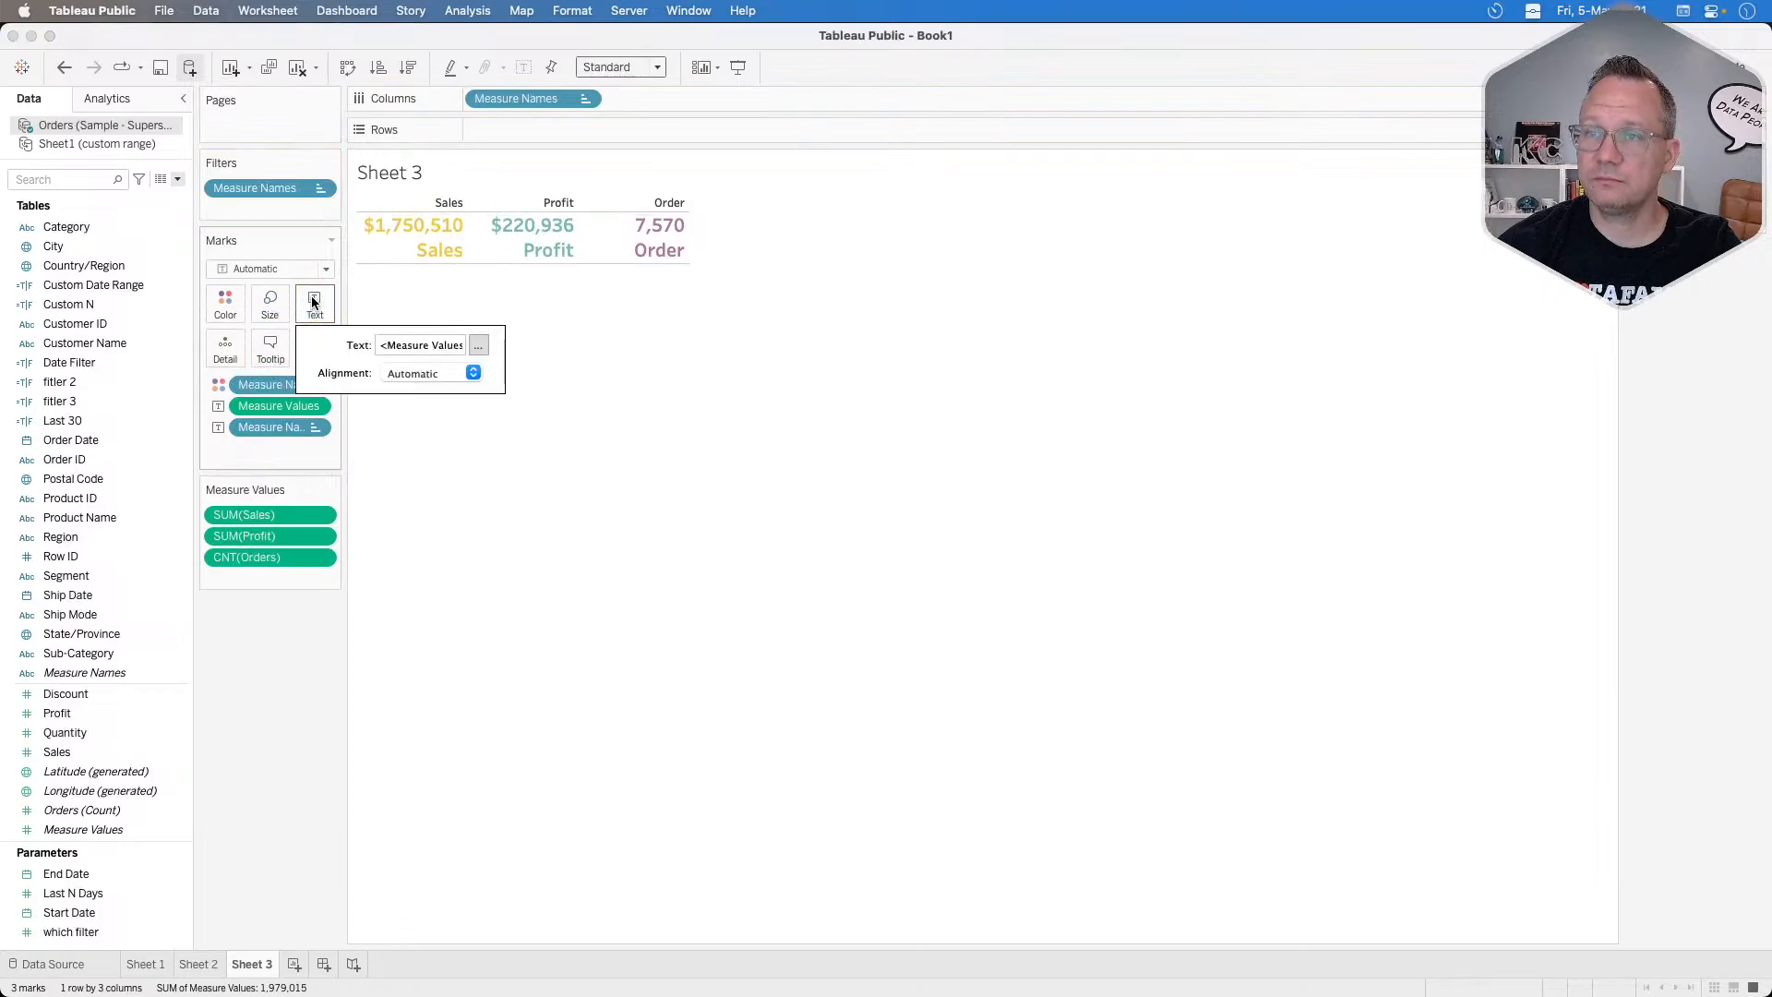
left_click(478, 345)
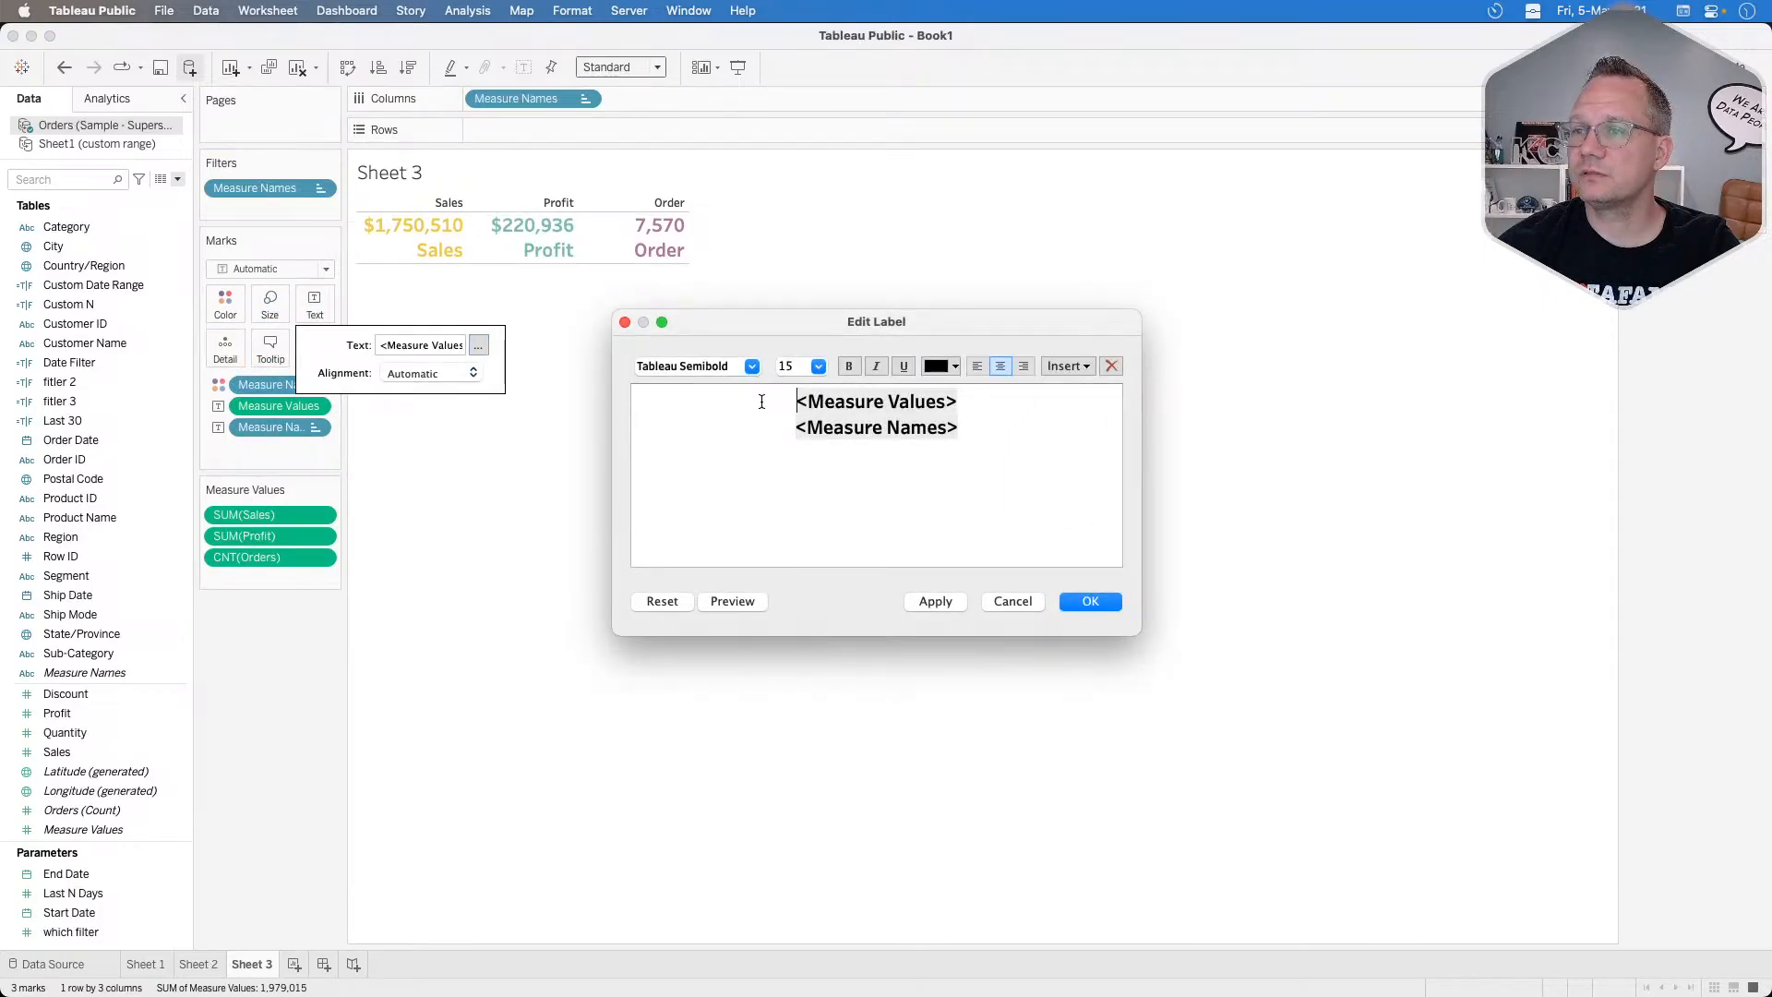
left_click_drag(762, 401, 1031, 423)
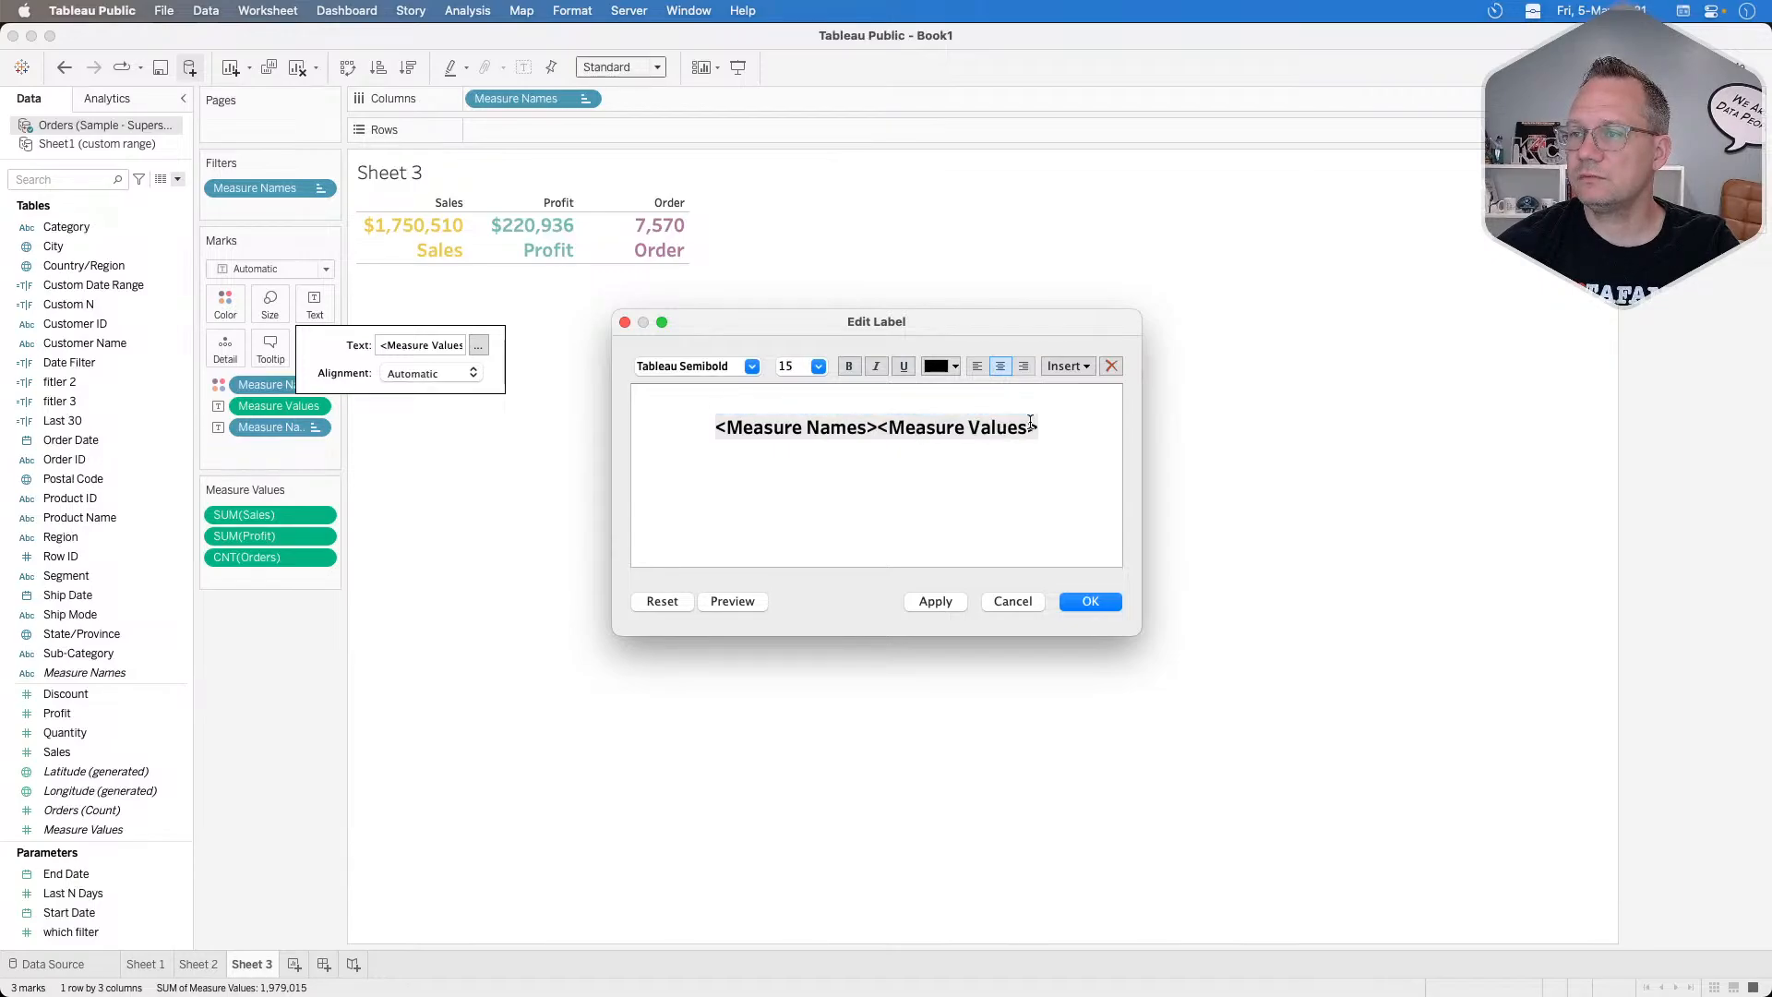
key("Return")
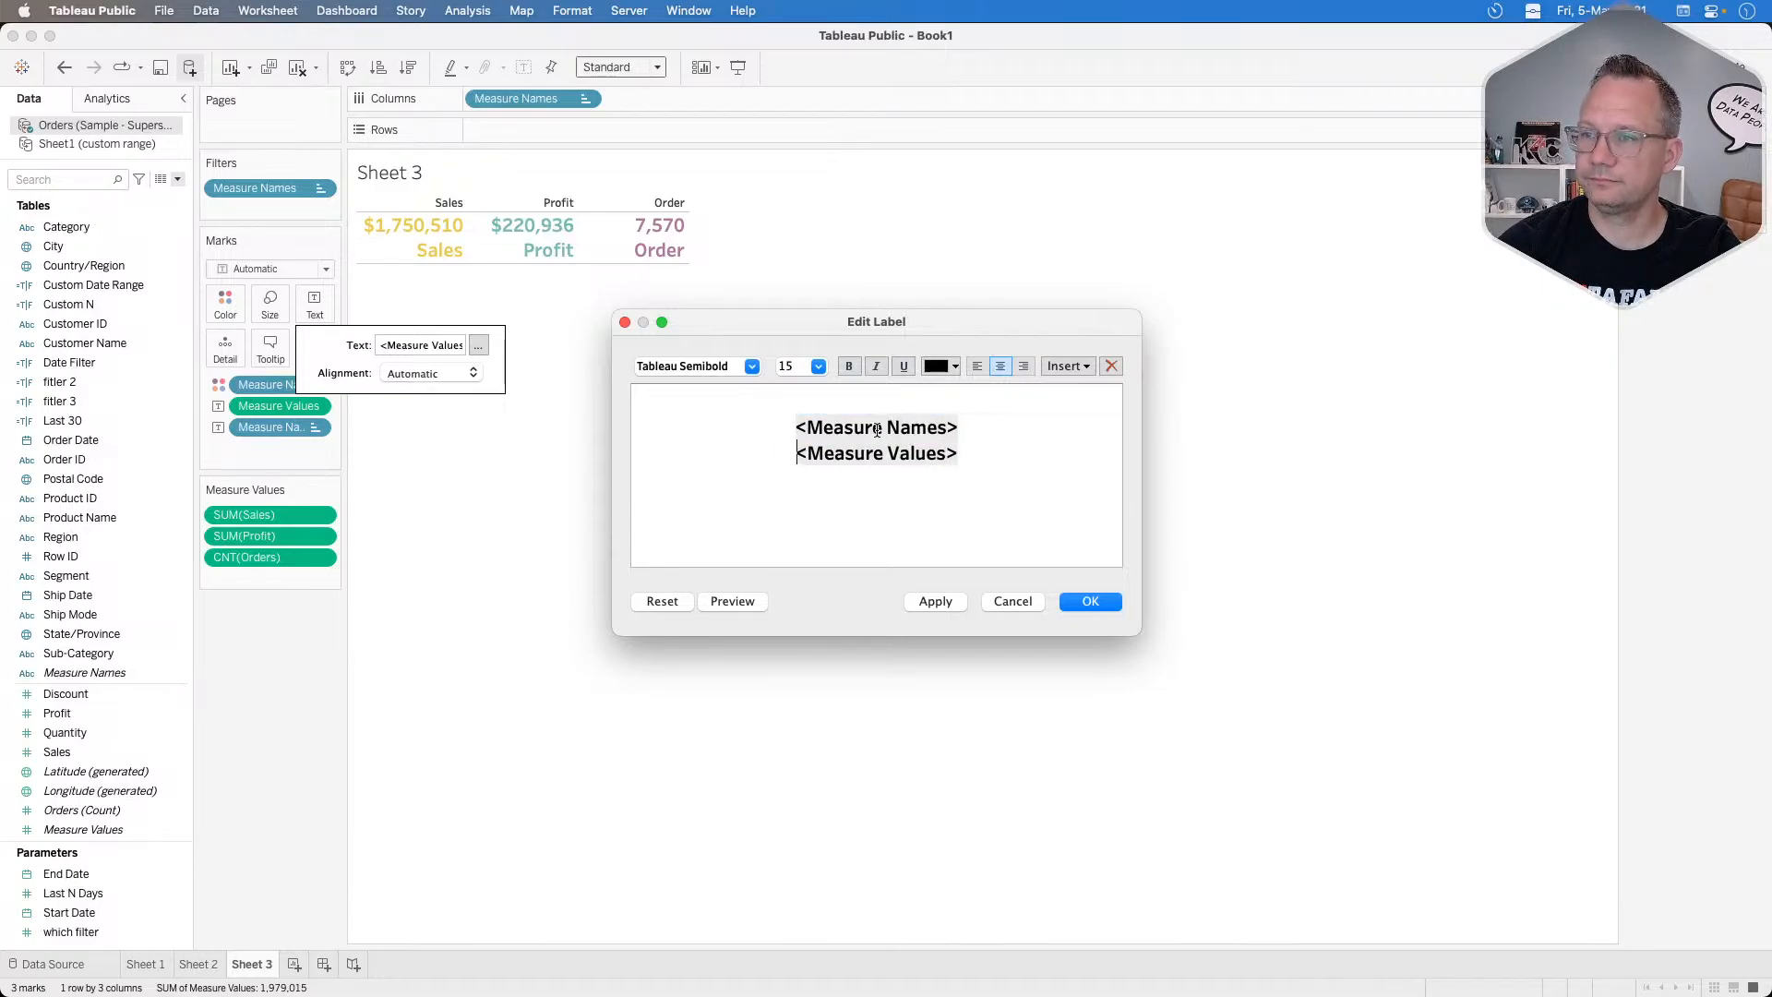
key("BackSpace")
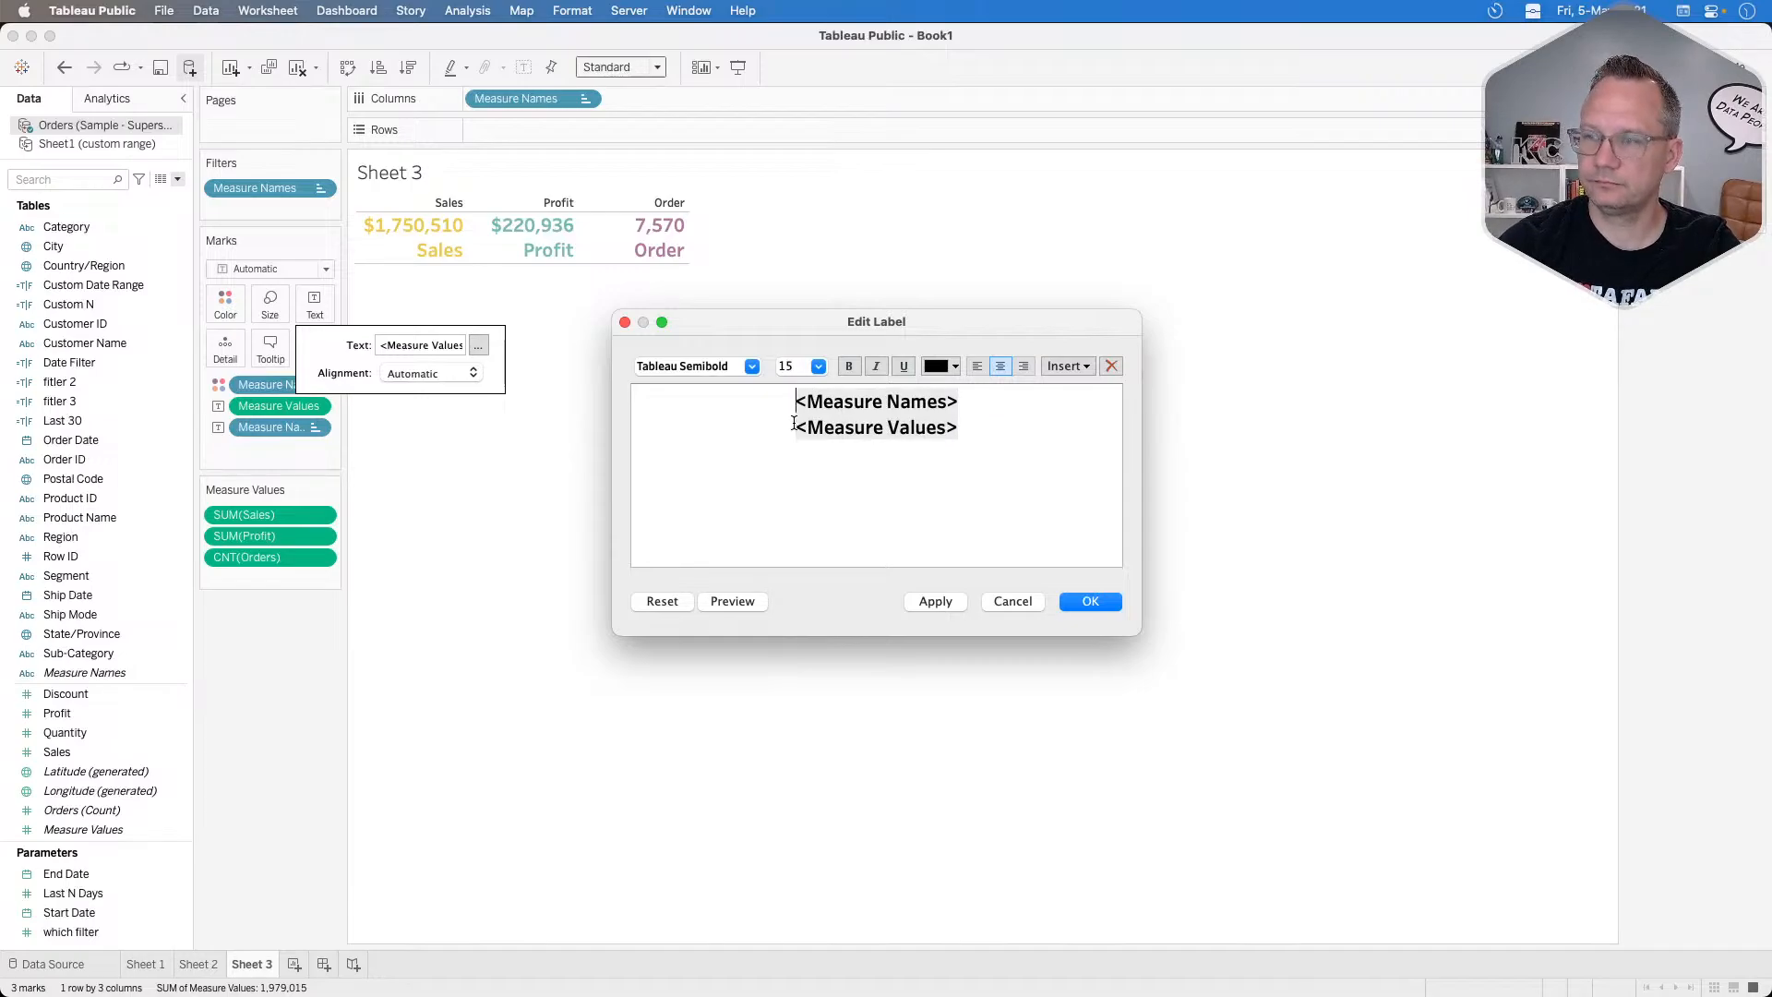
Set the Measure Names line of the label to font size 10, keep it centred, and accept the label.
double_click(846, 400)
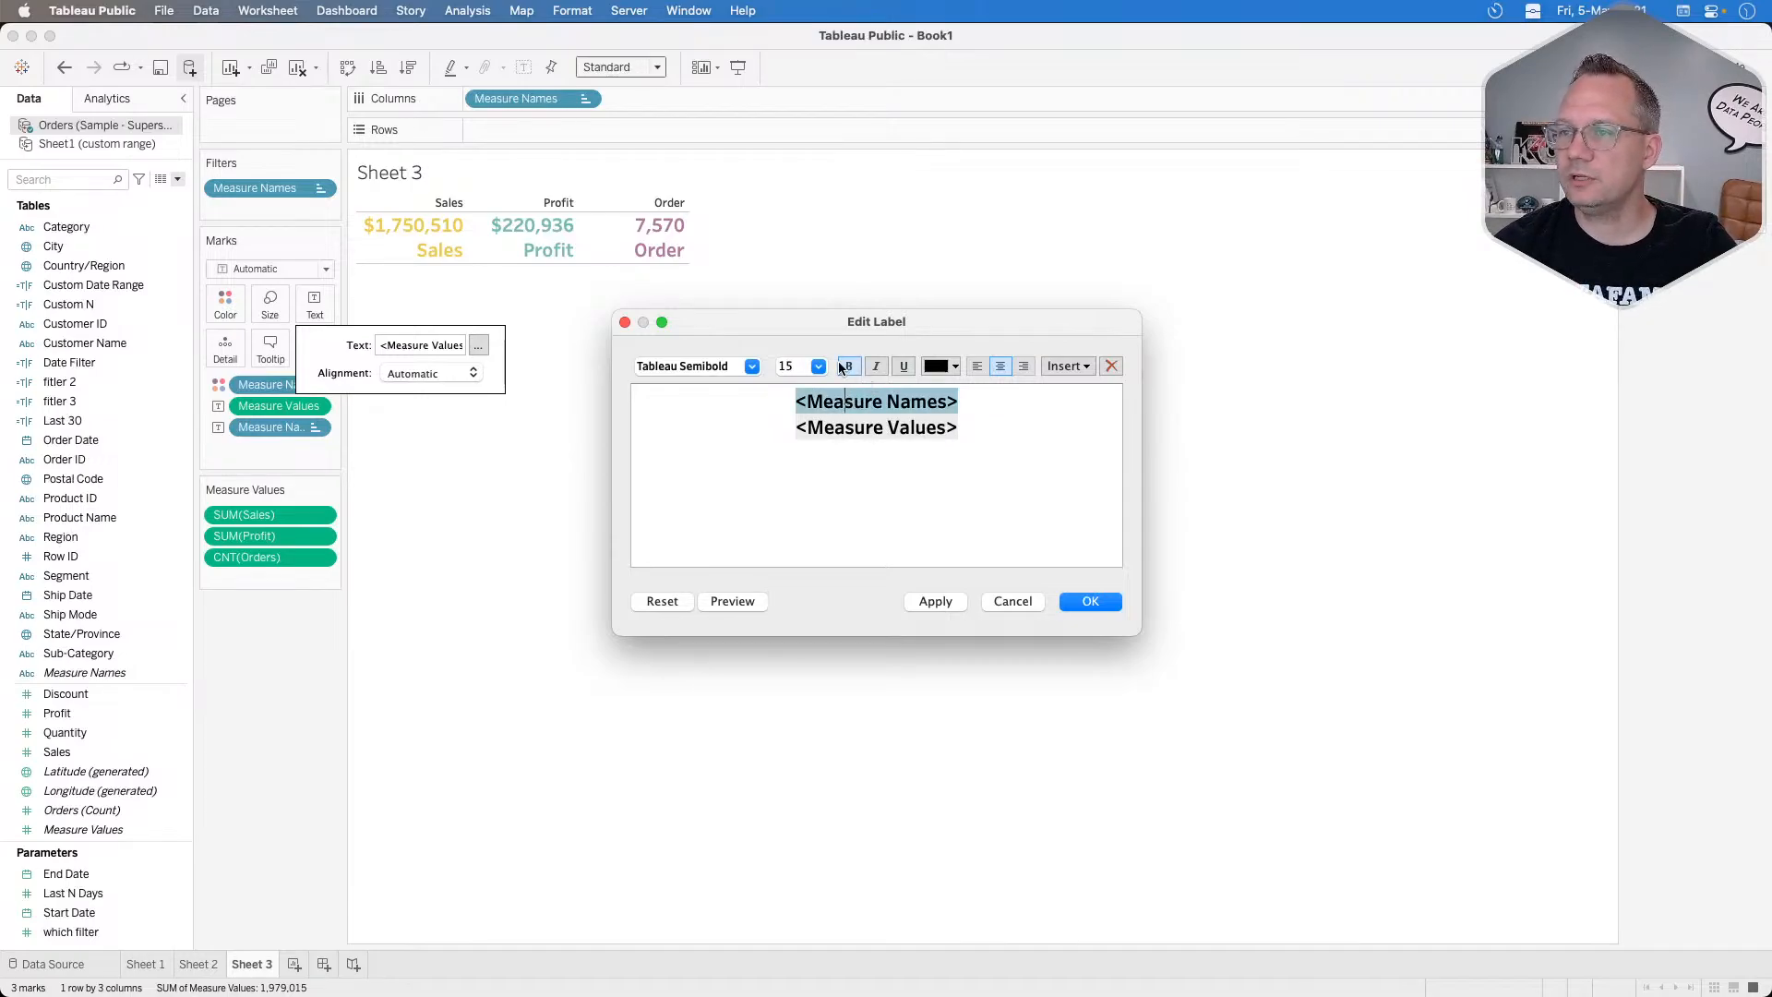
left_click(817, 366)
left_click(818, 407)
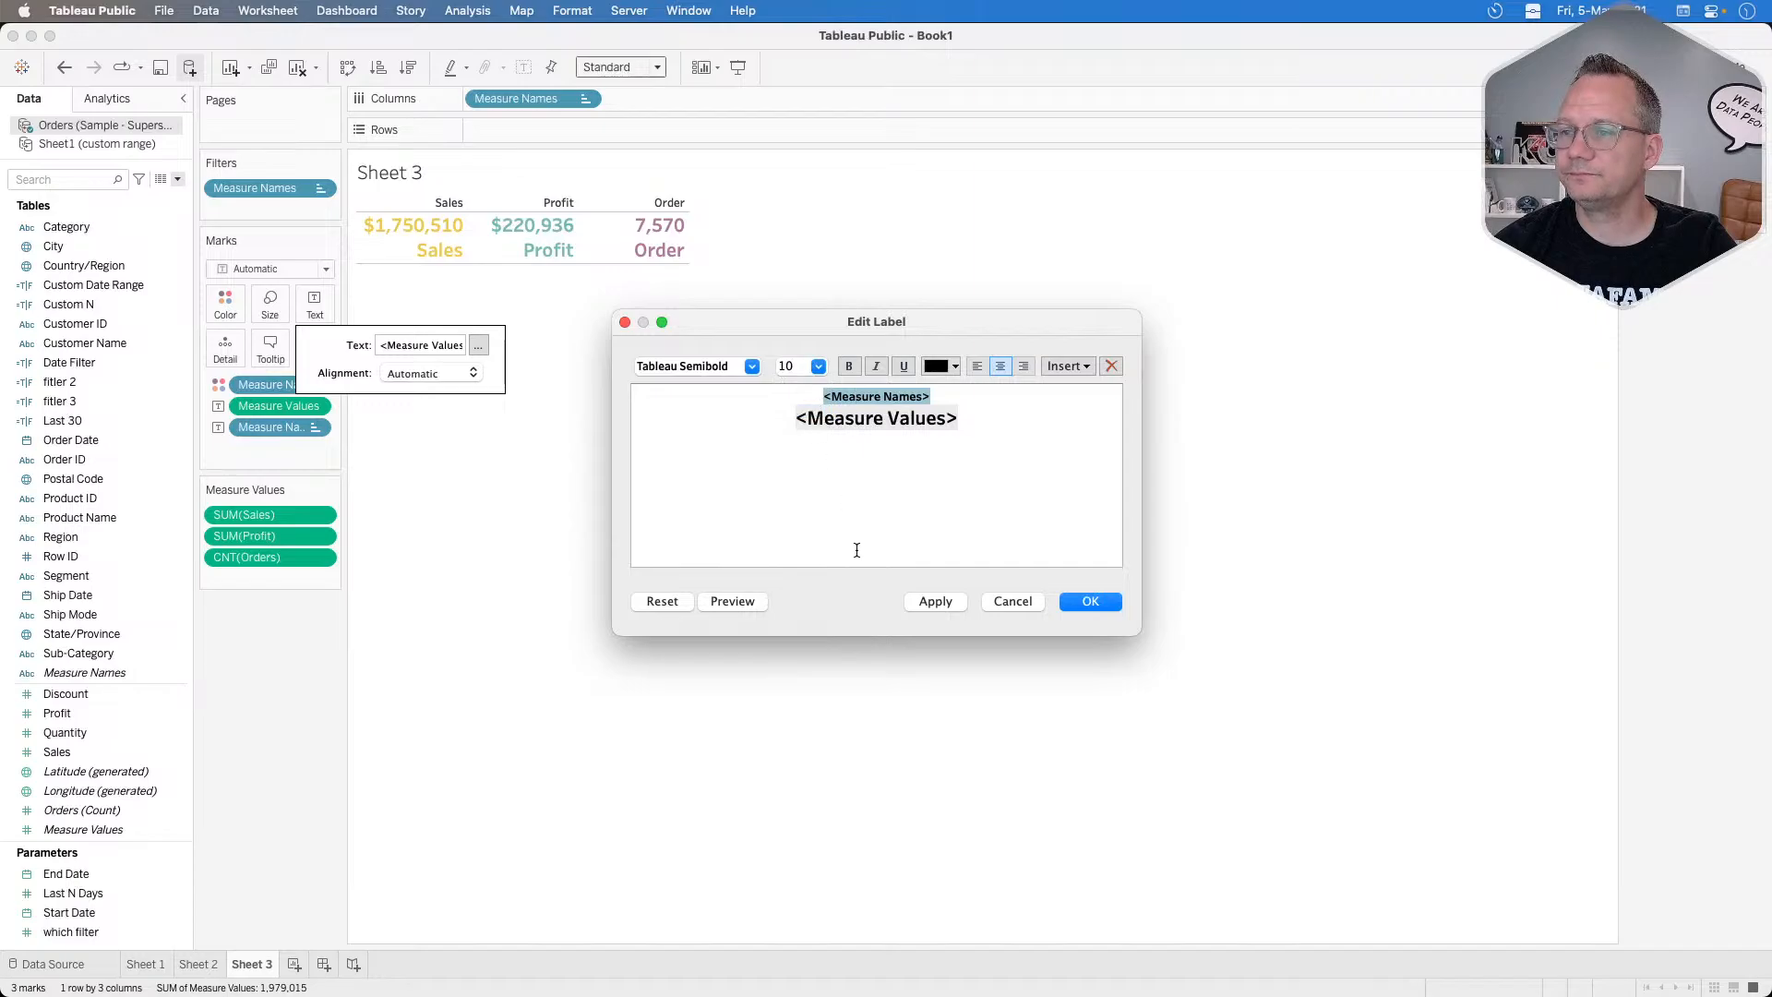
left_click(934, 598)
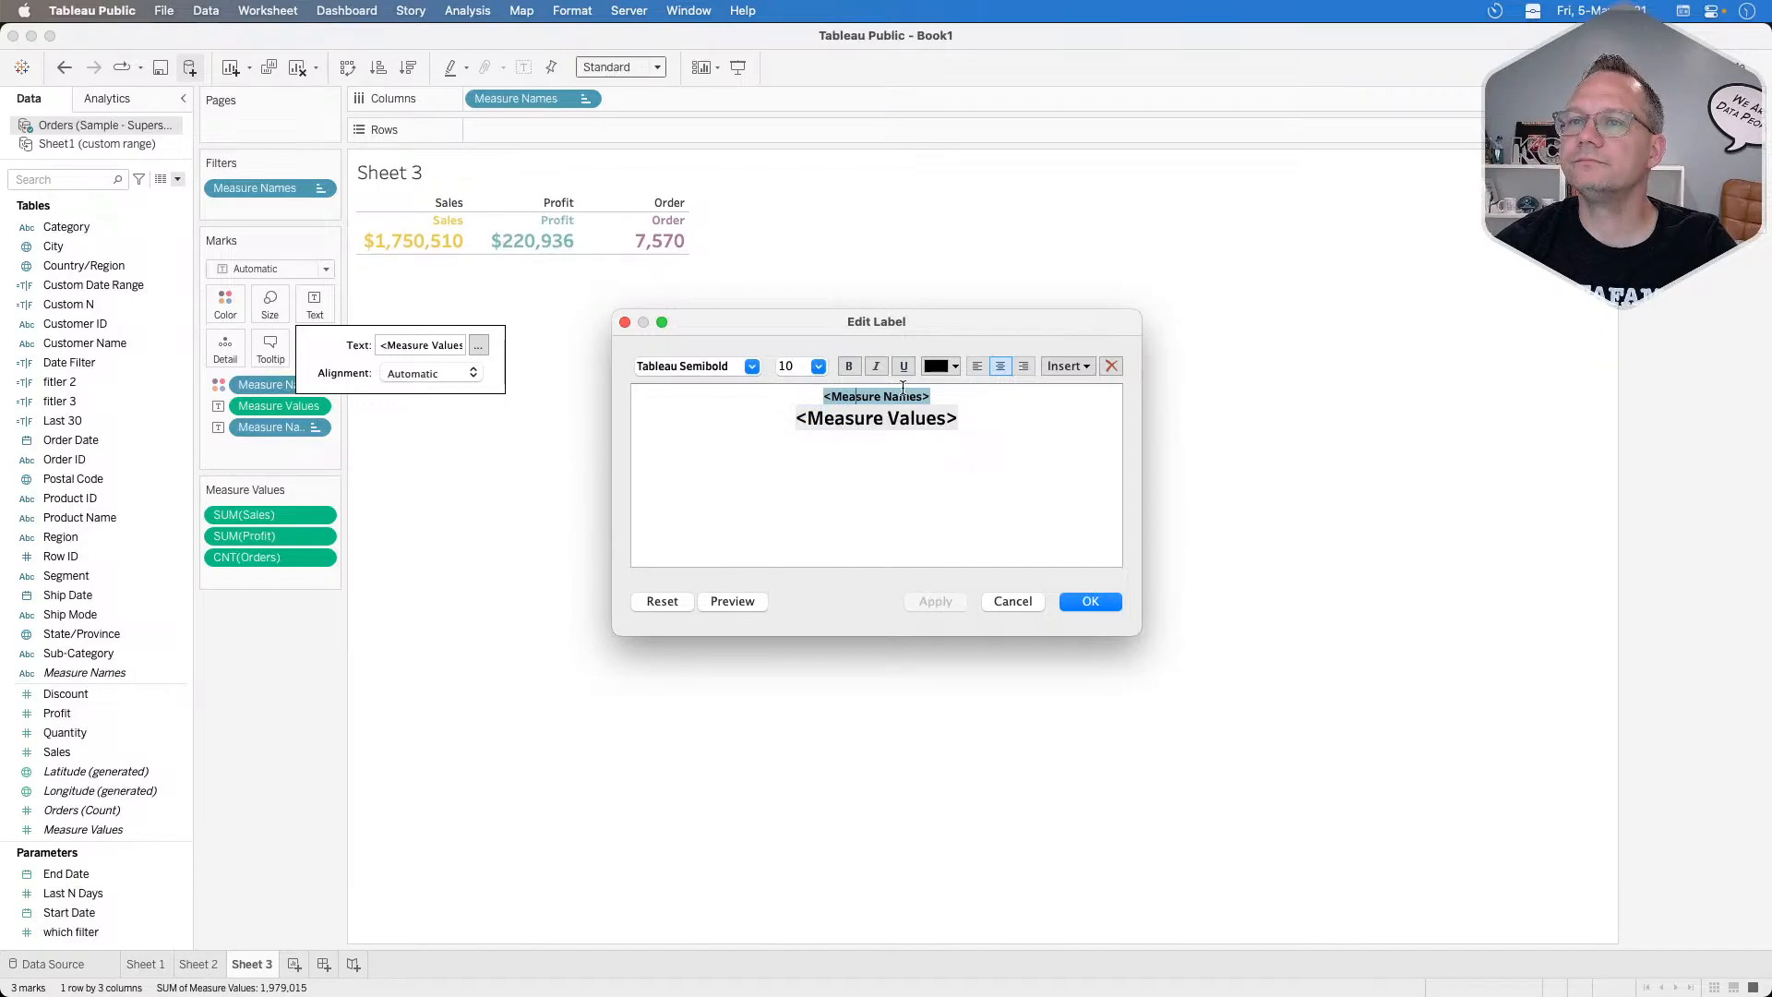
left_click(997, 366)
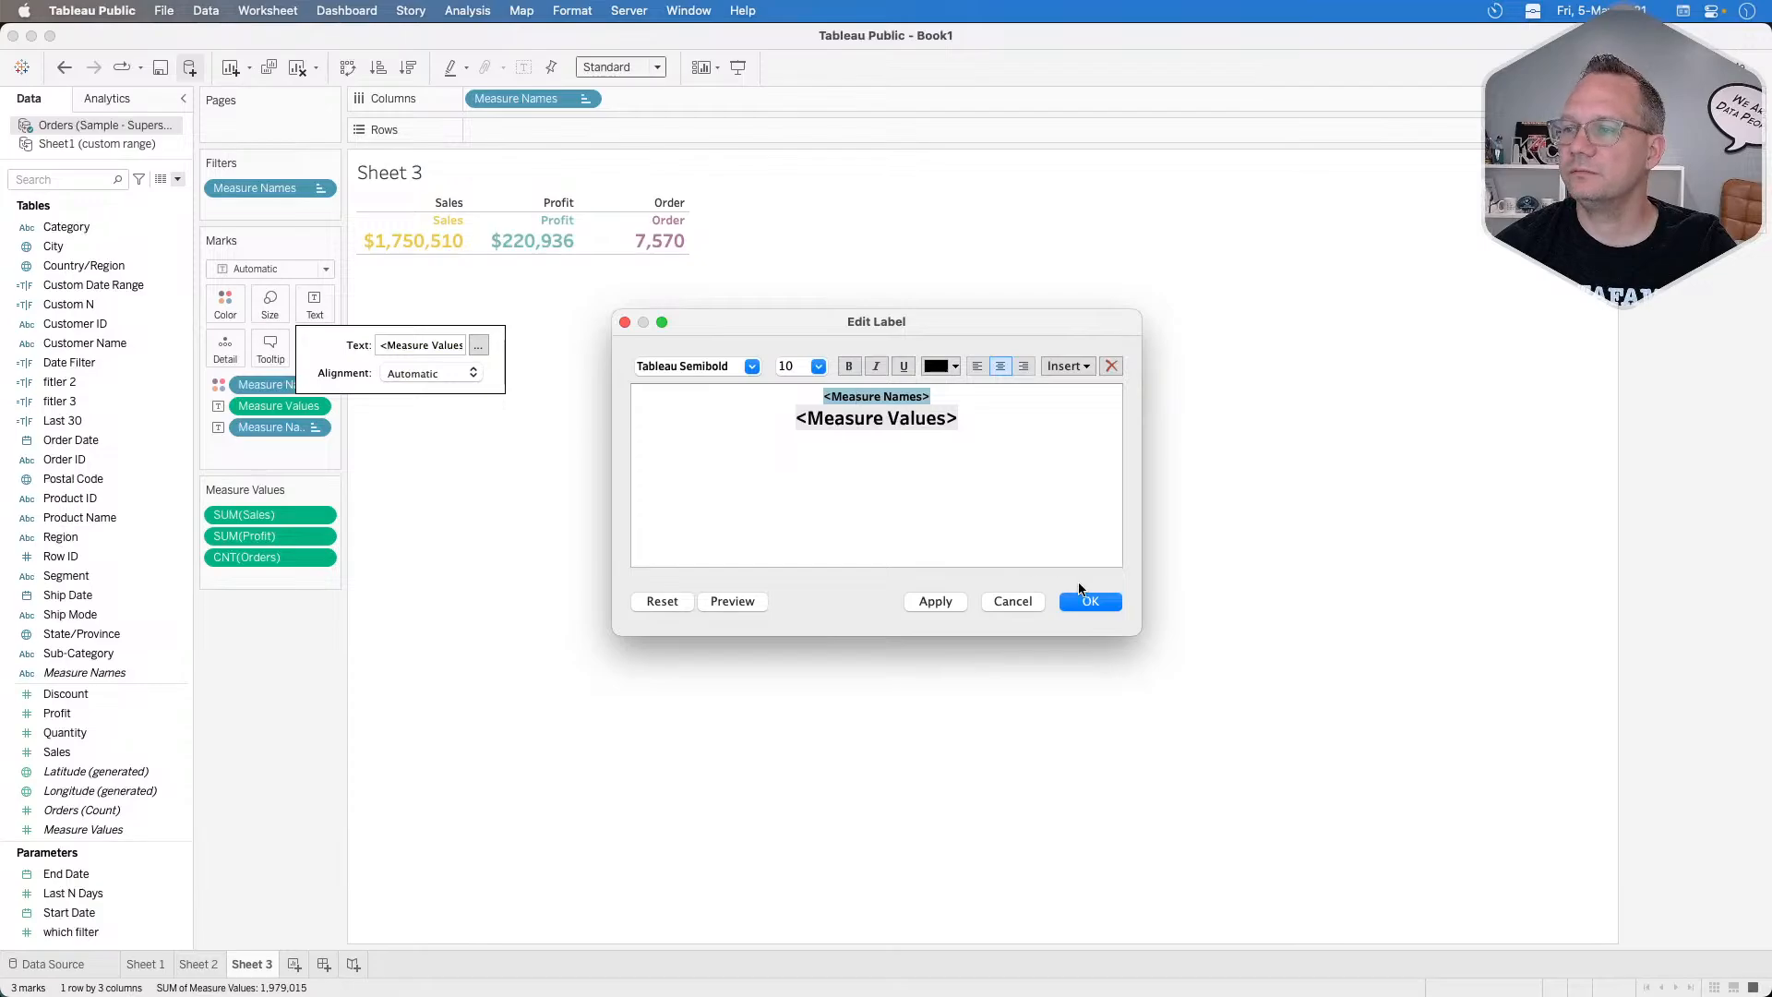
left_click(1089, 600)
left_click(673, 514)
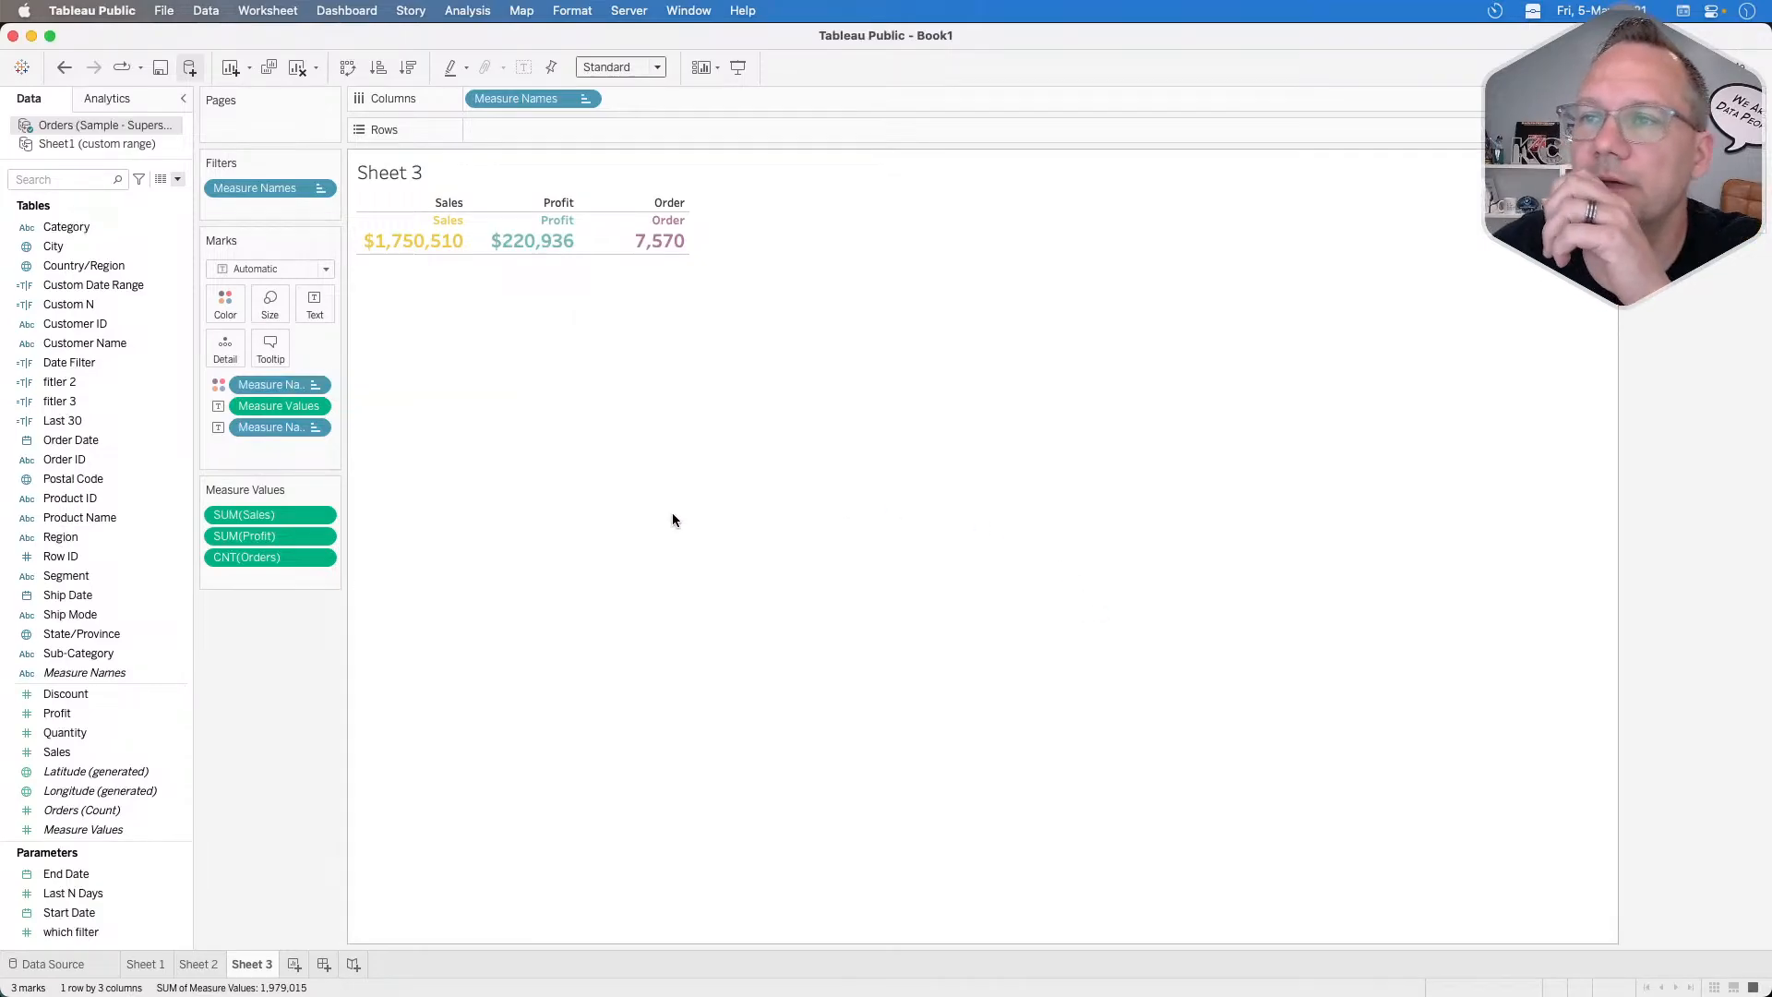
Set the text alignment of the figures to Center and hide the Measure Names column header.
left_click(323, 306)
left_click(472, 373)
left_click(423, 459)
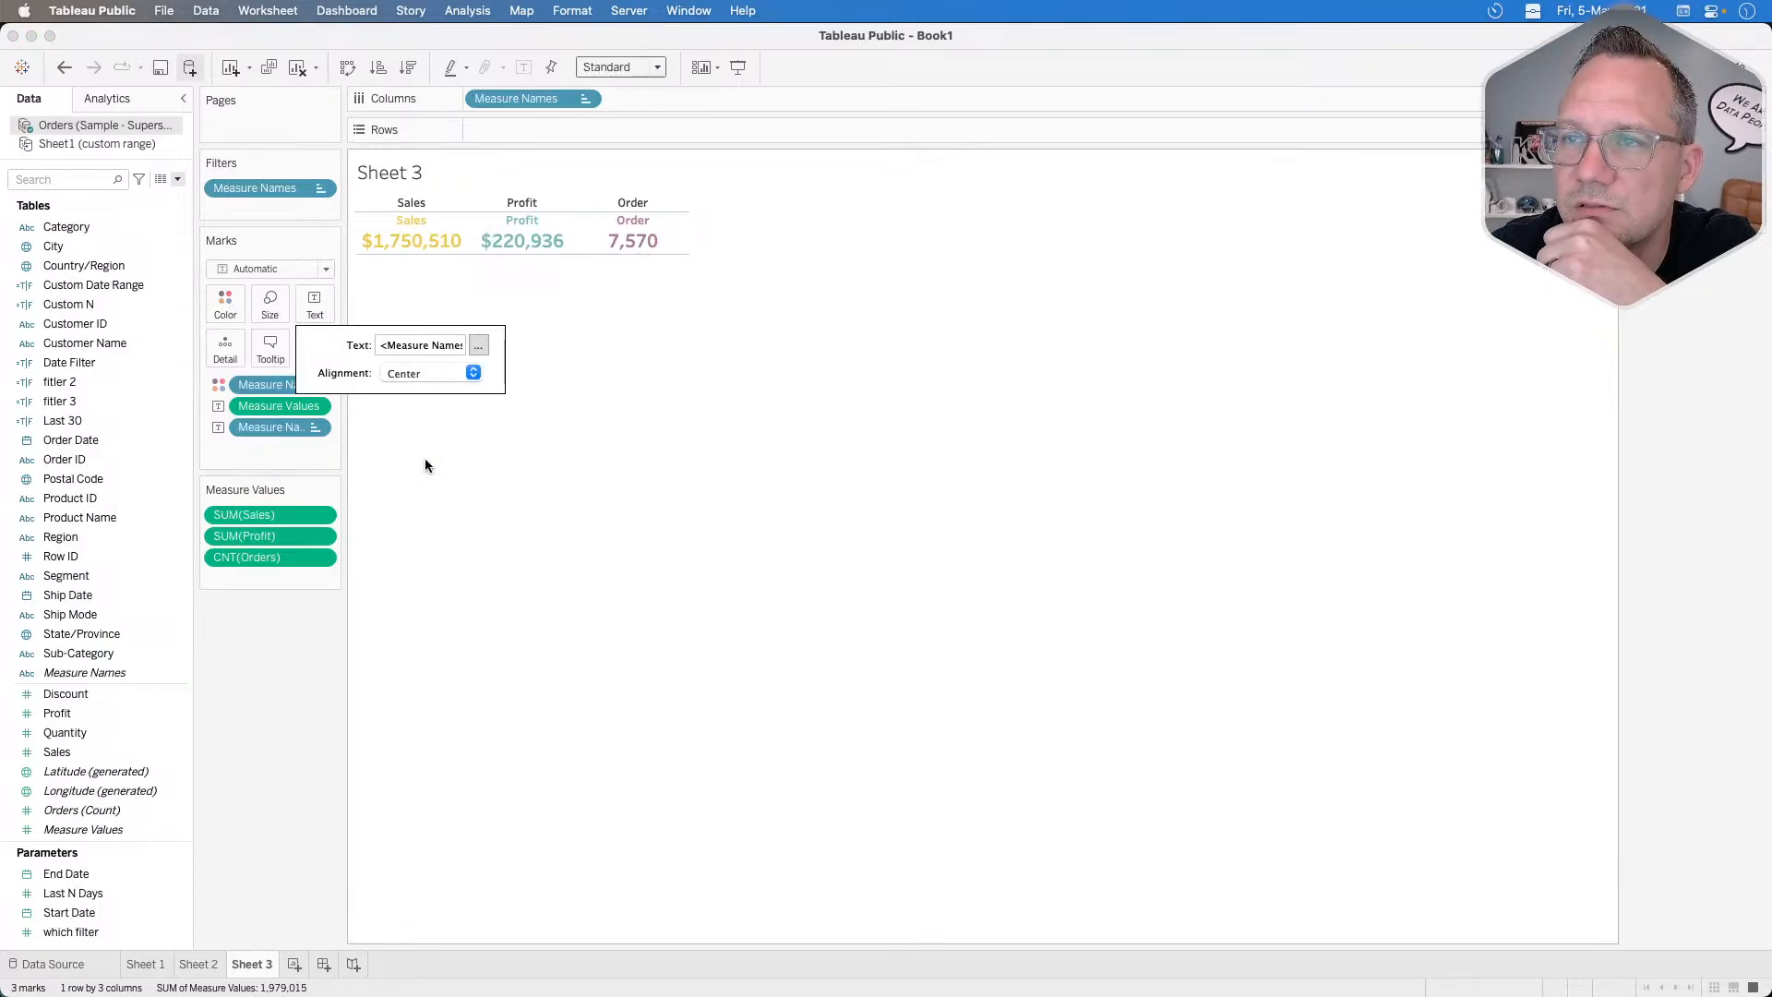
left_click(578, 452)
left_click(585, 99)
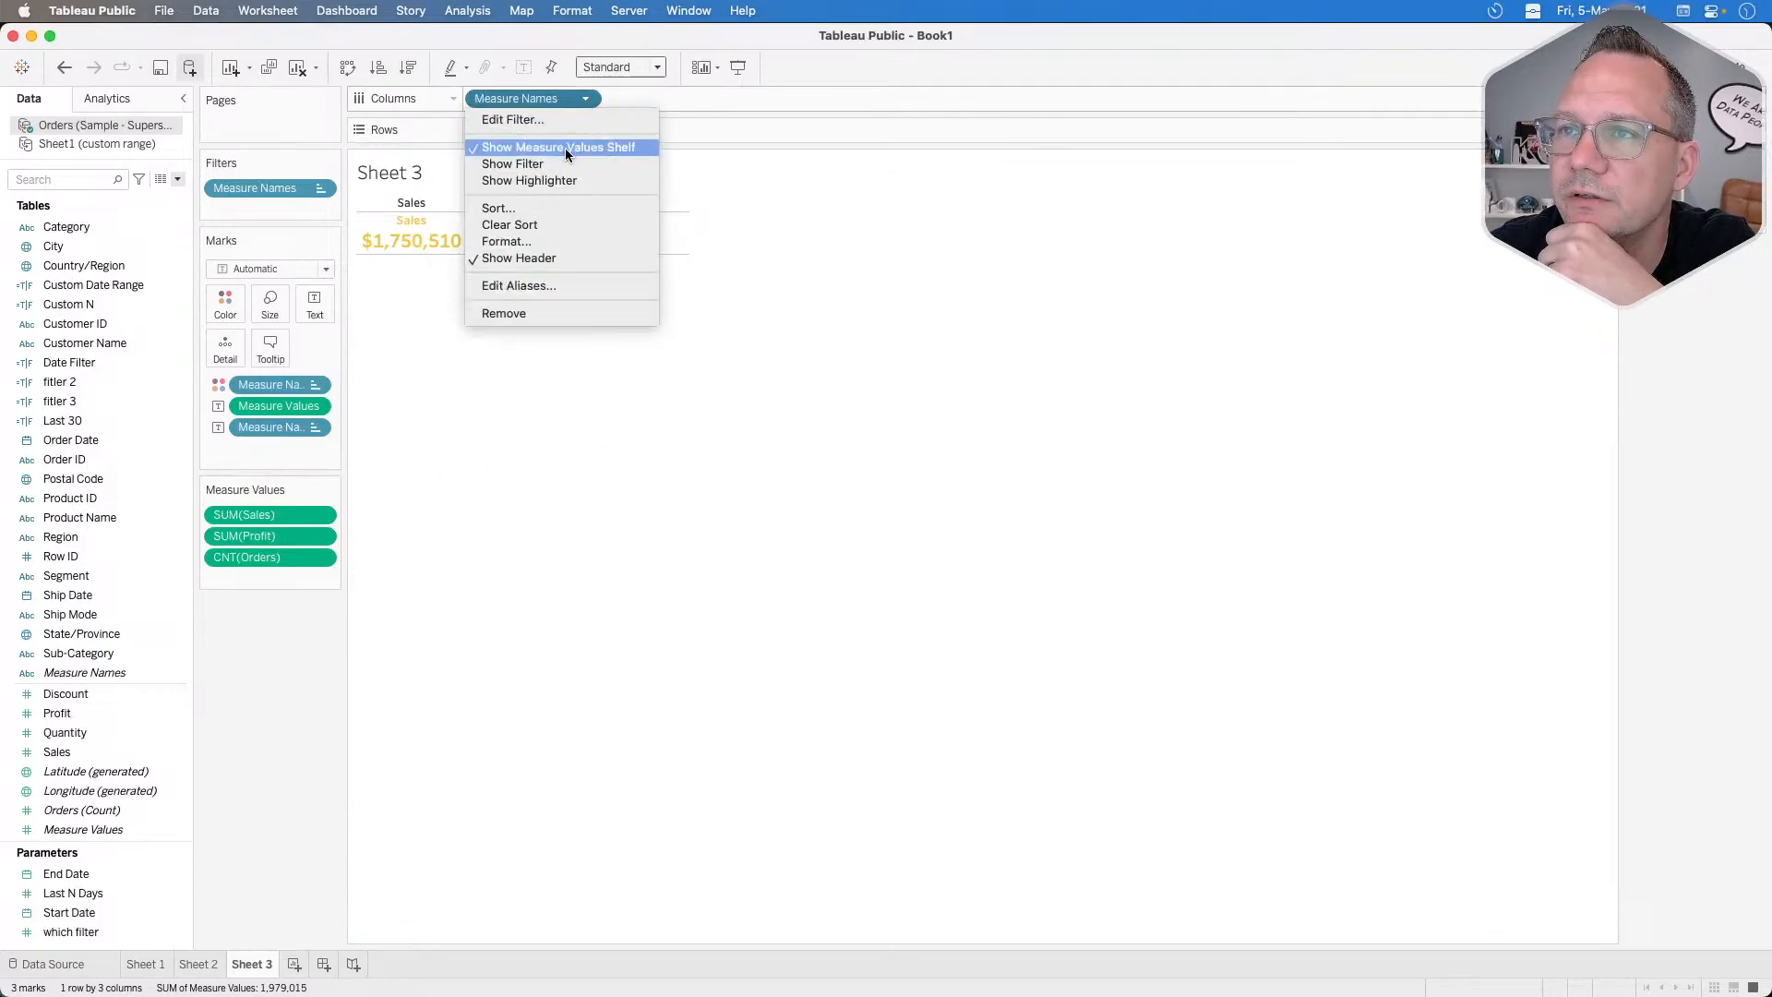
left_click(523, 258)
Set the row divider pane border of the figures sheet to None.
right_click(539, 216)
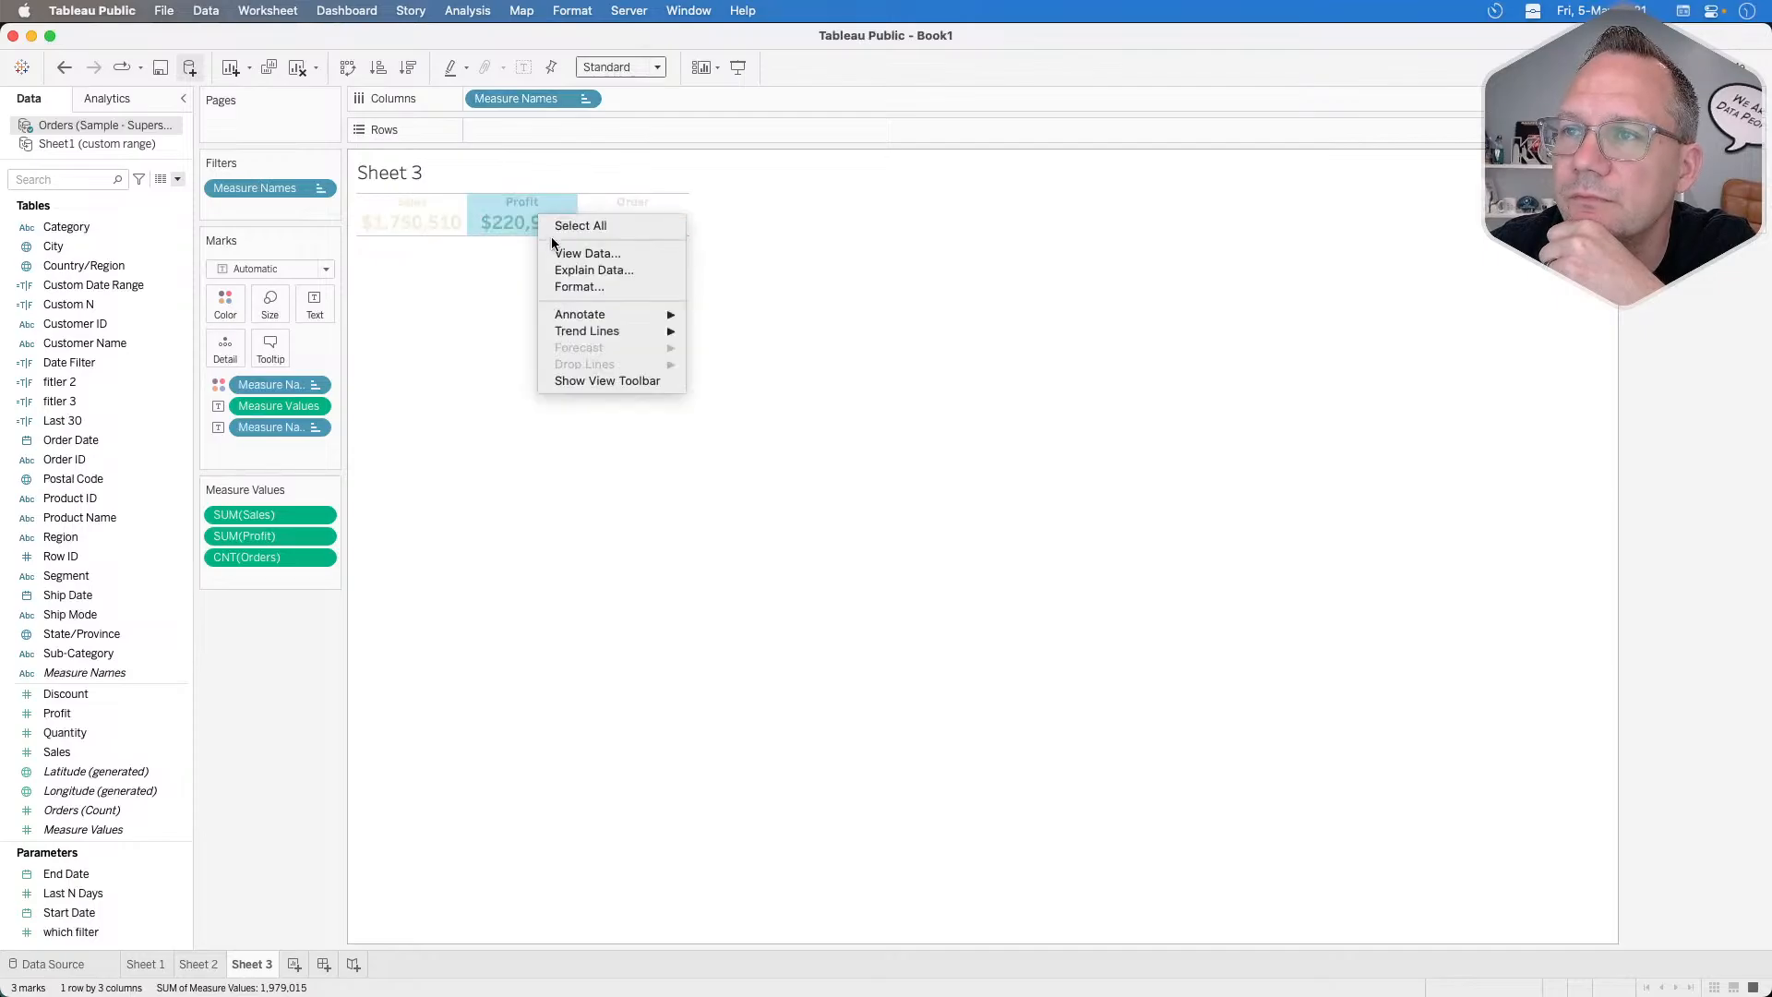
left_click(569, 285)
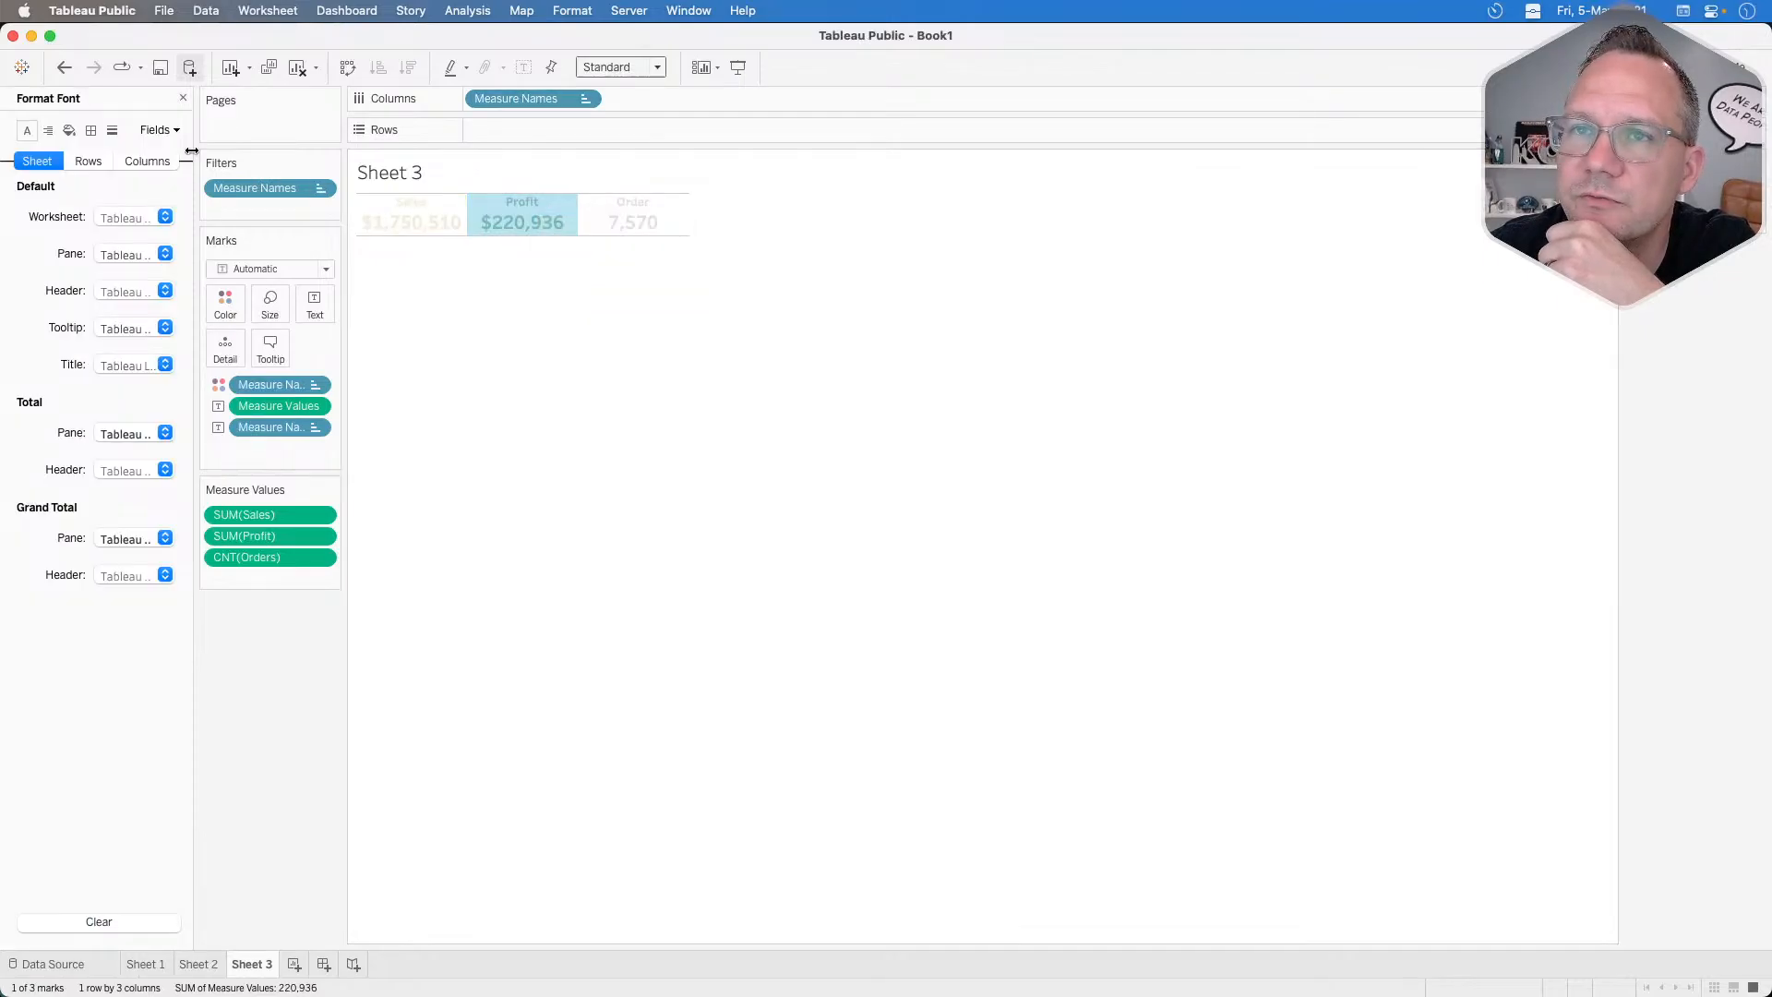
left_click(112, 131)
left_click(91, 130)
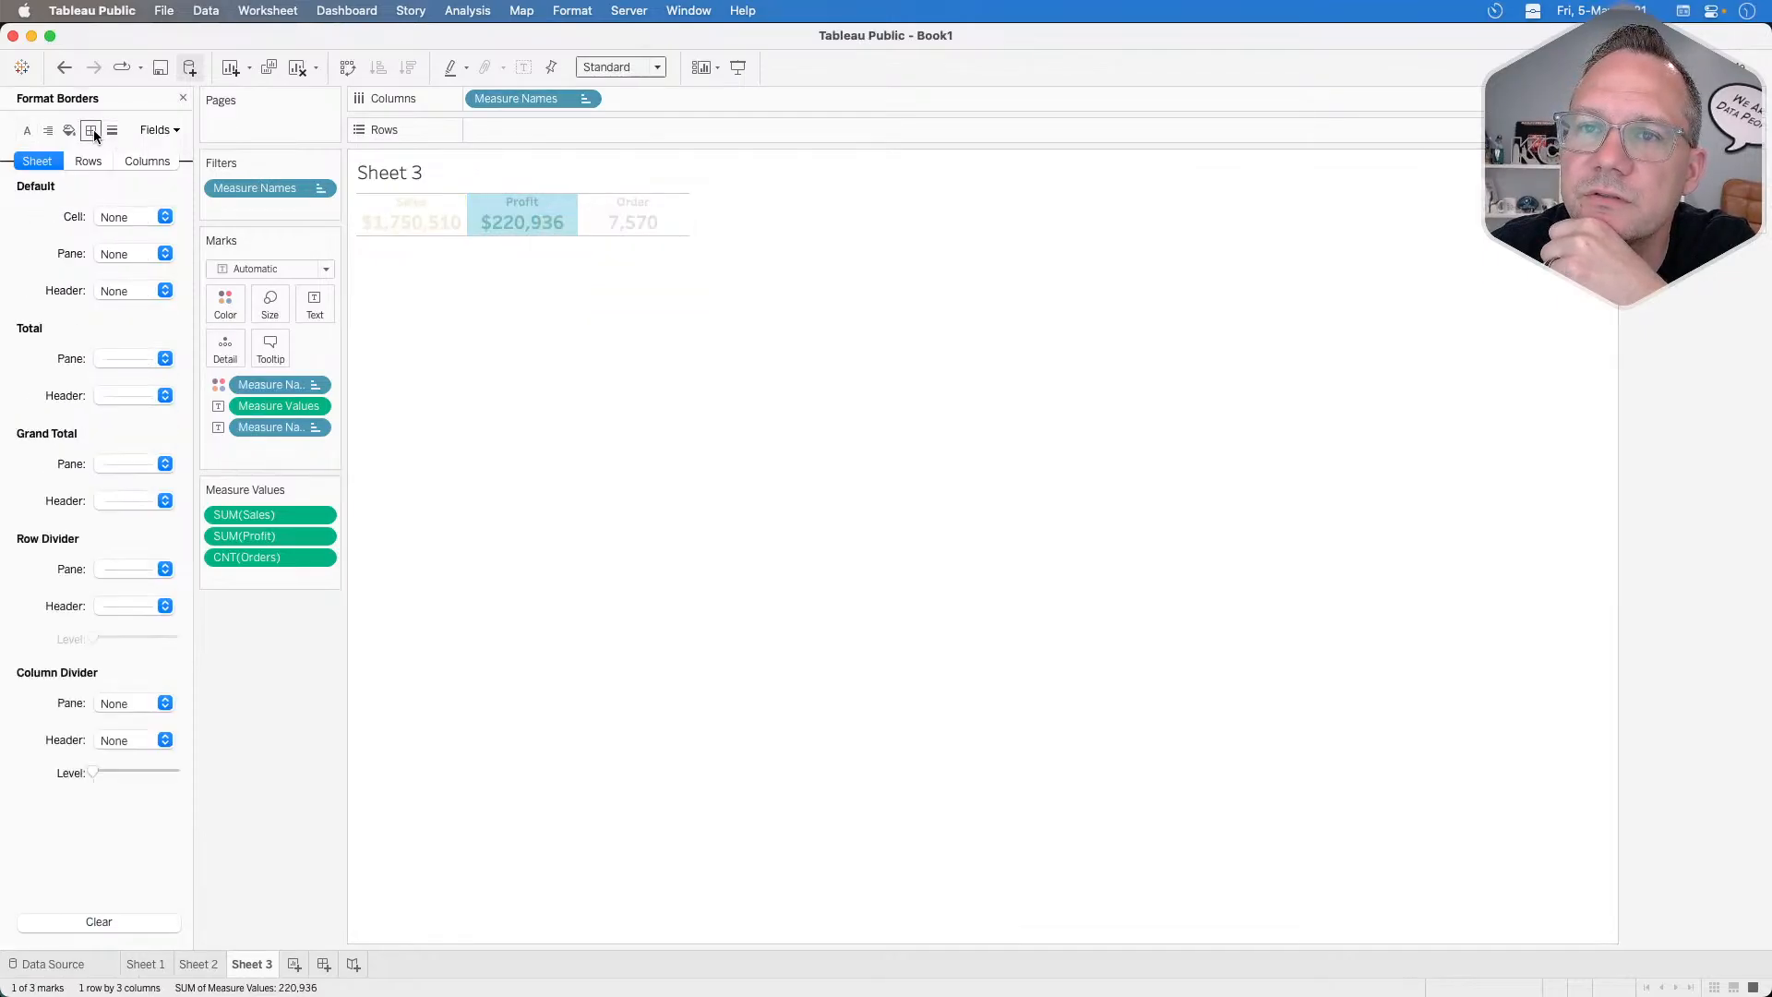
left_click(120, 568)
left_click(120, 595)
left_click(545, 350)
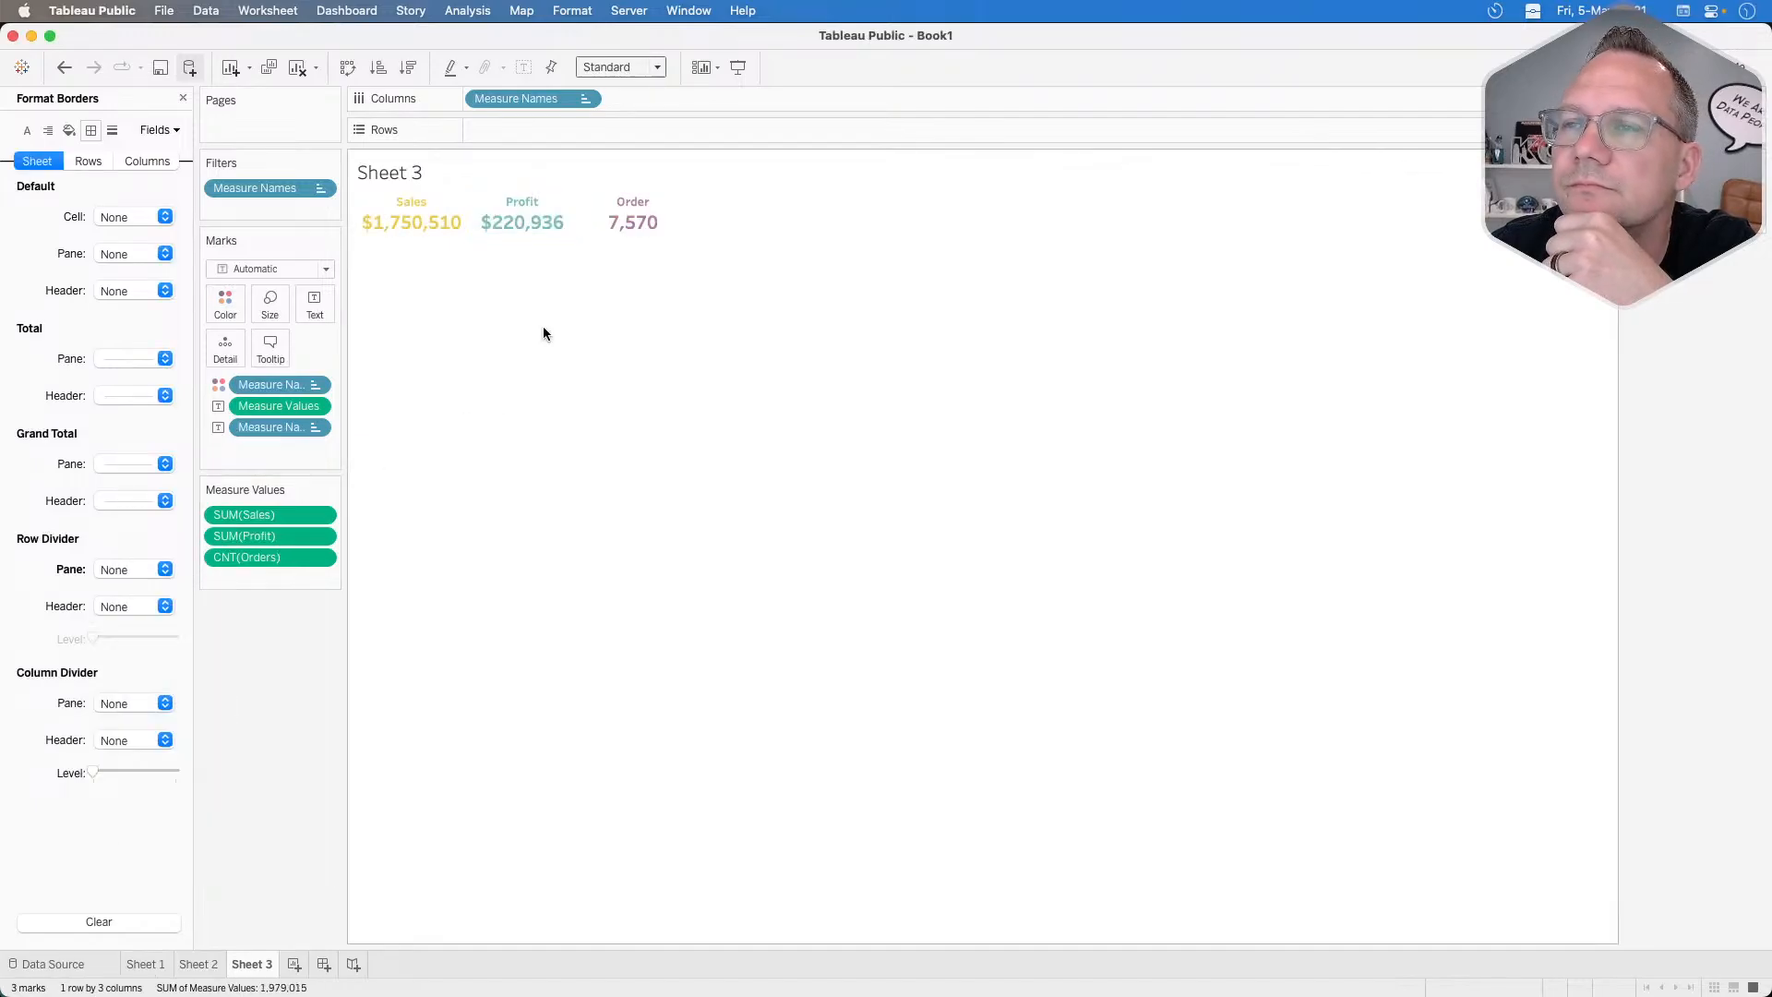
Switch to the Sheet 1 area chart and close the border formatting pane.
left_click(184, 964)
left_click(145, 963)
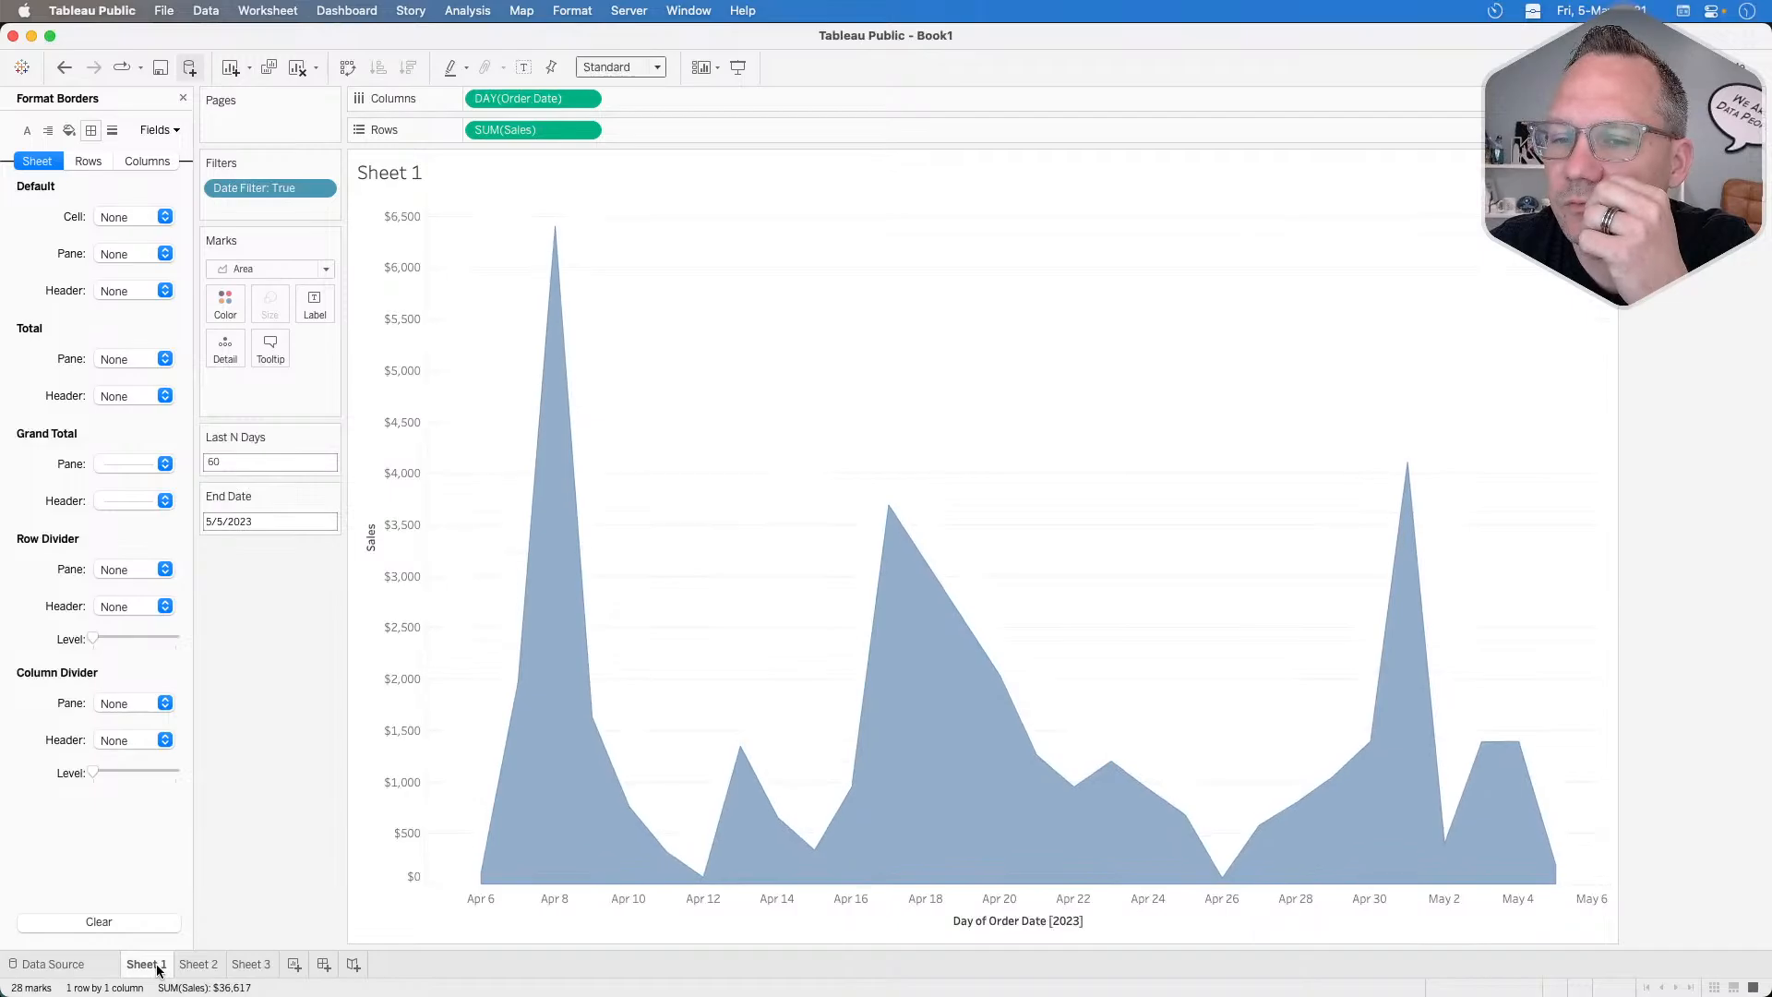
left_click(196, 963)
left_click(152, 963)
double_click(167, 964)
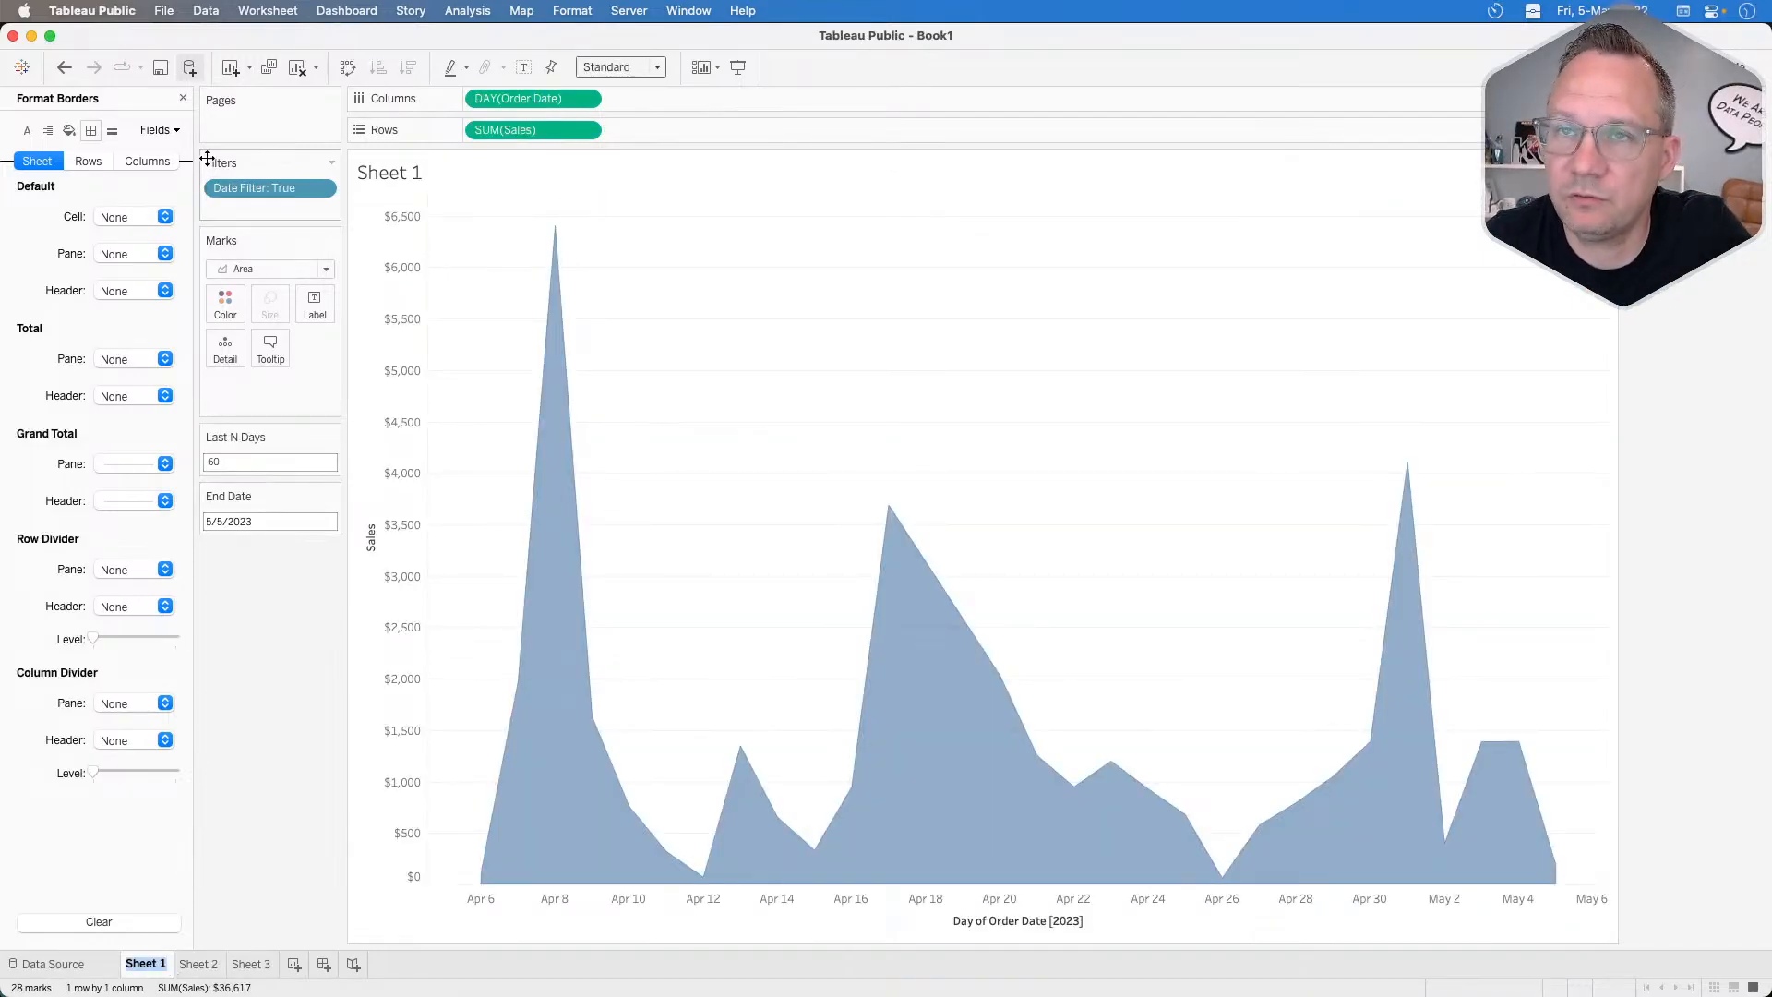
left_click(182, 99)
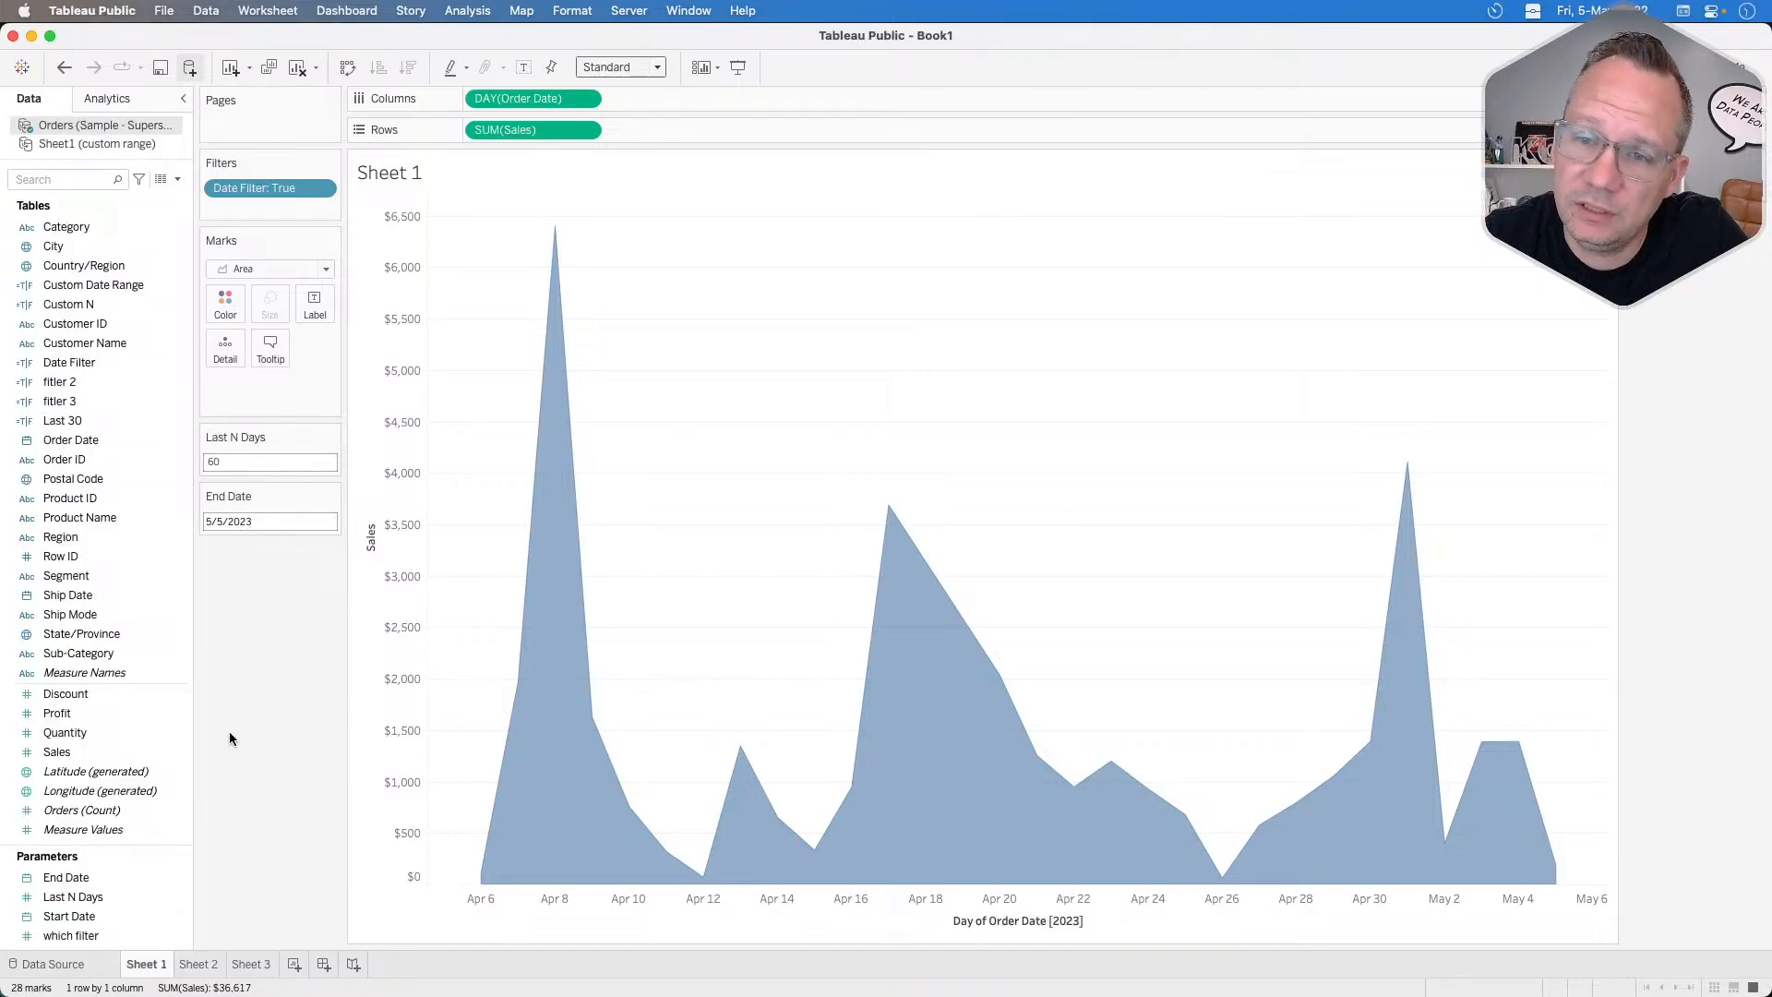
Create a String parameter named Metric with the current value Sales.
left_click(177, 179)
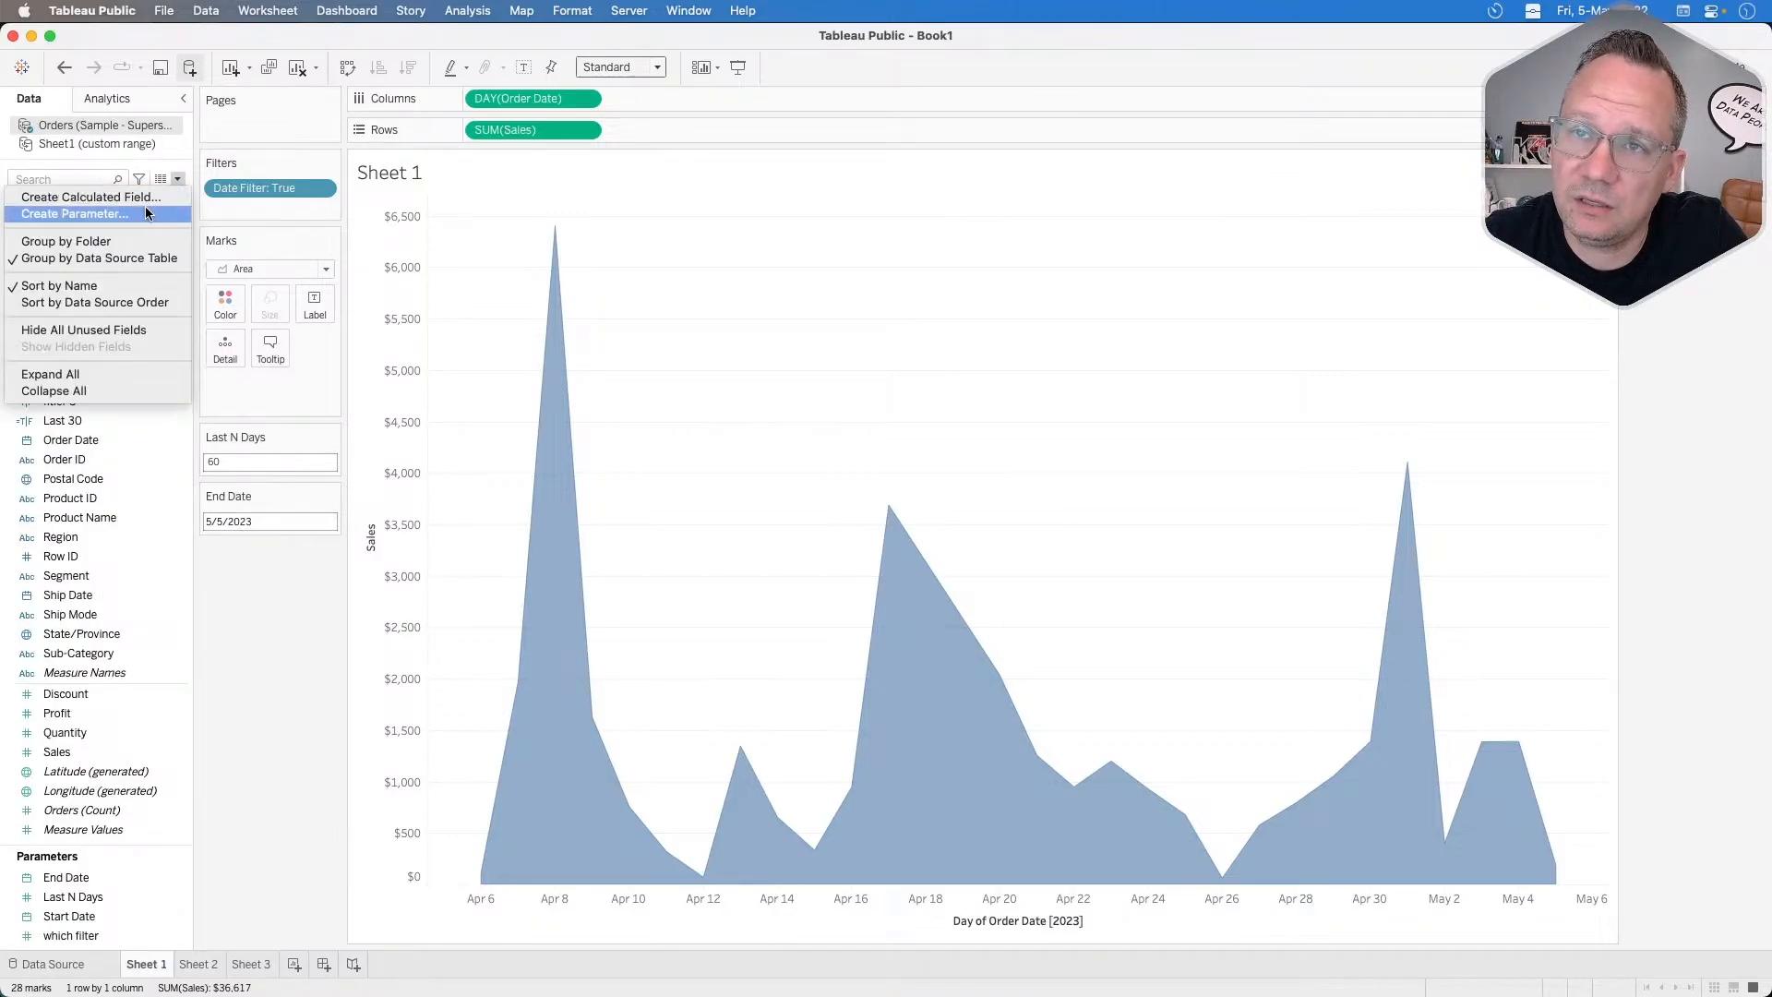
left_click(155, 214)
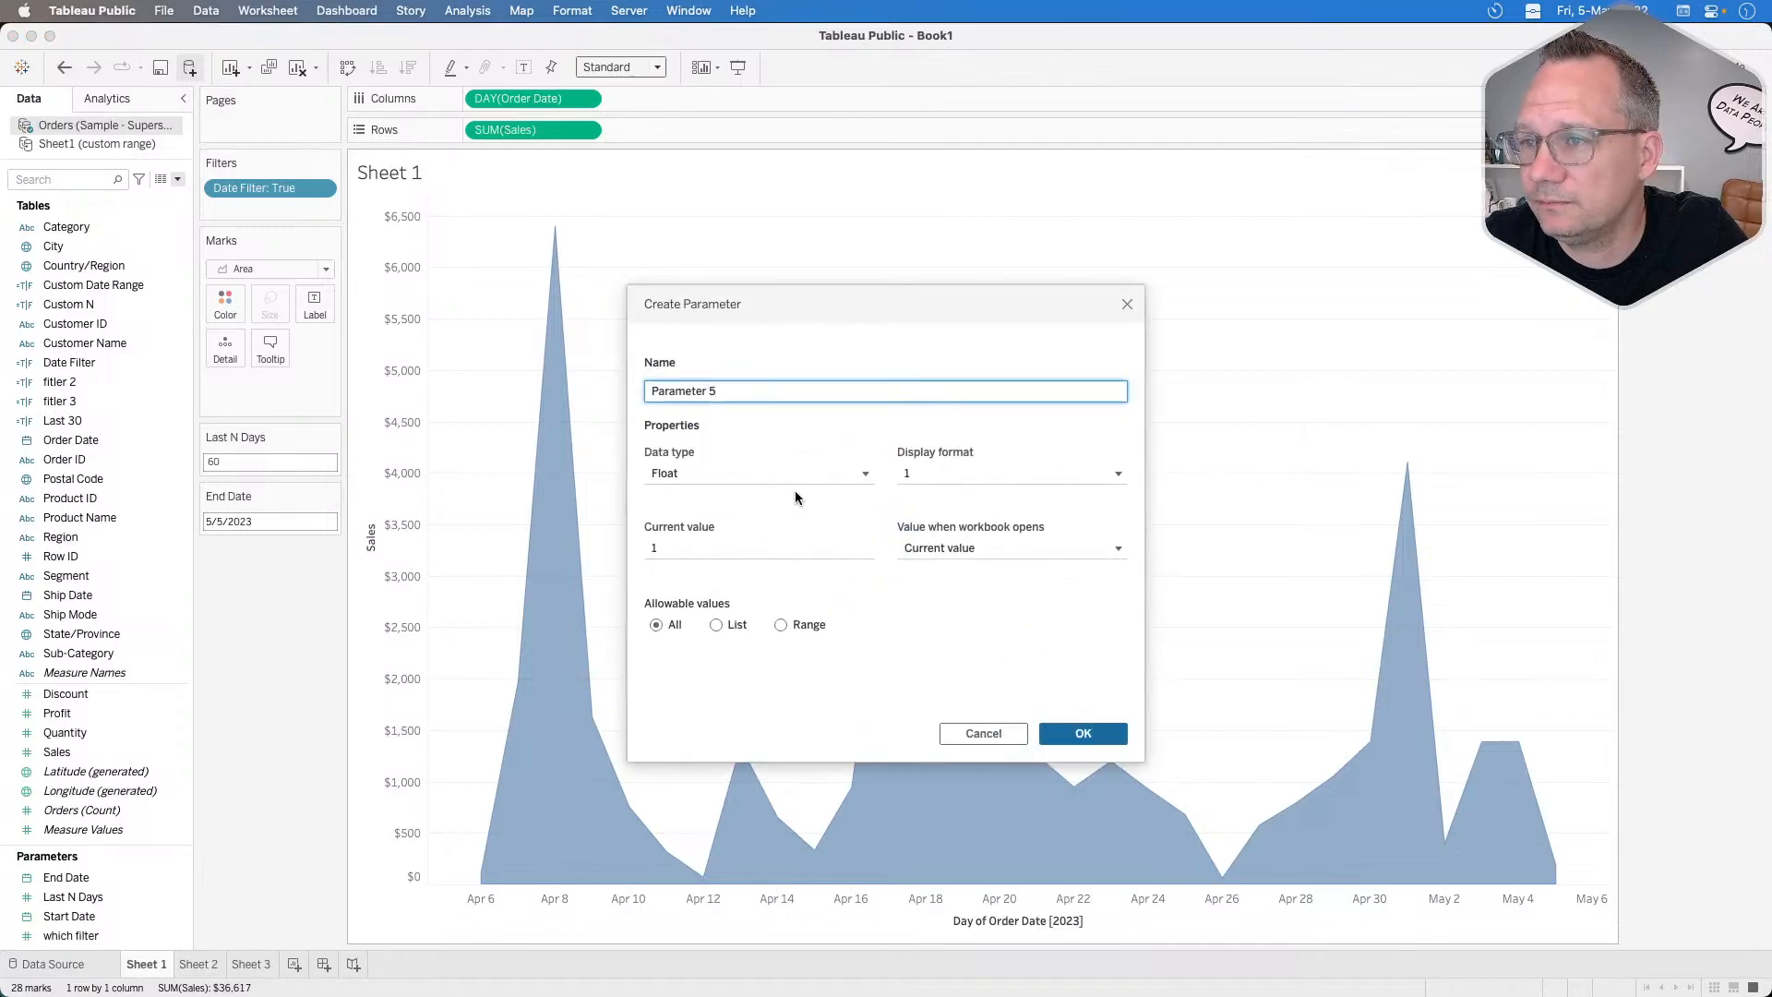
left_click(712, 473)
left_click(707, 529)
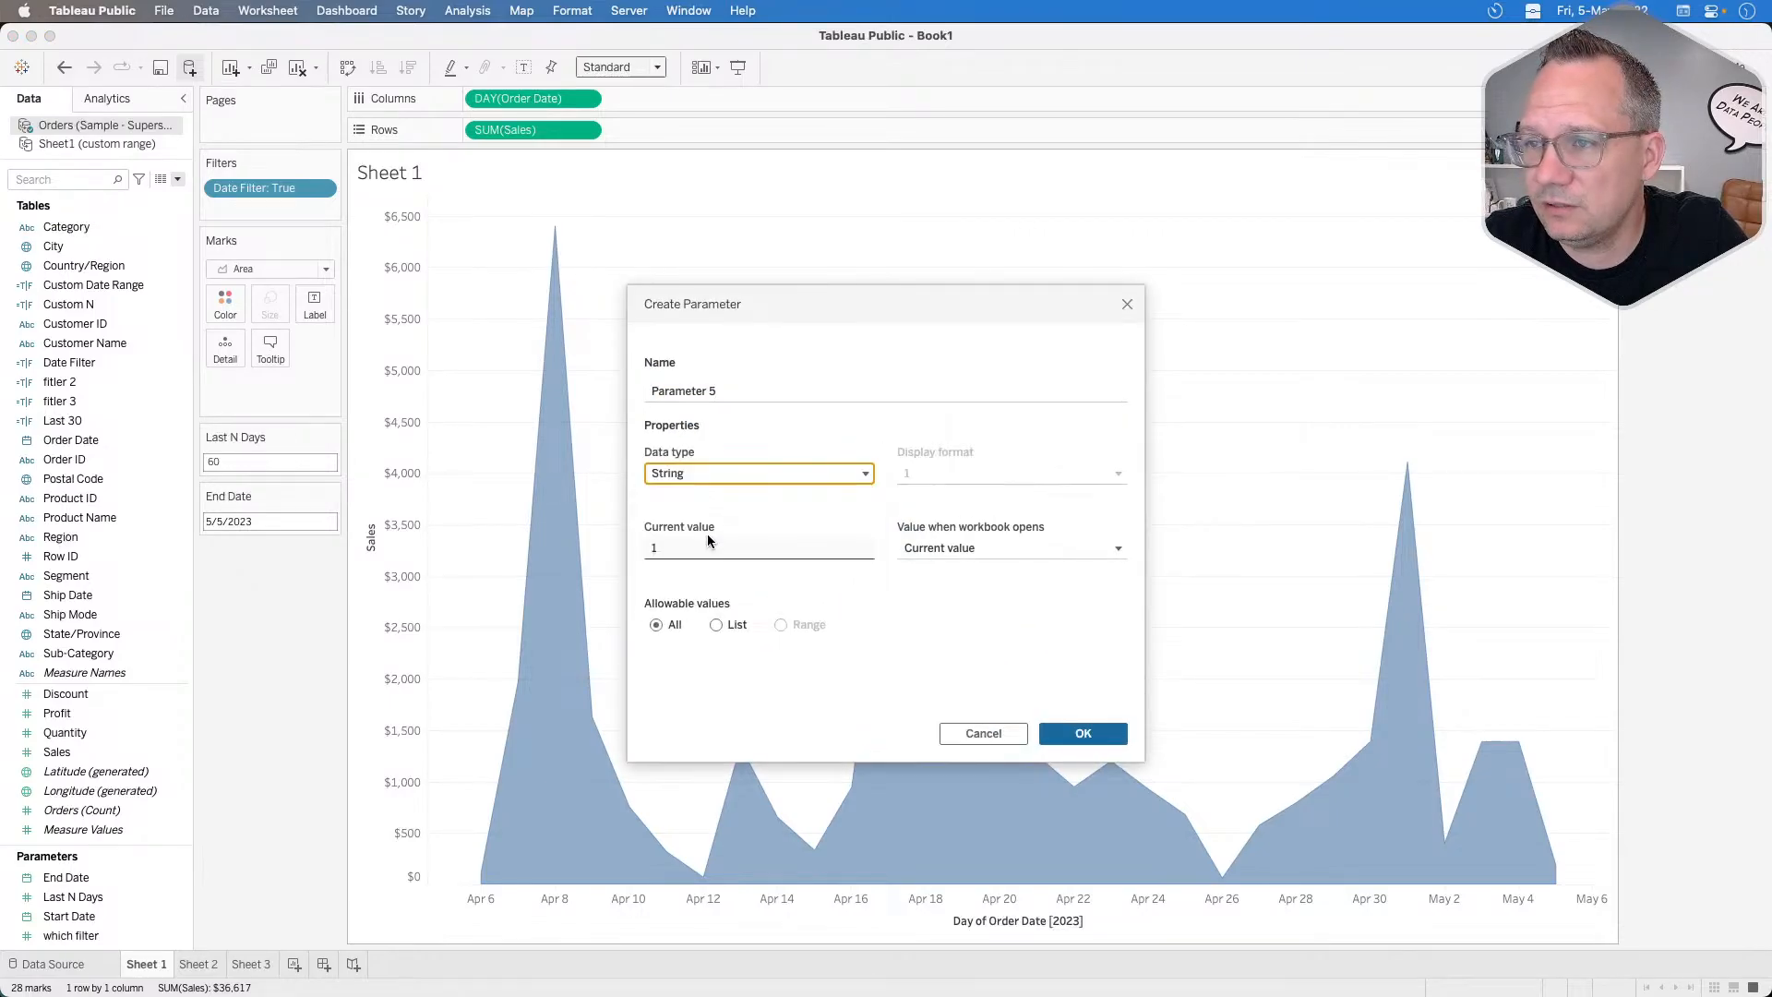
left_click(690, 545)
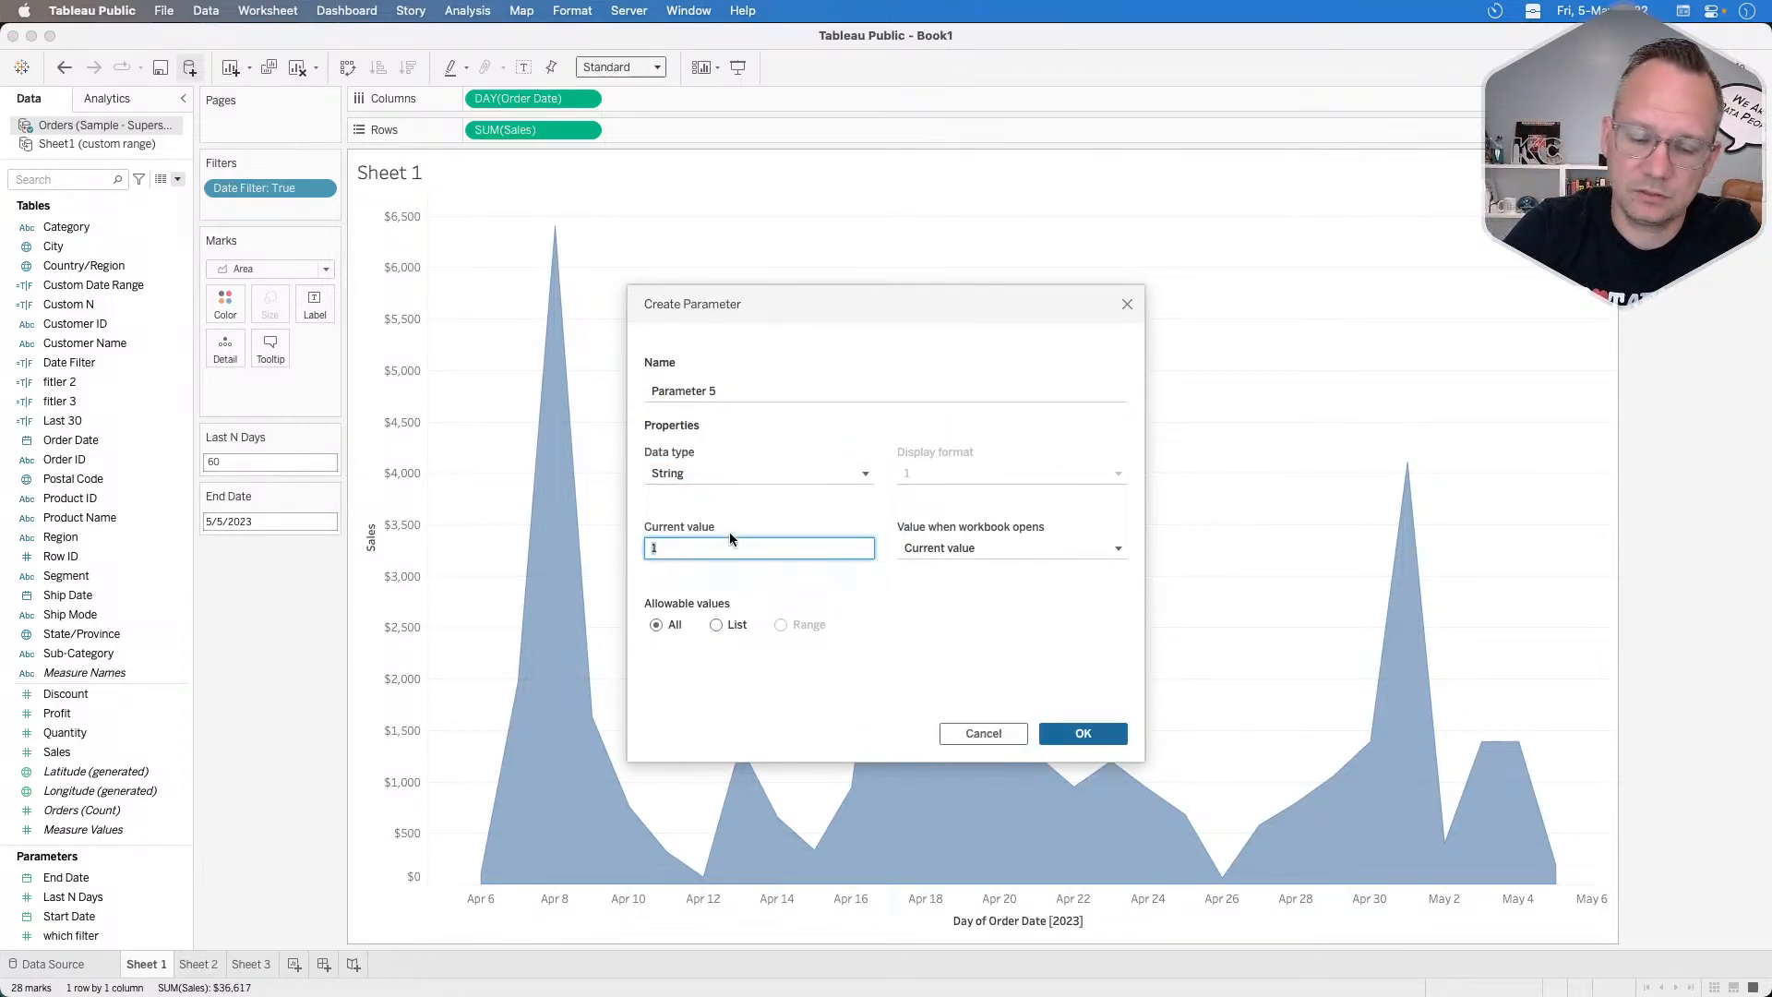
type("Sales")
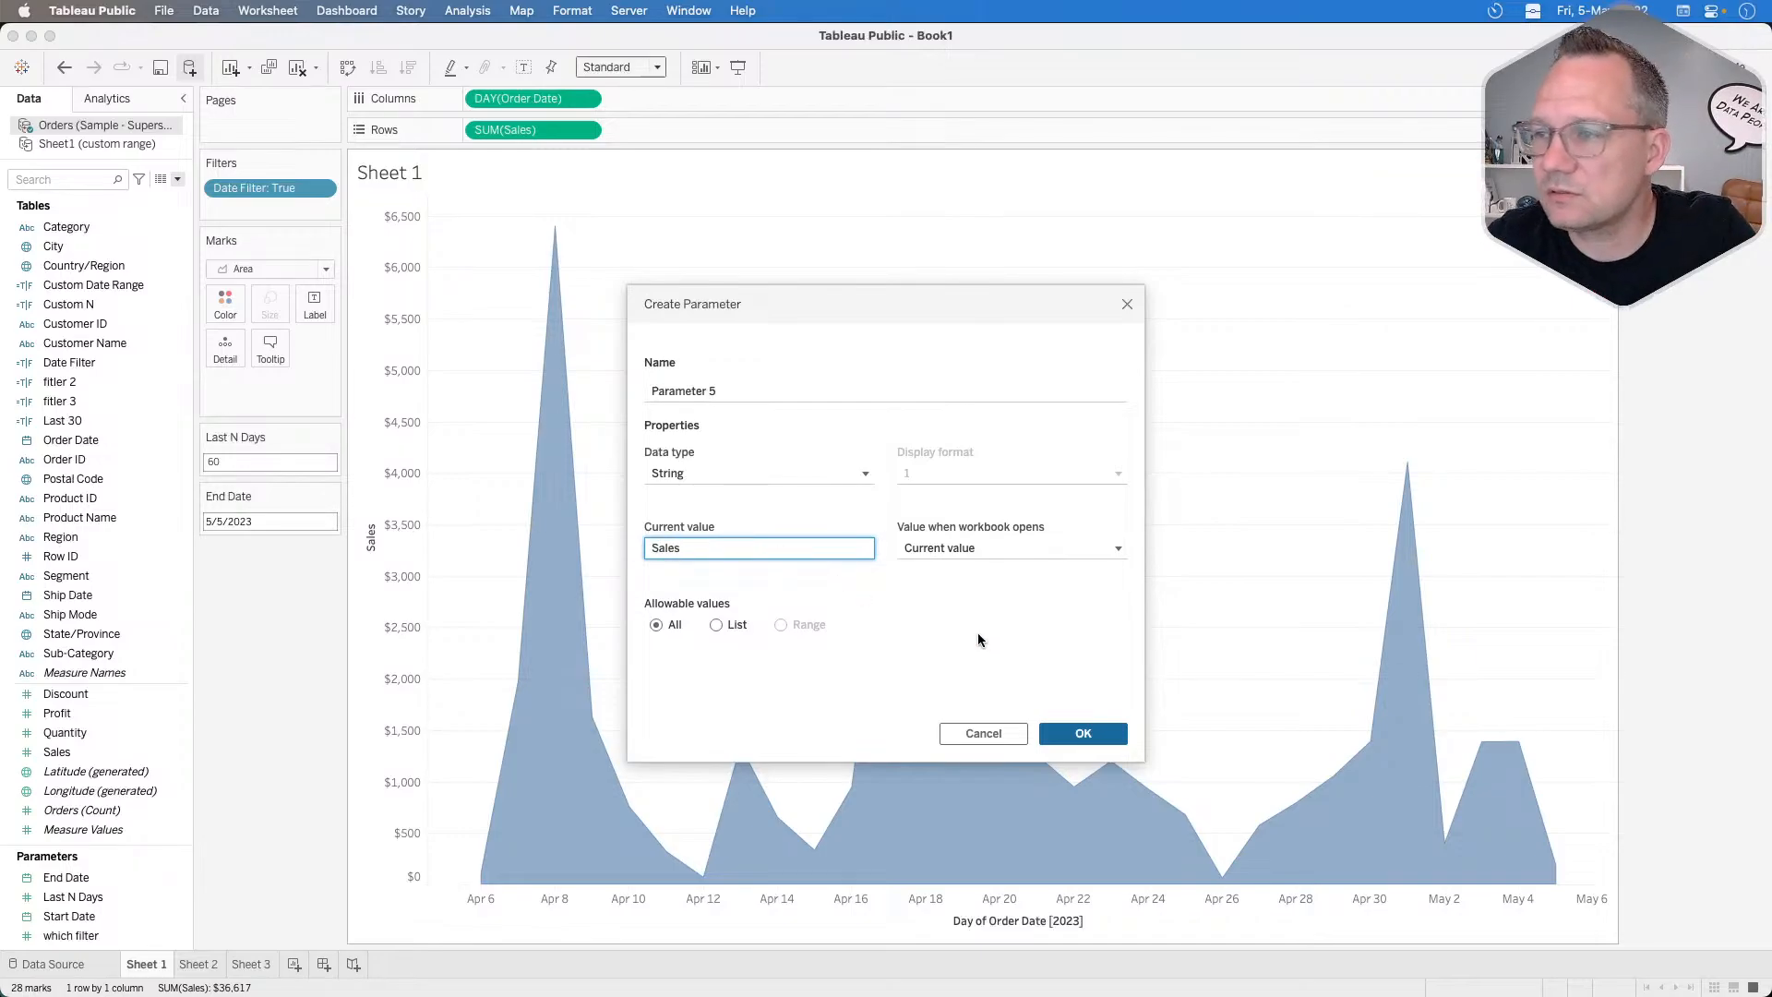
left_click(727, 391)
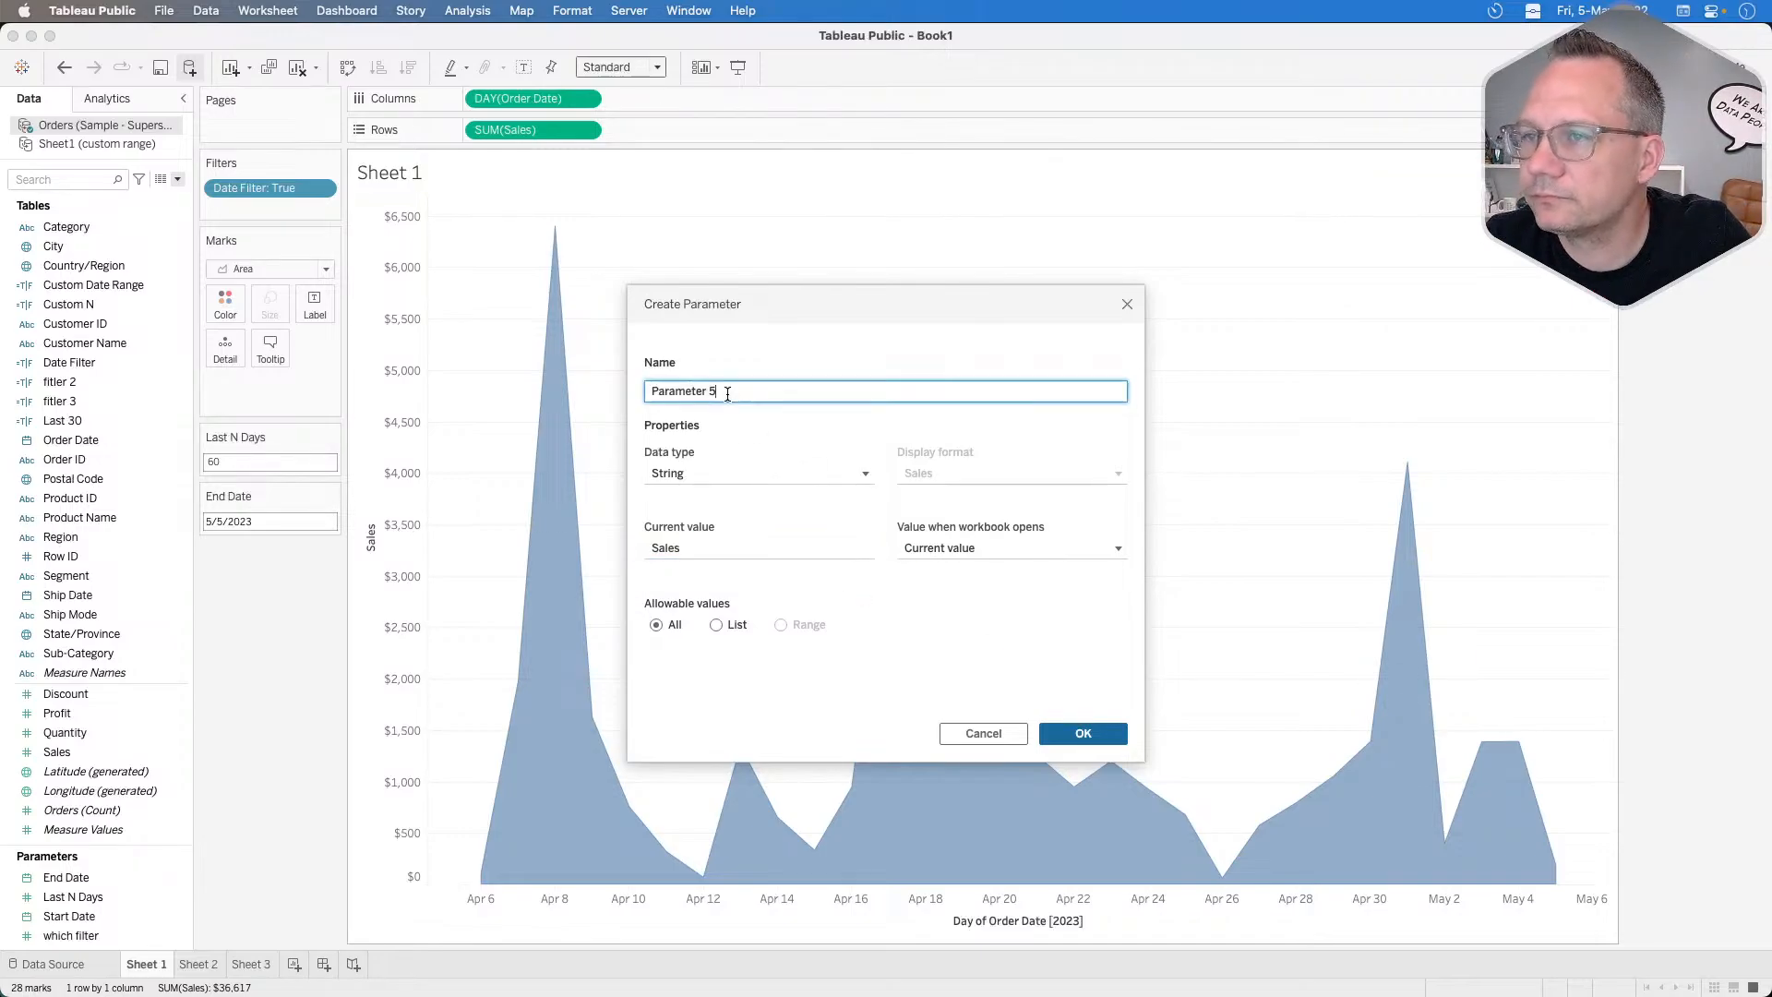
type("Or")
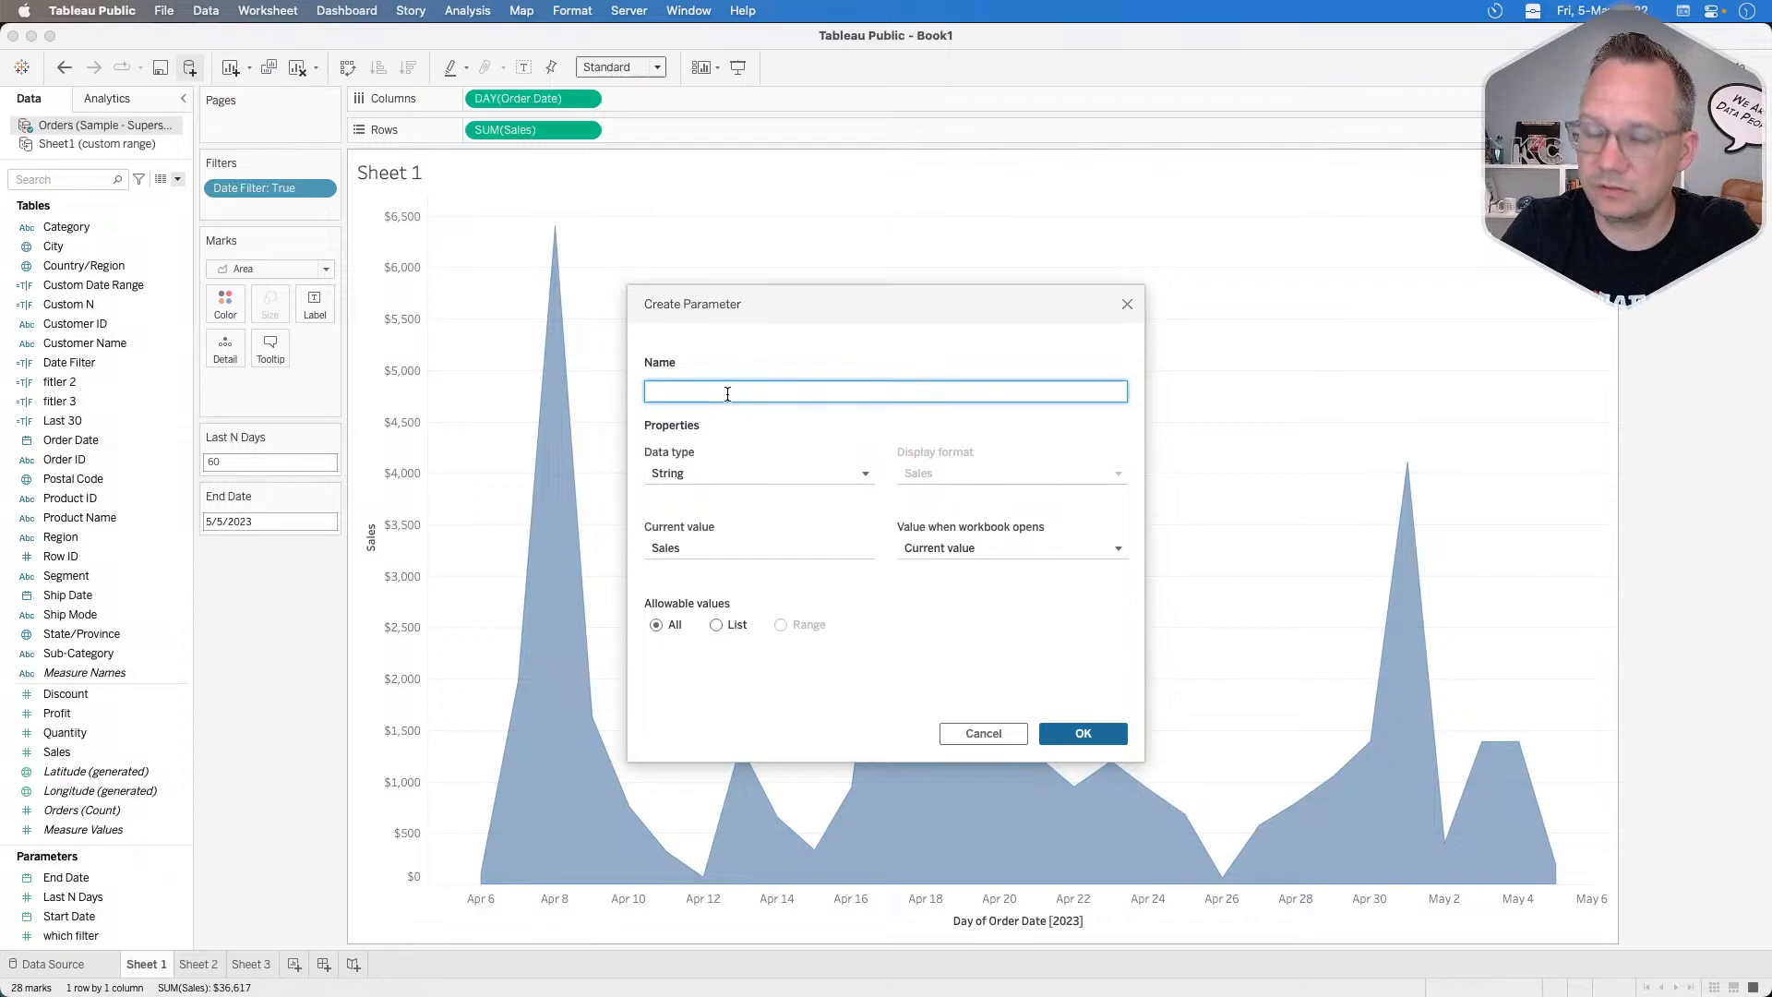
type("Metric")
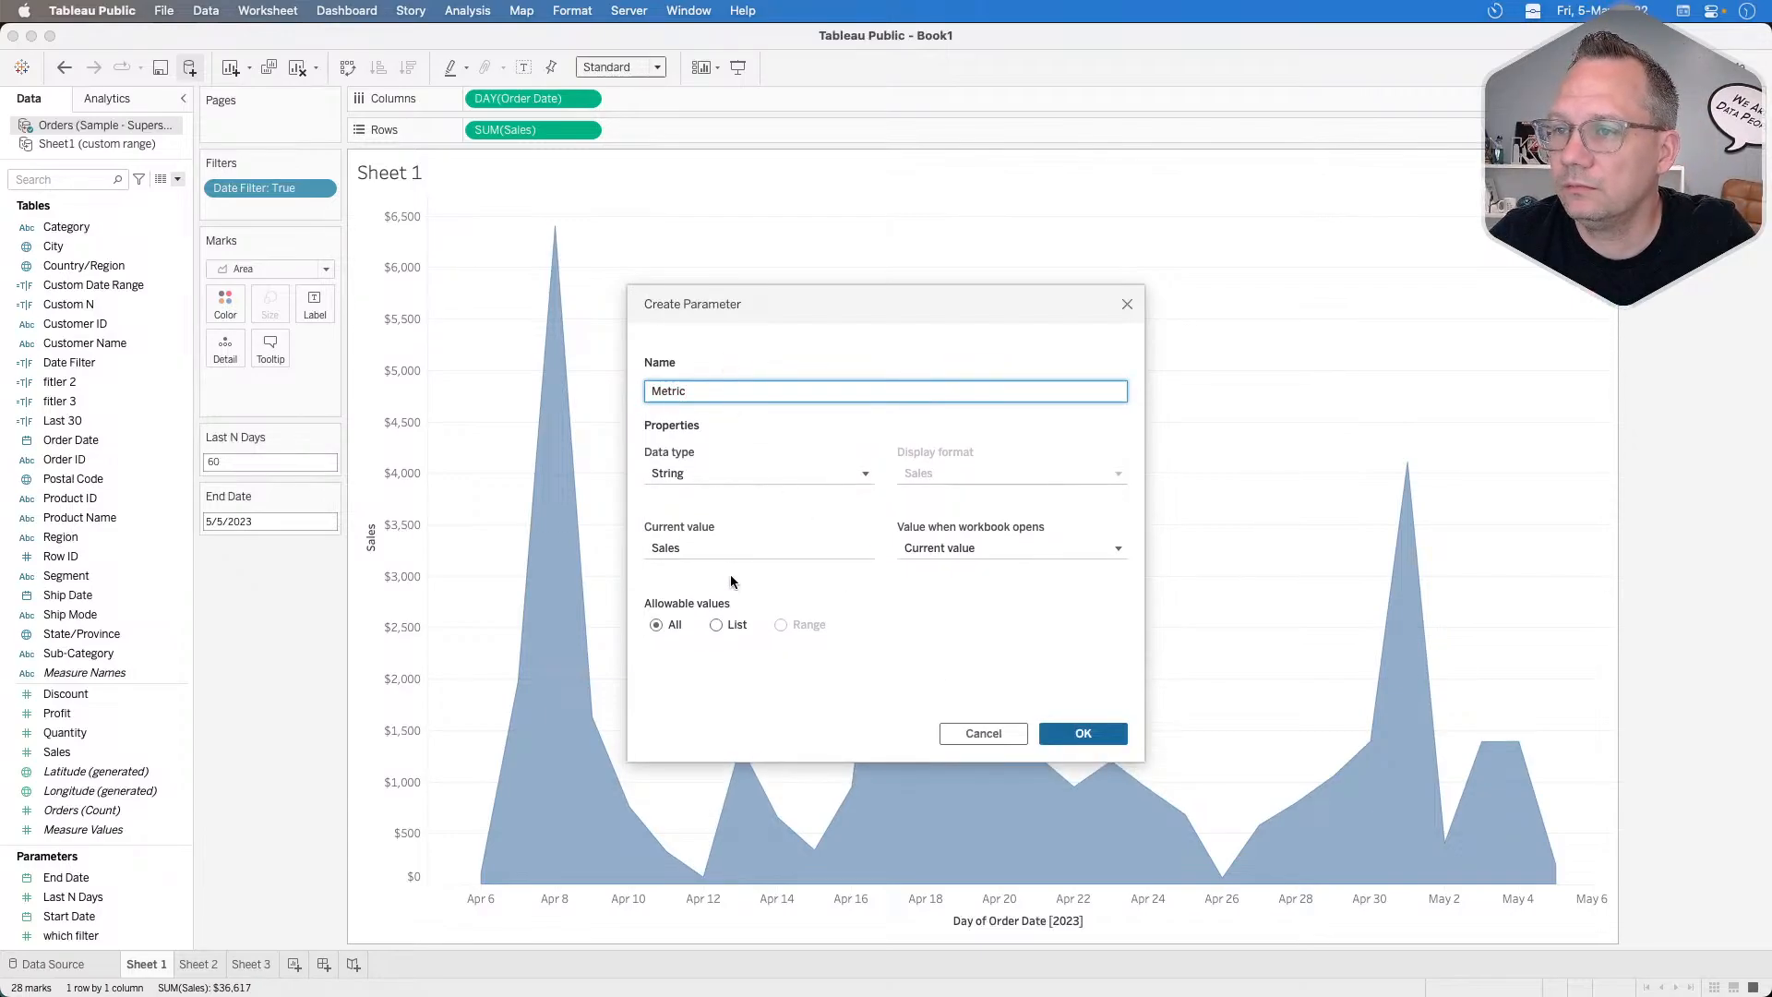
left_click(1083, 733)
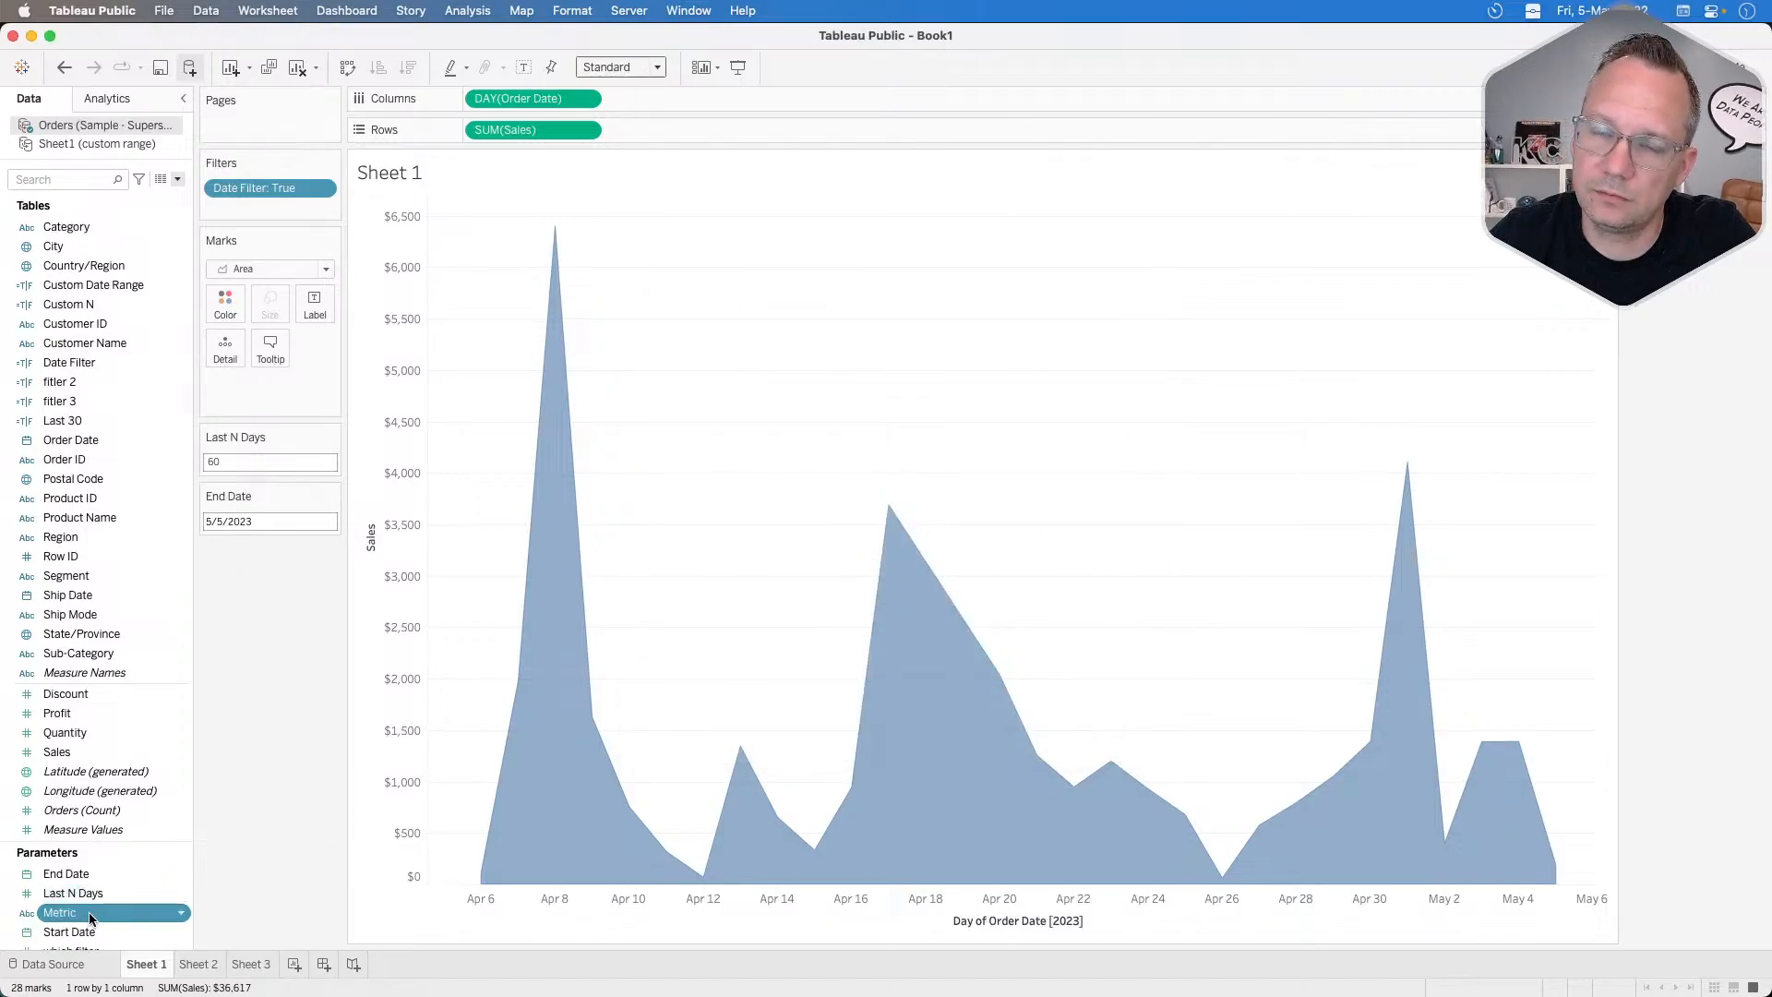
Create a calculated field named Metric Value and begin its formula with CASE [Metric].
left_click(178, 180)
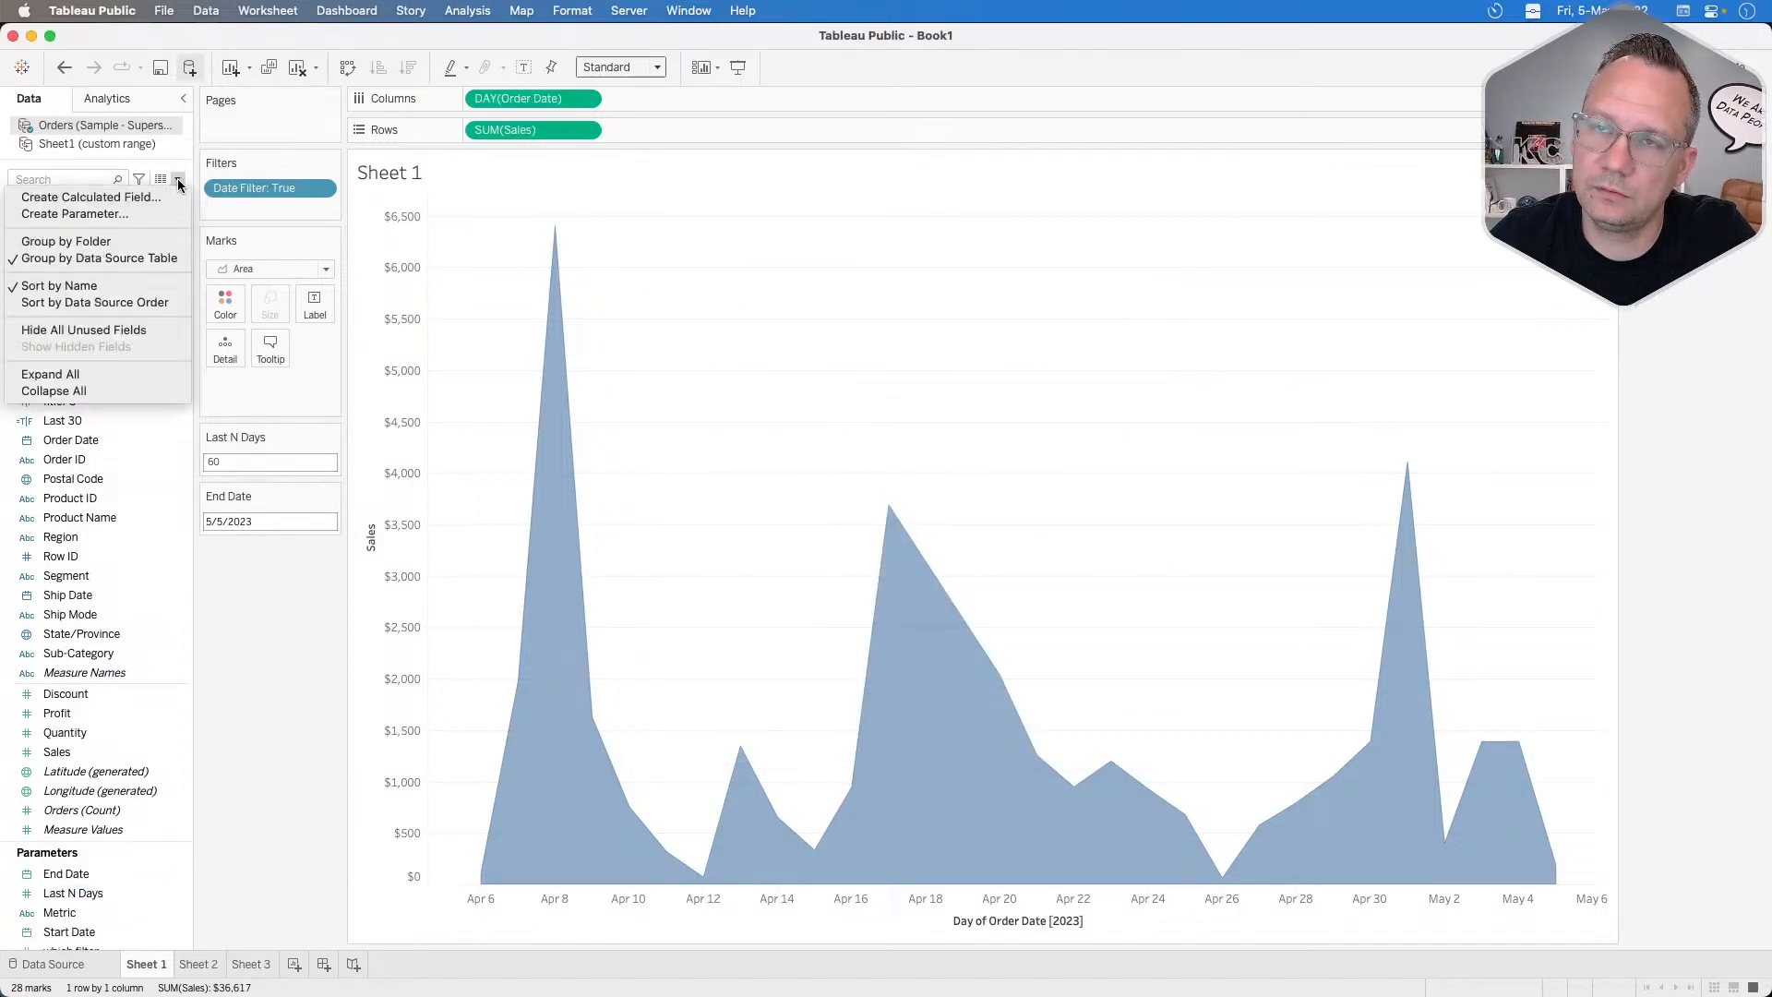
left_click(166, 198)
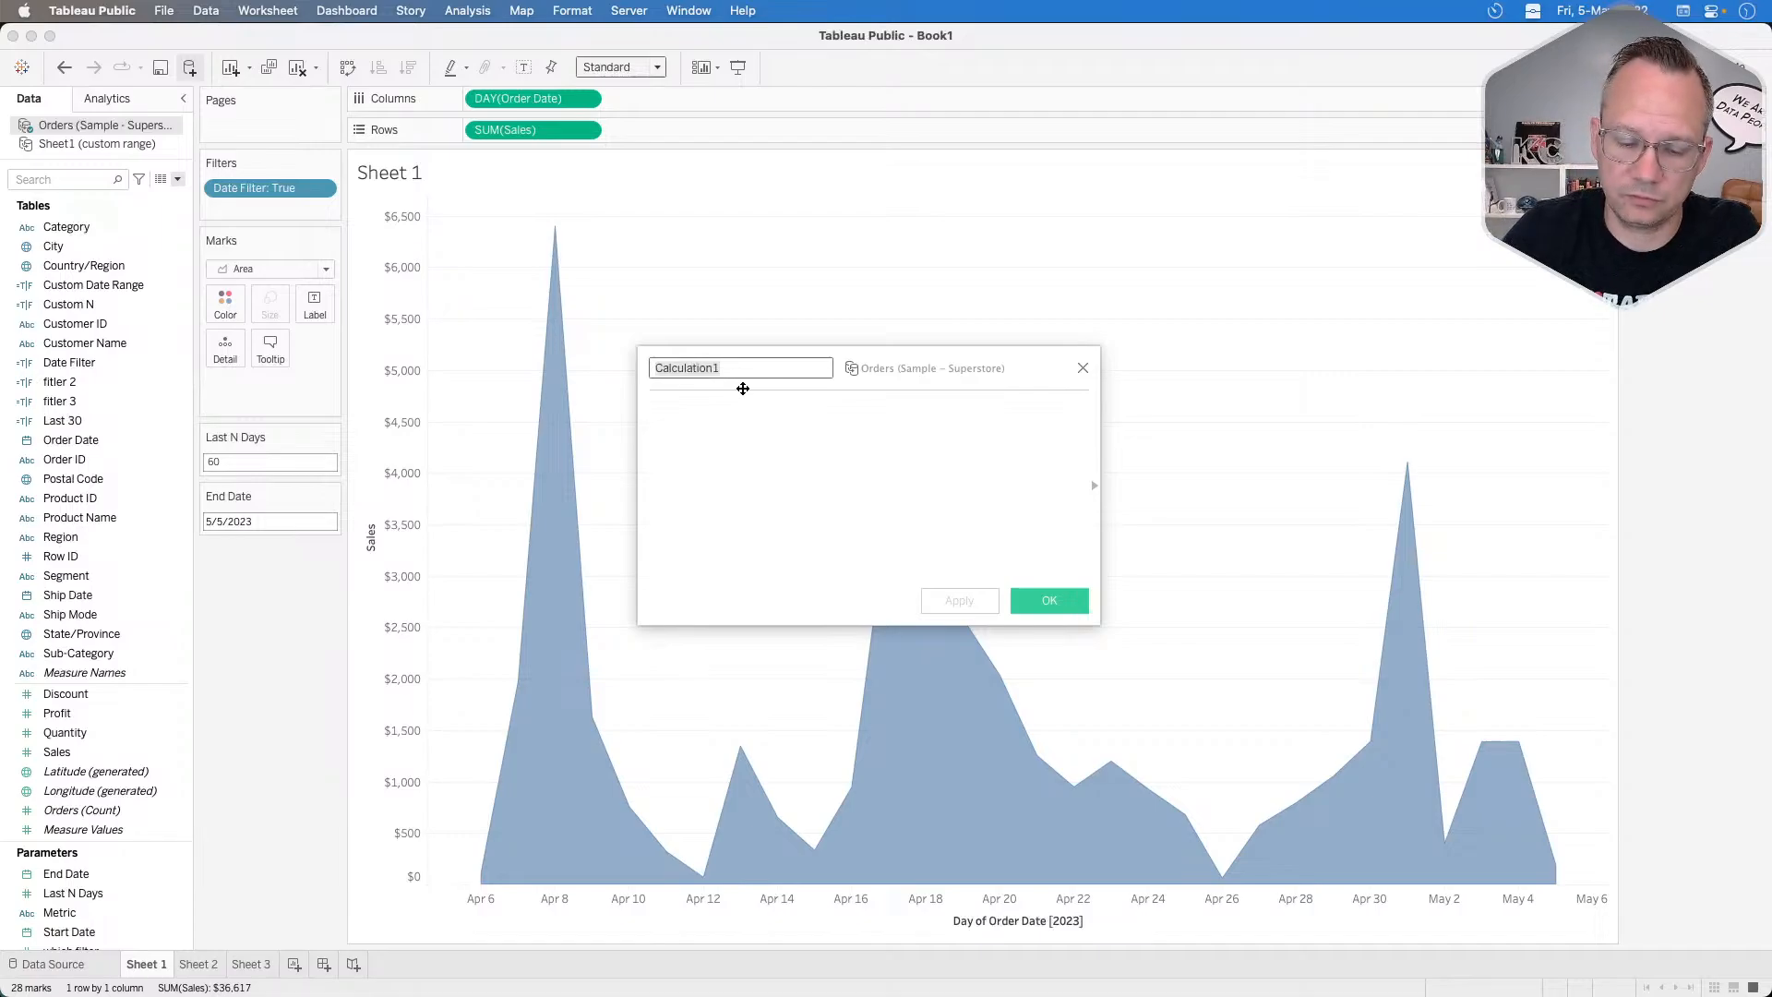
type("Metric Value")
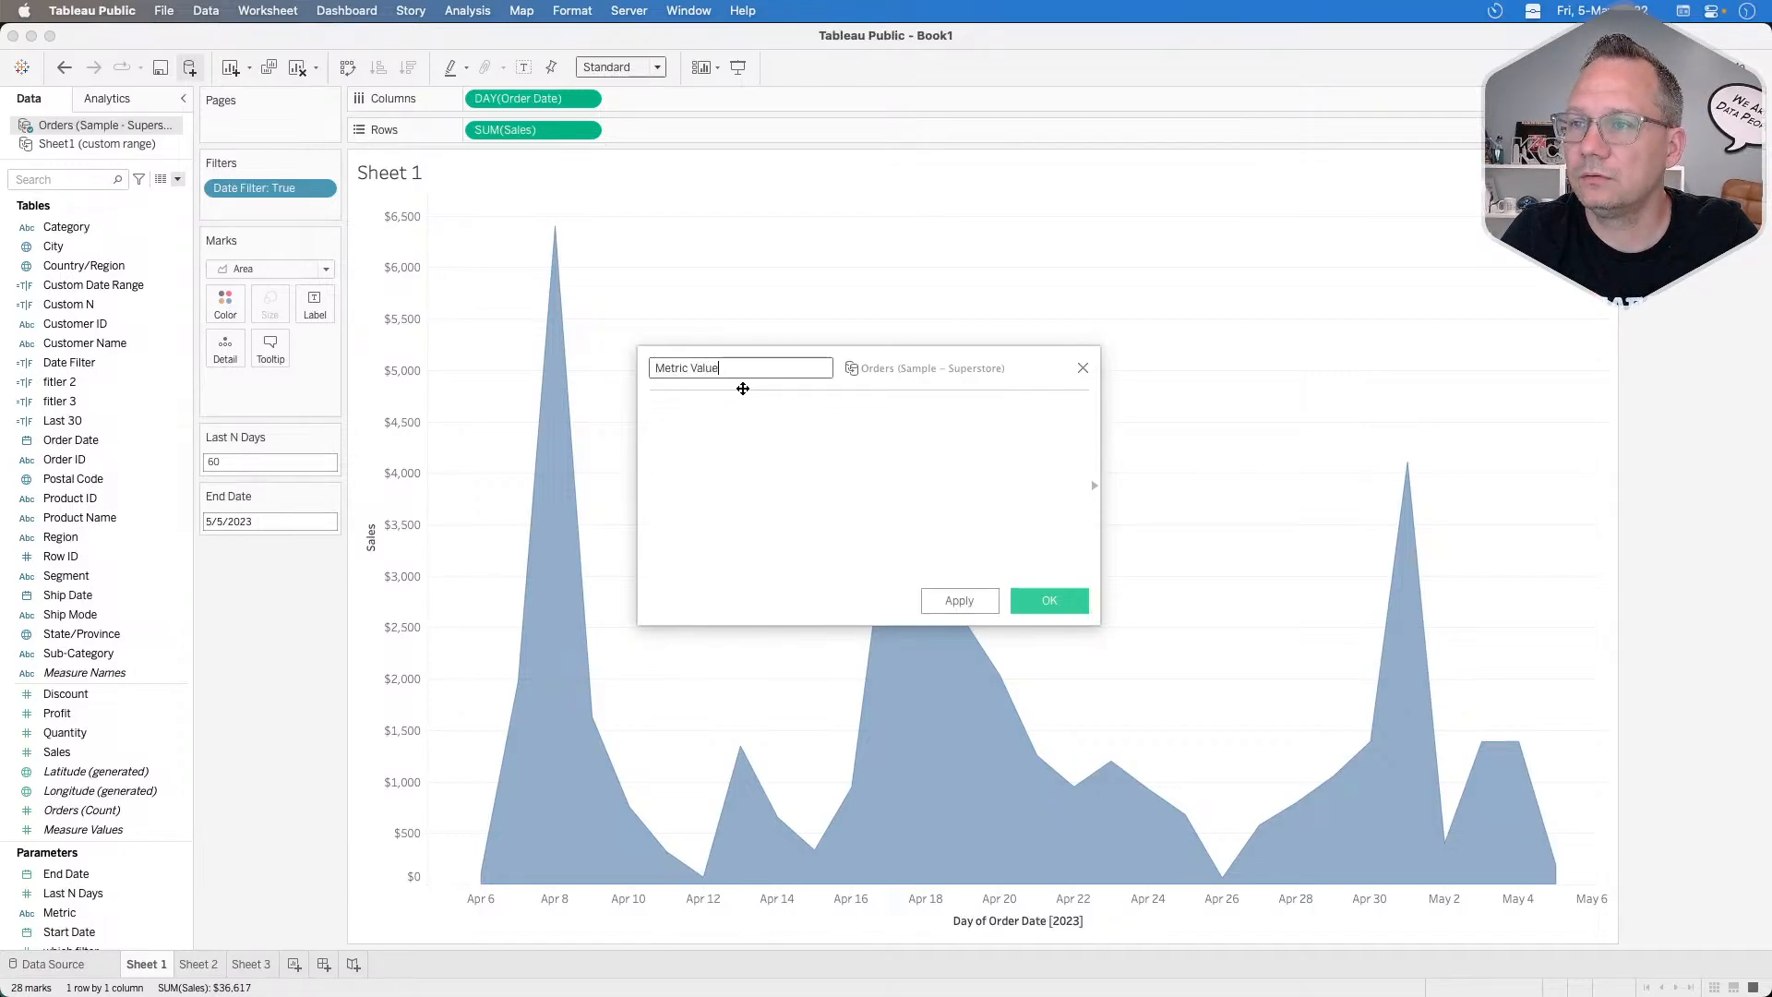
key("Tab")
type("CASE ")
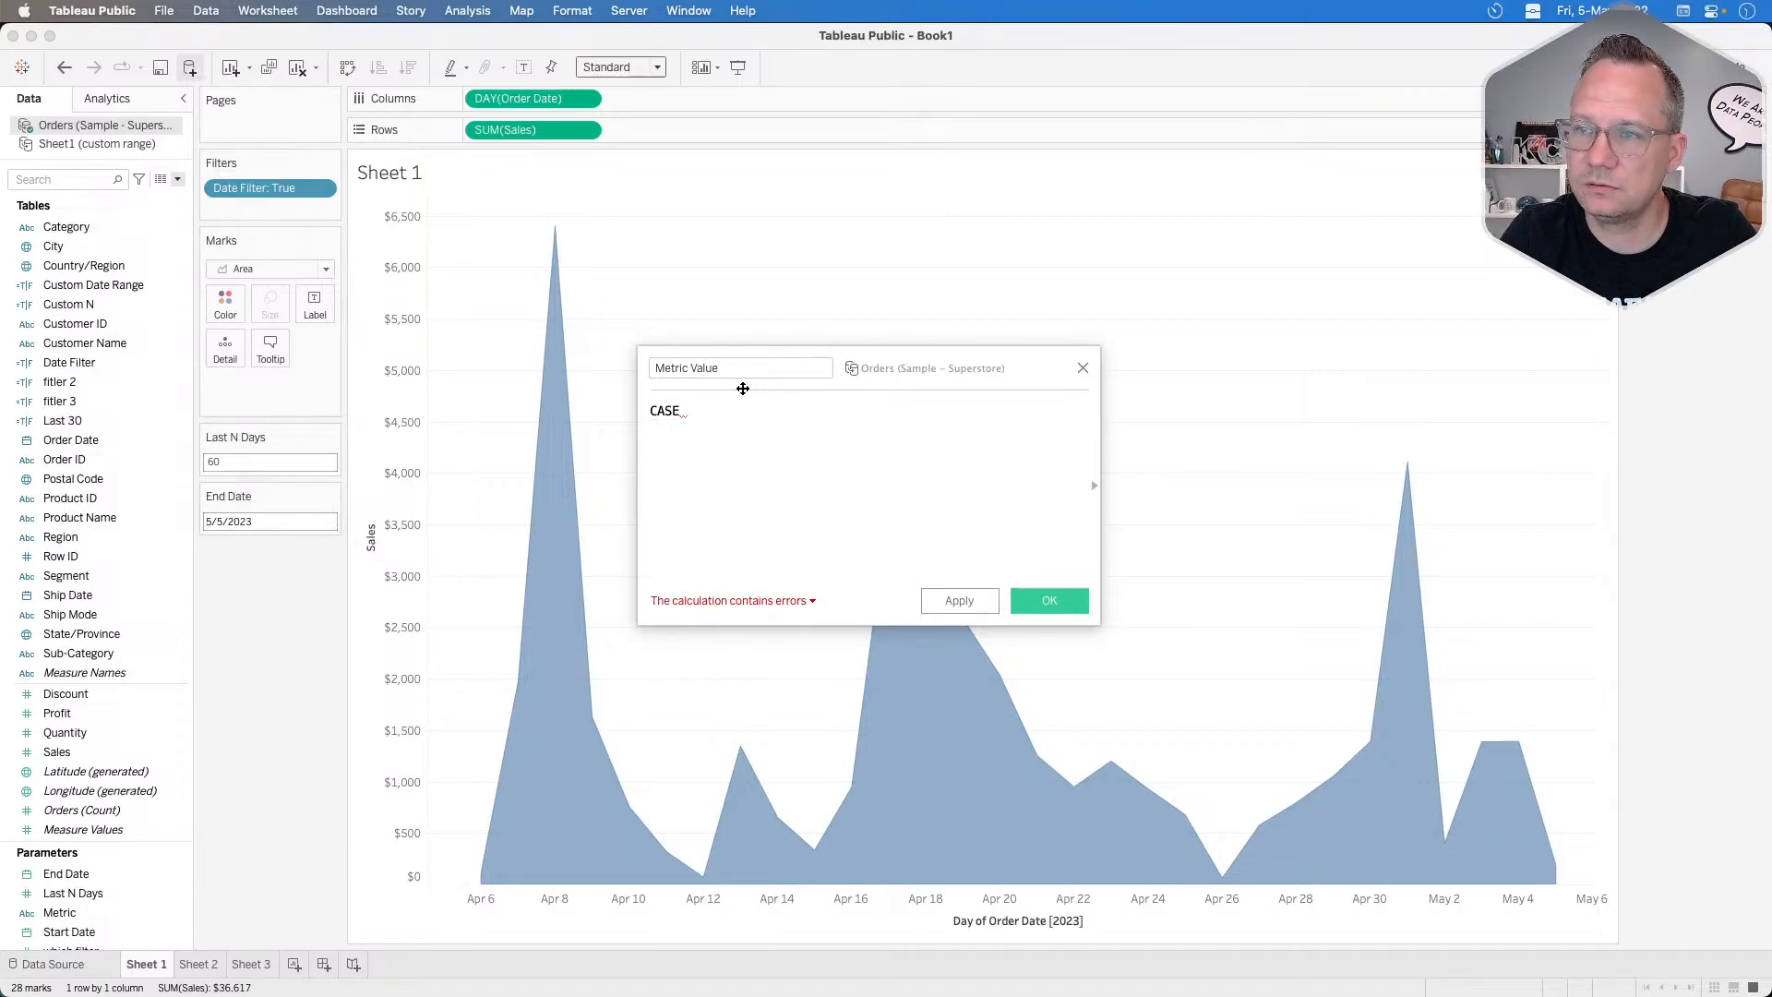
type("k")
key("BackSpace")
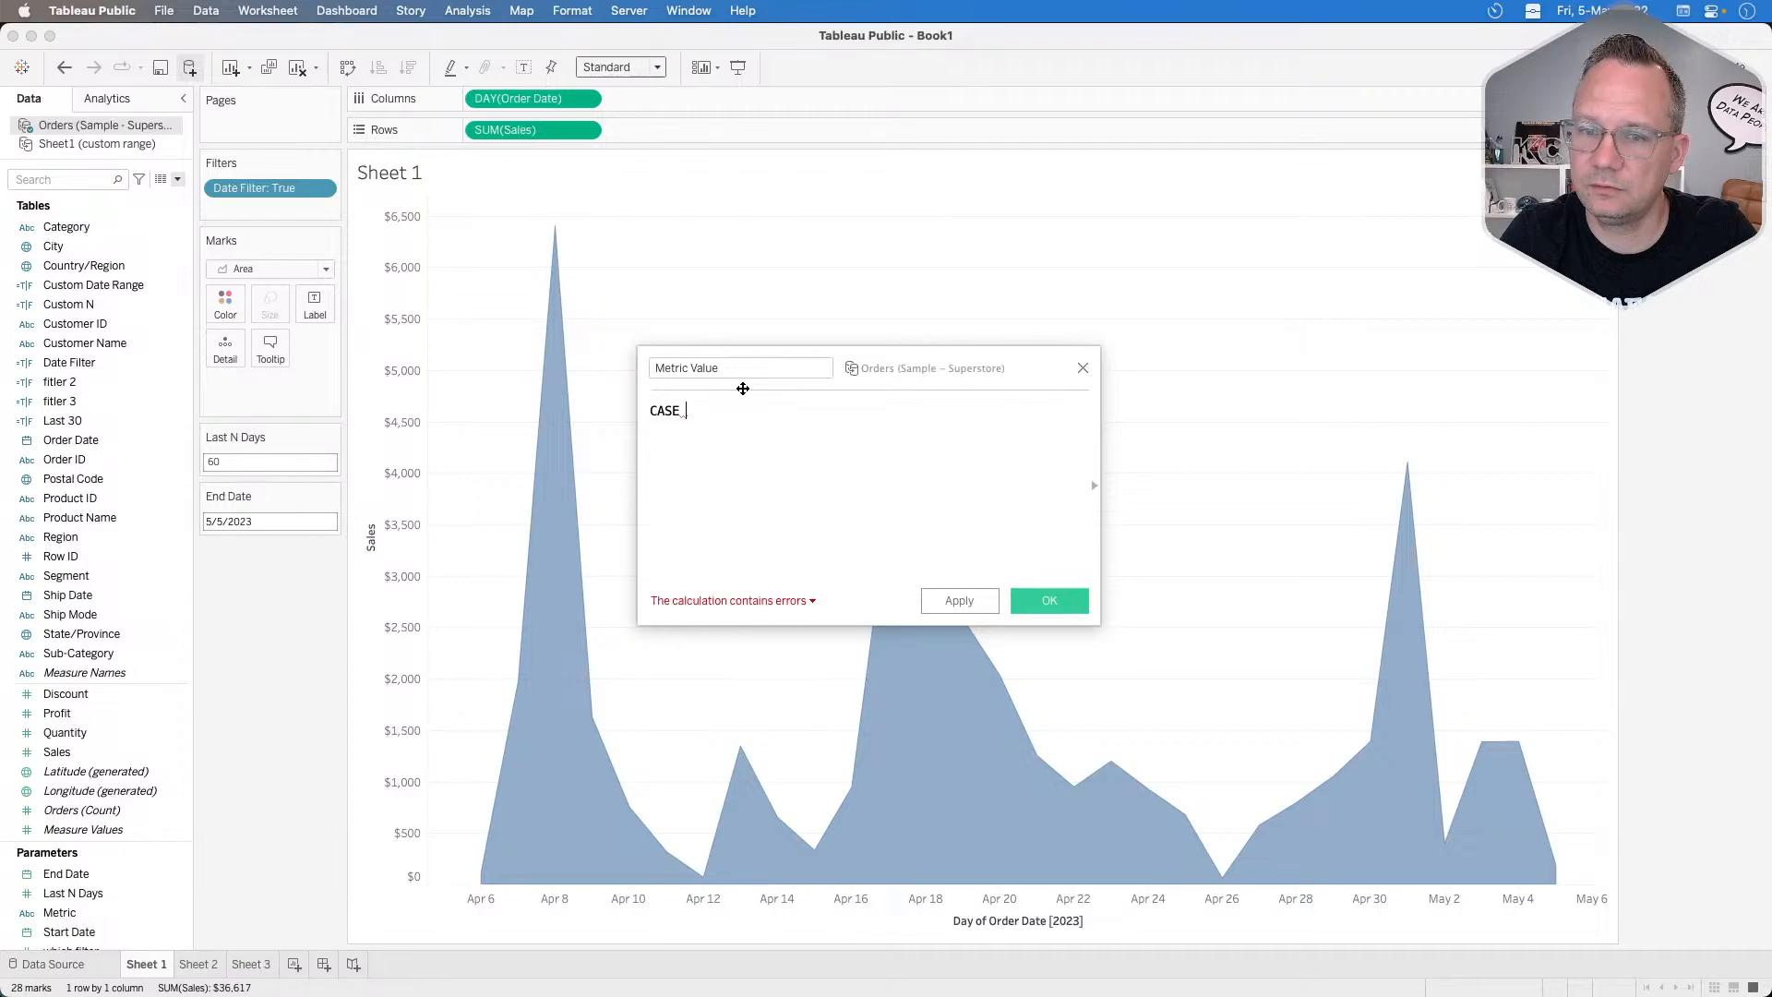
type("me")
key("Down")
key("Return")
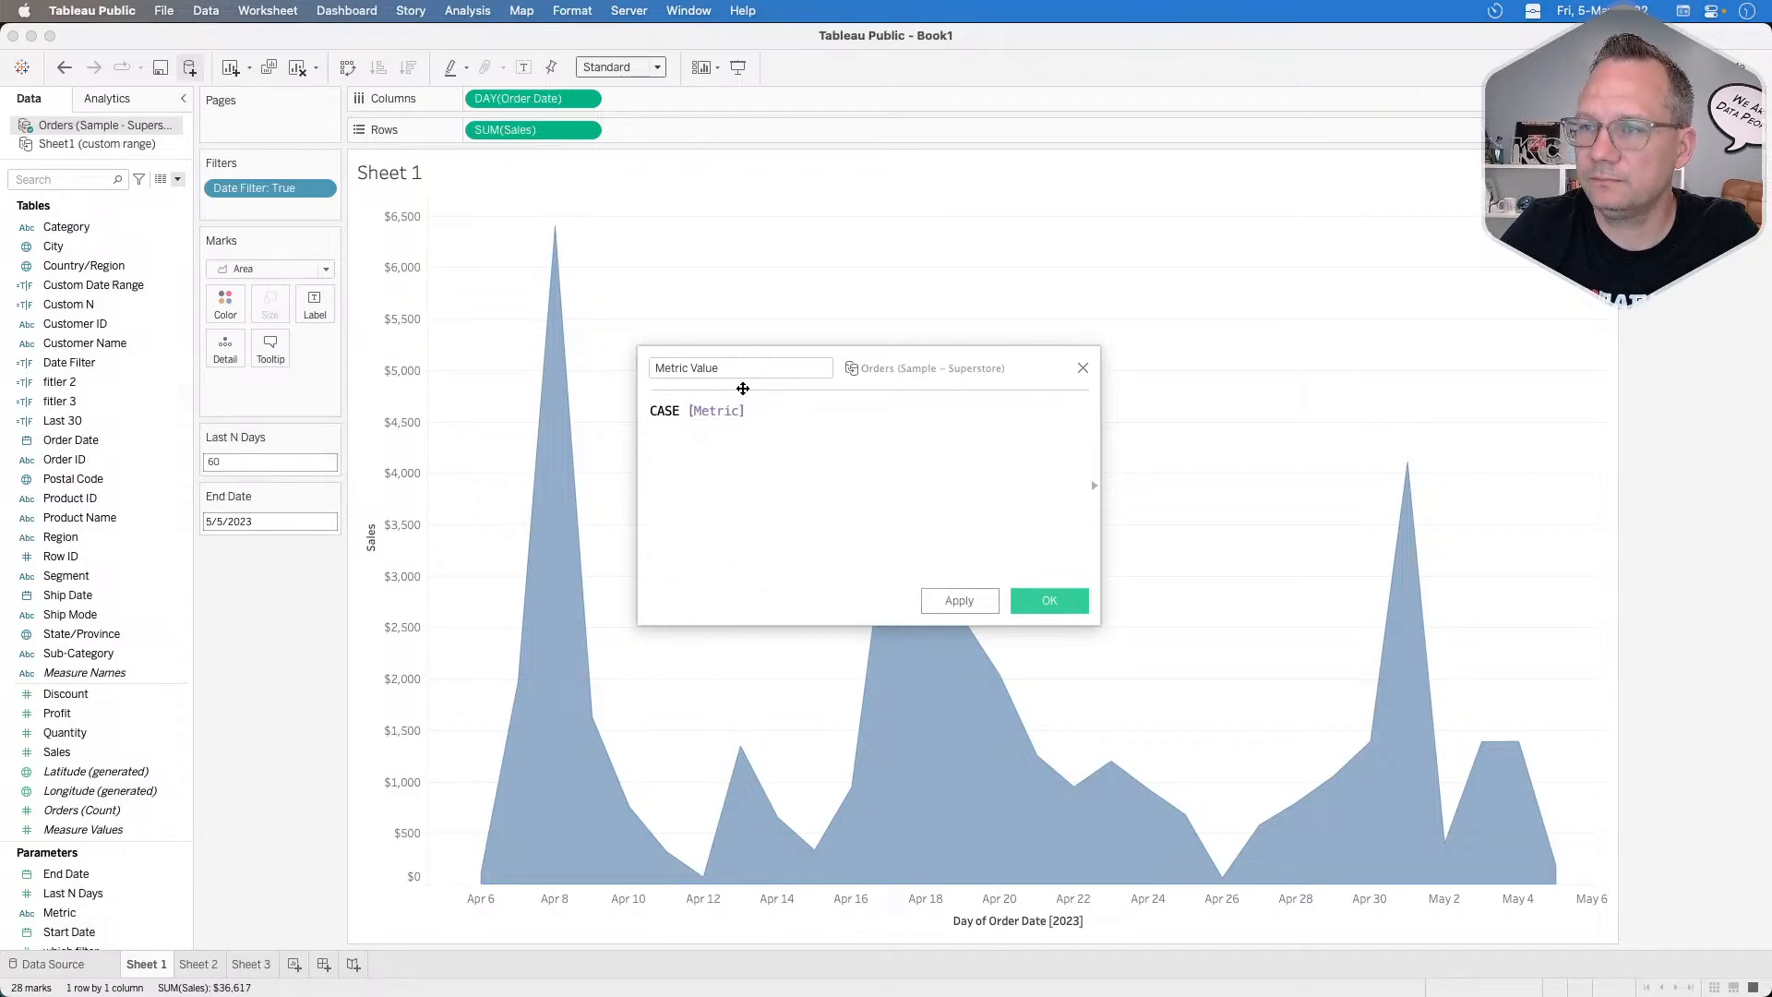
Add the branch when "Sales" then sum([Sales]) to the Metric Value formula.
type("when ")
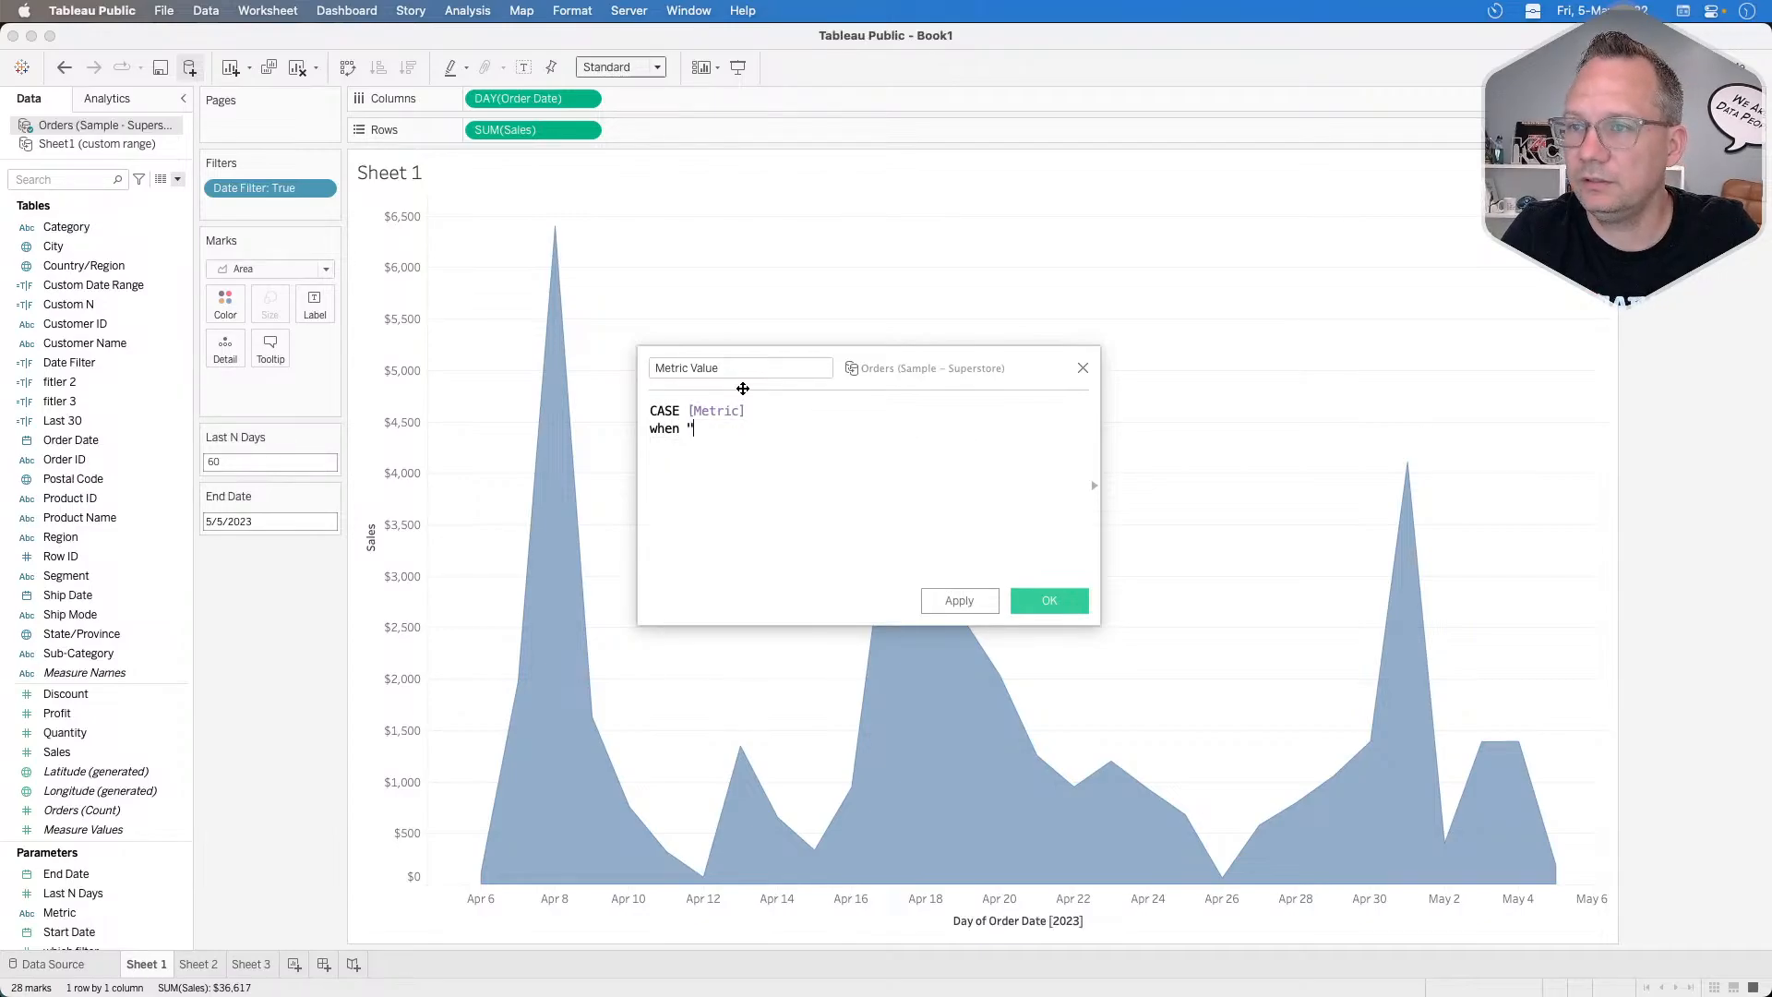
type("\"Sales\" then ")
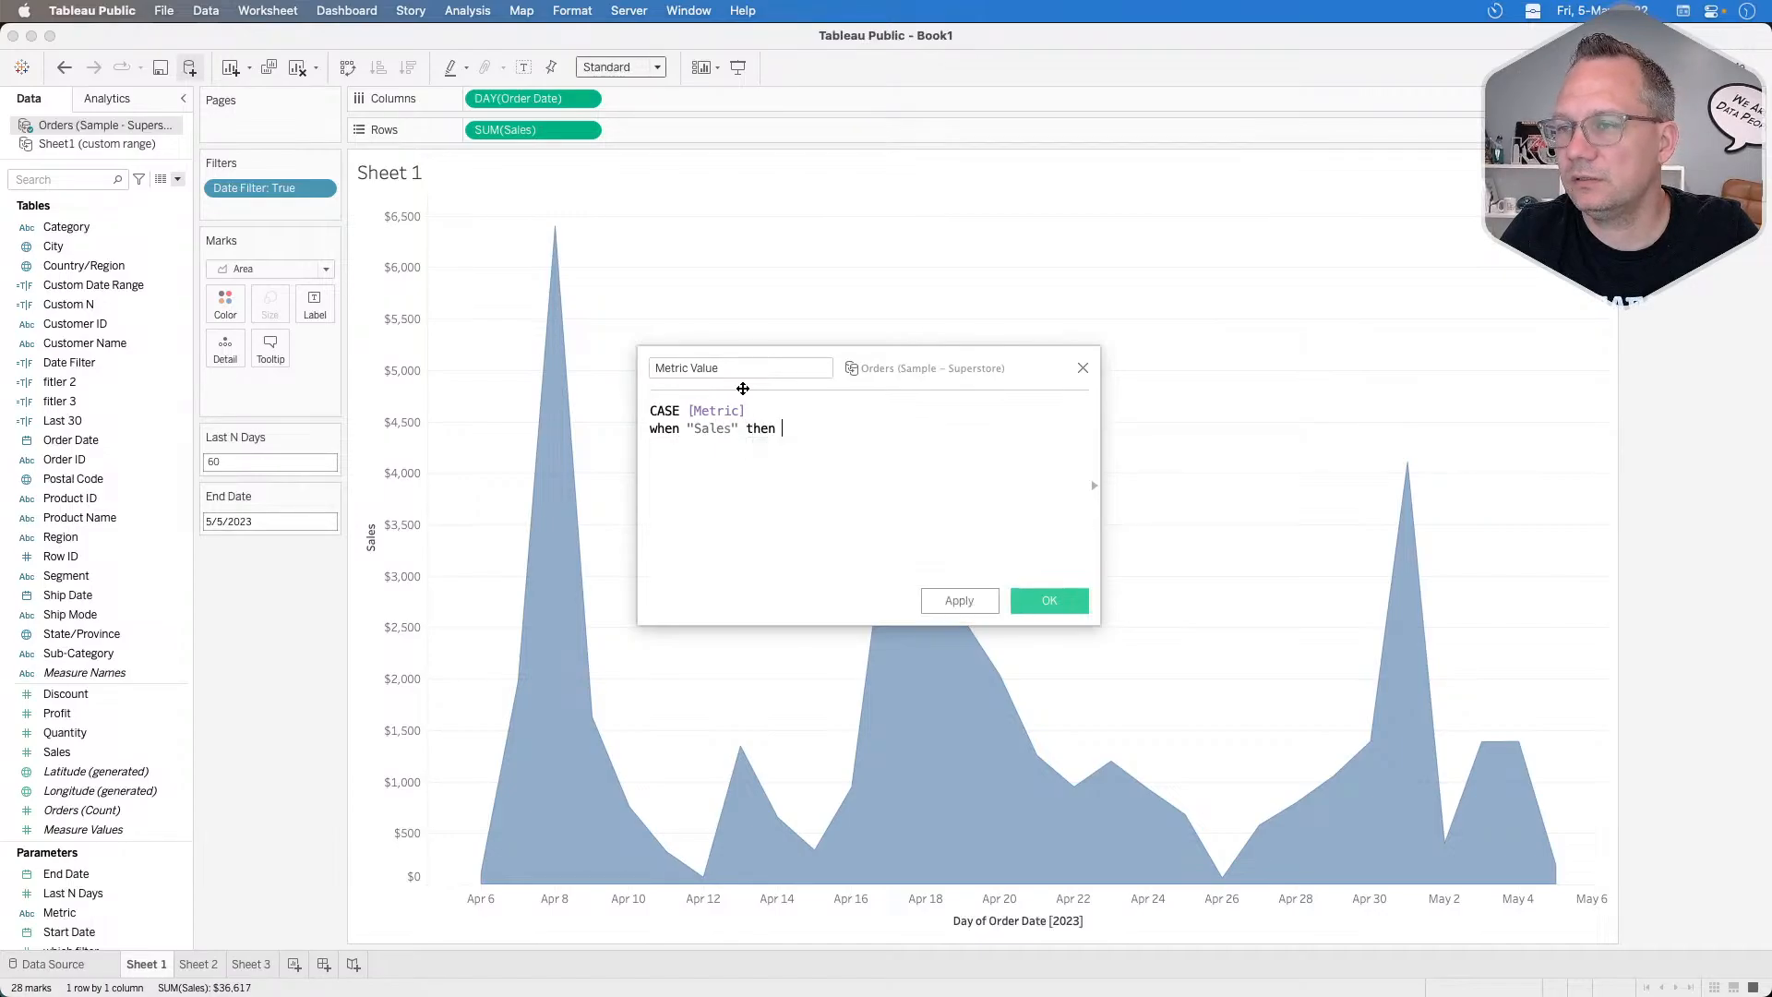
type("sa")
key("Return")
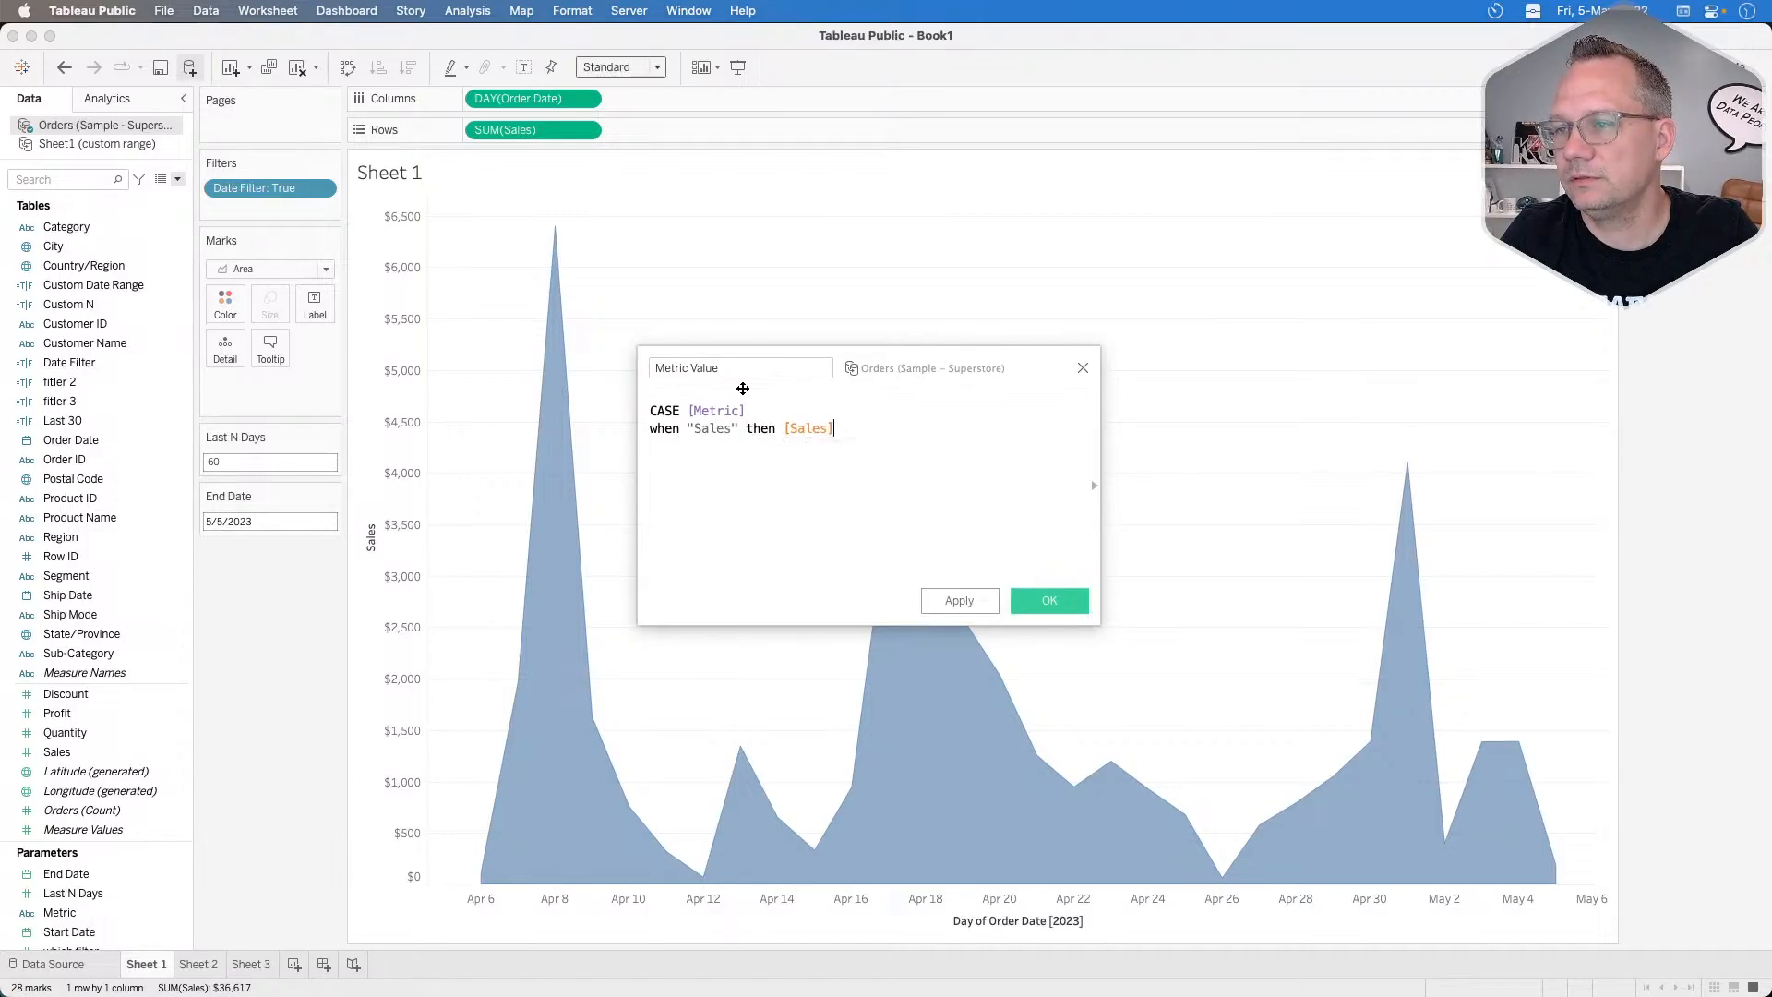
key("Return")
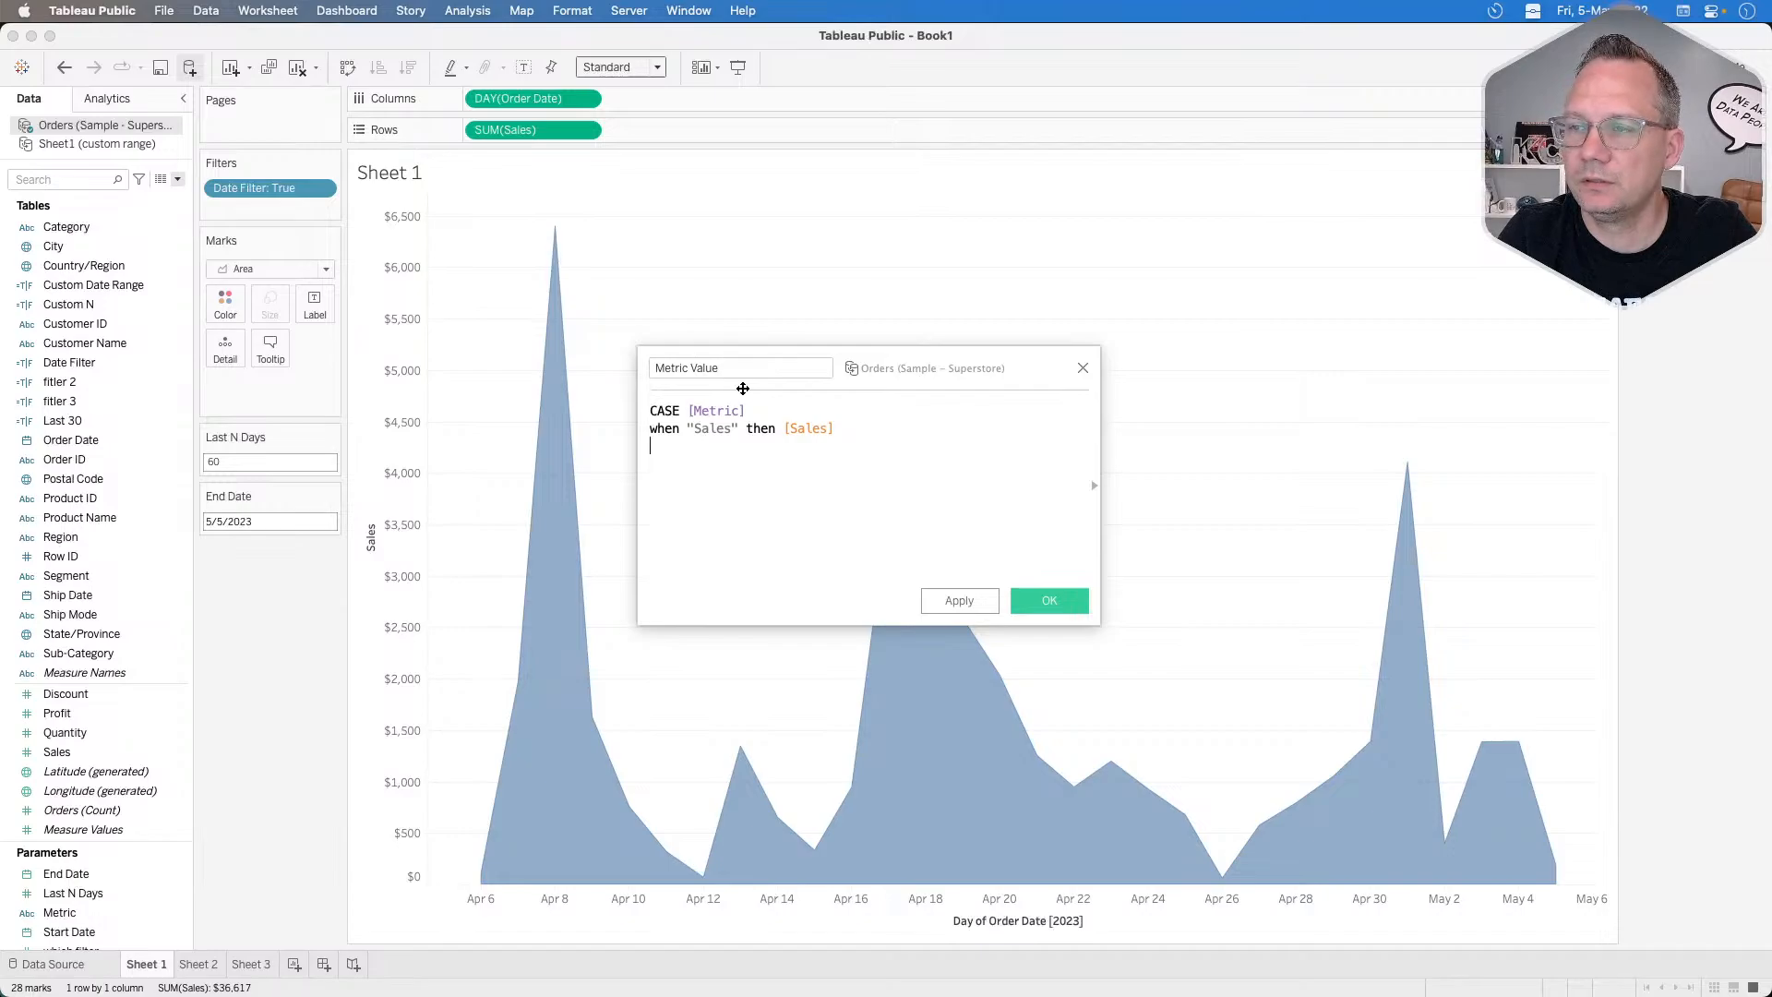
left_click(782, 427)
type("sum(")
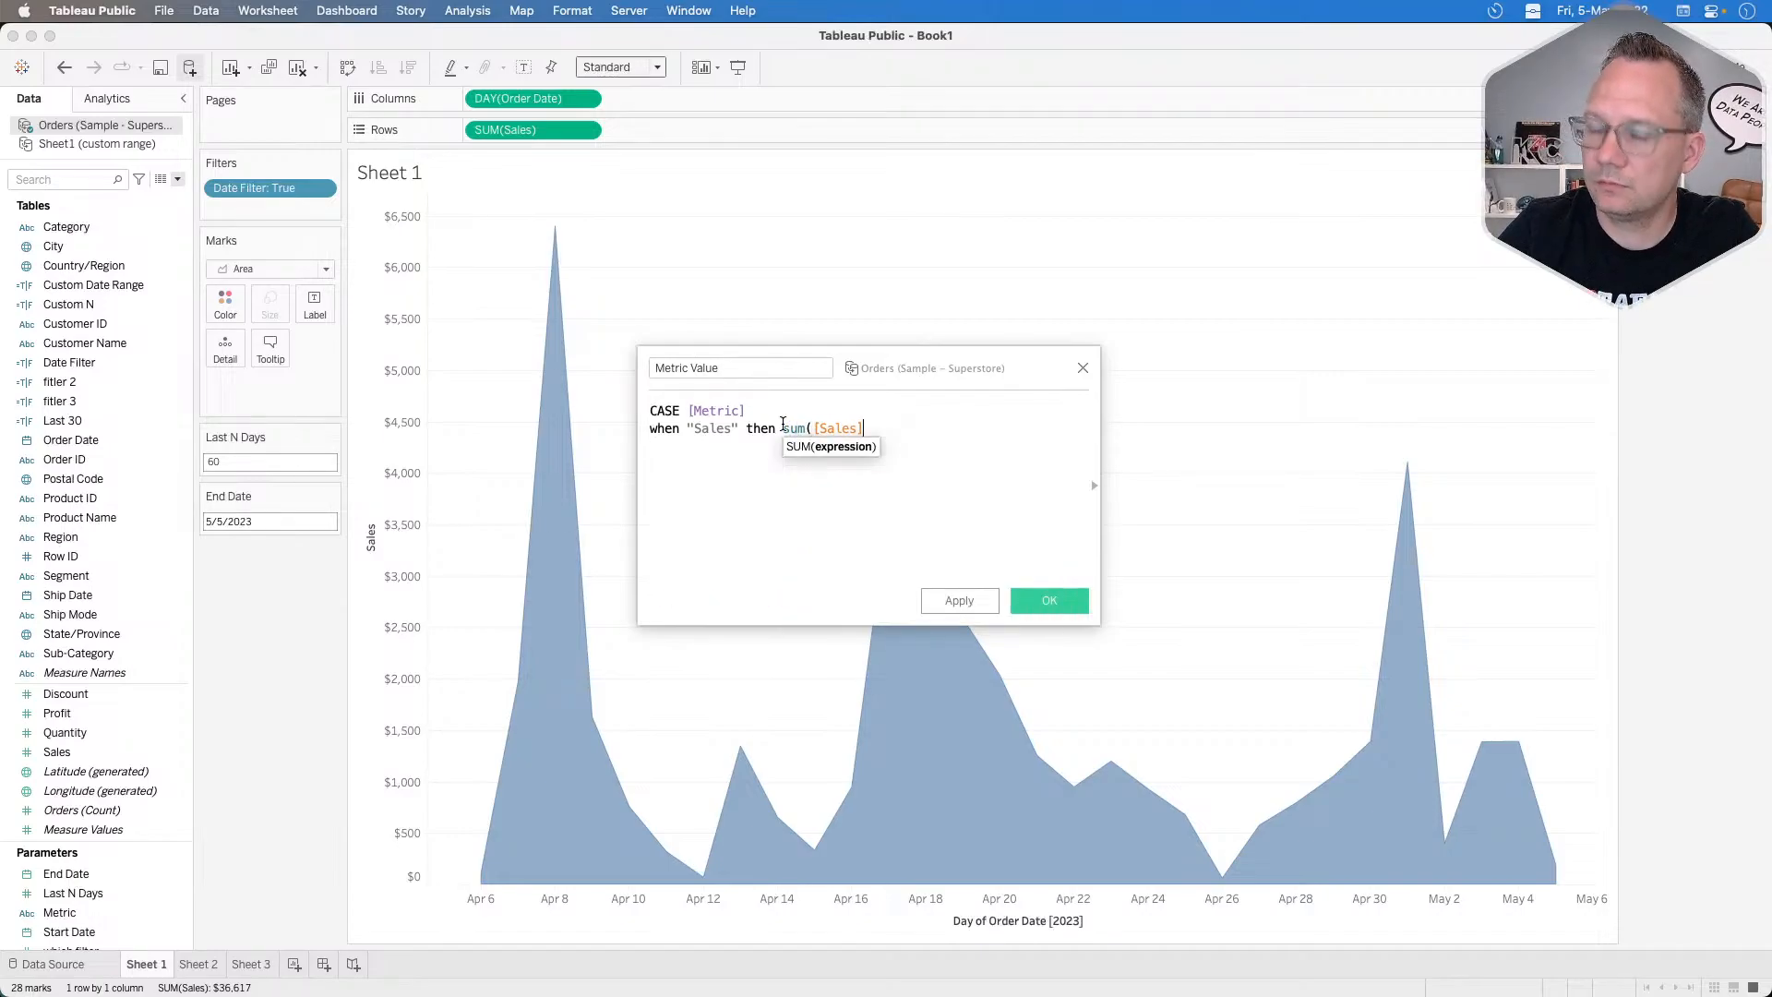
type(")")
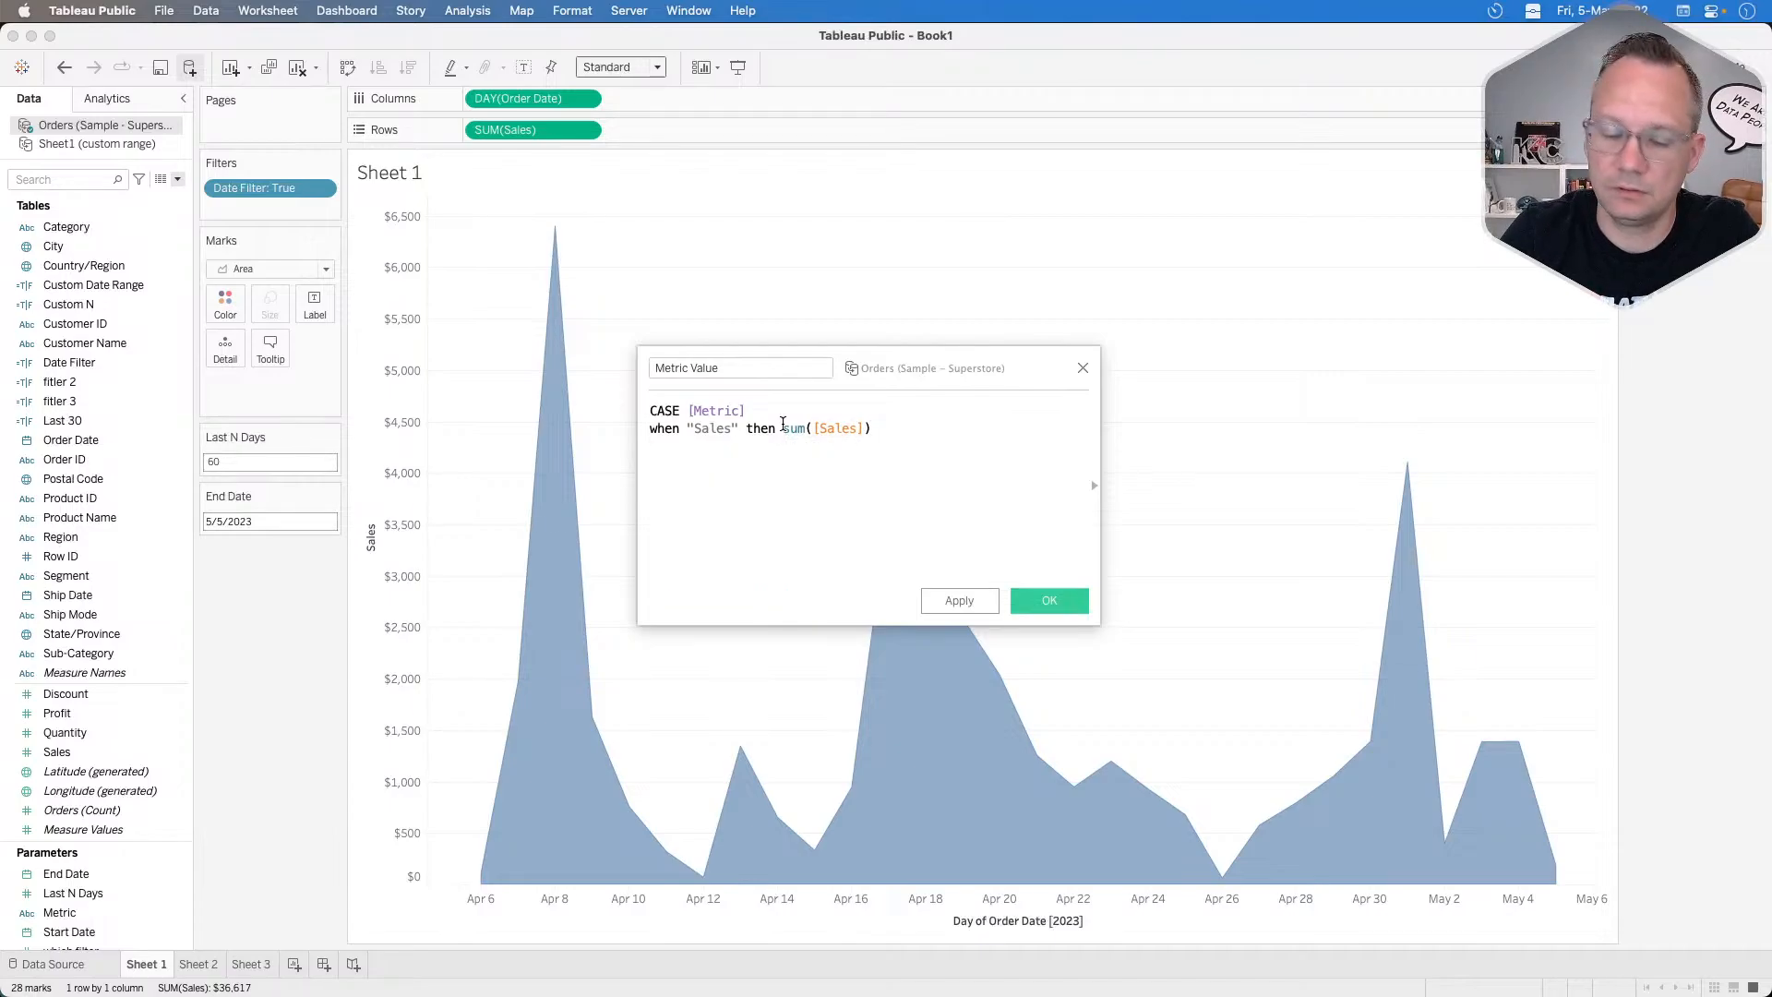
Add the branch when "Profit" then SUM([Profit]) on a new line of the formula.
key("Return")
type("when \"")
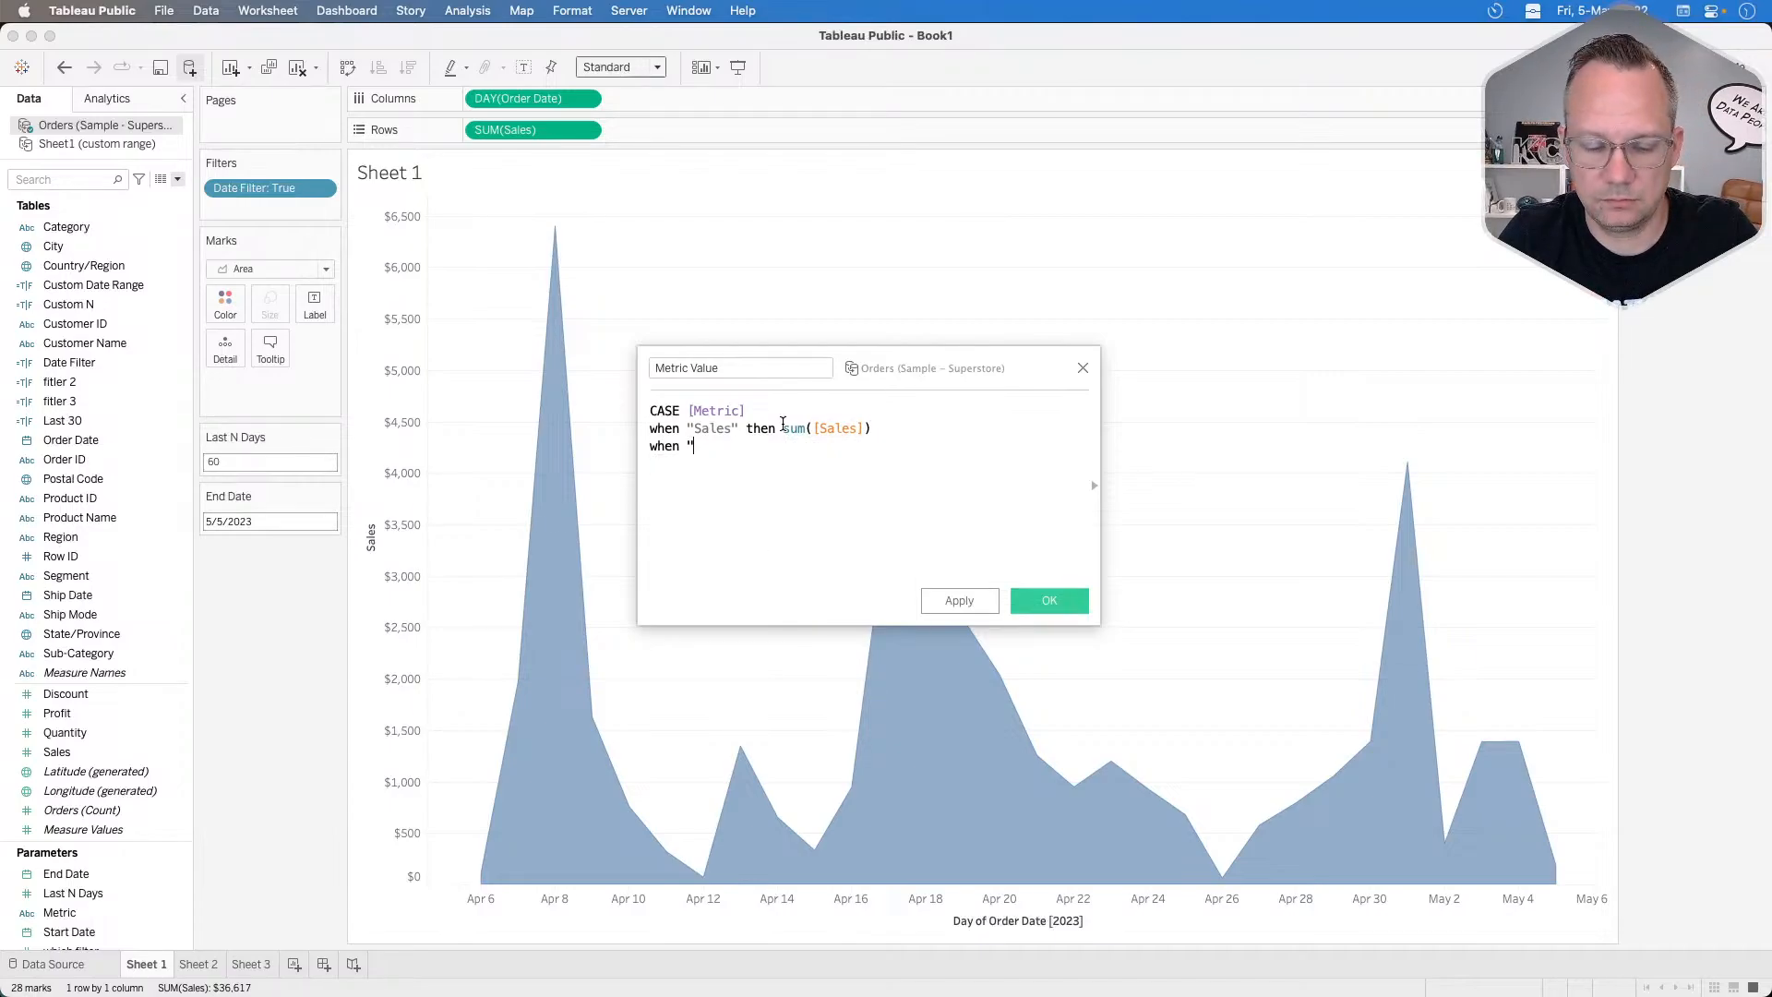
type("Profit\" ")
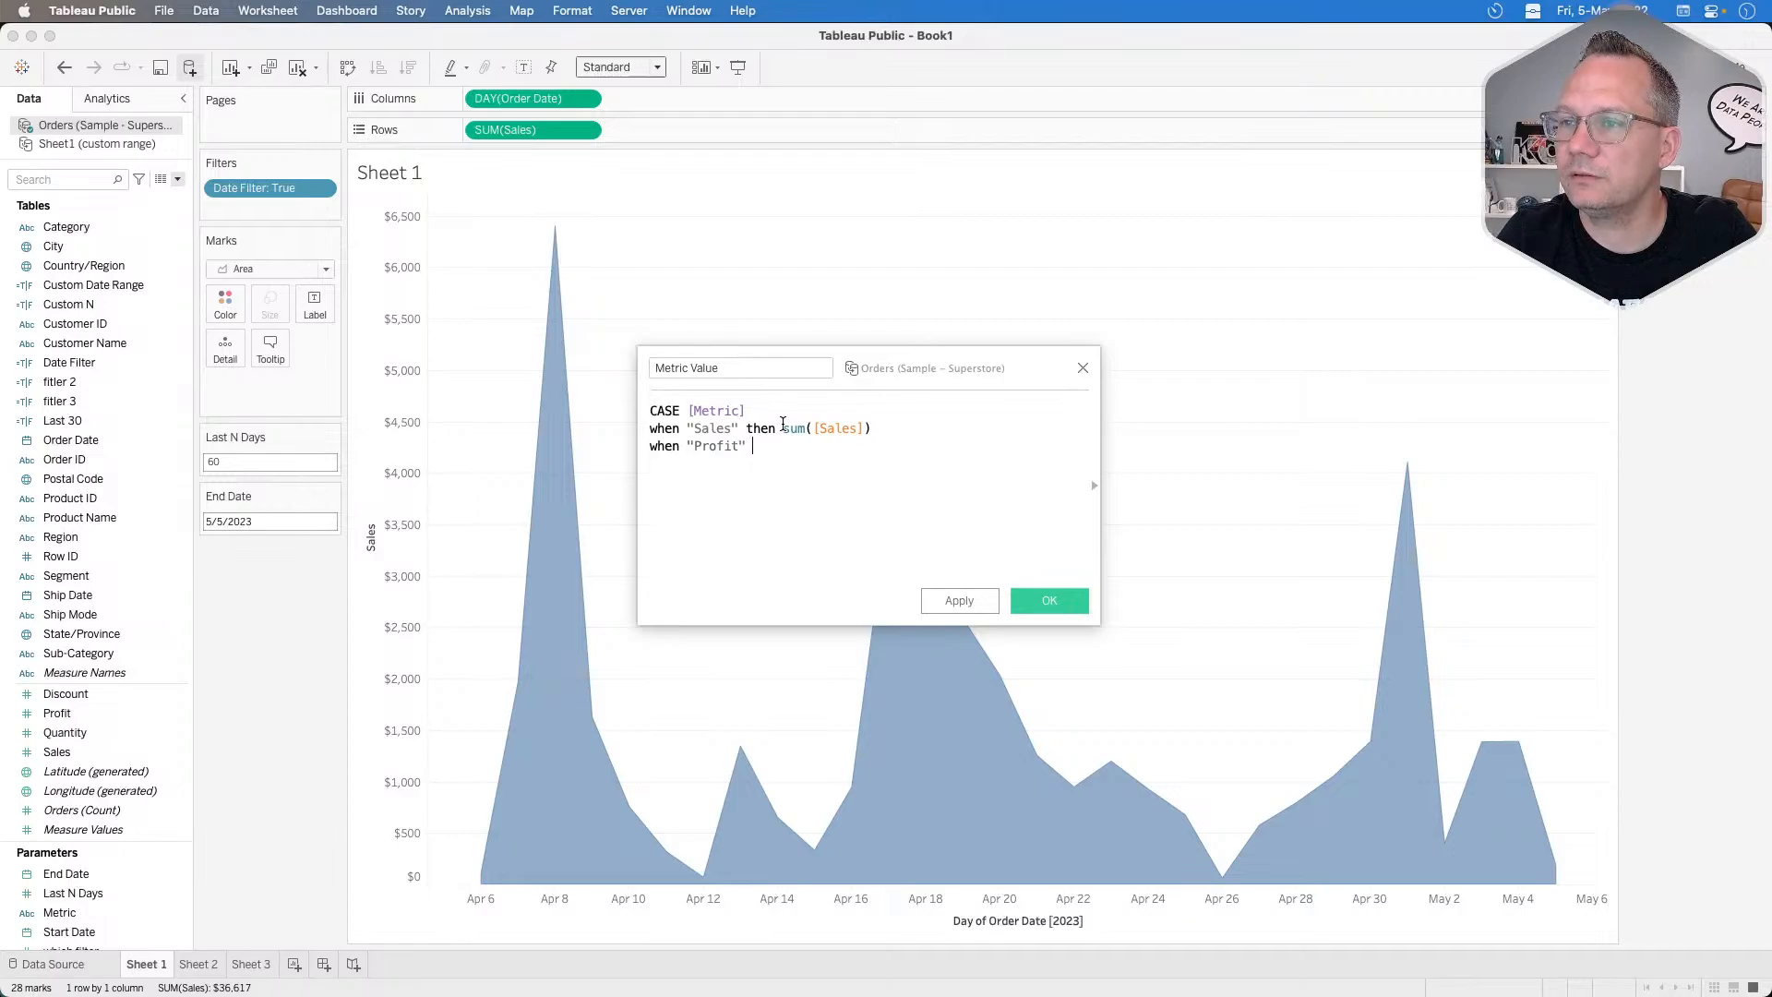
type("then SUM(prof")
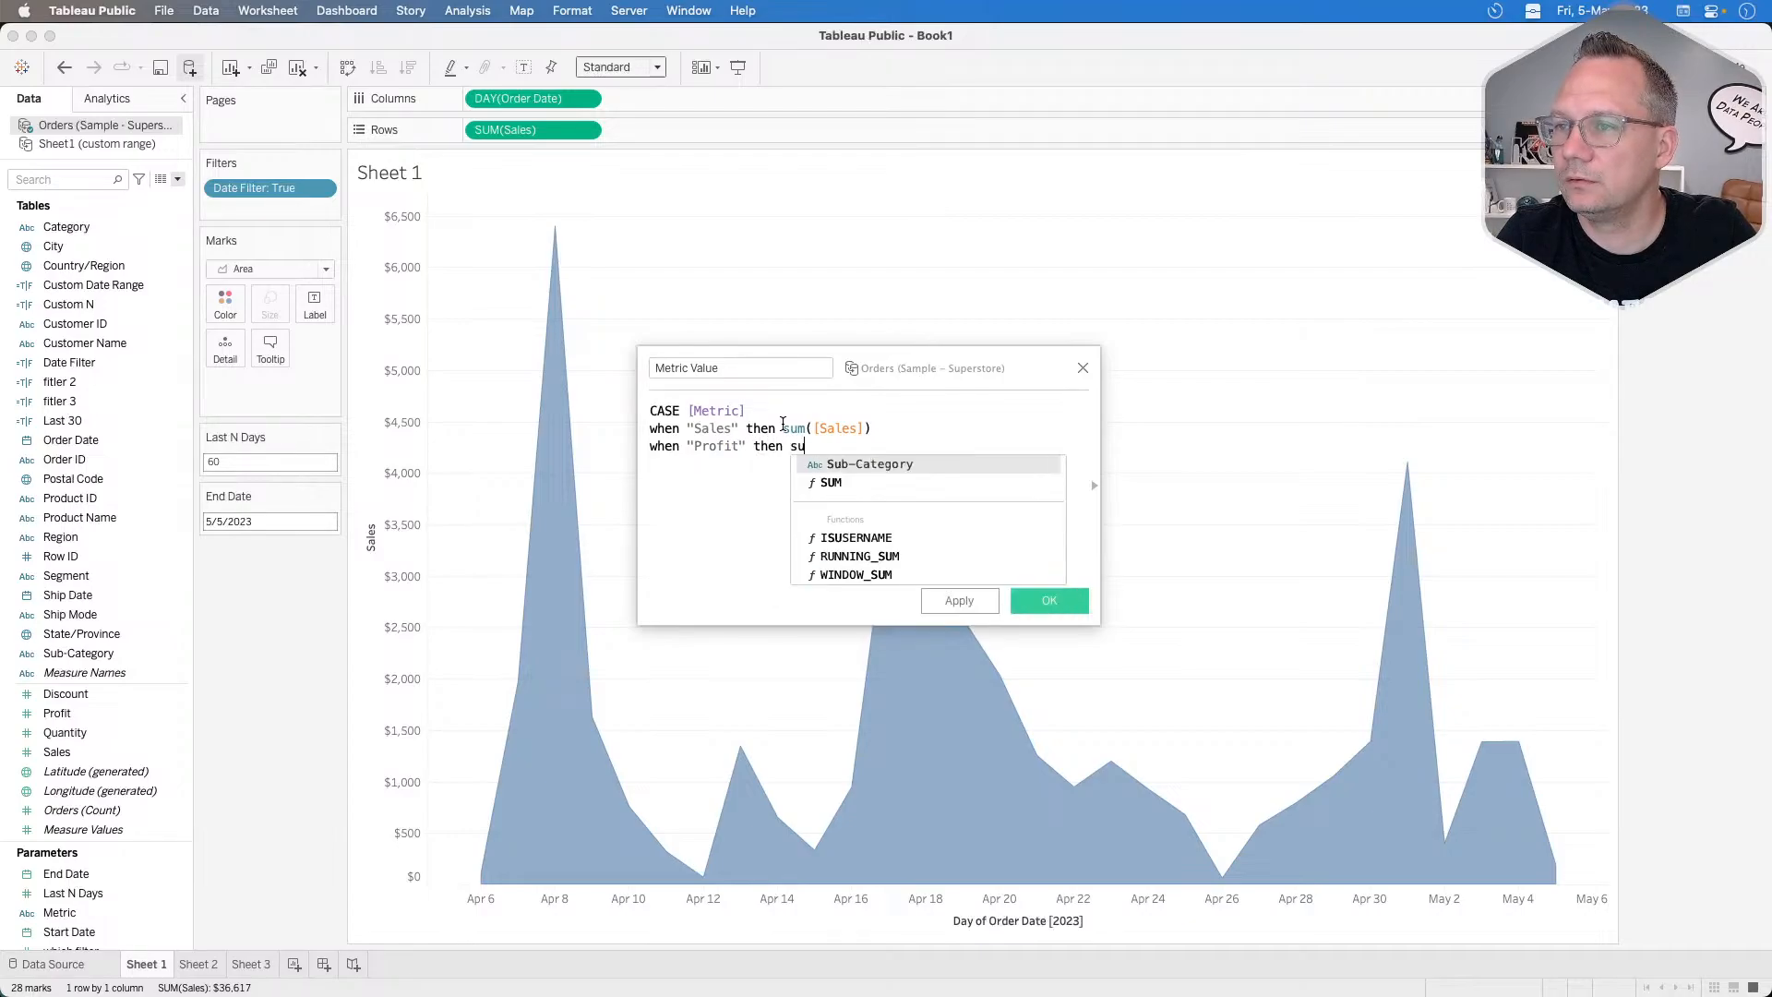
key("Return")
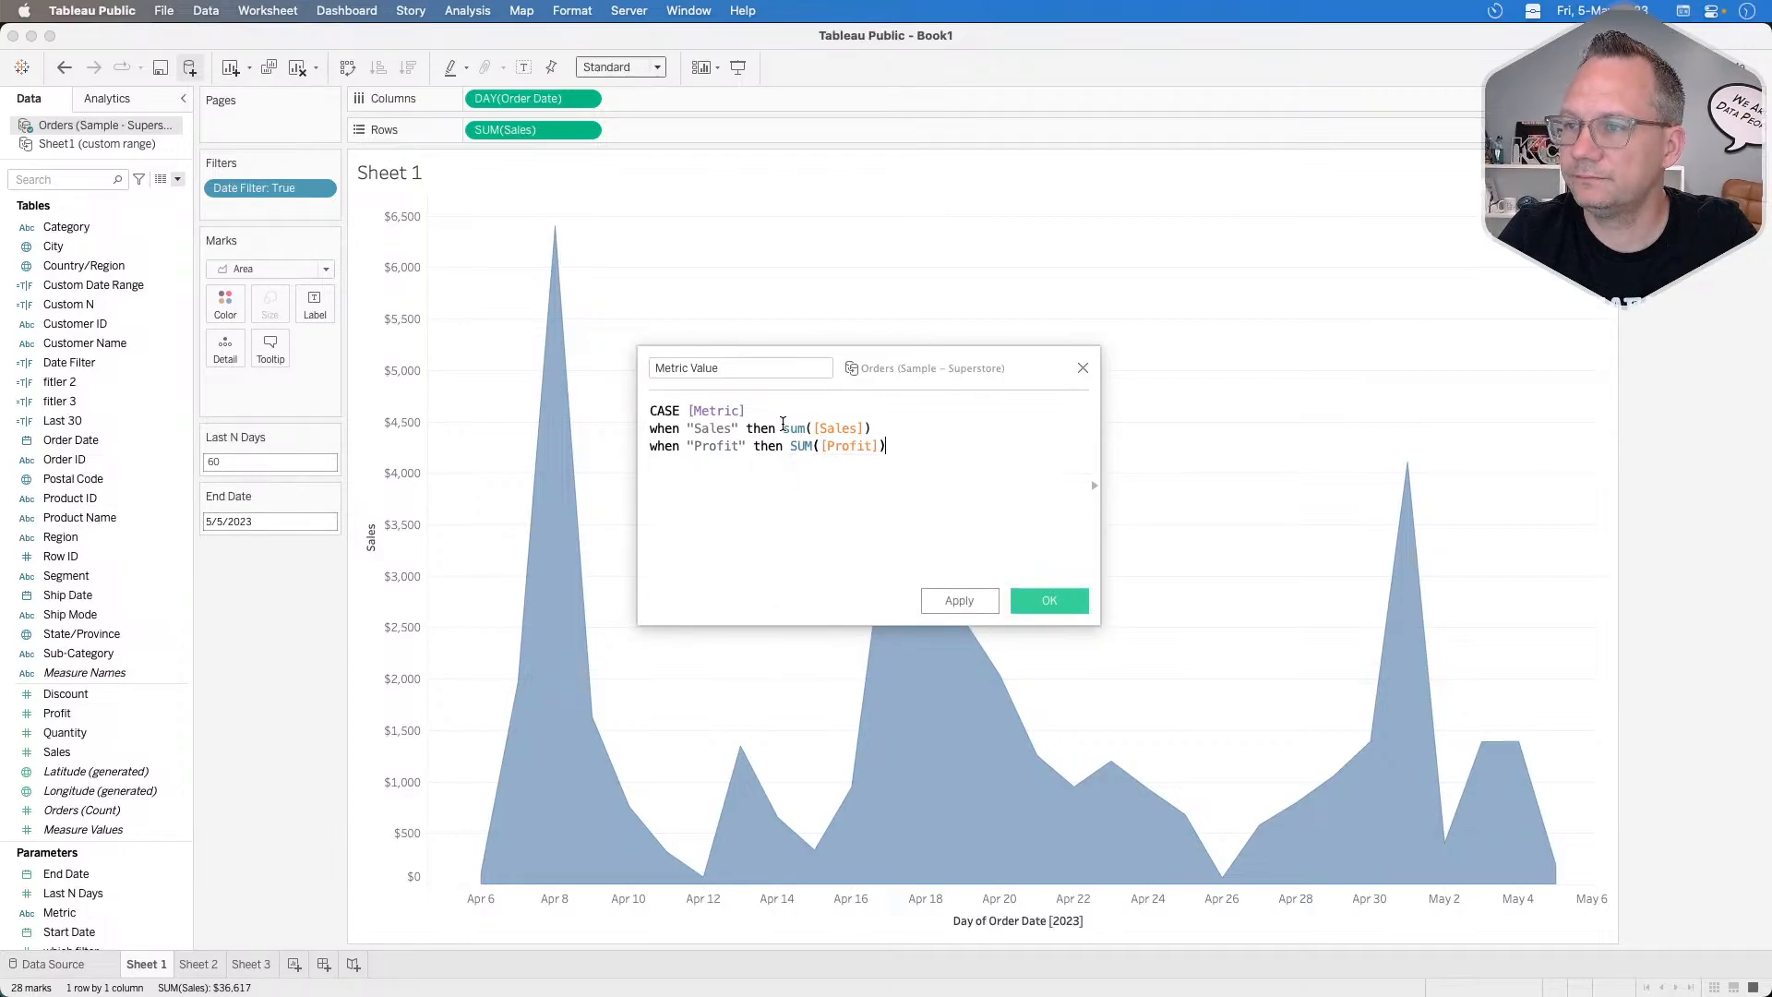
Add the branch when "Orders" then count([Orders]) on a new line of the Metric Value formula.
key("Return")
type("when \"Order")
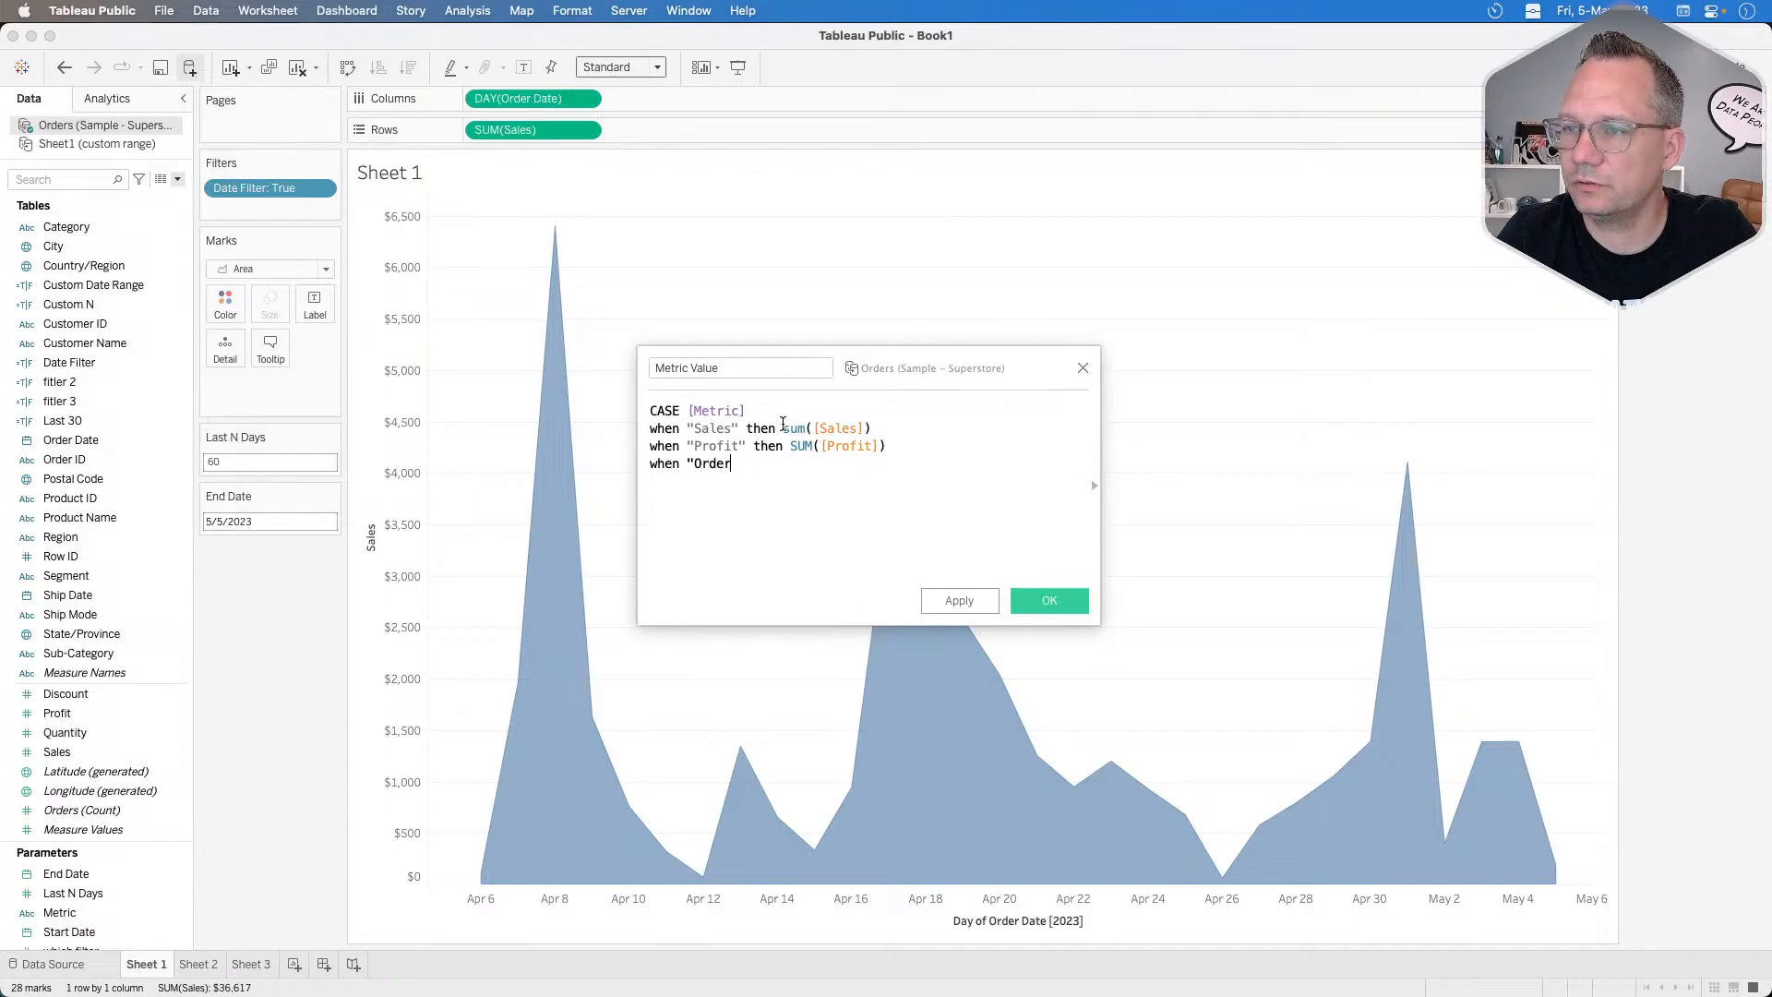
type("\"")
key("BackSpace")
type("s\" then \"")
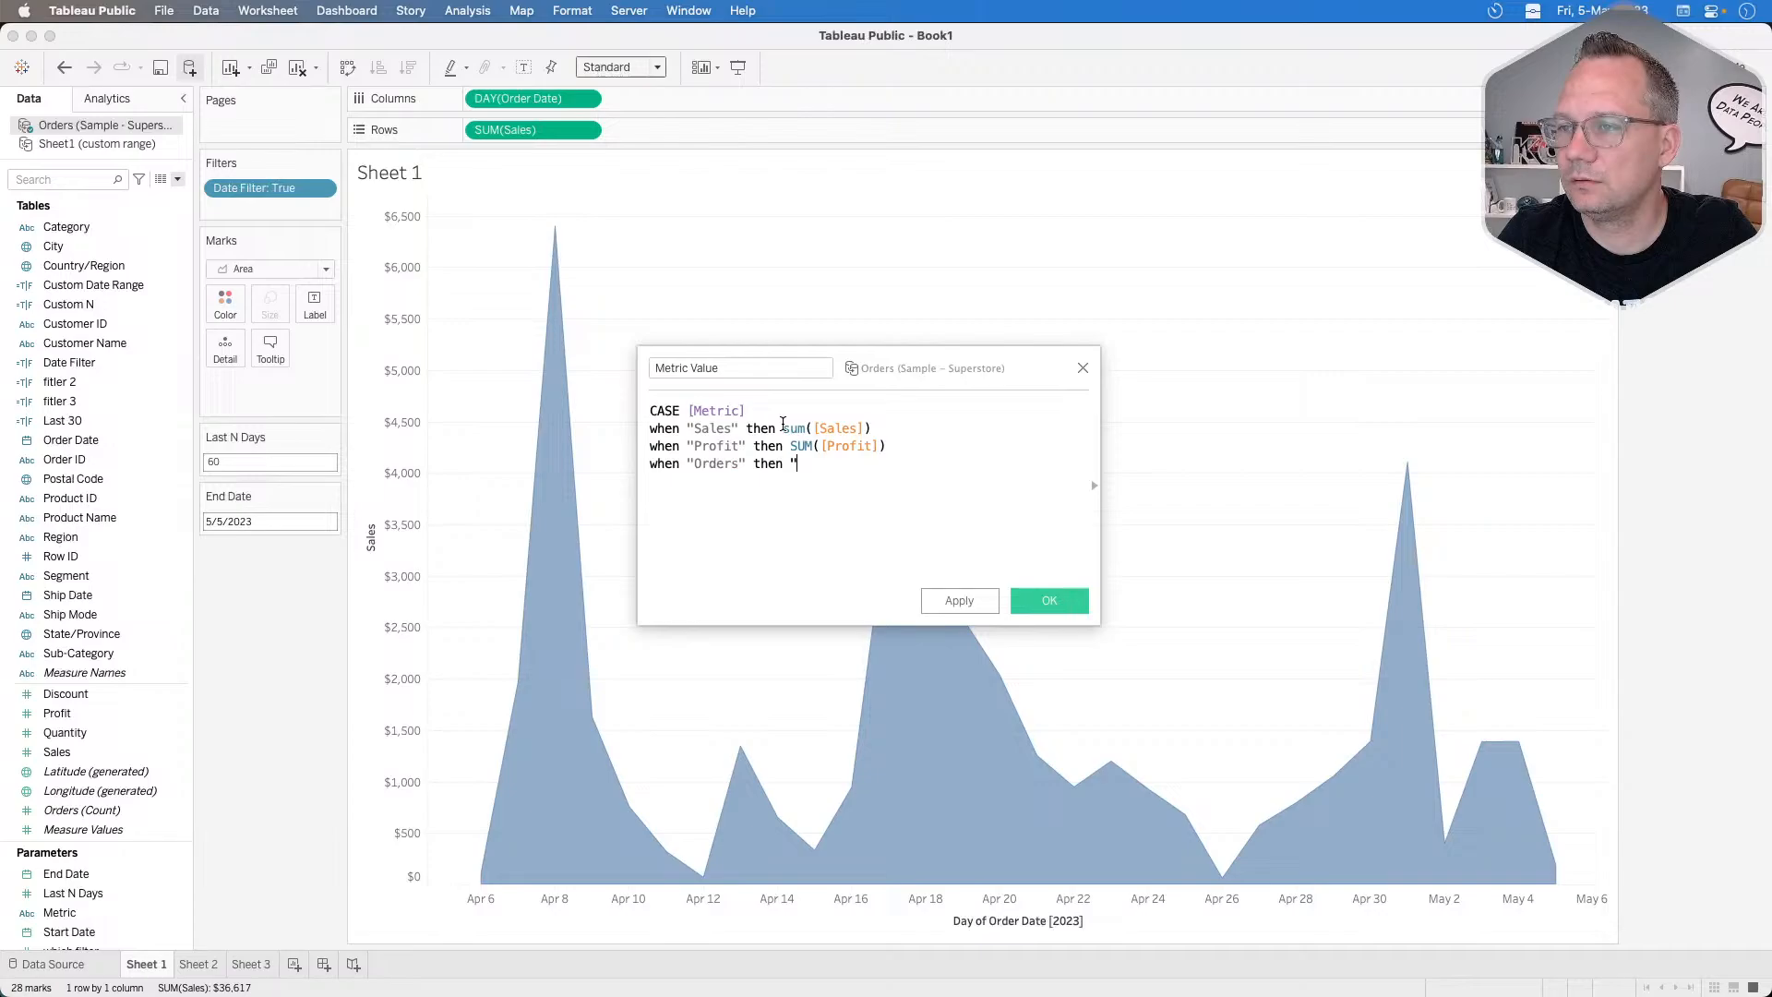
key("BackSpace")
type("cou")
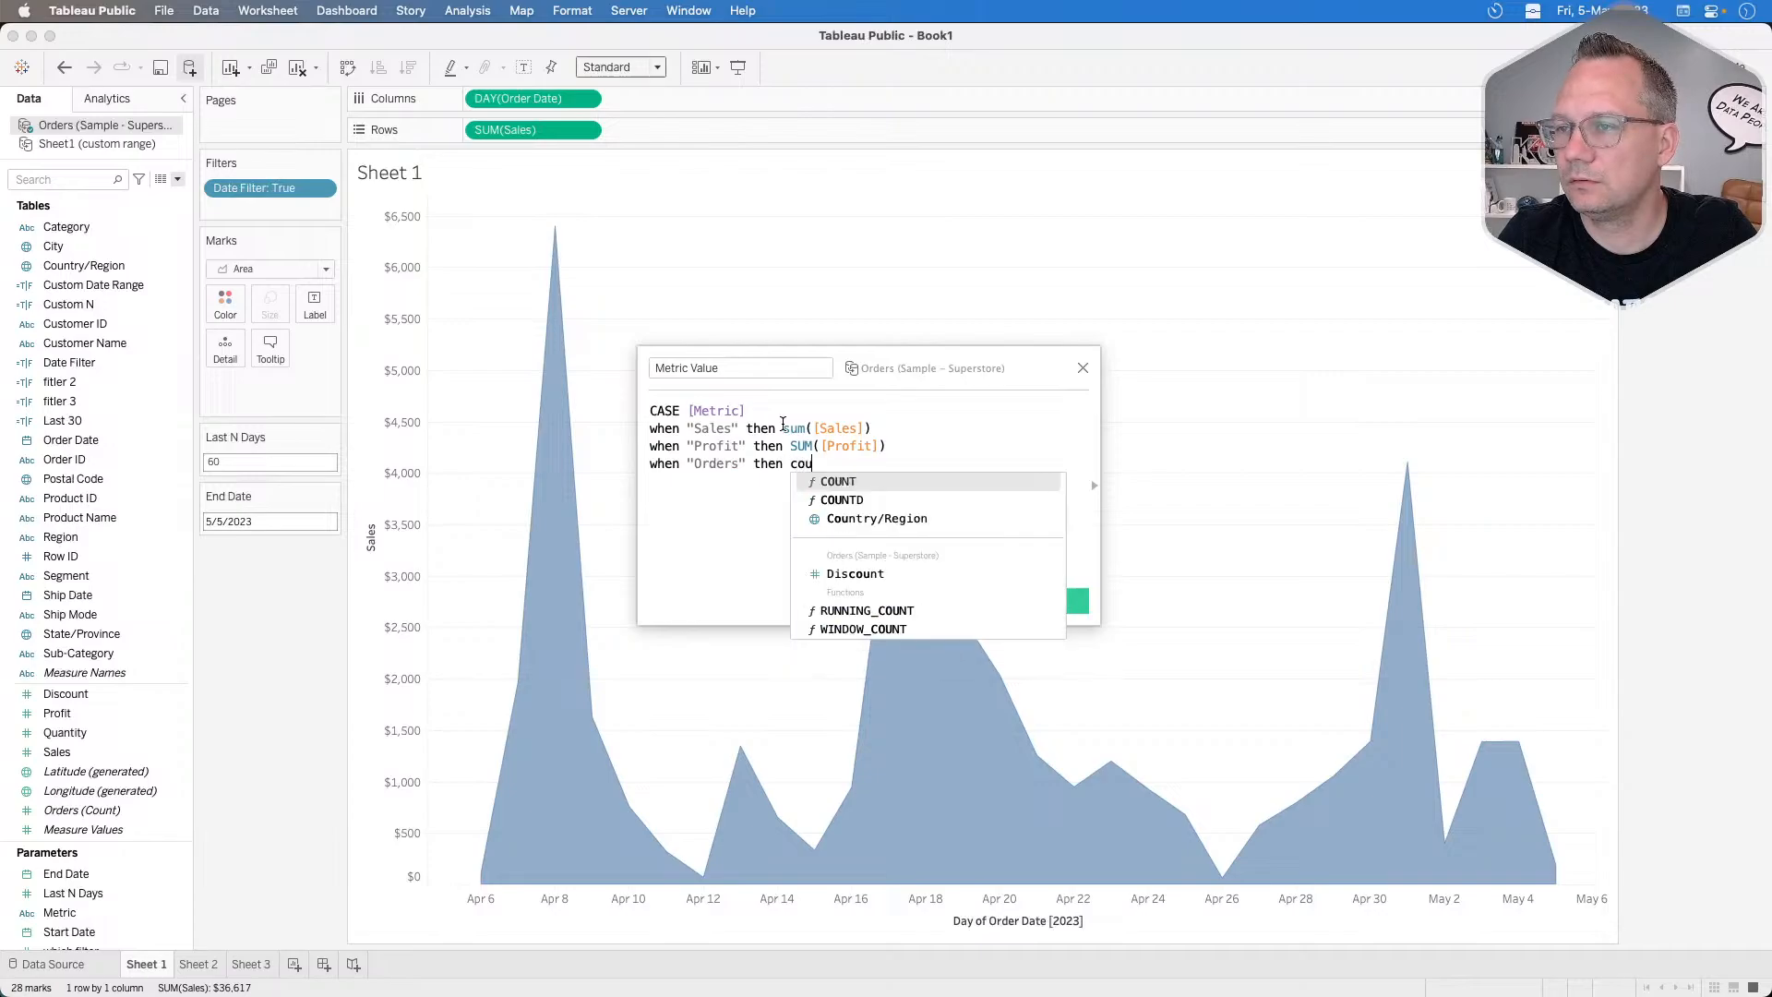
key("BackSpace")
key("BackSpace")
key("BackSpace")
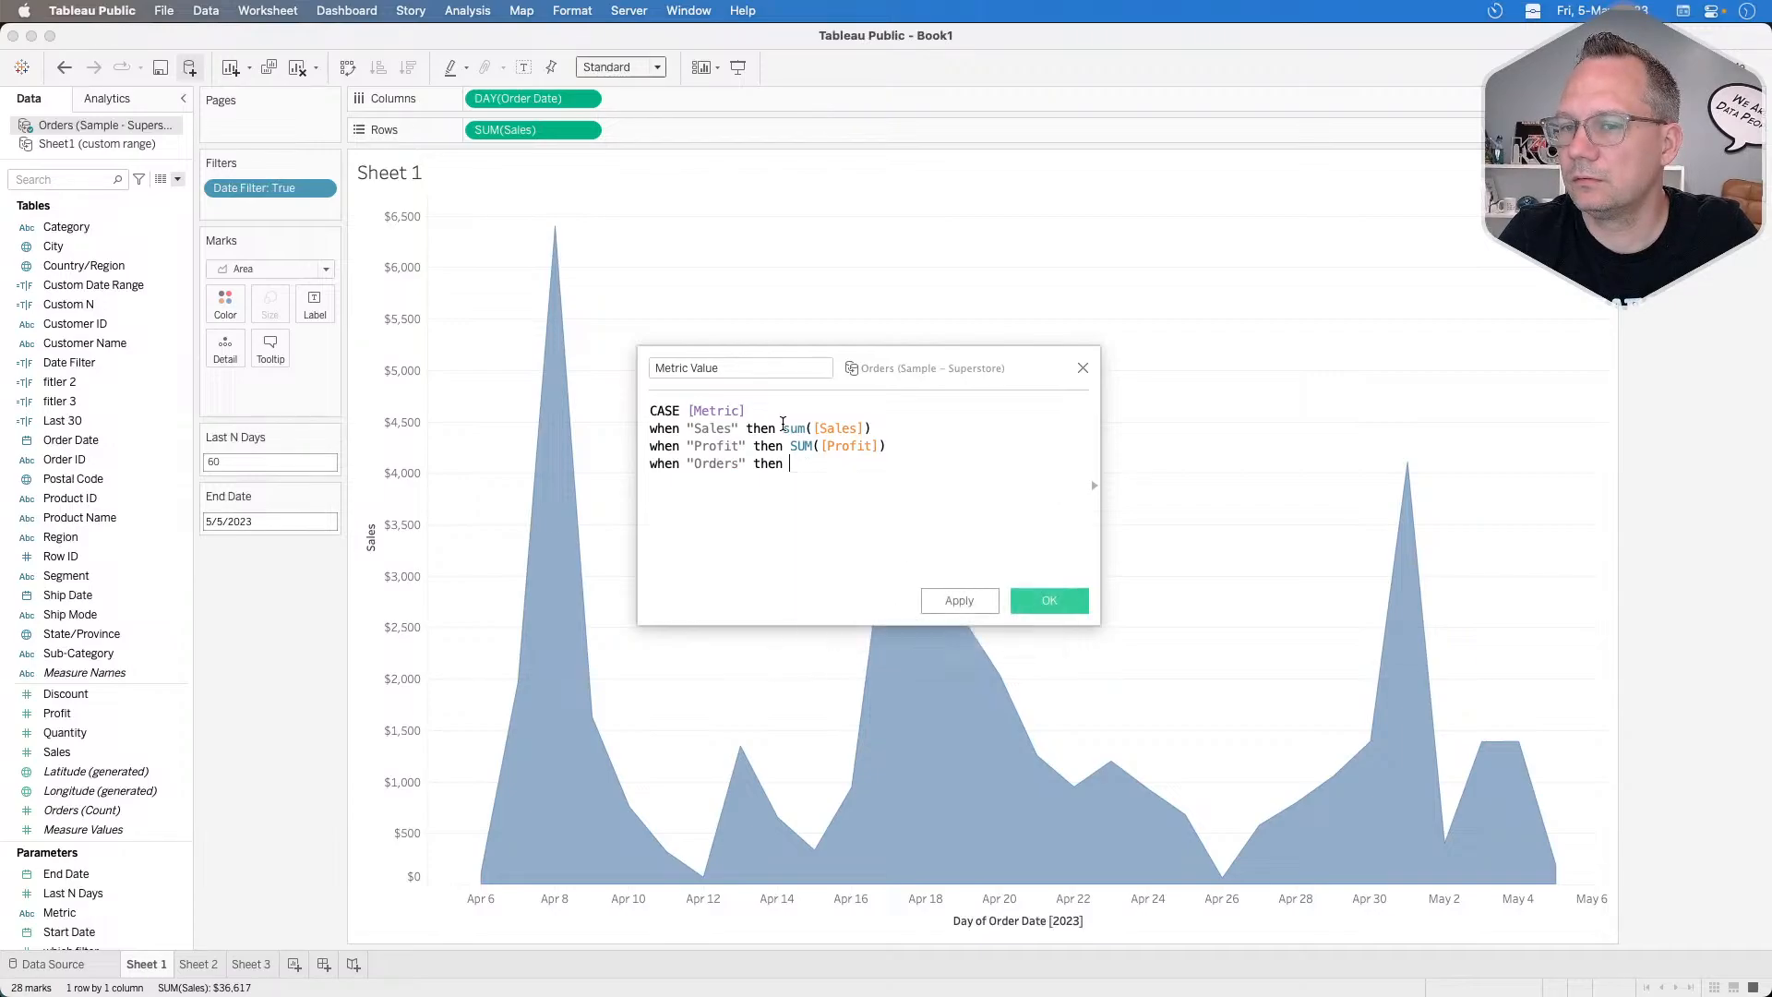
type("order")
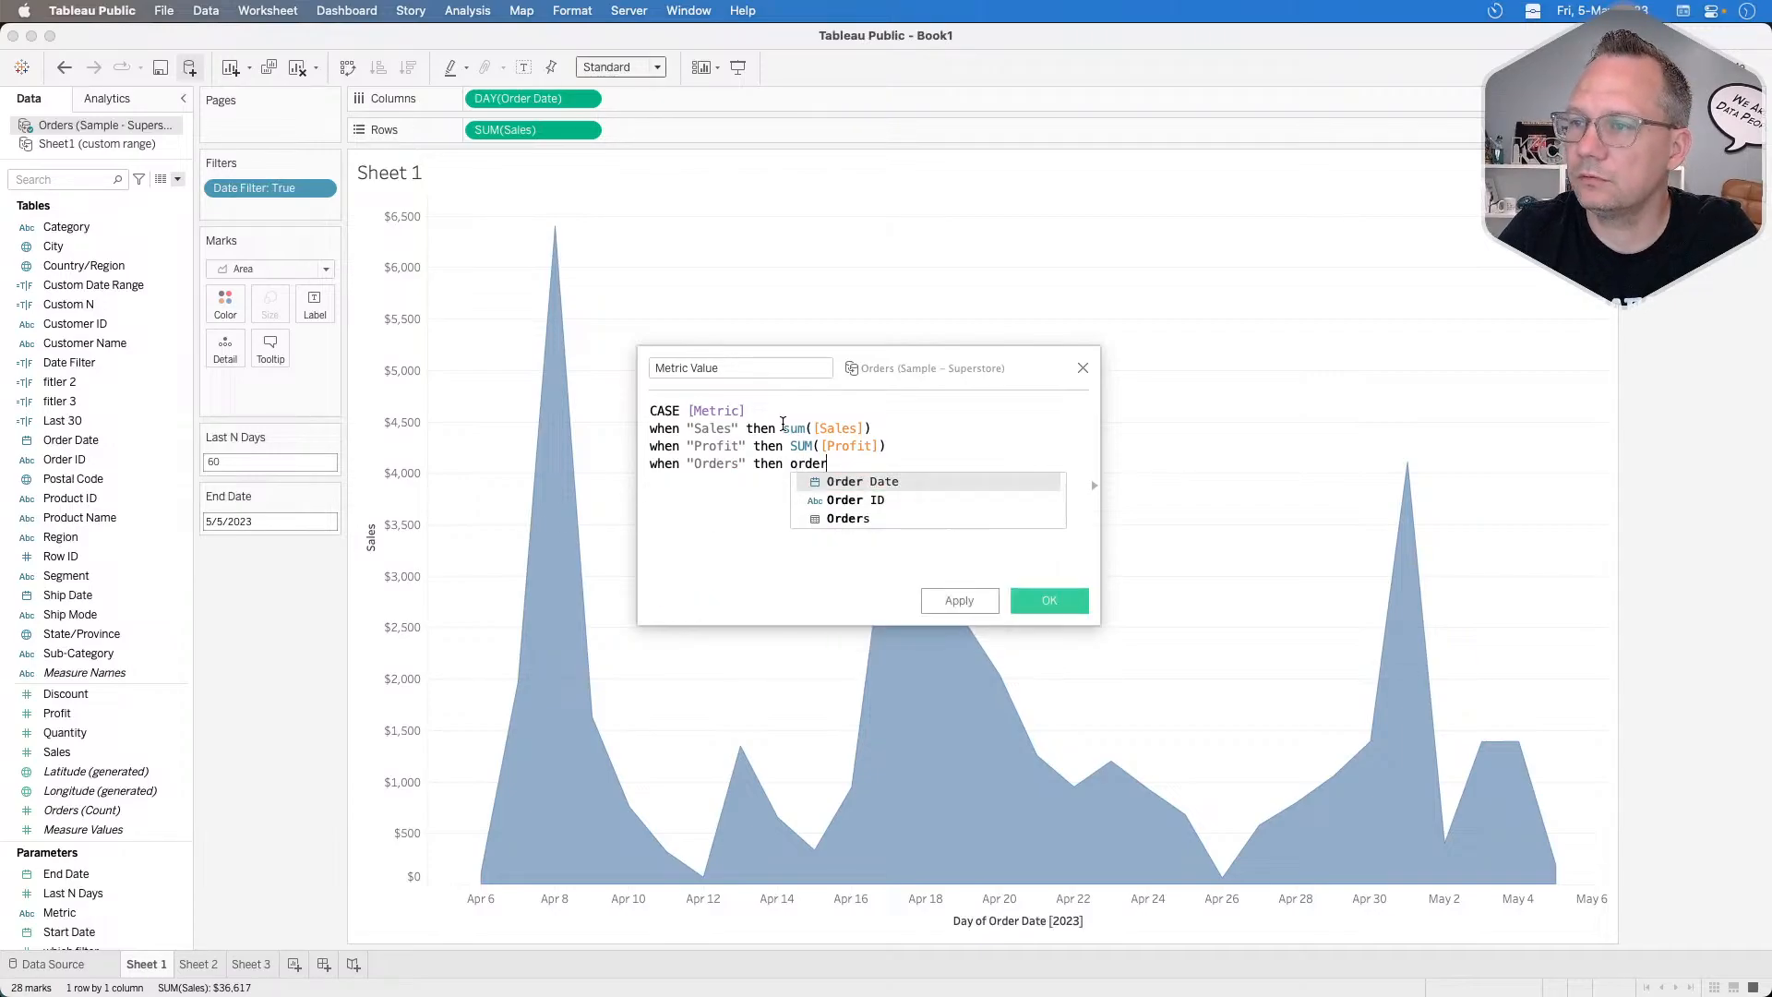
key("Down")
key("Return")
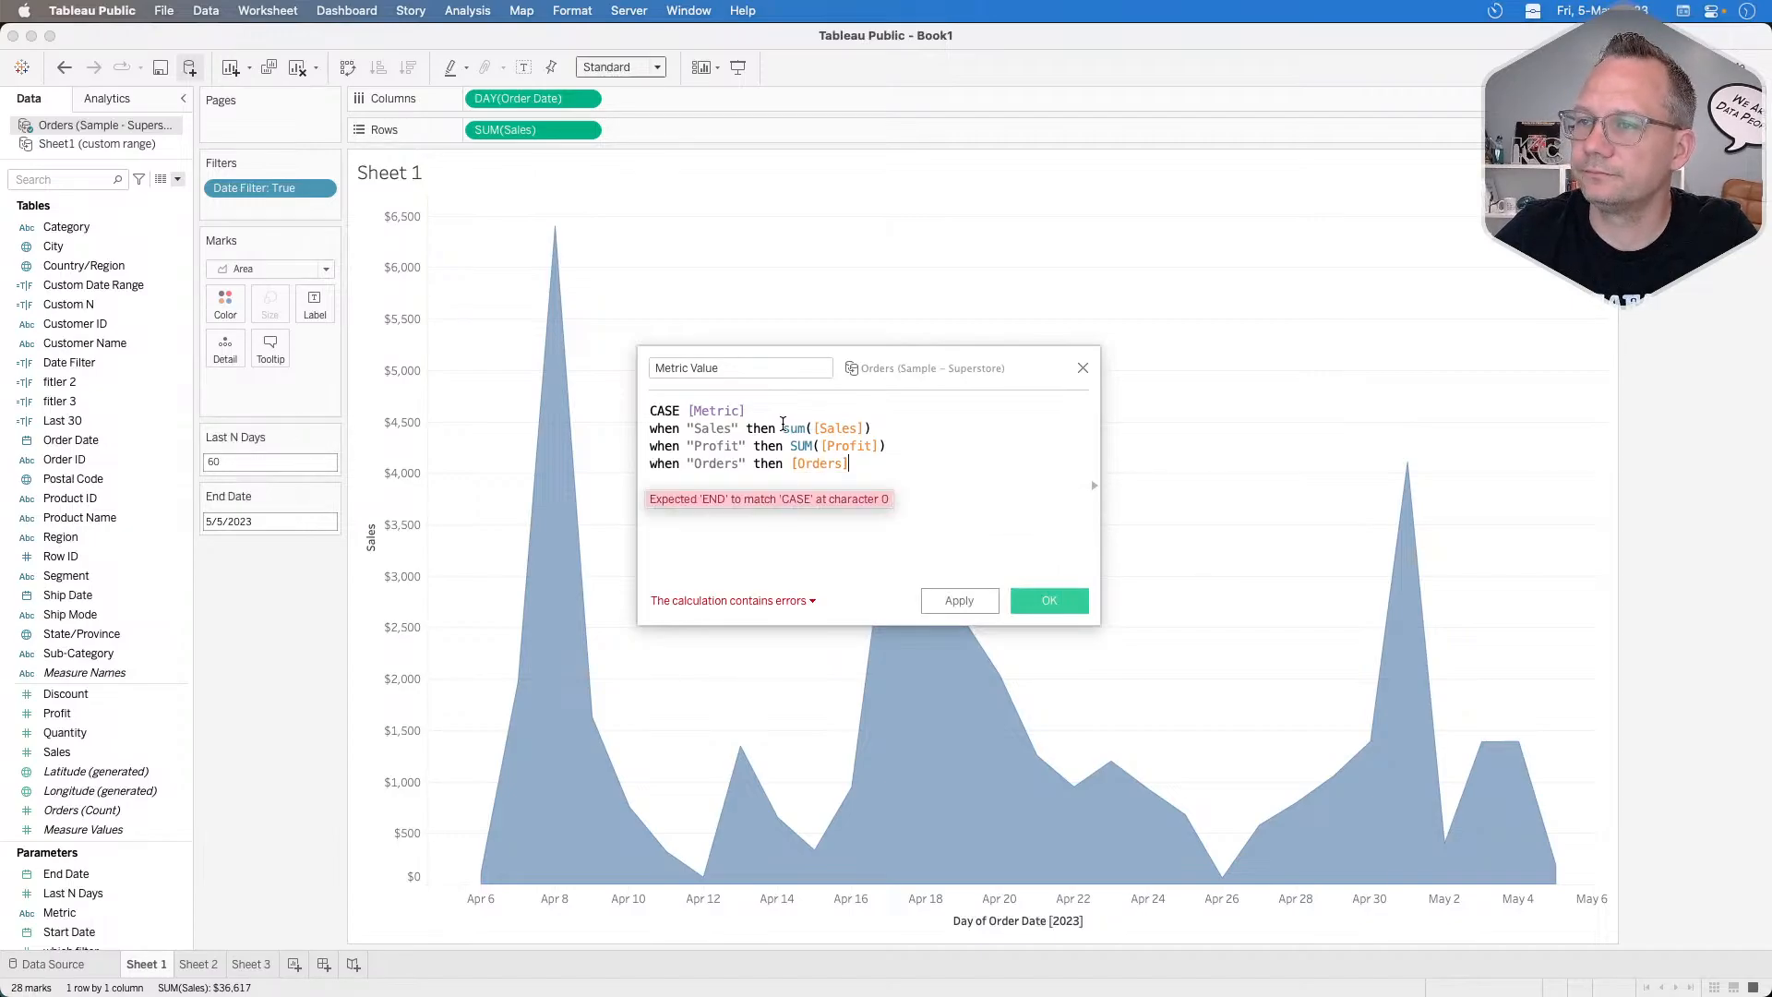
type("count(")
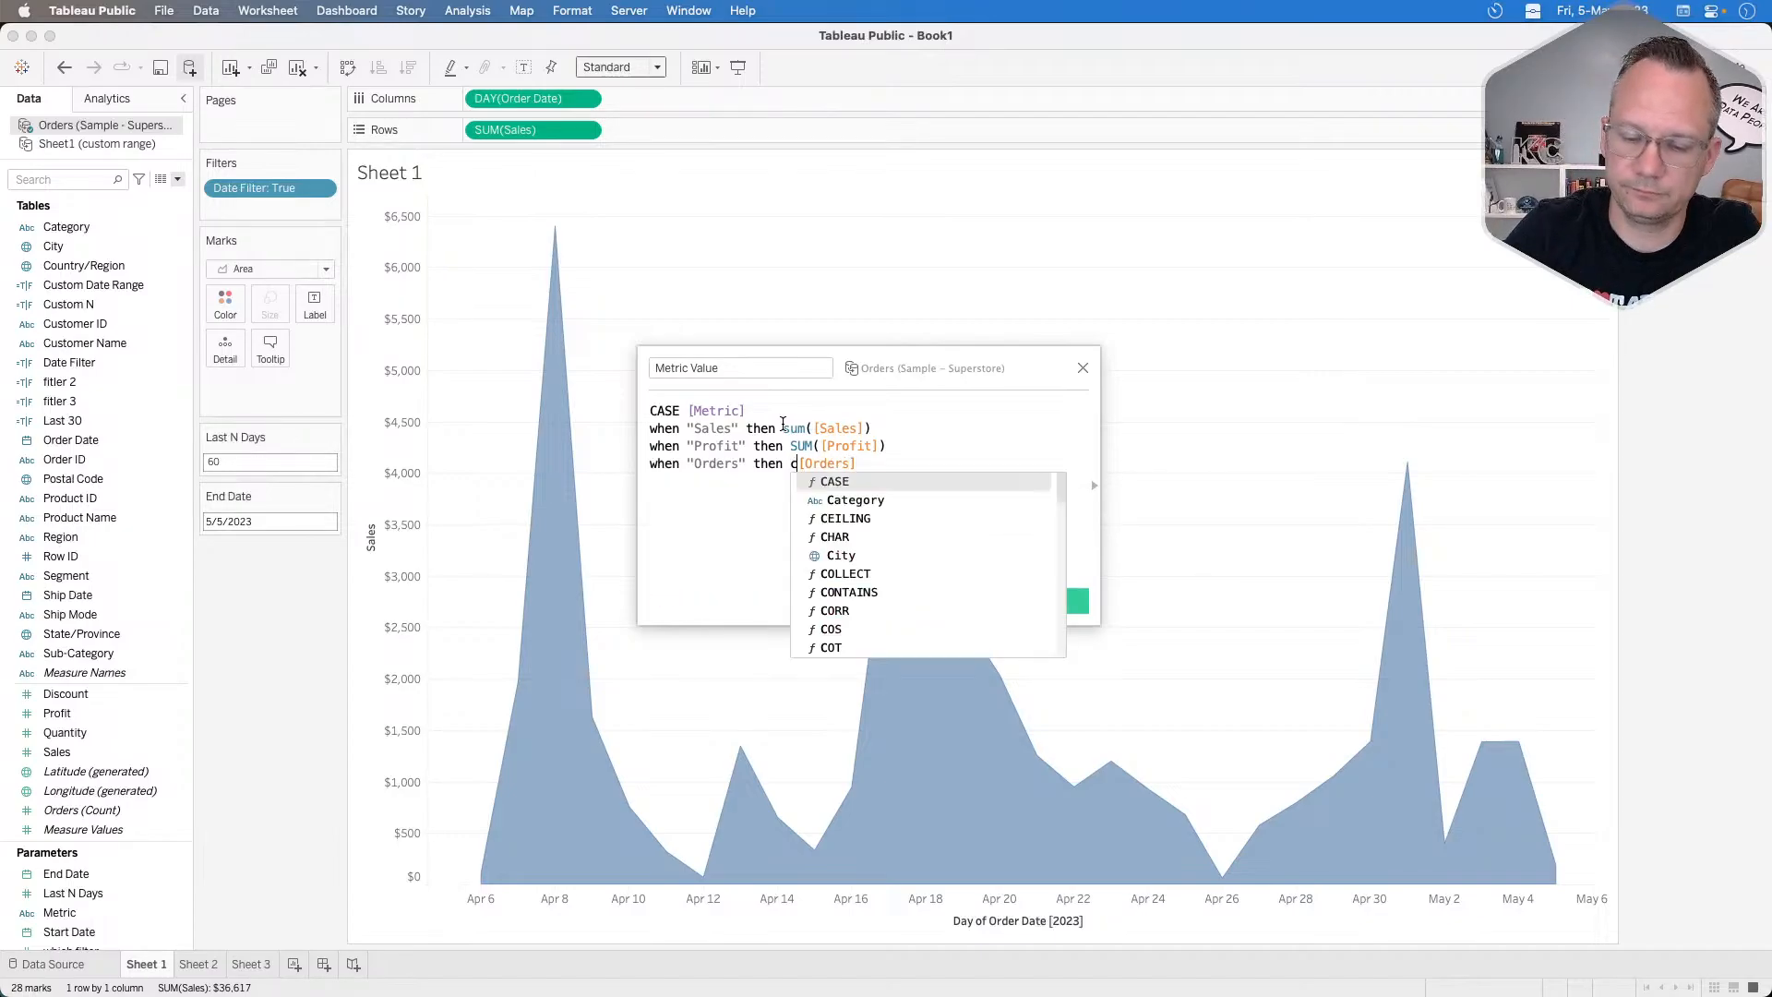
type(")")
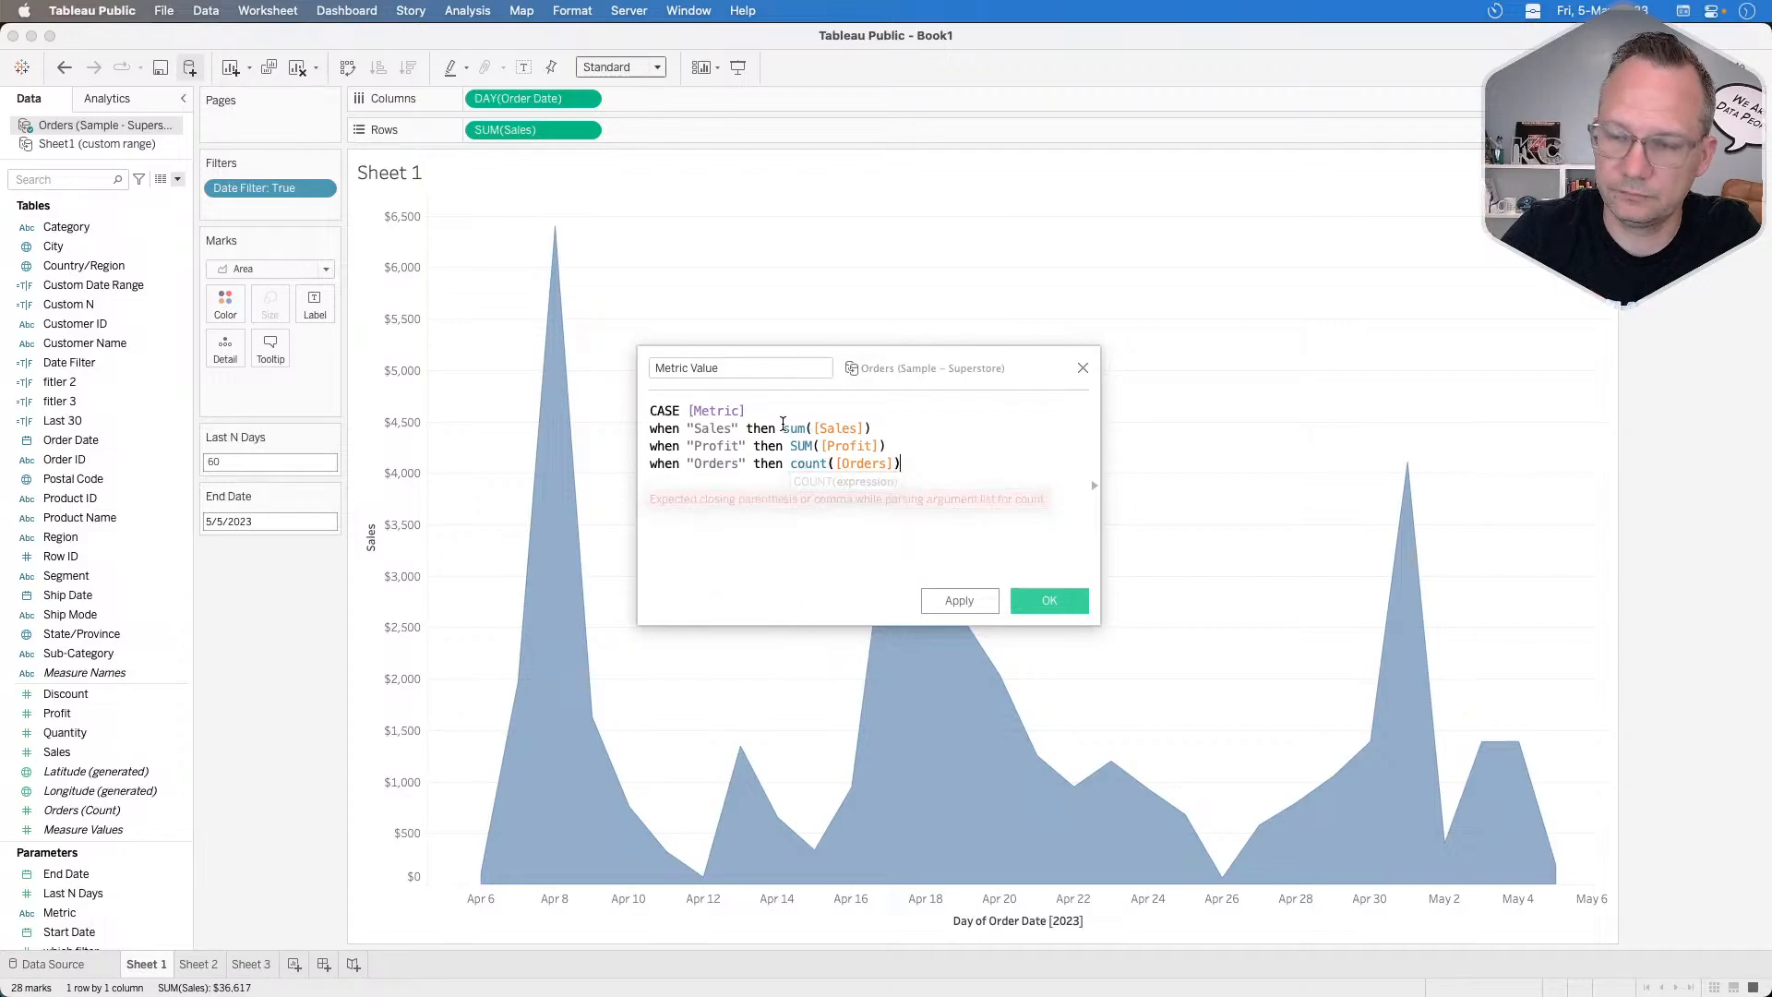
Close the CASE statement with END and save the Metric Value calculated field.
key("Return")
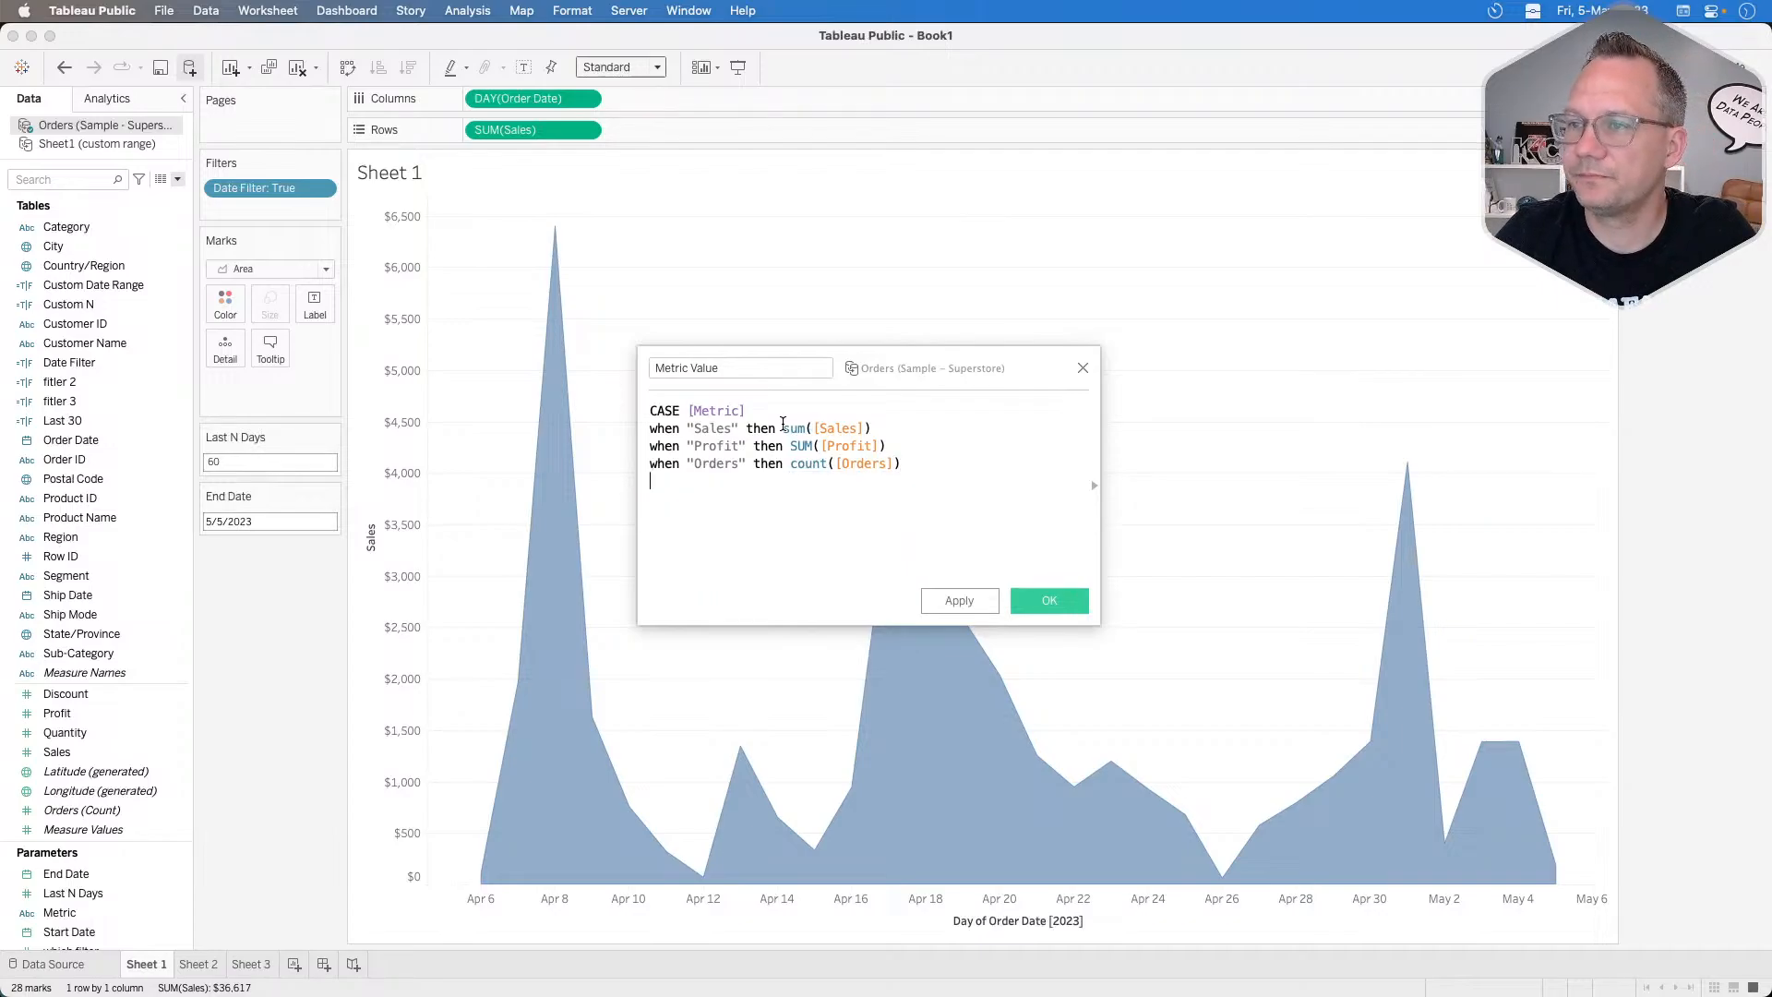
type("END")
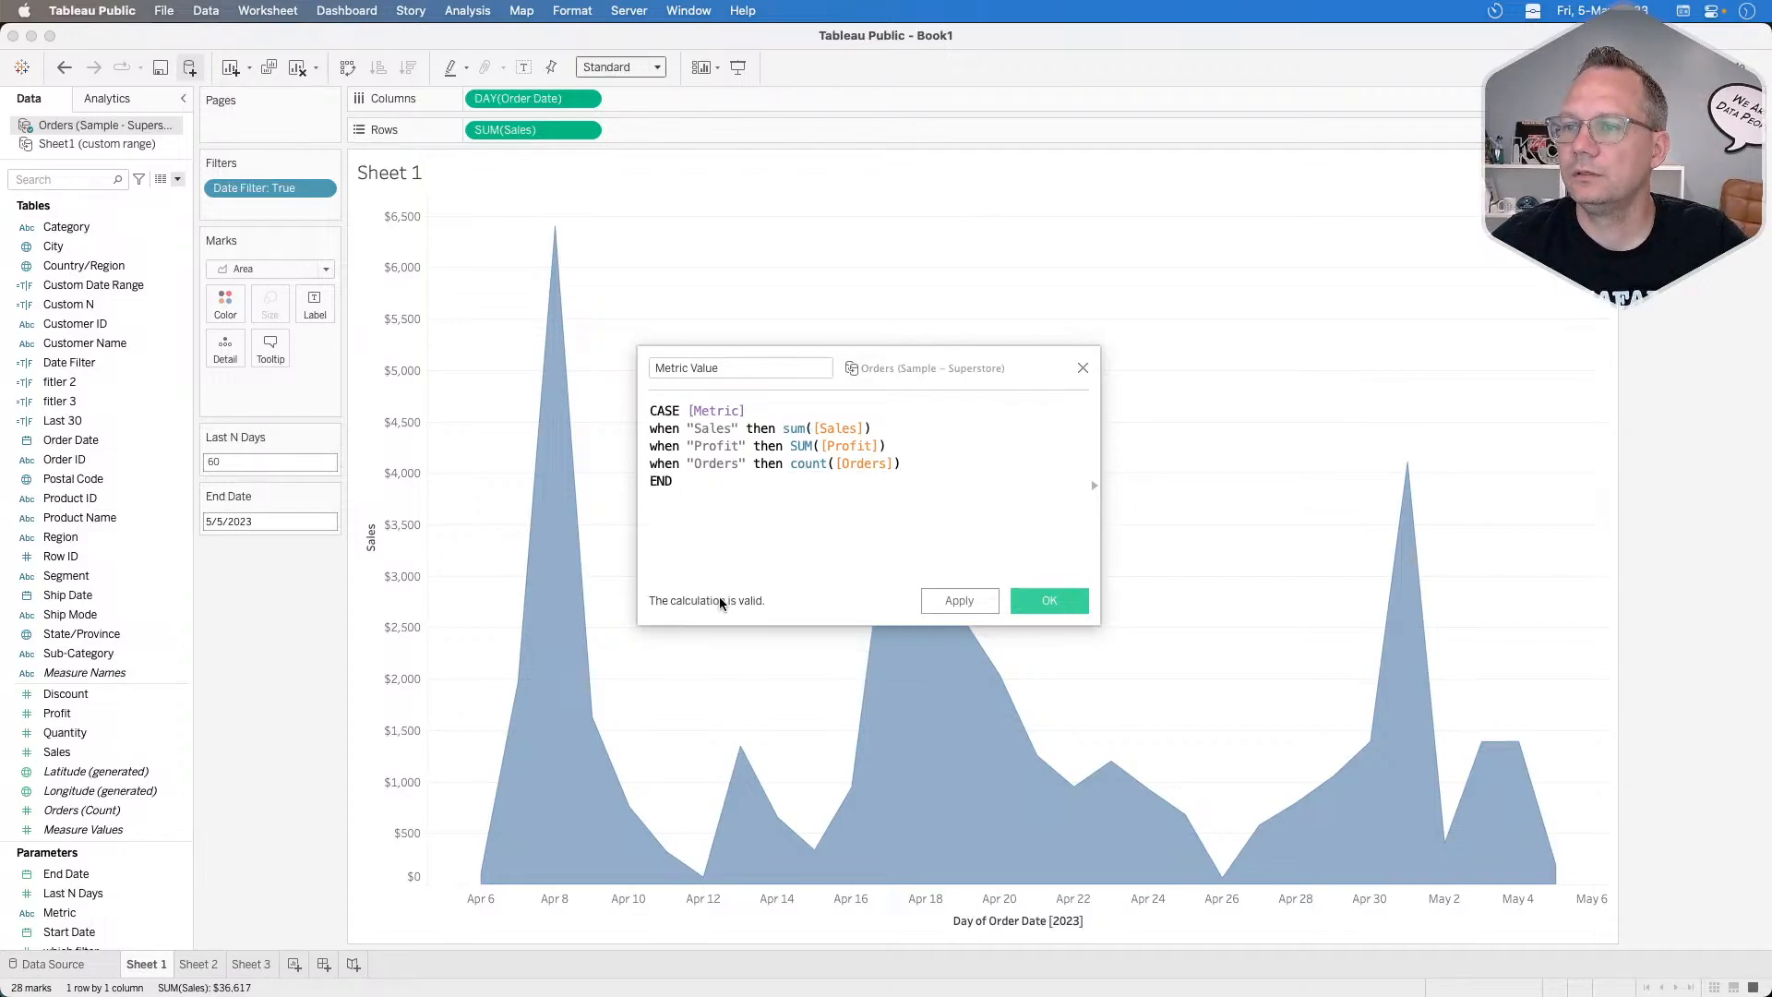
left_click(1043, 599)
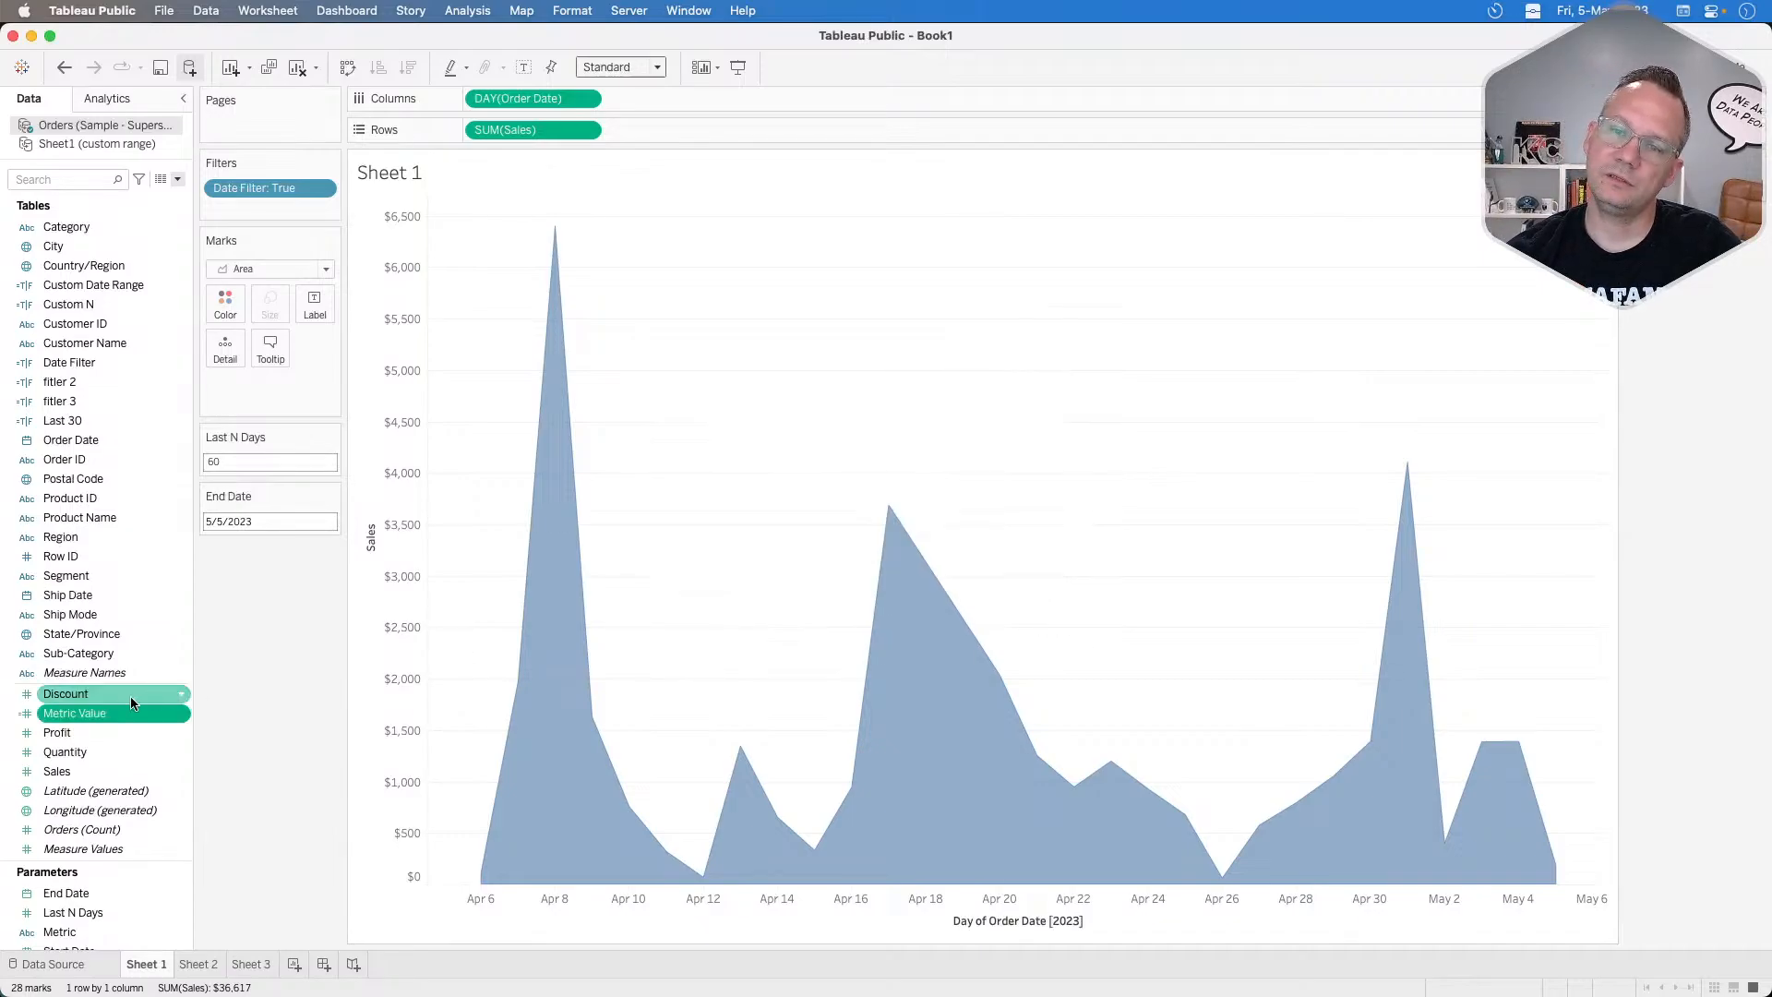
Replace SUM(Sales) on Rows with Metric Value, keeping DAY(Order Date) on Columns.
left_click_drag(73, 712, 532, 96)
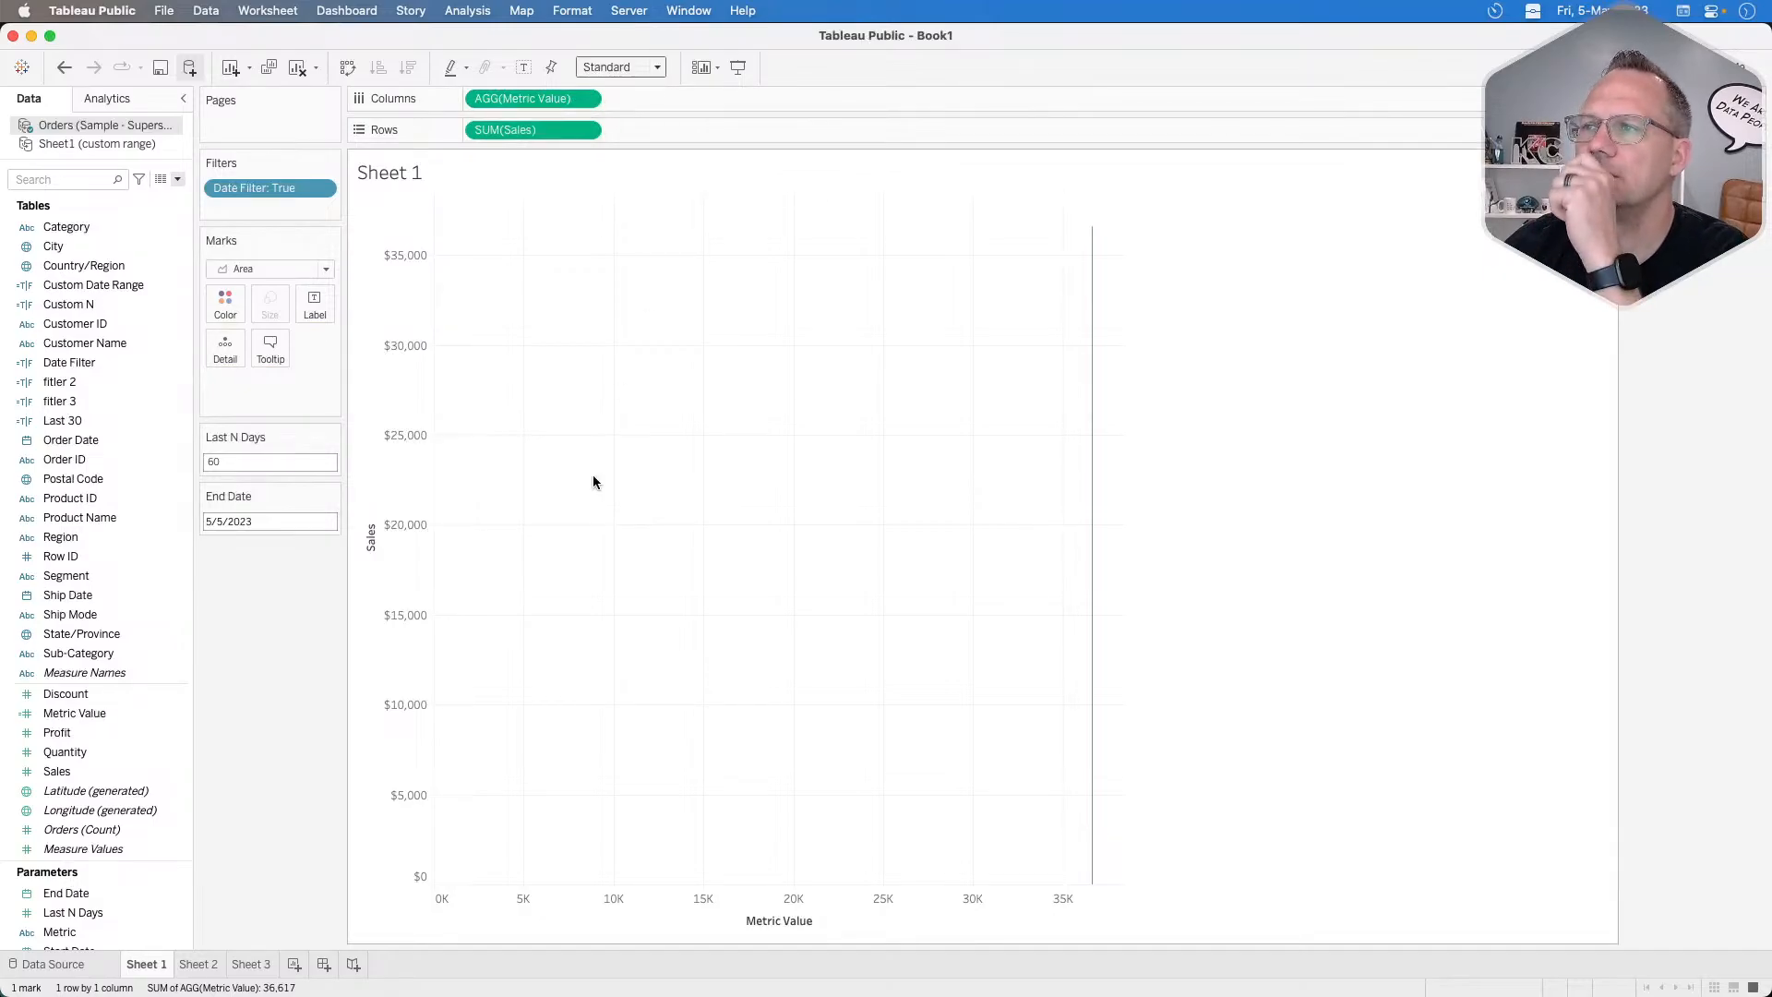
mouse_move(1097, 612)
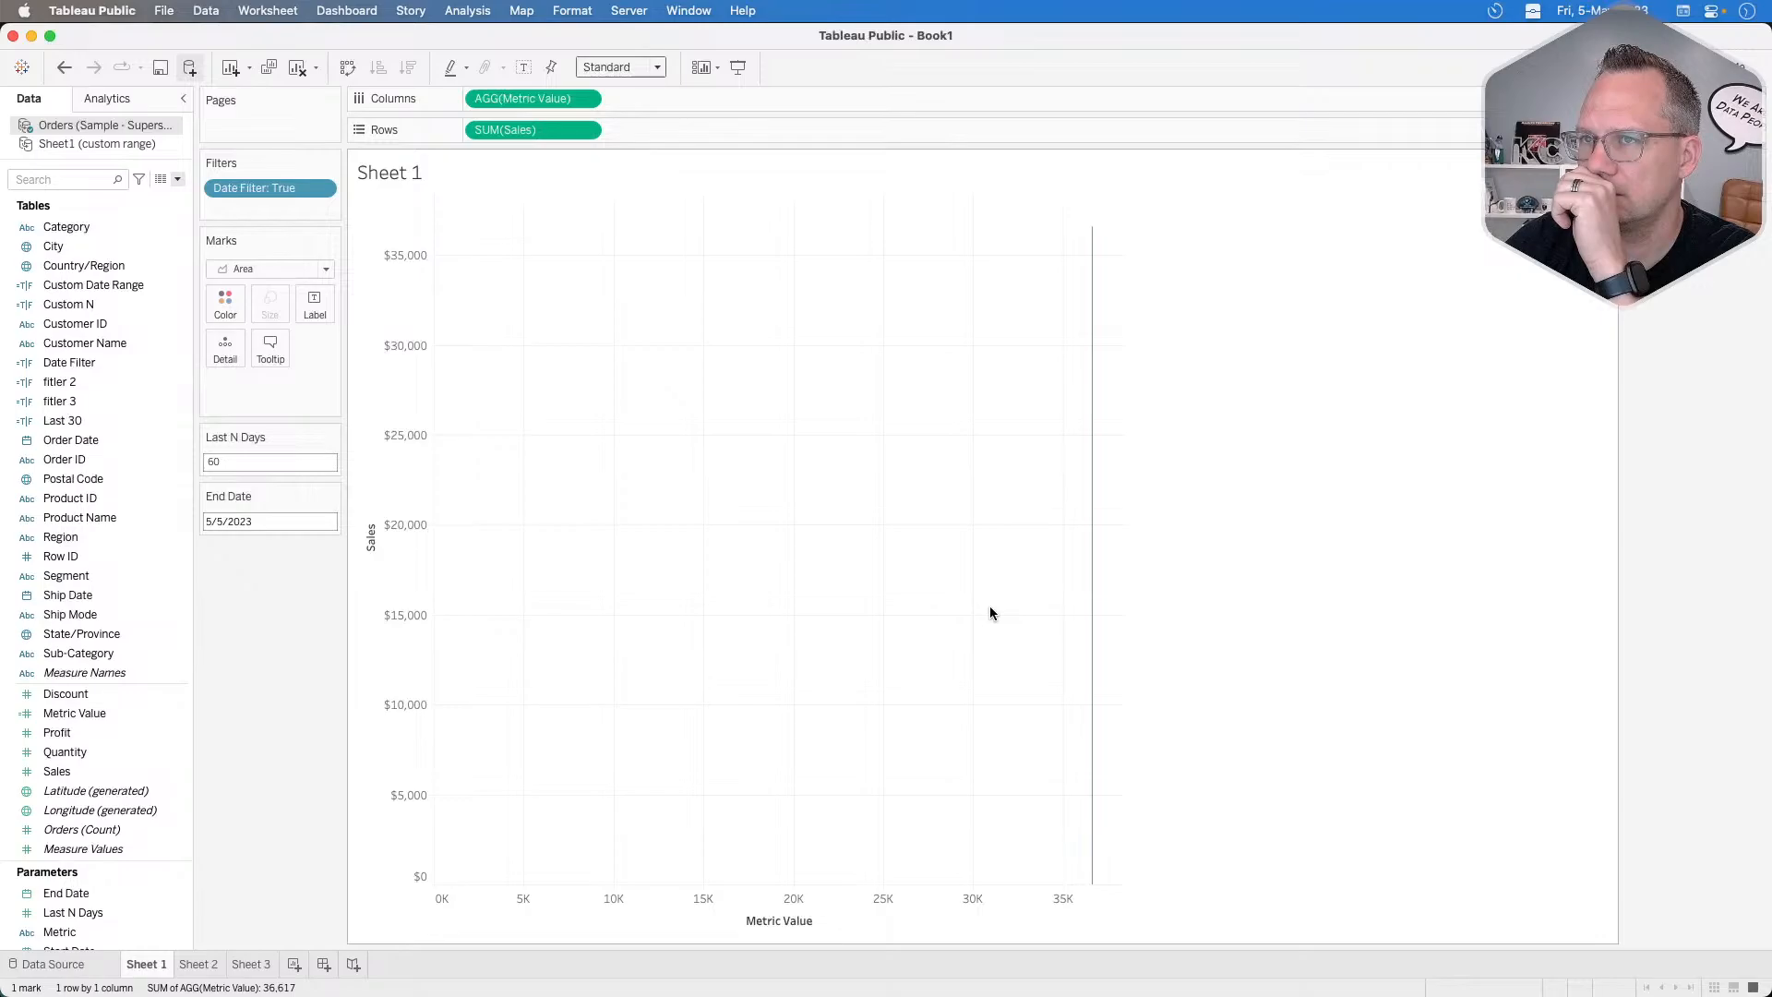
key("super+z")
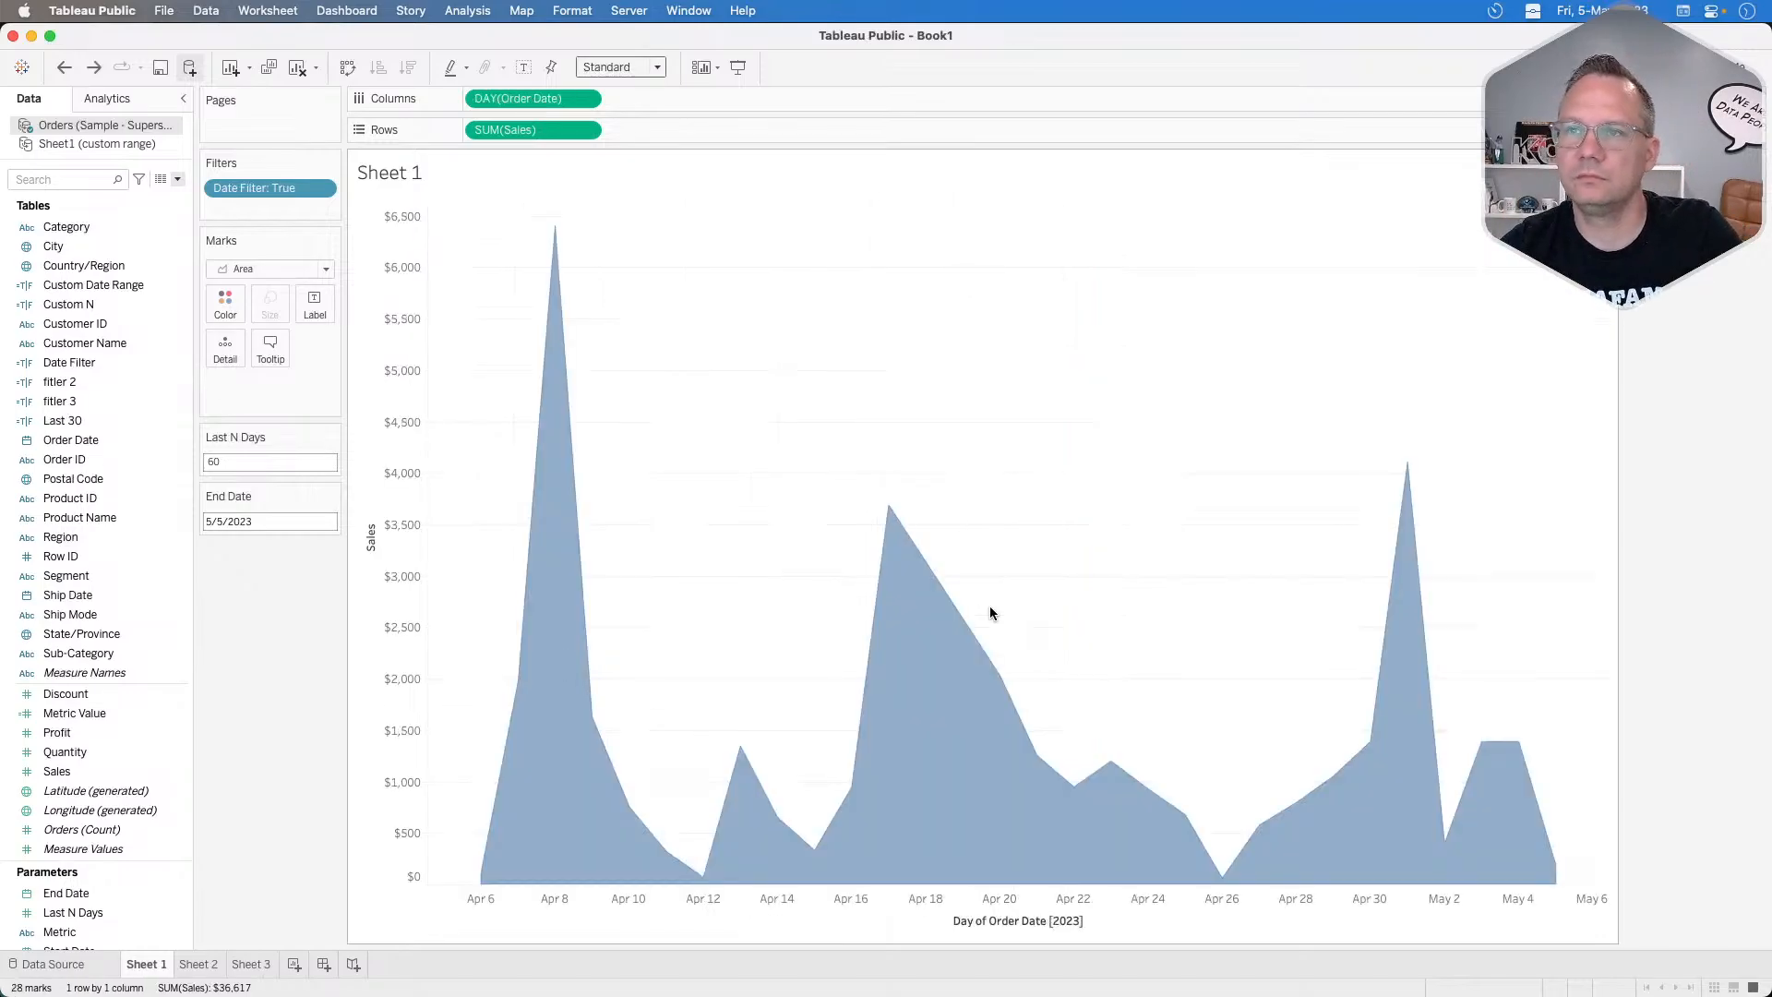
left_click_drag(107, 717, 529, 131)
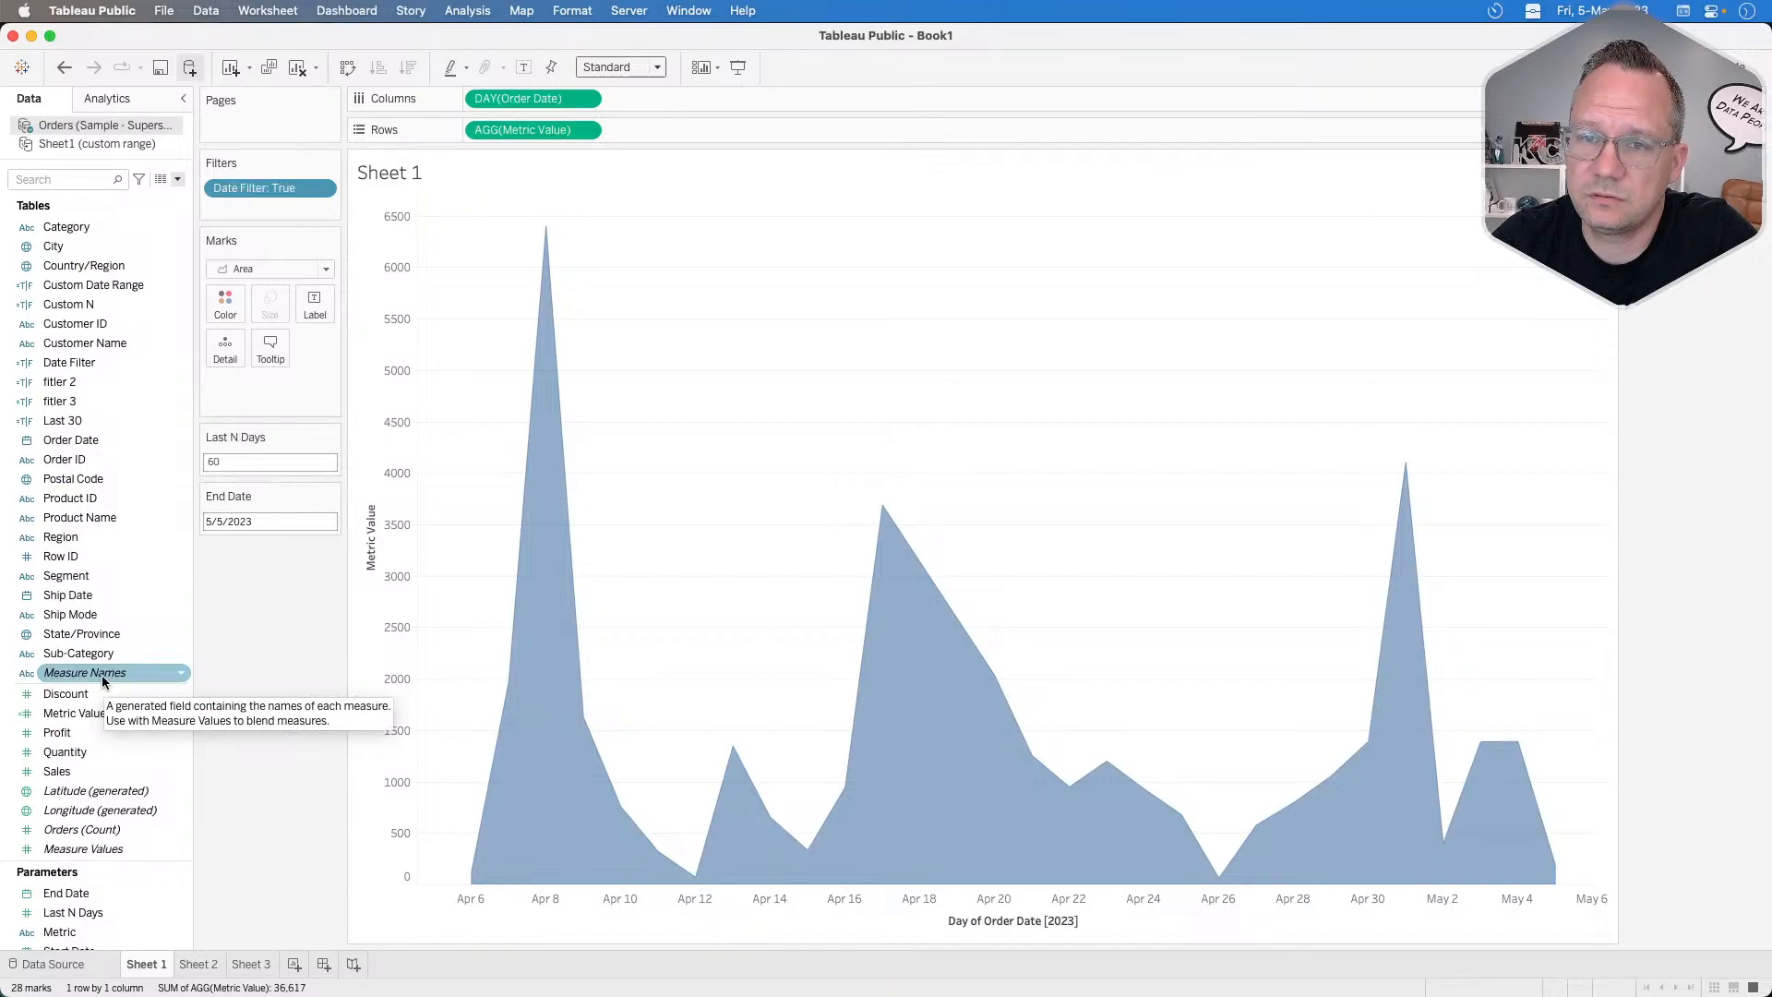
left_click(178, 179)
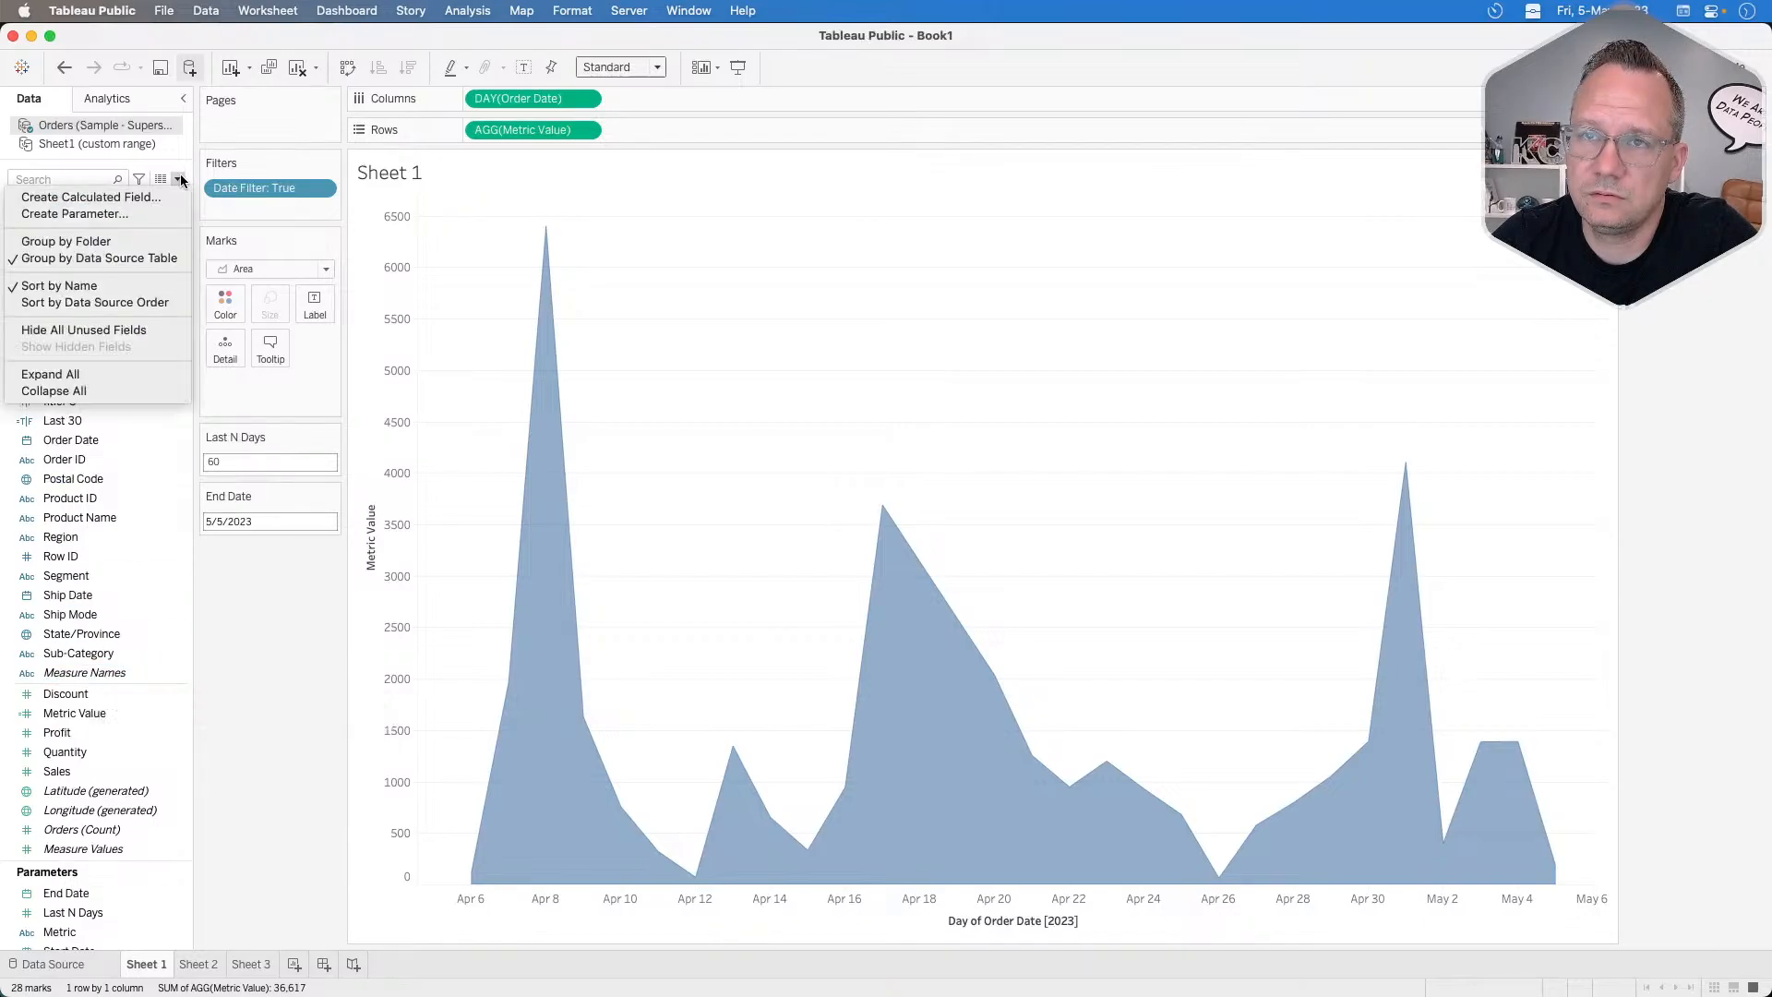
left_click(163, 196)
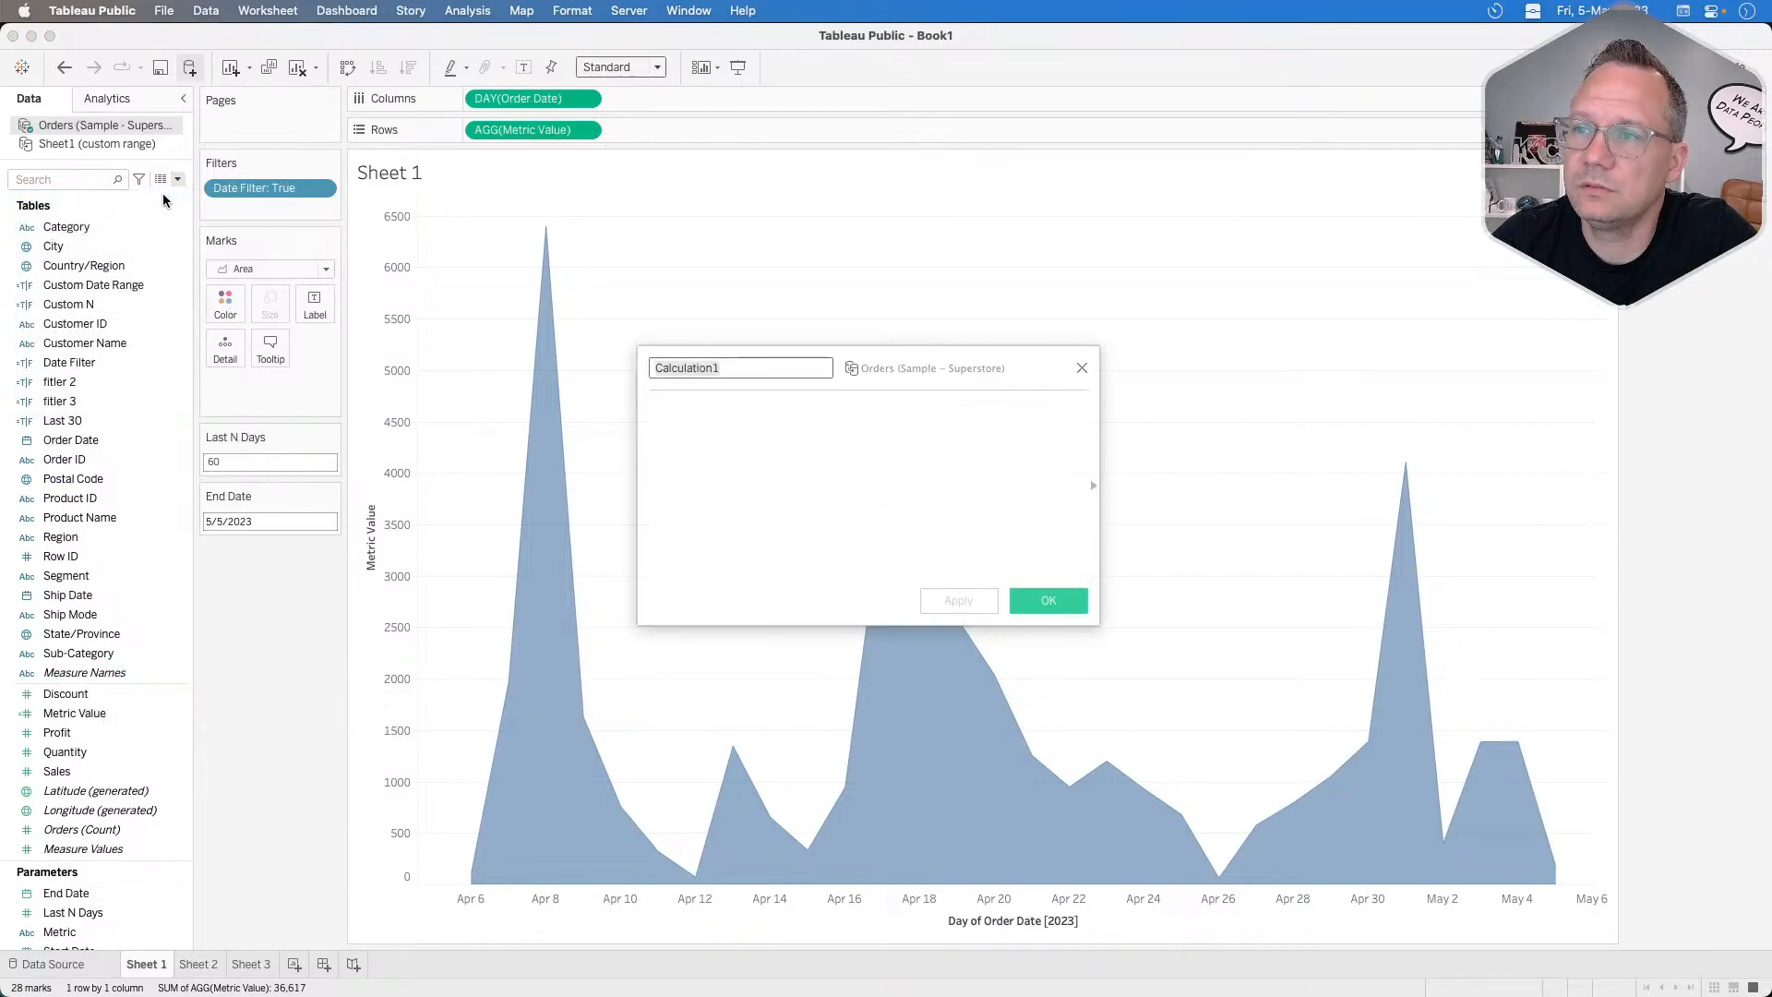
left_click(1082, 373)
left_click_drag(107, 673, 111, 266)
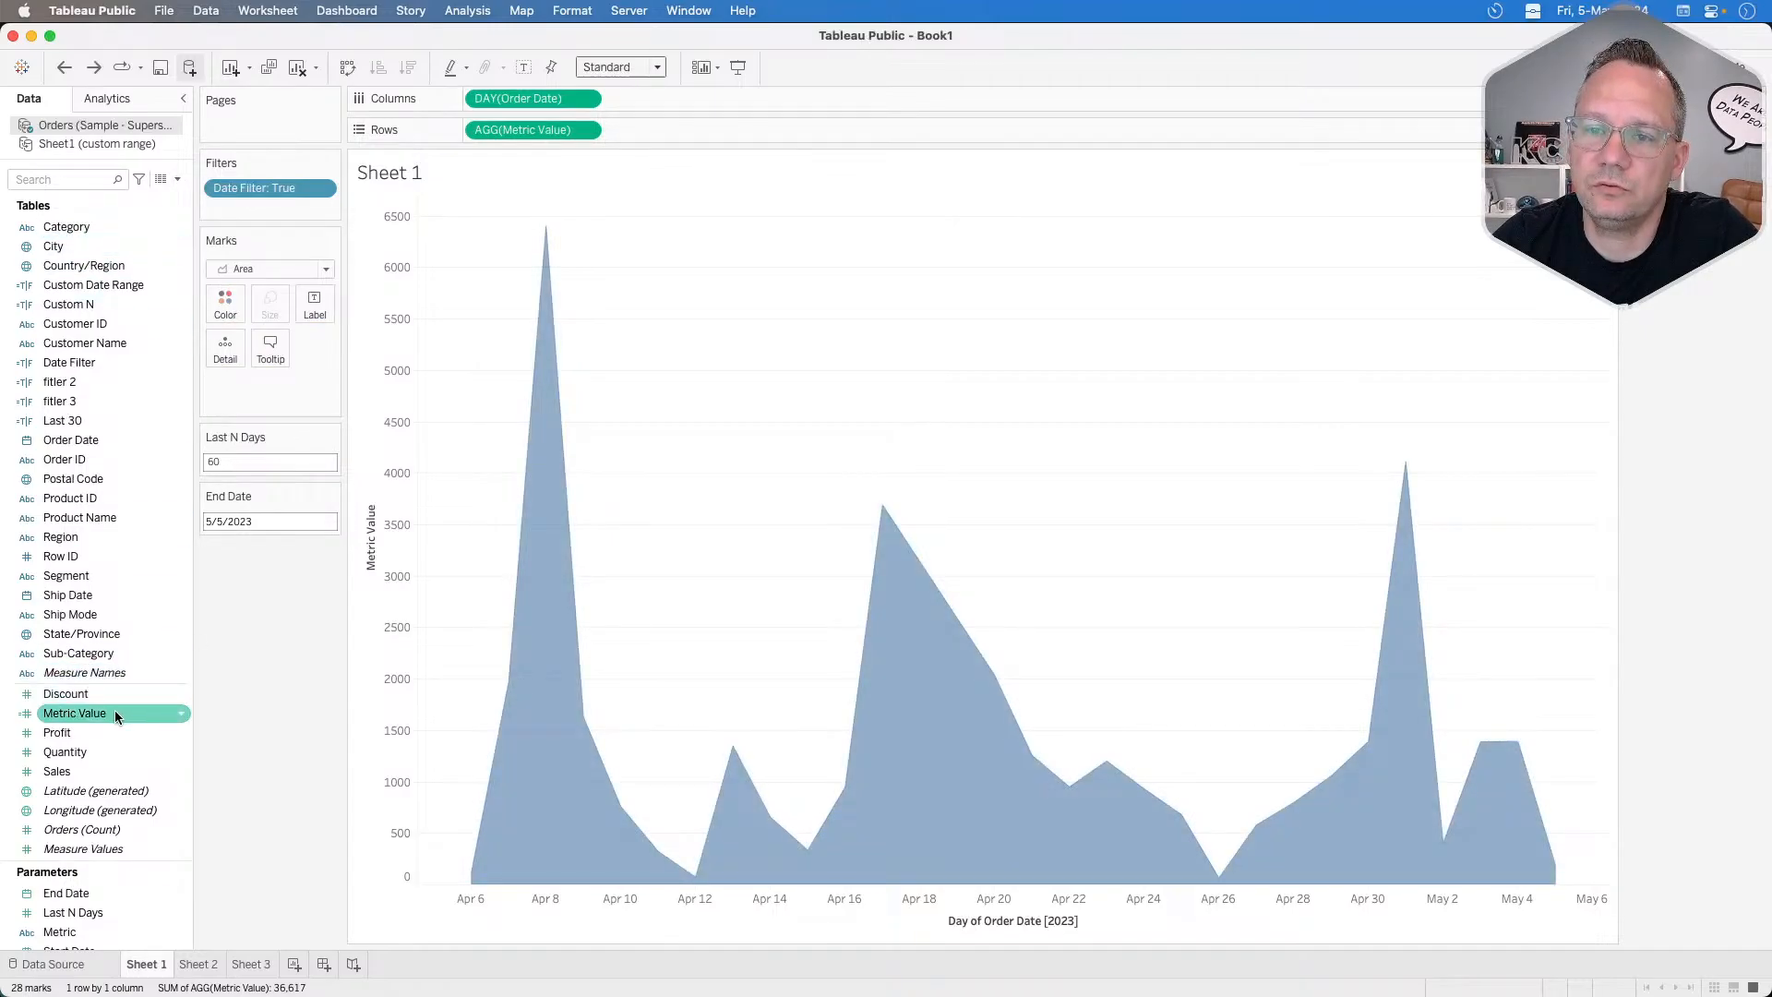
Duplicate the Metric Value field and open the copy for editing, naming it Metric color.
right_click(86, 718)
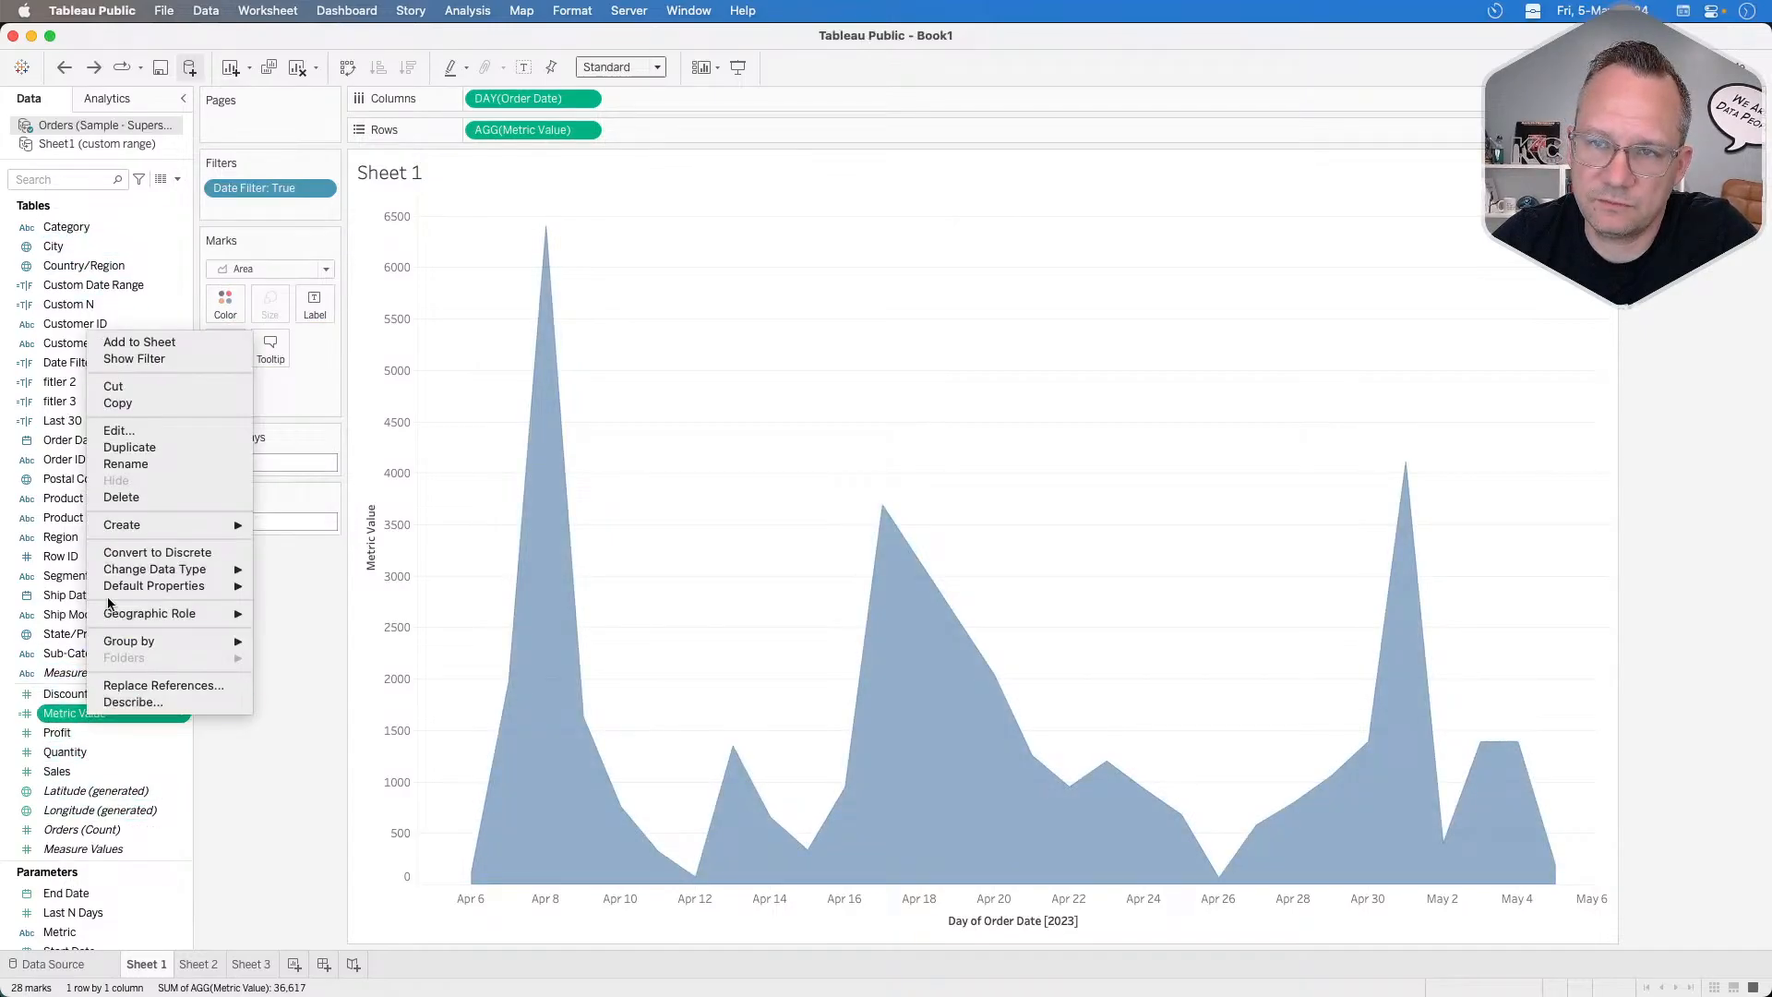
left_click(130, 447)
right_click(101, 736)
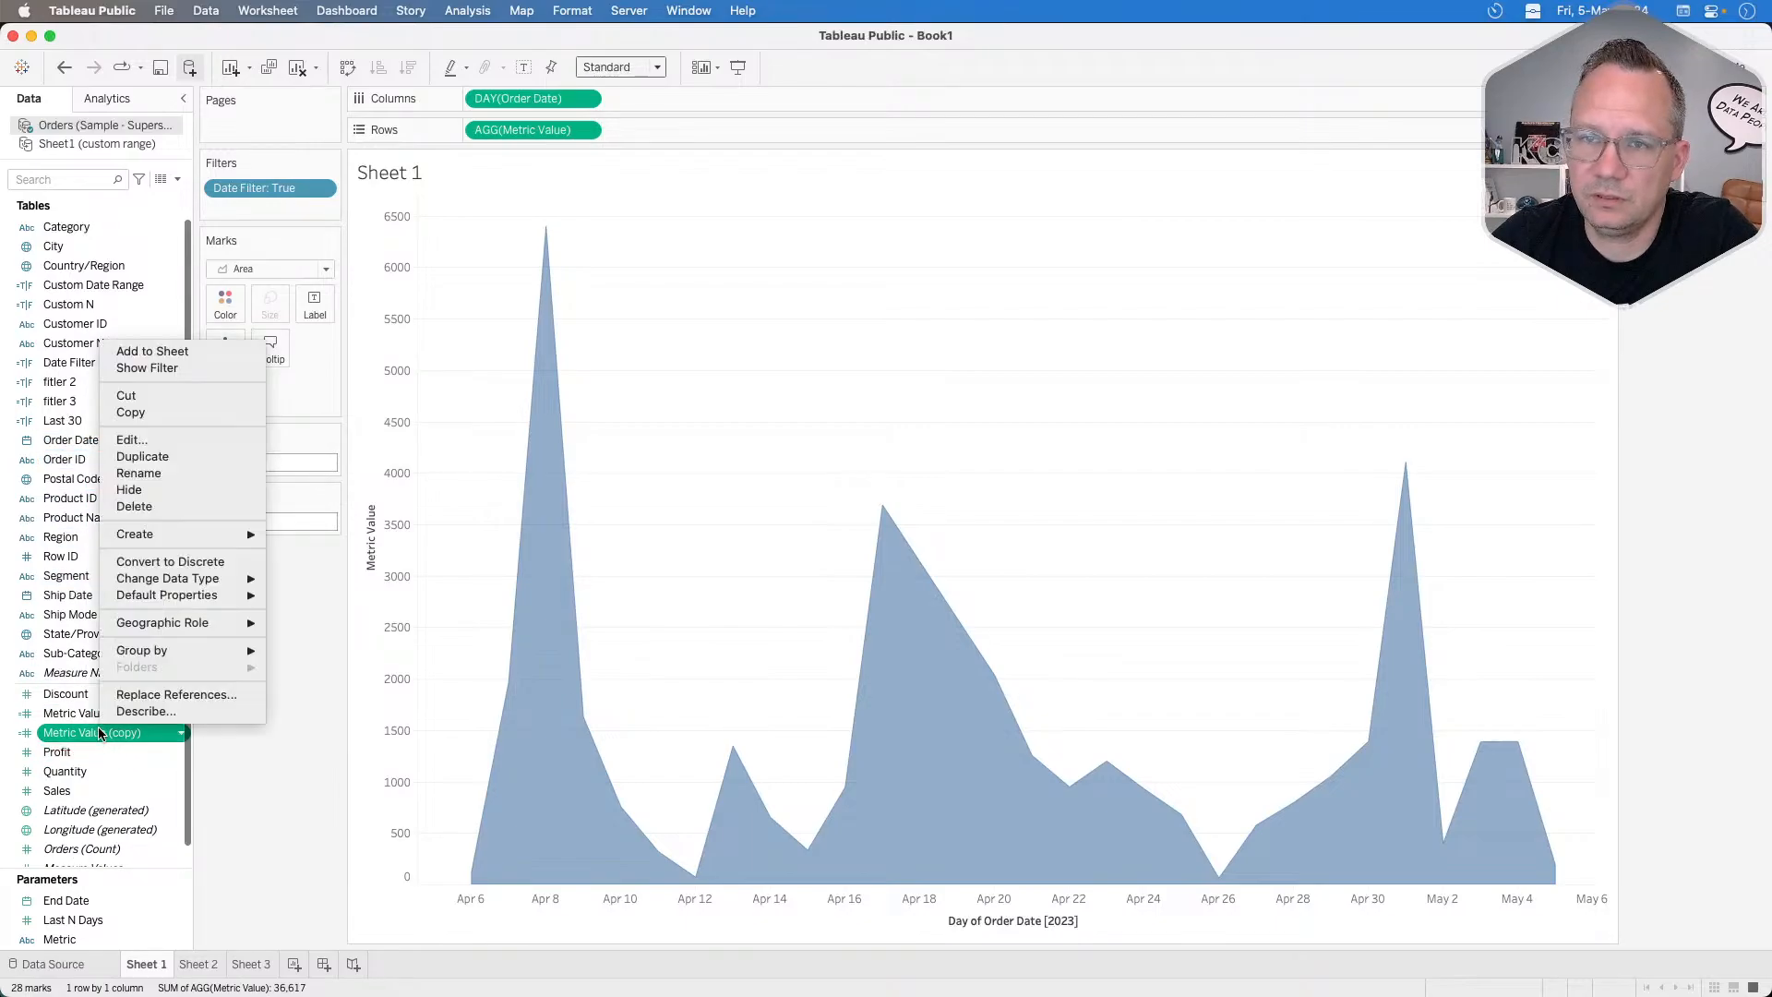
left_click(151, 439)
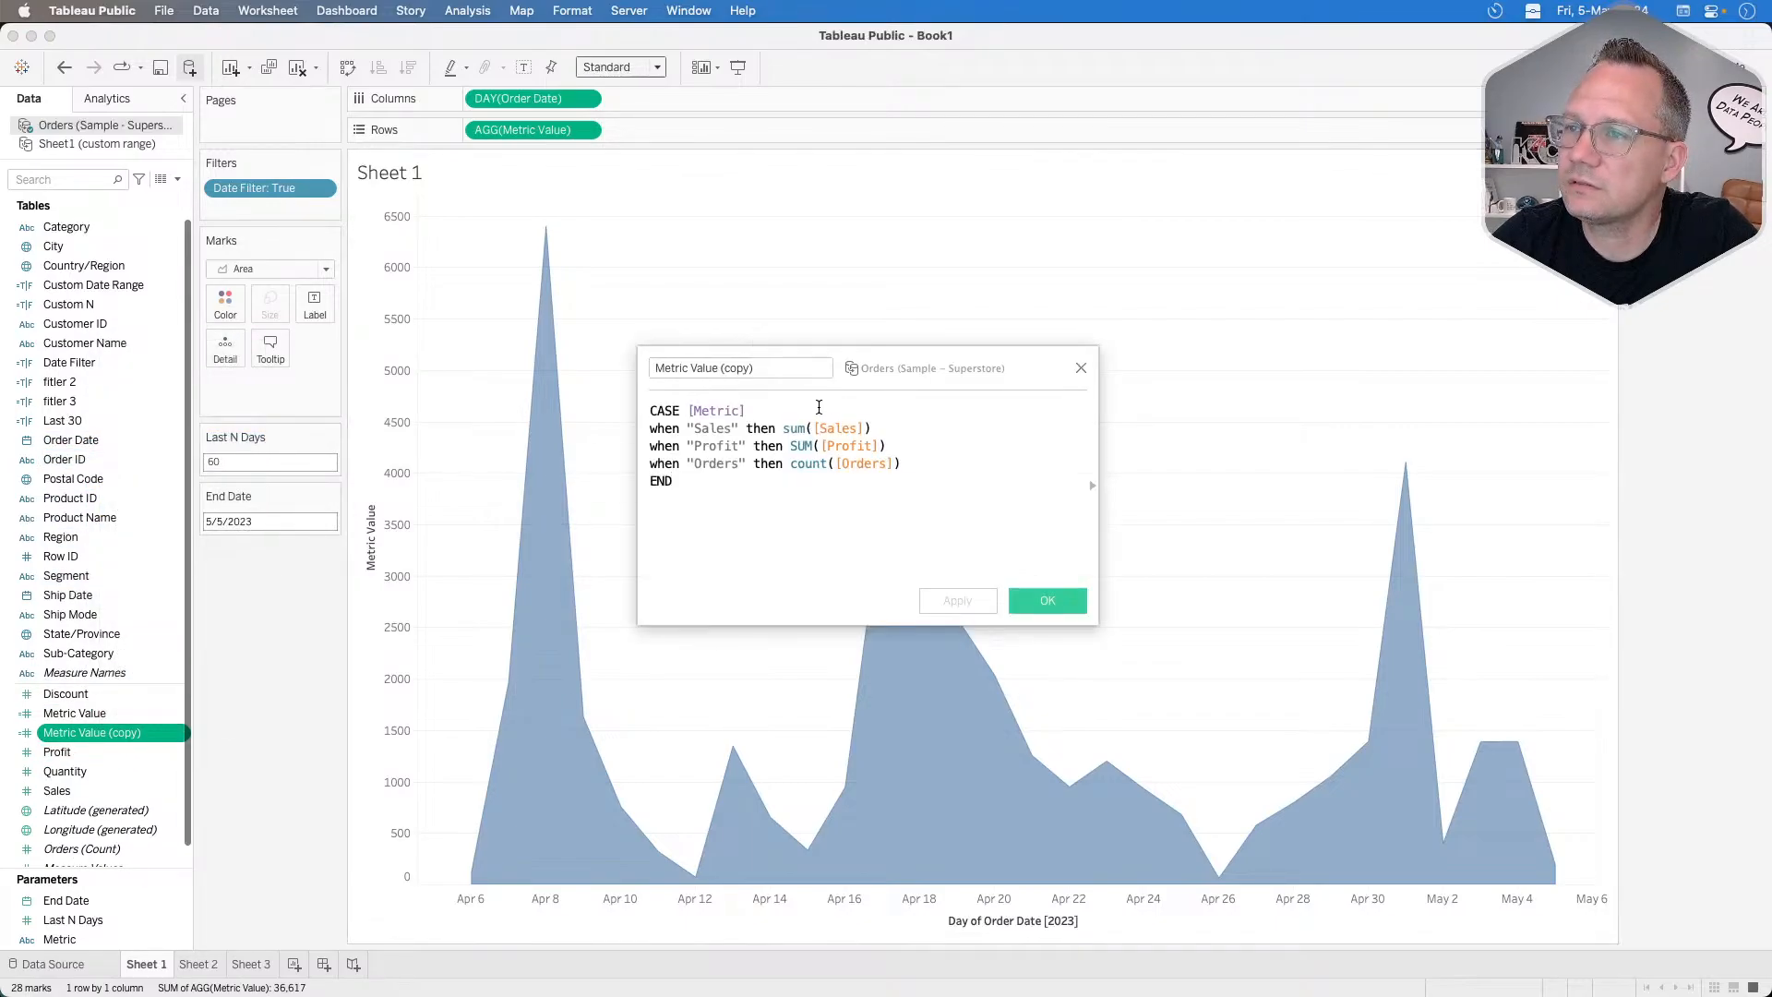
double_click(688, 367)
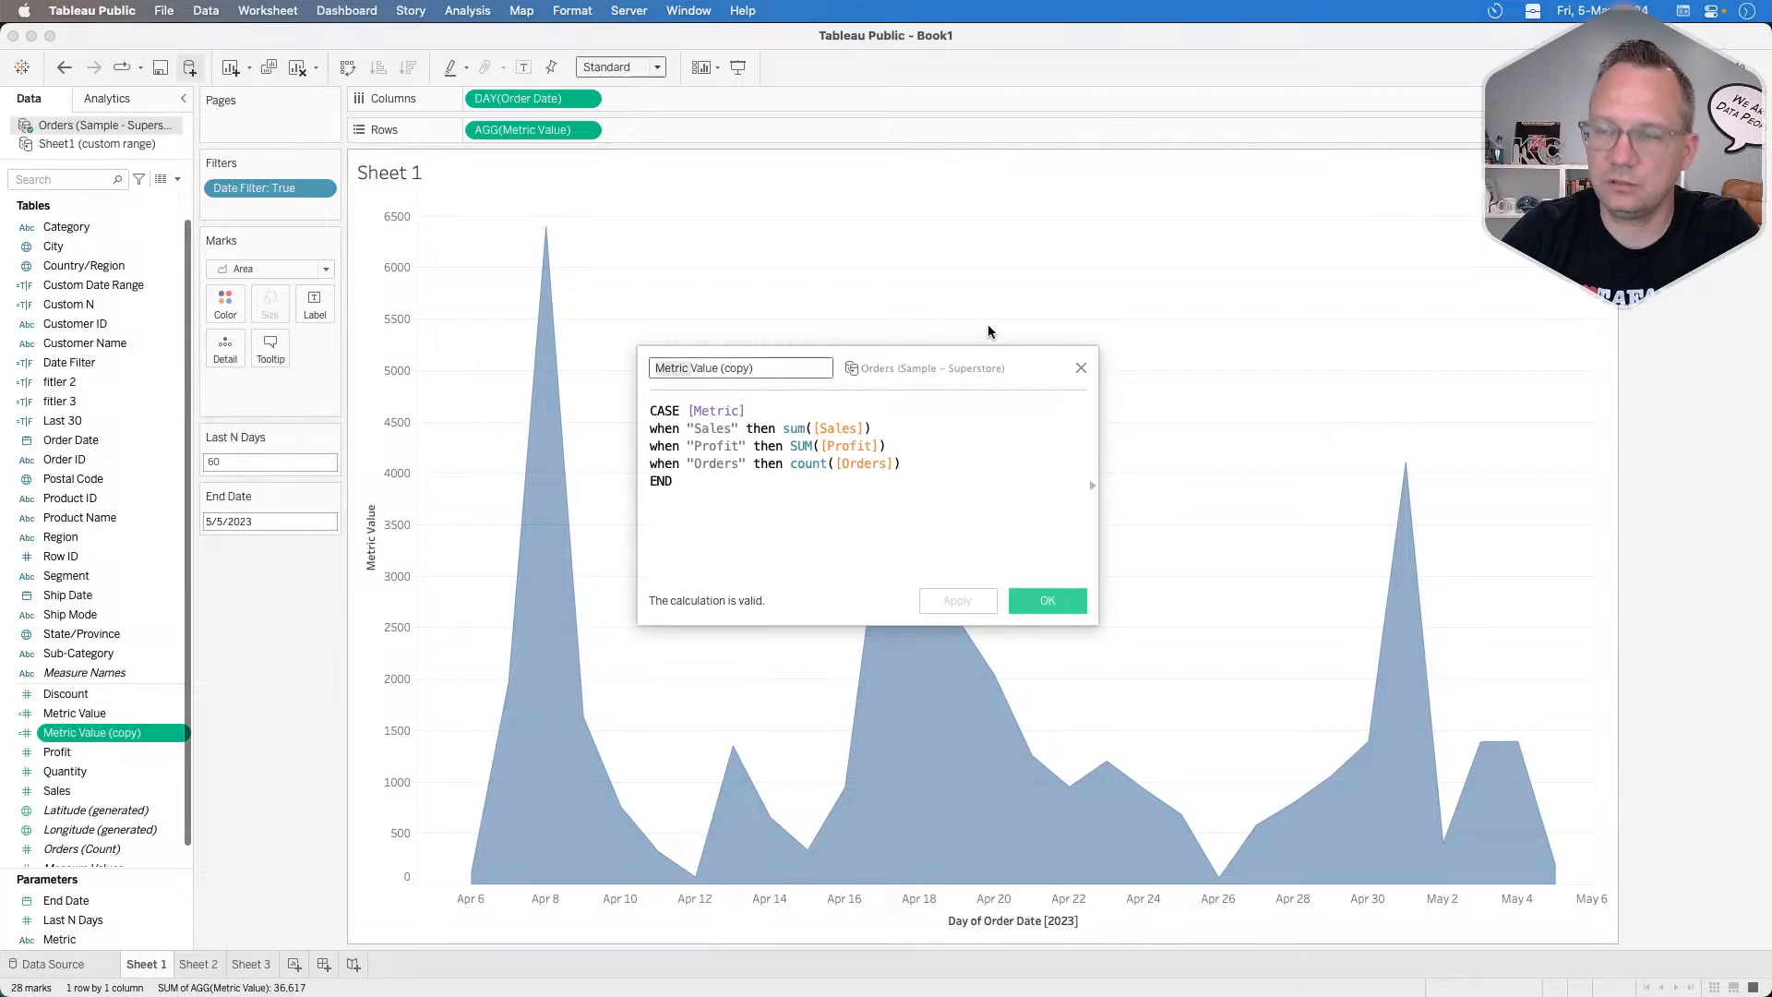
left_click(697, 368)
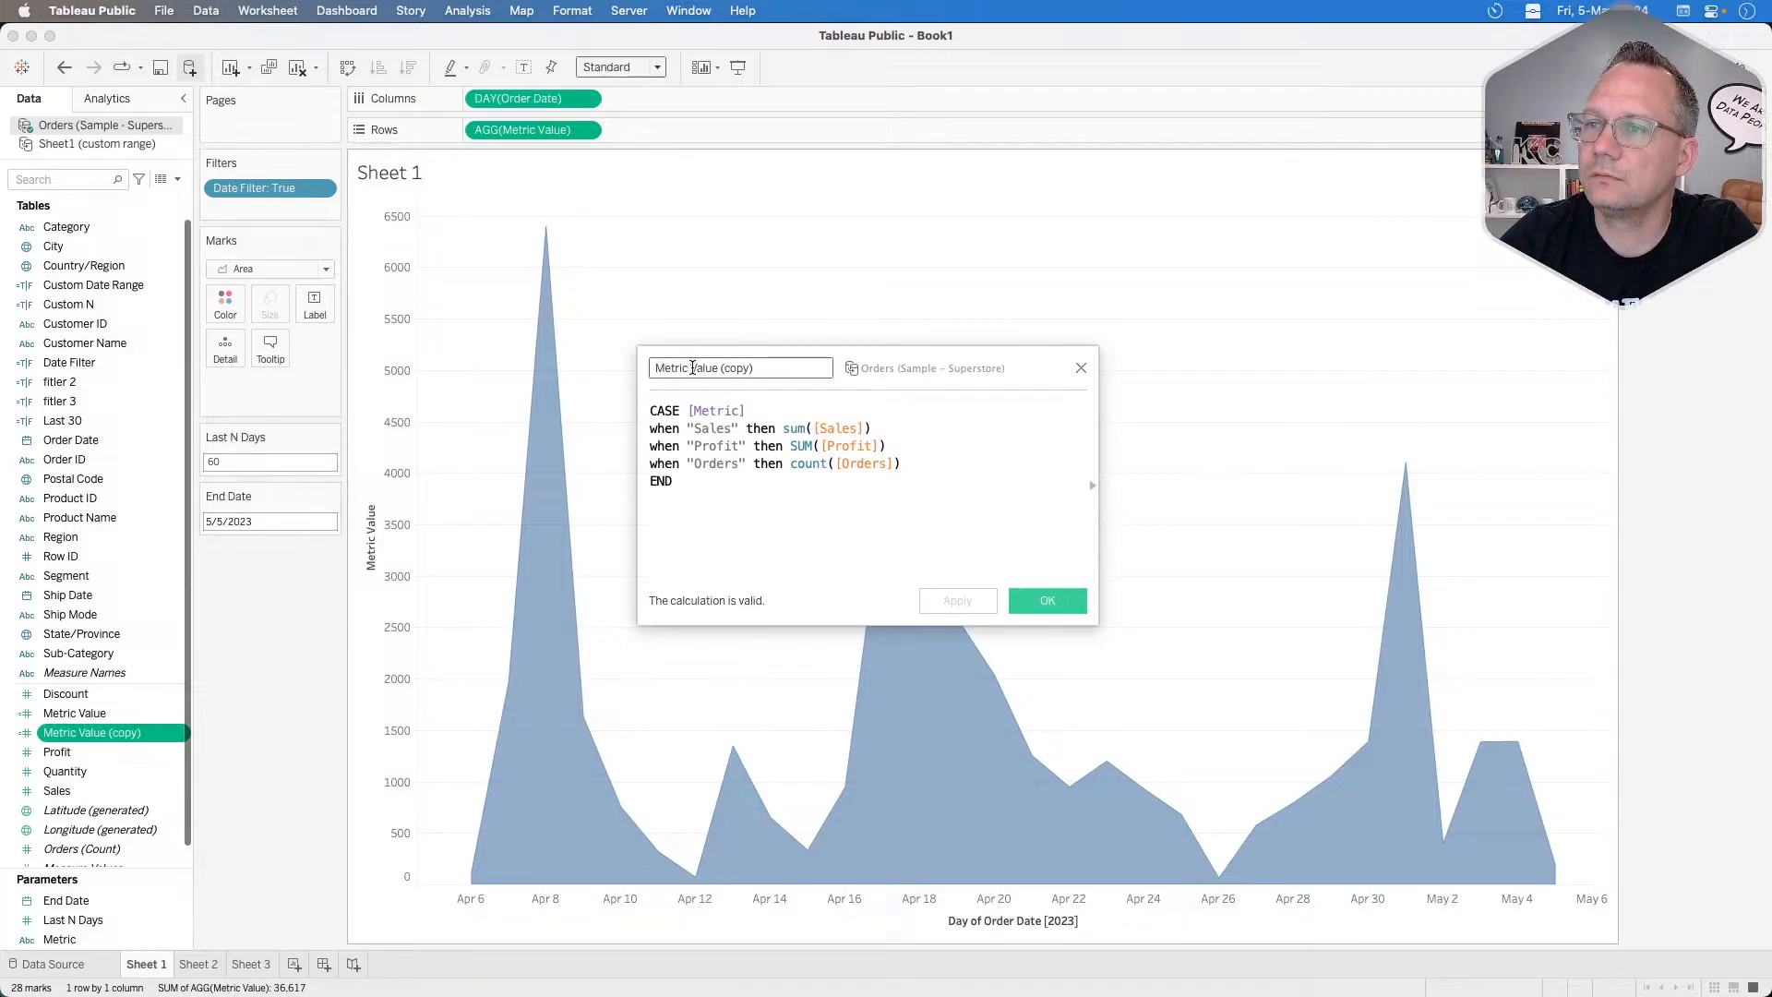
left_click_drag(687, 367, 753, 368)
type("color")
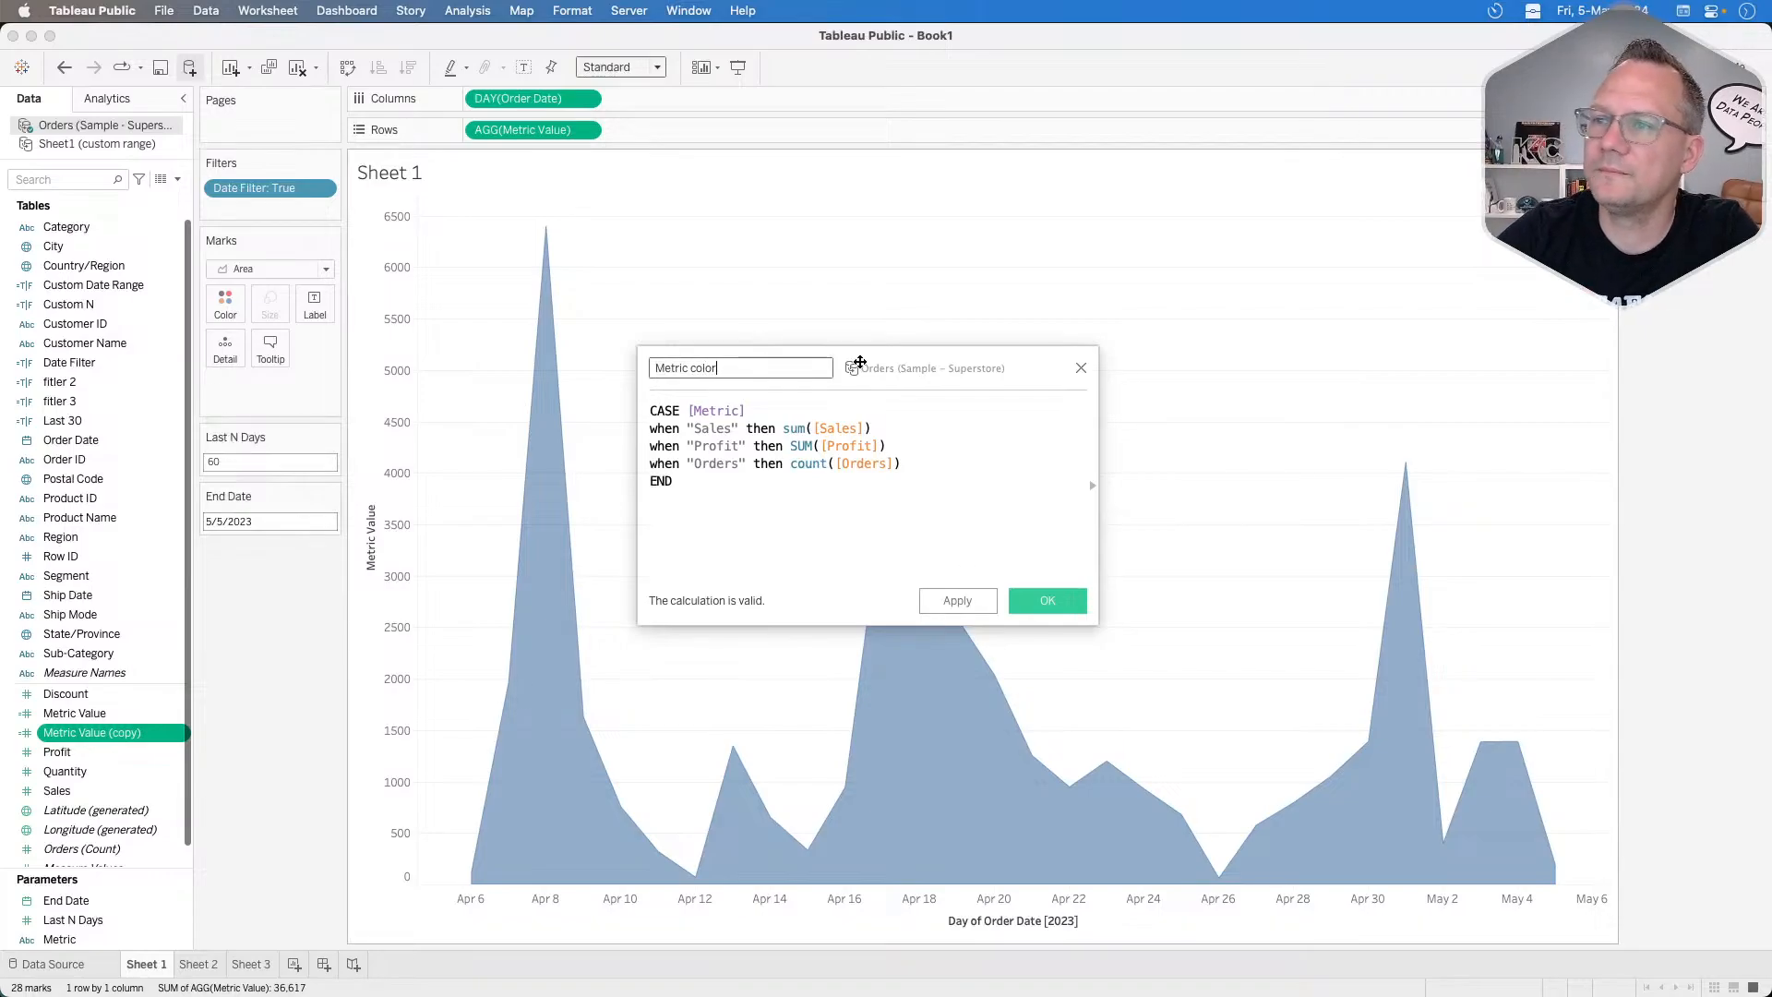
Make the Metric color formula return 1 for Sales, 2 for Profit and 3 for Orders, and save the field.
left_click_drag(782, 429, 978, 401)
left_click(893, 421)
left_click_drag(869, 428, 785, 427)
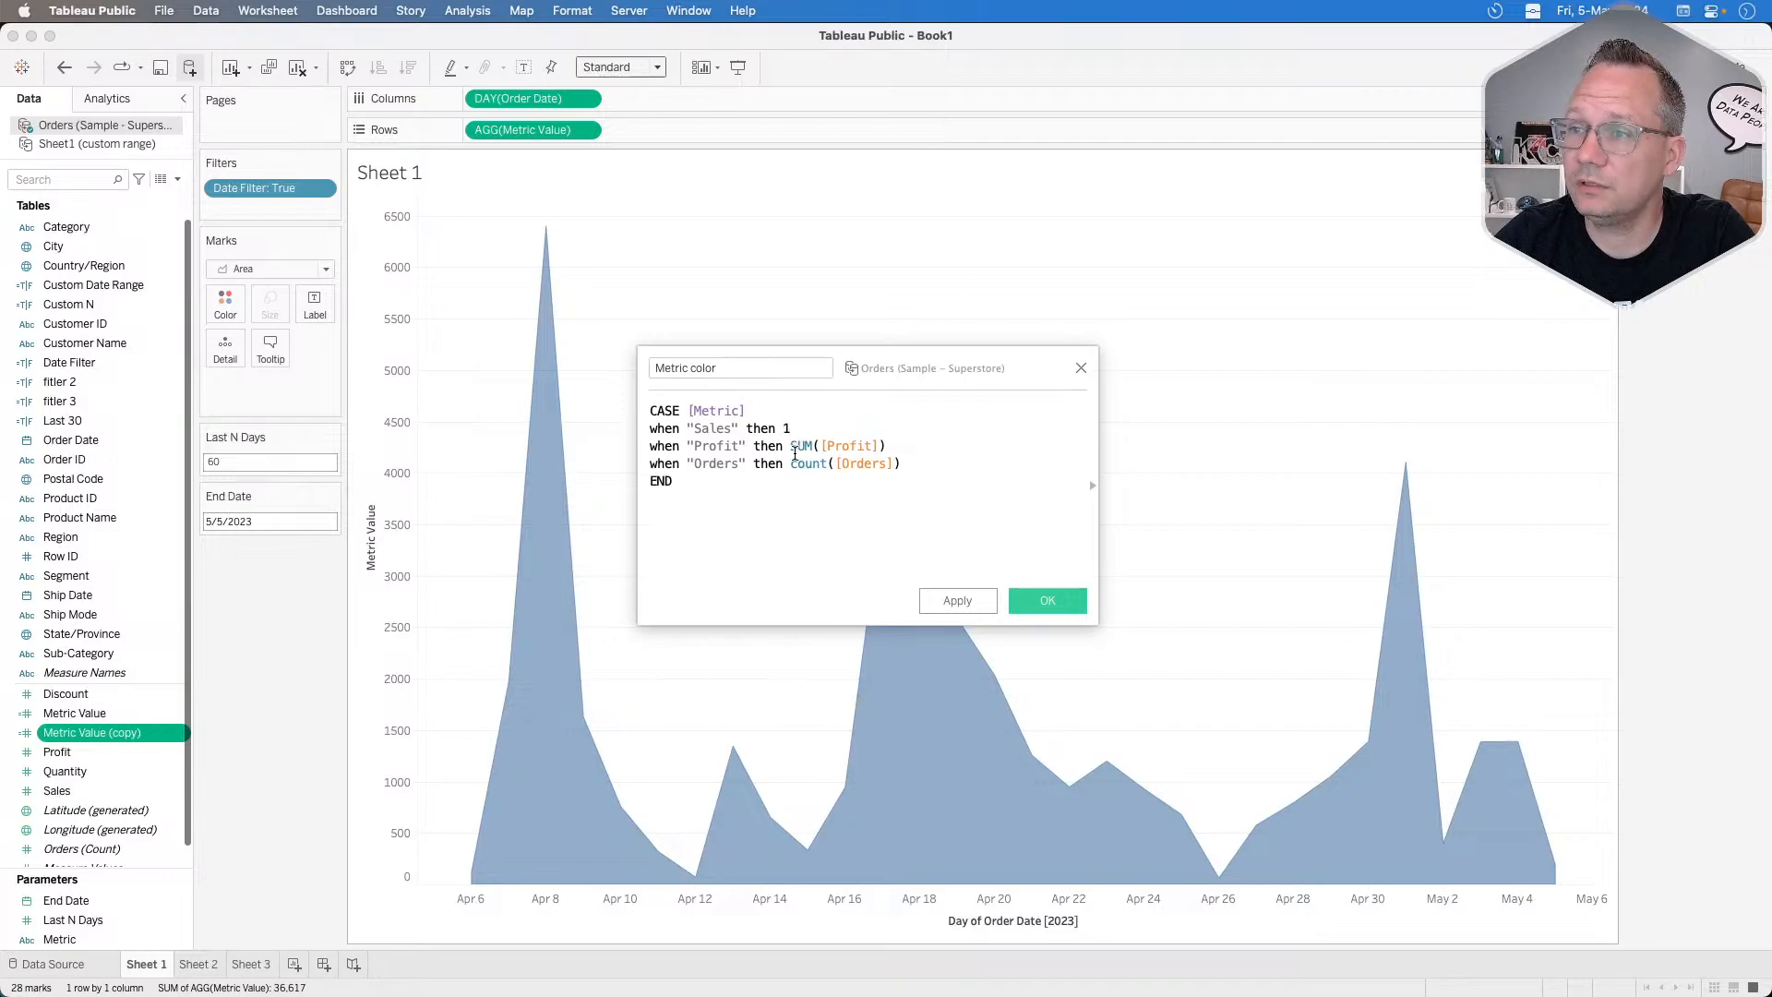
left_click_drag(790, 449, 891, 444)
type("2")
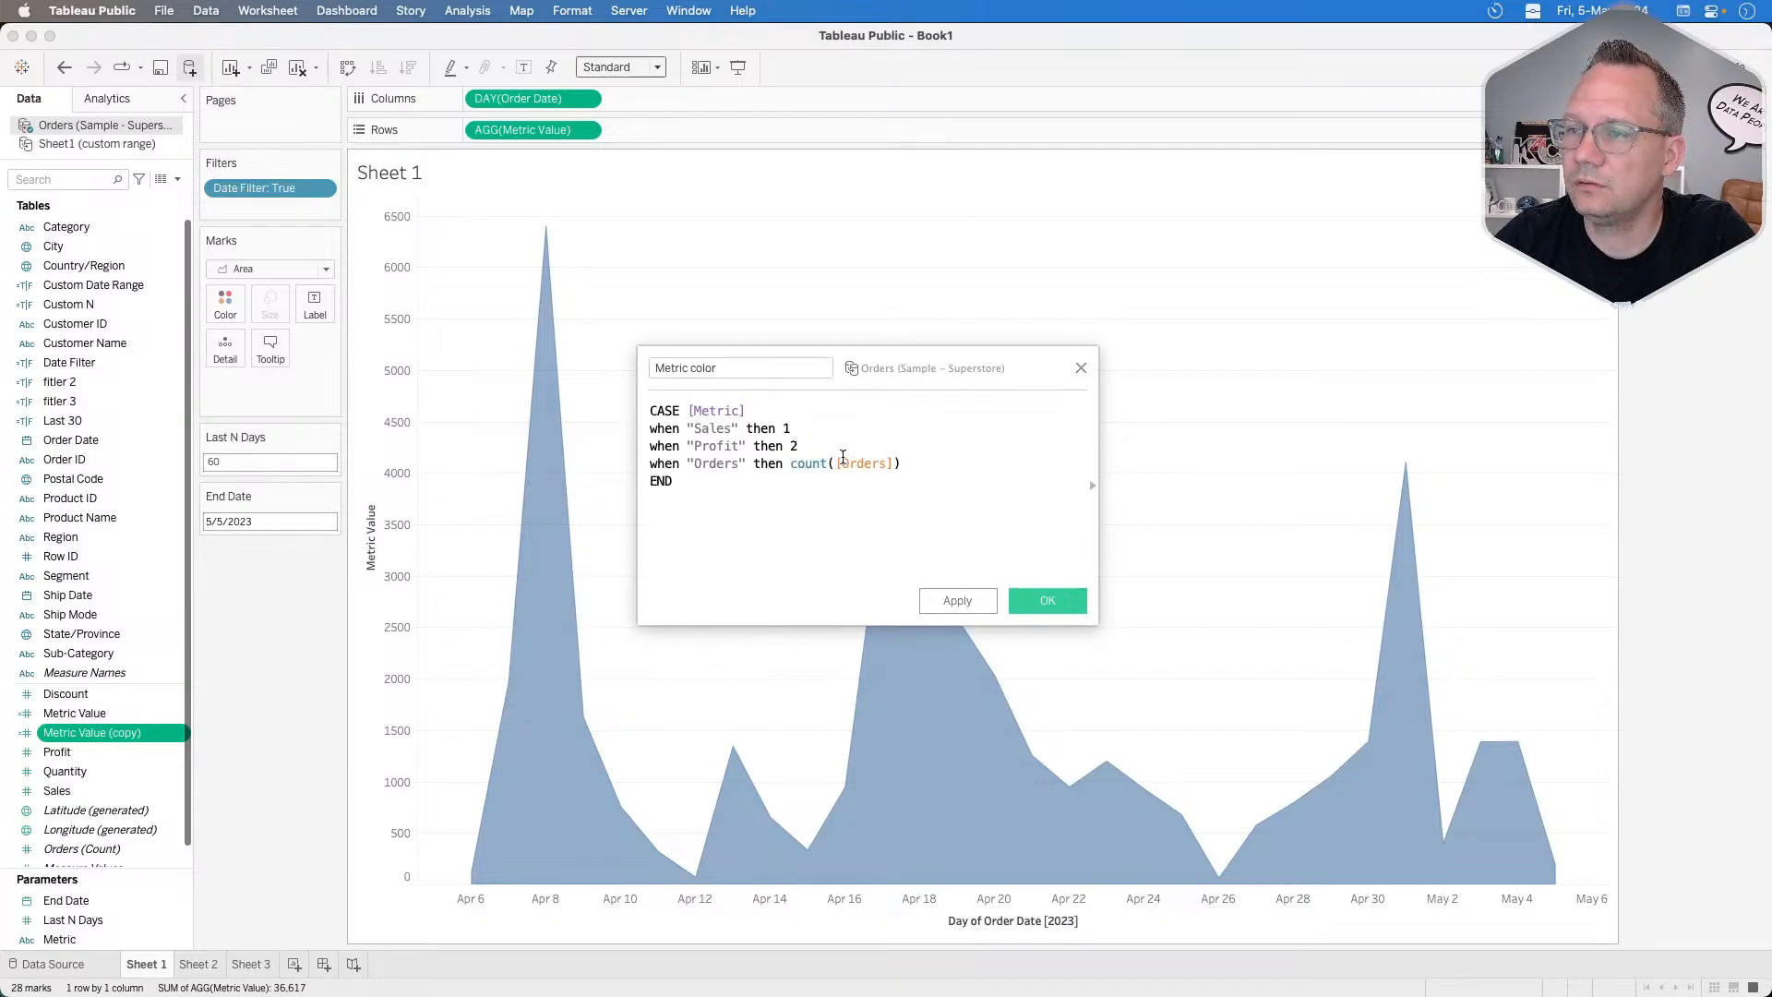
left_click_drag(790, 464, 927, 463)
type("3")
left_click(1037, 595)
Convert Metric color to a discrete dimension and assign it to the color of the area marks.
right_click(102, 713)
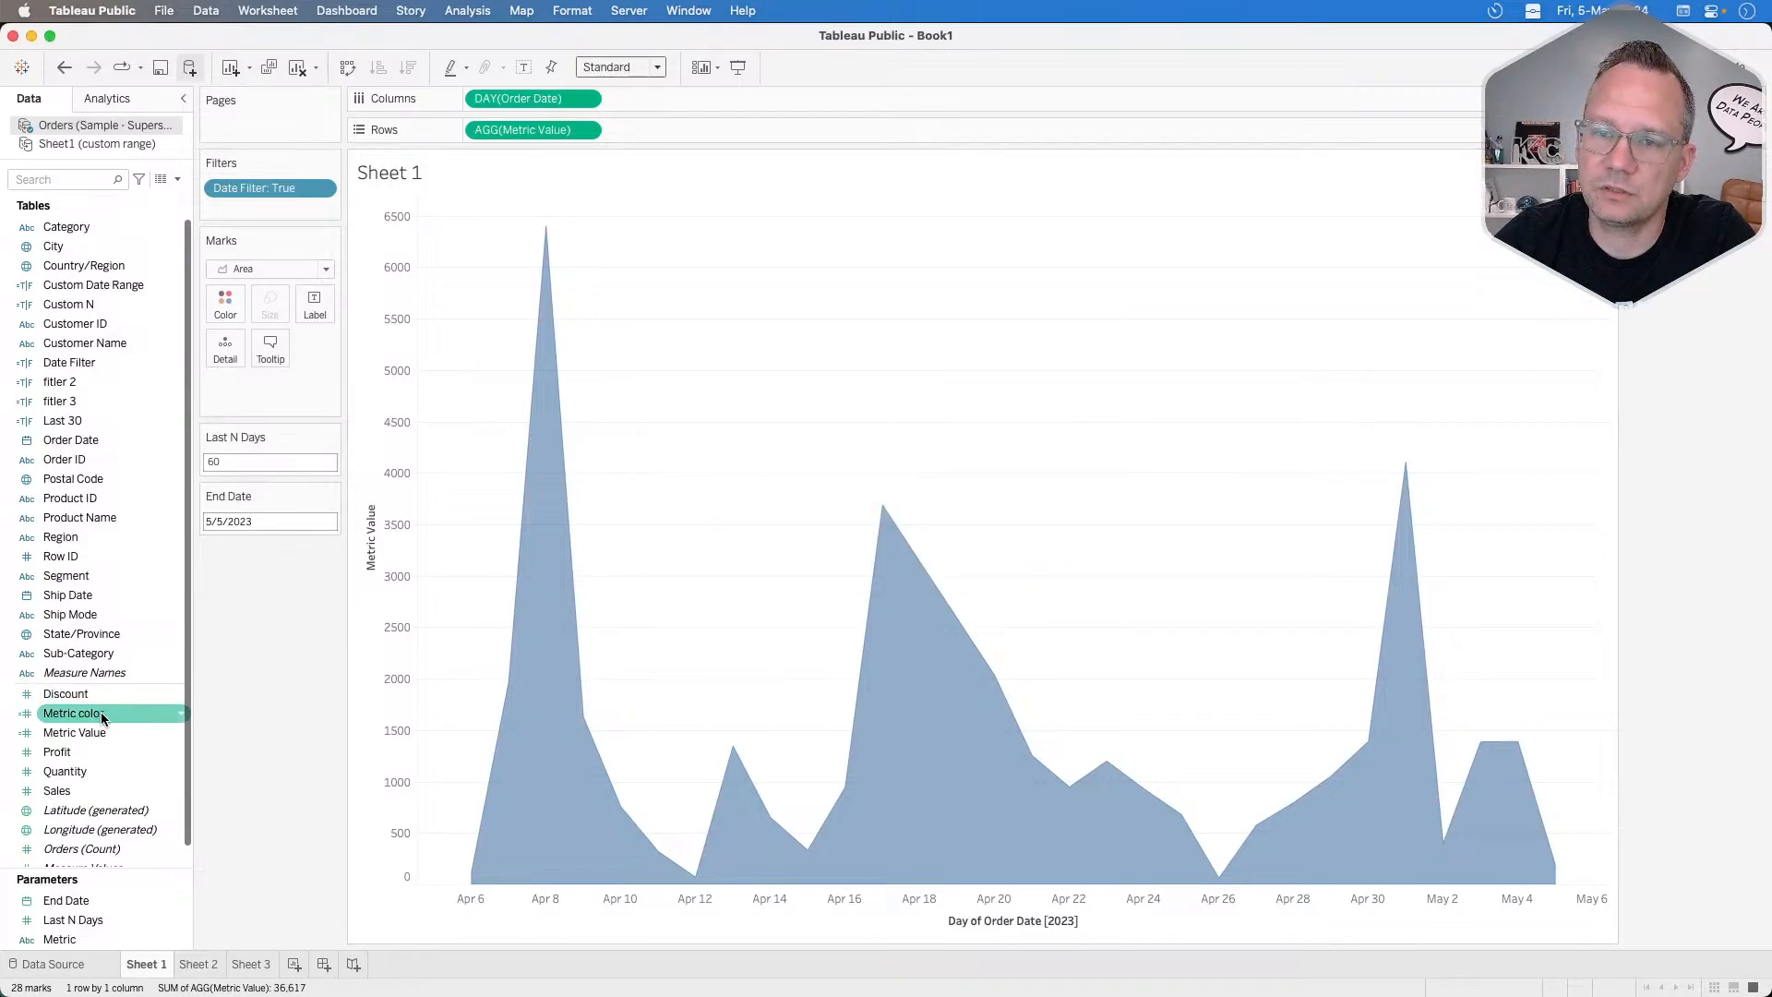
left_click(158, 548)
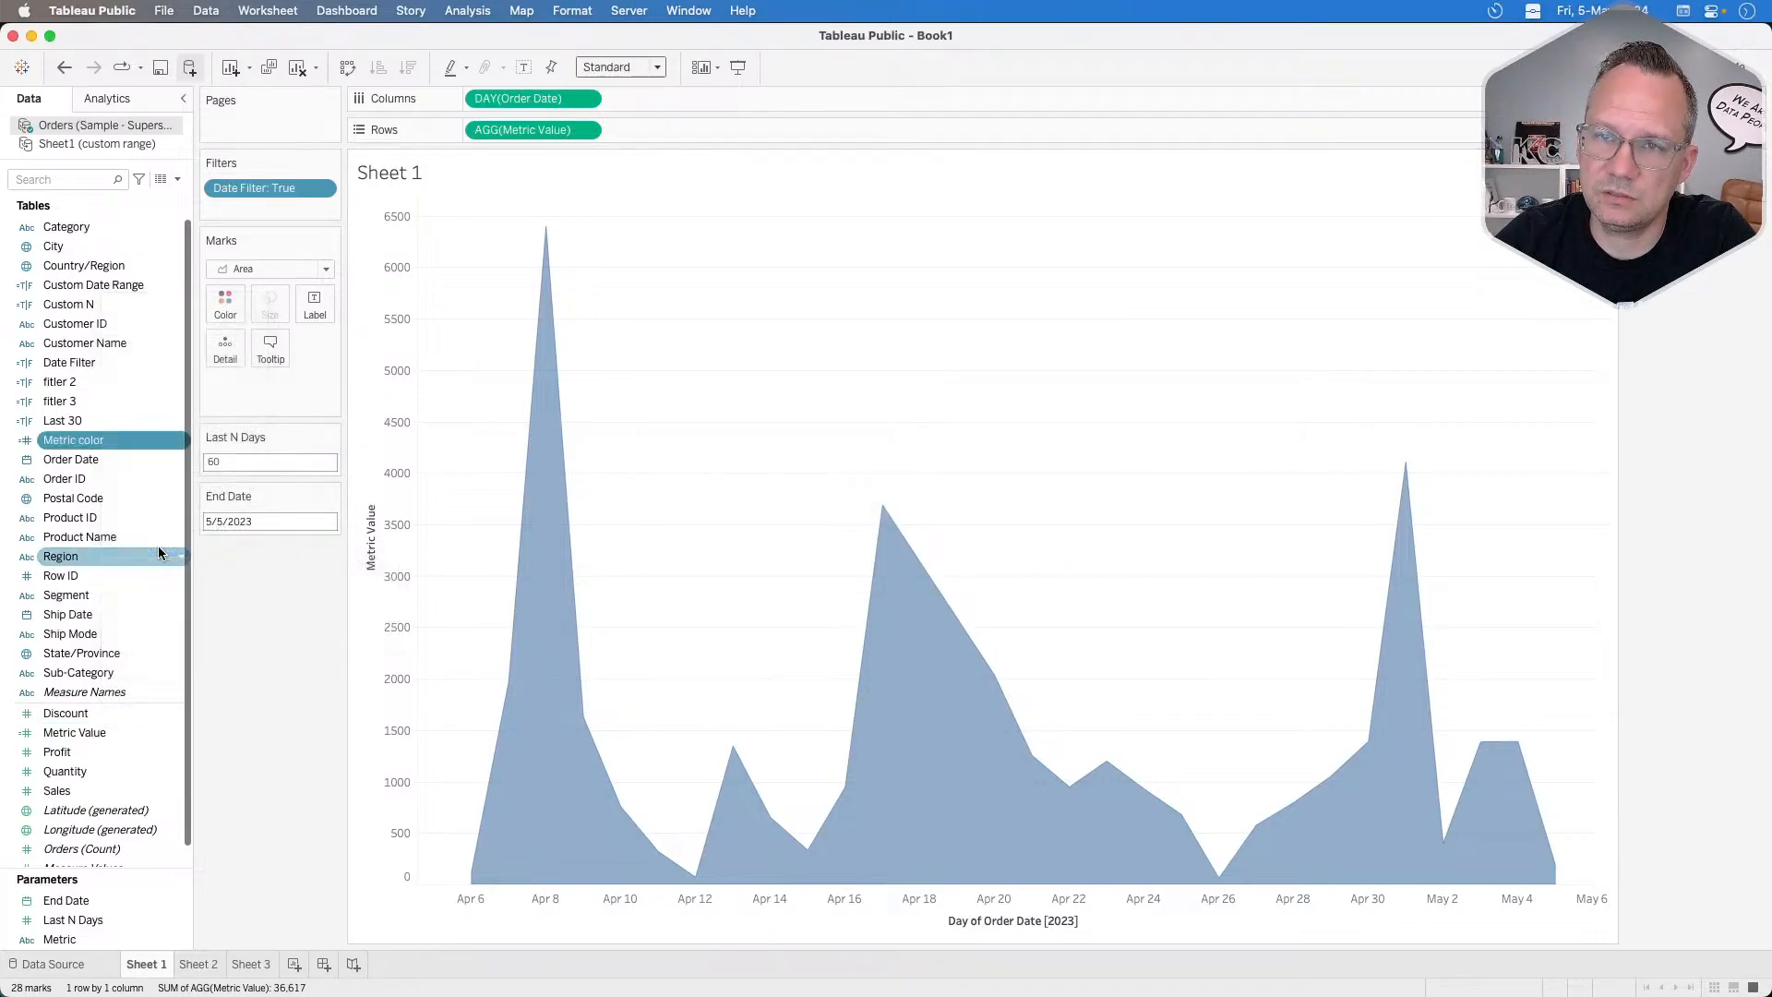
left_click_drag(80, 444, 224, 300)
Assign yellow from the Automatic palette to the value 1 of Metric color.
left_click(225, 303)
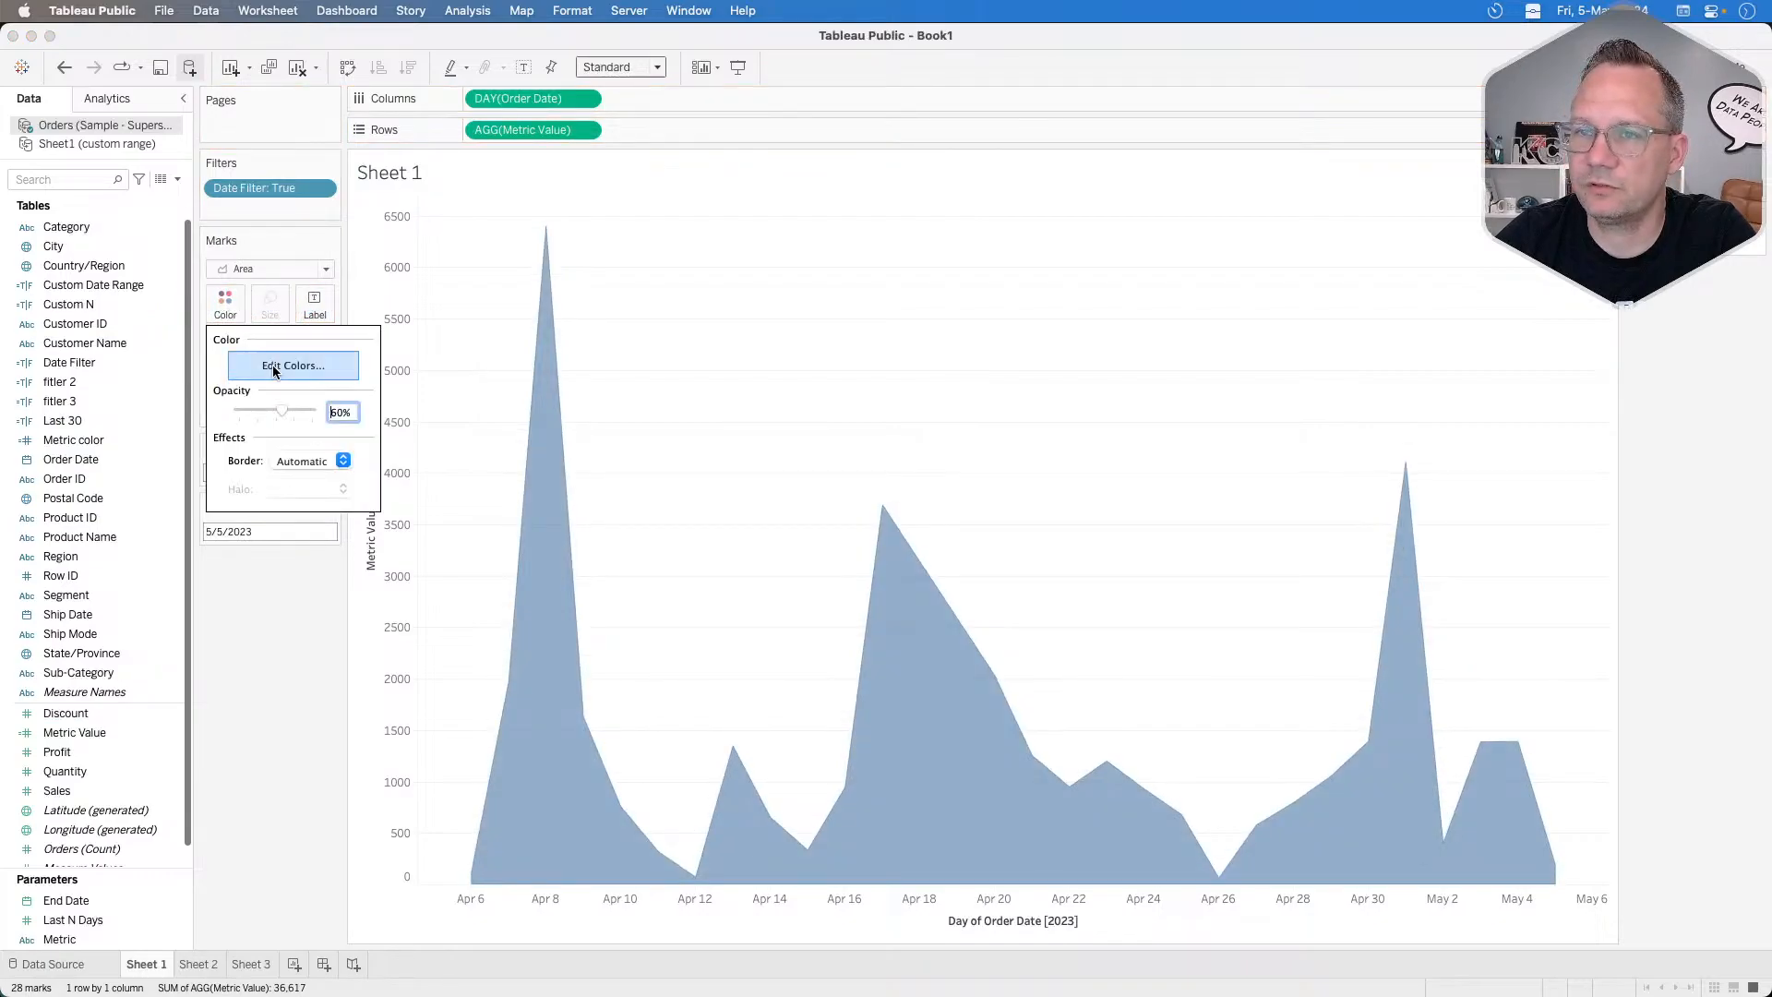
left_click(279, 367)
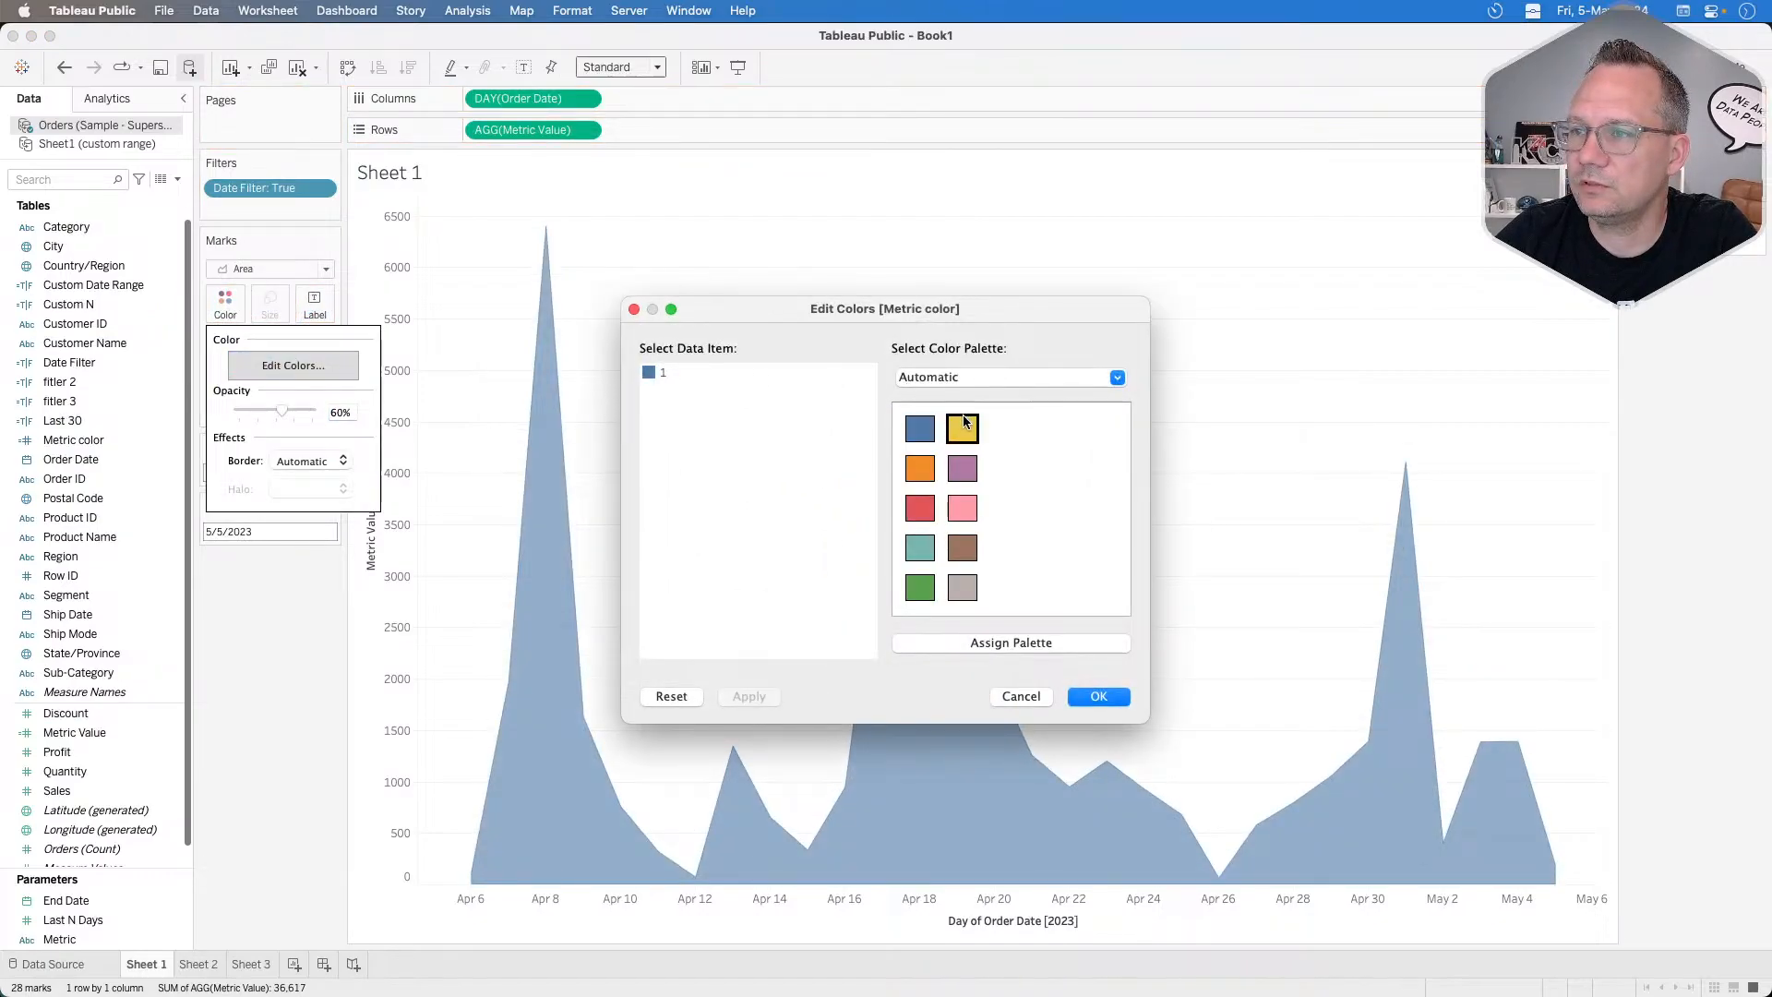
left_click(661, 373)
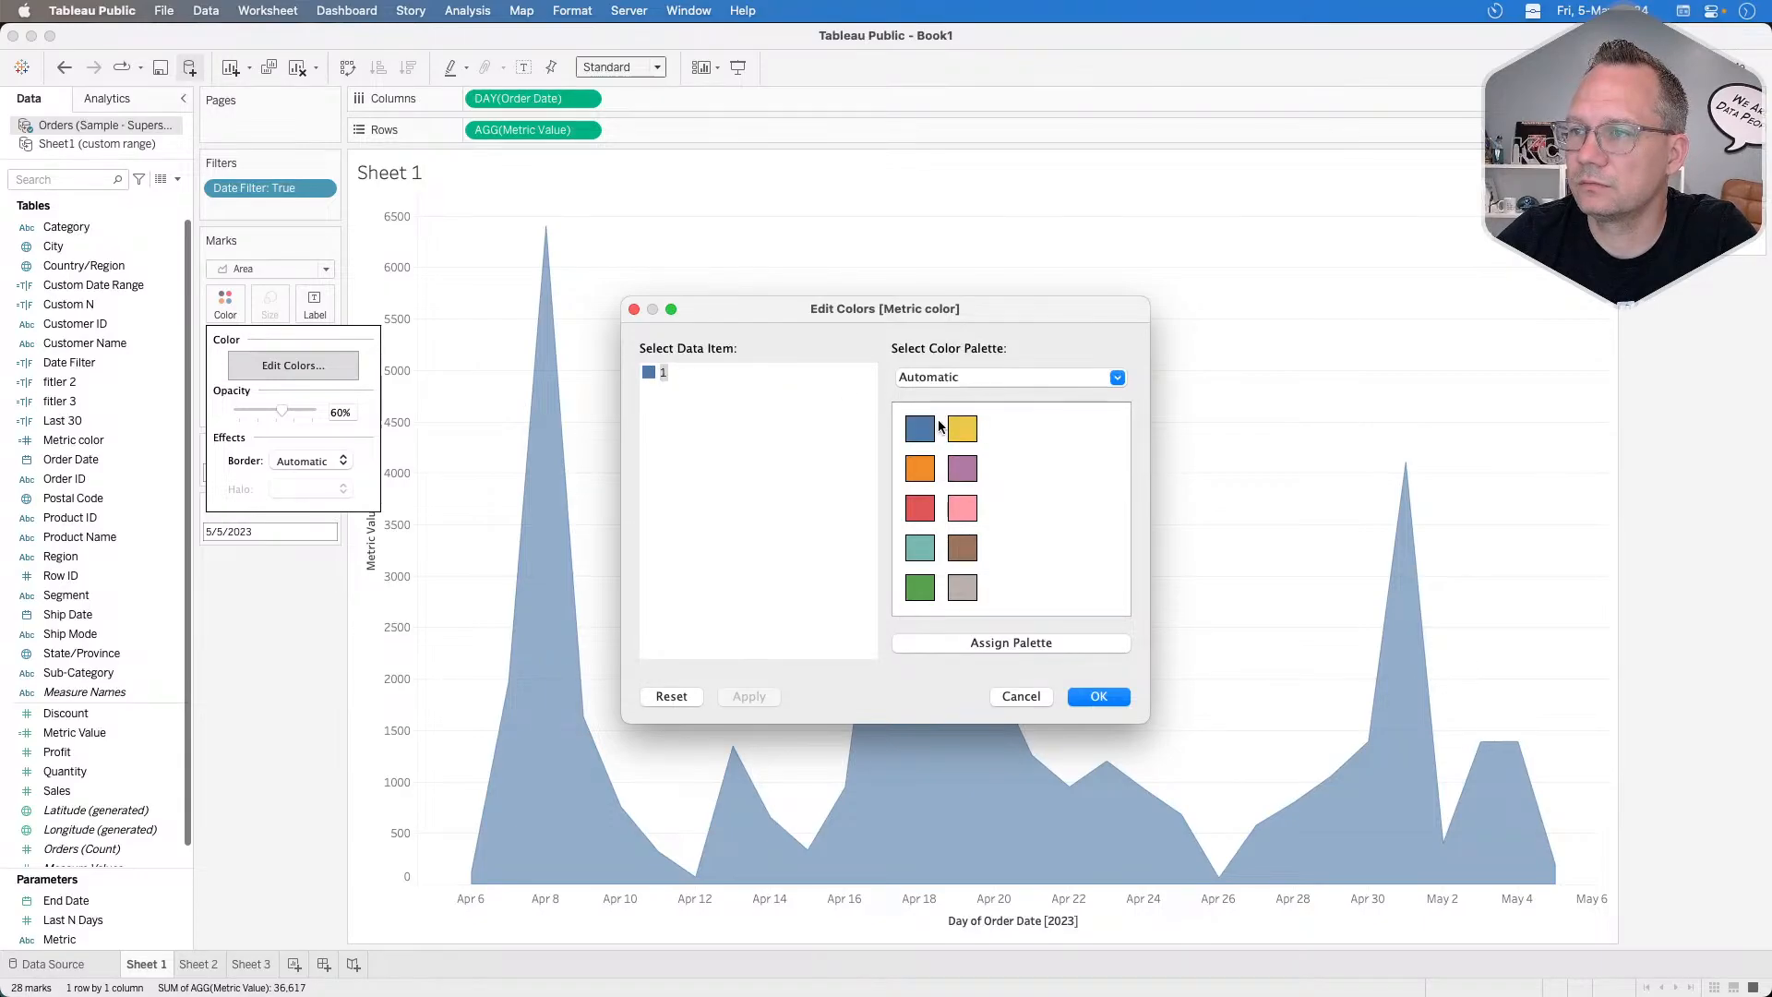
left_click(962, 432)
left_click(1098, 696)
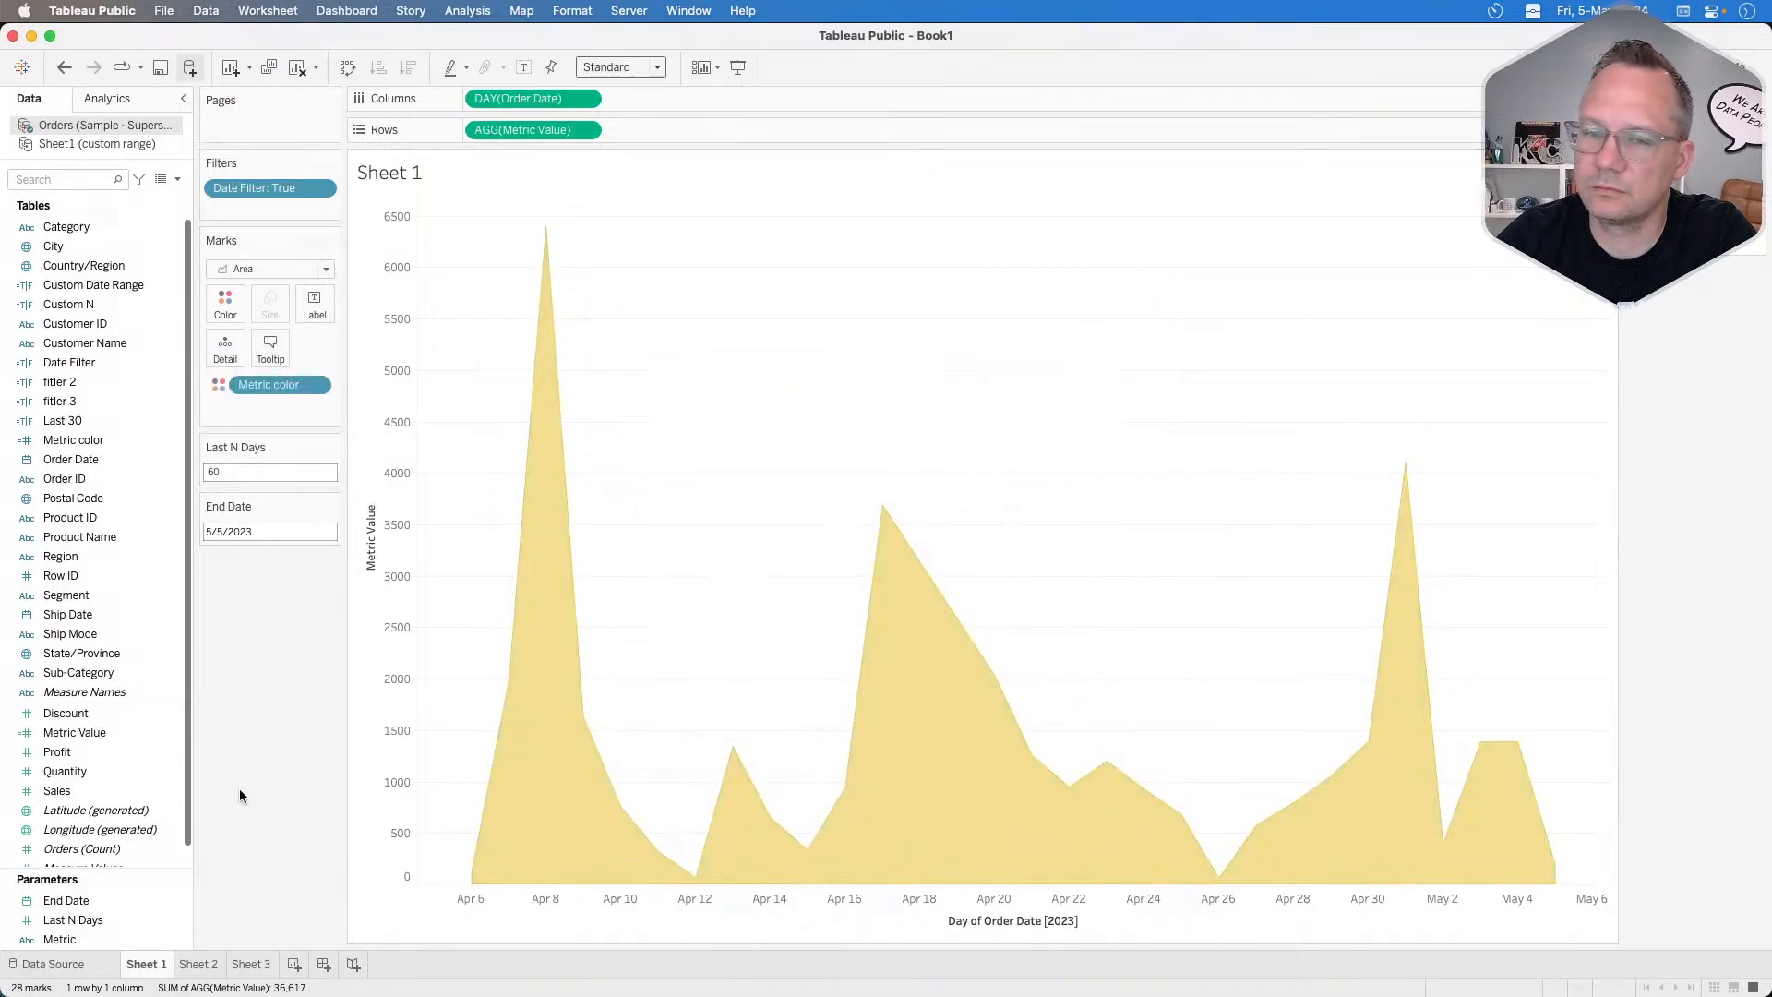
right_click(97, 916)
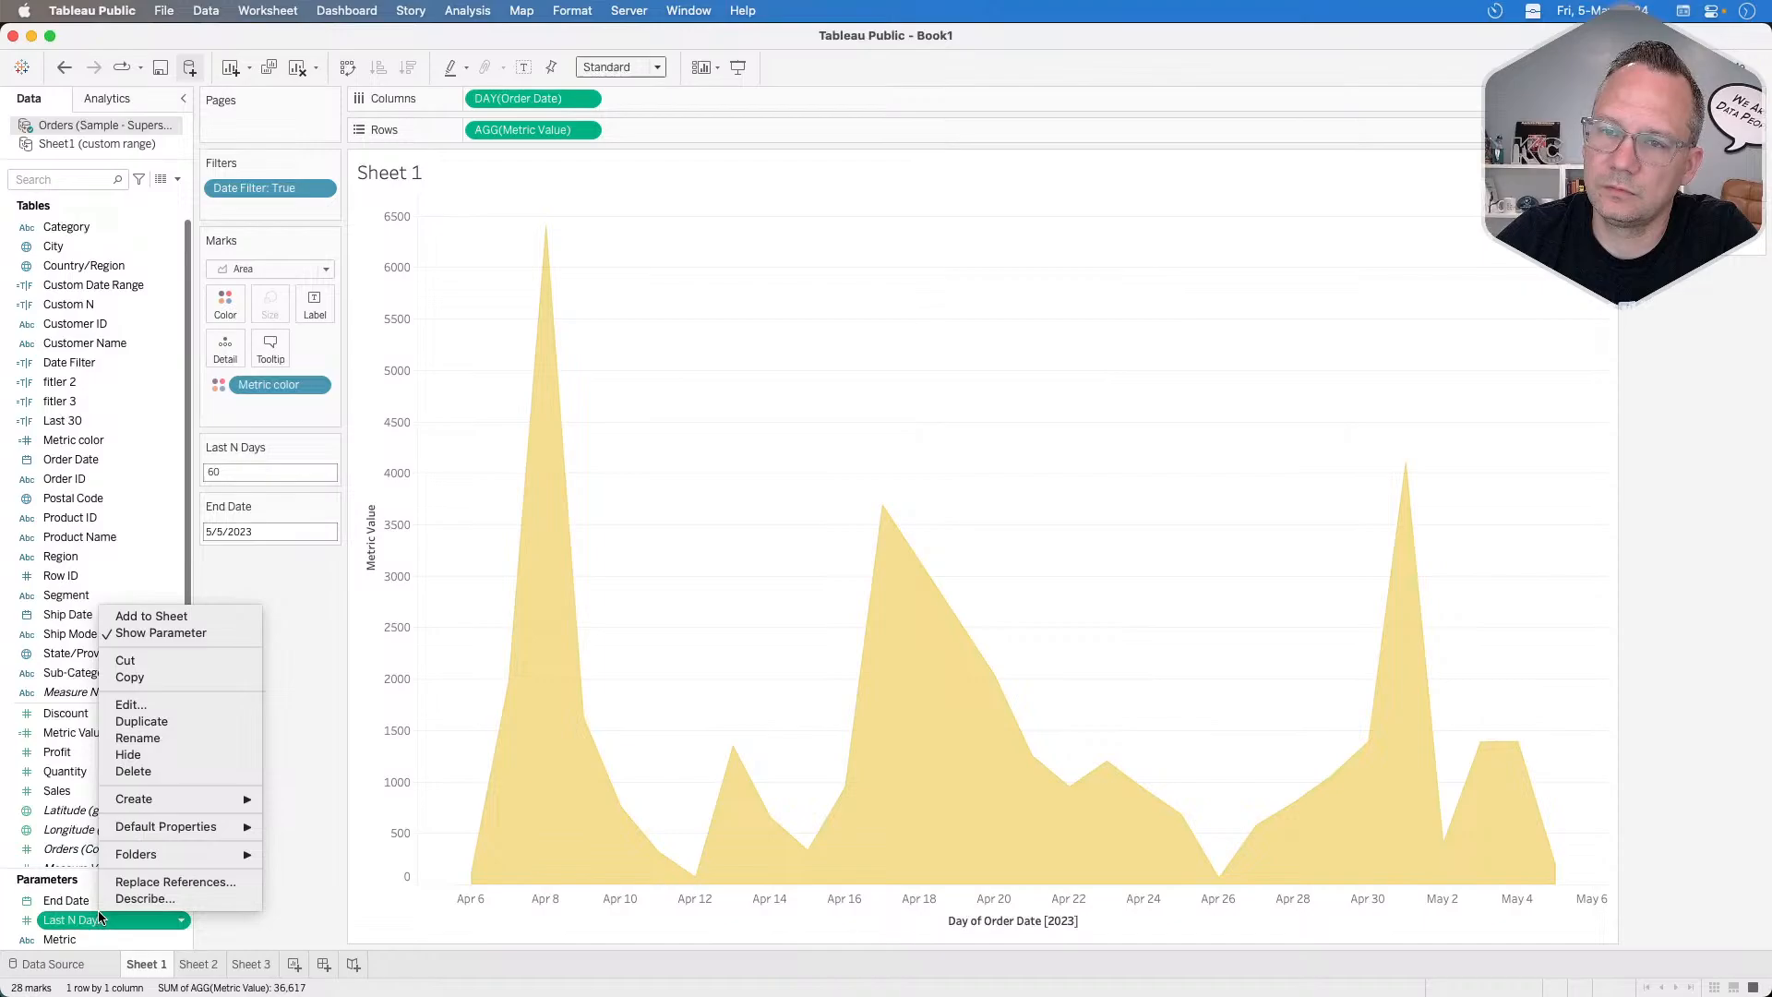
left_click(168, 720)
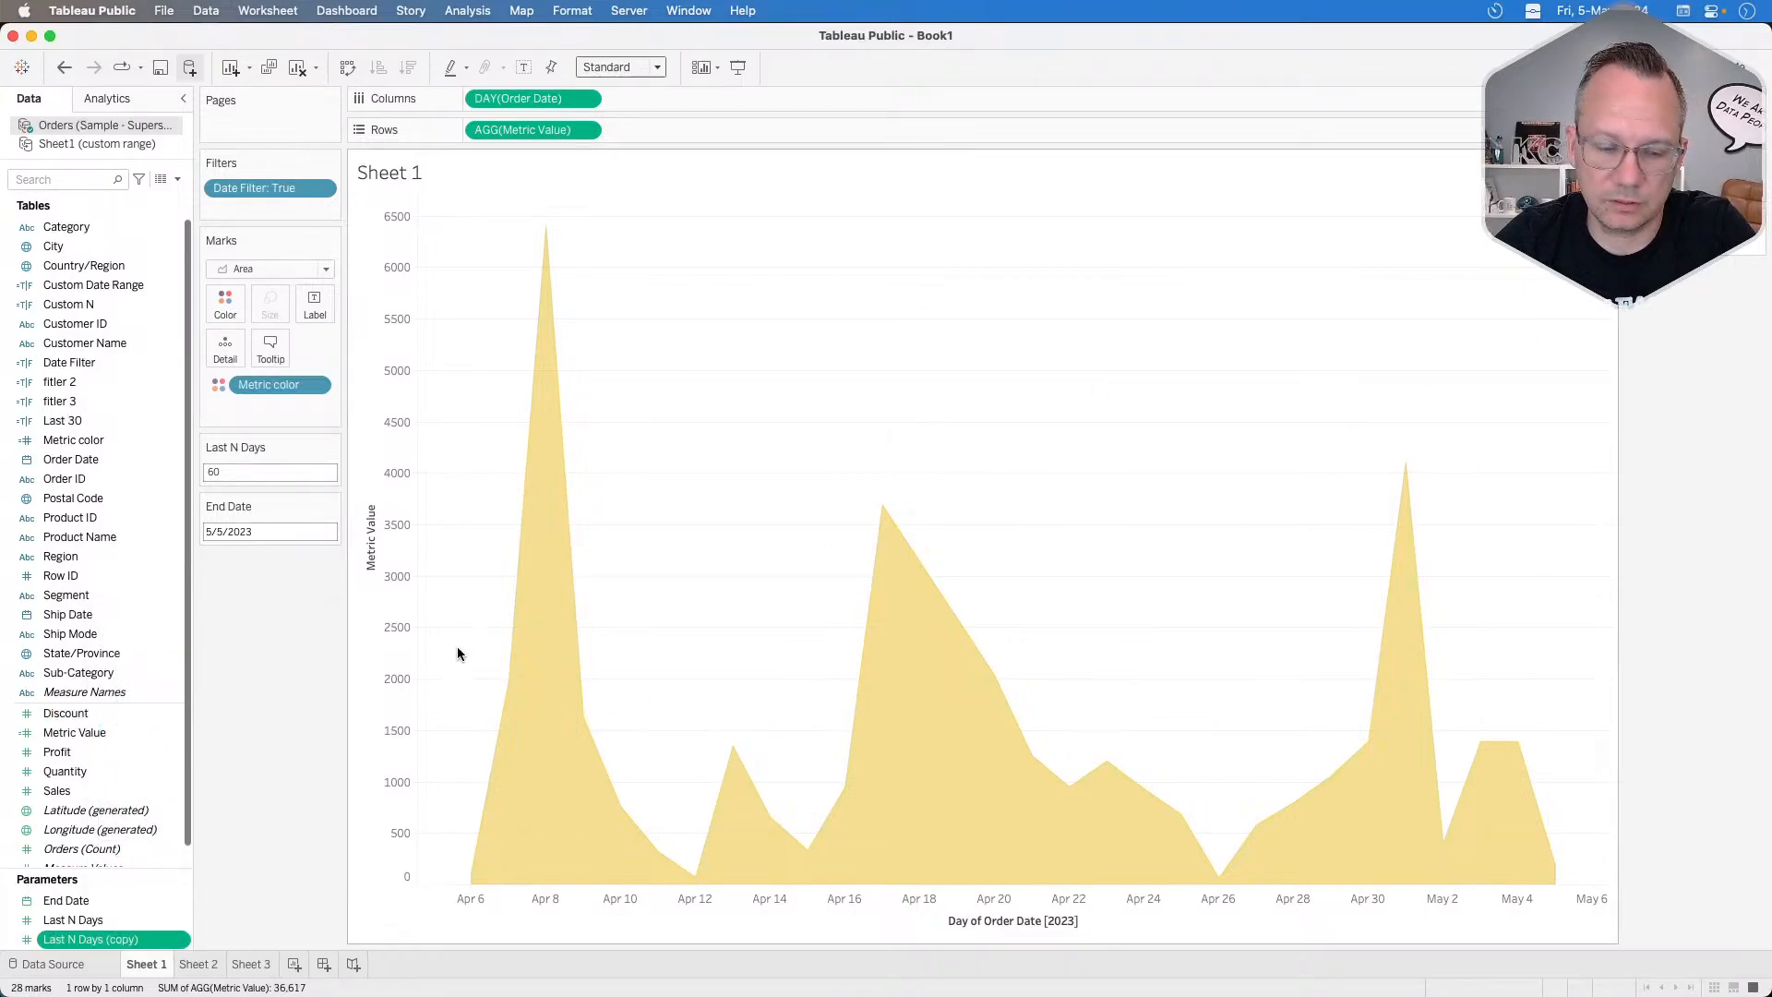
right_click(89, 921)
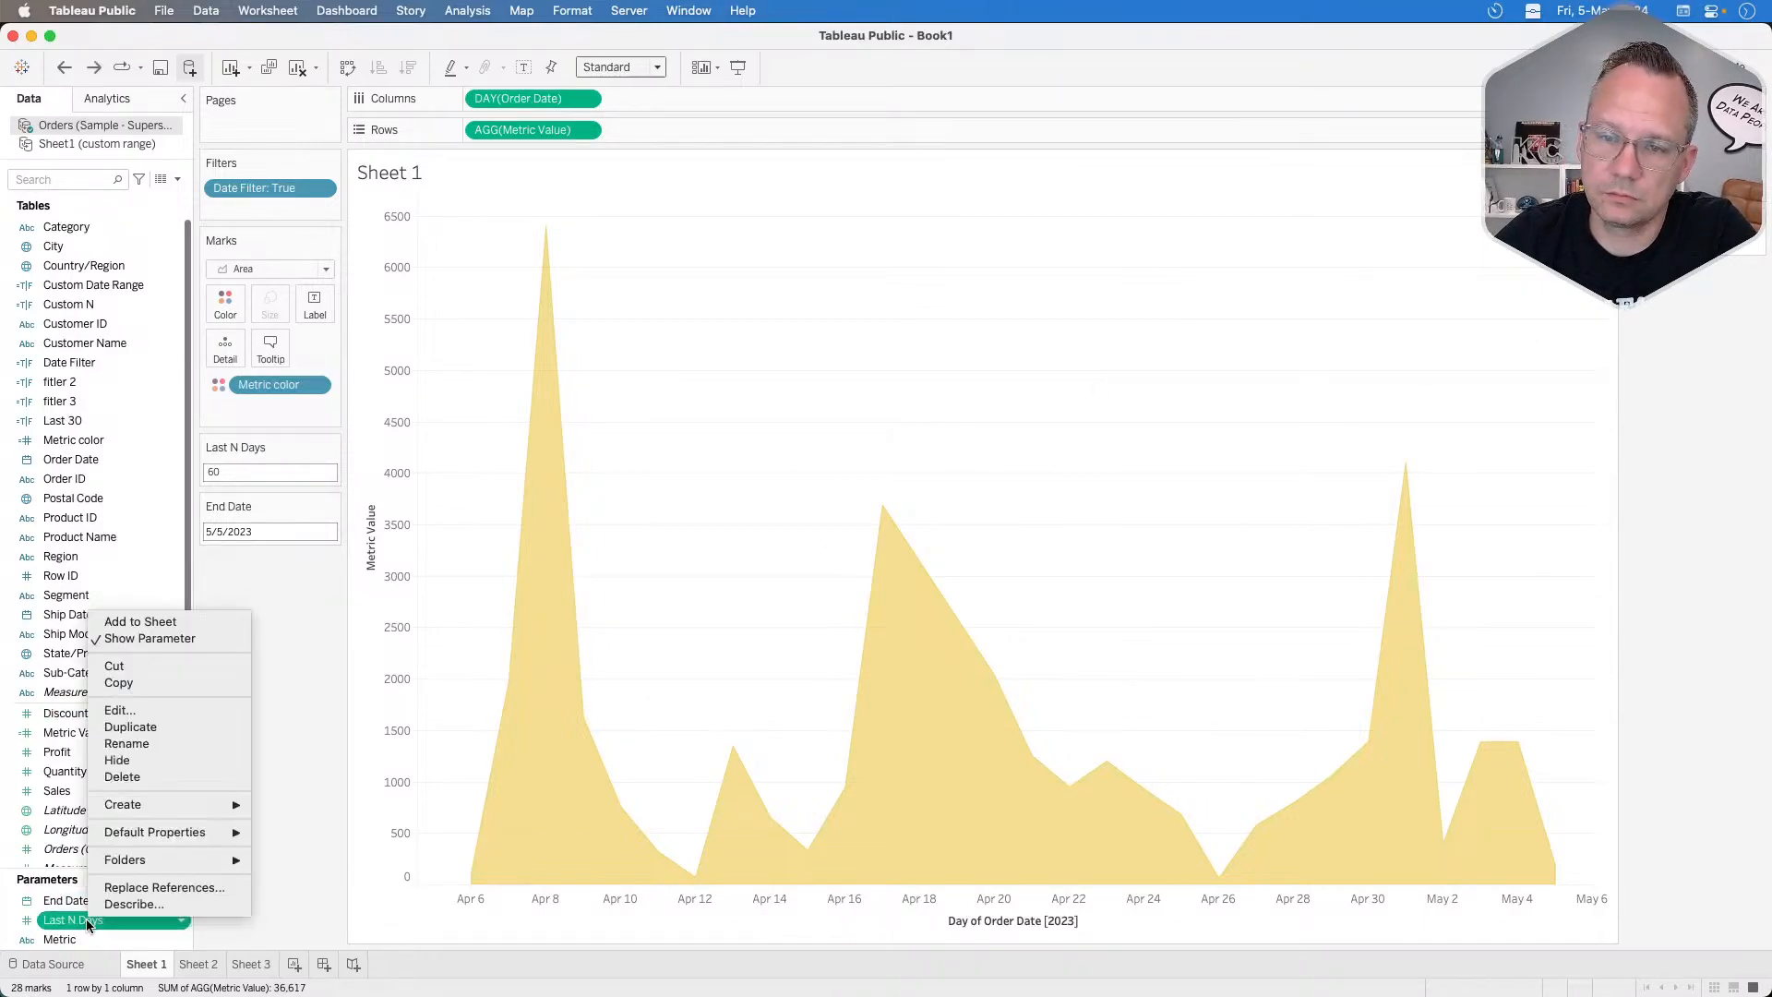
Show the Metric parameter control on Sheet 1 and set its value to Profit.
right_click(66, 939)
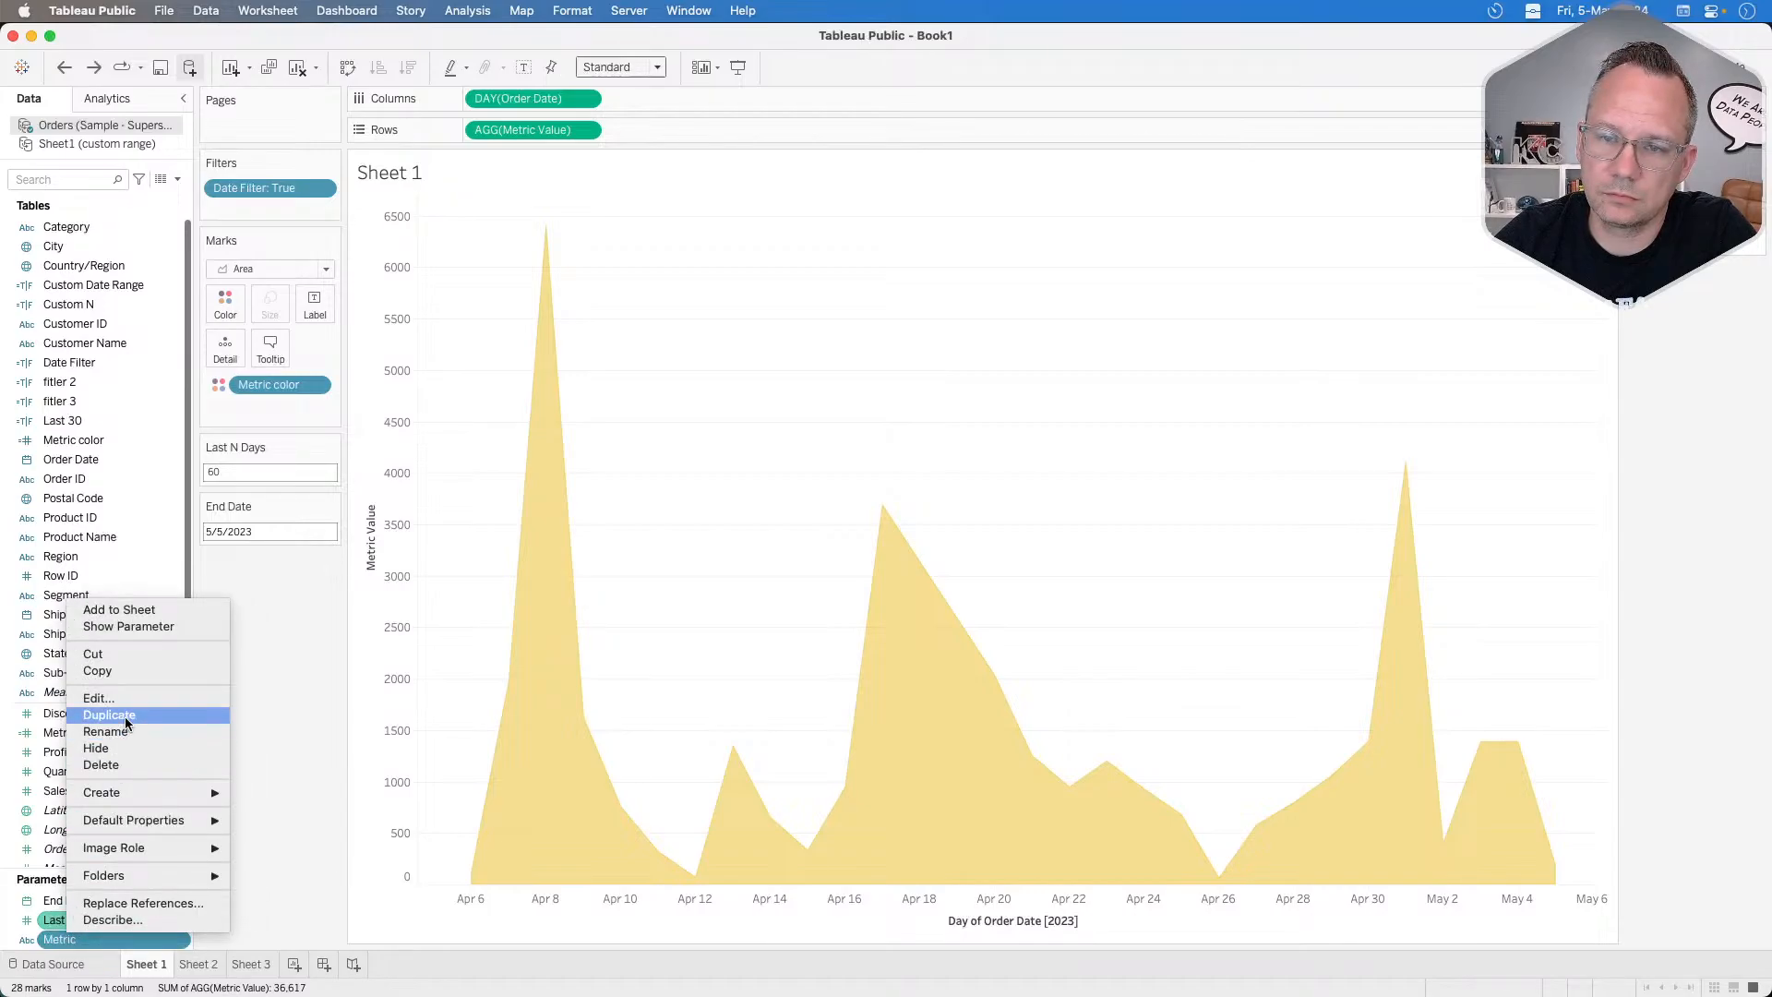
left_click(125, 626)
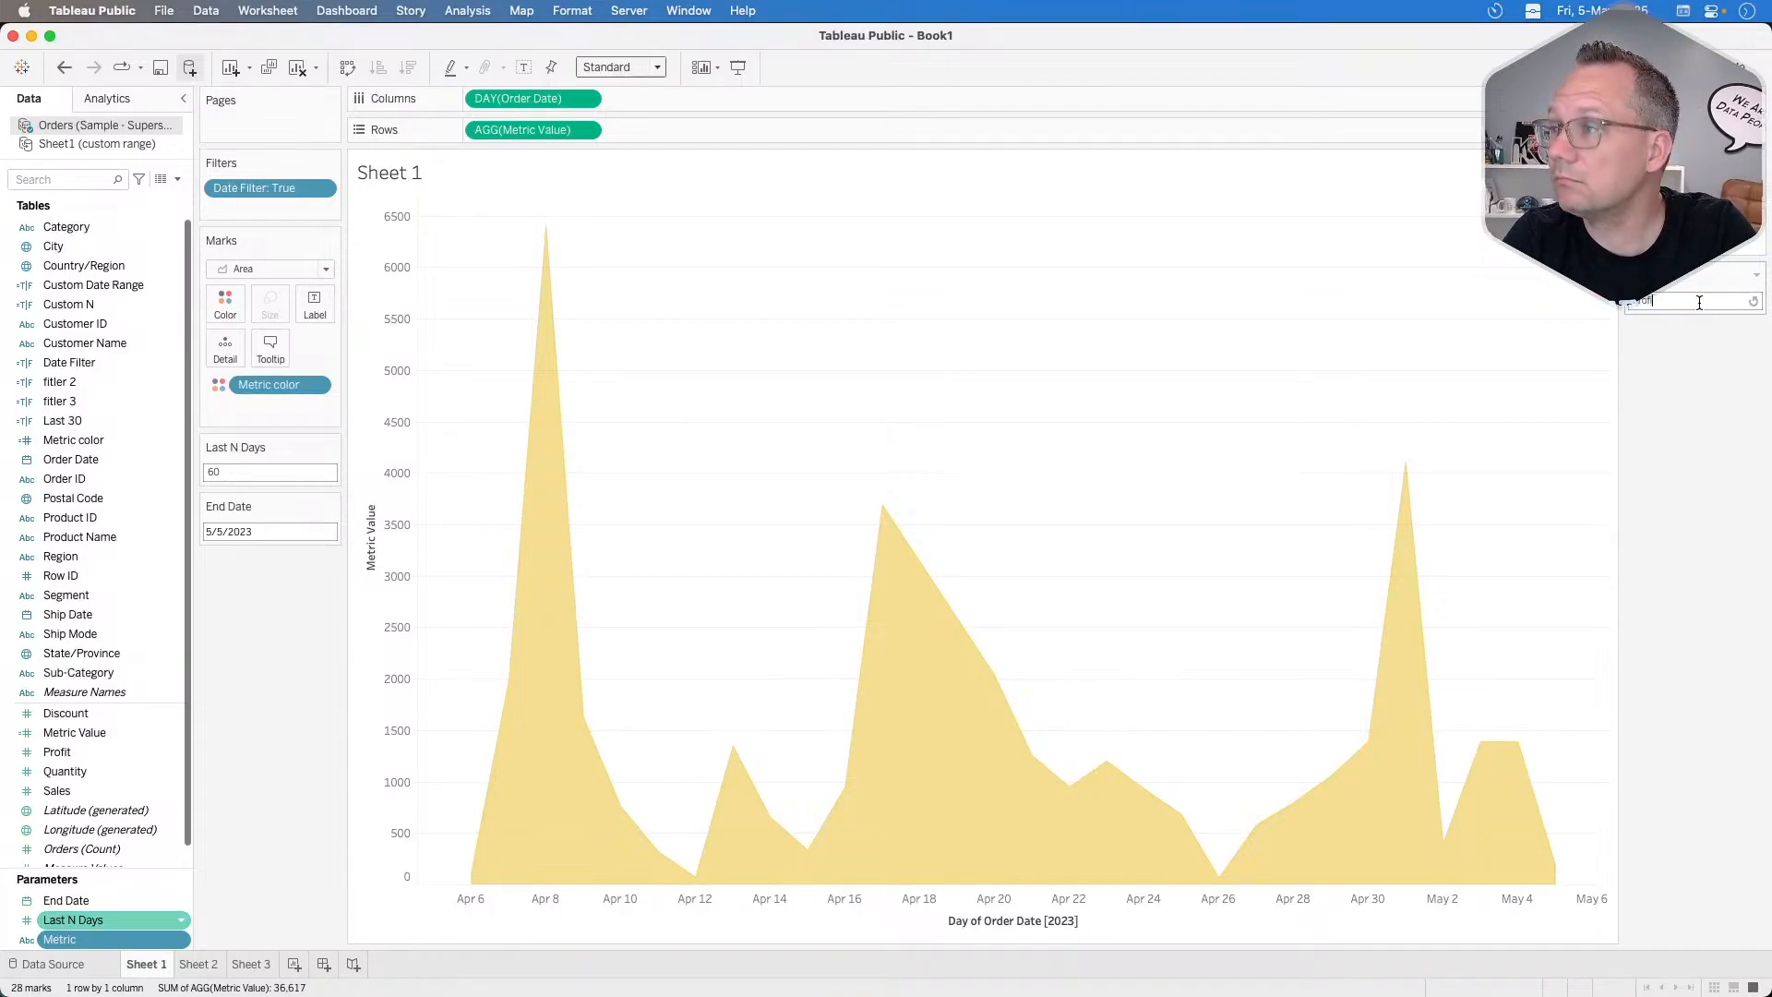
key("Return")
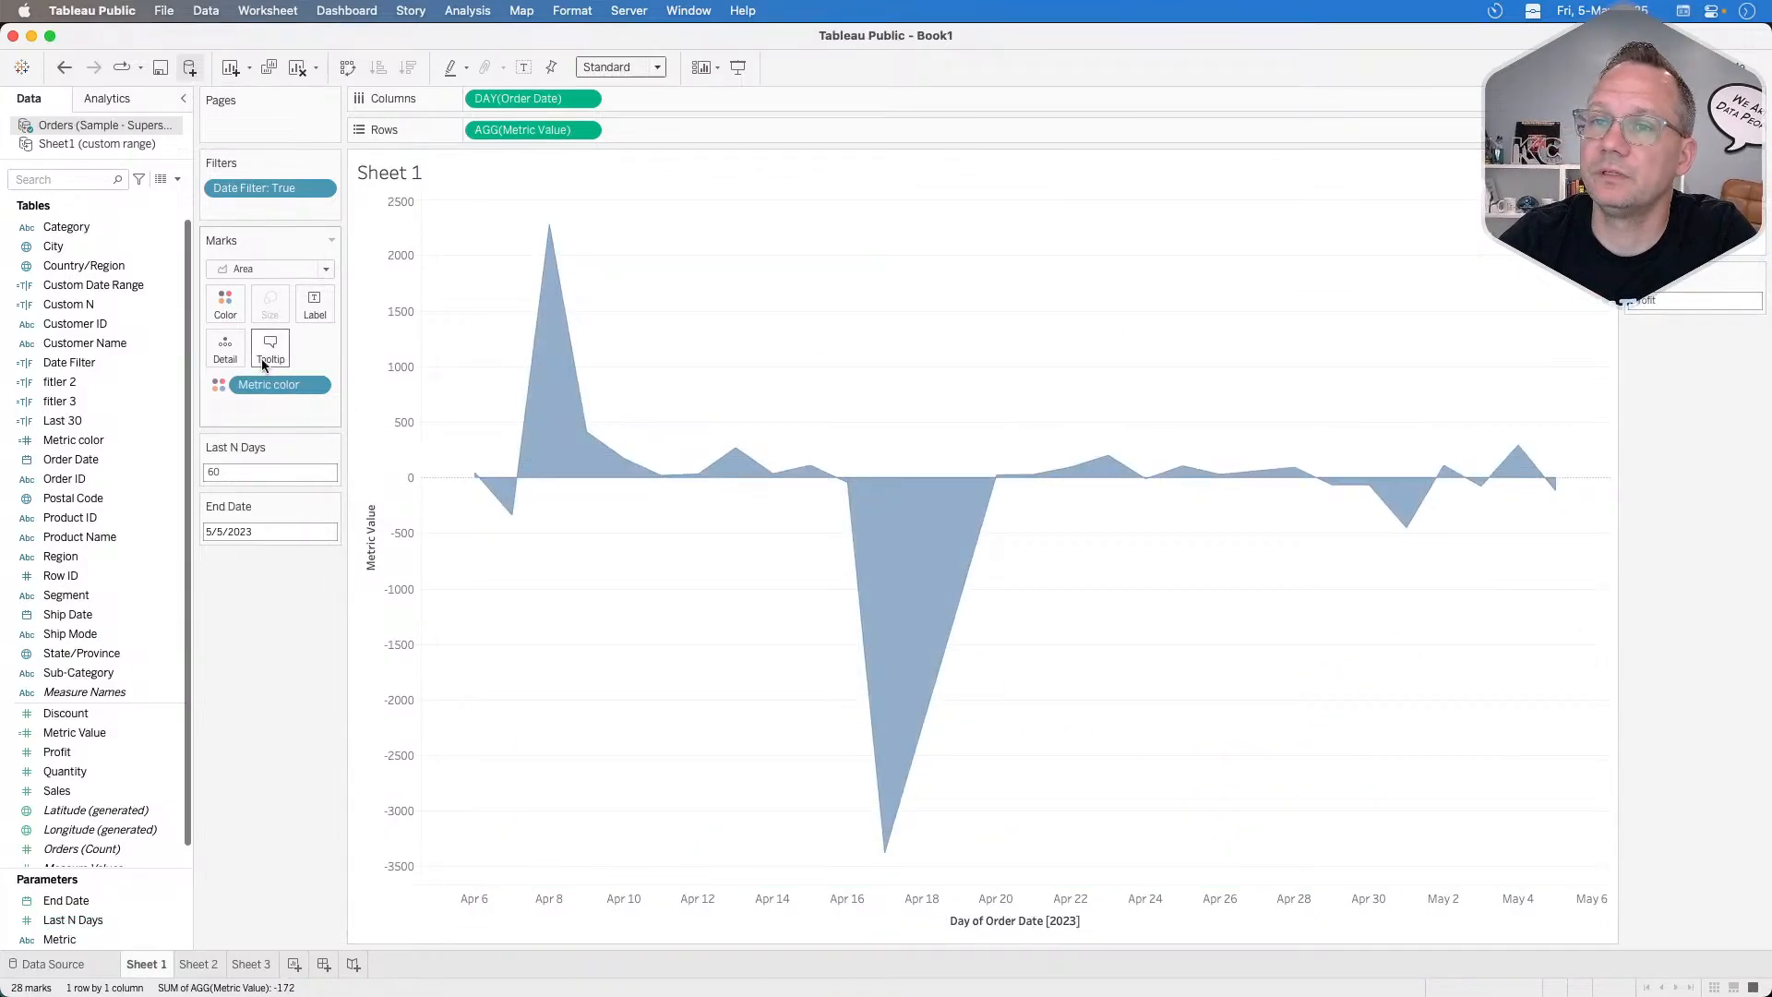
Assign teal from the Automatic palette to the value 2 of Metric color.
left_click(217, 308)
left_click(261, 366)
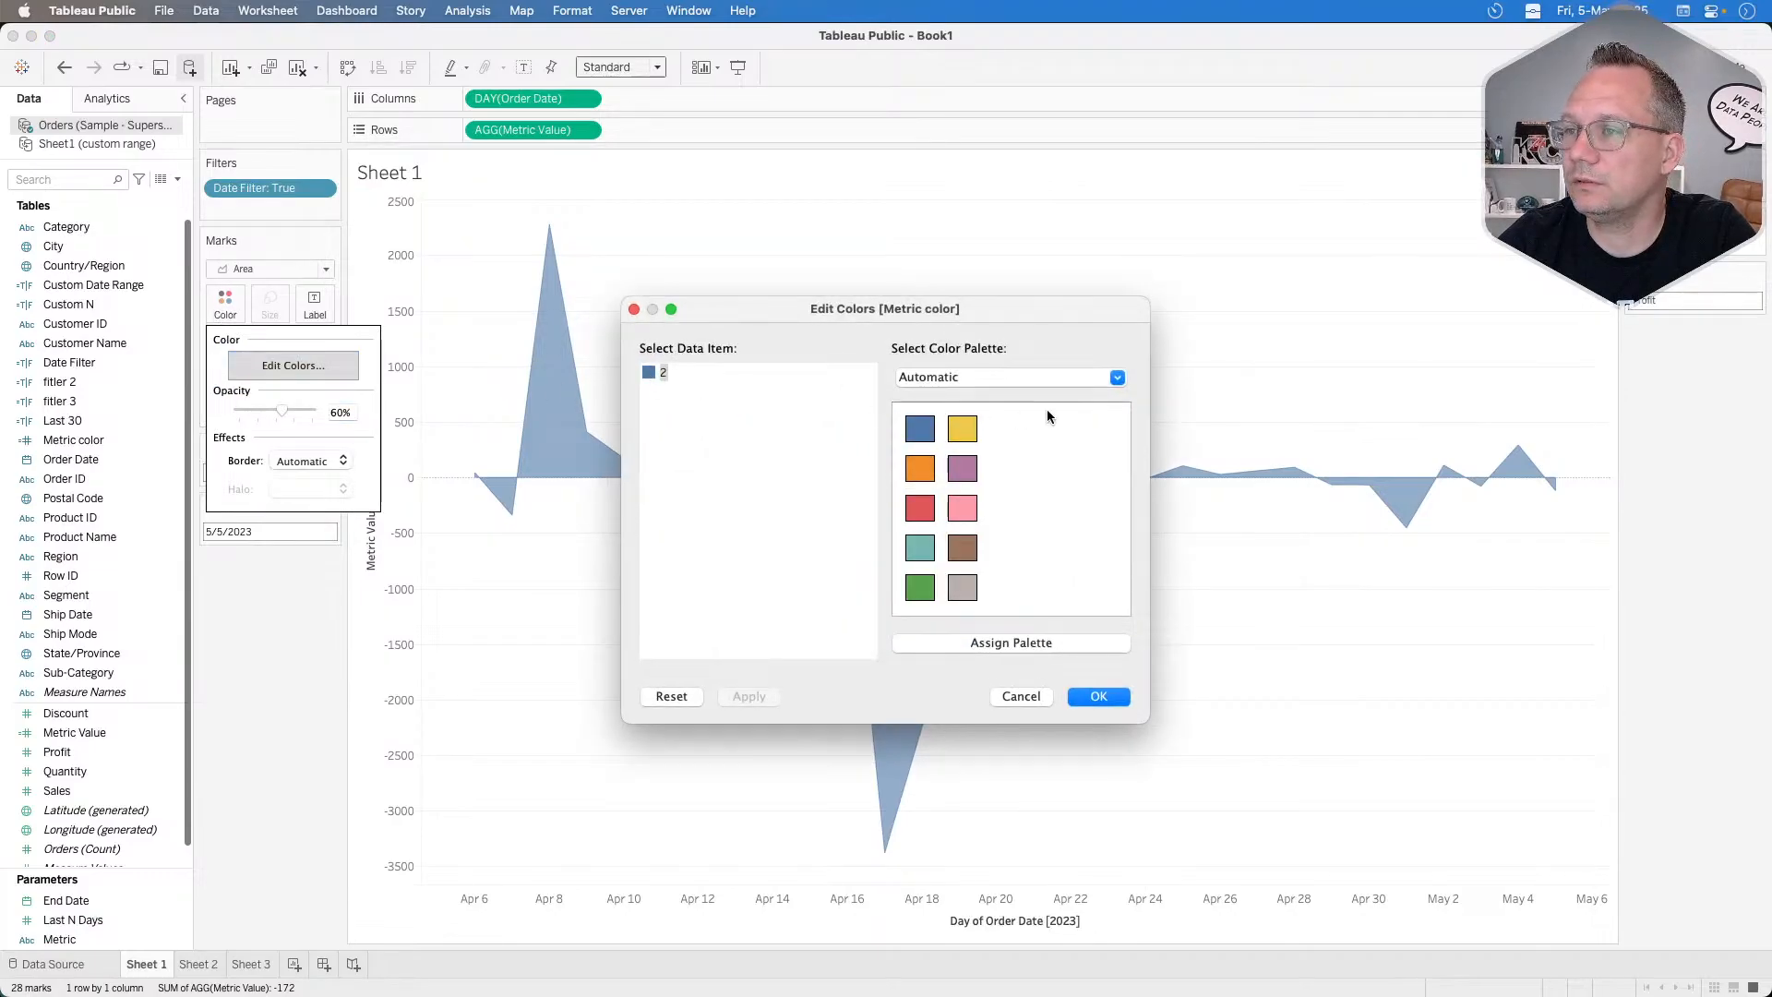
left_click(932, 546)
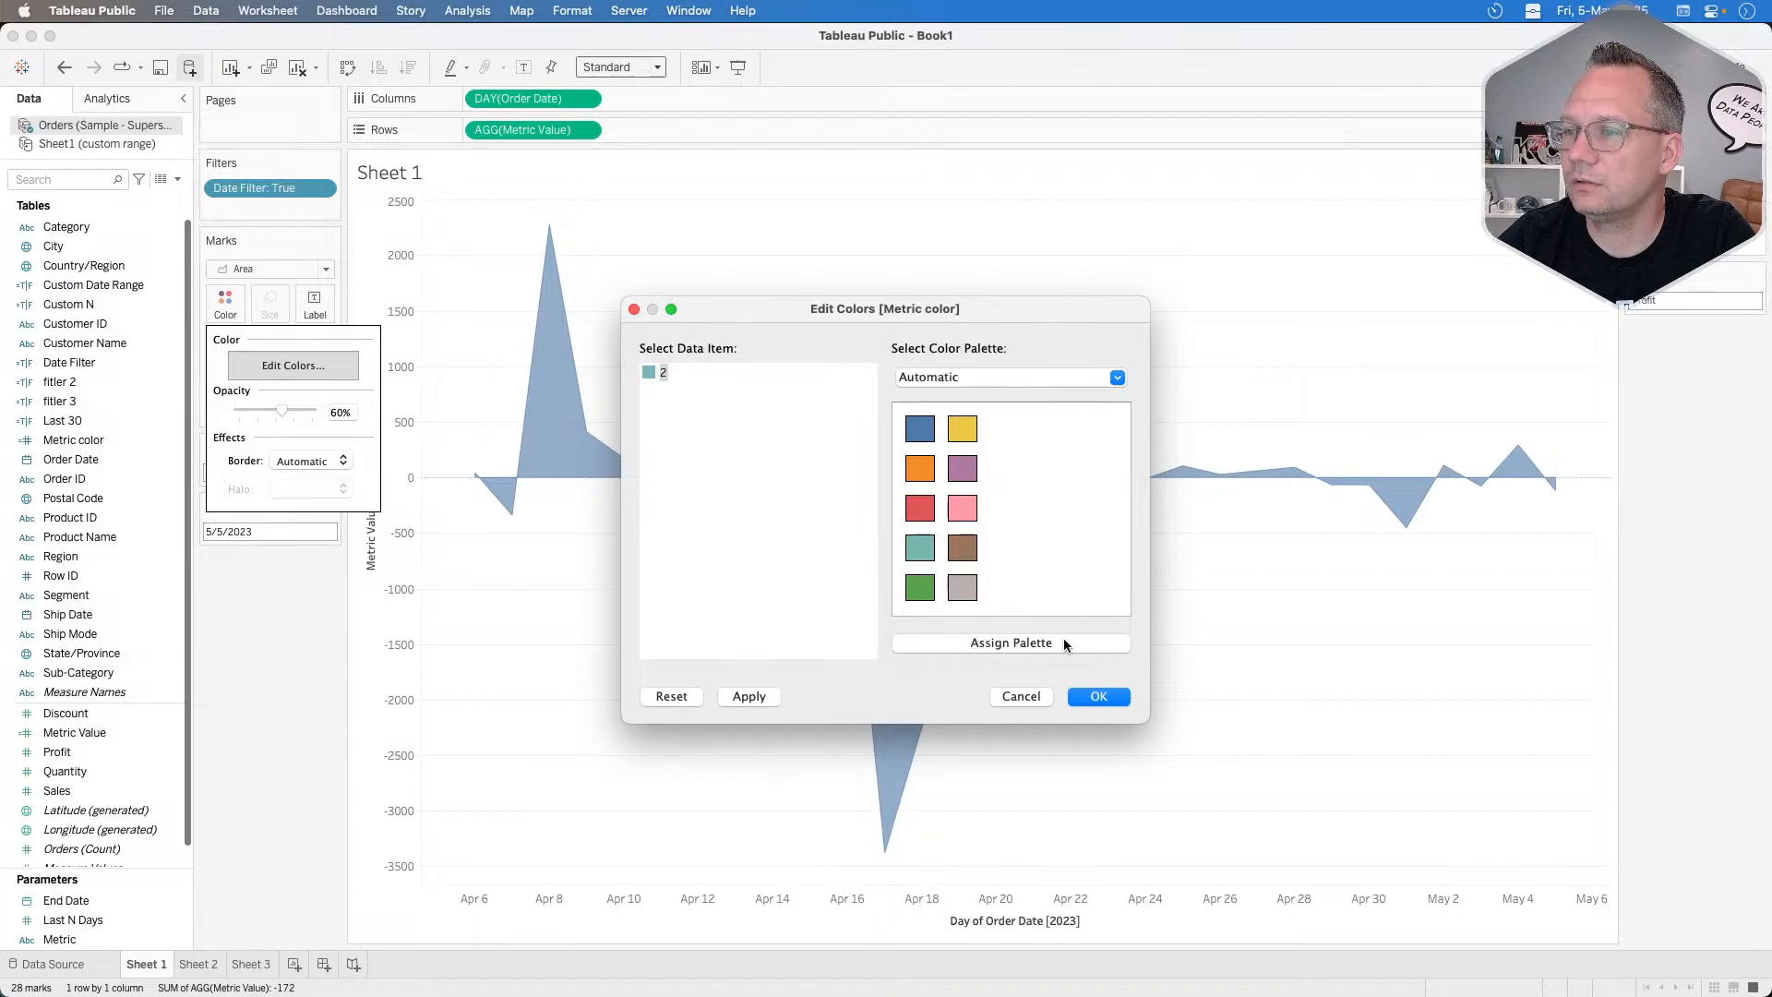
left_click(1097, 696)
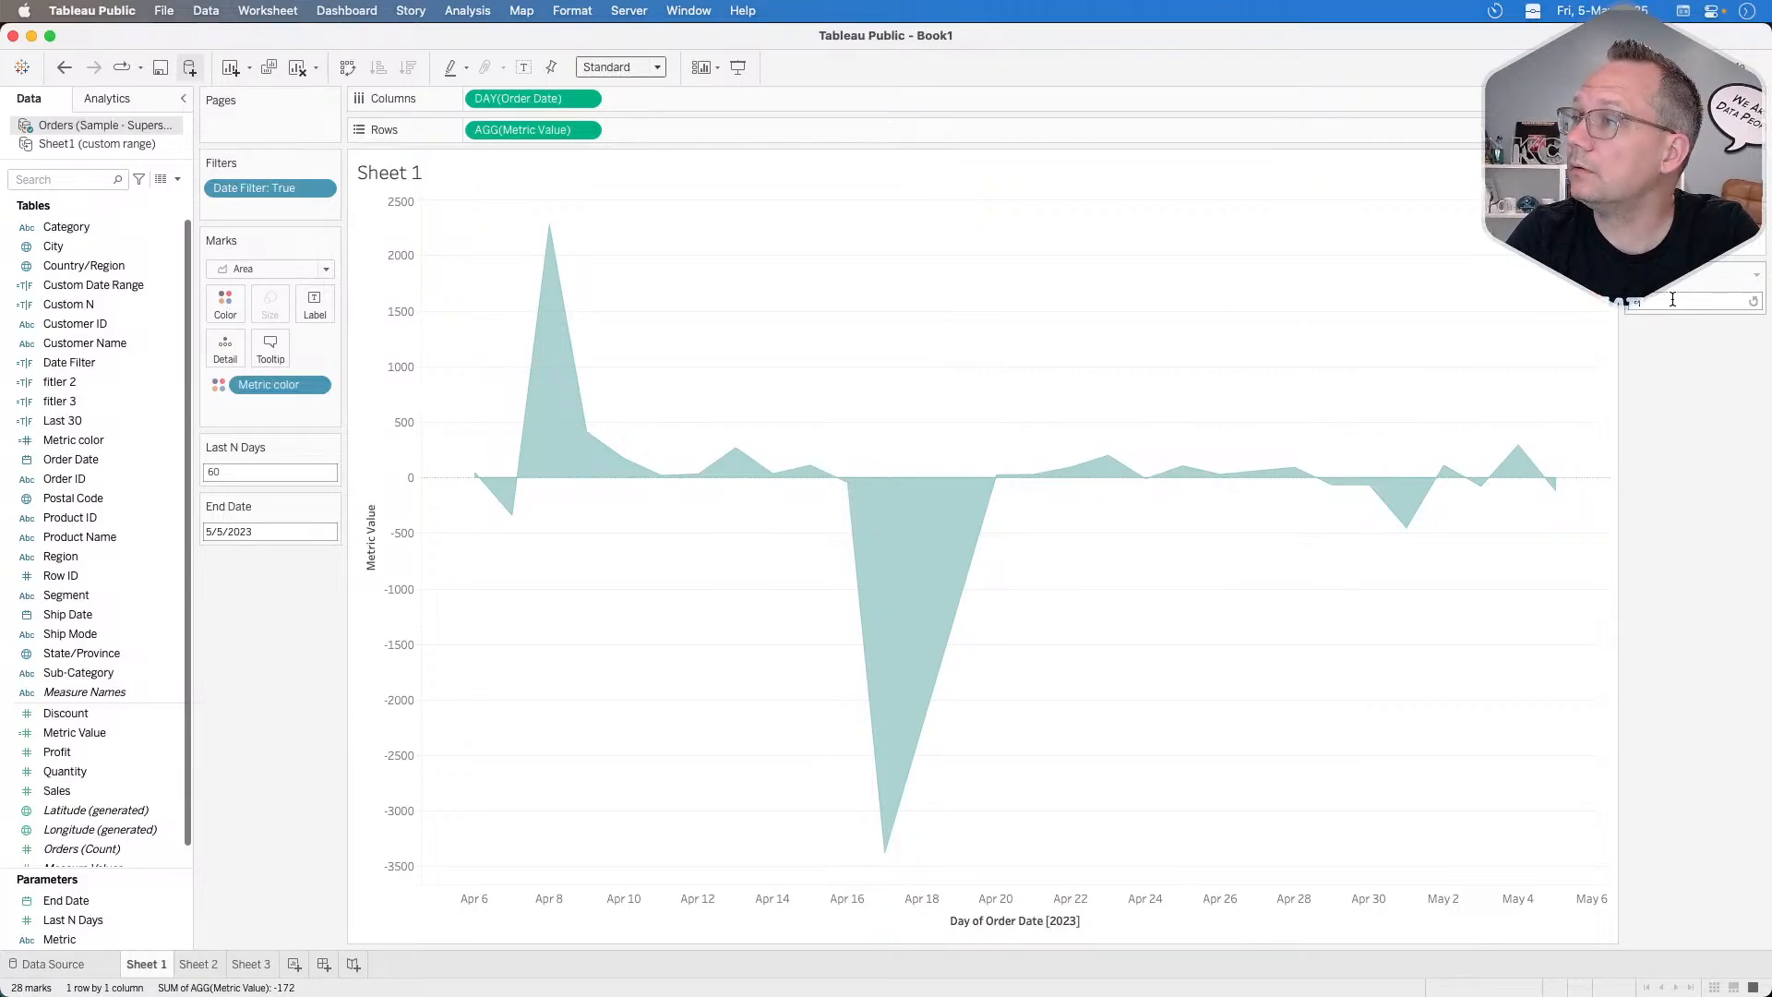
Set the Metric parameter to Orders and assign purple from the Automatic palette to the value 3 of Metric color.
left_click(1672, 300)
type("Orders")
key("Return")
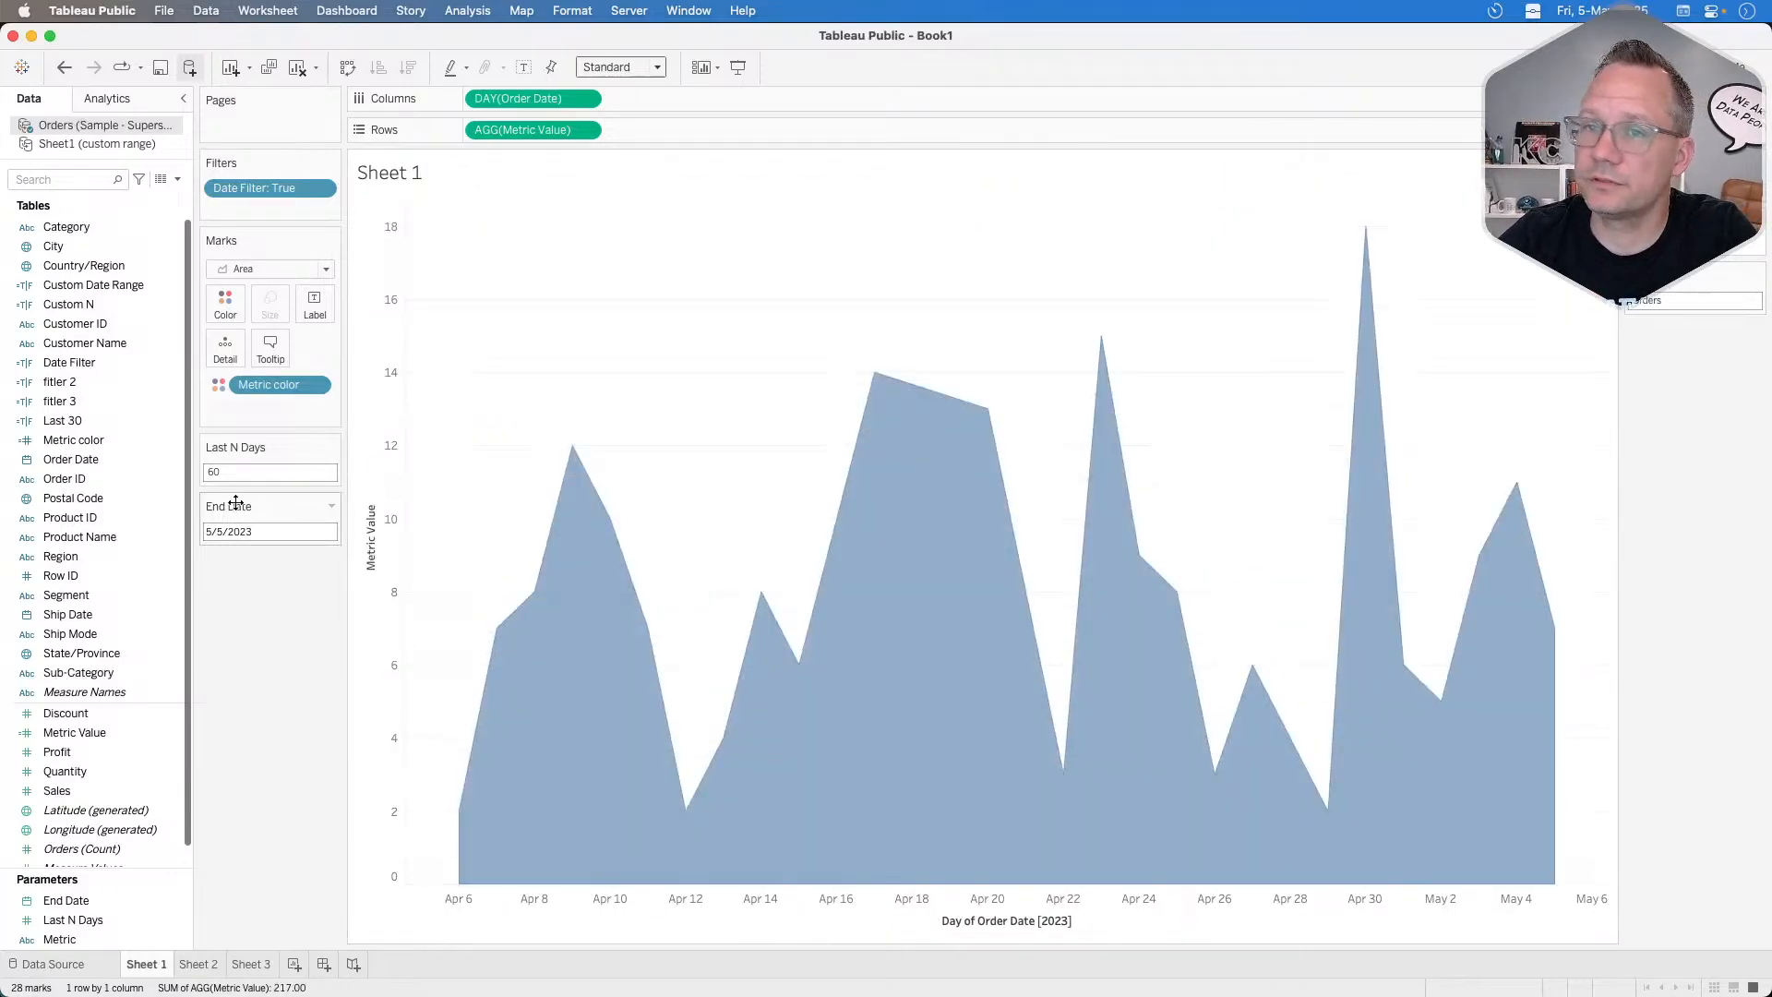
left_click(233, 307)
left_click(293, 364)
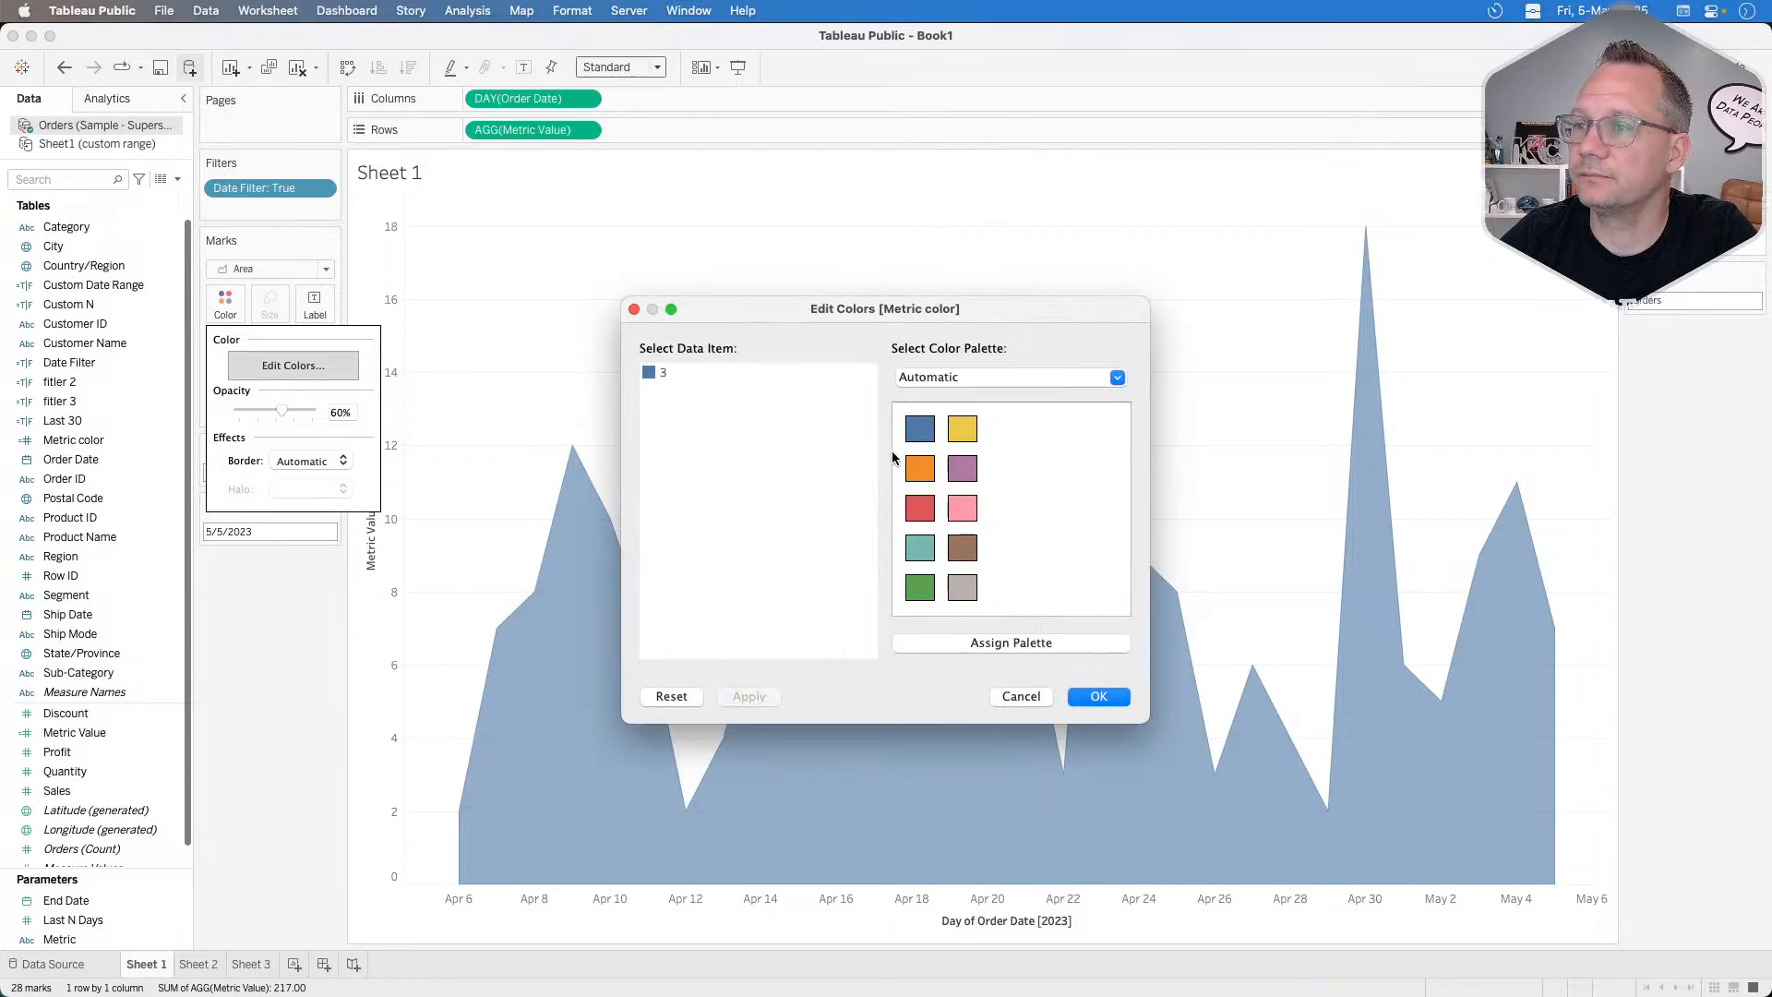
left_click(683, 373)
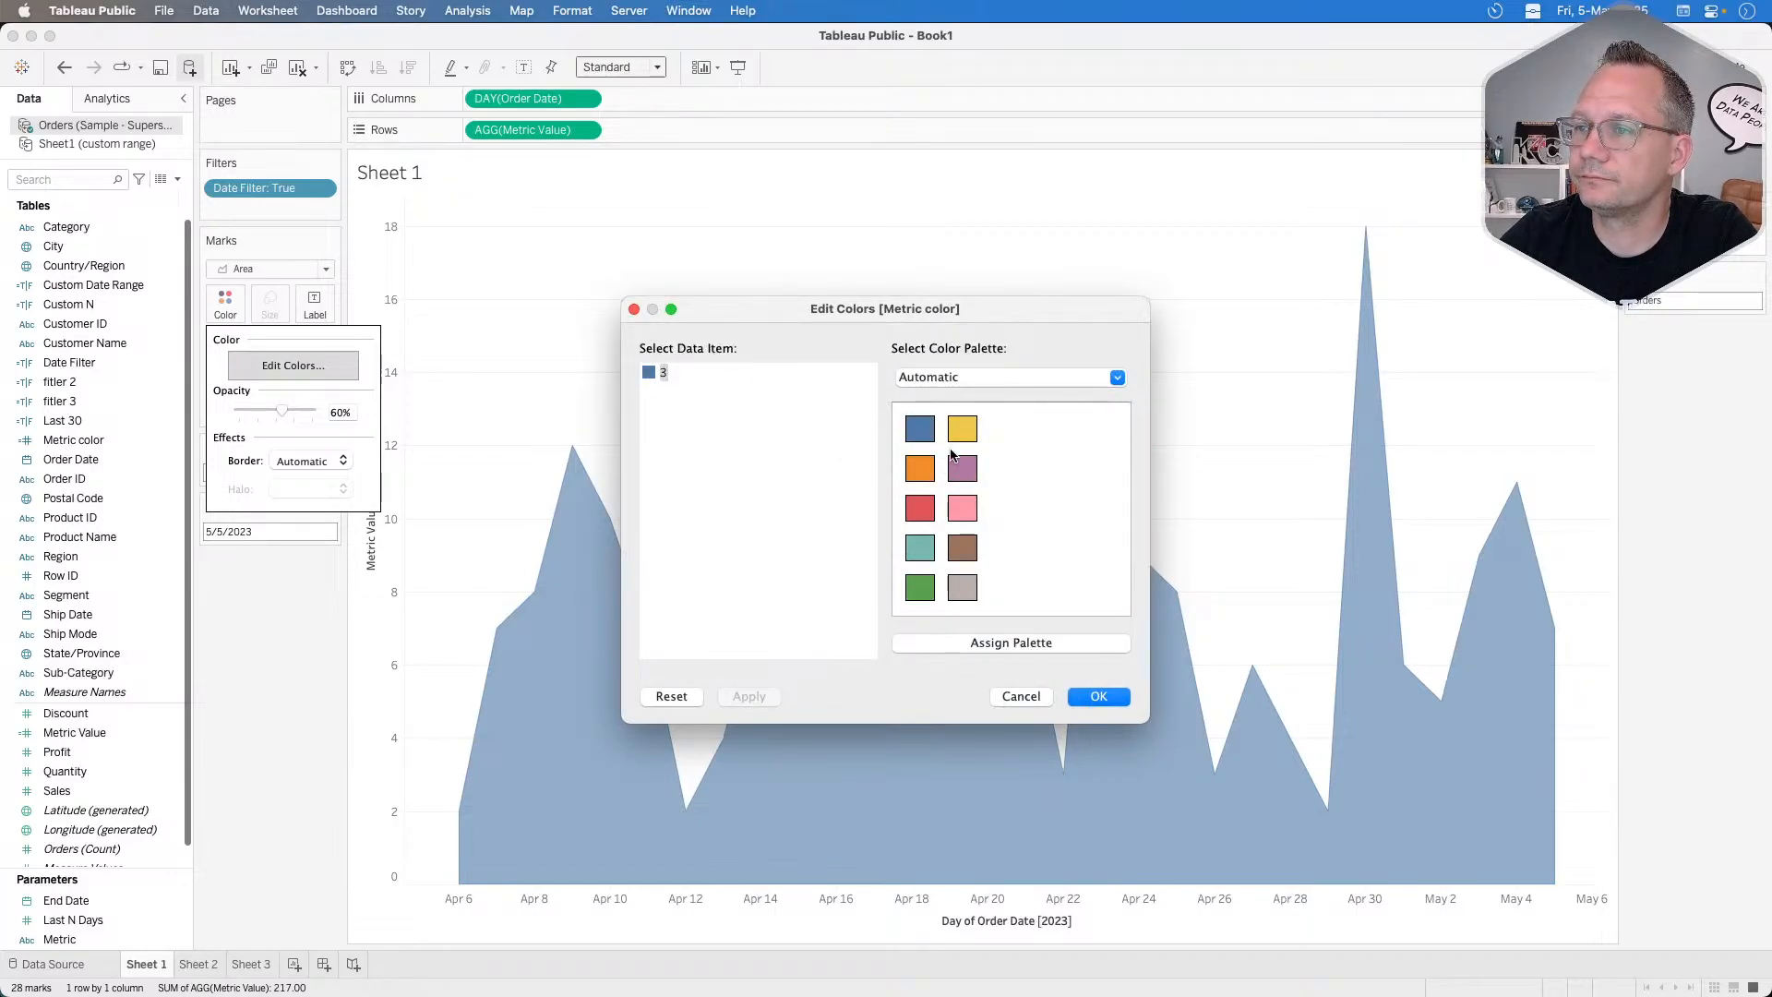
left_click(963, 467)
left_click(1097, 695)
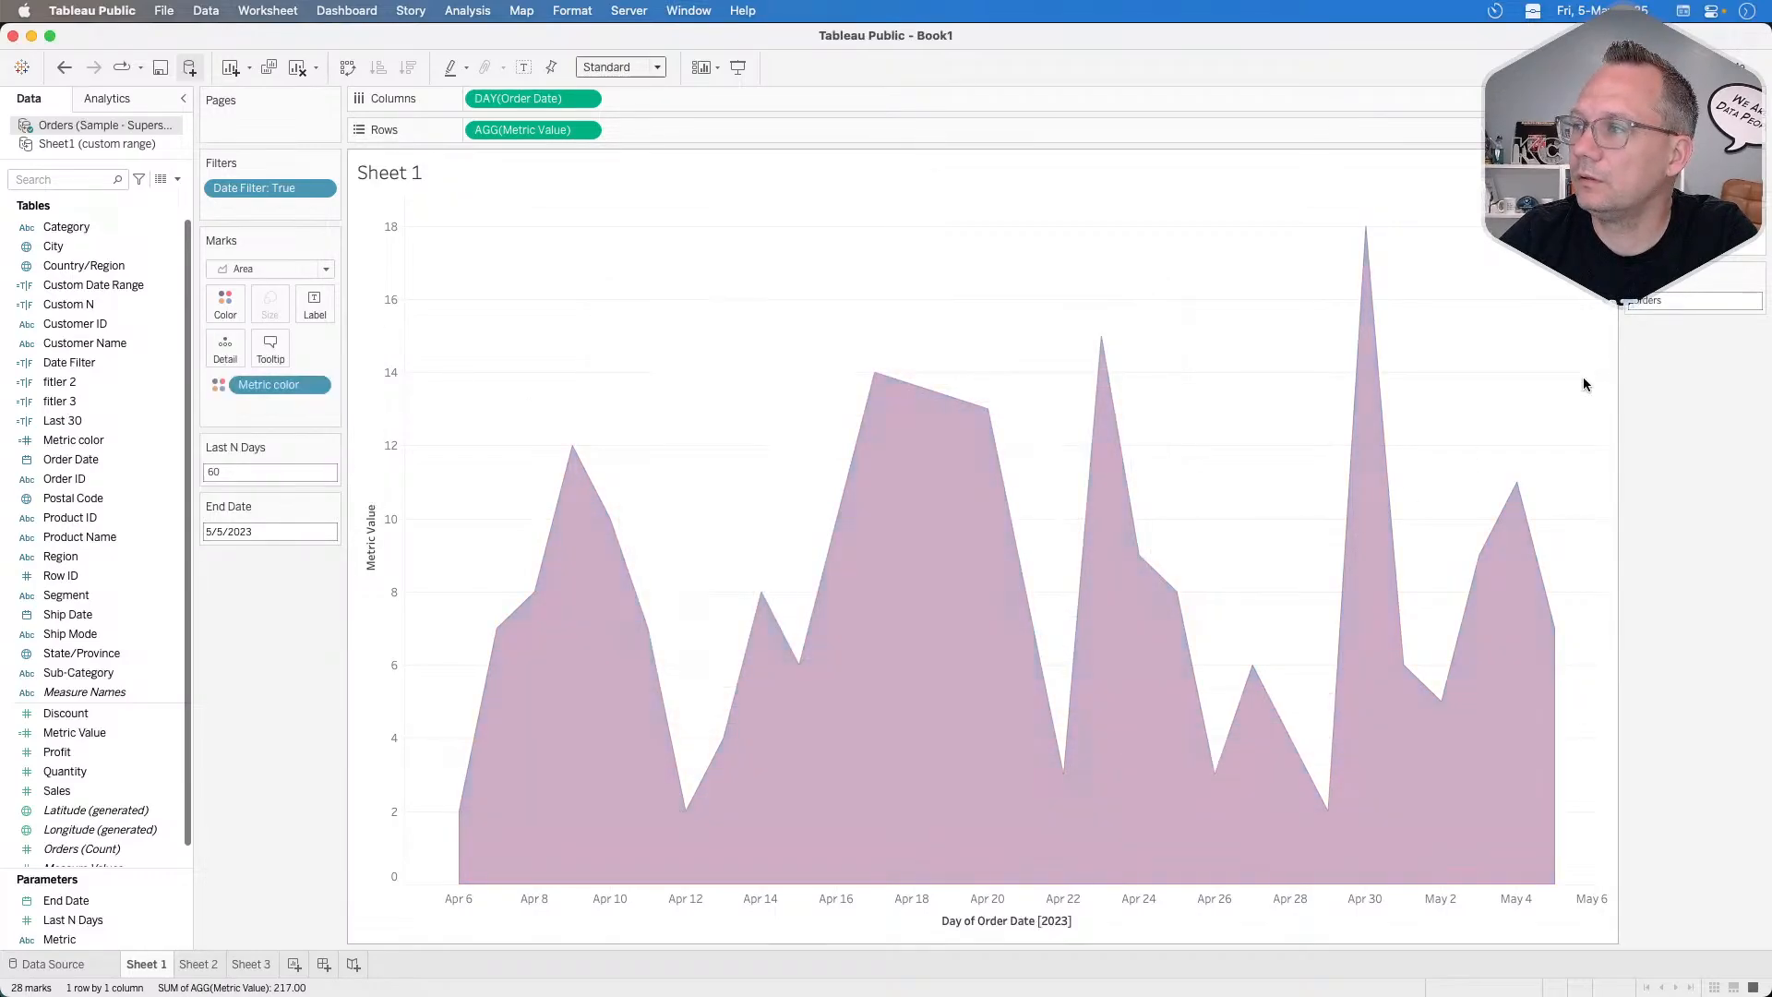
Set the Metric parameter to Sales on Sheet 1.
left_click(1667, 301)
type("Sales")
key("Return")
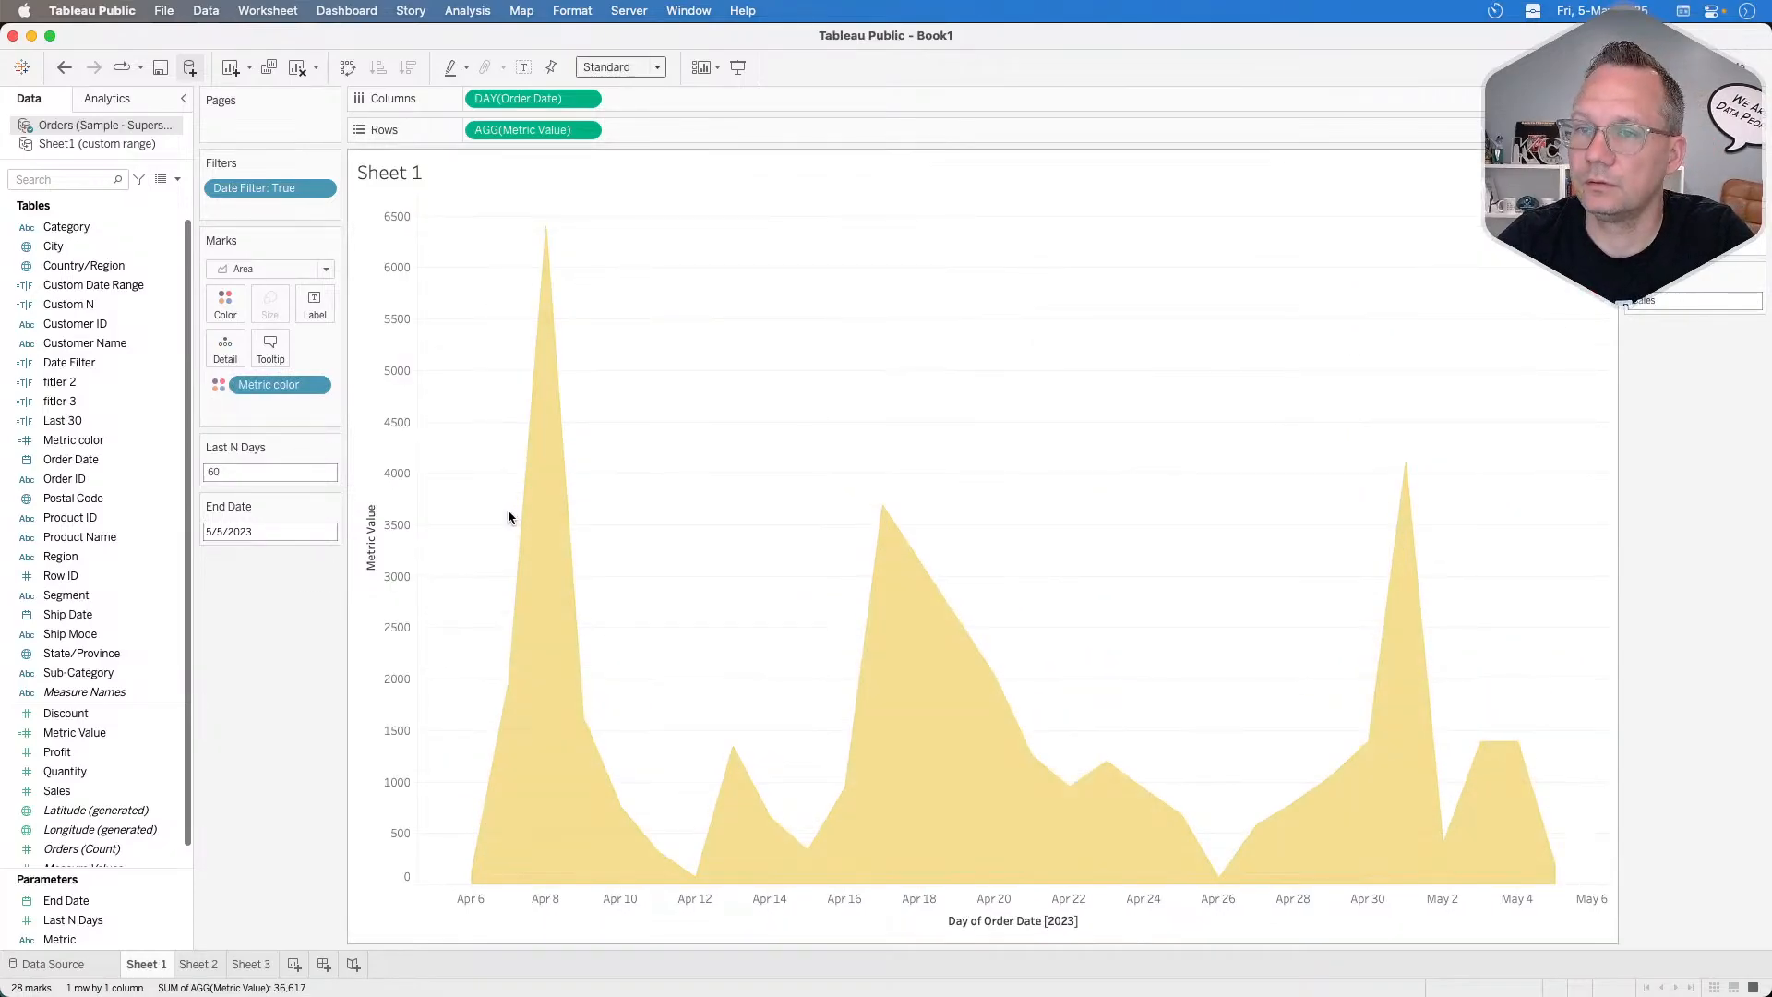
On Sheet 3, create a calculated field named Highlight with the formula TRUE.
left_click(197, 965)
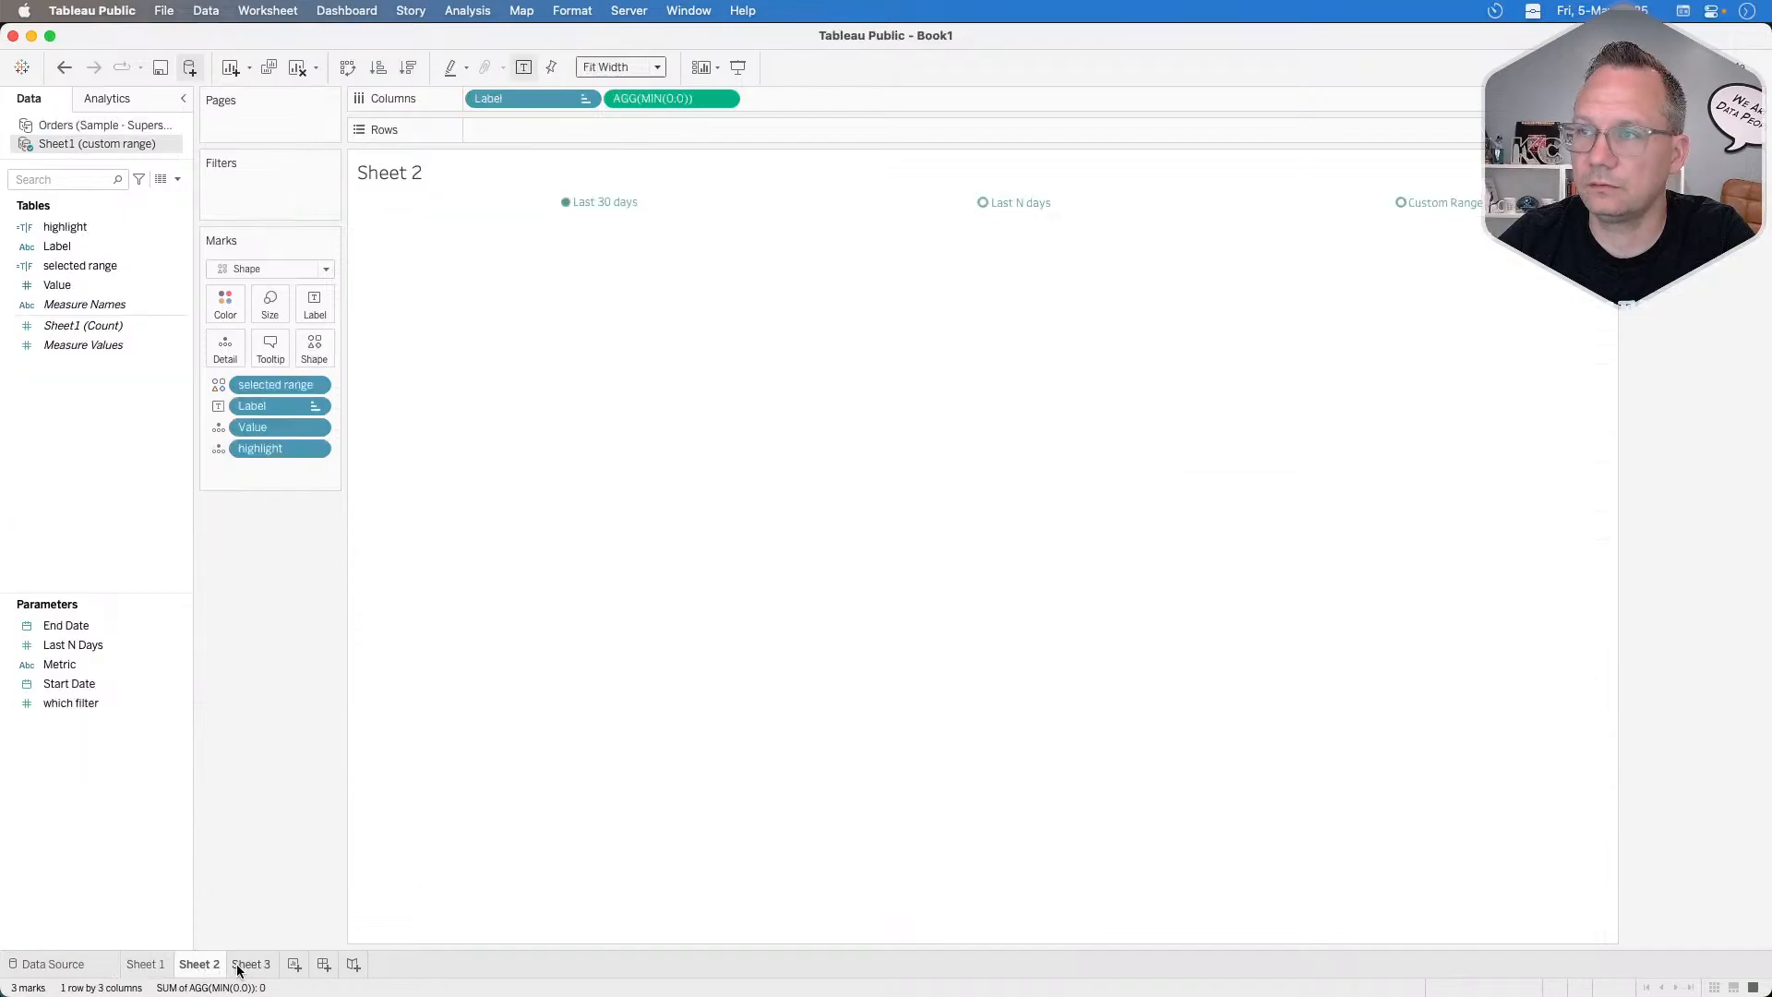
left_click(252, 965)
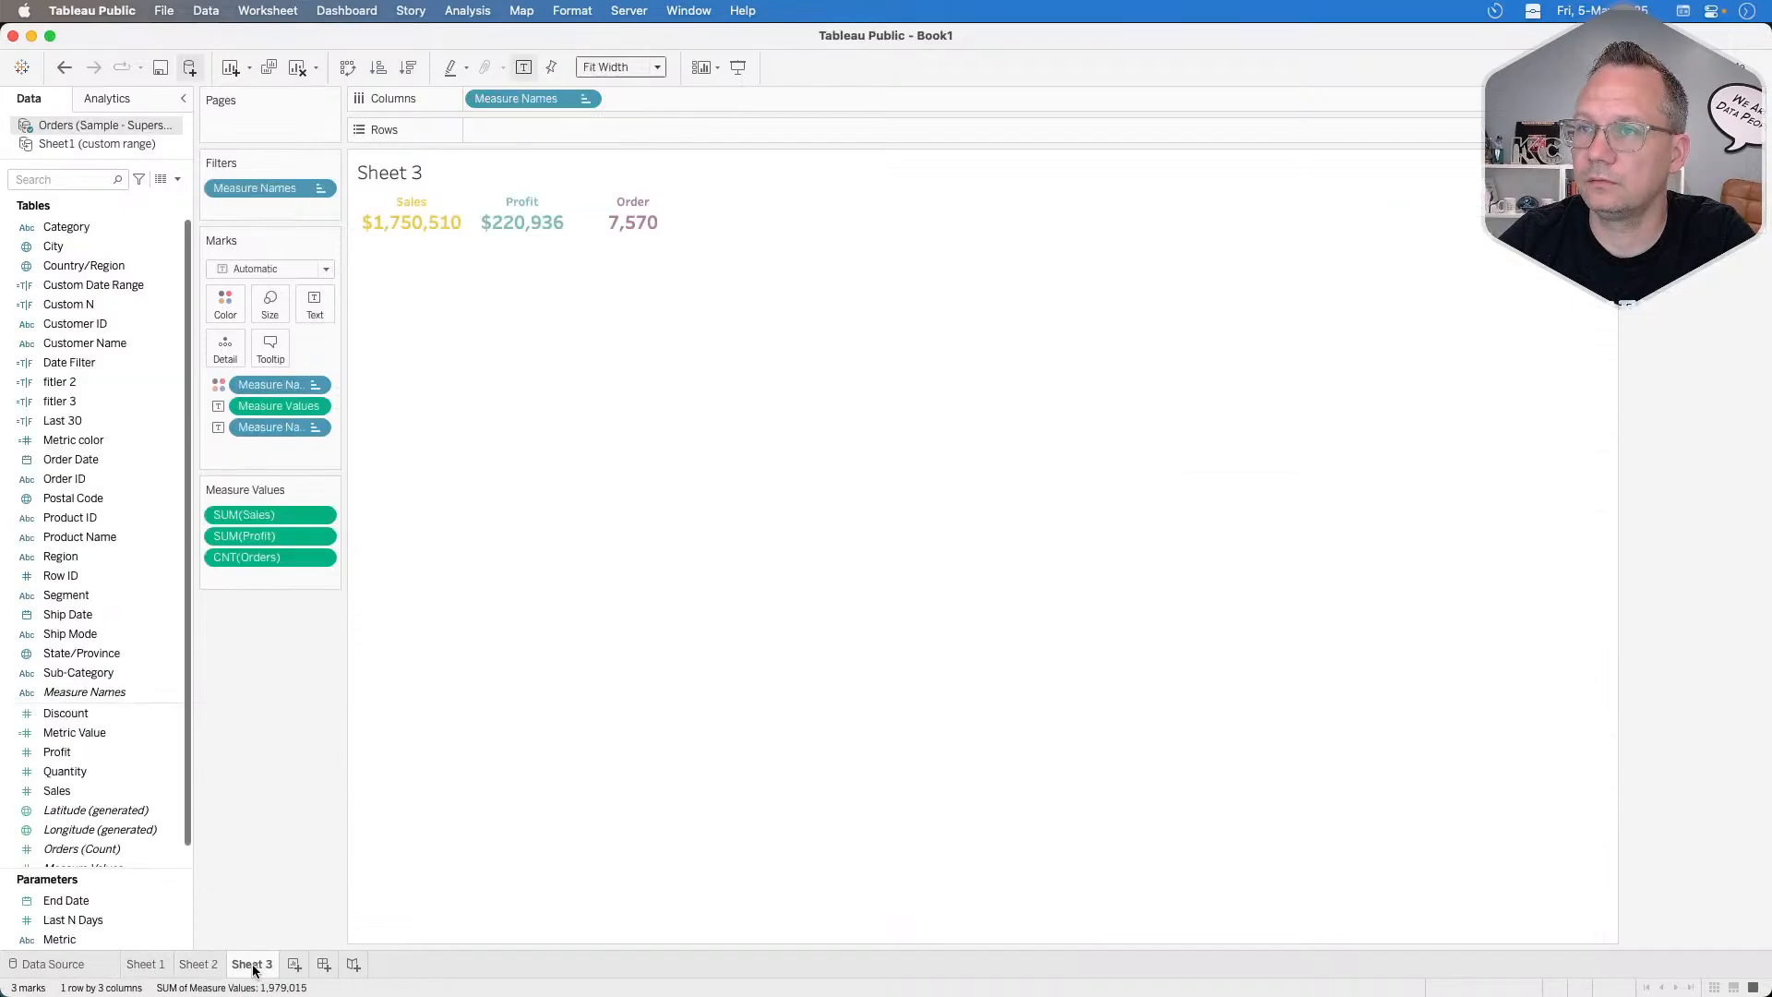
left_click(177, 180)
left_click(159, 197)
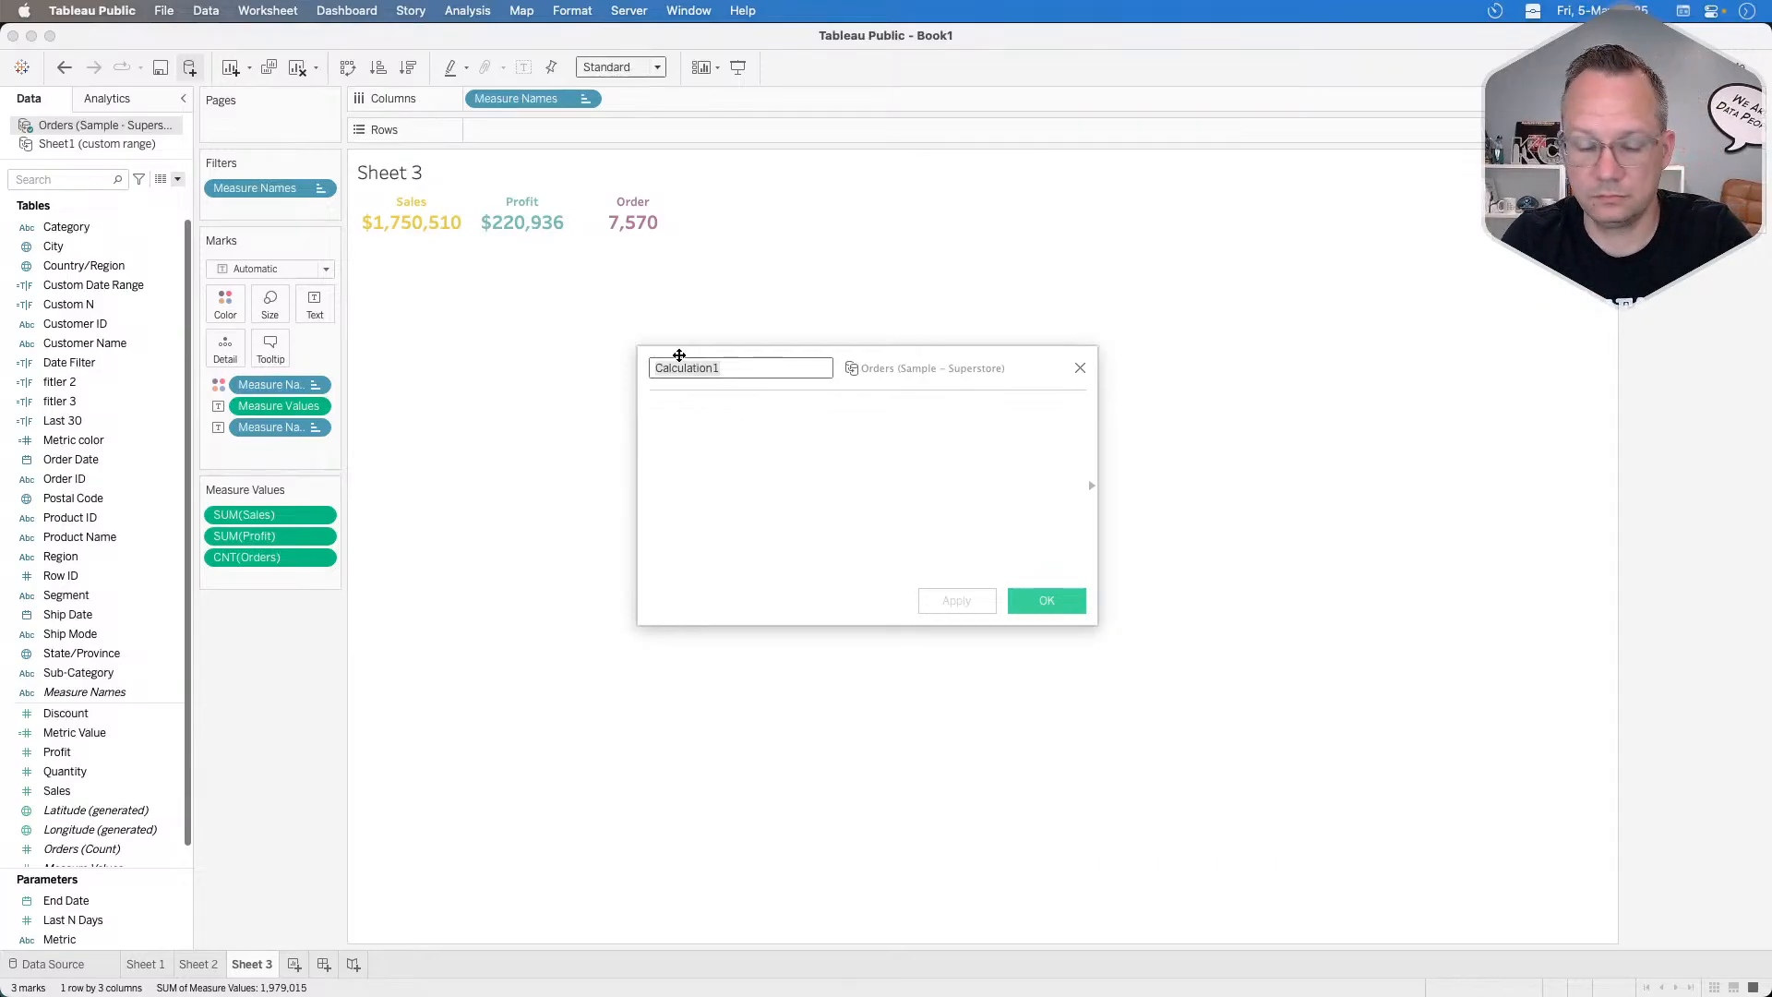
type("Highlig")
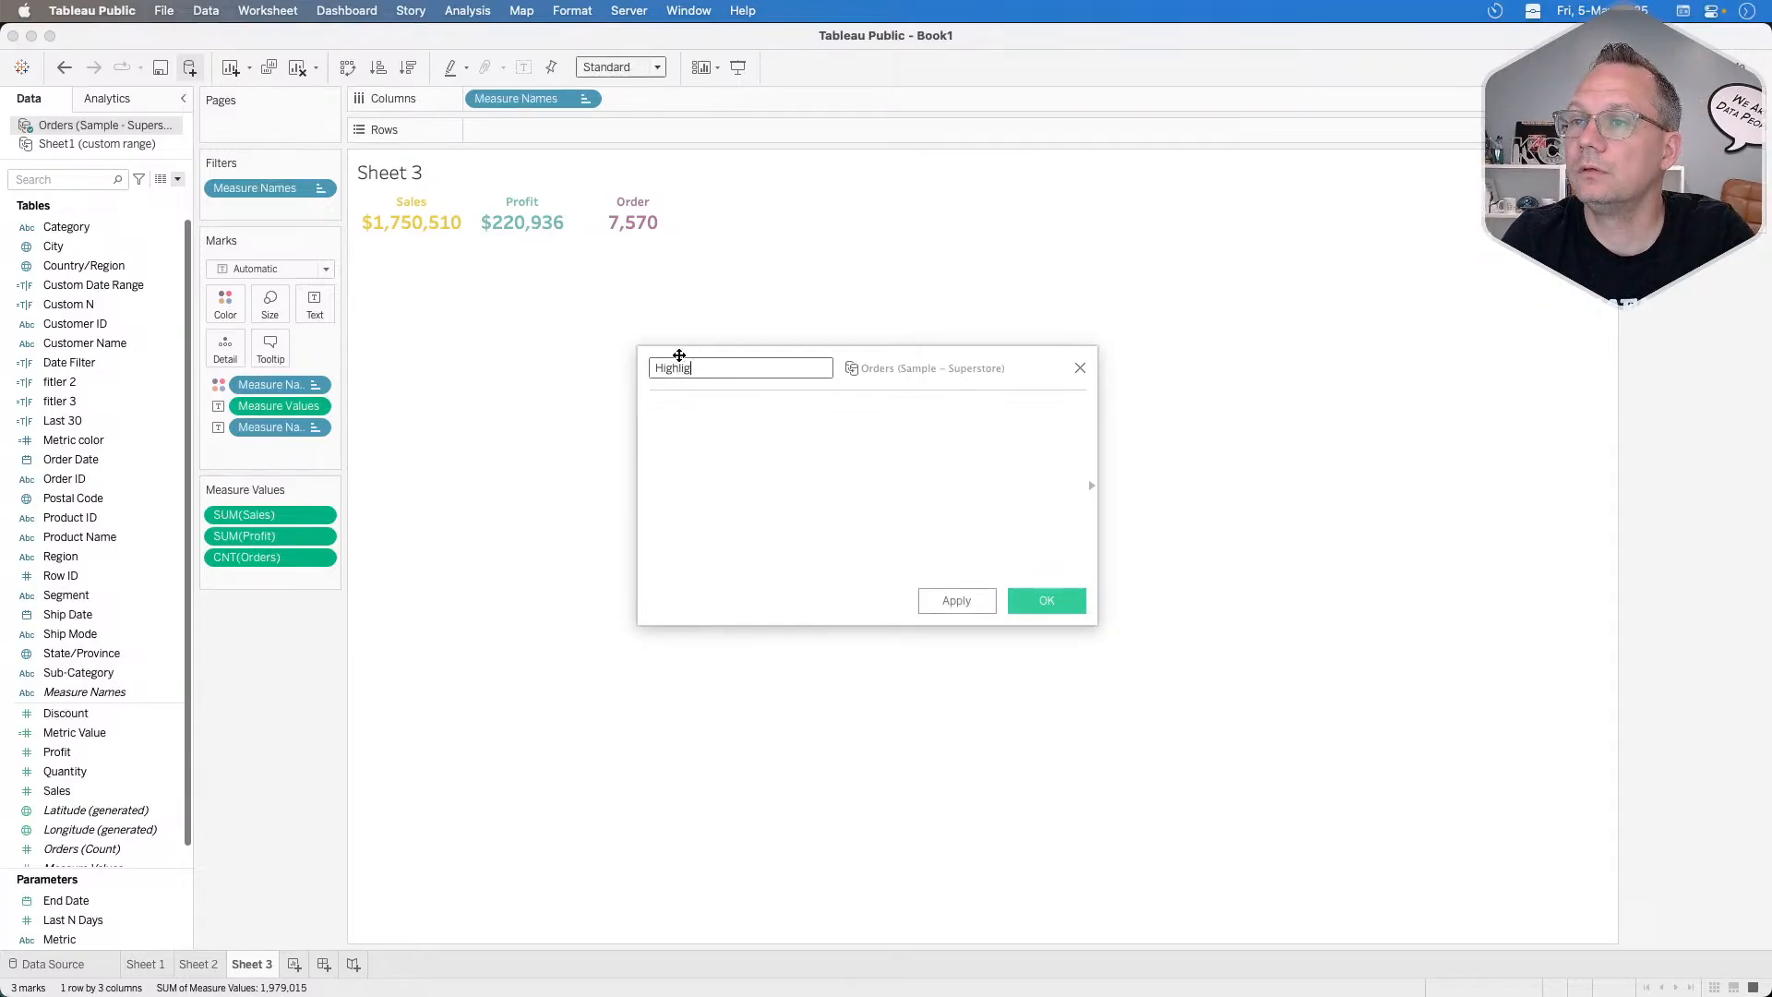
type("ht")
key("Tab")
type("TRUE")
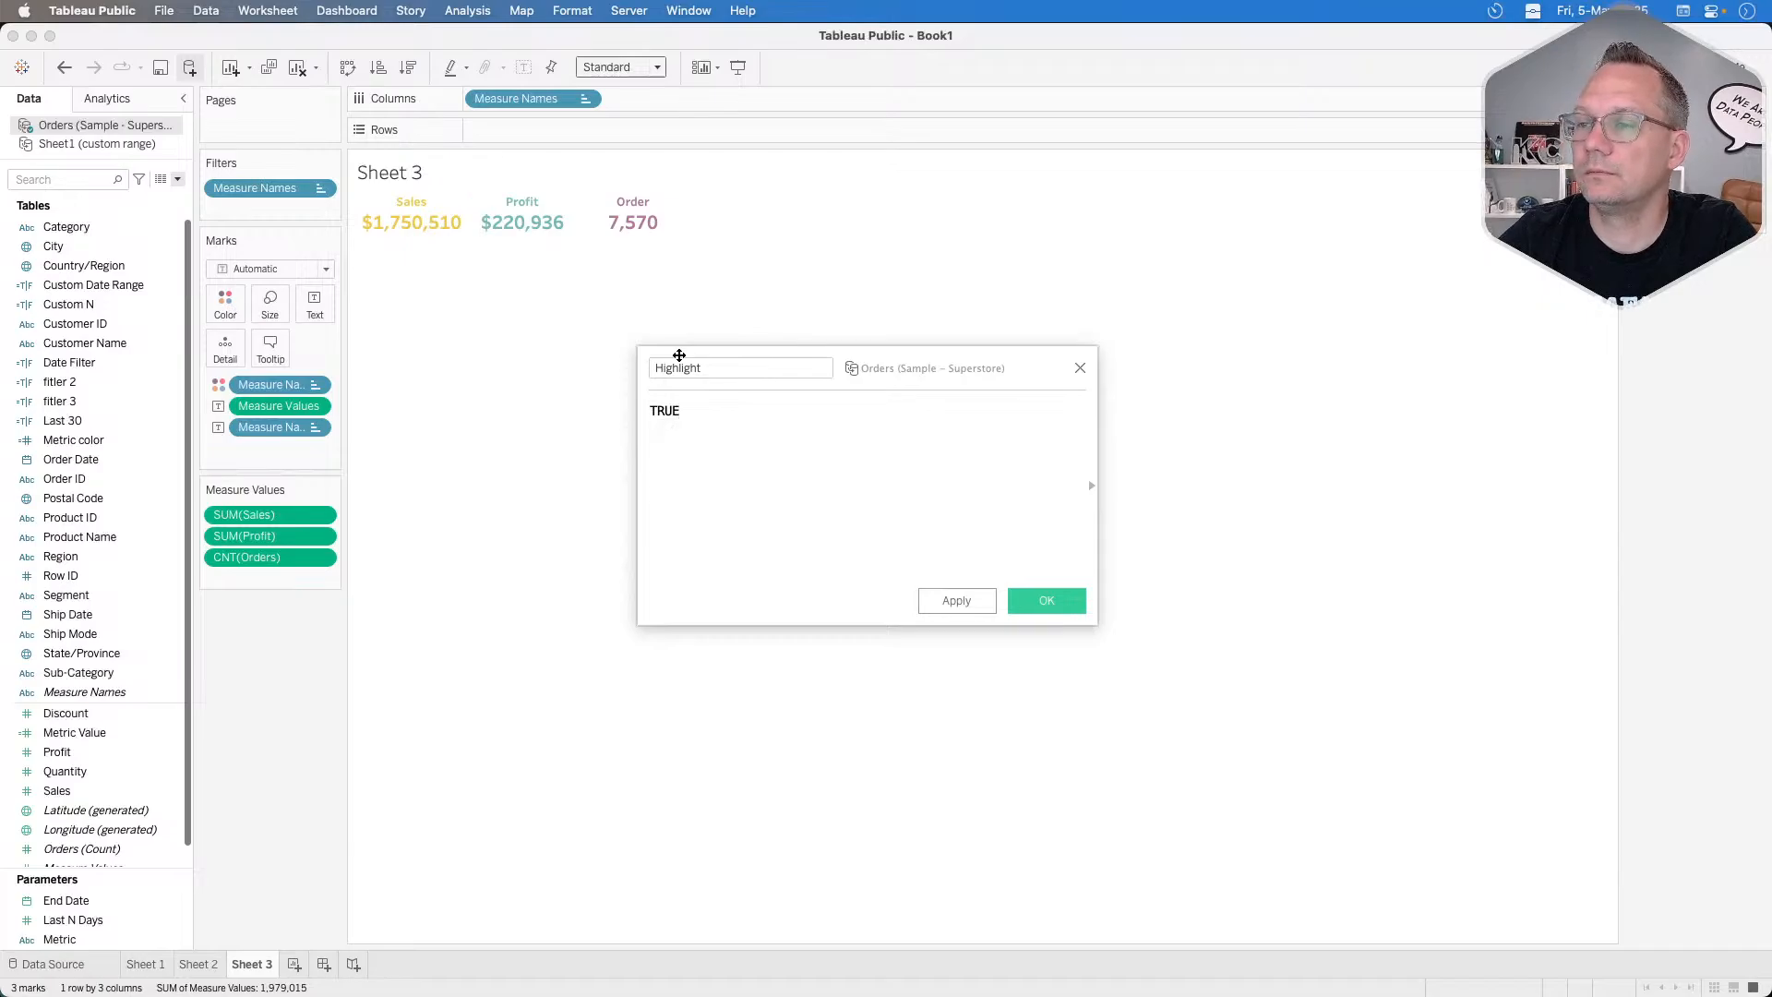
left_click(1039, 600)
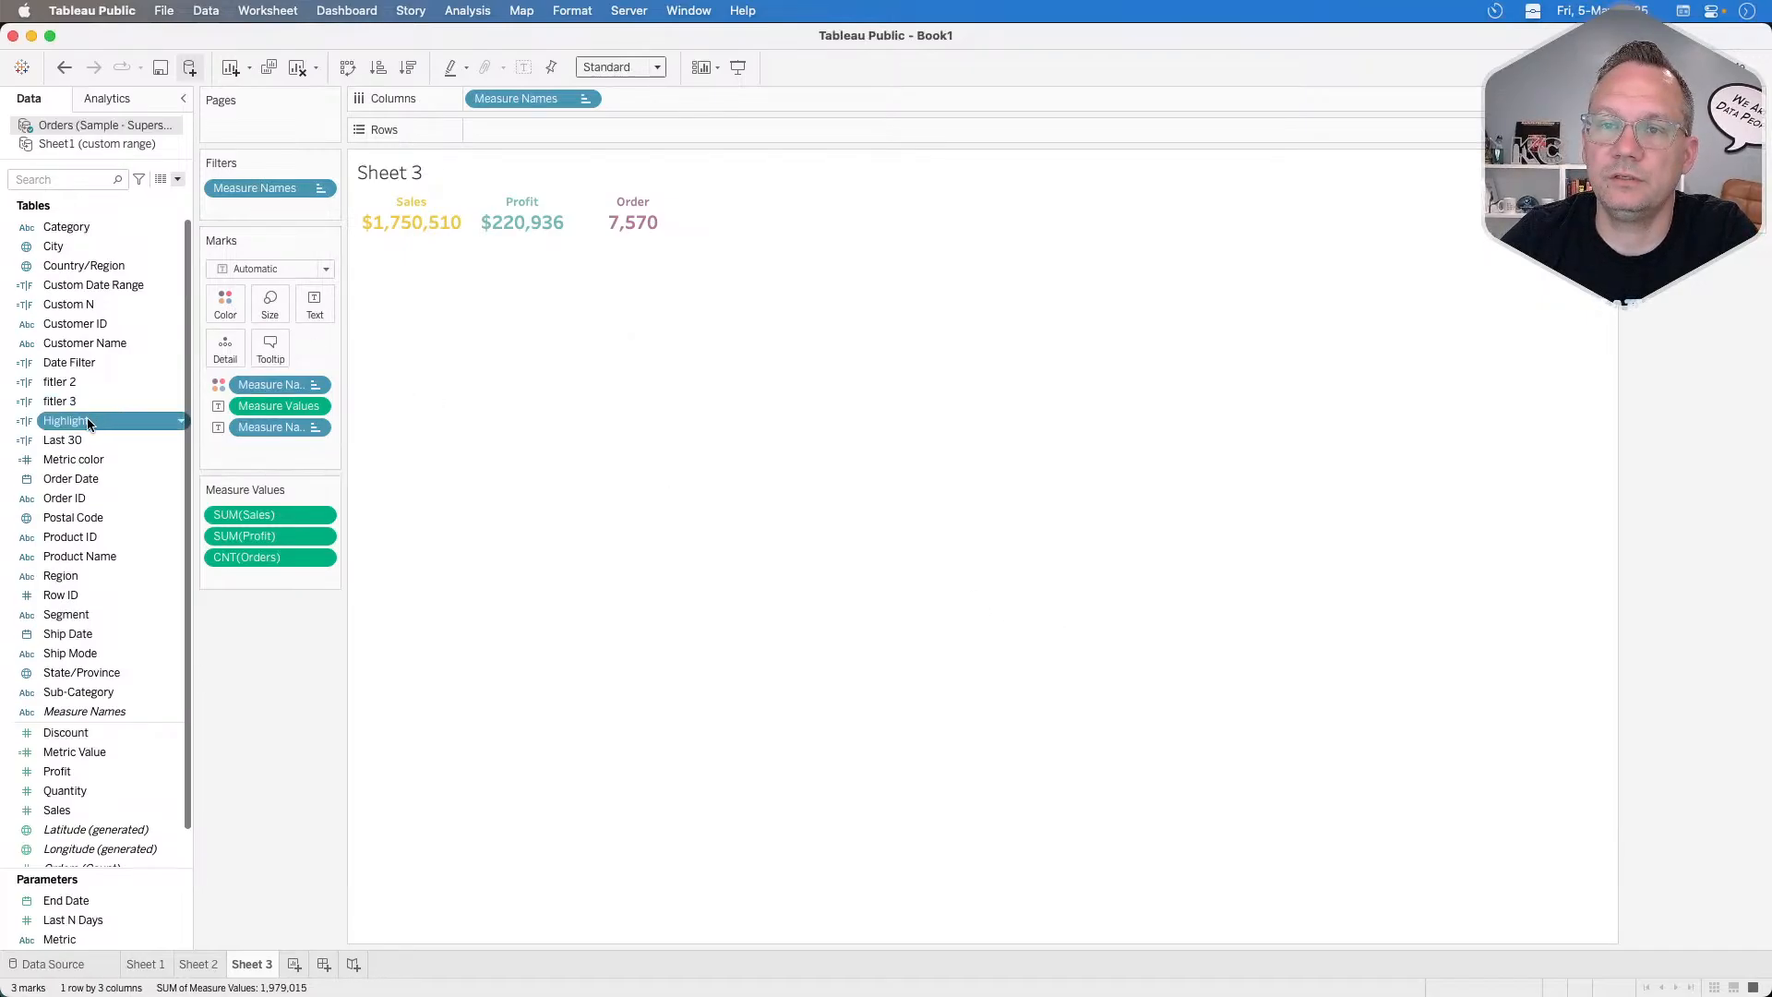
Add the Highlight field to the detail of the Sheet 3 marks and test selecting and deselecting the Profit figure.
left_click_drag(88, 423, 226, 347)
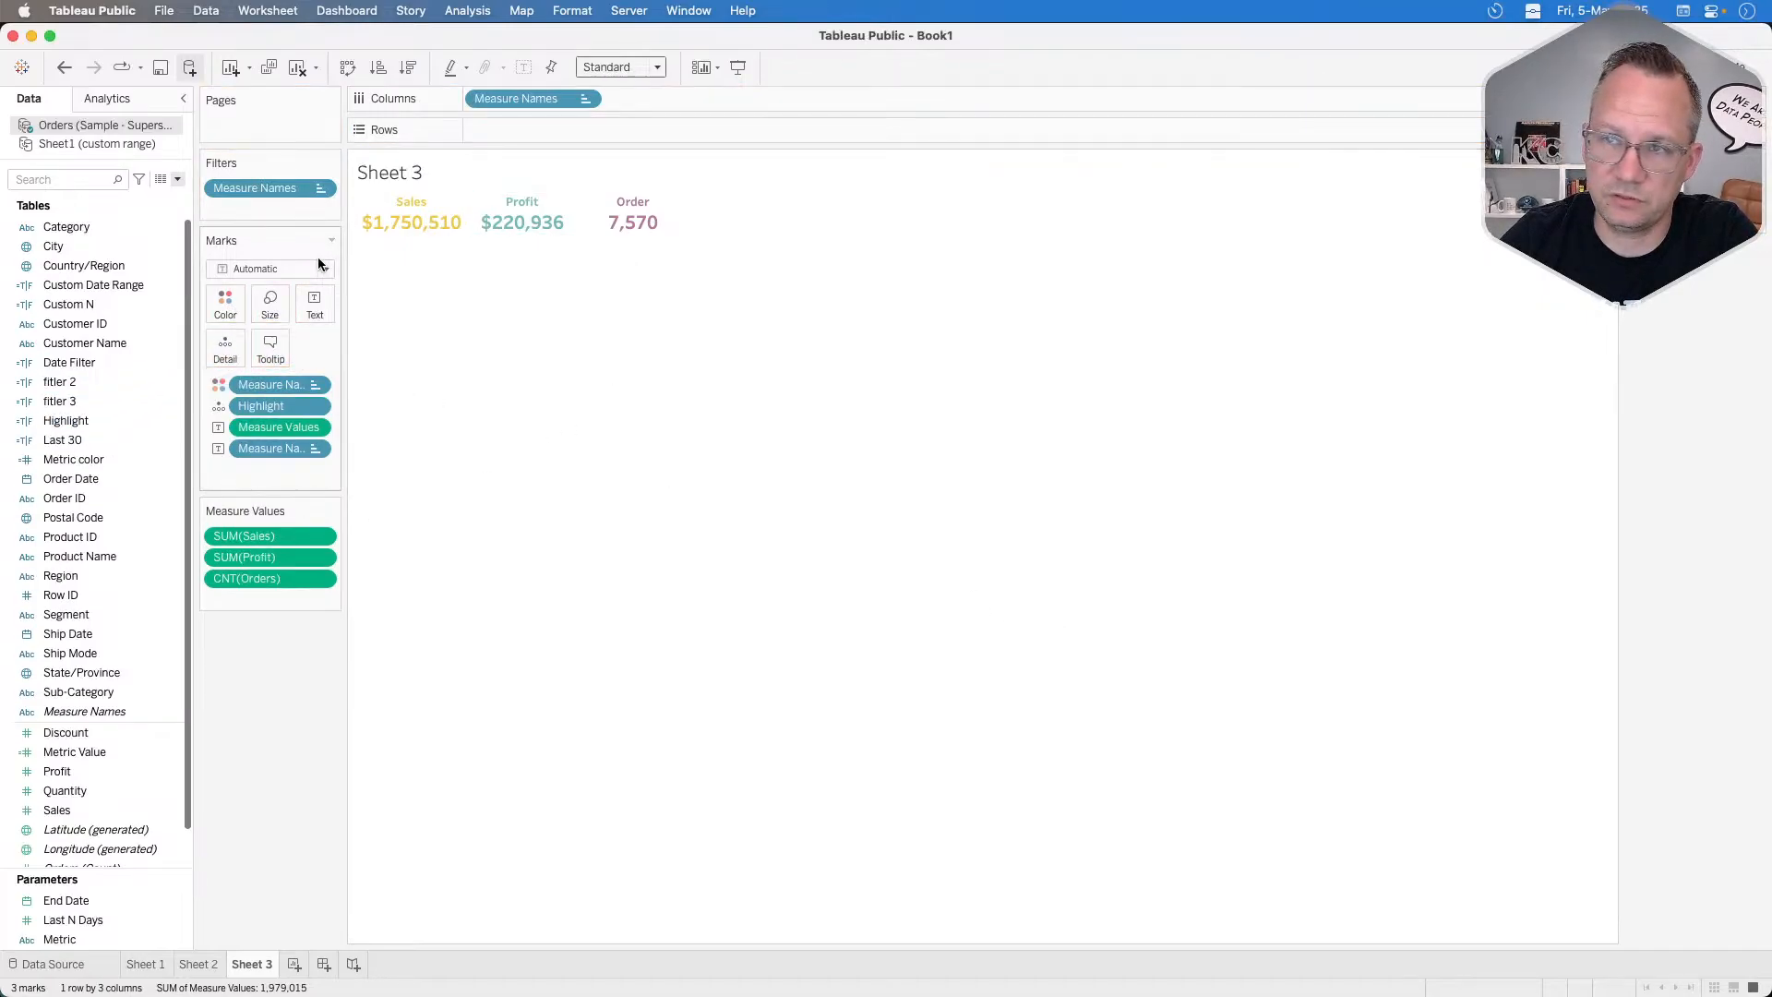
mouse_move(550, 228)
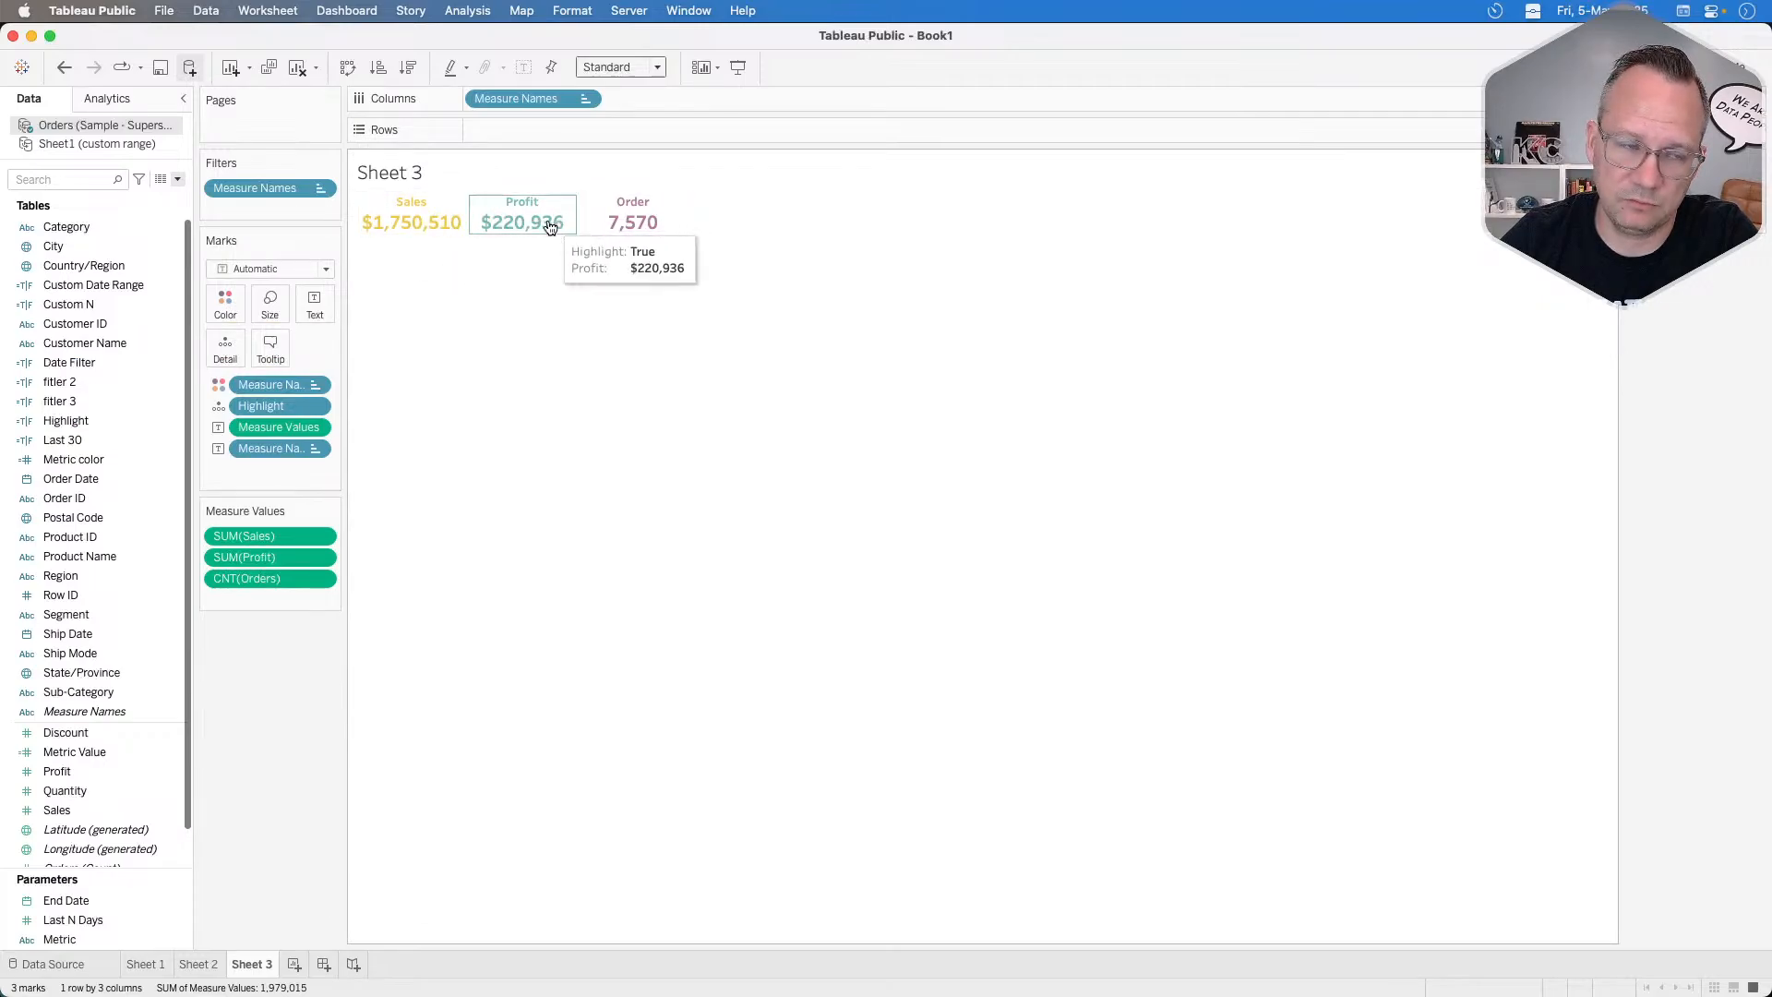
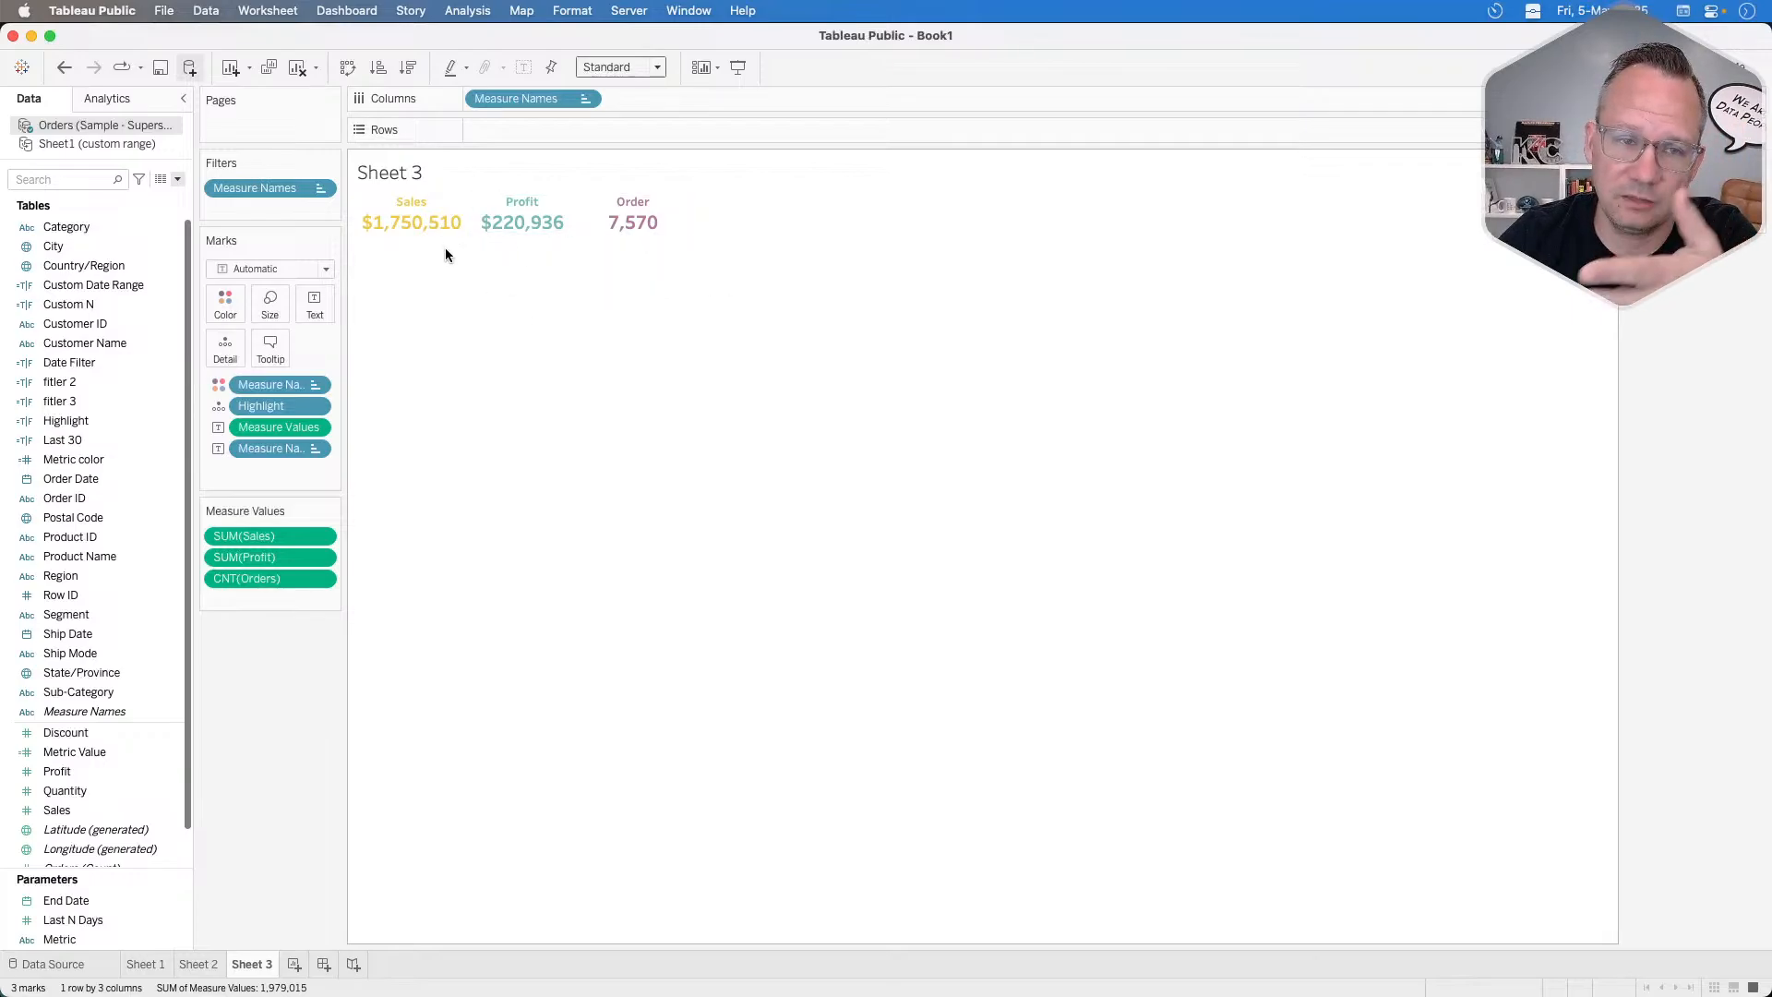
left_click(522, 221)
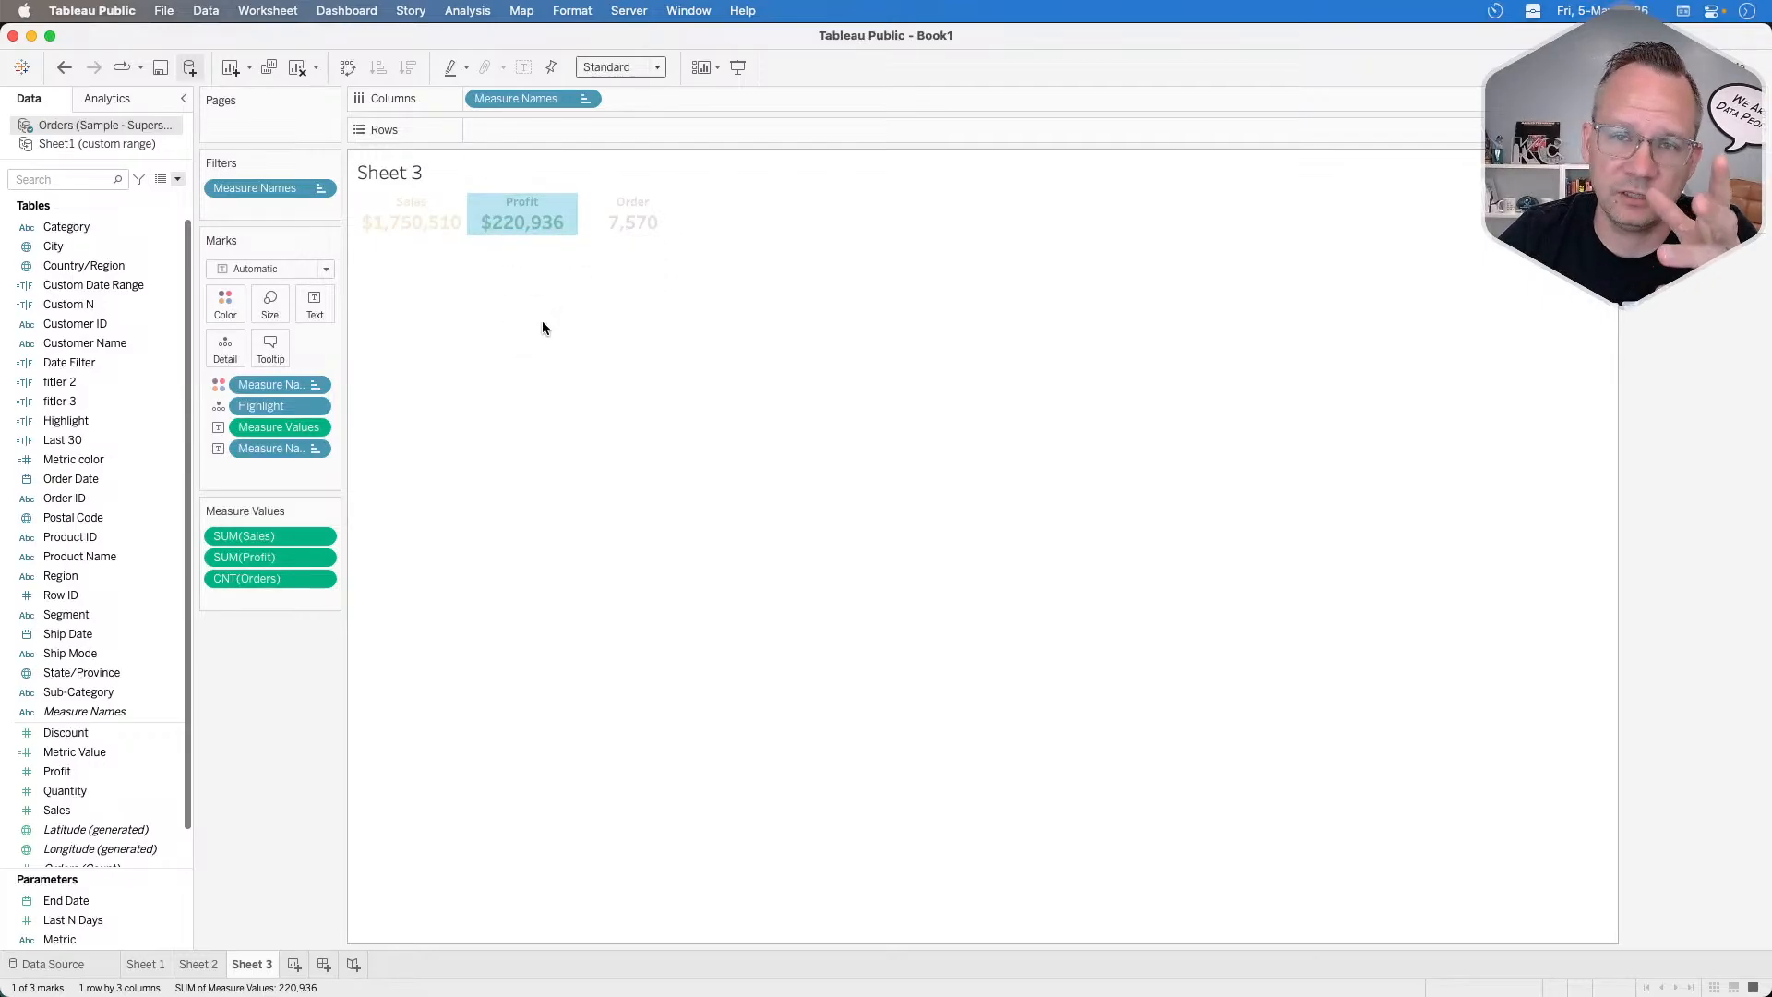
left_click(535, 230)
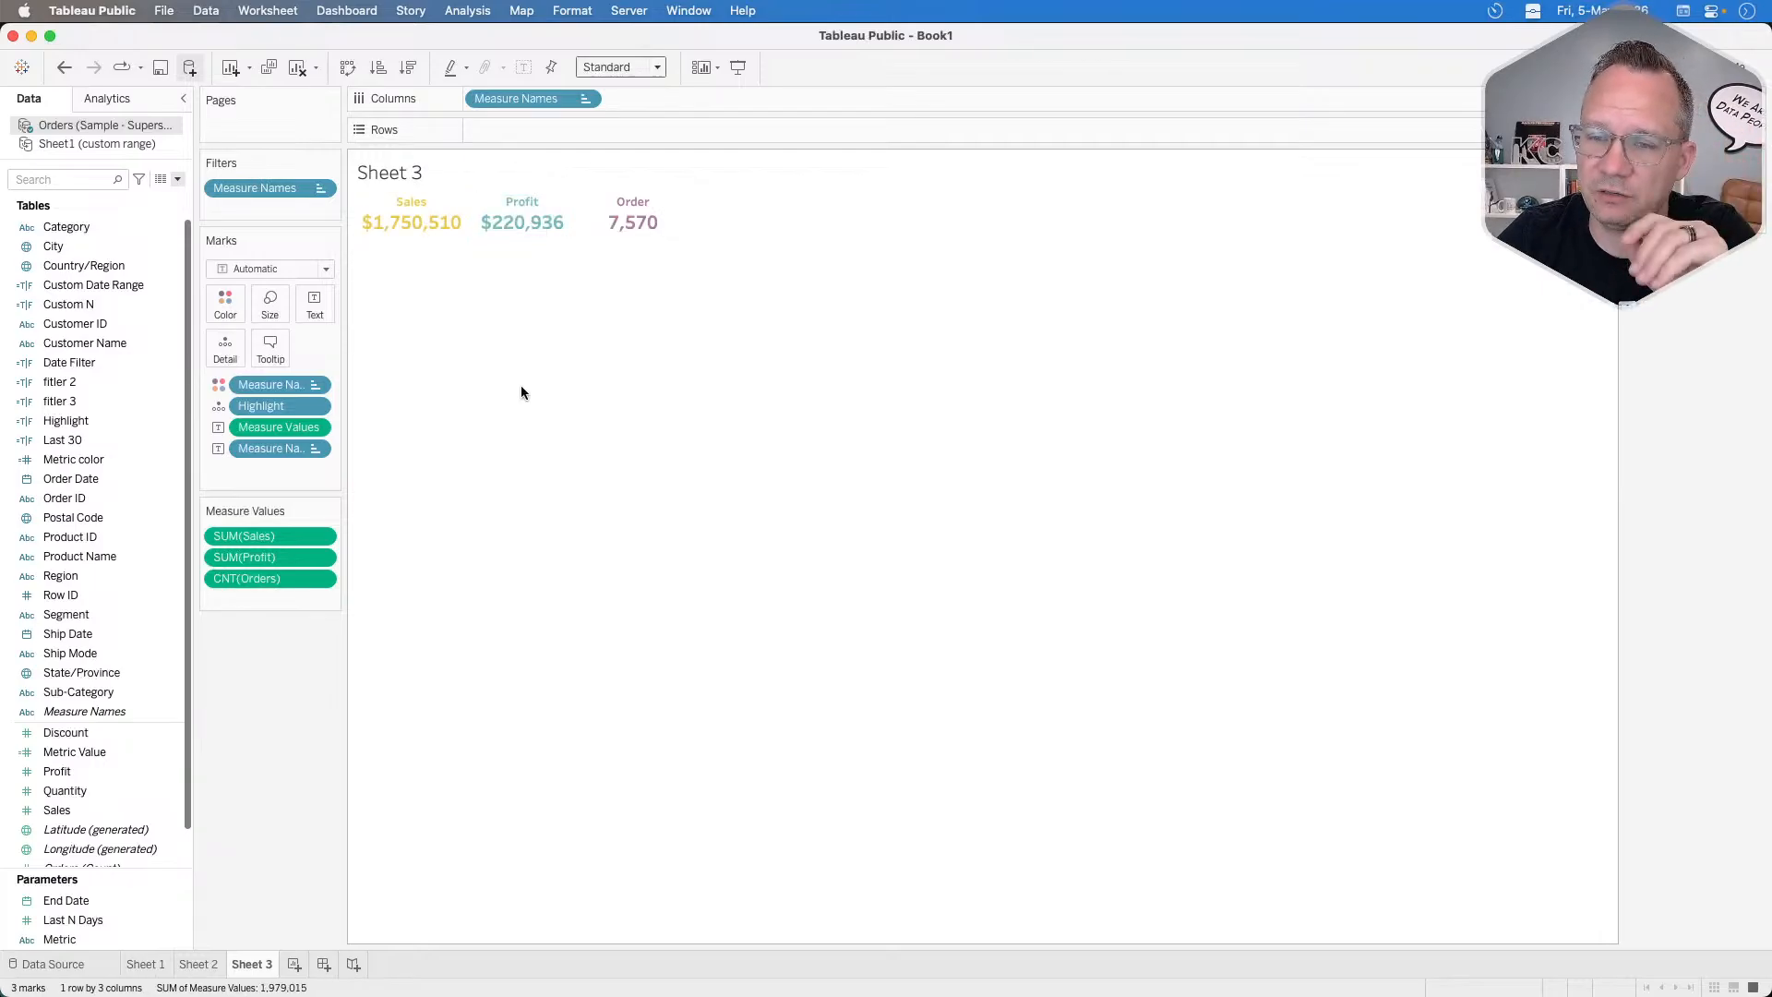
left_click(211, 961)
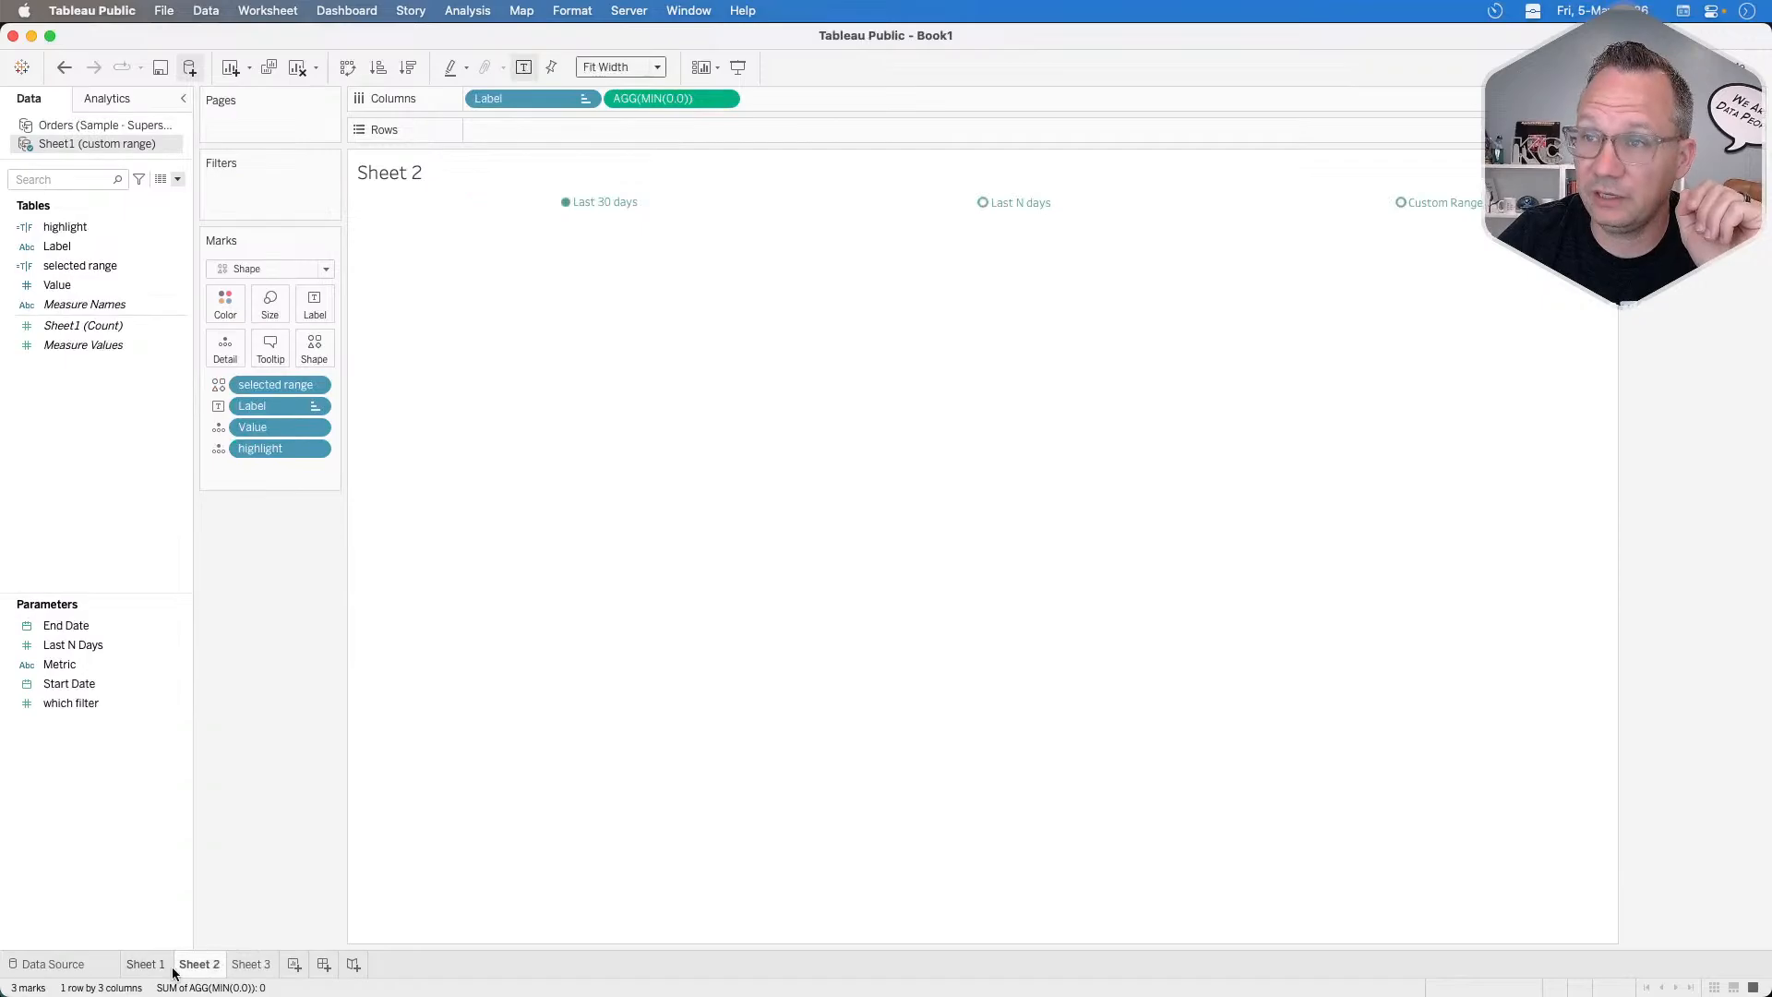
left_click(144, 971)
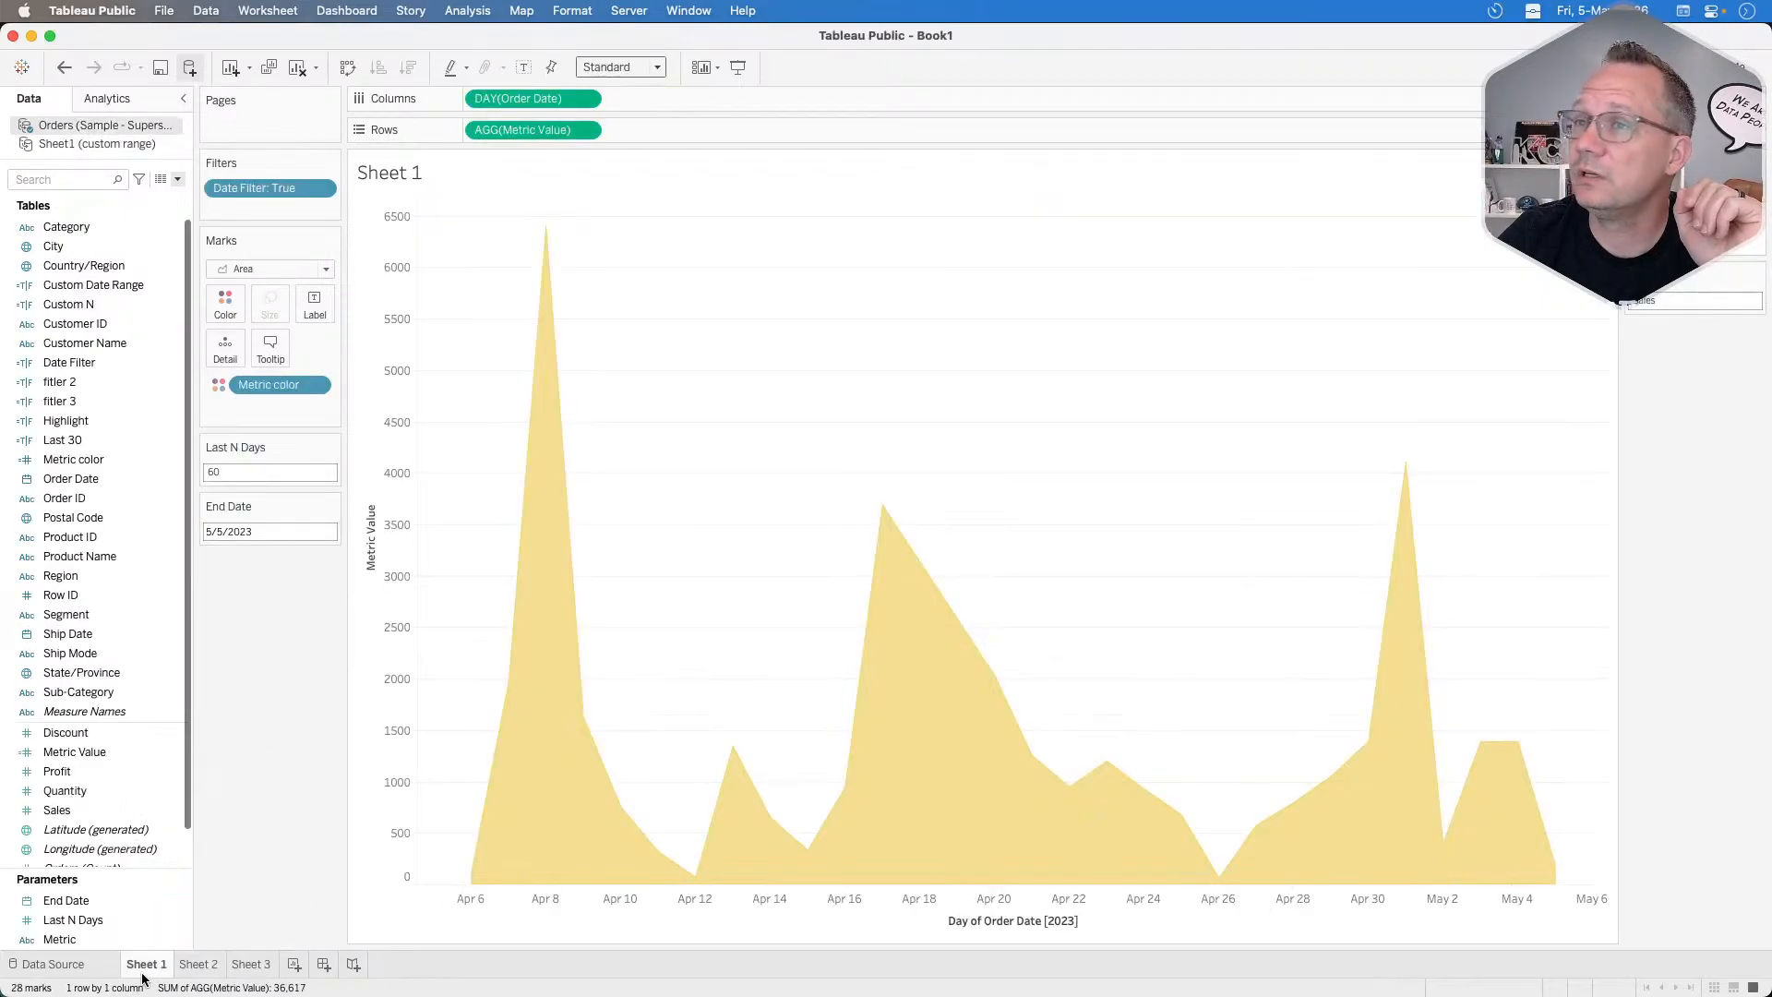
left_click(194, 974)
left_click(258, 964)
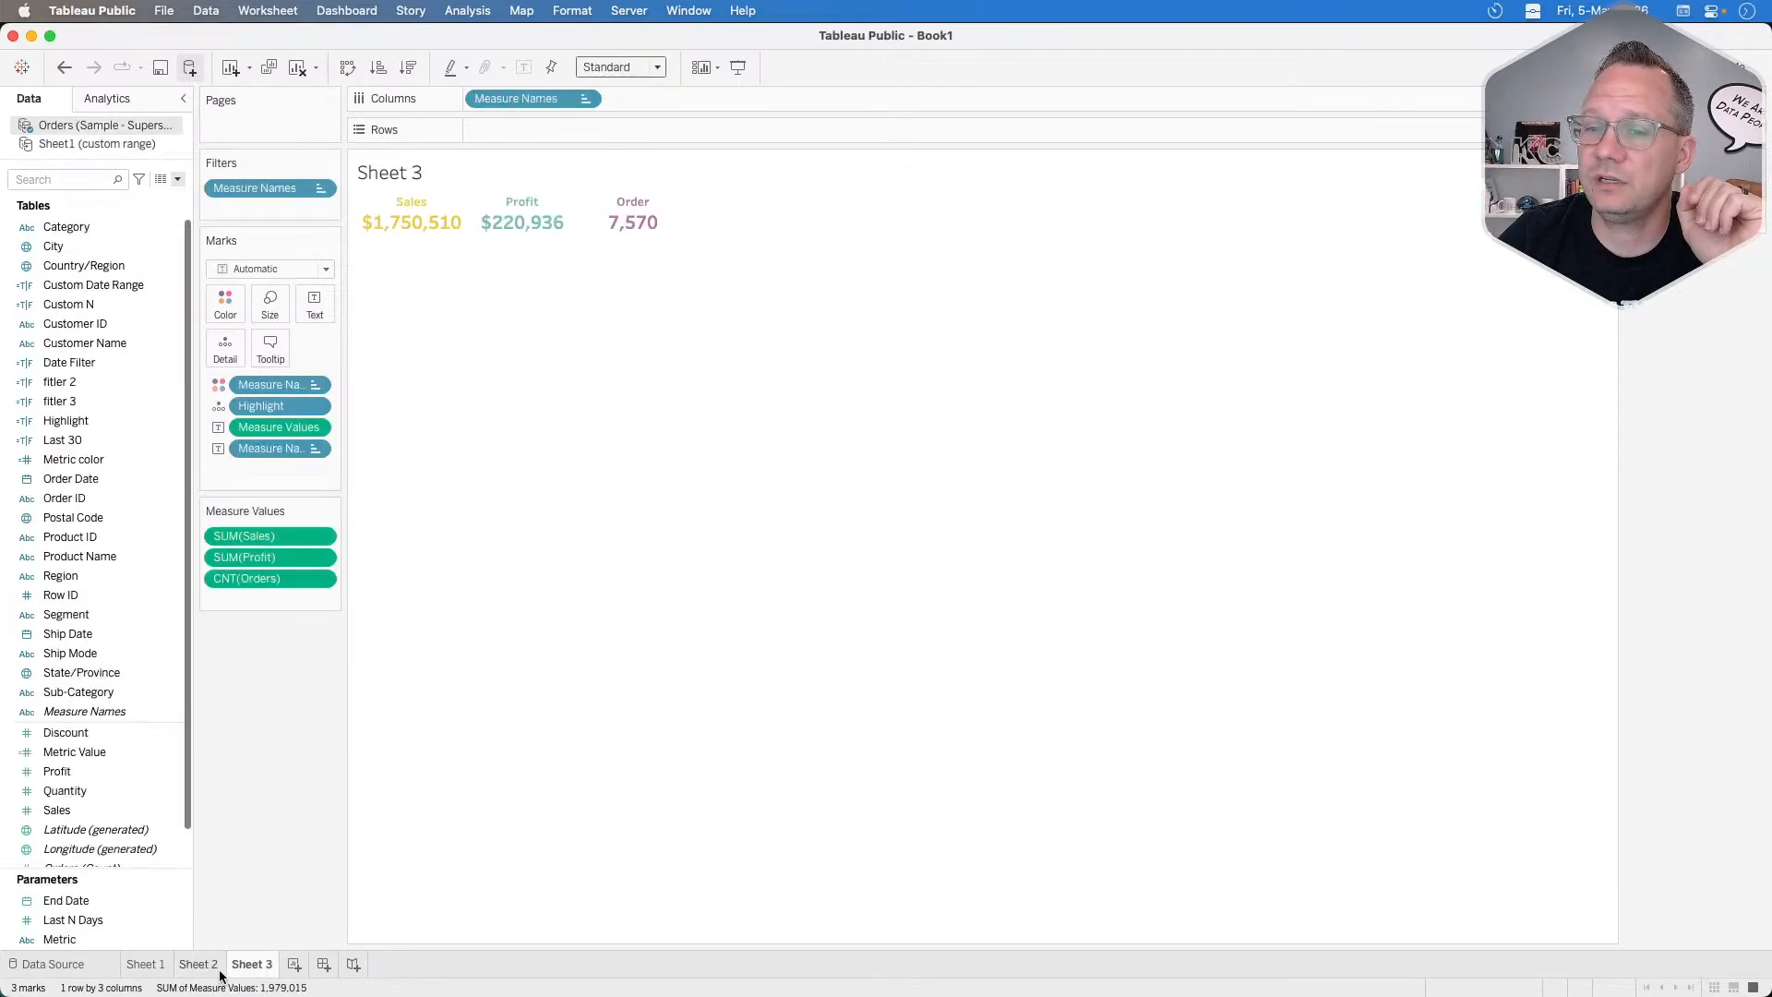
Set the font size of the date range option labels on Sheet 2 to 14.
left_click(217, 970)
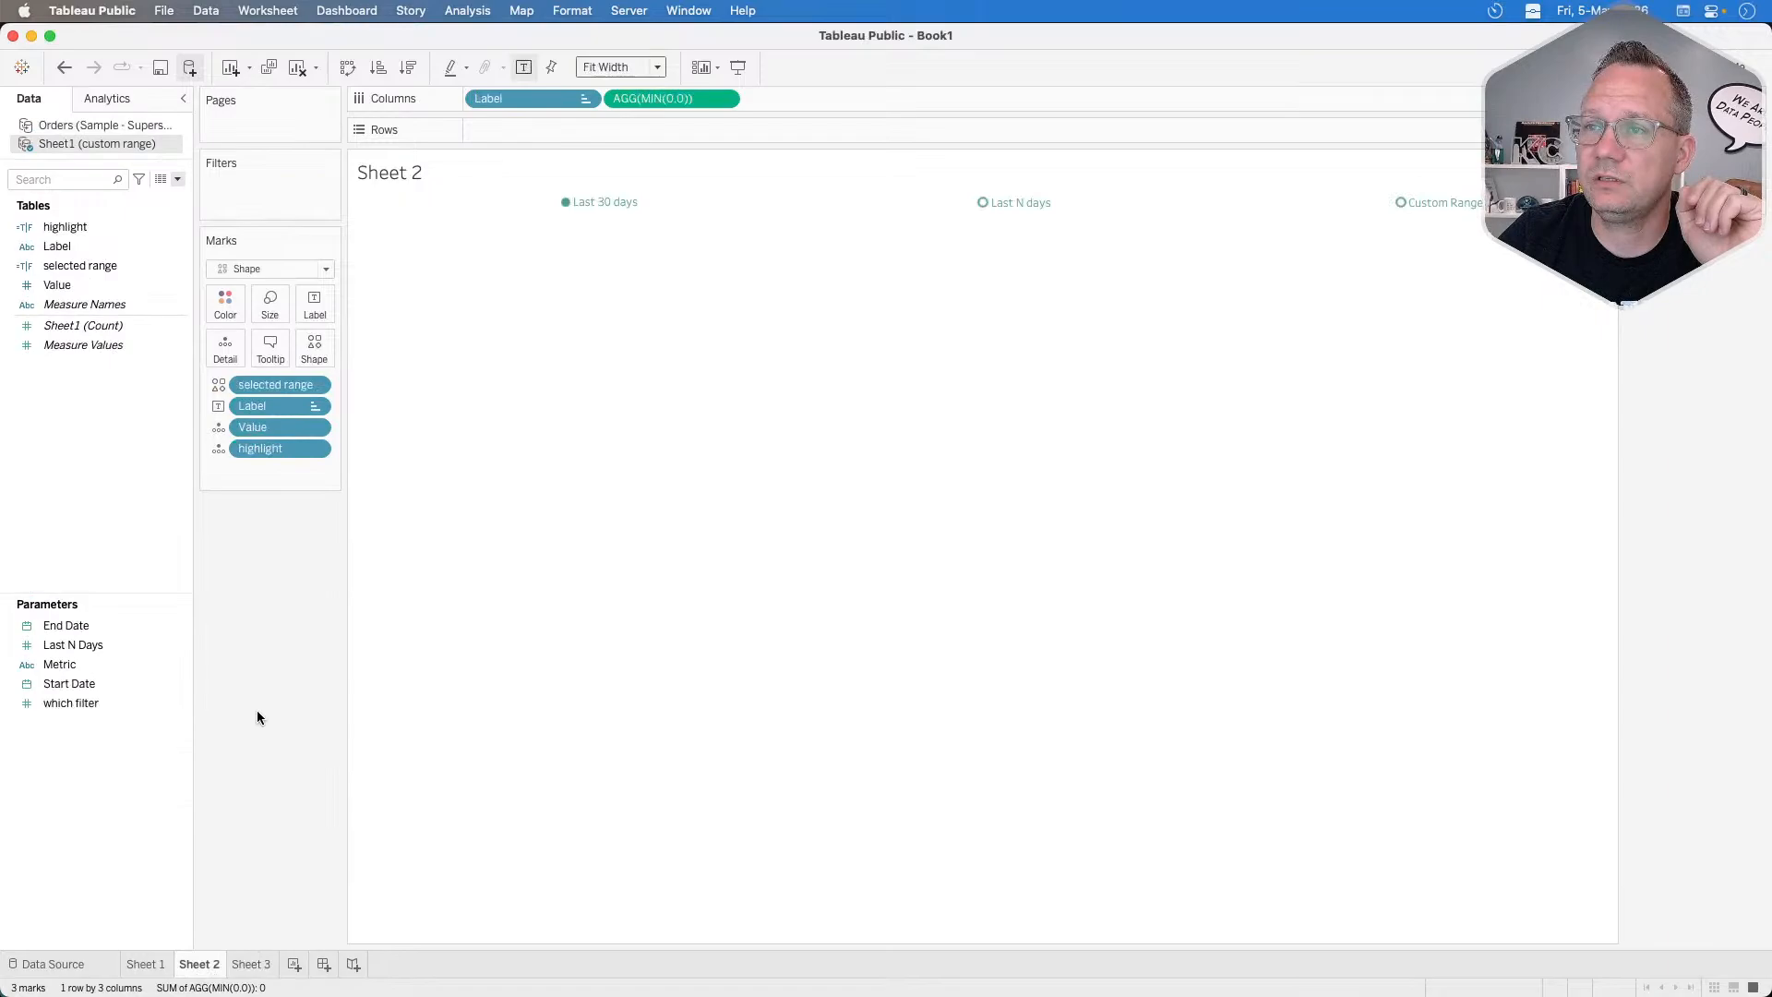
left_click(314, 304)
left_click(486, 427)
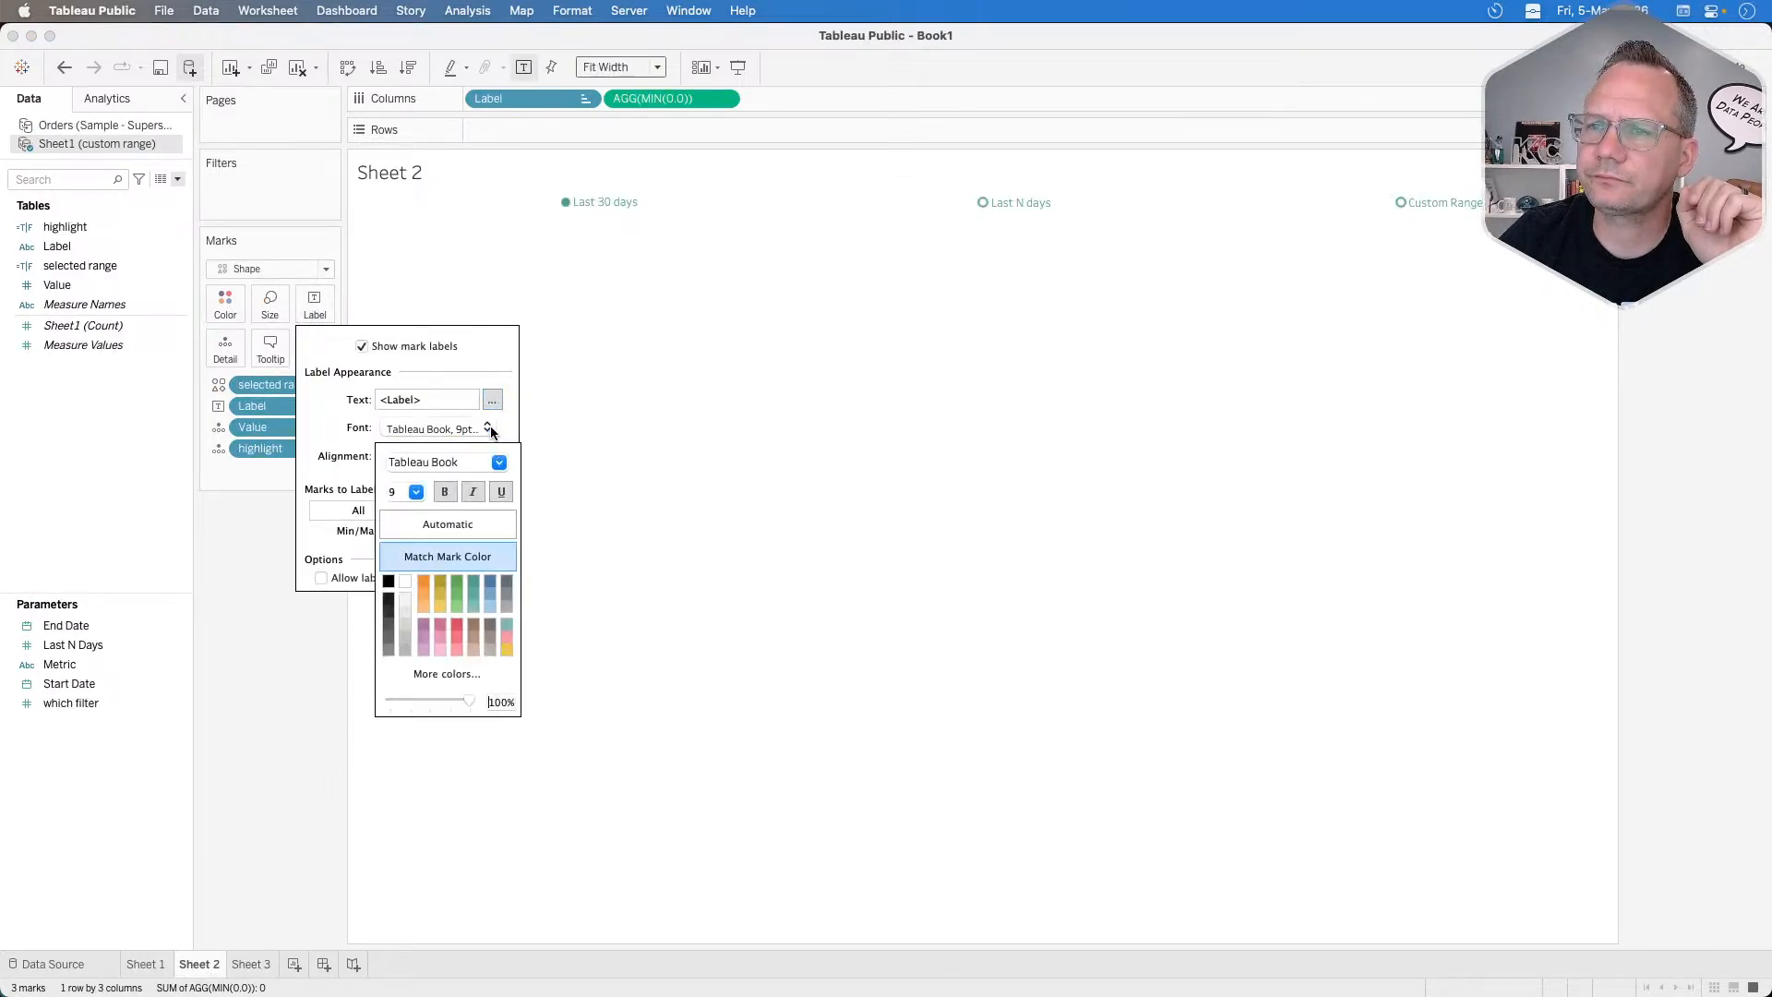
left_click(418, 492)
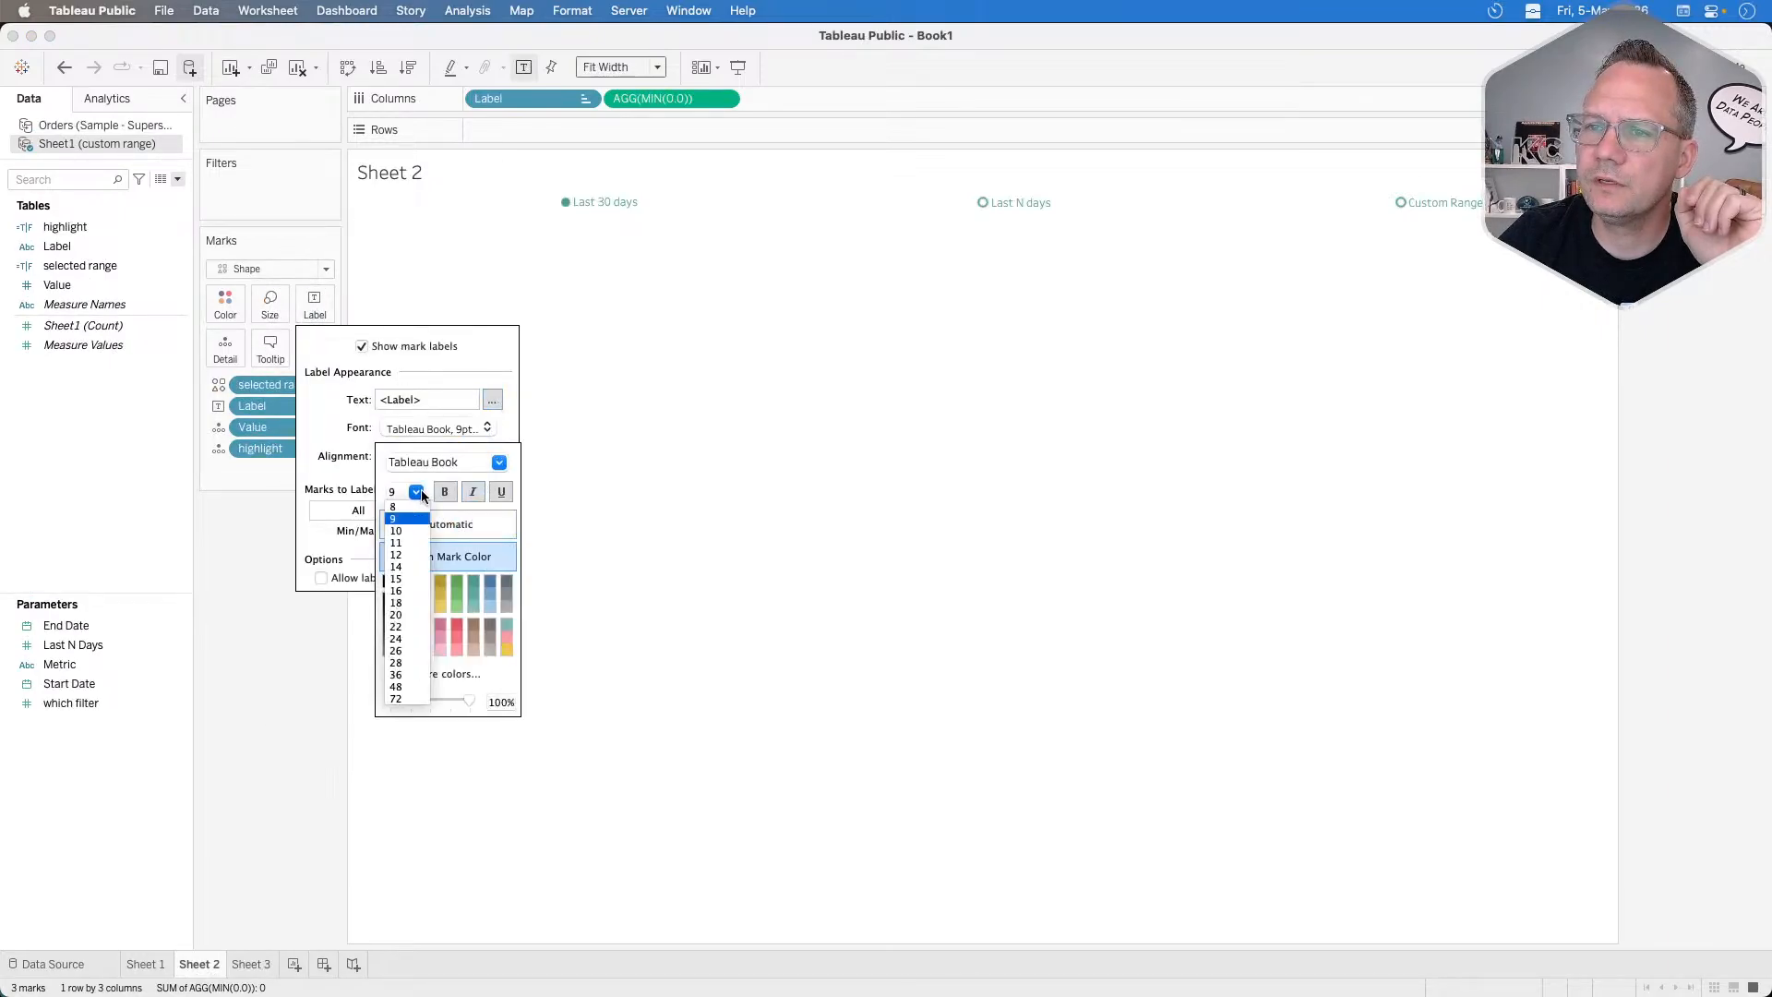
left_click(398, 567)
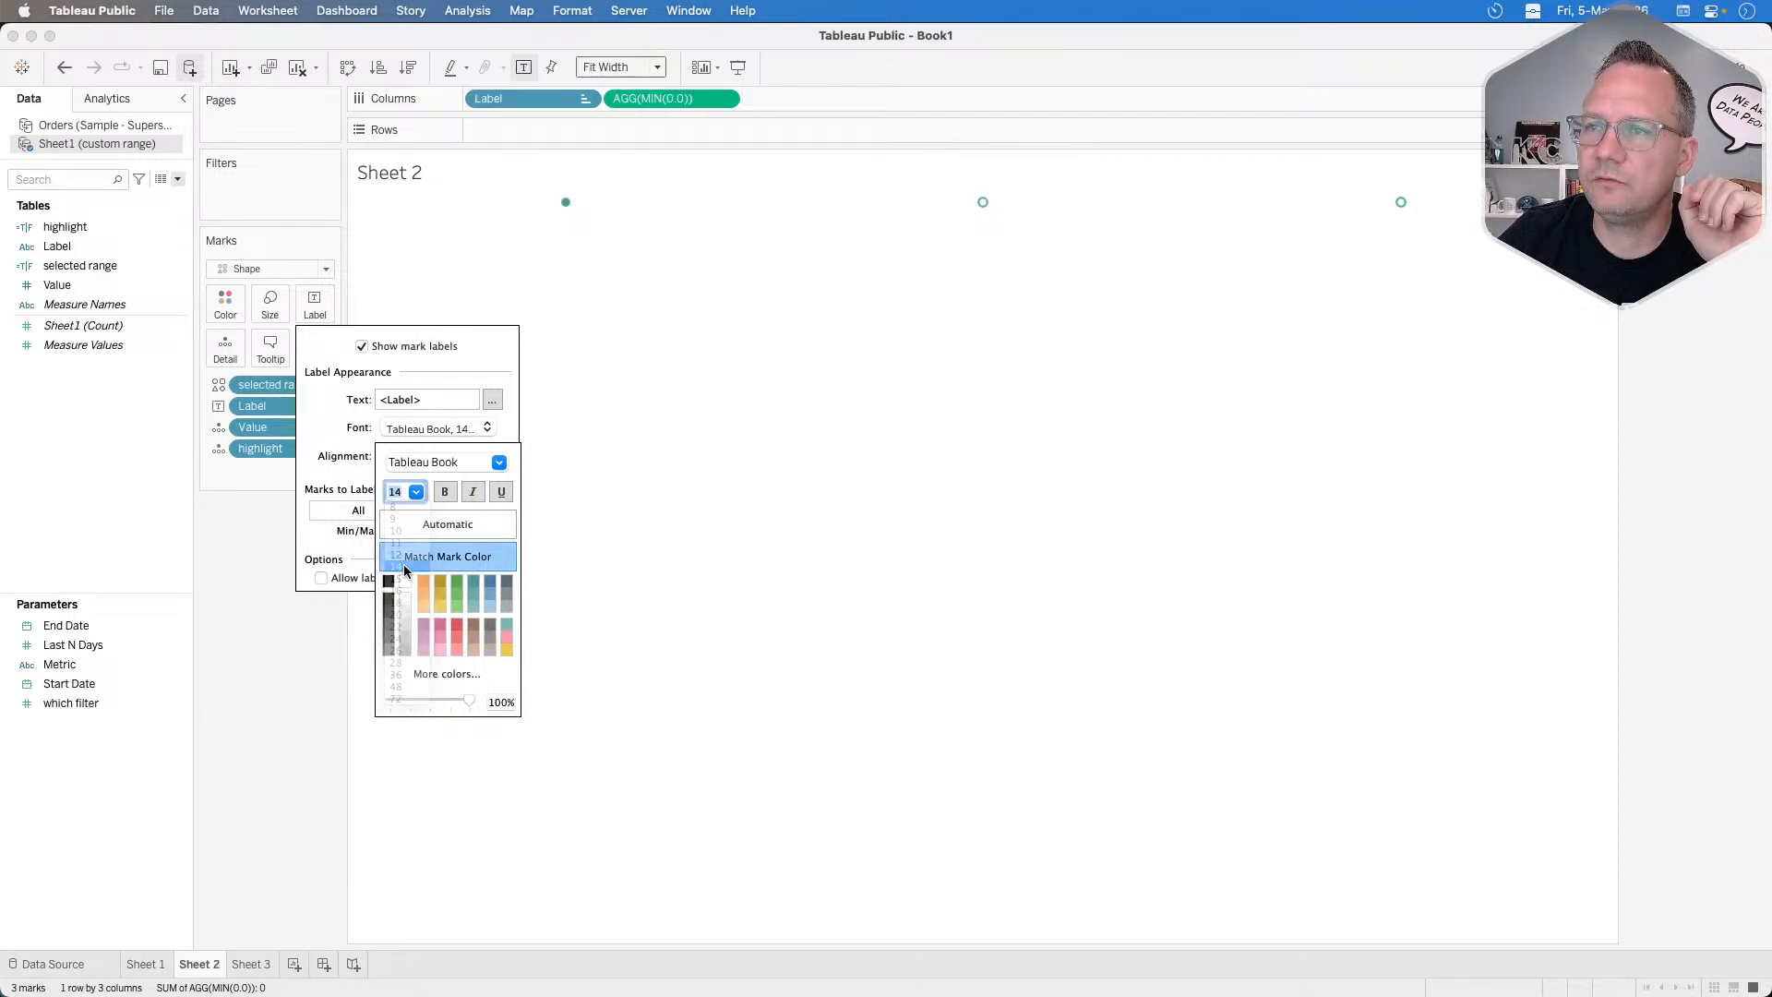
left_click(672, 507)
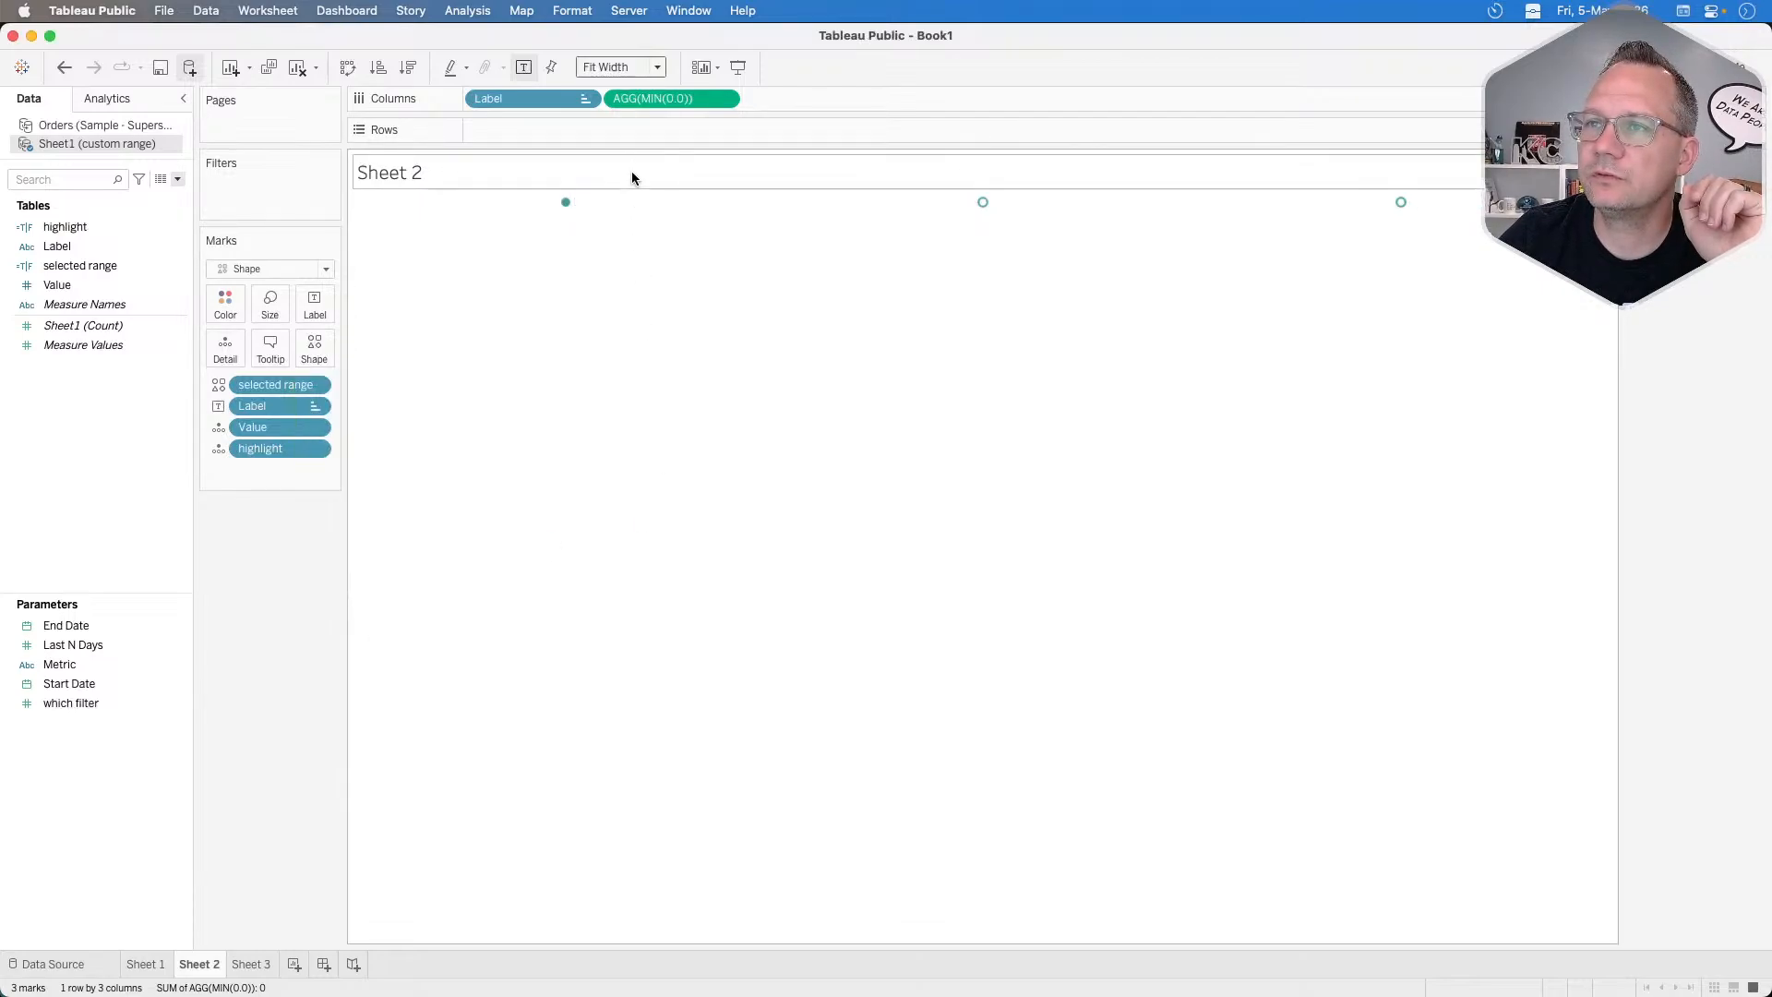
Fit Sheet 2 to Entire View and enlarge the circle marks of the date range options slightly.
left_click(657, 66)
left_click(629, 124)
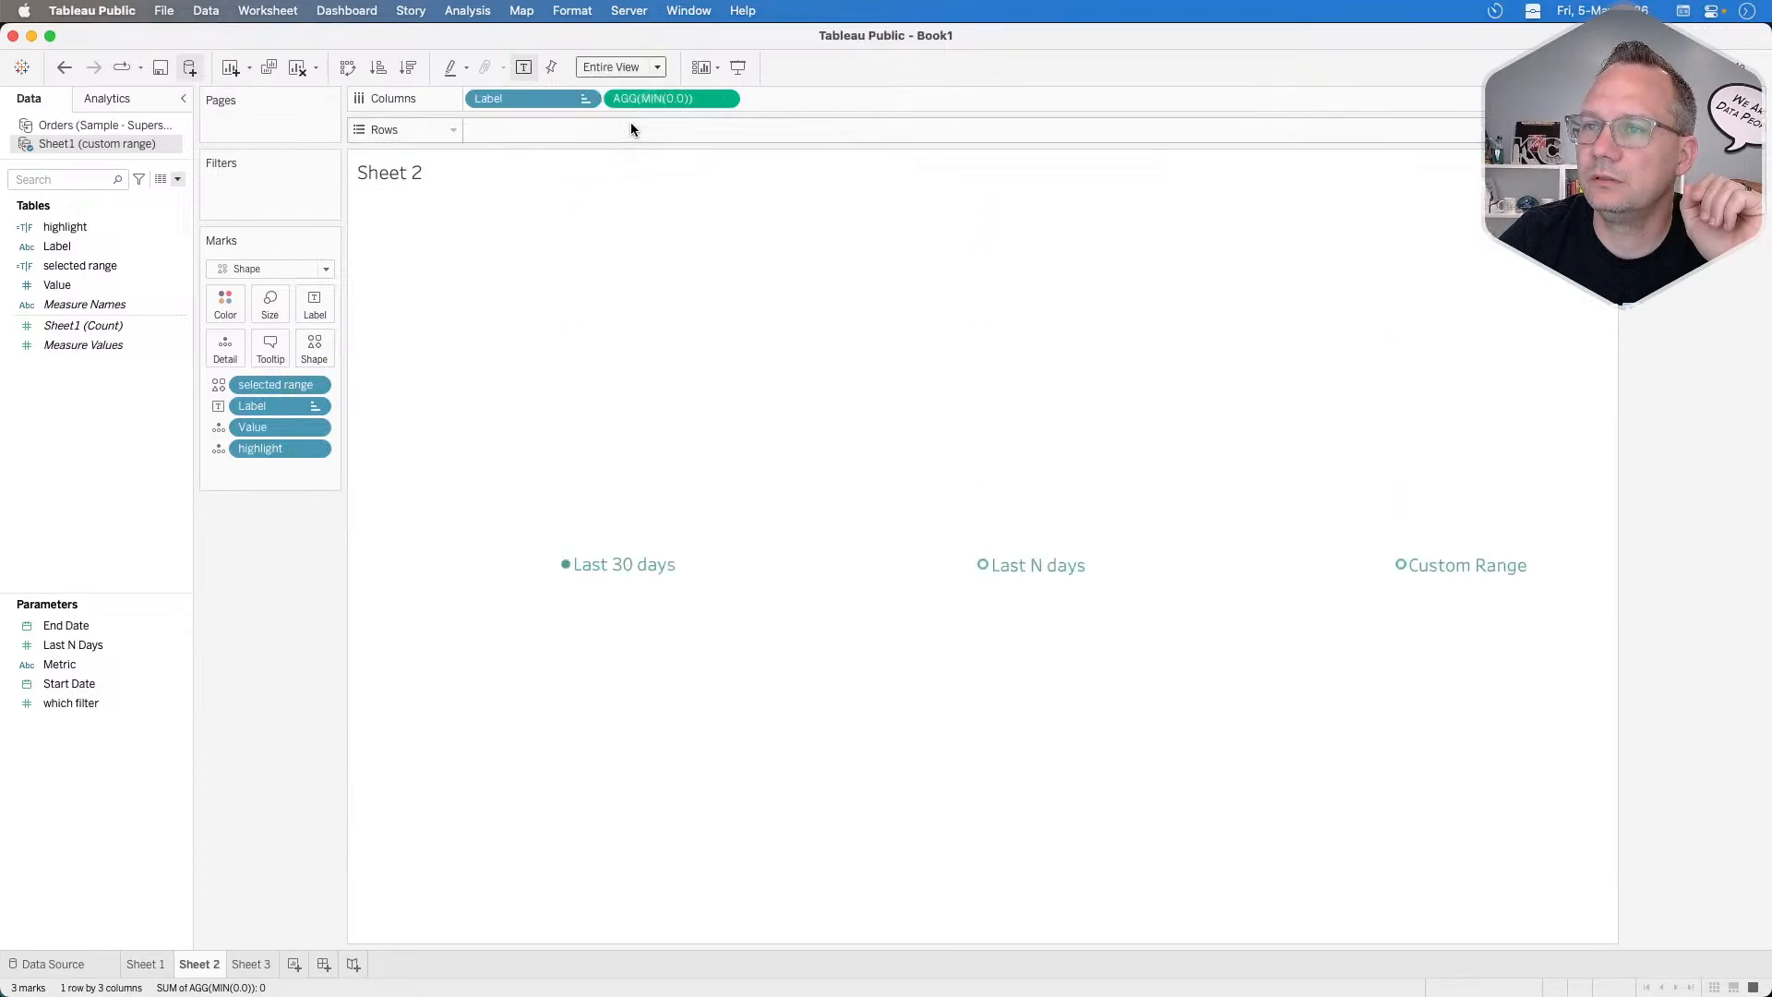
left_click(270, 303)
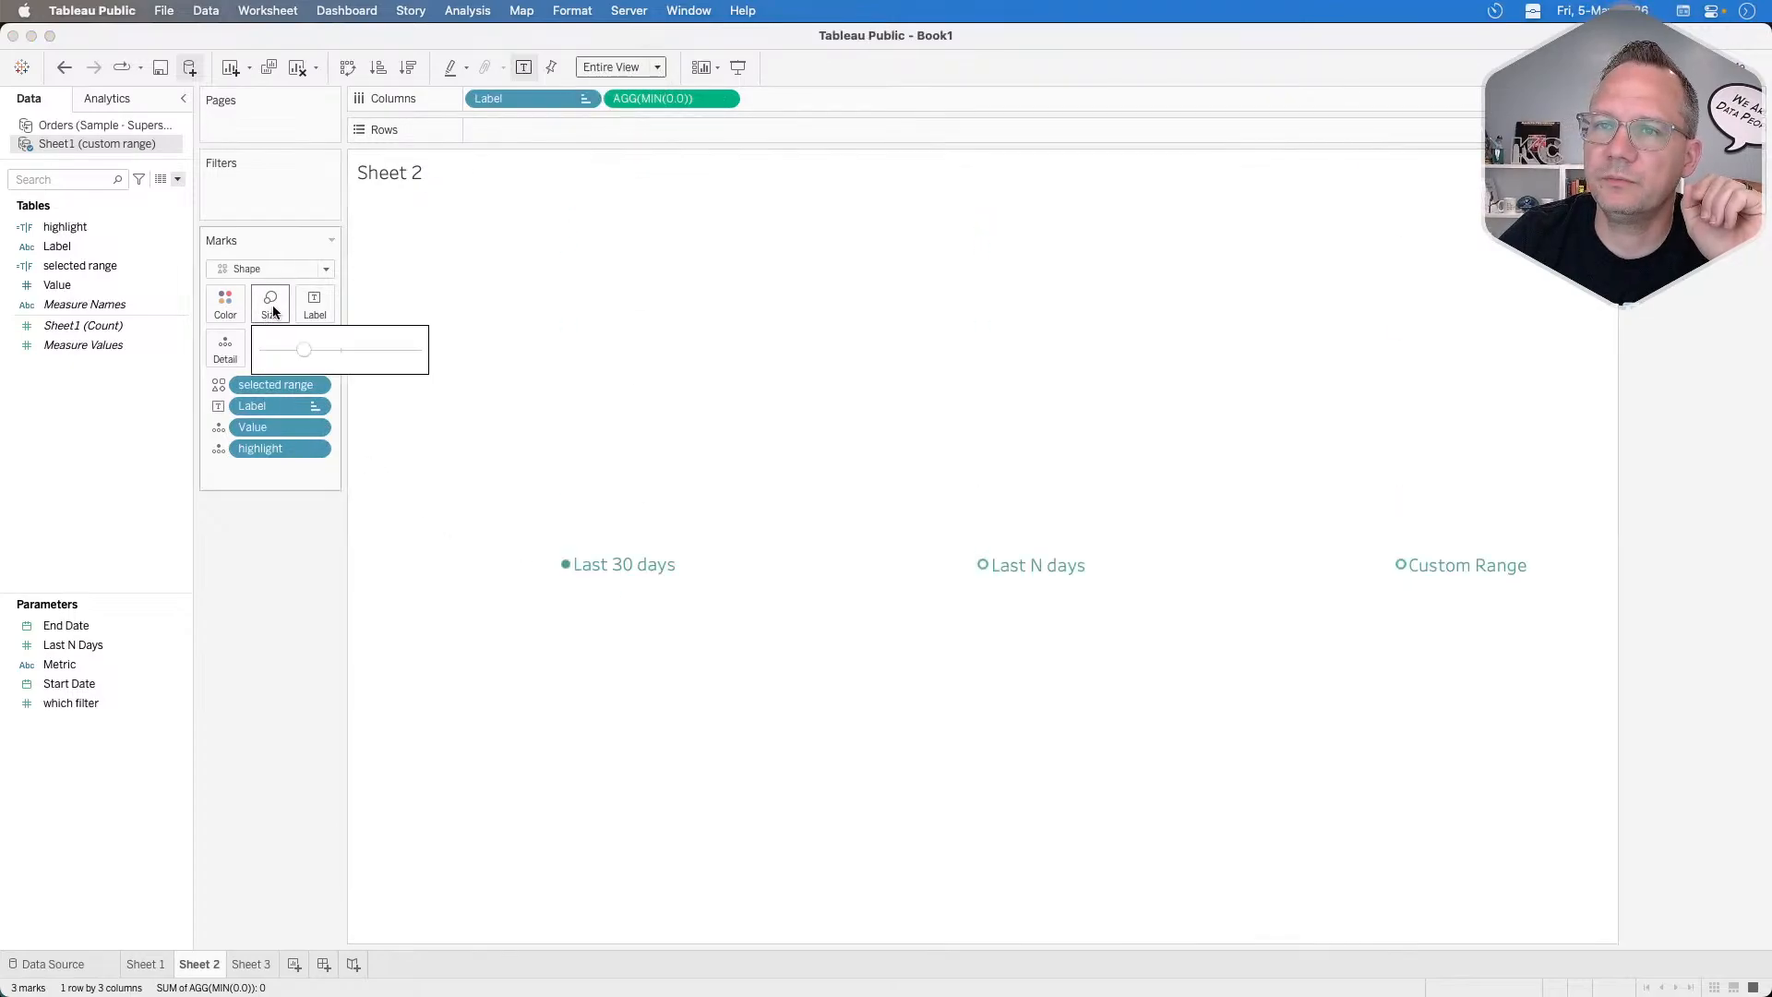
left_click(325, 351)
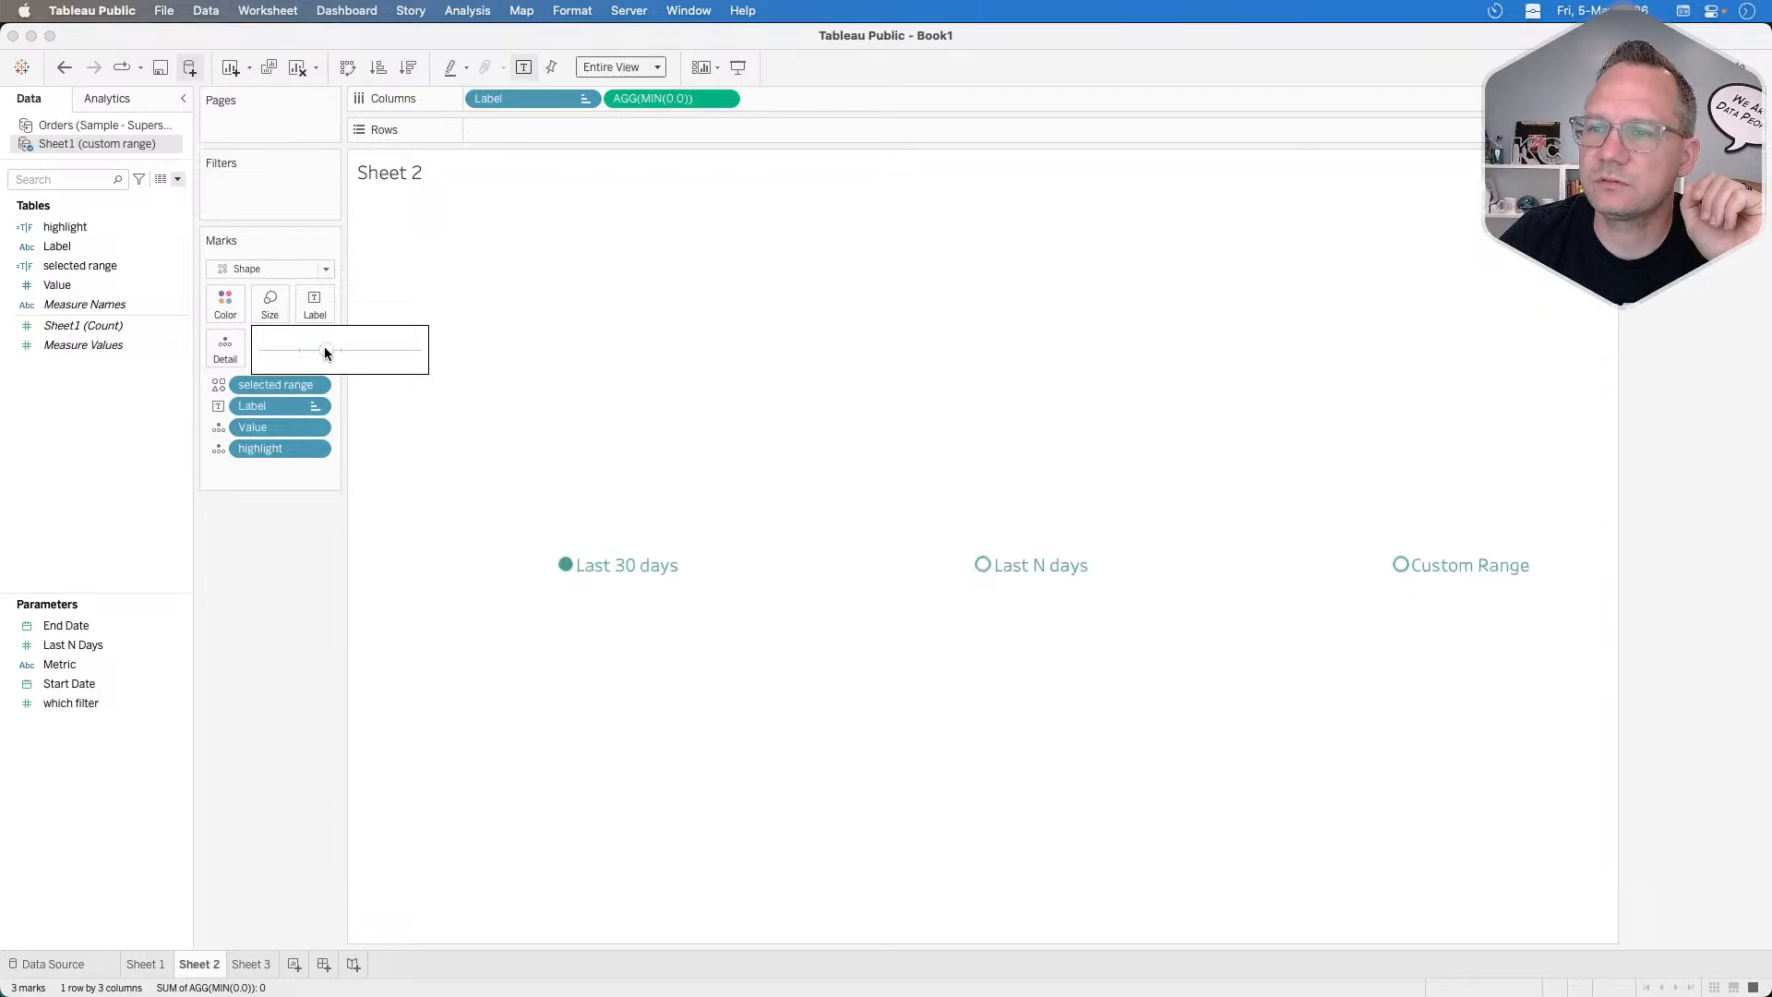
left_click(284, 718)
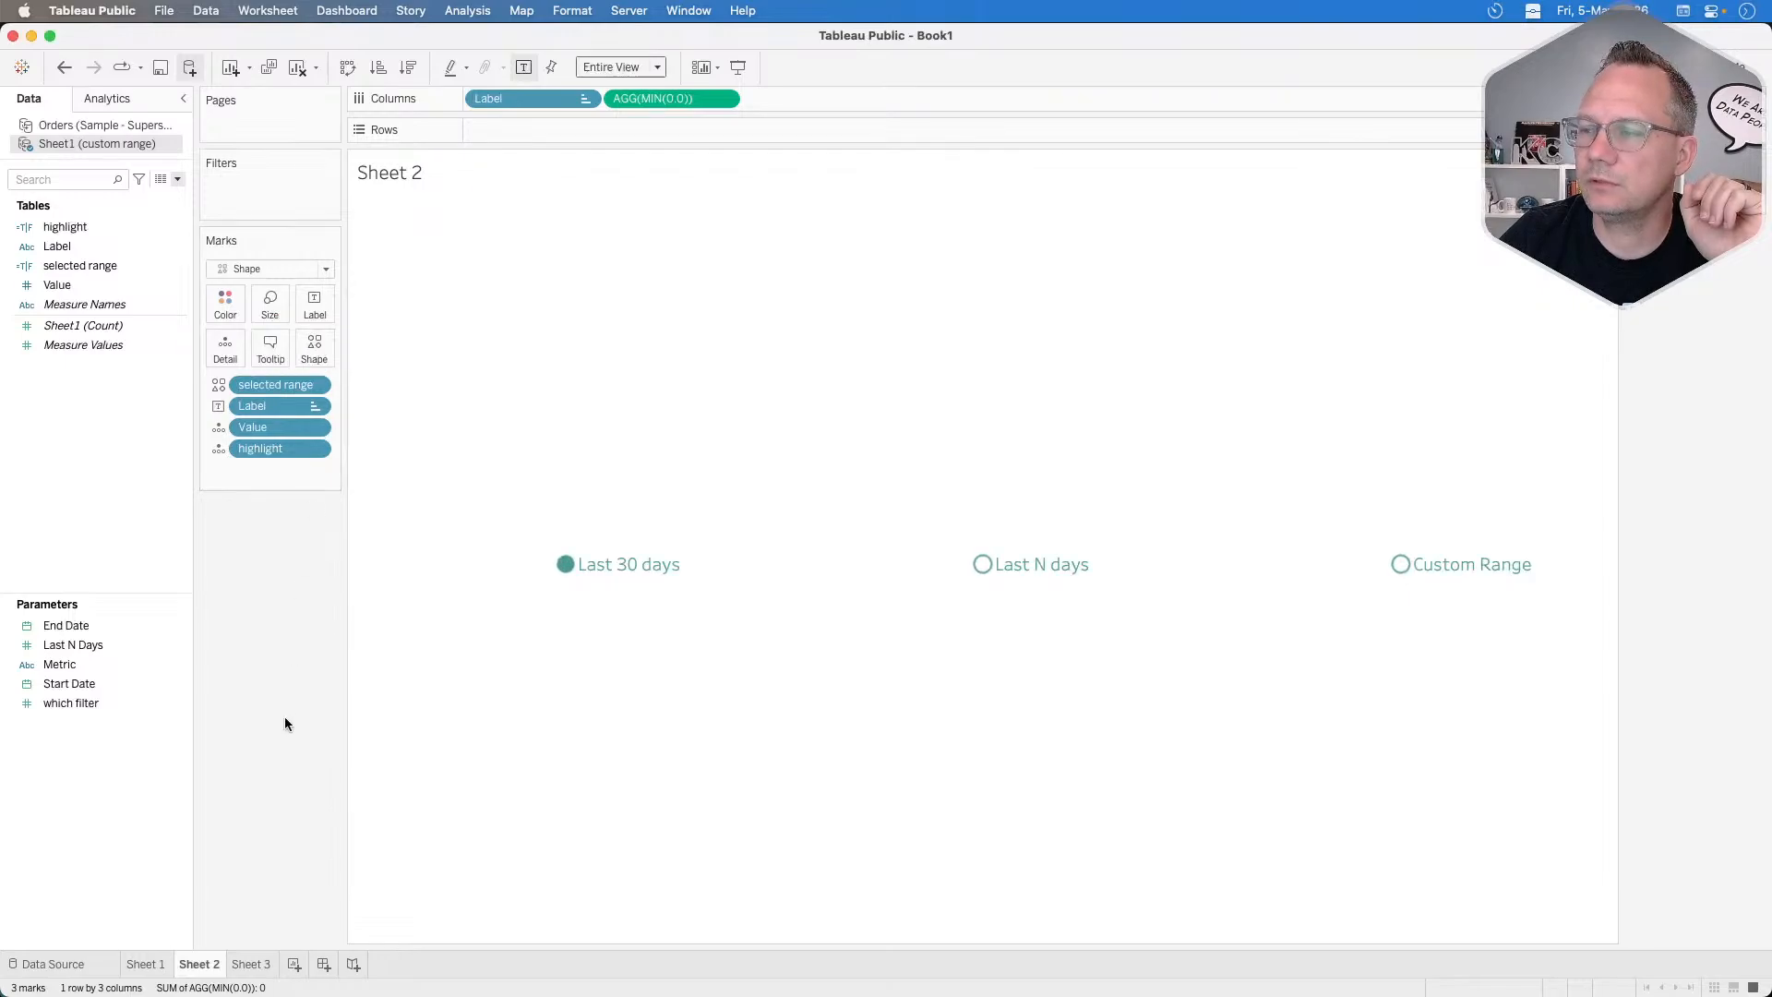
Create a new dashboard and give it a fixed size with the Generic Desktop preset.
left_click(324, 965)
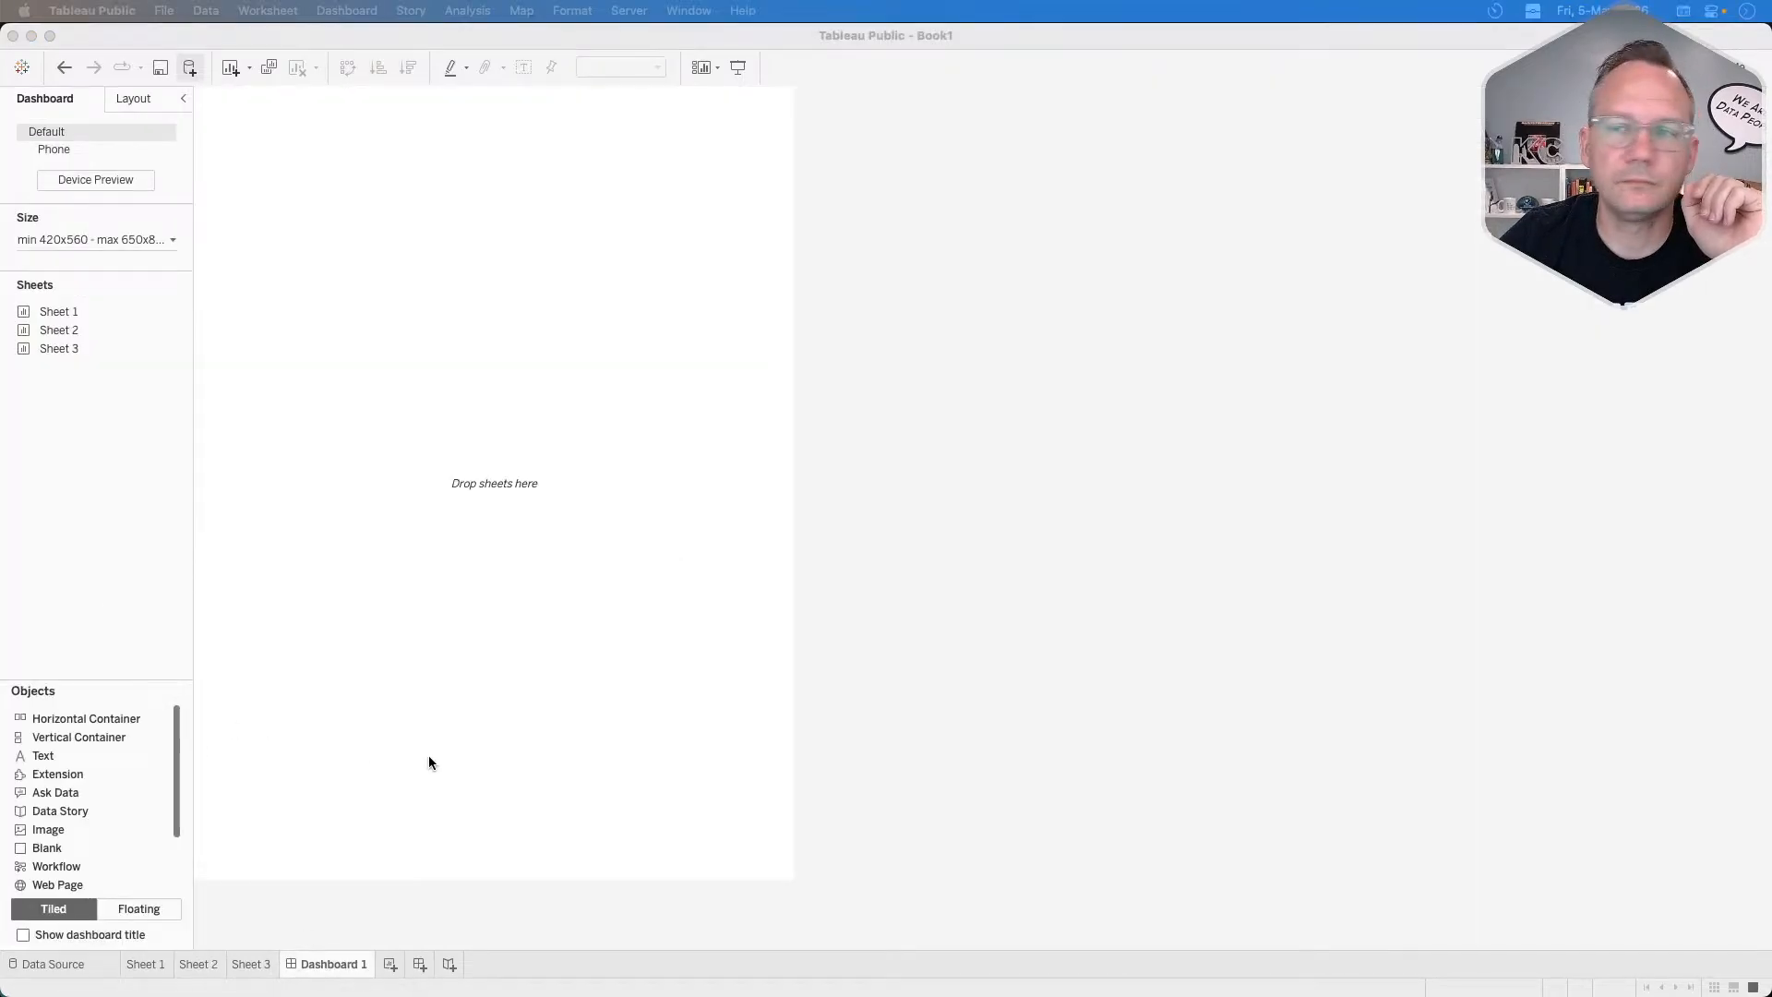
left_click(109, 239)
left_click(100, 269)
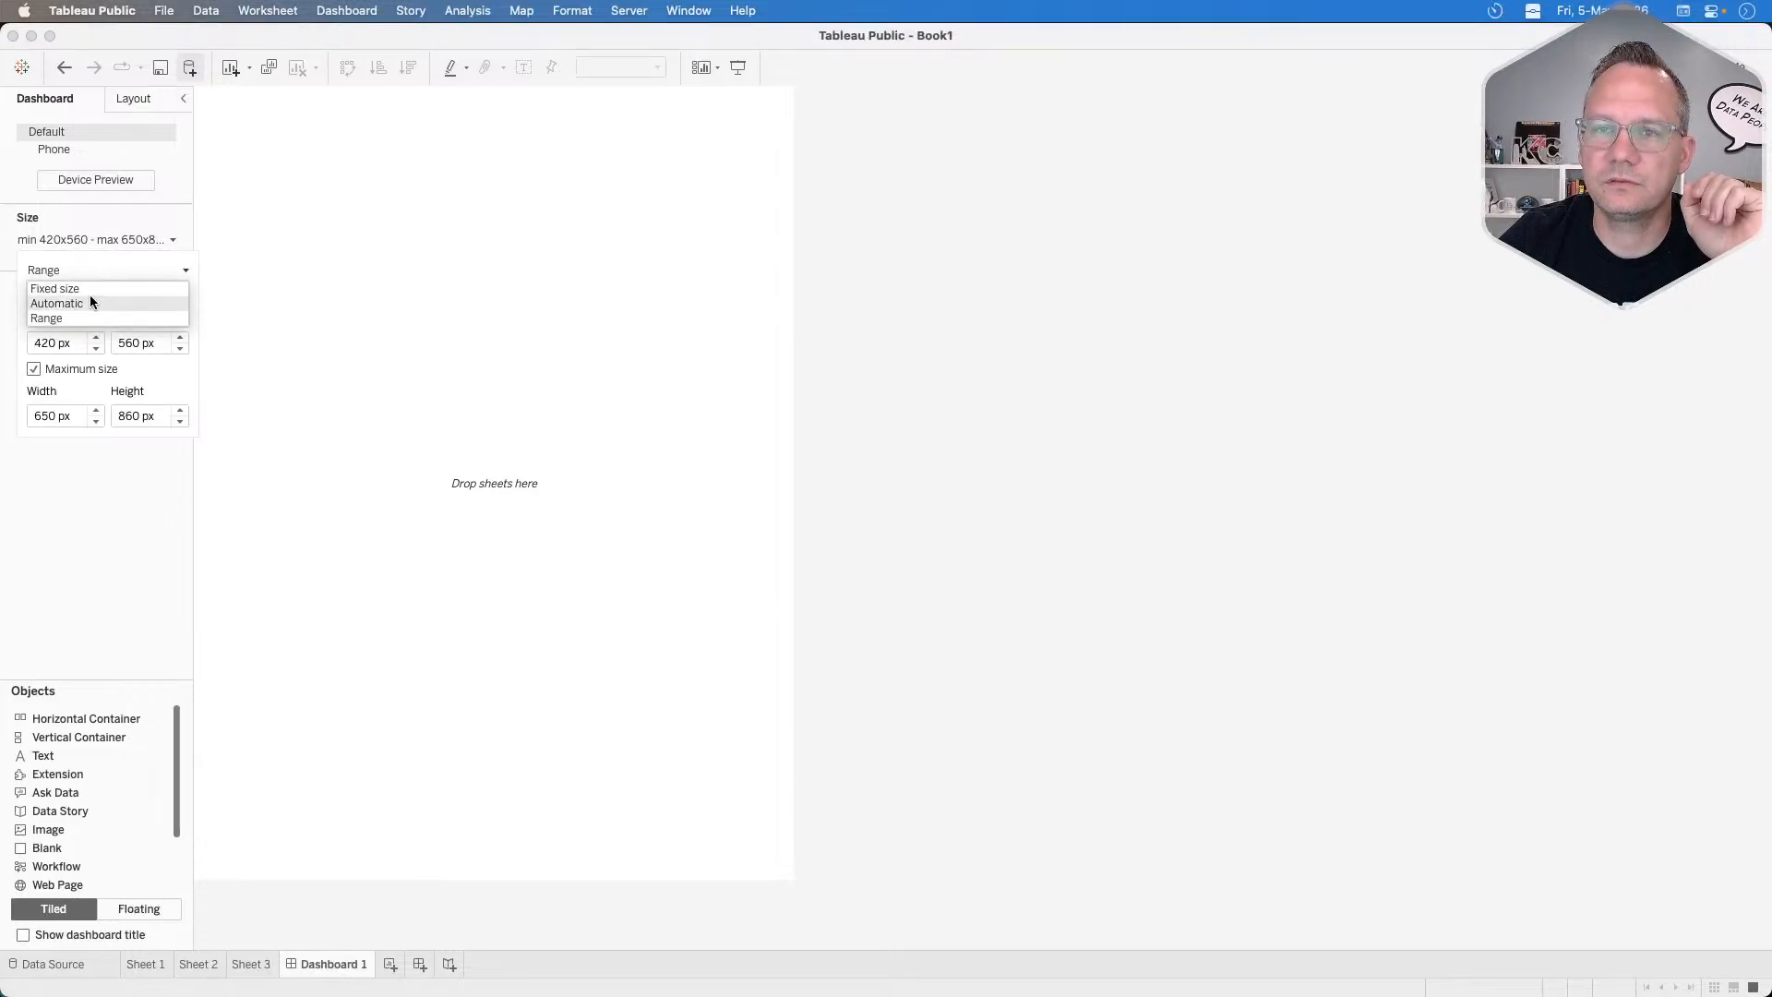
left_click(89, 296)
left_click(87, 270)
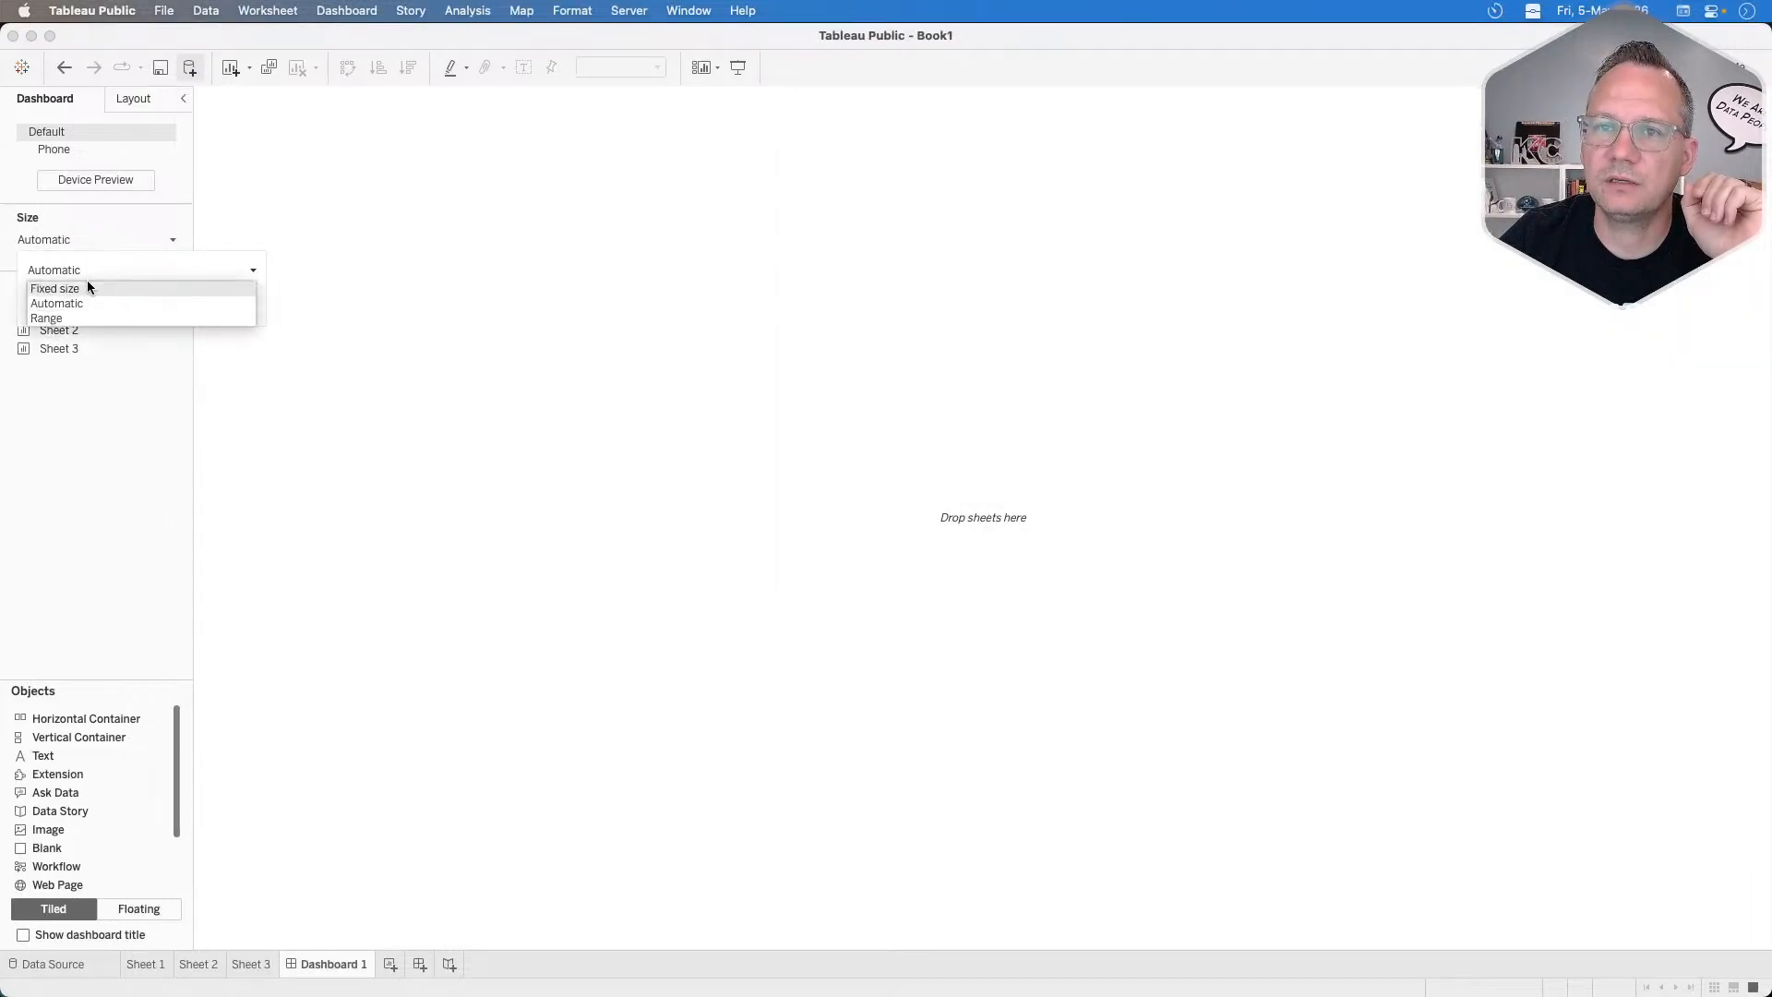
left_click(86, 281)
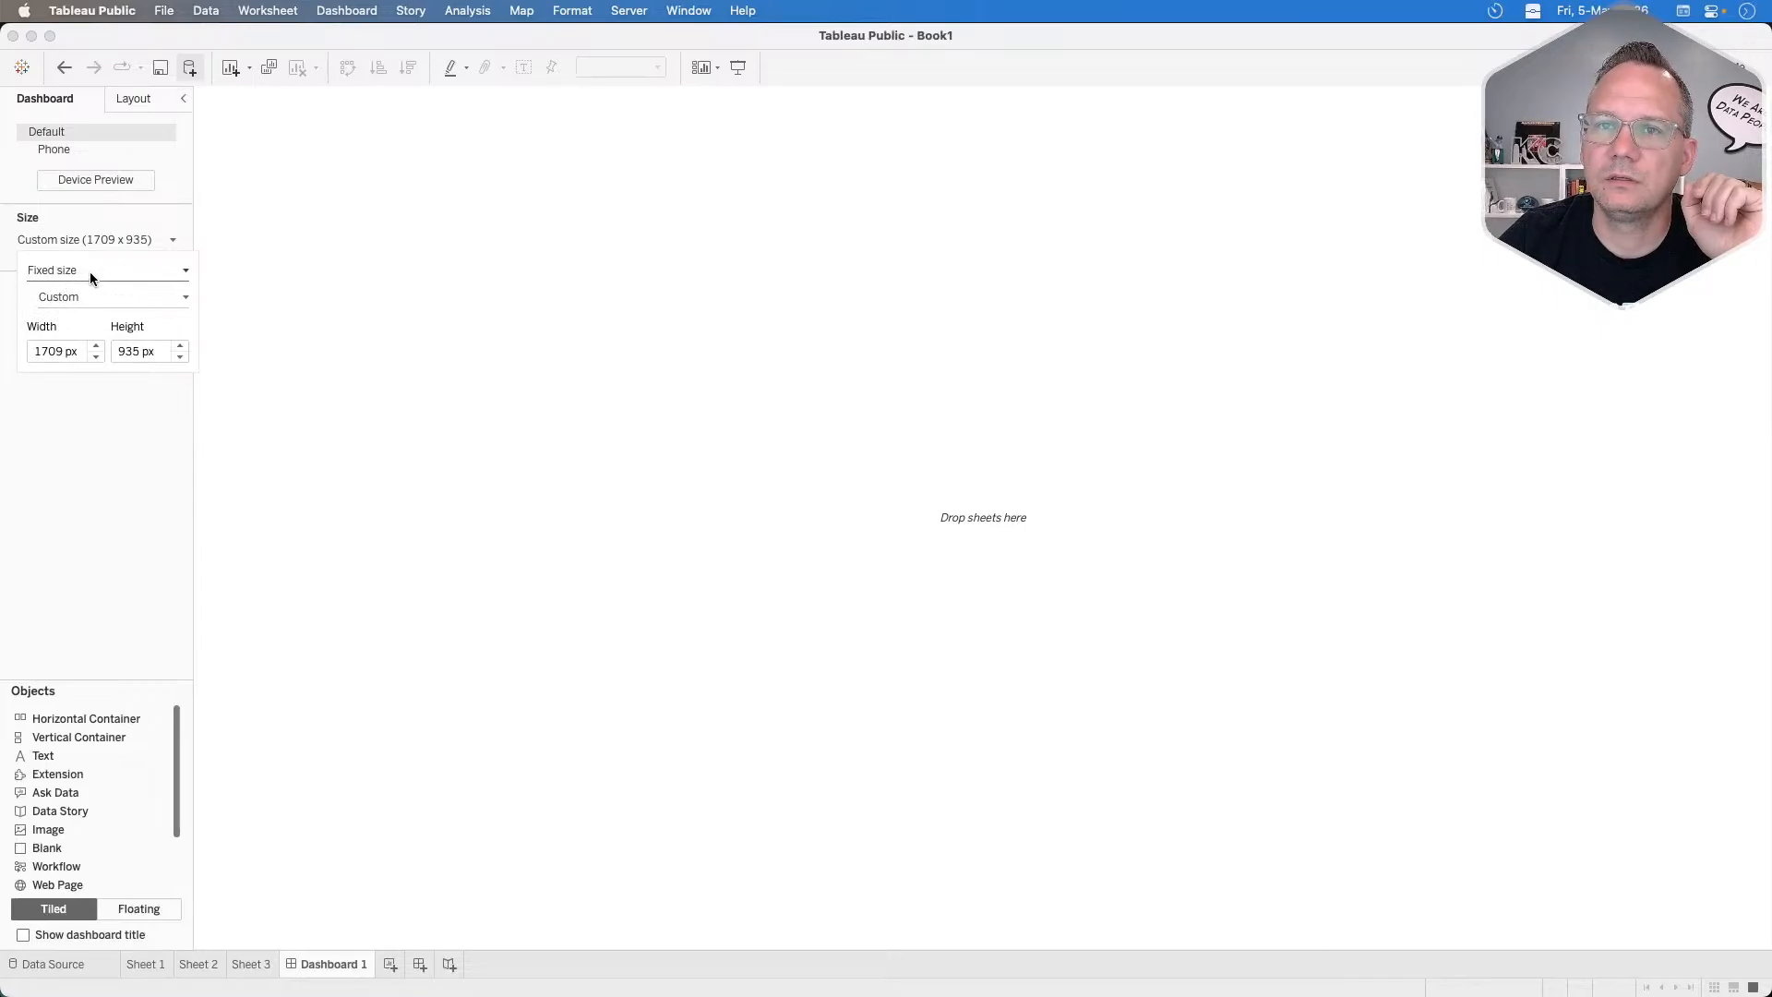
left_click(83, 294)
left_click(87, 314)
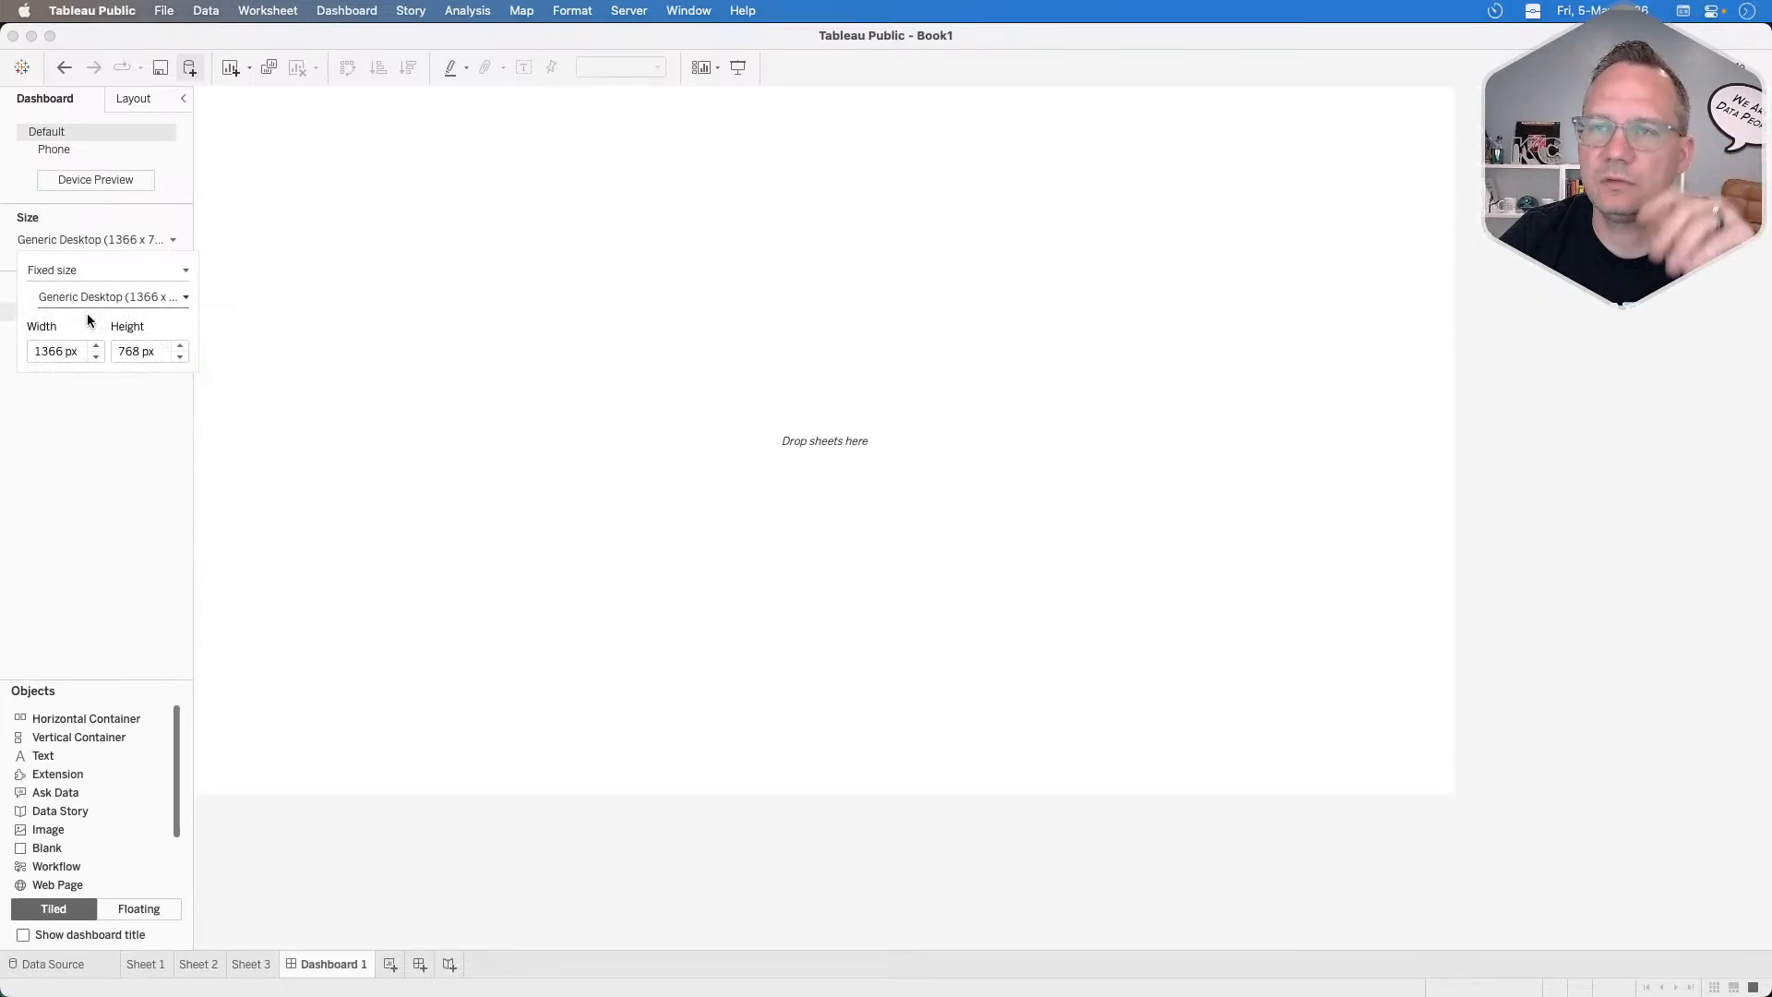
left_click(286, 157)
Check the required dashboard size on the challenge page in Chrome, return to Tableau and set the dashboard to 1100 x 800 px.
key("super+Tab")
key("super+Tab")
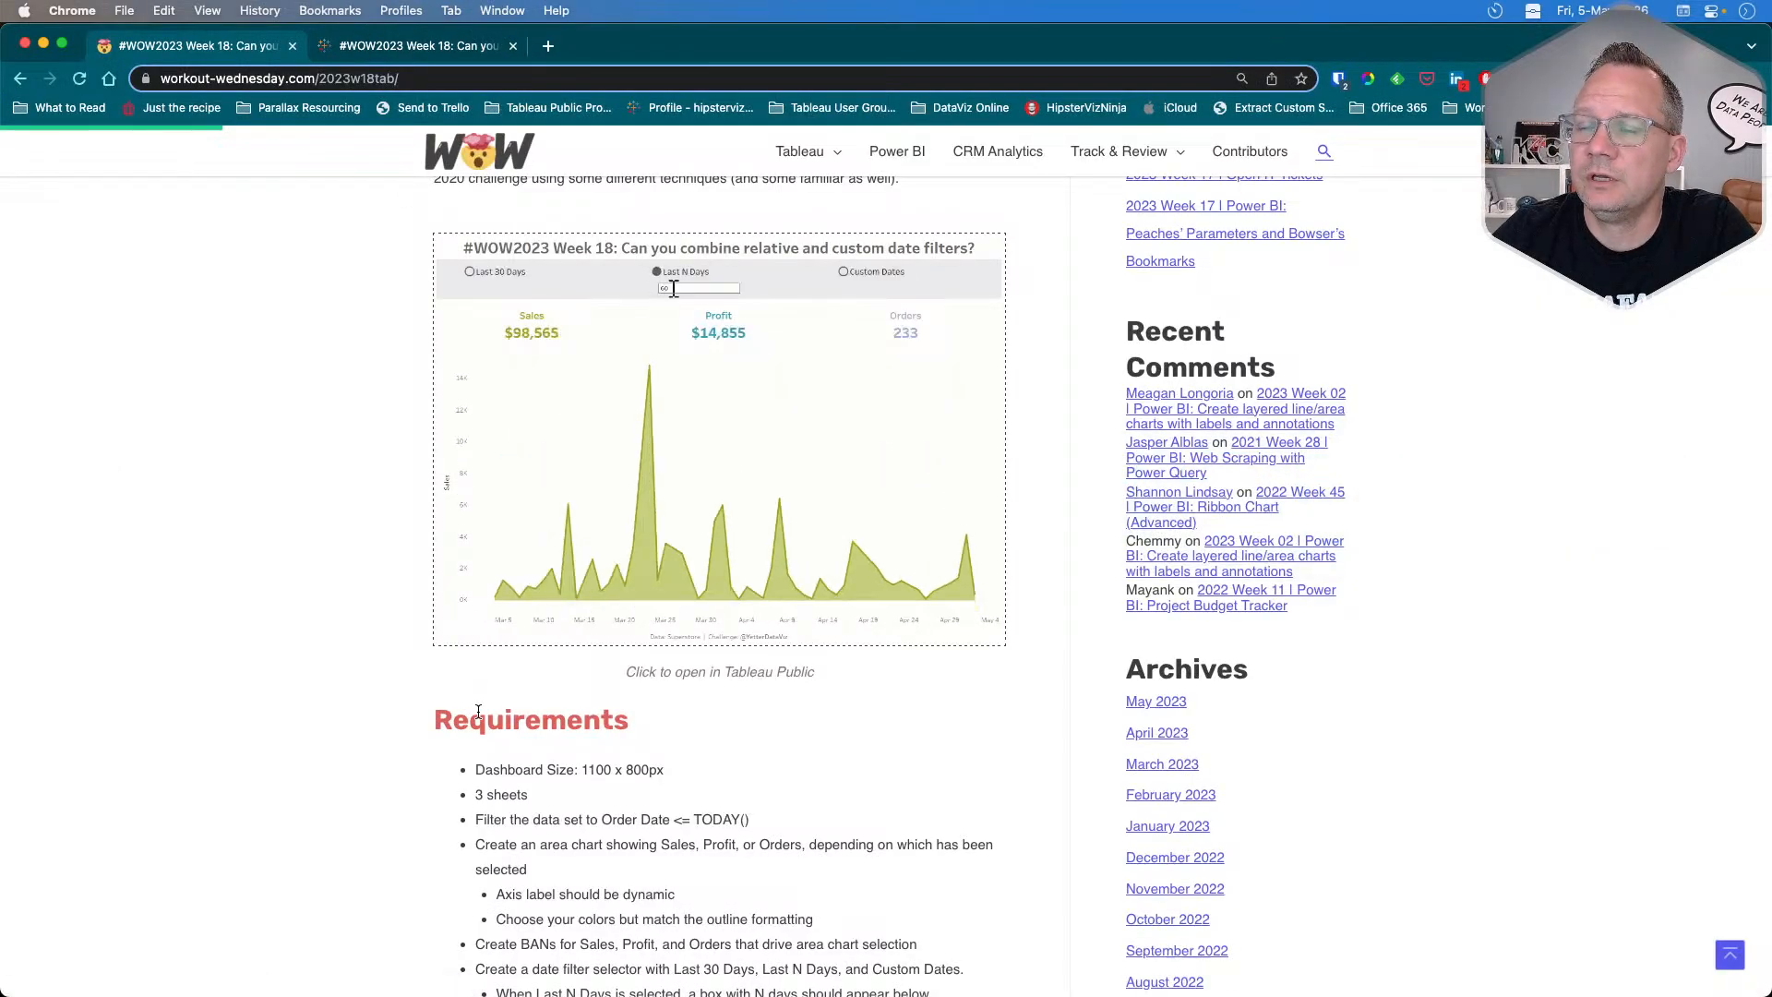
key("super+Tab")
left_click(135, 243)
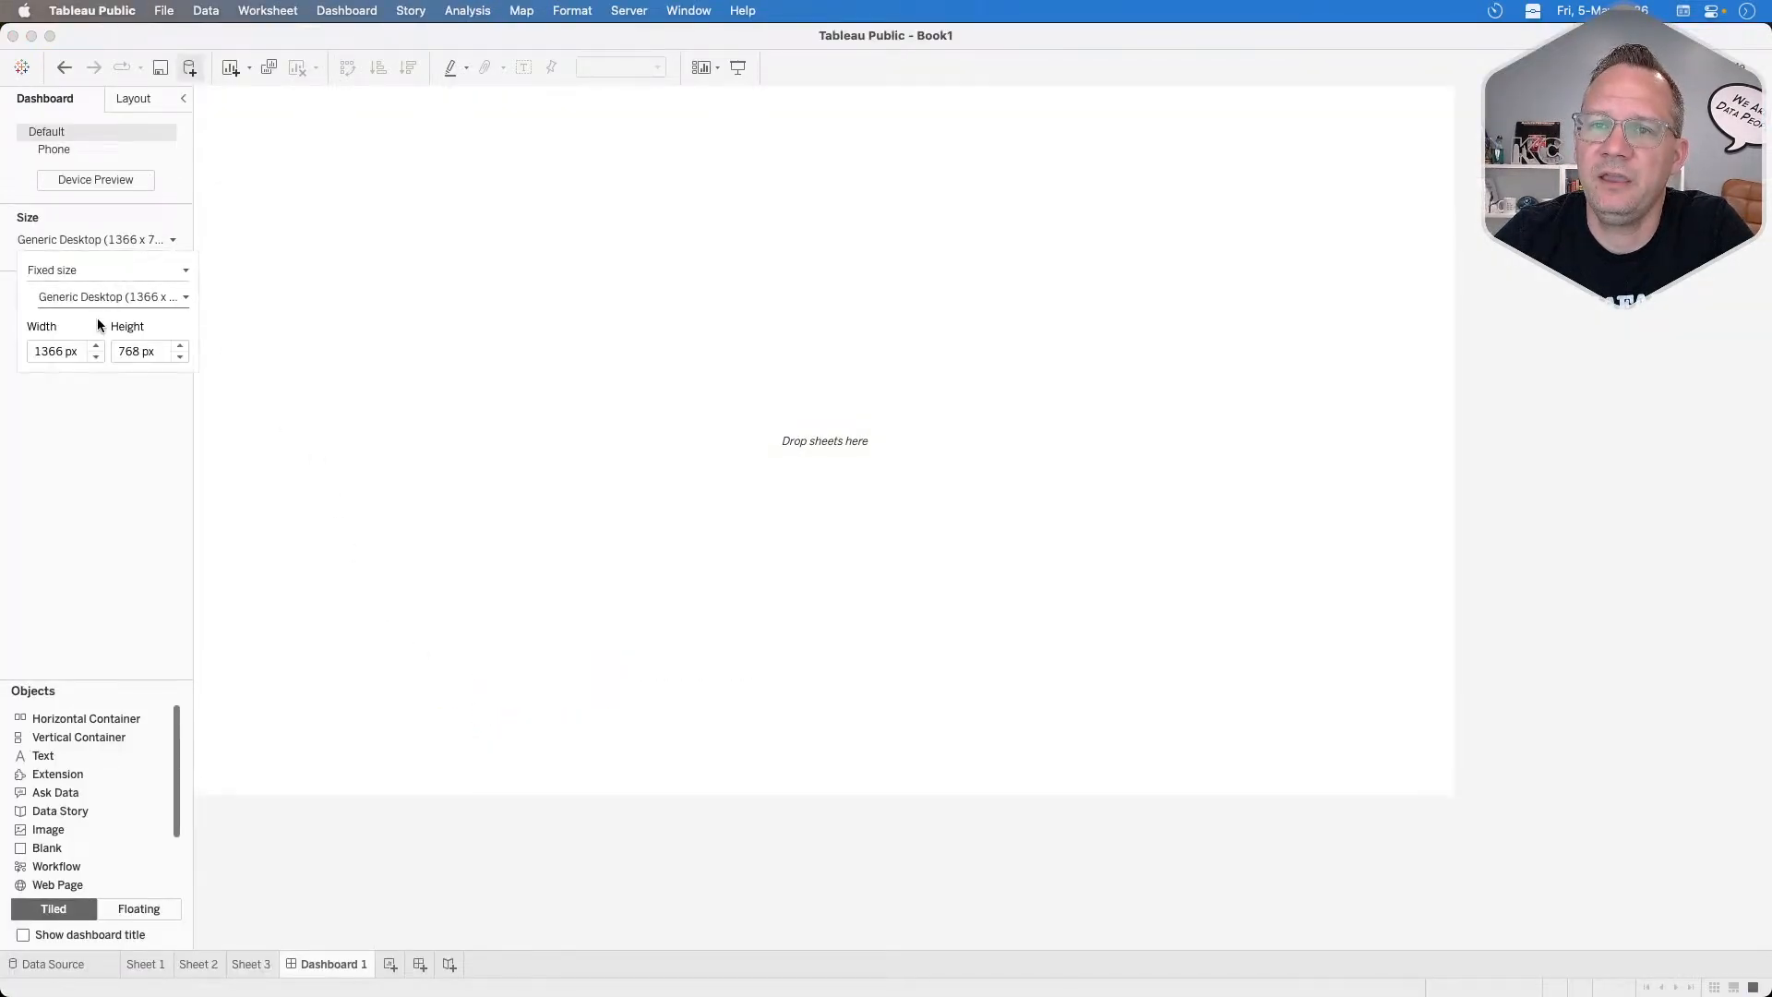
left_click(61, 352)
double_click(61, 352)
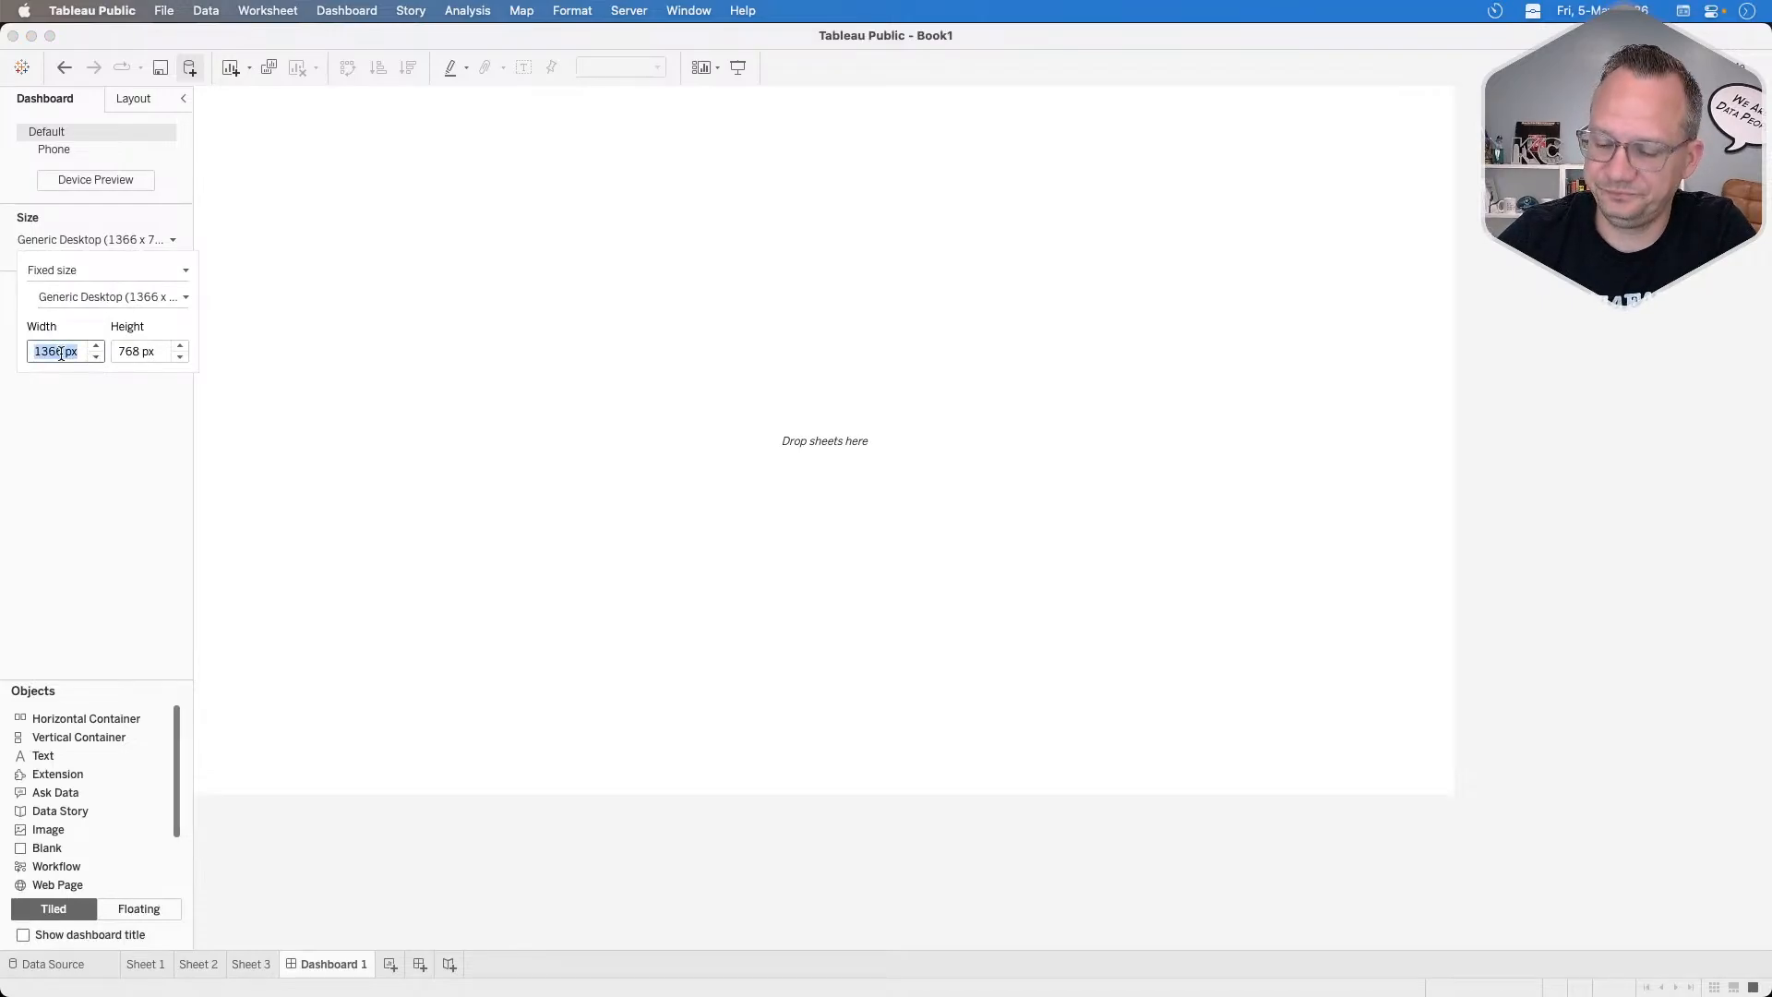
type("1100")
key("Tab")
type("800")
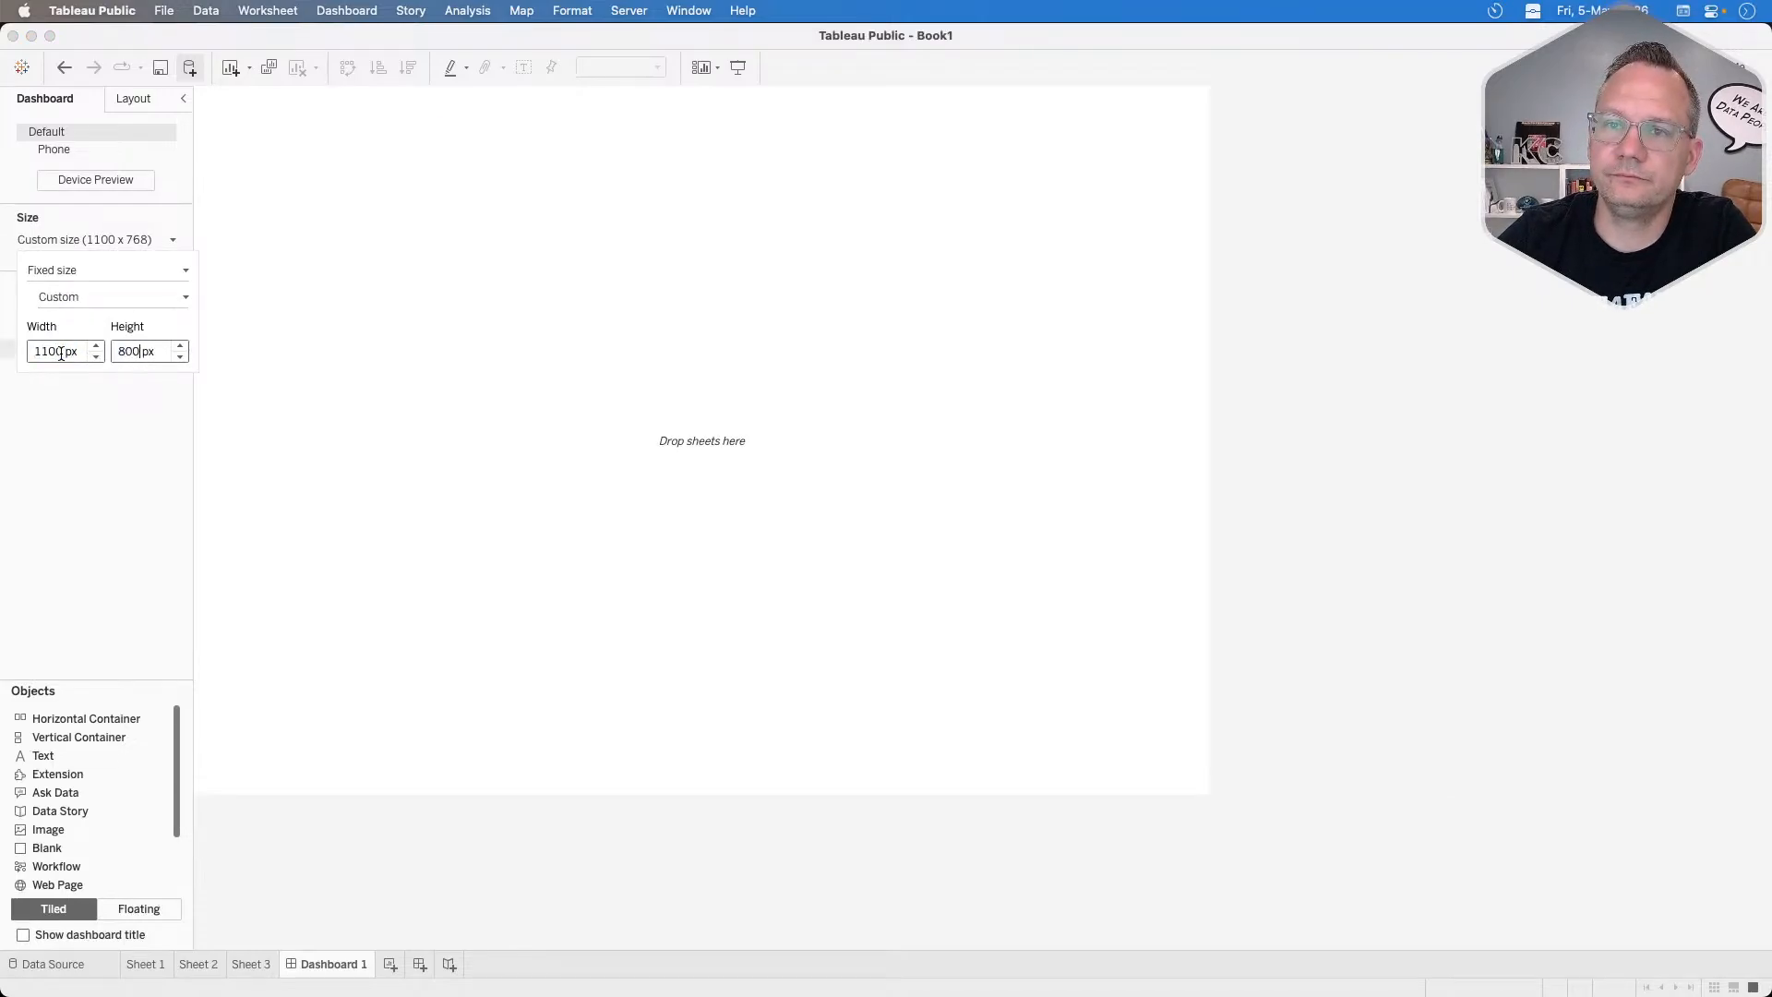
key("Return")
left_click(24, 512)
Add a vertical container filling the dashboard and set its outer padding to 20 on all sides.
mouse_move(109, 315)
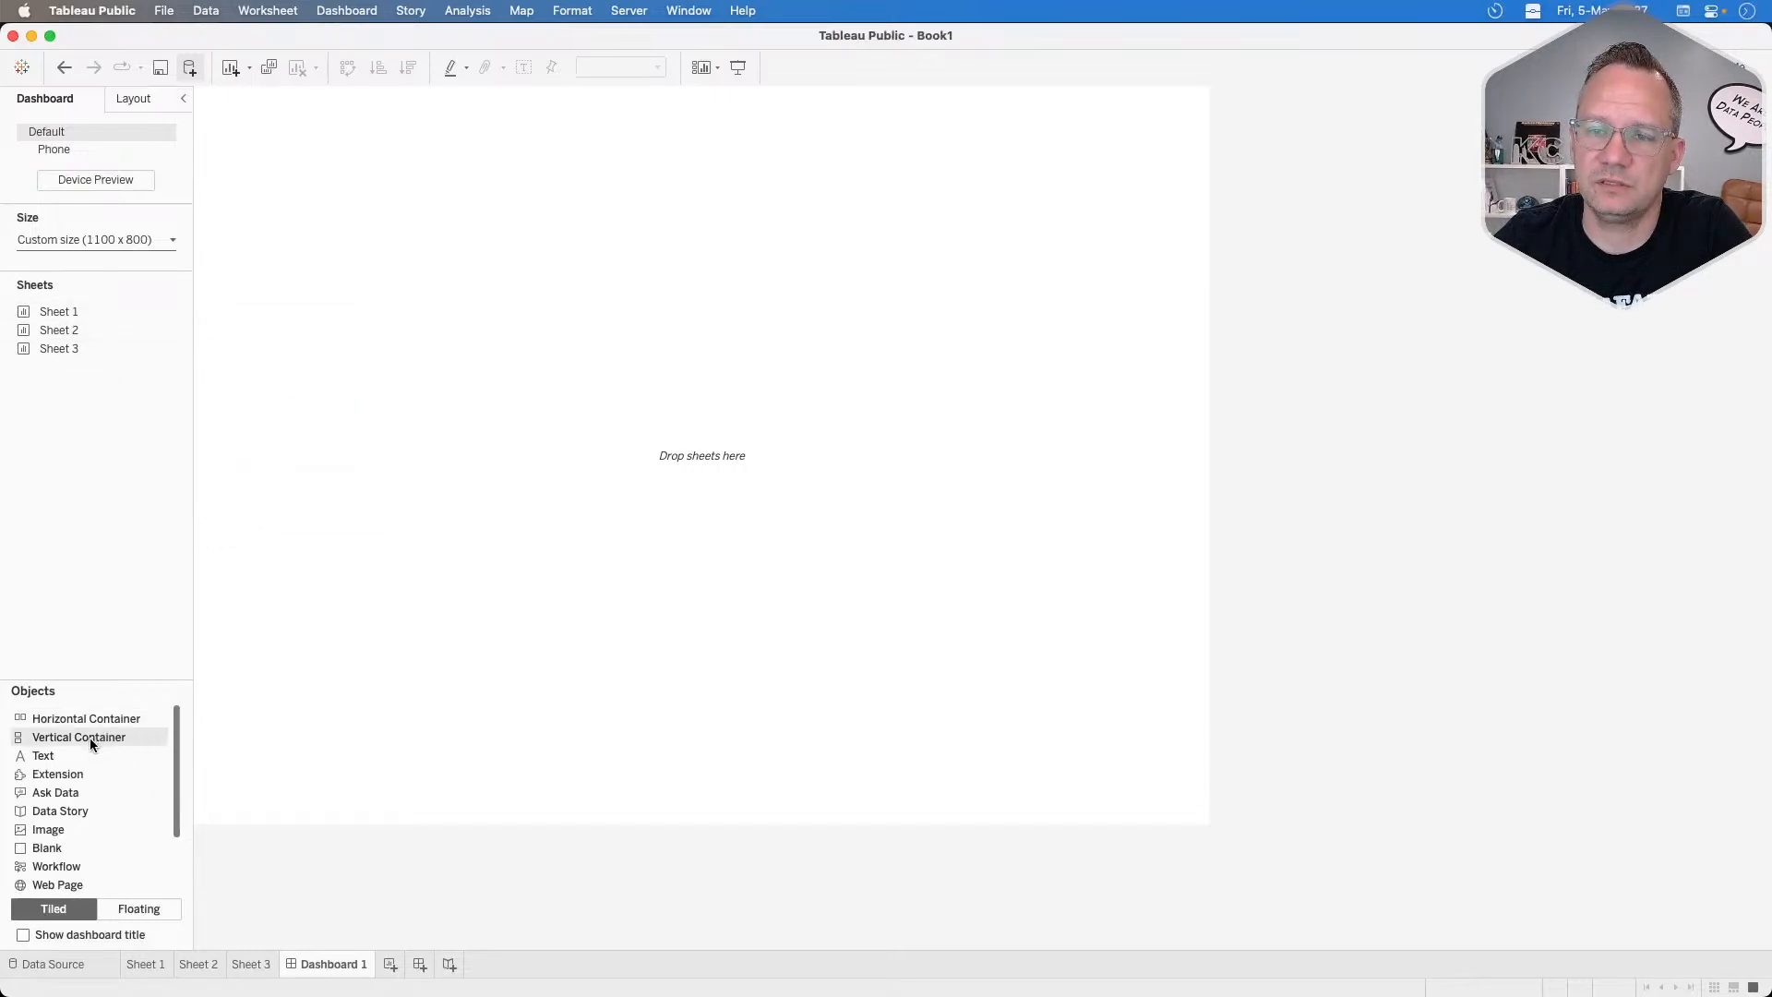
left_click_drag(91, 739, 489, 513)
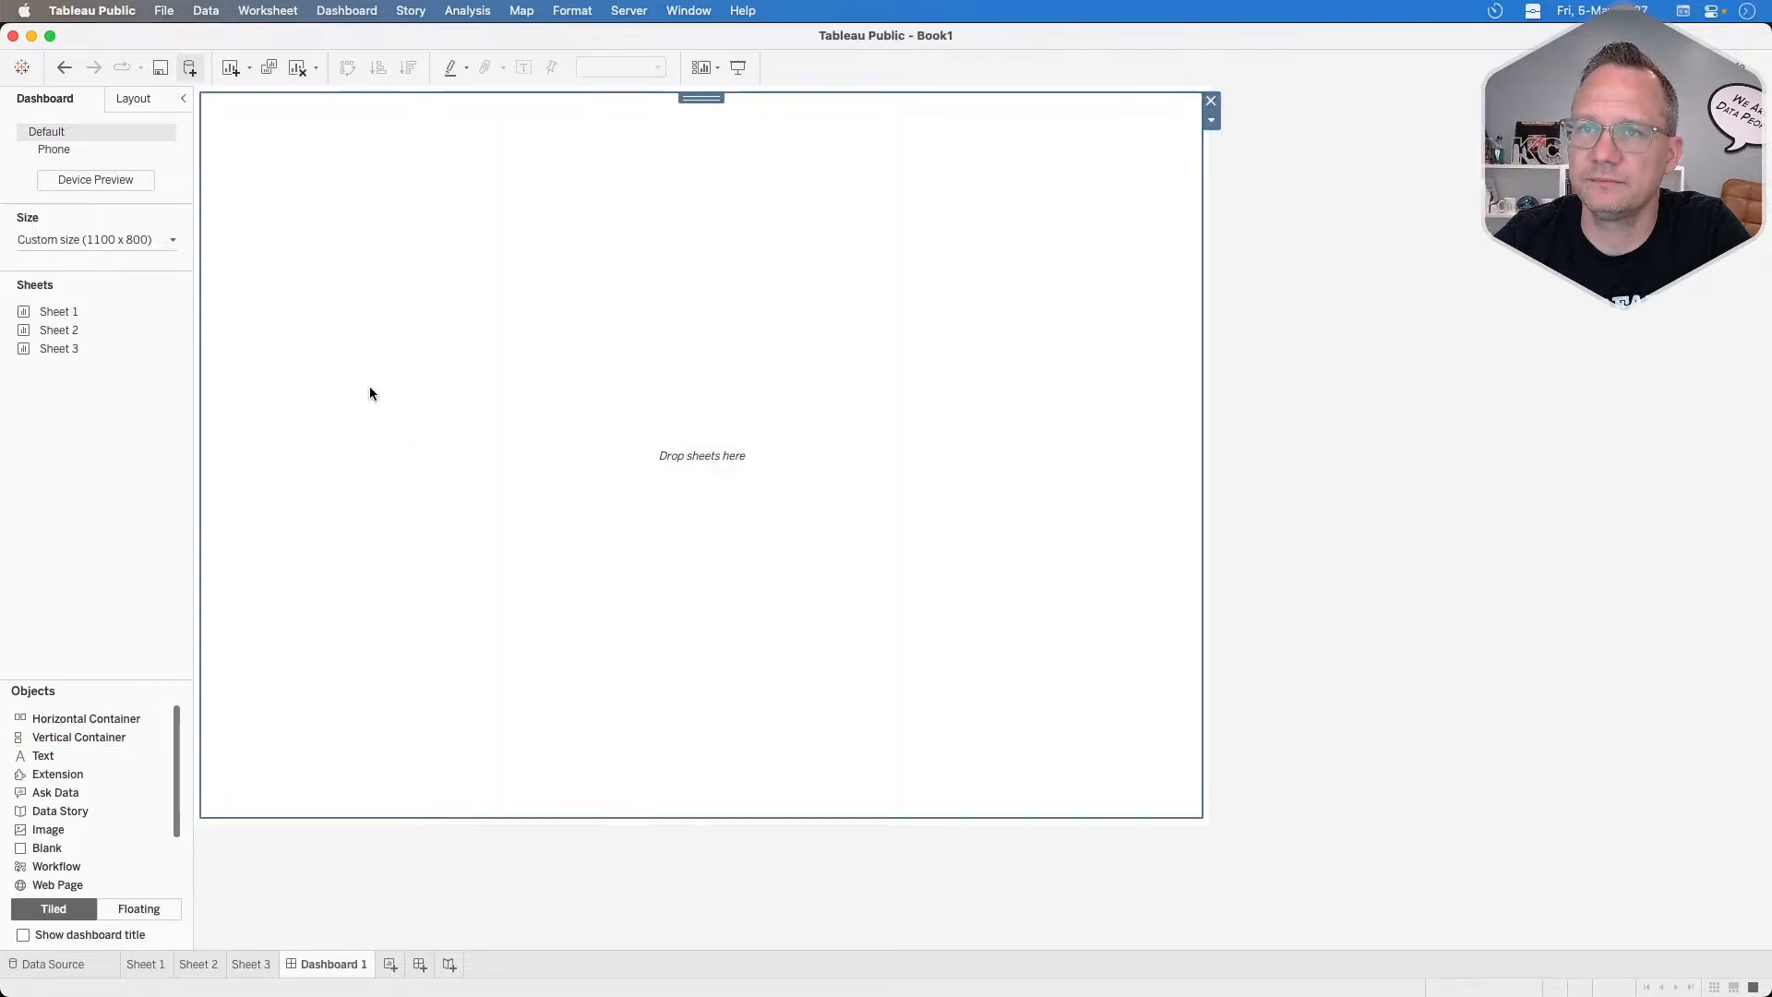
left_click(141, 109)
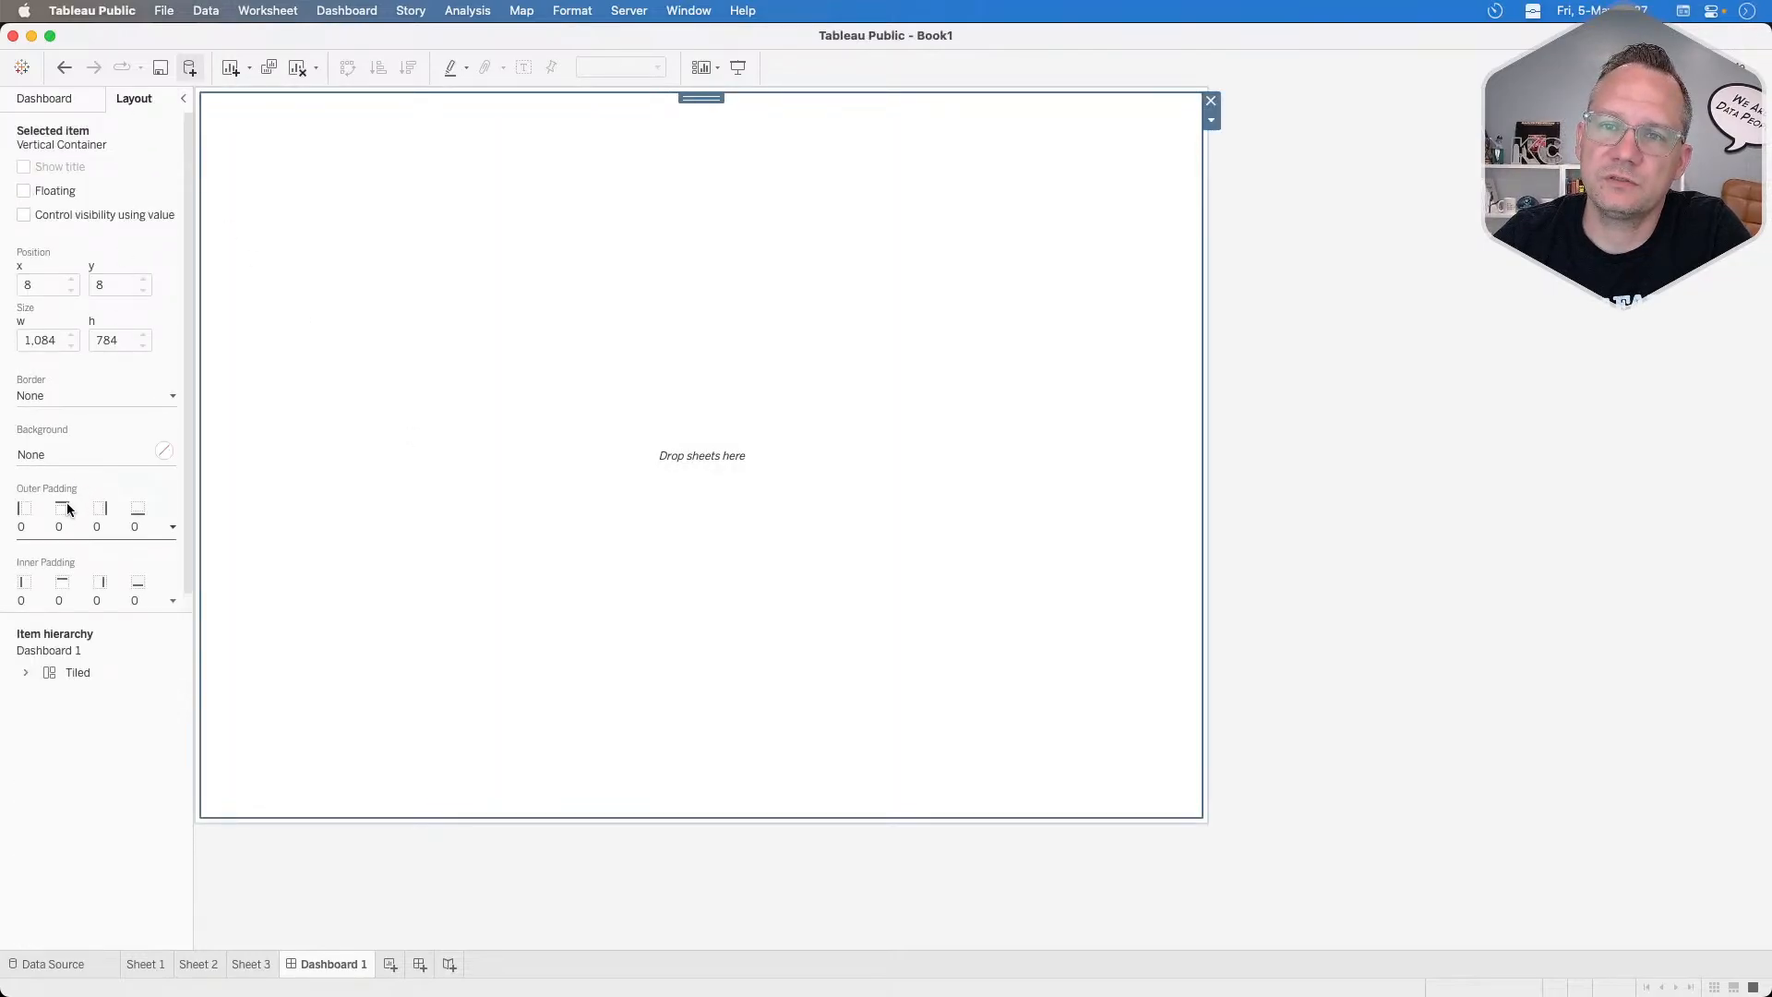
left_click(58, 530)
left_click(107, 591)
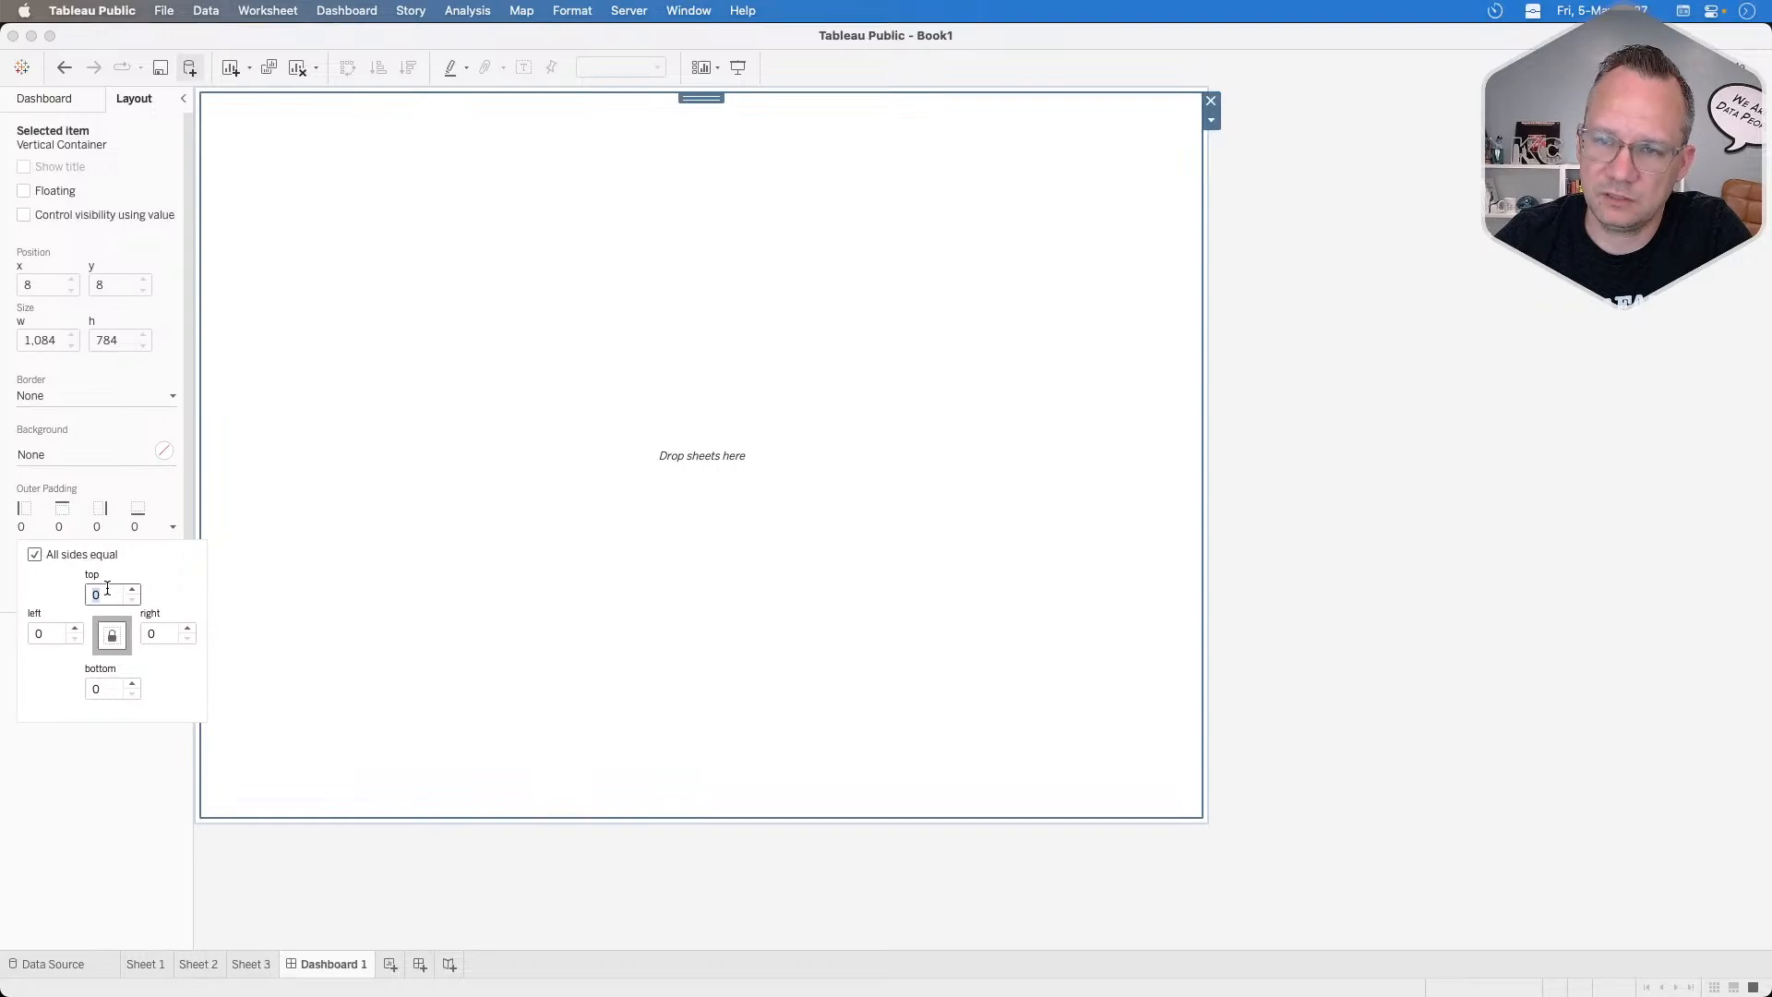
type("20")
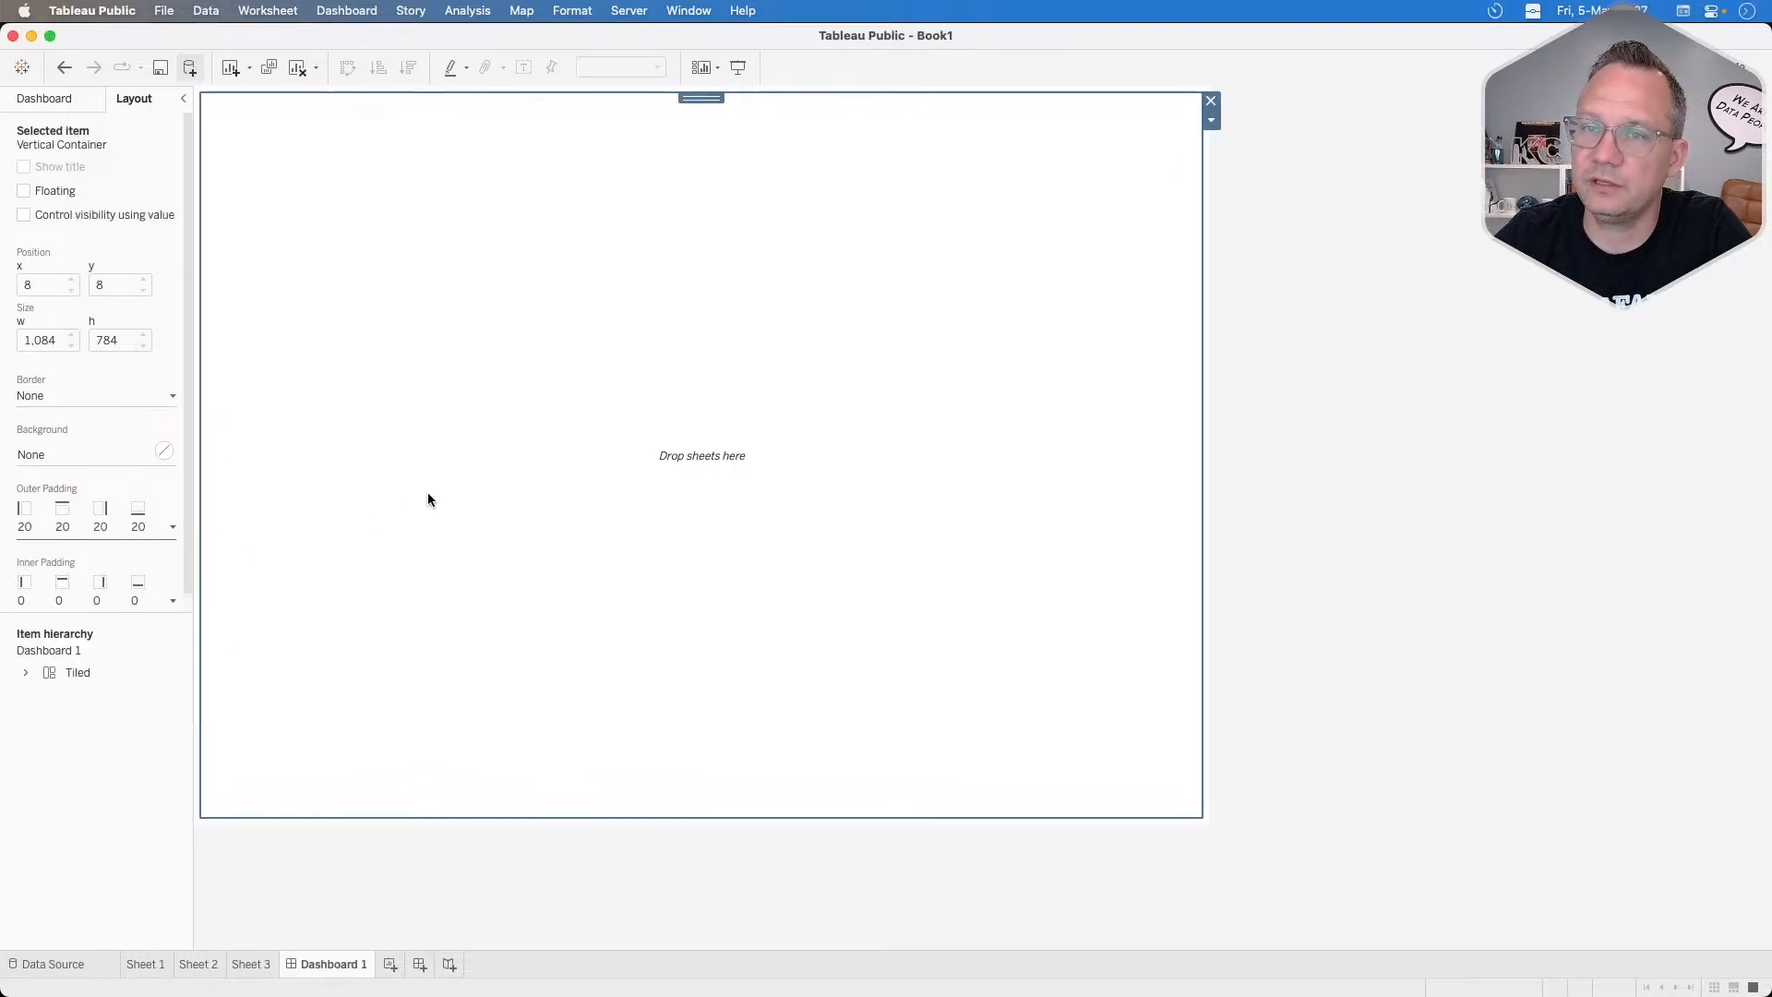
Insert a text object in the vertical container with centered alignment, font Tableau Medium, size 18 and a darker text color.
left_click(59, 105)
left_click_drag(63, 749, 665, 355)
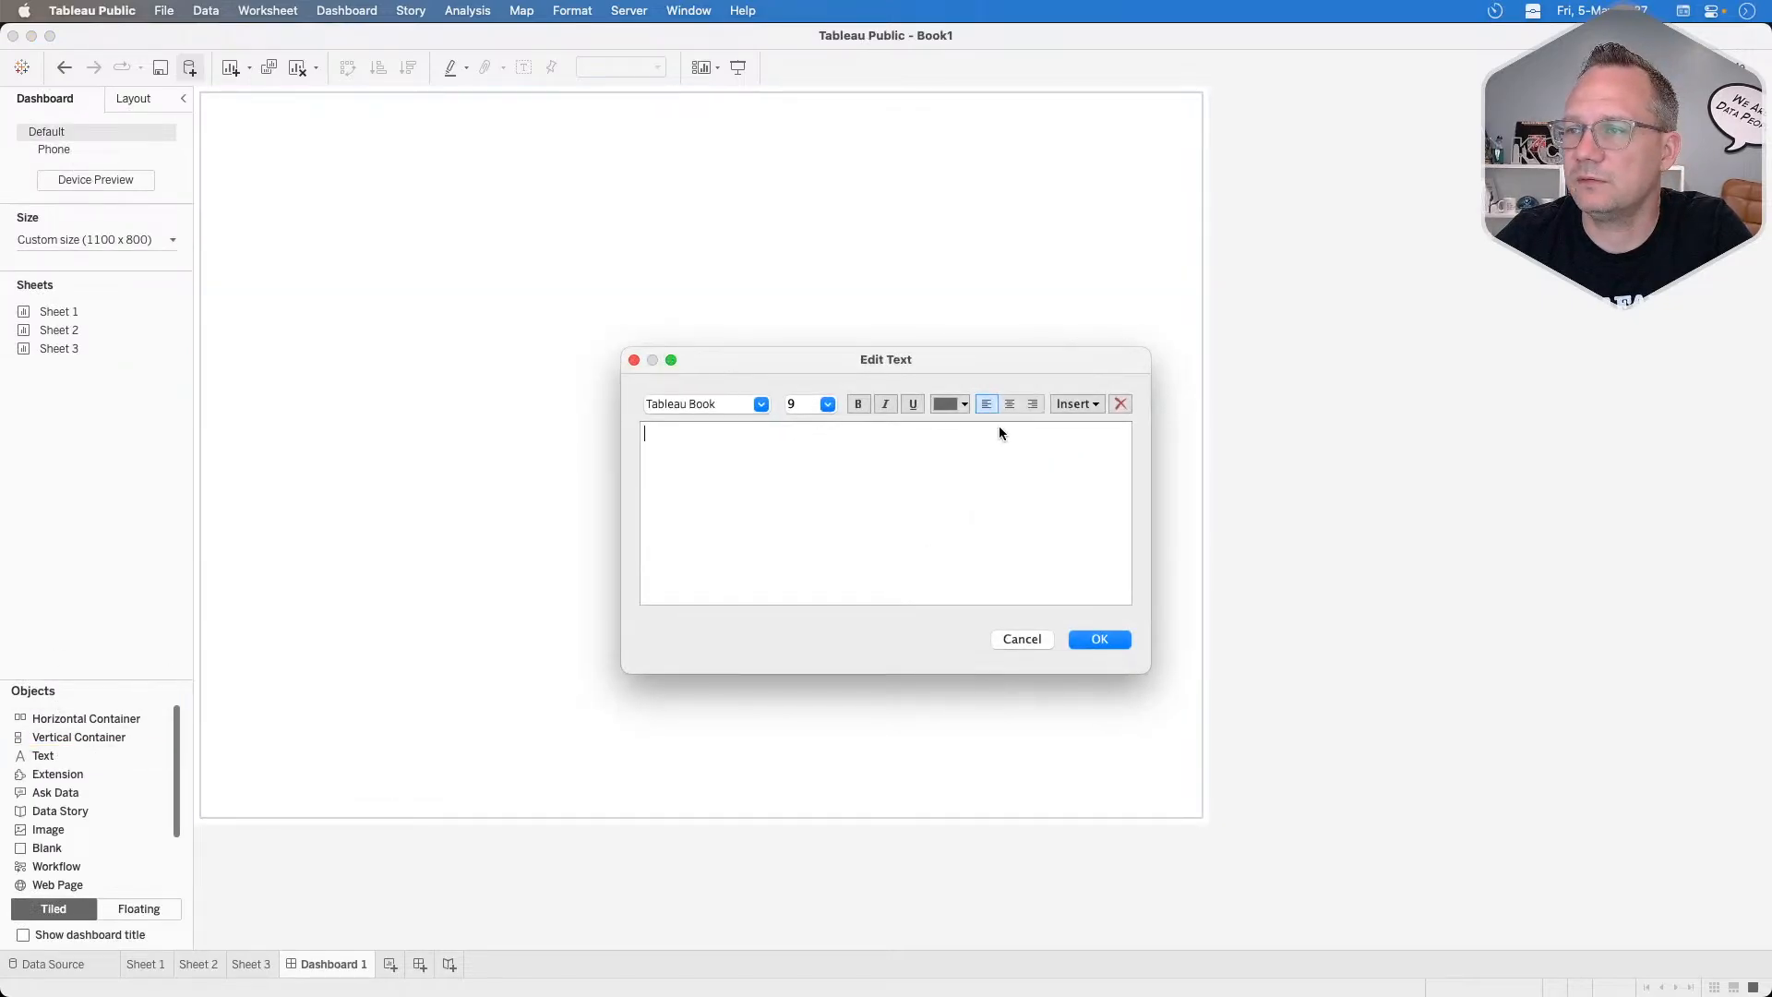
left_click(1008, 407)
left_click(827, 404)
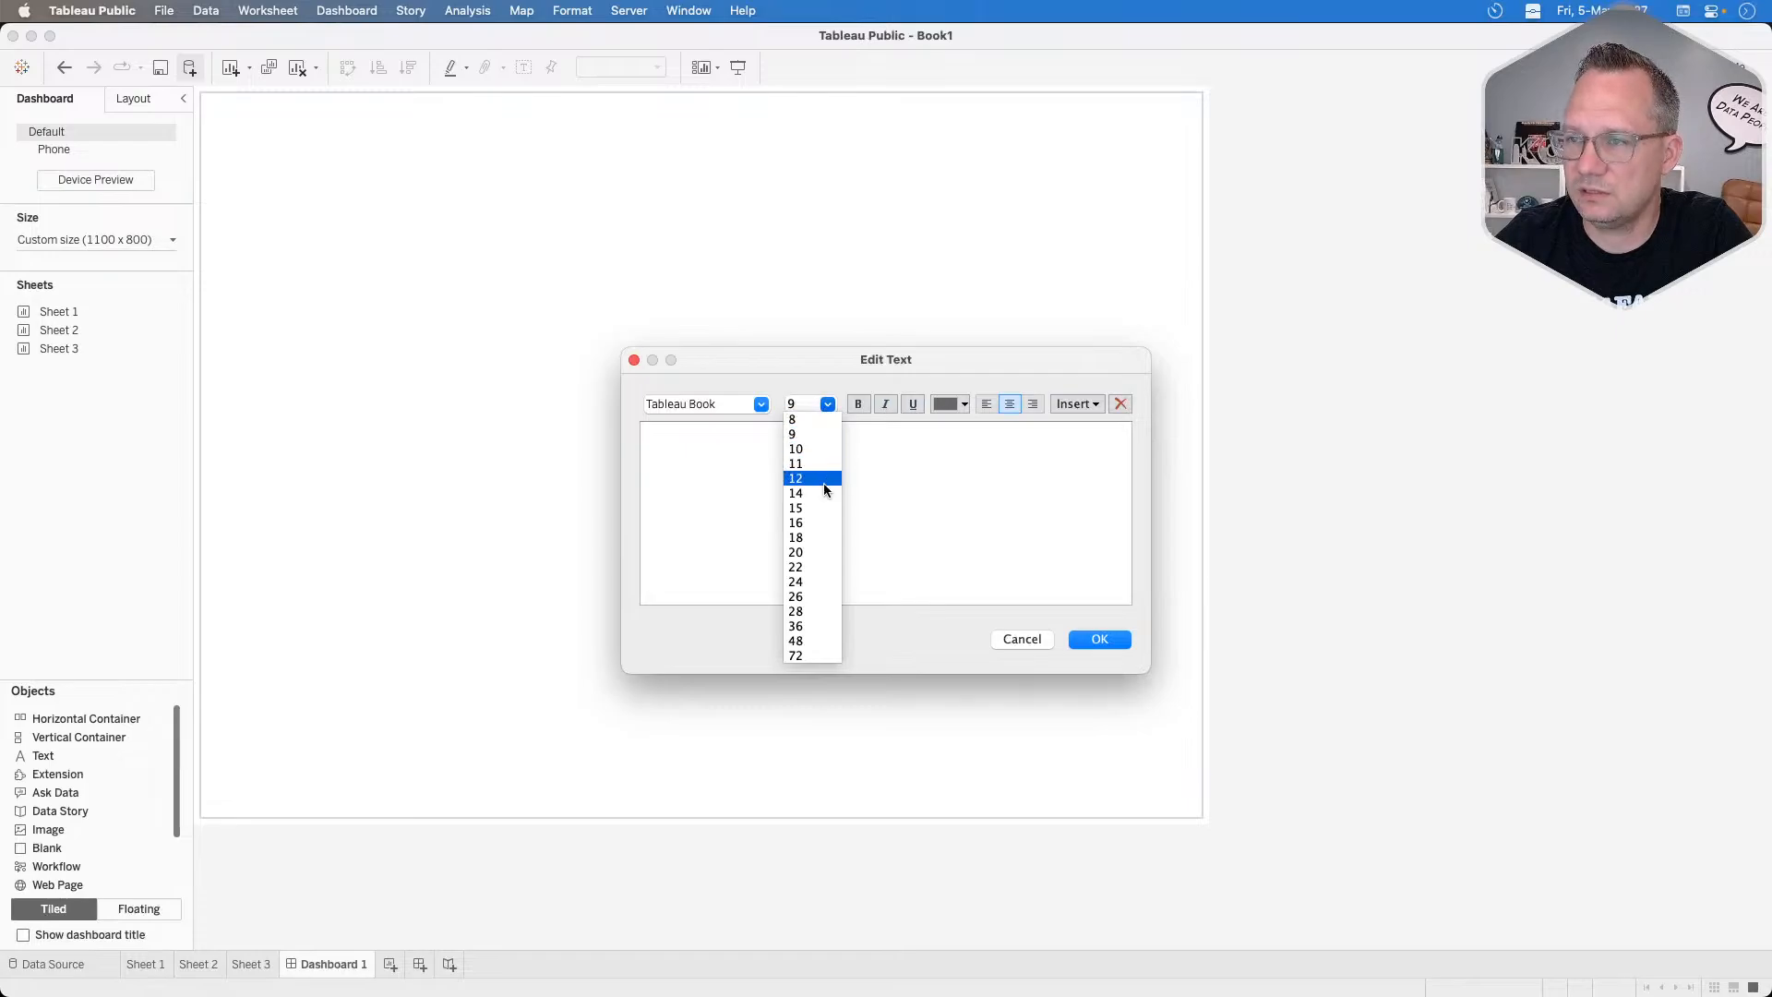
left_click(826, 537)
left_click(739, 404)
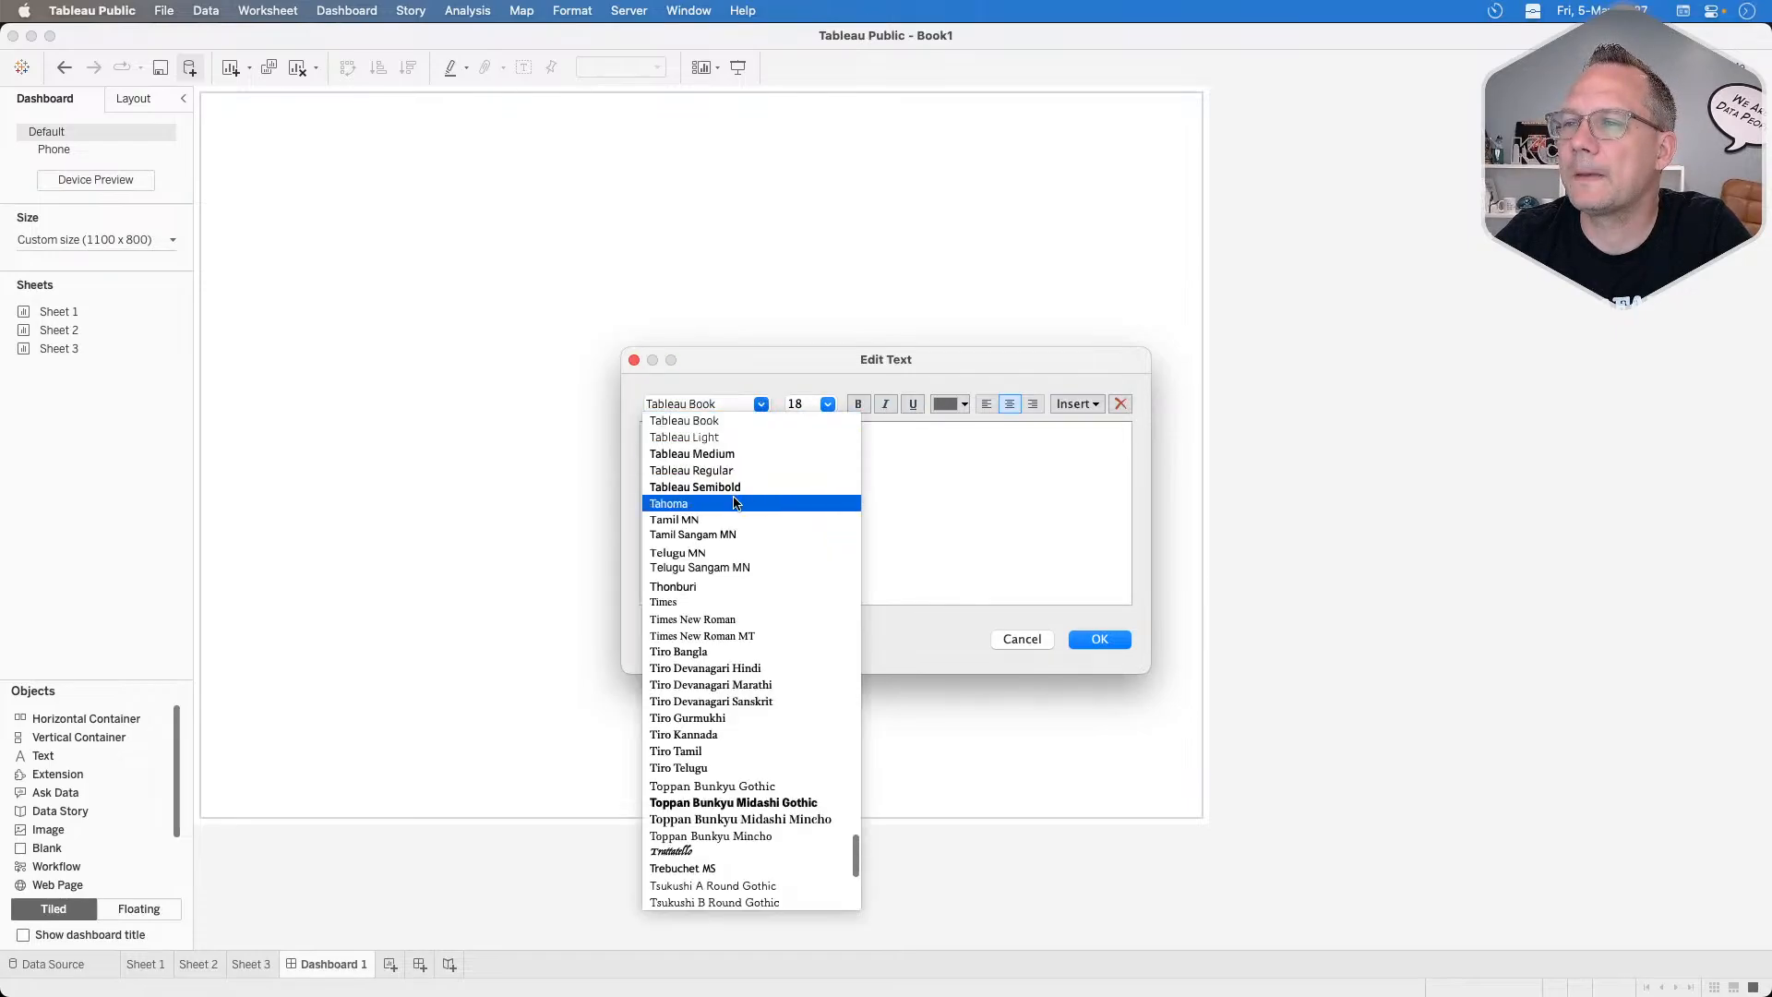
left_click(729, 453)
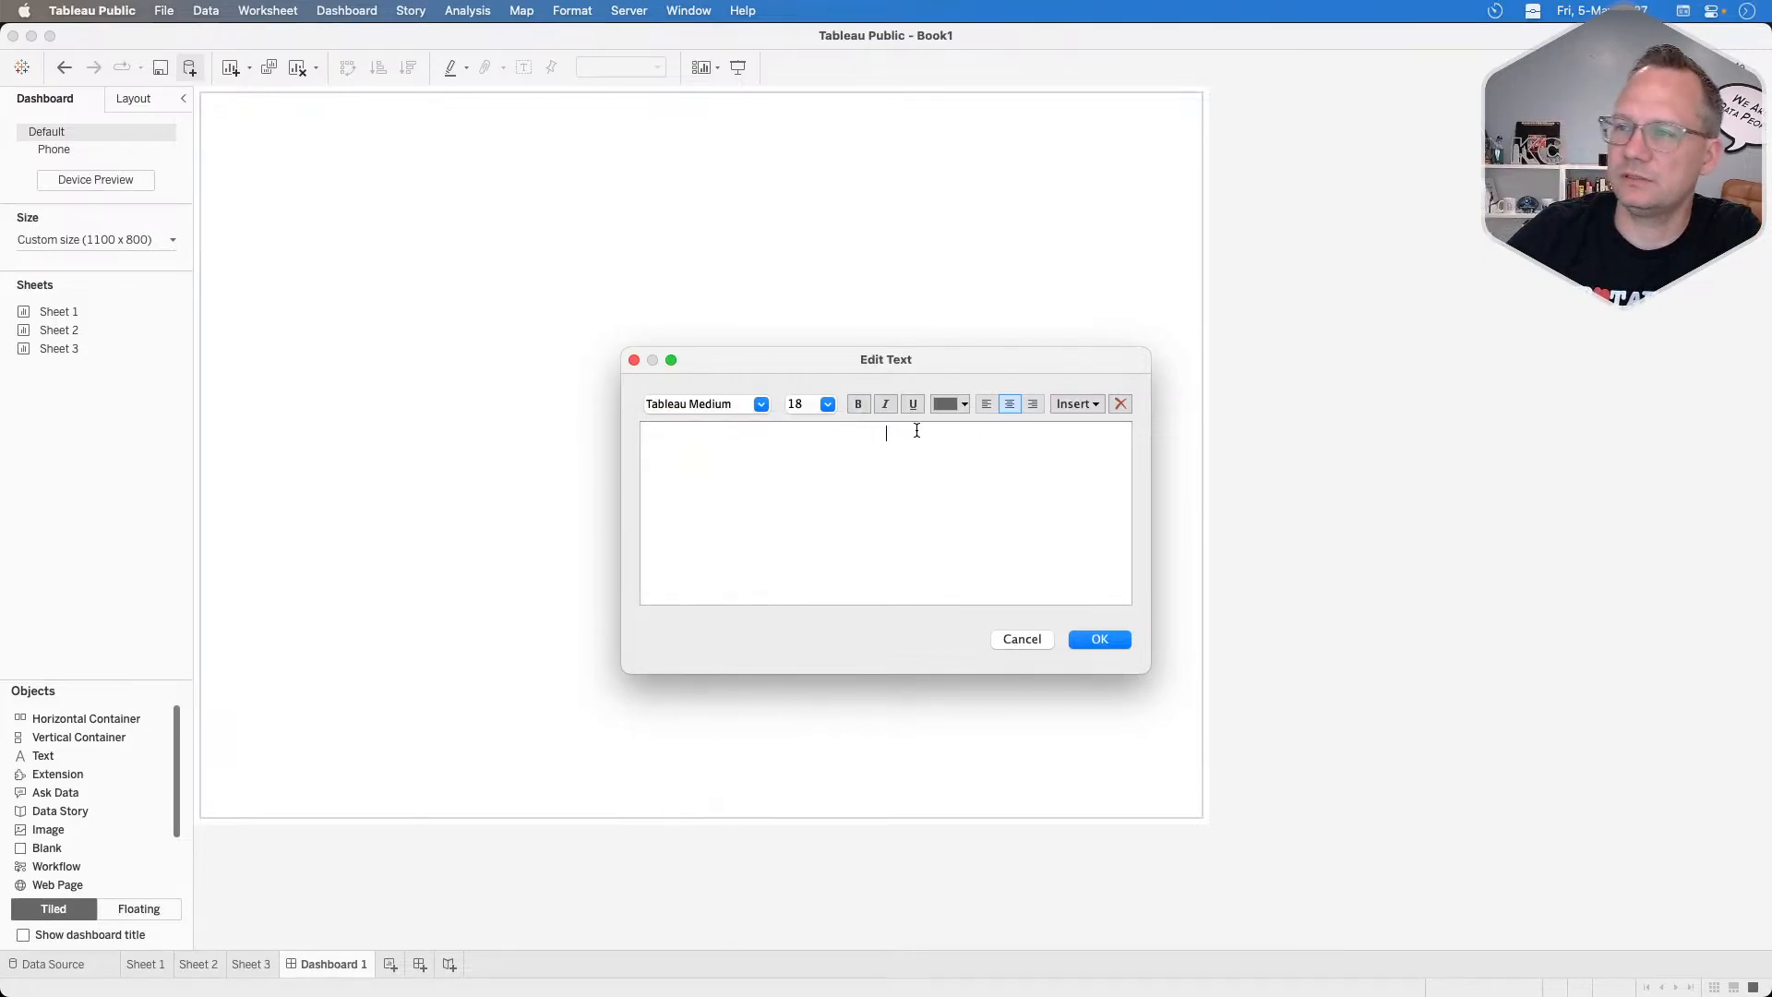
left_click(947, 405)
left_click(945, 454)
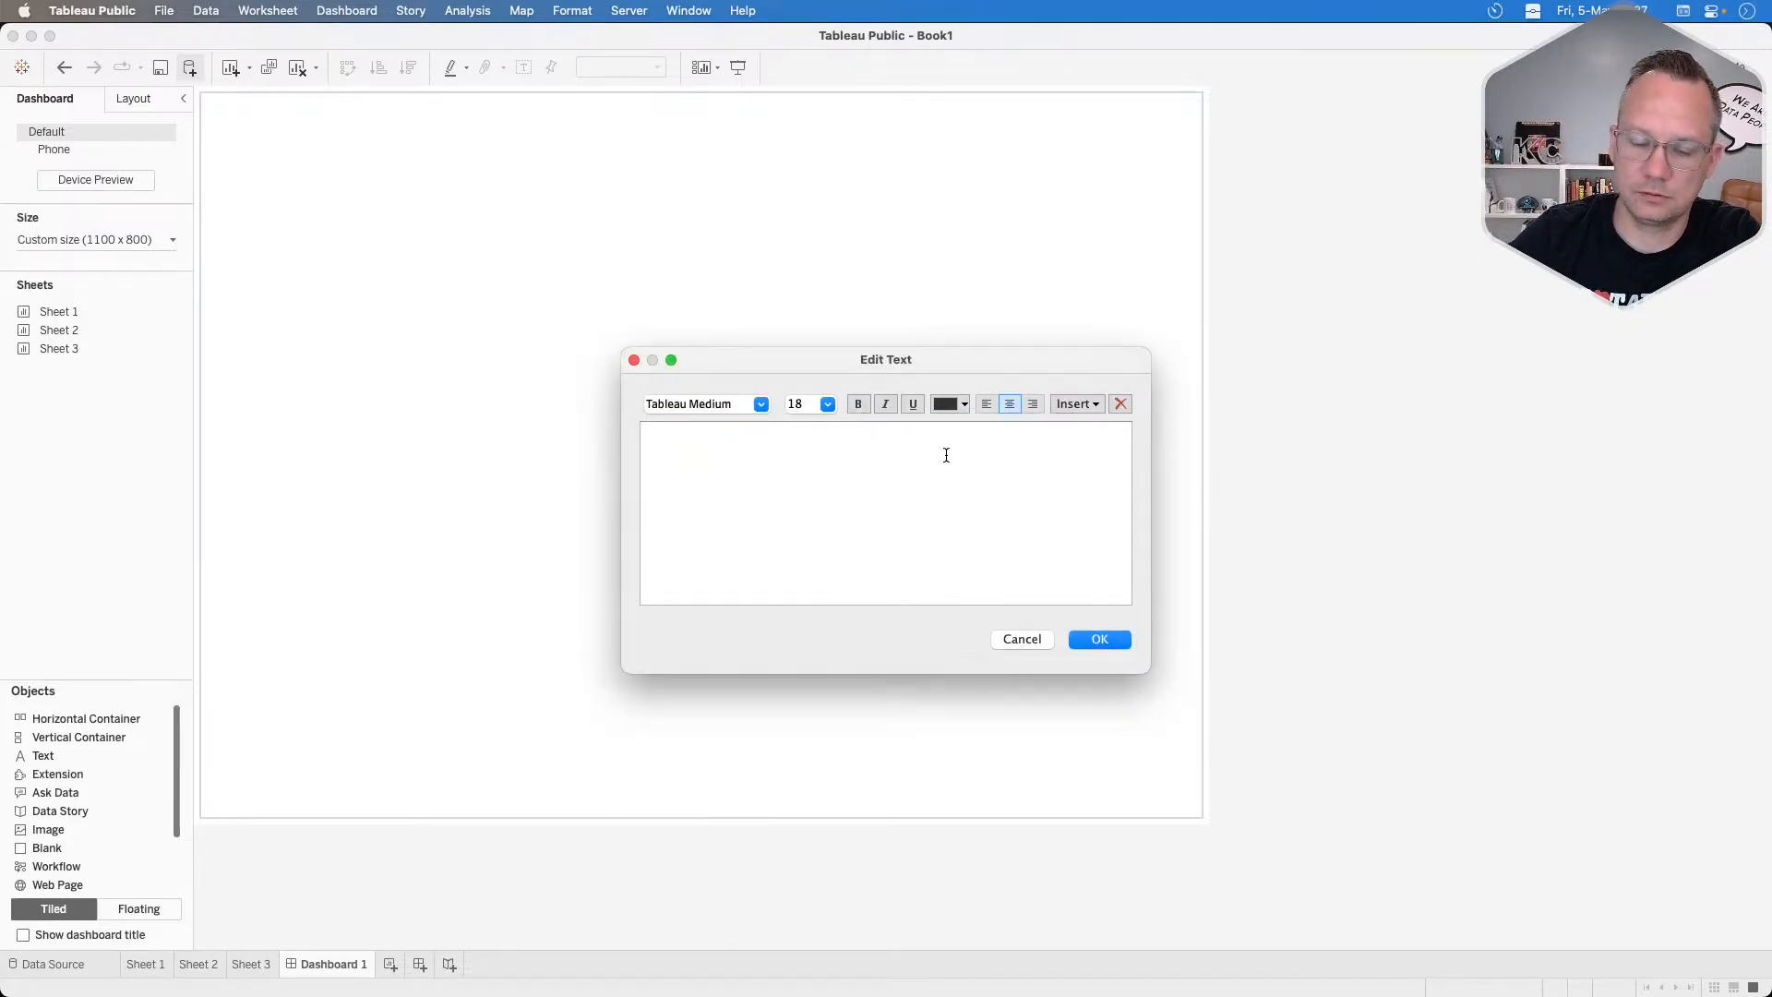
Enter "#WOW2023 | 18 | Combining Custom & Relatives Dates" as the dashboard's title text and apply it.
type("#")
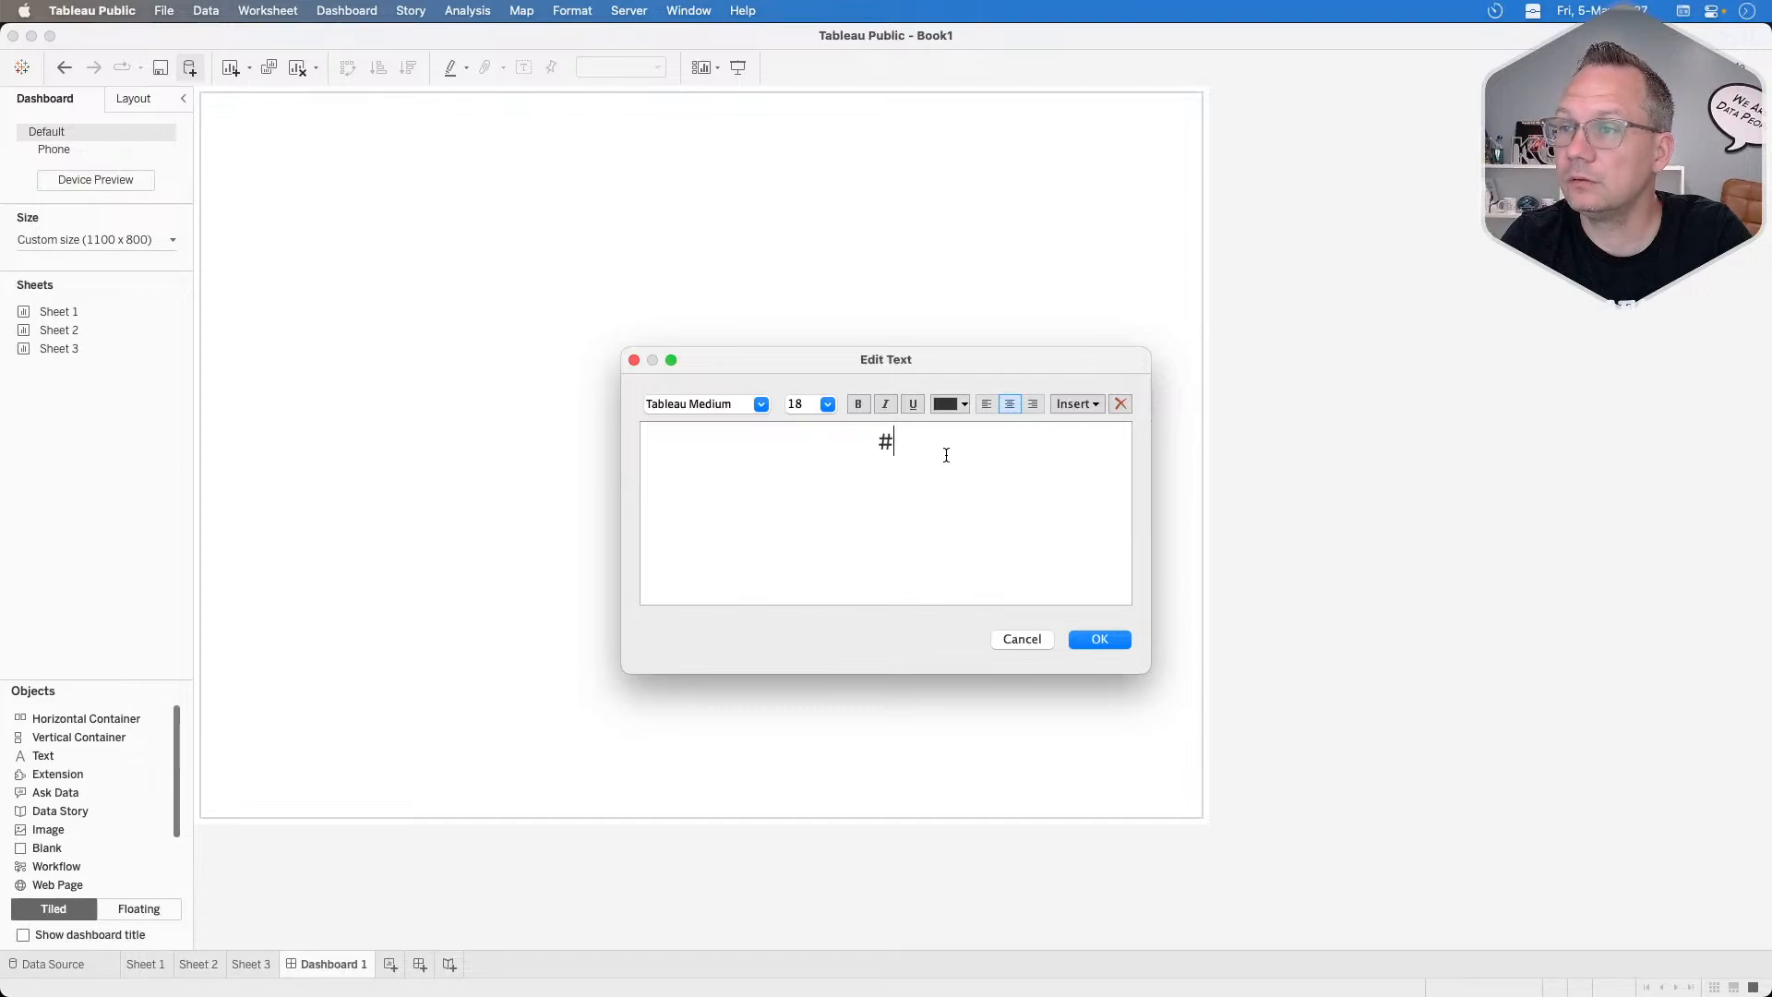
type("WOW")
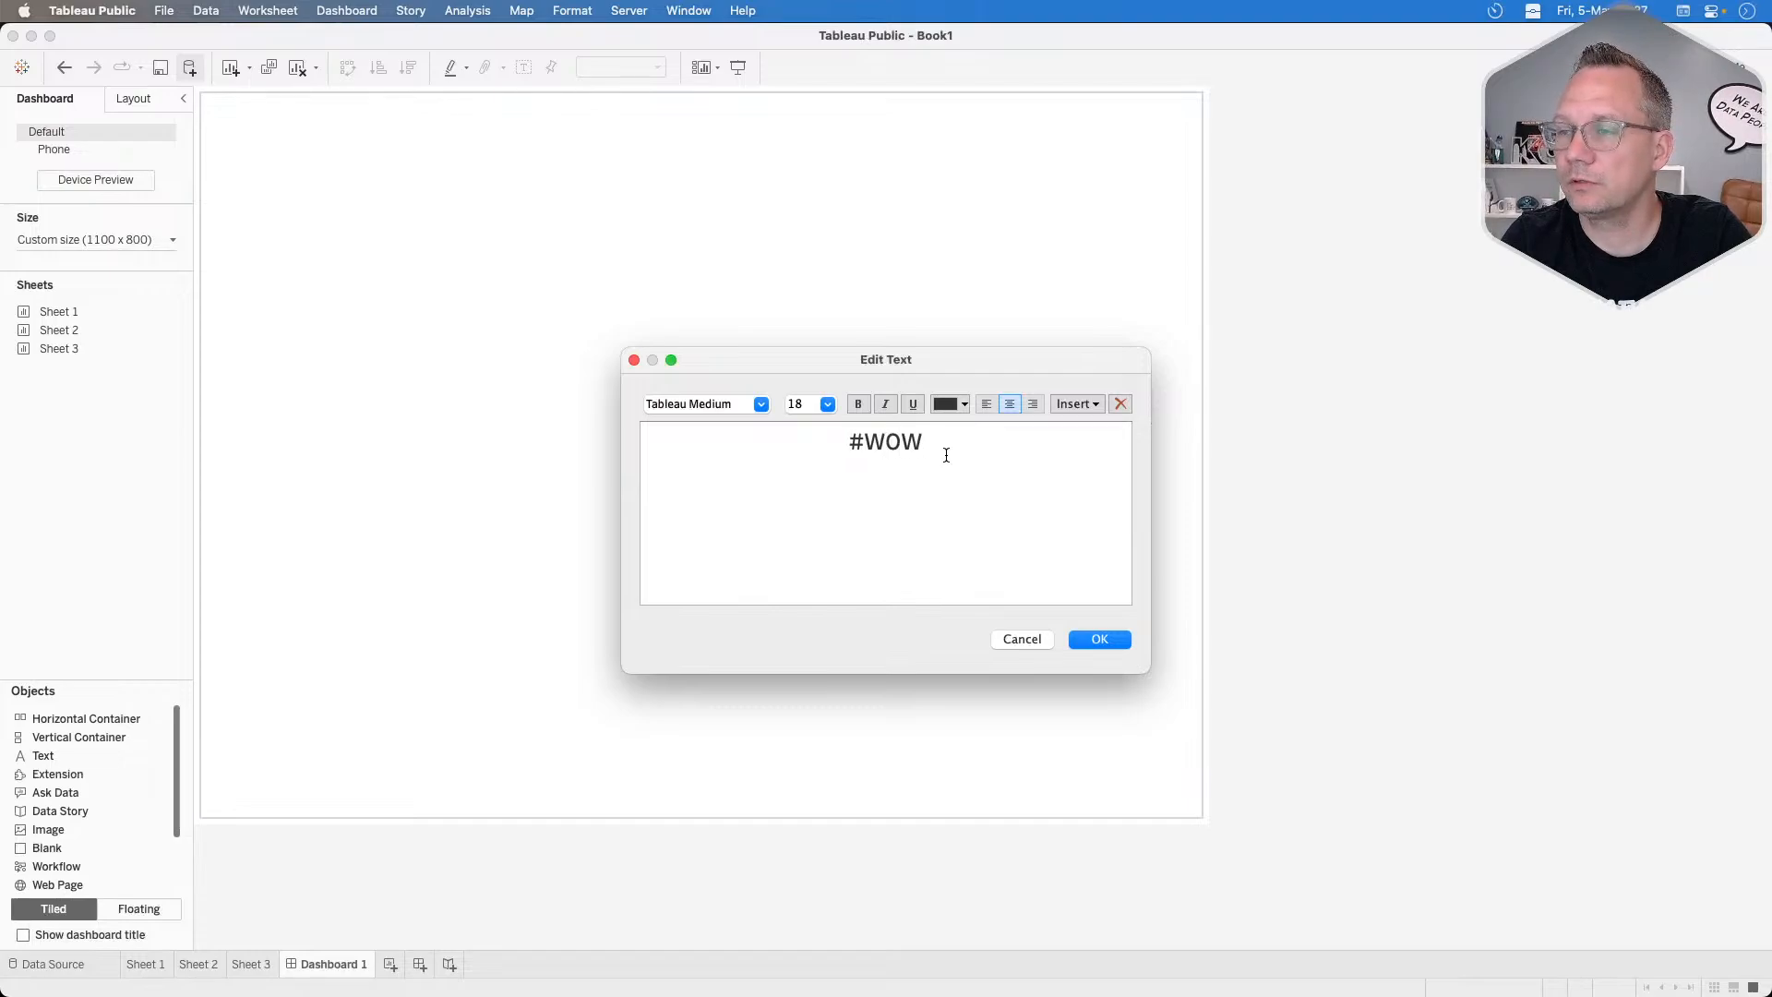
type("2023 ")
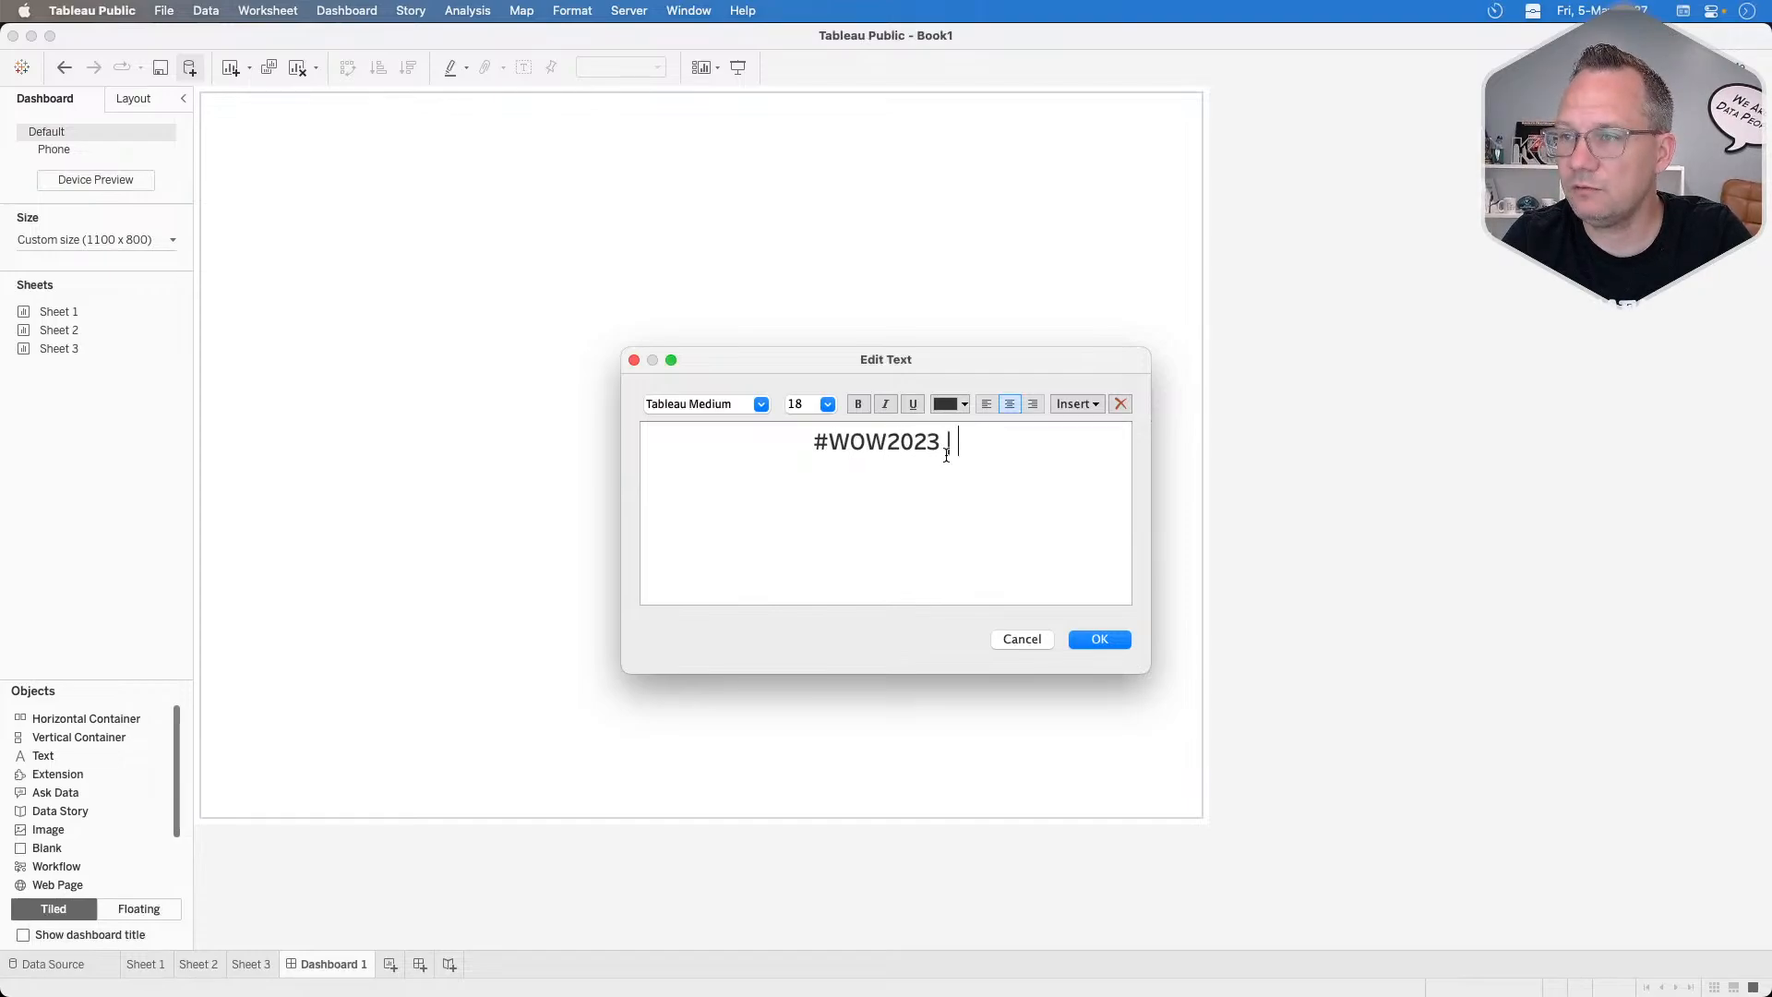
type("| 17")
key("BackSpace")
type("8 ")
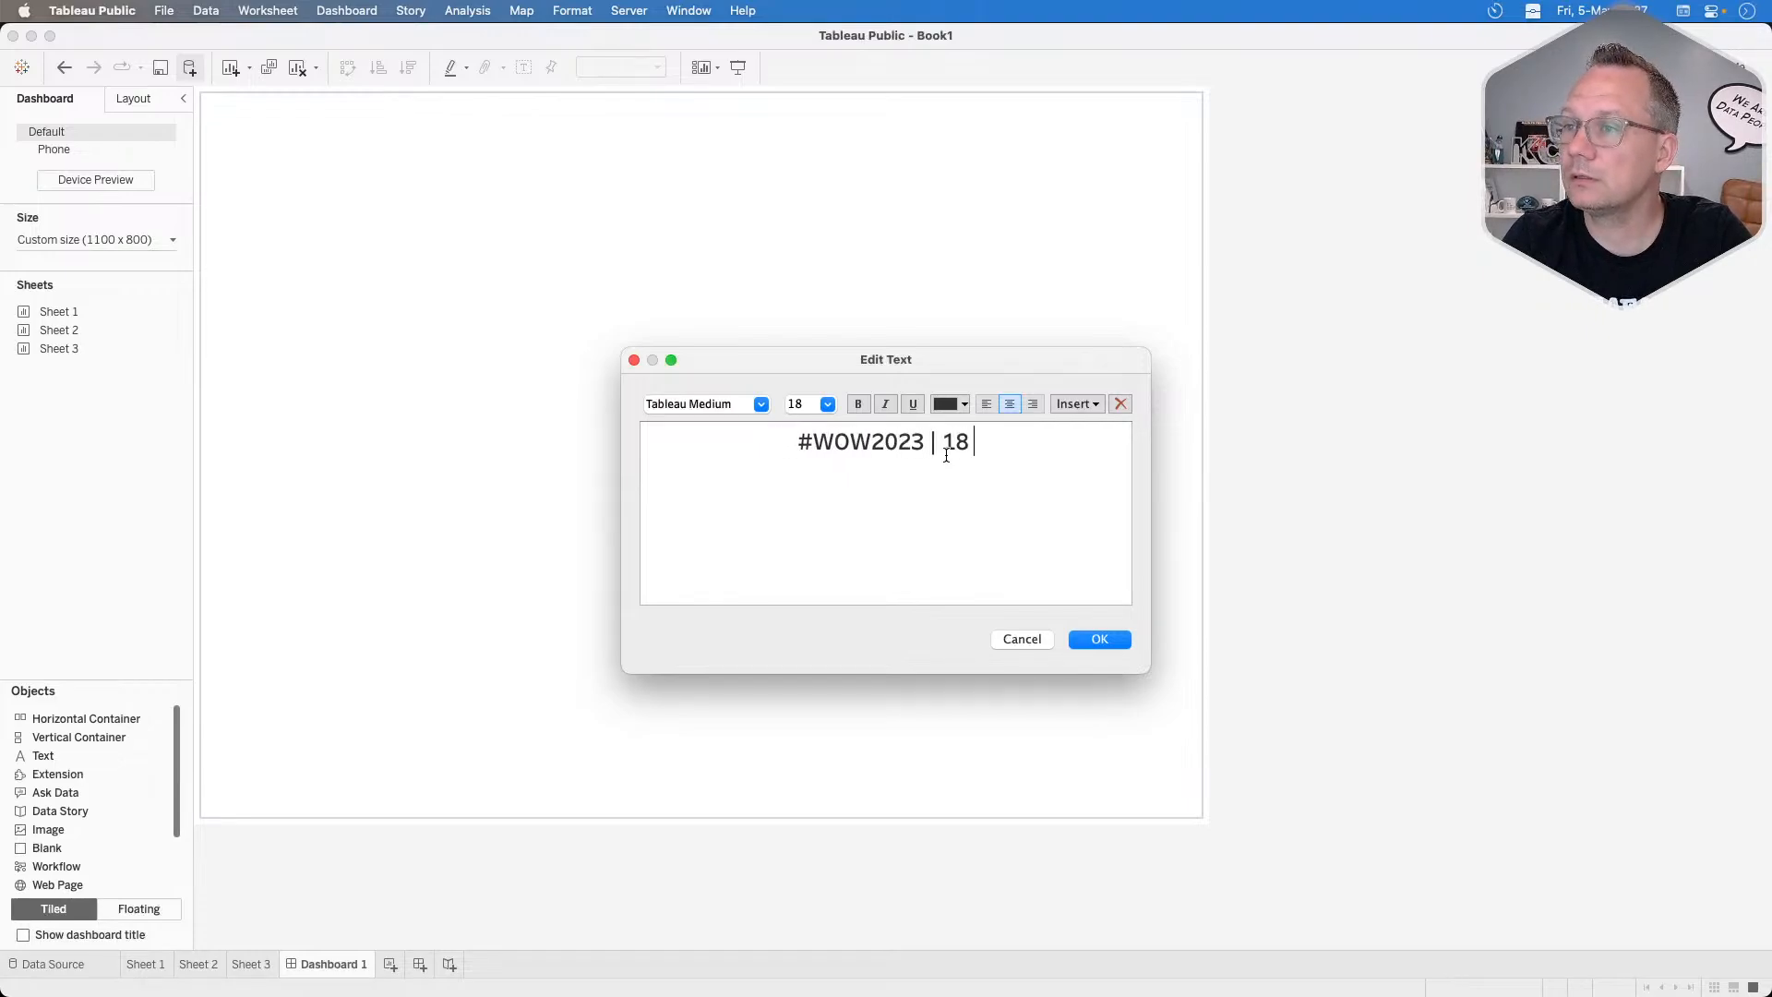
type("| Combini")
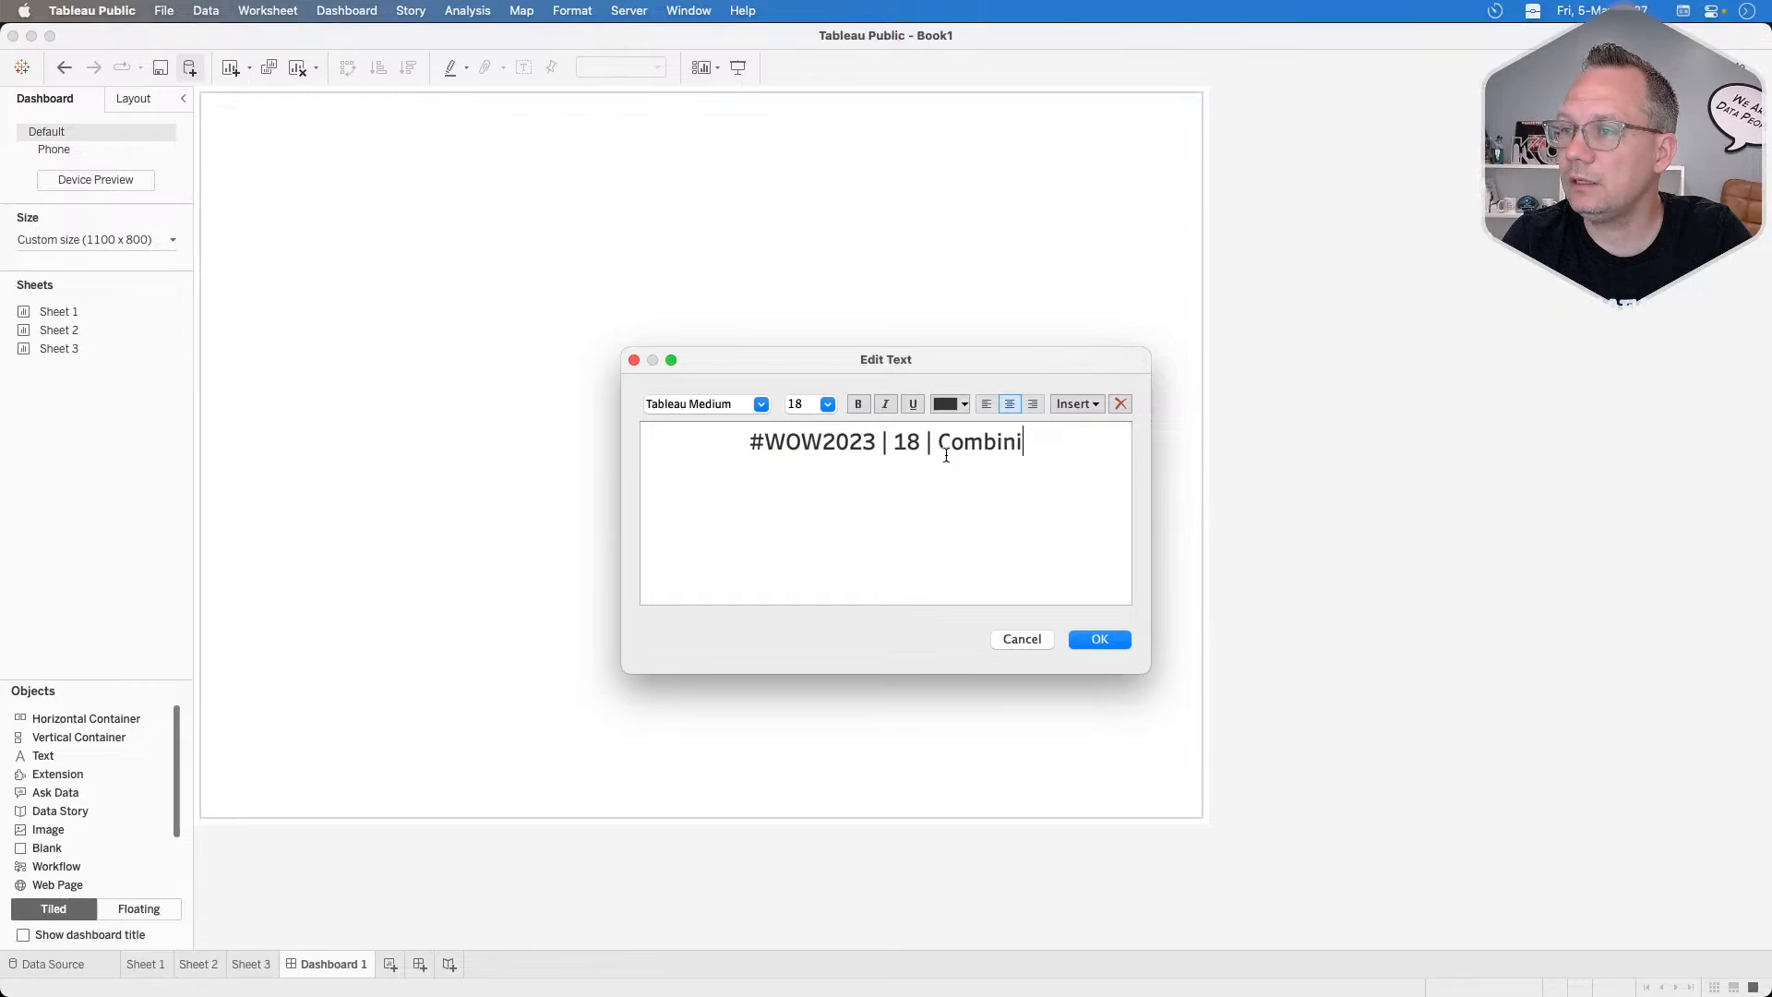
type("ng Custome")
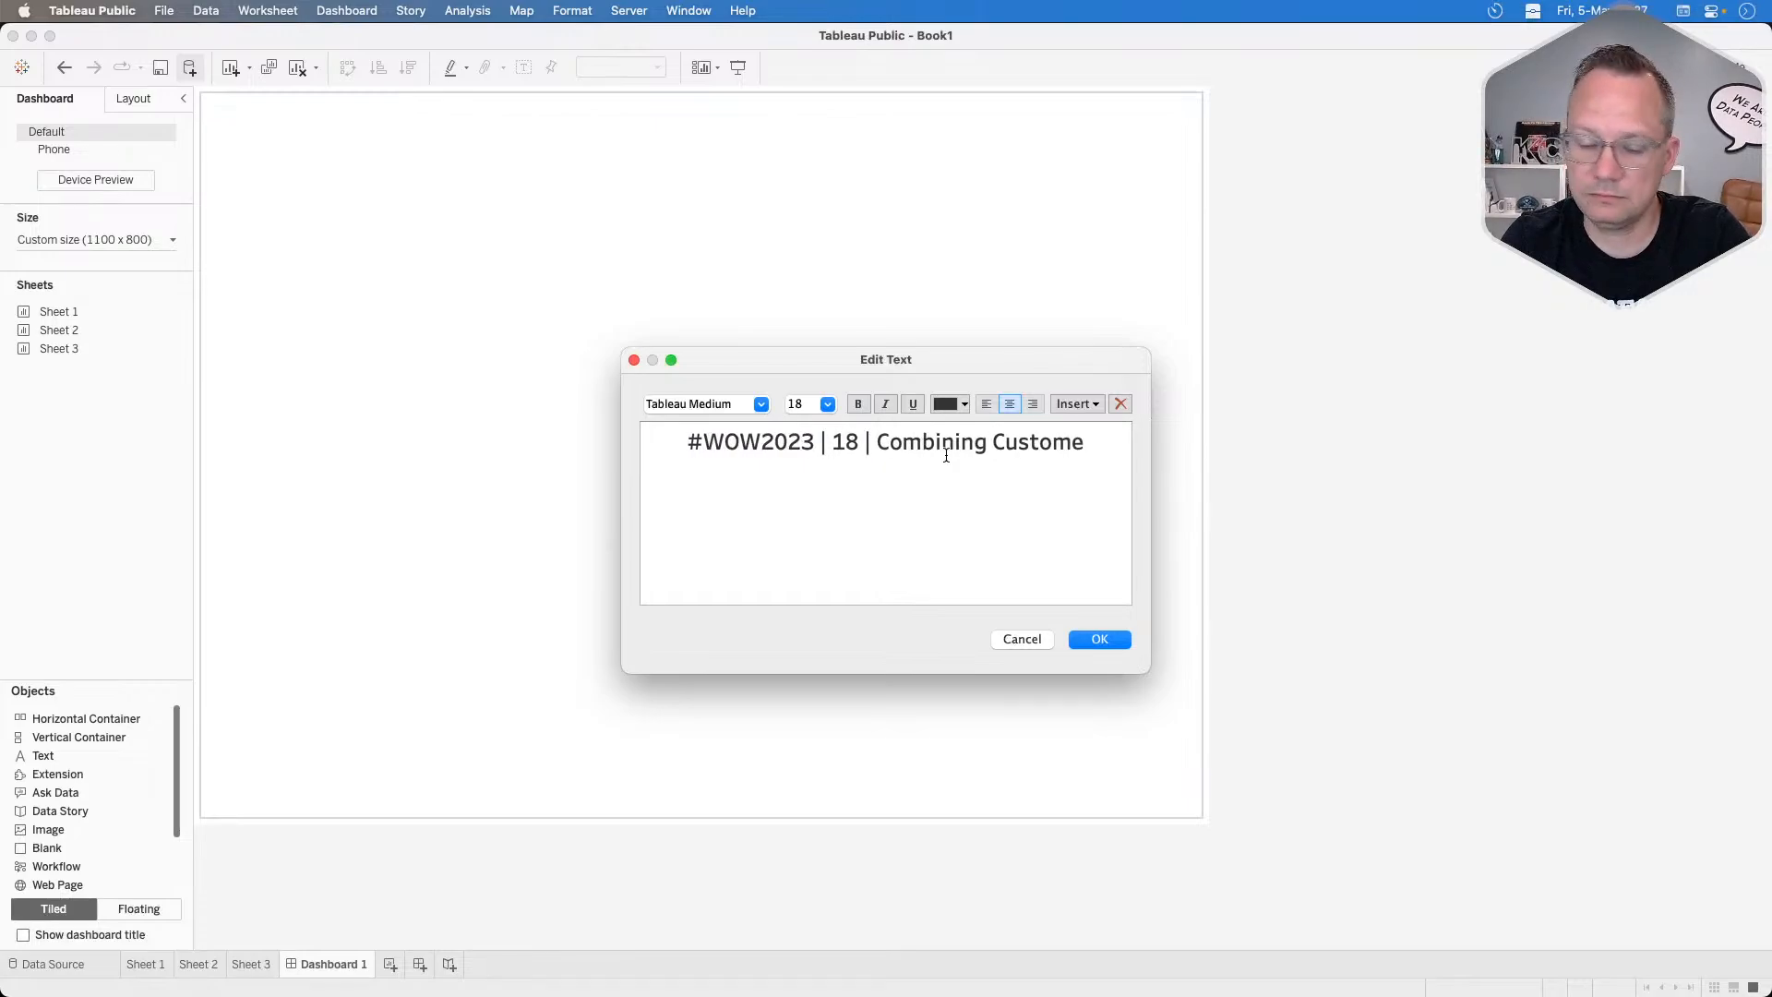
key("BackSpace")
type("& ")
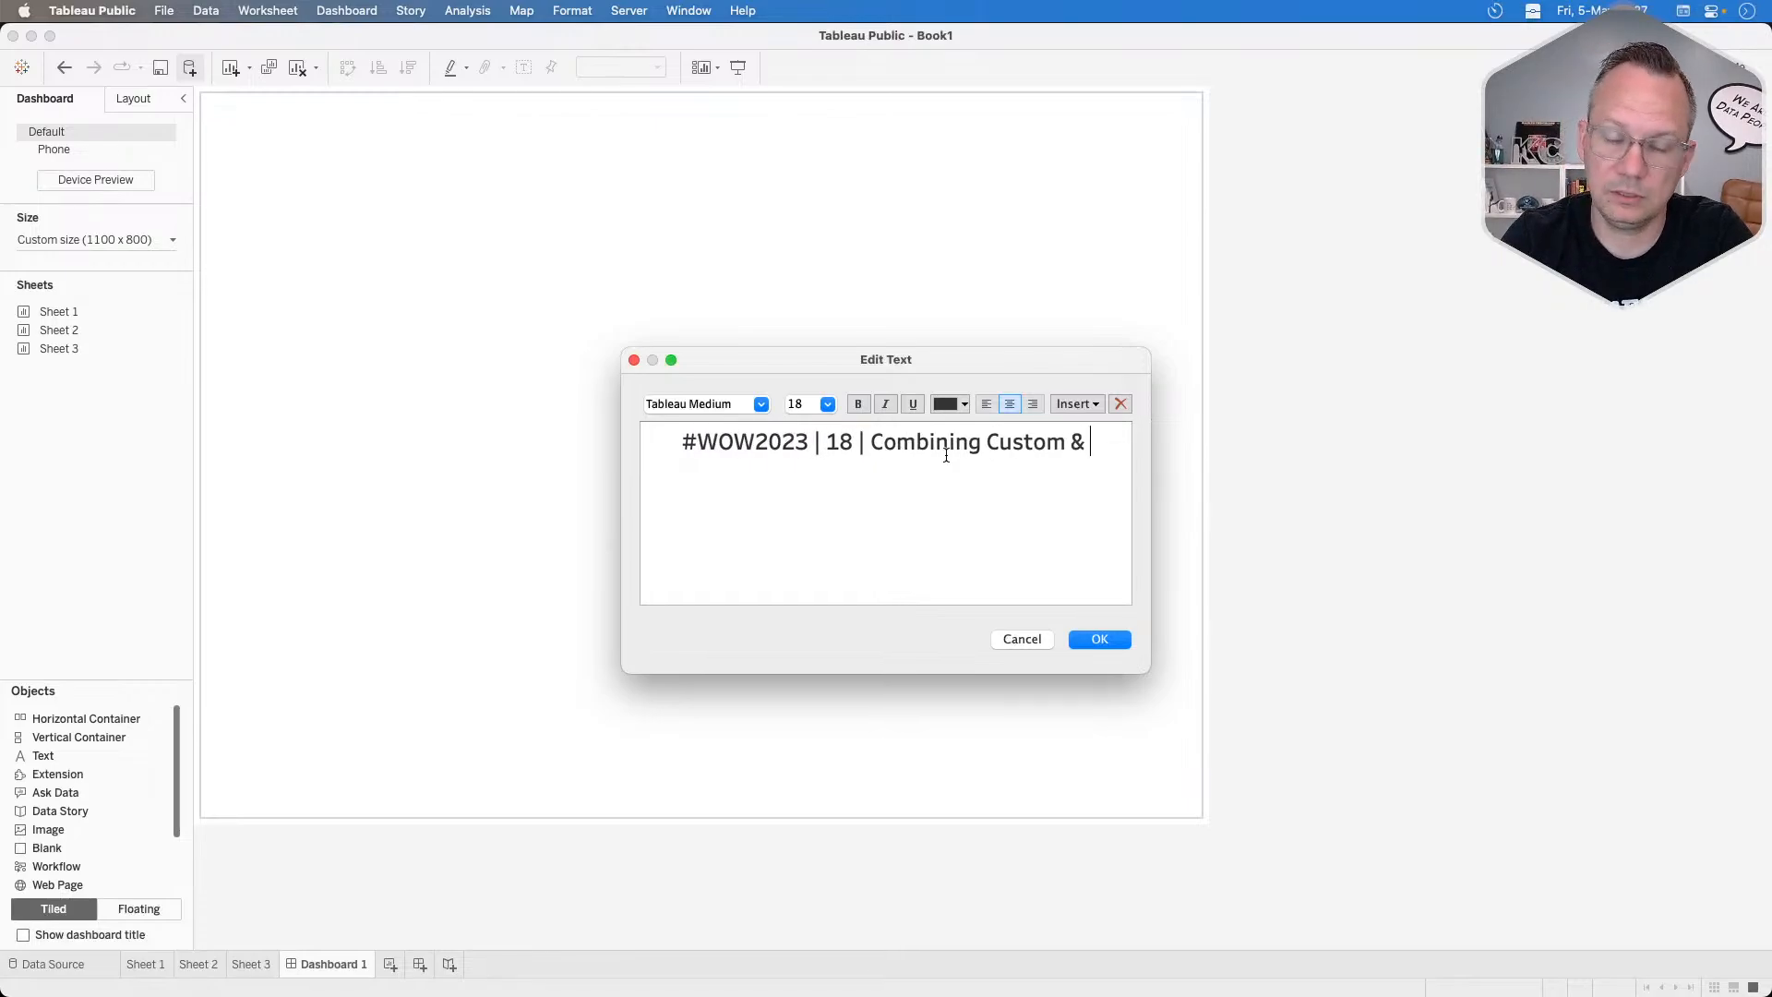
type("Rlelatives Dates")
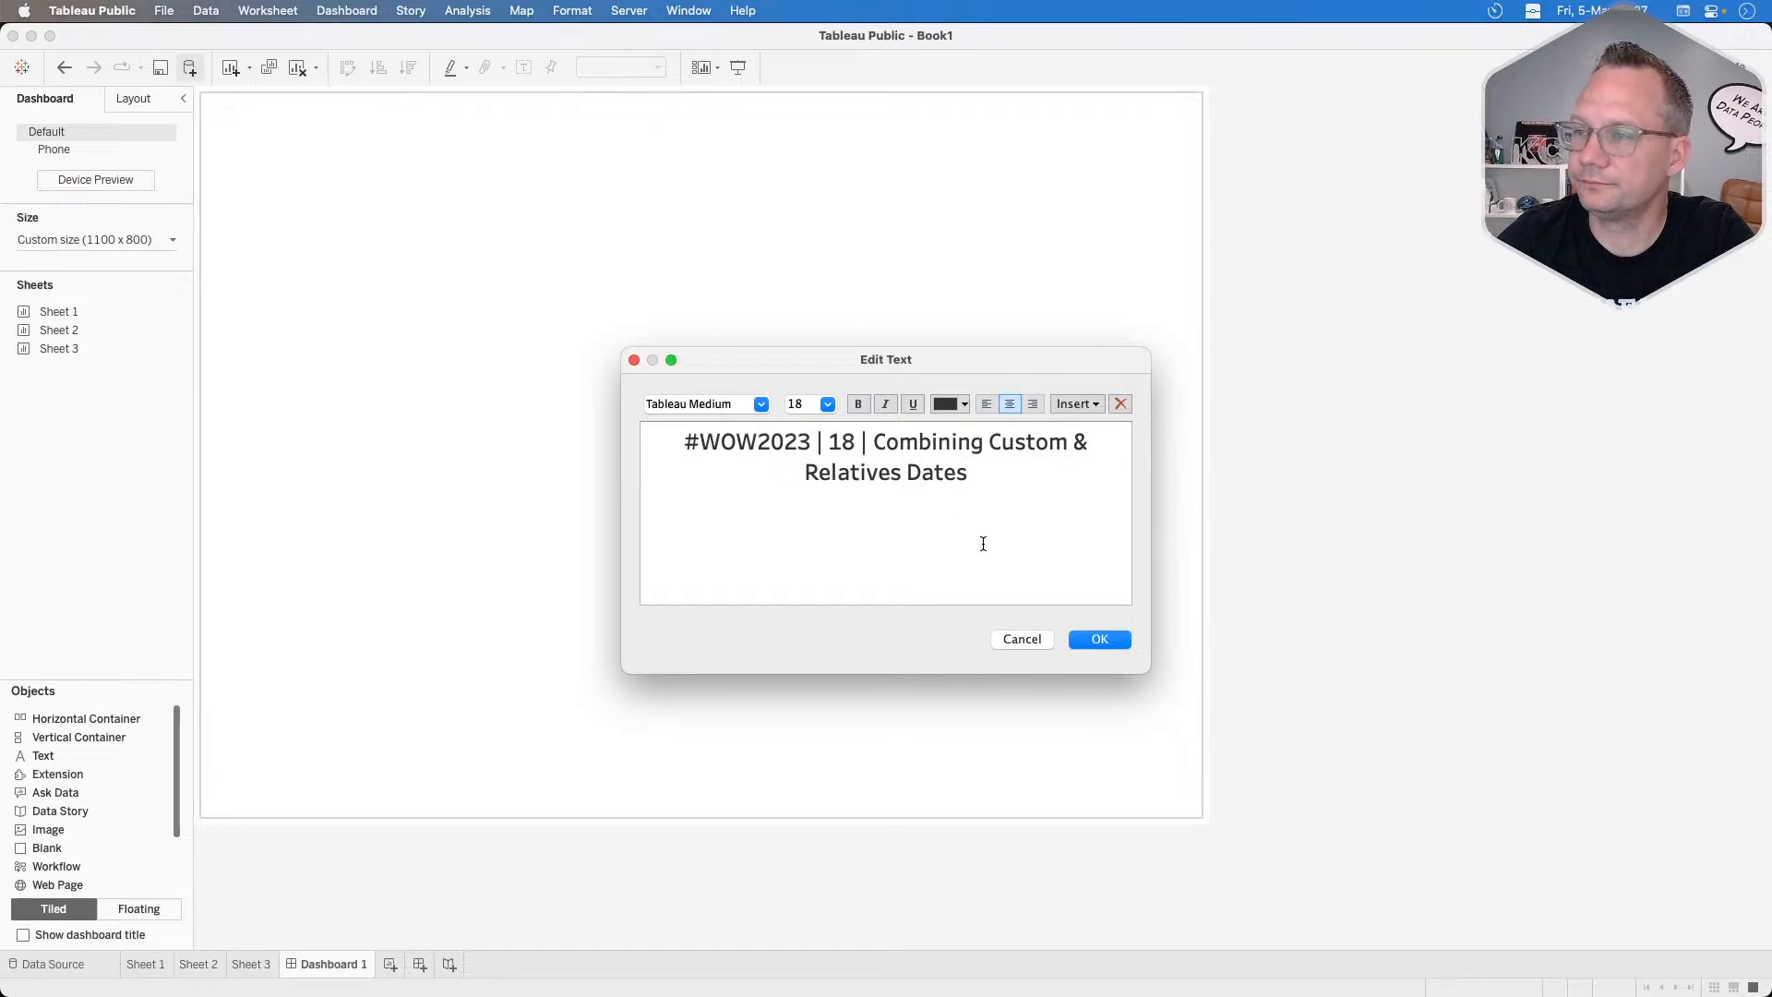
left_click(1101, 639)
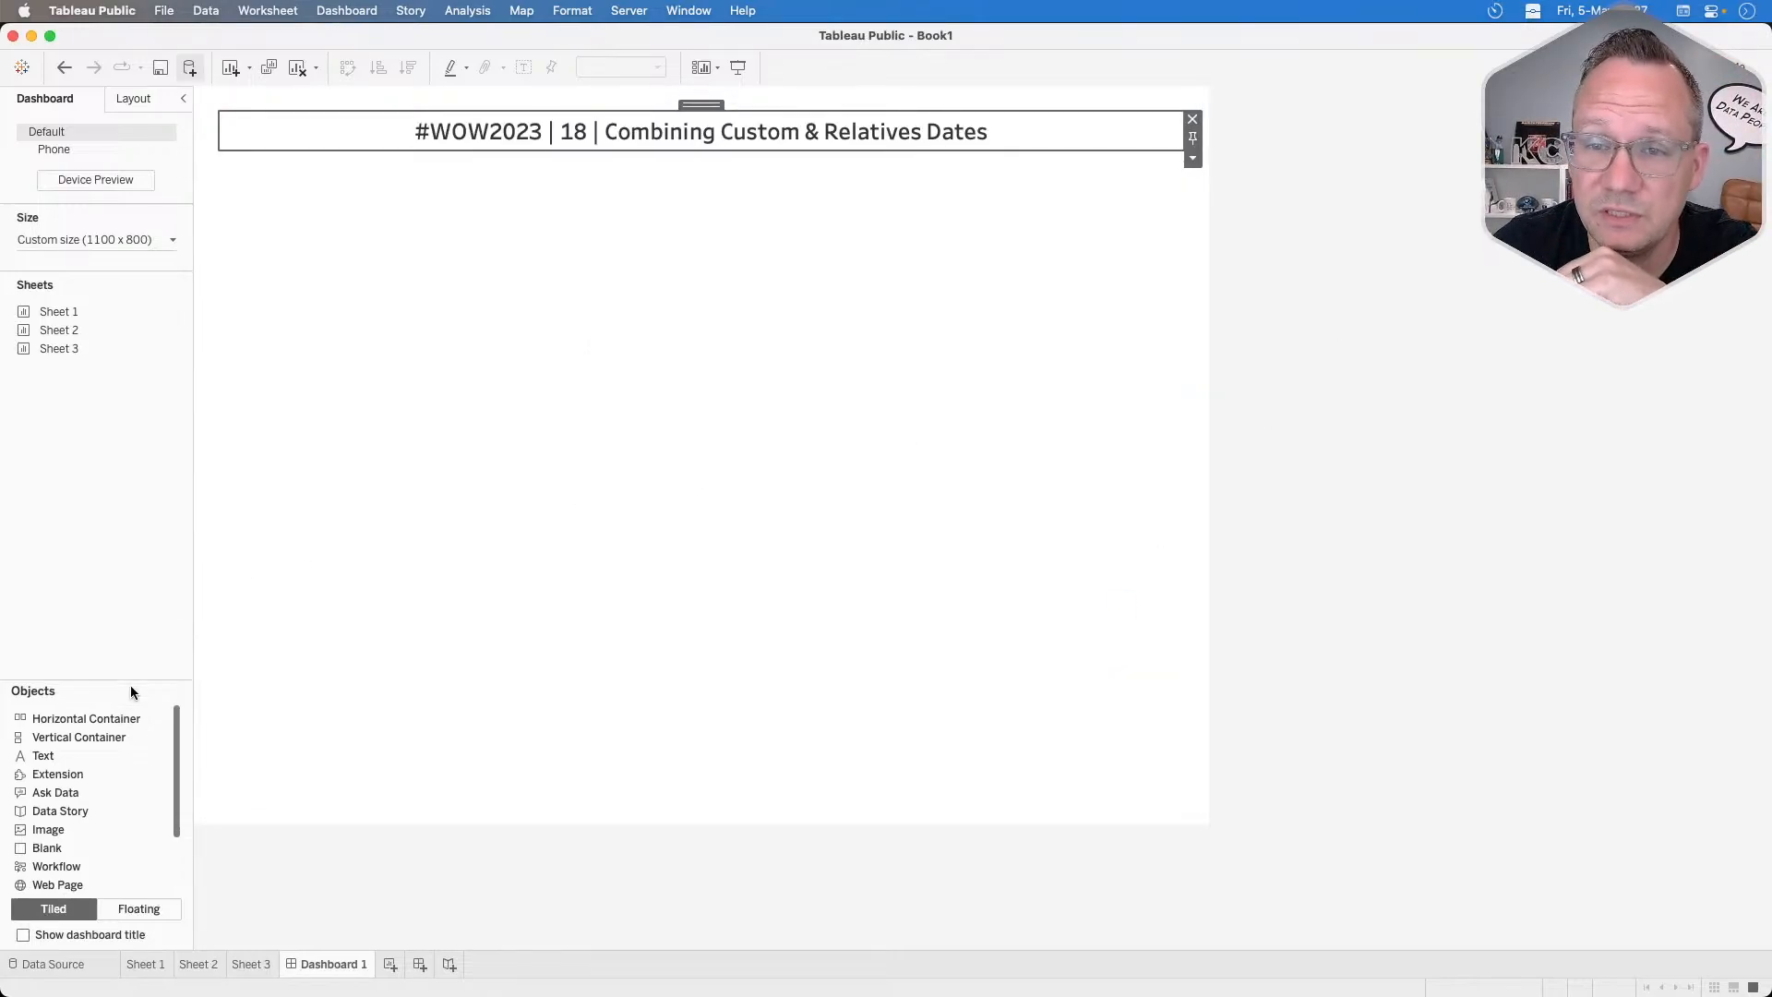
Add a horizontal container below the title and place Sheet 2 with the date range options in it.
left_click_drag(96, 718, 606, 222)
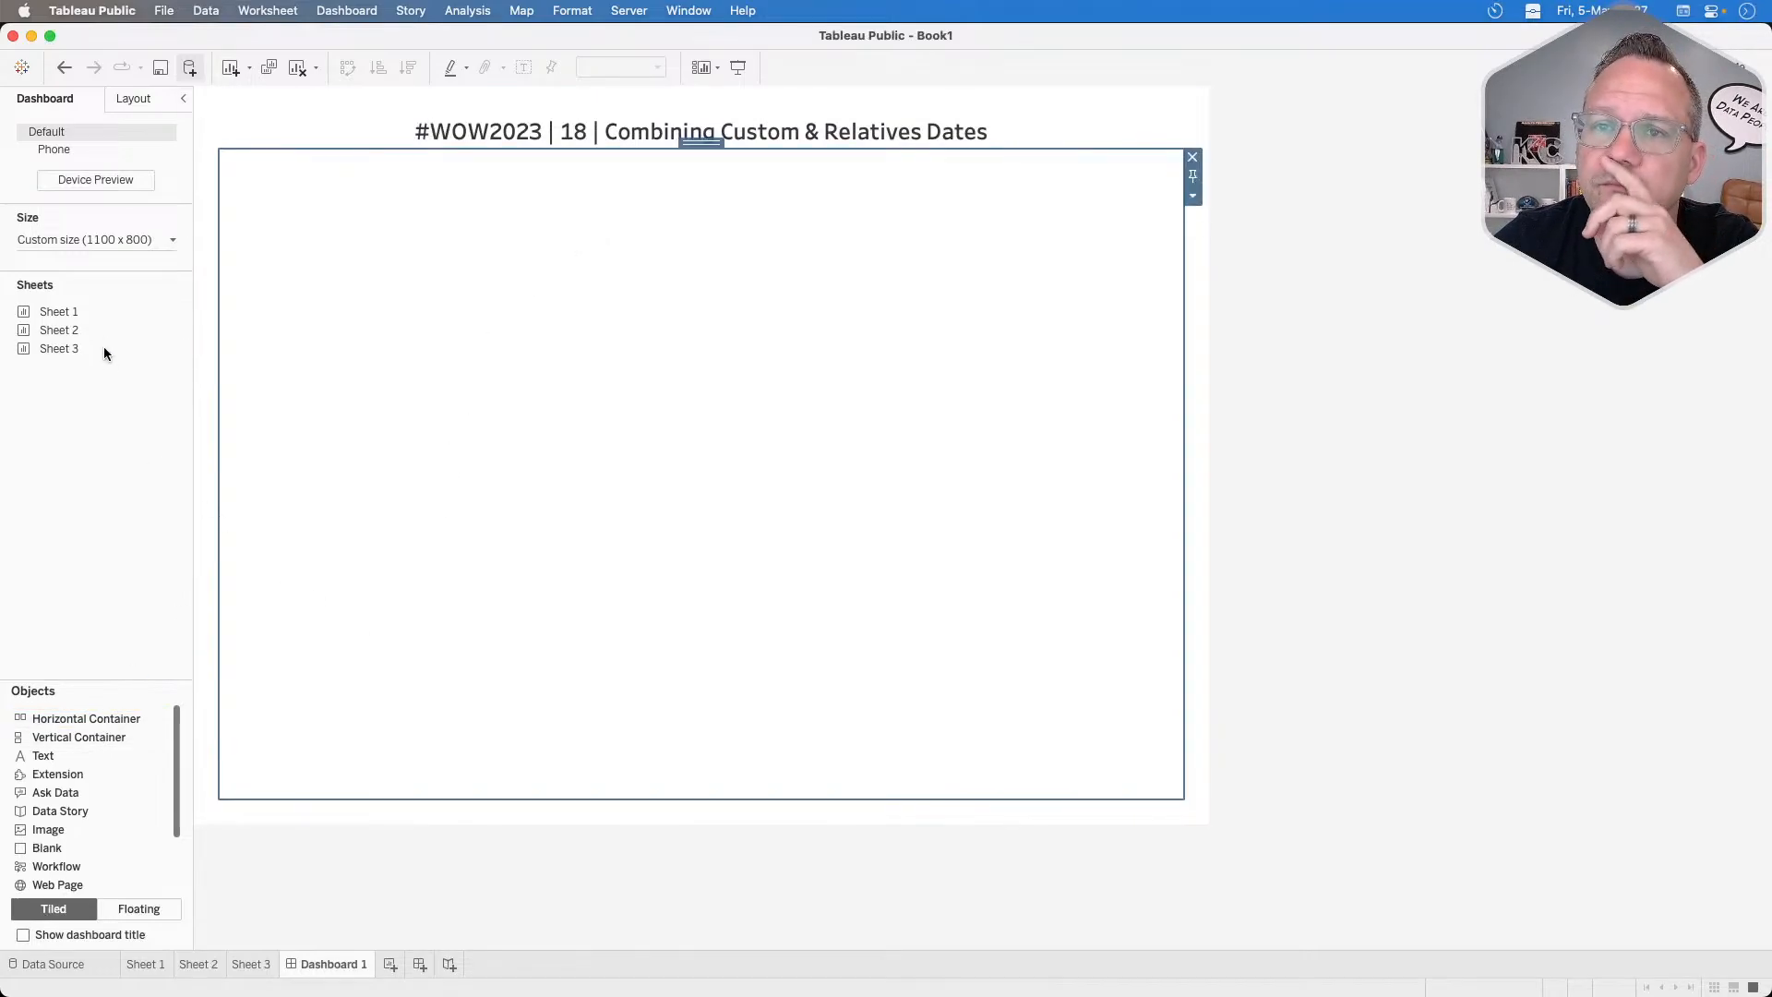
mouse_move(85, 344)
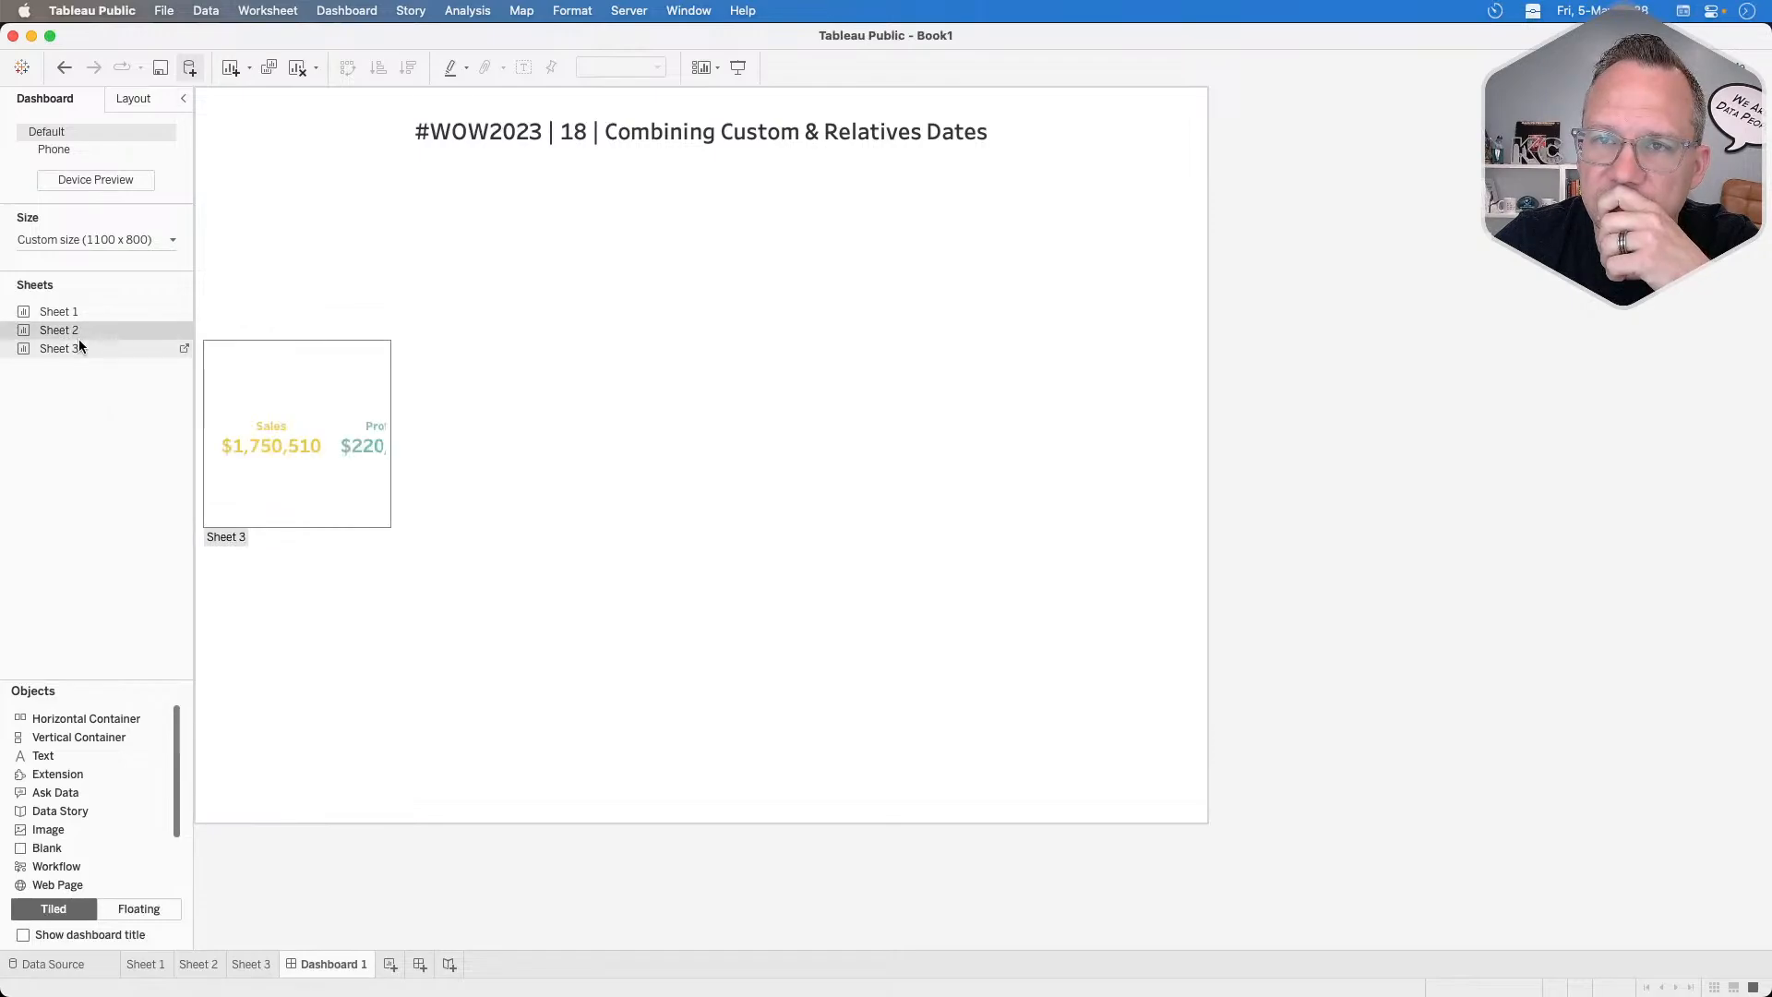
left_click_drag(80, 334, 416, 426)
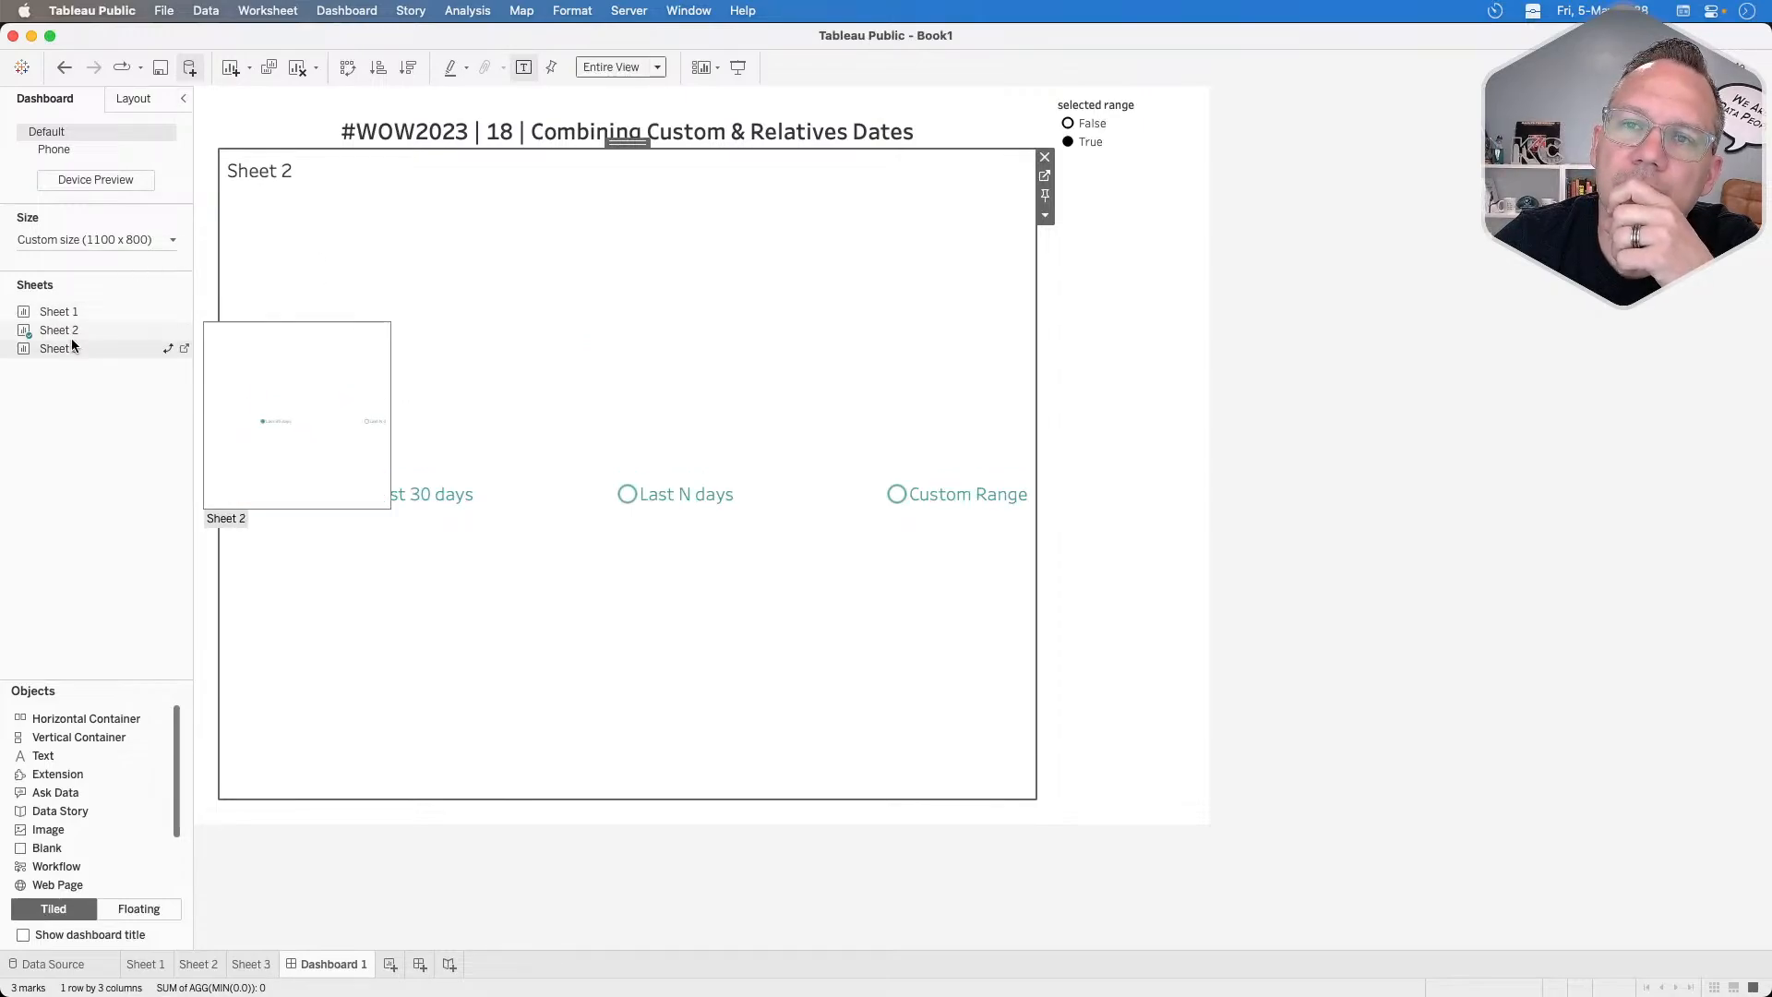
Place Sheet 3 with the metric figures below the date range options and Sheet 1 with the area chart beneath it.
left_click_drag(70, 351, 330, 786)
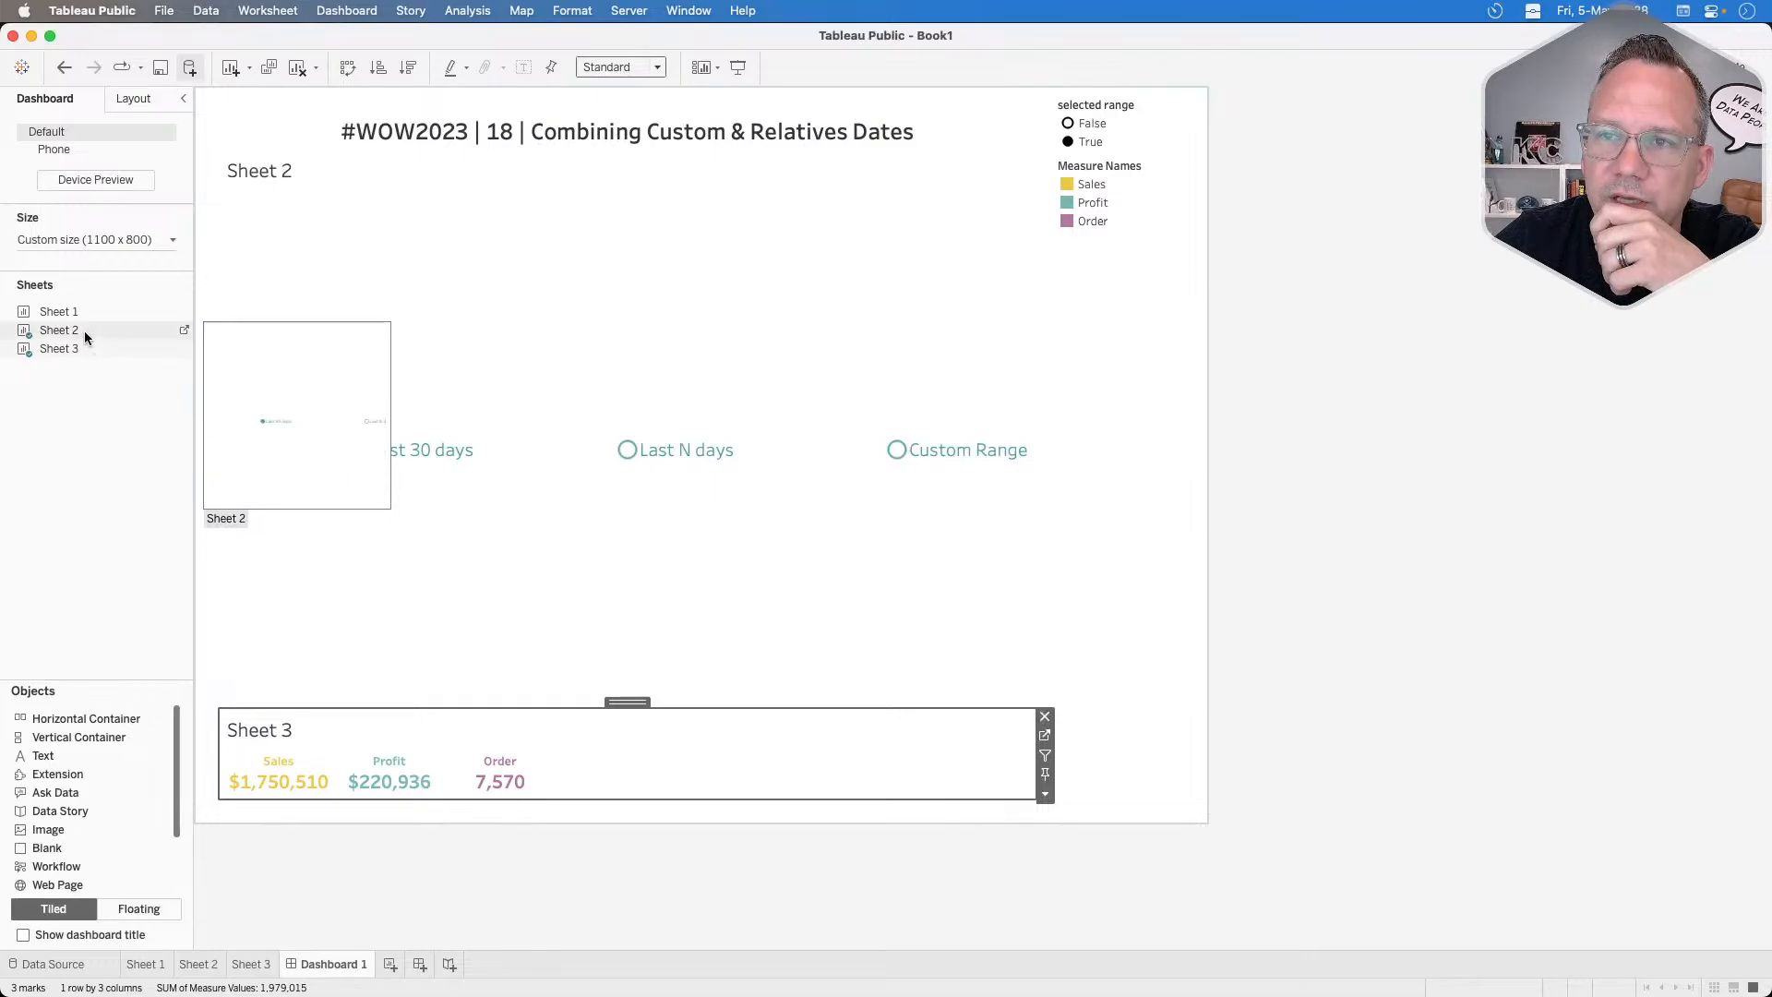
mouse_move(80, 315)
left_click_drag(81, 318, 494, 772)
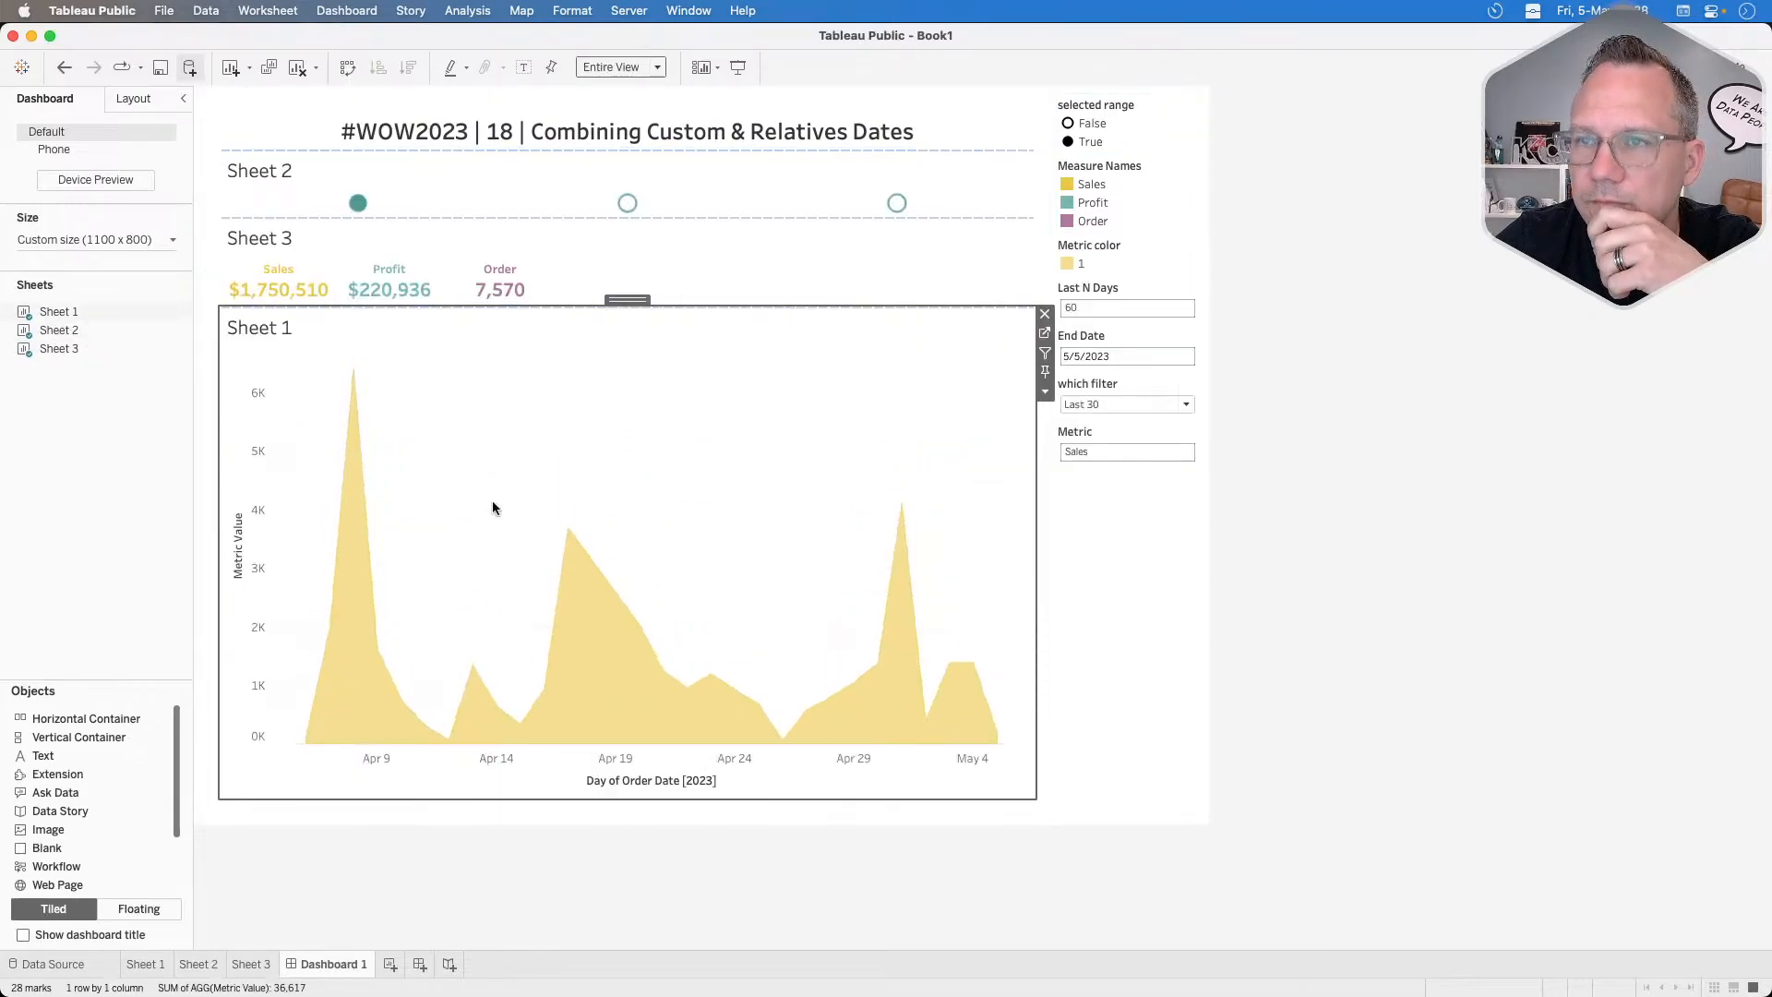
double_click(635, 302)
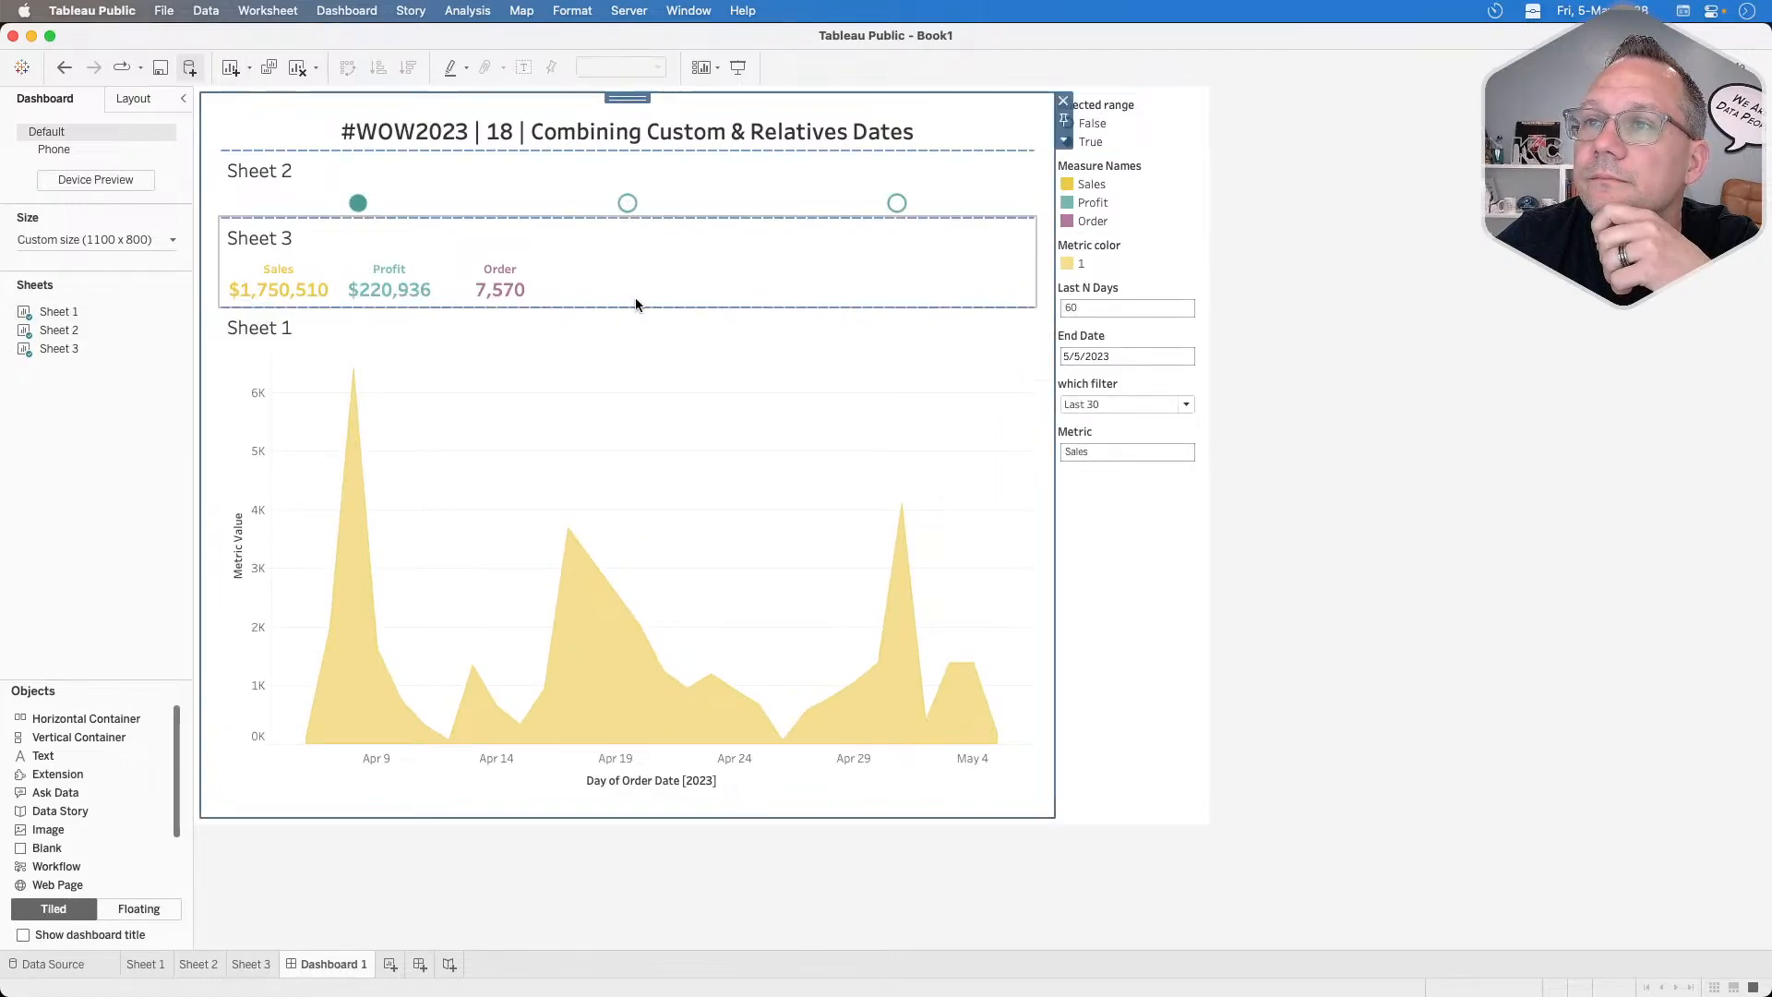
left_click(624, 387)
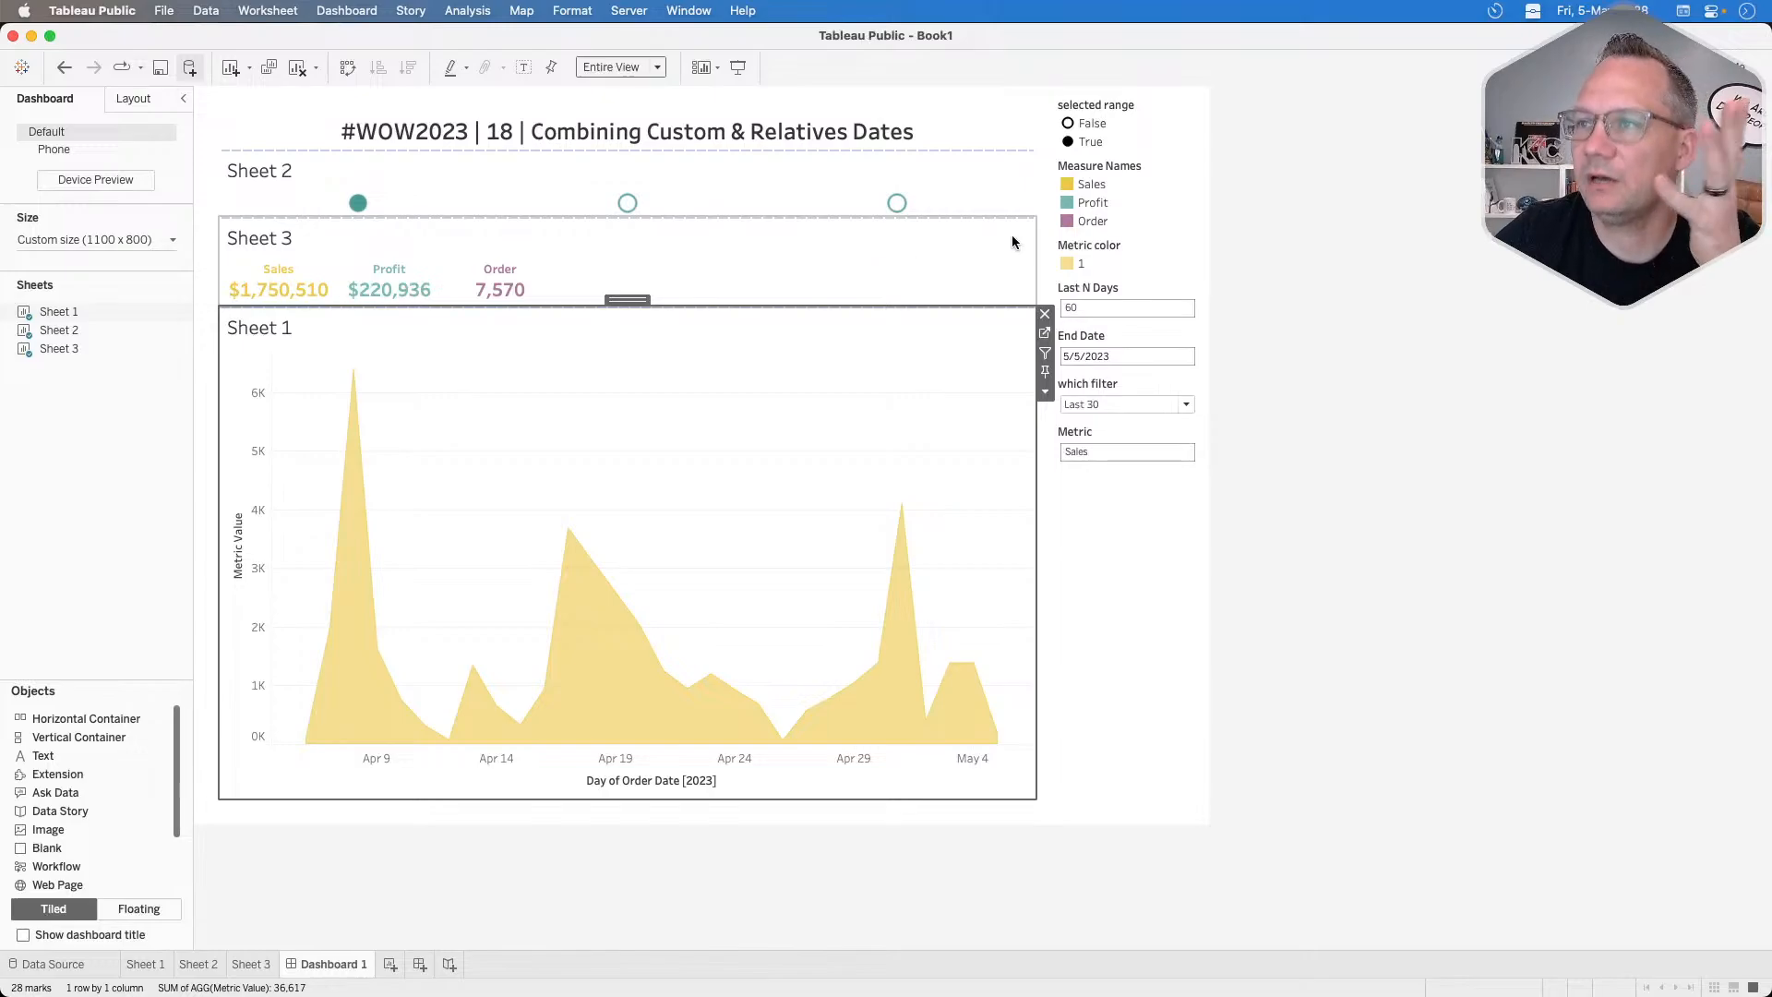
Hide Sheet 2's title on the dashboard and set the height of its horizontal container to 150 pixels.
right_click(251, 180)
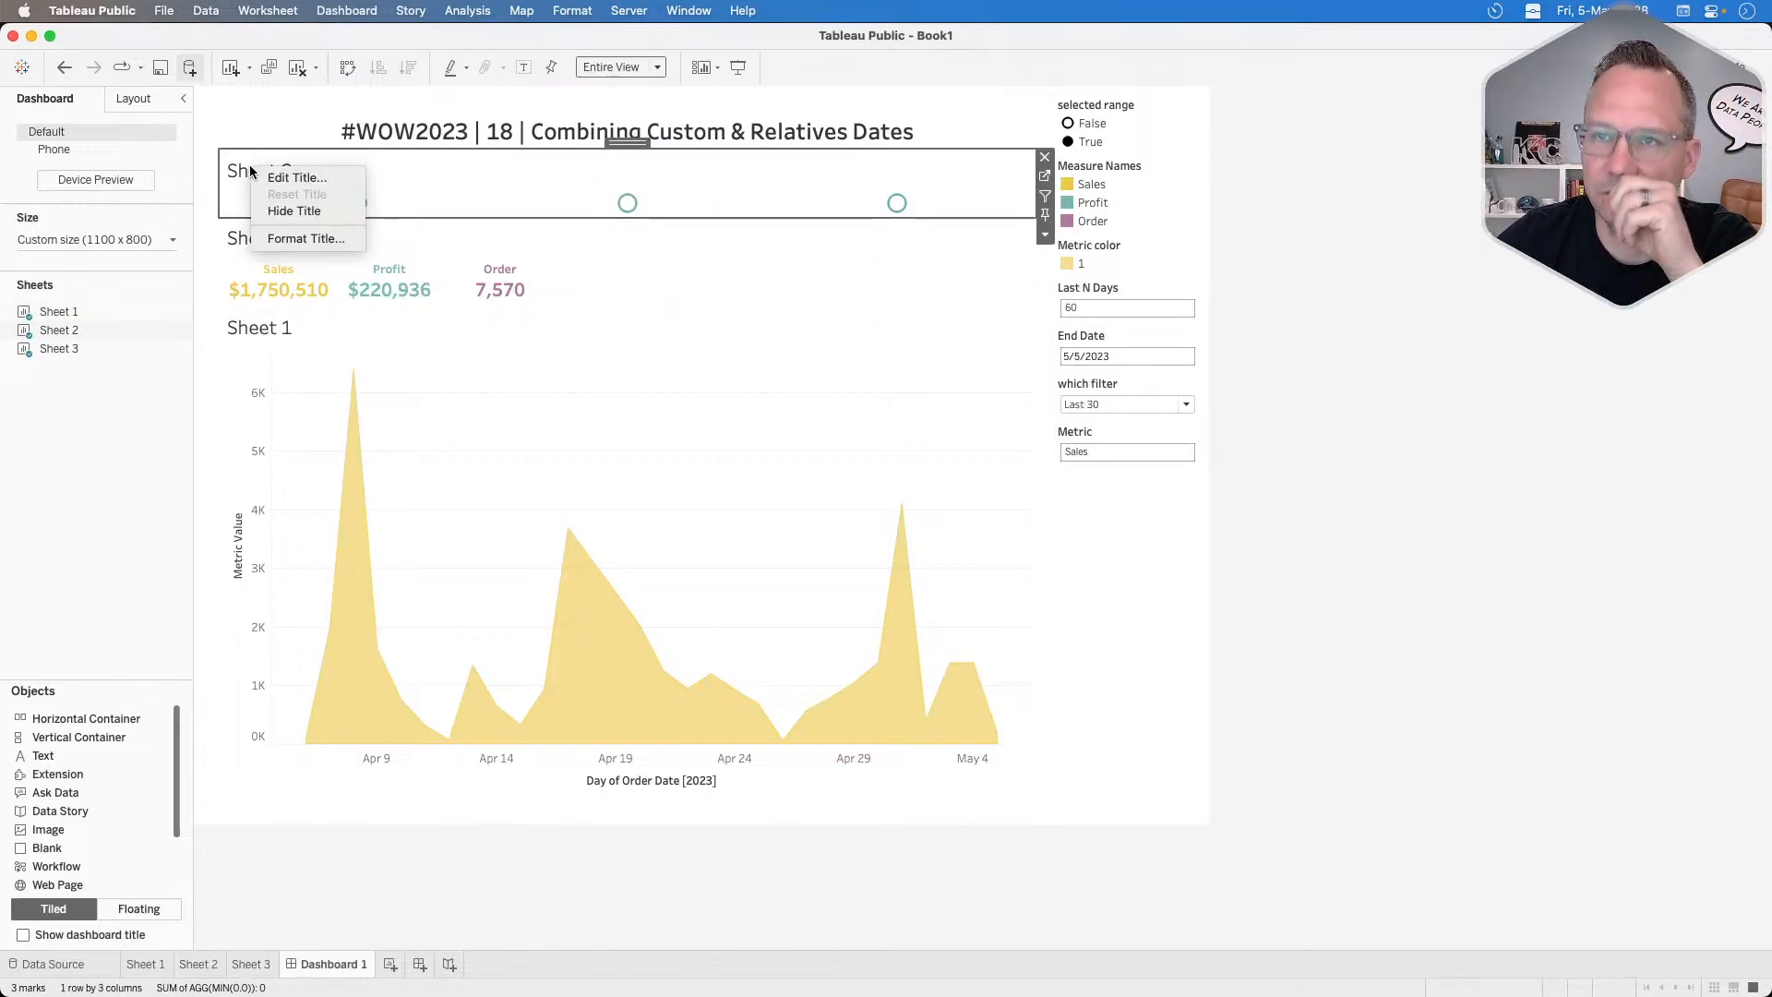
left_click(284, 204)
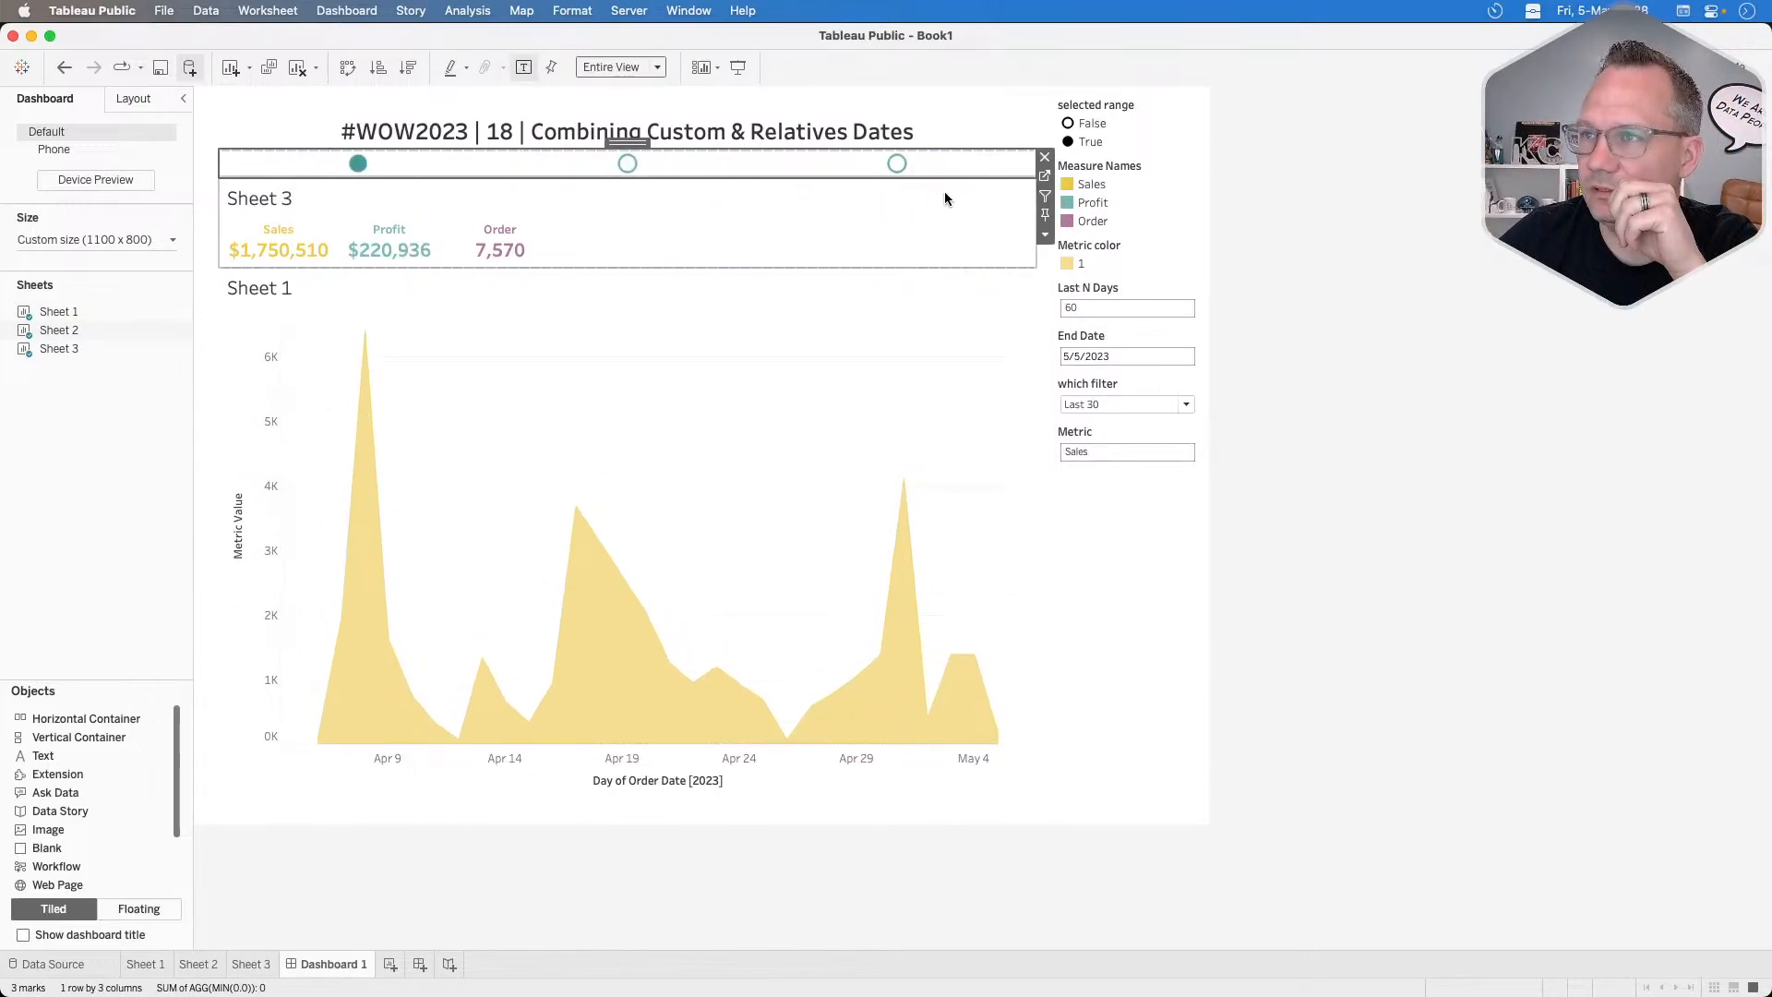
double_click(633, 145)
left_click(1045, 195)
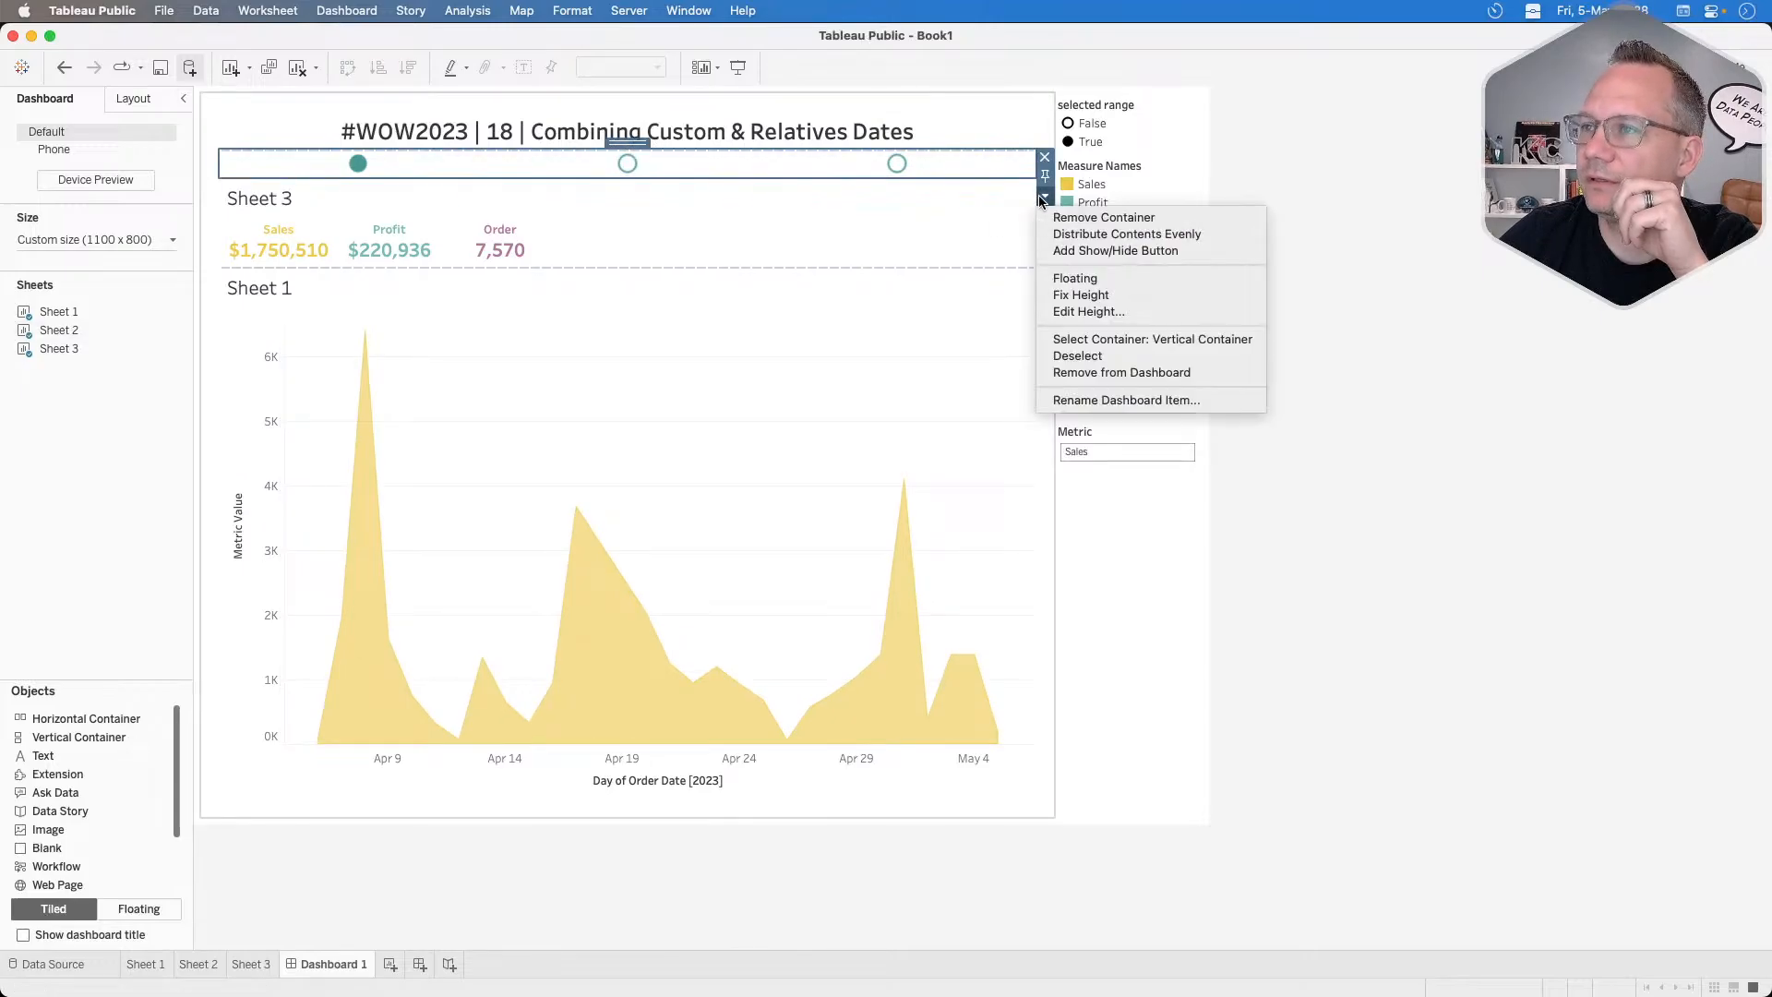
left_click(1062, 305)
type("150")
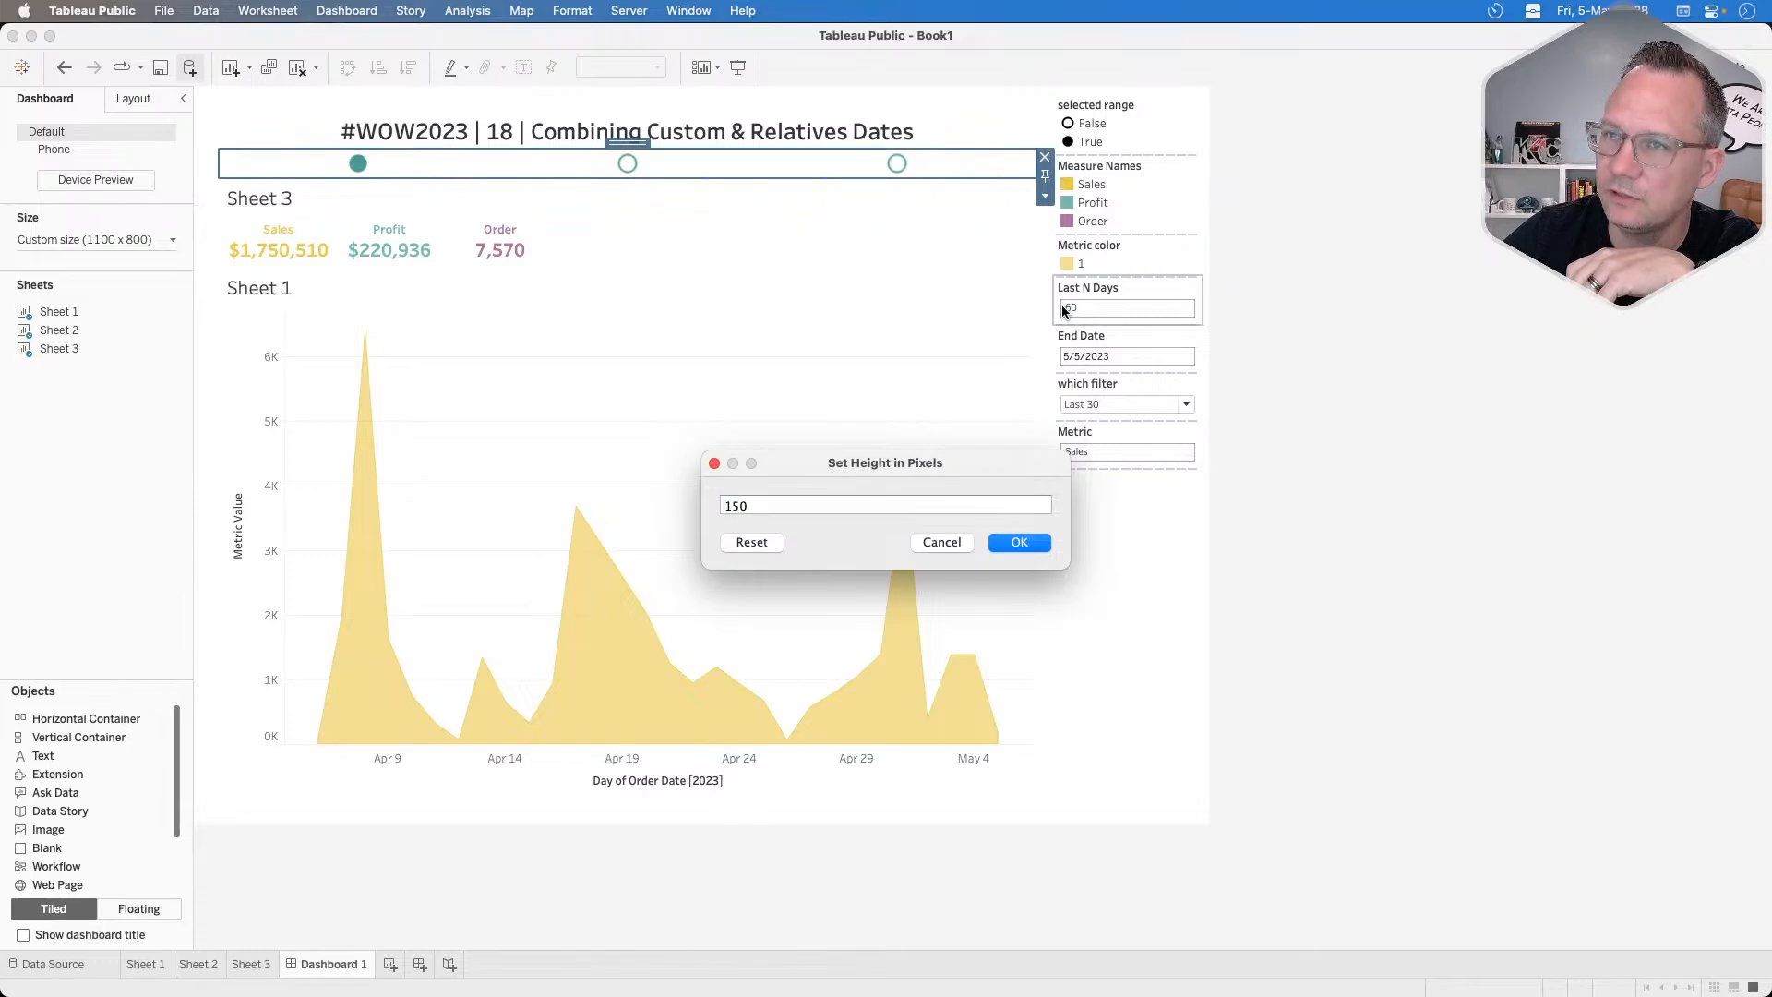
key("Return")
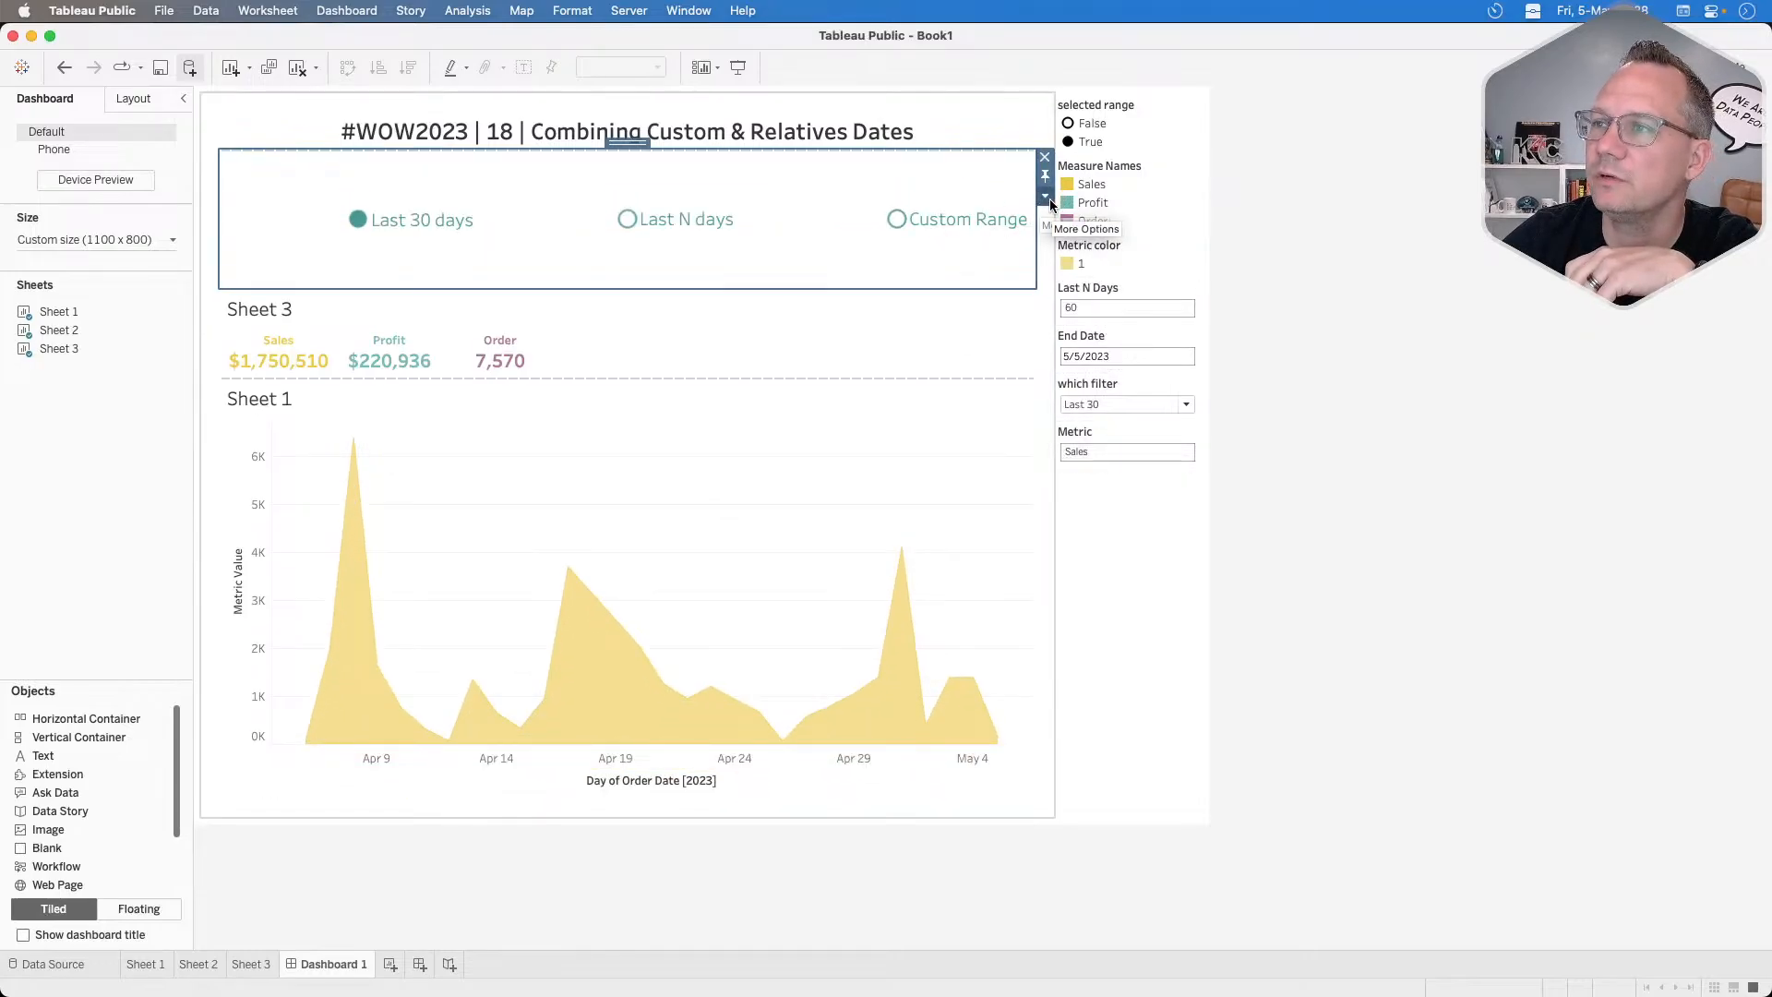
Reduce the height of the date range options' horizontal container to 100 pixels.
left_click(1044, 195)
left_click(1084, 312)
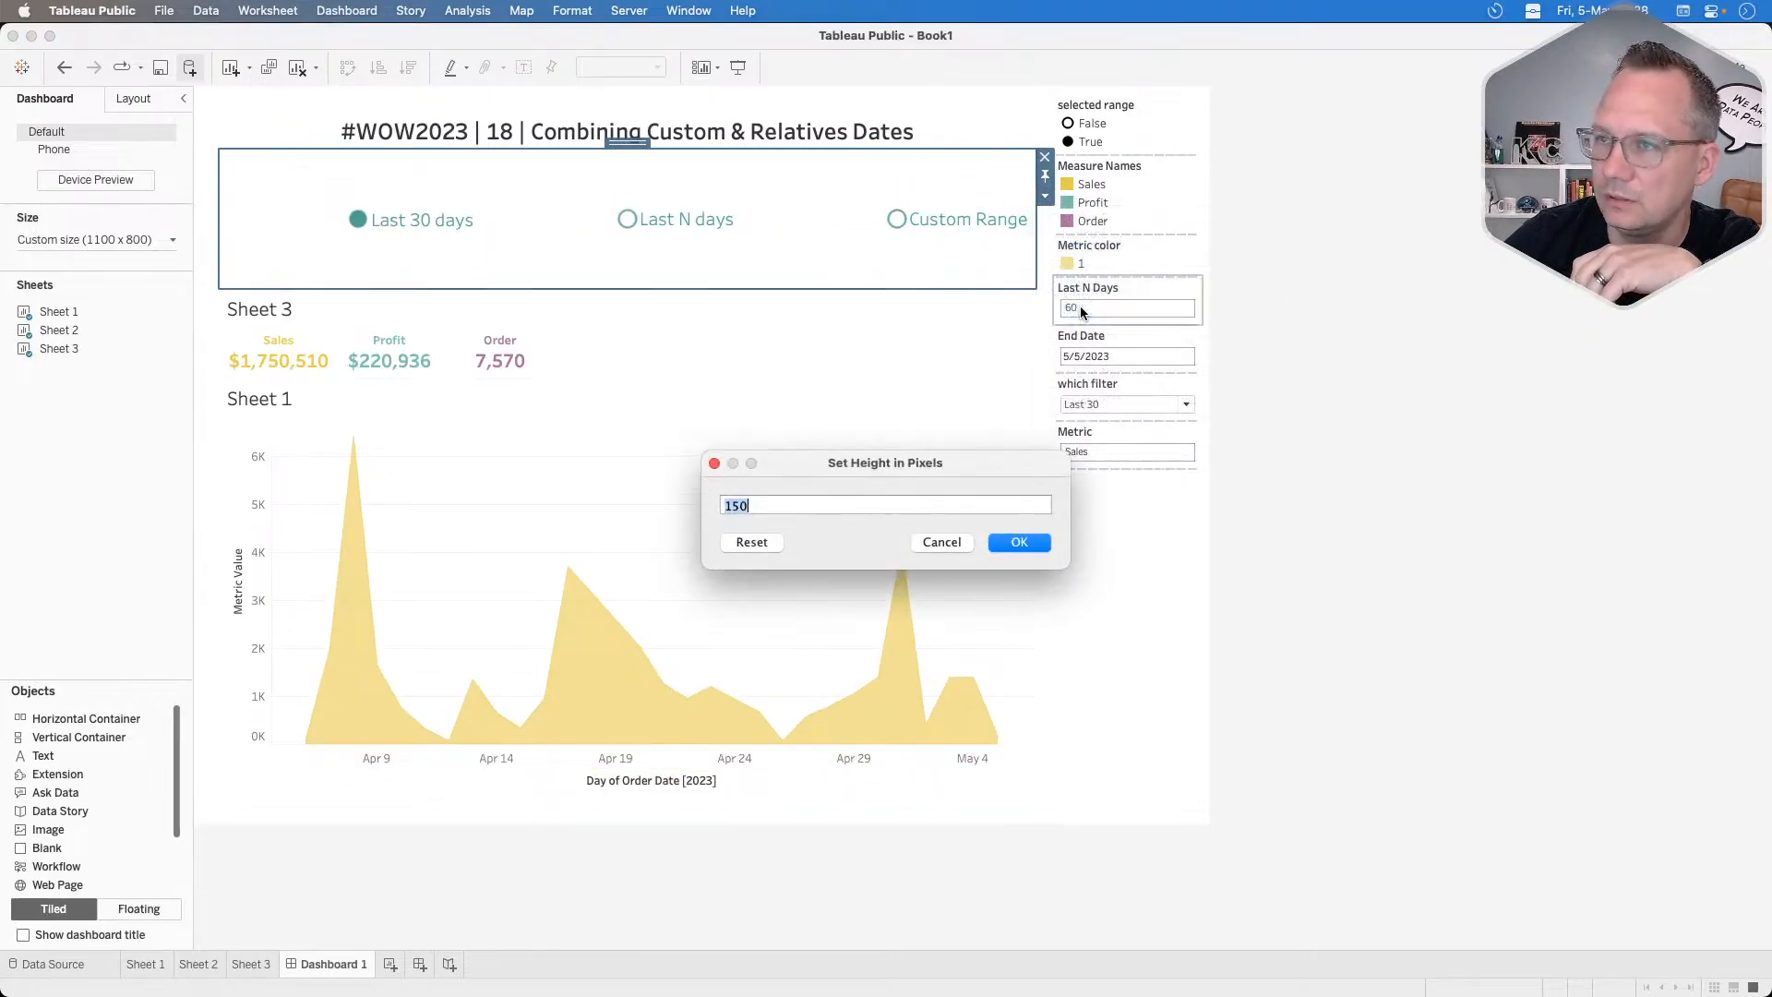
type("100")
key("Return")
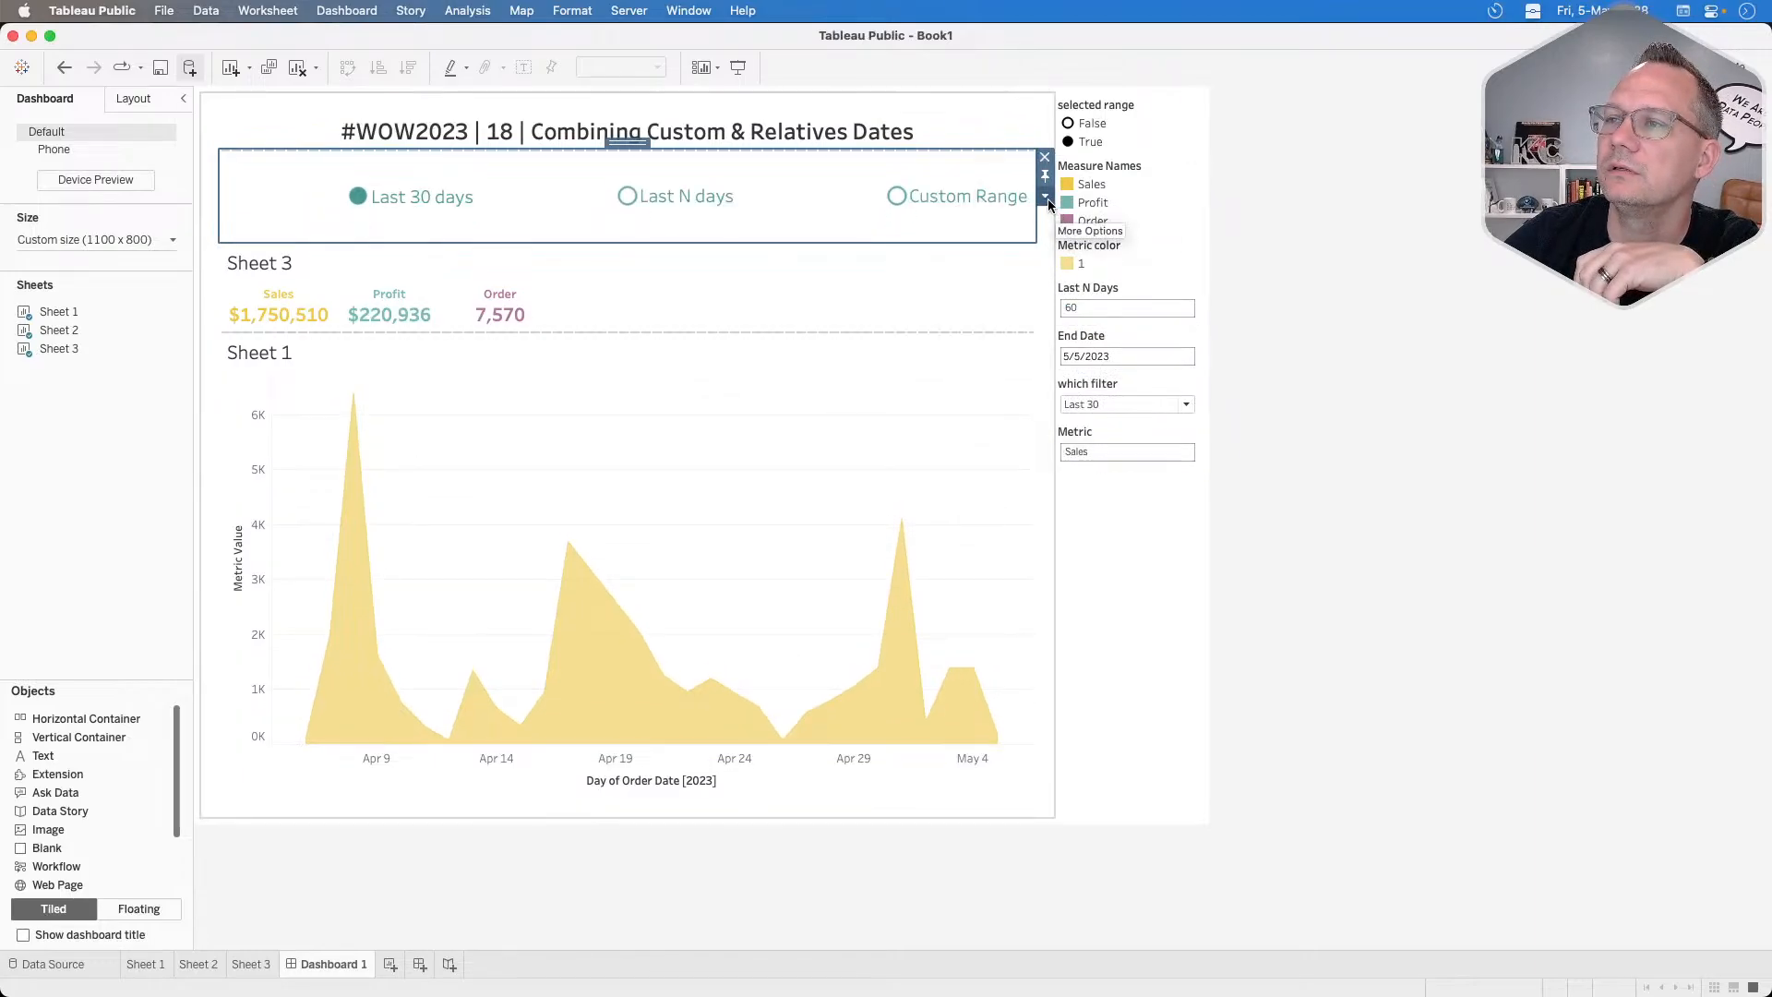
Go to the Sheet 2 worksheet from the dashboard and open the options of the Label field on Columns.
right_click(250, 216)
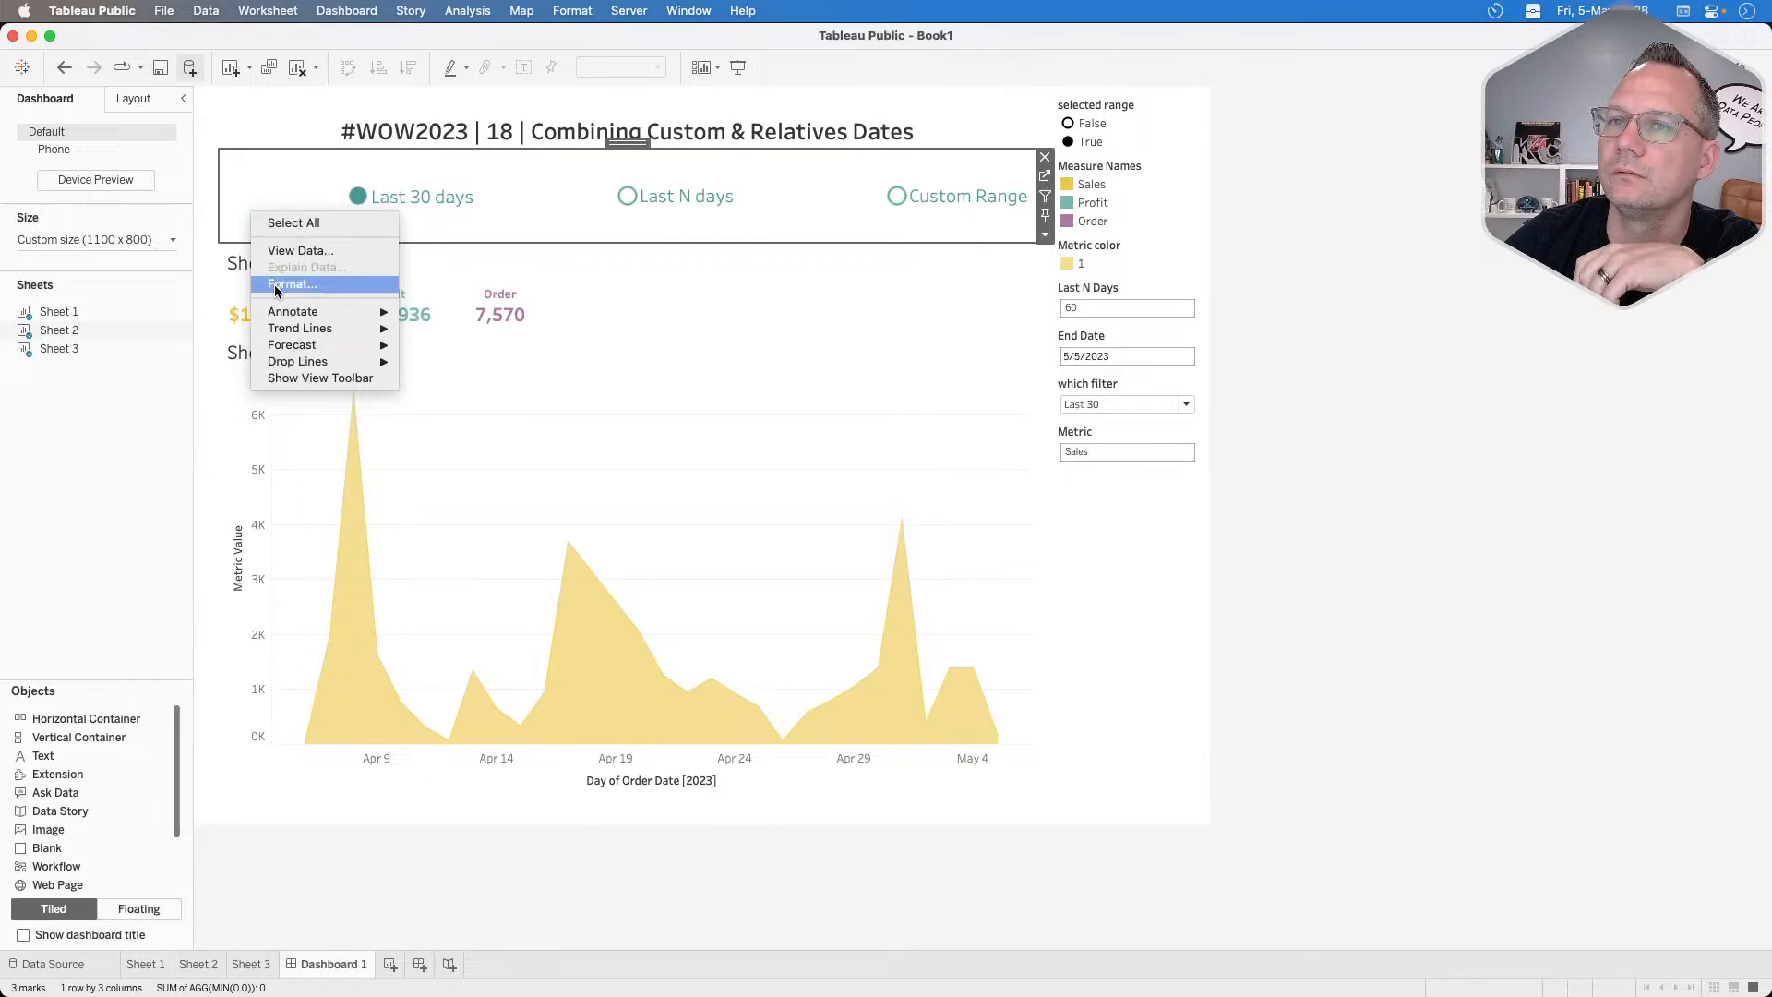
left_click(273, 189)
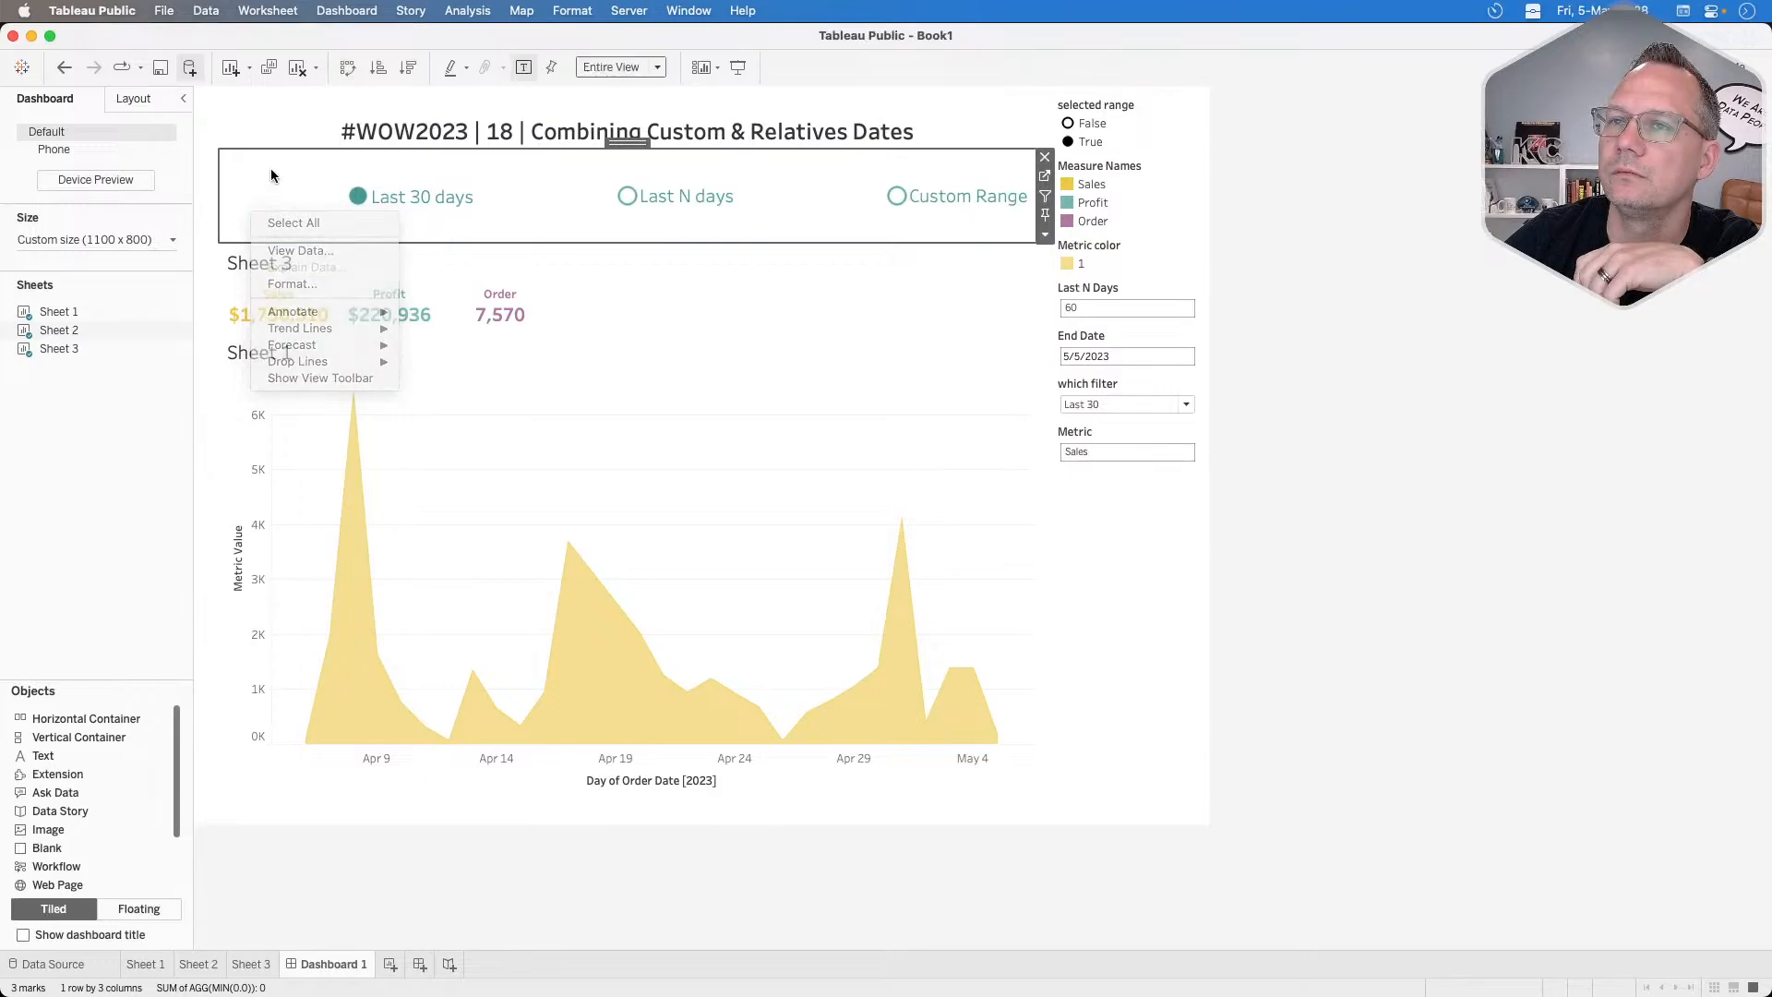
left_click(1045, 176)
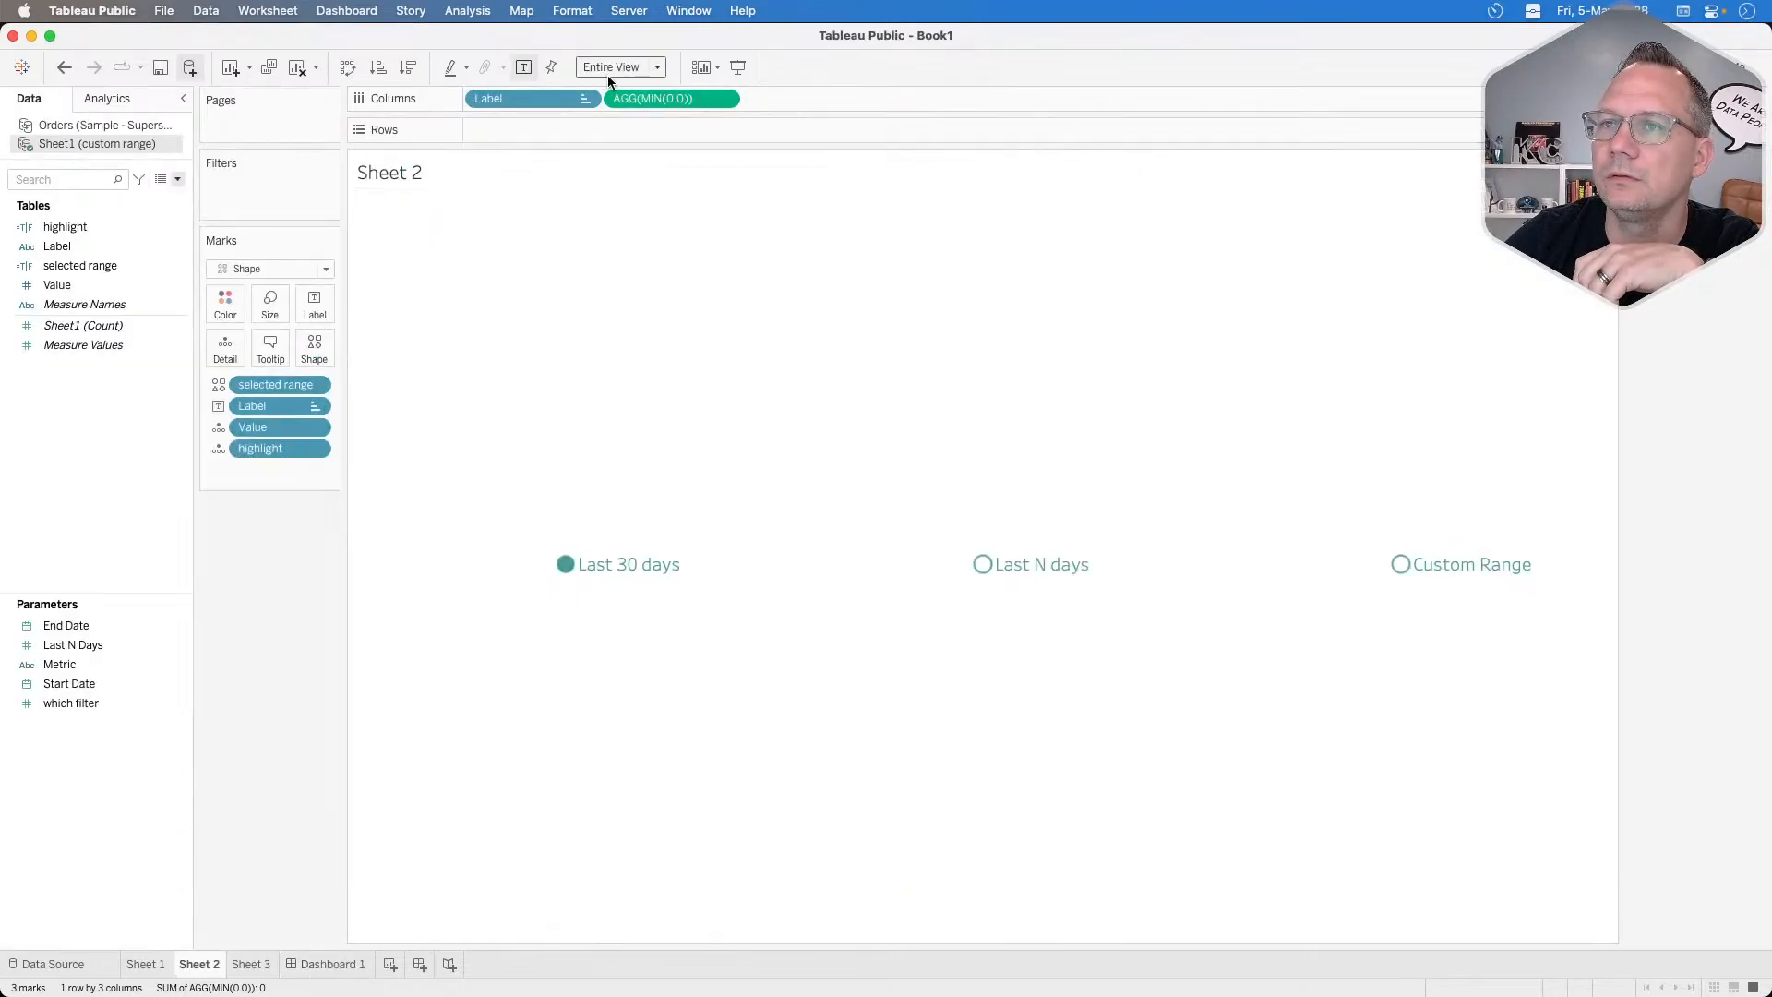
left_click(584, 99)
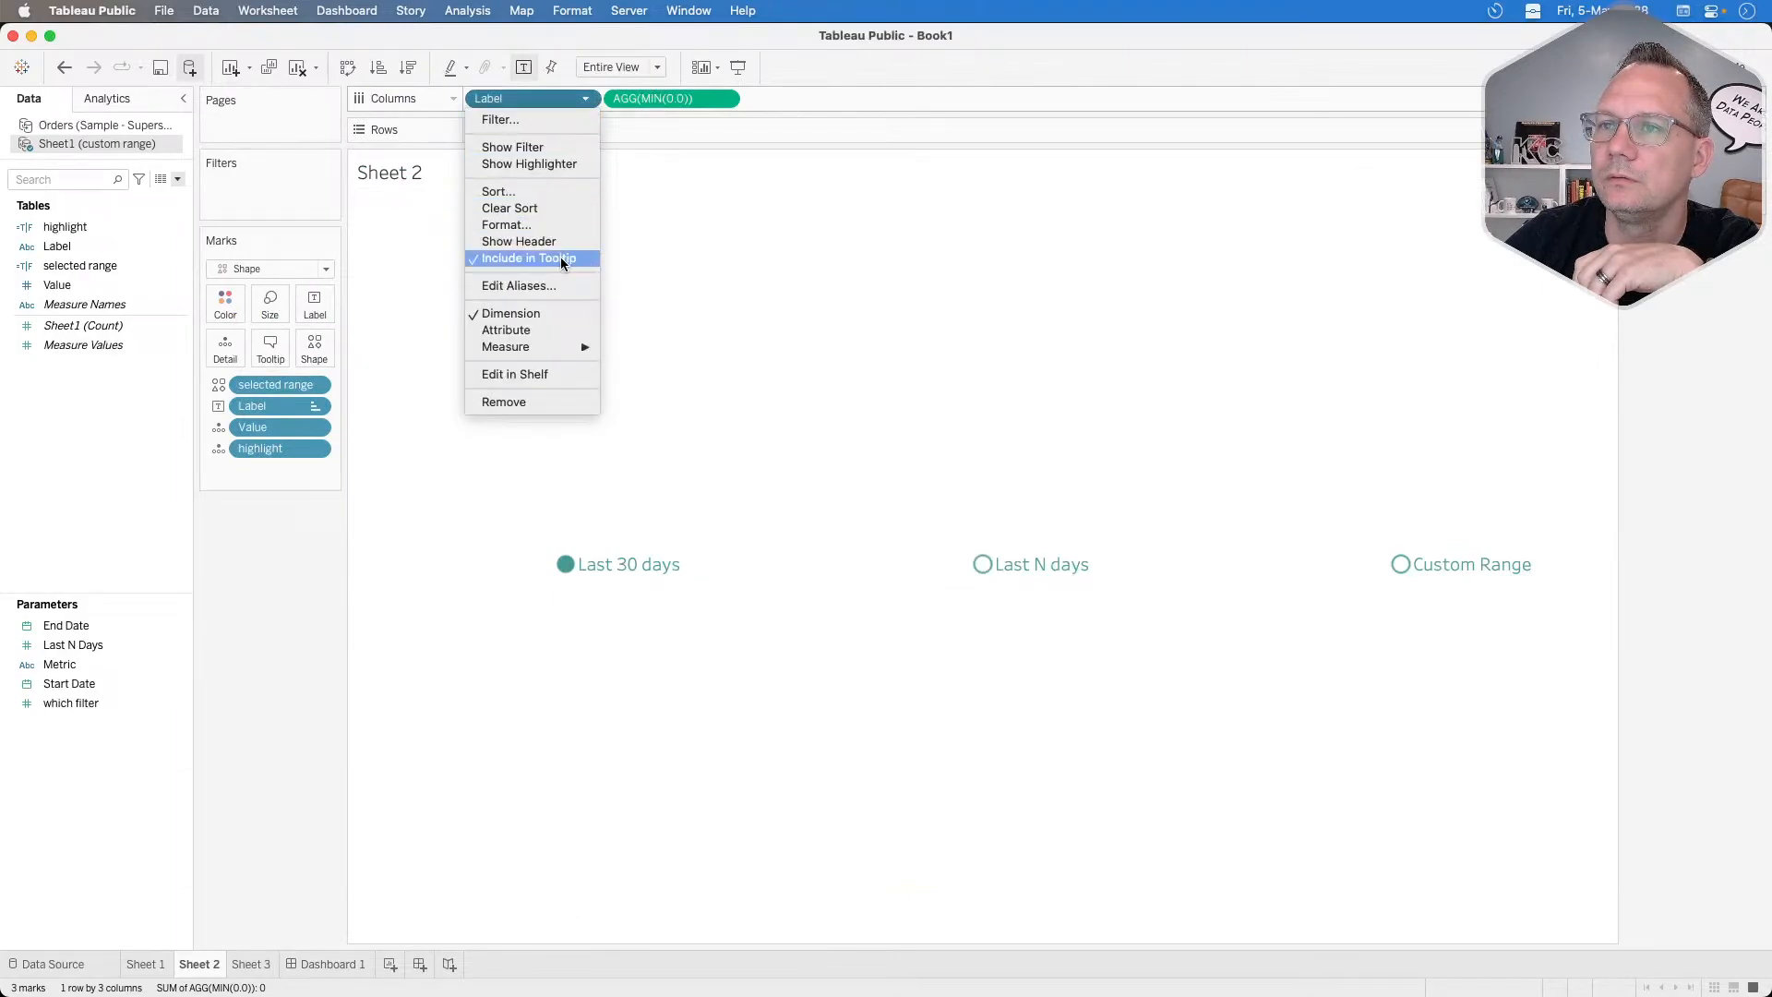
Show the MIN(0.0) axis on Sheet 2 and fix its range from -1 to 10.
left_click(695, 140)
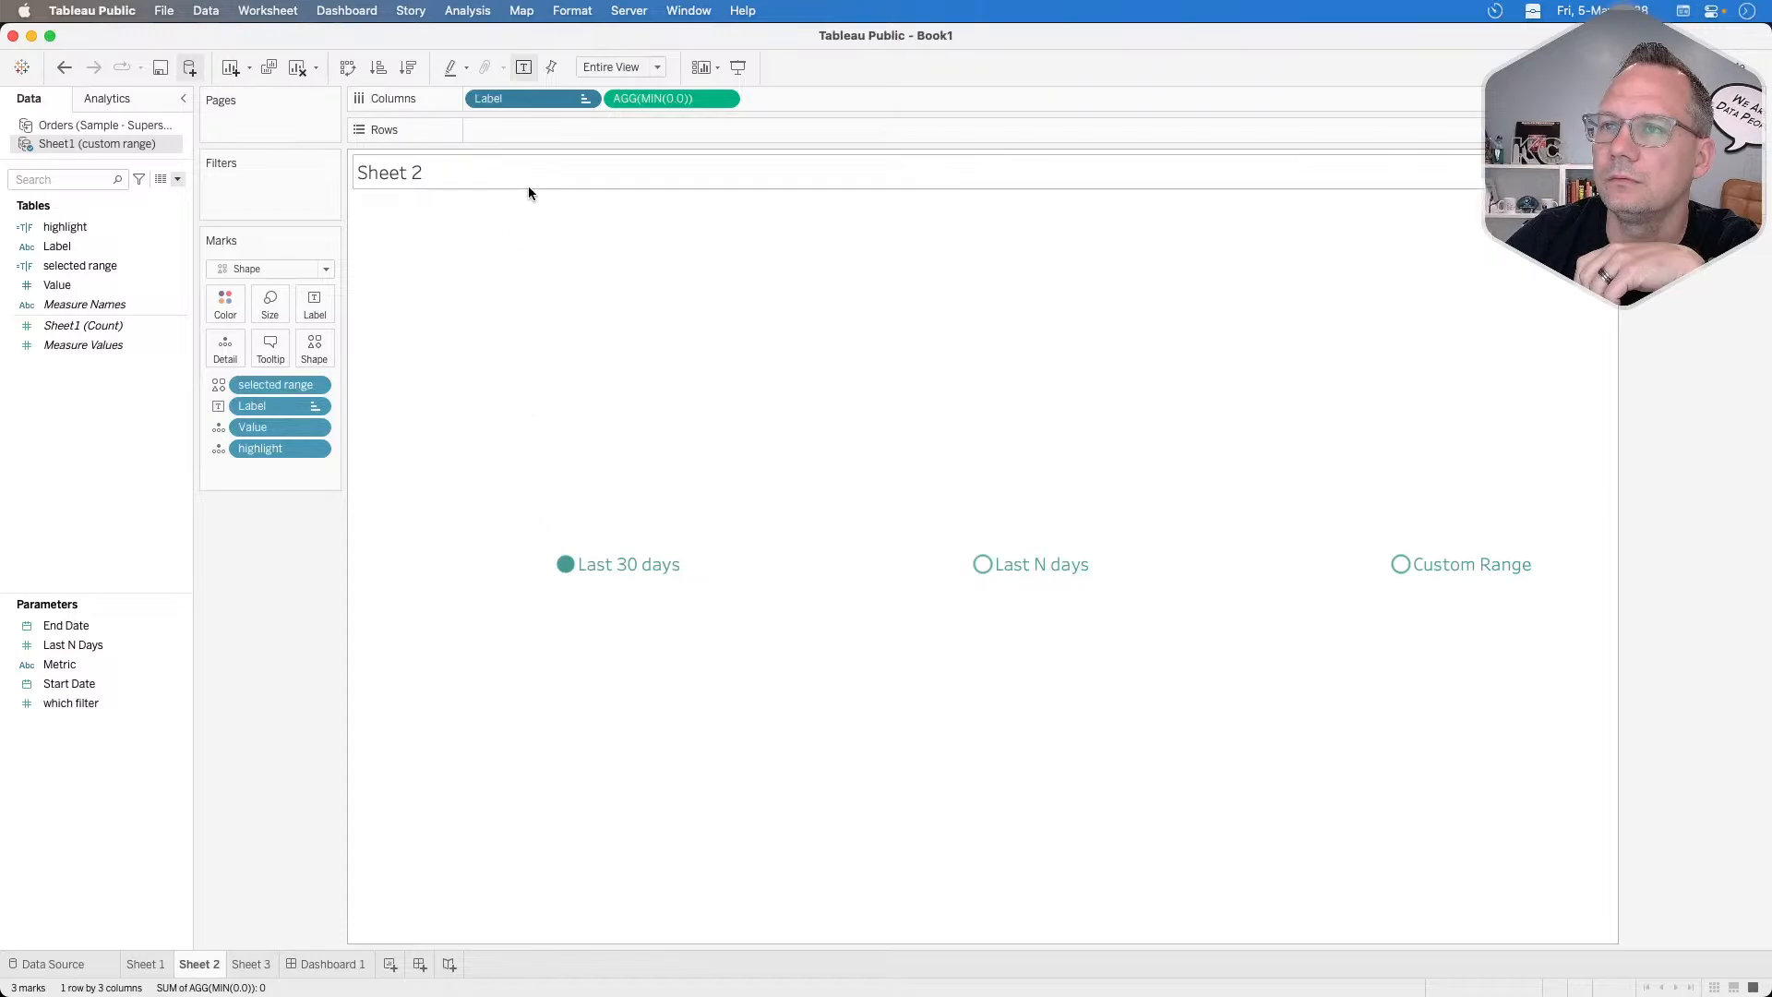
left_click(724, 97)
left_click(707, 136)
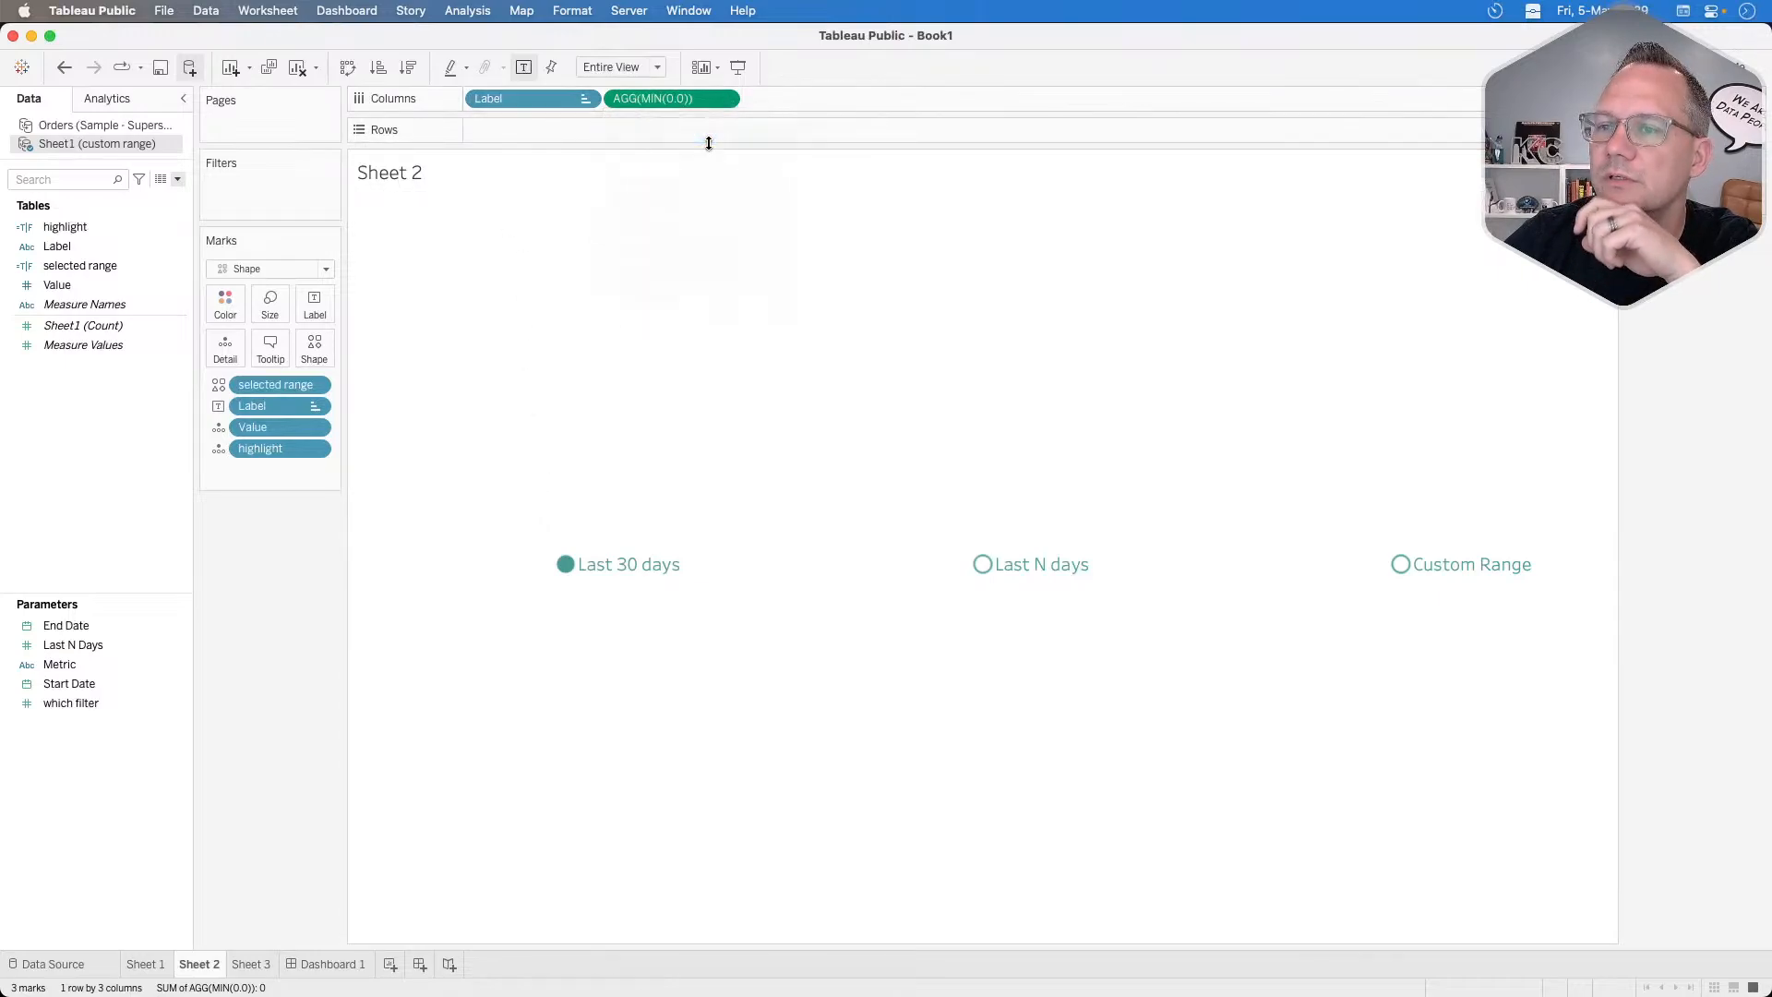
right_click(540, 922)
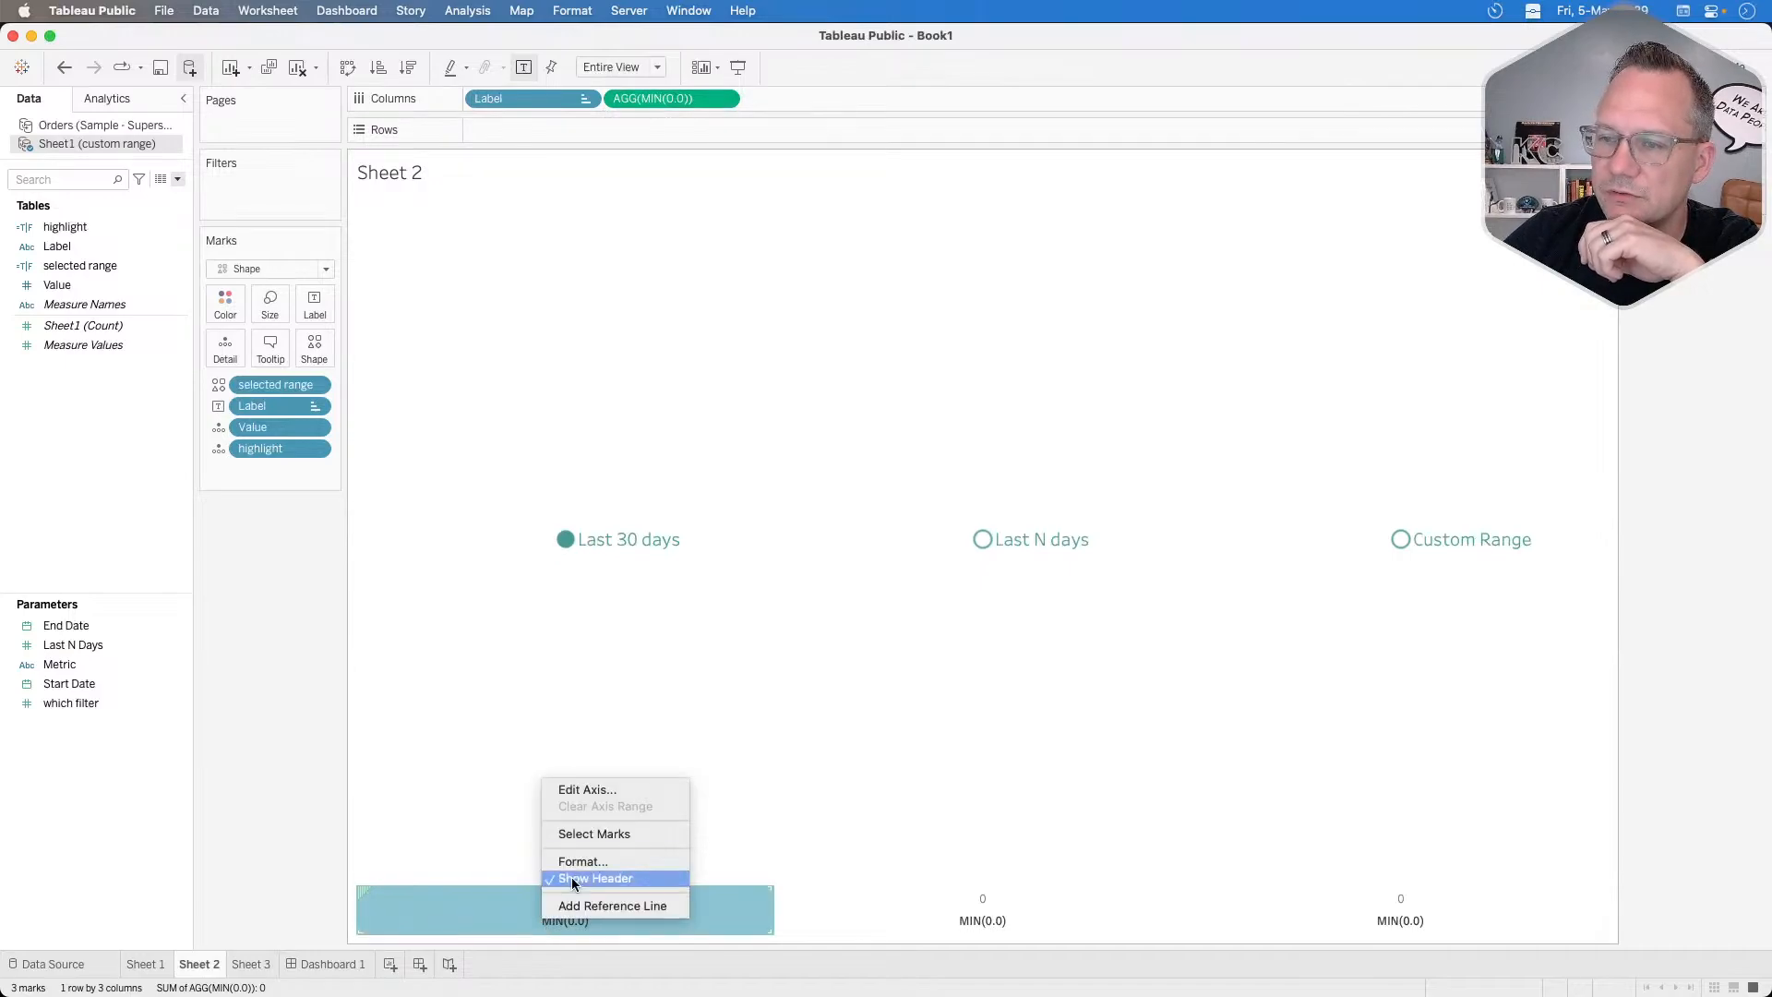
left_click(593, 791)
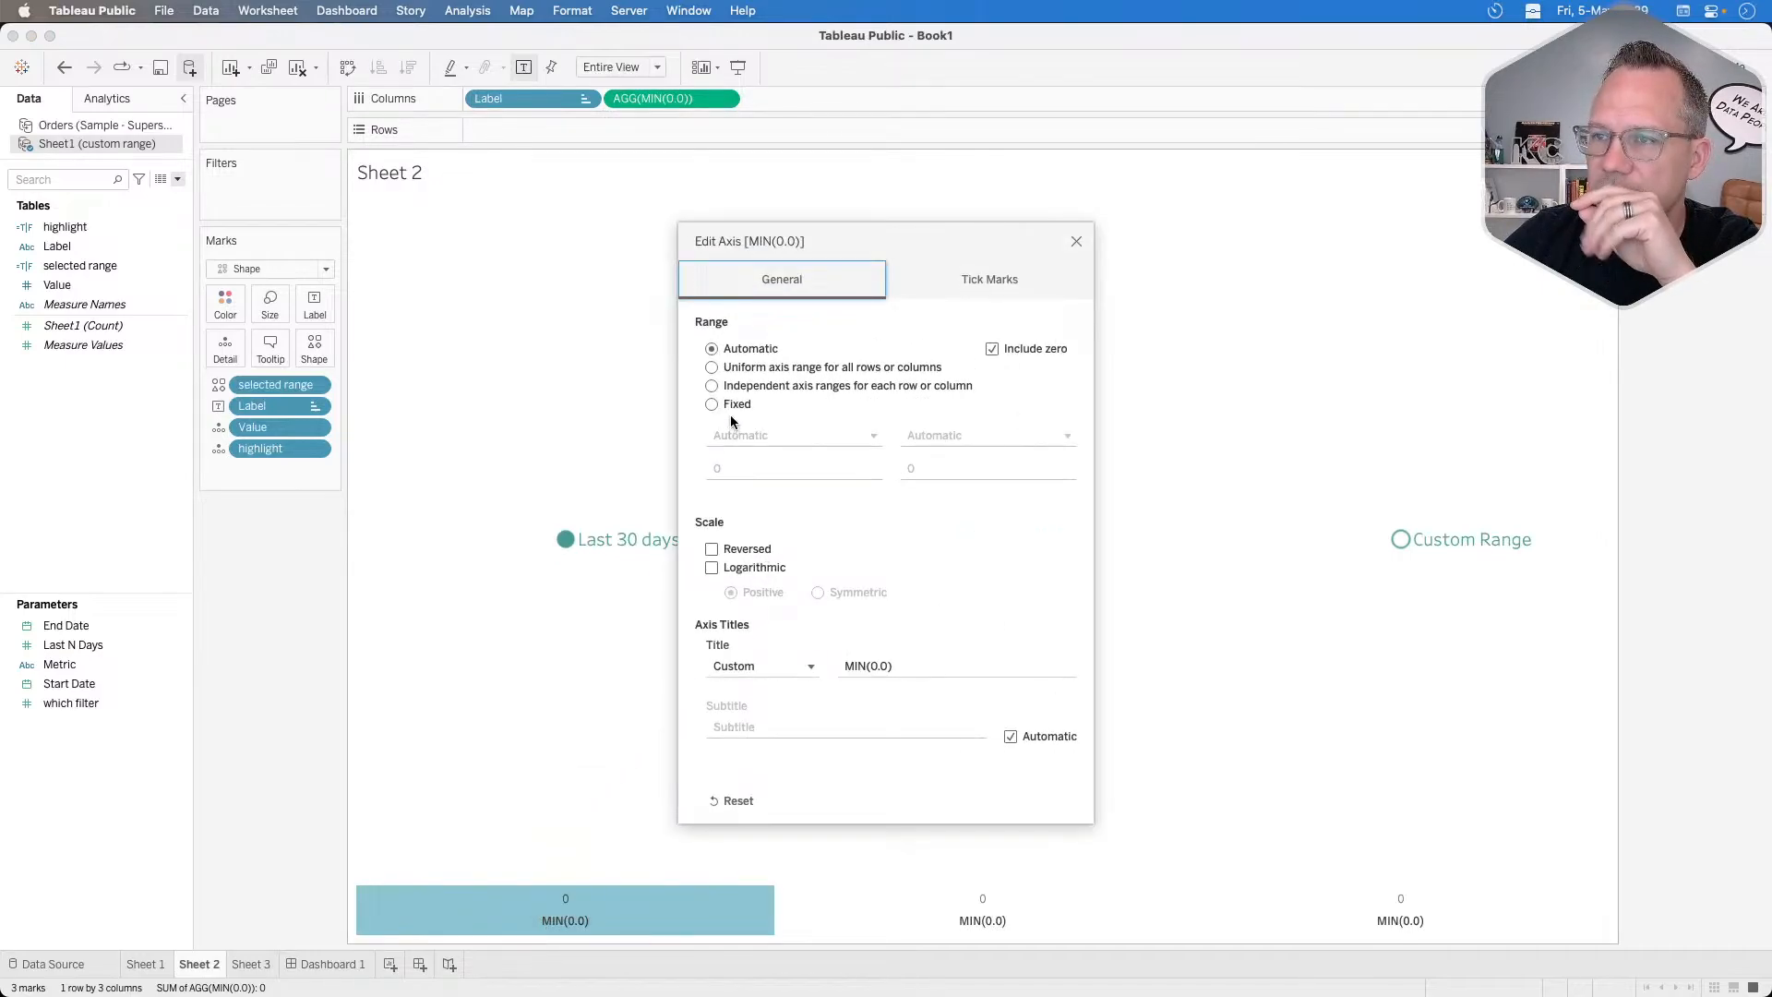
left_click(712, 405)
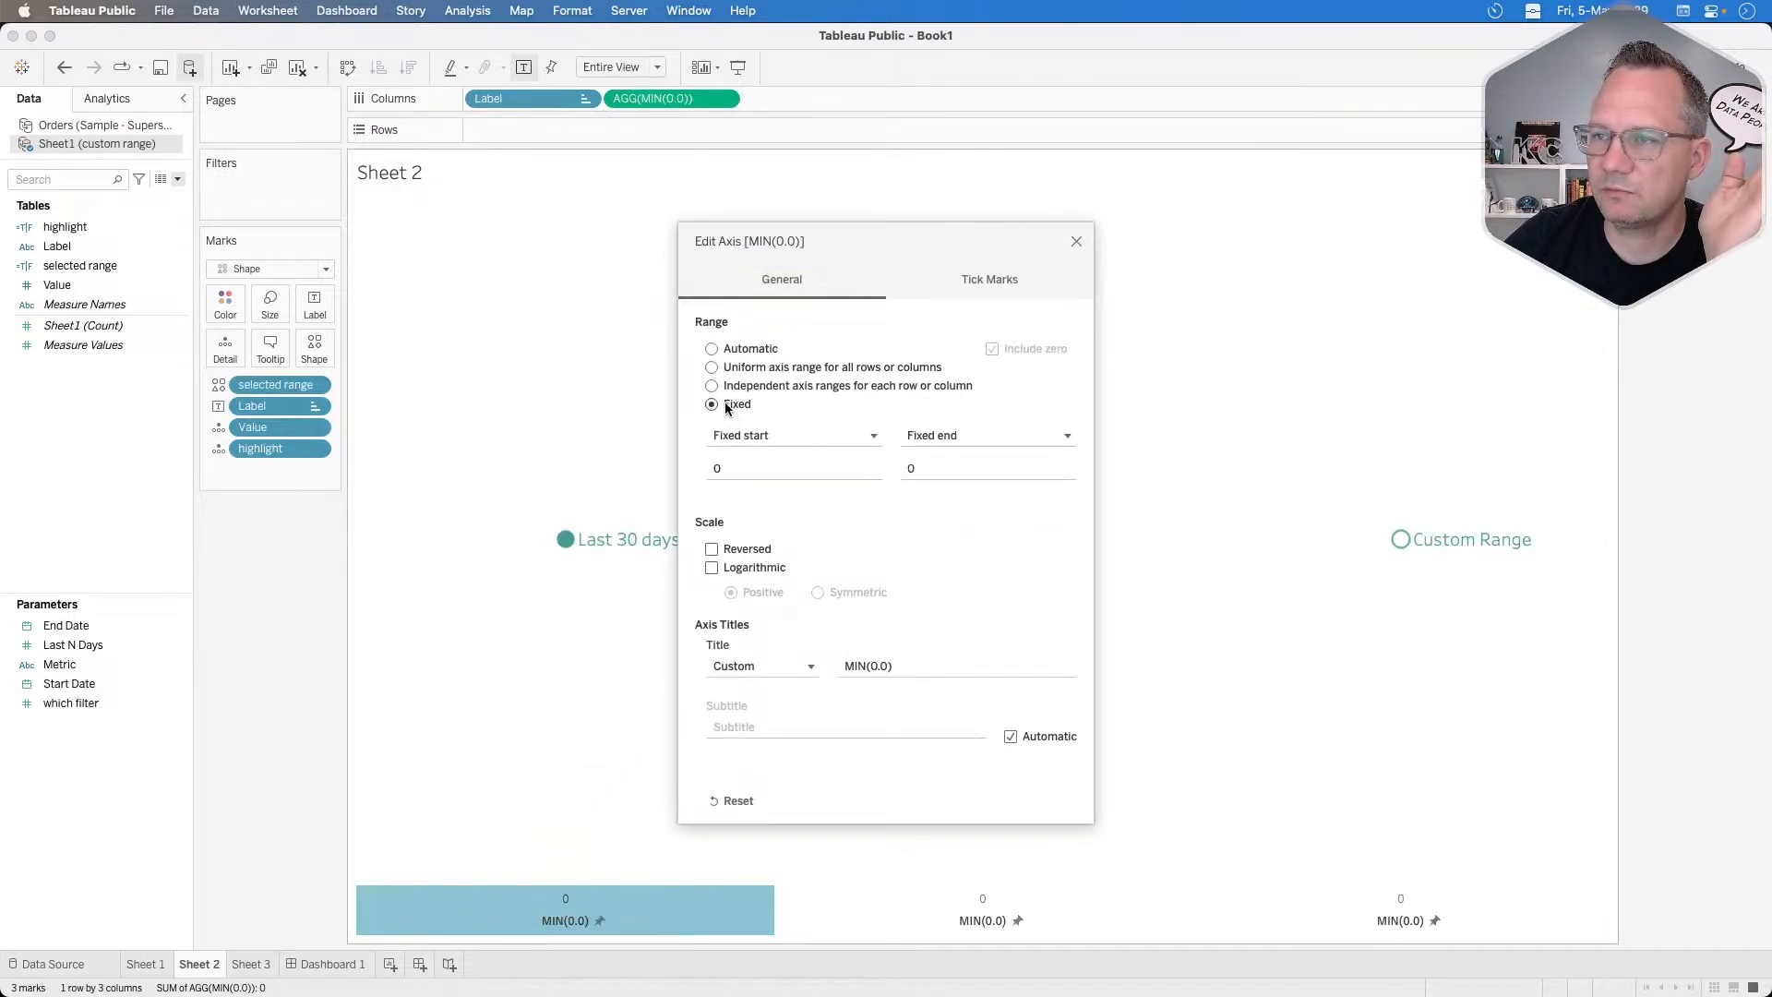
left_click(742, 471)
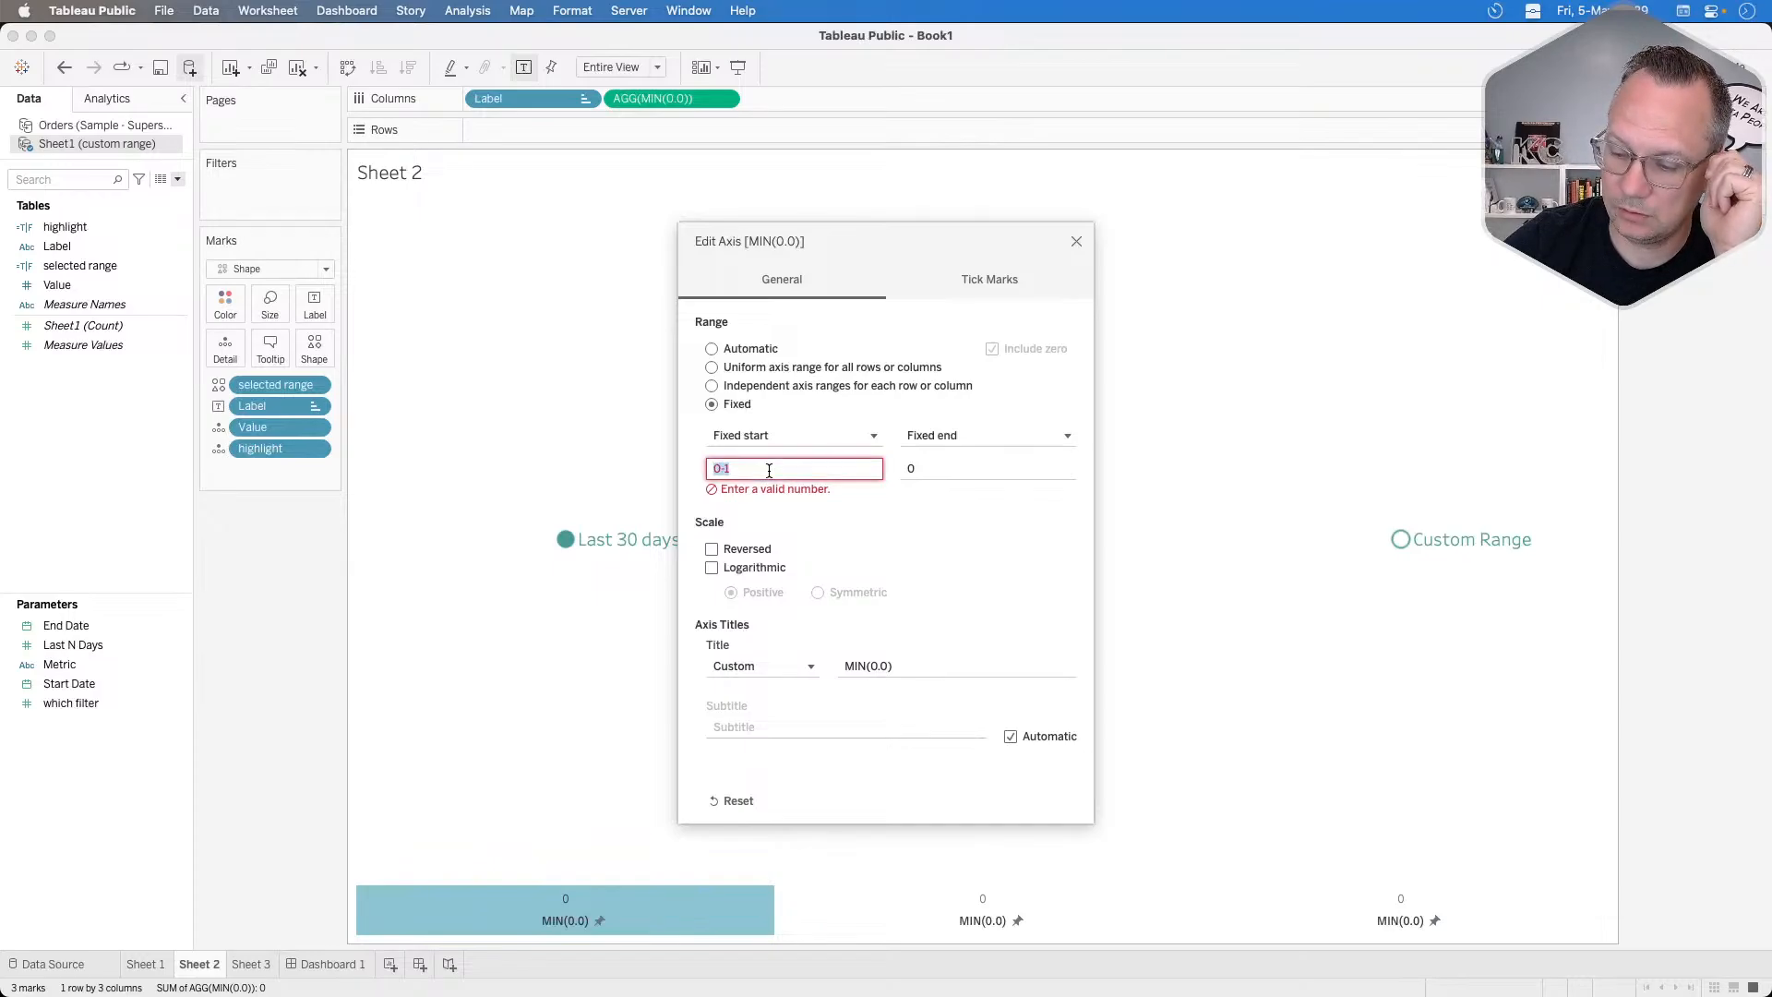
type("1")
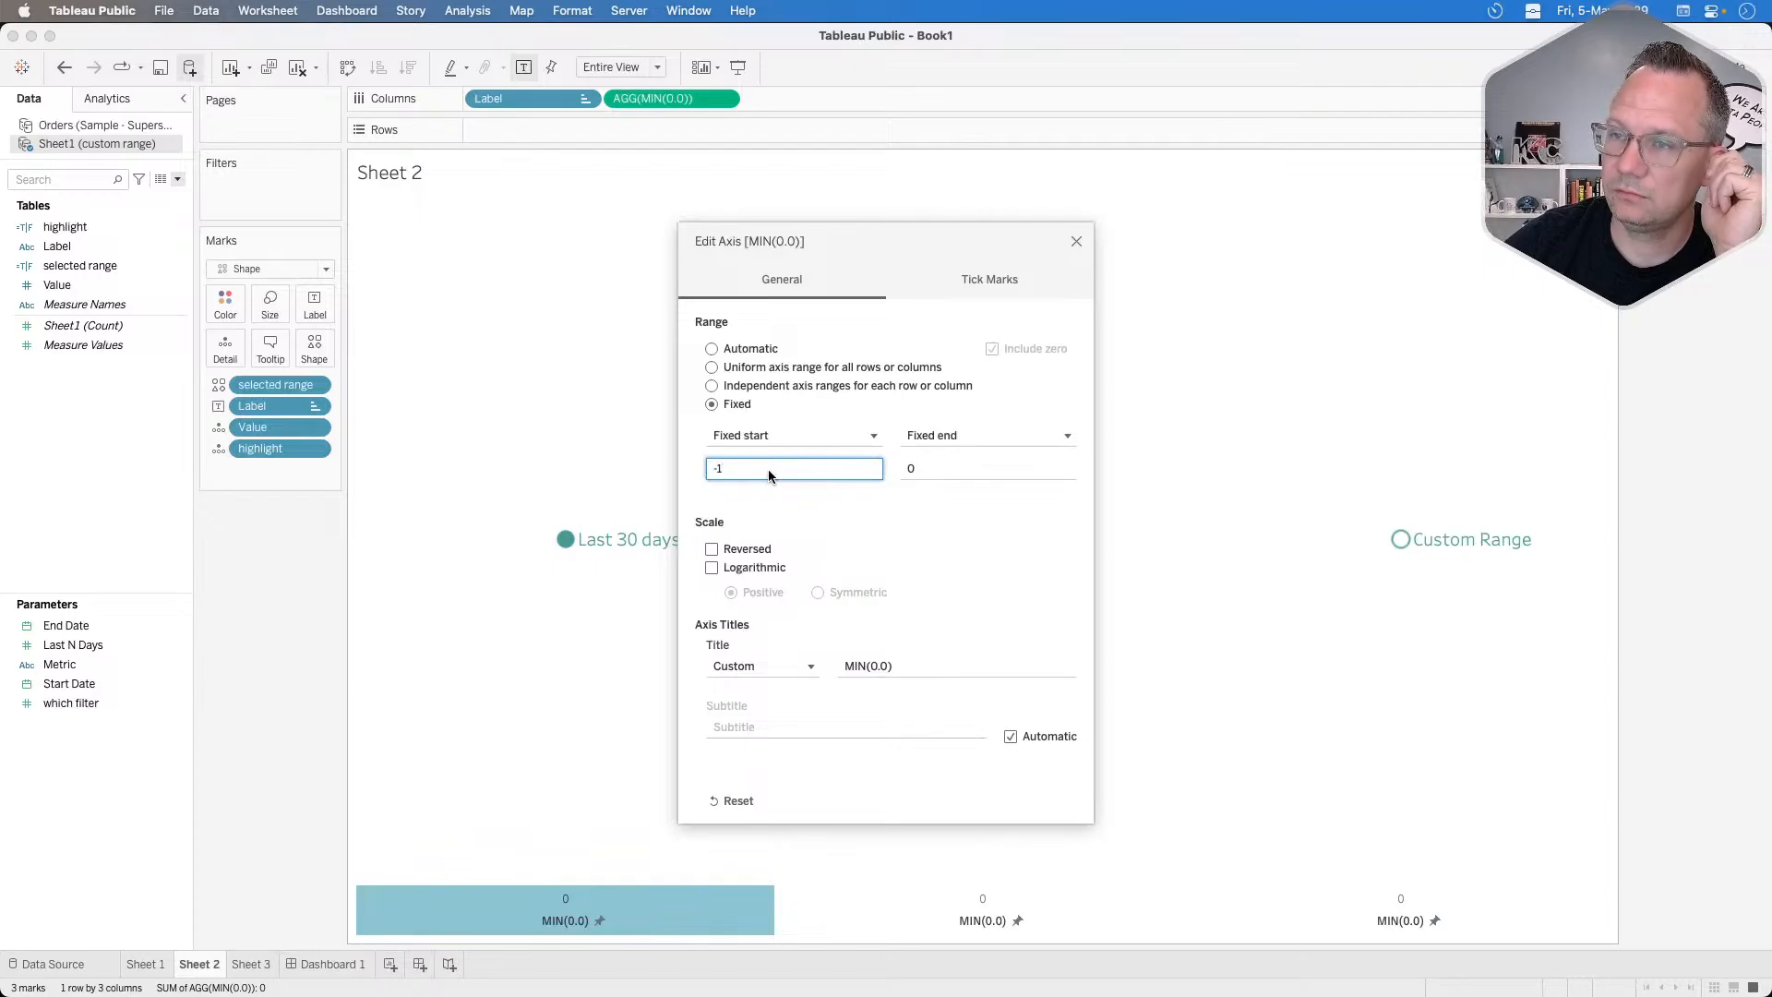
left_click(941, 462)
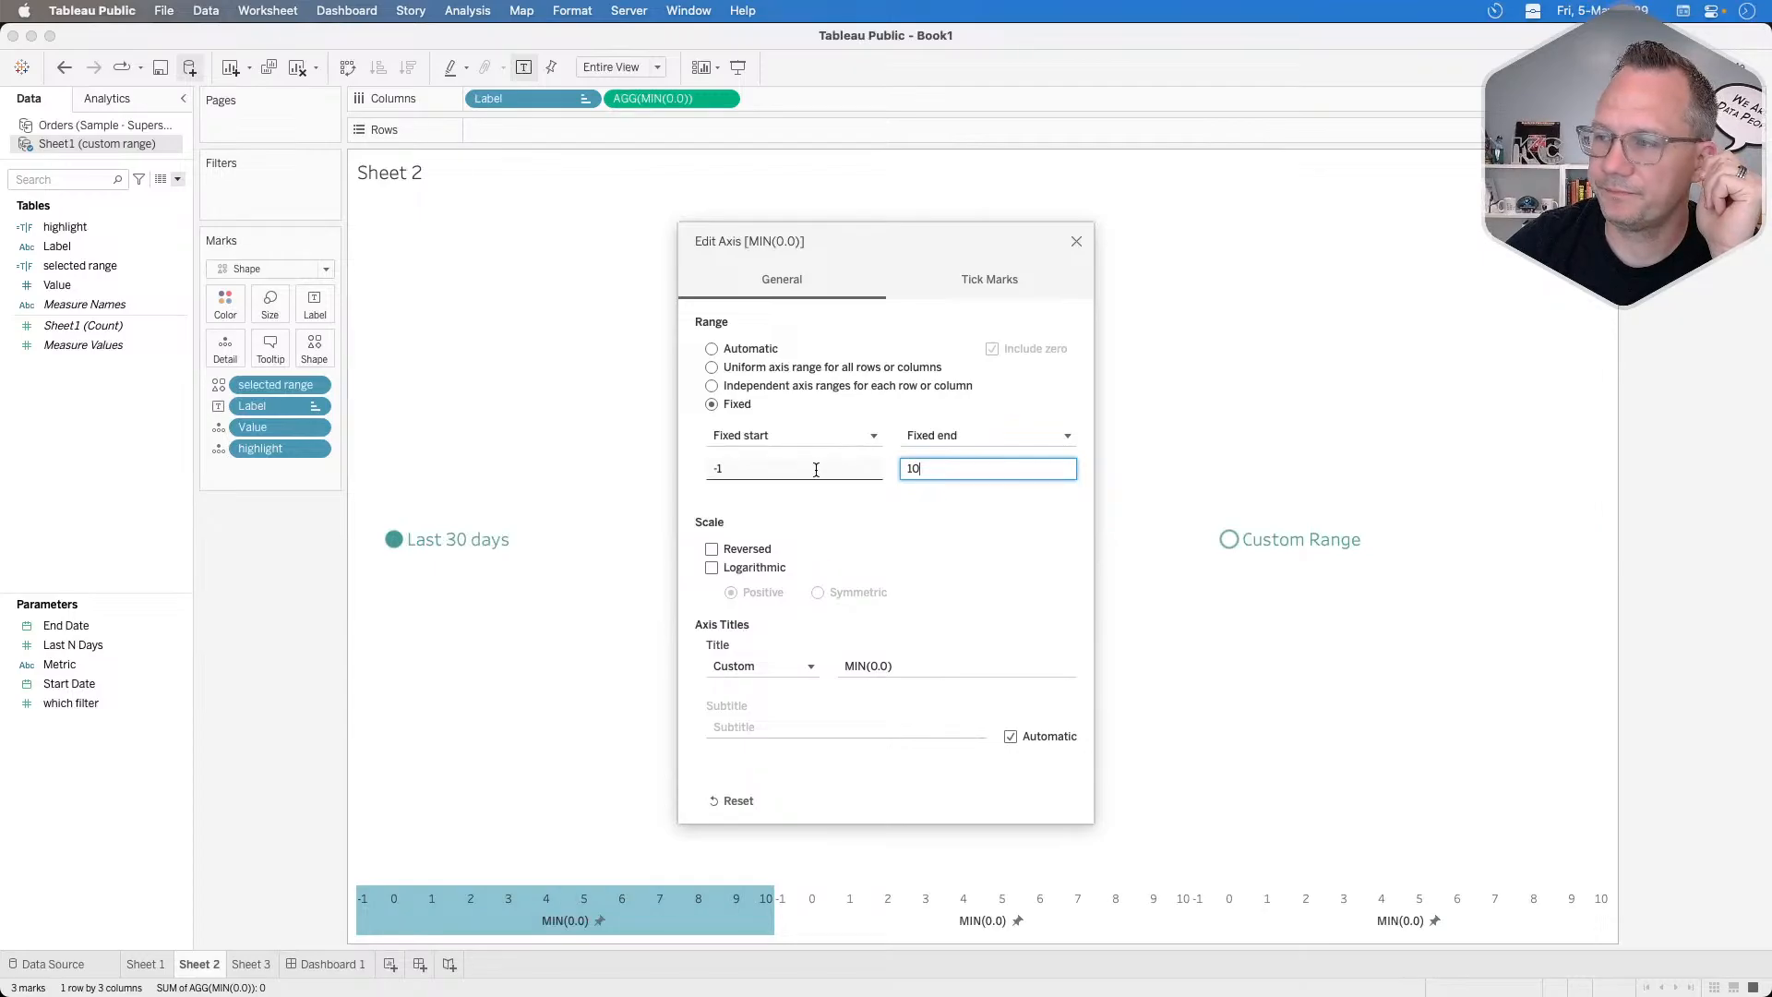
left_click(1076, 241)
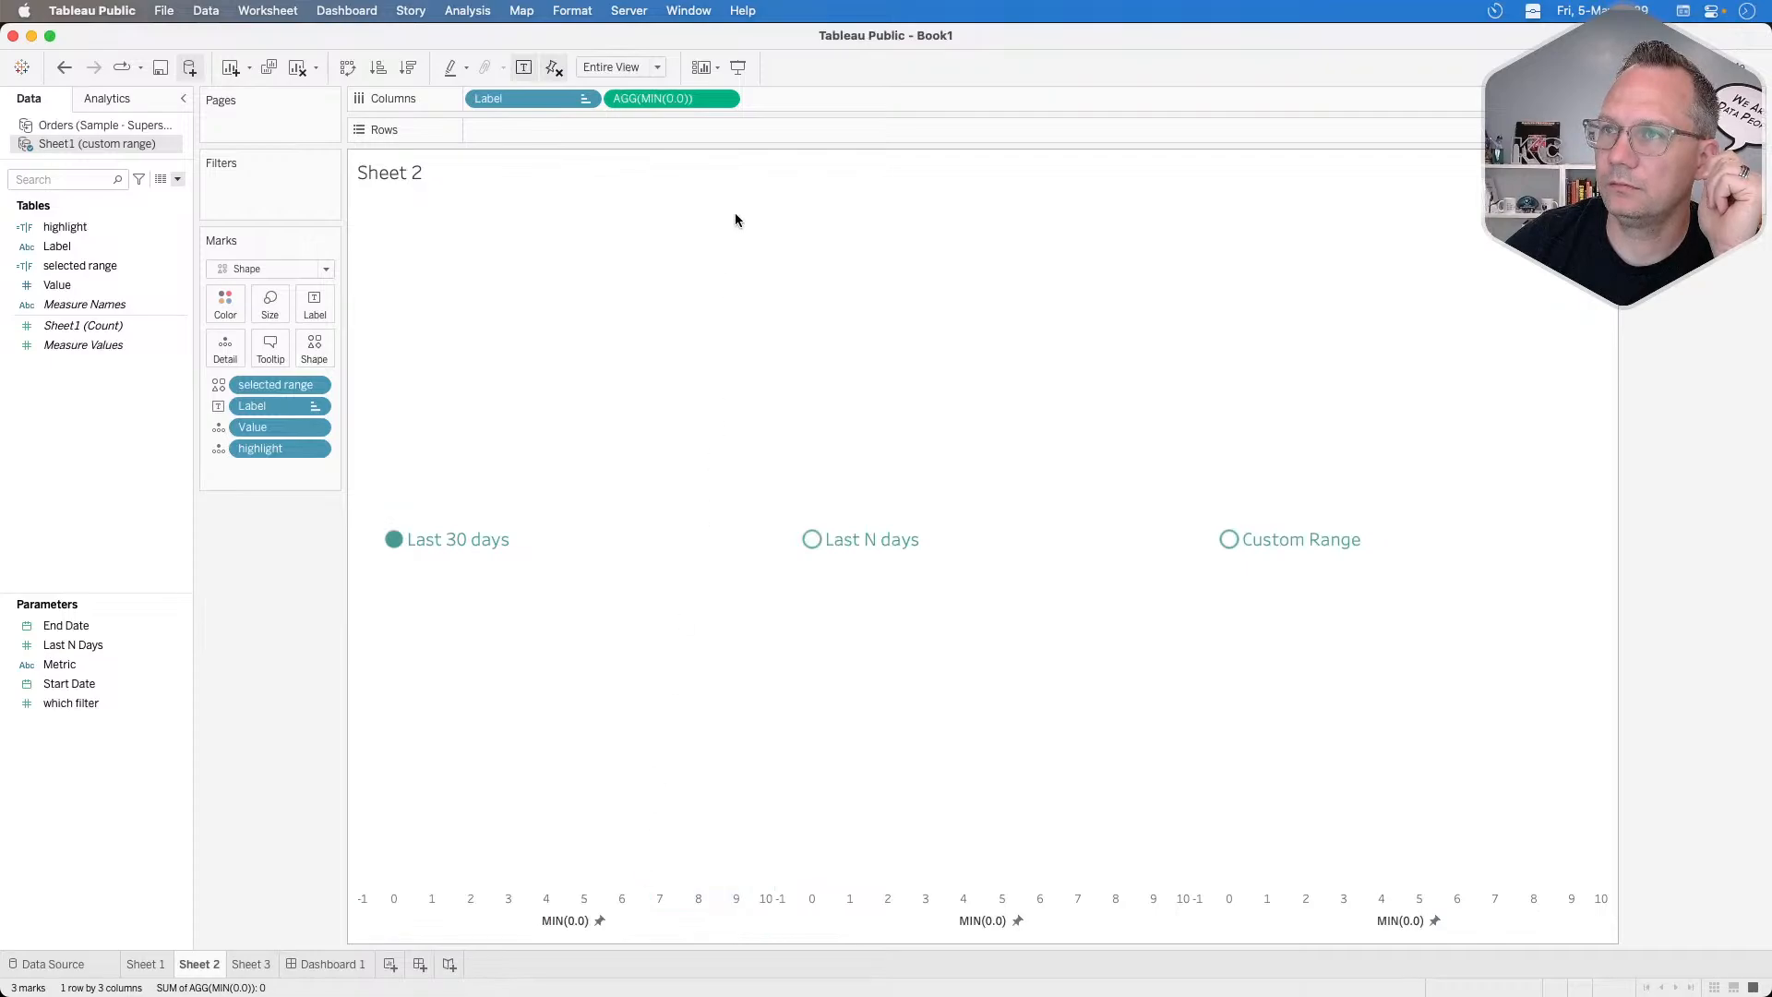
Set the MIN(0.0) axis's fixed start to -.5 and hide the axis header.
left_click(724, 99)
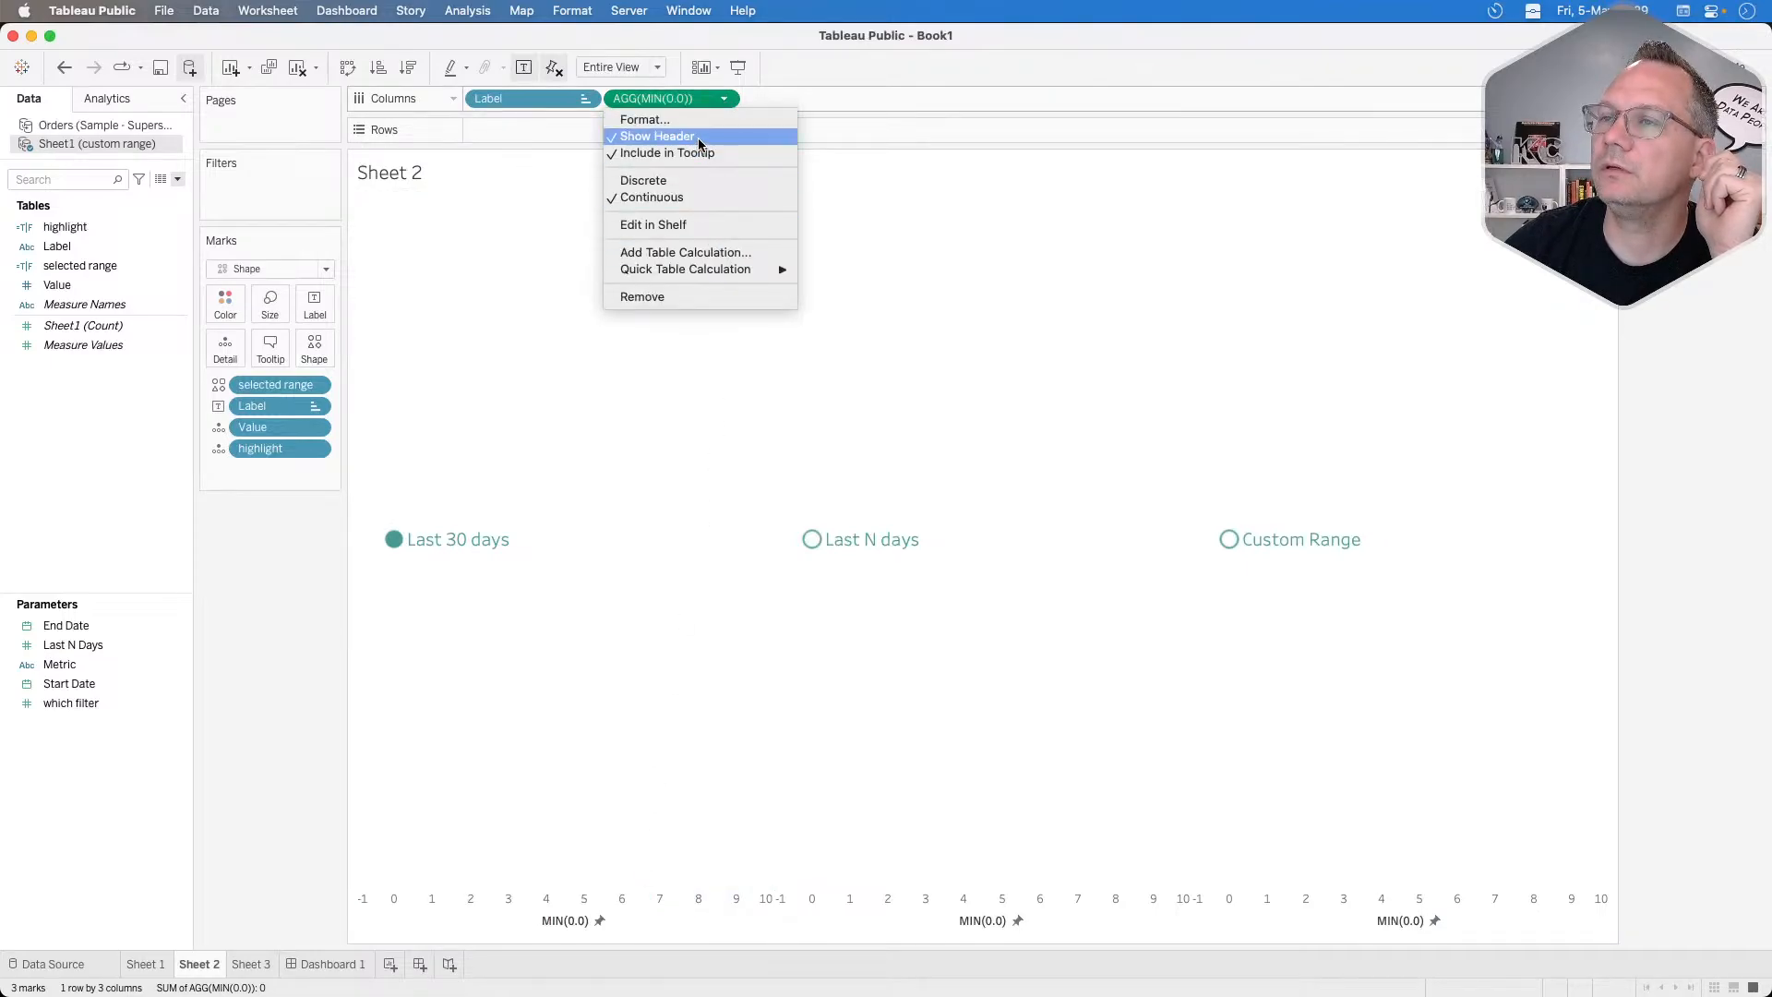
right_click(475, 916)
left_click(545, 783)
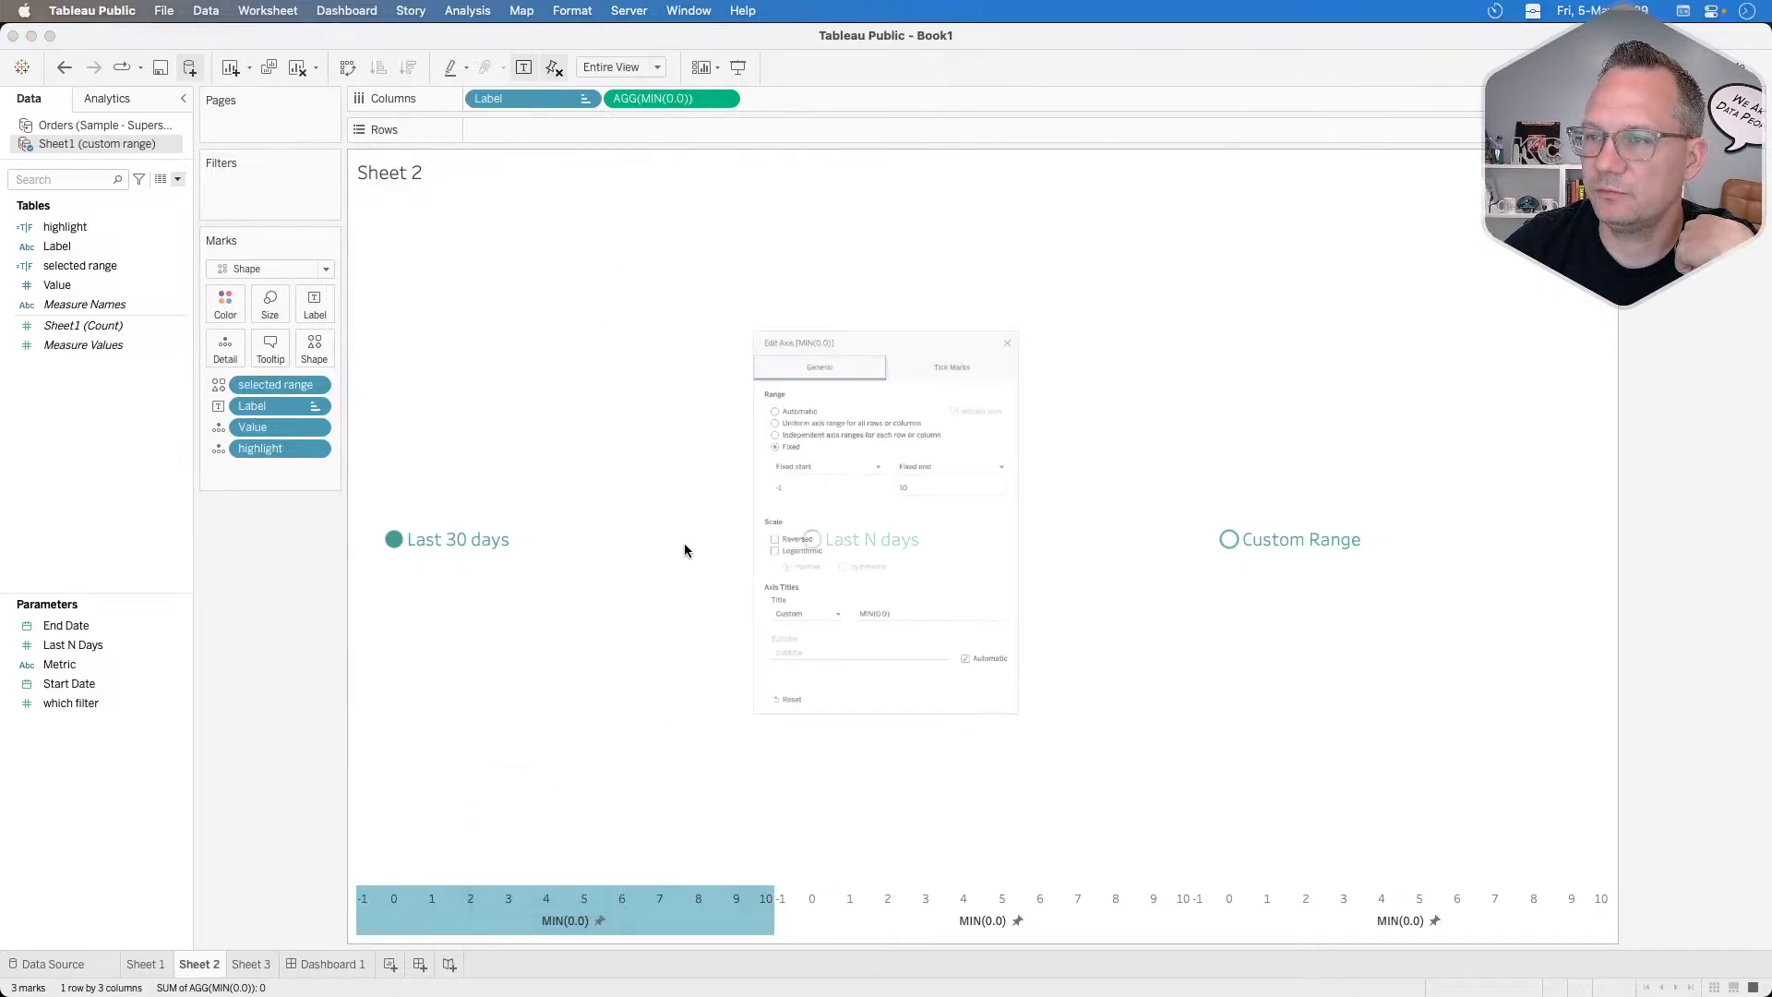
left_click(736, 466)
left_click(955, 505)
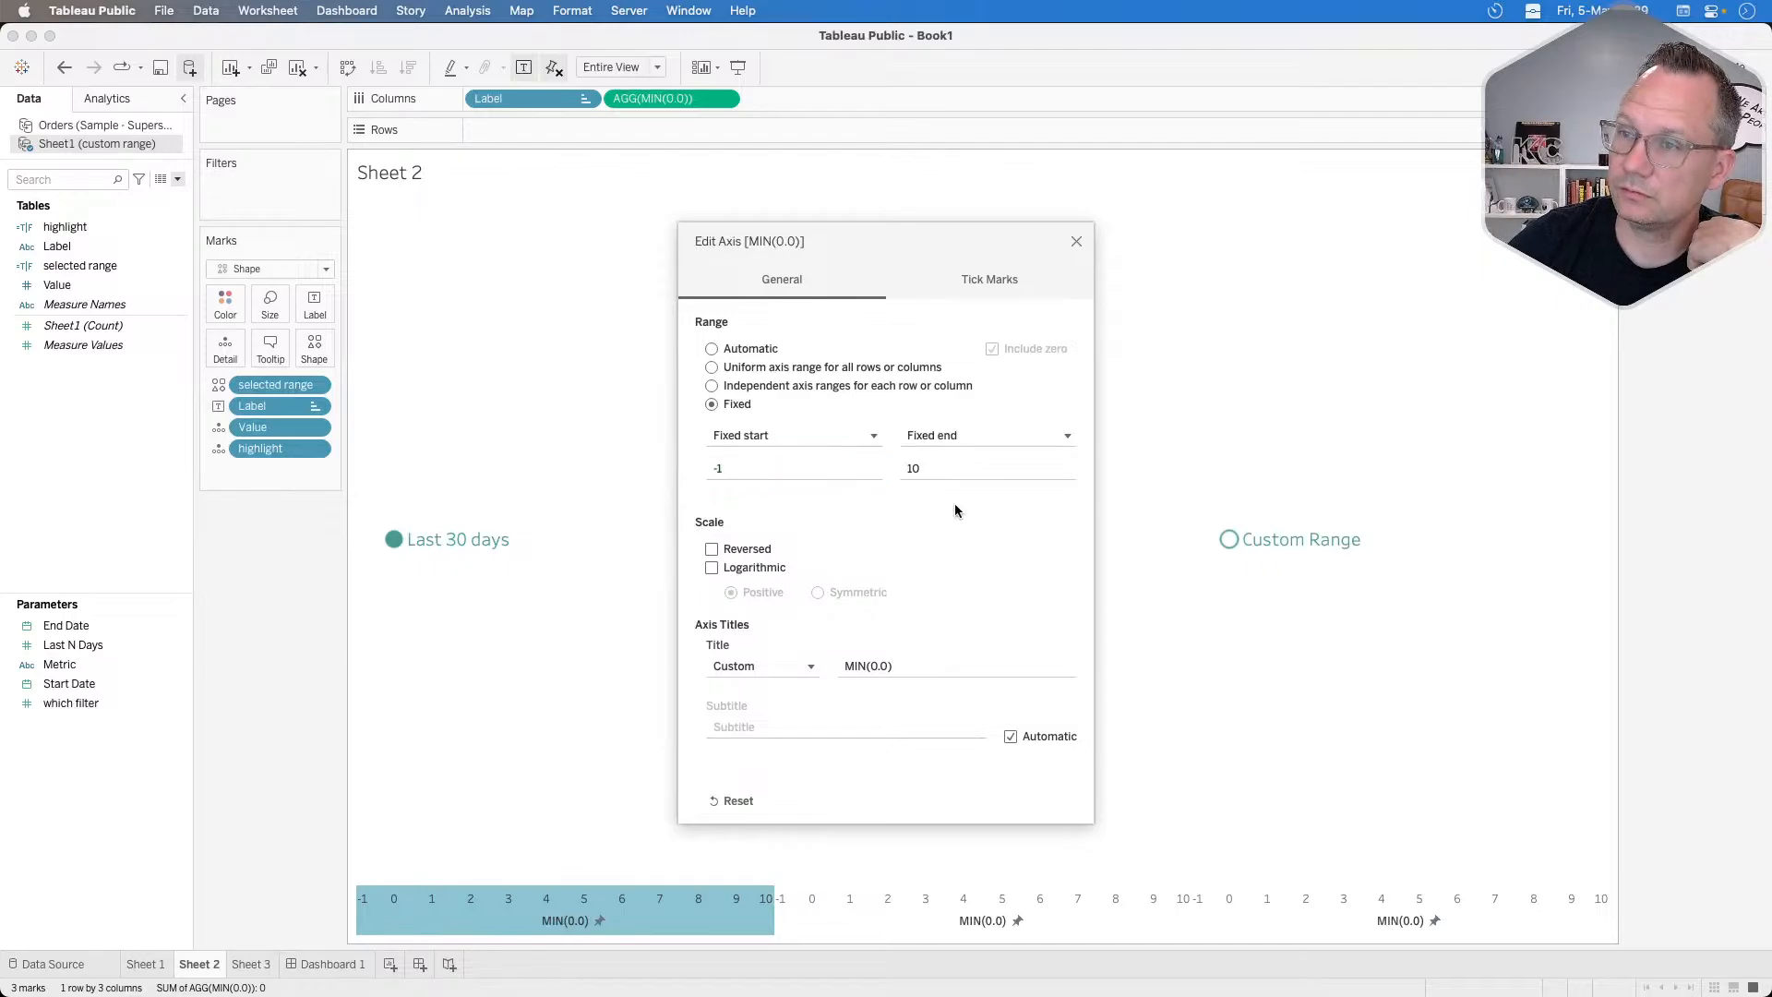
left_click(788, 464)
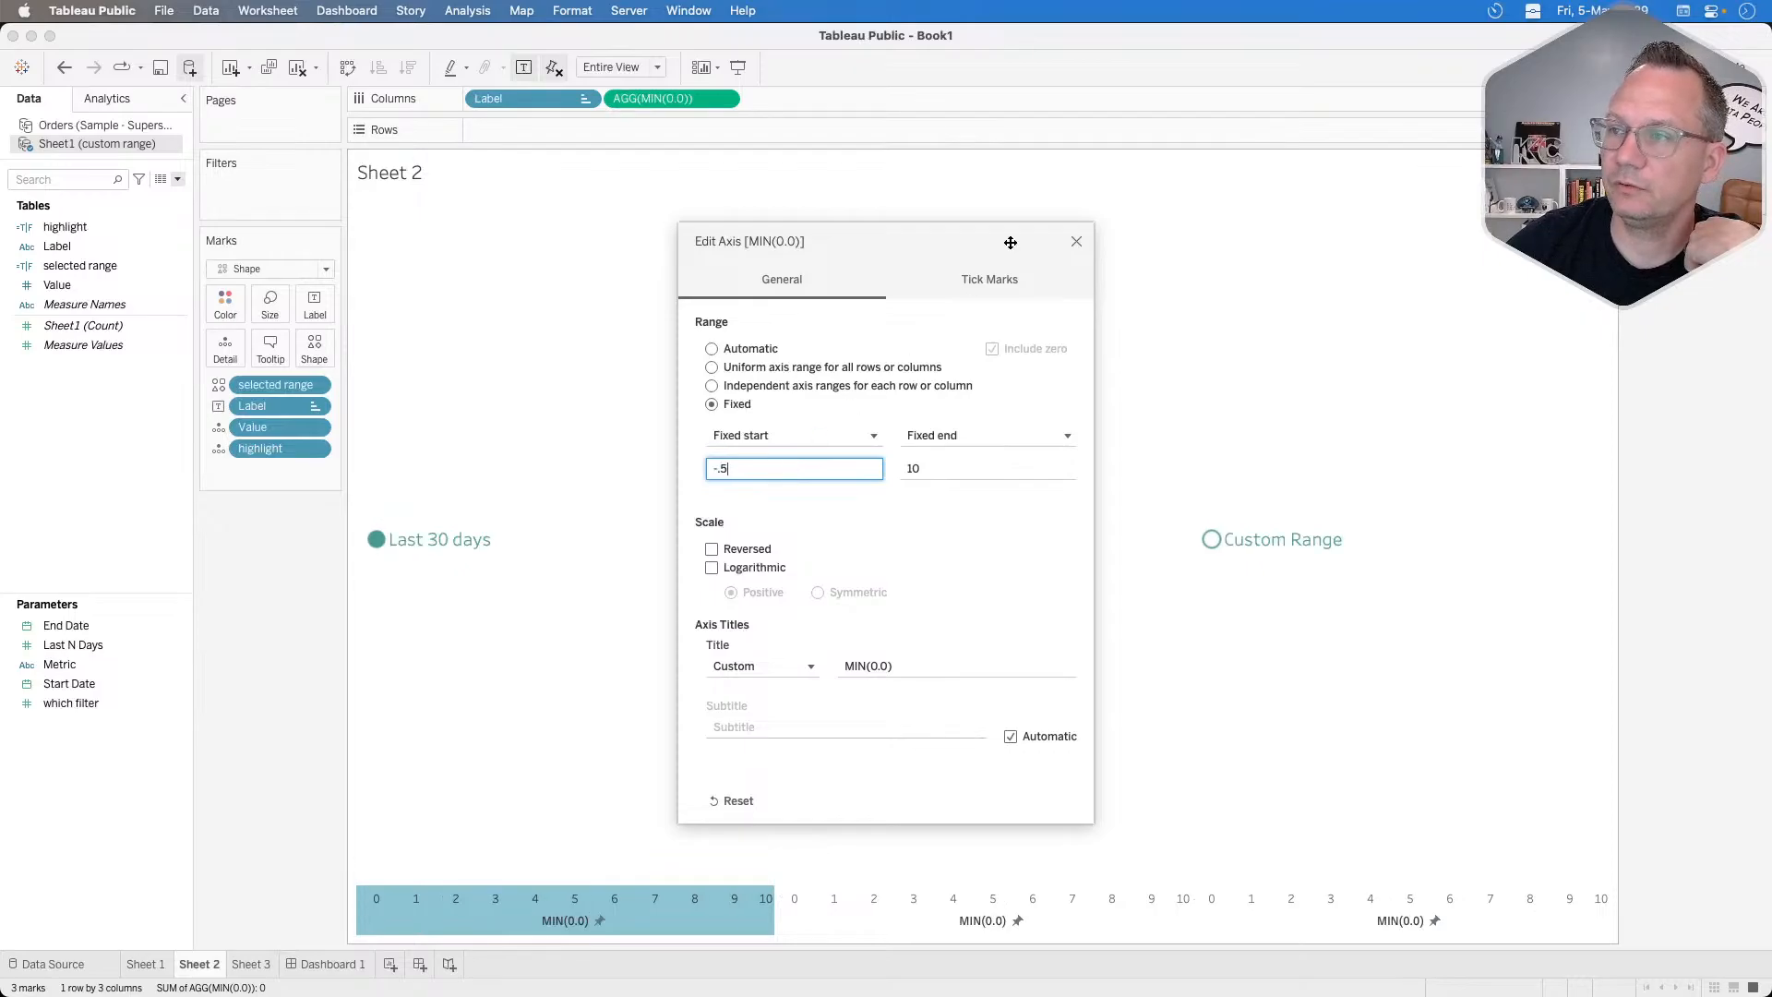
left_click(1076, 242)
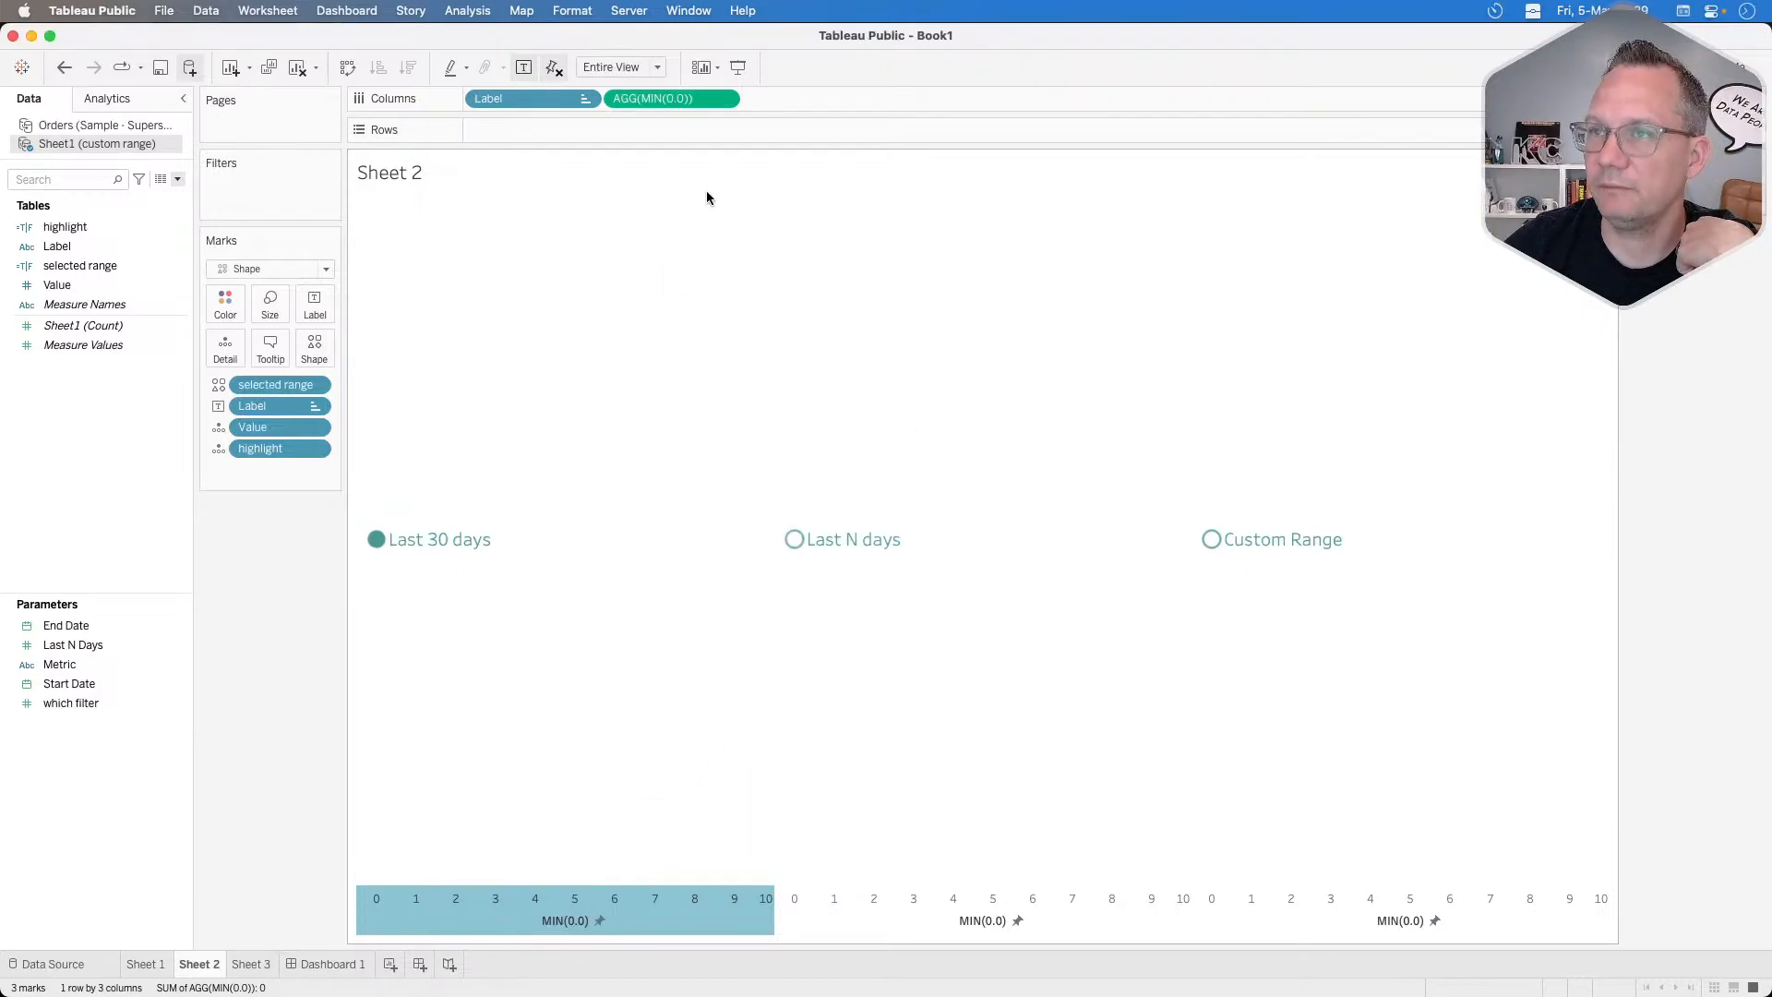
left_click(723, 99)
left_click(683, 137)
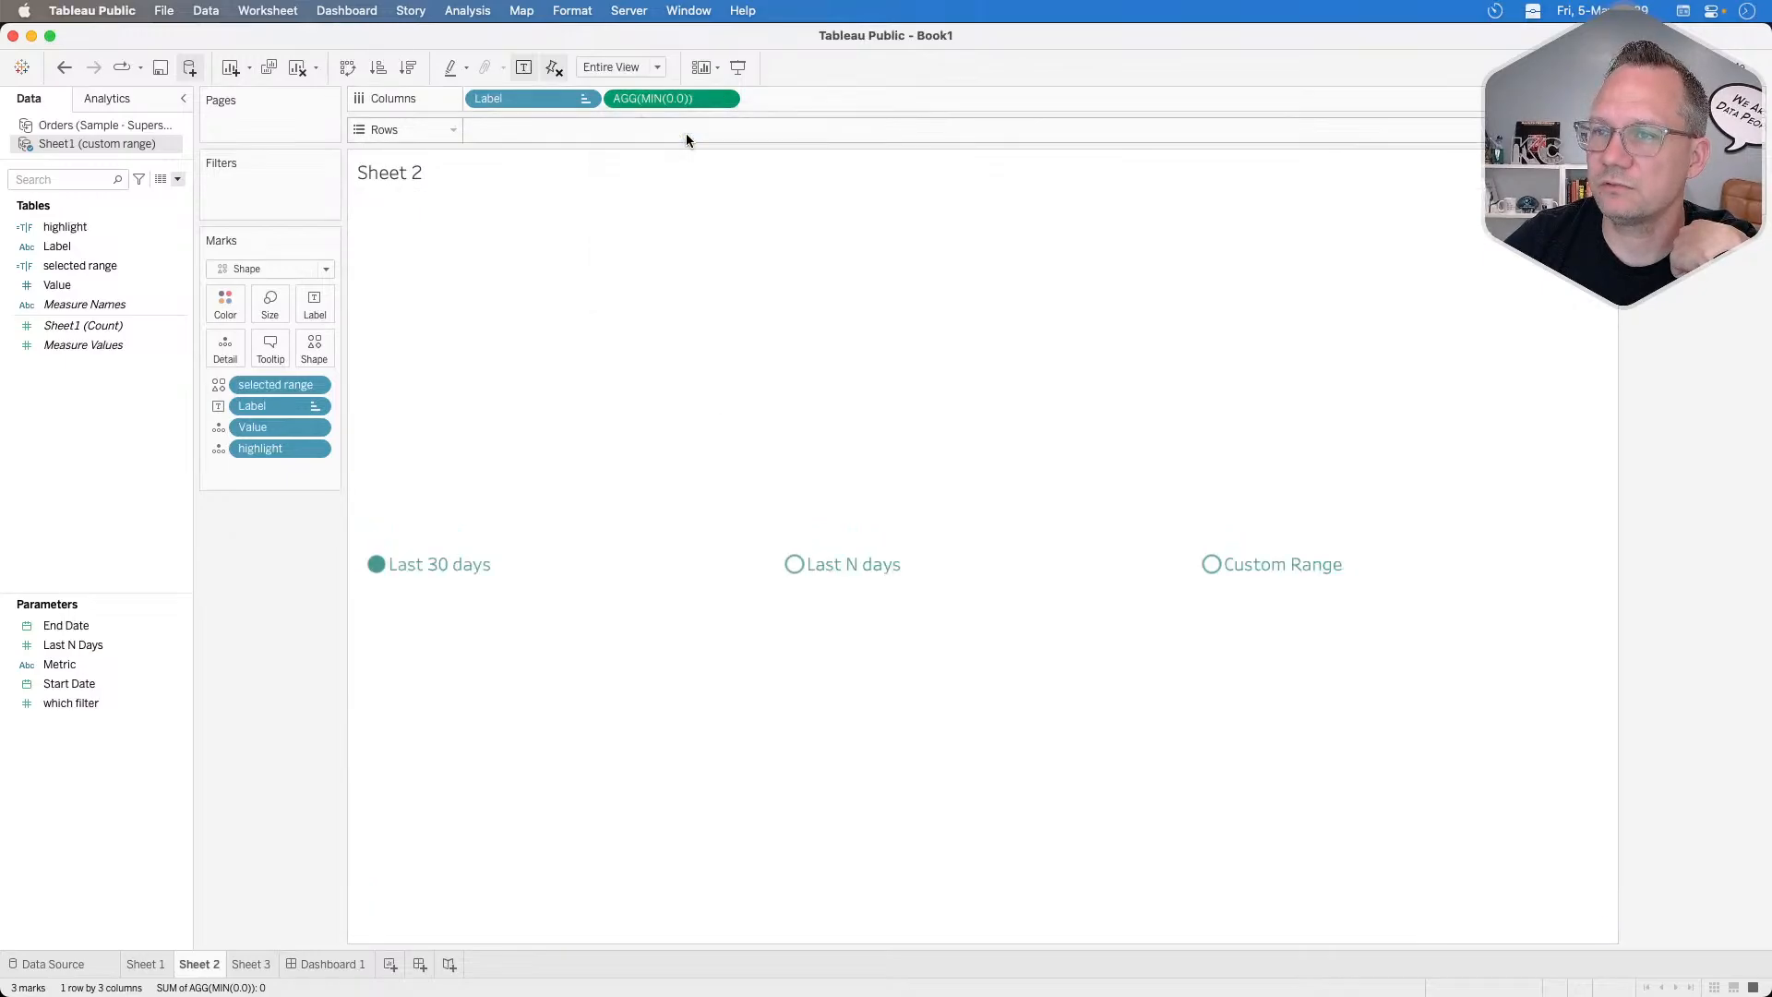
Hide the Sheet 3 title on Dashboard 1.
left_click(319, 962)
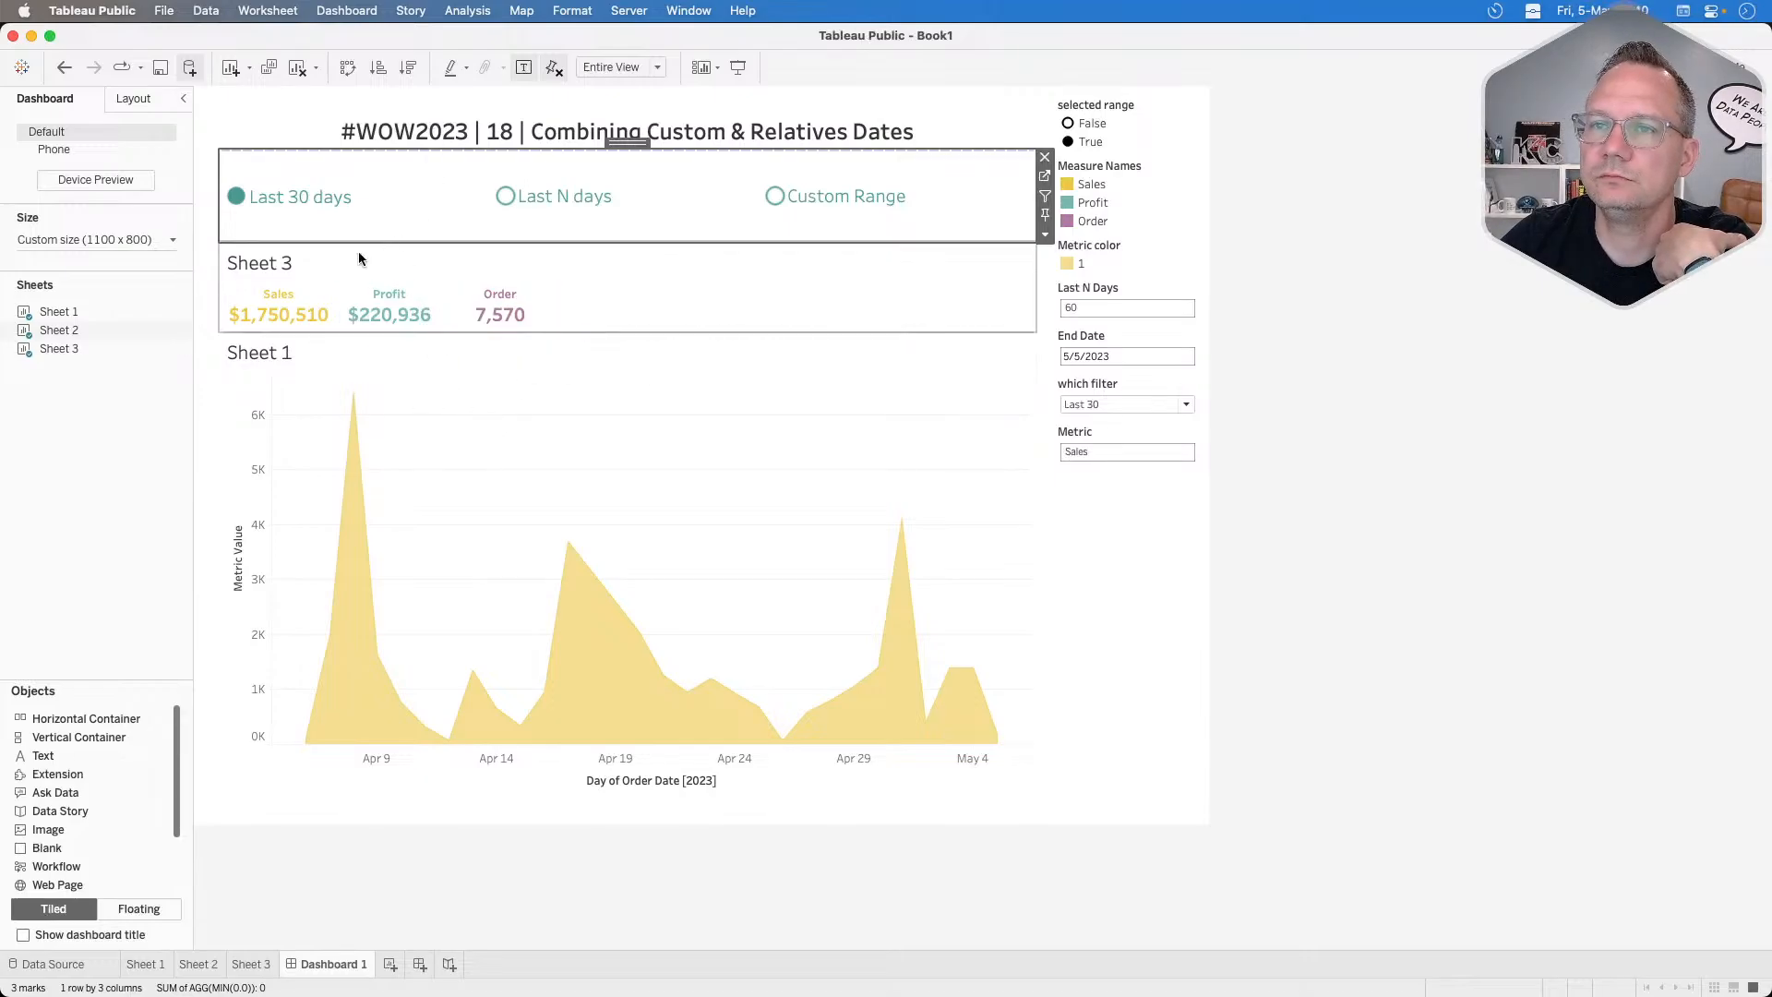
right_click(264, 262)
left_click(298, 304)
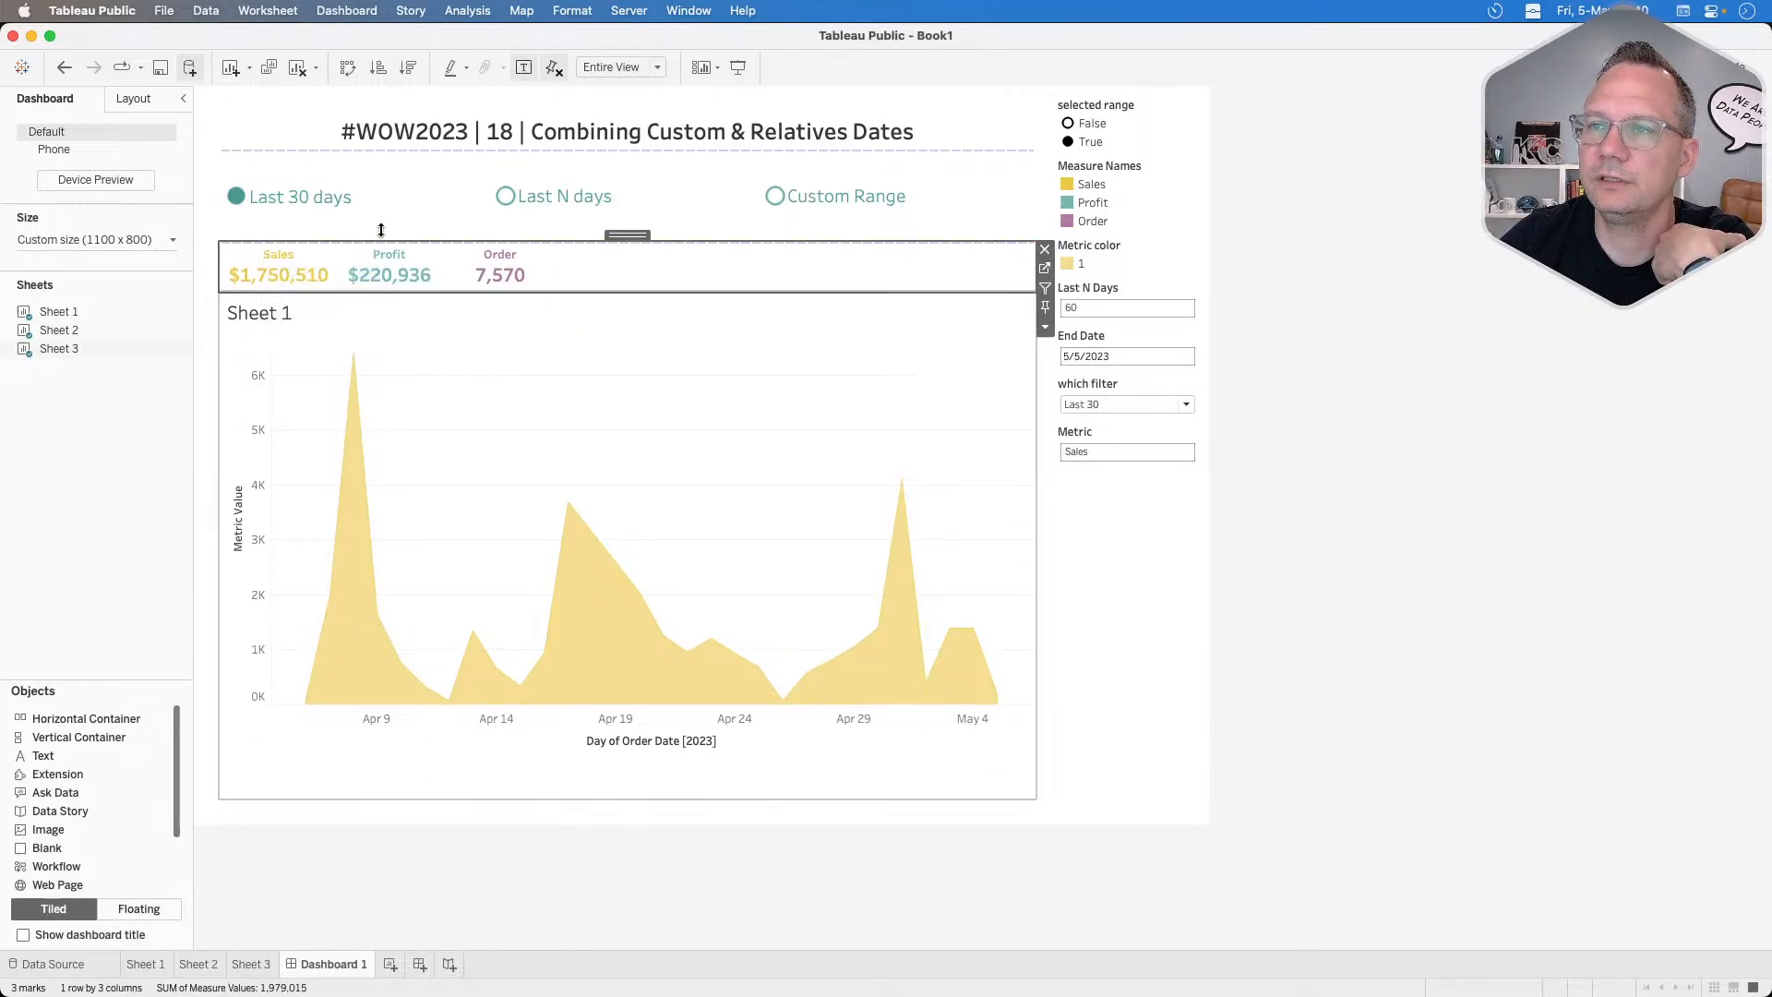
Try Fit Height on the Sales, Profit and Order sheet and set its fit to Entire View.
left_click(620, 66)
left_click(618, 121)
left_click(628, 67)
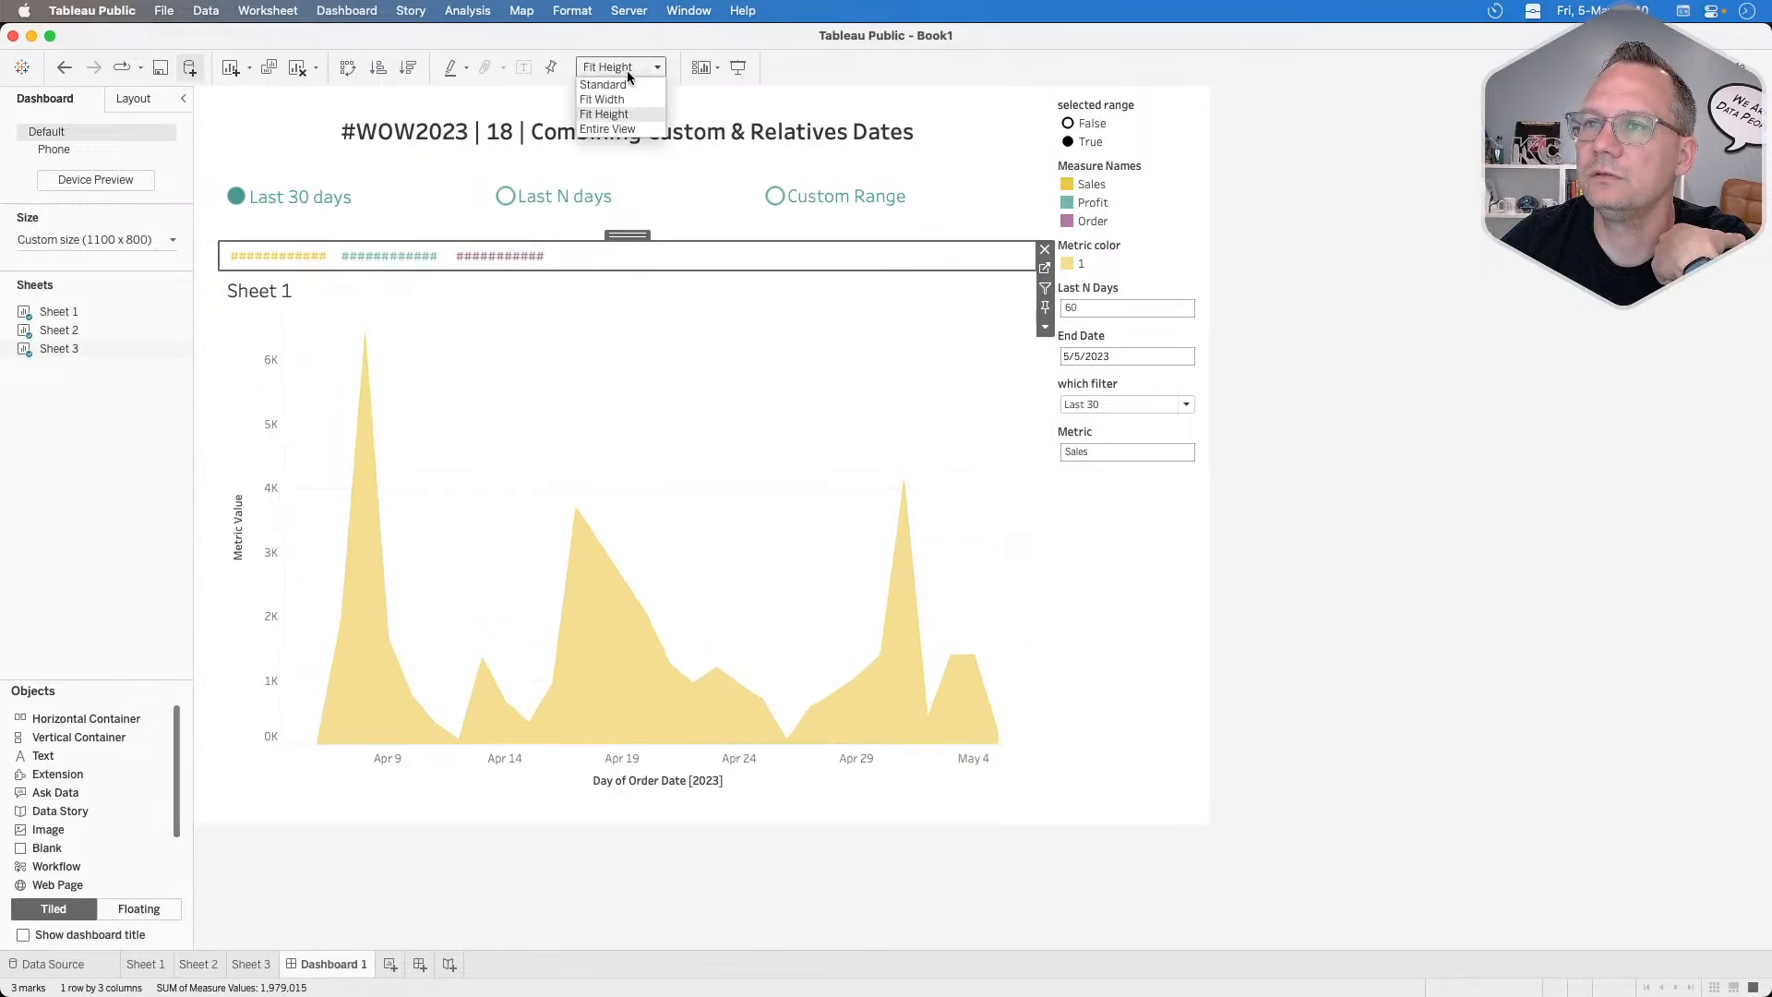
left_click(618, 129)
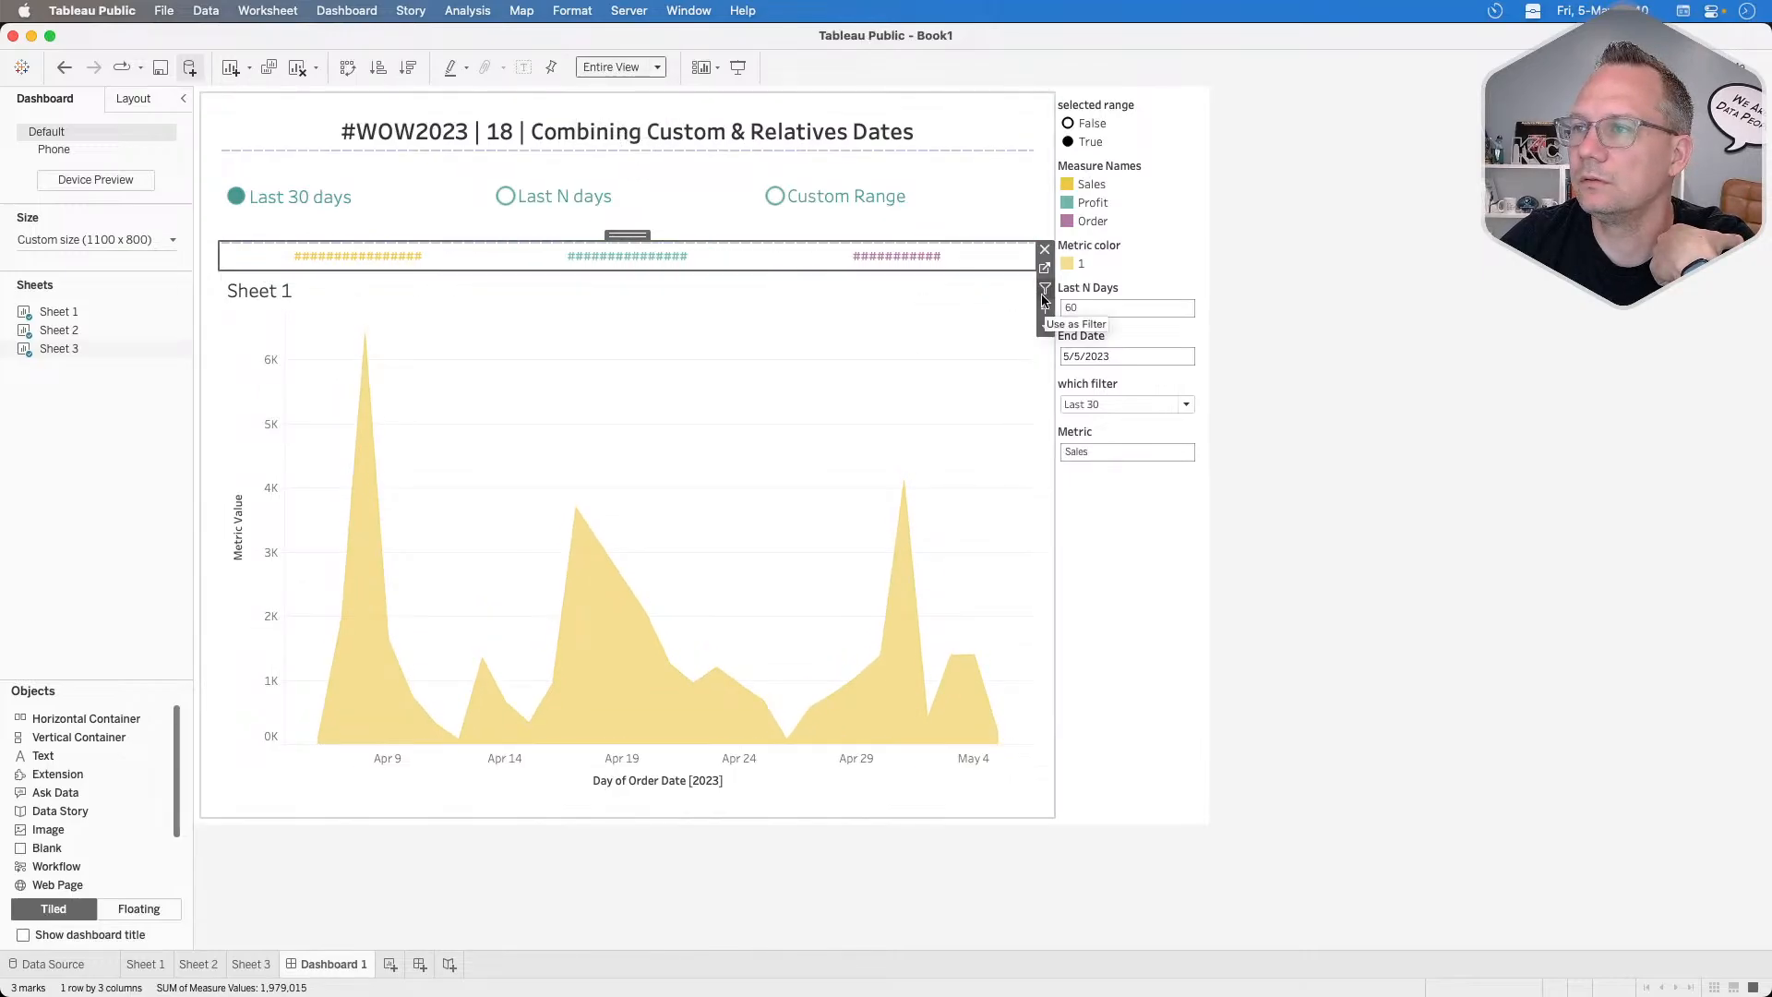
Set the height of the Sales, Profit and Order sheet to 75 pixels.
left_click(1045, 327)
left_click(1089, 647)
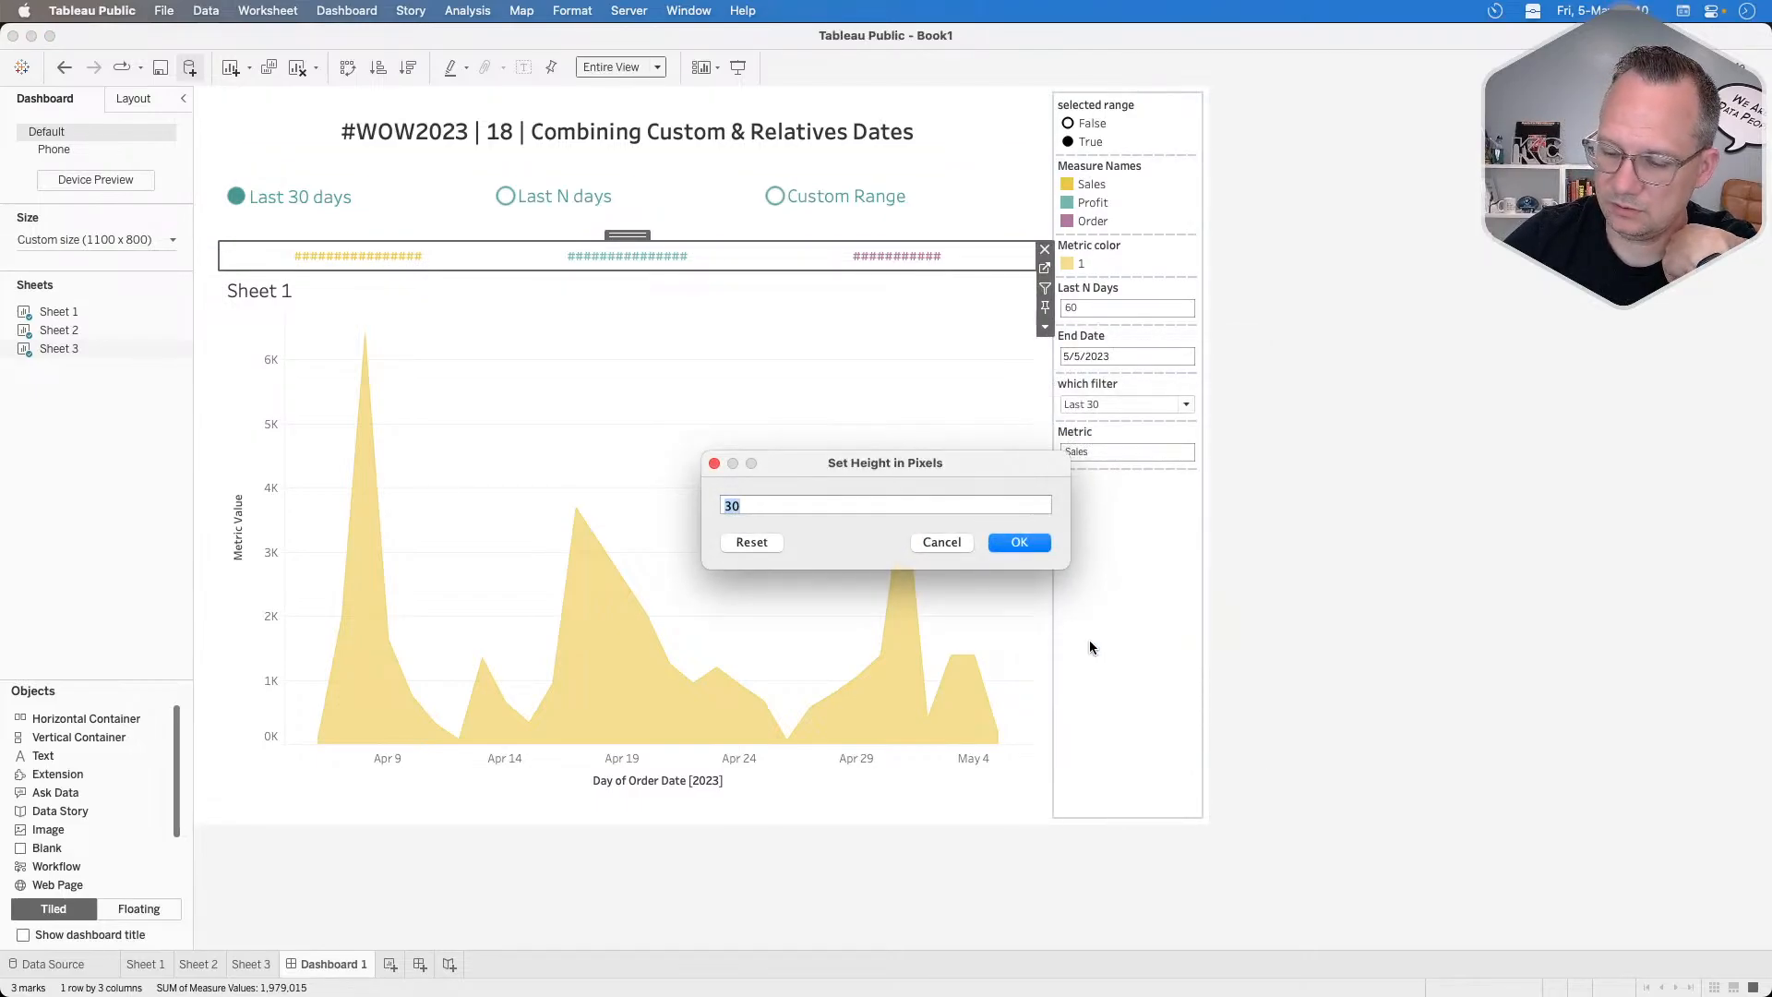
type("75")
key("Return")
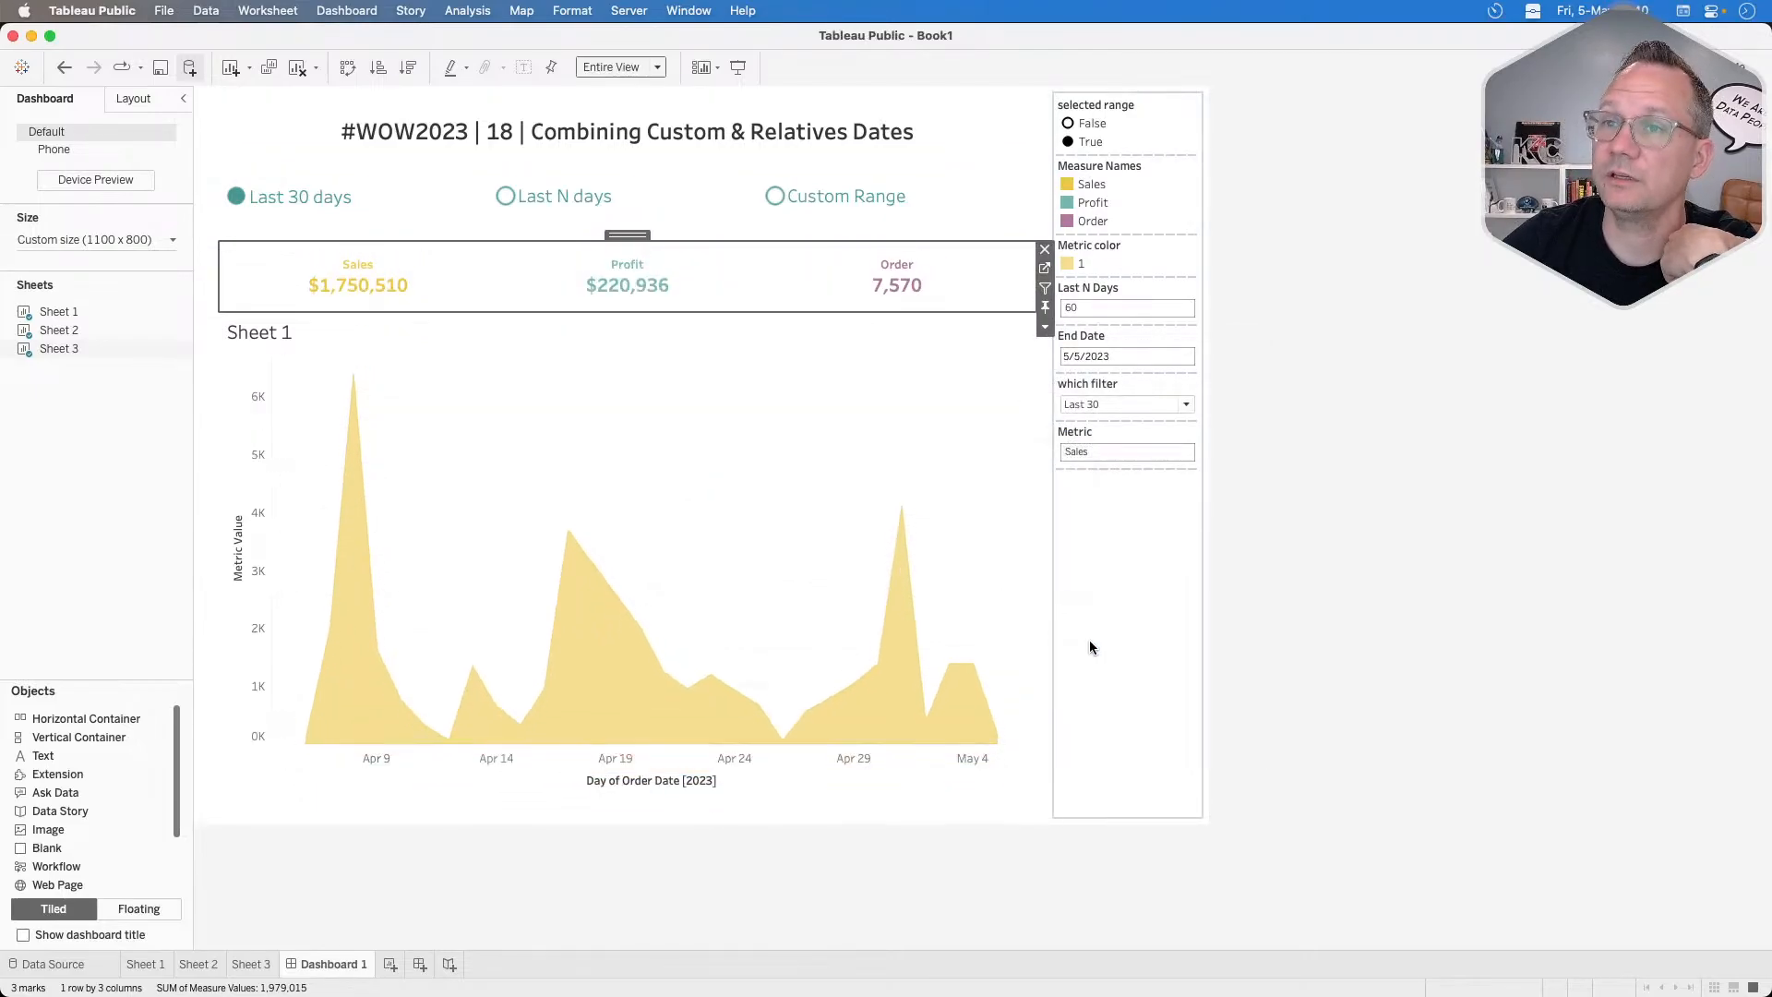
Select the container holding the date range options and set its height to 75 pixels.
left_click(988, 197)
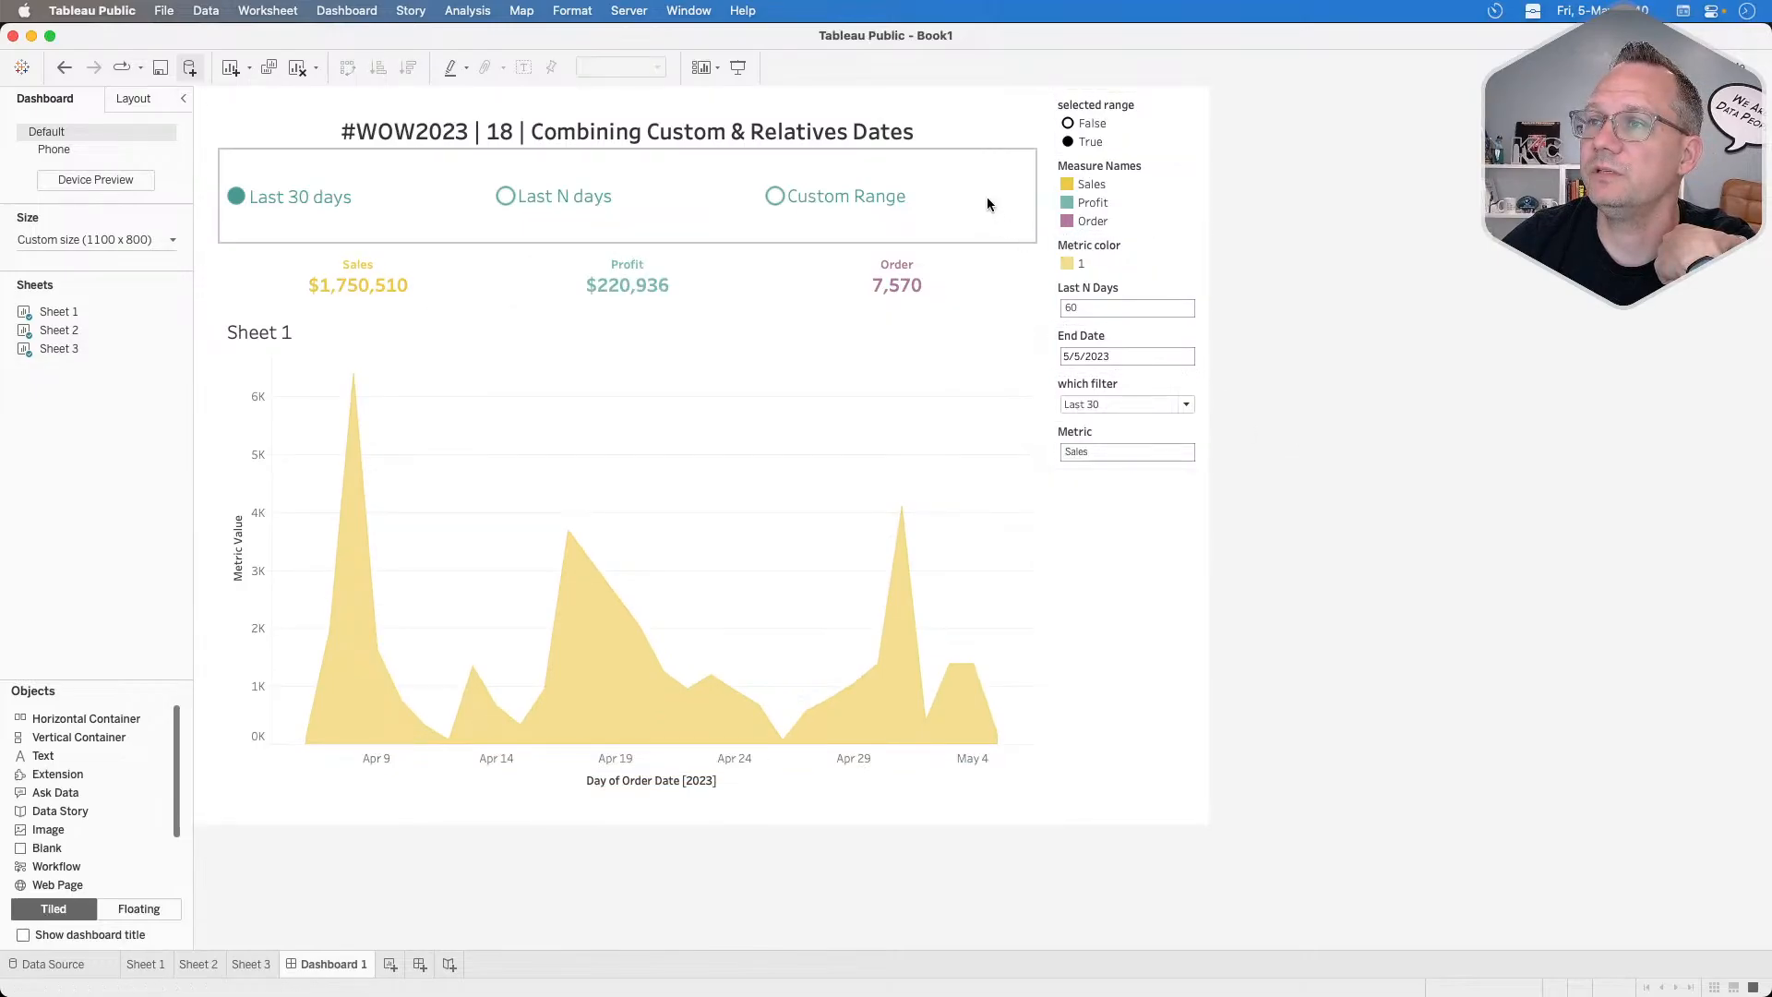
left_click(1037, 230)
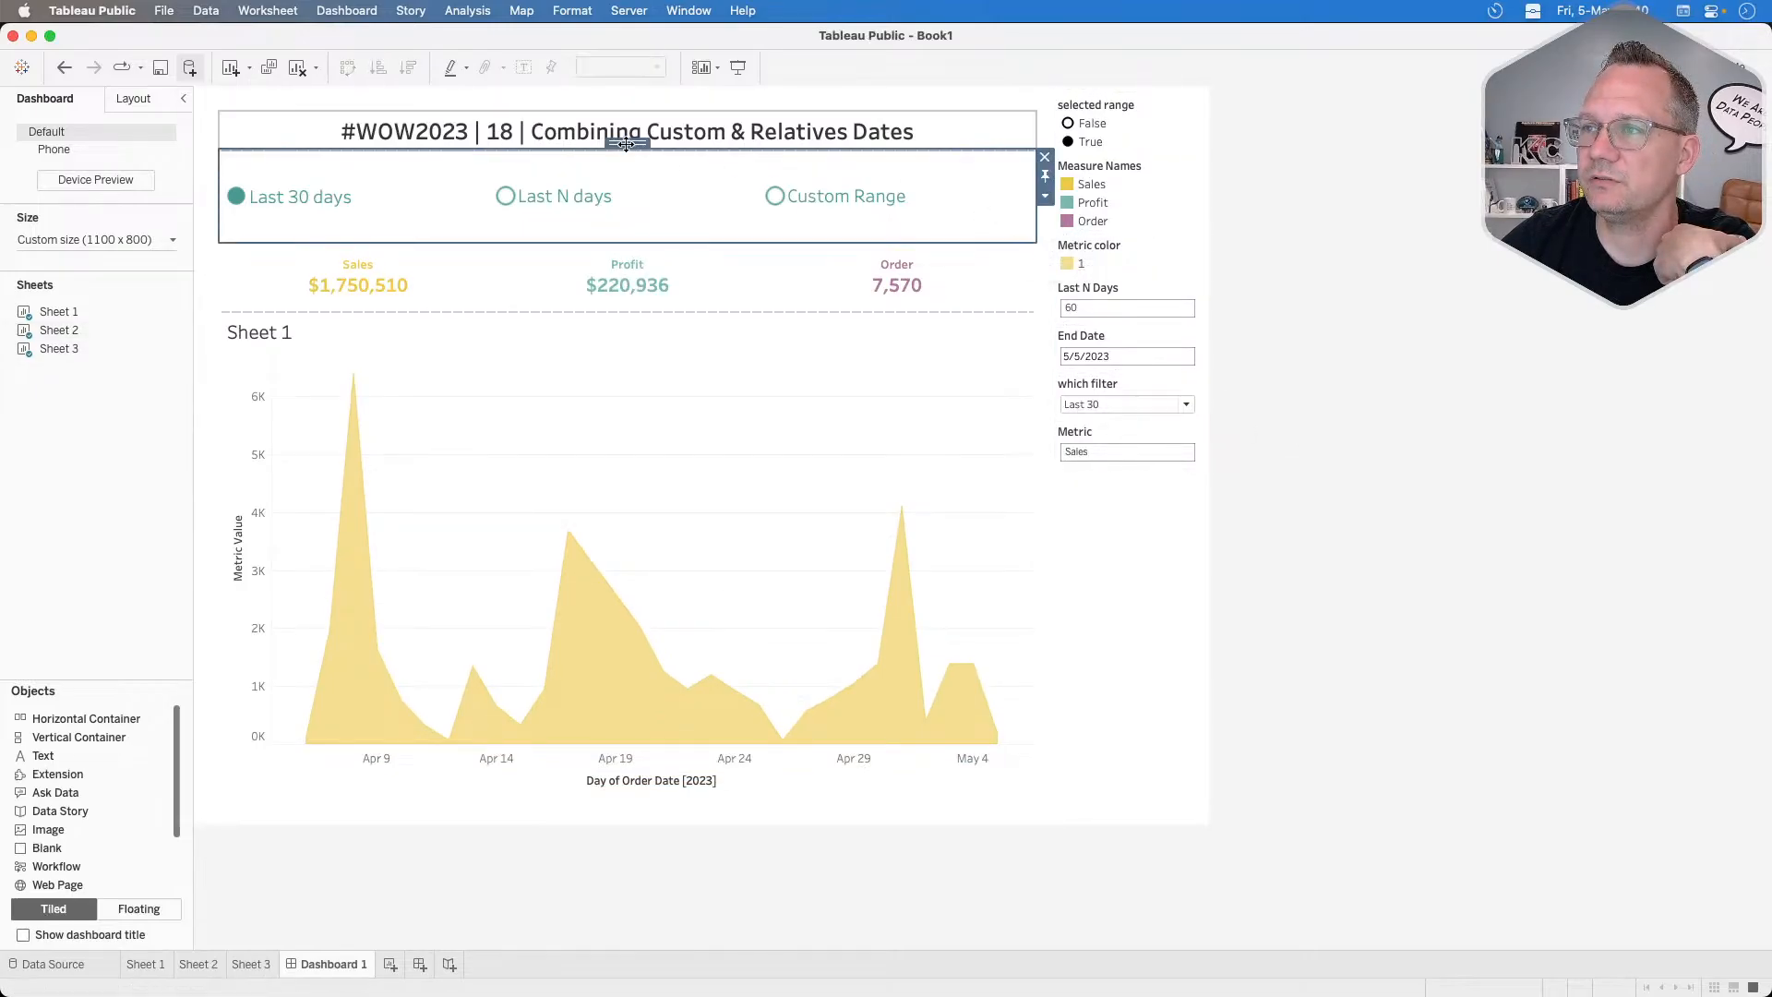
left_click(1045, 195)
left_click(1067, 310)
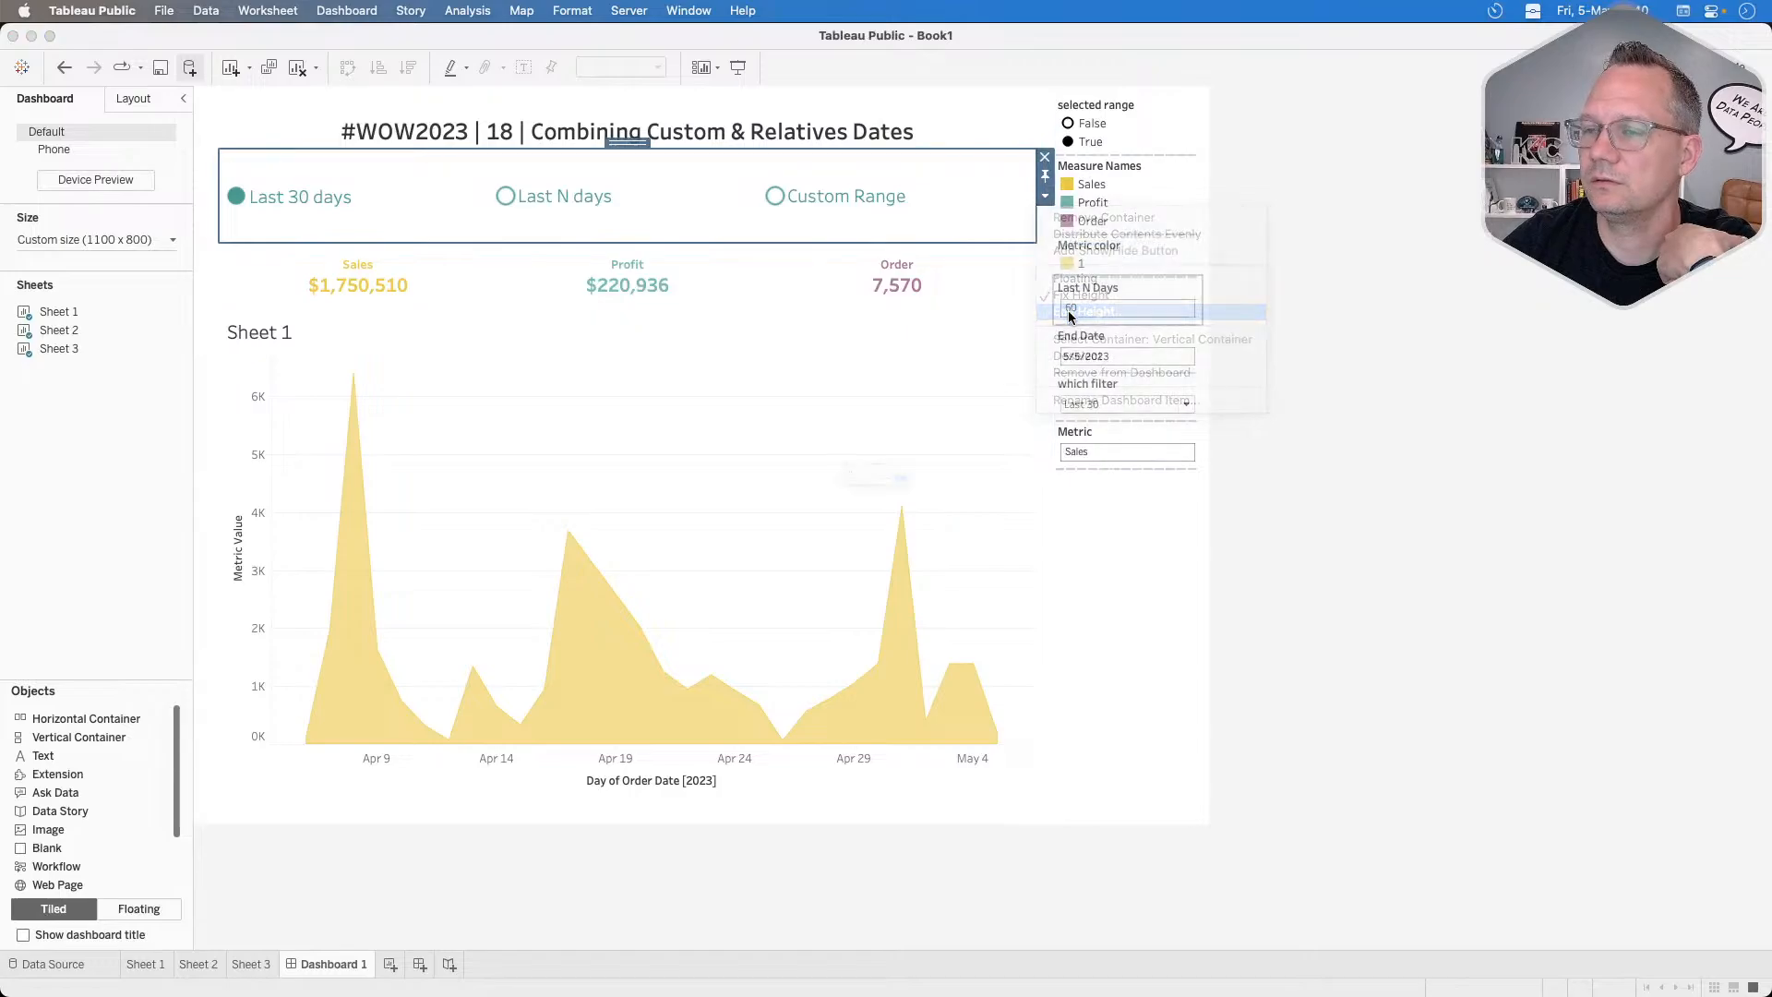
type("75")
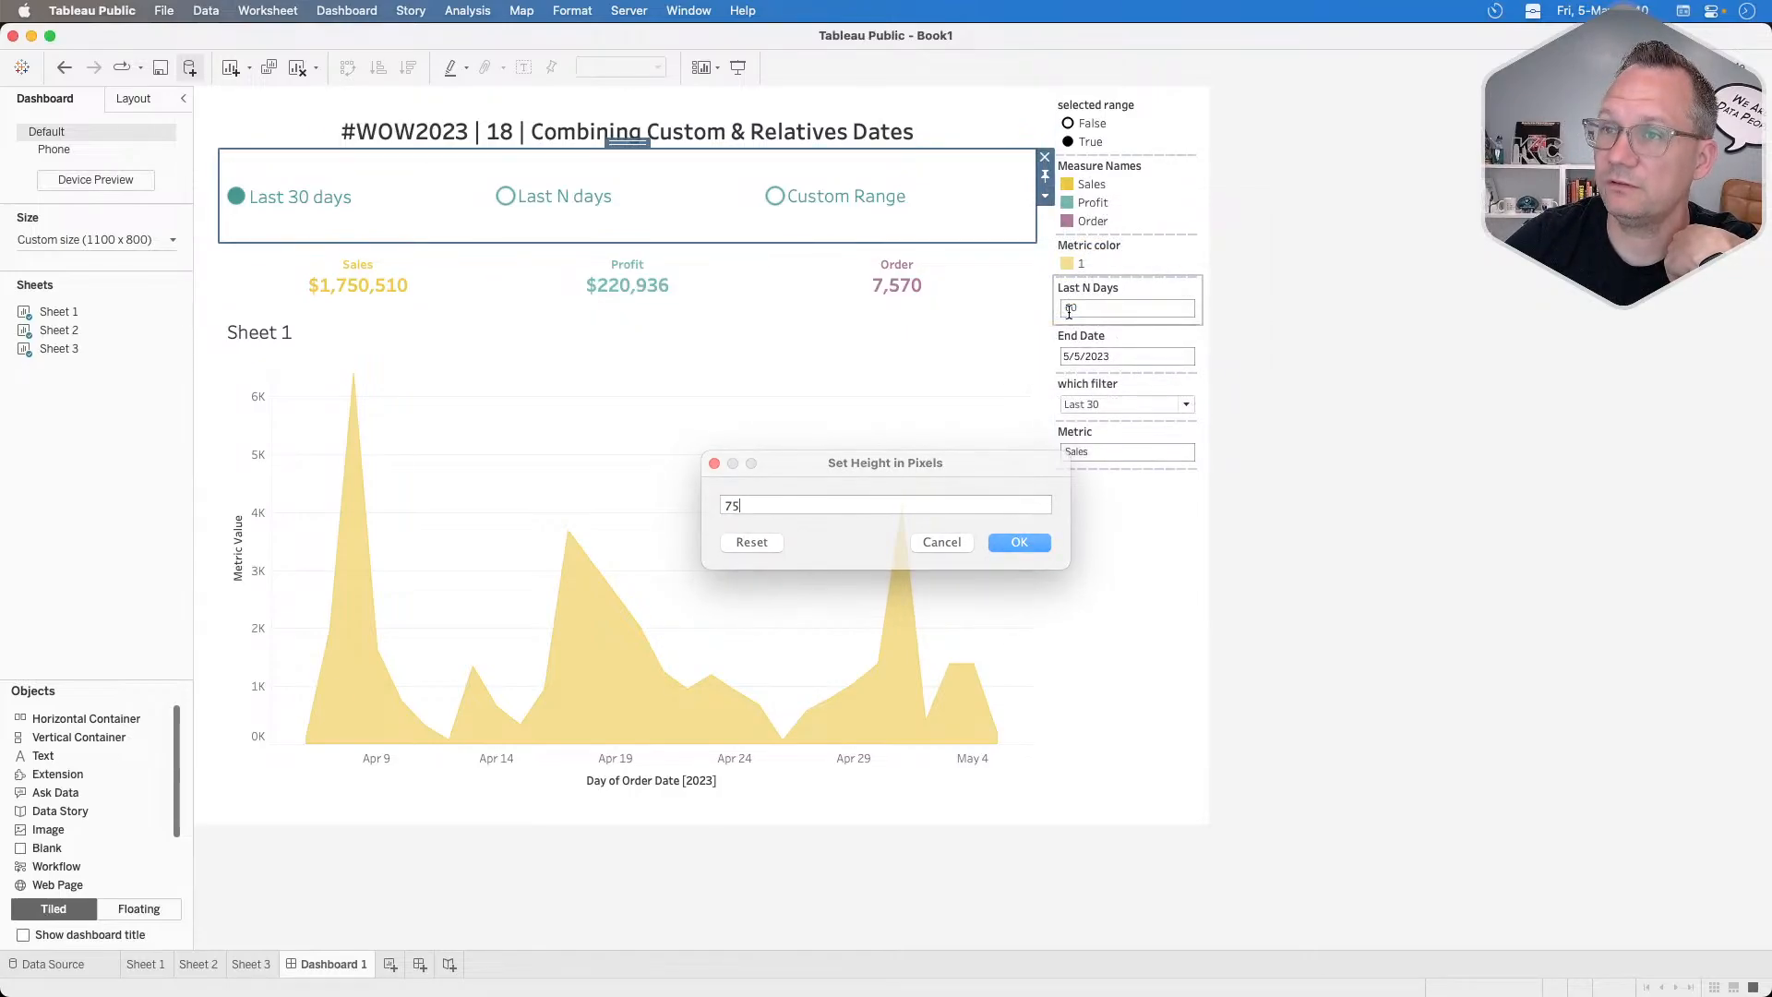
key("Return")
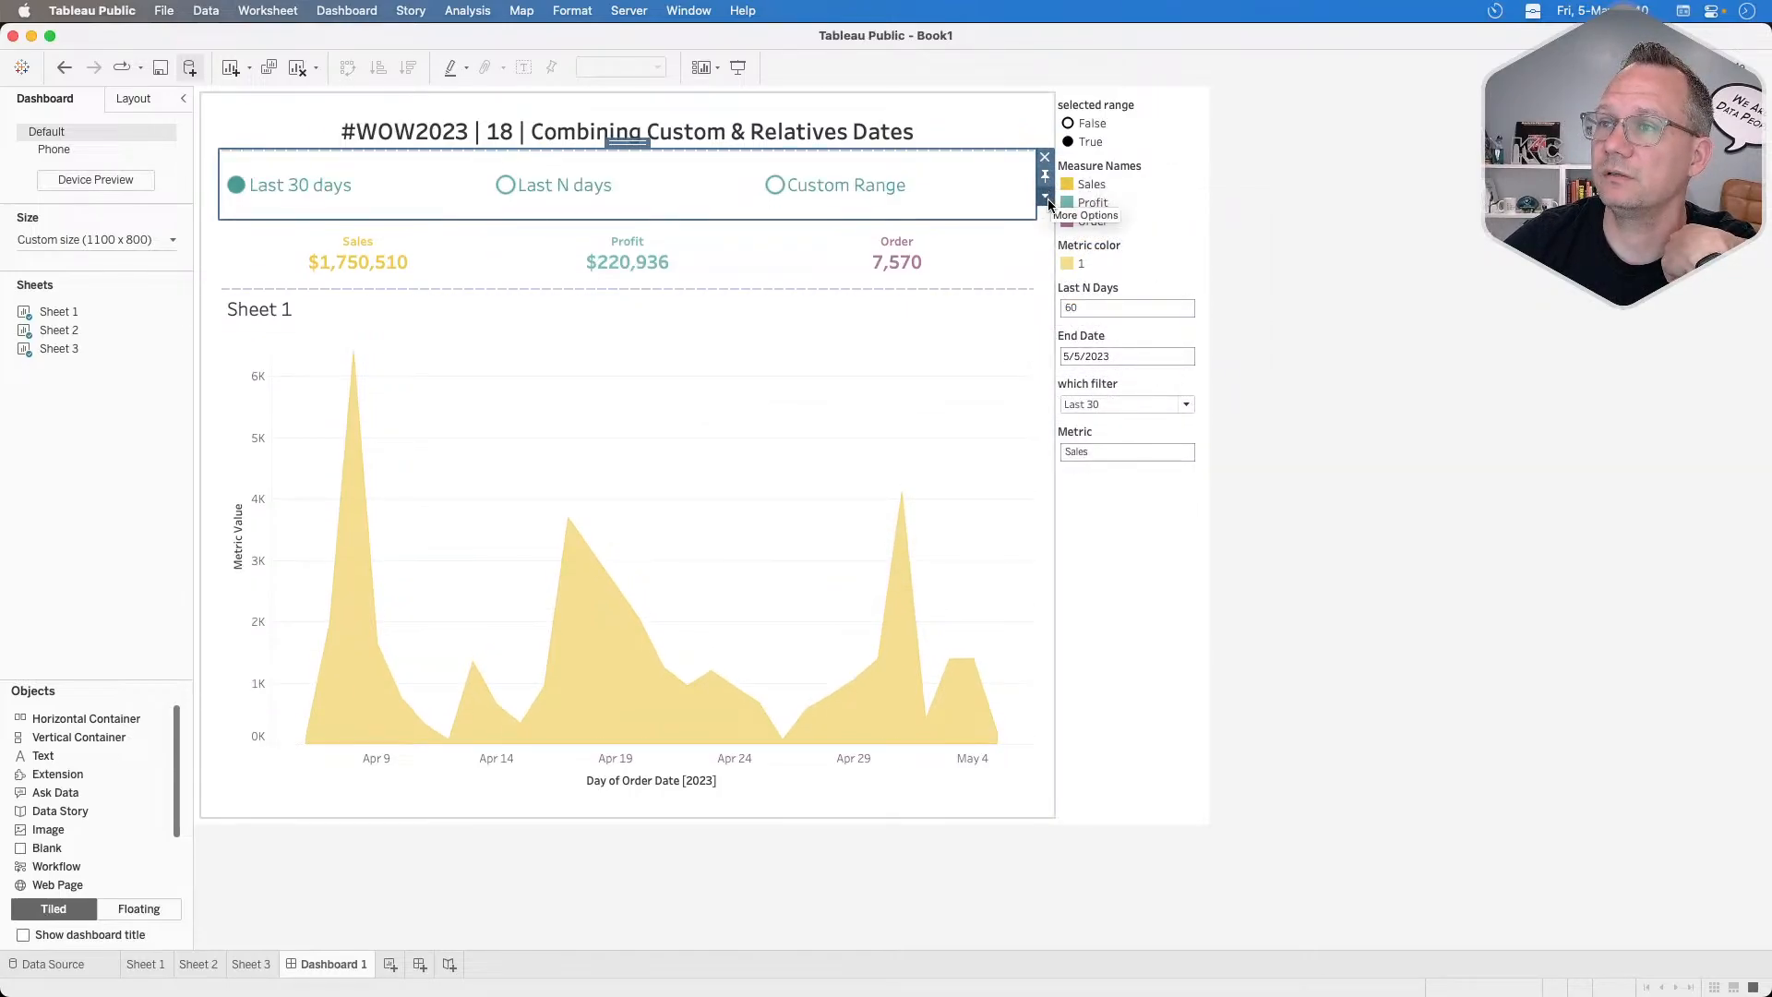
Set the height of the date range options container to 50 pixels.
left_click(1045, 195)
left_click(1093, 309)
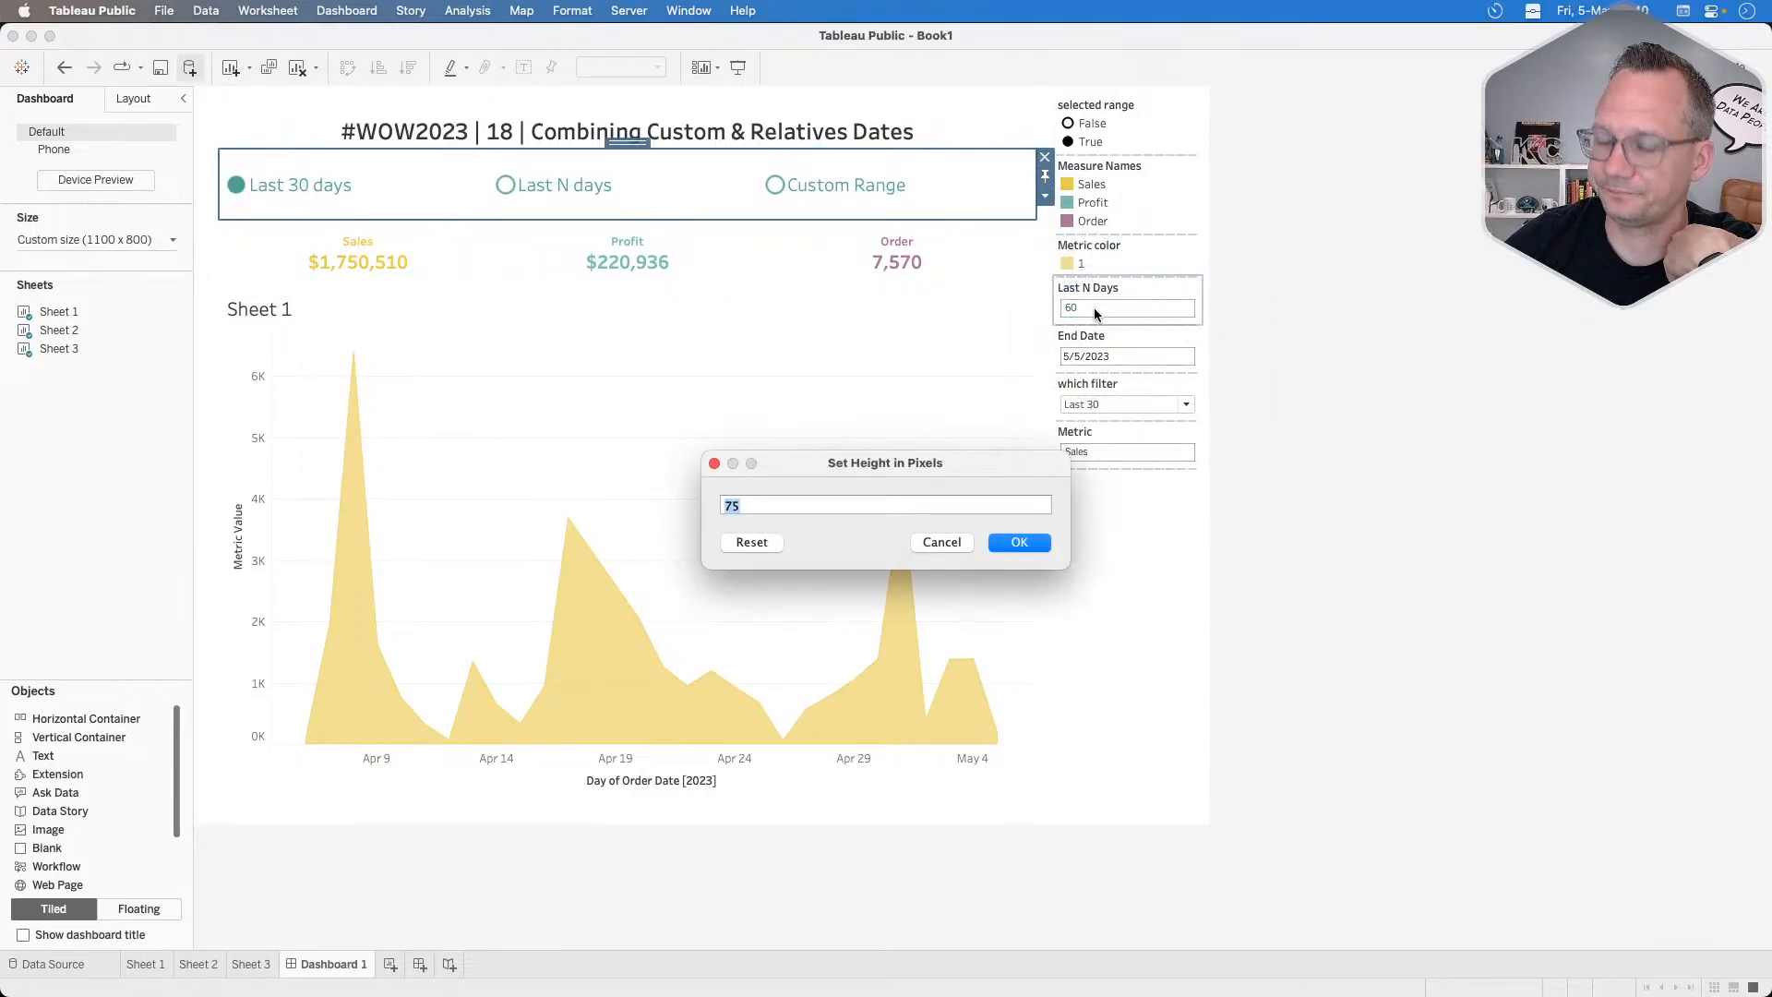
type("50")
key("Return")
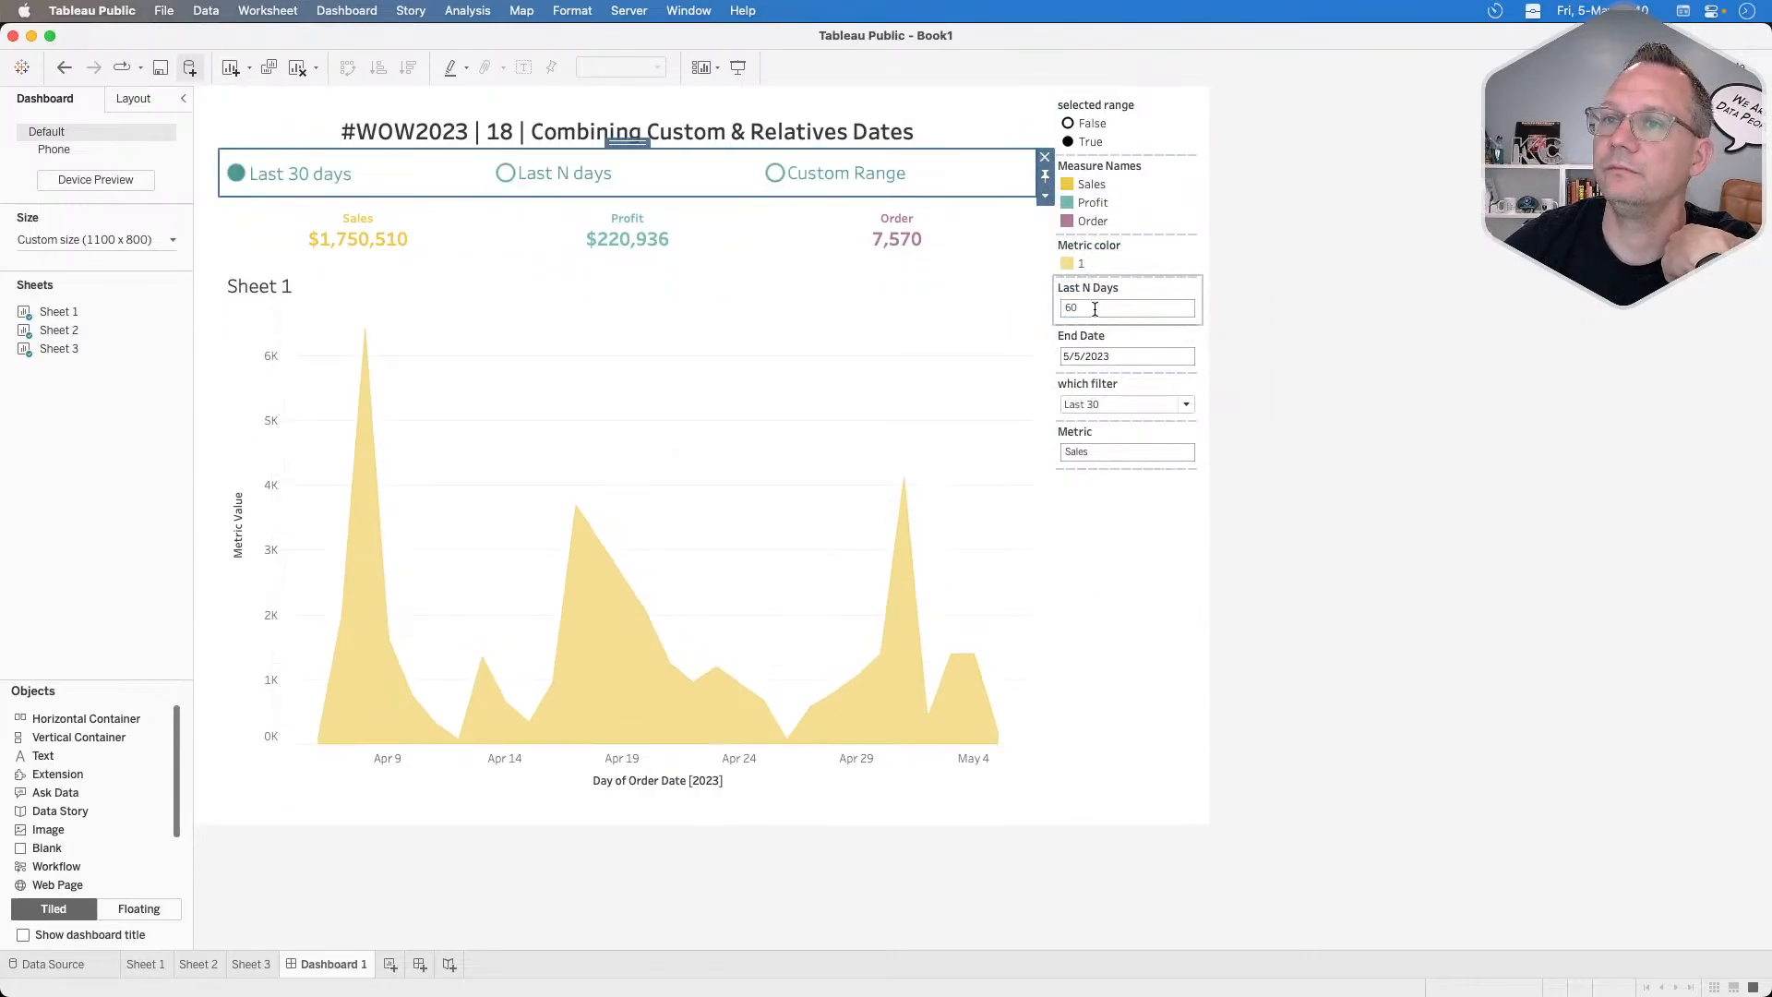
left_click(1399, 437)
left_click(711, 232)
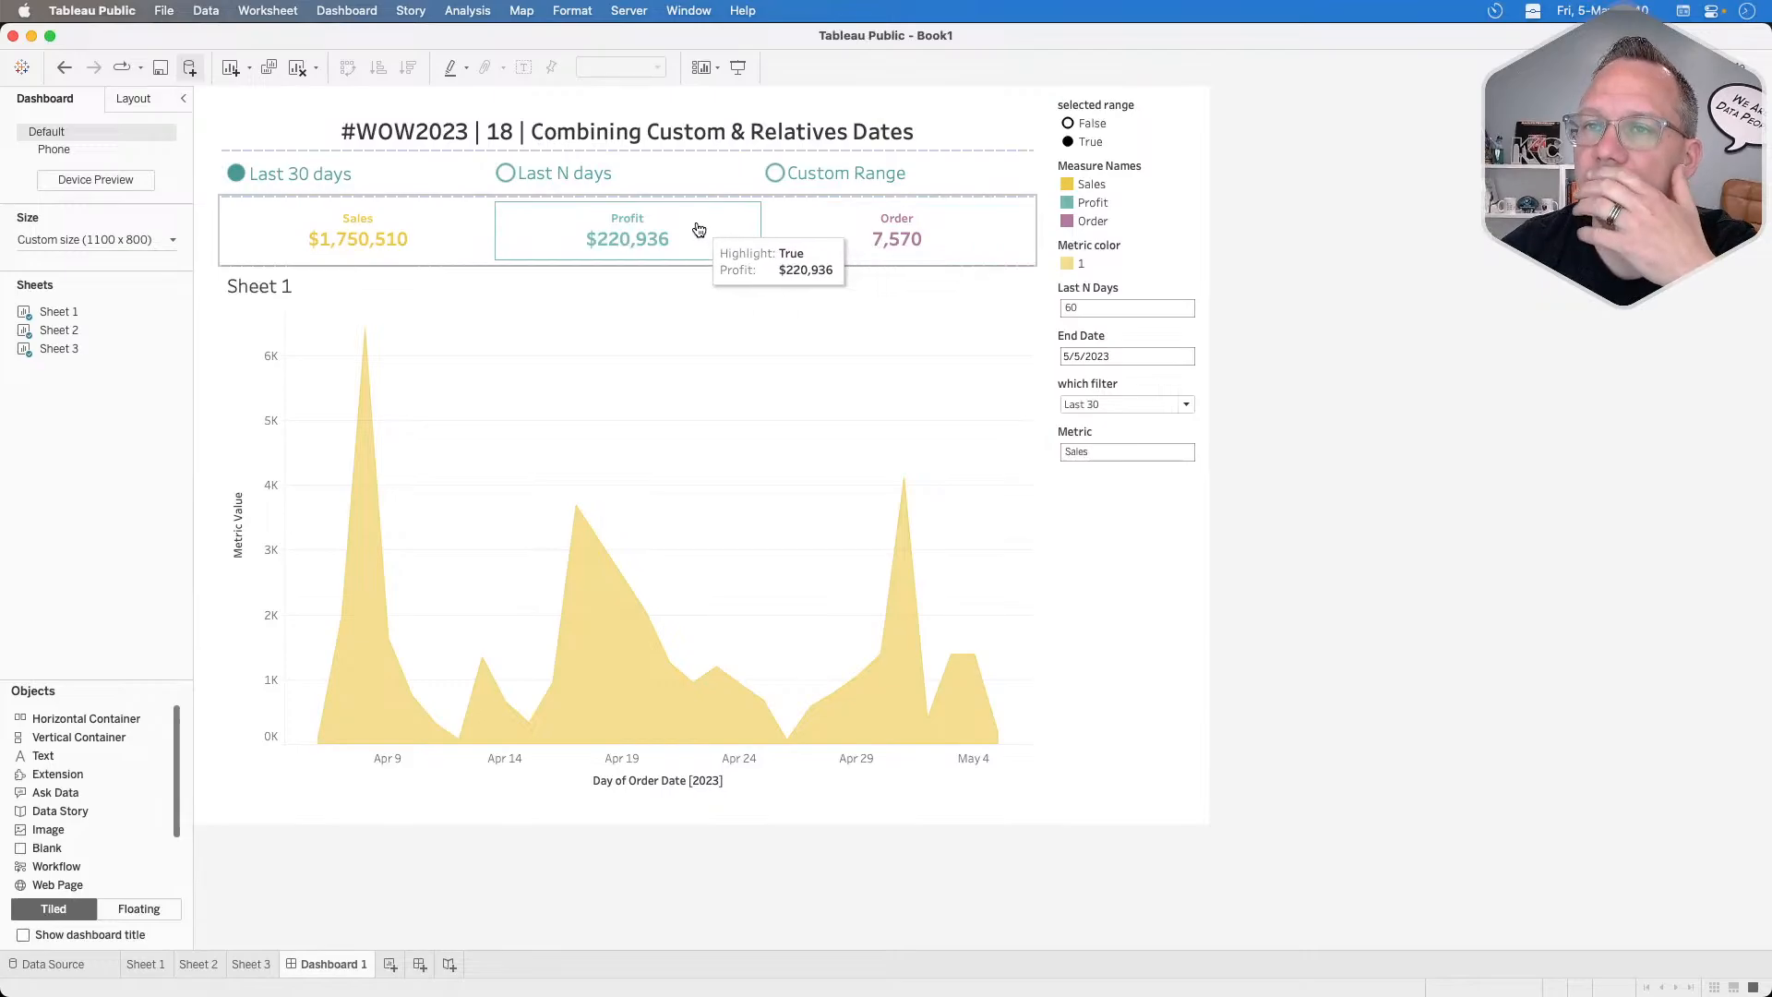
left_click(302, 243)
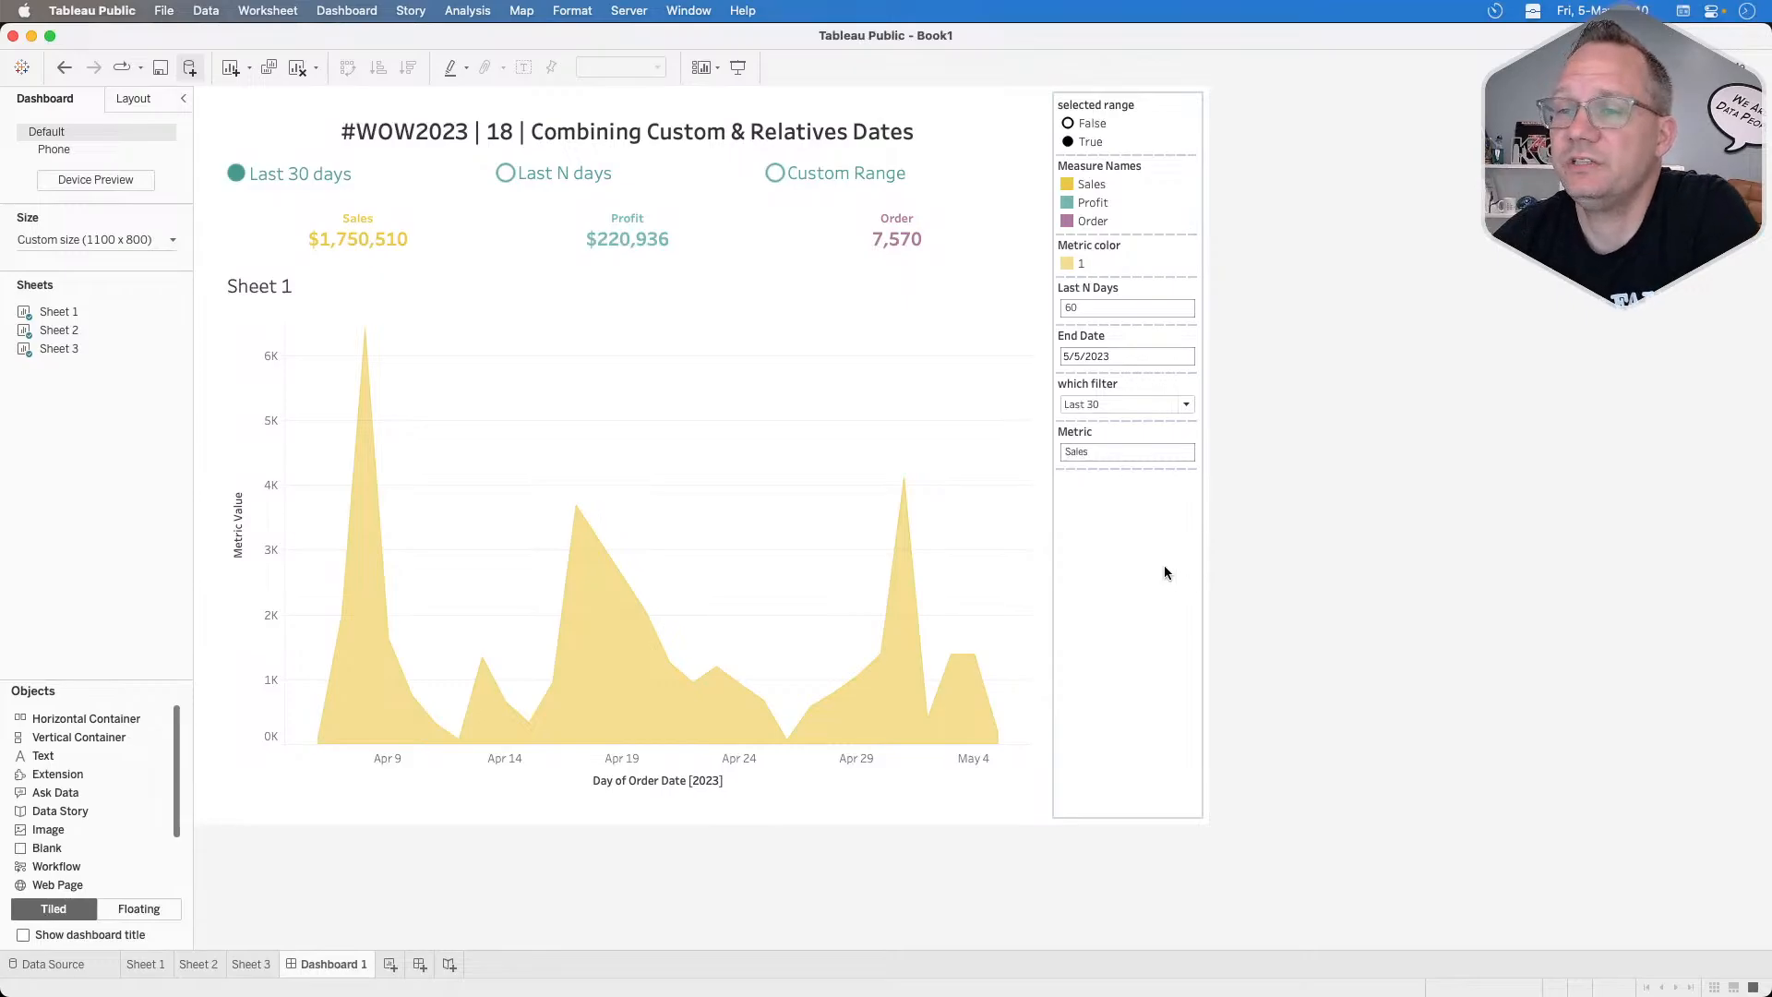
Hide the Sheet 1 title above the area chart.
left_click(272, 287)
right_click(263, 279)
left_click(288, 318)
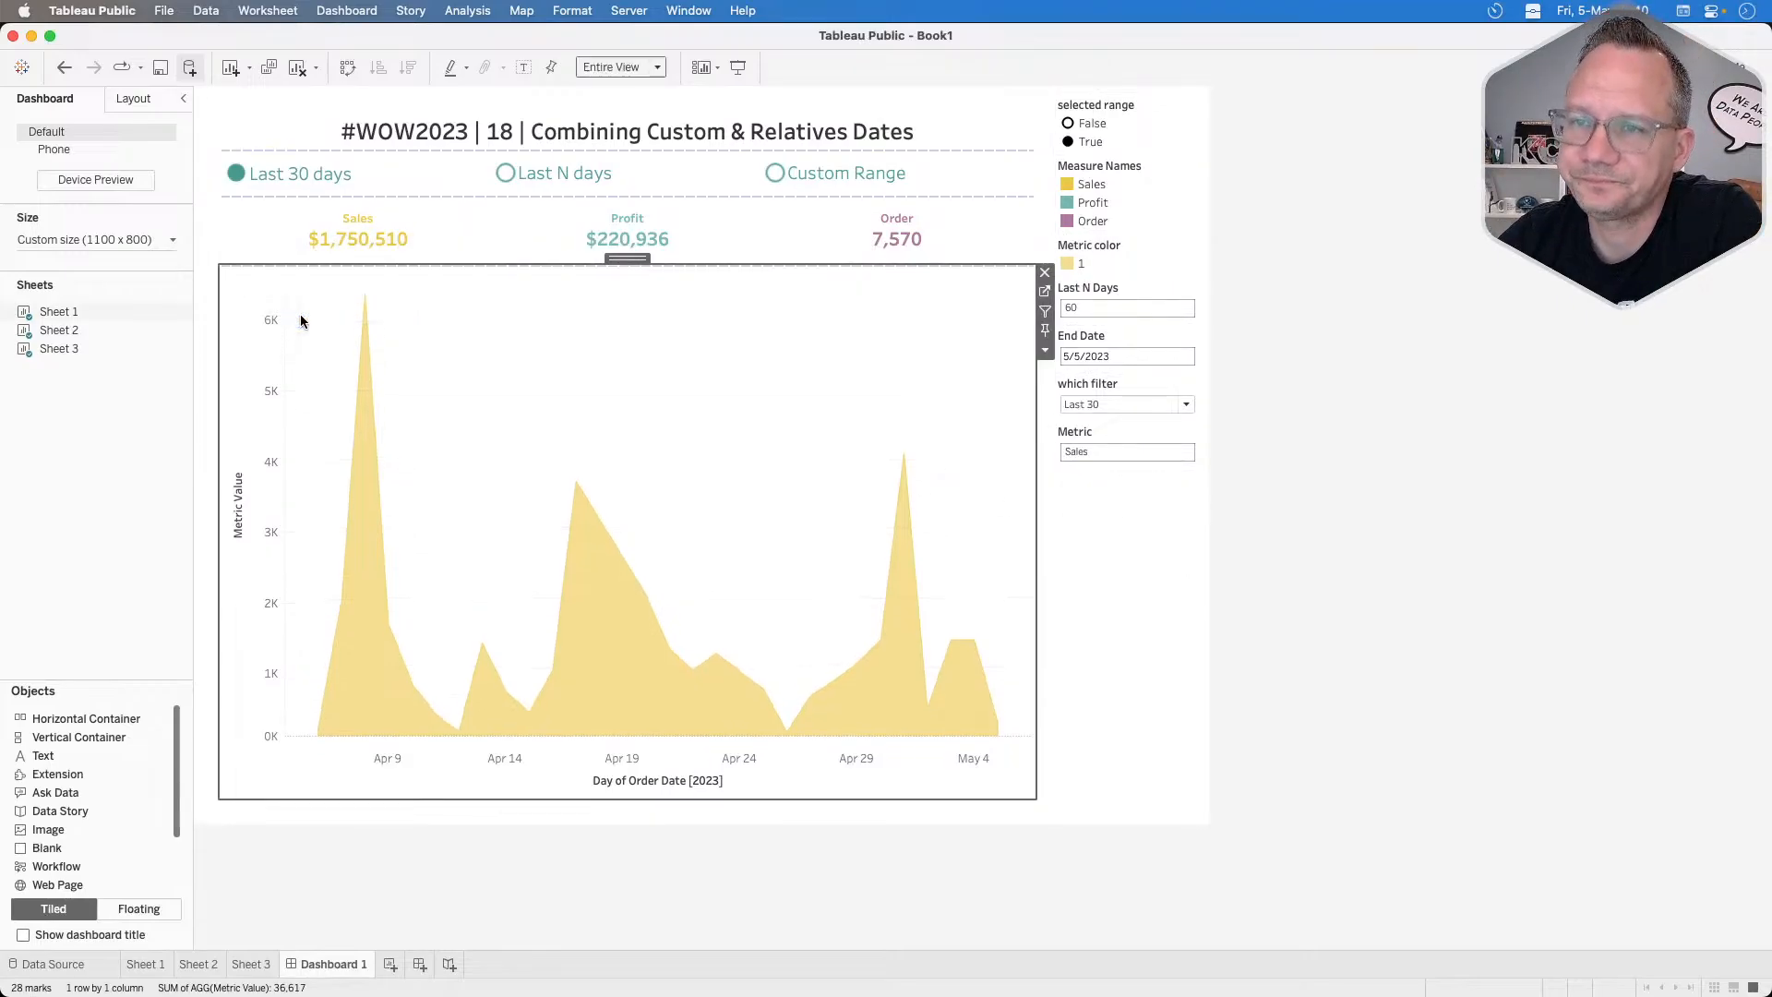
Set the area chart's vertical axis title to take its text from the Metric parameter.
right_click(225, 502)
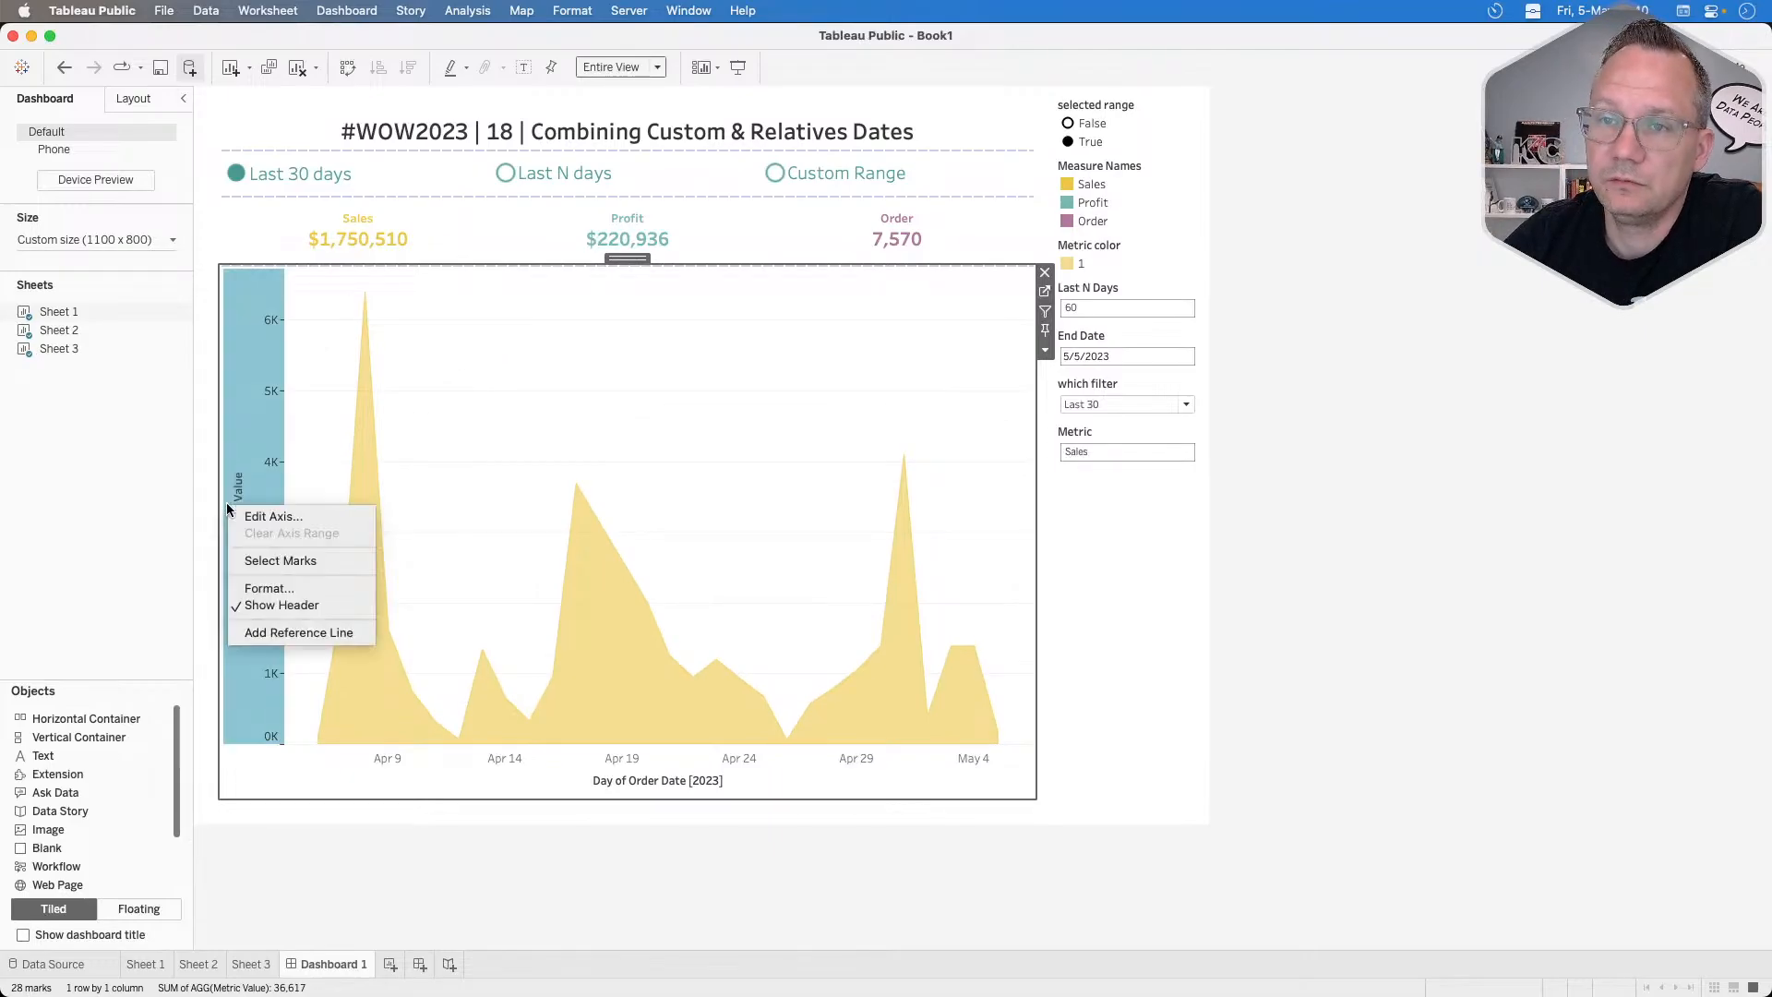
left_click(281, 517)
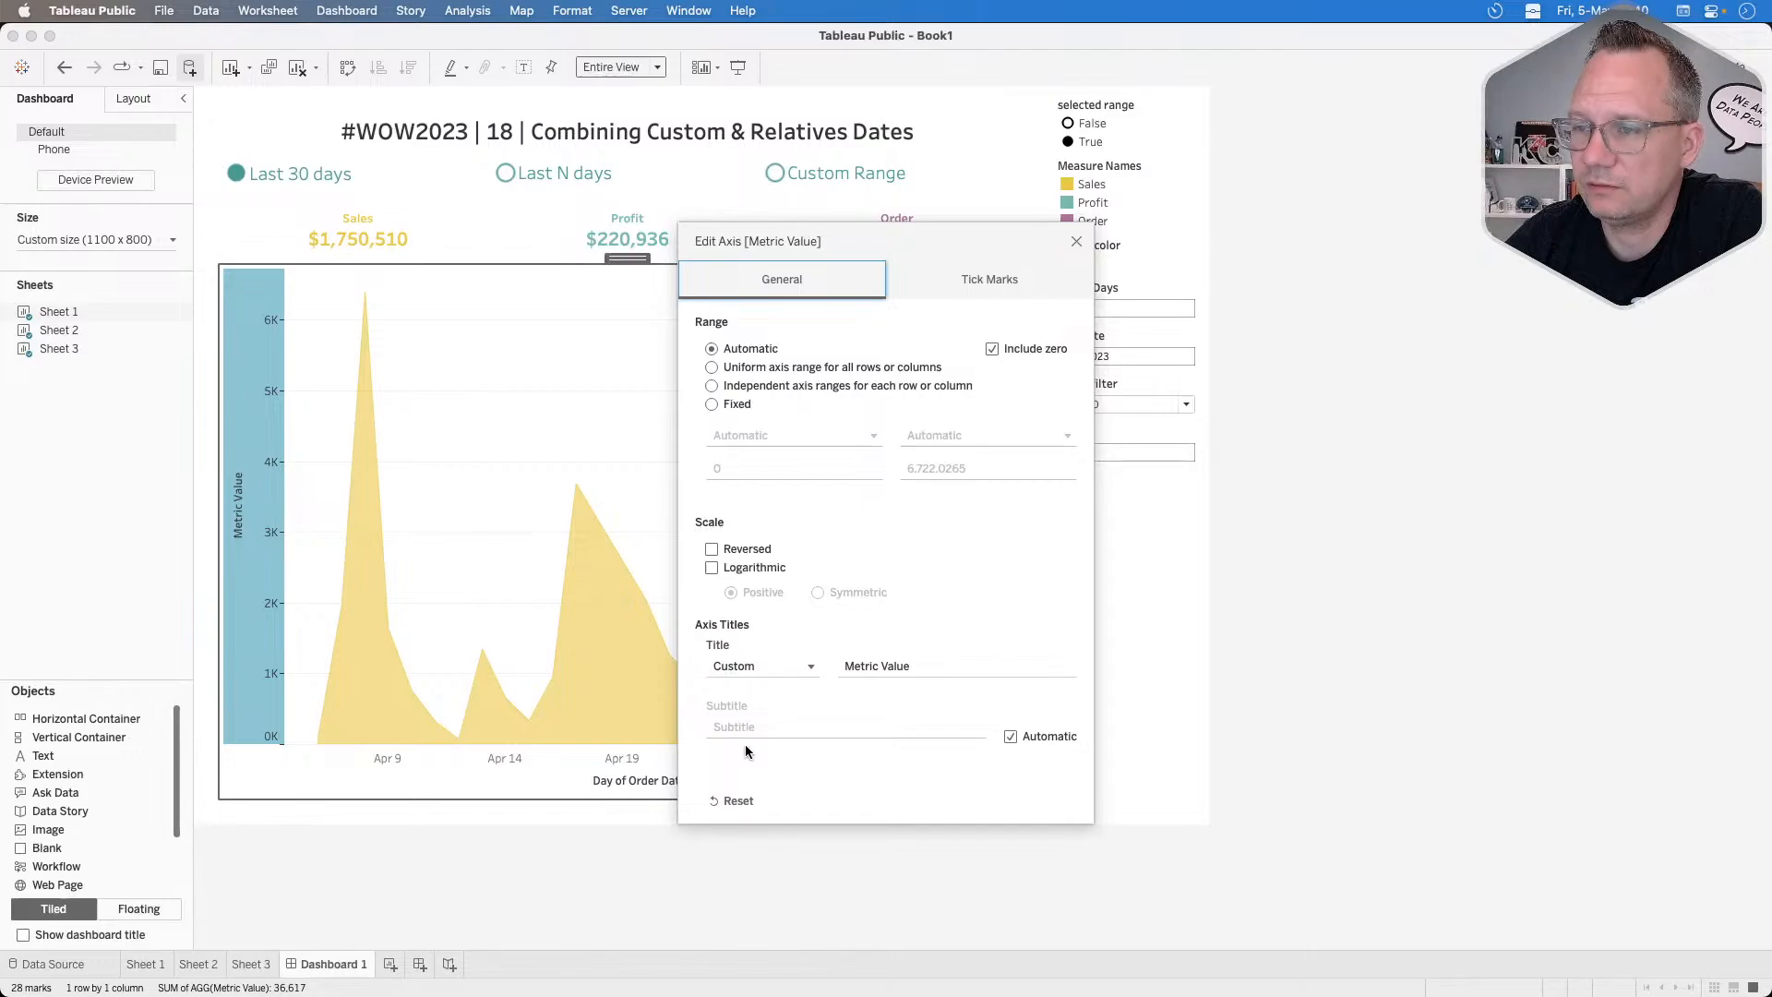
left_click(810, 668)
left_click(809, 670)
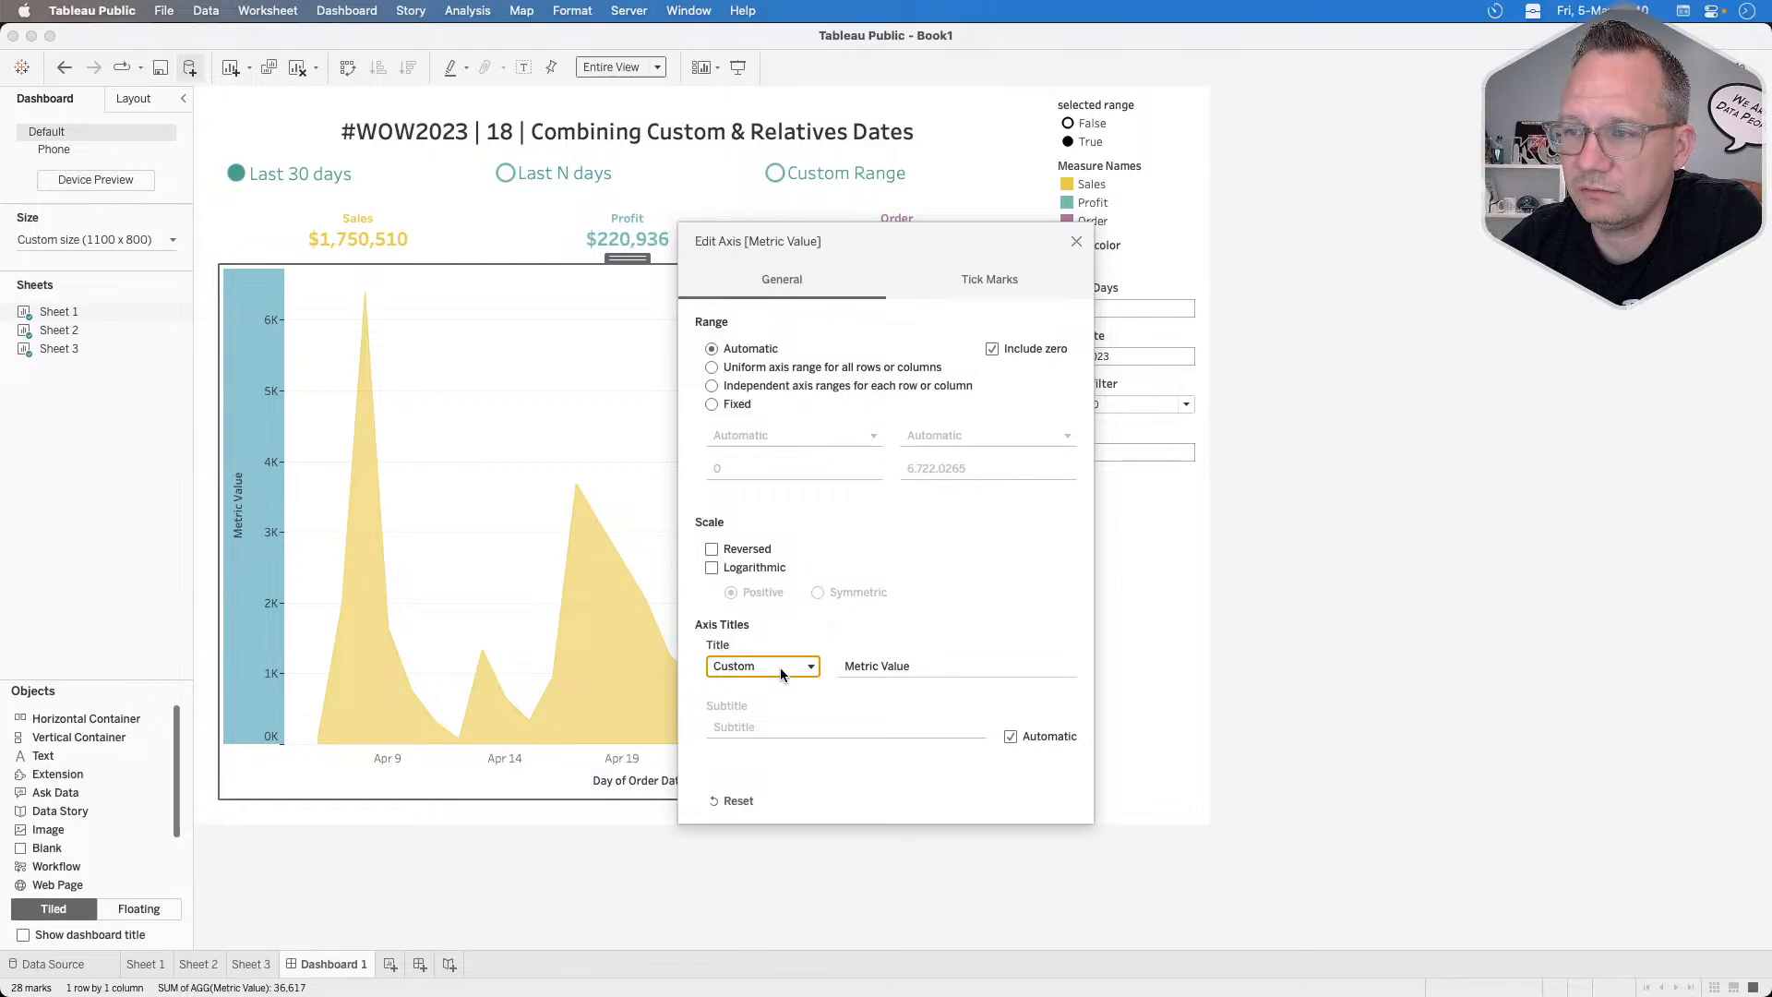
left_click(812, 672)
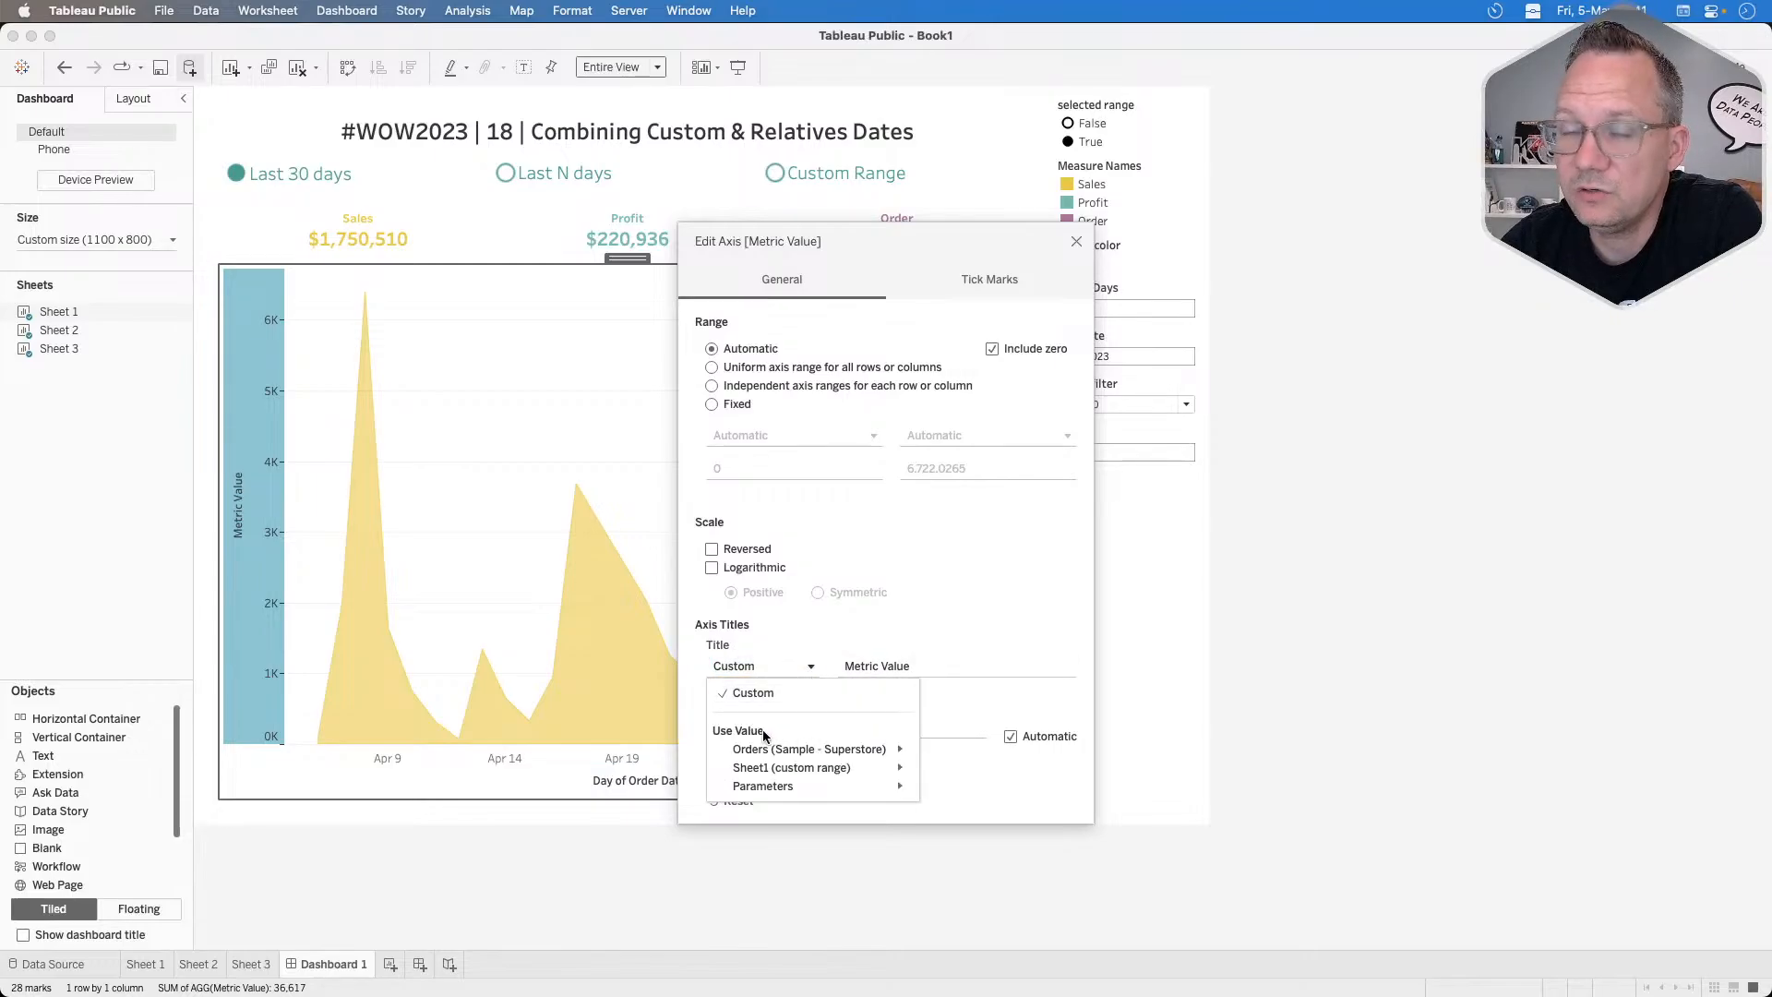
mouse_move(772, 783)
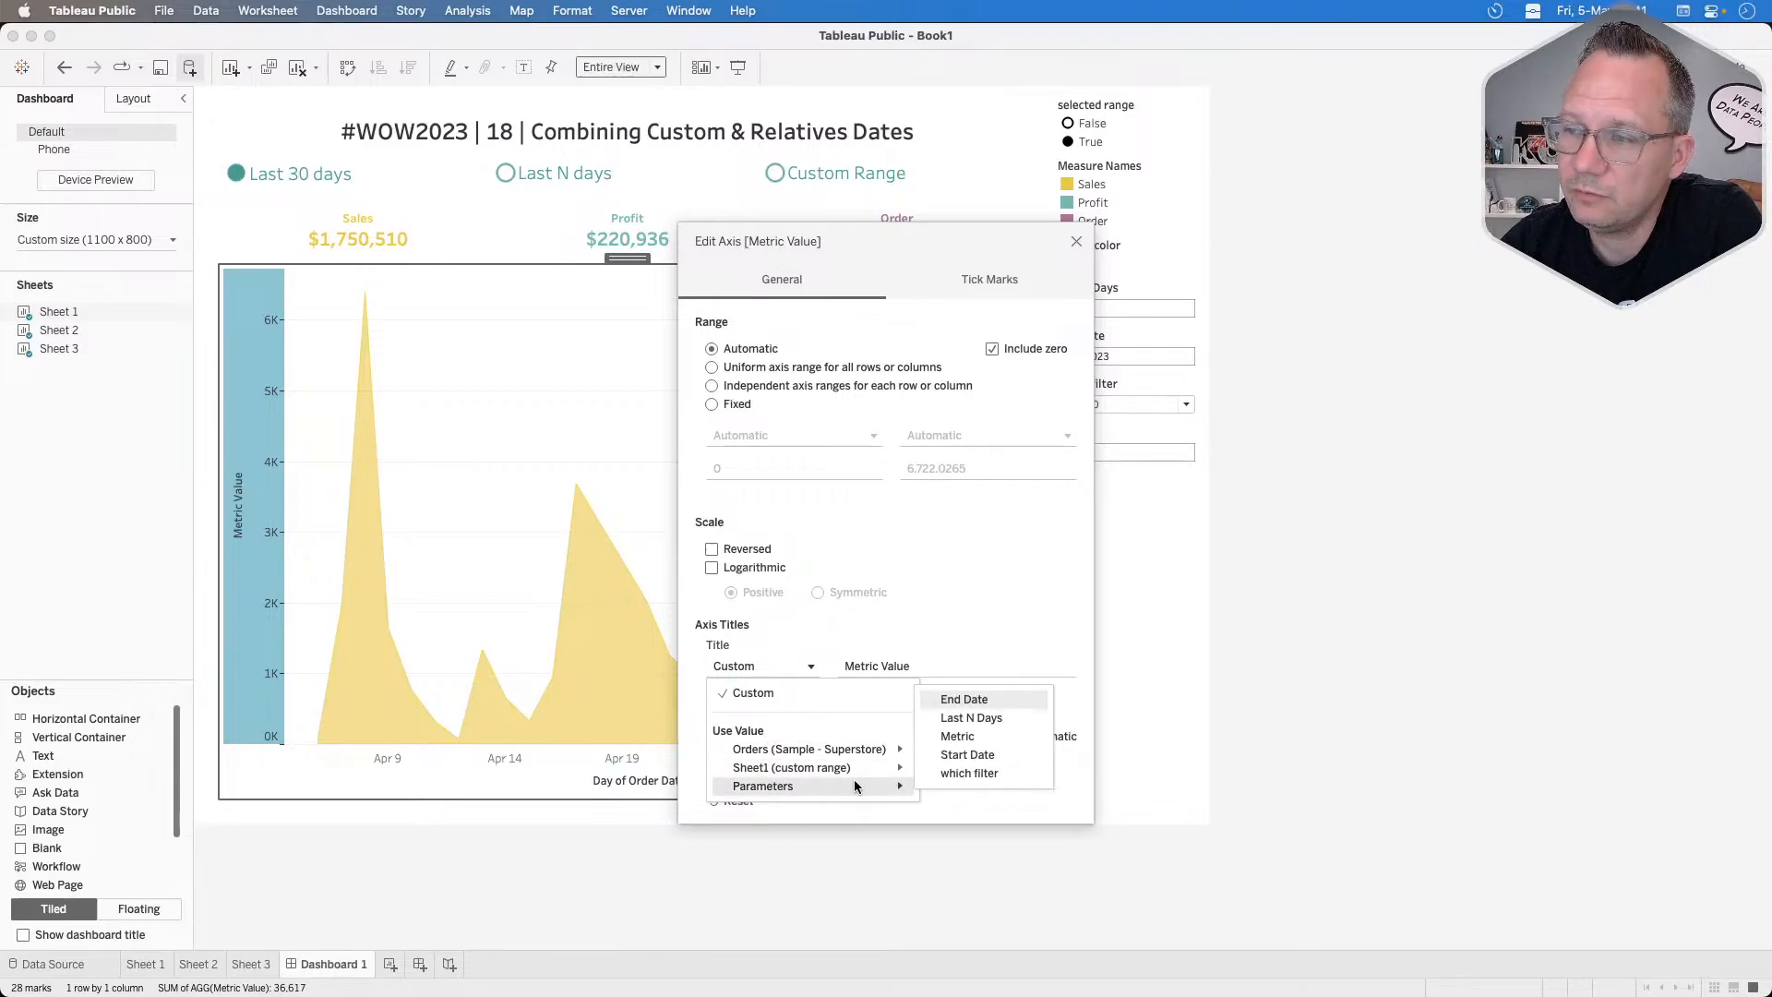
left_click(987, 738)
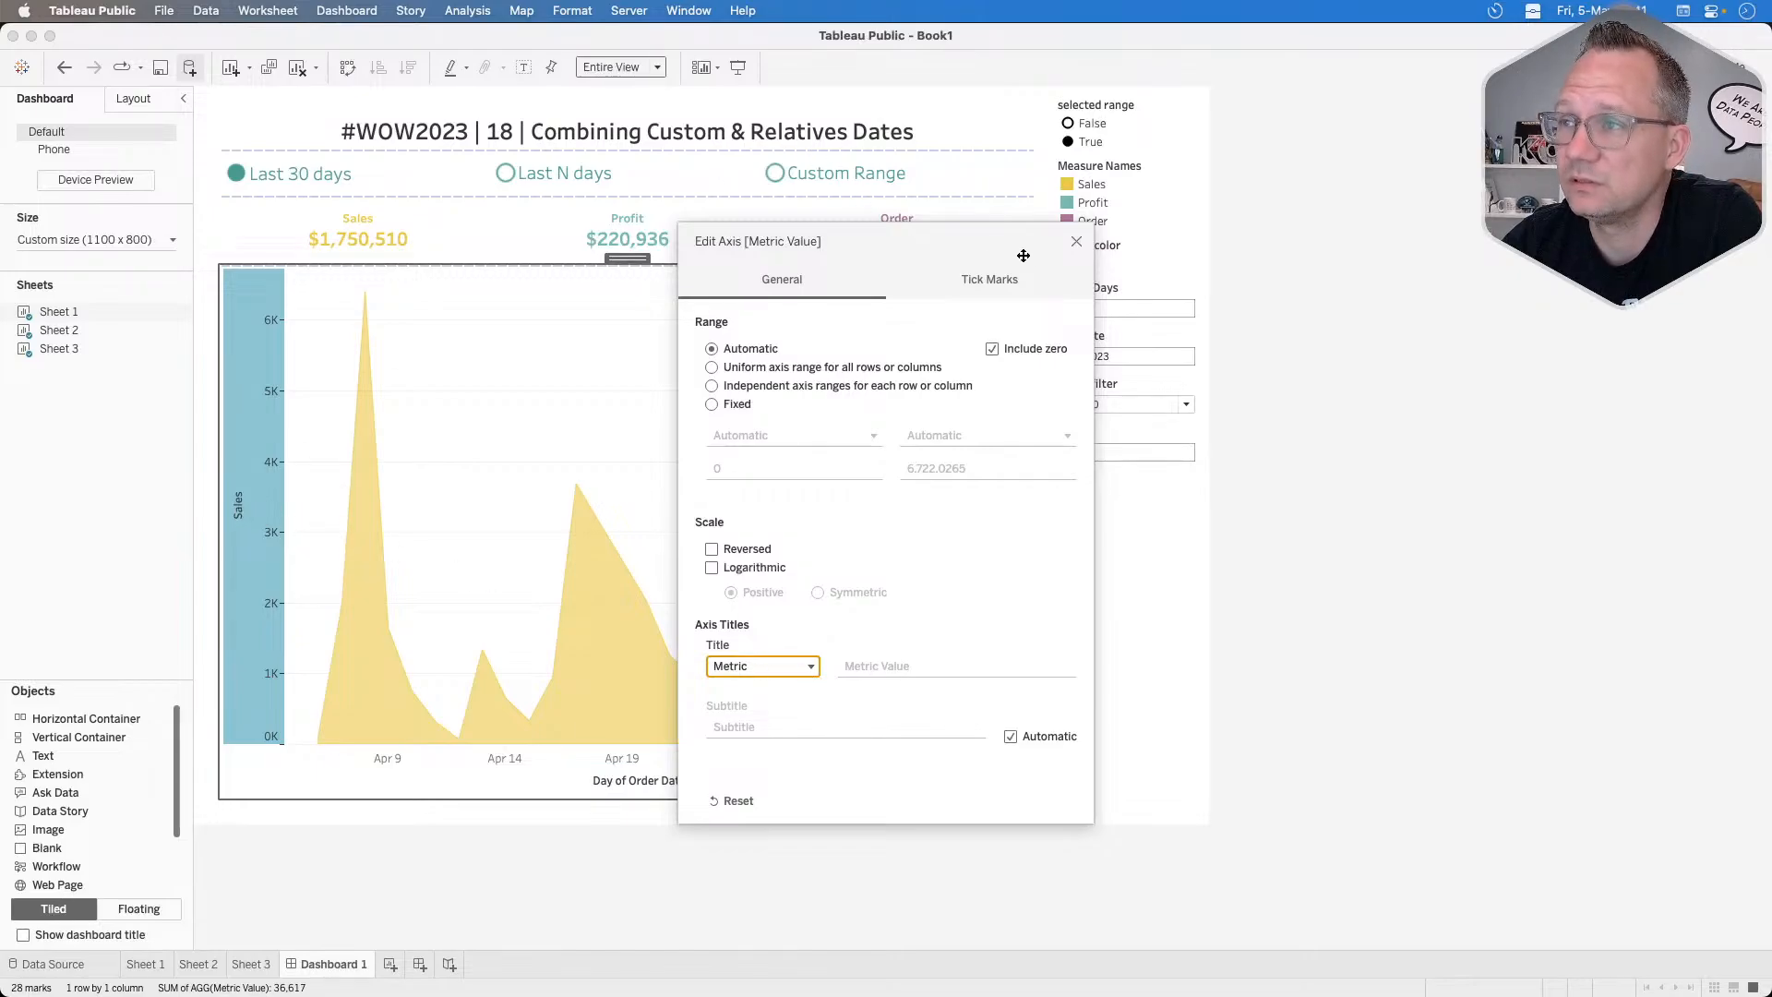
left_click(1072, 246)
left_click(684, 365)
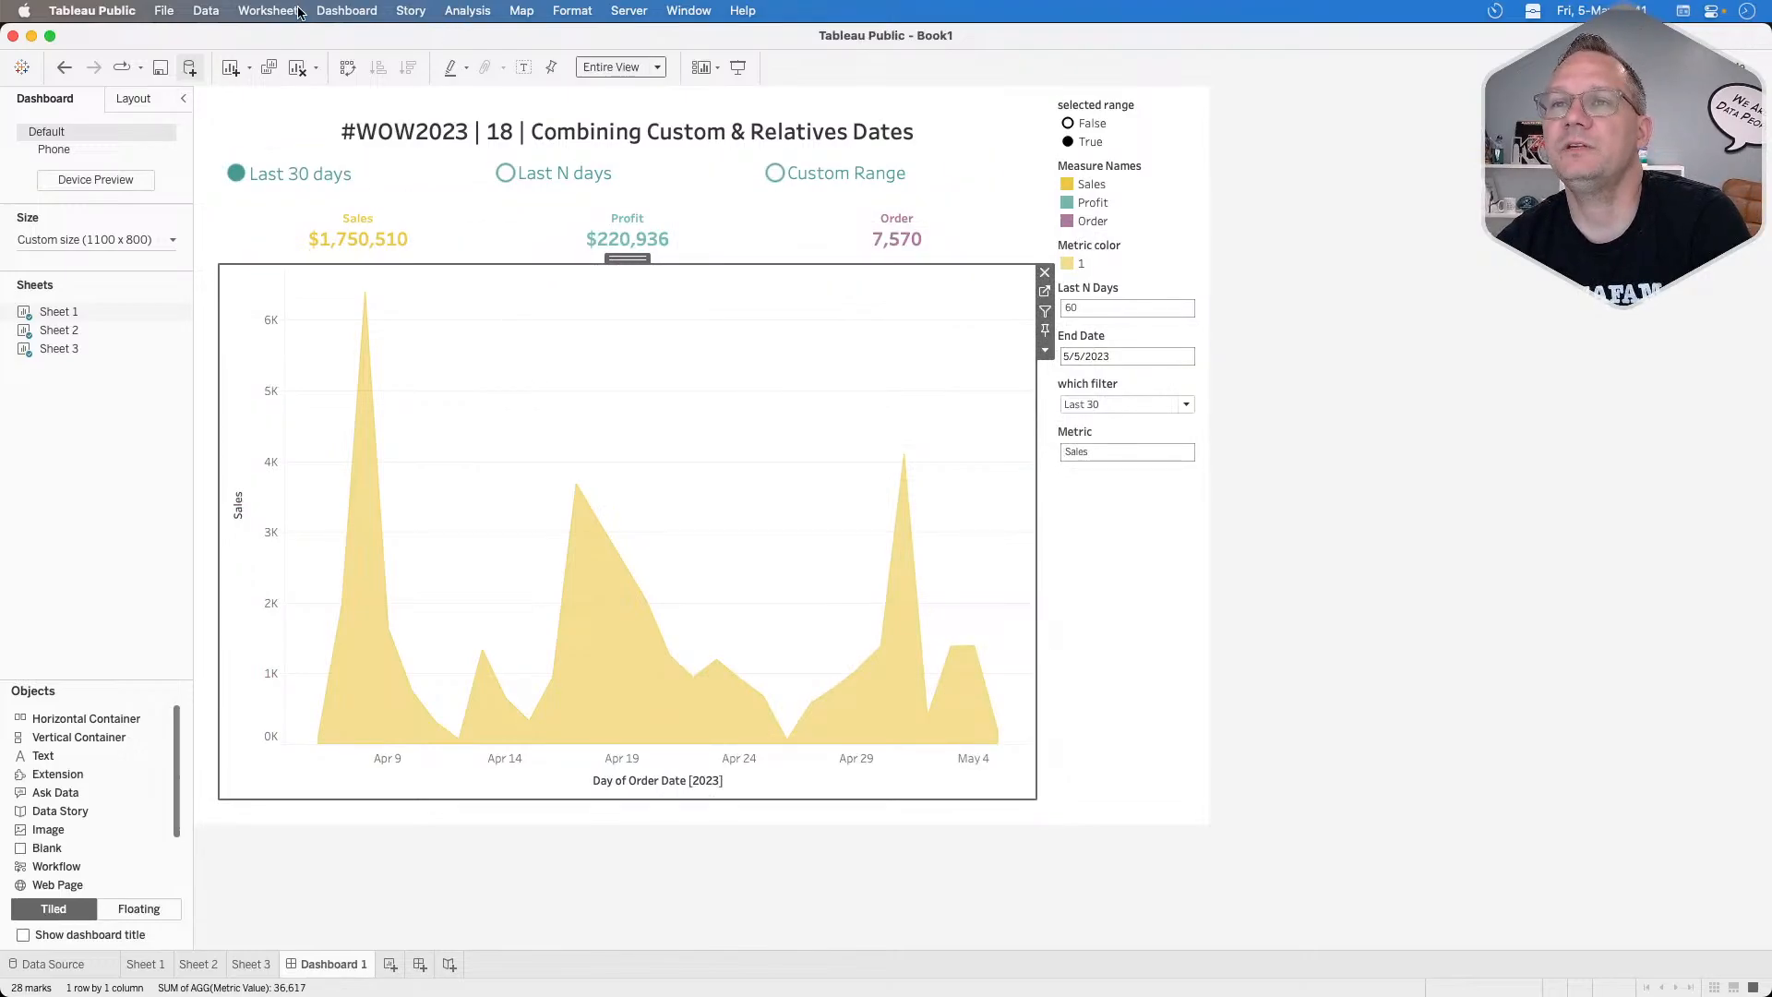
left_click(355, 15)
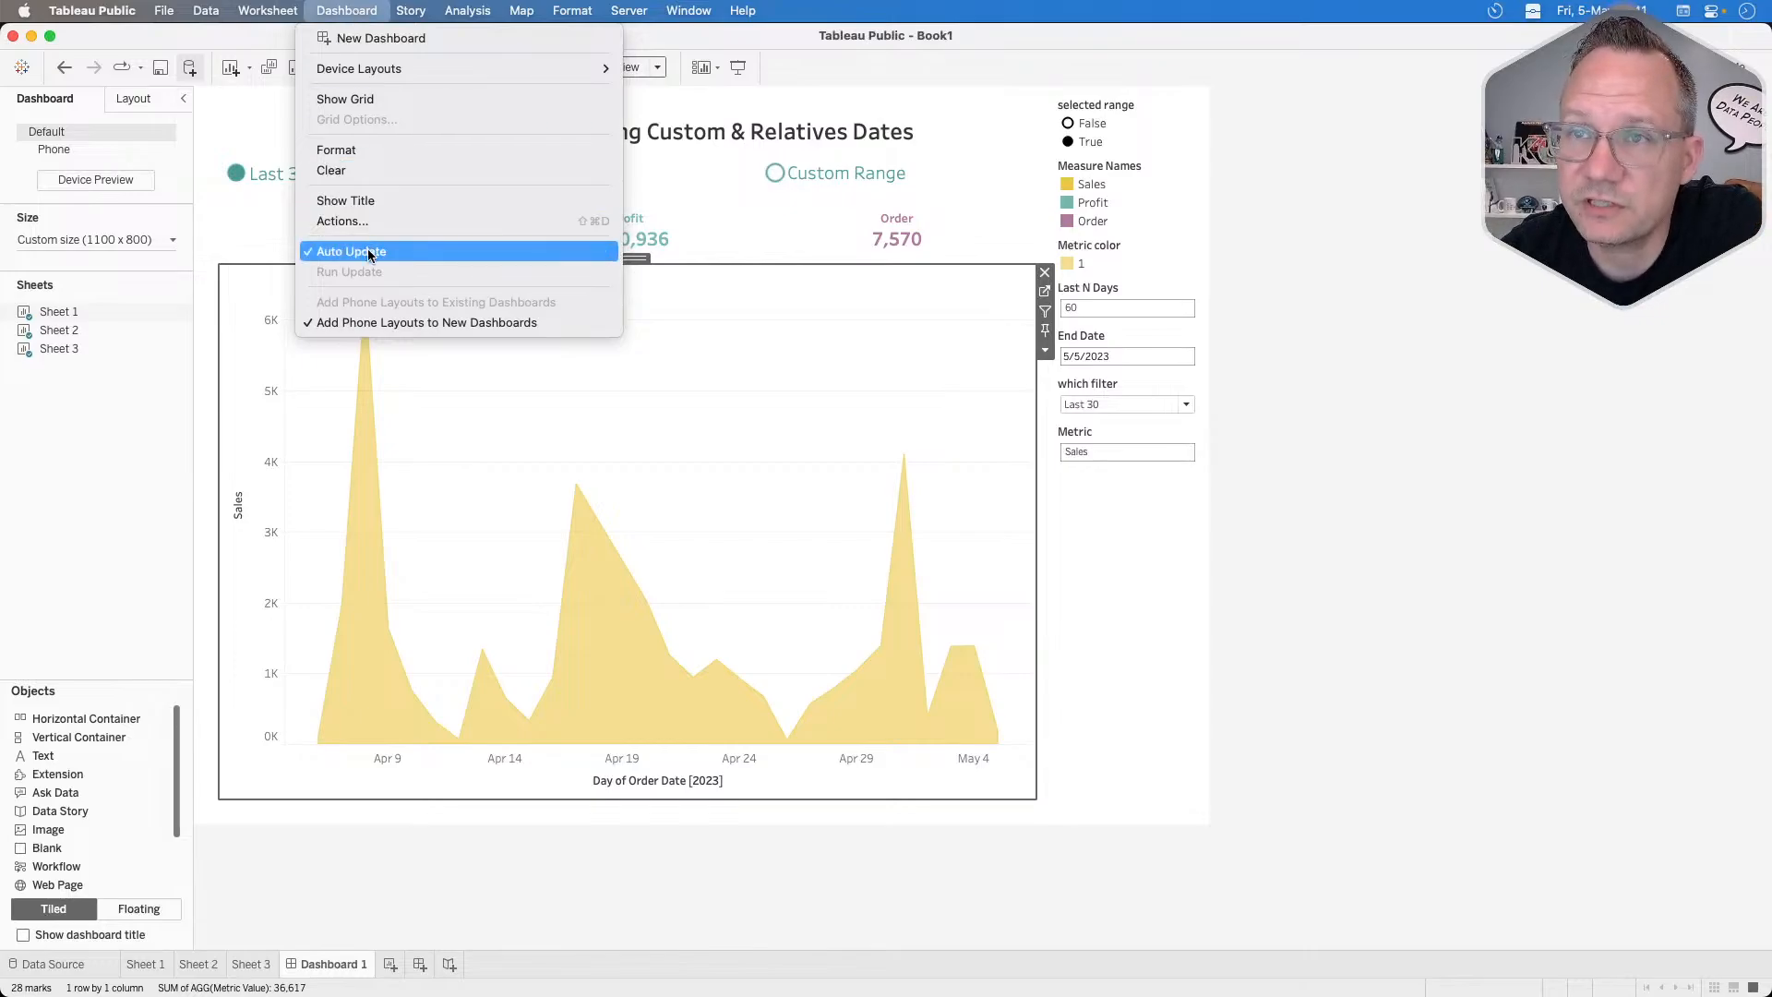
left_click(353, 214)
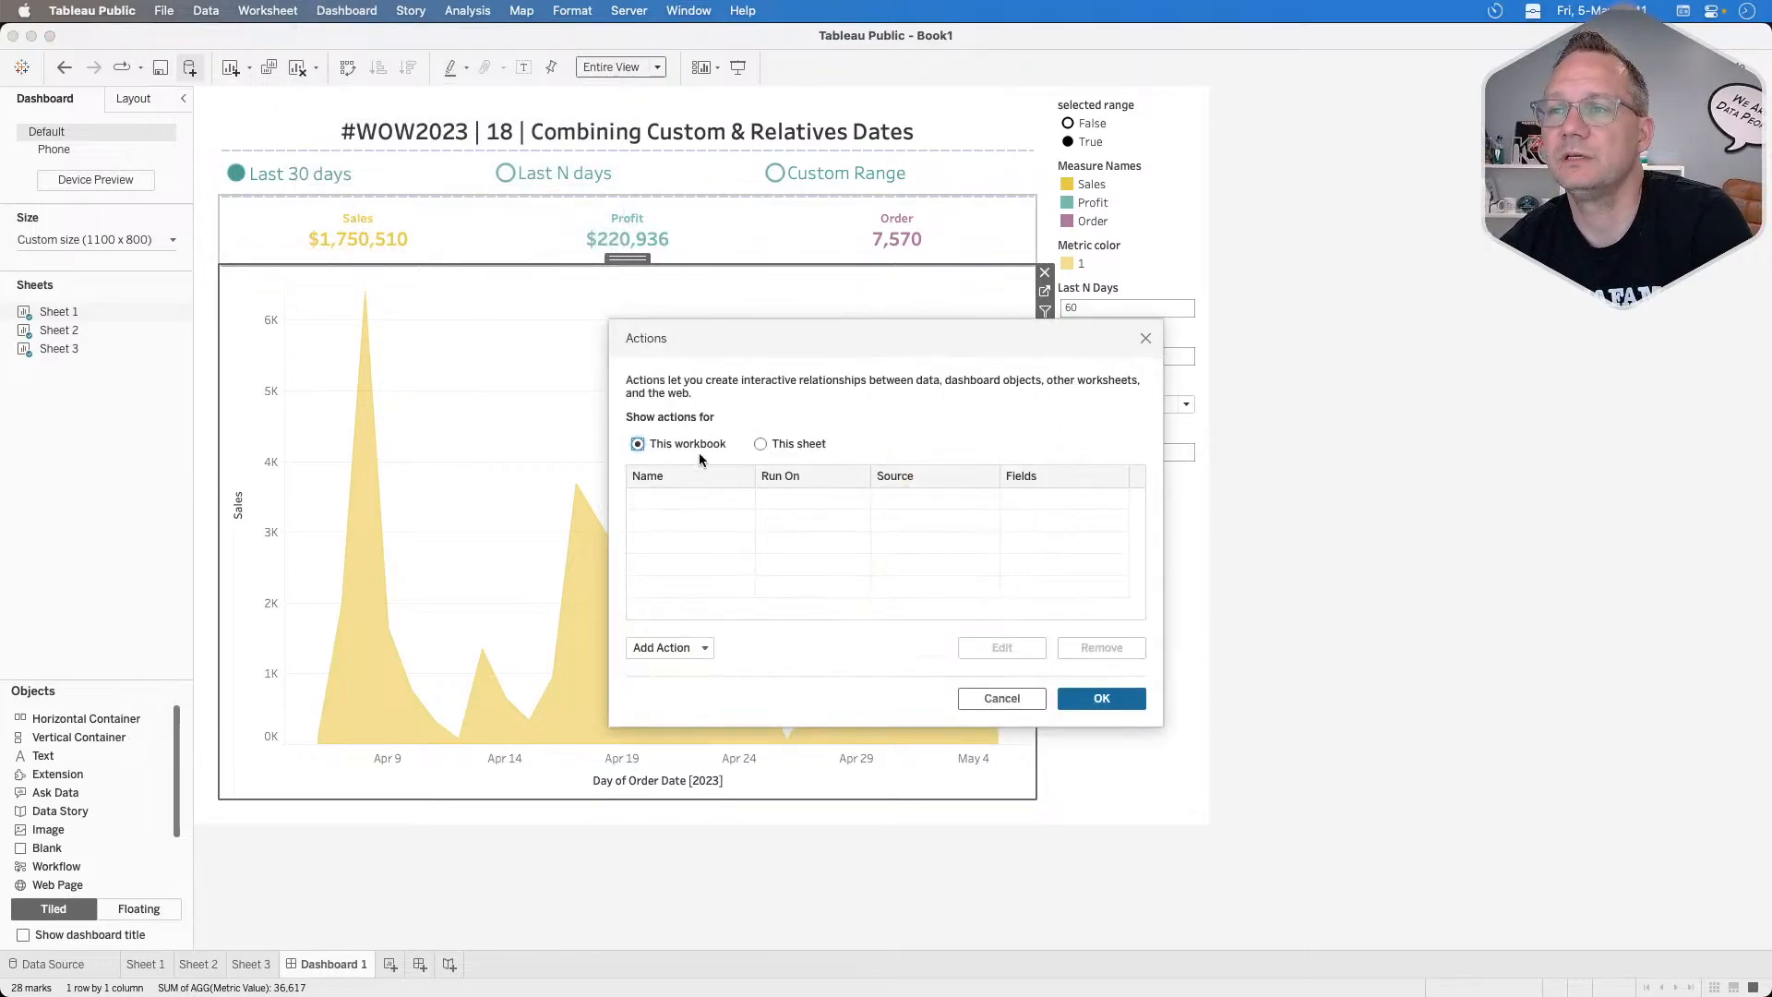
left_click(674, 647)
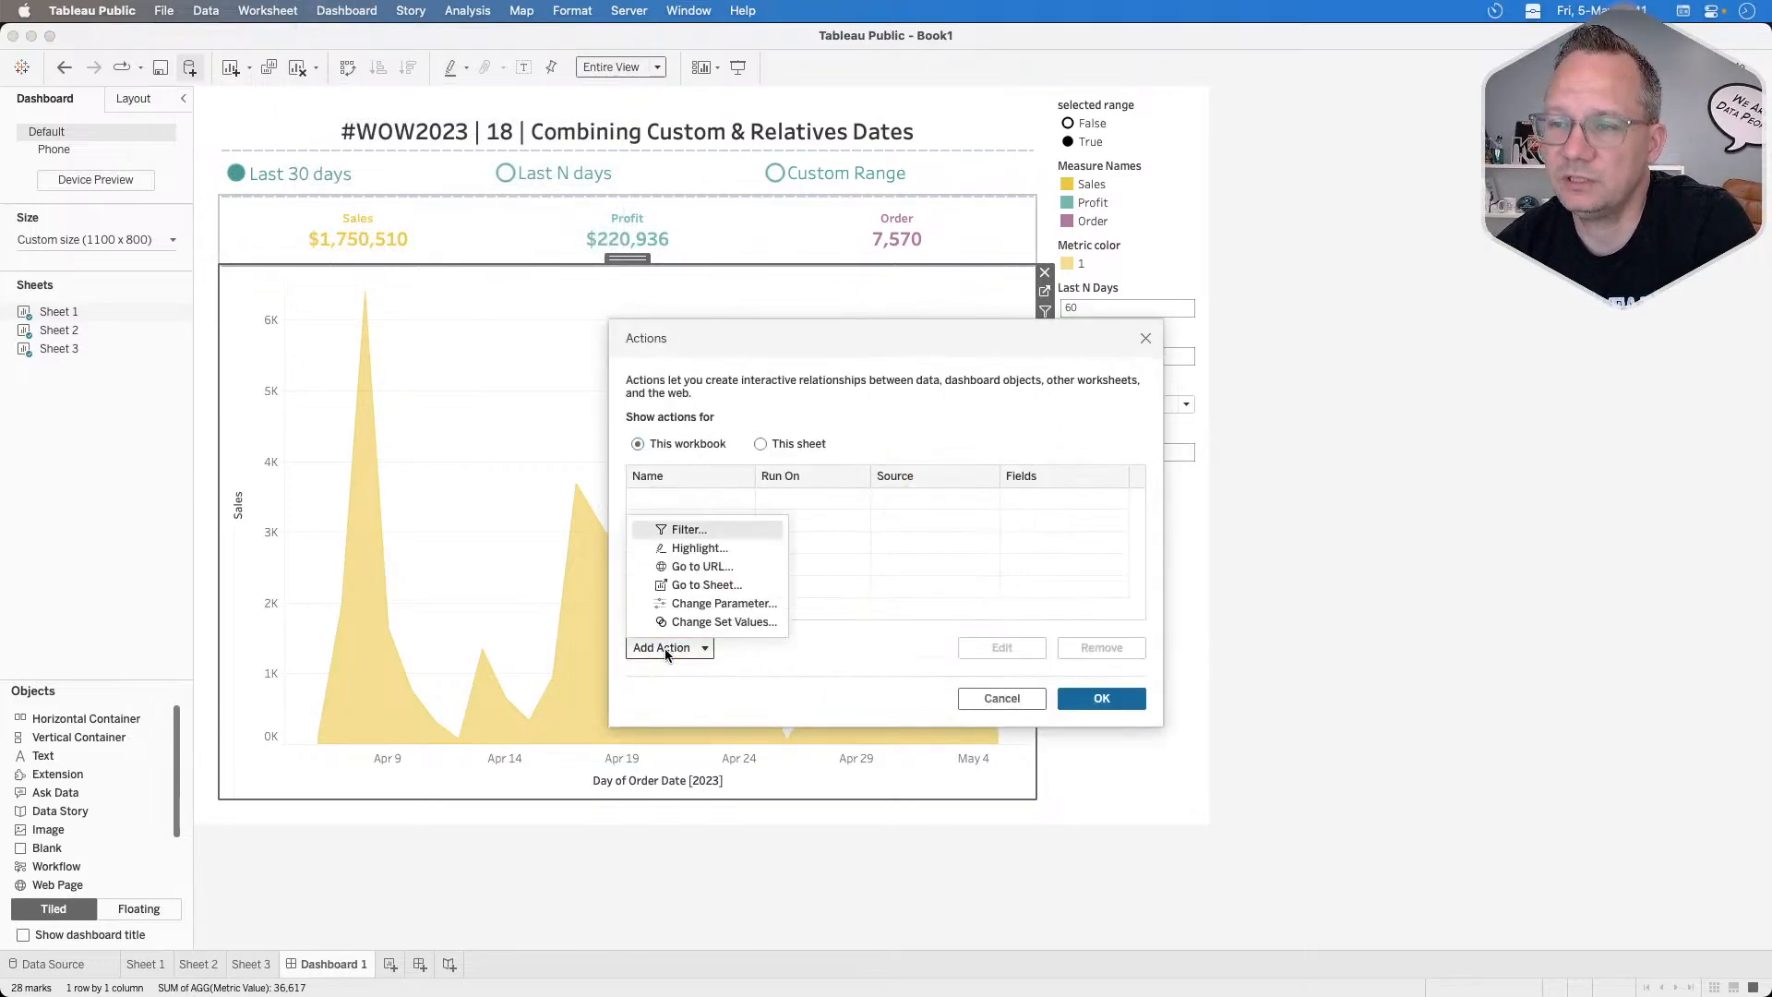
left_click(697, 604)
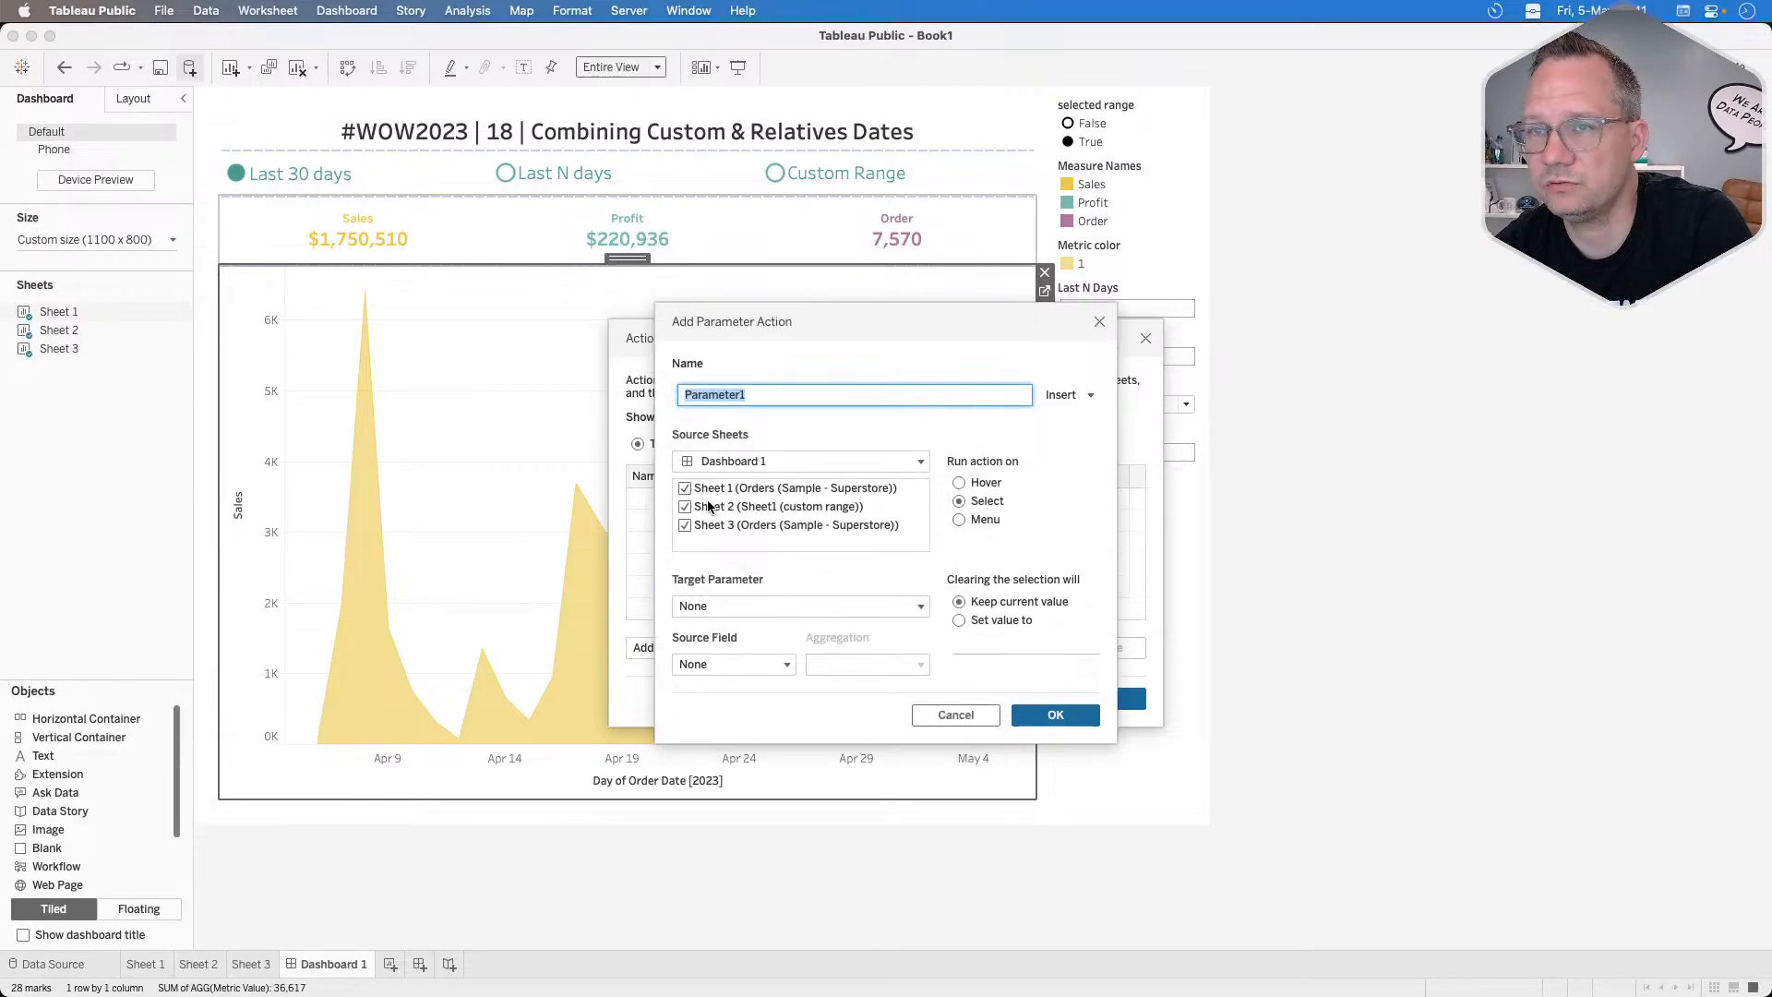
left_click(958, 718)
left_click(1006, 697)
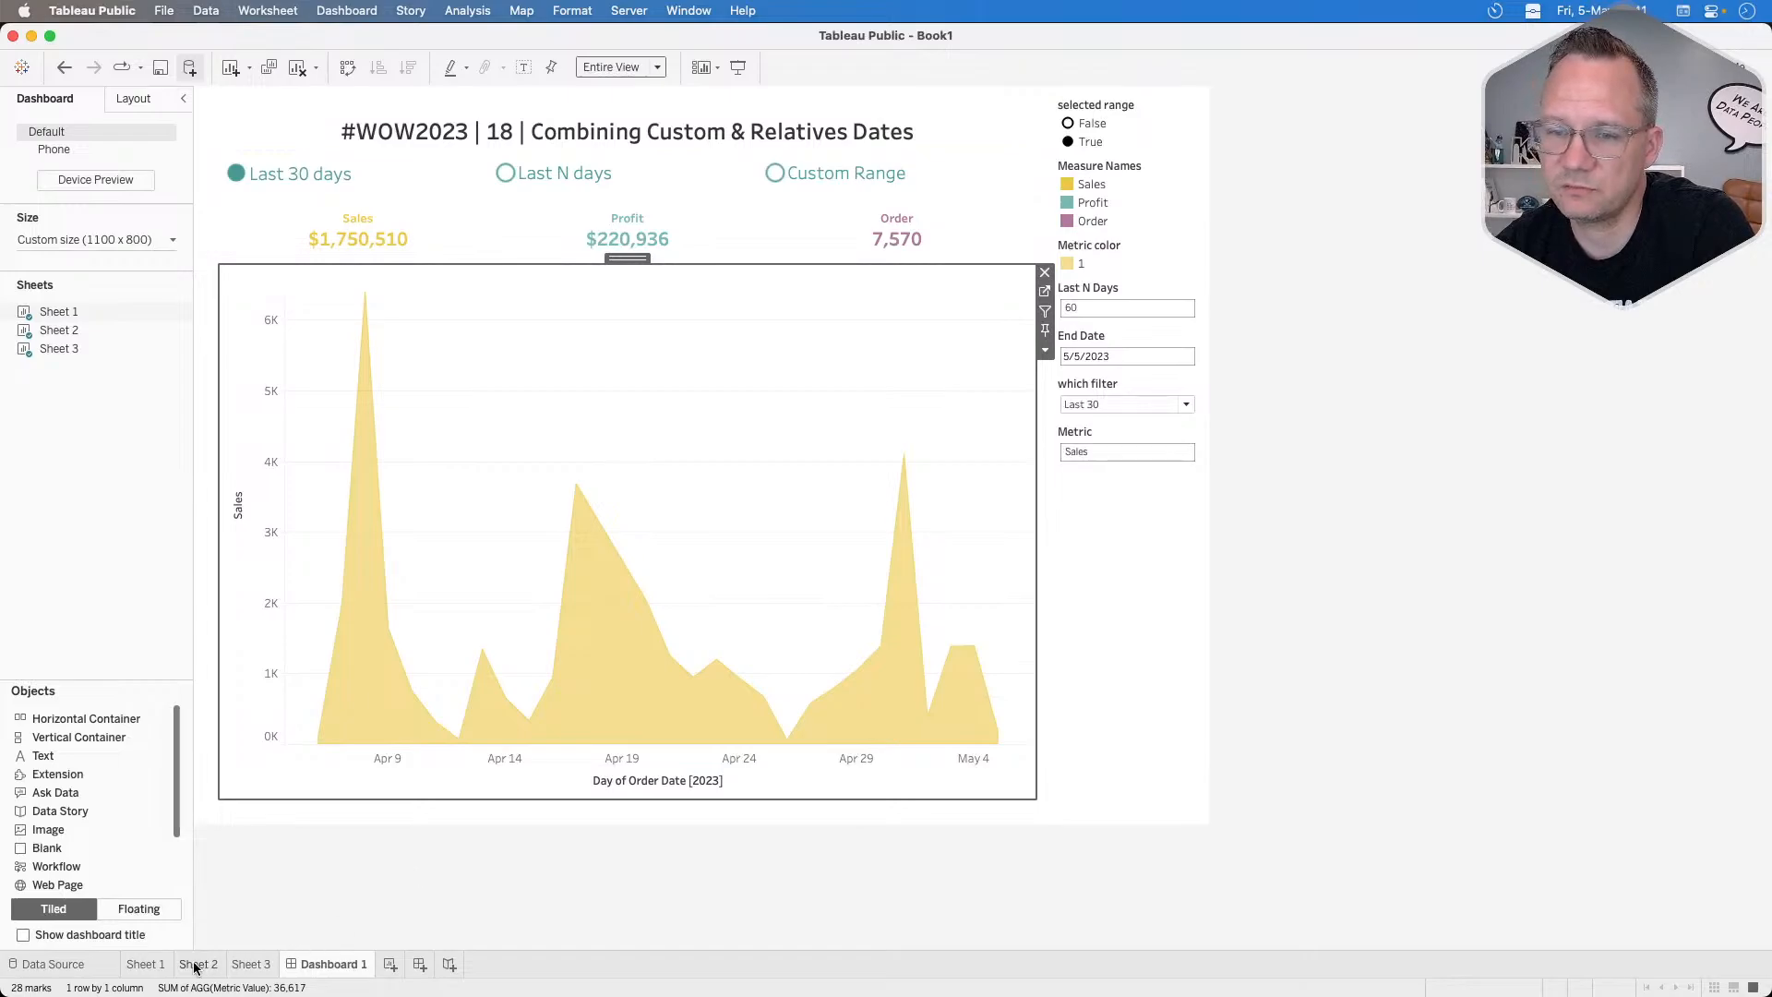
Rename Sheet 1, which holds the area chart, as Trend.
right_click(60, 314)
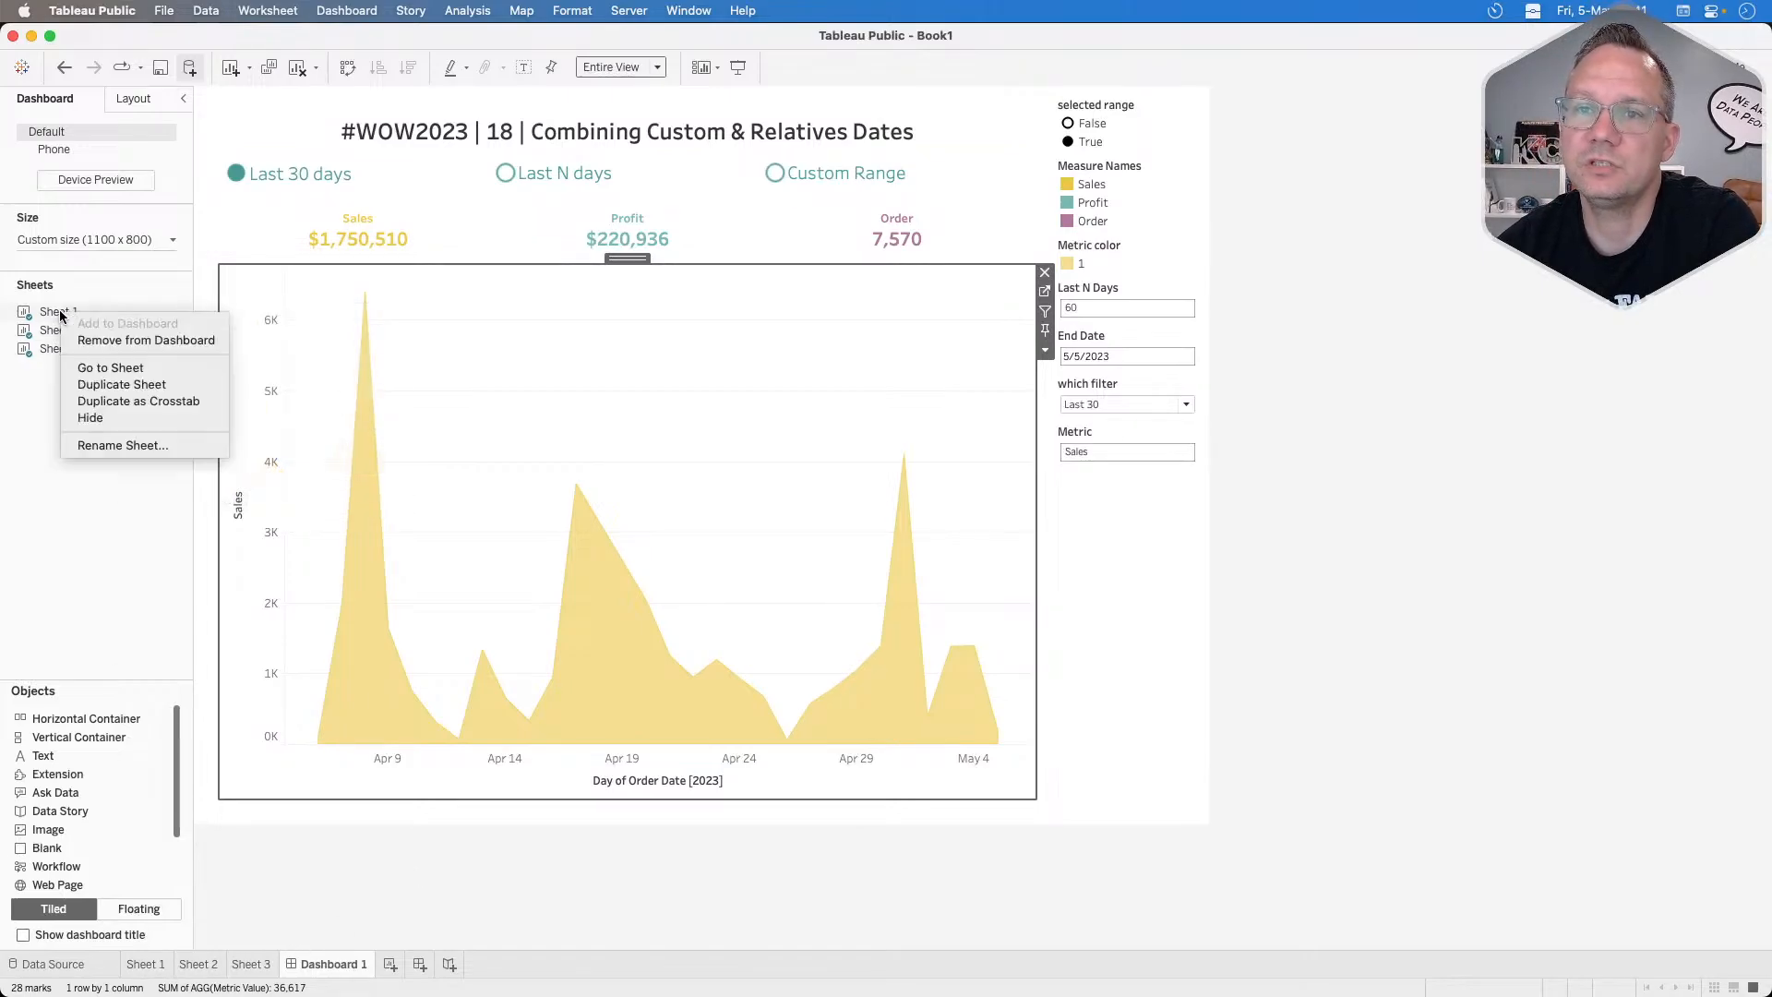
left_click(127, 446)
type("Trend")
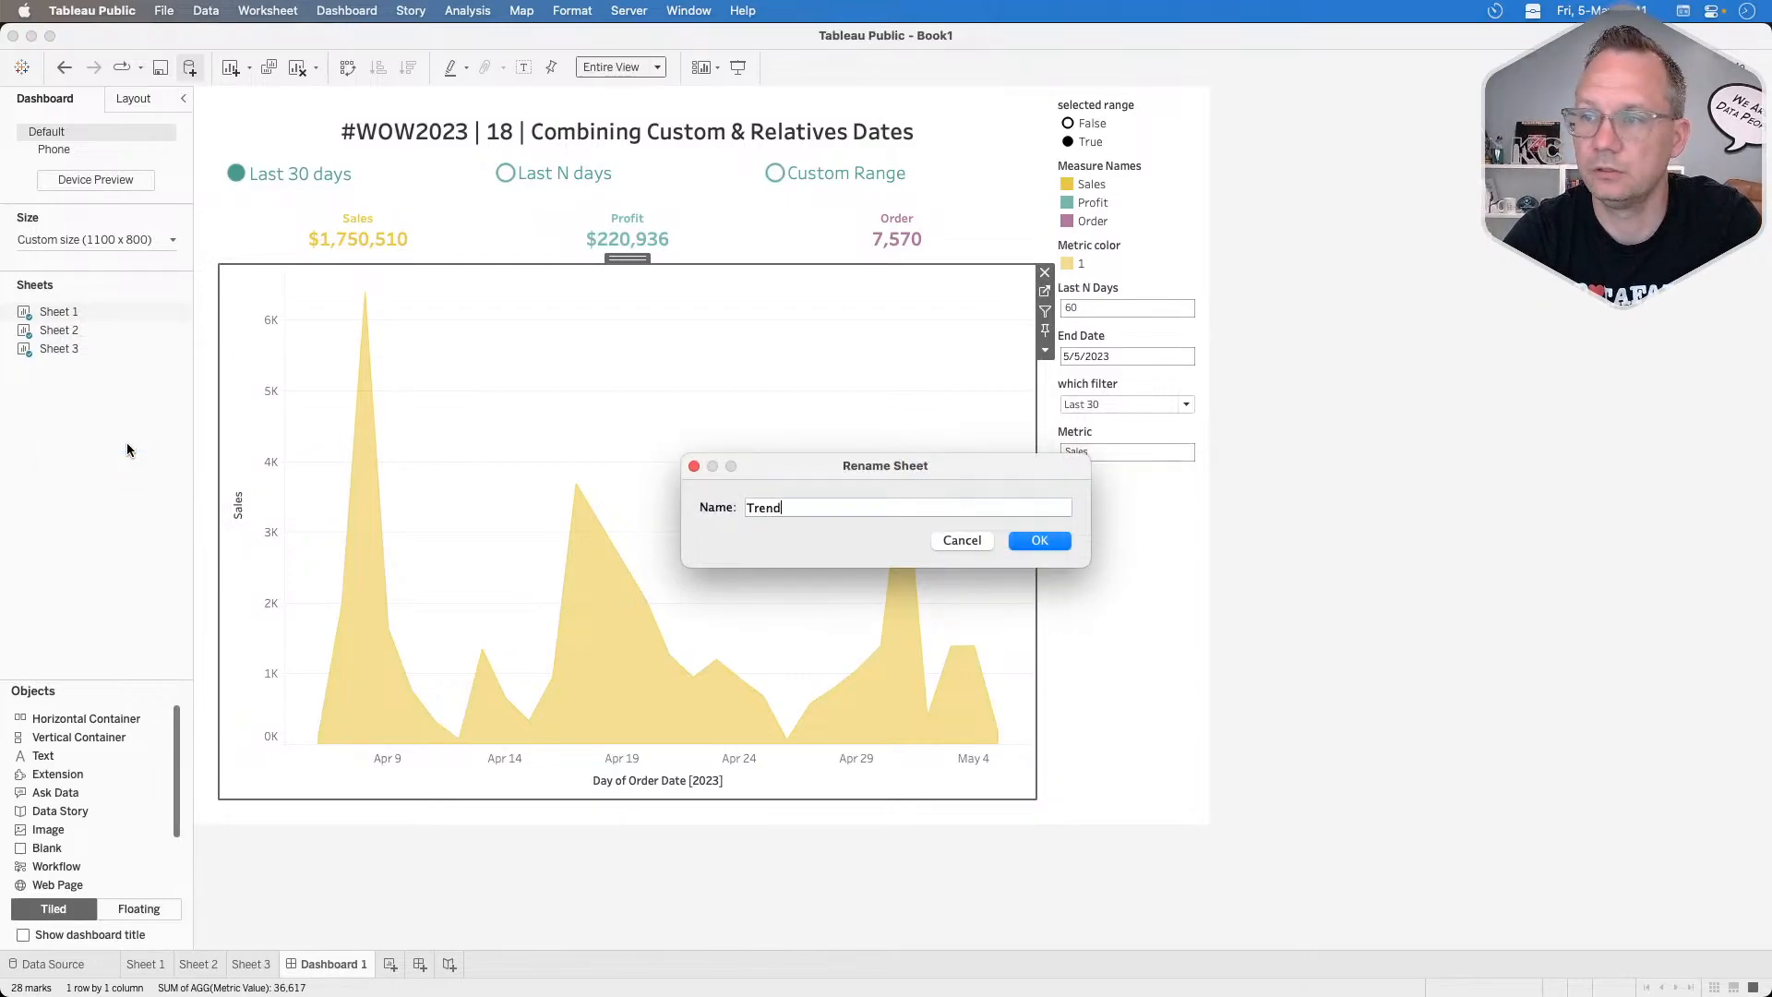
key("Return")
Rename Sheet 2, which holds the date range options, as Dates.
left_click(102, 319)
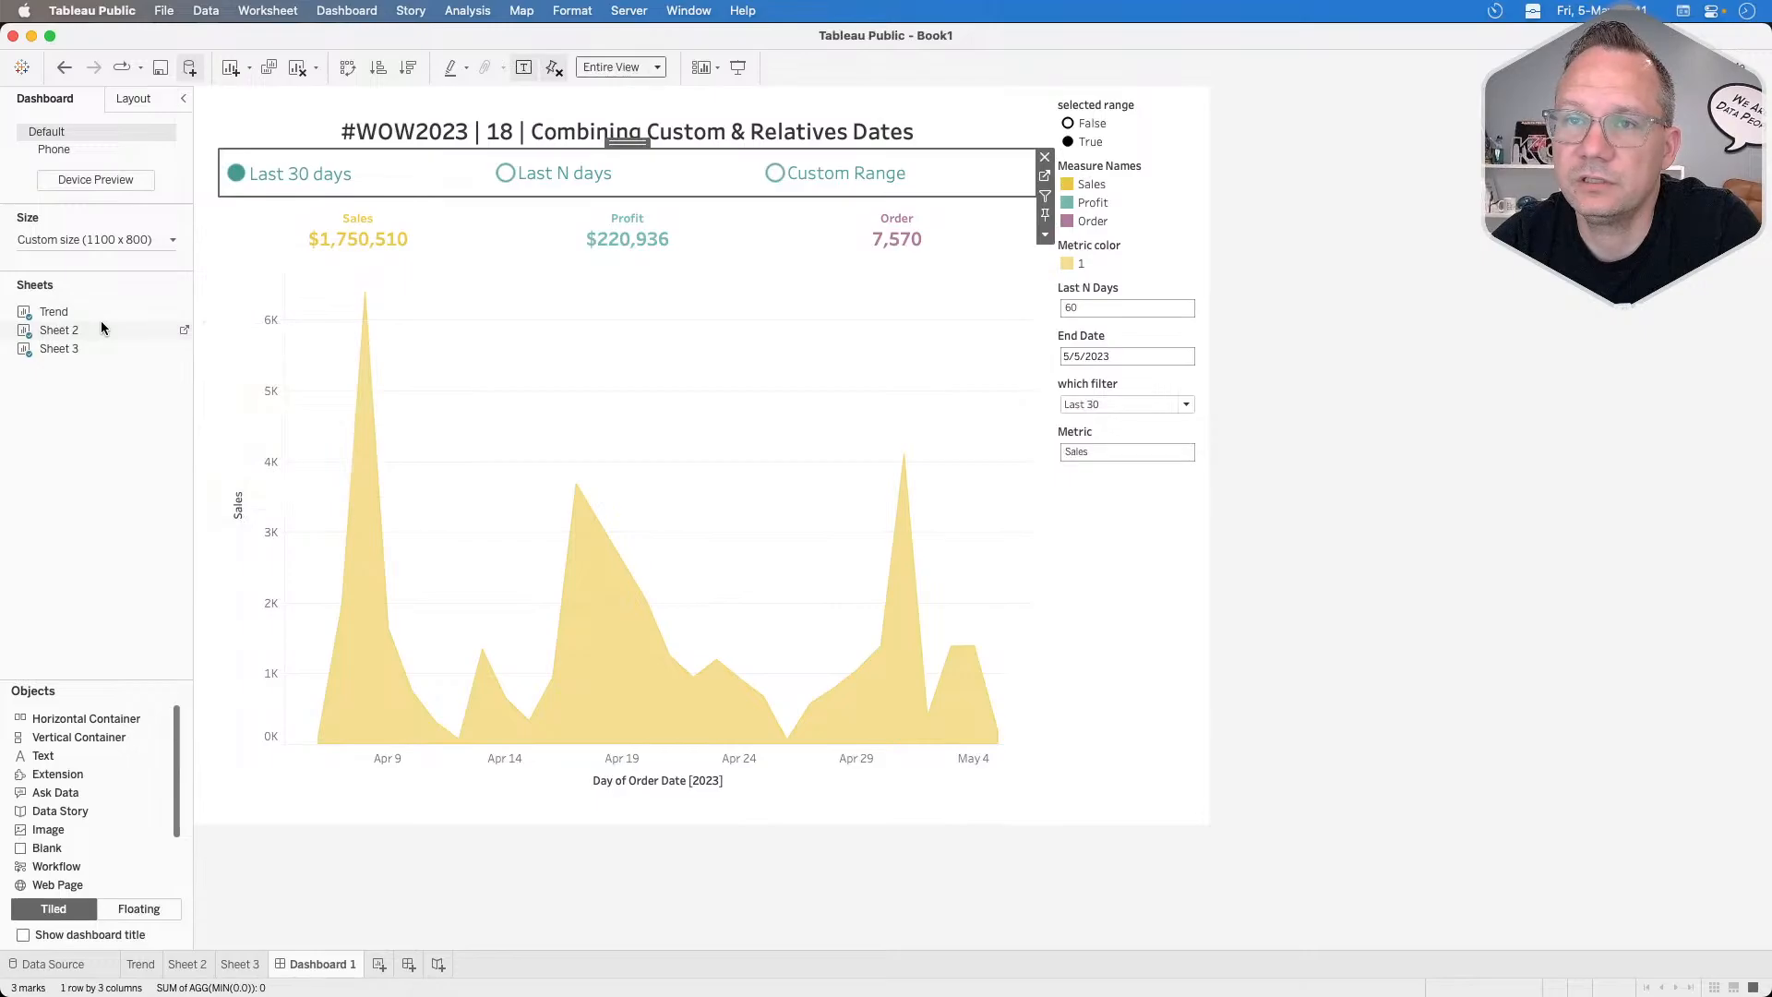
right_click(101, 319)
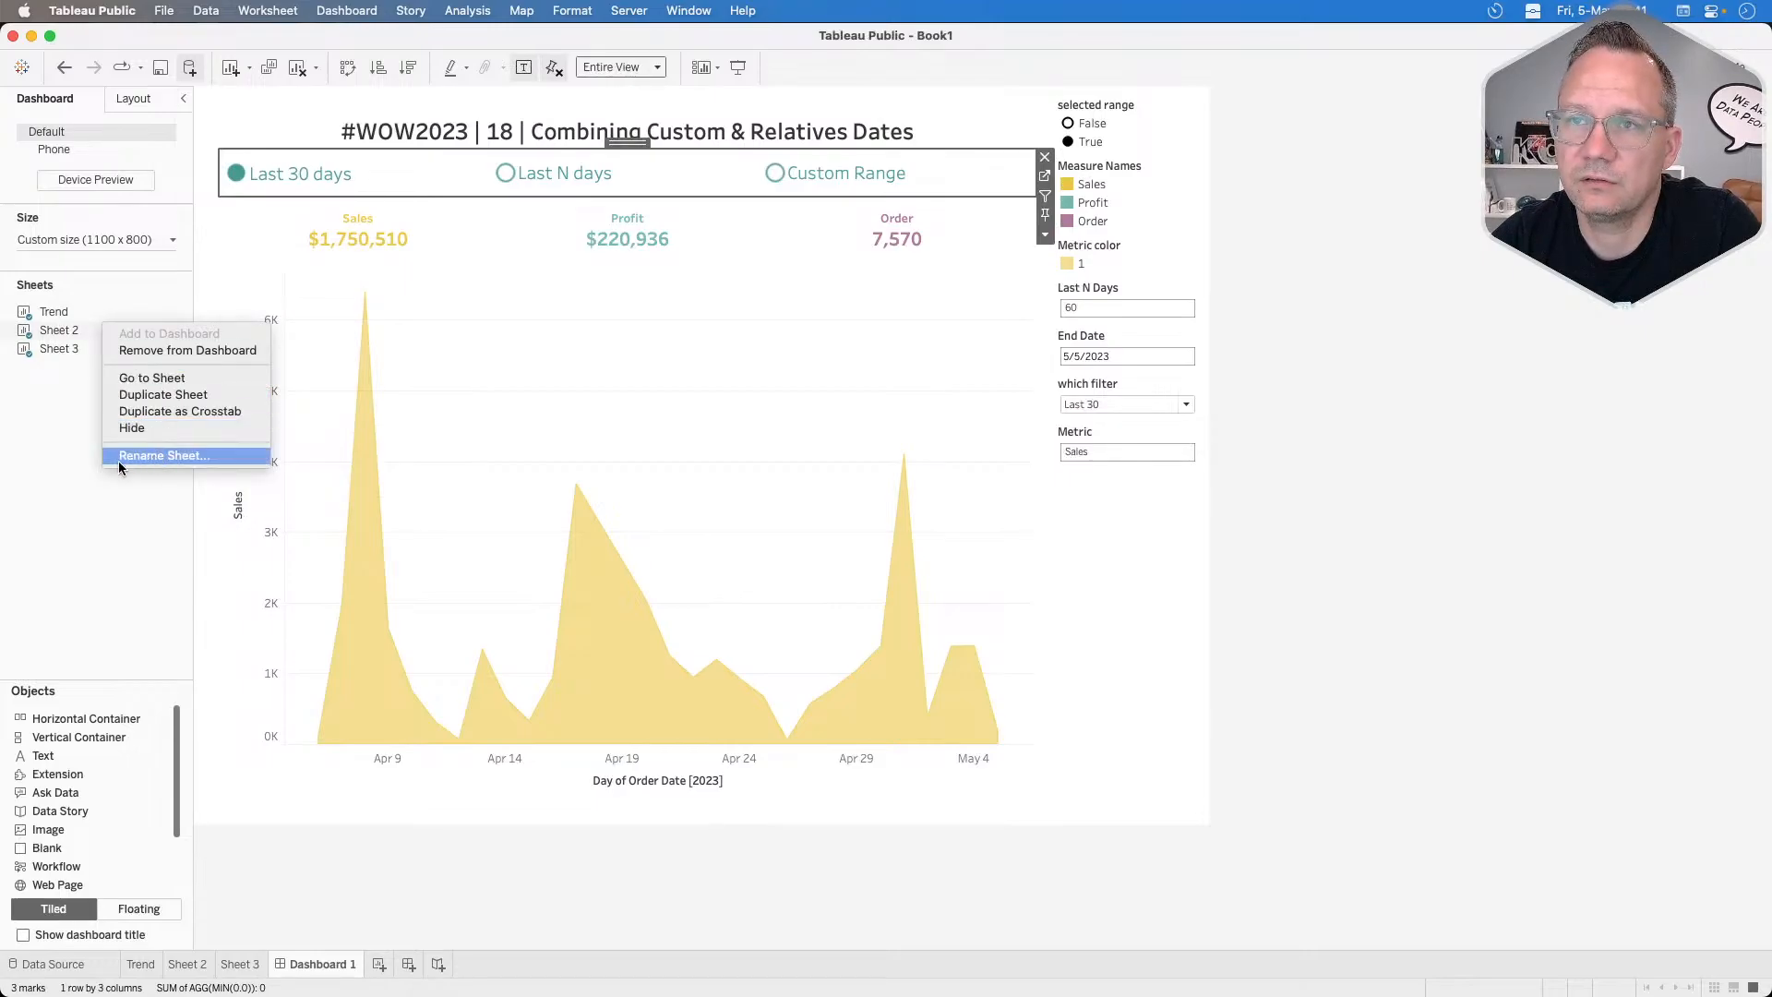
left_click(155, 456)
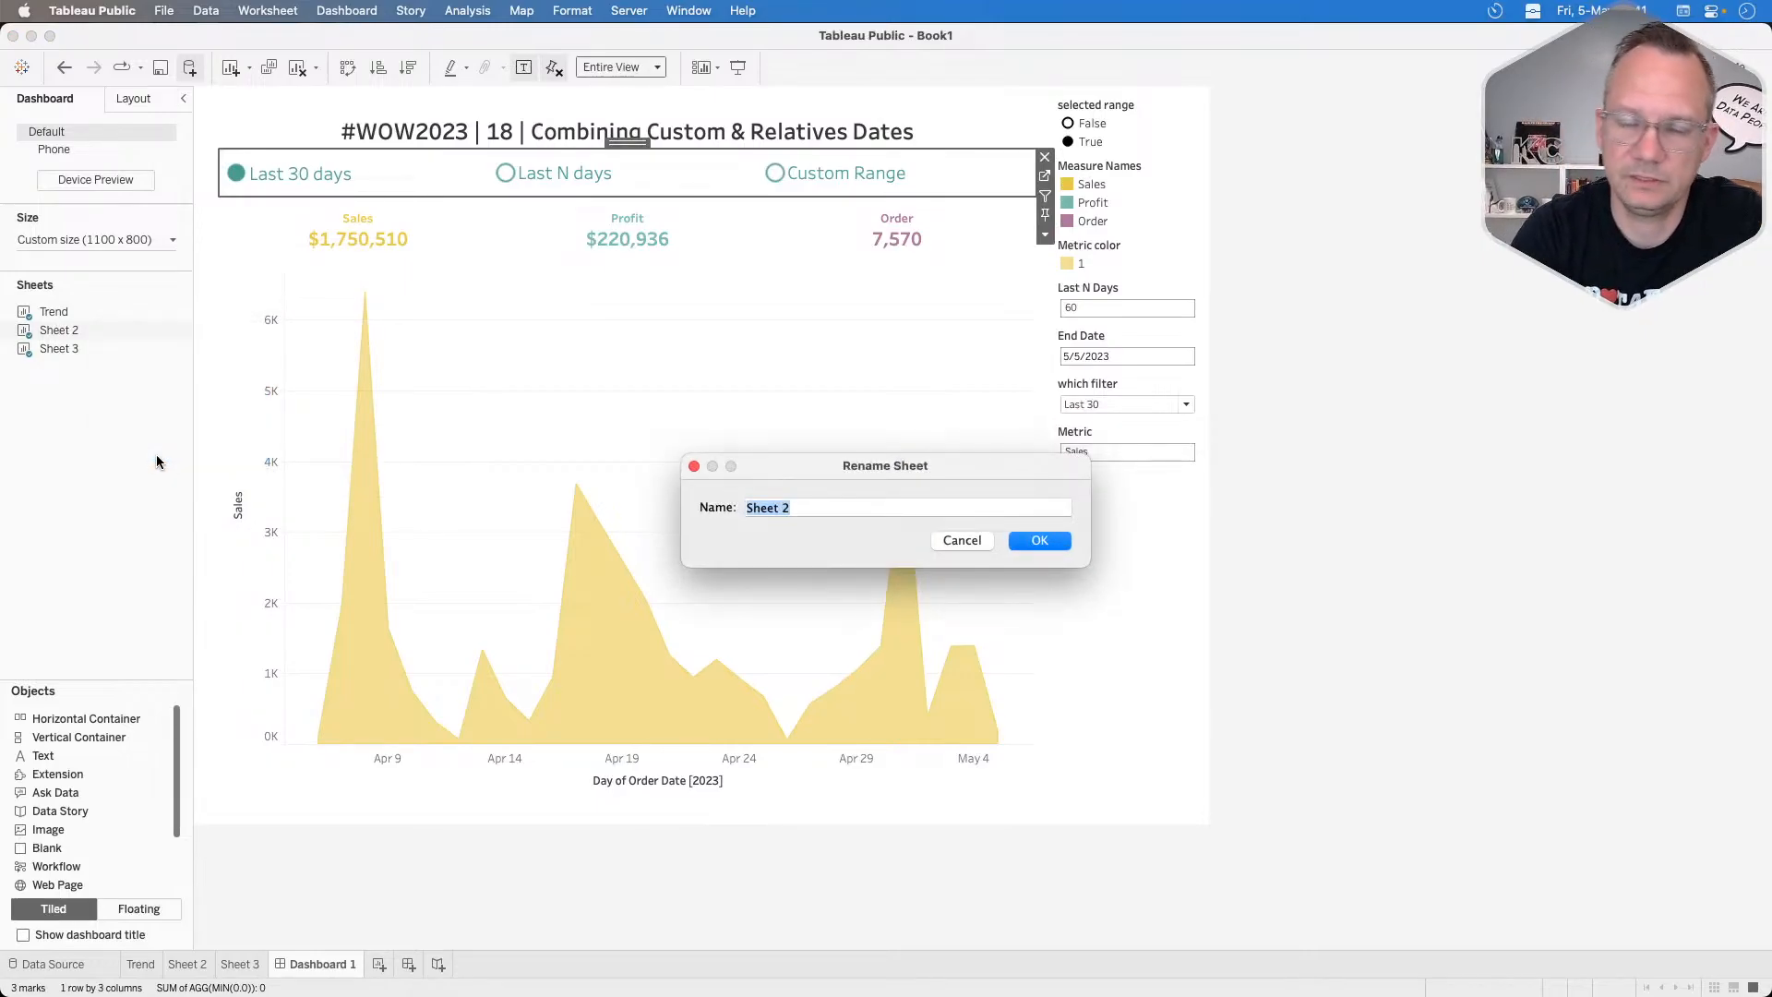
type("Dates")
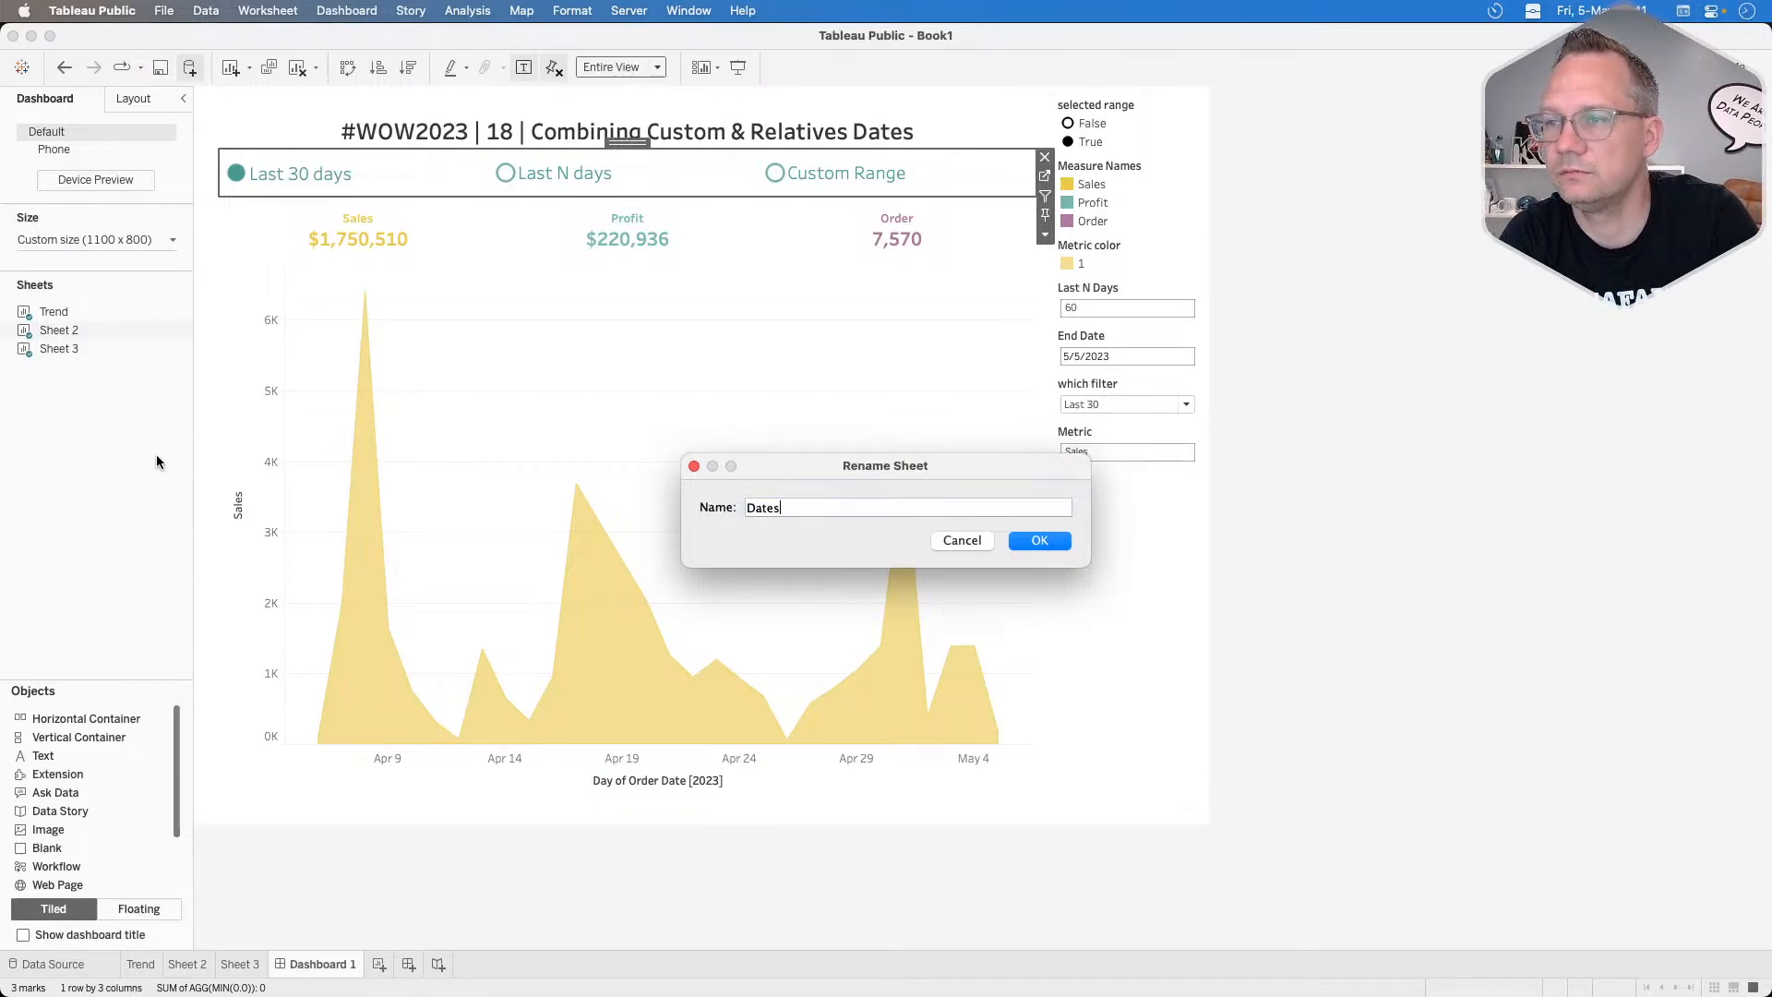
key("Return")
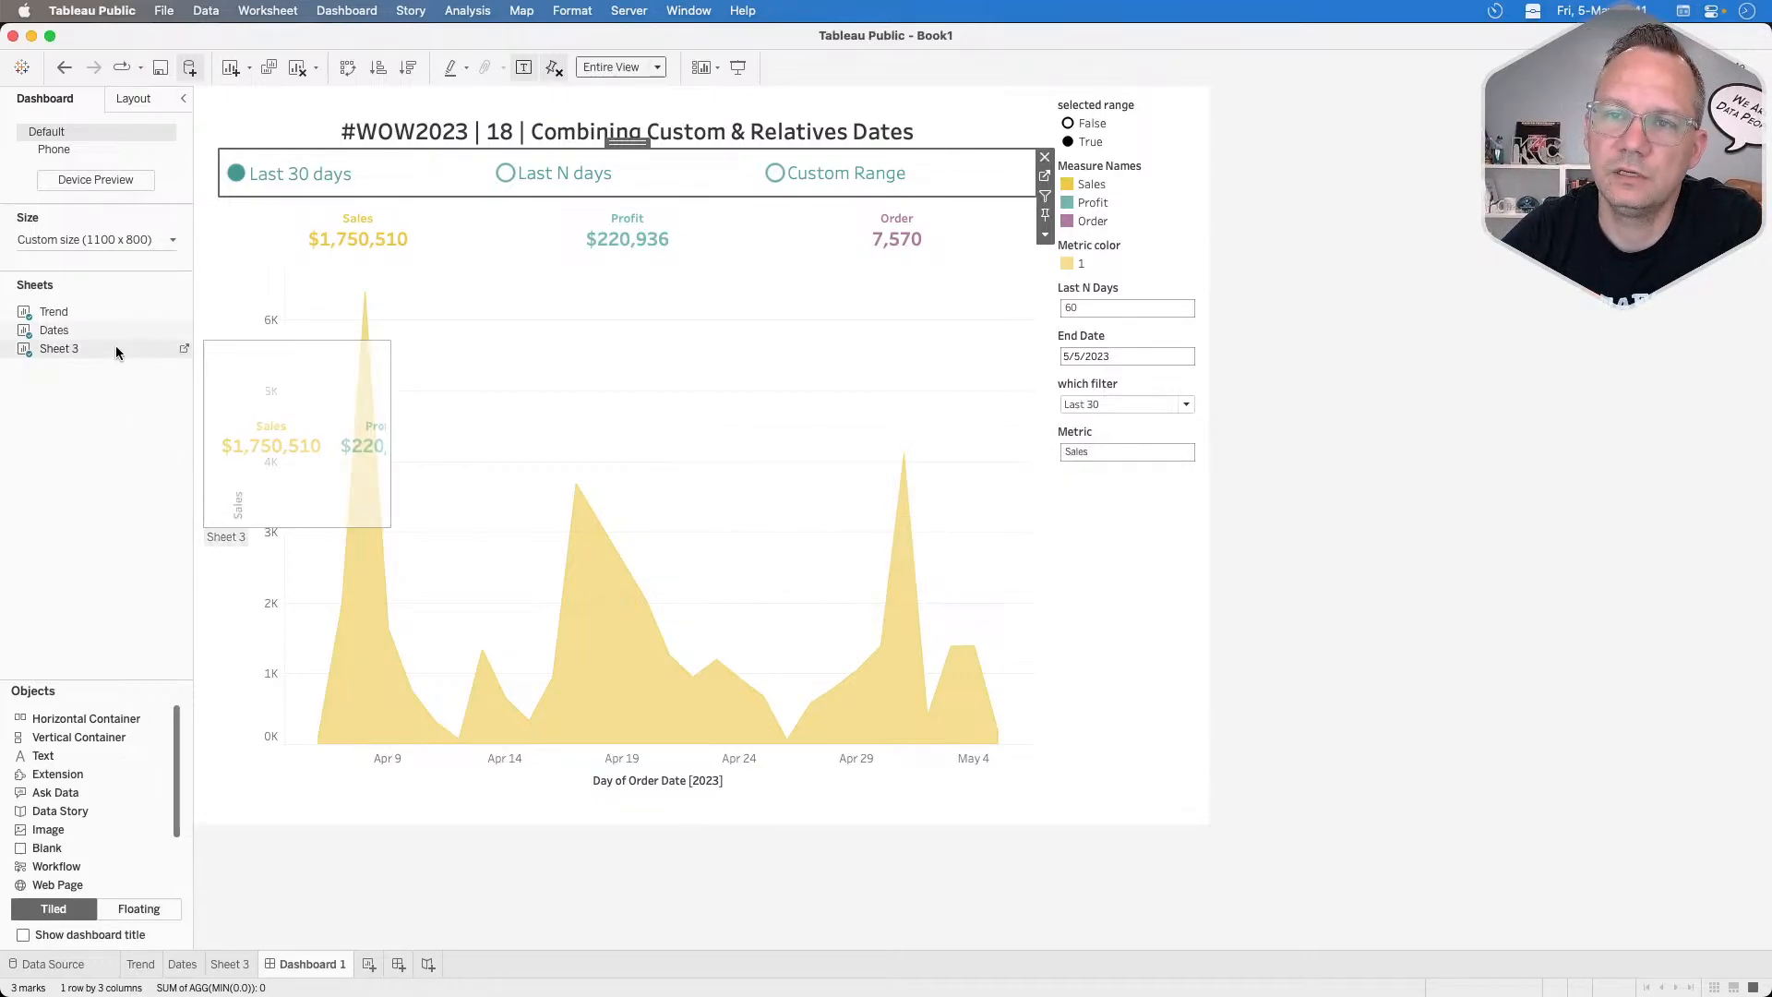
Rename Sheet 3, which holds the Sales, Profit and Order figures, as KPIs.
right_click(114, 347)
left_click(153, 480)
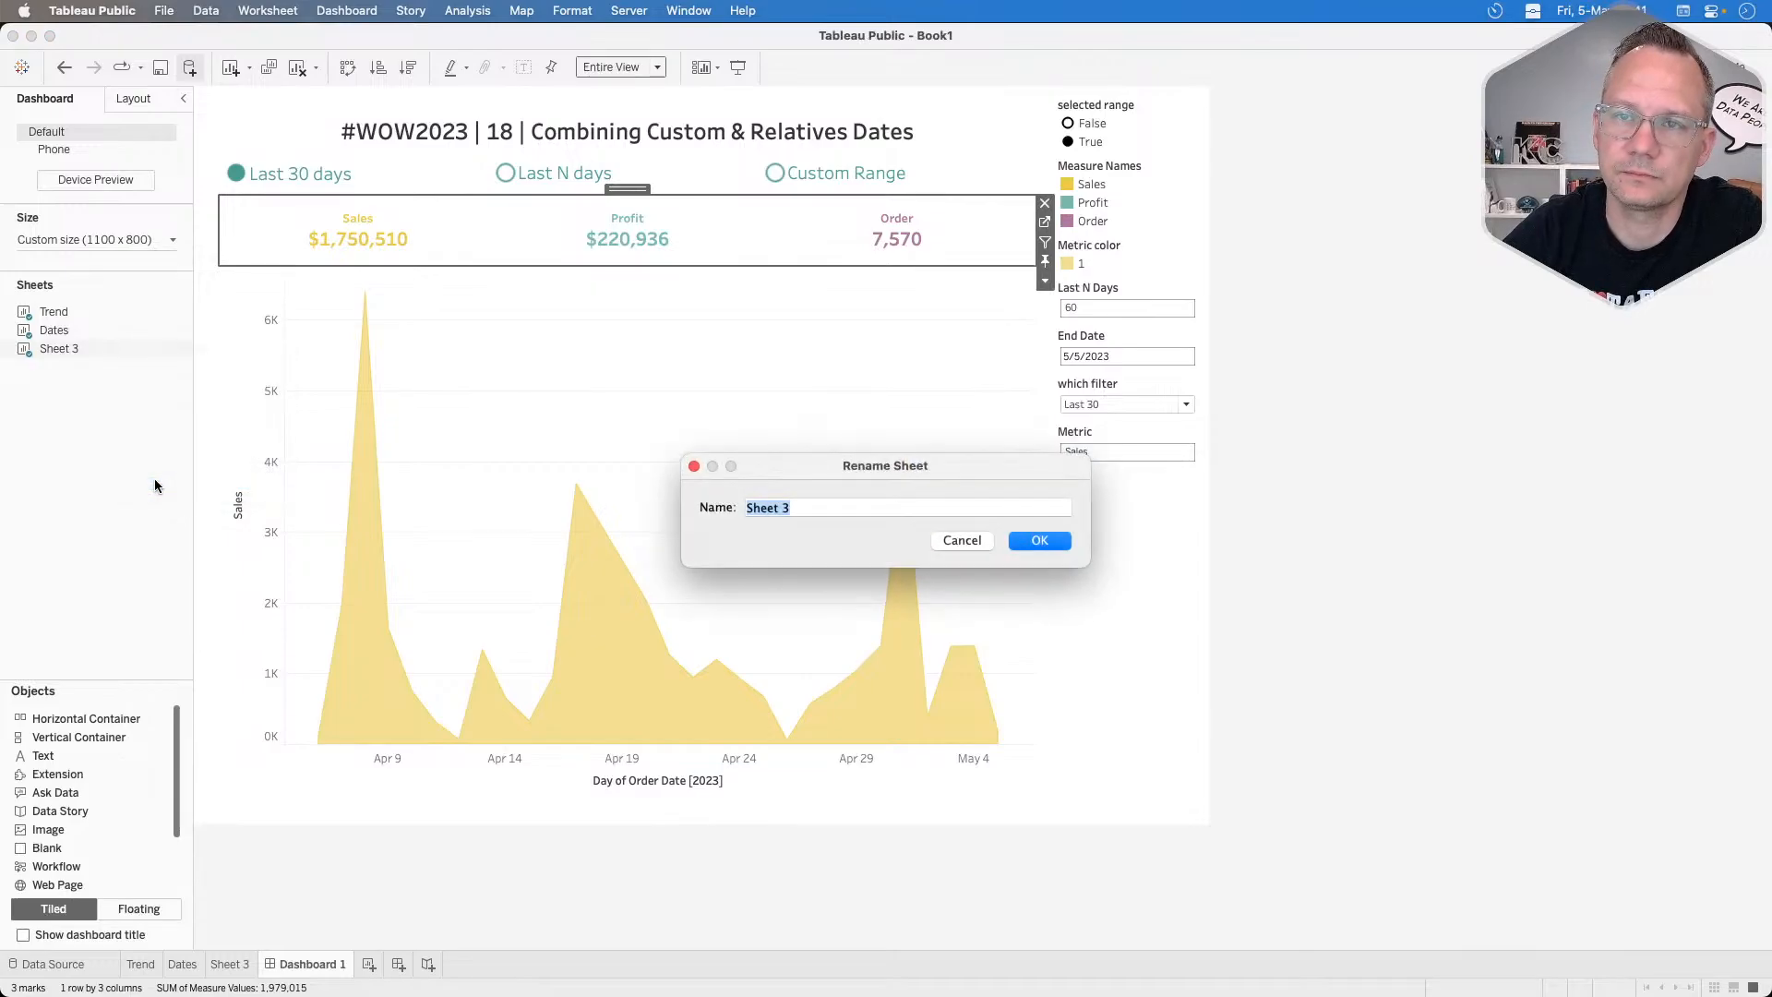
type("KPIs")
key("Return")
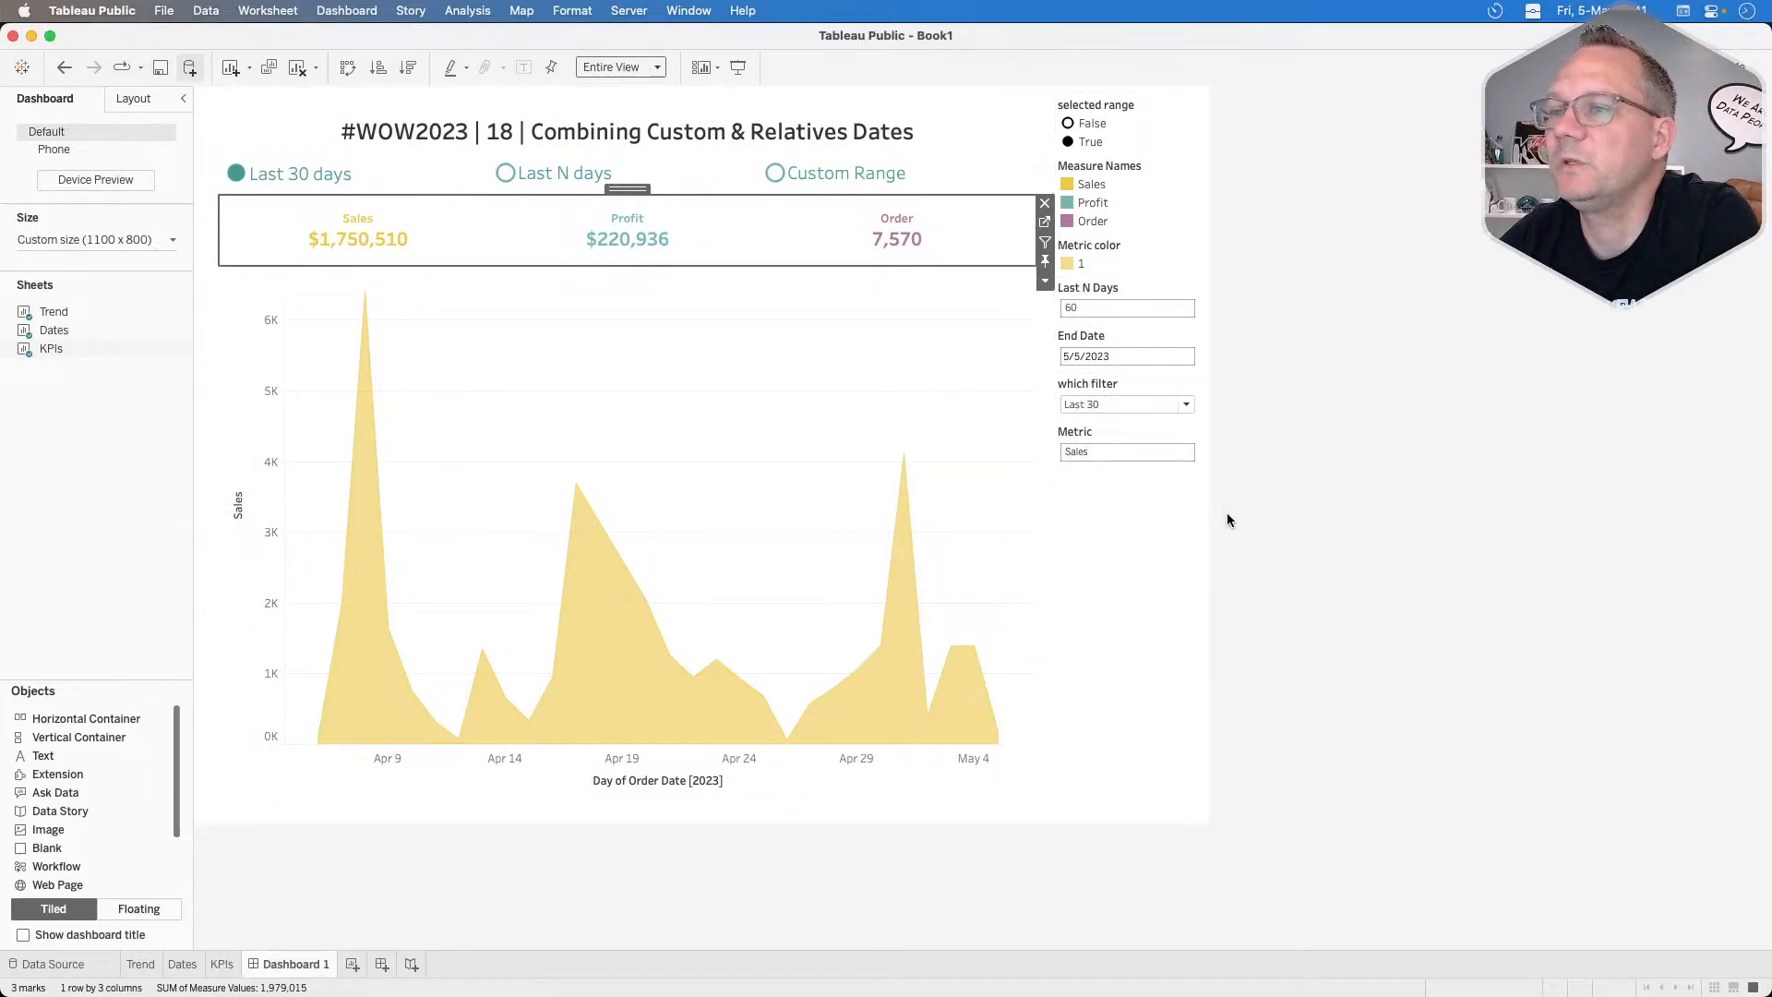
left_click(1289, 531)
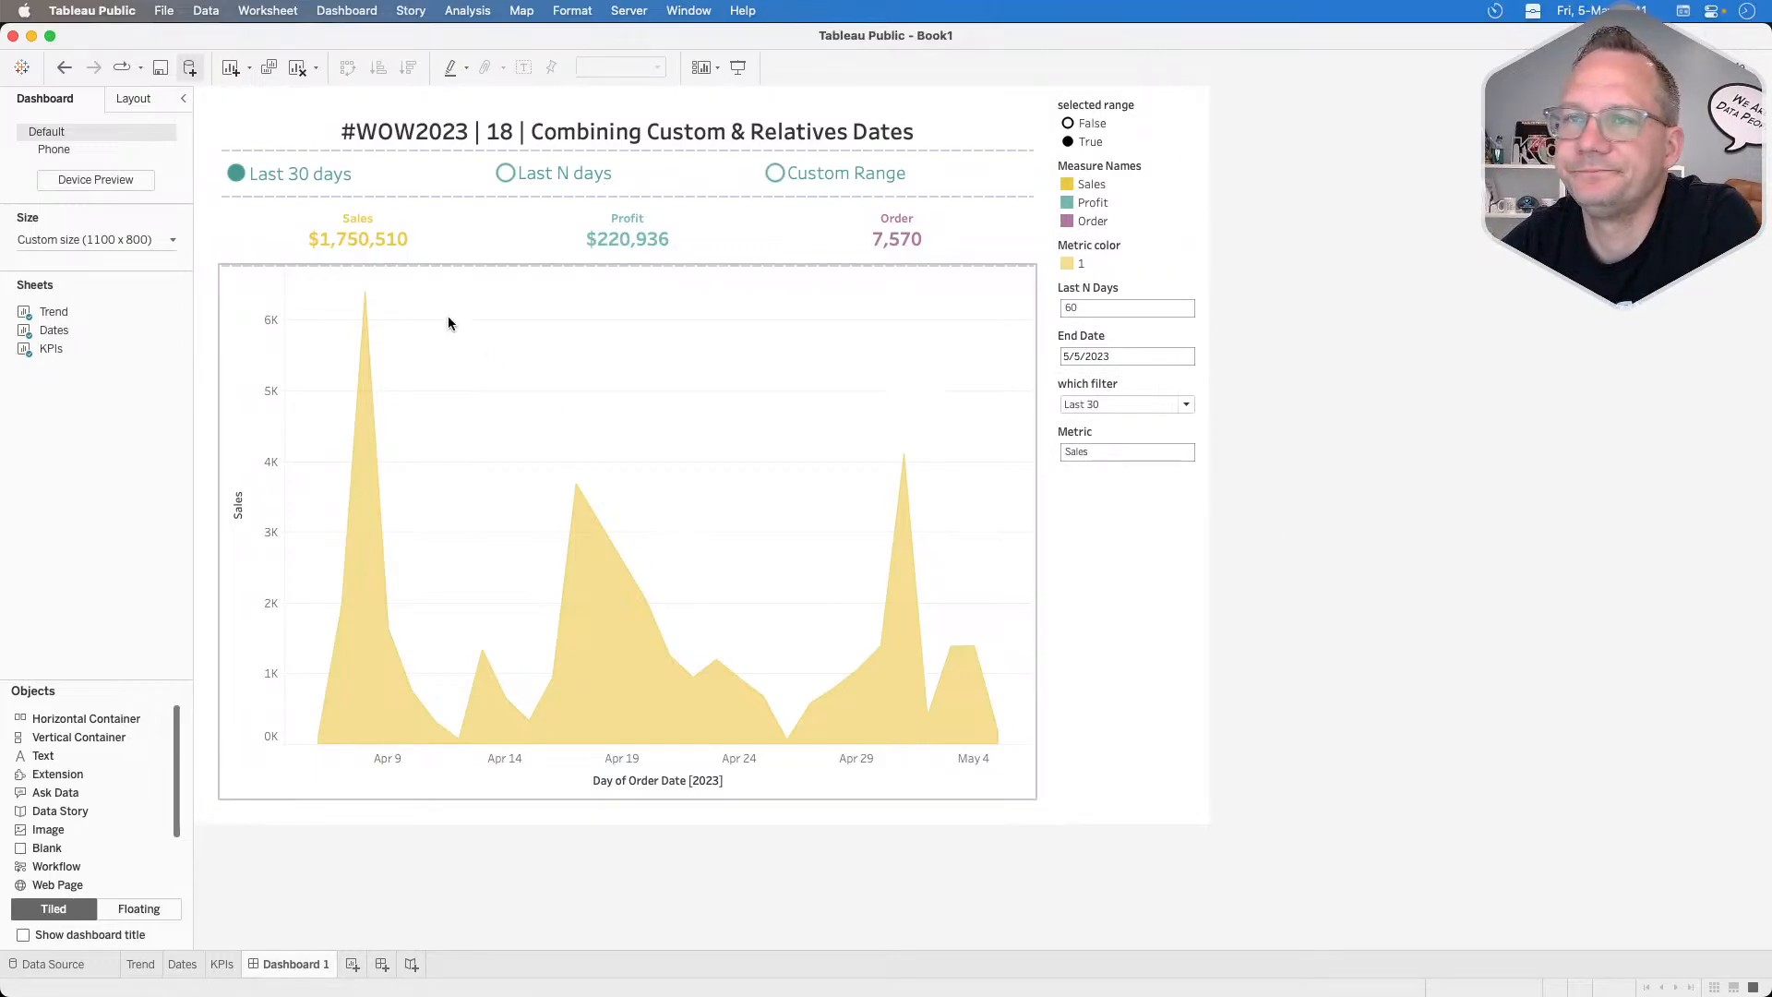
Create a change parameter action on the dashboard with only the Dates sheet as its source.
left_click(346, 10)
left_click(364, 221)
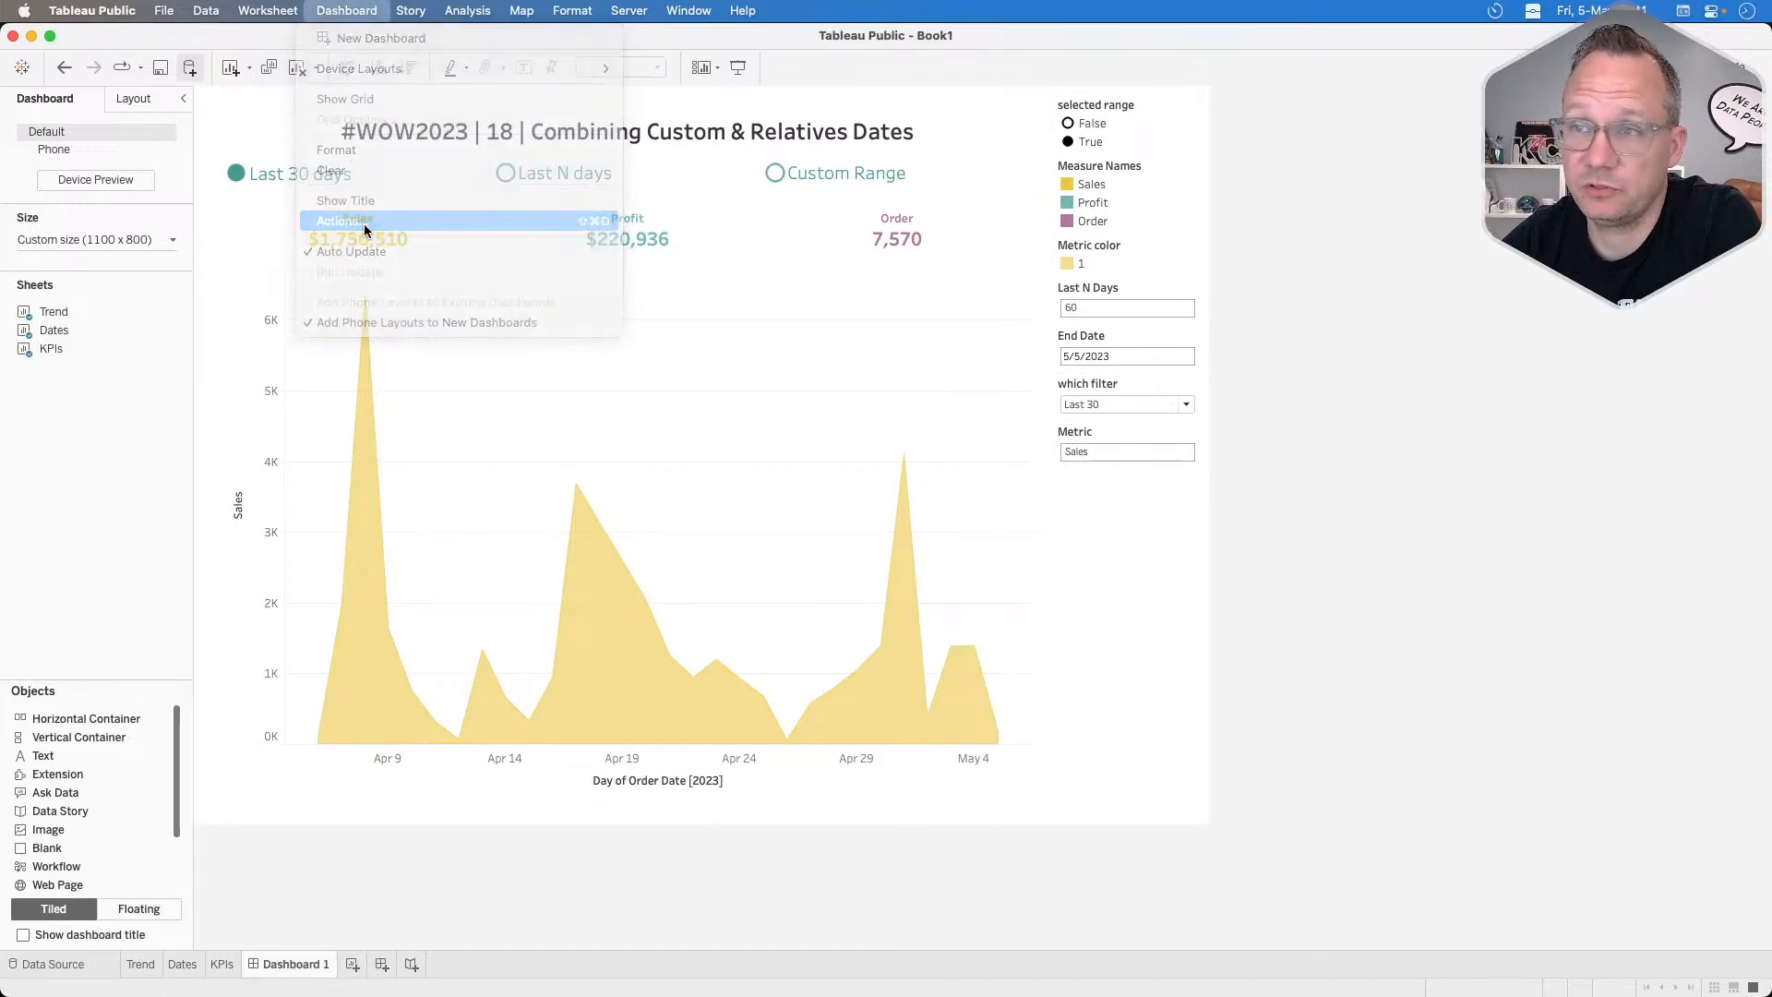
left_click(666, 648)
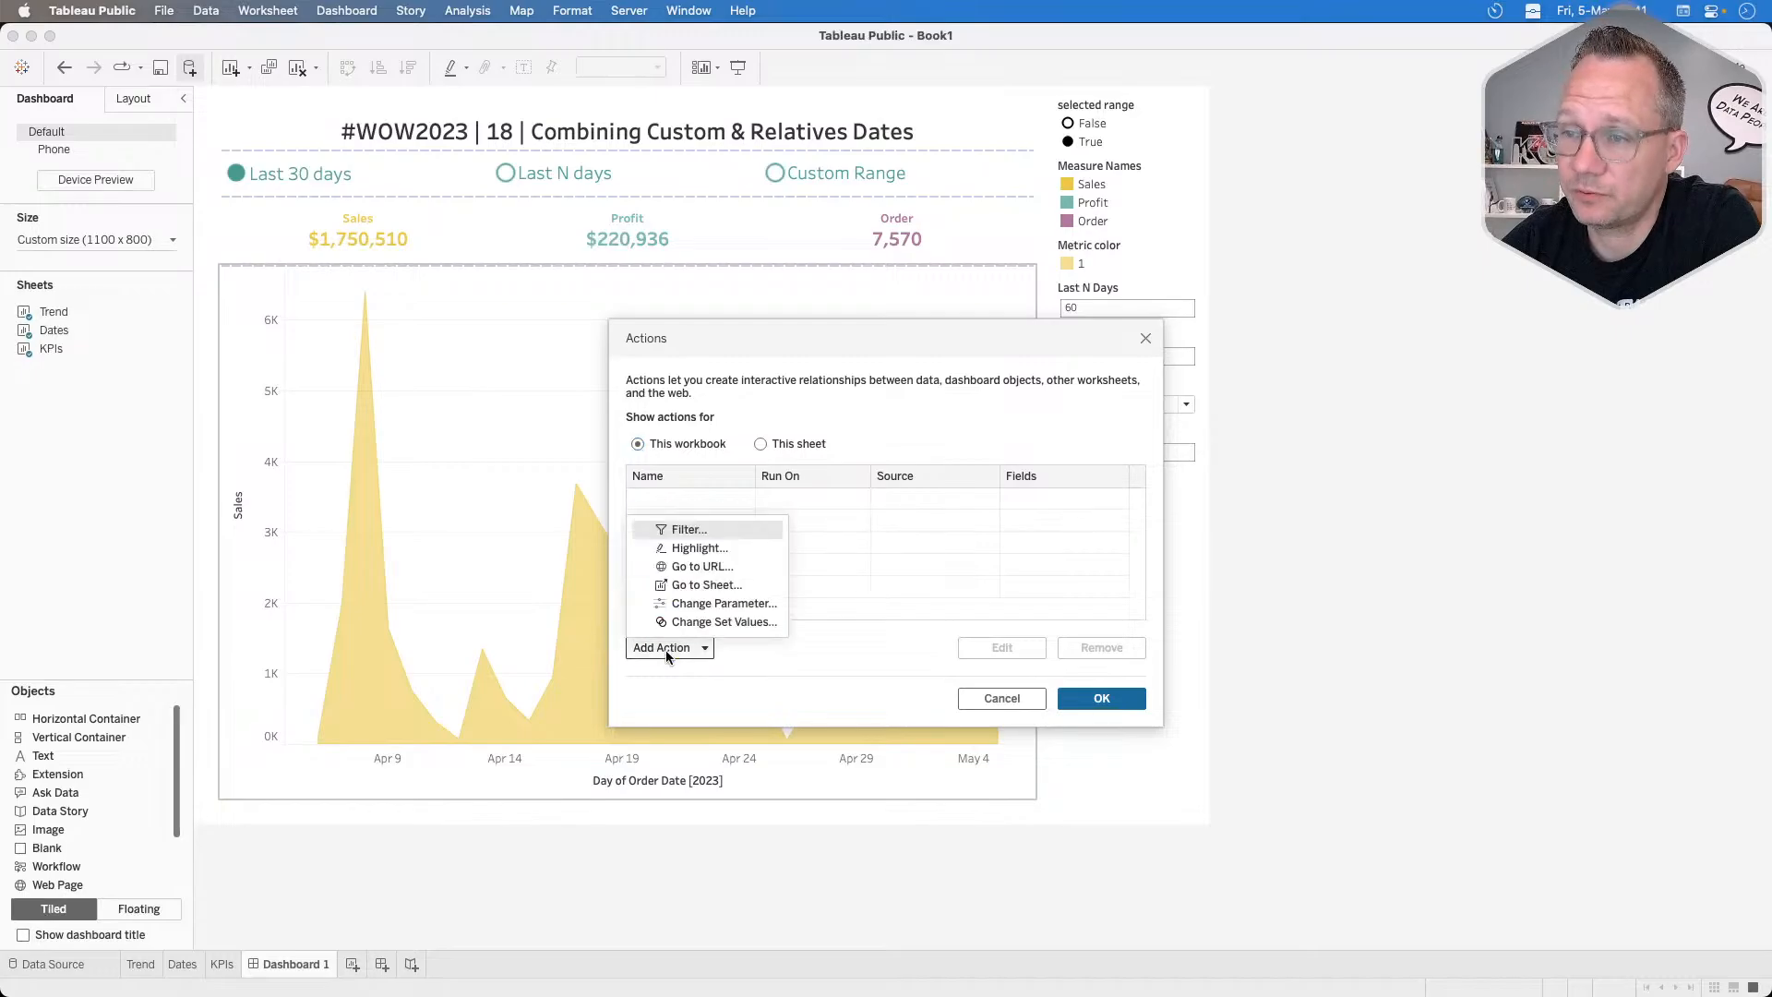
left_click(707, 602)
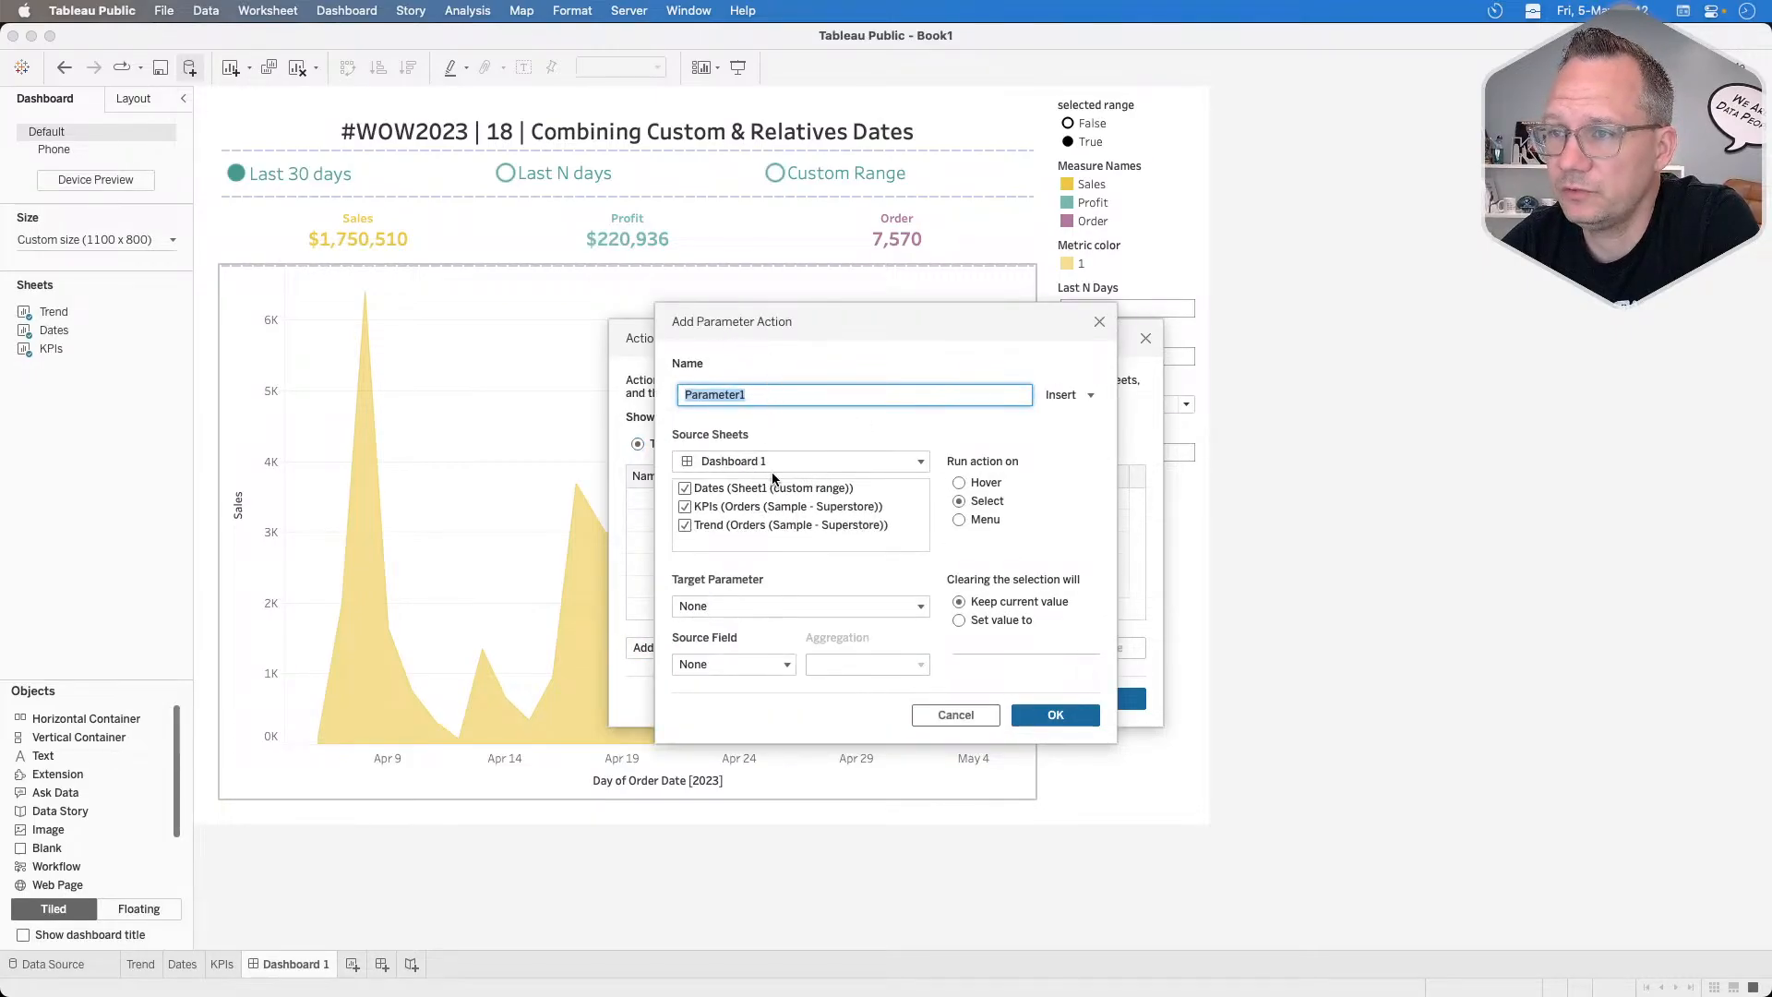
left_click(684, 506)
left_click(684, 525)
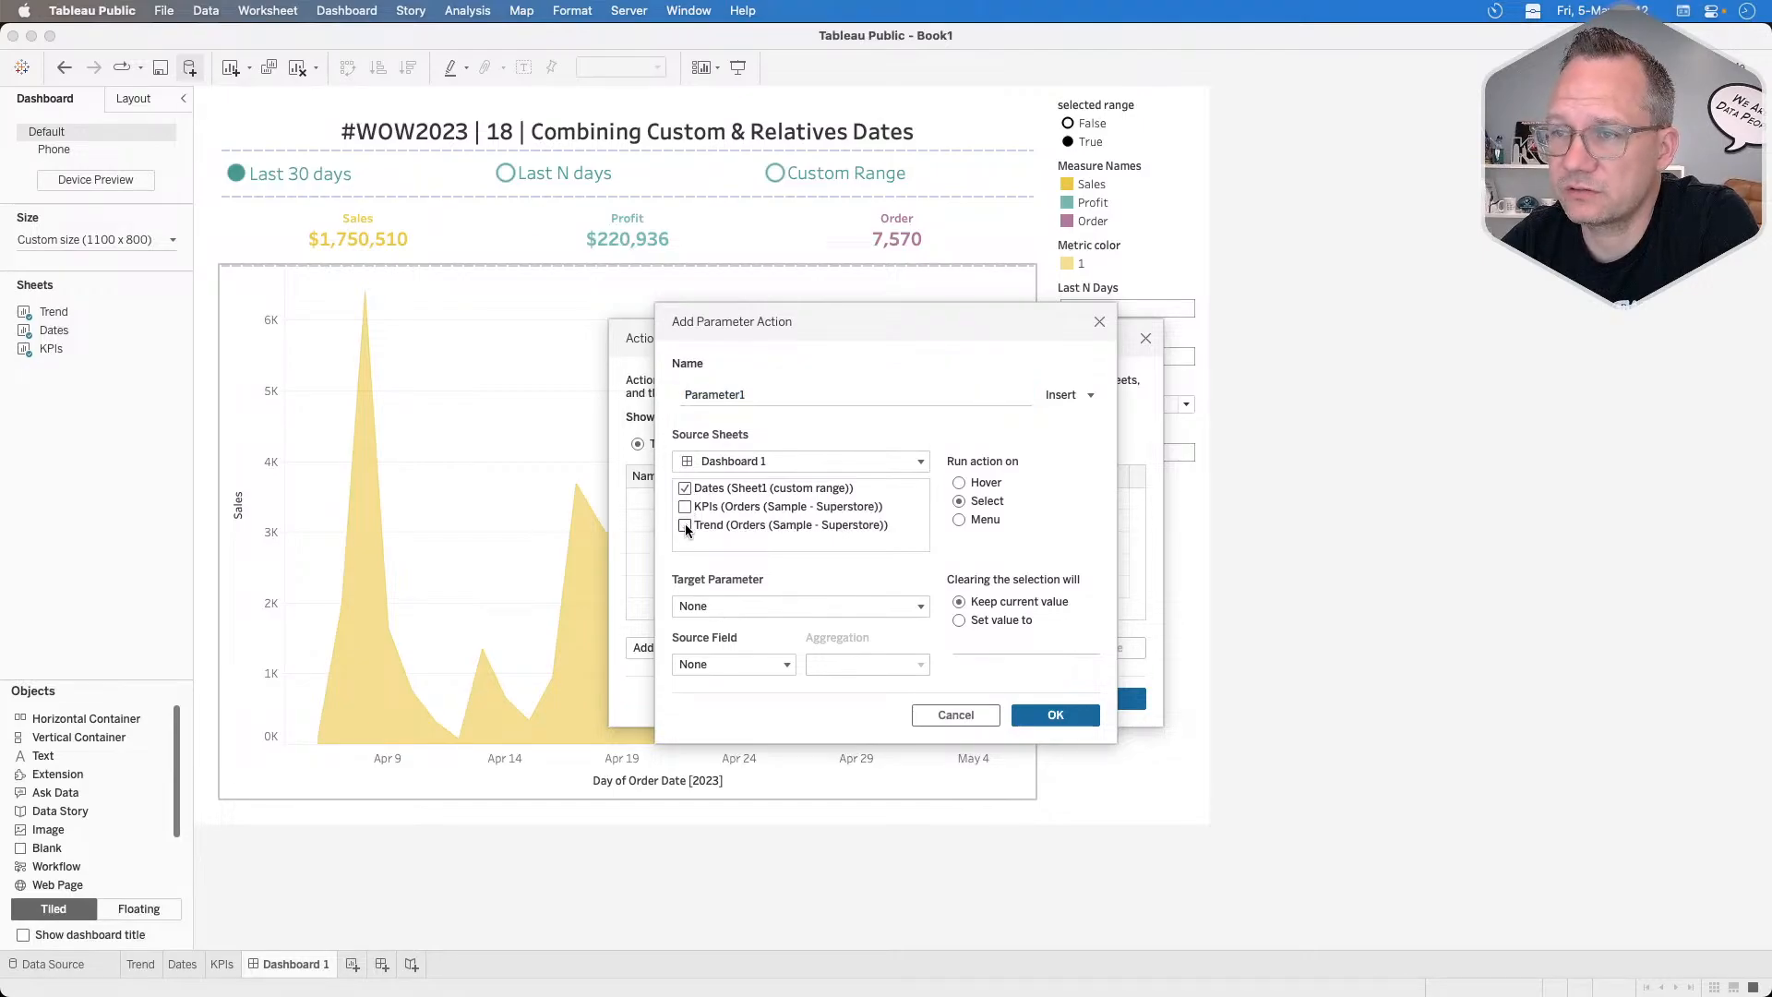
Set the parameter action's target parameter to which filter and its source field to Value.
left_click(800, 606)
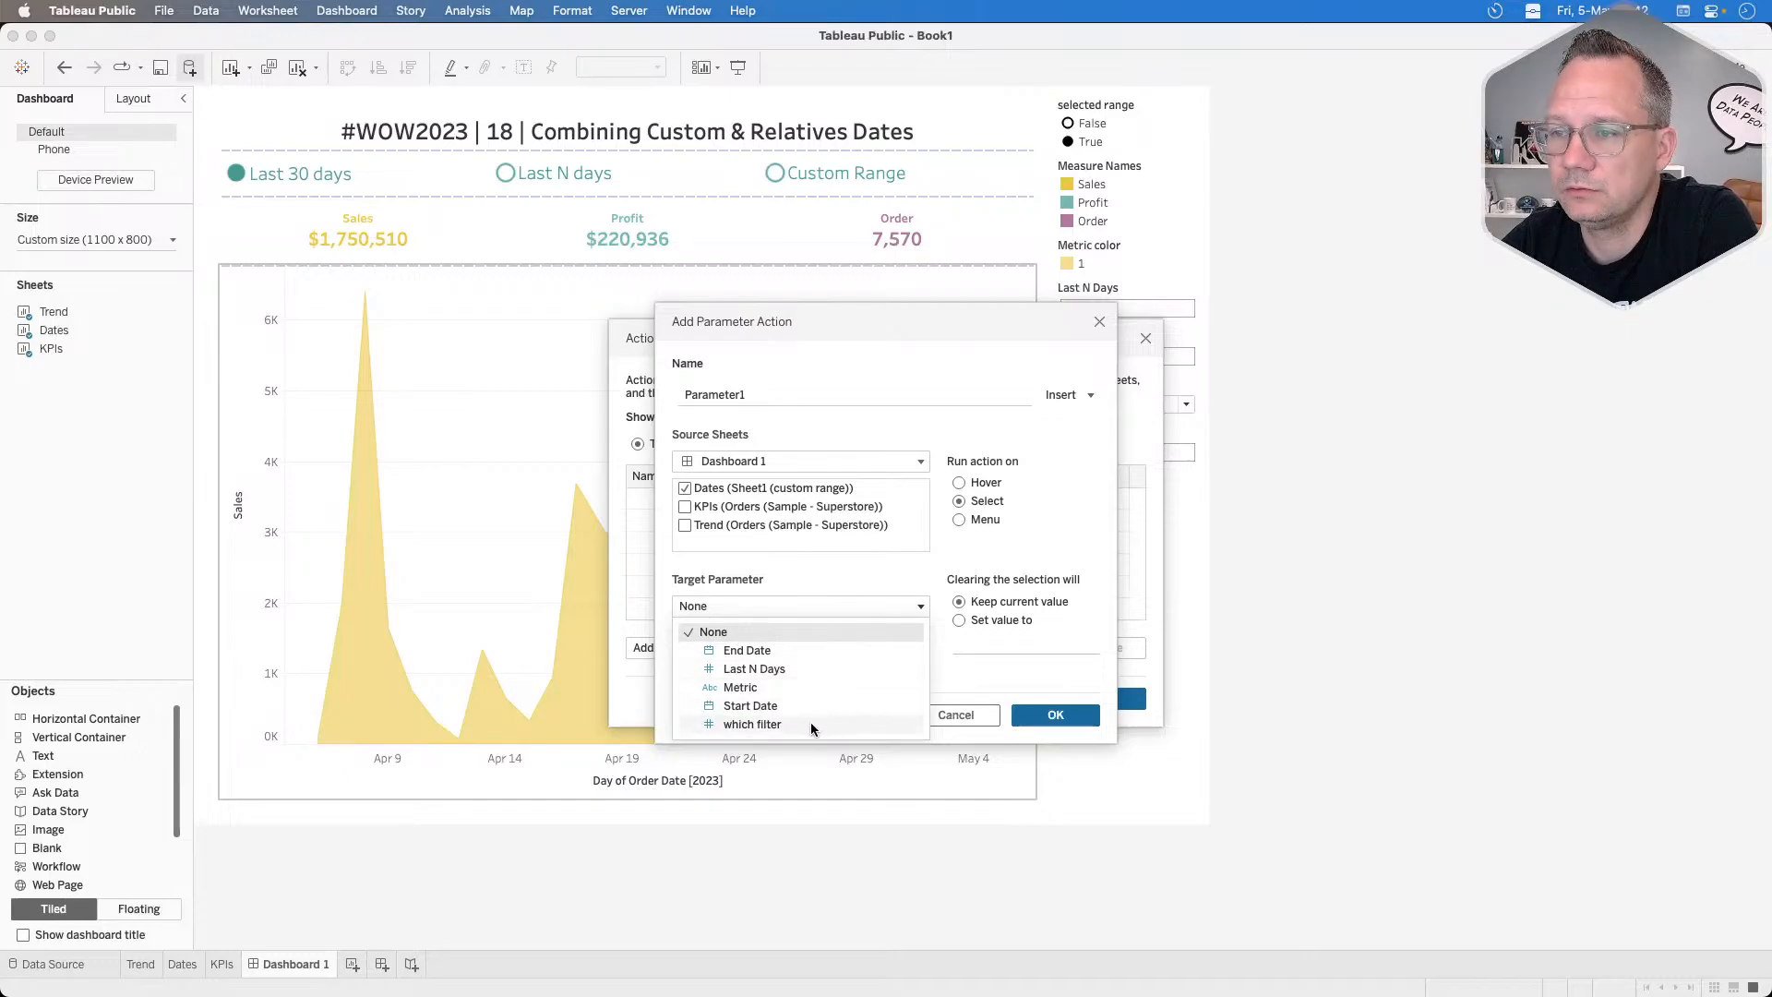
left_click(777, 726)
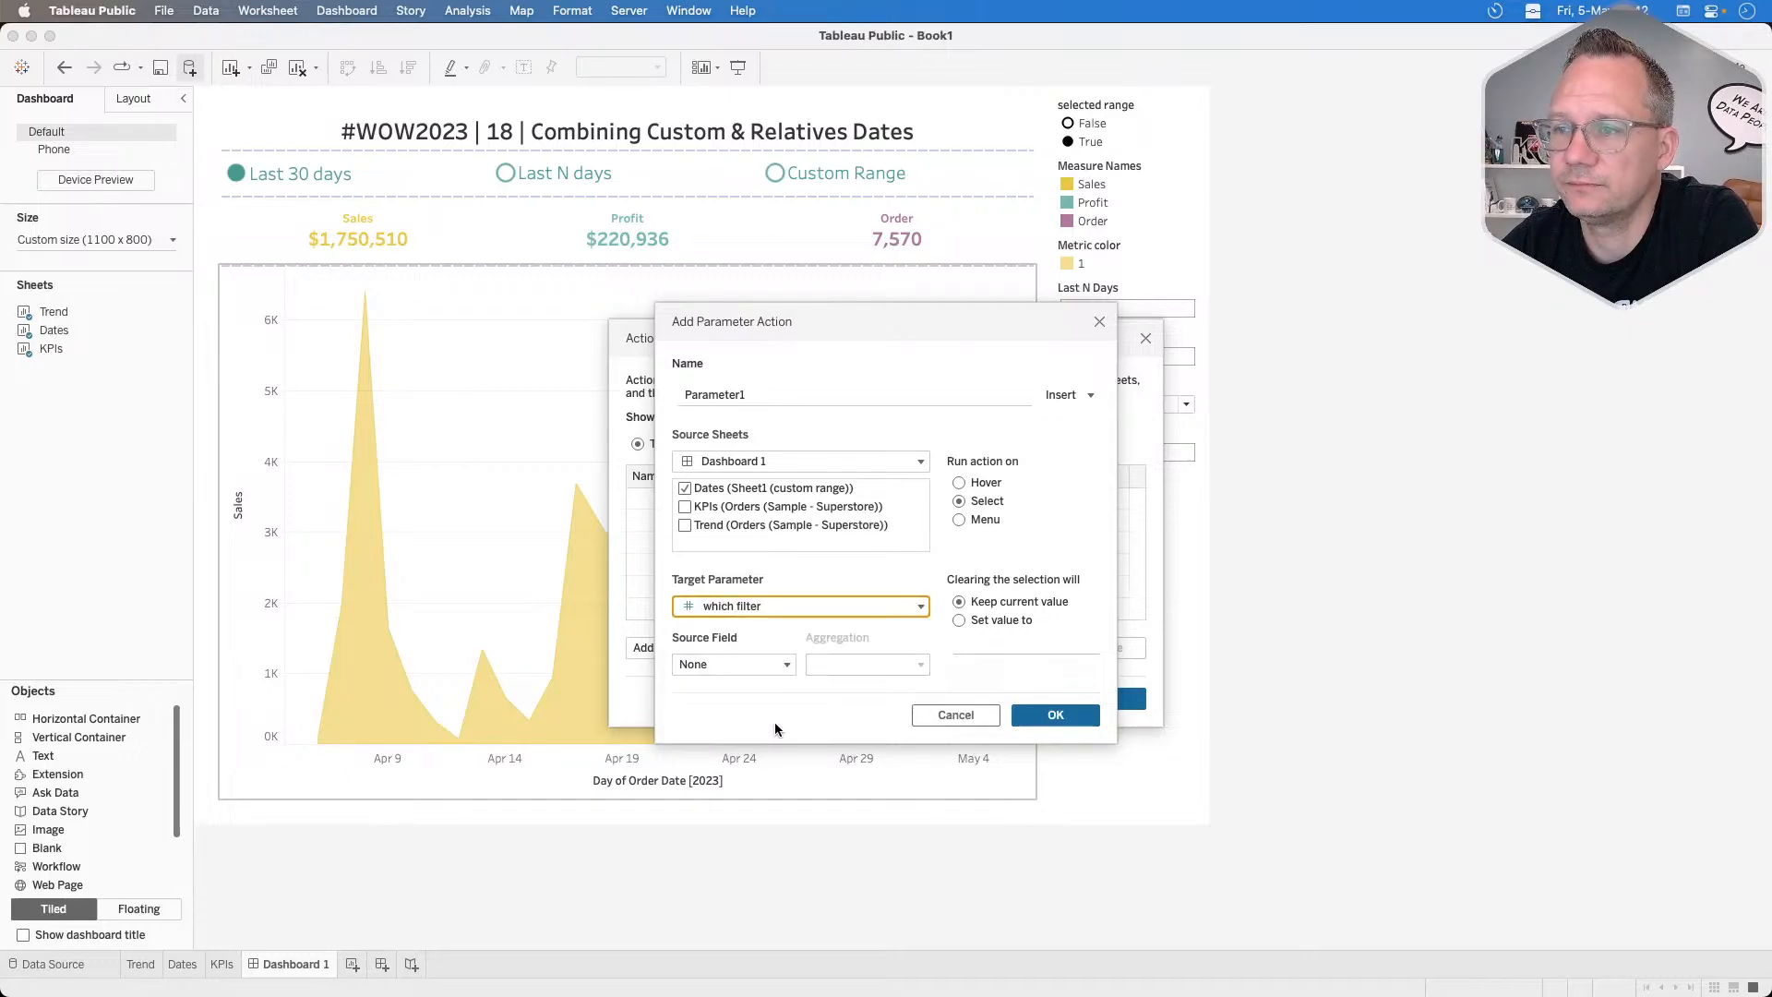
left_click(727, 666)
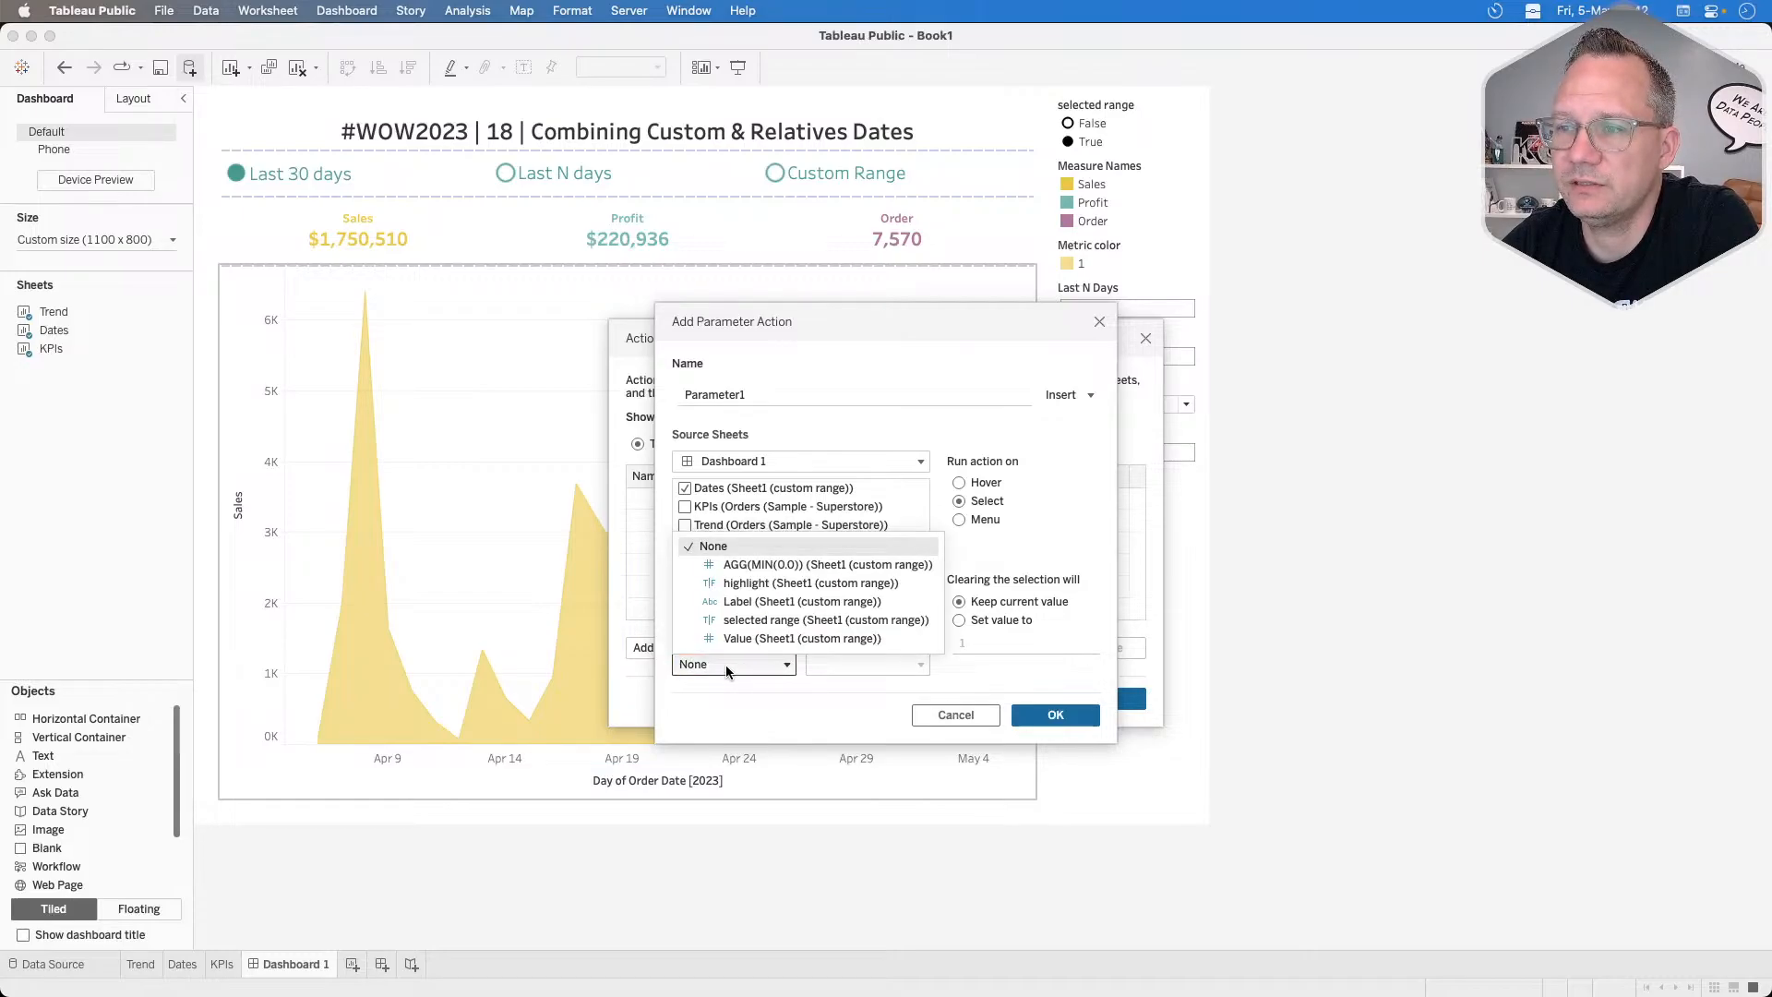
left_click(738, 639)
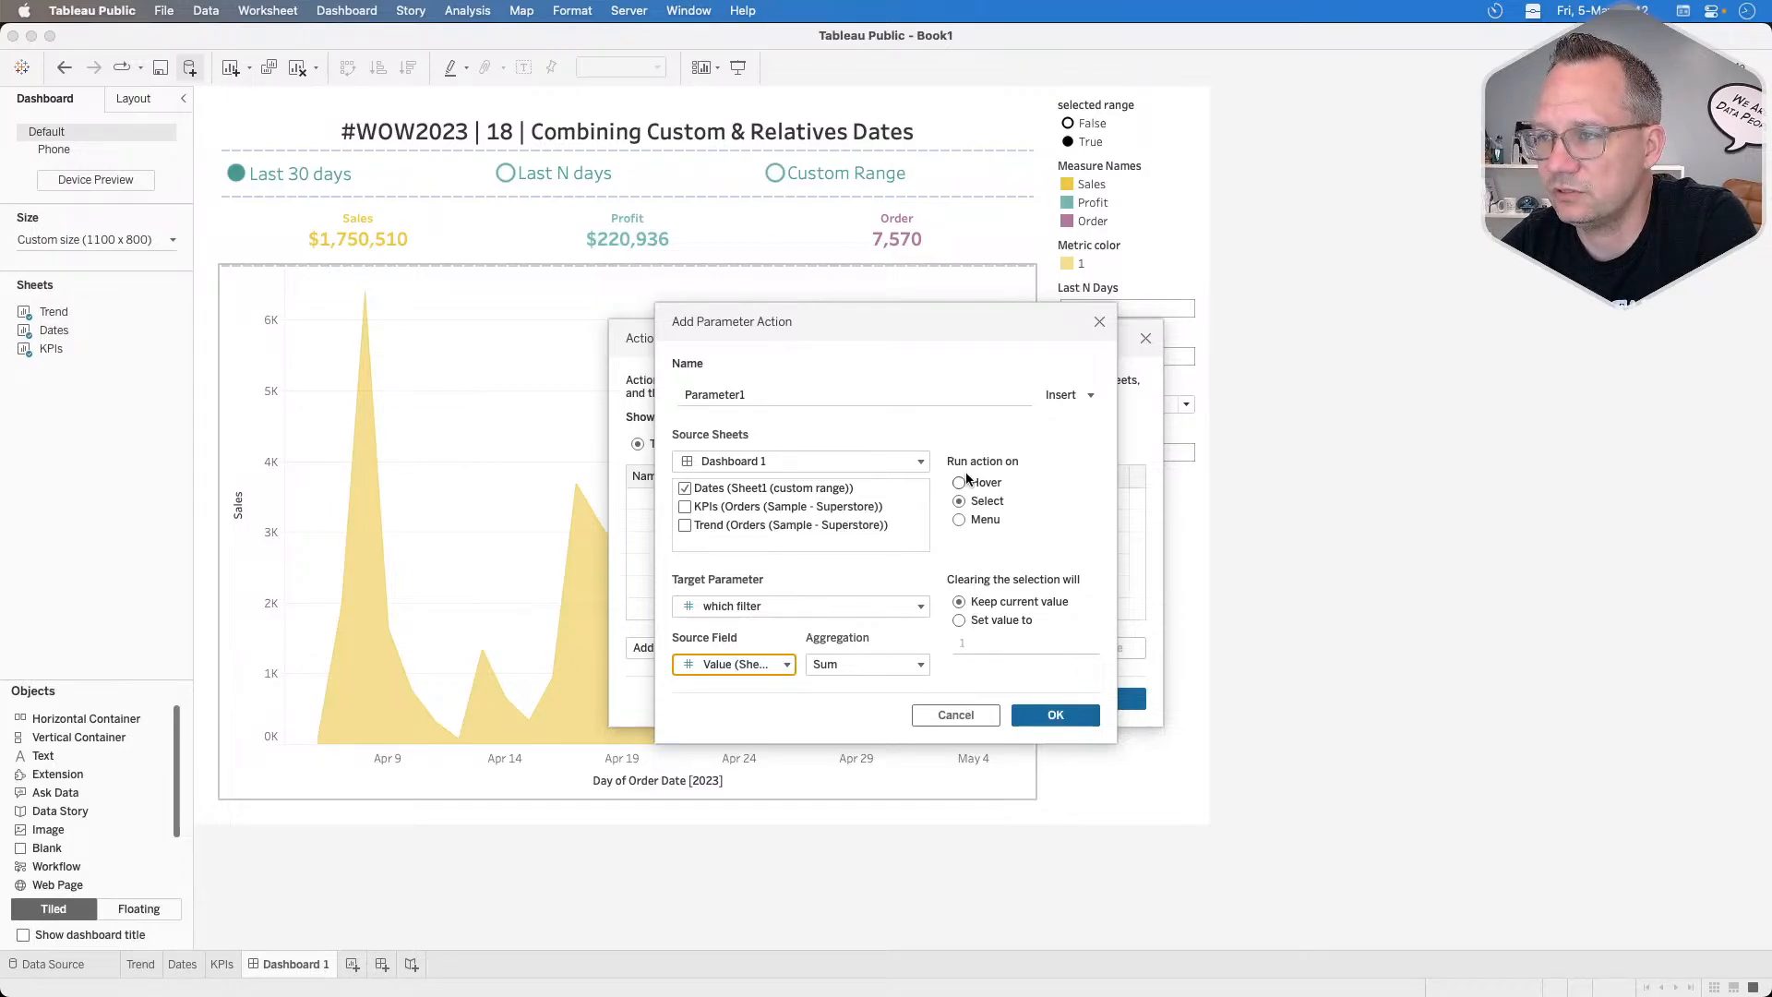
Name the parameter action Date selection and save it to the actions list.
double_click(780, 394)
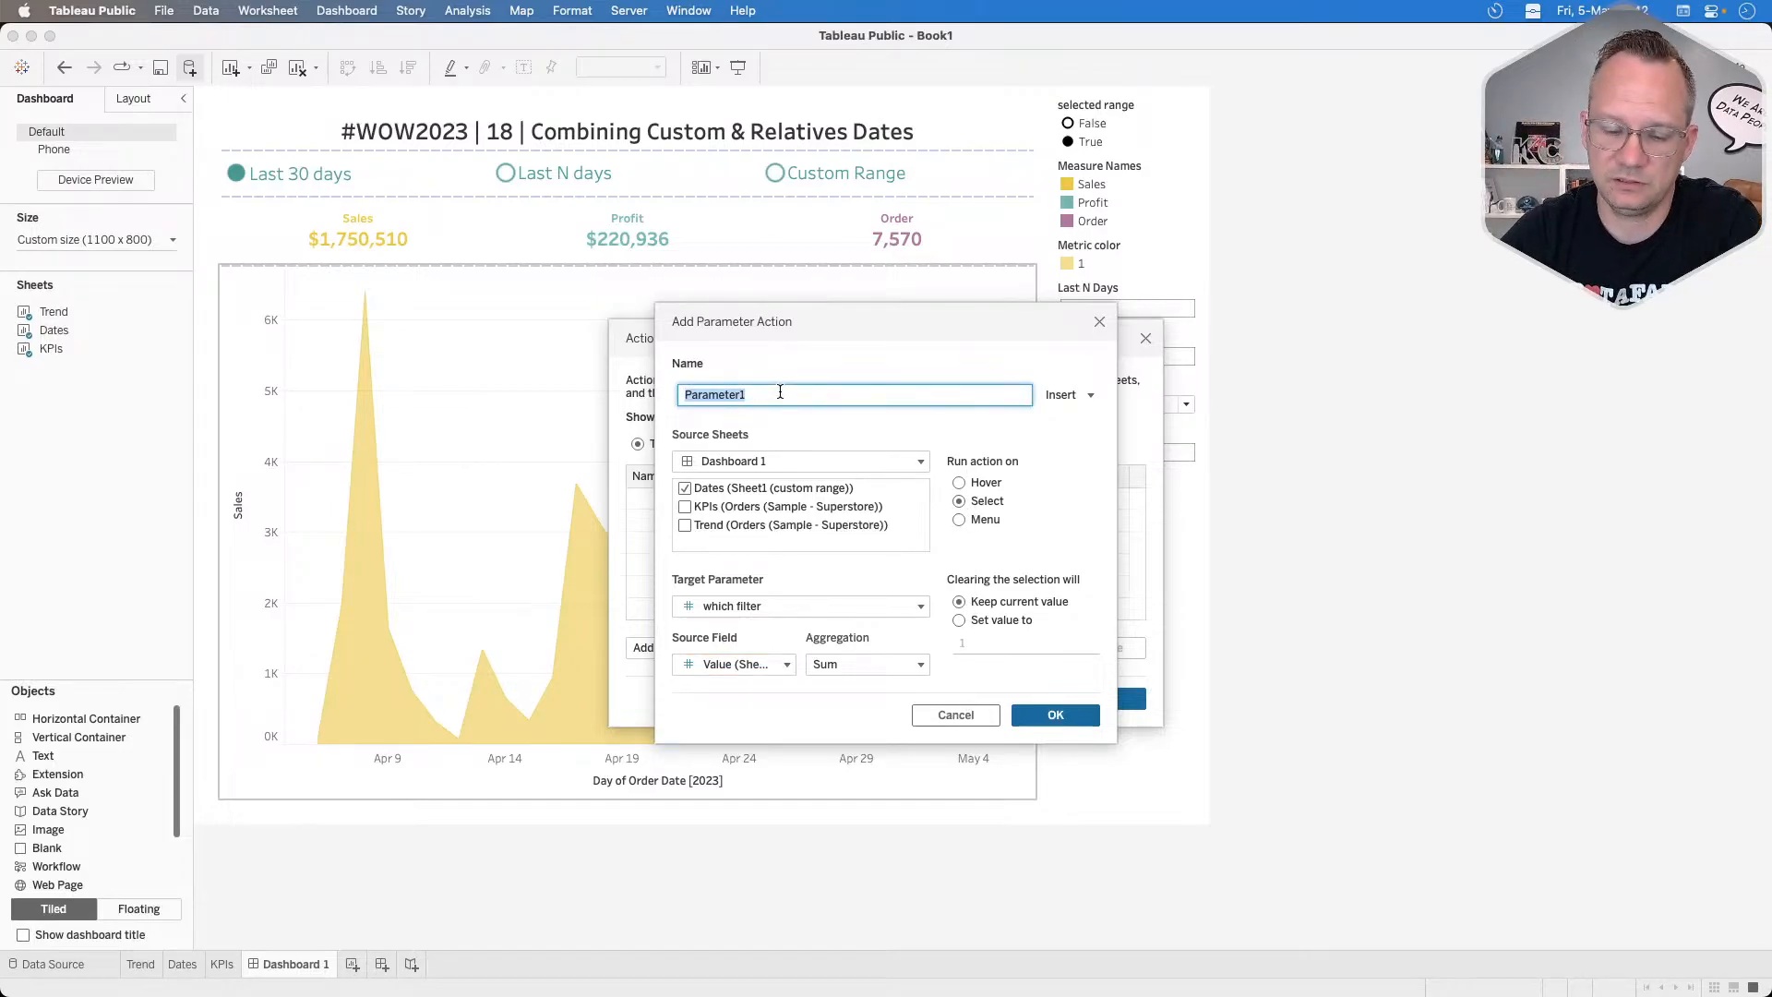
type("Date selection")
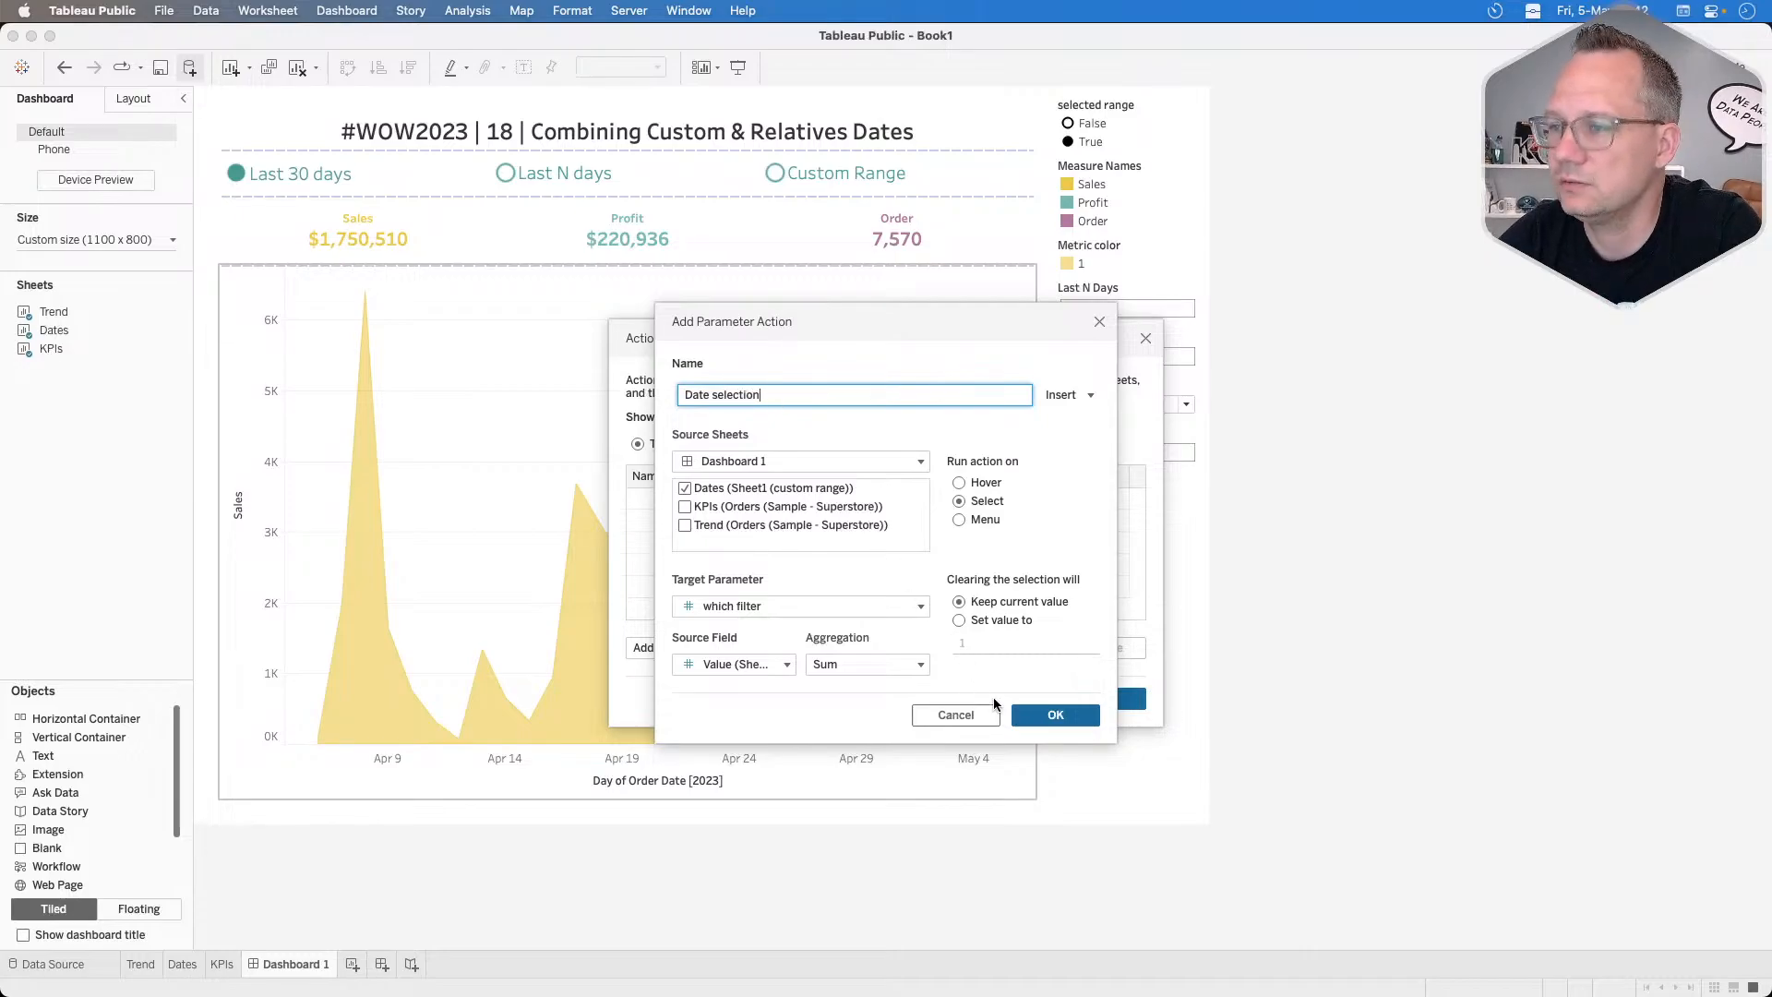
left_click(1055, 716)
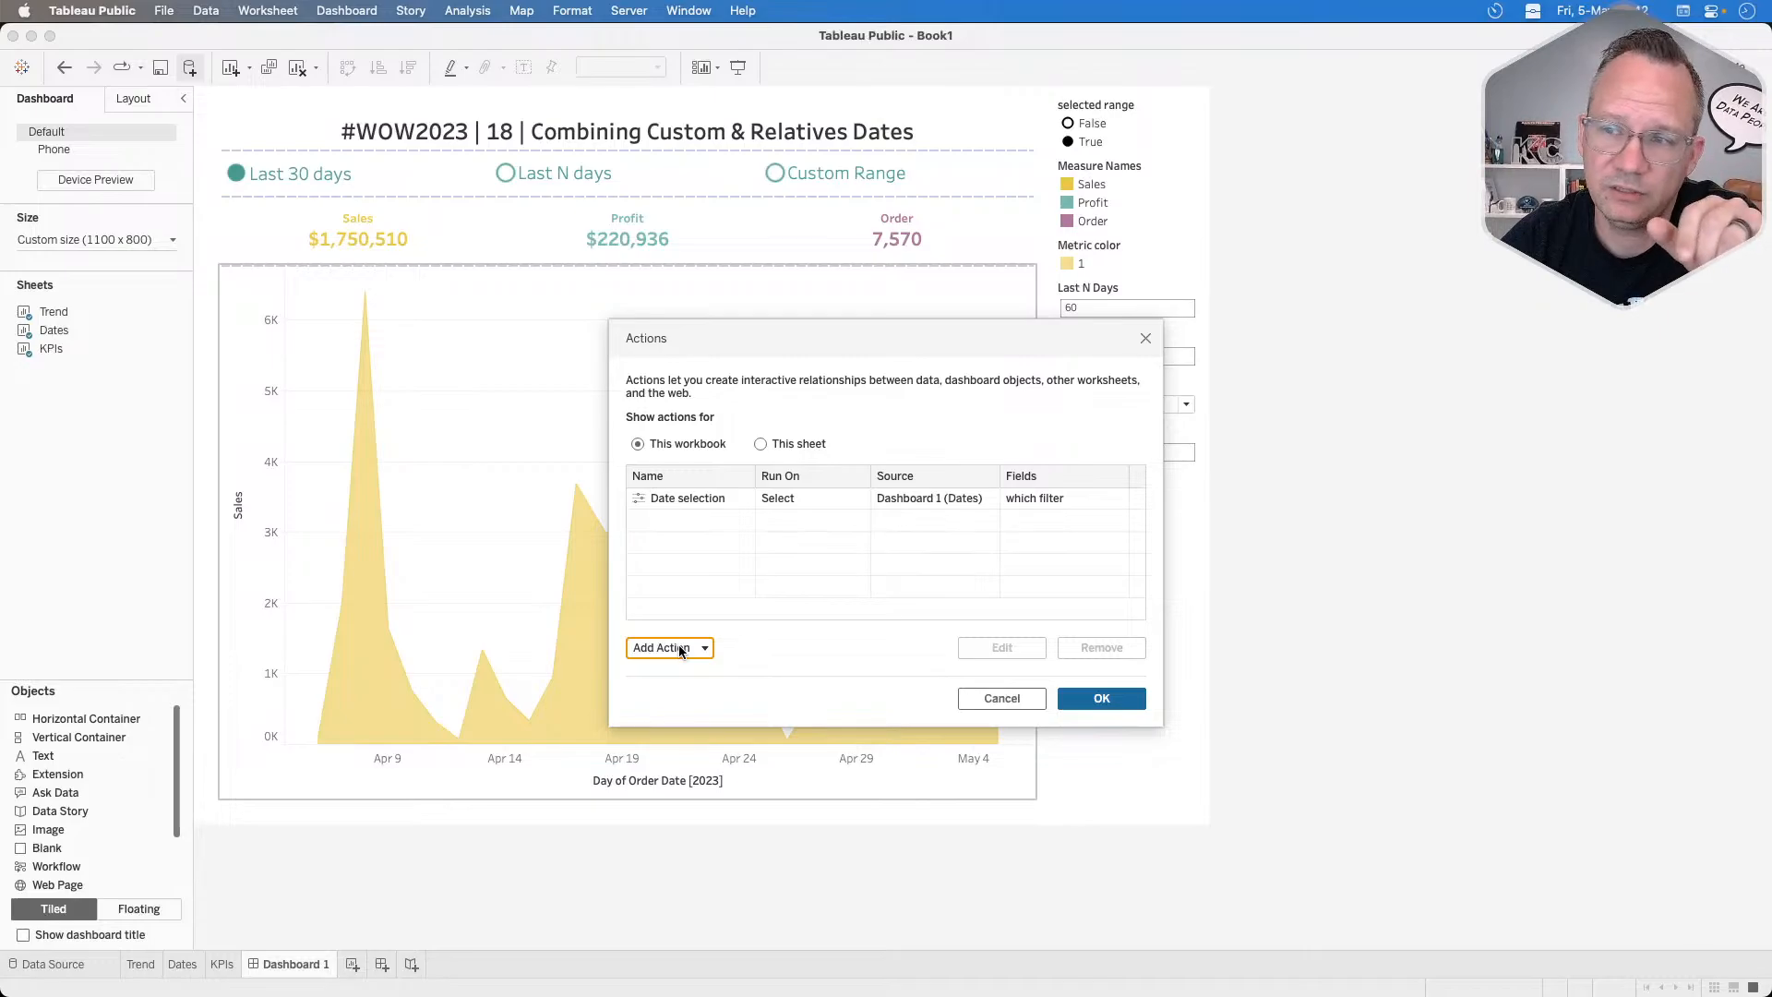
Create a highlight action on the dashboard with only the Dates sheet as its source.
left_click(679, 650)
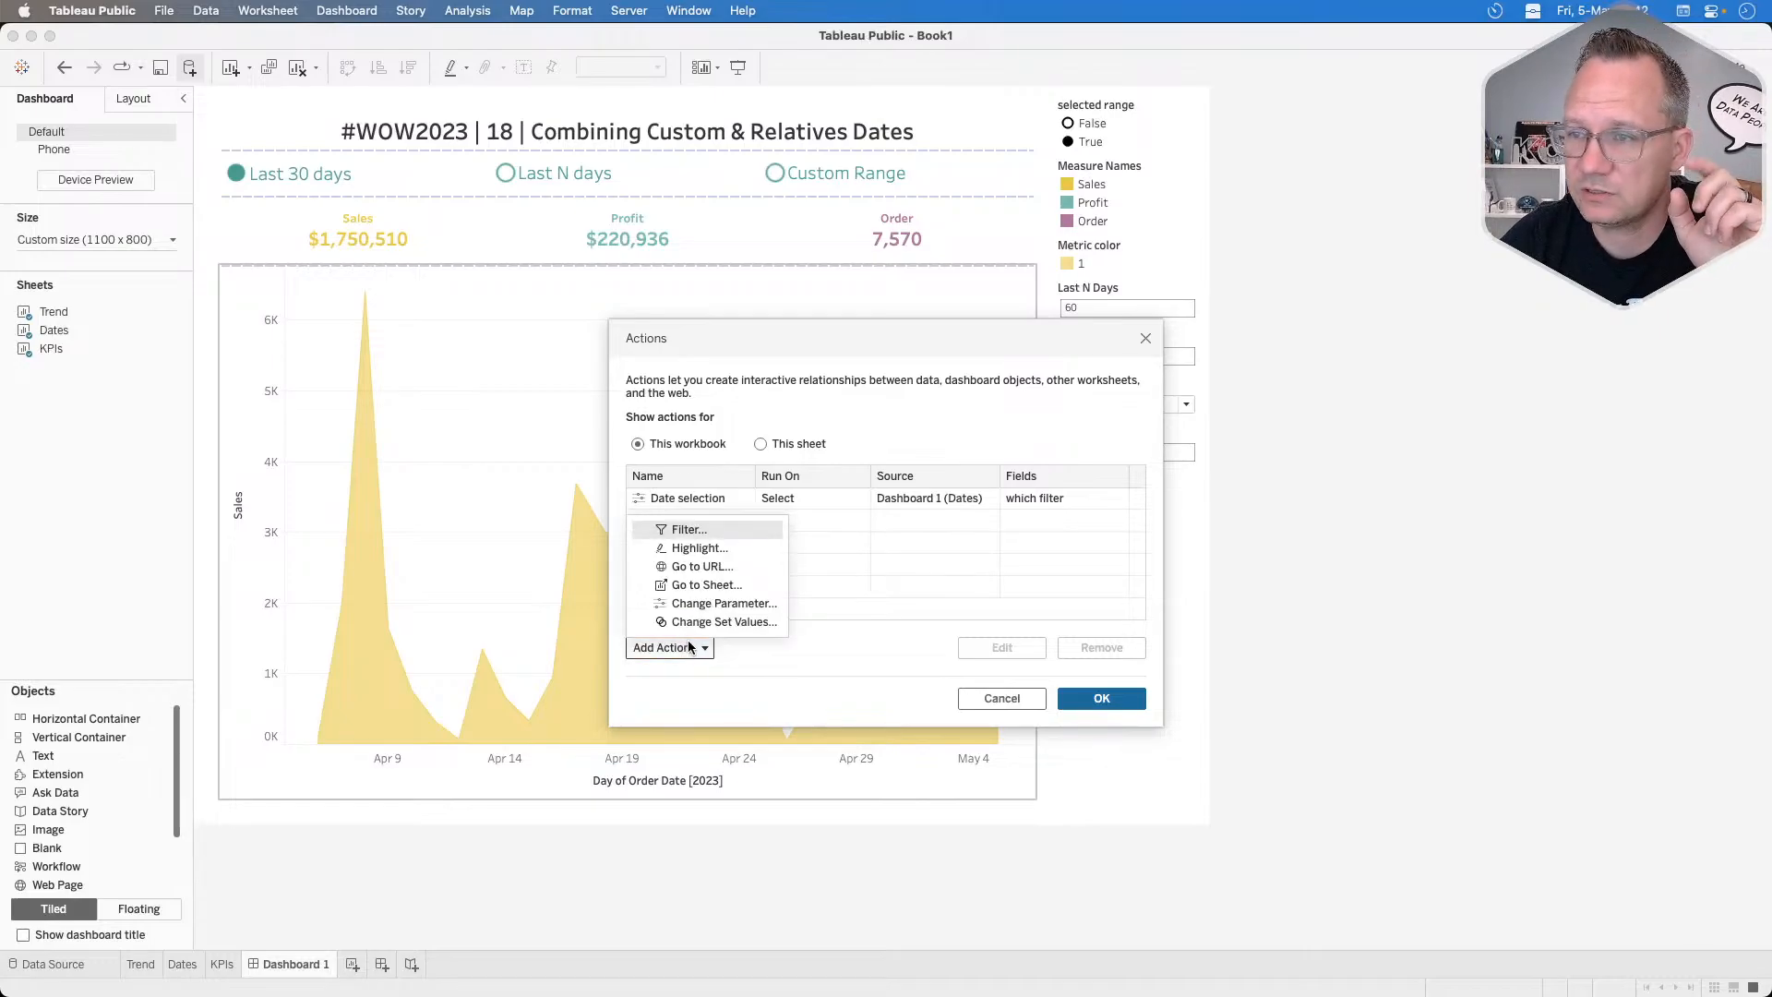
left_click(707, 547)
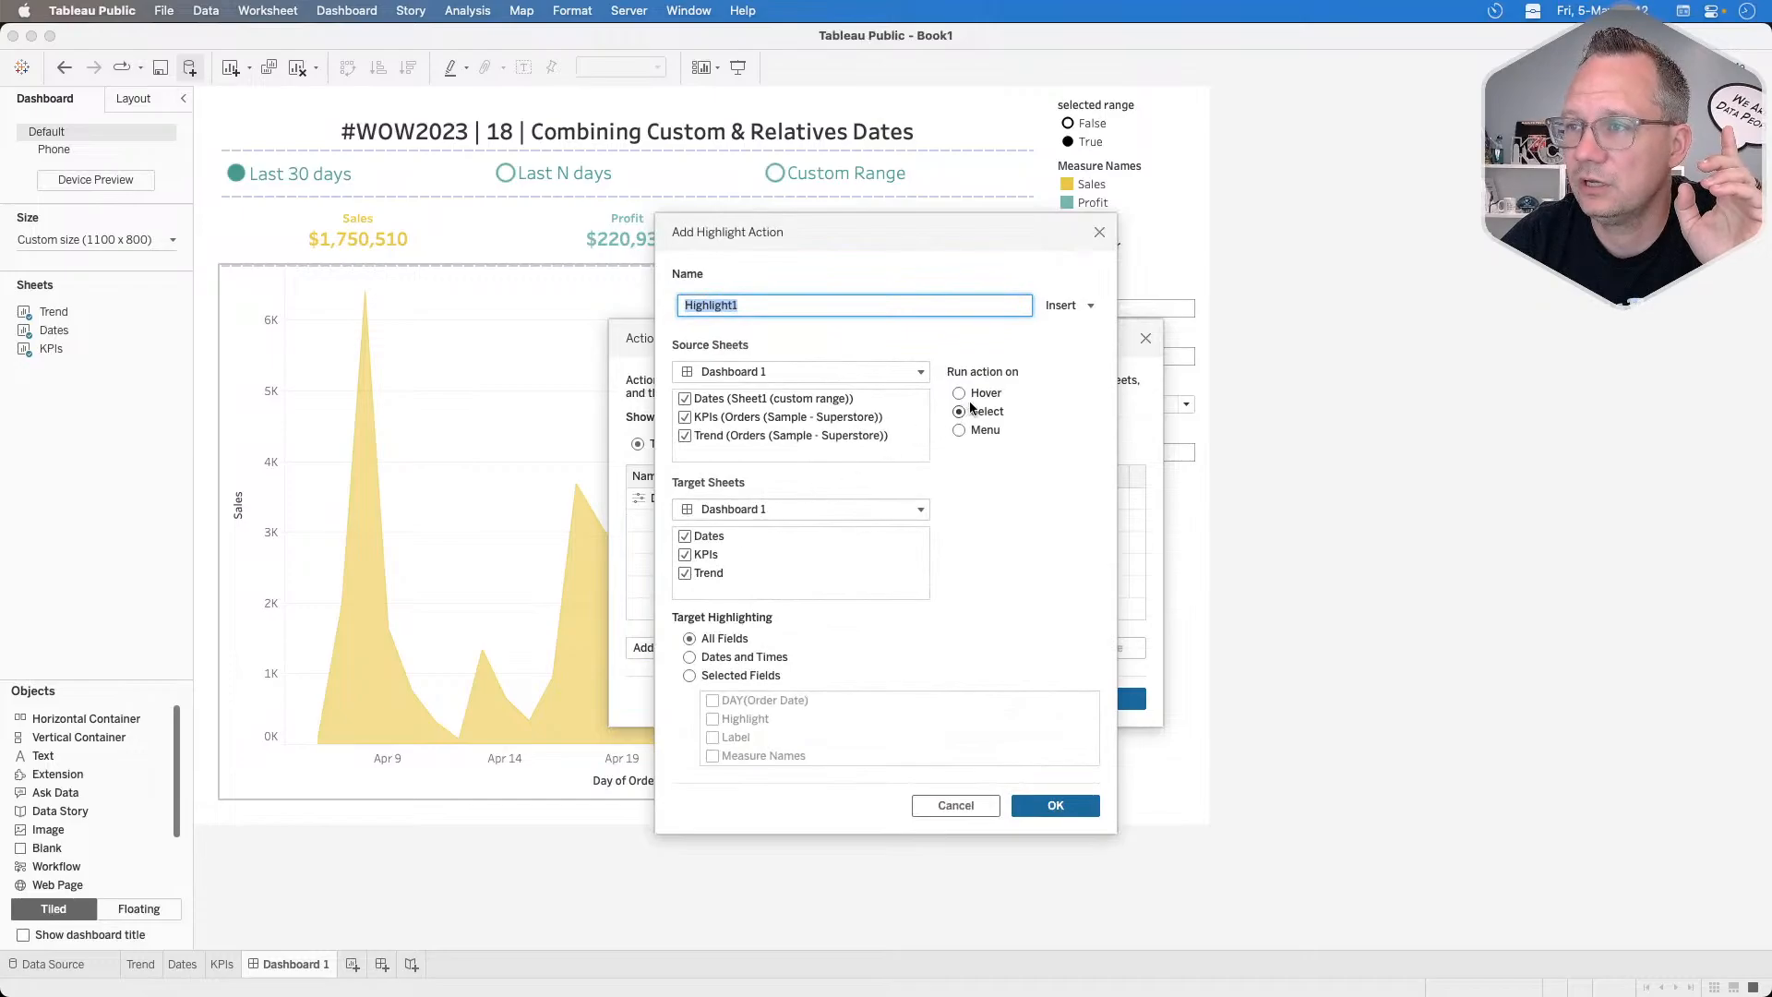
left_click(685, 417)
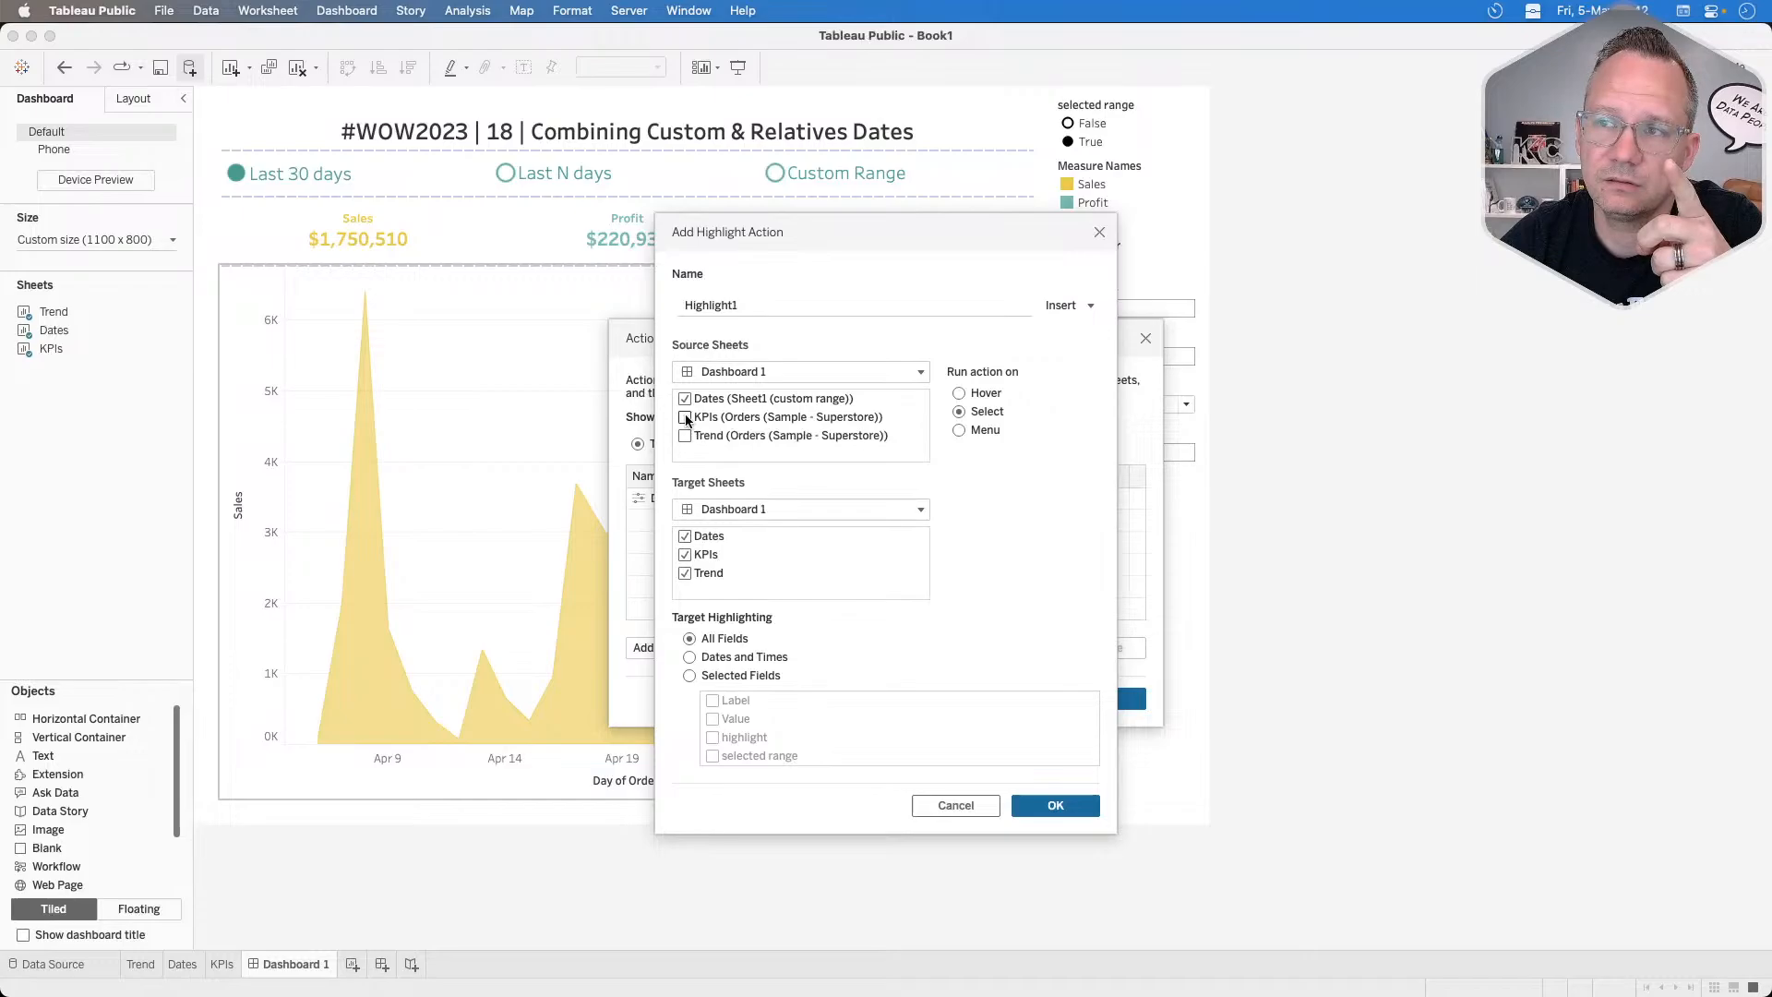
Name the highlight action no date highlight.
double_click(736, 297)
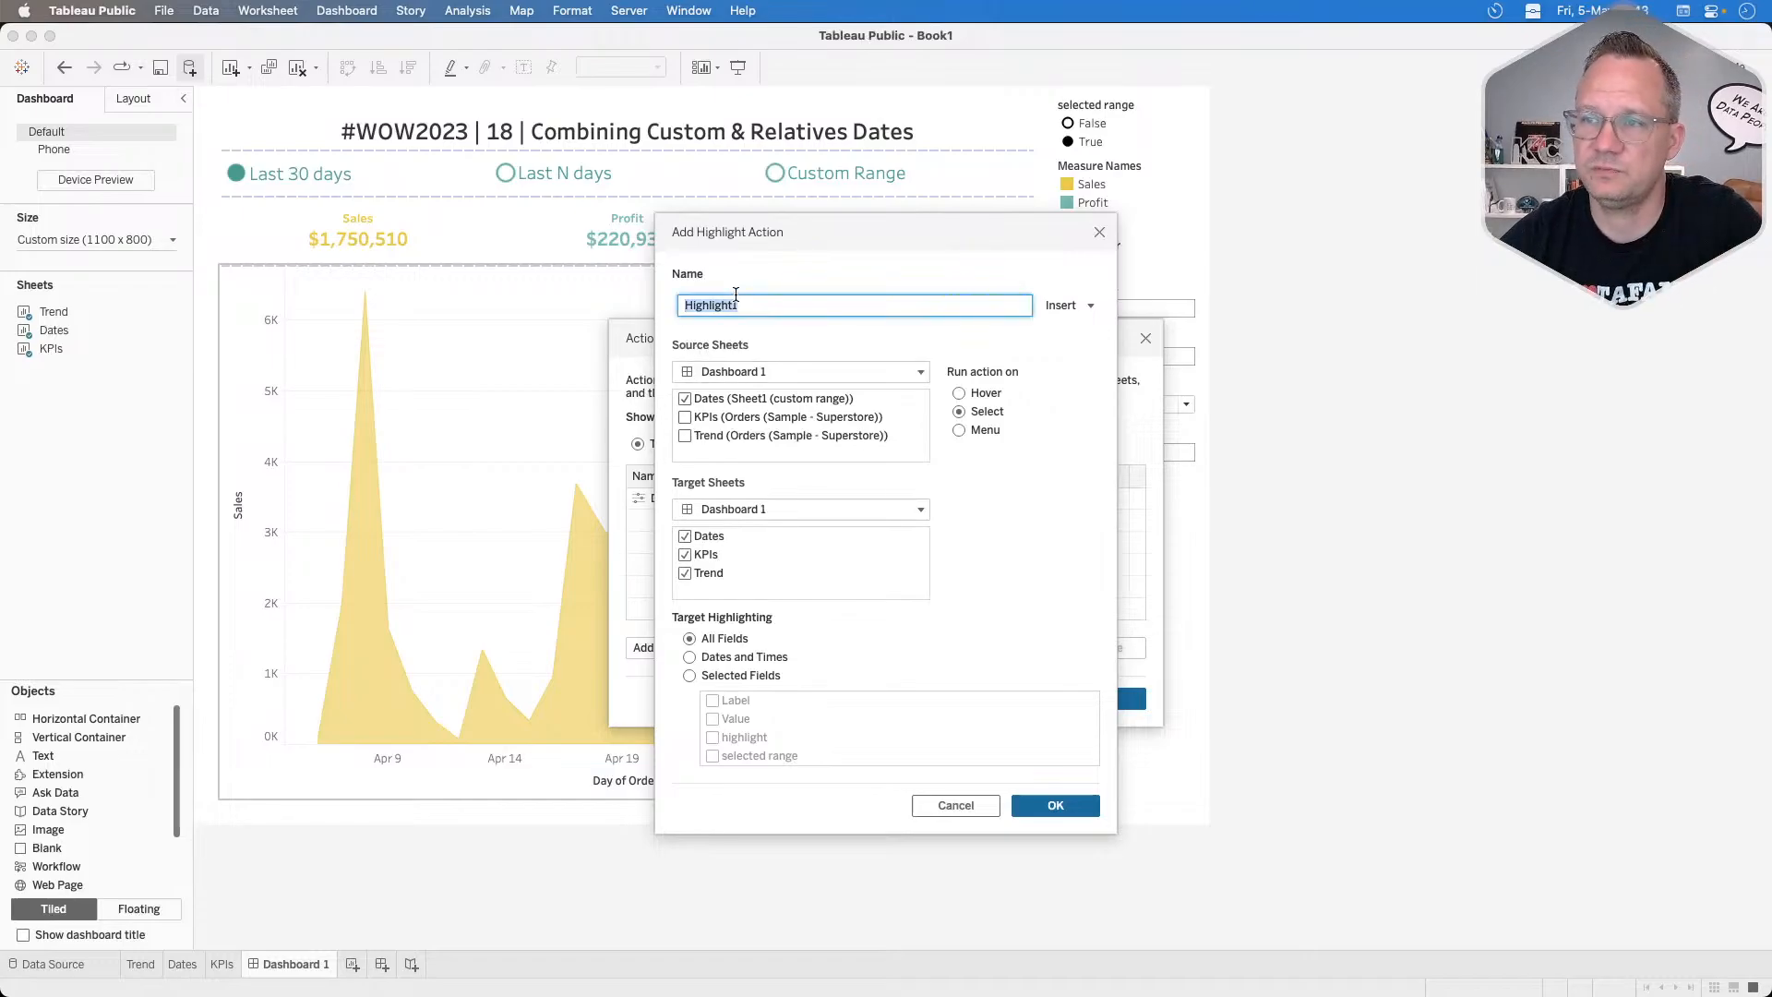
type("no ")
type("date")
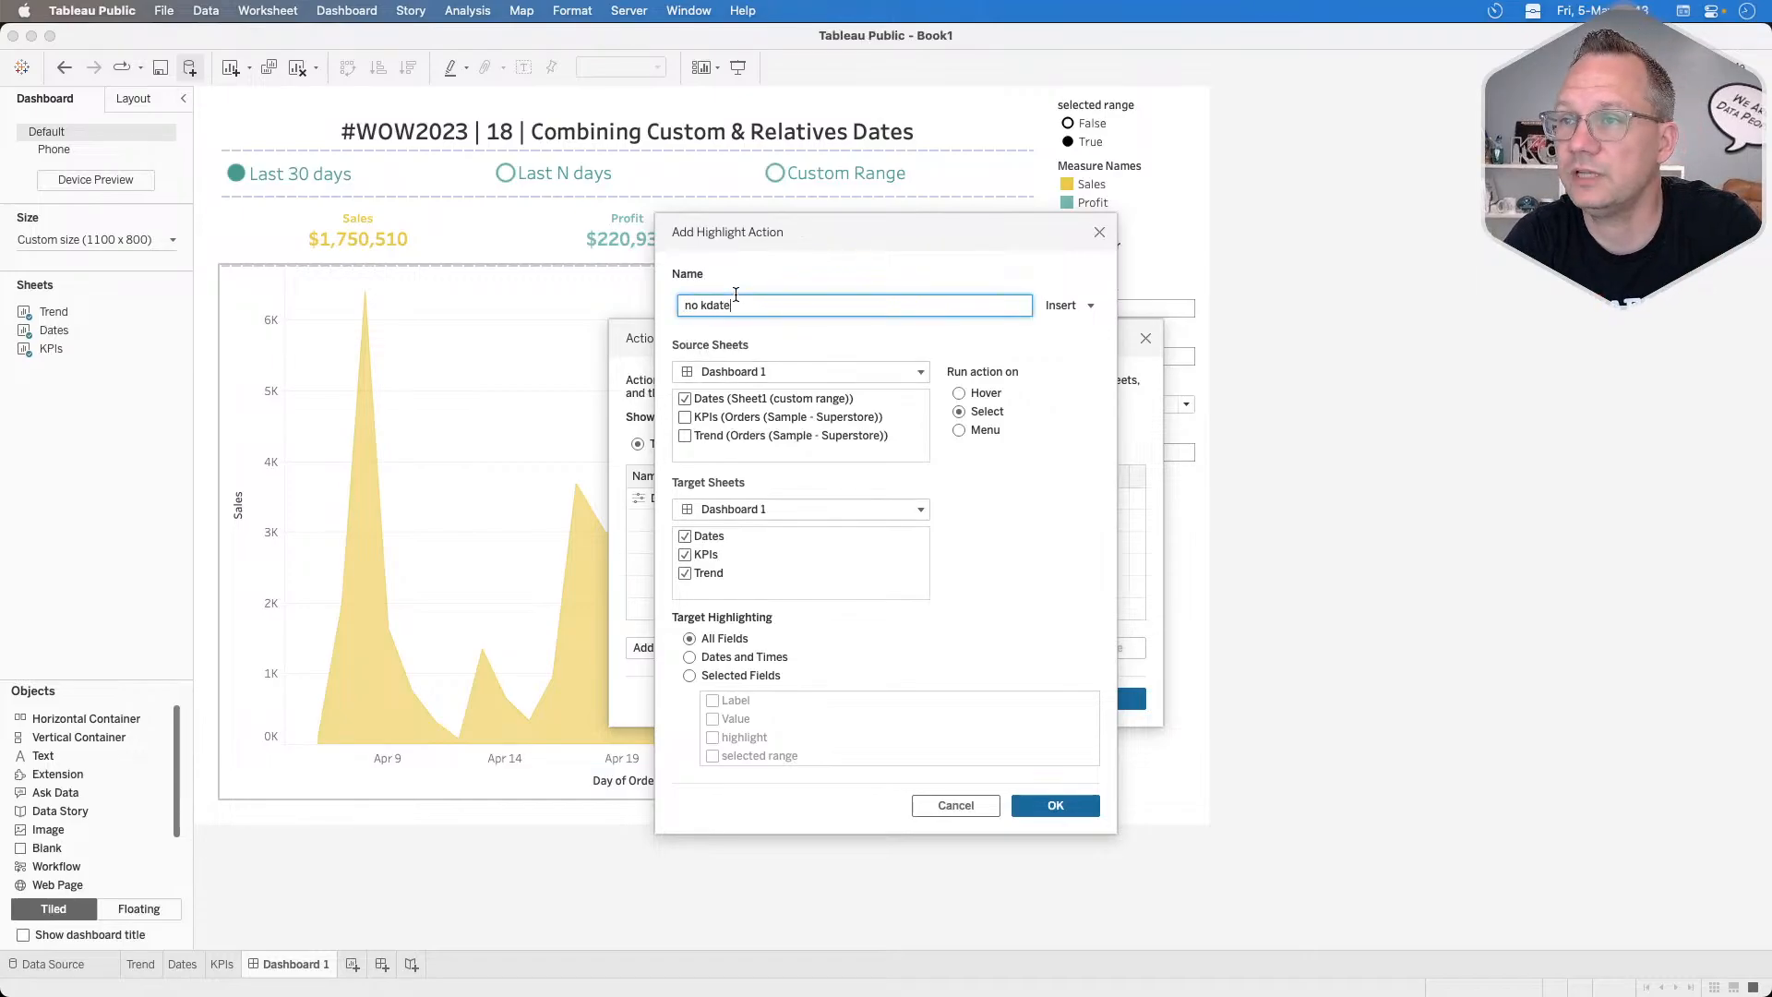
key("BackSpace")
key("BackSpace")
key("BackSpace")
key("BackSpace")
type("date highlight")
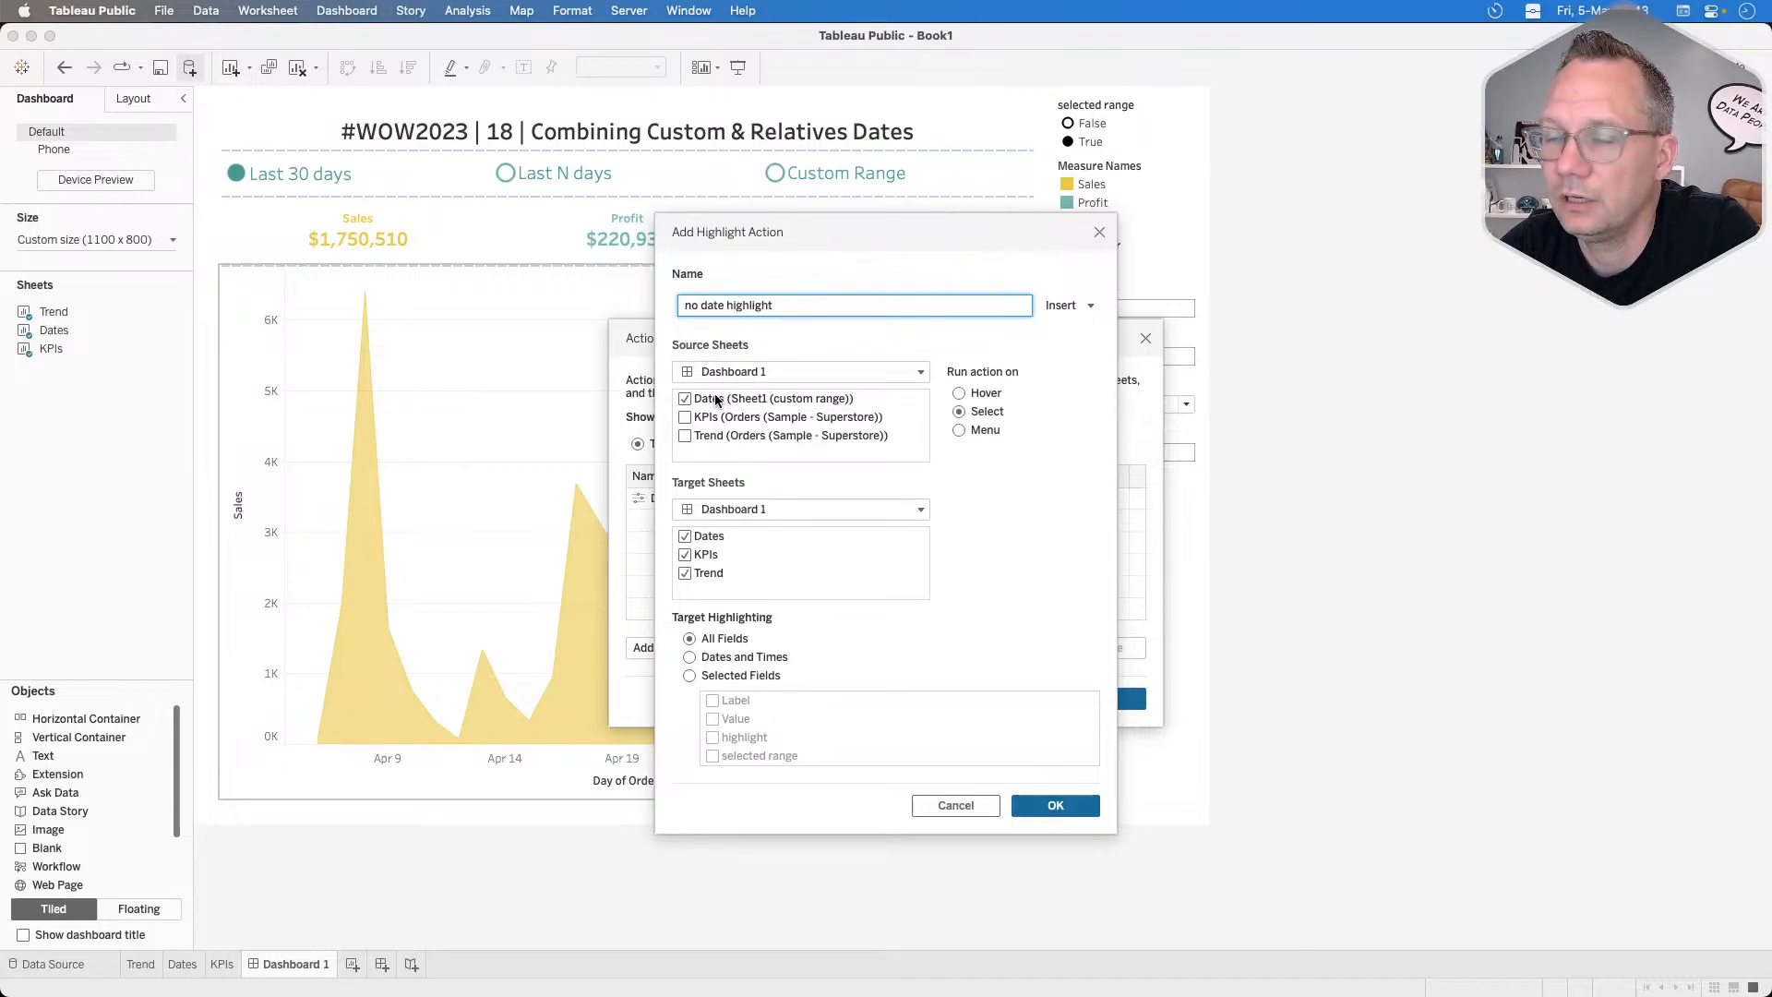
Limit the highlight action to the Dates target sheet and the highlight field, and save it to the dashboard's actions.
left_click(684, 556)
left_click(684, 555)
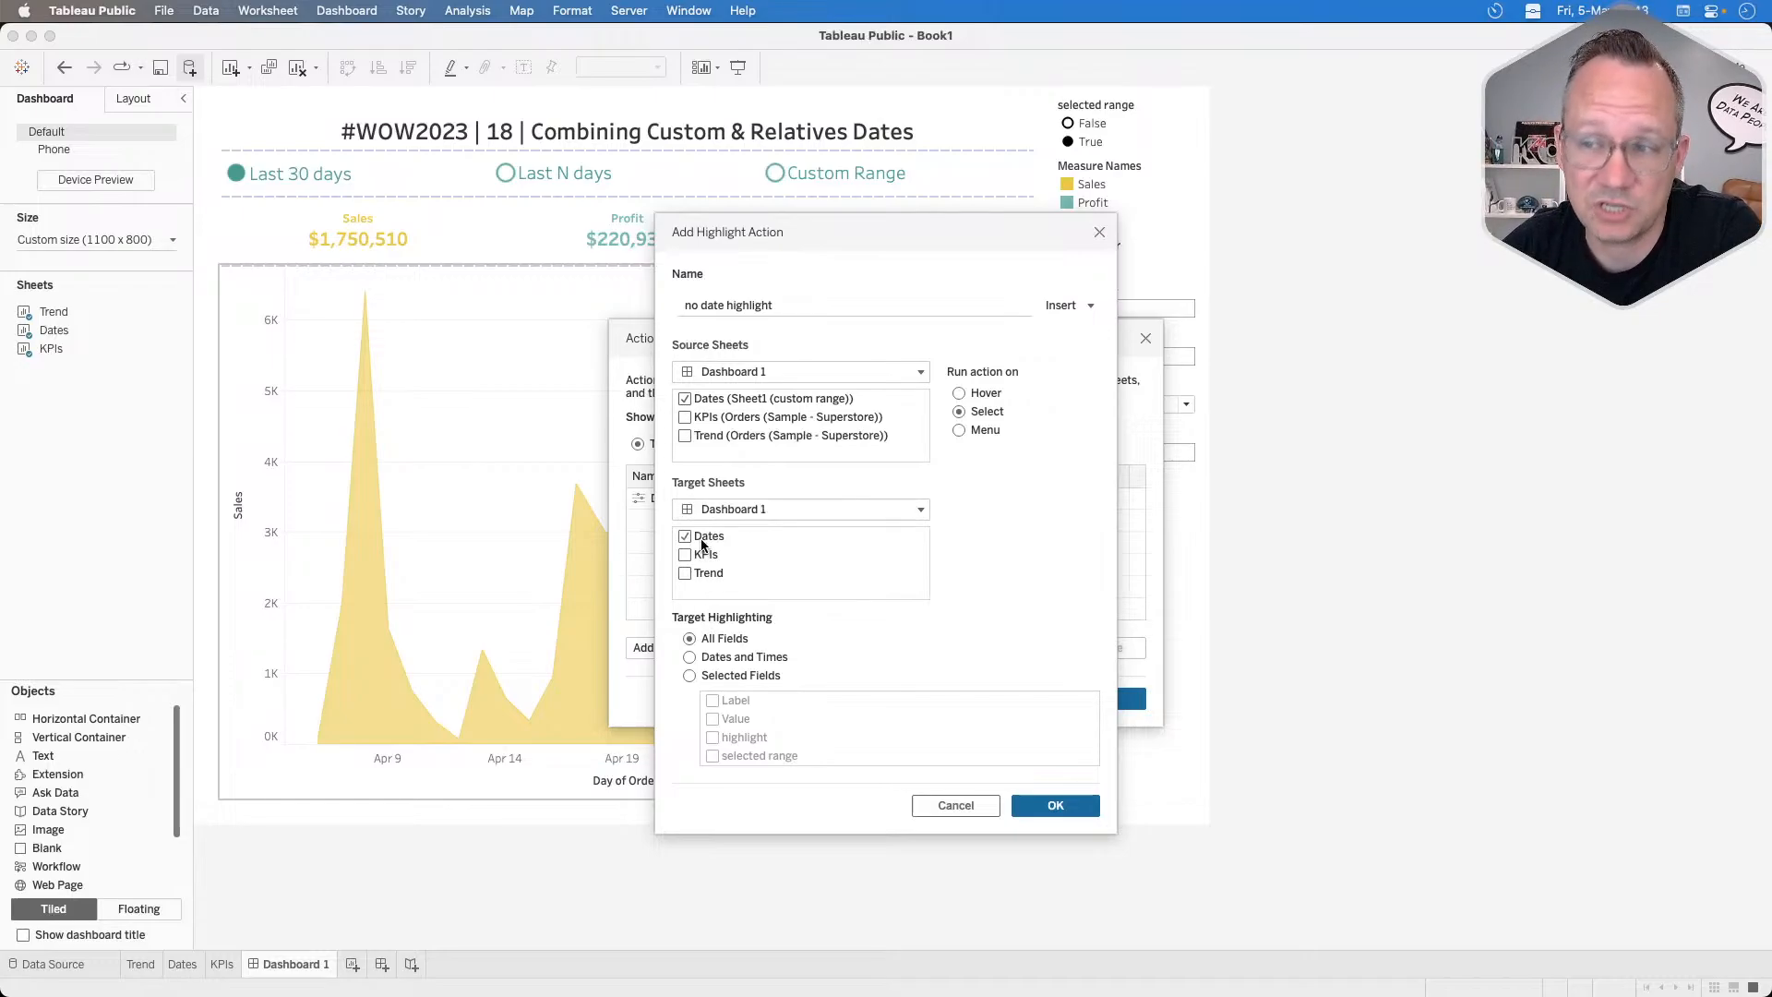
left_click(689, 674)
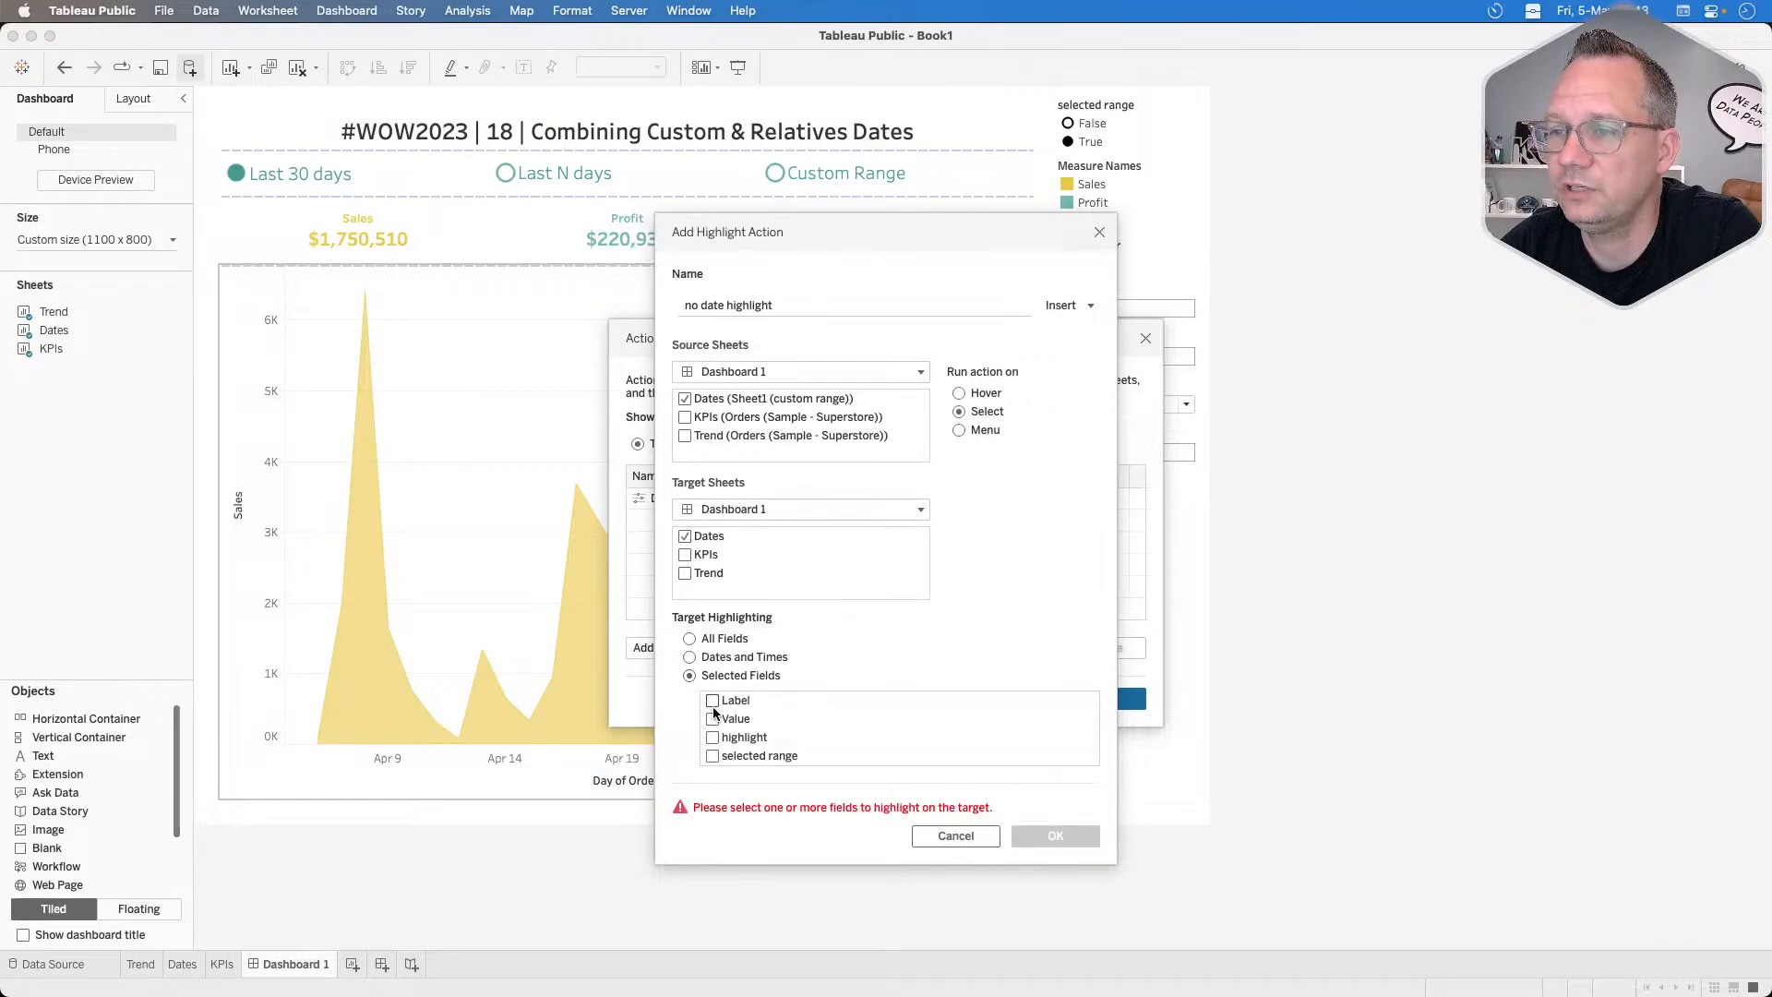
left_click(713, 755)
left_click(713, 755)
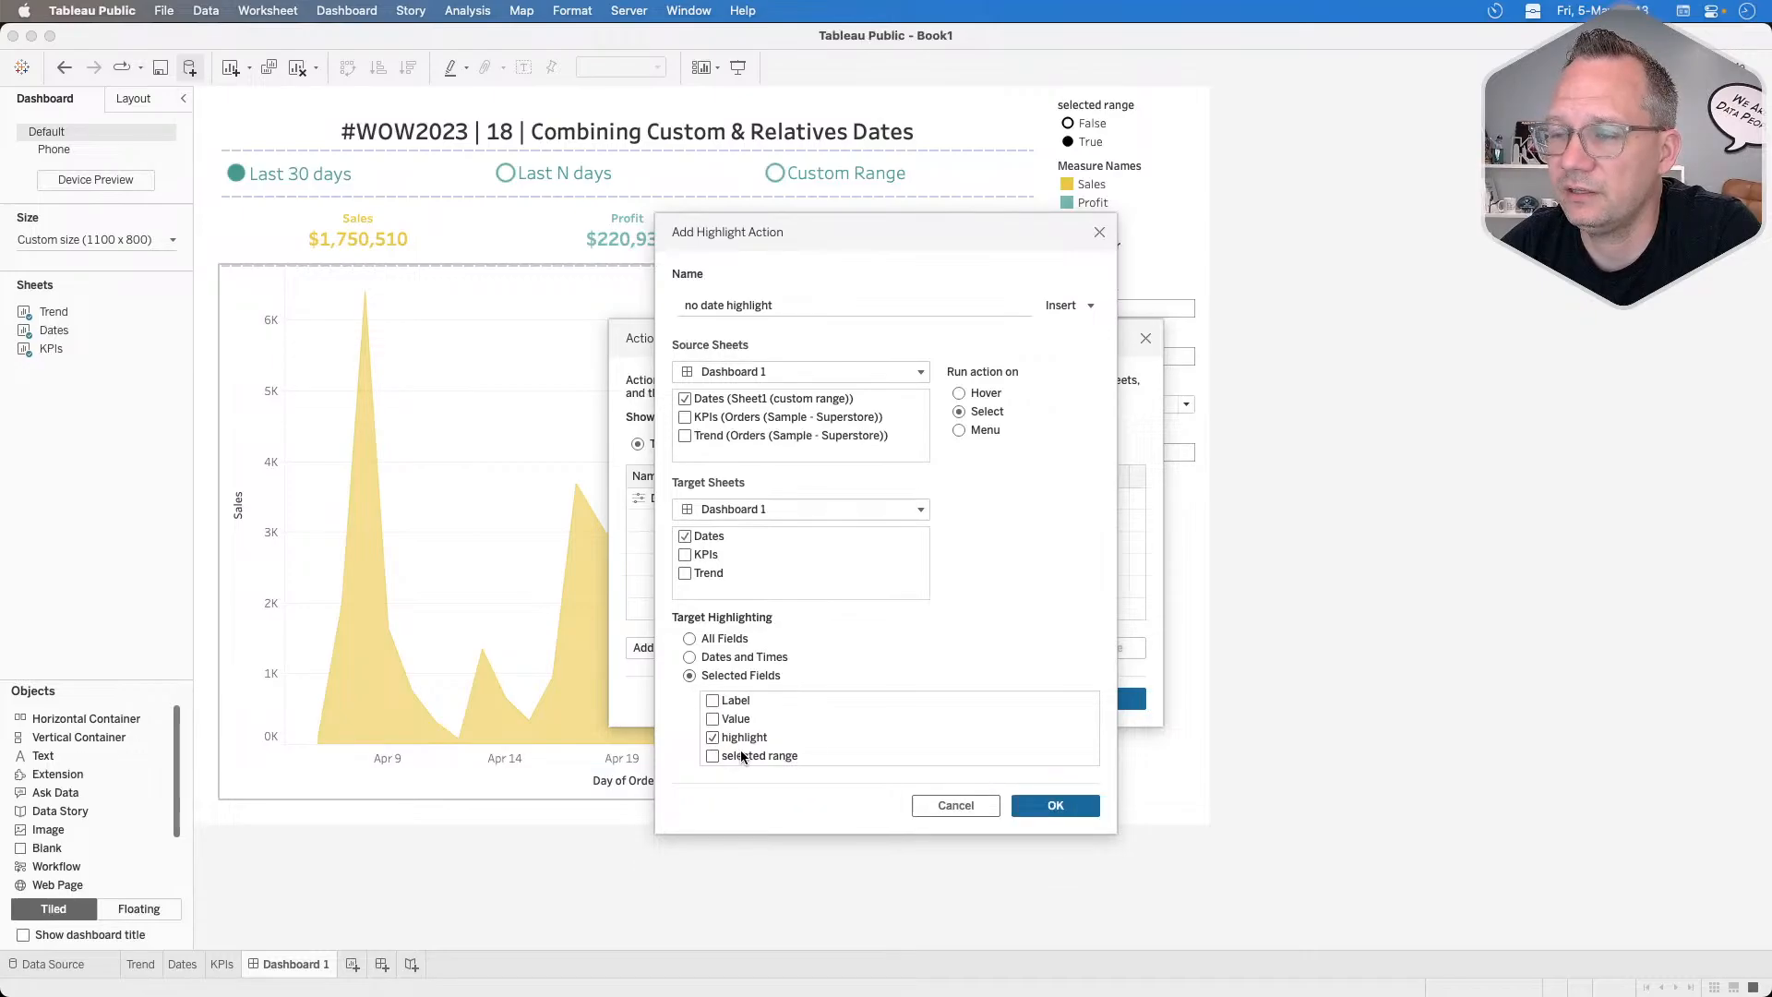
left_click(1040, 807)
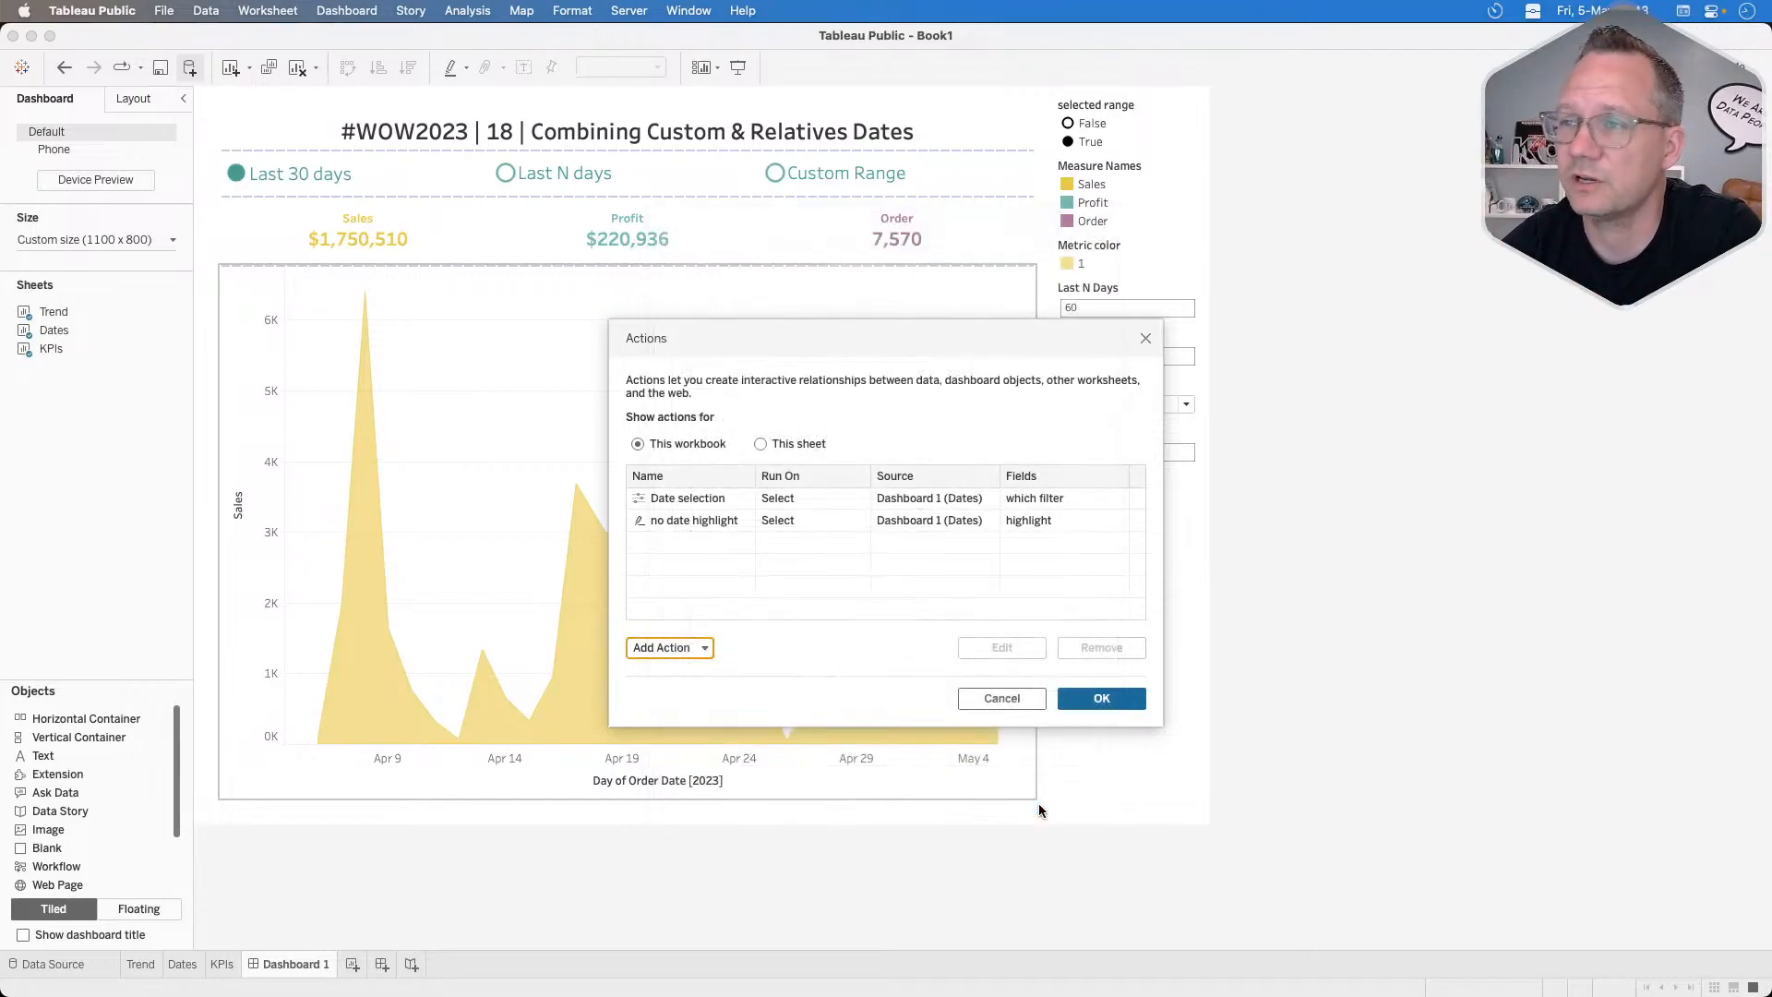
left_click(1101, 699)
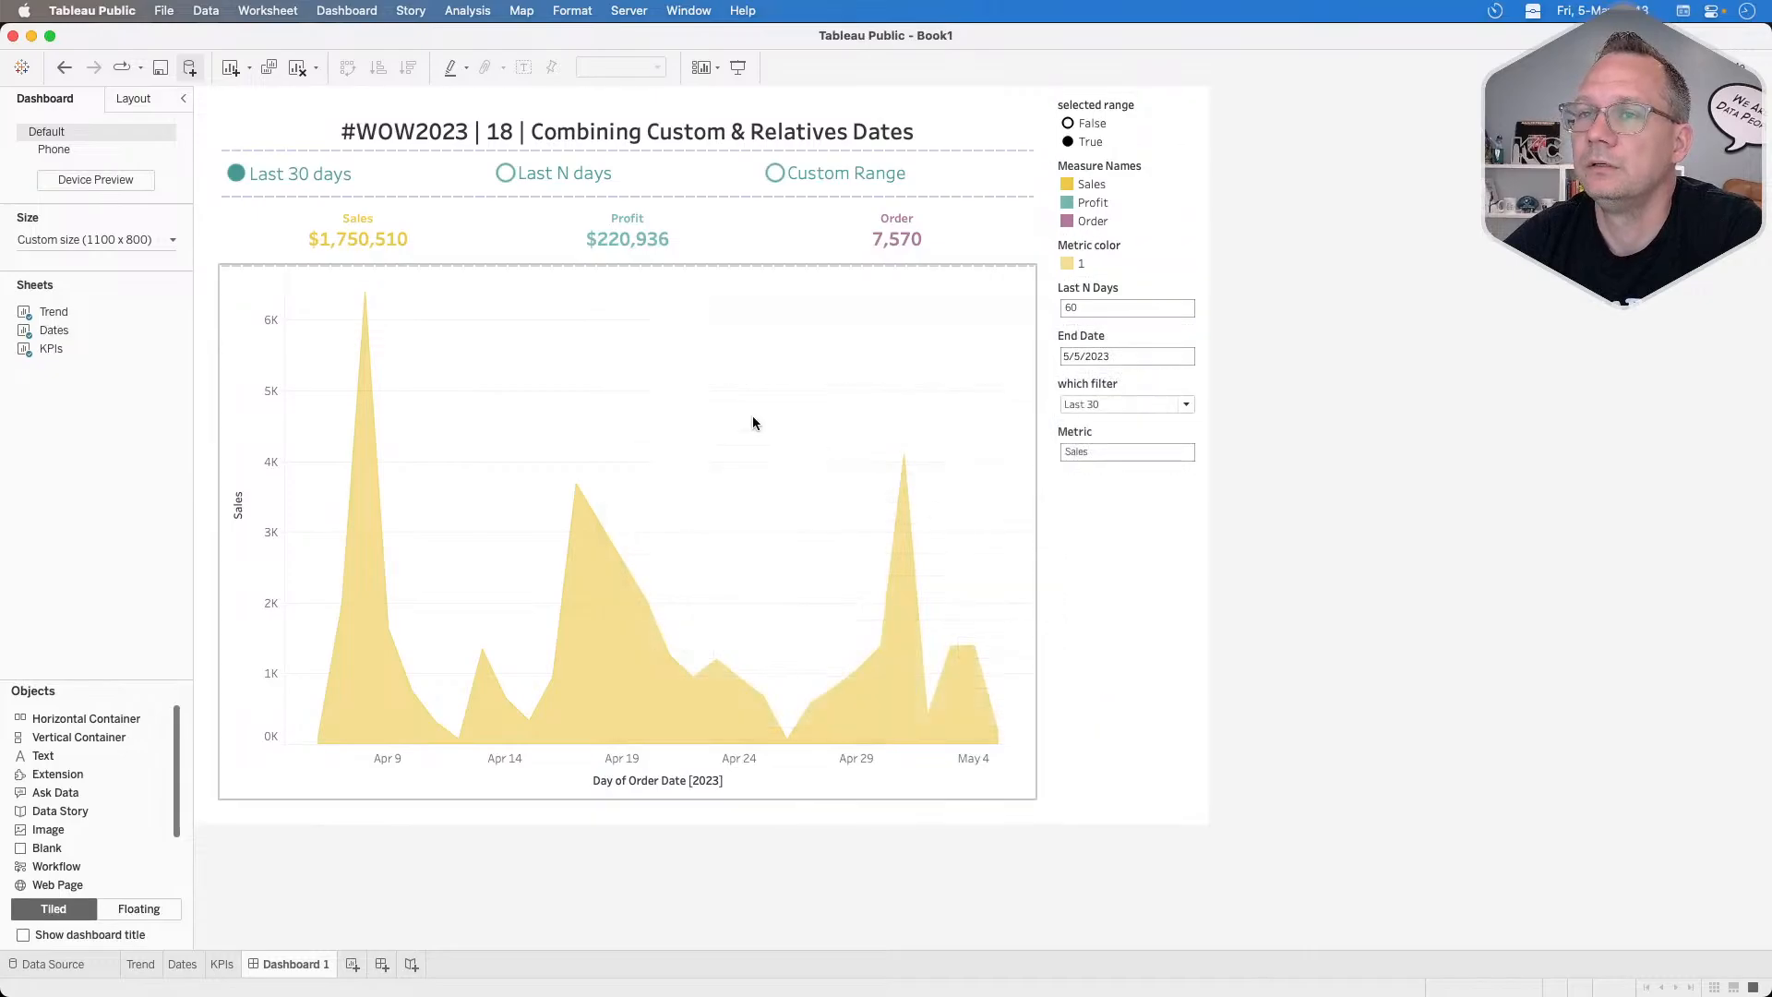
Test the date range selectors by switching among Last 30 days, Last N days and Custom Range, ending on Last 30 days.
left_click(520, 185)
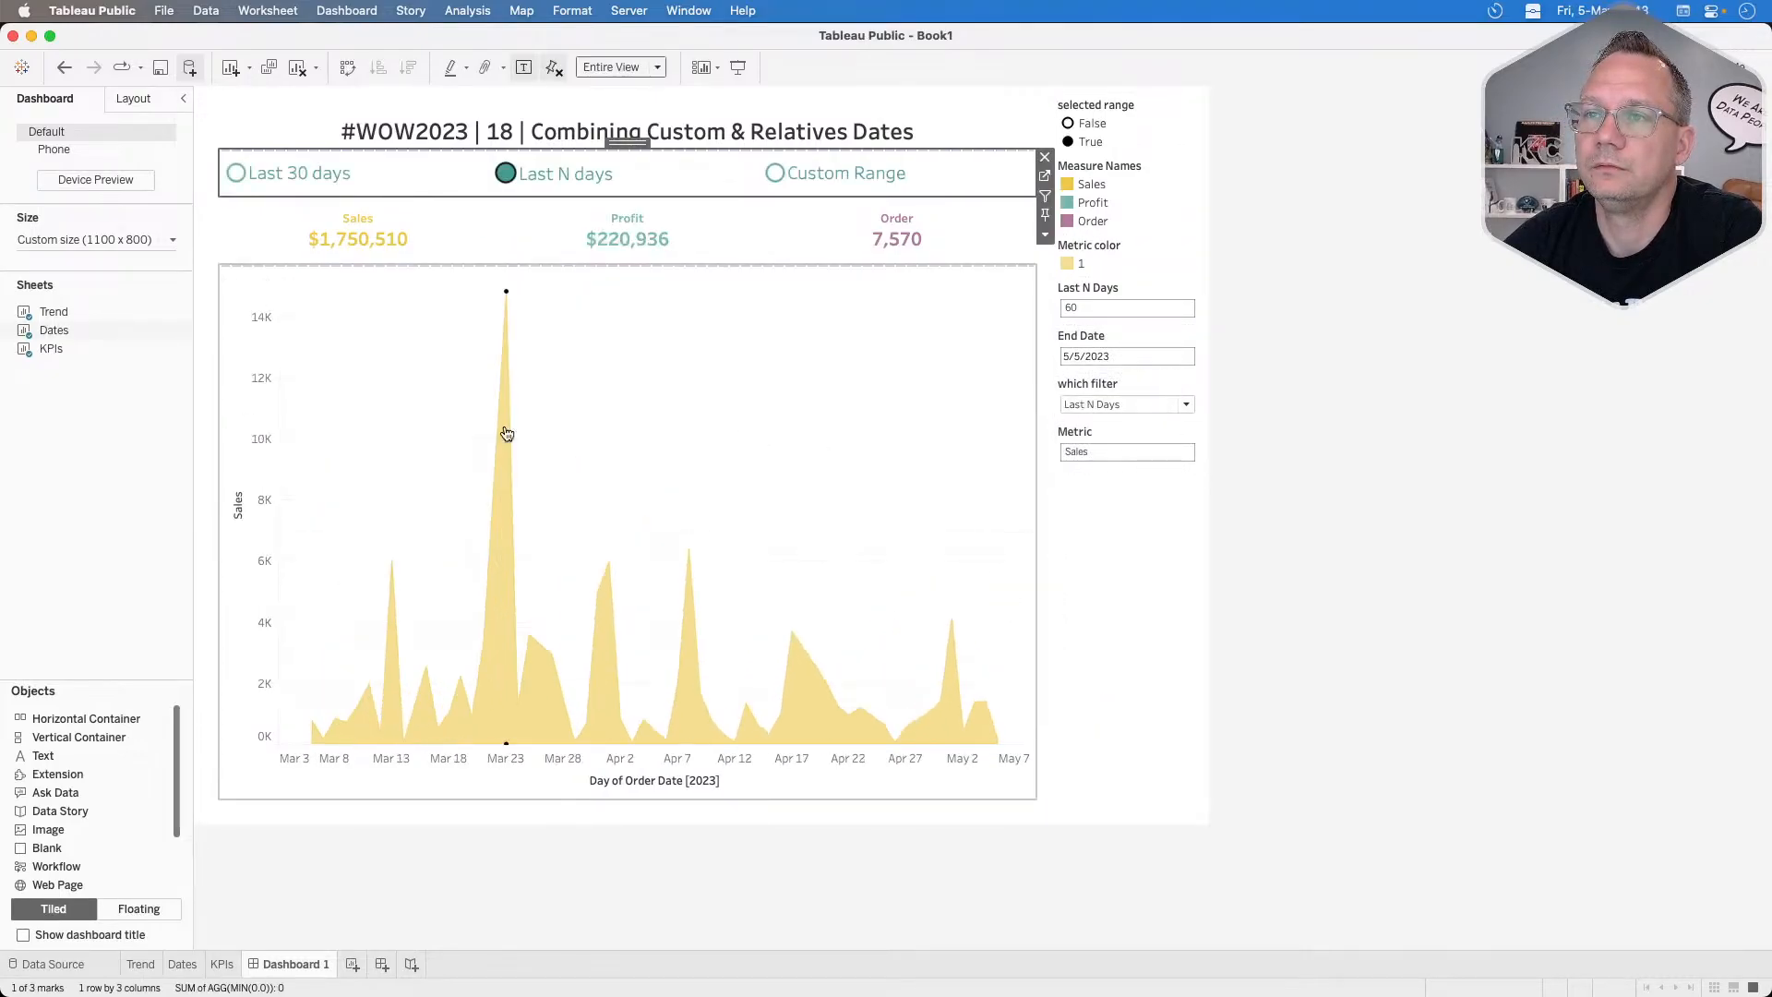
left_click(805, 185)
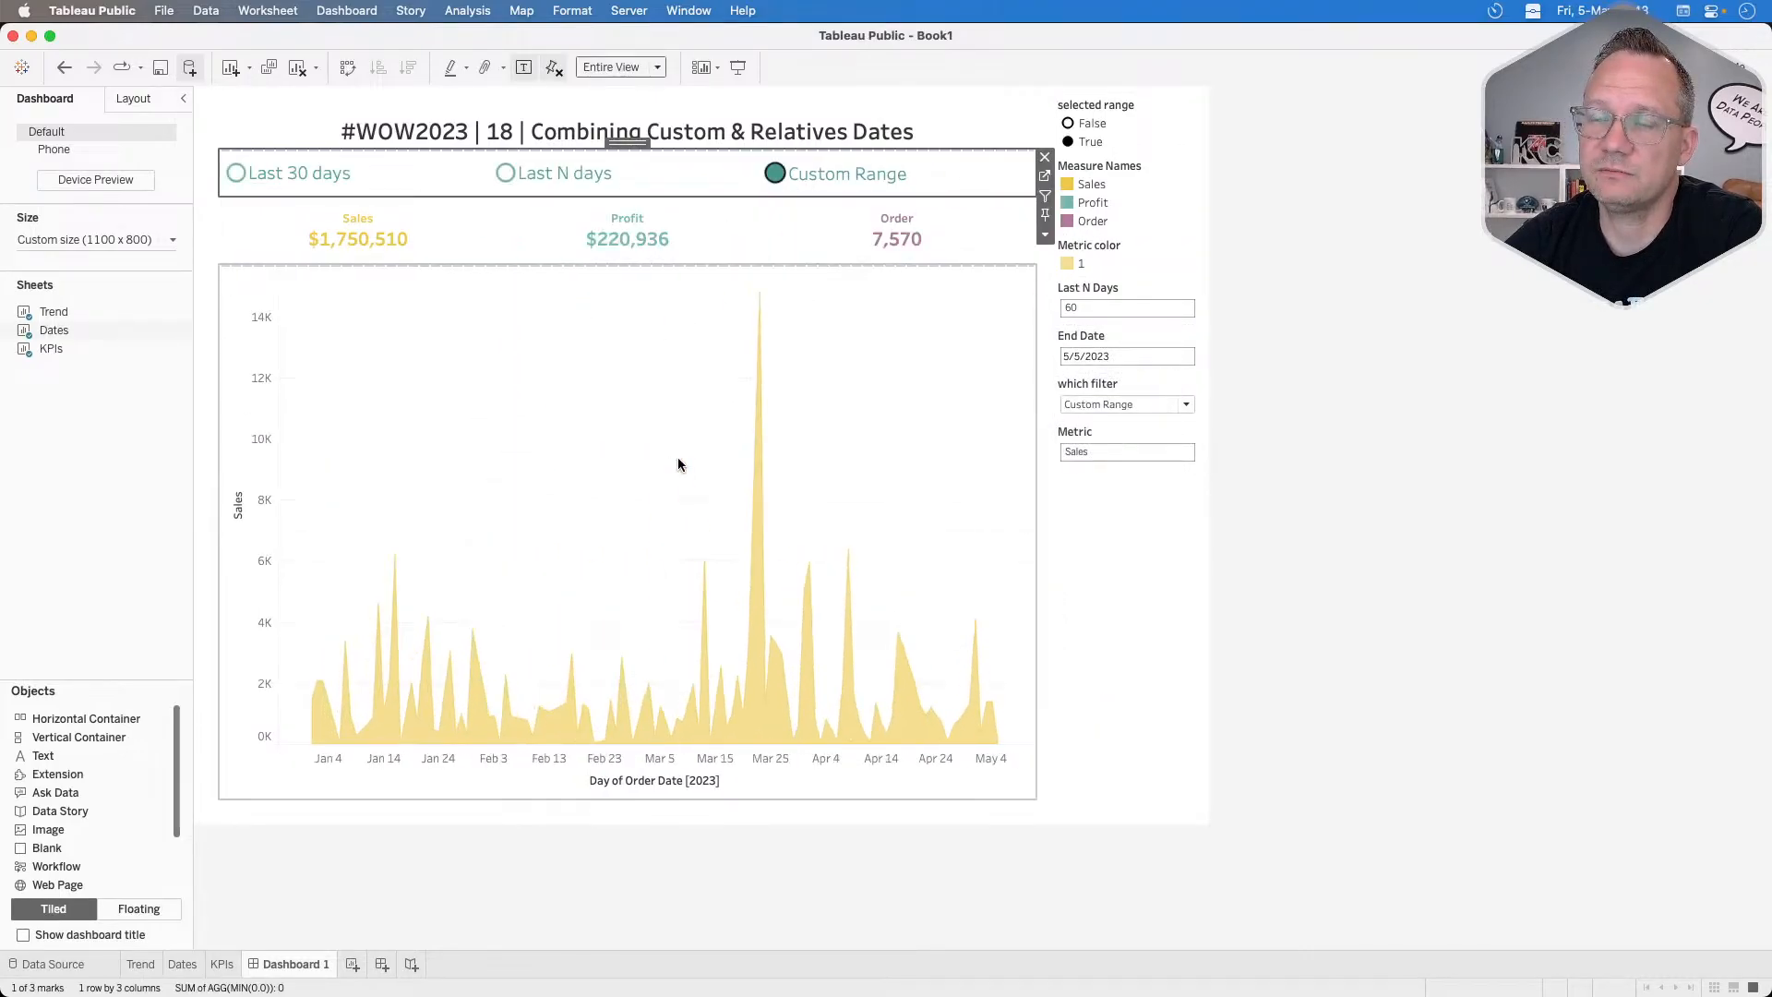
left_click(590, 180)
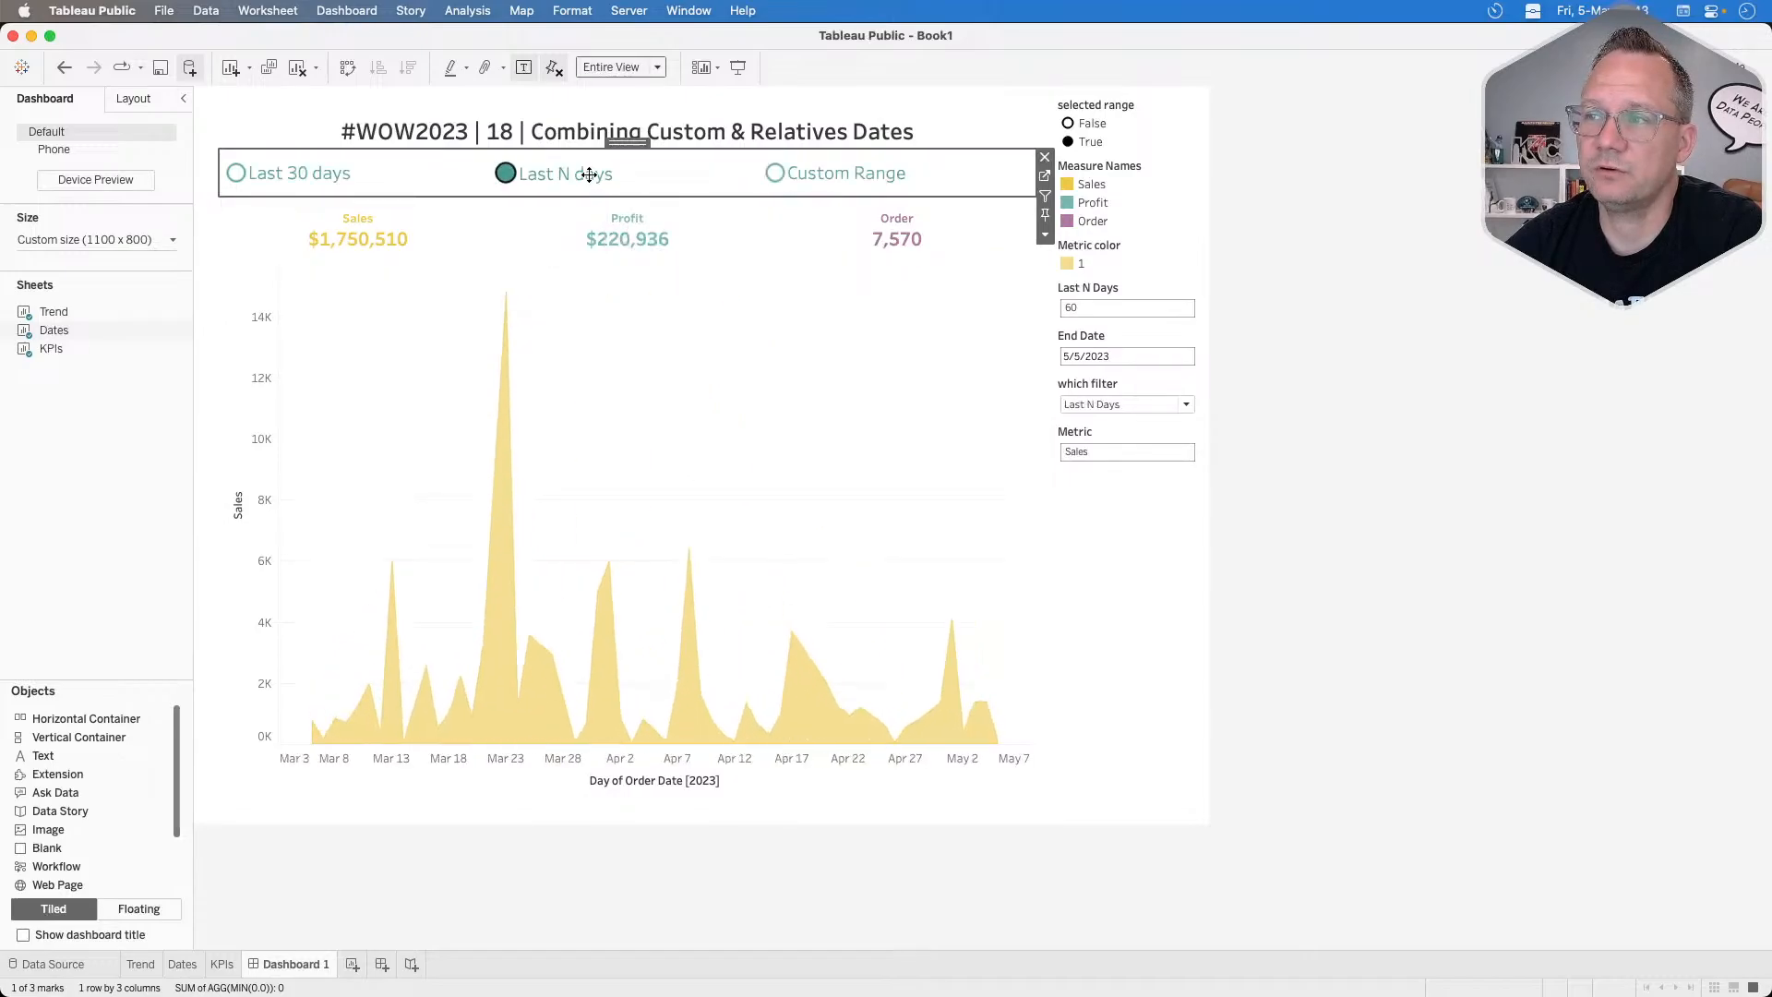
left_click(304, 179)
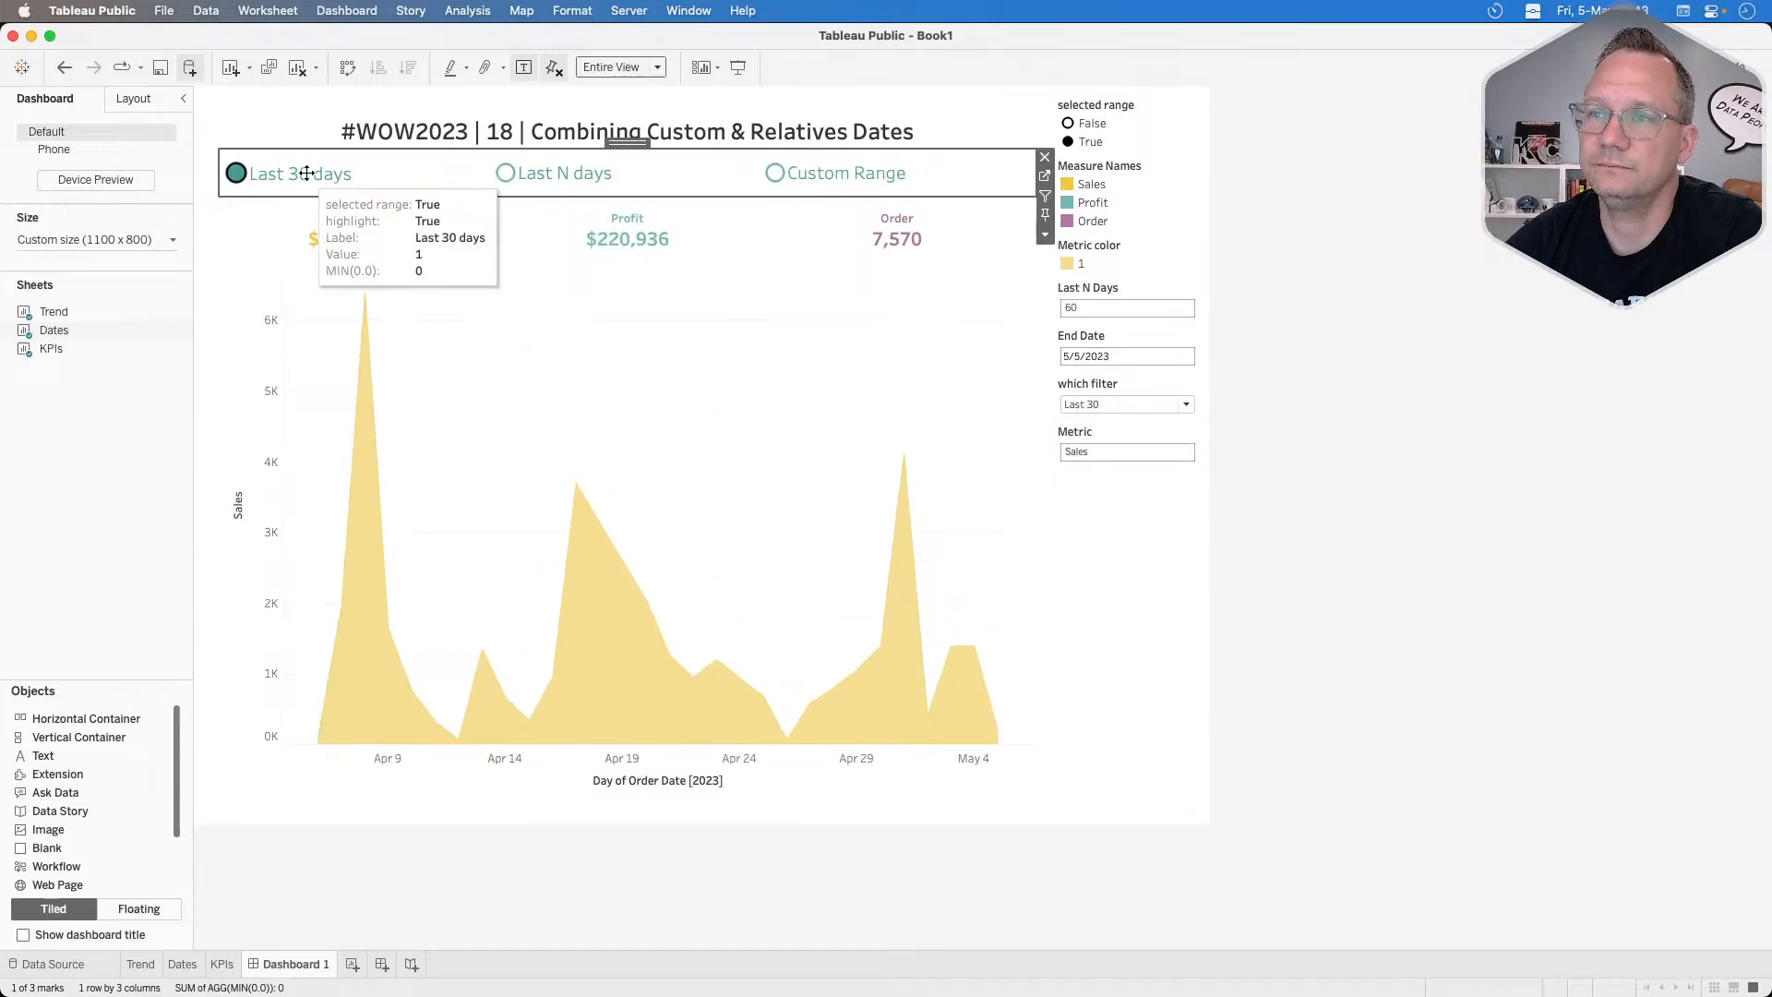
left_click(562, 179)
left_click(818, 185)
left_click(568, 176)
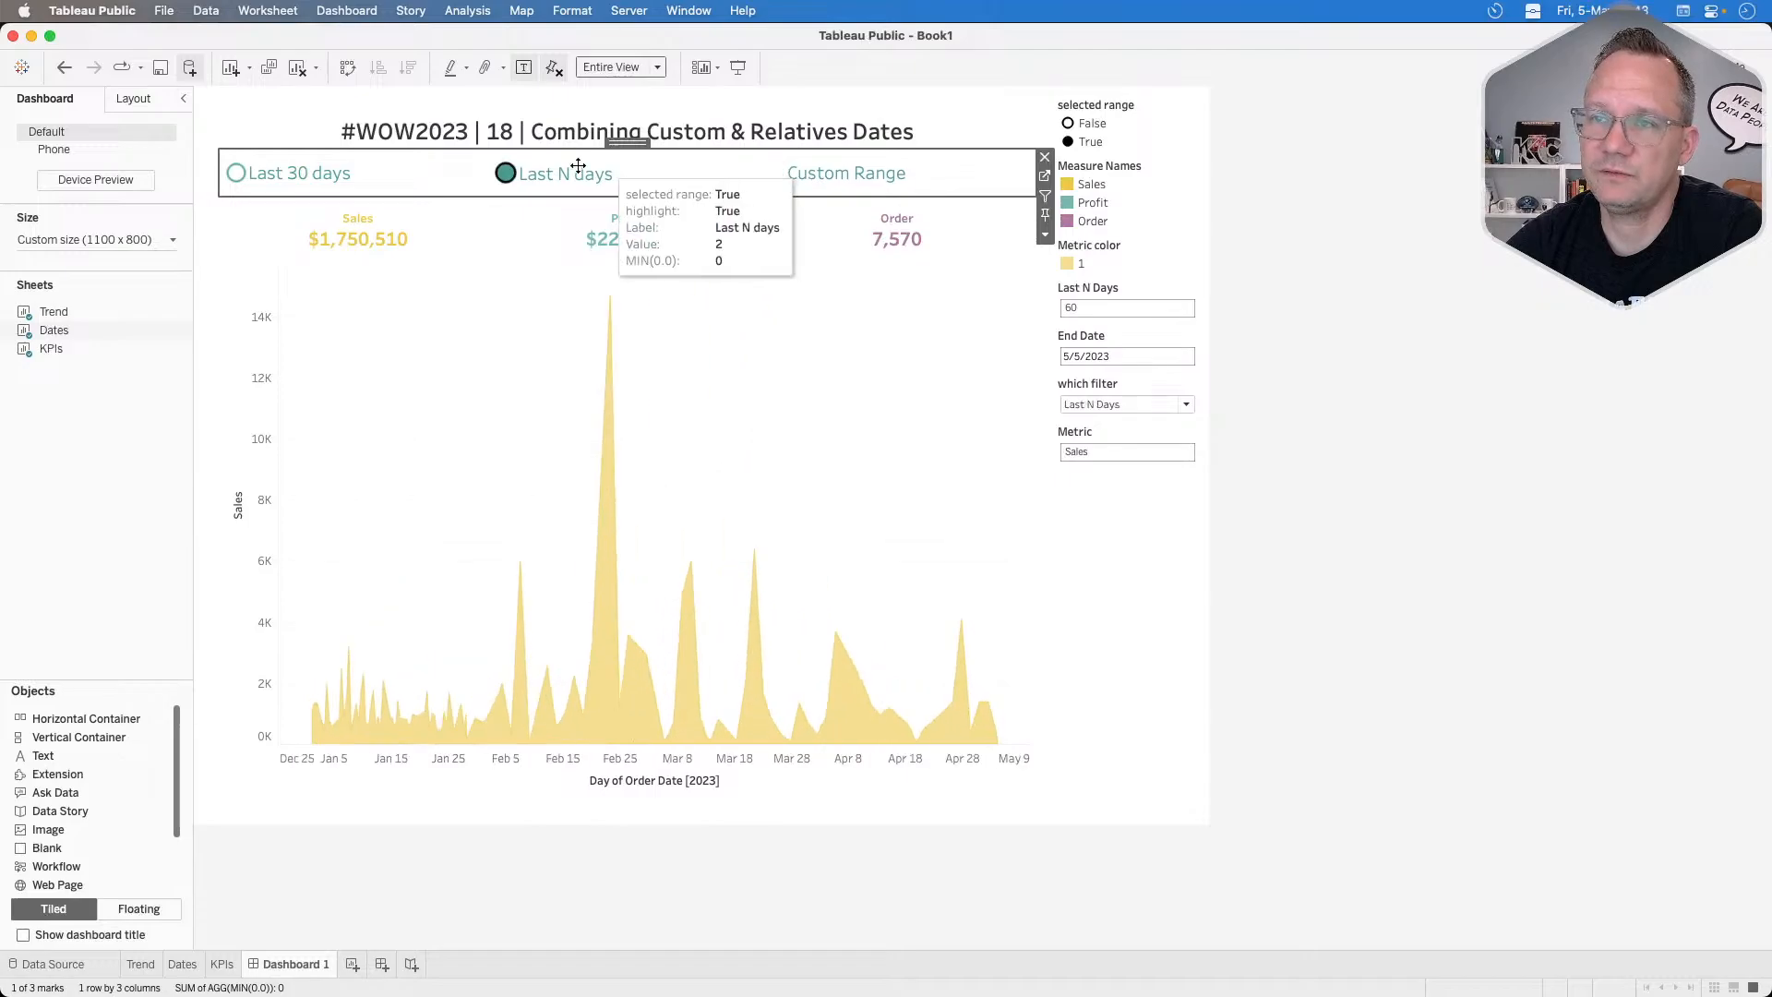
left_click(296, 175)
left_click(563, 178)
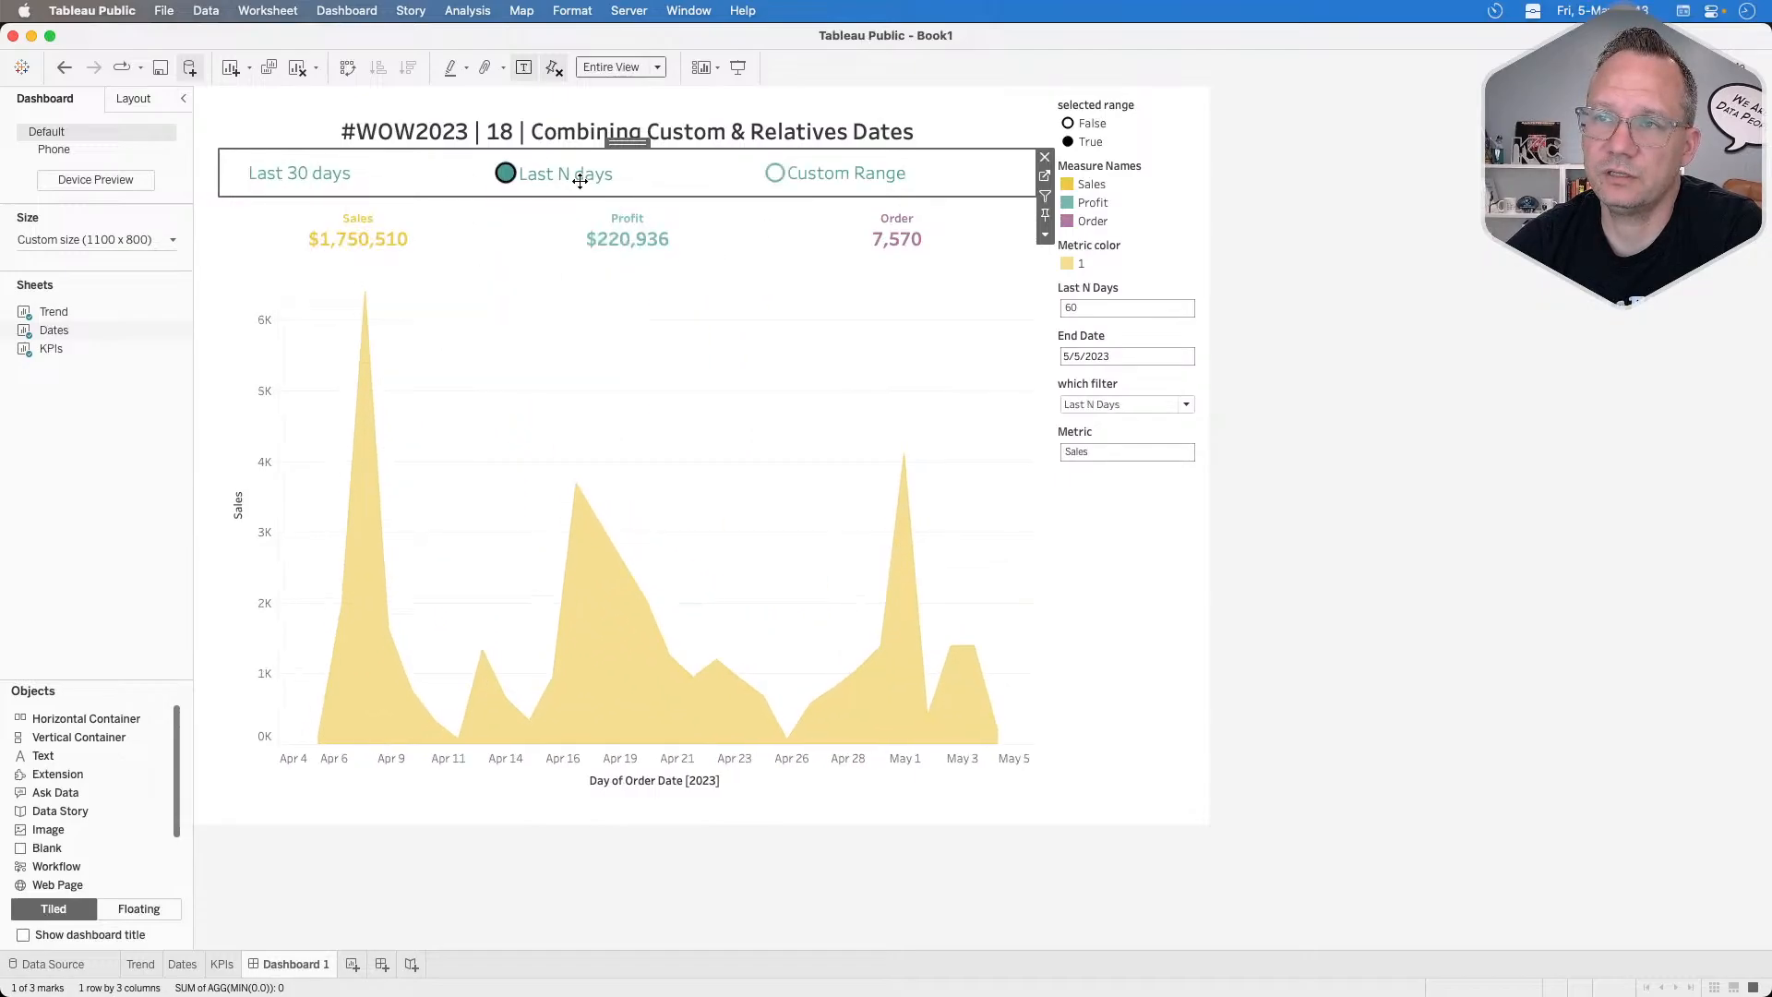
left_click(808, 187)
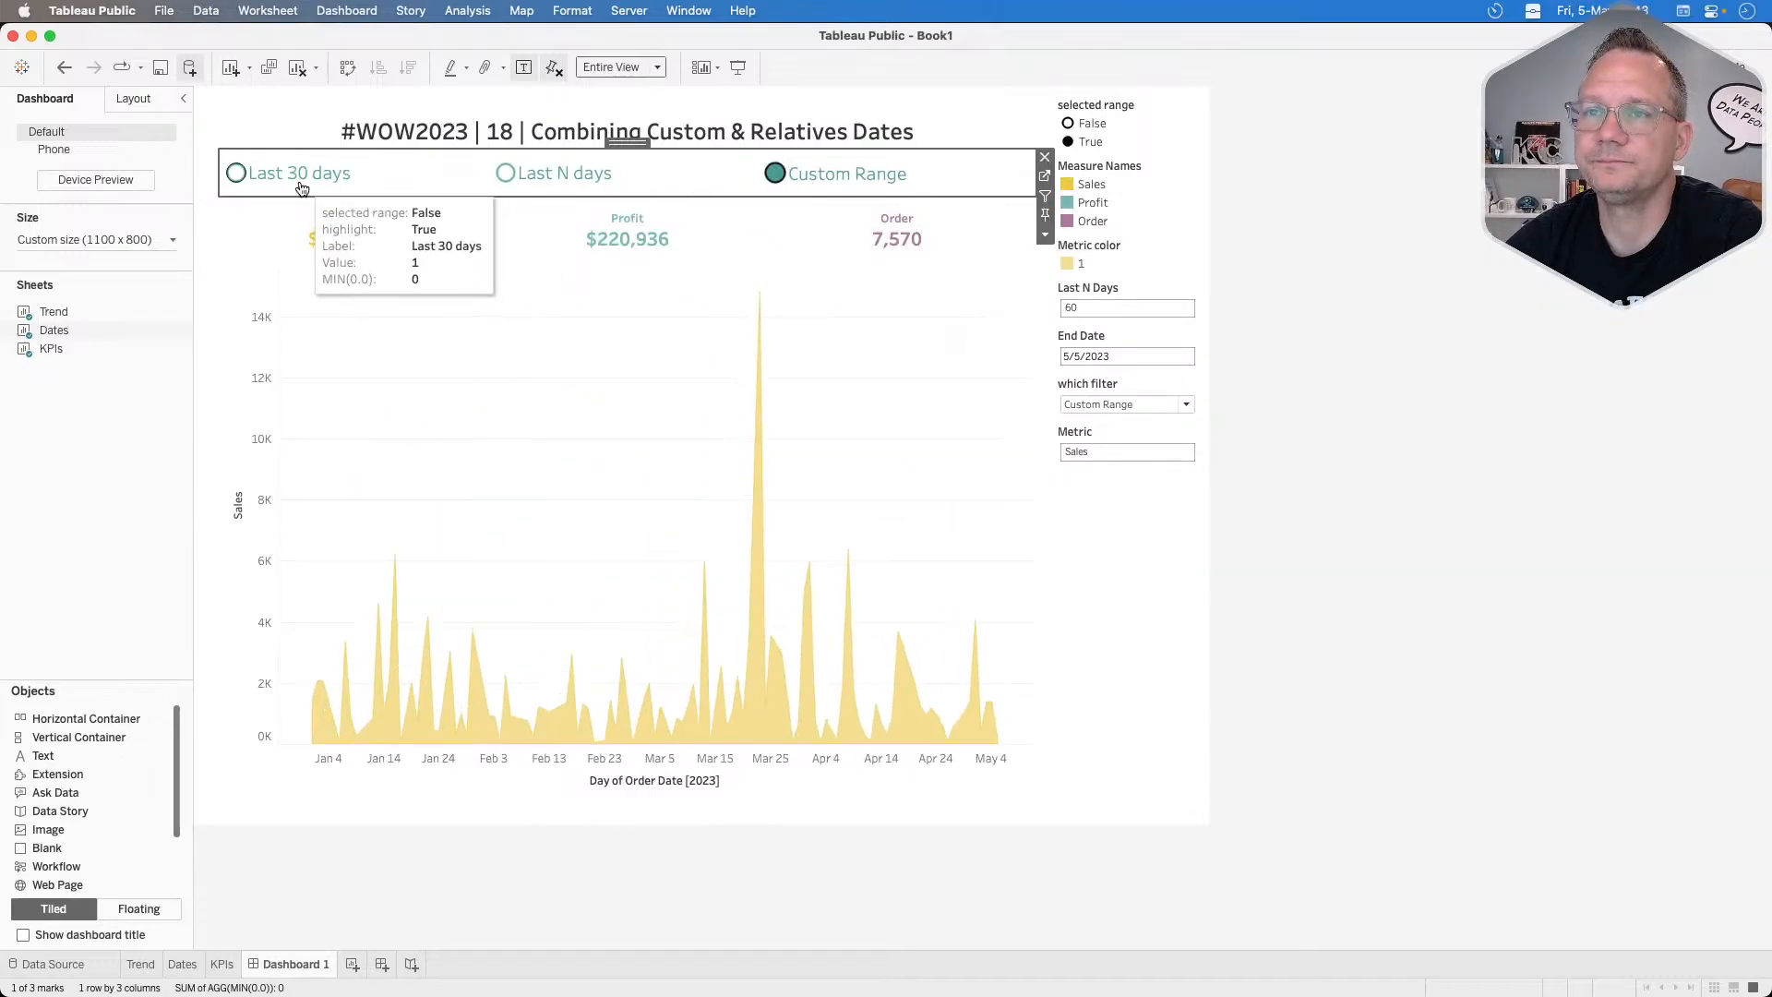
left_click(267, 177)
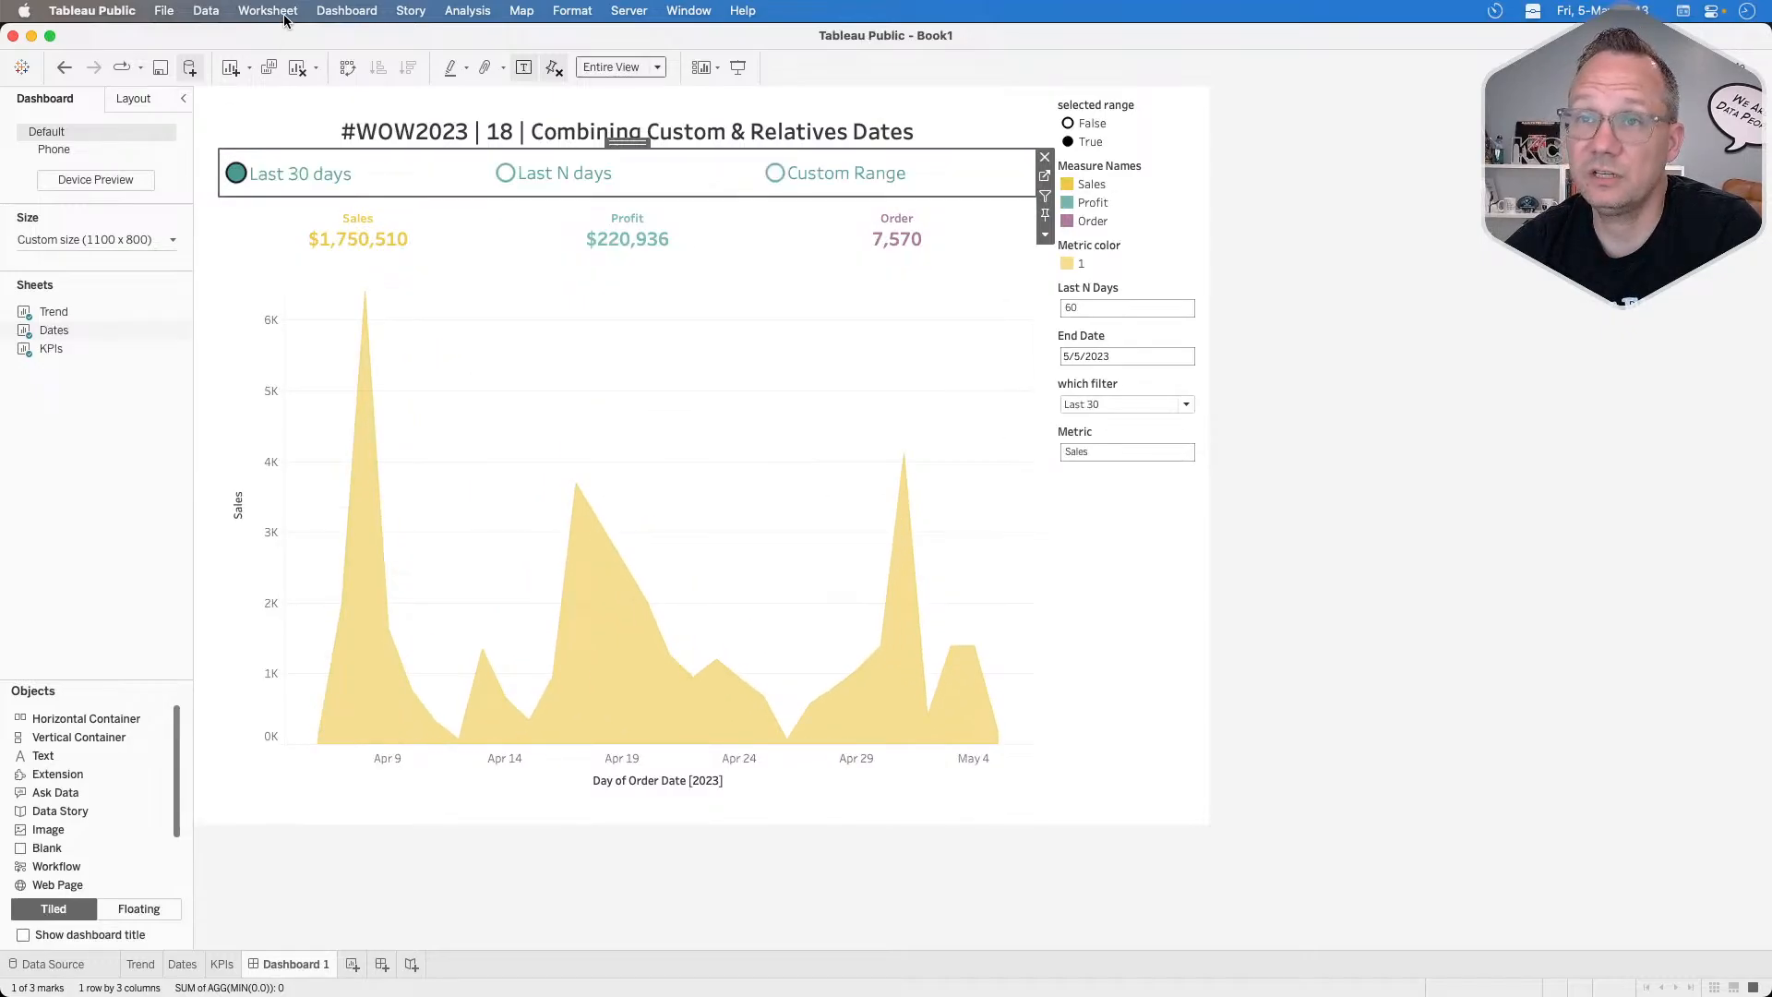
Create another change parameter action on the dashboard with only the KPIs sheet as its source.
left_click(346, 10)
left_click(368, 222)
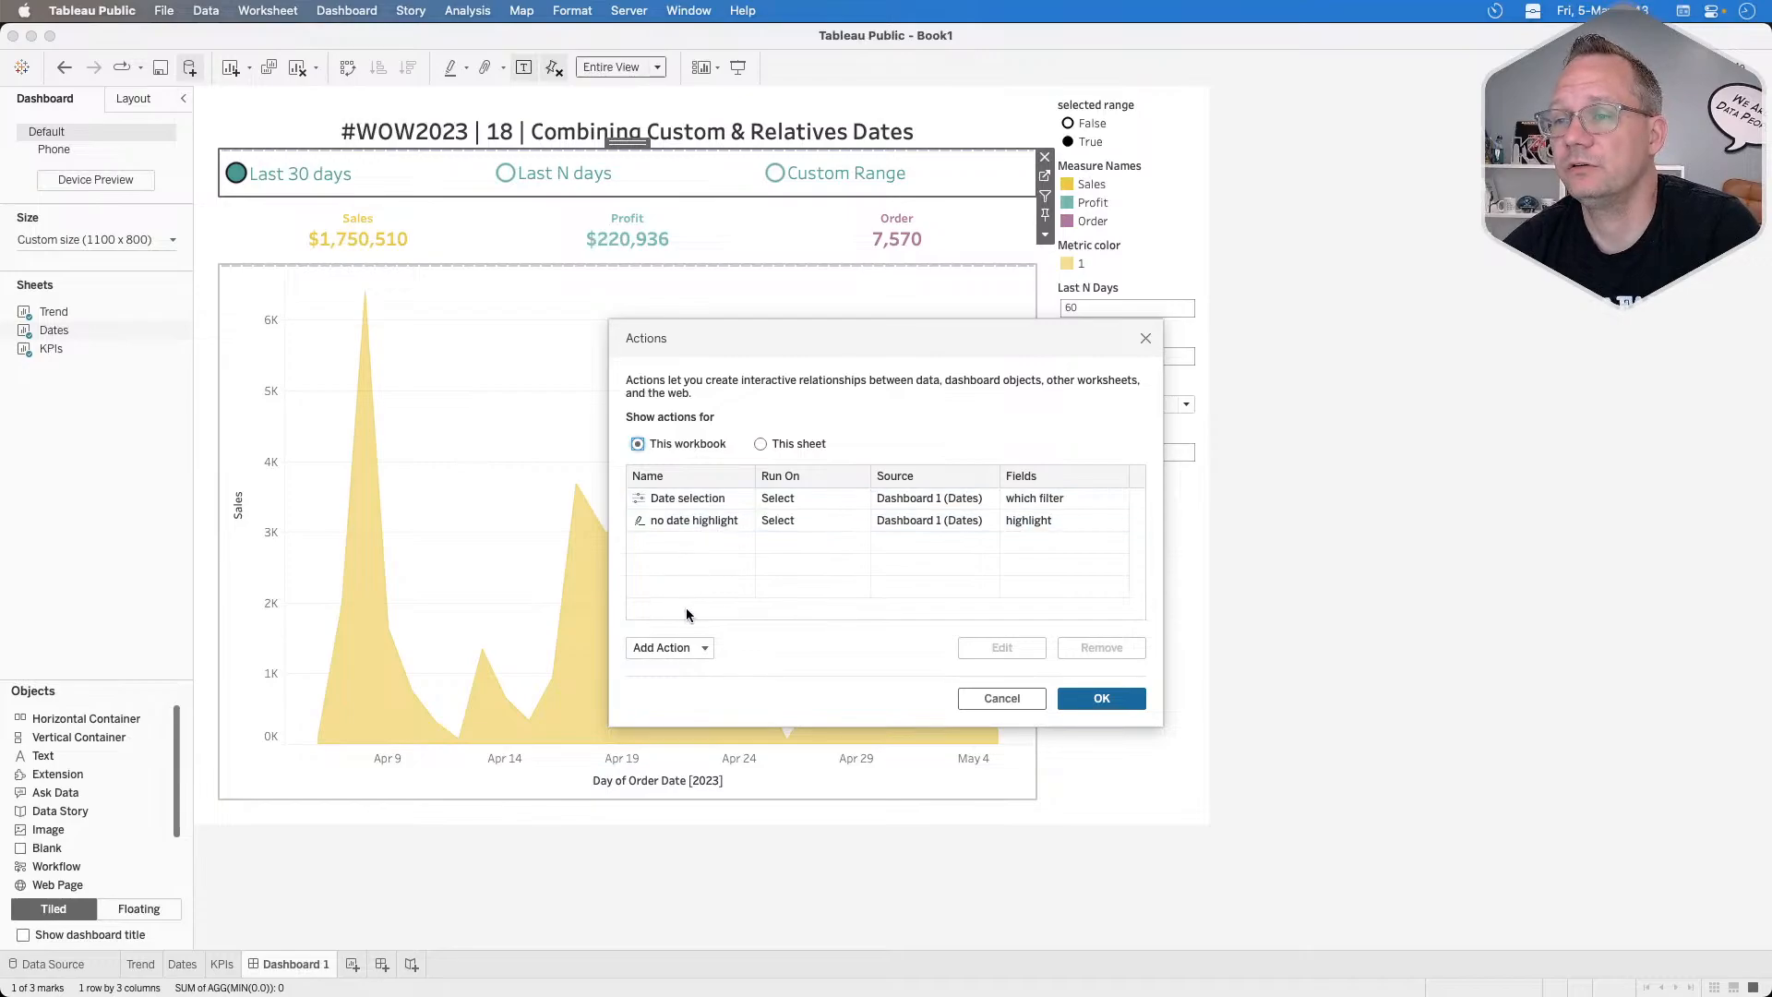
left_click(685, 646)
left_click(707, 602)
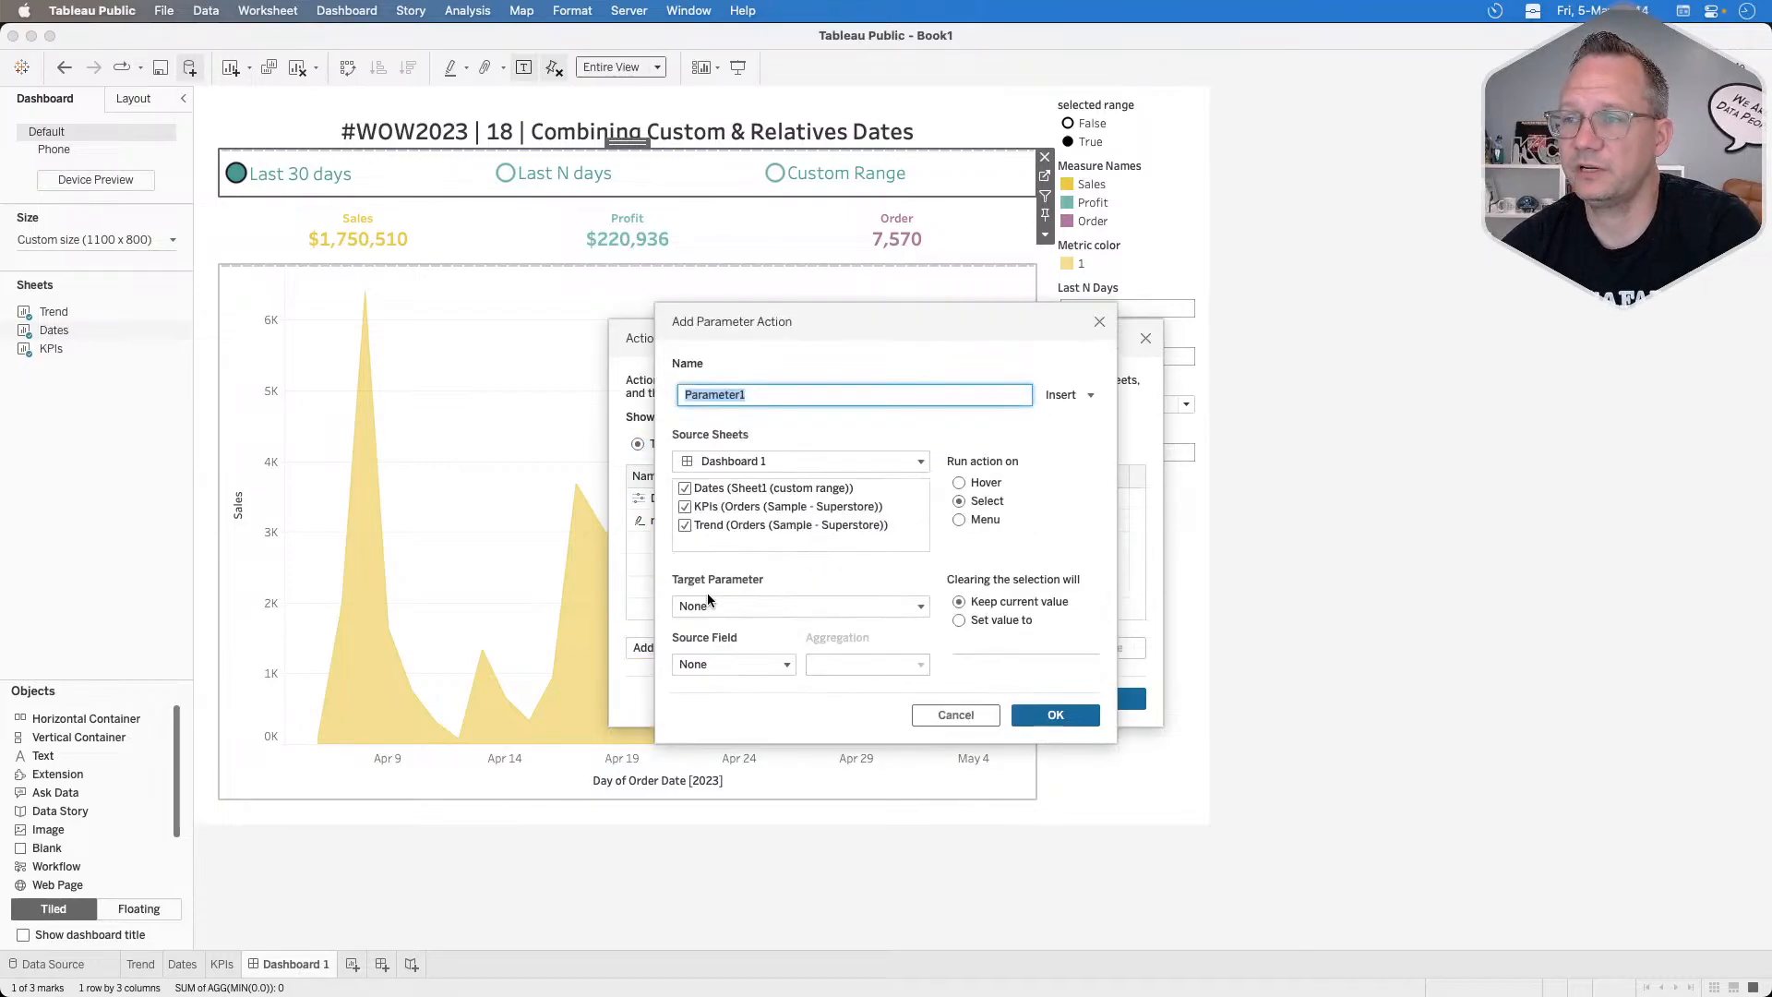
left_click(685, 488)
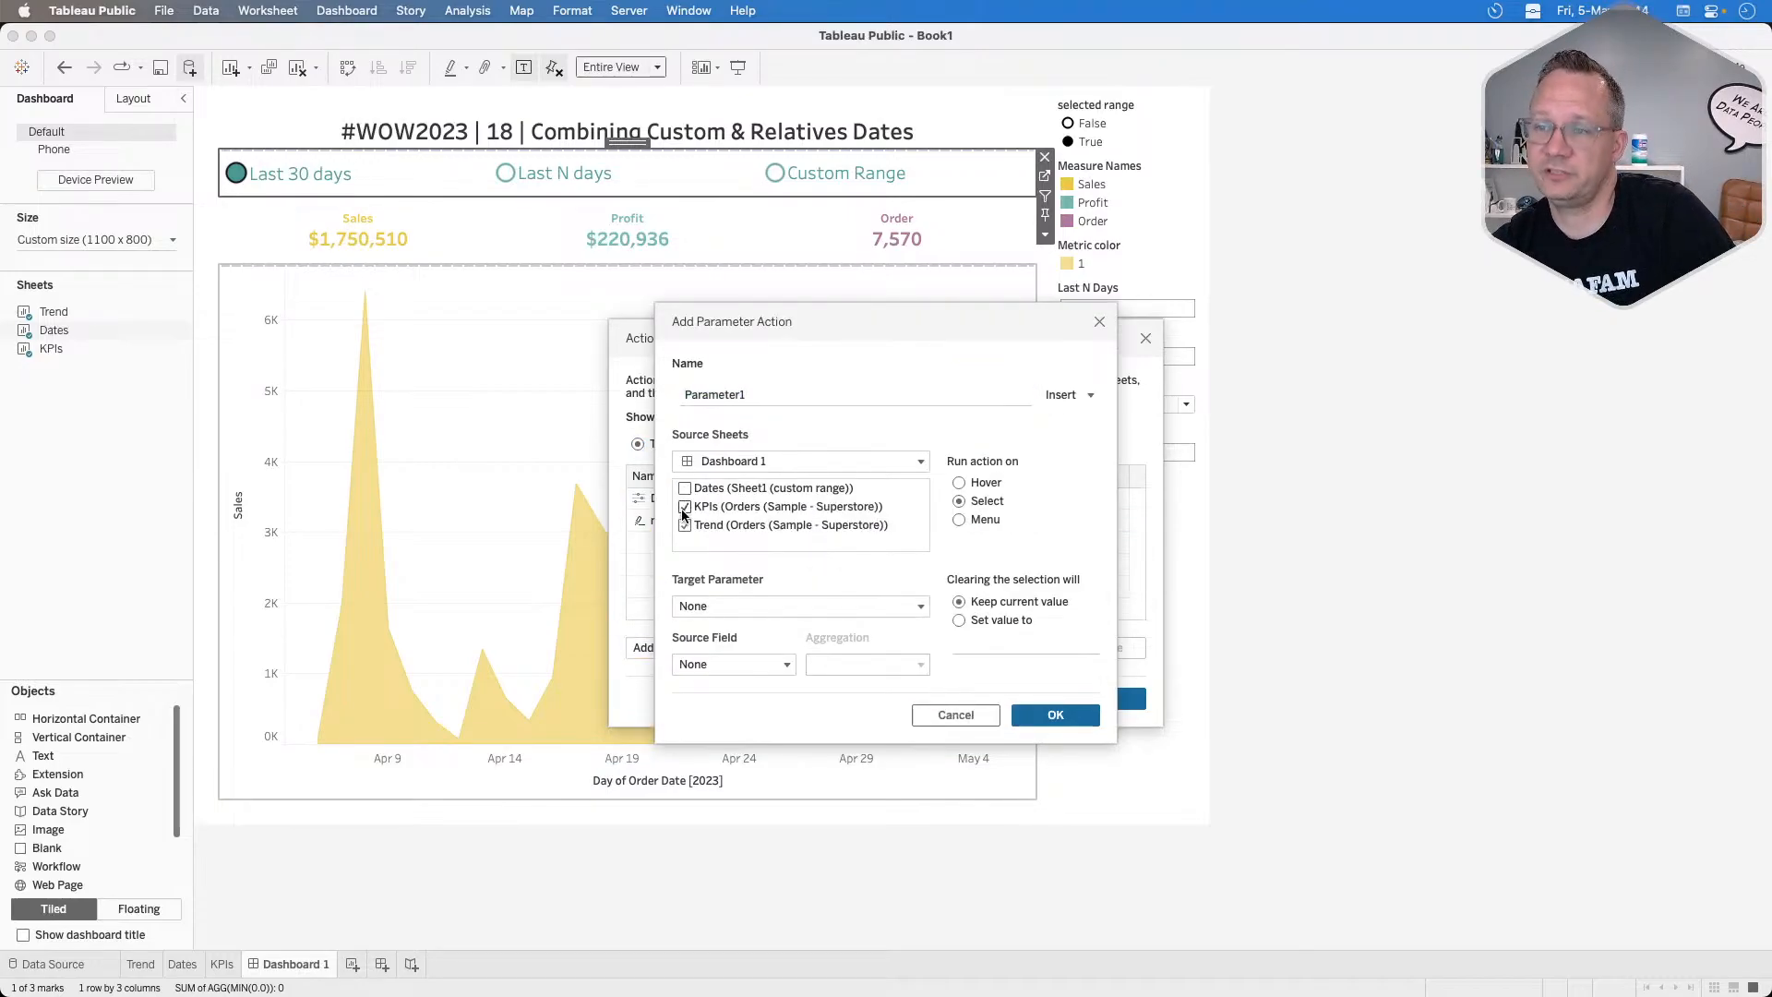
left_click(685, 524)
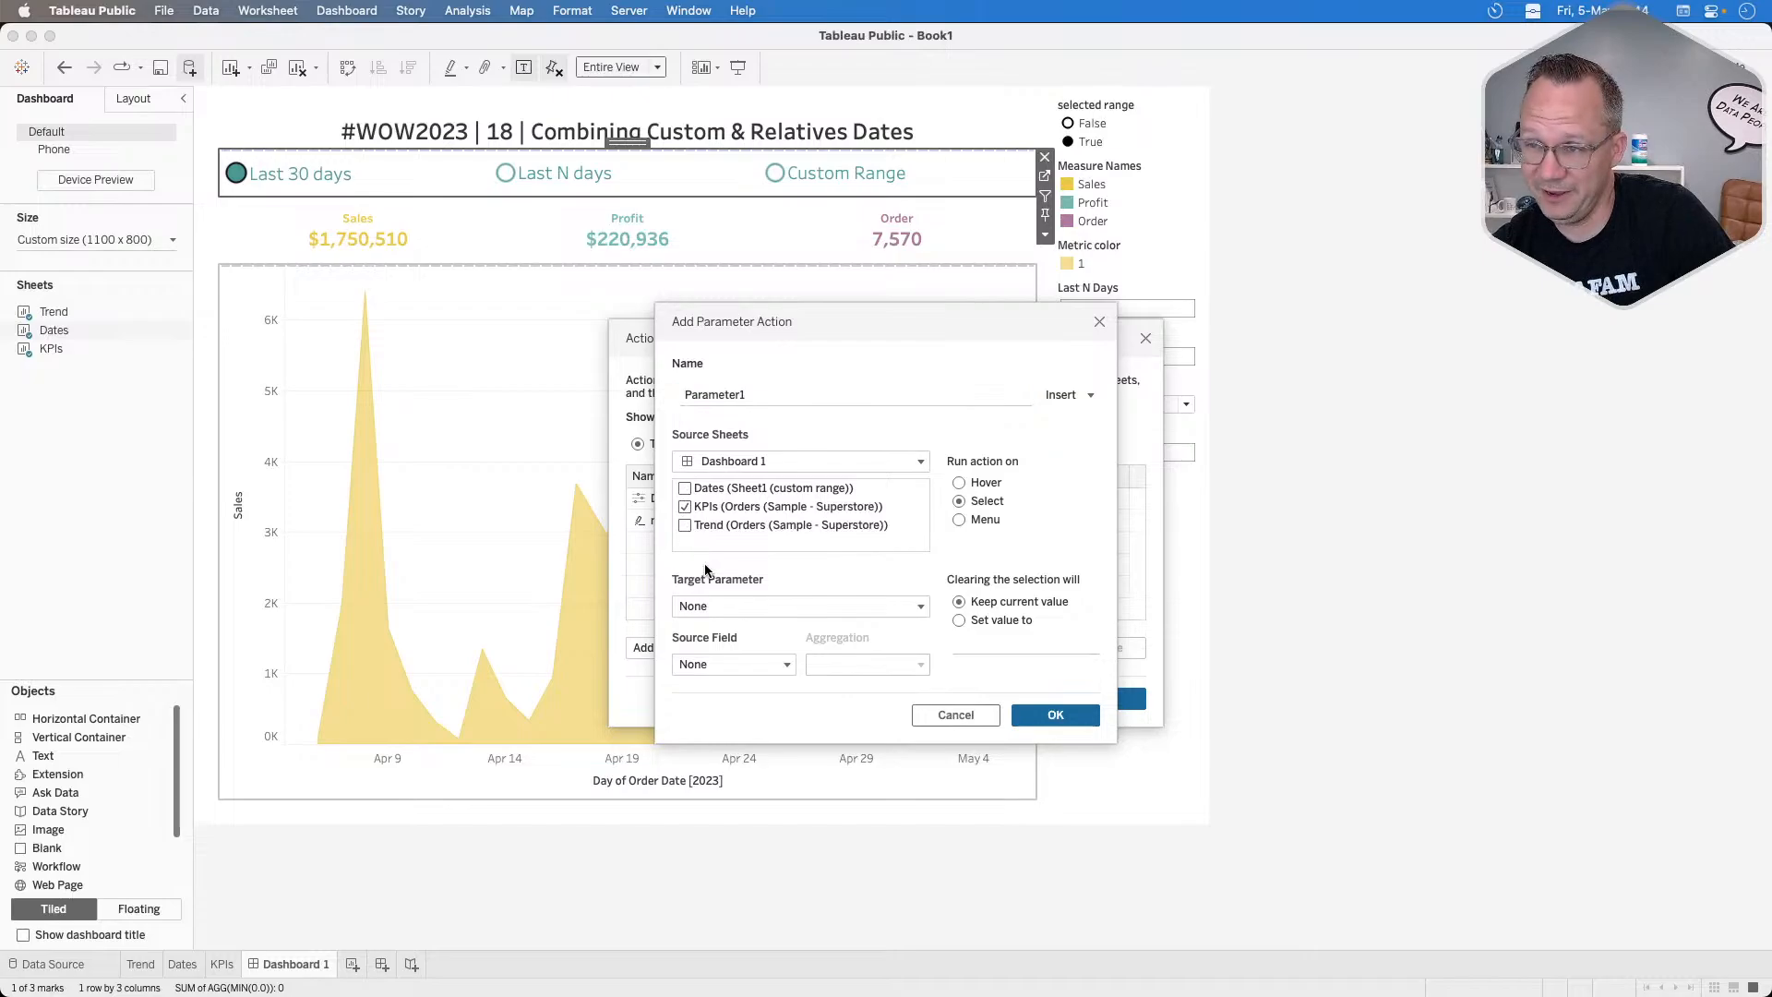
Set the KPIs parameter action's target parameter to Metric and its source field to Measure Names.
left_click(725, 607)
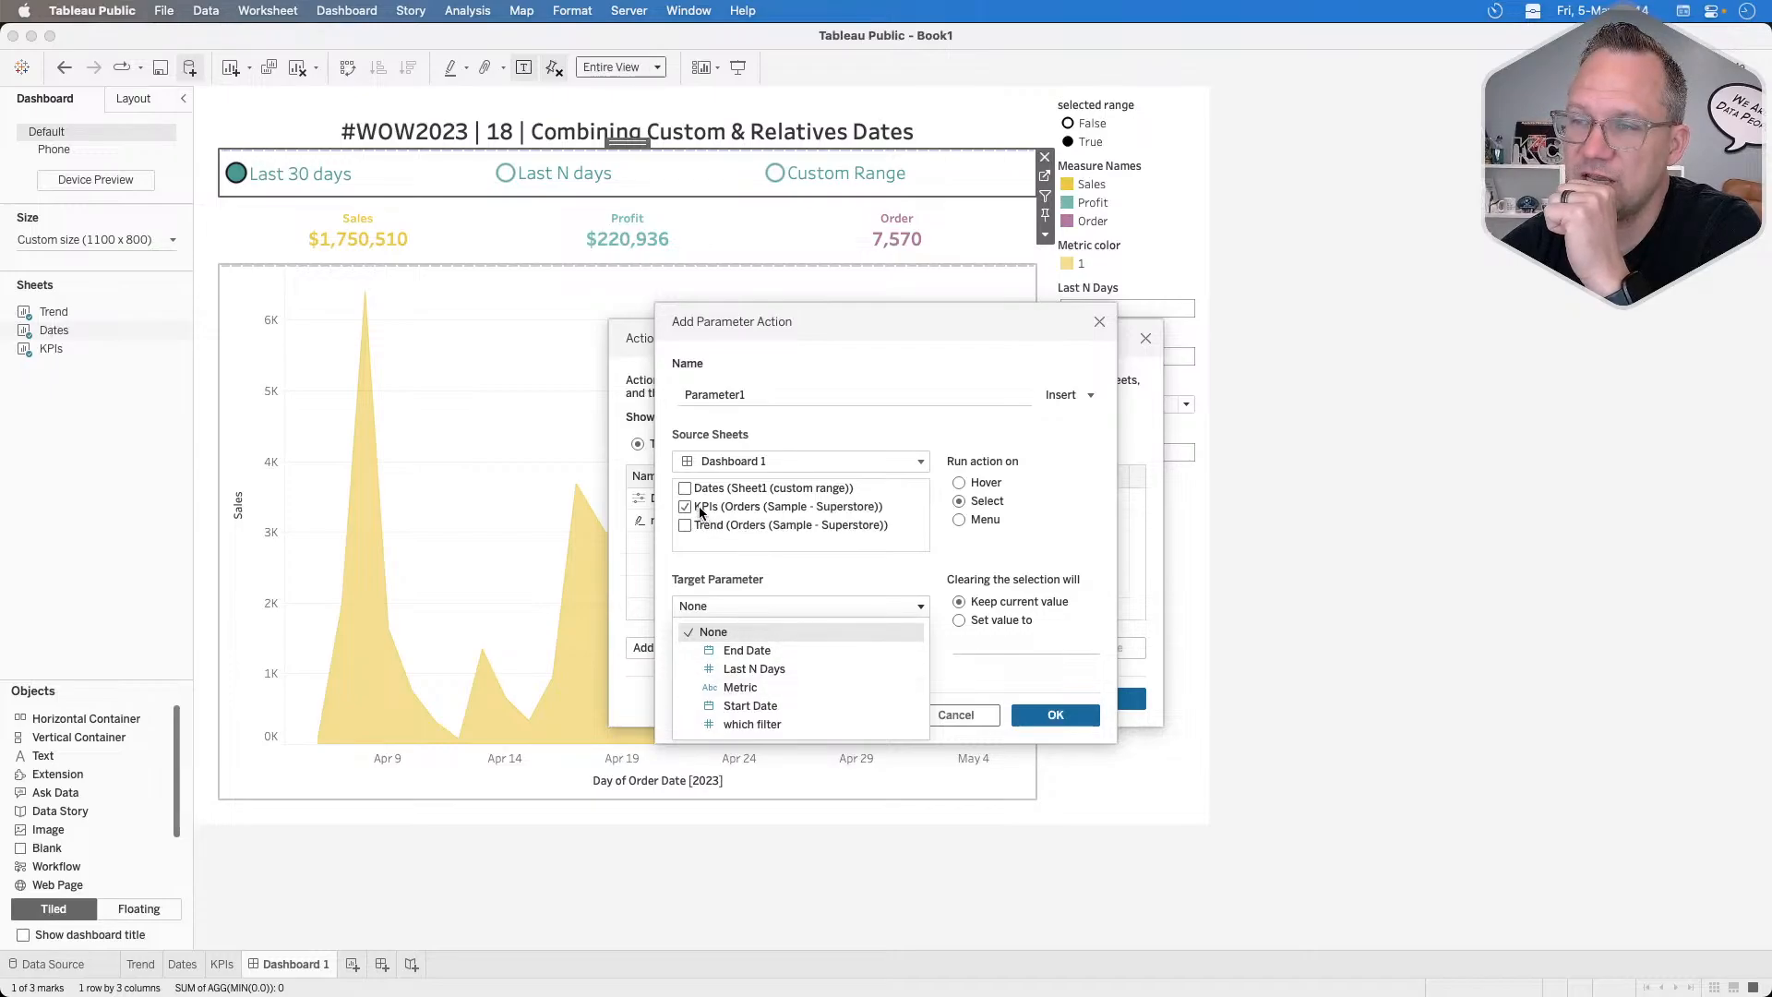
left_click(762, 687)
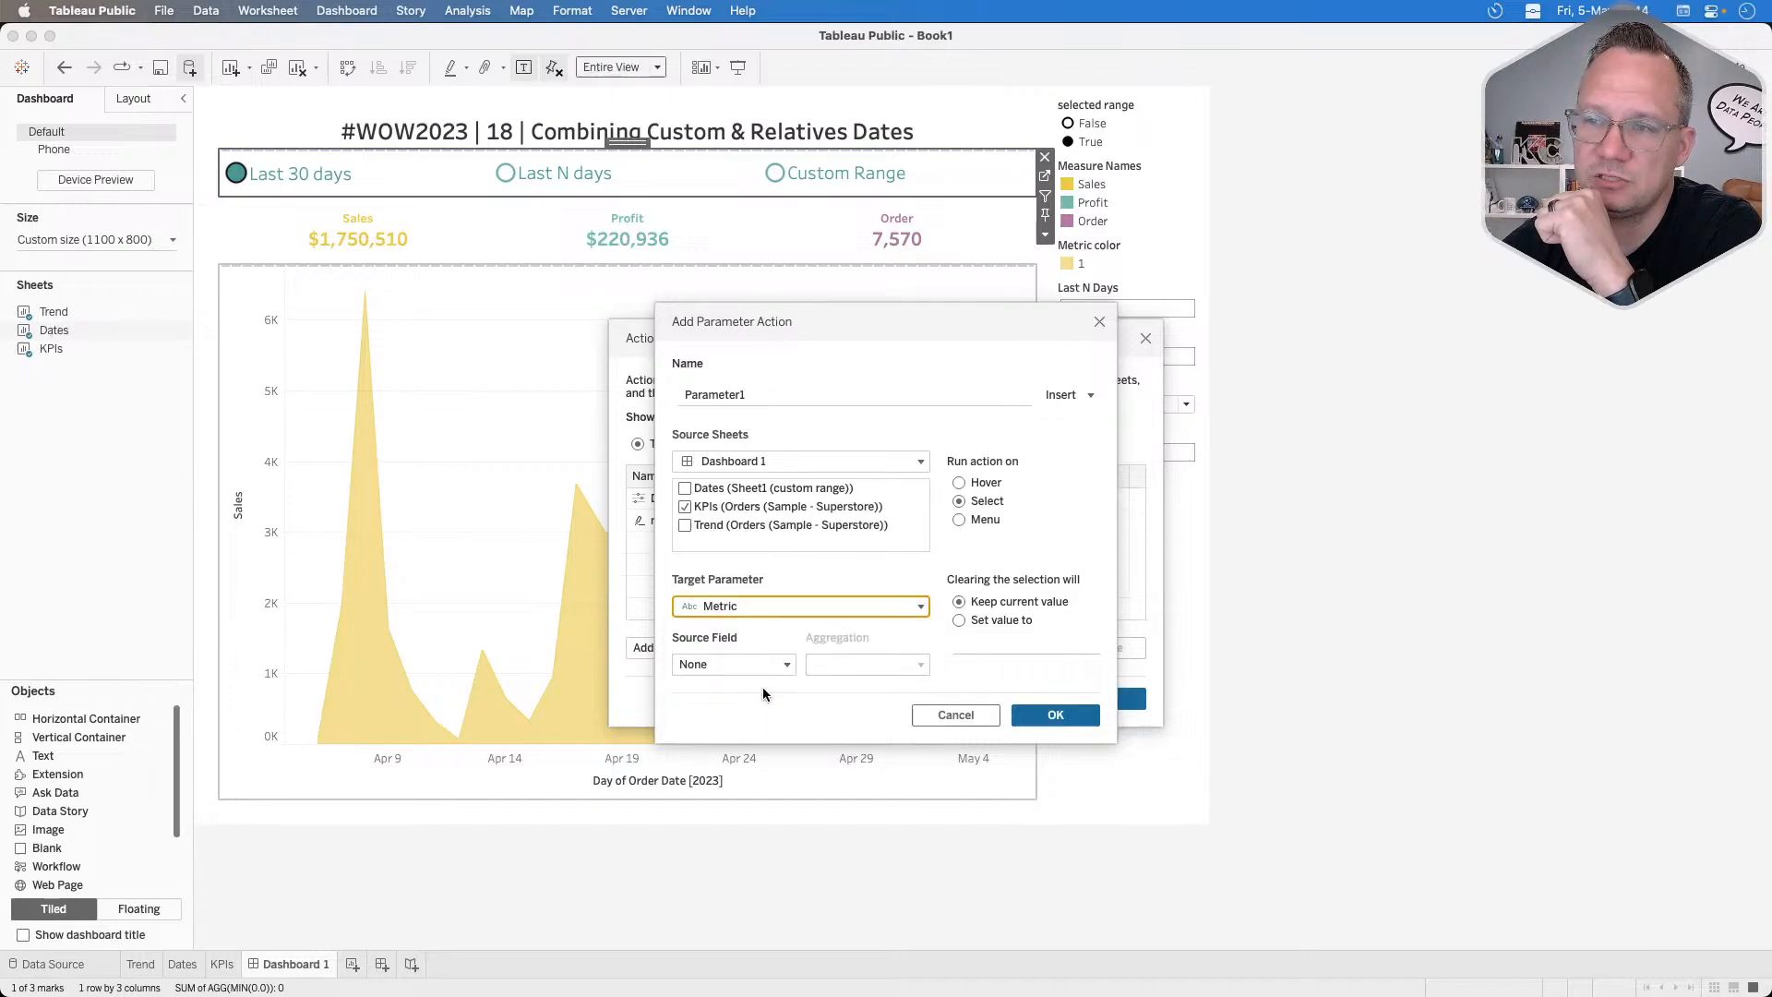
left_click(720, 663)
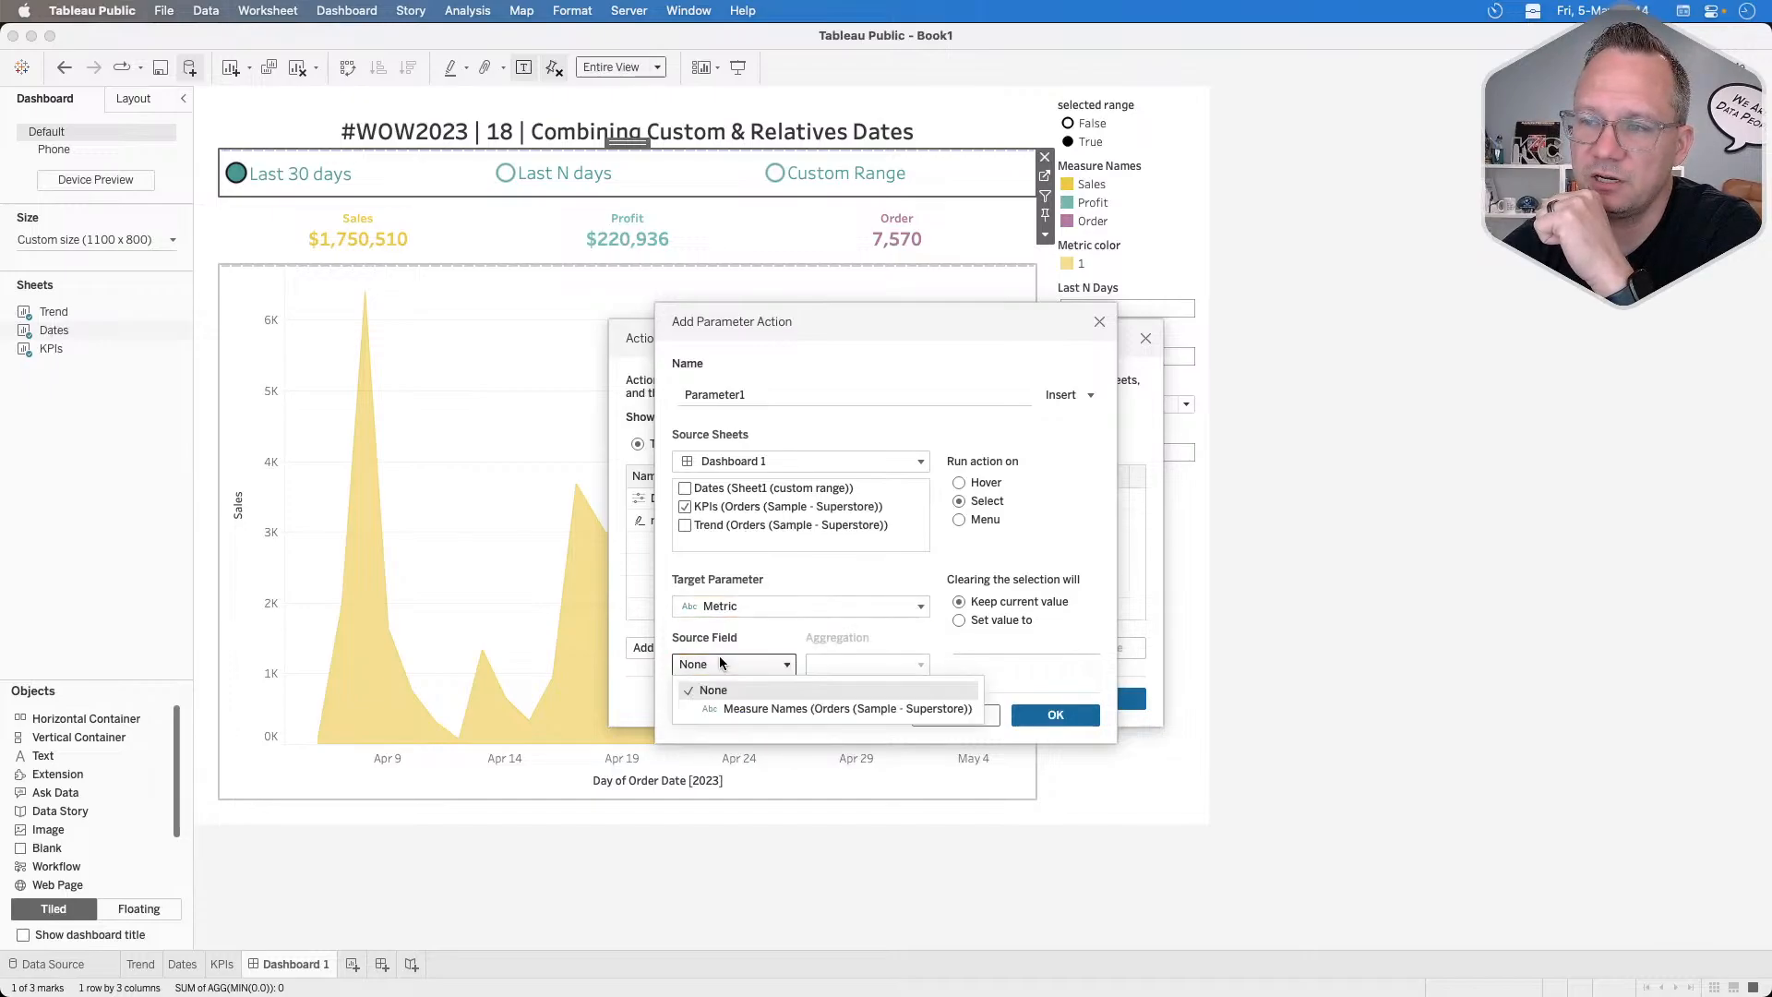
left_click(772, 706)
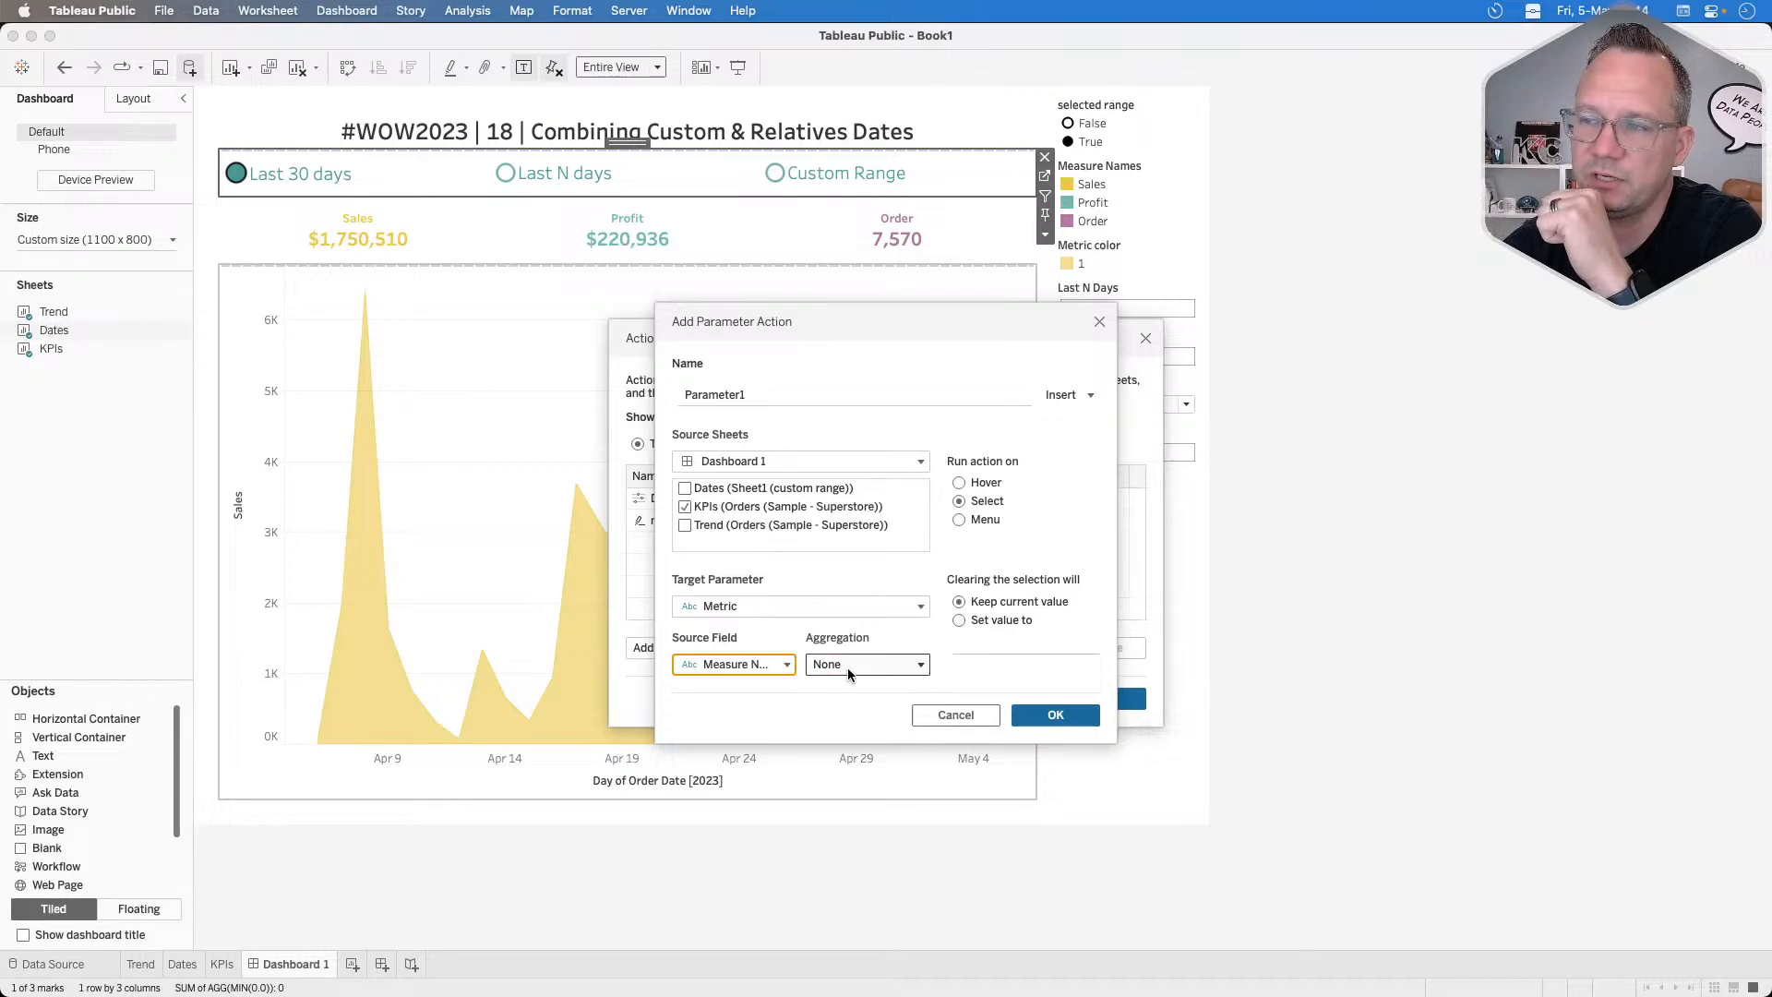
Name the KPIs parameter action Metric selection and save it to the actions list.
double_click(746, 394)
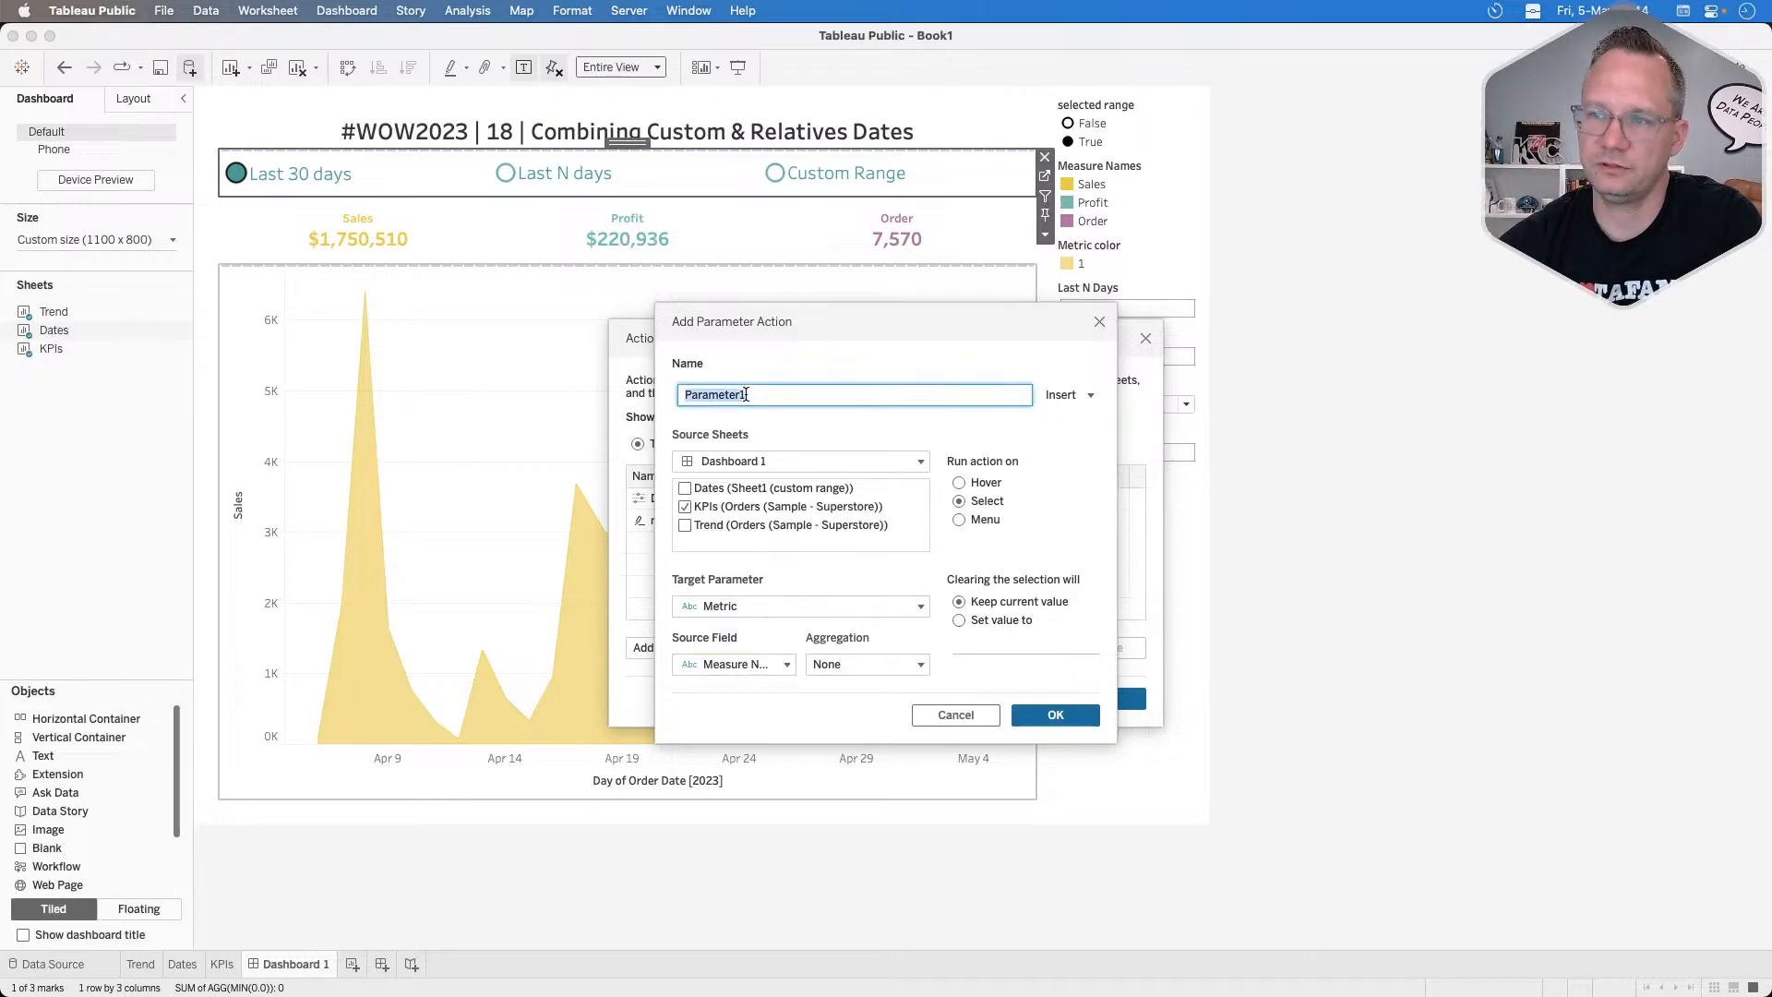
type("Metric sel")
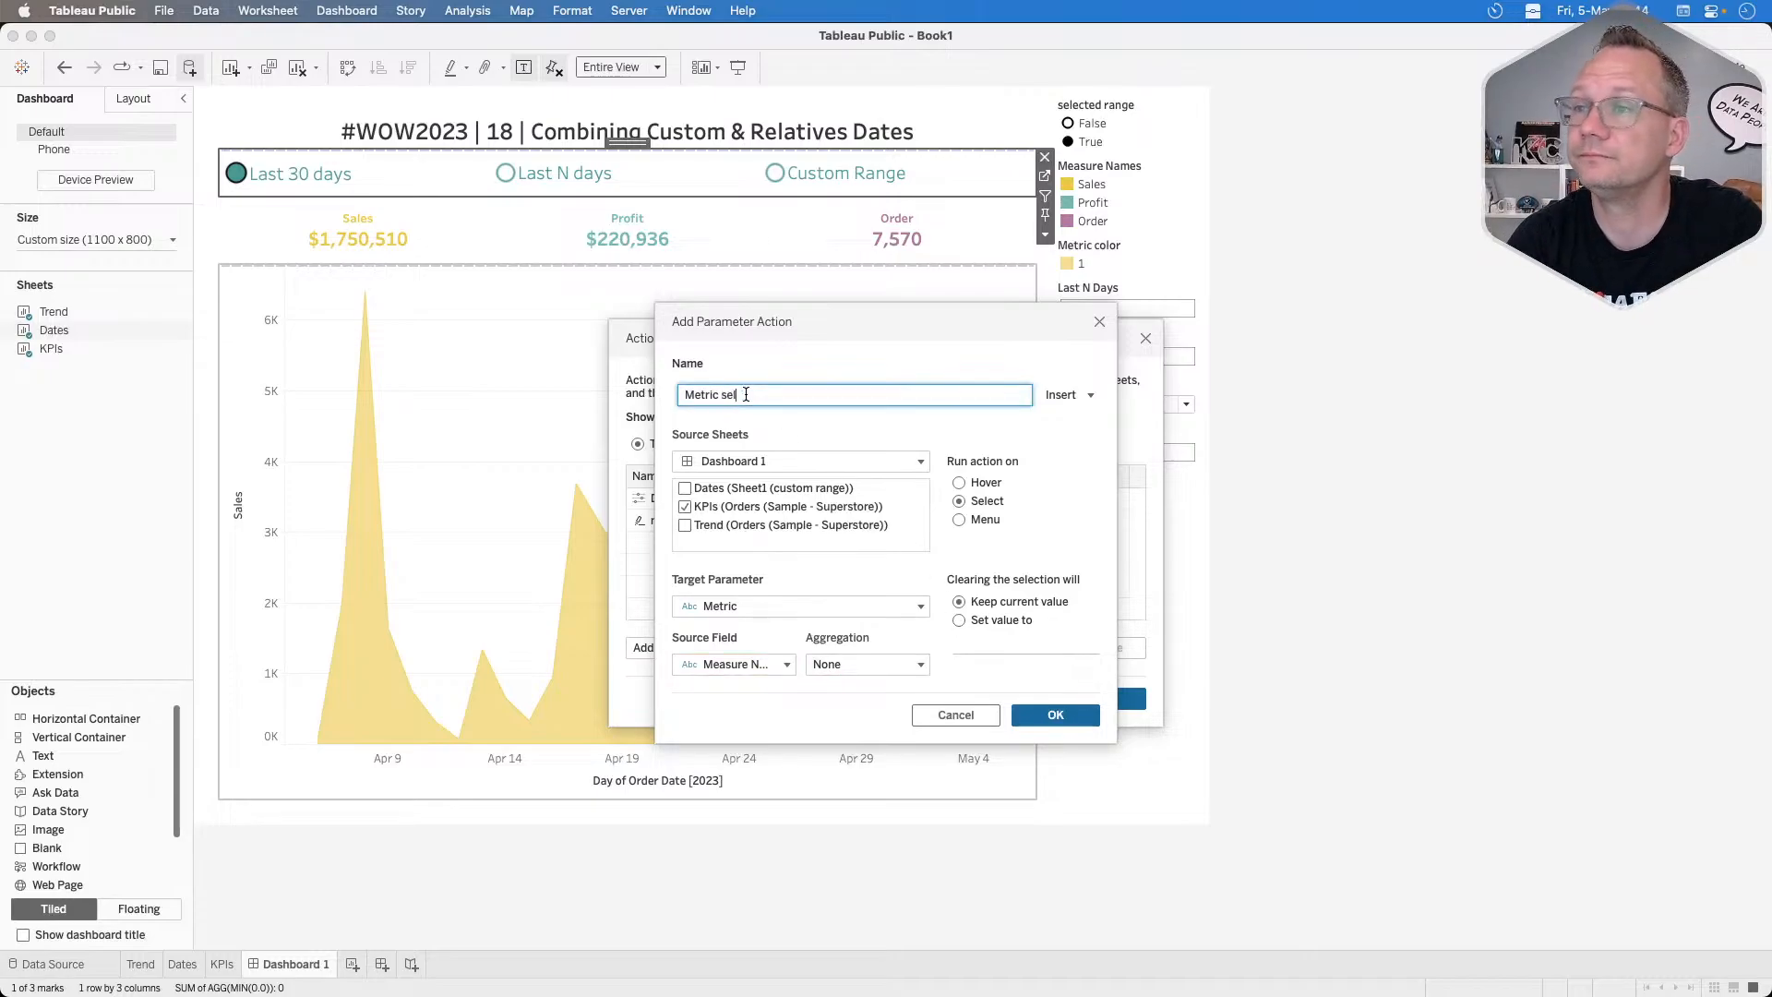
type("ection")
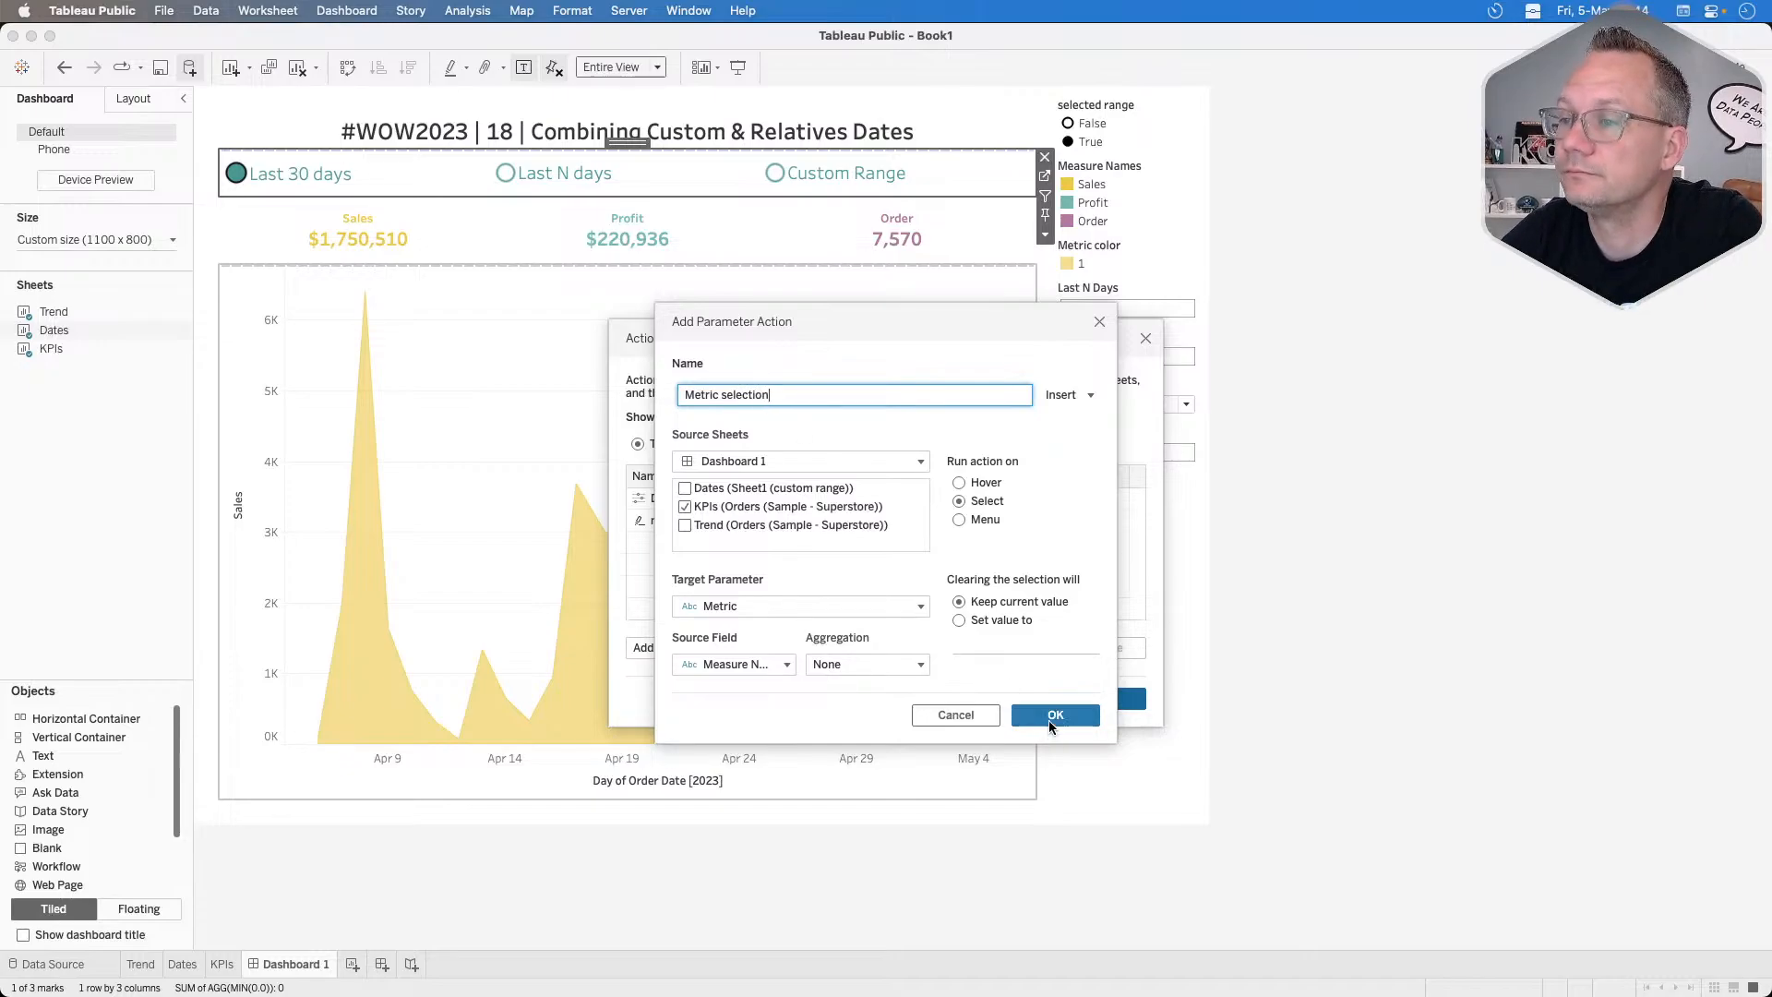
left_click(1053, 716)
Create a highlight action named no metric hightlight with only the KPIs sheet as its source.
left_click(653, 649)
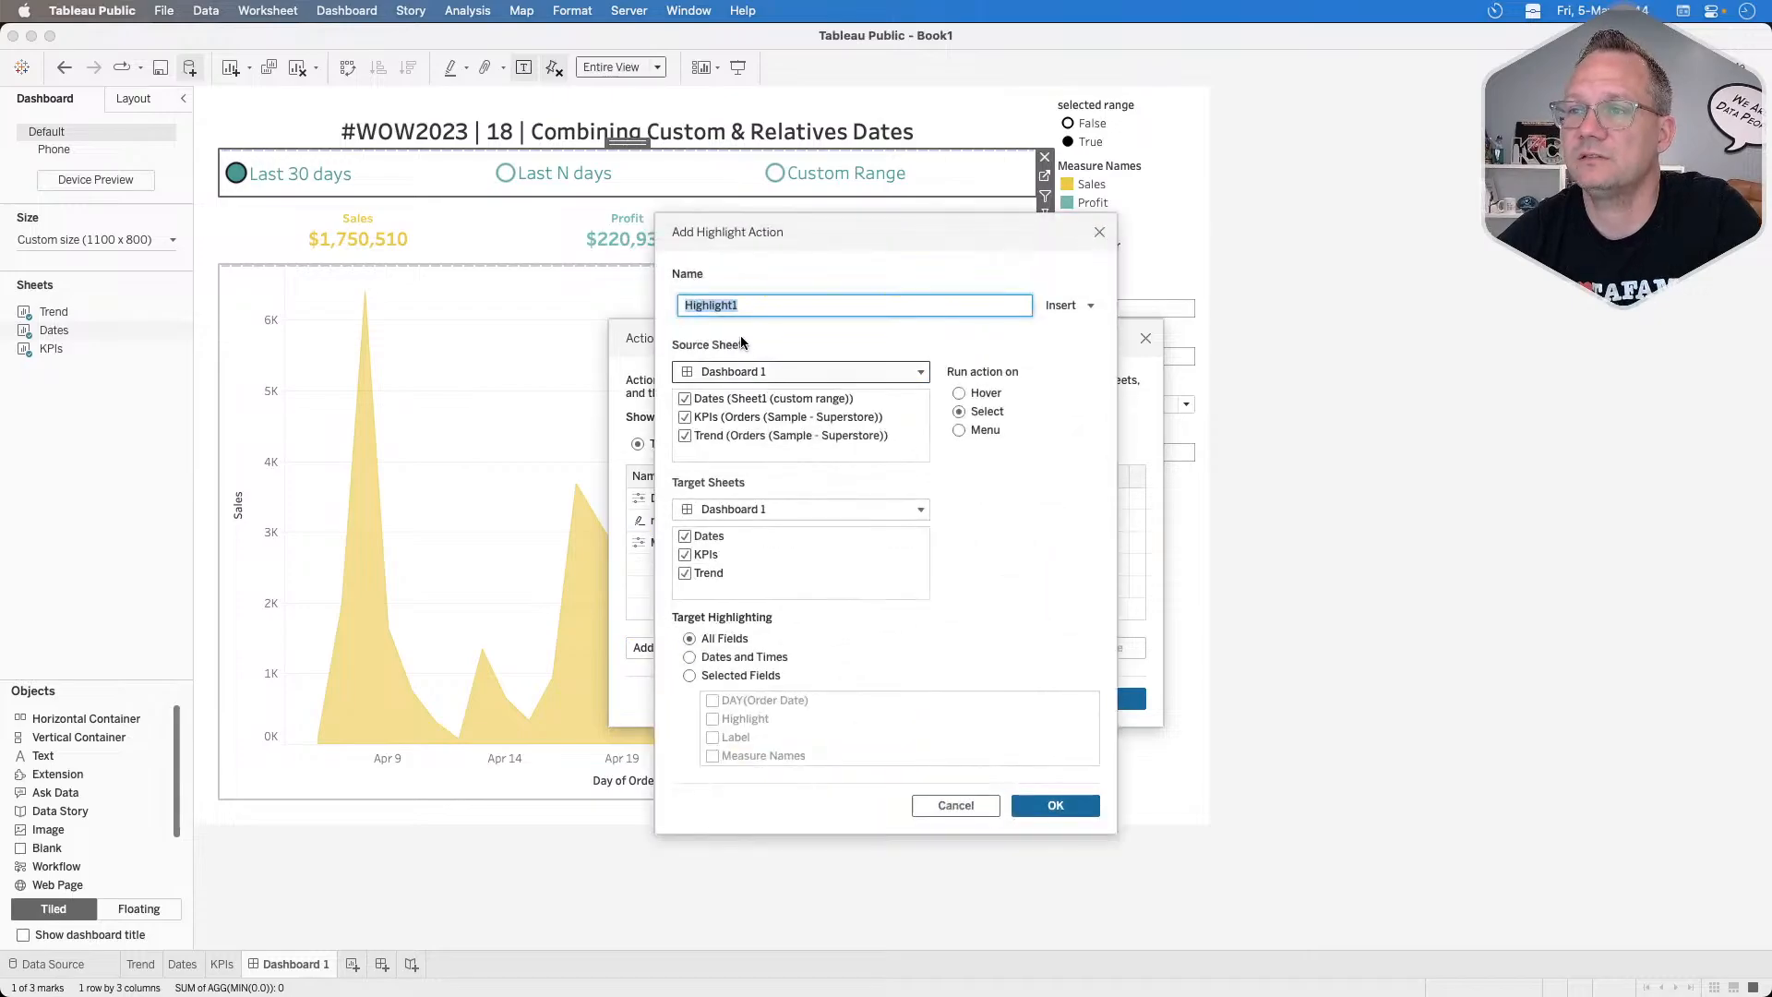
type("no")
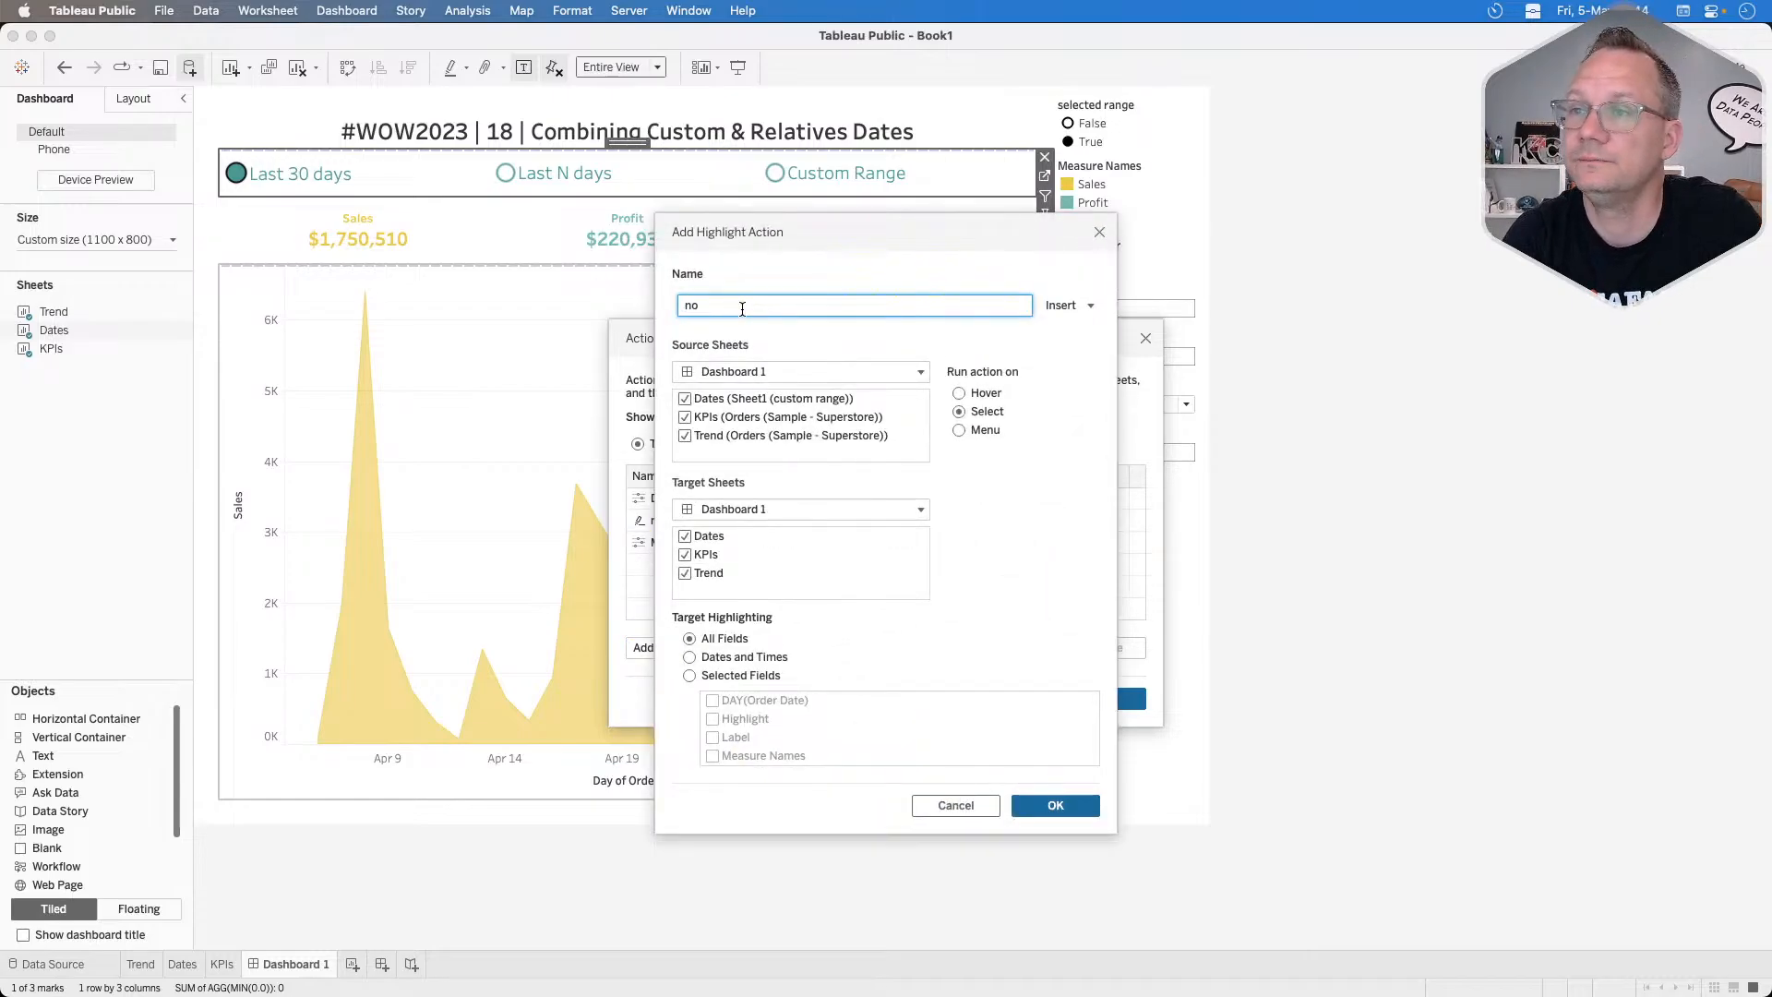
type(" metric r")
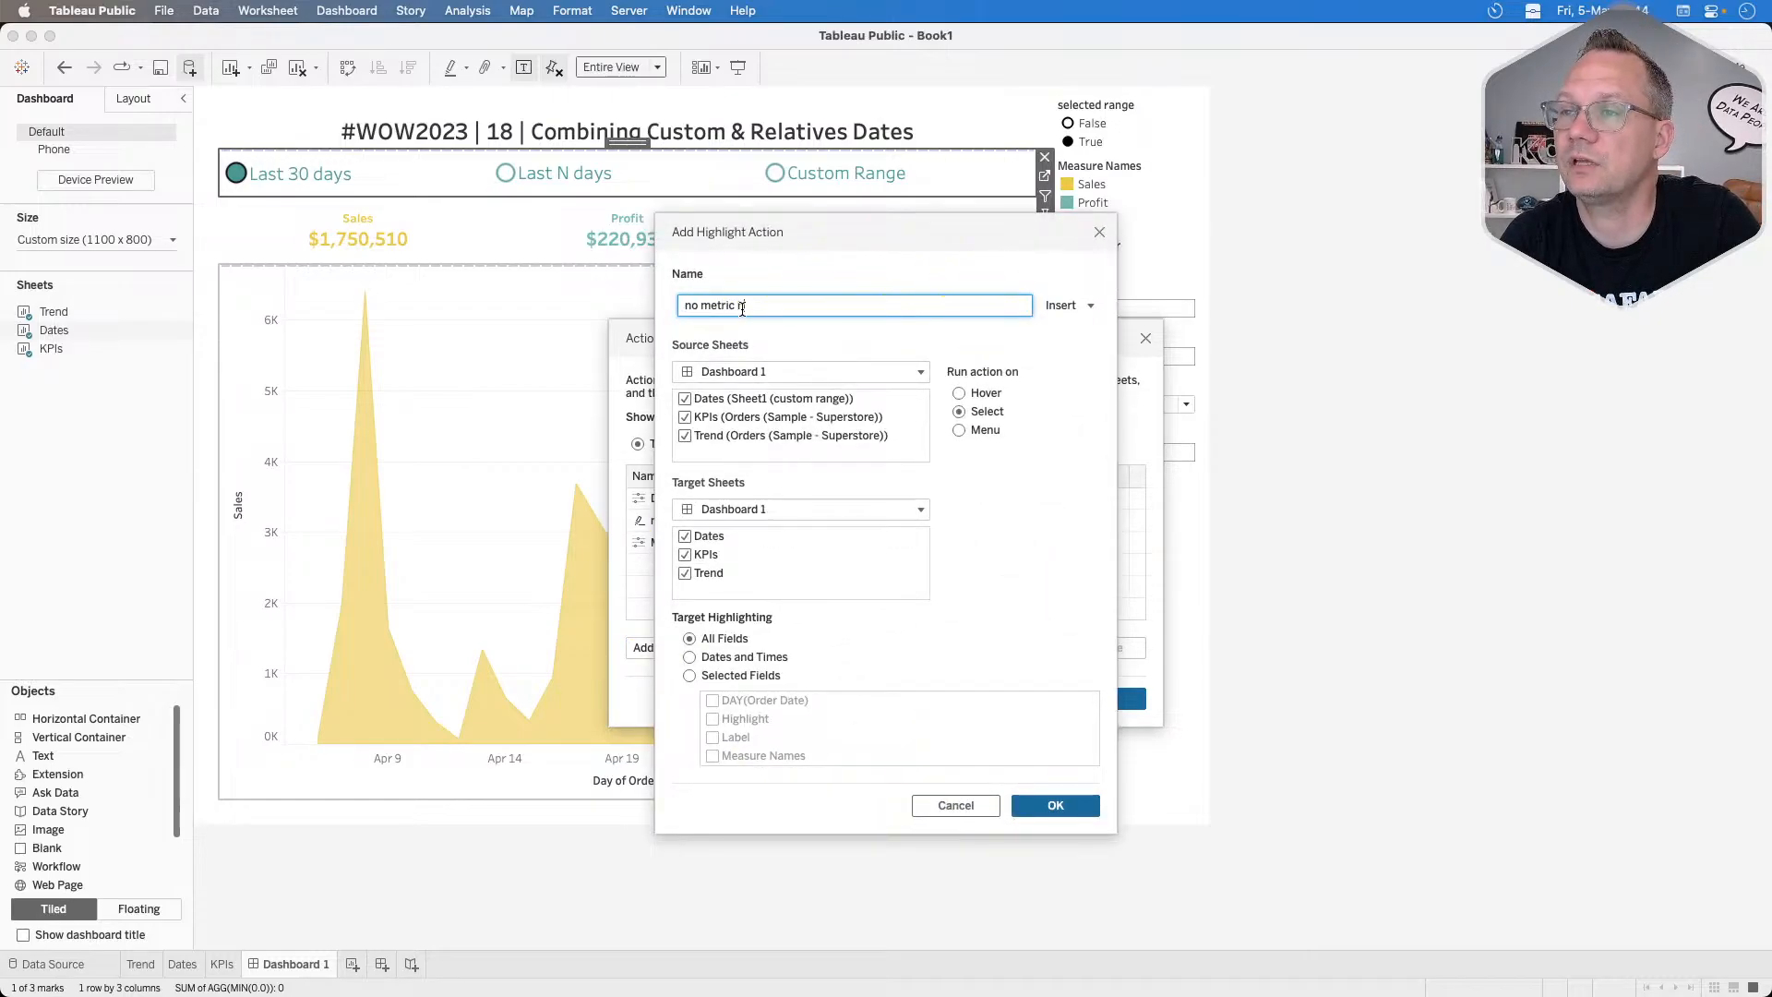
type("ight")
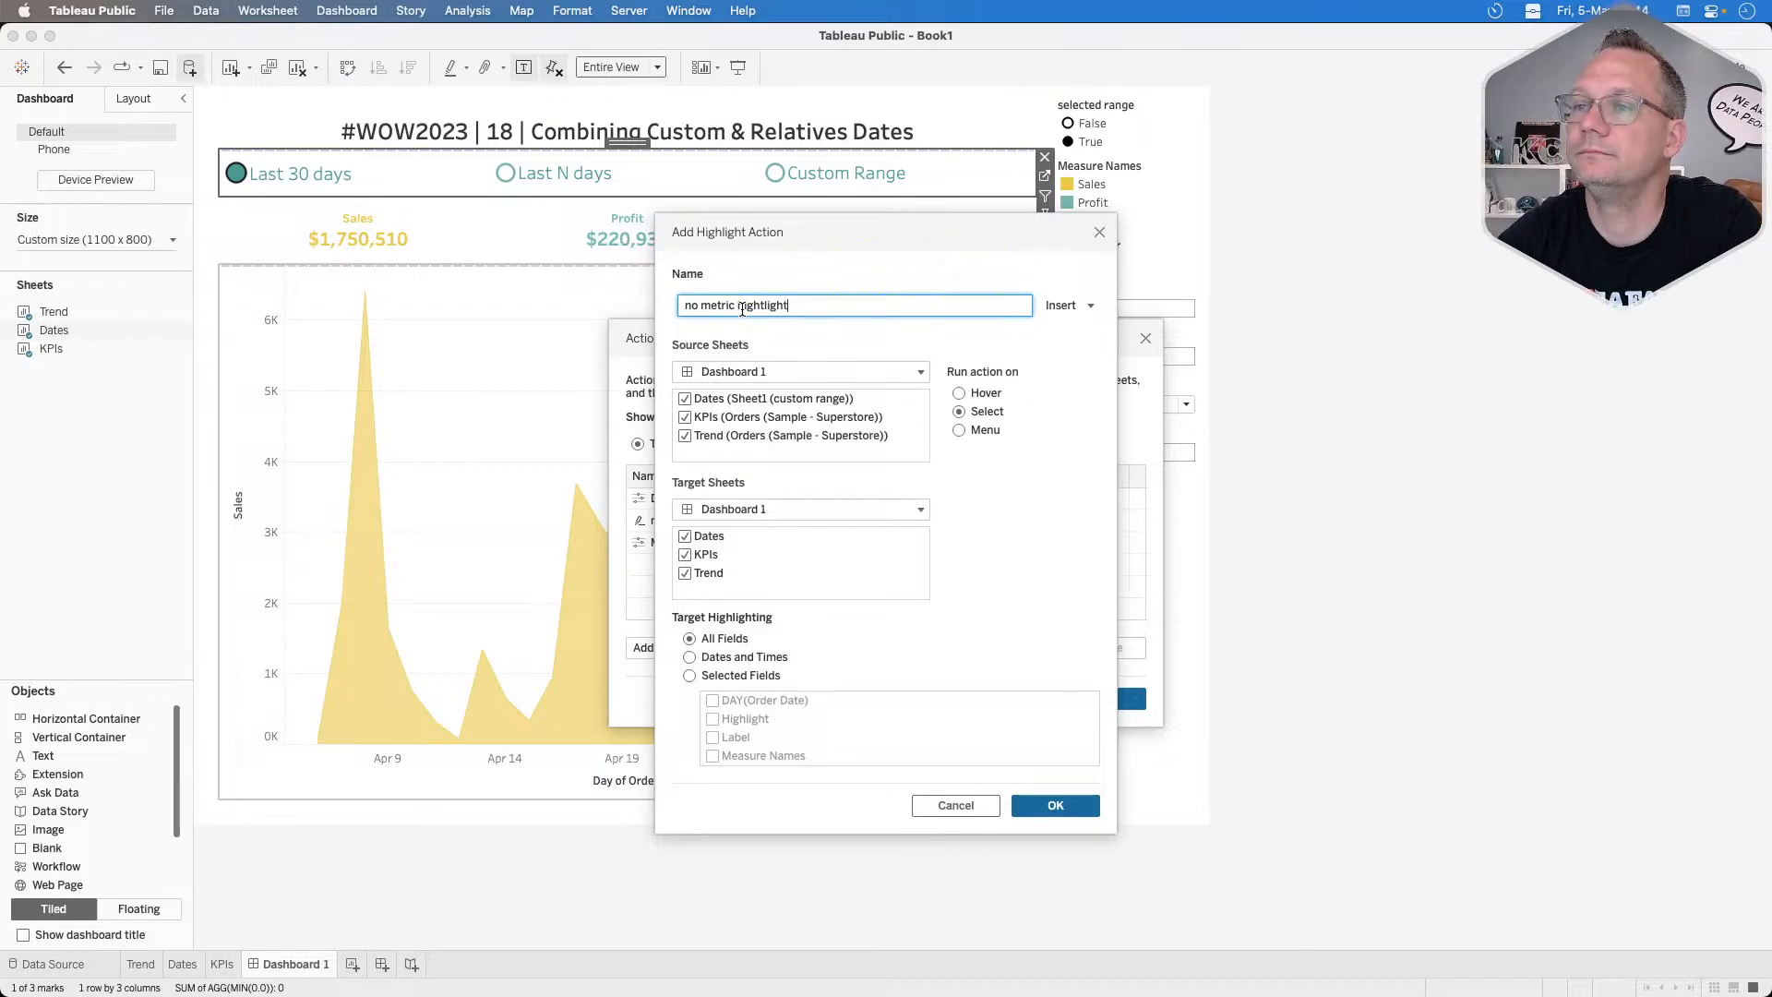
type("light")
left_click(684, 398)
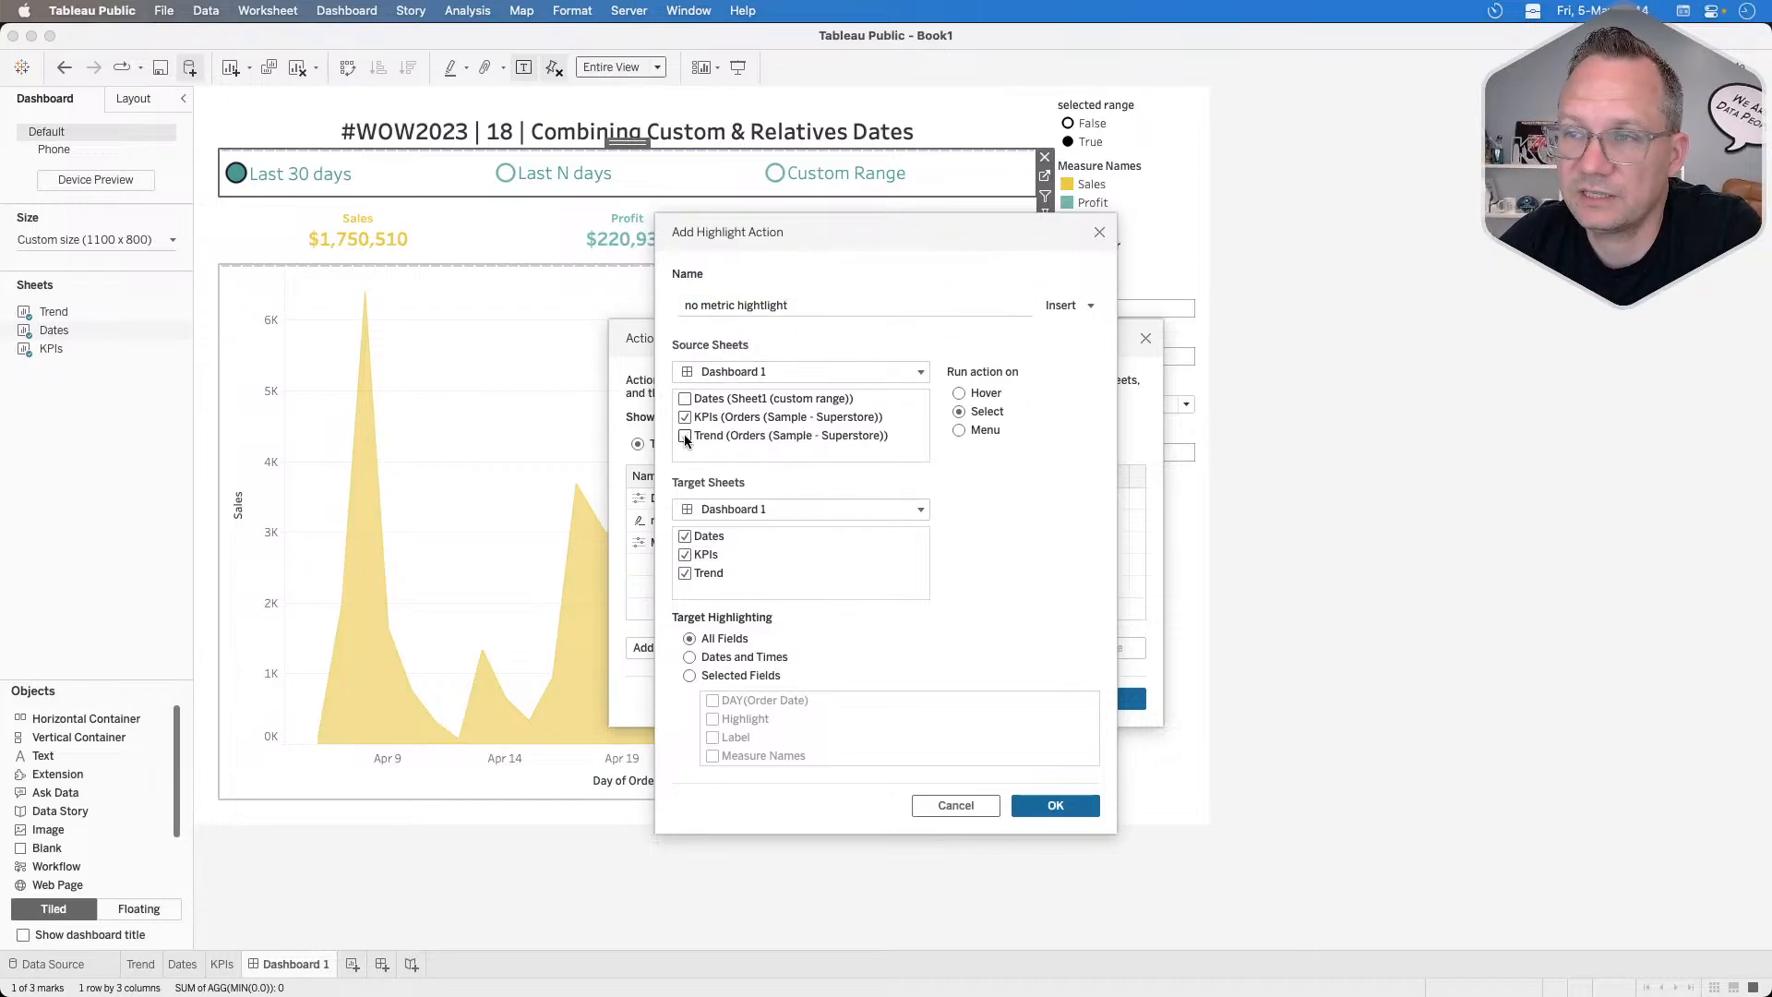
Limit the no metric hightlight action to the KPIs sheet as target and the Highlight field, and save the dashboard actions.
left_click(685, 436)
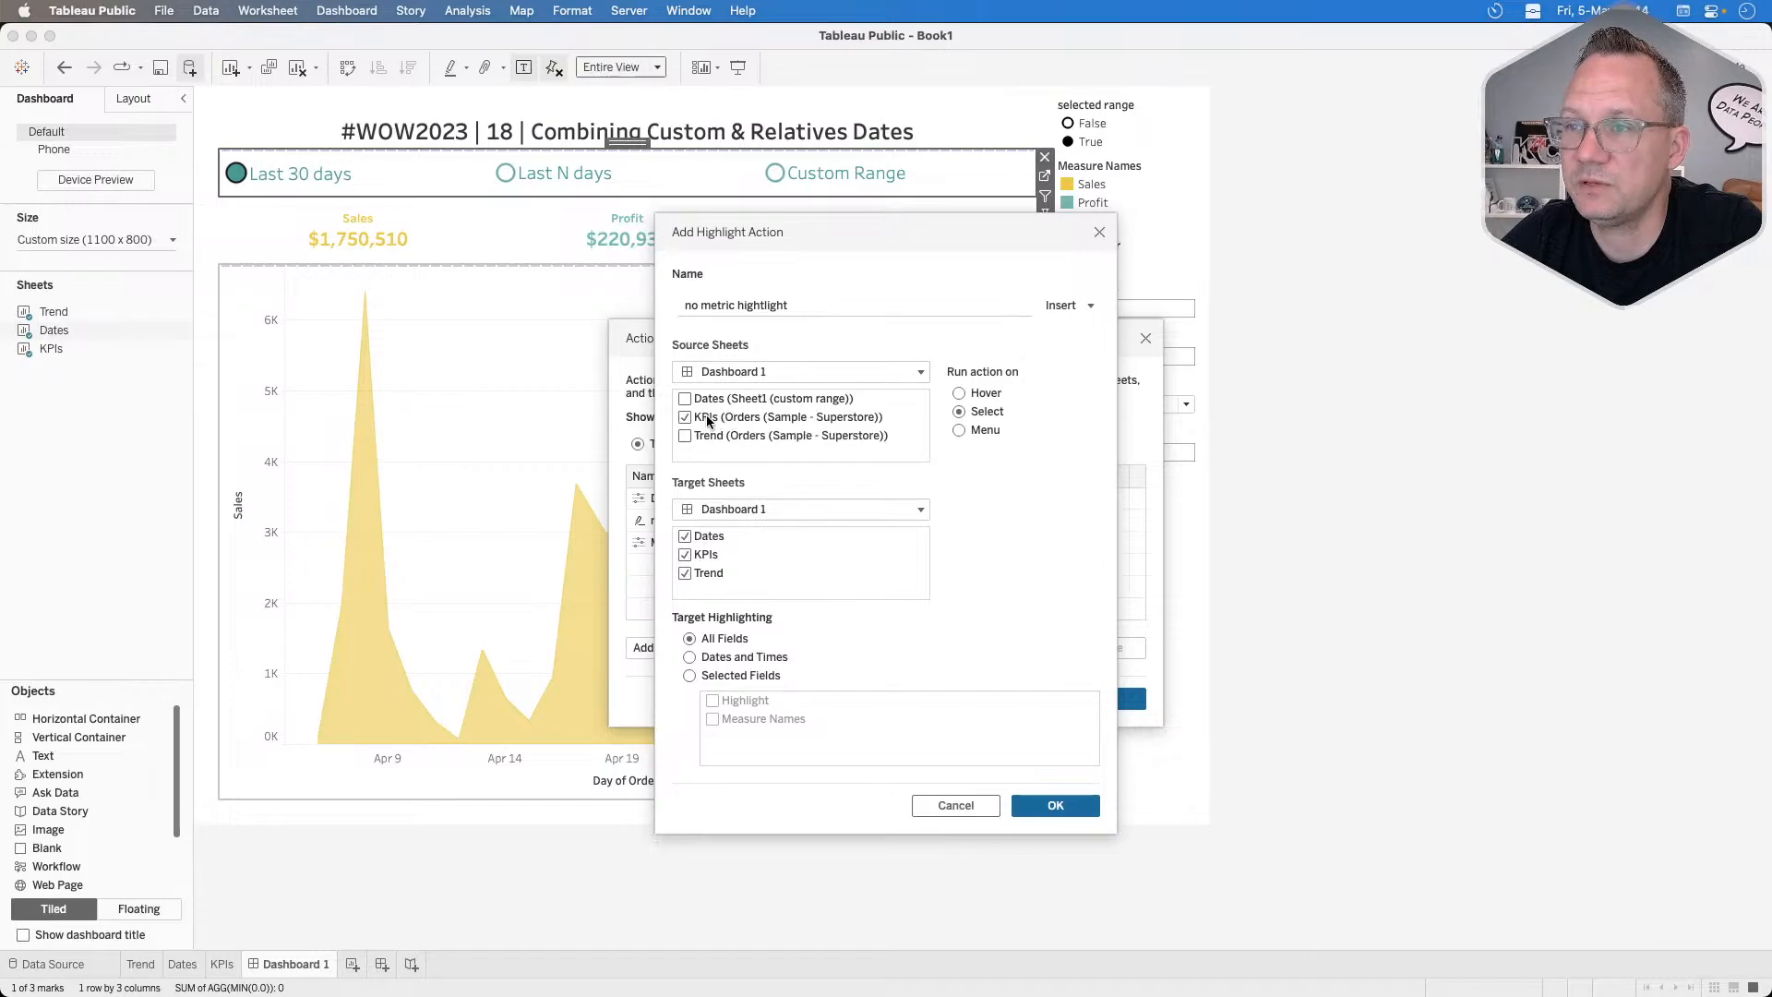
left_click(683, 536)
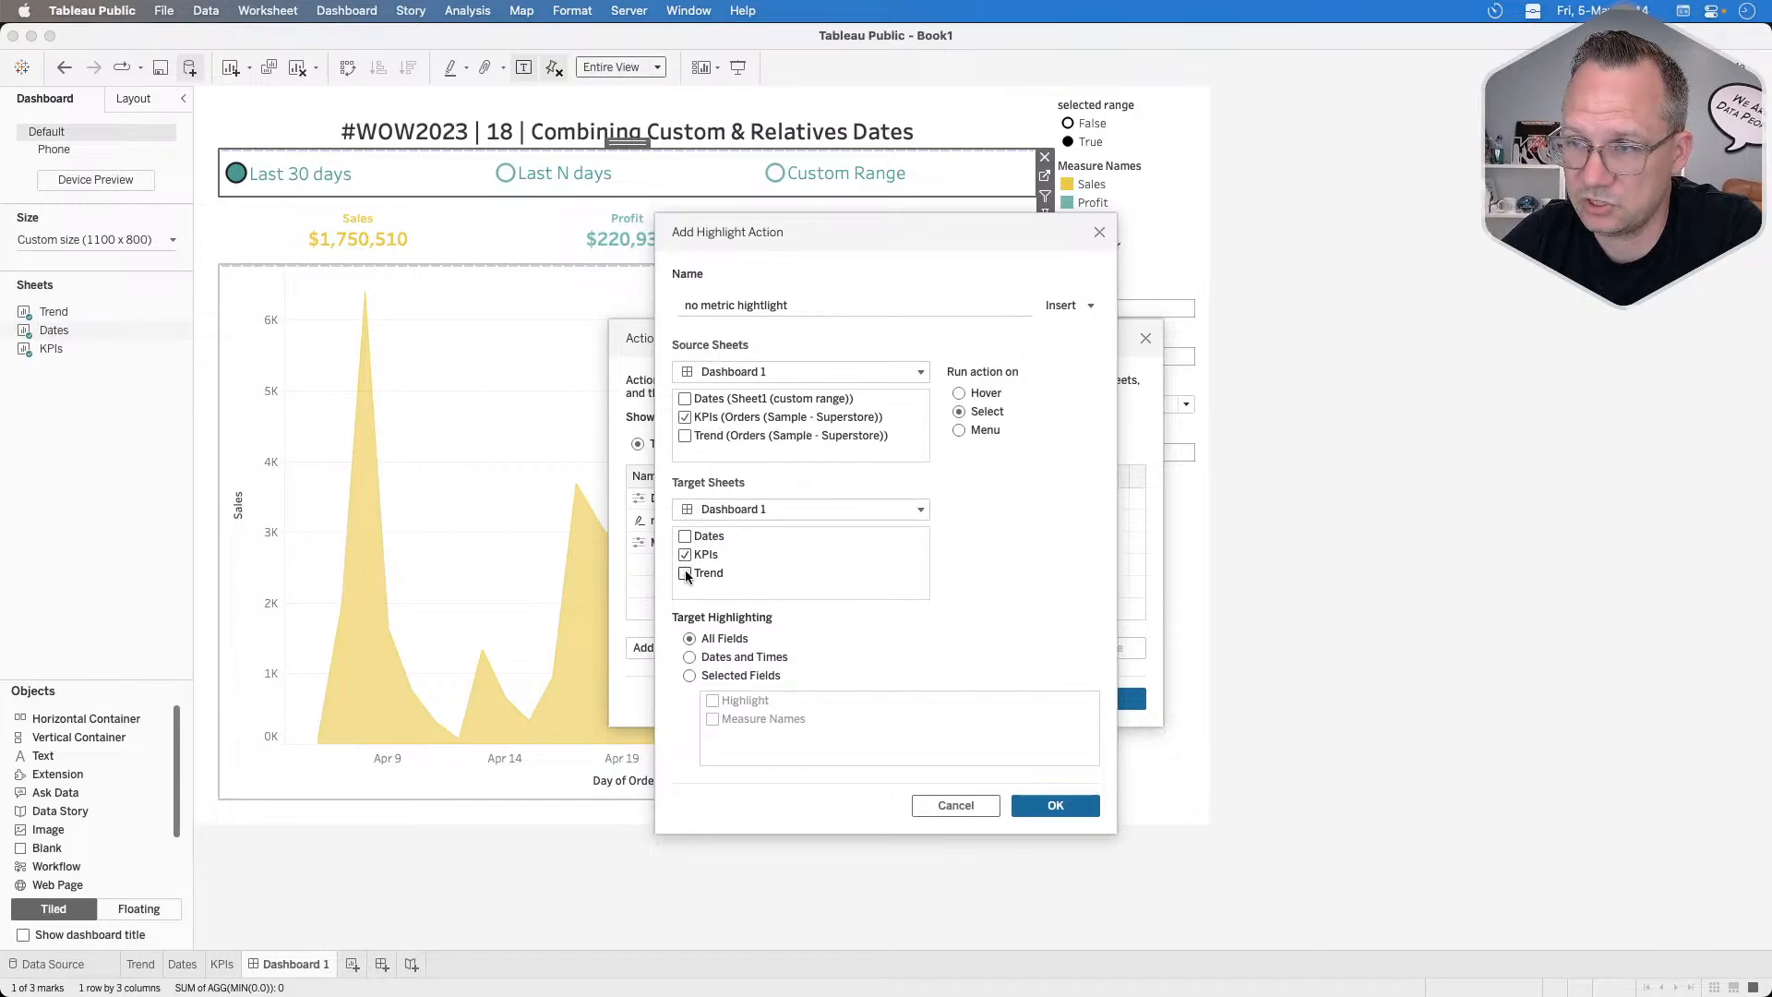
left_click(684, 574)
left_click(690, 675)
left_click(711, 702)
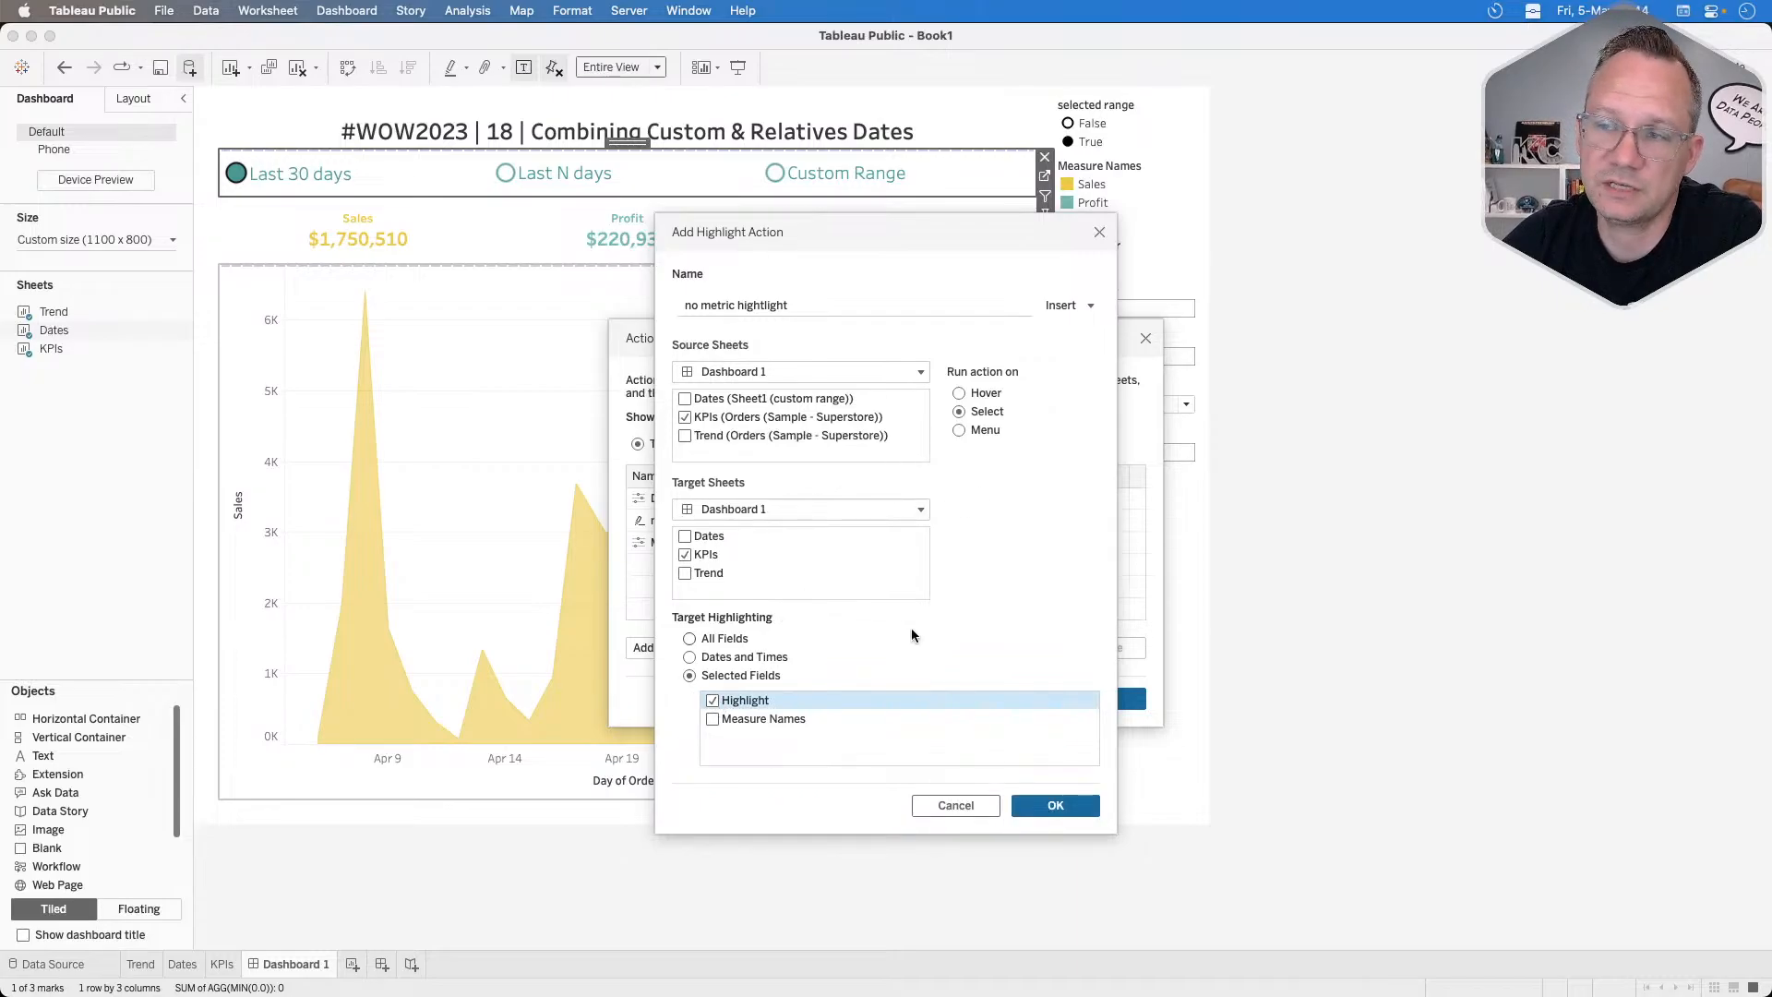
left_click(1055, 806)
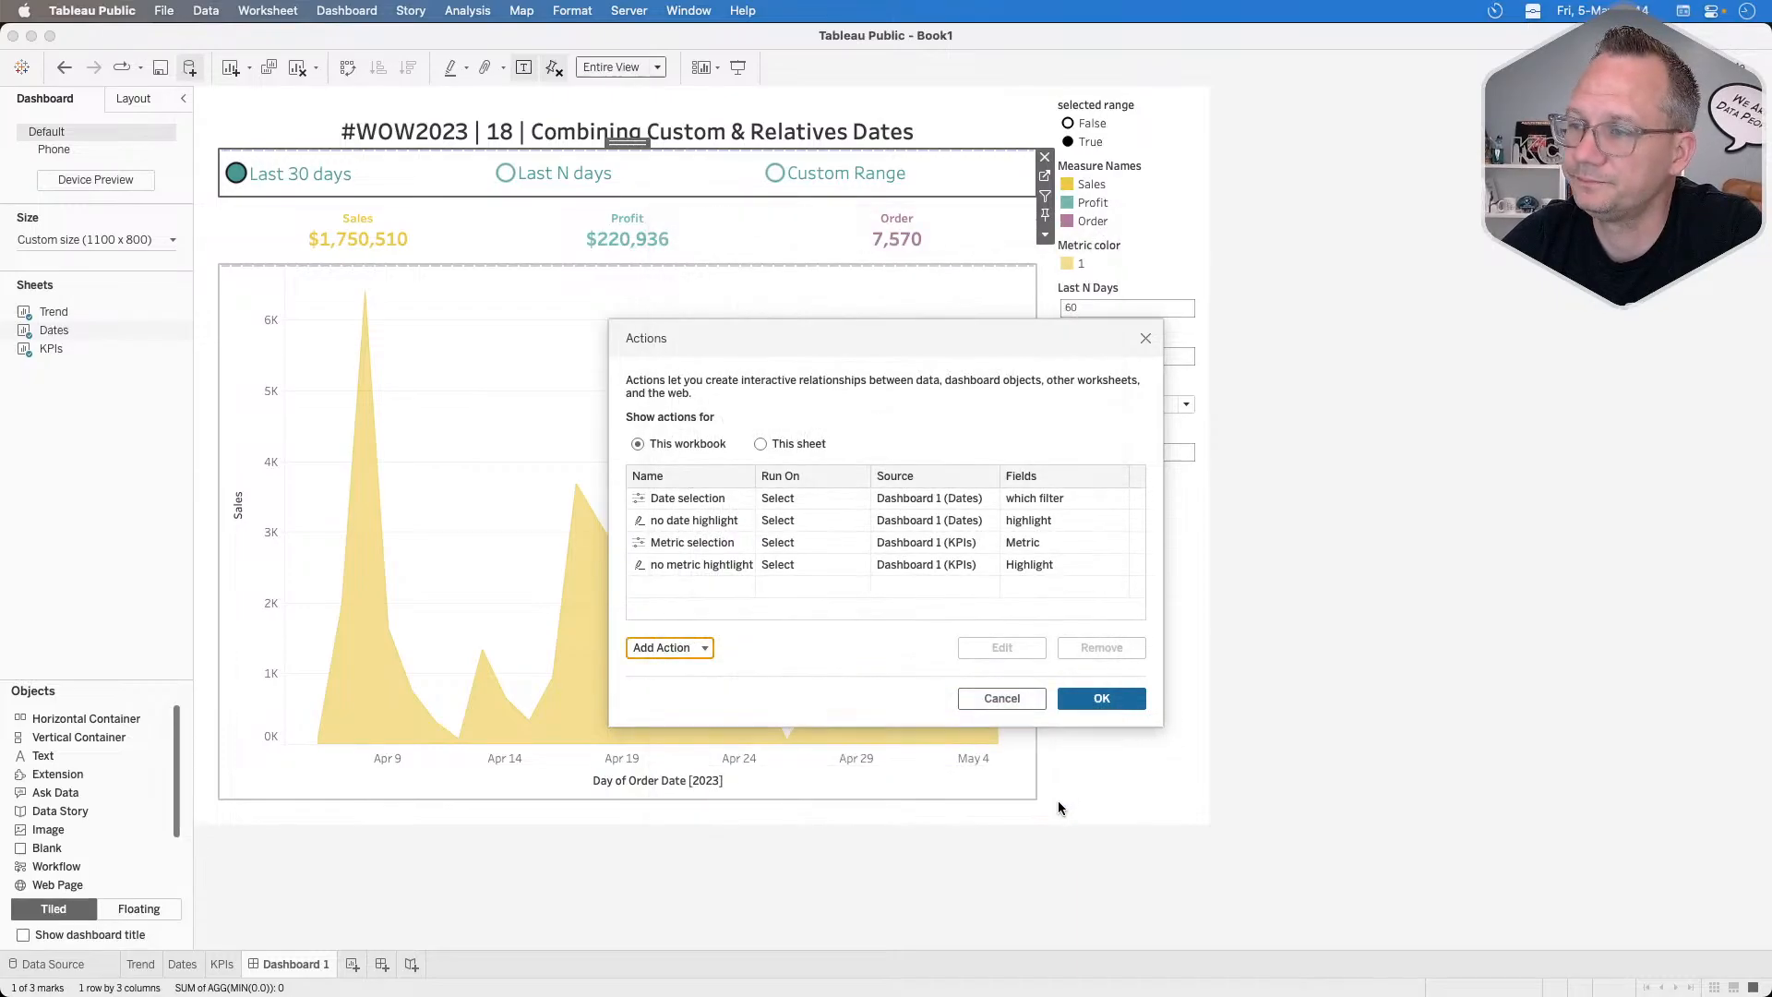
left_click(1093, 700)
Test the Profit KPI on the dashboard and look over the KPIs worksheet's setup before returning to Dashboard 1.
left_click(637, 238)
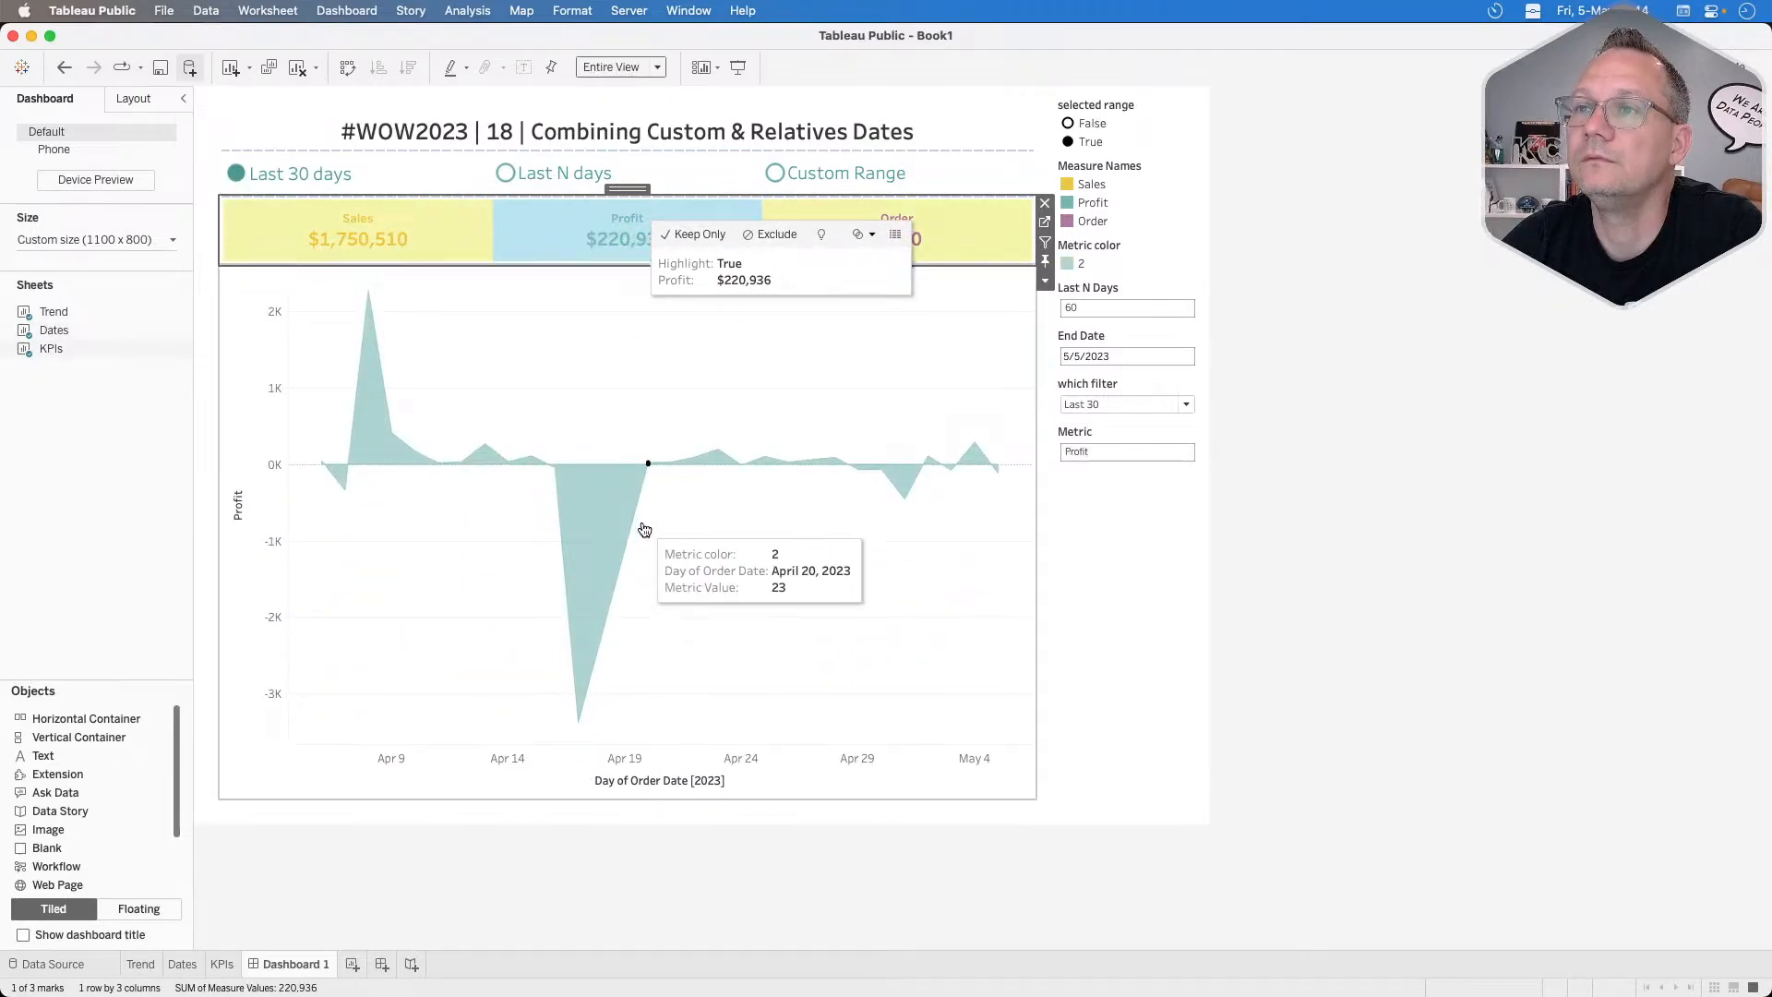
left_click(678, 306)
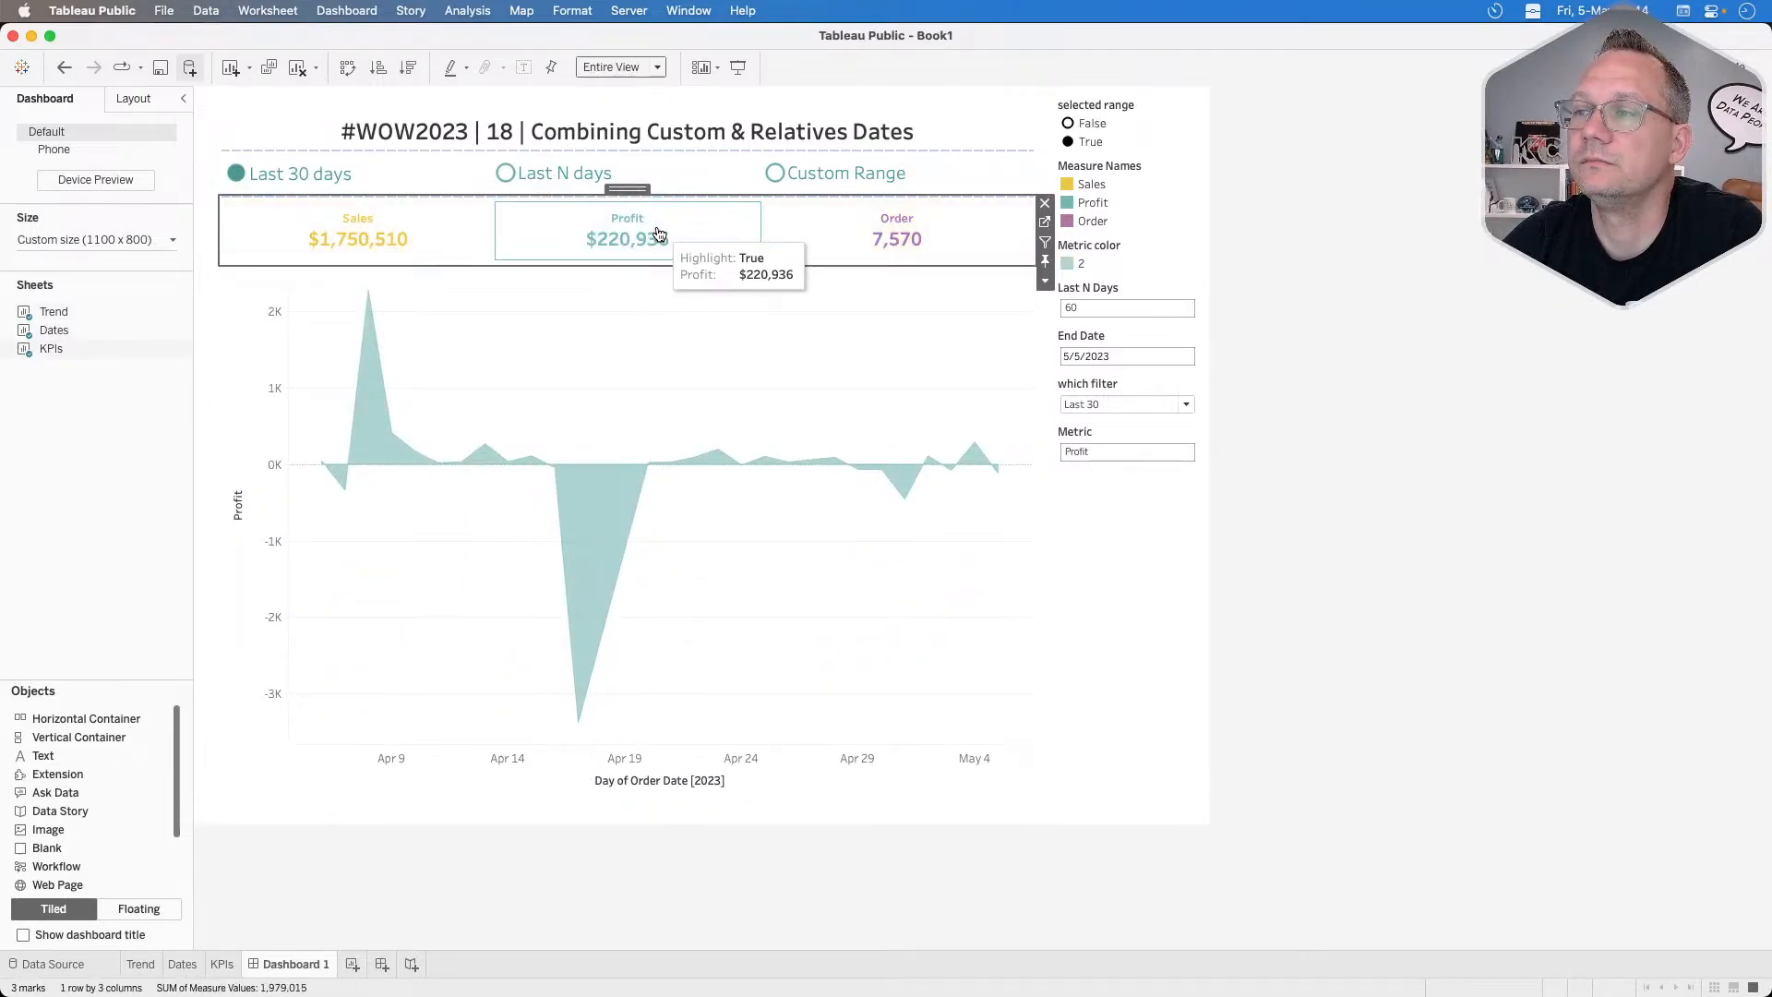
left_click(1043, 222)
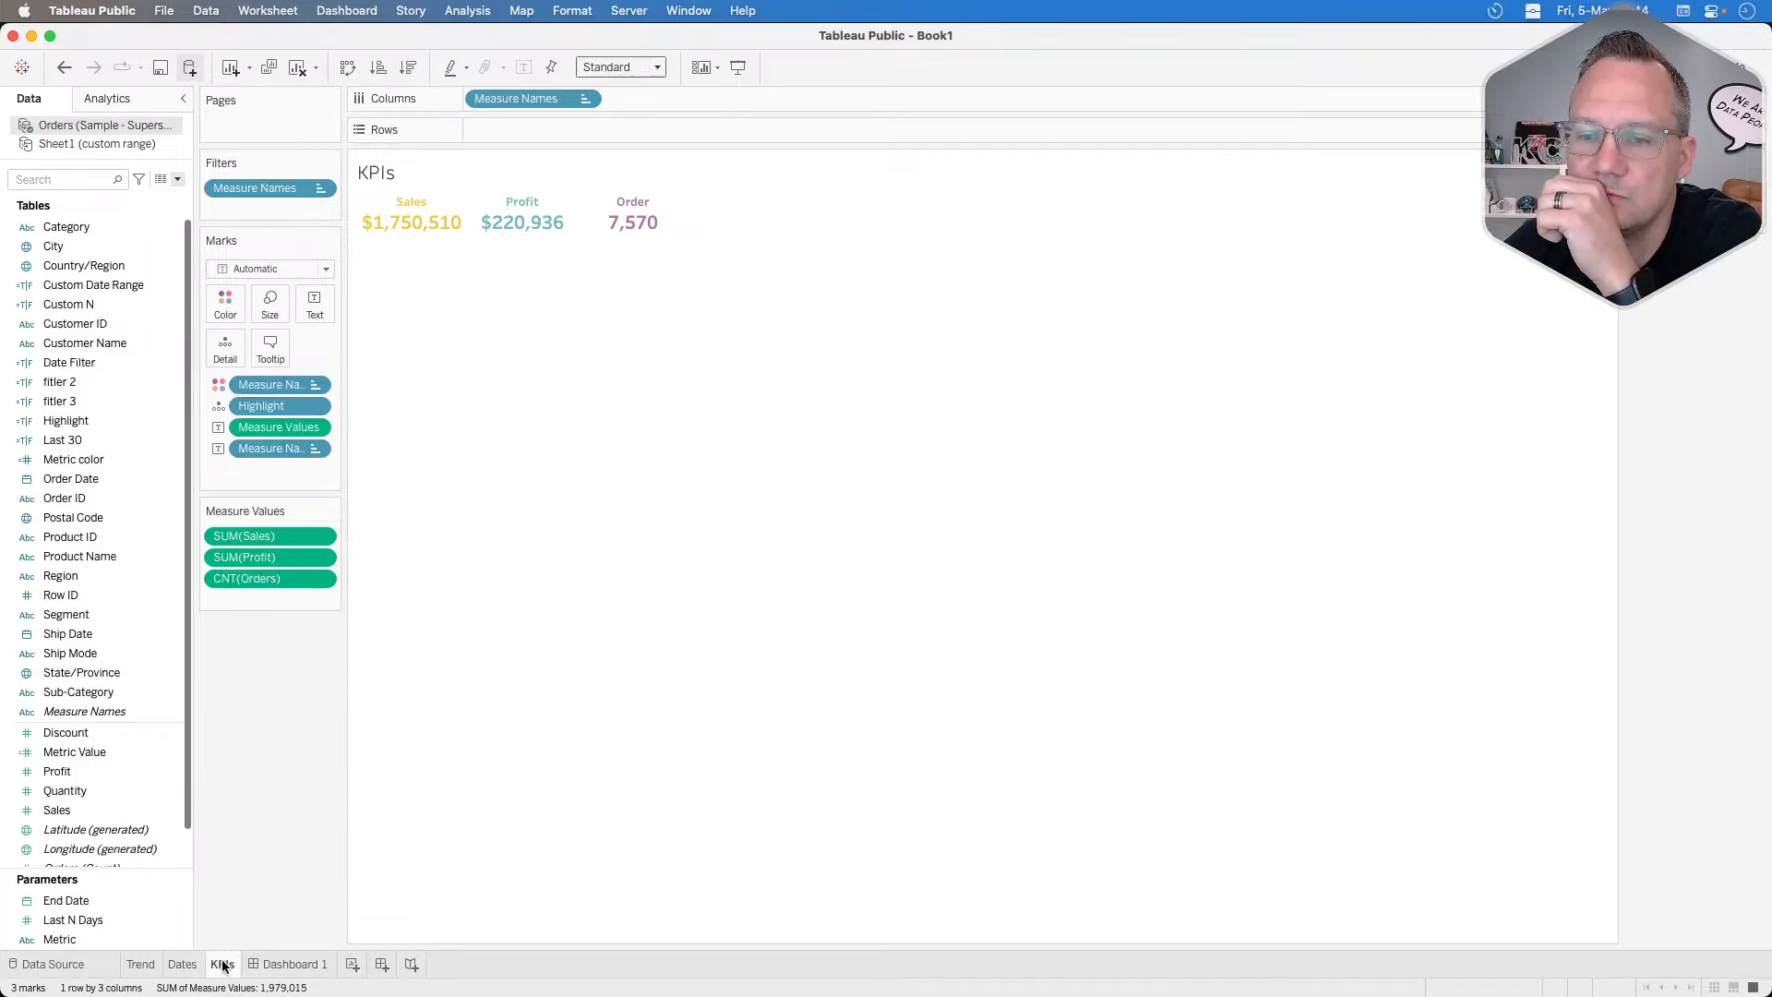
left_click(271, 964)
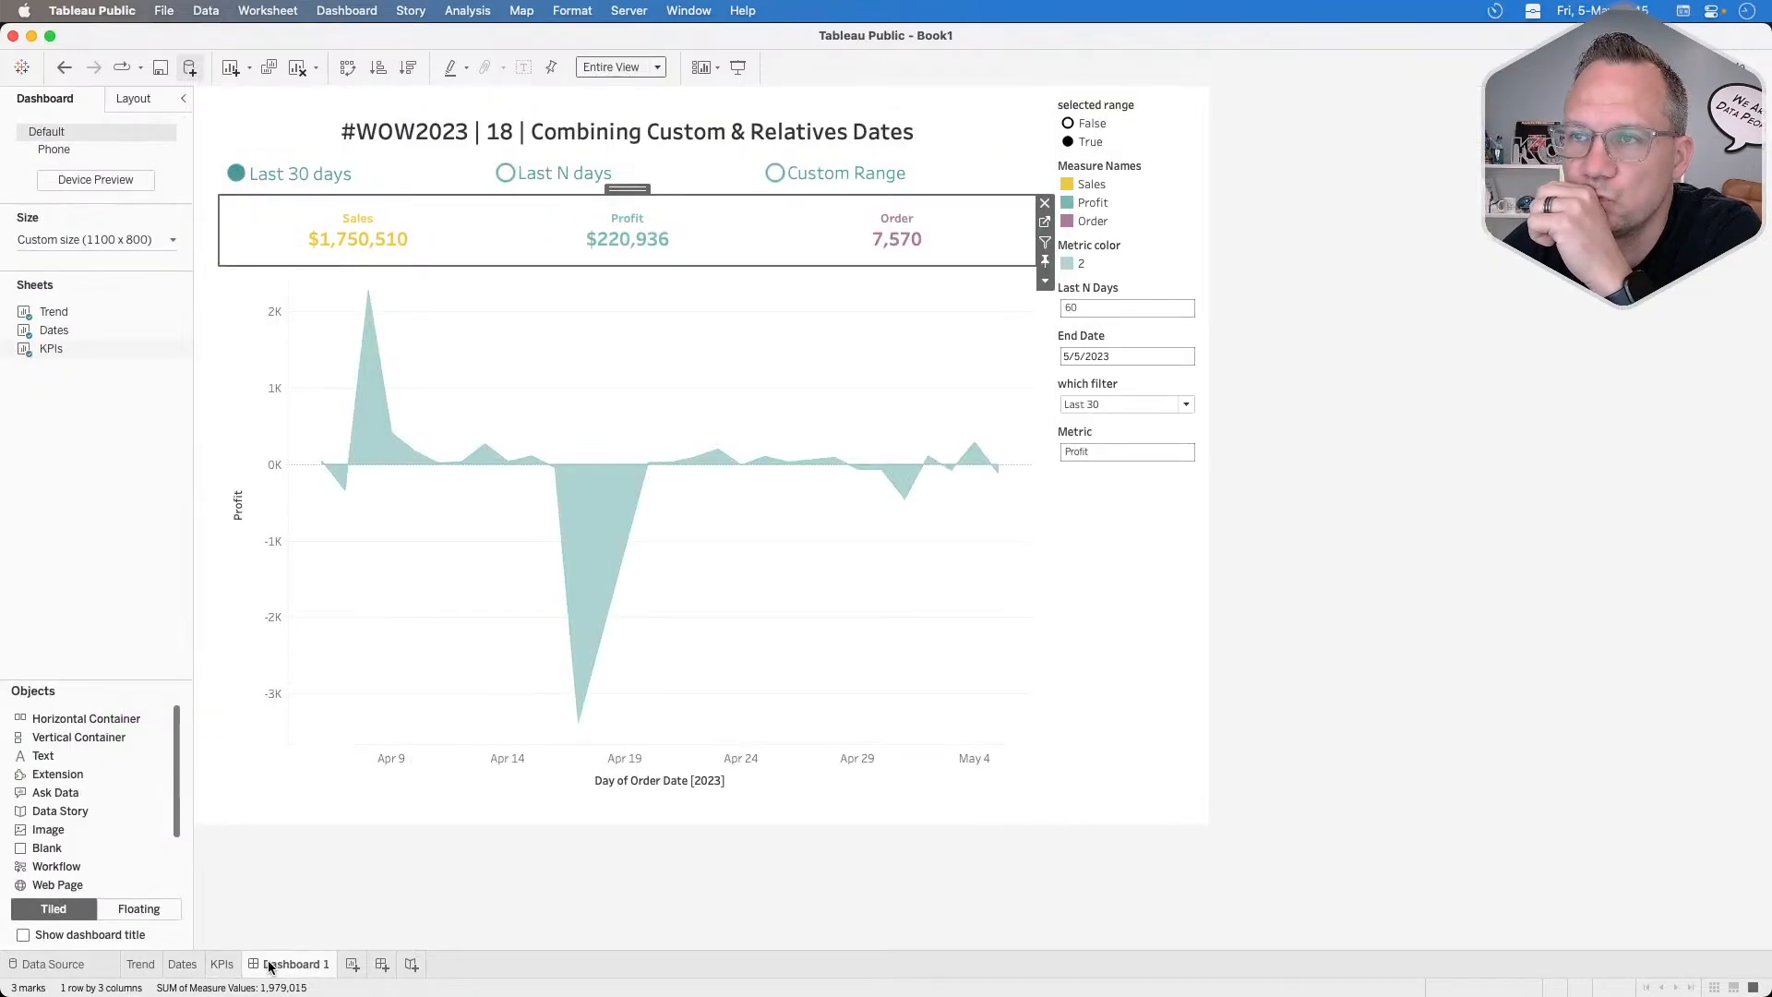
Test the metric switching on the dashboard by selecting the Profit, Sales and Order KPIs in turn.
left_click(662, 227)
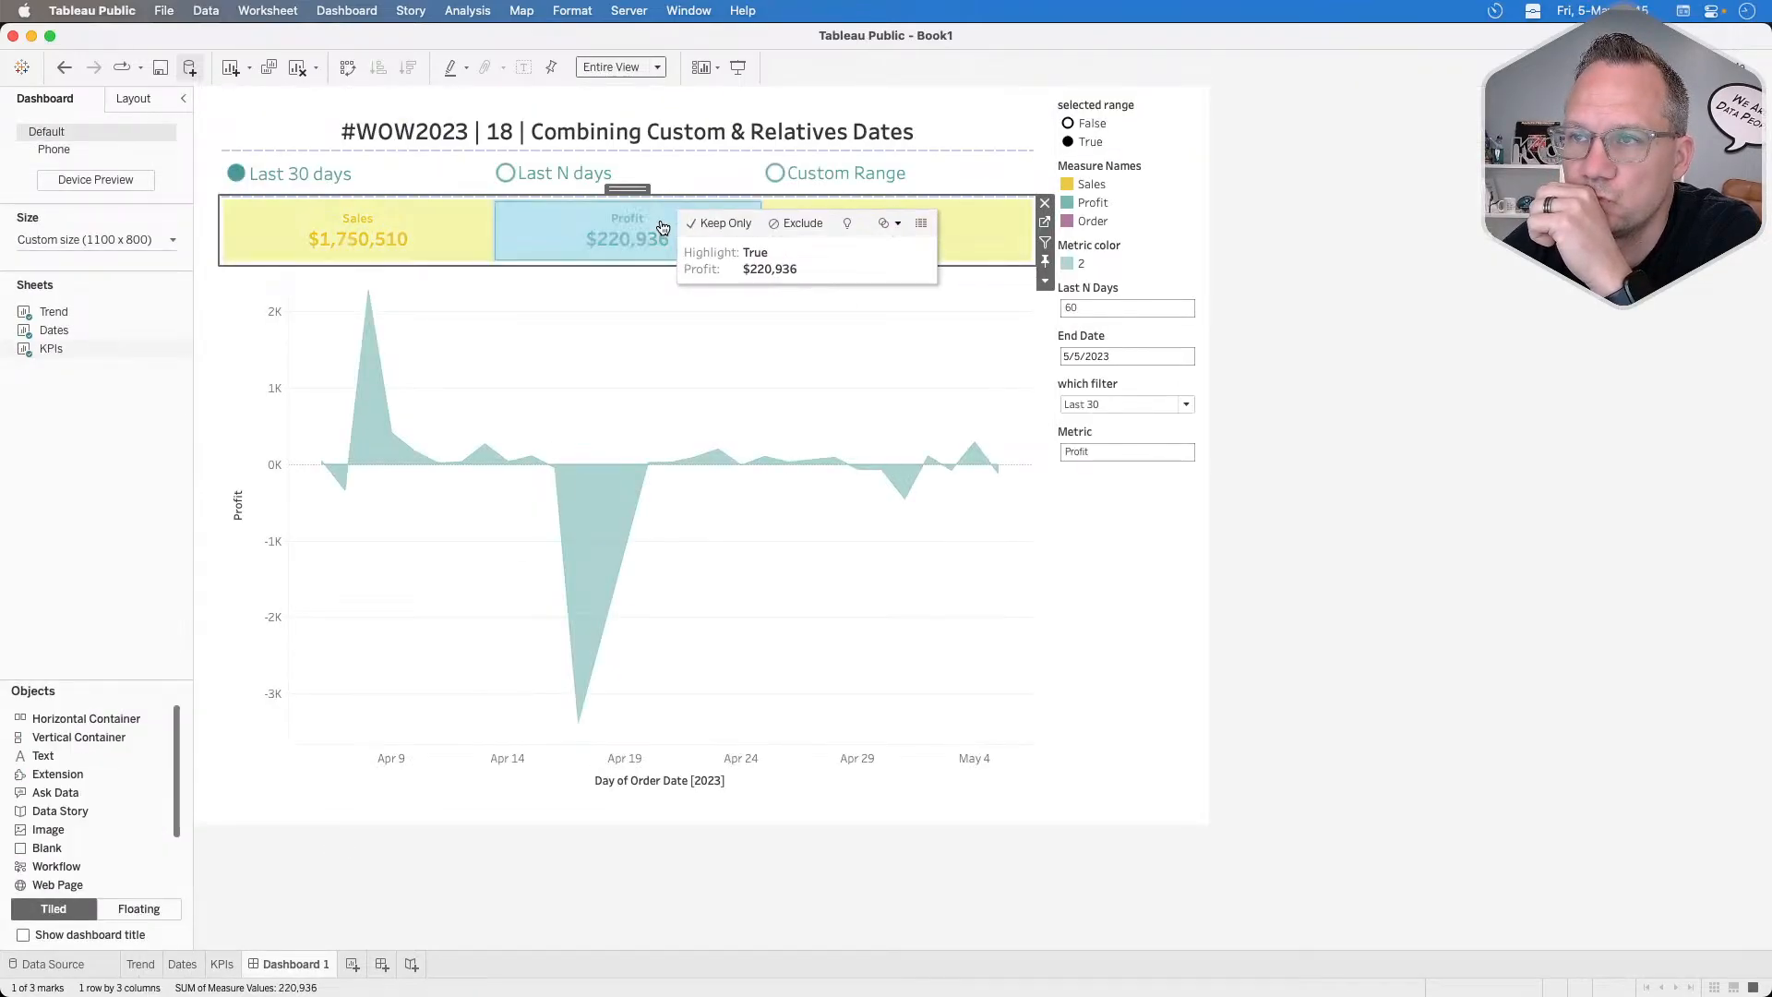
left_click(661, 227)
left_click(374, 242)
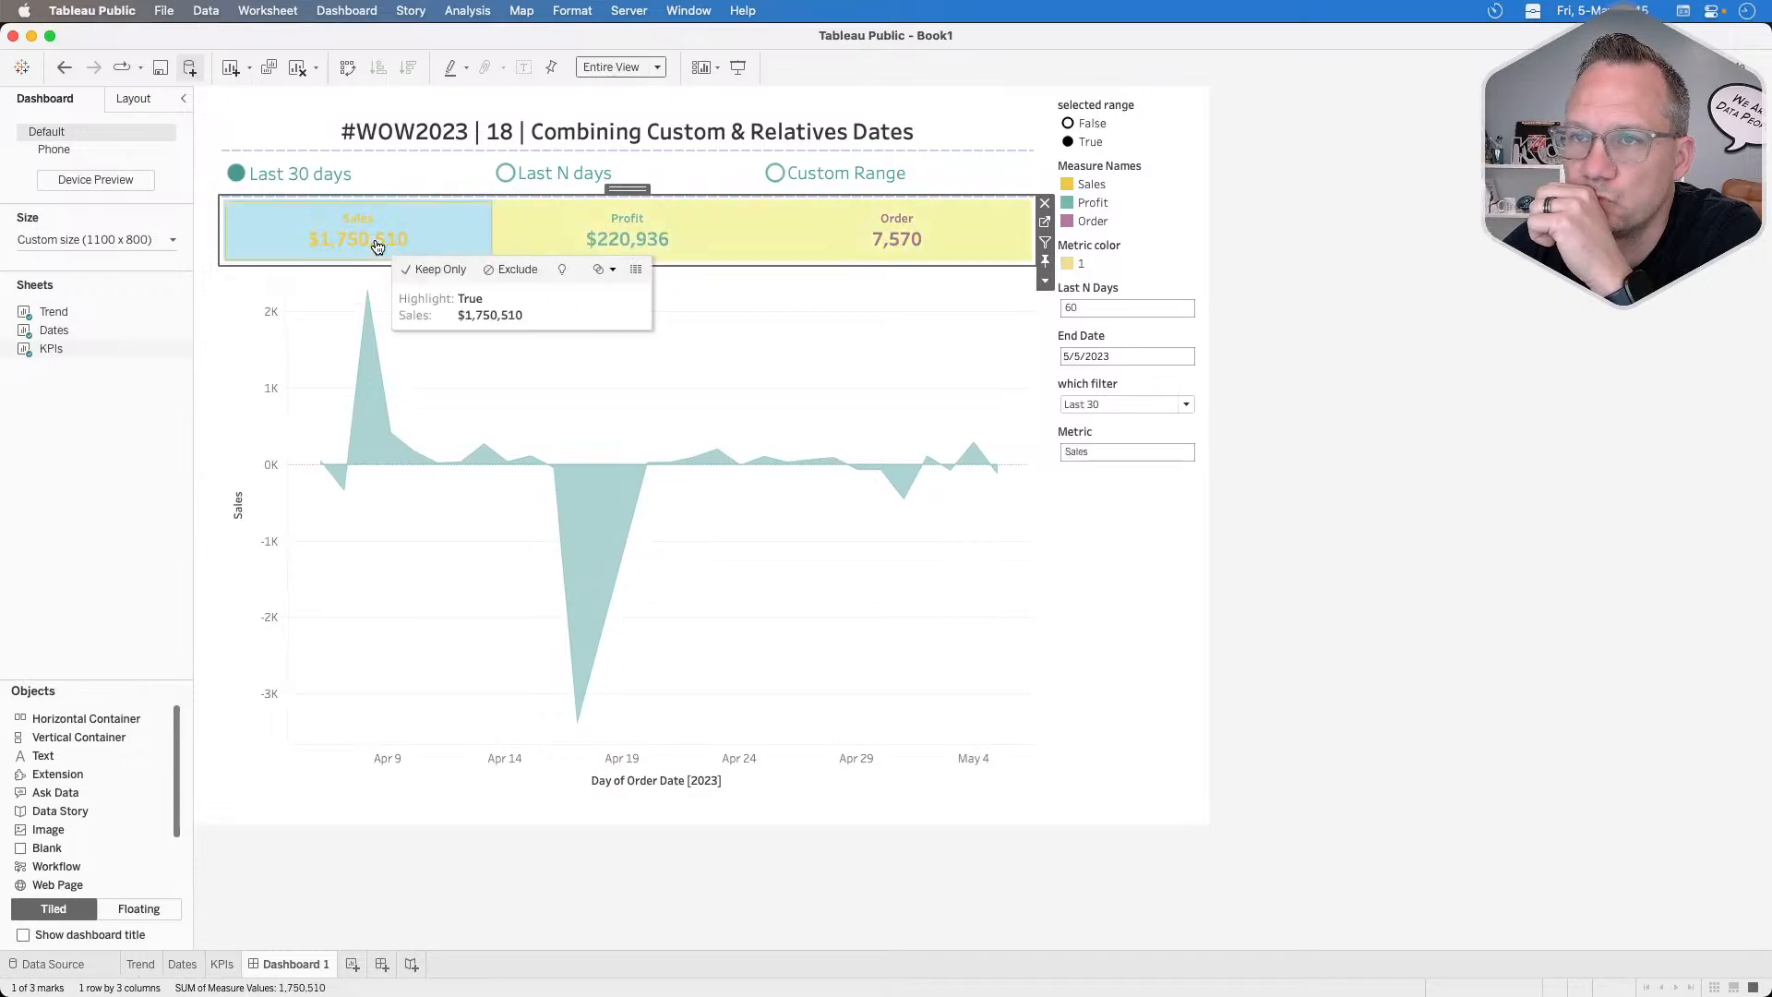
left_click(585, 234)
left_click(783, 232)
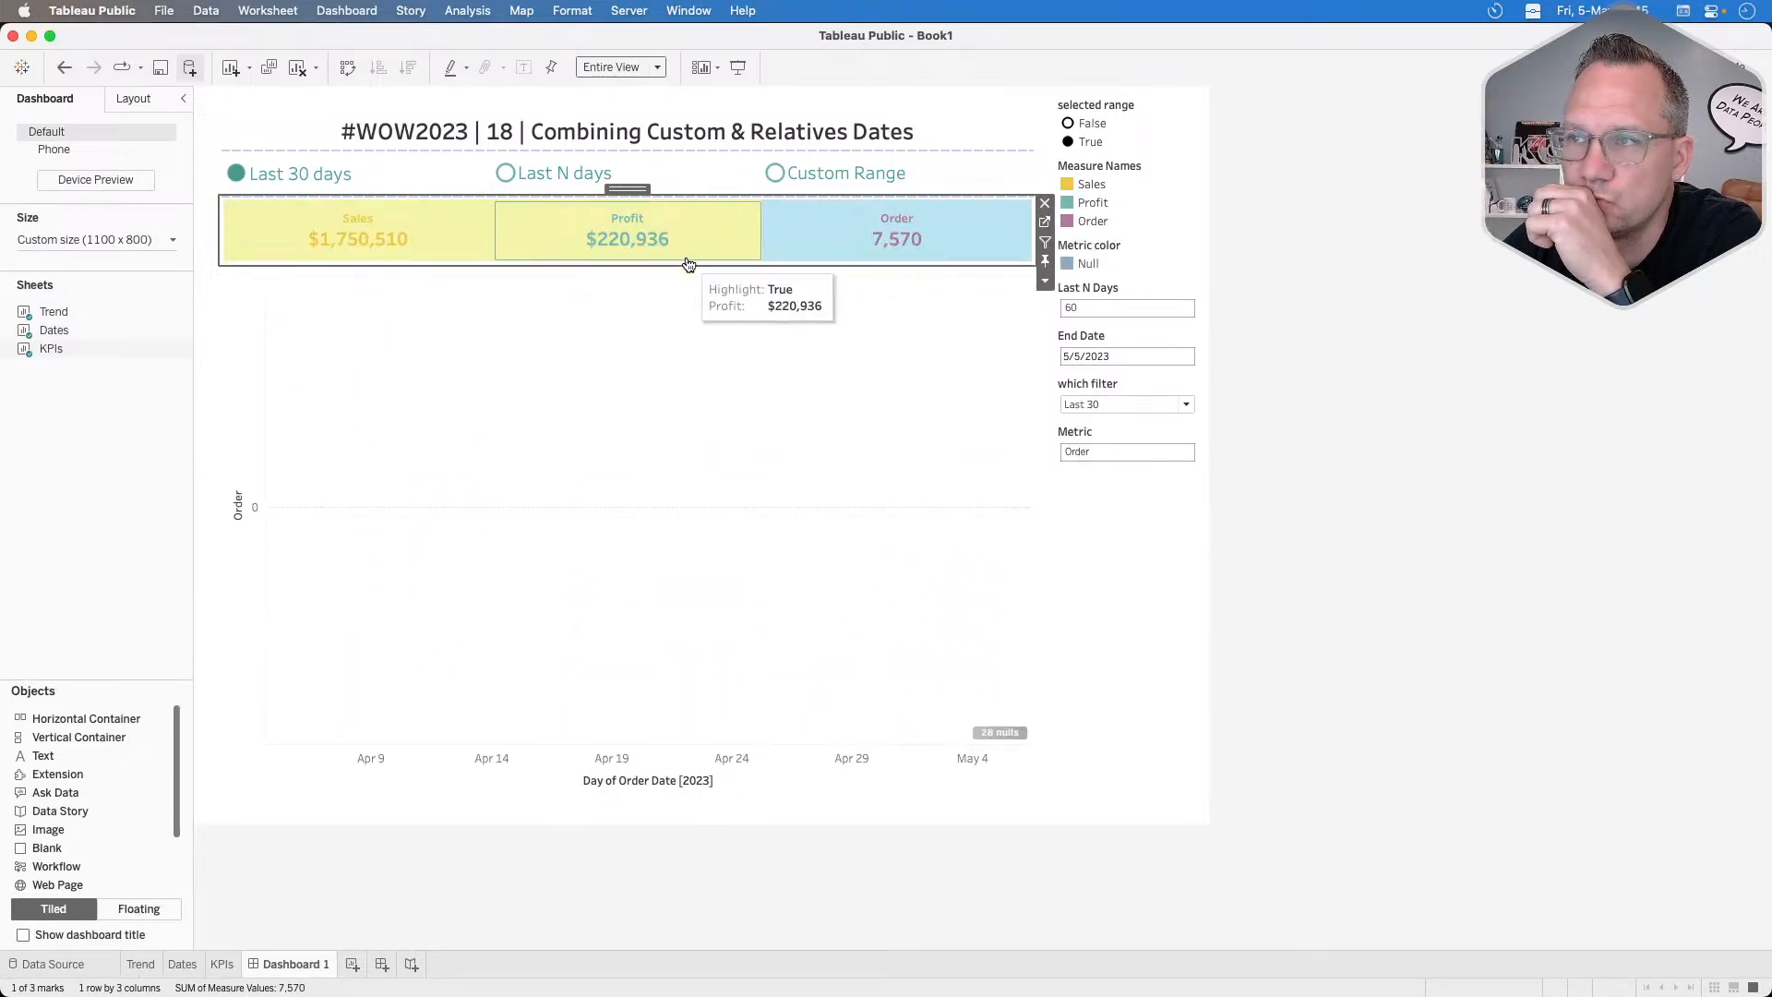
left_click(862, 236)
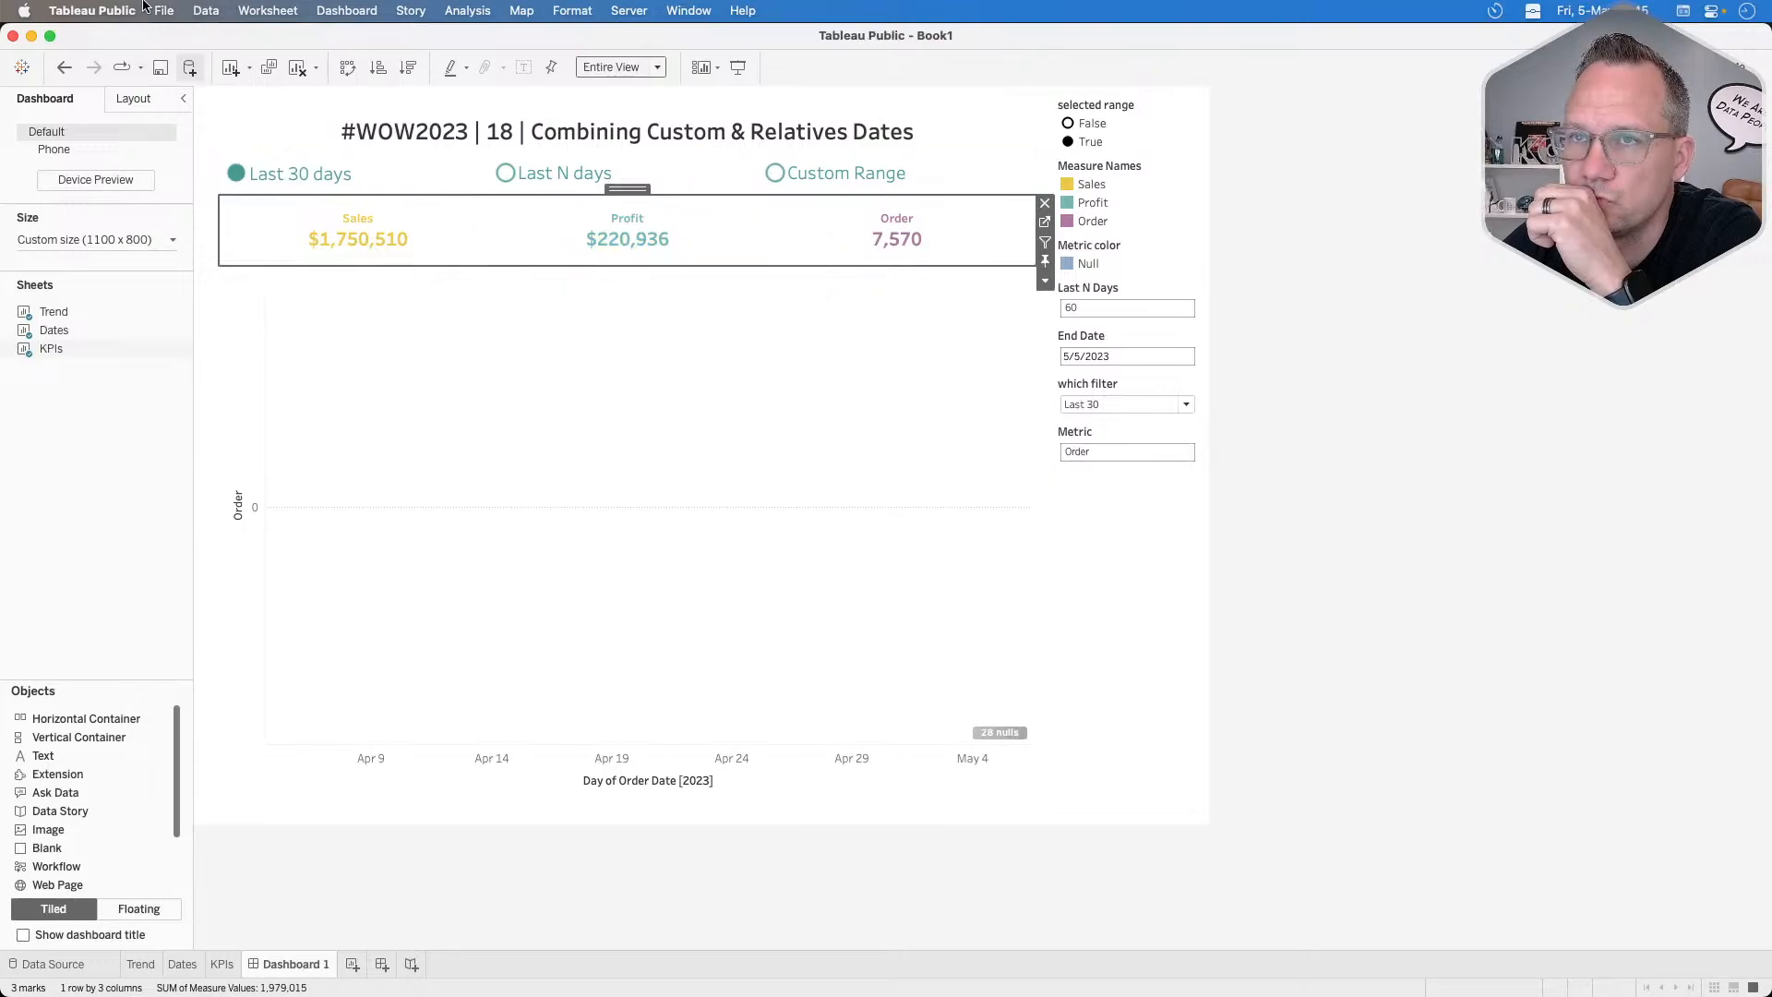
Review the settings of the no metric hightlight action and retest the dashboard with the Sales KPI.
left_click(267, 10)
mouse_move(346, 10)
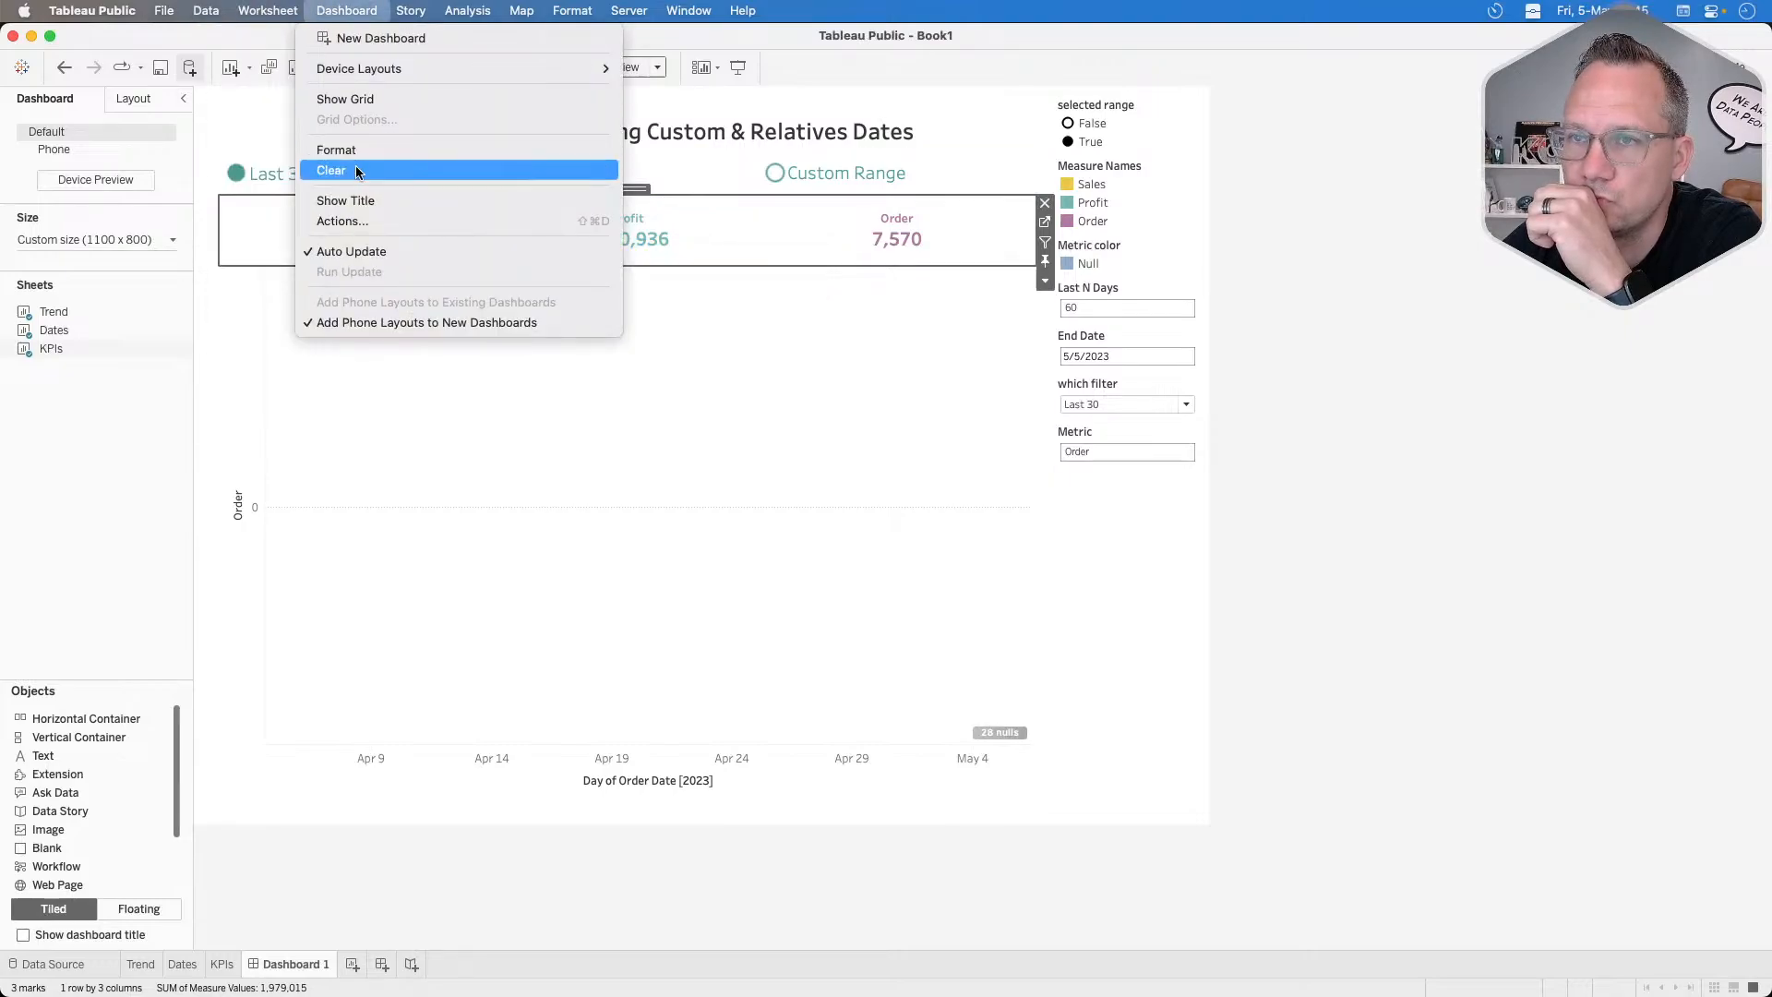
left_click(355, 225)
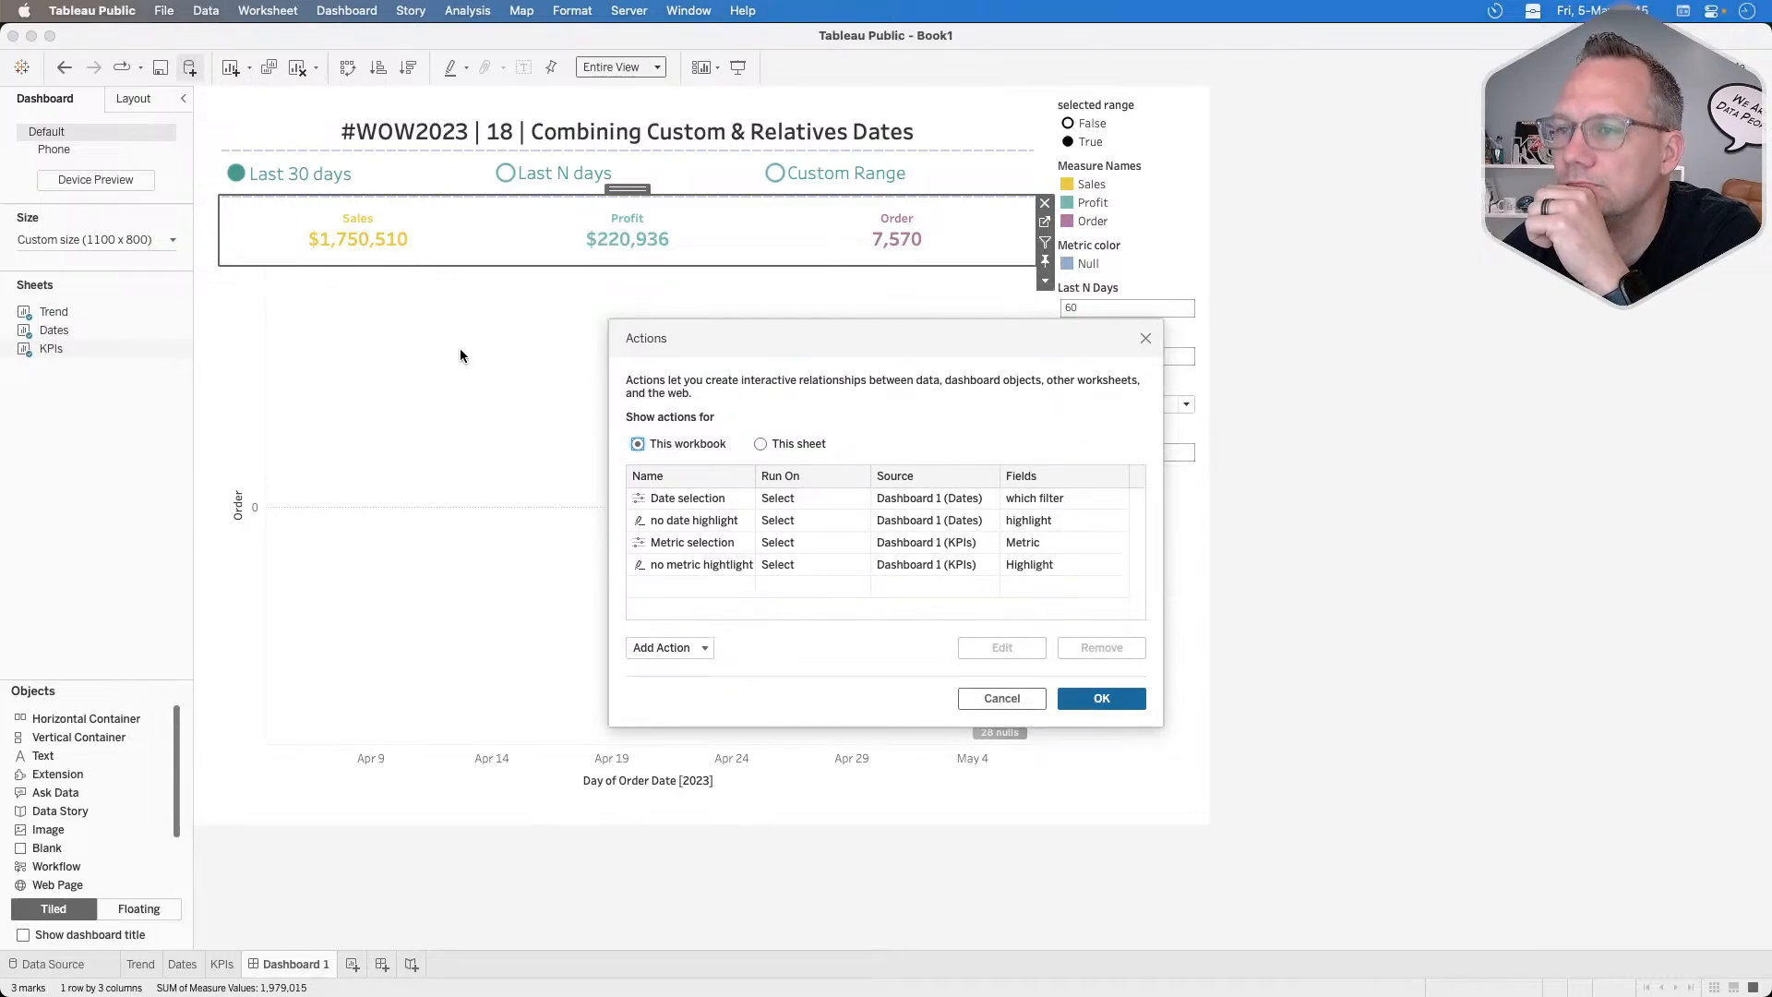
double_click(718, 560)
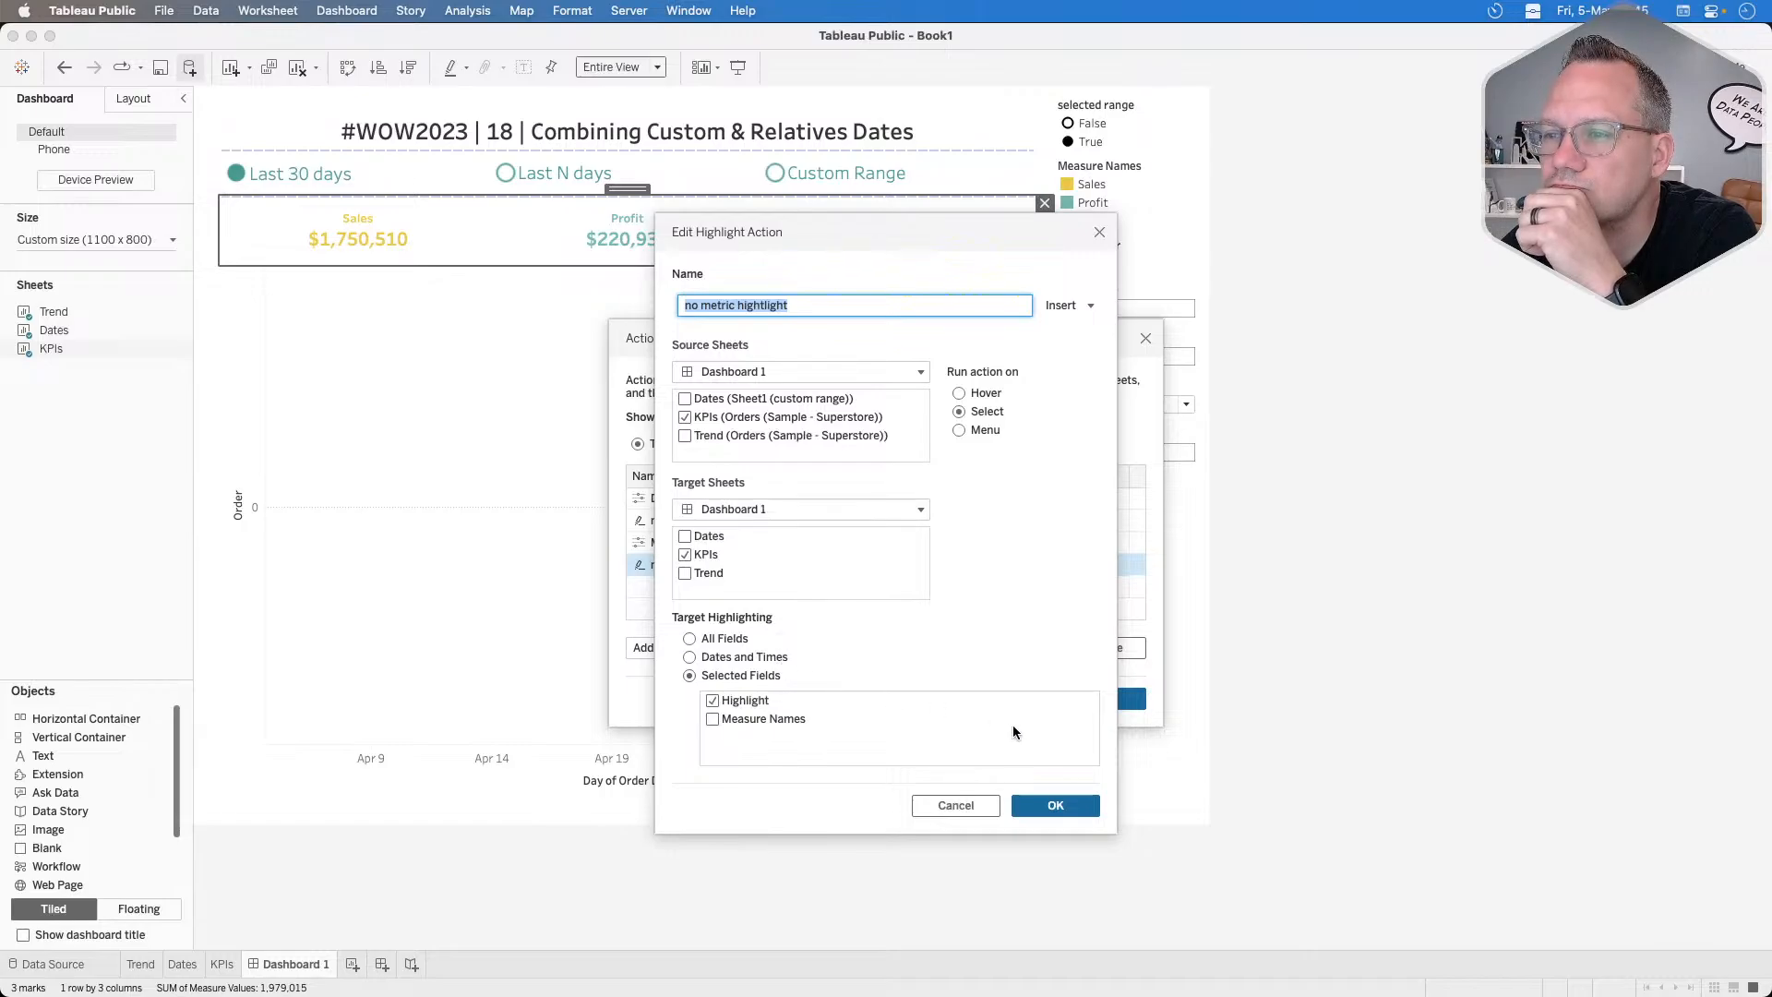
left_click(1052, 806)
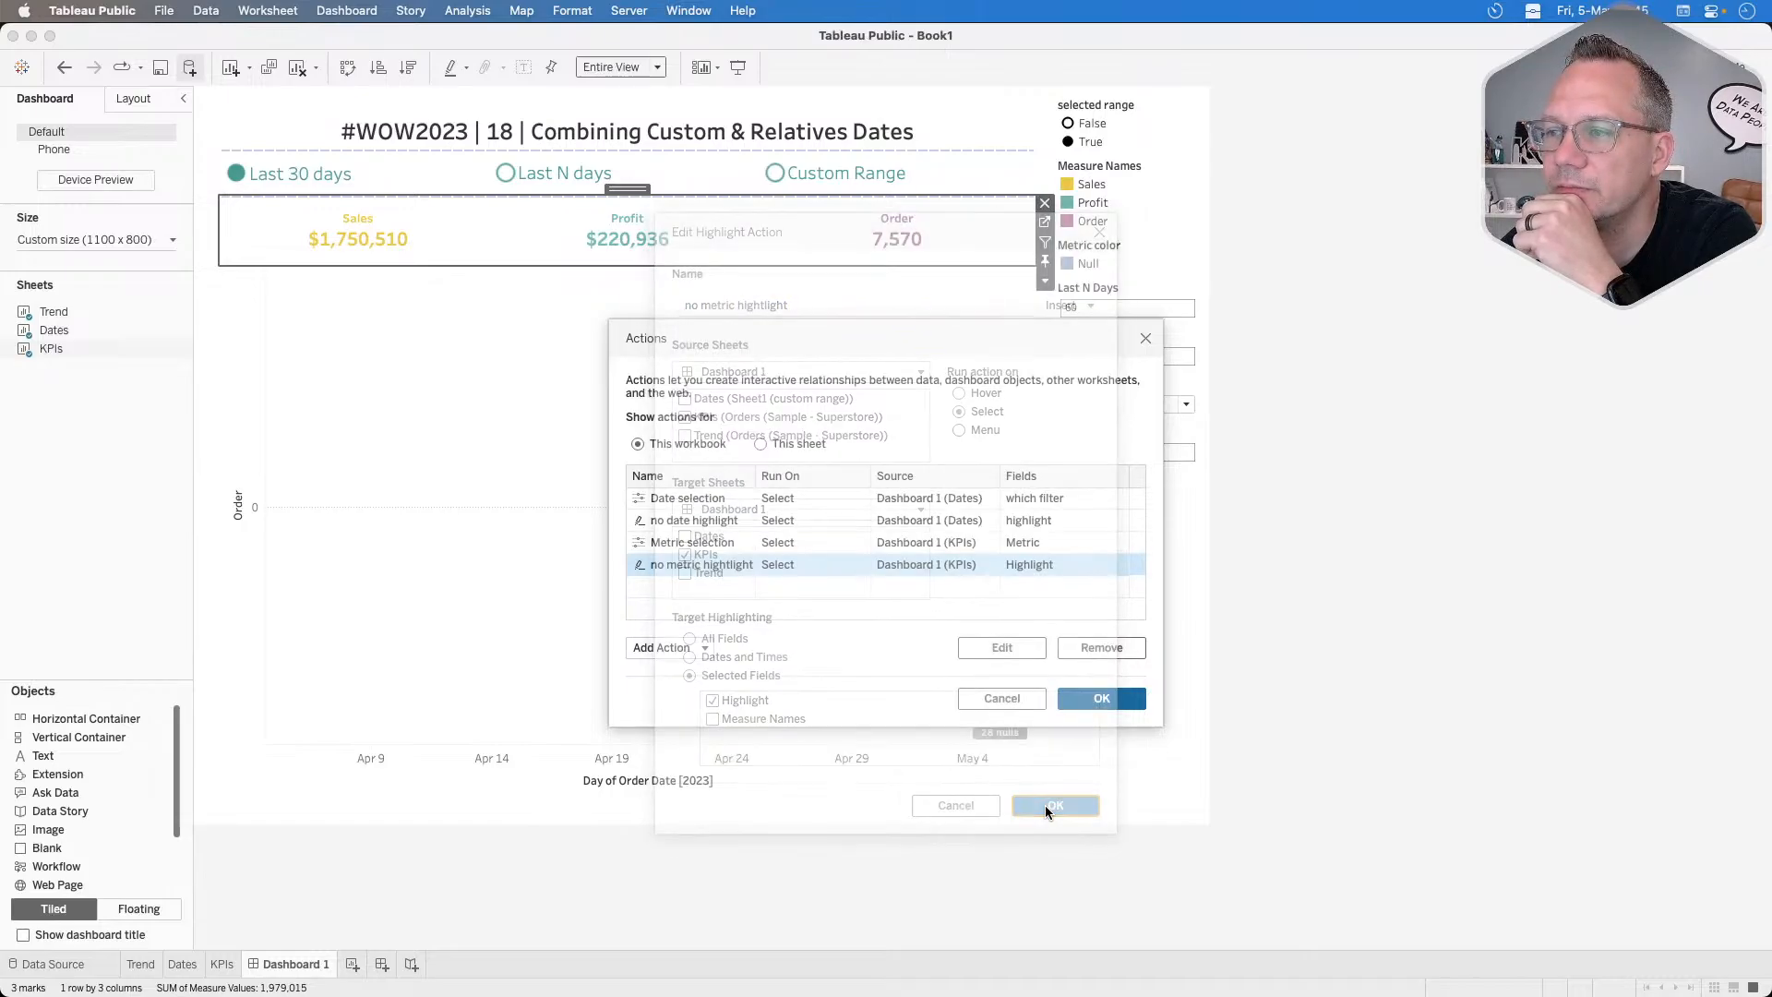
left_click(1092, 699)
left_click(370, 235)
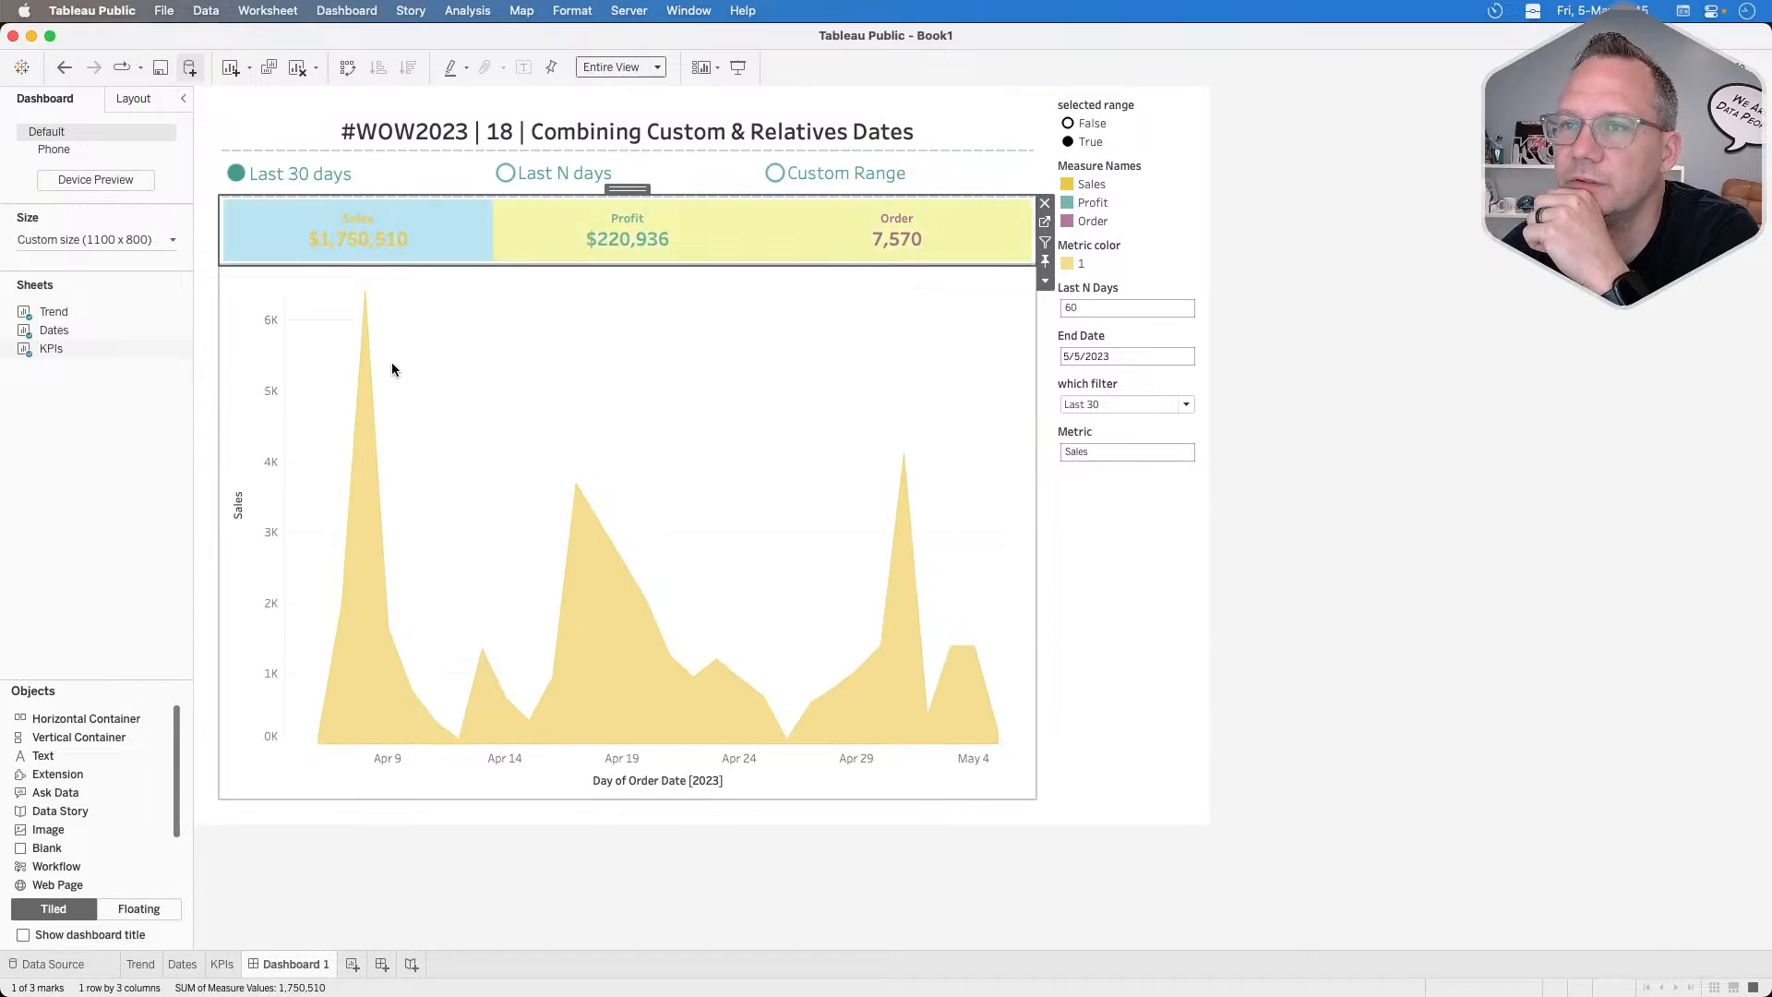
left_click(452, 451)
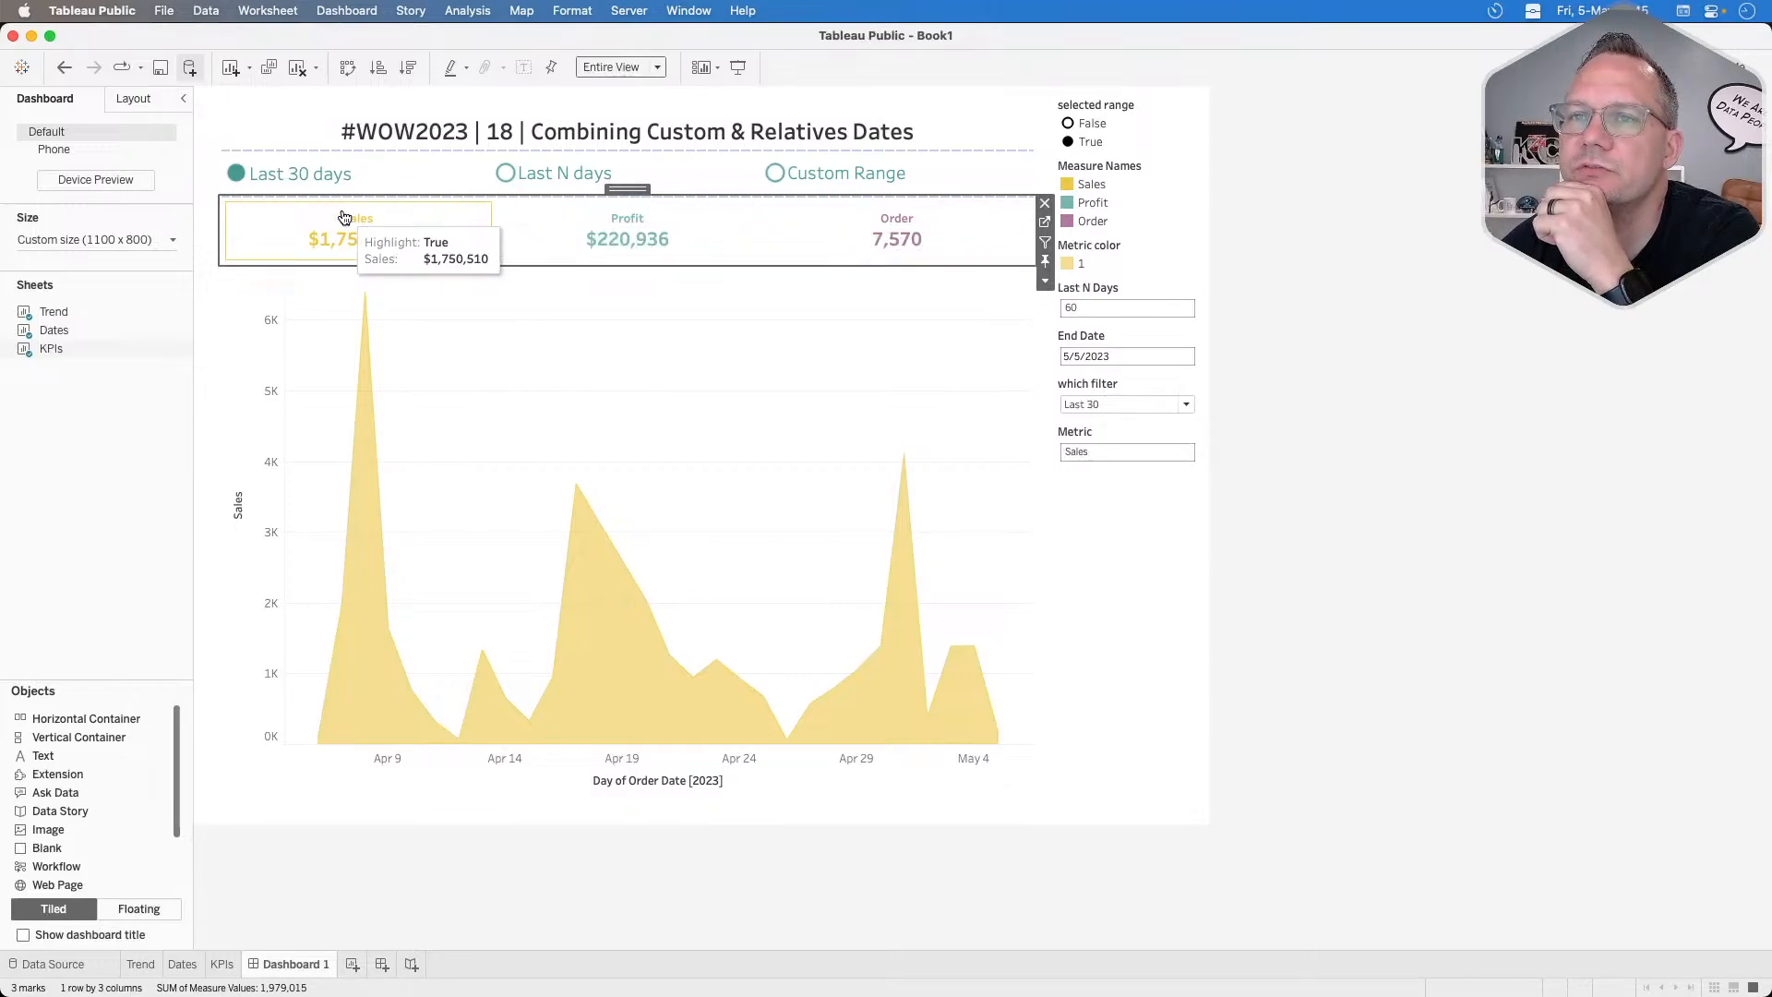
Review the target parameter and source field of the Metric selection parameter action.
left_click(252, 11)
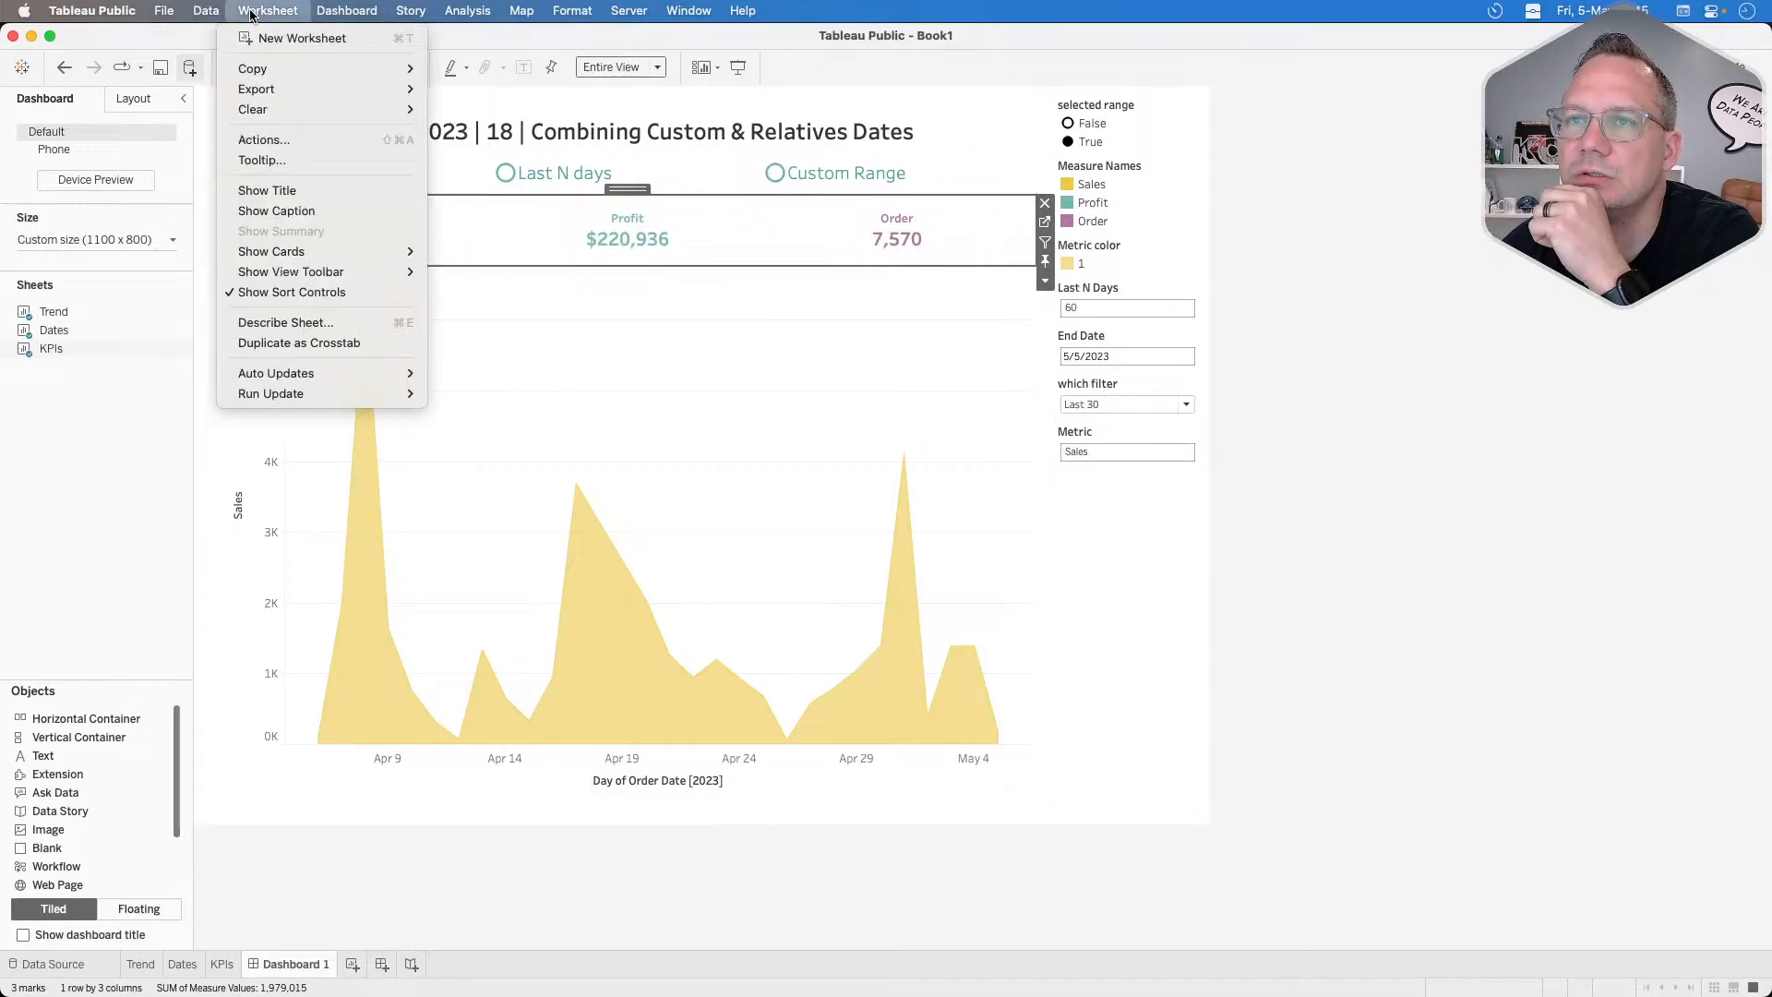
mouse_move(357, 12)
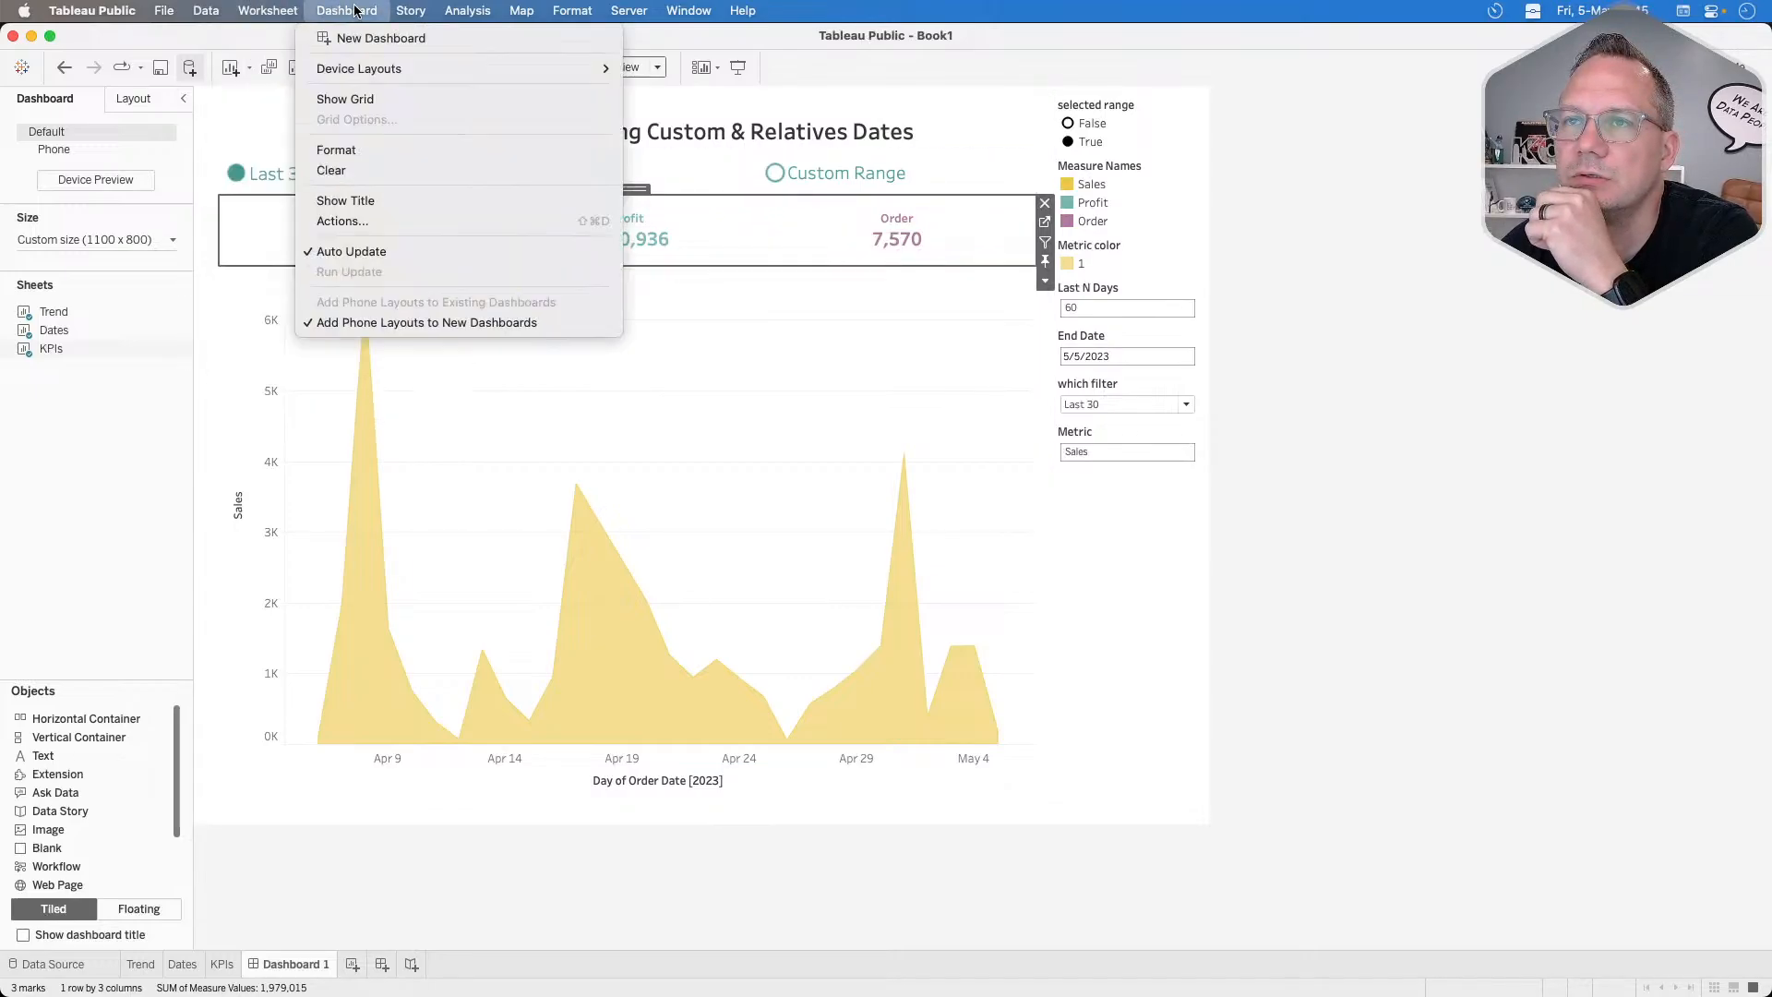
left_click(377, 219)
double_click(692, 543)
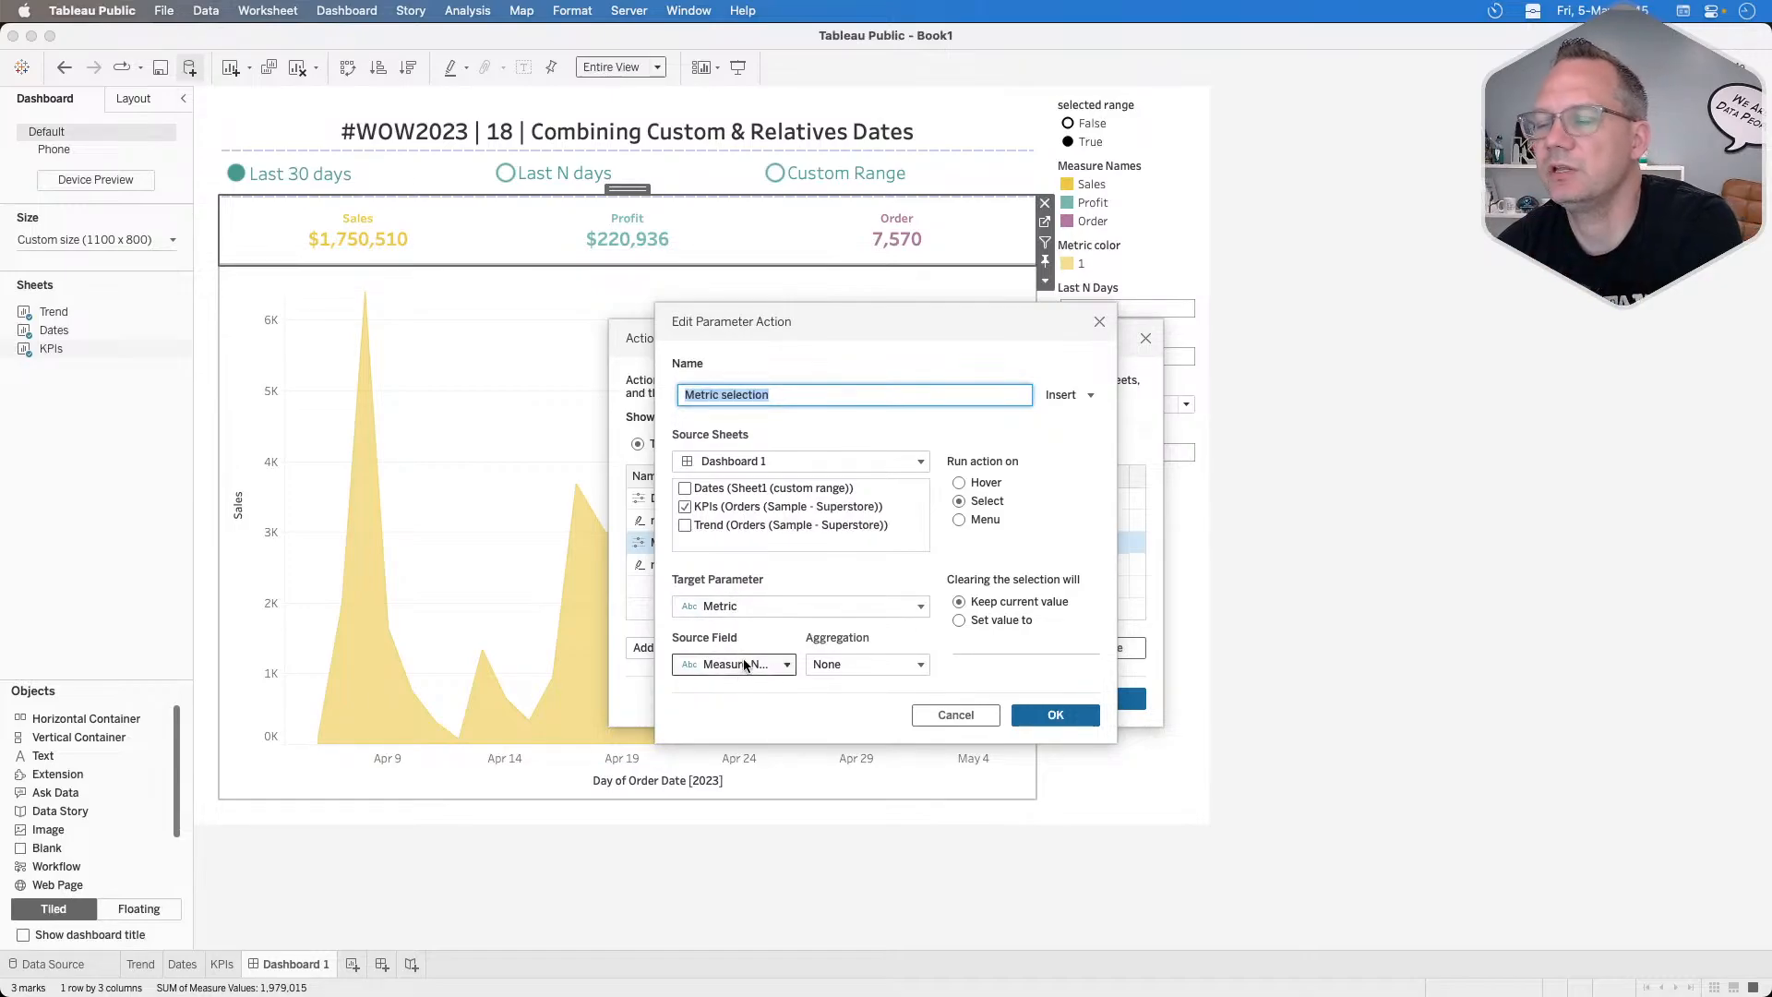
left_click(1022, 715)
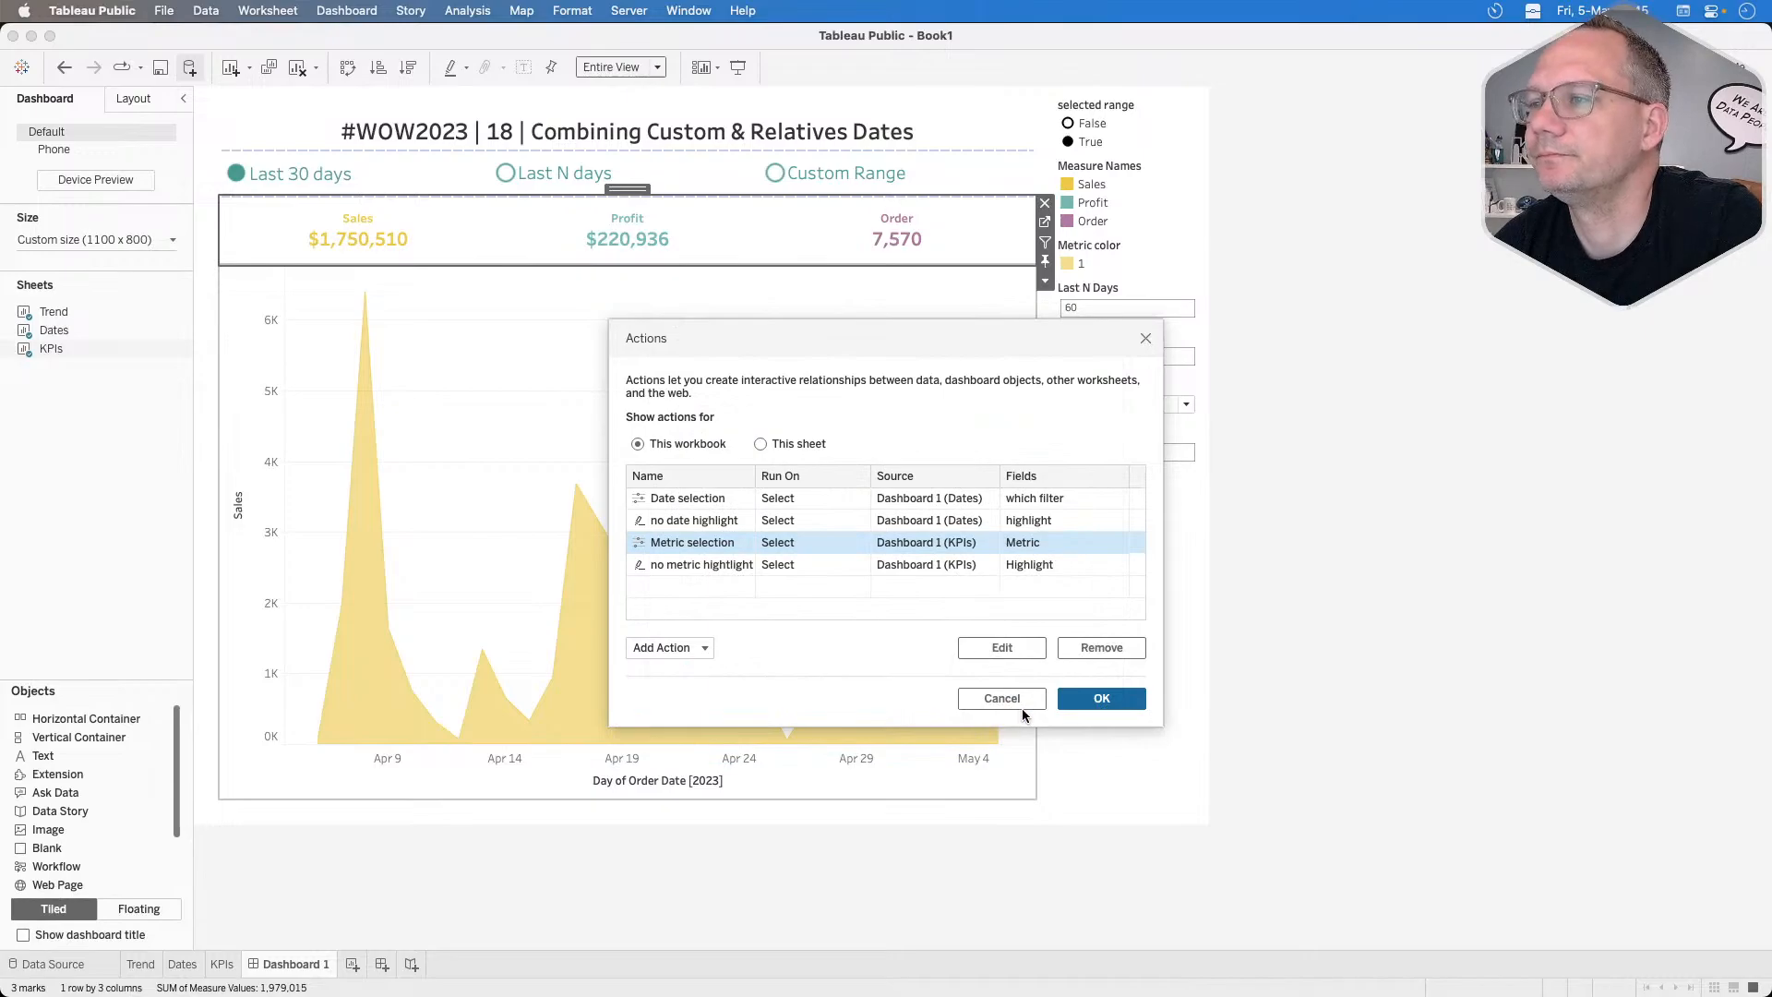
left_click(1102, 699)
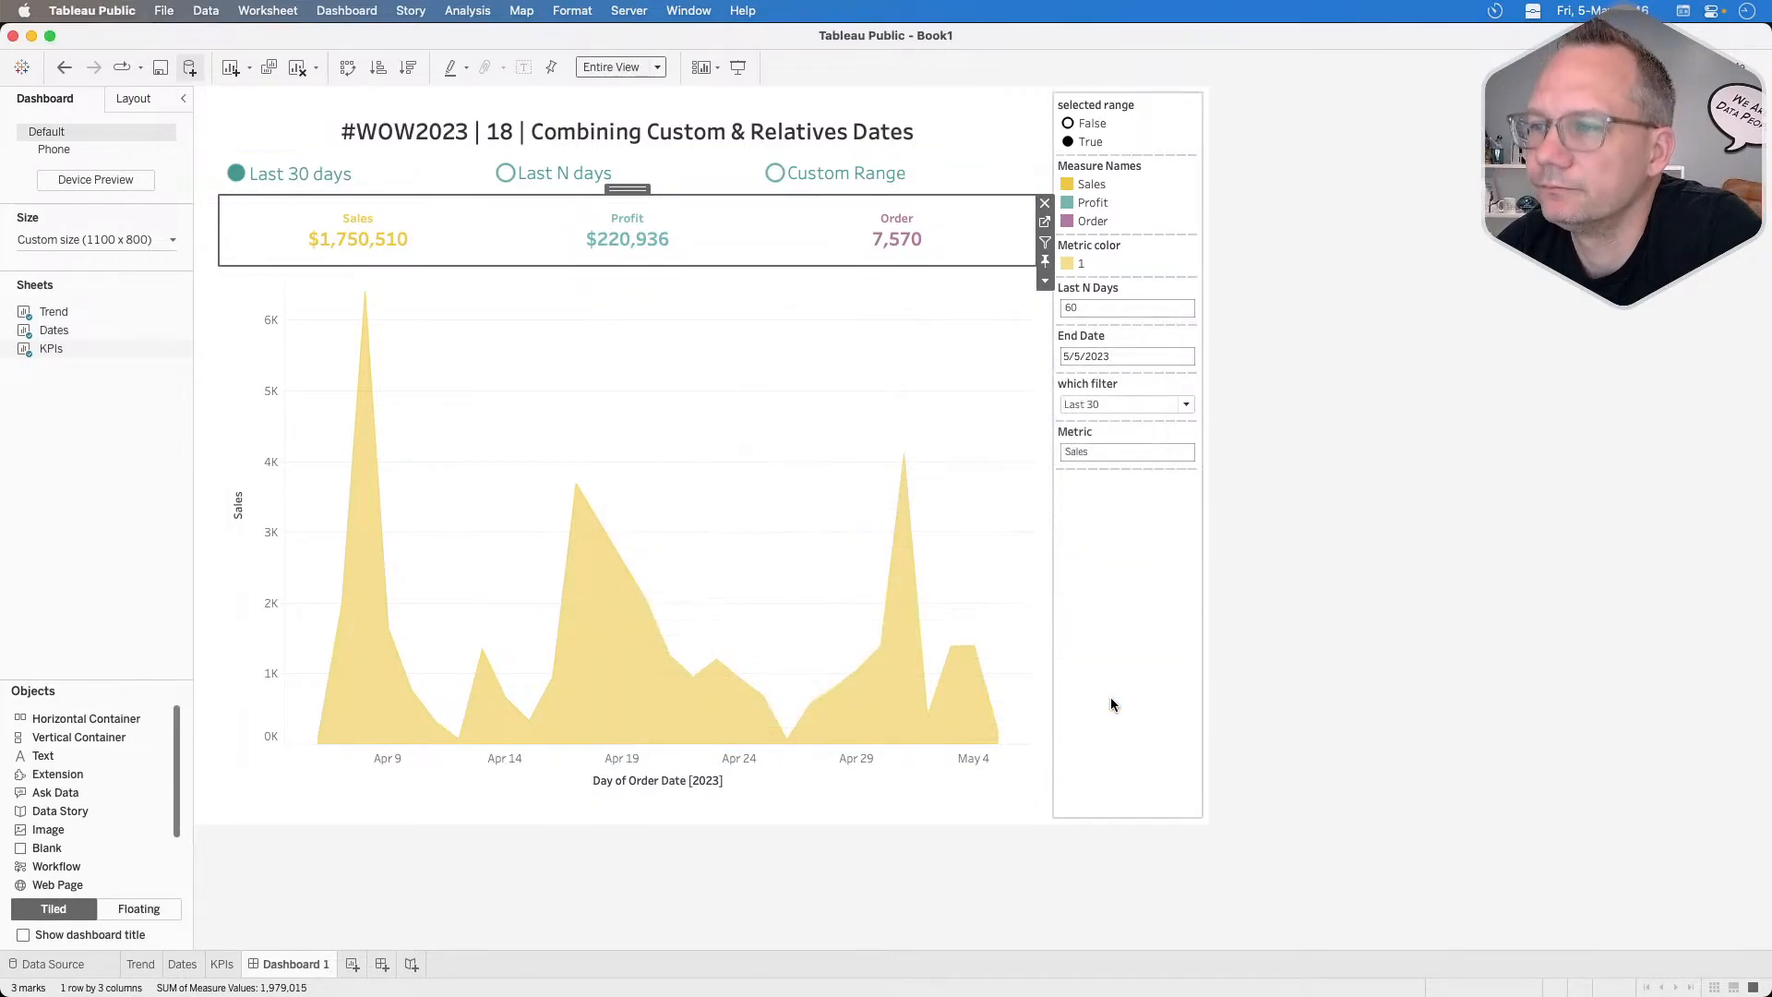
Select the Order KPI on the dashboard and inspect the Metric parameter's settings from the Trend worksheet.
left_click(899, 234)
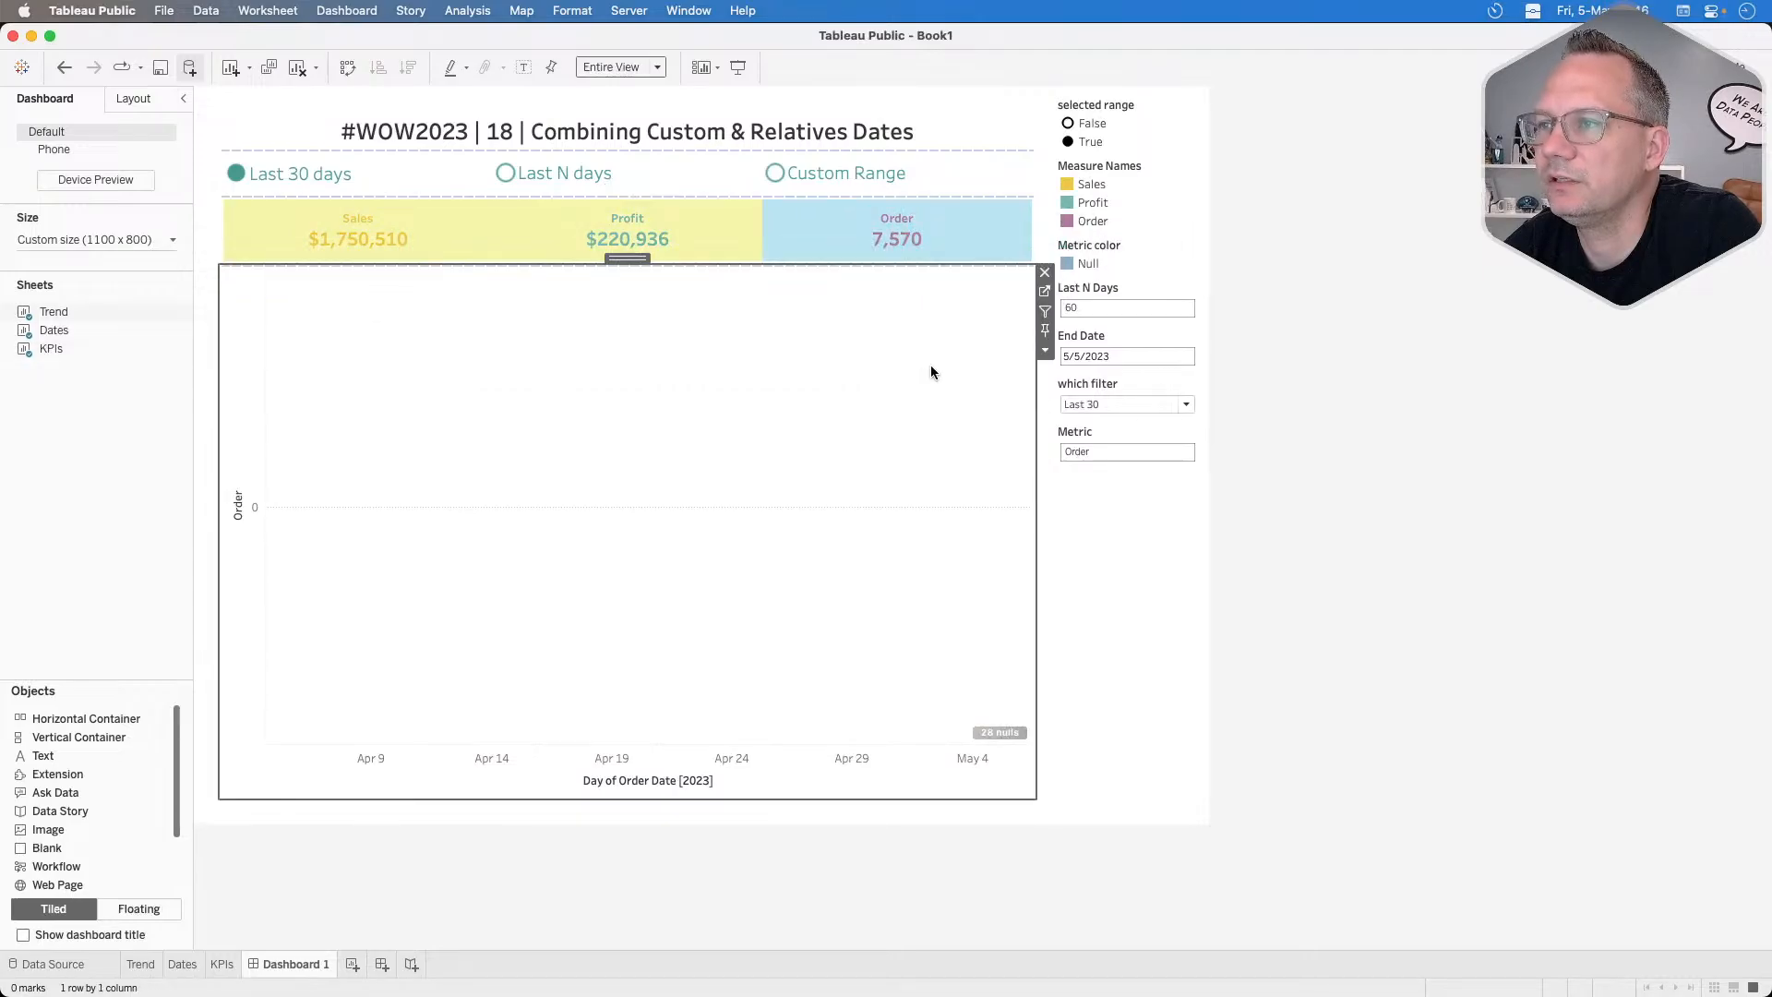
left_click(1044, 290)
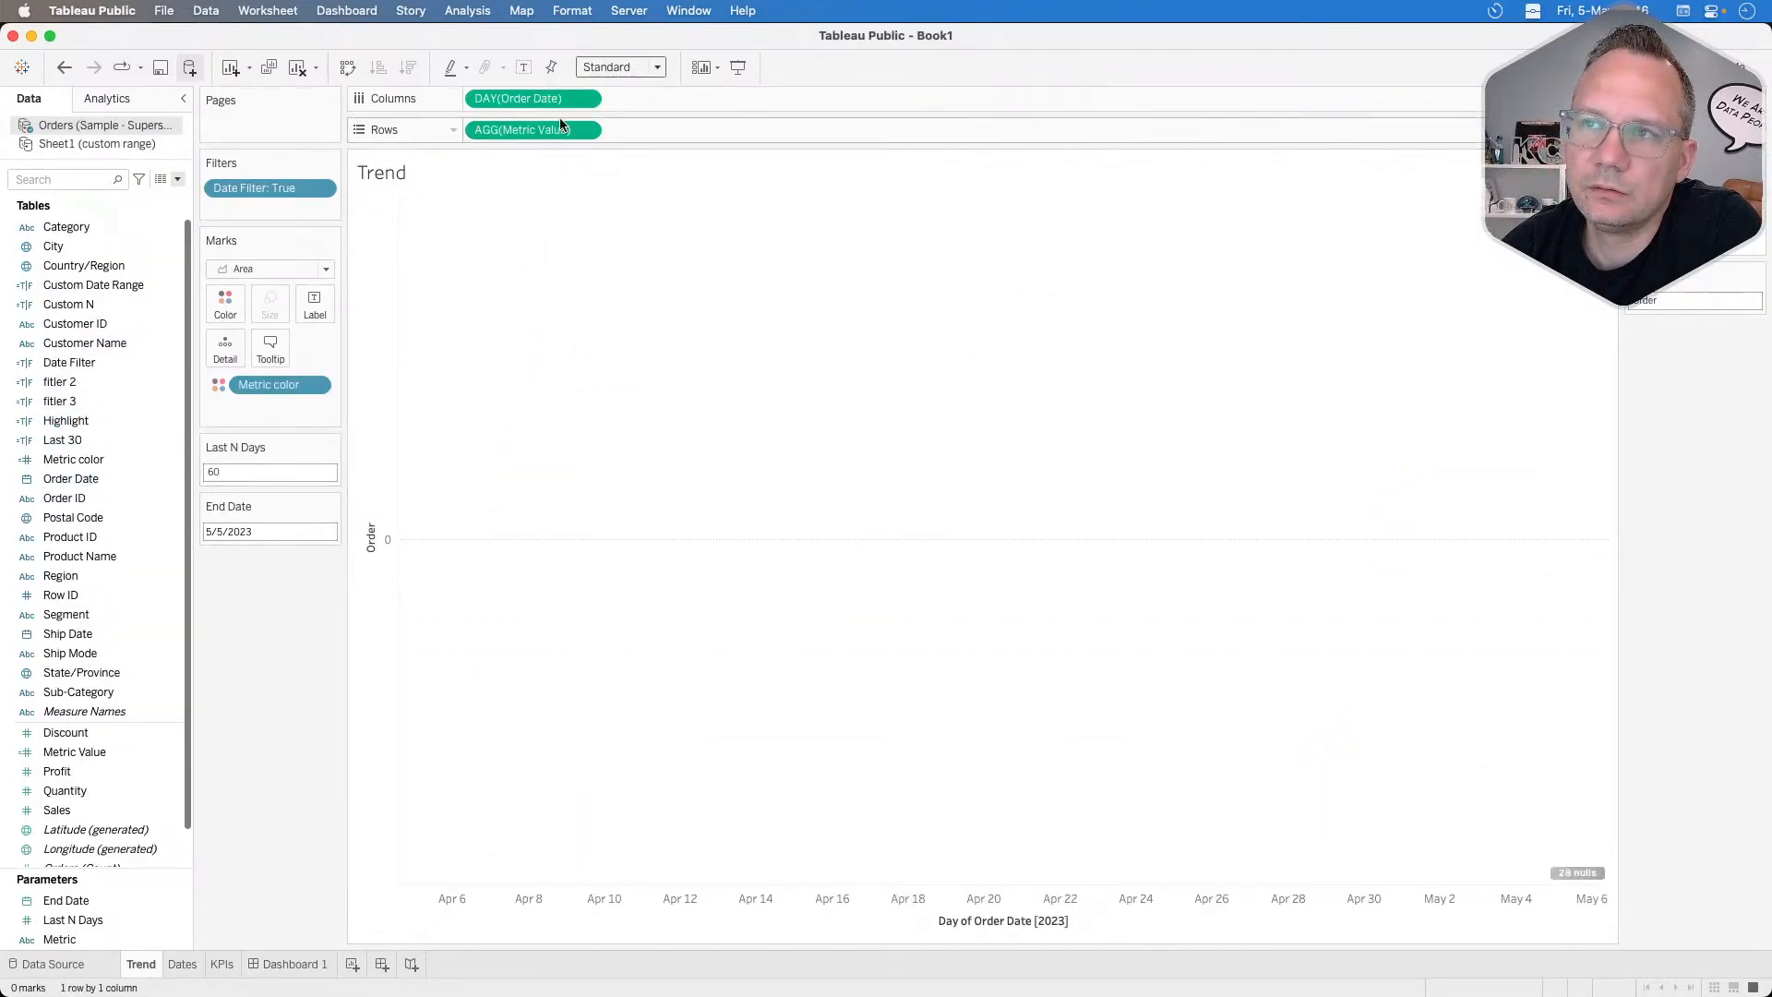
right_click(73, 751)
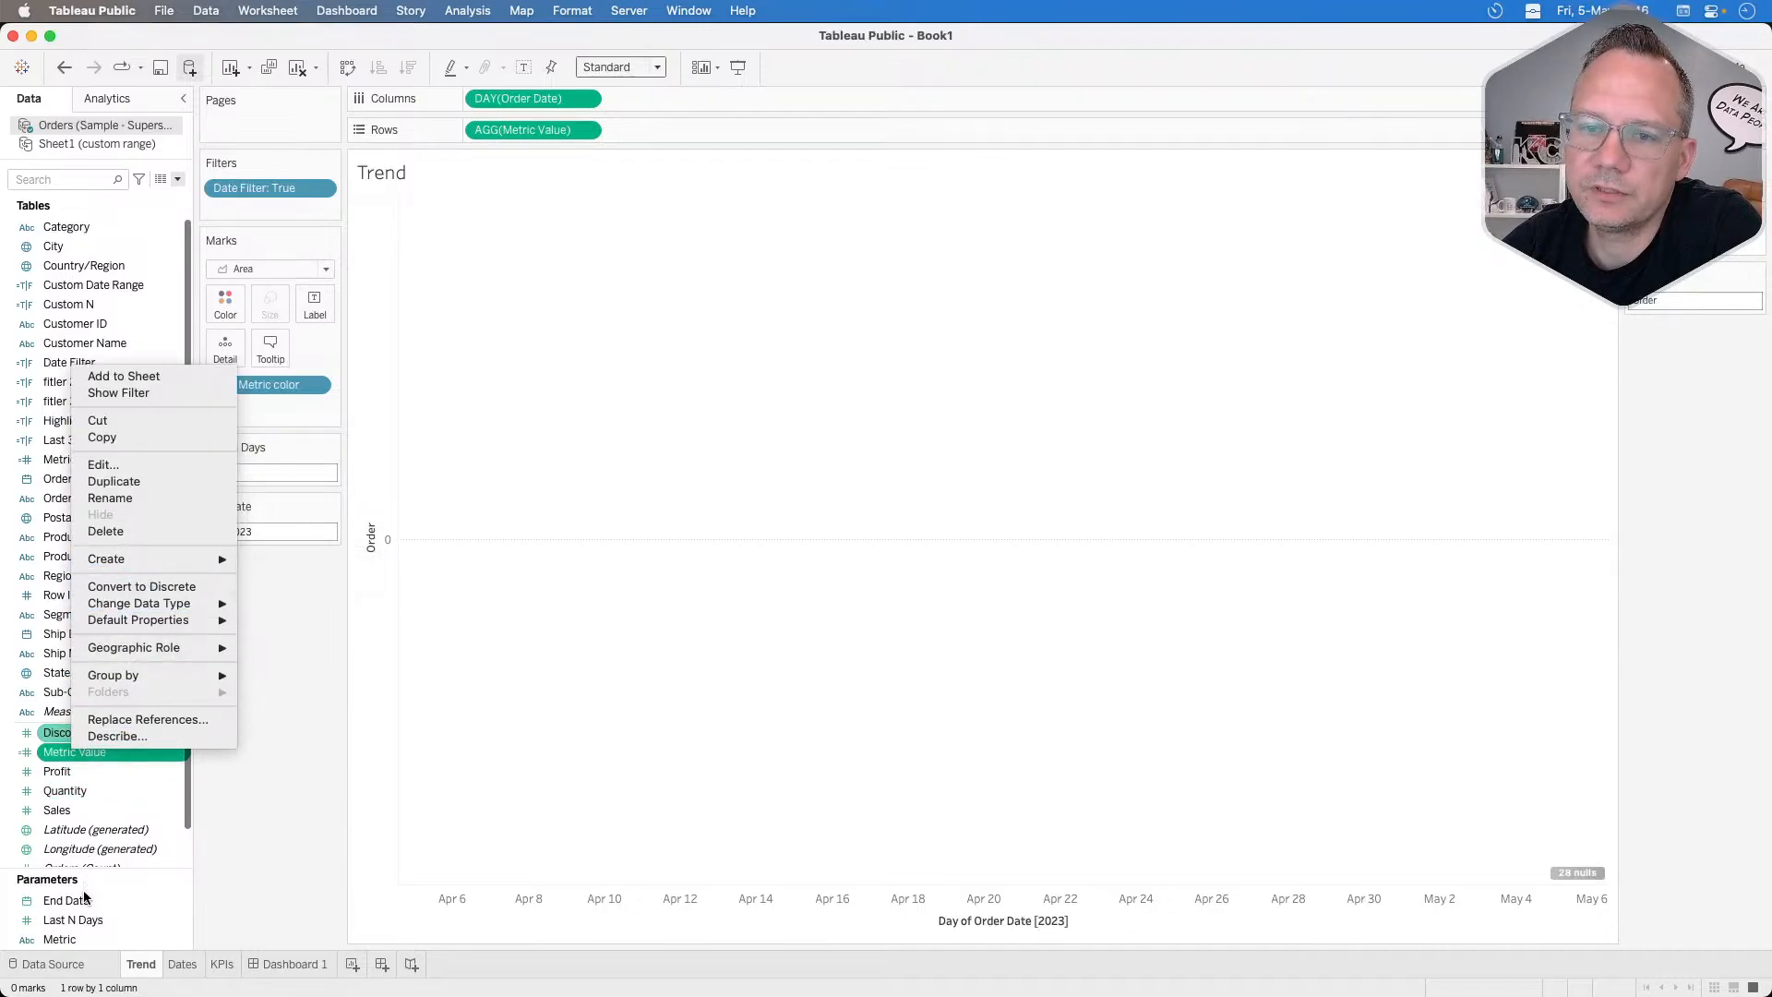
left_click(66, 938)
right_click(69, 938)
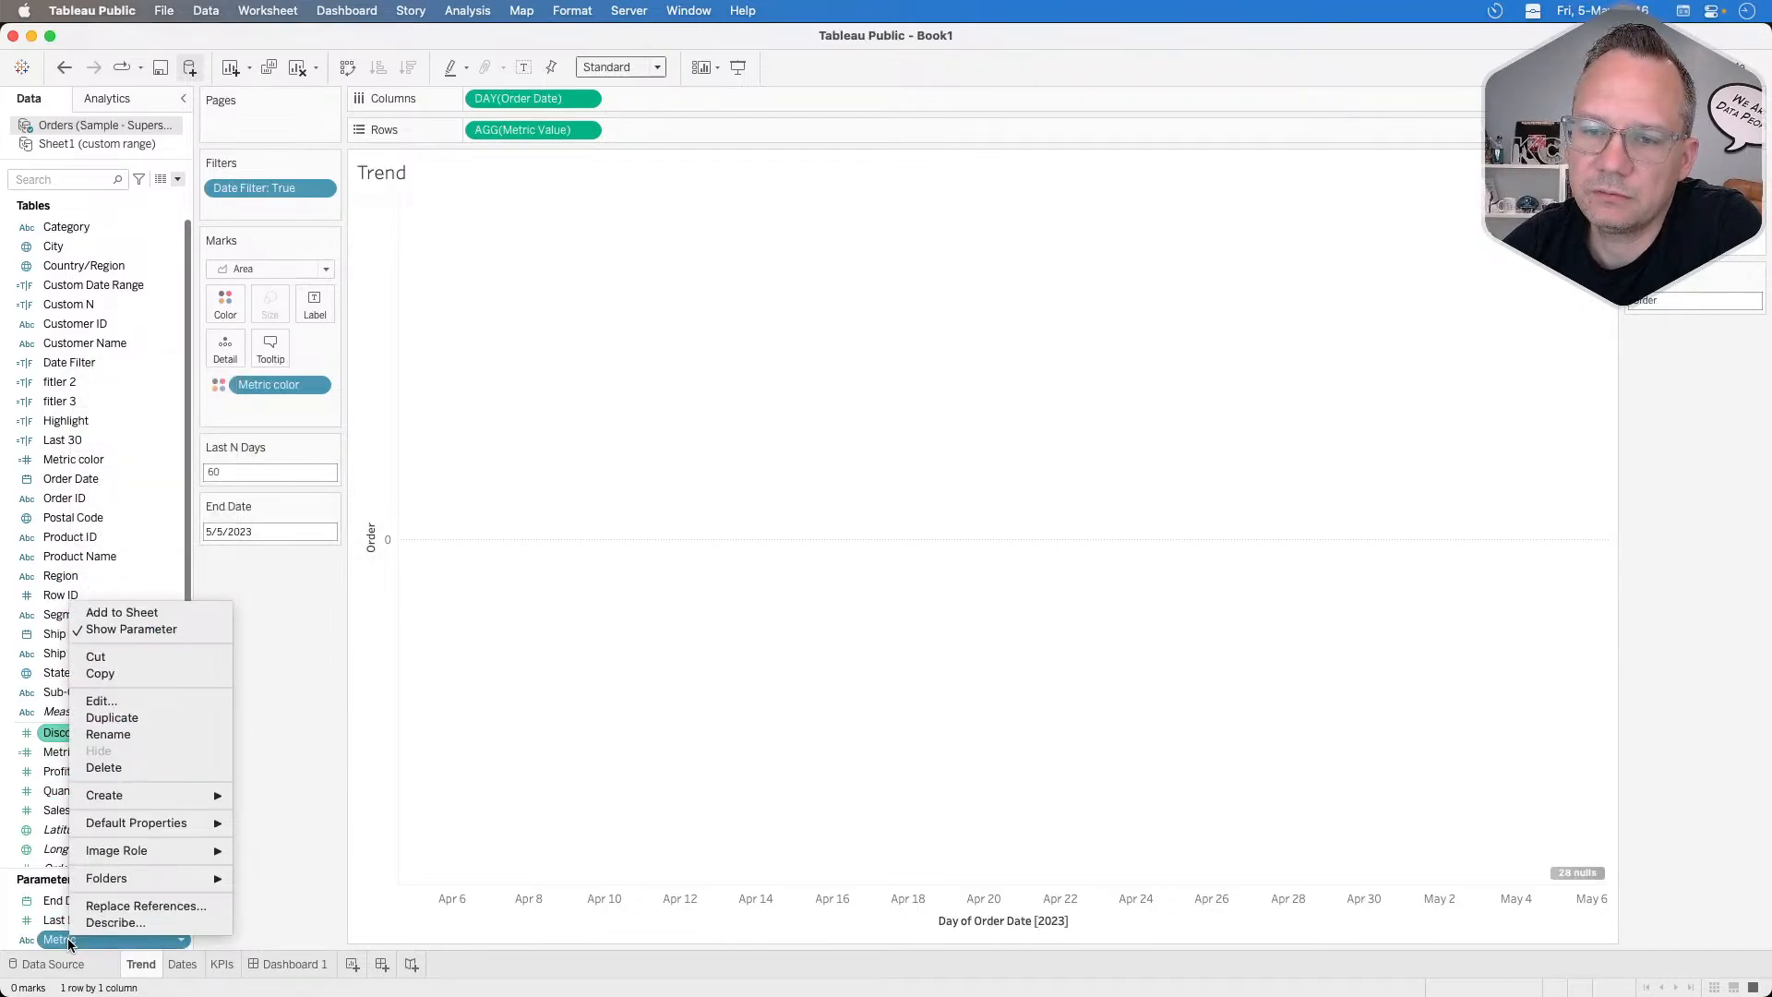
left_click(99, 701)
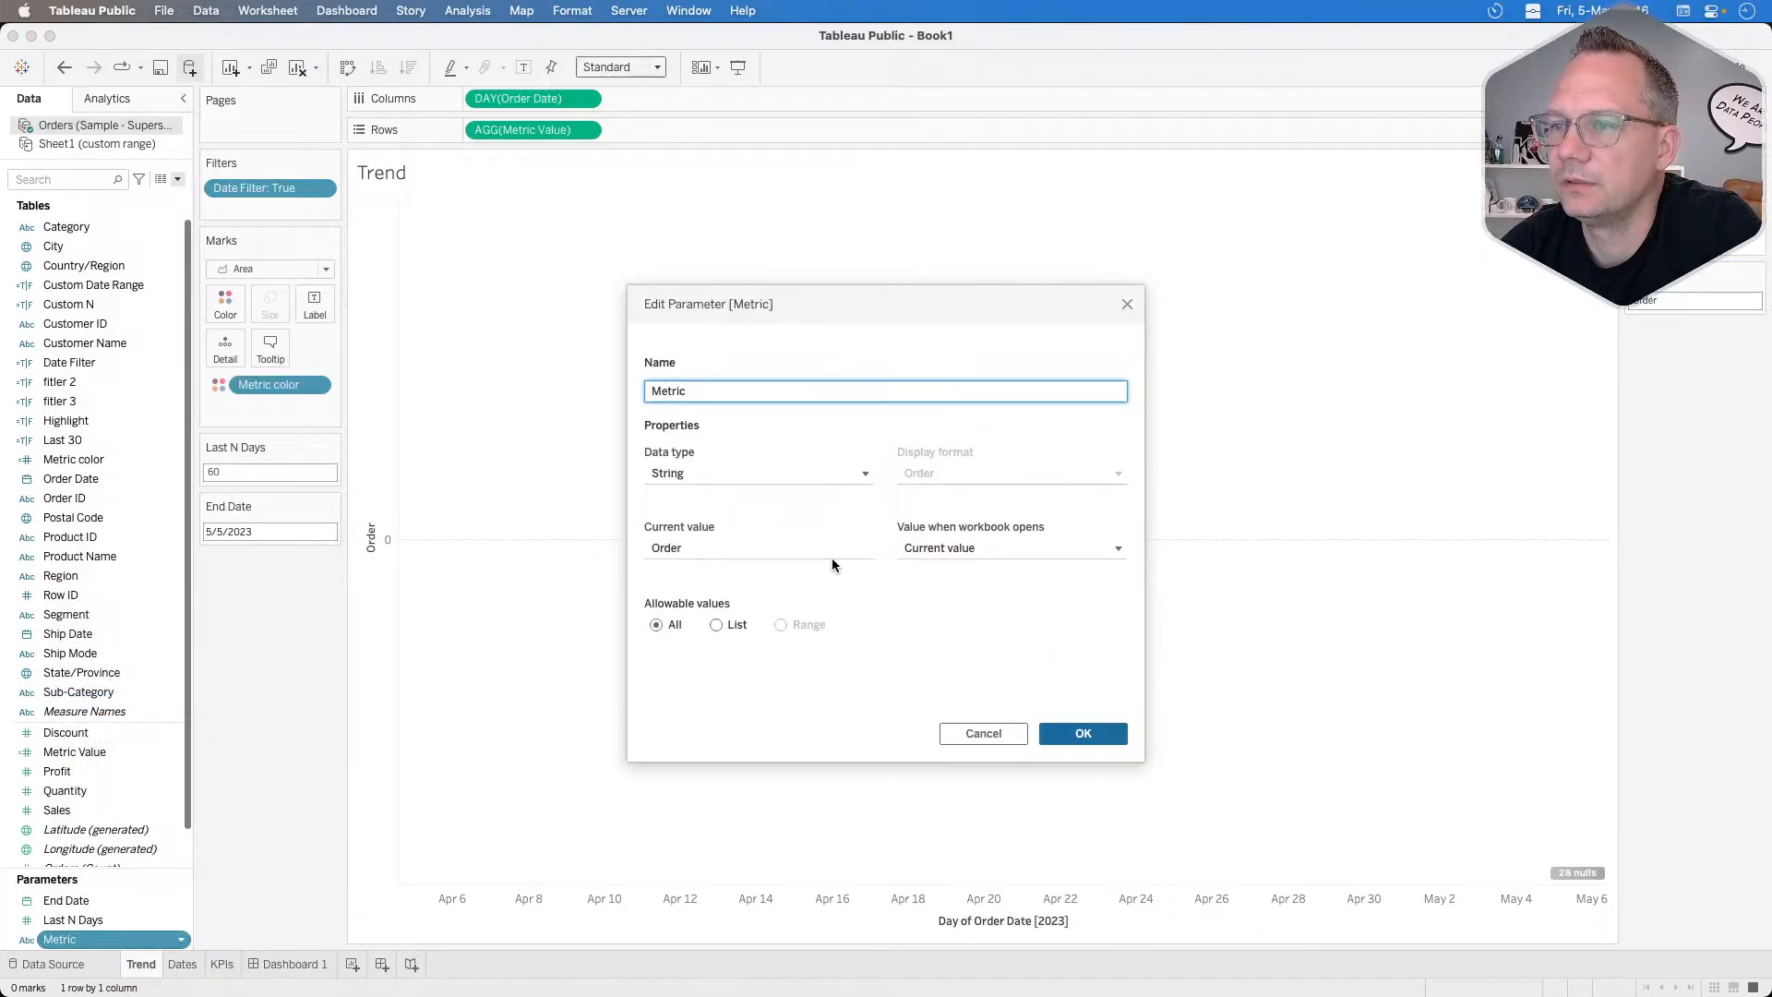
left_click(1127, 305)
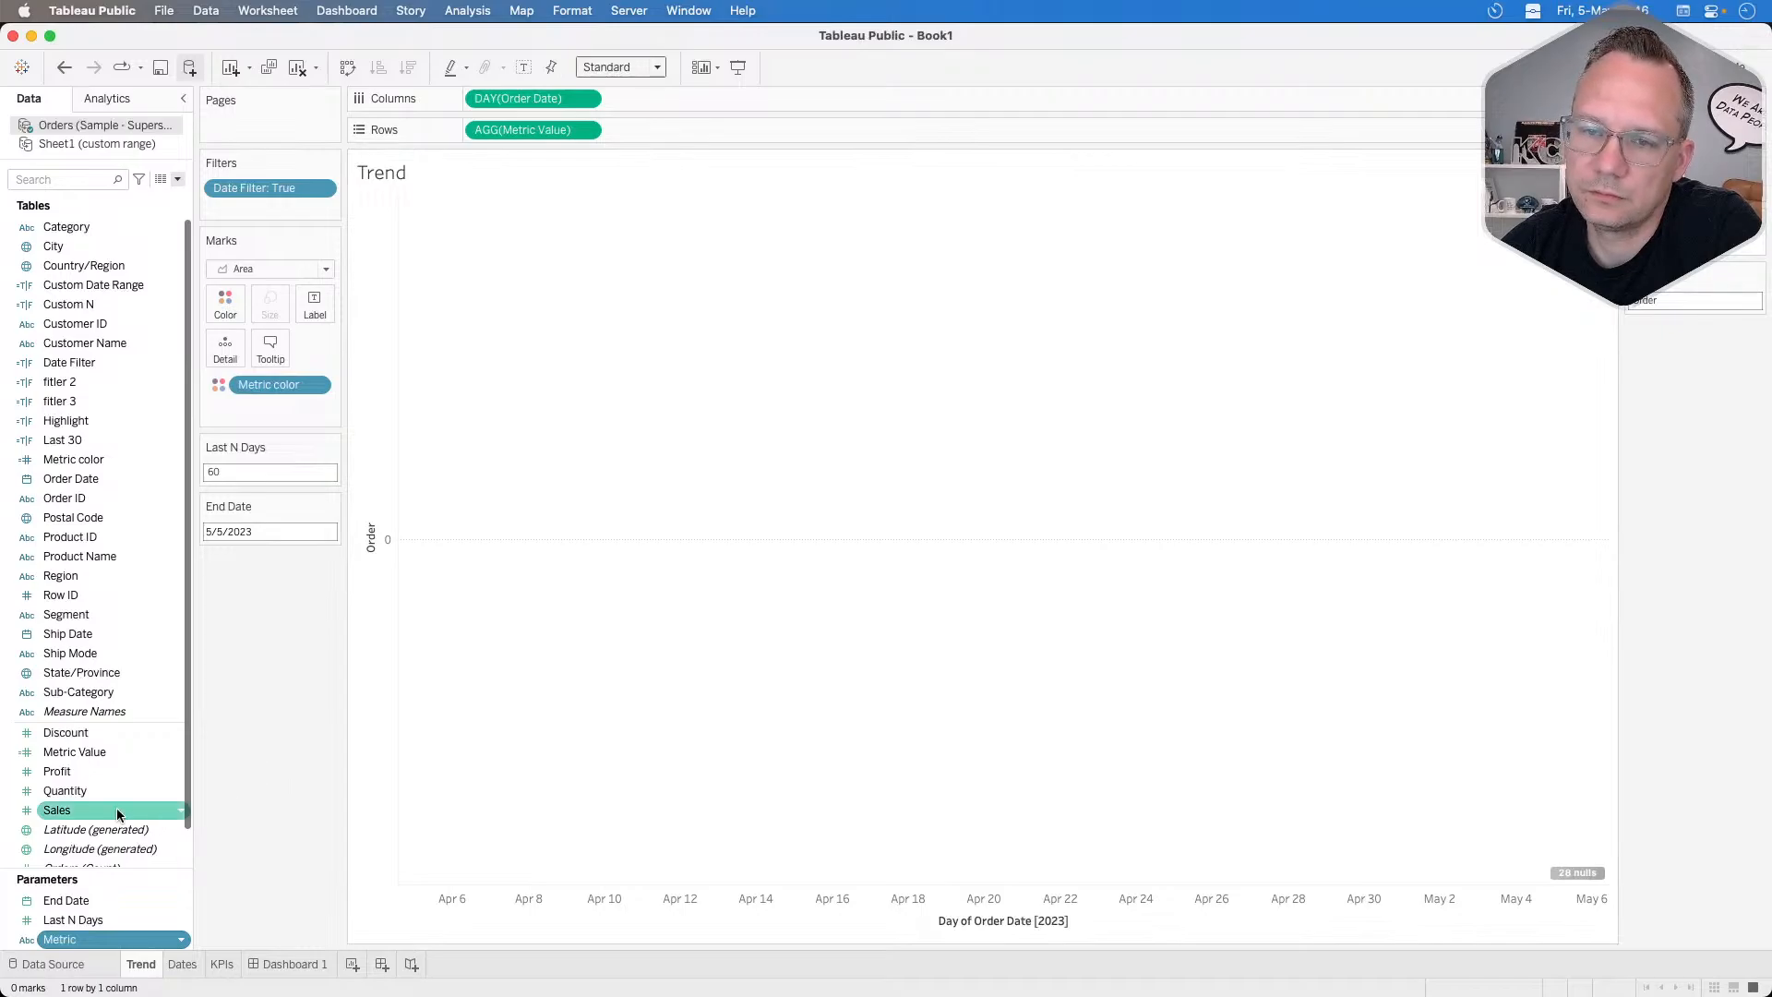
Edit the Metric Value calculation so its third case matches "Order" instead of "Orders".
right_click(88, 753)
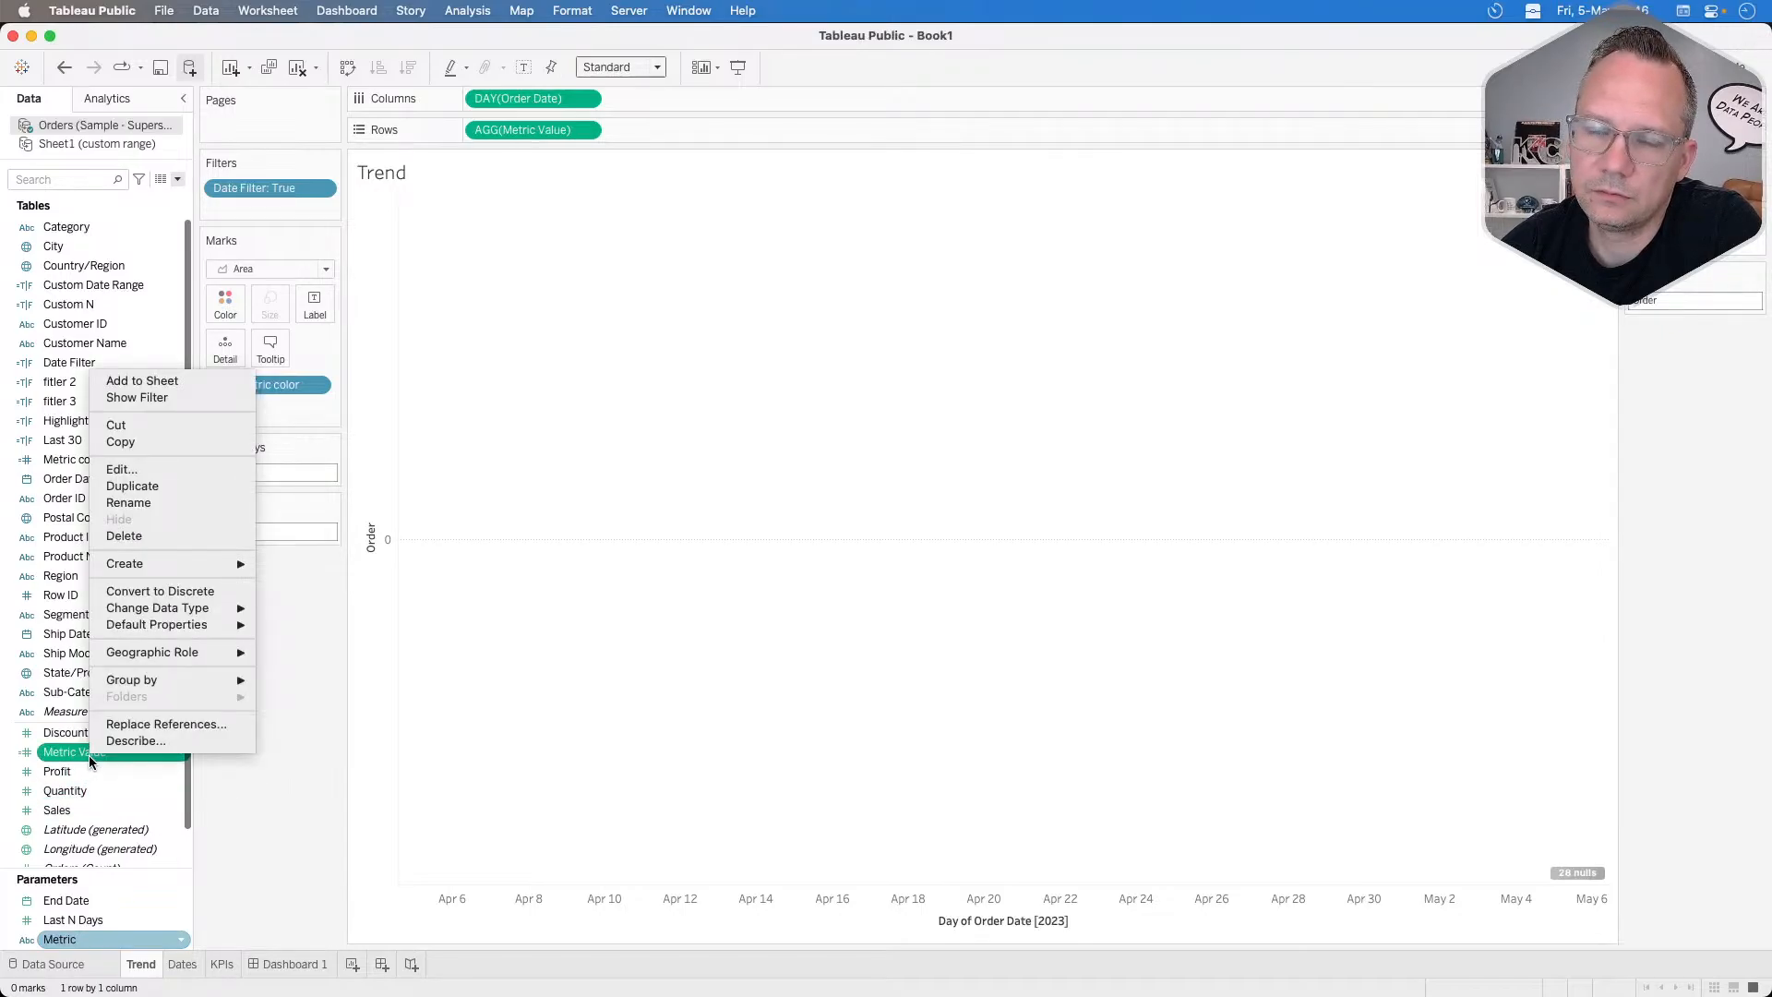
left_click(150, 473)
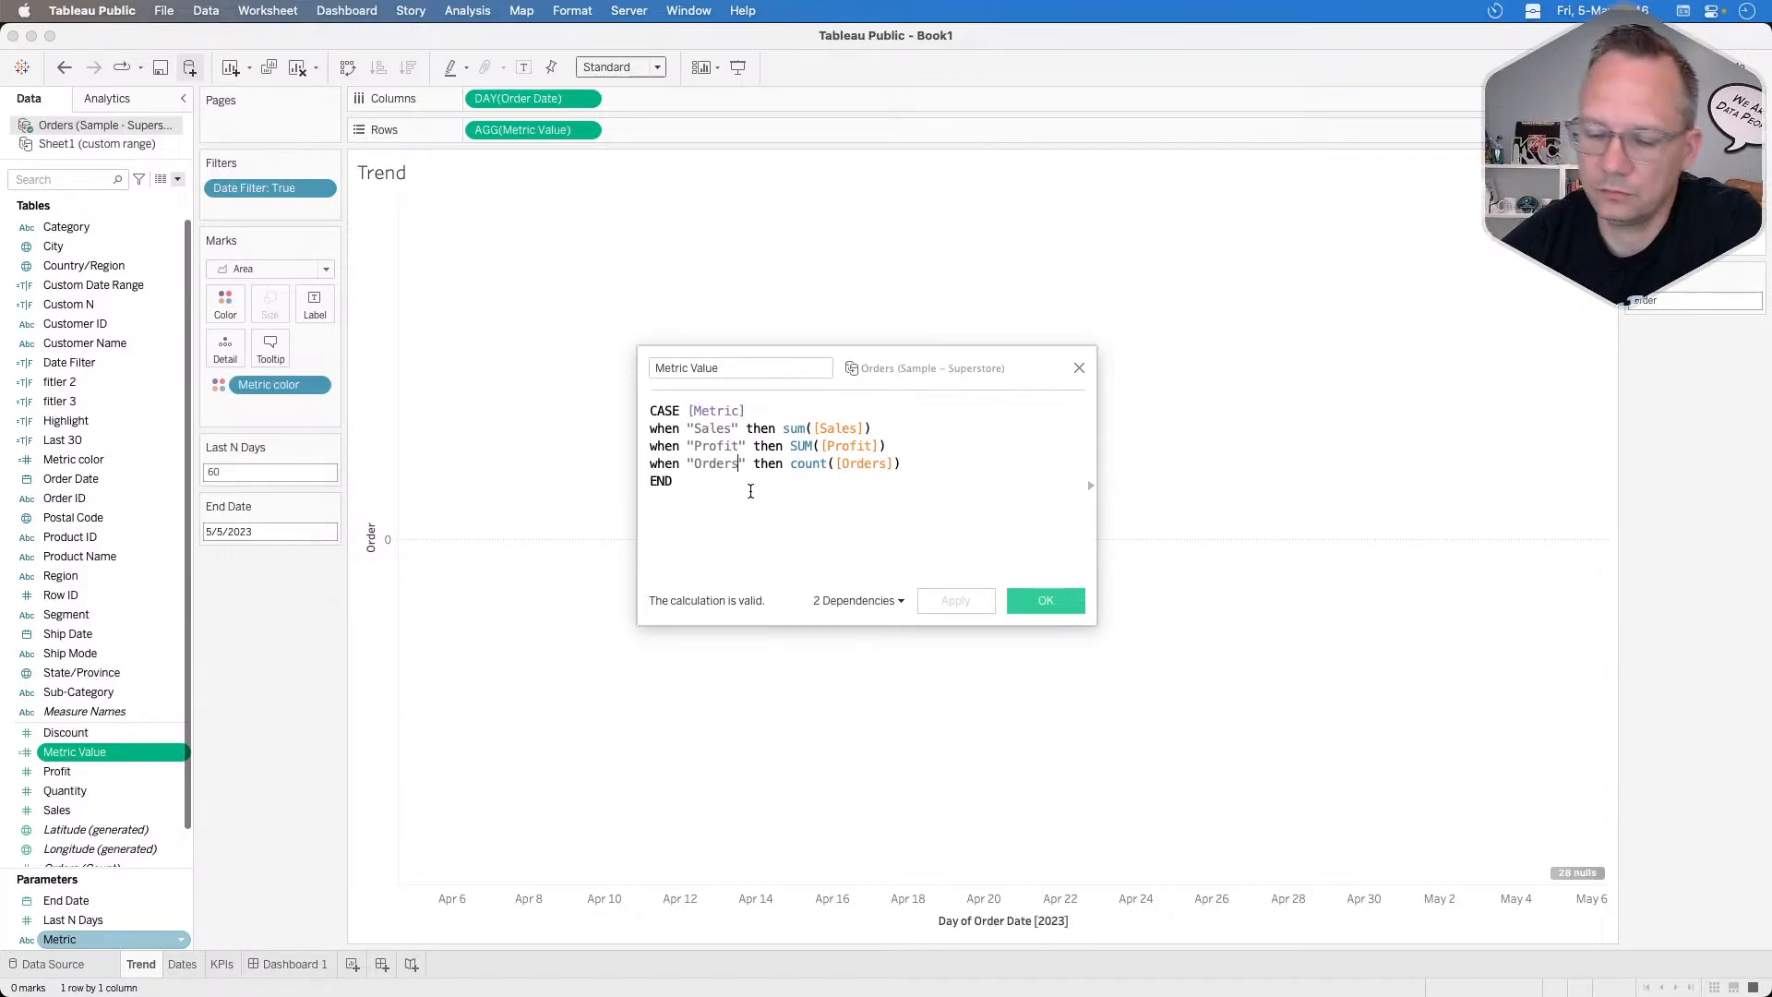
key("BackSpace")
left_click(1031, 600)
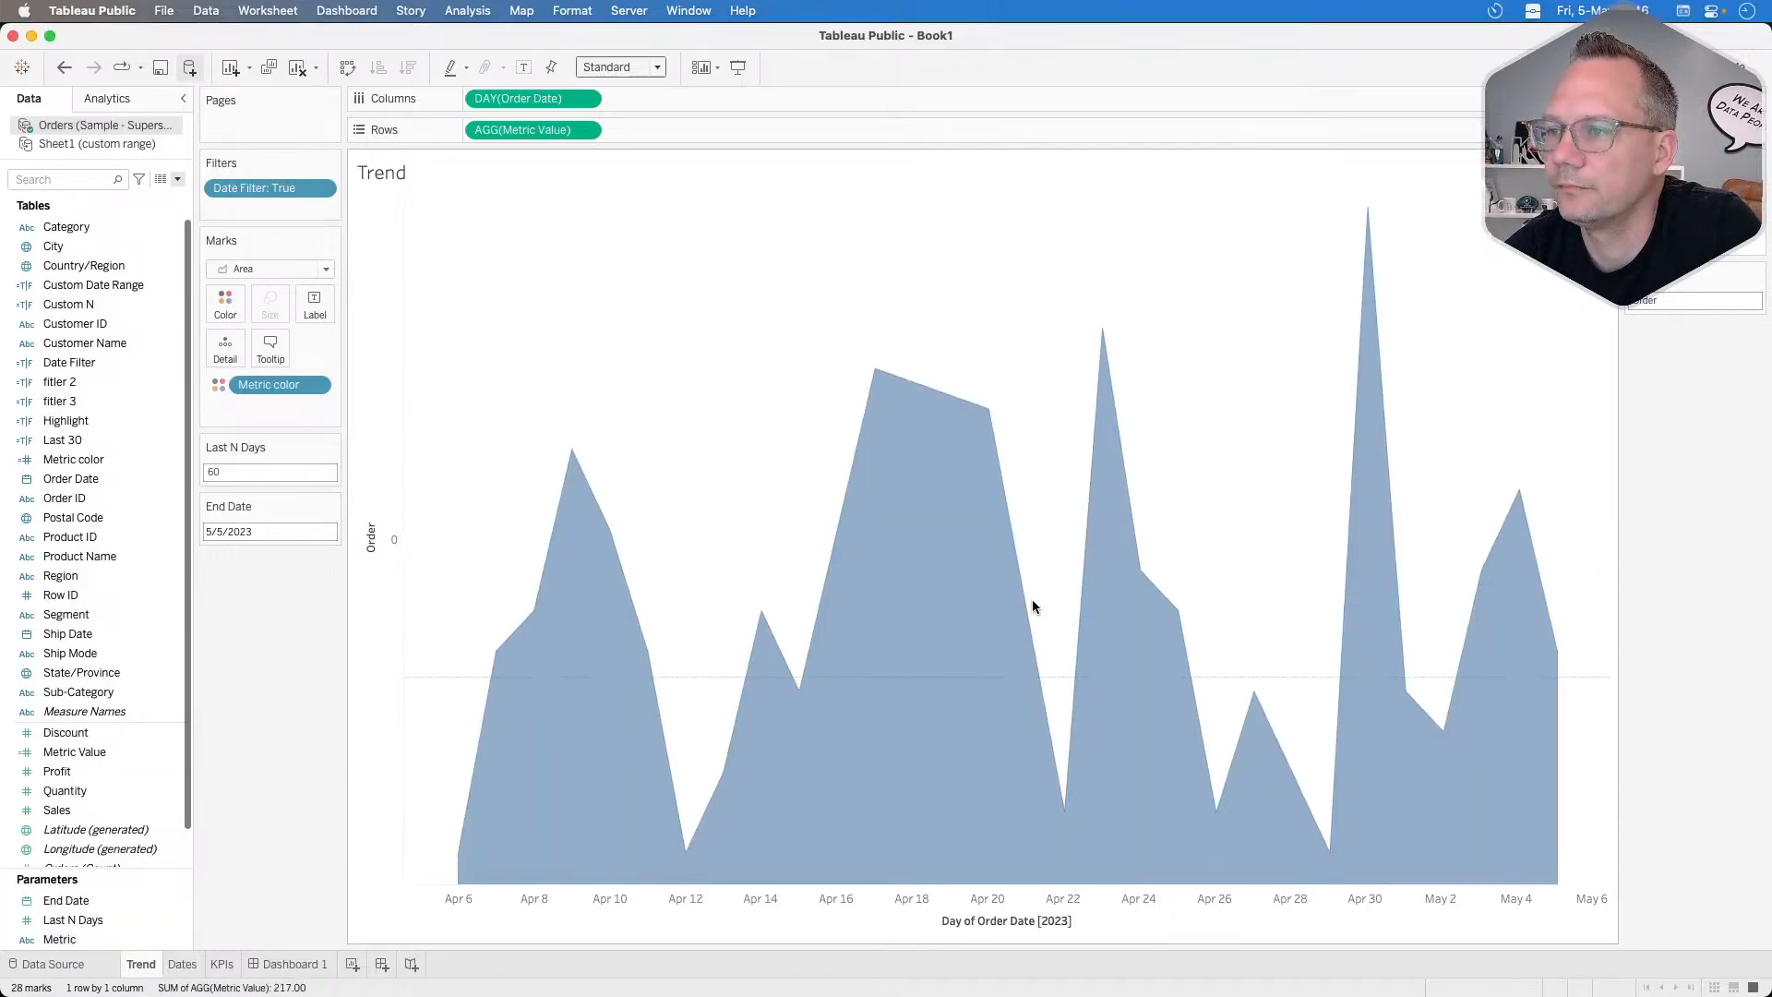
left_click(225, 303)
left_click(272, 366)
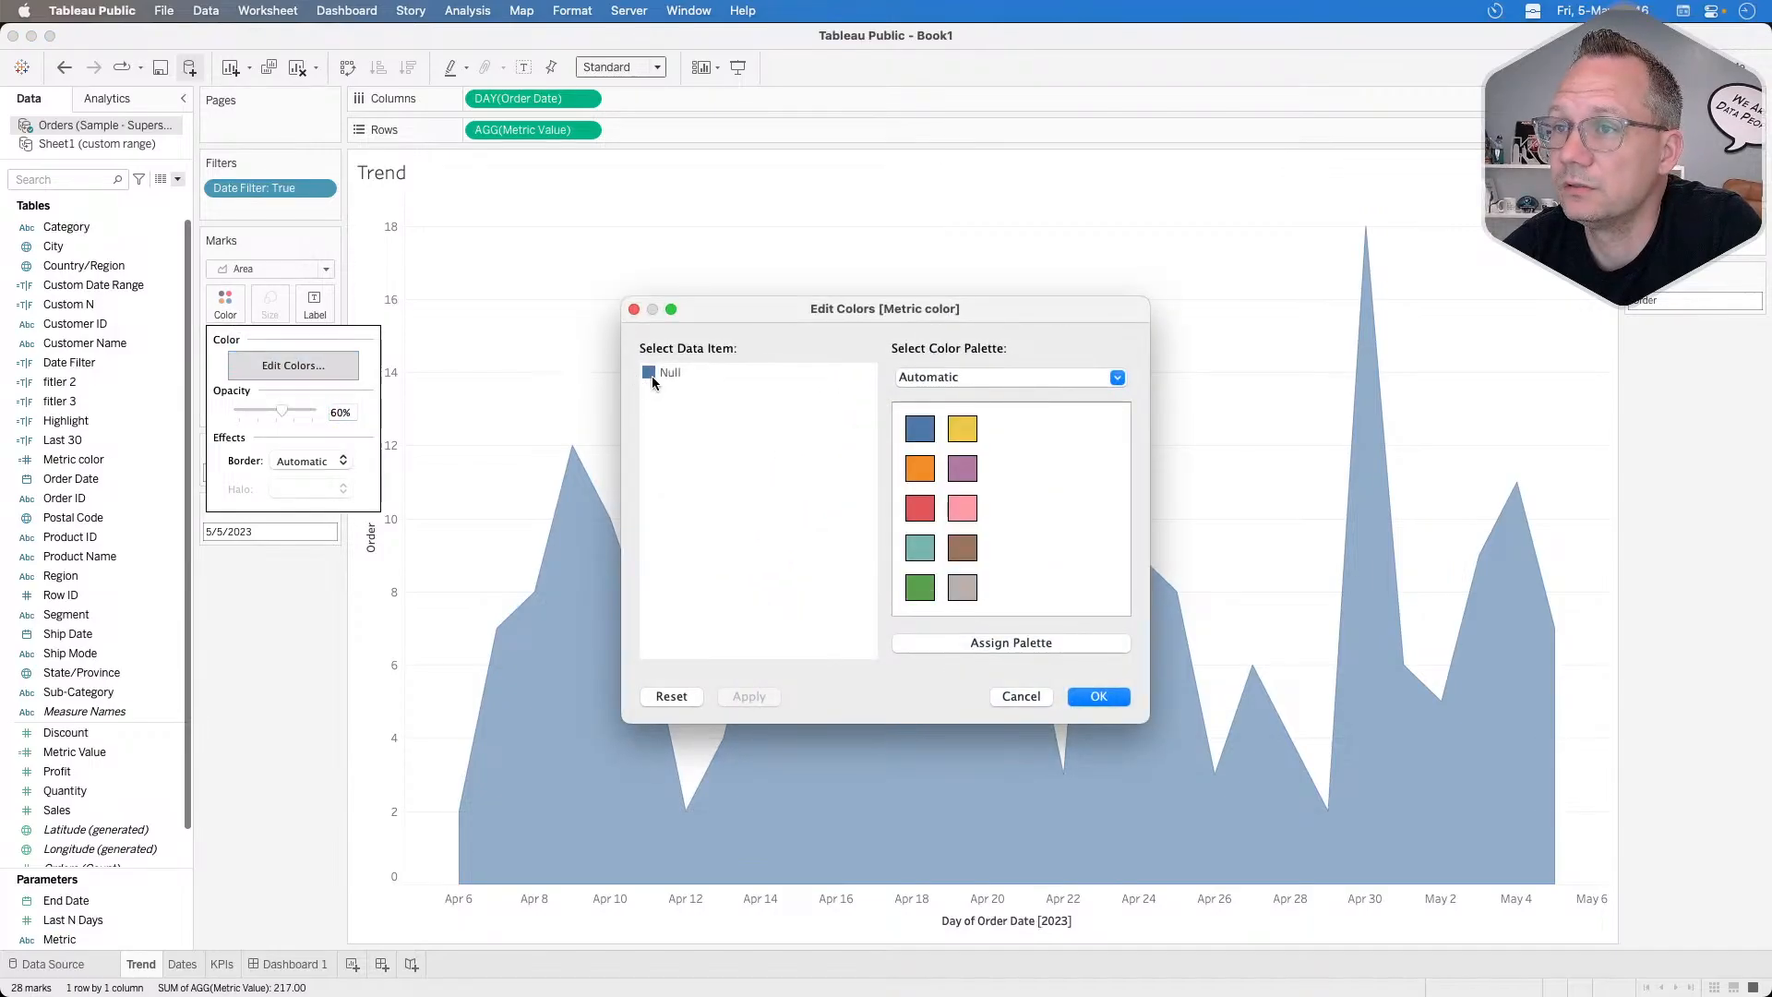
left_click(1020, 697)
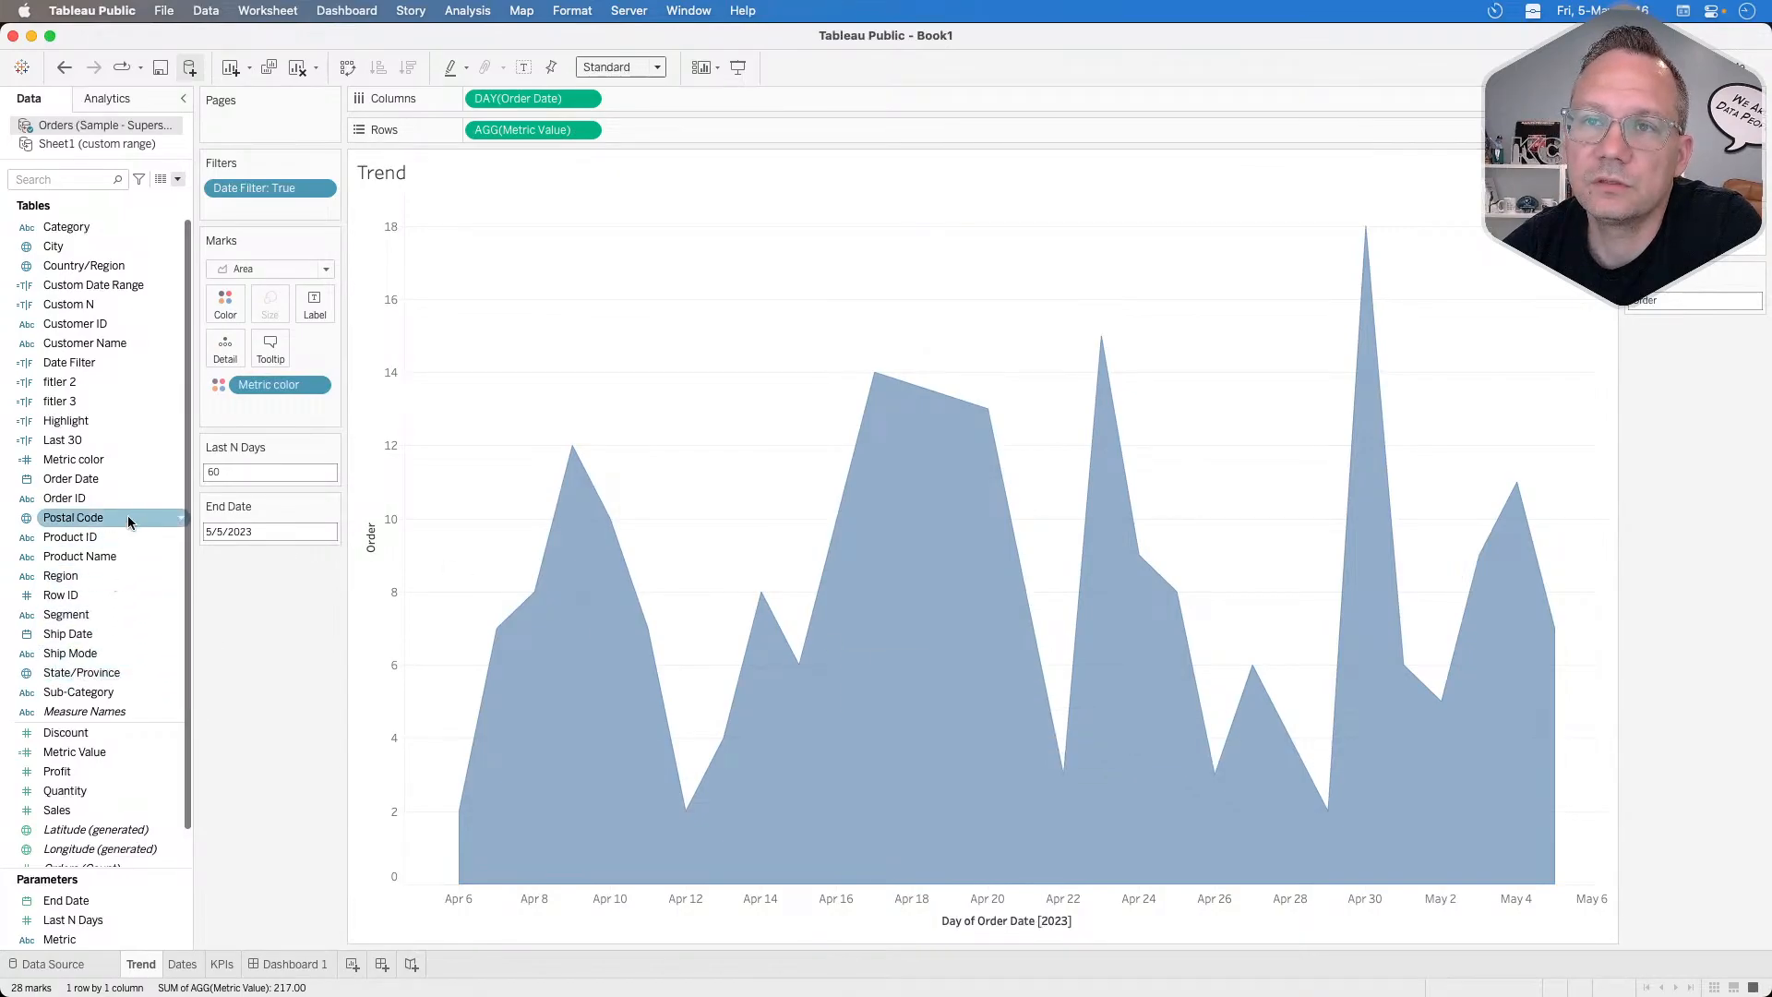
Edit the Metric color calculation so its third case matches "Order" instead of "Orders".
right_click(91, 460)
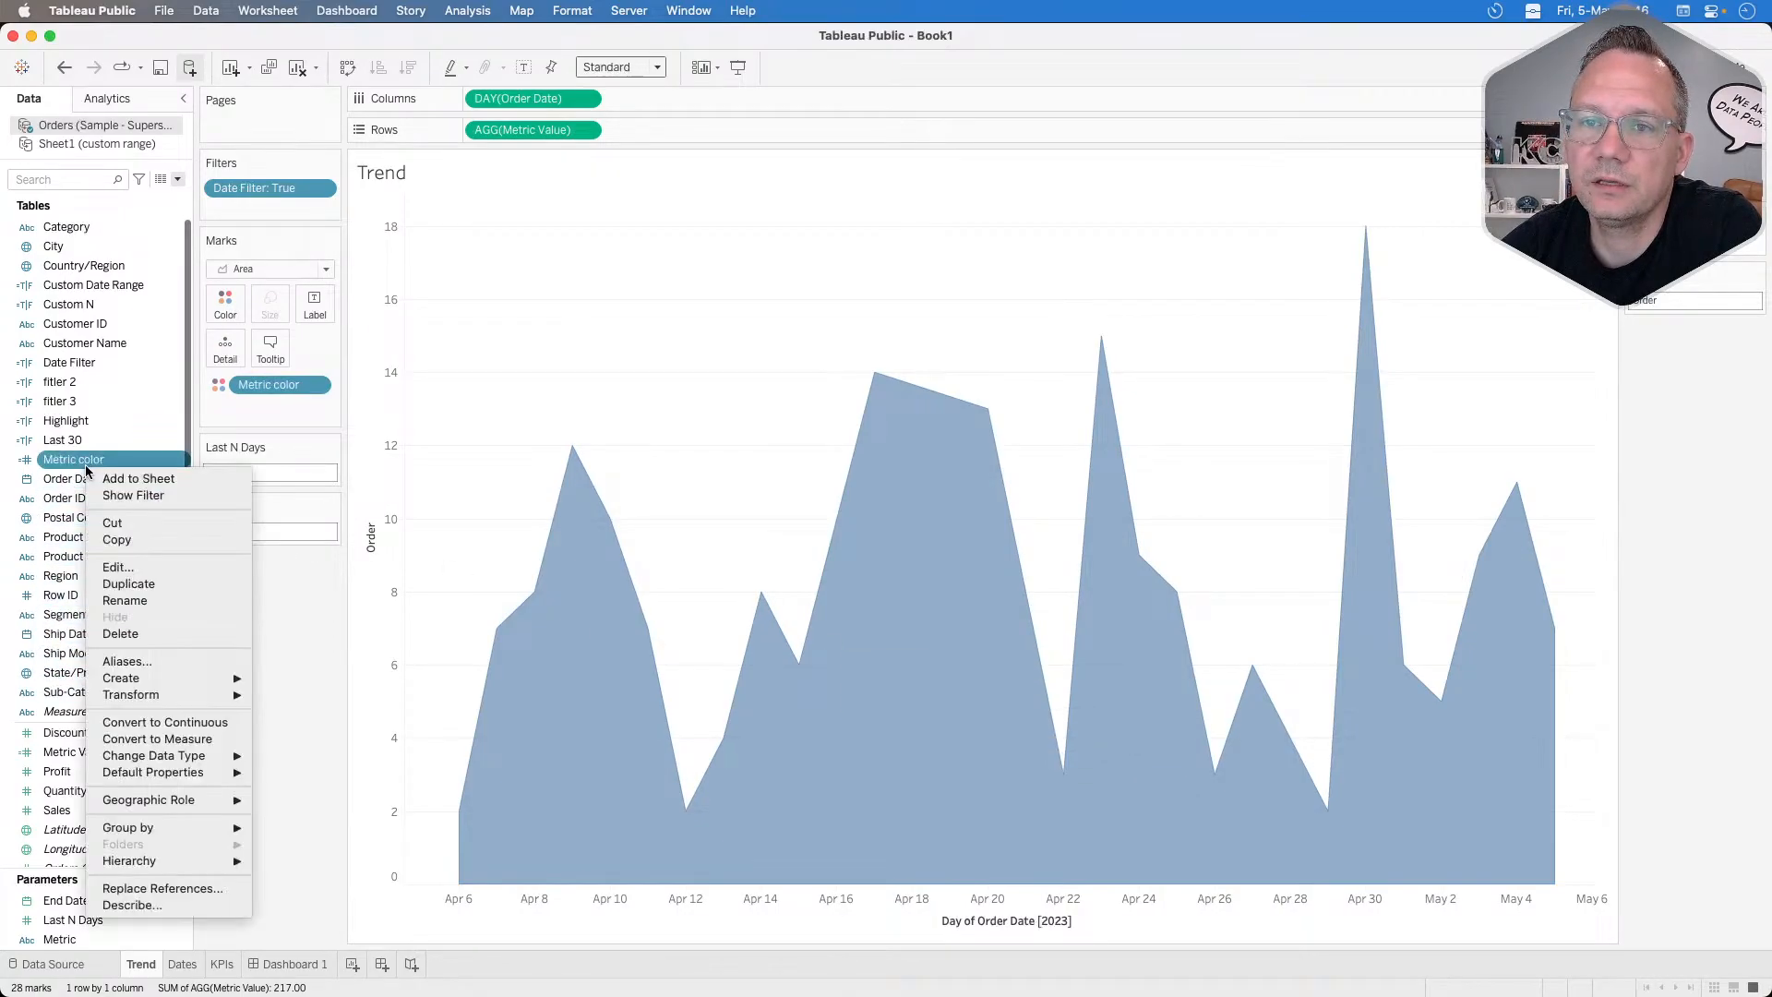
left_click(120, 572)
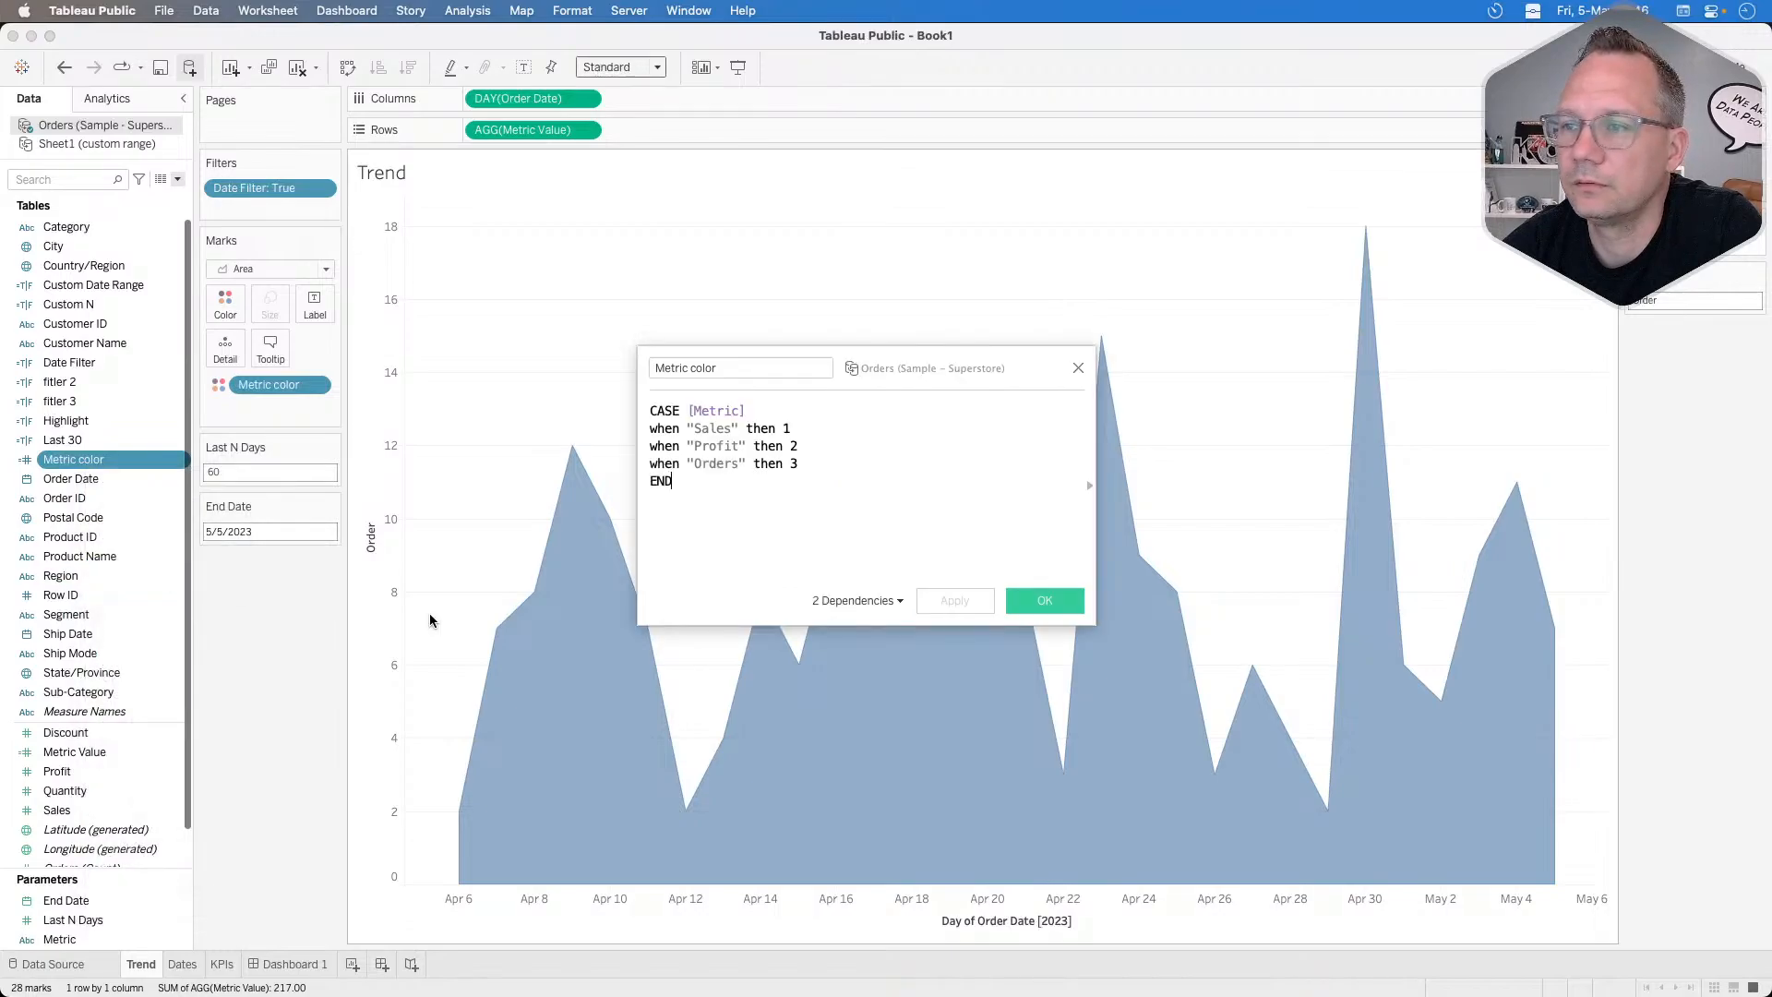
left_click(738, 462)
key("Return")
key("BackSpace")
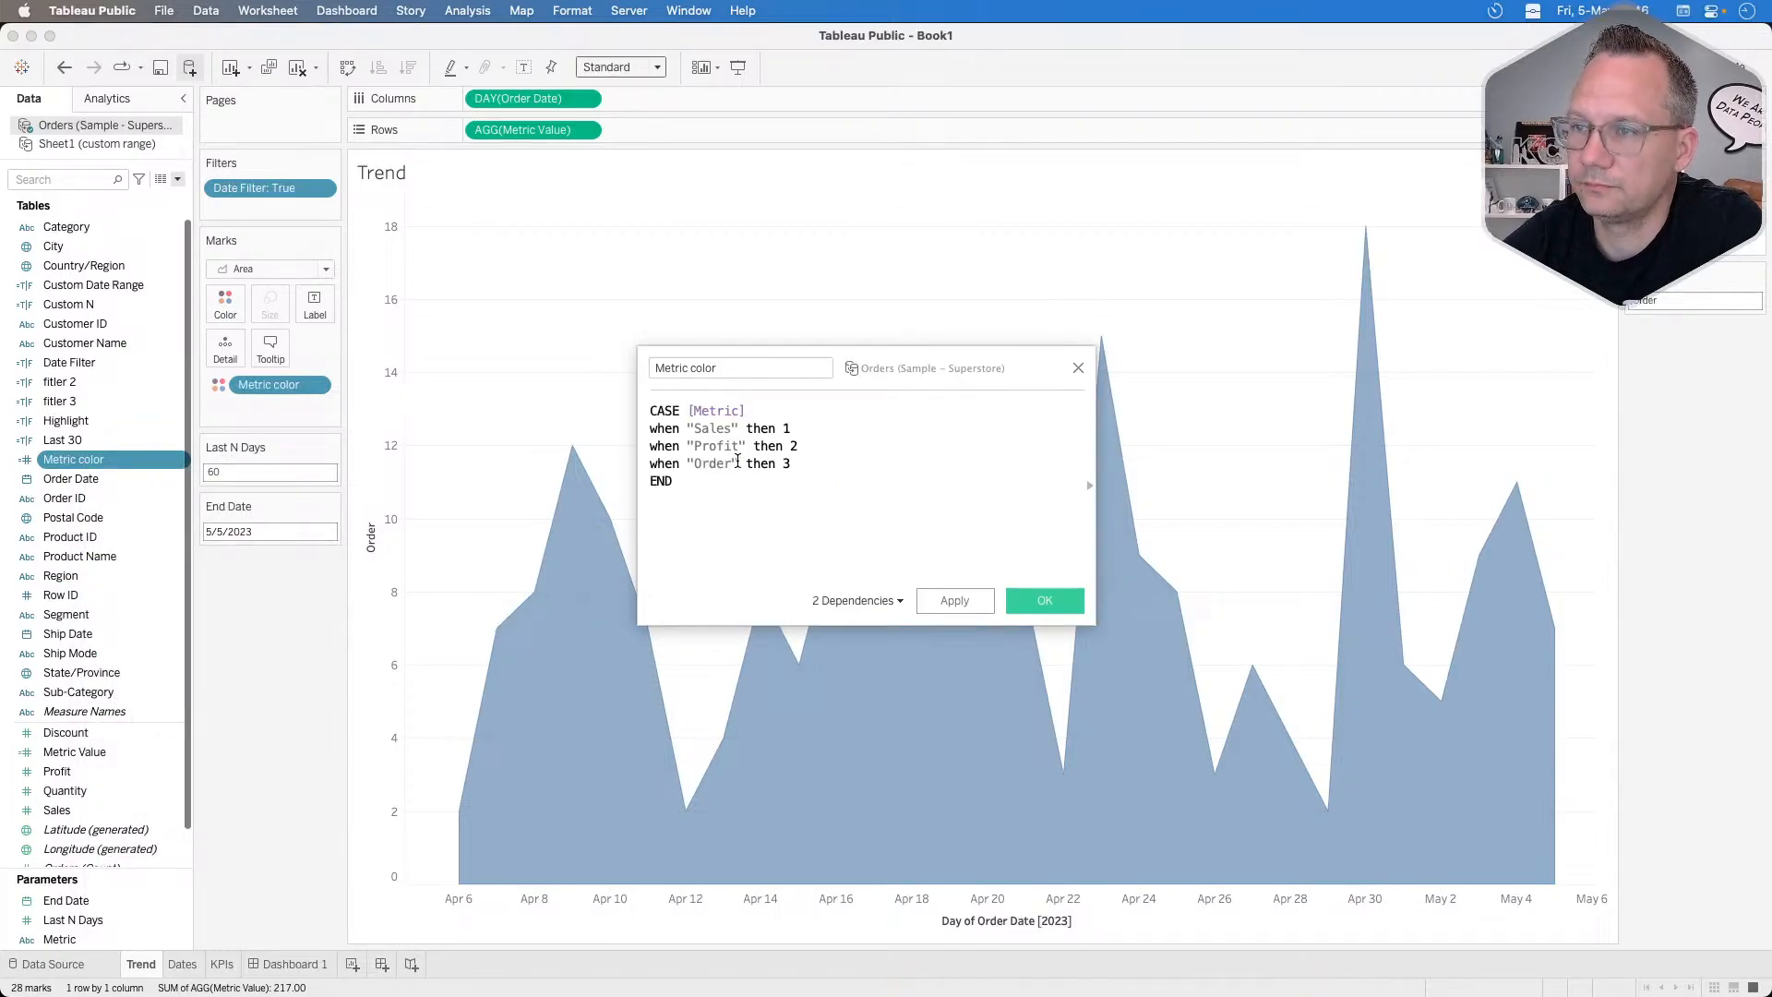
left_click(1045, 601)
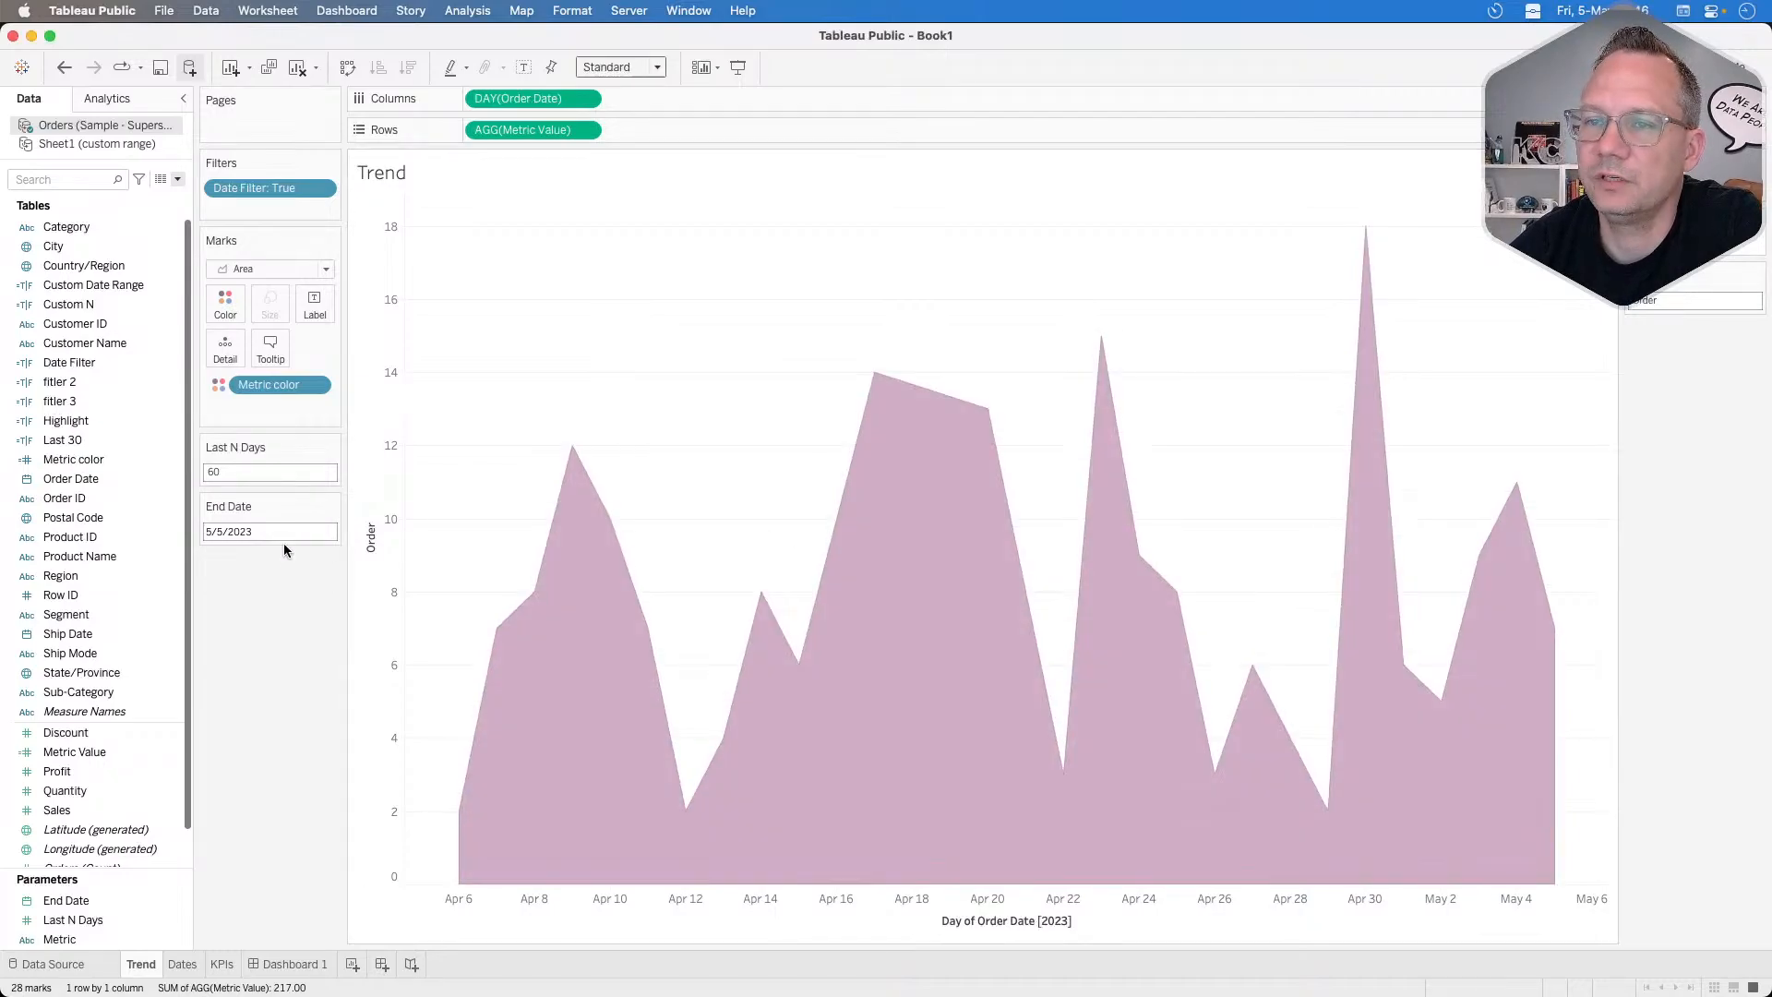
Test selecting and deselecting the Order KPI on the KPIs worksheet, and check the KPIs on Dashboard 1.
left_click(189, 964)
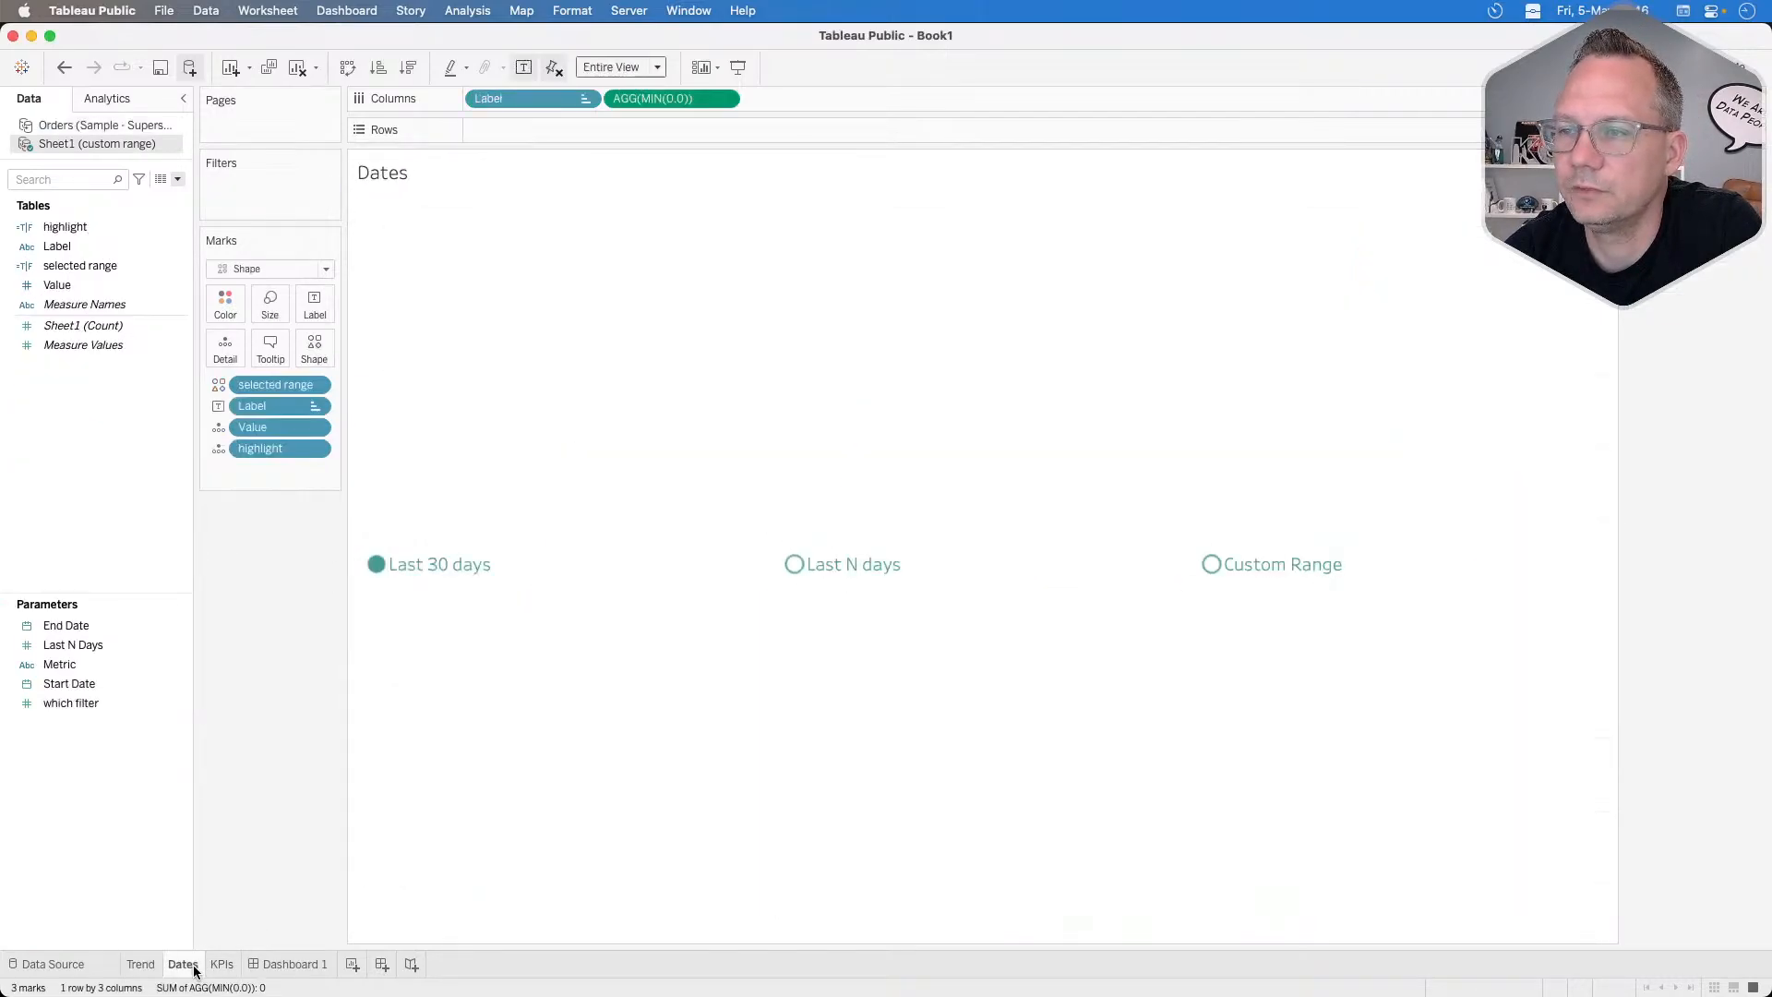
left_click(222, 964)
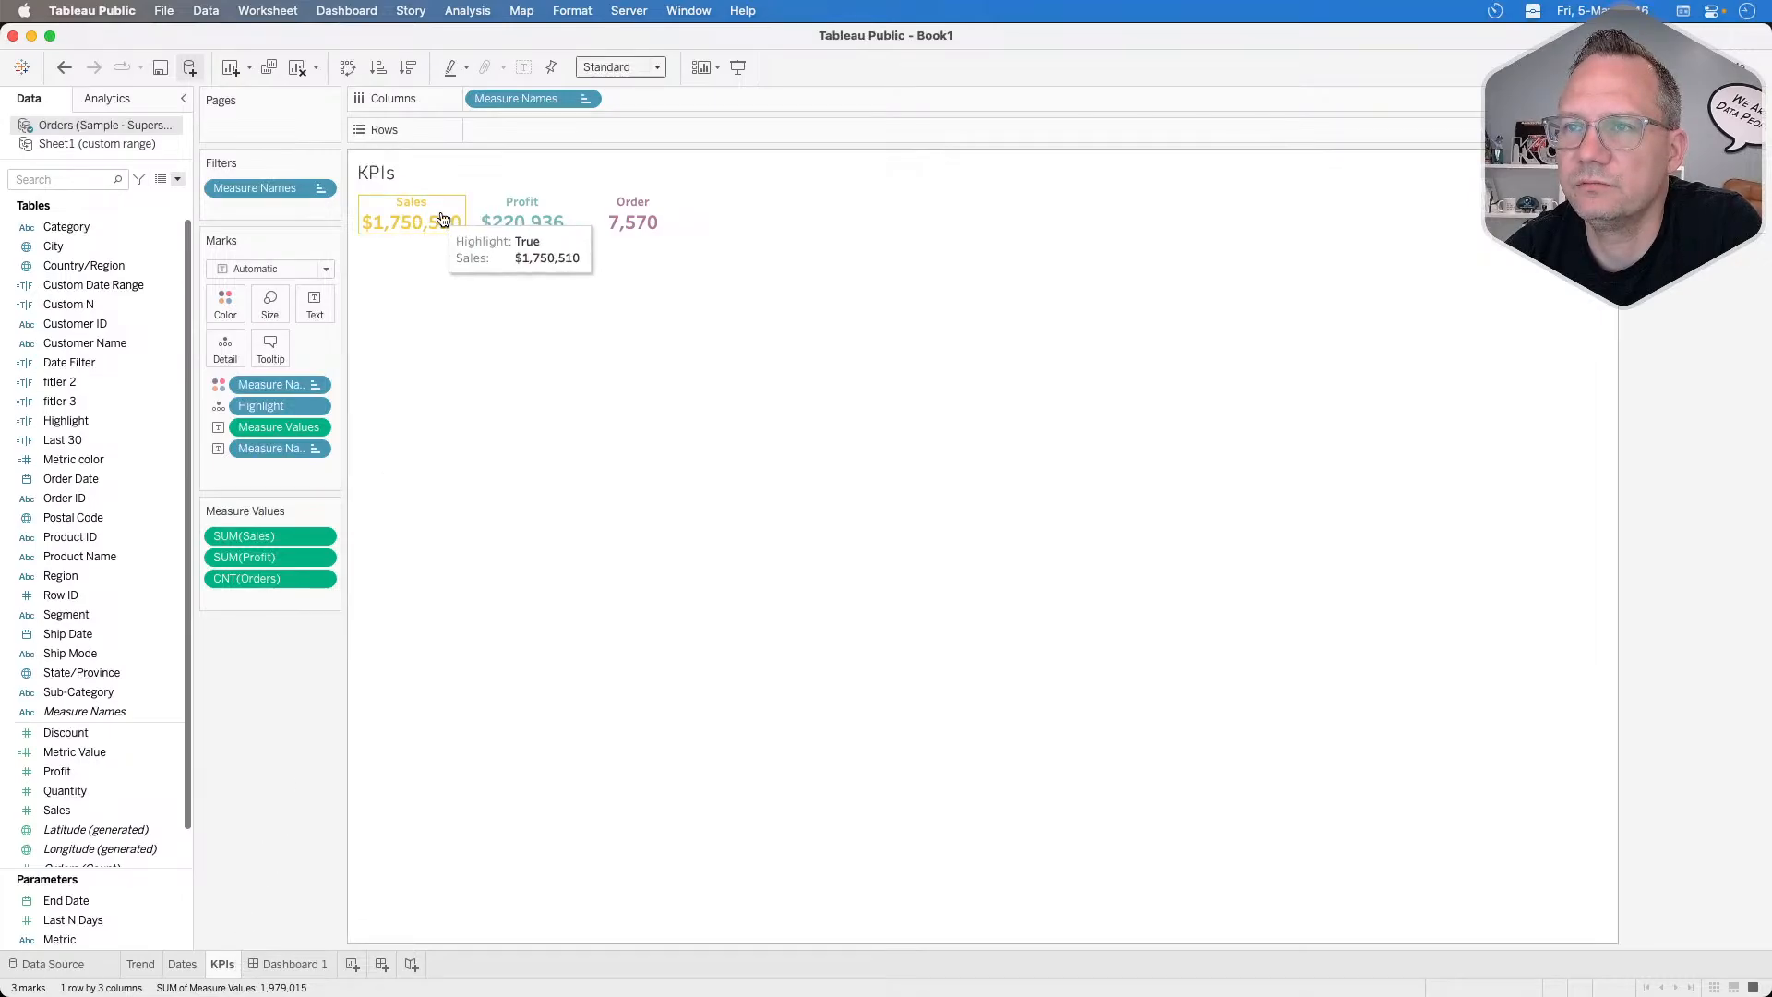
left_click(618, 222)
left_click(618, 221)
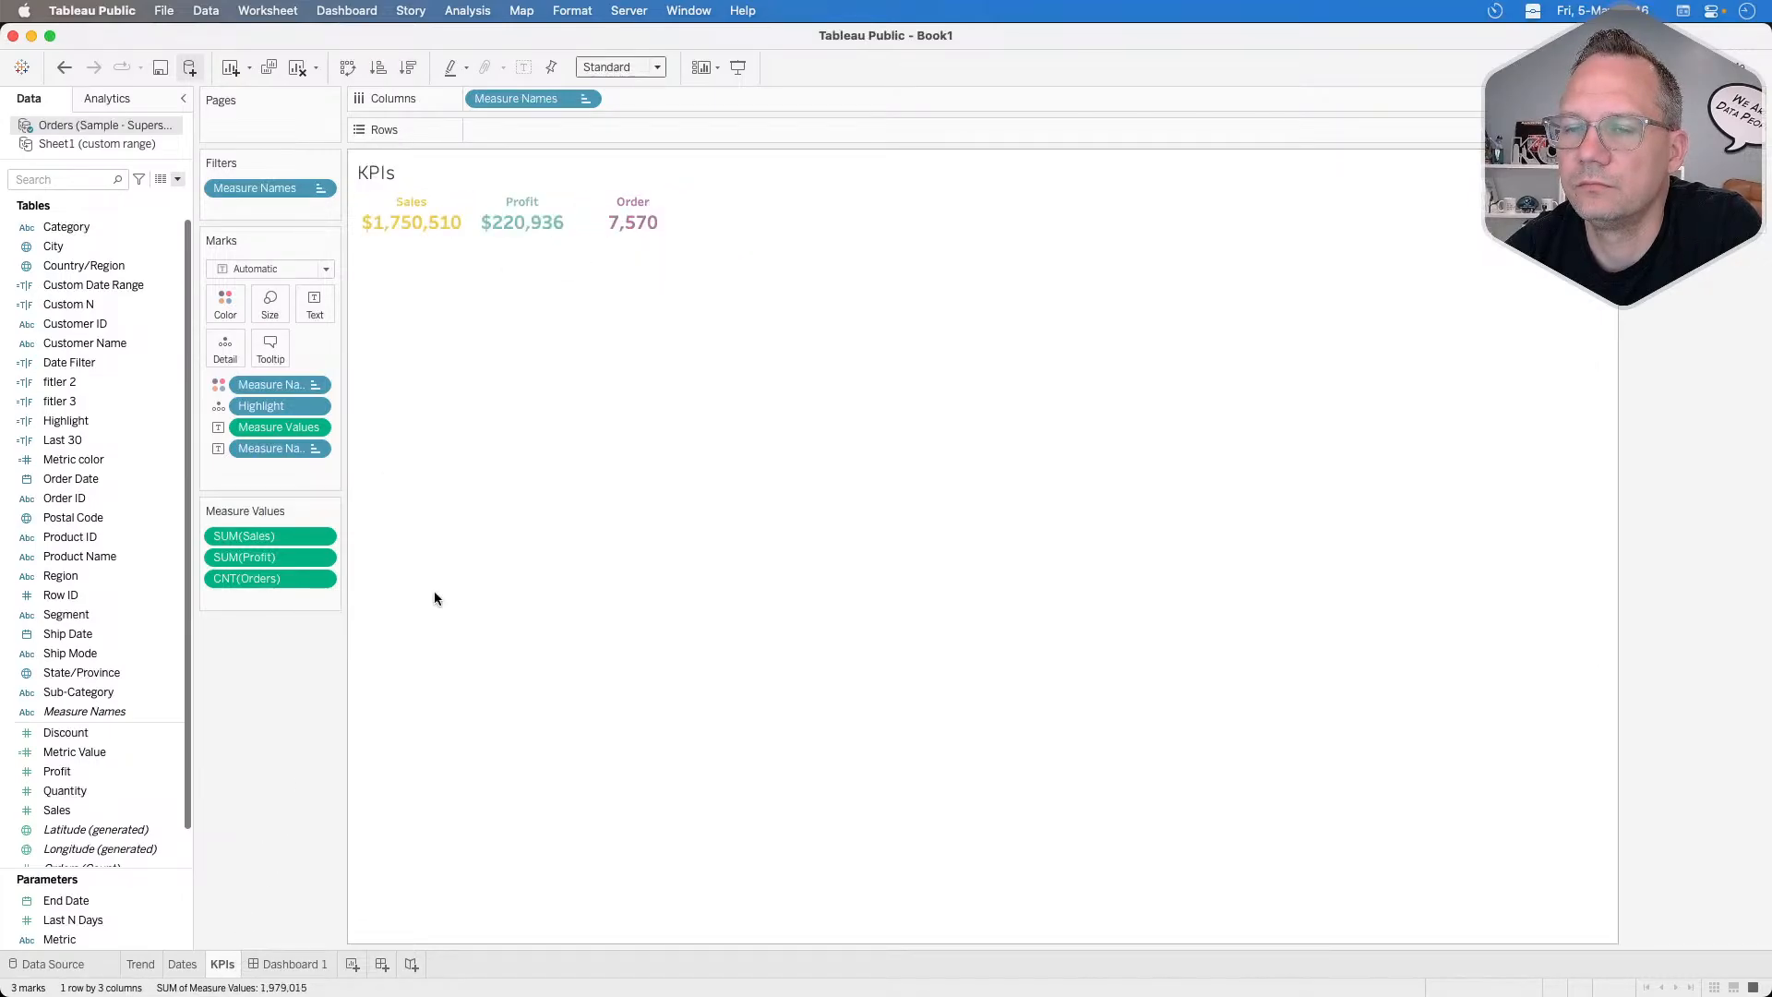
left_click(292, 964)
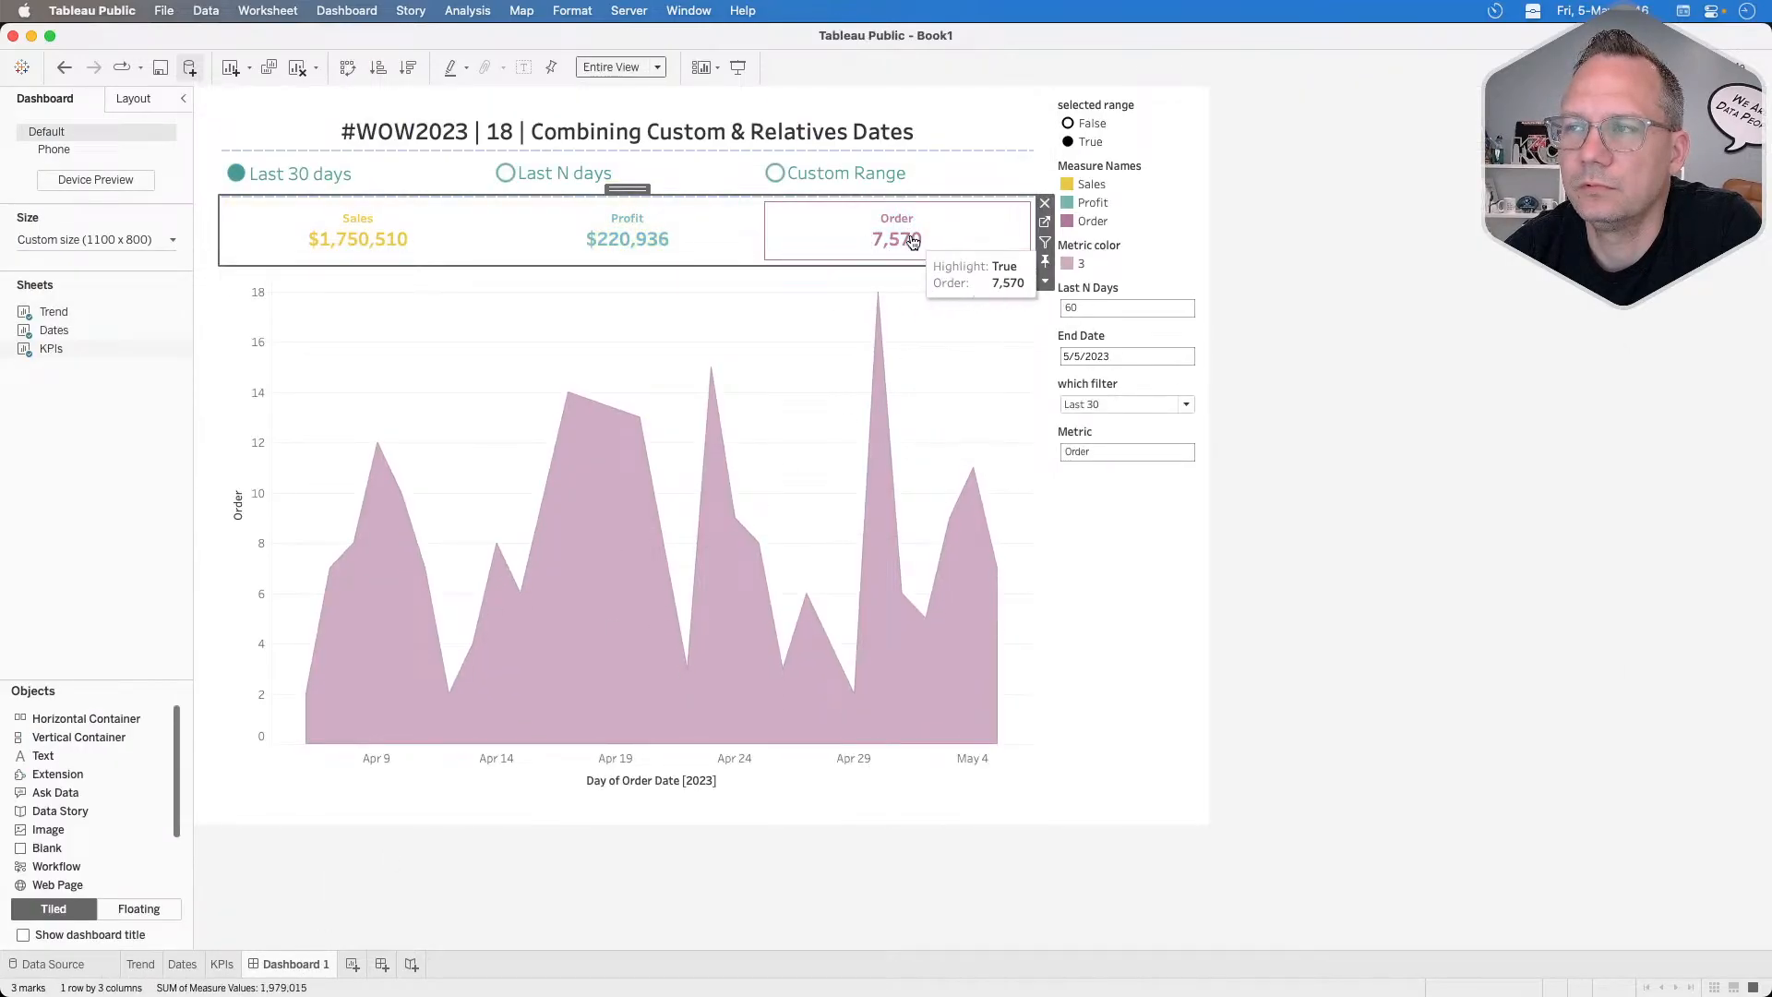
Create a calculated field named False with the formula FALSE and add it to Detail on the KPIs worksheet.
left_click(1043, 227)
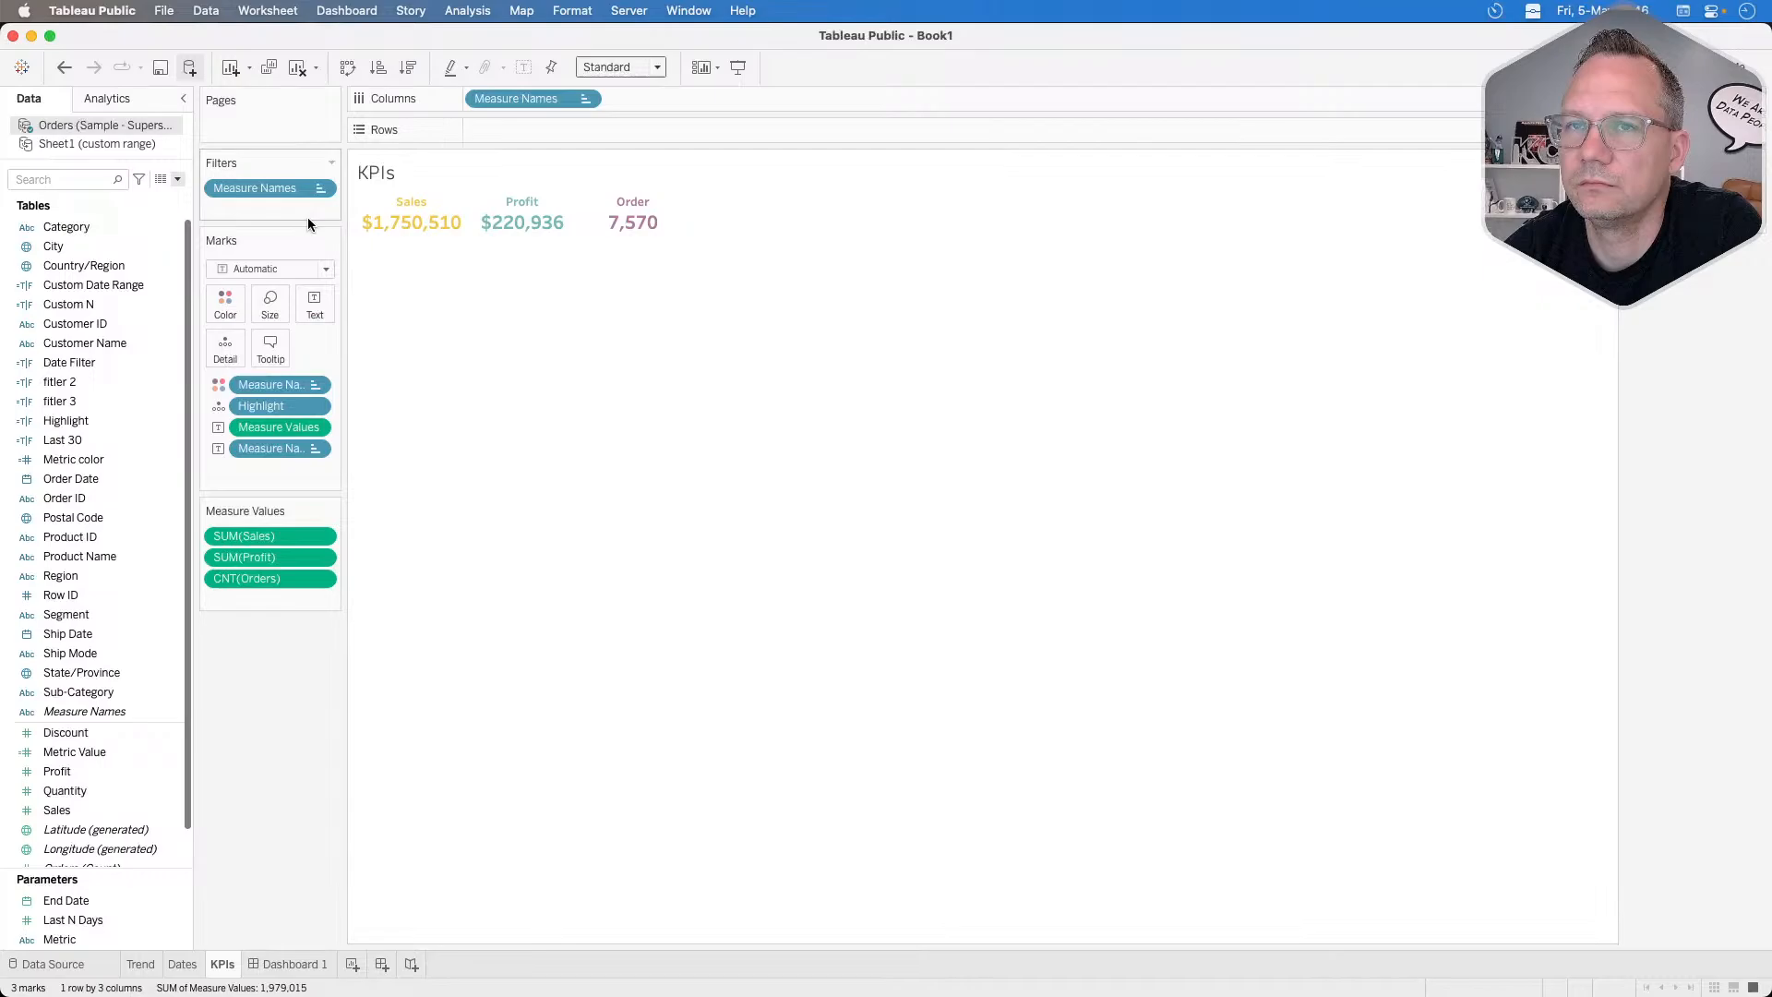
left_click(177, 179)
left_click(158, 197)
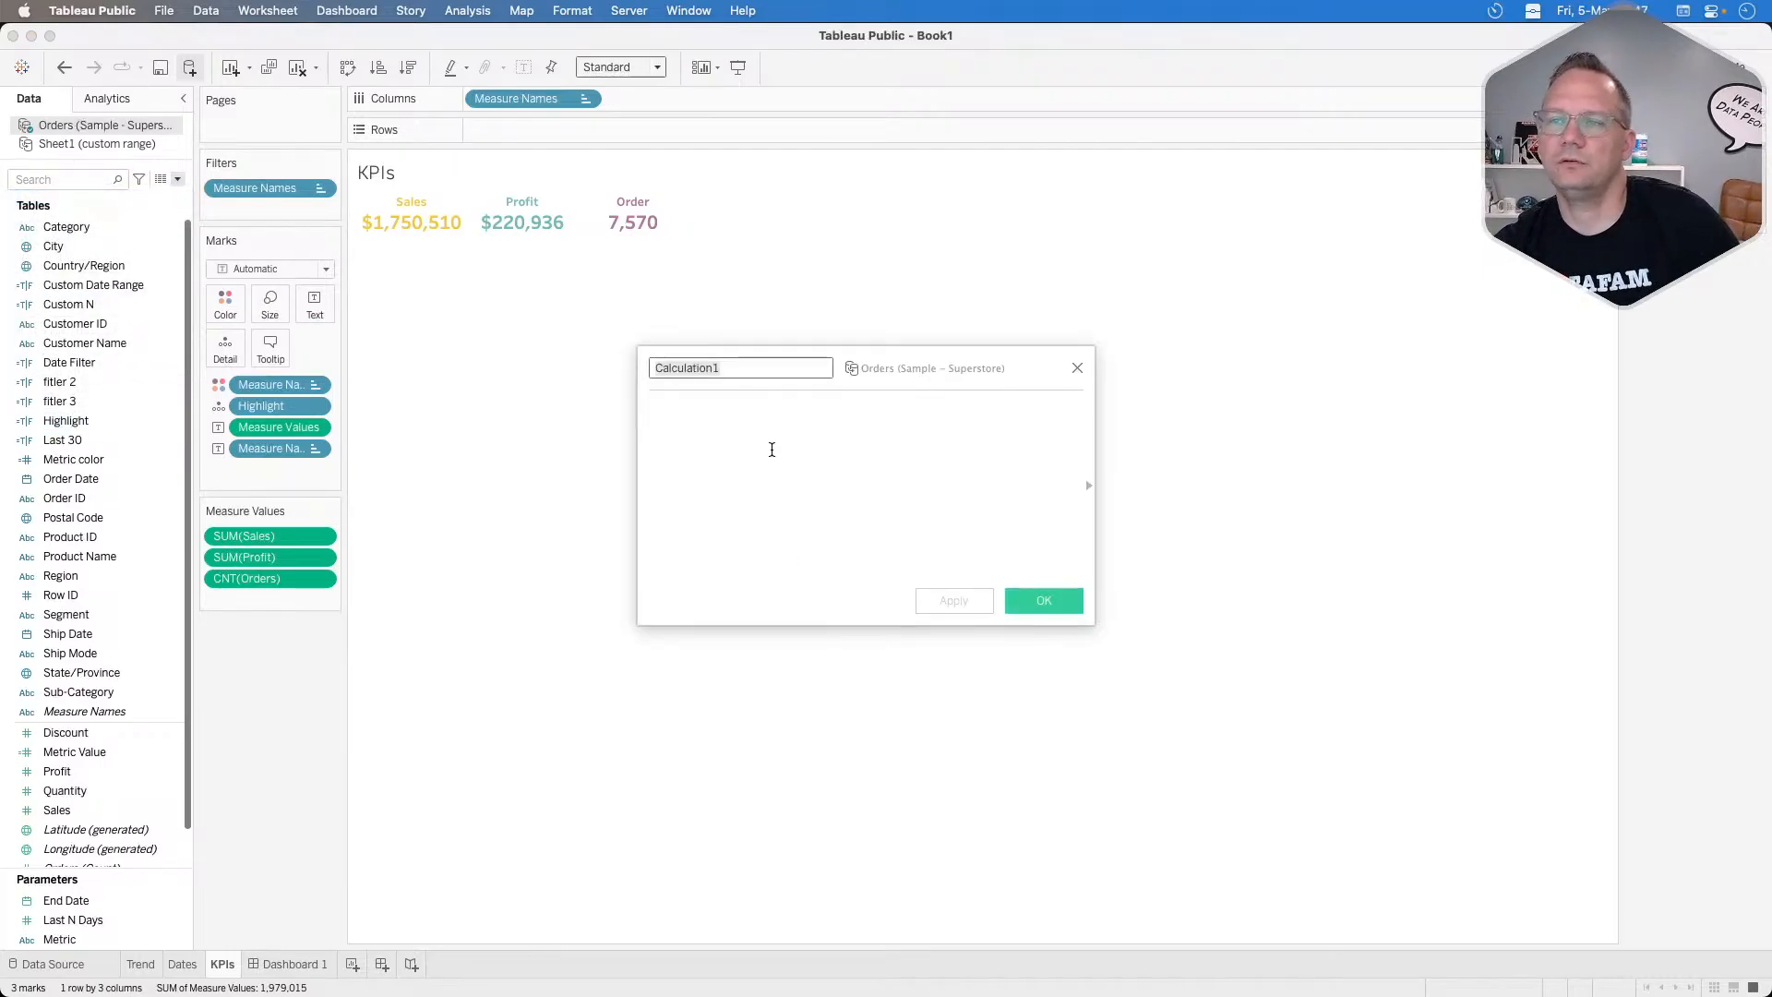
type("True")
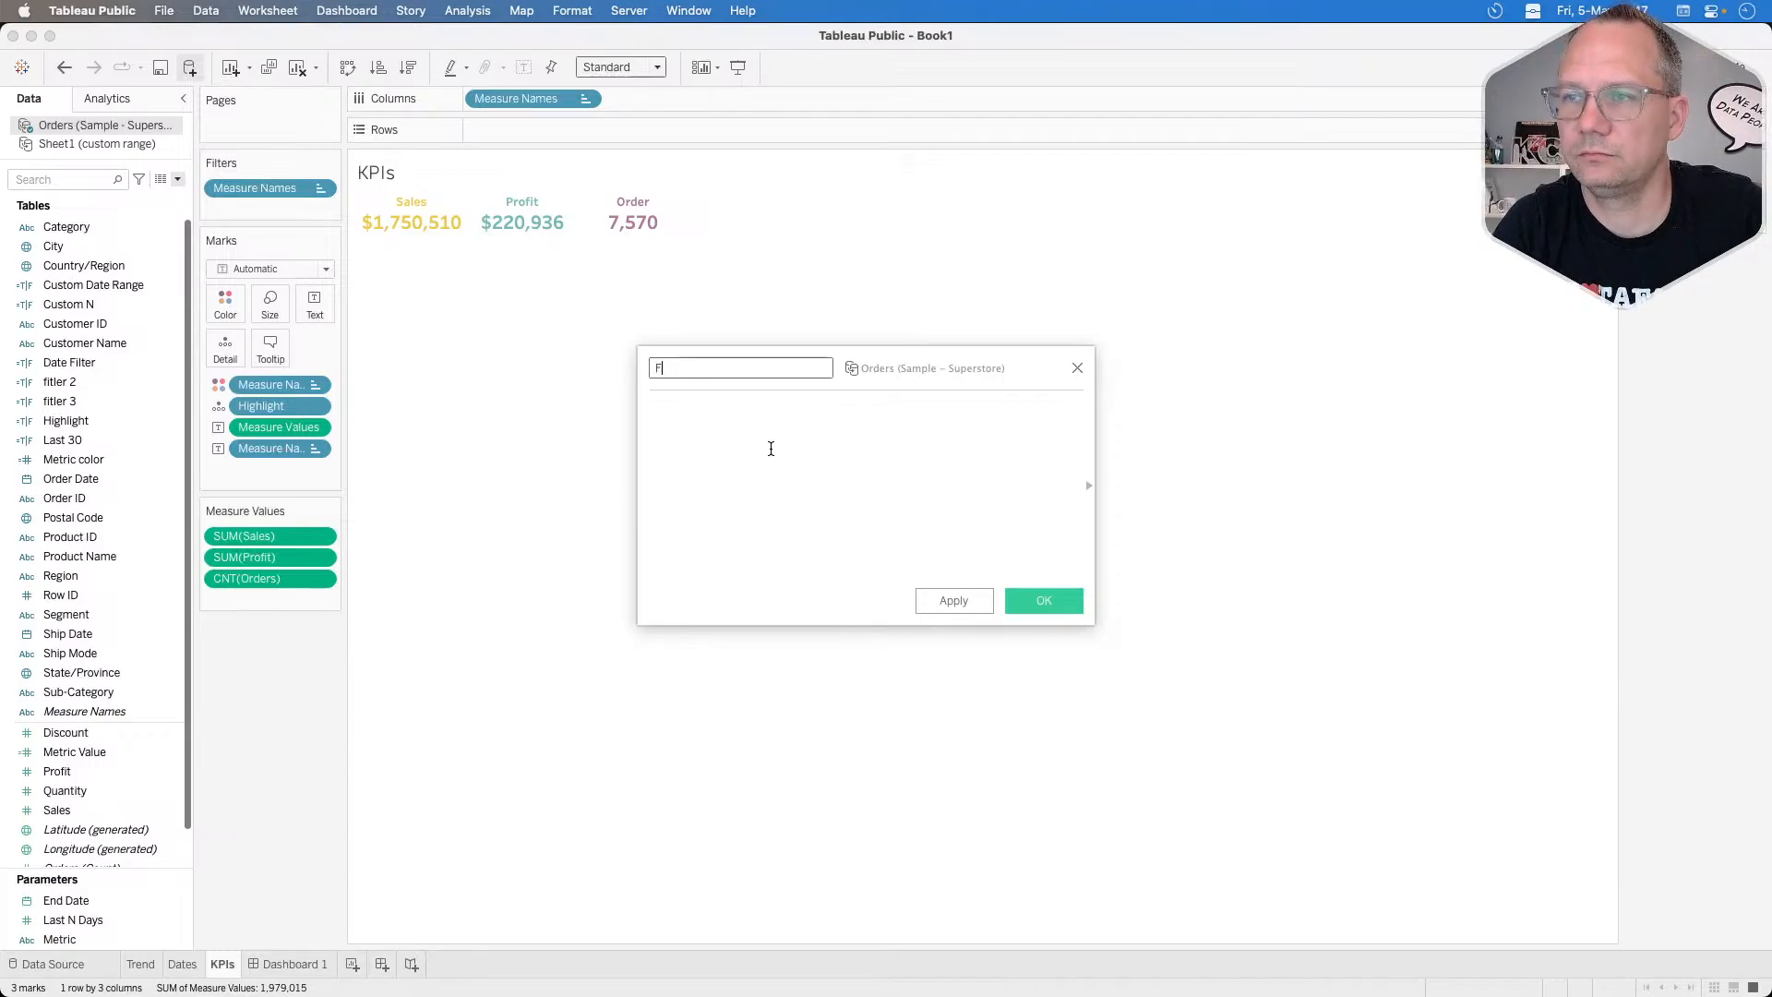
type("s")
key("Tab")
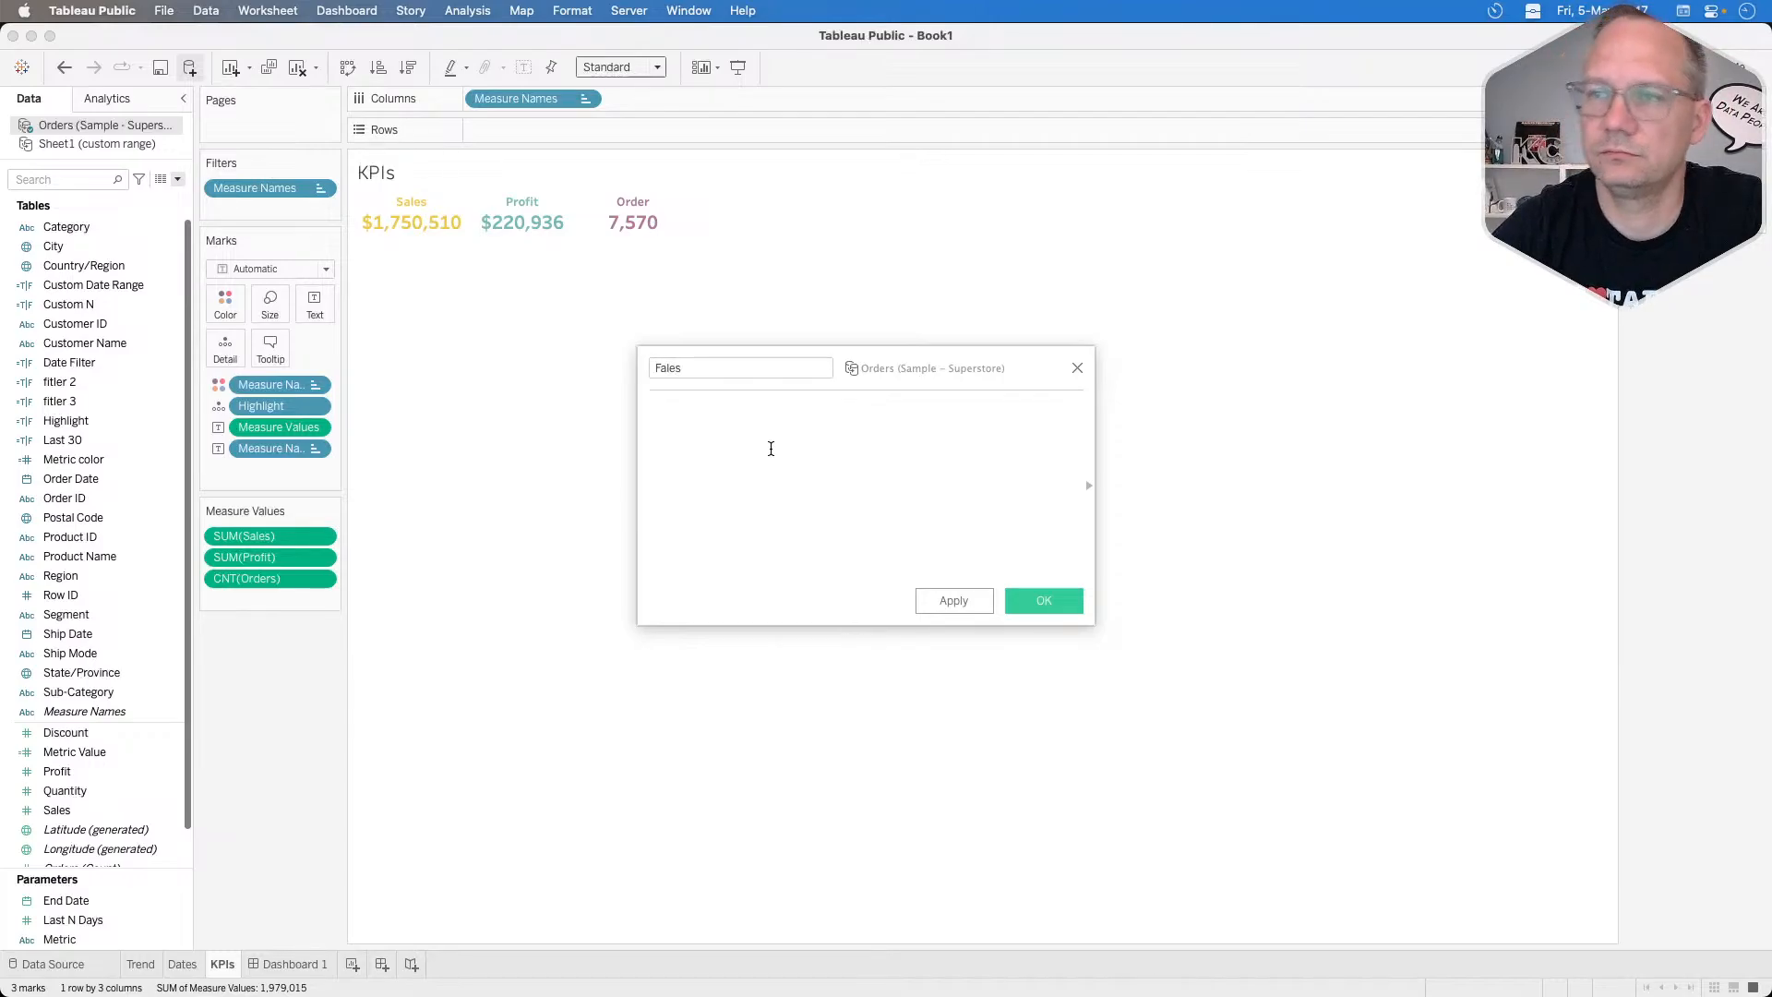
double_click(699, 367)
type("Fa")
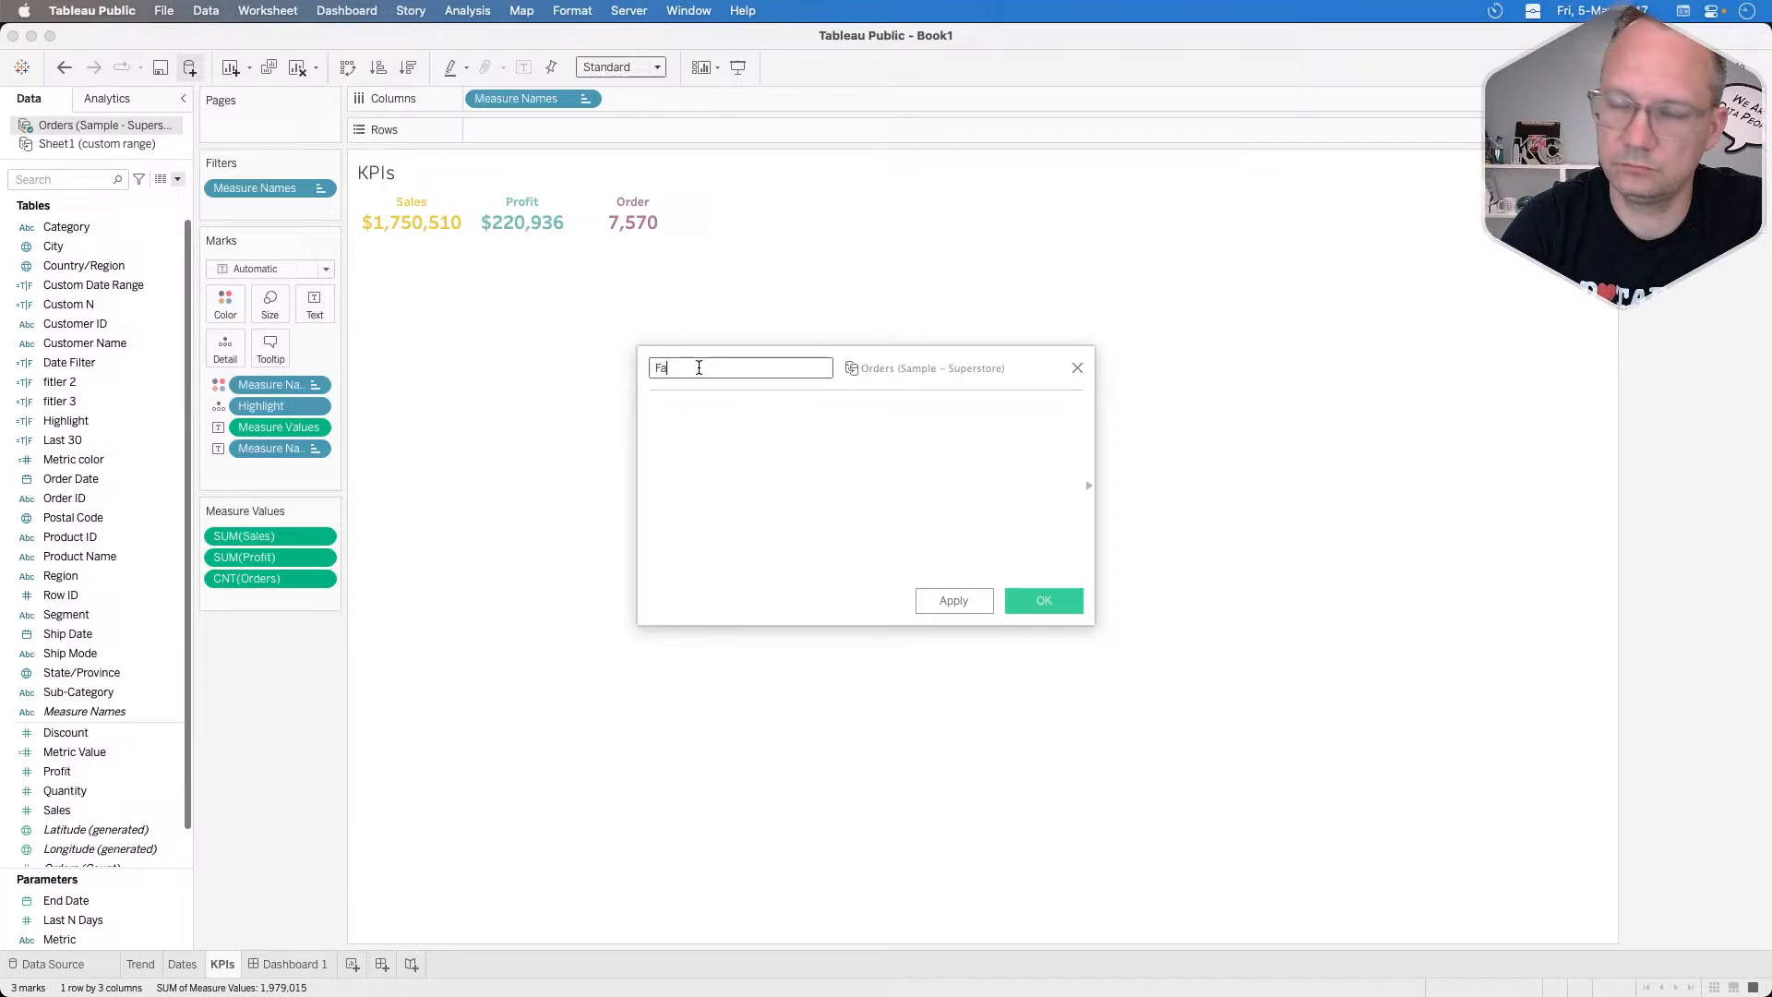
type("fa")
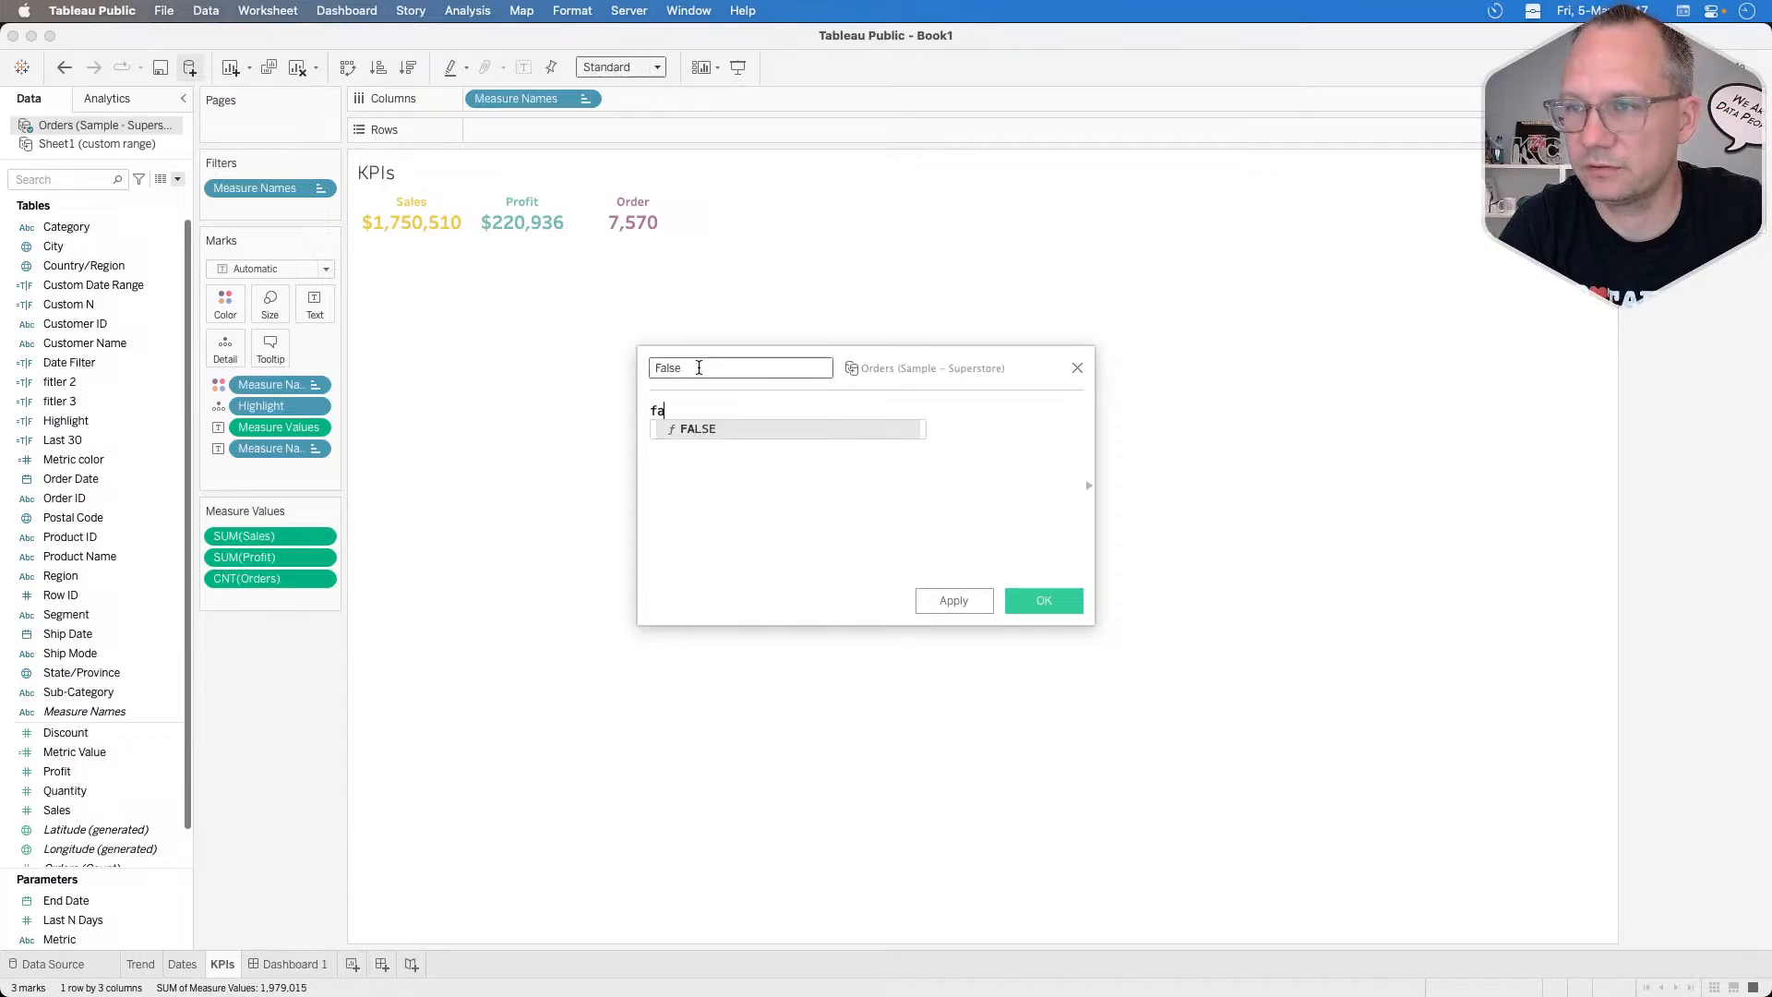
key("Return")
left_click(1064, 608)
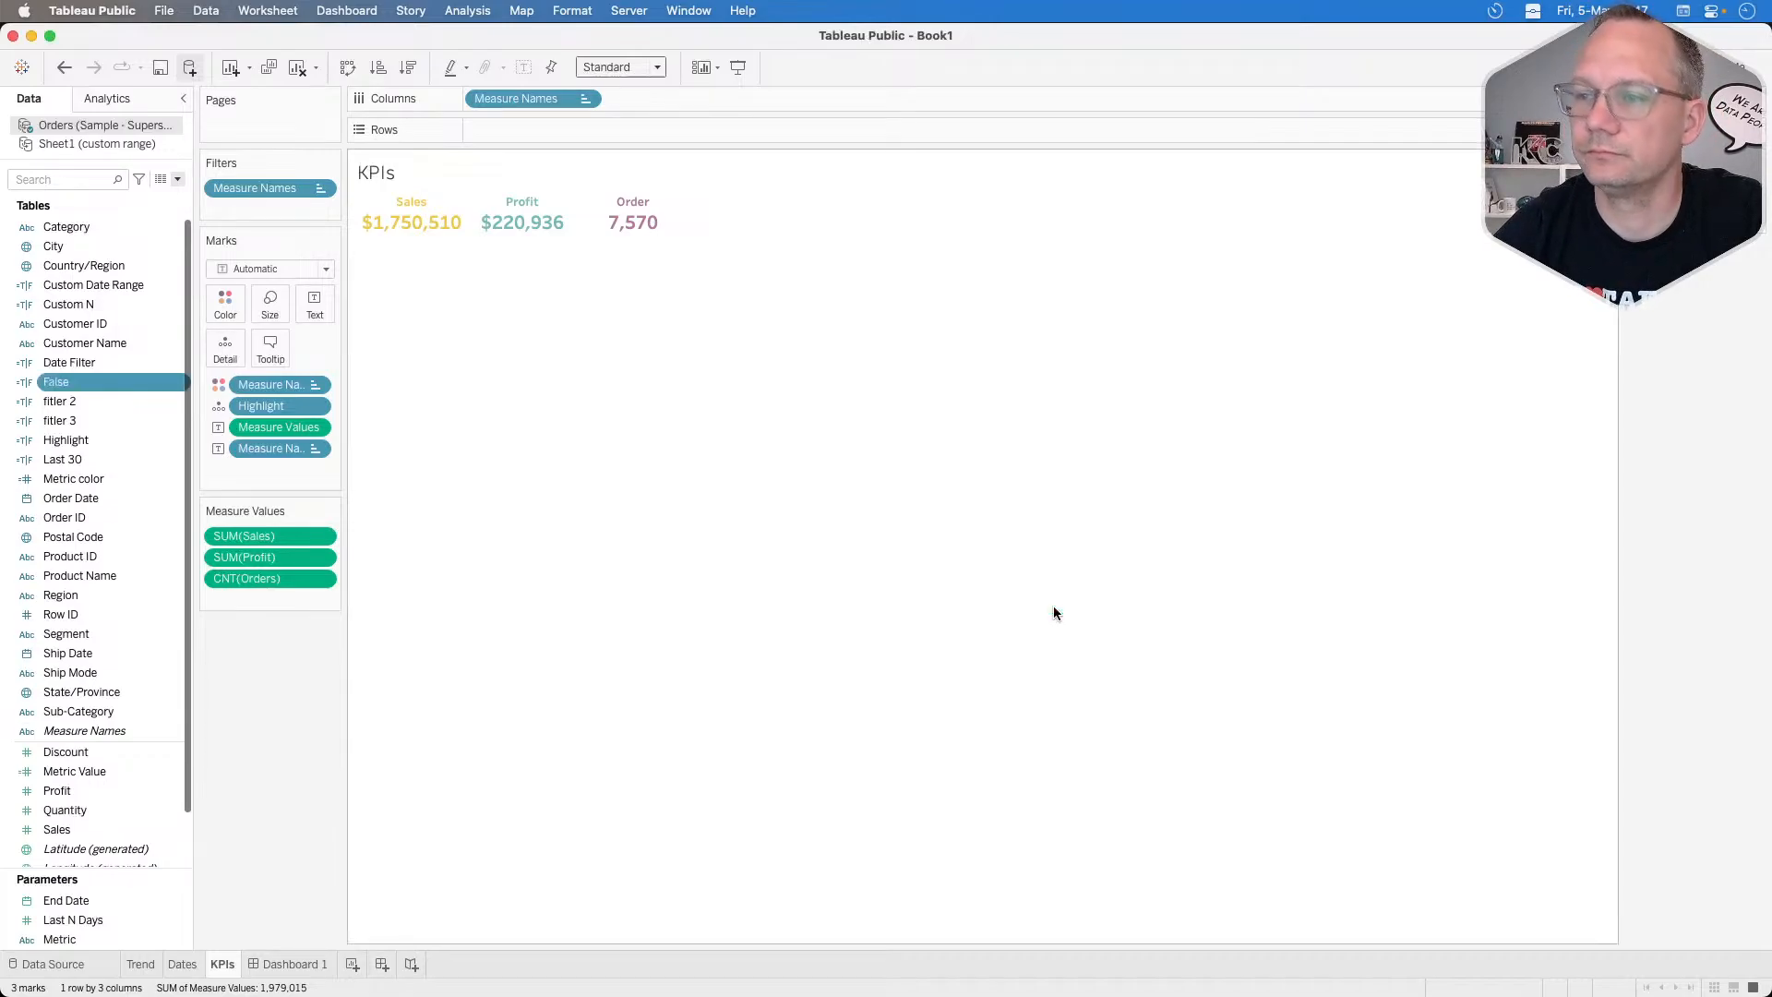
left_click_drag(99, 382, 229, 351)
Remove the no metric hightlight action from Dashboard 1's actions.
left_click(279, 967)
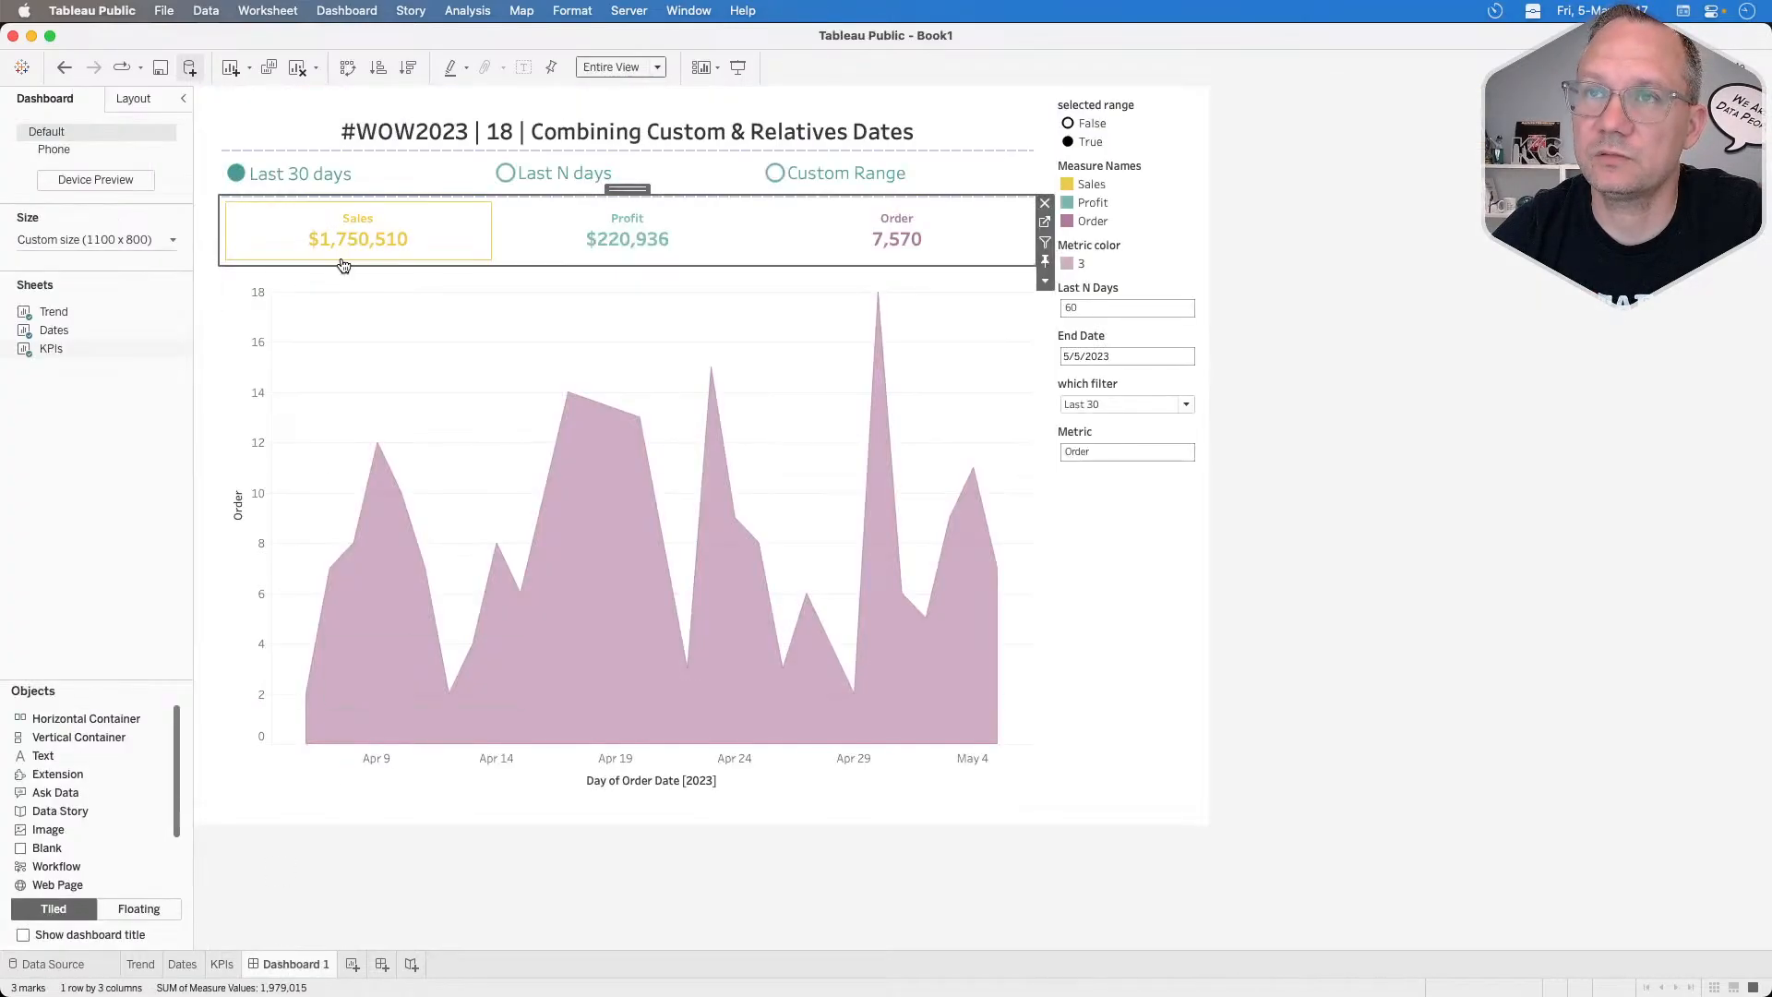
left_click(356, 11)
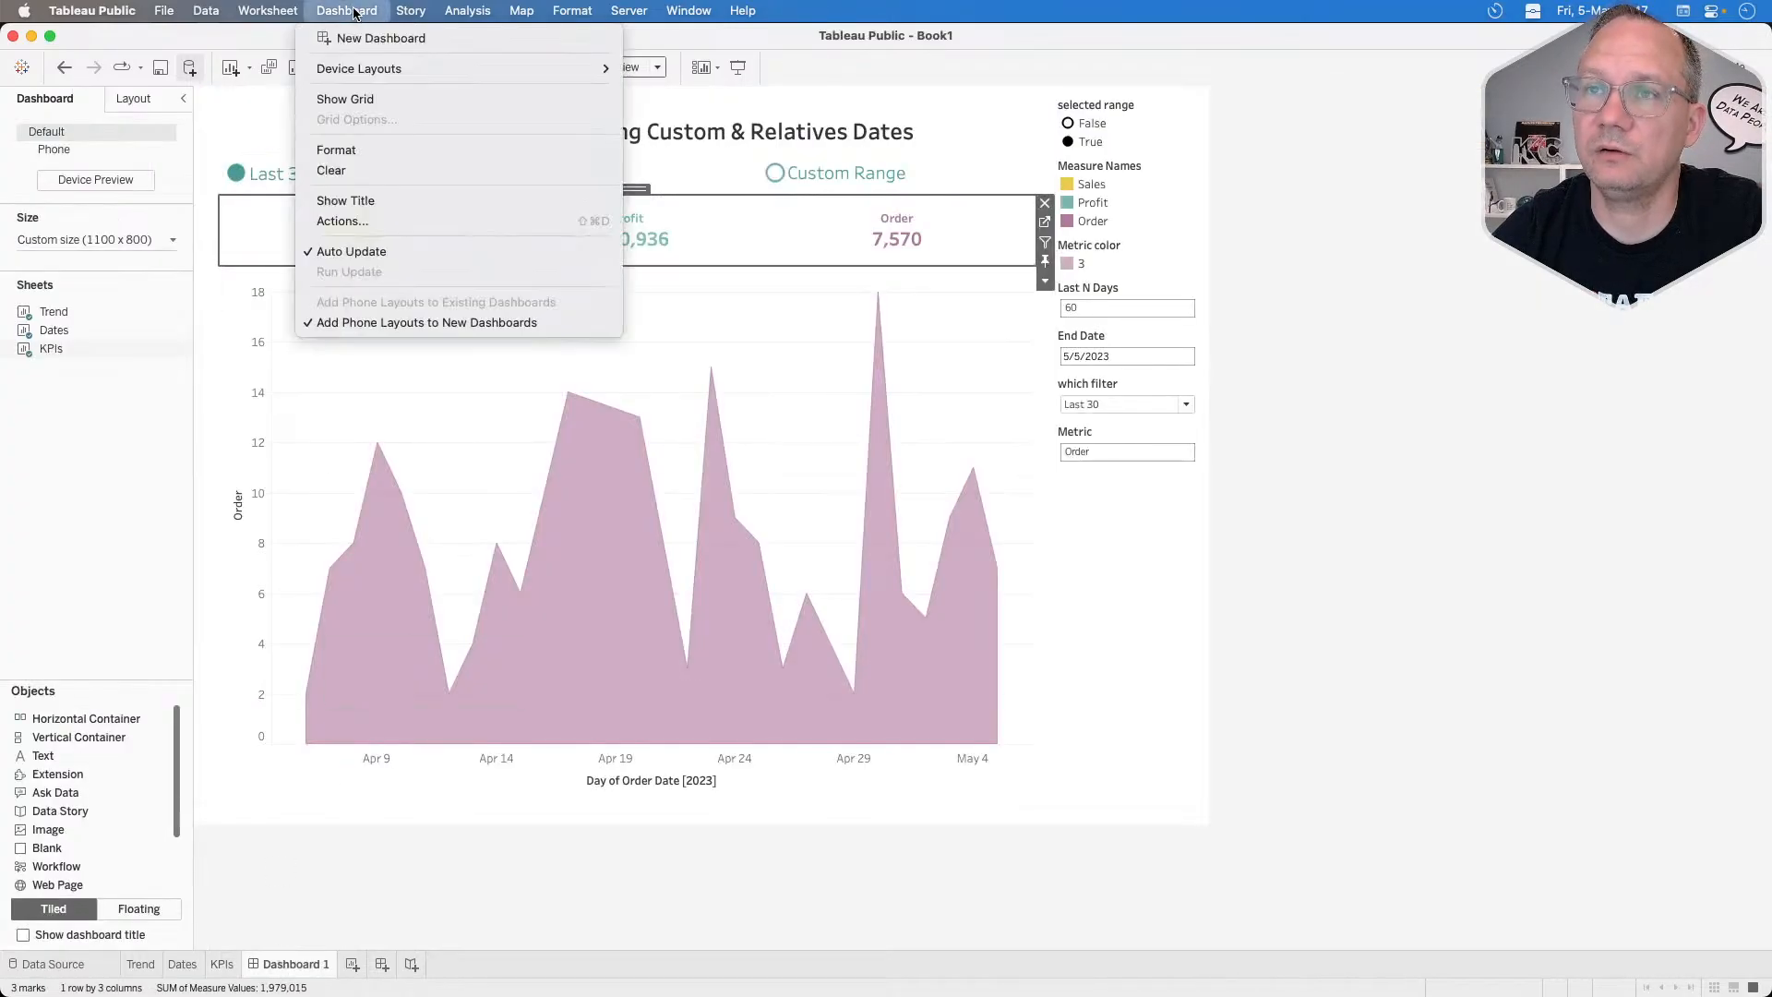
left_click(361, 222)
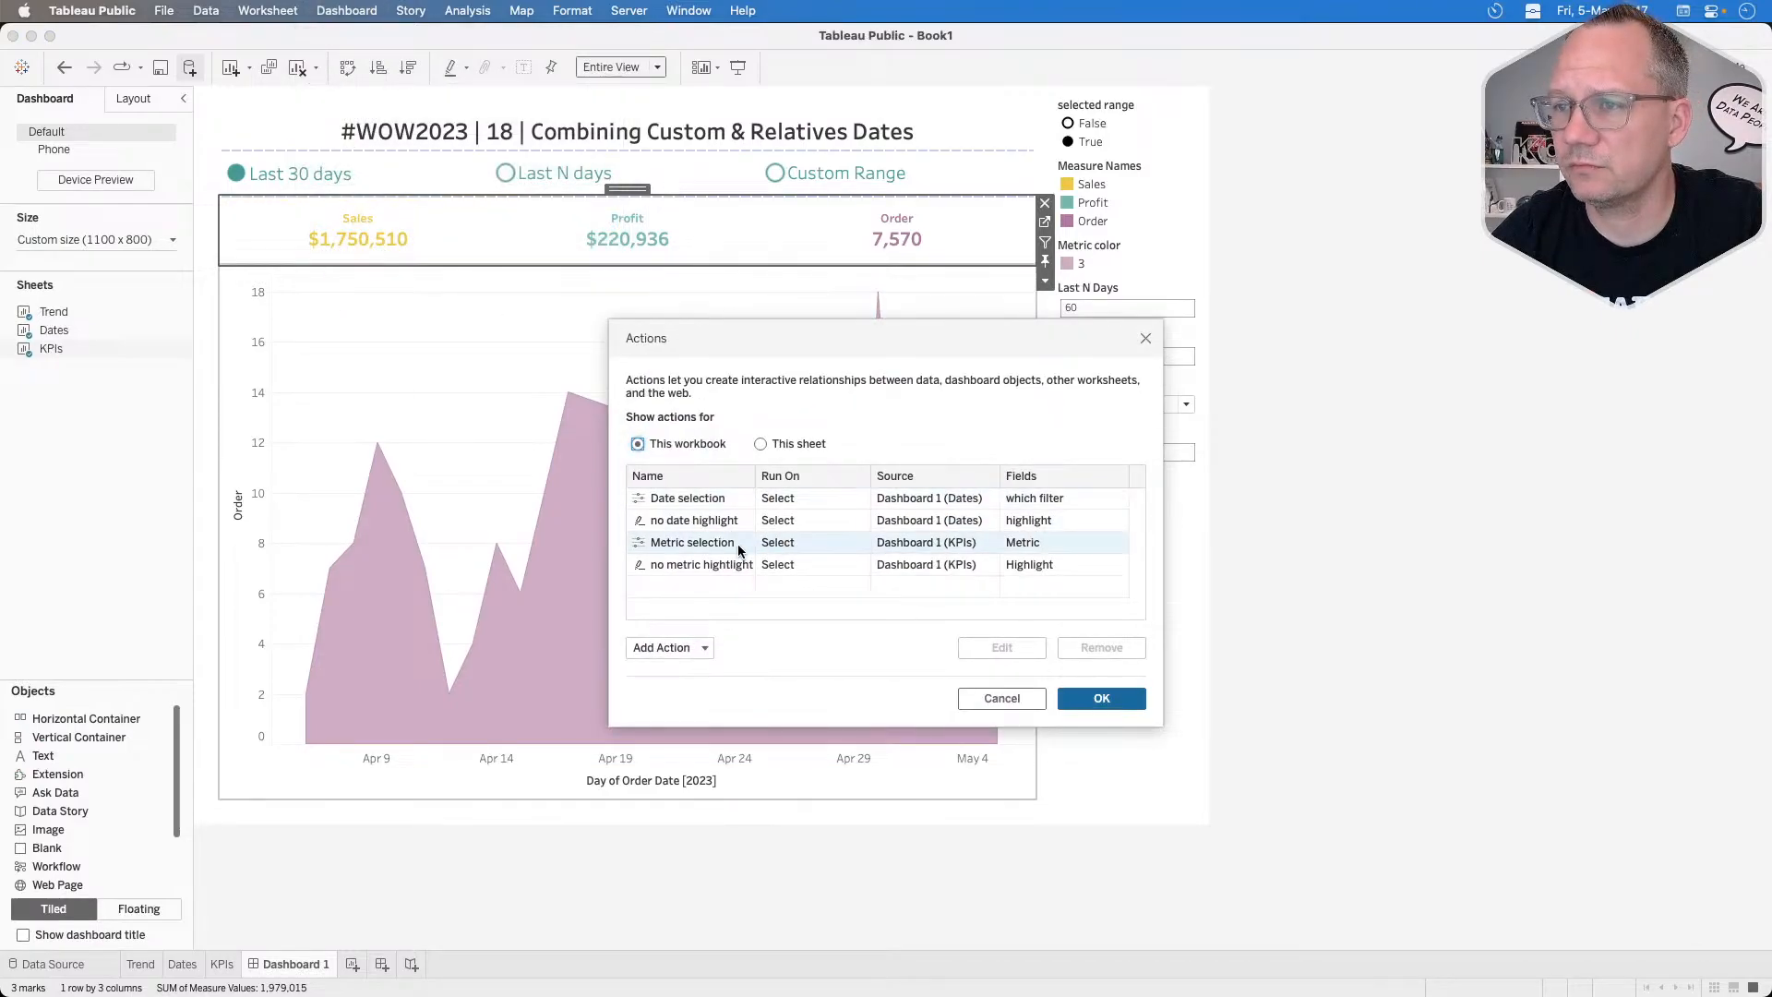
left_click(688, 563)
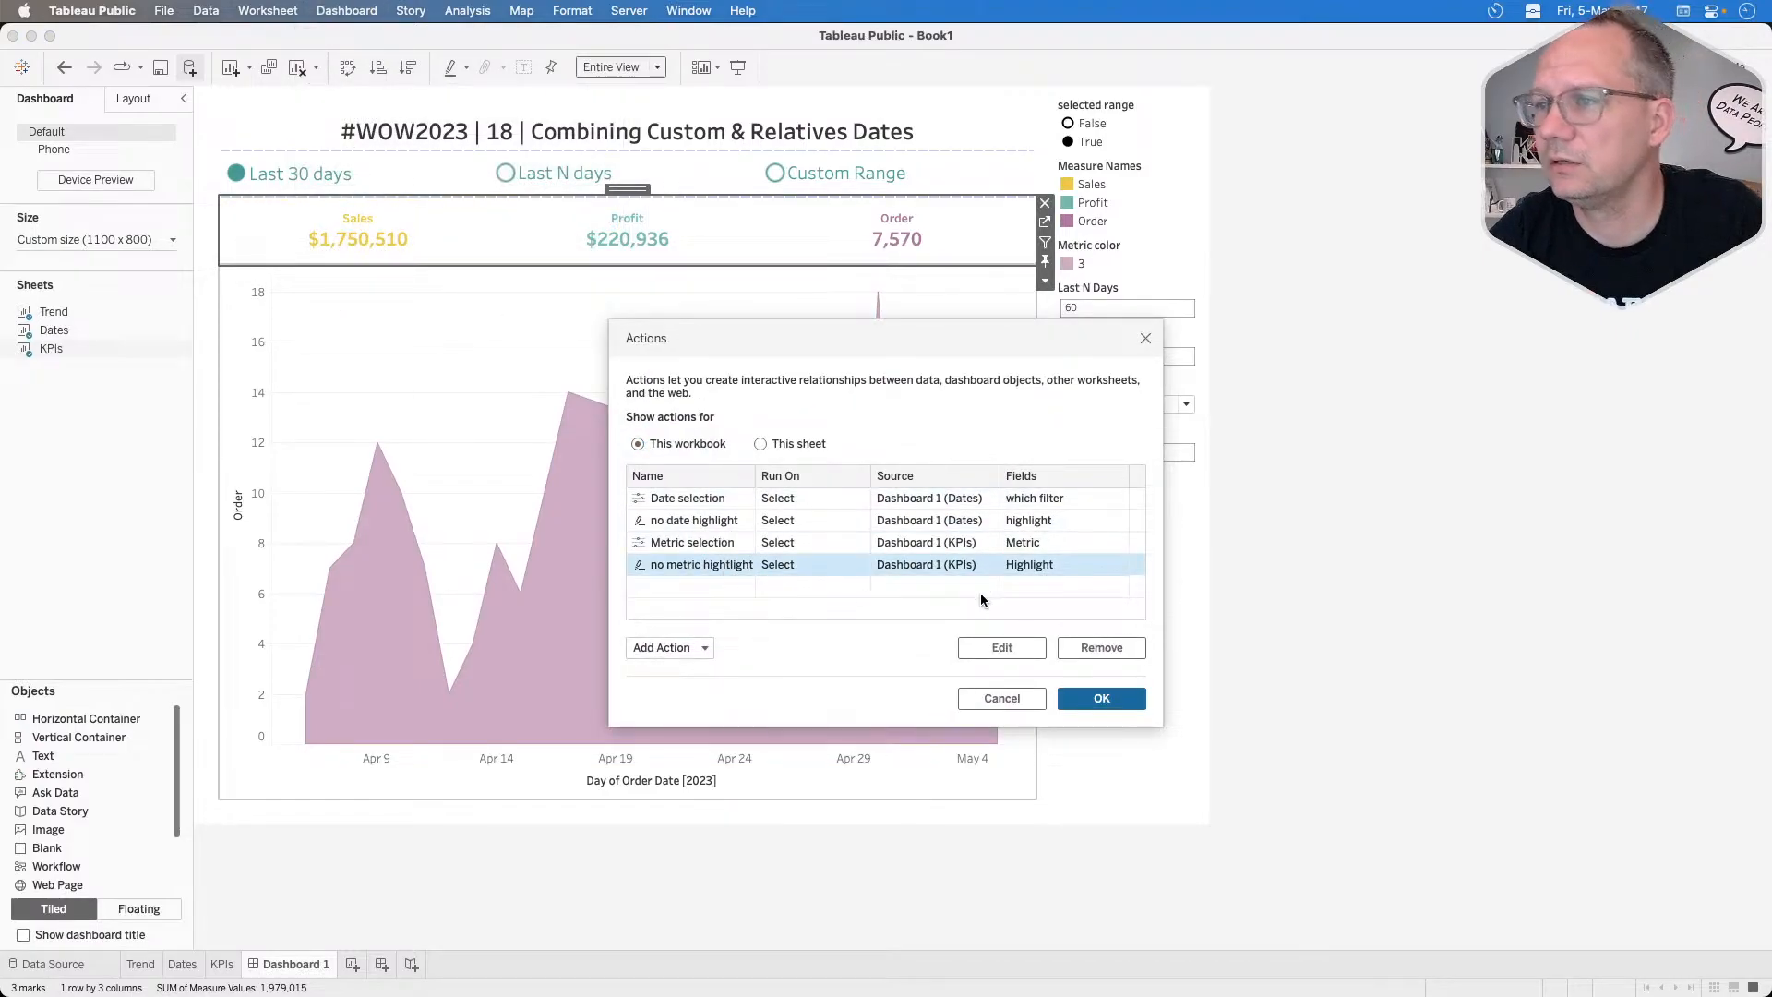
left_click(1089, 647)
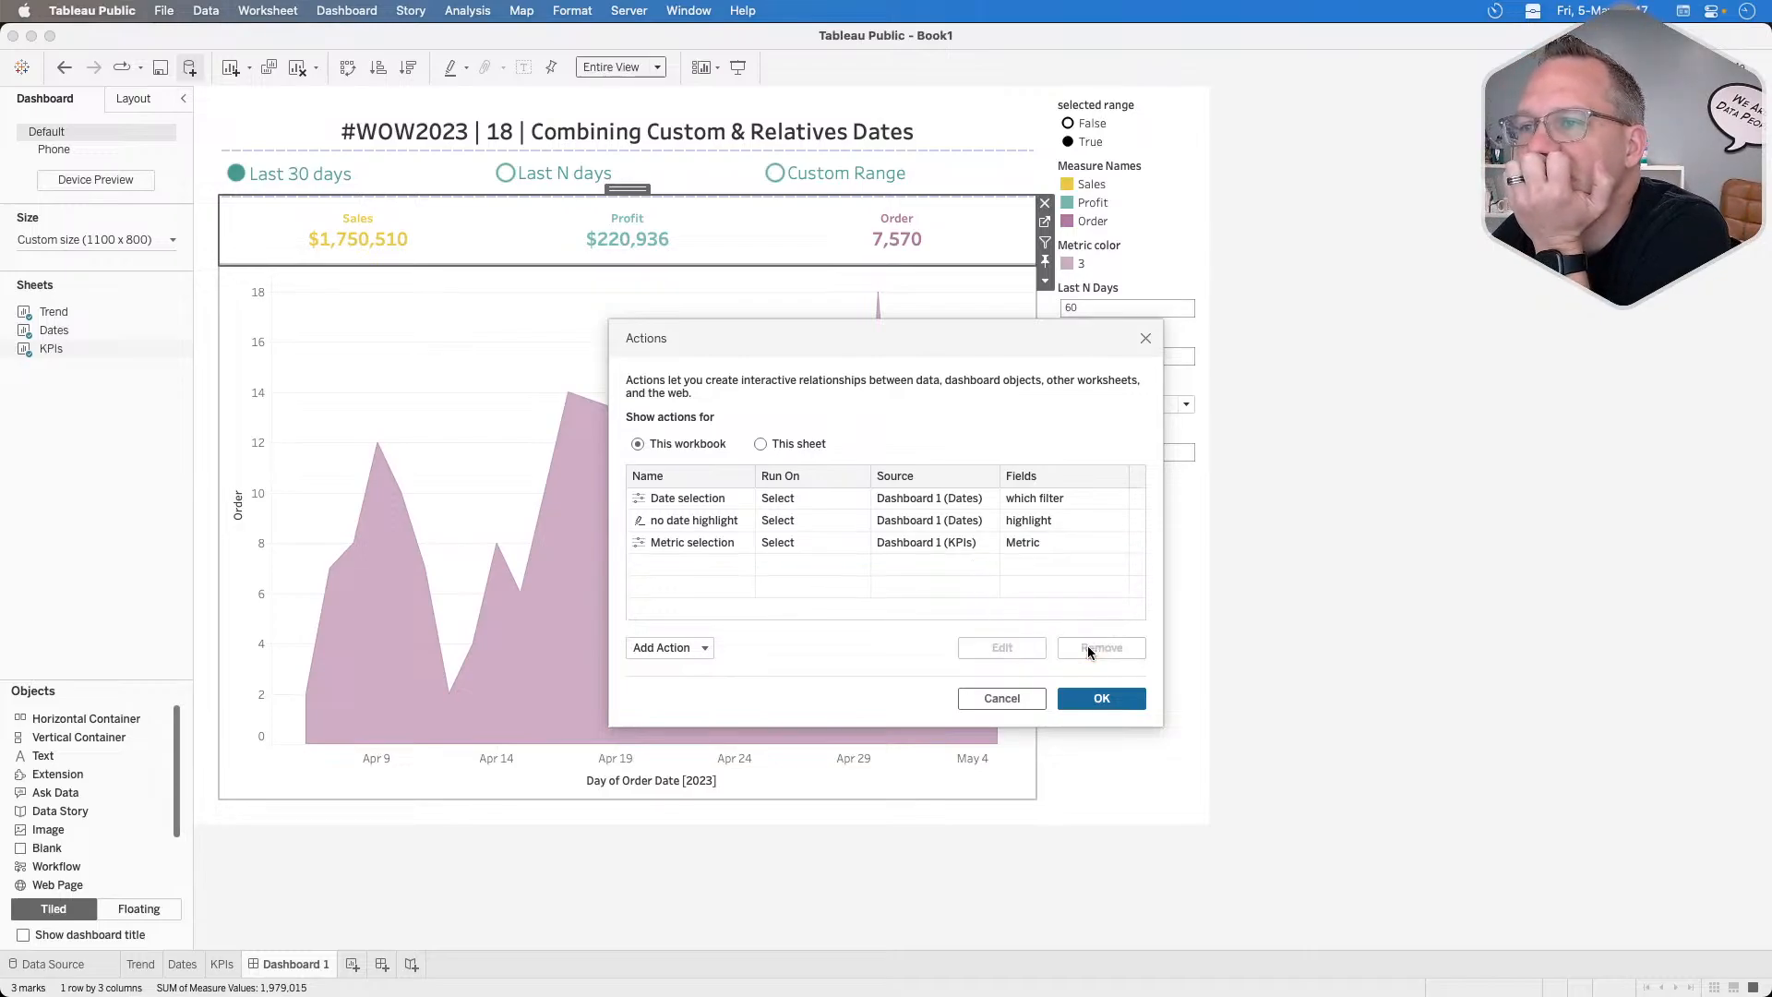
Add a filter action from the dashboard's KPIs sheet to the KPIs worksheet that shows all values when the selection is cleared.
left_click(692, 648)
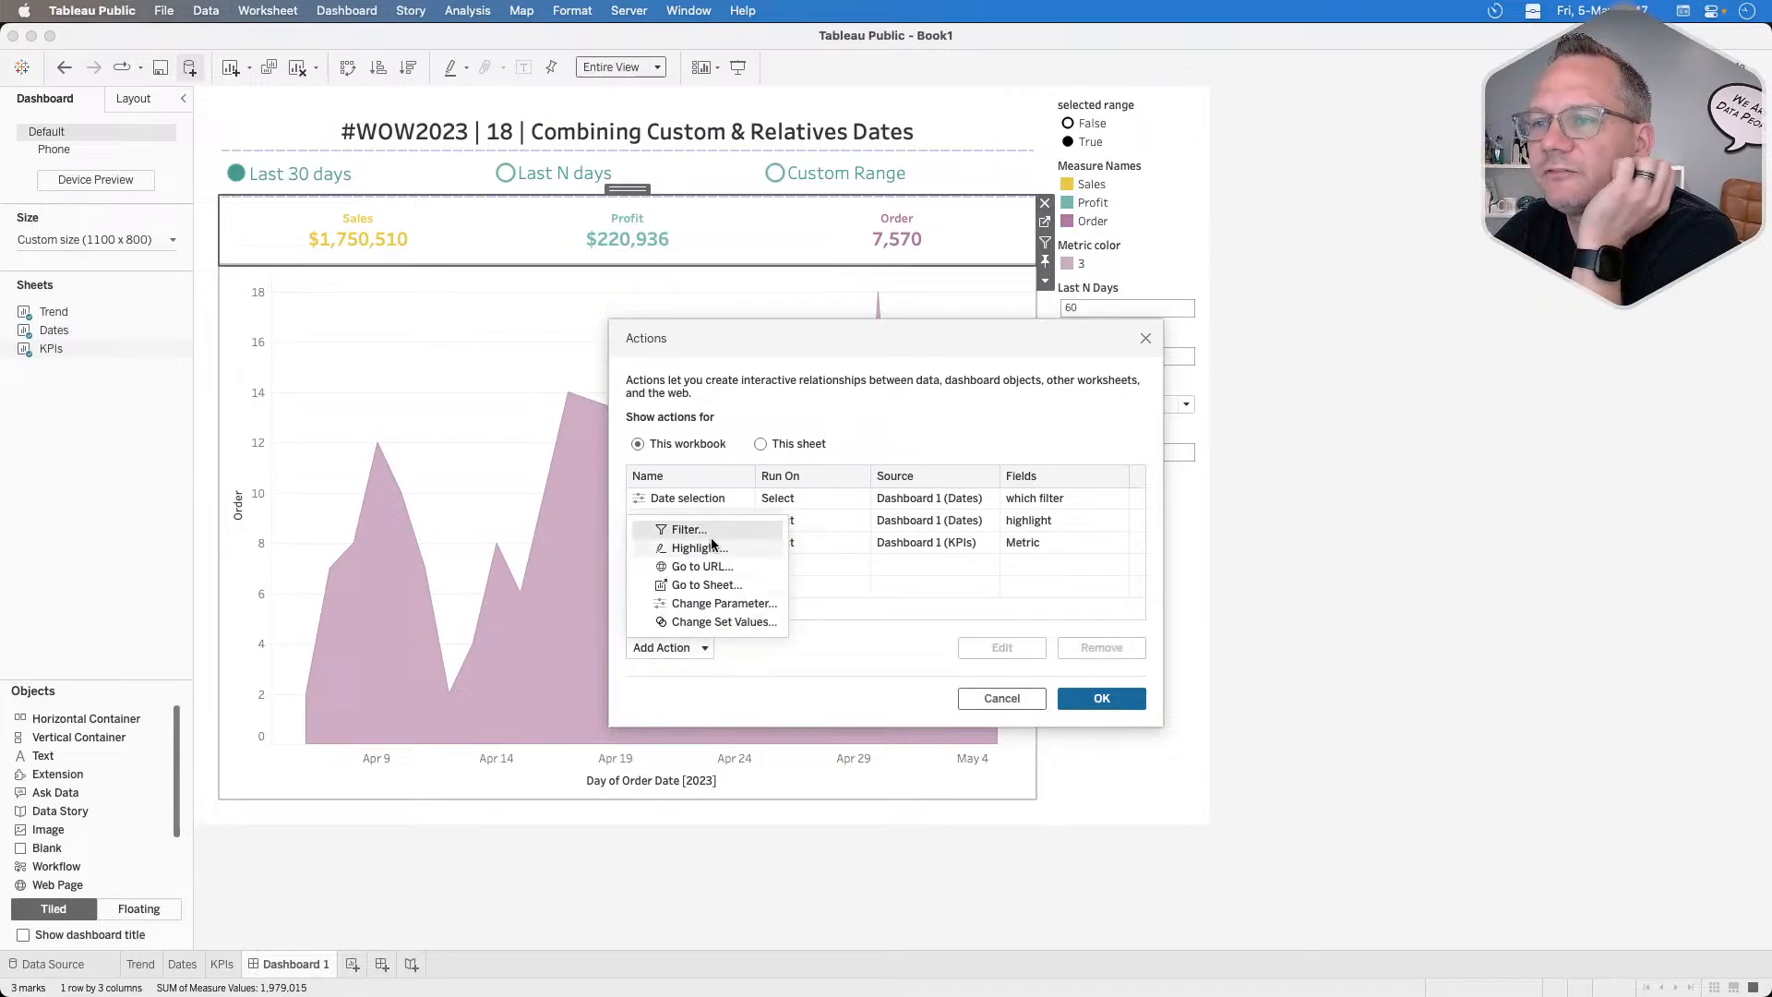
left_click(708, 525)
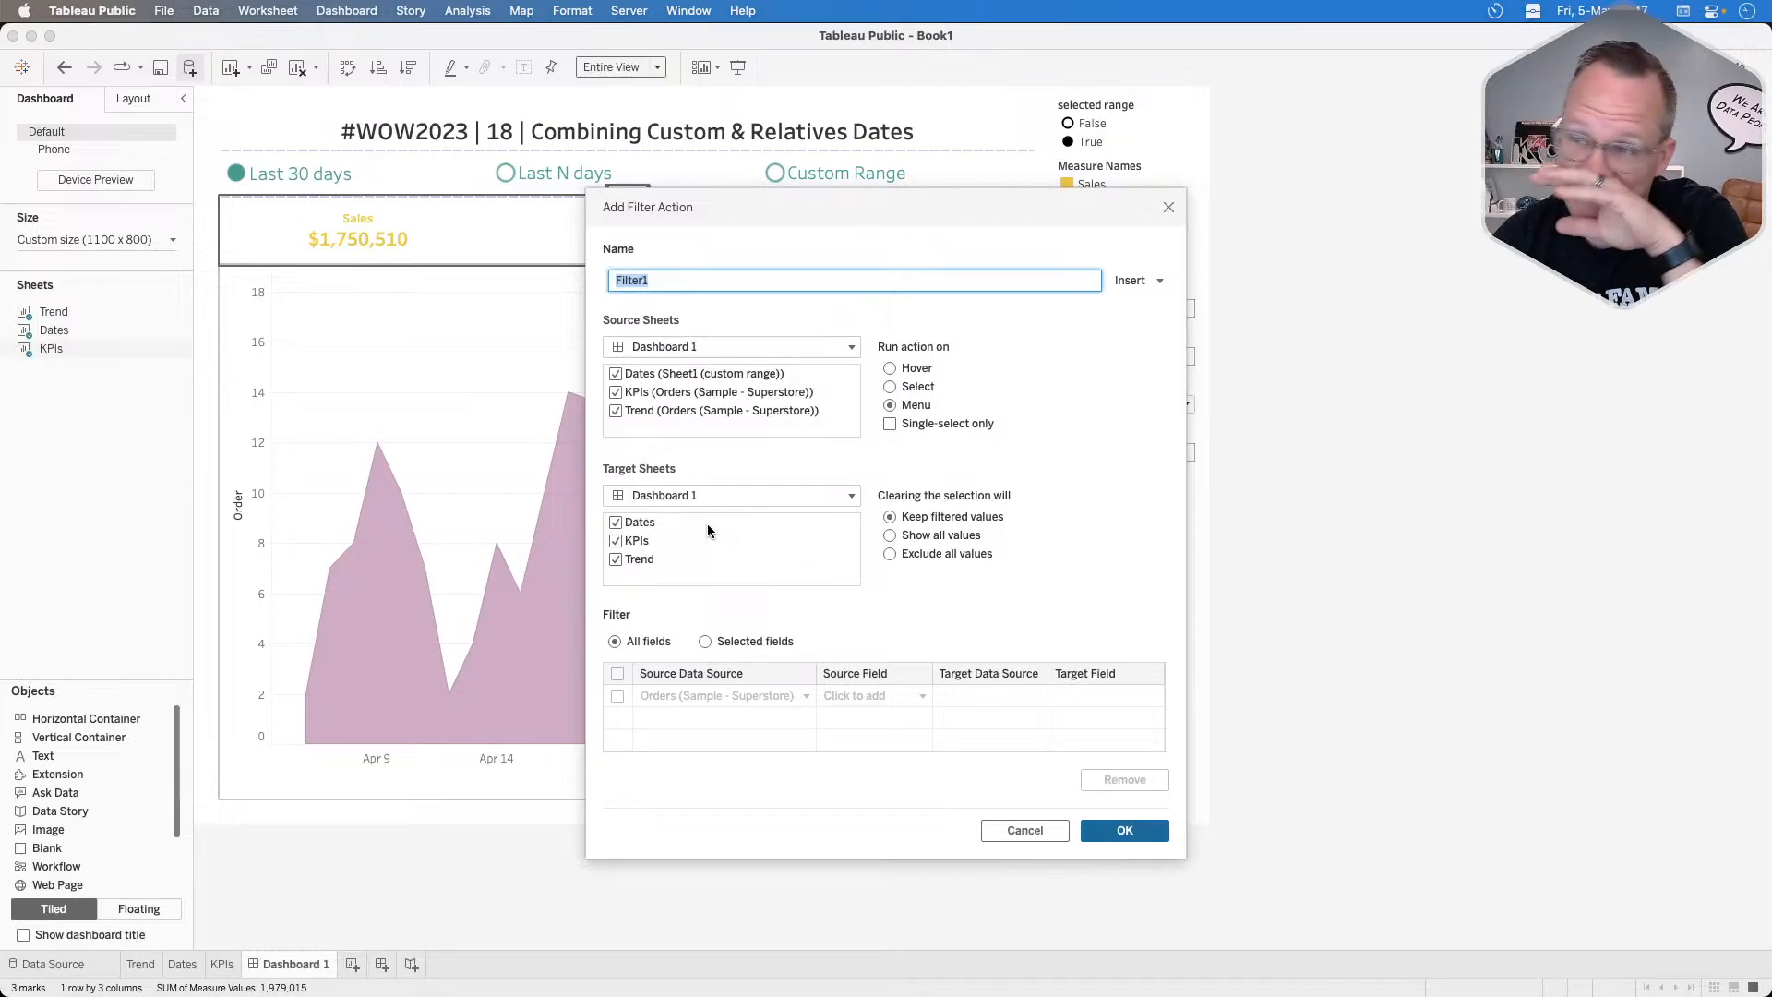
left_click(615, 375)
left_click(616, 410)
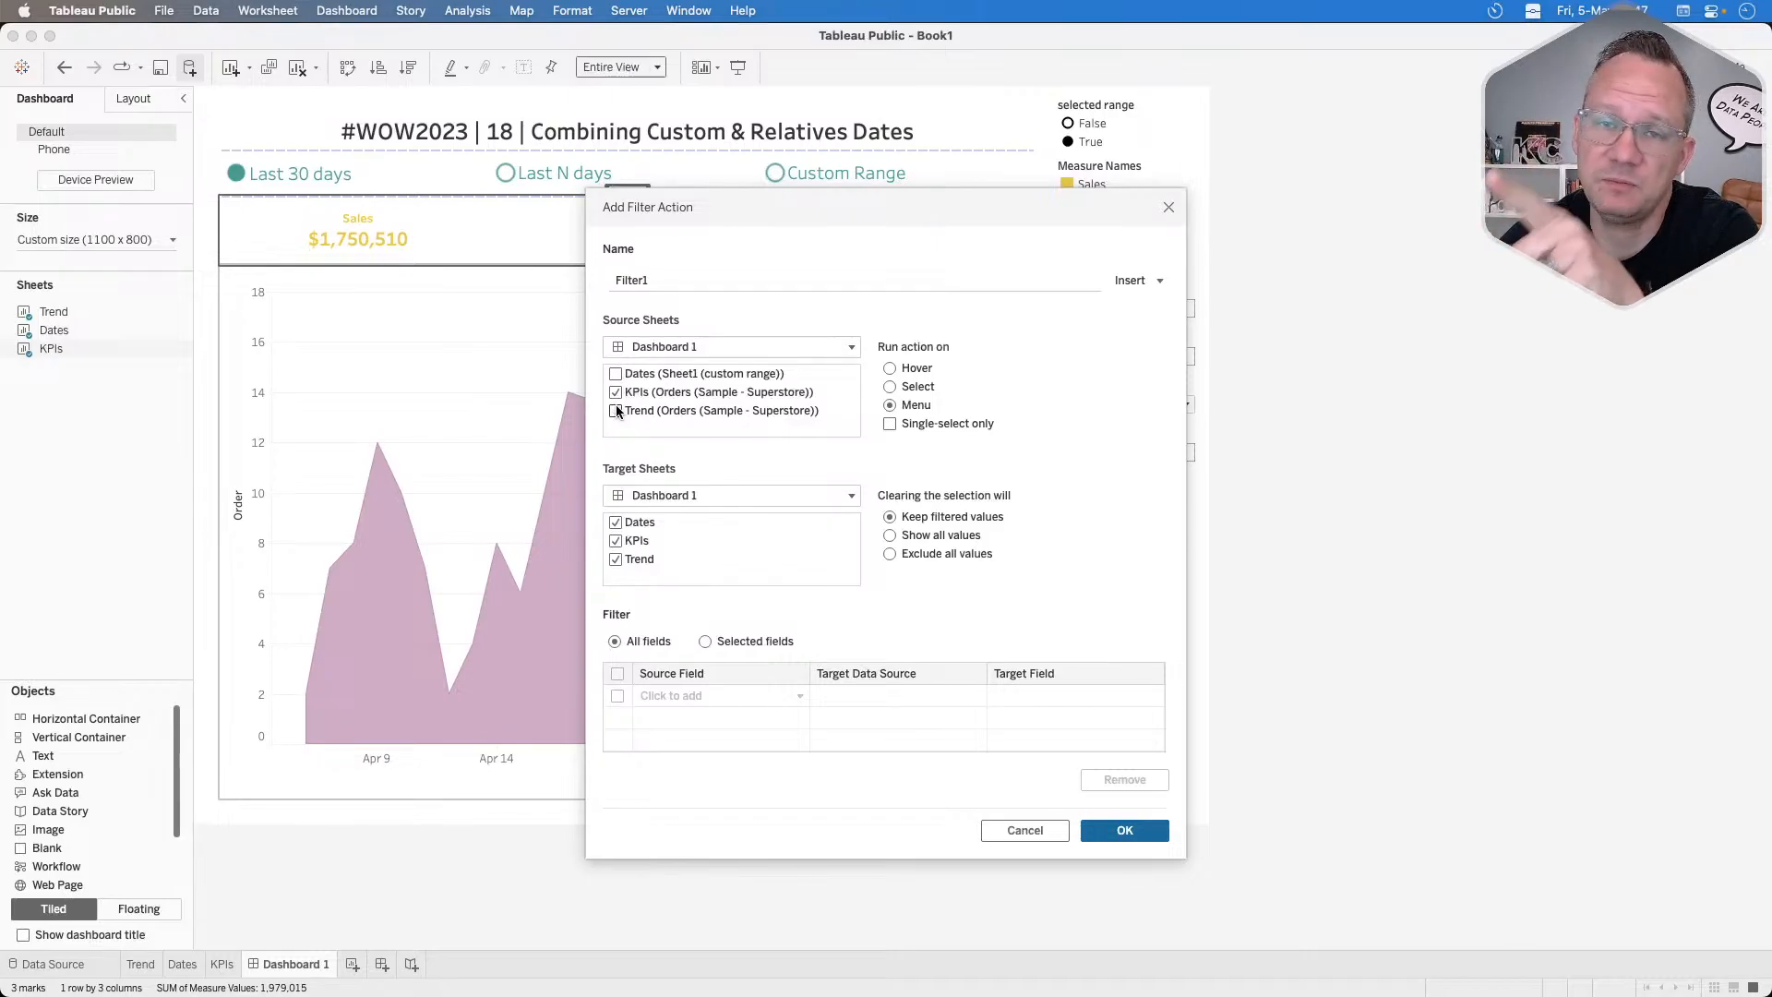
left_click(657, 493)
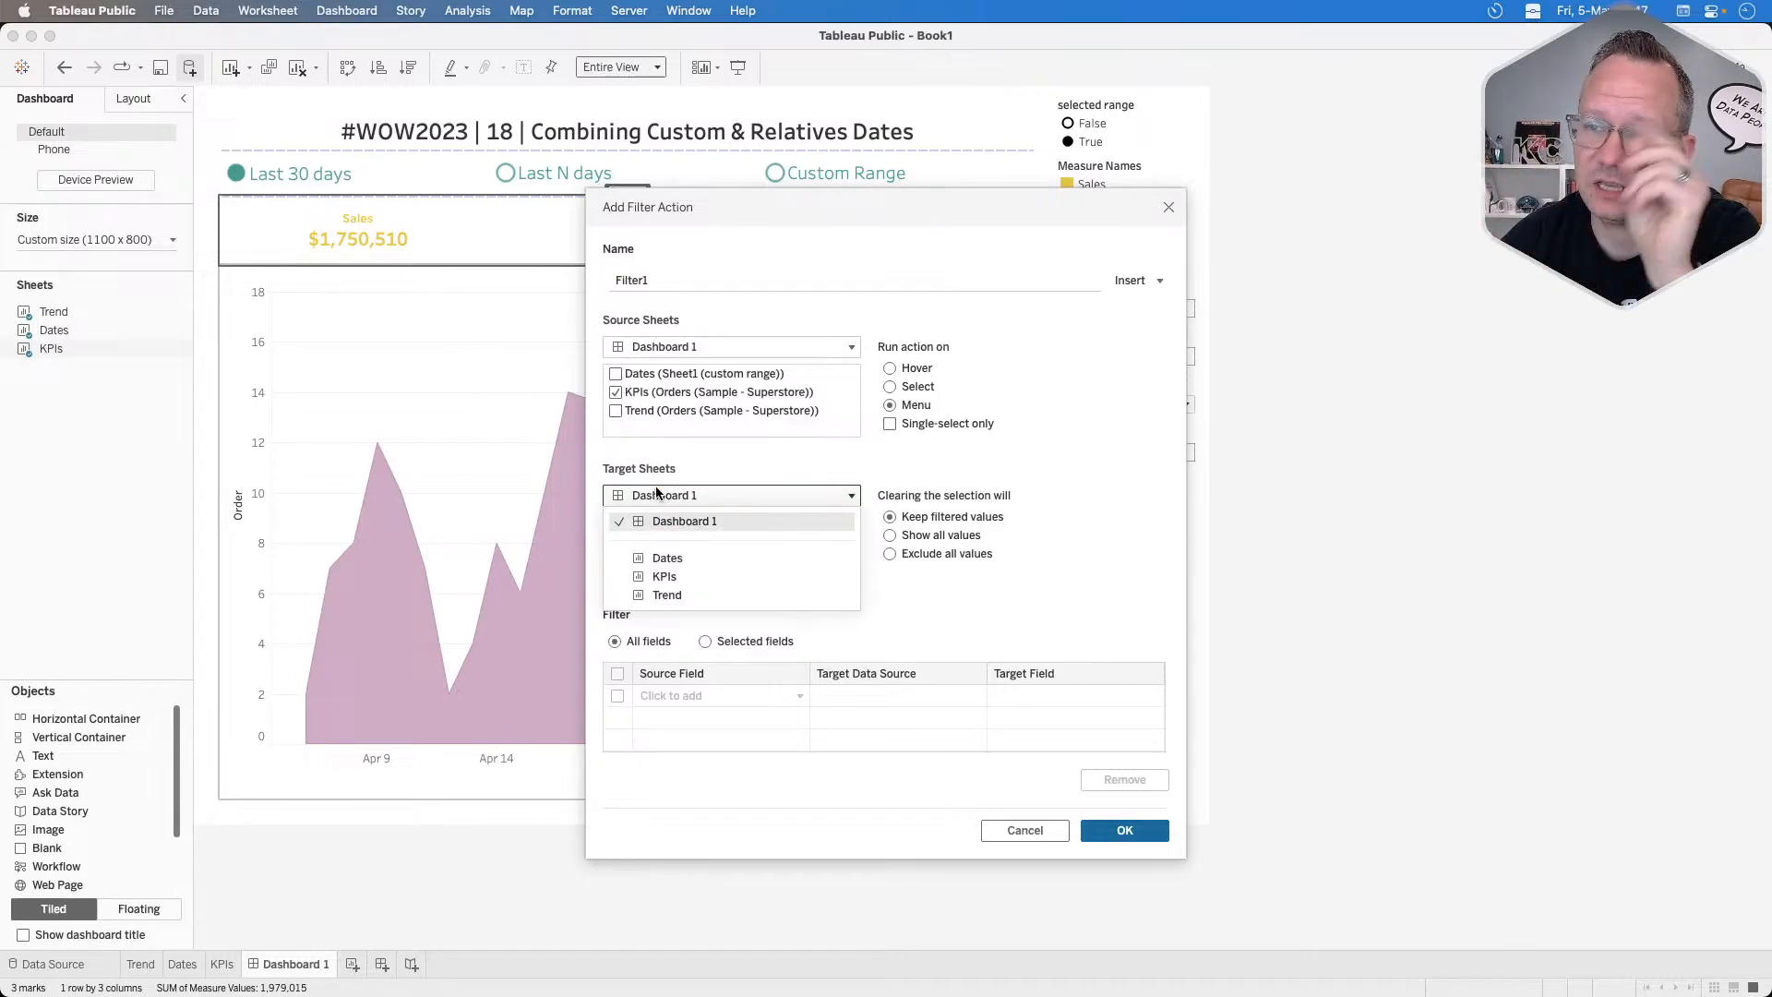
left_click(664, 576)
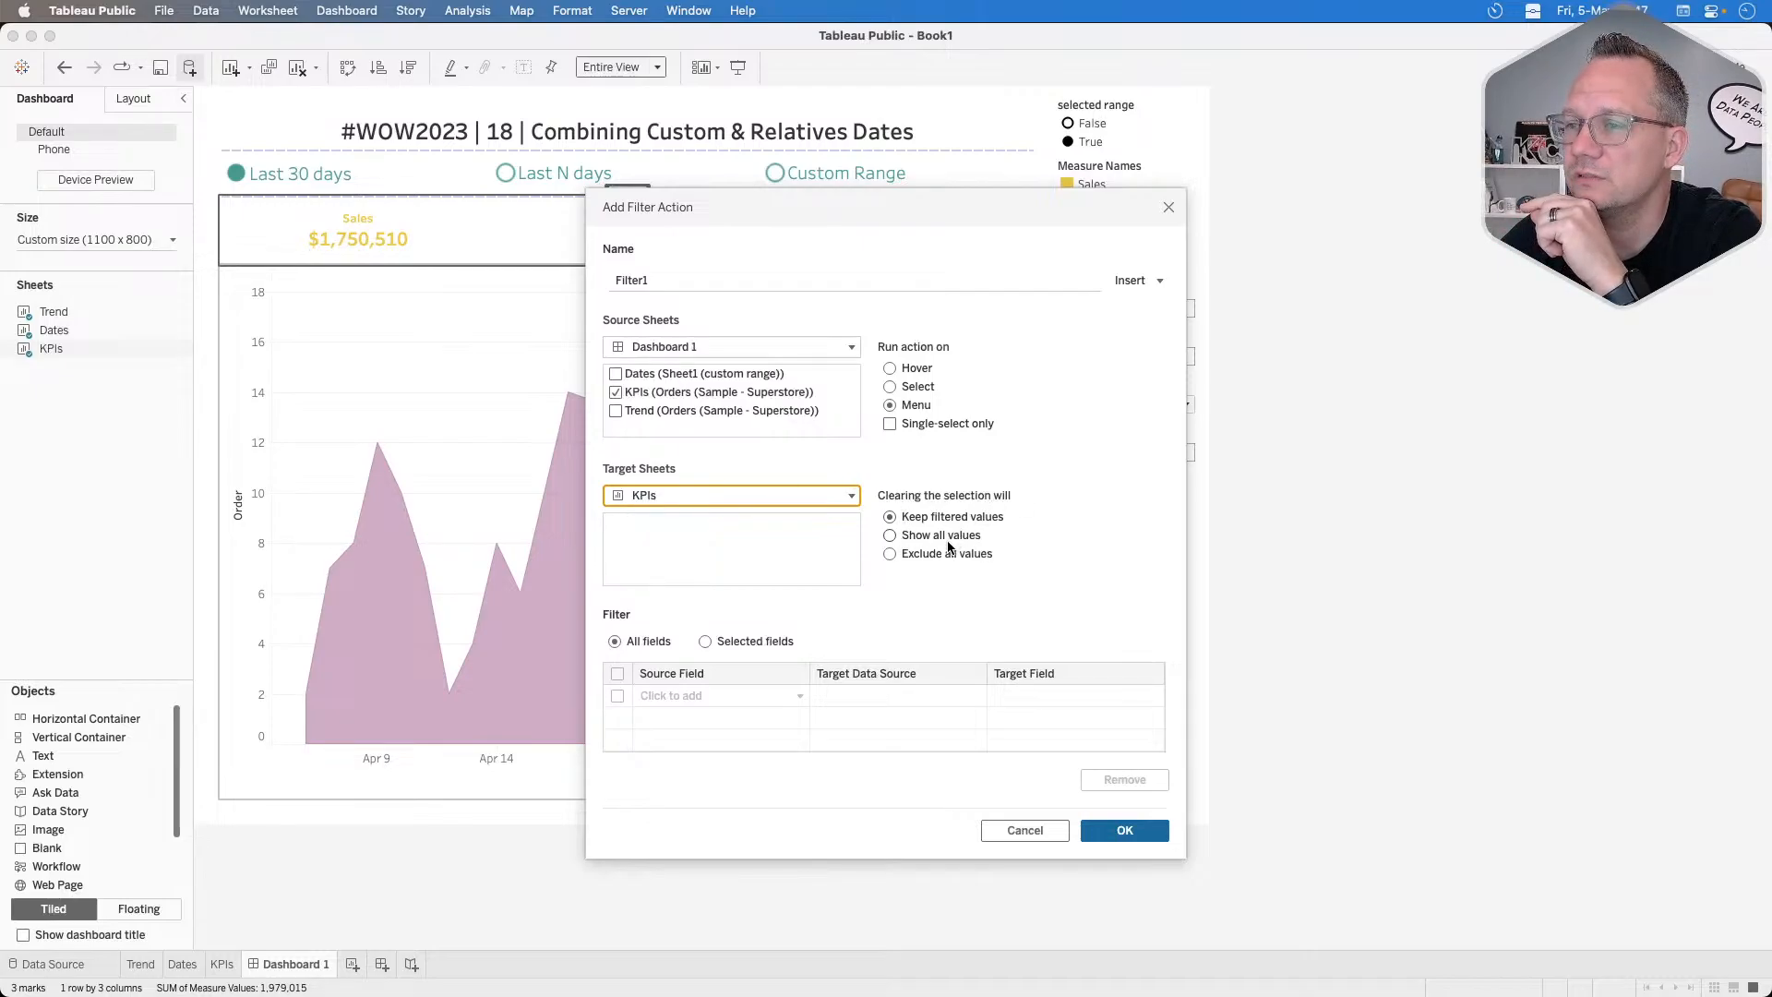
left_click(890, 536)
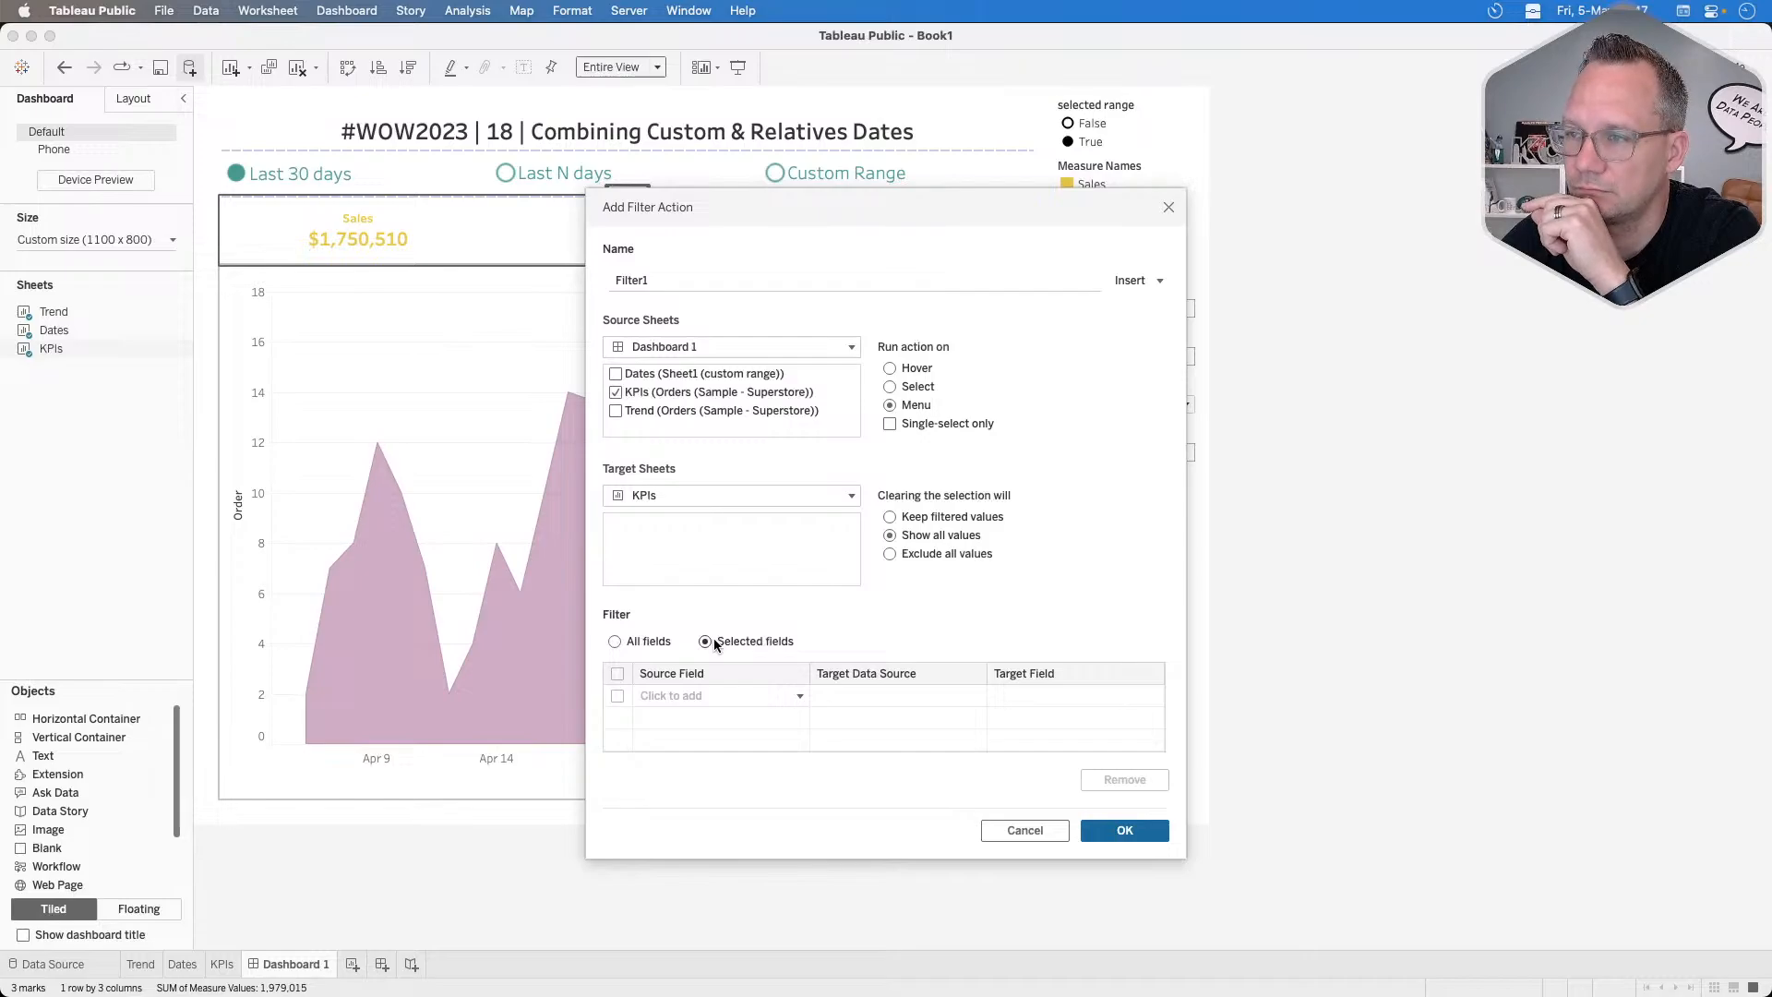
Map the filter action's source field Highlight to the target field False using selected fields, and save the dashboard actions.
left_click(672, 702)
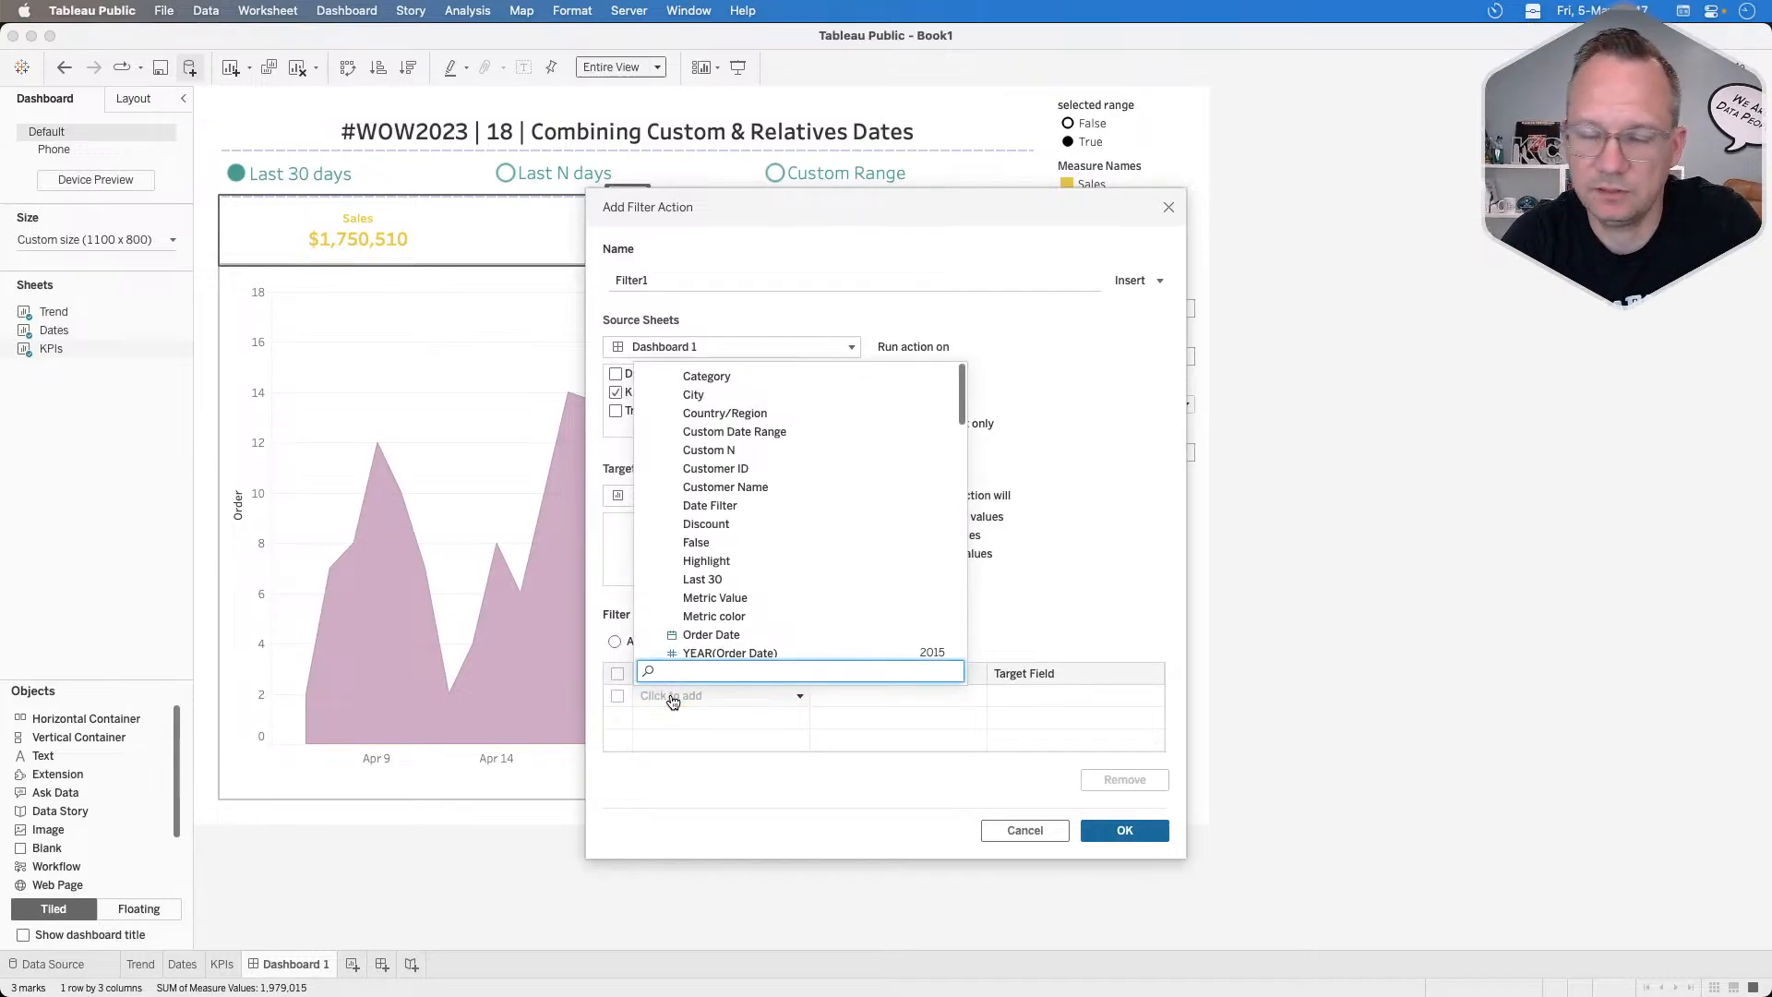
type("high")
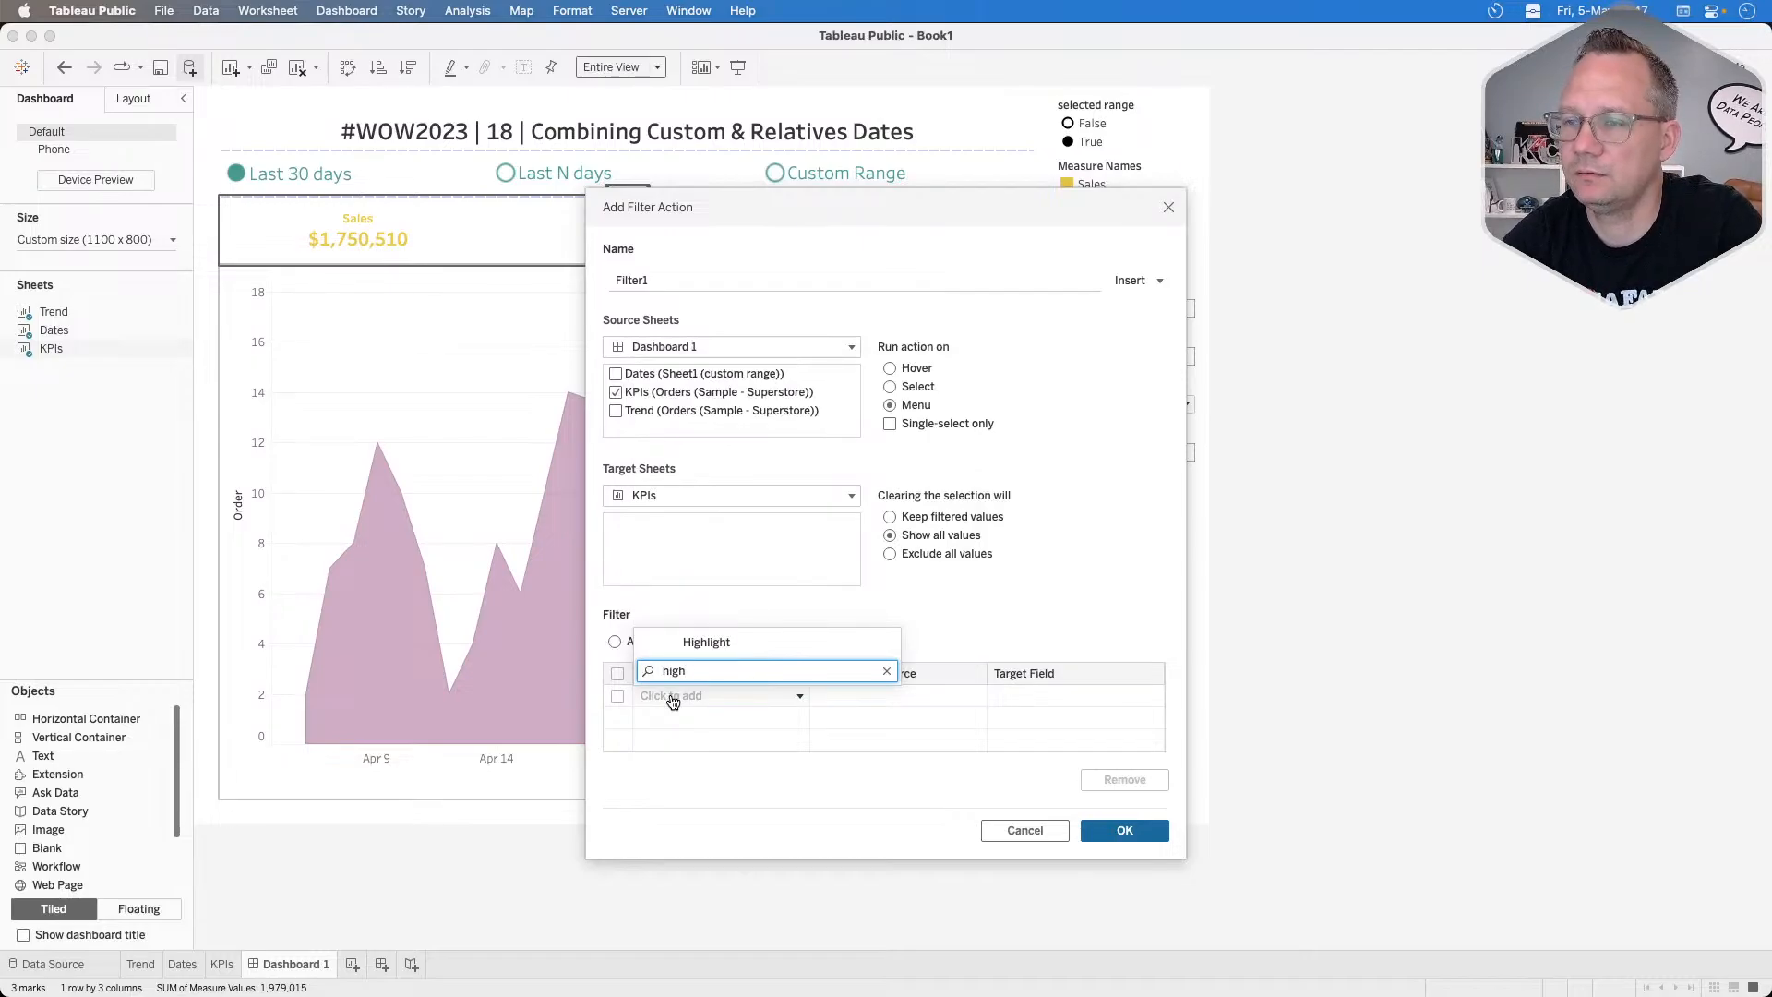
left_click(705, 644)
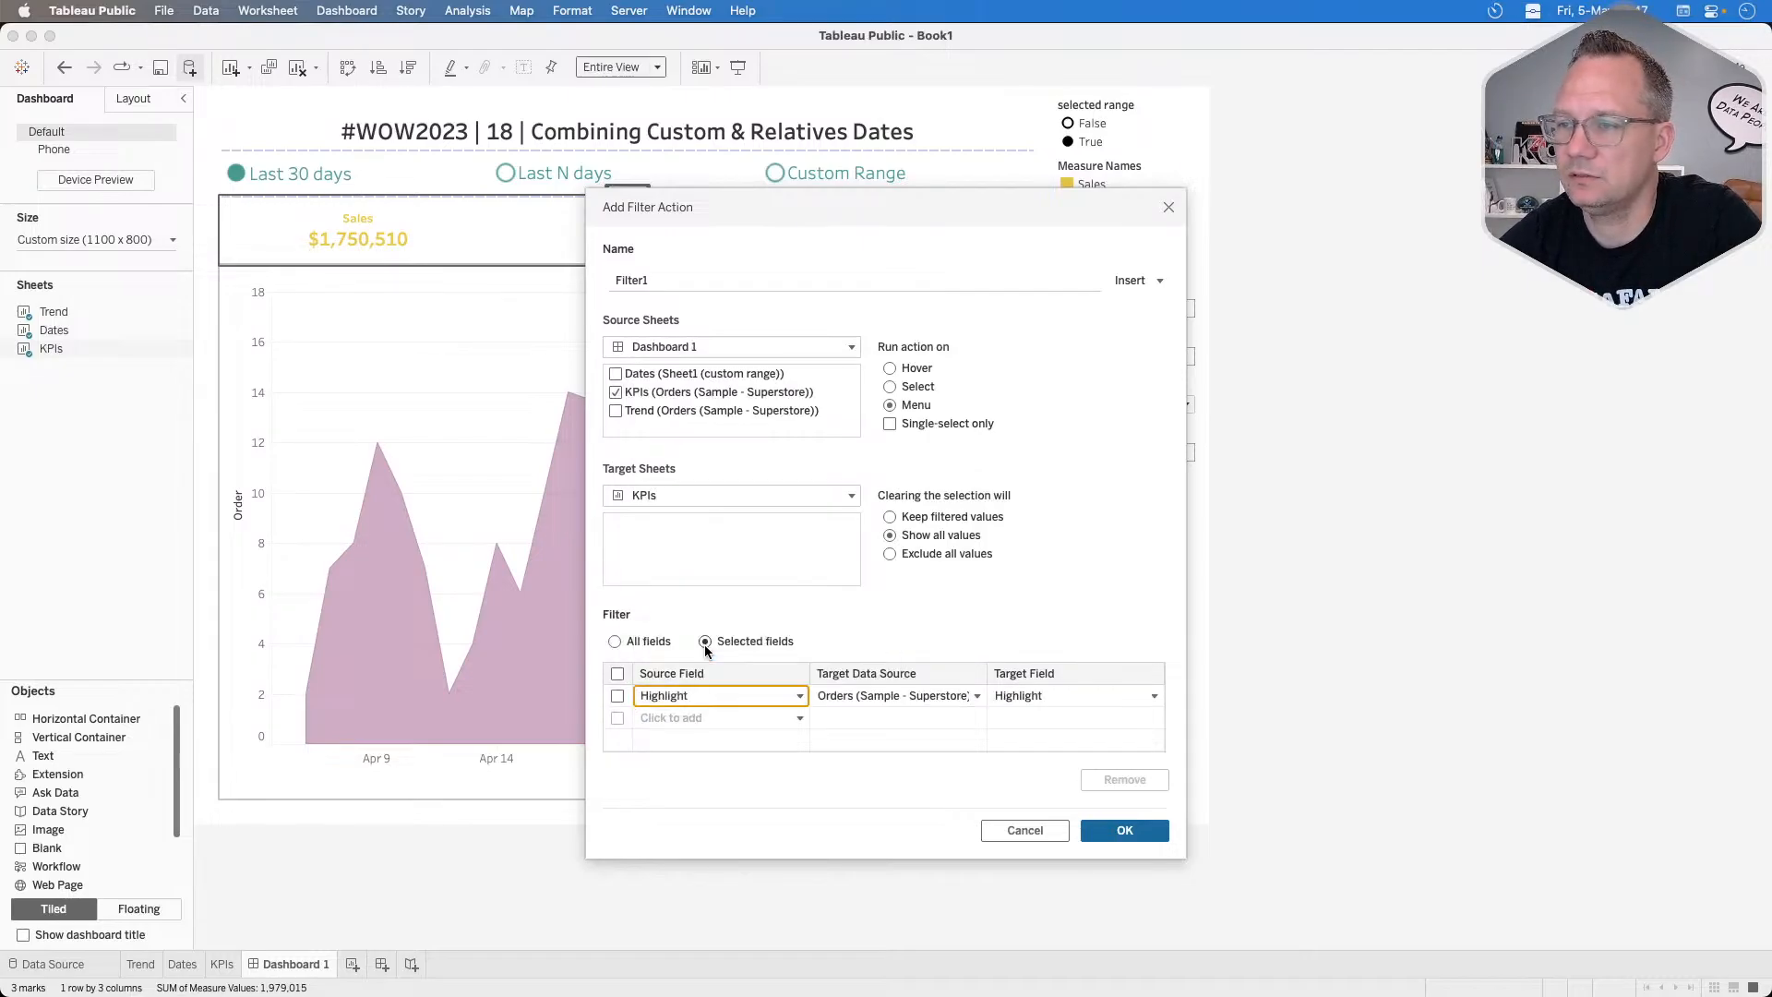
left_click(1015, 699)
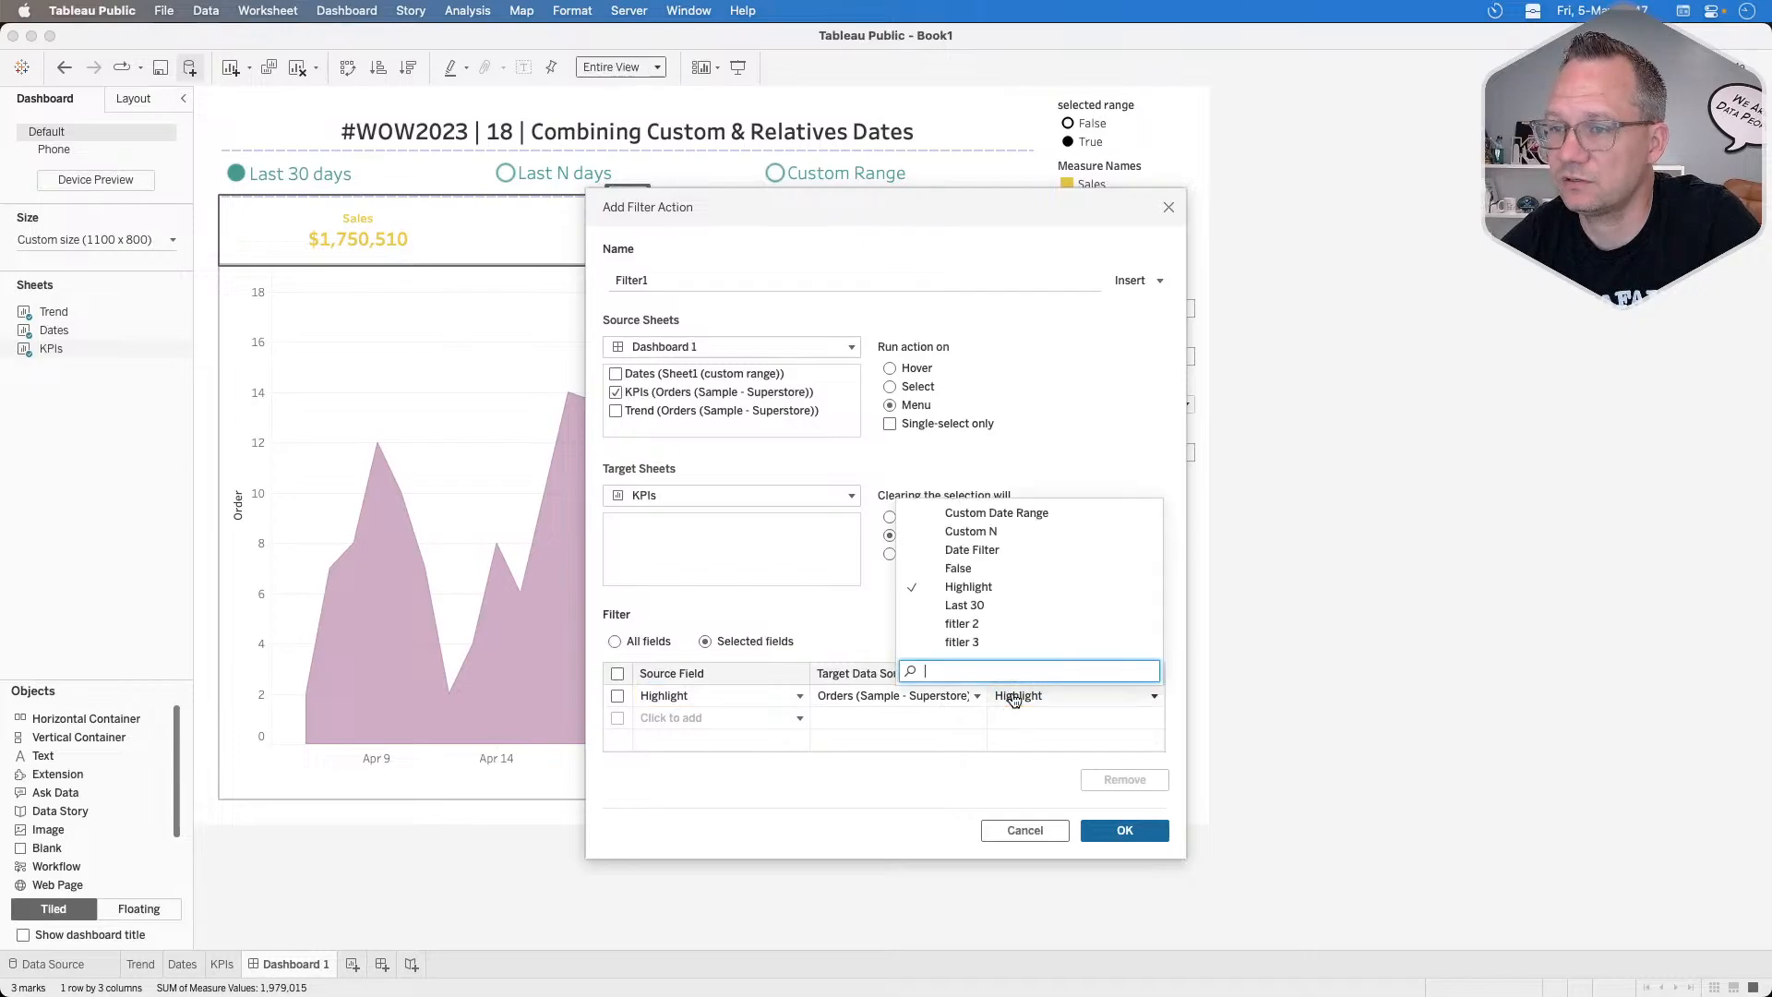
left_click(1000, 569)
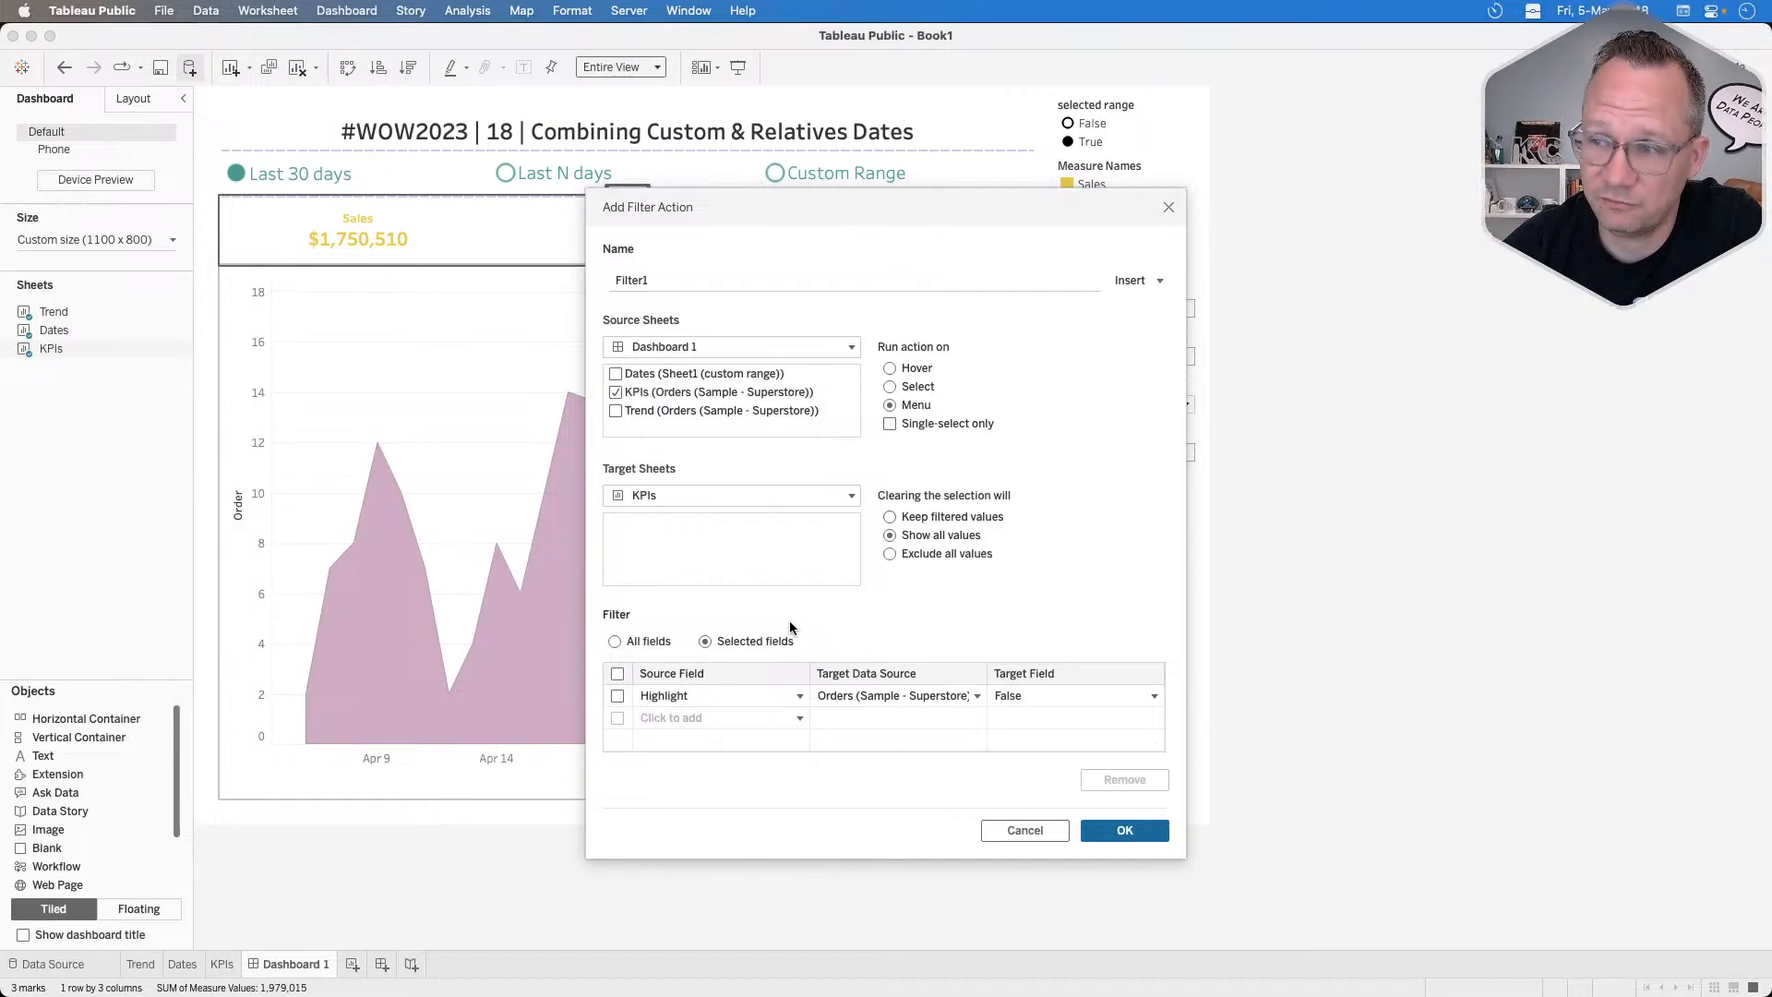
left_click(1124, 831)
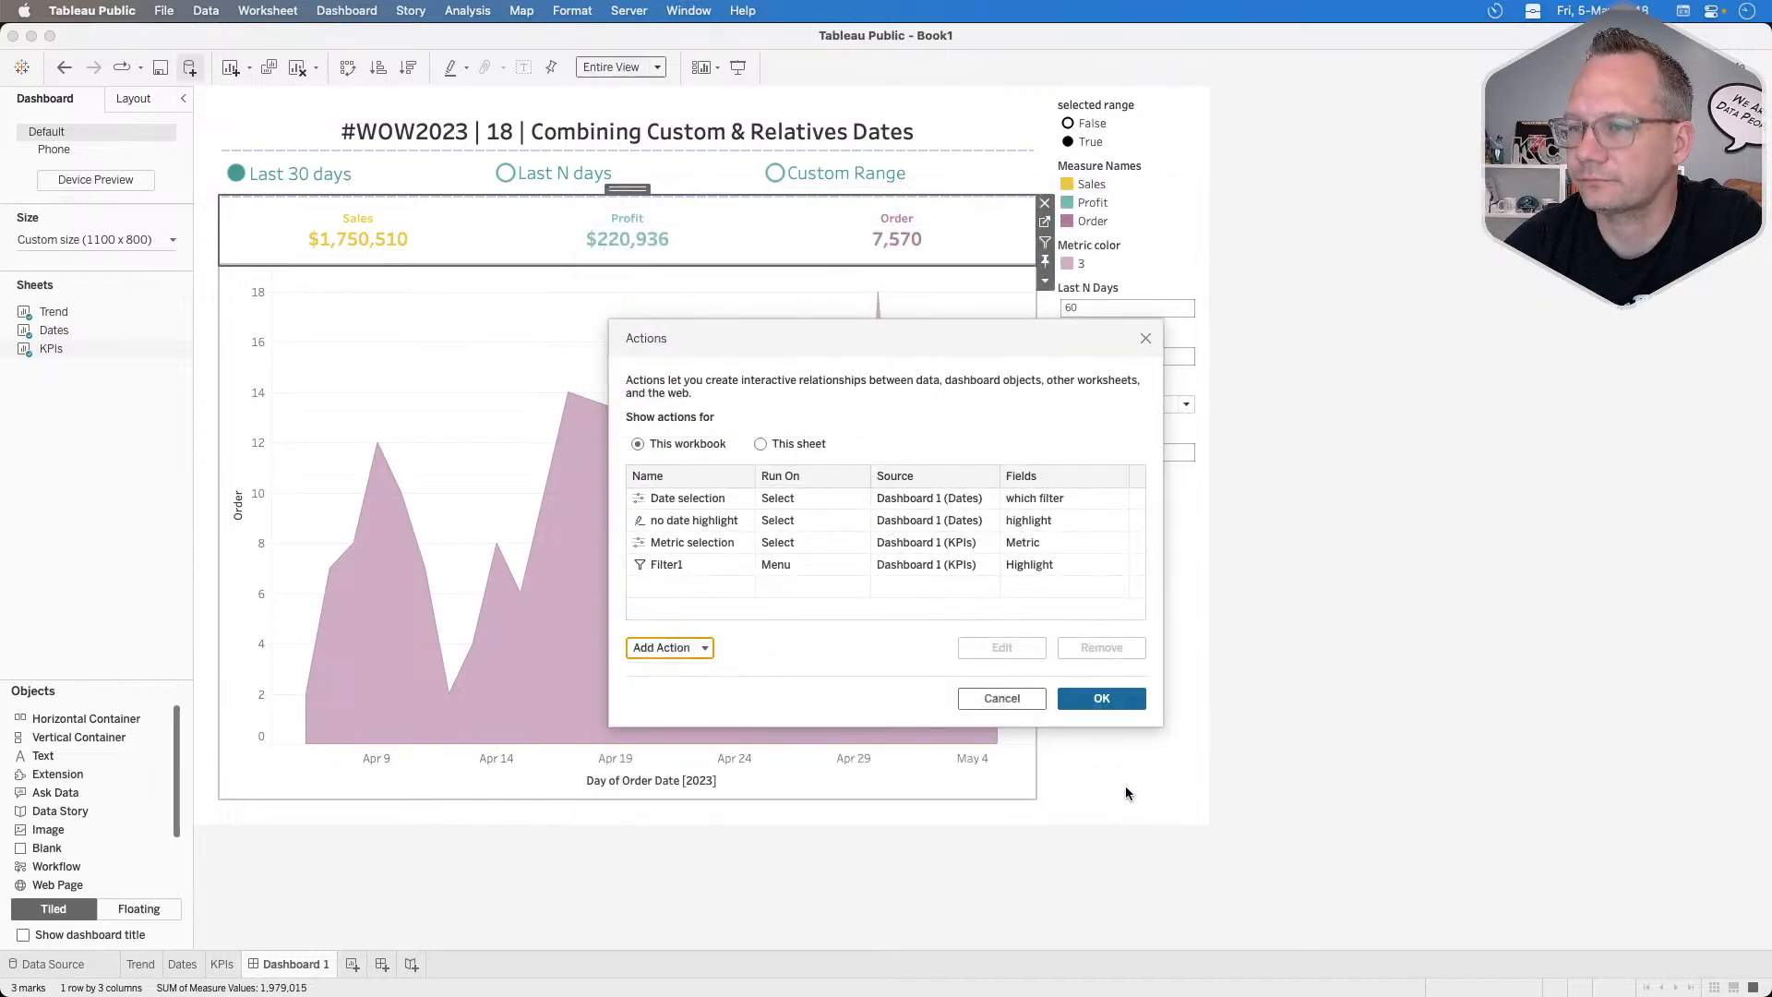
left_click(1126, 701)
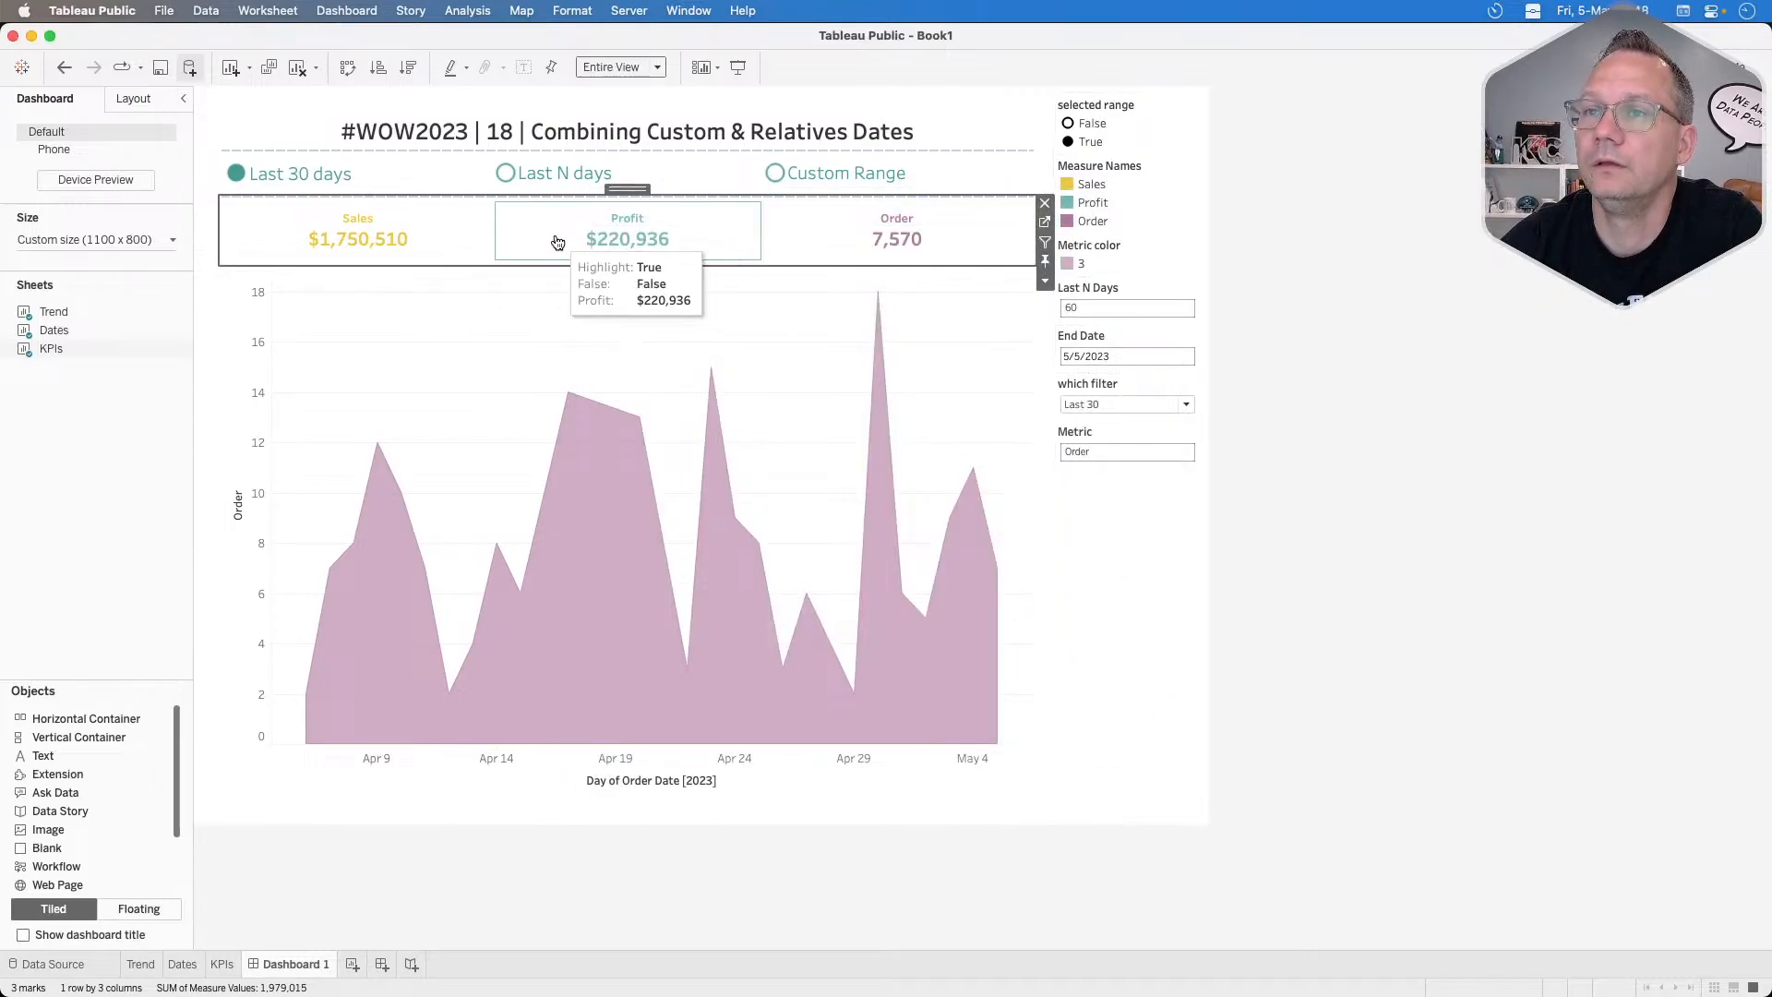
Change the KPIs filter action Filter1 to run on Select and save the dashboard actions.
left_click(402, 226)
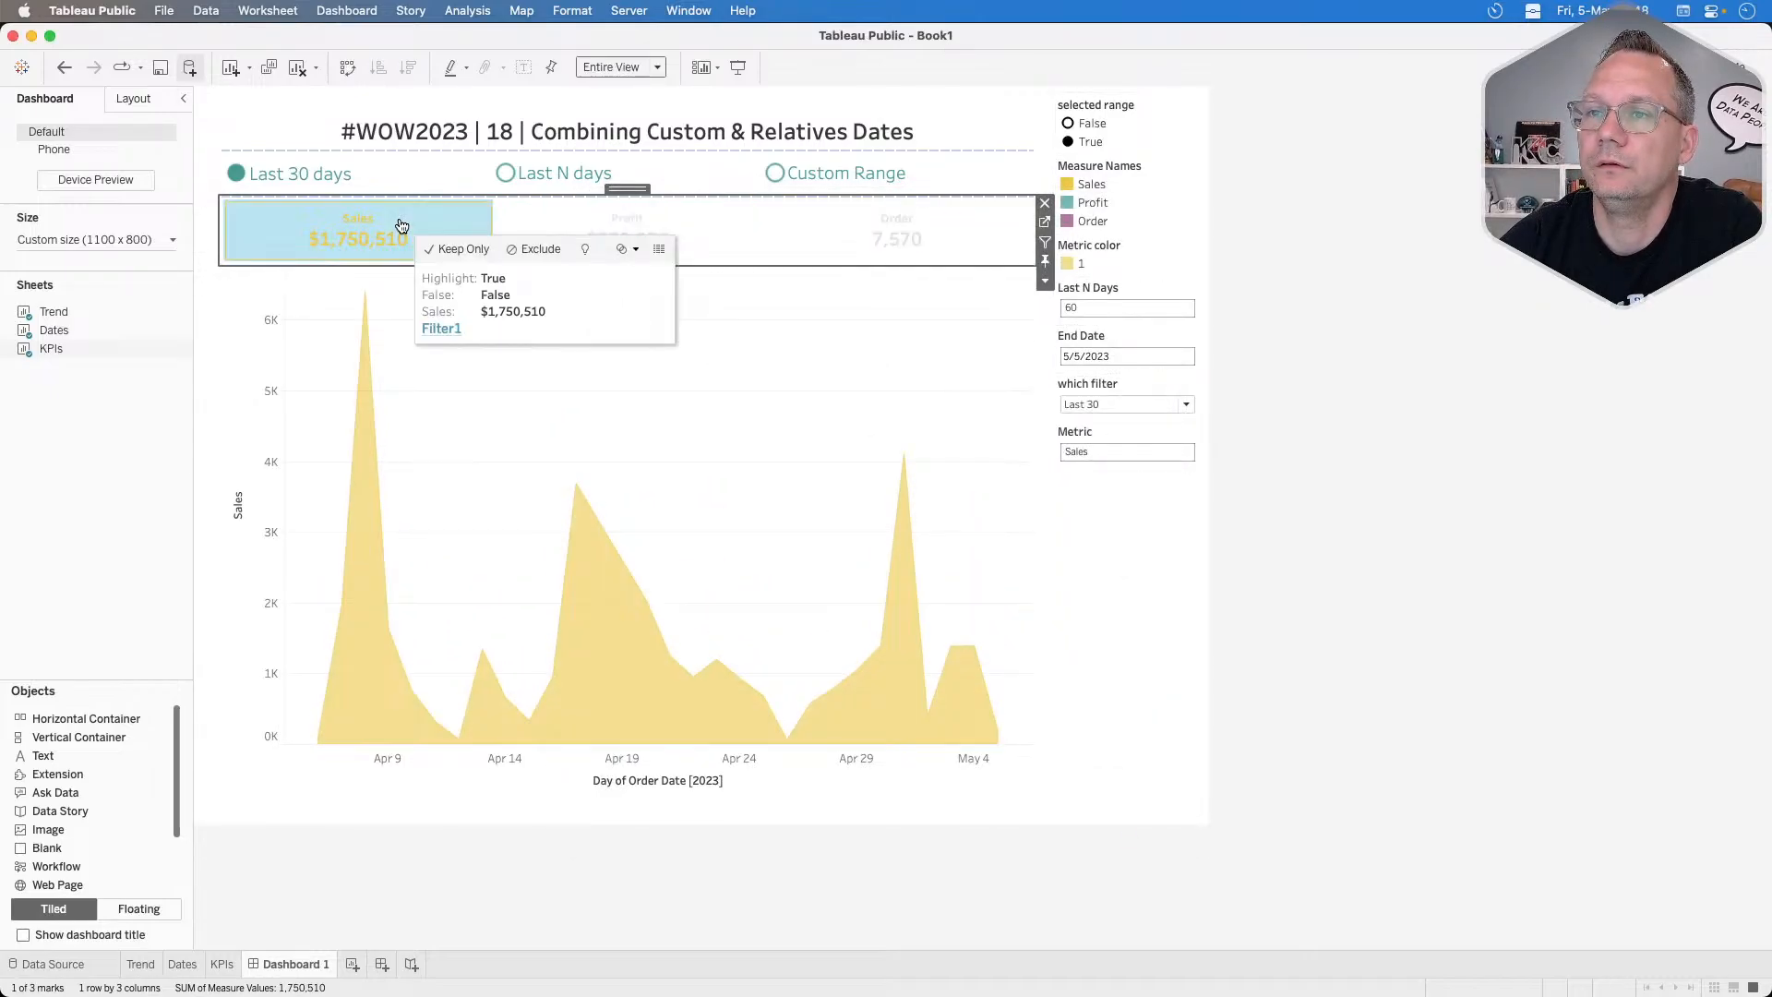
left_click(401, 226)
left_click(346, 10)
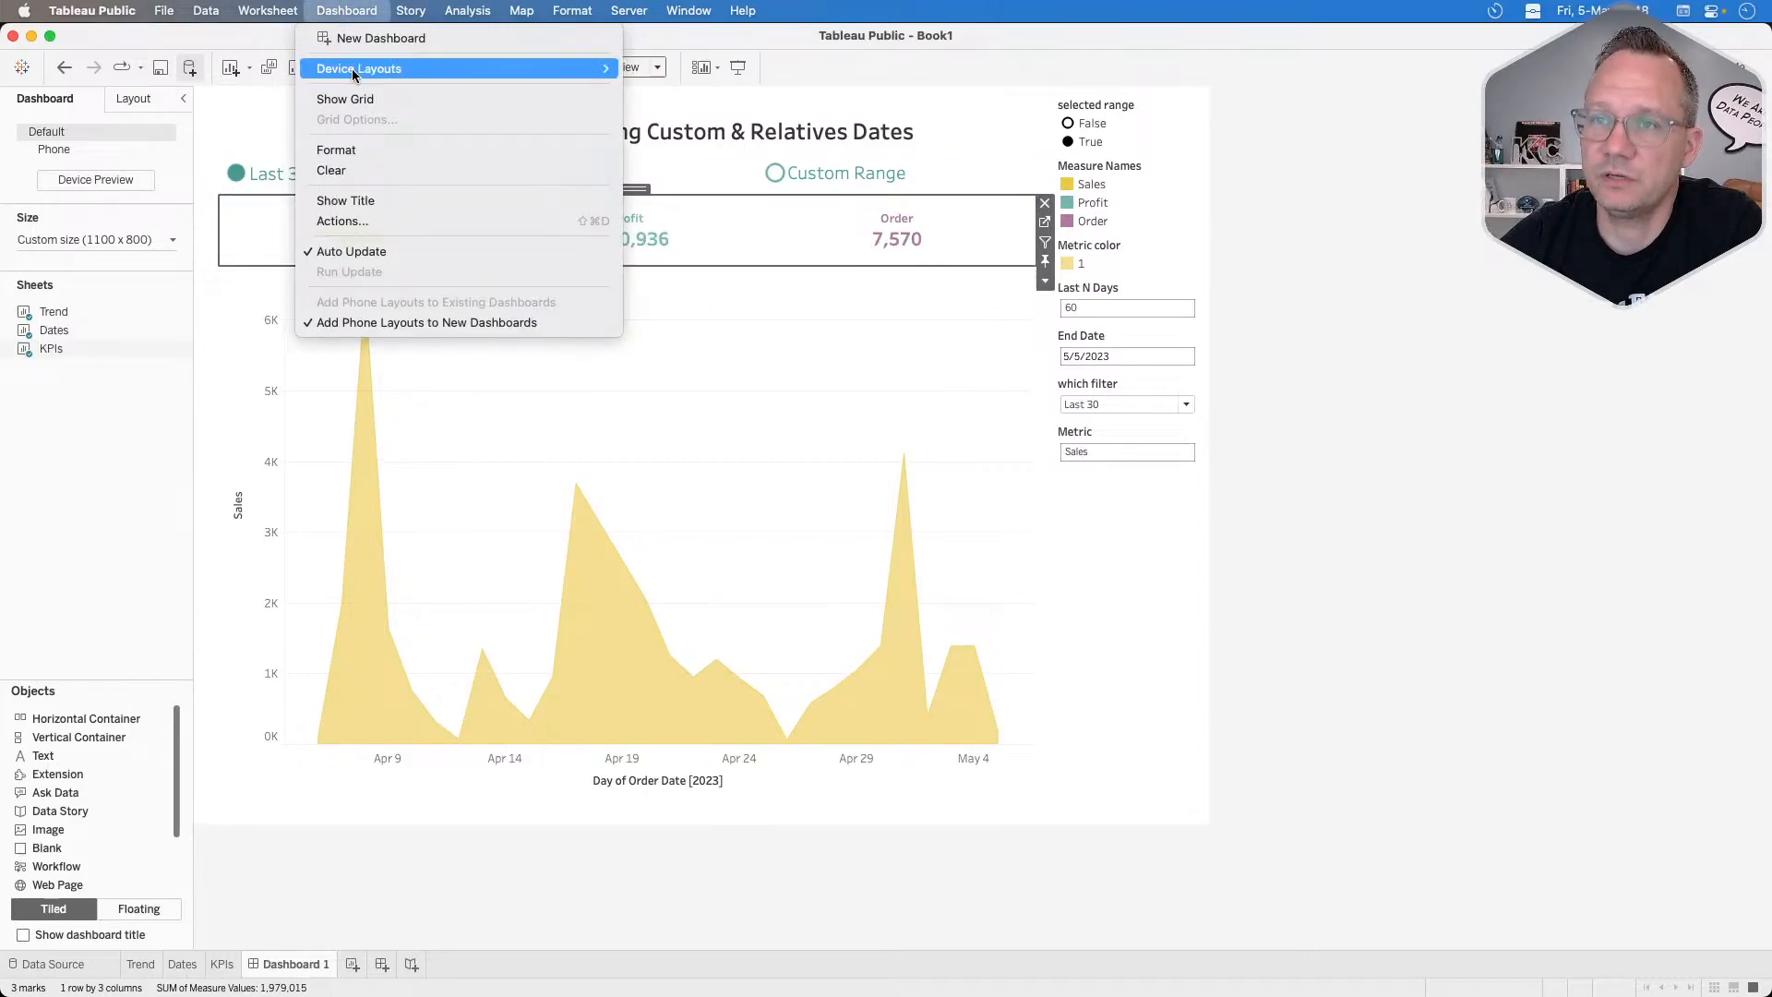
left_click(369, 220)
left_click(724, 563)
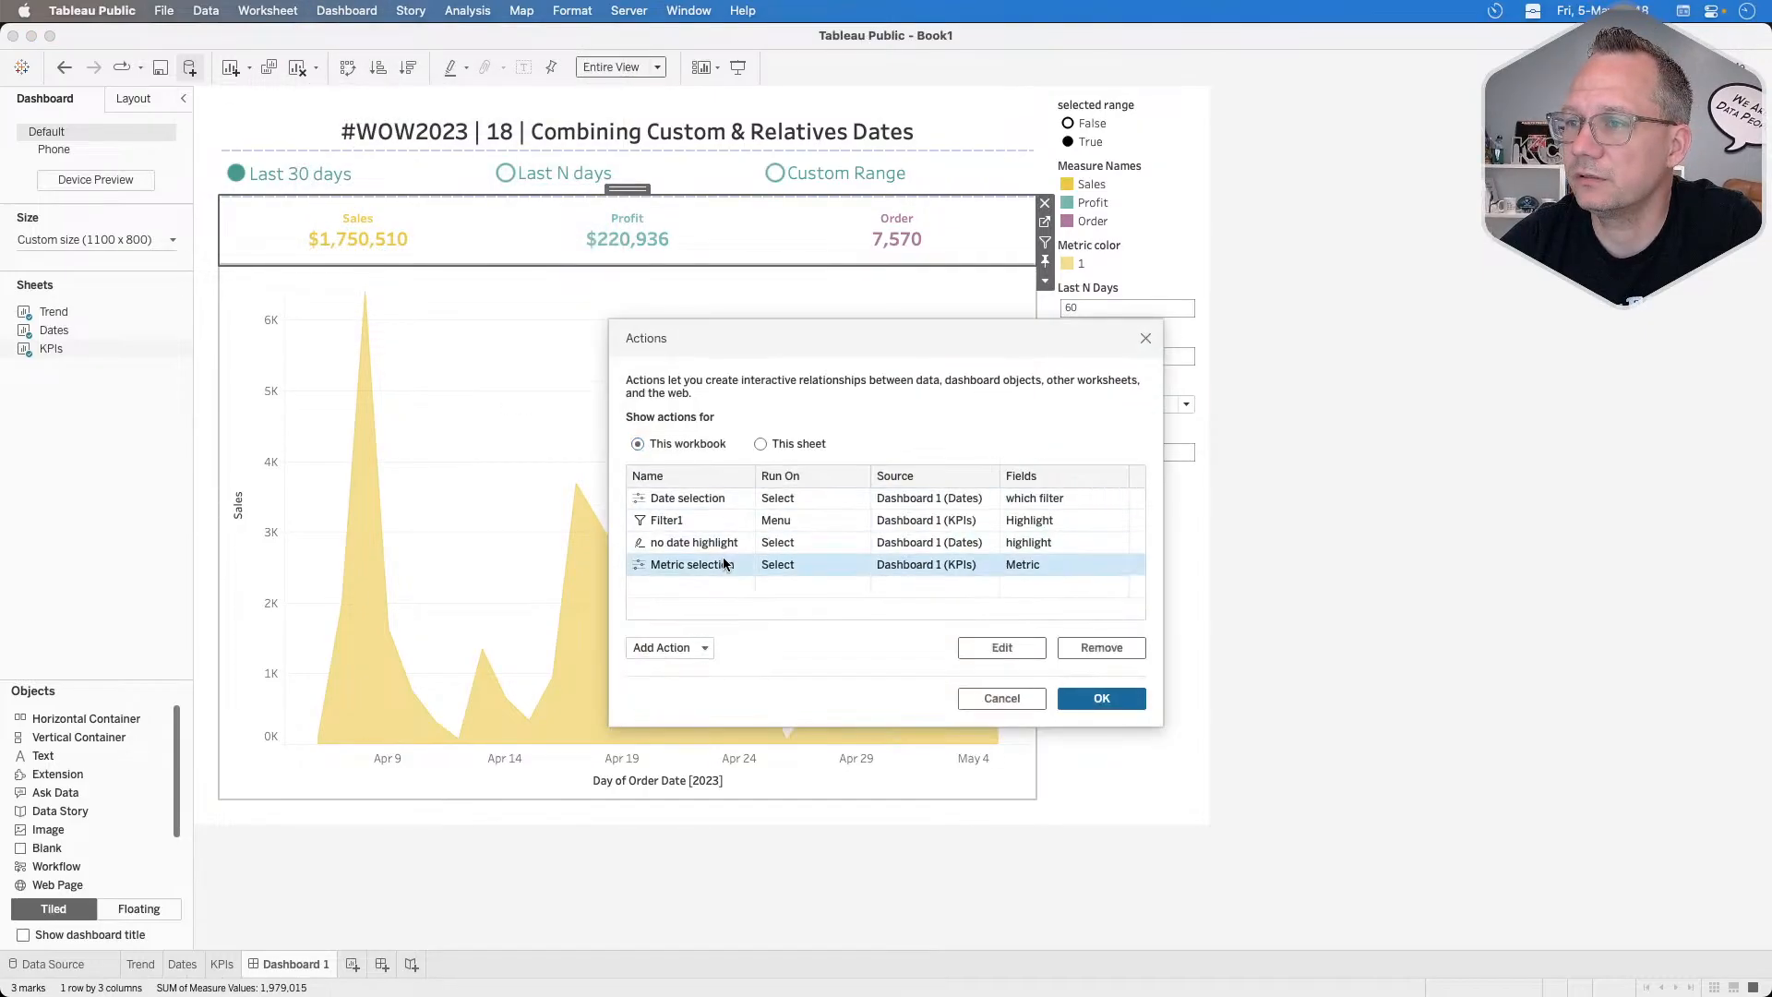
double_click(724, 564)
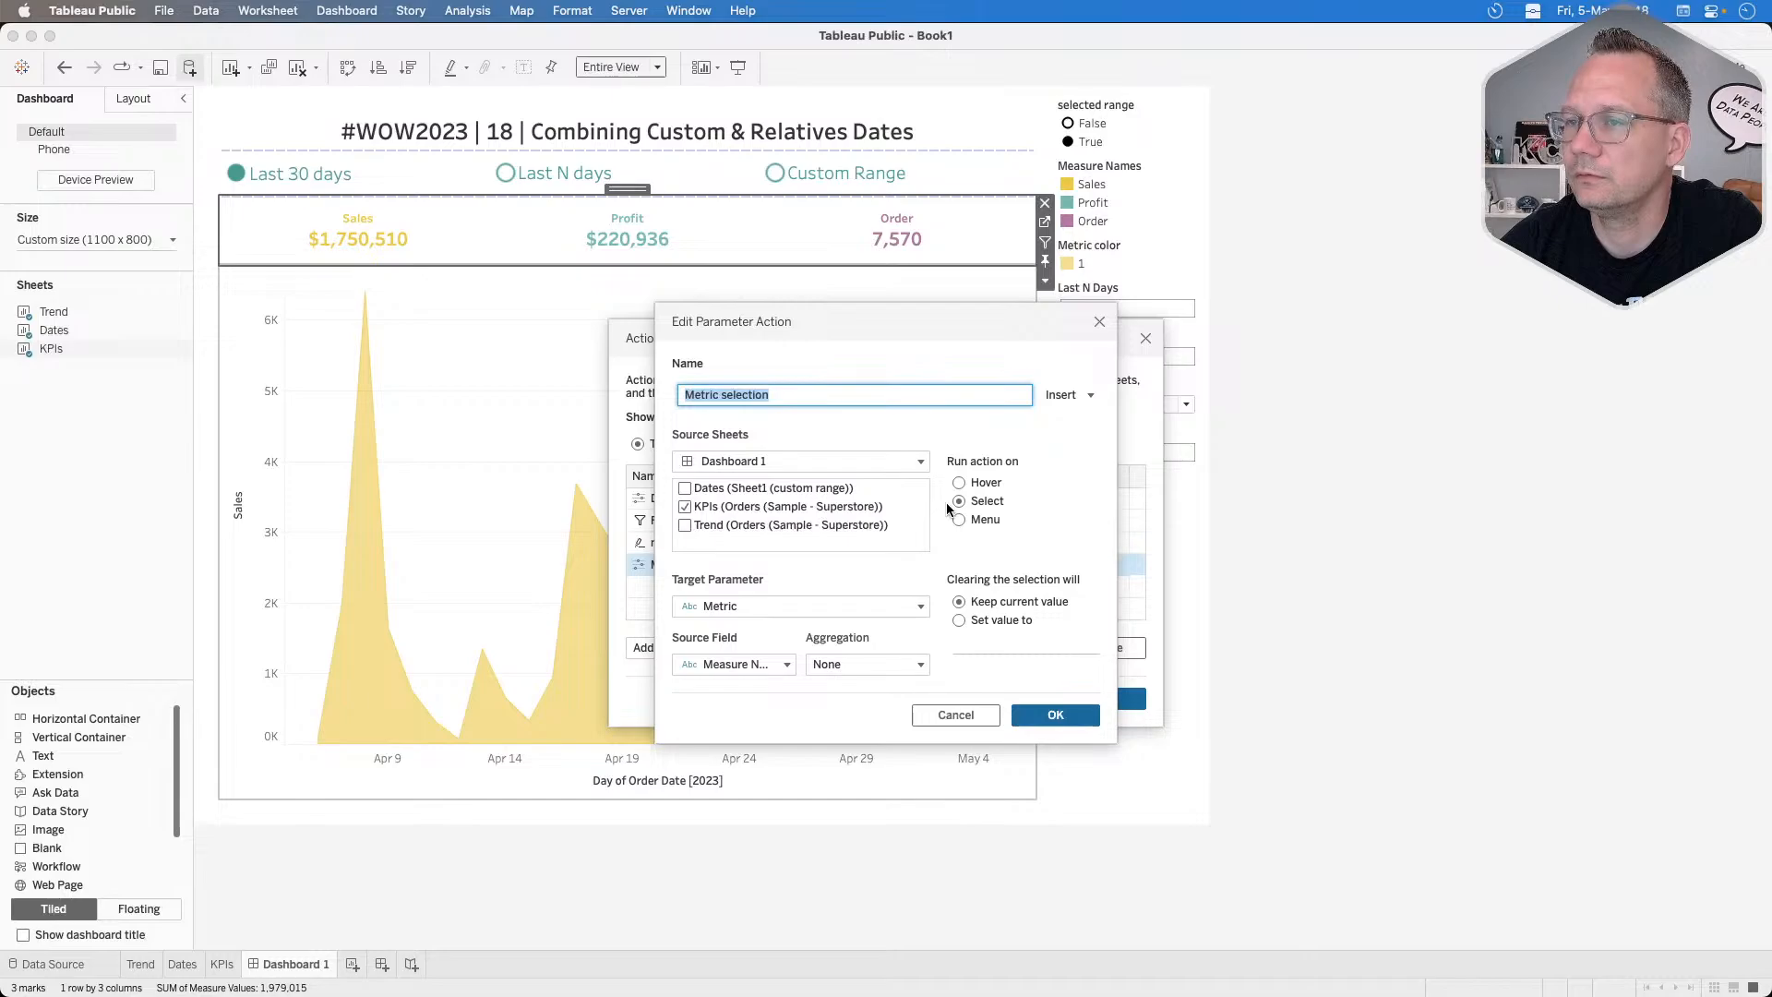
left_click(969, 715)
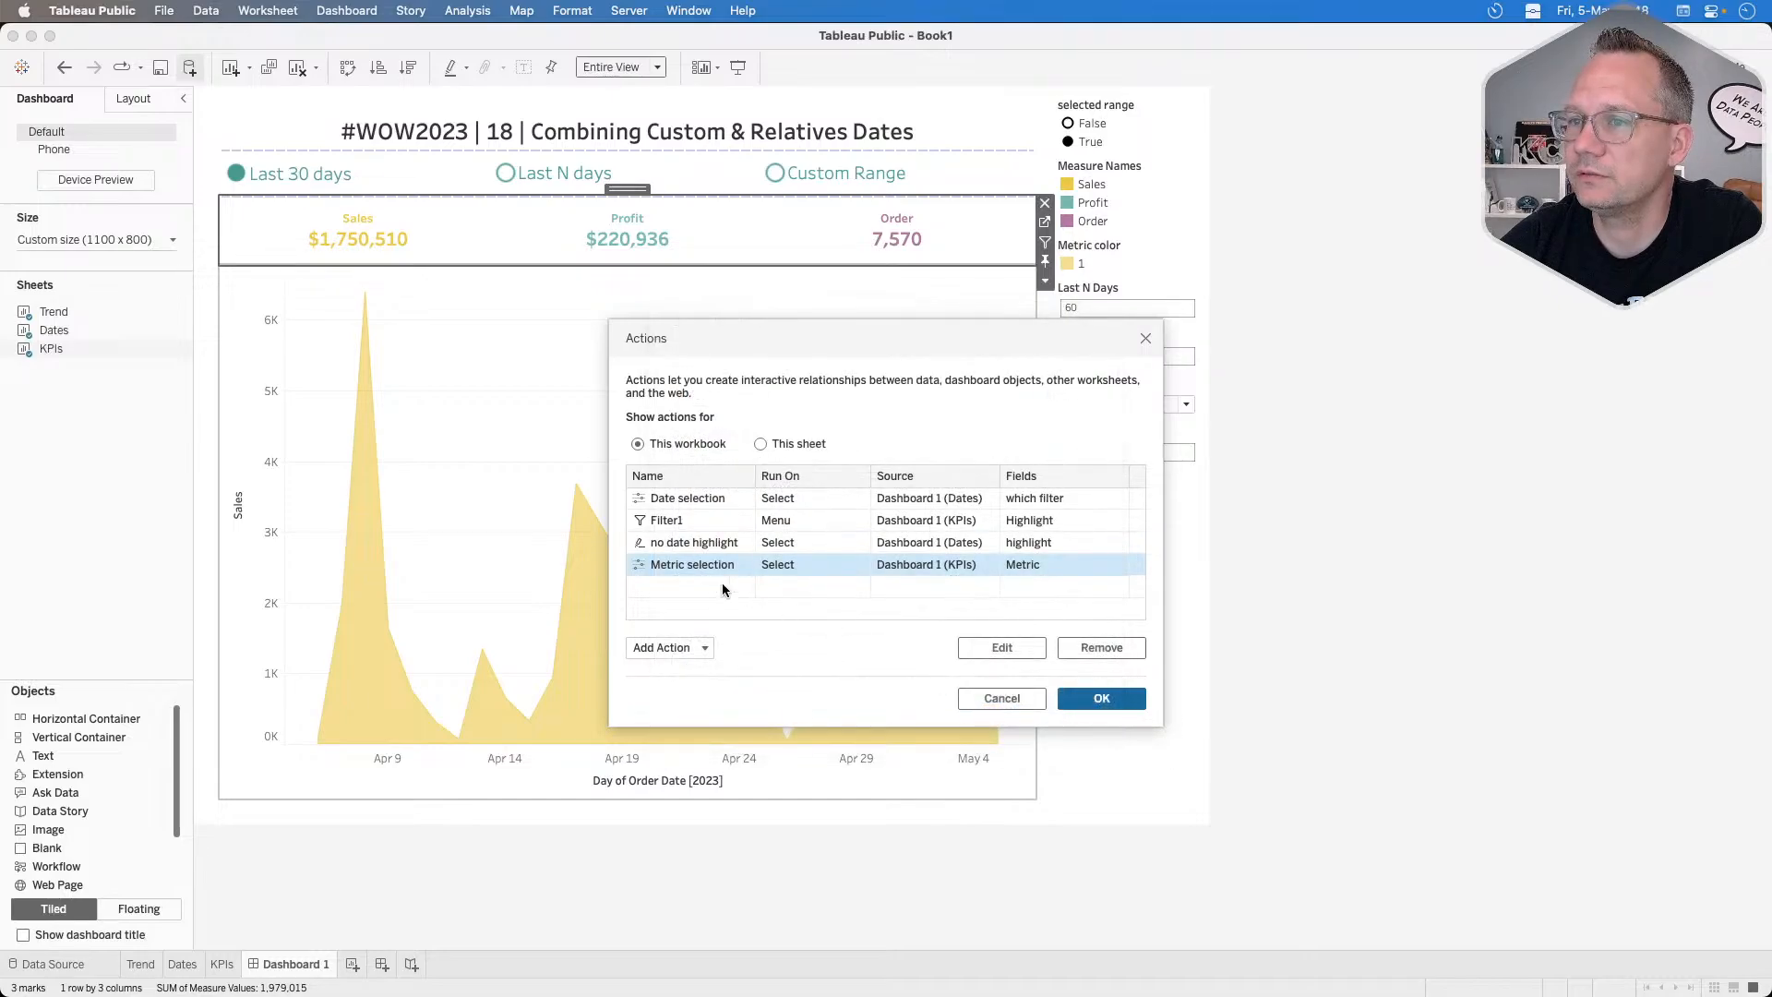
double_click(671, 522)
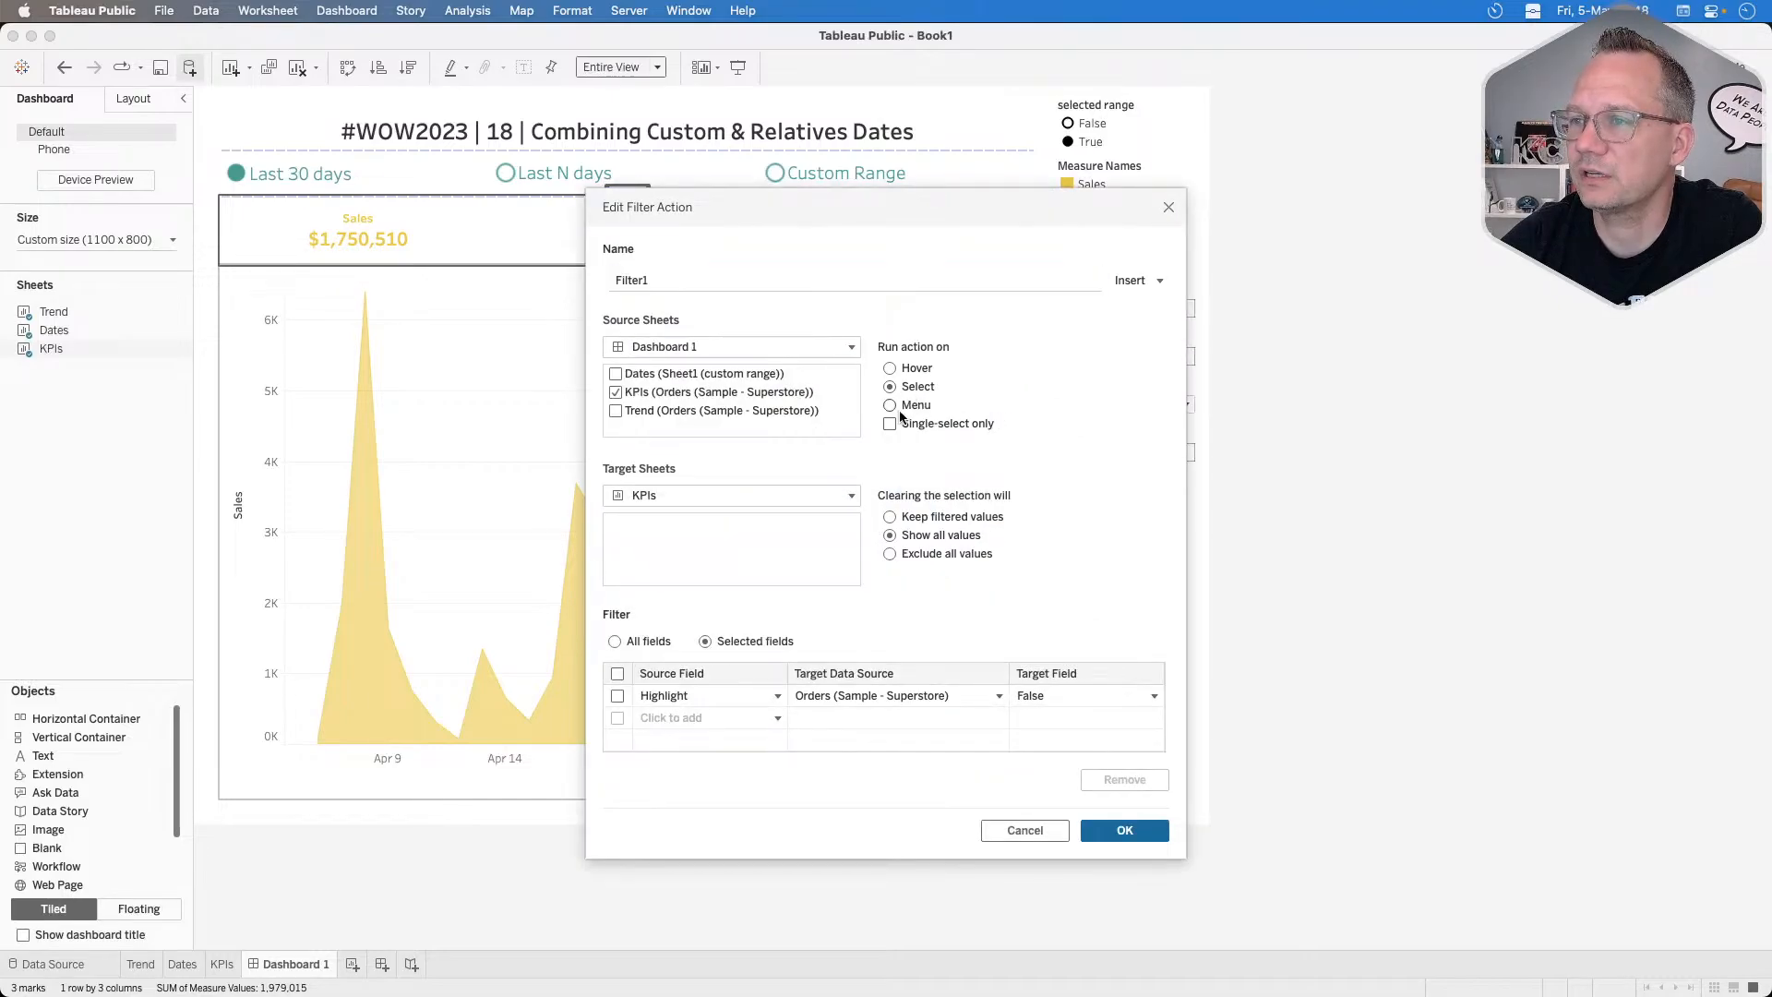
left_click(1124, 829)
left_click(1106, 702)
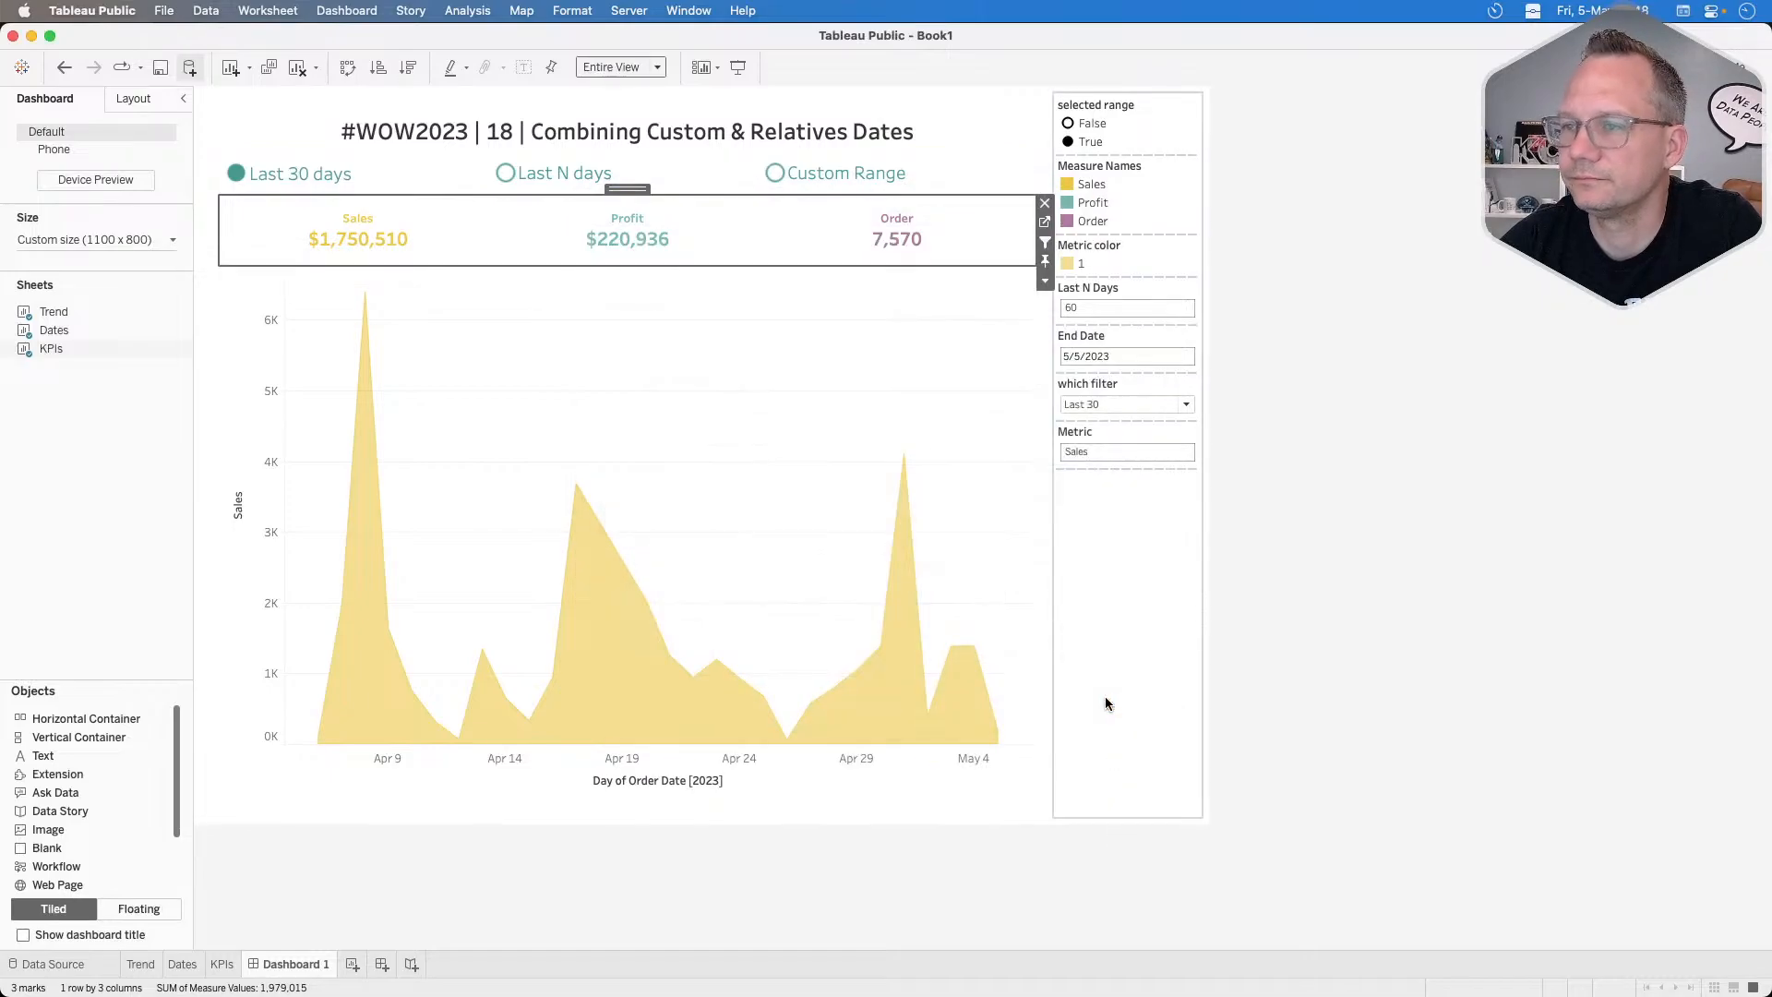
Test the KPI selection on the dashboard by choosing Profit, Order, Profit again and Sales.
left_click(615, 233)
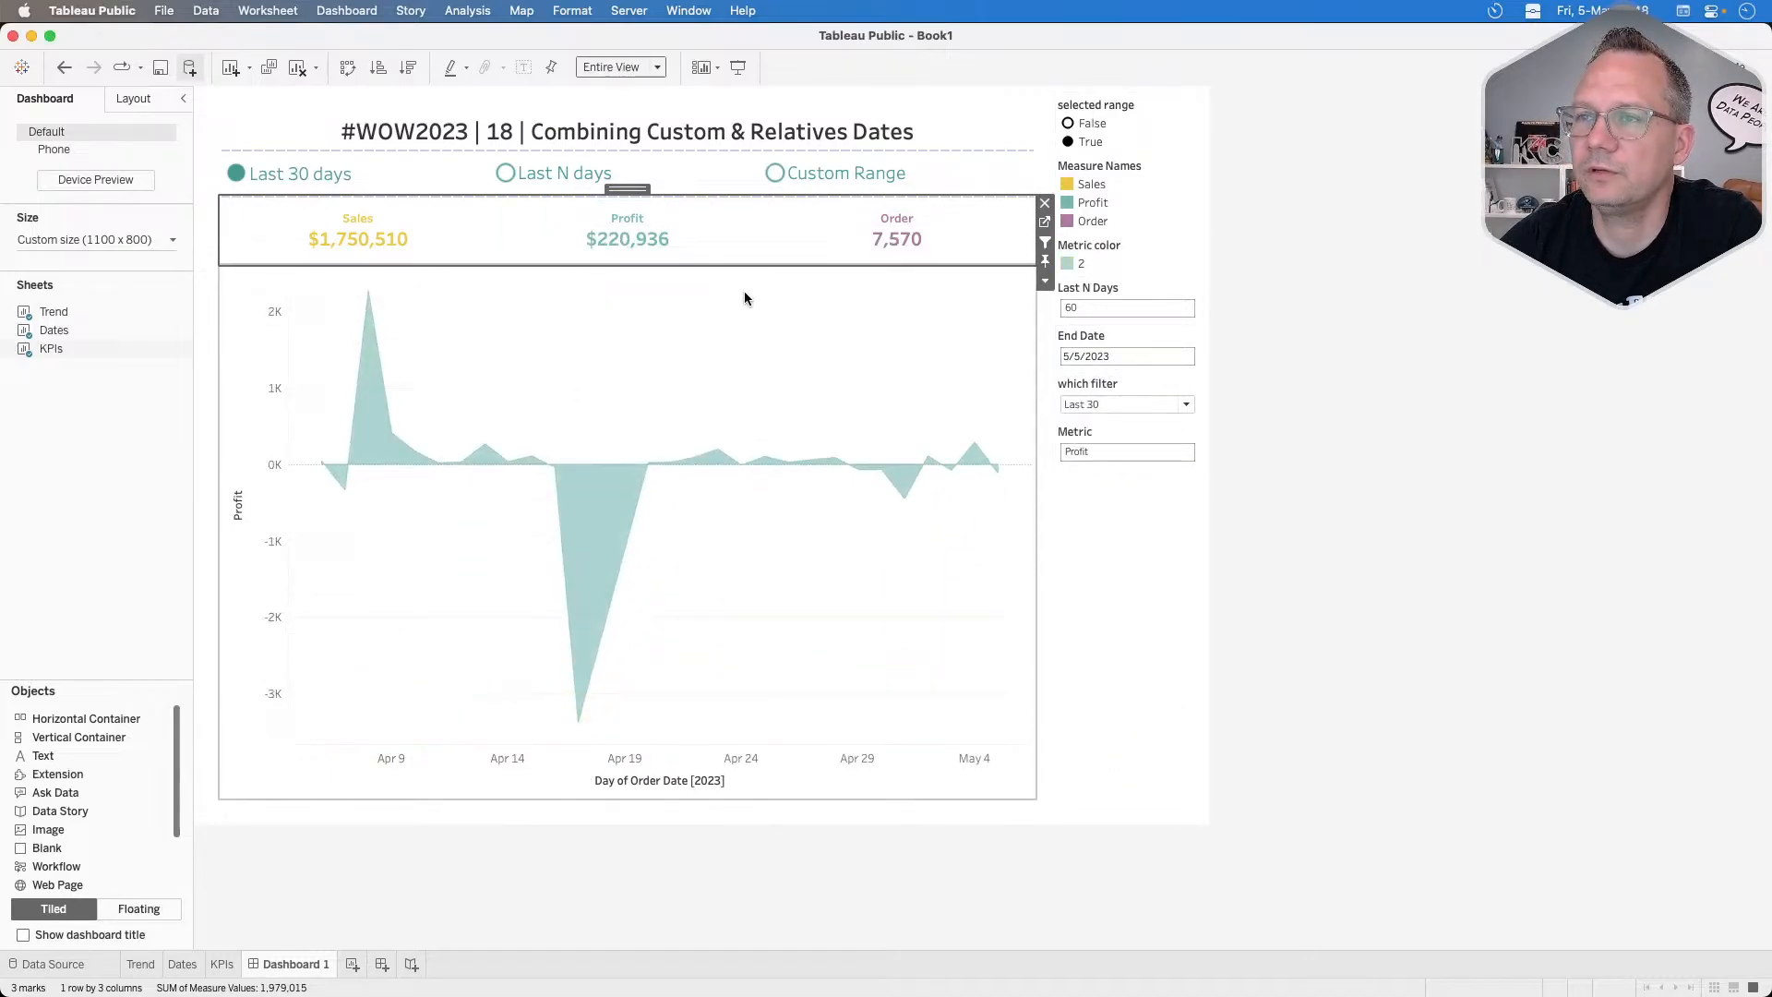
left_click(955, 231)
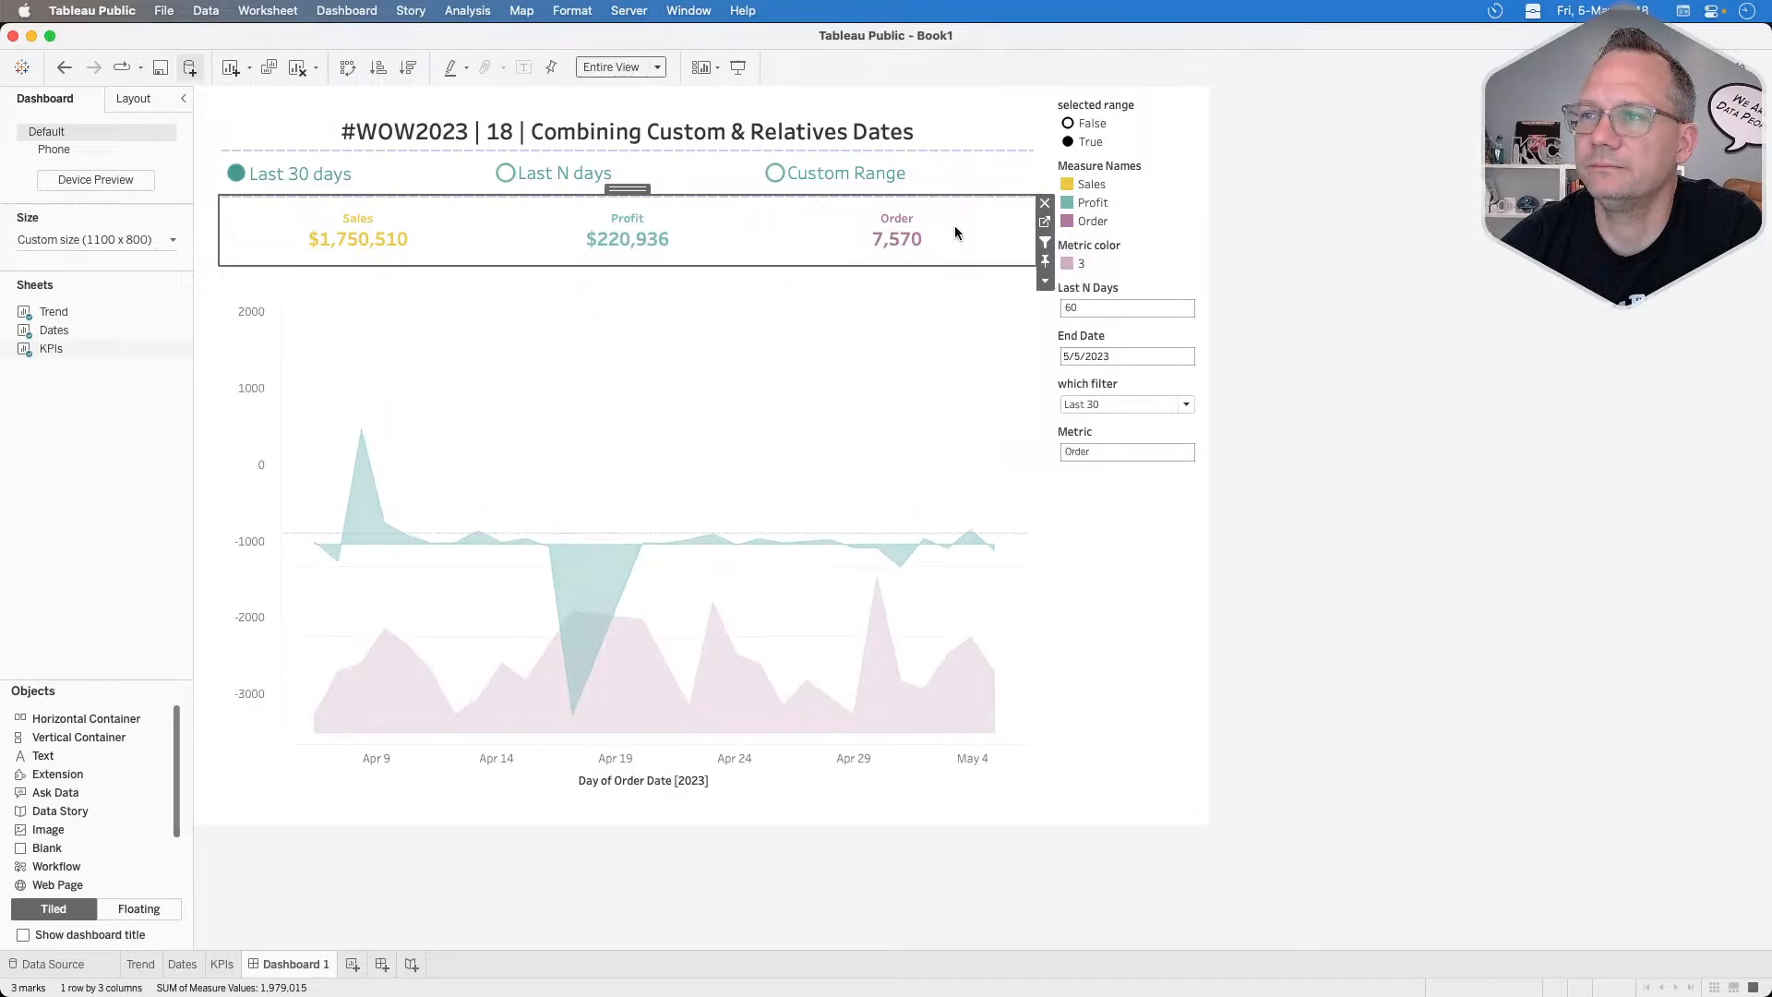
left_click(626, 231)
left_click(389, 207)
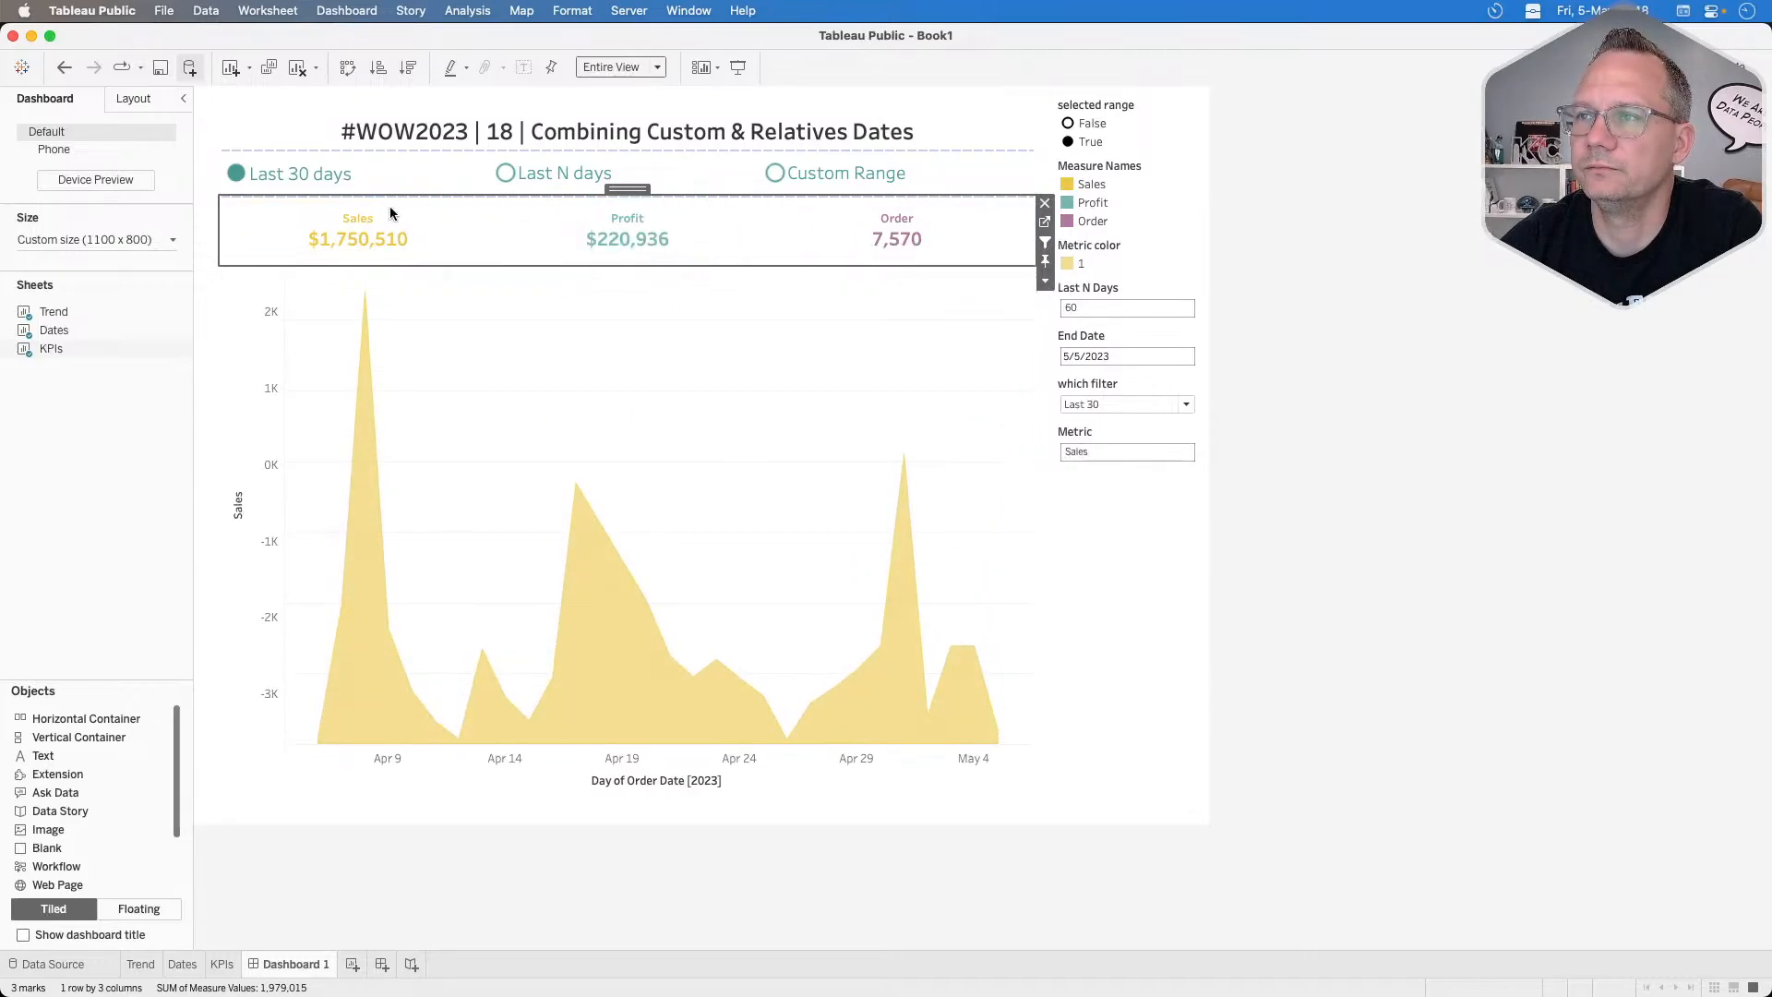
left_click(672, 330)
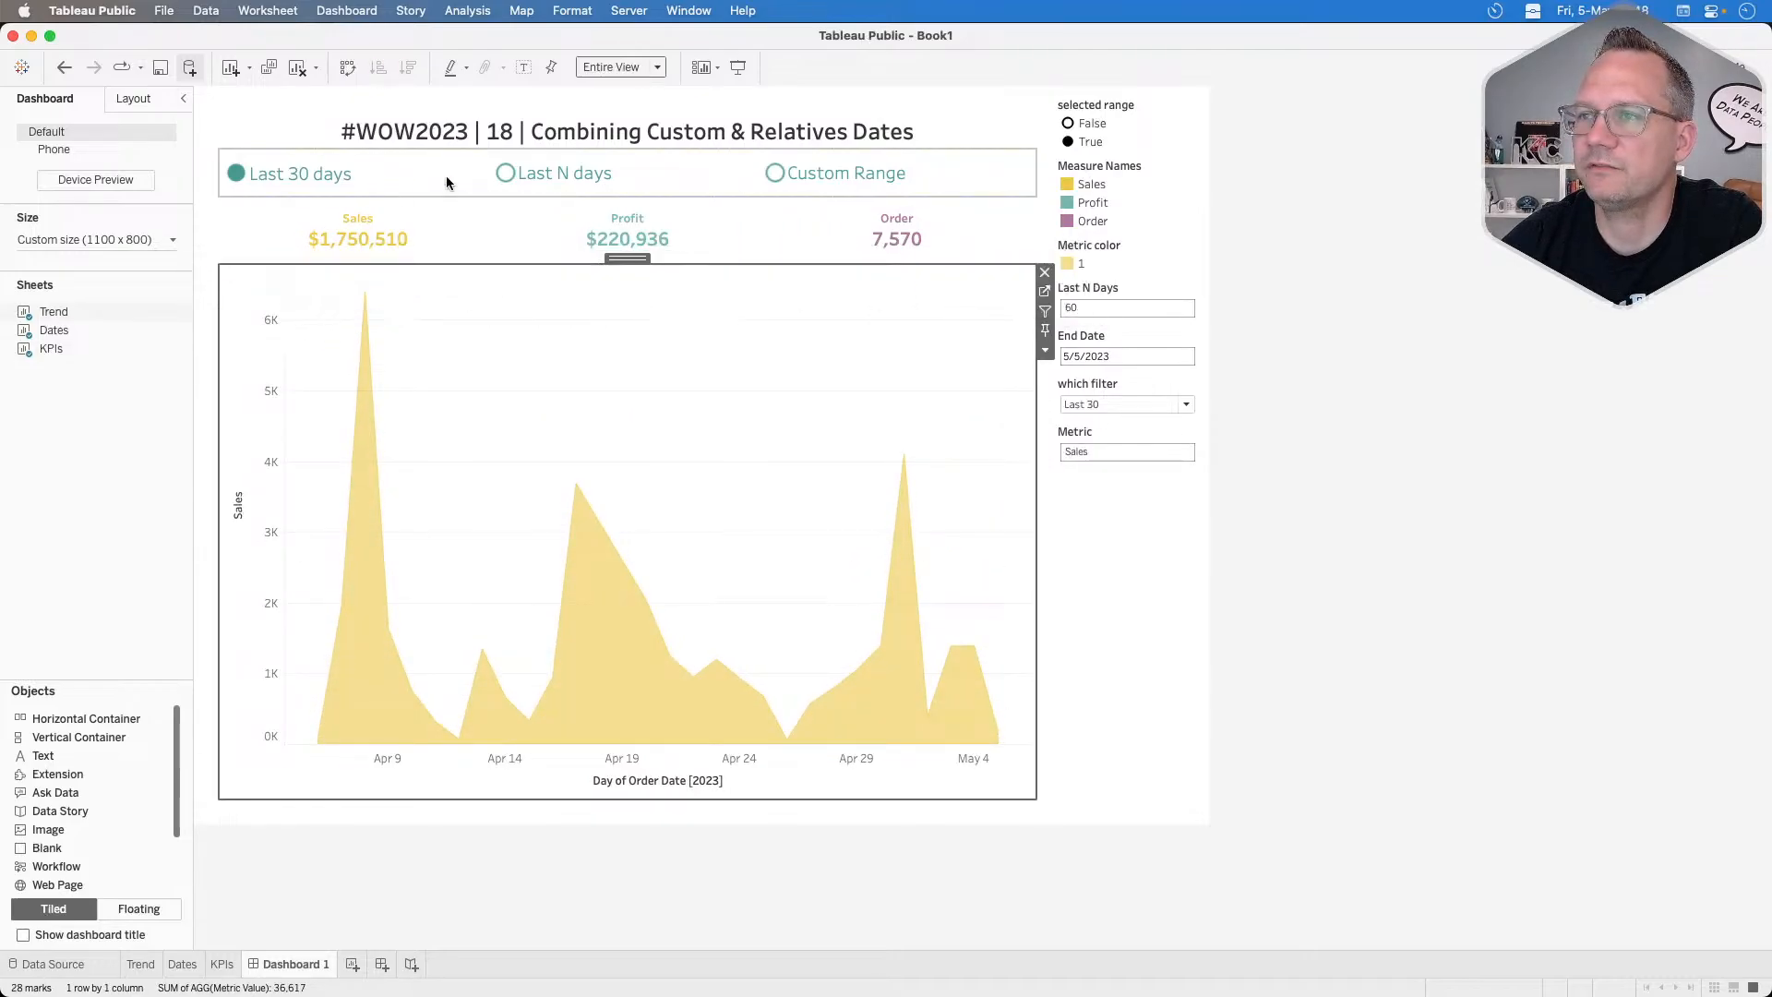
left_click(1162, 292)
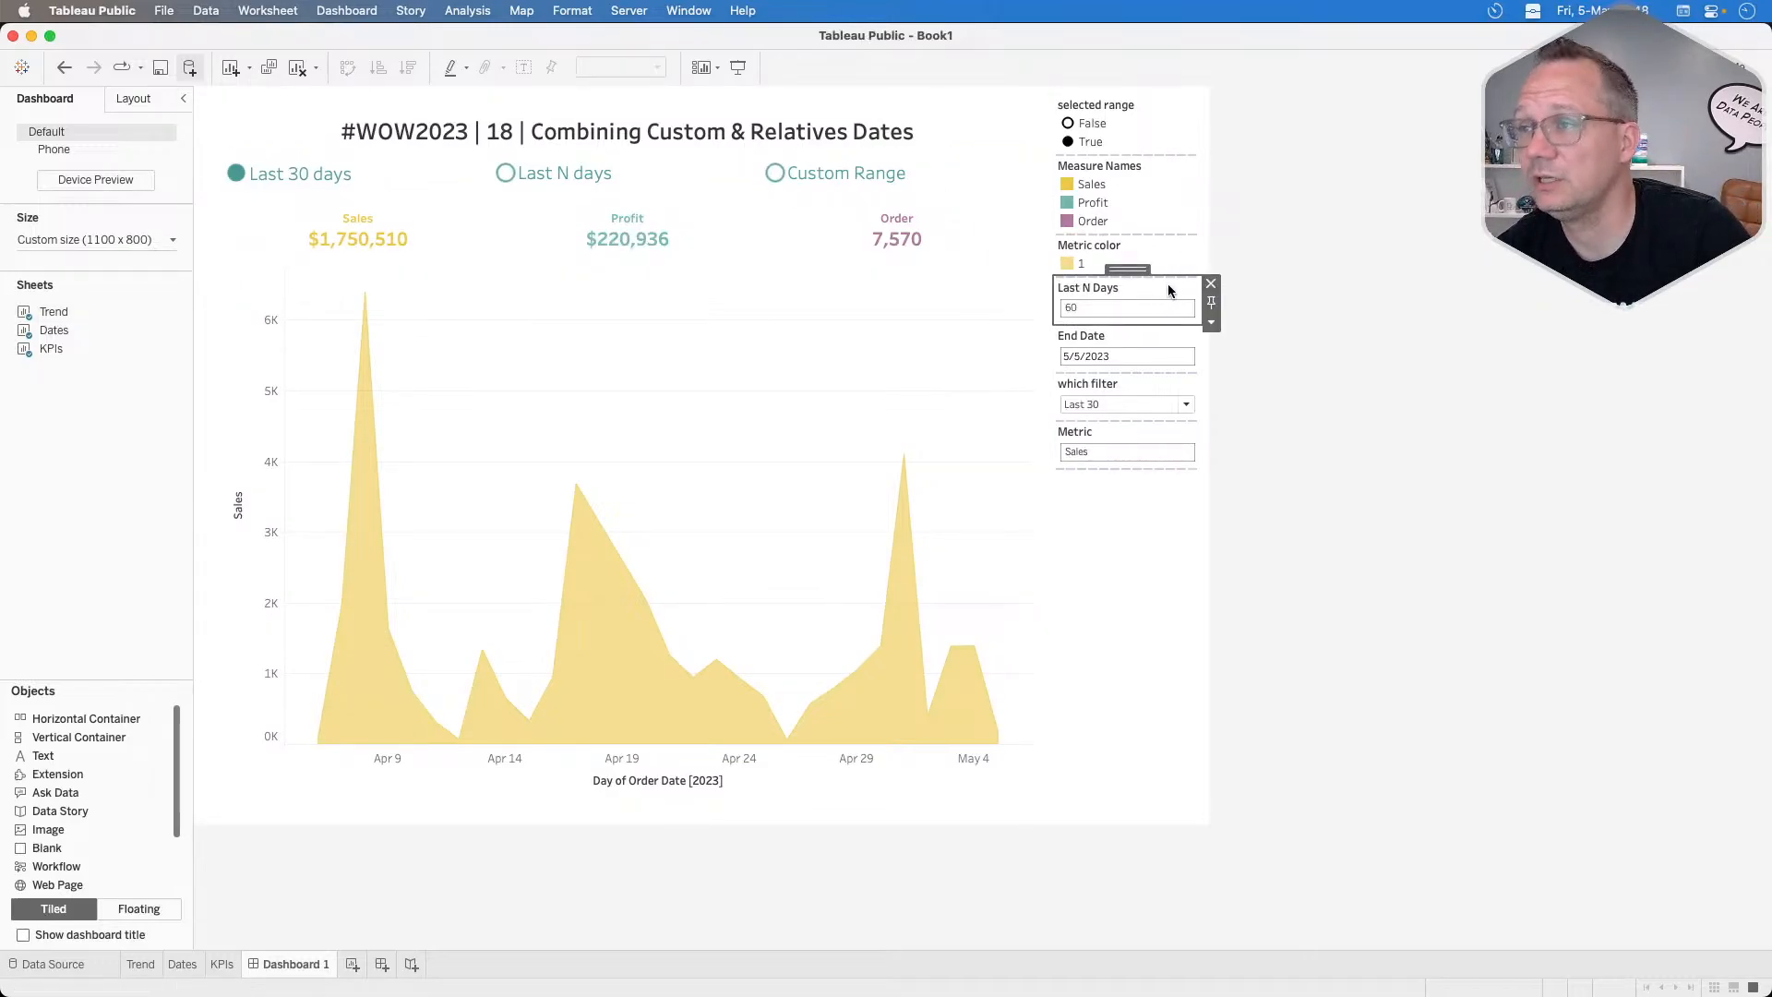
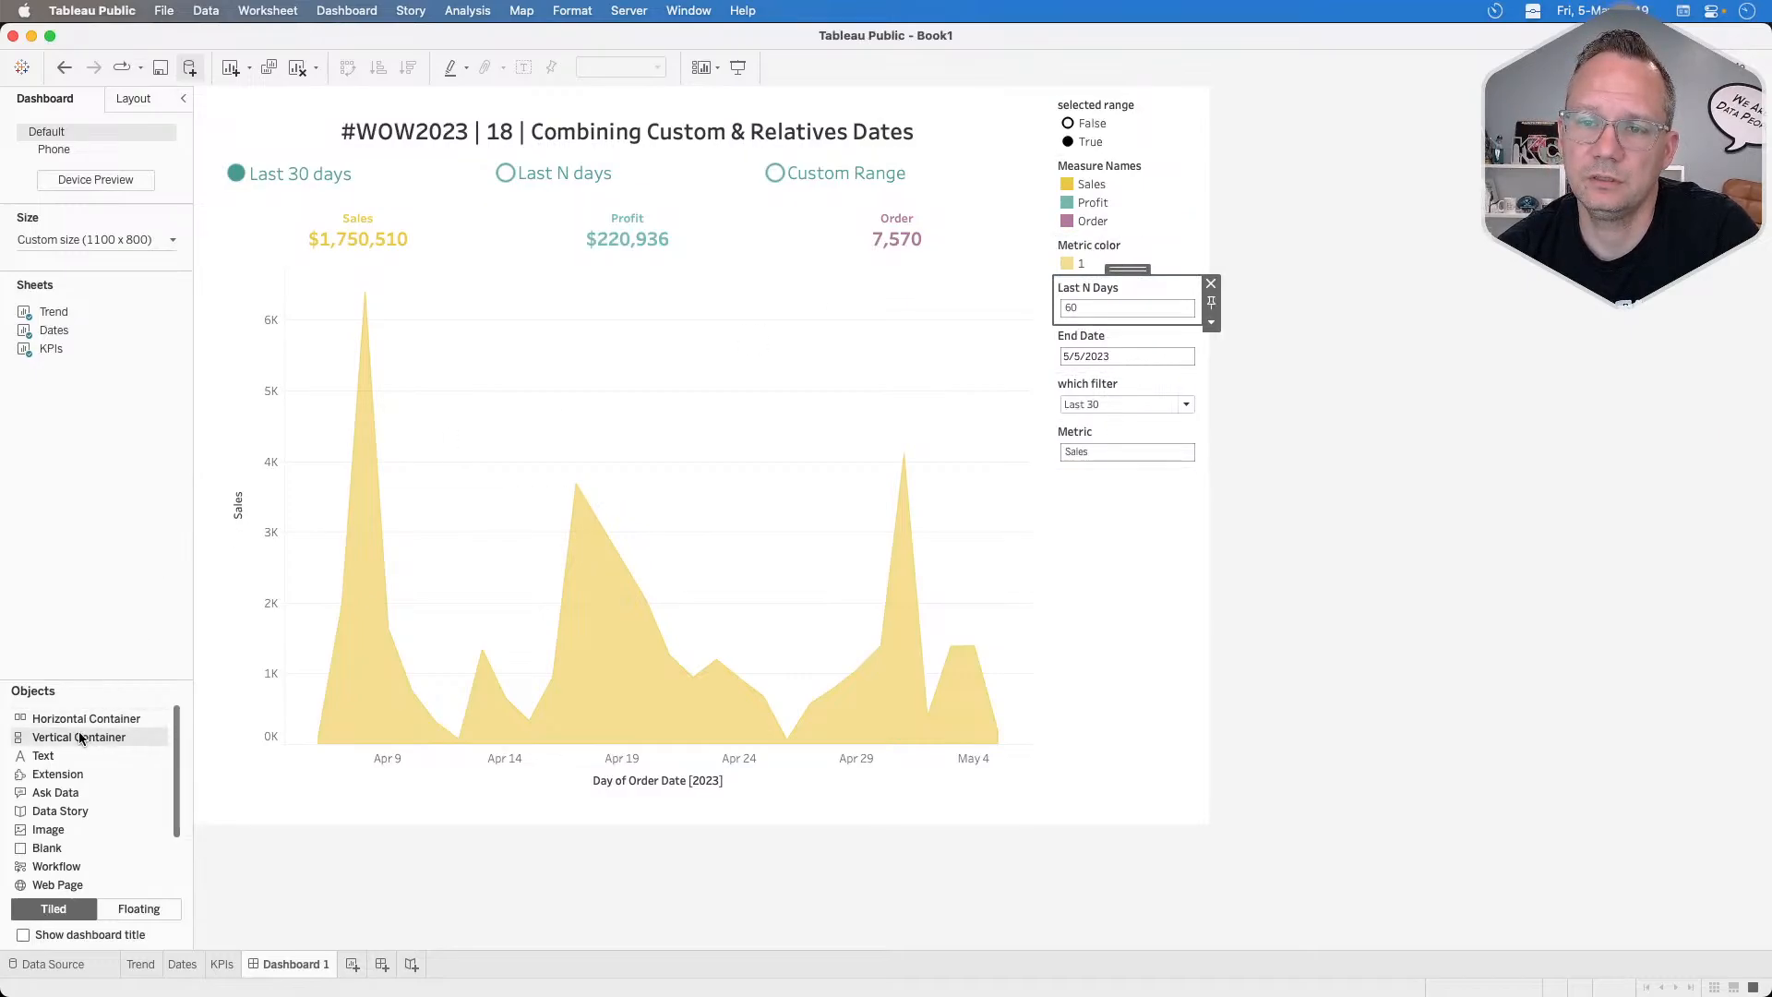
Add a horizontal container between the Dates and KPIs sheets and place two blank objects side by side in it.
left_click_drag(84, 719, 586, 213)
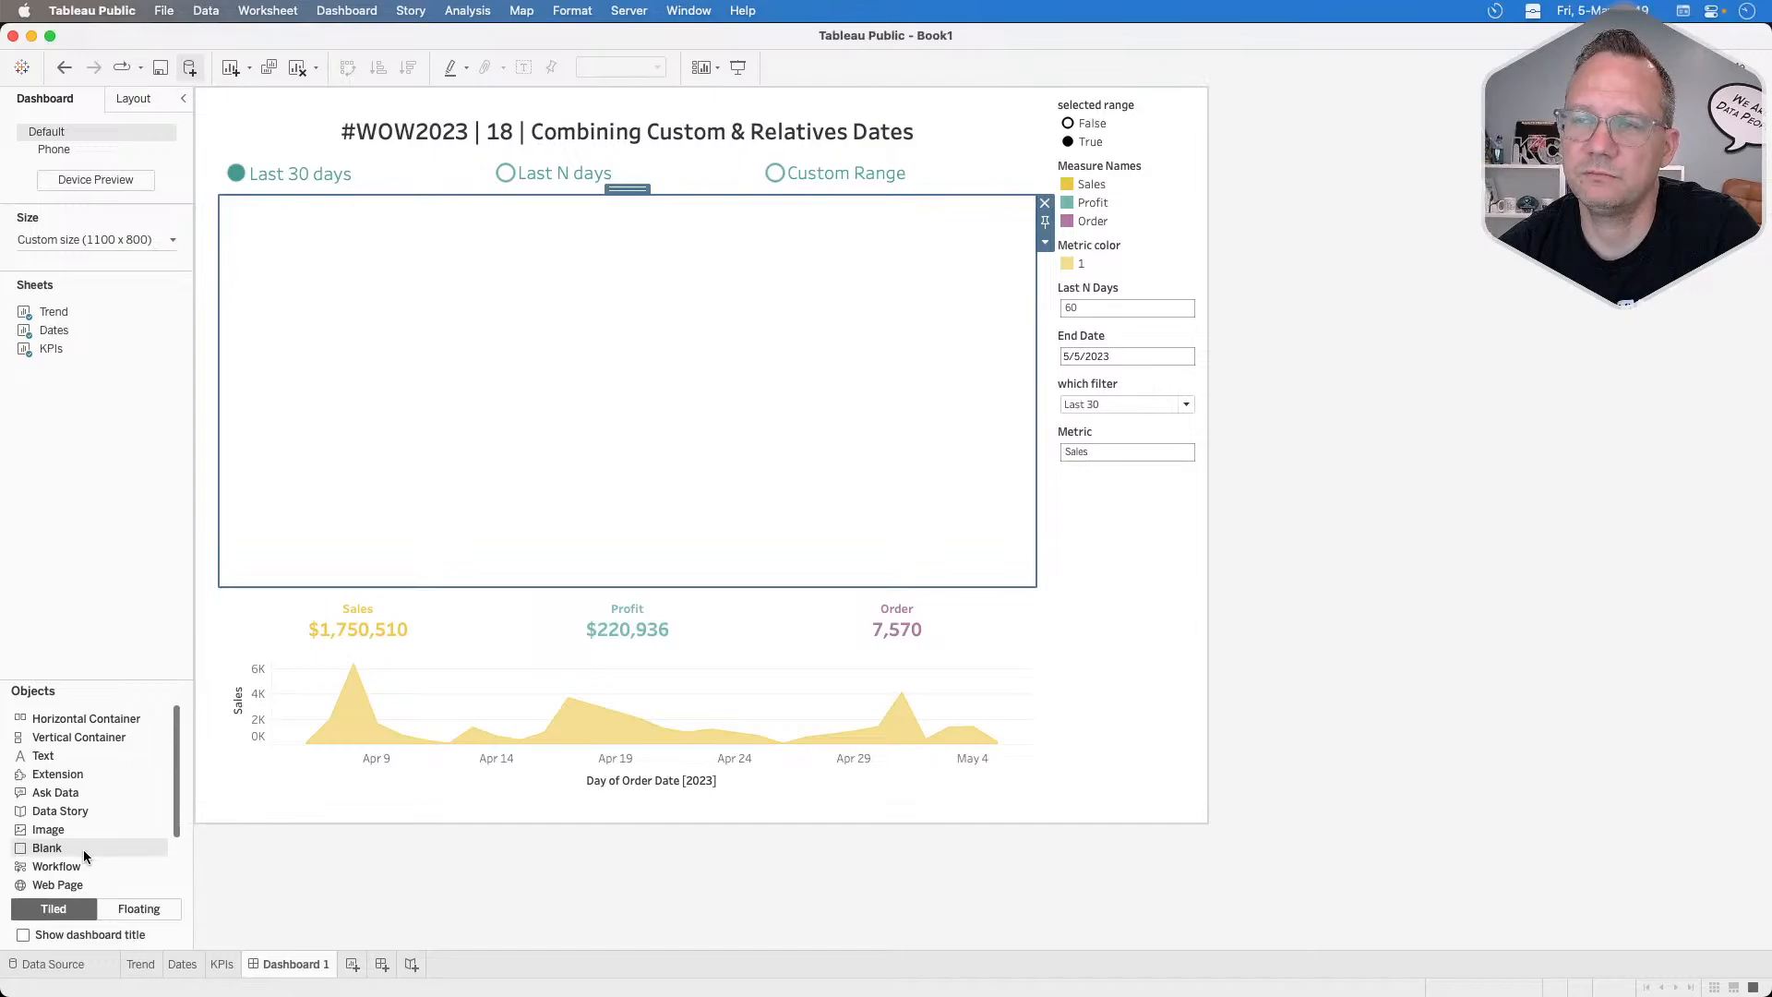
left_click_drag(83, 849, 446, 332)
key("super+z")
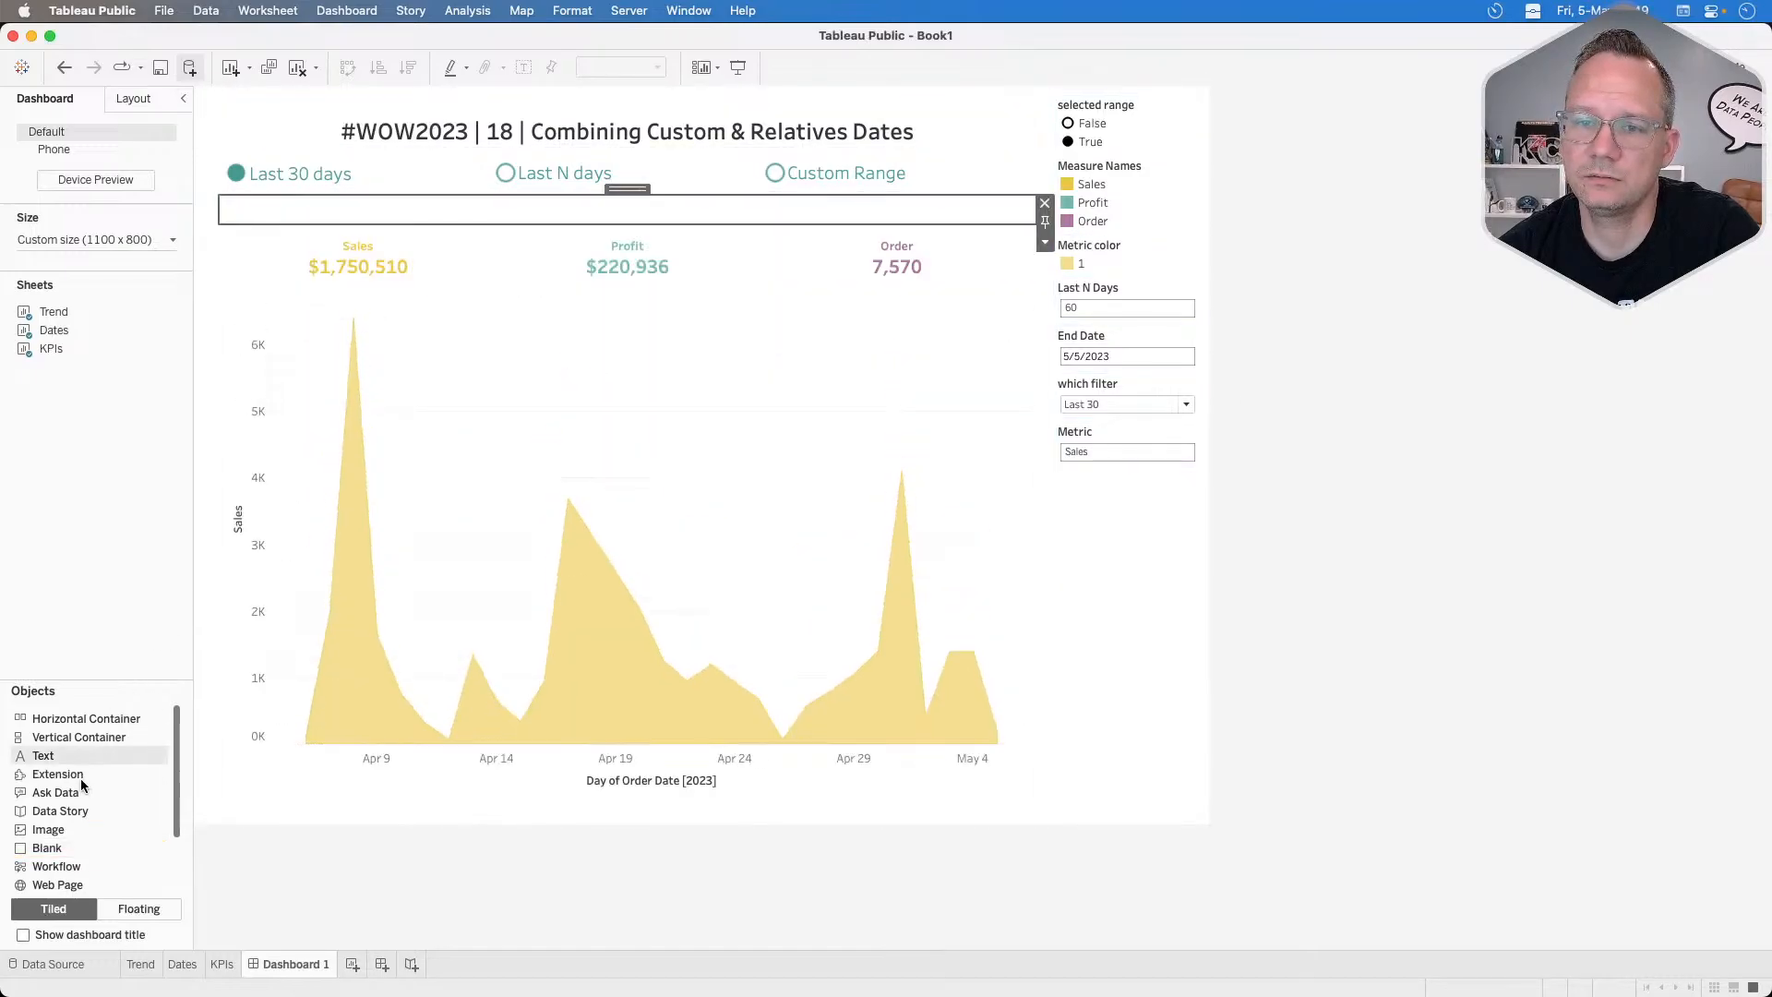
left_click_drag(59, 848, 820, 212)
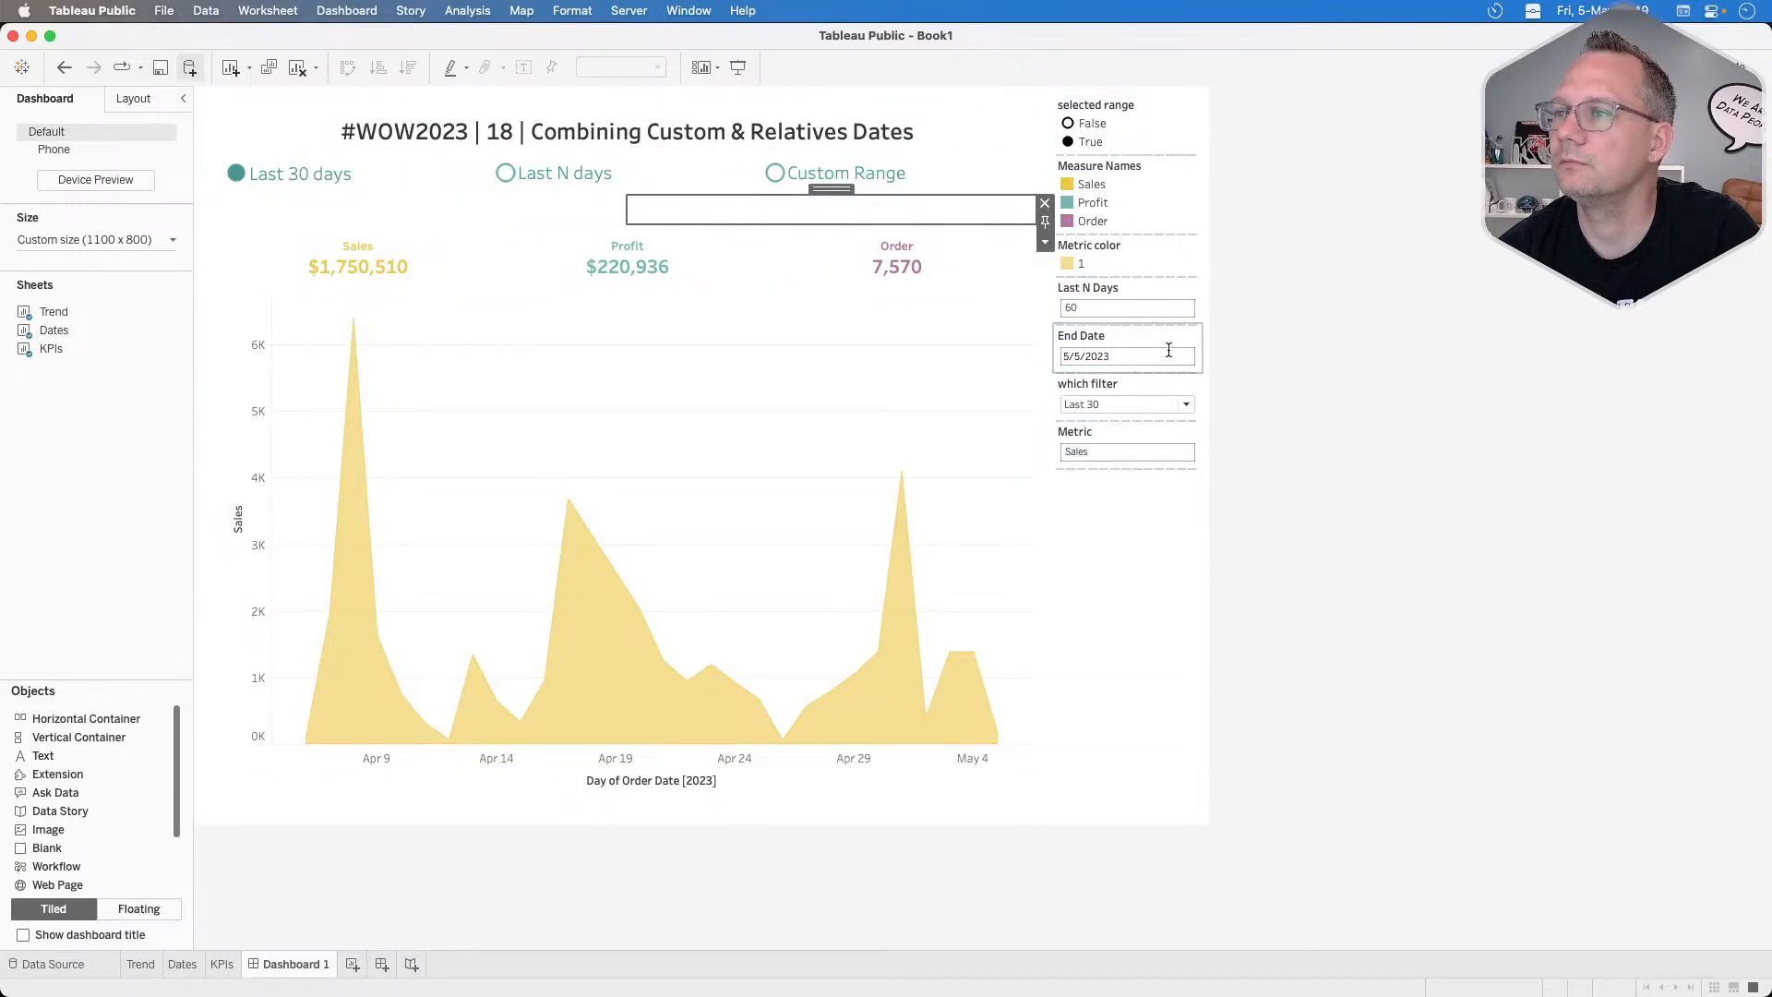
Move the Last N Days parameter control between the two blanks in the container and set its width to 50 pixels.
left_click(1124, 286)
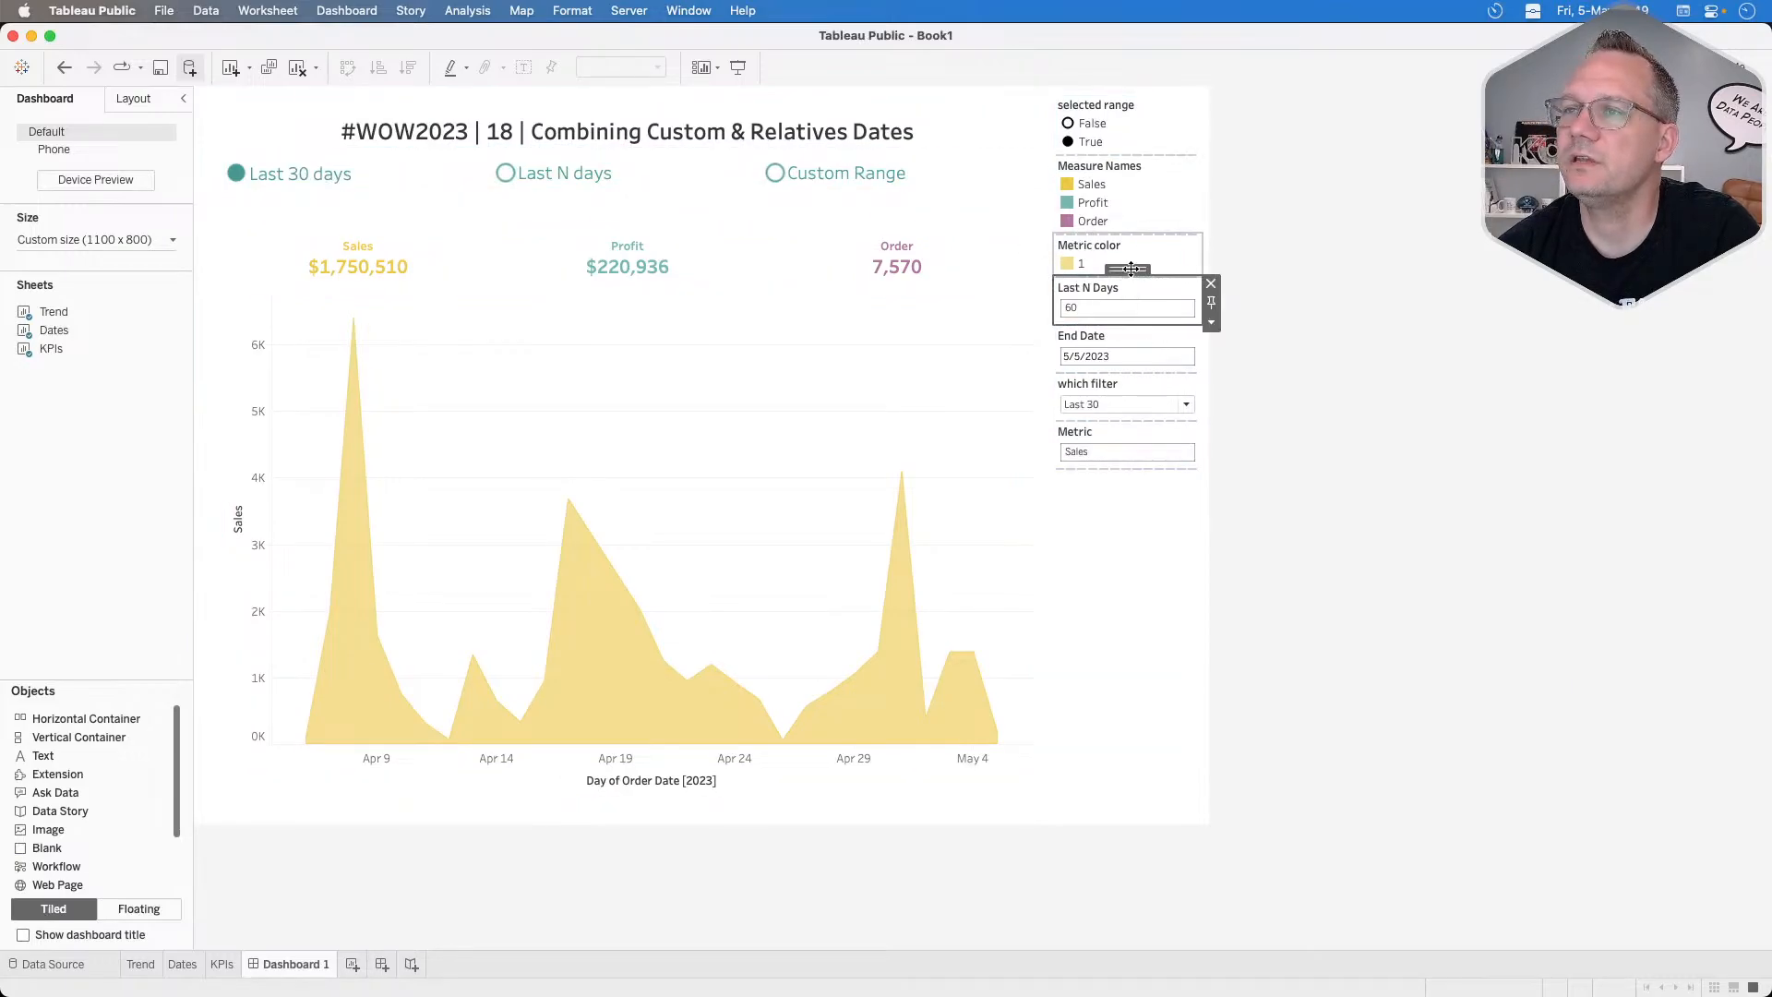
left_click_drag(1130, 269, 812, 216)
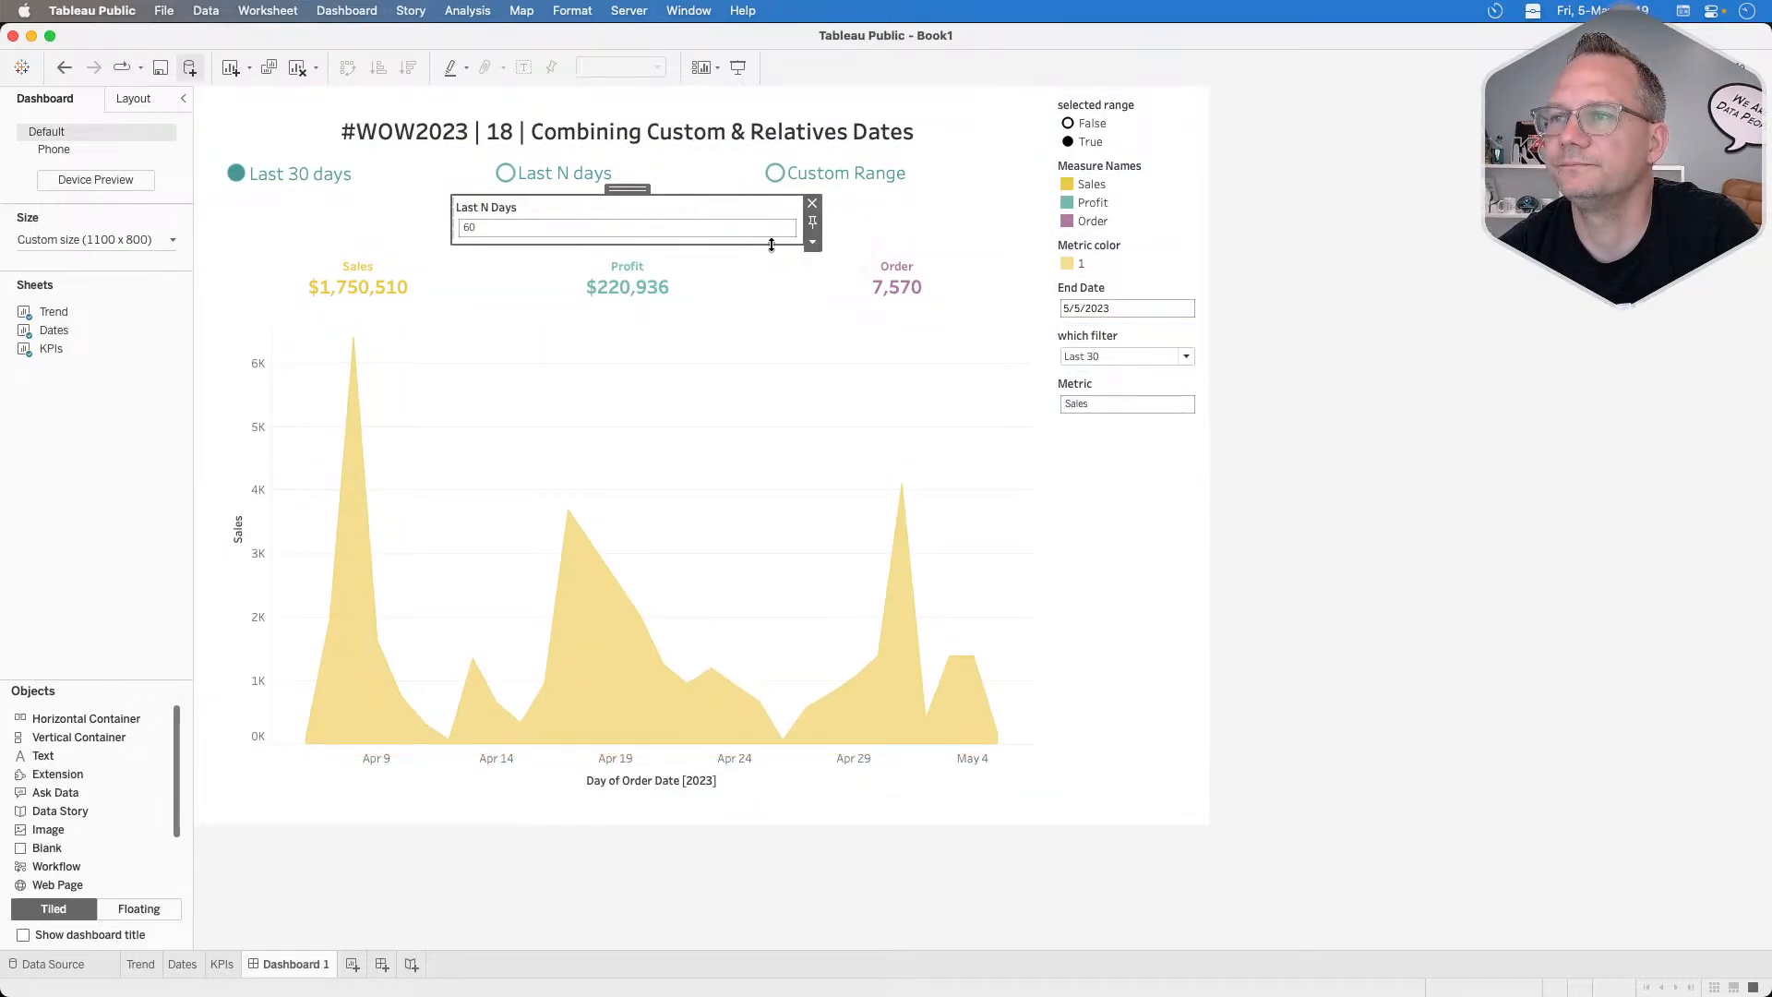
left_click(818, 242)
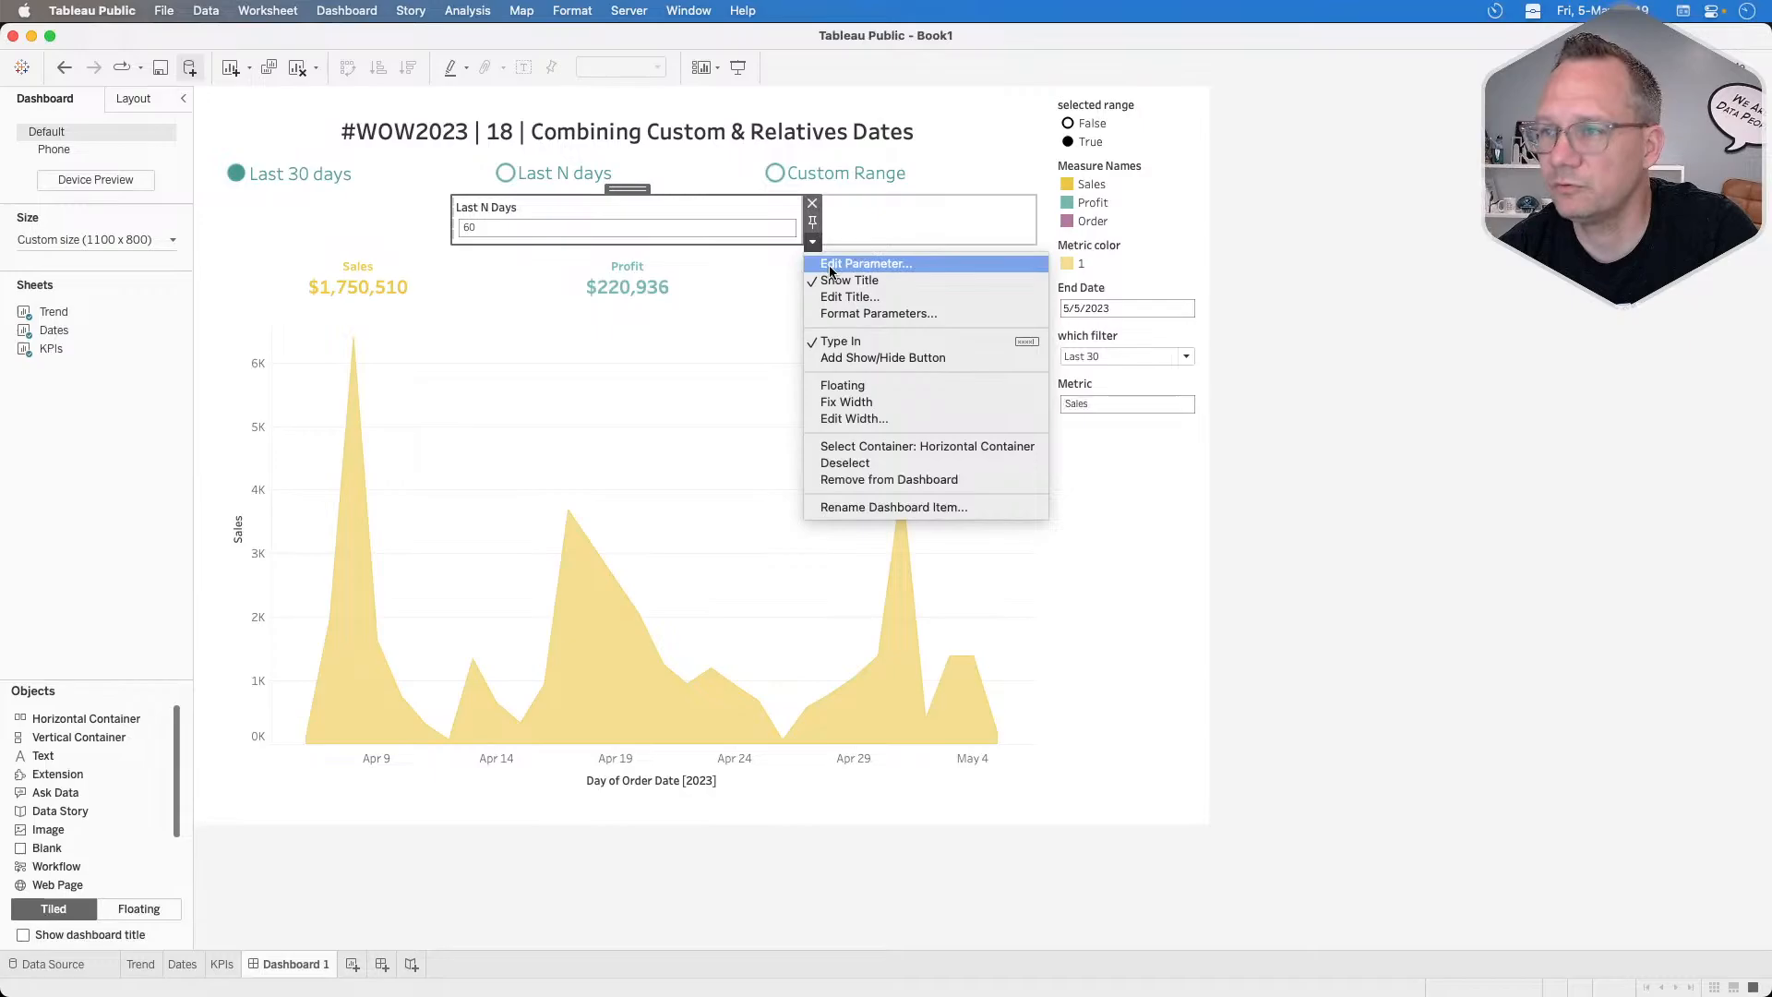
left_click(867, 410)
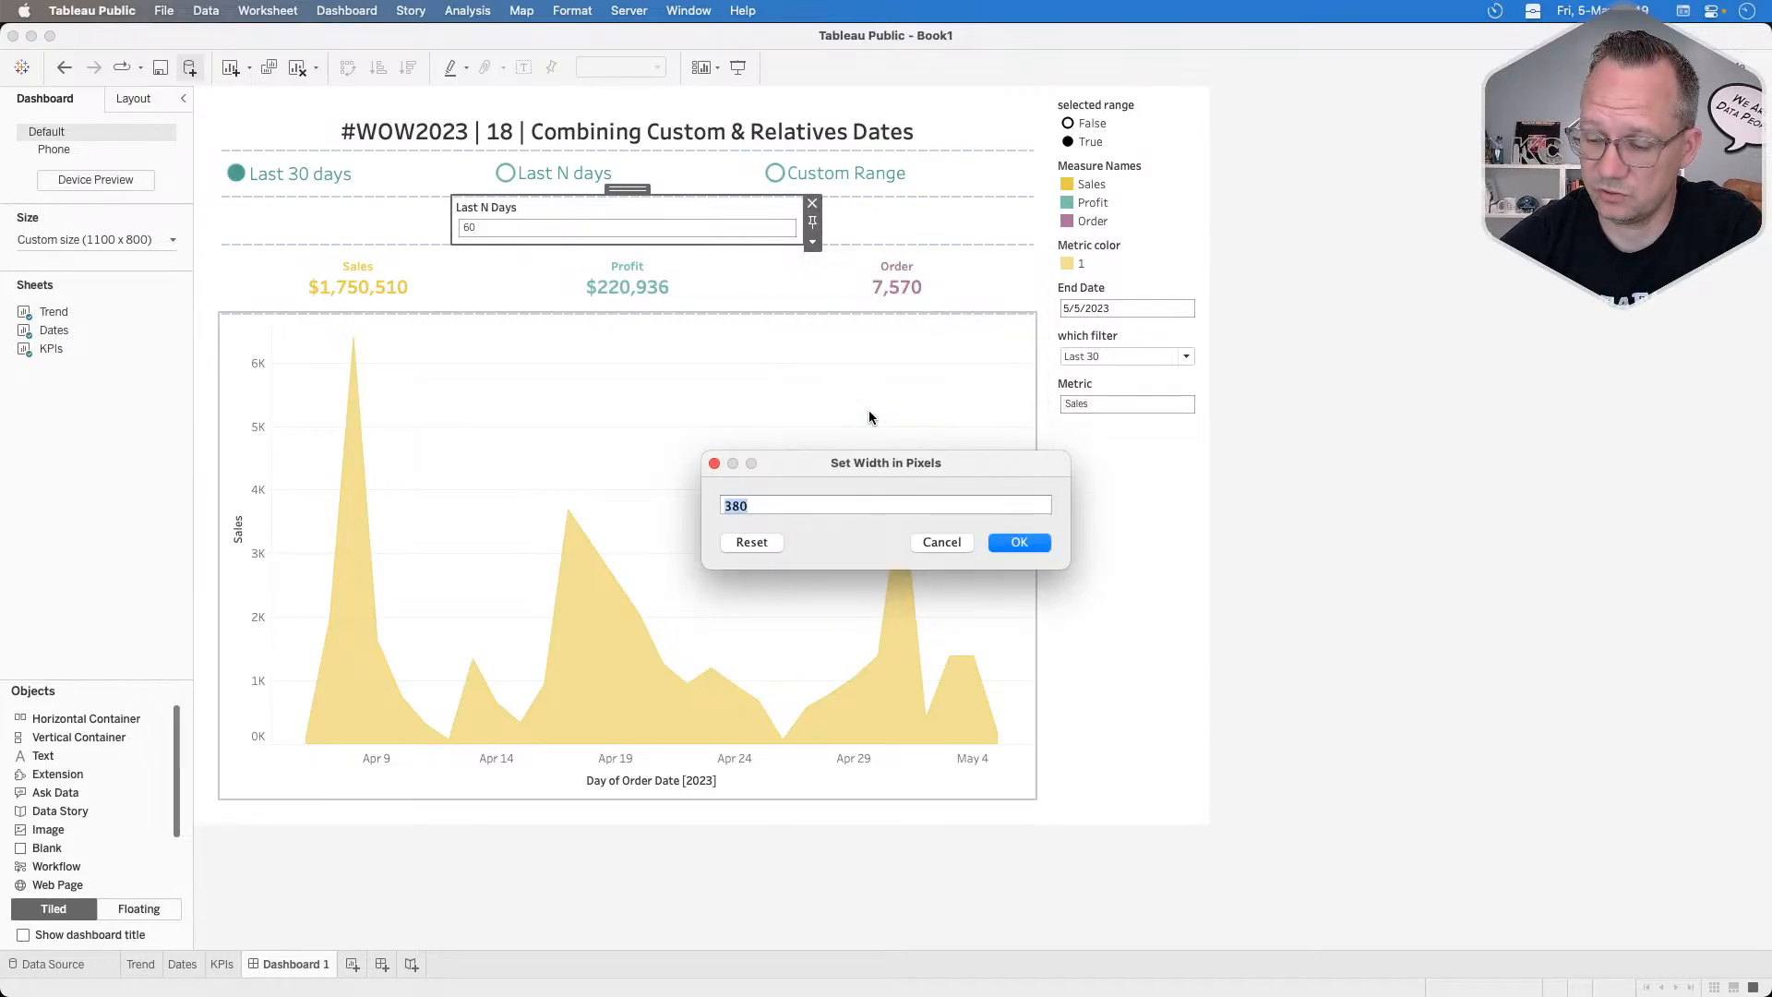
type("50")
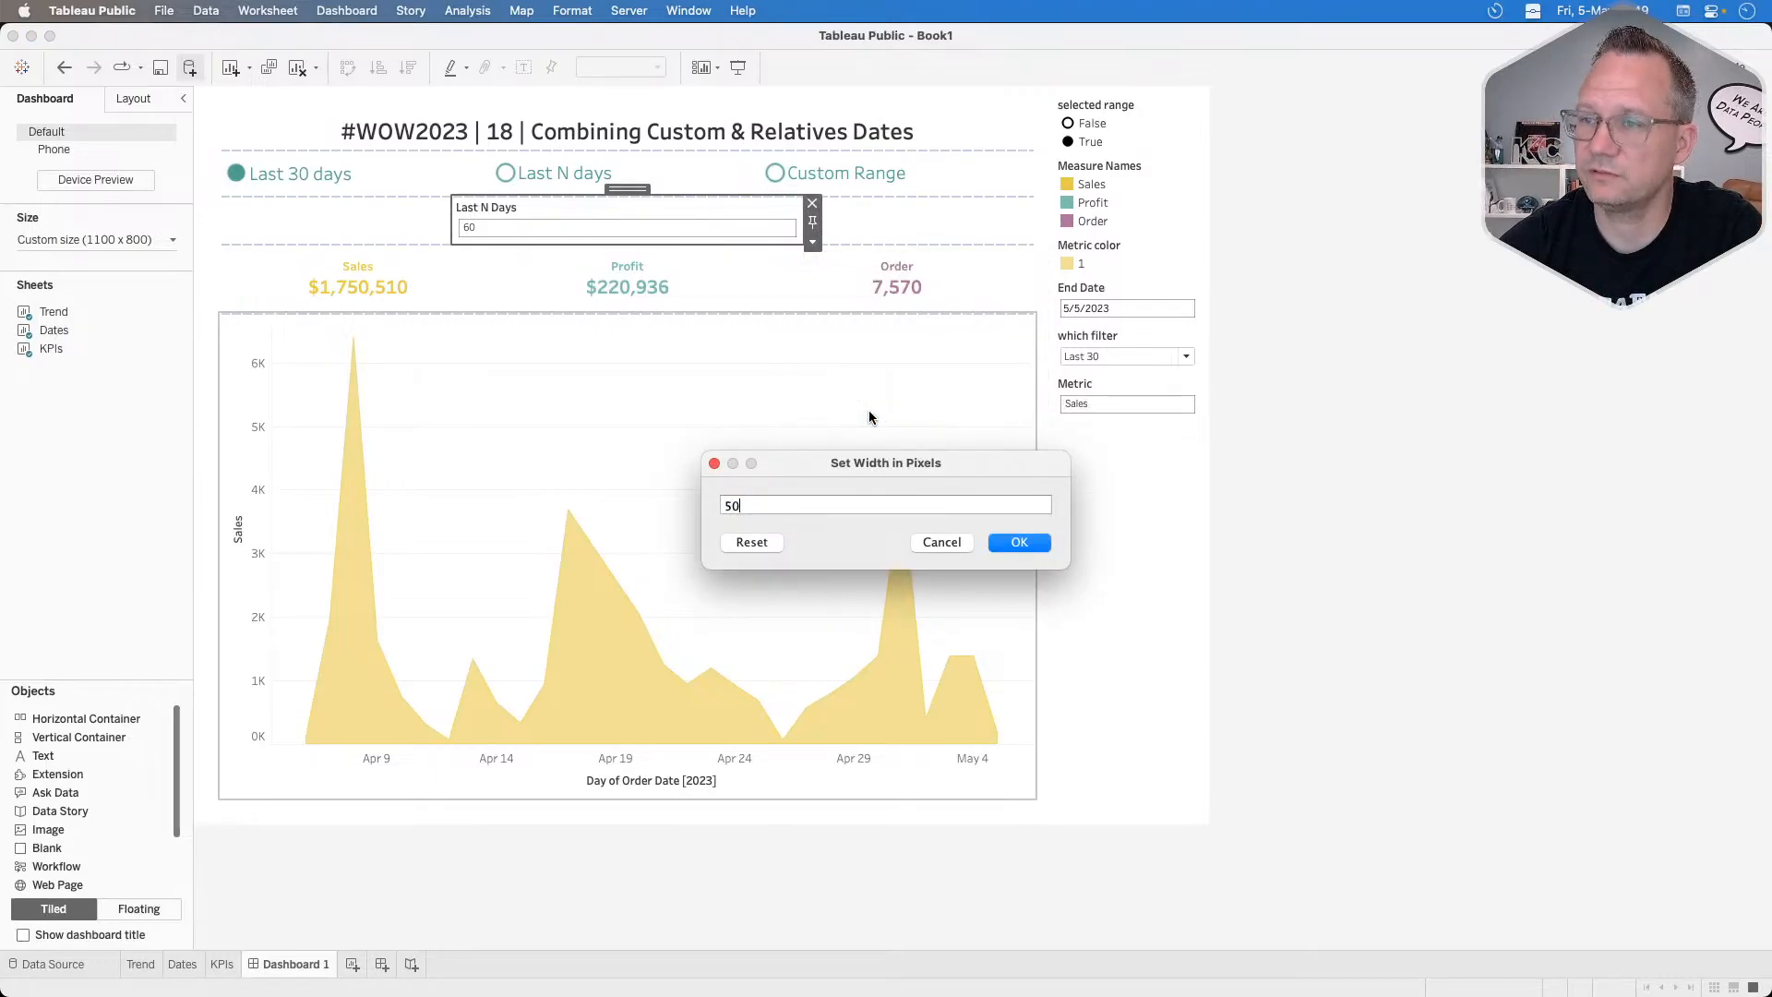
key("Return")
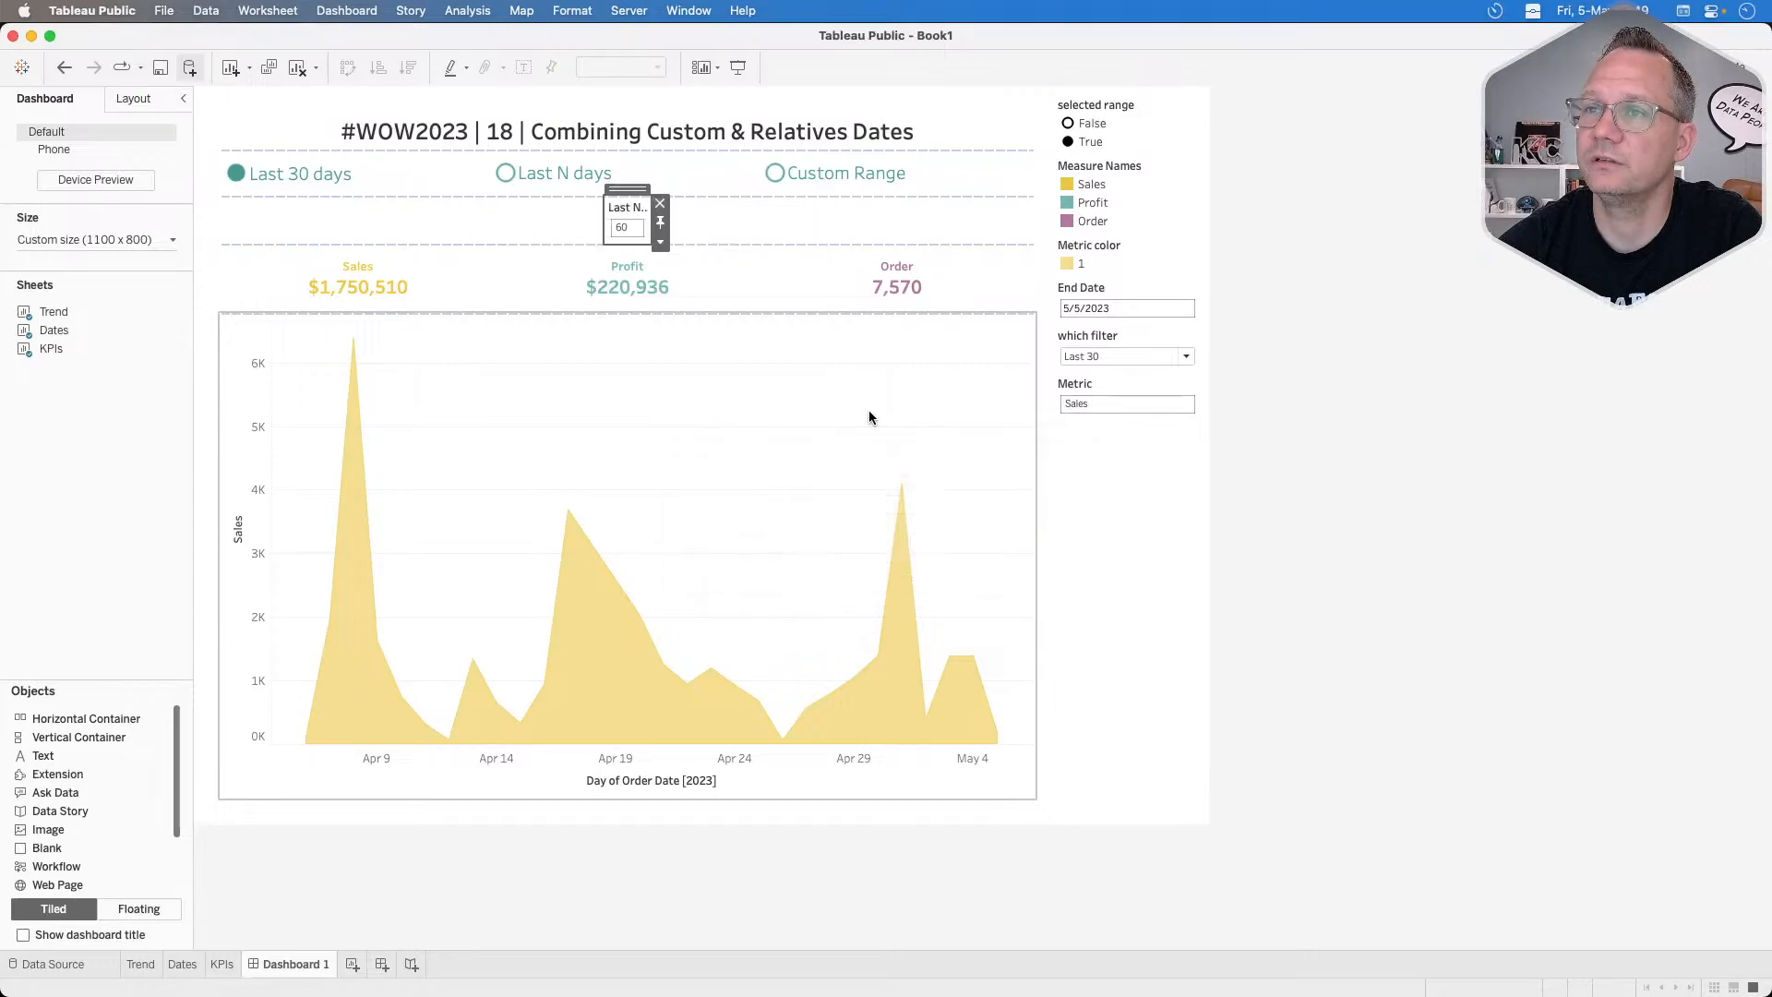
Set the width of the Last N Days parameter control to 100 pixels.
left_click(659, 242)
left_click(711, 418)
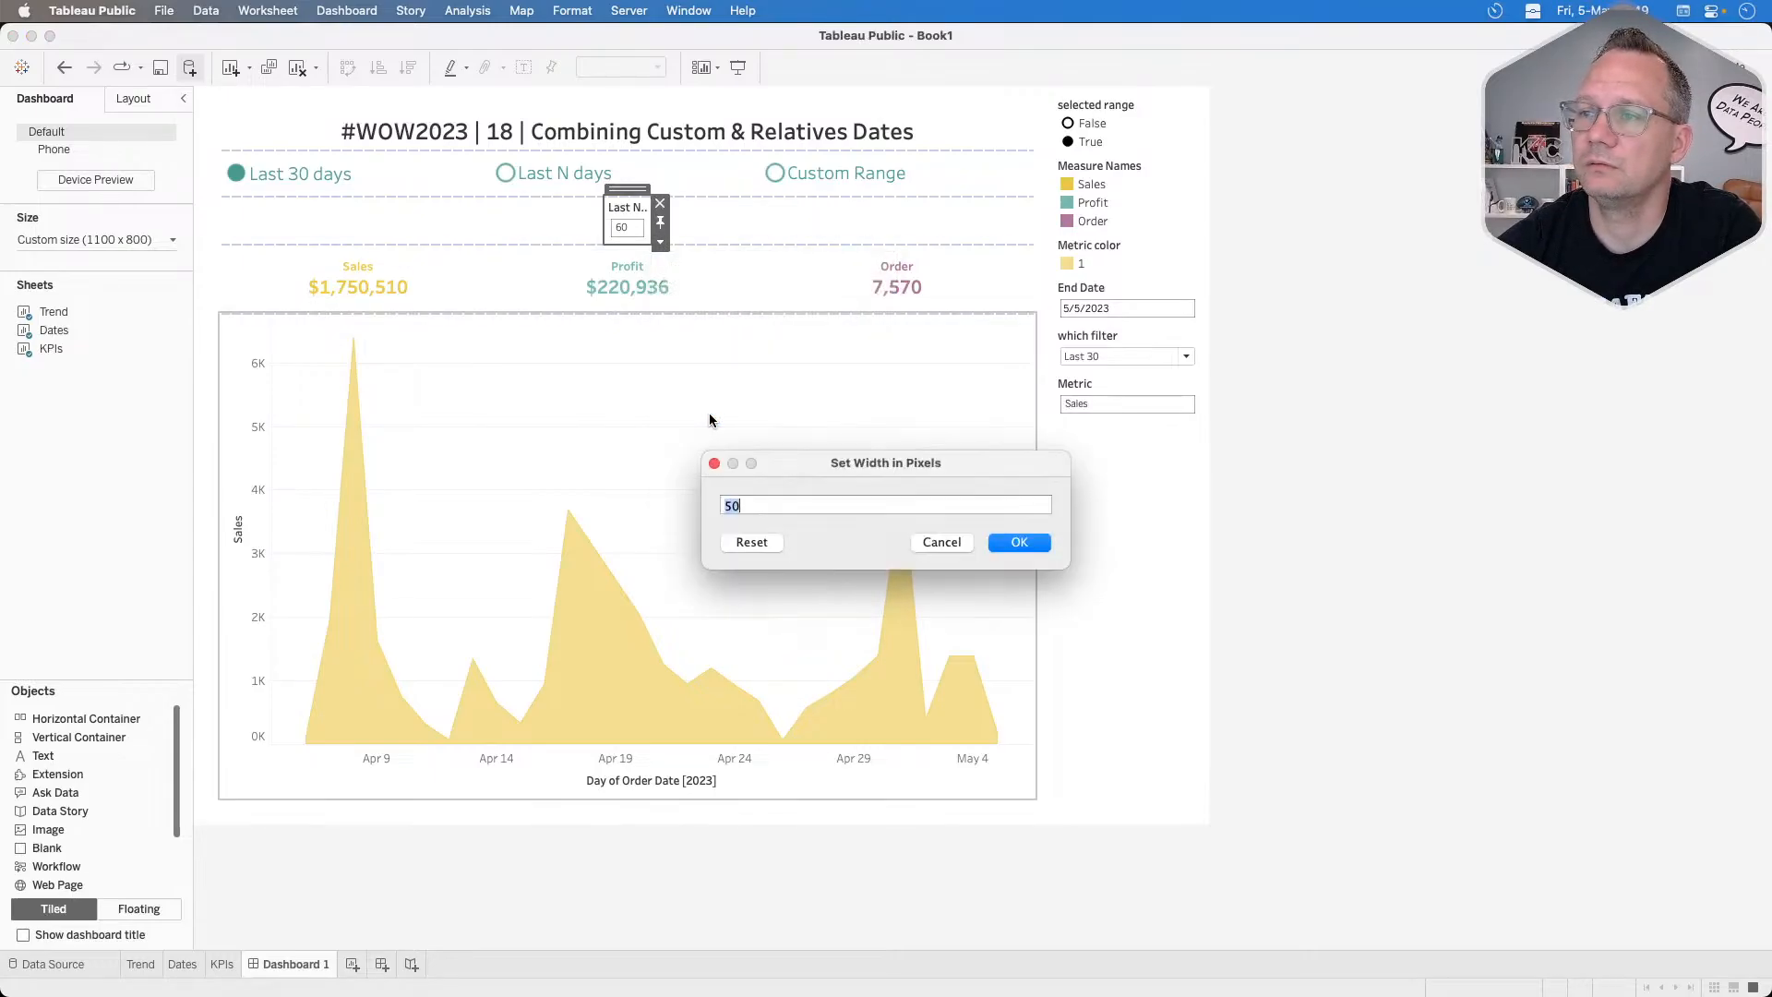
type("100")
key("Return")
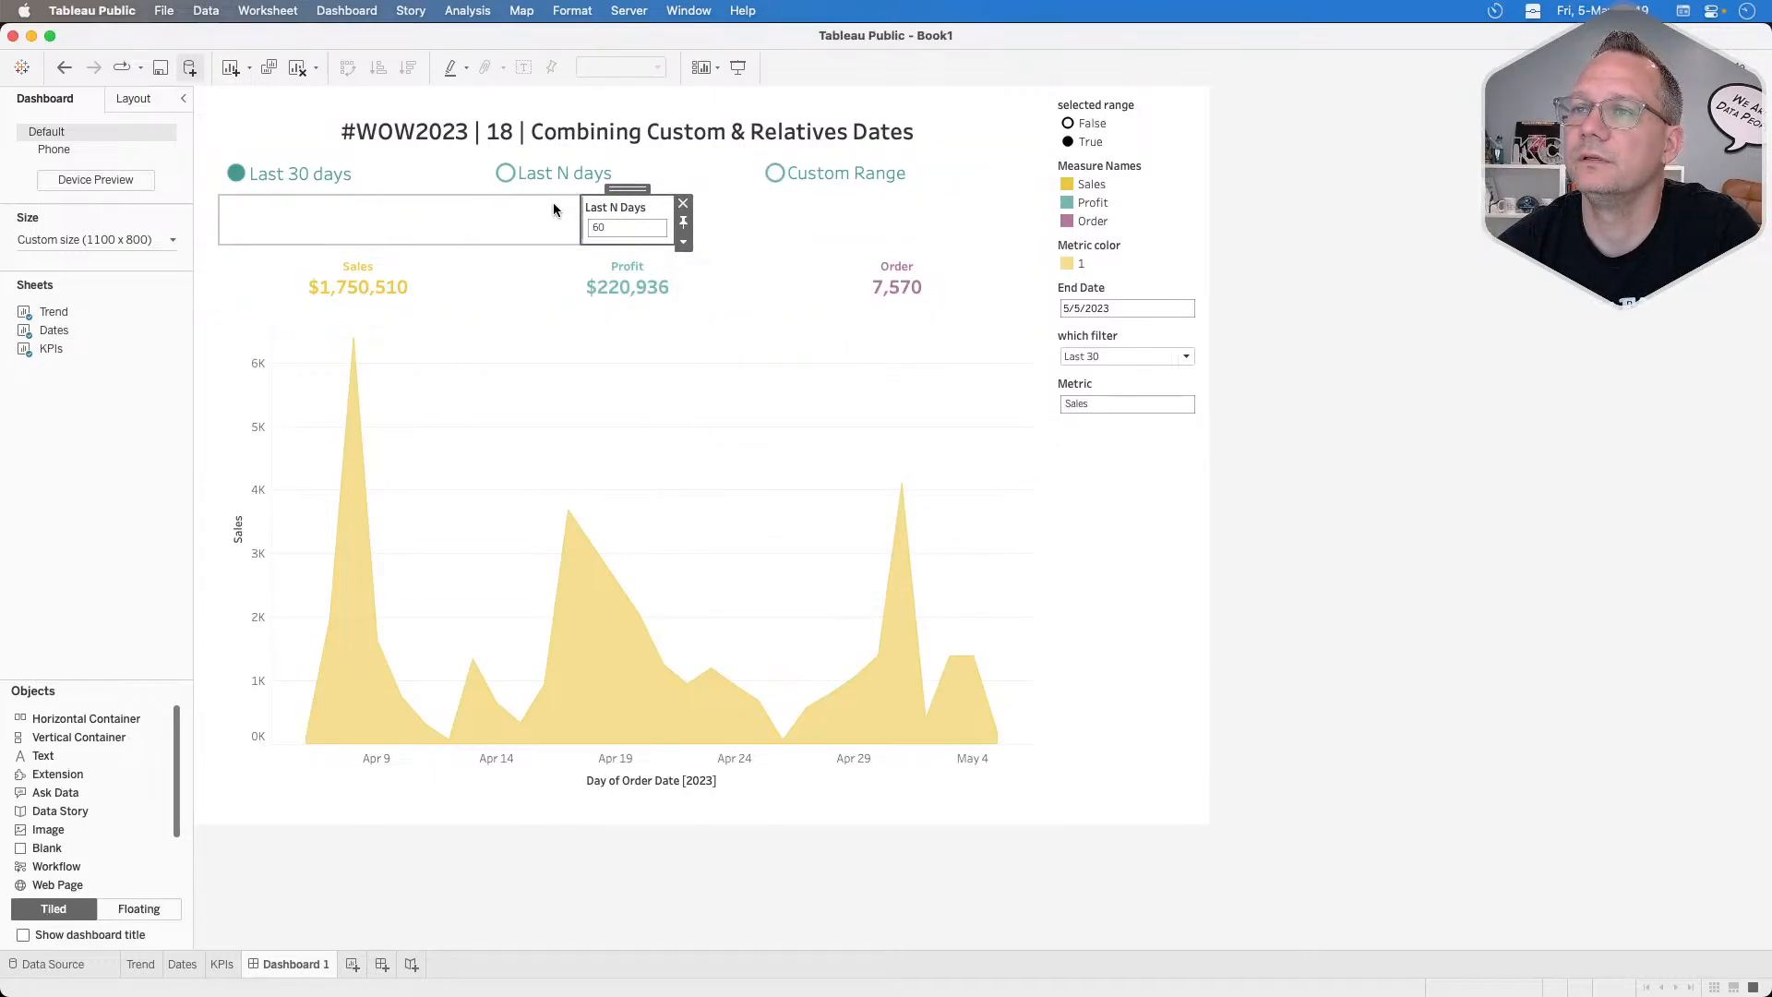
Set the width of the blank before the Last N Days control to 300 pixels.
left_click_drag(554, 210, 826, 232)
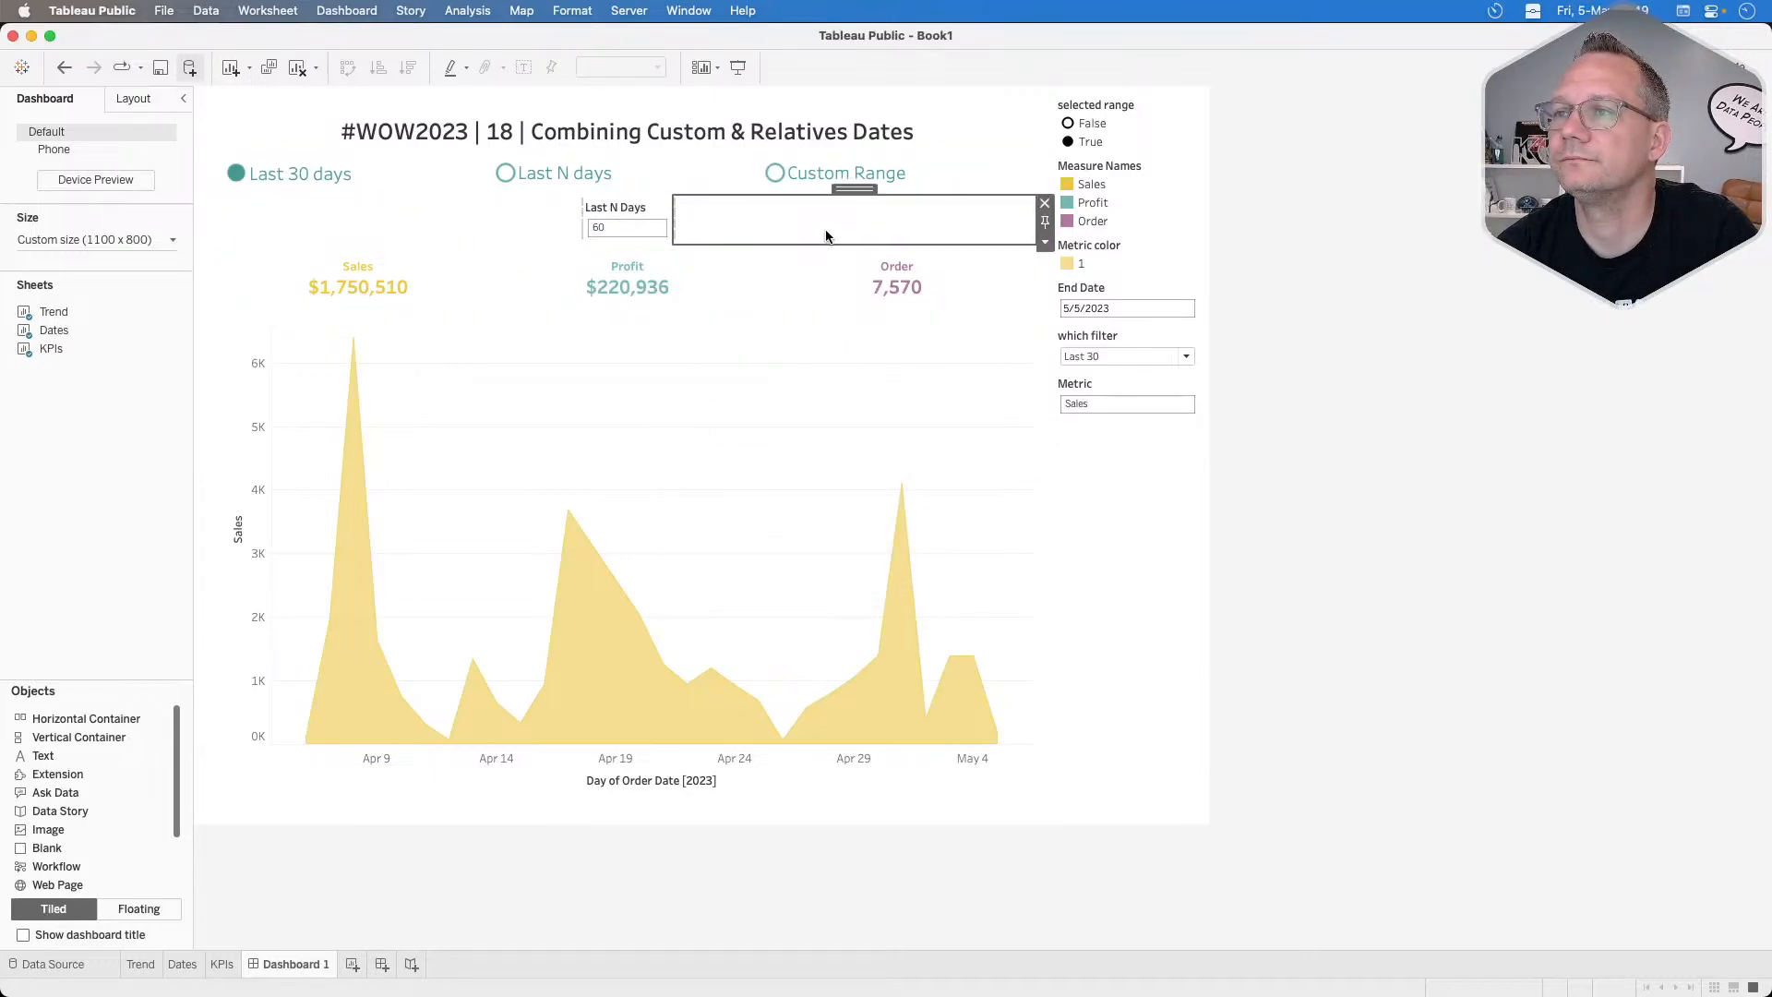
key("super+z")
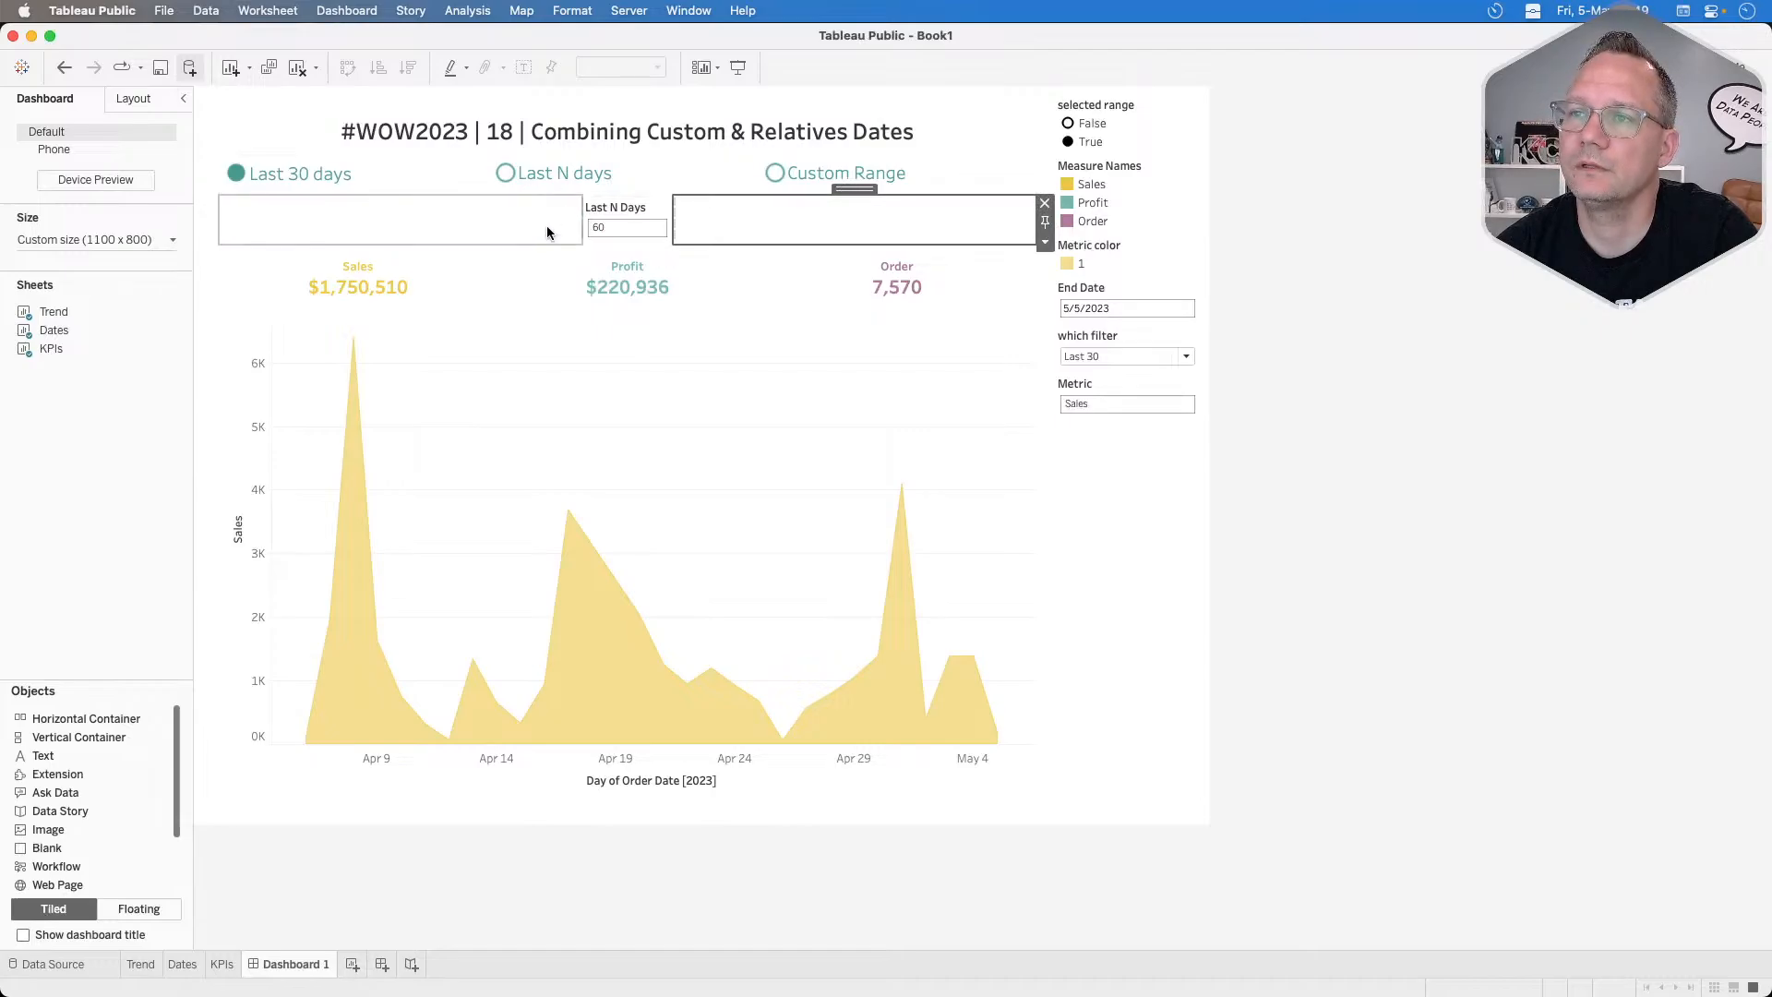
left_click(592, 243)
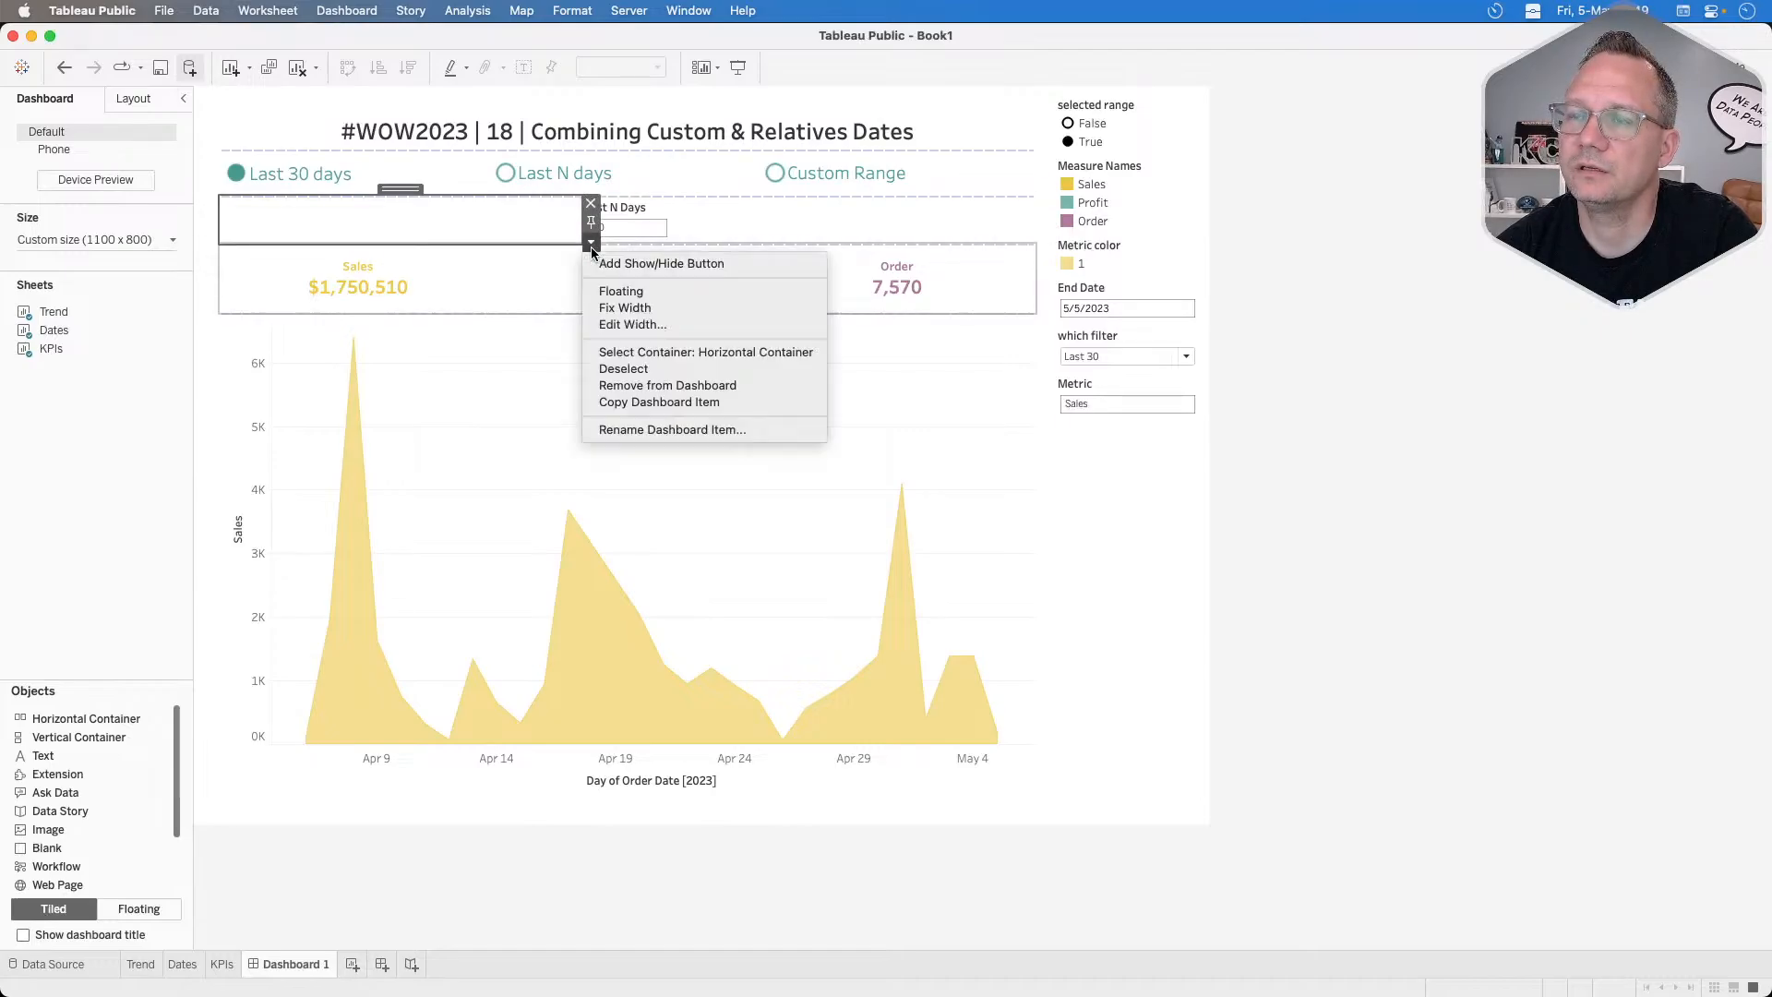
left_click(612, 325)
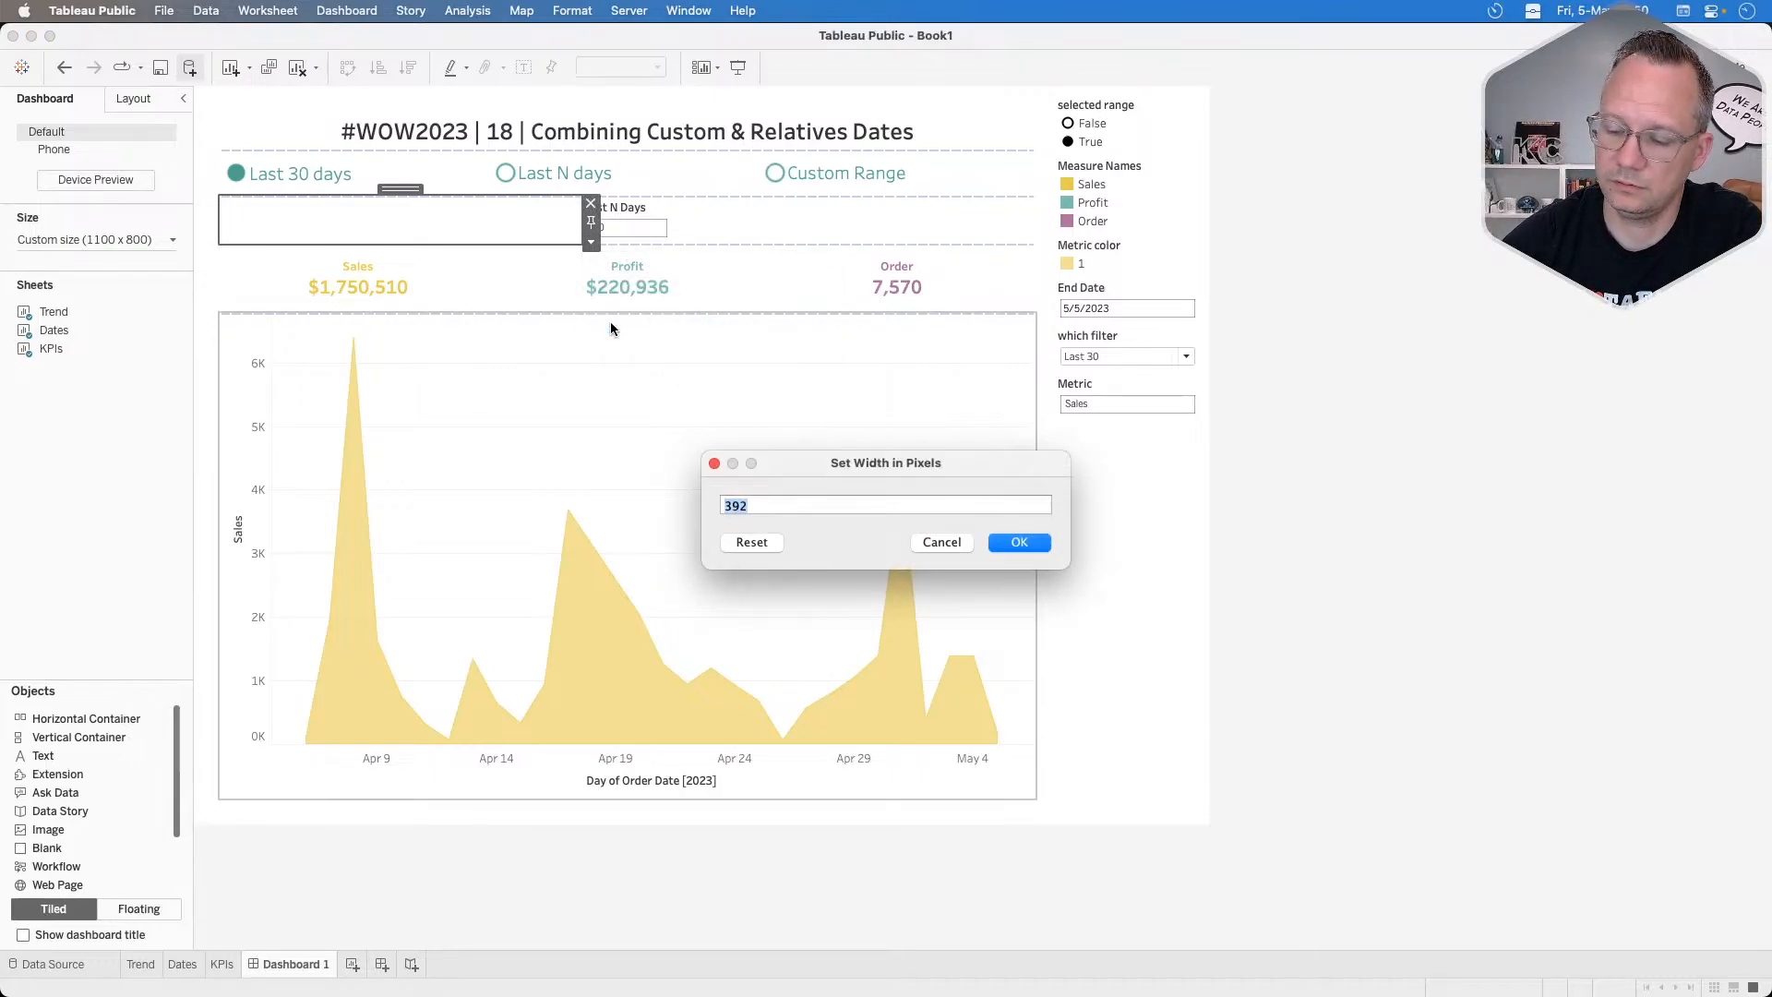
type("300")
key("Return")
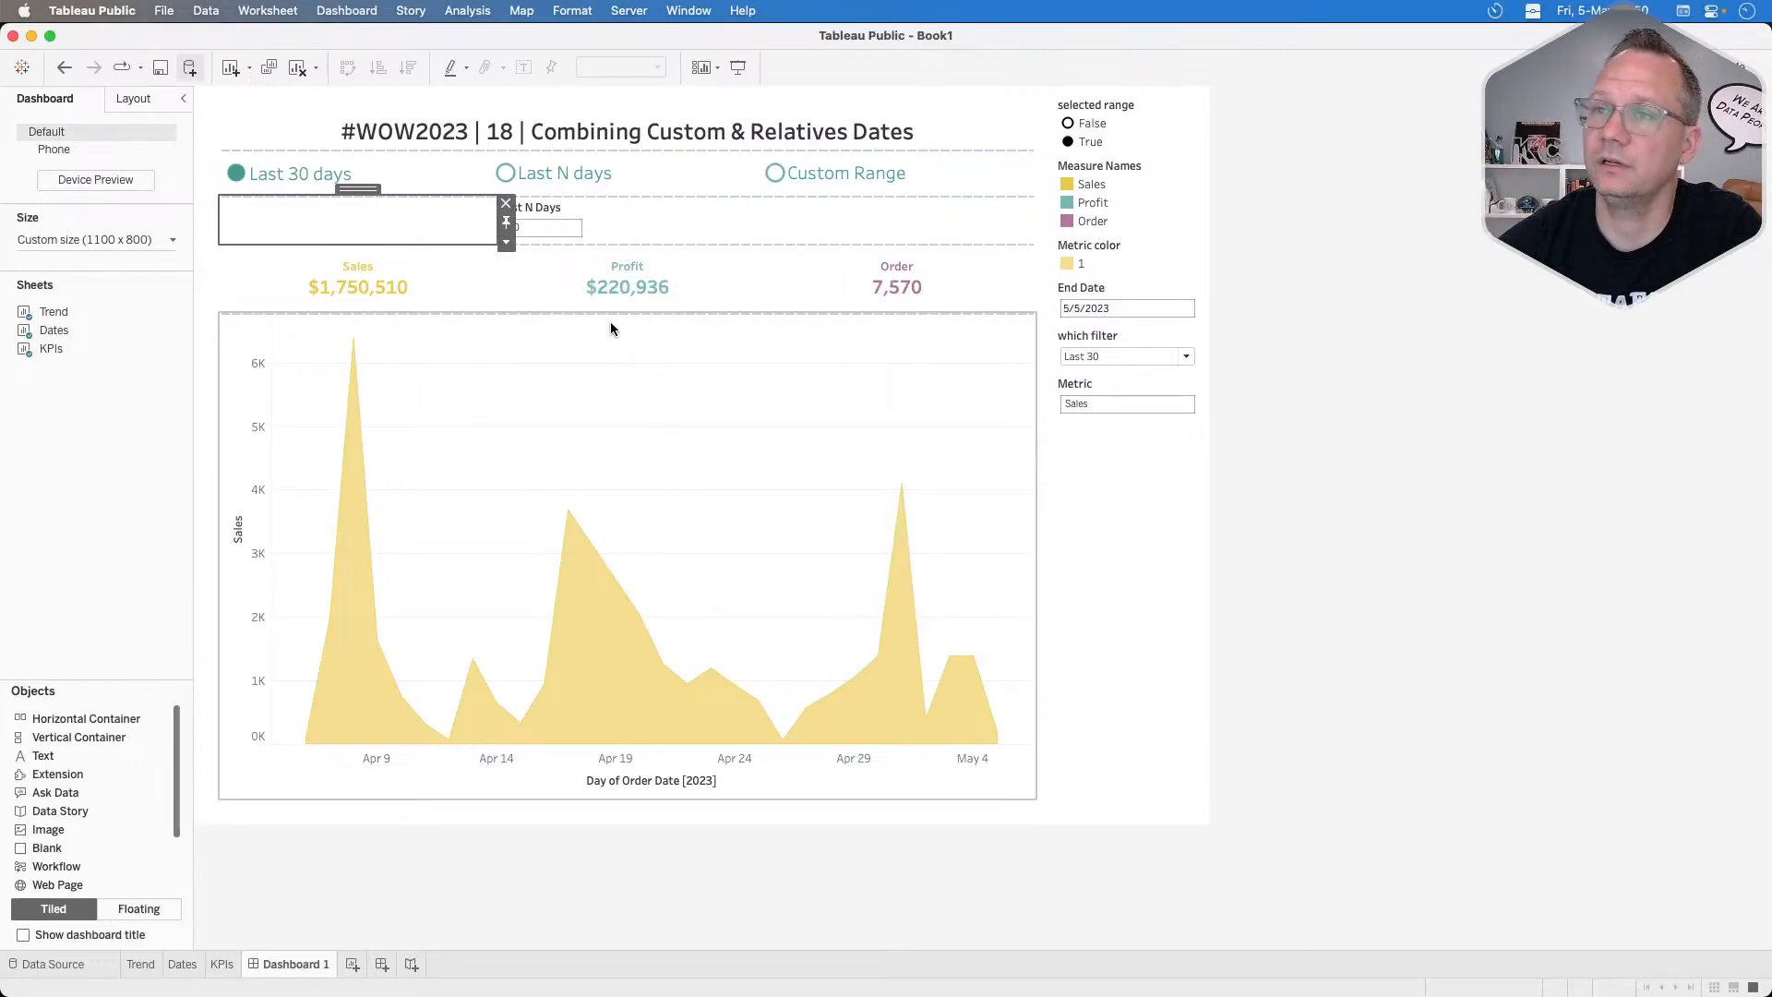
left_click(1272, 427)
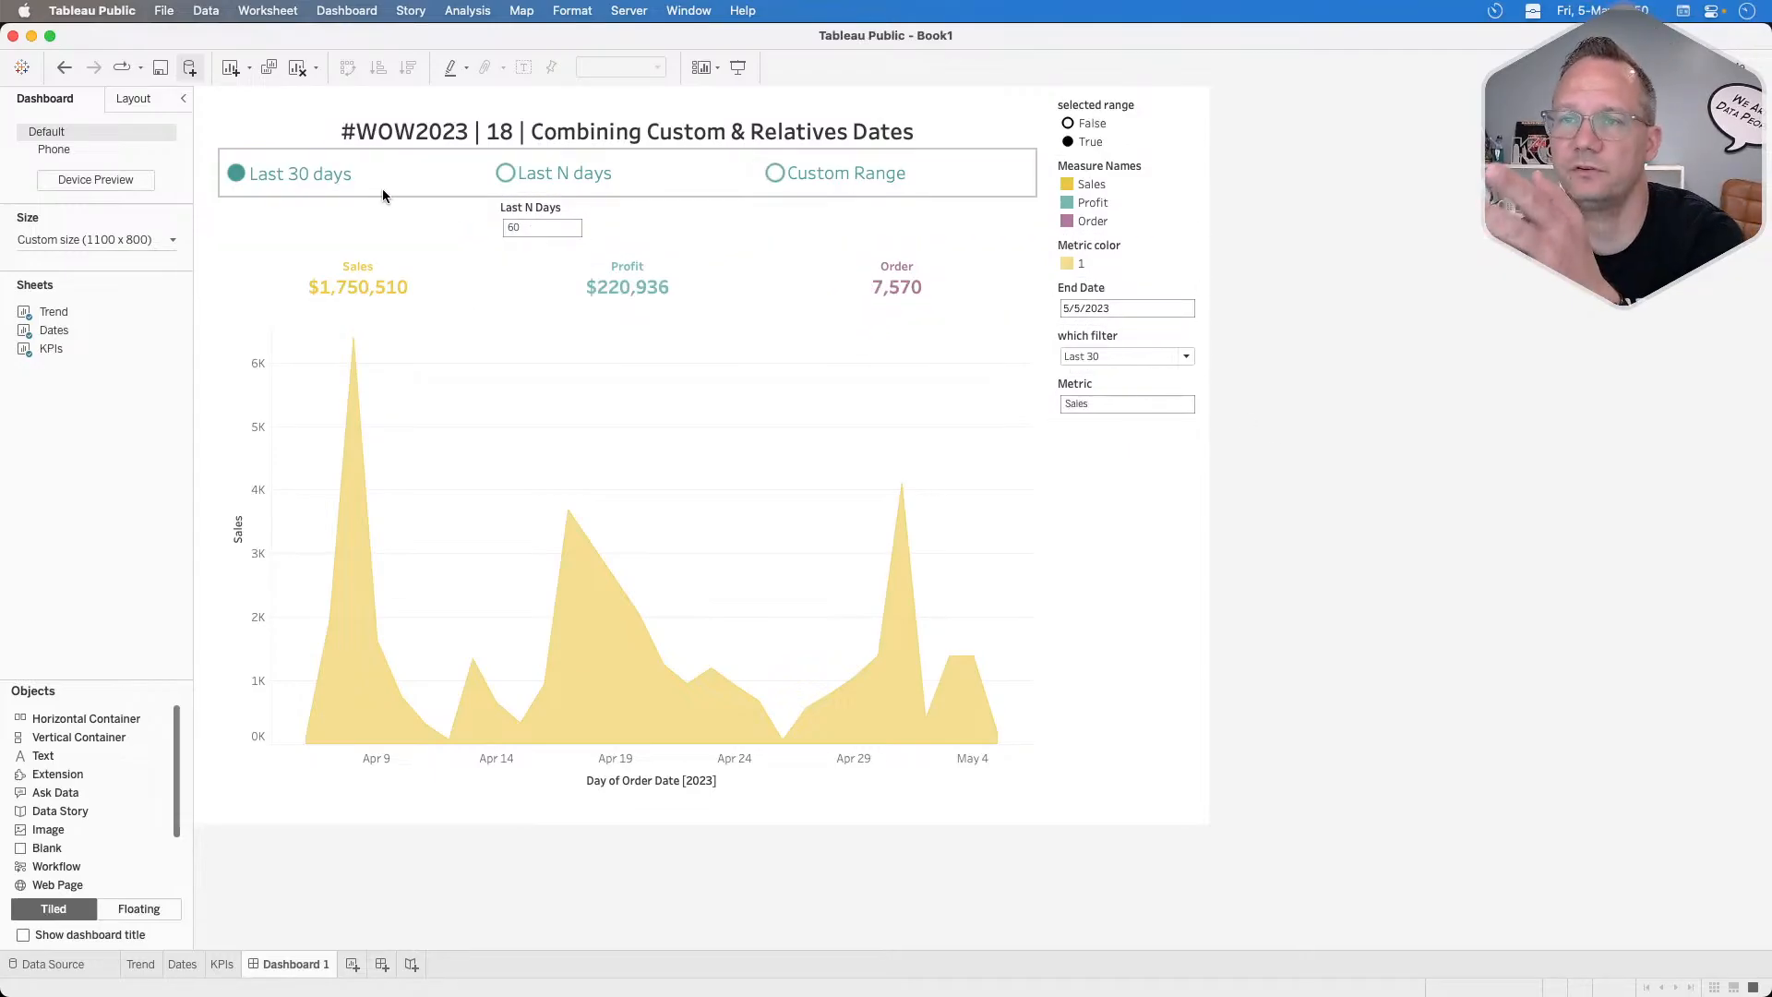
Control the visibility of the Last N Days parameter using the fitler 2 field from Orders (Sample - Superstore).
left_click(568, 213)
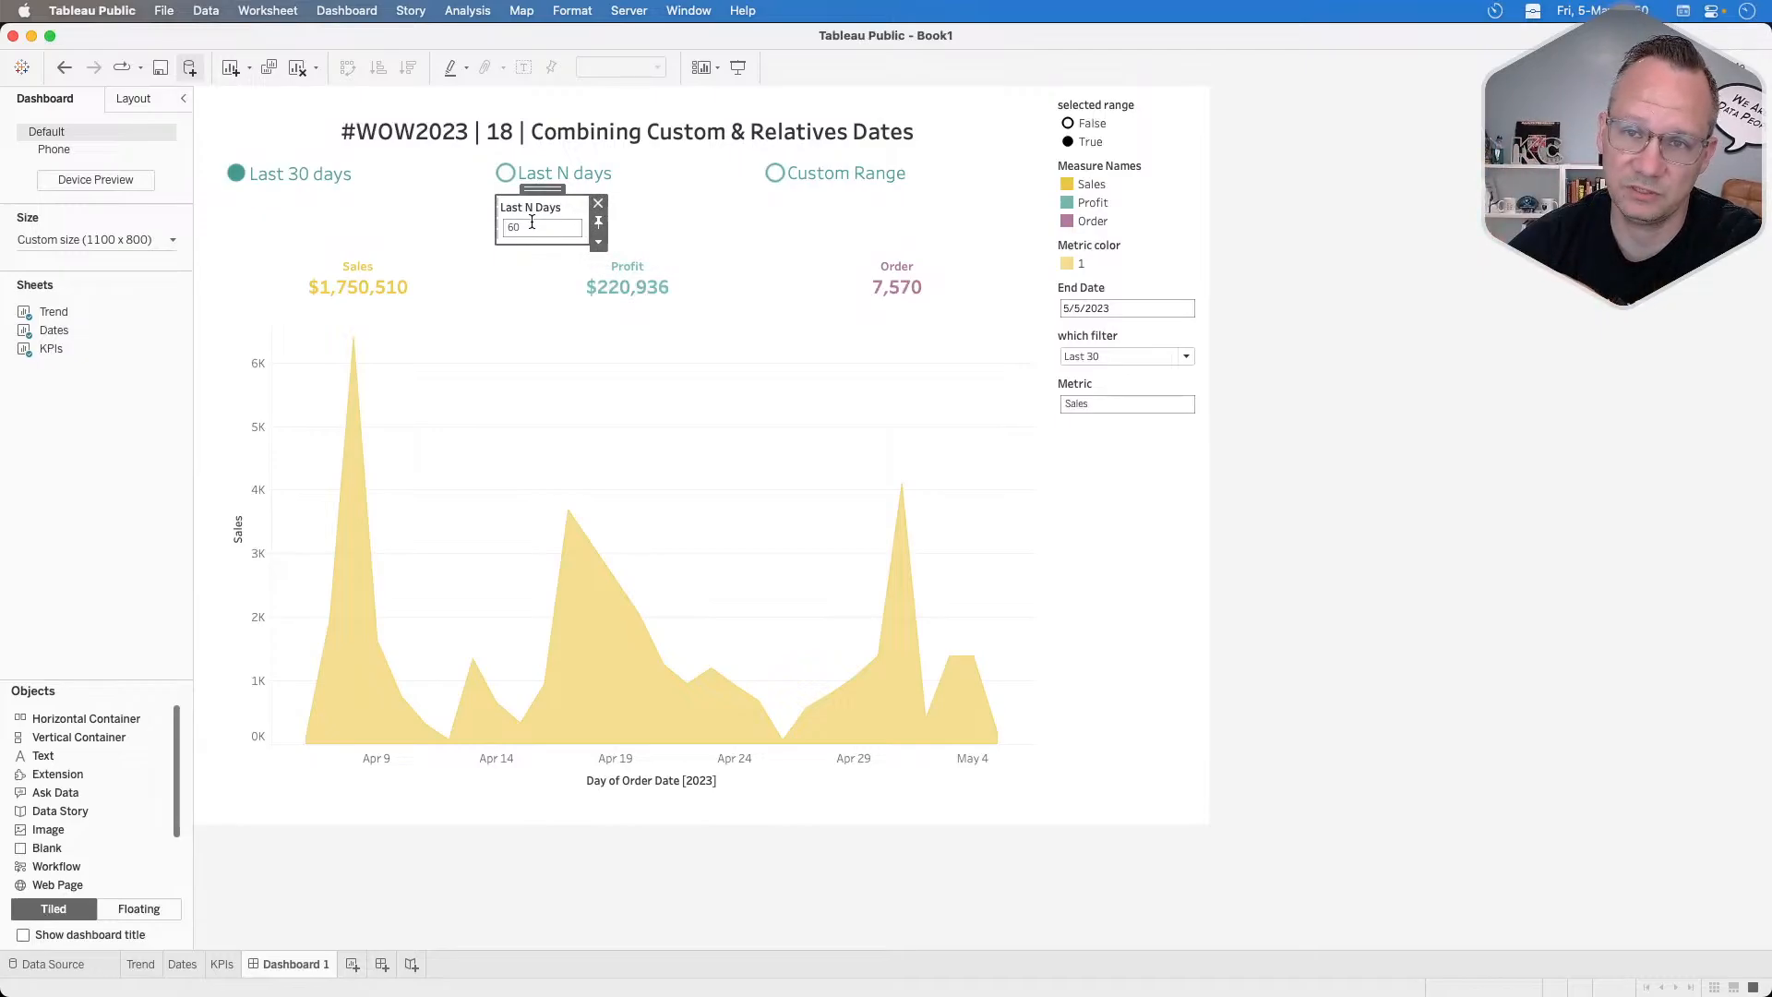
left_click(129, 99)
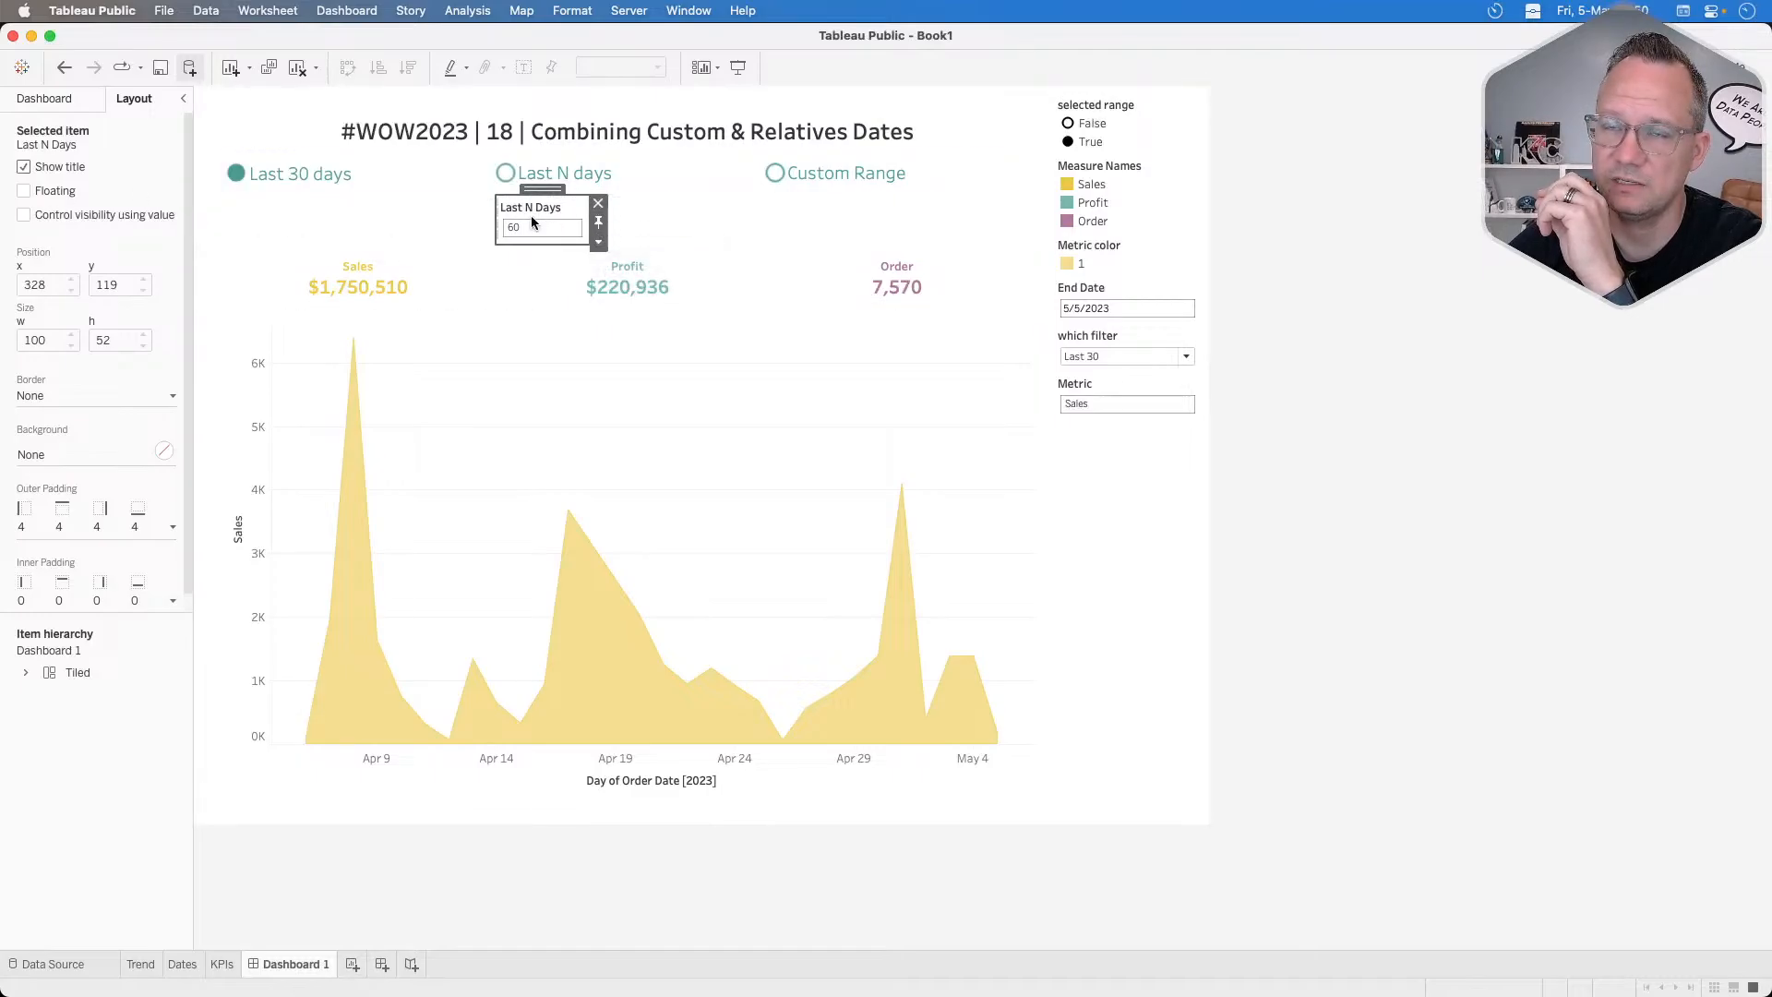
left_click(23, 214)
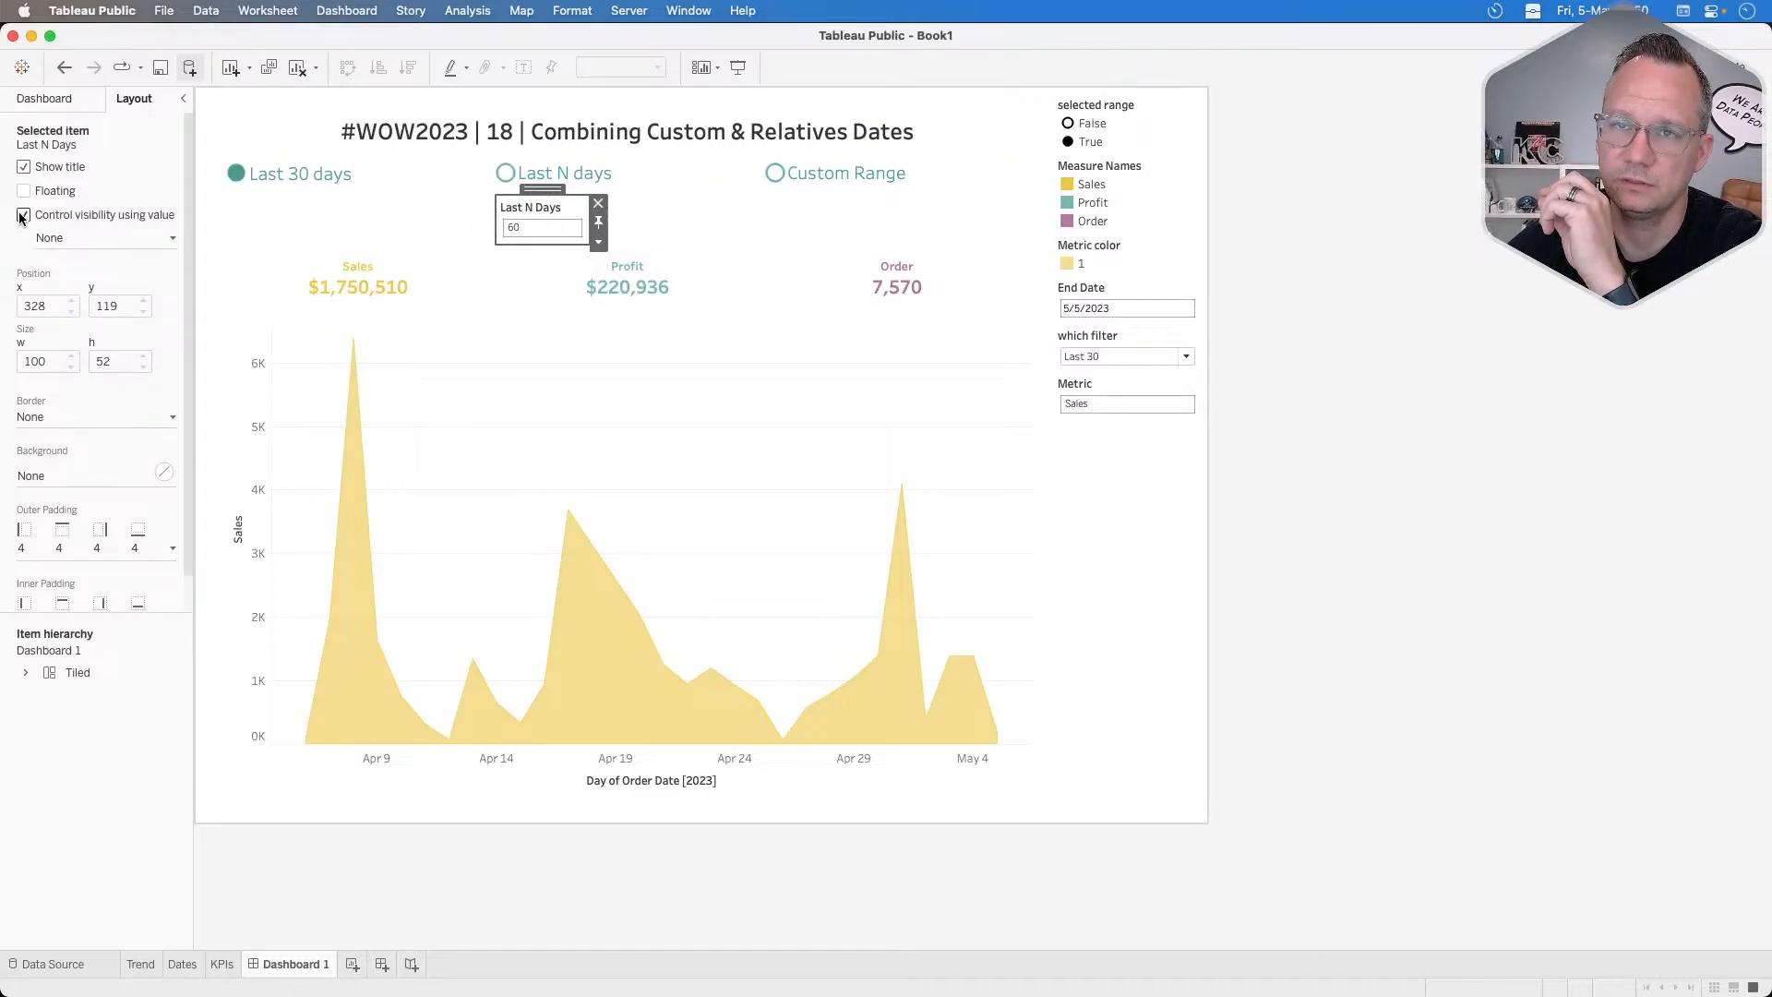
left_click(69, 239)
mouse_move(104, 289)
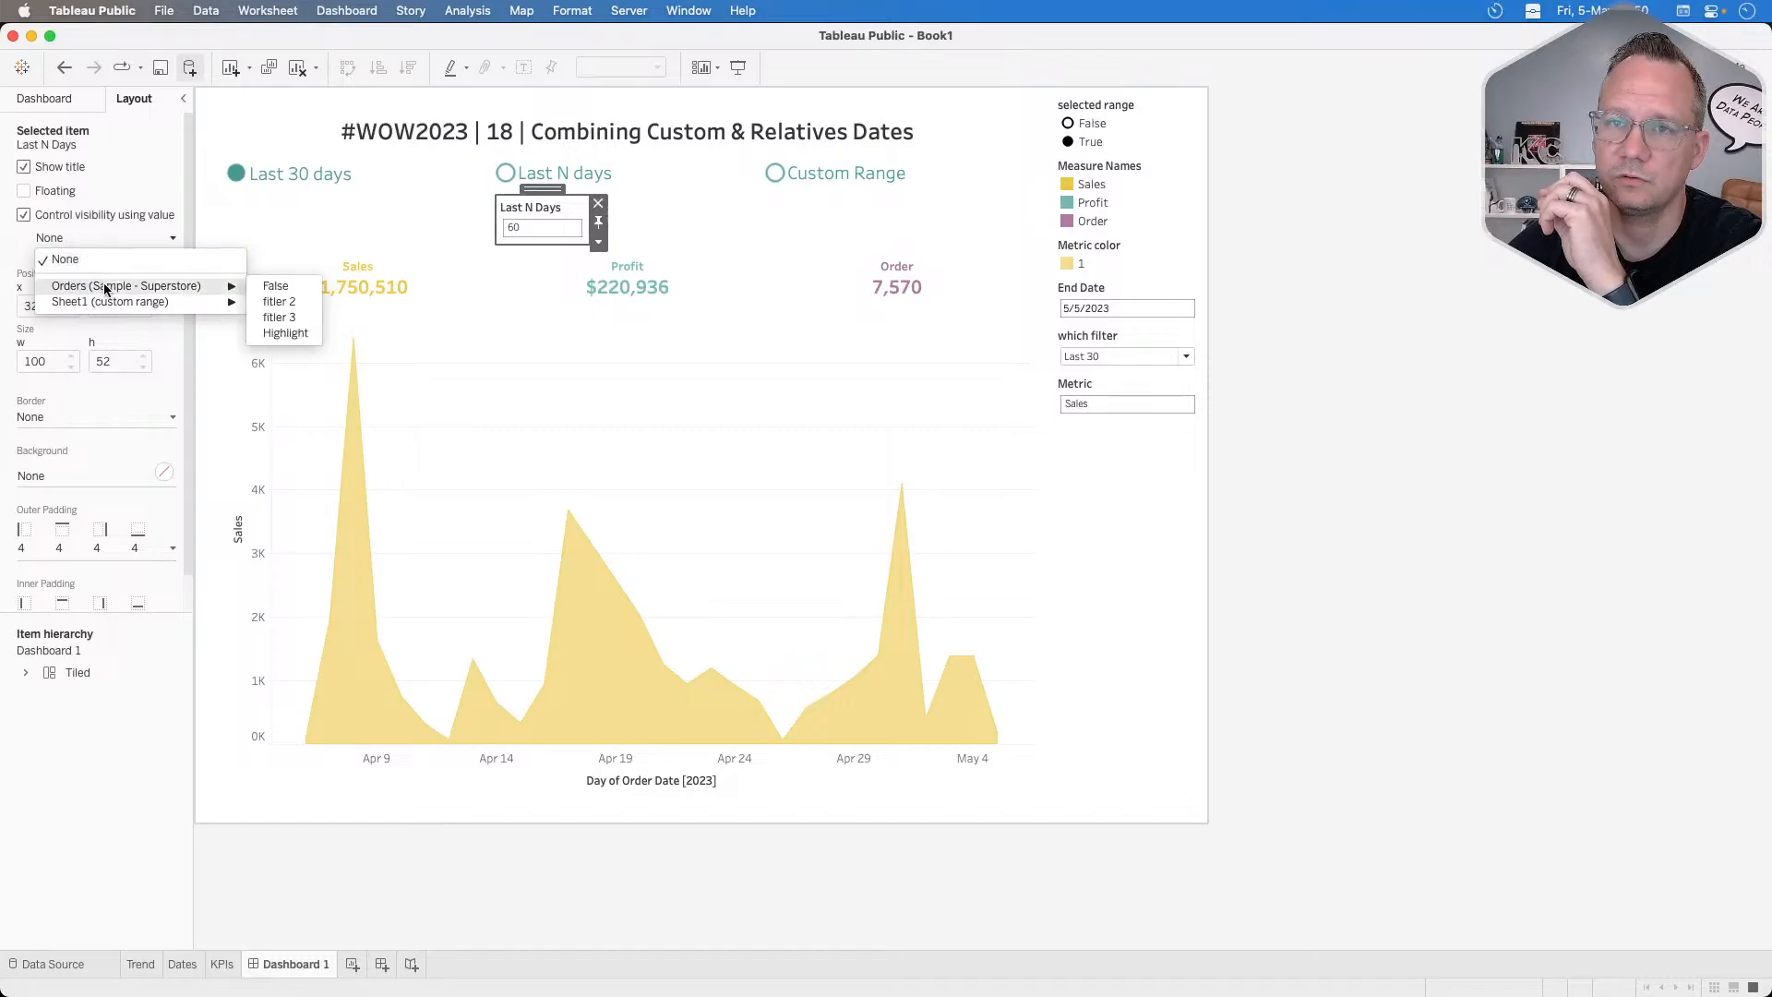
left_click(281, 303)
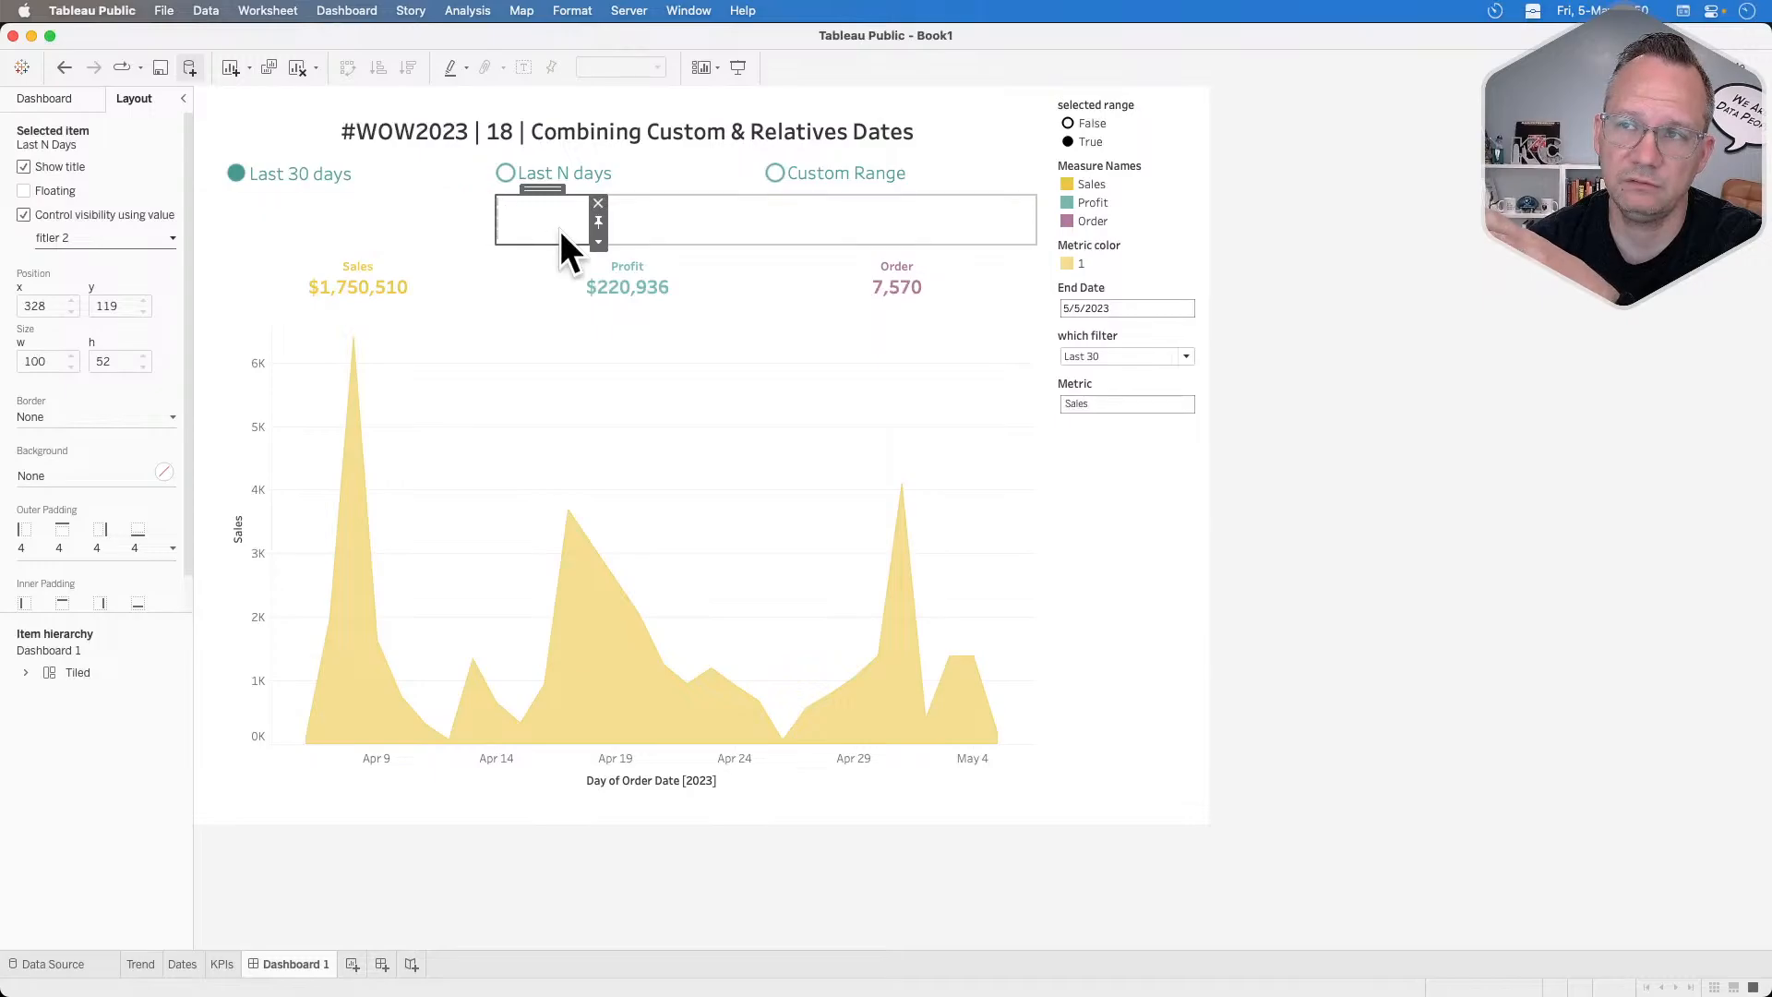
Switch the date option to Last N days and then to Custom Range to test the parameter control's visibility.
left_click(507, 177)
left_click(506, 176)
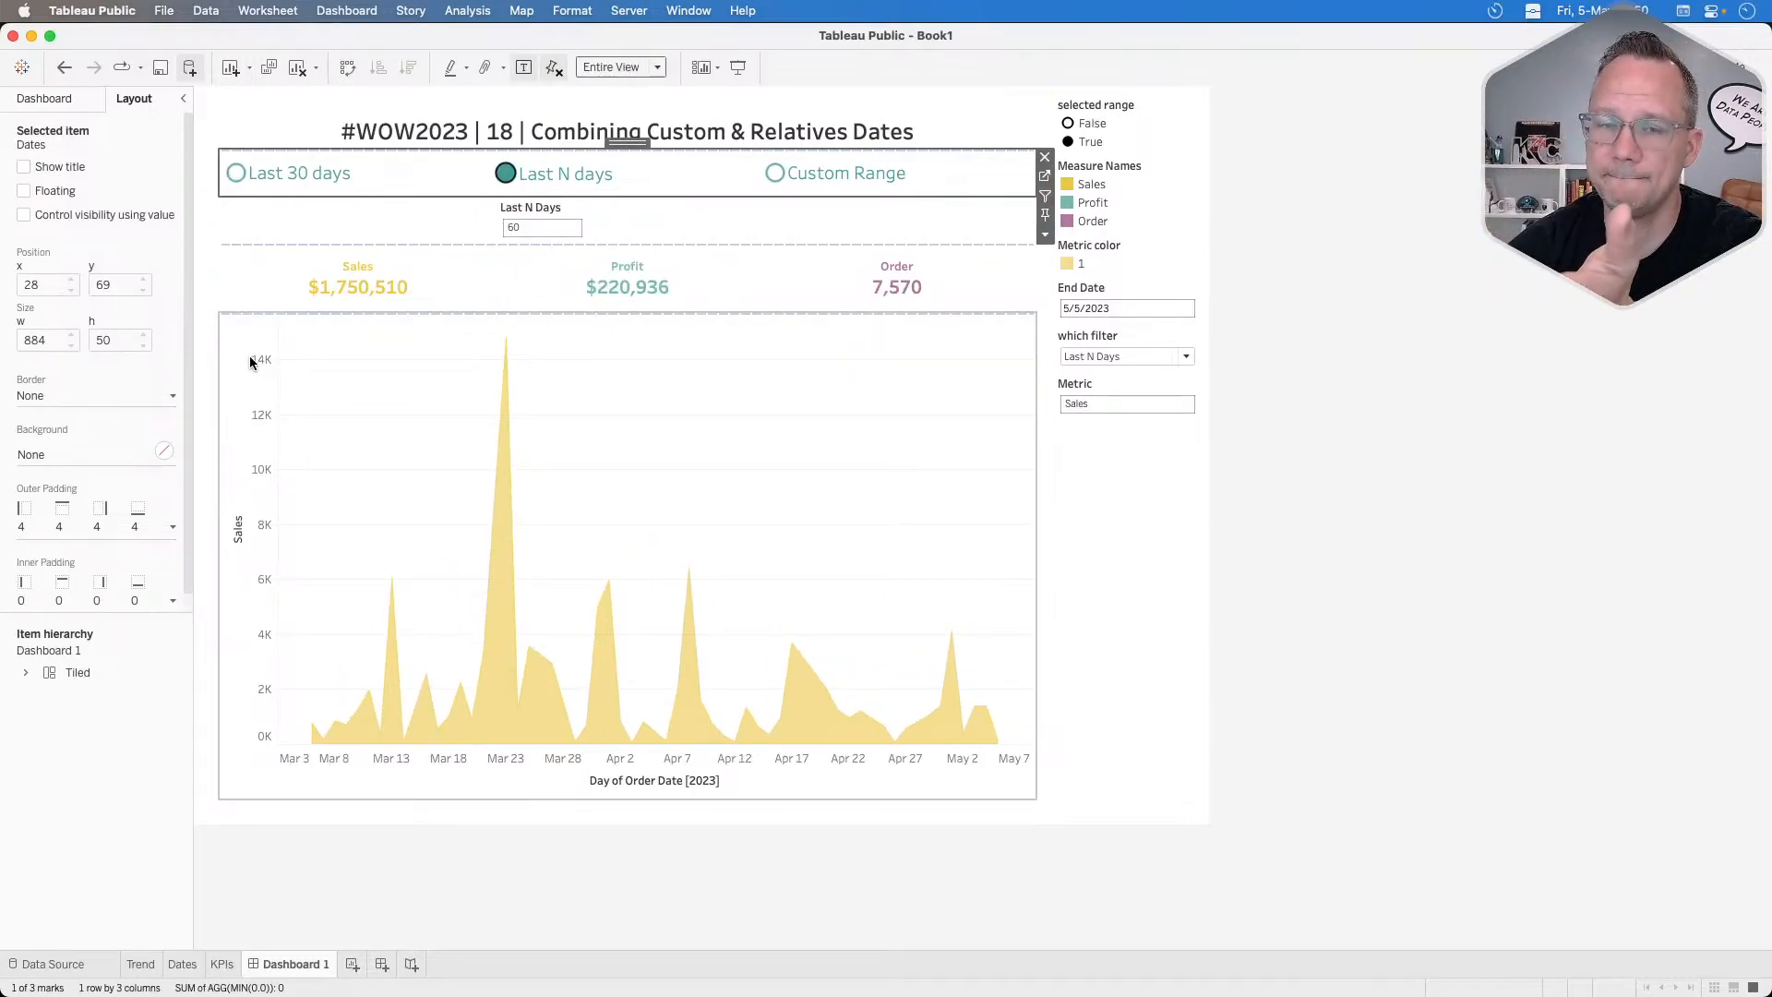
left_click(776, 175)
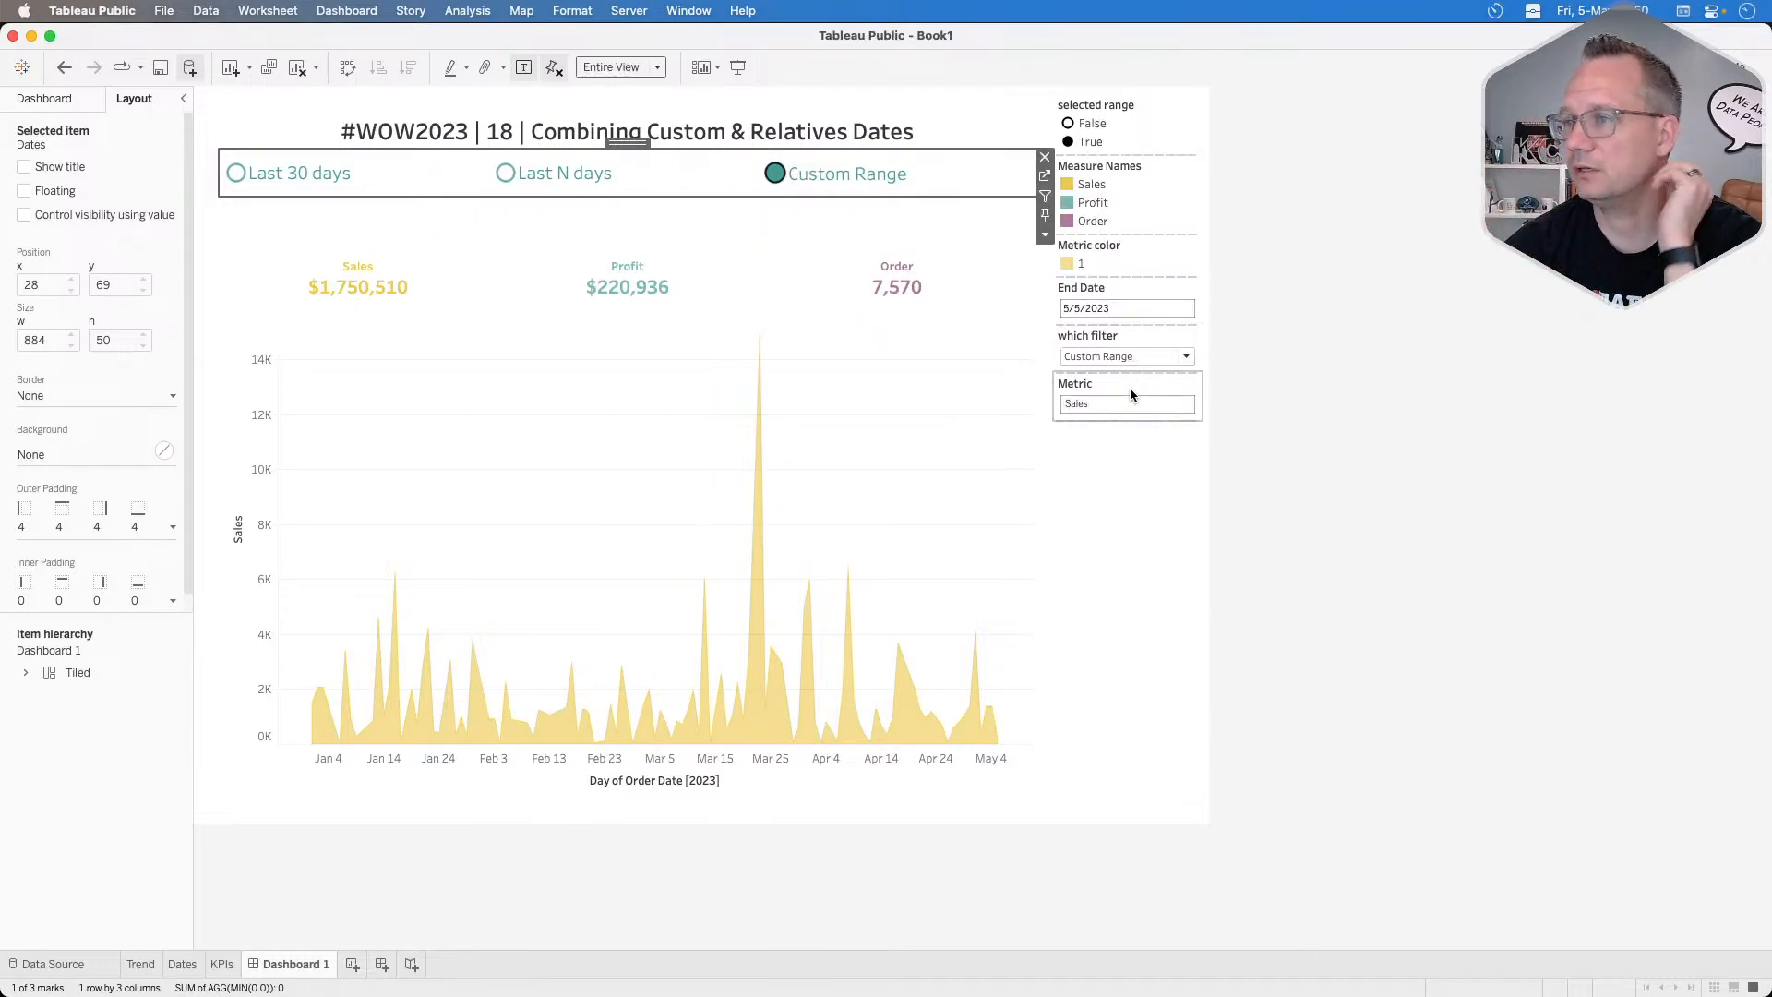
Move the End Date parameter control to the end of the horizontal container below the date options.
left_click(1132, 294)
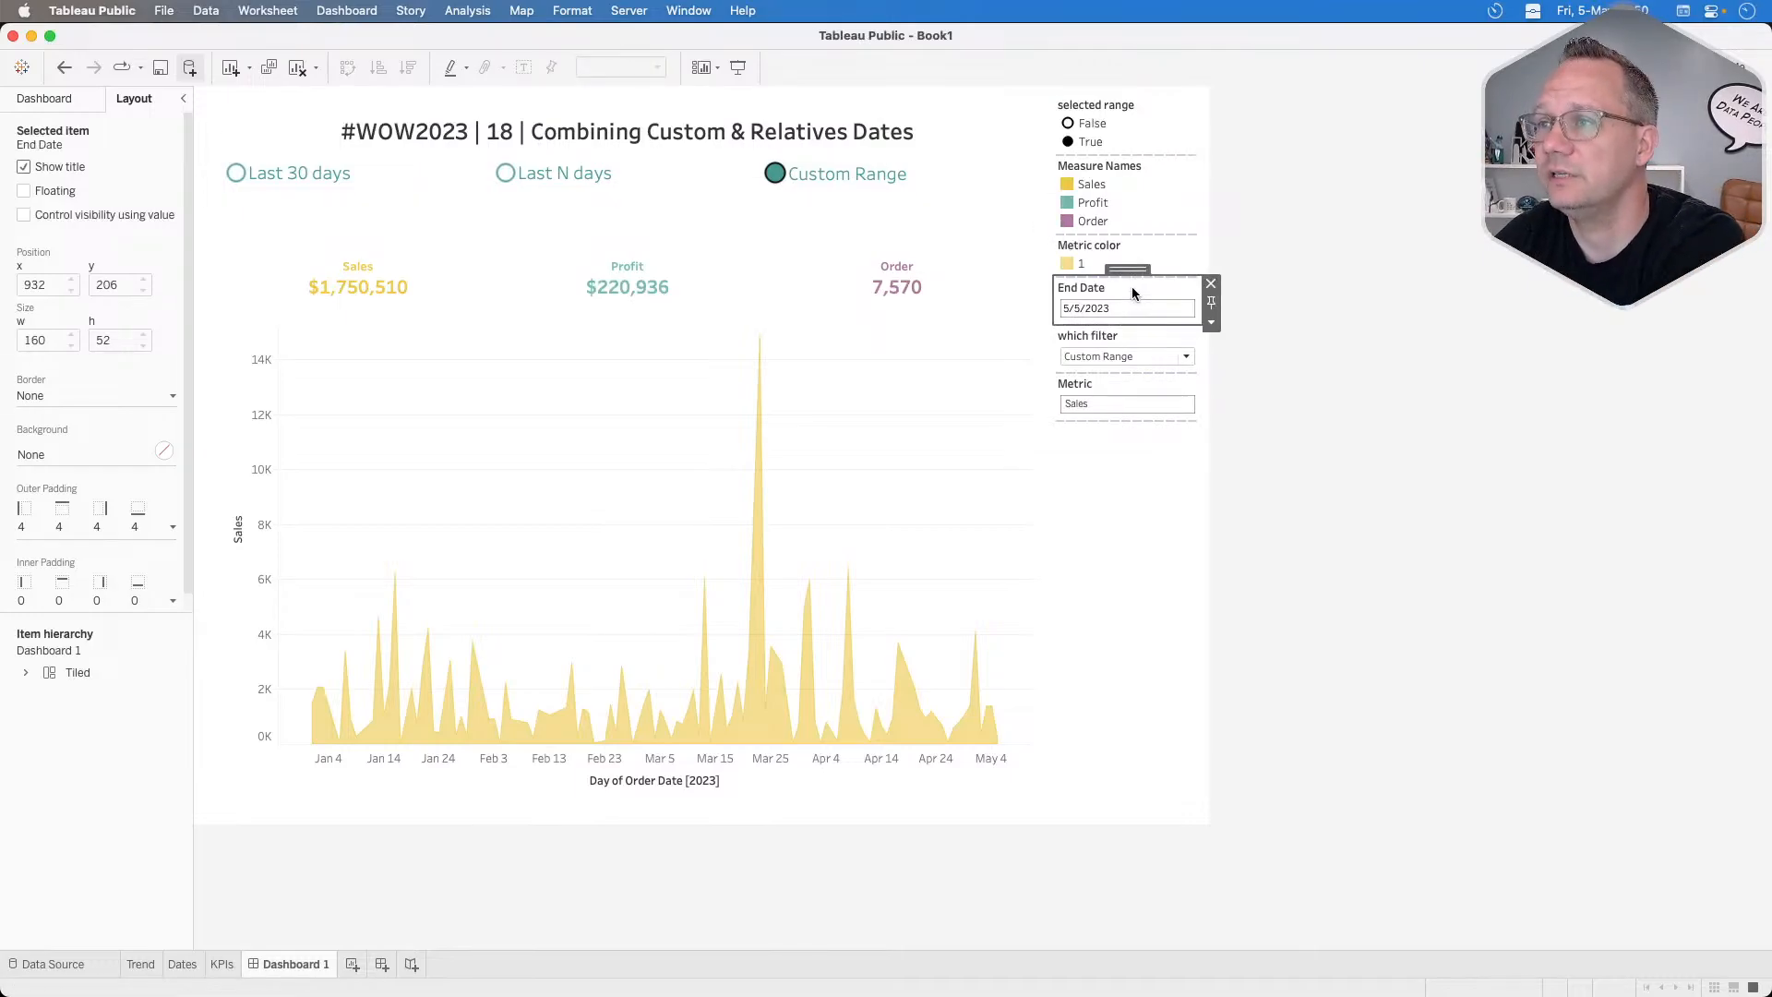
left_click_drag(1134, 292, 989, 213)
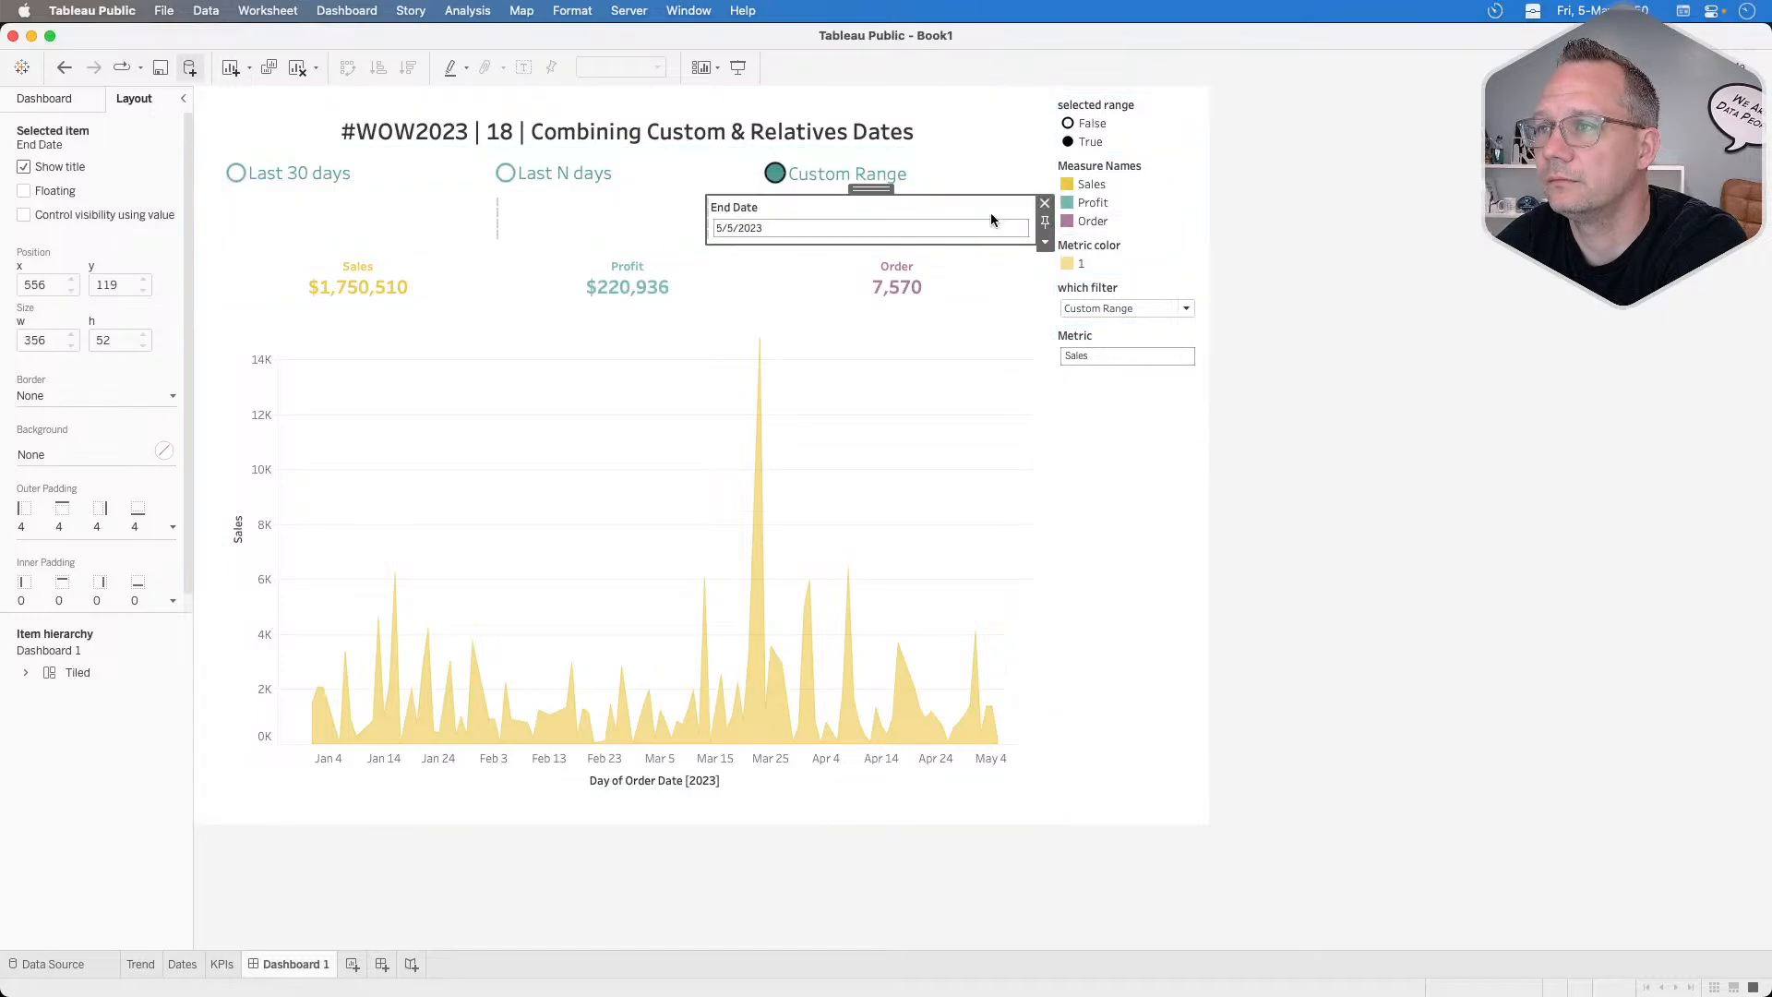
Show the Start Date parameter control for the trend chart and place it before the End Date control.
left_click(993, 406)
left_click(1045, 398)
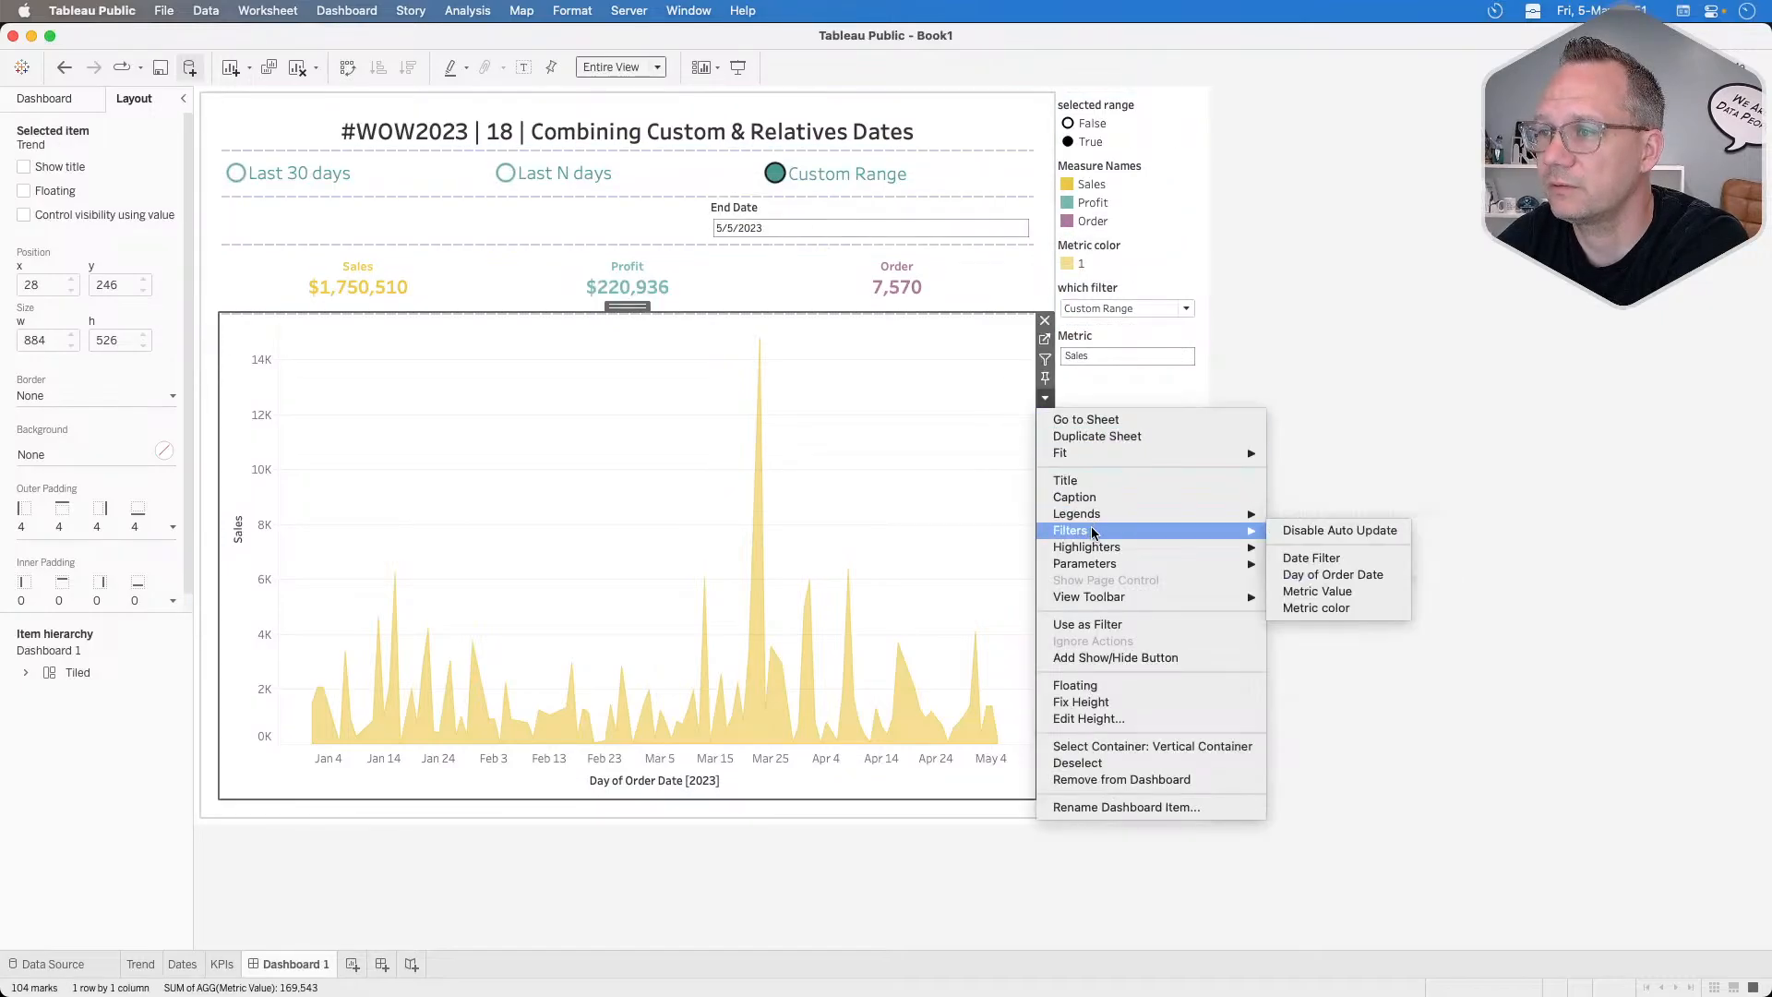
mouse_move(1094, 566)
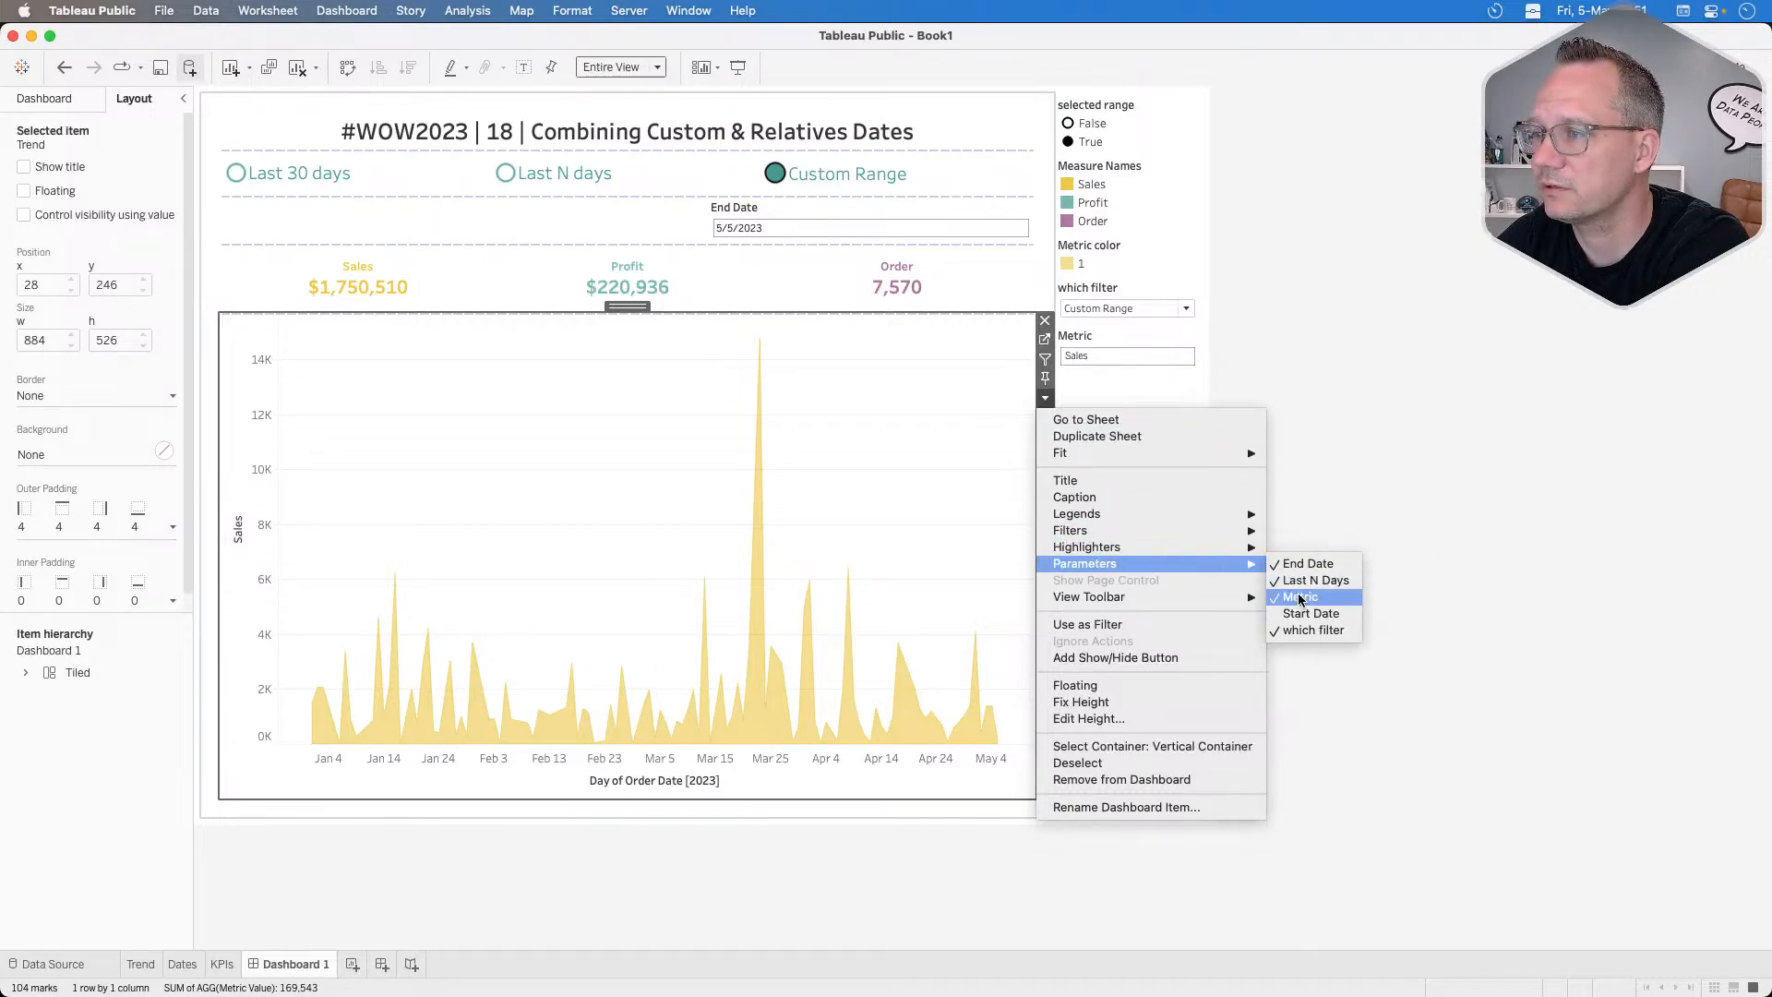
left_click(1310, 613)
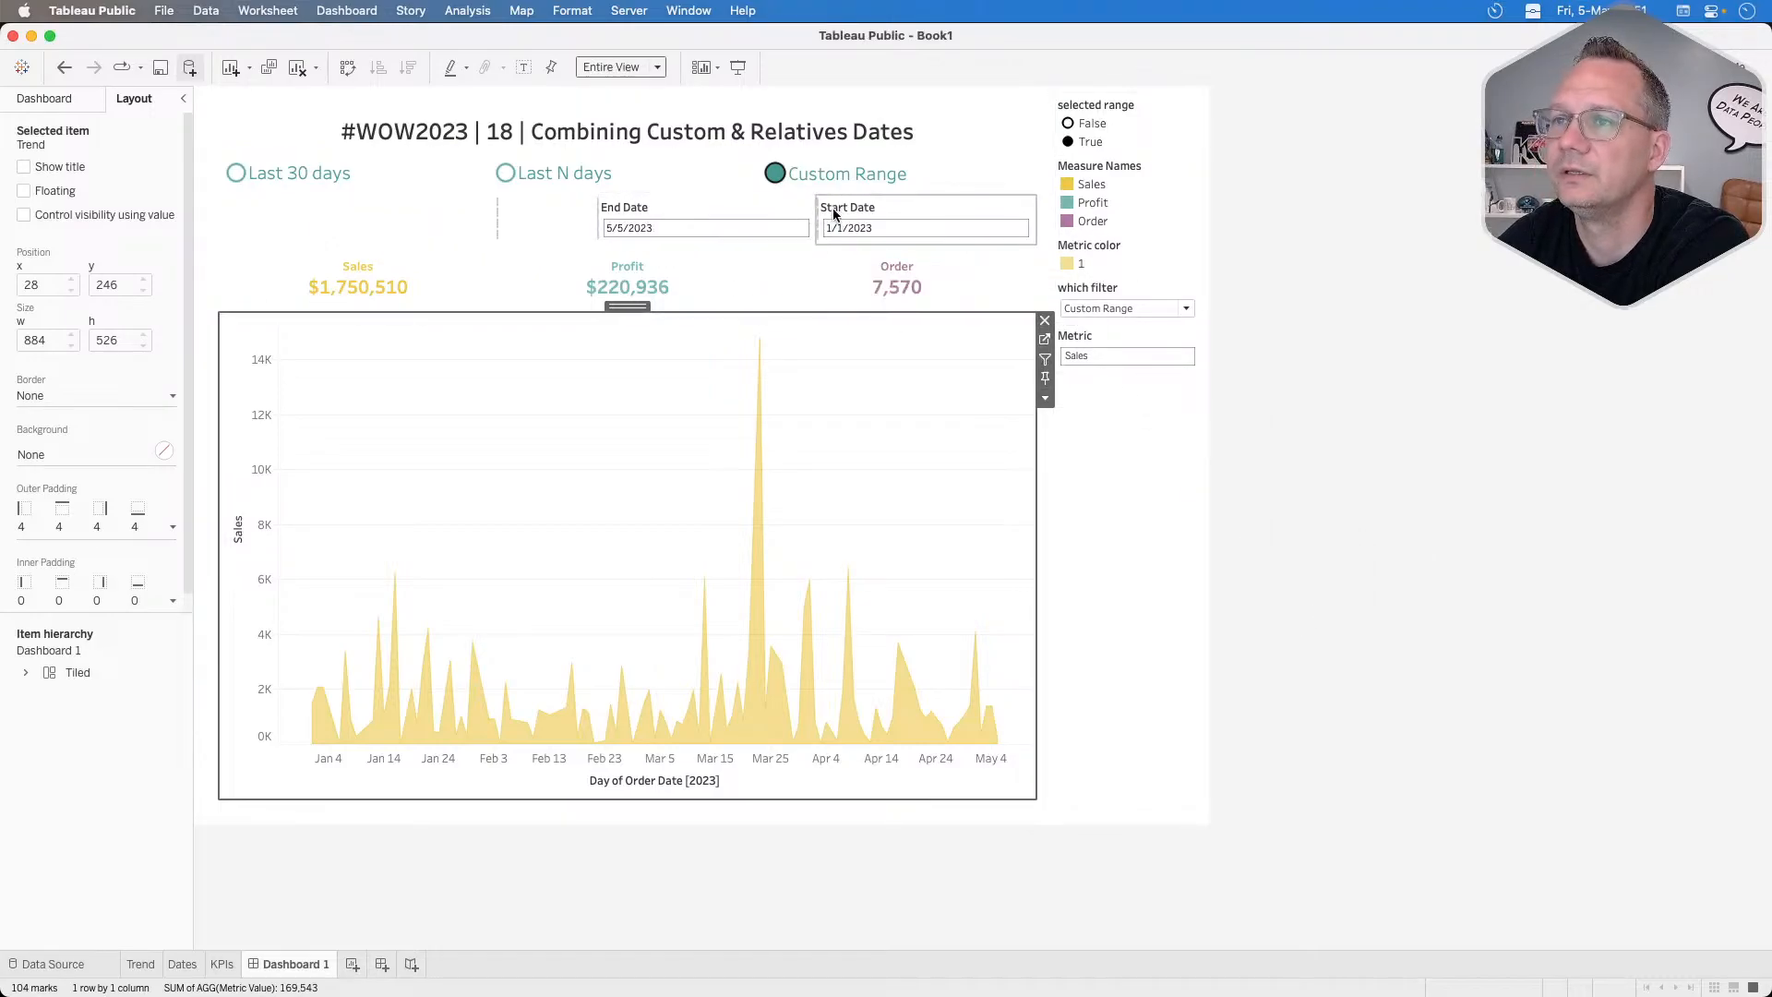
left_click(890, 203)
left_click_drag(773, 203, 657, 219)
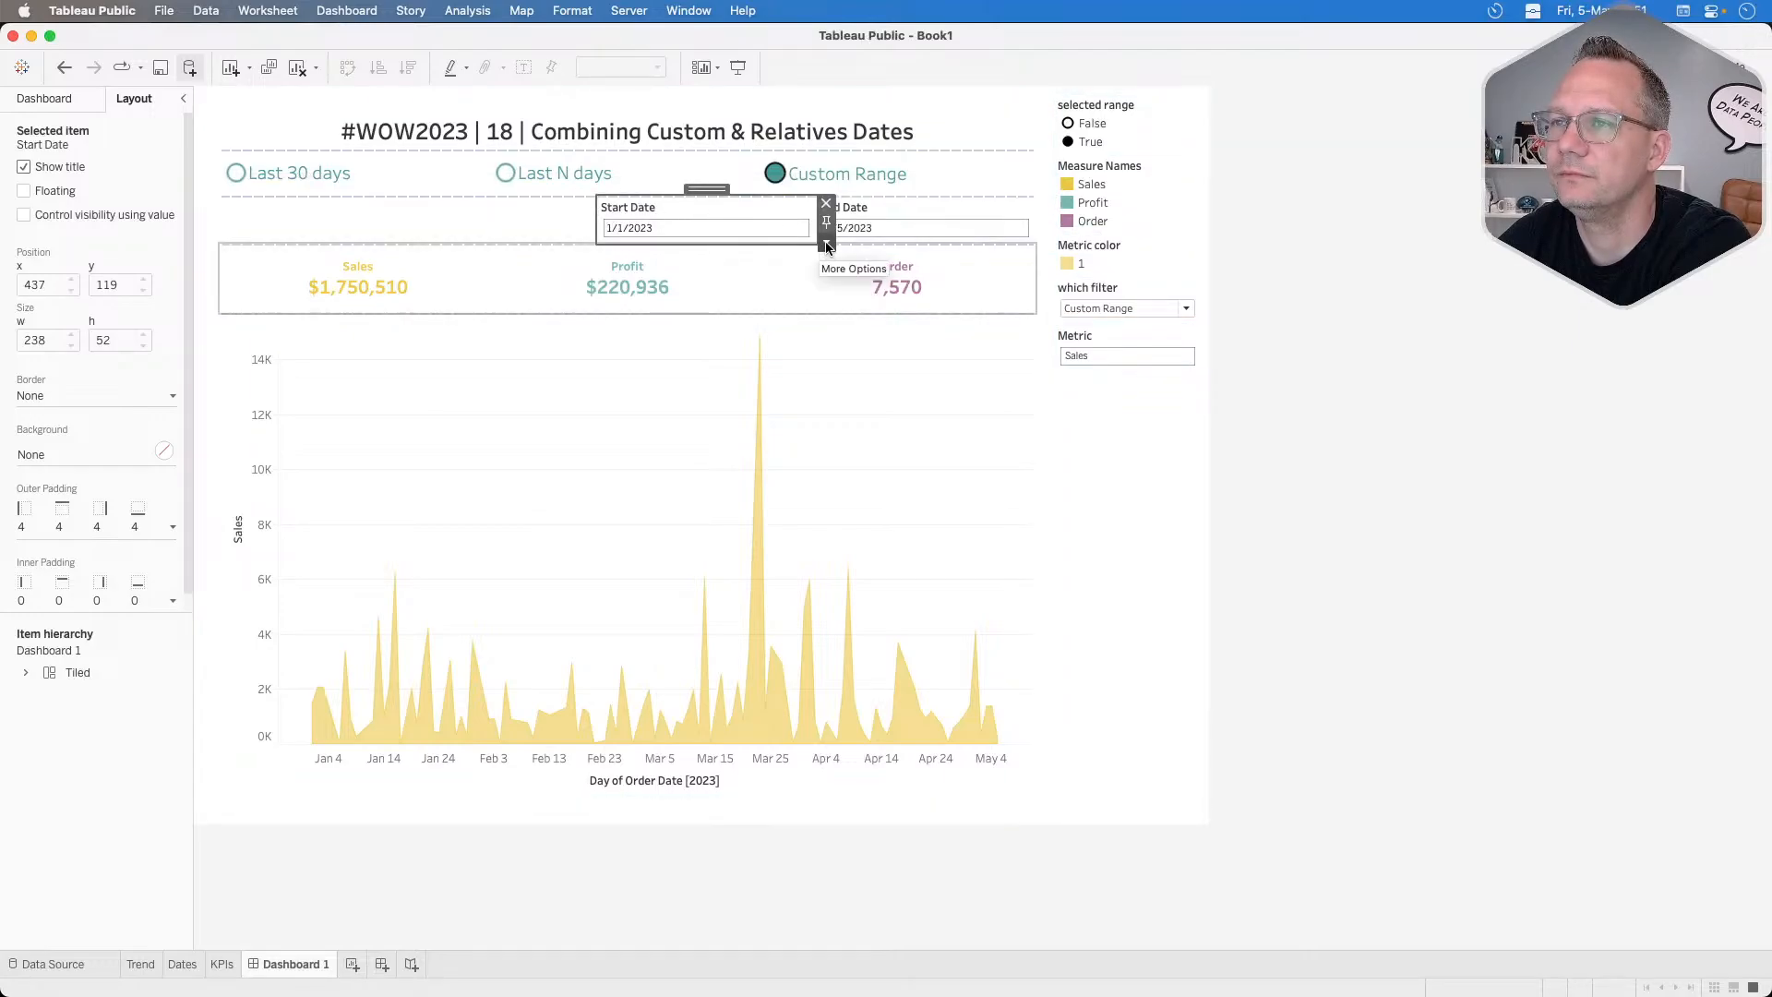
Set the width of the End Date control to 75 pixels.
left_click(961, 202)
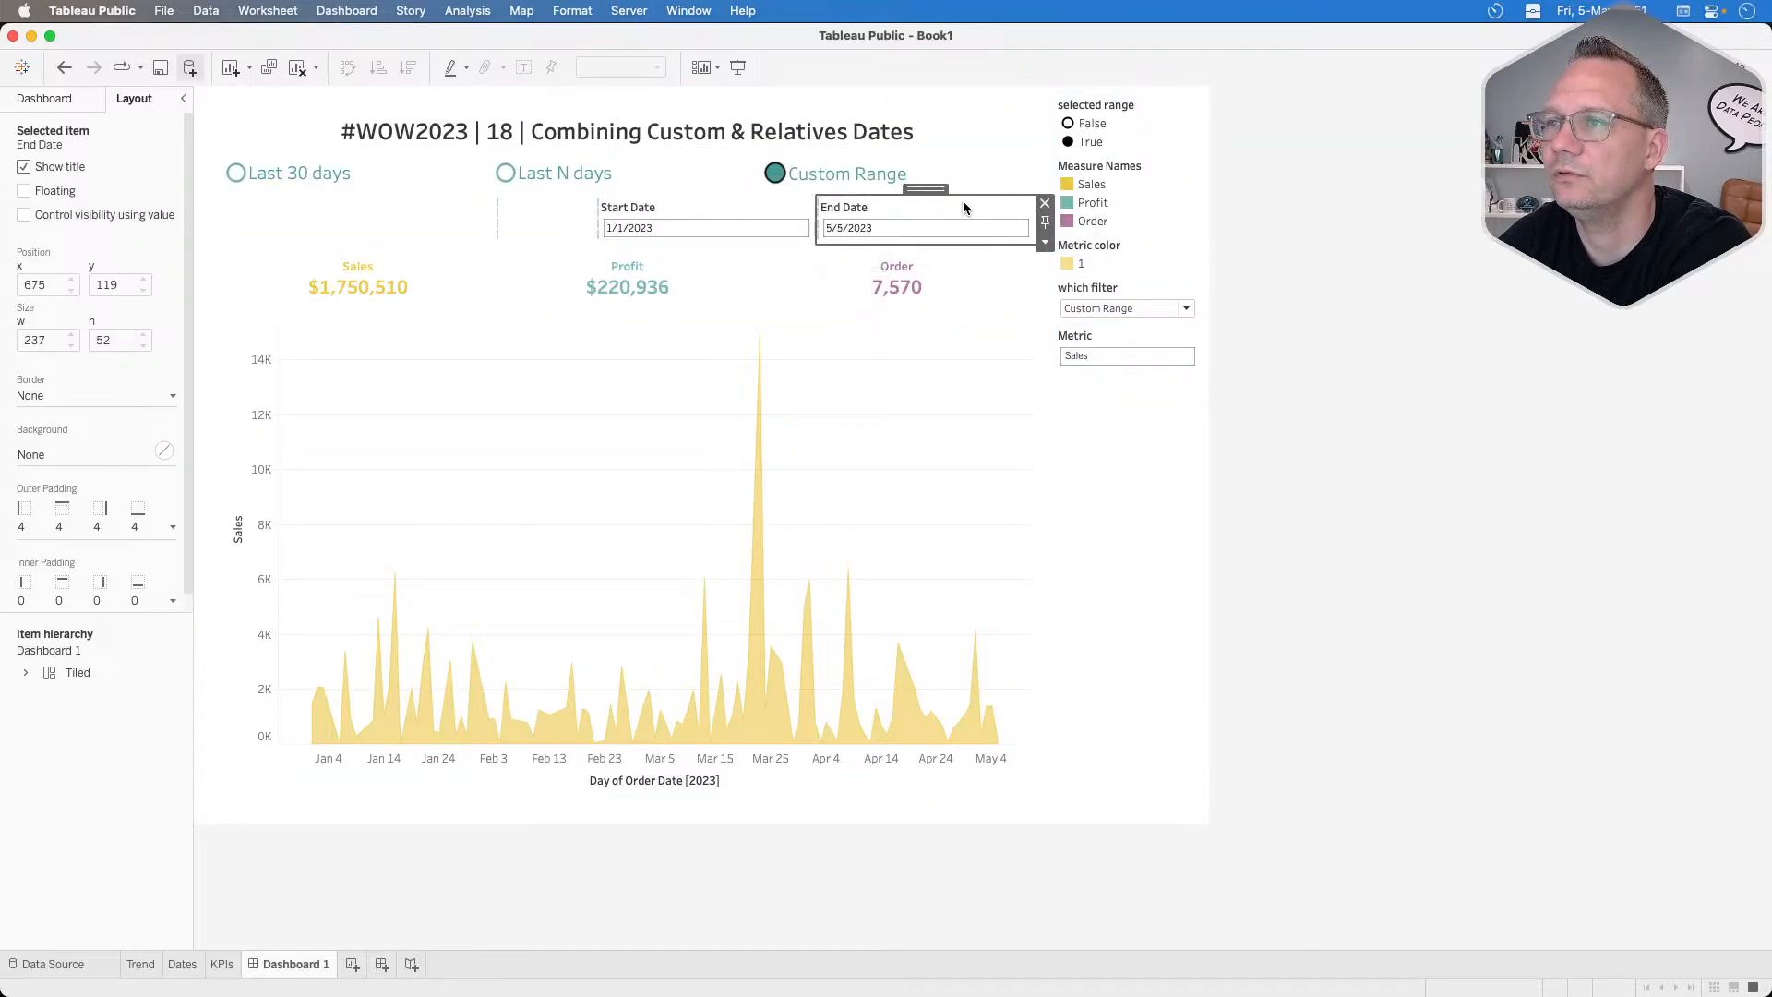
left_click(1044, 242)
left_click(1095, 436)
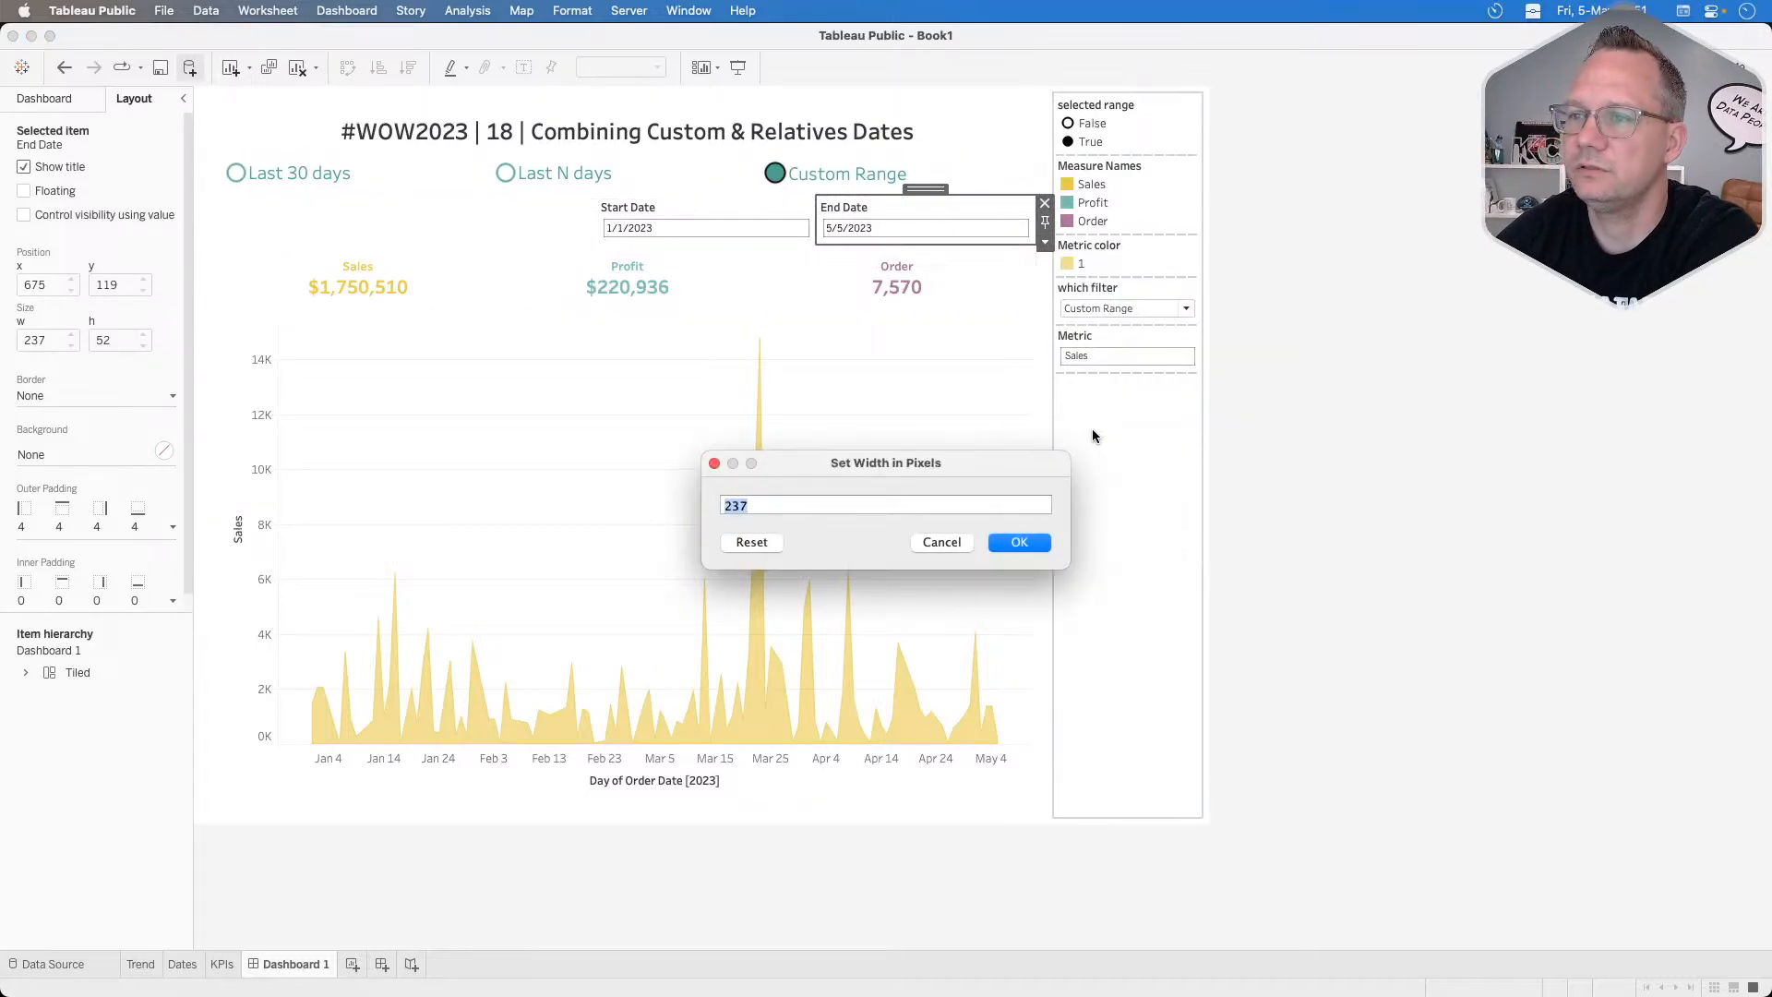
type("75")
key("Return")
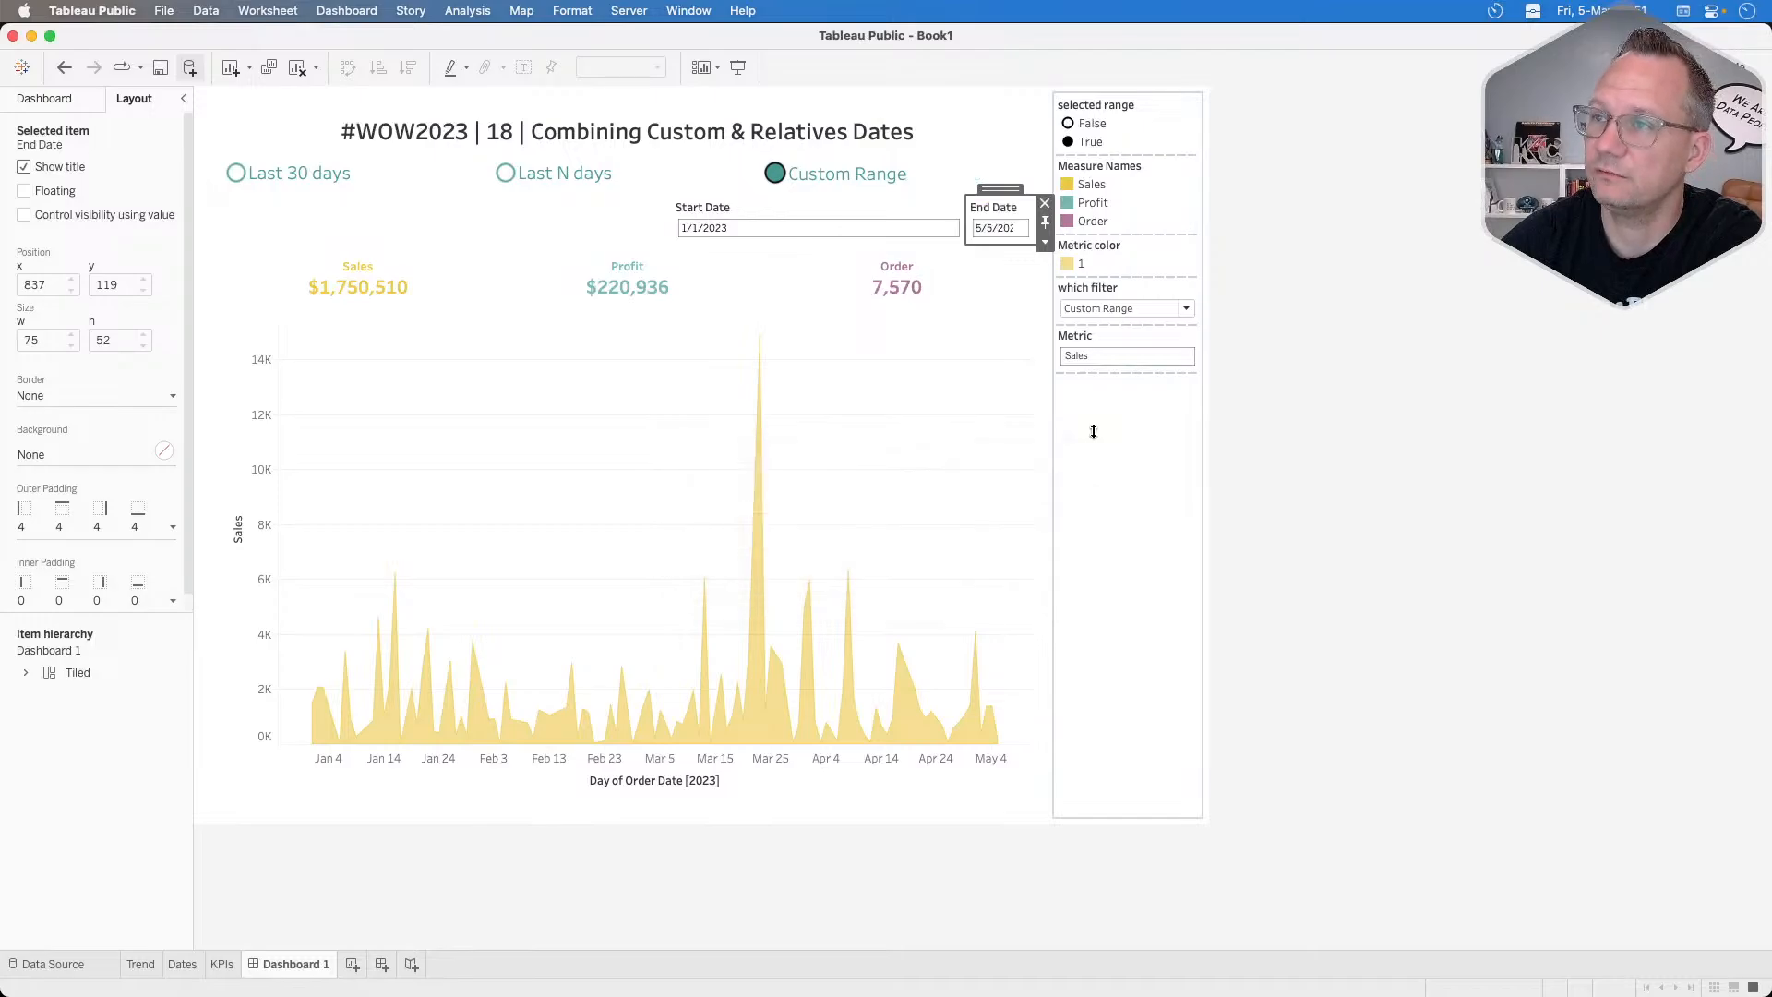
left_click(1045, 242)
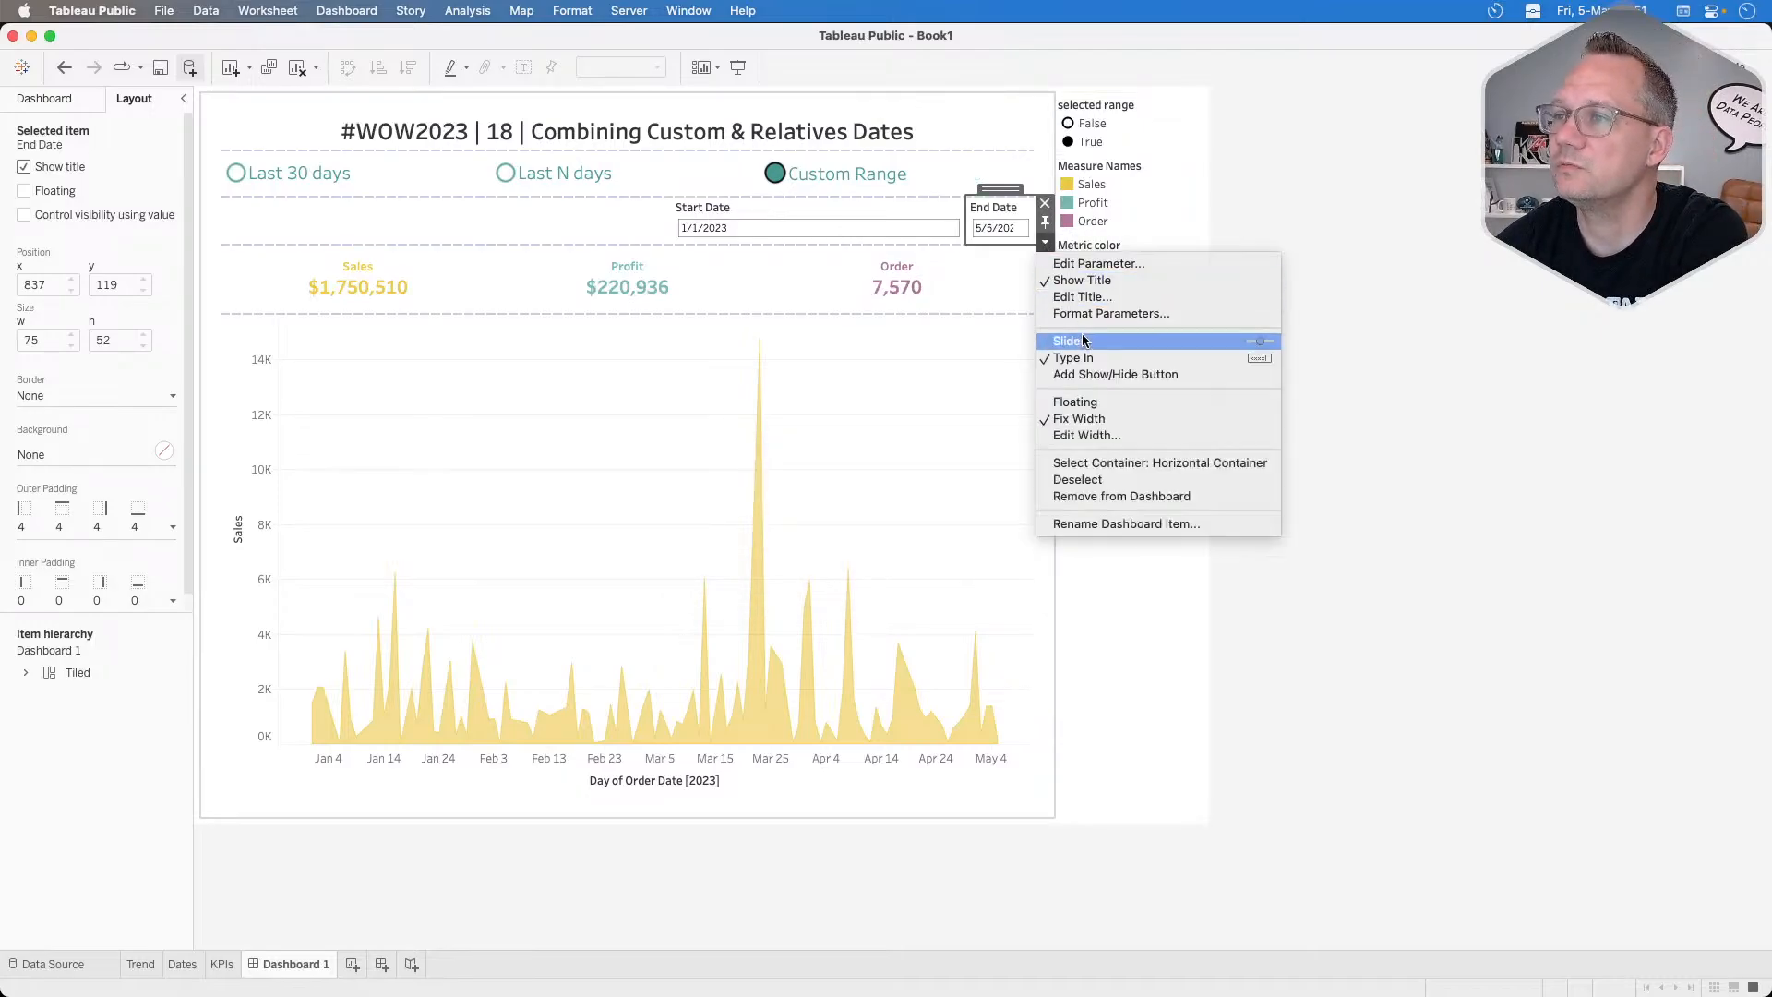
left_click(1089, 434)
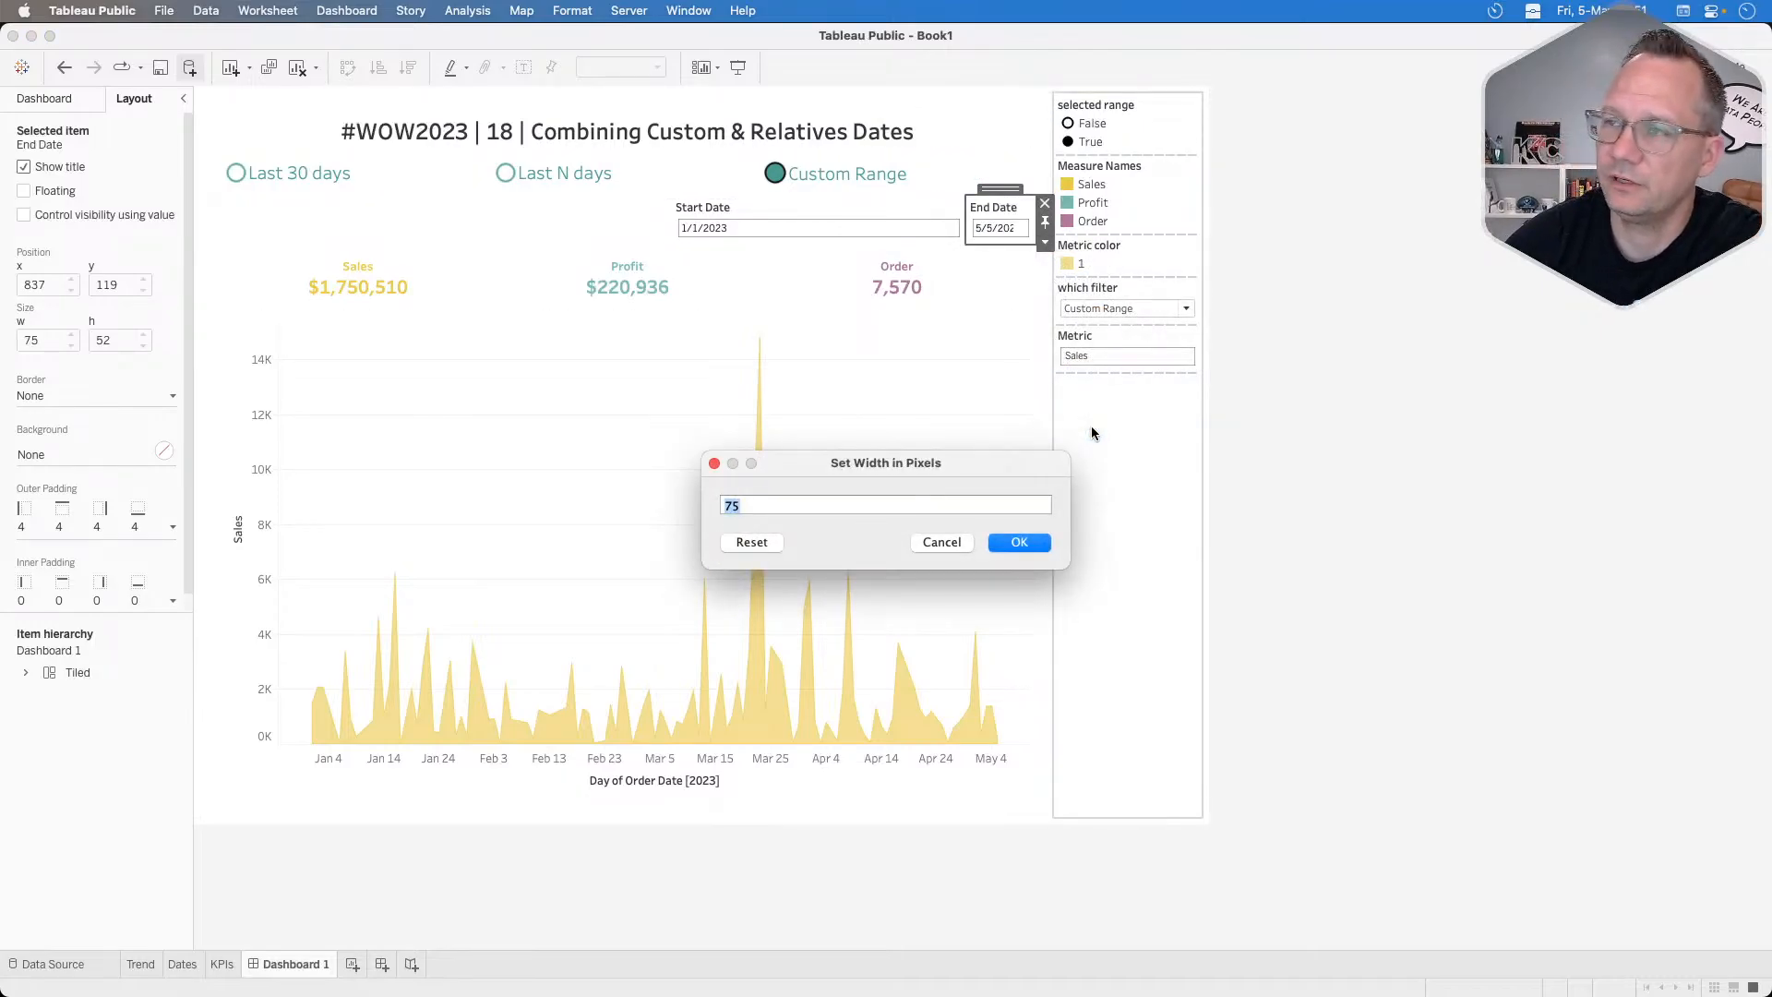
left_click(930, 543)
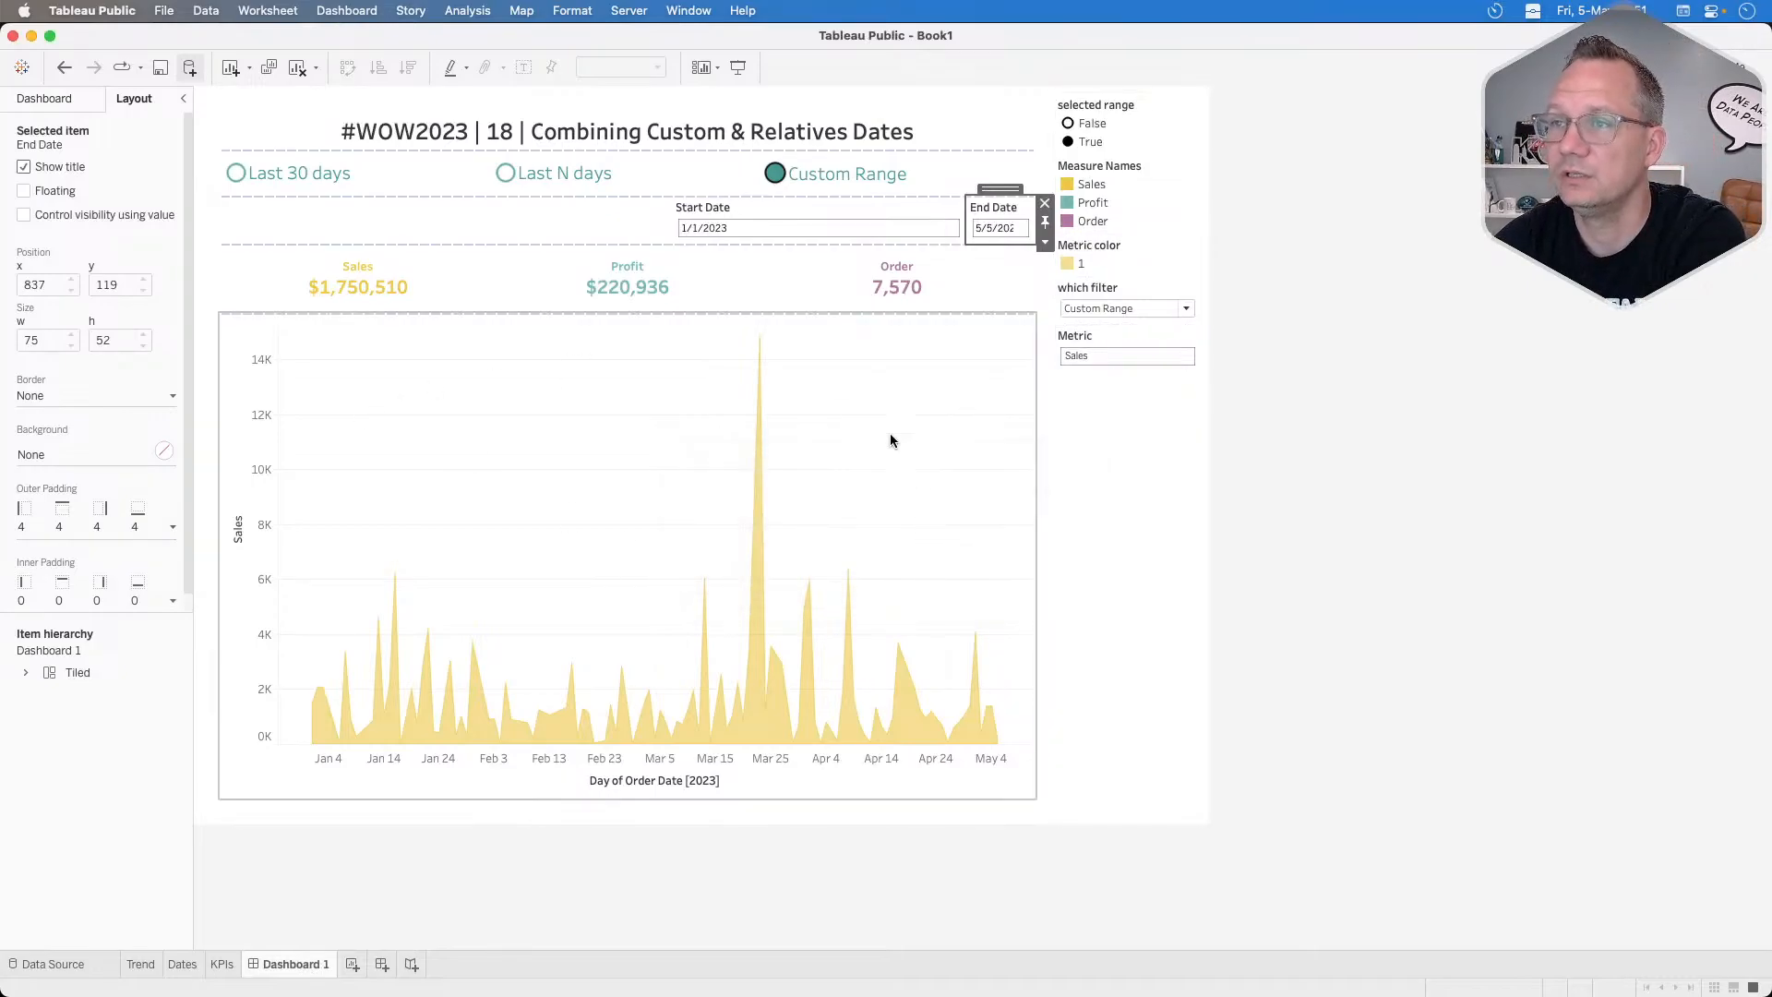
Add a horizontal container before the Start Date control and set it to distribute its contents evenly.
left_click(58, 101)
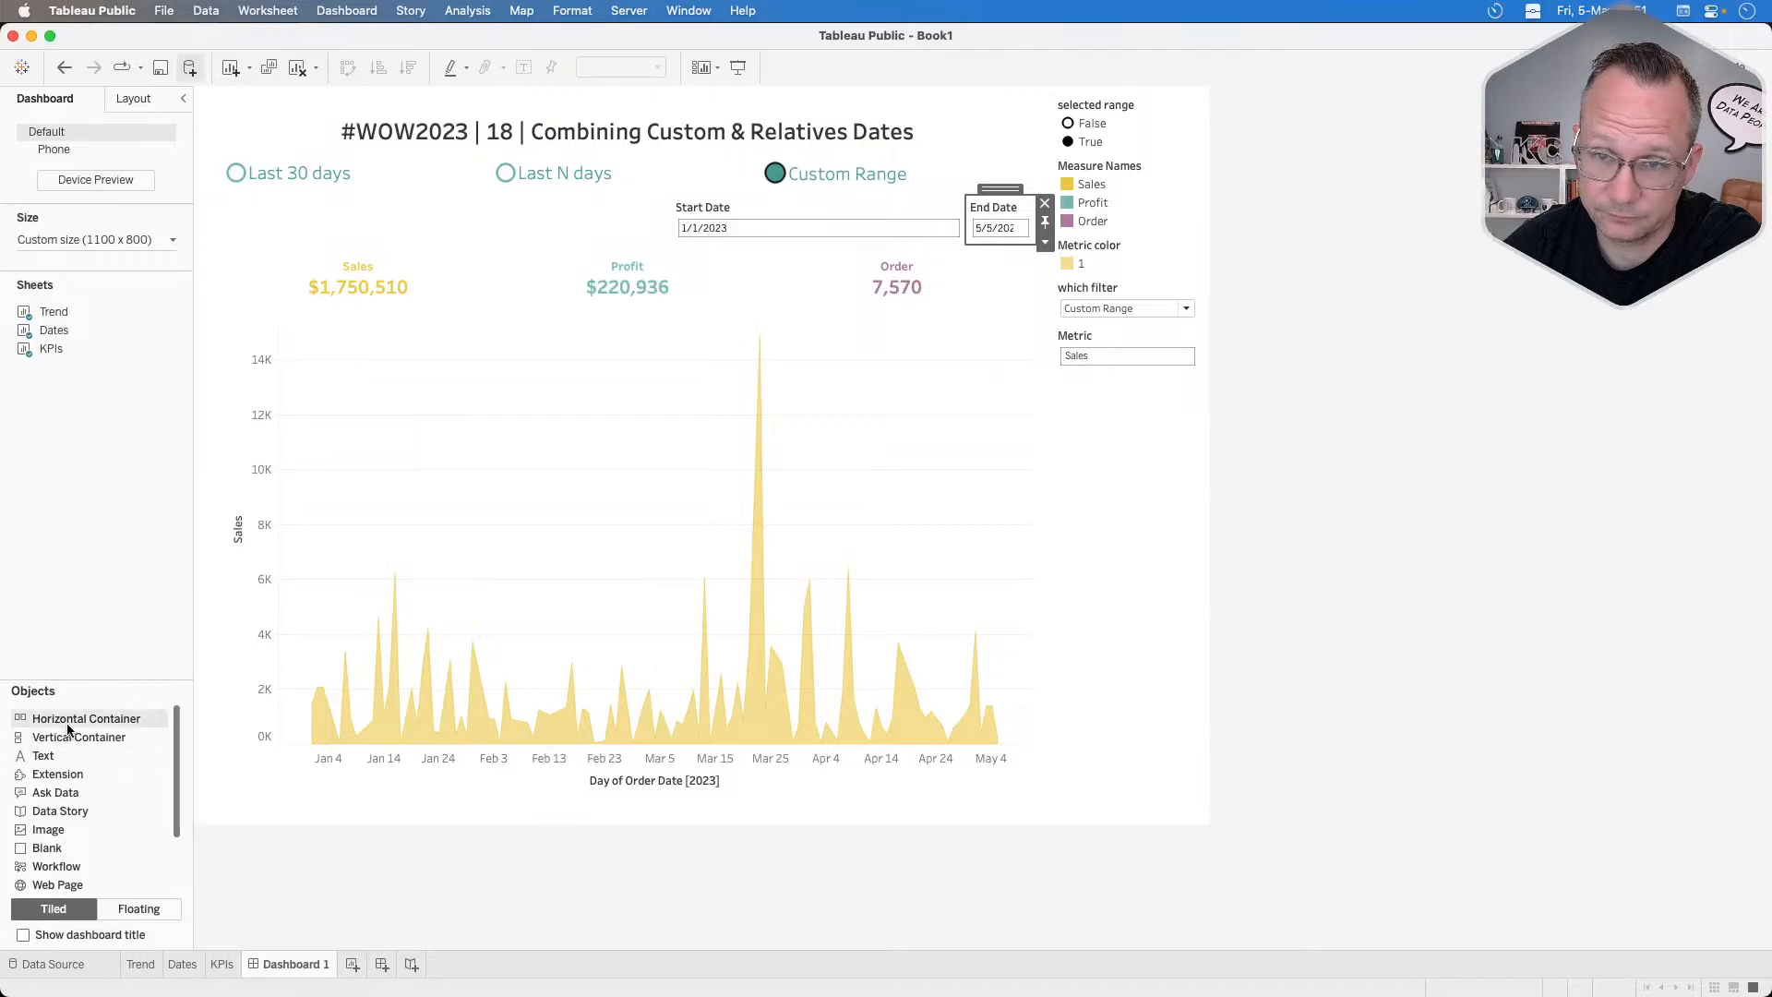
left_click_drag(74, 719, 678, 209)
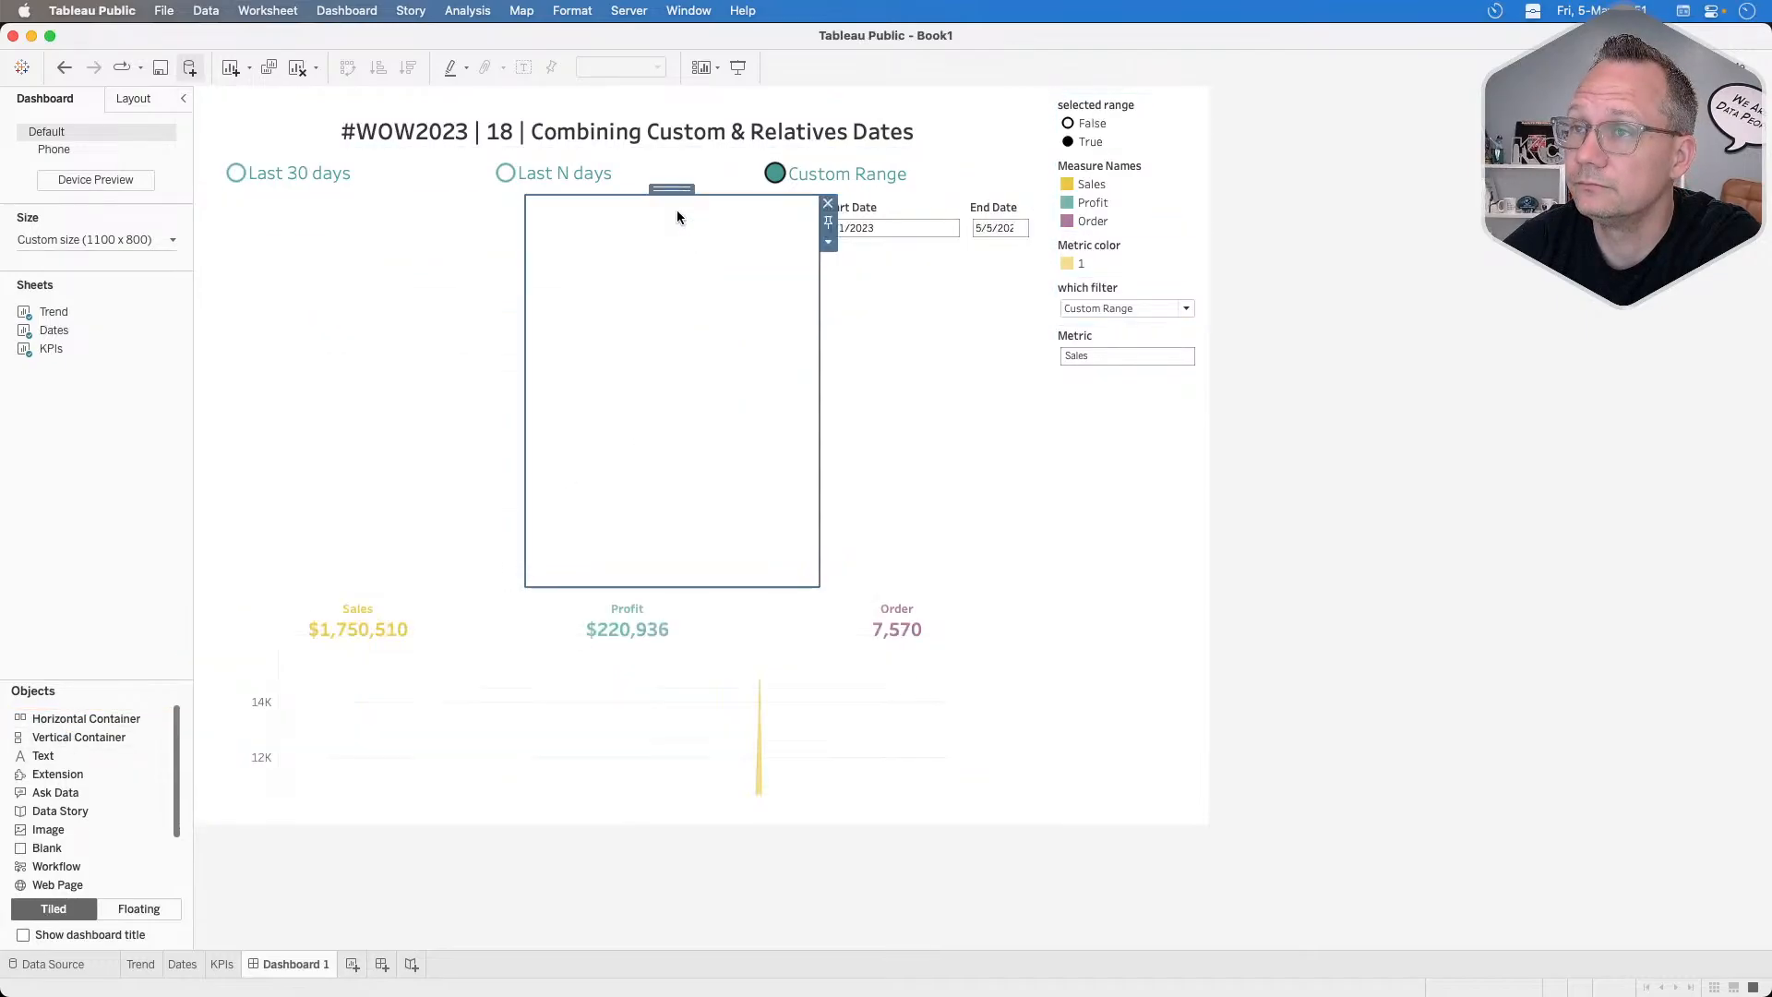
left_click(889, 229)
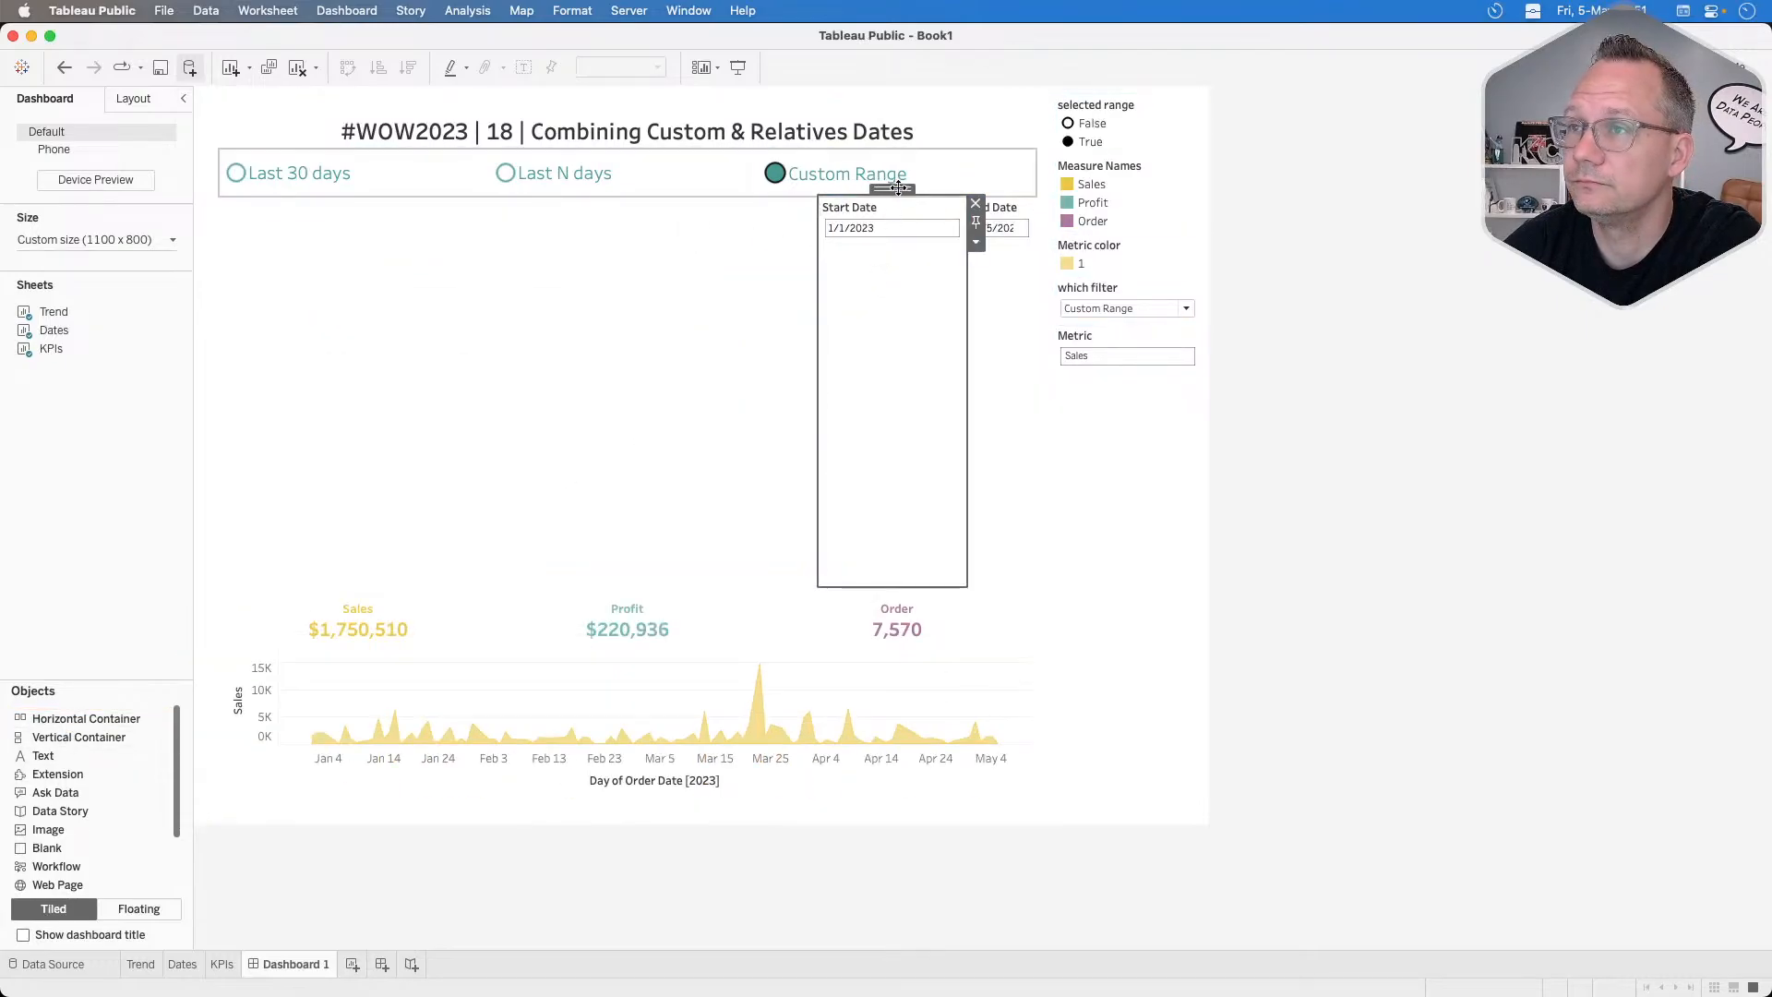
left_click(720, 273)
left_click(827, 243)
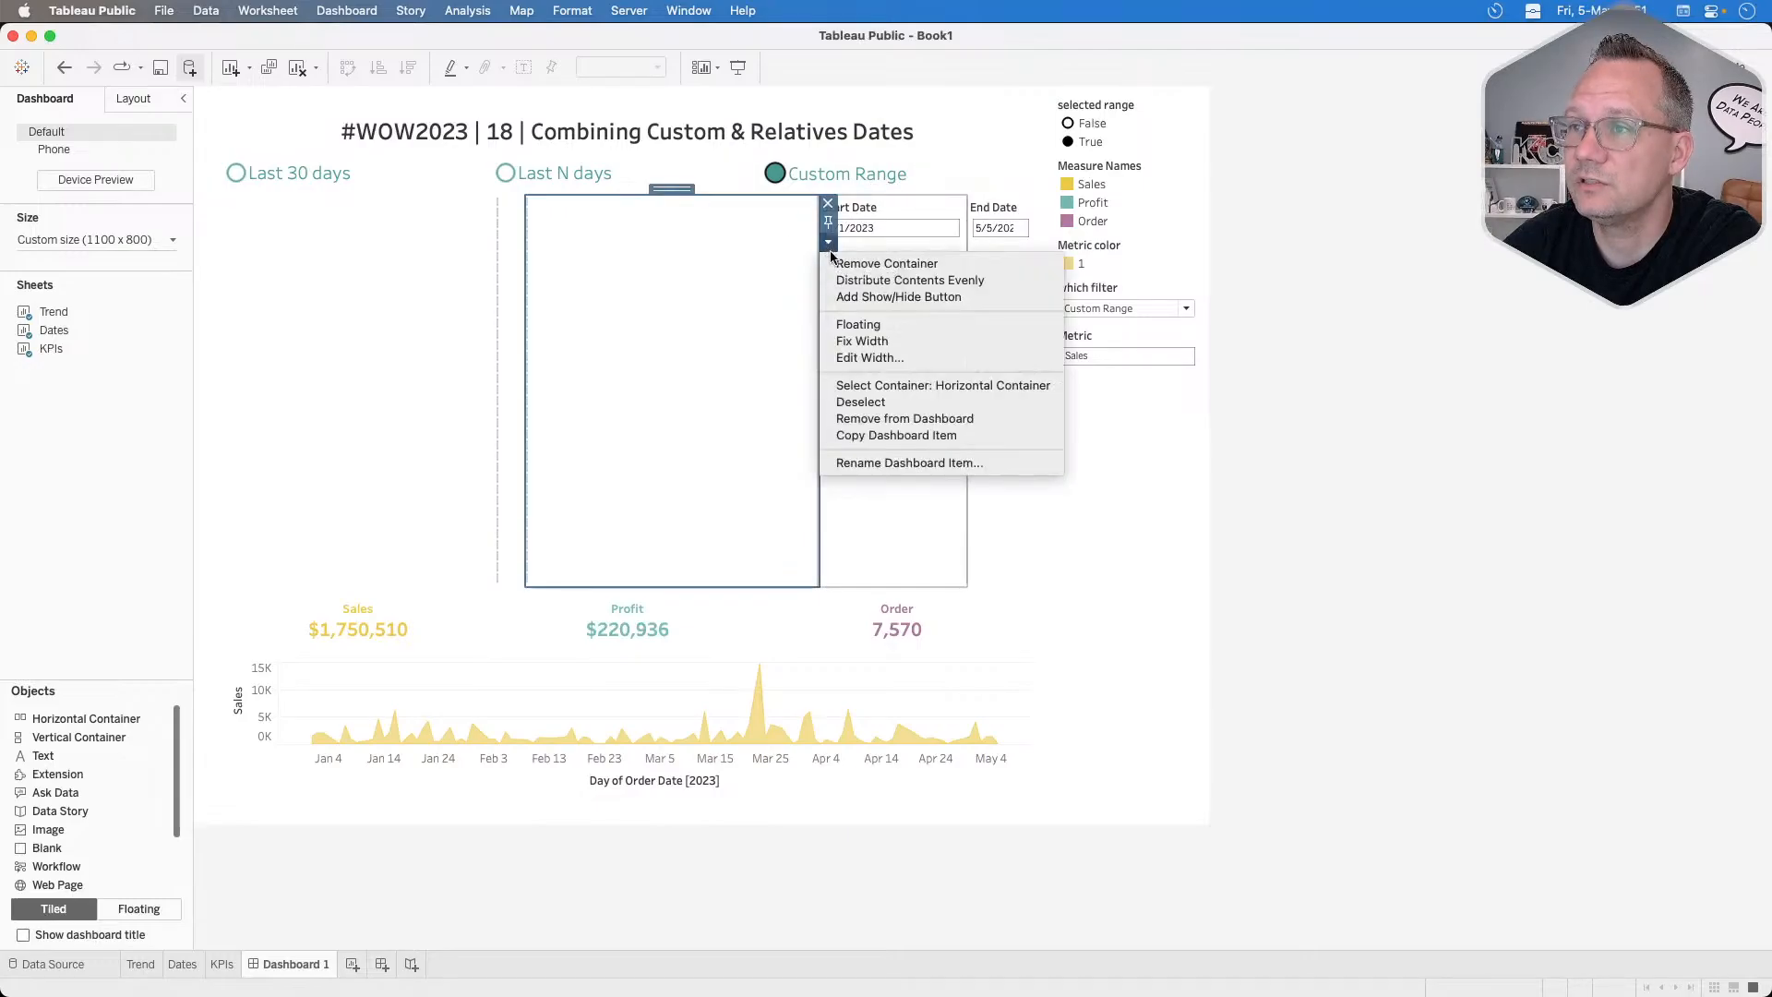
left_click(884, 282)
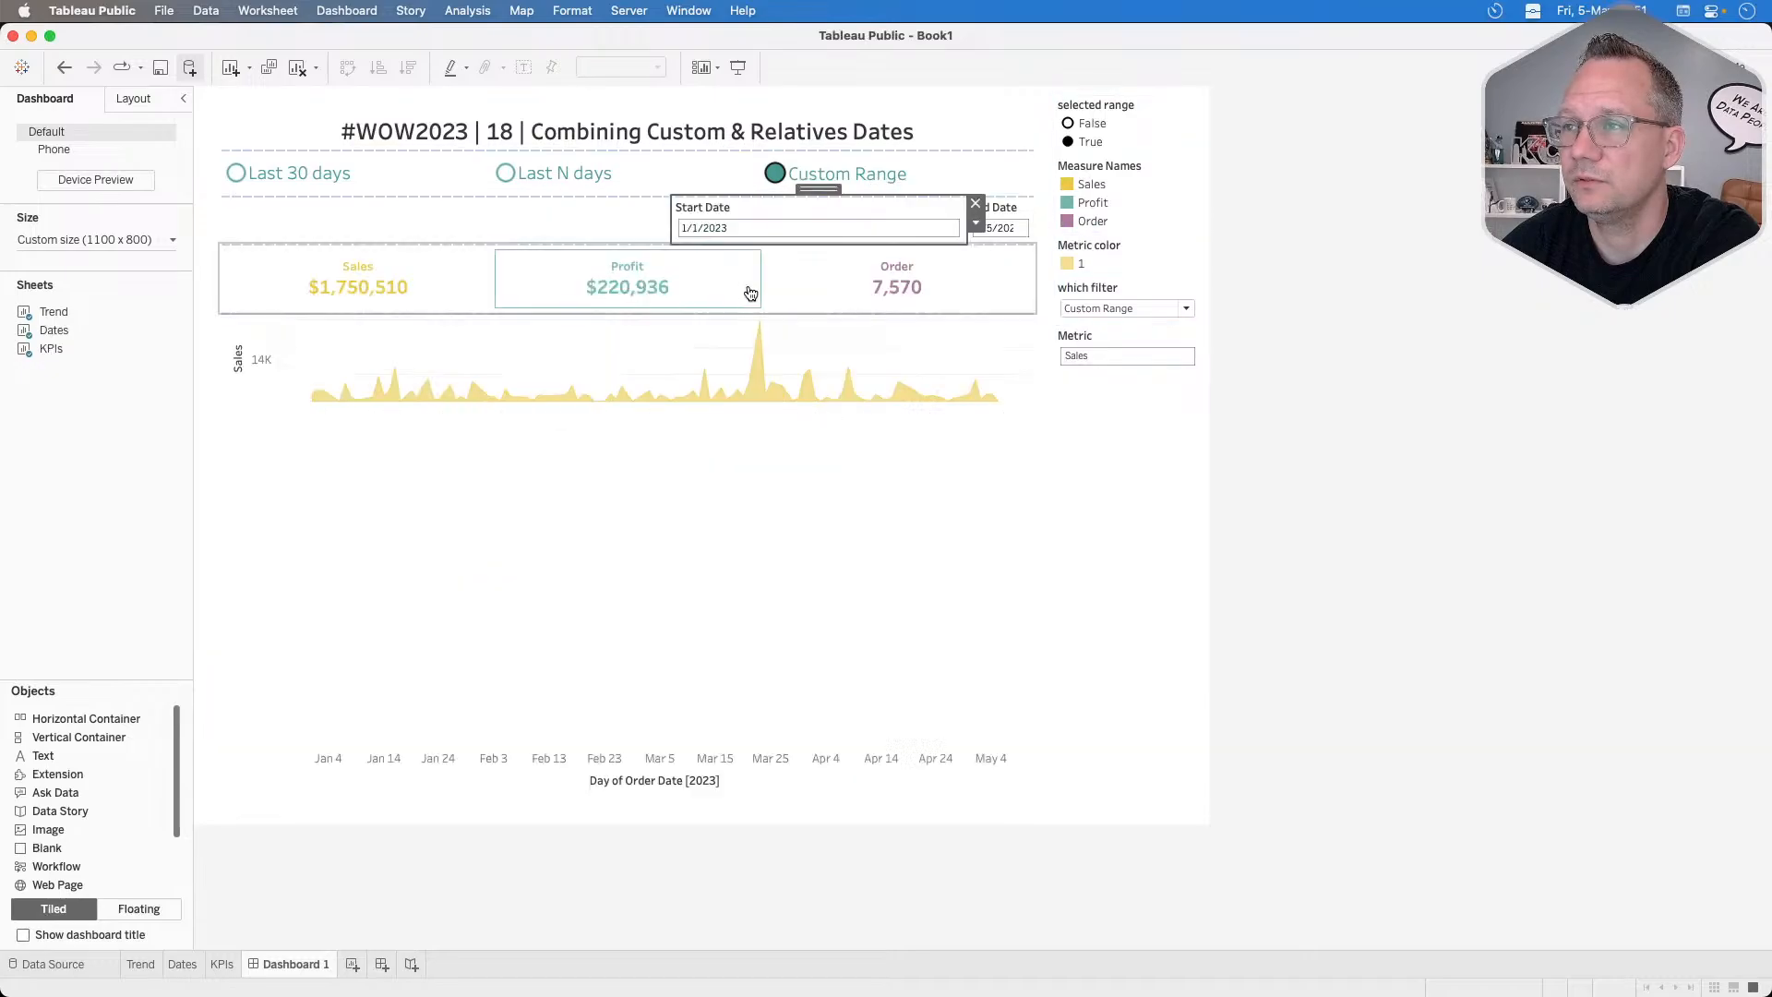
Place the Start Date and End Date controls side by side inside the new horizontal container.
left_click(1008, 210)
left_click_drag(1008, 207, 943, 214)
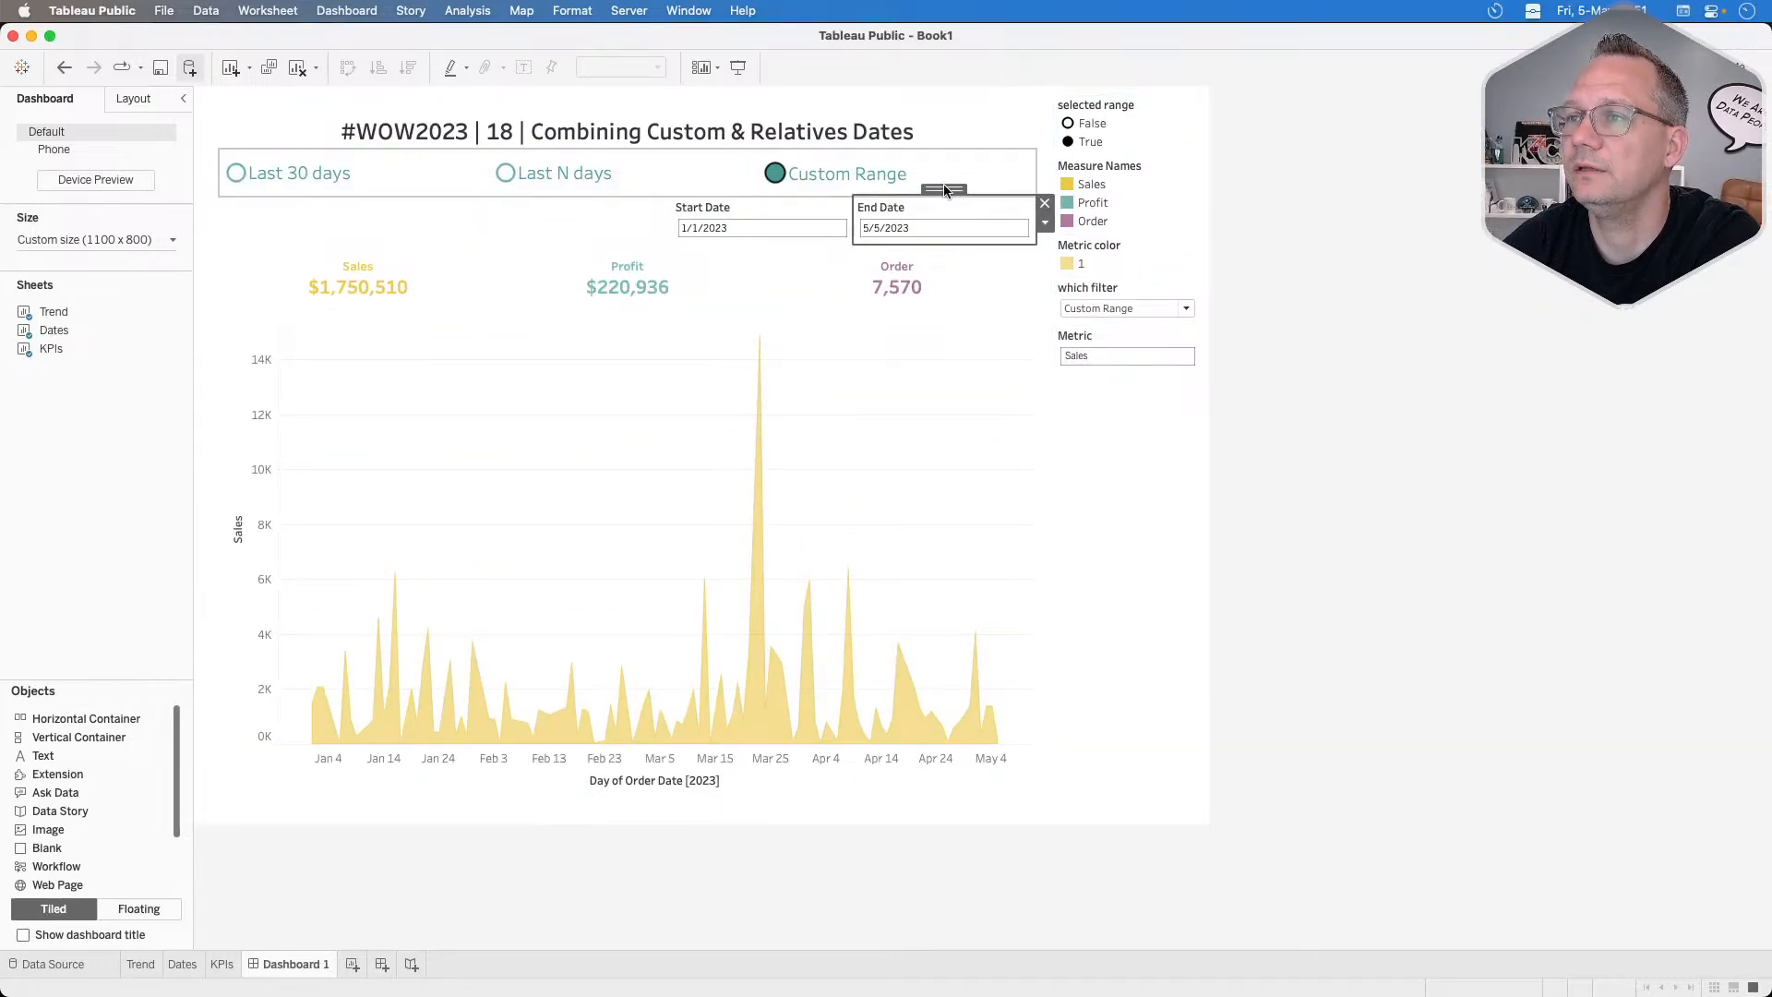
Fix the width of the container holding the Start Date and End Date controls at 250 pixels.
double_click(943, 190)
left_click(1045, 242)
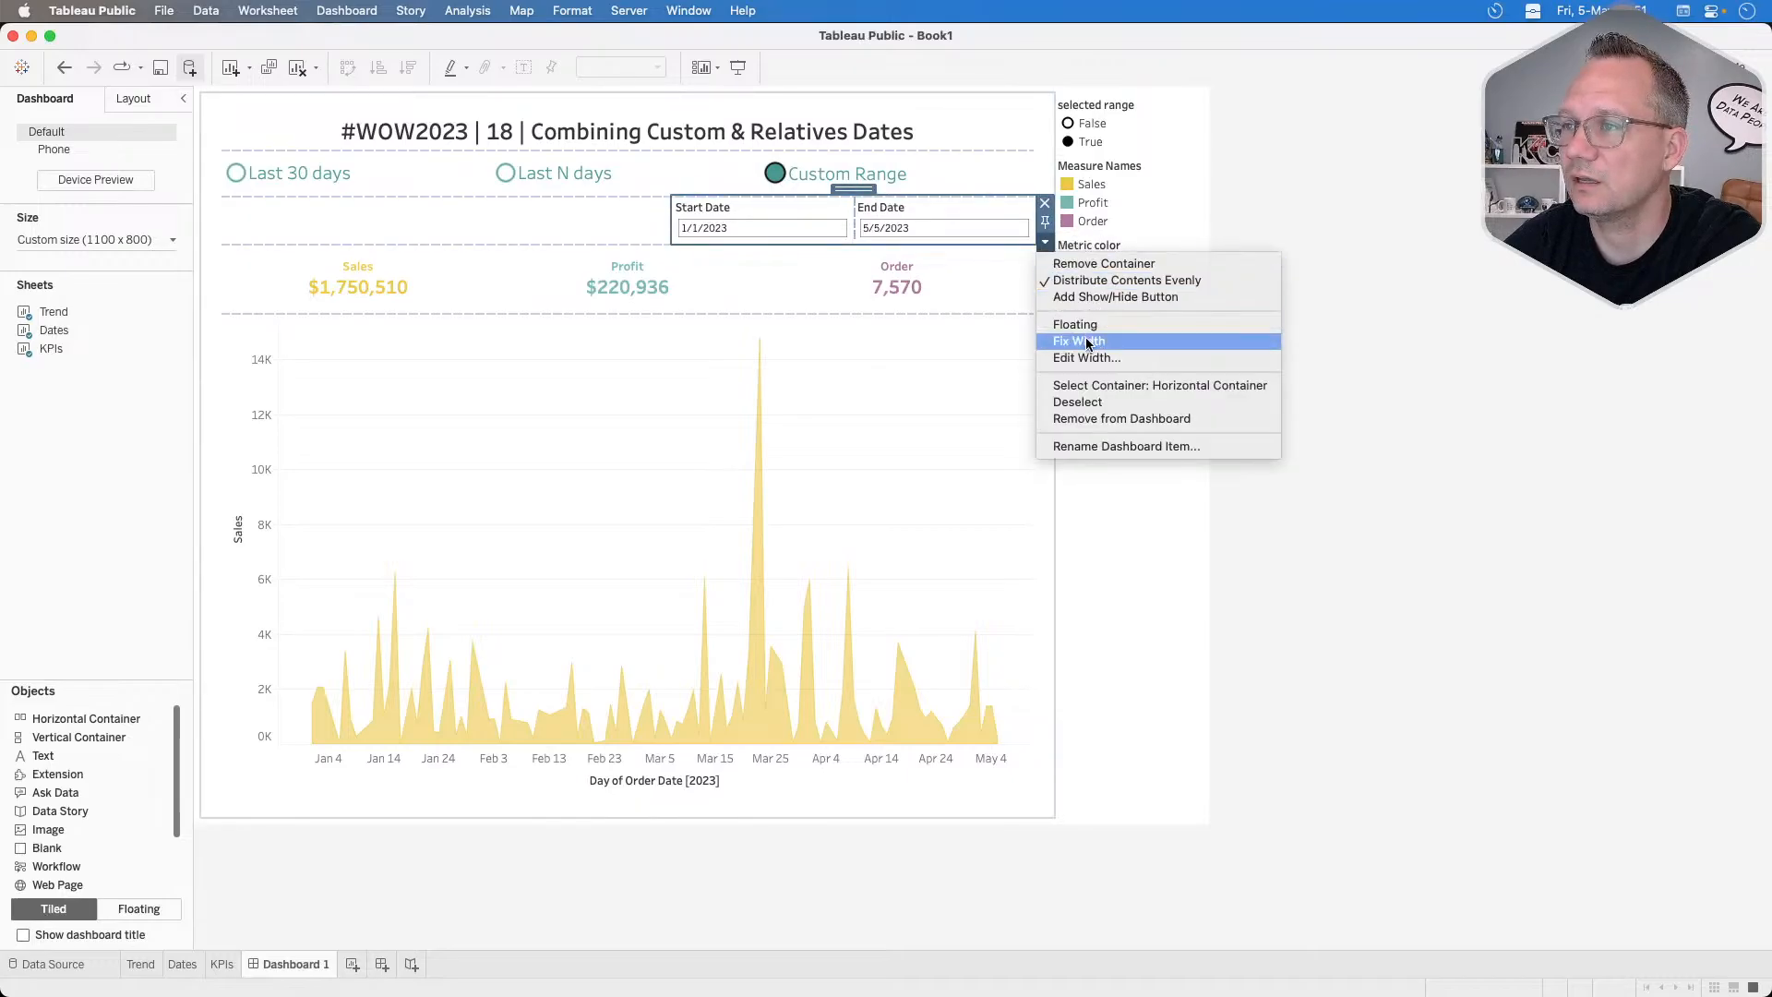
left_click(1085, 349)
left_click(1045, 242)
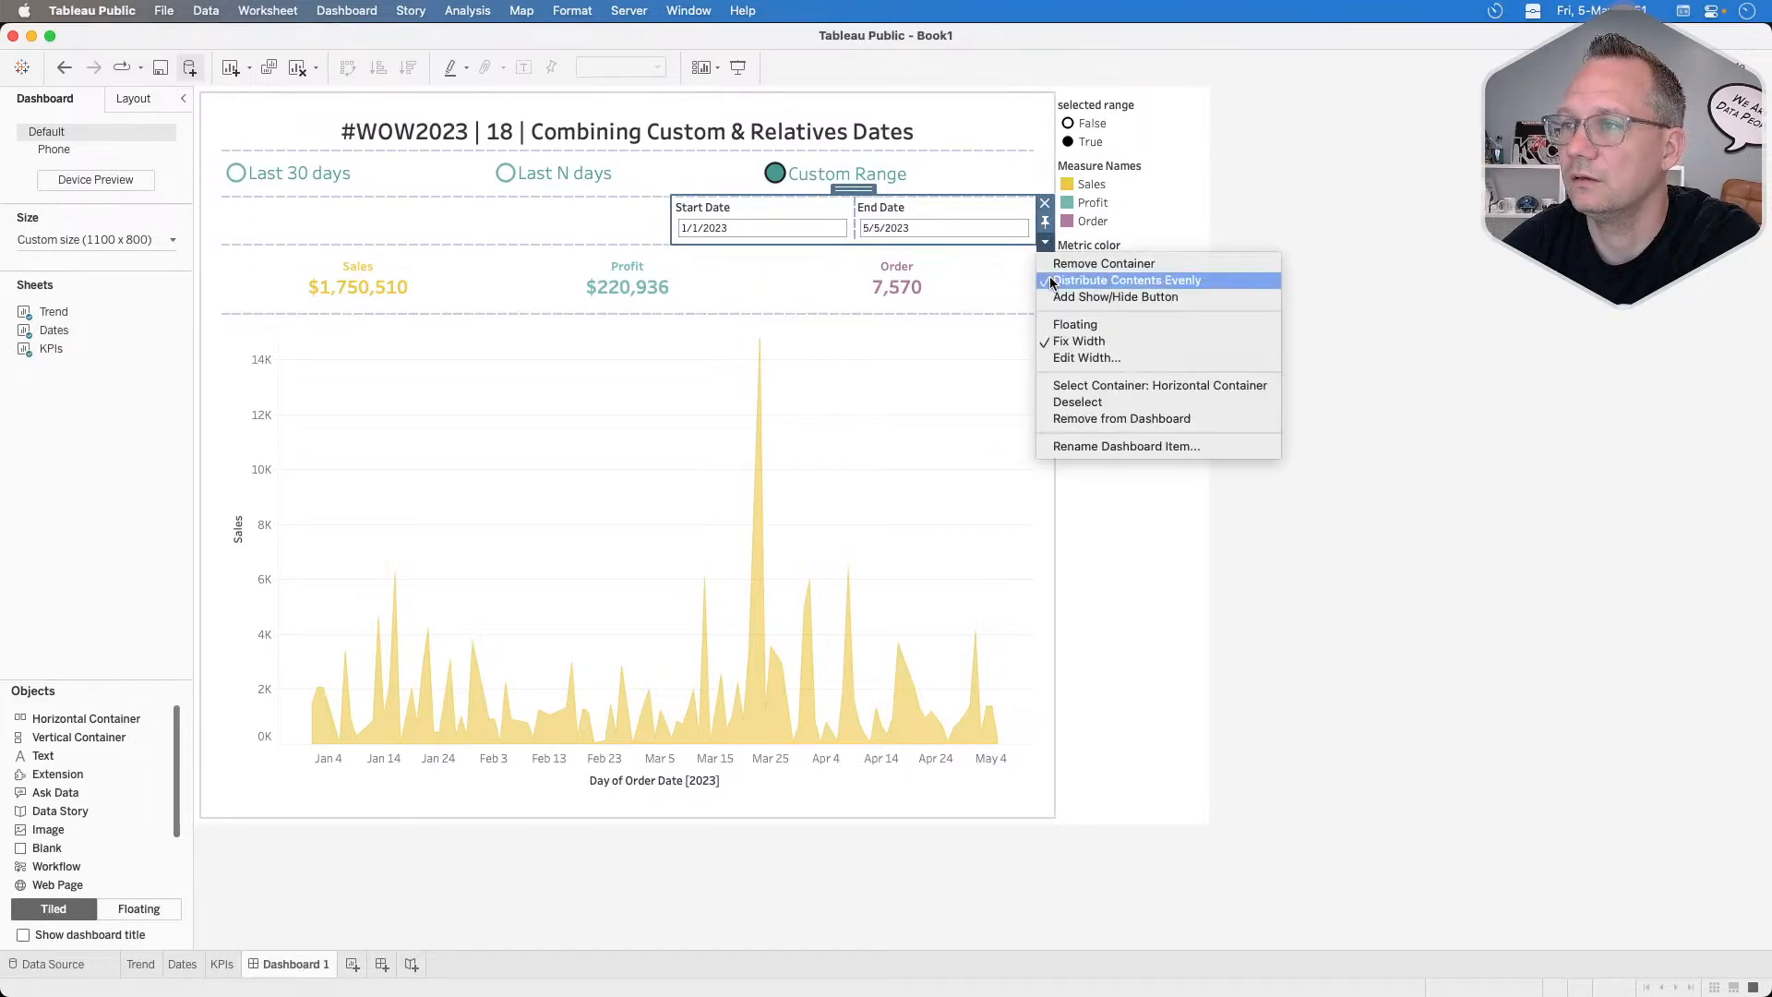
left_click(1070, 357)
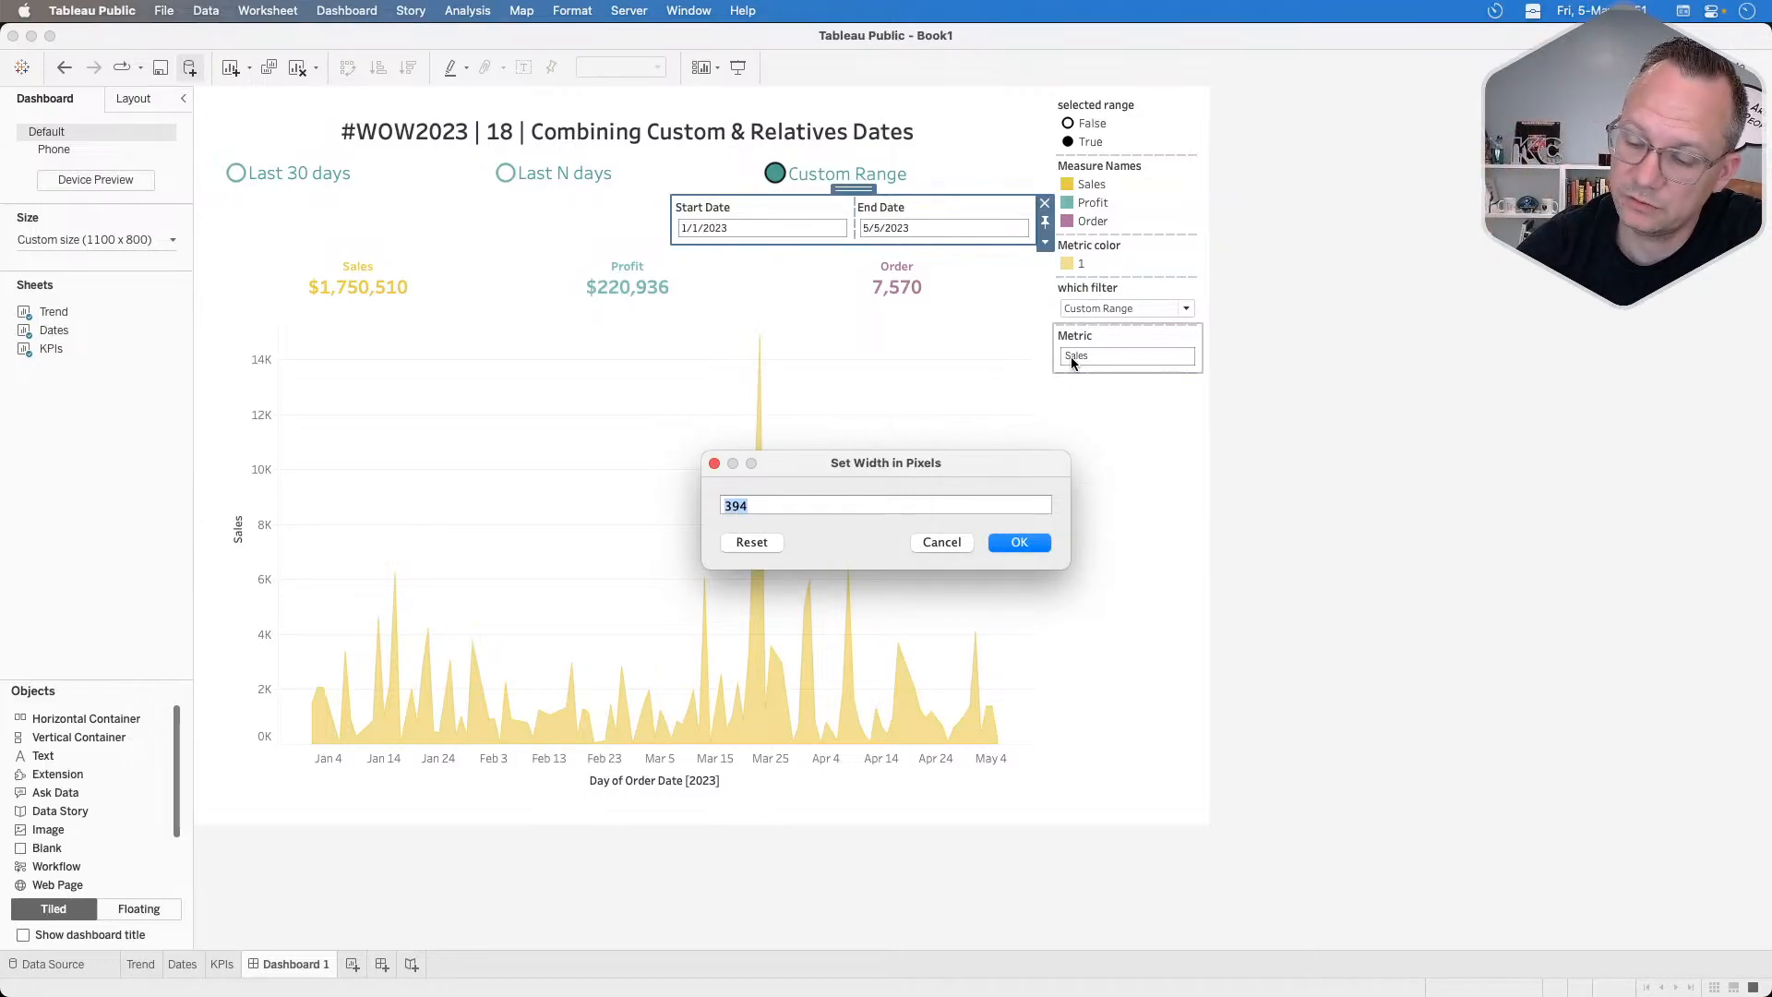
type("250")
key("Return")
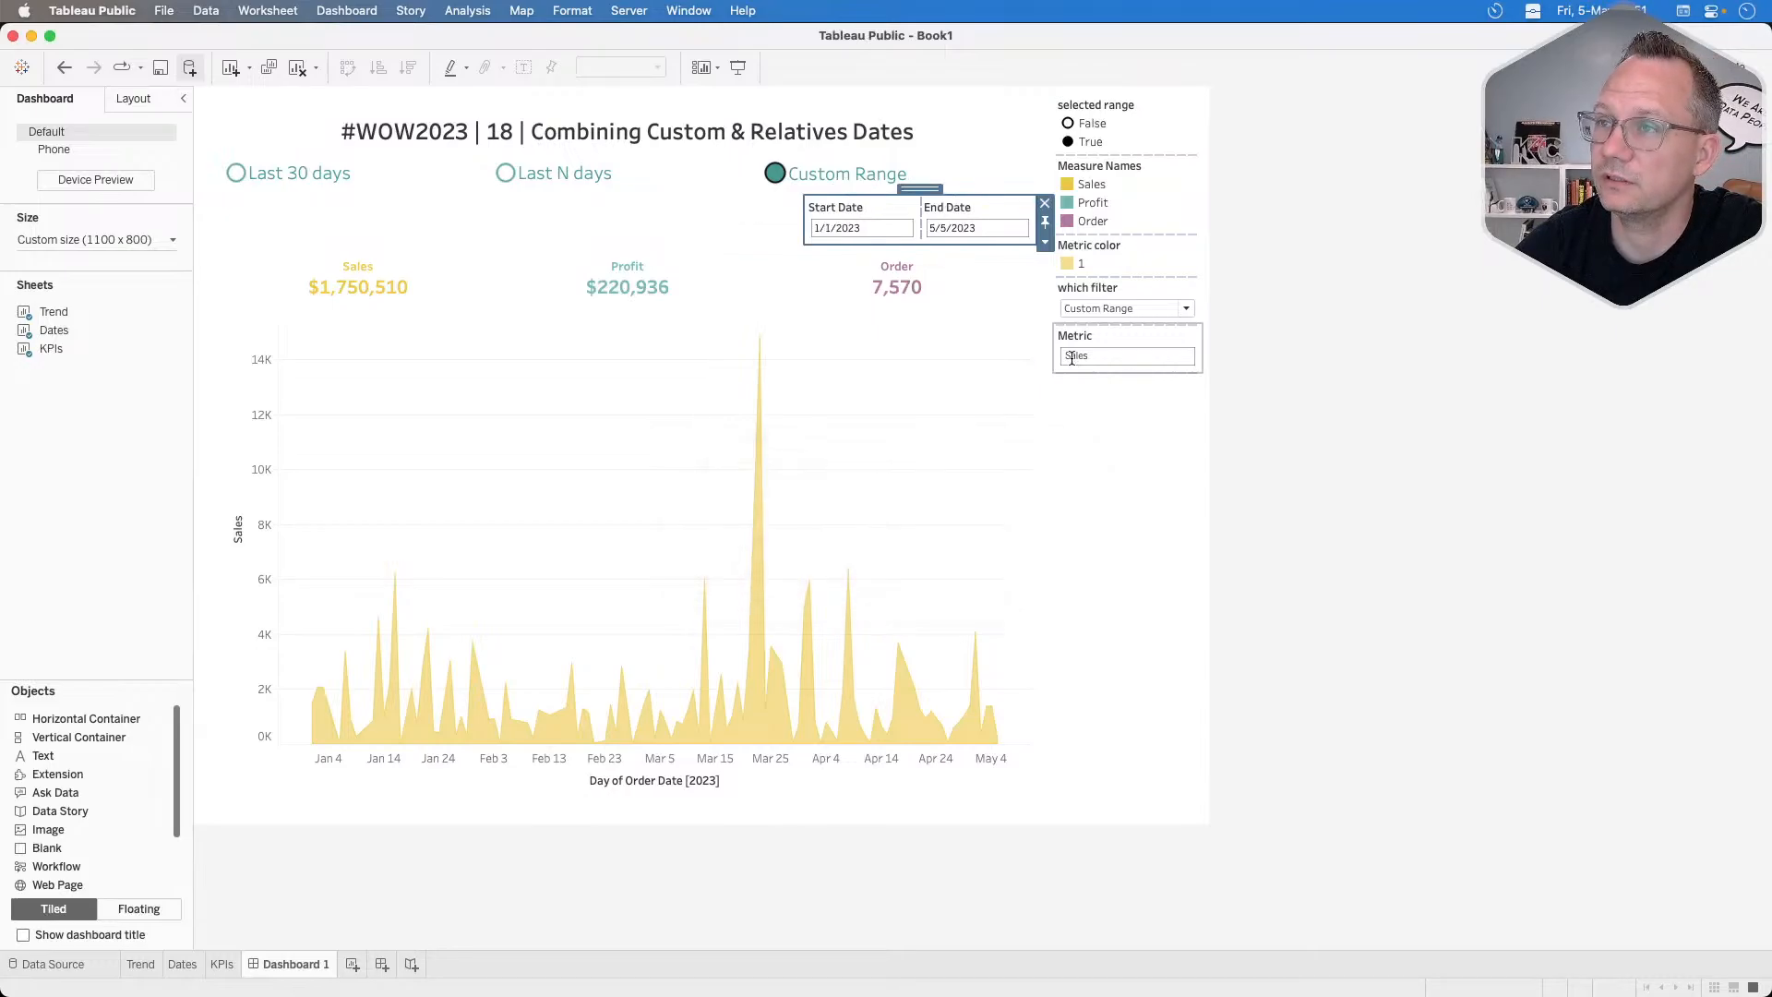
Set the width of the blank directly before the Start Date and End Date container to 300 pixels.
left_click(737, 238)
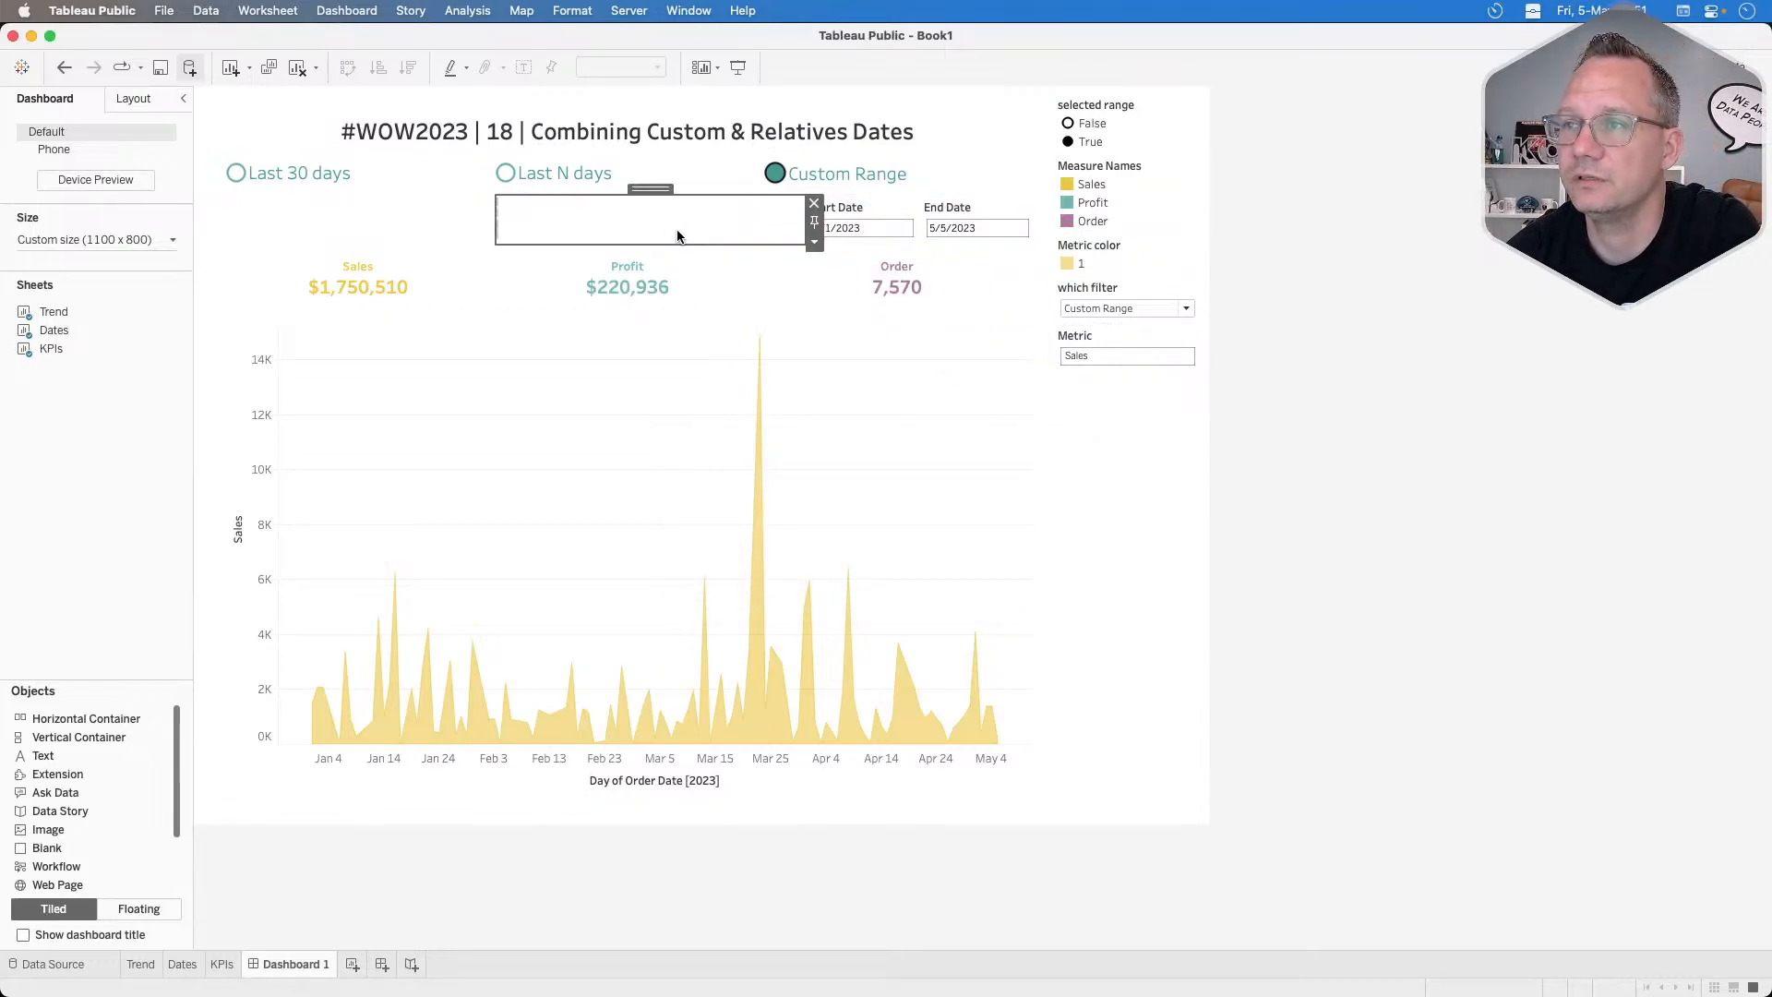
left_click(428, 236)
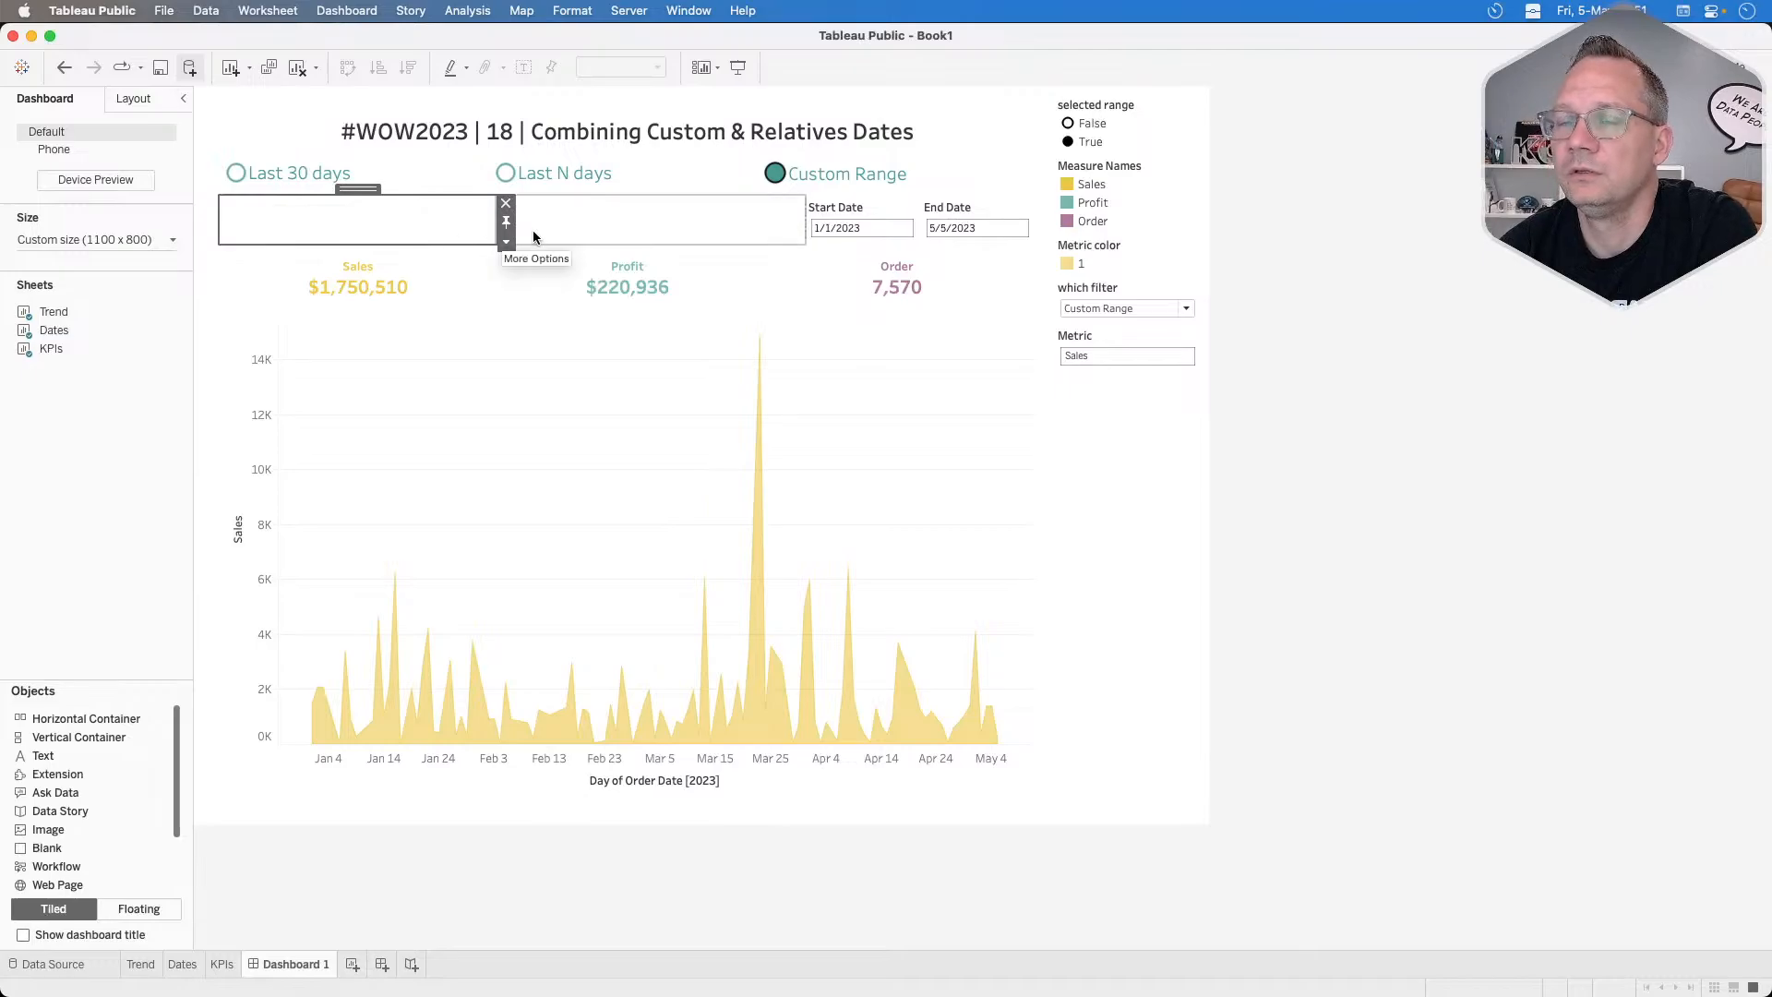
left_click(585, 218)
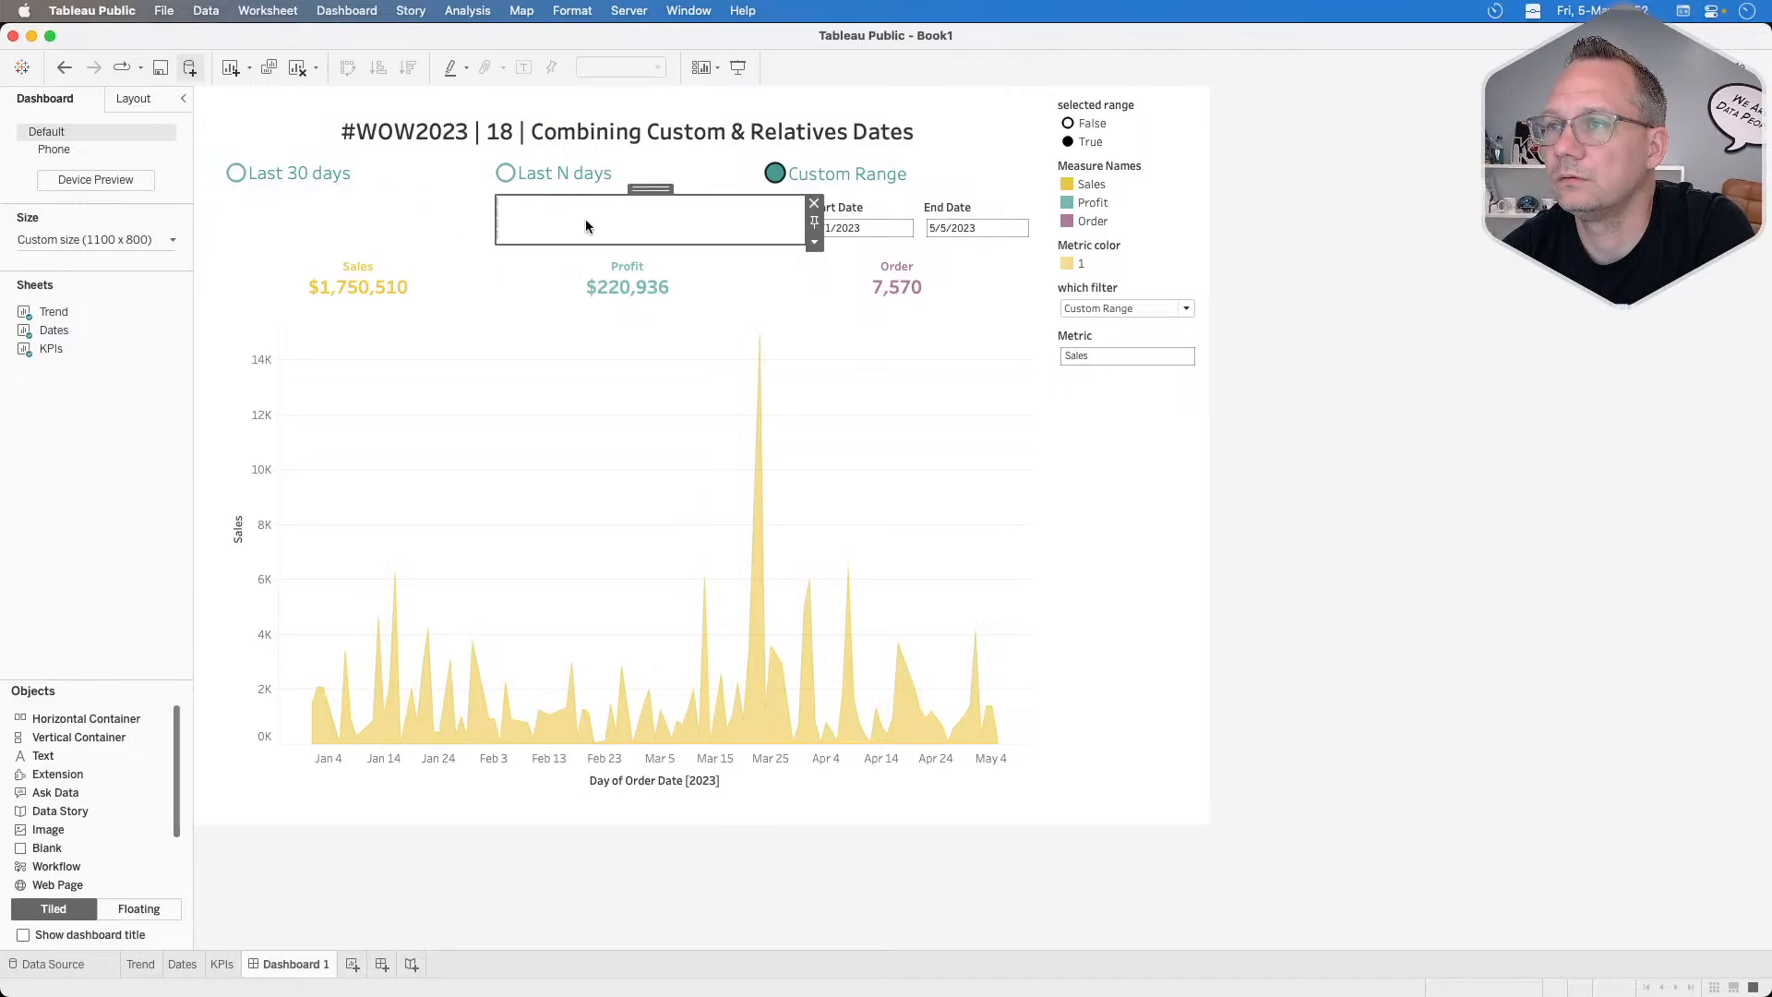
left_click(816, 245)
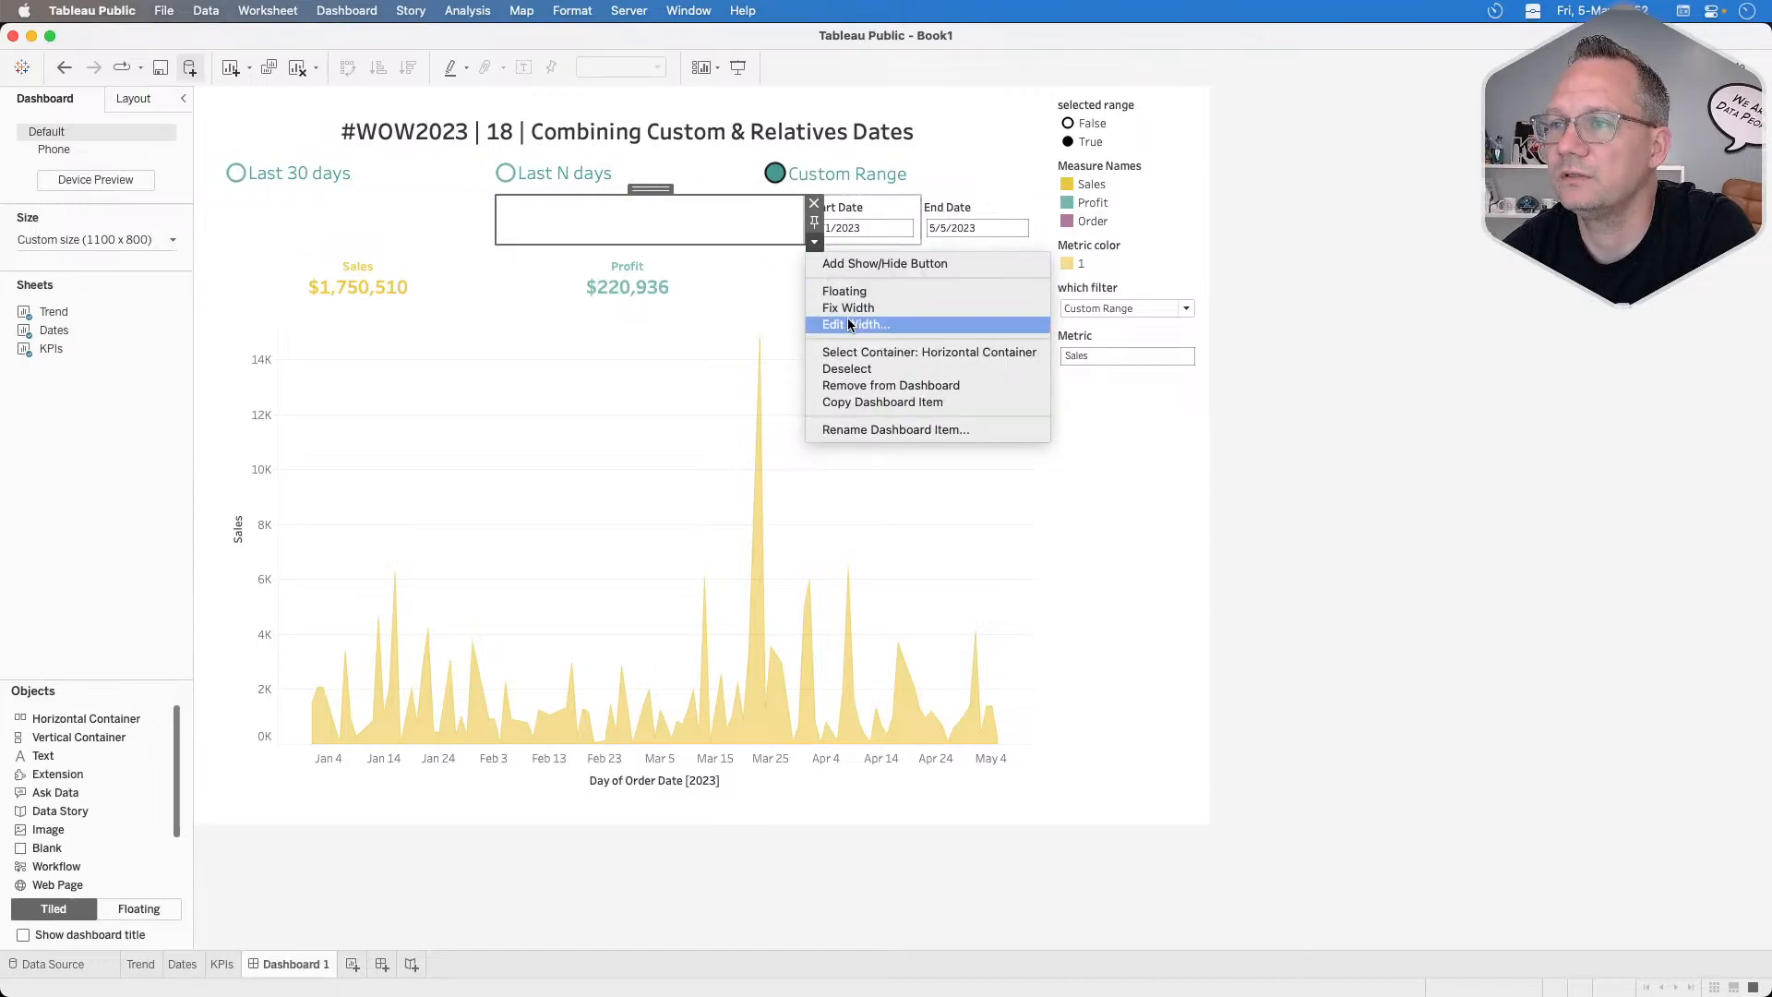
left_click(848, 318)
type("300")
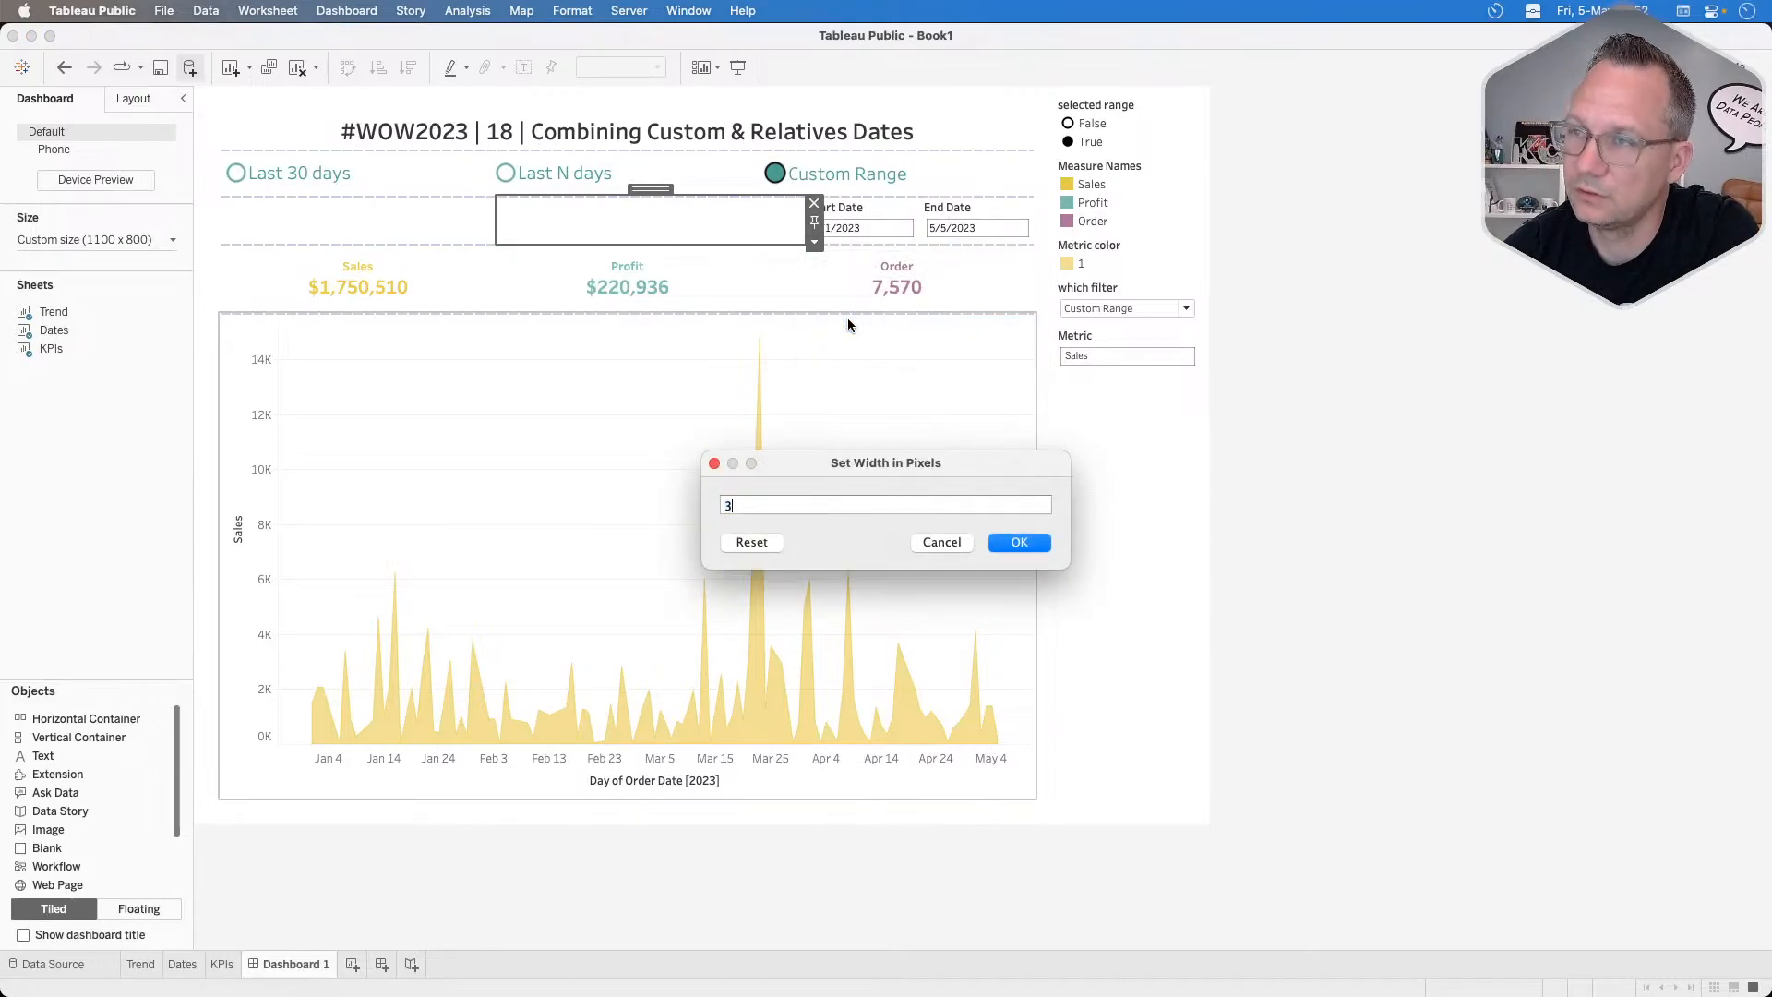
key("Return")
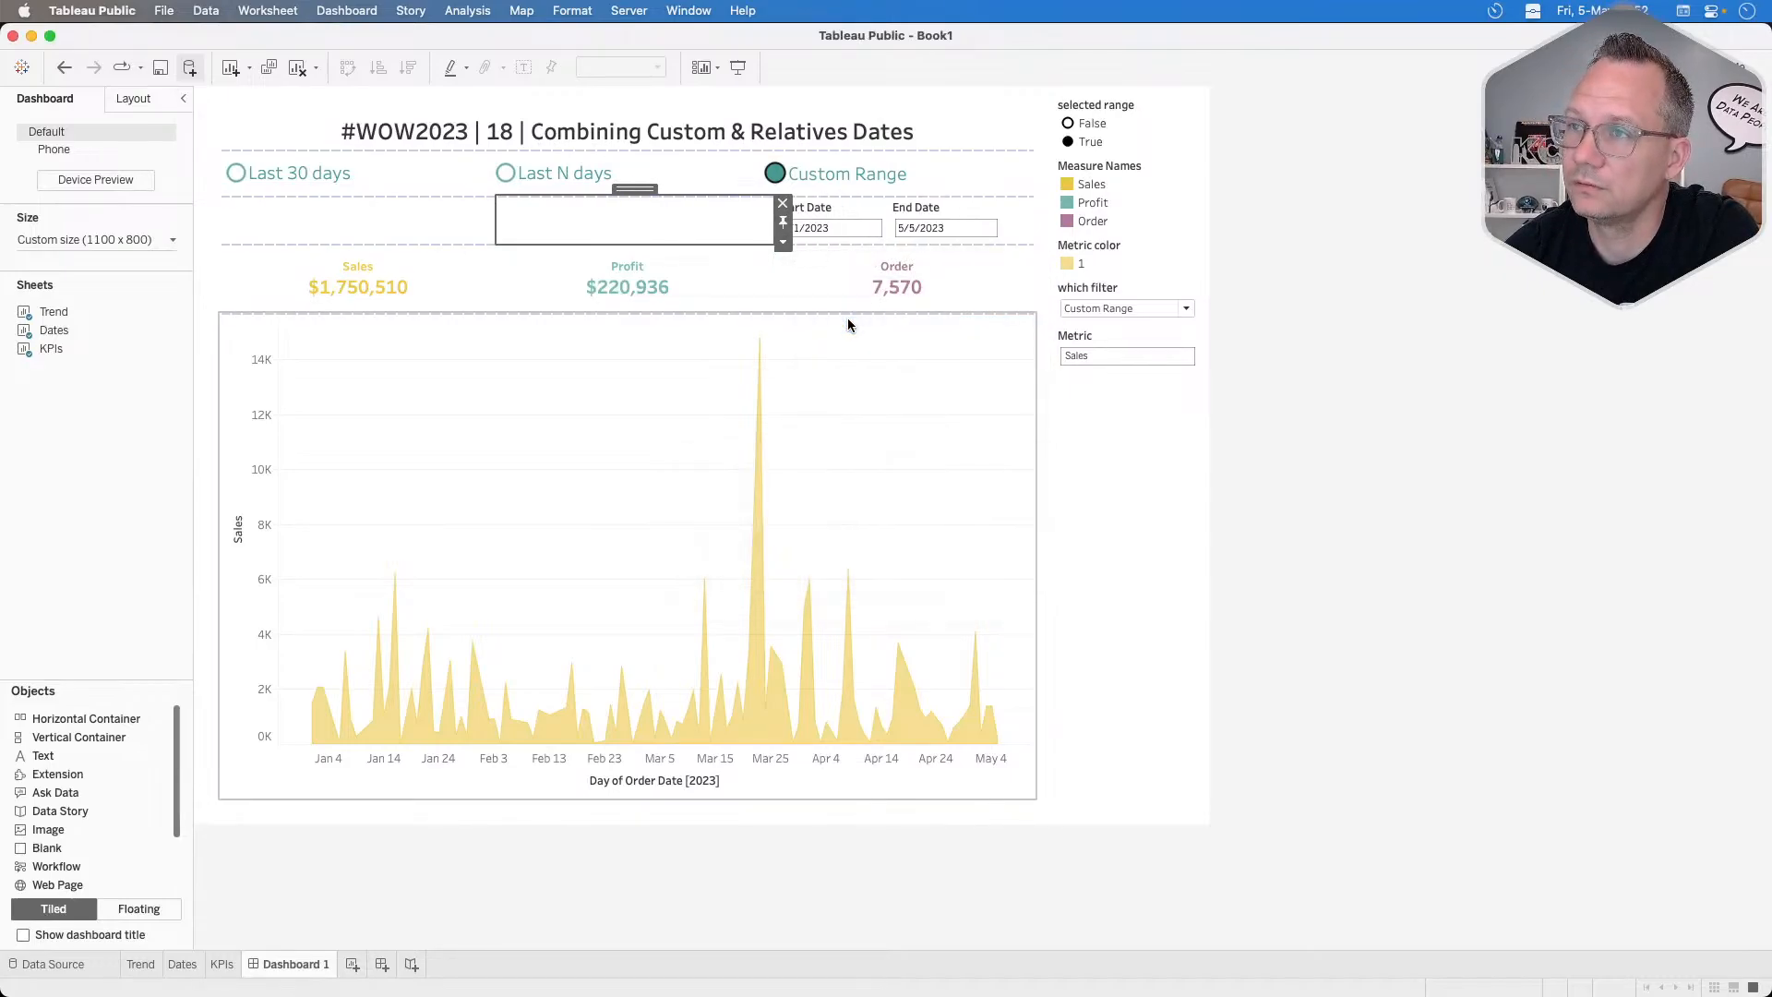
left_click(782, 242)
left_click(704, 235)
left_click(1332, 450)
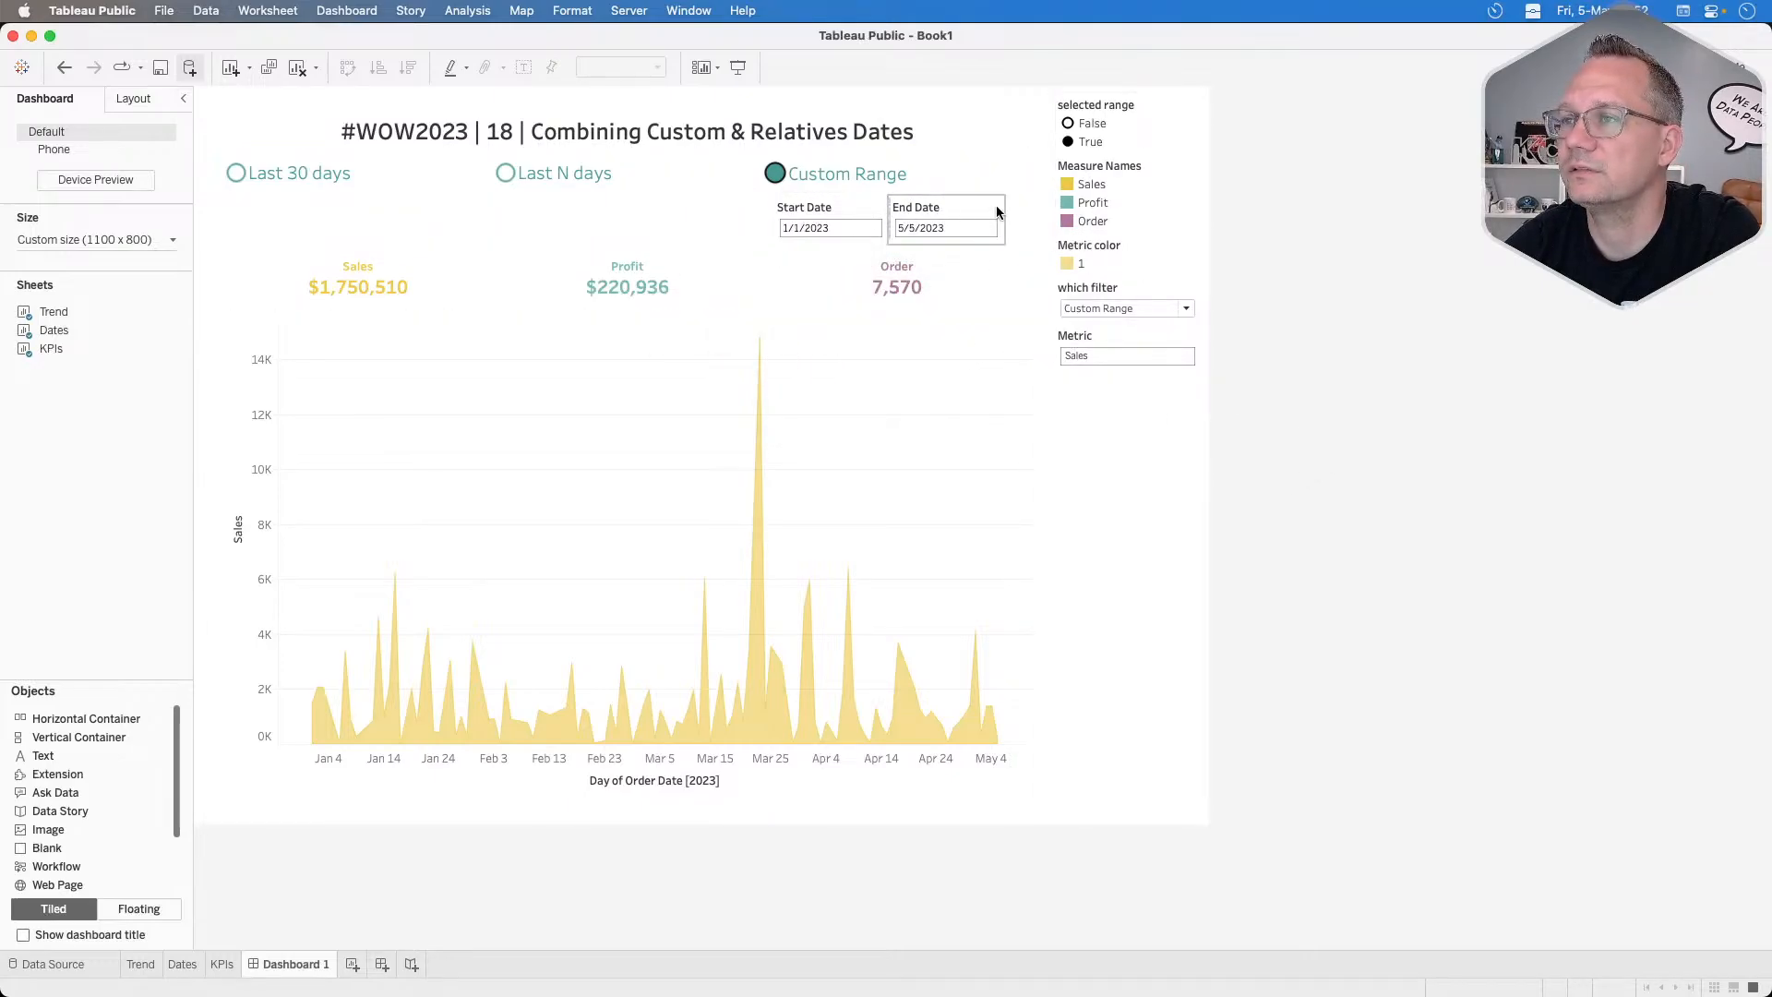
Control the visibility of the Start Date and End Date container with fitler 3, and test the Last N days and Last 30 days options.
left_click(362, 223)
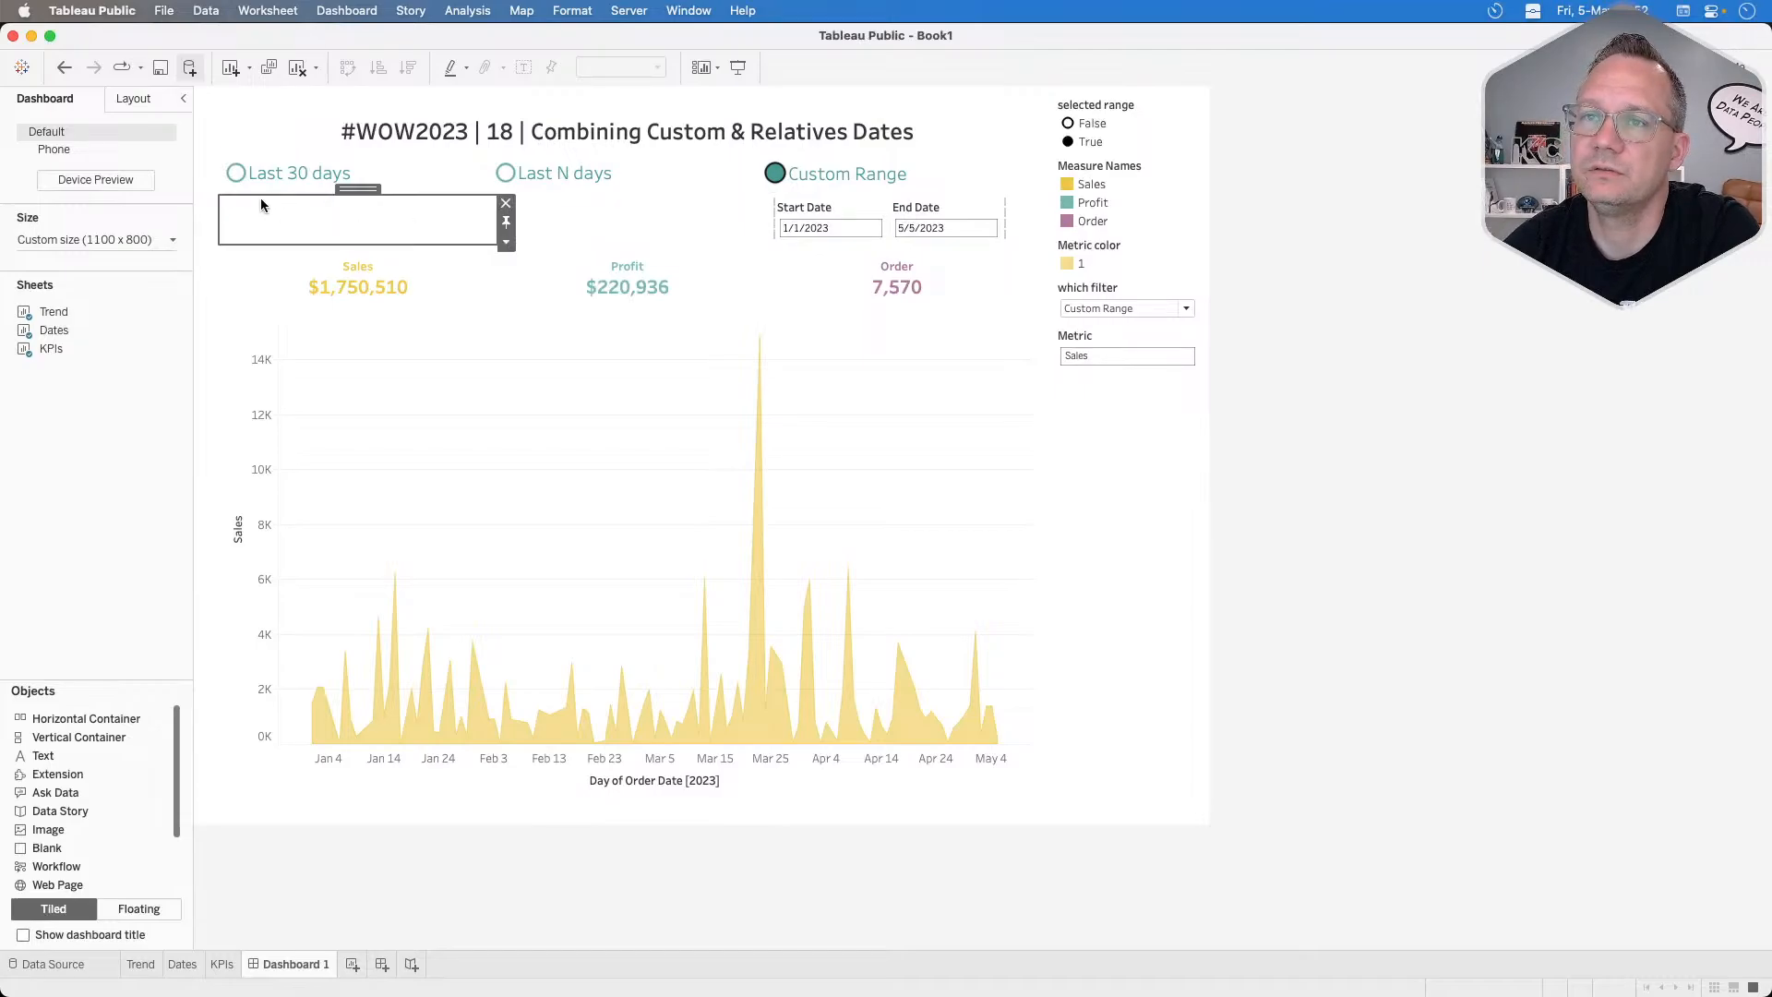
left_click(838, 199)
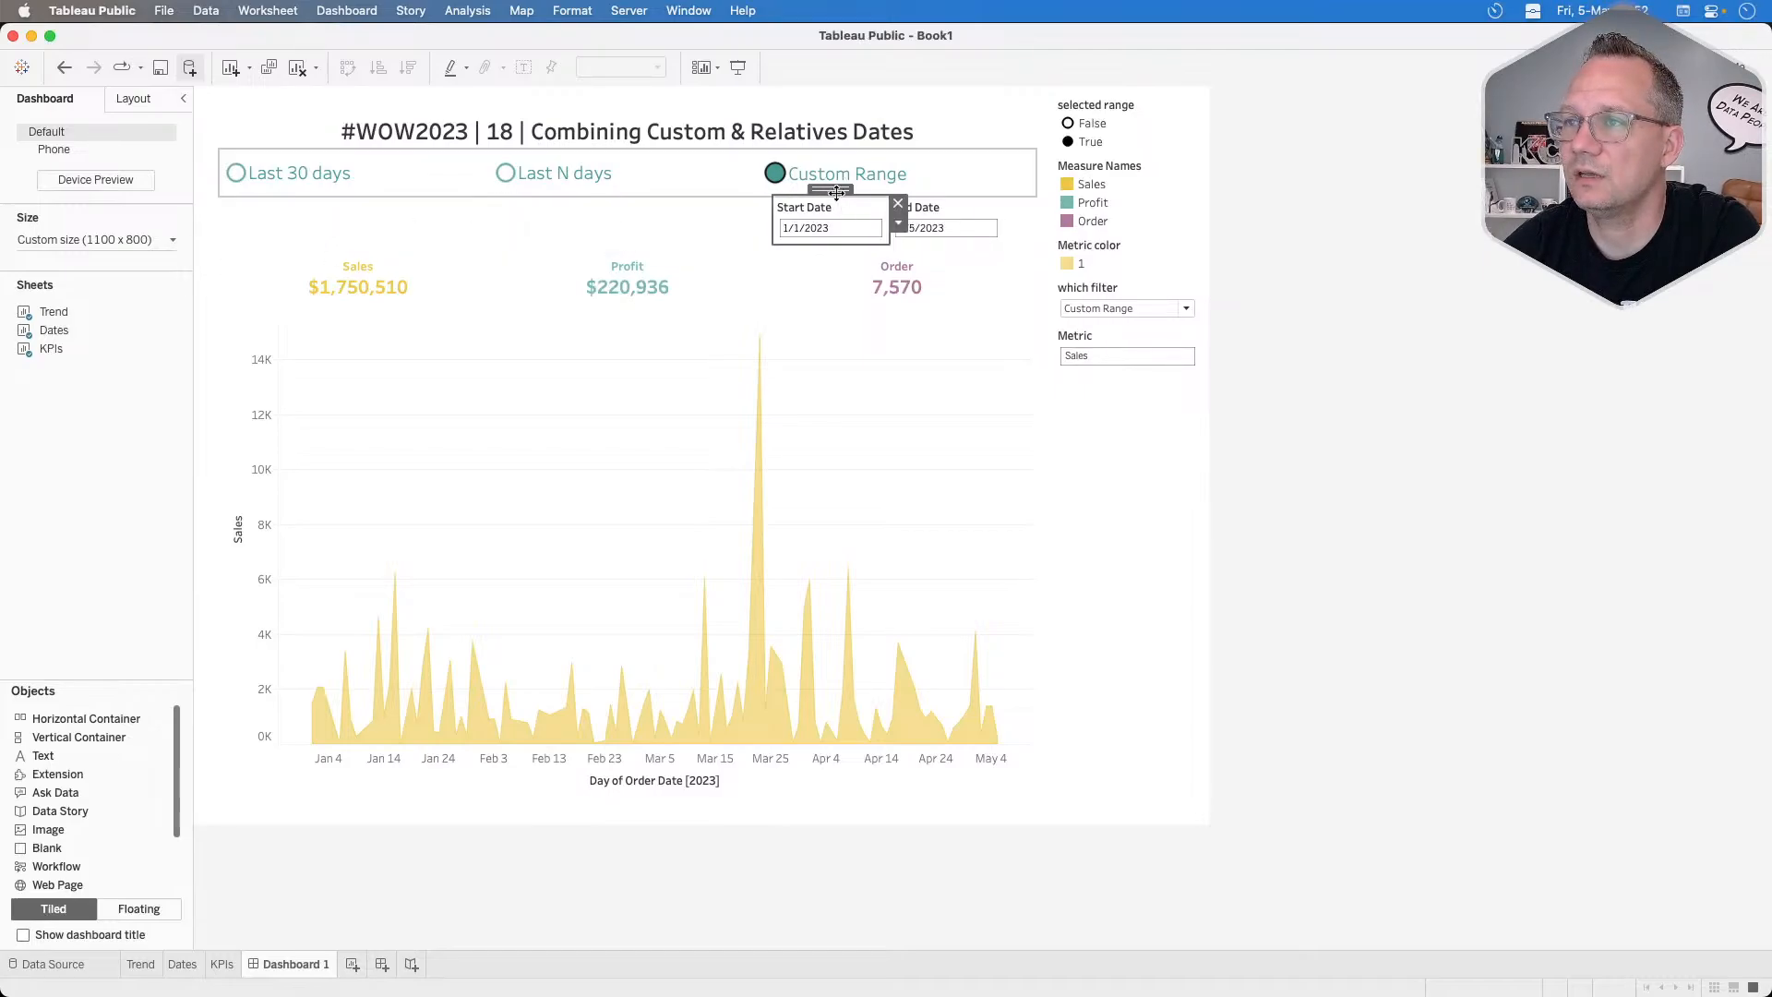
double_click(837, 192)
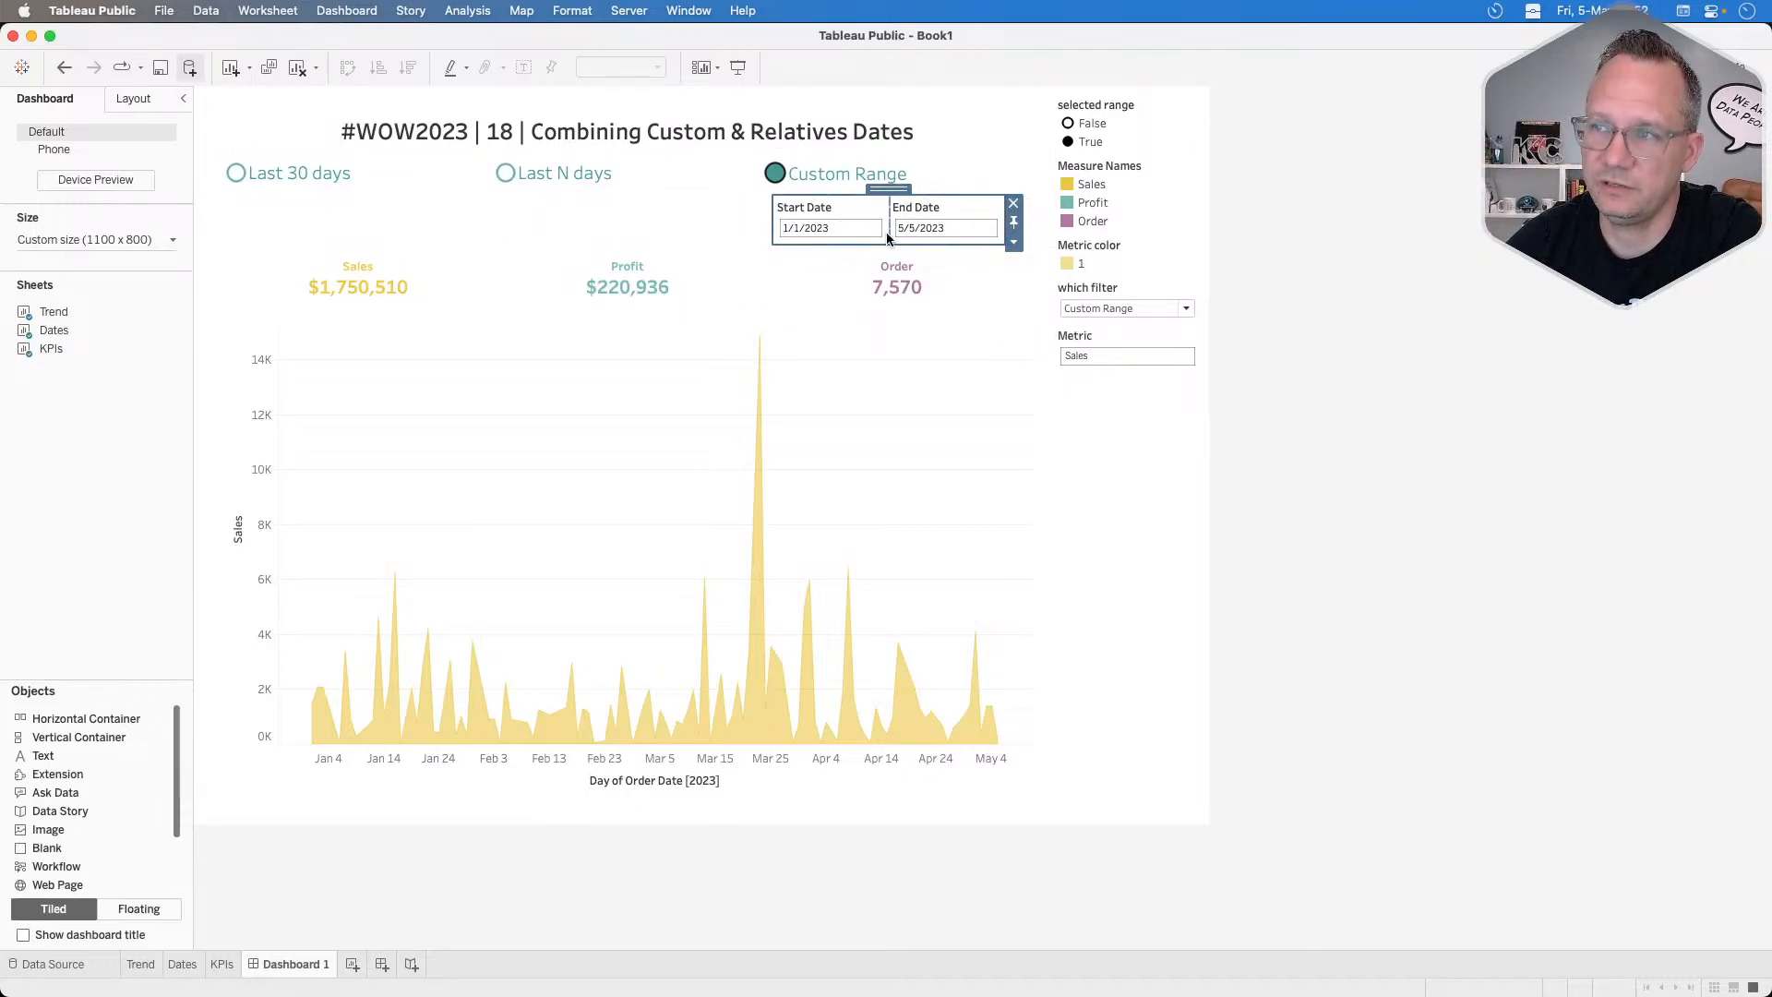
left_click(114, 99)
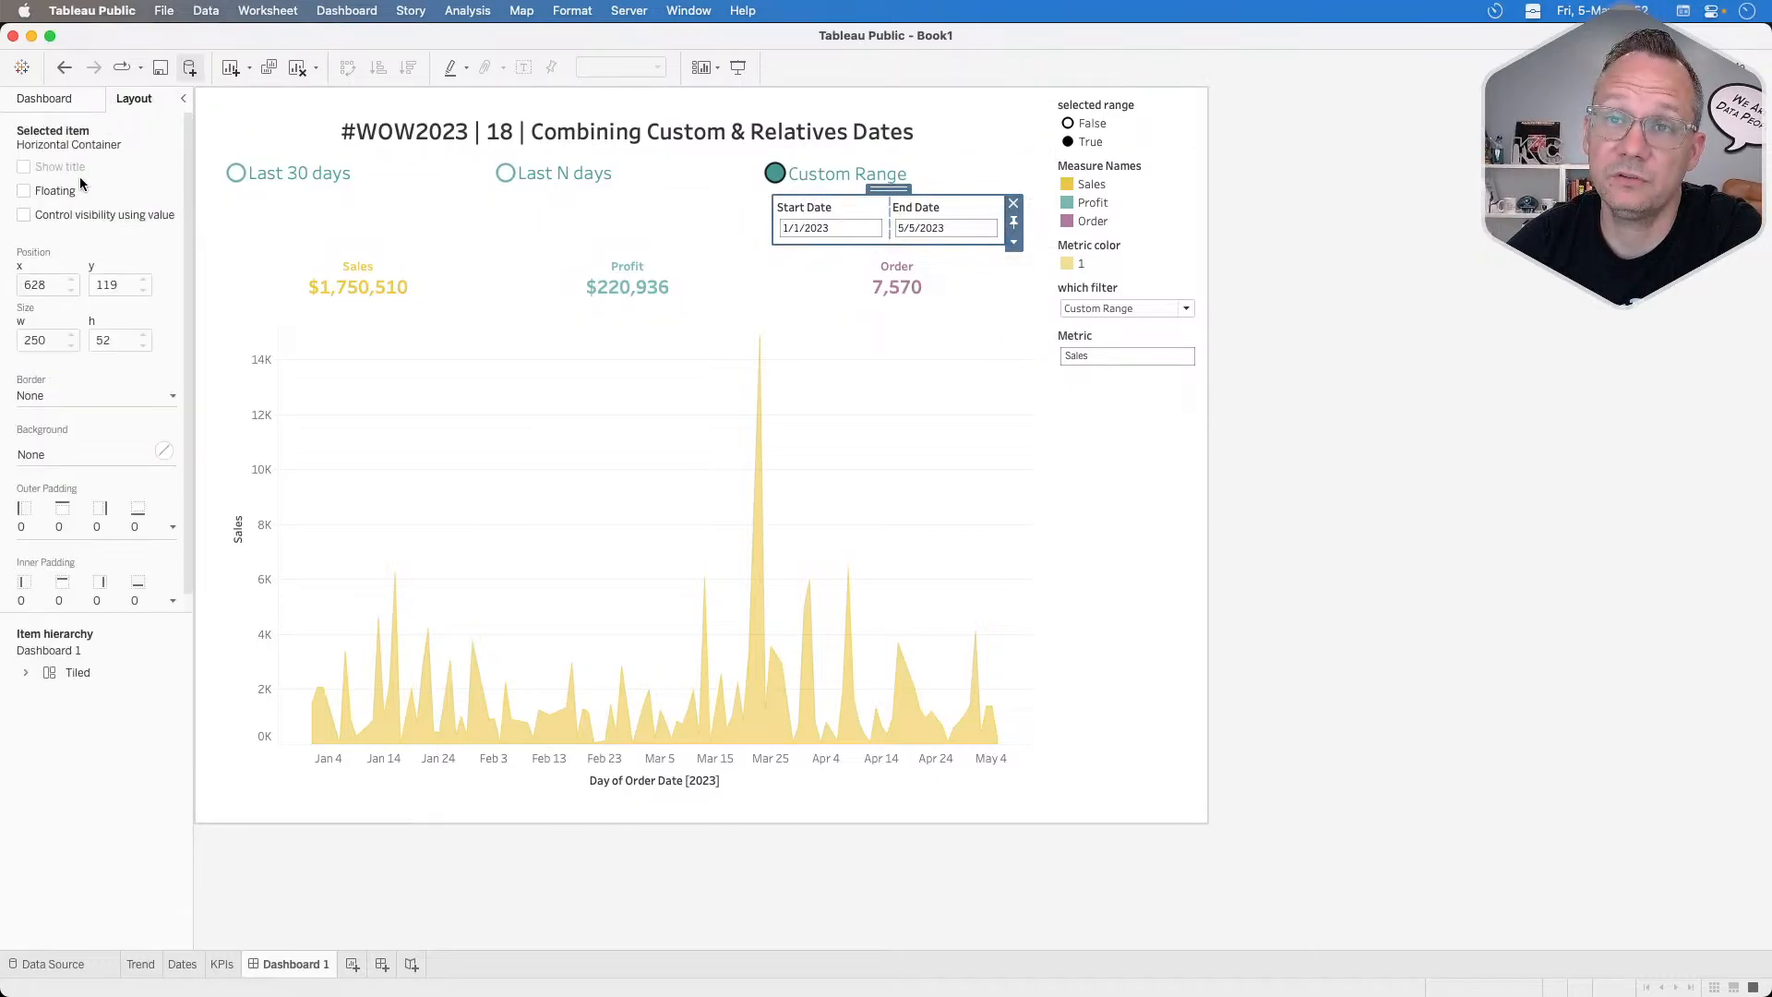
left_click(23, 215)
left_click(60, 237)
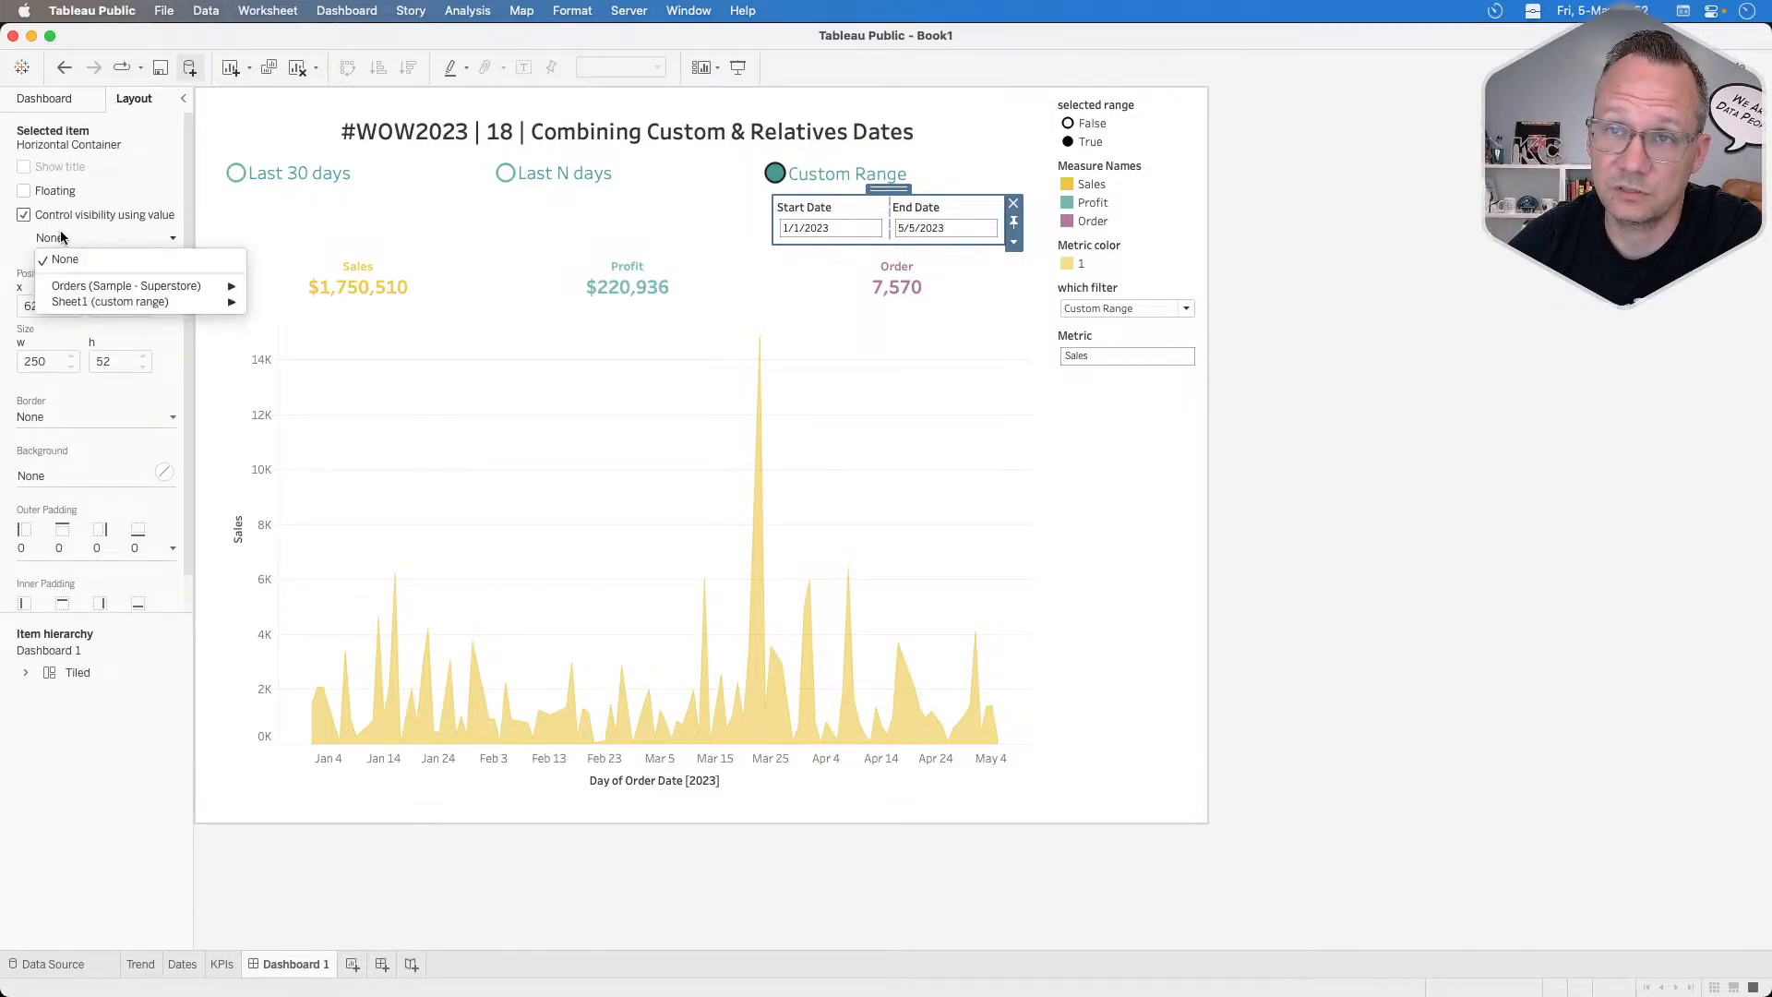
mouse_move(139, 286)
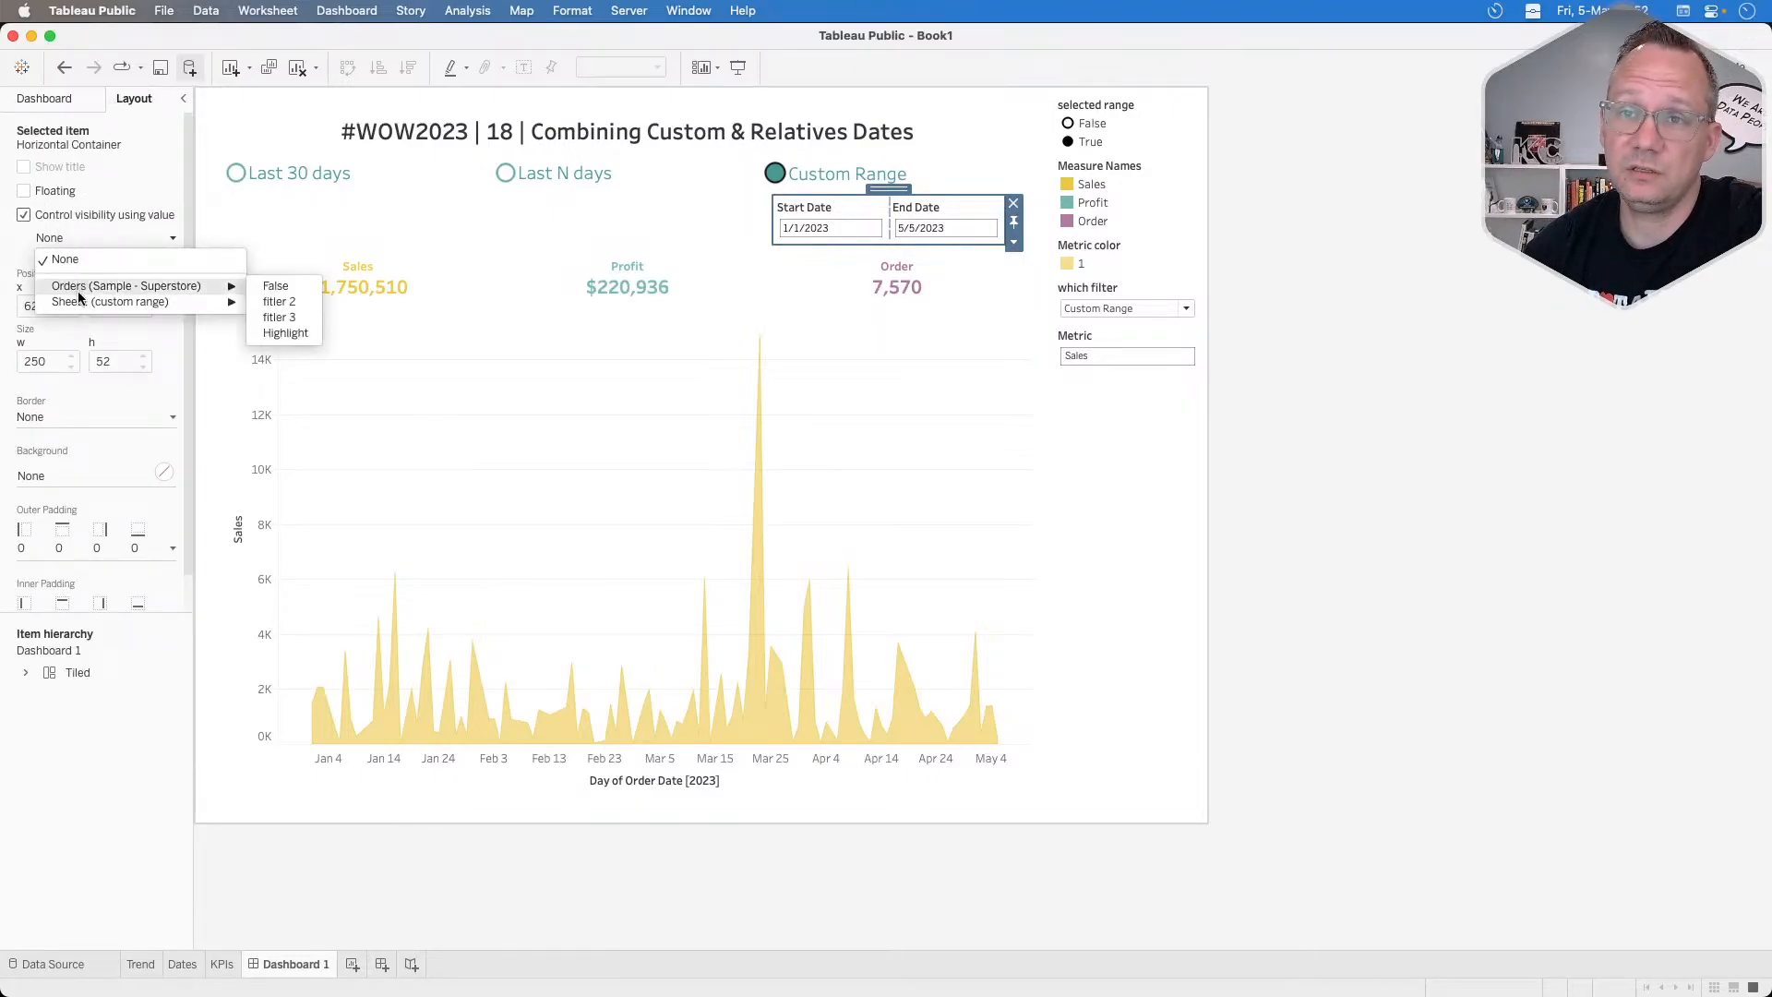
left_click(304, 318)
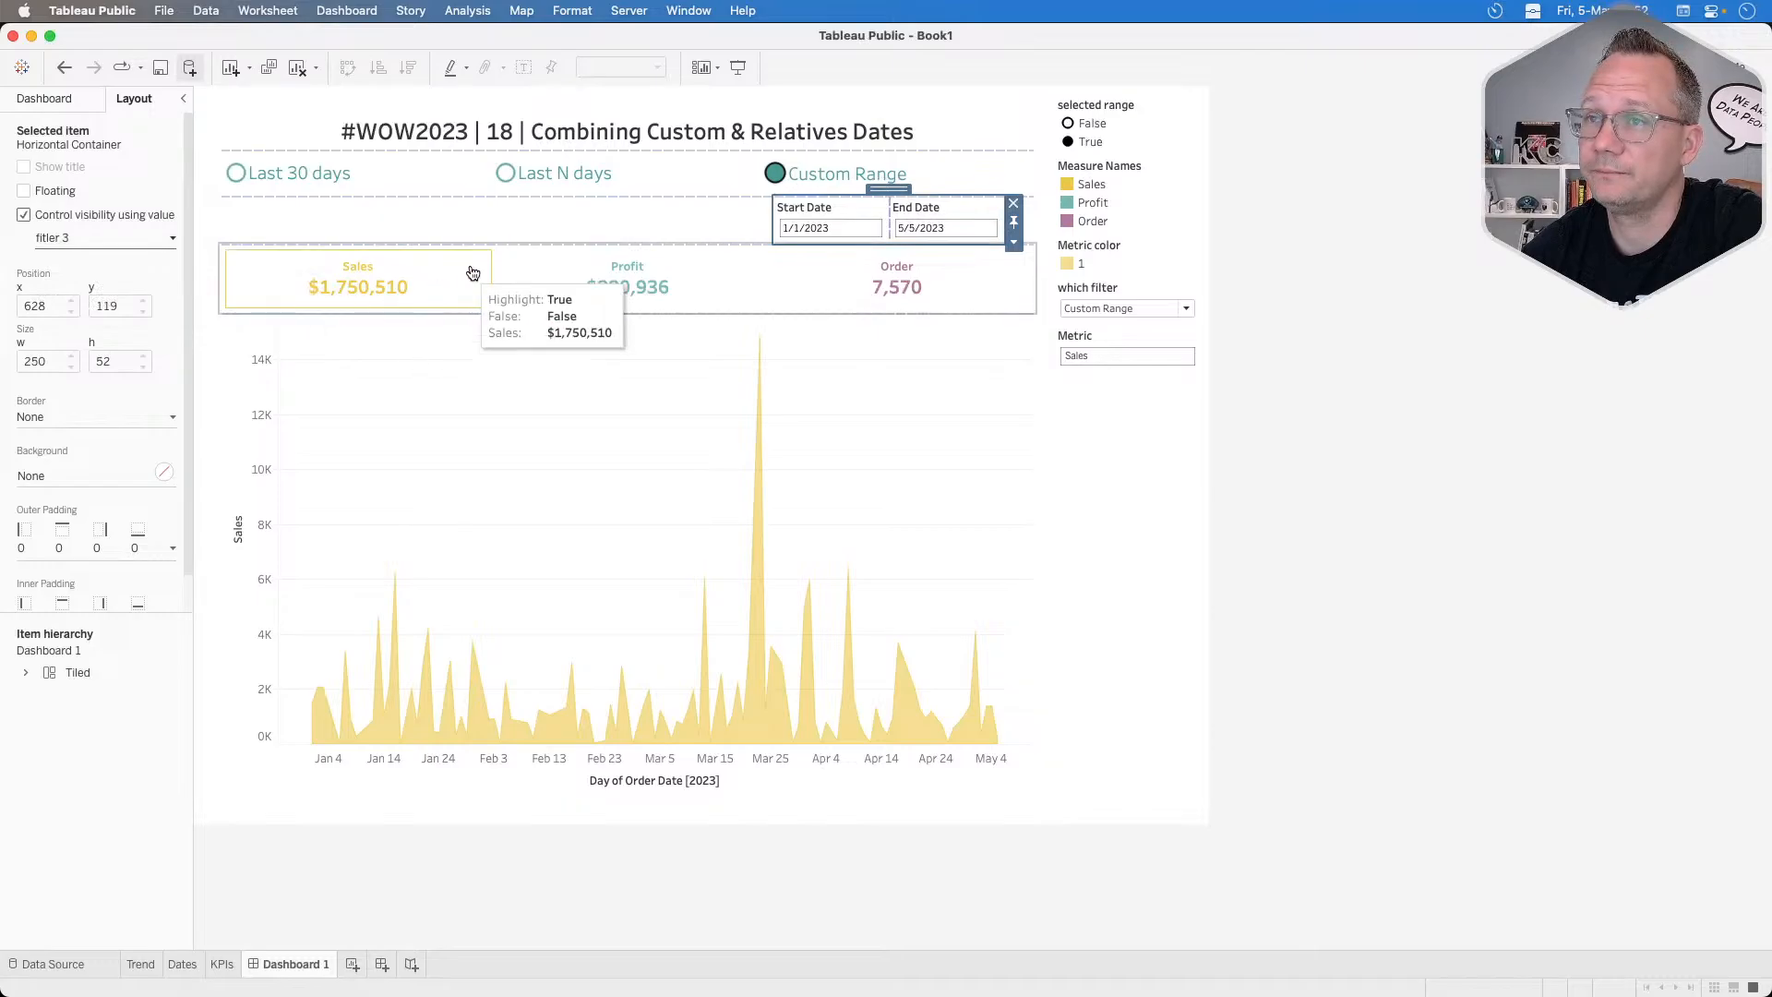
left_click(528, 172)
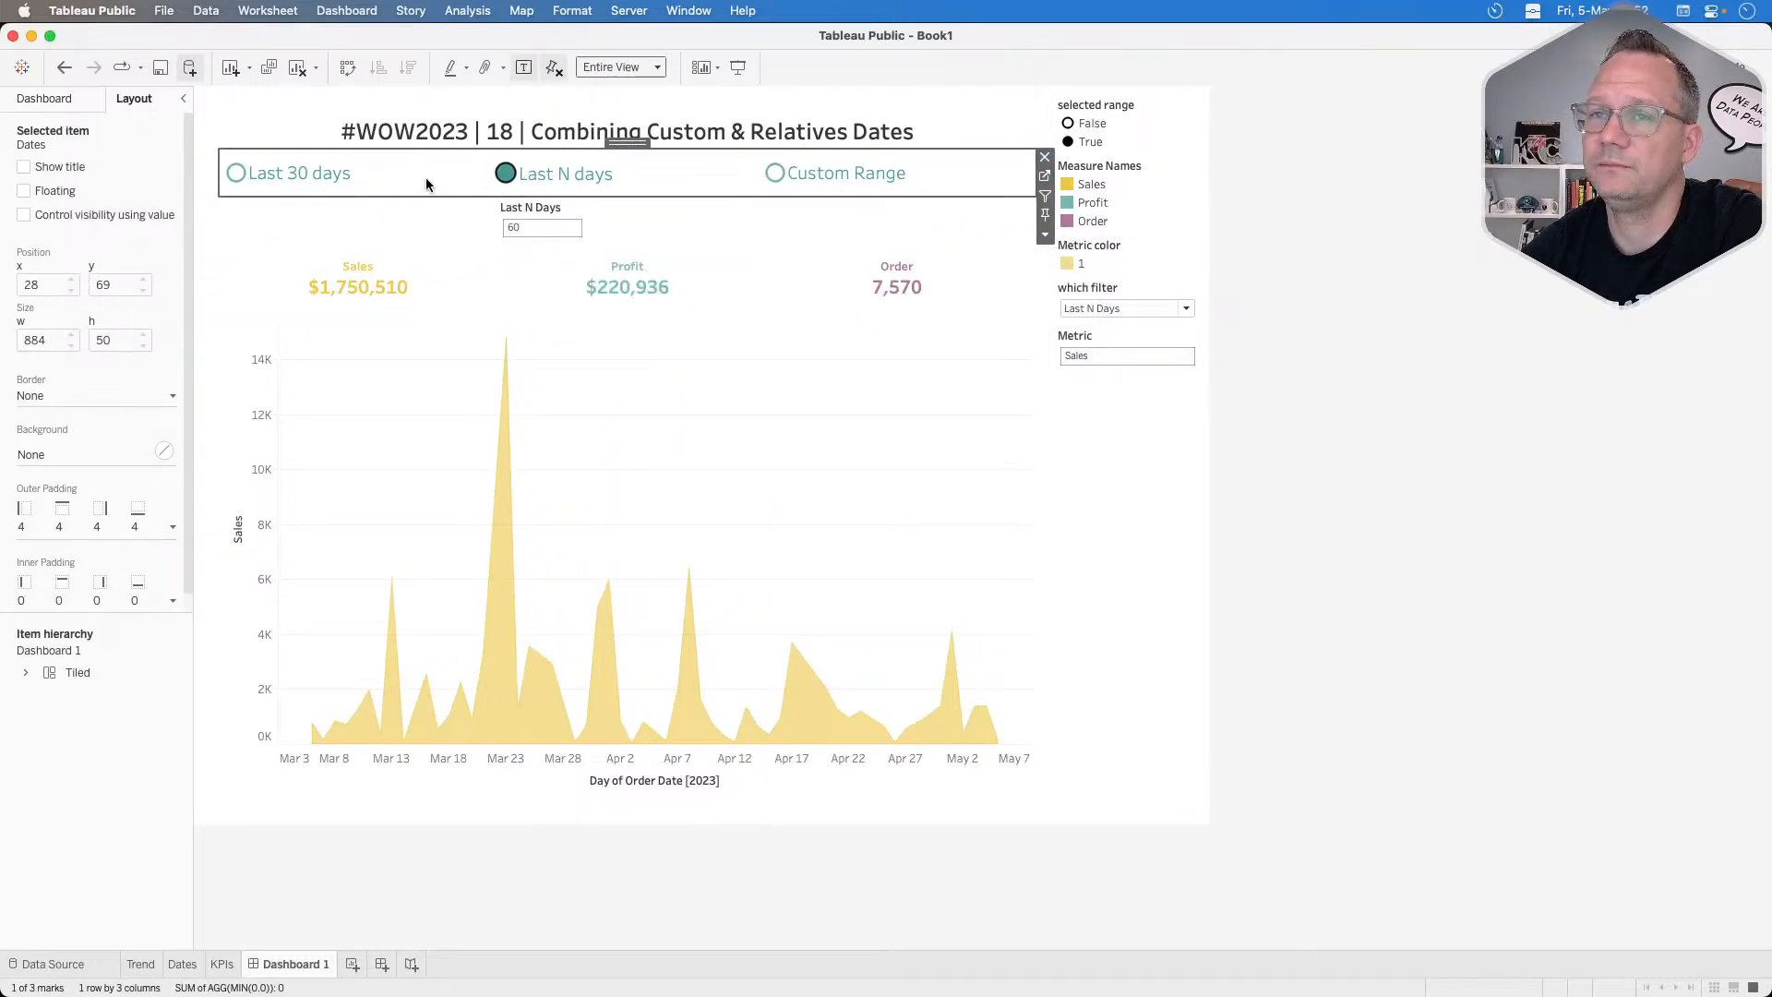
left_click(322, 181)
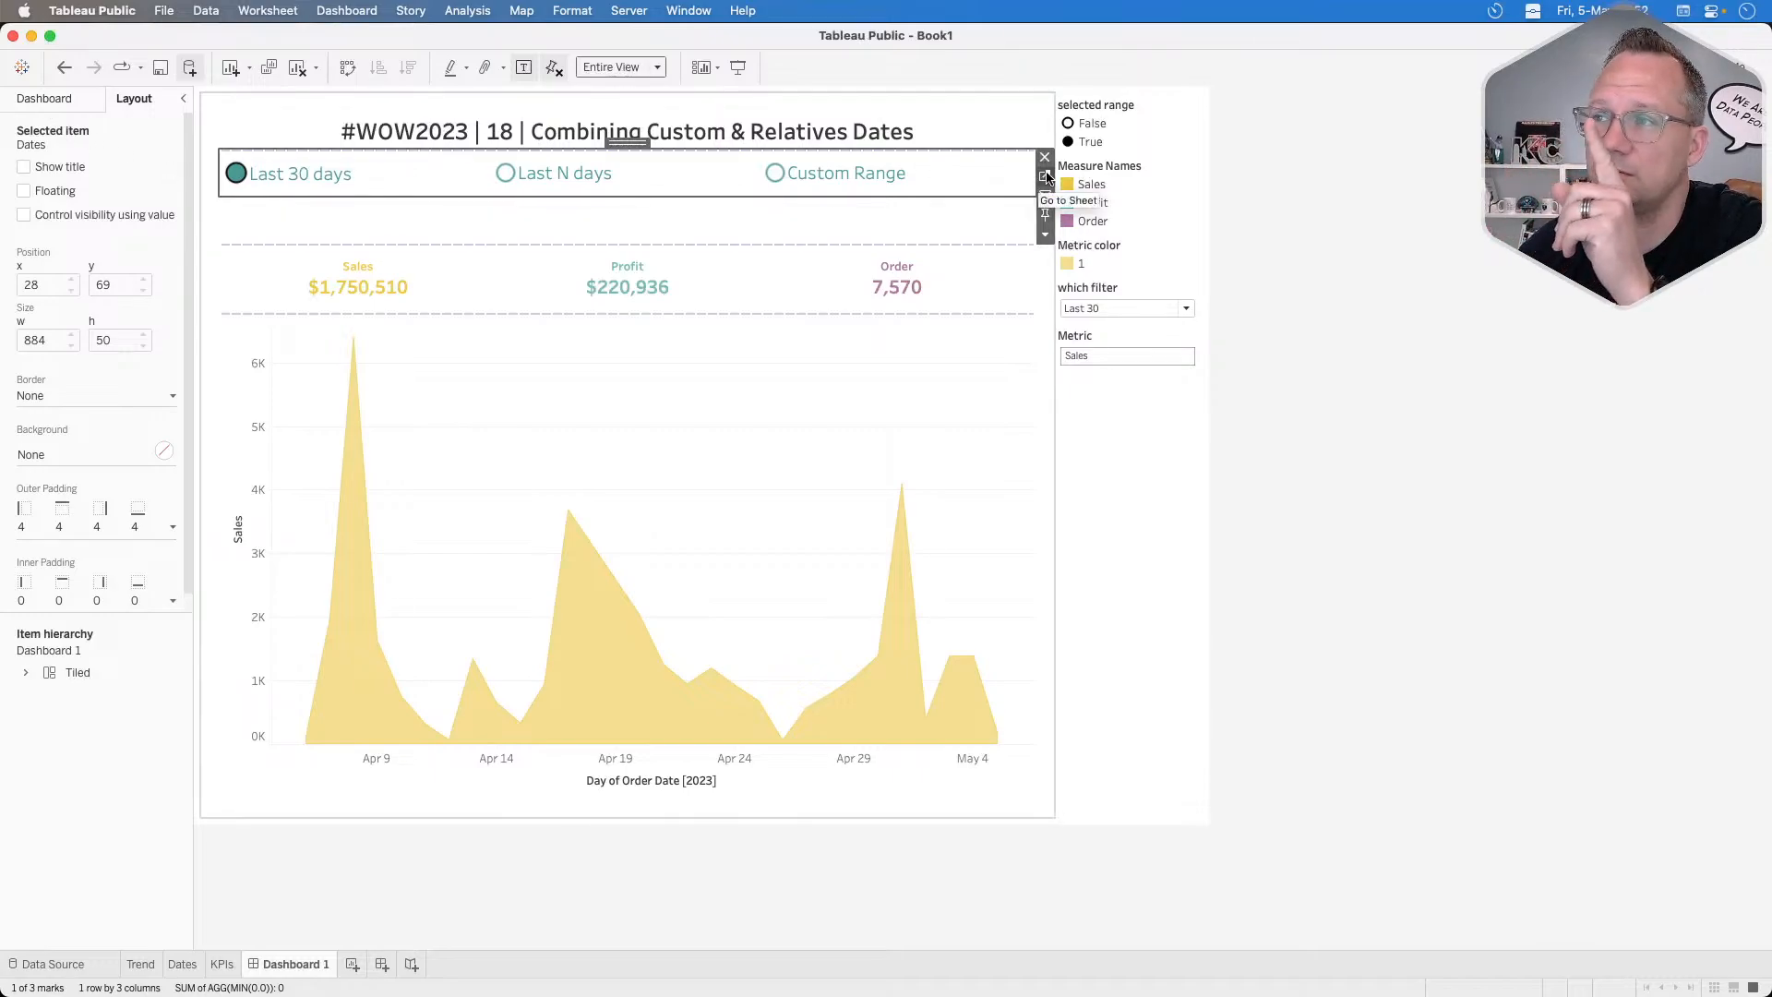
Duplicate the fitler 2 calculated field from the Trend sheet.
left_click(143, 965)
right_click(85, 402)
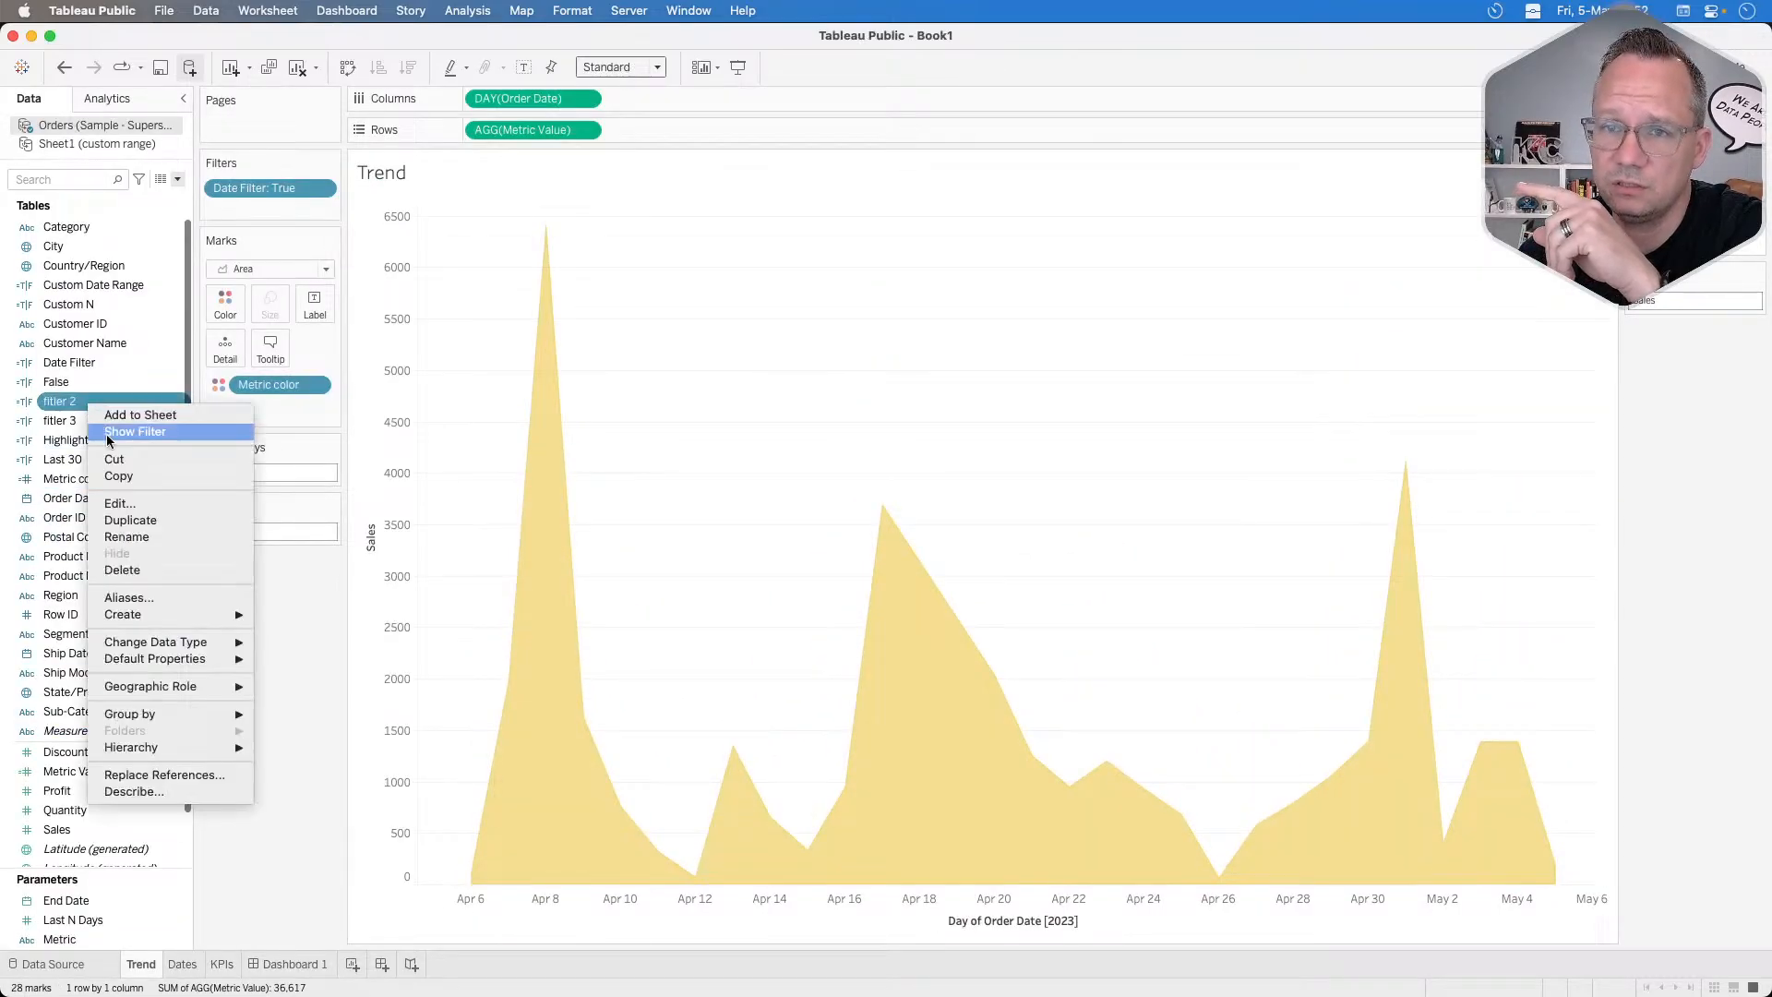
left_click(129, 518)
right_click(95, 421)
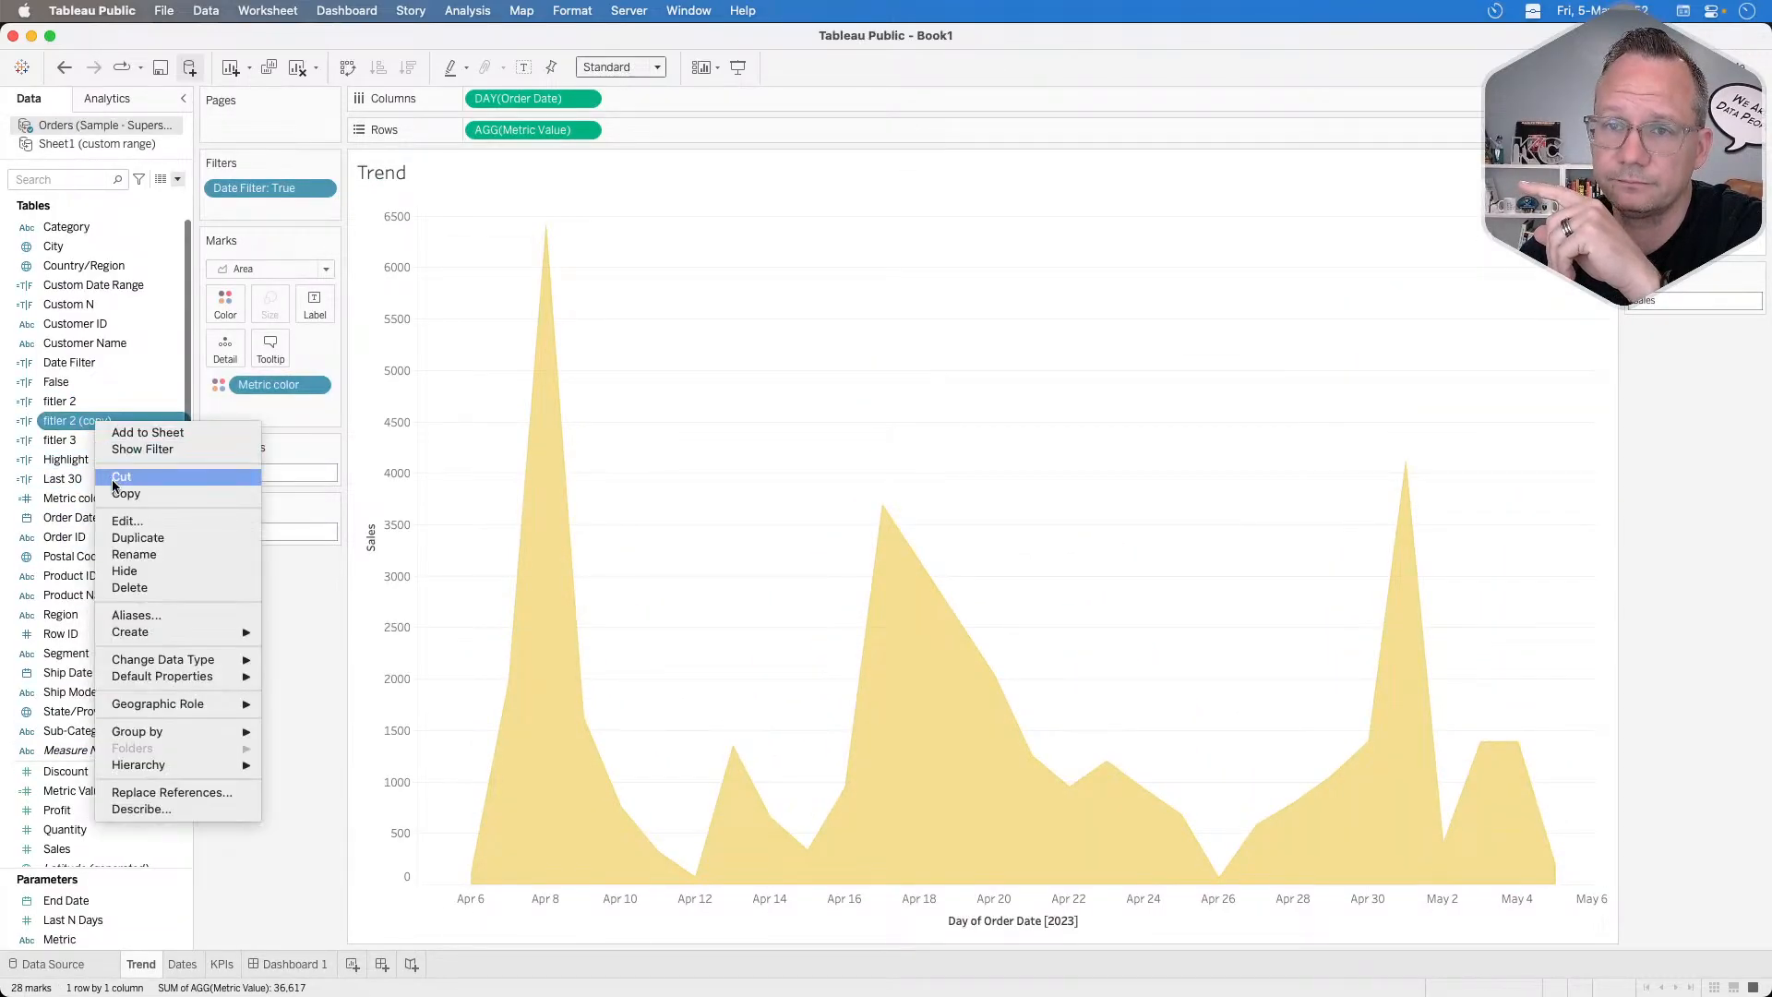
left_click(128, 520)
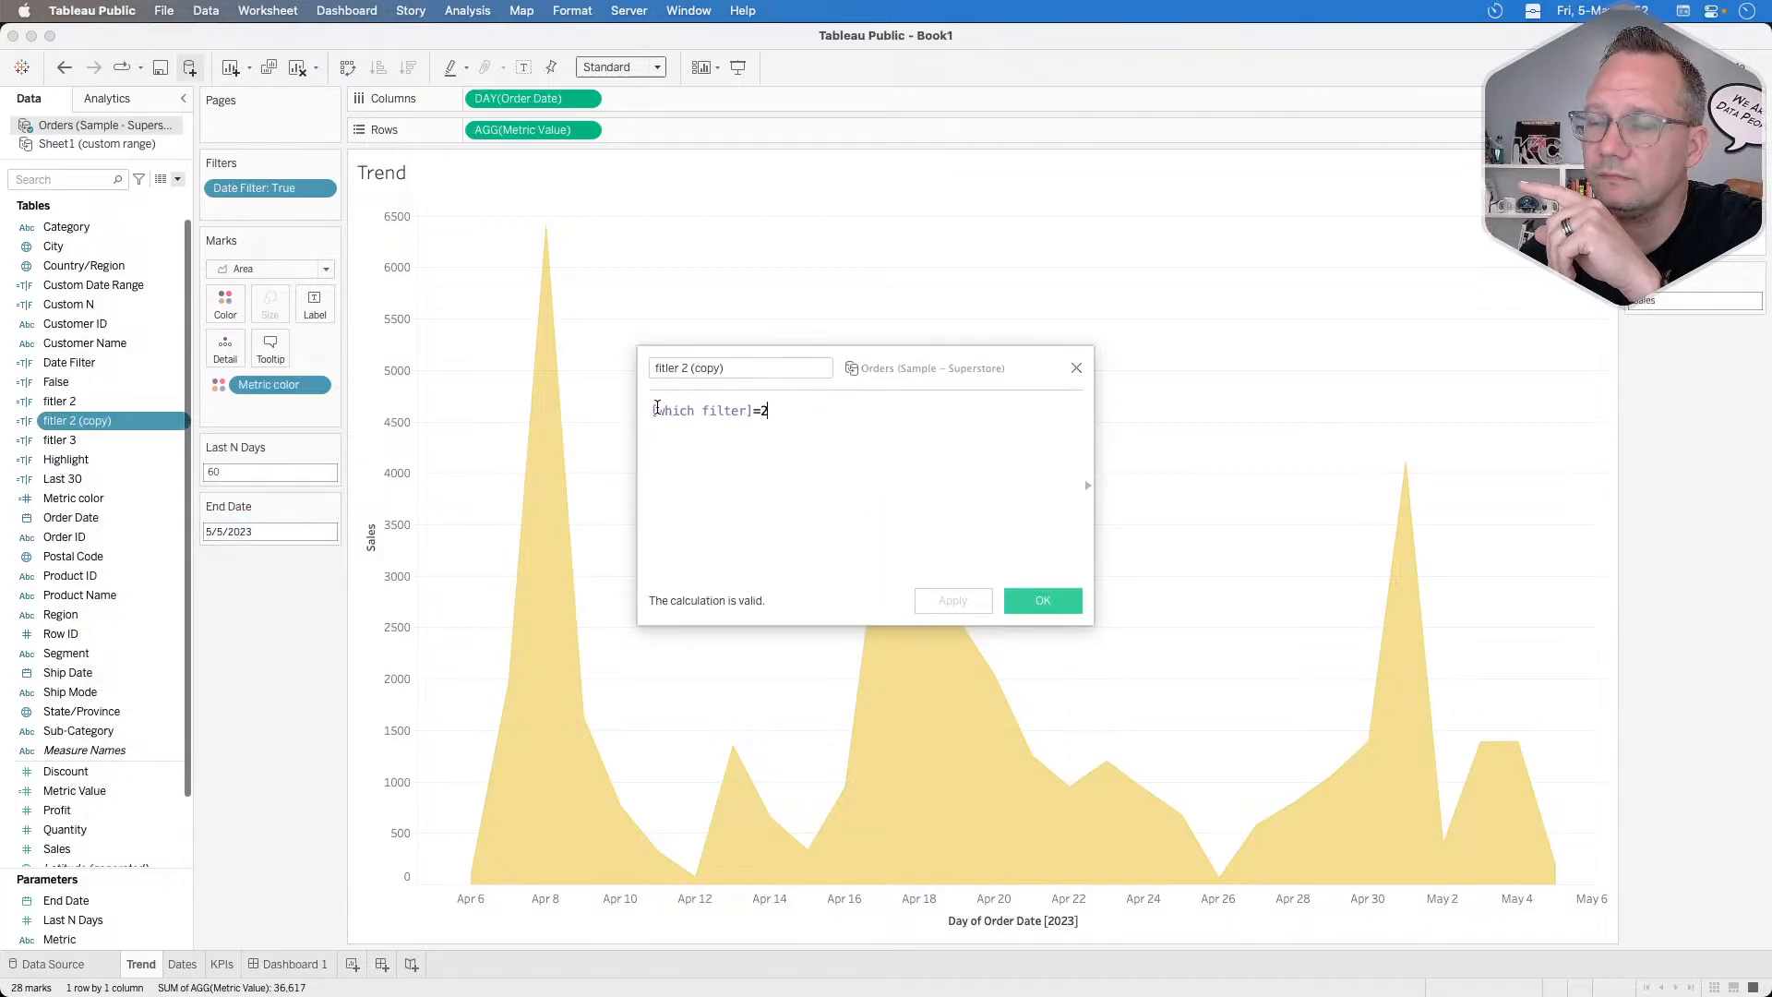
left_click(686, 368)
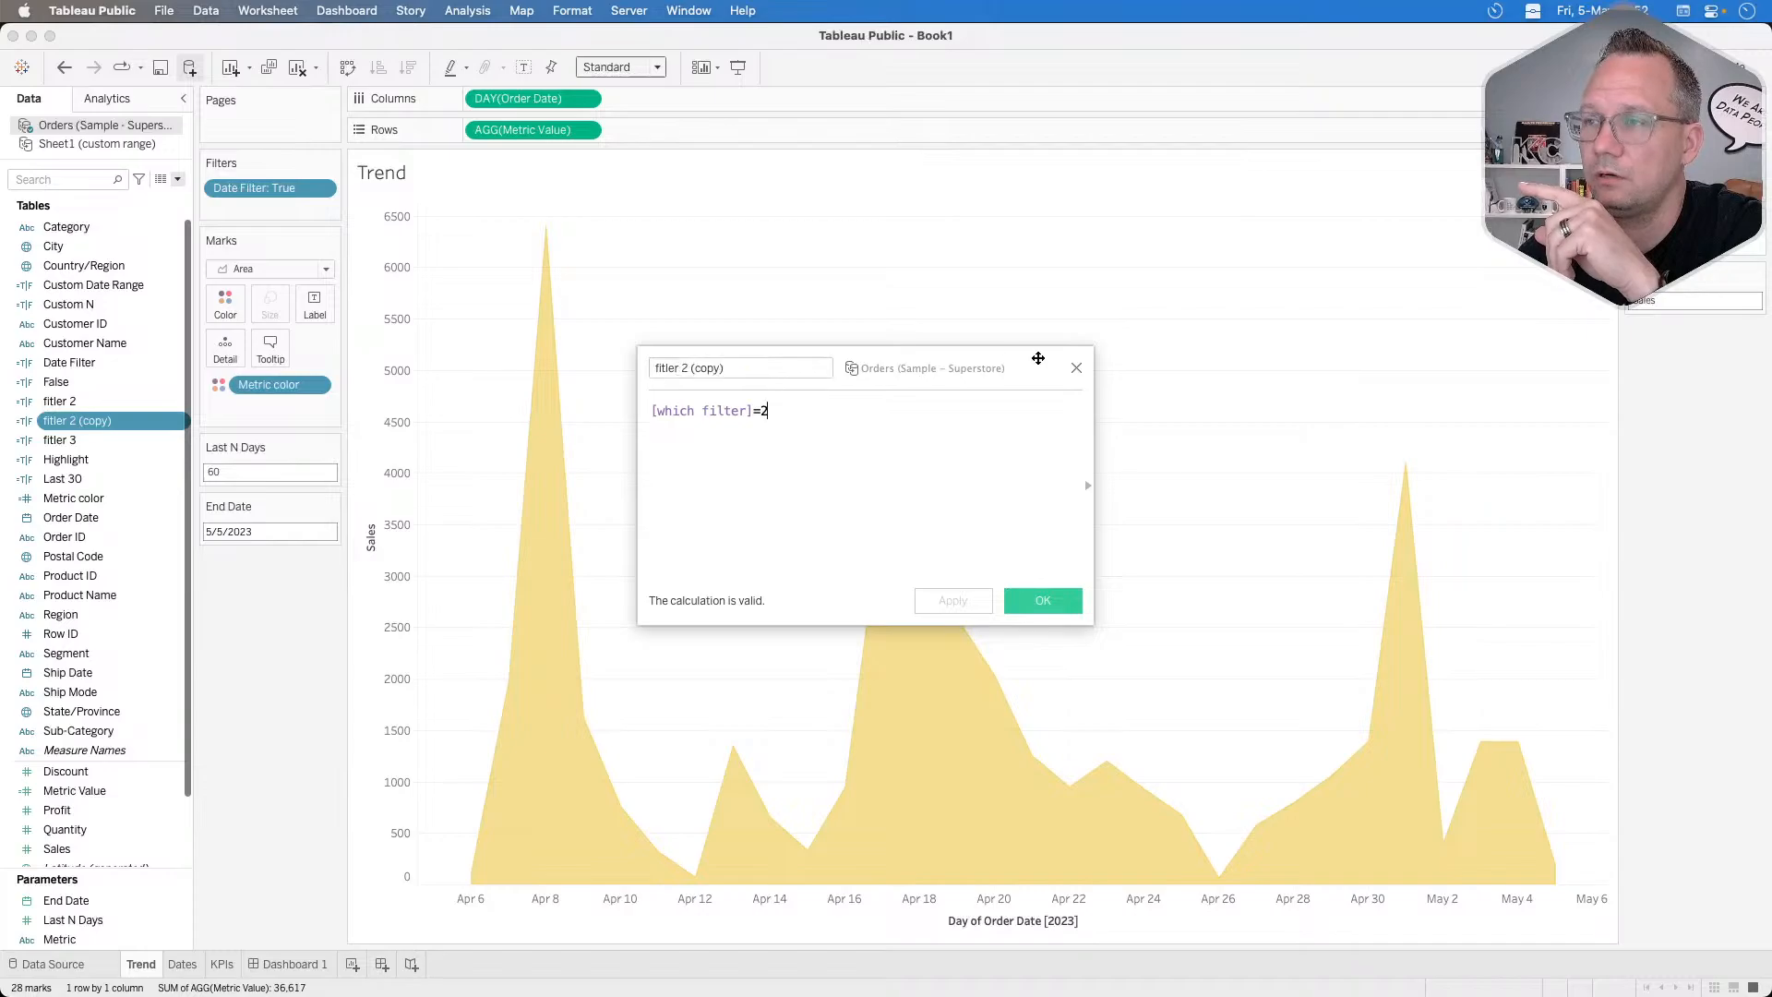
left_click(1077, 368)
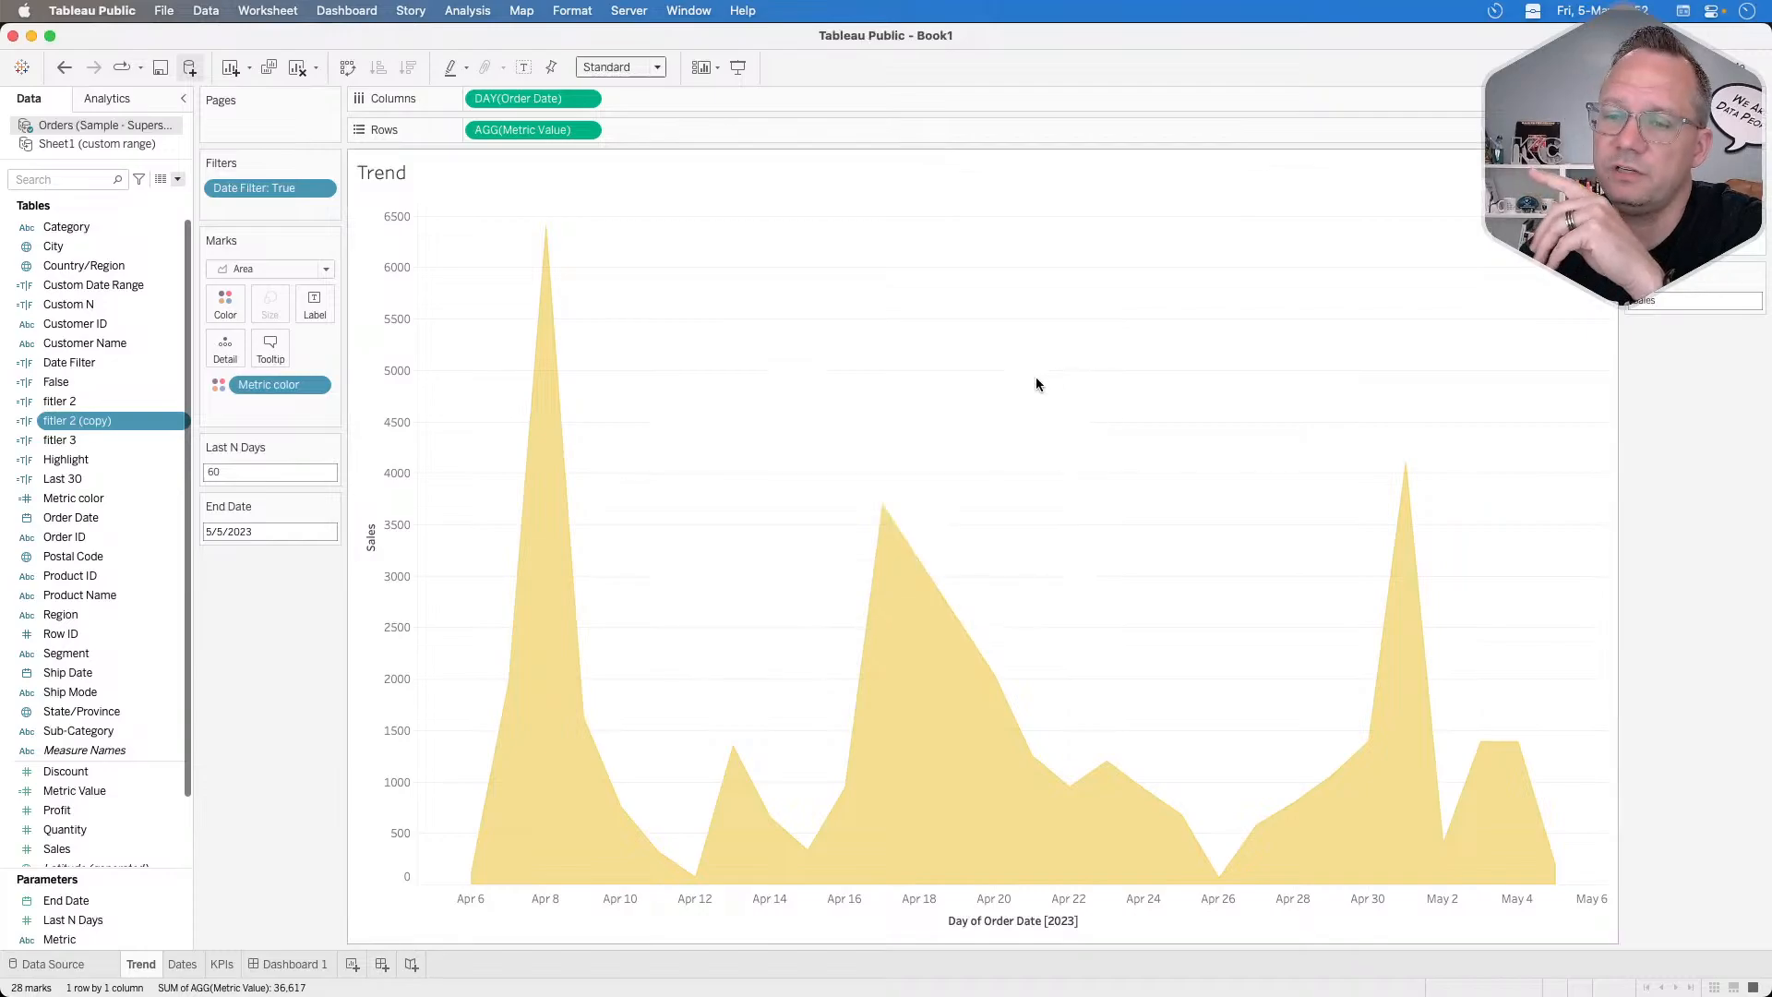
left_click(277, 965)
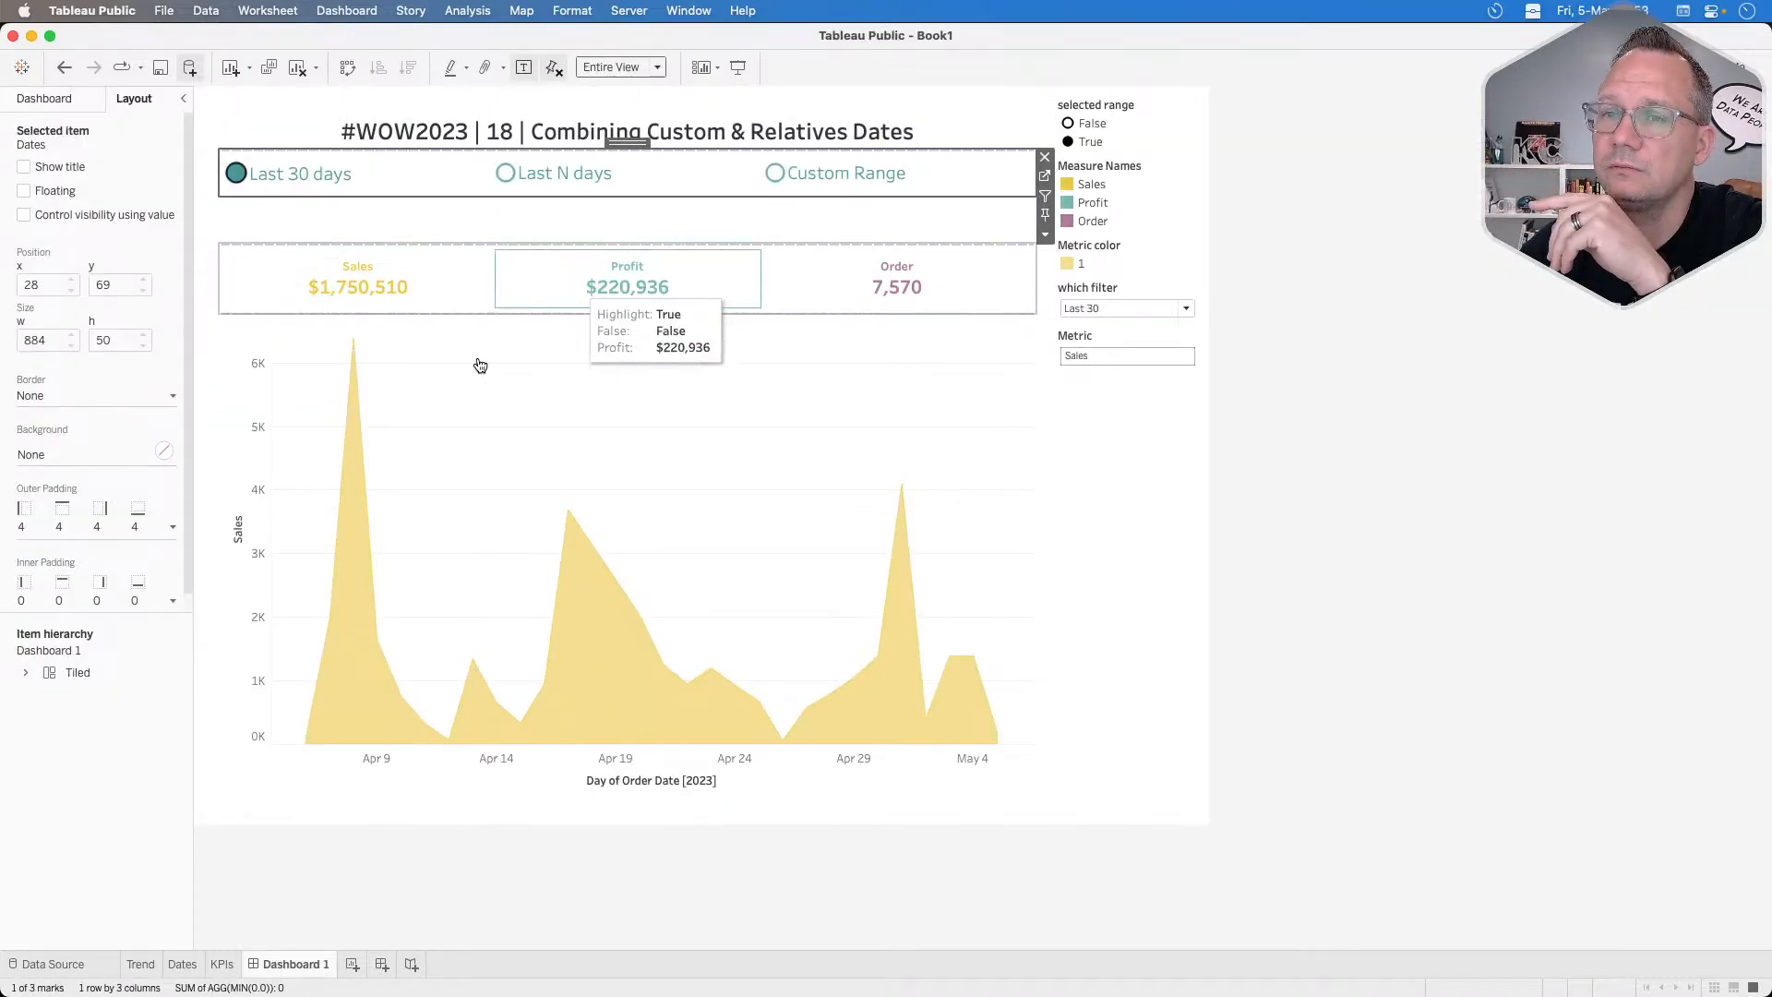
From the KPIs sheet, extend the duplicated fitler 2 formula to [which filter]=2 or [which filter]=3.
left_click(221, 964)
right_click(119, 425)
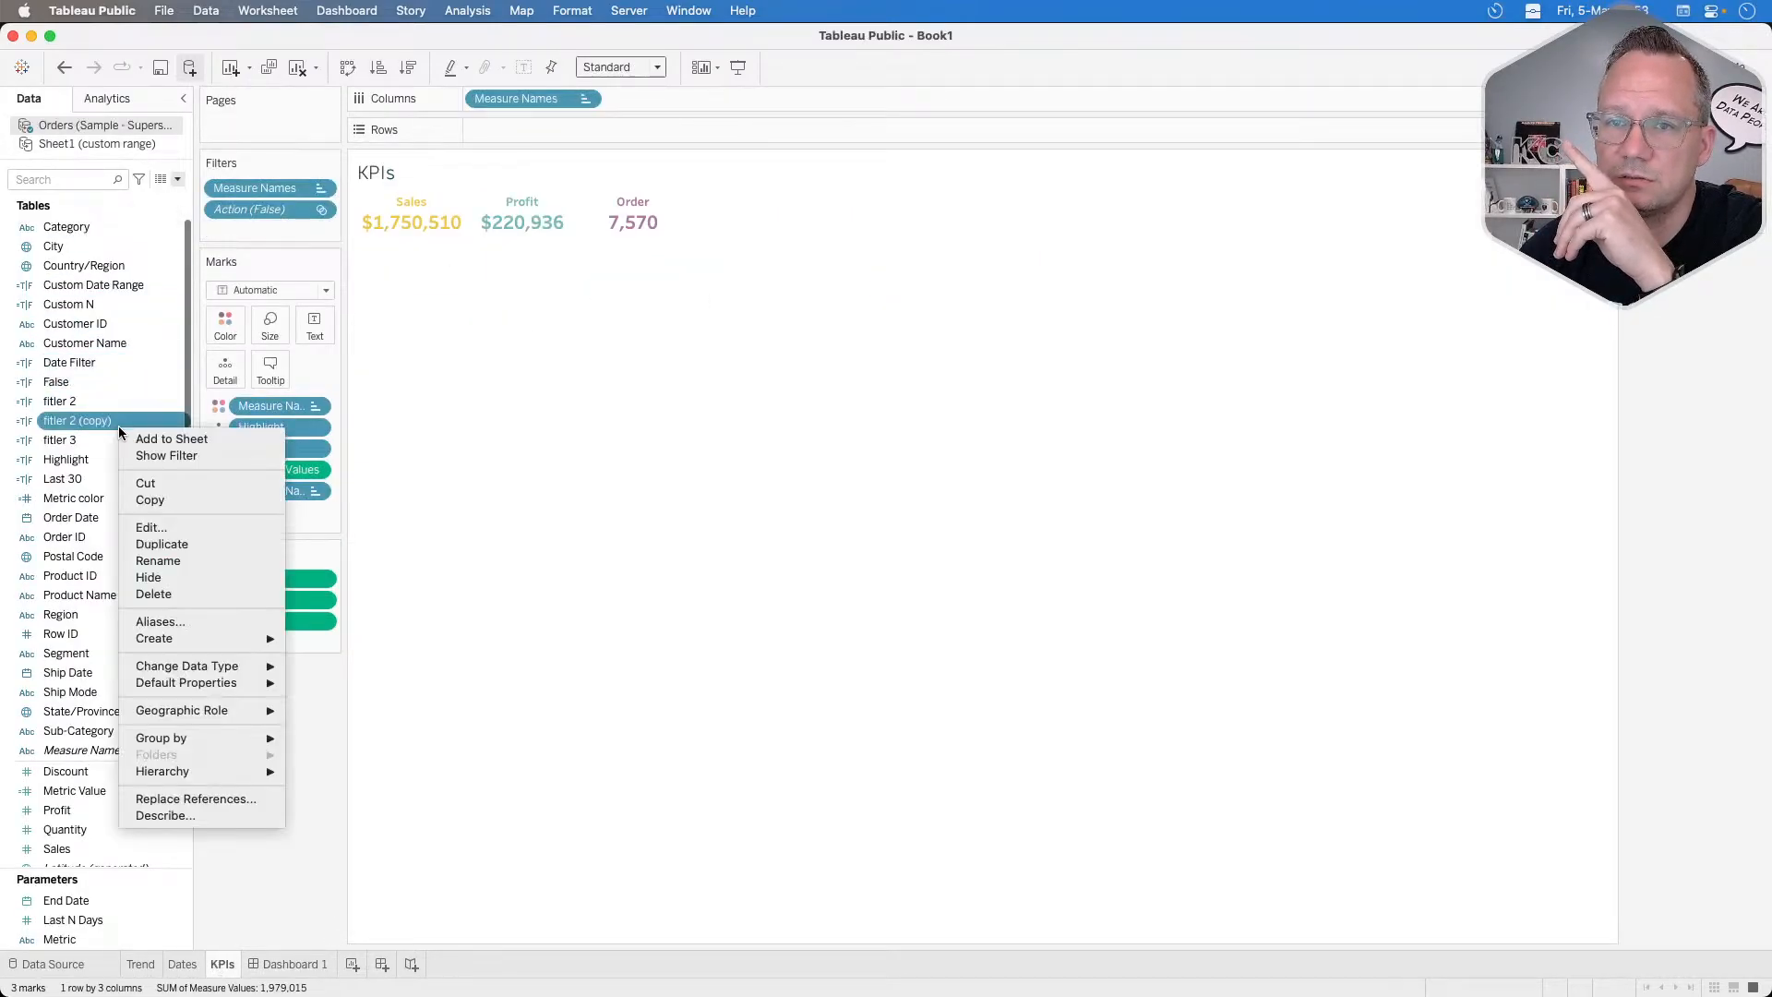
left_click(152, 528)
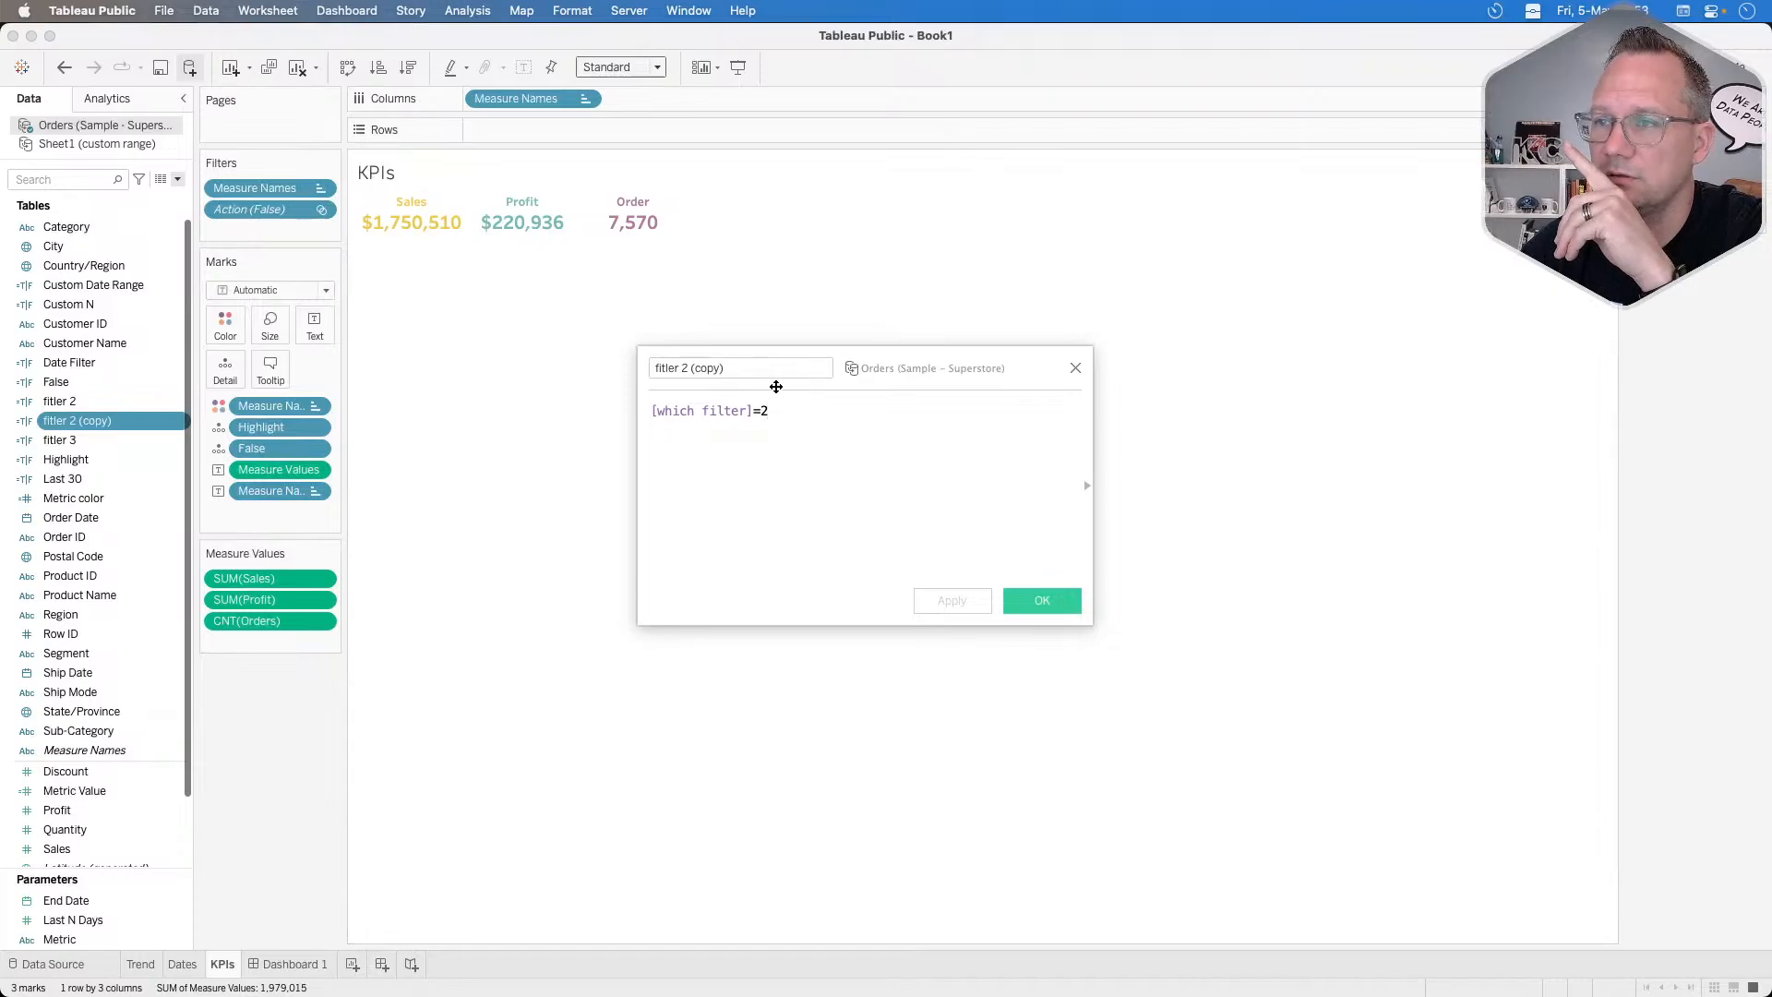
key("Return")
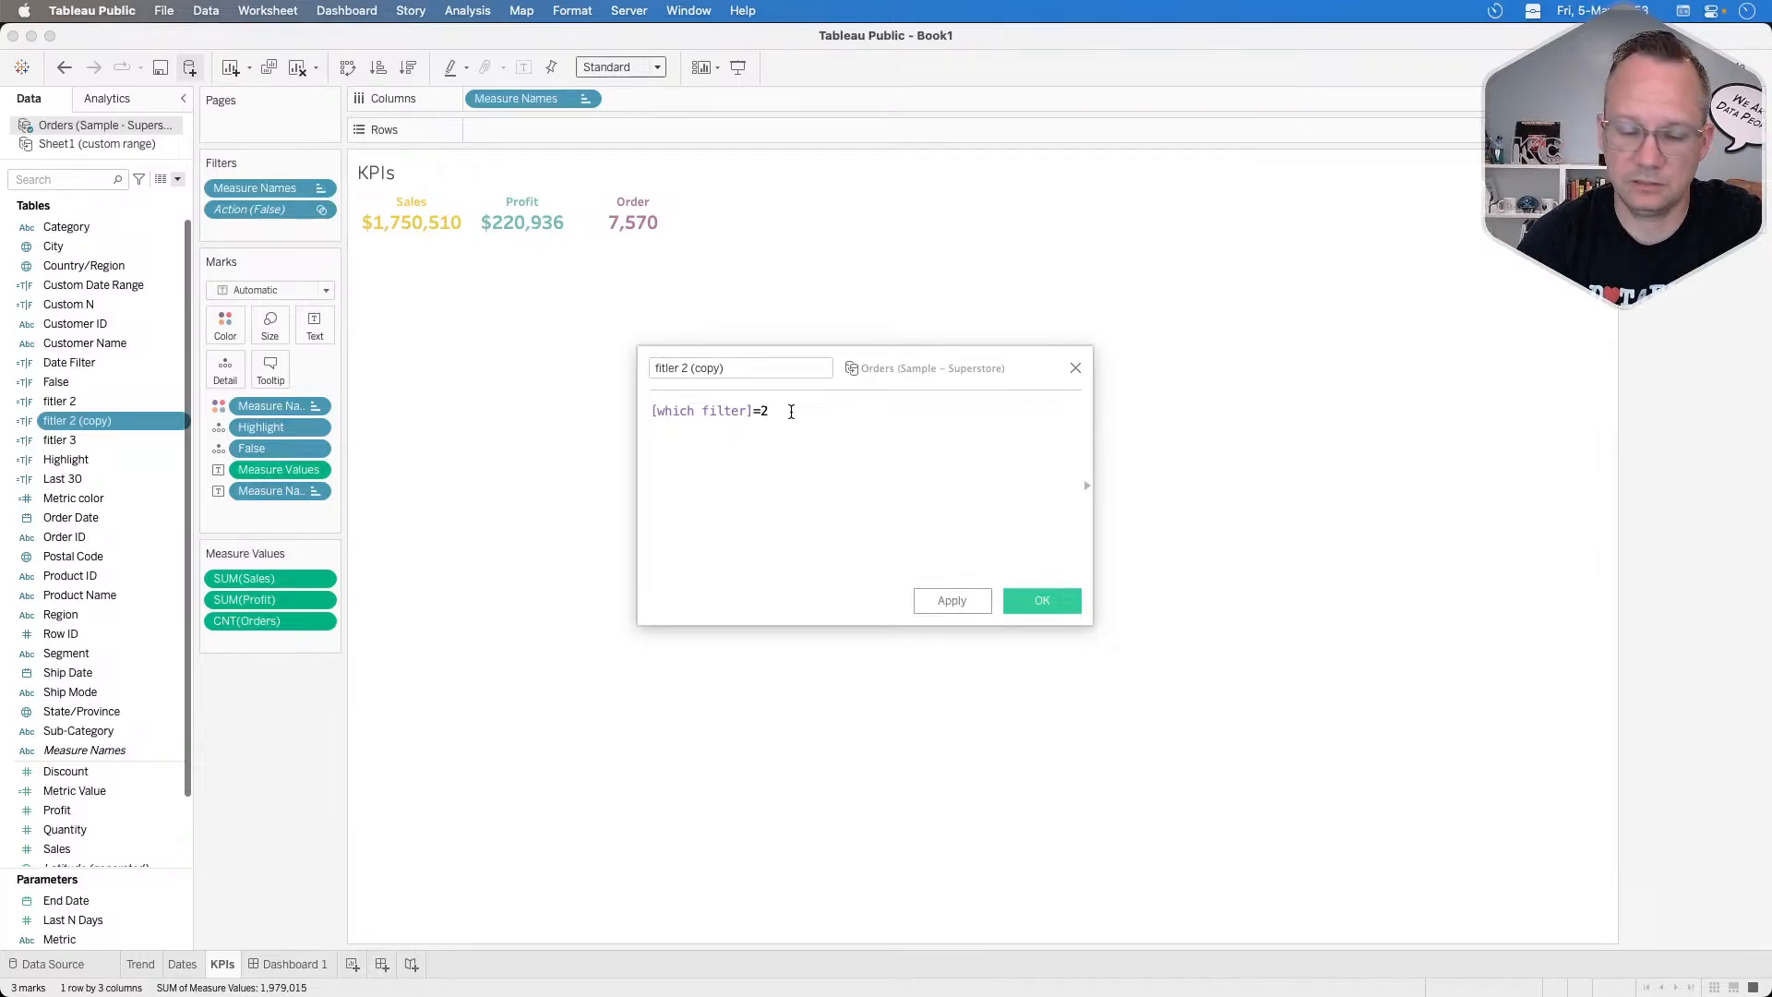
type("or")
key("Return")
type("whi")
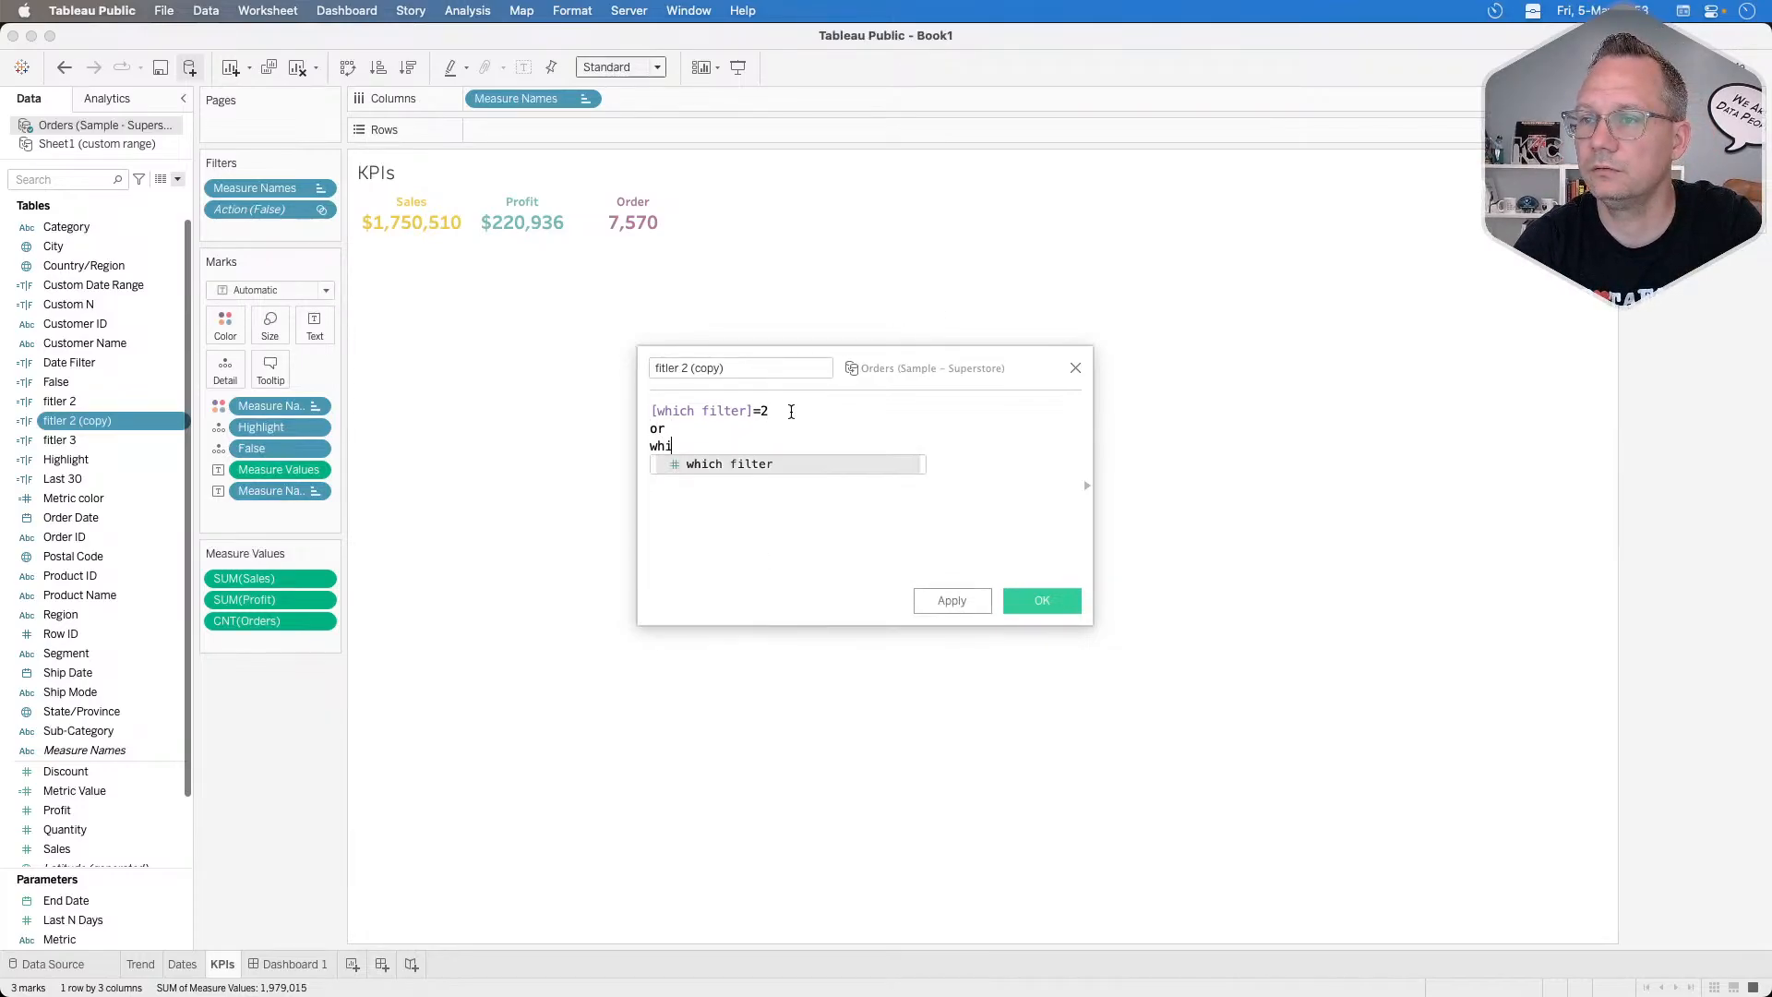
key("Return")
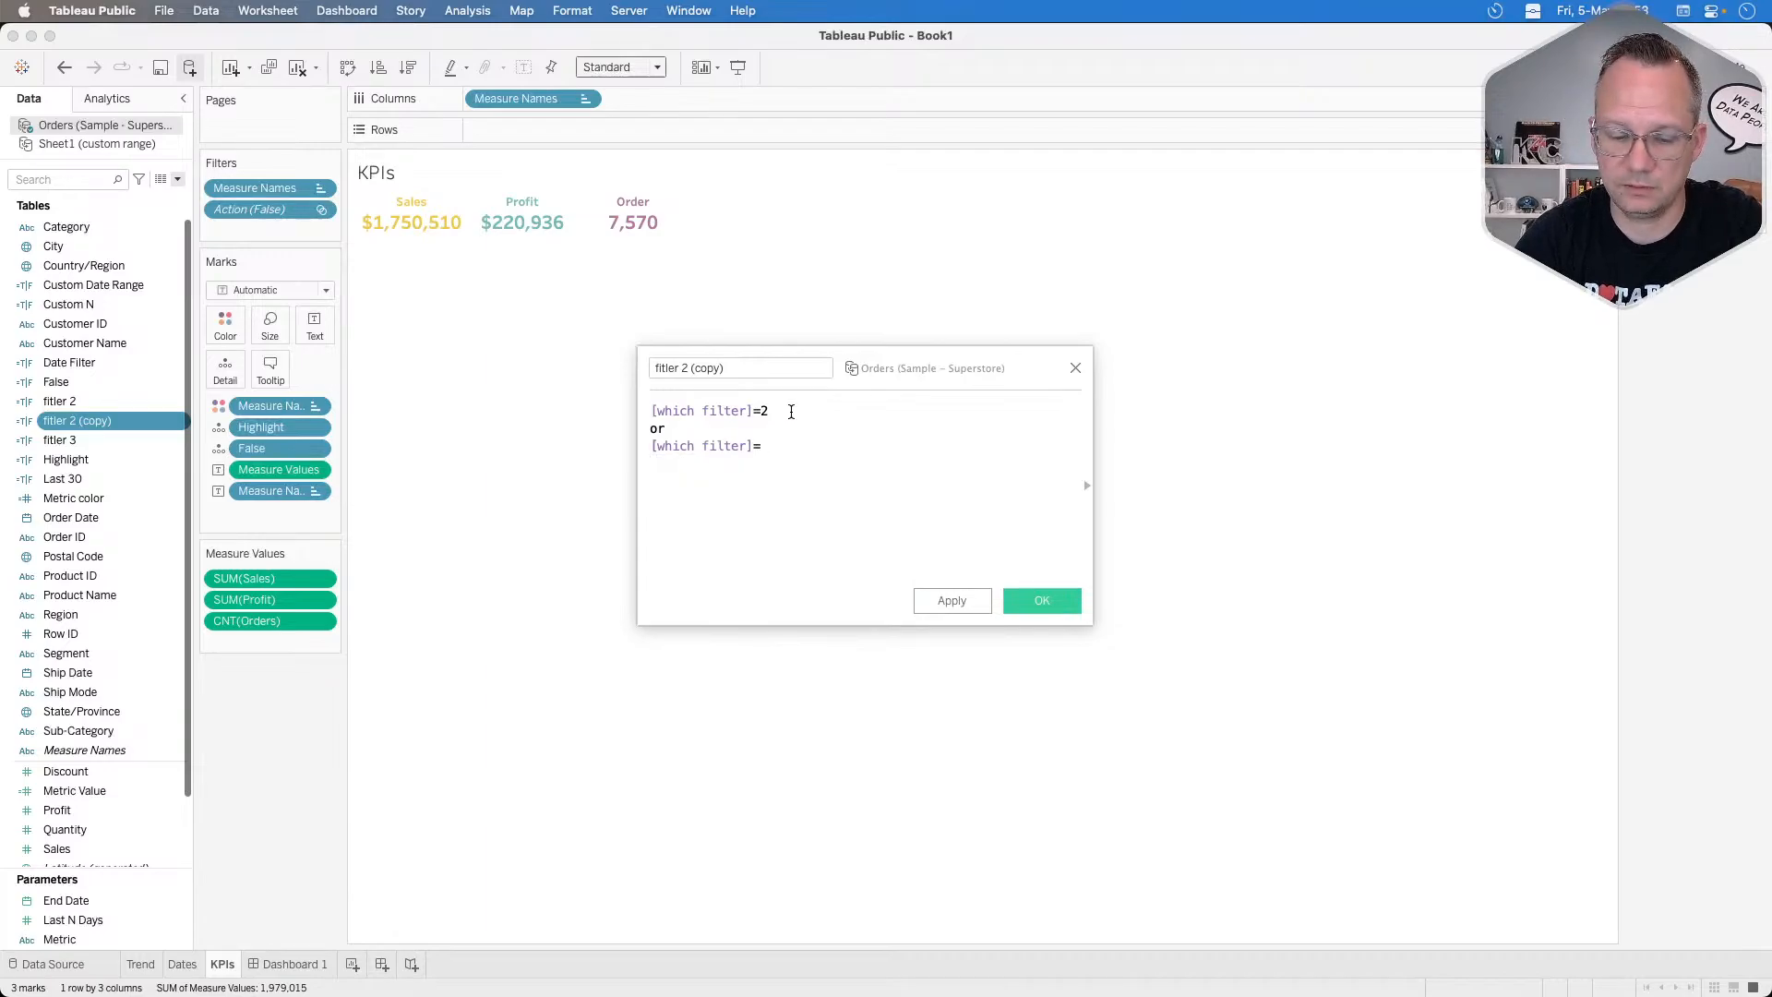
Rename the duplicated calculated field as fitler 1 and save it.
left_click(723, 367)
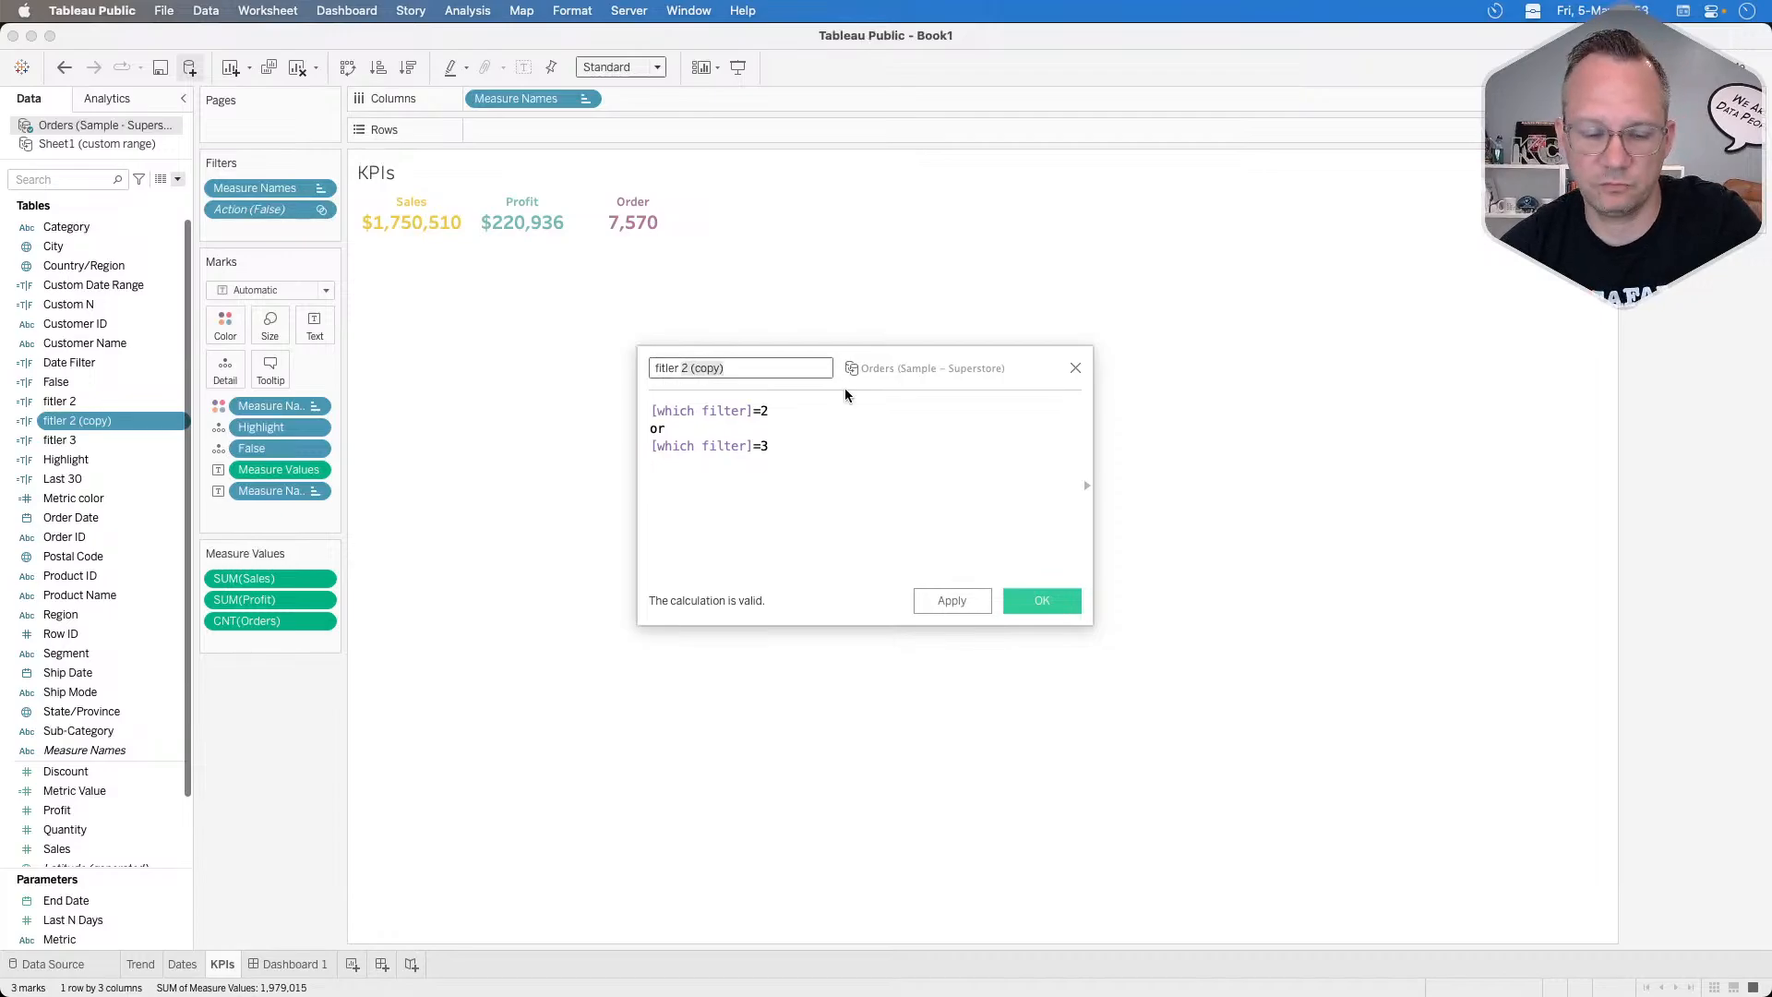
type("1")
left_click(896, 543)
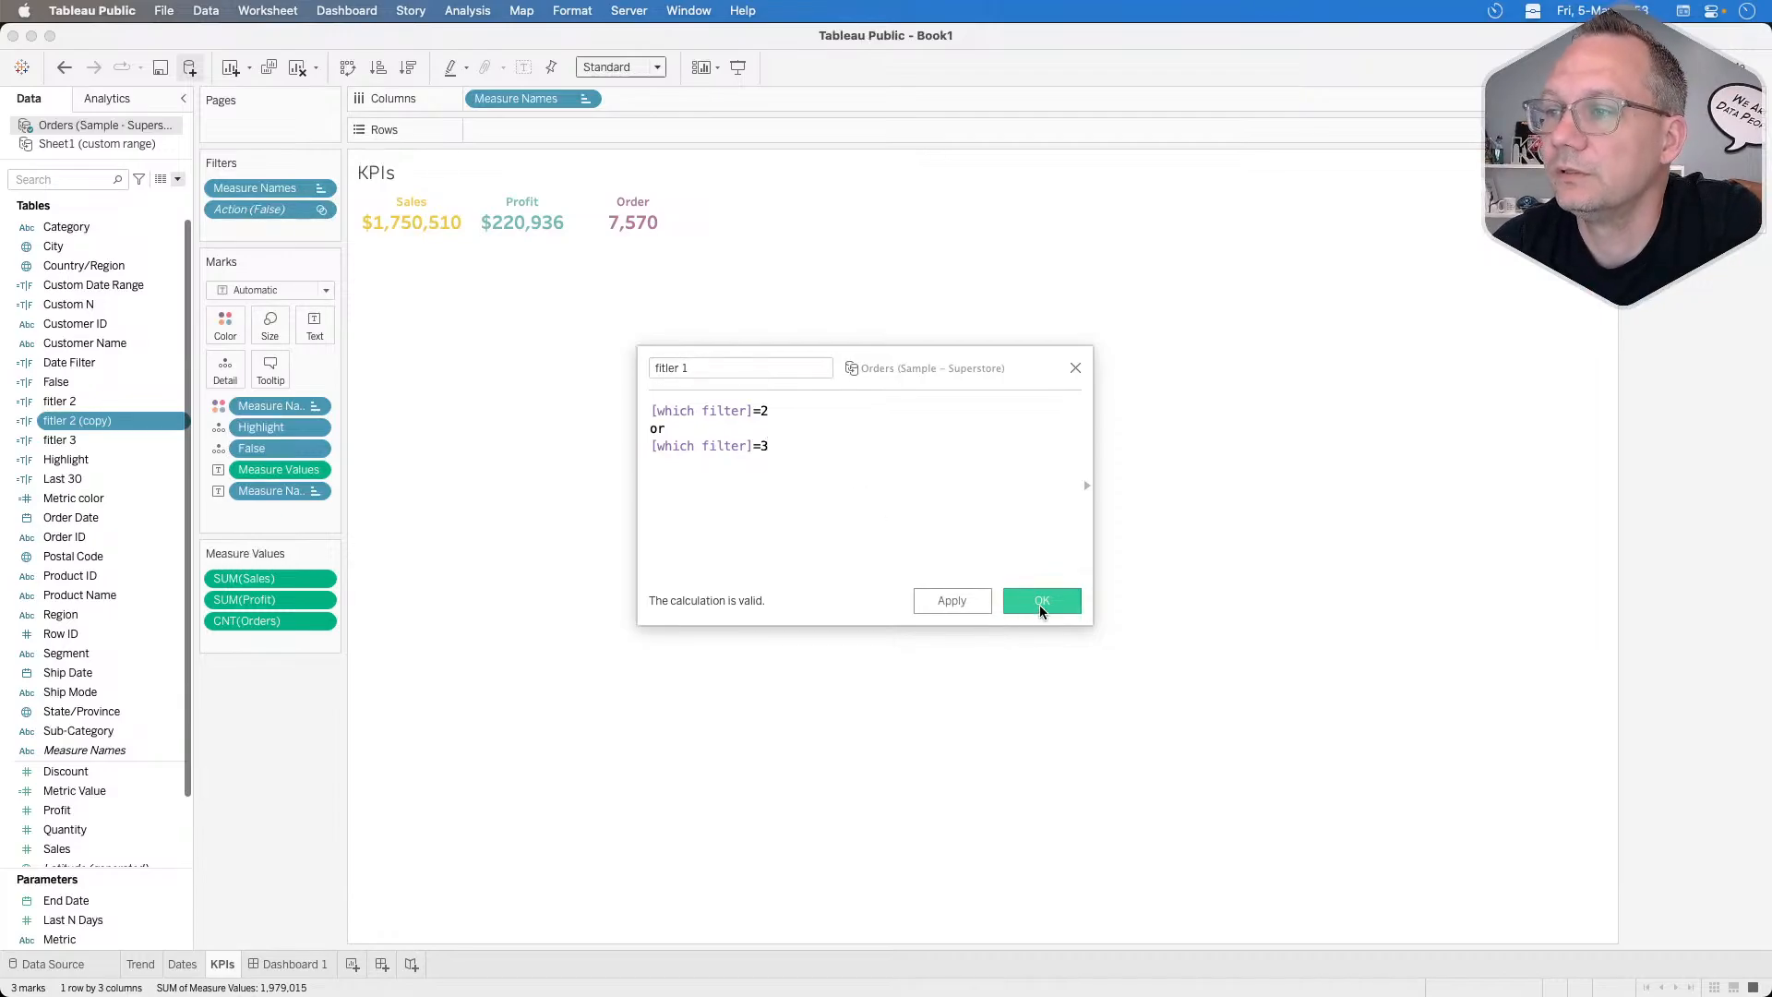
left_click(1041, 605)
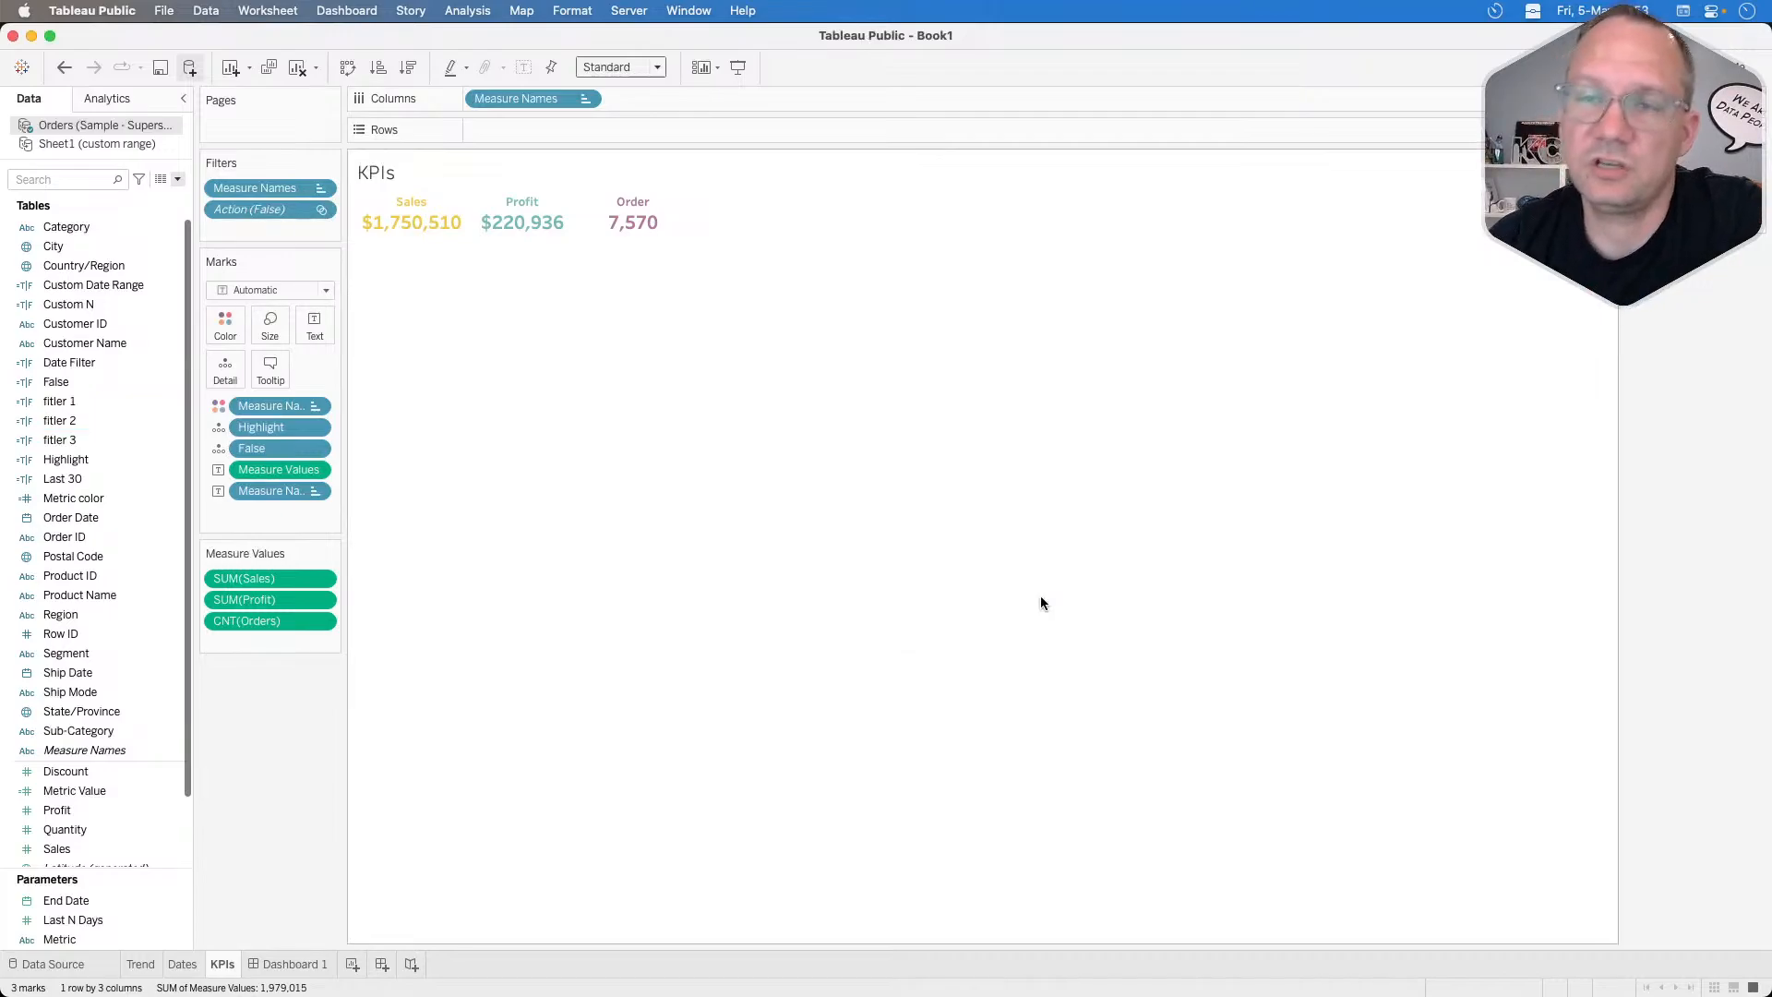
On Dashboard 1, control the visibility of the whole horizontal container below the date options with fitler 1.
left_click(295, 963)
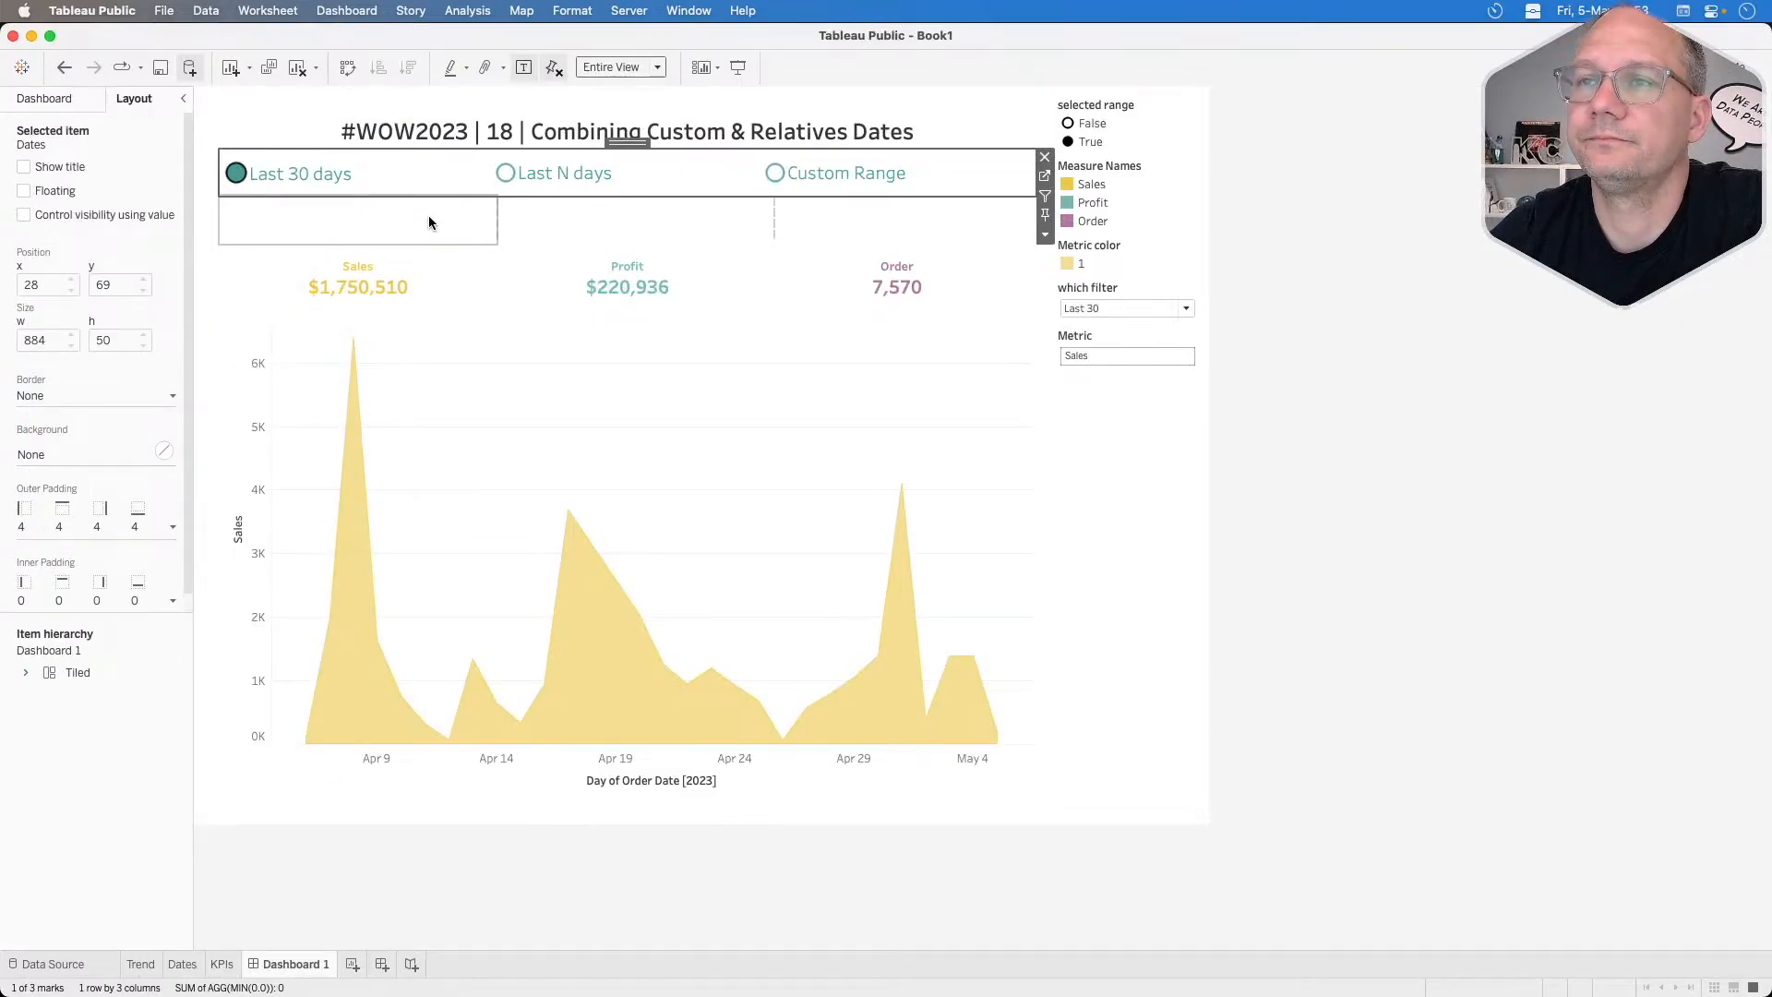
left_click(428, 222)
double_click(361, 194)
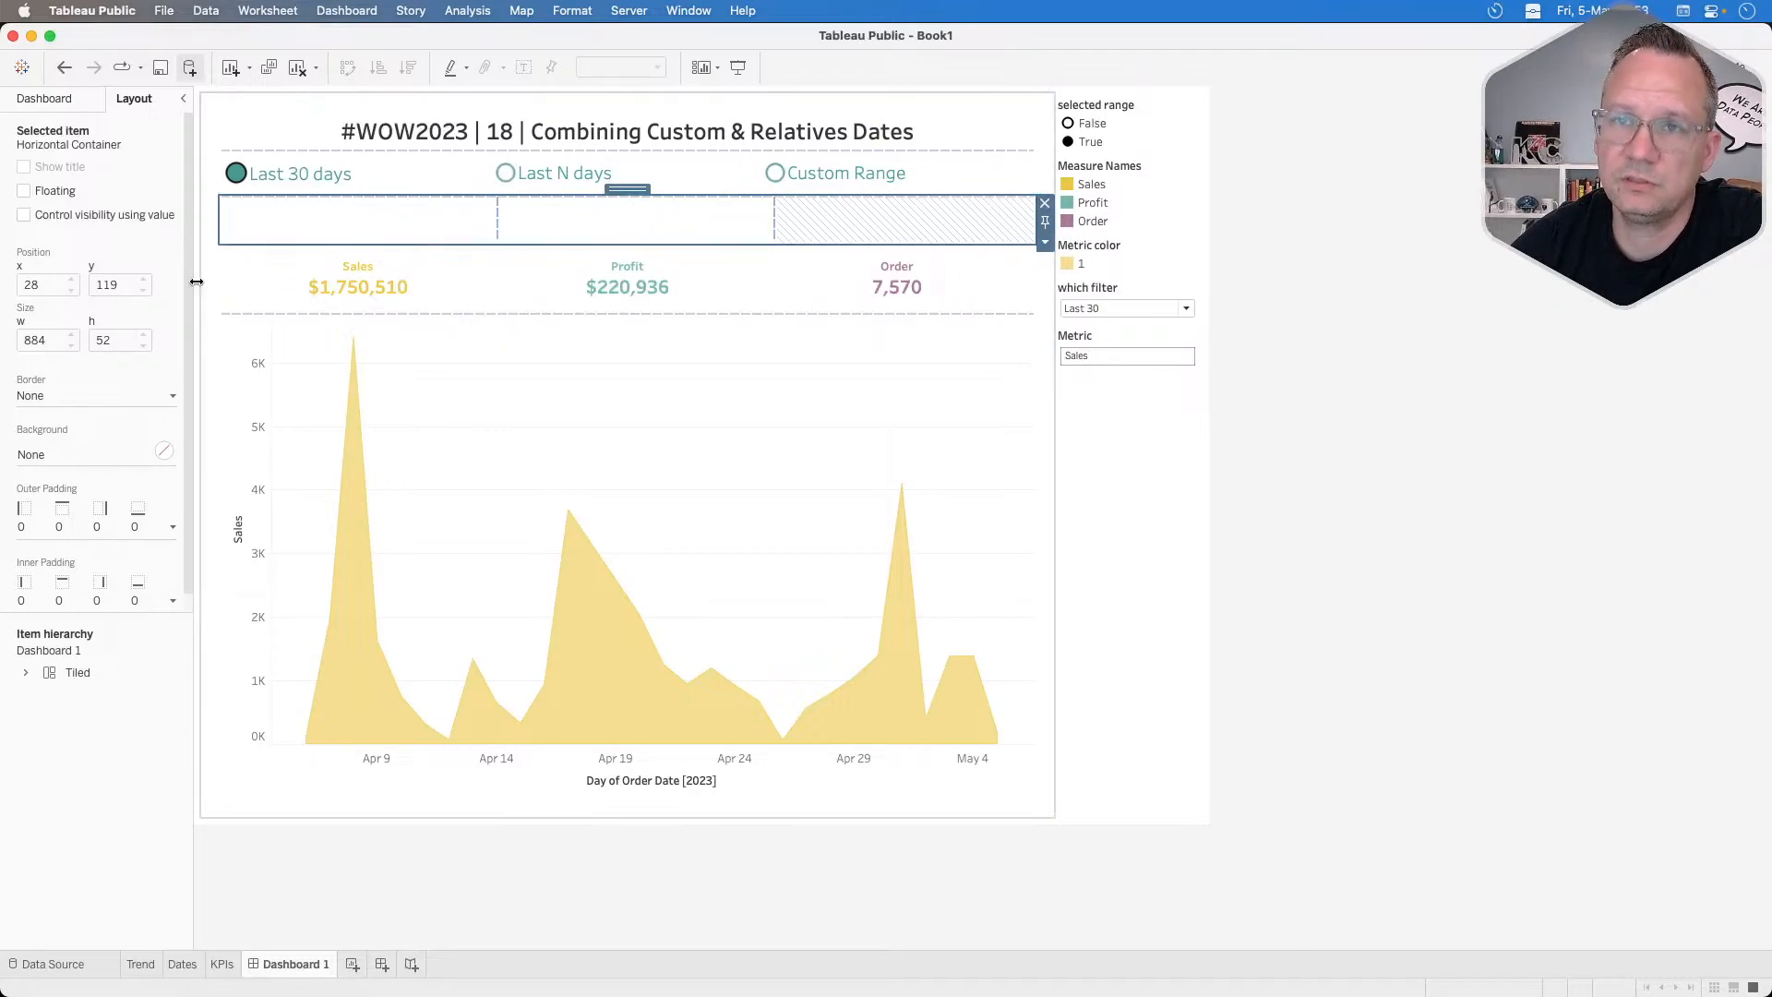
left_click(24, 215)
left_click(66, 240)
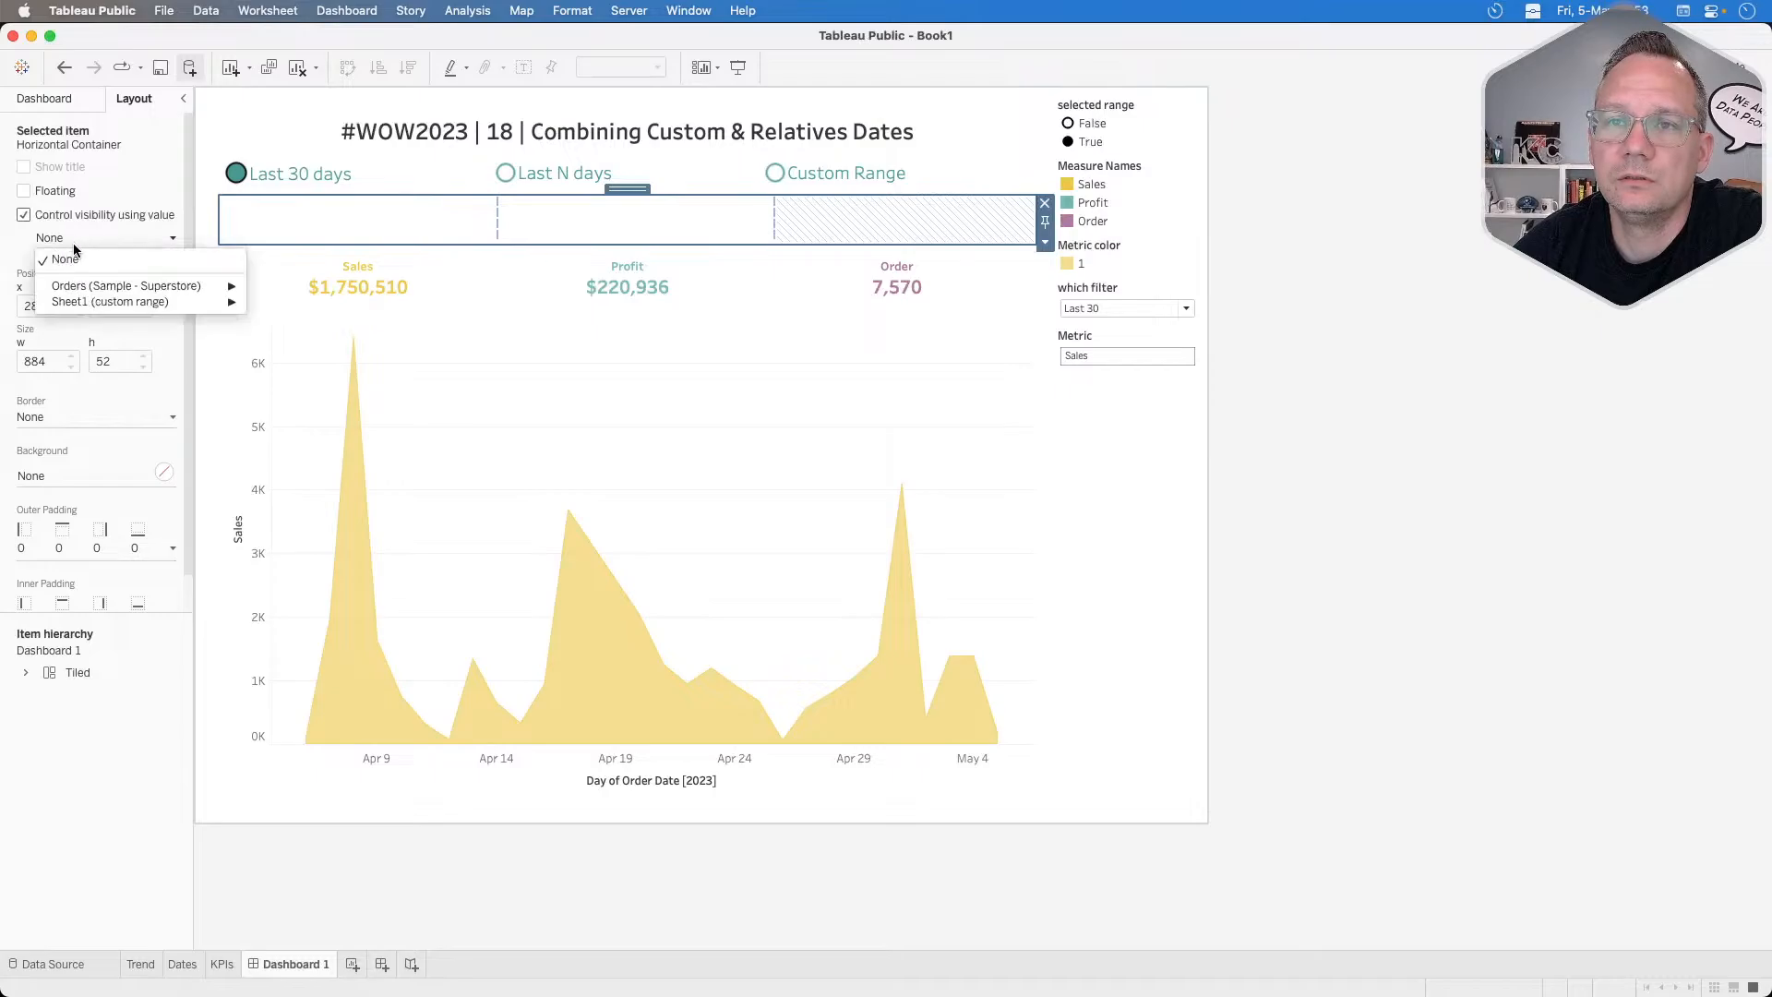
mouse_move(96, 287)
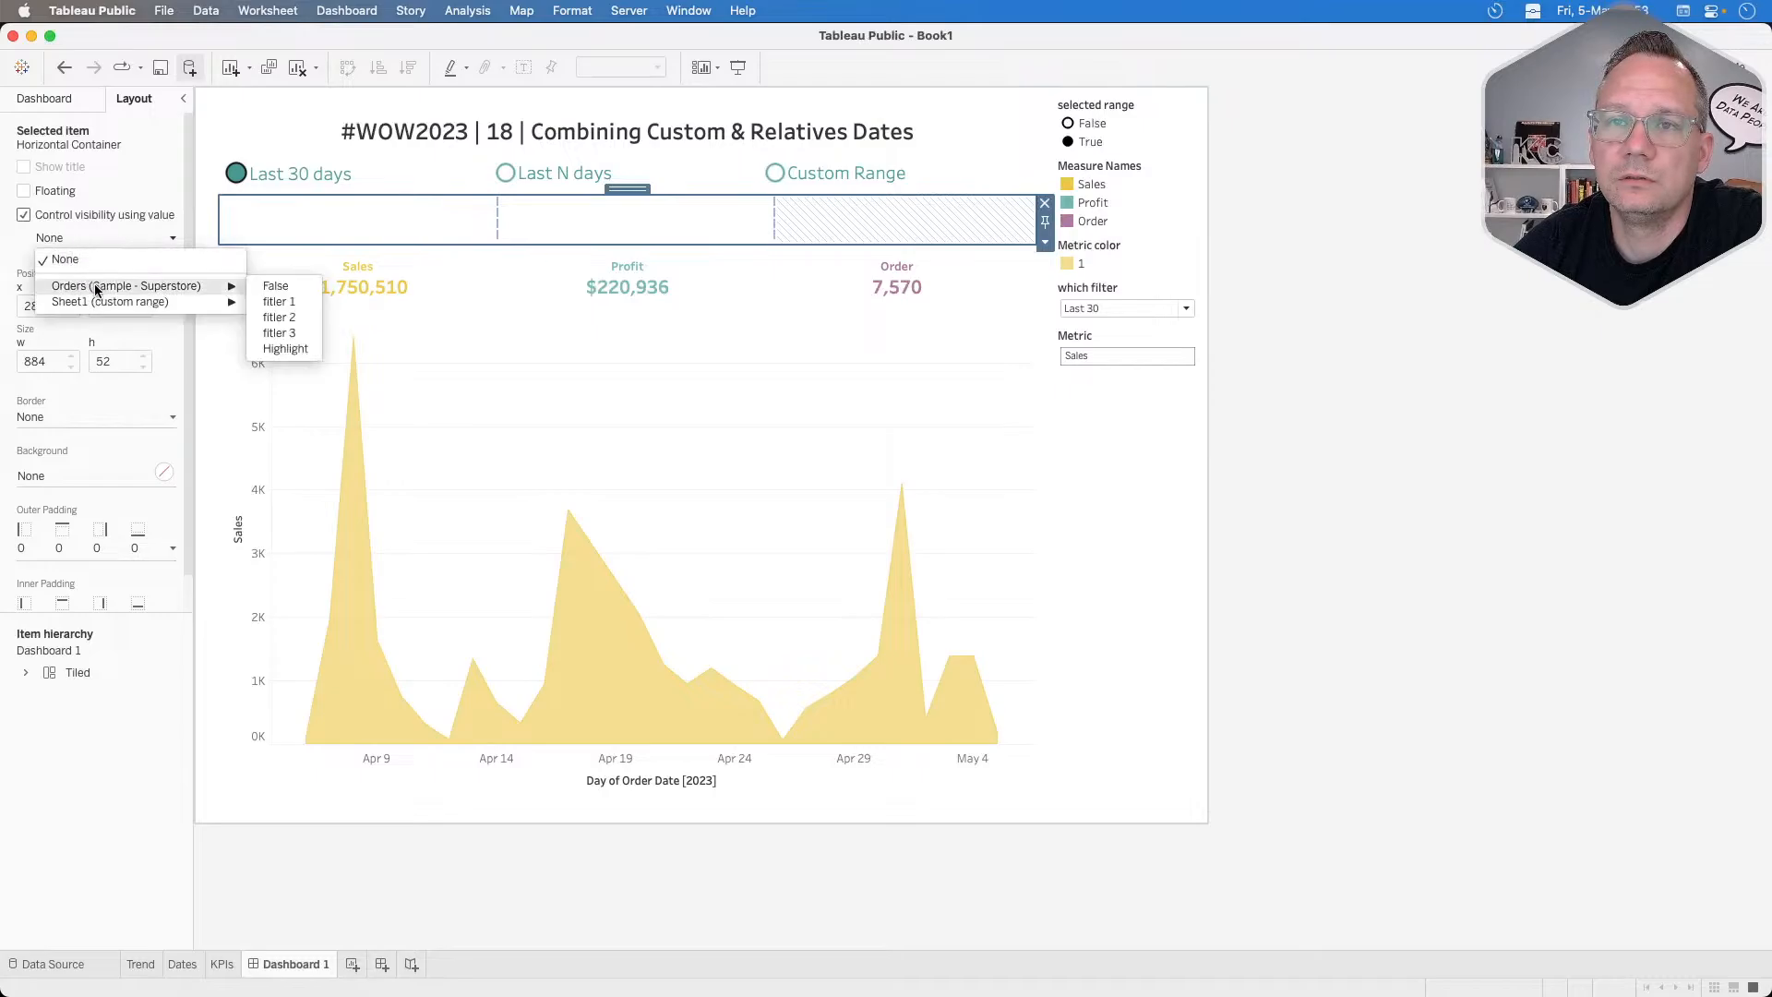
left_click(288, 302)
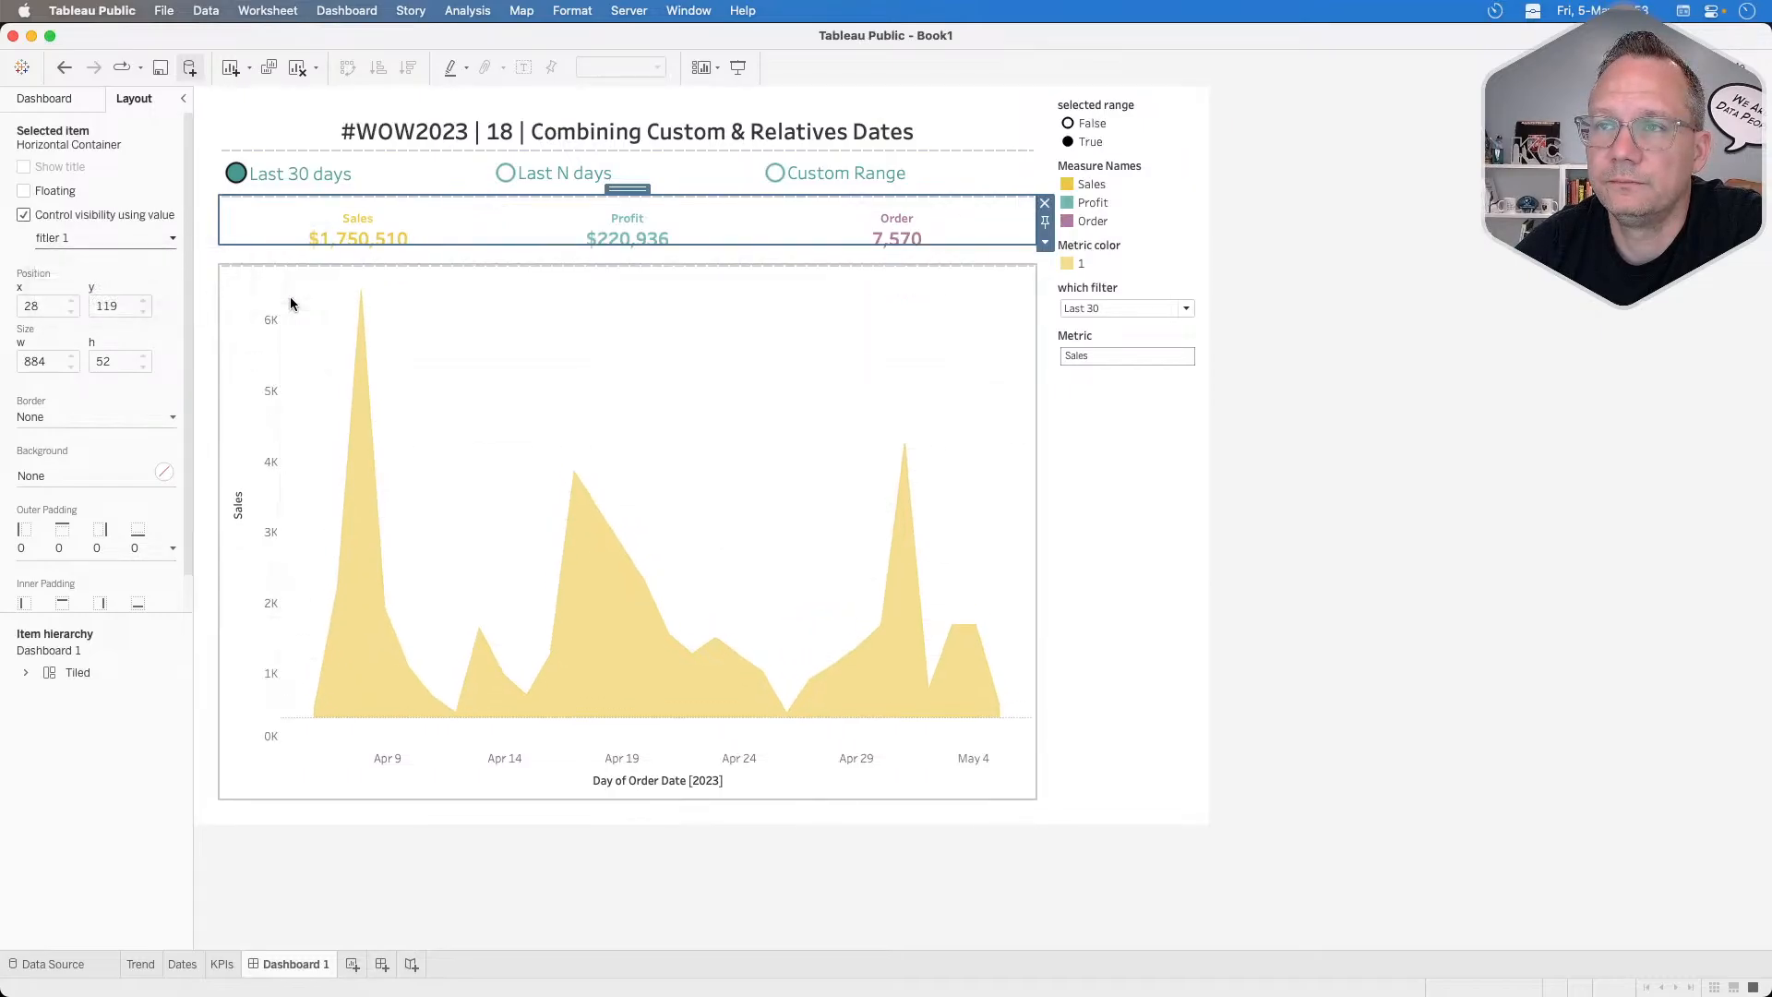
Switch between Last N days, Custom Range and Last 30 days to check the visibility of the parameter controls.
left_click(1250, 292)
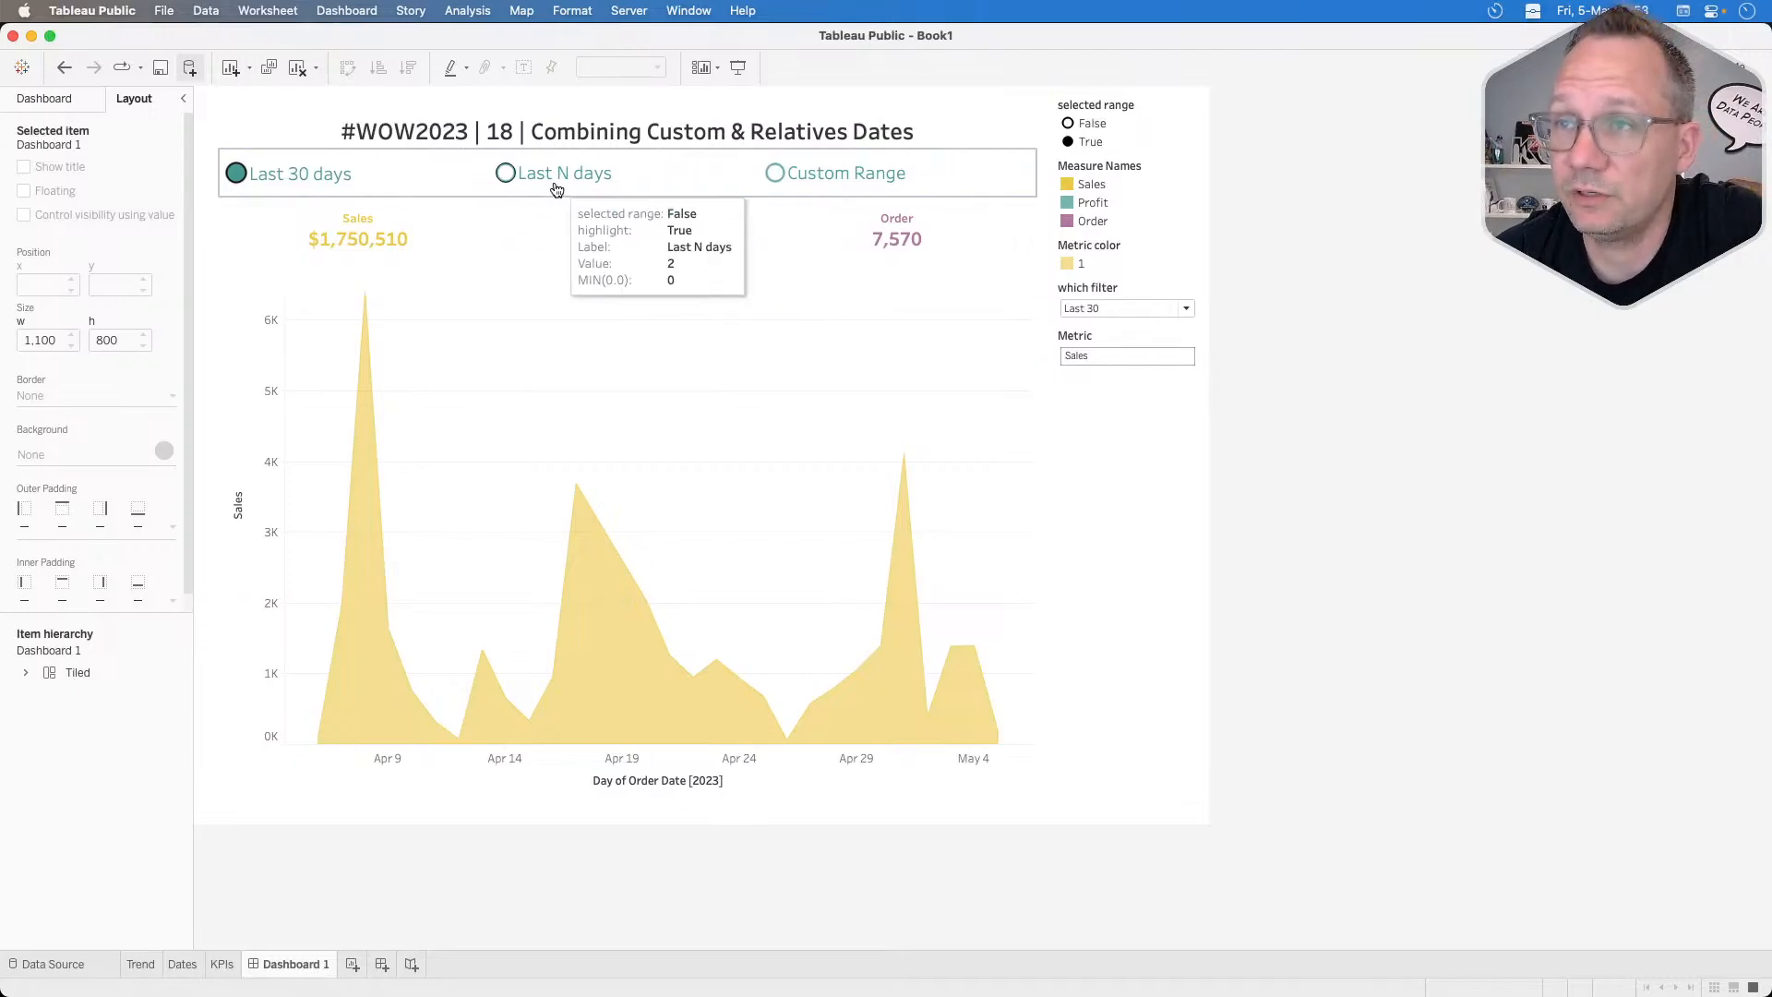
left_click(556, 189)
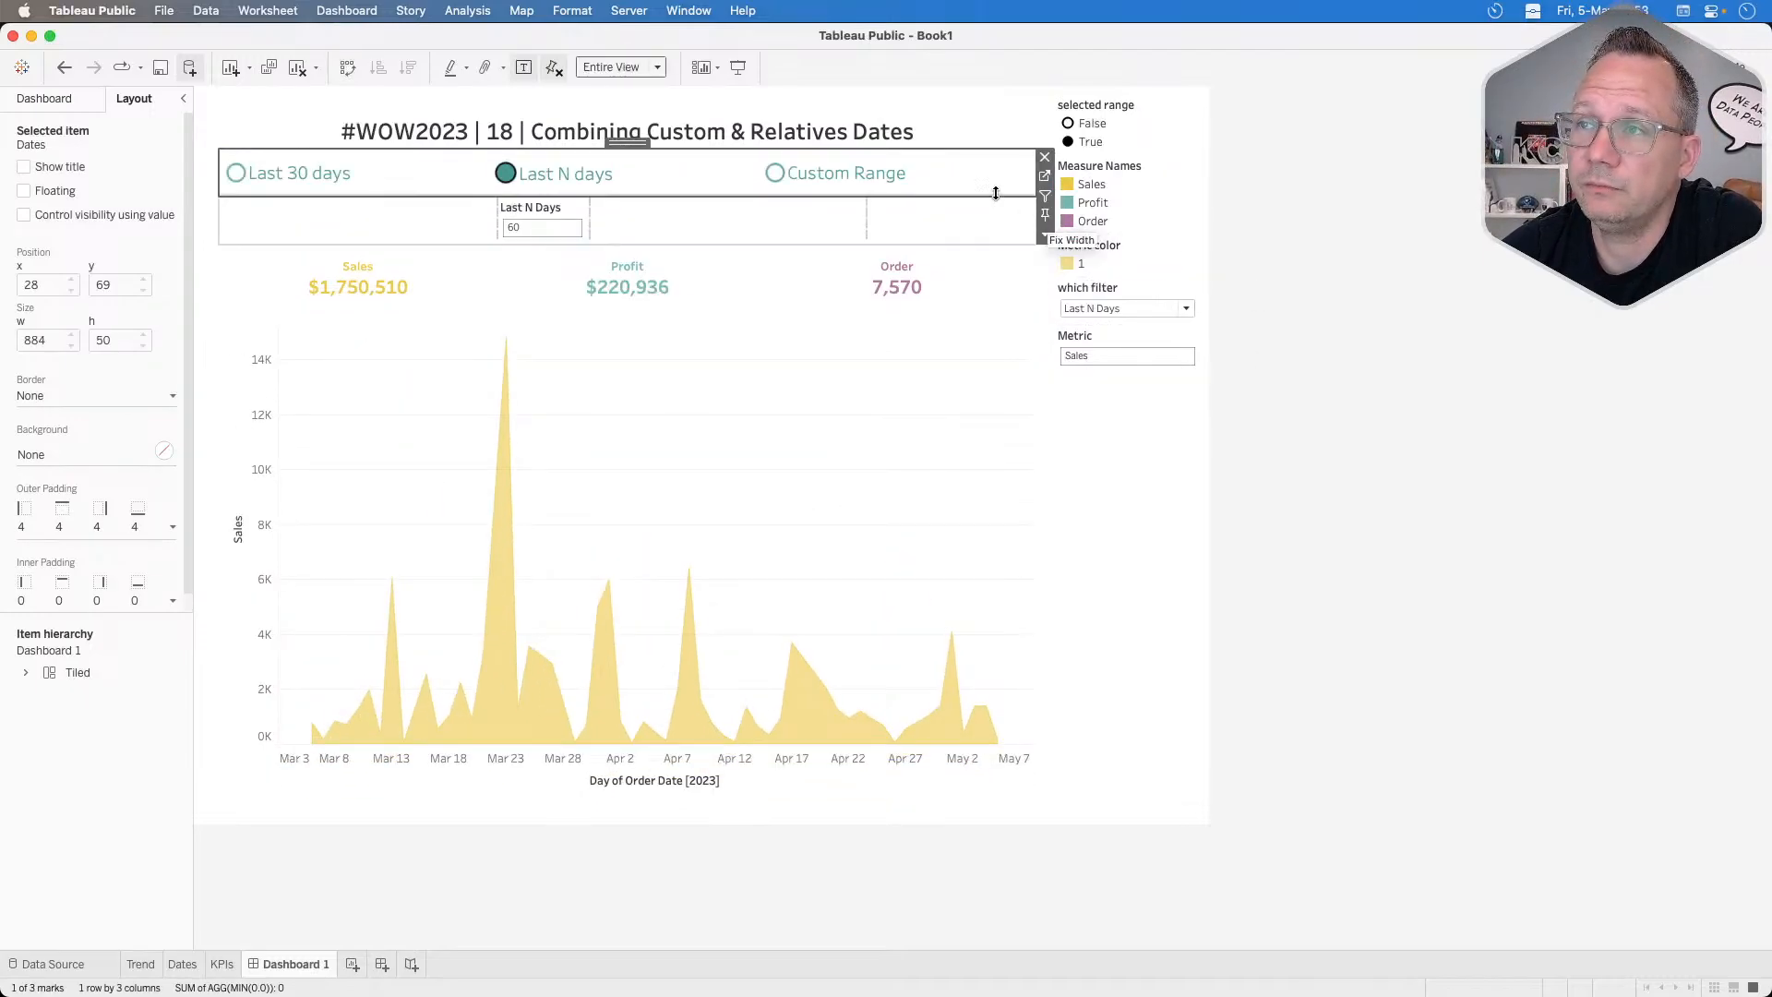
left_click(807, 181)
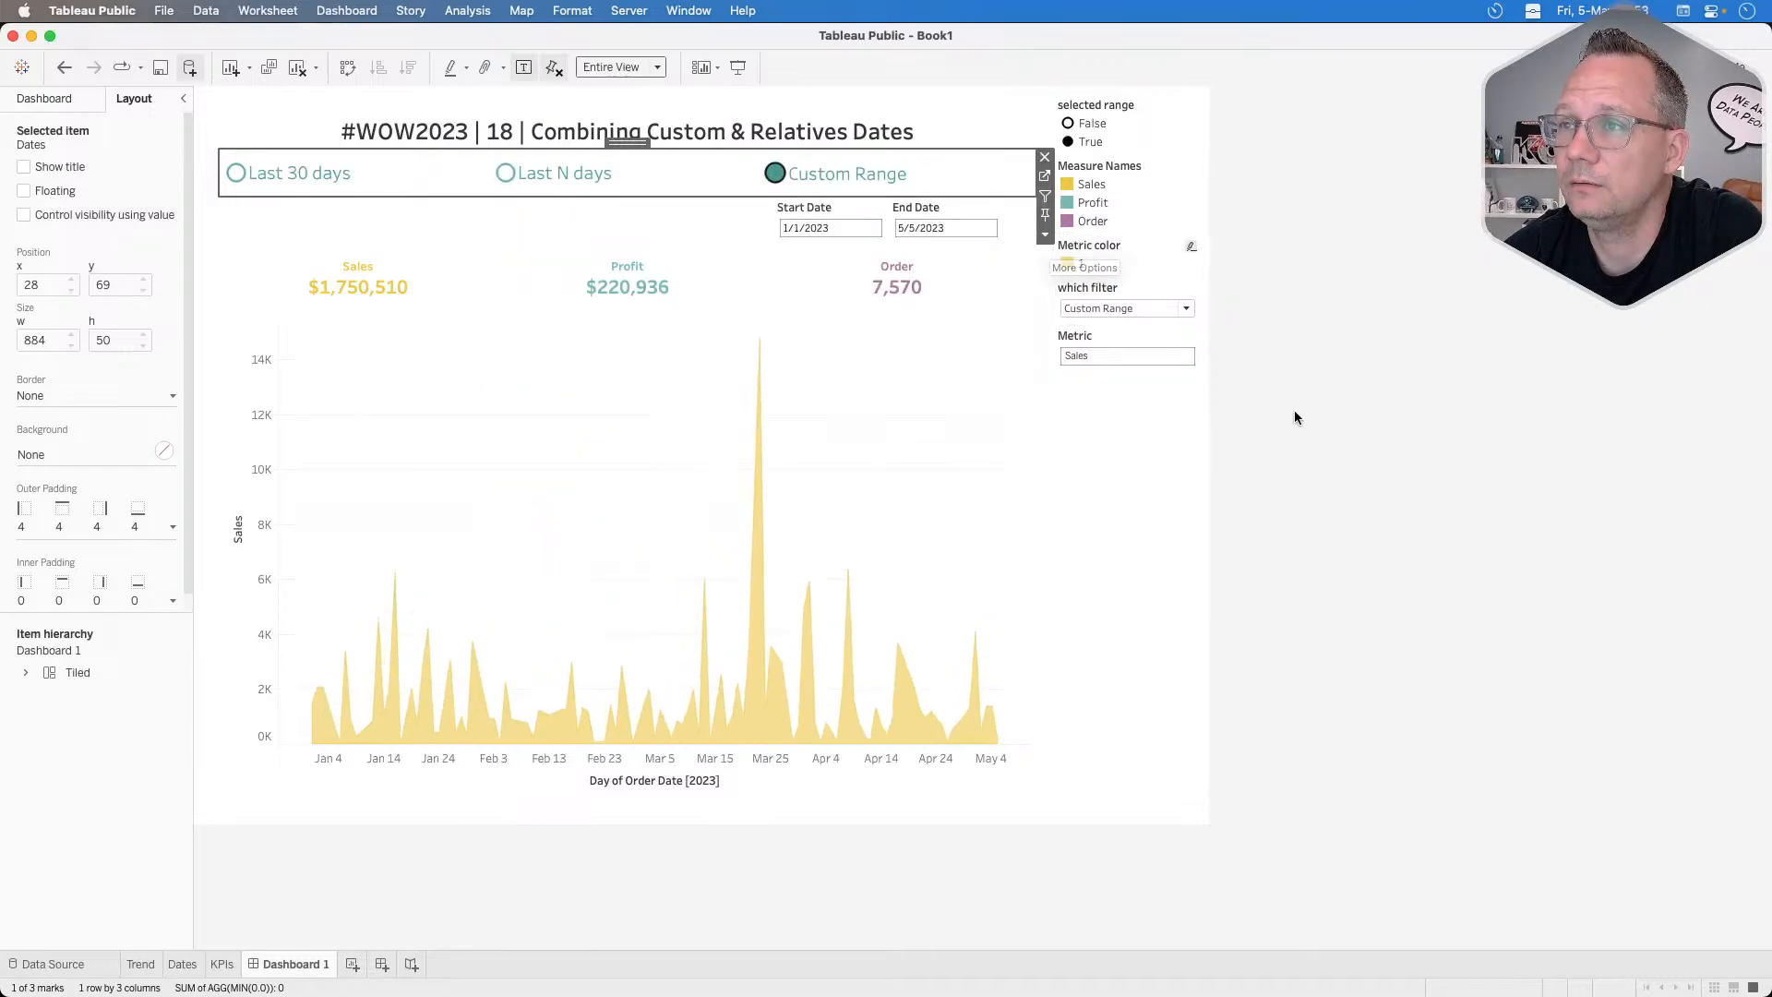
left_click(305, 178)
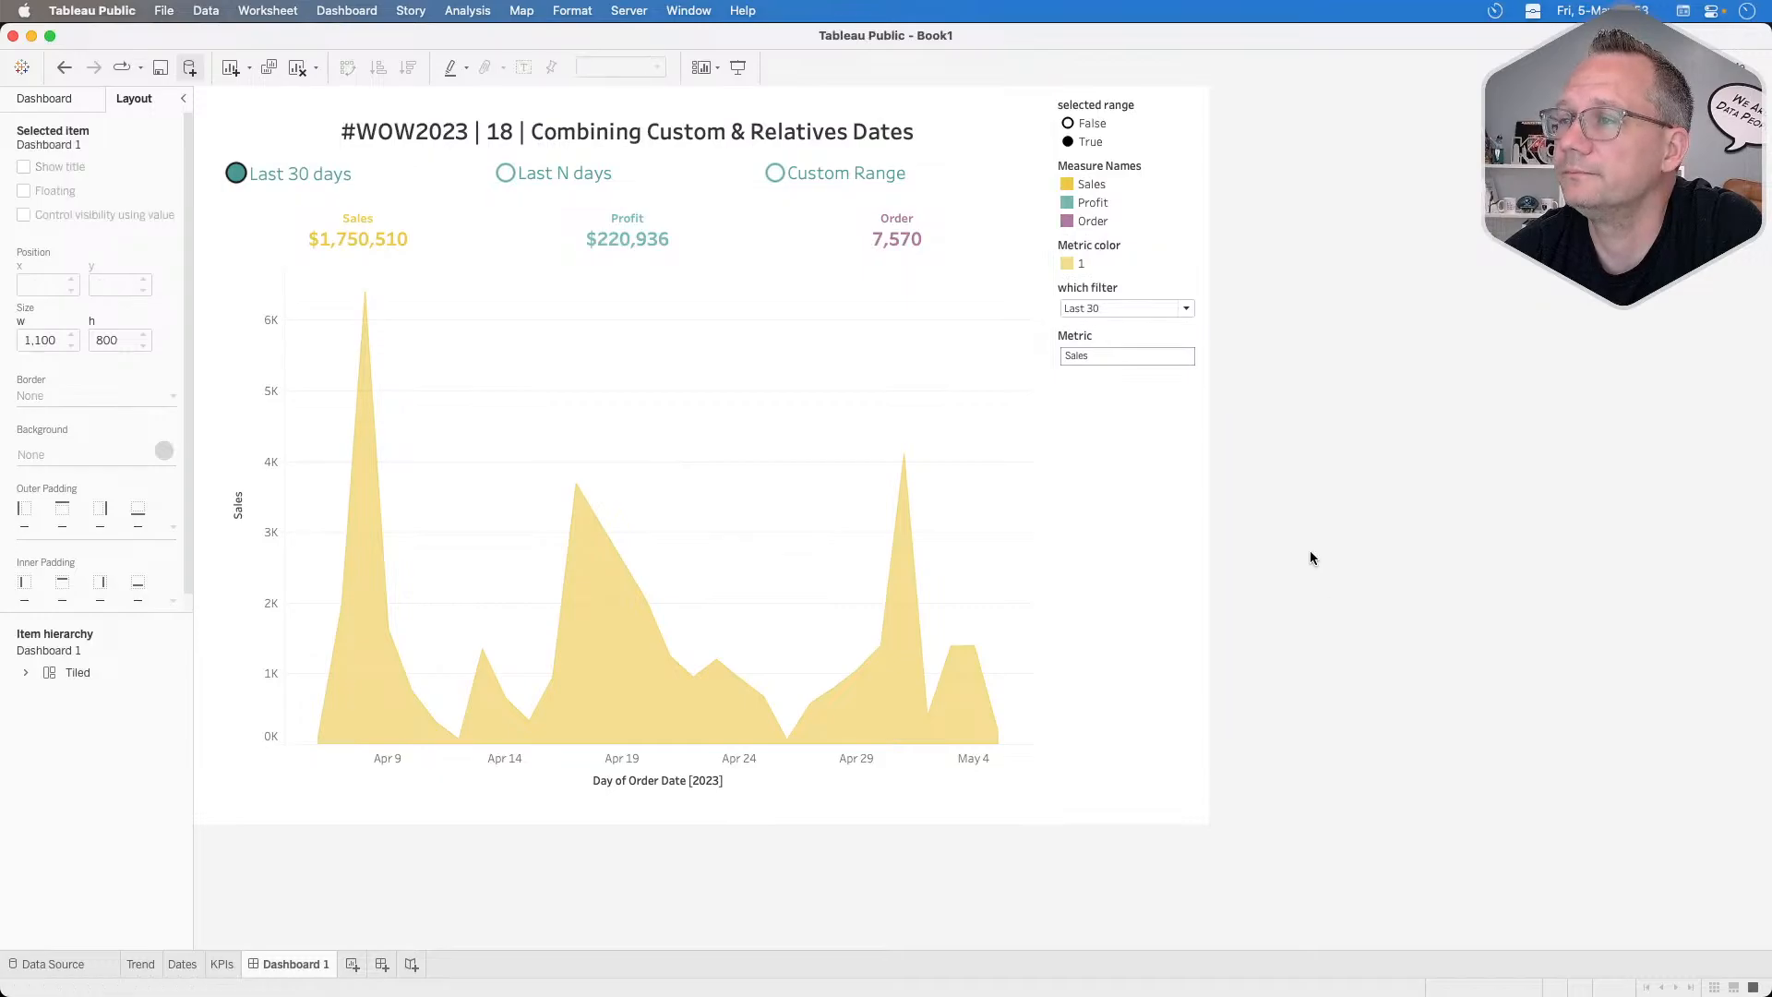
Remove the vertical container holding the color legends and the which filter and Metric parameter controls from the dashboard.
left_click(1149, 487)
left_click(1211, 101)
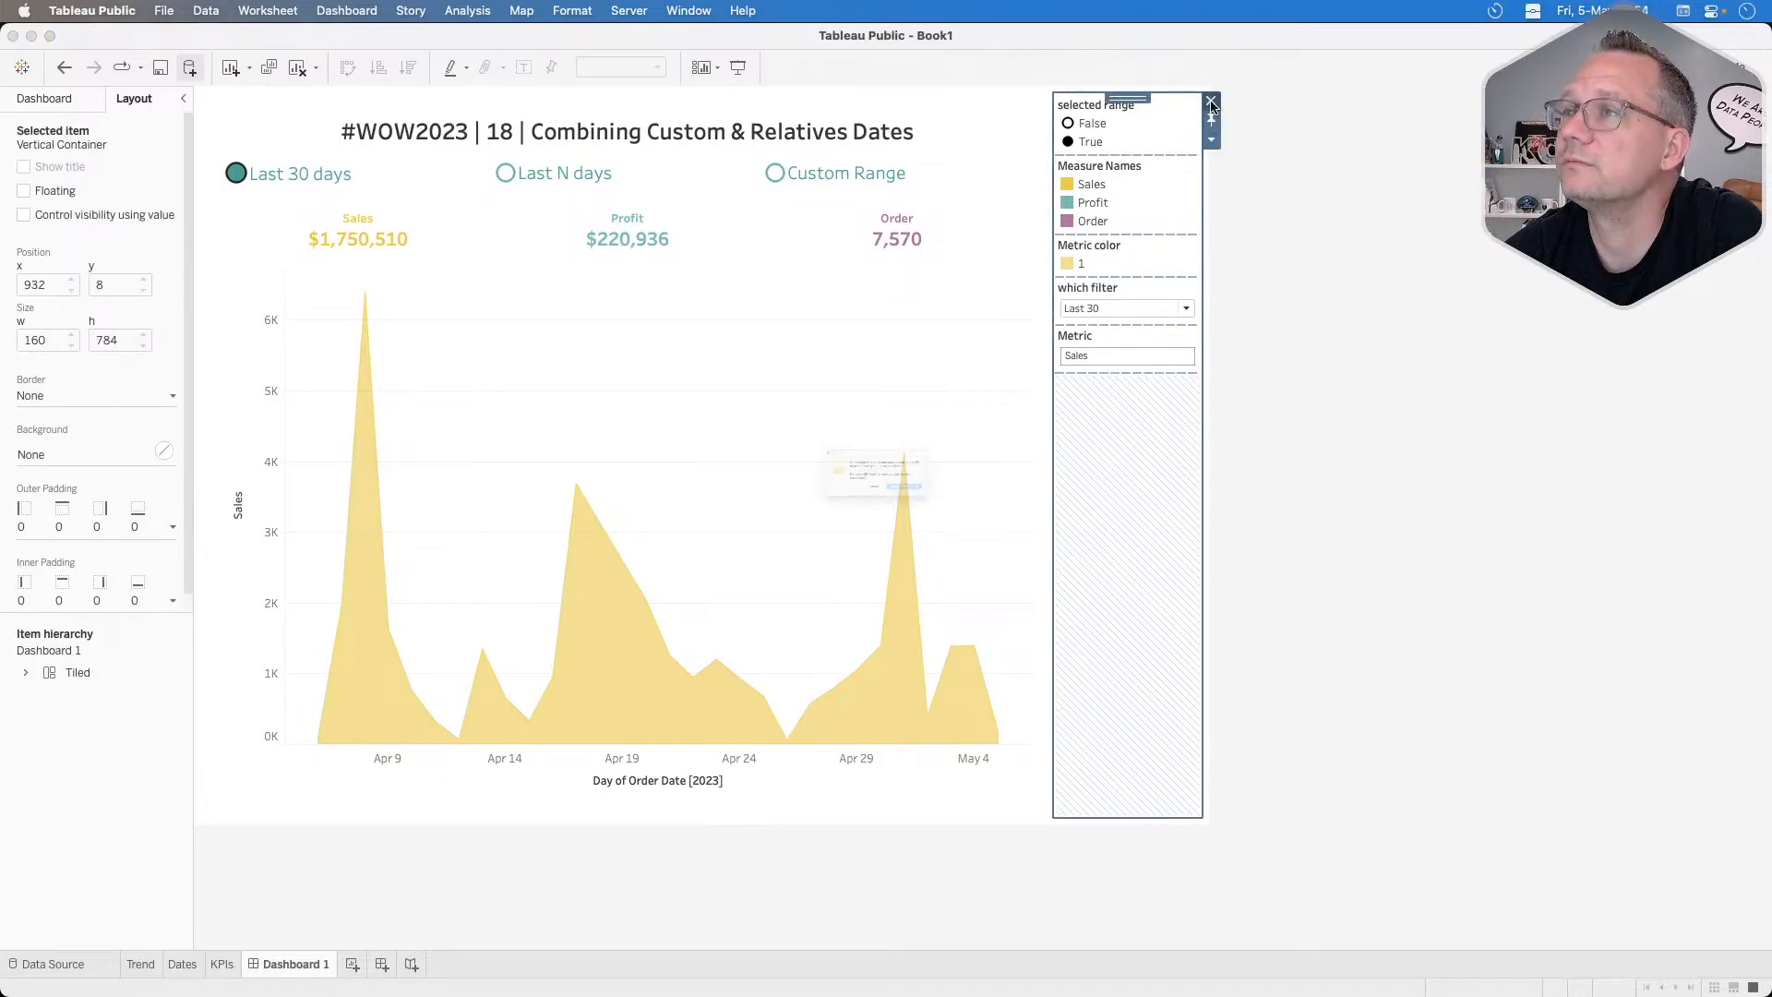
left_click(956, 523)
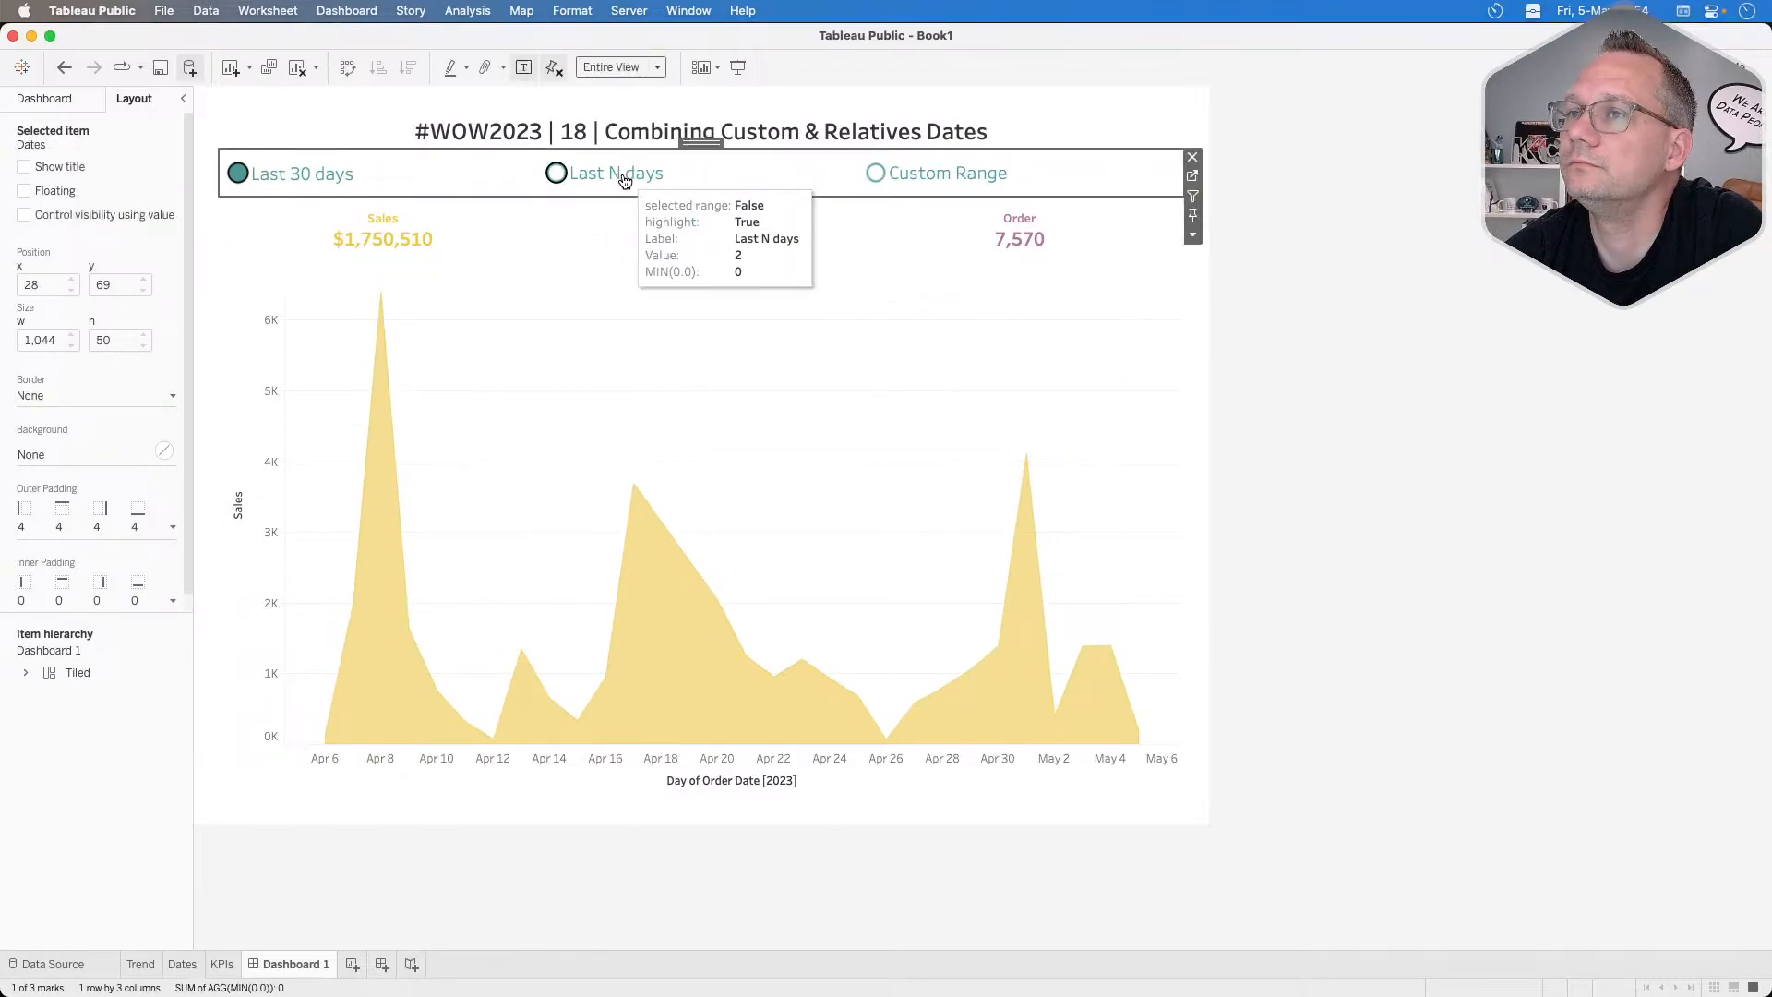
Select the Last N days and Custom Range options to check the alignment of their parameter controls.
left_click(574, 173)
left_click(982, 182)
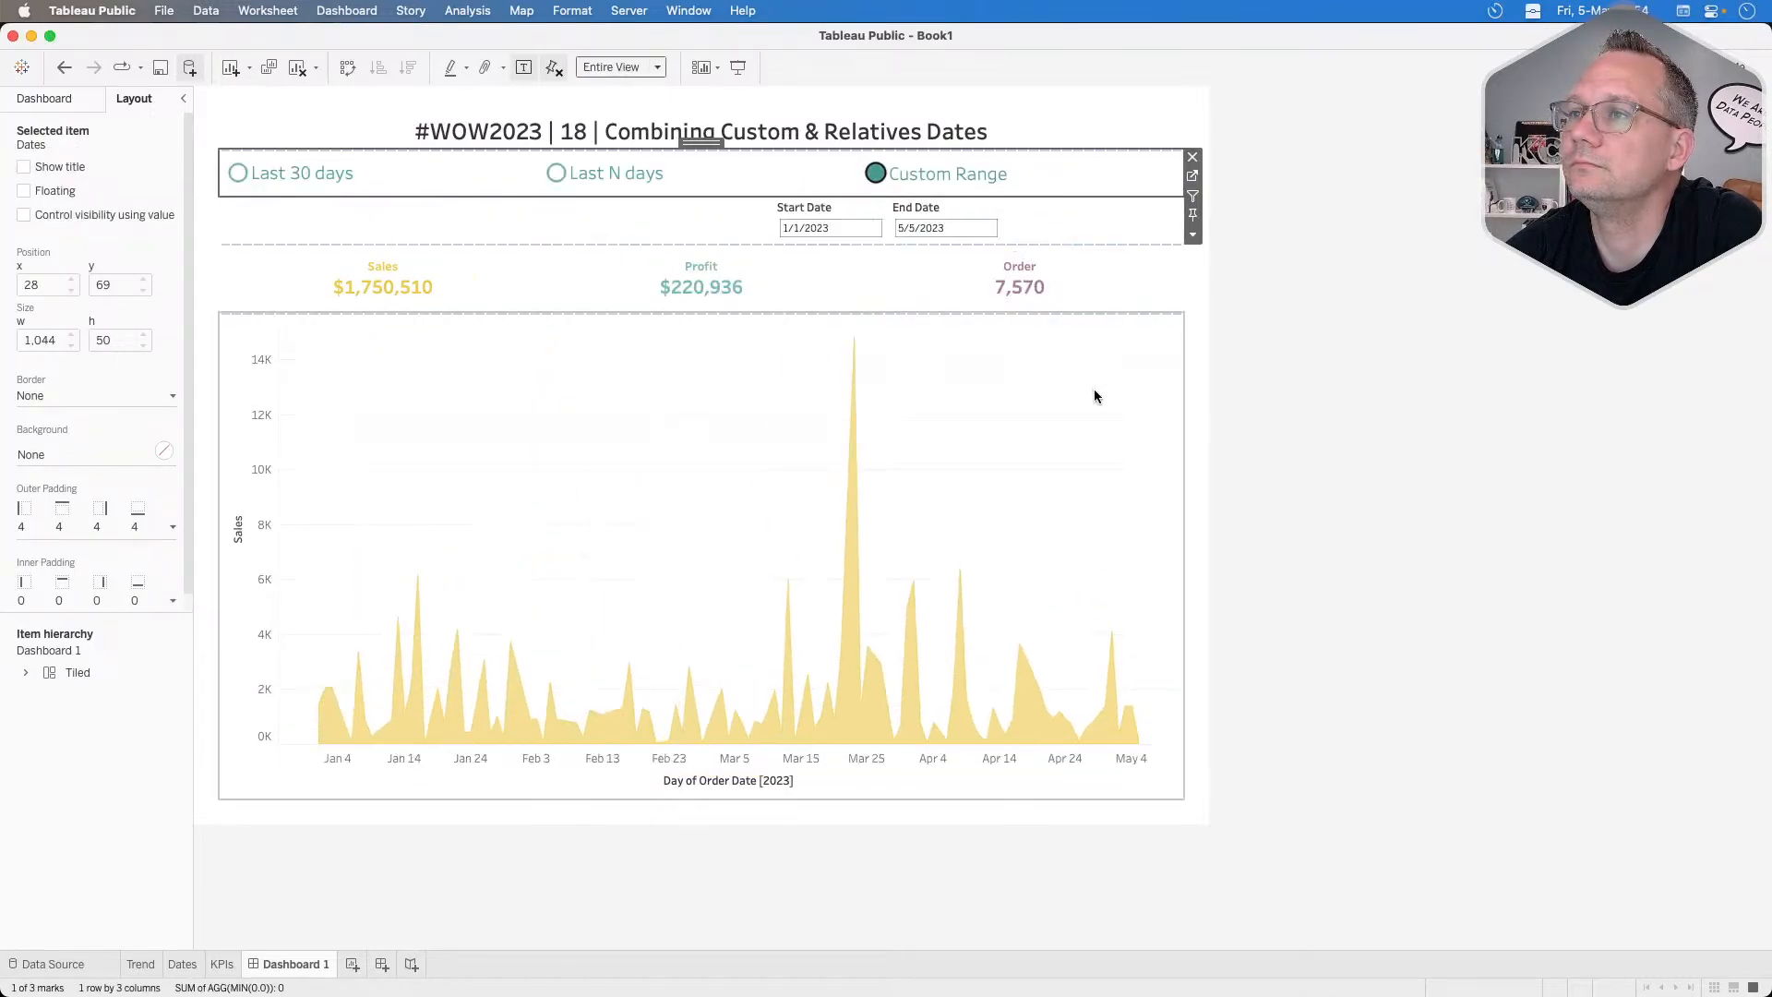
With Last N days selected, set the width of the blank before the Last N Days control to 400 pixels.
left_click_drag(497, 216, 437, 222)
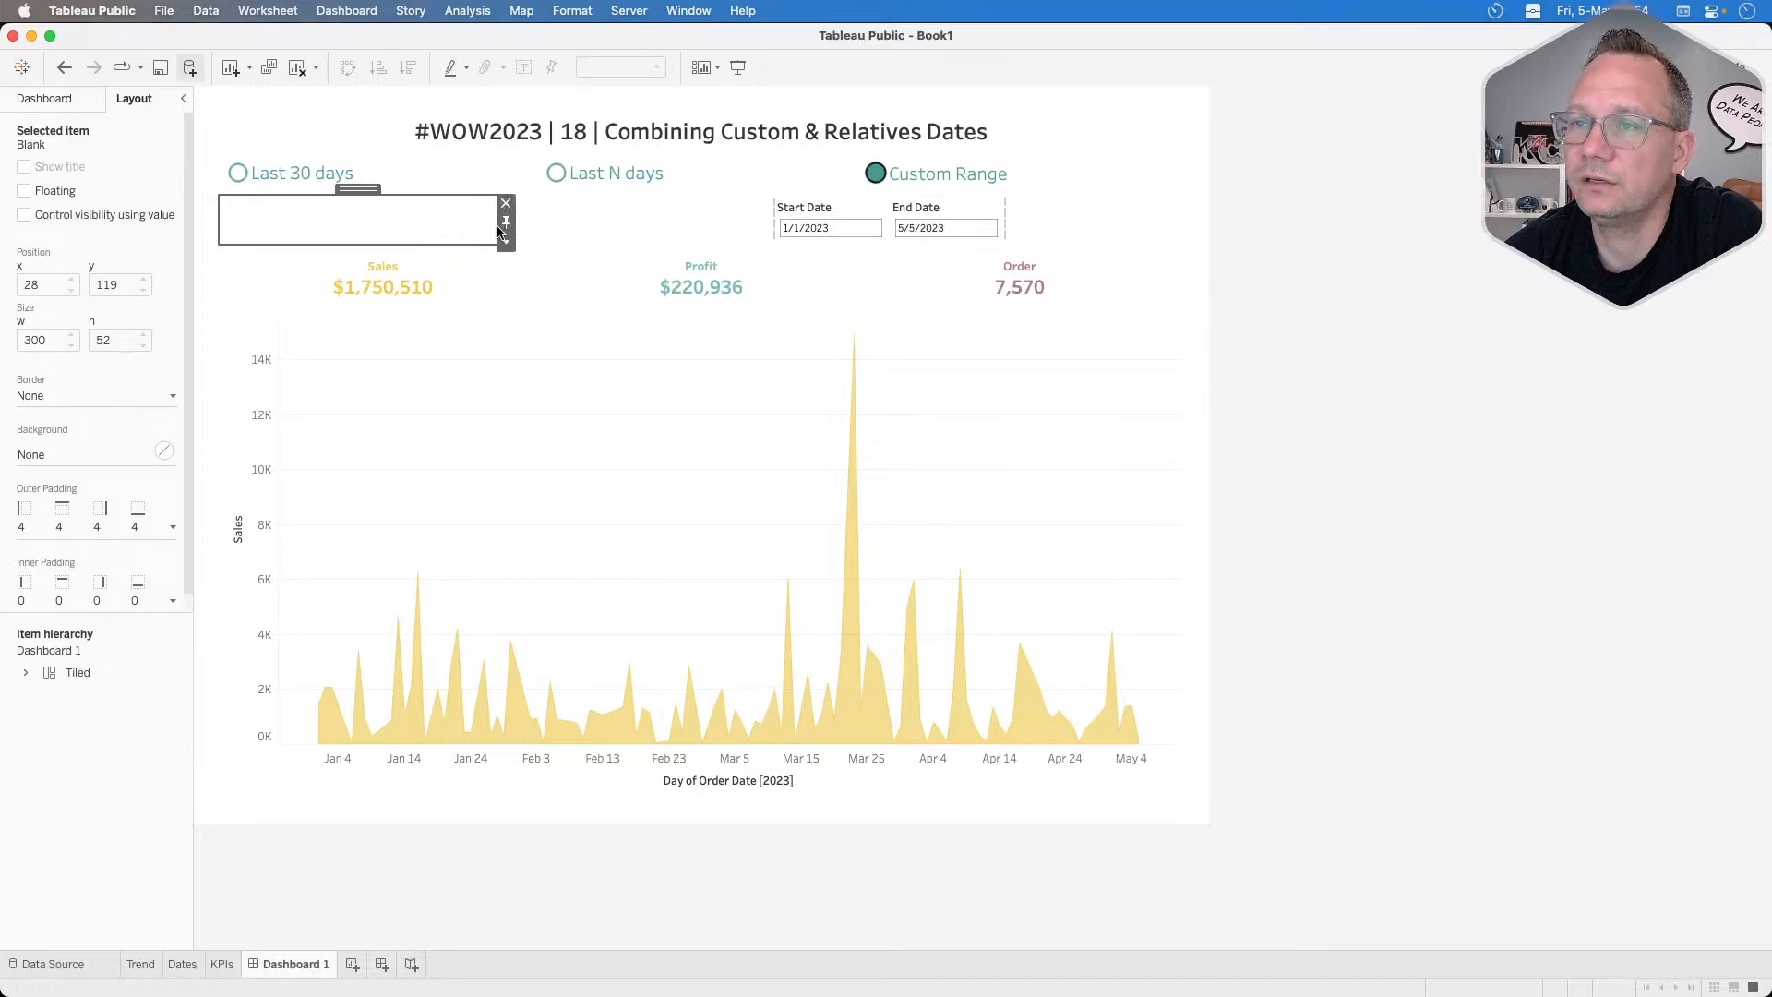
left_click(614, 175)
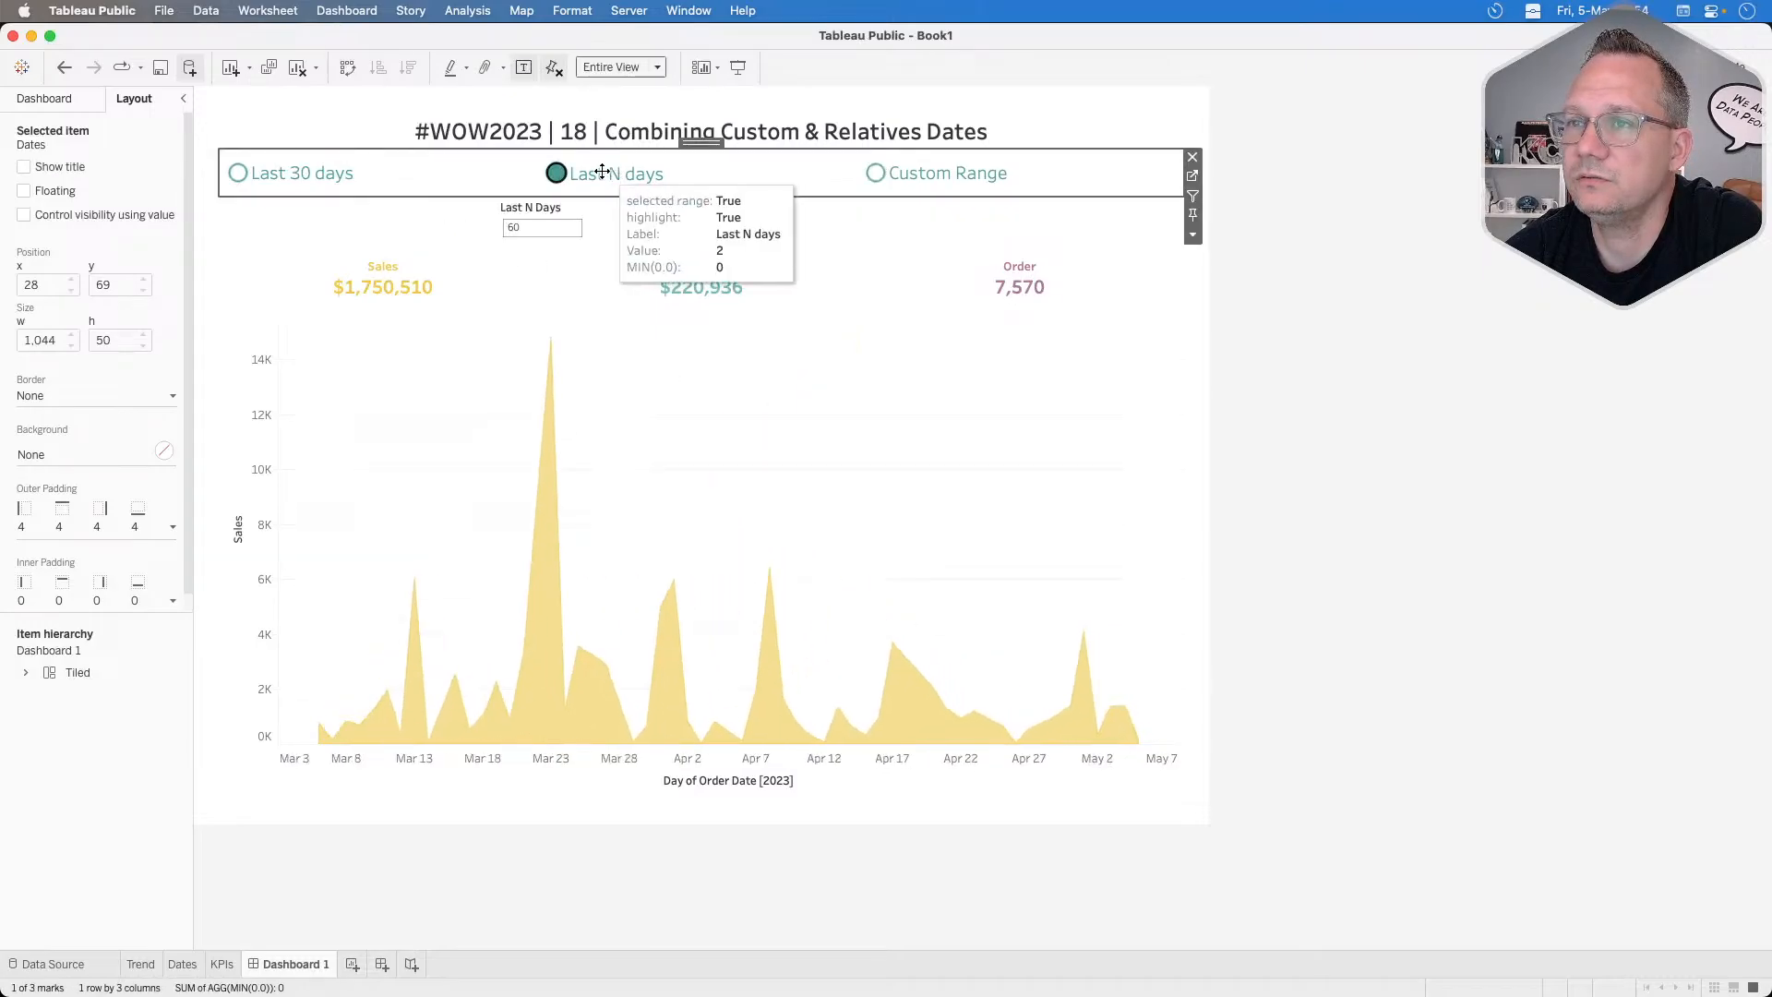
left_click(506, 242)
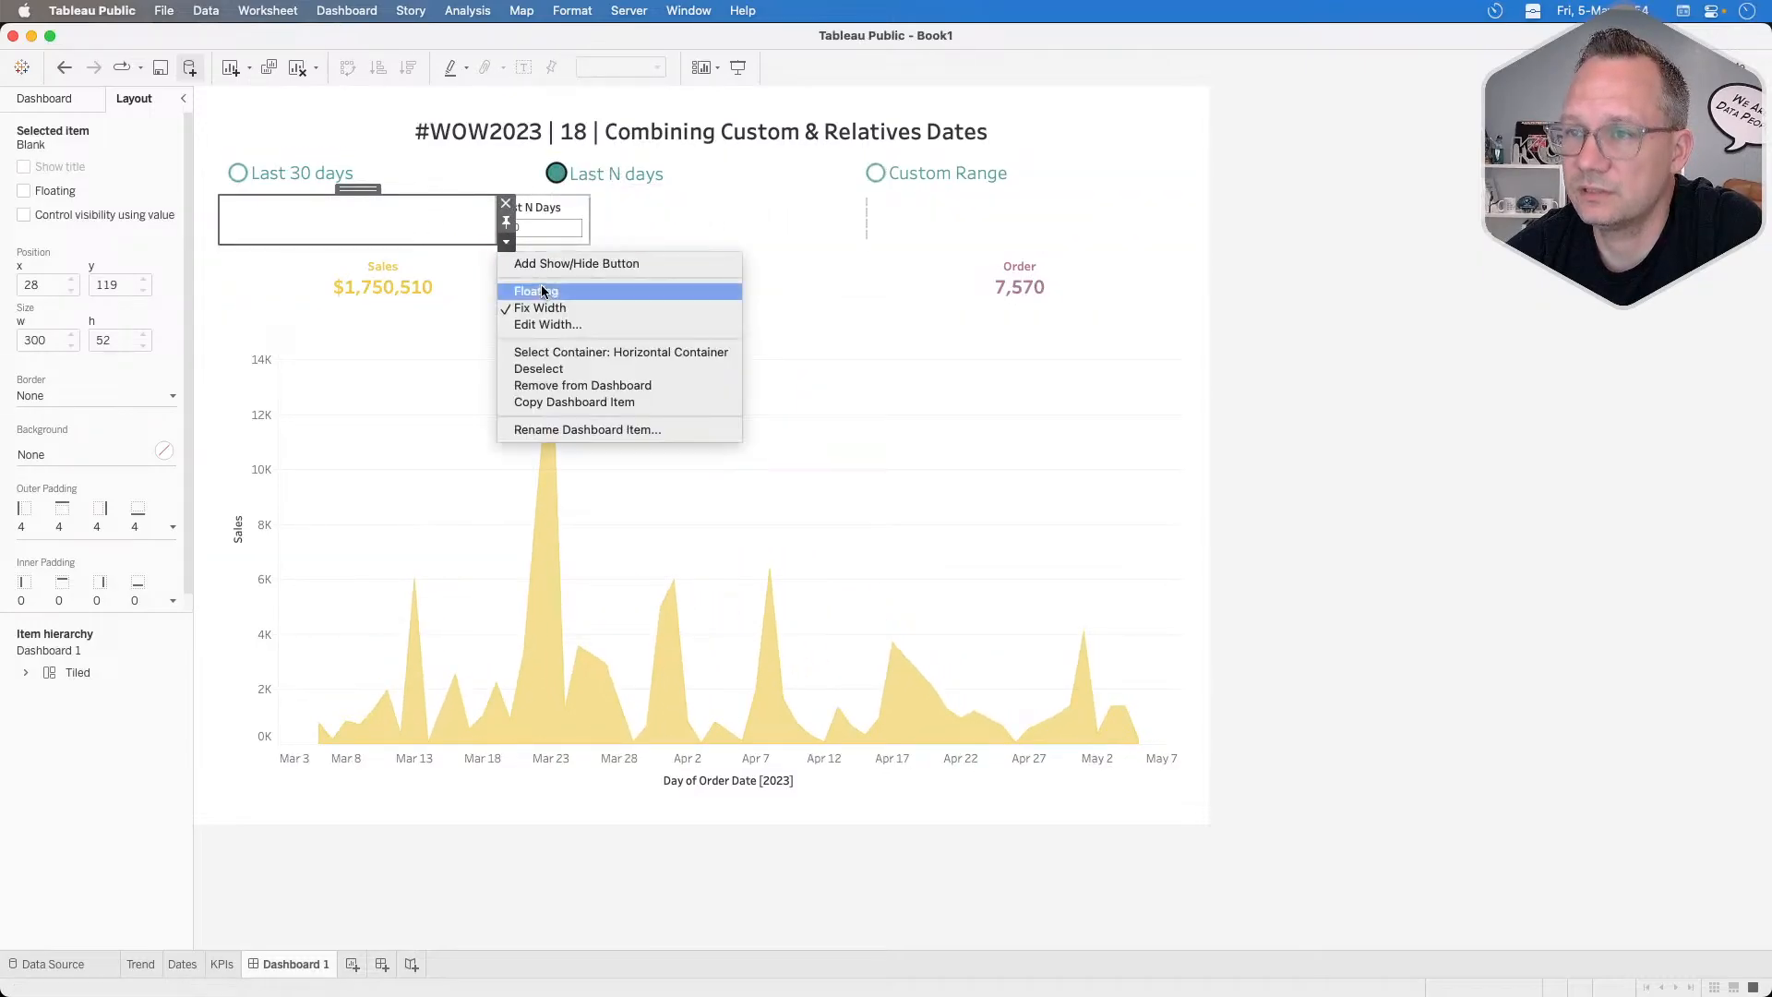
left_click(552, 327)
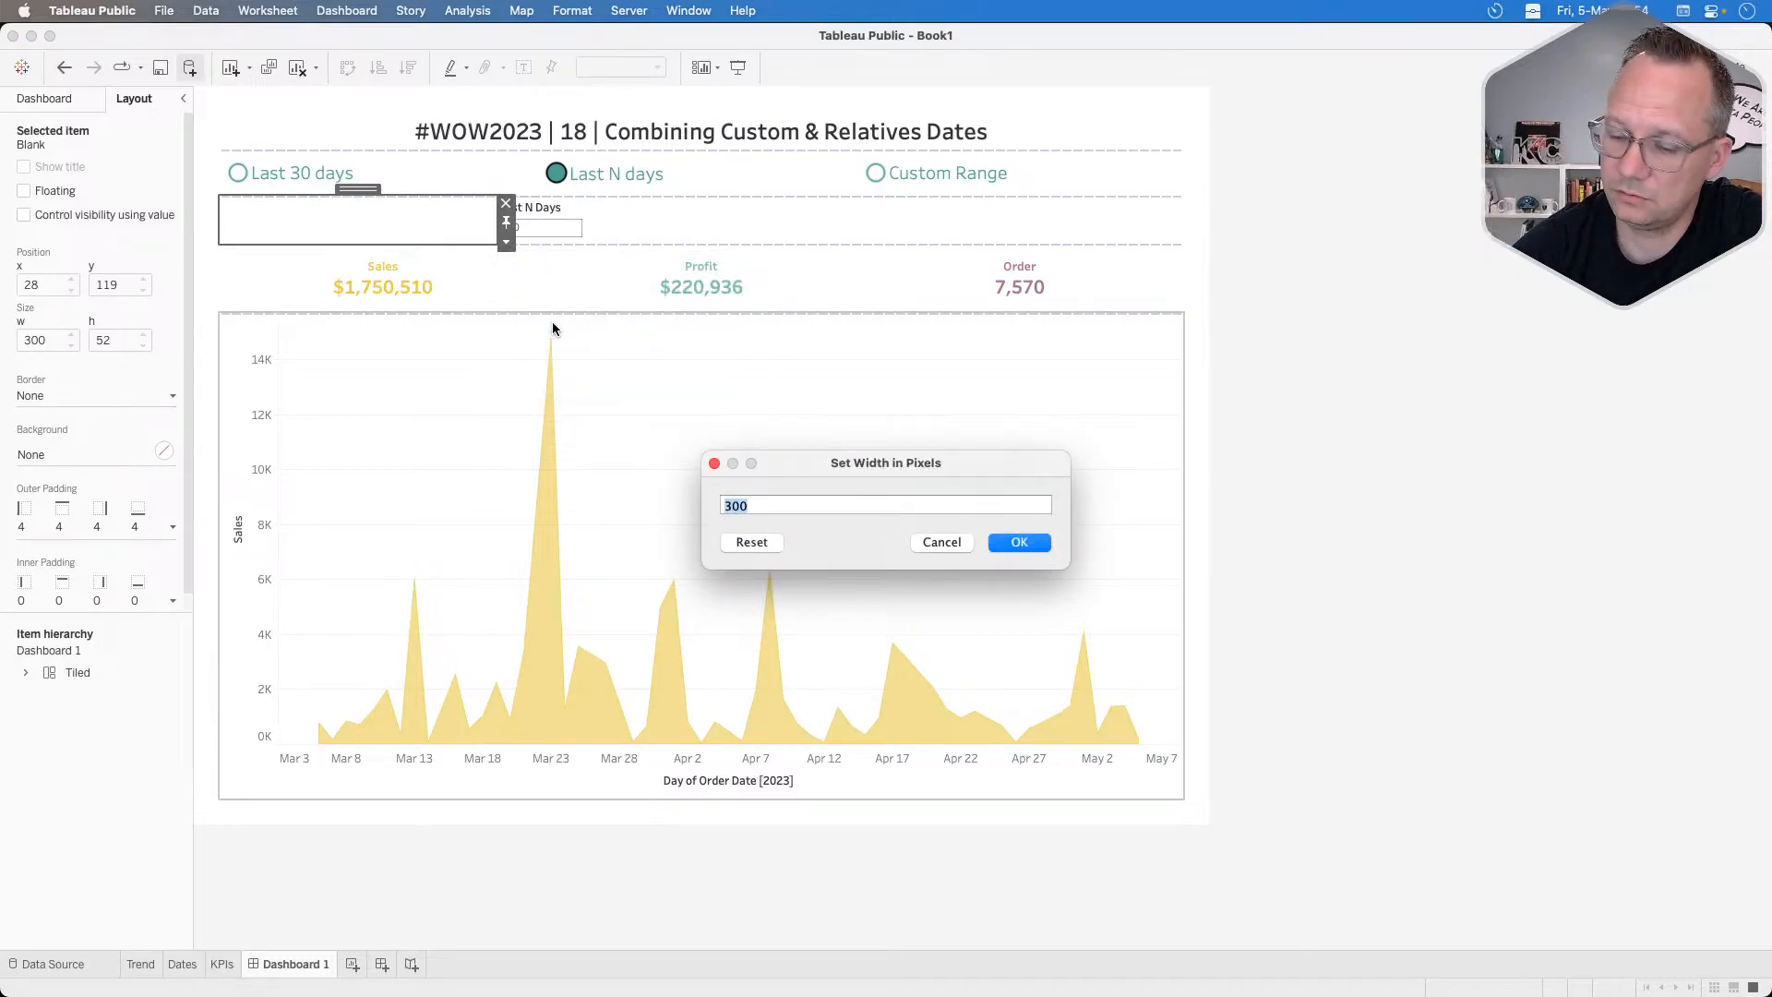
type("400")
key("Return")
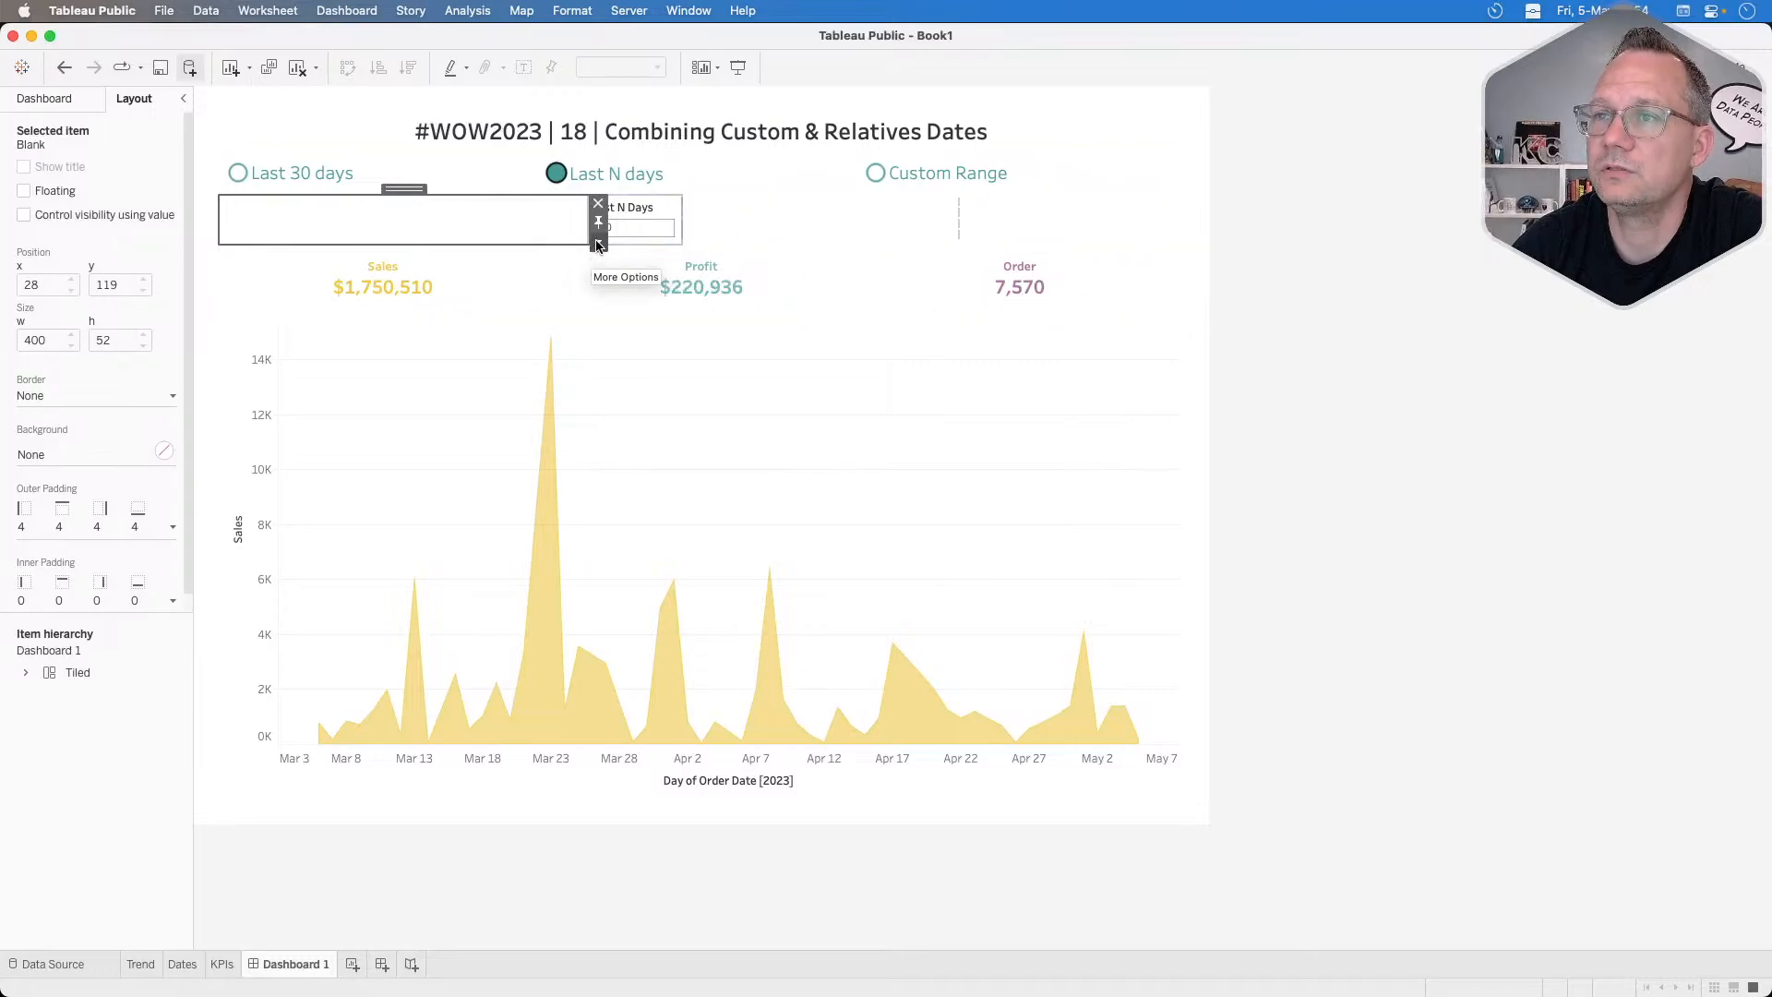
left_click(1294, 277)
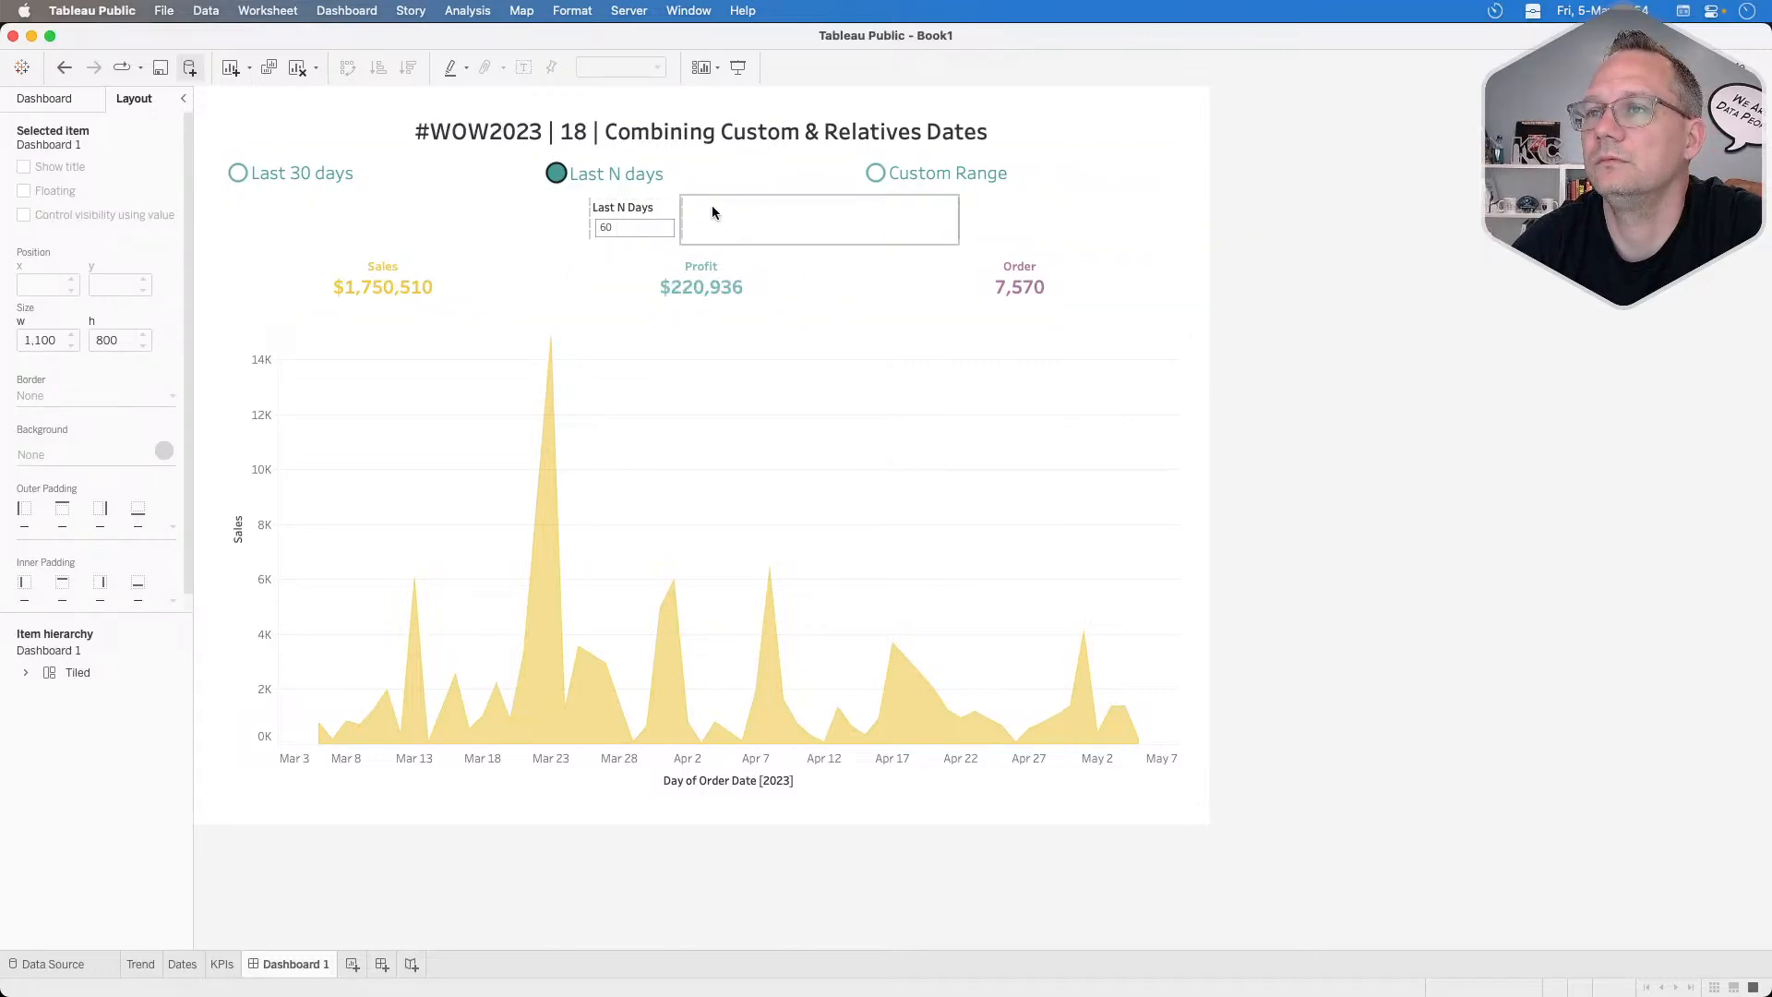
Set the width of the blank before the Last N Days control to 350 pixels.
left_click(519, 226)
left_click(598, 242)
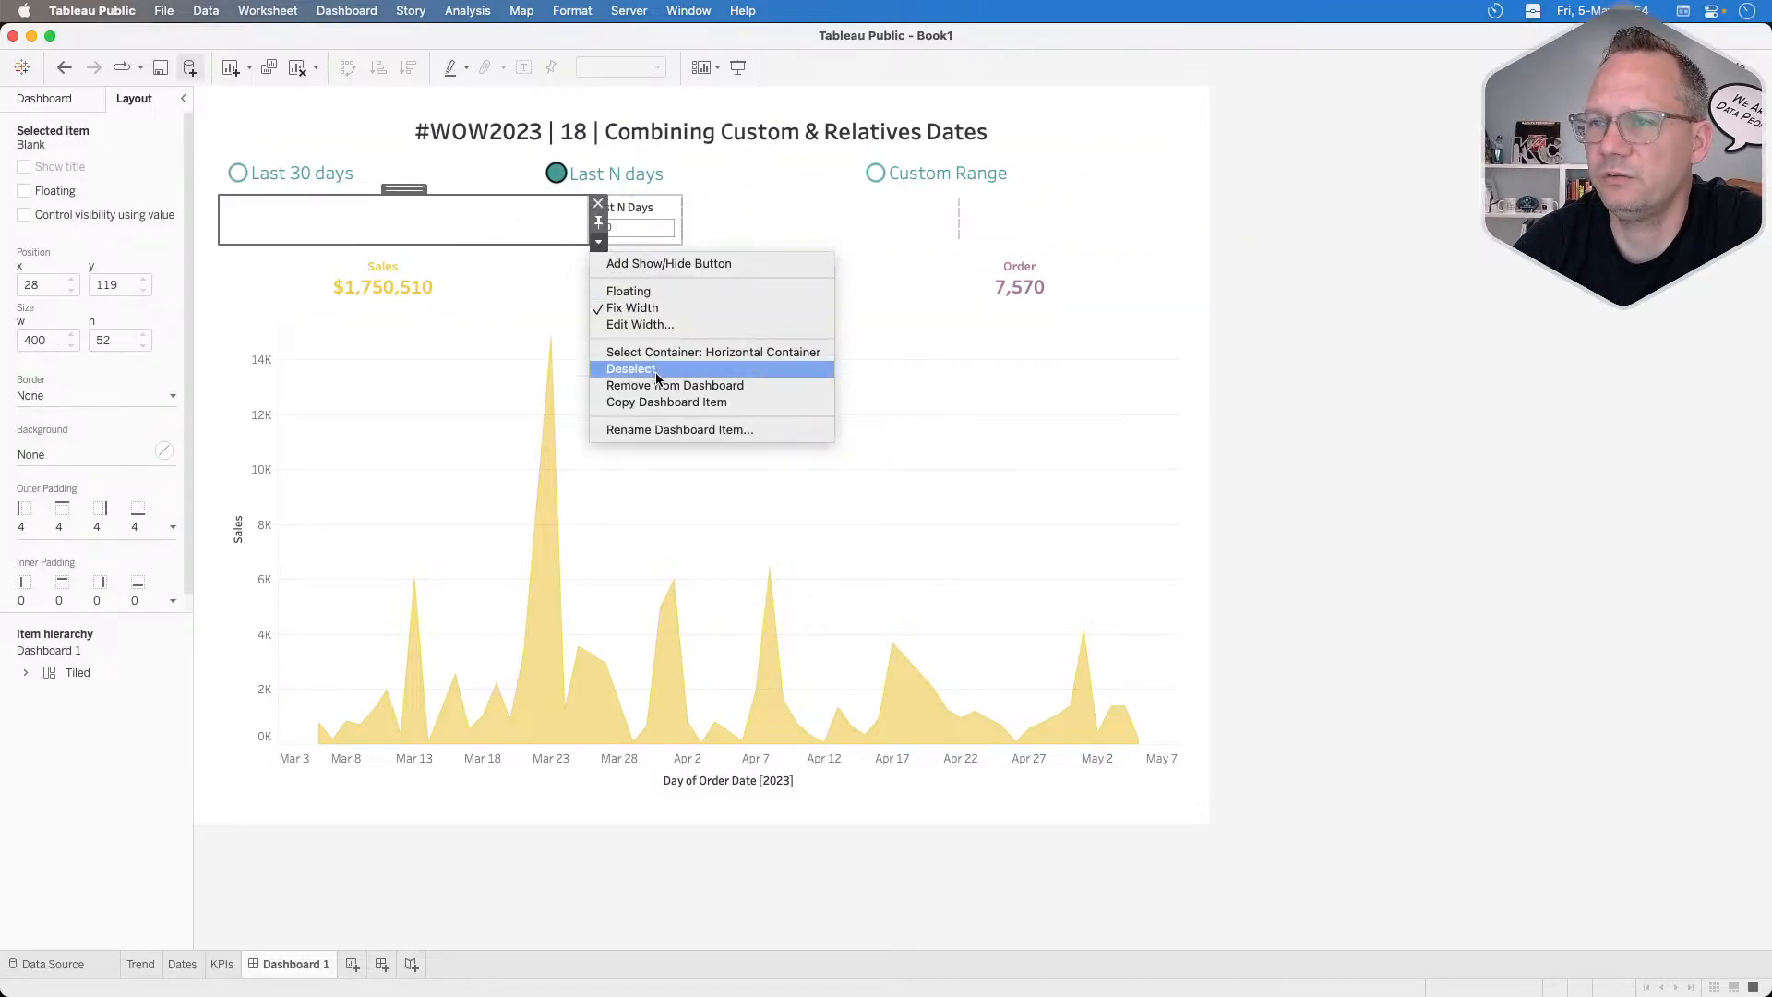
left_click(637, 325)
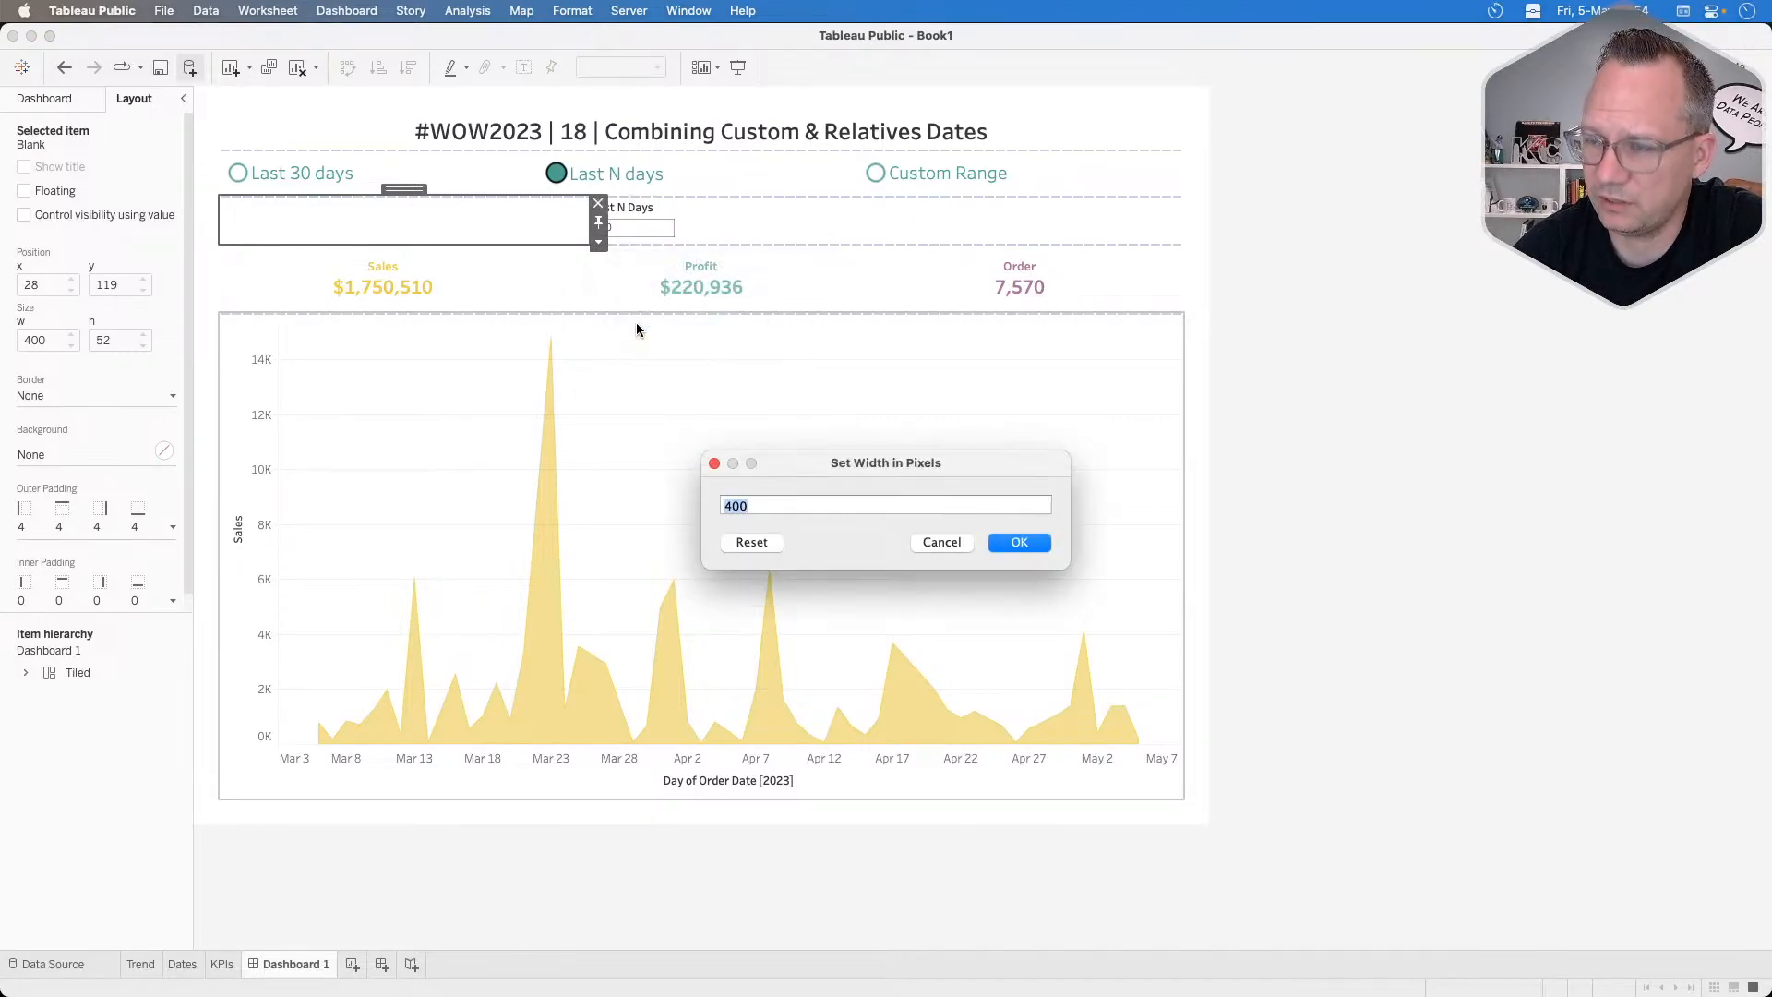
type("350")
key("Return")
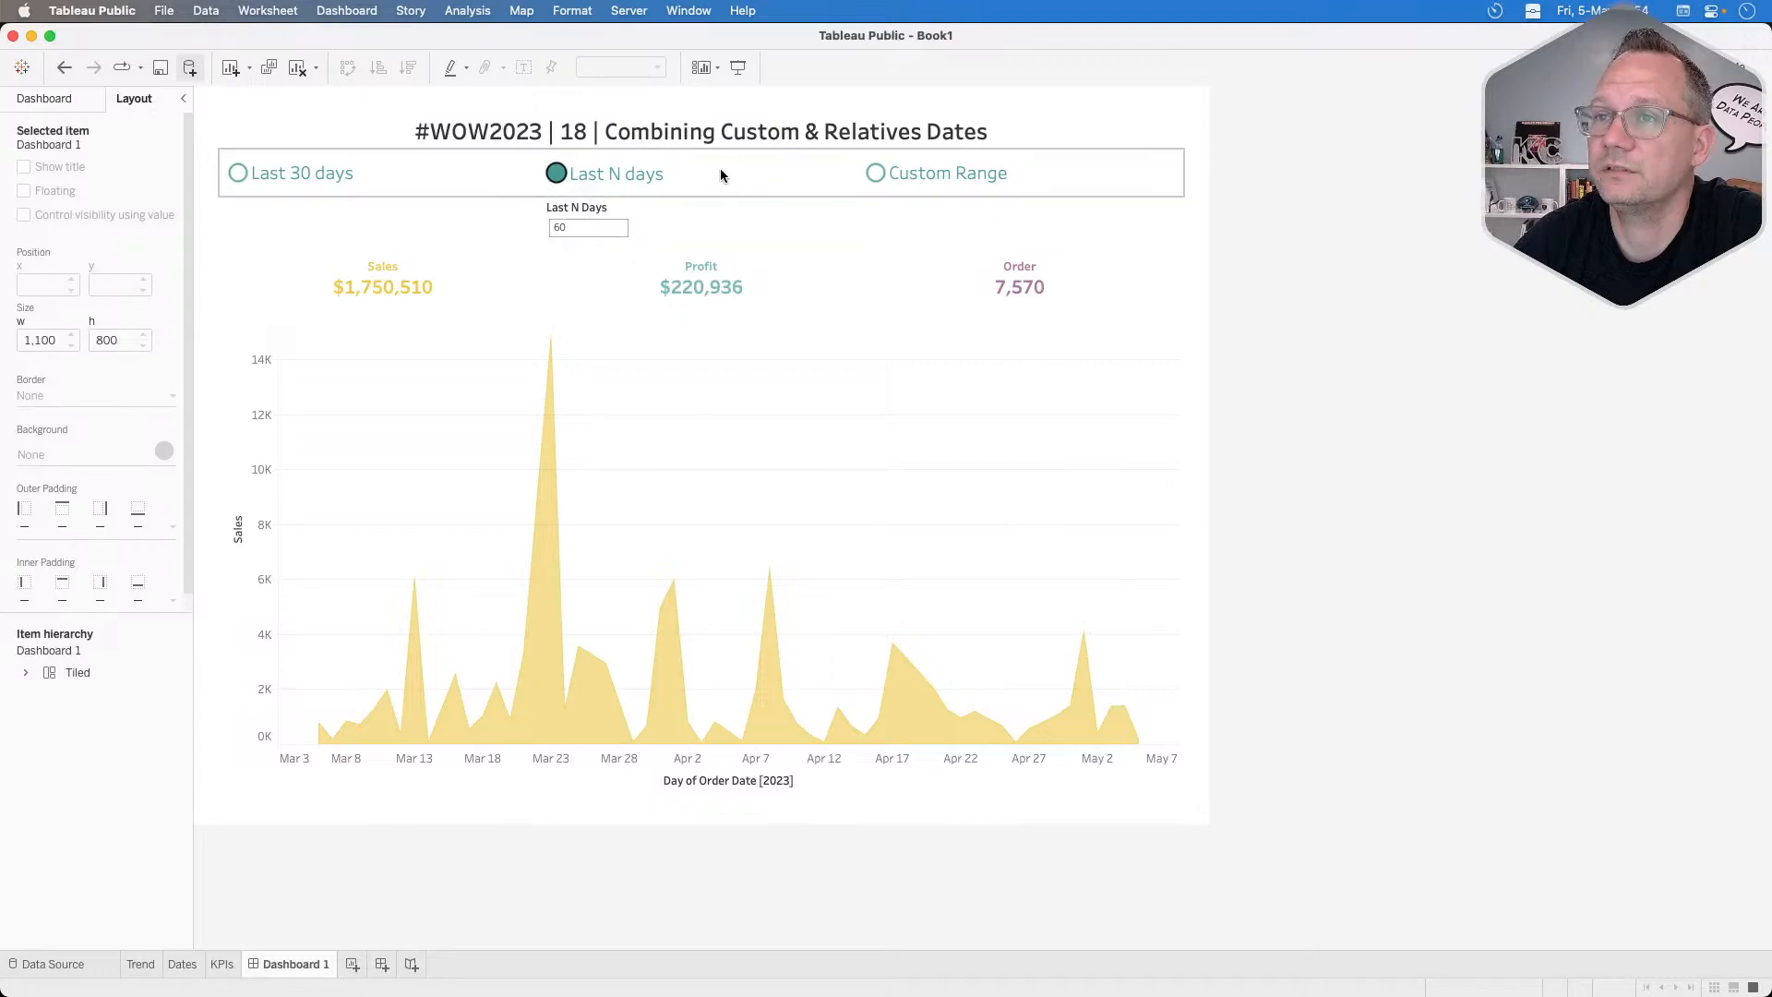
With Custom Range selected, set the width of the blank before the Start Date control to 375 pixels.
left_click(993, 174)
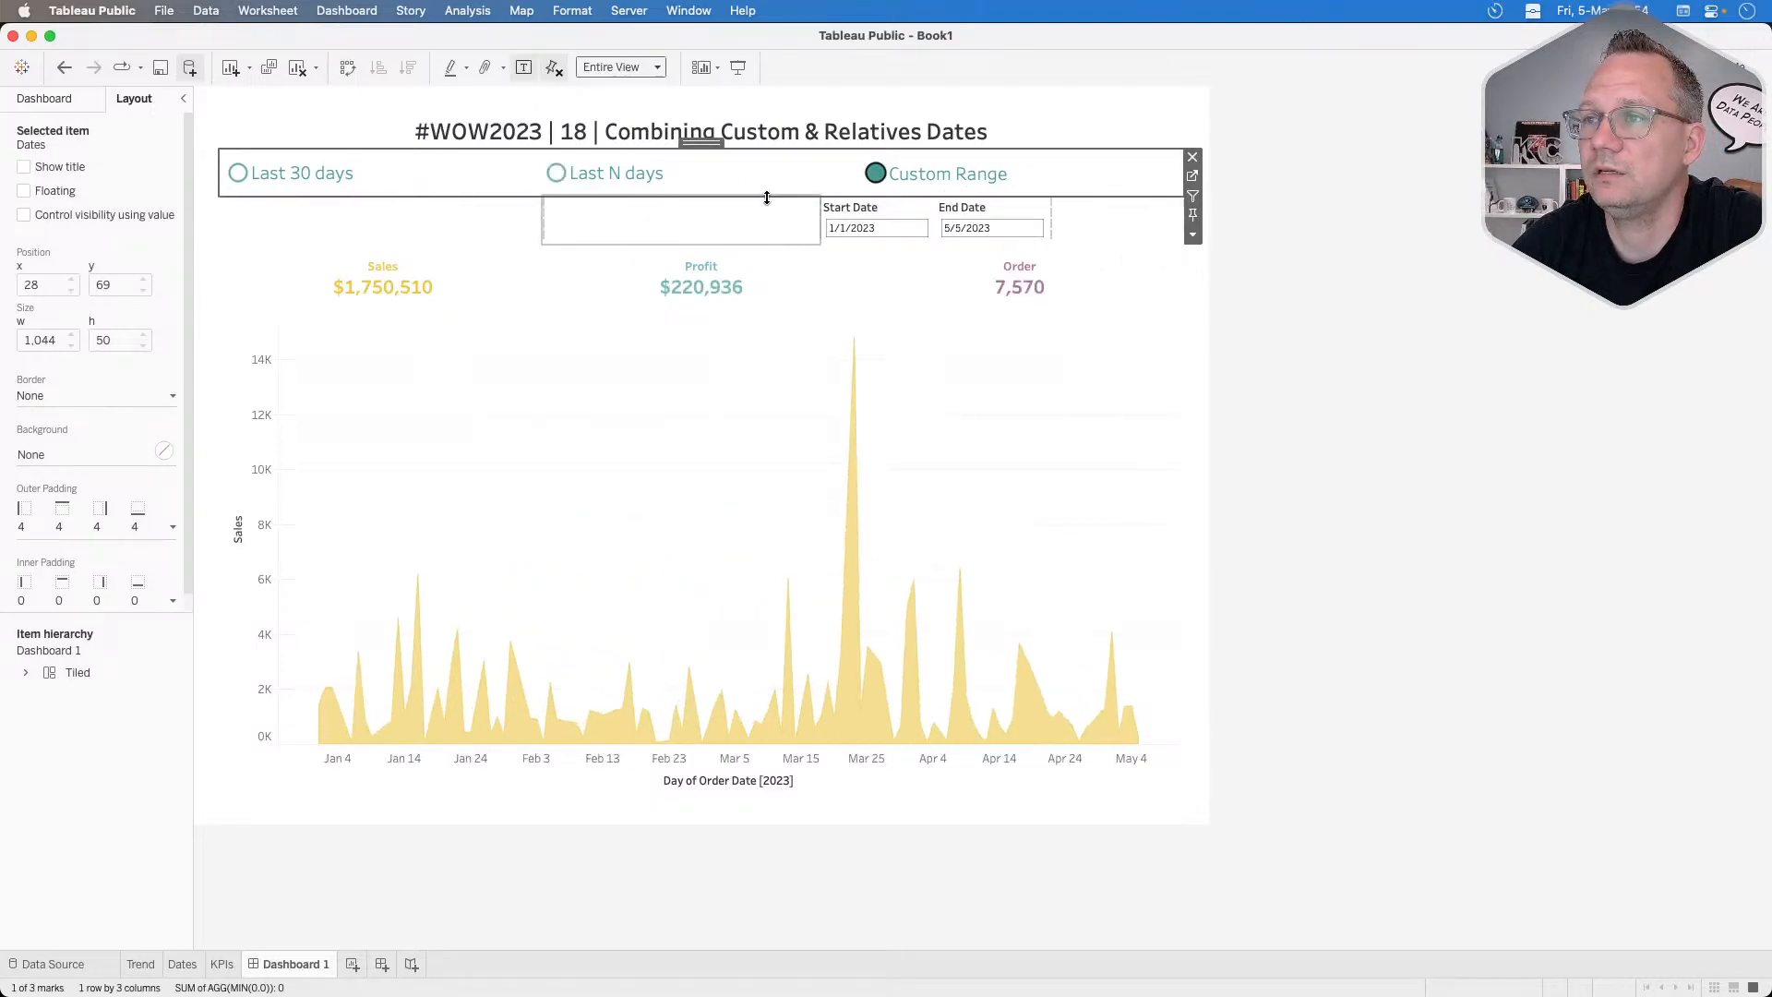
left_click(710, 209)
left_click(829, 241)
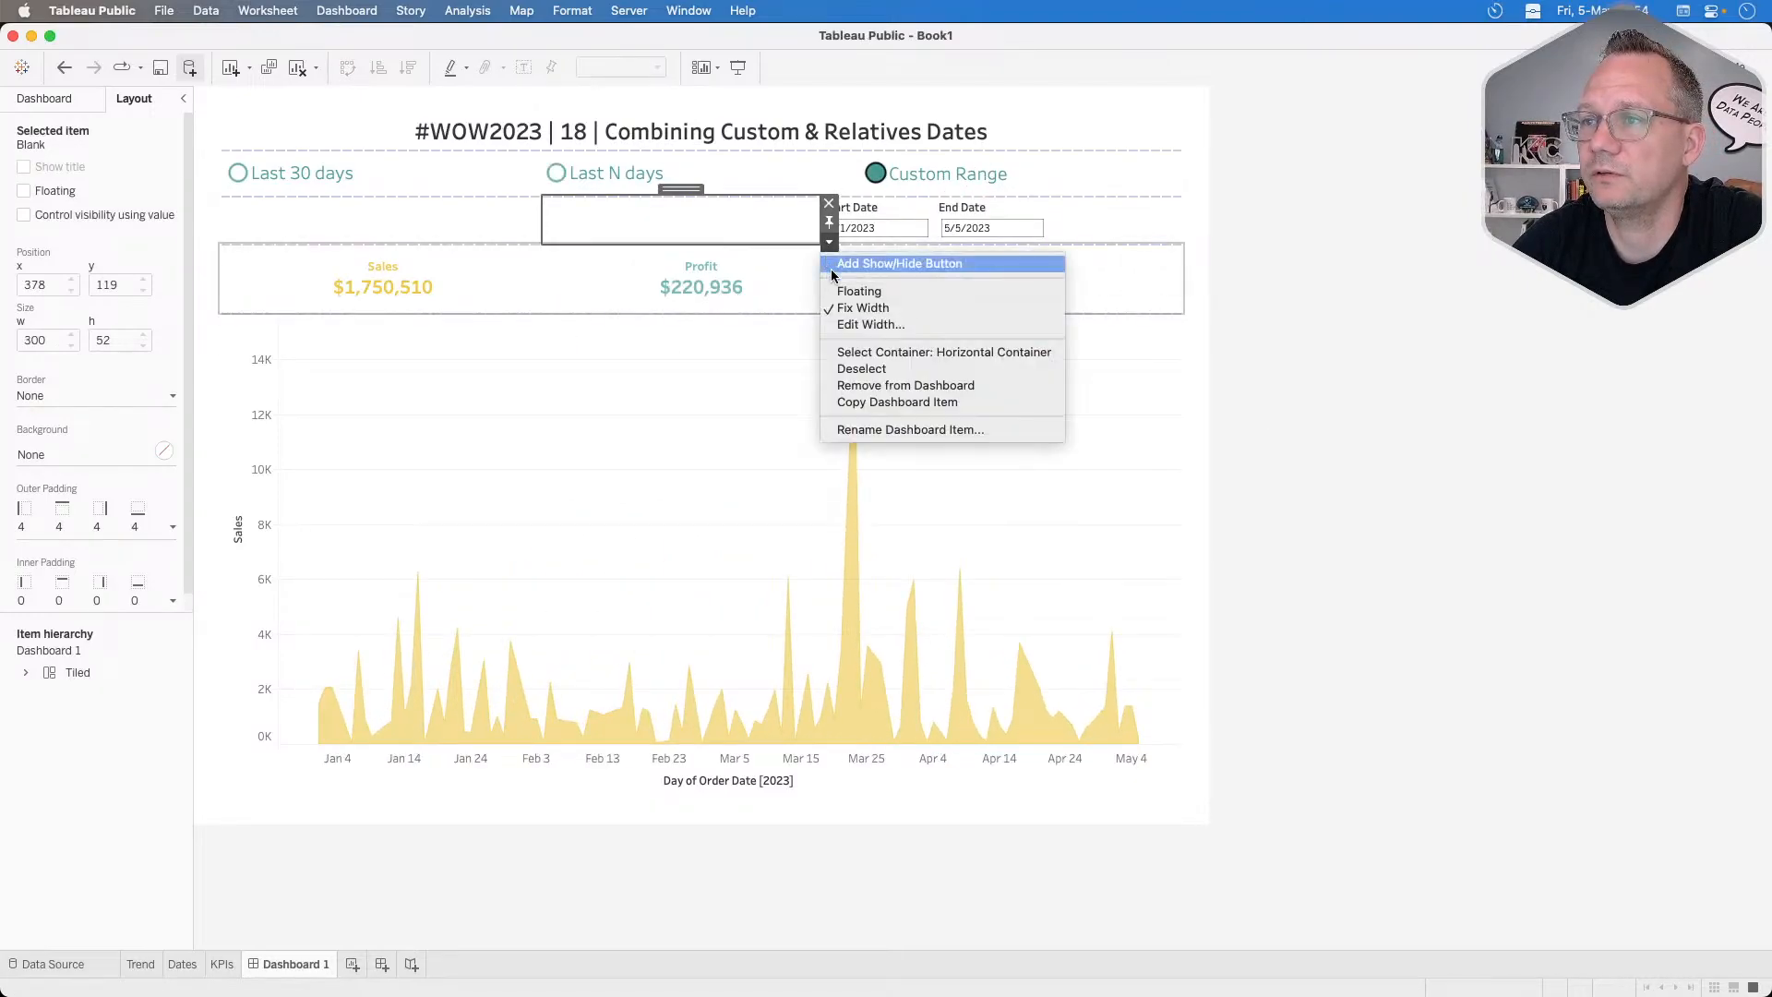
left_click(871, 325)
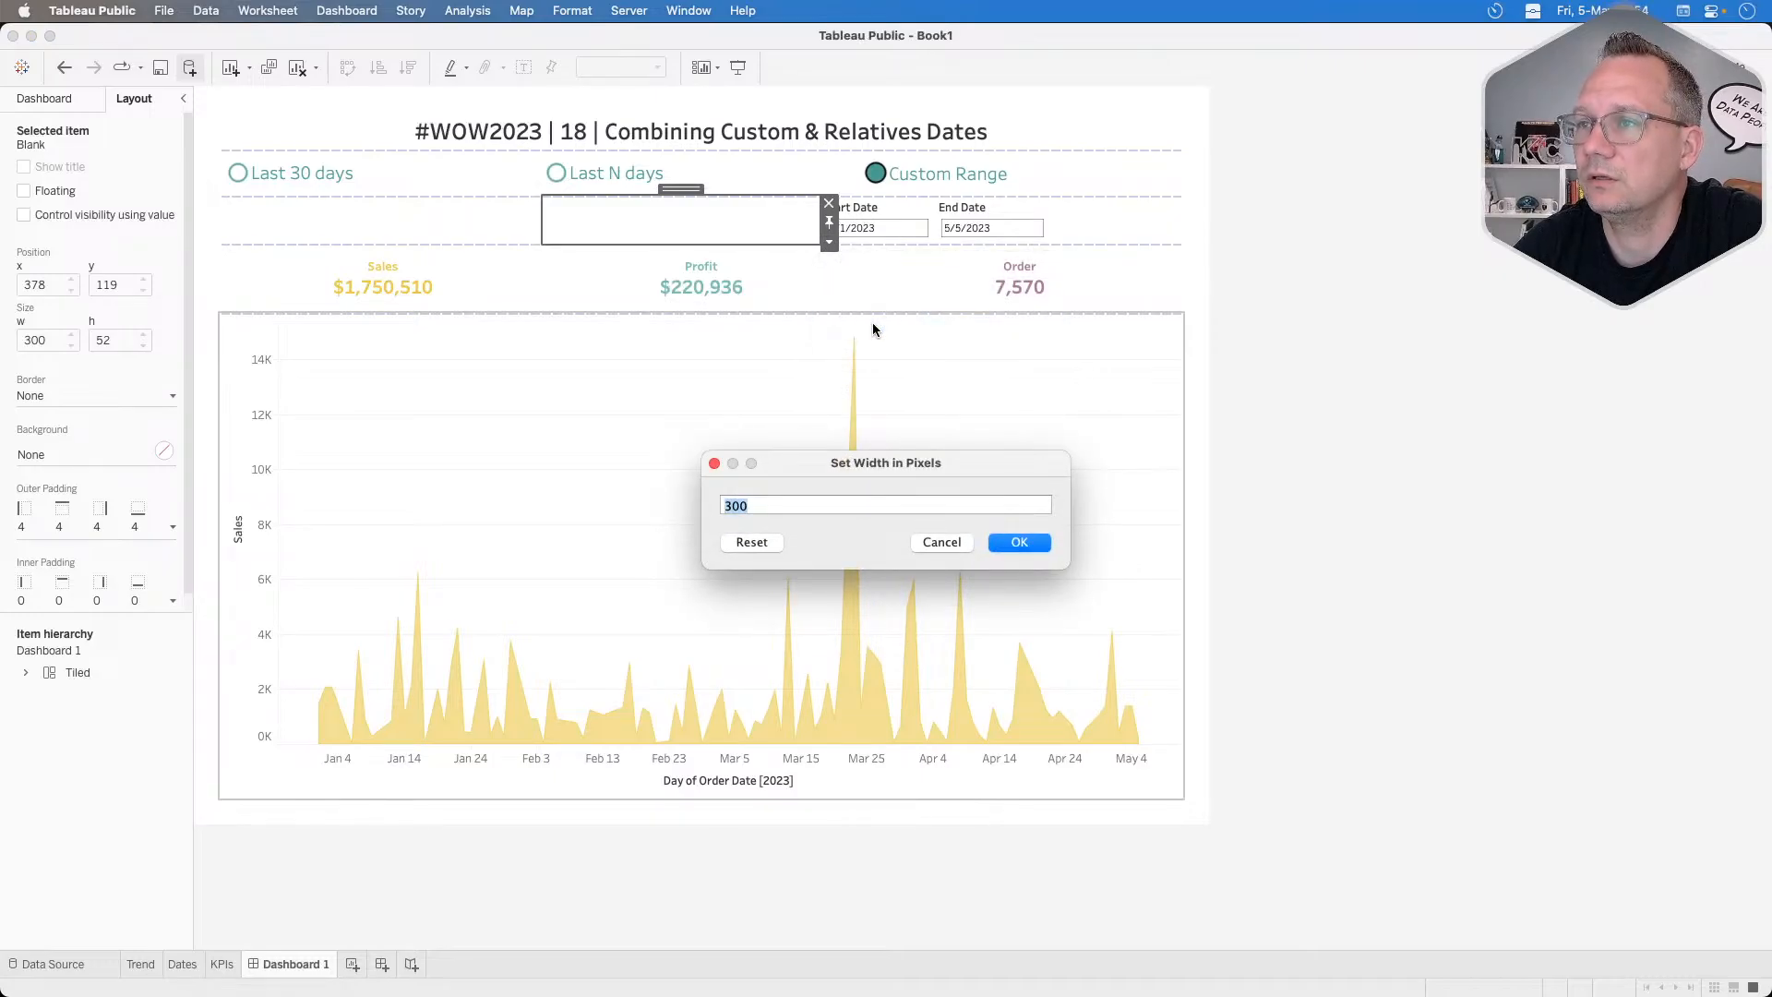
type("375")
key("Return")
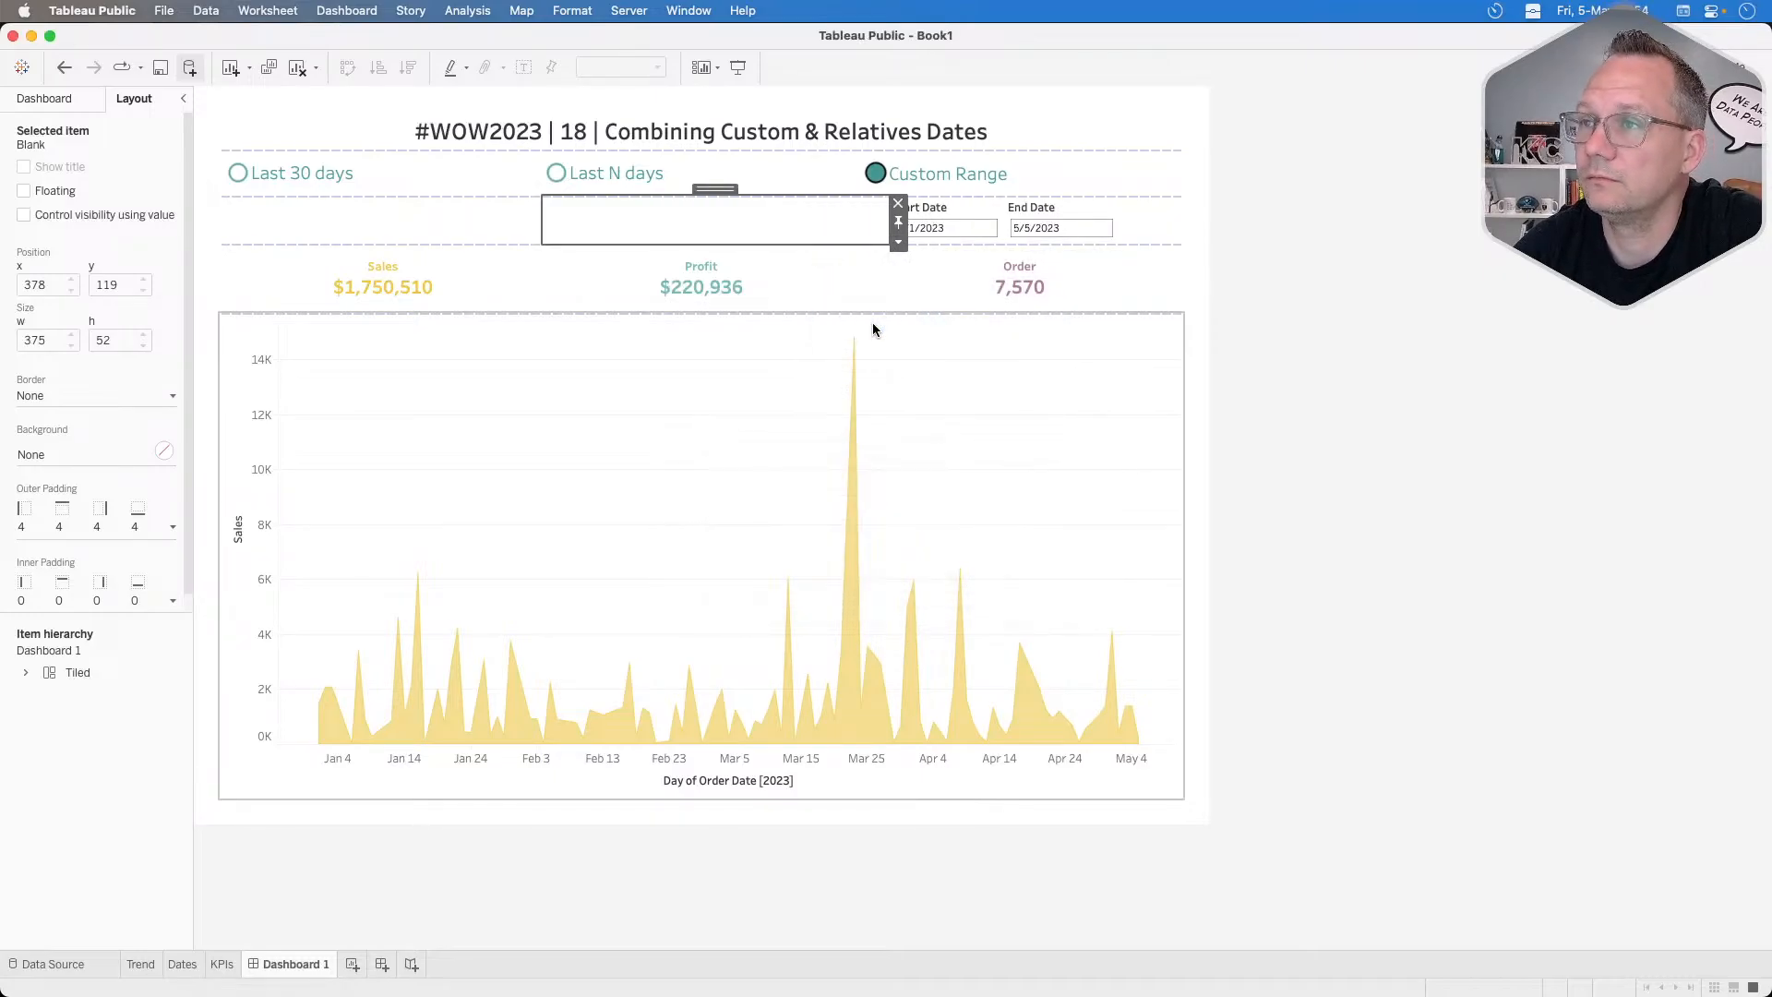
Set the width of the blank before the Start Date control to 350 pixels.
left_click(898, 242)
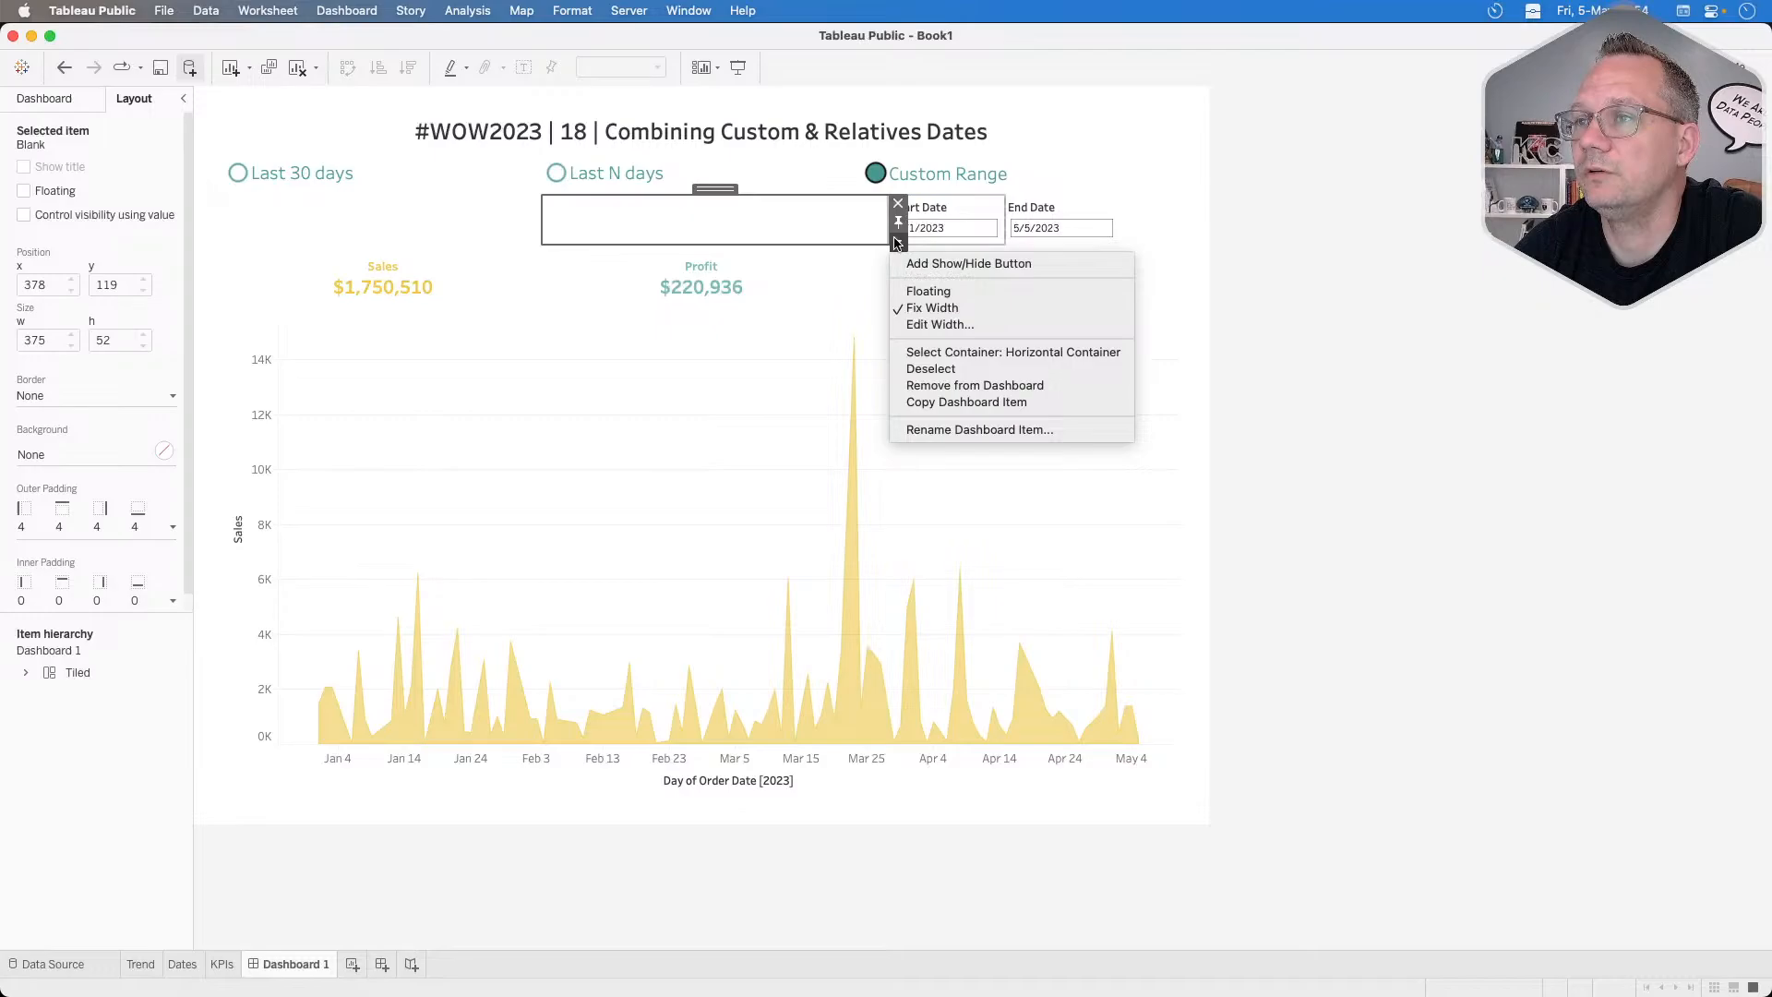
left_click(931, 327)
type("350")
key("Return")
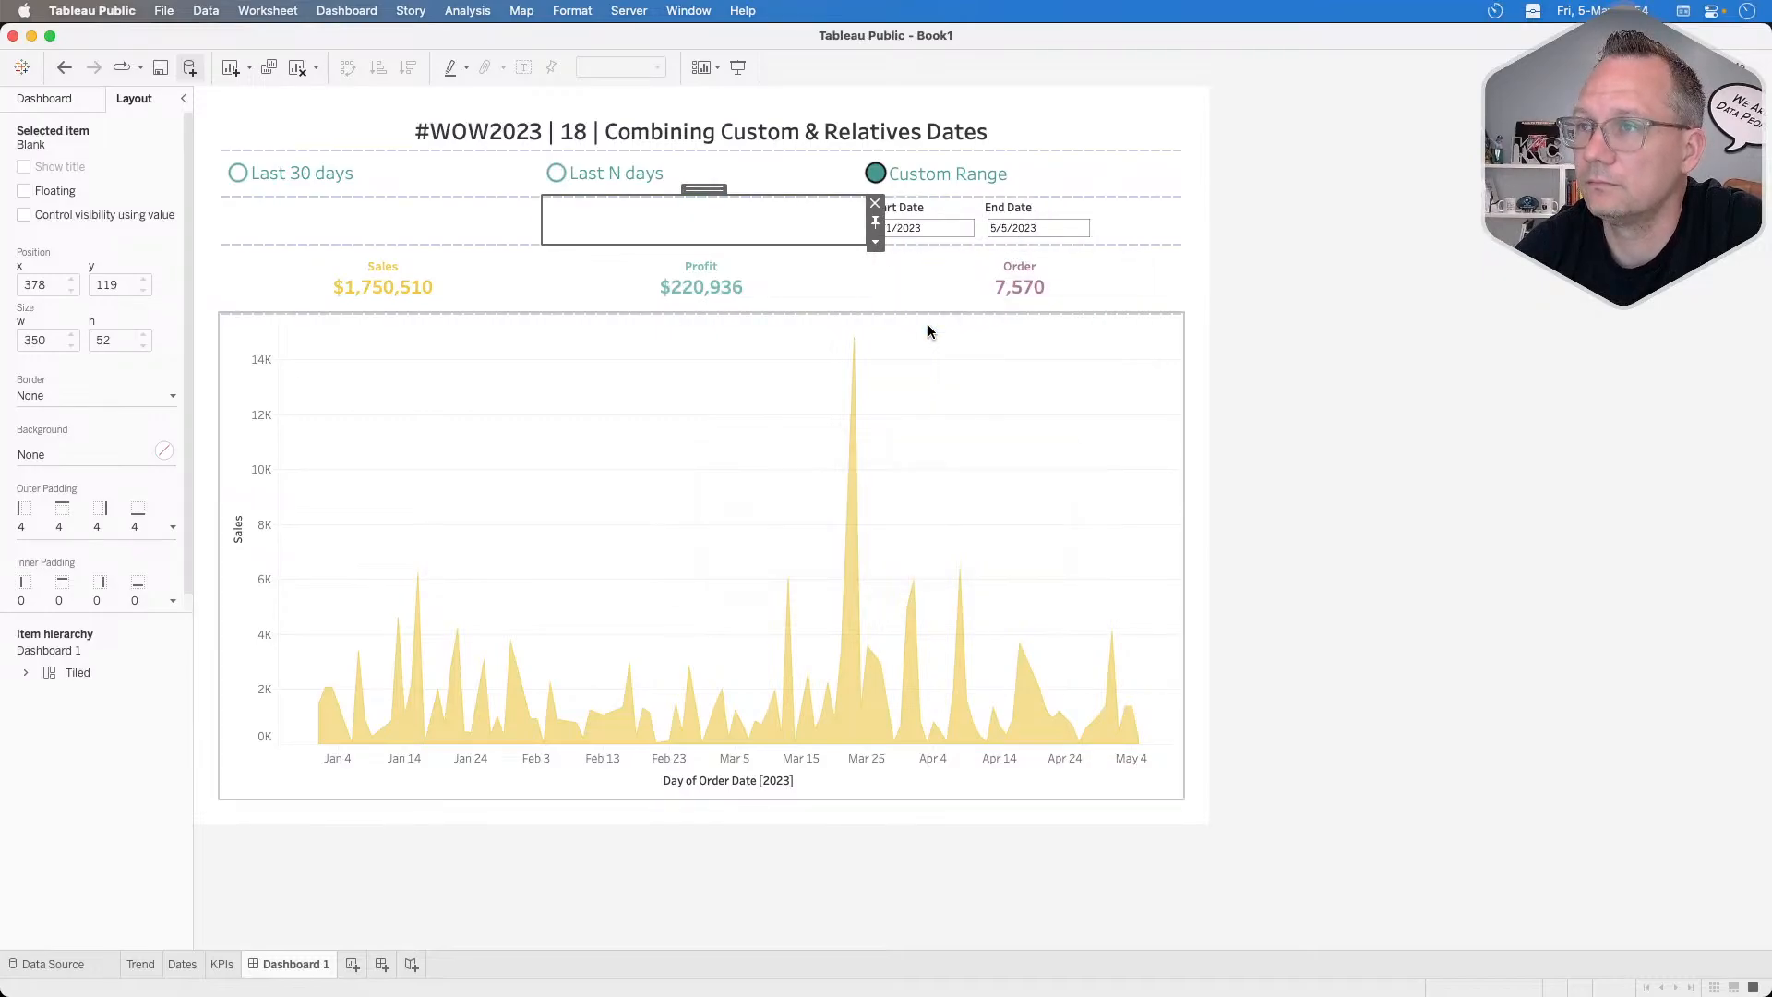
left_click(1362, 347)
Check the dashboard with Last N days and Last 30 days selected, and view the Trend sheet before returning to Dashboard 1.
left_click(640, 173)
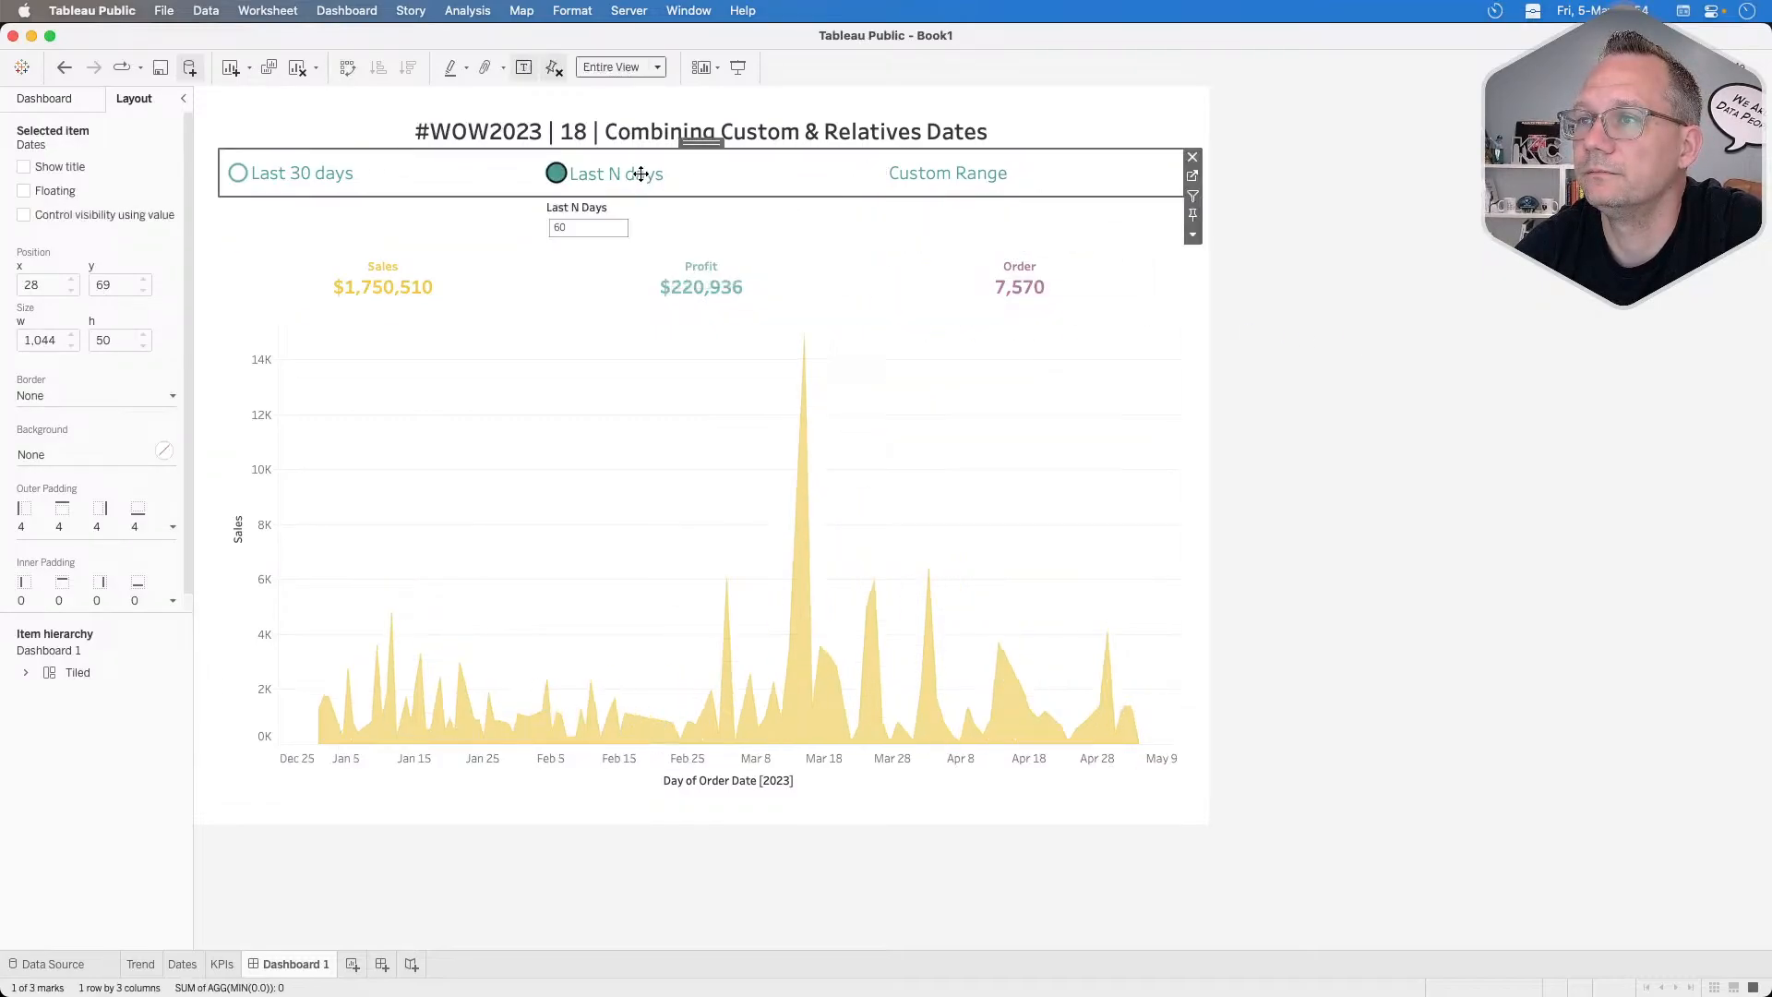
left_click(295, 173)
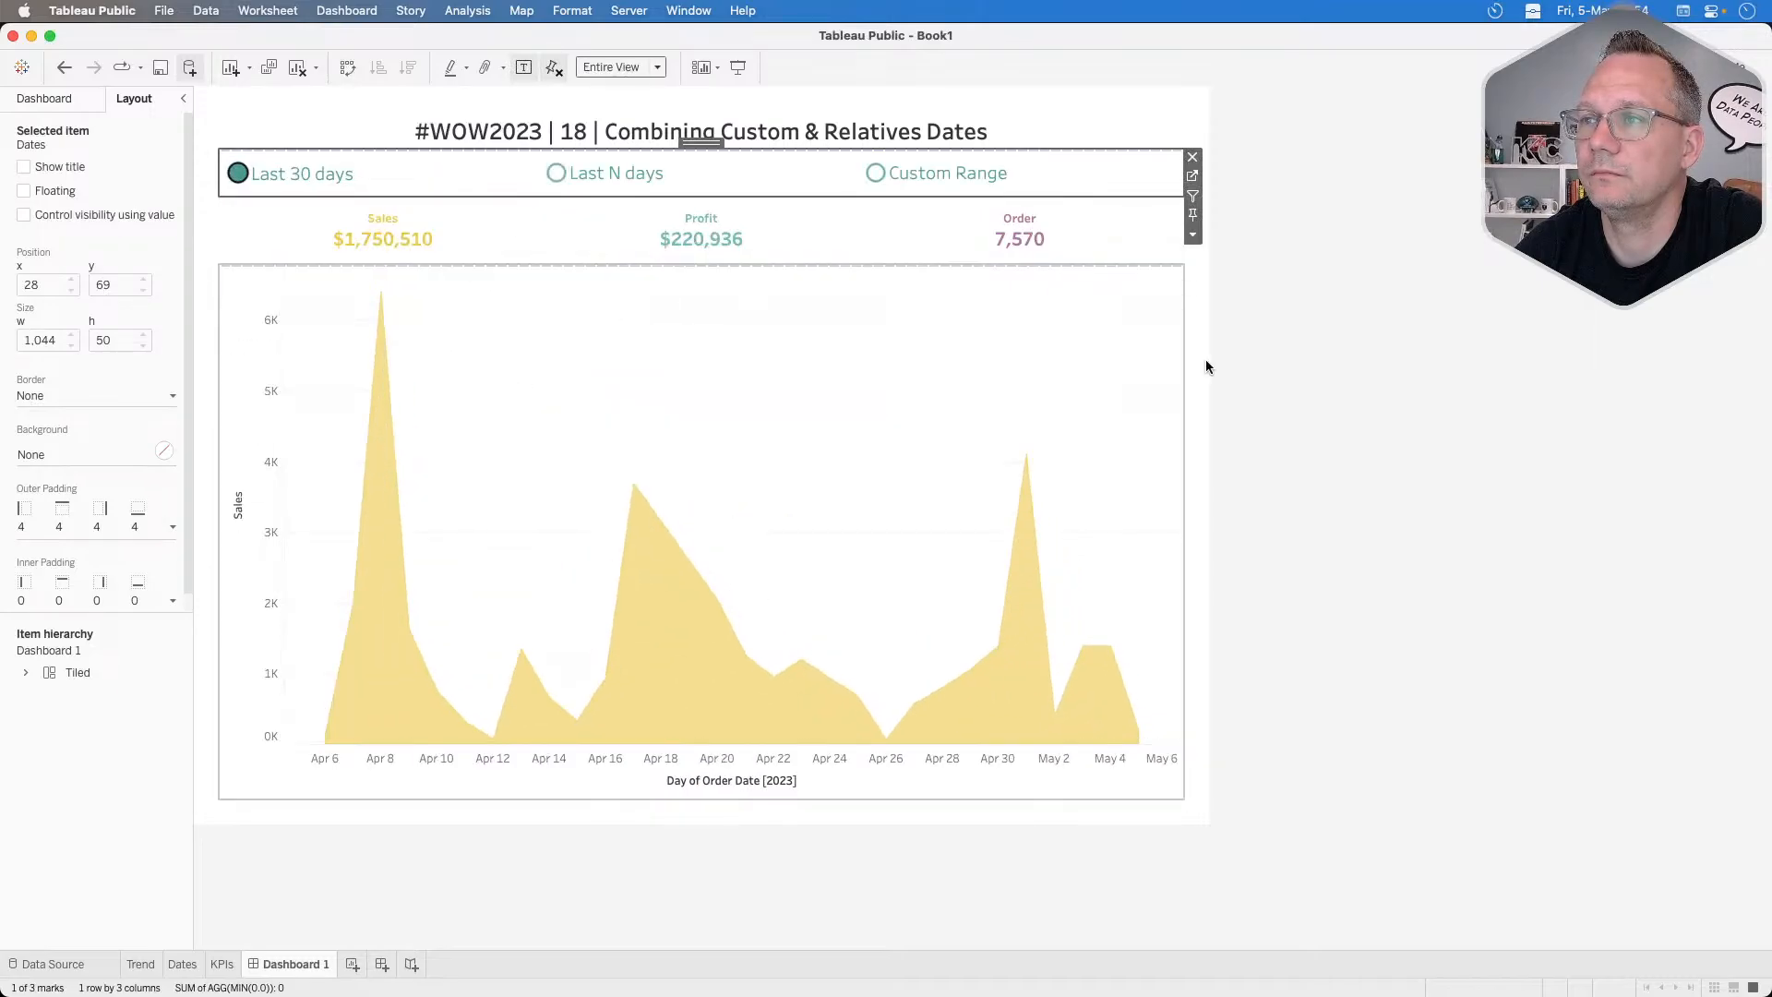
left_click(1443, 426)
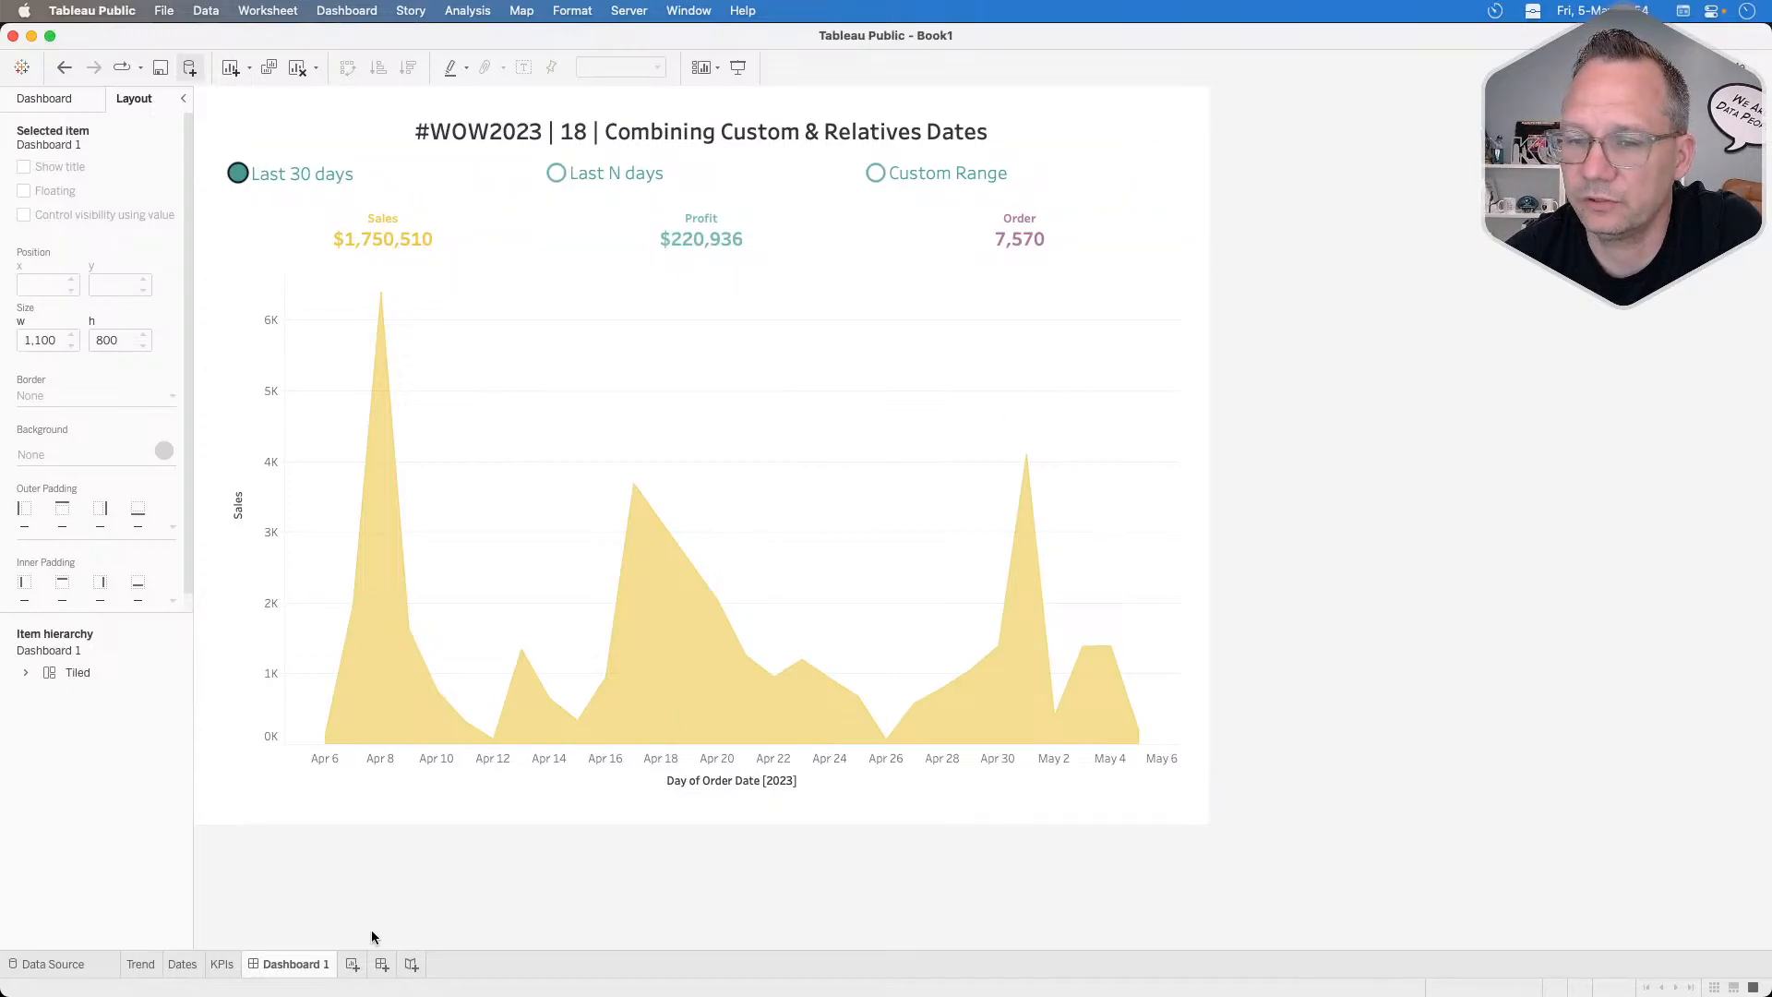
left_click(141, 964)
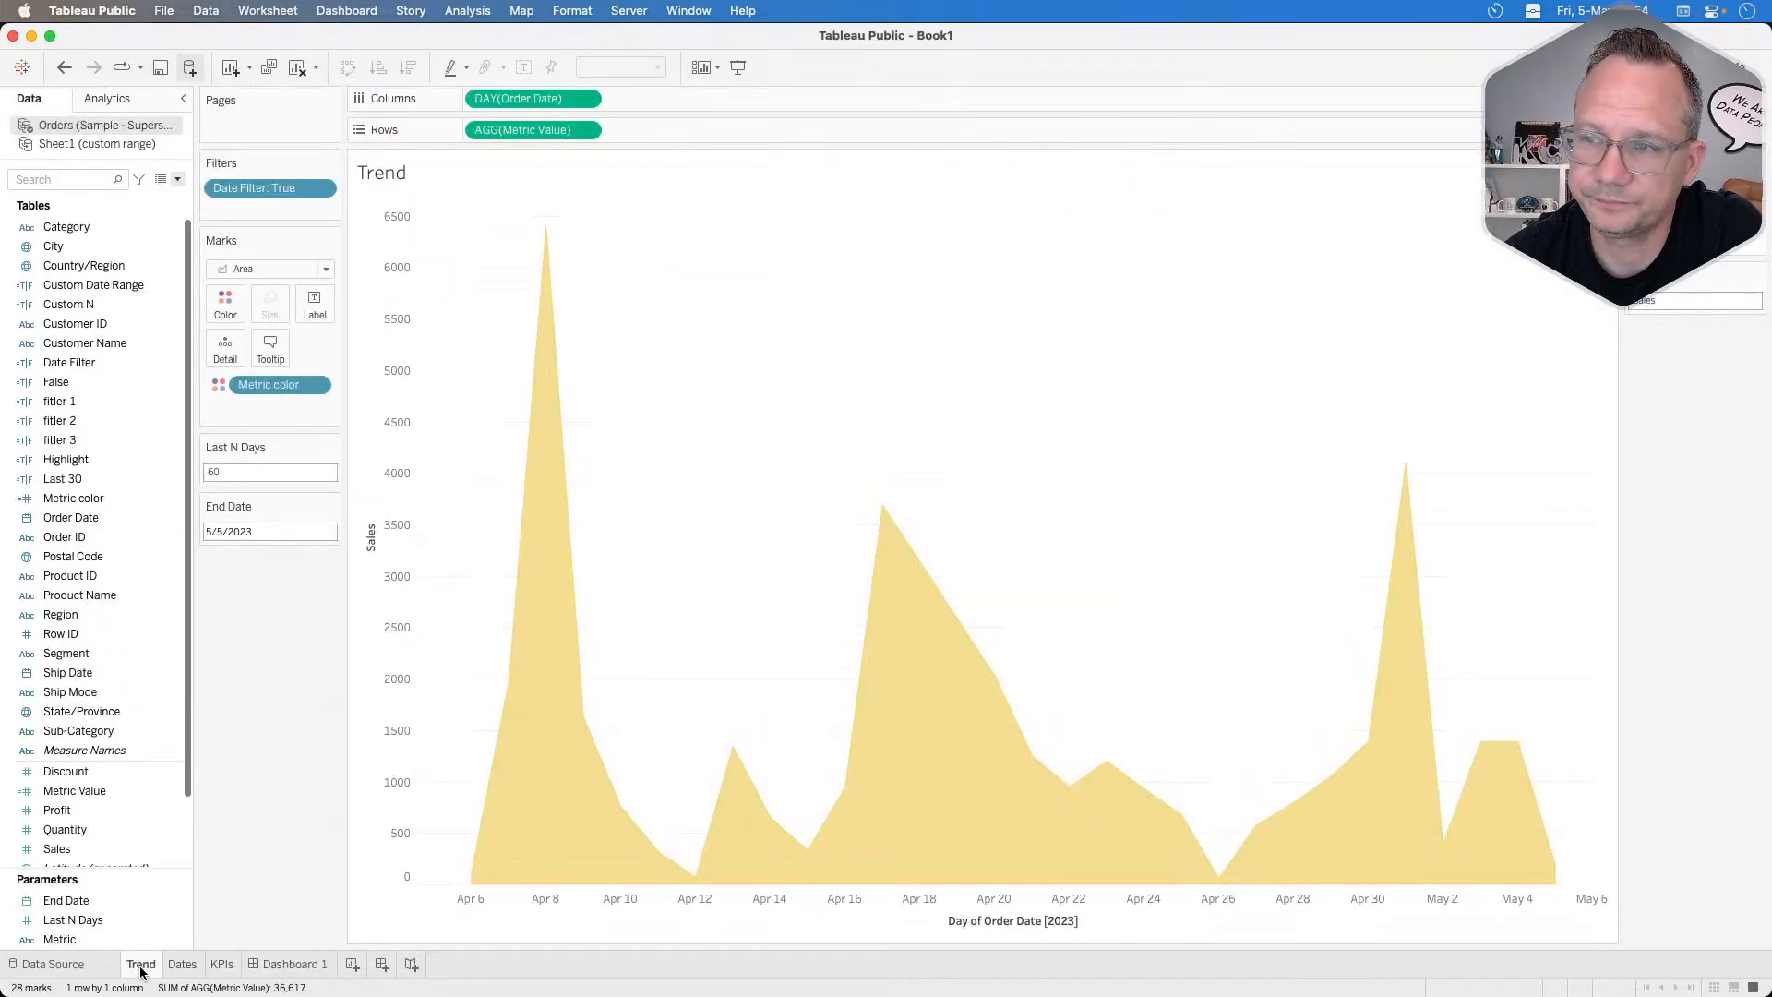
left_click(275, 964)
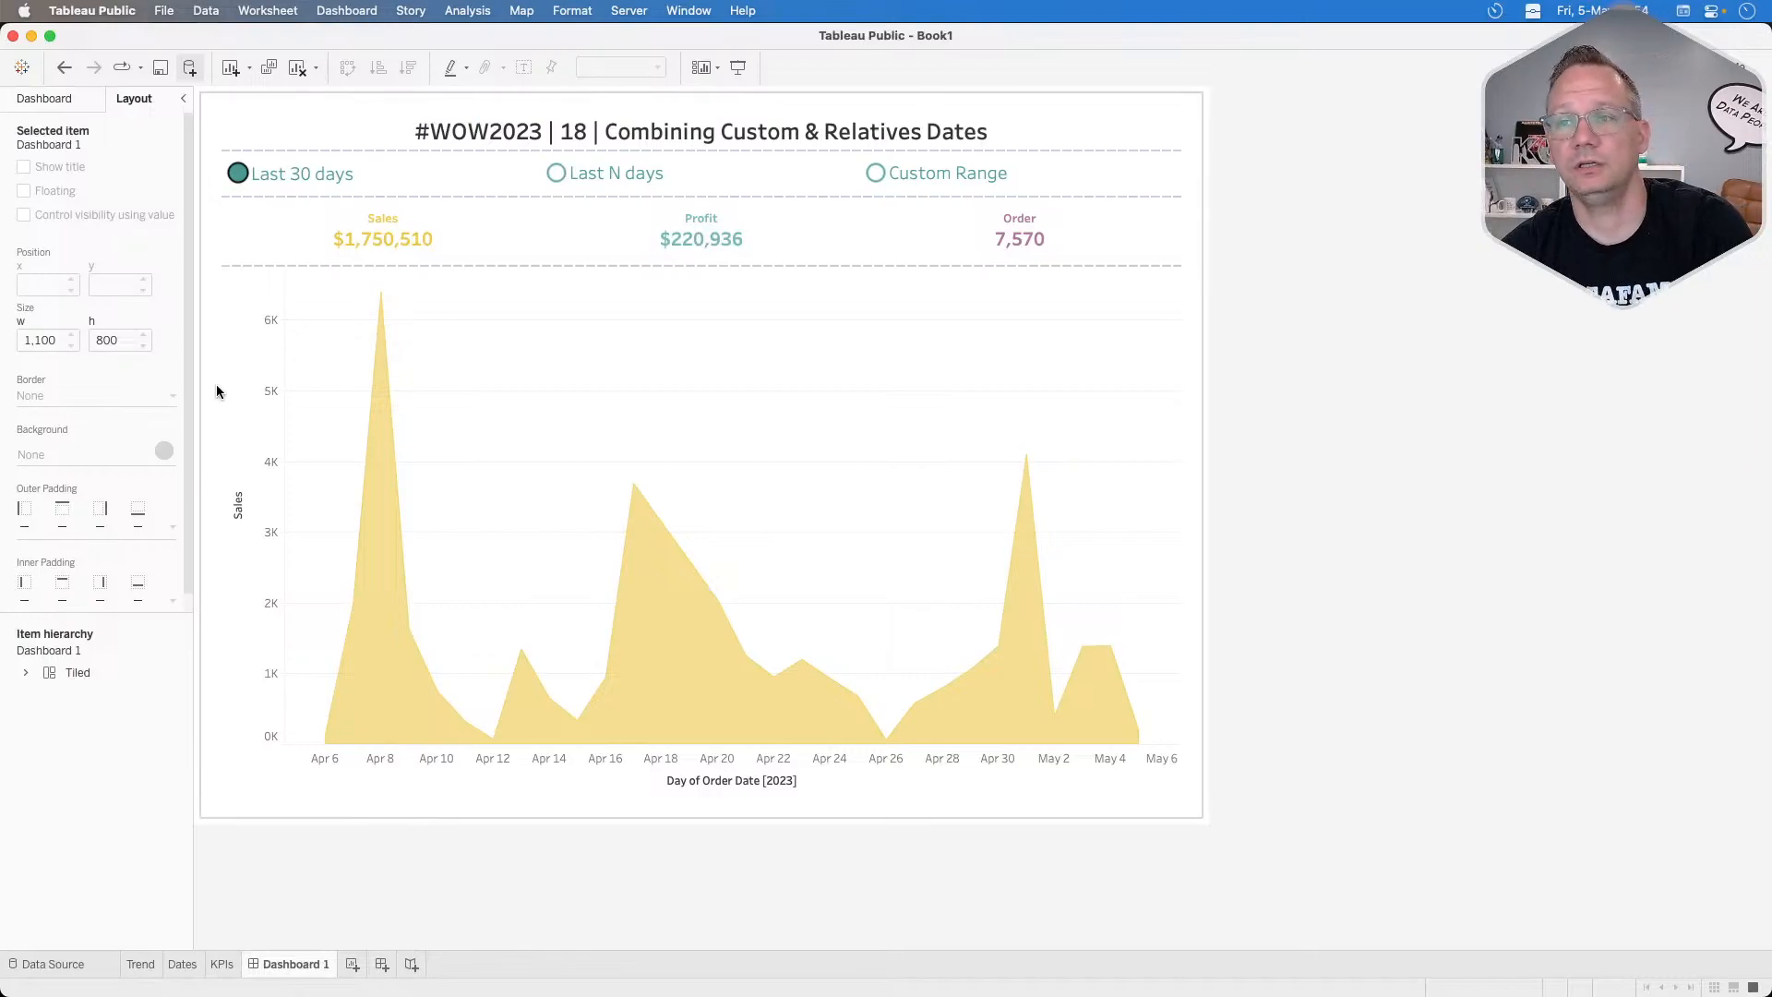